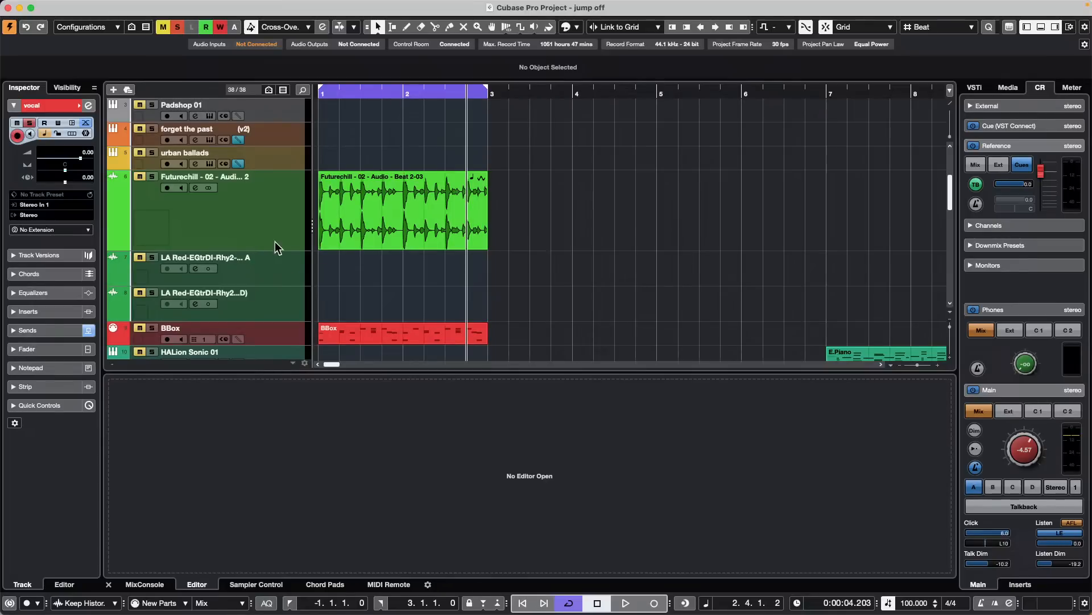
# - Open the recent project schubert 2nd H7.cpr, activate it and accept the unmapped missing ports
pyautogui.moveTo(275, 246); pyautogui.dragTo(275, 234)
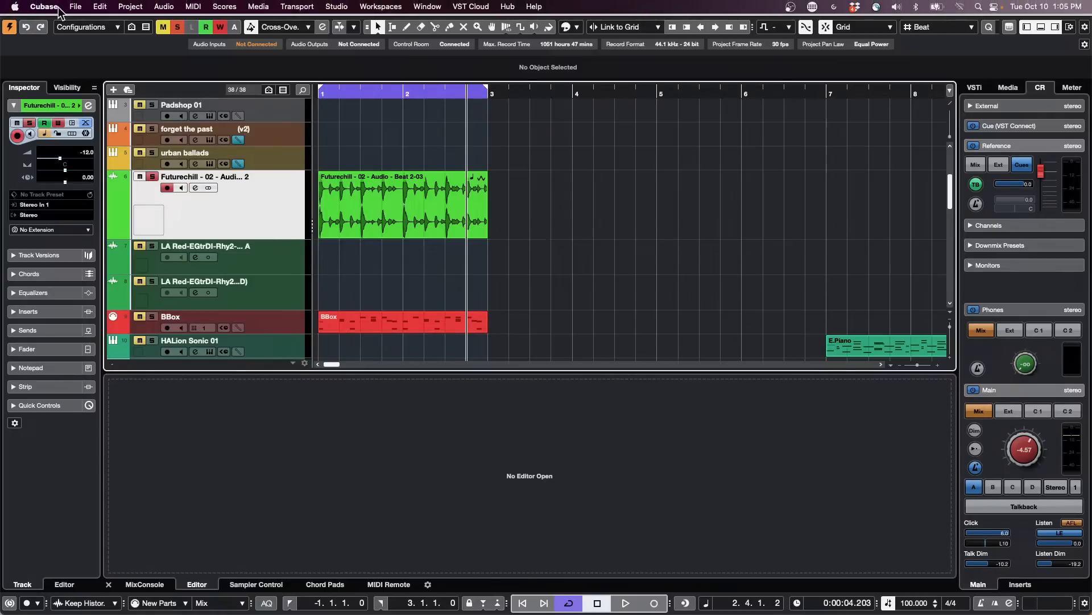
pyautogui.click(76, 7)
pyautogui.moveTo(103, 268)
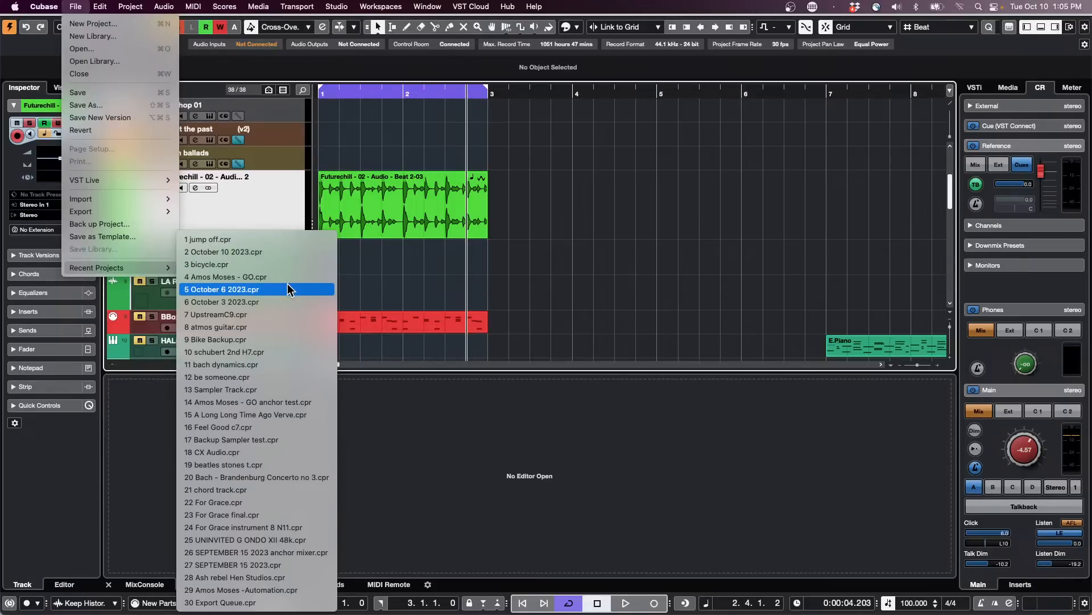
pyautogui.click(285, 352)
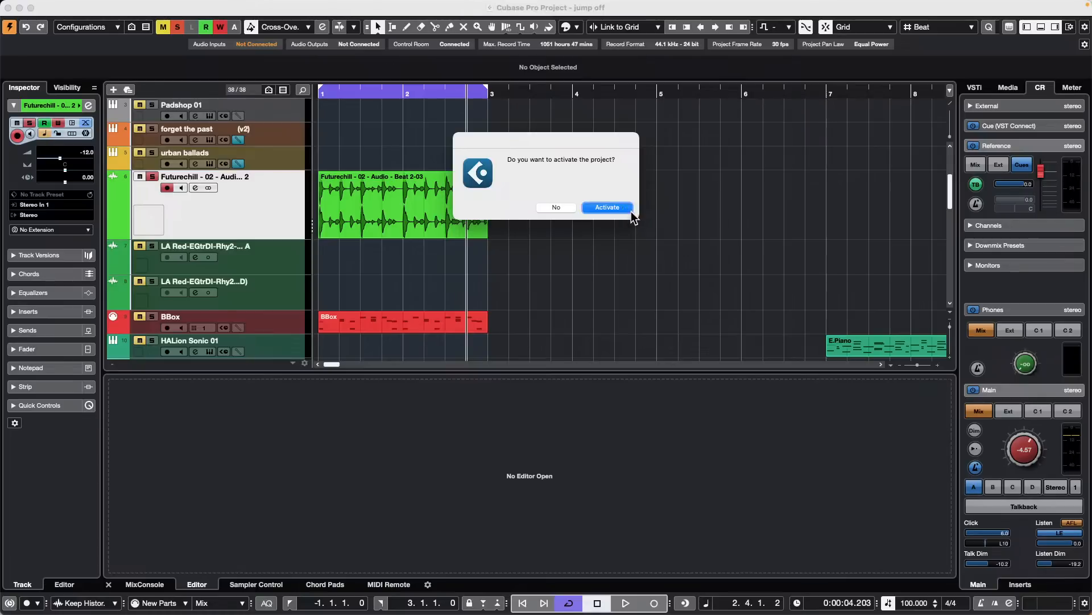
pyautogui.click(630, 211)
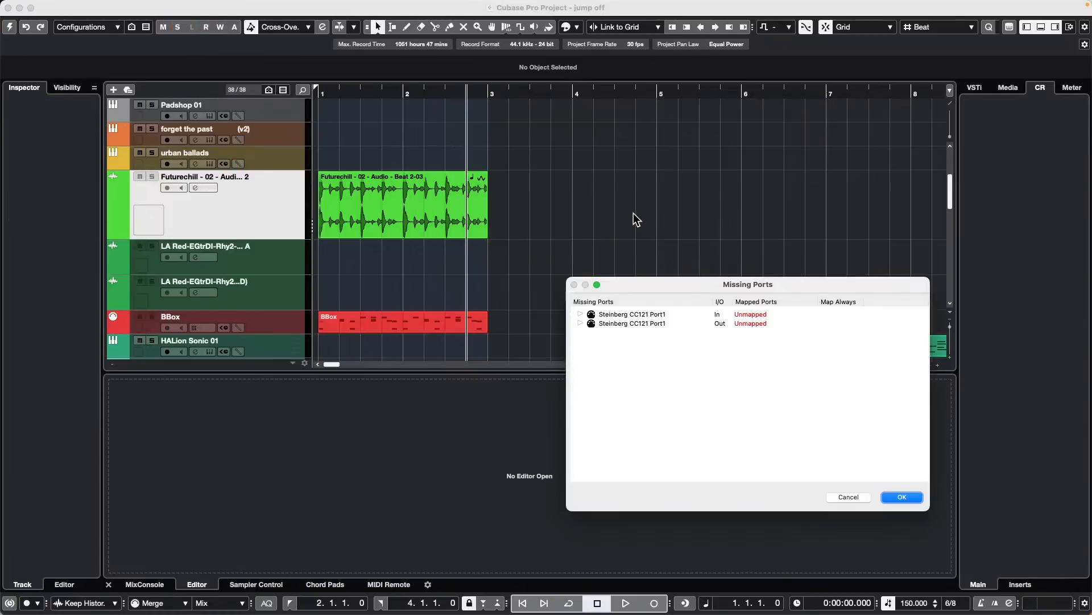
pyautogui.click(902, 497)
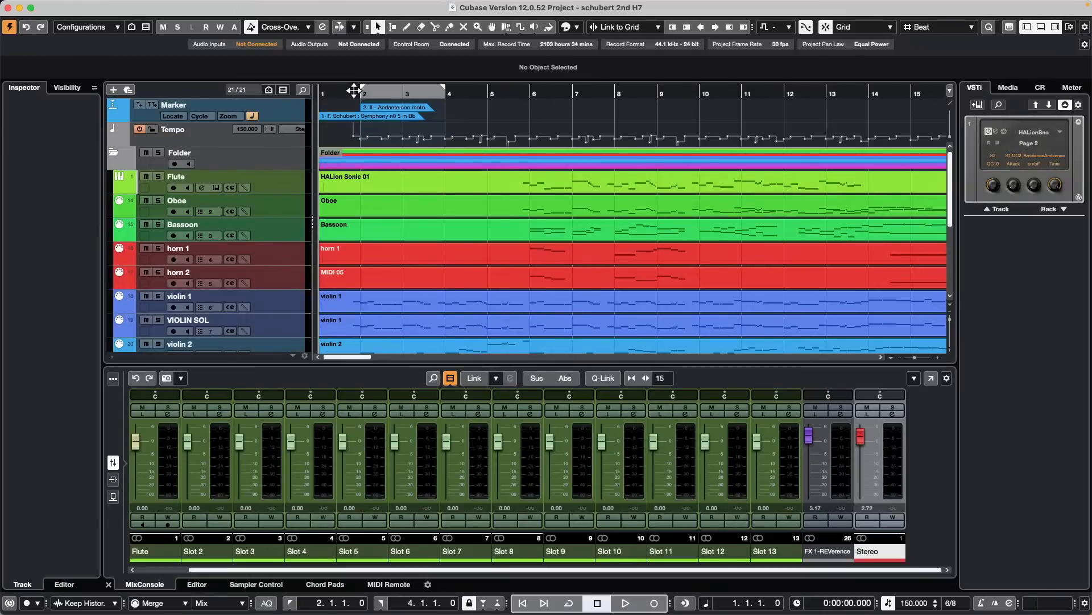
# - Play the Schubert project briefly from the start and lower the Control Room main level to -9.20
pyautogui.moveTo(353, 90); pyautogui.dragTo(358, 76)
pyautogui.press('space')
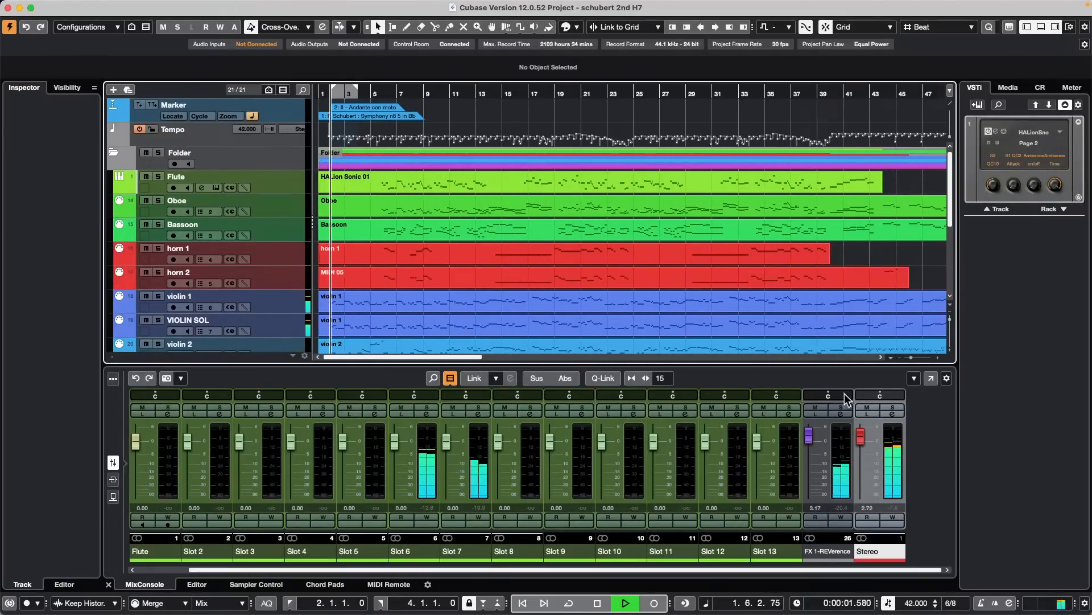
pyautogui.press('space')
pyautogui.click(1044, 88)
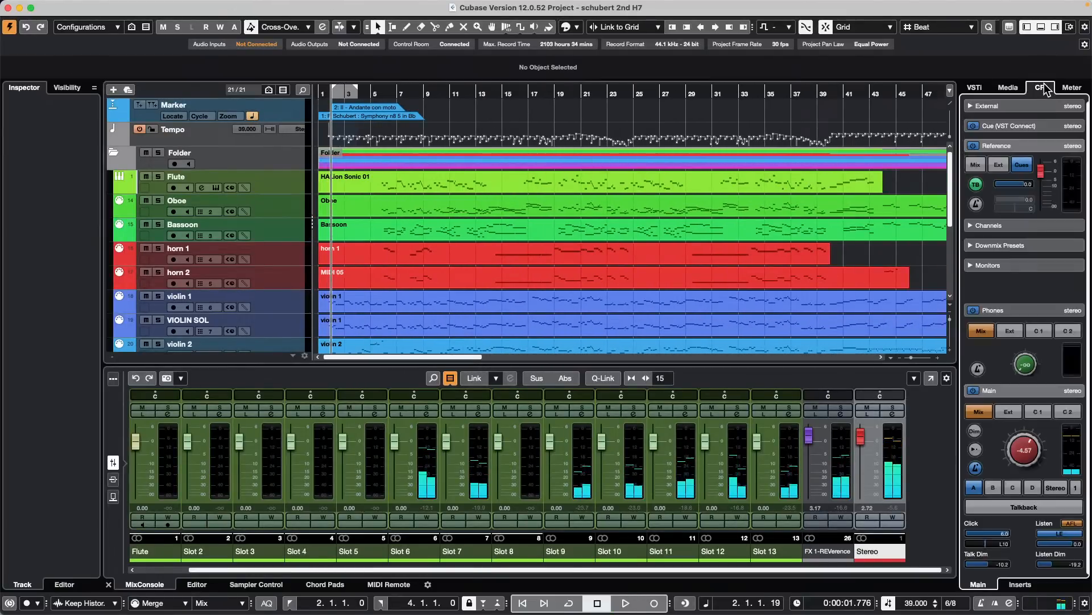
pyautogui.moveTo(1034, 444); pyautogui.dragTo(1019, 443)
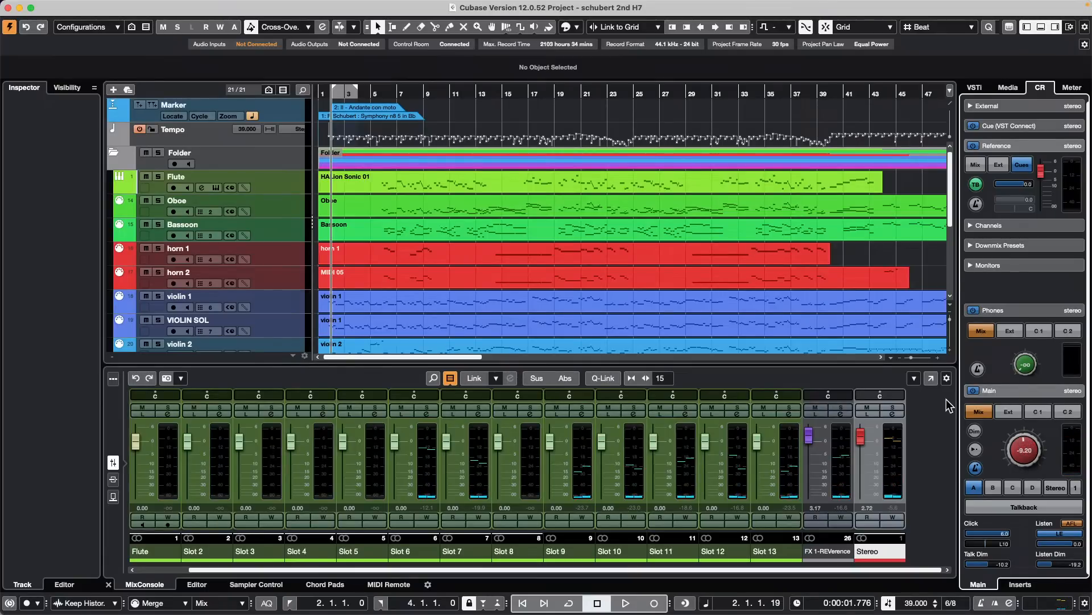
# - Check the Yamaha Mixer source in OBS, return to Cubase and lower the Stereo output fader to about -0.02 during playback
pyautogui.press('super+Tab')
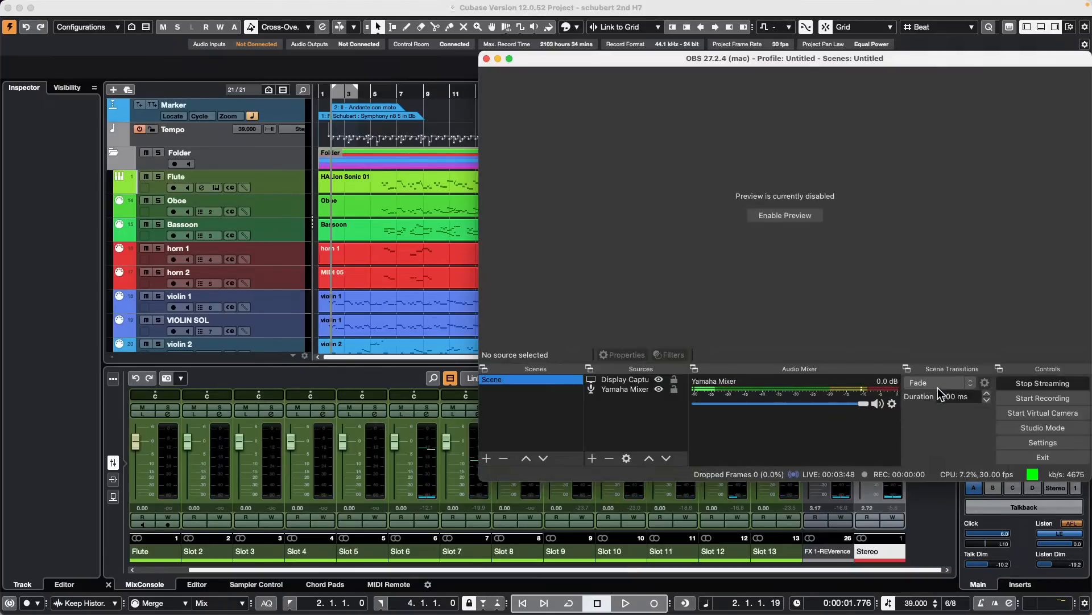
pyautogui.click(442, 117)
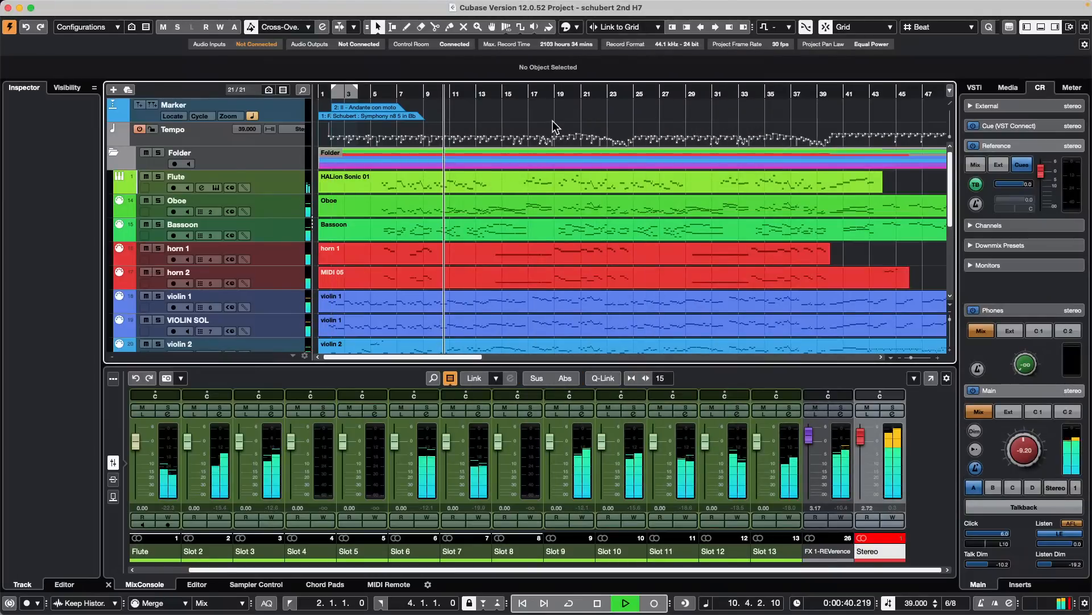
pyautogui.press('super+Tab')
pyautogui.press('super+Tab')
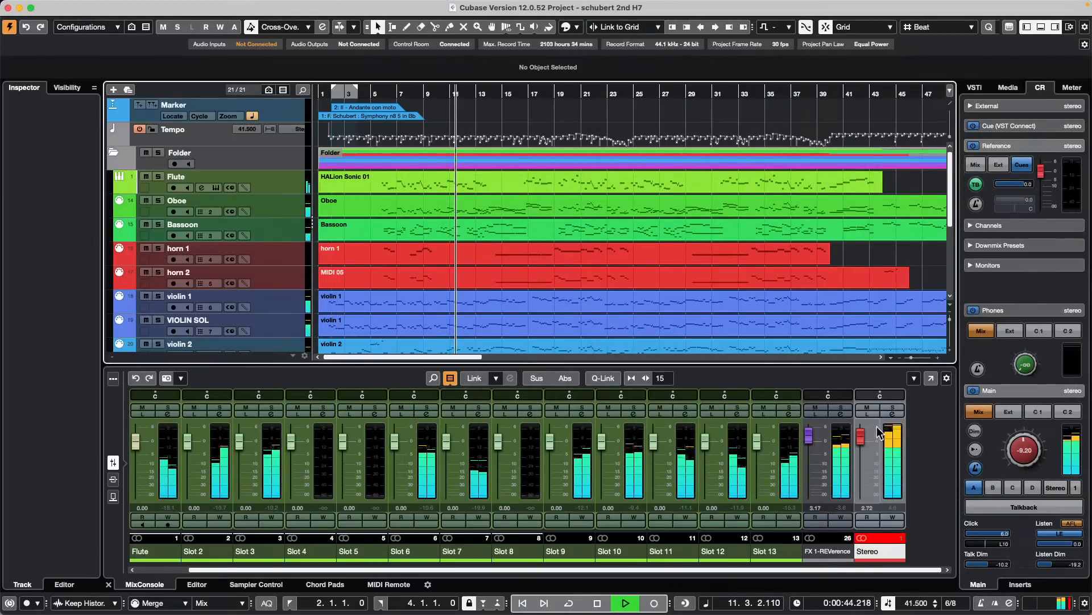
pyautogui.moveTo(859, 439); pyautogui.dragTo(859, 447)
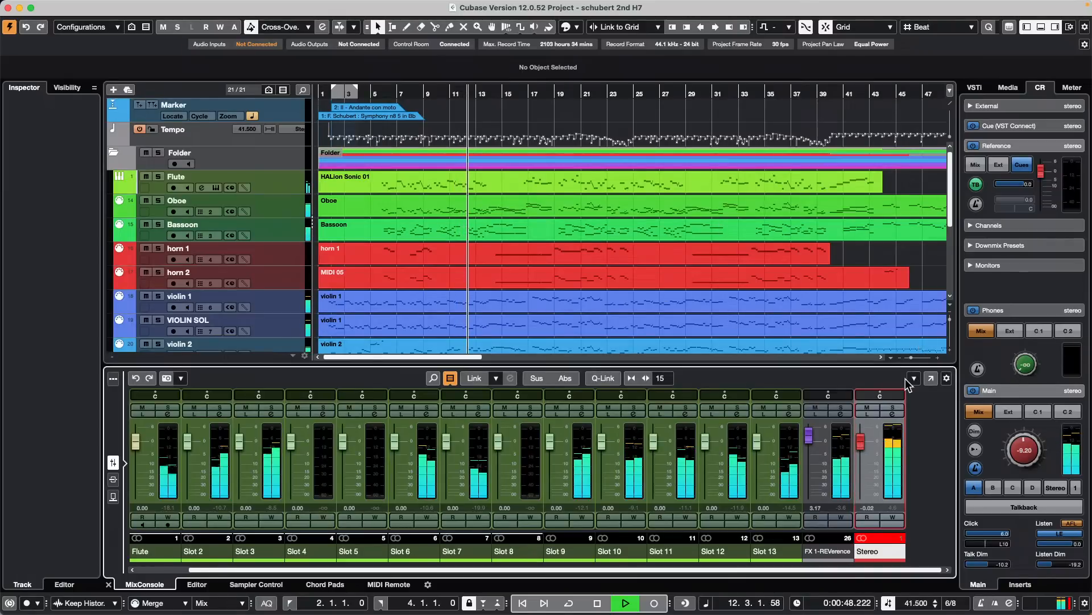
pyautogui.press('space')
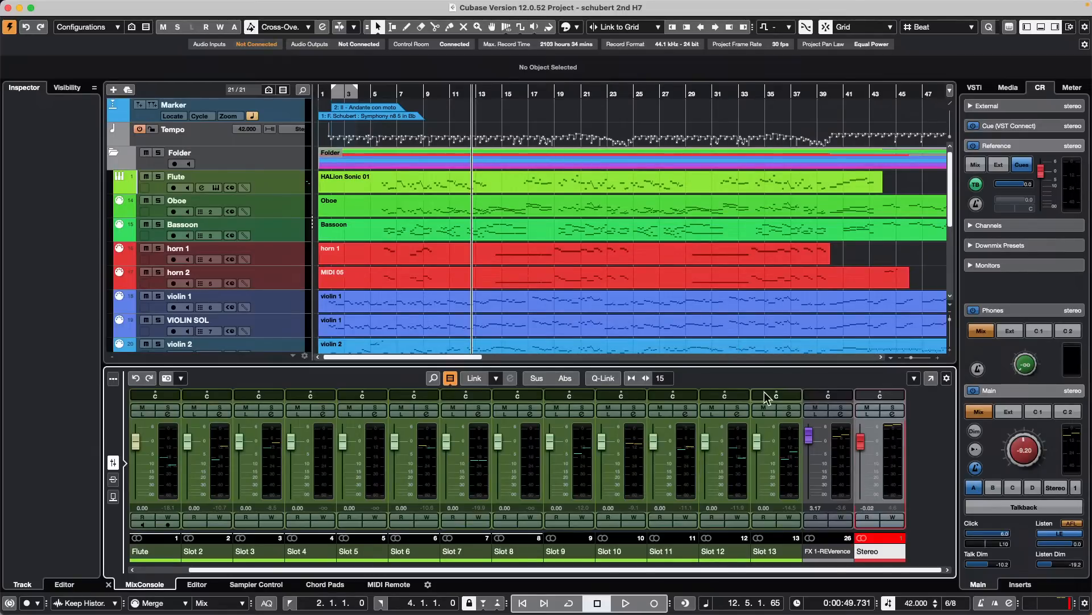
# - Open the Stereo channel's StereoEnhancer and, during playback, sweep its width down to 0 % and back to 100 %
pyautogui.click(893, 415)
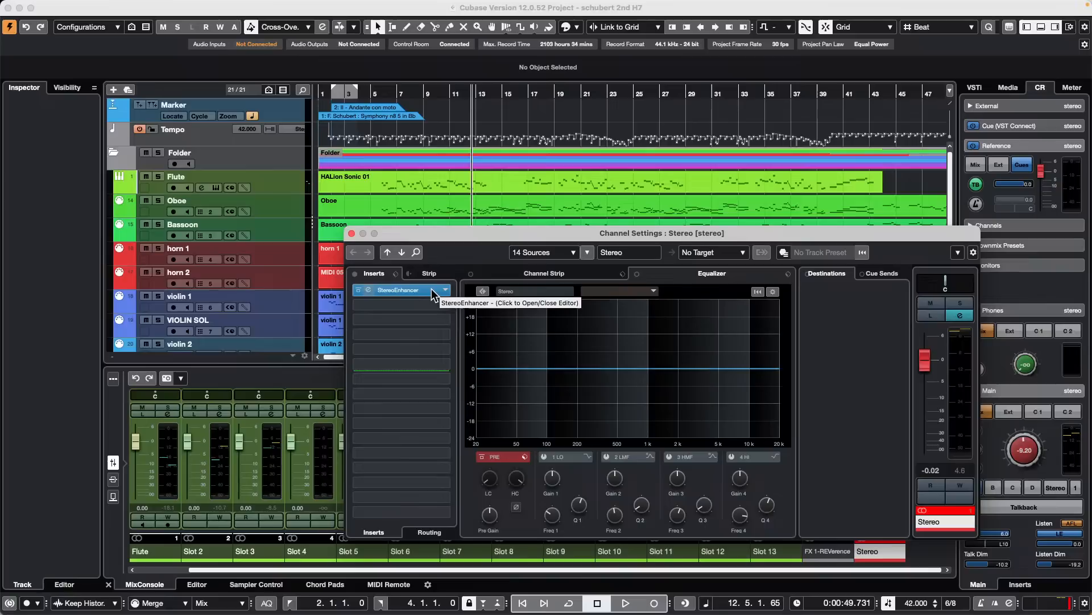
pyautogui.click(431, 288)
pyautogui.press('space')
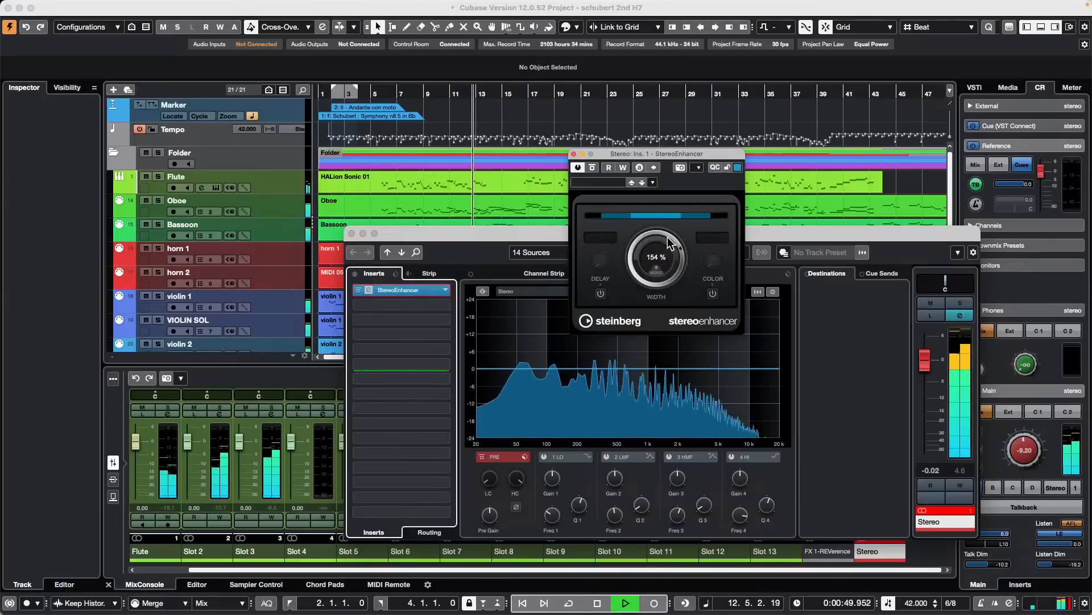
pyautogui.moveTo(671, 240); pyautogui.dragTo(602, 313)
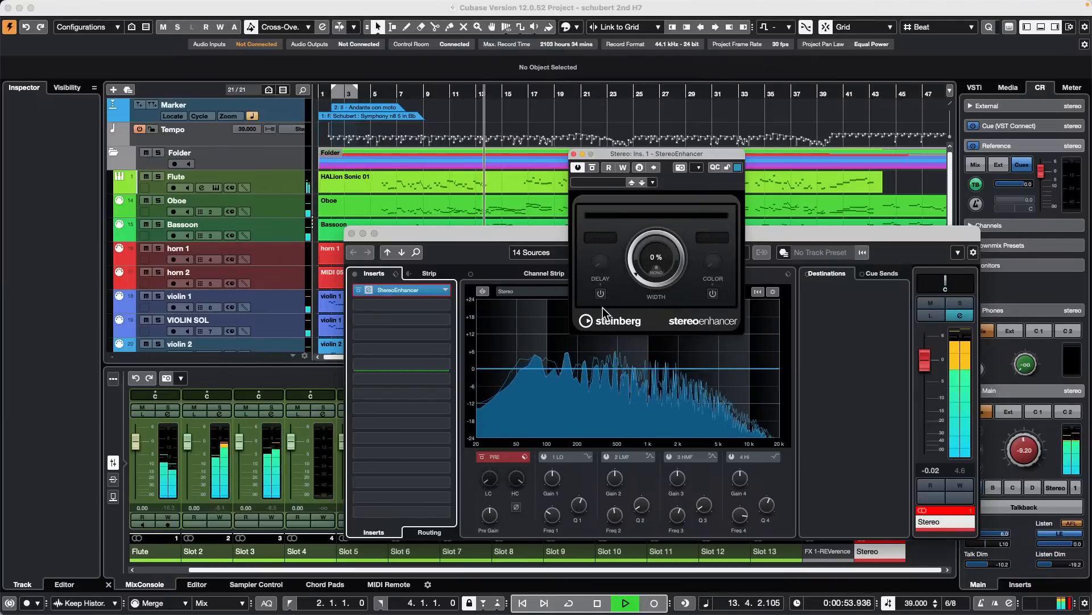
pyautogui.moveTo(602, 307); pyautogui.dragTo(623, 220)
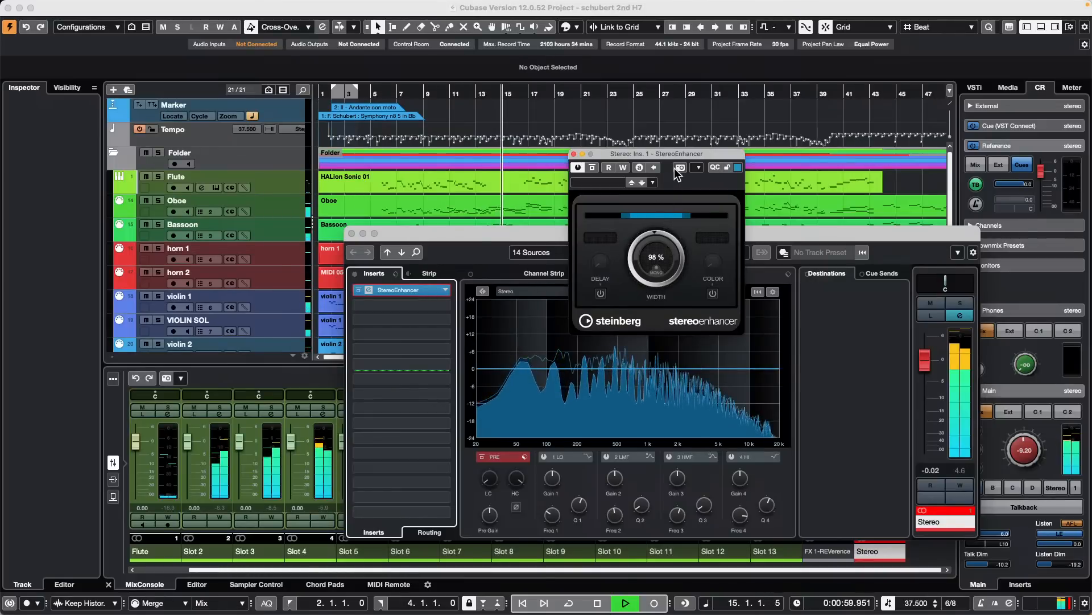
pyautogui.keyDown('super'); pyautogui.click(657, 236); pyautogui.keyUp('super')
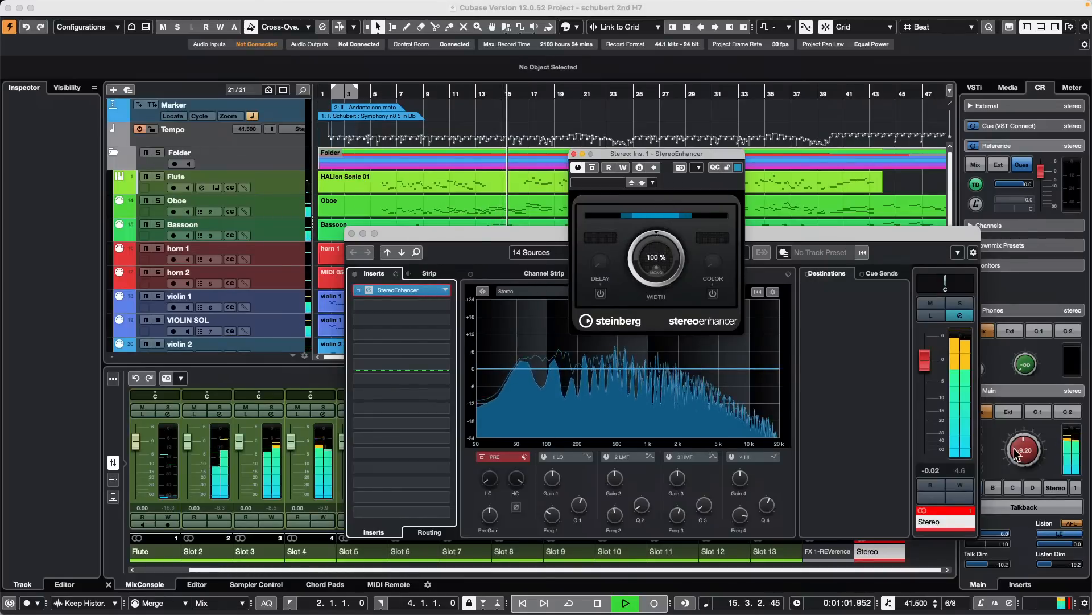
# - Lower the Control Room main level to -12.6, widen the StereoEnhancer to 169 % and stop playback
pyautogui.moveTo(1022, 446); pyautogui.dragTo(1016, 450)
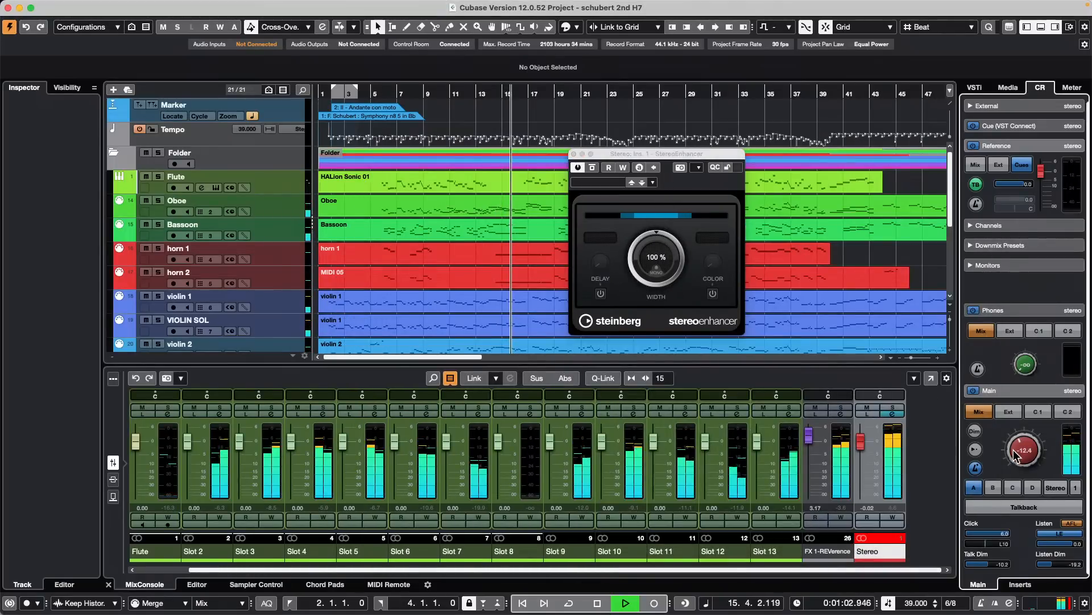
pyautogui.click(663, 251)
pyautogui.moveTo(663, 234); pyautogui.dragTo(665, 190)
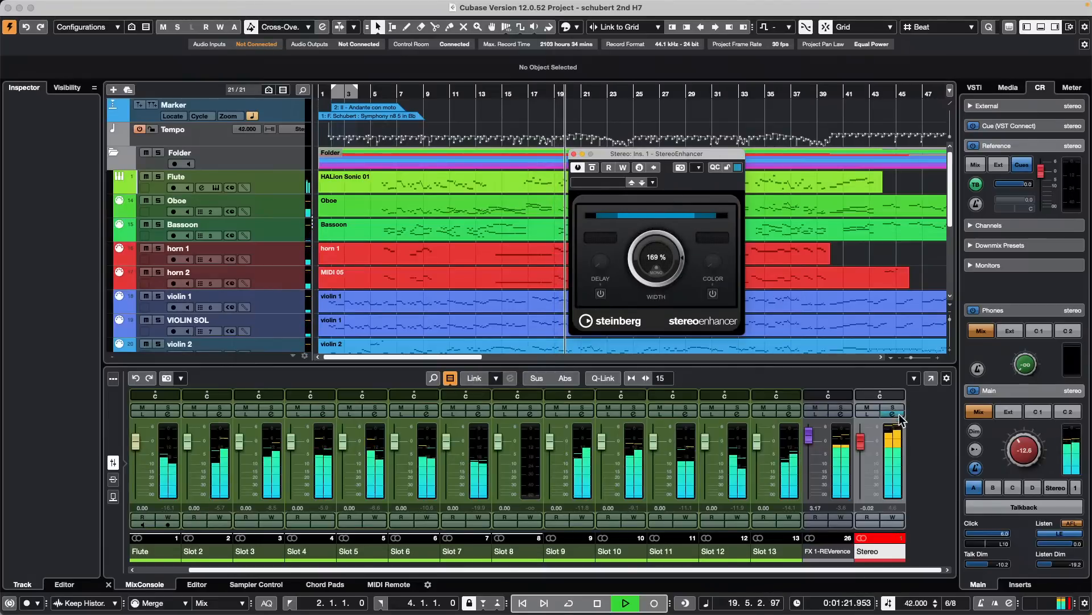
pyautogui.press('space')
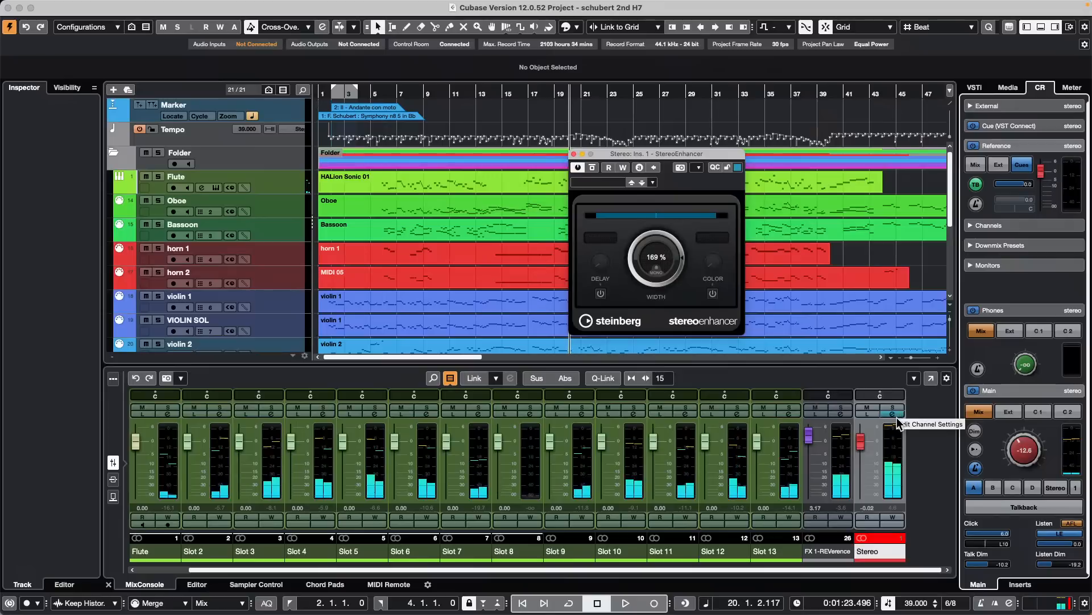
# - Browse the EQ plug-ins available for the Stereo channel's second insert, leave the slot empty and close the plug-in and channel settings
pyautogui.click(893, 413)
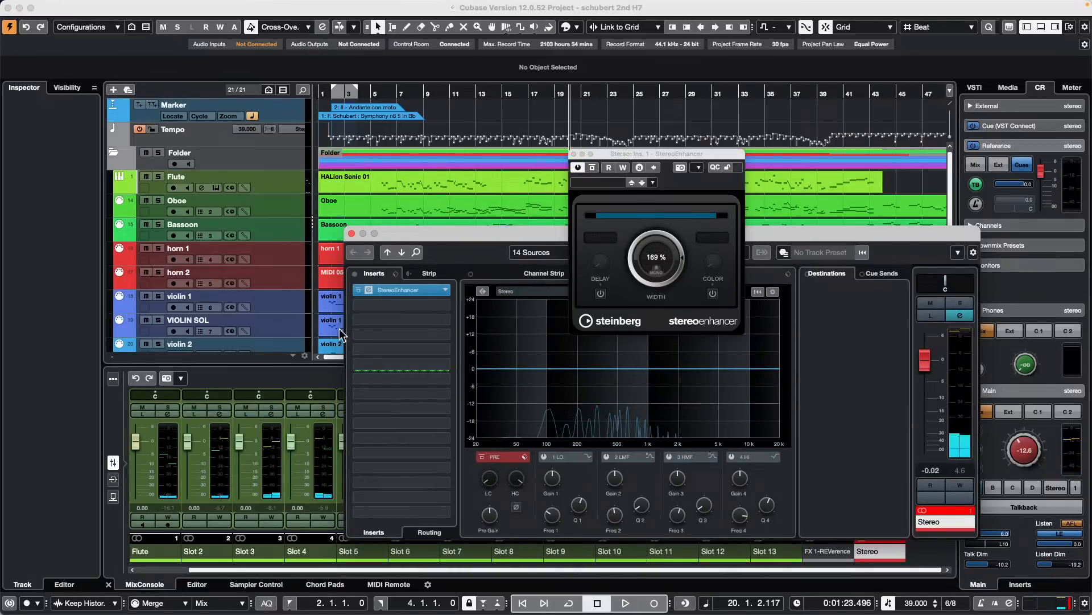
pyautogui.click(446, 306)
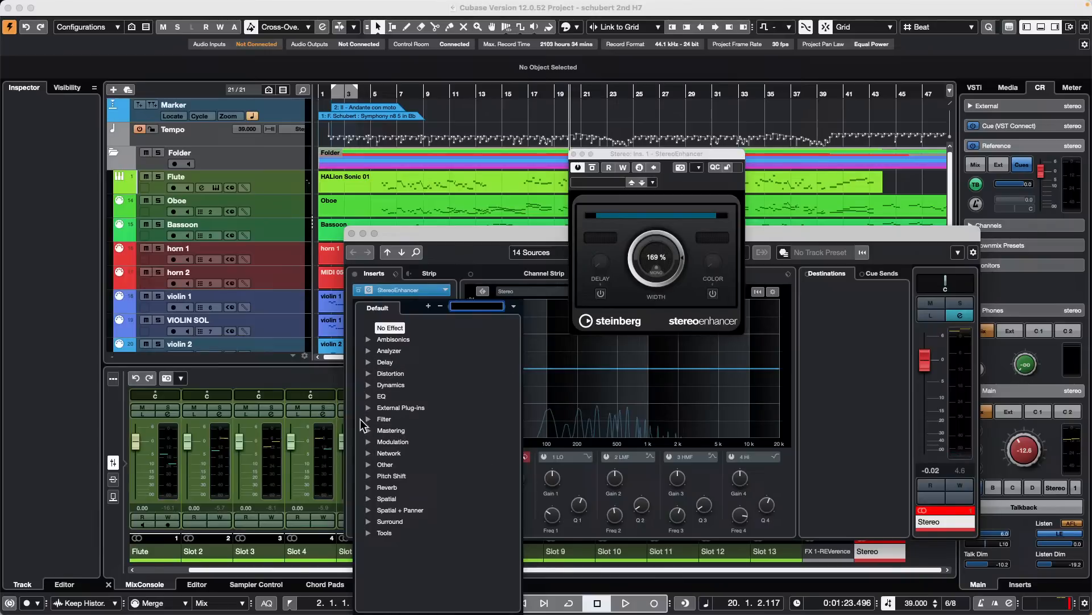
pyautogui.click(369, 396)
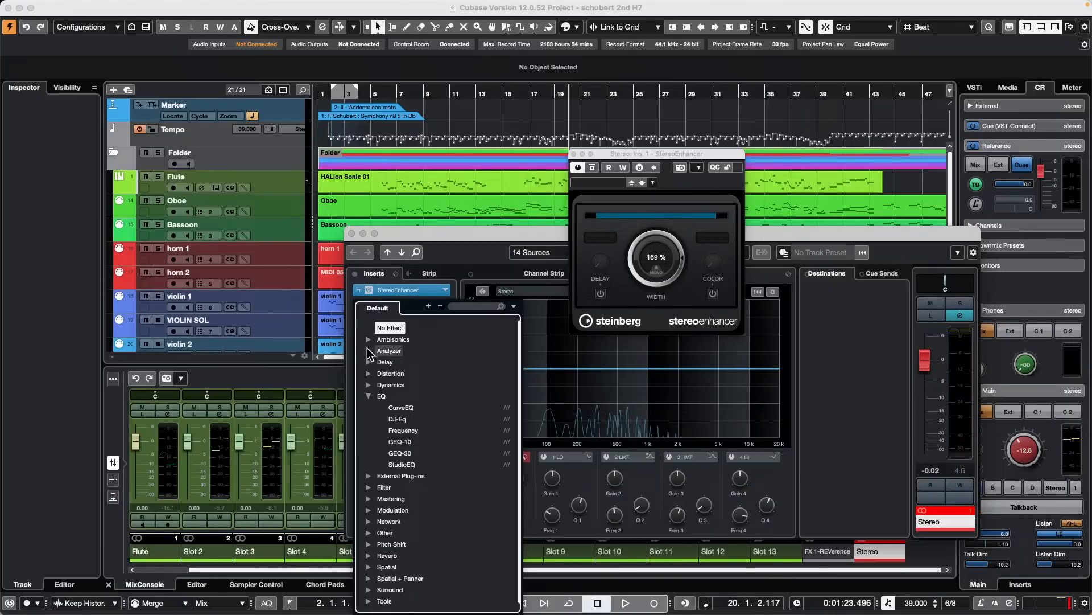
pyautogui.click(459, 233)
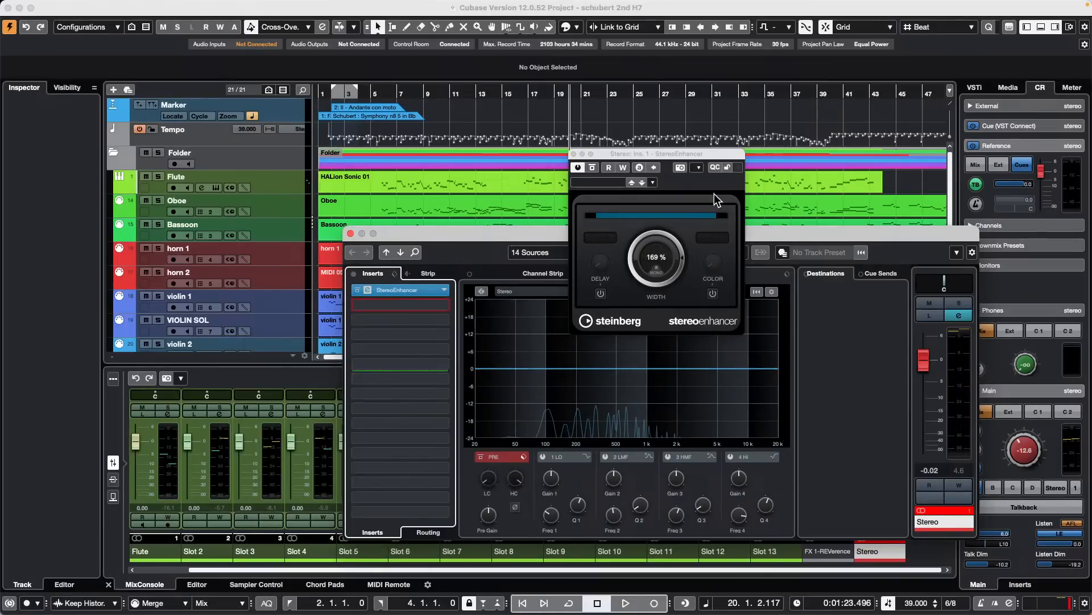
pyautogui.click(574, 154)
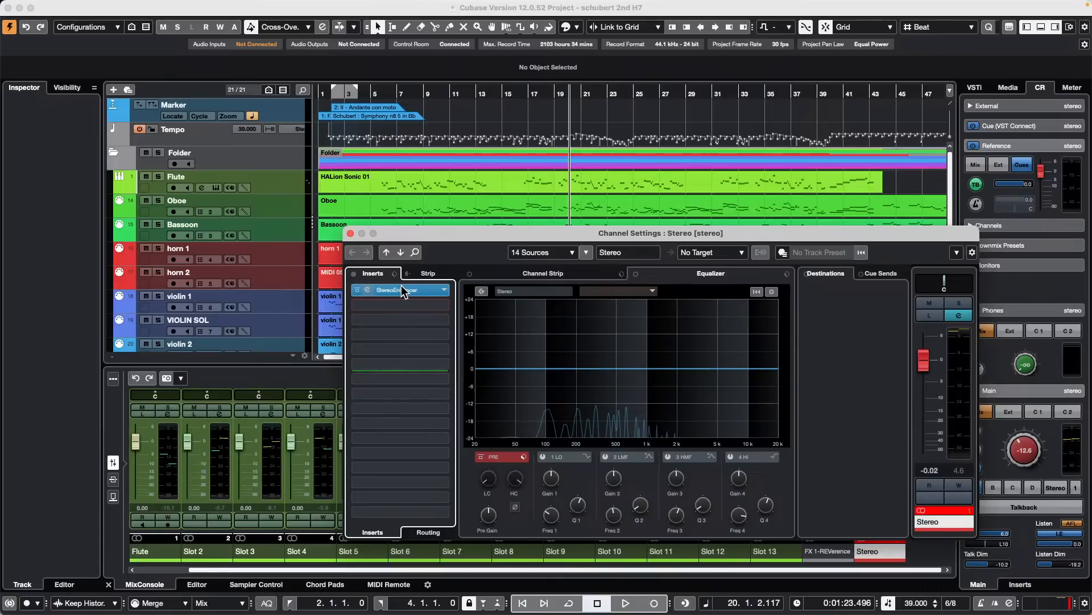
pyautogui.click(350, 232)
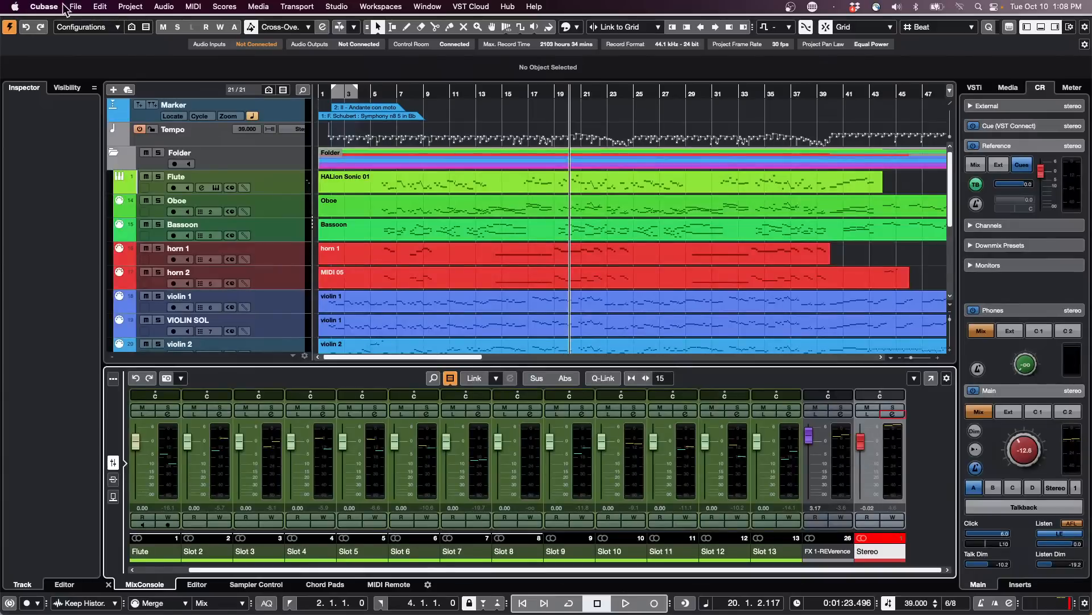
# - Open the recent project be someone.cpr, activate it and accept the unmapped missing ports
pyautogui.click(86, 7)
pyautogui.moveTo(112, 268)
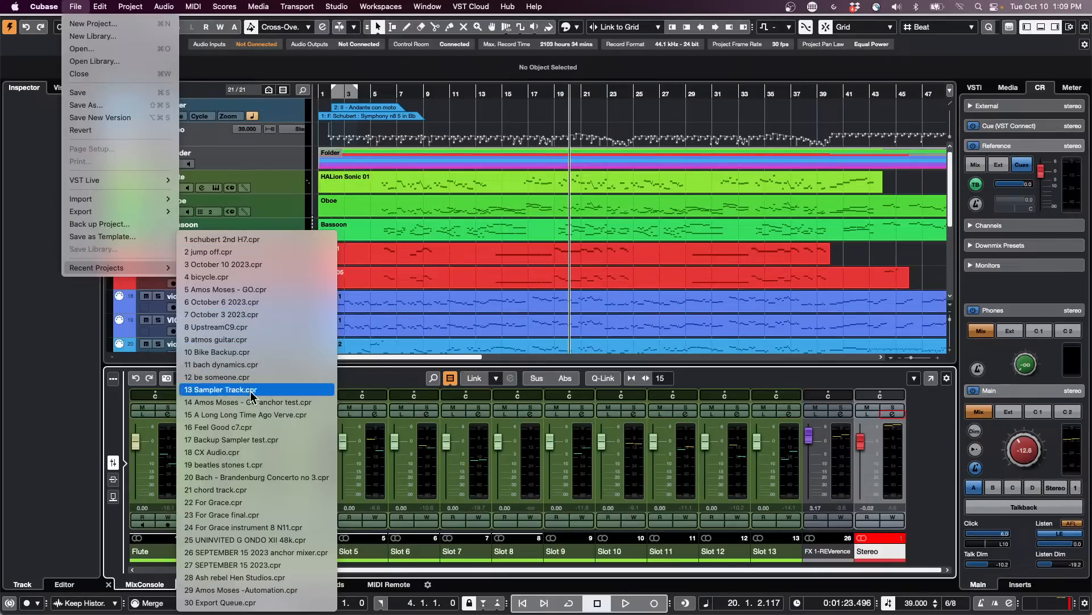
pyautogui.click(284, 378)
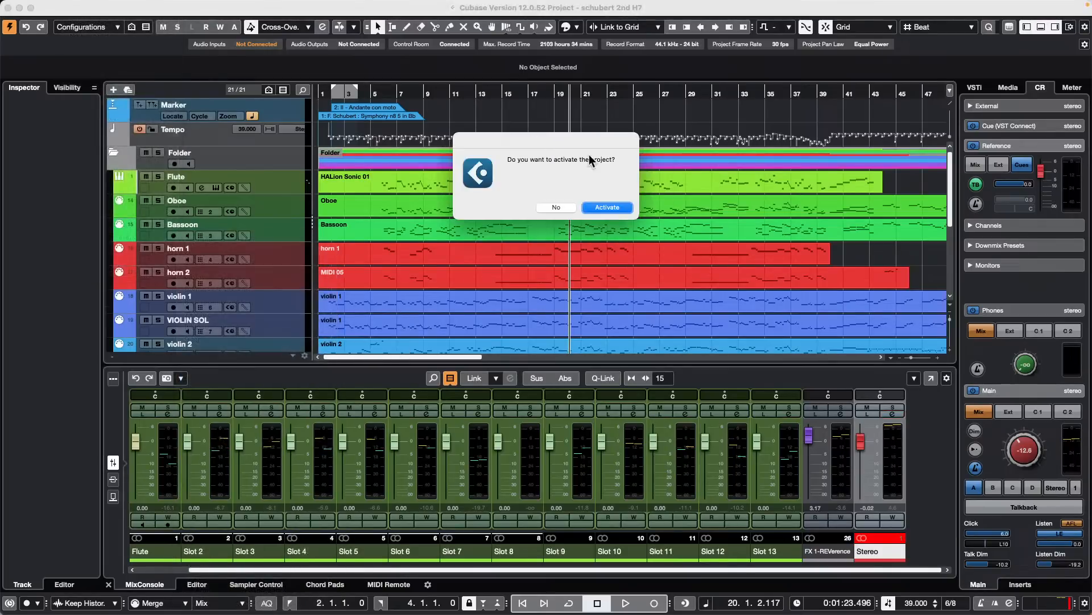
pyautogui.click(617, 207)
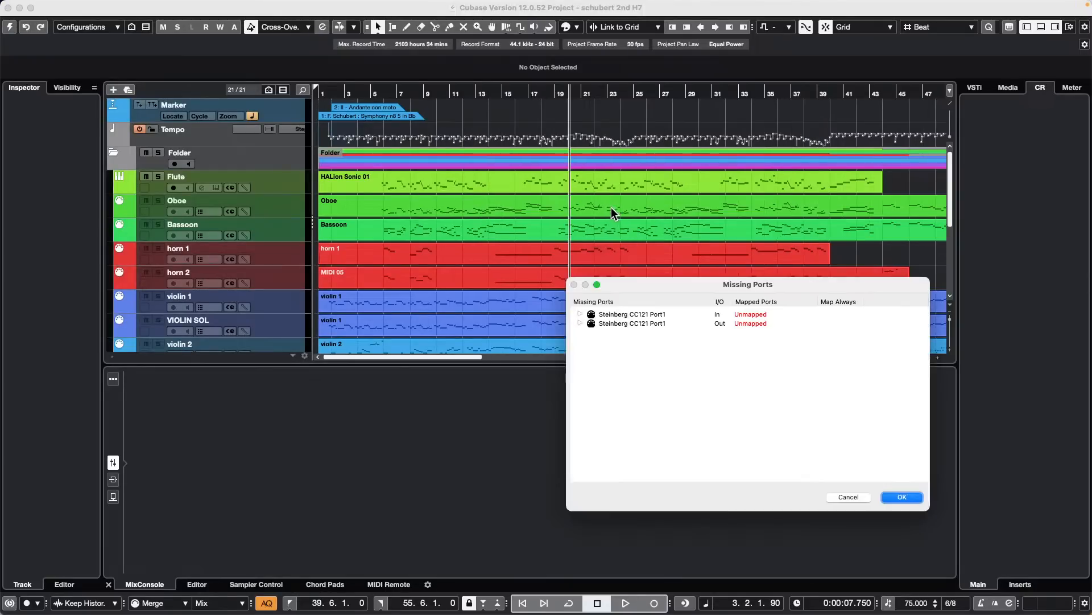
pyautogui.click(908, 499)
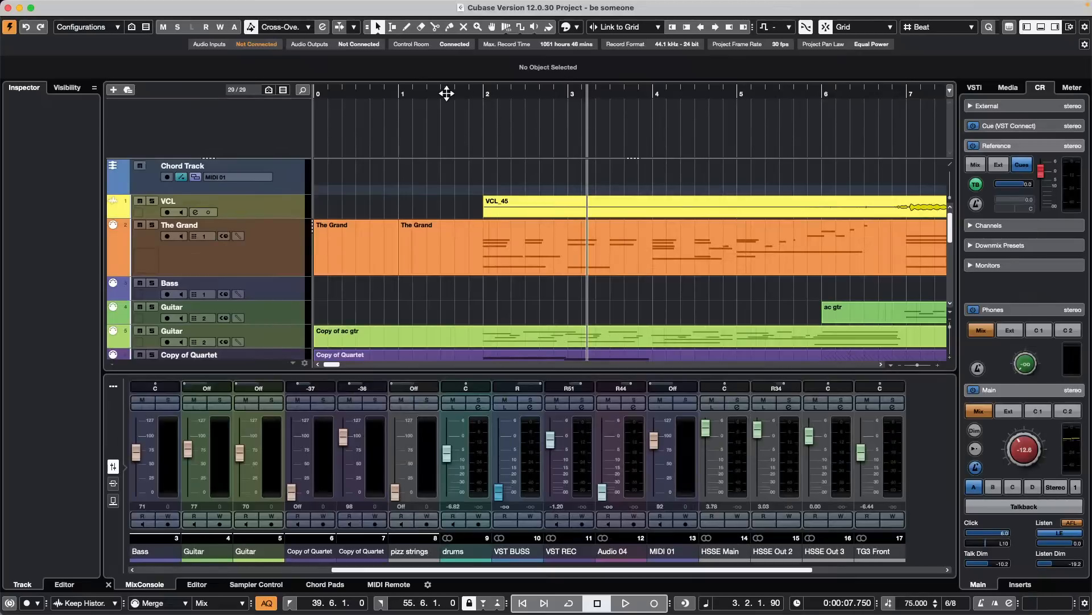
# - Select the VCL track in the be someone project and open Studio Setup
pyautogui.moveTo(442, 93); pyautogui.dragTo(452, 55)
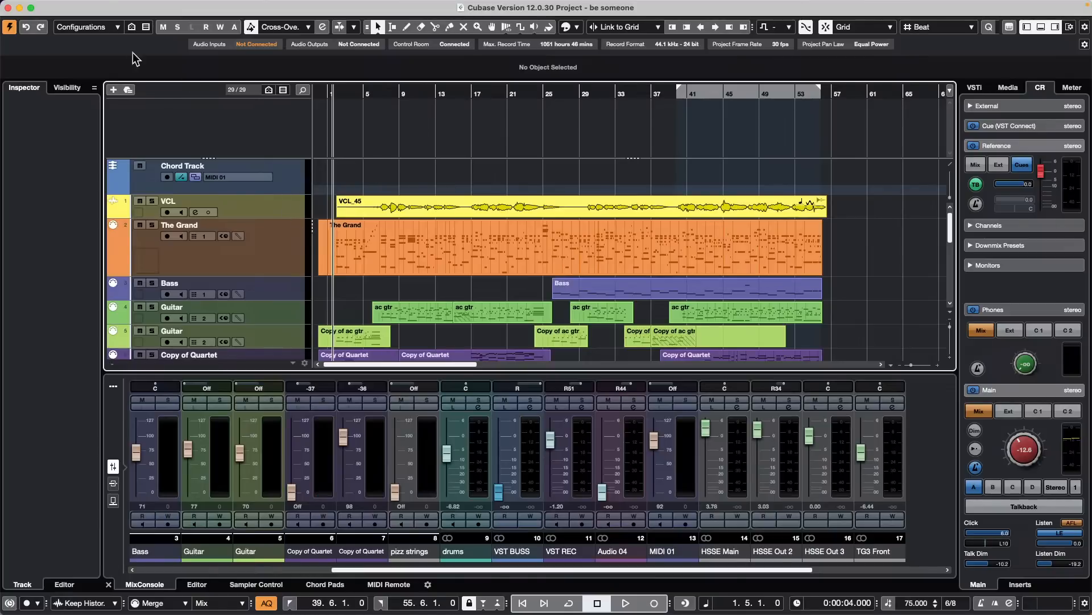
pyautogui.click(281, 206)
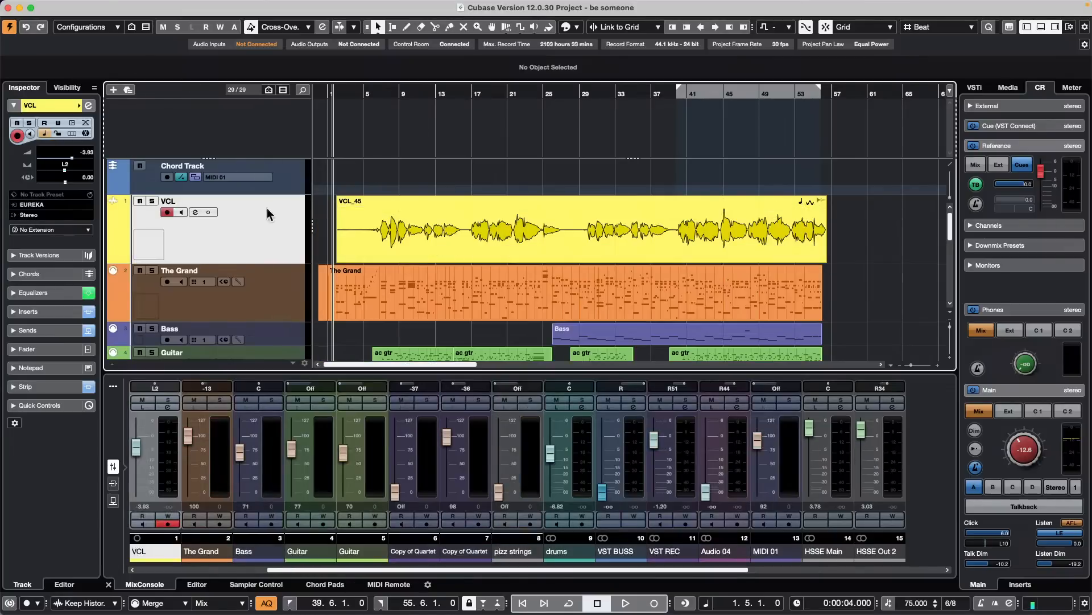
pyautogui.moveTo(313, 10)
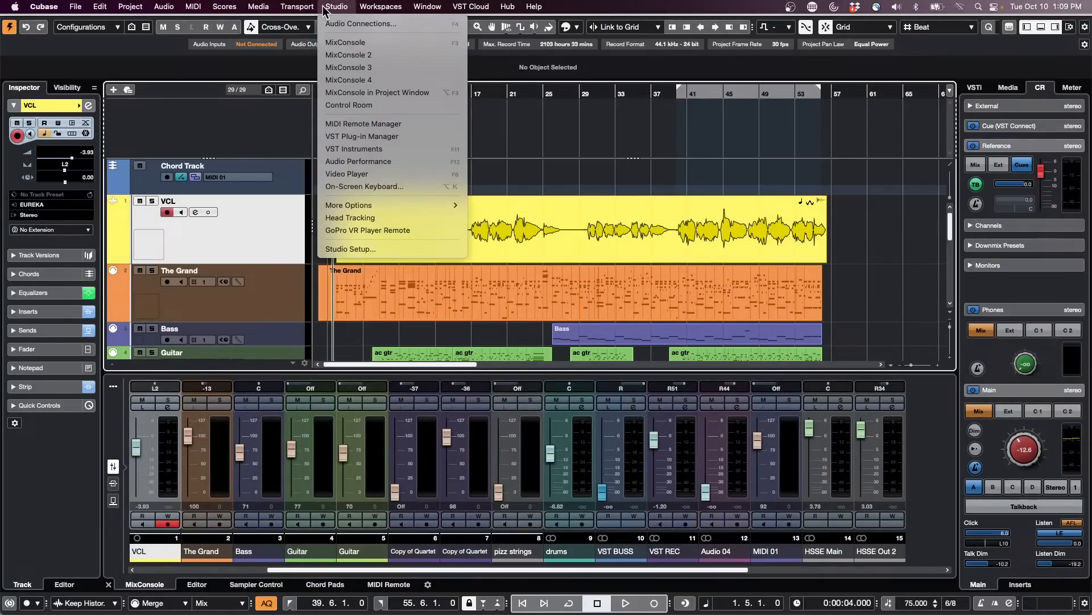
pyautogui.moveTo(299, 8)
pyautogui.moveTo(350, 12)
pyautogui.click(378, 251)
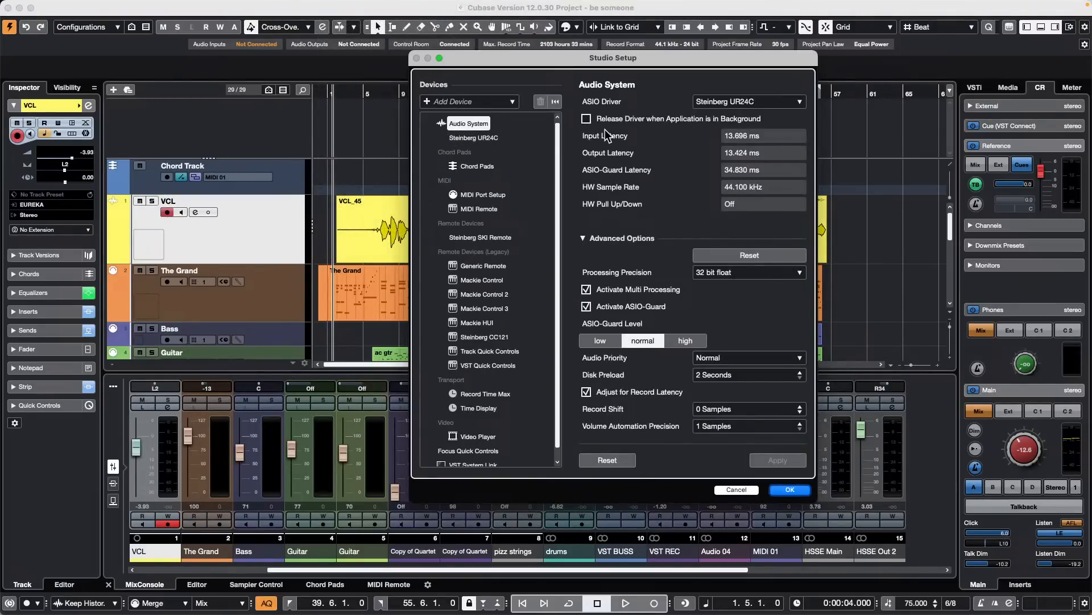
# - Examine the Steinberg UR24C port settings in Studio Setup and close the dialog
pyautogui.click(474, 138)
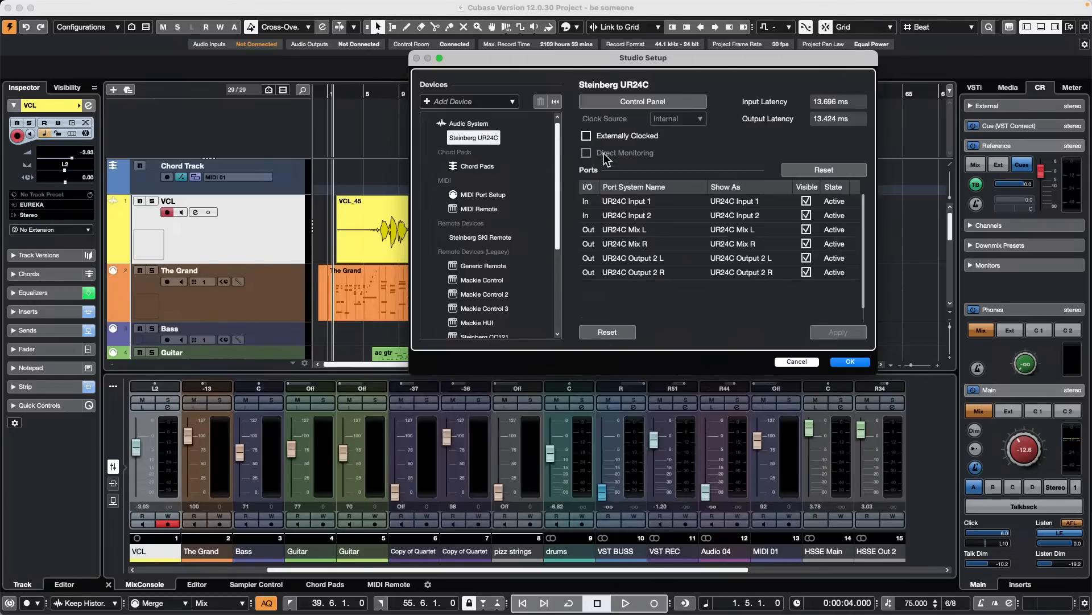
pyautogui.click(850, 362)
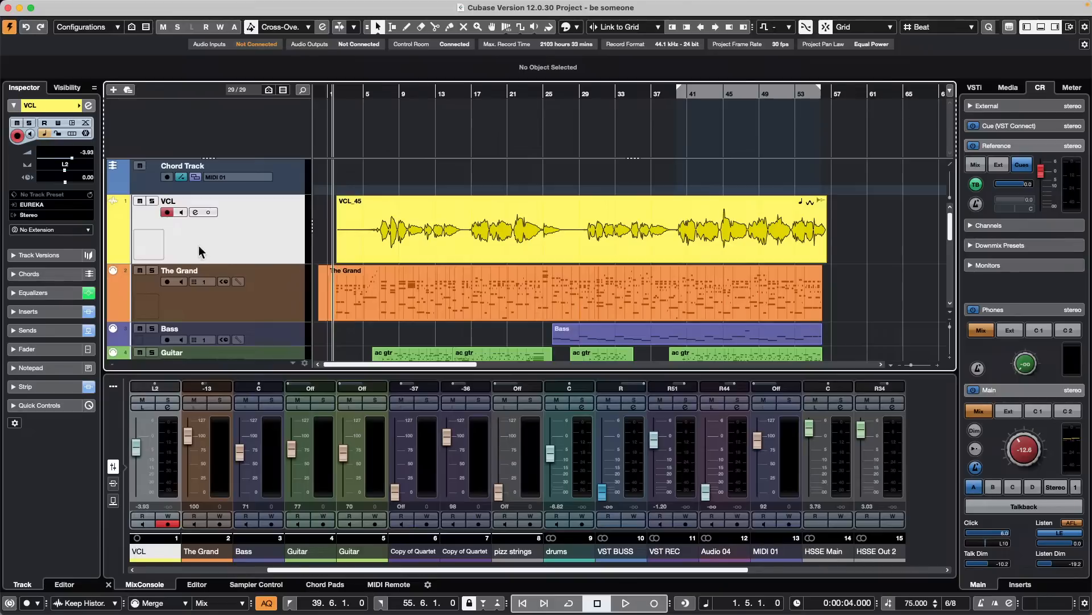
pyautogui.click(286, 177)
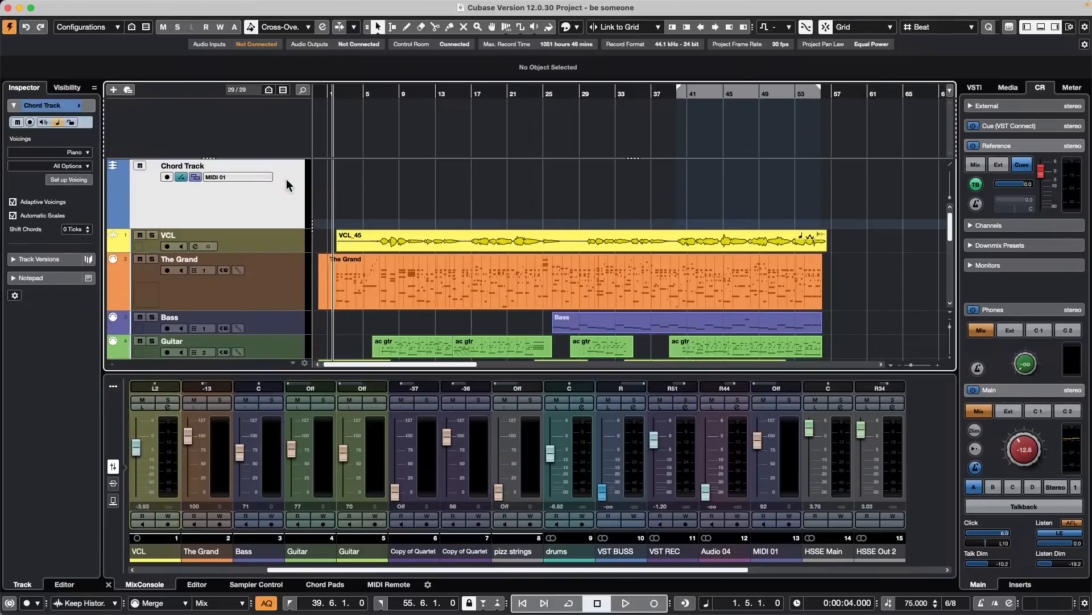
pyautogui.click(287, 241)
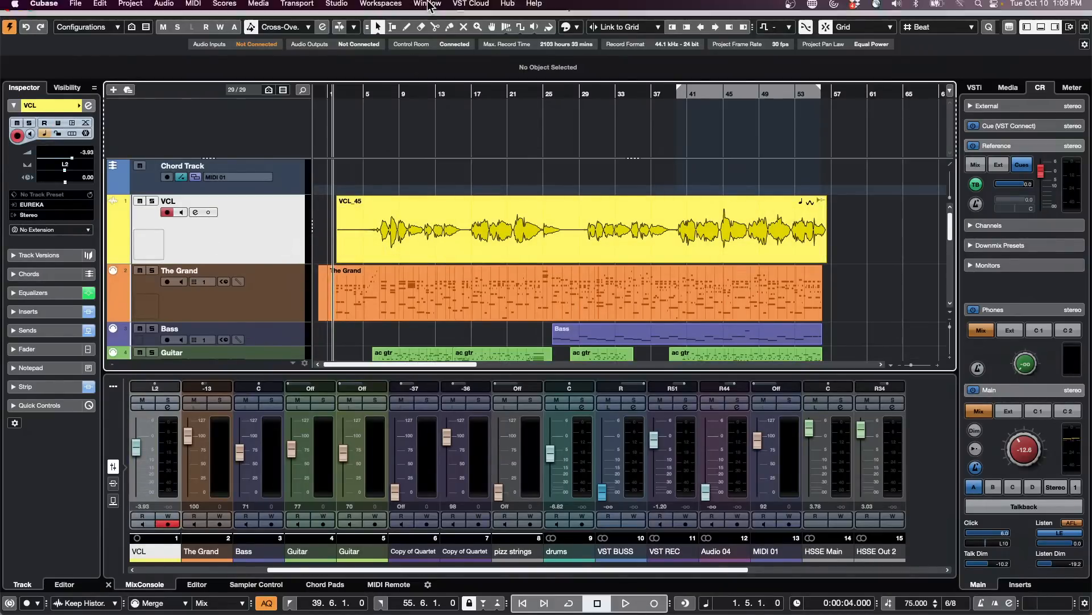
pyautogui.click(337, 7)
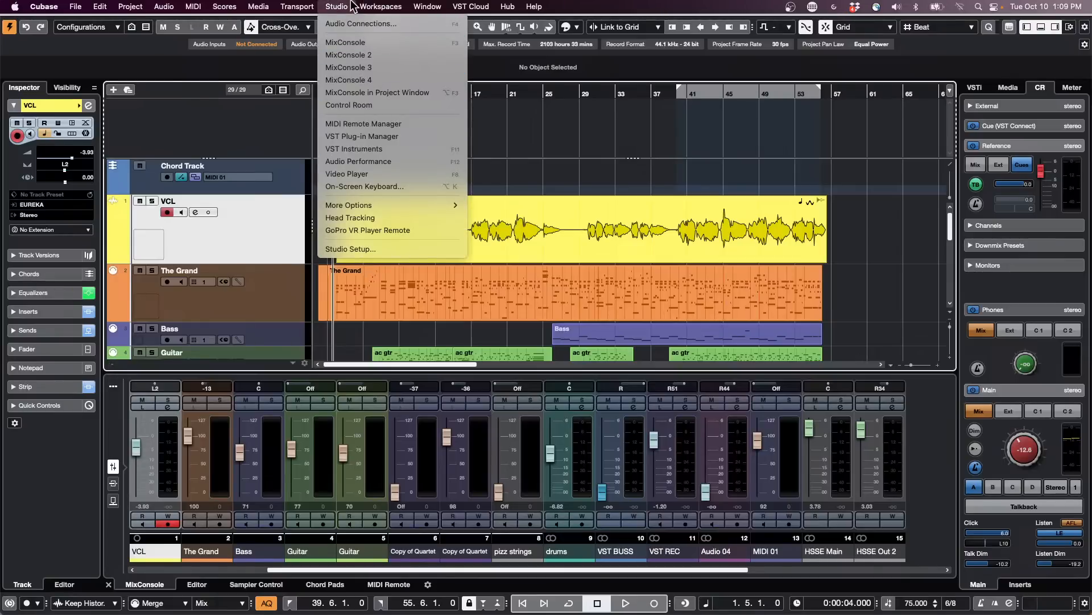
pyautogui.click(277, 223)
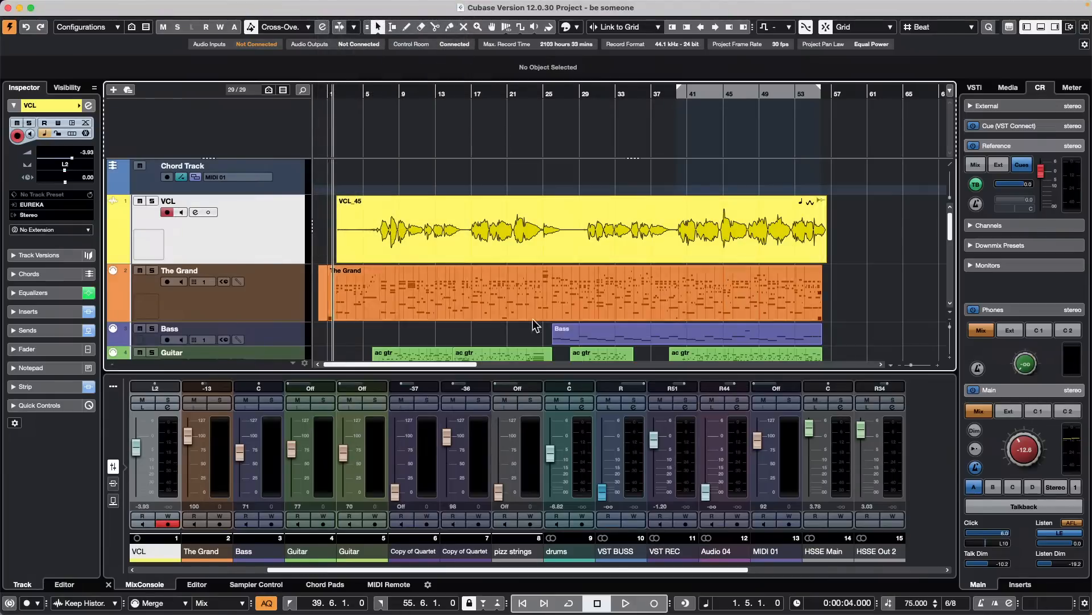
# - Open the MixConsole, narrow the strips to show 21 channels and select the channels from VCL through FX 2-REVerence
pyautogui.press('F3')
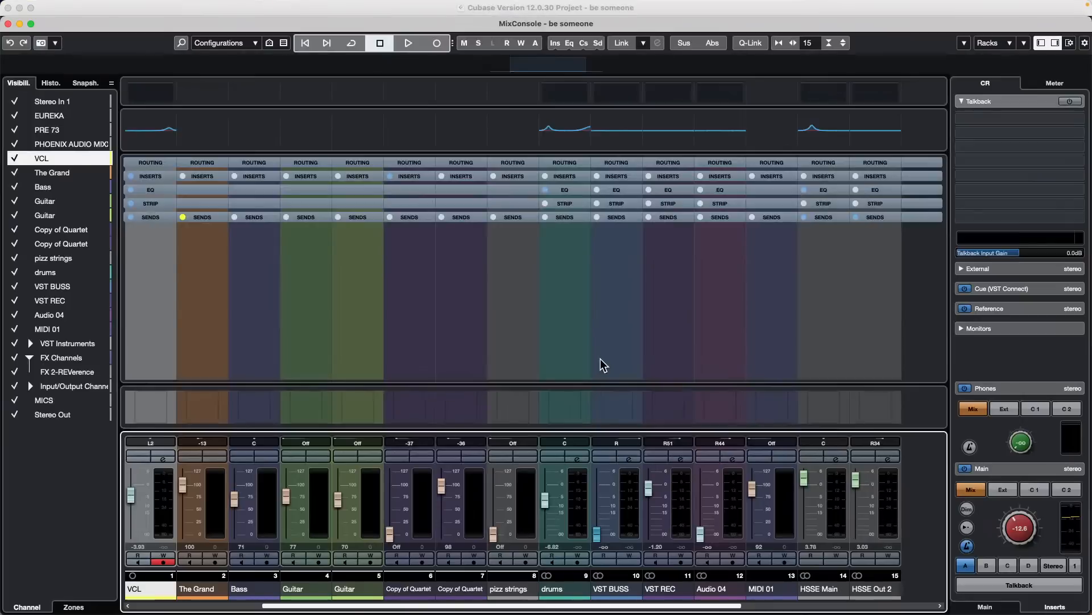
pyautogui.click(159, 499)
pyautogui.press('g')
pyautogui.press('g')
pyautogui.press('g')
pyautogui.press('g')
pyautogui.press('g')
pyautogui.press('g')
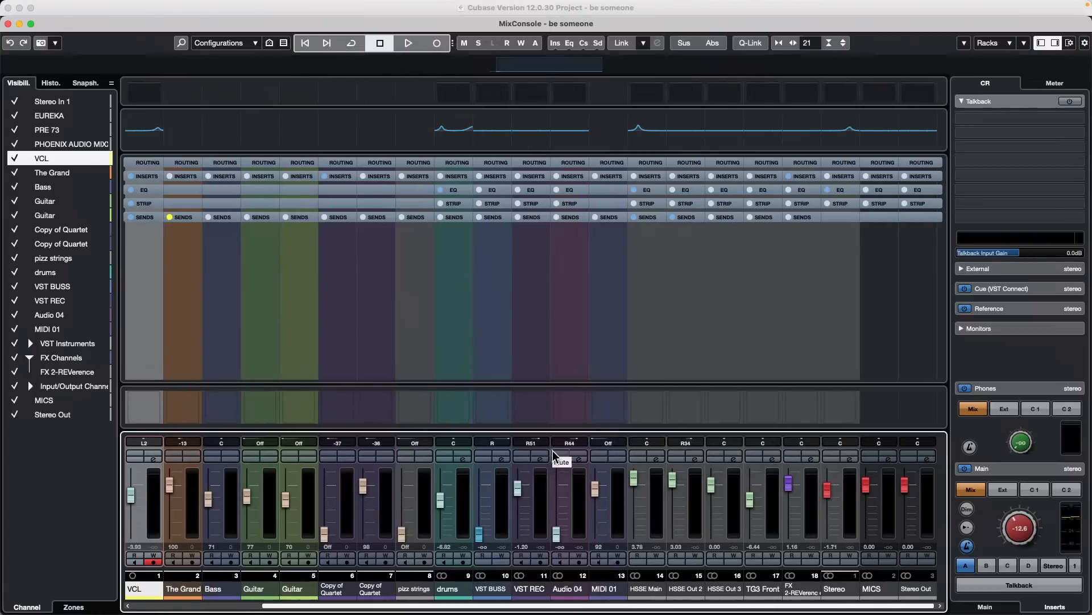
pyautogui.keyDown('shift'); pyautogui.click(814, 499); pyautogui.keyUp('shift')
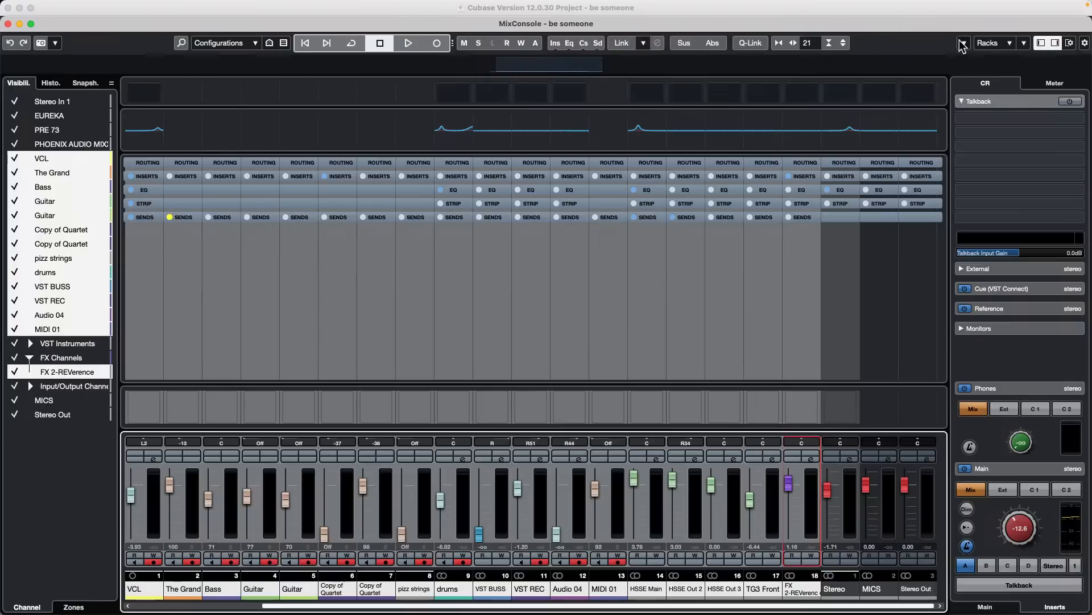
# - Show the Cue Sends rack in the MixConsole and expand it
pyautogui.click(1003, 43)
pyautogui.click(1004, 176)
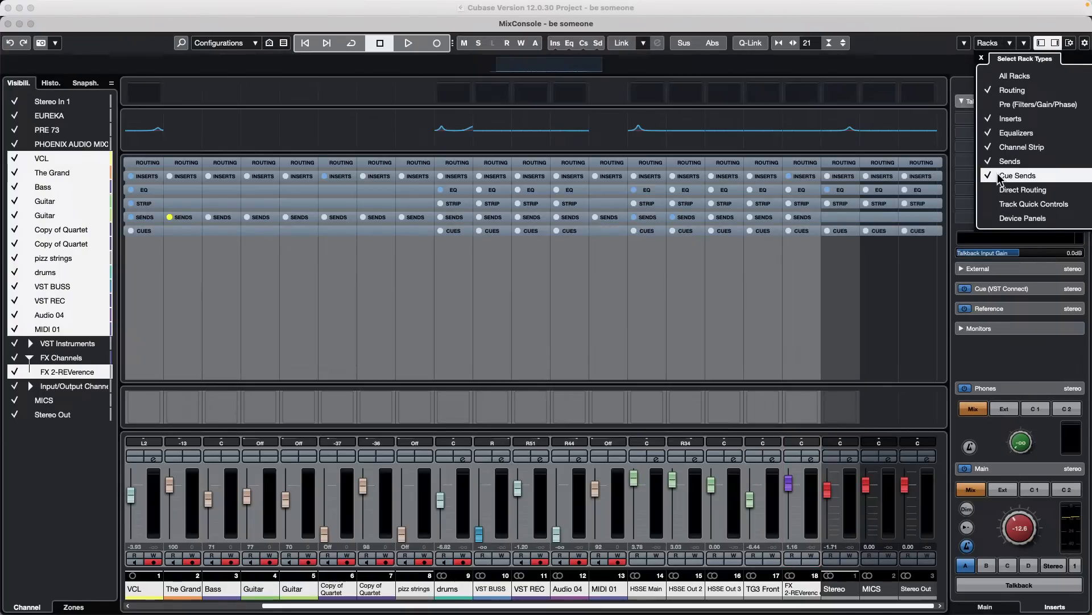
pyautogui.click(772, 235)
pyautogui.click(772, 232)
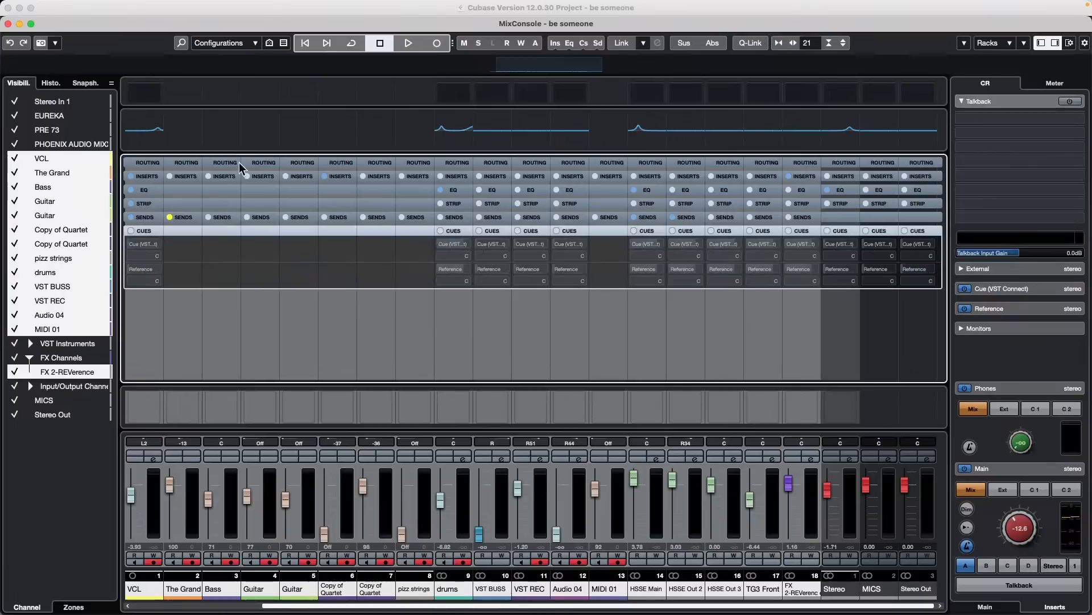
# - Use Q-Link to activate the selected channels' Cue (VST Connect) sends and pan them to R3, and enable absolute mode
pyautogui.click(757, 45)
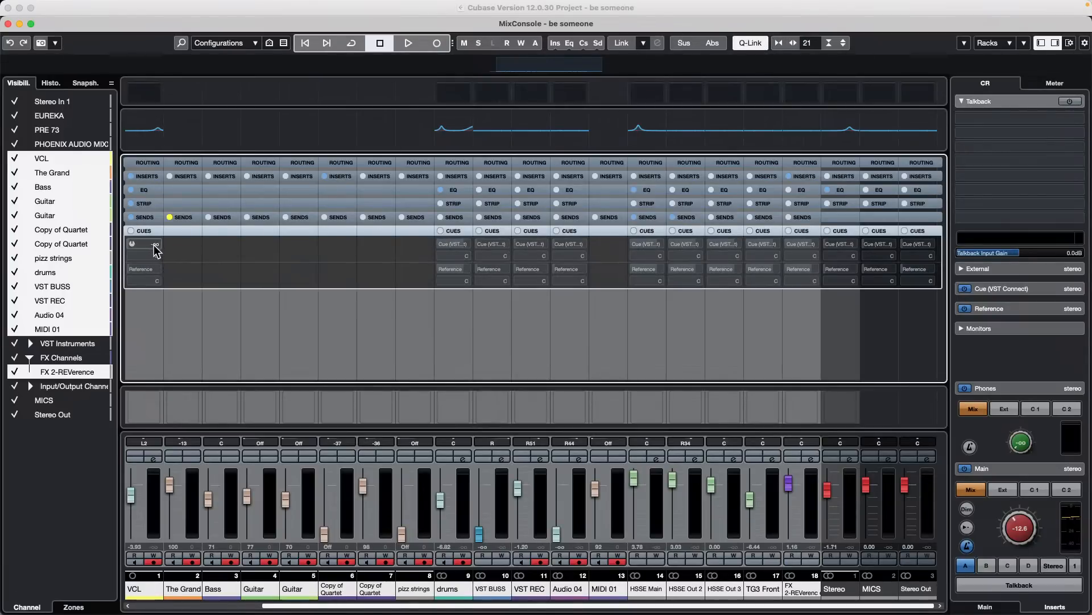
pyautogui.click(132, 244)
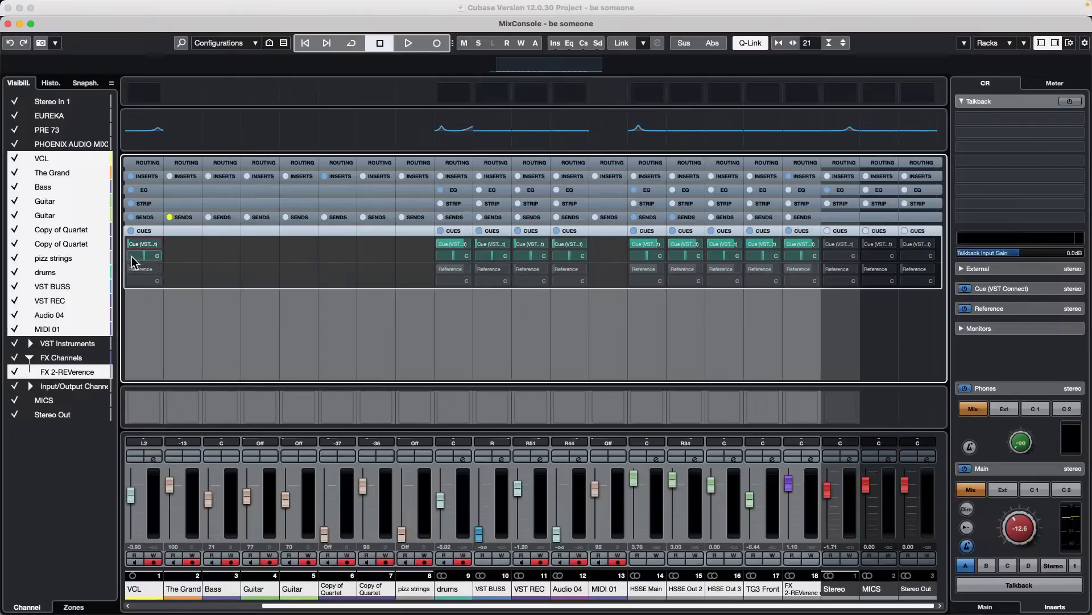
pyautogui.moveTo(144, 256)
pyautogui.mouseDown()
pyautogui.moveTo(170, 260)
pyautogui.moveTo(145, 260)
pyautogui.mouseUp()
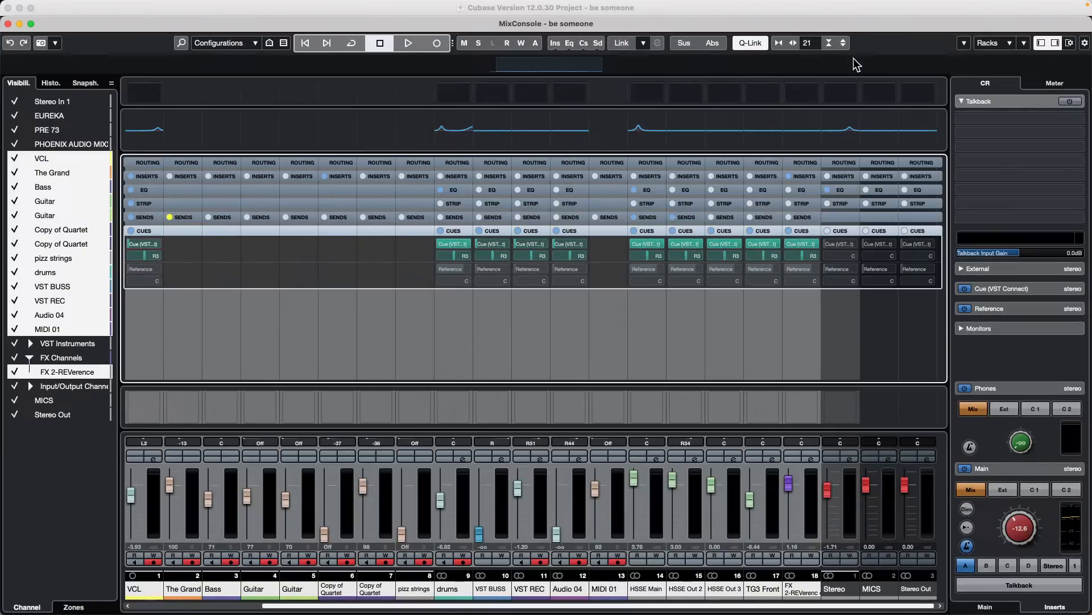
pyautogui.click(712, 43)
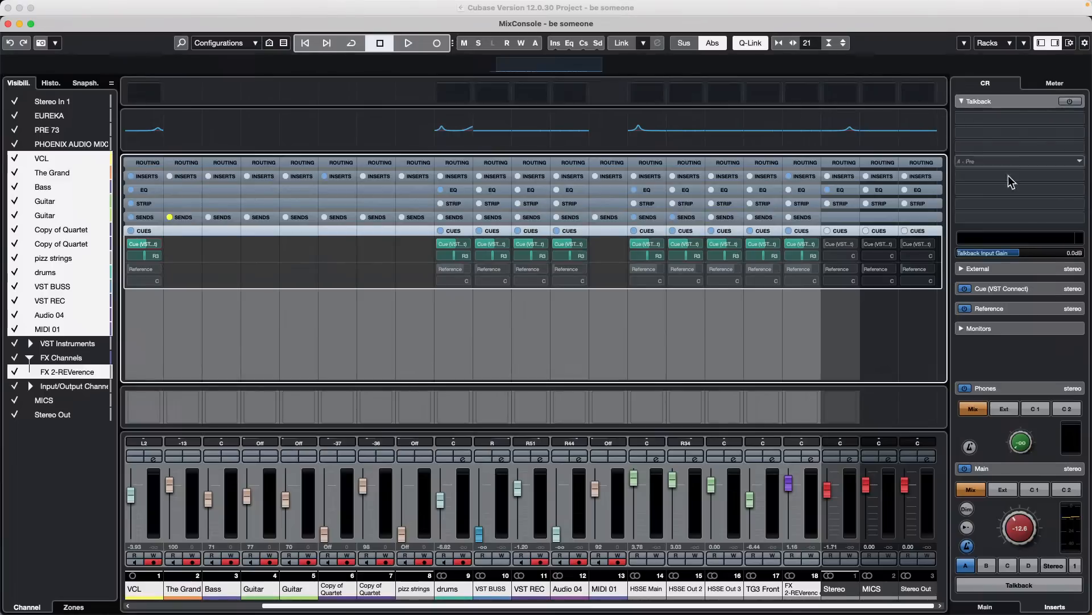
# - Assign the current mix levels of the selected channels to all cue sends
pyautogui.rightClick(982, 343)
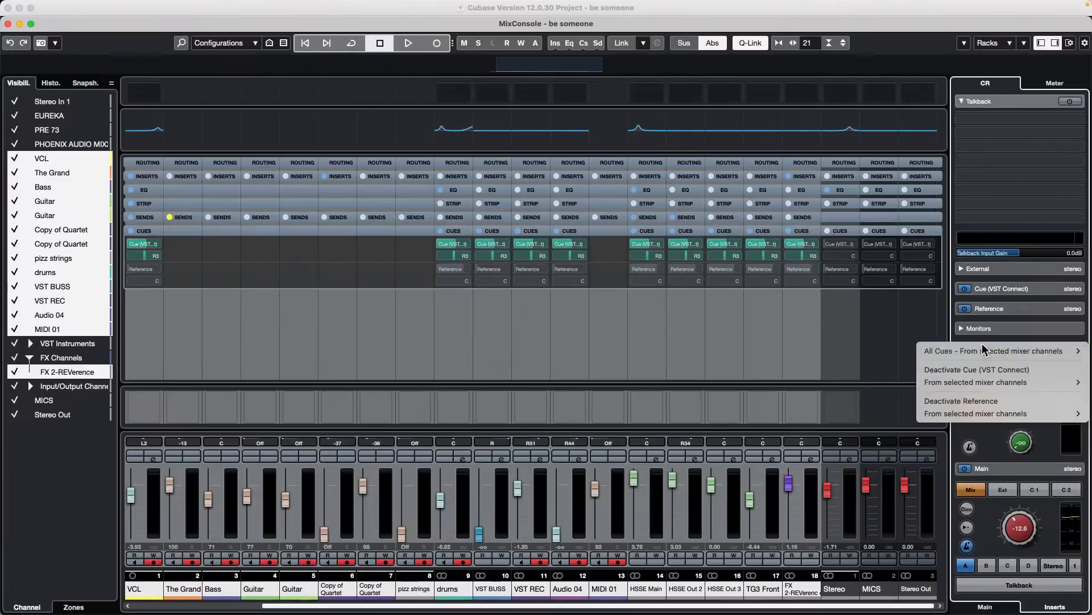
pyautogui.moveTo(983, 349)
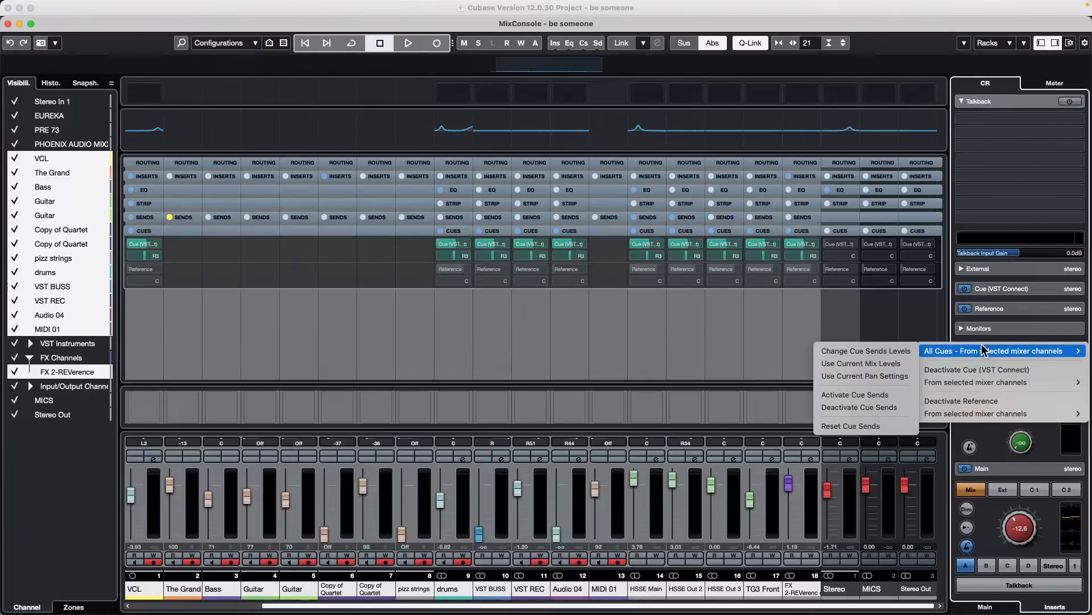
pyautogui.click(860, 367)
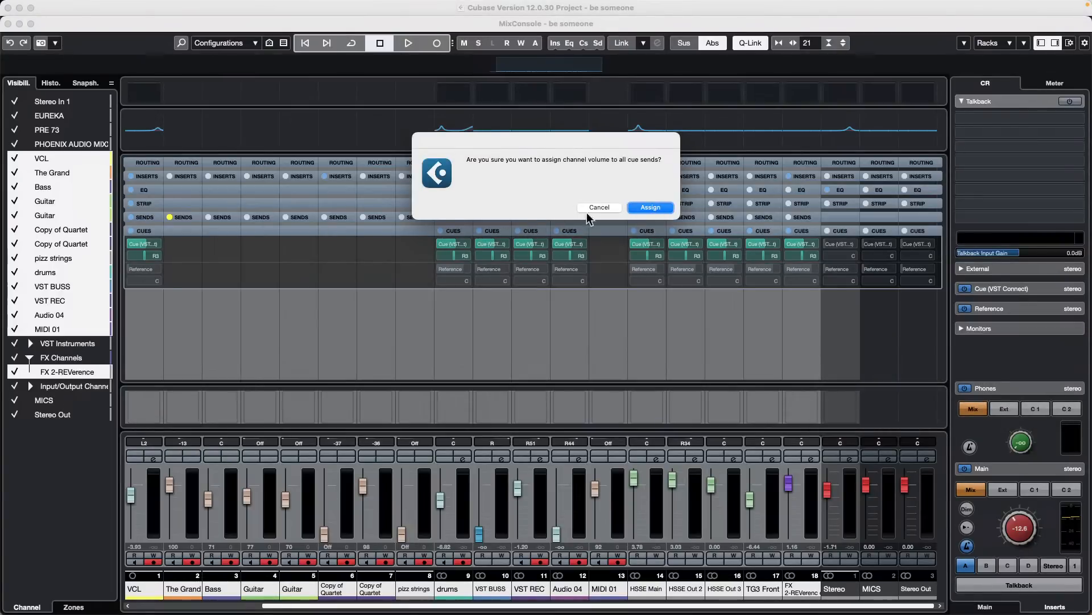
pyautogui.click(651, 208)
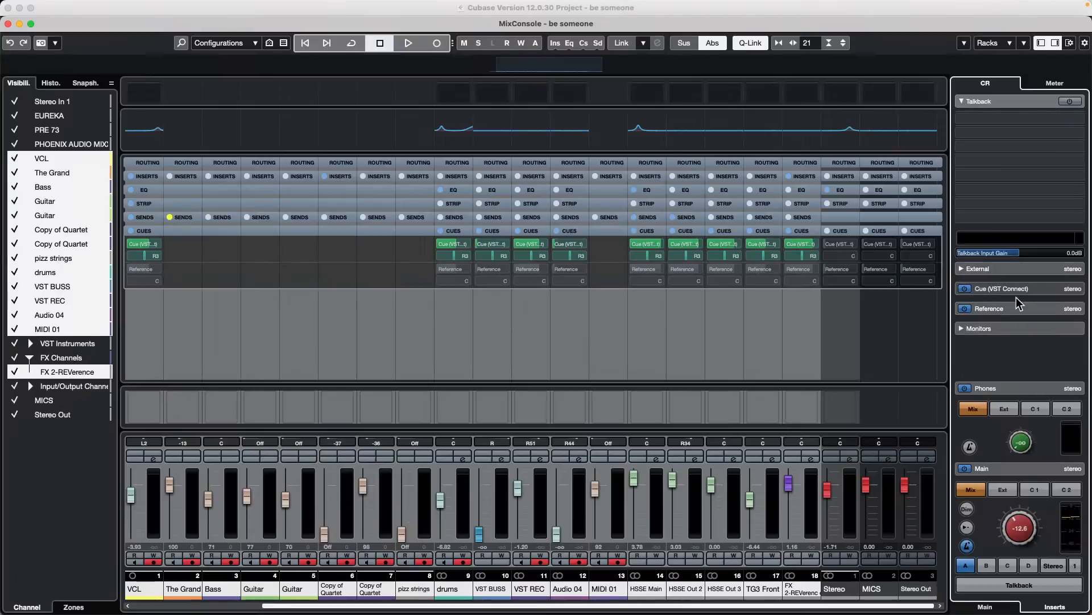
# - Insert RoomWorks SE in the first insert slot of the Cue (VST Connect) channel and set its reverb time to 3.12 s
pyautogui.click(1031, 288)
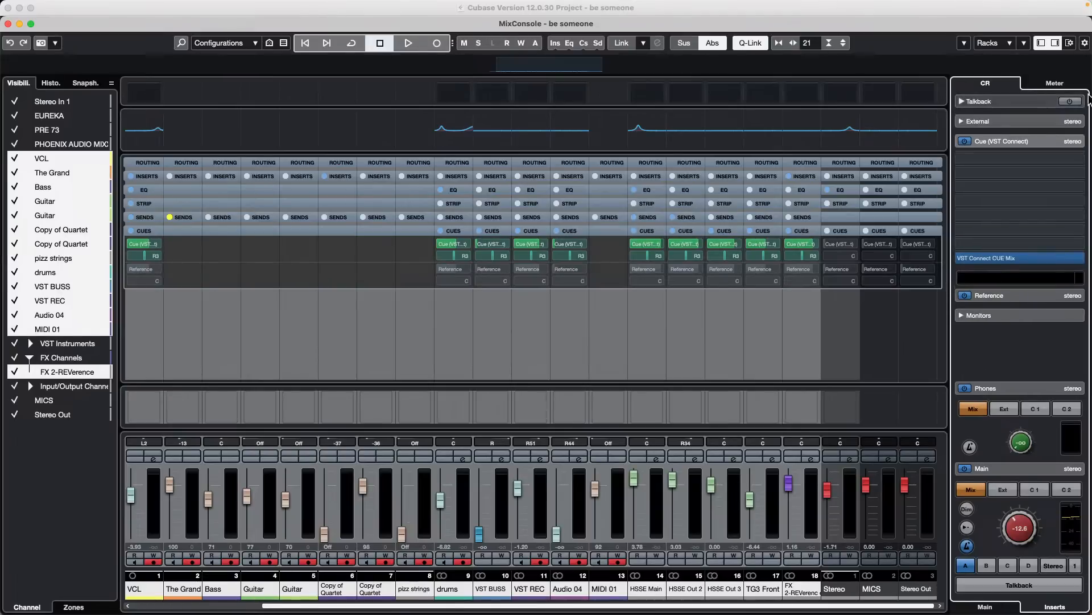
pyautogui.click(986, 604)
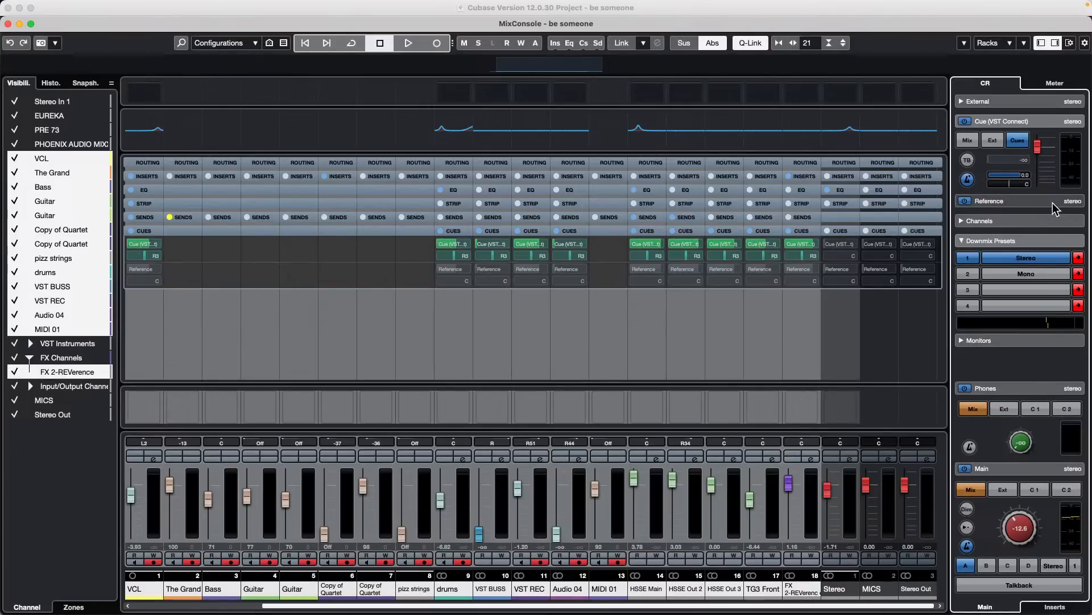
pyautogui.click(1046, 604)
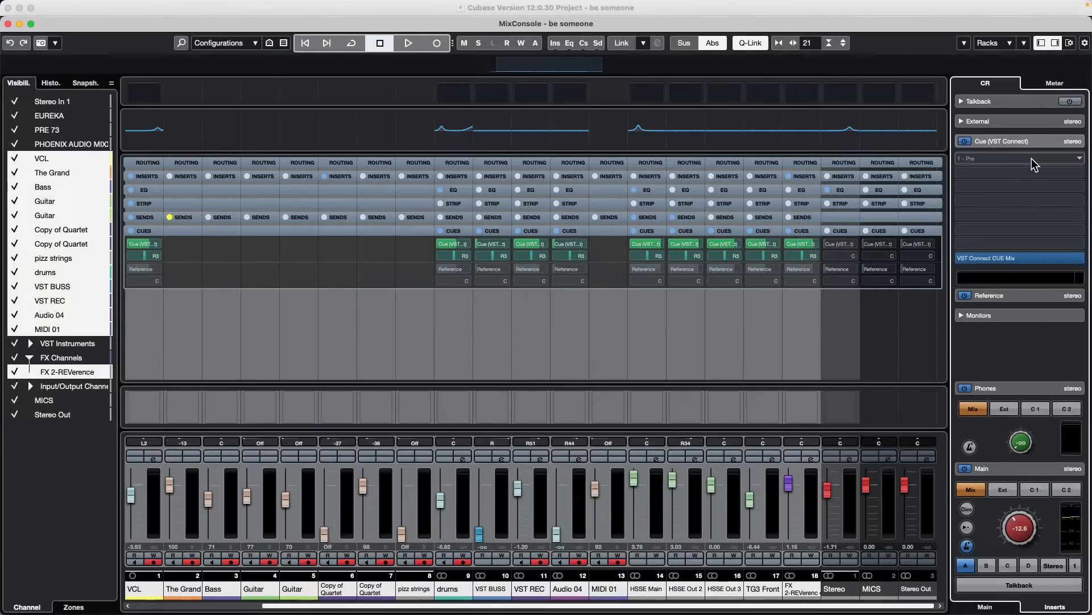
pyautogui.click(1032, 158)
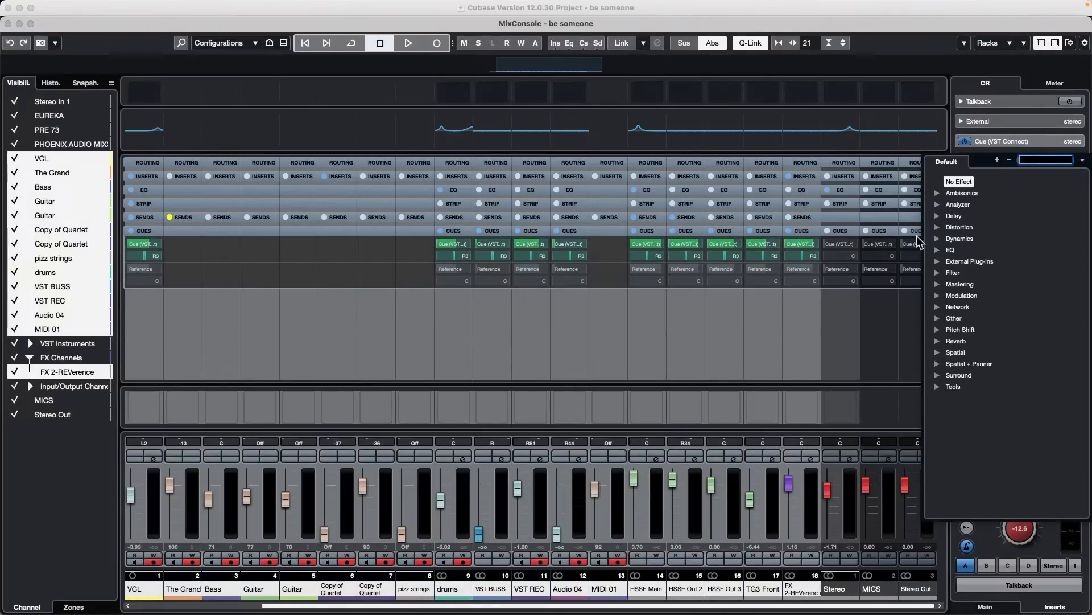
pyautogui.click(940, 338)
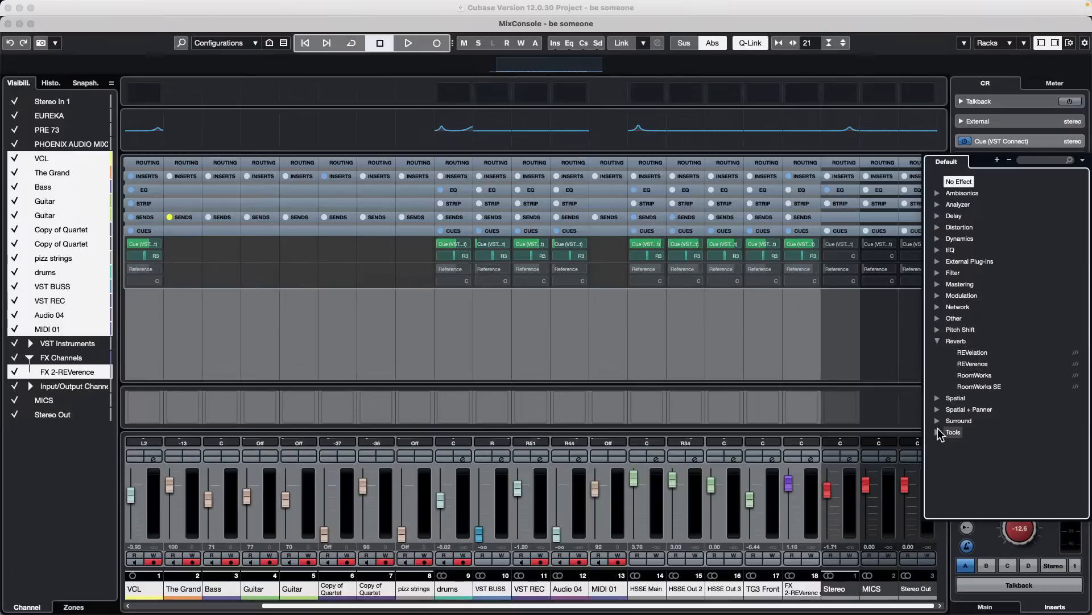
pyautogui.click(979, 387)
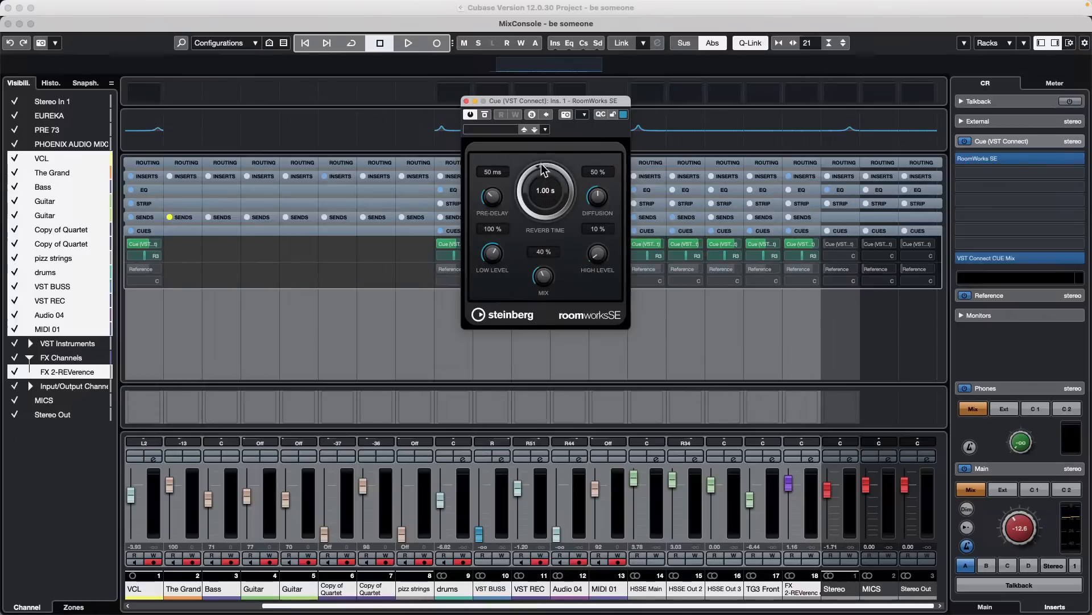
pyautogui.moveTo(543, 163); pyautogui.dragTo(554, 151)
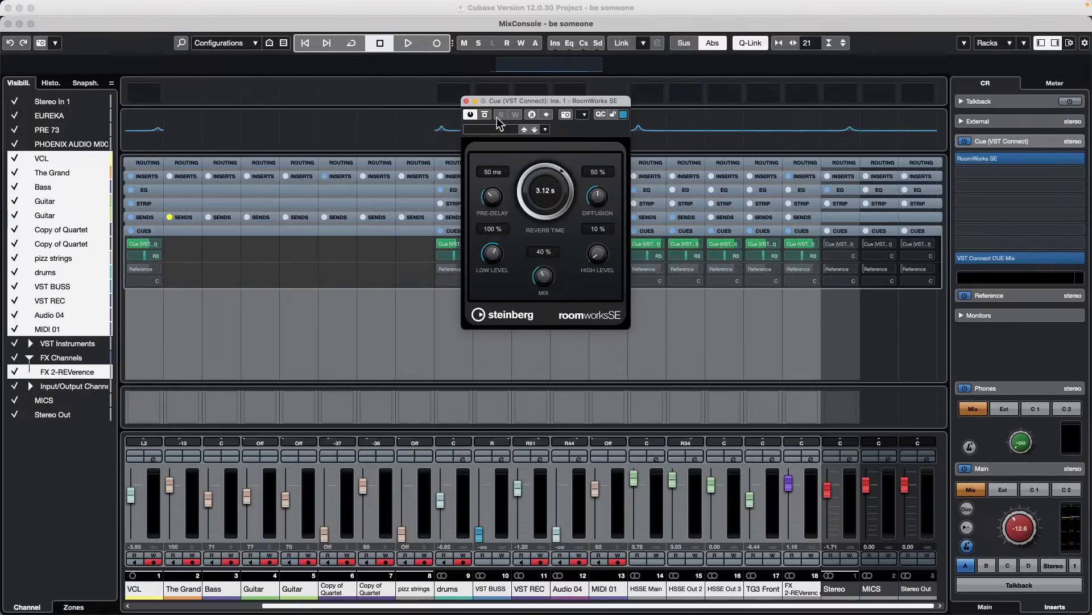
pyautogui.click(467, 101)
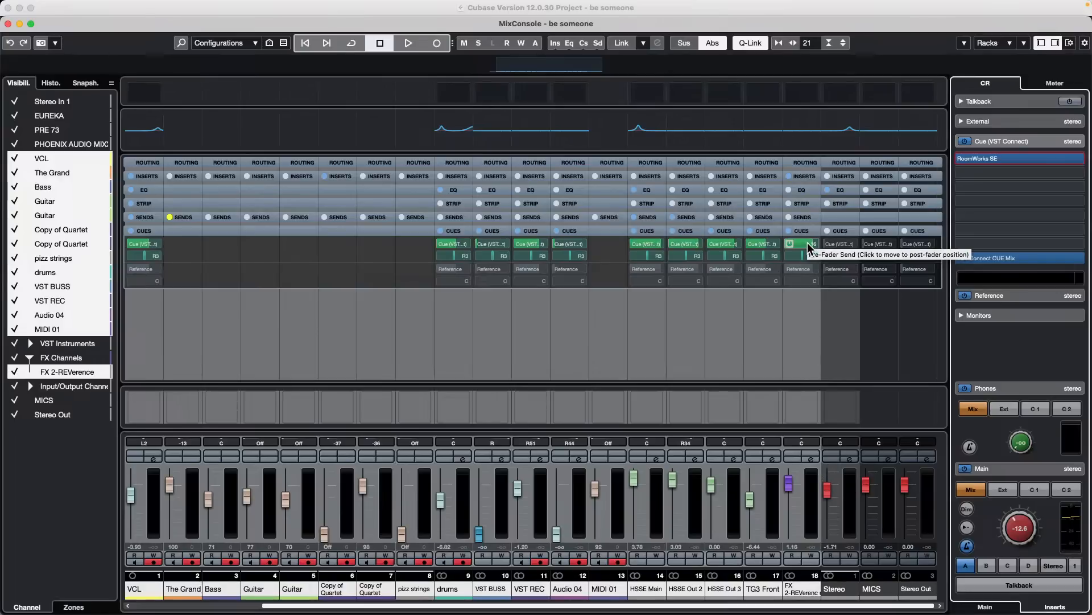
# - Turn off Q-Link and remove RoomWorks SE from the Cue (VST Connect) channel's inserts
pyautogui.moveTo(808, 243); pyautogui.dragTo(793, 241)
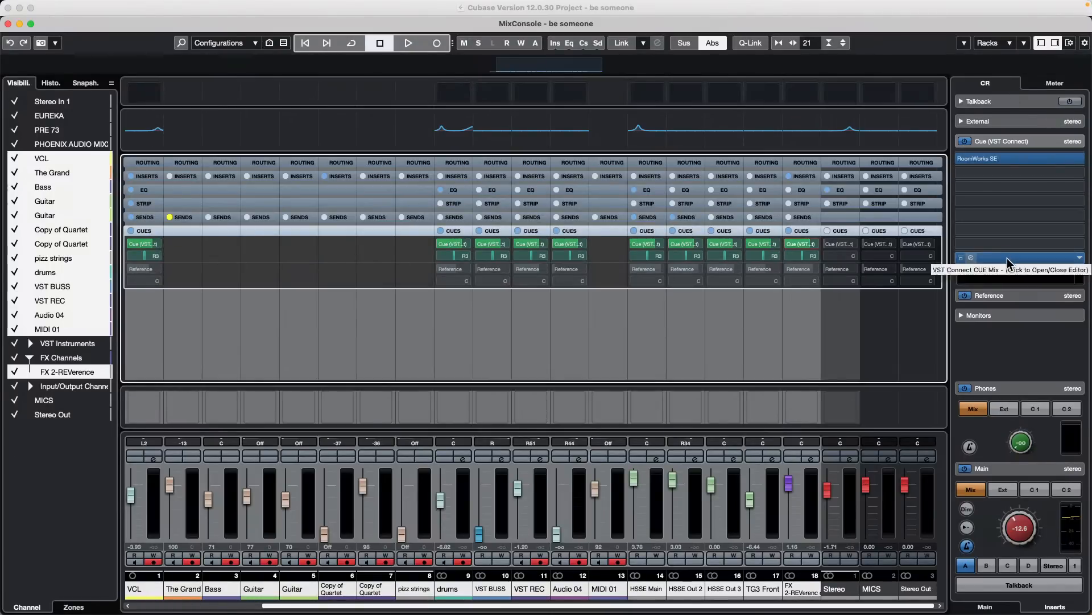
pyautogui.moveTo(1023, 162); pyautogui.dragTo(832, 117)
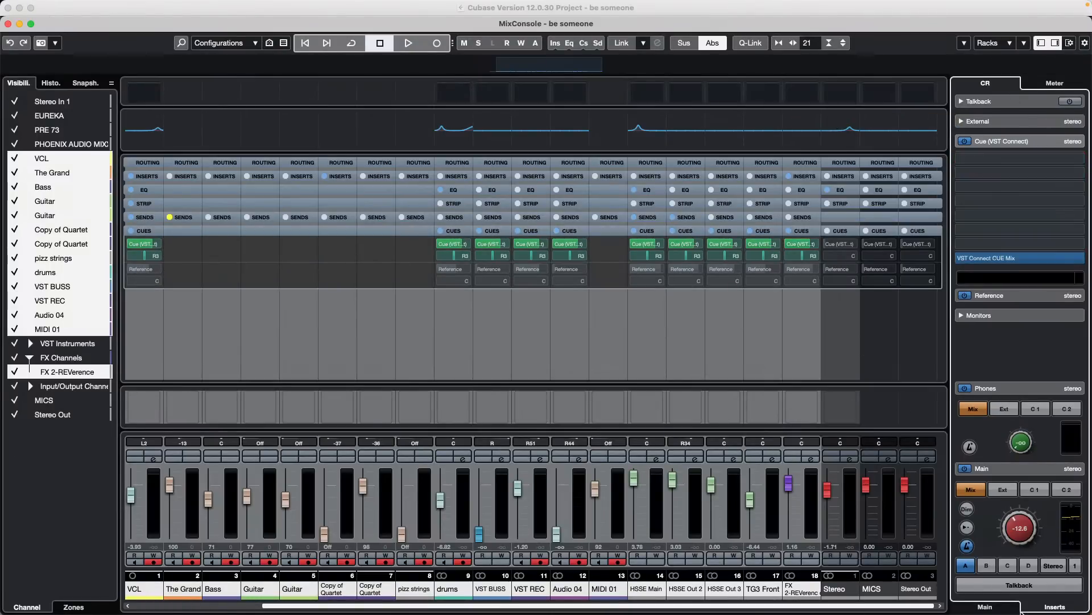
# - During playback, lower the FX 2-REVerence channel's Cue (VST Connect) send level and switch the Phones source to Cue 1
pyautogui.press('space')
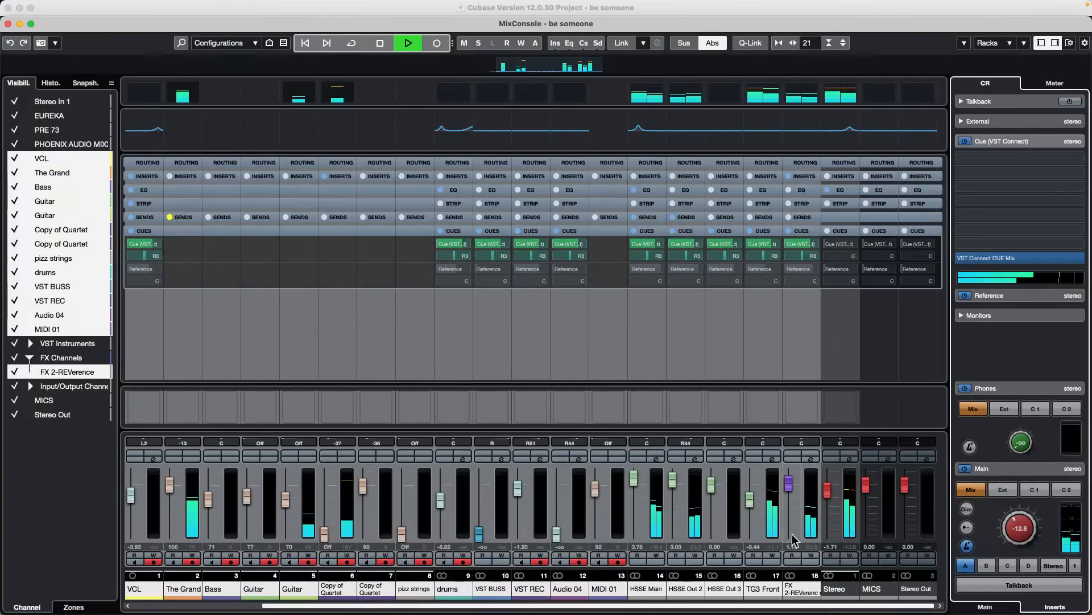
pyautogui.click(811, 245)
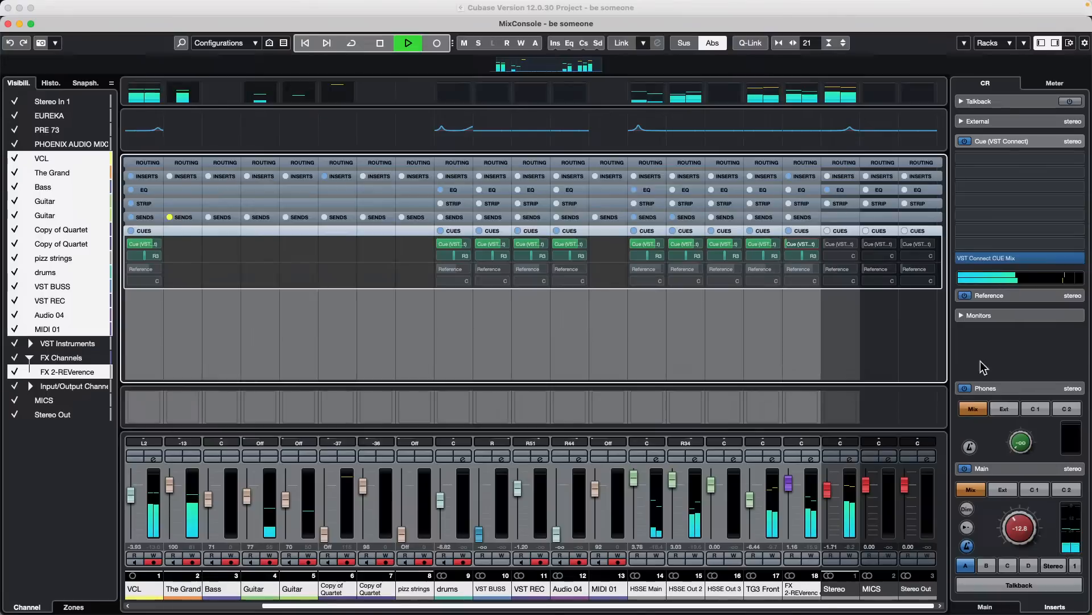
pyautogui.click(1042, 411)
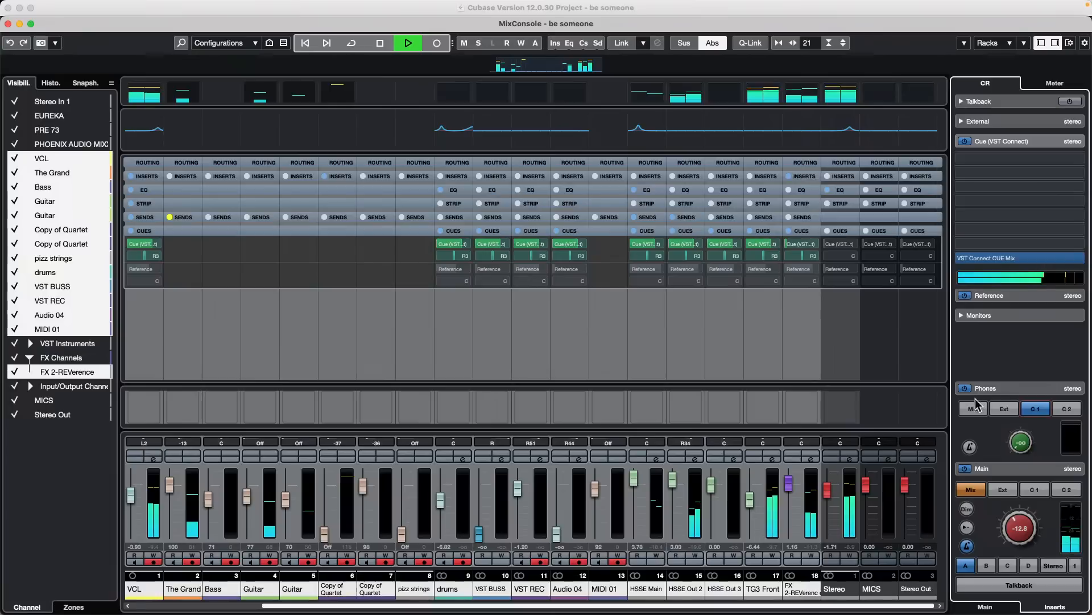
# - Raise the FX 2-REVerence channel's Cue (VST Connect) send level, stop playback and close the MixConsole
pyautogui.click(813, 249)
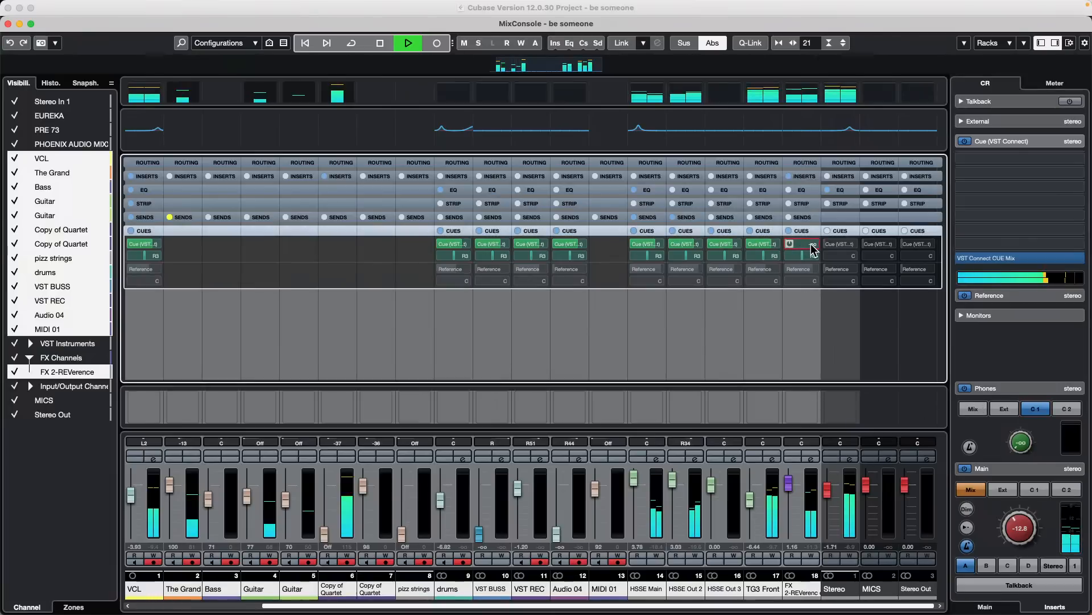
pyautogui.moveTo(813, 248); pyautogui.dragTo(853, 245)
pyautogui.press('space')
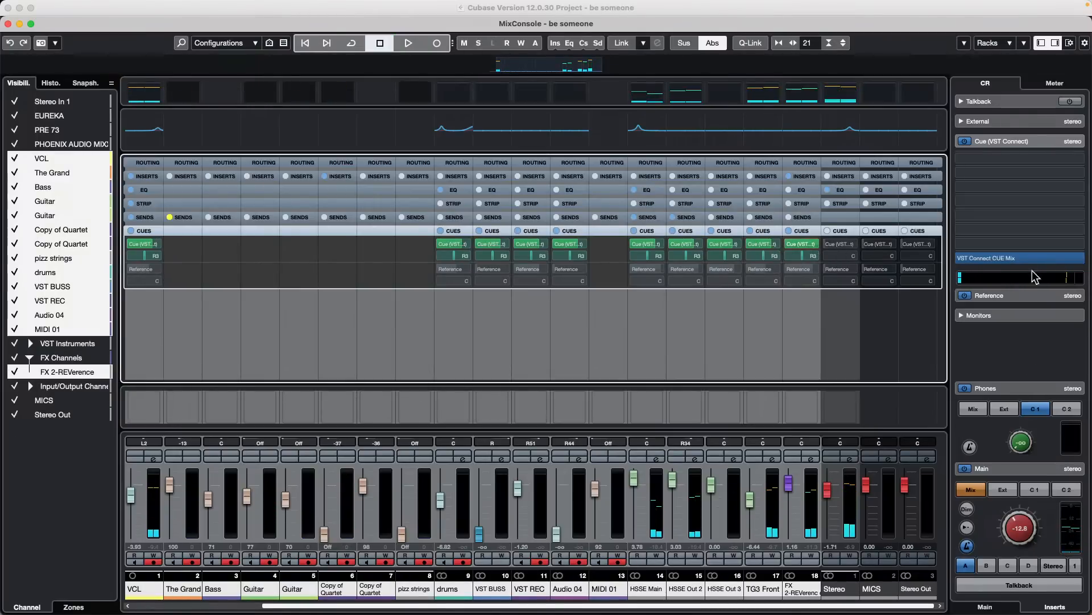
pyautogui.click(8, 23)
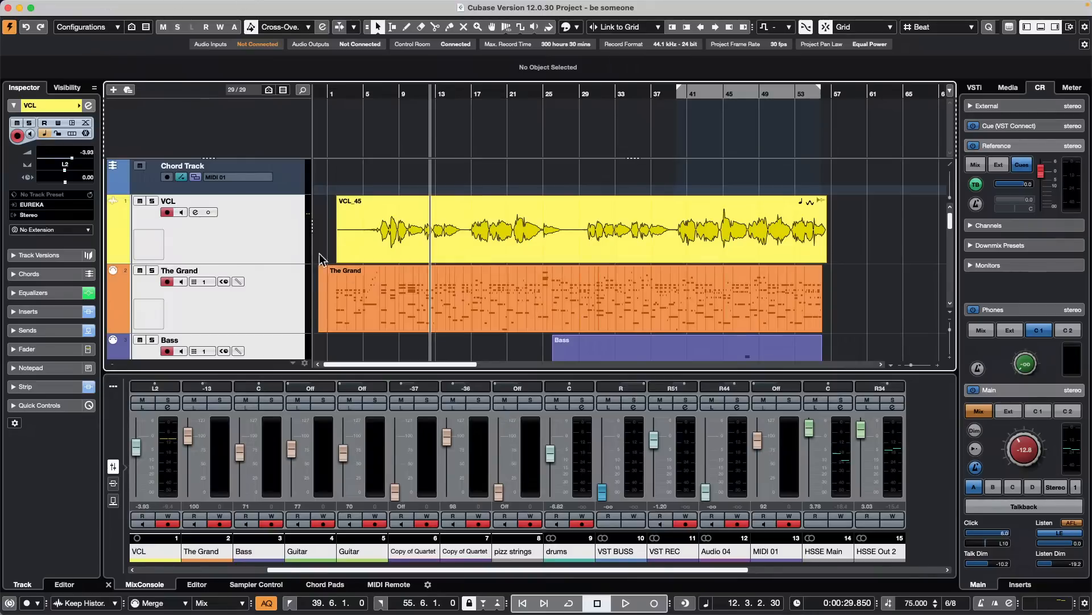
# - Launch VST Live and create a new project in the VST L test folder
pyautogui.moveTo(424, 612)
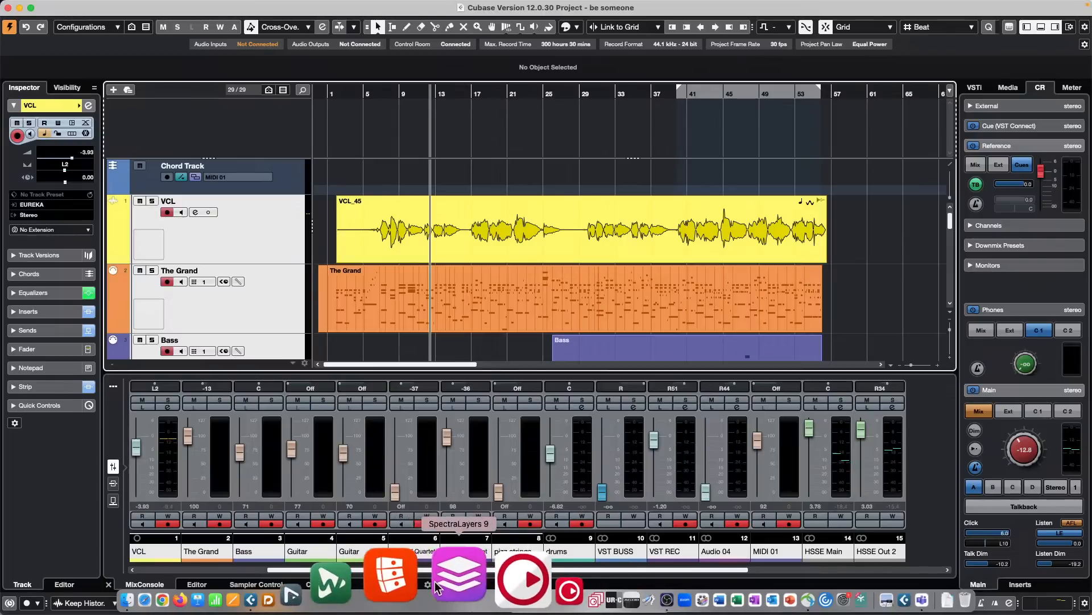
pyautogui.click(424, 585)
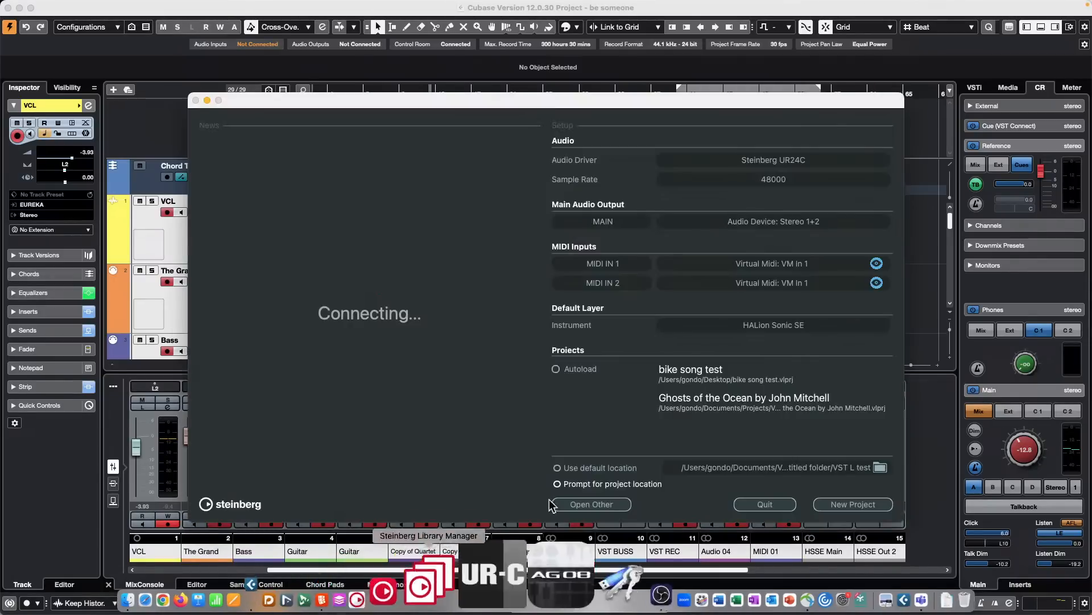
pyautogui.click(856, 504)
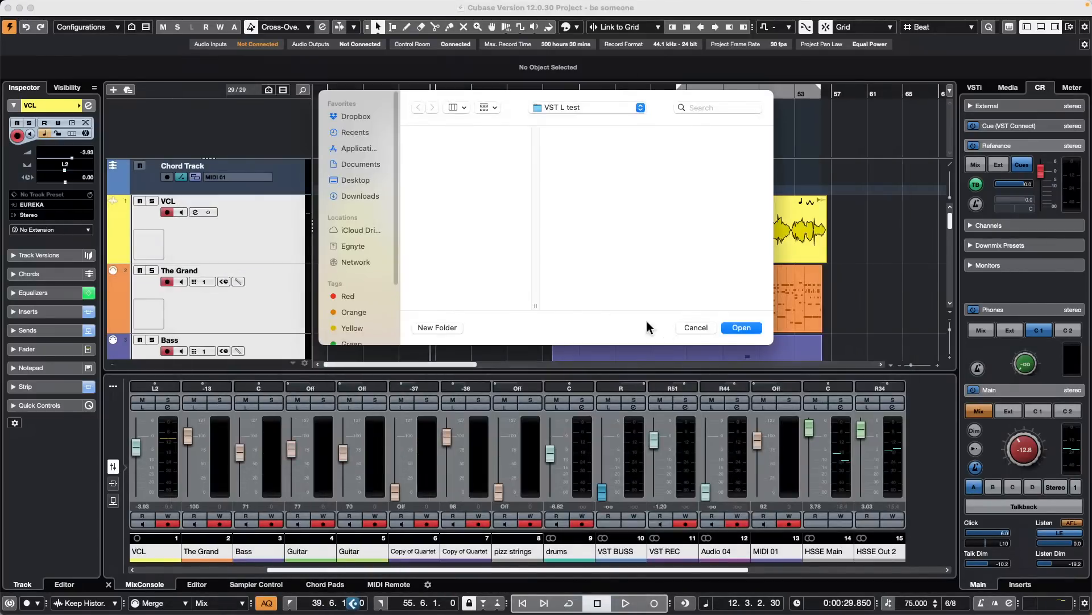
pyautogui.click(741, 327)
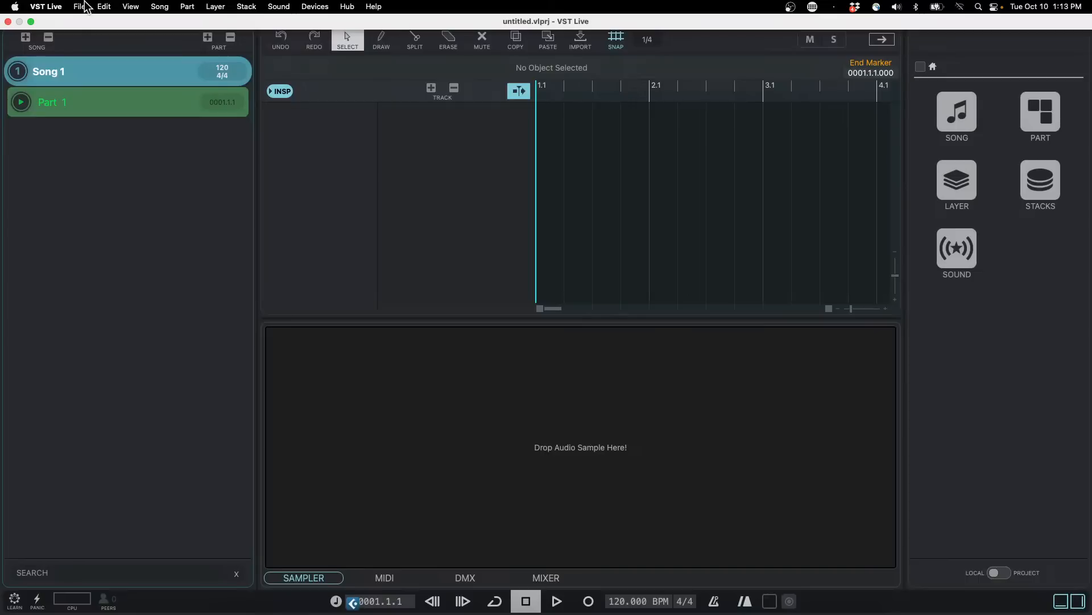
# - Import the media project bicycle live.vlsprj from the Desktop as a new song with parts created
pyautogui.click(80, 6)
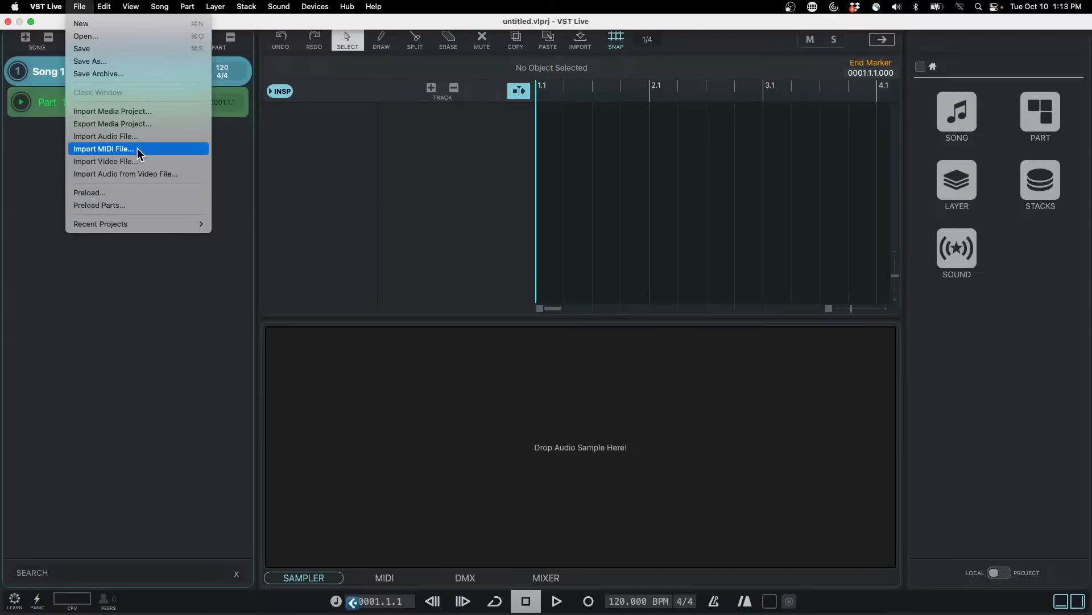
pyautogui.click(161, 111)
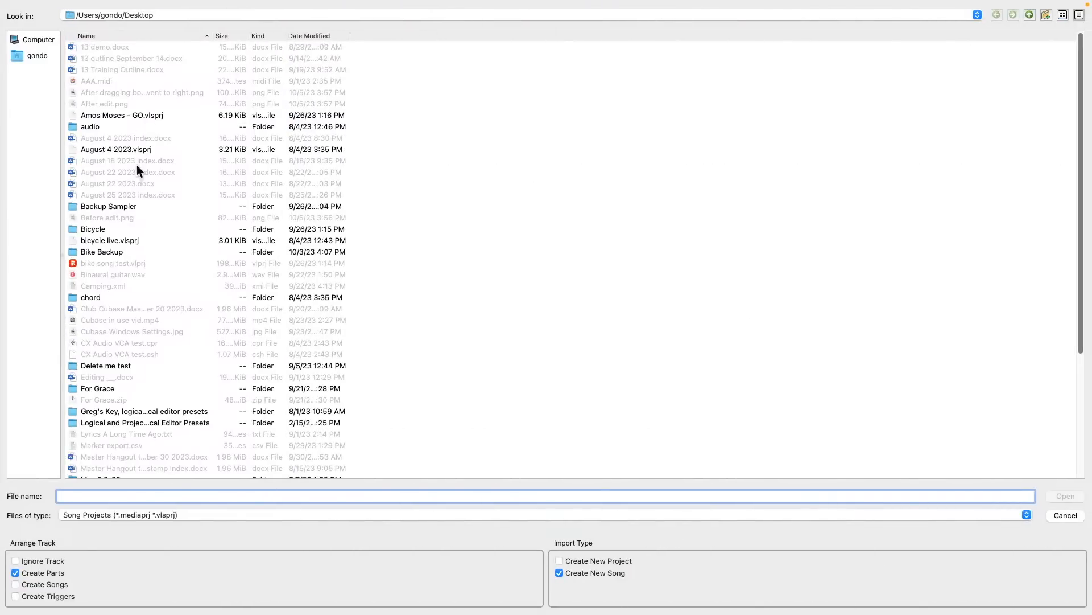
pyautogui.doubleClick(121, 239)
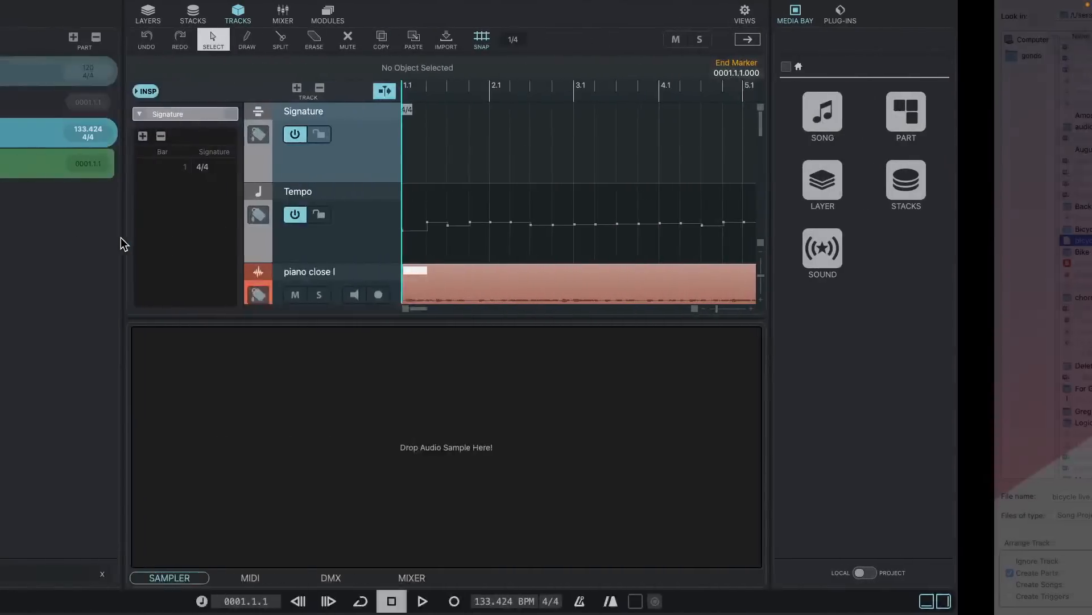
# - Set the playhead to 1.3.1 in the bicycle live song and enlarge the track area to show more tracks
pyautogui.scroll(-2, 682, 240)
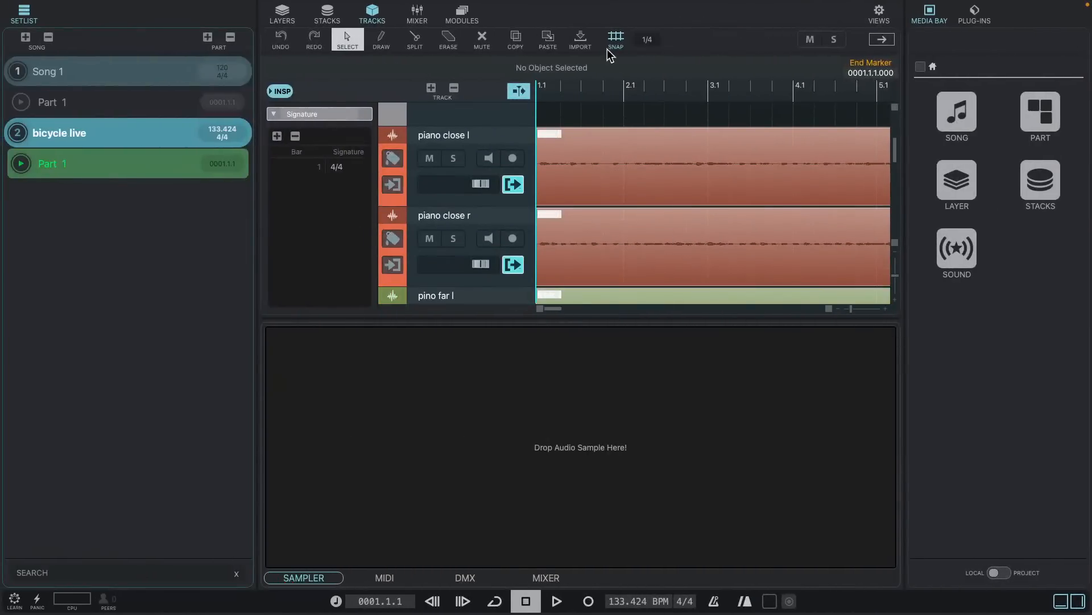
pyautogui.click(581, 80)
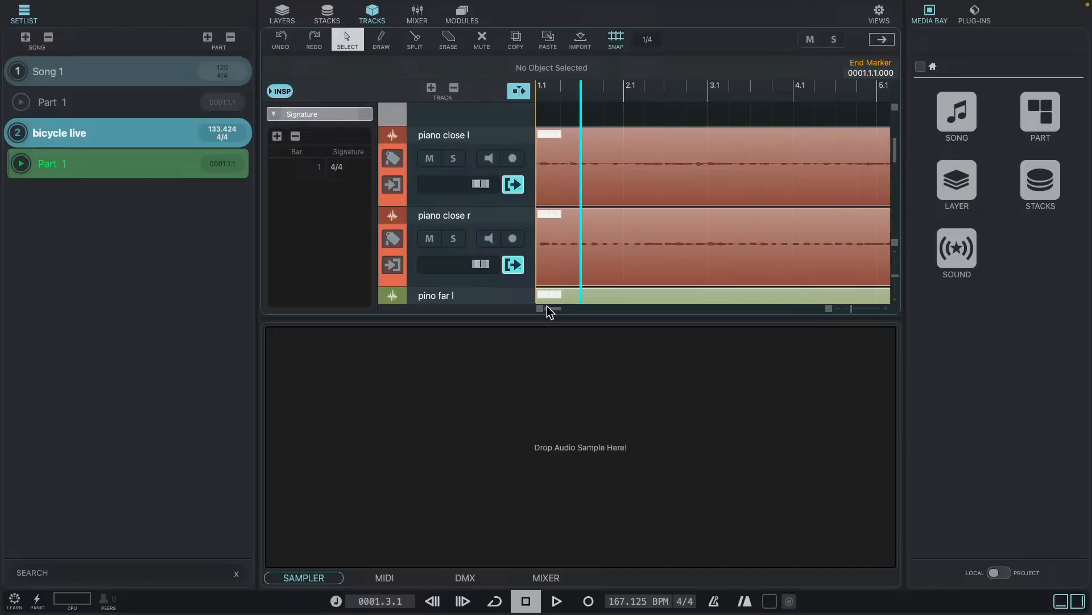
pyautogui.moveTo(852, 308)
pyautogui.mouseDown()
pyautogui.moveTo(808, 309)
pyautogui.moveTo(845, 302)
pyautogui.mouseUp()
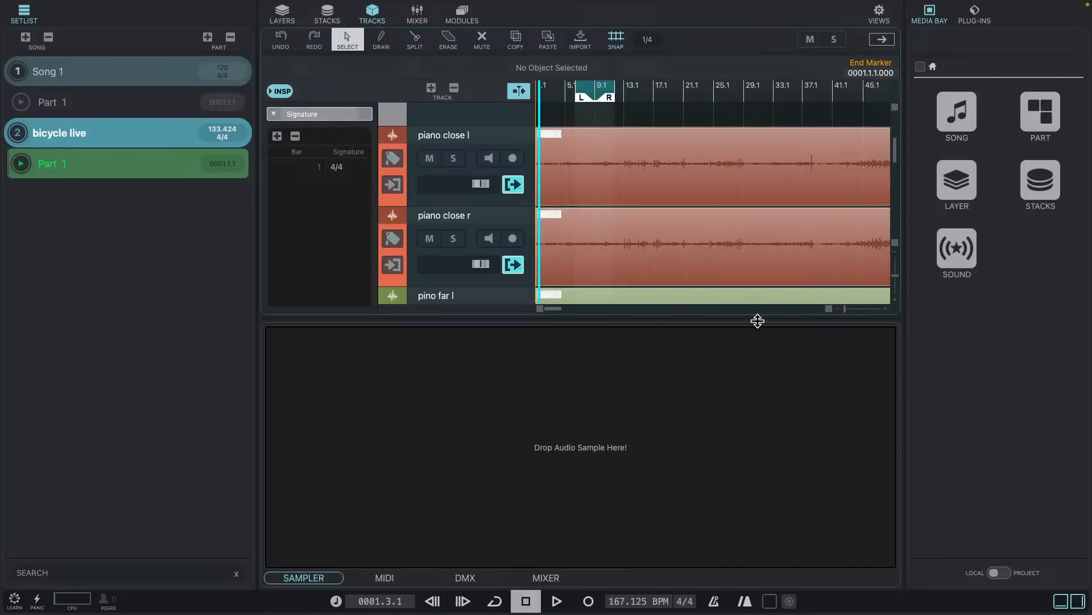
pyautogui.moveTo(634, 319); pyautogui.dragTo(612, 460)
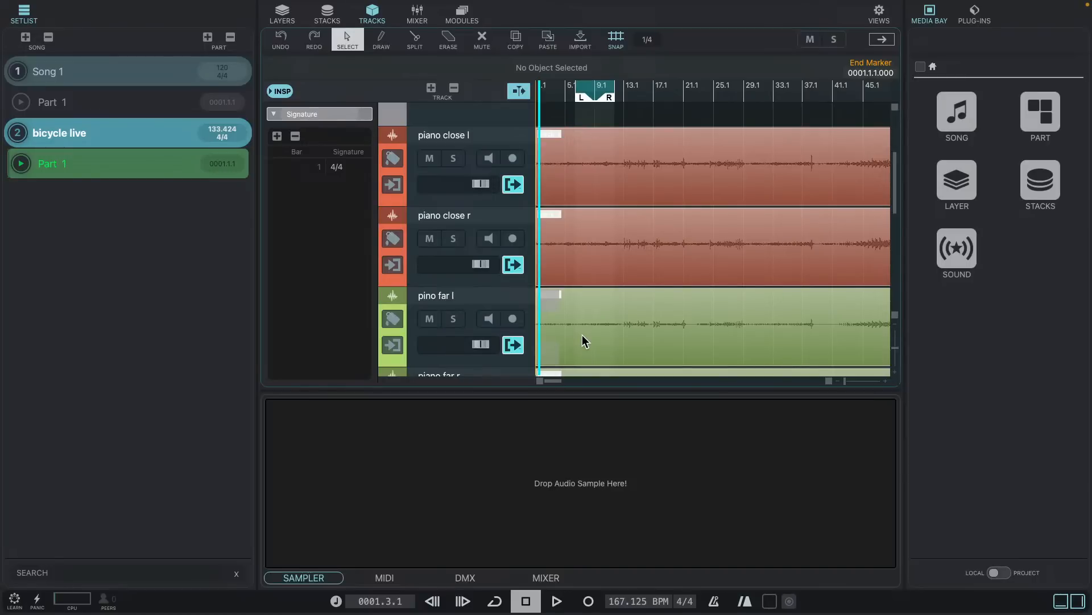
# - Start a media project export of the bicycle live song and choose the Desktop as its destination
pyautogui.moveTo(311, 4)
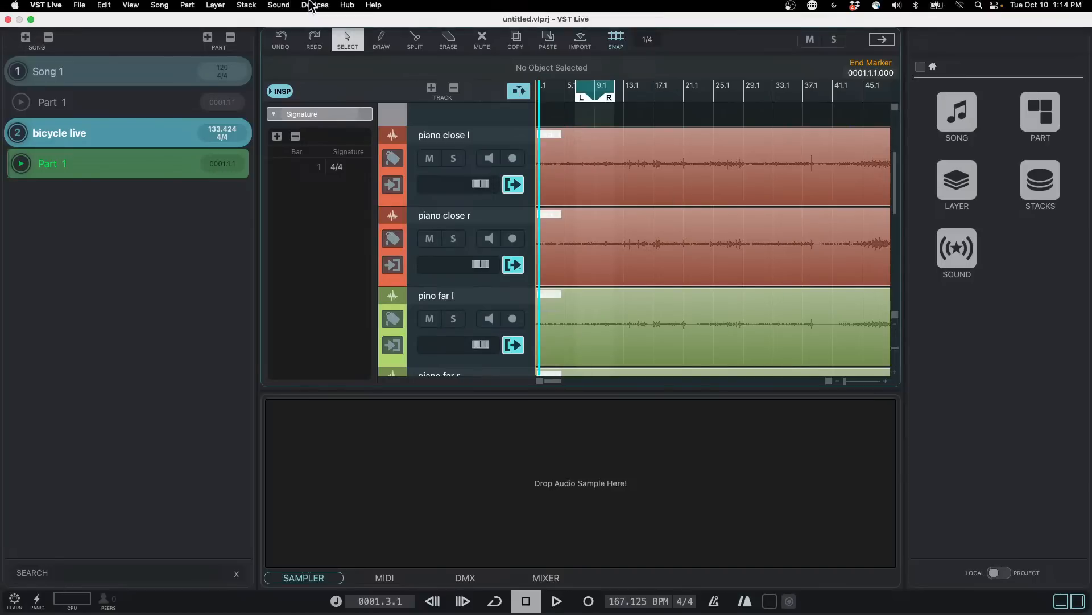
pyautogui.click(80, 7)
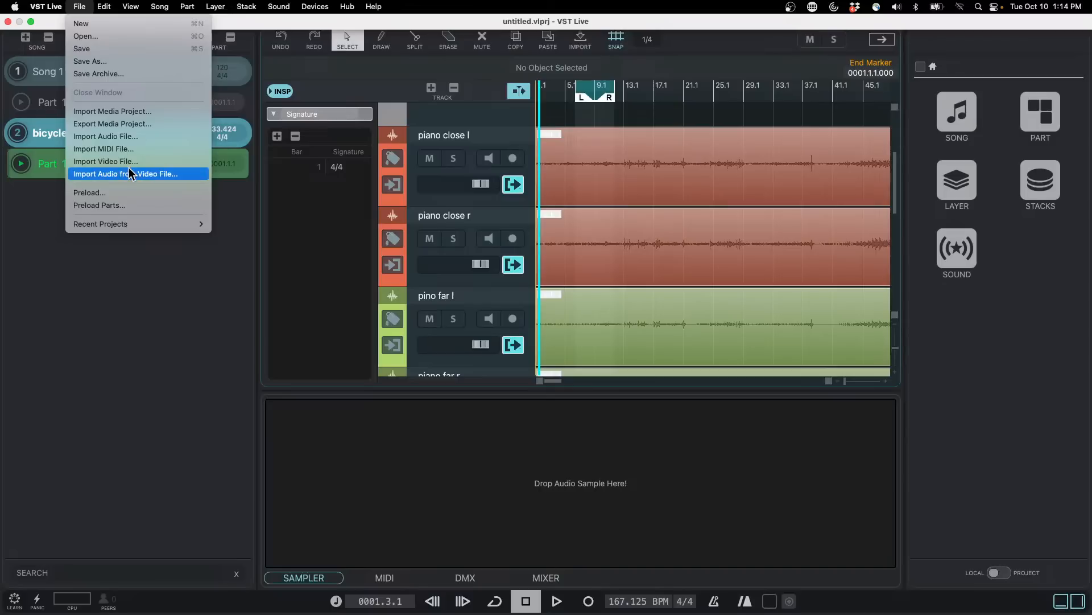
pyautogui.click(143, 125)
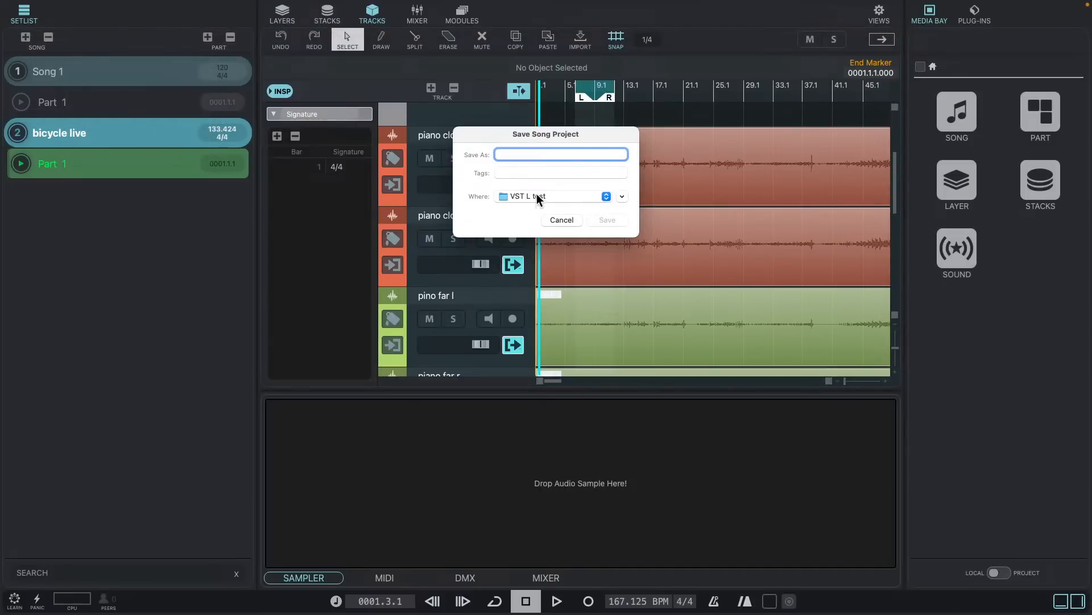
pyautogui.click(568, 199)
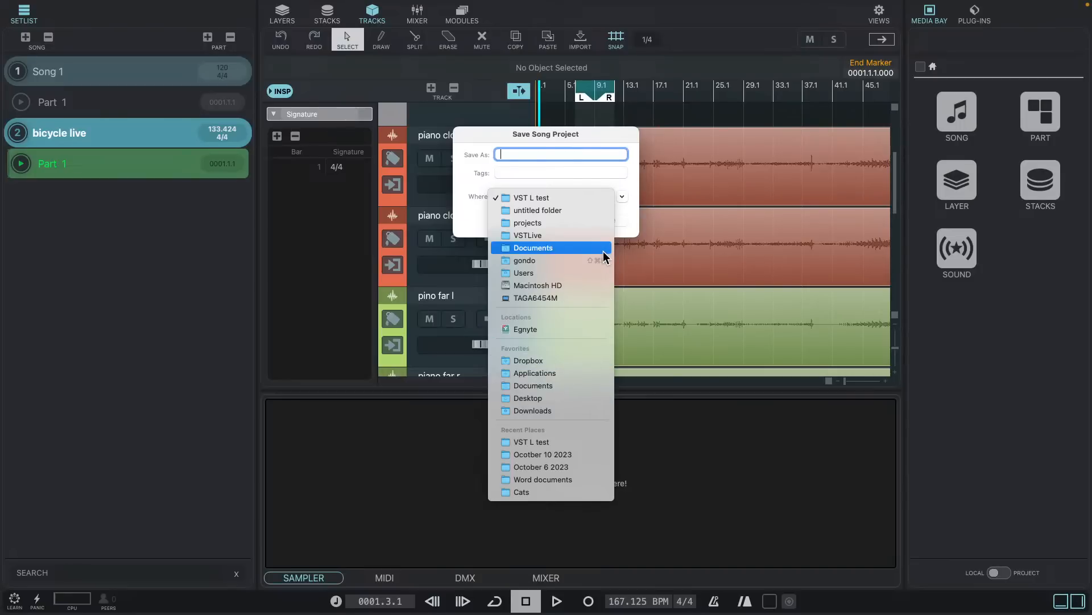
pyautogui.click(575, 284)
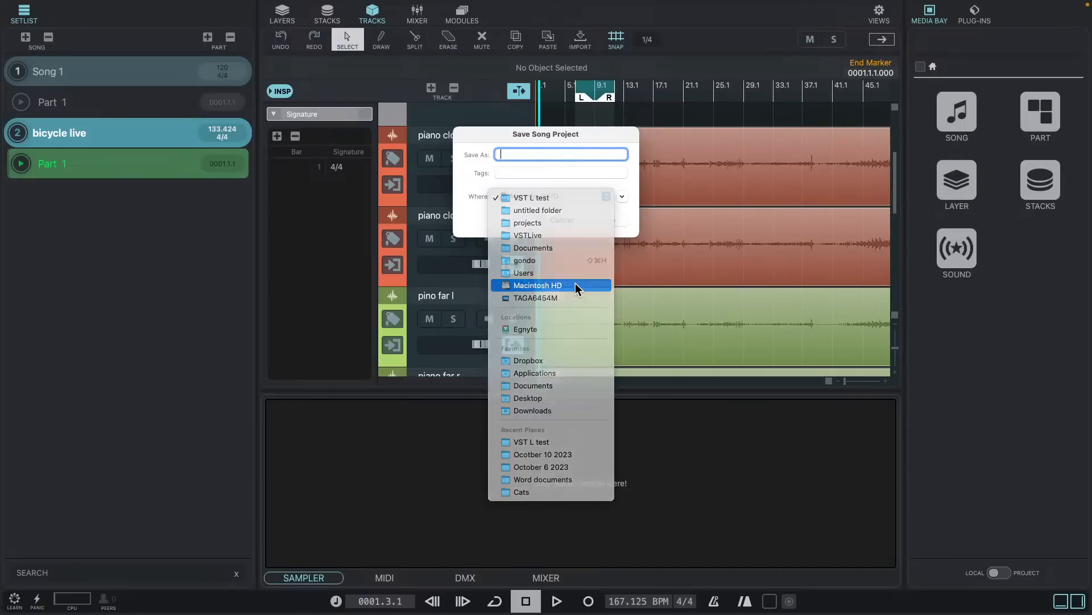
pyautogui.click(622, 197)
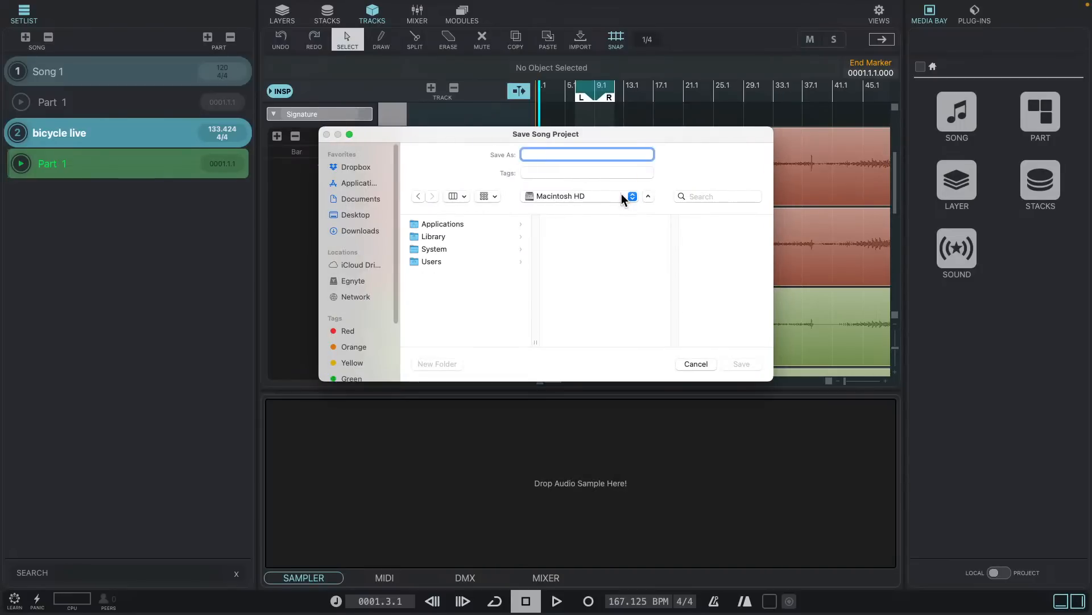
pyautogui.click(353, 216)
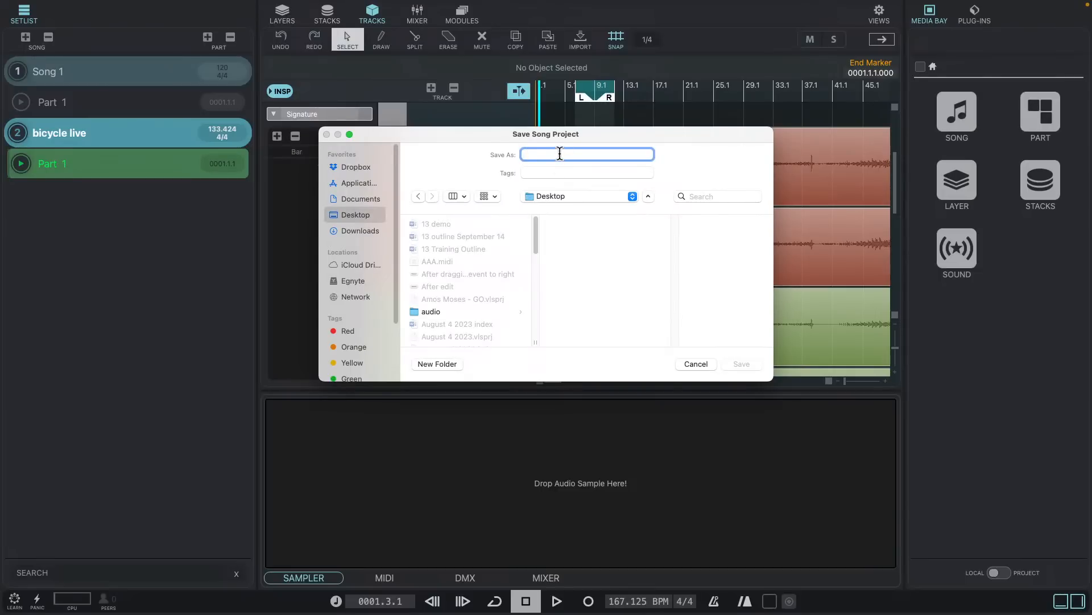
# - Name the exported song project "VST Live Export test bicycle back to Cubase" and save it
pyautogui.write('VST Live Export test b')
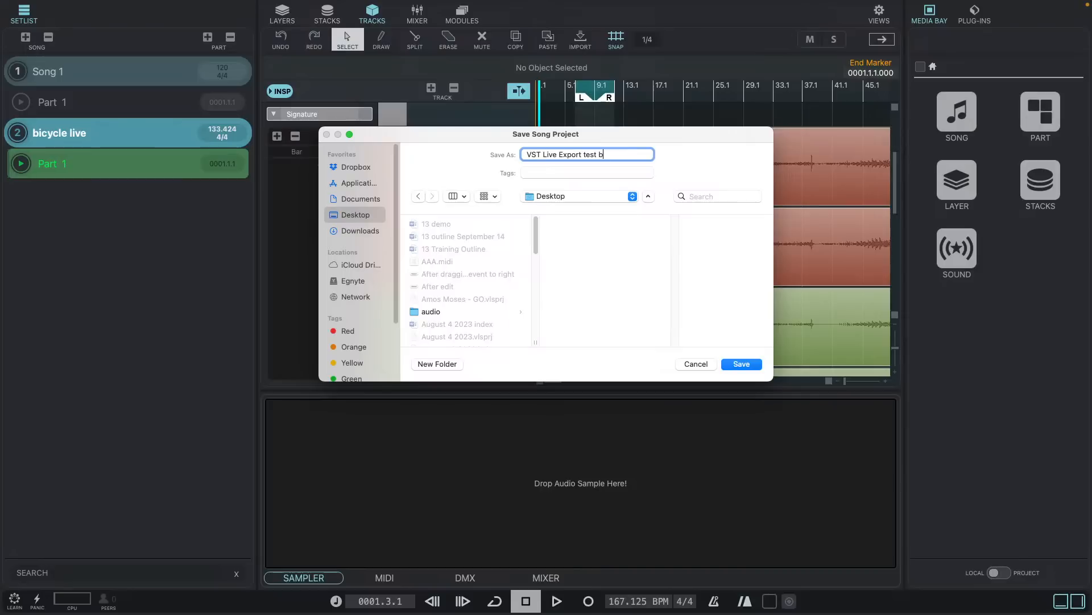
pyautogui.write('icycle back to Cubase')
pyautogui.press('Return')
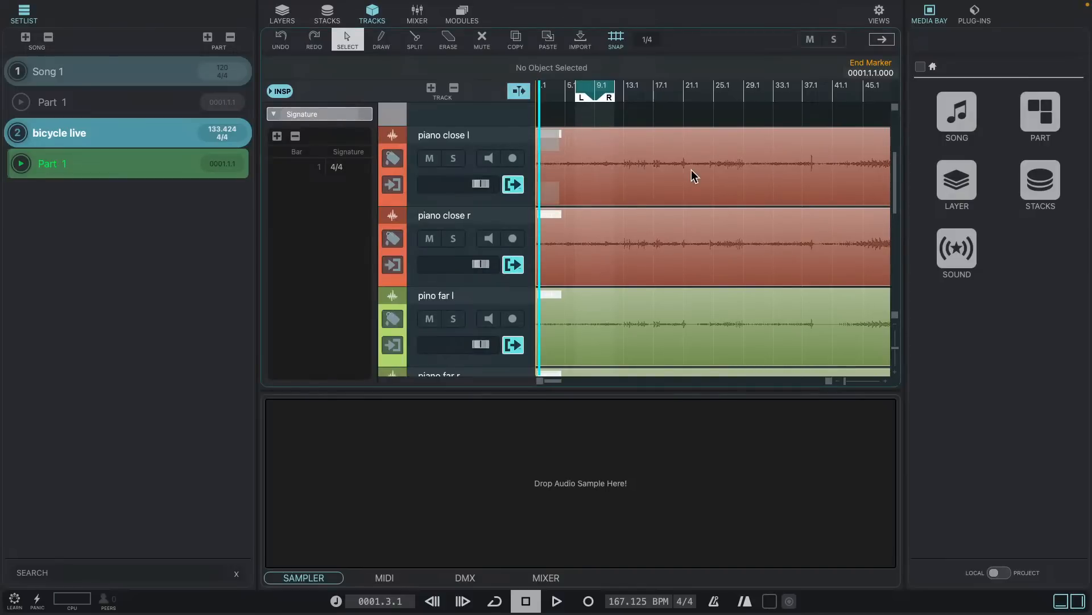
# - Switch back to Cubase and allow the project to run at a different sample rate
pyautogui.press('super+Tab')
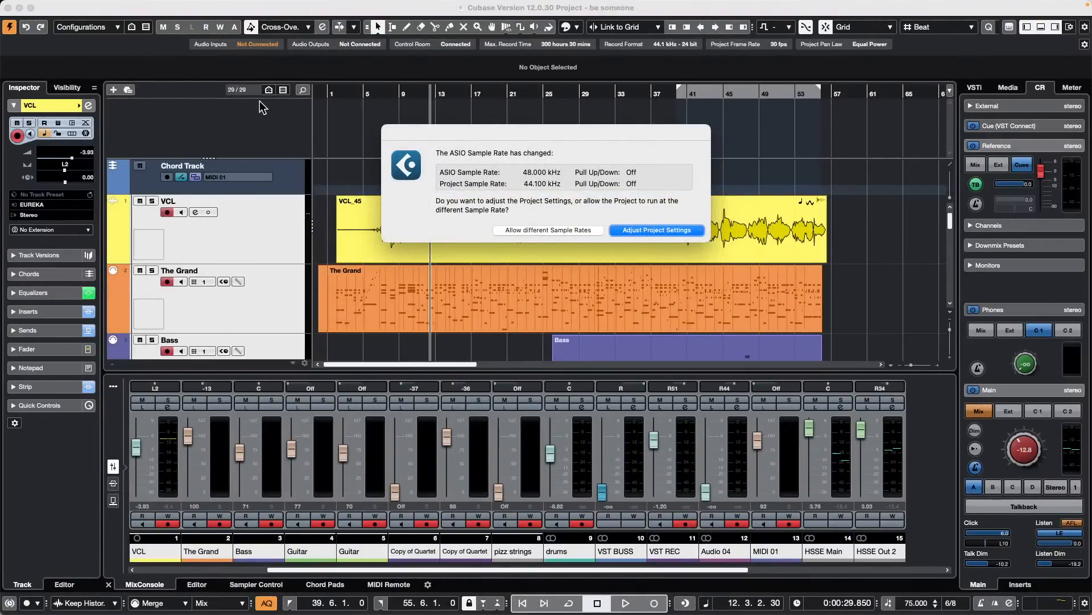
pyautogui.click(575, 233)
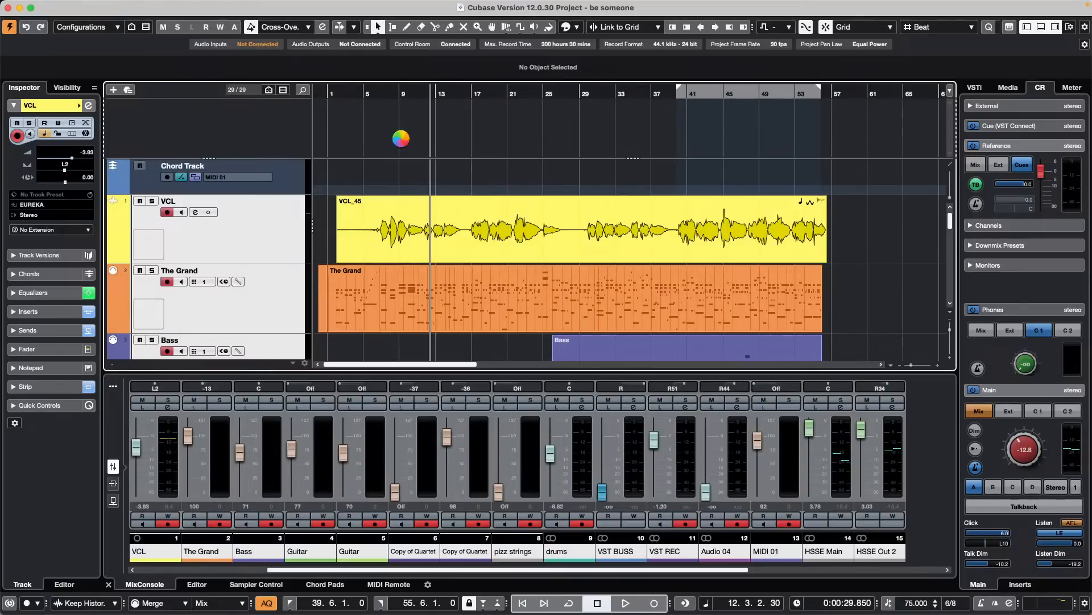
# - Try to import the VST Live project "VST Live Export test bicycle back to Cubase.mediaprj" from the Desktop
pyautogui.moveTo(193, 2)
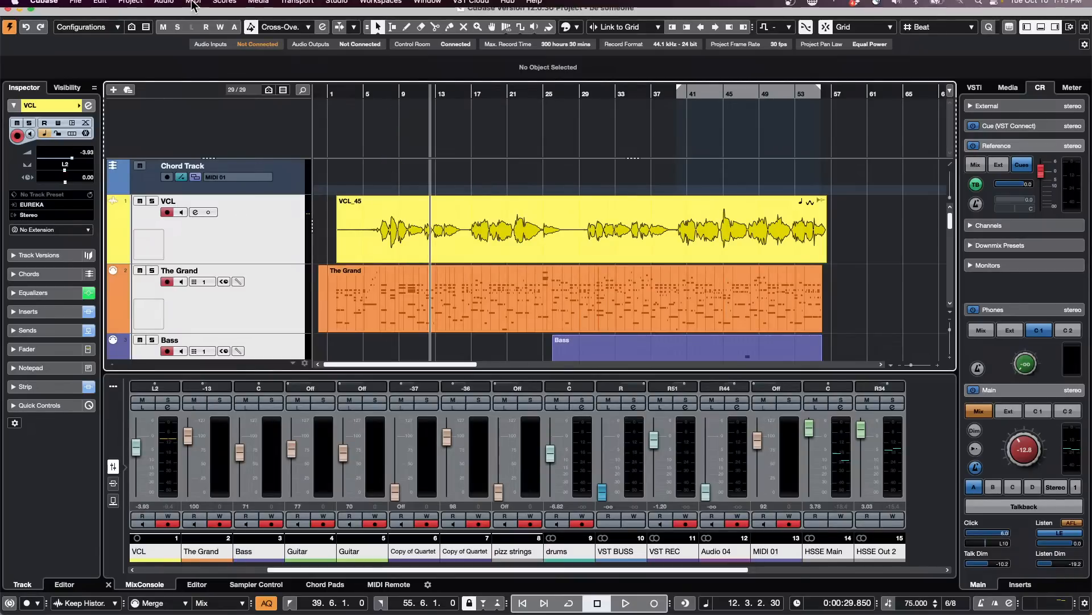
pyautogui.click(77, 8)
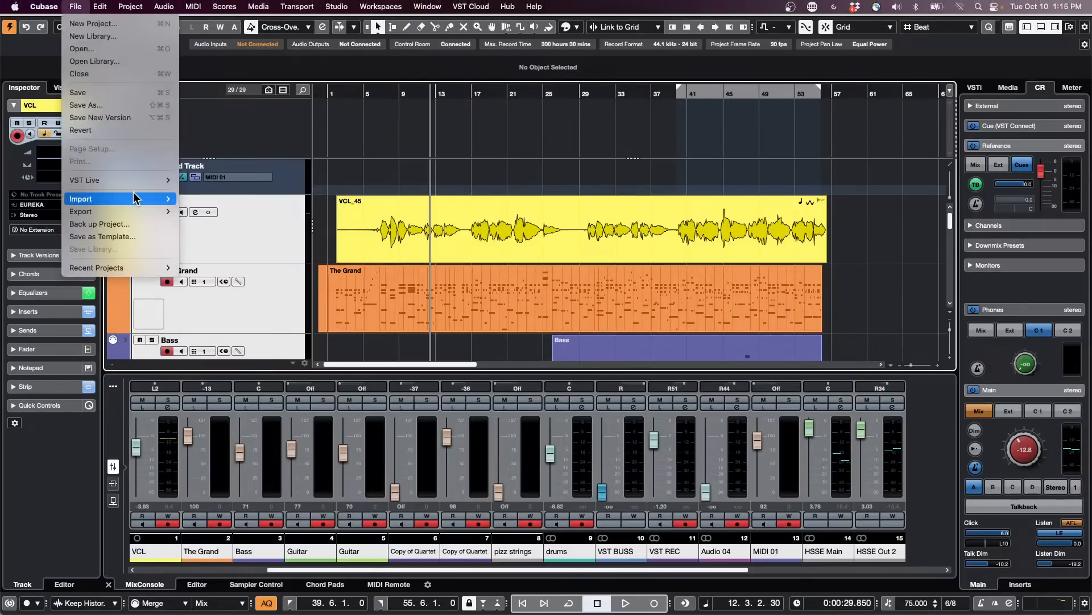
pyautogui.moveTo(137, 199)
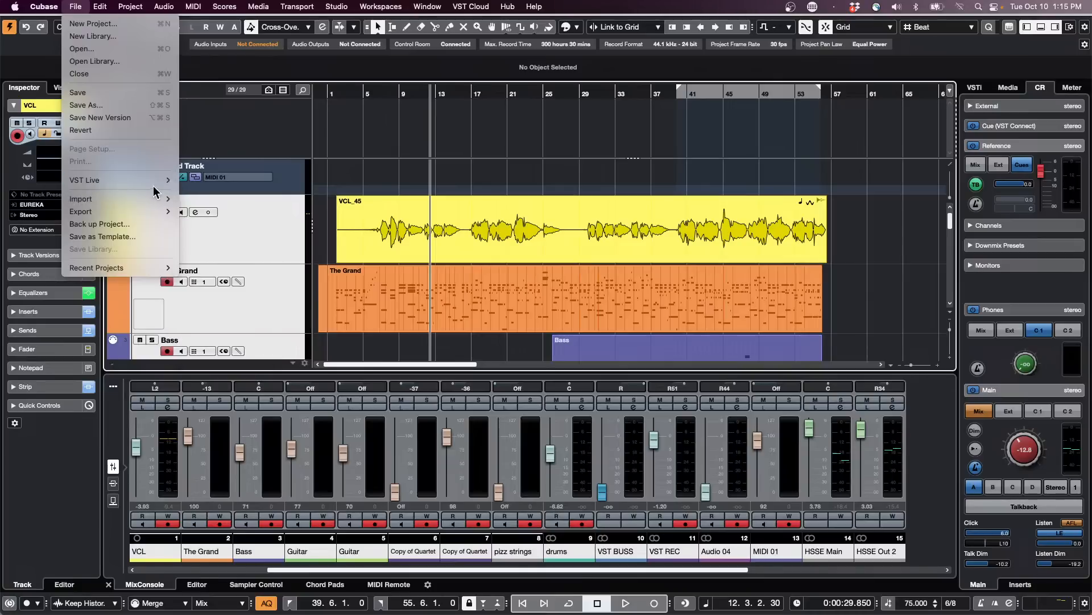
pyautogui.moveTo(162, 179)
pyautogui.click(260, 178)
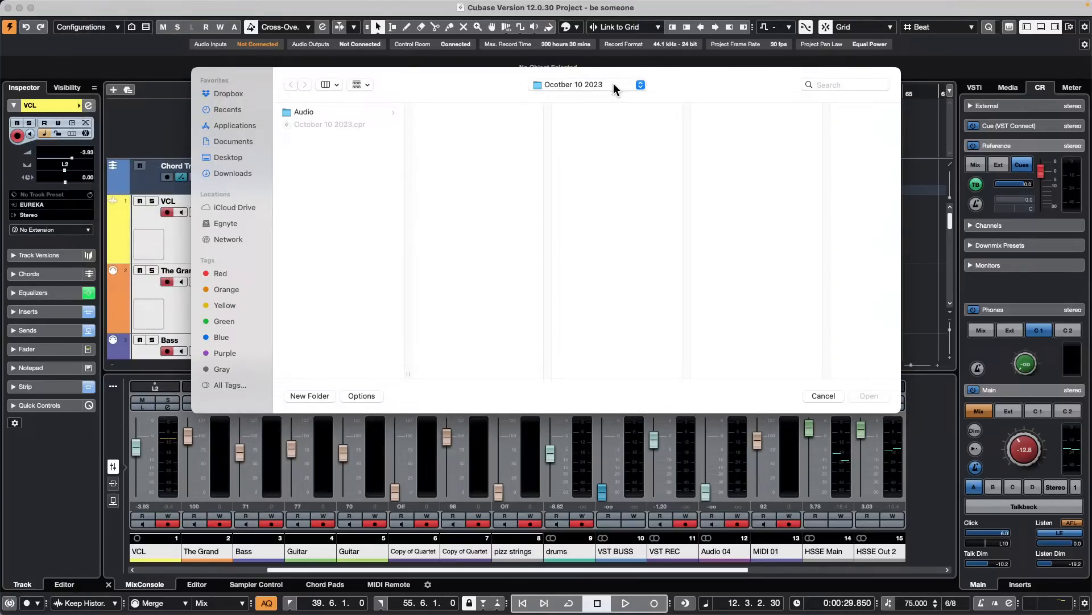
pyautogui.click(239, 158)
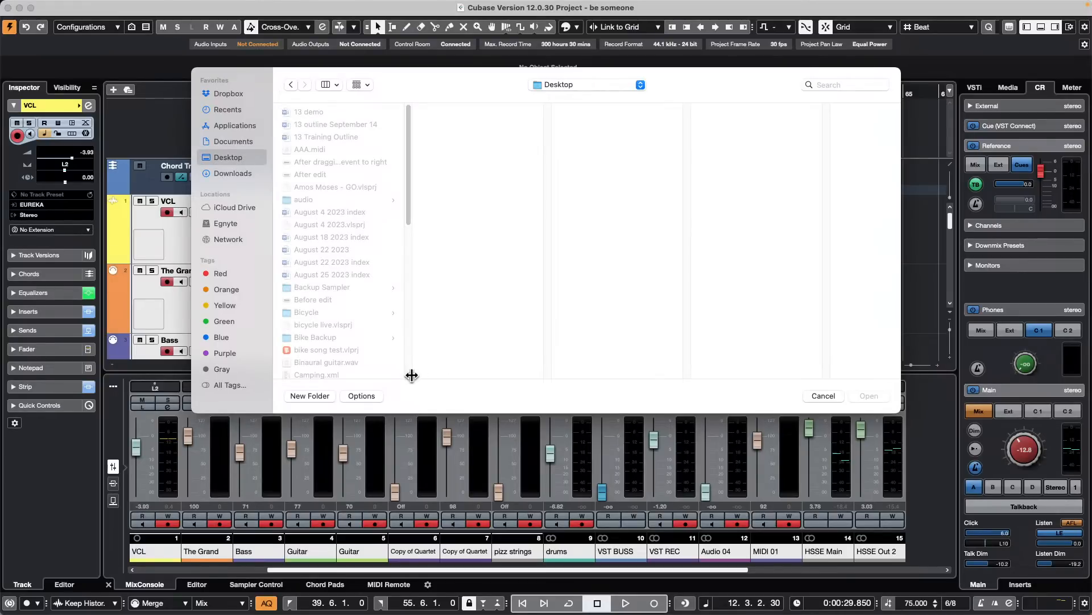
pyautogui.moveTo(411, 375); pyautogui.dragTo(578, 372)
pyautogui.scroll(-5, 452, 319)
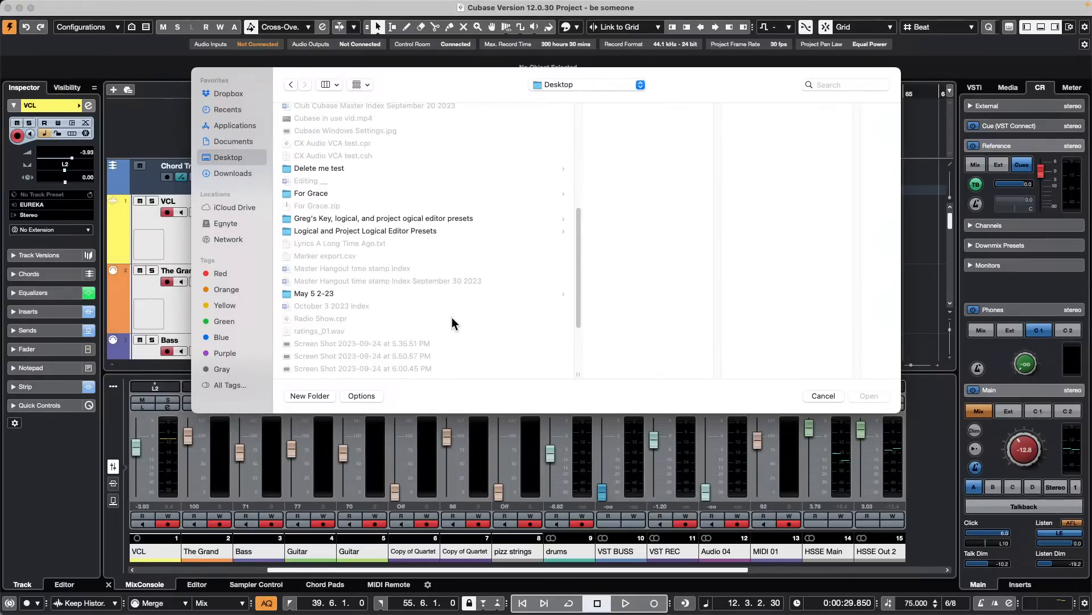
pyautogui.scroll(-5, 452, 318)
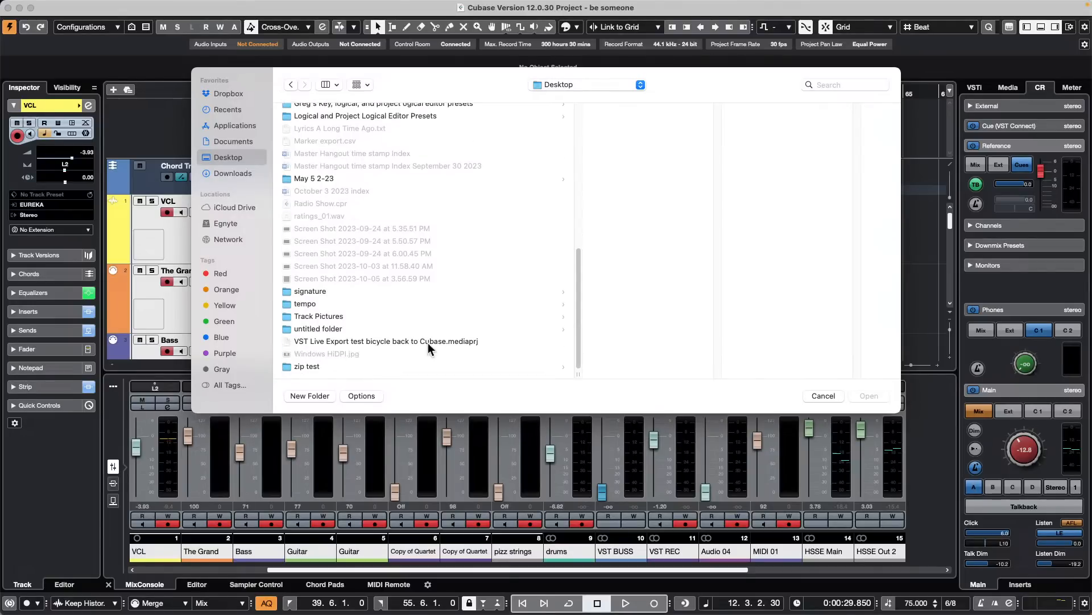
pyautogui.click(462, 340)
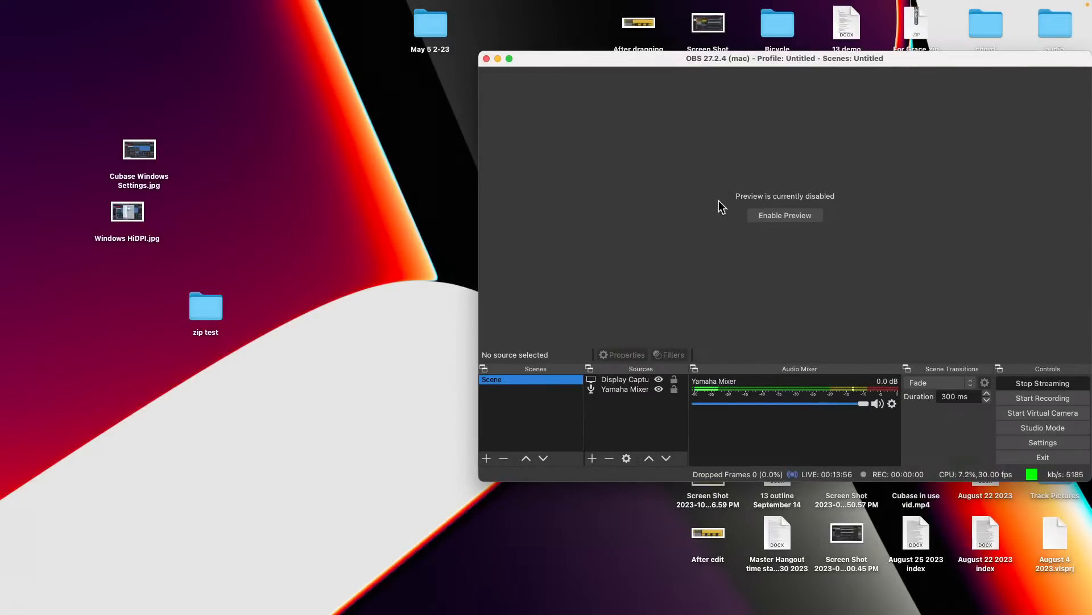
# - Reopen Cubase from its problem report, keep the current program preferences, and dismiss the missing-licences notice
pyautogui.press('super+Tab')
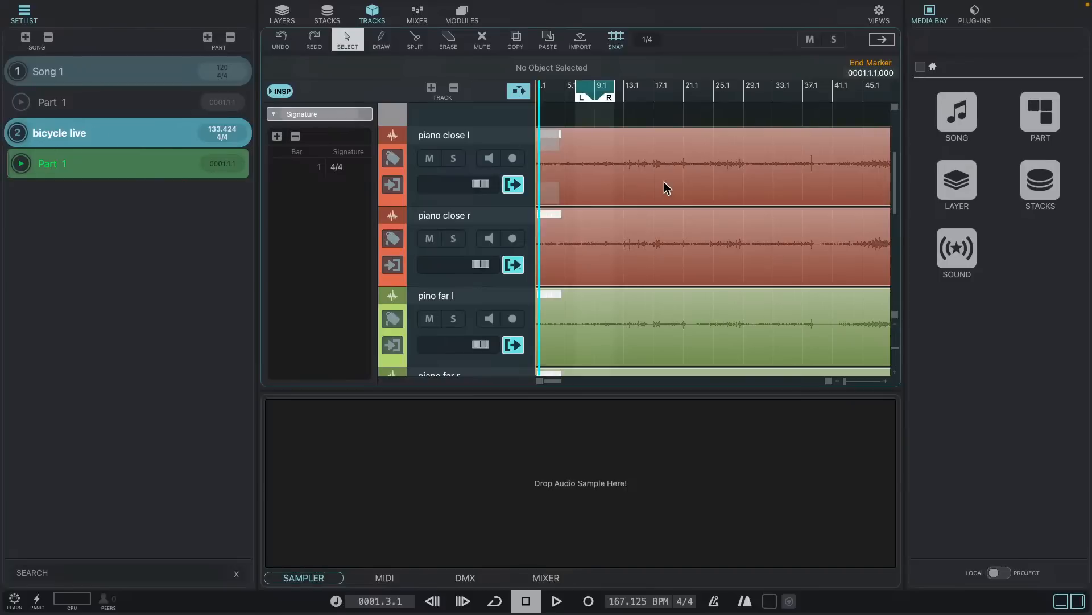
pyautogui.press('super+Tab')
pyautogui.click(401, 423)
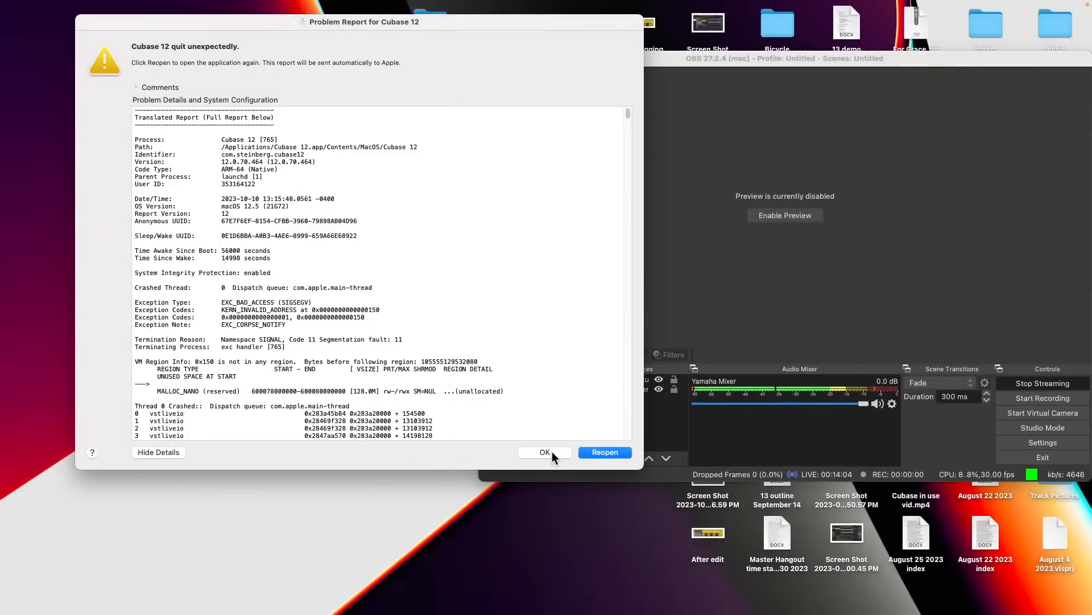
pyautogui.click(606, 451)
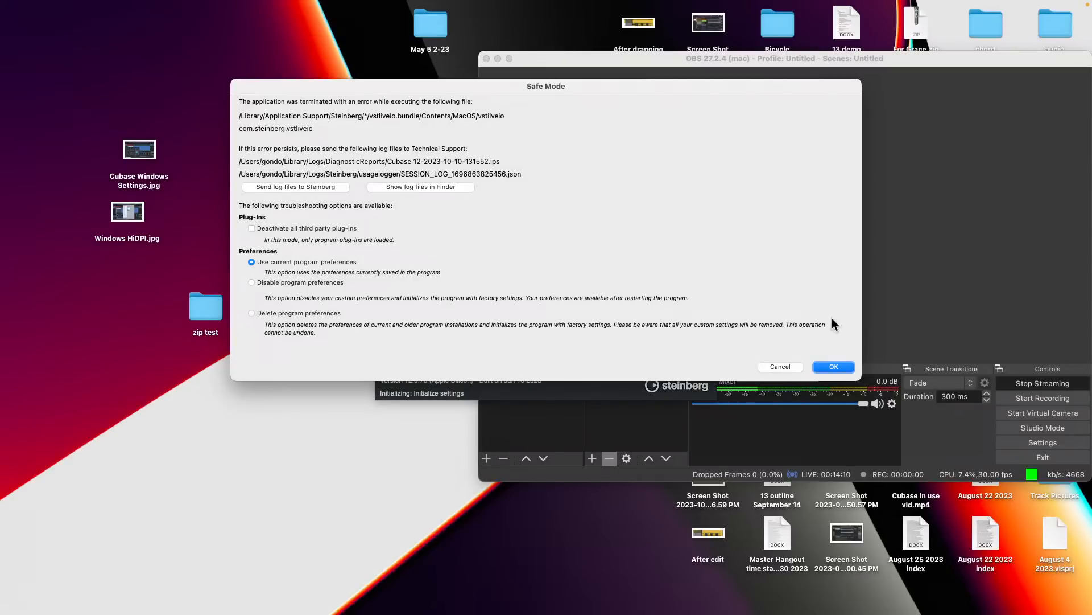
pyautogui.click(830, 366)
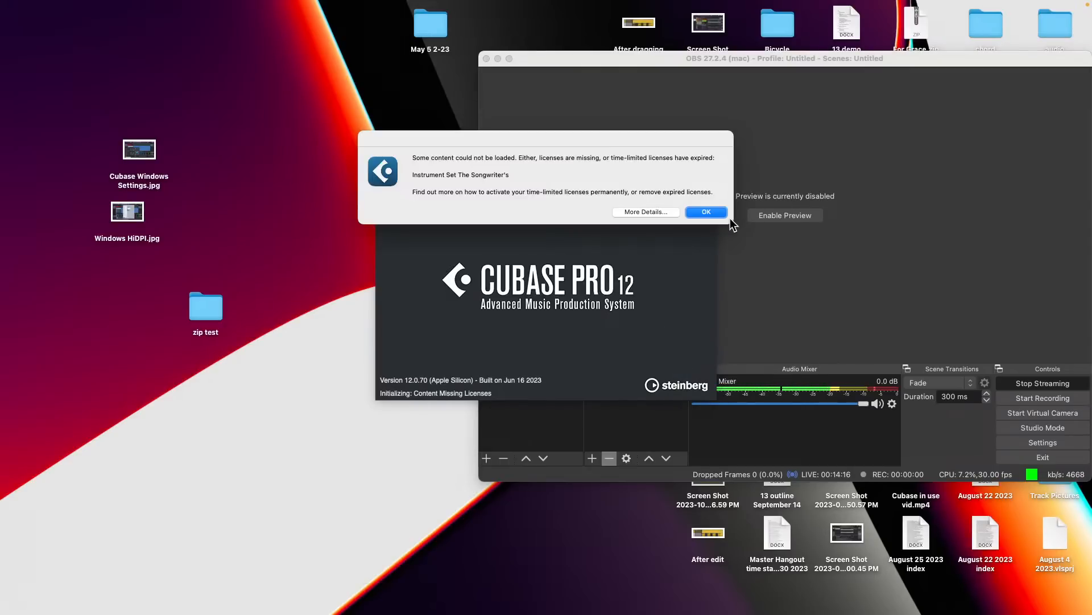
pyautogui.click(708, 212)
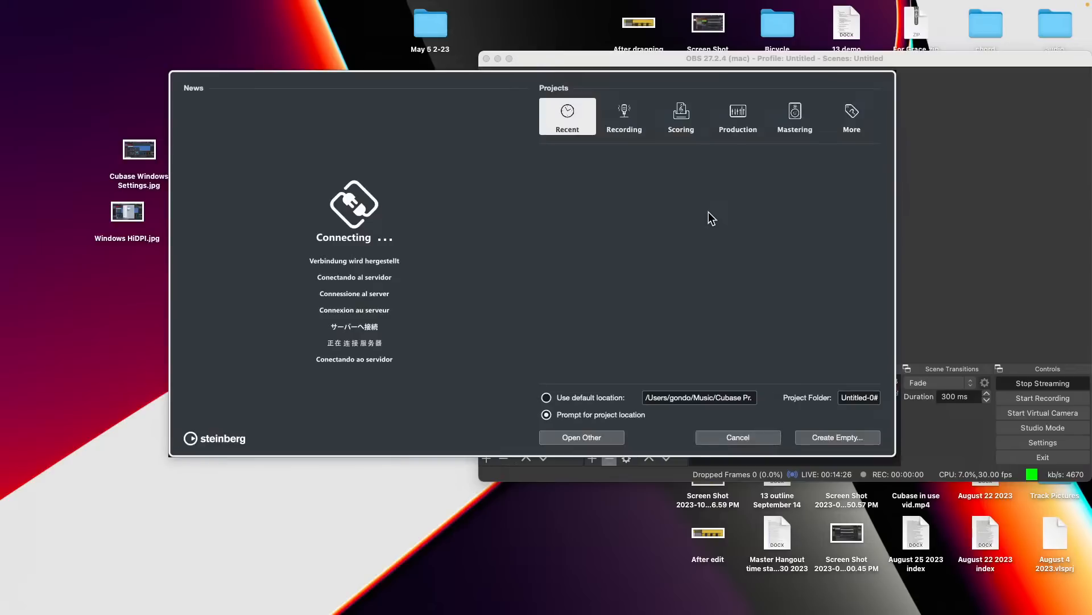
# - Create an empty project in the "Ocotber 10 2023" folder and try to import "VST Live Export test bicycle back to Cubase.mediaprj" from the Desktop
pyautogui.click(870, 440)
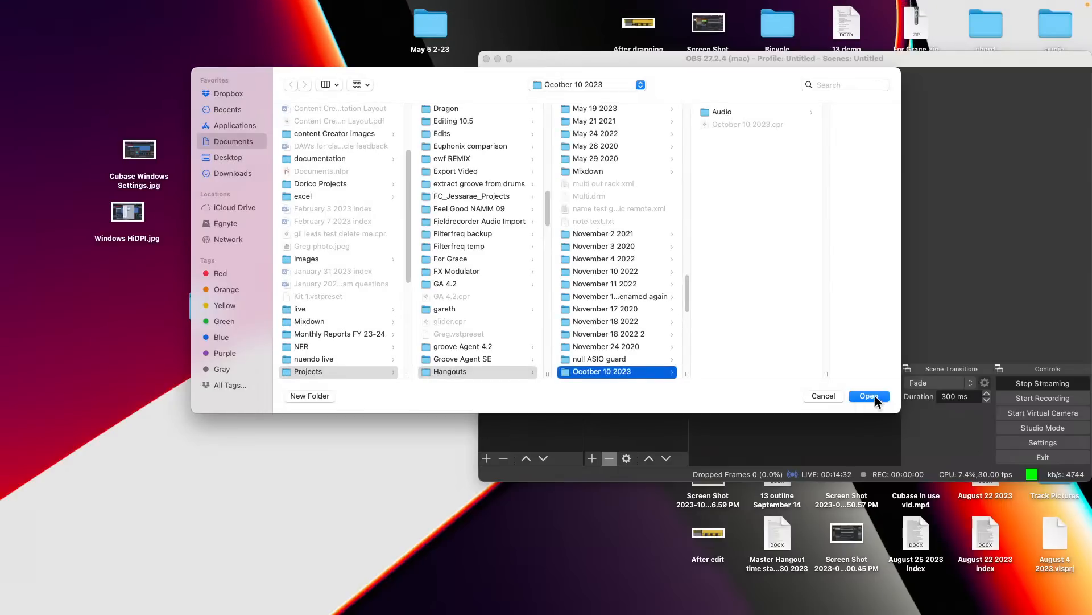
pyautogui.click(877, 398)
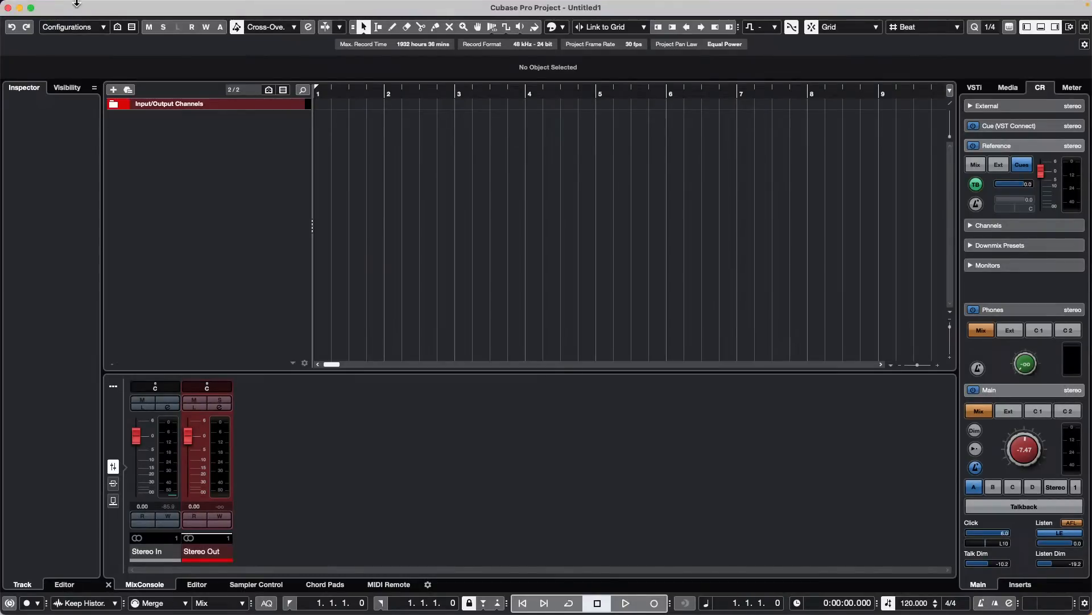
pyautogui.click(76, 7)
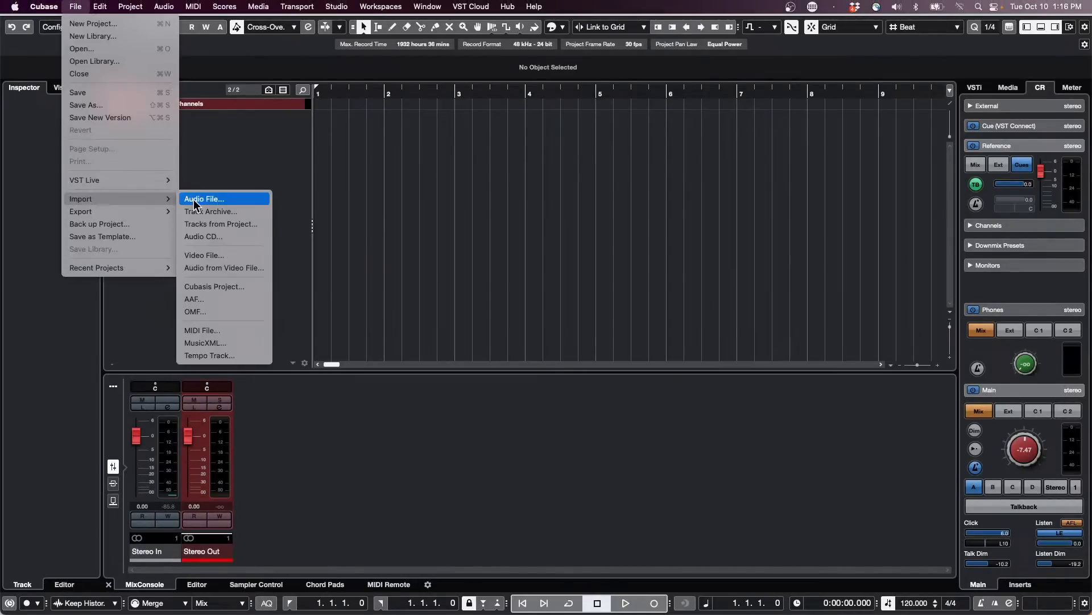
pyautogui.moveTo(154, 179)
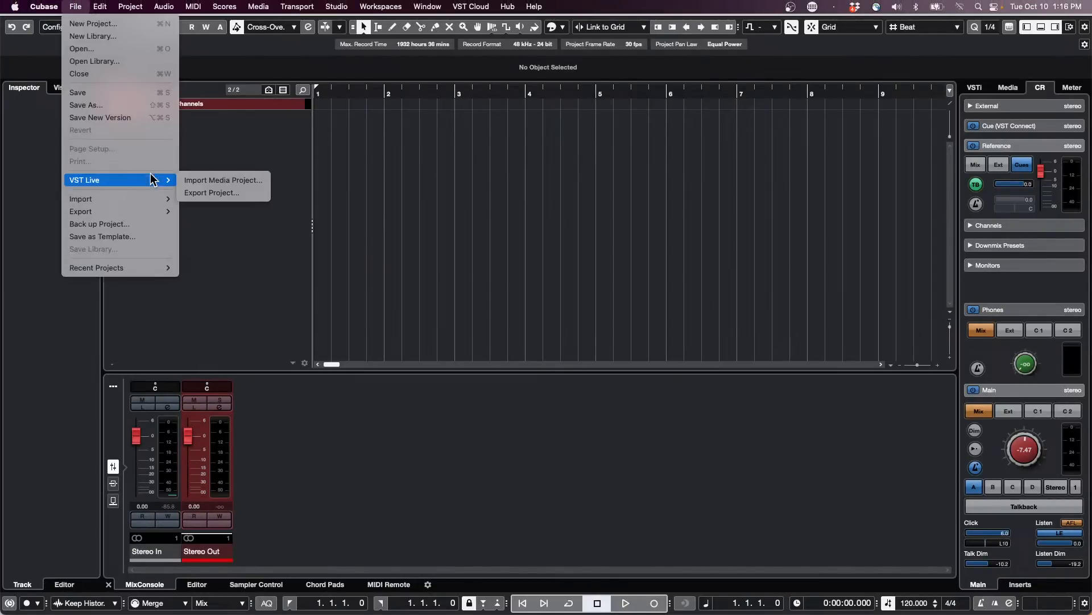
pyautogui.click(215, 181)
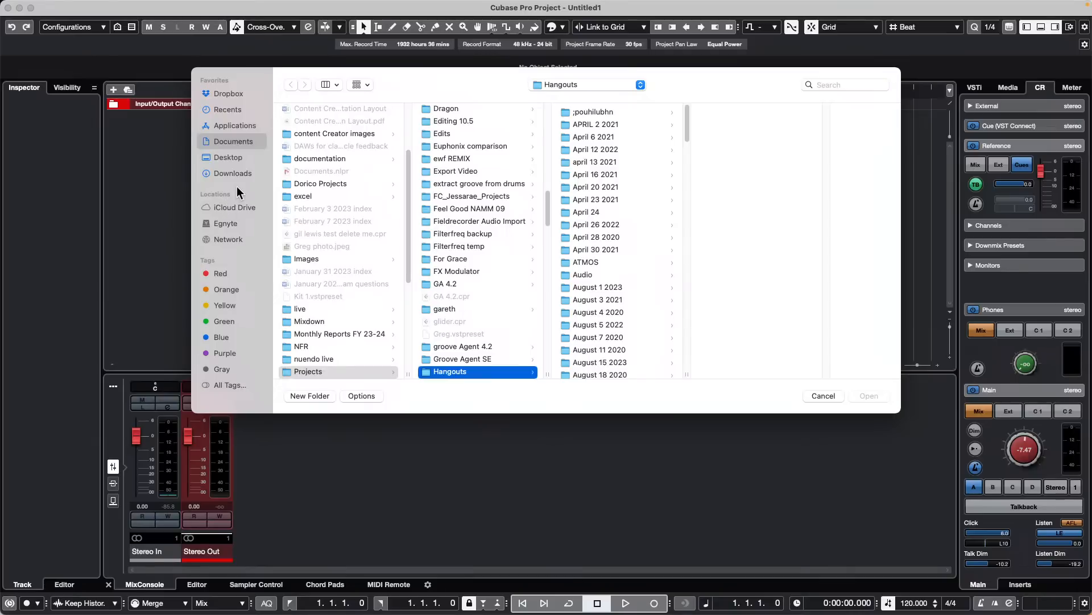
pyautogui.click(227, 157)
pyautogui.scroll(-4, 332, 245)
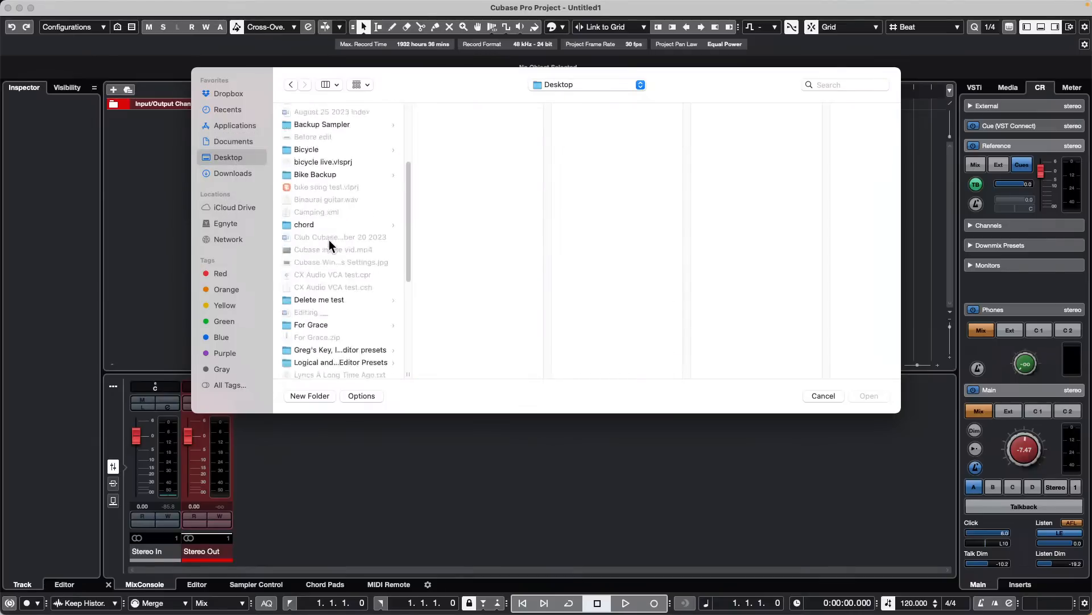
pyautogui.scroll(-5, 331, 246)
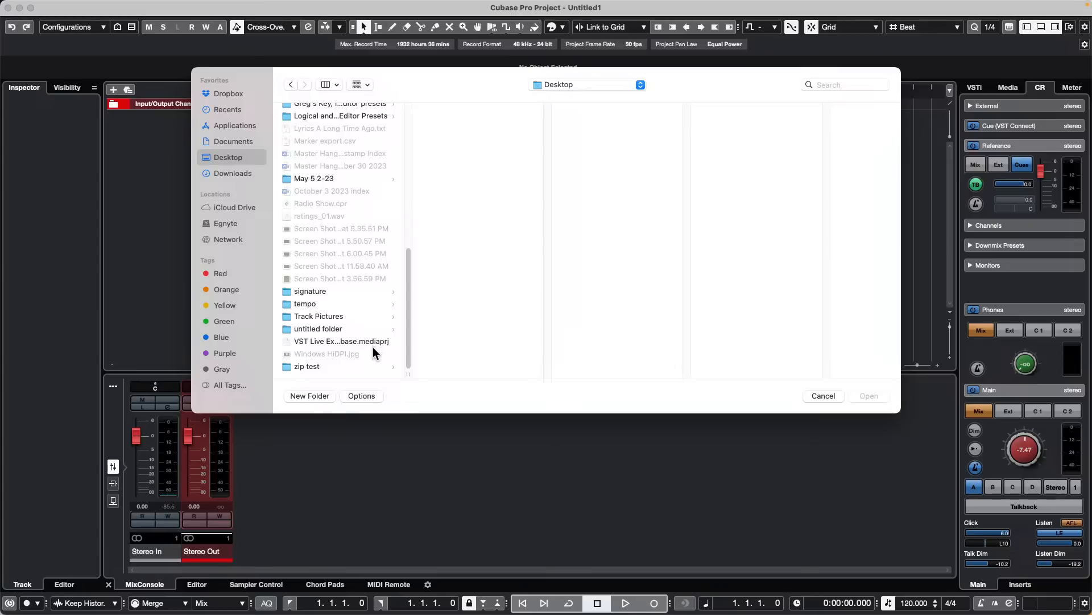
pyautogui.click(337, 337)
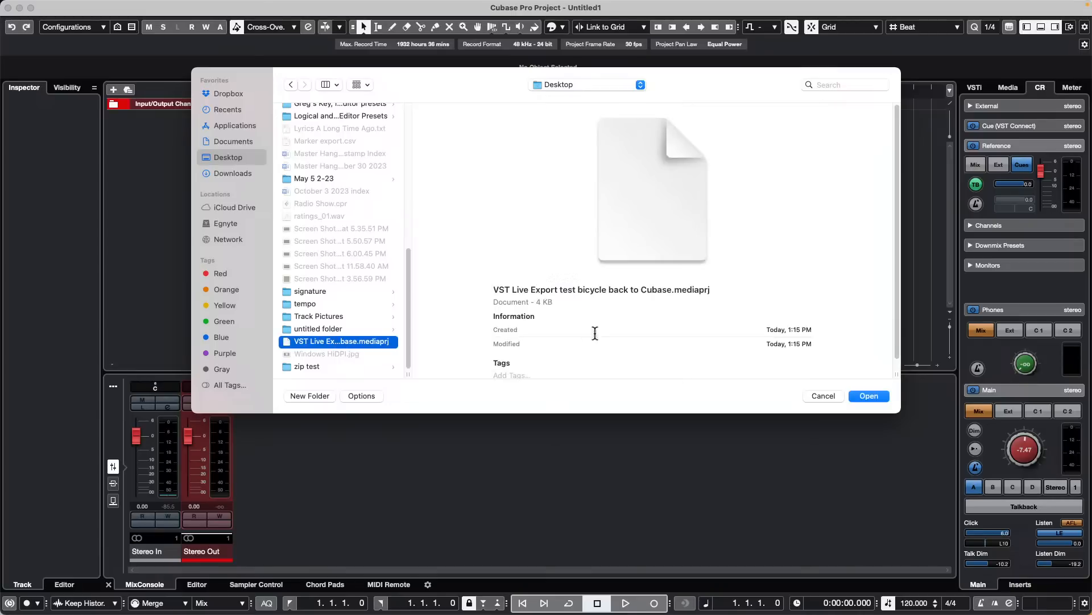
pyautogui.click(878, 395)
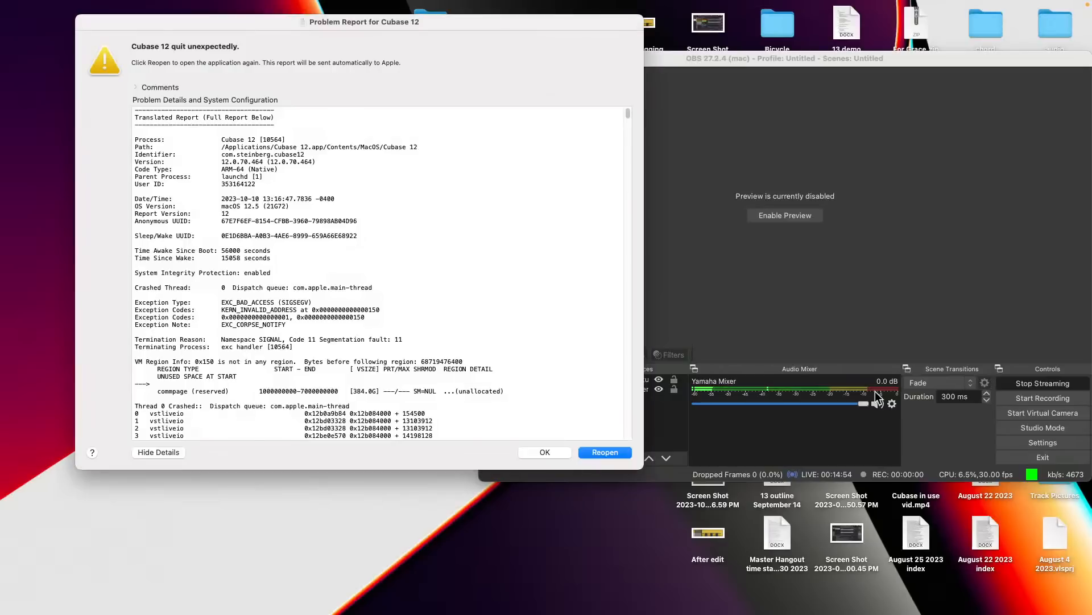
# - Reopen Cubase from its problem report with the current program preferences and dismiss the missing-licences notice
pyautogui.click(605, 452)
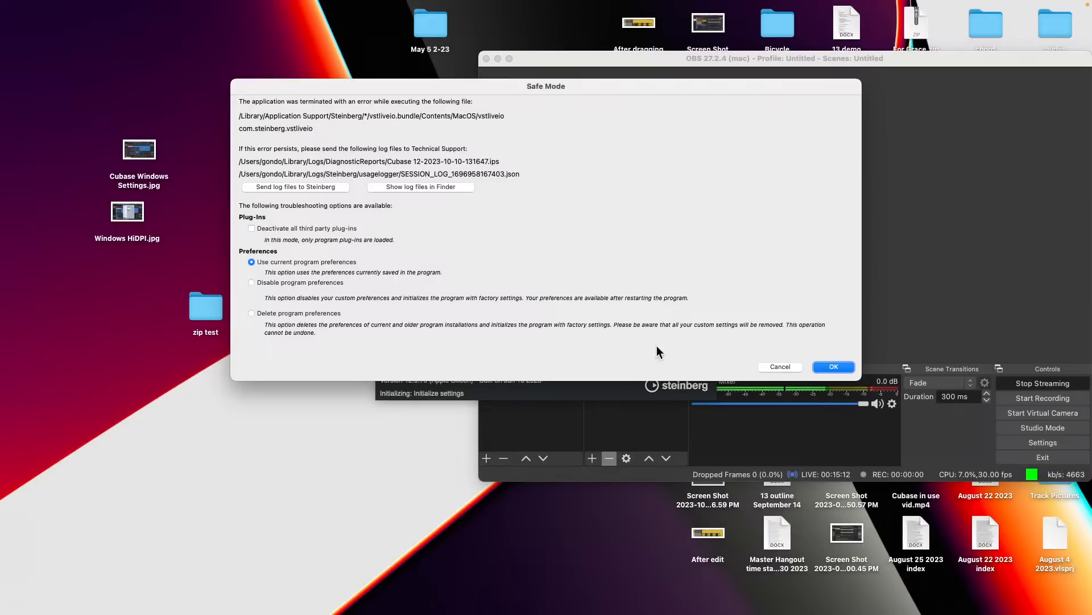
pyautogui.click(833, 367)
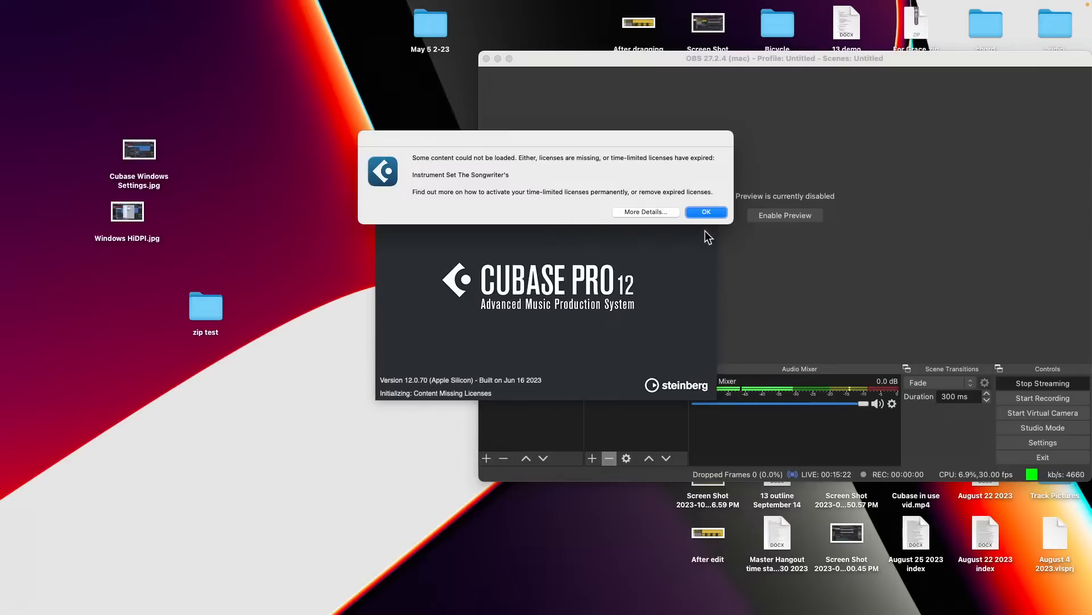
pyautogui.click(711, 212)
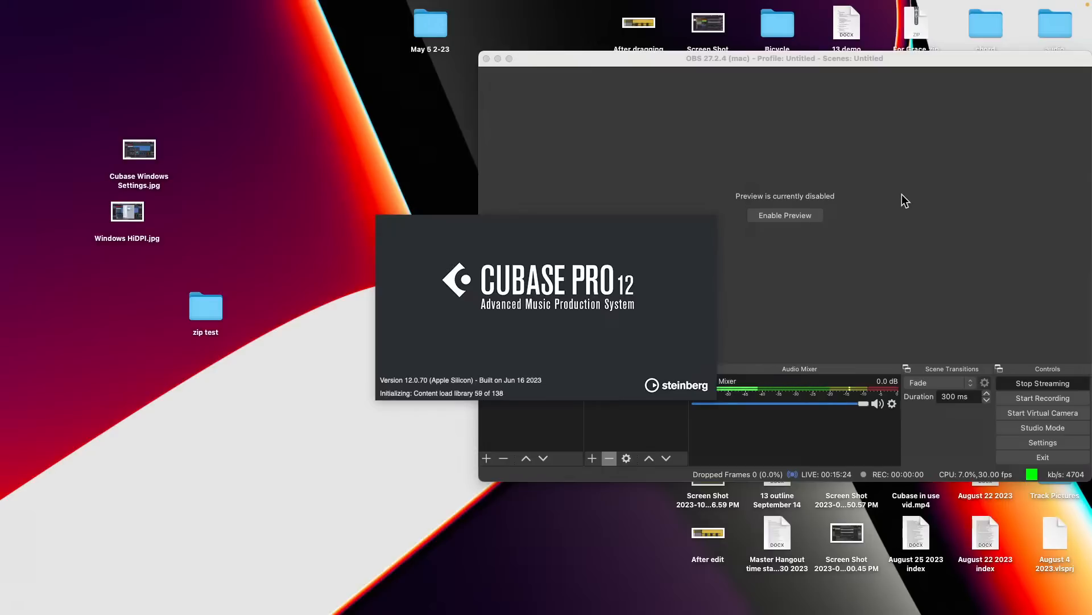
# - Quit Microsoft Teams while Cubase is loading
pyautogui.press('super+Tab')
pyautogui.press('super+Tab')
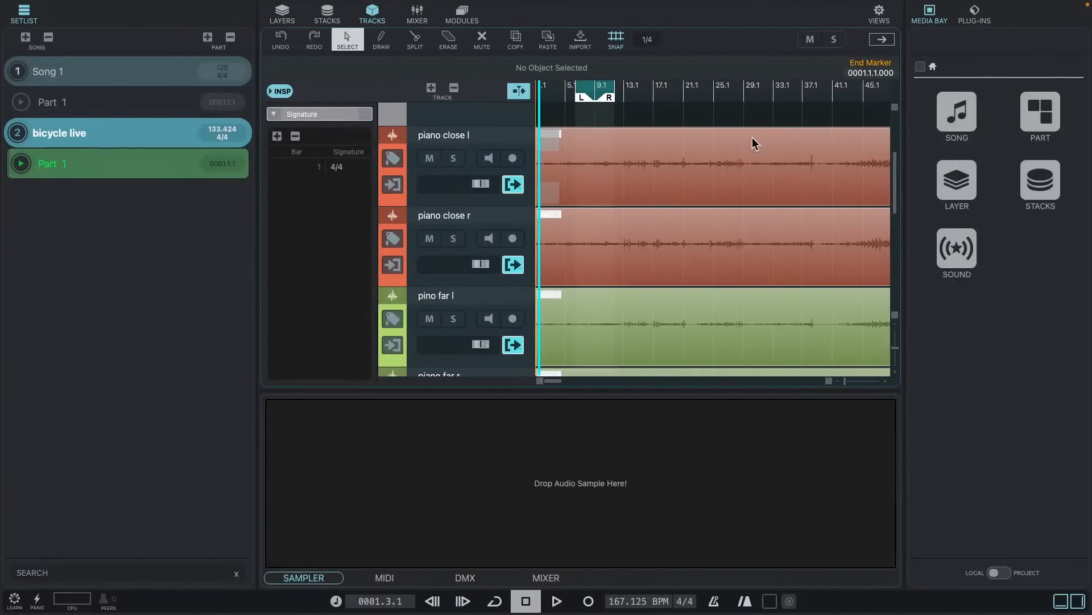
pyautogui.press('super+Tab')
pyautogui.press('super+Tab')
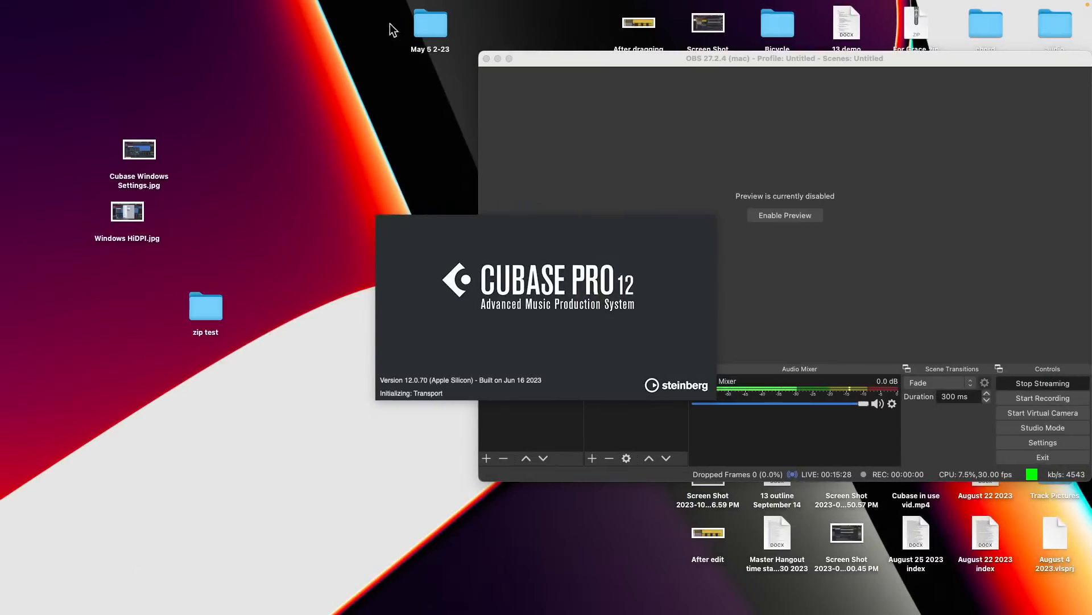
pyautogui.click(75, 7)
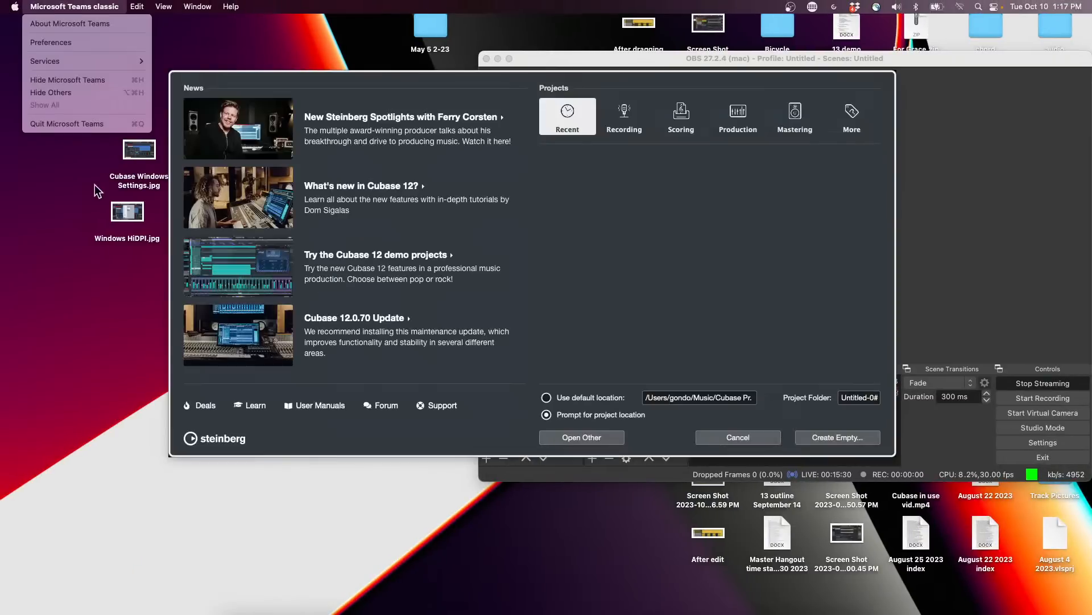
pyautogui.click(103, 126)
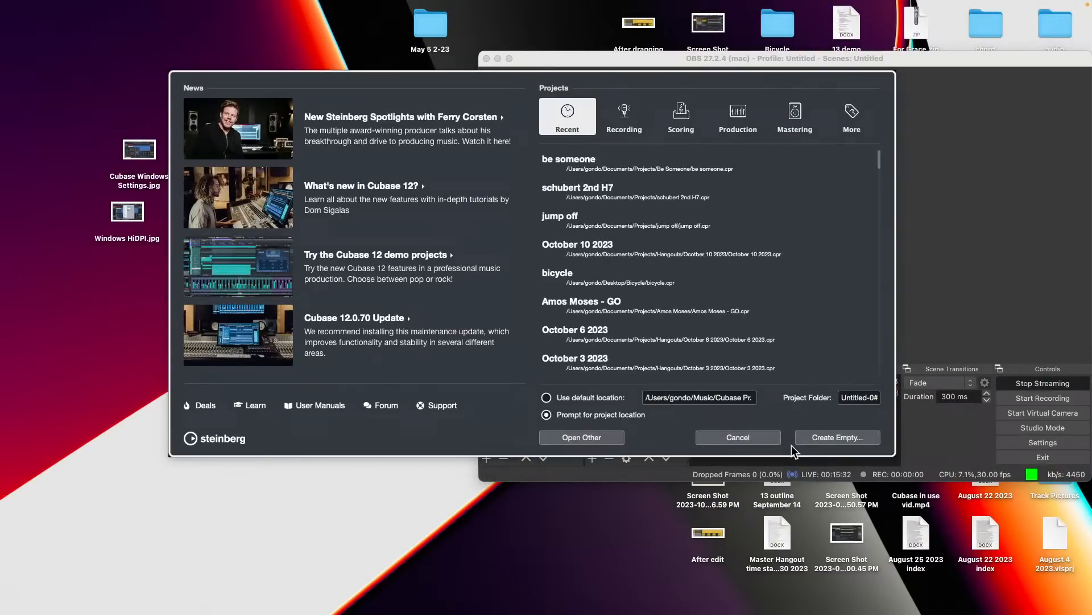
# - Switch to VST Live and start a new project that prompts for its location
pyautogui.press('super+Tab')
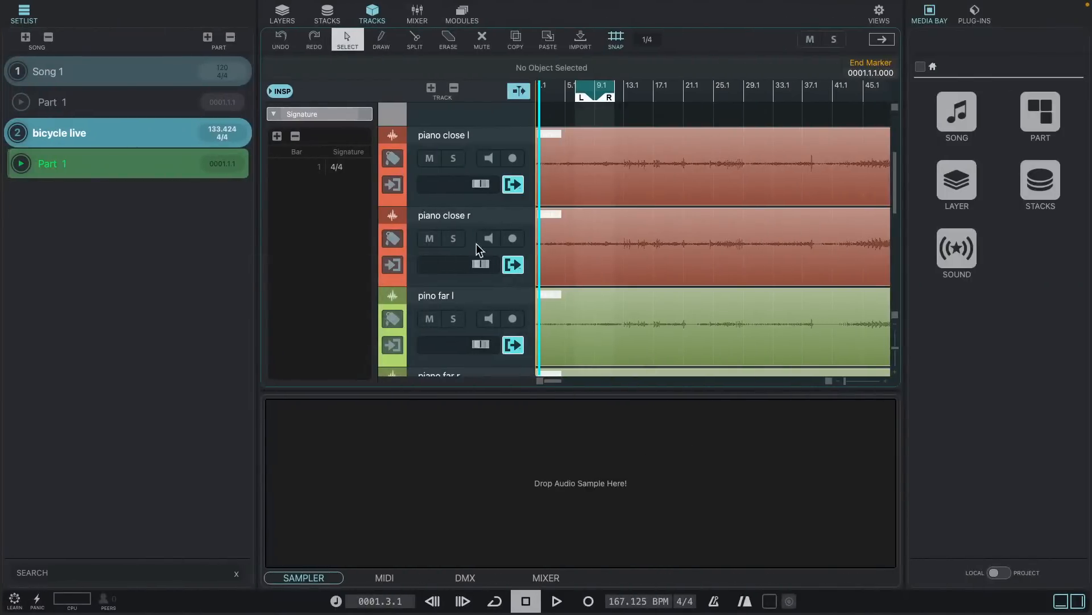
pyautogui.scroll(-5, 447, 314)
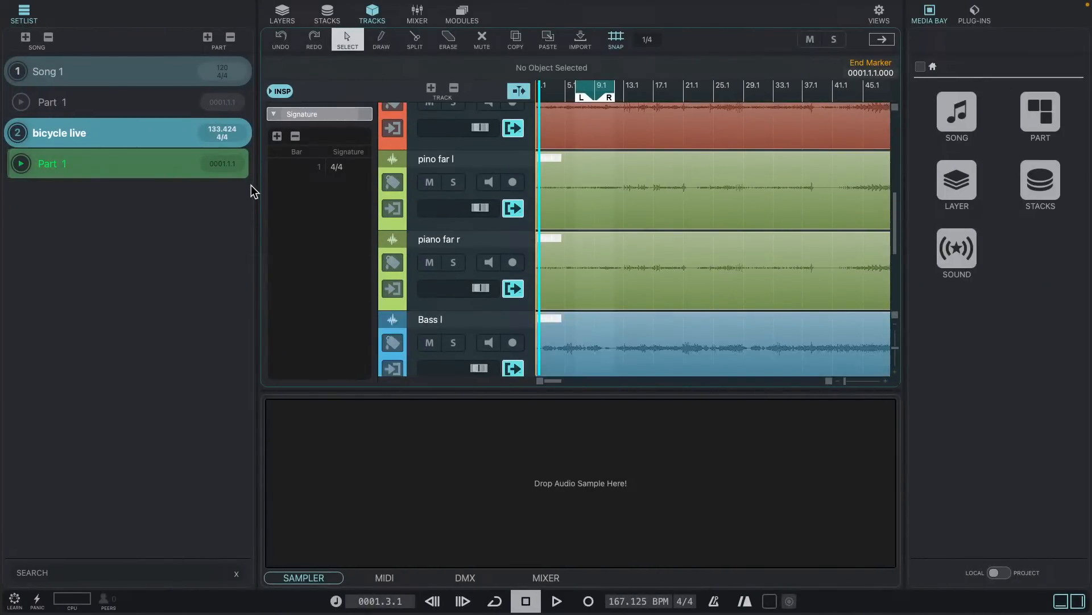
pyautogui.click(79, 6)
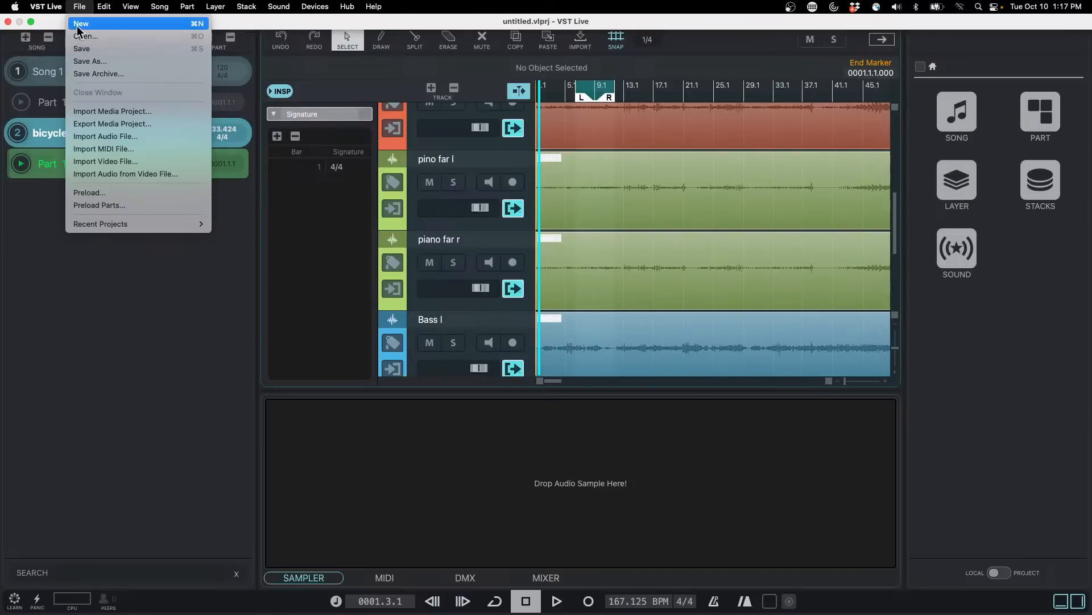
pyautogui.press('Return')
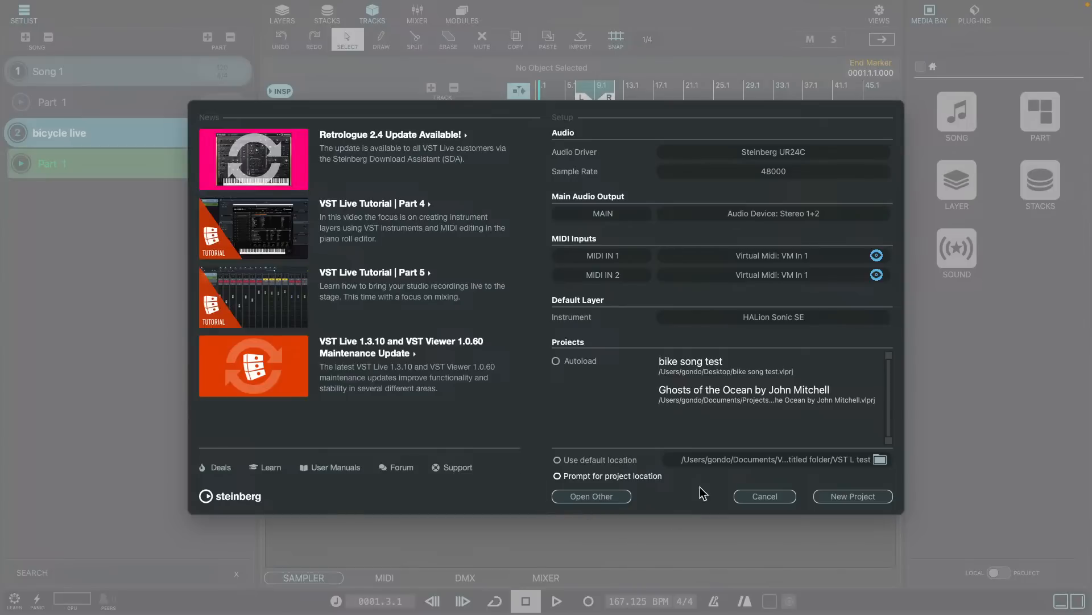
pyautogui.click(877, 497)
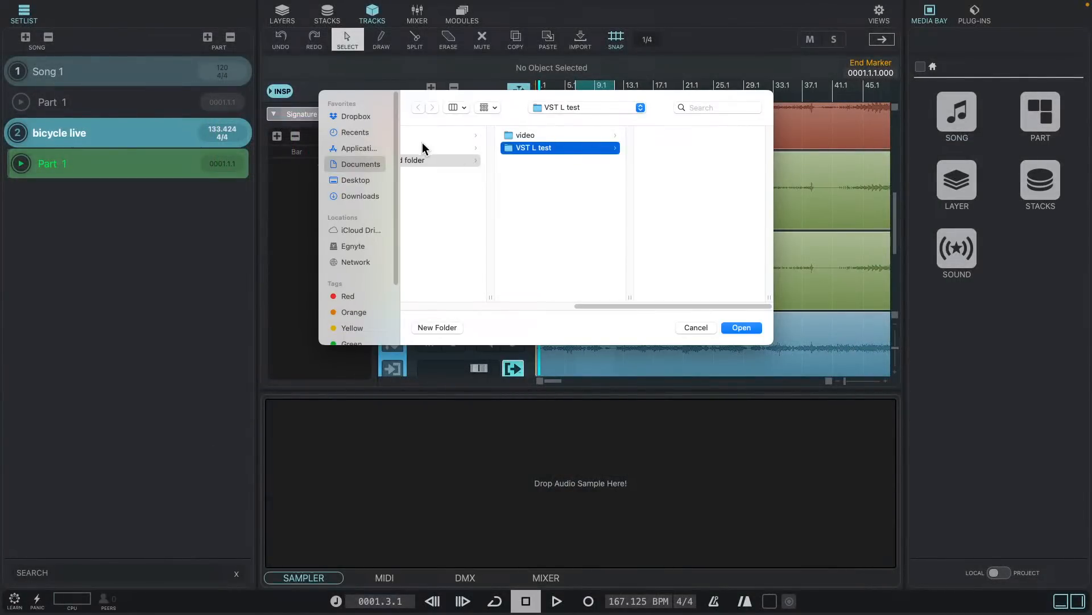
# - Create a folder named "VST Live Project test" on the Desktop and choose it as the new project's location
pyautogui.click(356, 179)
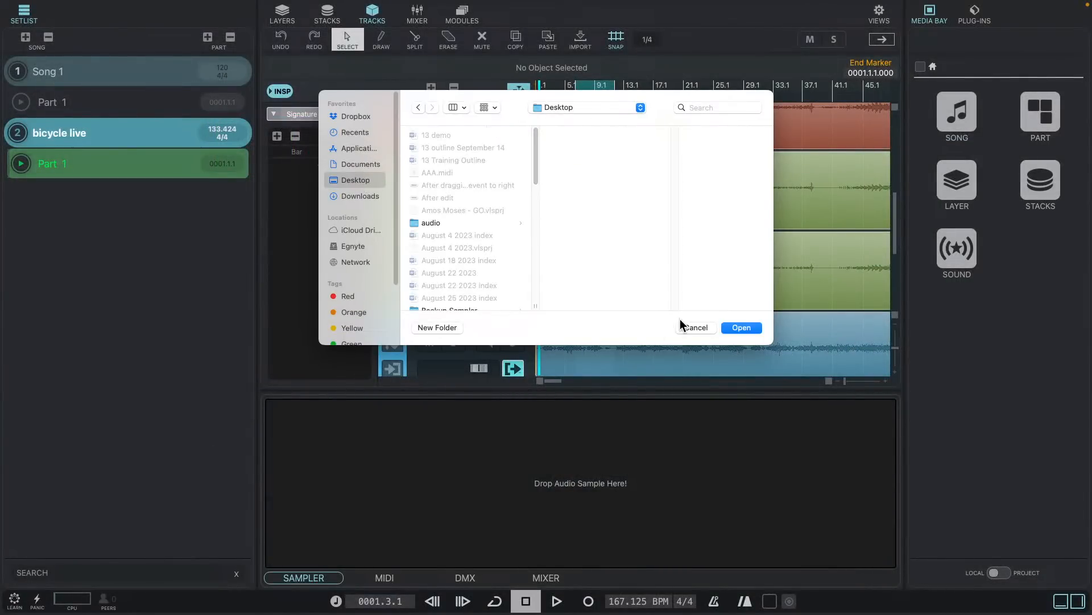
pyautogui.click(449, 329)
pyautogui.write('VST Live Project test')
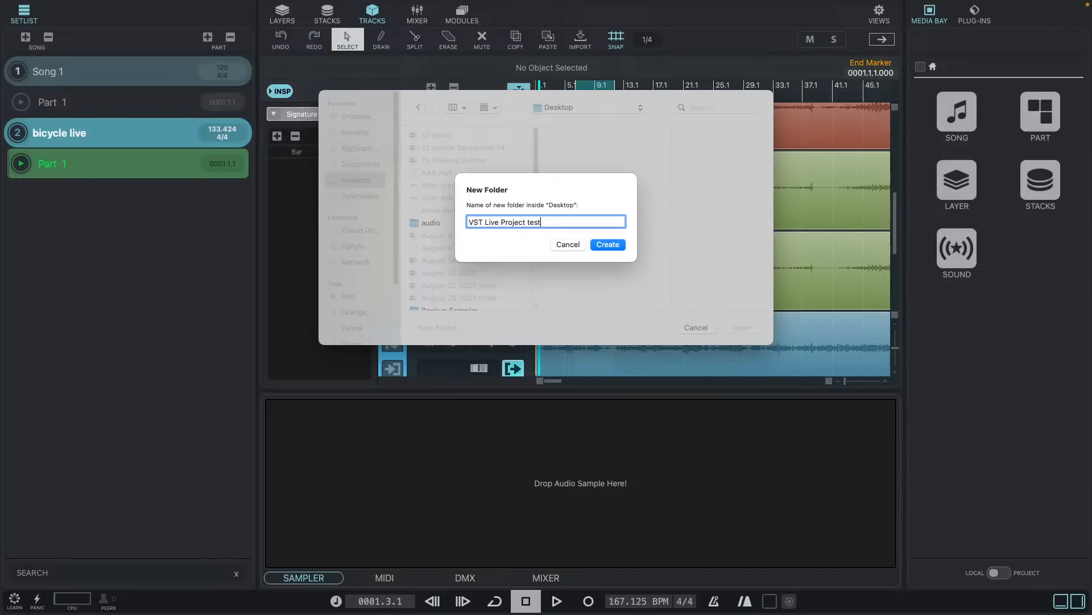
pyautogui.press('Return')
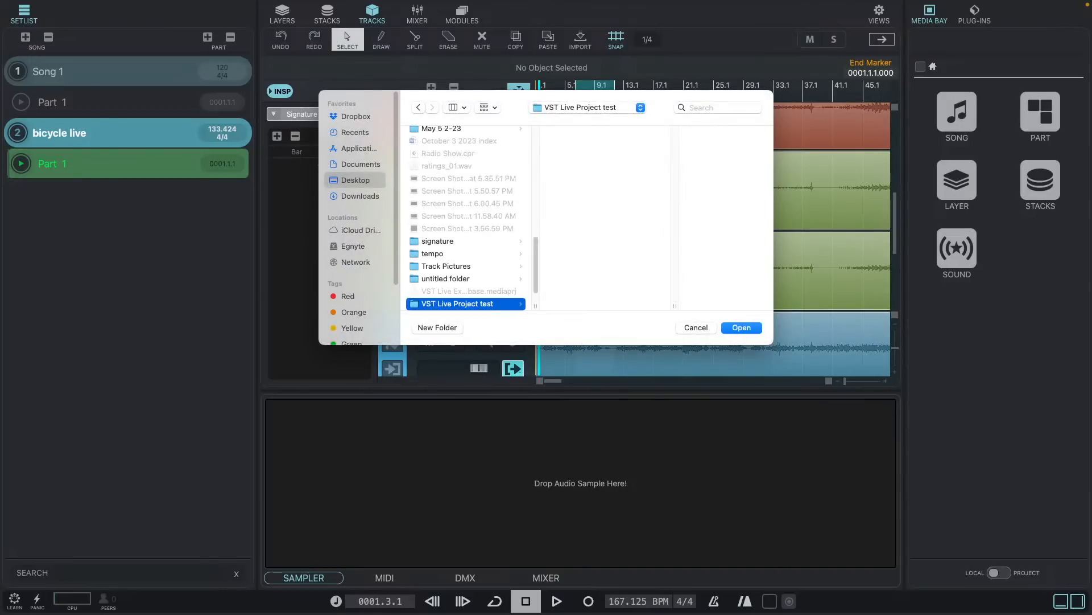
pyautogui.click(742, 327)
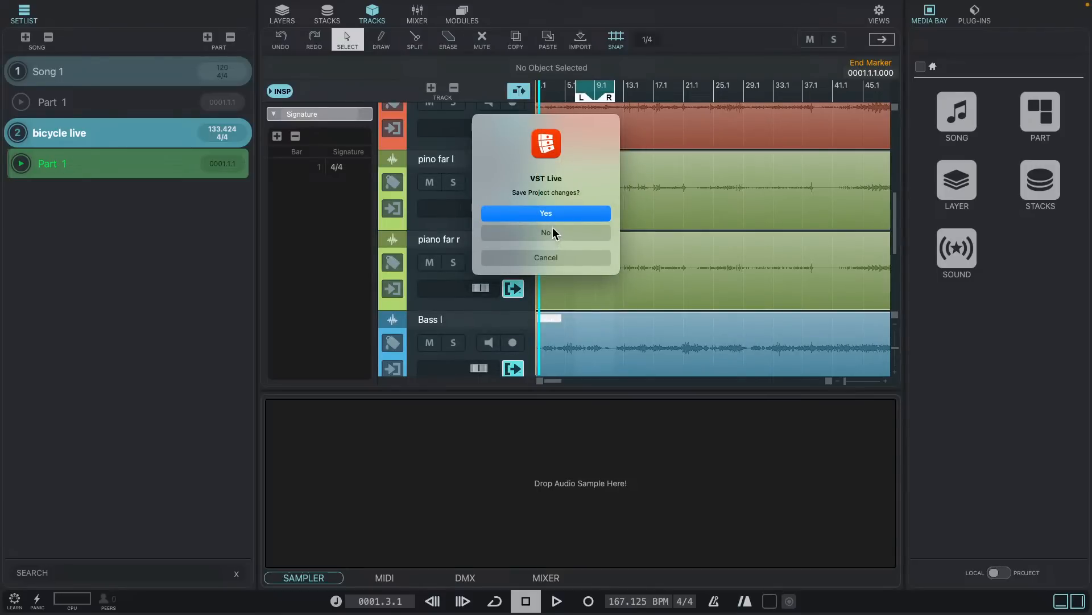
# - Save the changes of the current bicycle project under a name beginning with "VST Live" in the VST L test folder
pyautogui.click(568, 211)
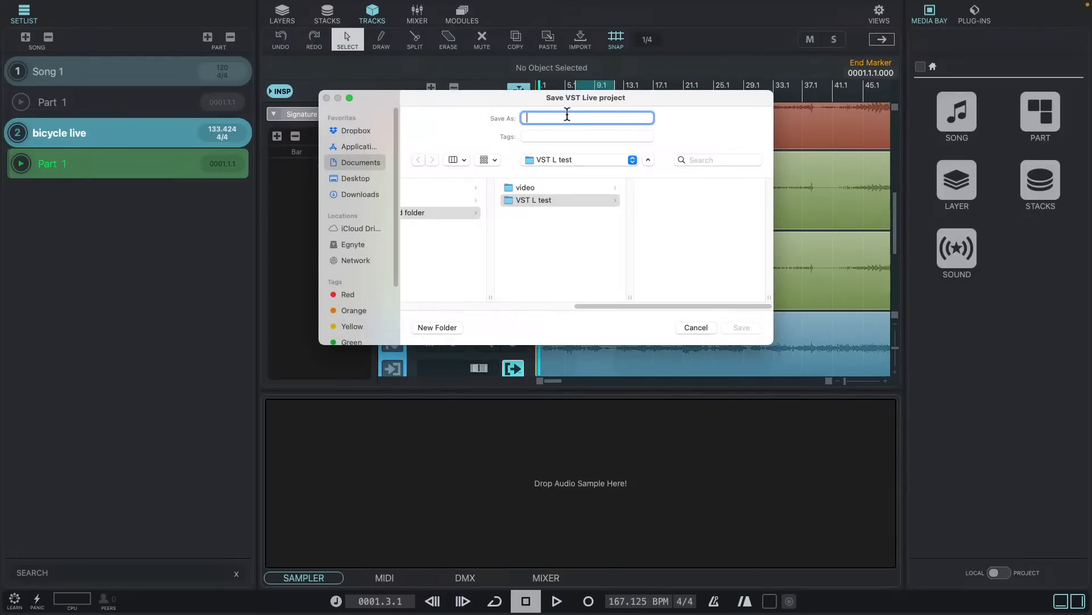
pyautogui.write('VST Live test')
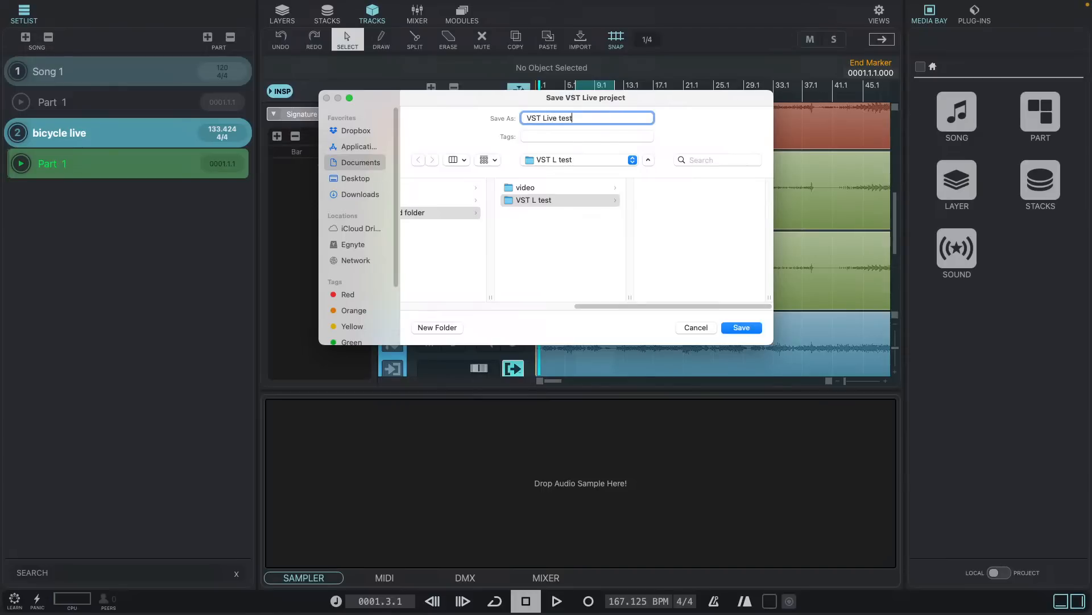
pyautogui.press('Return')
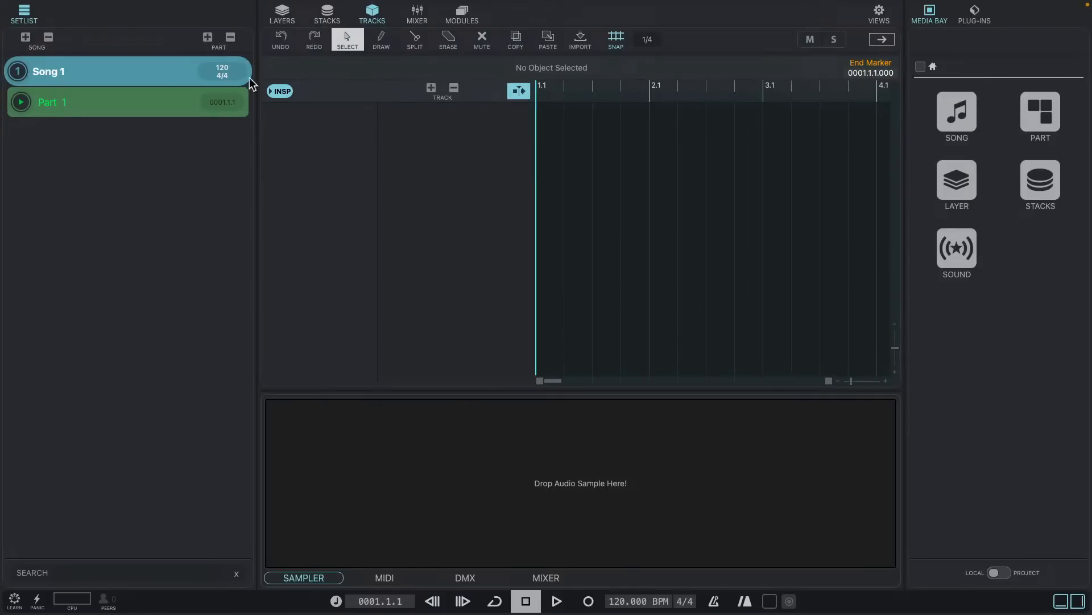
# - Create an audio track in Song 1 and rename it with a person's first name
pyautogui.click(432, 88)
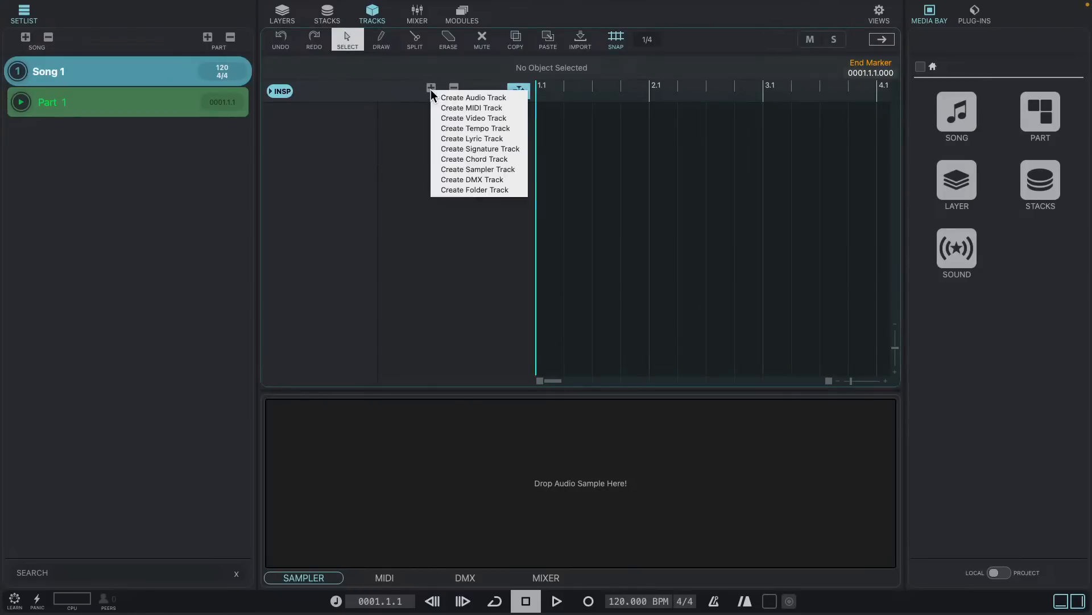
pyautogui.click(476, 99)
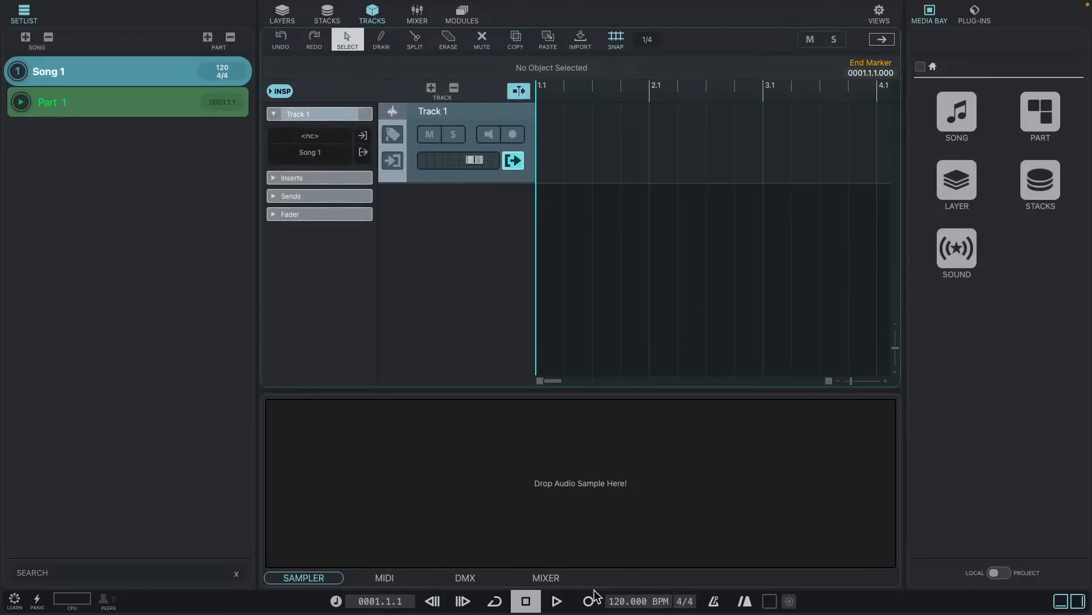
pyautogui.doubleClick(449, 110)
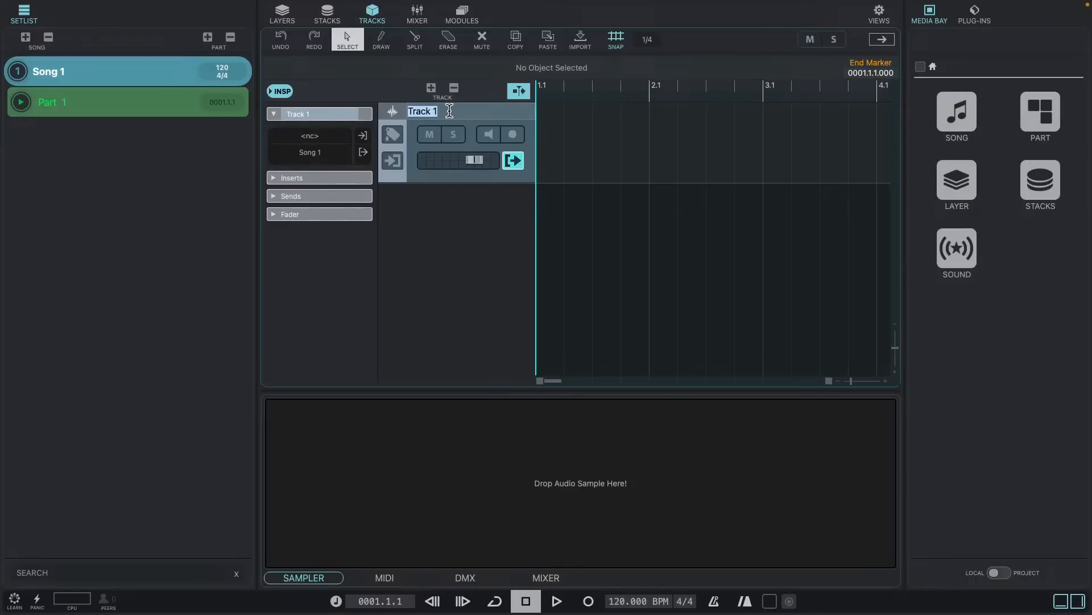
pyautogui.write('Sven')
pyautogui.press('Return')
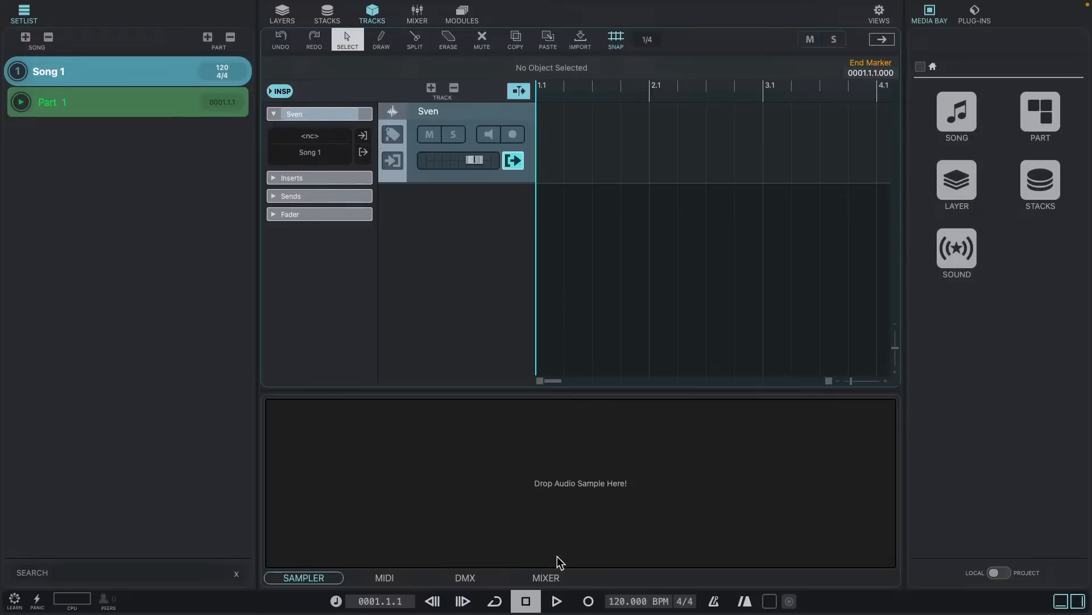
# - Start playback from the beginning of Song 1, try to record onto the new audio track, and stop the transport
pyautogui.click(560, 598)
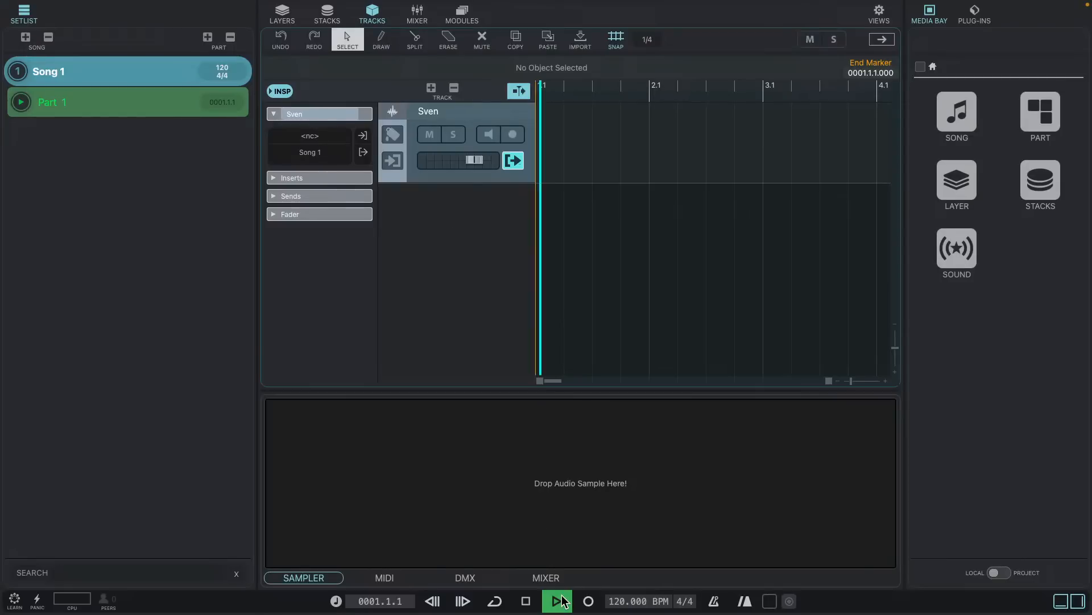
pyautogui.click(587, 601)
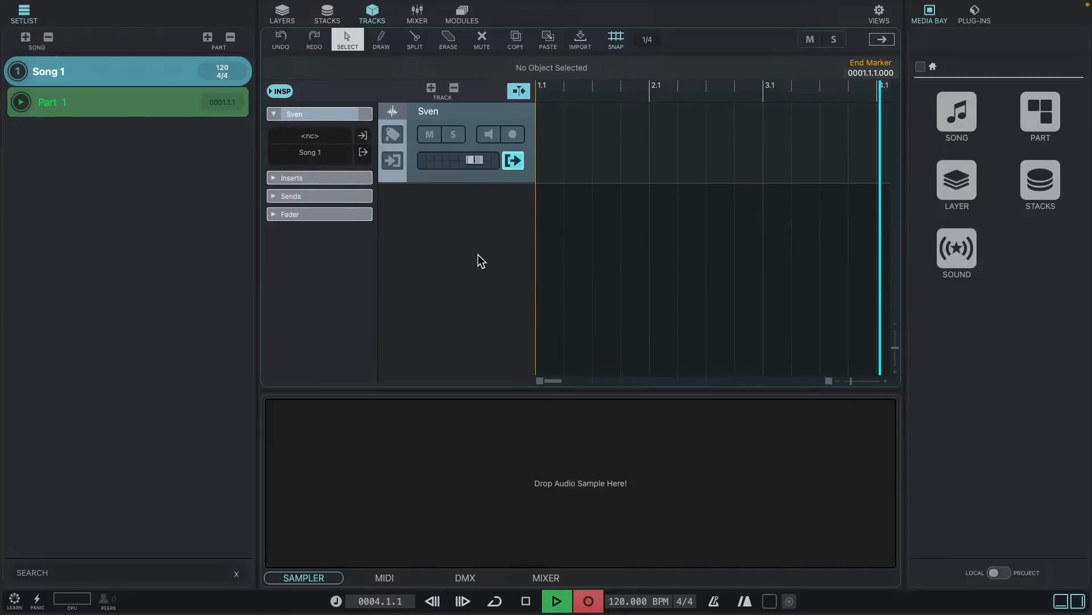
pyautogui.press('space')
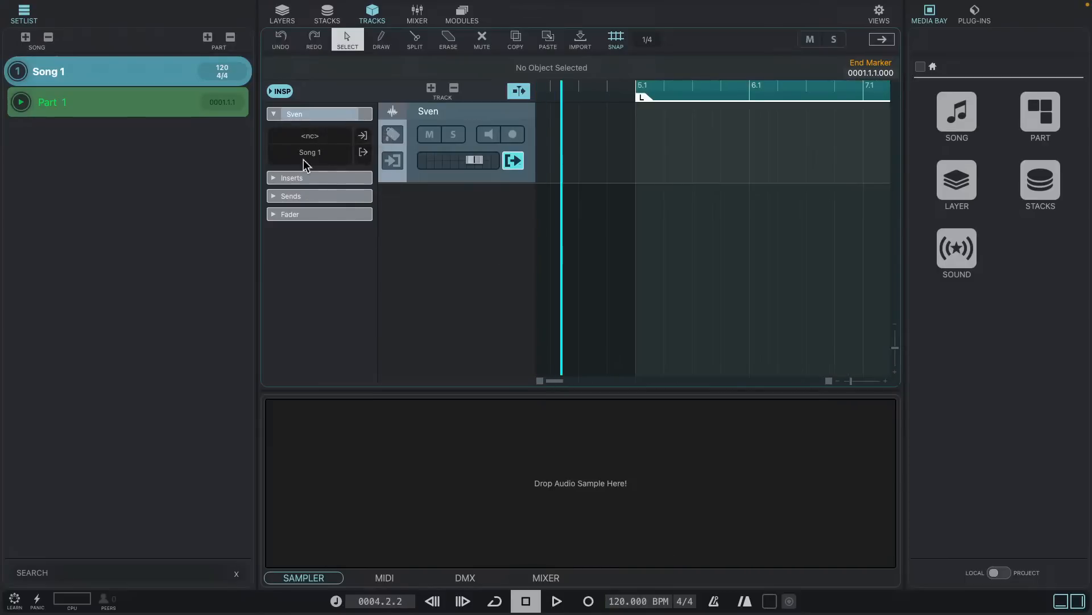
# - Assign a new audio input port named USB audio CODEC 01 as the audio track's input
pyautogui.click(335, 136)
pyautogui.click(326, 160)
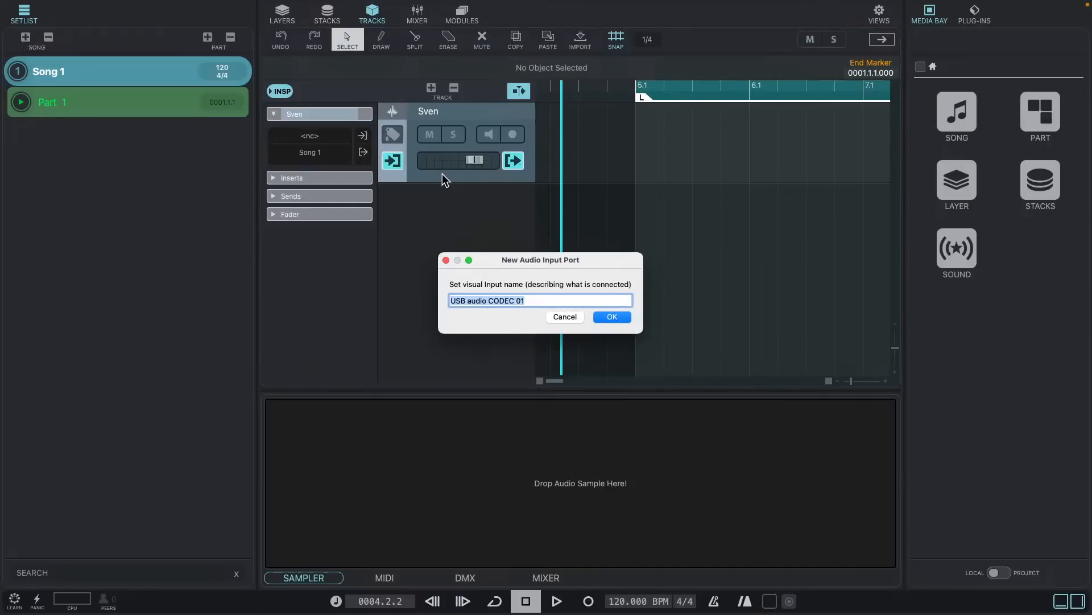
pyautogui.click(612, 317)
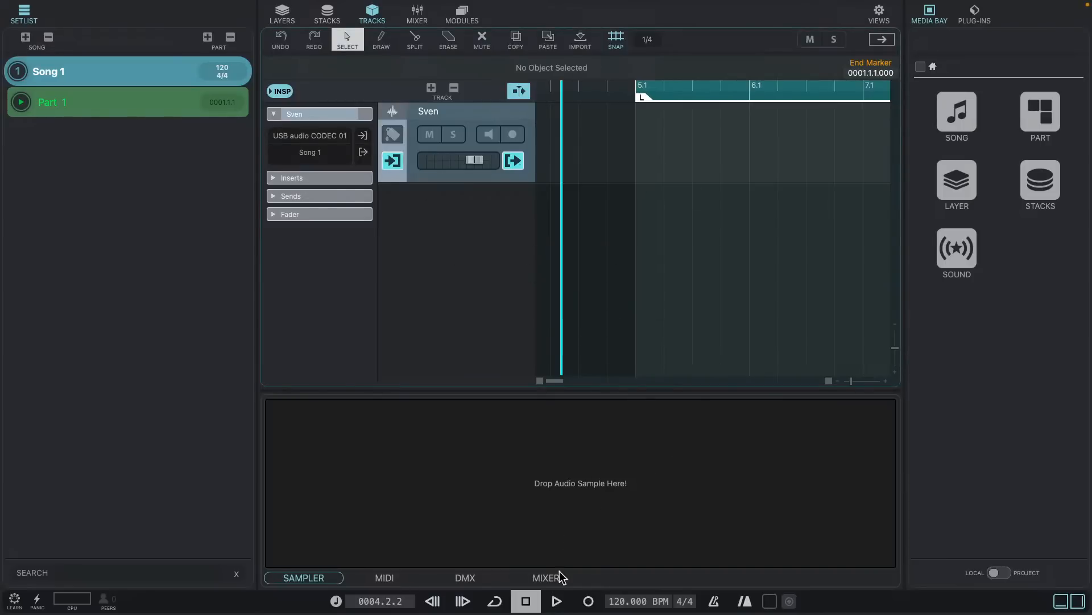
# - Start playback and try to record onto the audio track with its new input
pyautogui.click(557, 603)
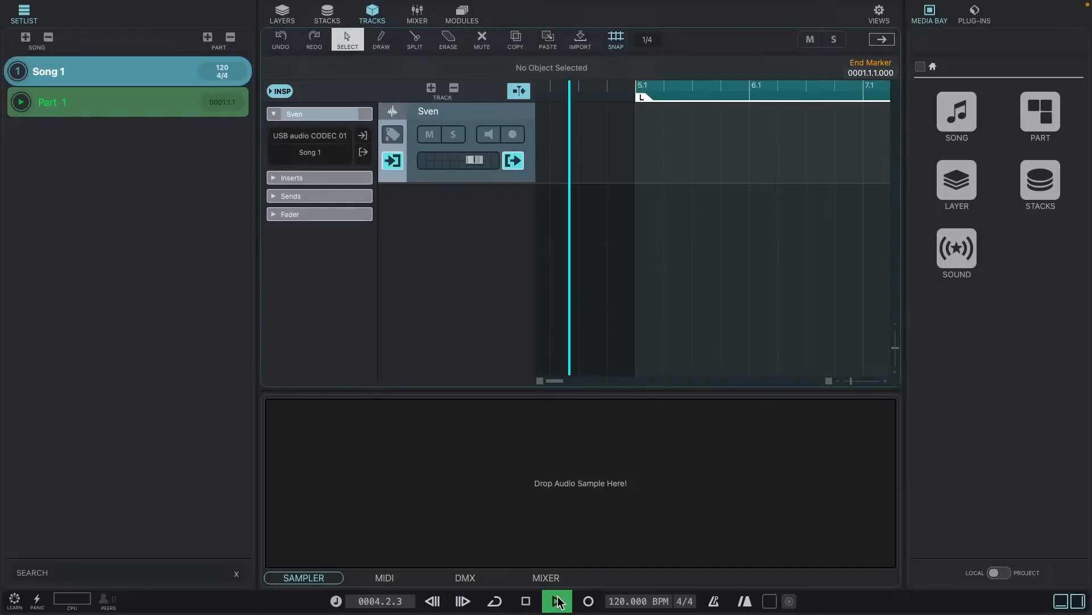
pyautogui.click(589, 602)
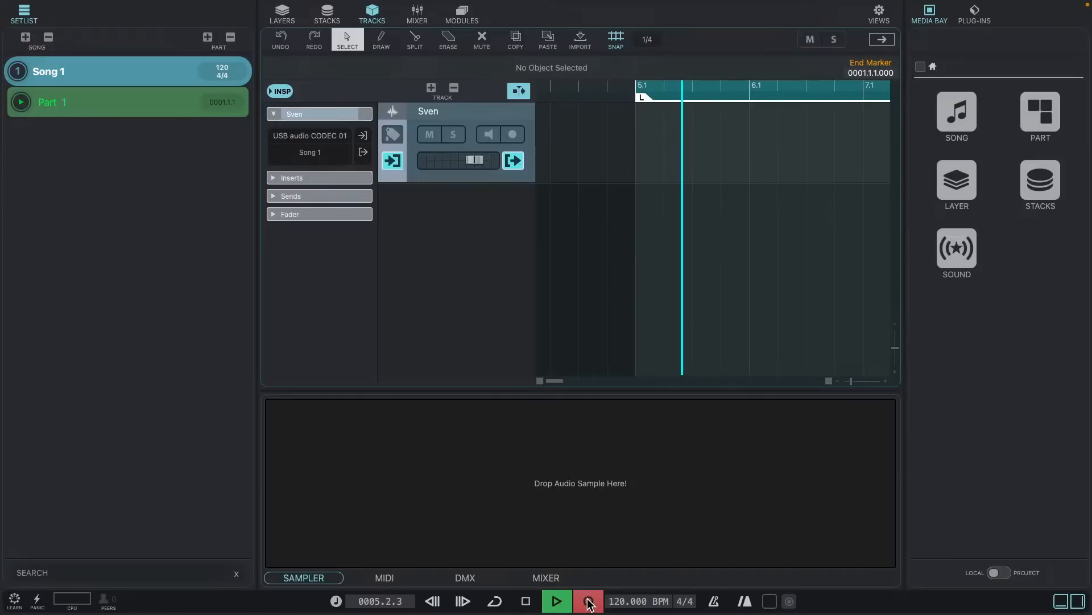
pyautogui.click(588, 601)
pyautogui.click(594, 90)
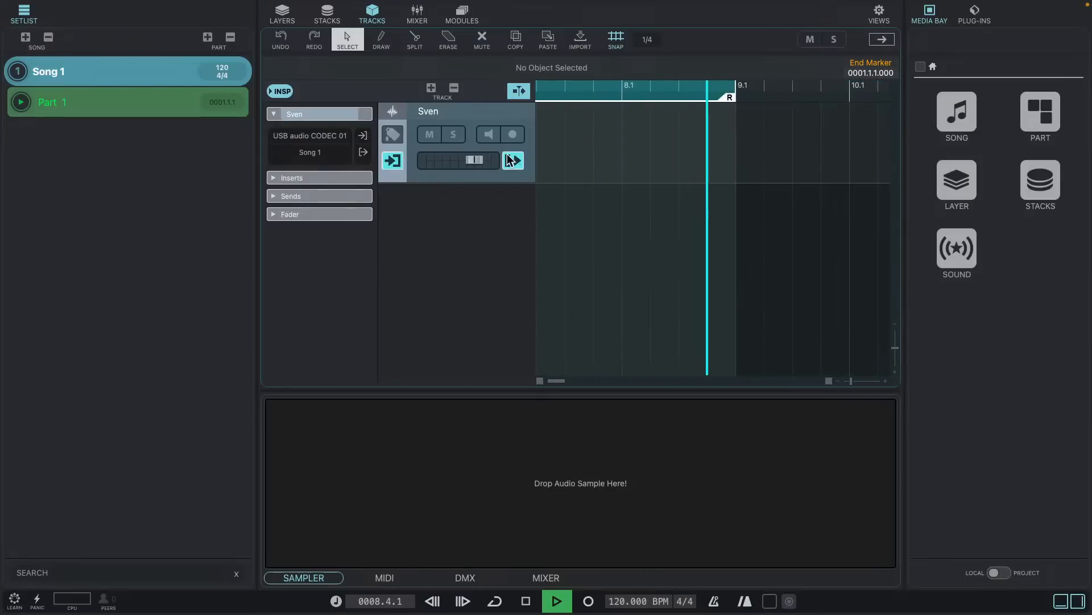
# - Record-enable the audio track, record a take of about two bars from around bar 10, and stop
pyautogui.click(512, 135)
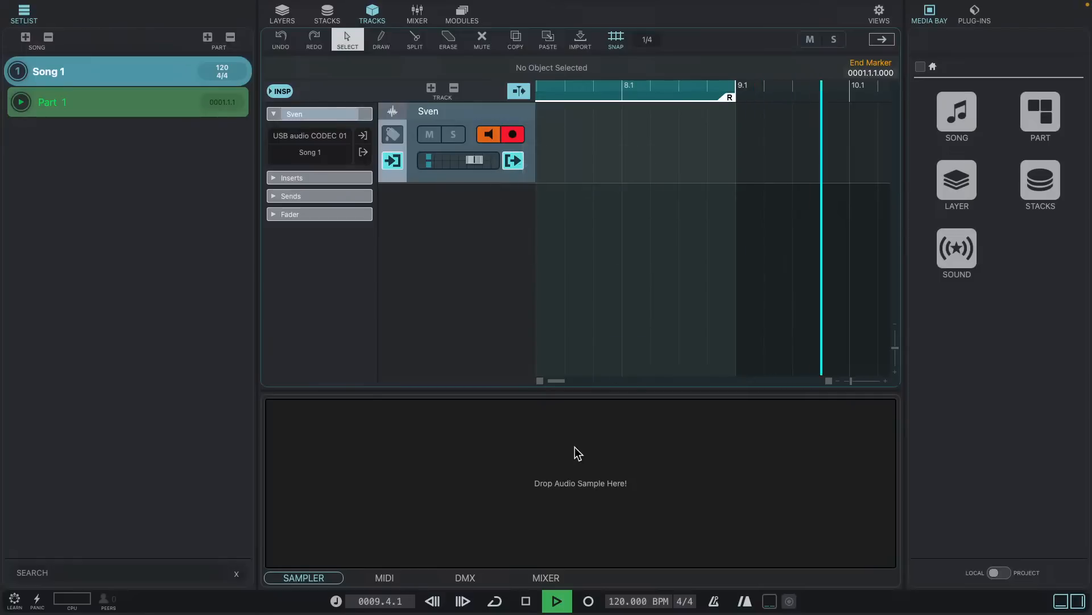
pyautogui.click(589, 600)
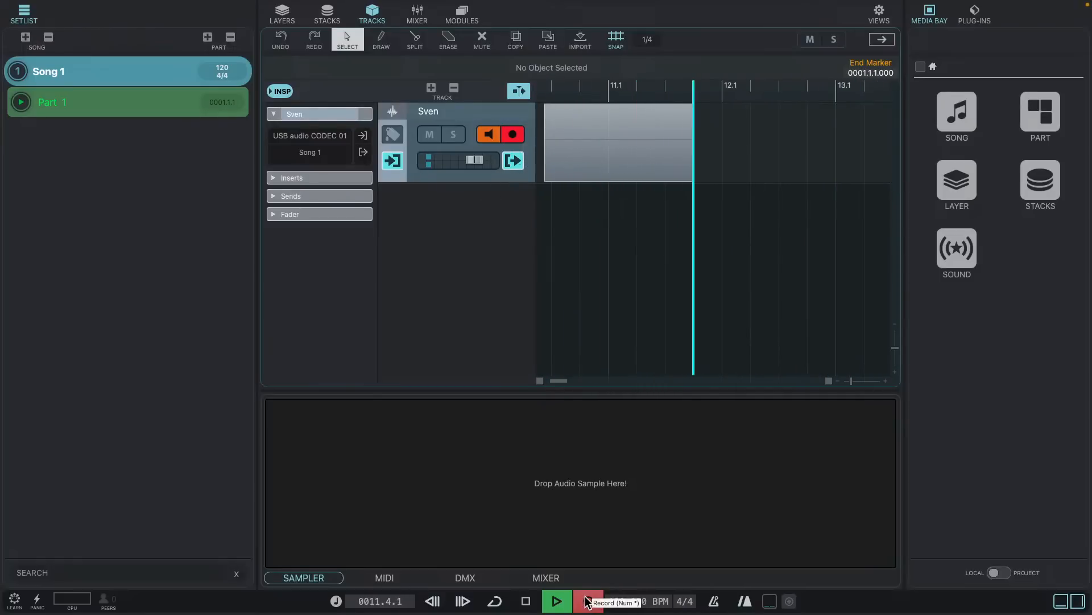
pyautogui.click(589, 602)
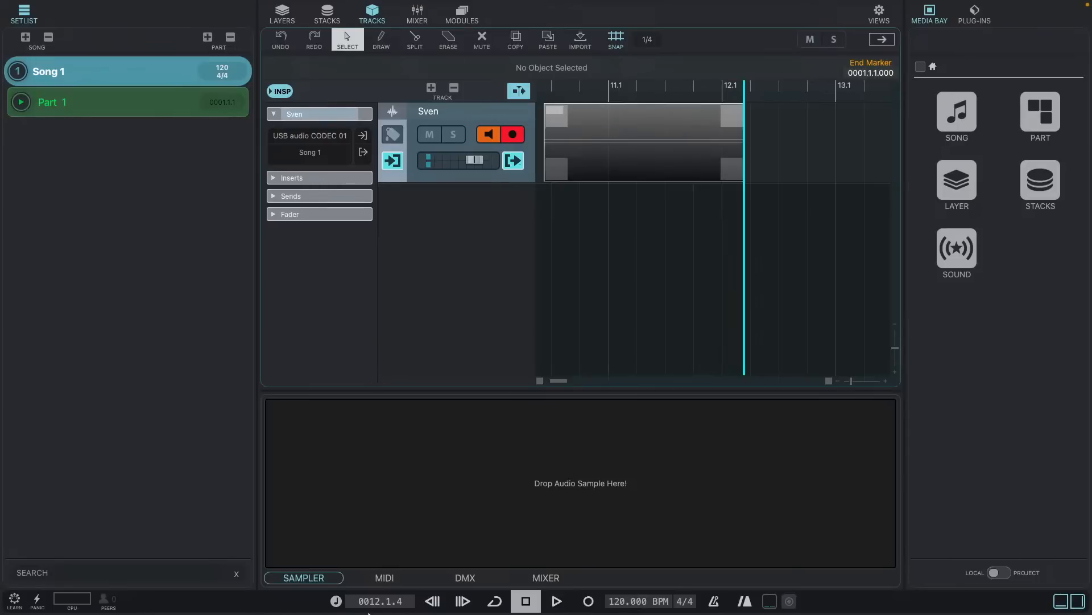
# - Switch to Finder and look through the Desktop folder for the new VST Live project's files
pyautogui.moveTo(368, 612)
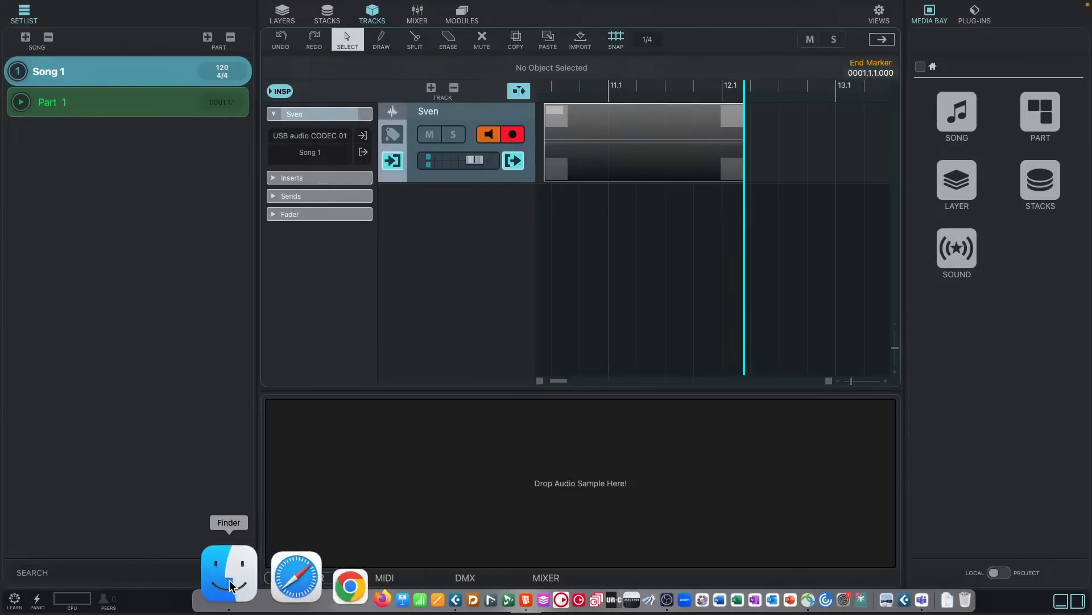
pyautogui.click(230, 586)
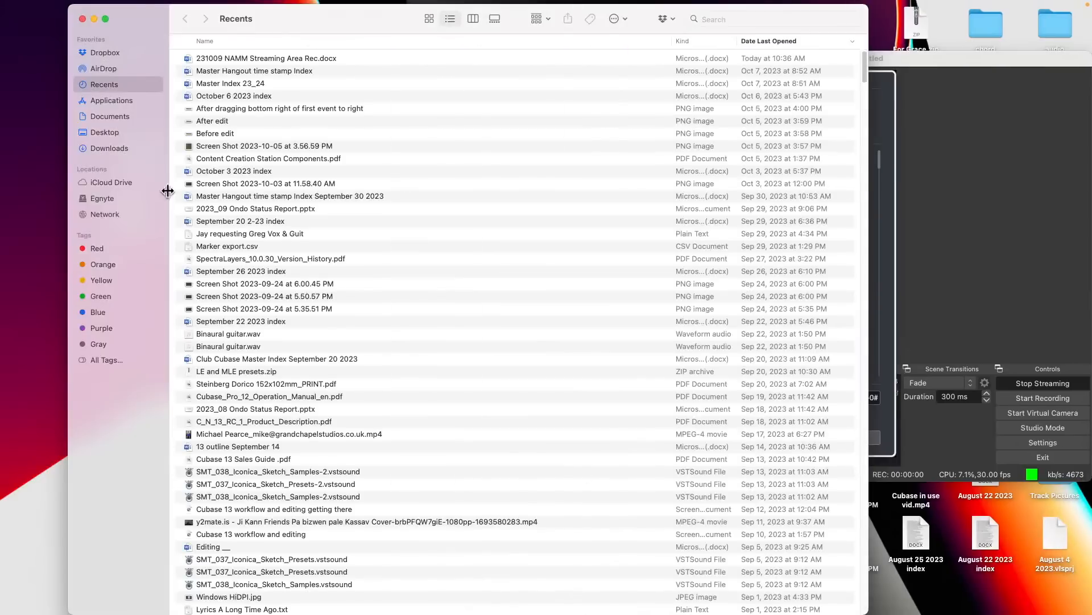
pyautogui.click(123, 130)
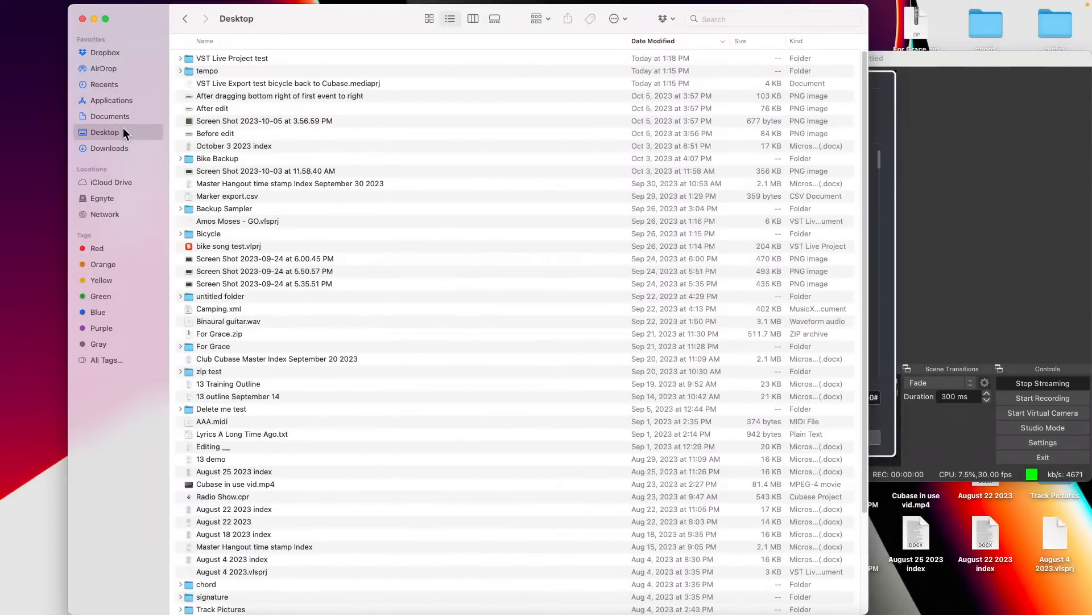
pyautogui.scroll(-5, 347, 149)
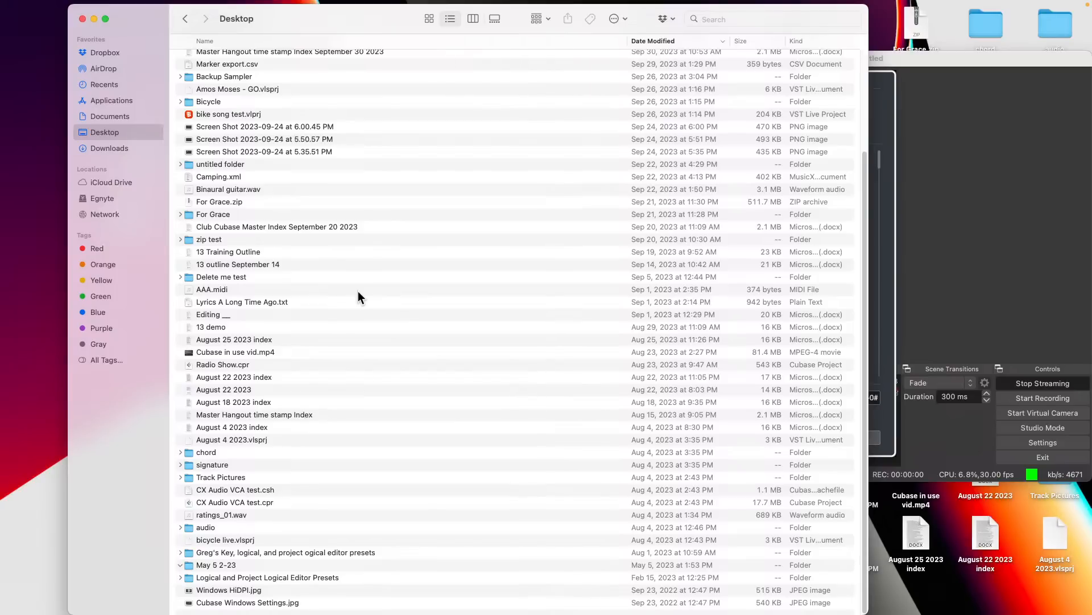
pyautogui.scroll(1, 346, 323)
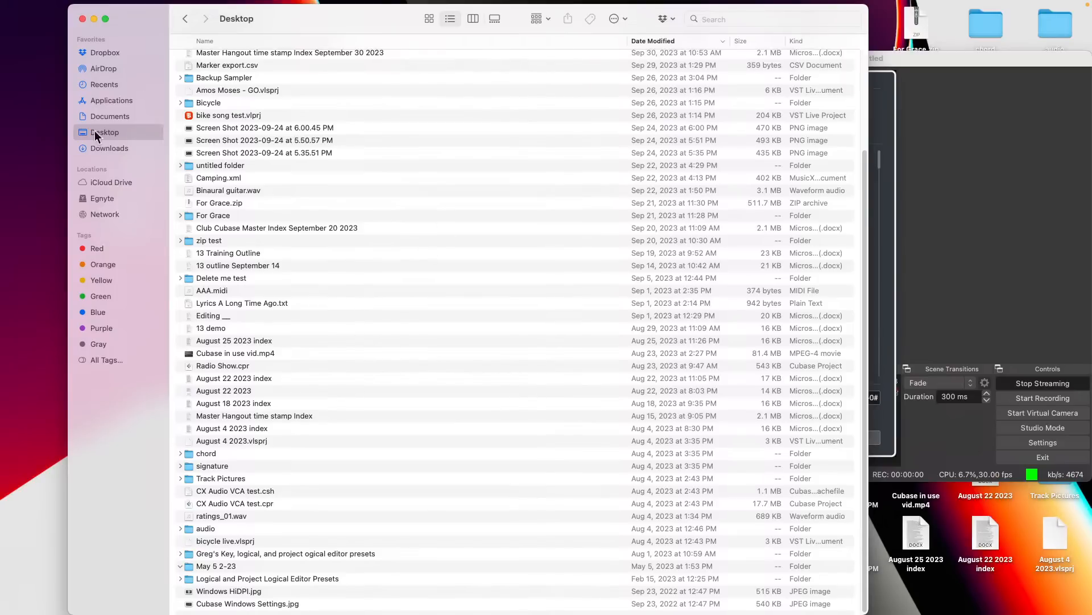
pyautogui.click(121, 121)
pyautogui.click(120, 129)
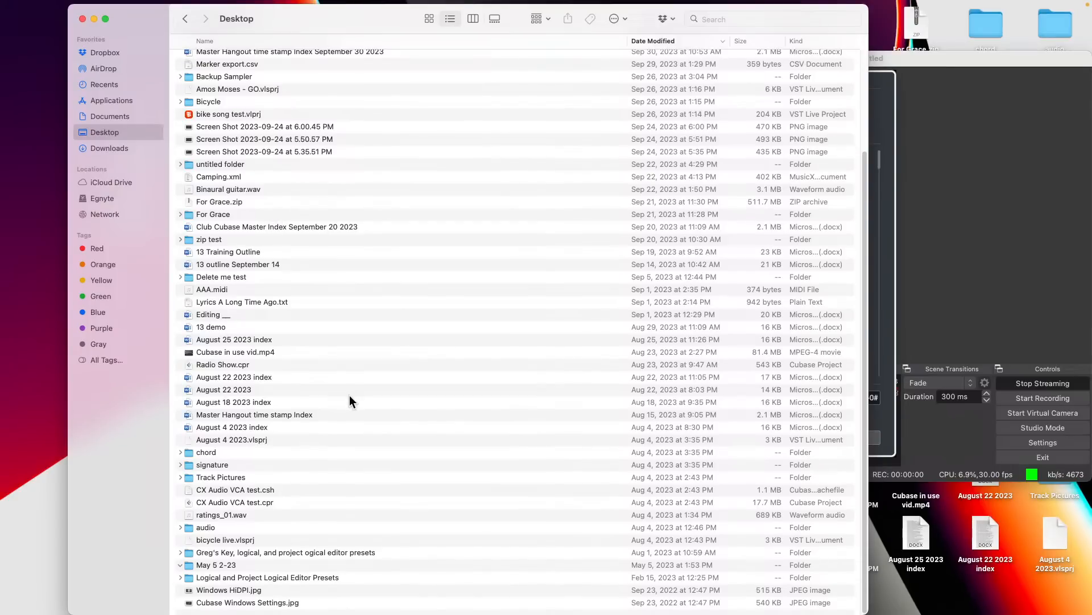
pyautogui.scroll(3, 350, 394)
pyautogui.scroll(-3, 349, 396)
pyautogui.scroll(1, 348, 389)
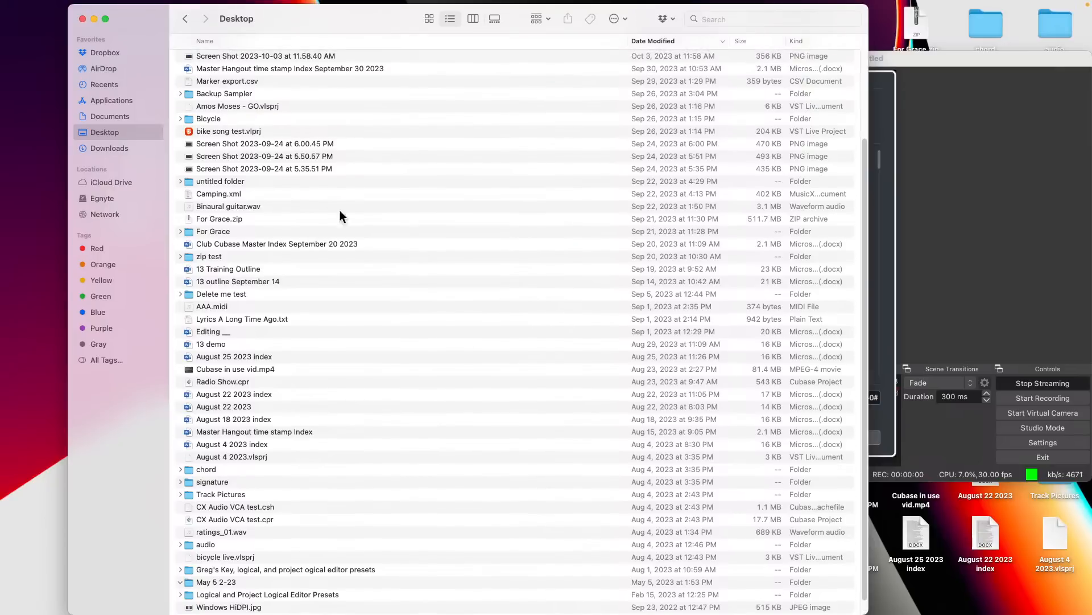
pyautogui.scroll(5, 316, 198)
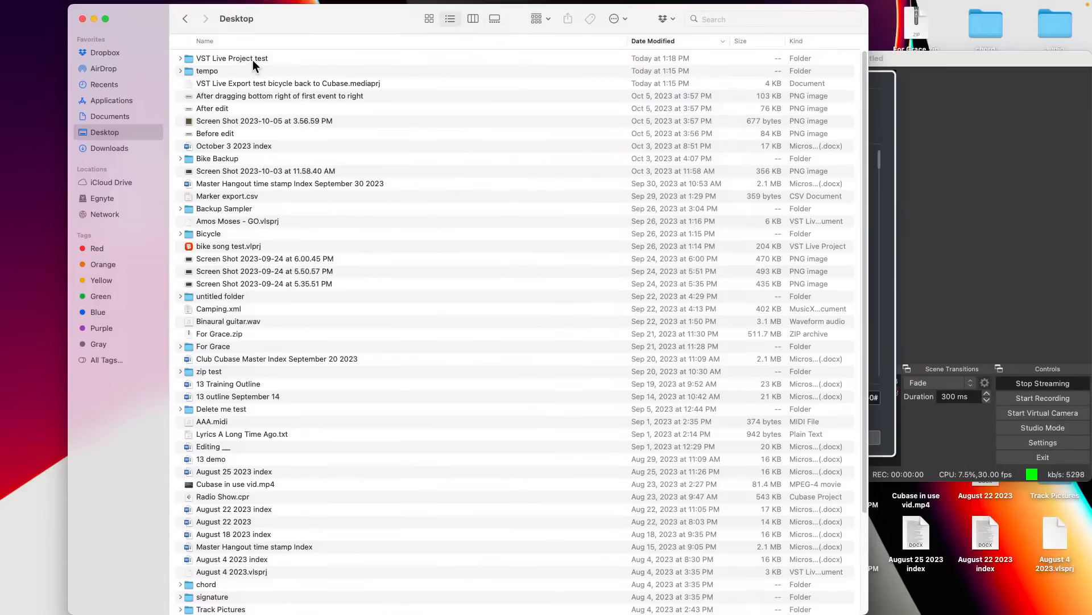
# - Examine the contents and file information of the VST Live Project test folder on the Desktop
pyautogui.doubleClick(256, 57)
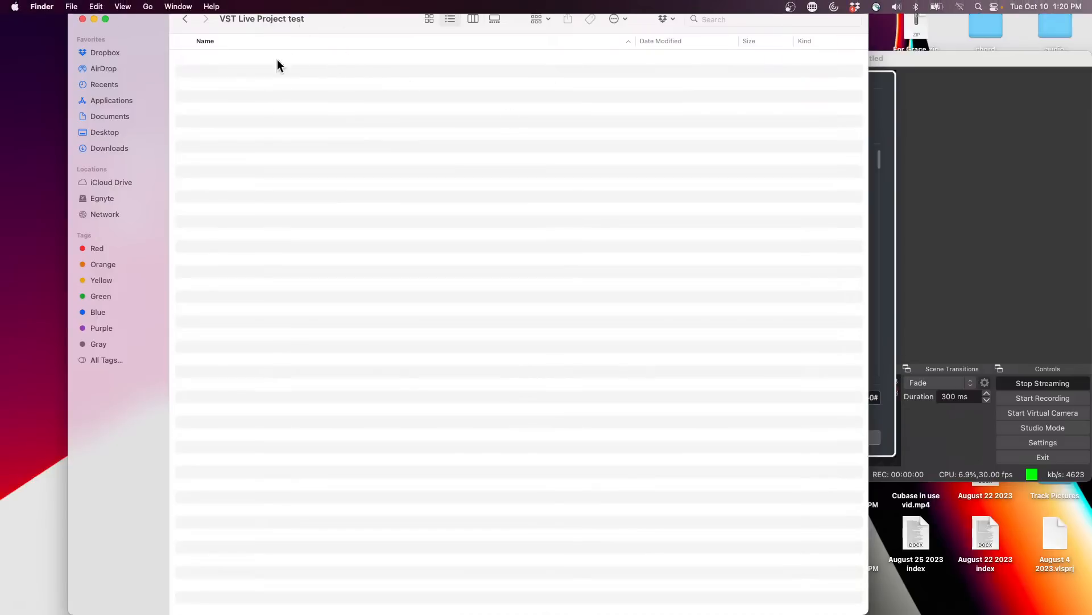
pyautogui.click(186, 21)
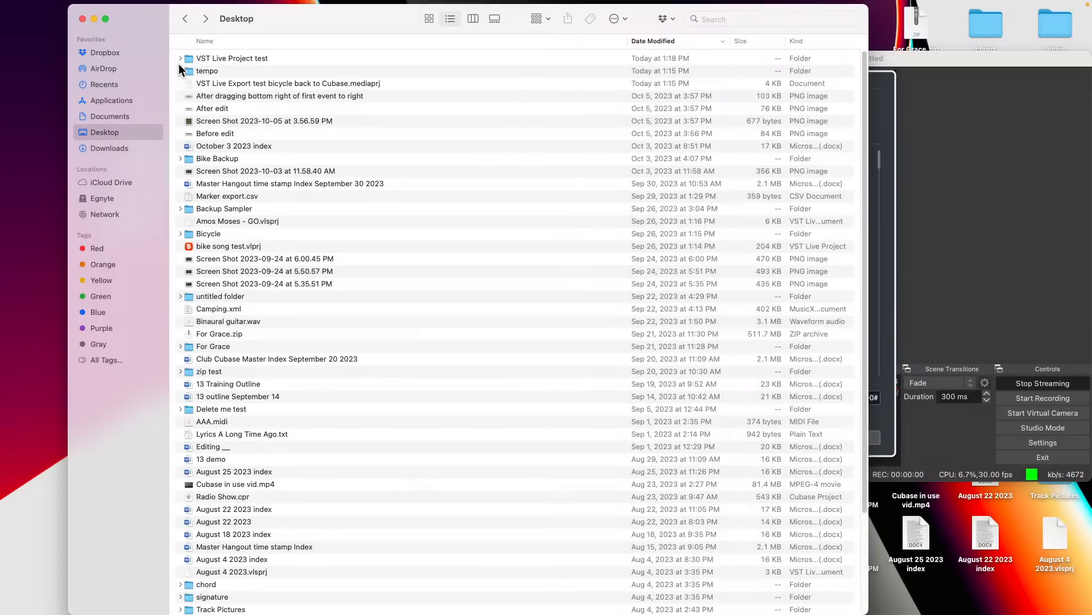
pyautogui.click(180, 58)
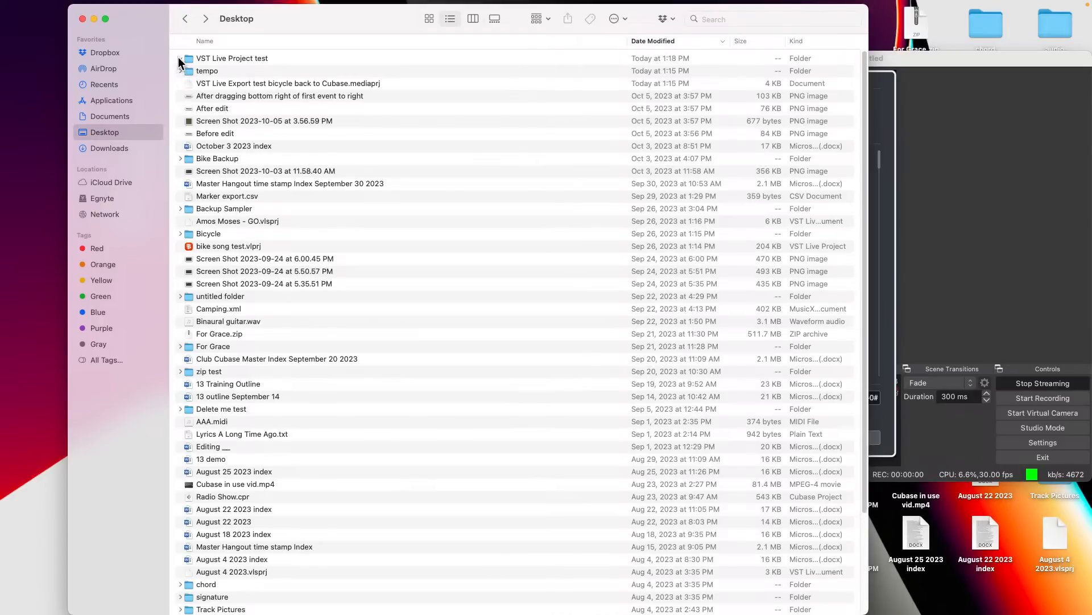
pyautogui.click(247, 57)
pyautogui.rightClick(240, 56)
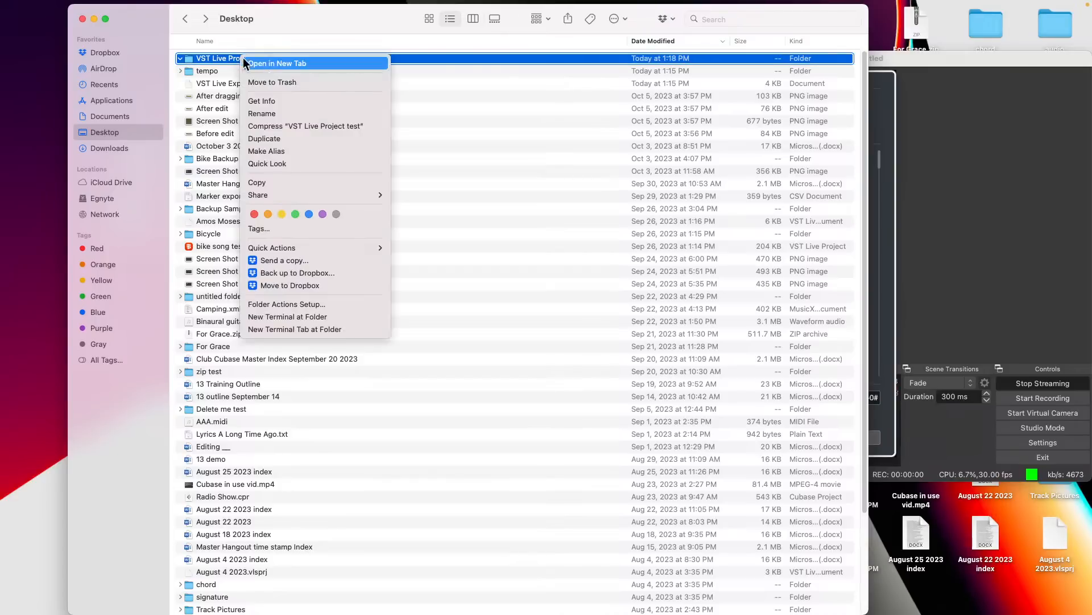
pyautogui.click(289, 102)
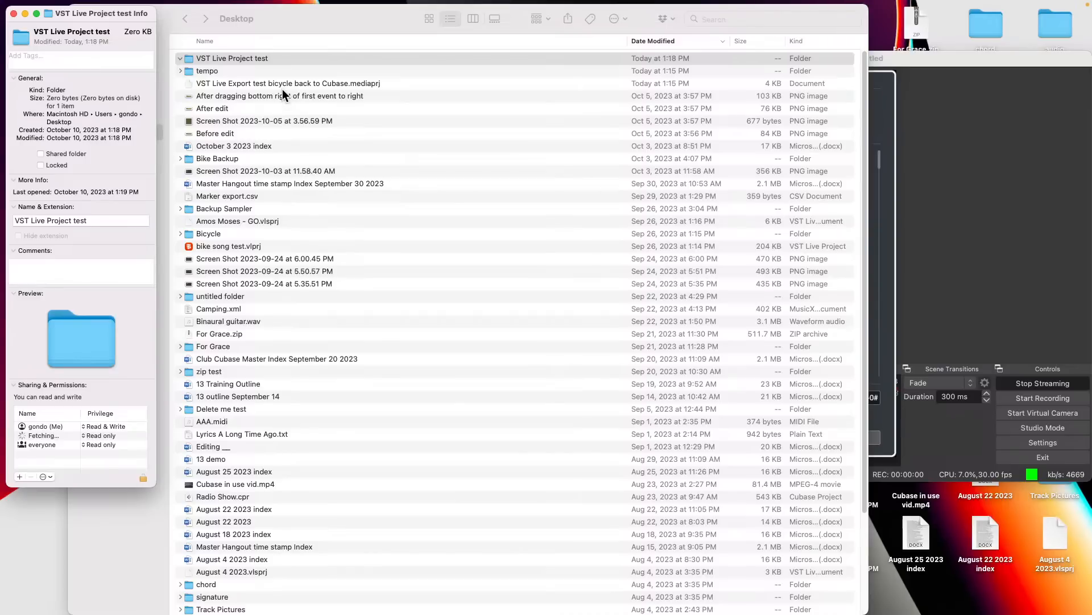
pyautogui.click(14, 13)
# - Switch back to the untitled project in VST Live
pyautogui.click(1021, 219)
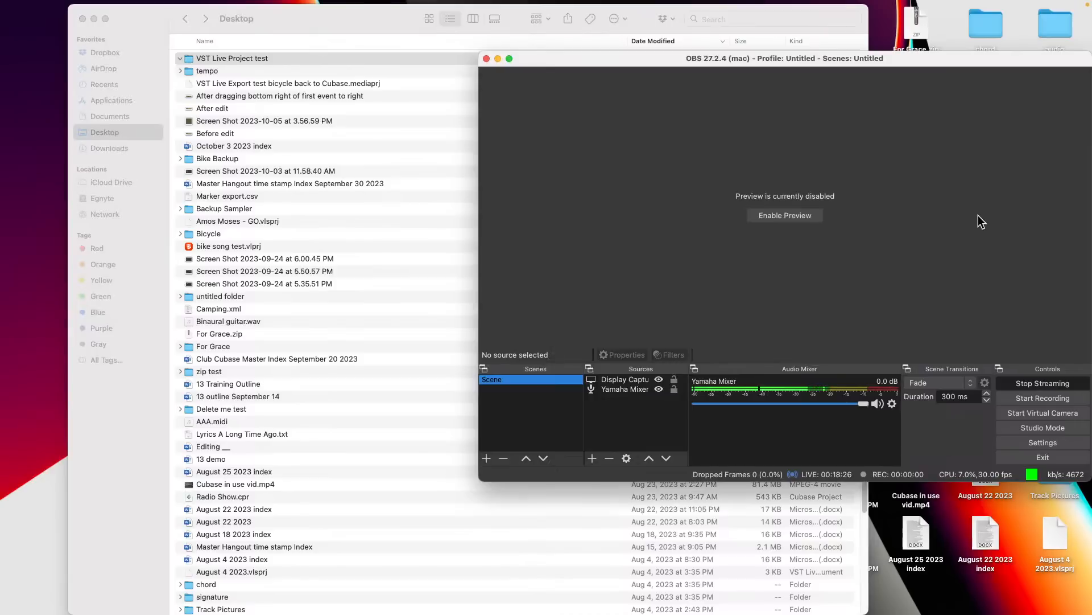
pyautogui.press('super+Tab')
pyautogui.press('super+Tab')
pyautogui.press('super+Tab')
pyautogui.press('super+Tab')
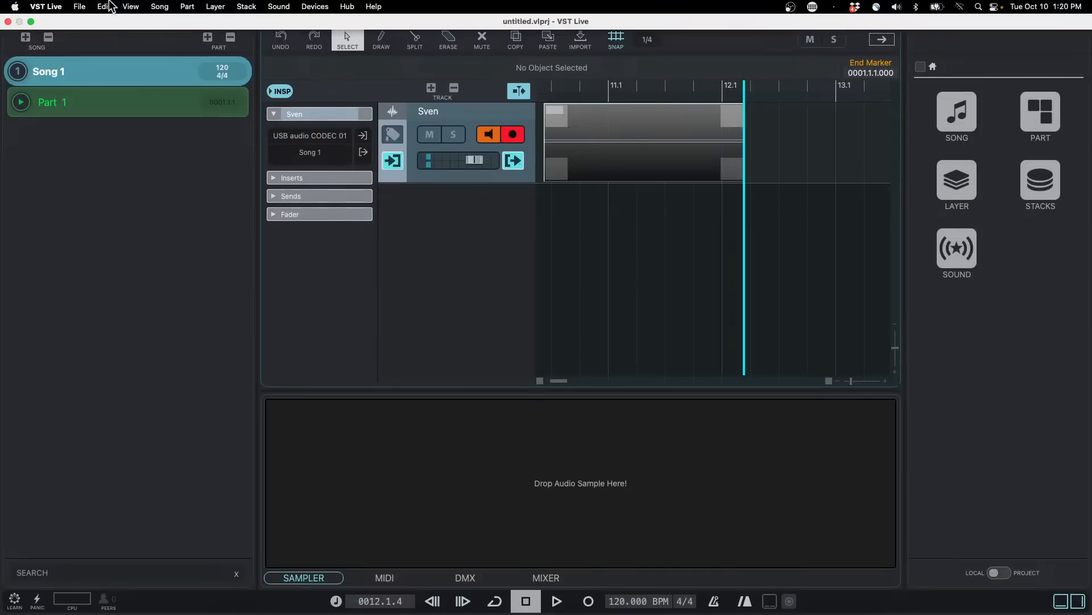
# - Try to create another new project in the VST Live Project test folder on the Desktop
pyautogui.click(79, 6)
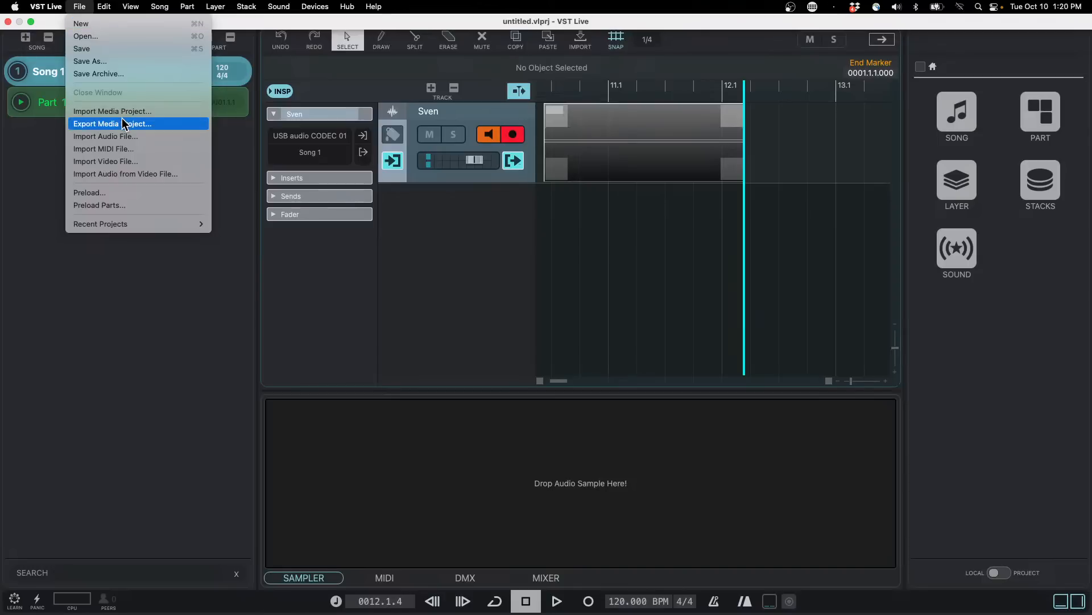
pyautogui.click(88, 24)
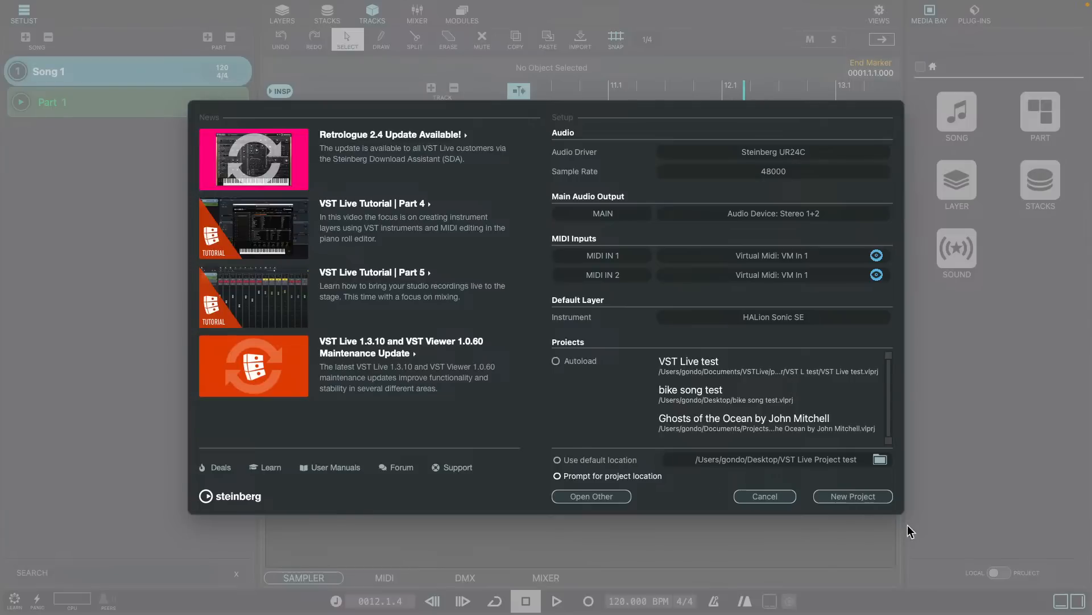
pyautogui.click(856, 496)
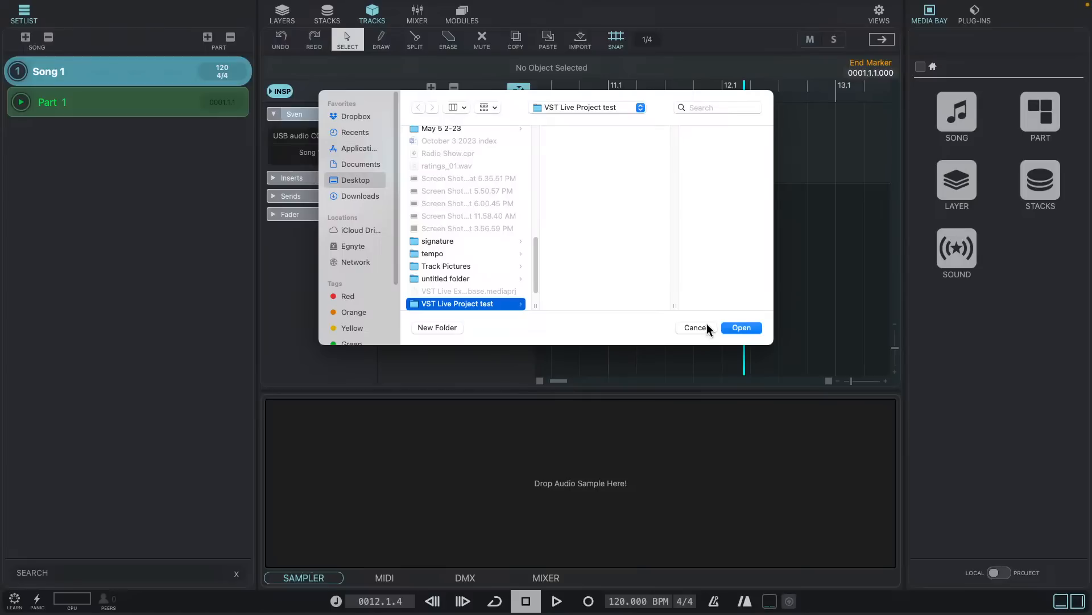
pyautogui.click(739, 326)
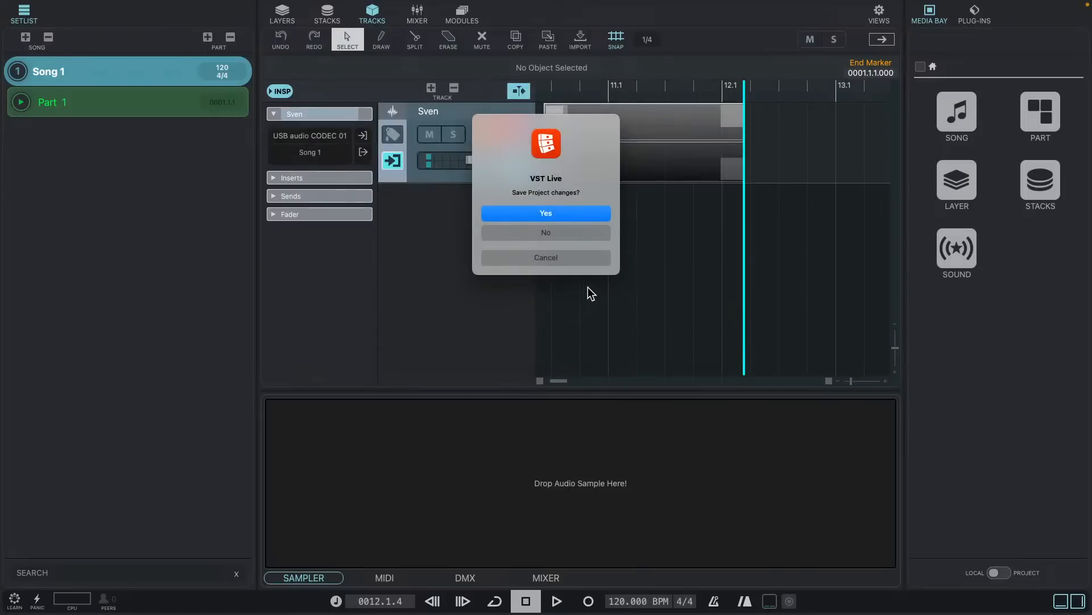
# - Choose to save the project changes, examine the audio/Gig folder inside VST L test for recorded files, and cancel saving
pyautogui.click(558, 212)
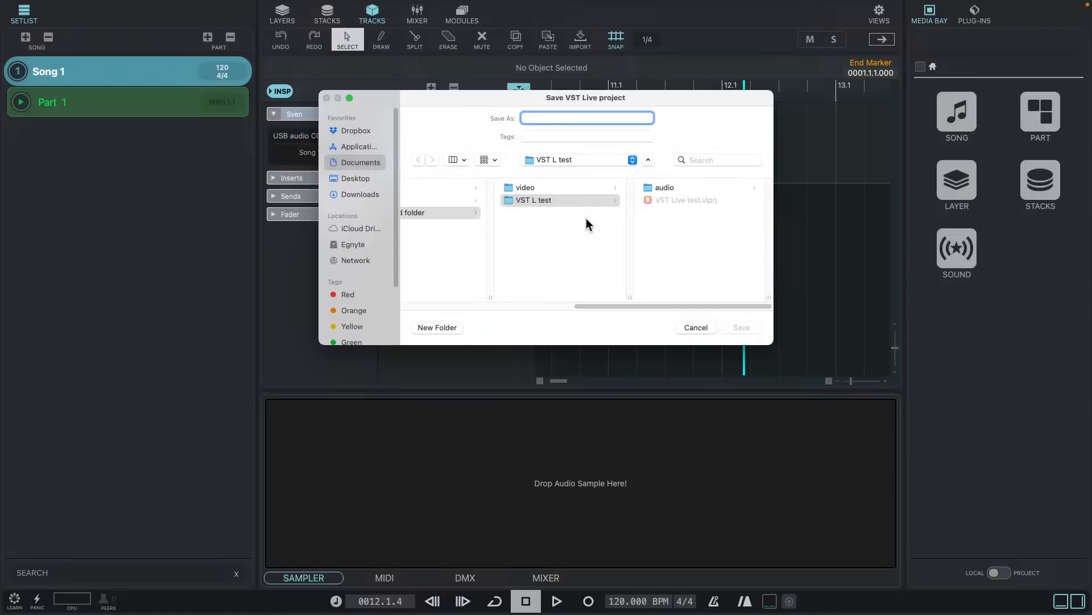
pyautogui.click(677, 186)
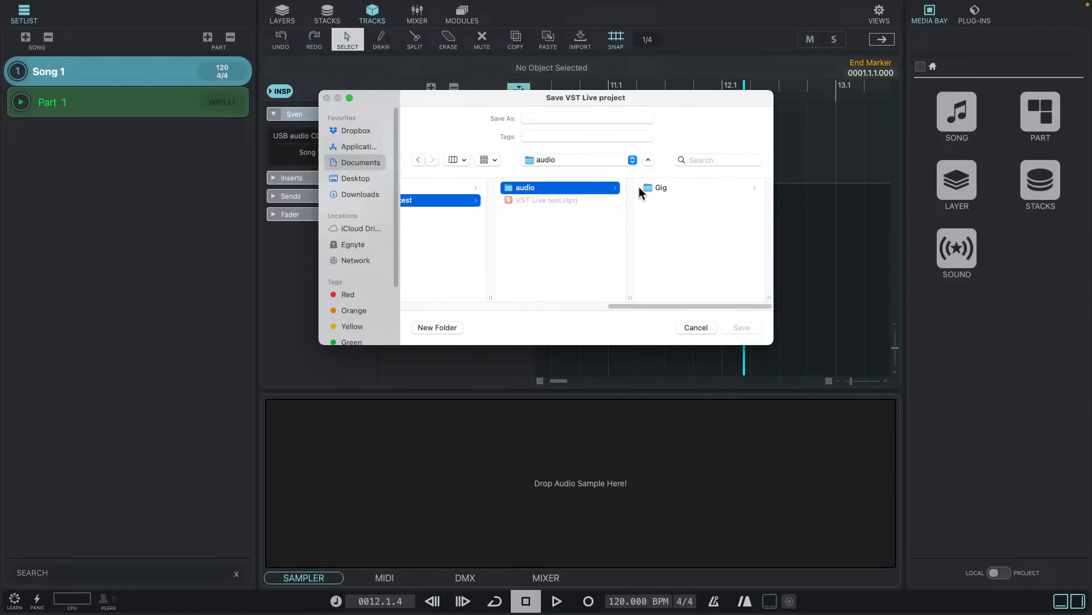
pyautogui.click(664, 187)
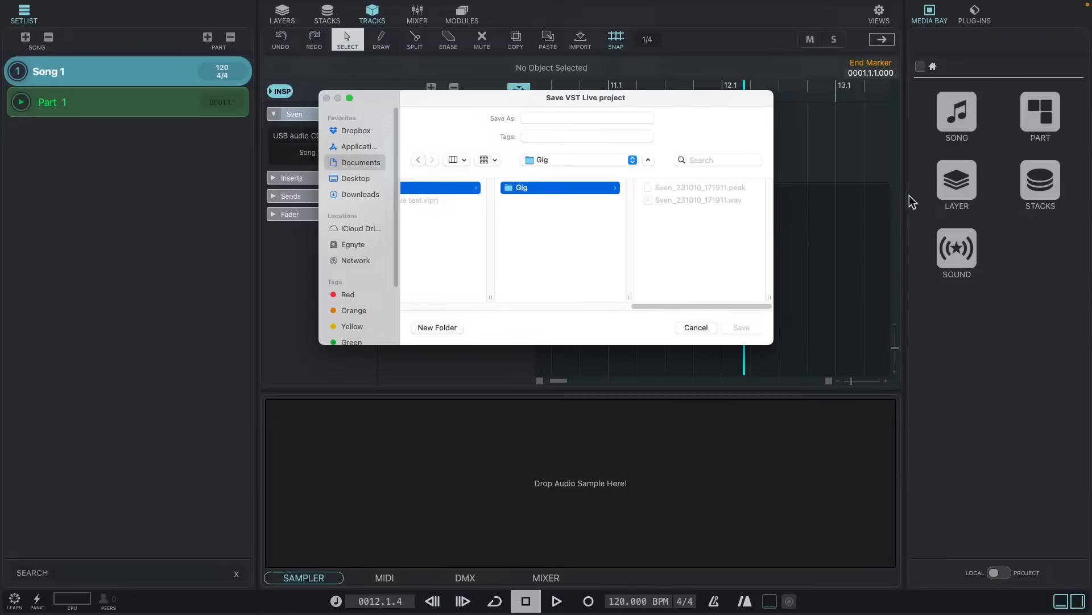
pyautogui.moveTo(659, 302); pyautogui.dragTo(429, 294)
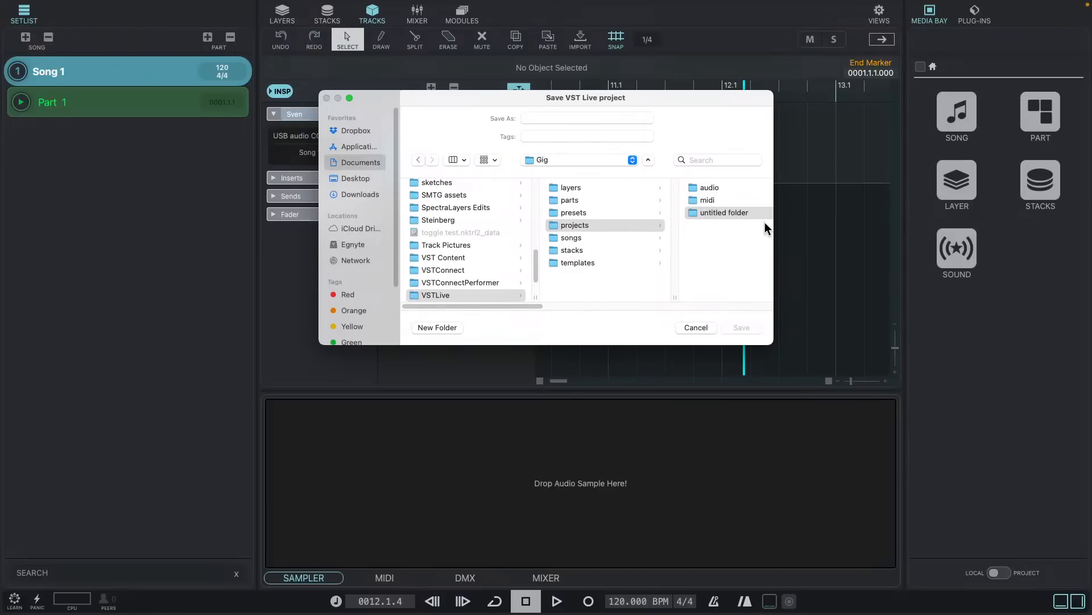
pyautogui.moveTo(531, 306); pyautogui.dragTo(687, 306)
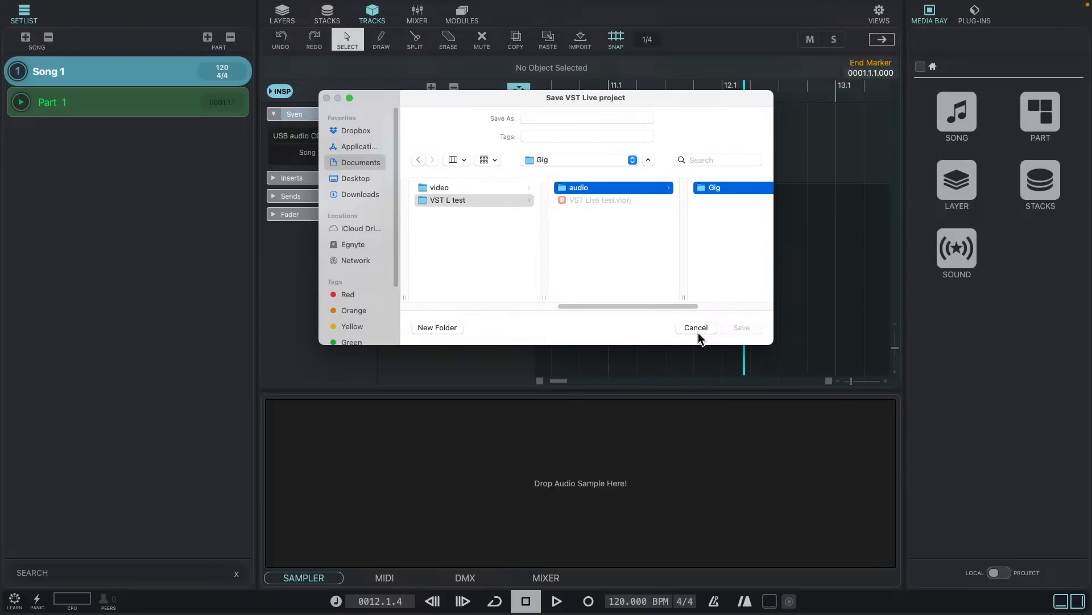
pyautogui.click(696, 327)
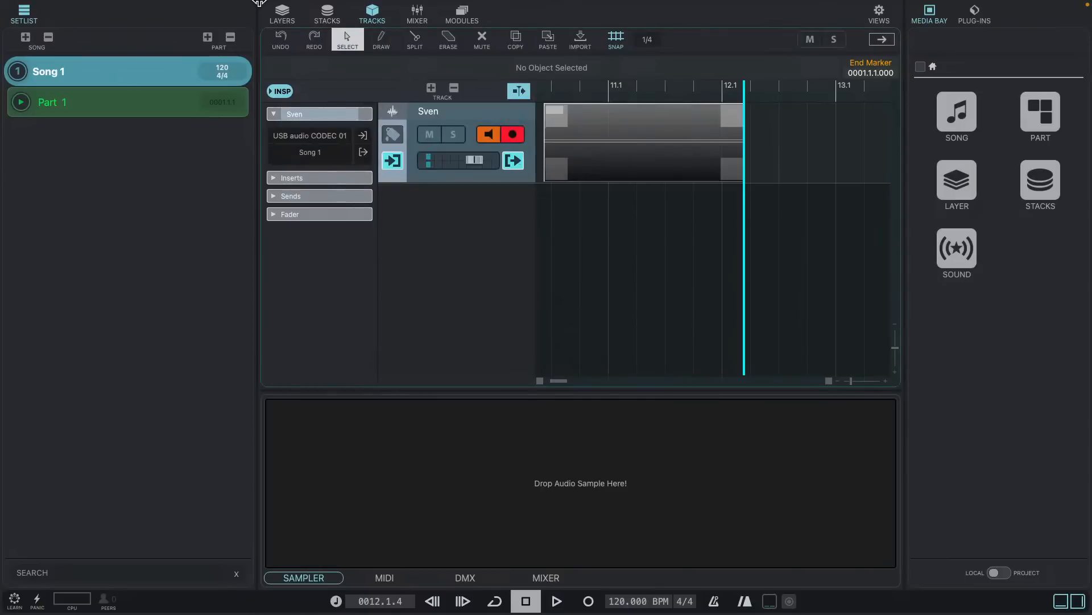
# - Start a new project with Prompt for project location enabled, choosing the VST Live Project test folder on the Desktop
pyautogui.click(79, 6)
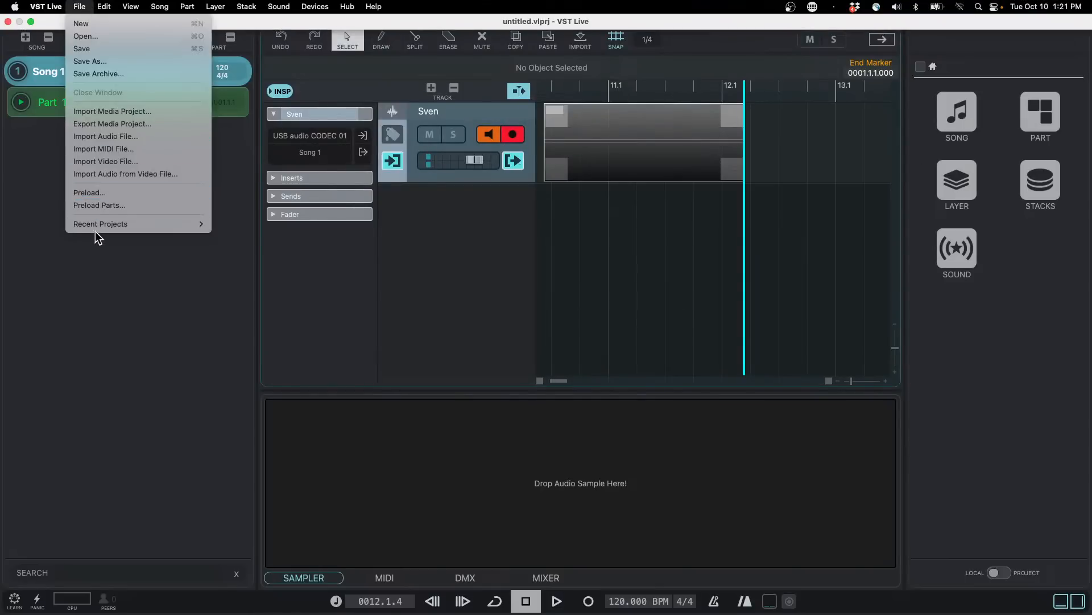
pyautogui.moveTo(147, 230)
pyautogui.click(85, 23)
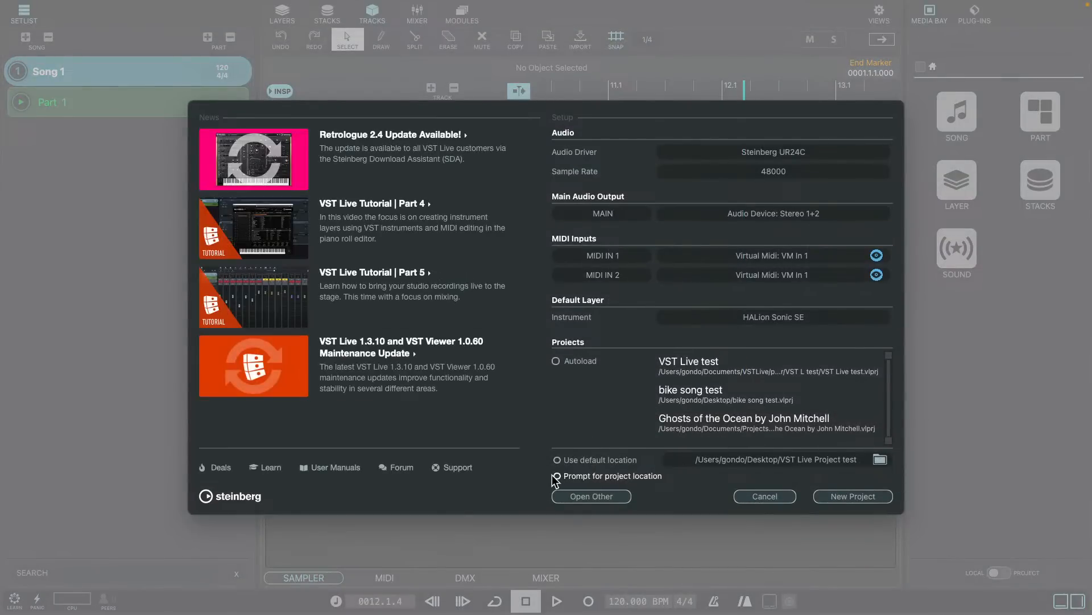
pyautogui.click(557, 460)
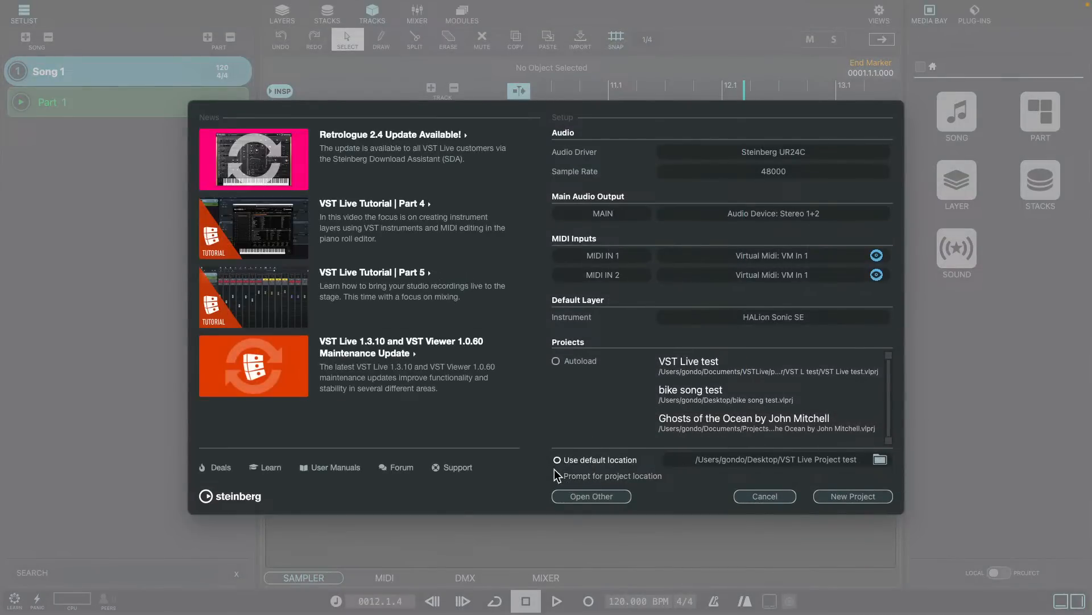
pyautogui.click(558, 476)
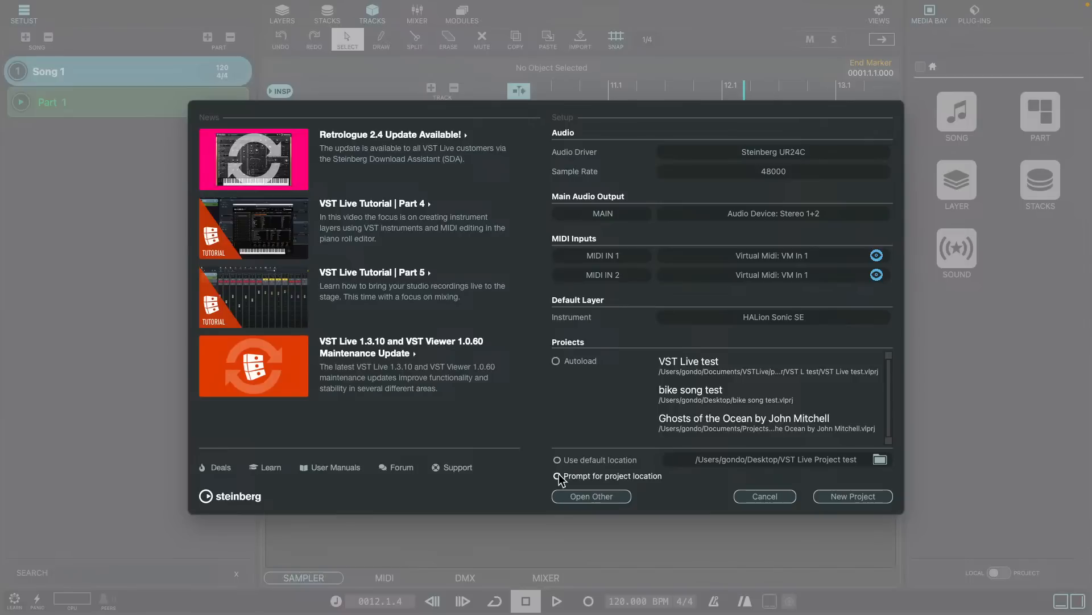
pyautogui.click(557, 460)
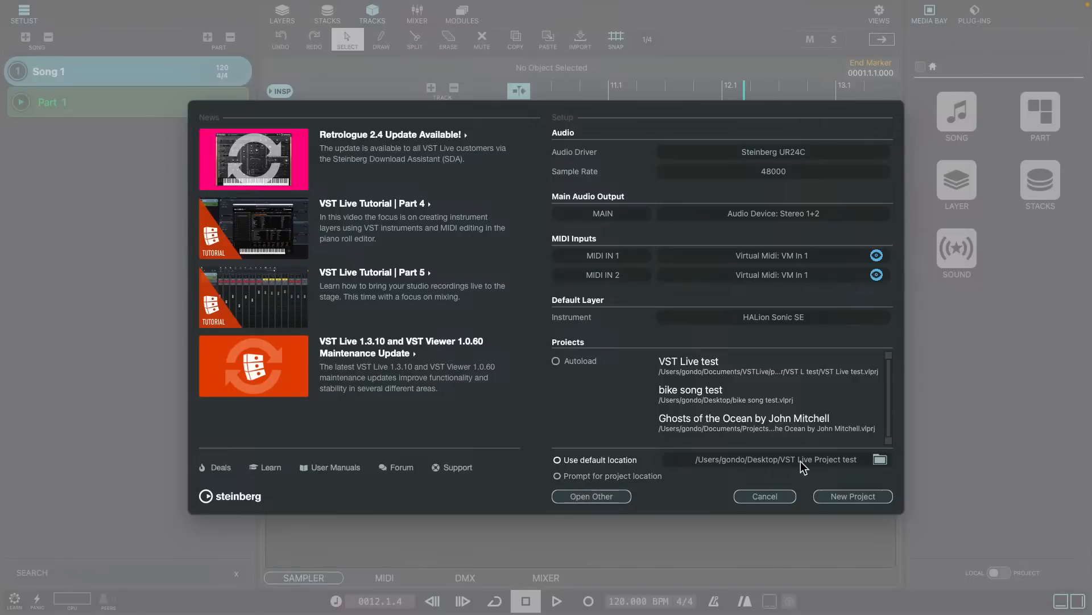
pyautogui.click(566, 477)
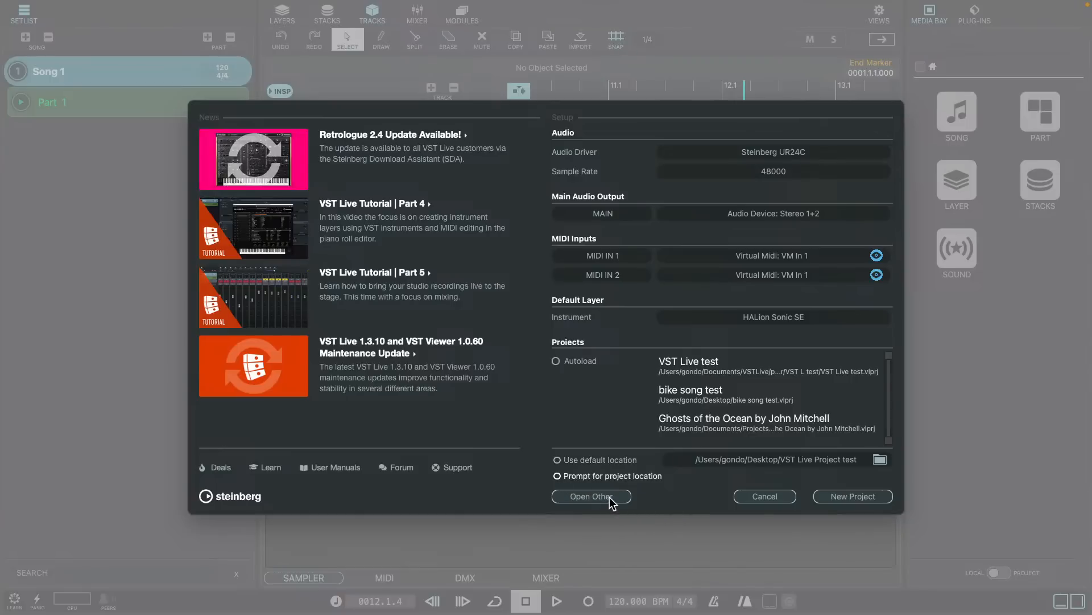
pyautogui.click(882, 498)
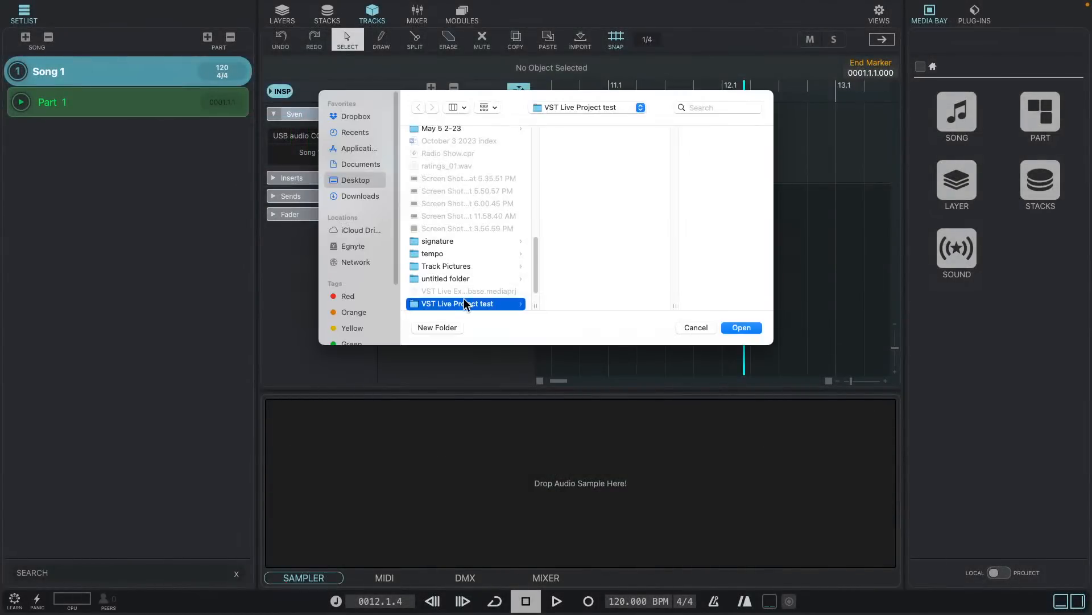
pyautogui.click(742, 327)
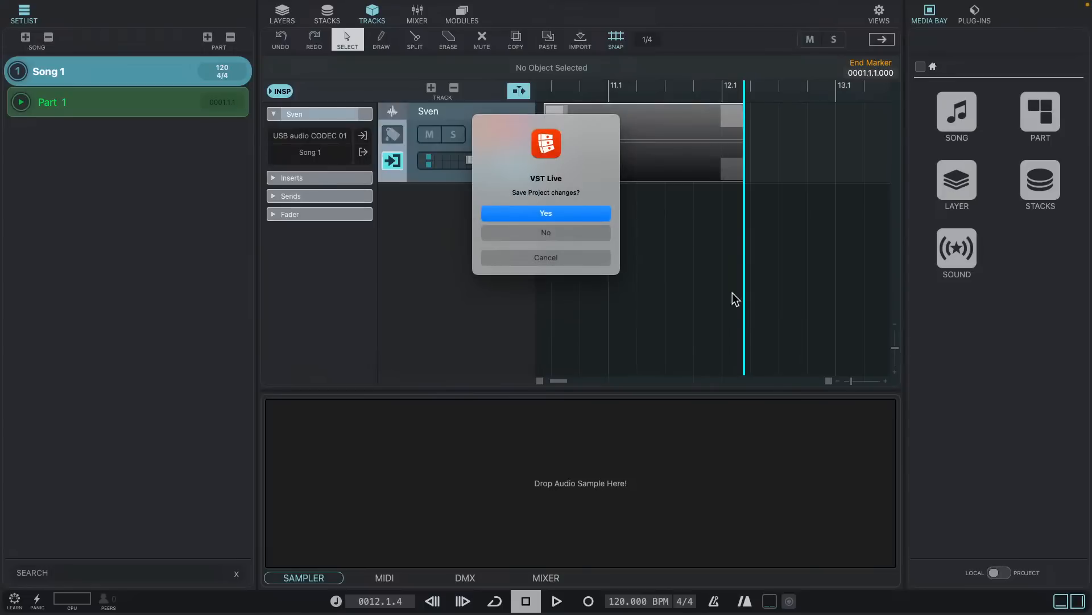
# - Choose to save the current project's changes and save it as VST Live in the VST L test folder
pyautogui.click(563, 212)
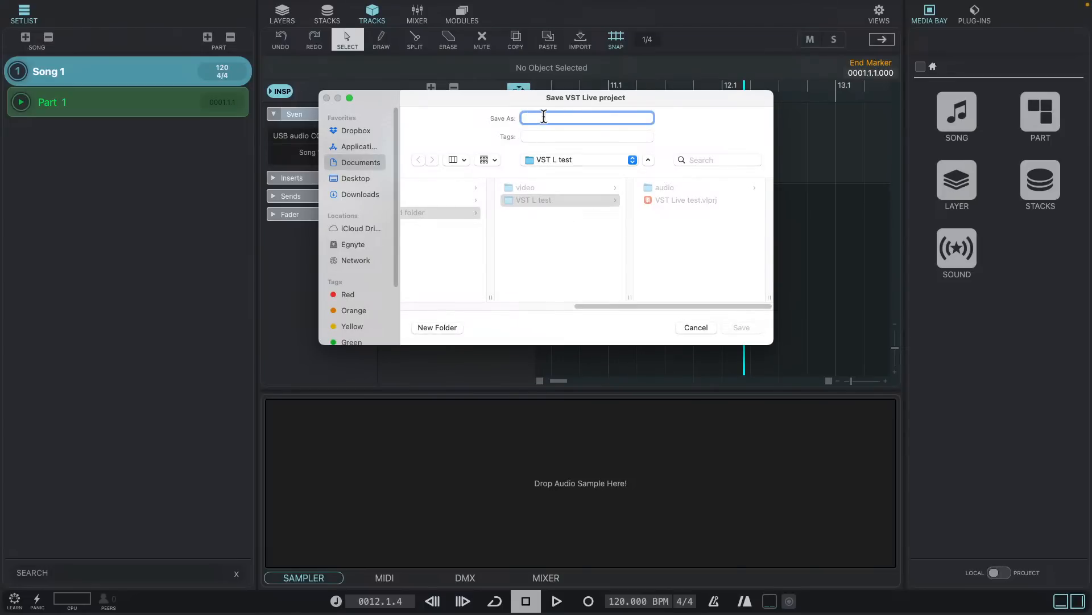
pyautogui.write('VST Live')
pyautogui.click(743, 327)
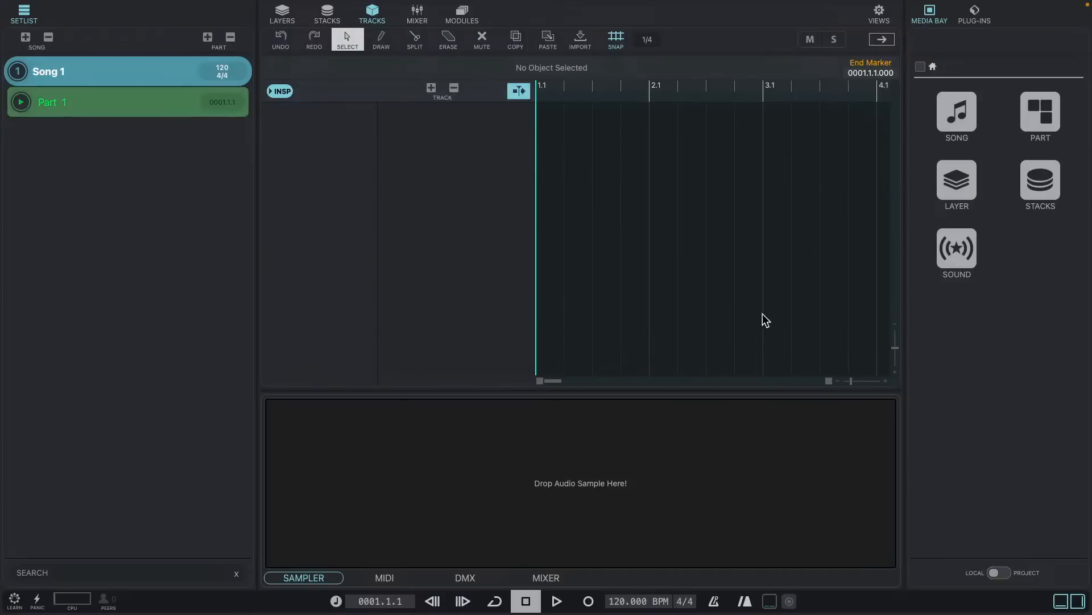
# - Create an audio track with USB audio CODEC 01 as its input and arm it for recording
pyautogui.rightClick(451, 134)
pyautogui.click(420, 127)
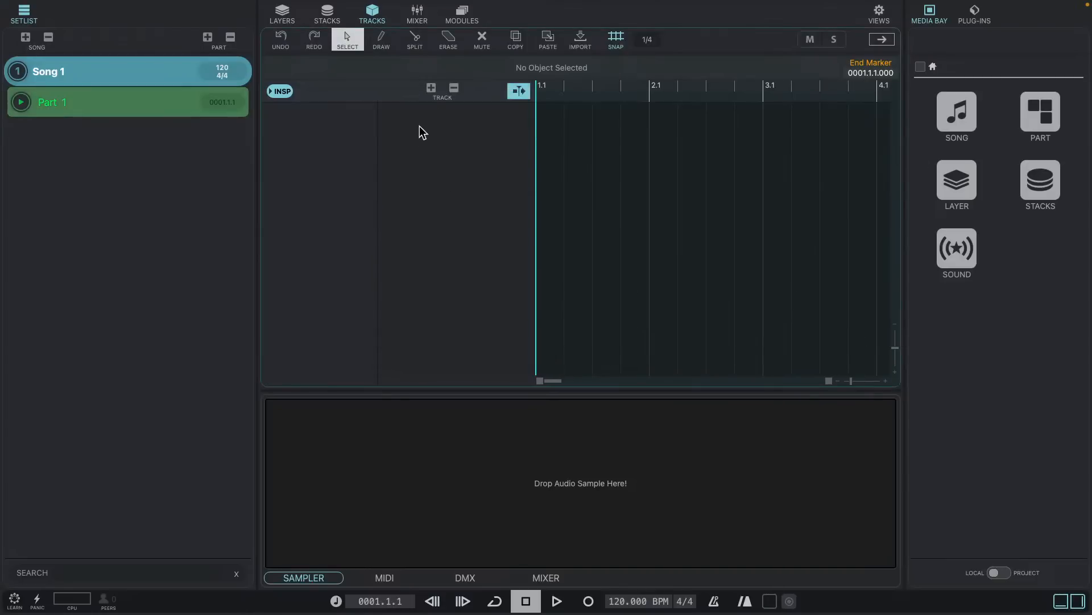
pyautogui.click(432, 90)
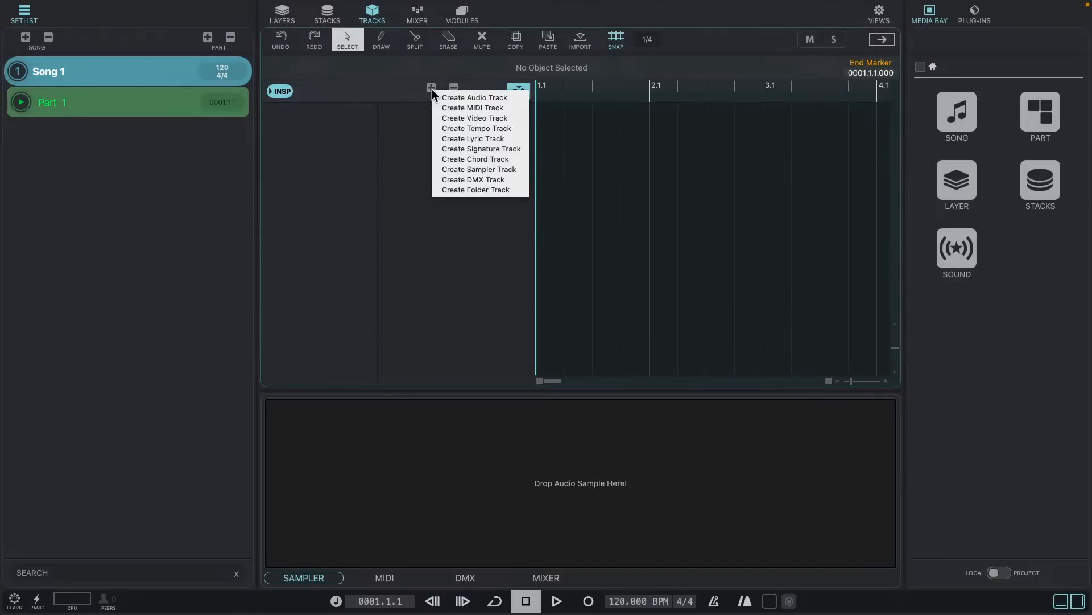
pyautogui.click(507, 98)
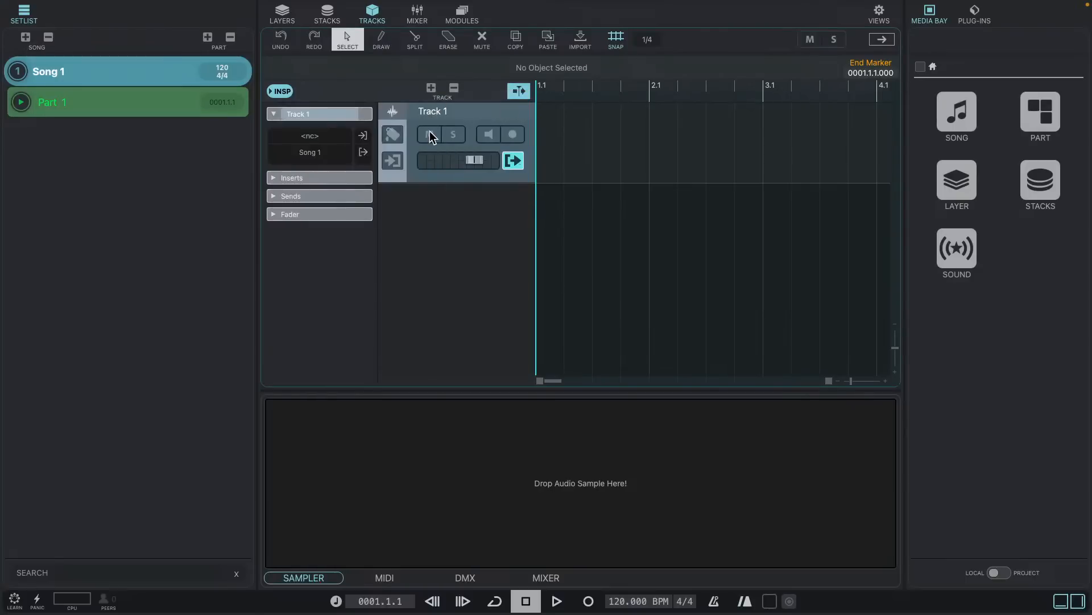
pyautogui.click(326, 135)
pyautogui.click(336, 160)
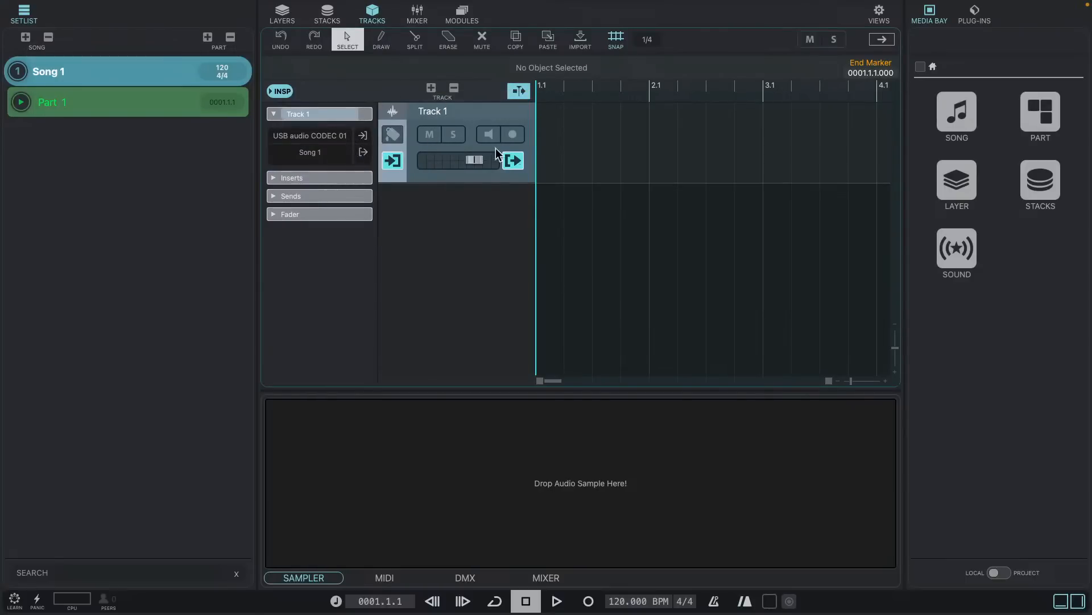
pyautogui.click(512, 134)
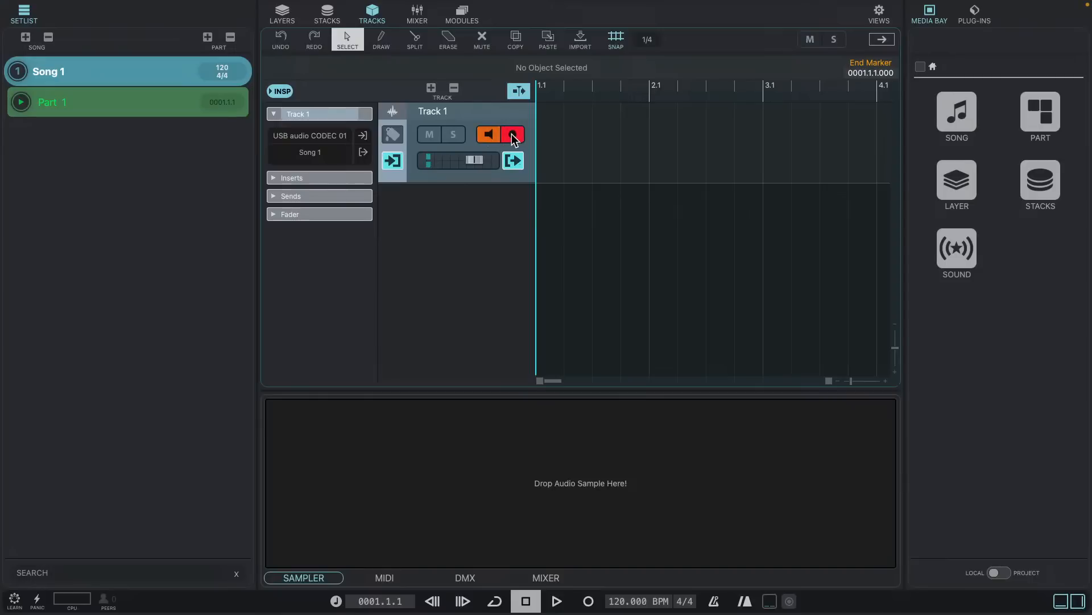
# - Rename the track with the viewer's first name followed by 2, and record a take about two bars long
pyautogui.doubleClick(460, 111)
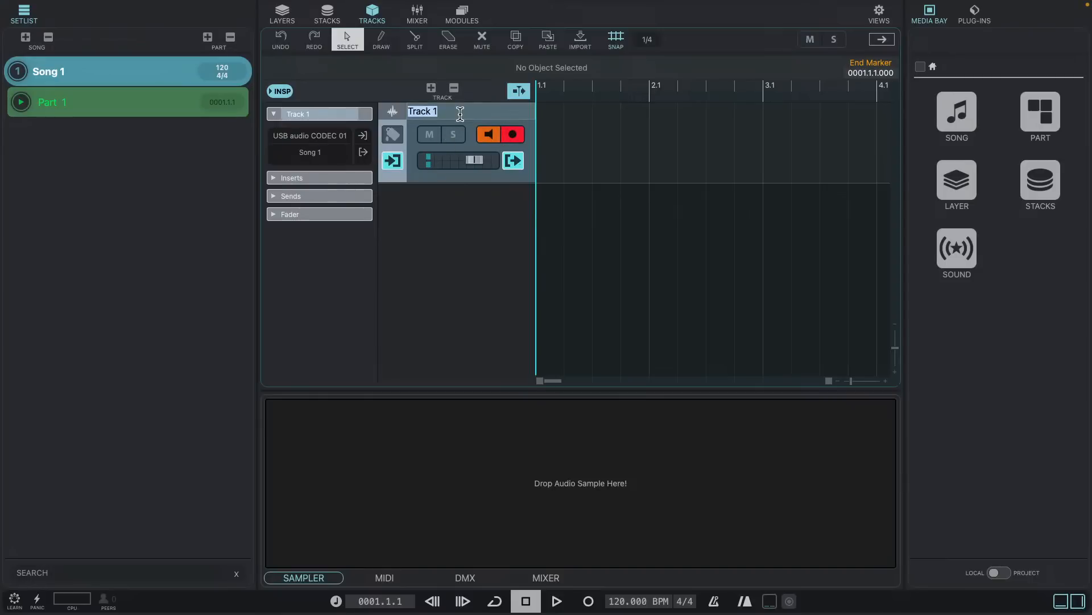
pyautogui.write('Sven 2')
pyautogui.press('Return')
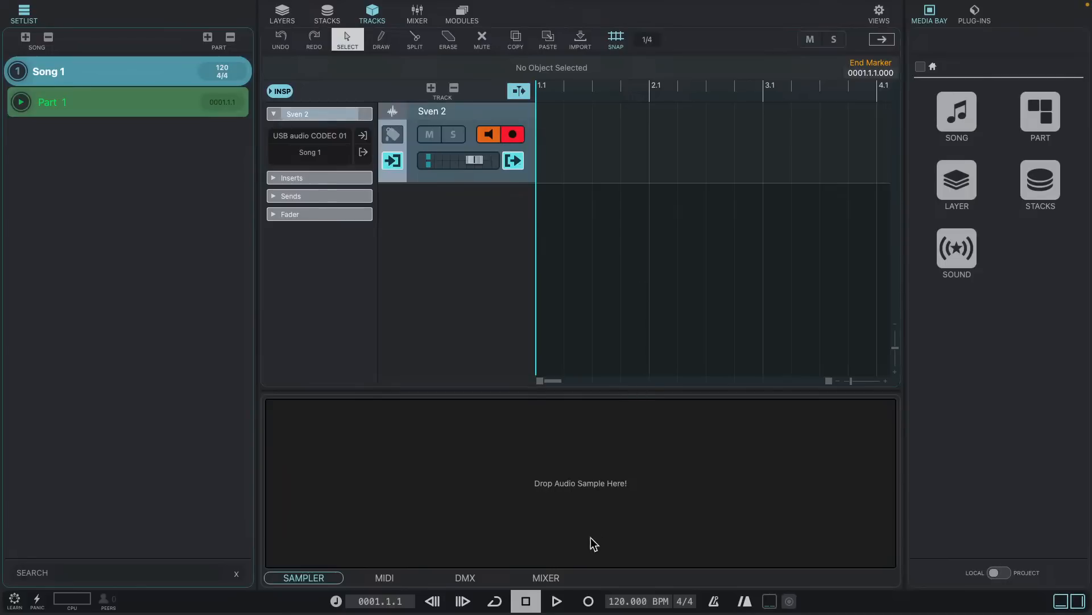
pyautogui.click(588, 601)
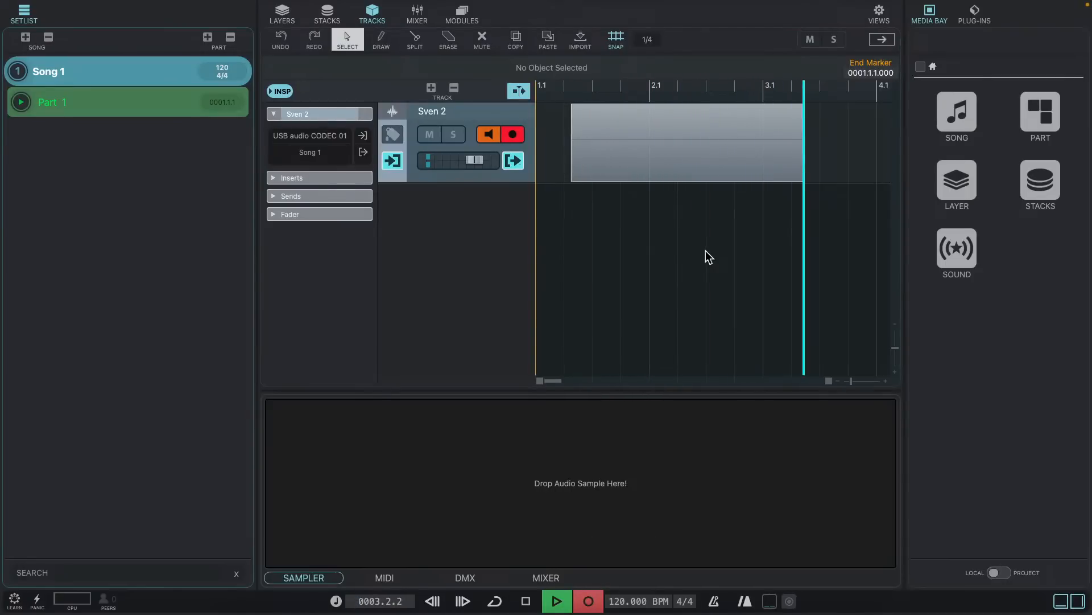
pyautogui.press('space')
pyautogui.click(80, 6)
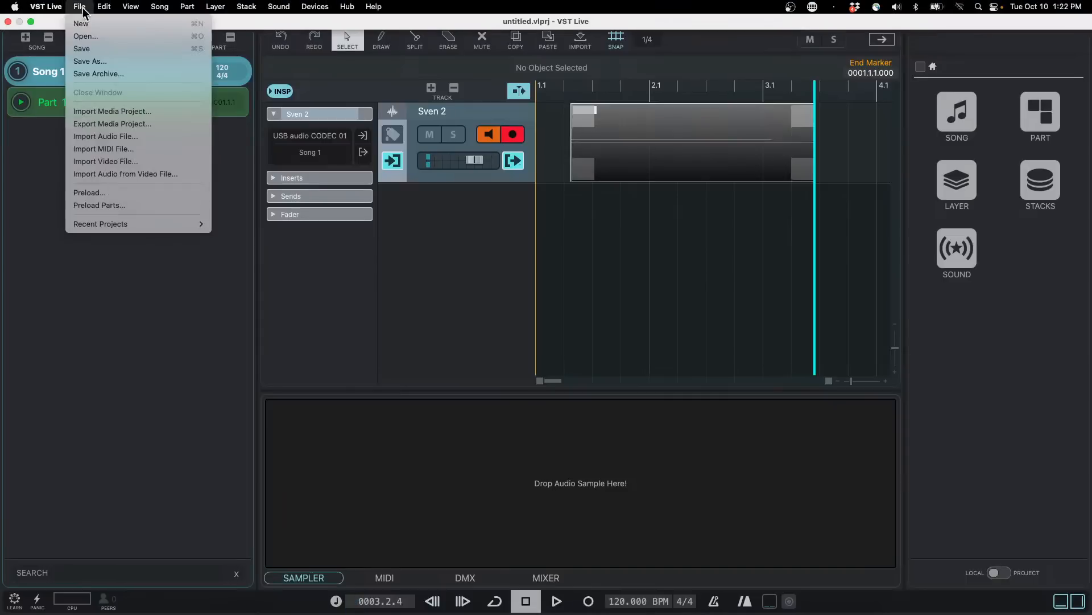
pyautogui.click(104, 62)
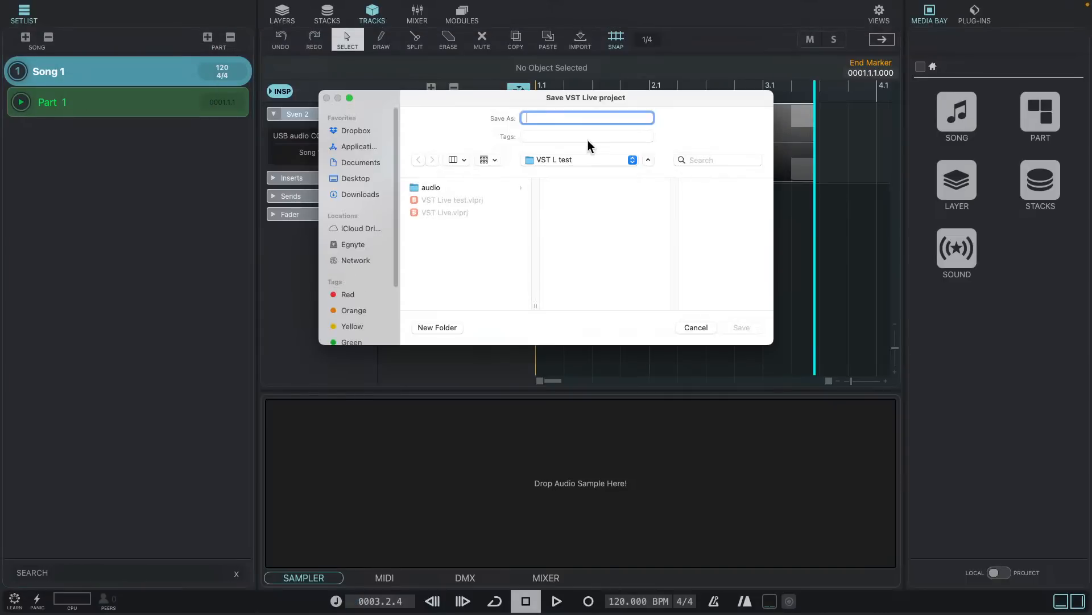
pyautogui.click(699, 329)
# - Save the project as VST Live test in the VST L test folder, tagged with the track's name, replacing the existing file
pyautogui.moveTo(134, 5)
pyautogui.click(79, 6)
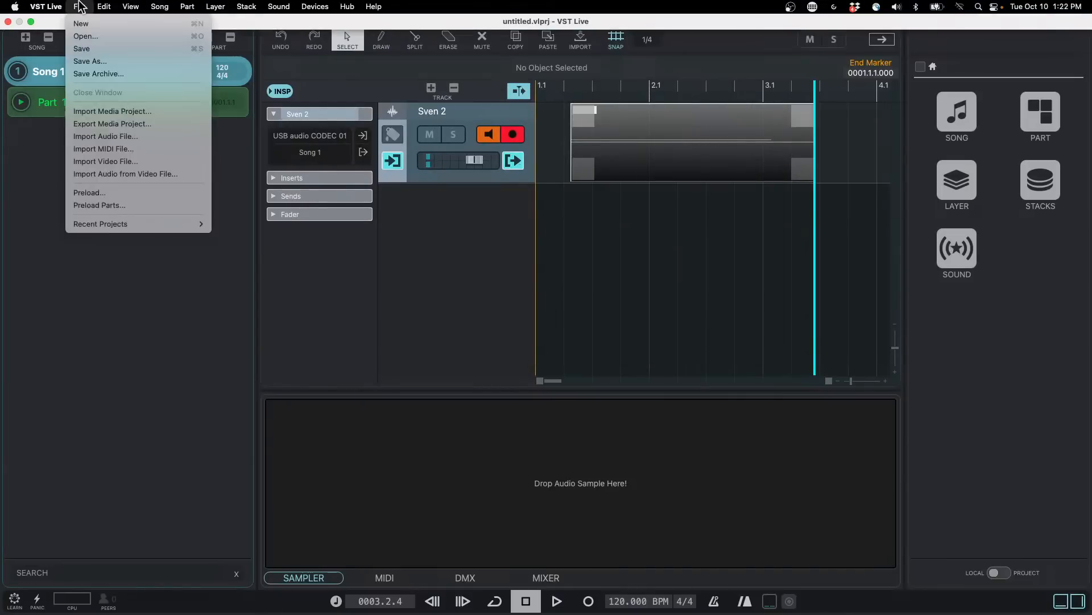
pyautogui.click(109, 50)
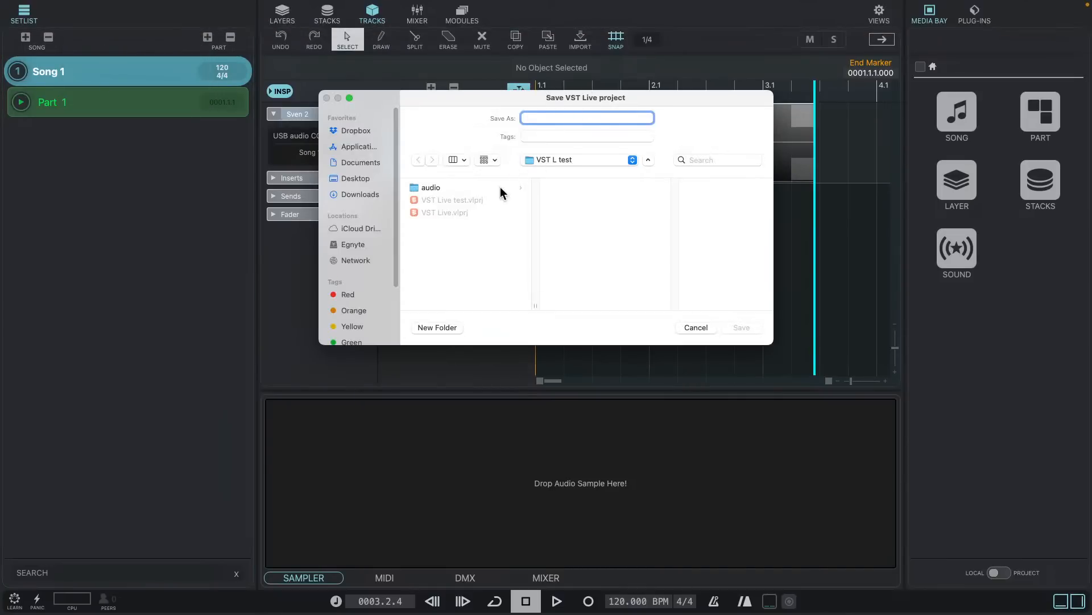
pyautogui.click(454, 201)
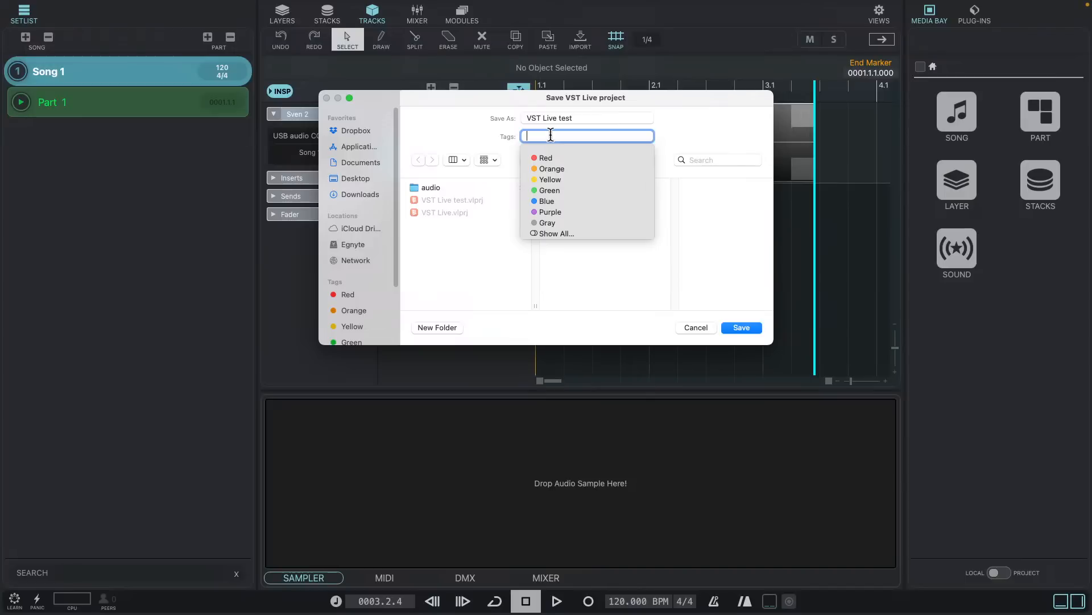
pyautogui.write('Sven 2')
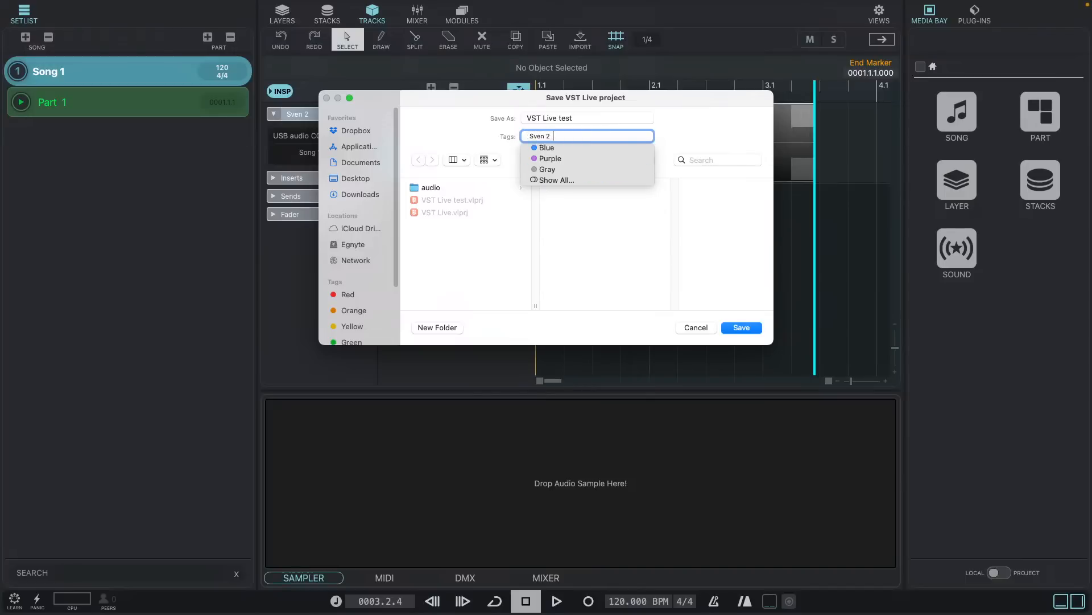
pyautogui.press('Return')
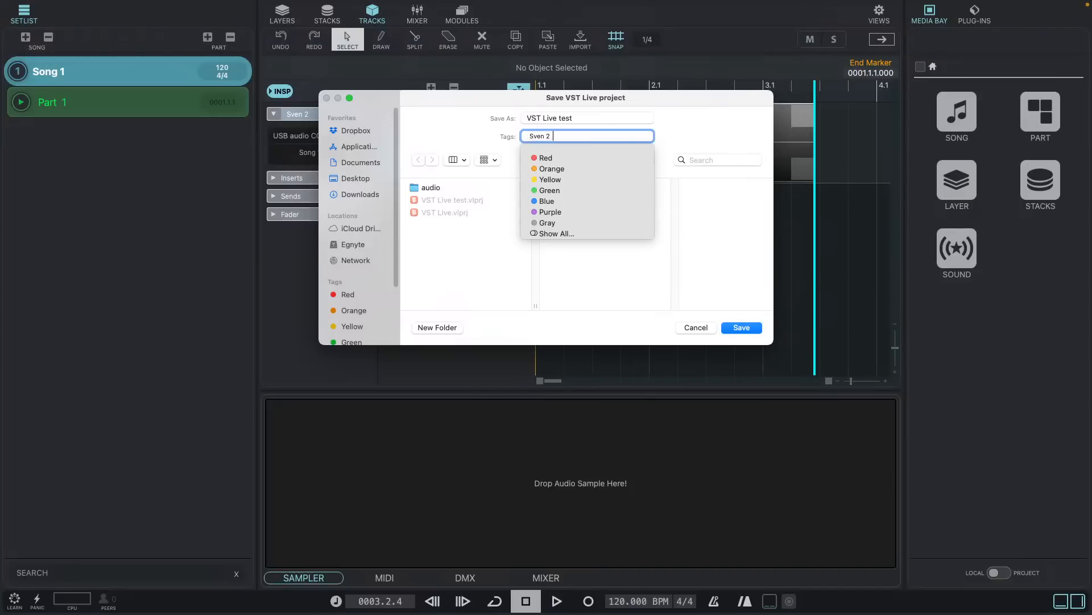
pyautogui.click(737, 301)
pyautogui.click(742, 328)
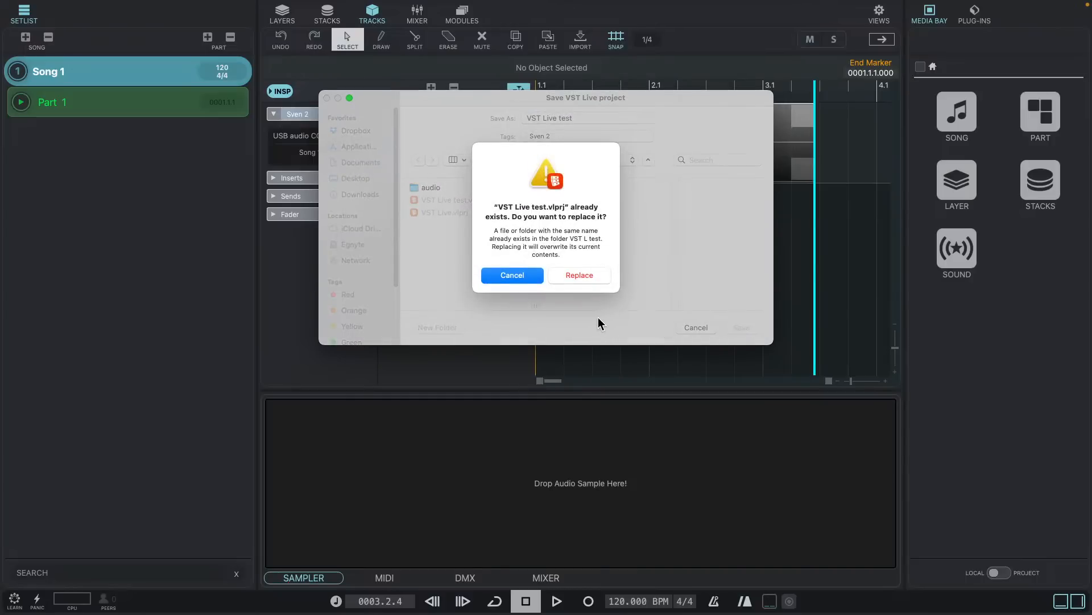
pyautogui.click(589, 275)
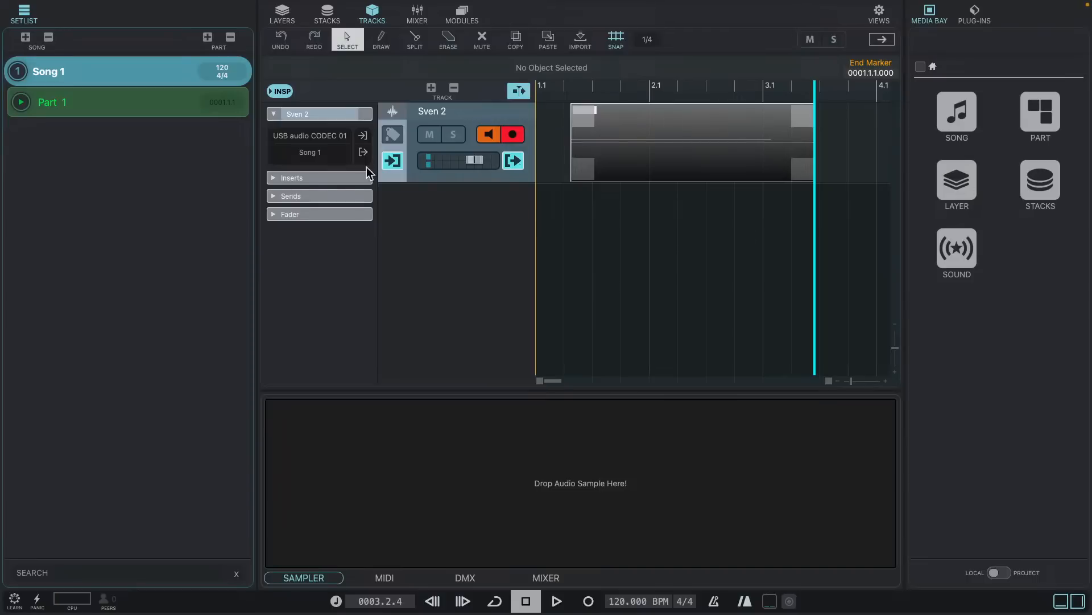
# - Switch to Finder and examine the contents of the VST Live Project test folder on the Desktop
pyautogui.press('super+Tab')
pyautogui.press('super+Tab')
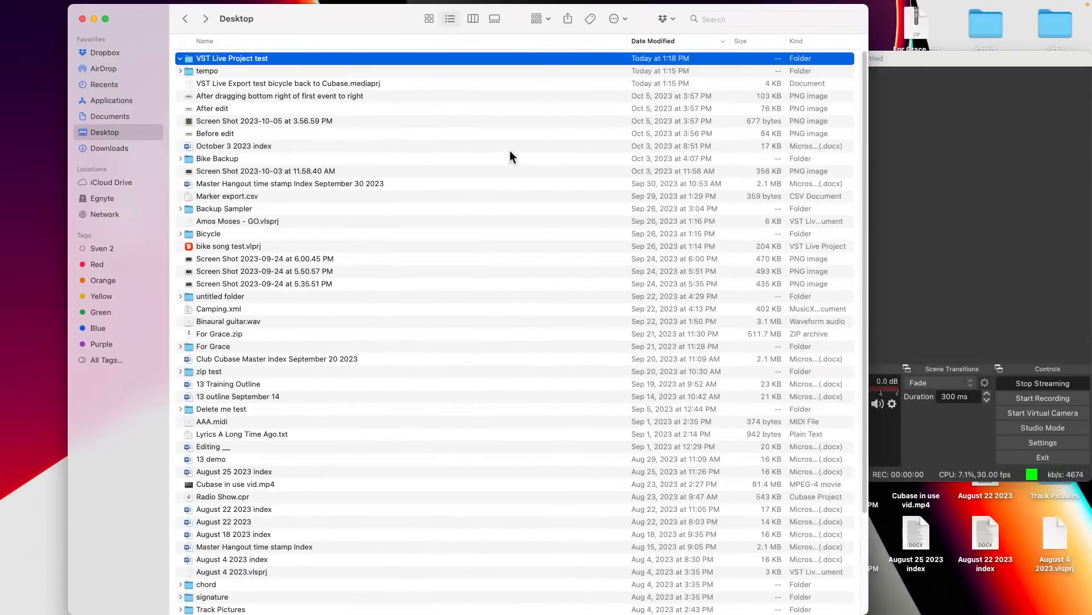
pyautogui.click(210, 69)
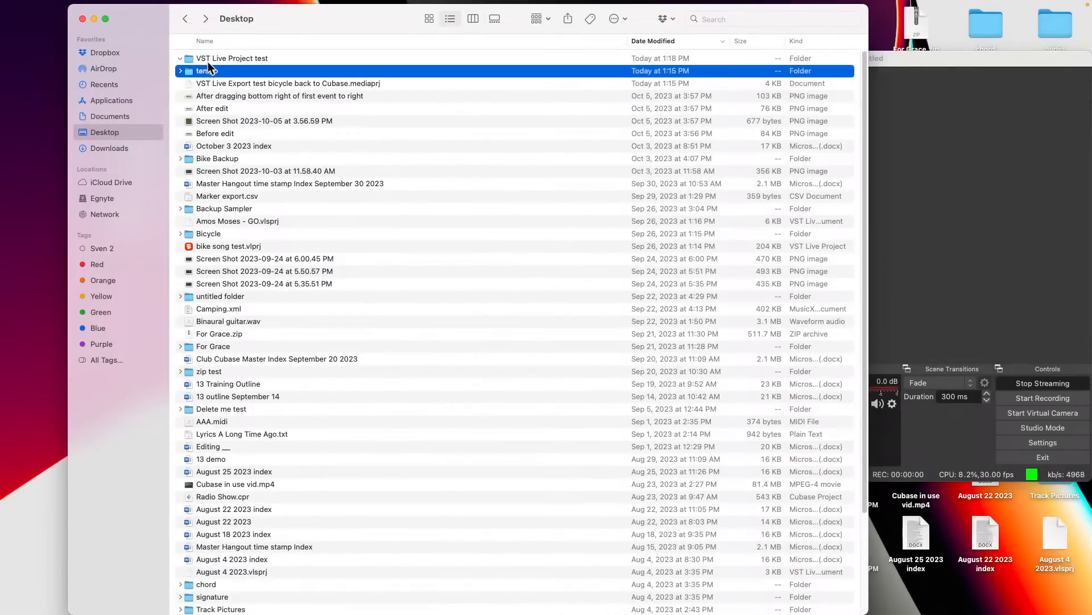
pyautogui.doubleClick(216, 59)
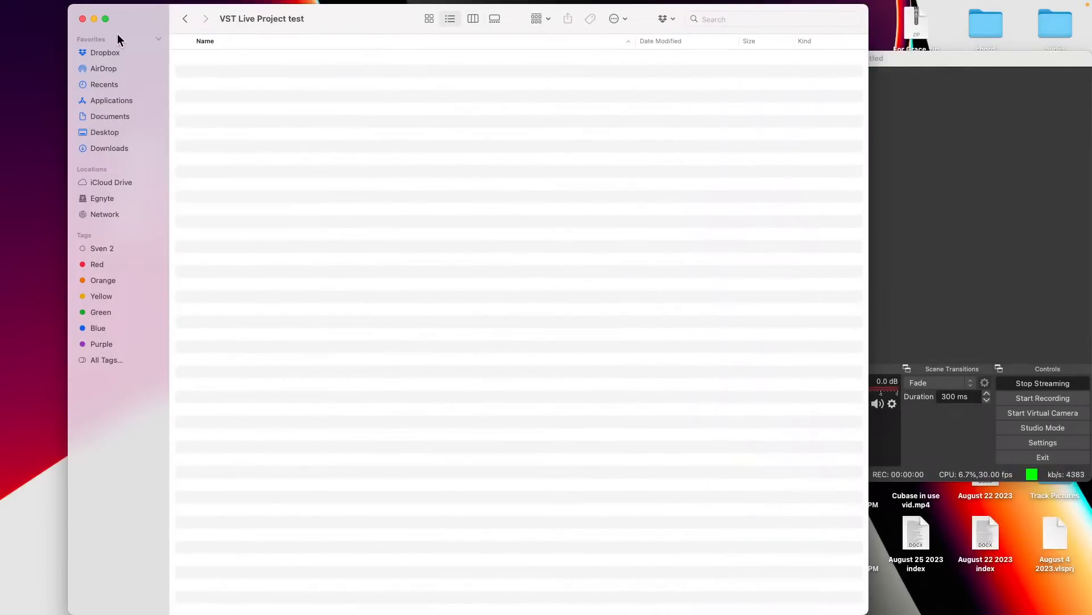
# - Open the untitled folder inside Documents/VSTLive/projects to look for the saved project
pyautogui.click(122, 116)
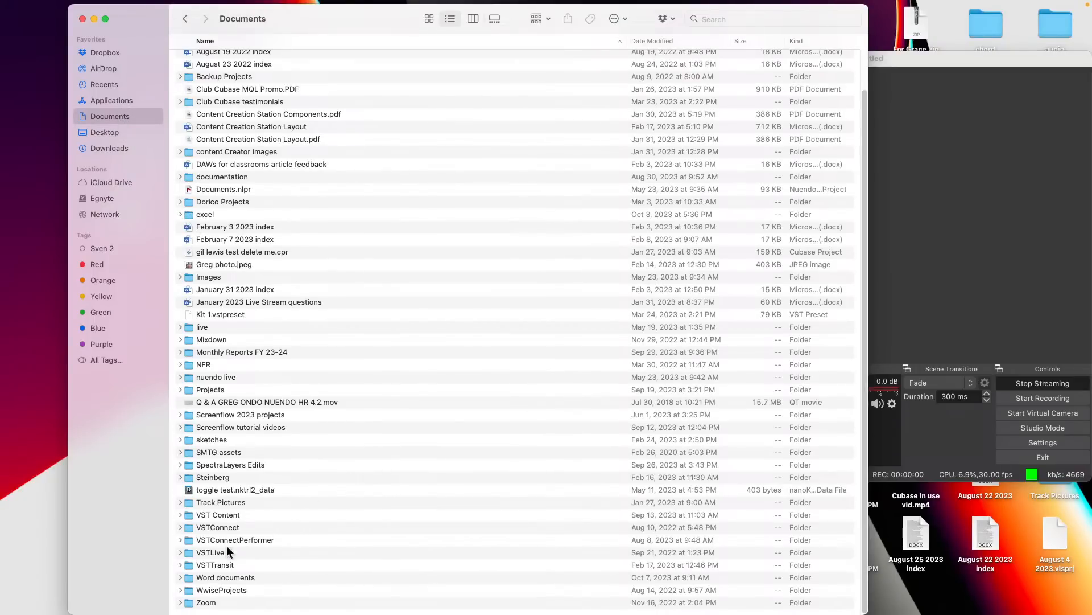
pyautogui.click(201, 552)
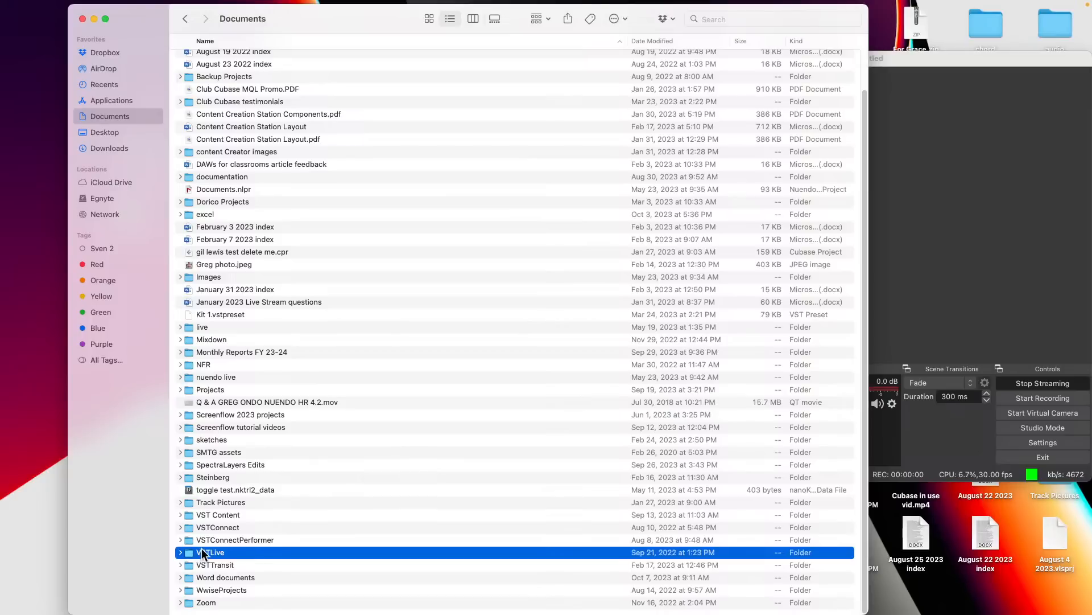
pyautogui.doubleClick(205, 553)
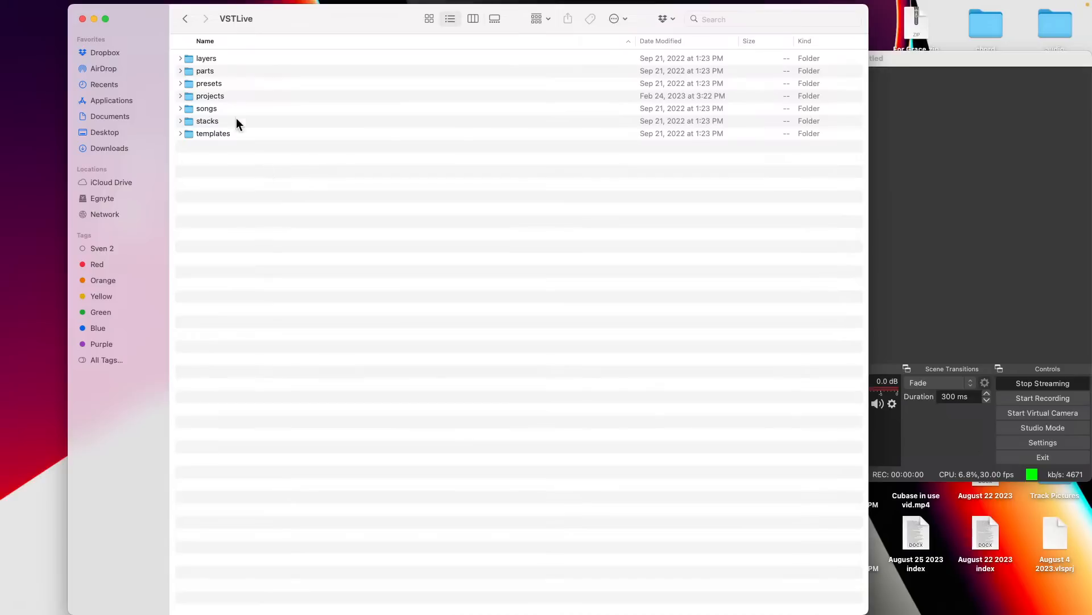
pyautogui.doubleClick(217, 95)
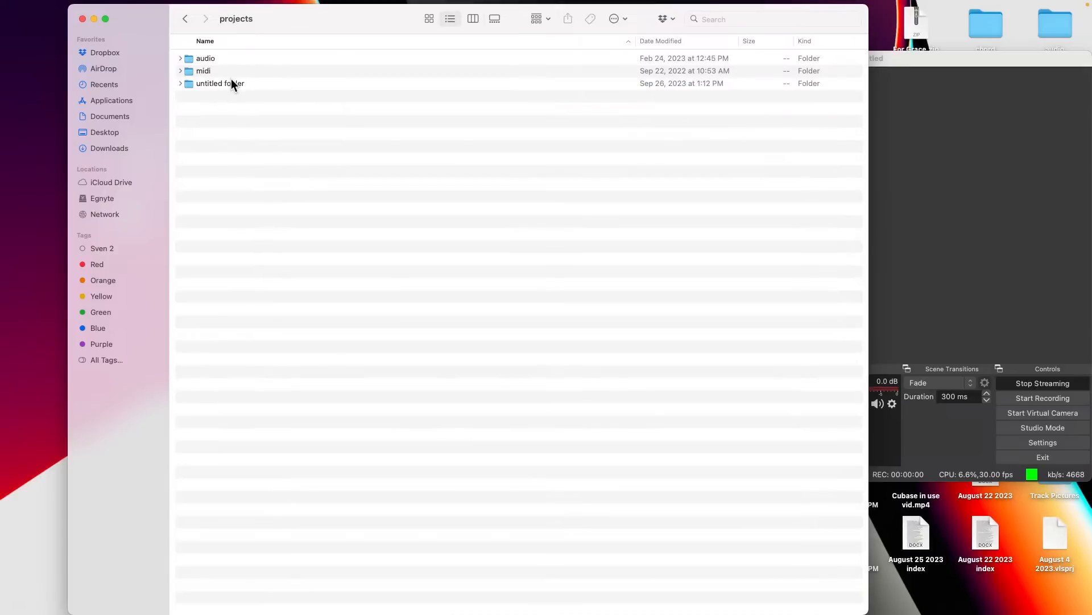
pyautogui.doubleClick(231, 81)
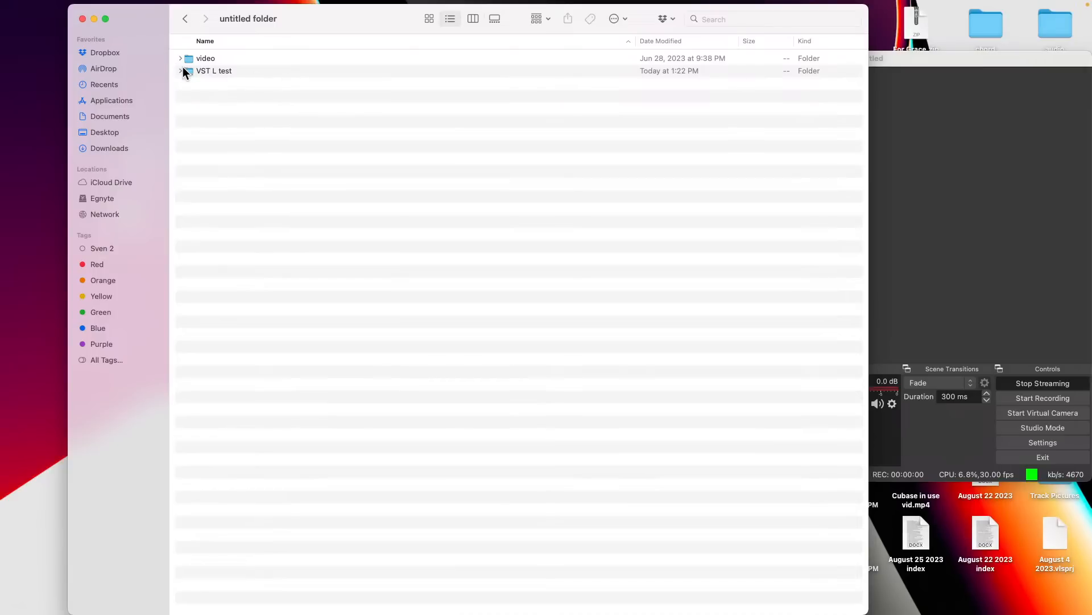
# - Open the Gig folder inside the VST L test folder's audio folder to examine the recorded files
pyautogui.doubleClick(204, 70)
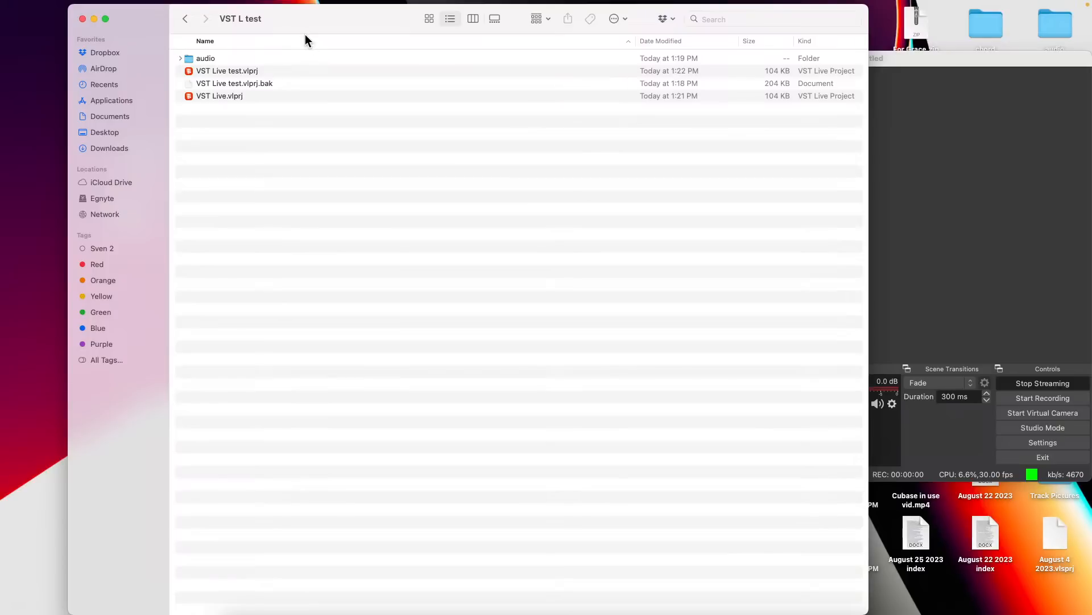
pyautogui.doubleClick(208, 57)
pyautogui.click(207, 59)
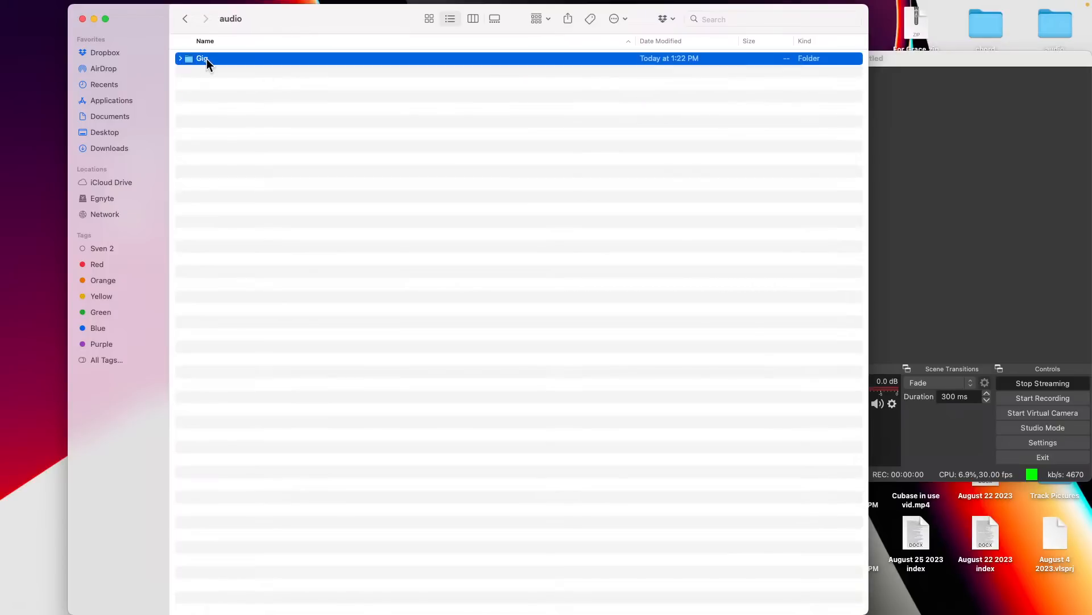
pyautogui.click(206, 59)
pyautogui.doubleClick(189, 58)
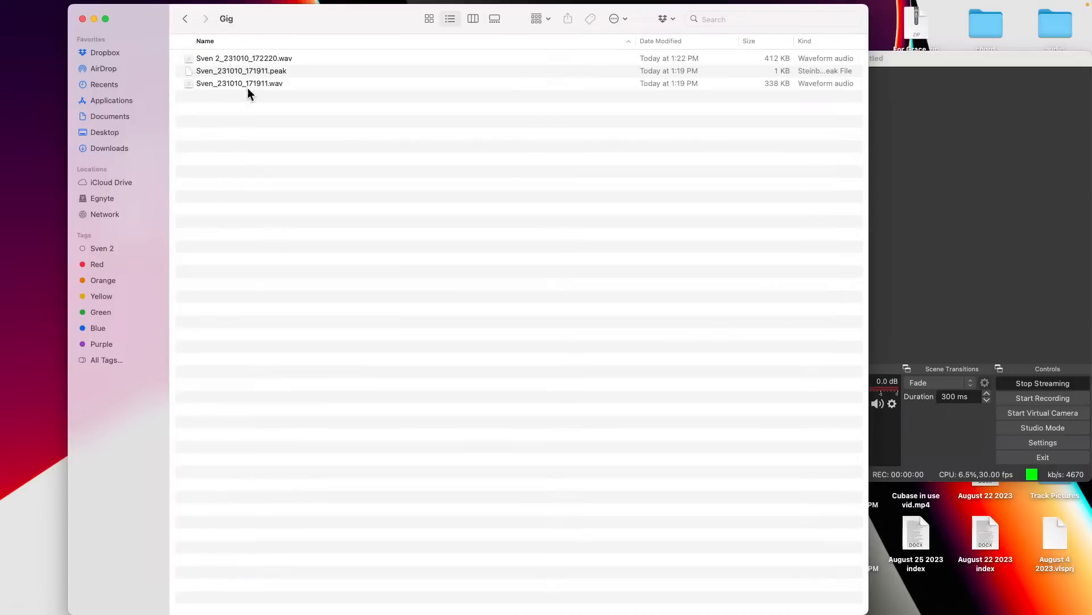
# - Switch back to VST Live and quit the application
pyautogui.press('super+Tab')
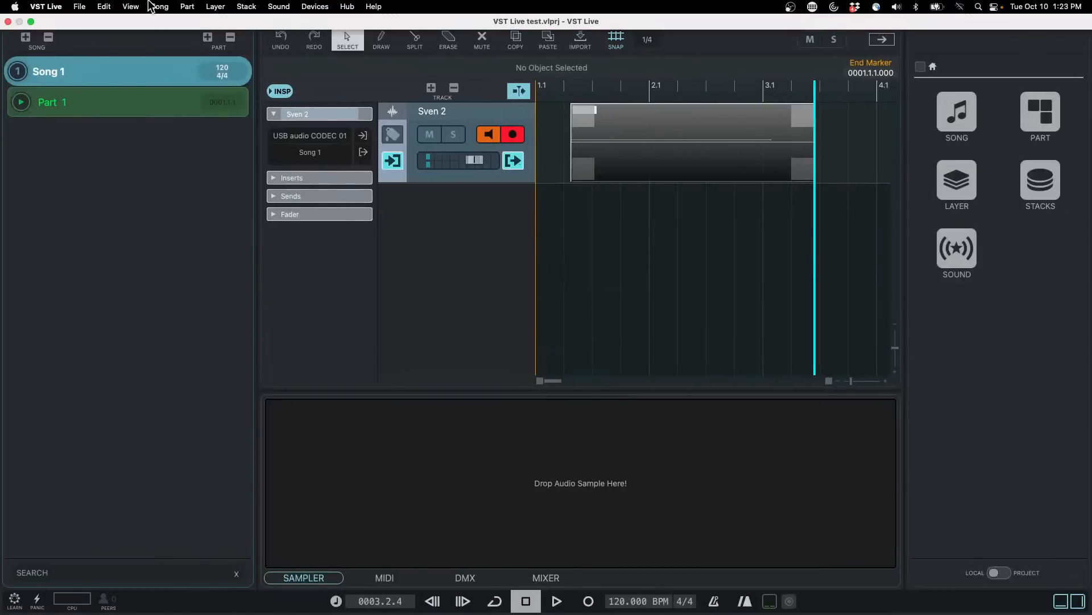
pyautogui.click(83, 7)
pyautogui.moveTo(58, 7)
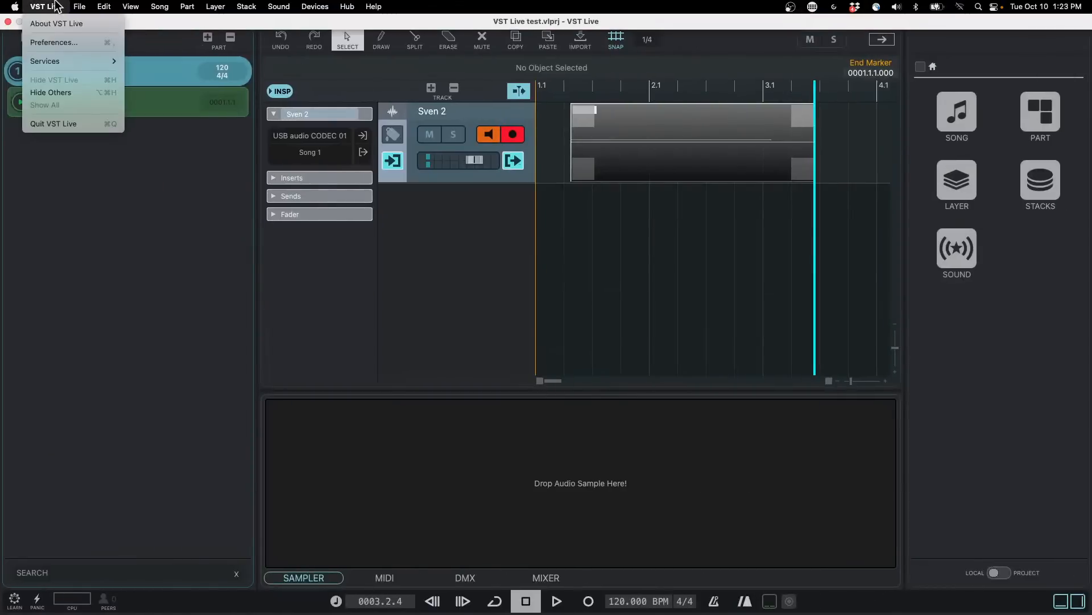
pyautogui.click(61, 126)
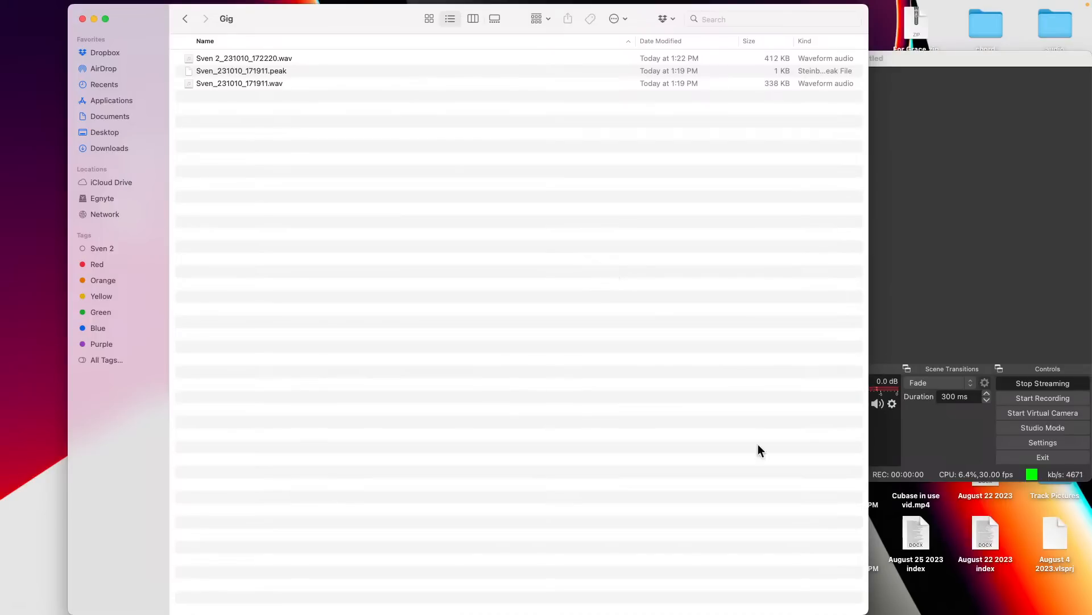
# - Switch to Microsoft Teams and quit the application
pyautogui.press('super+Tab')
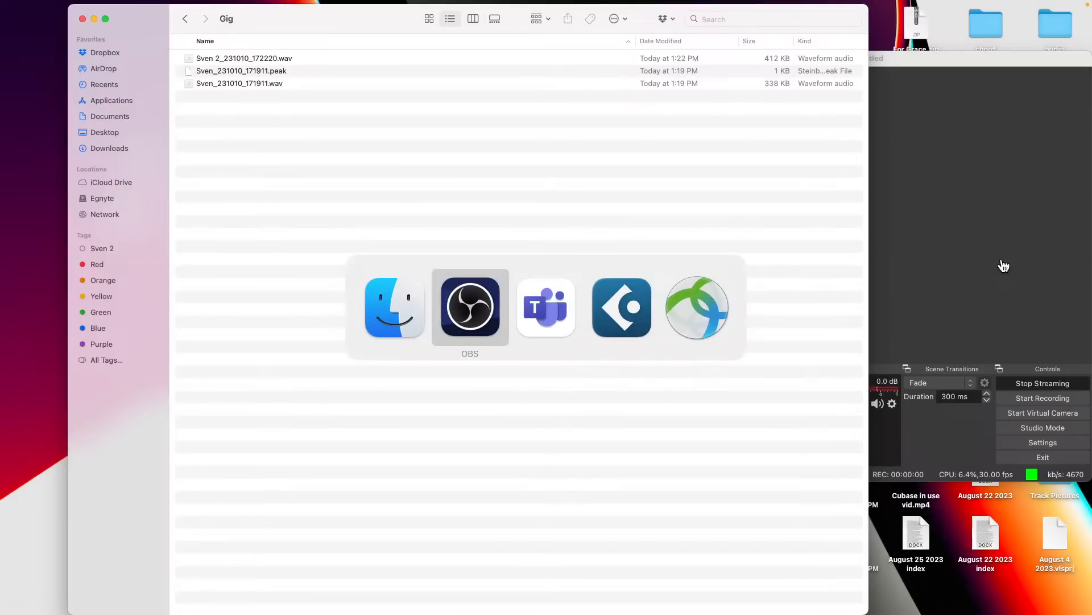
pyautogui.press('super+Tab')
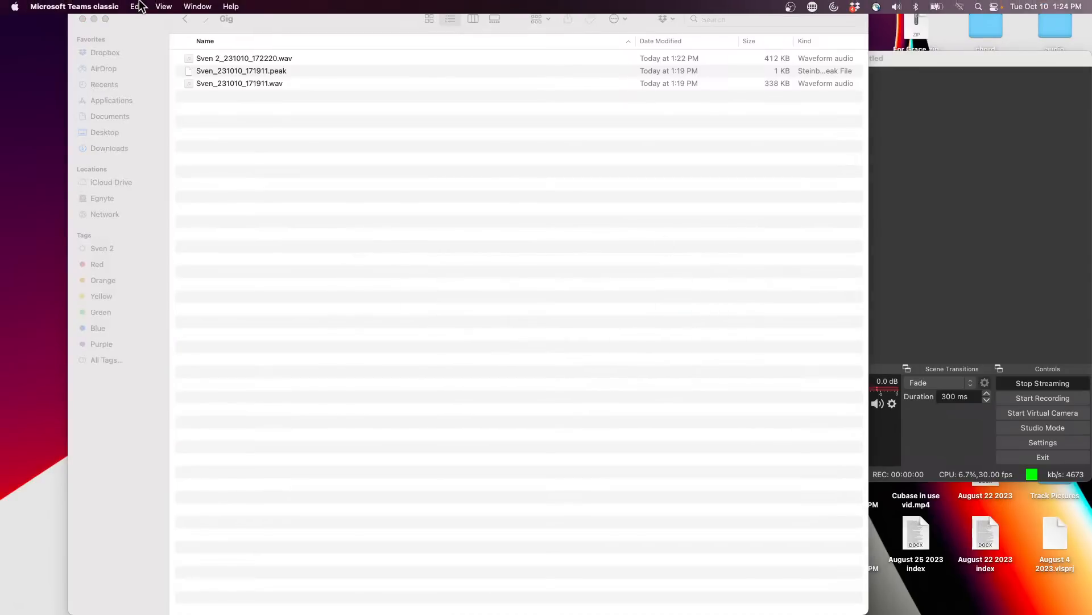
pyautogui.click(100, 5)
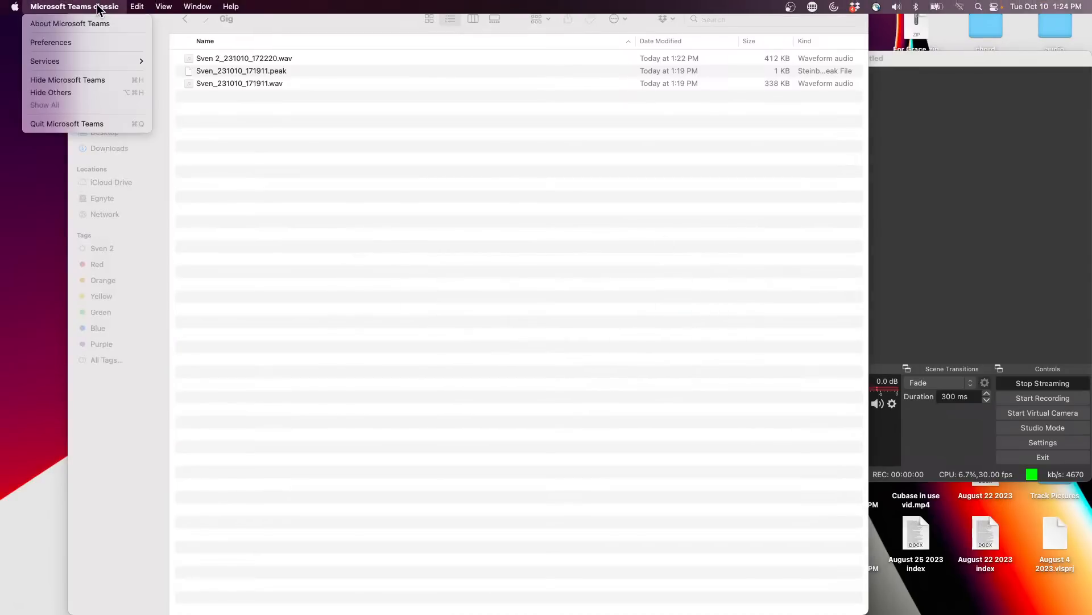
pyautogui.click(100, 126)
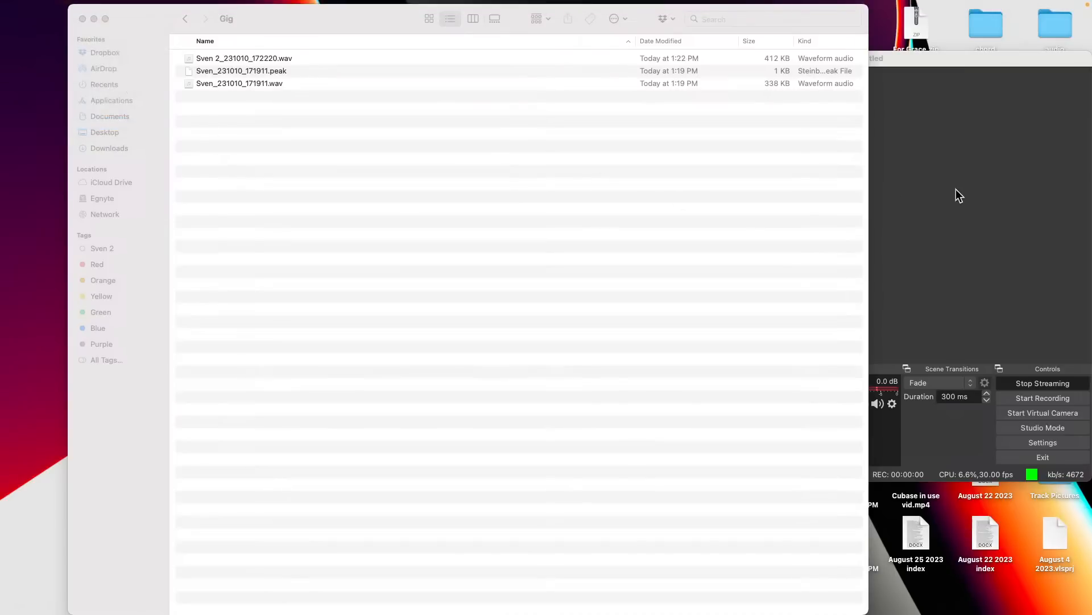
# - Switch to Cubase and open the recent project Amos Moses - GO
pyautogui.press('super+Tab')
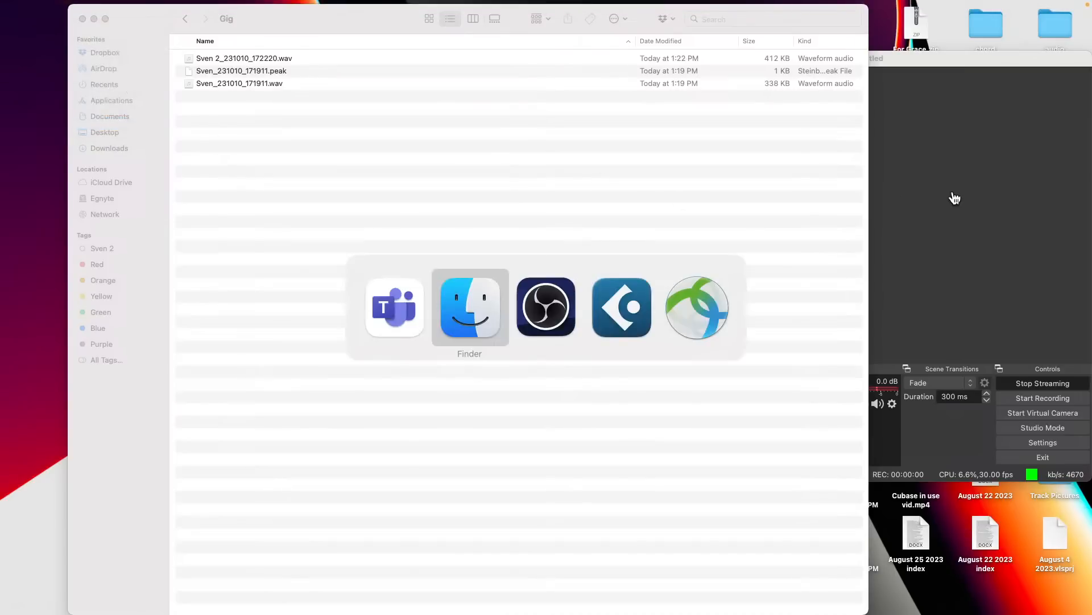
pyautogui.press('super+Tab')
pyautogui.press('super+Tab')
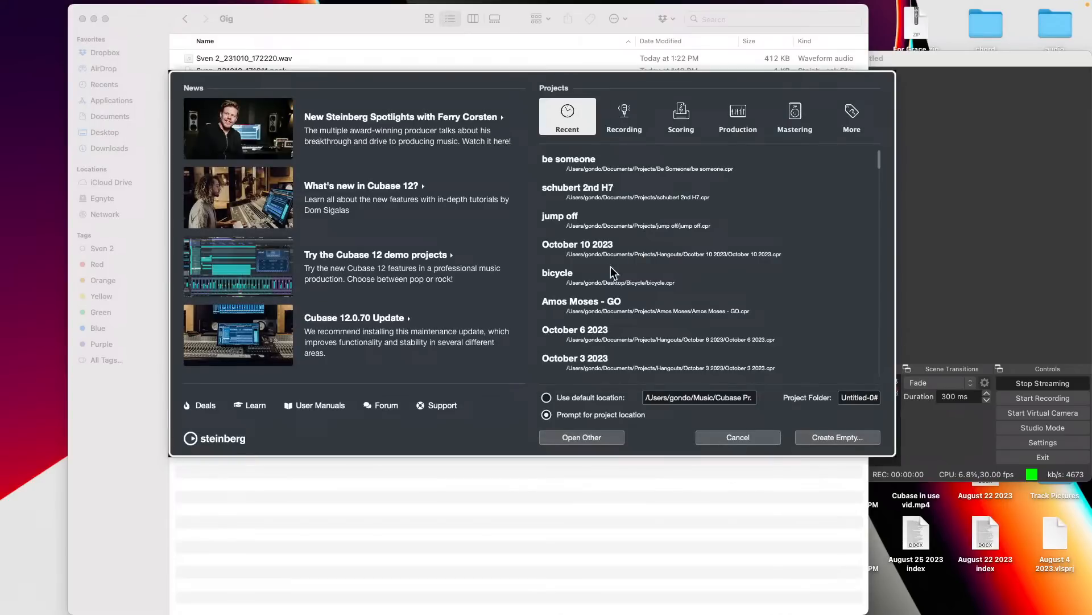
pyautogui.doubleClick(617, 305)
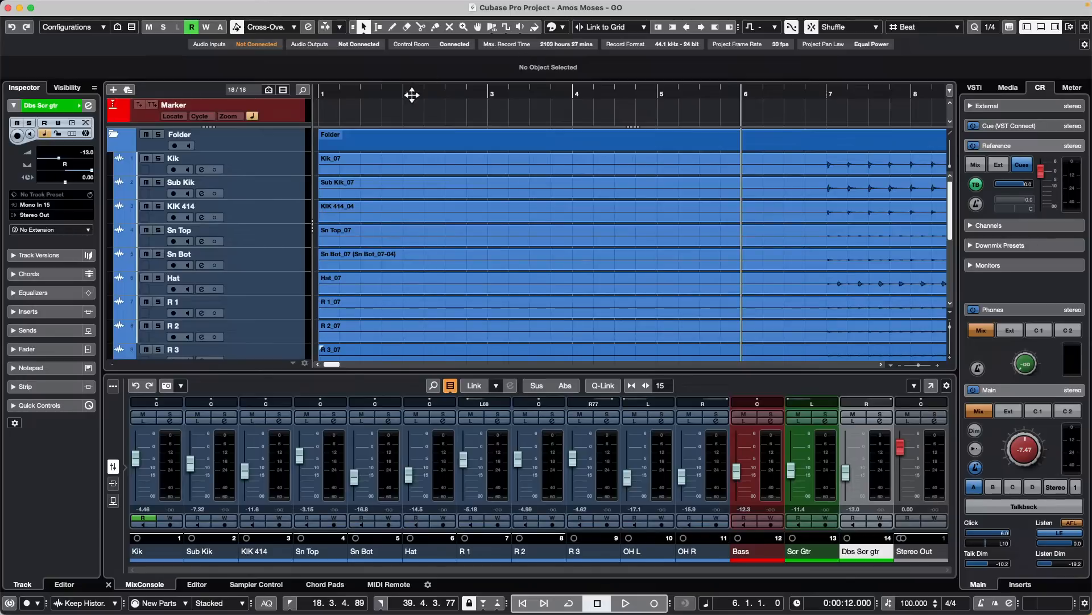
# - Select the Kik track and turn off the Enlarge Selected Track option
pyautogui.click(429, 91)
pyautogui.moveTo(429, 91); pyautogui.dragTo(456, 9)
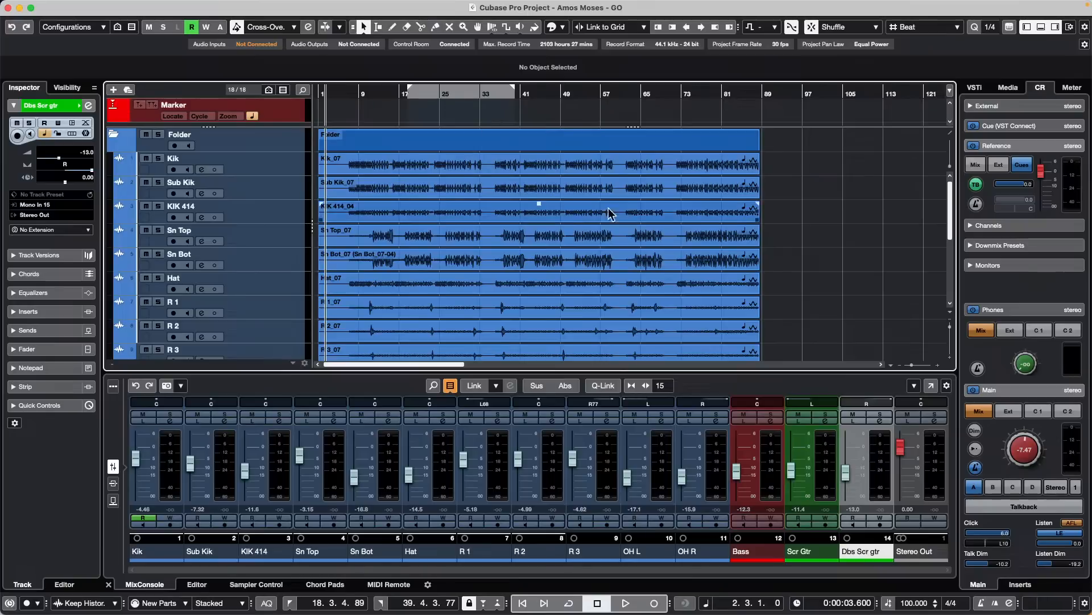
pyautogui.scroll(-2, 526, 224)
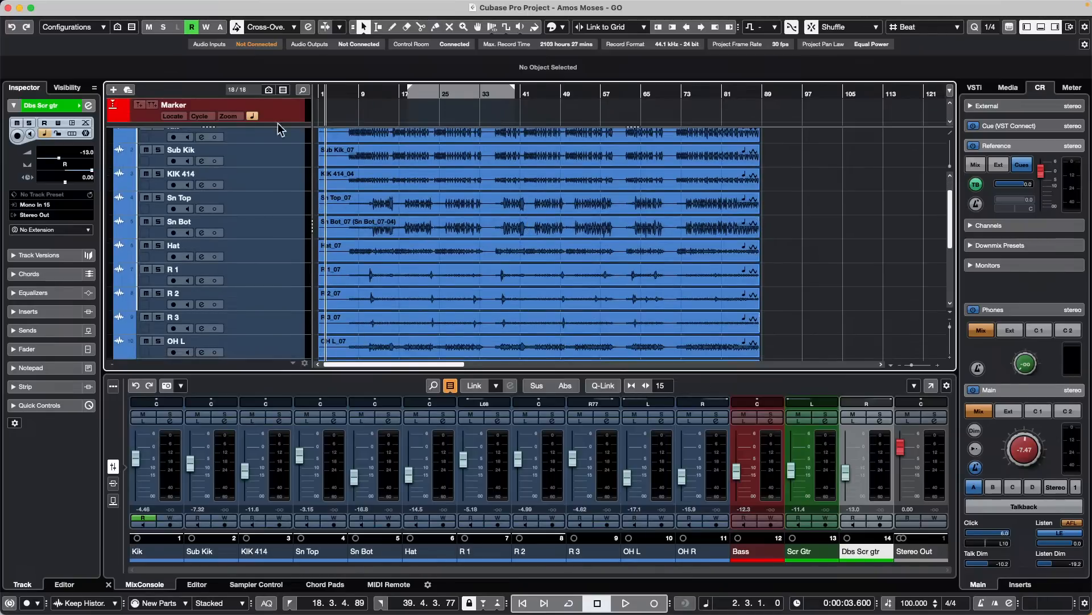
pyautogui.scroll(2, 277, 223)
pyautogui.click(275, 168)
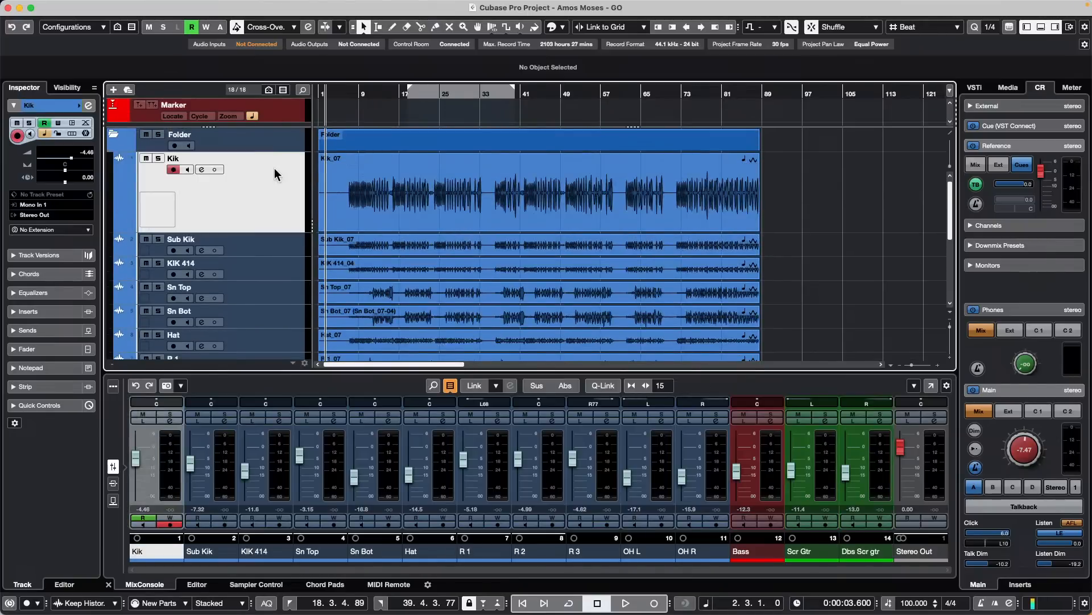
pyautogui.scroll(-3, 274, 181)
pyautogui.scroll(3, 276, 187)
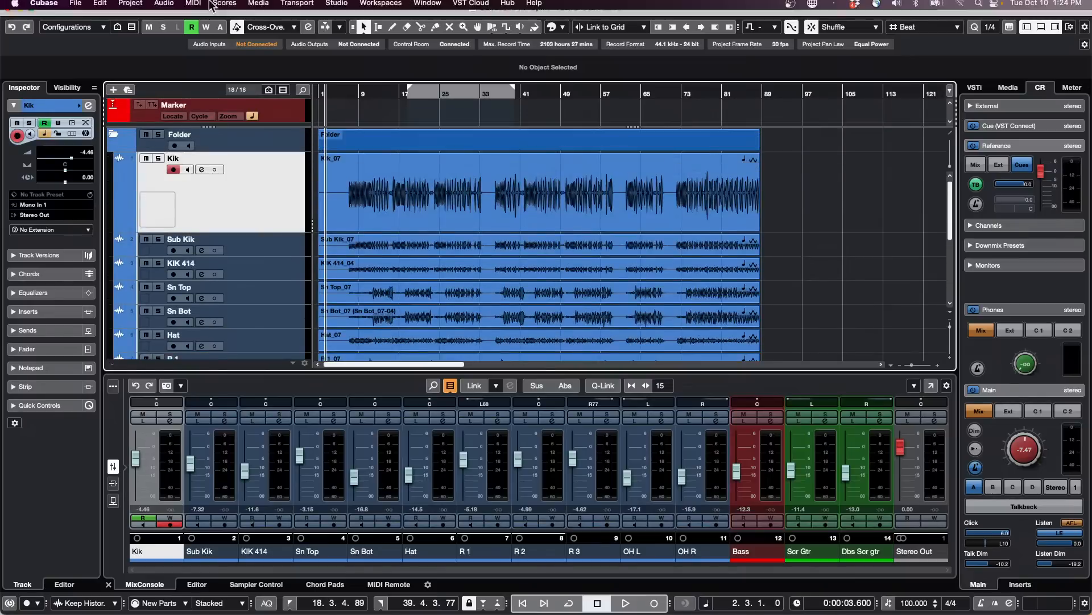
pyautogui.click(100, 6)
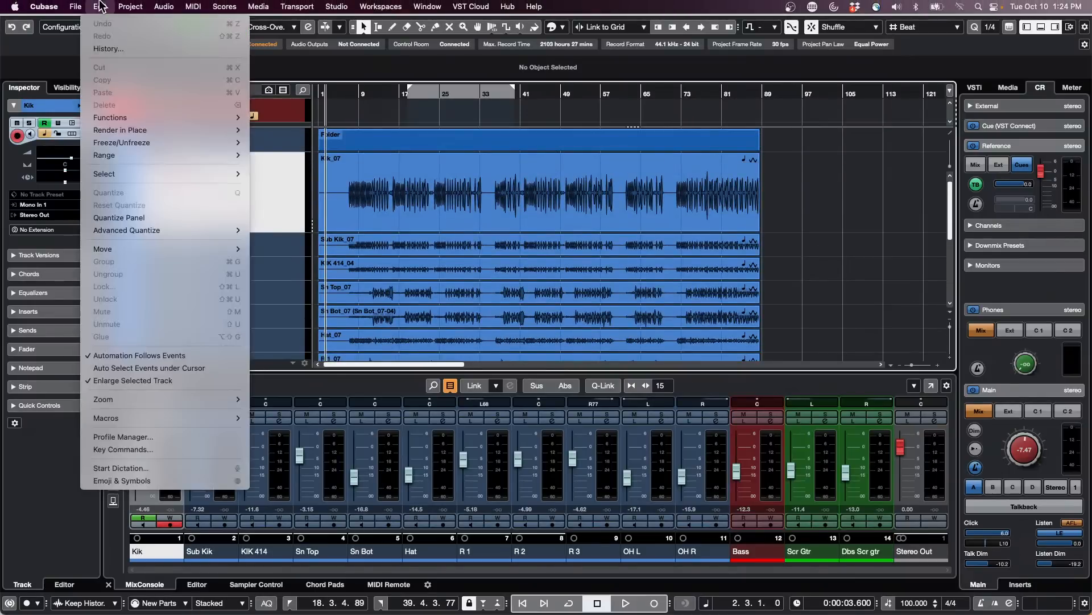
pyautogui.click(134, 380)
# - Select the tracks from Kik through OH R and add a stereo REVelation FX channel to the selected channels
pyautogui.scroll(-6, 270, 281)
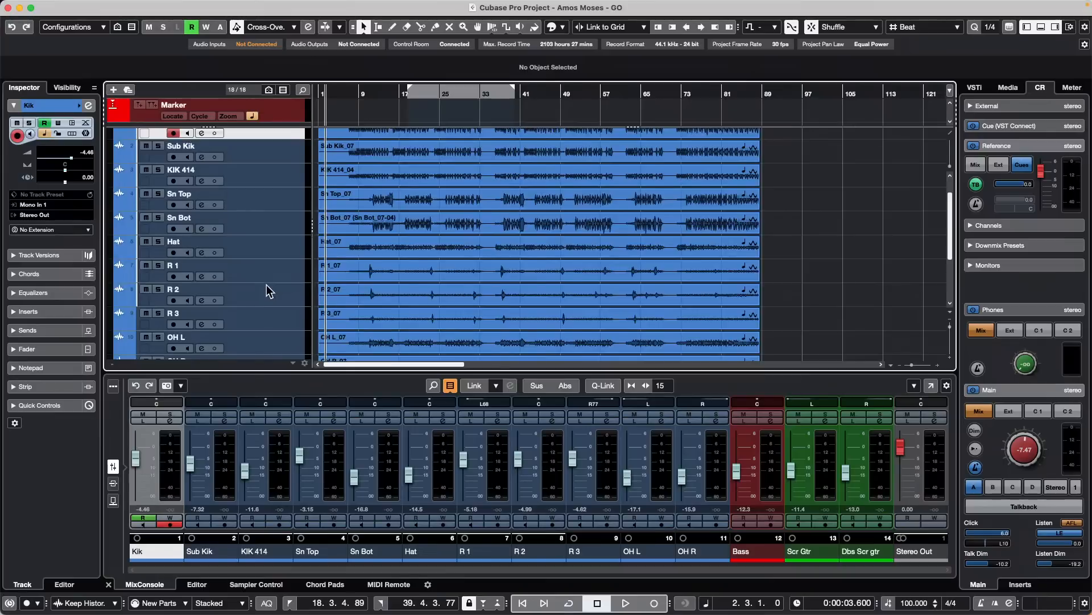
pyautogui.keyDown('shift'); pyautogui.click(279, 246); pyautogui.keyUp('shift')
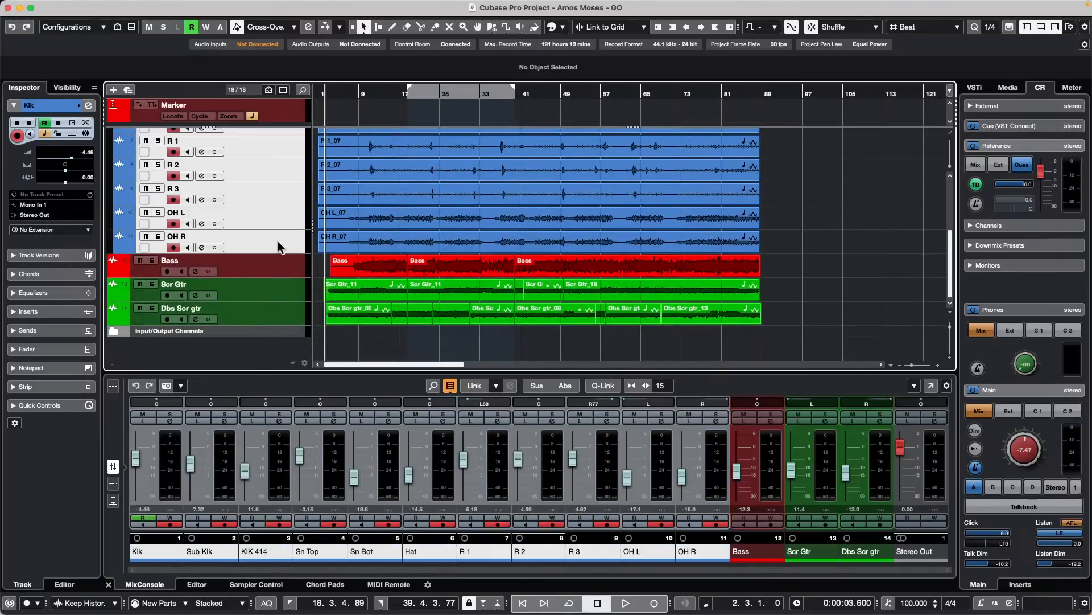
pyautogui.scroll(6, 258, 256)
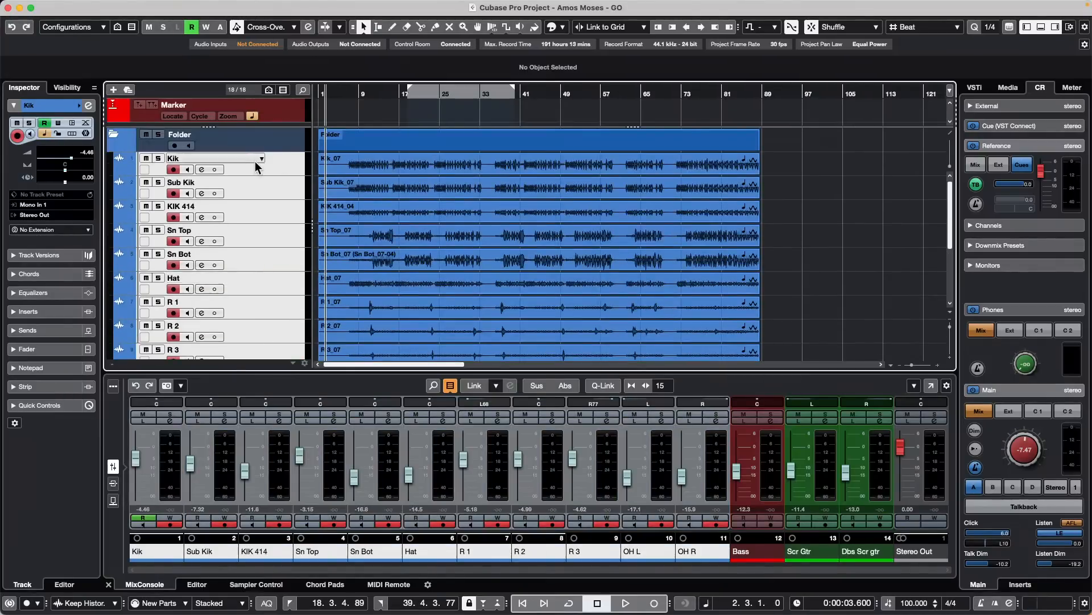
pyautogui.rightClick(283, 167)
pyautogui.moveTo(290, 168)
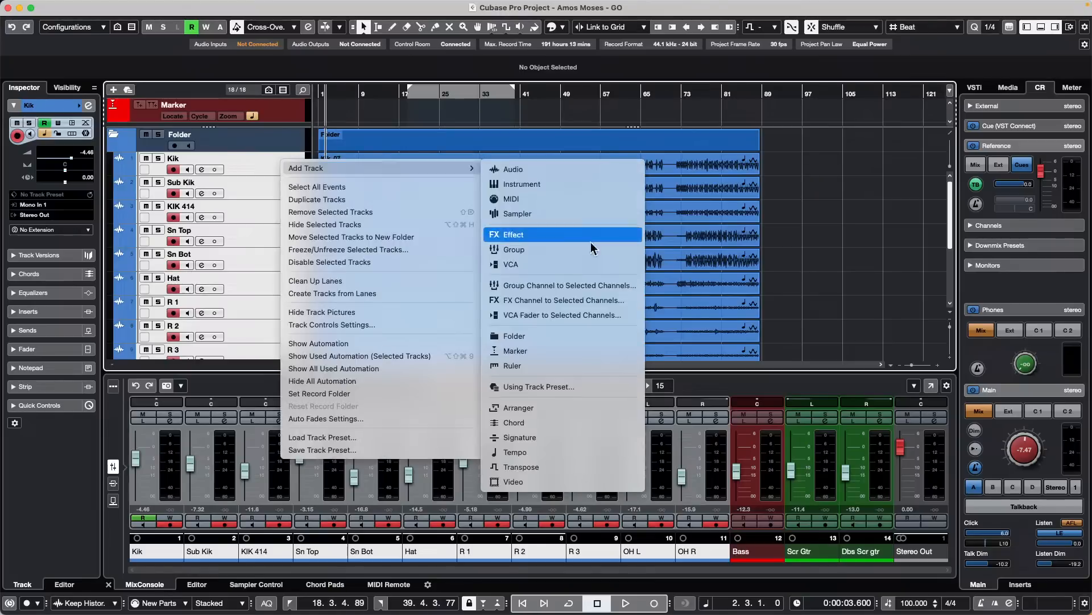
pyautogui.click(610, 304)
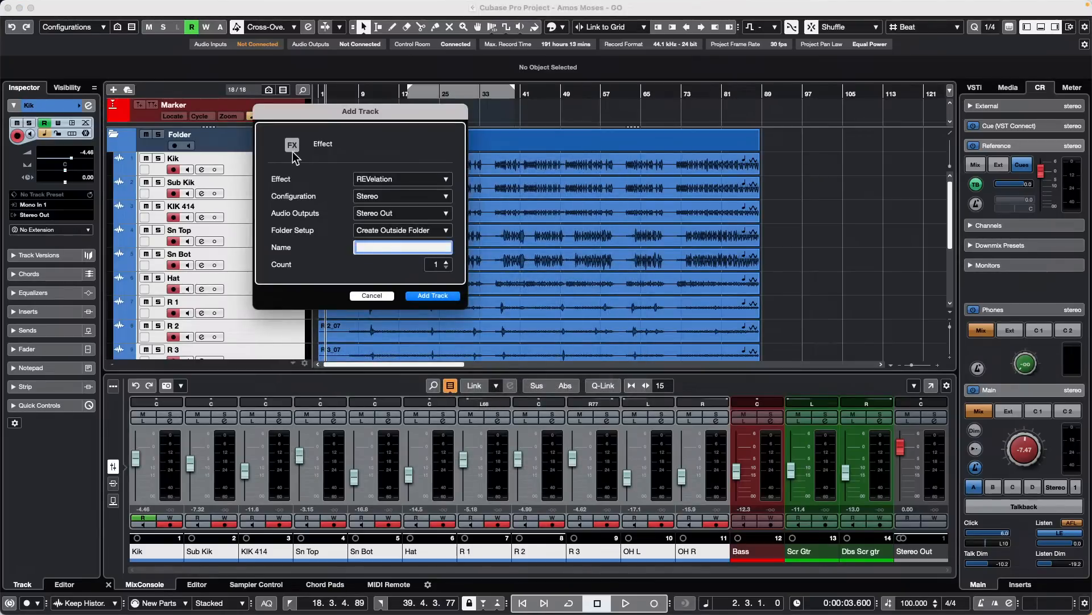
pyautogui.click(436, 297)
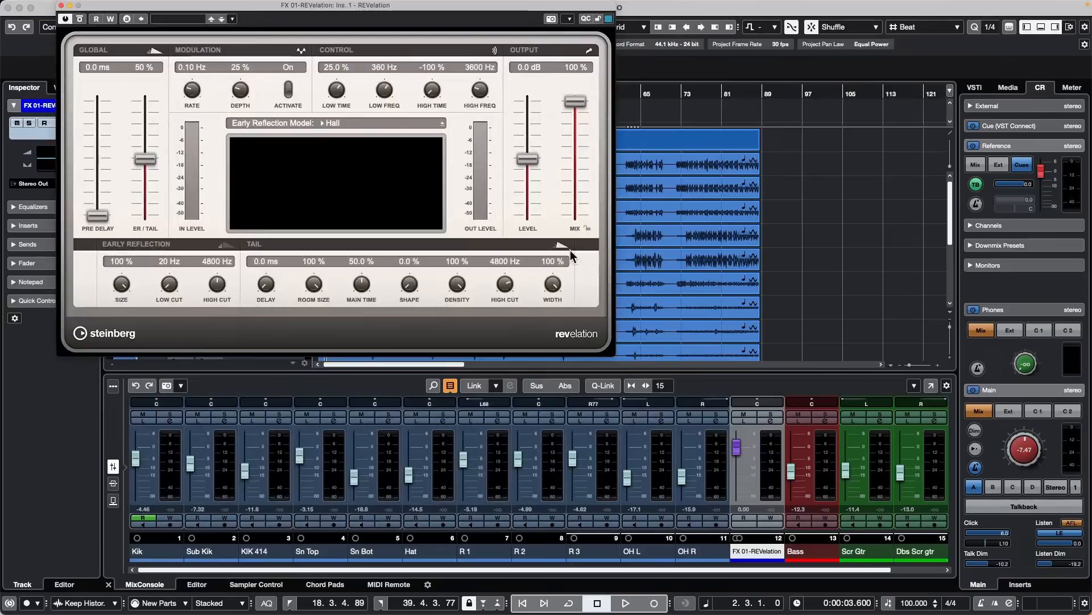
pyautogui.click(61, 6)
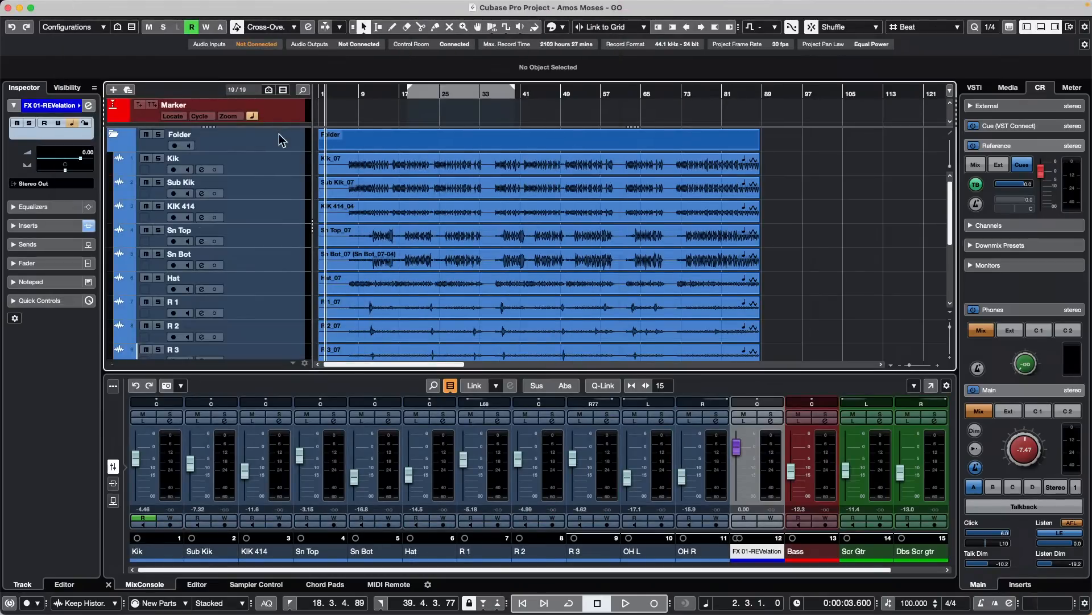
# - Add a stereo Flanger FX channel to the selected Kik through OH R channels, and show the sends in the MixConsole
pyautogui.click(279, 166)
pyautogui.scroll(-5, 263, 225)
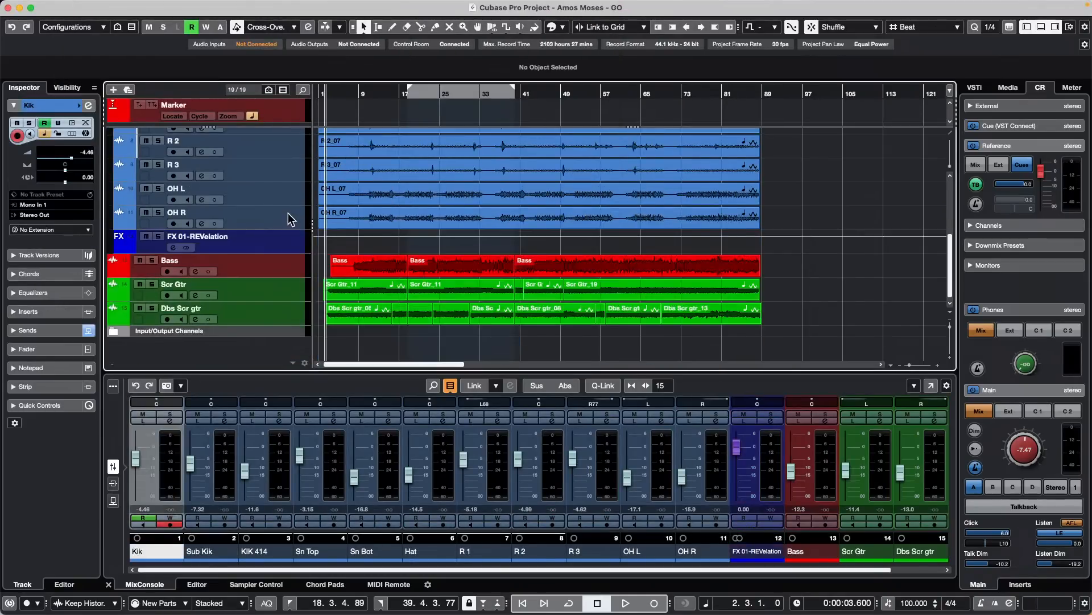
pyautogui.keyDown('shift'); pyautogui.click(289, 214); pyautogui.keyUp('shift')
pyautogui.rightClick(288, 213)
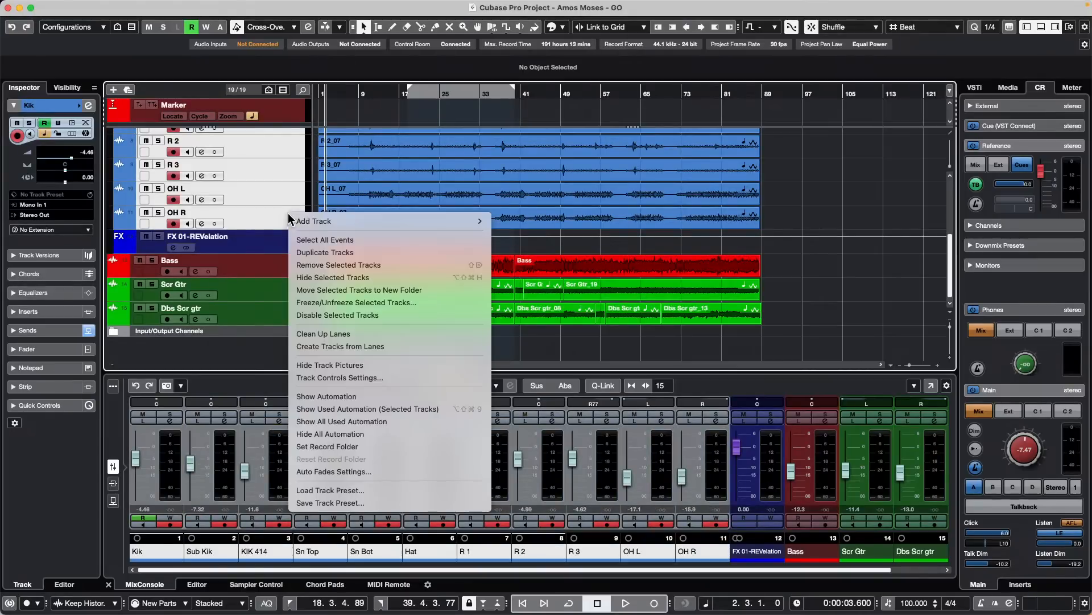
pyautogui.moveTo(394, 220)
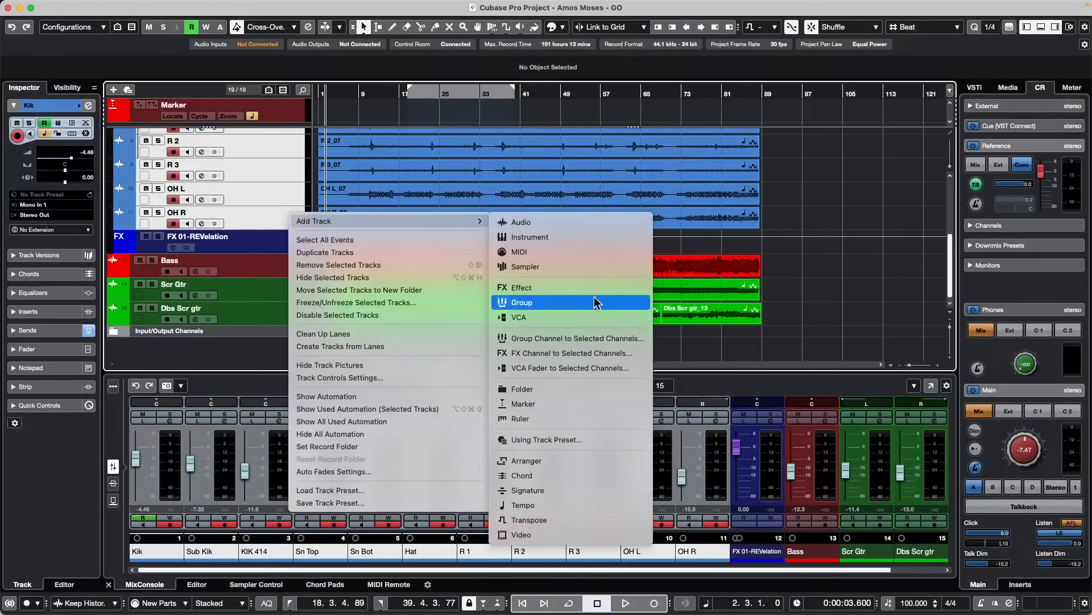
pyautogui.click(589, 355)
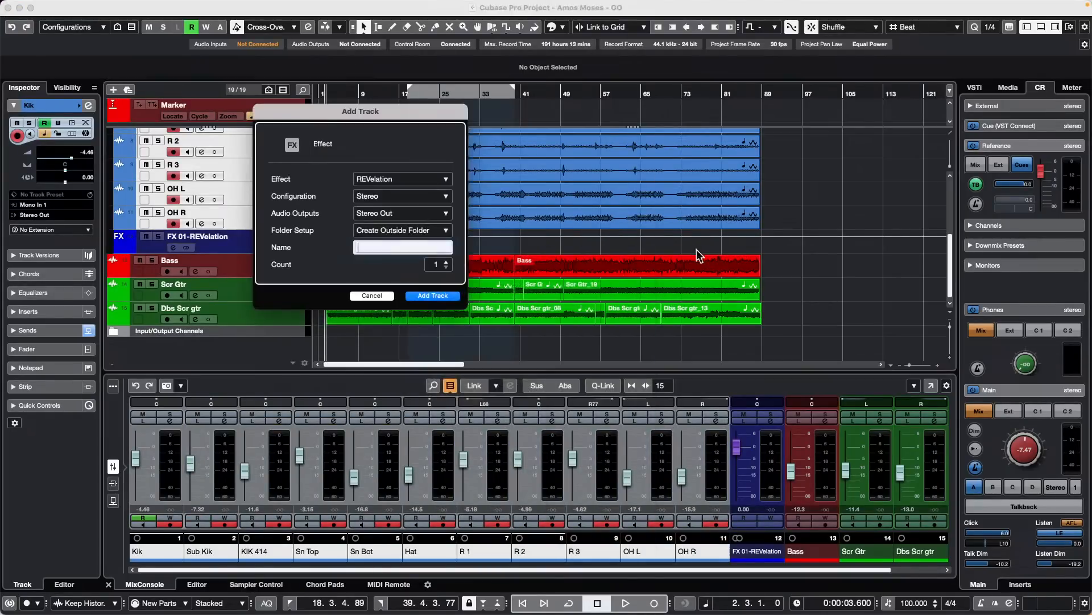
pyautogui.click(415, 181)
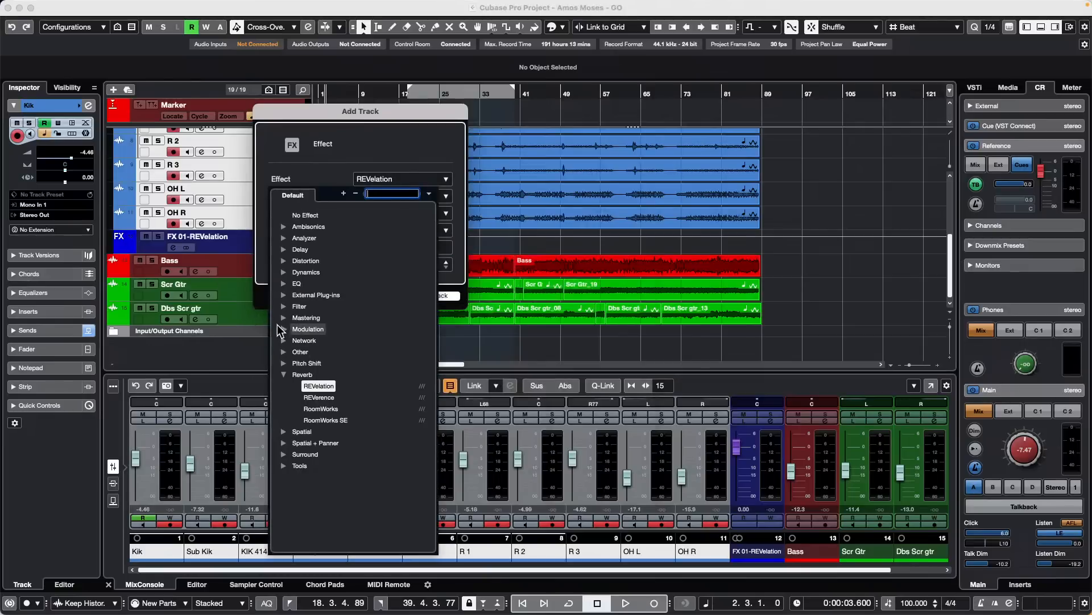
pyautogui.click(283, 329)
pyautogui.click(315, 375)
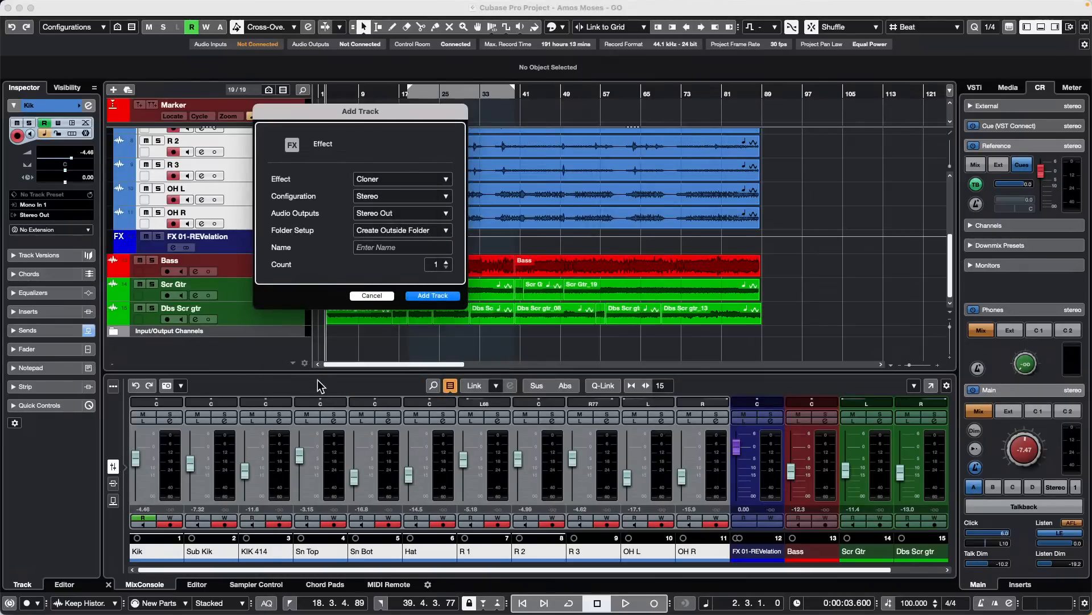
pyautogui.click(400, 179)
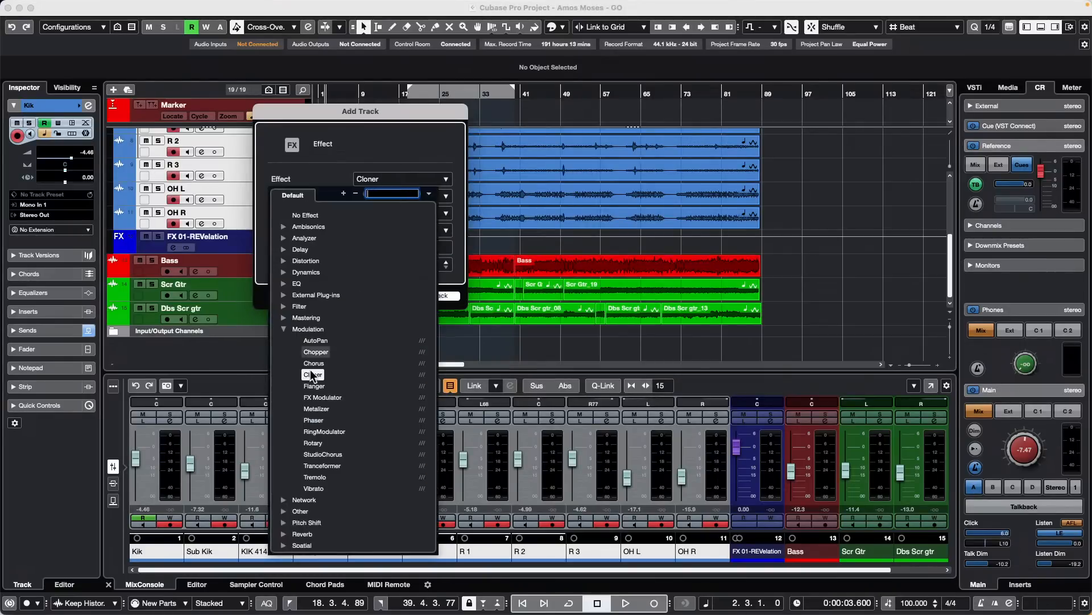
pyautogui.click(327, 387)
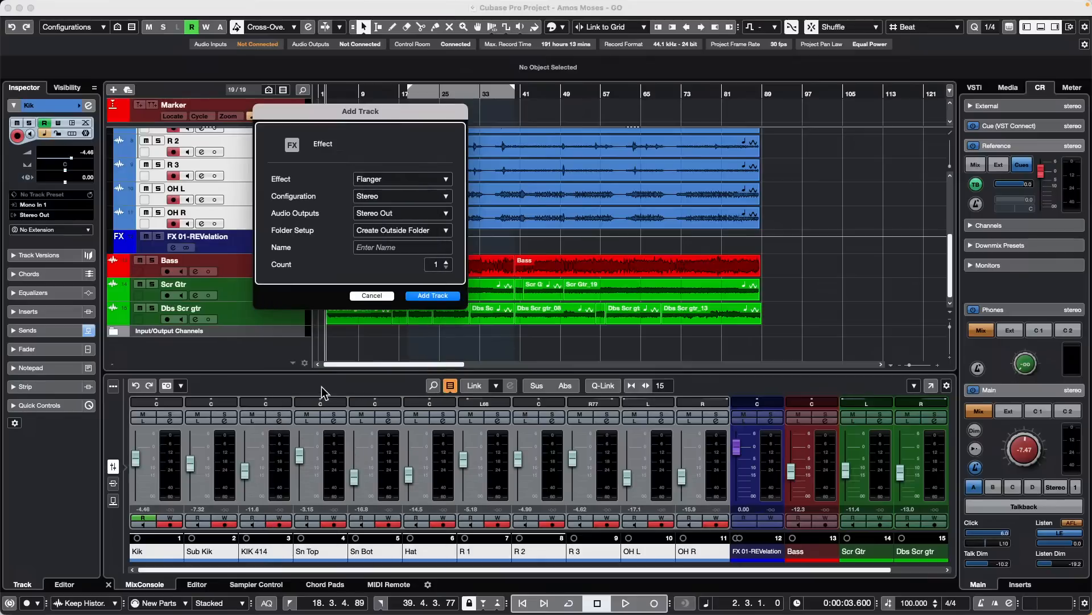
pyautogui.click(442, 294)
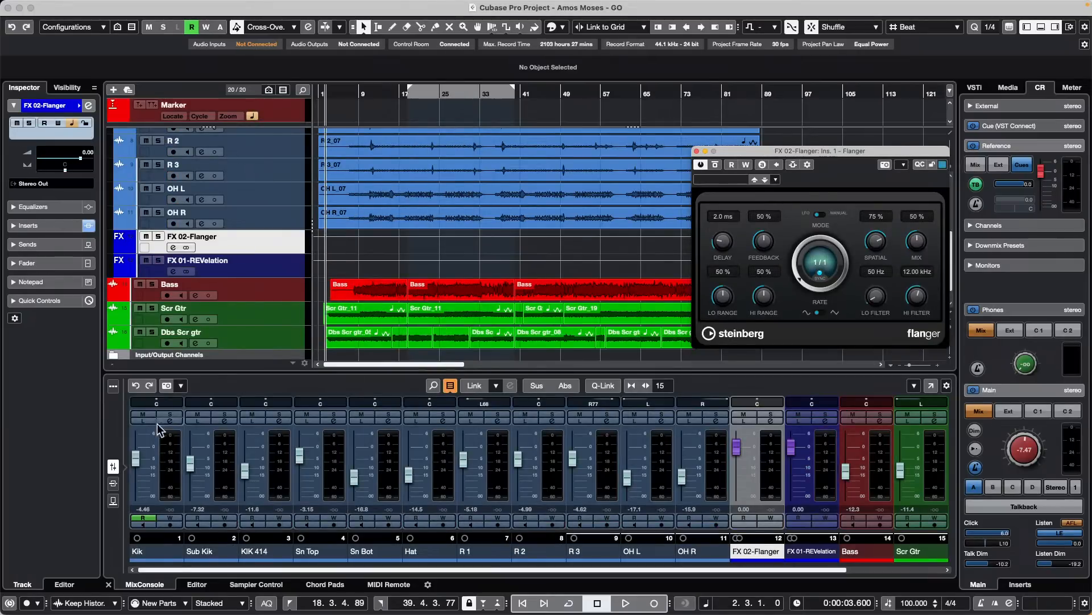
pyautogui.click(112, 500)
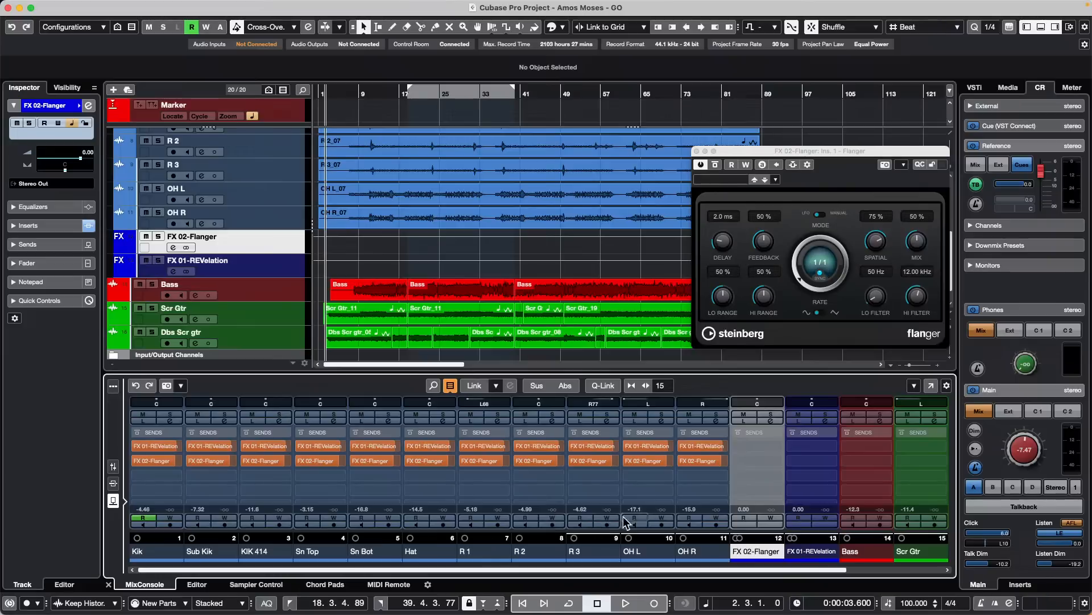
# - Select the mixer channels from Kik through OH R and turn on Q-Link
pyautogui.click(715, 519)
pyautogui.click(697, 550)
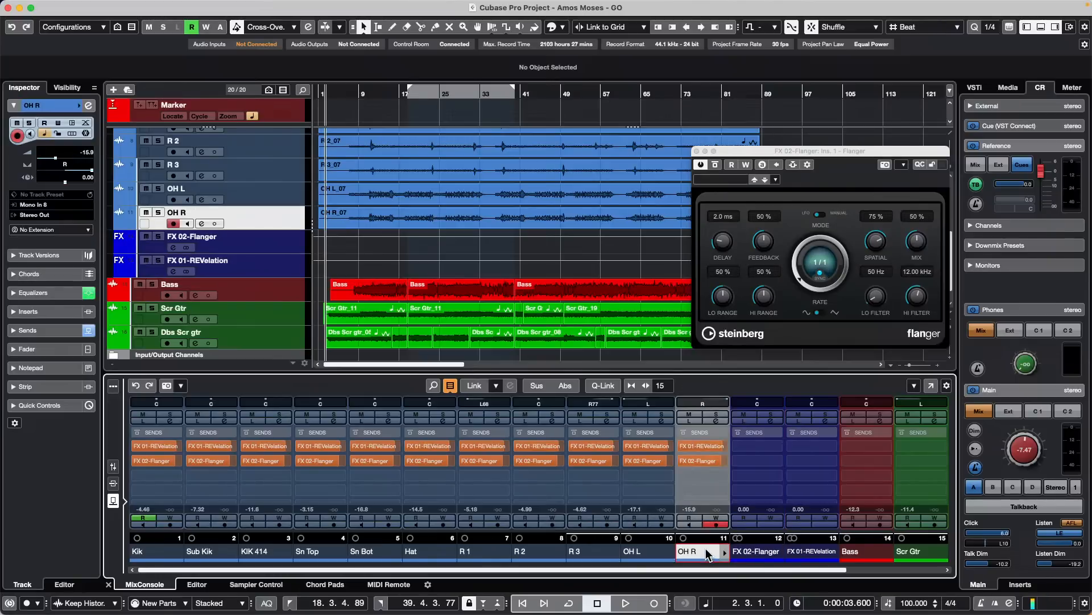
pyautogui.keyDown('shift'); pyautogui.click(157, 552); pyautogui.keyUp('shift')
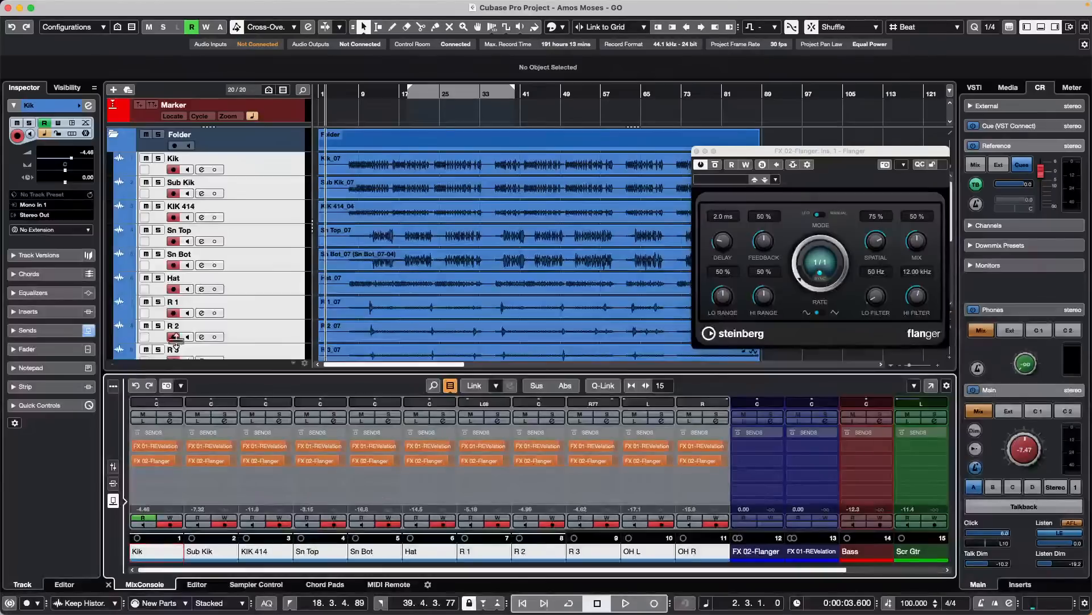
pyautogui.click(603, 386)
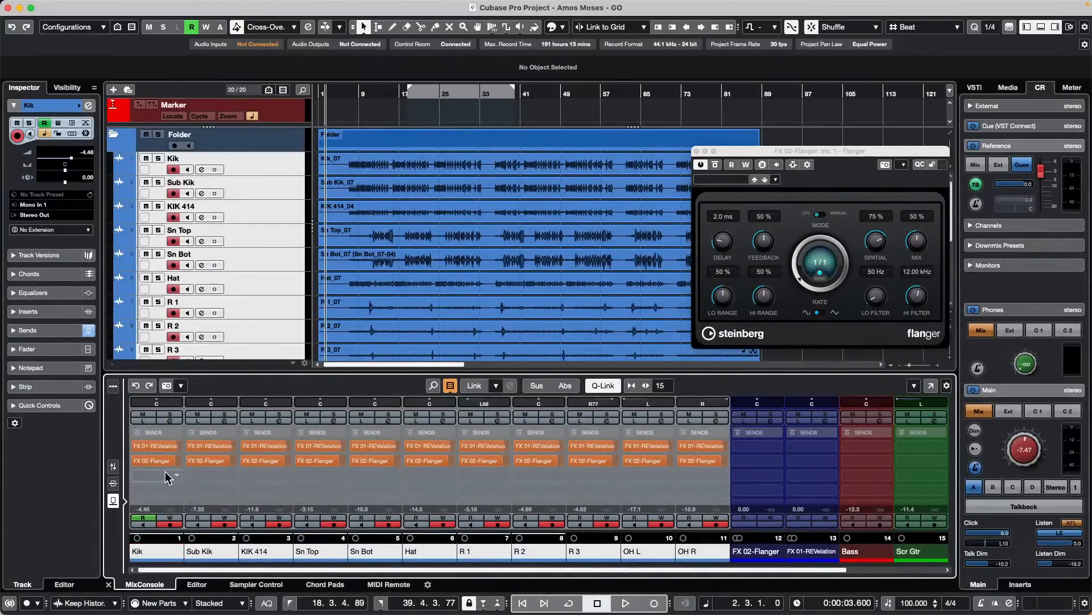
# - Lower the linked Flanger sends to -∞, and during playback reduce the linked REVelation sends to about -20.7 dB
pyautogui.moveTo(170, 466)
pyautogui.moveTo(169, 462); pyautogui.dragTo(9, 467)
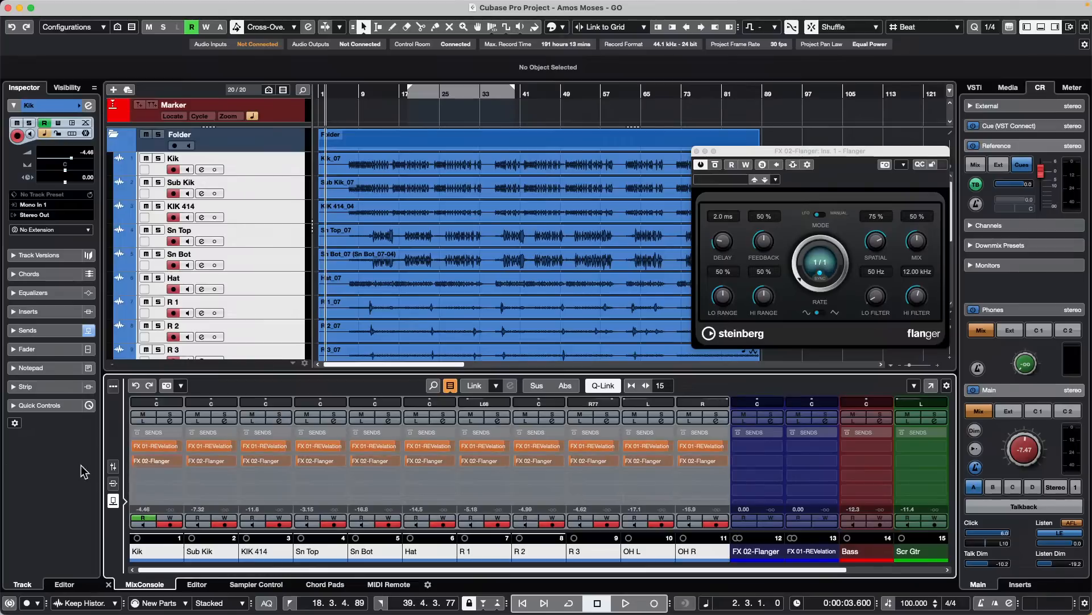
pyautogui.press('space')
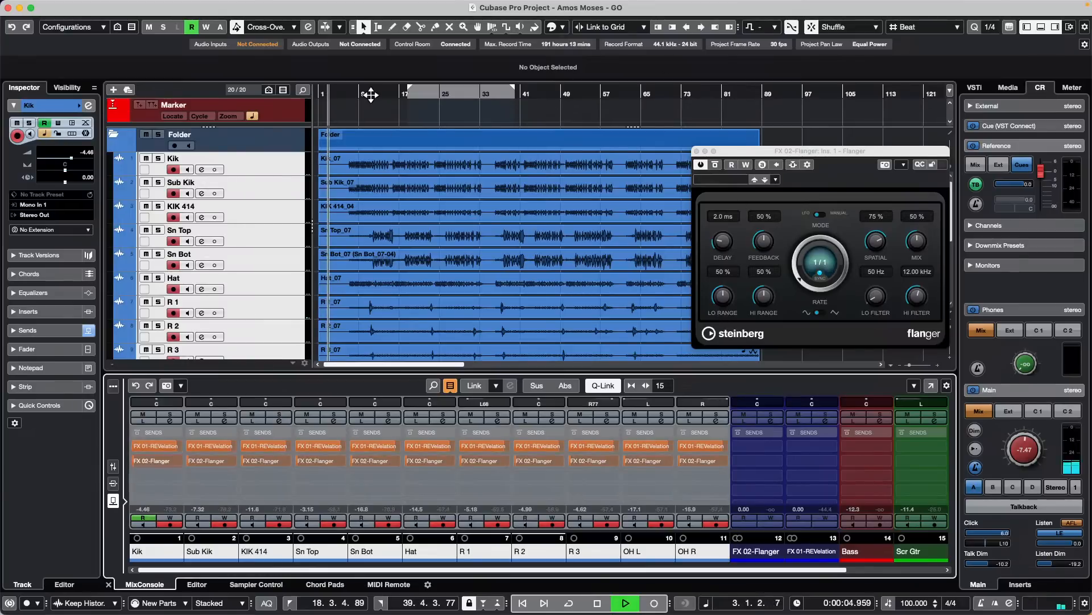
pyautogui.moveTo(171, 445); pyautogui.dragTo(79, 442)
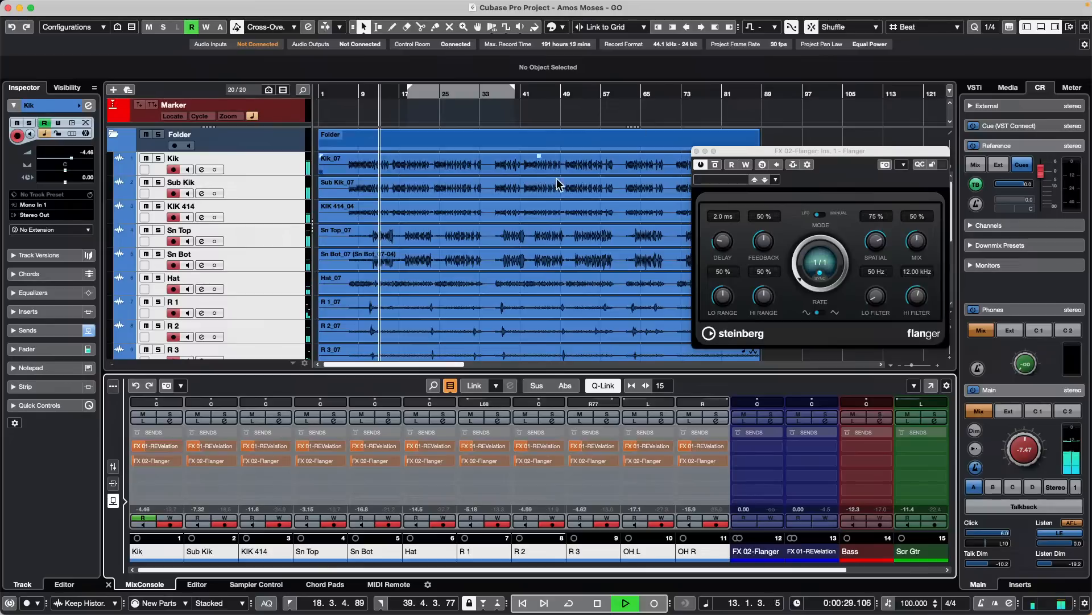
# - Turn off Q-Link and individually raise the Sn Top REVelation send and the Flanger sends on Kik, Sub Kik and KIK 414
pyautogui.click(603, 385)
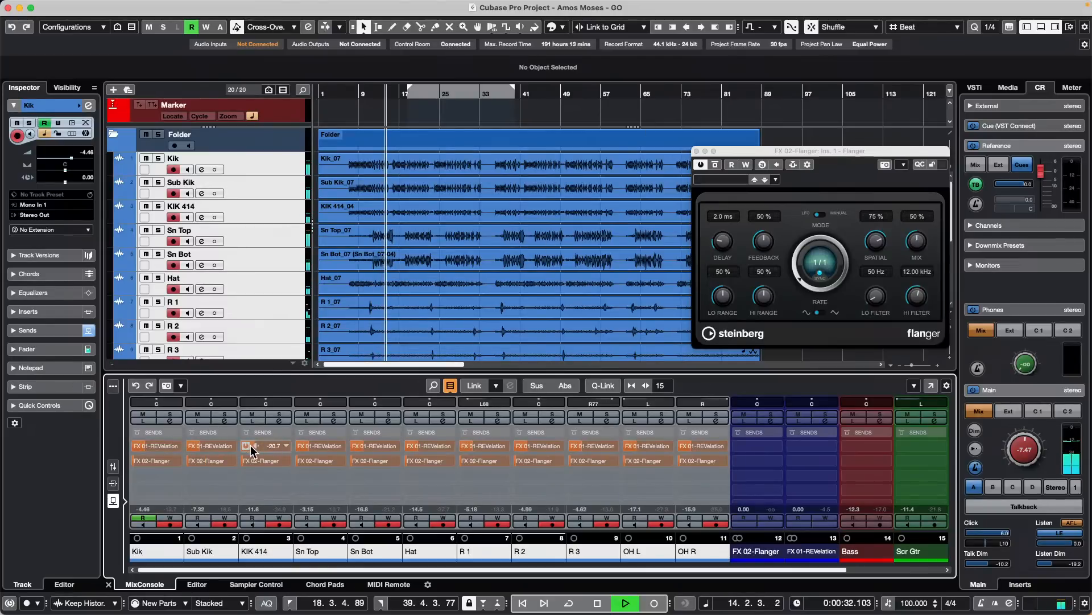
pyautogui.moveTo(322, 449); pyautogui.dragTo(381, 438)
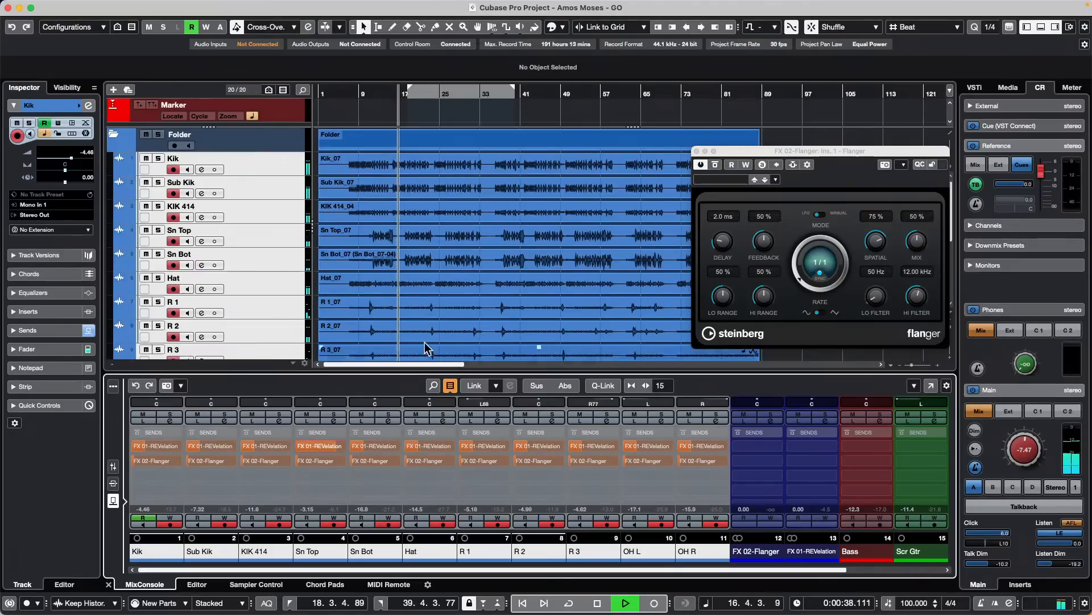
pyautogui.moveTo(158, 462)
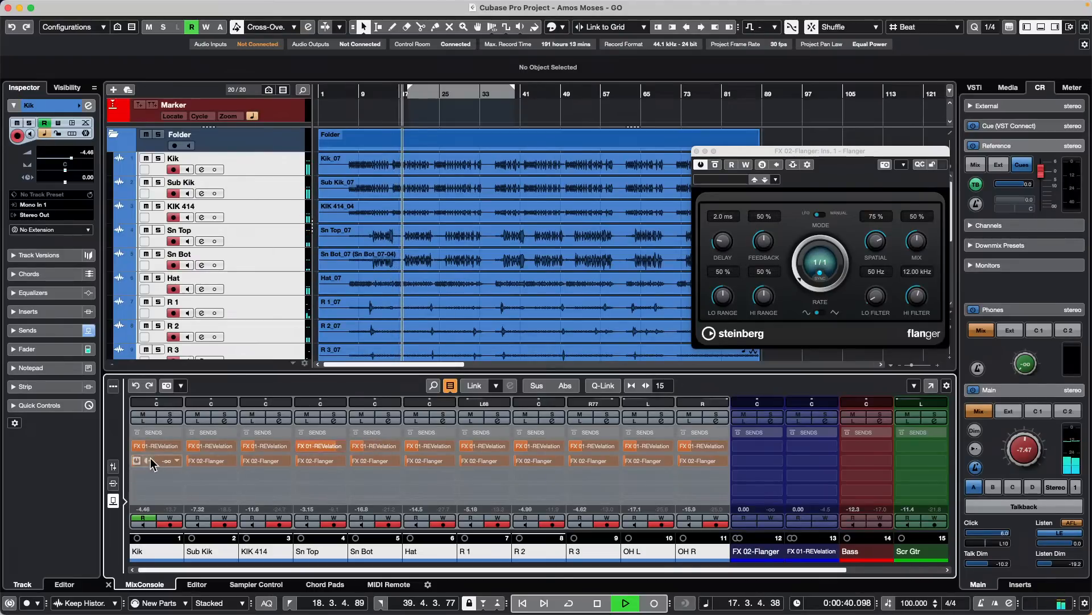
pyautogui.moveTo(159, 459); pyautogui.dragTo(358, 455)
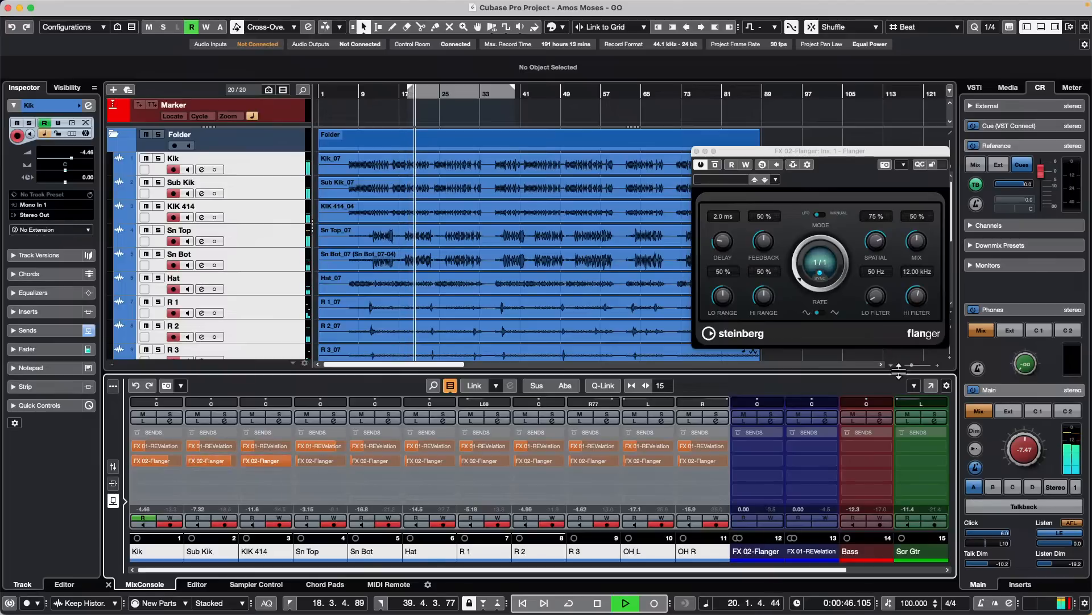
# - Set the Flanger rate to 1/16 and stop playback
pyautogui.click(801, 273)
pyautogui.moveTo(799, 275); pyautogui.dragTo(794, 248)
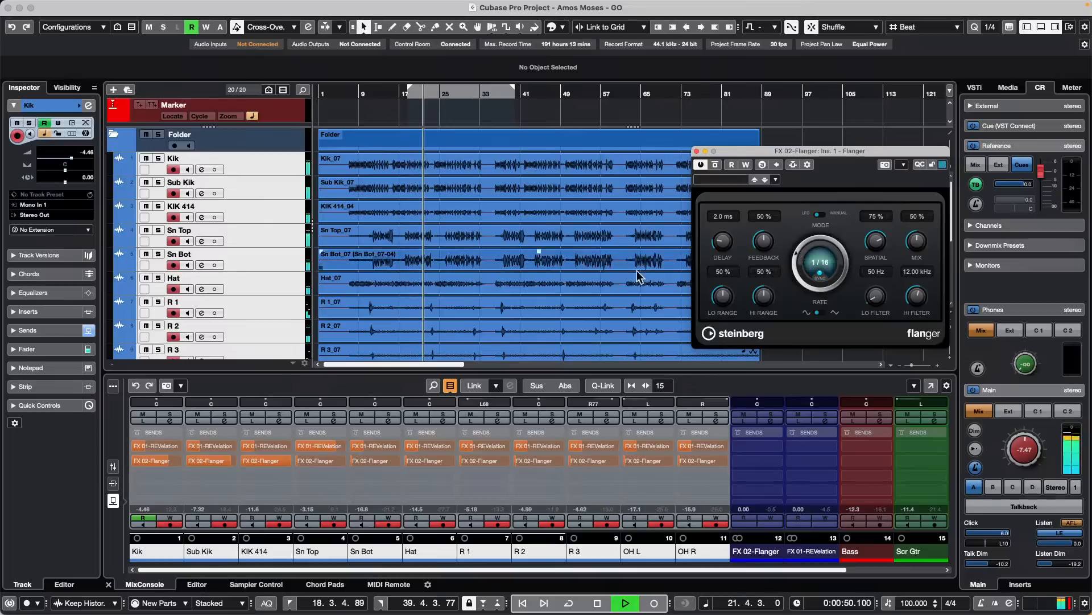
pyautogui.press('space')
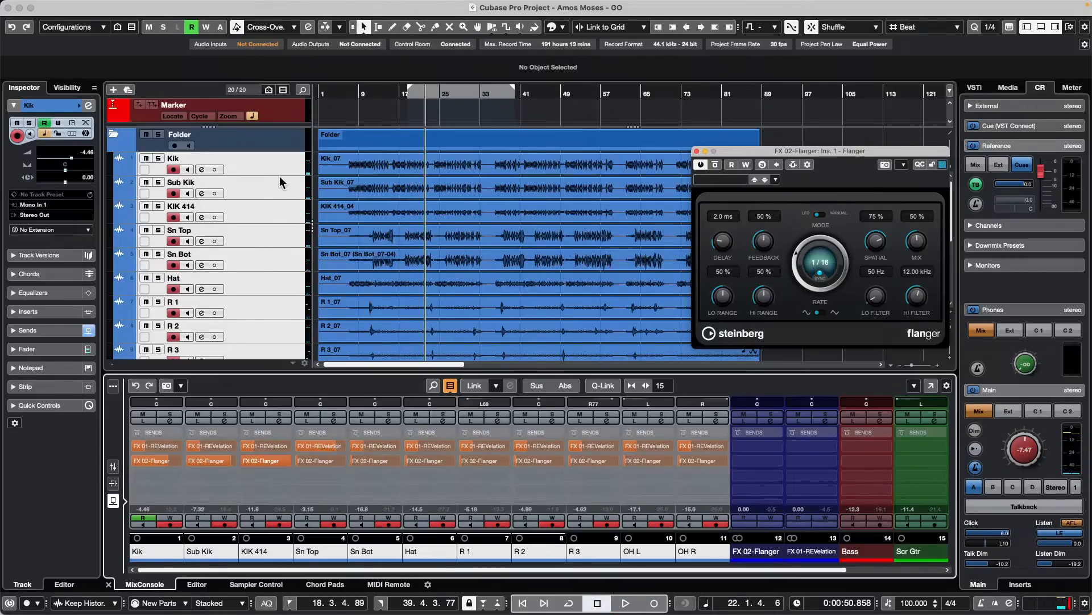
pyautogui.scroll(-6, 285, 173)
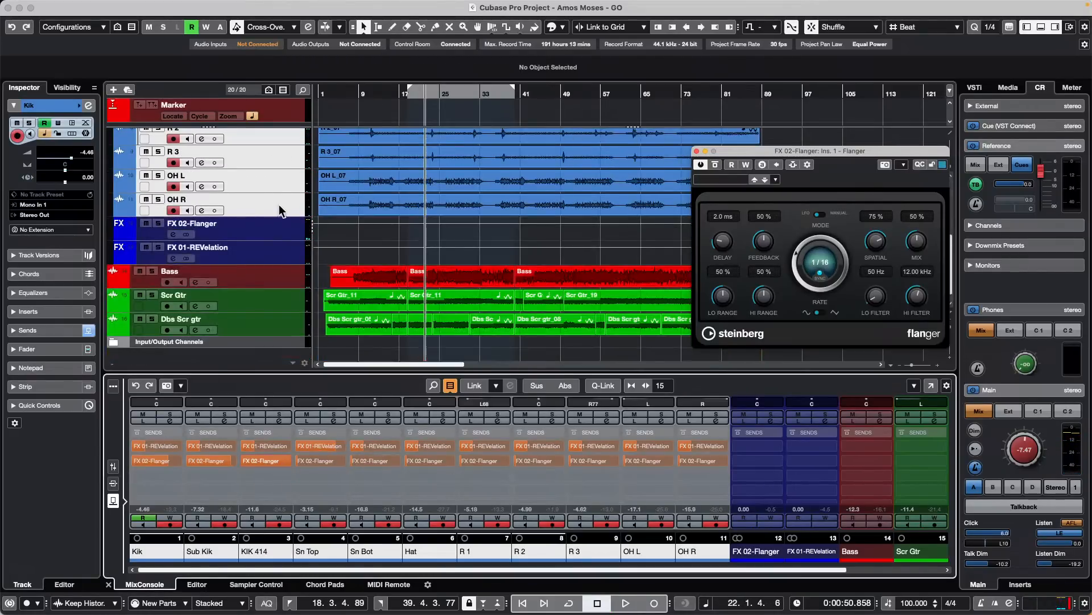
pyautogui.rightClick(279, 203)
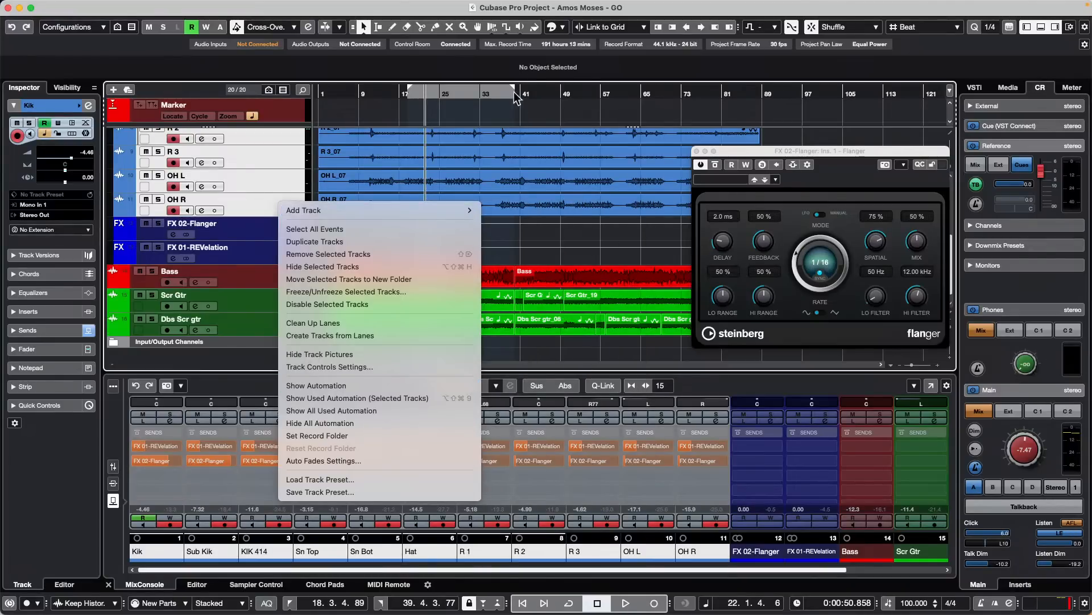
pyautogui.click(600, 123)
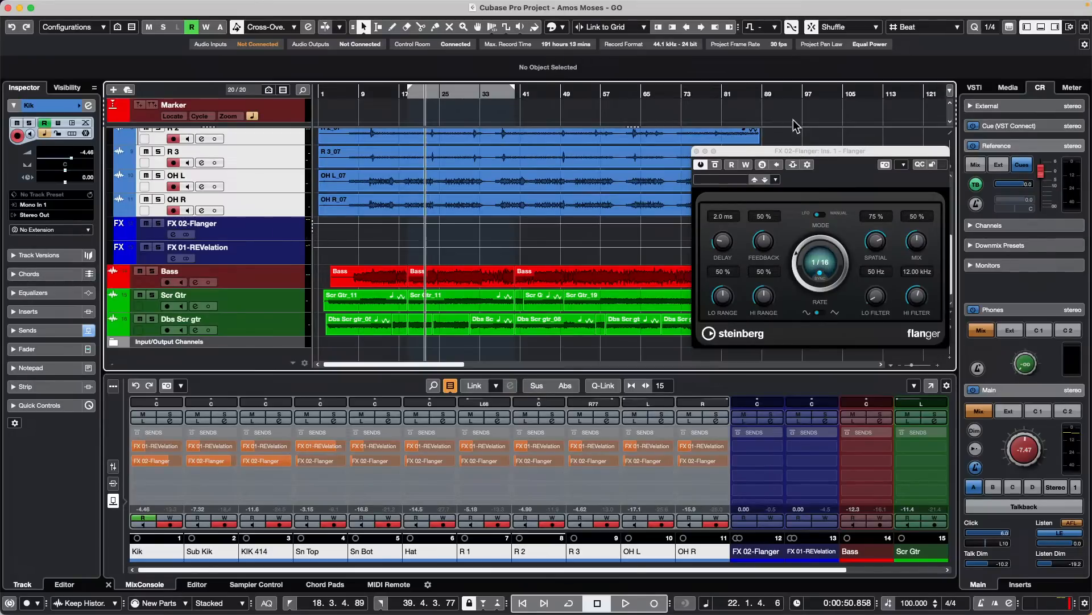
# - Revert the project to its previously saved version
pyautogui.click(76, 5)
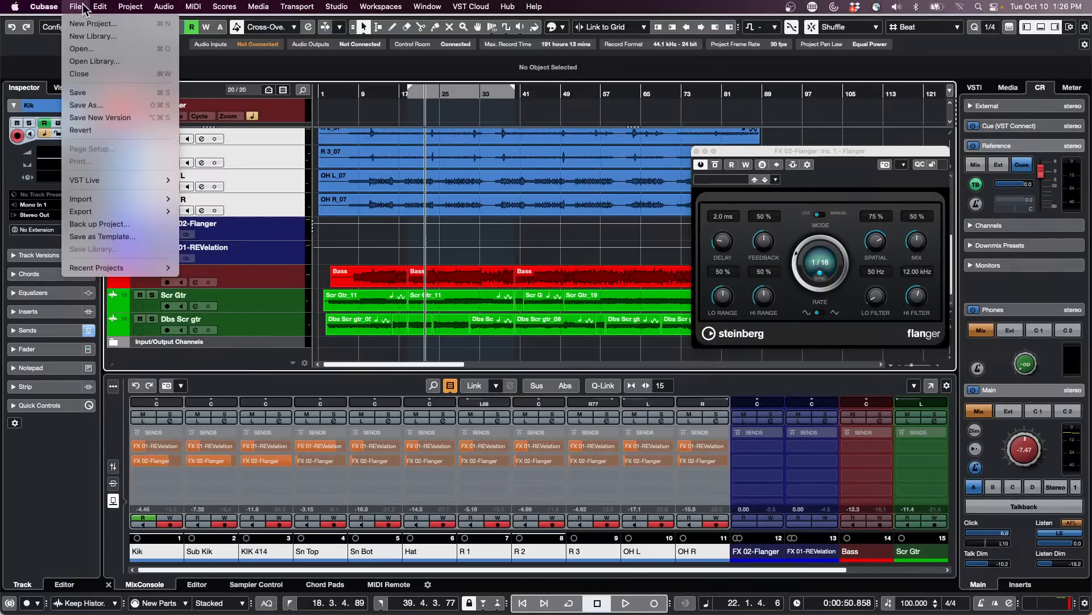
pyautogui.click(104, 138)
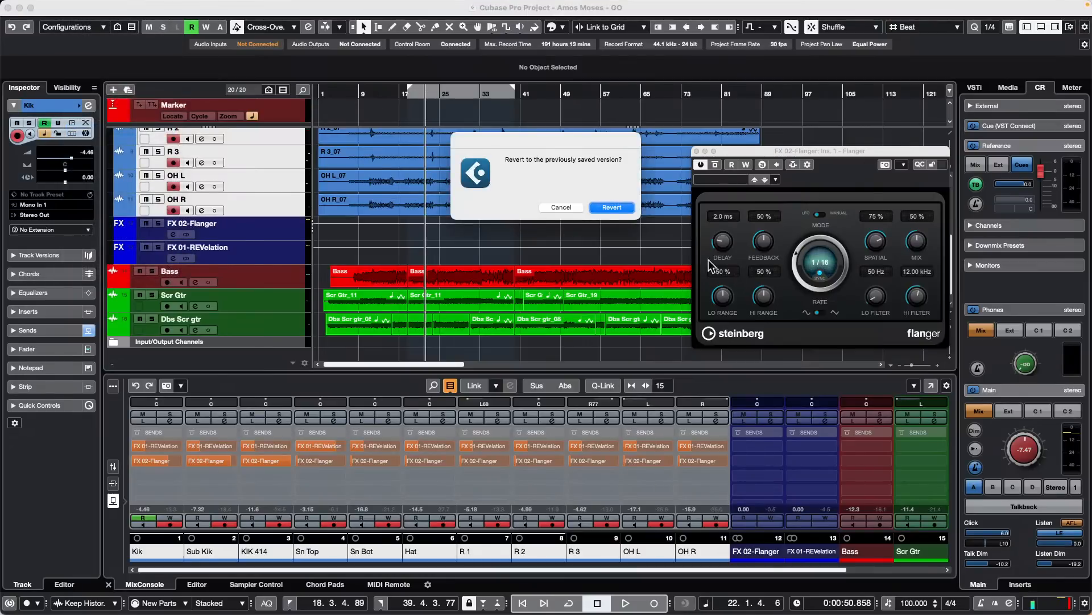
pyautogui.click(612, 208)
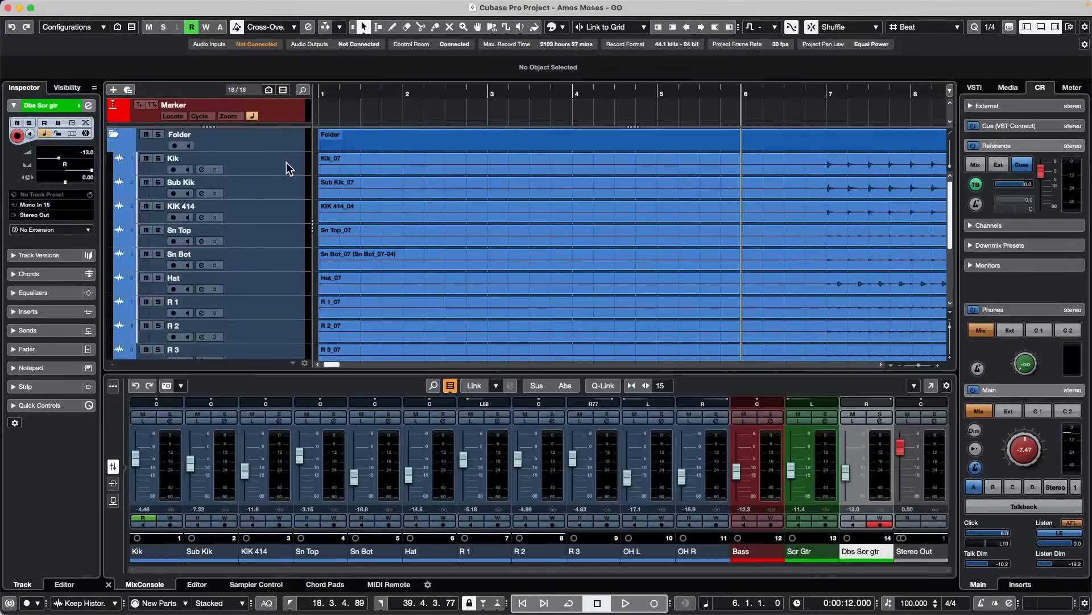
# - Select tracks Kik through OH R and add a stereo group channel named Compression to them, created outside the folder
pyautogui.click(288, 167)
pyautogui.scroll(-5, 284, 175)
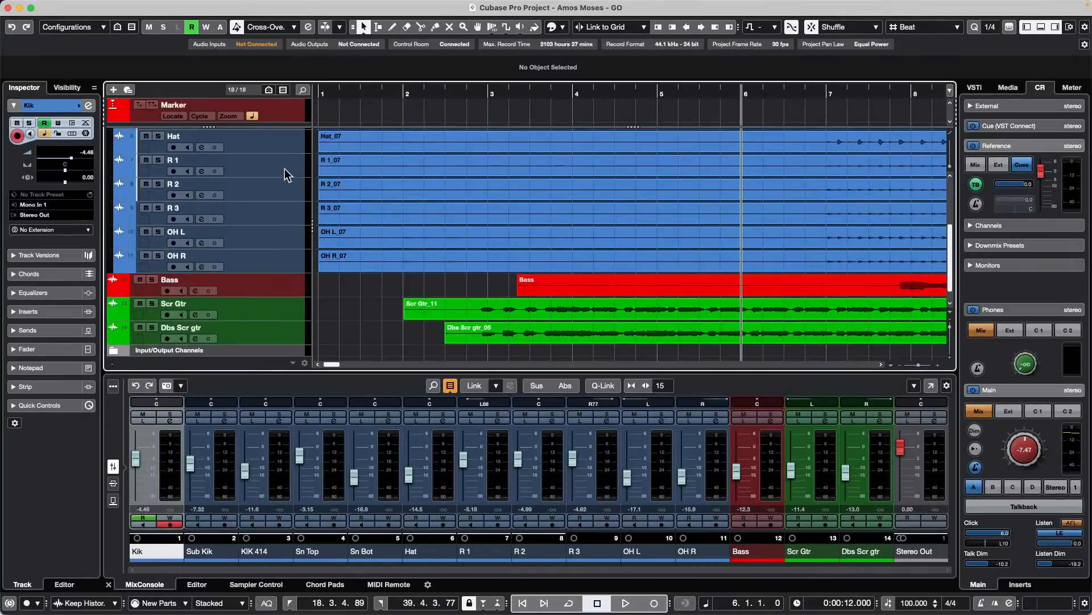
pyautogui.keyDown('shift'); pyautogui.click(287, 269); pyautogui.keyUp('shift')
pyautogui.scroll(5, 278, 208)
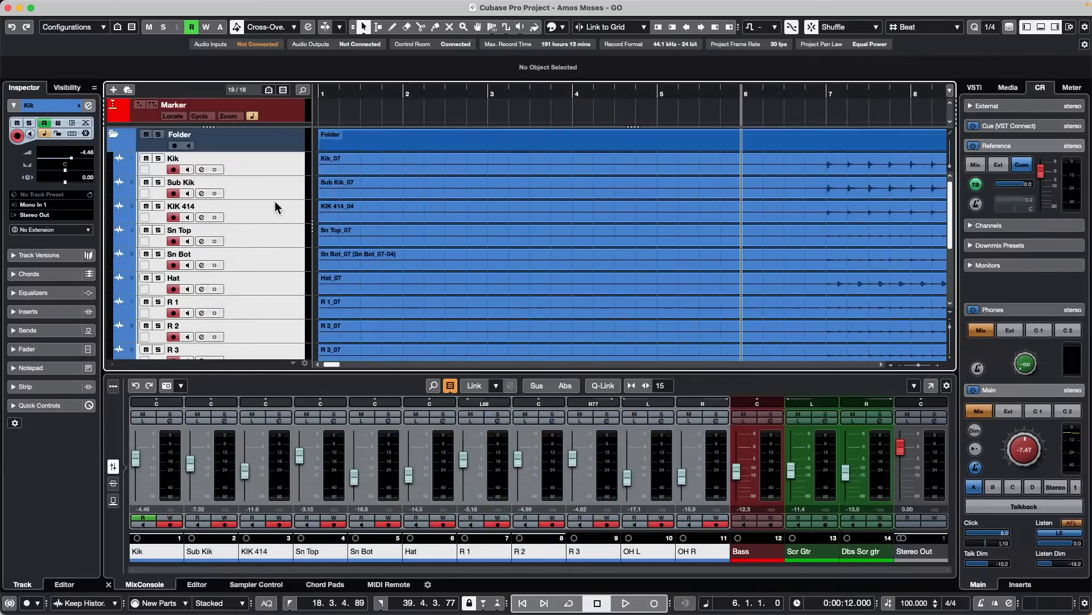
pyautogui.rightClick(273, 163)
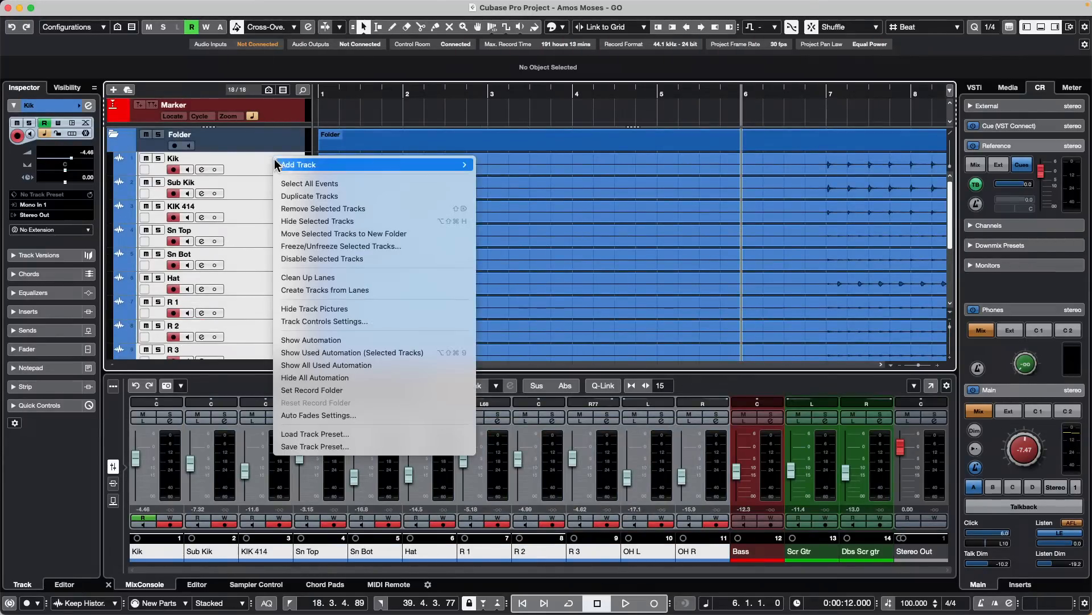
pyautogui.moveTo(455, 164)
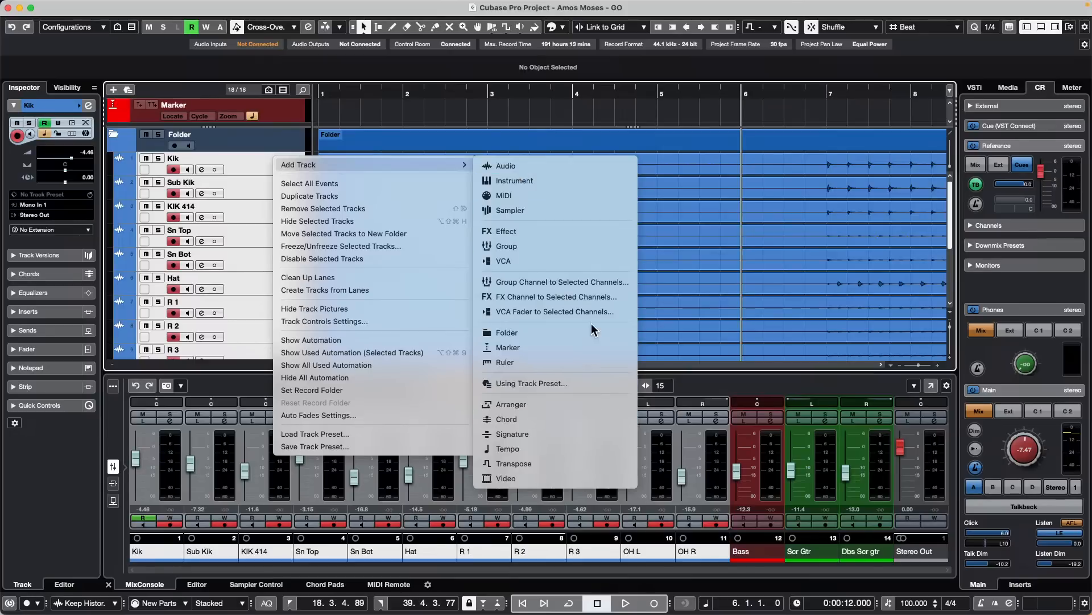
pyautogui.click(586, 280)
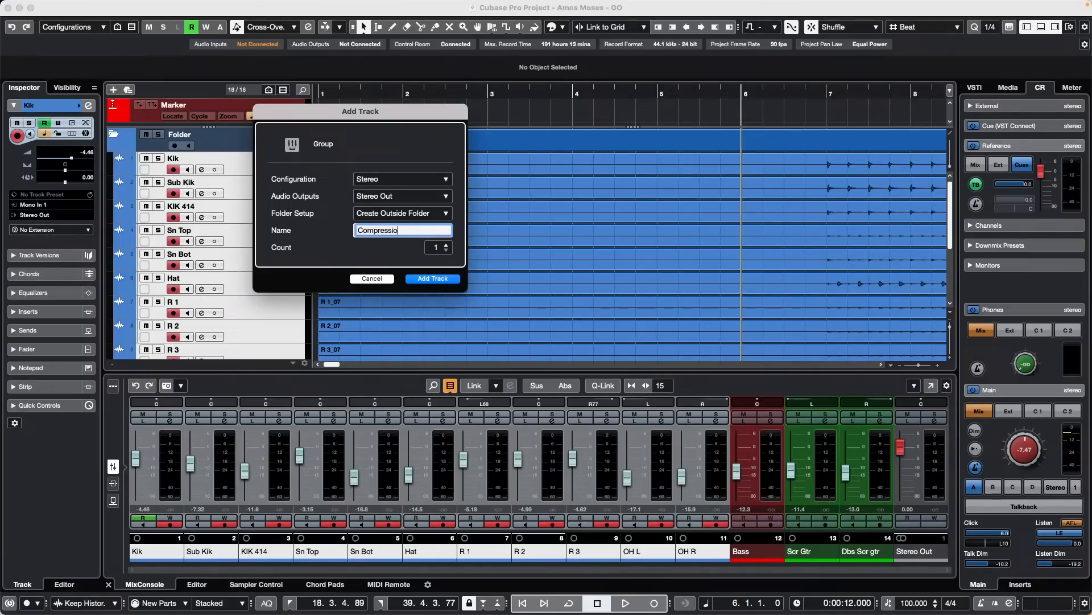
pyautogui.press('Return')
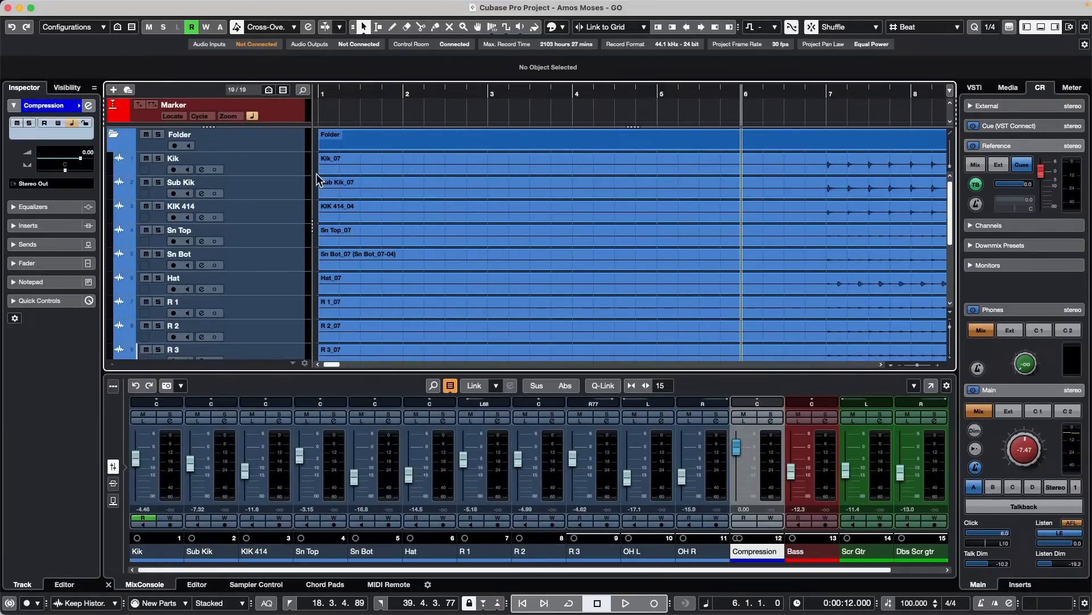
# - Add a stereo group track named Saturation, routed to Stereo Out and created outside the folder
pyautogui.rightClick(286, 160)
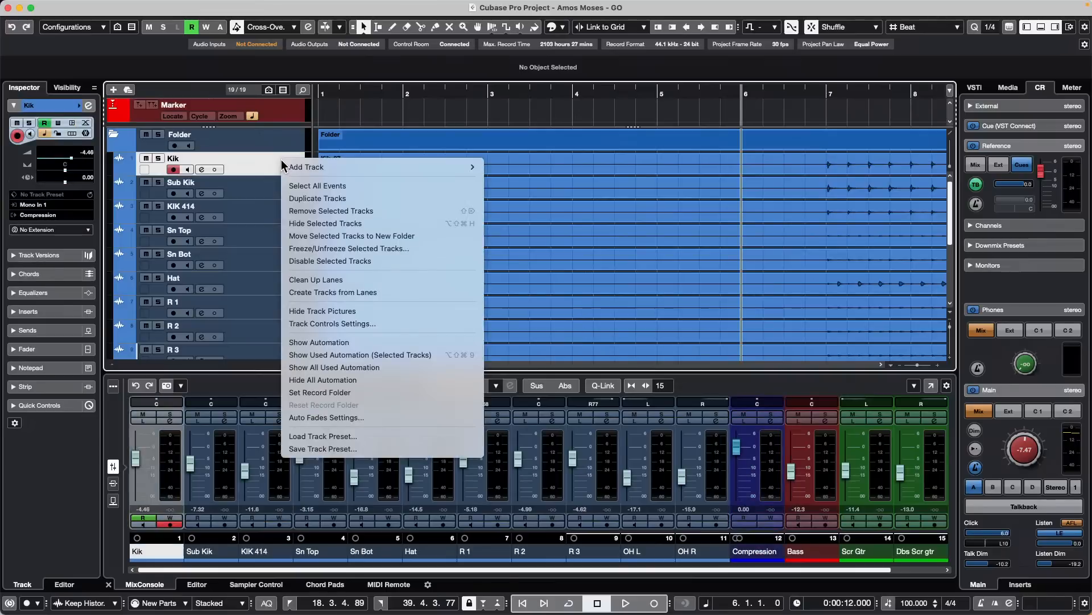
pyautogui.moveTo(470, 166)
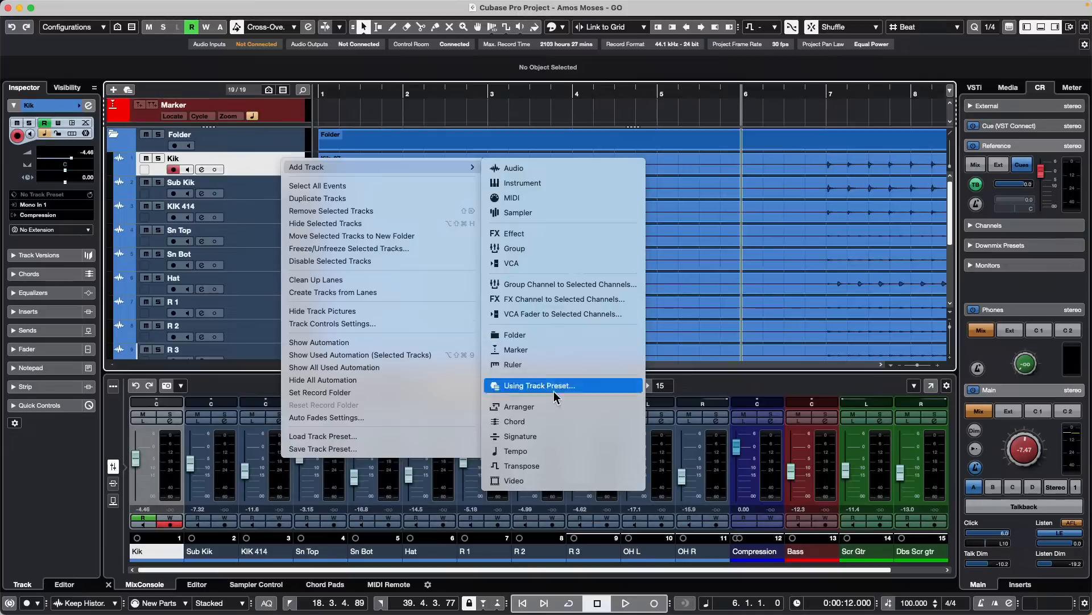
pyautogui.click(571, 249)
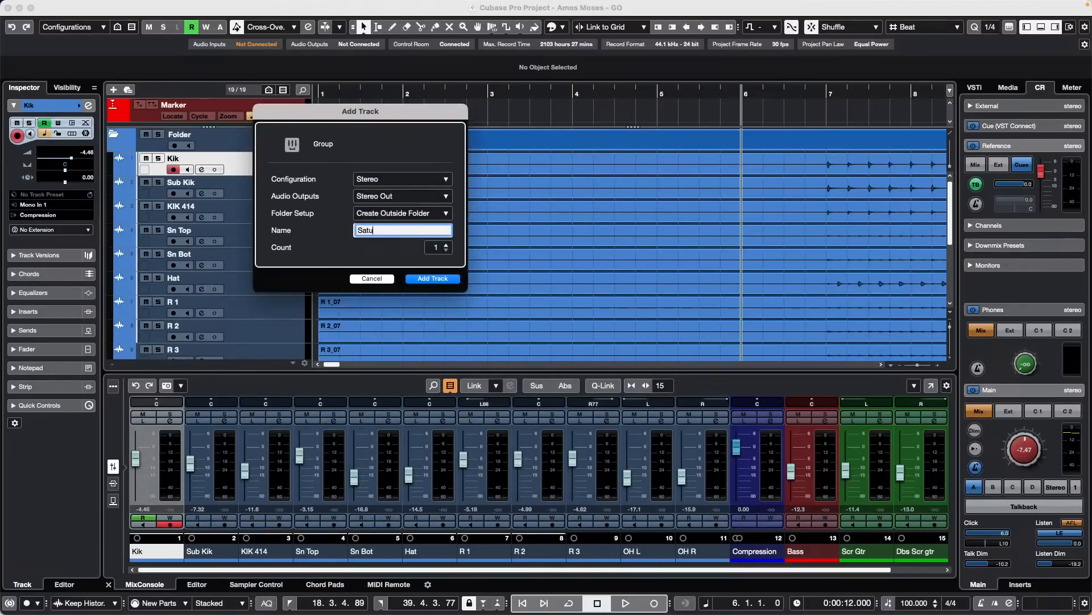
pyautogui.write('Saturation')
pyautogui.press('Return')
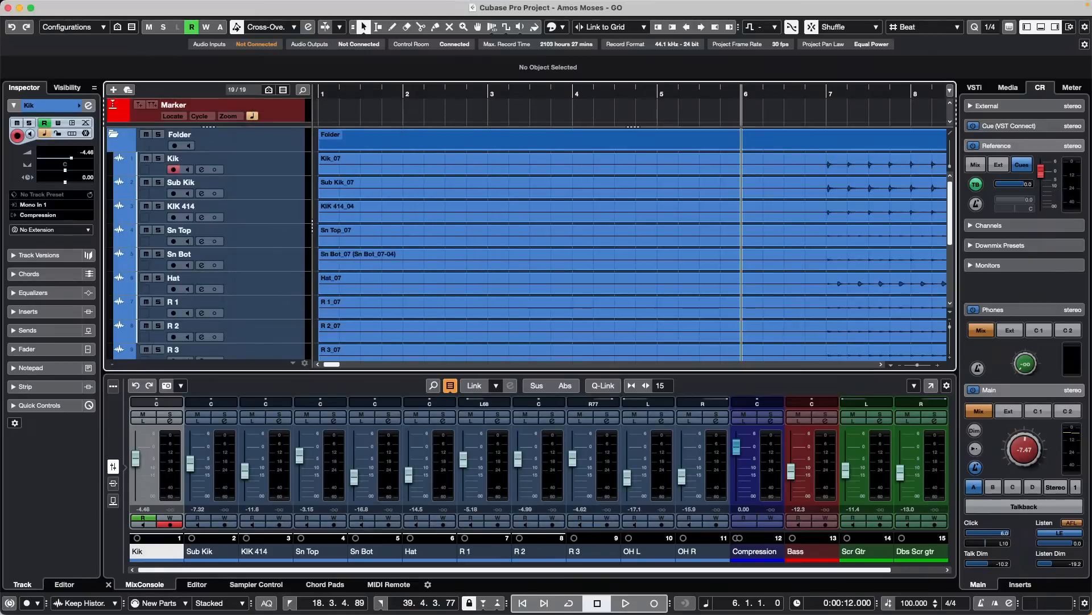
# - Show the sends in the MixConsole, select channels Kik through OH R, and turn on Q-Link
pyautogui.click(114, 502)
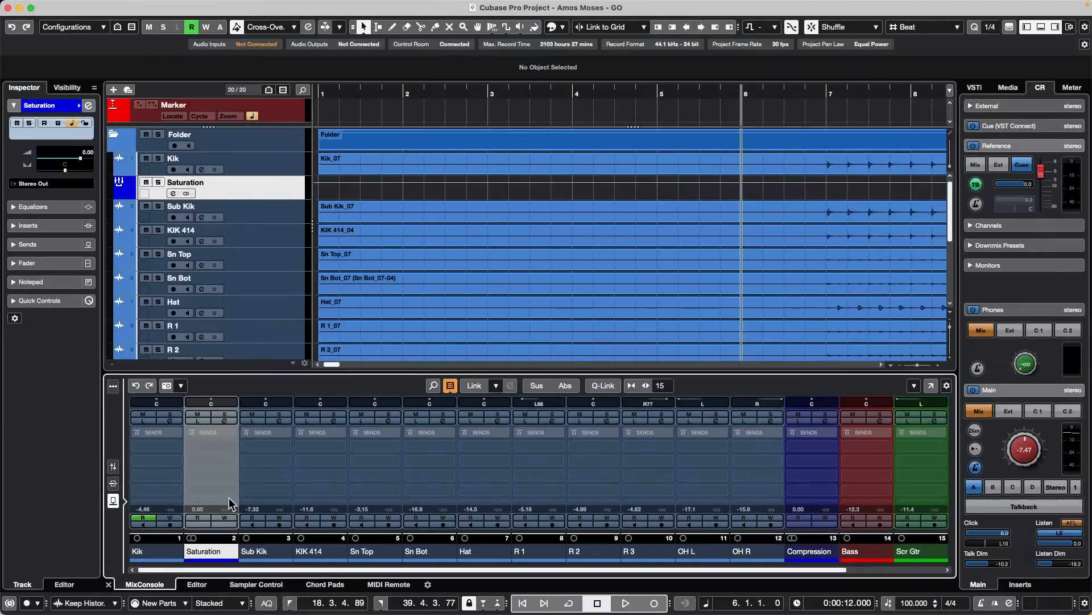
pyautogui.click(151, 551)
pyautogui.keyDown('shift'); pyautogui.click(760, 552); pyautogui.keyUp('shift')
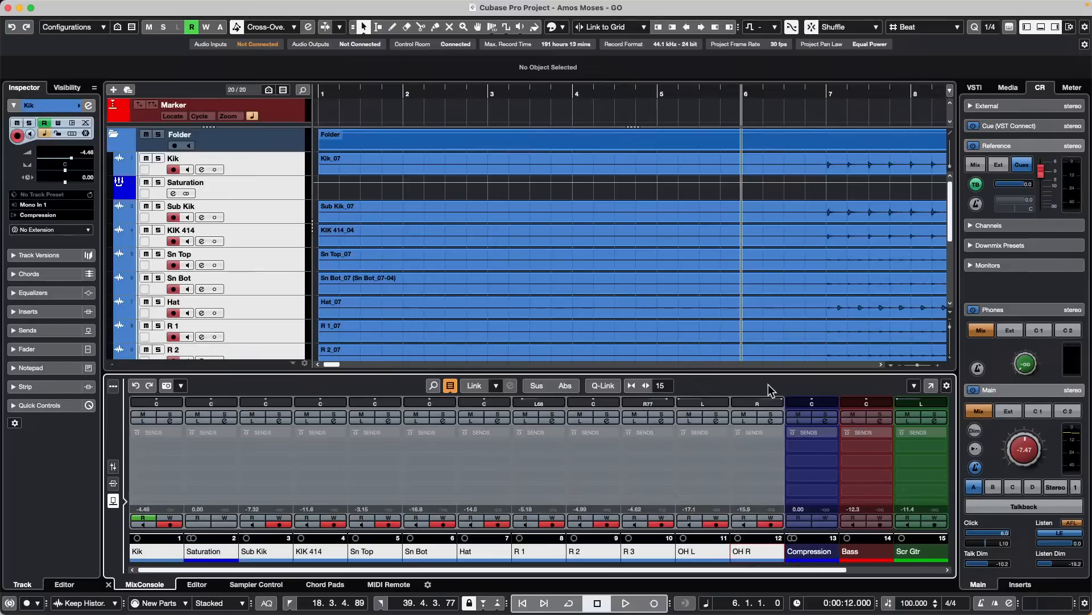
pyautogui.click(606, 385)
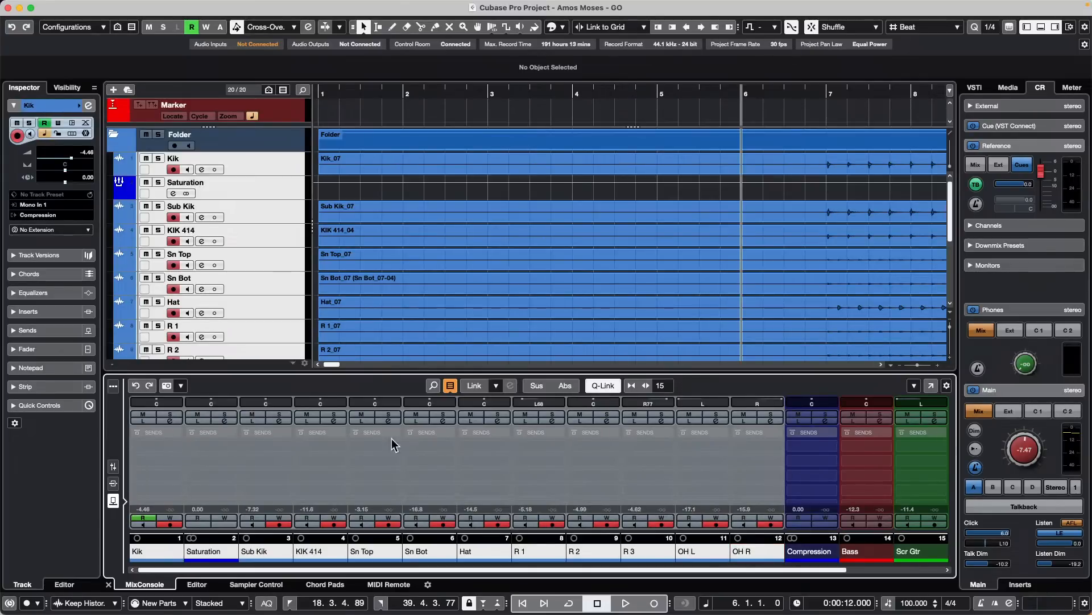
# - Assign and activate linked sends to the Compression and Saturation groups, then check the Saturation channel's second send destinations
pyautogui.click(170, 441)
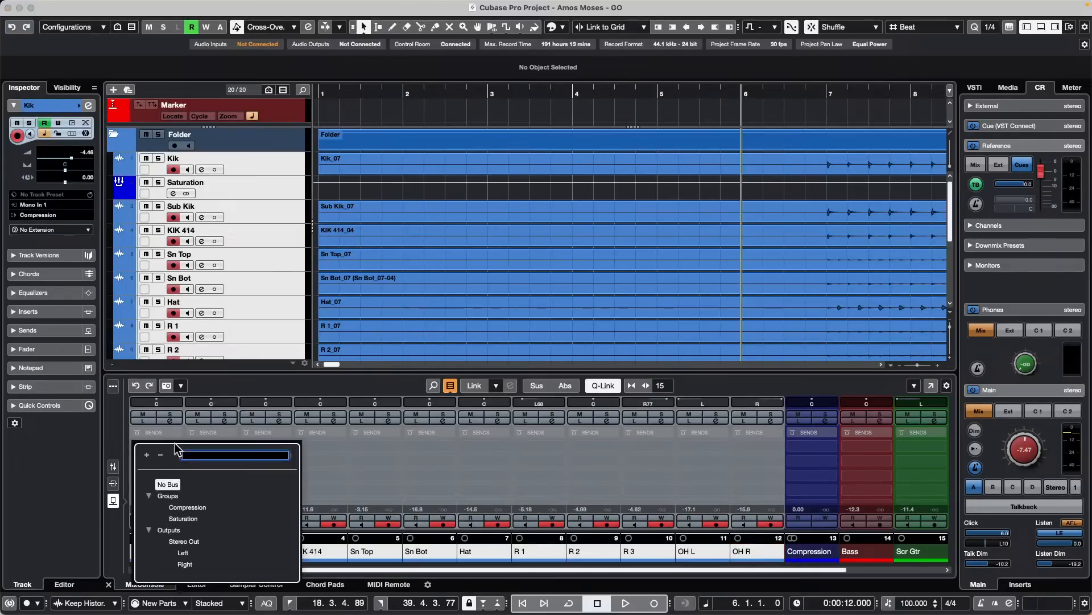
pyautogui.click(194, 507)
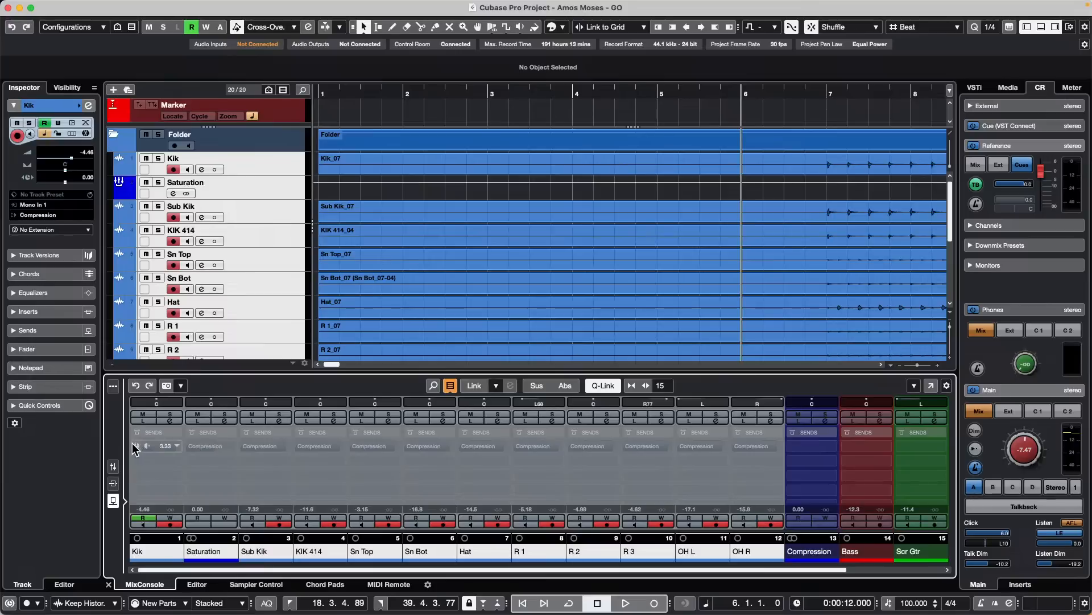
pyautogui.click(137, 446)
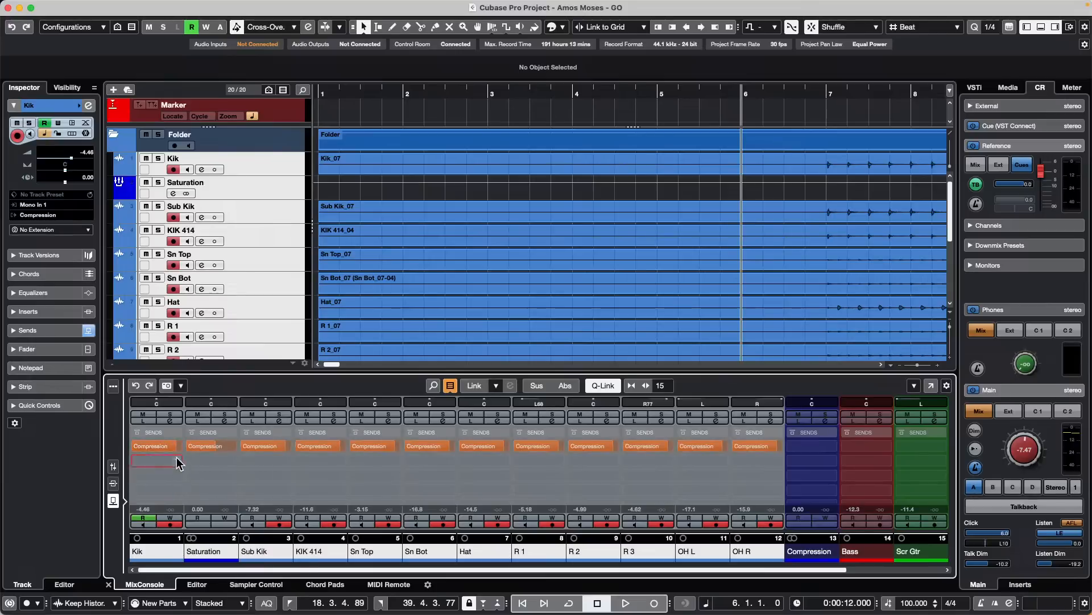
pyautogui.click(177, 461)
pyautogui.click(184, 533)
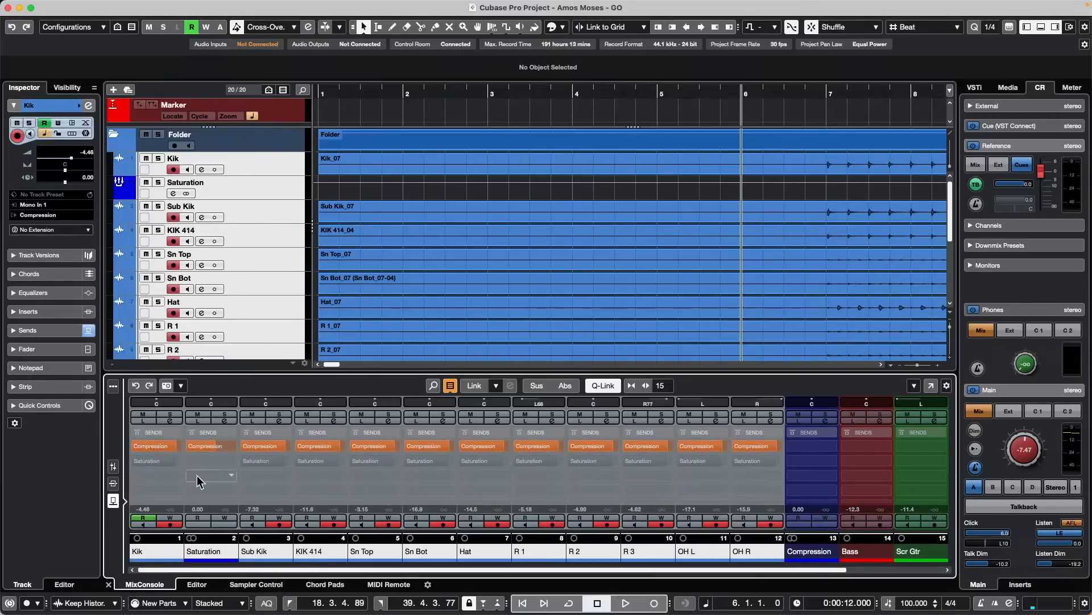
pyautogui.click(135, 462)
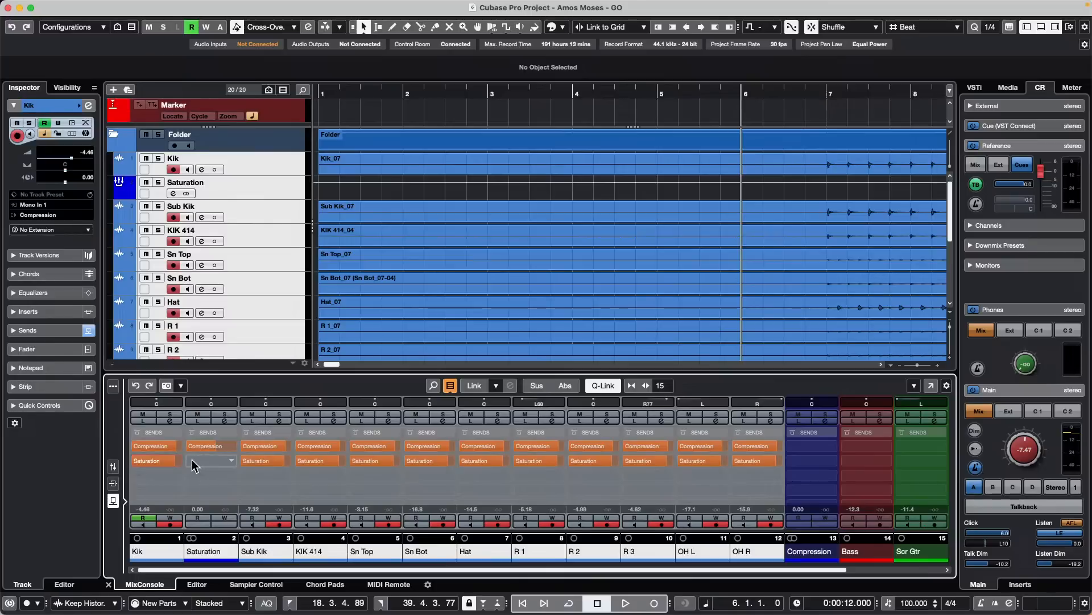
pyautogui.click(231, 461)
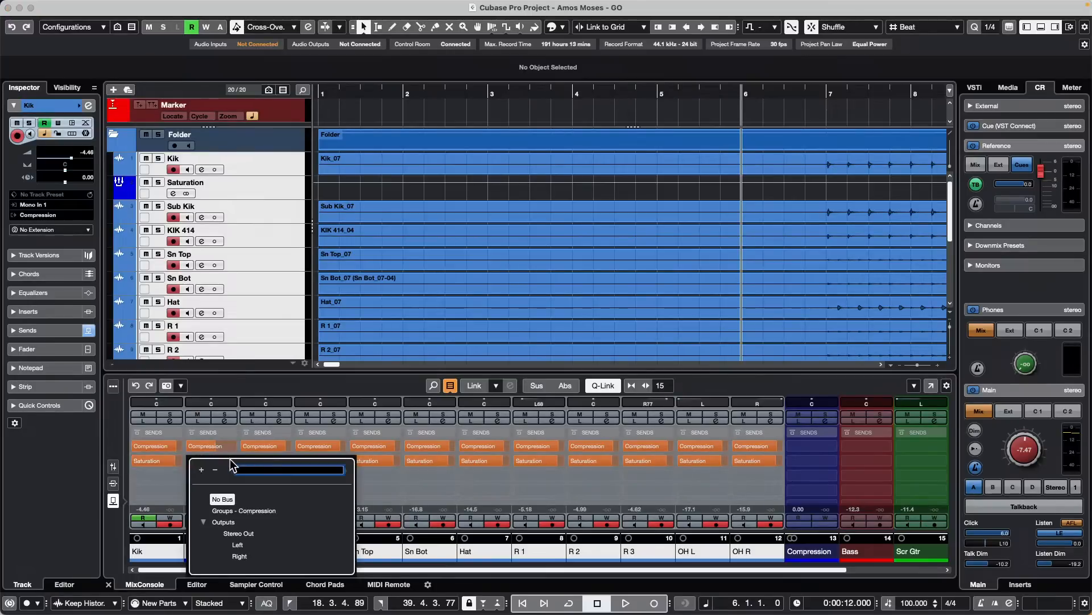
pyautogui.click(245, 373)
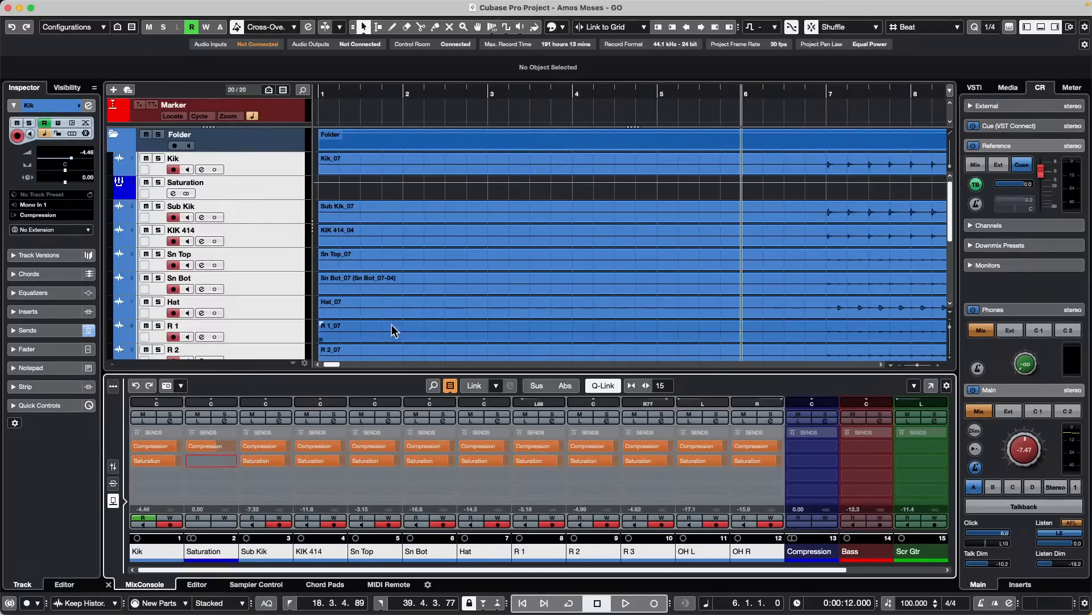
# - Start playback, show the mixer faders, and open the Compression group's channel settings
pyautogui.press('space')
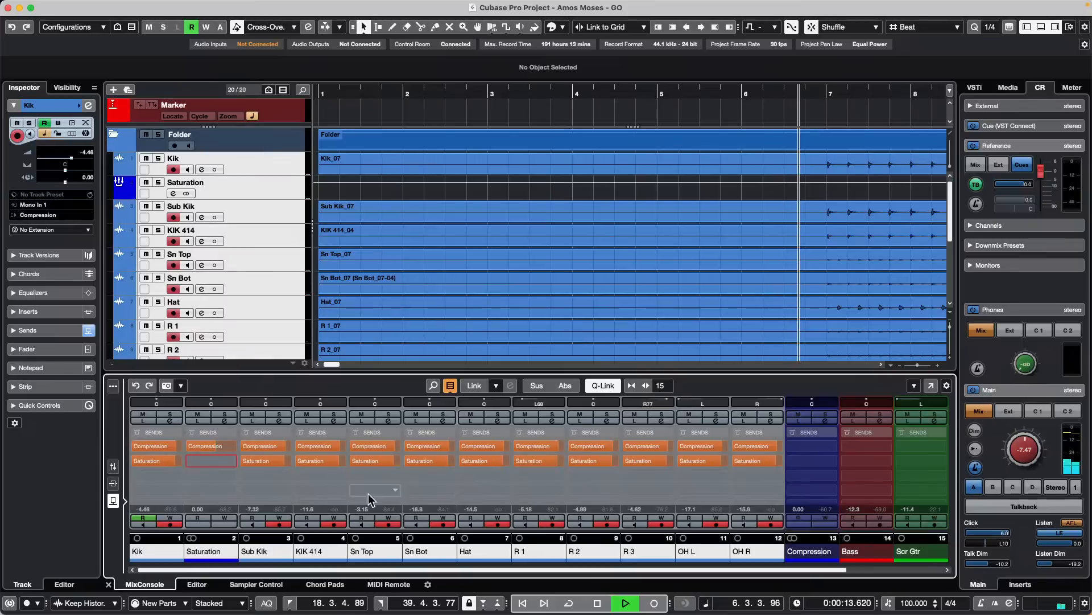
pyautogui.click(112, 470)
pyautogui.click(113, 469)
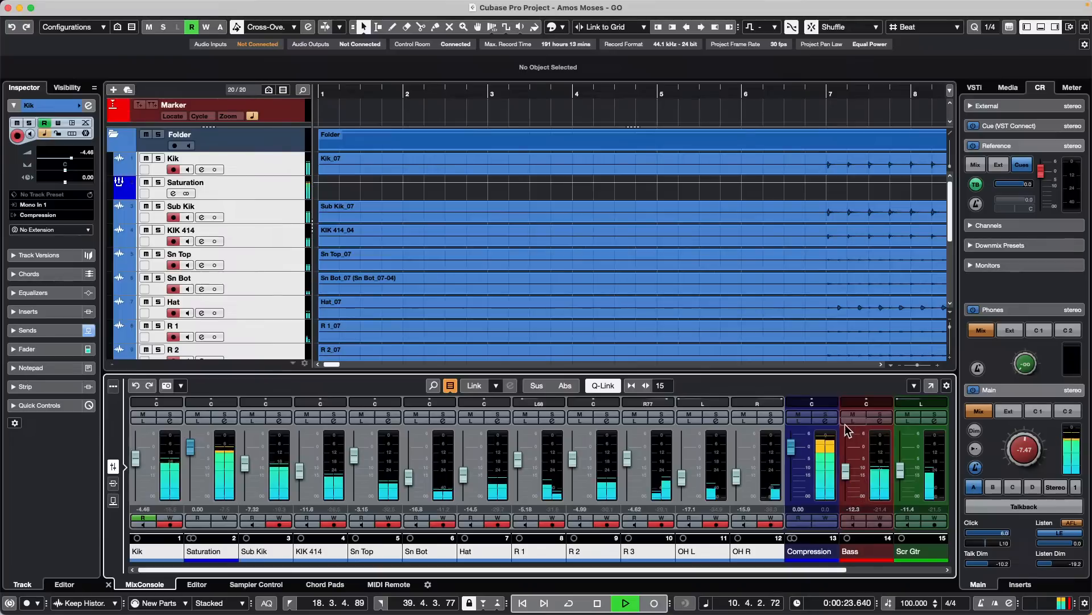
pyautogui.click(828, 421)
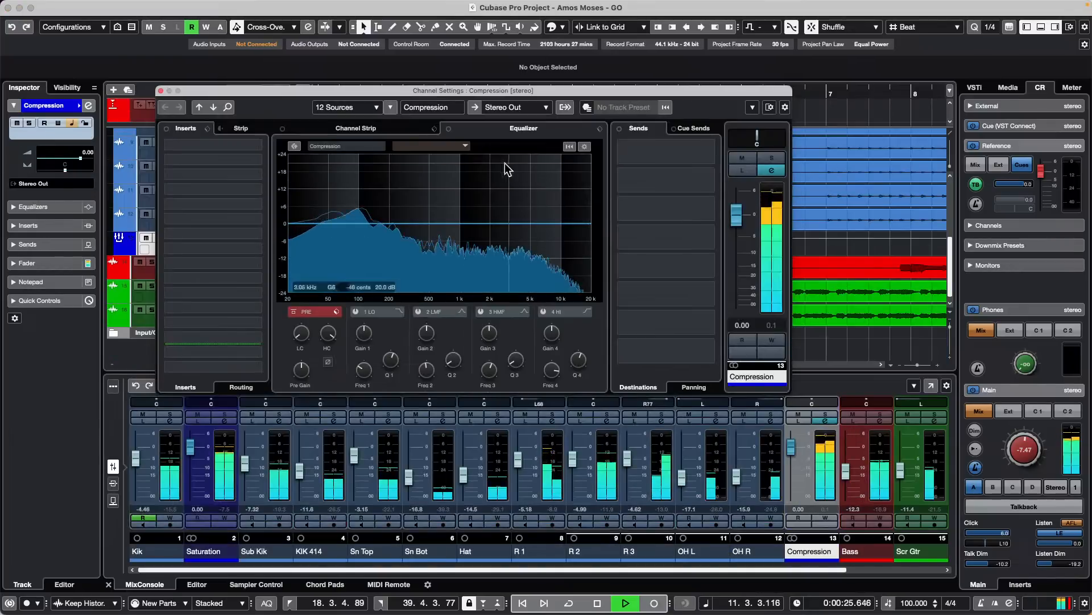
# - Load the compressor in the Compression group's channel strip and set threshold -42.0 dB and ratio 8.00:1
pyautogui.click(353, 126)
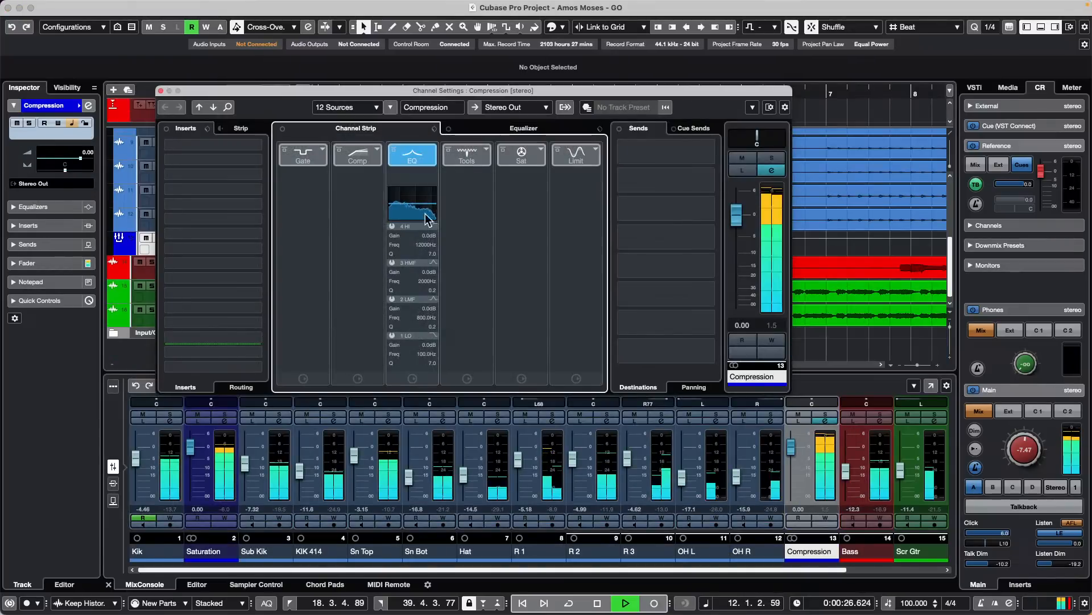
pyautogui.click(359, 154)
pyautogui.click(358, 175)
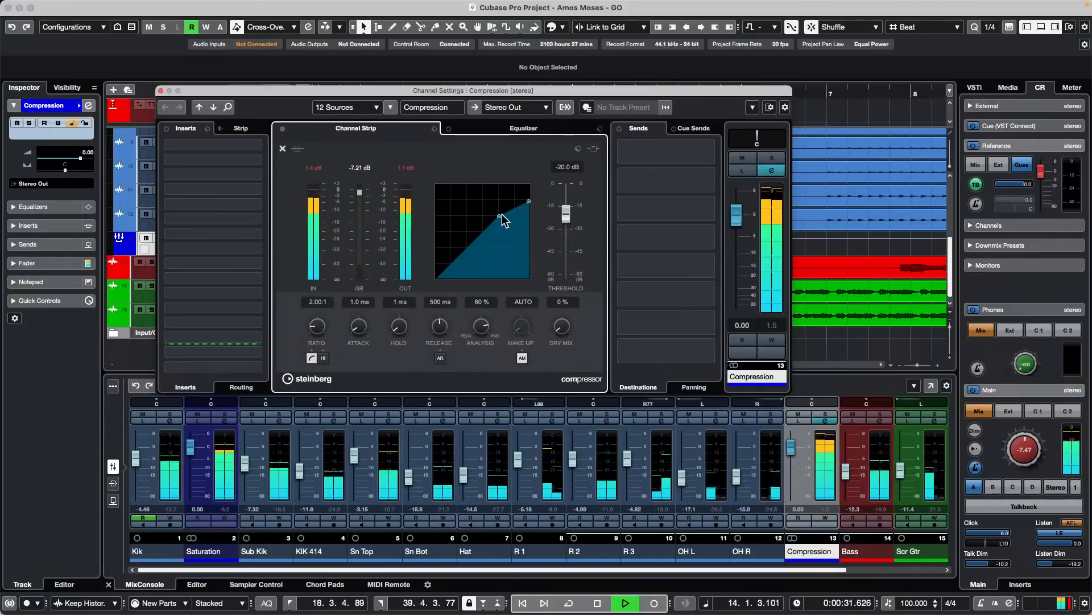
pyautogui.moveTo(499, 216); pyautogui.dragTo(474, 249)
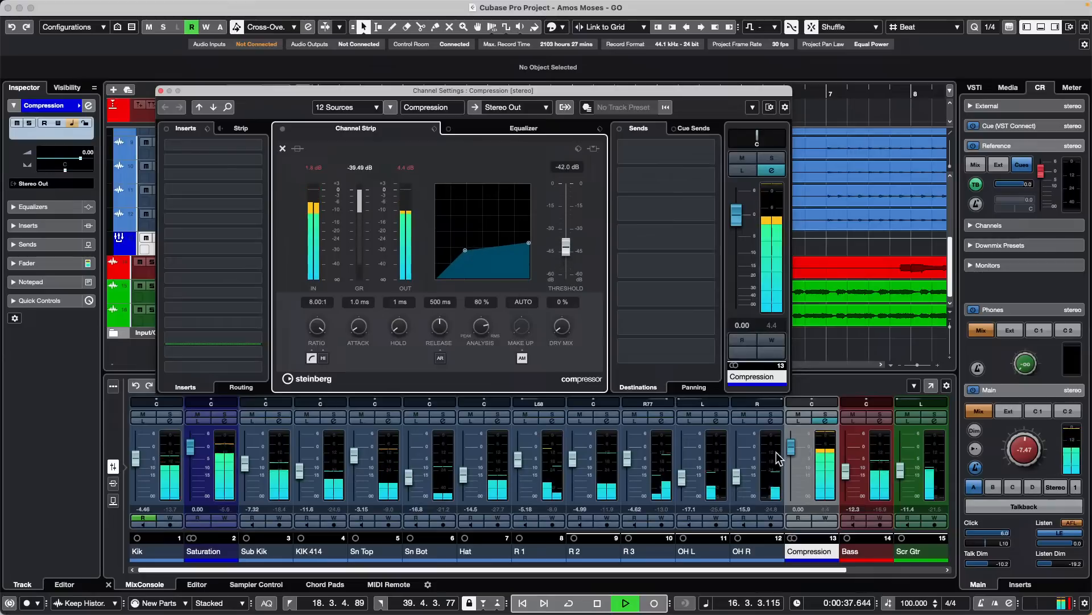
pyautogui.click(606, 570)
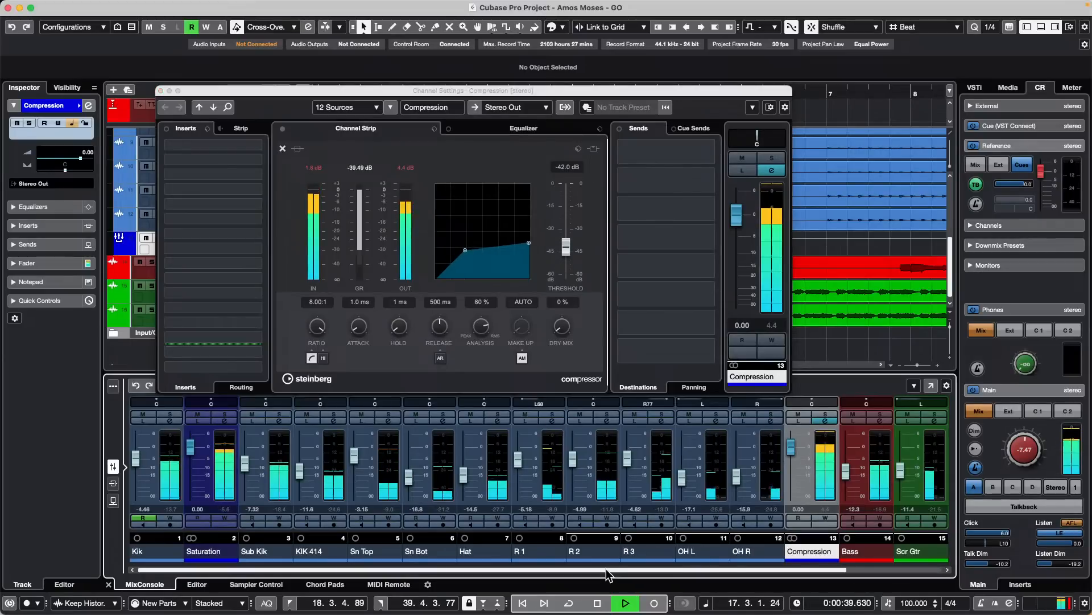
# - Load Magneto II in the Saturation group's channel strip, adjust its Saturate and Output amounts, and stop playback
pyautogui.click(225, 420)
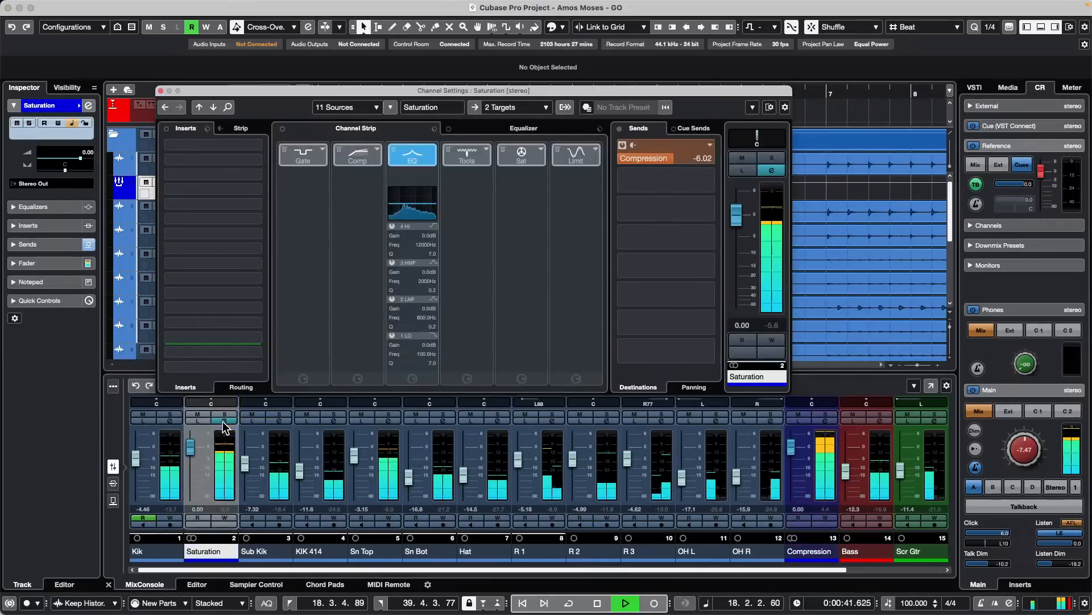
pyautogui.click(540, 149)
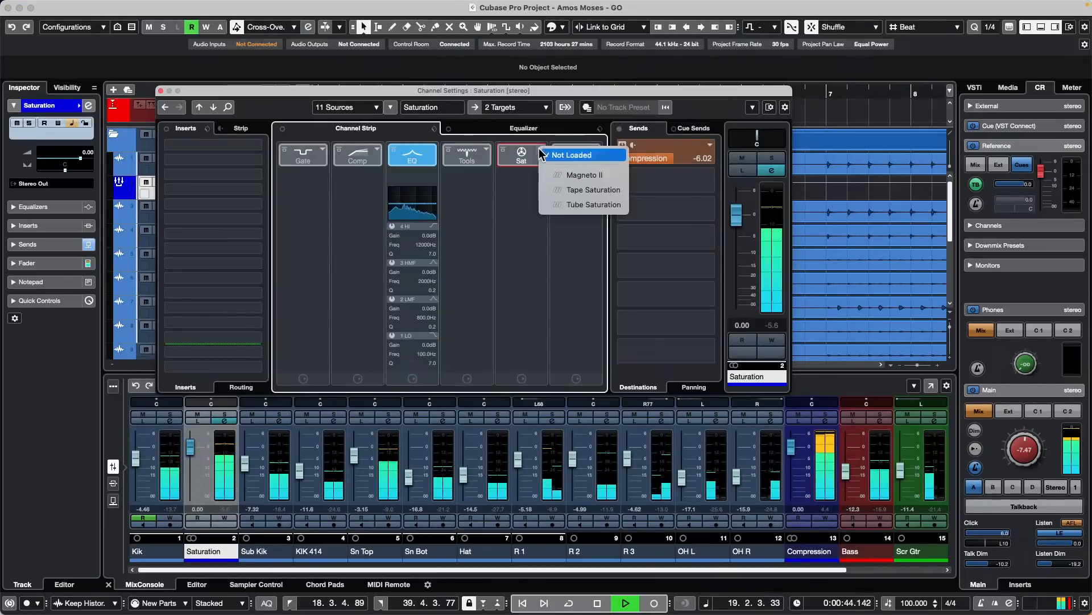
pyautogui.click(581, 175)
pyautogui.moveTo(511, 244); pyautogui.dragTo(509, 198)
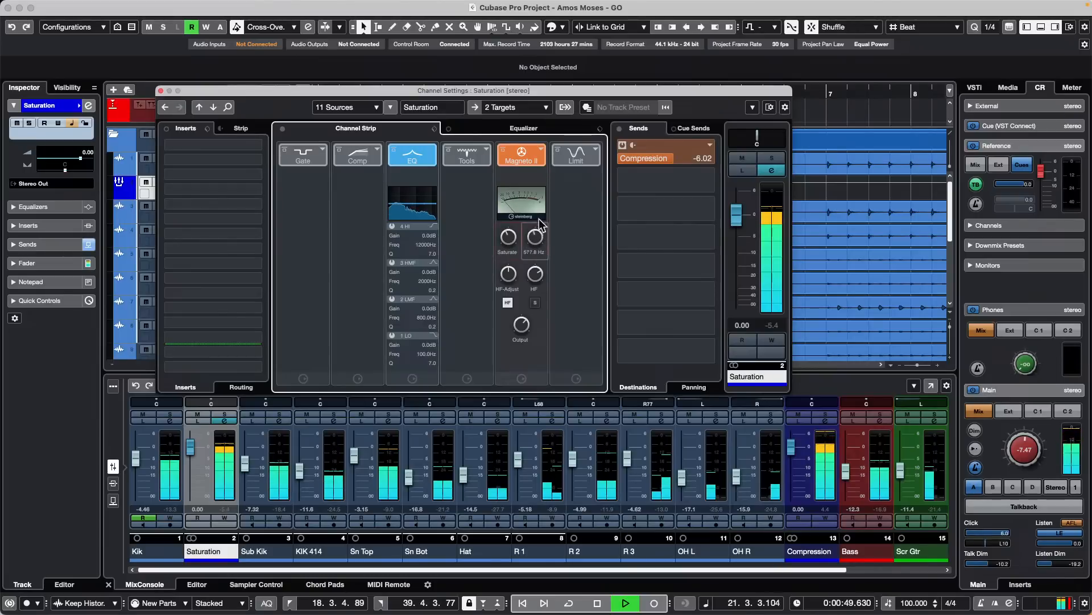
pyautogui.moveTo(528, 325); pyautogui.dragTo(523, 318)
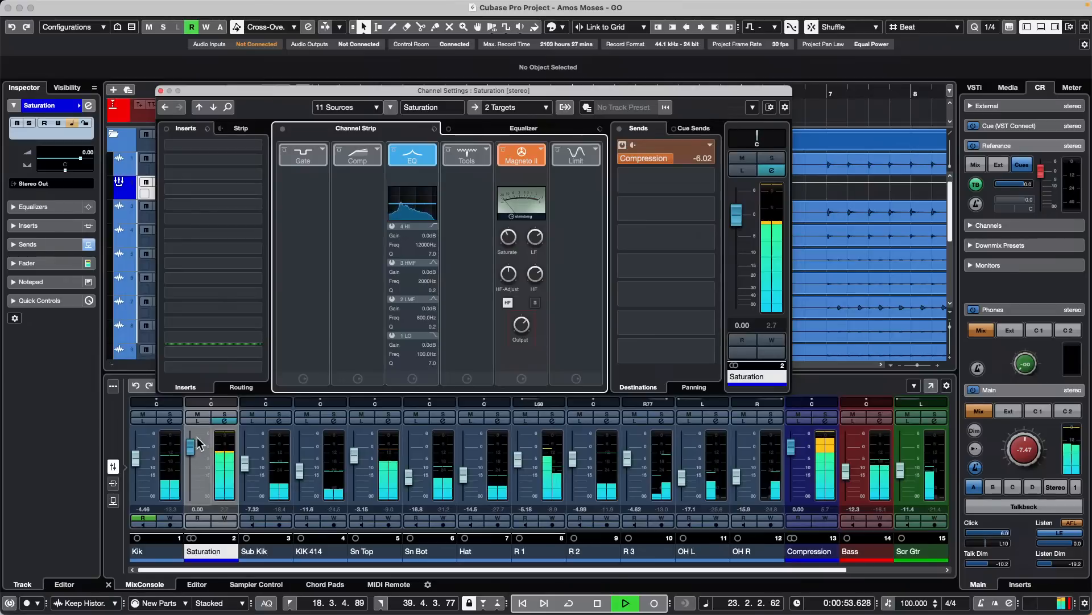
pyautogui.press('space')
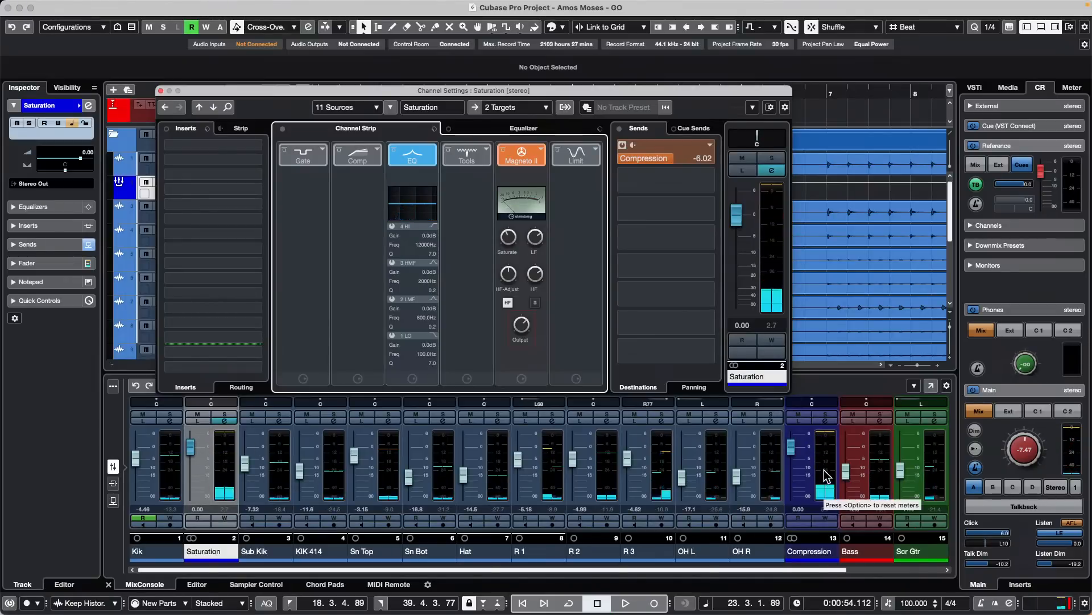
# - Close the Saturation channel settings and move the Saturation track directly below the Compression track in the track list
pyautogui.click(161, 91)
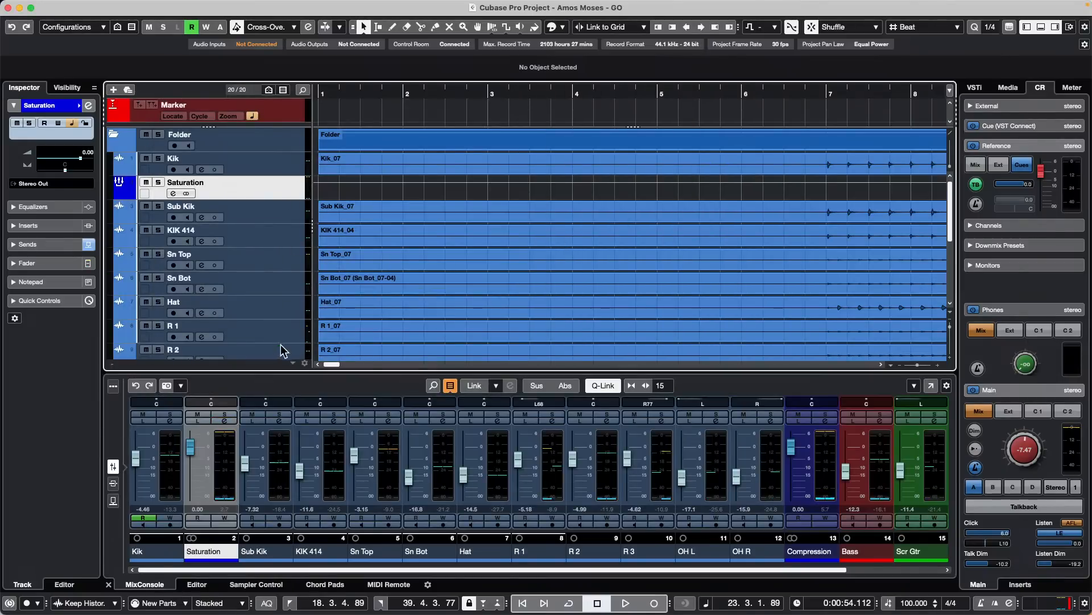
pyautogui.scroll(-8, 282, 347)
pyautogui.moveTo(287, 243); pyautogui.dragTo(287, 245)
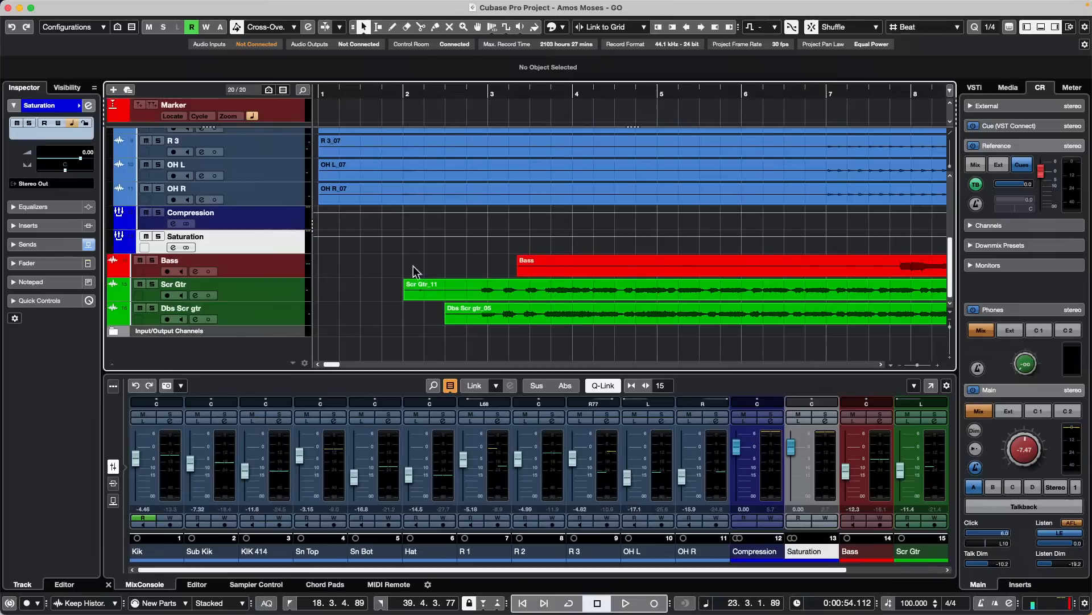
# - Start playback and audition the two parallel groups with their faders, leaving Saturation at -0.91 dB and Compression at -10.3 dB
pyautogui.click(820, 487)
pyautogui.press('space')
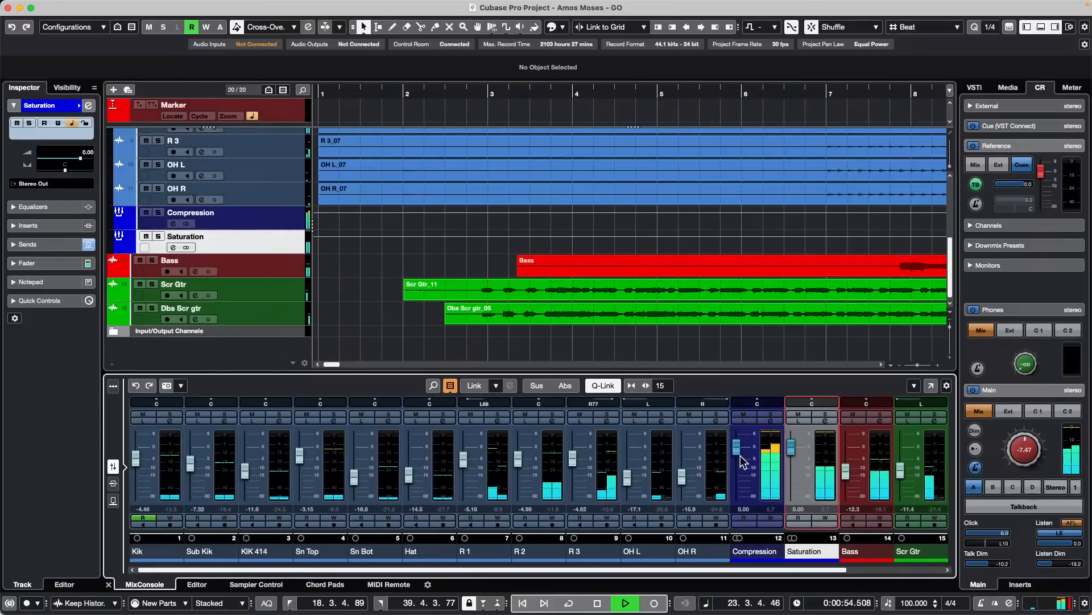
pyautogui.moveTo(791, 447); pyautogui.dragTo(791, 501)
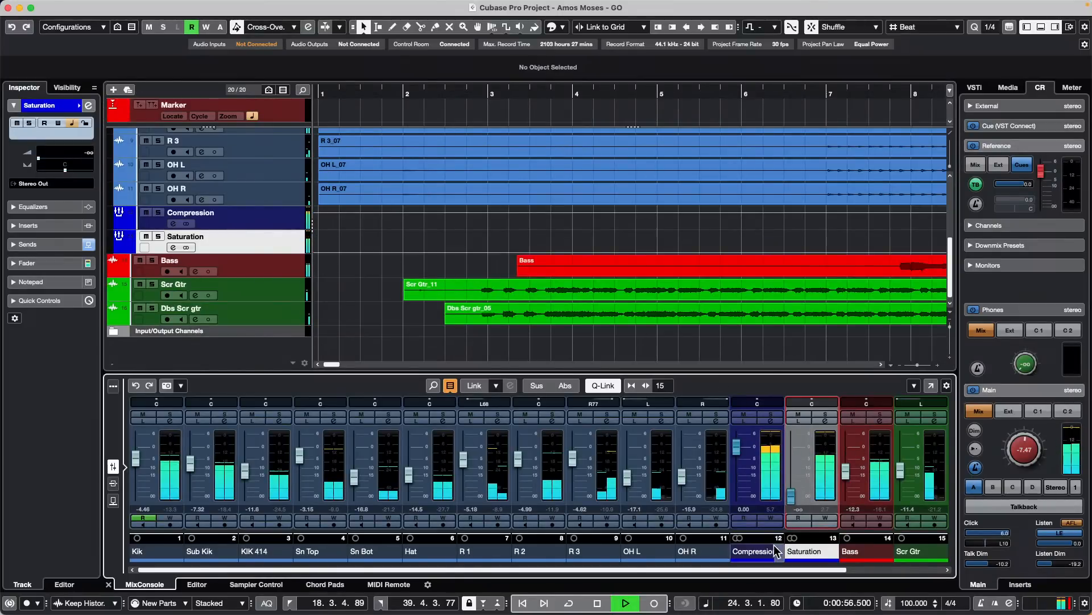
pyautogui.moveTo(736, 446)
pyautogui.mouseDown()
pyautogui.moveTo(736, 515)
pyautogui.moveTo(748, 458)
pyautogui.mouseUp()
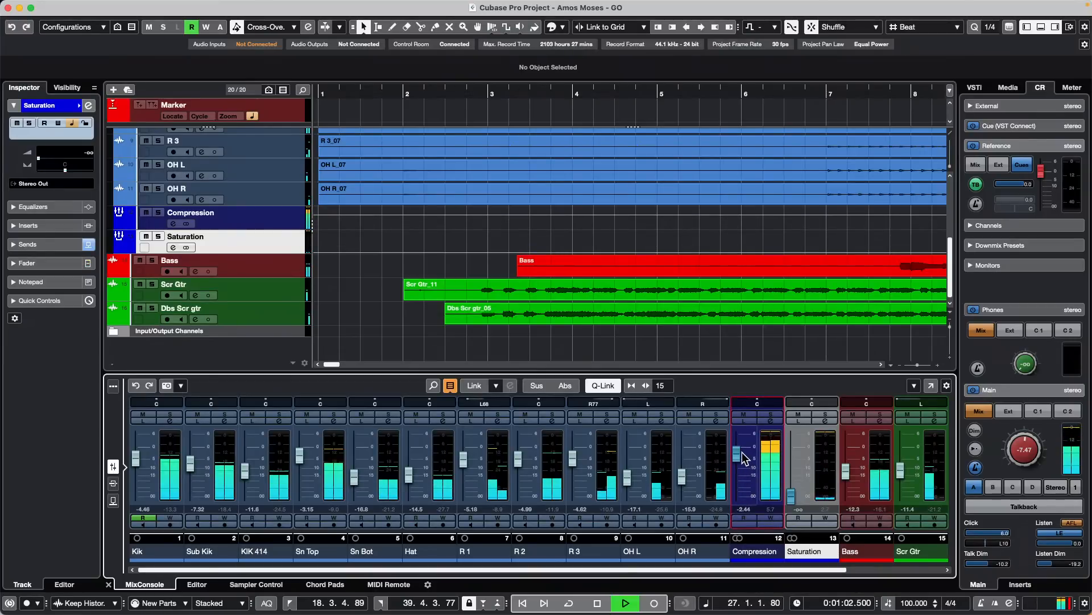
pyautogui.moveTo(742, 452); pyautogui.dragTo(797, 453)
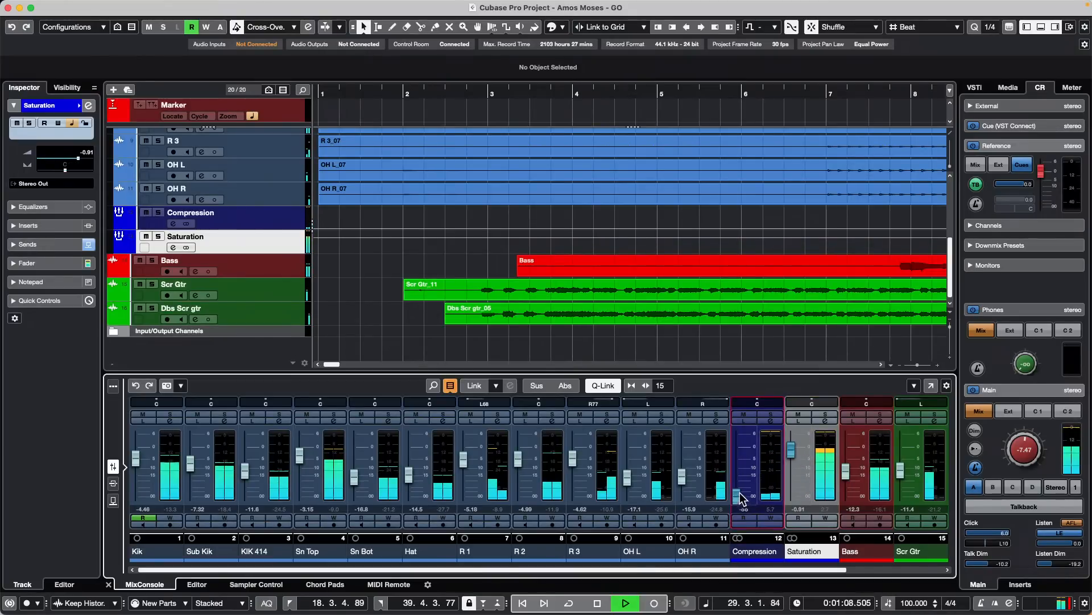
pyautogui.moveTo(736, 495); pyautogui.dragTo(737, 468)
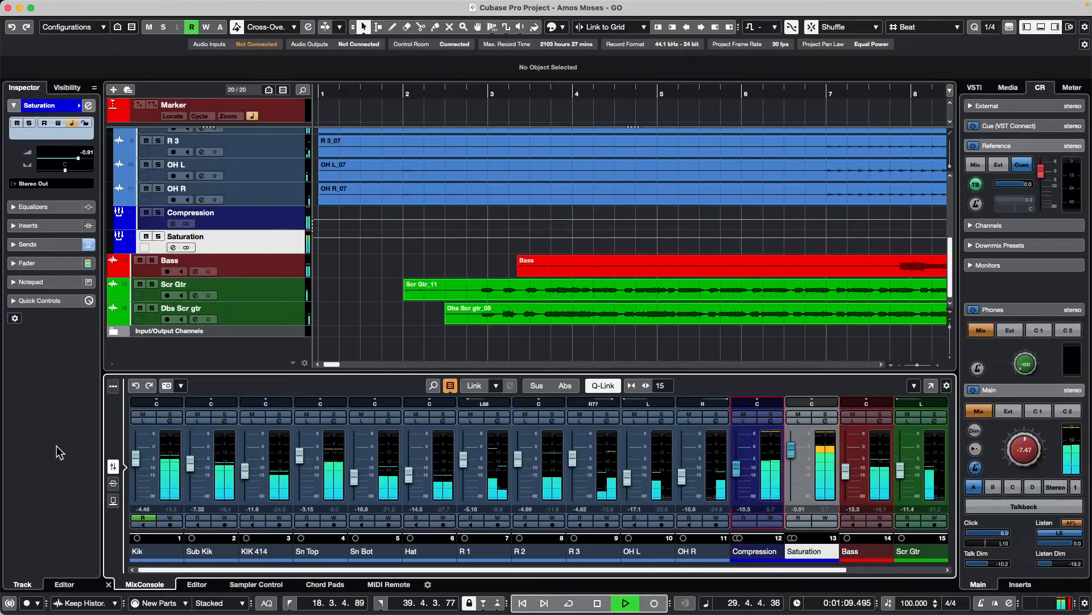
# - Show the mixer's insert slots, stop playback, and briefly check the Saturation group's channel settings
pyautogui.click(113, 483)
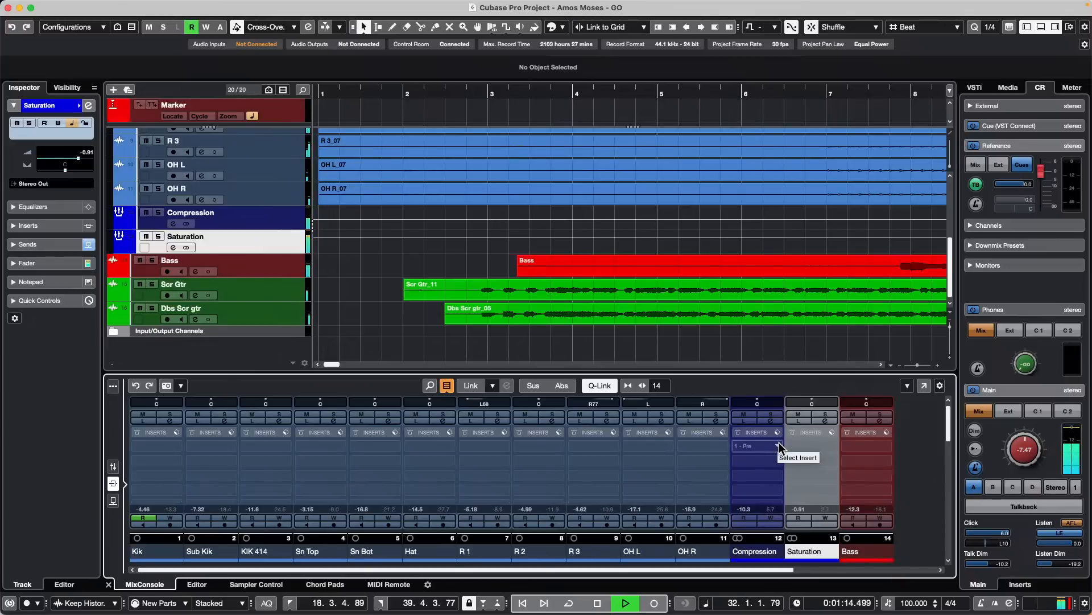
pyautogui.press('space')
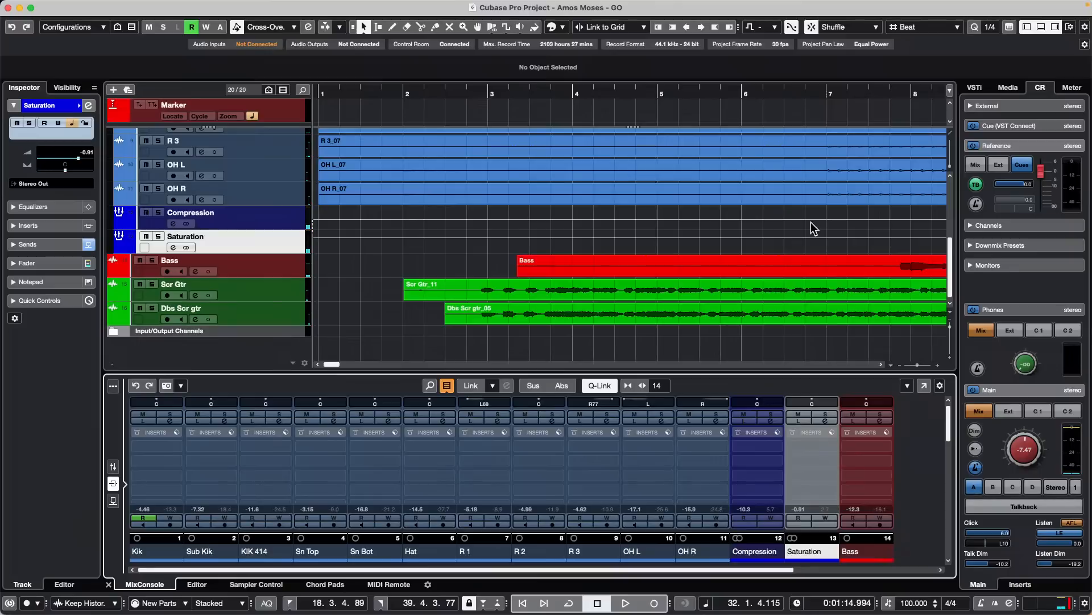
pyautogui.click(826, 421)
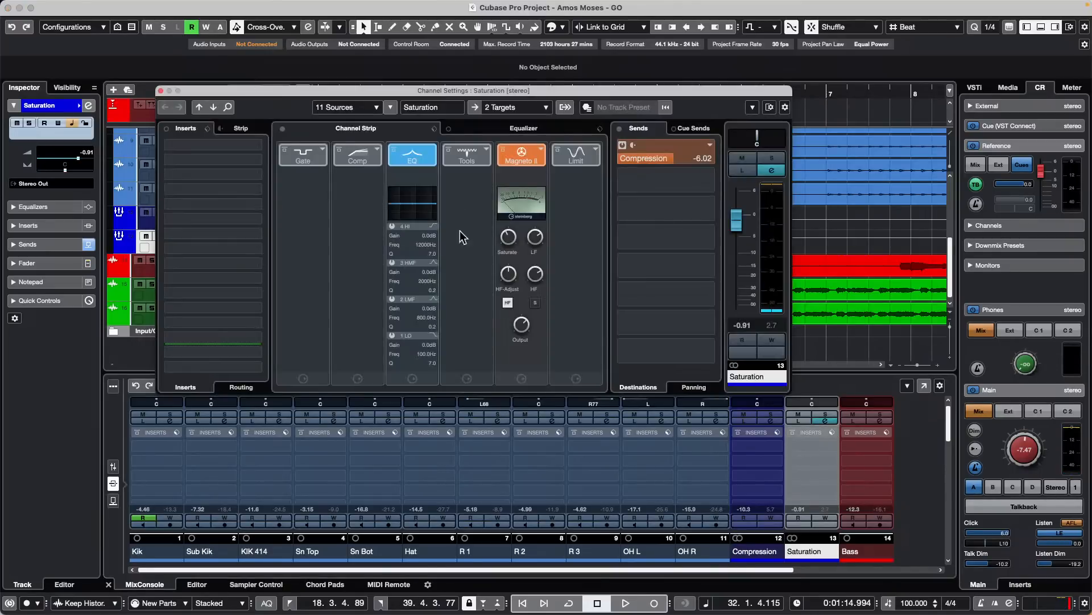
pyautogui.click(160, 91)
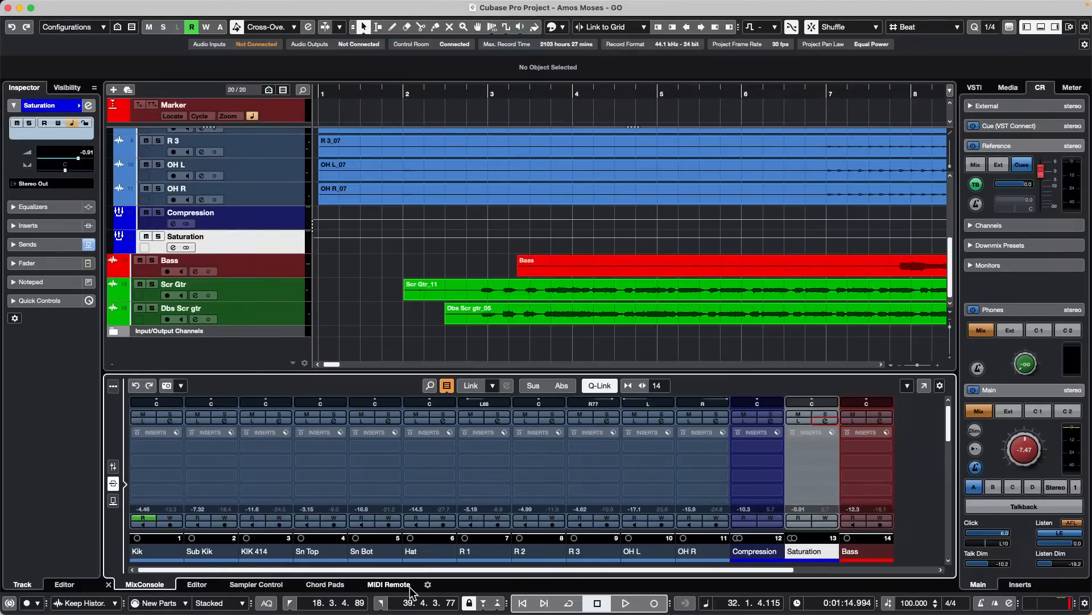
# - Open the Korg nanoKONTROL2 in the MIDI Remote area and switch its mapping page to Untitled Page
pyautogui.click(389, 584)
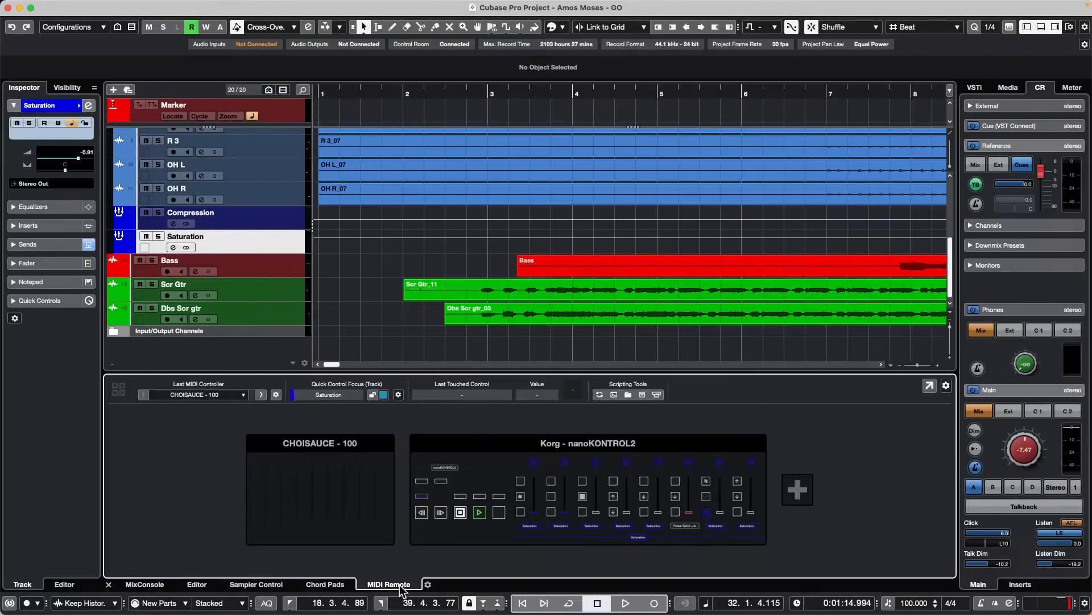
pyautogui.click(483, 446)
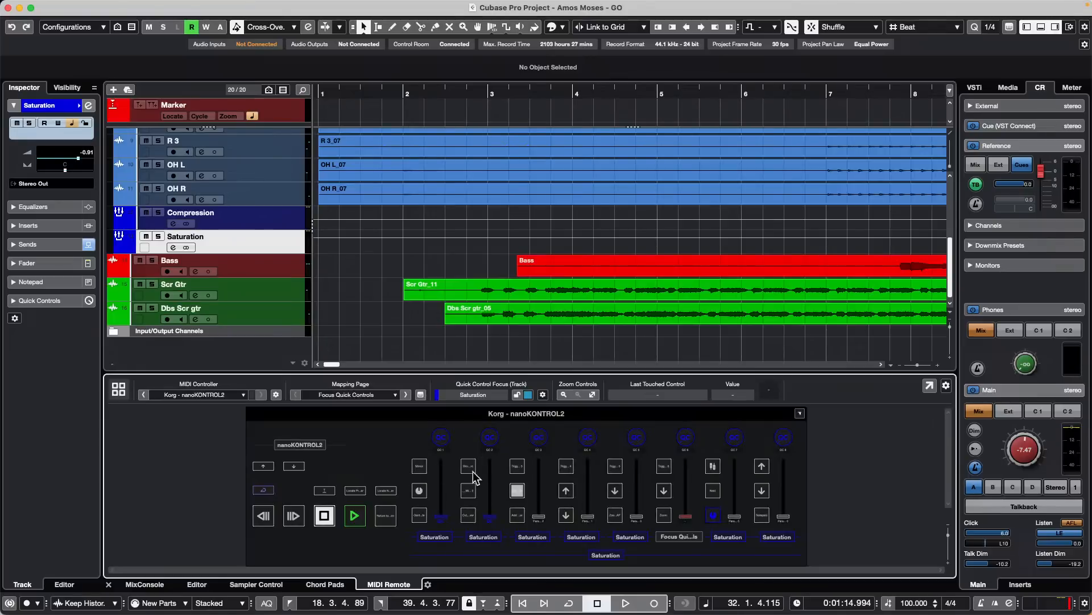
pyautogui.click(345, 394)
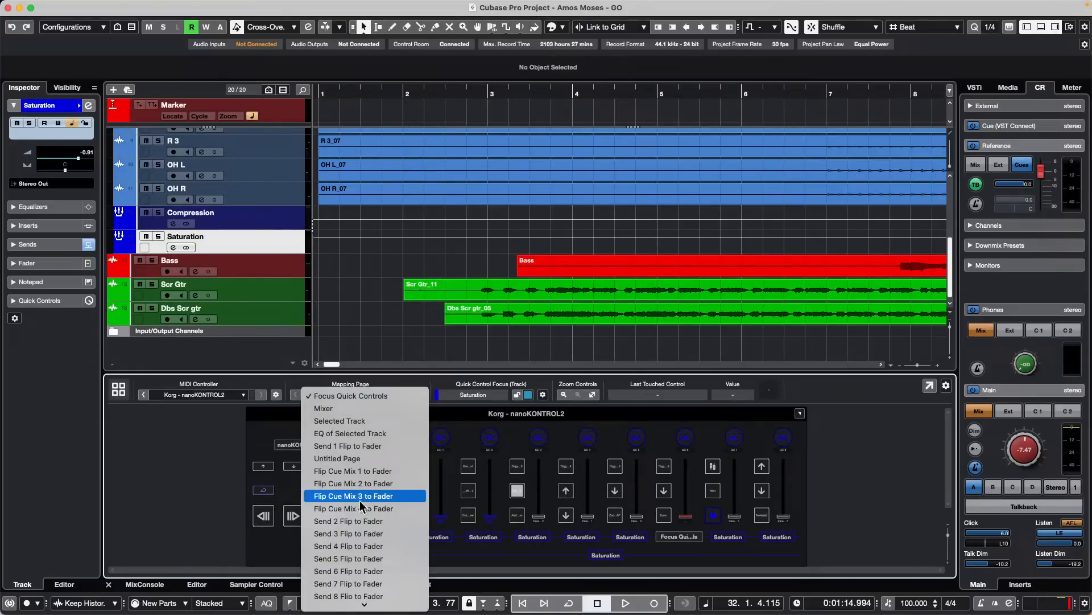
pyautogui.click(357, 459)
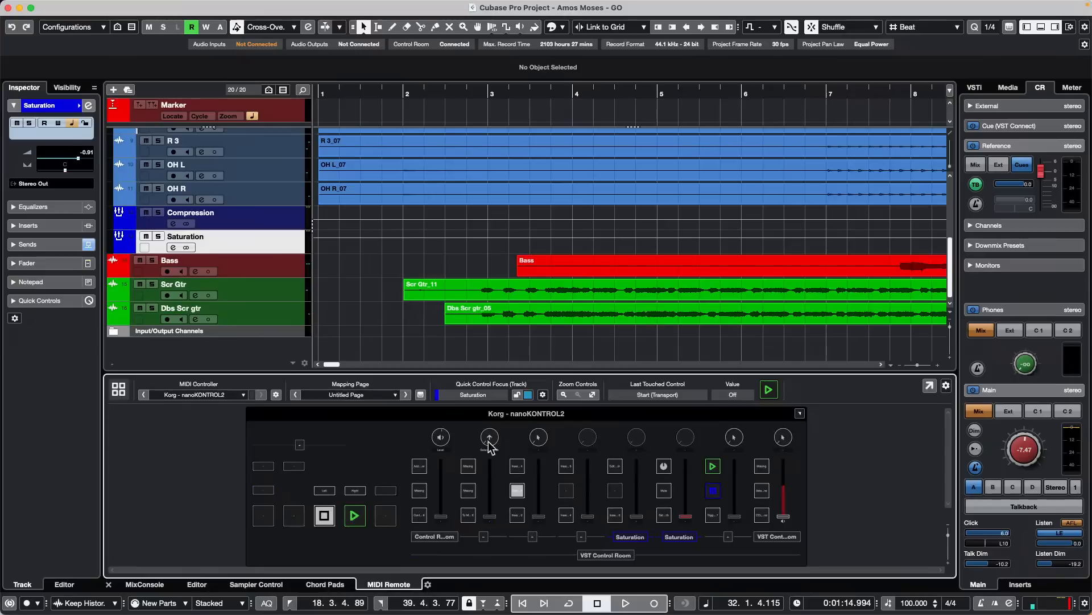
# - Open the Mapping Assistant's Functions Browser for the Add and Edit Position Marker control and expand the Mixer Bank Zone's Actions and Channels
pyautogui.doubleClick(424, 465)
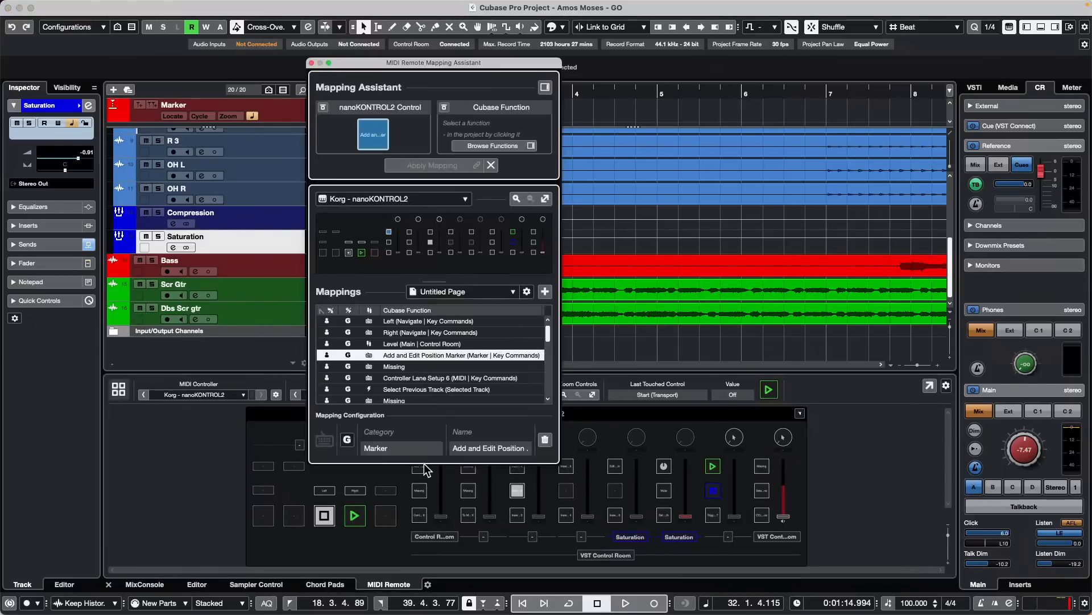
pyautogui.click(545, 87)
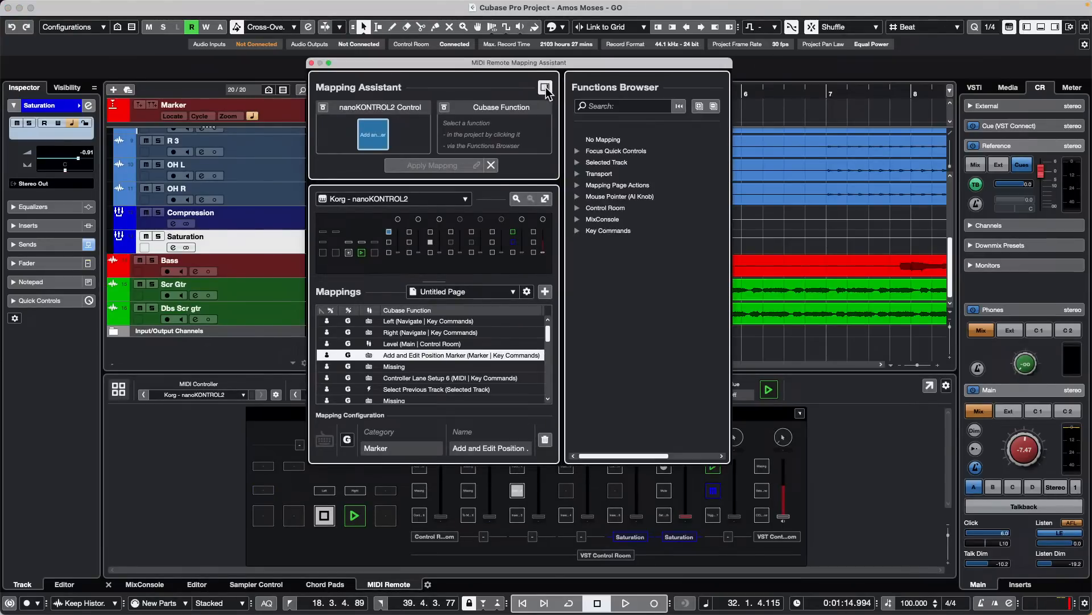
pyautogui.click(577, 219)
pyautogui.click(589, 230)
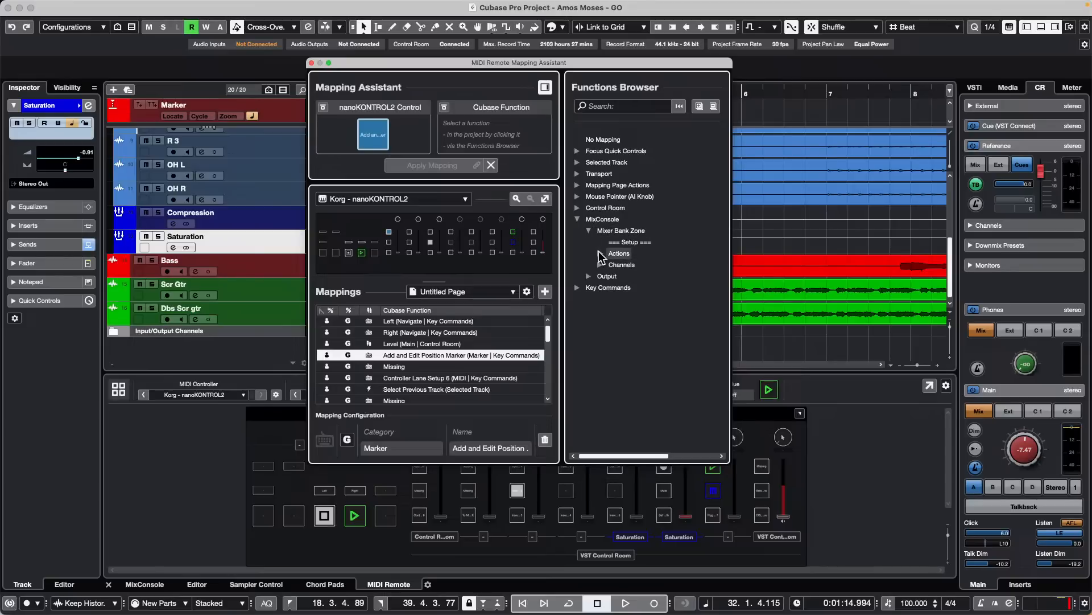
pyautogui.click(601, 253)
pyautogui.click(600, 322)
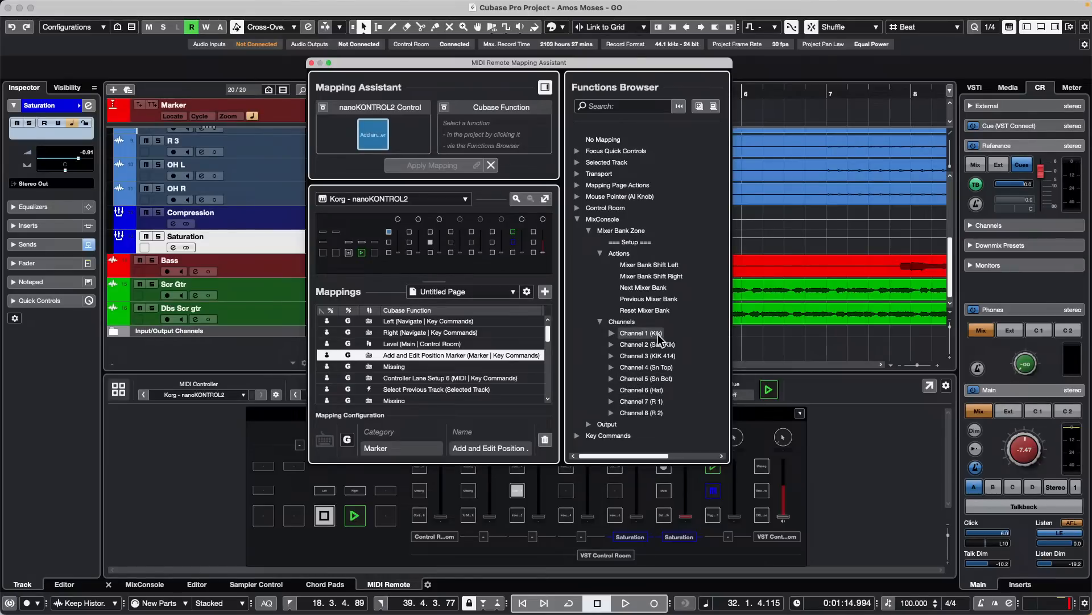
# - Set the number of mixer bank channels to 1 and expand the Mixer Bank Zone's Channel and Actions entries
pyautogui.click(637, 245)
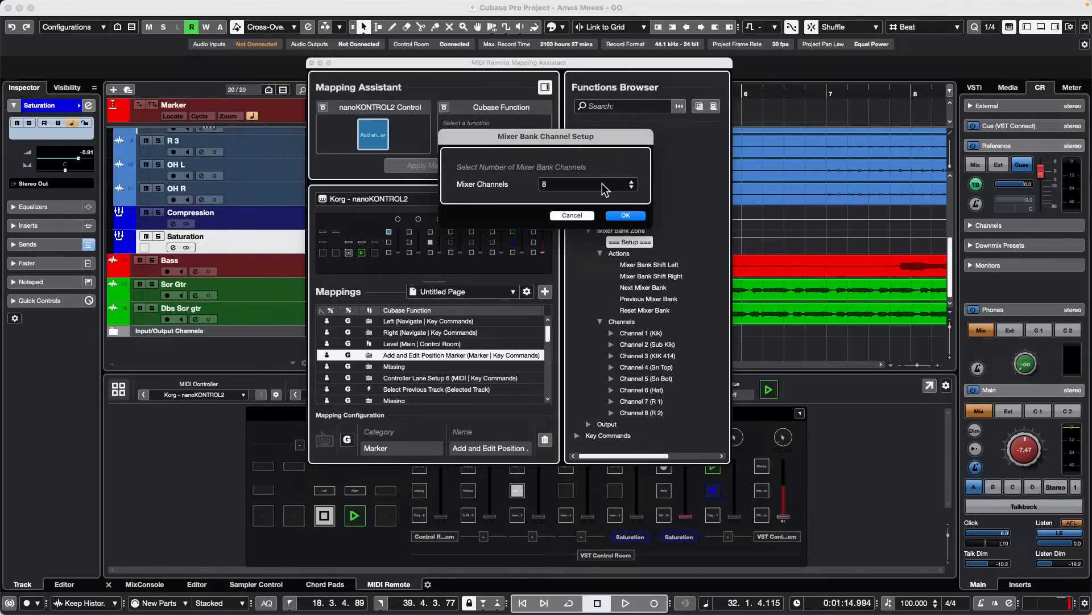
pyautogui.click(632, 187)
pyautogui.click(631, 187)
pyautogui.click(632, 186)
pyautogui.click(632, 187)
pyautogui.click(631, 187)
pyautogui.click(632, 187)
pyautogui.click(632, 186)
pyautogui.click(626, 215)
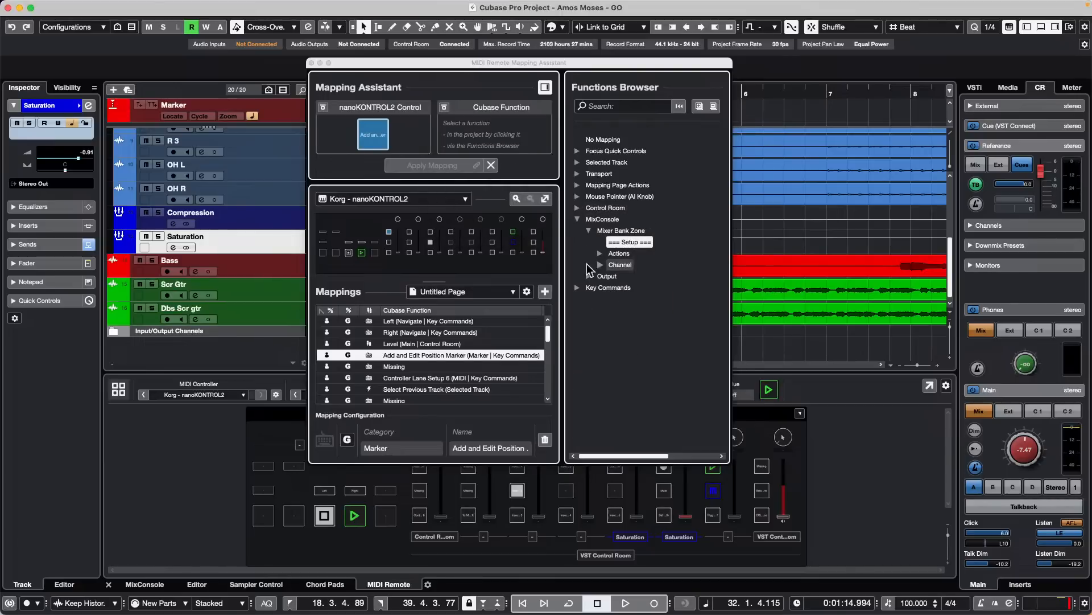
pyautogui.click(600, 265)
pyautogui.click(600, 252)
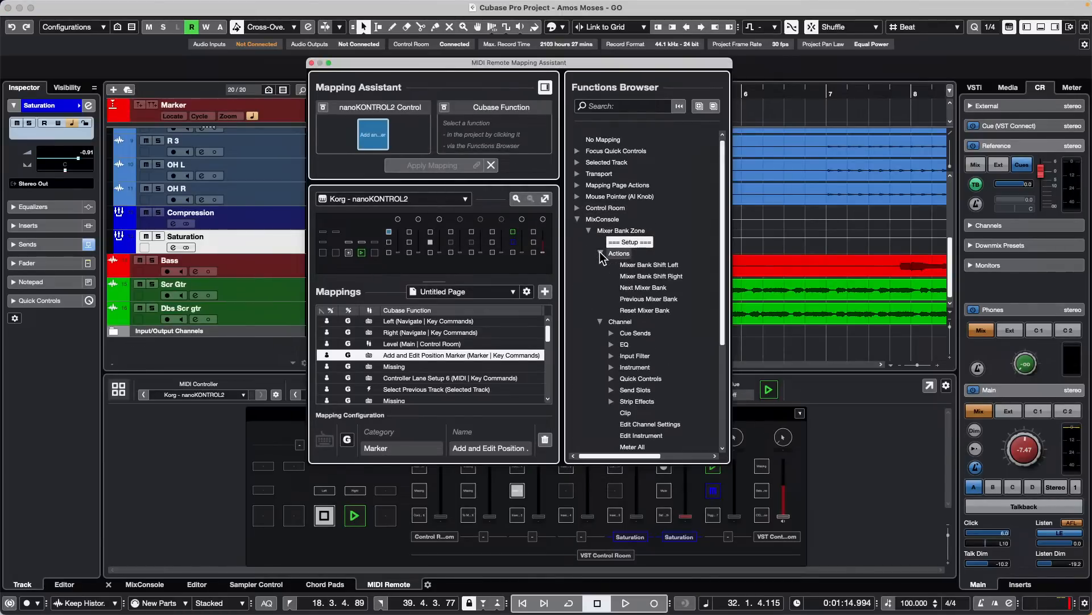
# - Set the number of mixer bank channels to 8, expand the Channels entry, and close the Mapping Assistant
pyautogui.click(633, 233)
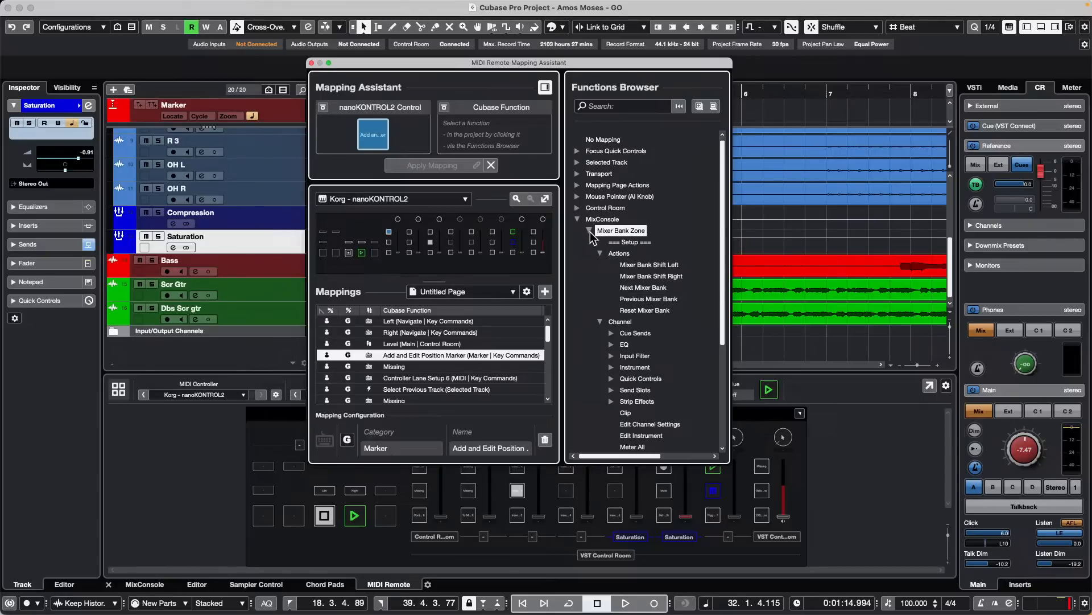
pyautogui.doubleClick(631, 242)
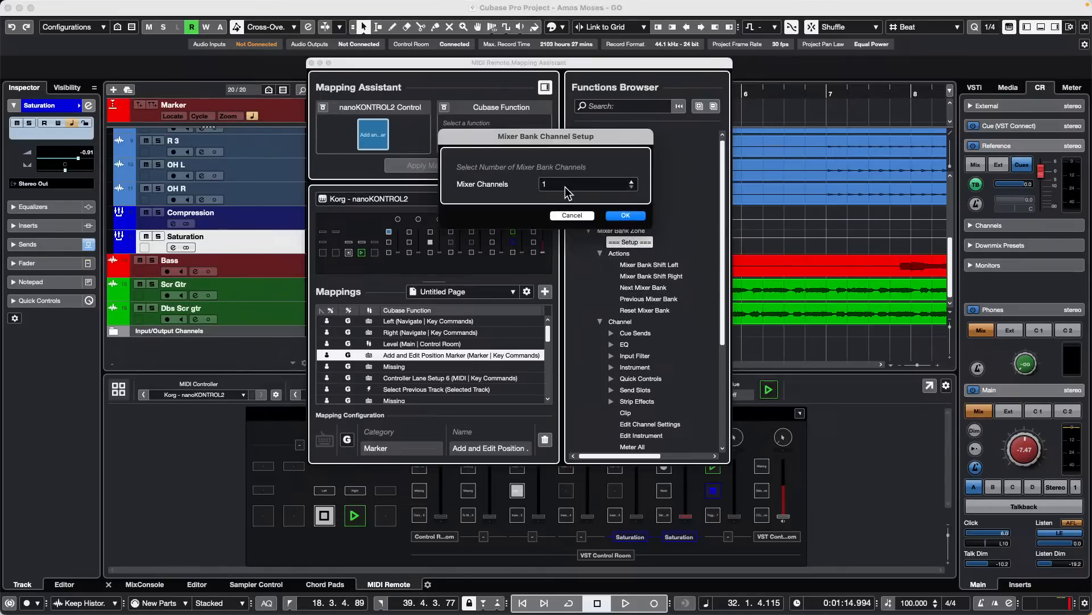
pyautogui.click(623, 180)
pyautogui.click(623, 181)
pyautogui.click(622, 181)
pyautogui.click(622, 181)
pyautogui.click(622, 181)
pyautogui.click(622, 181)
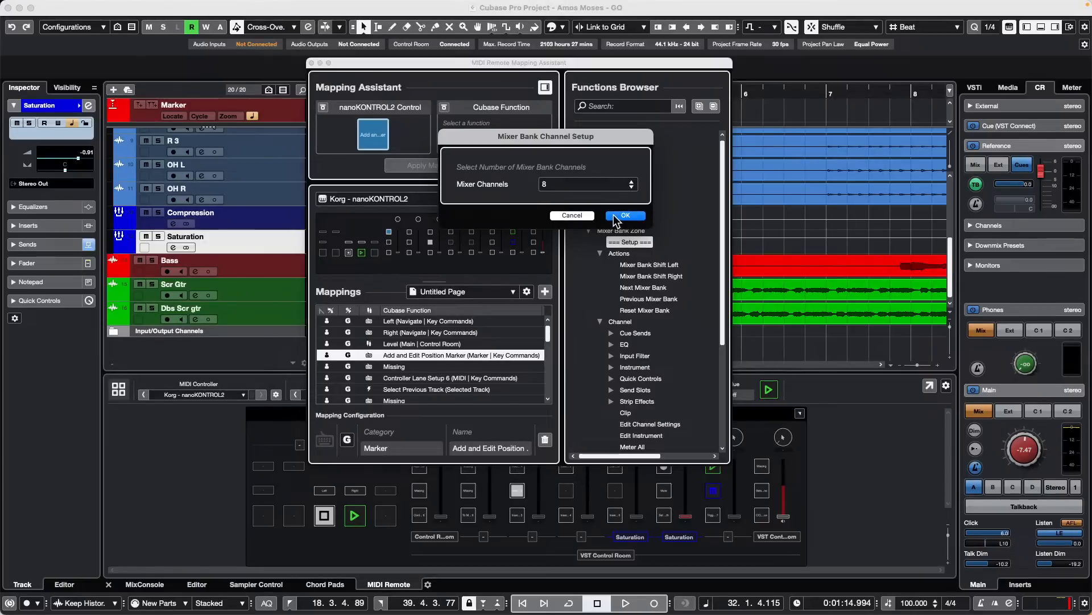
pyautogui.click(625, 215)
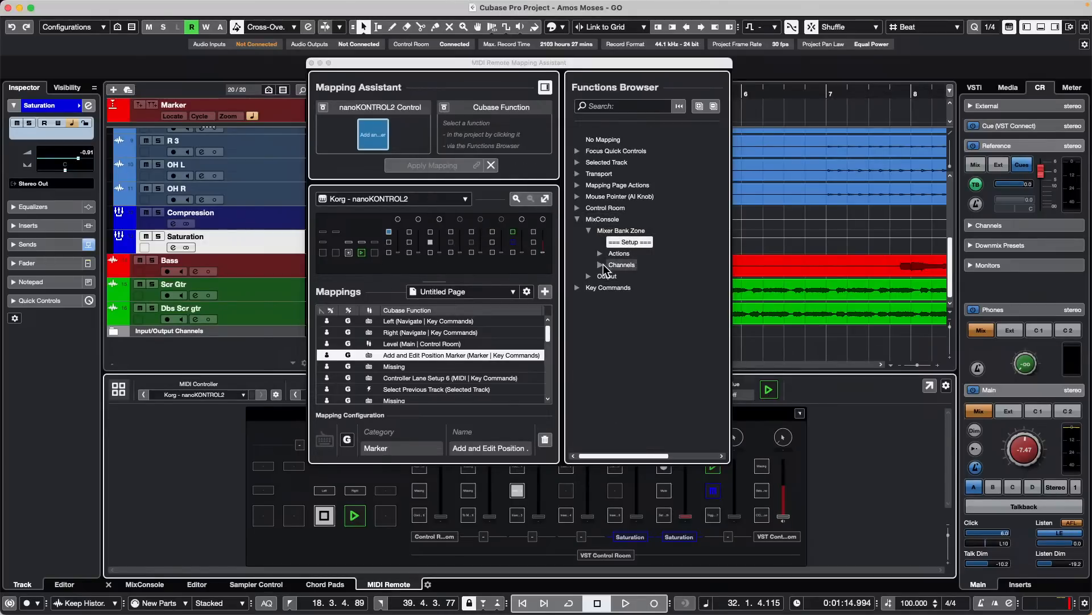
pyautogui.doubleClick(623, 265)
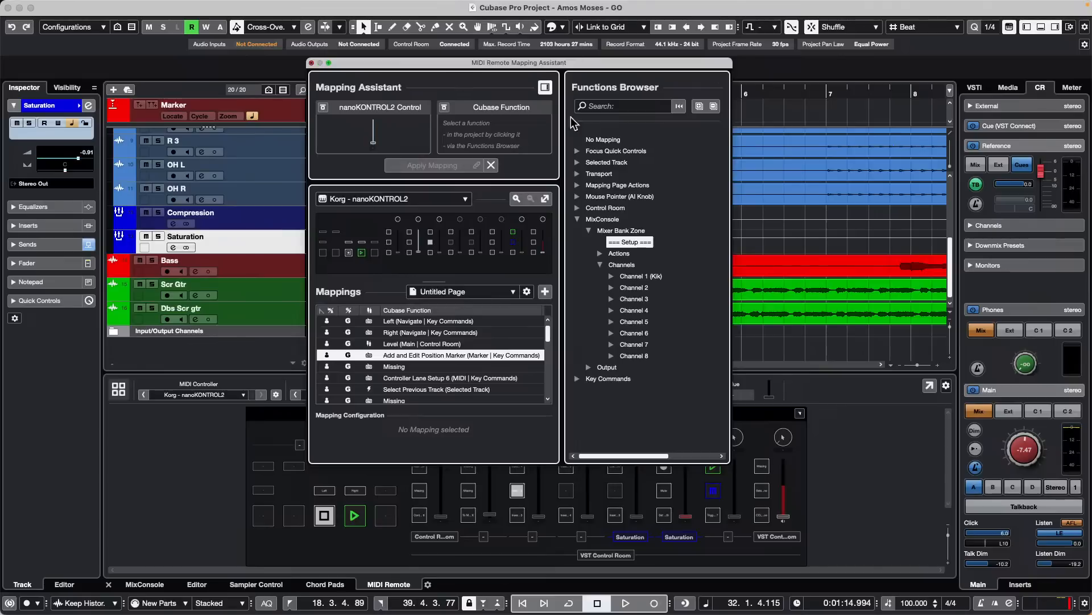
pyautogui.click(311, 63)
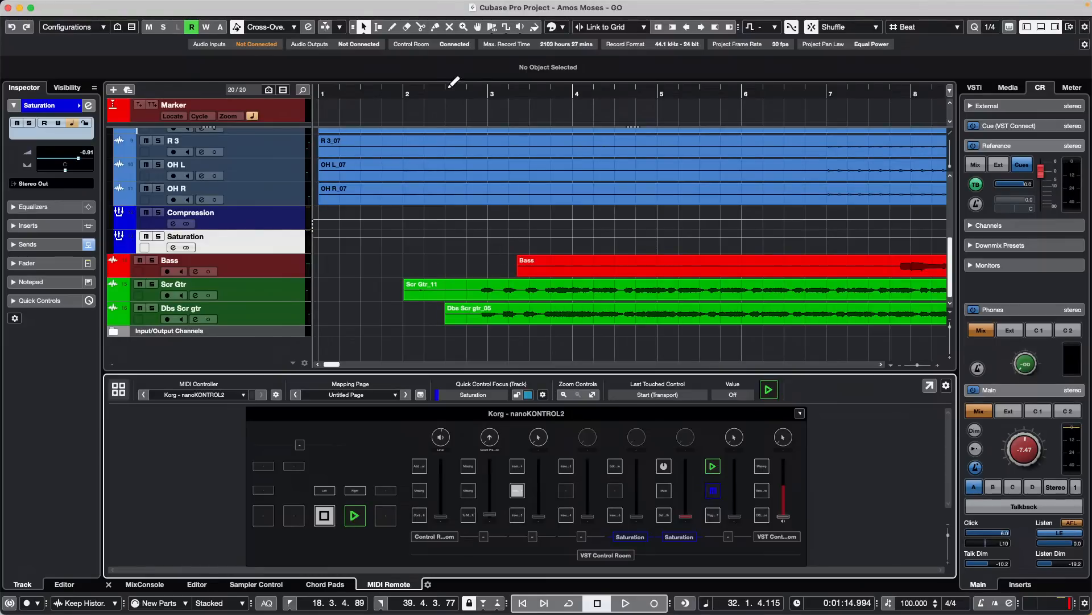
# - Zoom the timeline out and revert the project to its previously saved version
pyautogui.moveTo(447, 86); pyautogui.dragTo(443, 66)
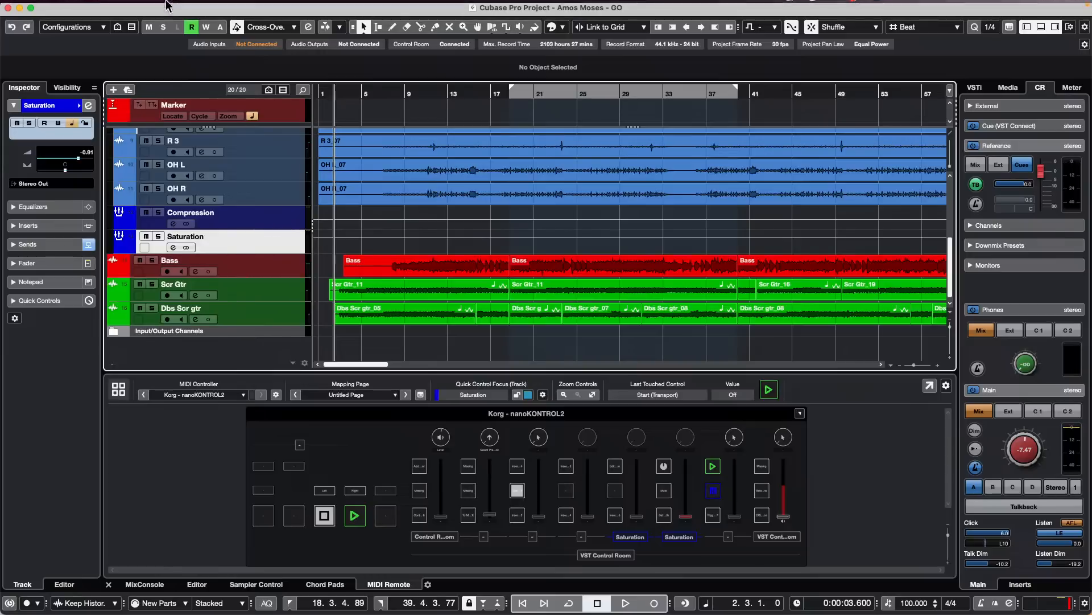
pyautogui.click(85, 6)
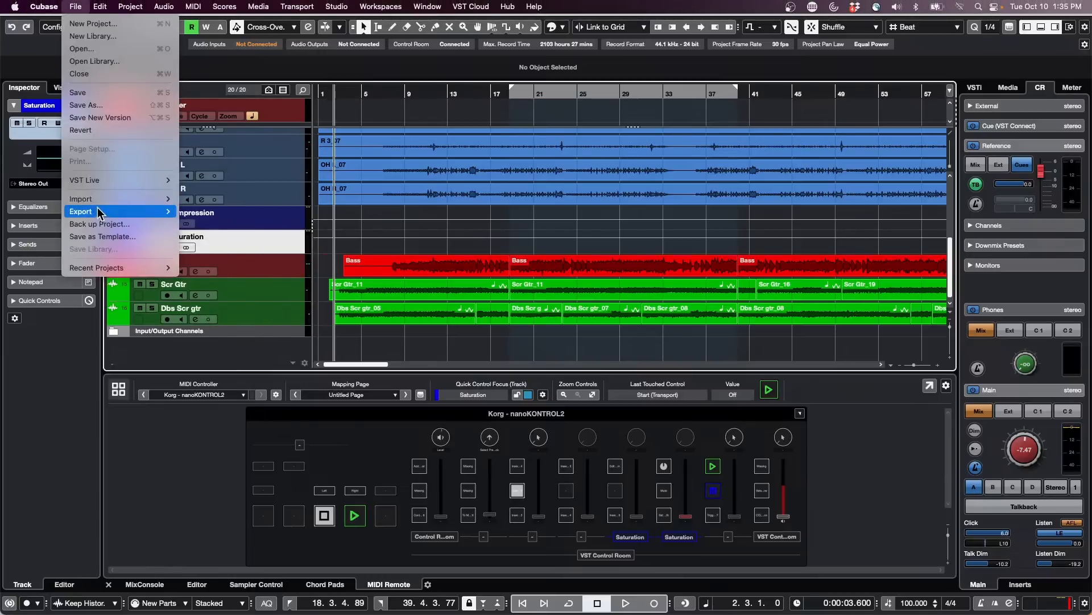
pyautogui.click(114, 130)
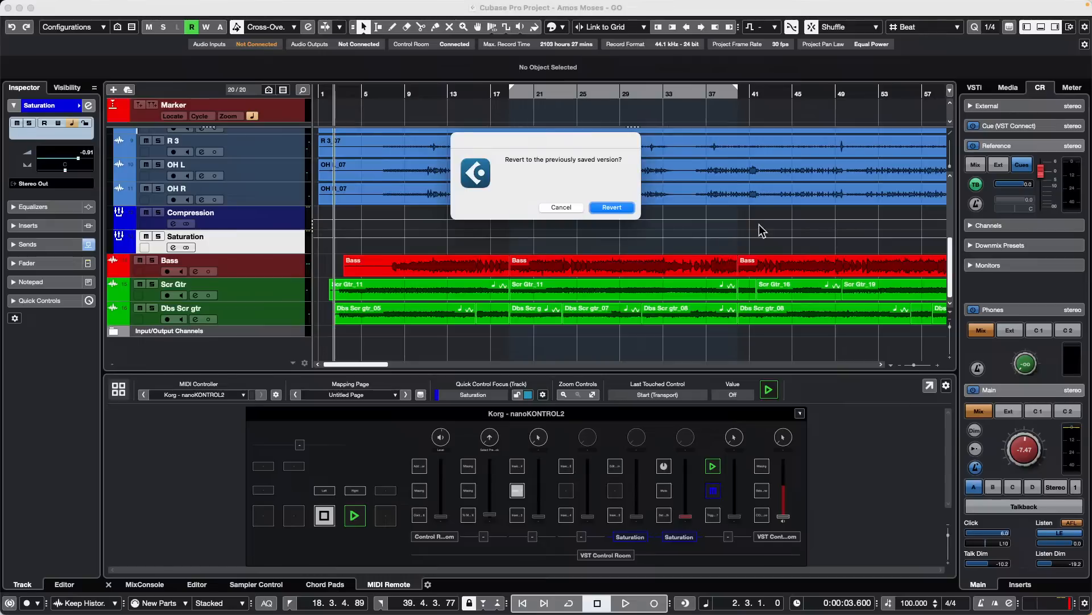
pyautogui.click(633, 209)
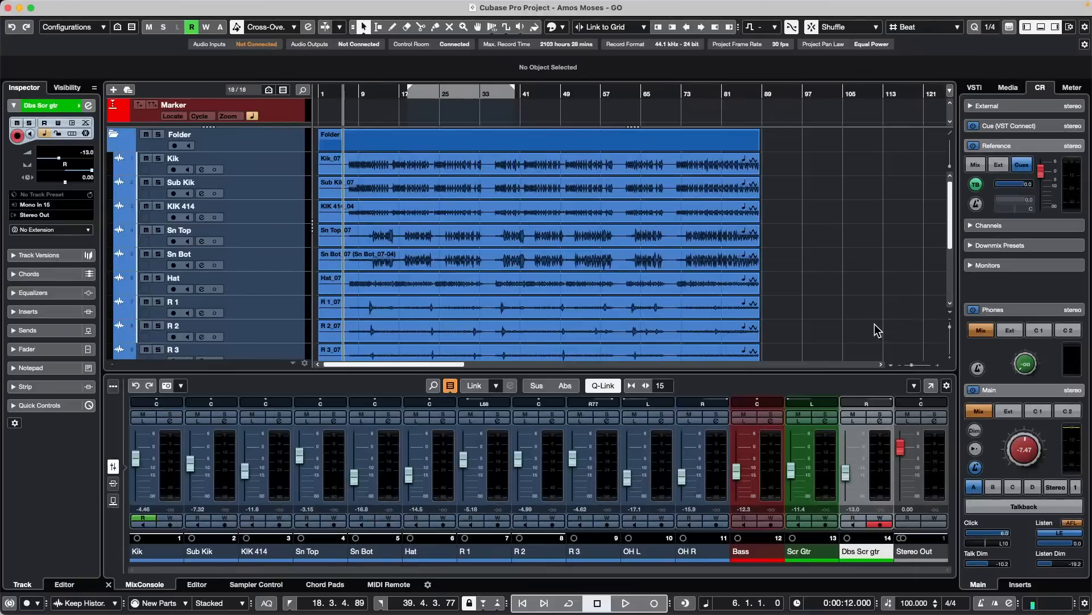
# - Select all tracks from Kik through Dbs Scr gtr and open the full MixConsole window
pyautogui.click(277, 171)
pyautogui.scroll(-5, 243, 242)
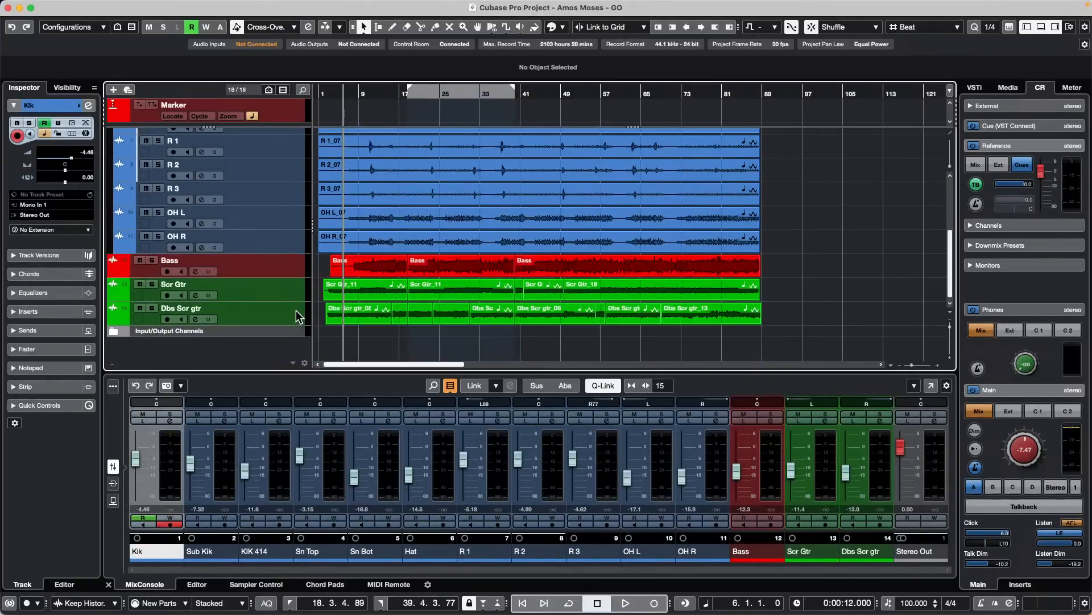
pyautogui.press('super+a')
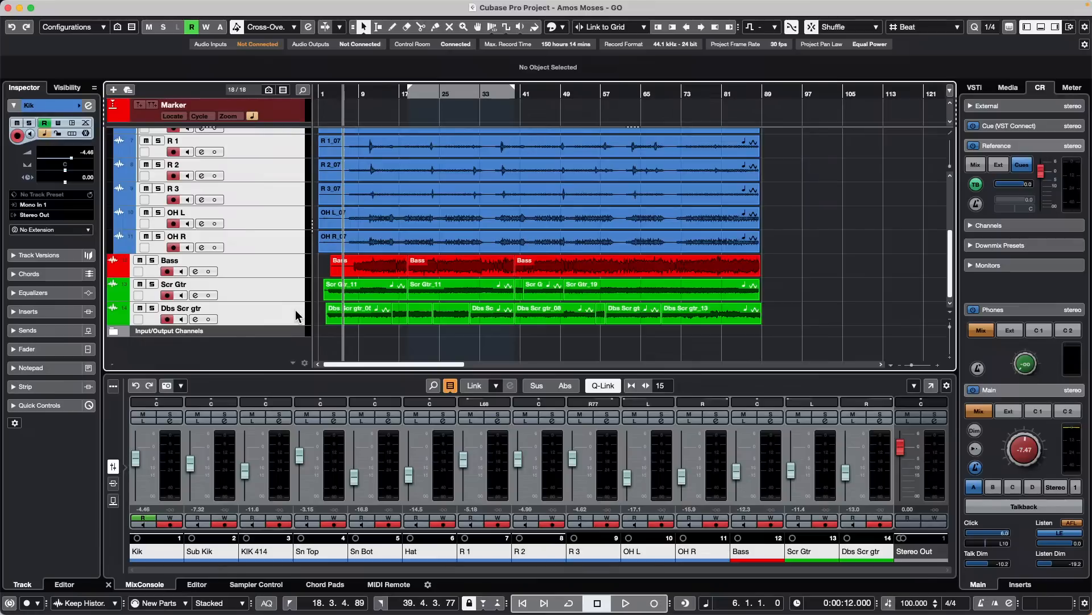
pyautogui.press('F3')
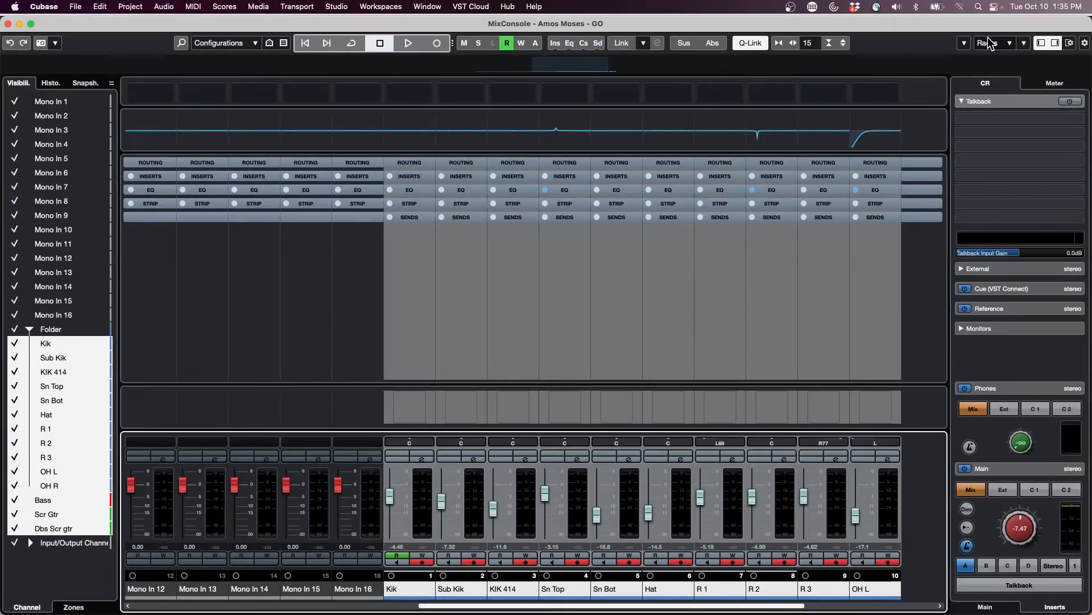
# - Open Audio Connections and examine the routing of the Control Room's Yamaha HS7 monitor and the Stereo Out output bus
pyautogui.click(358, 7)
pyautogui.moveTo(344, 6)
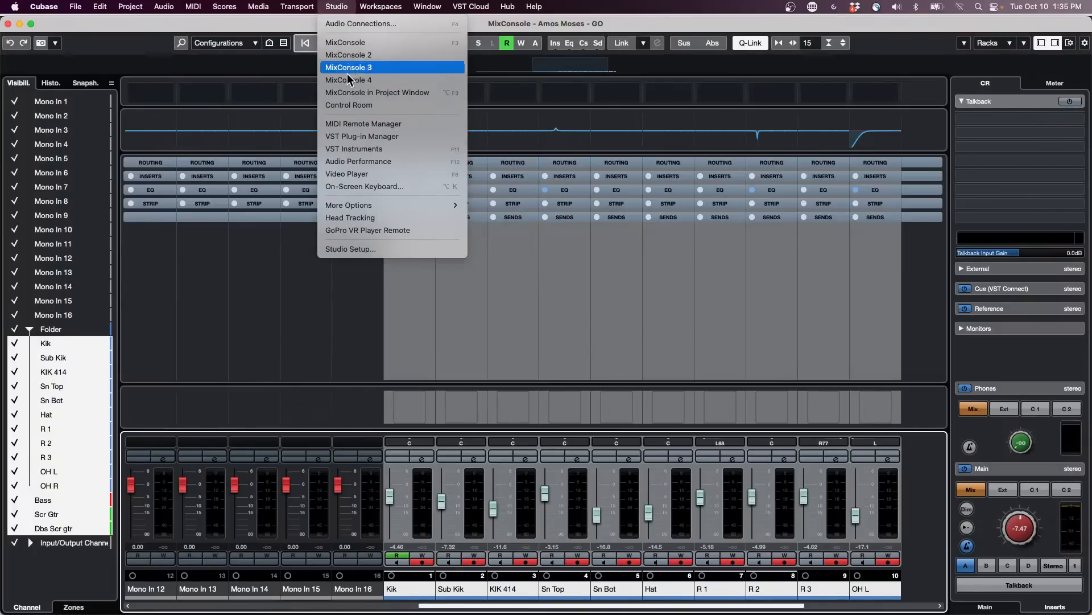
pyautogui.click(353, 24)
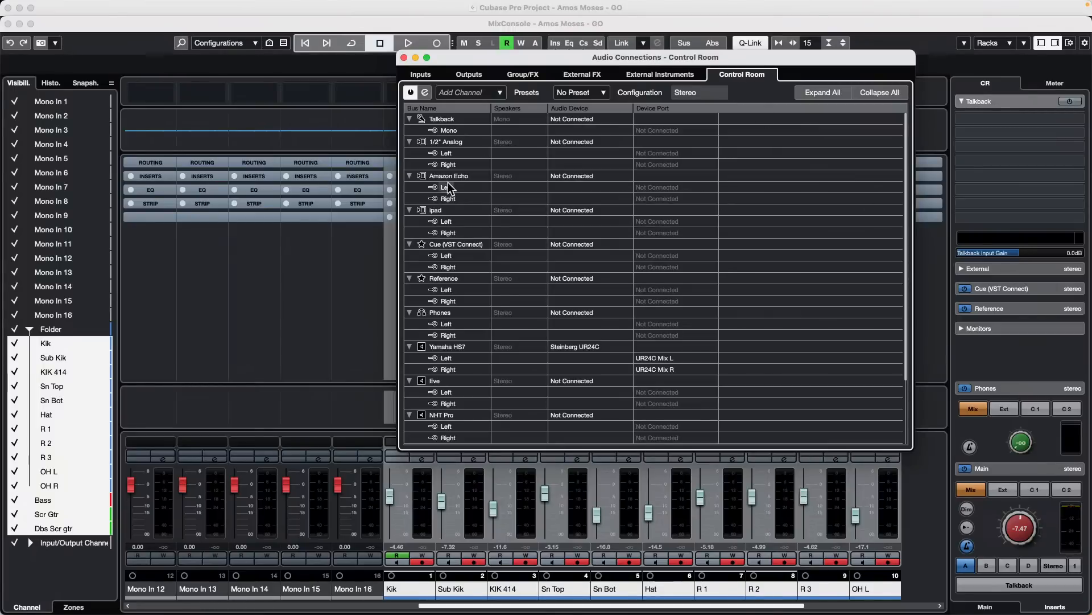
pyautogui.rightClick(464, 349)
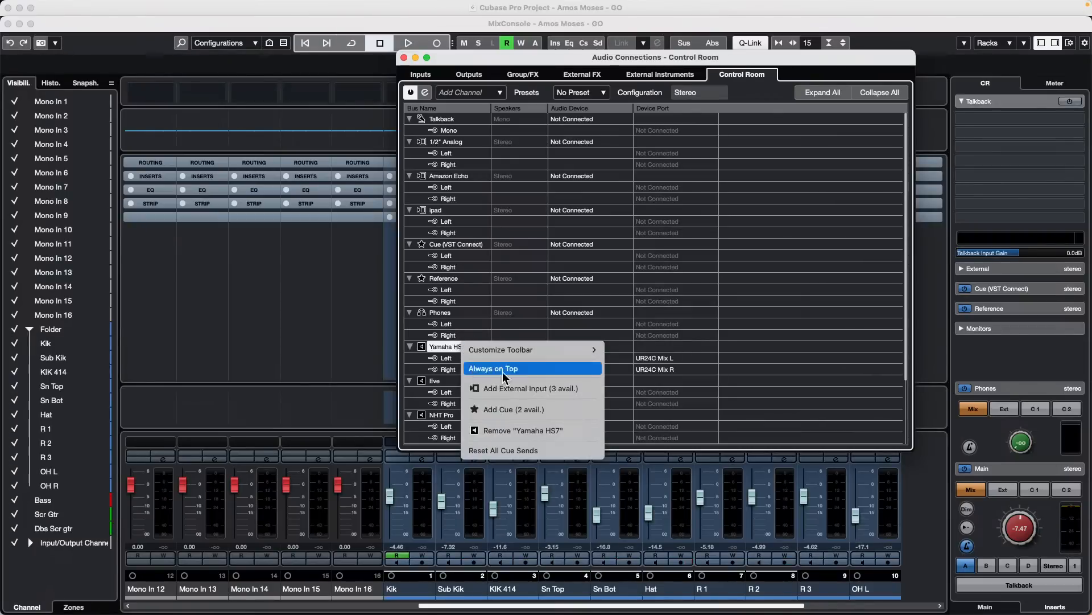
pyautogui.click(620, 358)
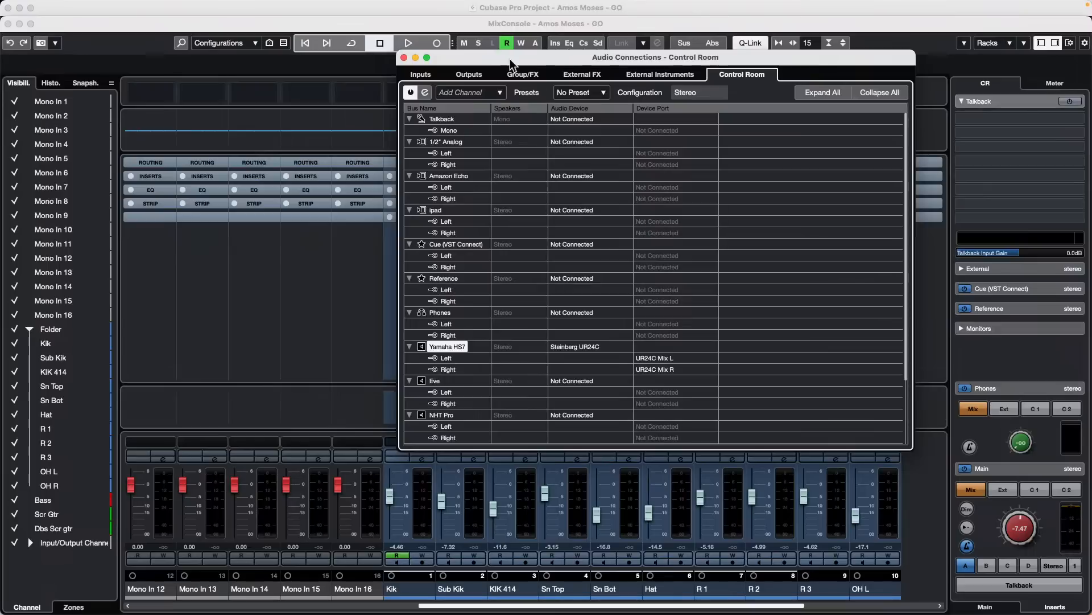
pyautogui.click(469, 75)
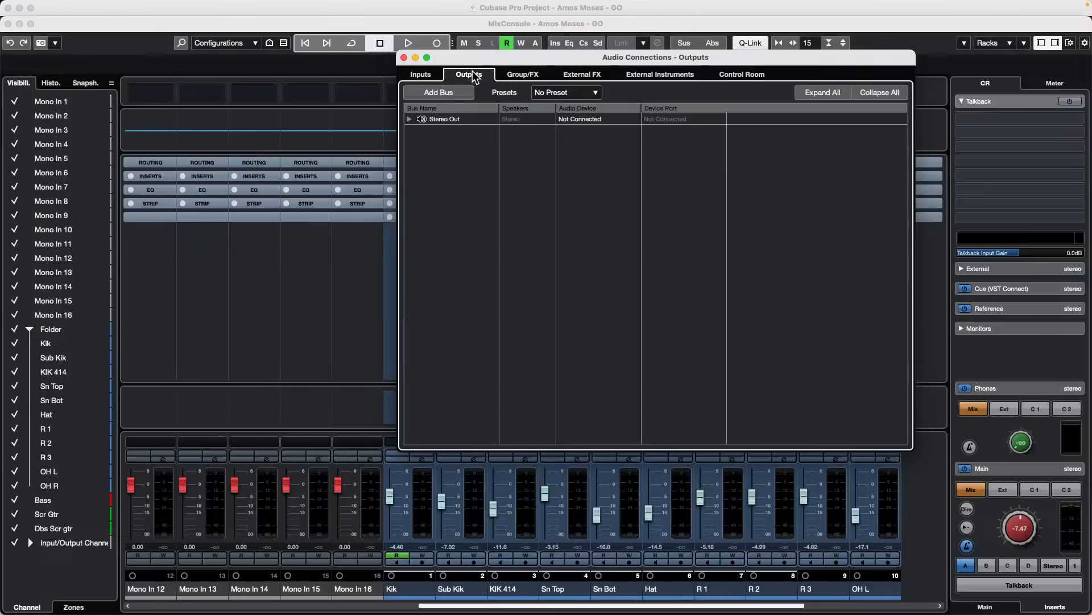
pyautogui.click(408, 119)
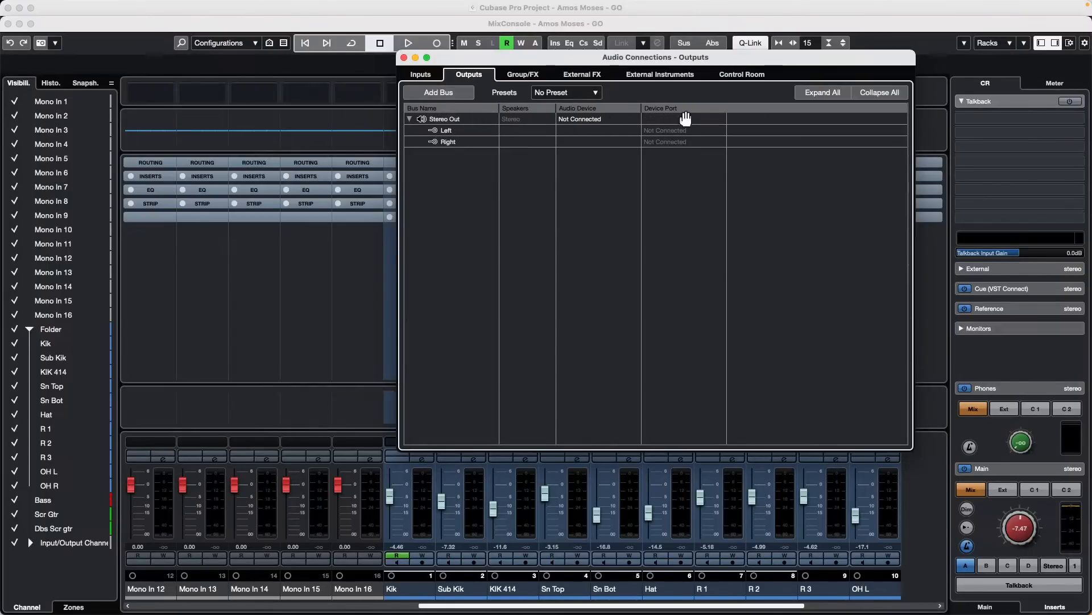
pyautogui.click(750, 75)
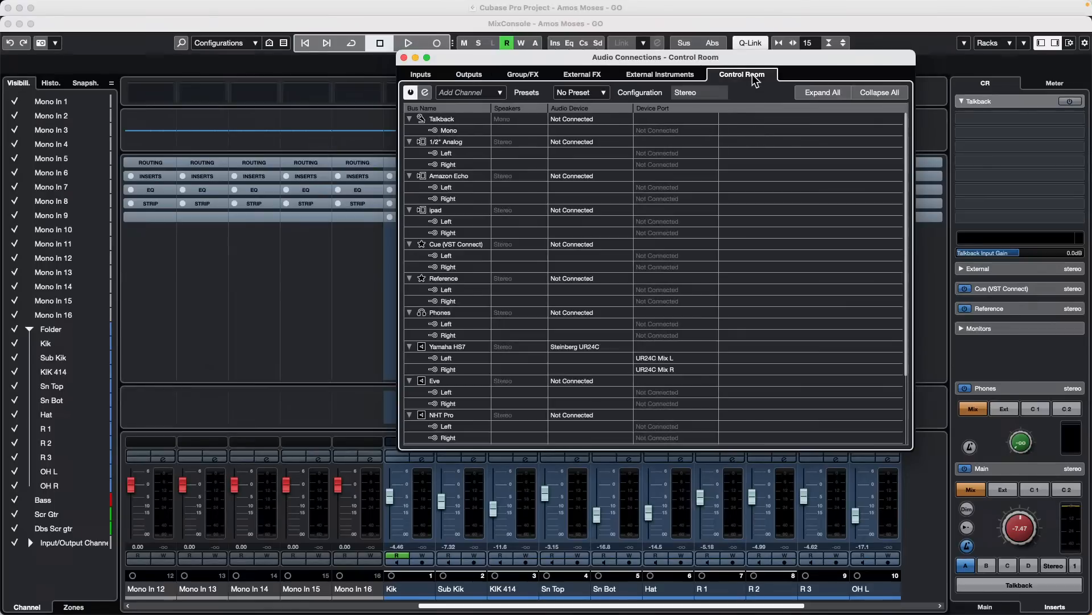
# - Add a stereo cue channel named Vocals to the Control Room
pyautogui.rightClick(465, 210)
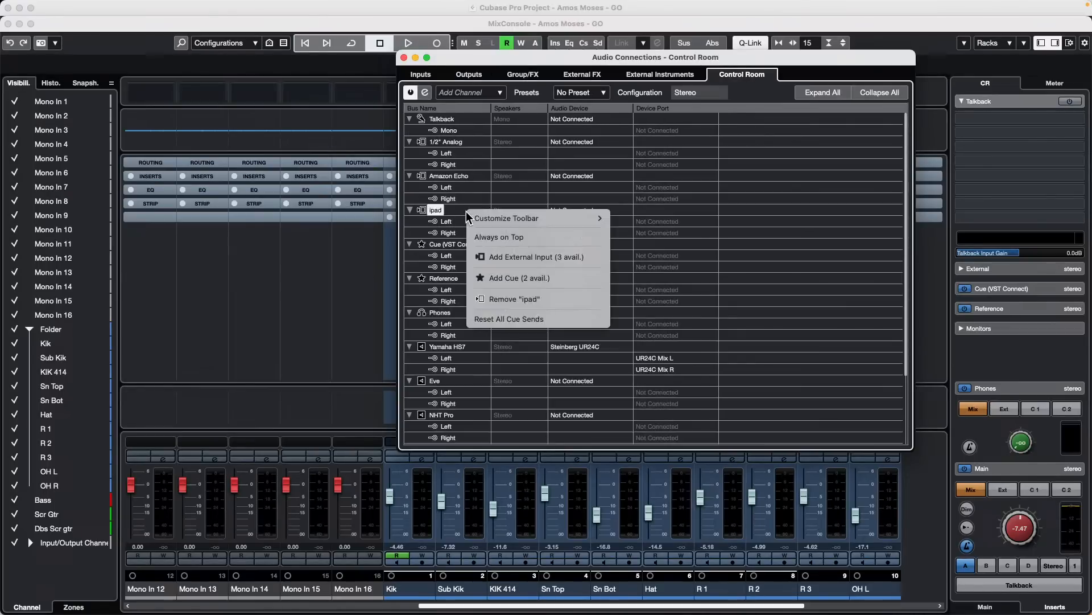
pyautogui.click(558, 278)
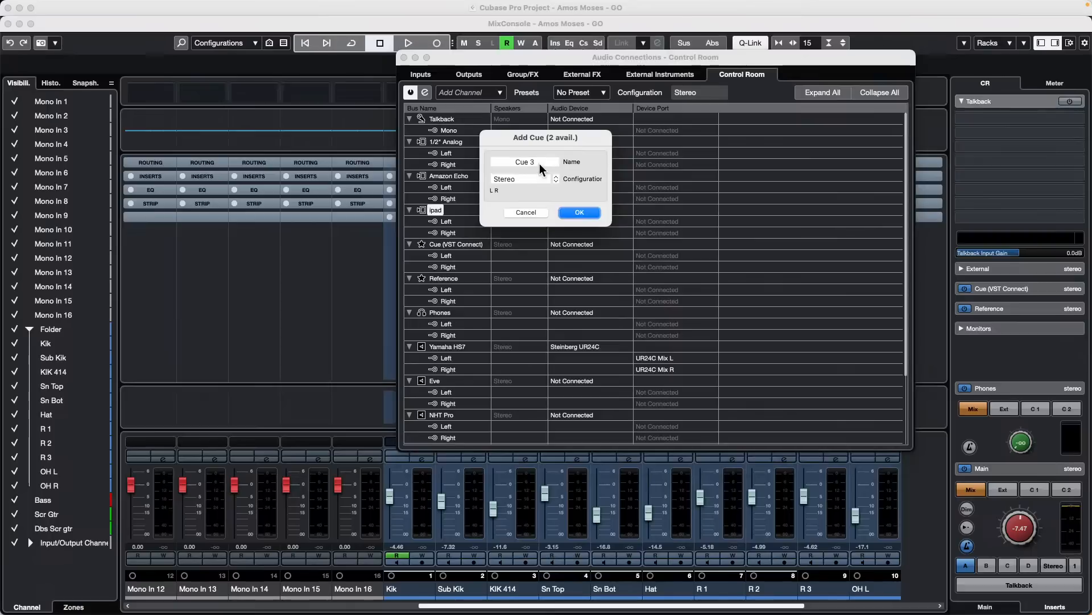
pyautogui.click(541, 161)
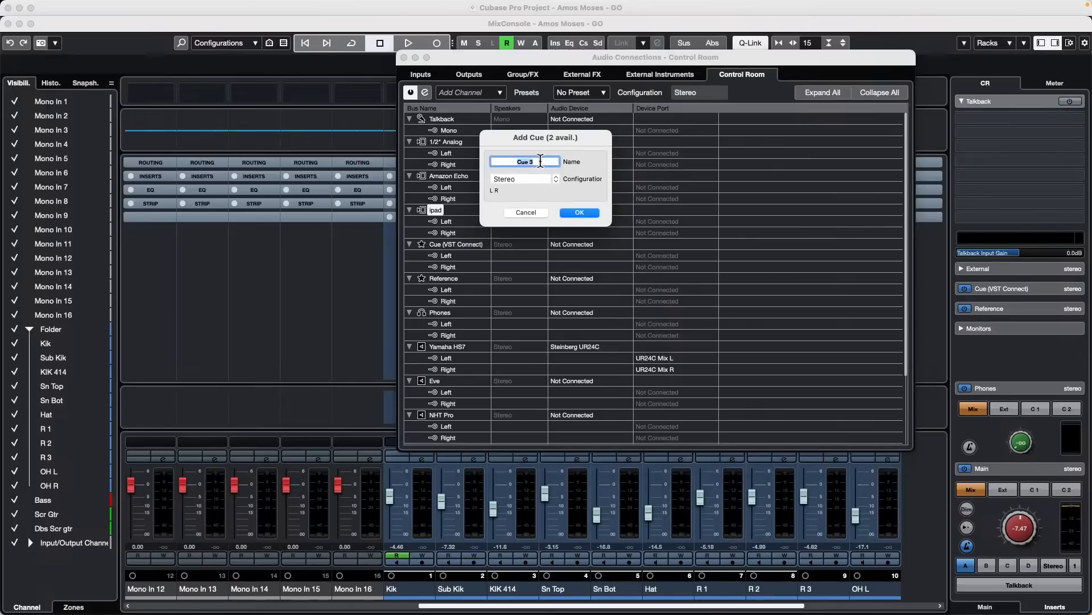
pyautogui.write('Vocals')
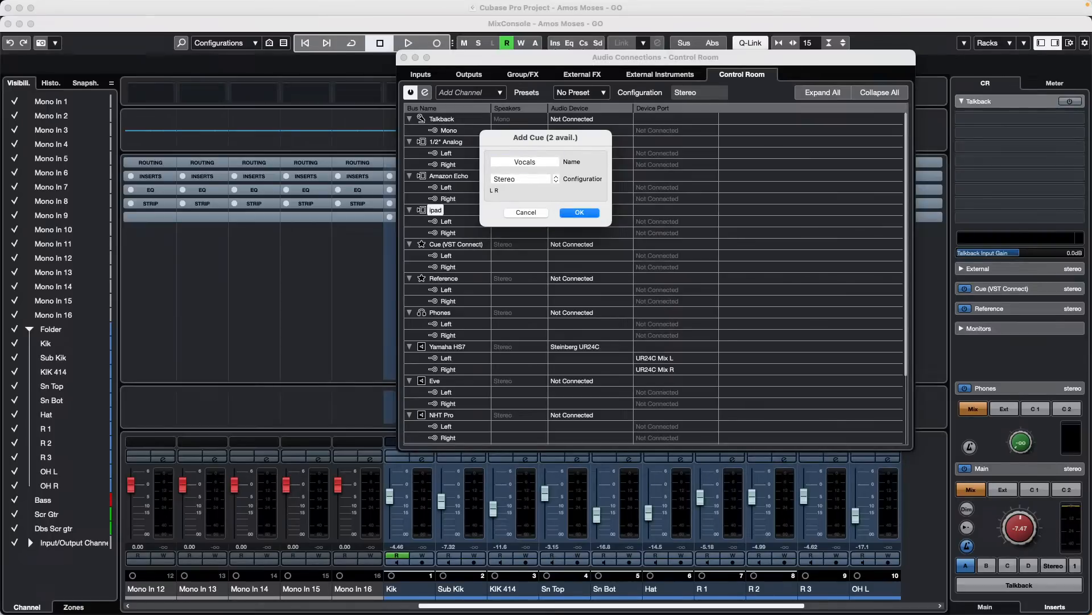
pyautogui.click(578, 212)
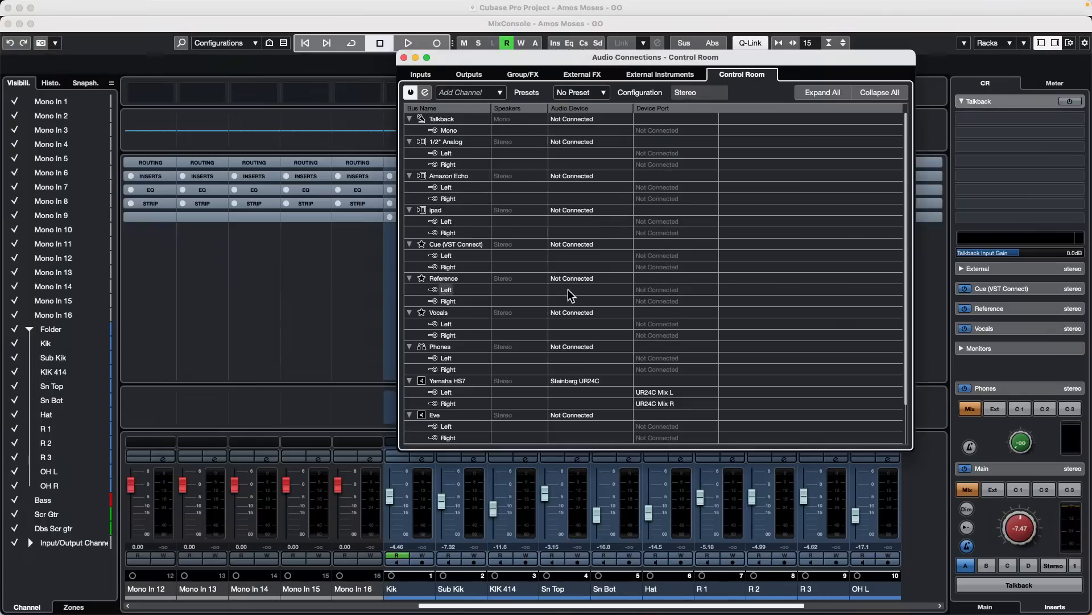
# - Assign the Steinberg UR24C as the Vocals cue's audio device and close Audio Connections
pyautogui.click(578, 313)
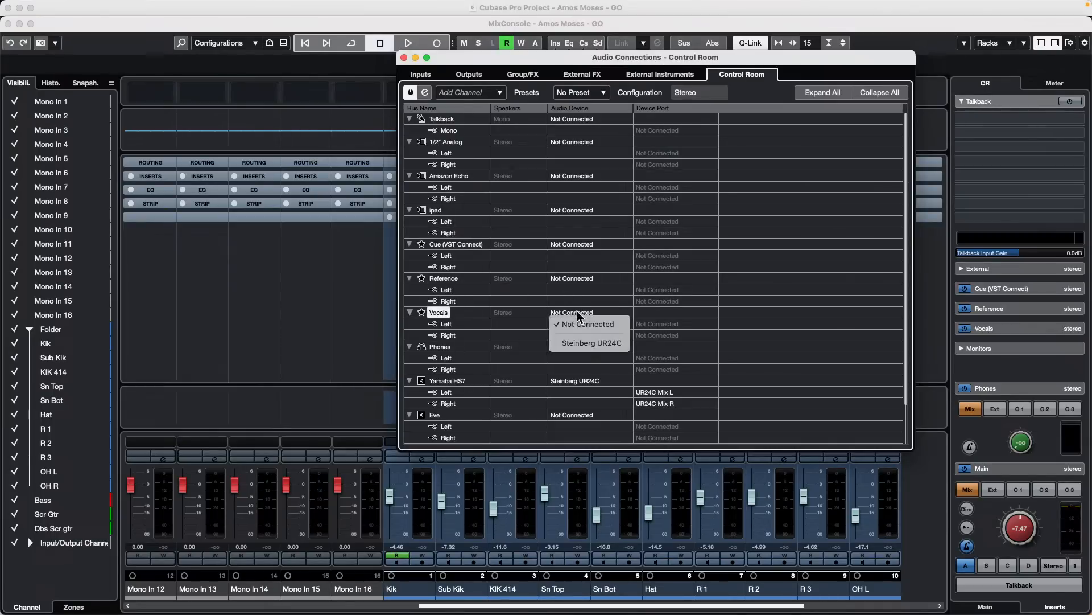
pyautogui.click(591, 343)
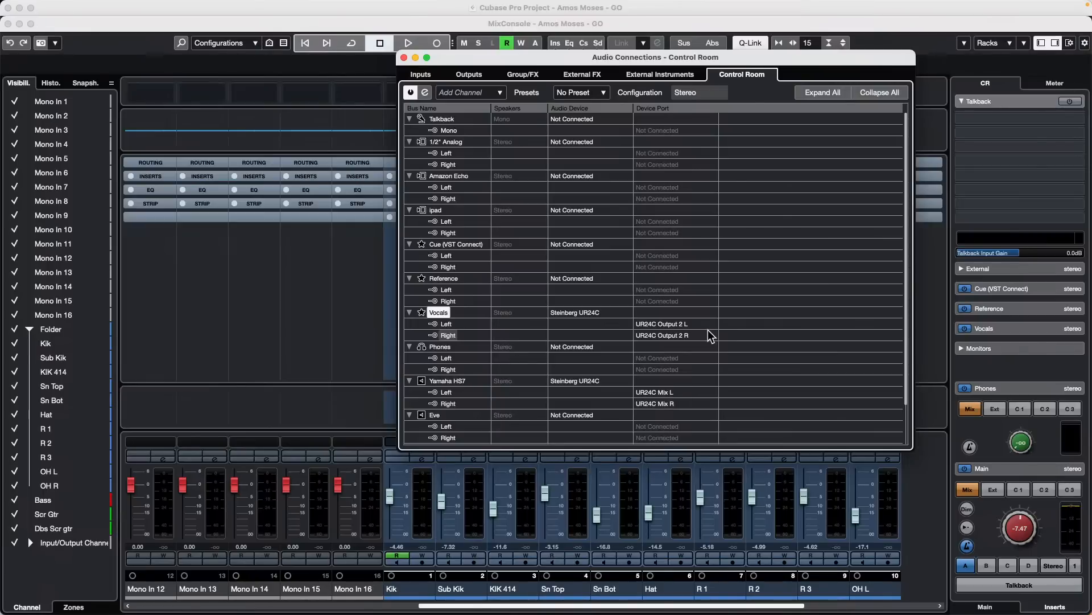
pyautogui.click(404, 58)
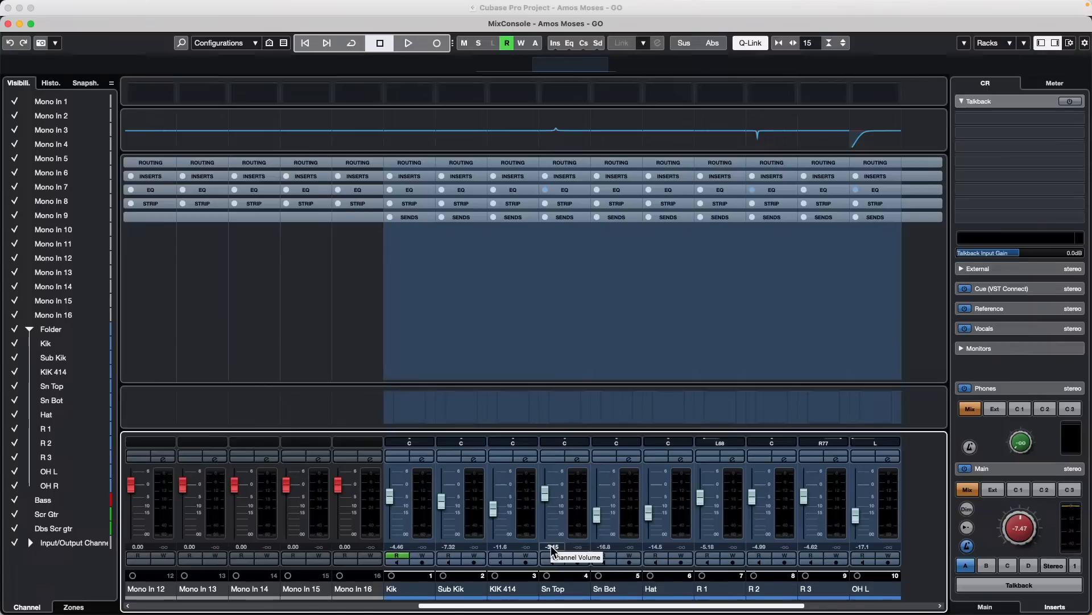
# - Narrow the MixConsole channels until Bass, the guitars and Stereo Out fit, and show the Cue Sends rack
pyautogui.press('g')
pyautogui.press('g')
pyautogui.press('g')
pyautogui.press('g')
pyautogui.press('g')
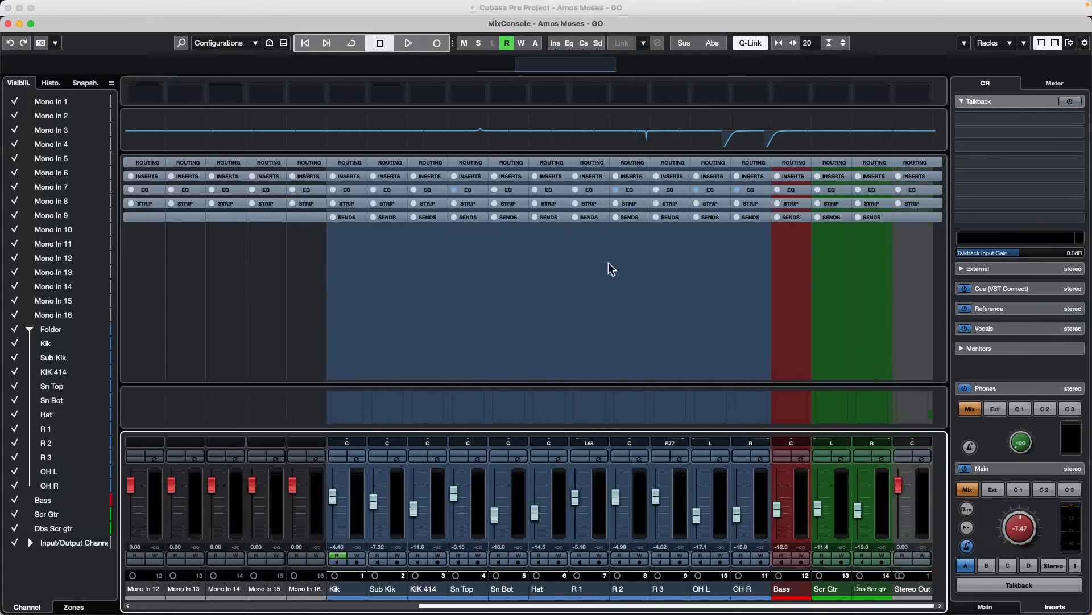
pyautogui.click(1011, 44)
pyautogui.click(993, 176)
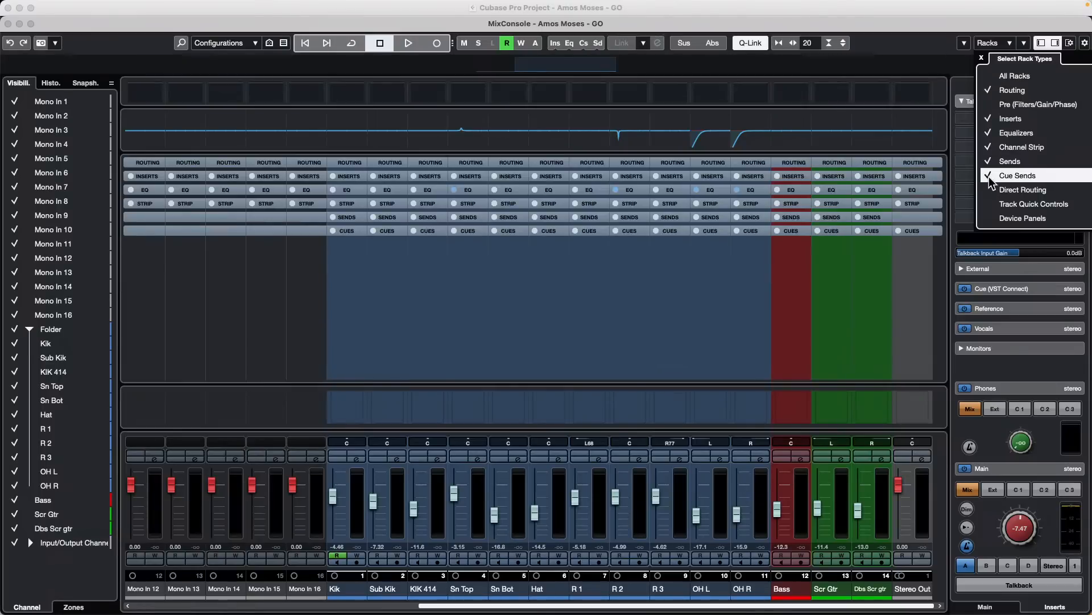
pyautogui.click(354, 232)
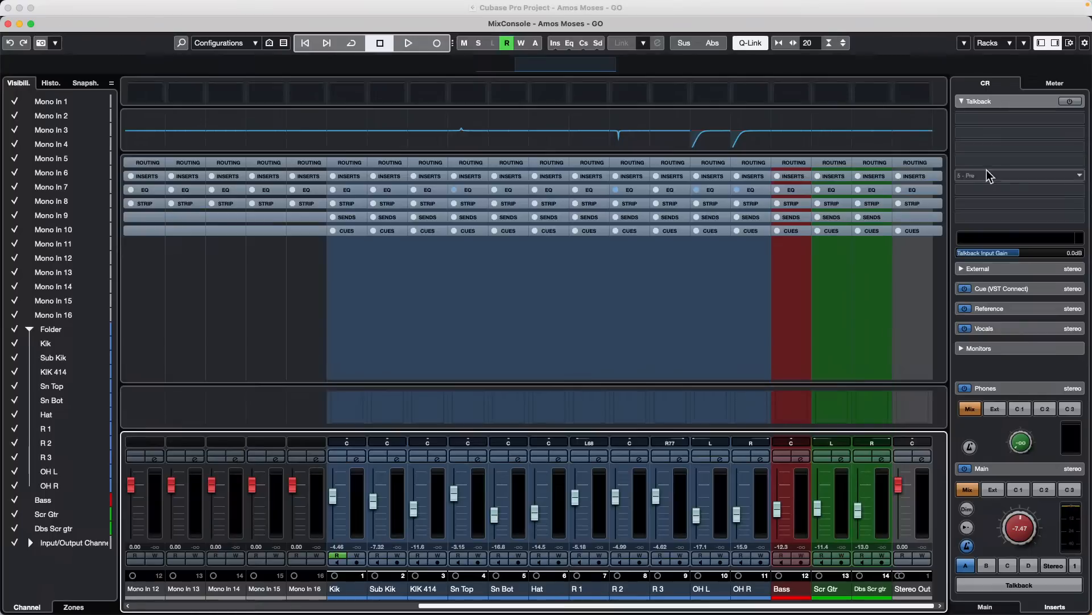
# - Show the Control Room's main section, try to activate all cue sends from the selected mixer channels, and expand the Cues rack
pyautogui.click(986, 608)
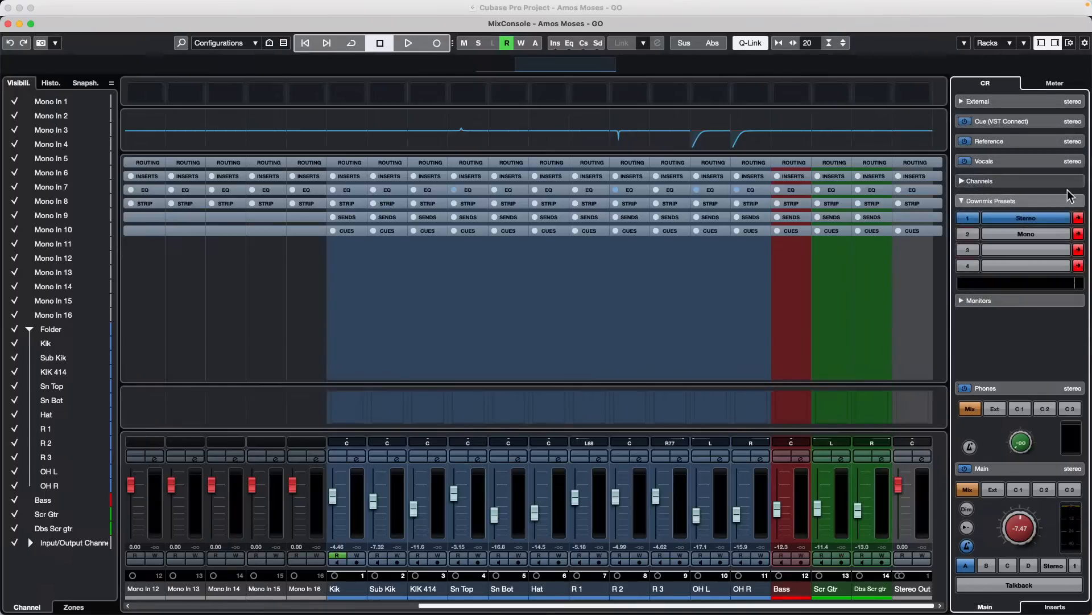
pyautogui.rightClick(1020, 150)
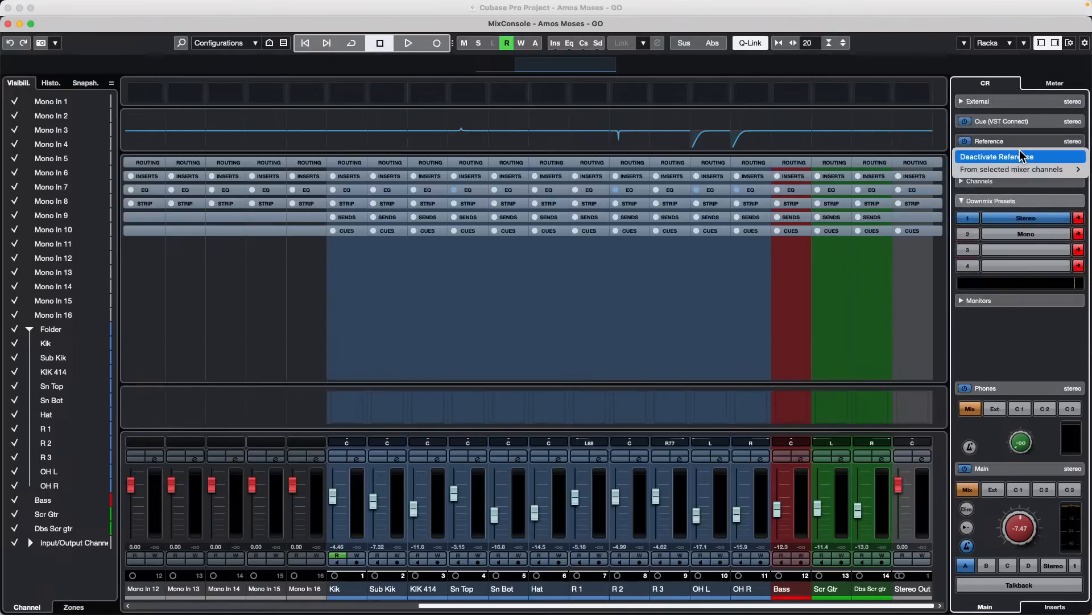
pyautogui.rightClick(989, 319)
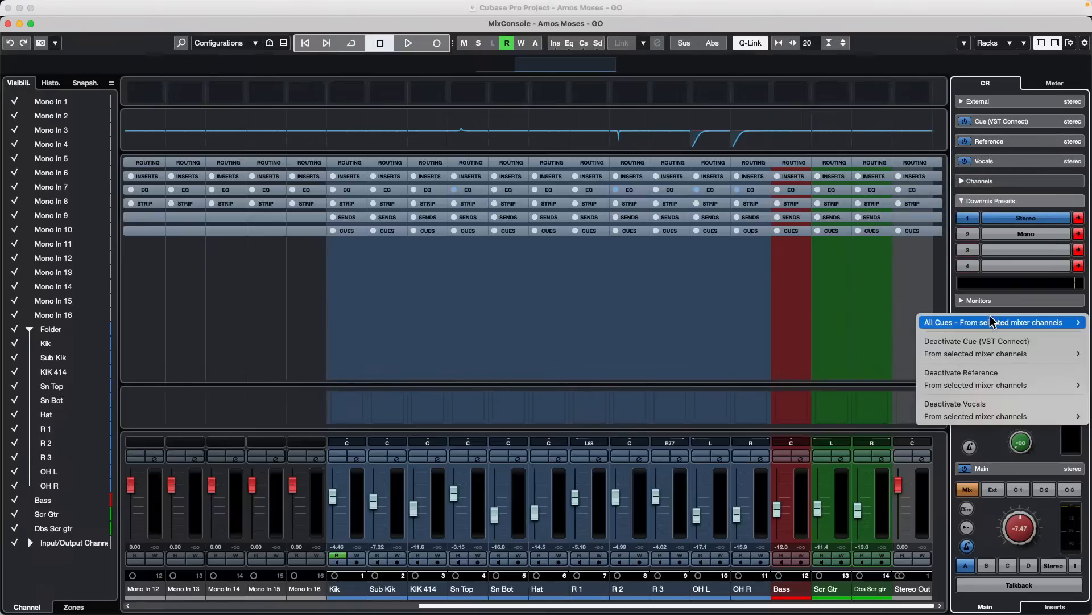
pyautogui.moveTo(989, 321)
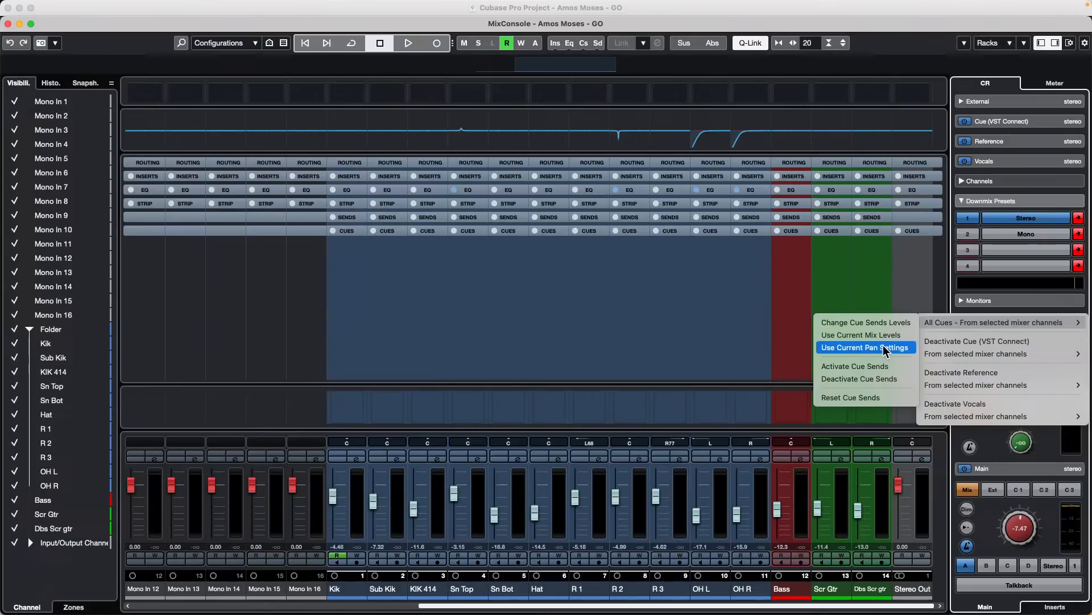
pyautogui.click(880, 371)
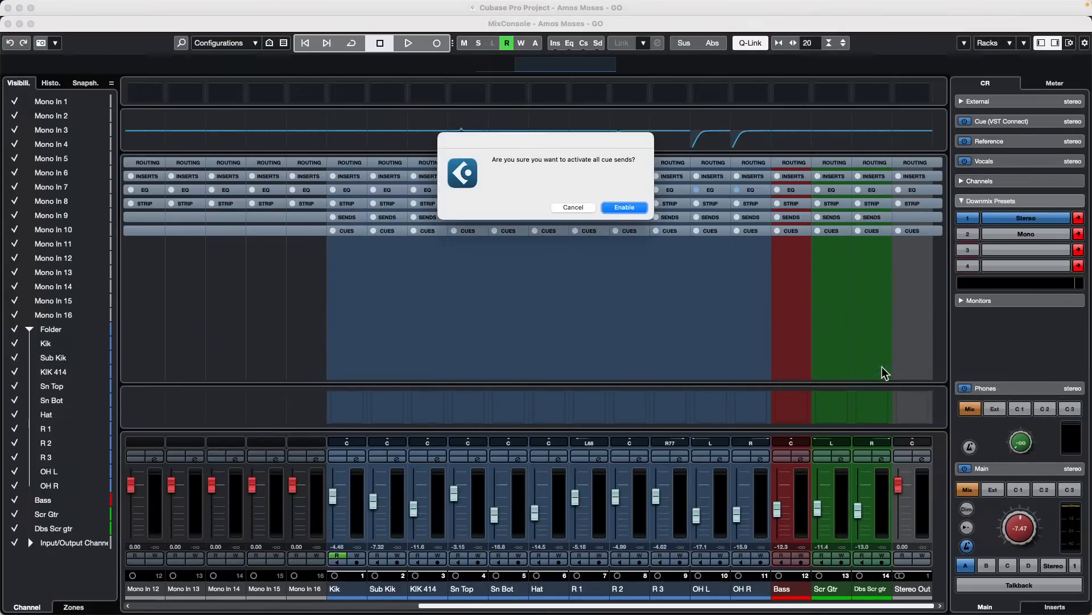
pyautogui.click(629, 209)
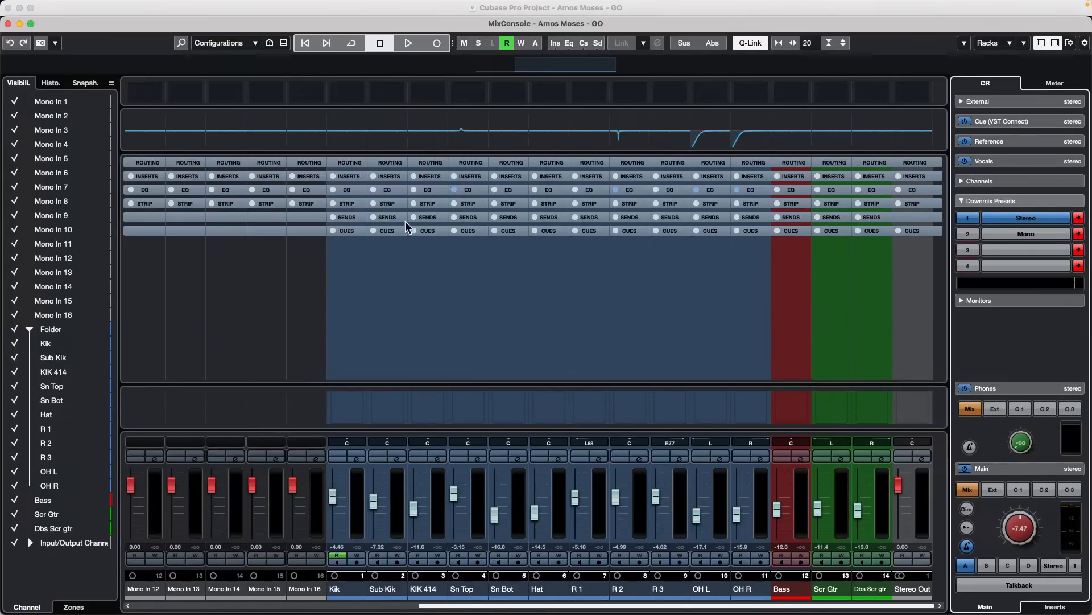
pyautogui.click(345, 232)
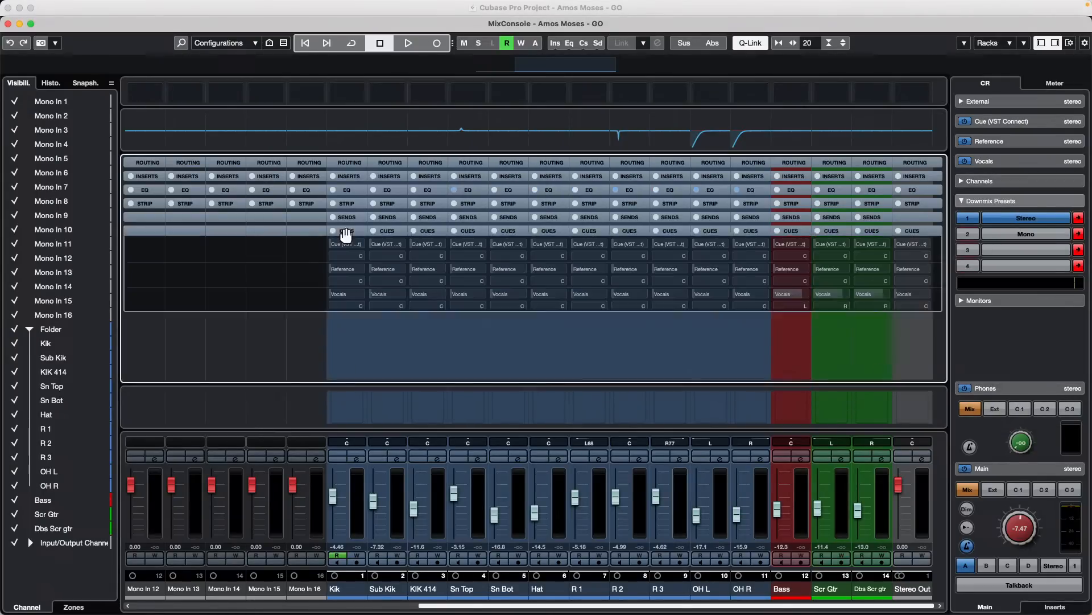
# - Try to apply the current mix levels and current pan settings to all cues from the selected mixer channels
pyautogui.rightClick(992, 333)
pyautogui.moveTo(973, 332)
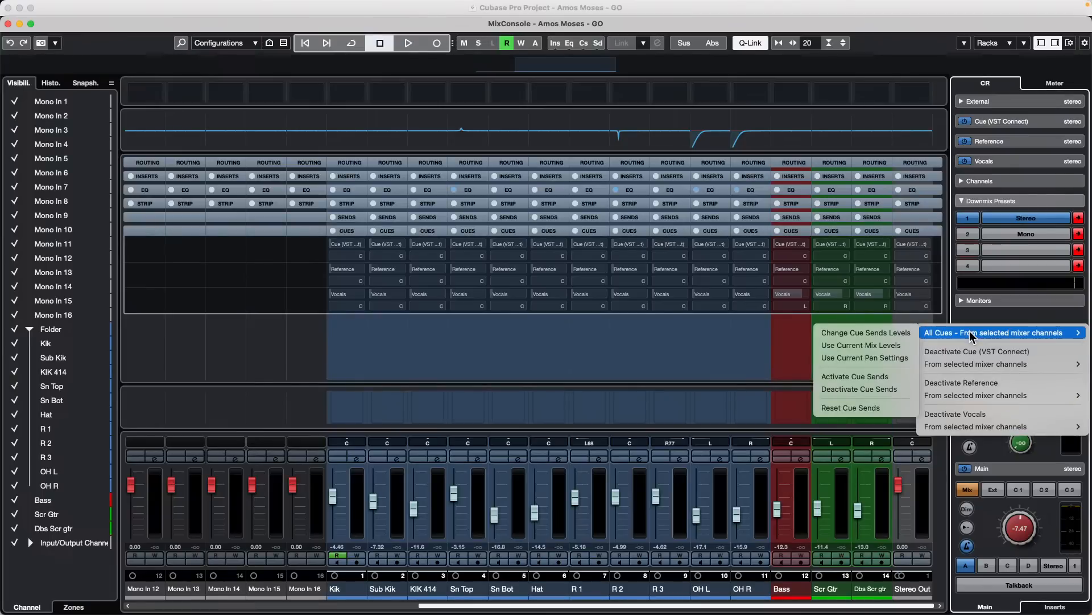
pyautogui.click(878, 345)
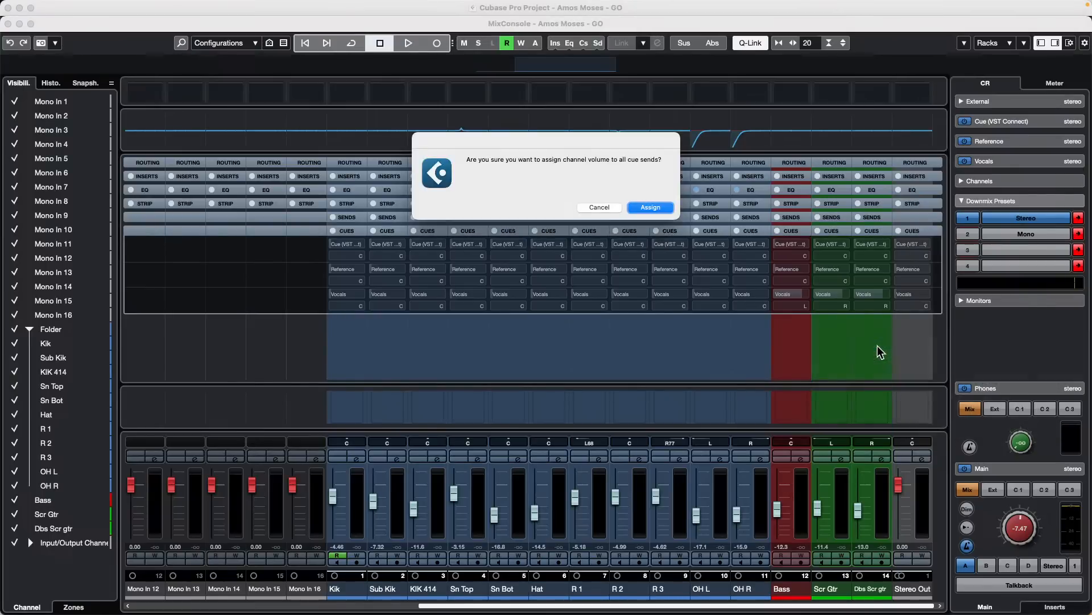
pyautogui.click(657, 208)
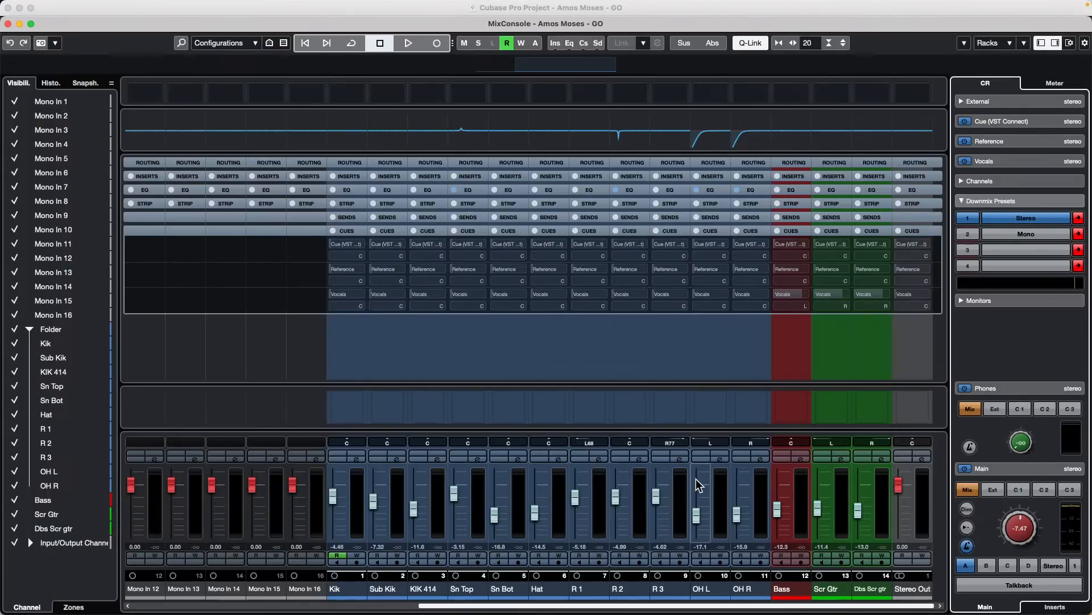
pyautogui.rightClick(978, 327)
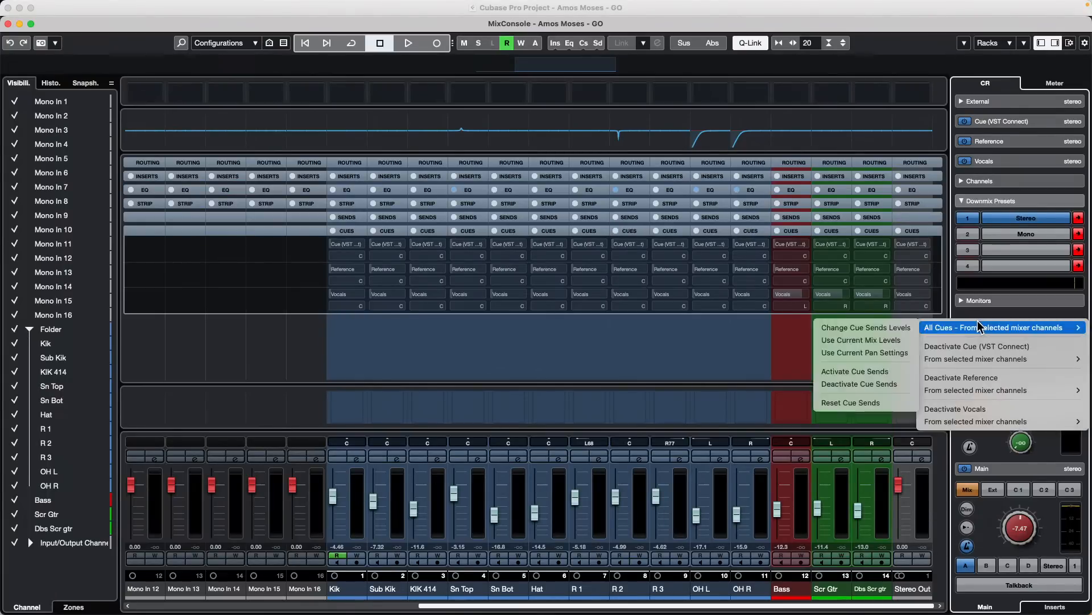
pyautogui.moveTo(979, 330)
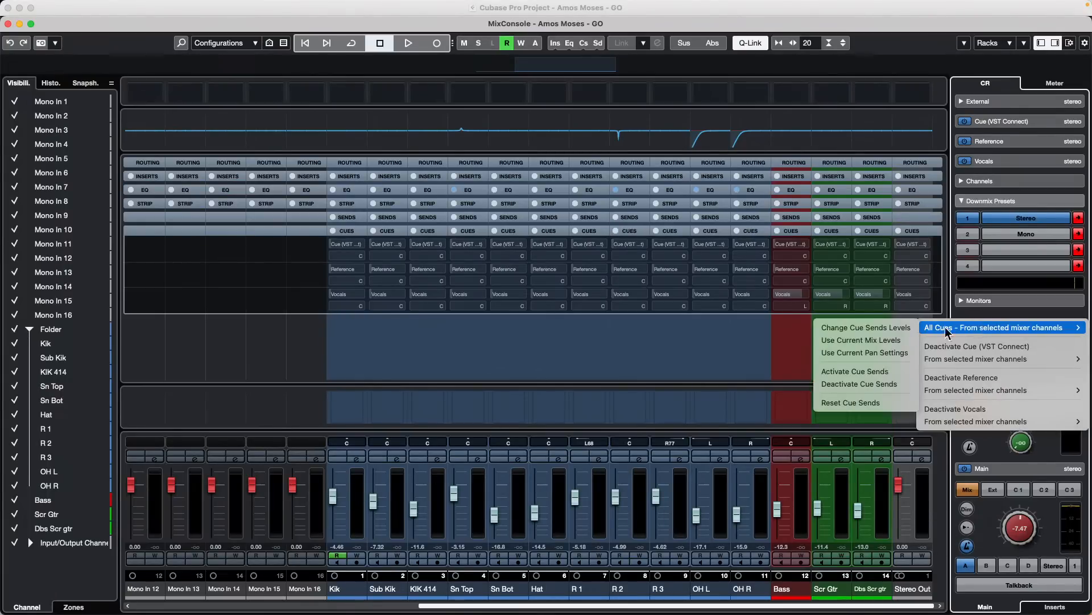
pyautogui.click(887, 352)
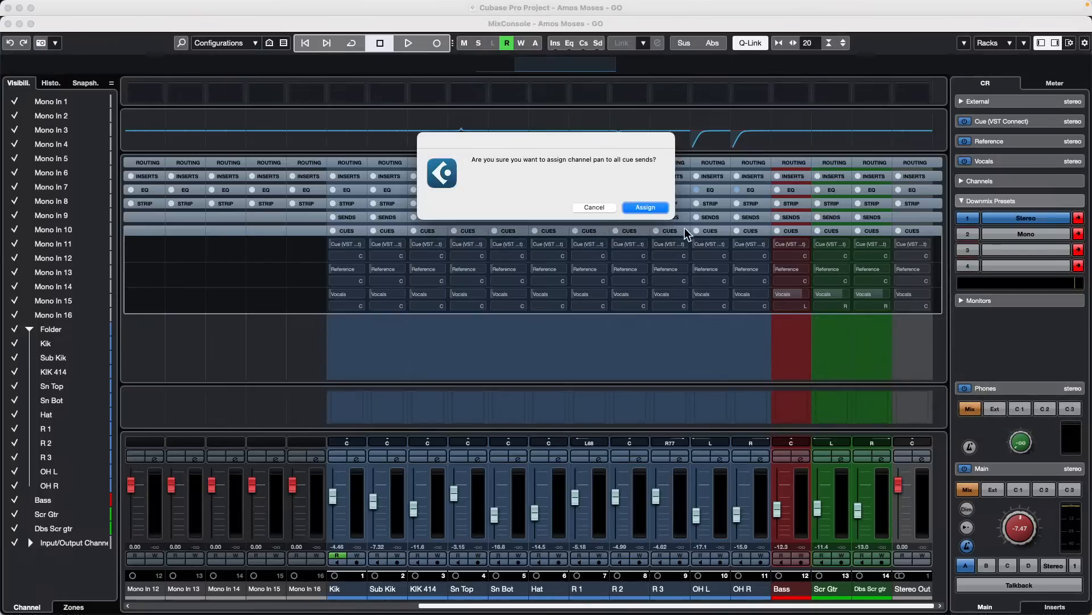
pyautogui.click(648, 207)
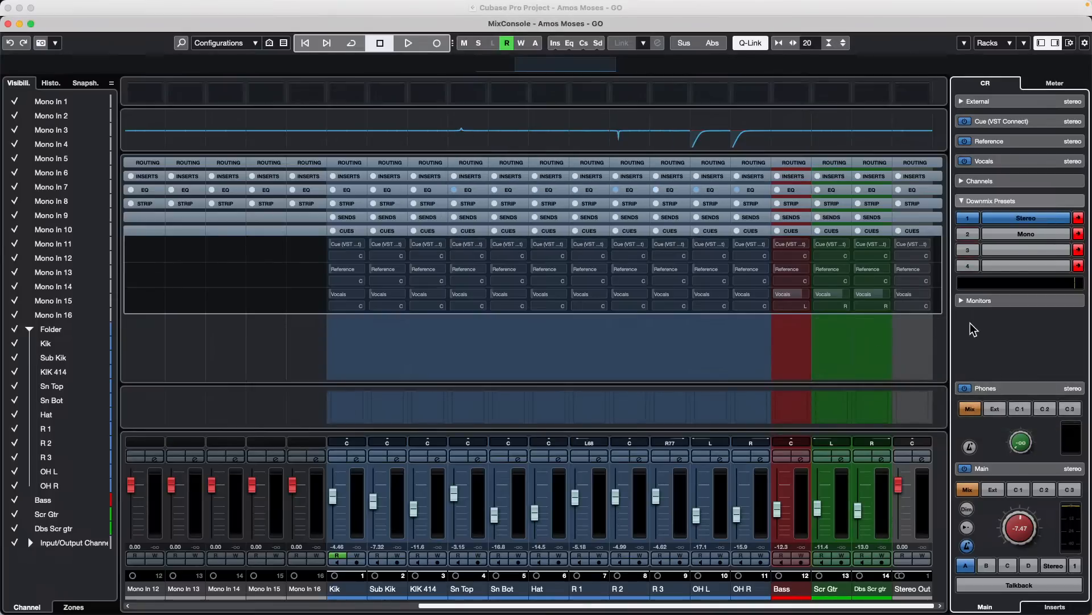
# - Select the Kik through Dbs Scr gtr channels and assign their current mix levels to all cue sends
pyautogui.click(353, 510)
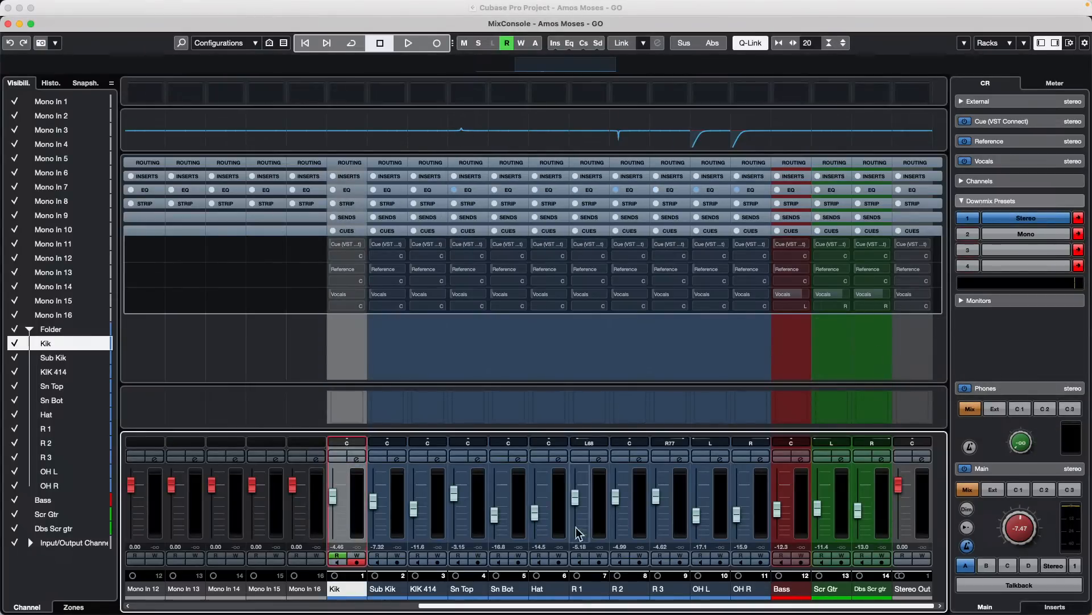
pyautogui.keyDown('shift'); pyautogui.click(884, 511); pyautogui.keyUp('shift')
pyautogui.rightClick(1014, 341)
pyautogui.moveTo(1000, 342)
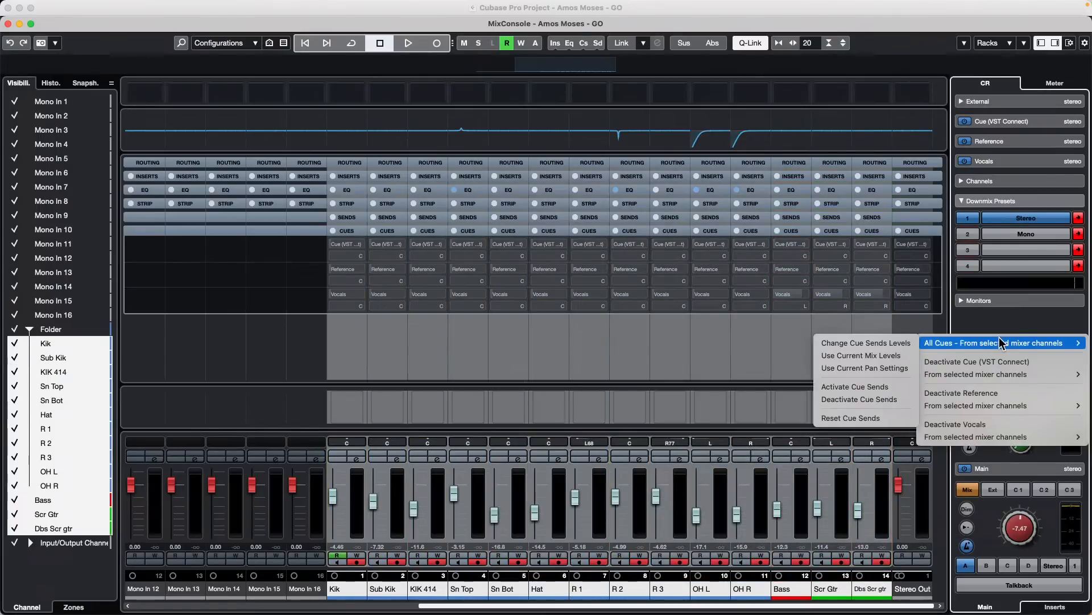
pyautogui.click(885, 356)
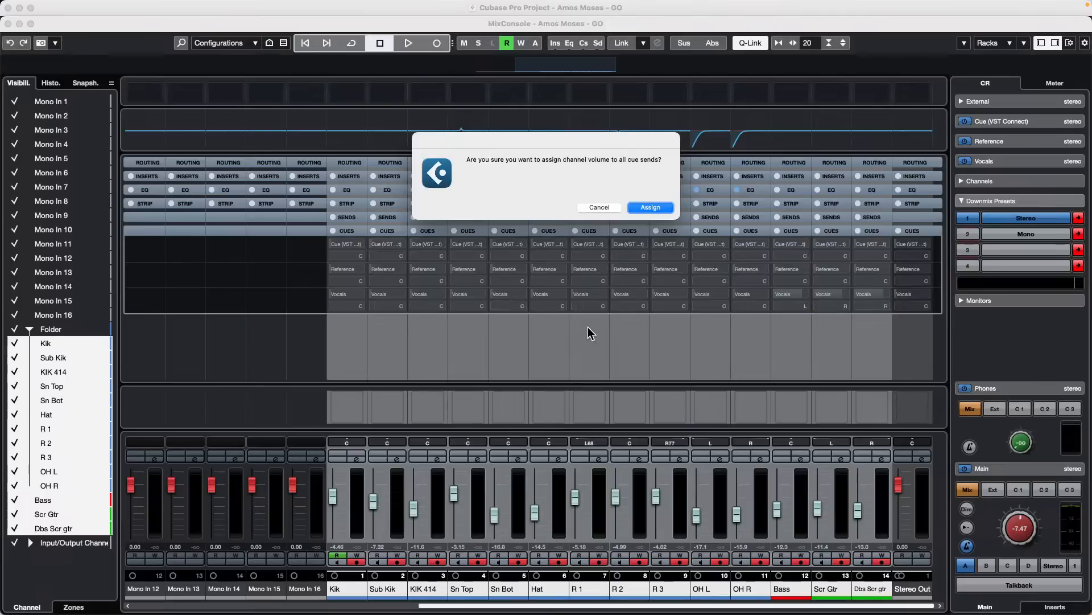
pyautogui.press('Return')
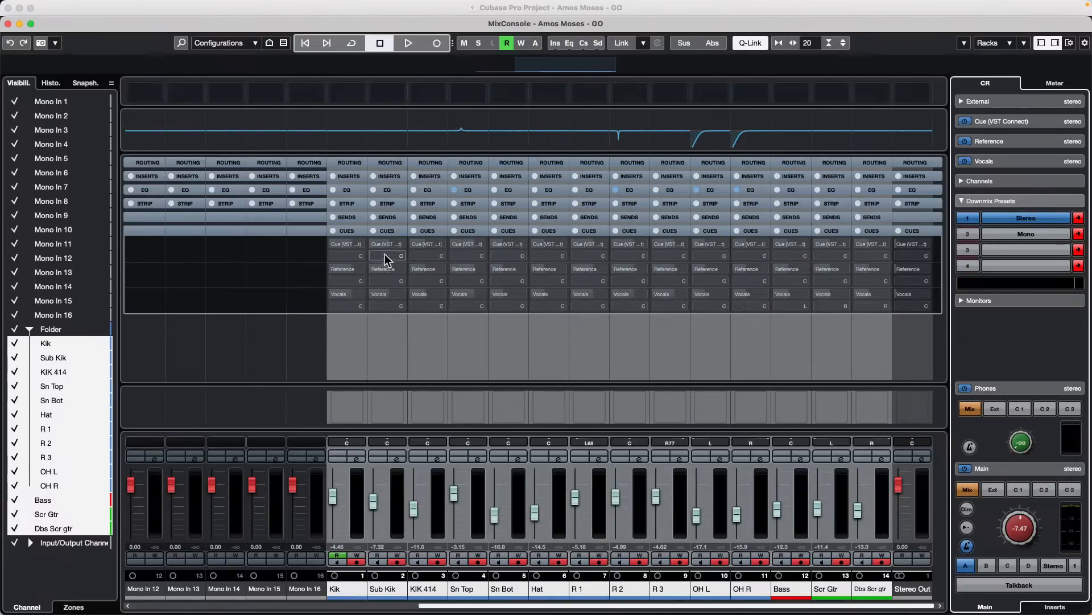
# - Toggle Kik's cue bypass off and on, and reapply the current mix levels to all cues from the selected channels
pyautogui.click(333, 230)
pyautogui.click(333, 229)
pyautogui.rightClick(986, 332)
pyautogui.moveTo(988, 334)
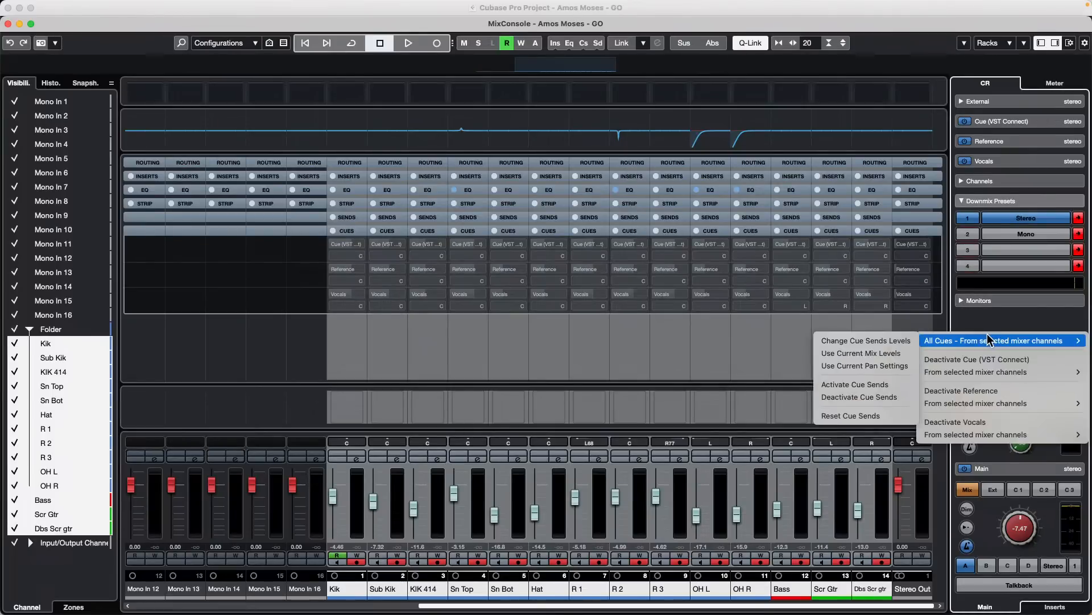
pyautogui.click(890, 354)
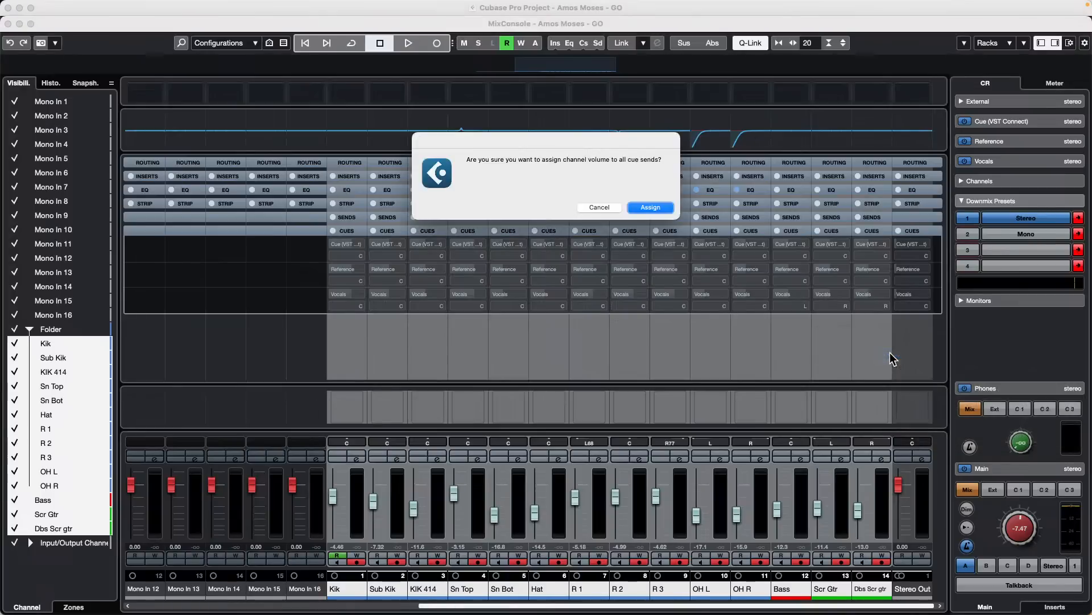
pyautogui.click(665, 208)
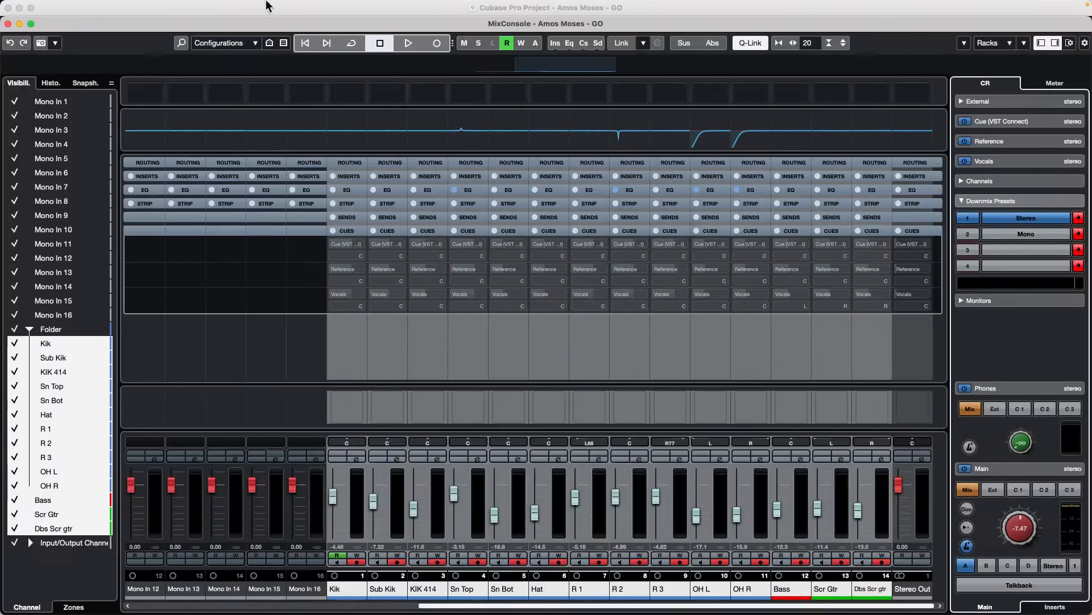
# - Reposition the MixConsole window and activate the Vocals cue sends on all selected channels using Q-Link
pyautogui.moveTo(58, 27); pyautogui.dragTo(42, 9)
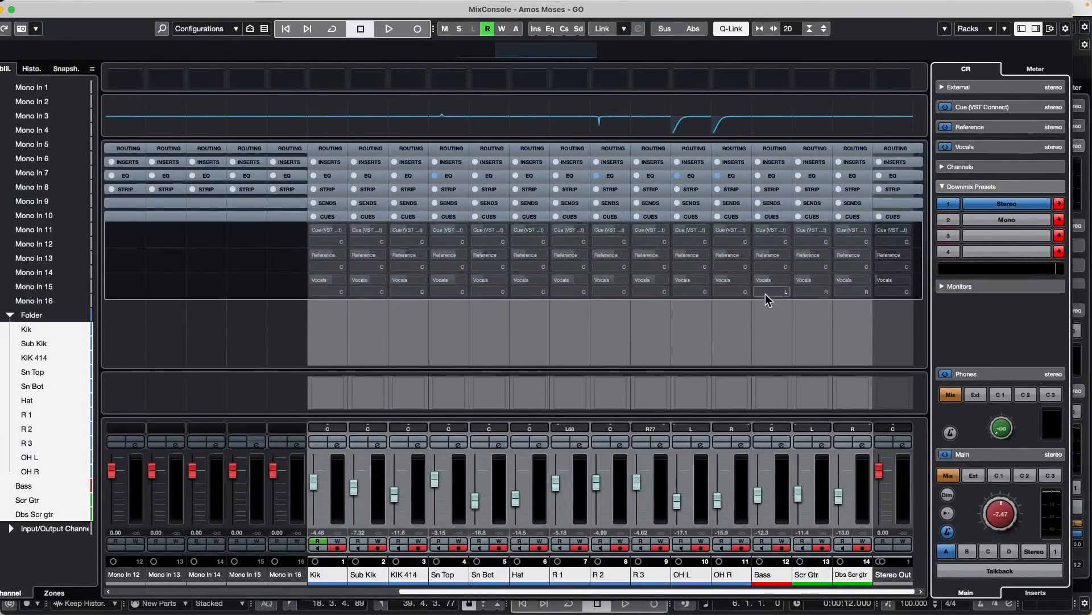
pyautogui.click(788, 264)
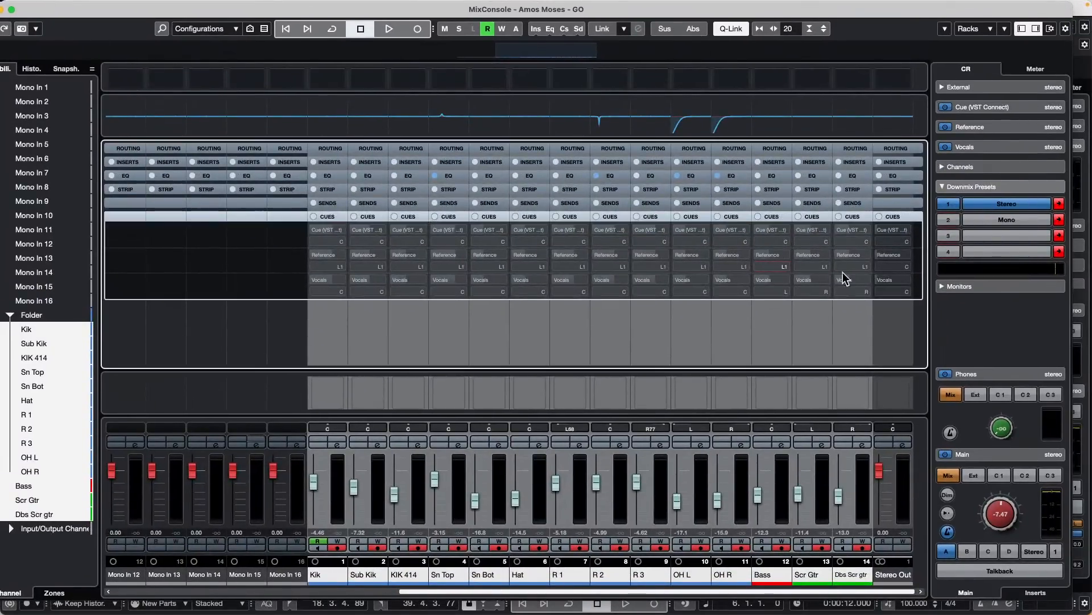
pyautogui.click(316, 281)
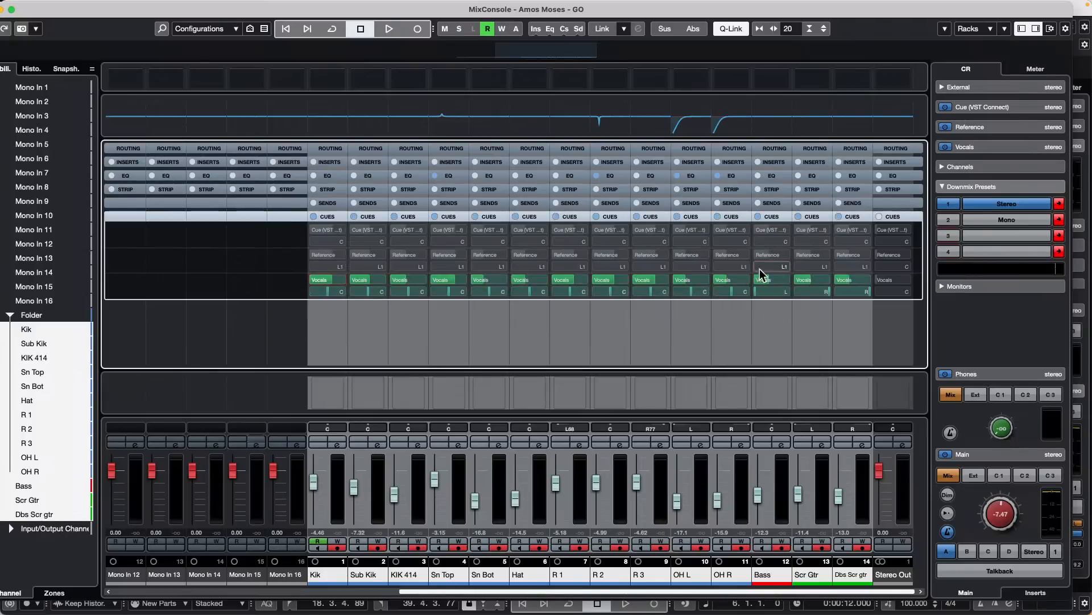
pyautogui.click(314, 280)
pyautogui.click(313, 279)
# - Start playback, turn off Q-Link, and raise only Kik's Vocals cue send level to 6.02
pyautogui.press('space')
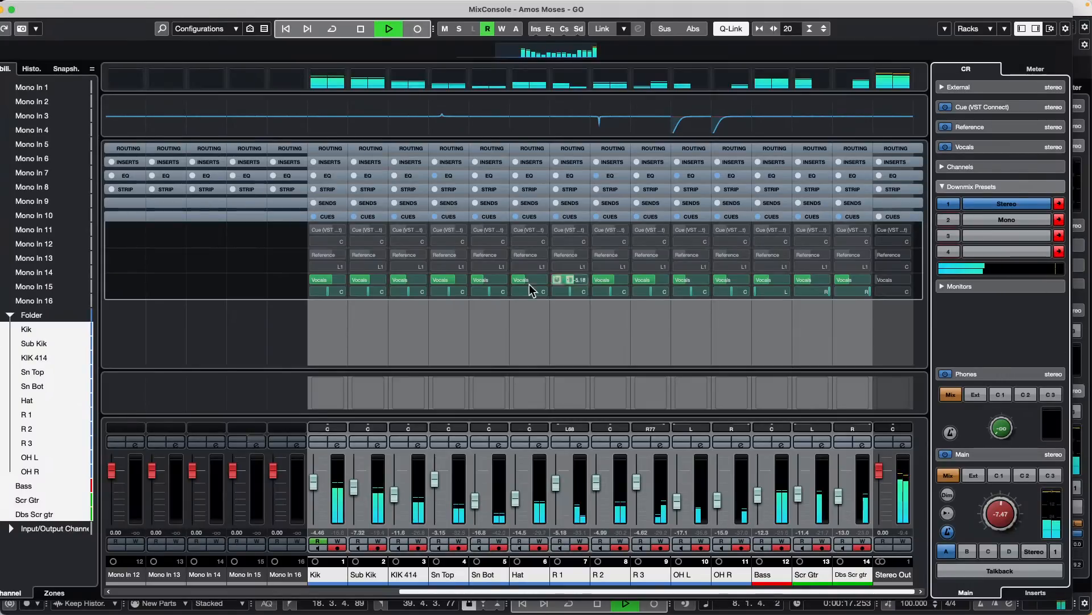
pyautogui.click(850, 588)
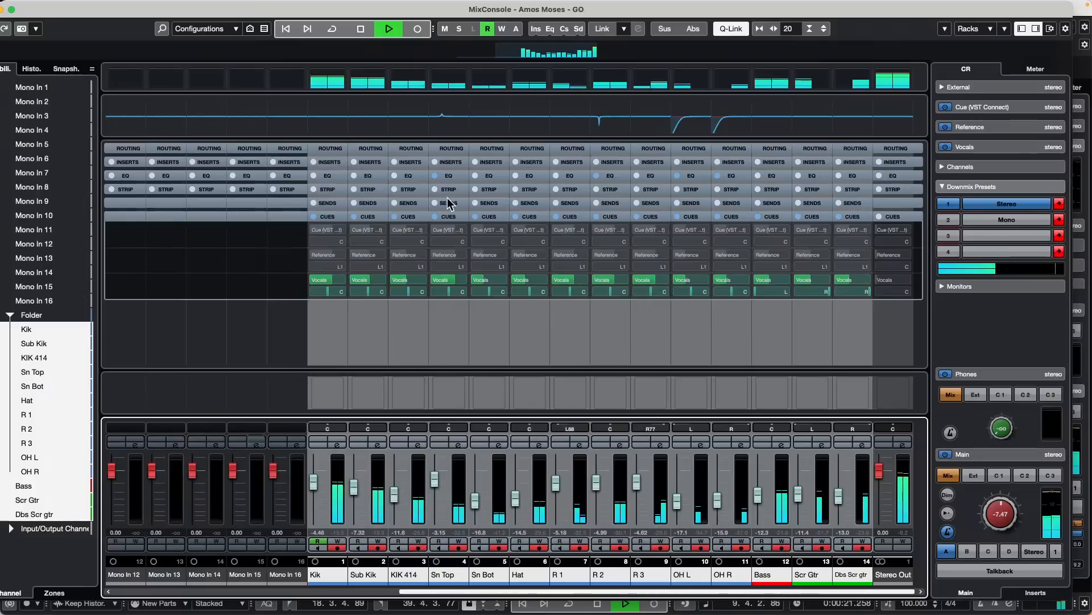
pyautogui.click(338, 284)
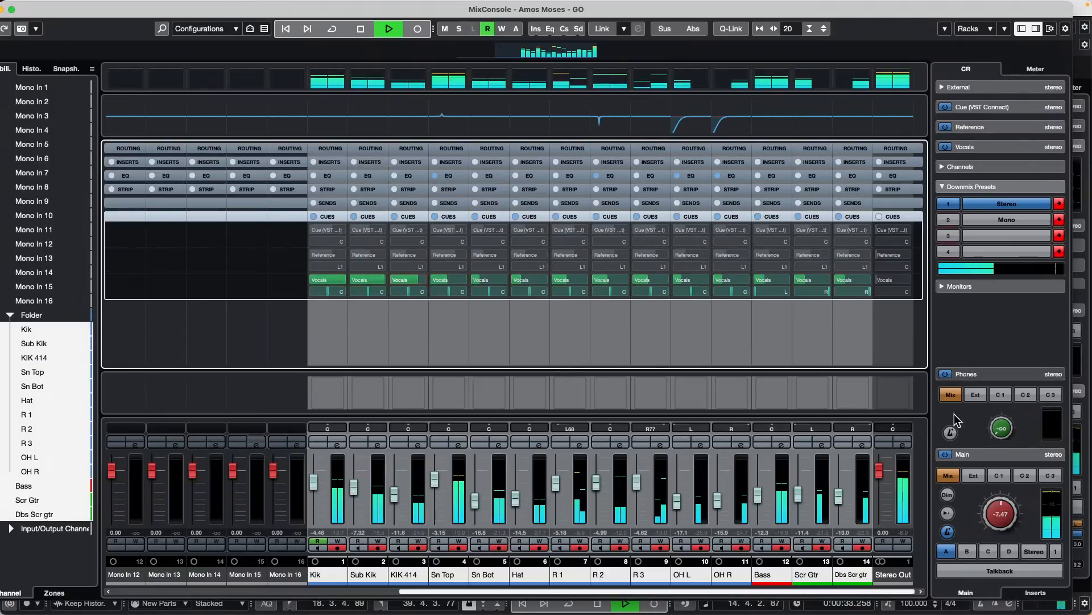
# - Switch the Phones and Main monitor sources in the Control Room to Cue 3
pyautogui.click(1051, 394)
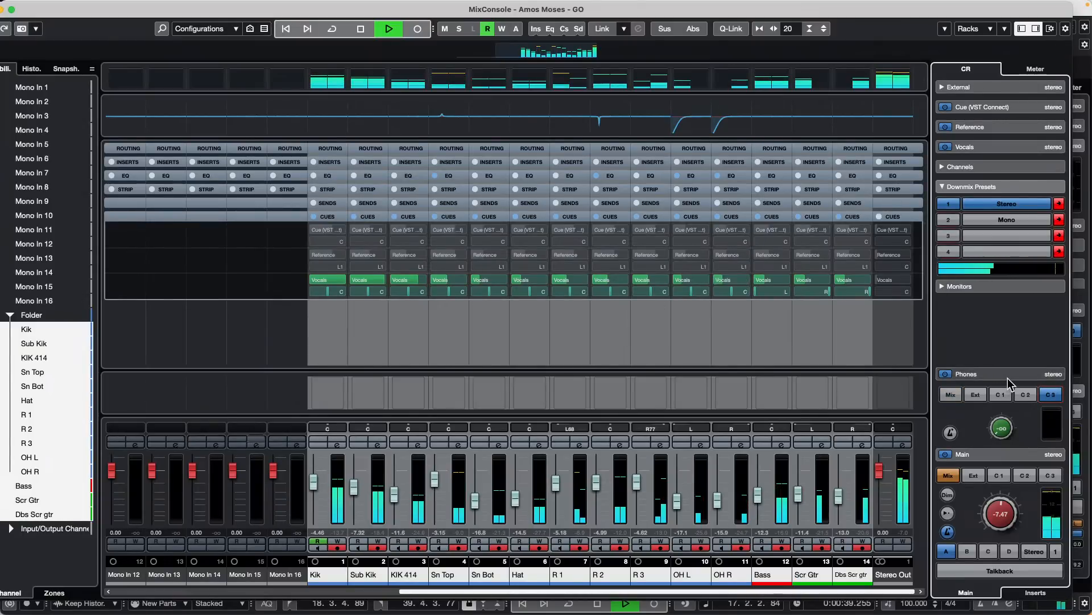
pyautogui.click(1050, 475)
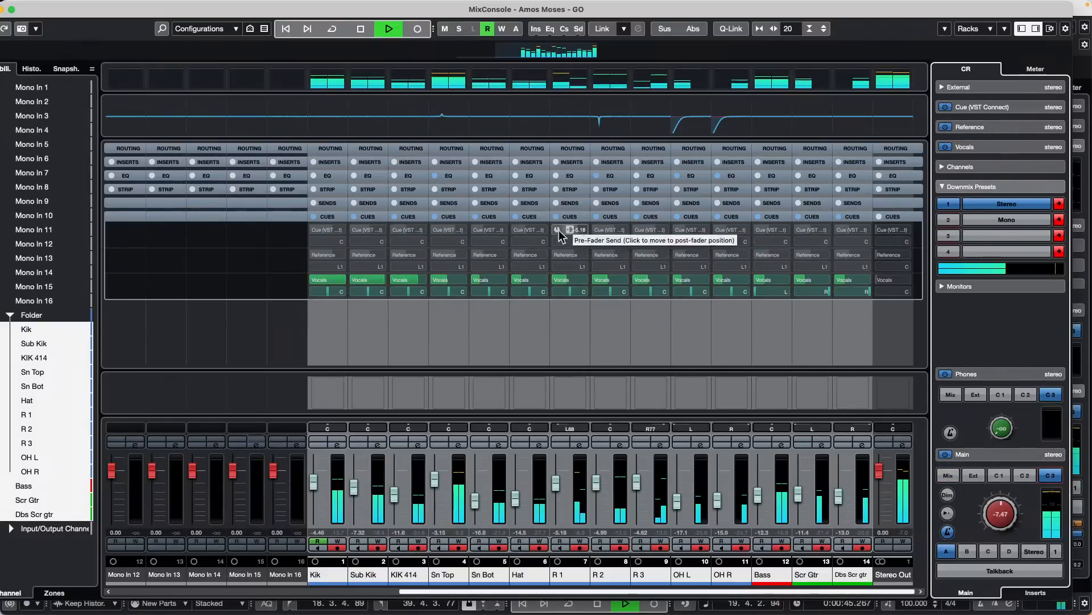
# - Lower KIK 414's Vocals cue send level and raise the one for Bass during playback, and stop the transport
pyautogui.click(416, 288)
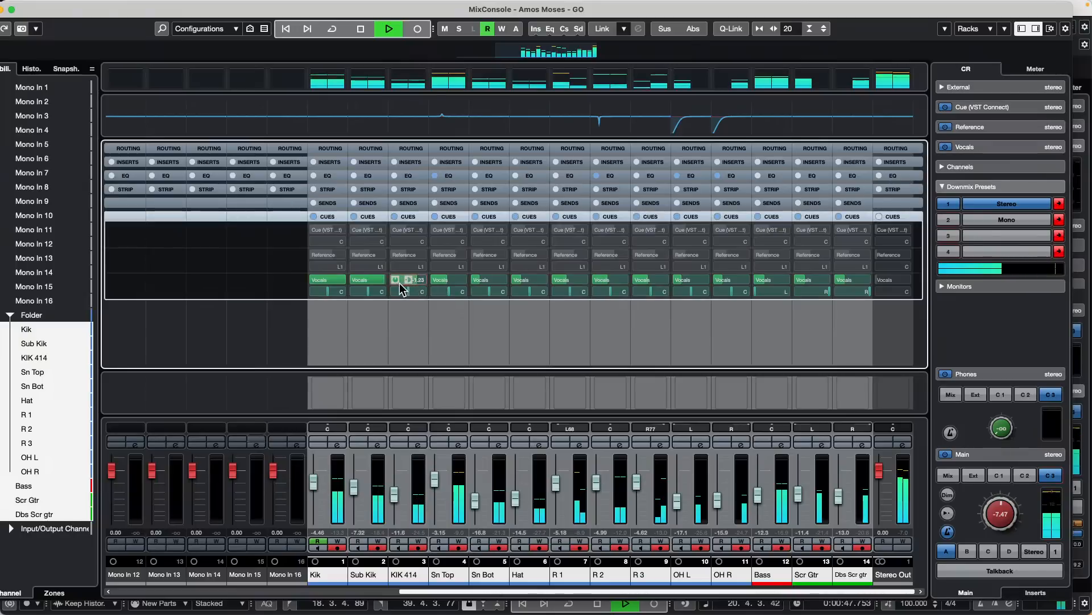
pyautogui.click(993, 375)
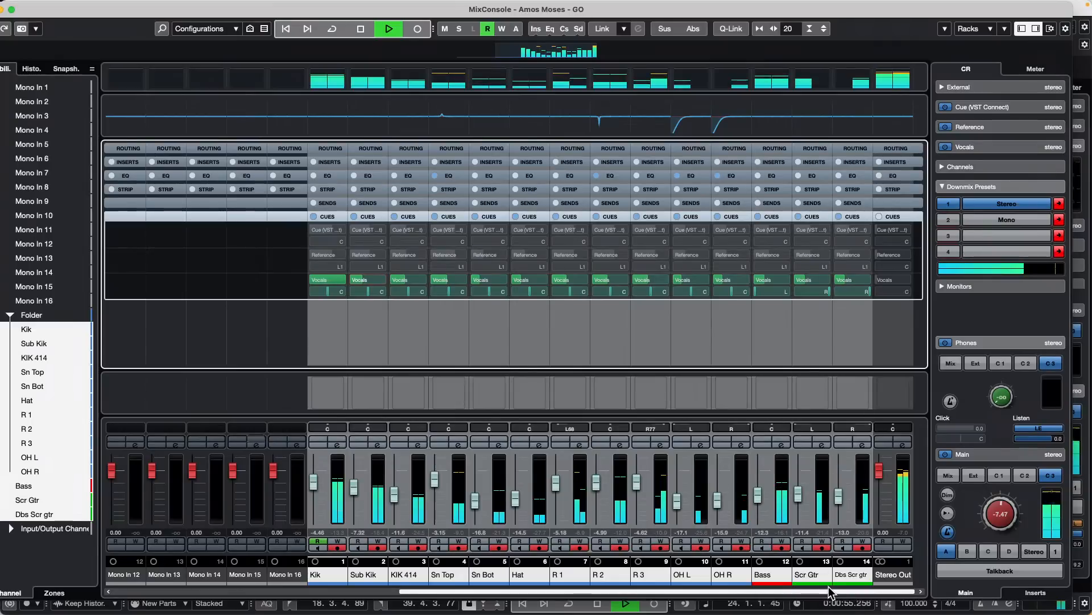
pyautogui.moveTo(778, 283)
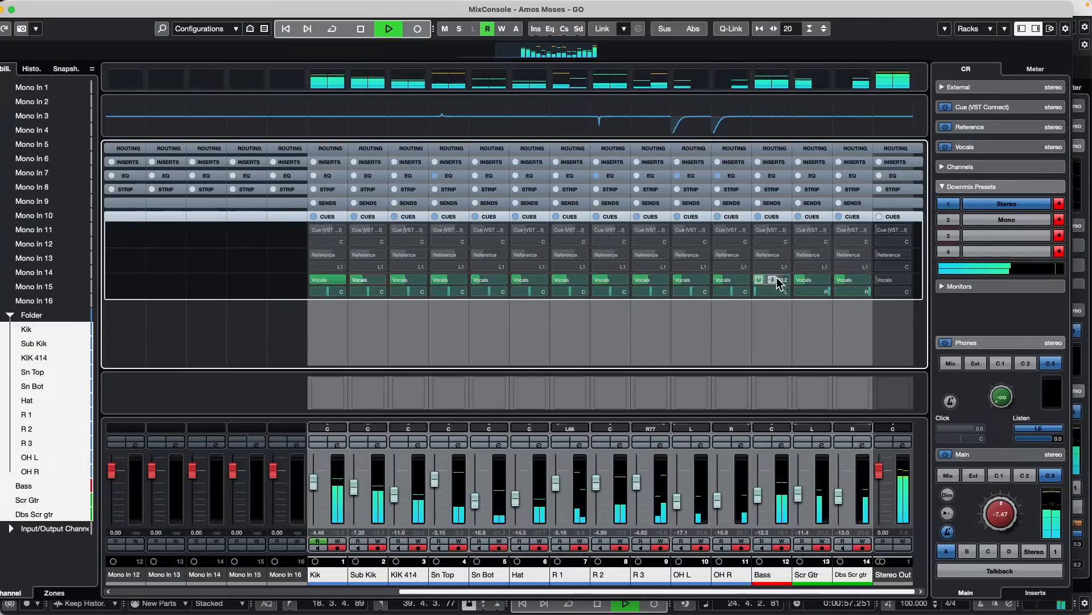
pyautogui.moveTo(778, 282); pyautogui.dragTo(815, 266)
pyautogui.press('space')
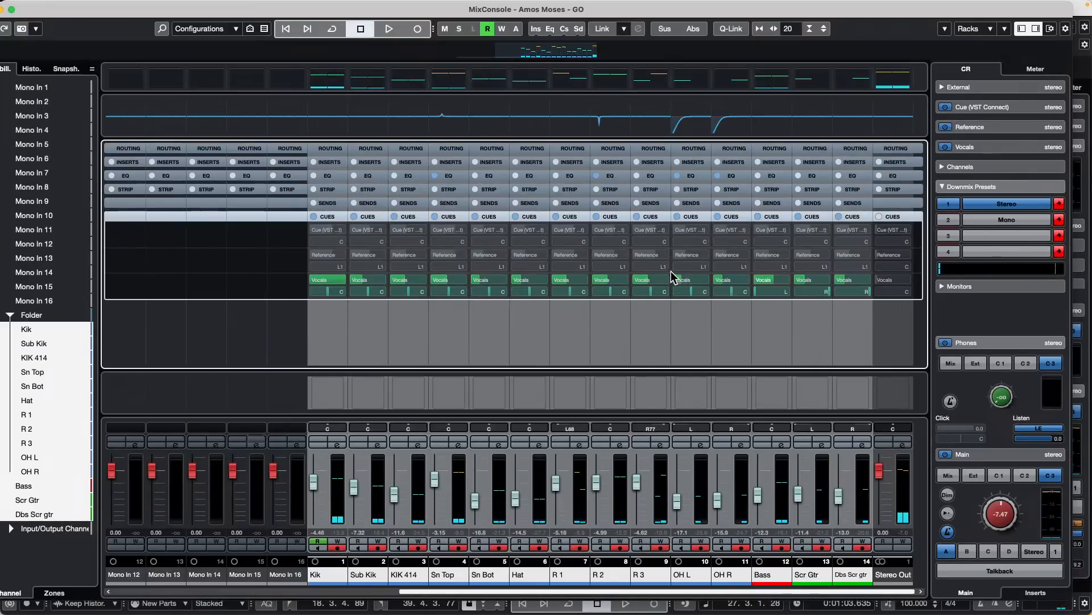
# - Collapse the extra Phones settings and expand the extra Main settings in the Control Room
pyautogui.moveTo(487, 284)
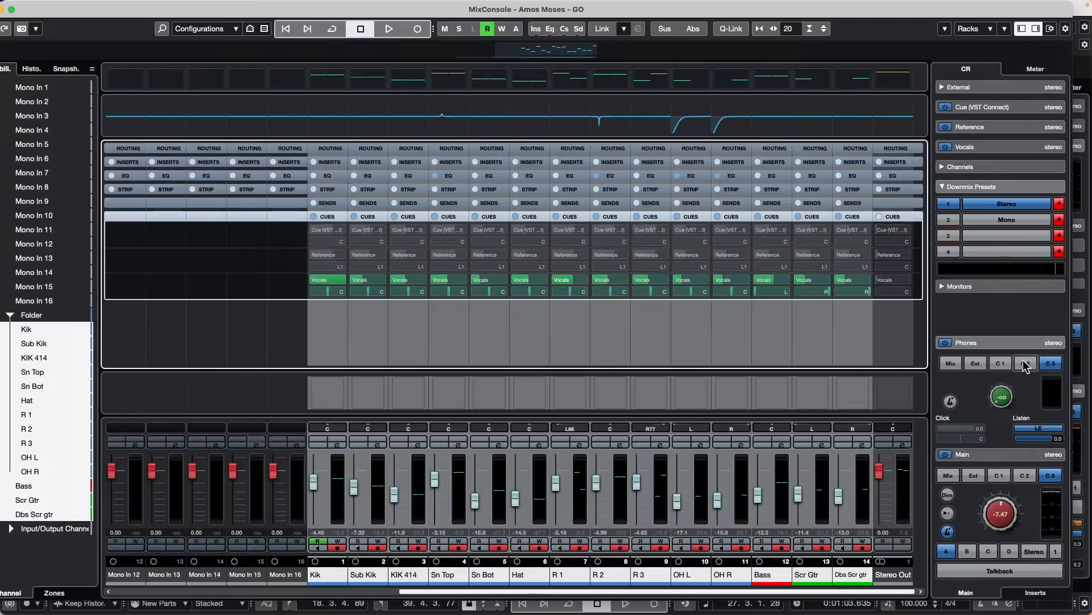
pyautogui.click(1018, 342)
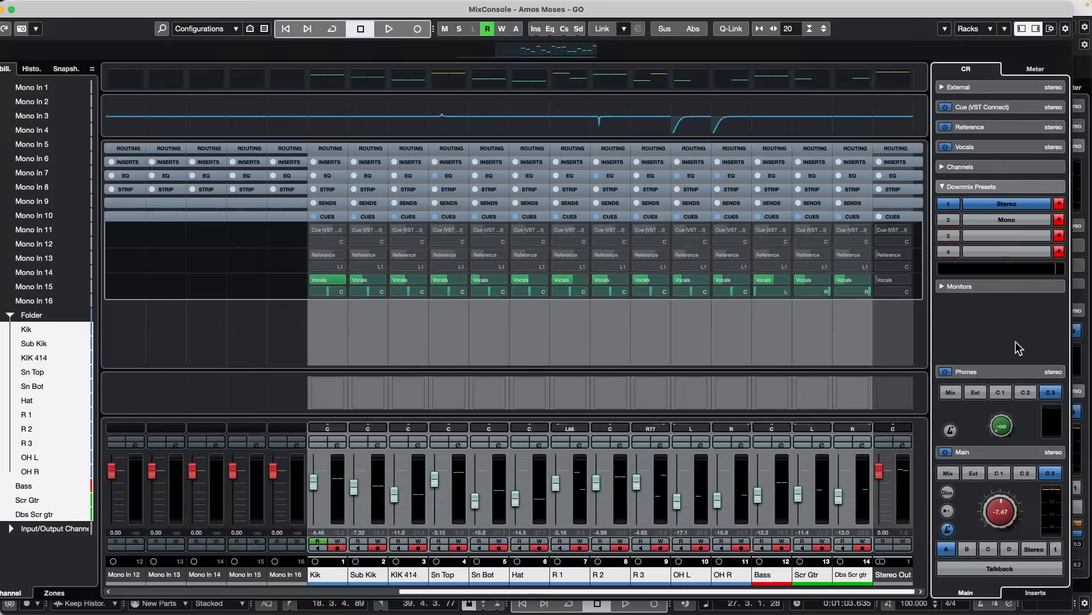
pyautogui.click(995, 374)
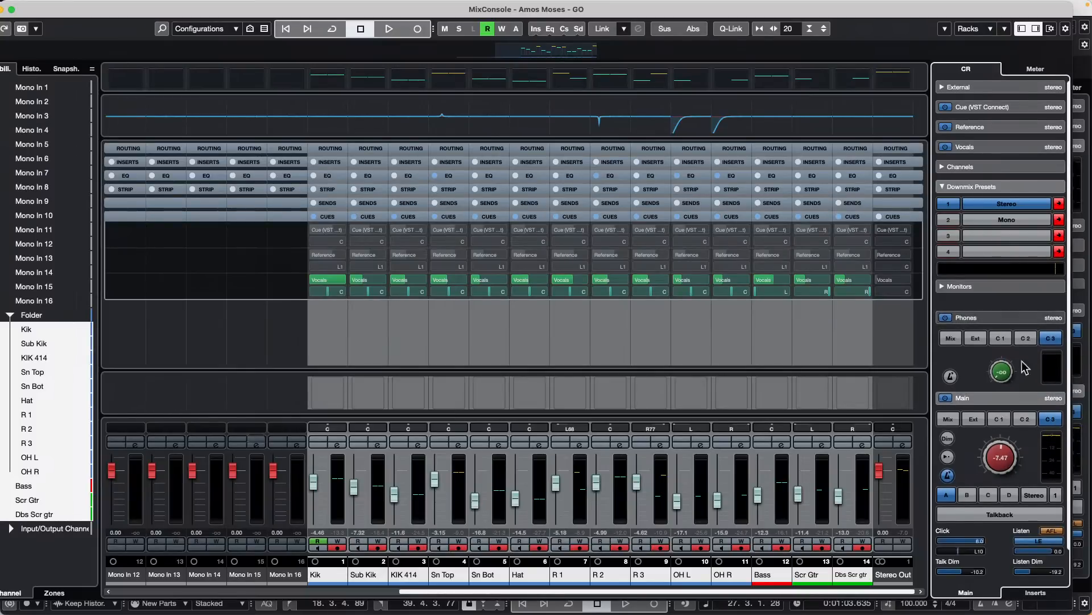
# - Compare the Mix and Cue 3 sources on Main during playback, and leave Main set to Mix with playback stopped
pyautogui.click(1005, 420)
pyautogui.click(952, 420)
pyautogui.press('space')
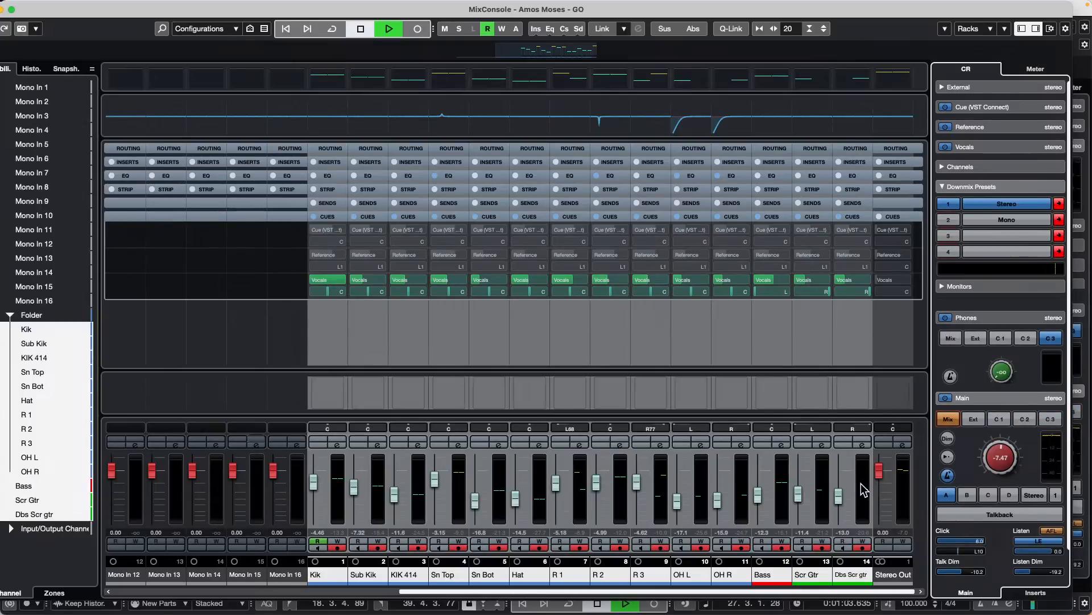
pyautogui.click(1052, 419)
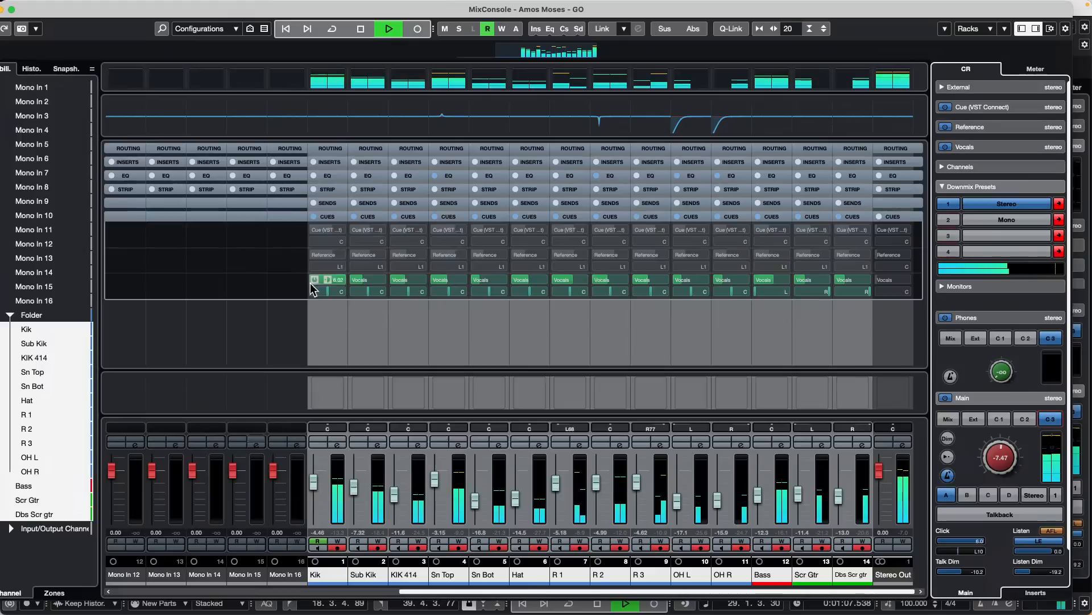
pyautogui.press('space')
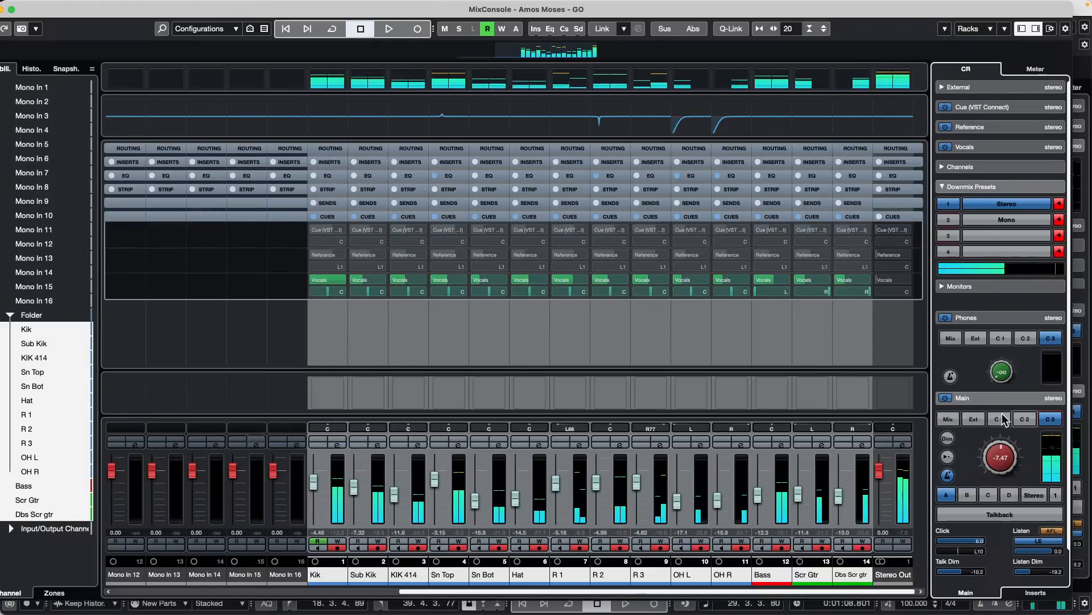
pyautogui.click(949, 419)
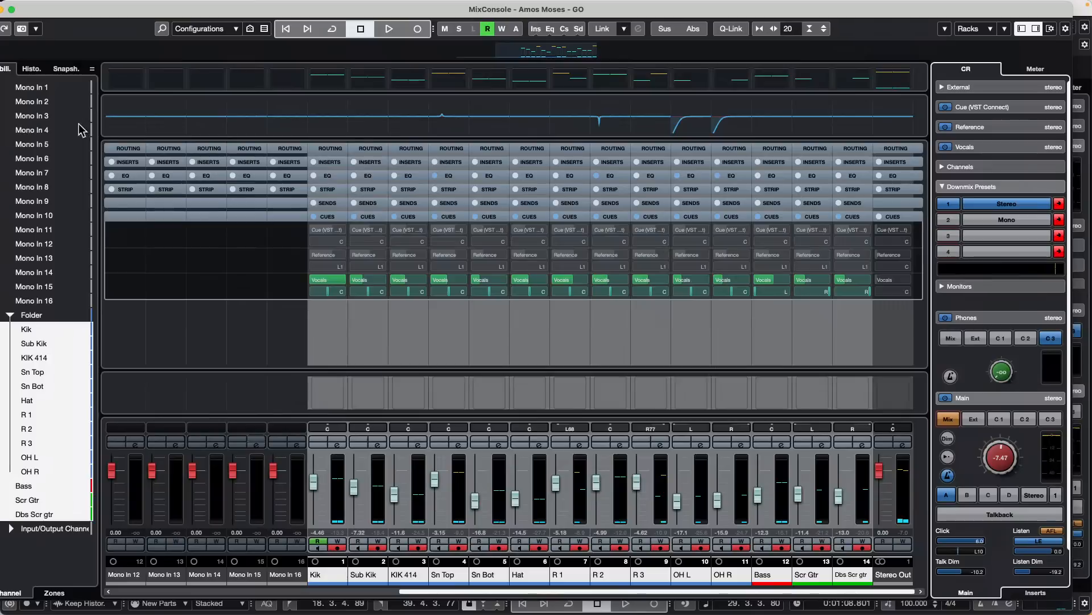
# - Move the MixConsole window until its title bar controls are reachable, and close it to return to the Project window
pyautogui.moveTo(12, 10)
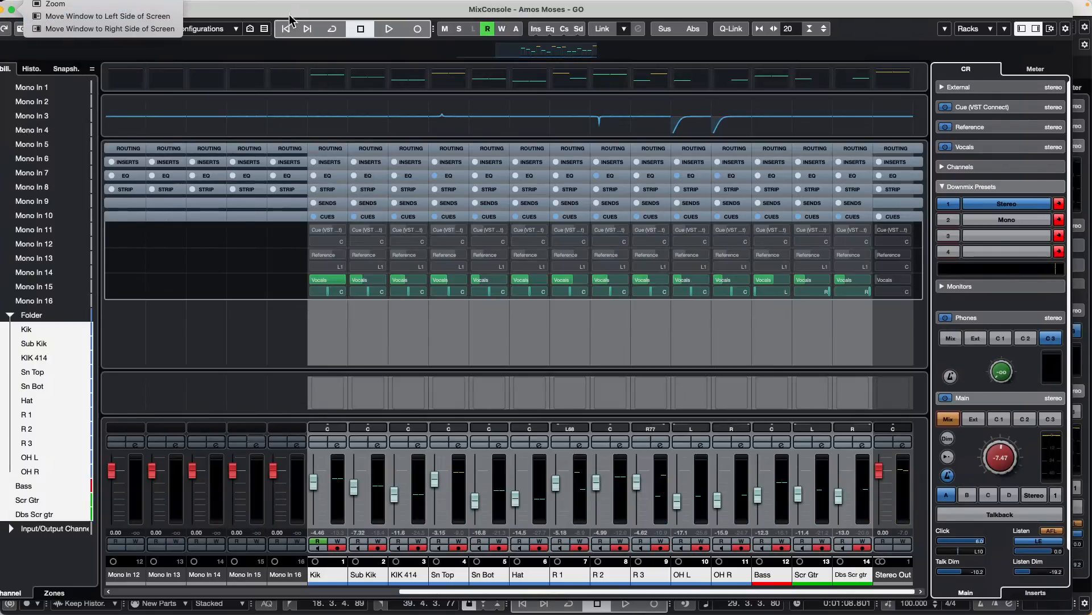
pyautogui.moveTo(289, 9); pyautogui.dragTo(380, 14)
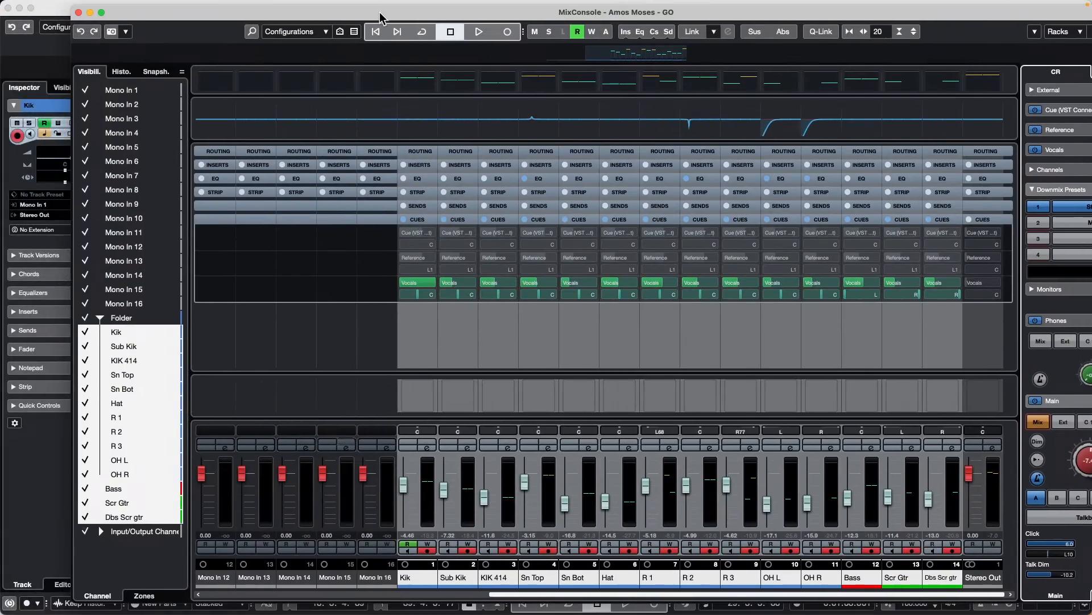
pyautogui.click(78, 12)
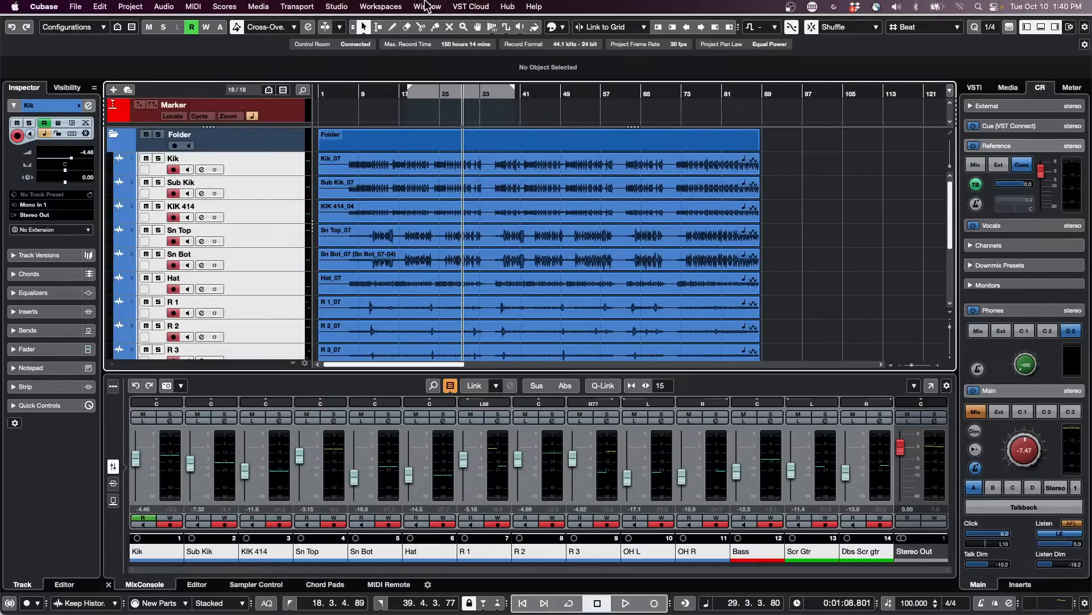
pyautogui.click(428, 6)
pyautogui.moveTo(336, 6)
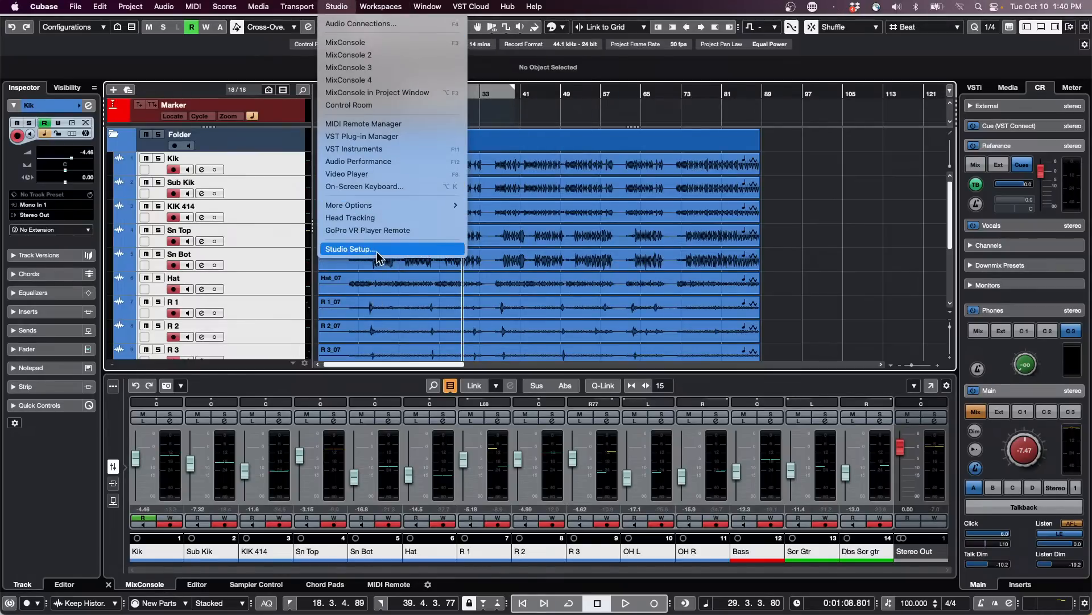
pyautogui.click(888, 290)
# - Add one Groove Agent SE instrument track below the Hat track, with its audio output set to Stereo Out
pyautogui.click(289, 282)
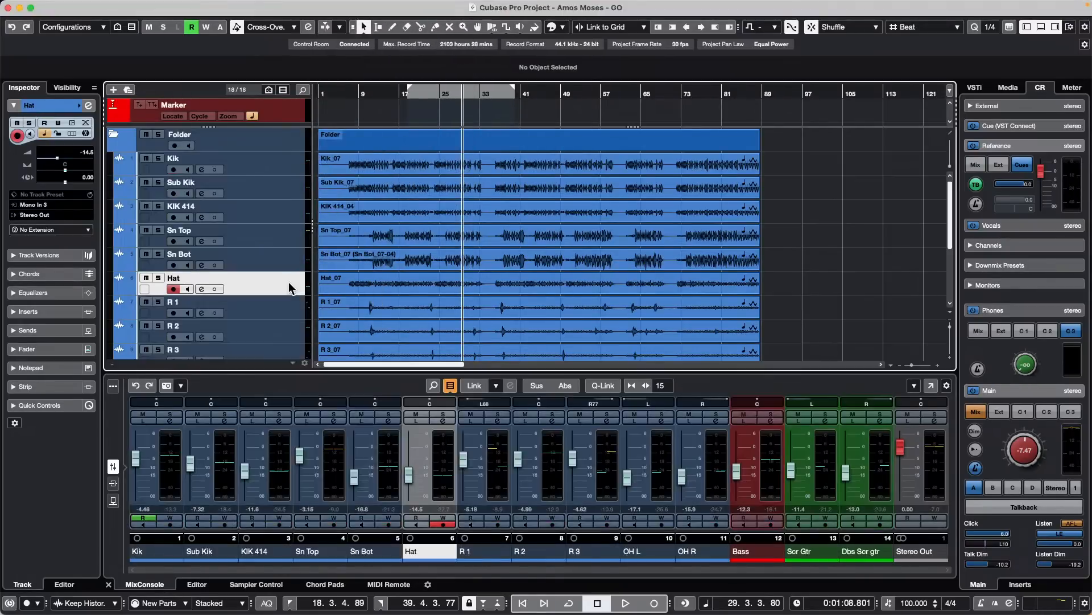
pyautogui.rightClick(289, 282)
pyautogui.moveTo(336, 289)
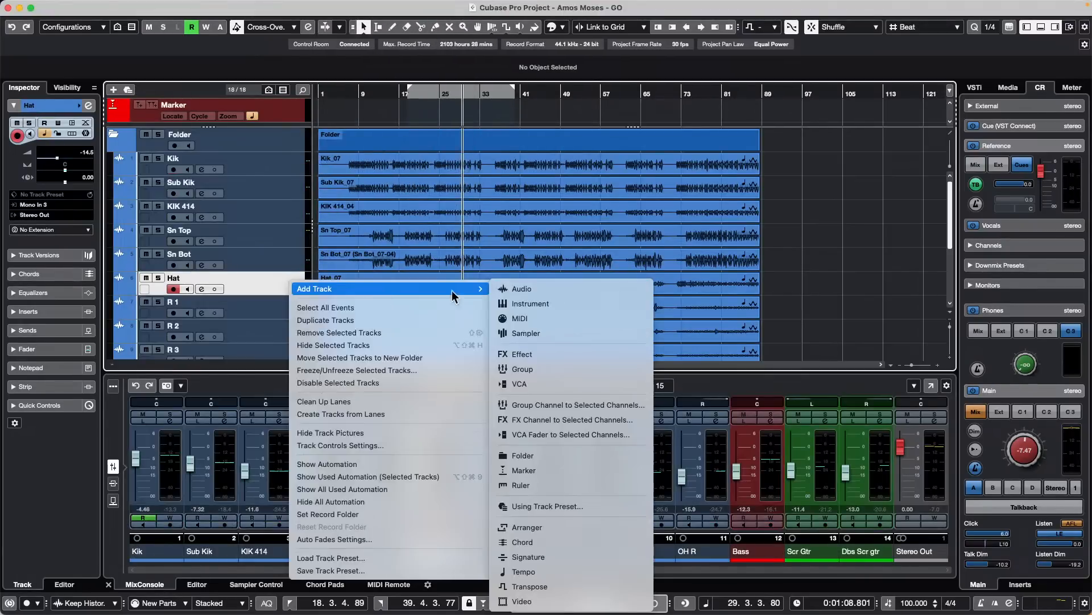
pyautogui.click(603, 305)
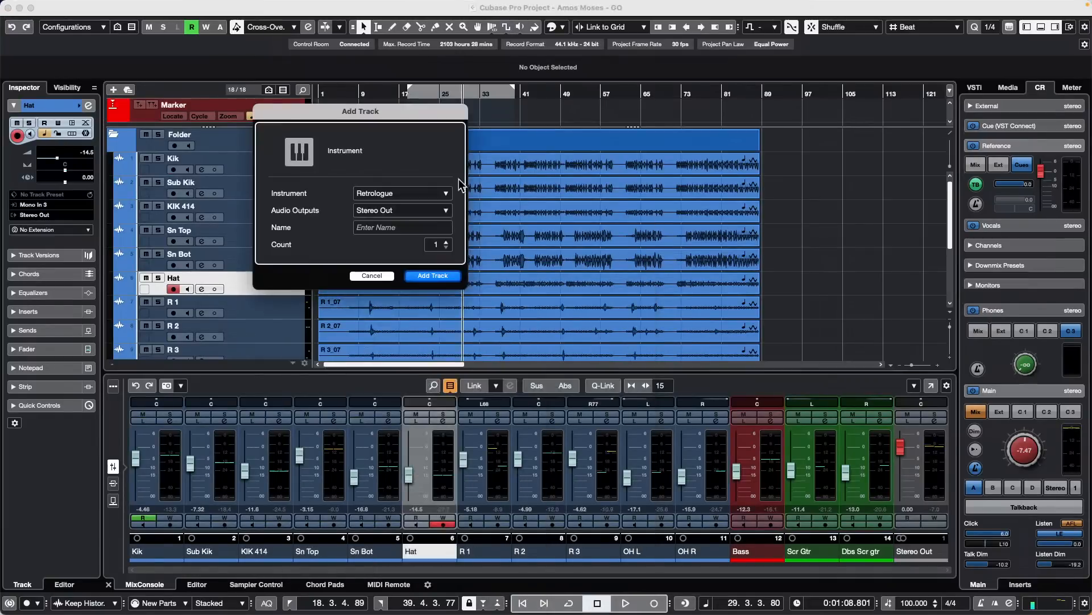
pyautogui.click(414, 195)
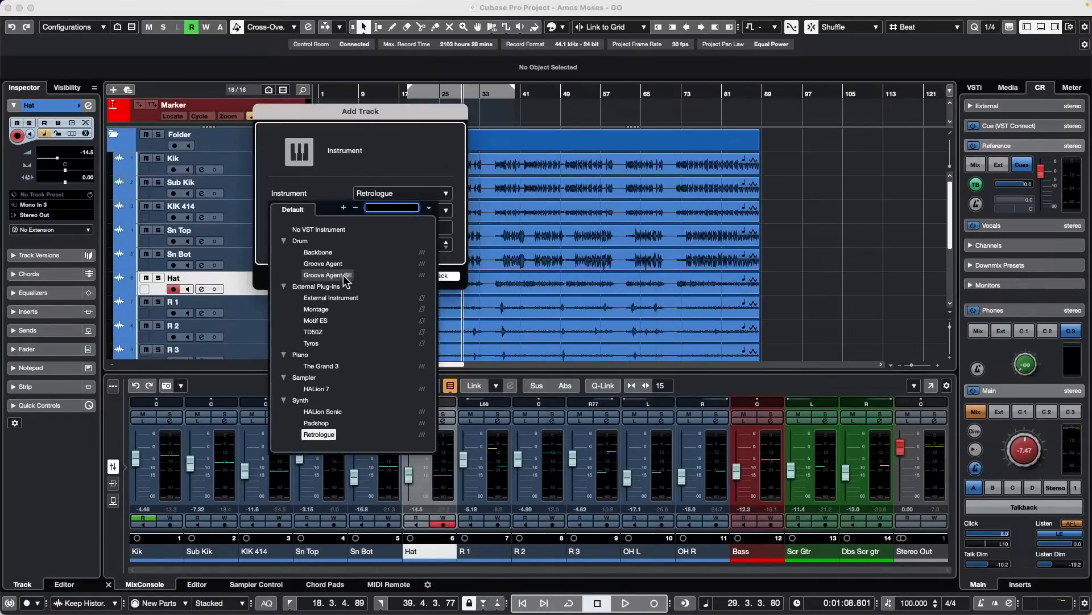
pyautogui.click(343, 275)
pyautogui.click(435, 281)
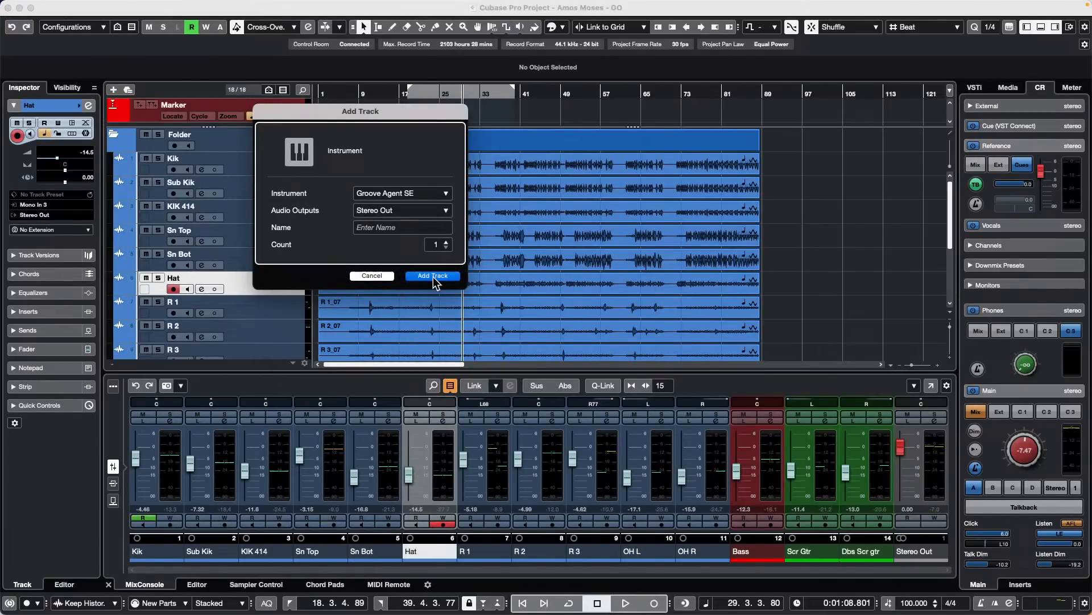
pyautogui.press('Return')
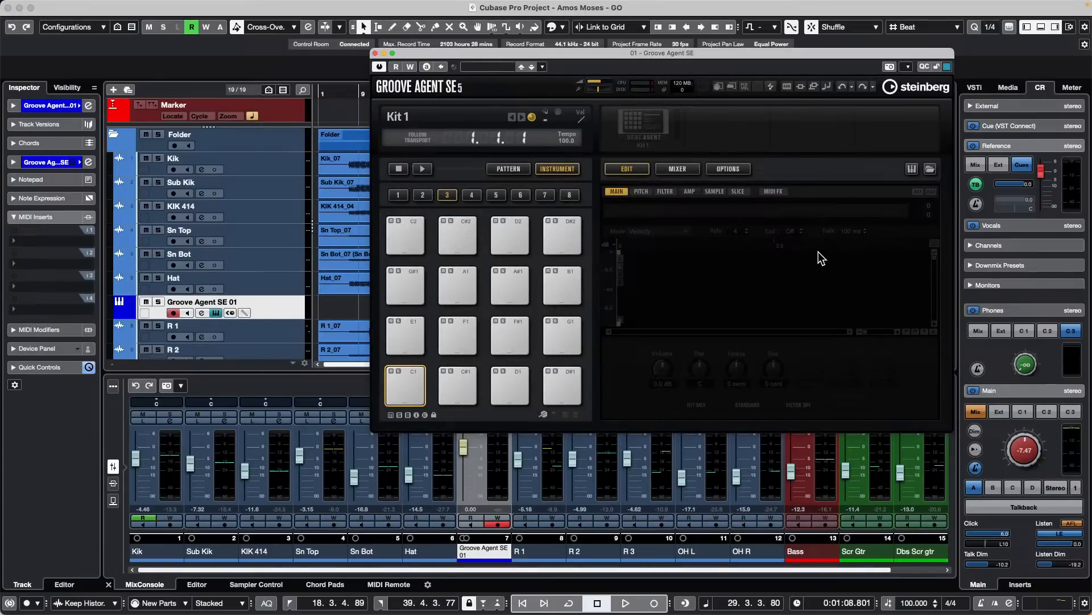
# - Examine the Steinberg UR24C's buffer size settings through Studio Setup, and close both dialogs
pyautogui.click(381, 6)
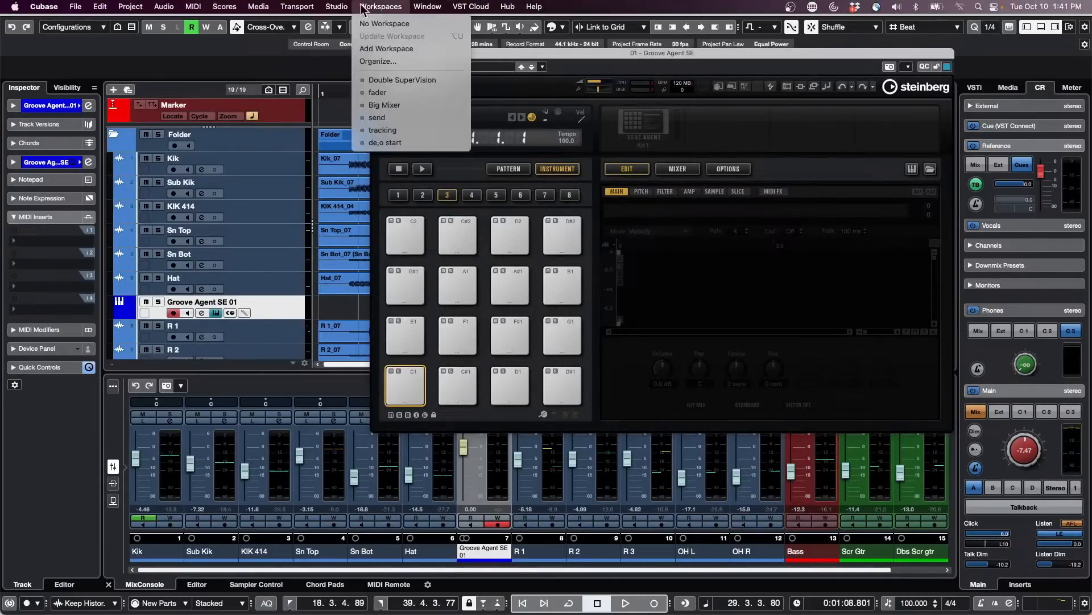
pyautogui.click(378, 248)
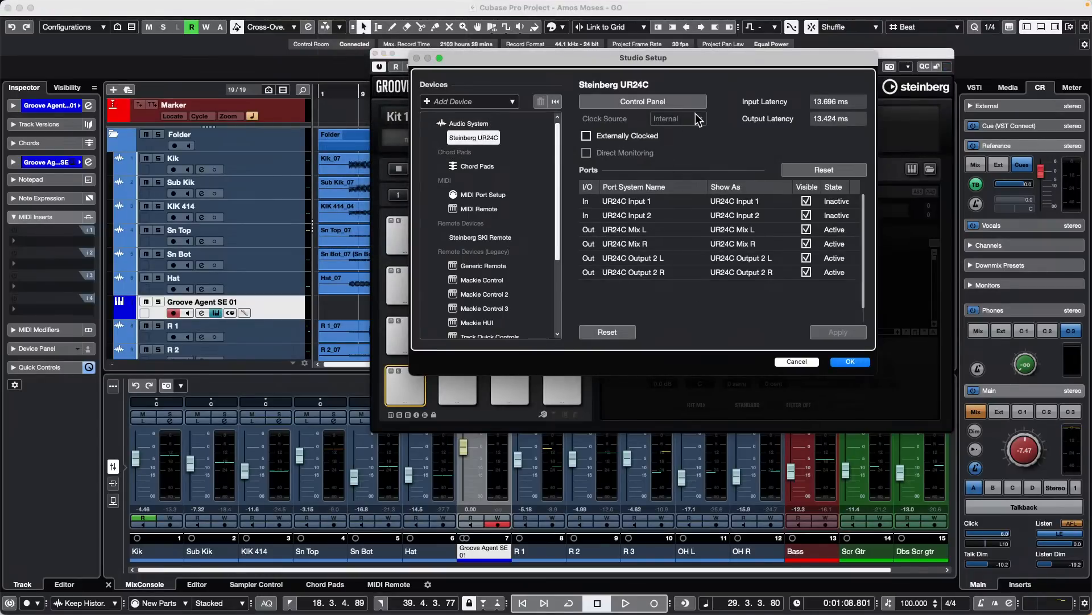
pyautogui.click(667, 112)
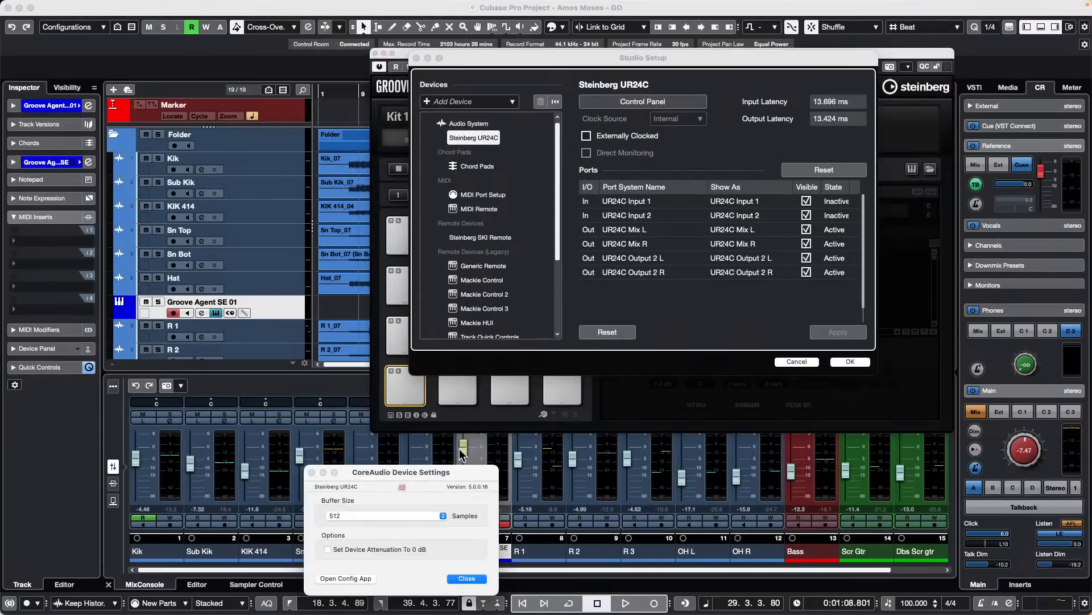
pyautogui.moveTo(463, 473); pyautogui.dragTo(507, 217)
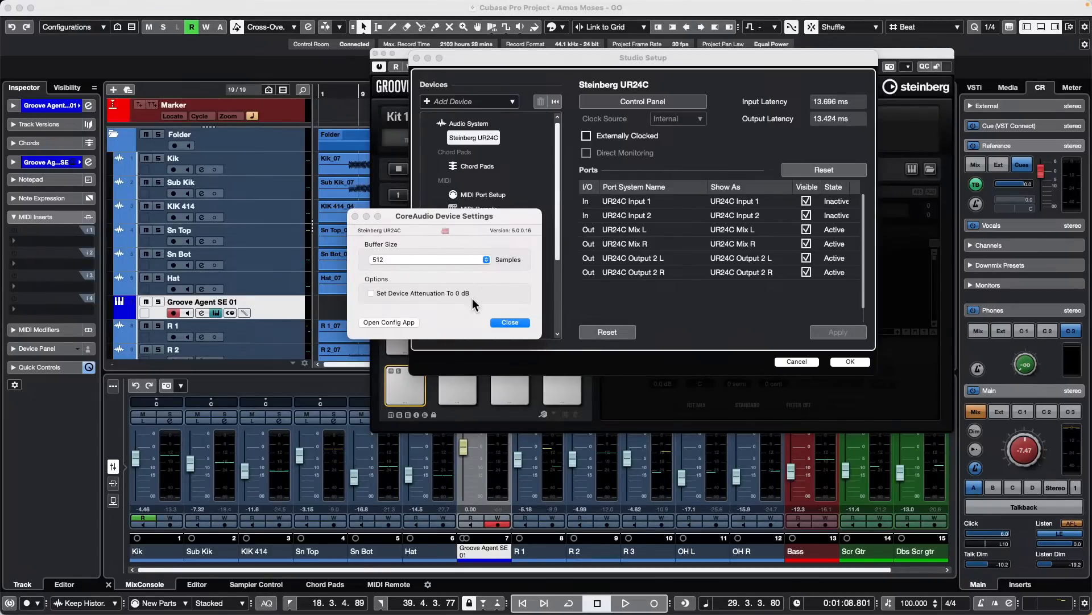
pyautogui.click(519, 322)
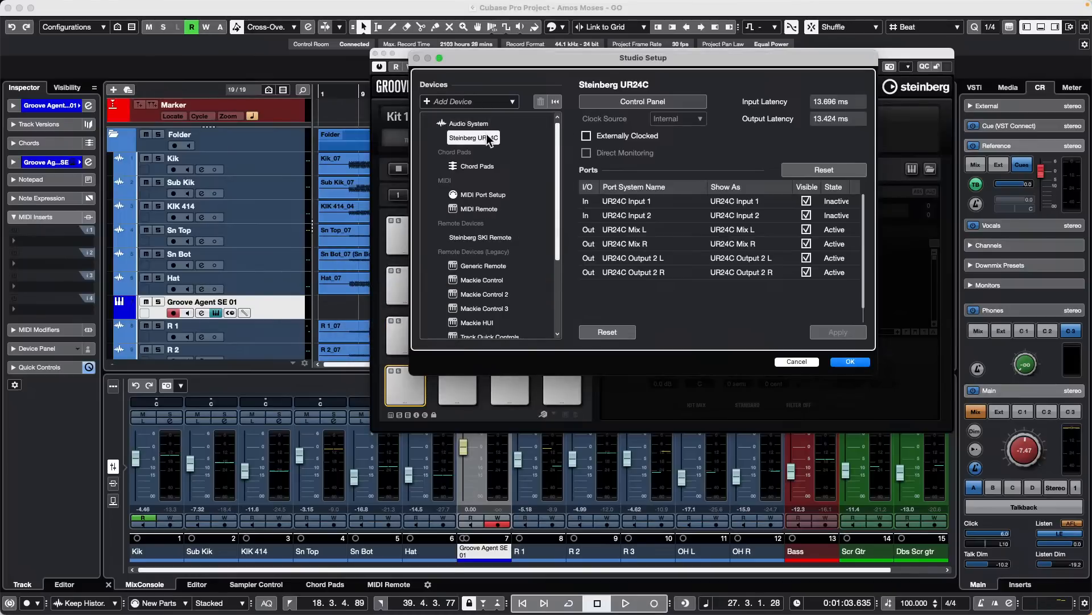
pyautogui.click(850, 362)
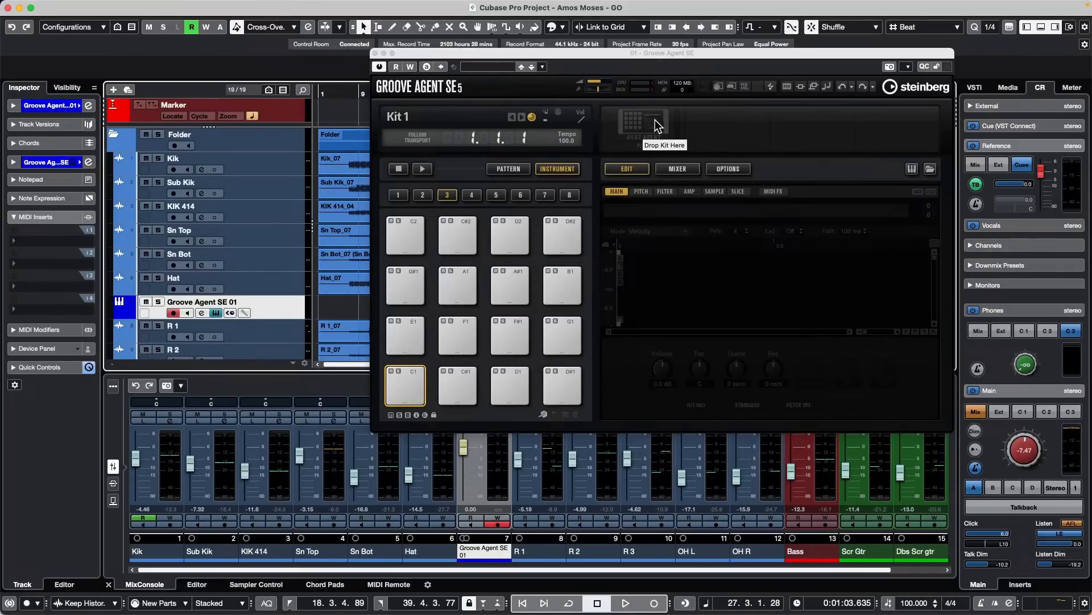
# - Examine the disk streaming balance in Groove Agent SE's global options, and close the instrument window
pyautogui.click(726, 167)
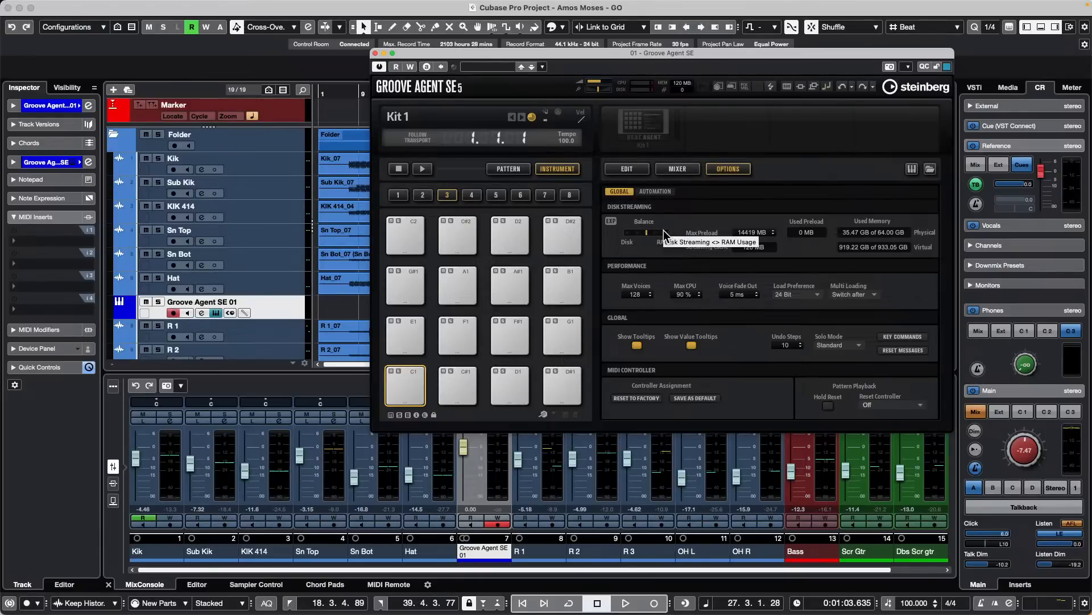
pyautogui.moveTo(648, 236); pyautogui.dragTo(644, 236)
pyautogui.click(645, 235)
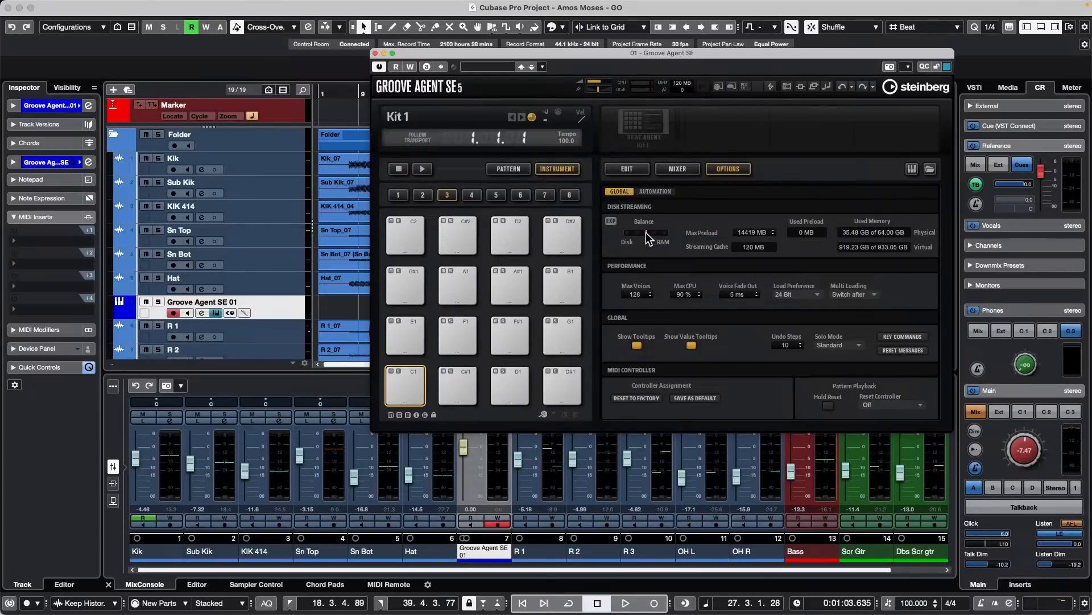
pyautogui.click(375, 53)
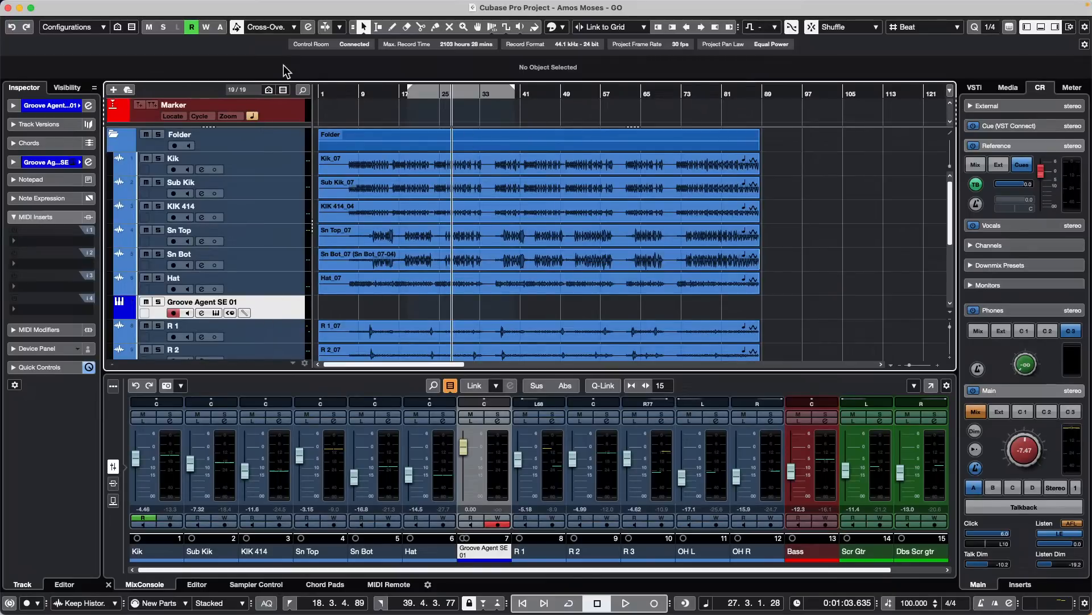
pyautogui.rightClick(285, 177)
pyautogui.moveTo(471, 180)
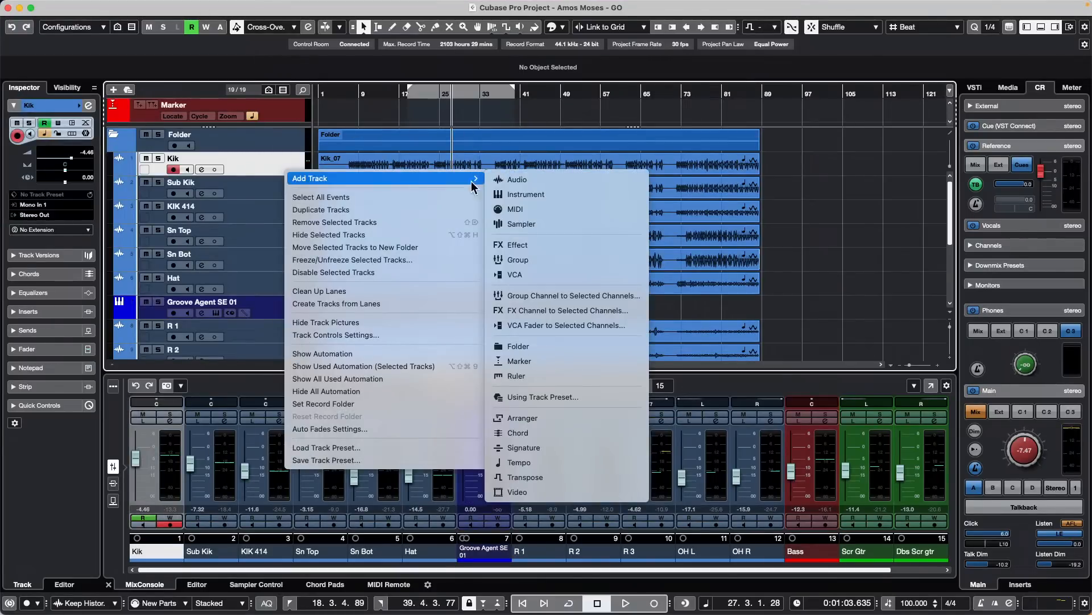
pyautogui.click(606, 190)
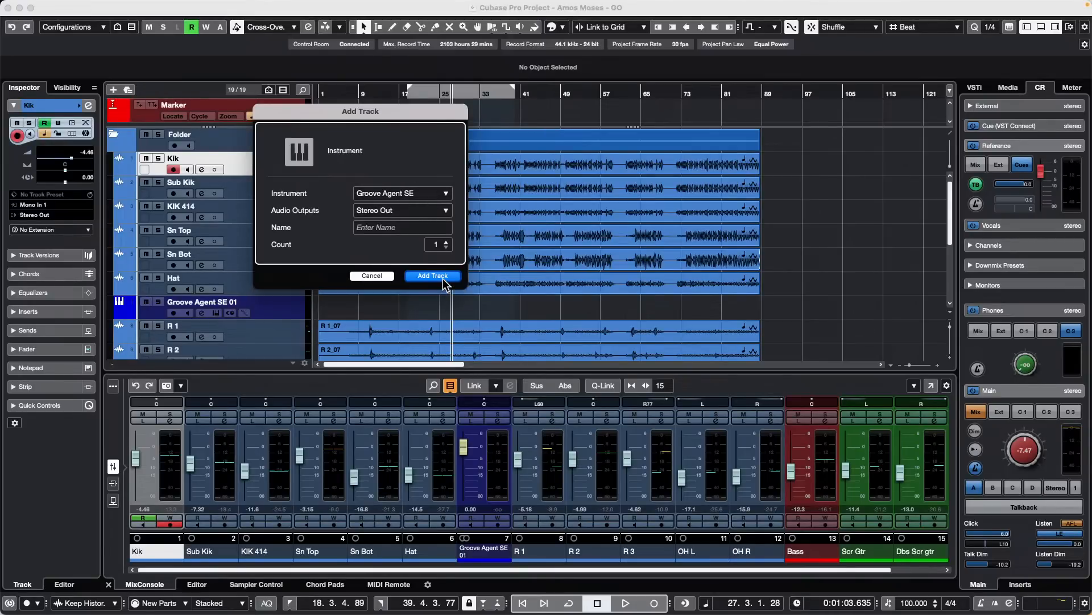
pyautogui.click(371, 275)
# - Add another Groove Agent SE instrument track directly below the Kik track, routed to Stereo Out
pyautogui.rightClick(273, 162)
pyautogui.moveTo(362, 167)
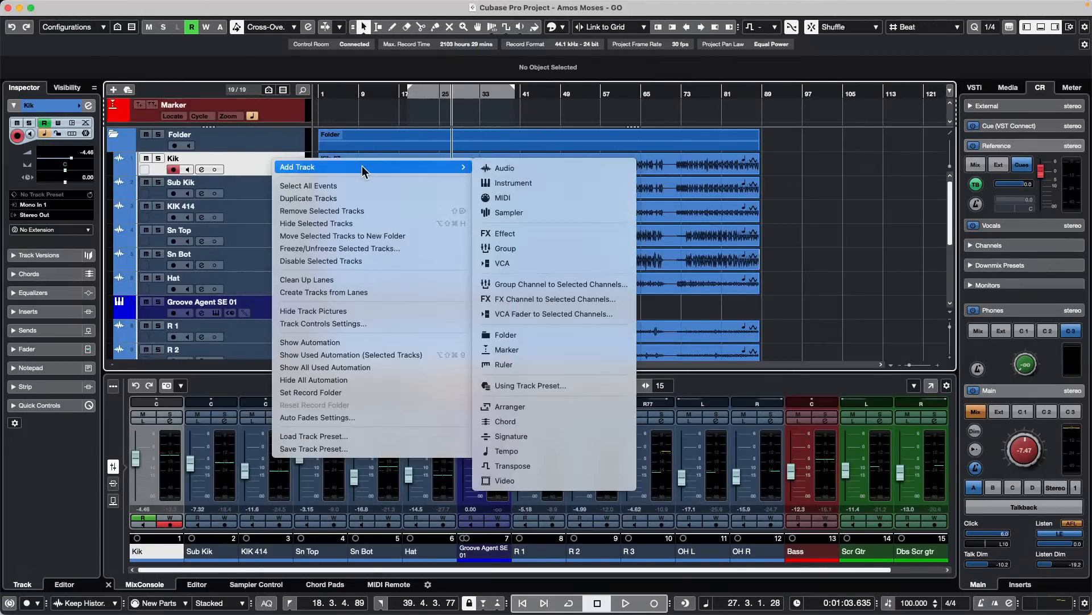
pyautogui.click(526, 180)
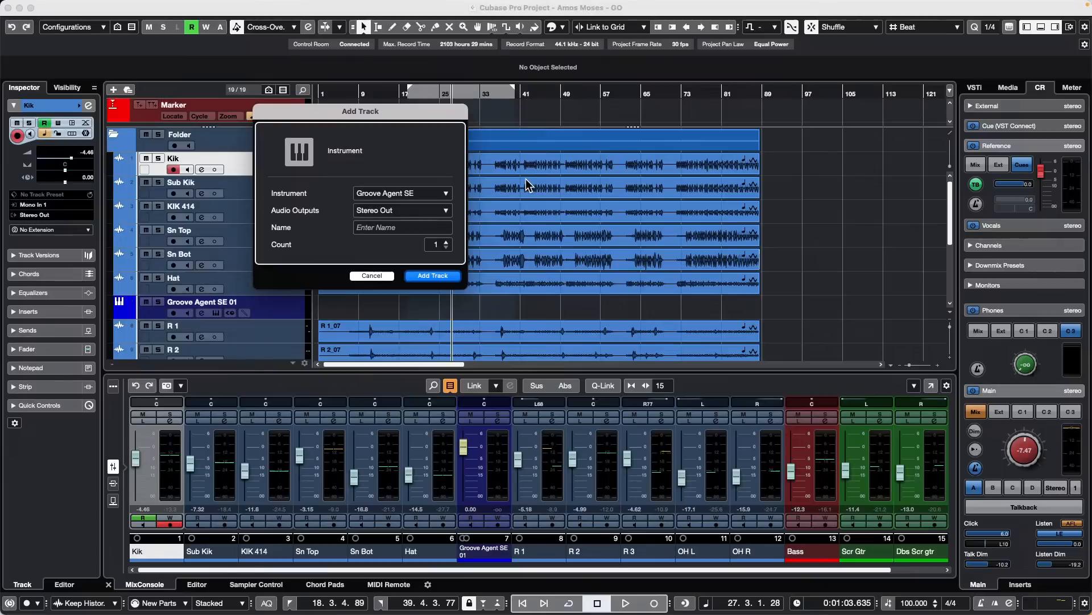
pyautogui.press('Return')
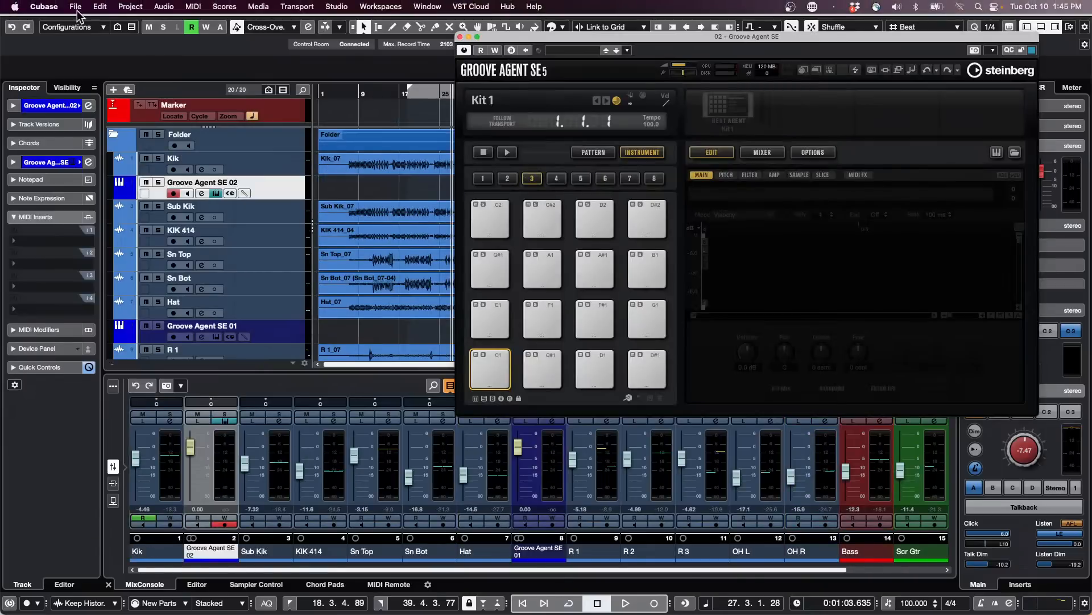
# - Create a new empty project in the "Ocotber 10 2023" folder
pyautogui.click(77, 8)
pyautogui.click(81, 22)
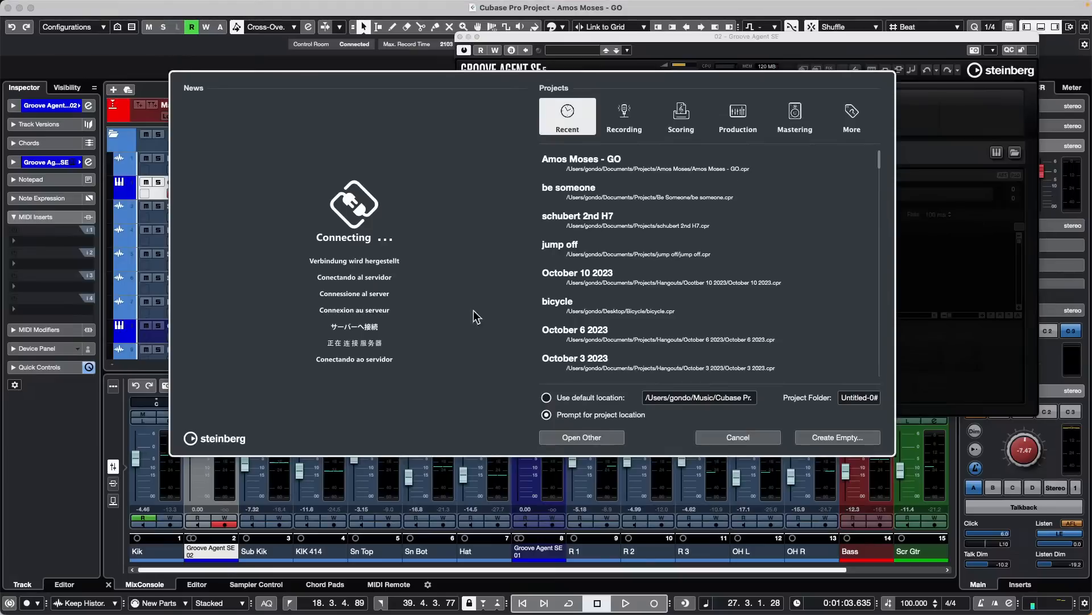
pyautogui.click(845, 439)
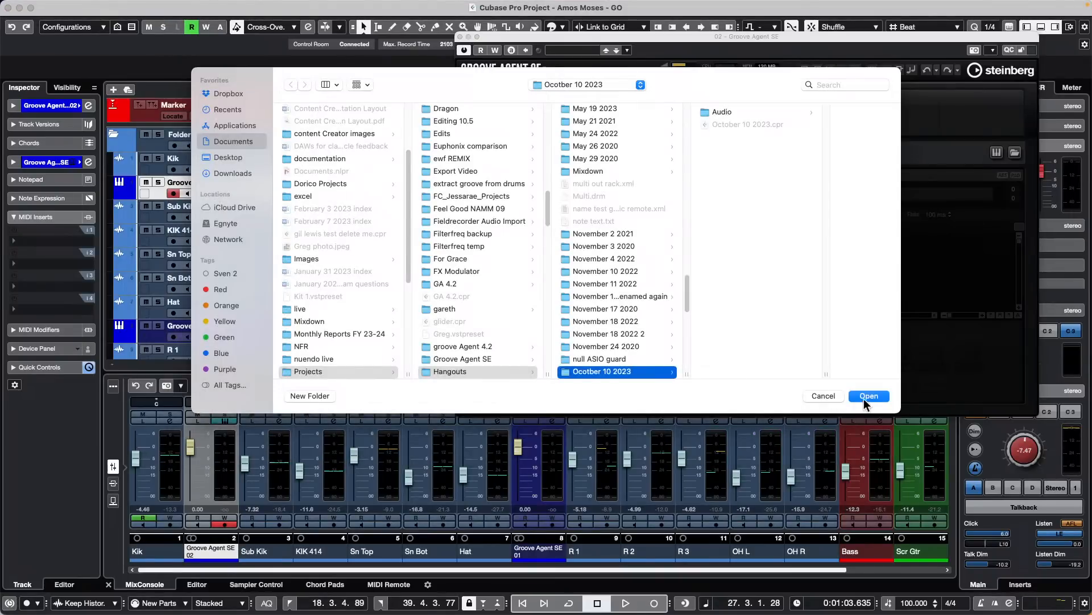
pyautogui.click(869, 395)
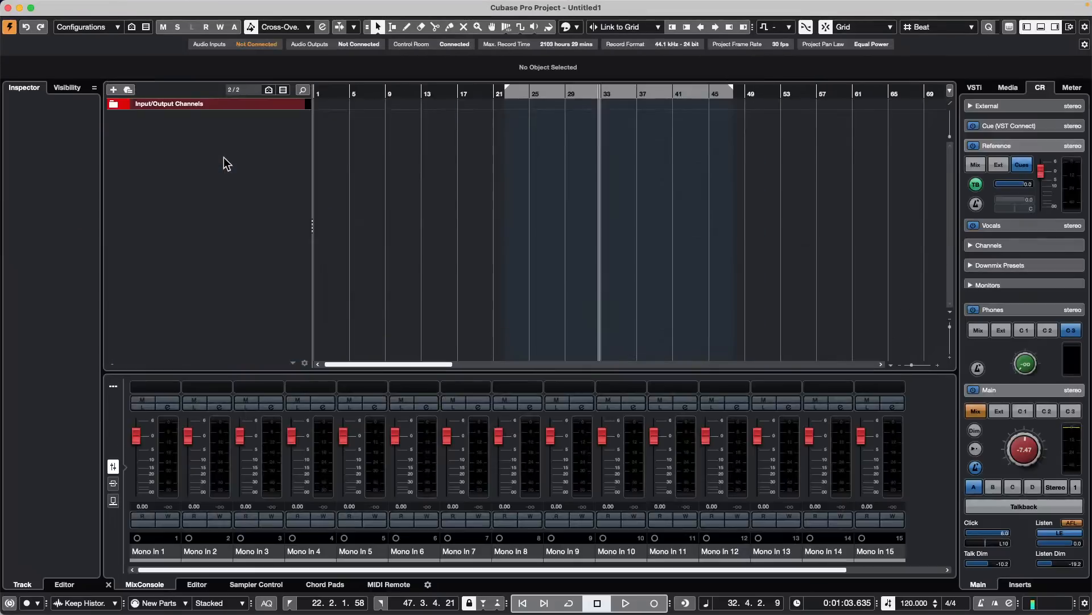
# - Add a Groove Agent SE instrument track to the empty project, and close its instrument window
pyautogui.rightClick(198, 145)
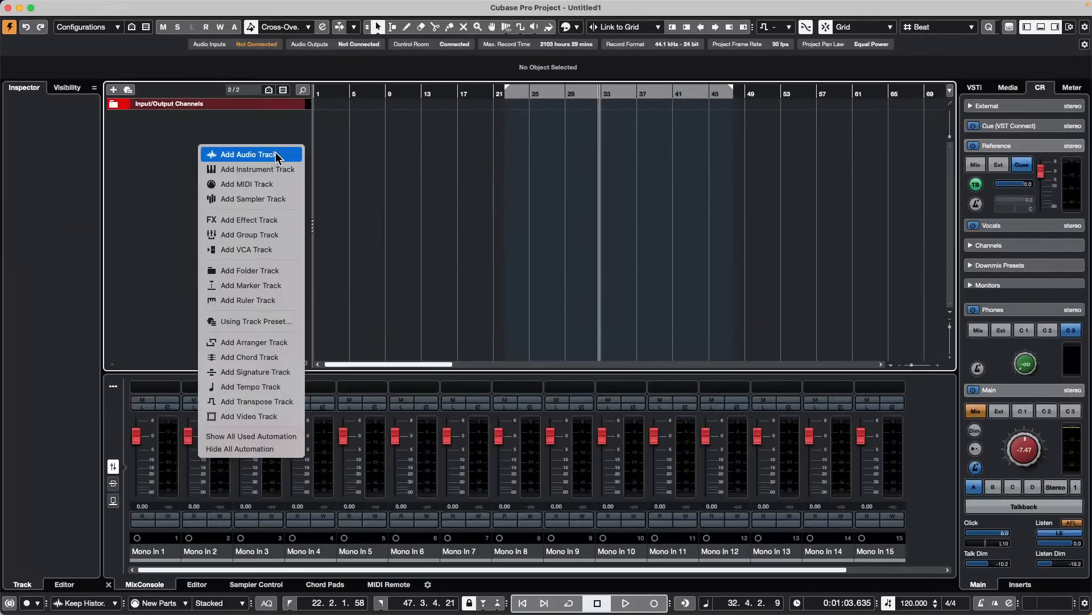
pyautogui.click(286, 170)
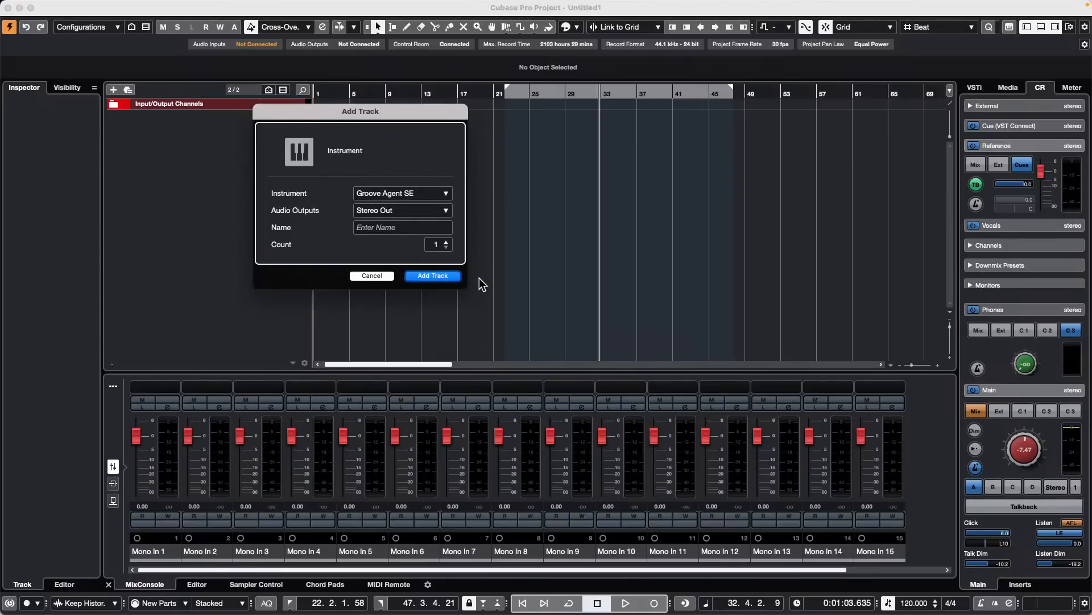
pyautogui.press('Return')
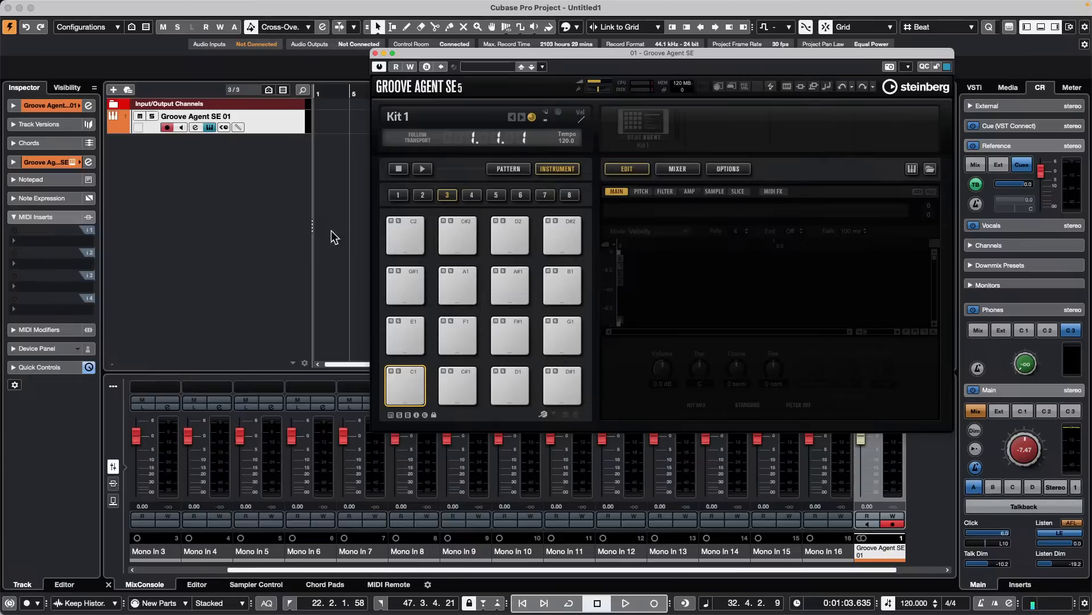
pyautogui.click(375, 53)
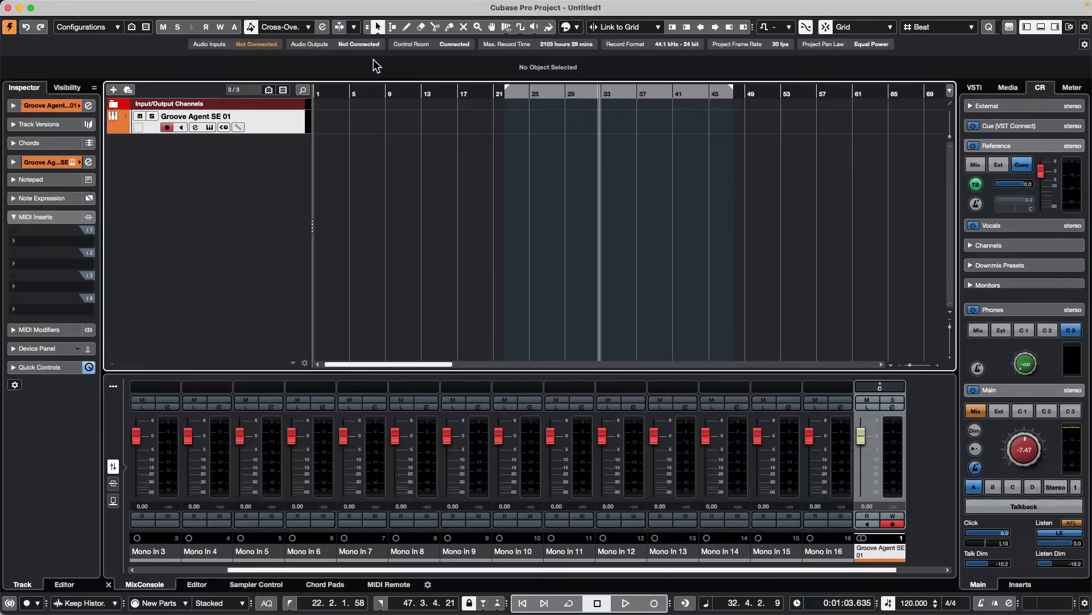
# - Open the recent project jump off.cpr and activate it
pyautogui.moveTo(141, 4)
pyautogui.click(83, 7)
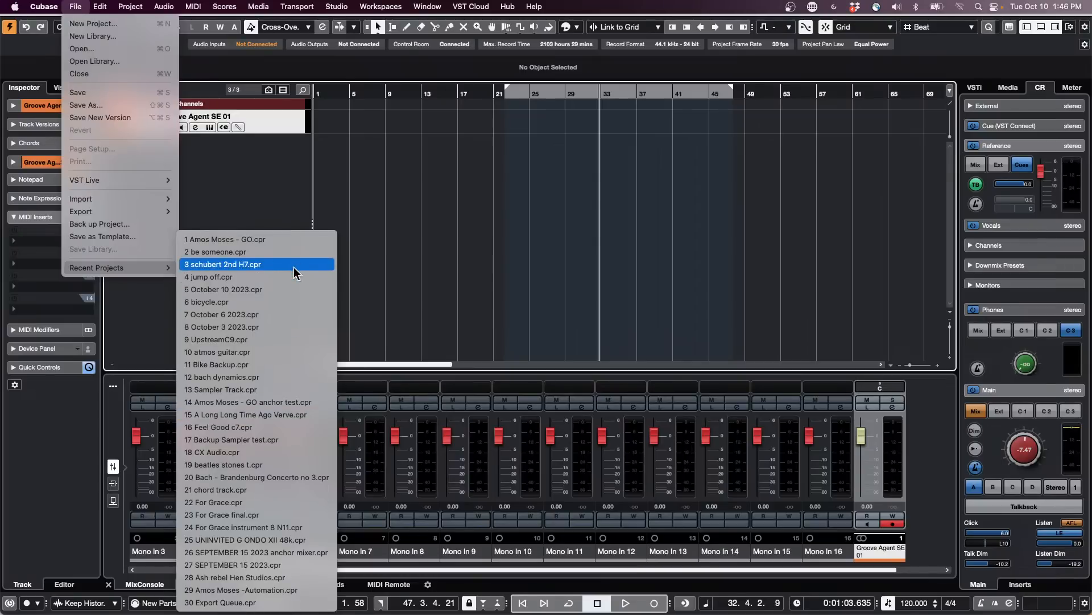
pyautogui.click(331, 277)
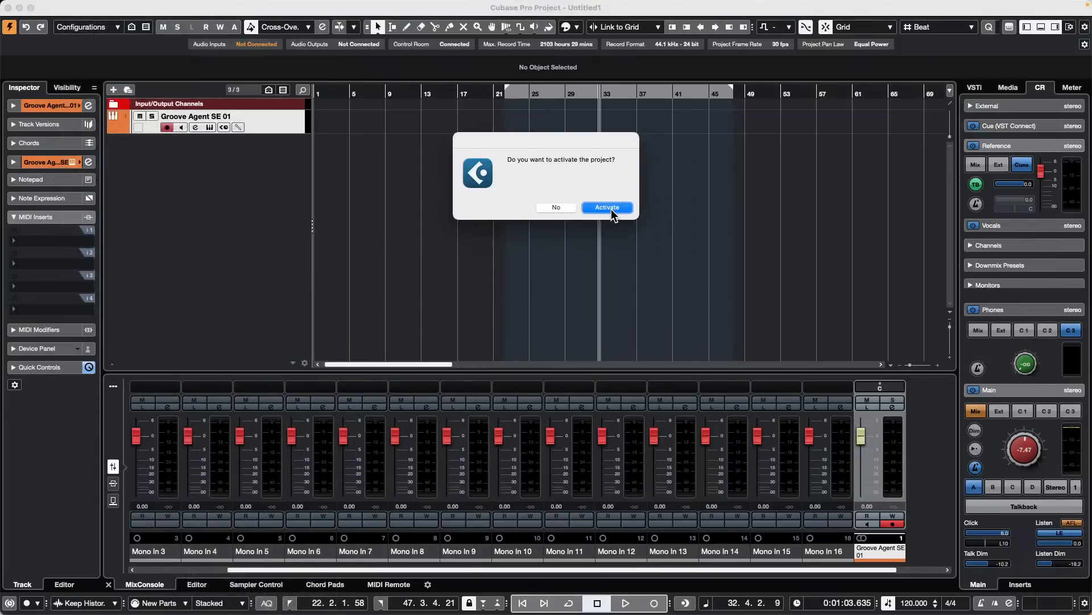
pyautogui.click(607, 207)
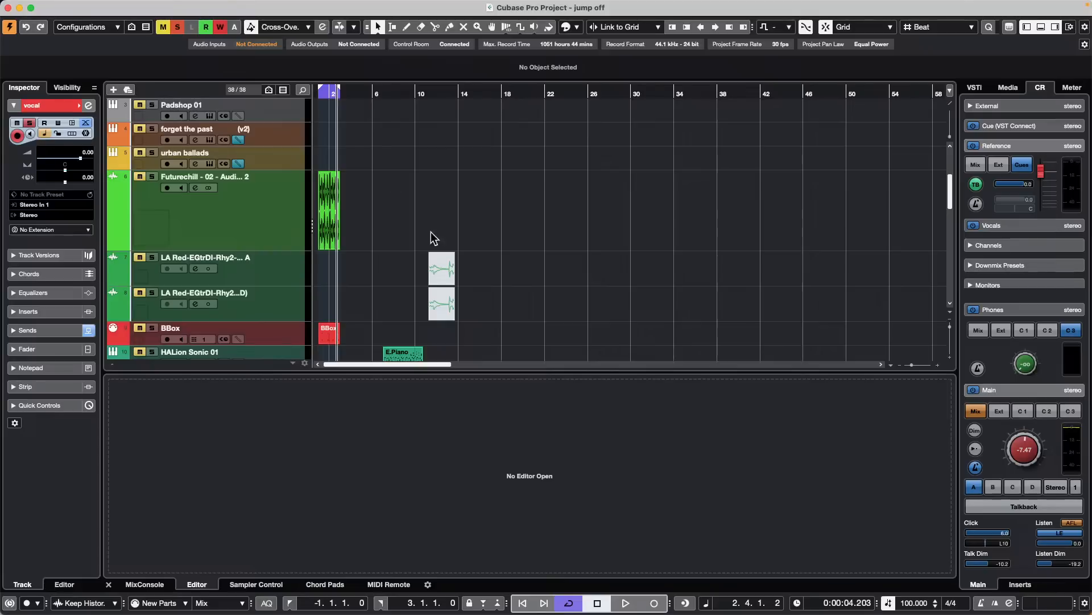
# - Open the E.Piano part of the HALion Sonic 01 track in a separate Key Editor window
pyautogui.scroll(-2, 442, 284)
pyautogui.doubleClick(400, 340)
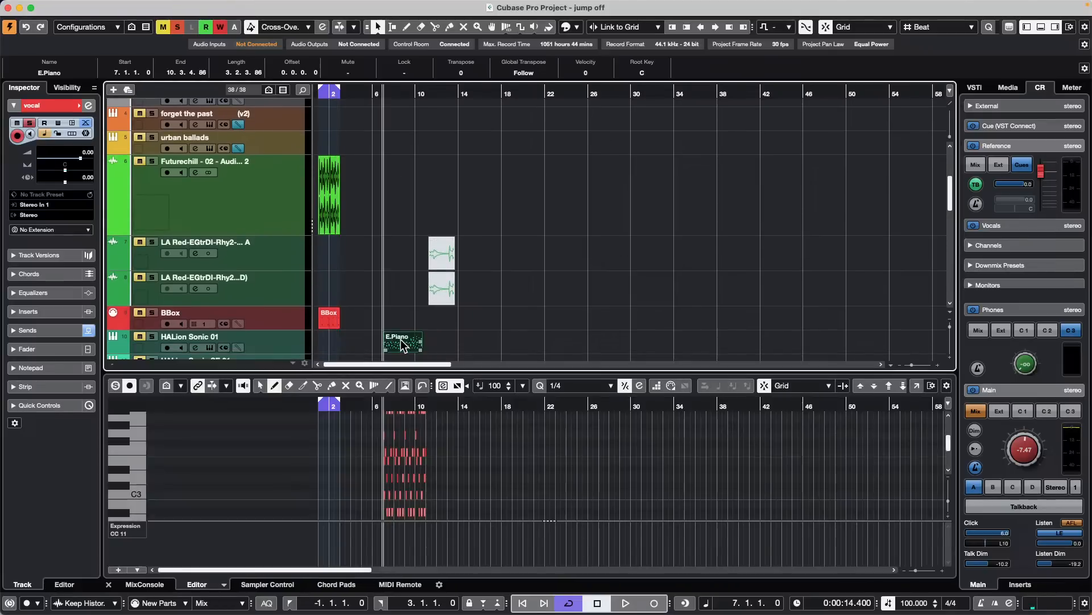
pyautogui.click(918, 386)
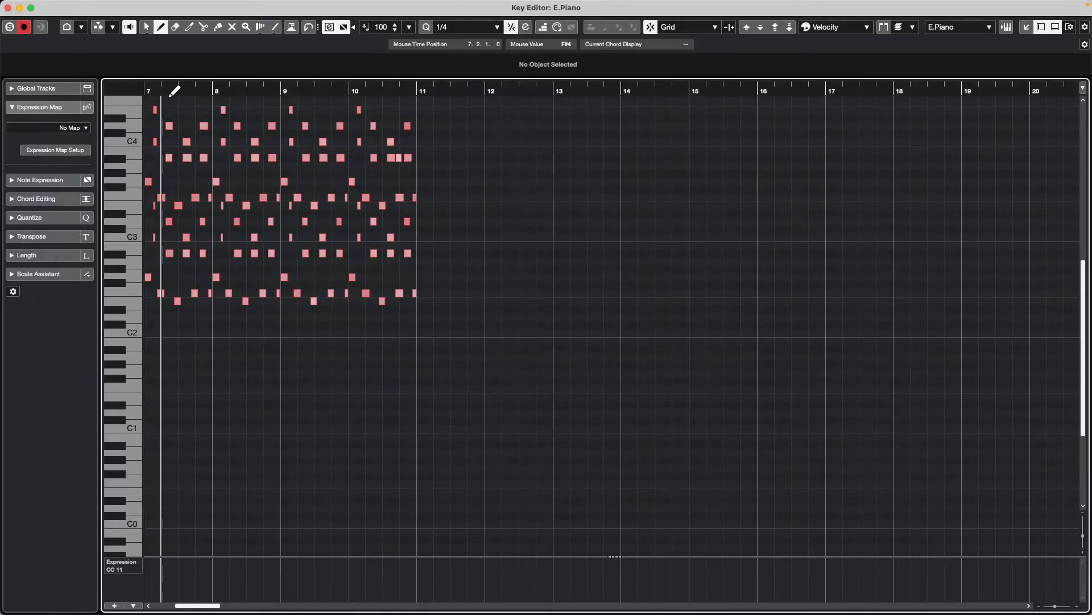
# - Examine the E.Piano notes around bar 7 at closer and wider horizontal zoom levels in the Key Editor
pyautogui.press('h')
pyautogui.press('h')
pyautogui.press('h')
pyautogui.press('h')
pyautogui.press('h')
pyautogui.press('h')
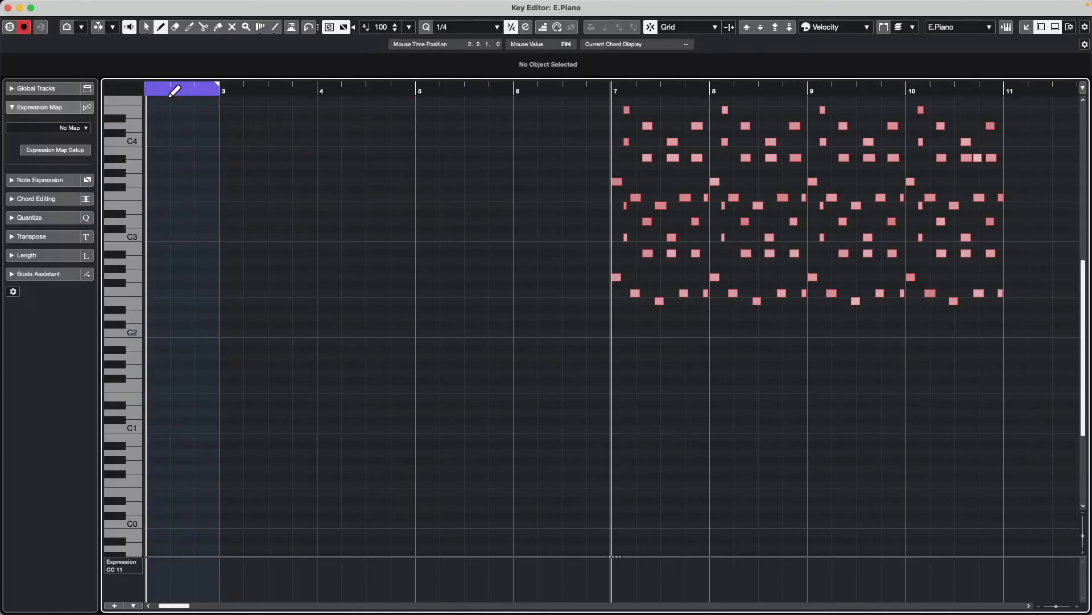
pyautogui.press('h')
pyautogui.press('h')
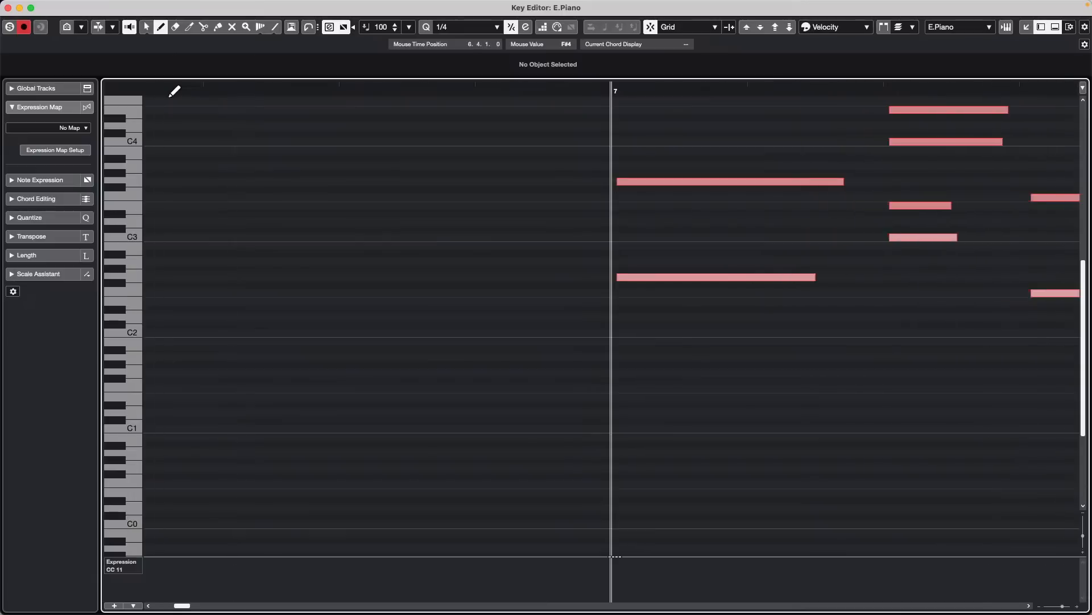
pyautogui.press('g')
pyautogui.press('g')
pyautogui.press('g')
# - Compare close-up and wide horizontal views of the E.Piano notes, from single-bar detail to a multi-bar overview
pyautogui.press('g')
pyautogui.press('g')
pyautogui.press('g')
pyautogui.press('g')
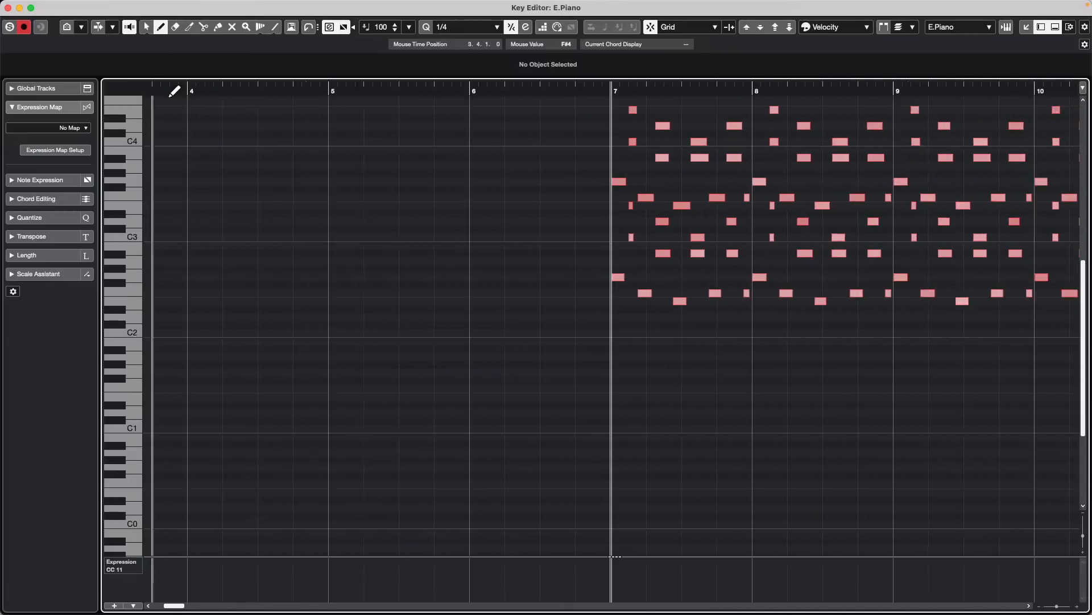
pyautogui.press('h')
pyautogui.press('h')
pyautogui.press('h')
pyautogui.press('h')
pyautogui.press('h')
pyautogui.press('h')
pyautogui.press('g')
pyautogui.press('g')
pyautogui.press('g')
pyautogui.press('g')
pyautogui.press('g')
pyautogui.press('g')
pyautogui.press('g')
pyautogui.press('g')
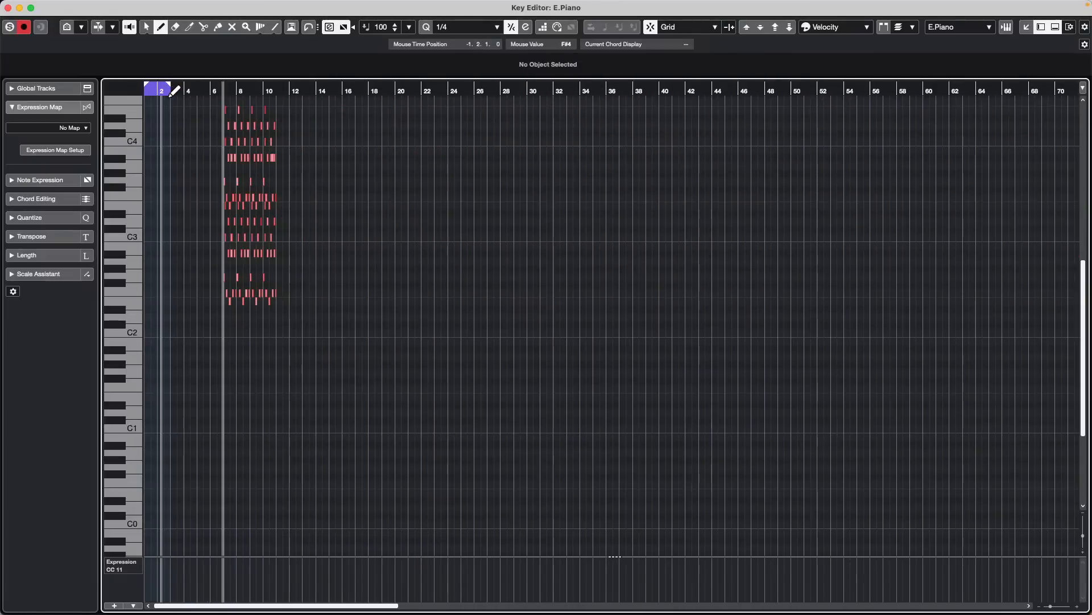
pyautogui.press('h')
pyautogui.press('h')
pyautogui.press('h')
pyautogui.press('h')
pyautogui.press('h')
pyautogui.press('h')
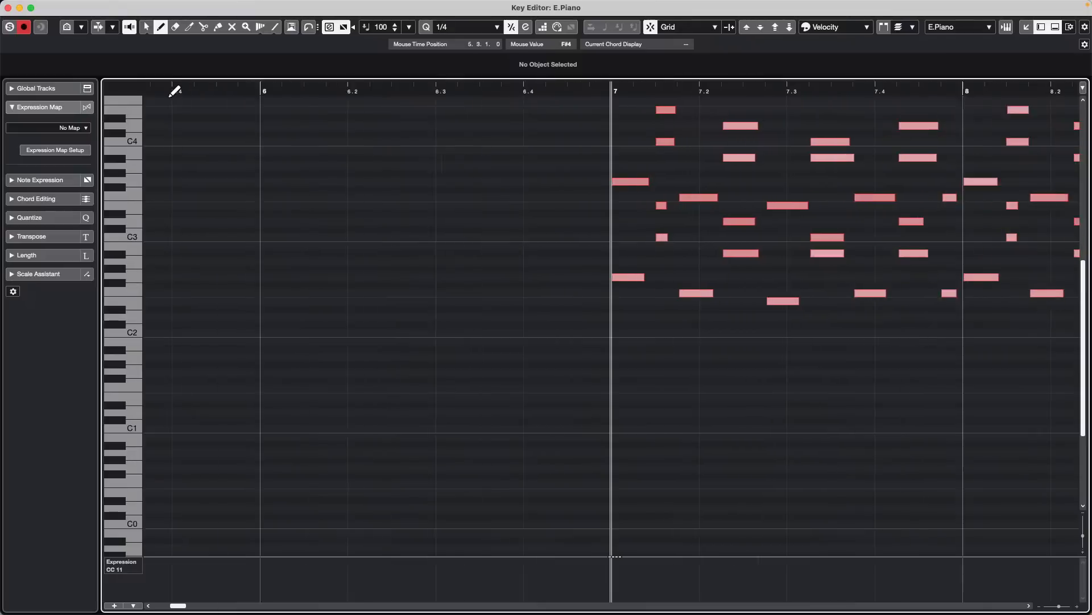
pyautogui.press('h')
pyautogui.press('h')
pyautogui.press('h')
pyautogui.press('h')
pyautogui.press('g')
pyautogui.press('g')
pyautogui.press('g')
pyautogui.press('g')
pyautogui.press('g')
pyautogui.press('g')
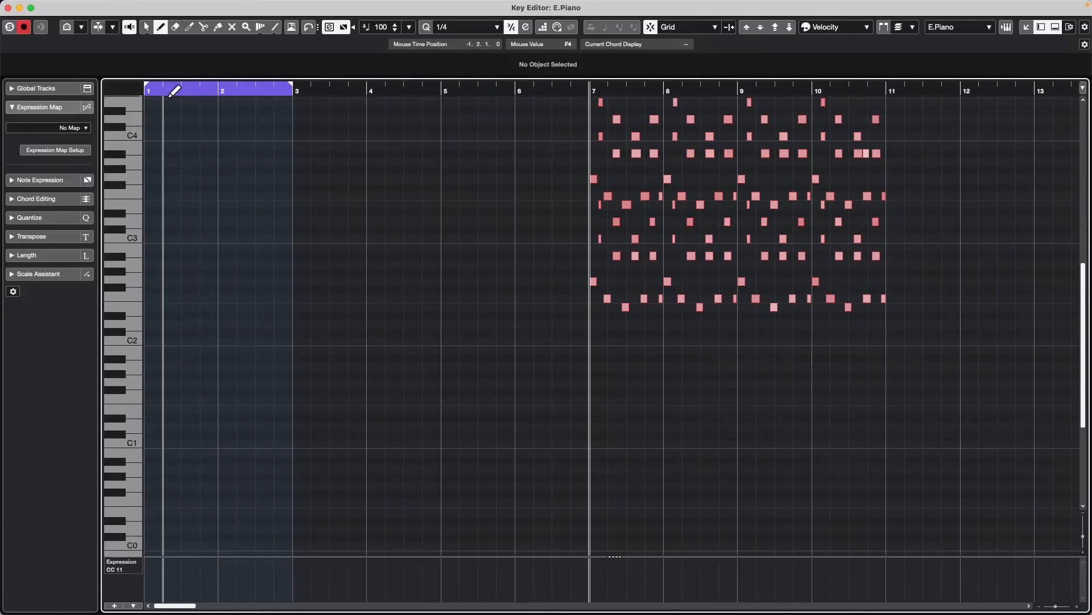
# - Examine the E.Piano notes at taller and shorter vertical zoom levels, including a view of the full keyboard range
pyautogui.hotkey('shift', 'h')
pyautogui.hotkey('shift', 'h')
pyautogui.hotkey('shift', 'h')
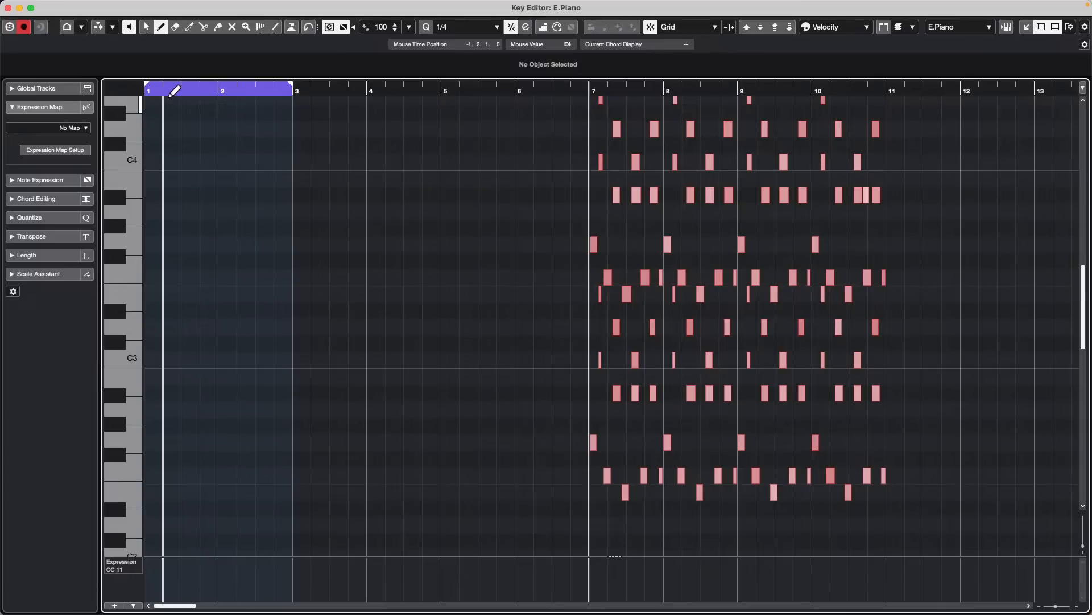
pyautogui.hotkey('shift', 'g')
pyautogui.hotkey('shift', 'g')
pyautogui.hotkey('shift', 'g')
pyautogui.hotkey('shift', 'g')
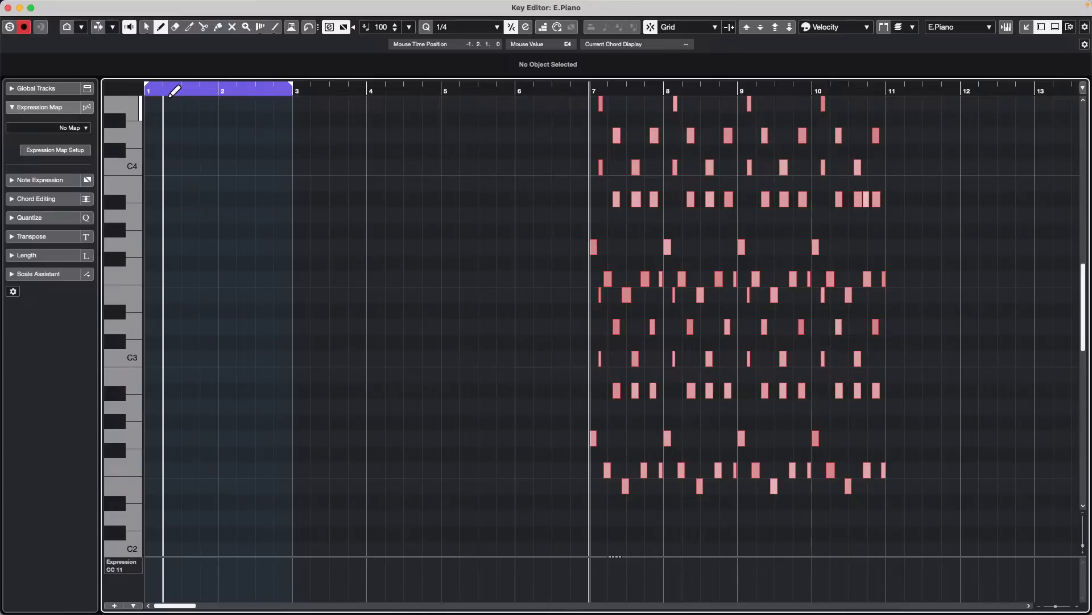
pyautogui.hotkey('shift', 'g')
pyautogui.hotkey('shift', 'g')
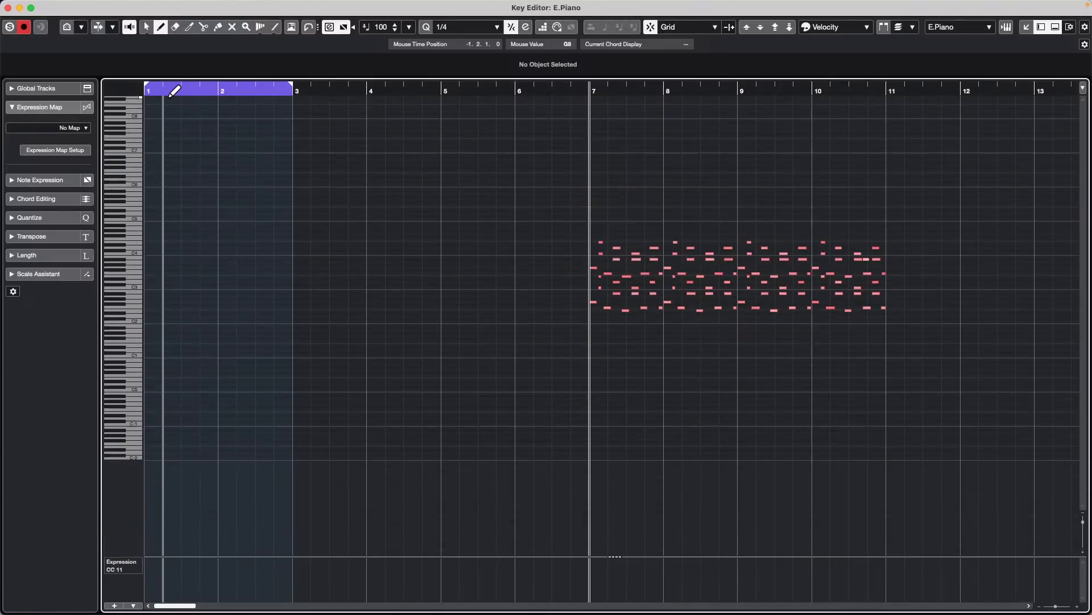
pyautogui.hotkey('shift', 'h')
pyautogui.hotkey('shift', 'h')
pyautogui.hotkey('shift', 'h')
pyautogui.hotkey('shift', 'h')
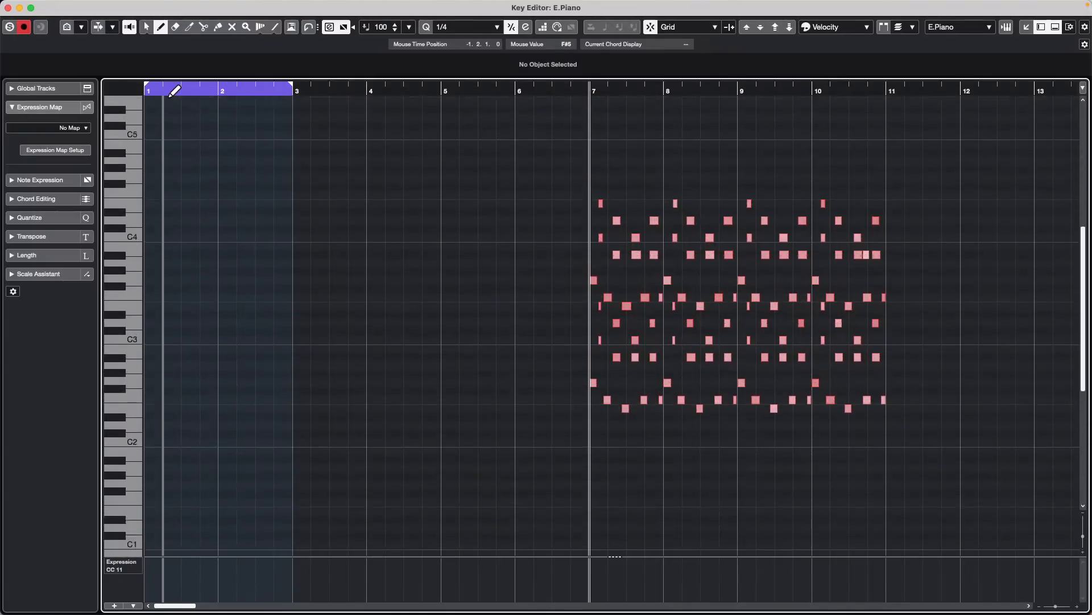
# - Examine the E.Piano notes by varying both the horizontal and vertical zoom, finishing on an overview of about 26 bars
pyautogui.press('h')
pyautogui.press('h')
pyautogui.hotkey('shift', 'h')
pyautogui.hotkey('shift', 'h')
pyautogui.hotkey('shift', 'h')
pyautogui.hotkey('shift', 'h')
pyautogui.hotkey('shift', 'h')
pyautogui.hotkey('shift', 'h')
pyautogui.hotkey('shift', 'g')
pyautogui.hotkey('shift', 'g')
pyautogui.hotkey('shift', 'g')
pyautogui.hotkey('shift', 'g')
pyautogui.hotkey('shift', 'g')
pyautogui.hotkey('shift', 'g')
pyautogui.hotkey('shift', 'g')
pyautogui.hotkey('shift', 'g')
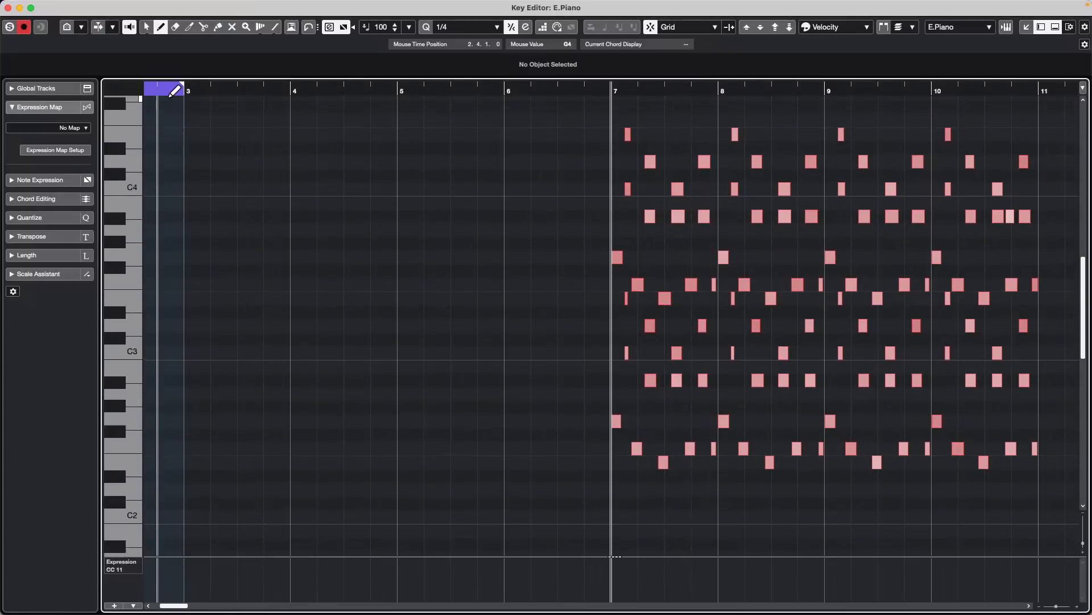
pyautogui.hotkey('shift', 'g')
pyautogui.press('h')
pyautogui.press('h')
pyautogui.press('h')
pyautogui.press('h')
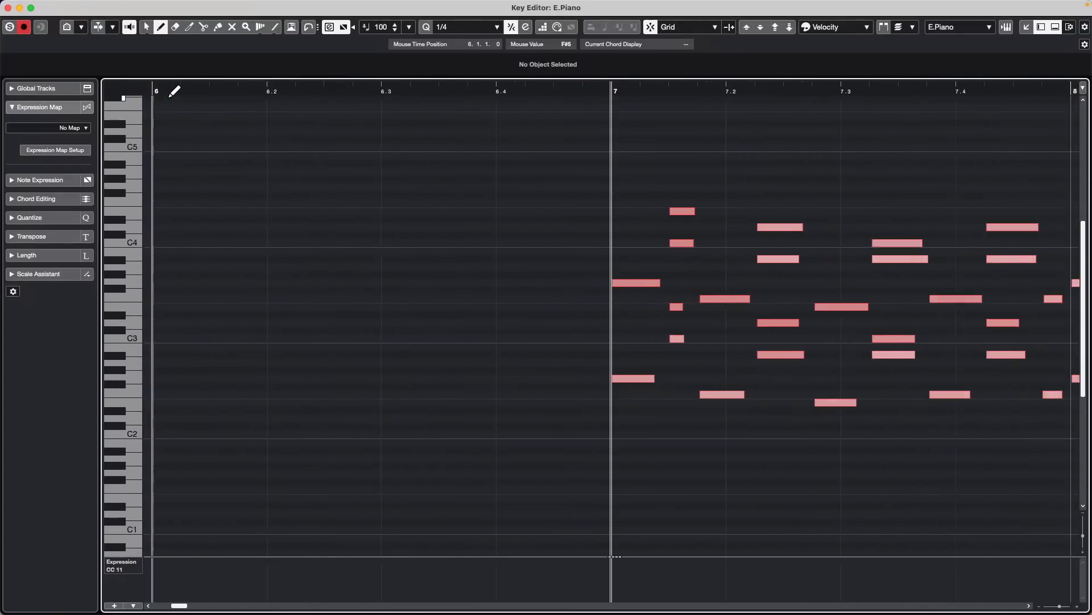
pyautogui.press('g')
pyautogui.press('g')
pyautogui.press('g')
pyautogui.press('g')
pyautogui.press('g')
pyautogui.press('g')
pyautogui.press('g')
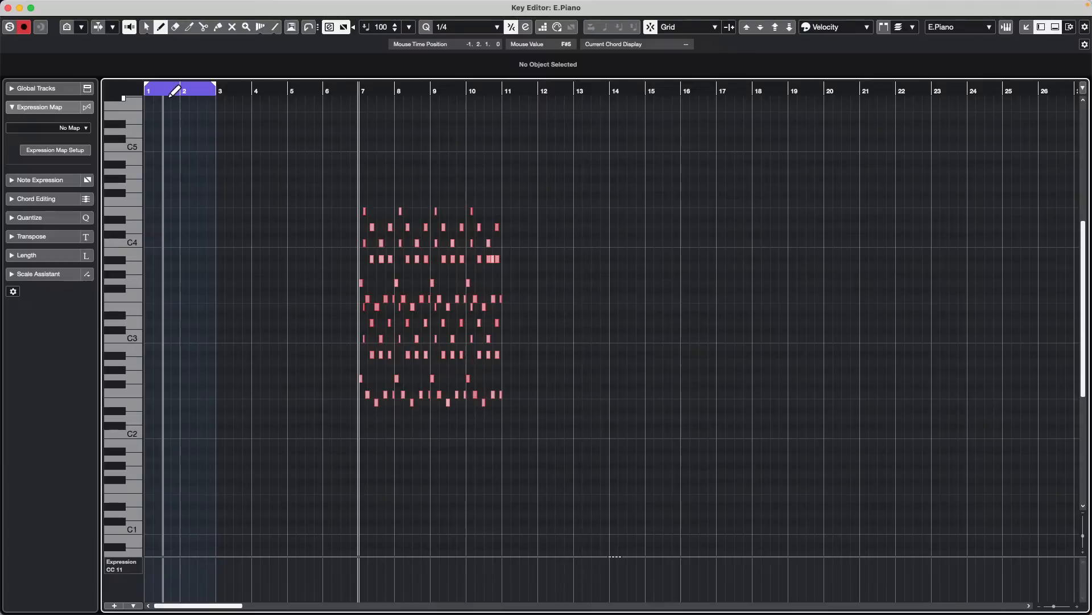
# - Place the project cursor at bar 9 with the Object Selection tool and examine the surrounding notes at closer and wider horizontal zoom
pyautogui.press('1')
pyautogui.click(426, 91)
pyautogui.press('space')
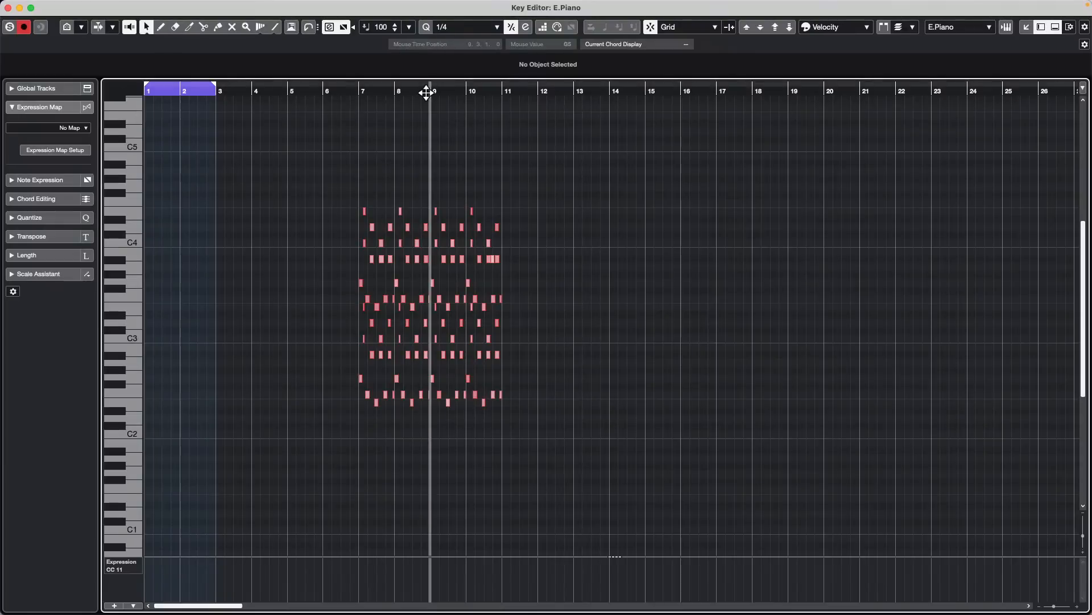
pyautogui.press('h')
pyautogui.press('h')
pyautogui.press('h')
pyautogui.press('h')
pyautogui.press('h')
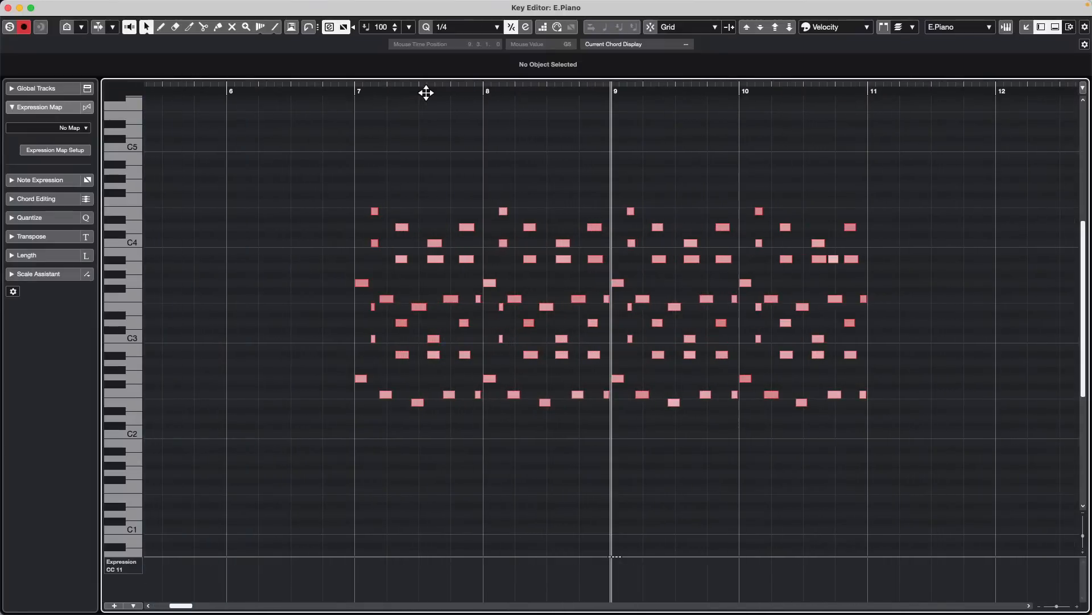
pyautogui.press('h')
pyautogui.press('h')
pyautogui.press('h')
pyautogui.press('h')
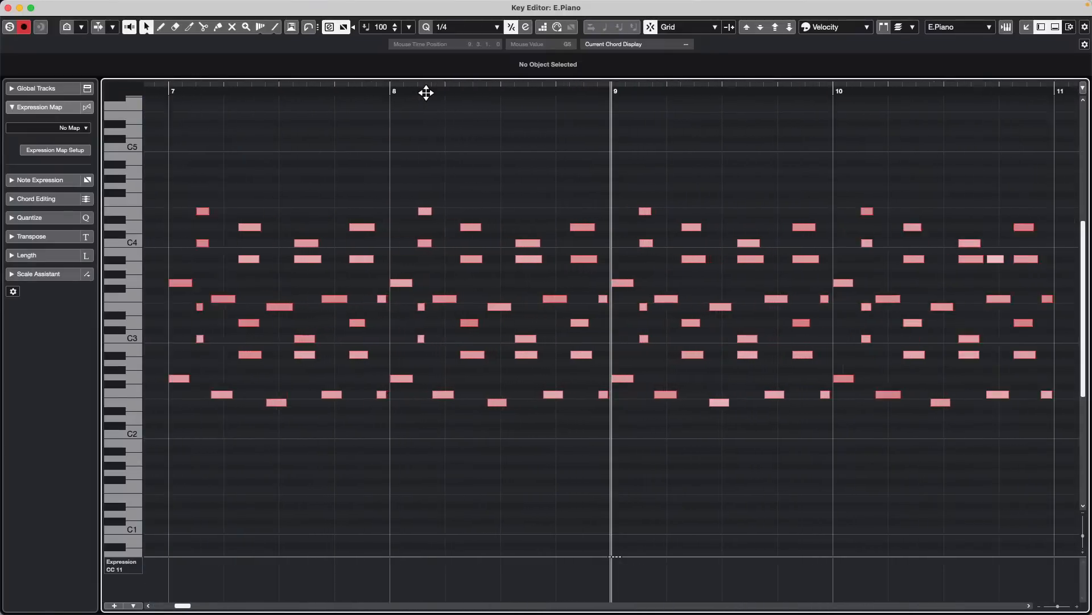
pyautogui.press('h')
pyautogui.press('j')
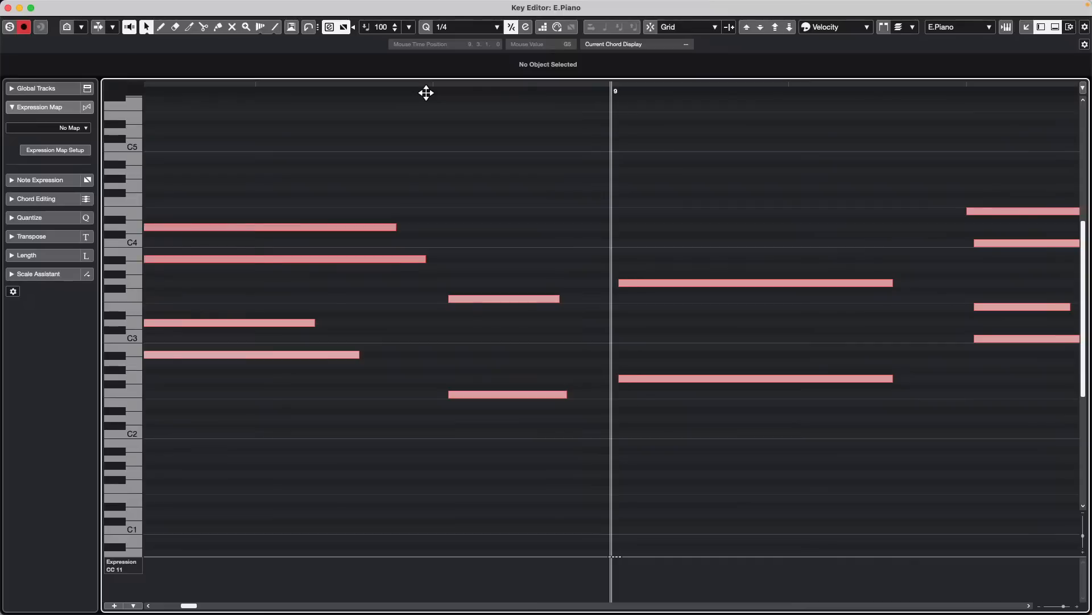
pyautogui.press('j')
pyautogui.press('h')
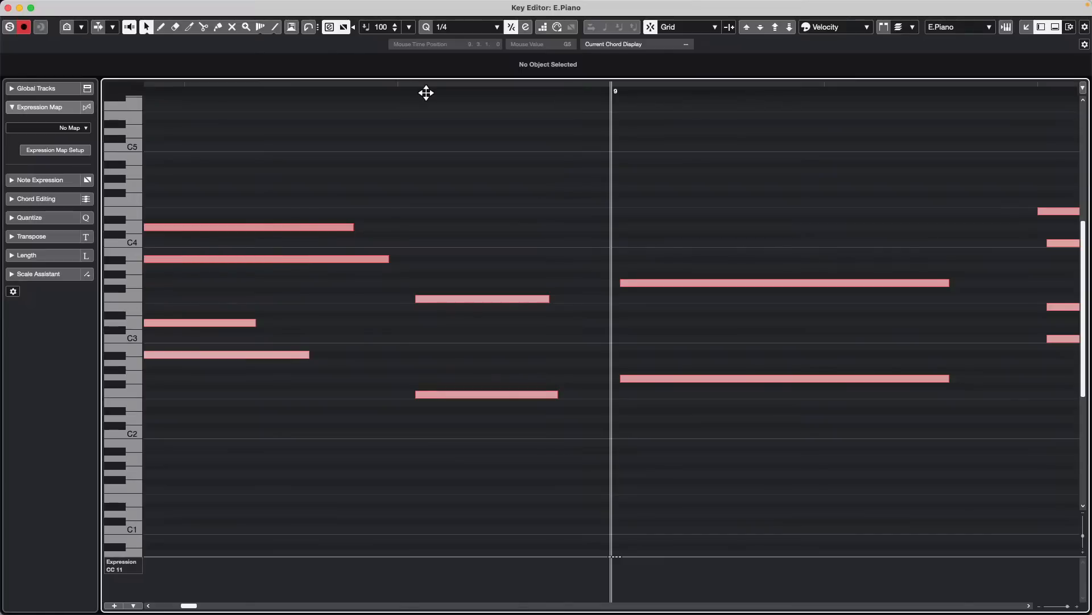
pyautogui.moveTo(490, 91); pyautogui.dragTo(492, 3)
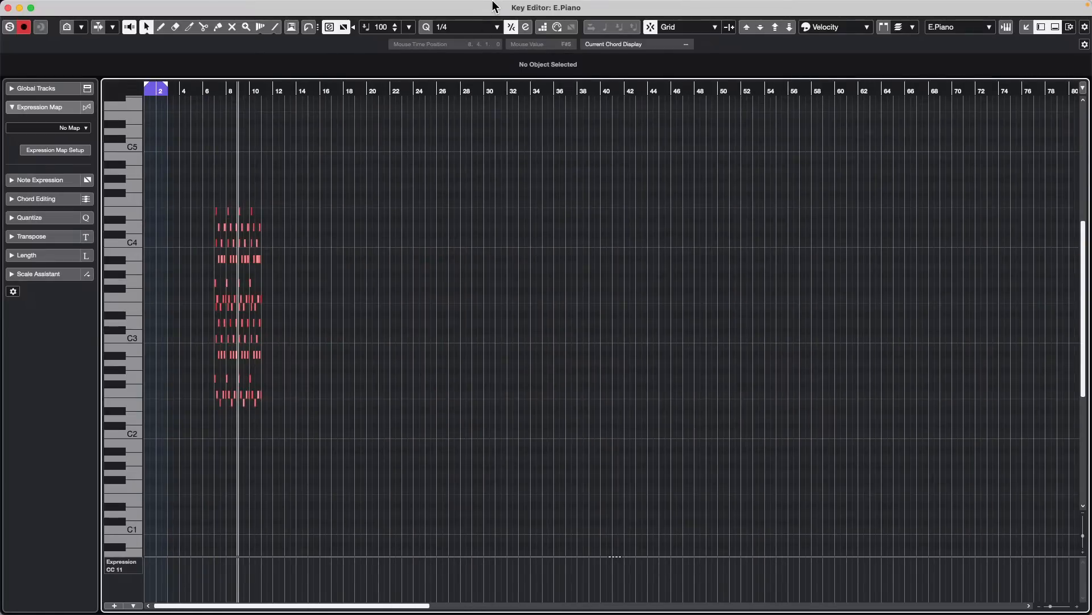
# - Leave the Key Editor, open and activate the recent project bach dynamics.cpr, and close its HALion 7 instrument window
pyautogui.press('Return')
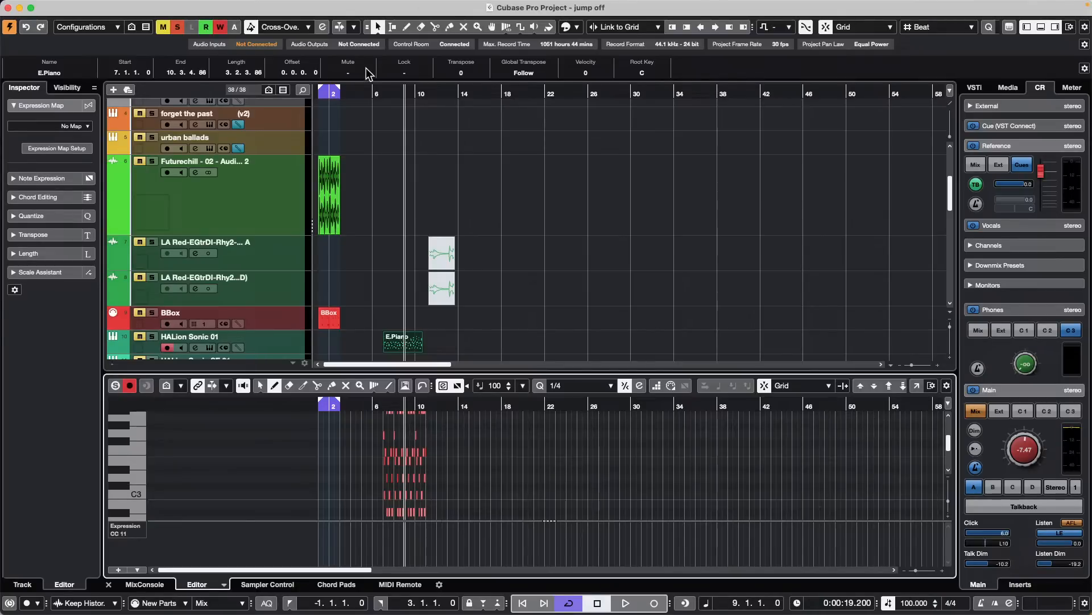
pyautogui.click(76, 6)
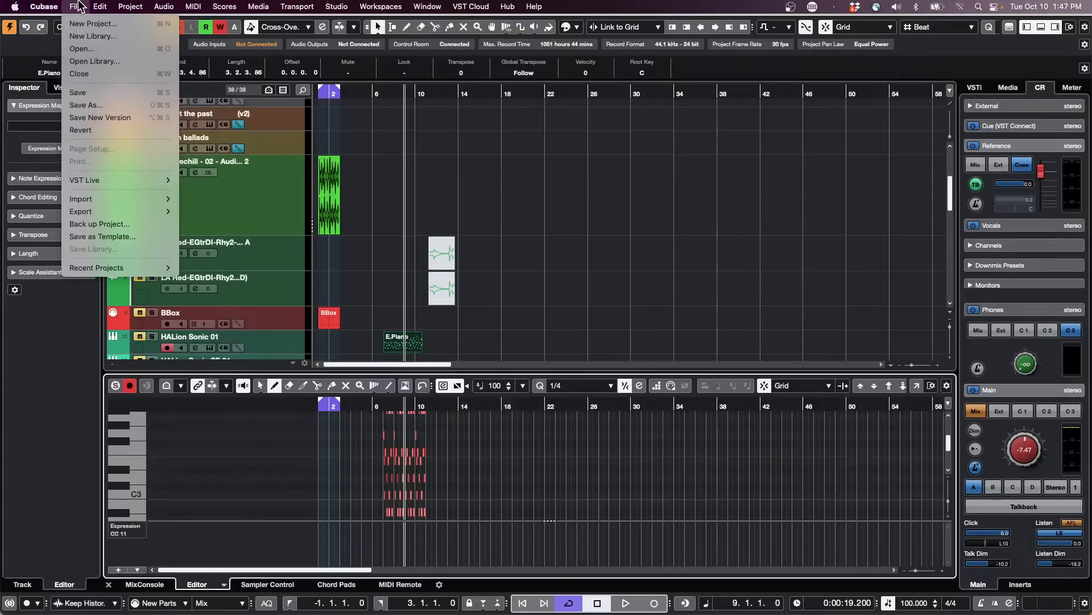
pyautogui.moveTo(121, 268)
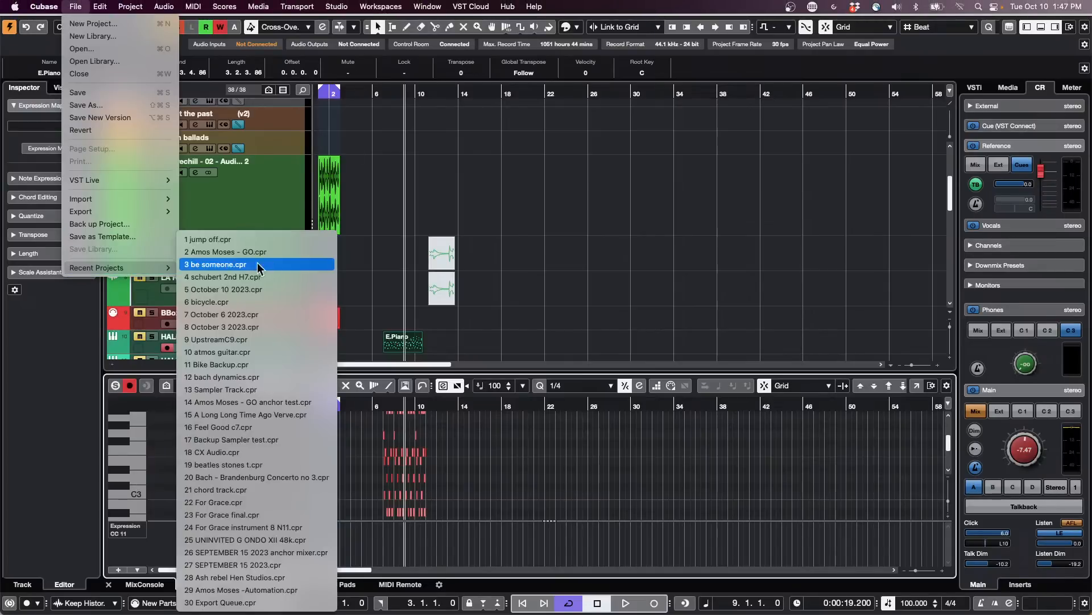
pyautogui.click(263, 375)
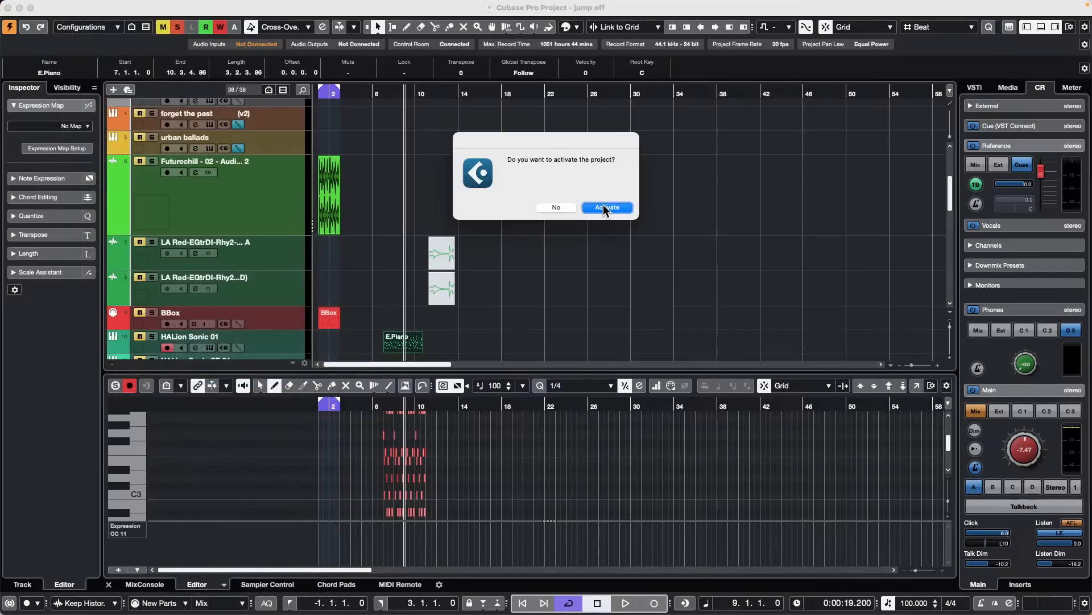
pyautogui.click(604, 207)
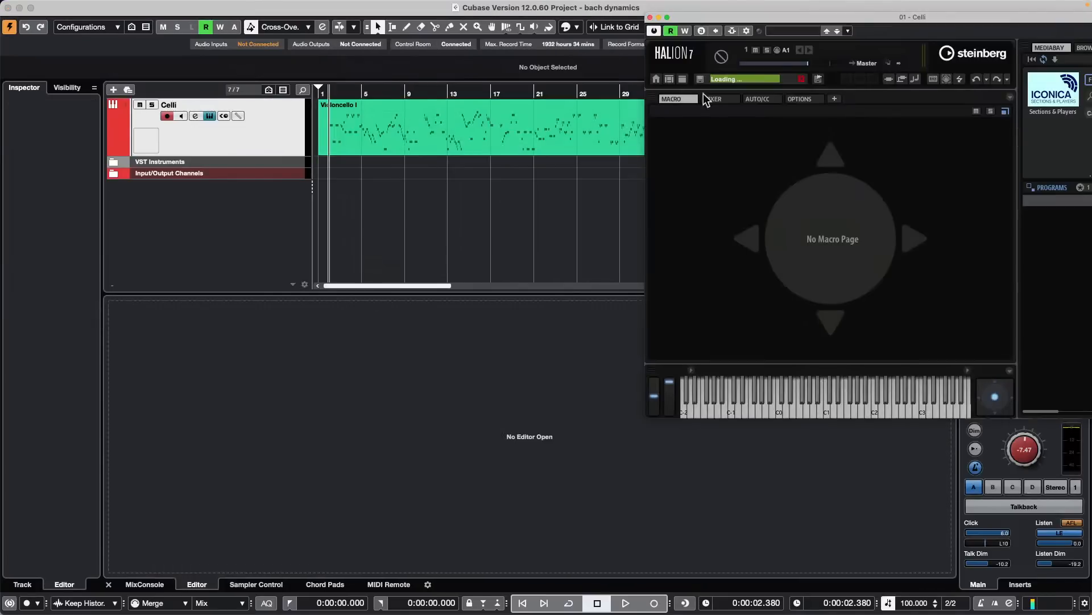
pyautogui.click(650, 17)
# - Start playback and open the Violoncello I part of the Celli track in a separate Key Editor window
pyautogui.press('space')
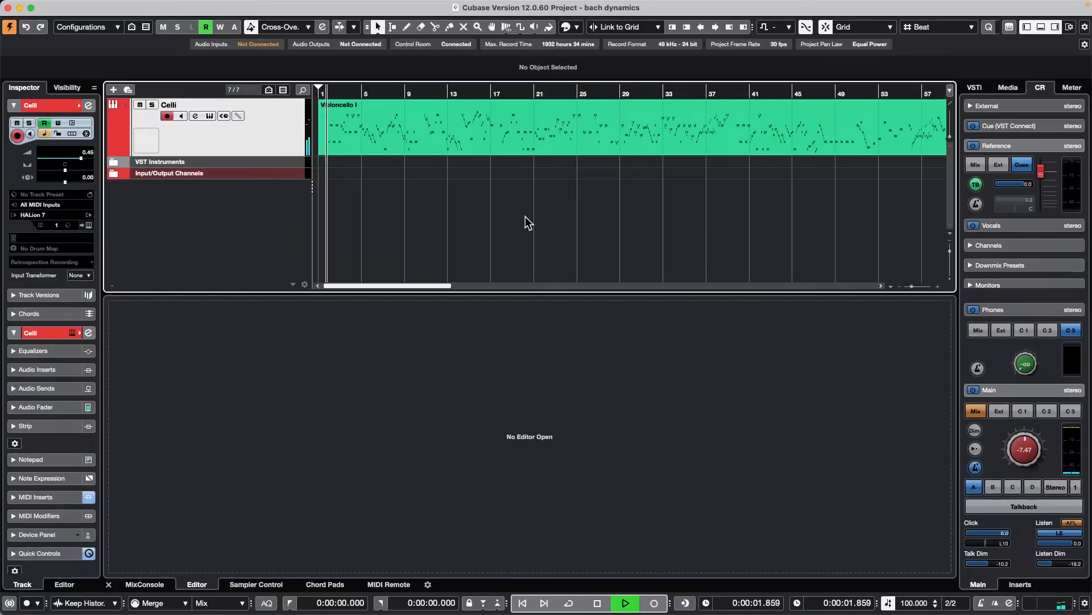
pyautogui.doubleClick(377, 147)
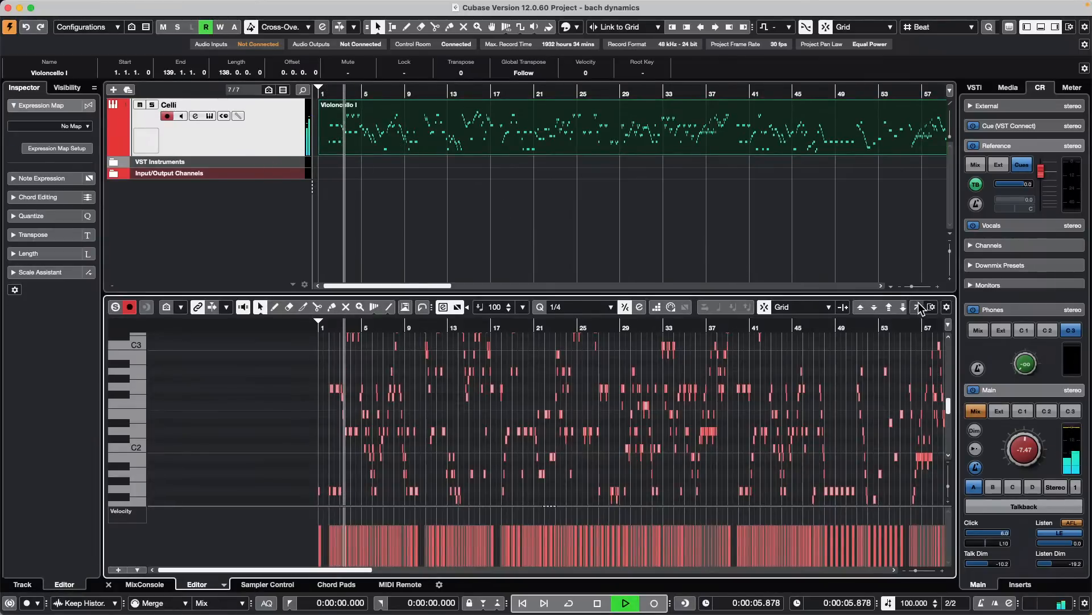
pyautogui.click(918, 306)
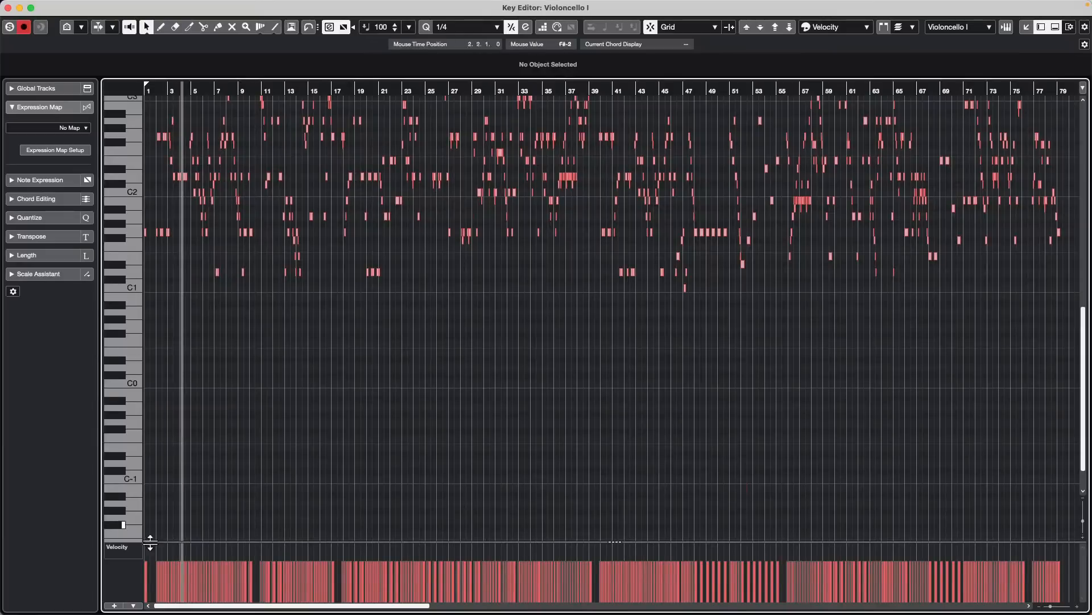
# - Switch the Velocity controller lane of the Violoncello I part to Articulations/Dynamics
pyautogui.click(134, 606)
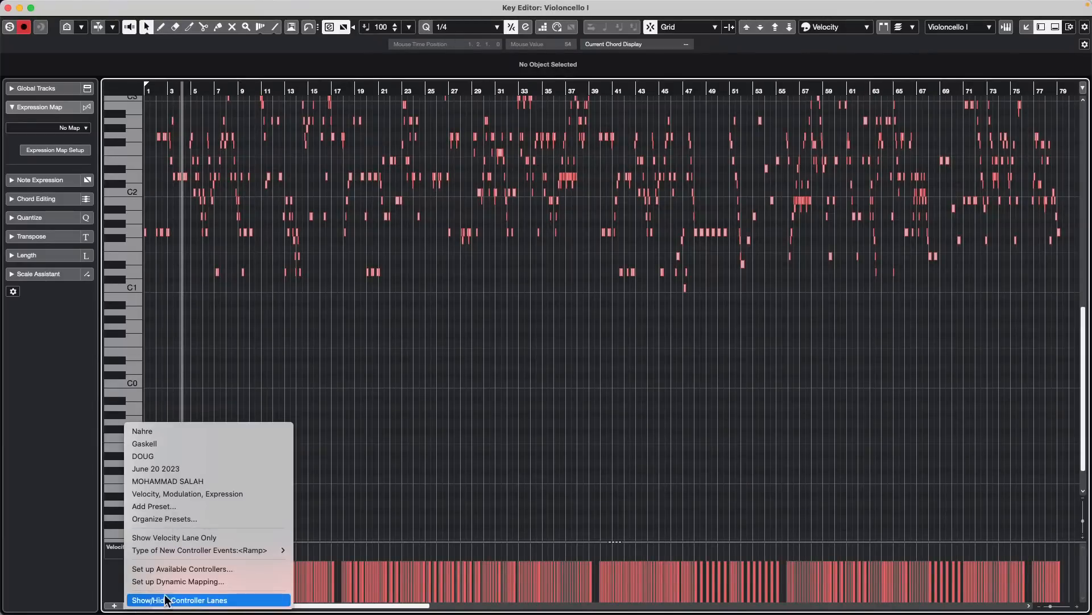
pyautogui.click(108, 579)
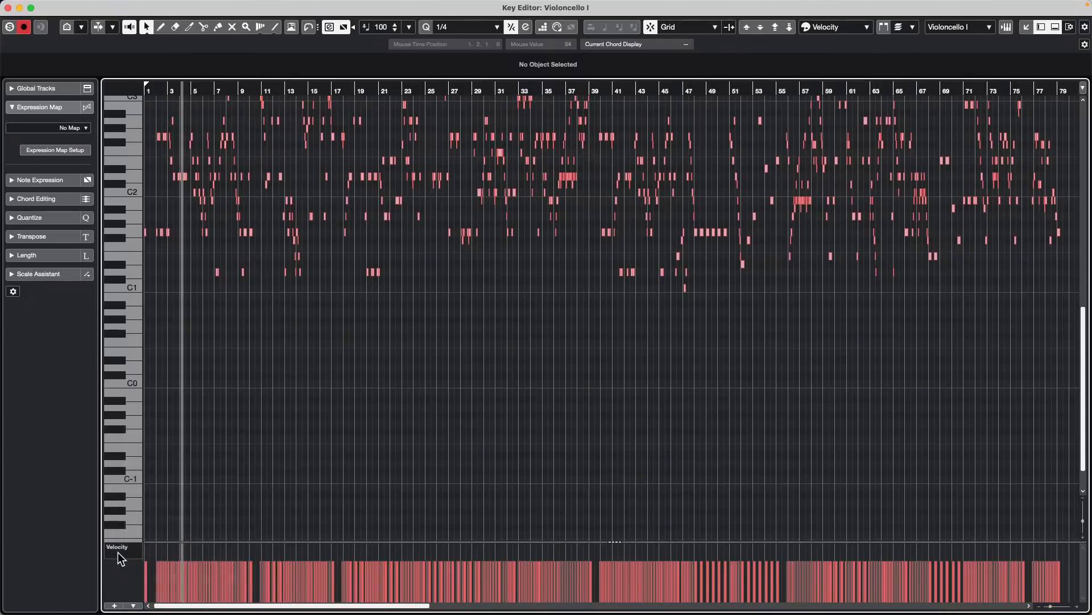
pyautogui.click(131, 544)
pyautogui.moveTo(124, 613)
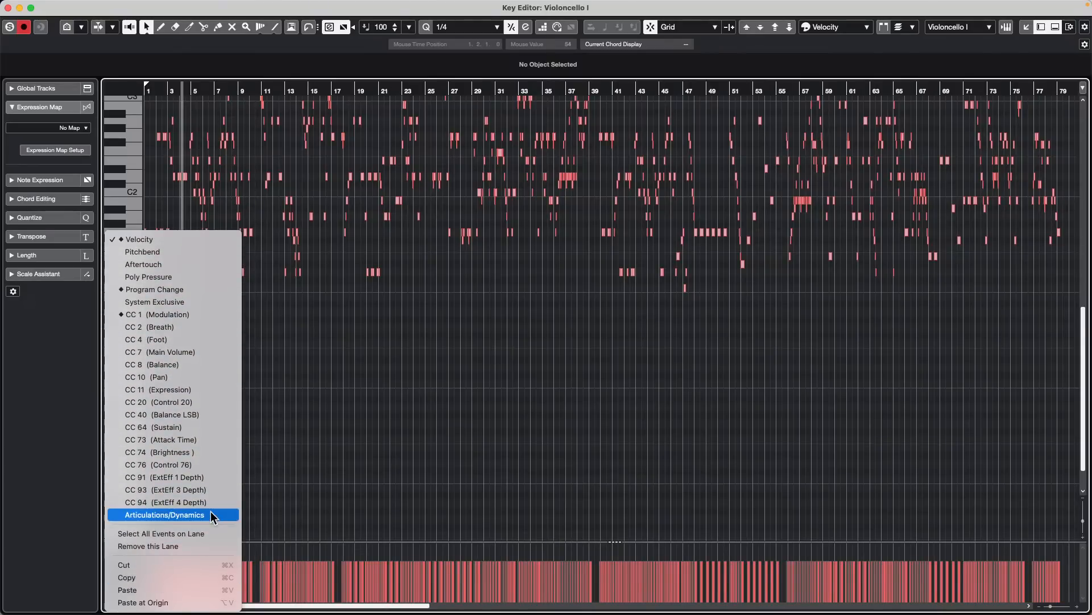
pyautogui.click(211, 515)
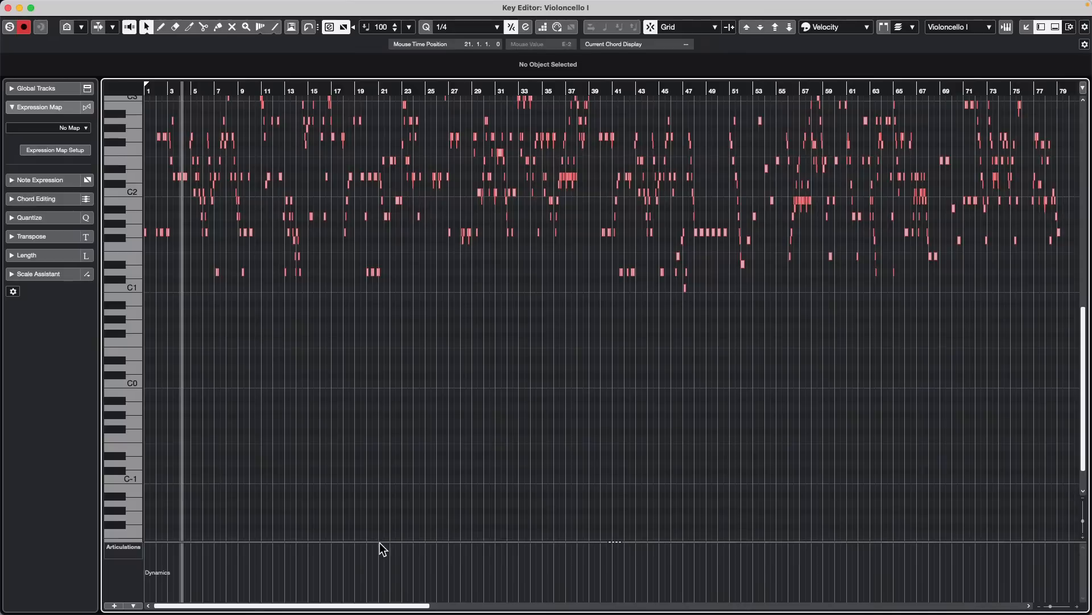
# - Enlarge the Articulations/Dynamics lane and draw an mf dynamics event starting at about bar 4
pyautogui.moveTo(380, 540); pyautogui.dragTo(390, 428)
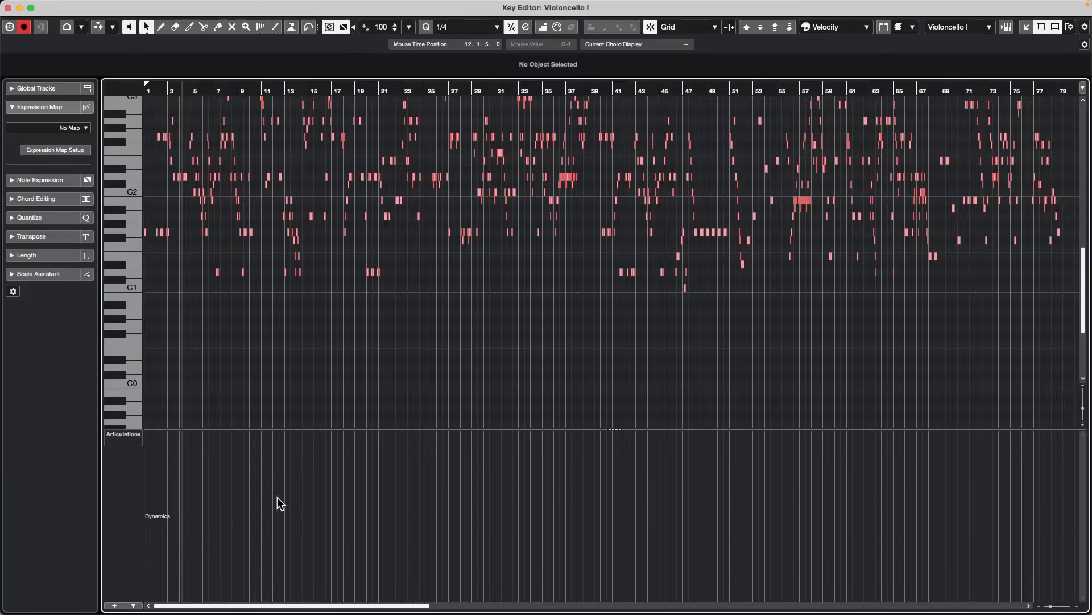
pyautogui.rightClick(222, 495)
pyautogui.click(252, 496)
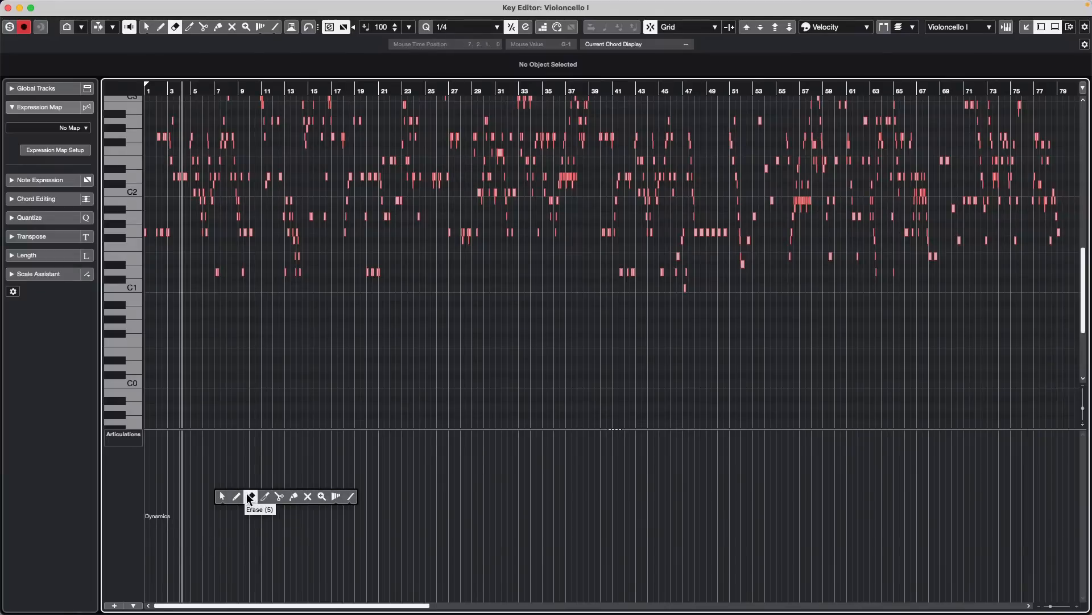
pyautogui.click(237, 497)
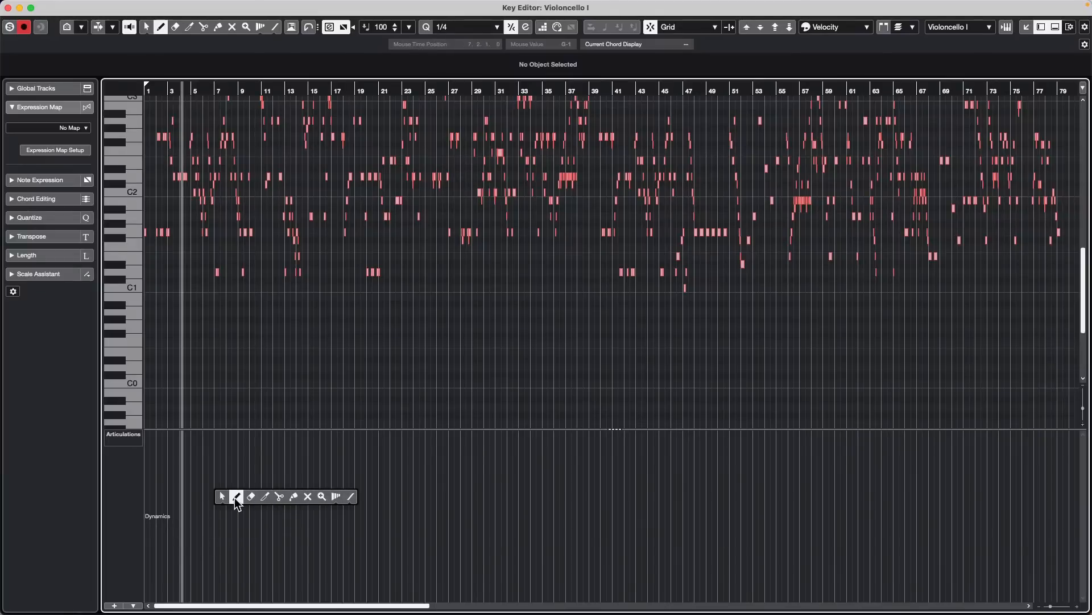
pyautogui.click(183, 551)
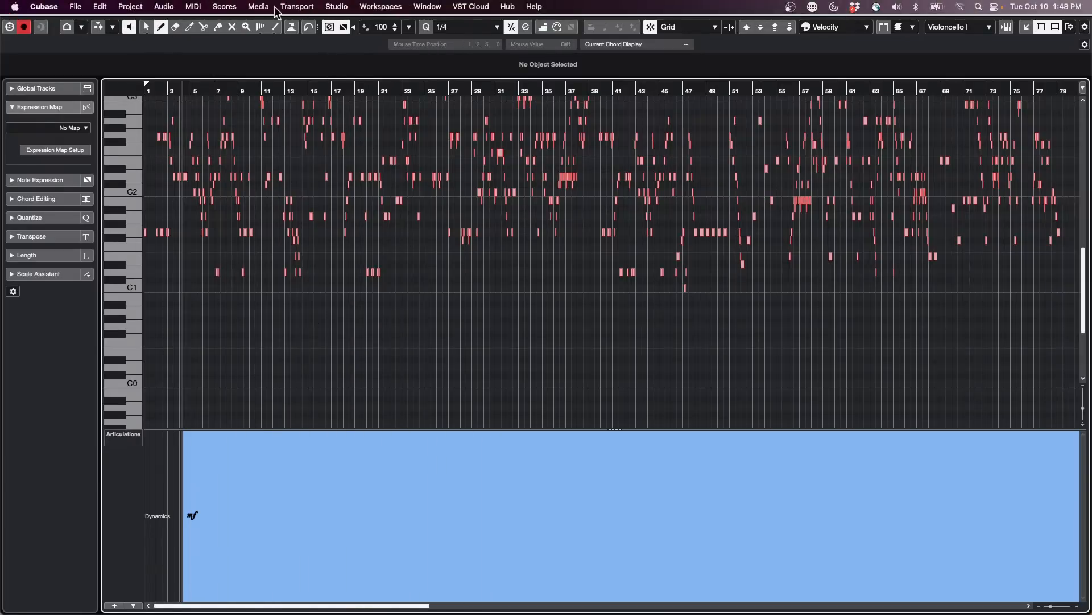
# - Open the Expression Map Setup window and reposition it to review its maps, sound slots and output mapping
pyautogui.click(146, 6)
pyautogui.moveTo(189, 8)
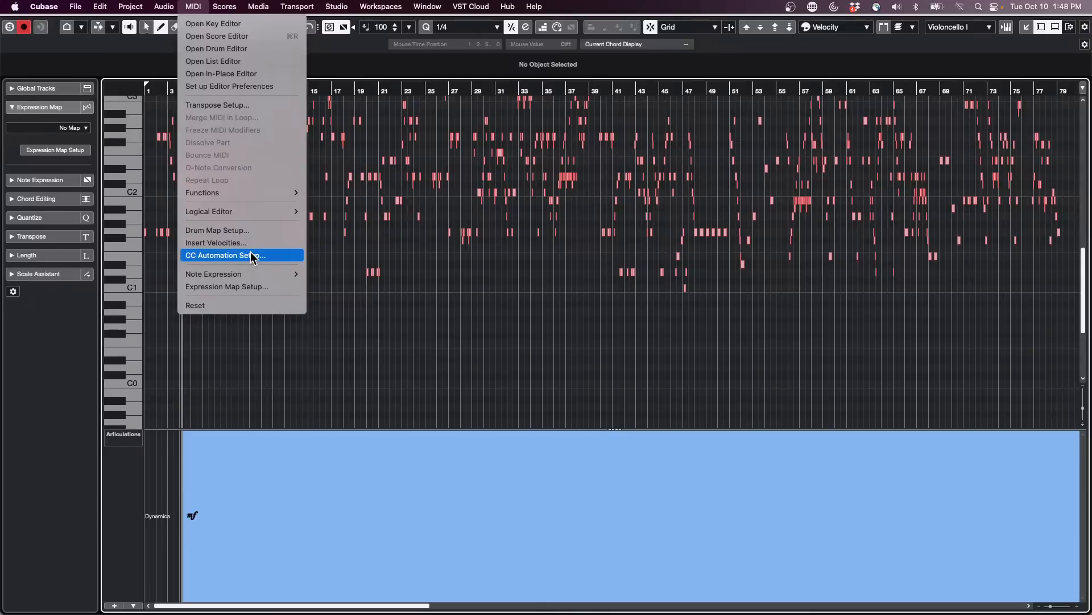
pyautogui.click(243, 288)
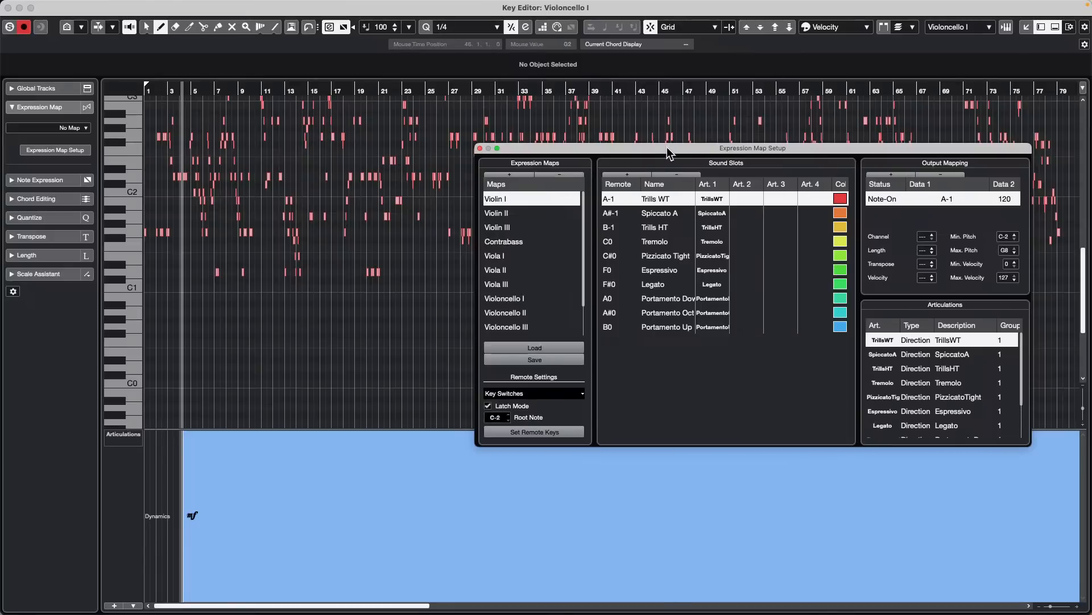
pyautogui.moveTo(671, 152); pyautogui.dragTo(478, 118)
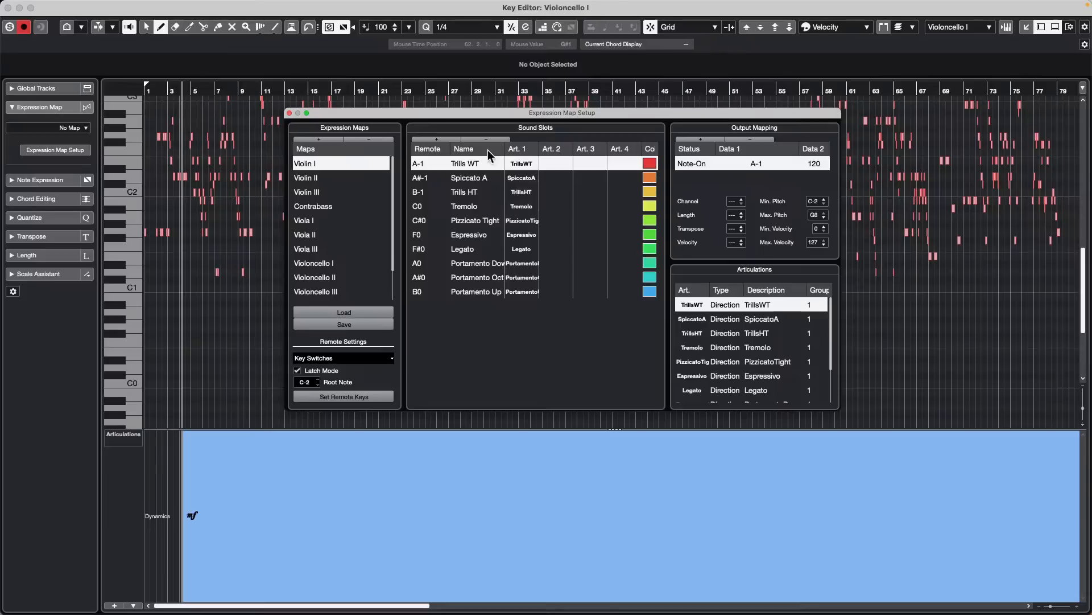
# - Close the Expression Map Setup window and open the Dynamics Mapping Setup from the controller lane options
pyautogui.click(289, 113)
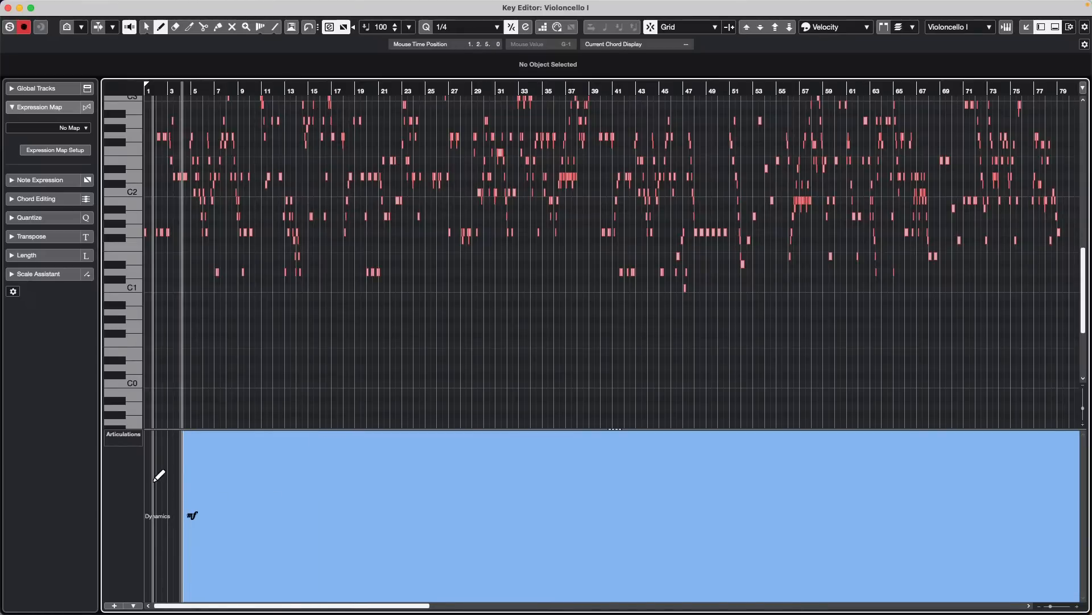
pyautogui.rightClick(162, 519)
pyautogui.click(164, 523)
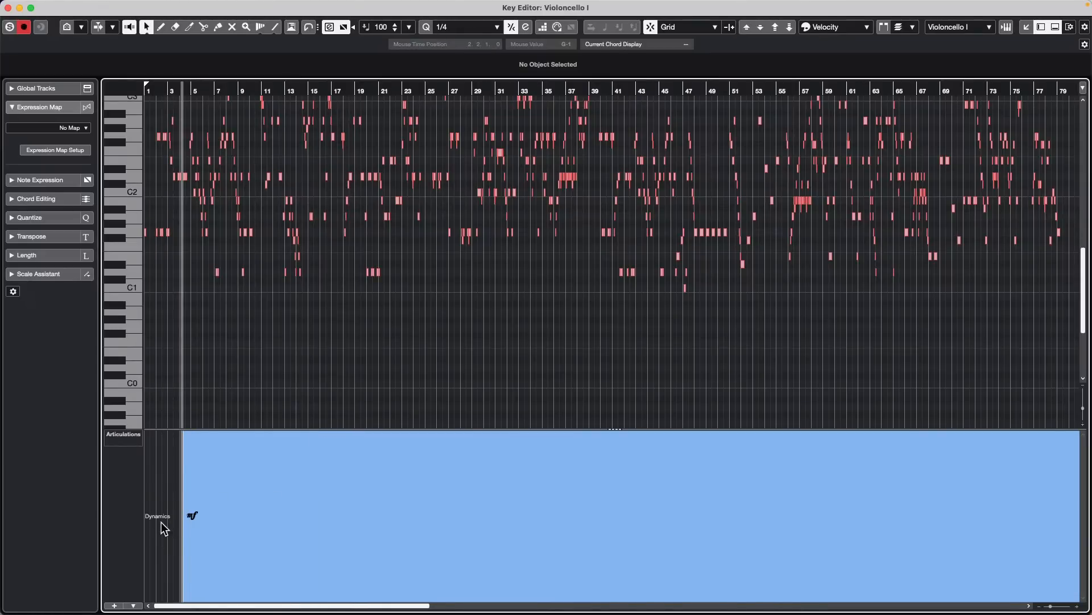
pyautogui.click(134, 606)
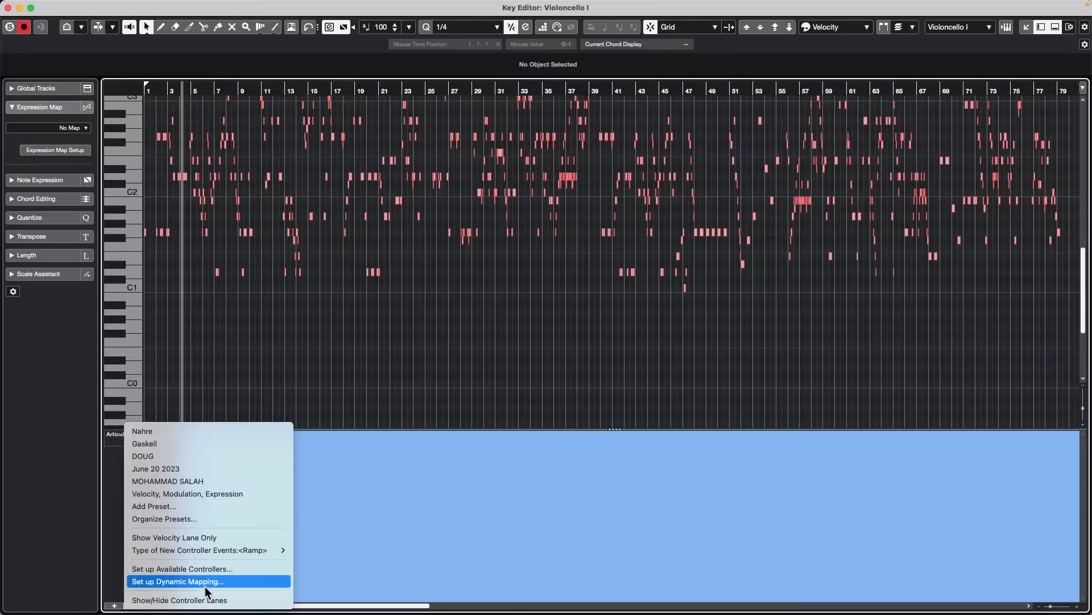
pyautogui.click(114, 531)
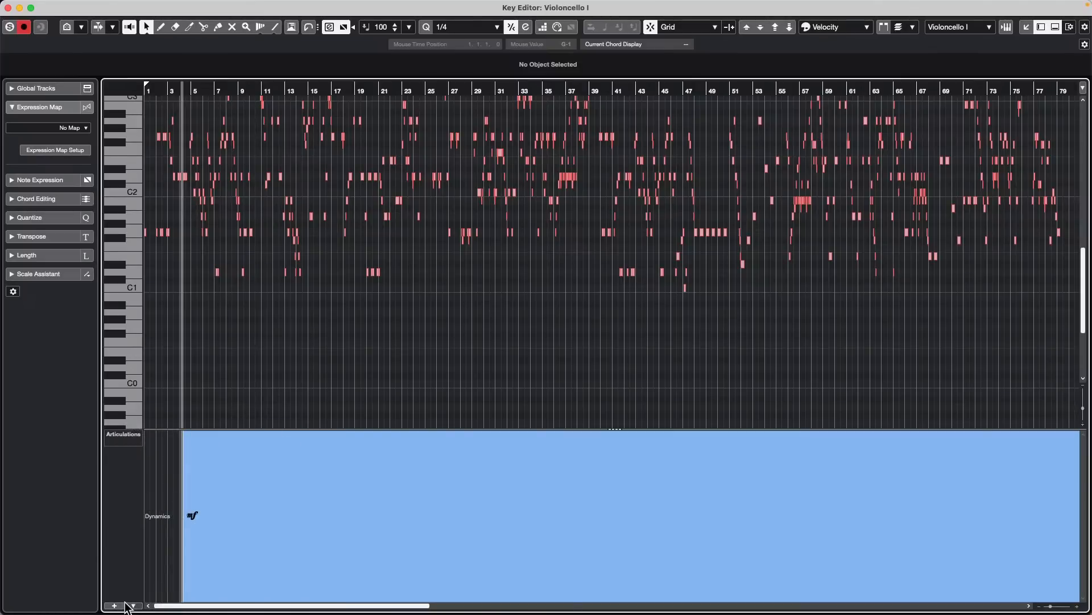
pyautogui.click(134, 605)
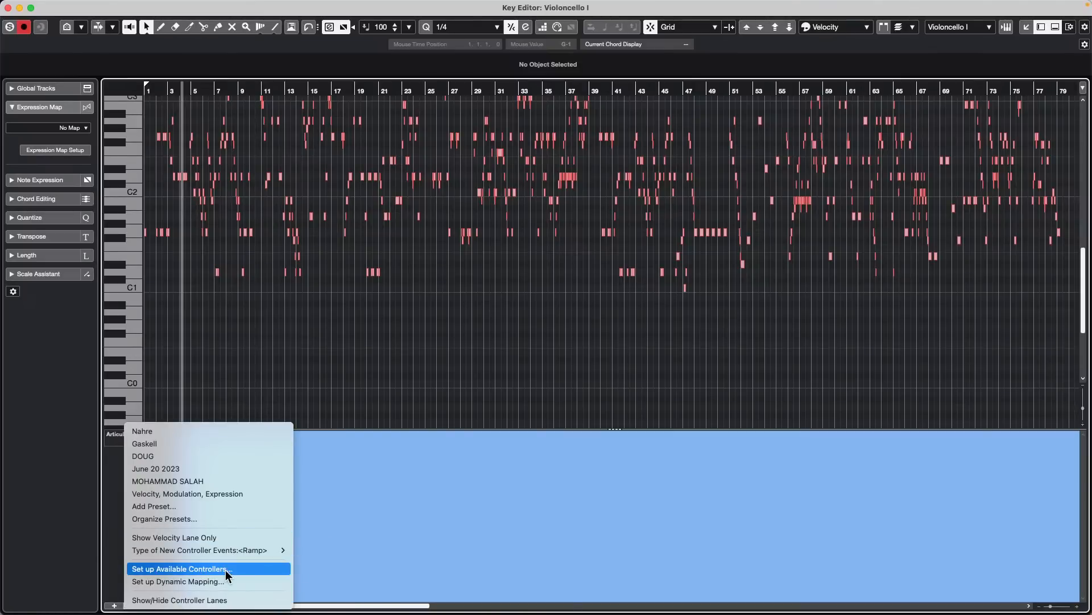
pyautogui.click(226, 580)
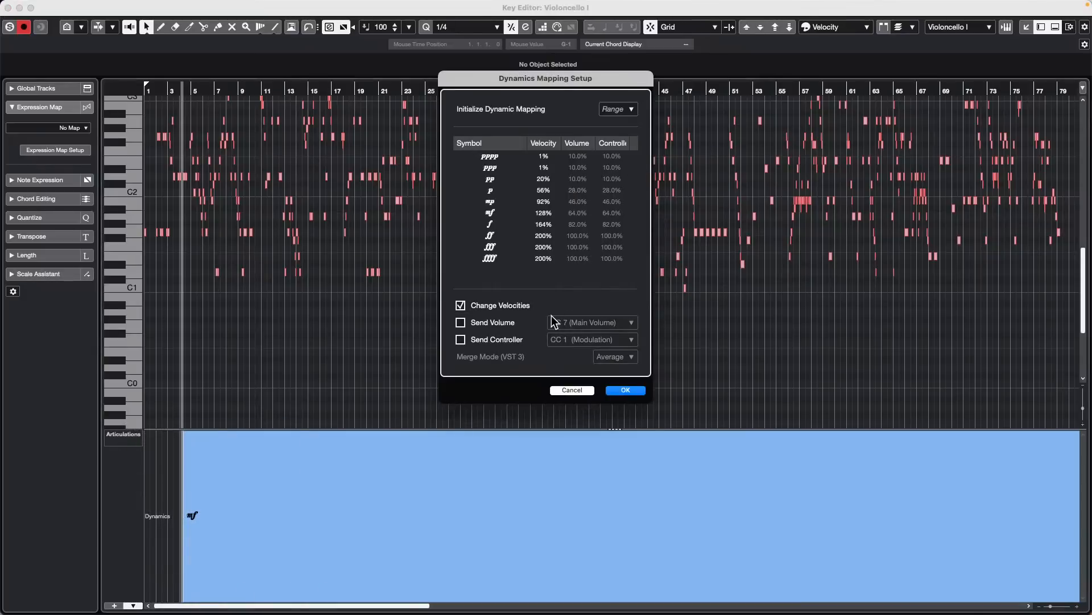
# - Enable Send Controller with CC 1 (Modulation) in the dynamics mapping, leave Send Volume off, and accept the settings
pyautogui.click(461, 322)
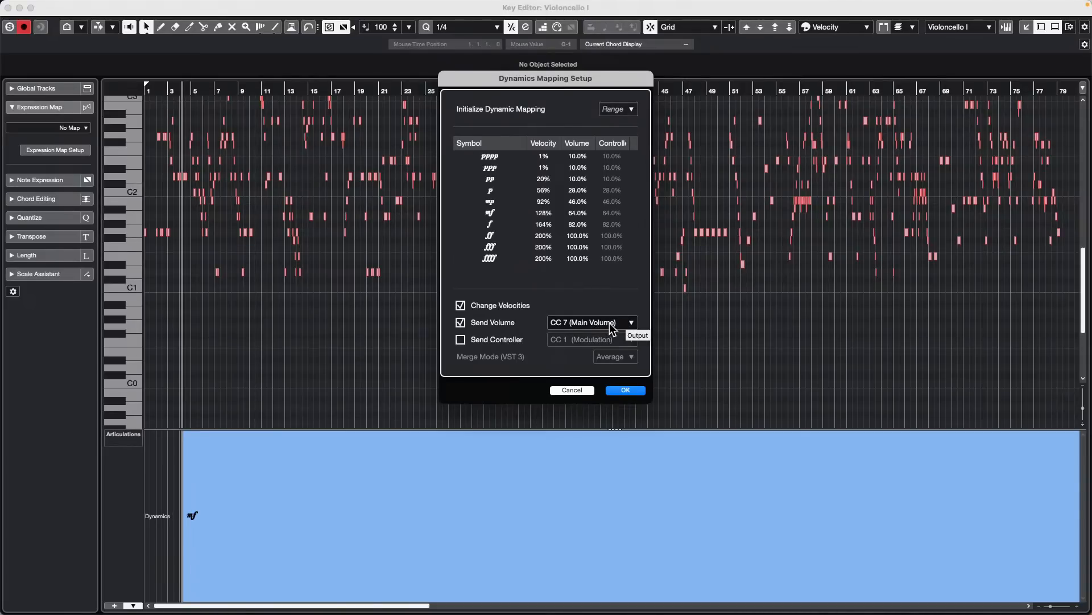
pyautogui.click(609, 324)
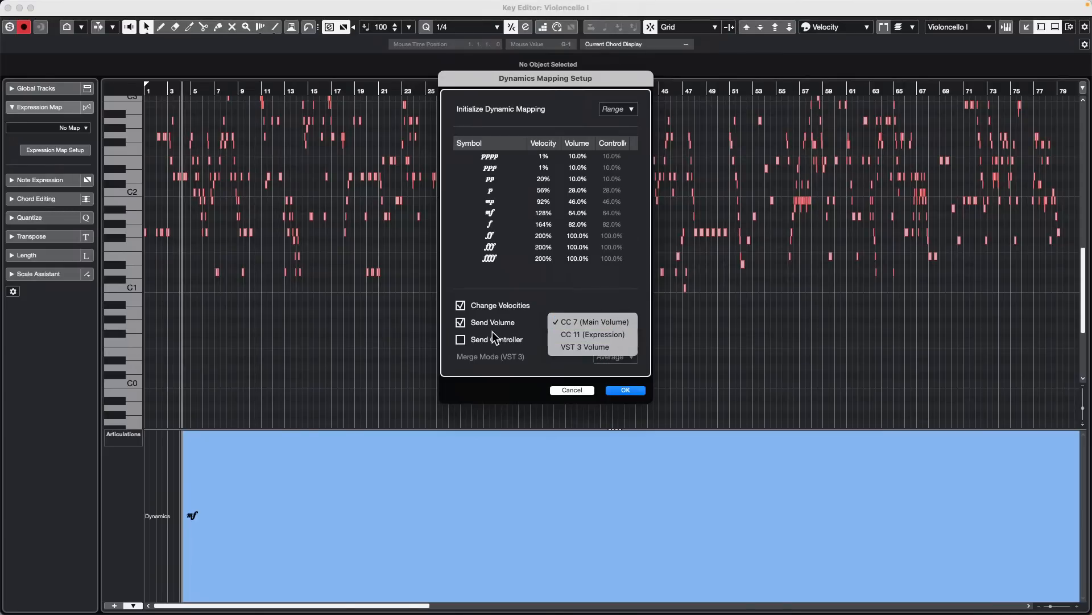
pyautogui.click(465, 337)
pyautogui.click(464, 338)
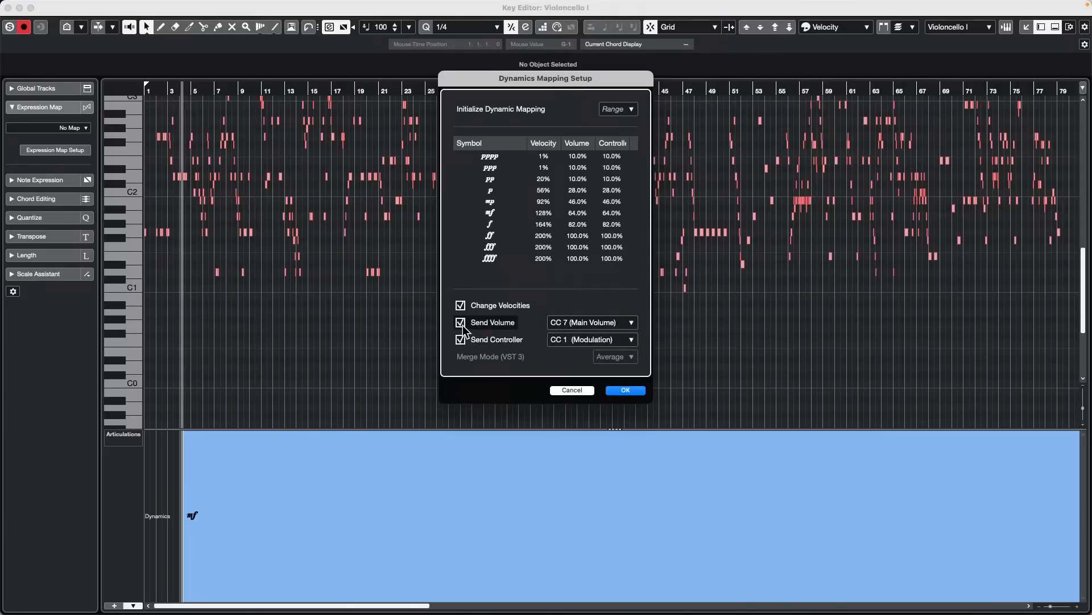
pyautogui.click(461, 324)
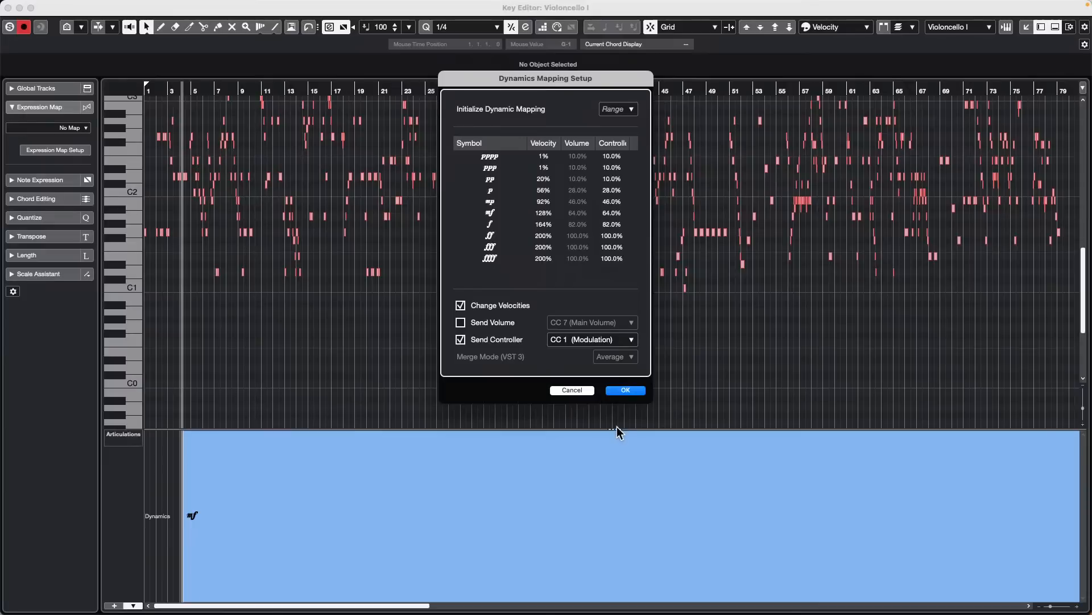
pyautogui.click(626, 391)
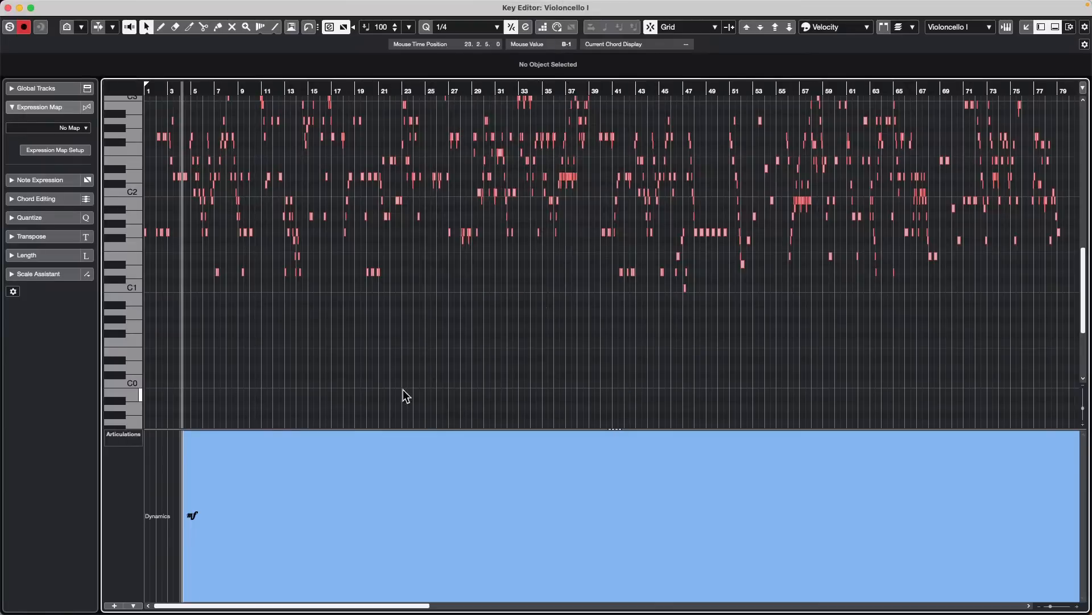
# - Reopen the Dynamics Mapping Setup, initialize the mapping with the pp - ff range, and accept it
pyautogui.click(135, 606)
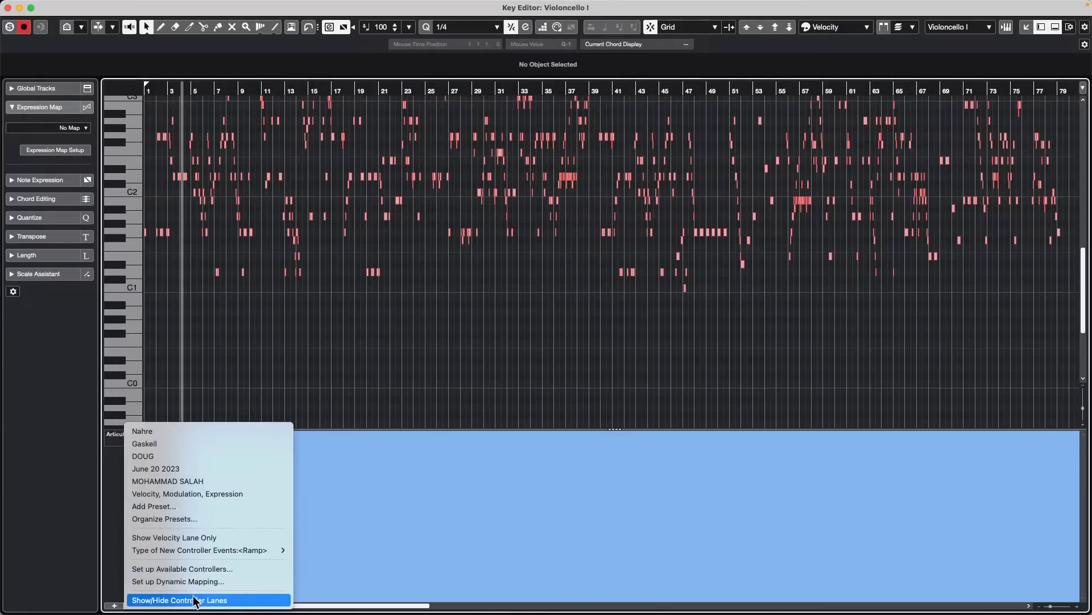
pyautogui.click(205, 581)
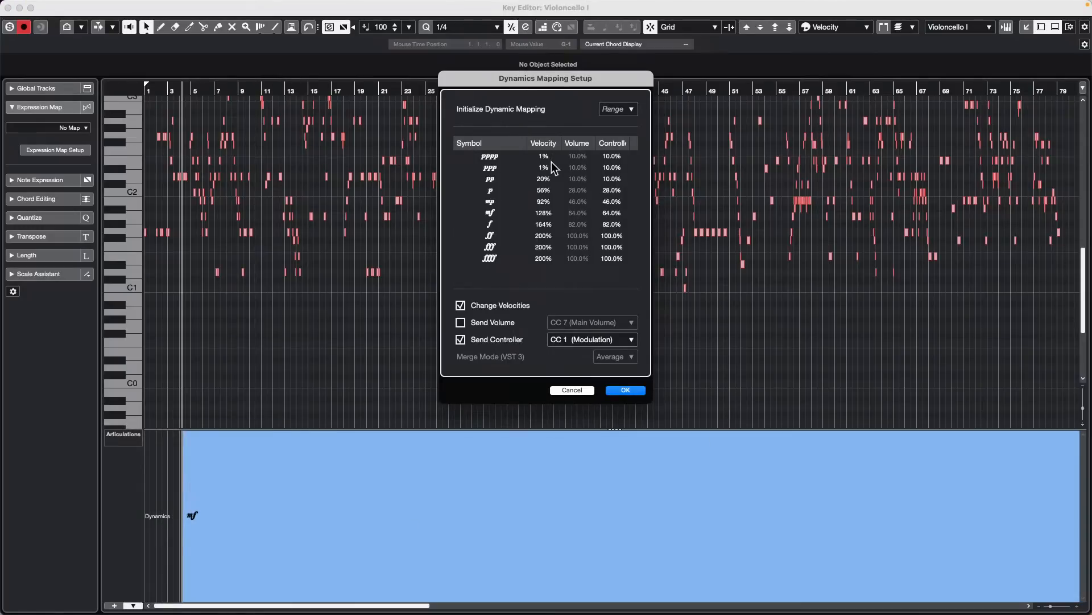
pyautogui.click(626, 109)
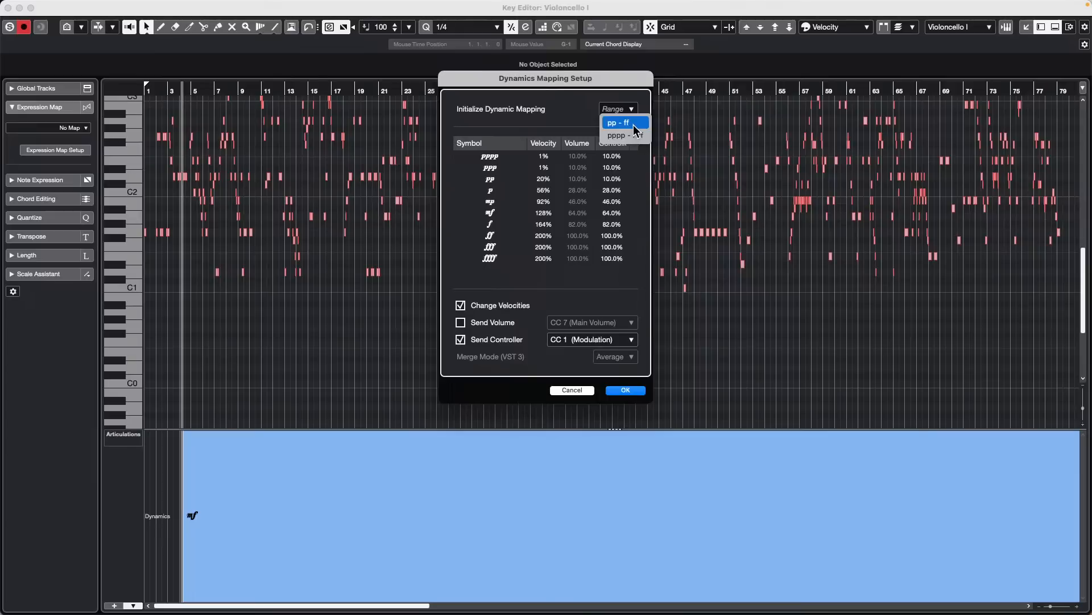
pyautogui.click(635, 135)
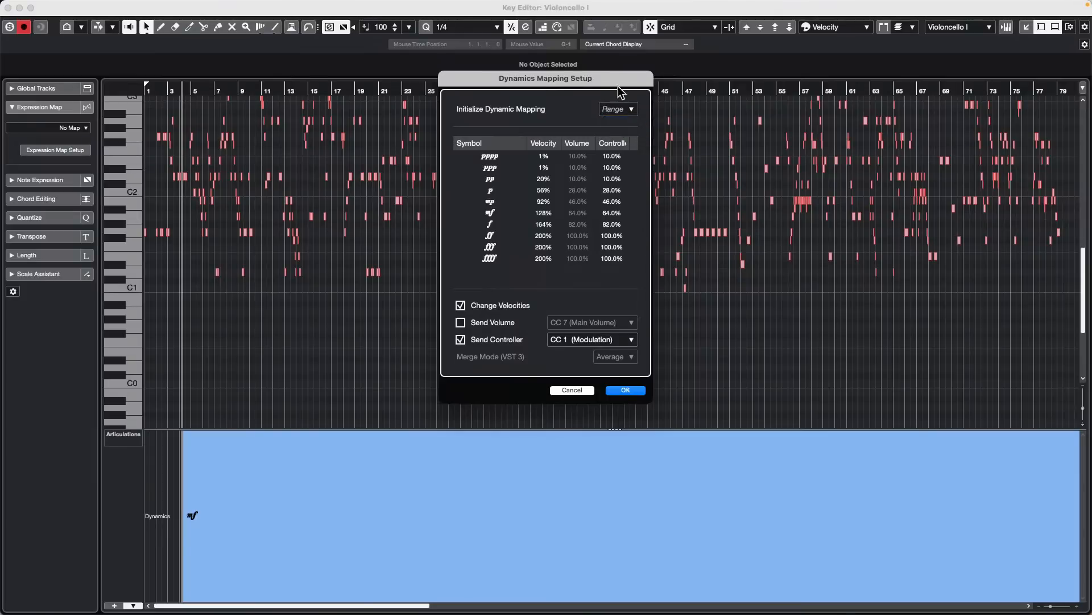
pyautogui.click(626, 109)
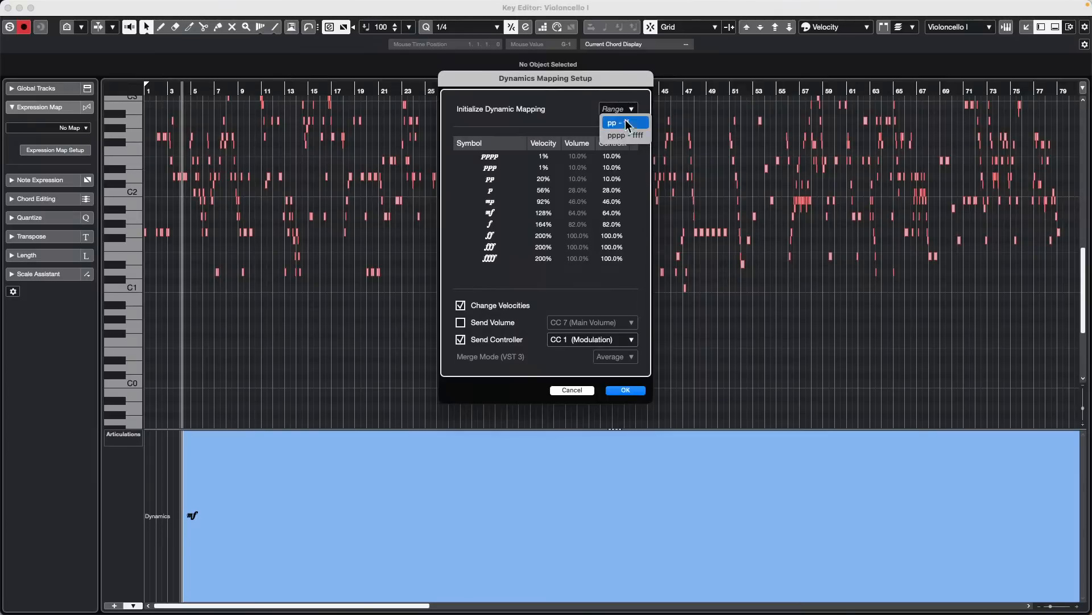
pyautogui.click(626, 123)
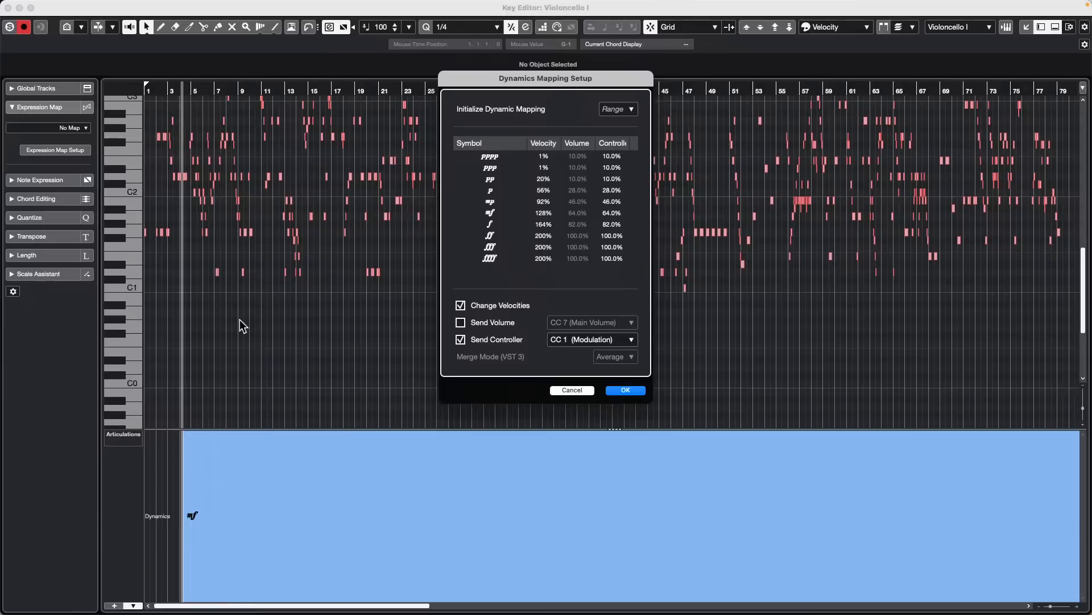
pyautogui.click(626, 391)
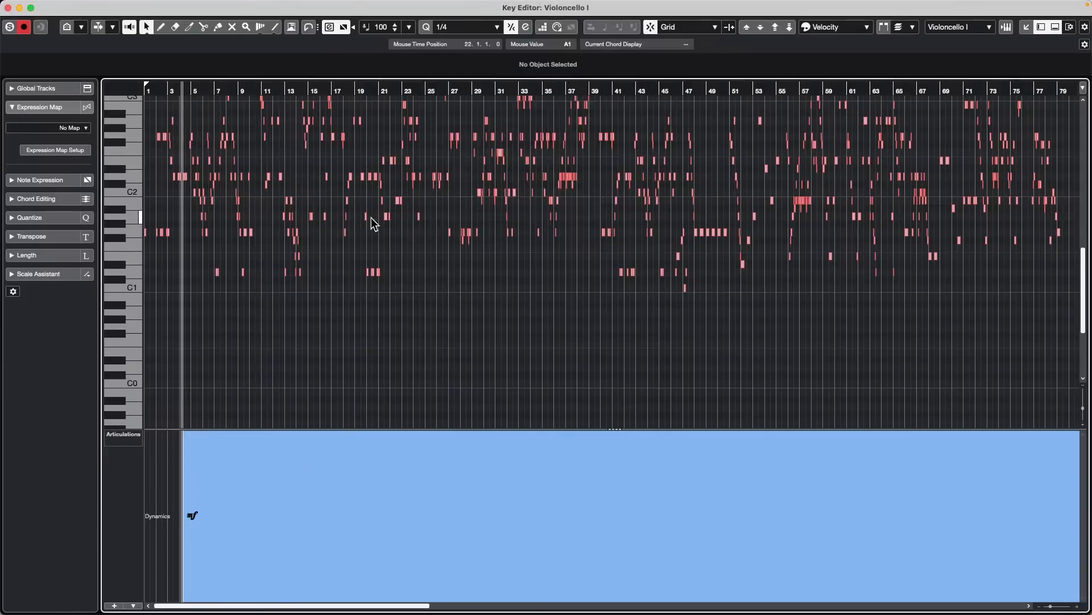
# - Draw a second mf dynamics event at about bar 11 in the Articulations/Dynamics lane and select it
pyautogui.rightClick(268, 541)
pyautogui.click(283, 538)
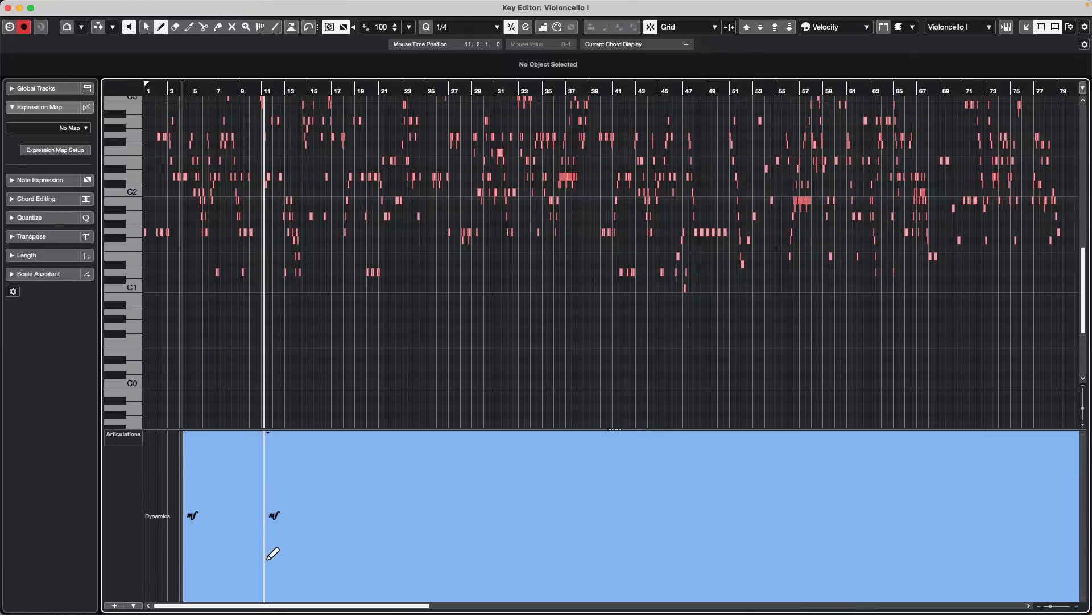
pyautogui.press('1')
pyautogui.click(276, 516)
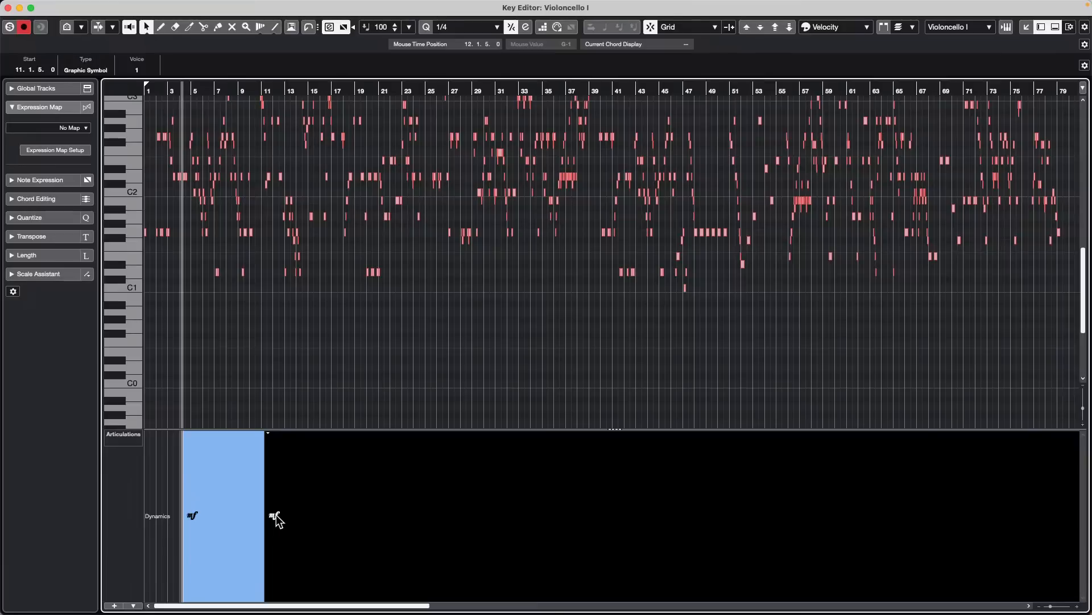
pyautogui.click(277, 521)
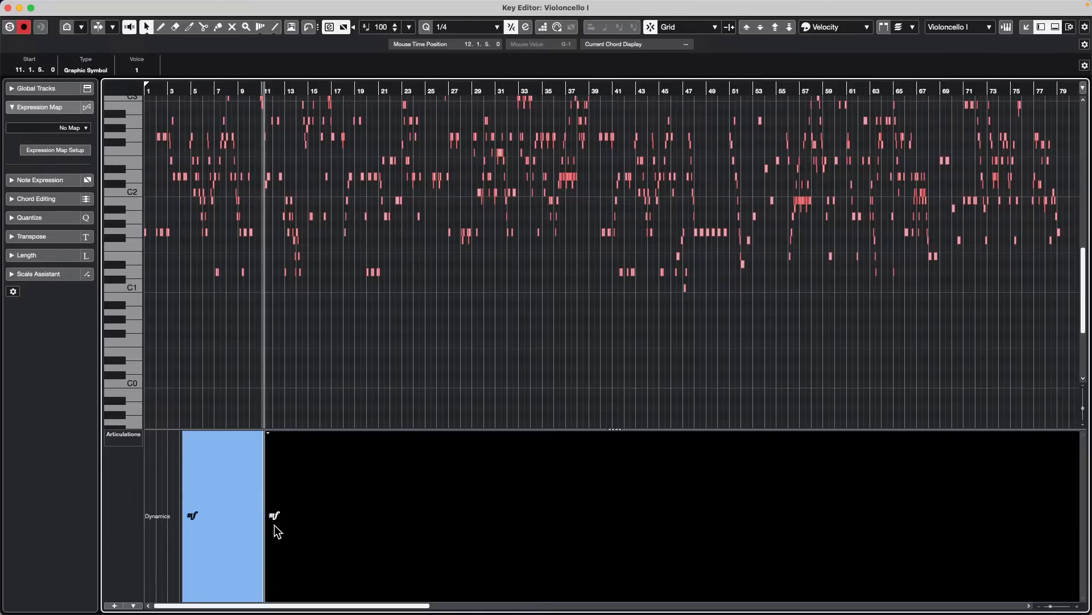
pyautogui.rightClick(277, 521)
pyautogui.click(295, 517)
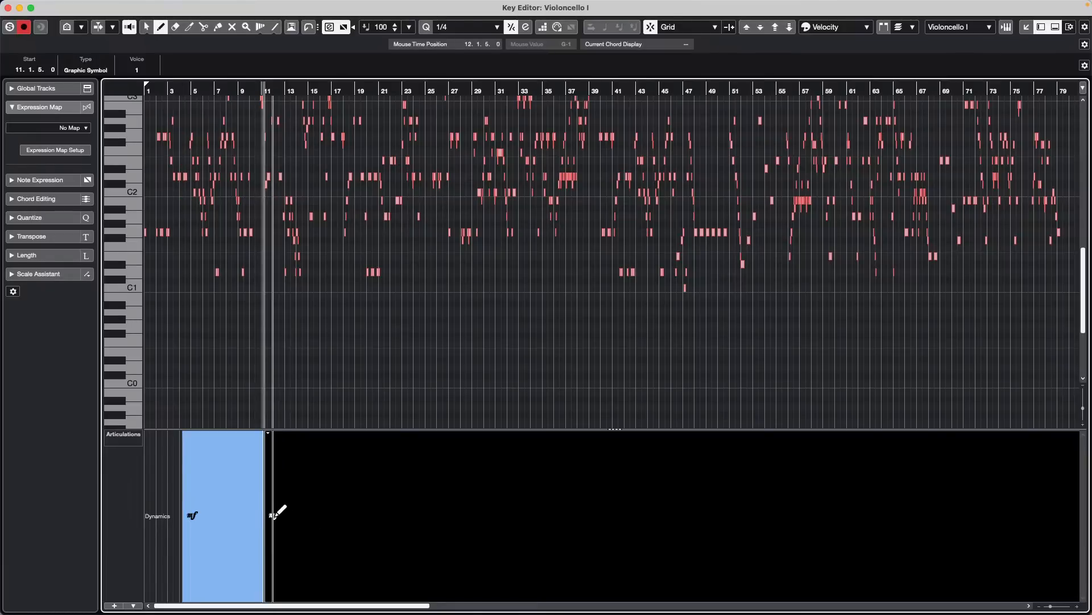
pyautogui.click(279, 516)
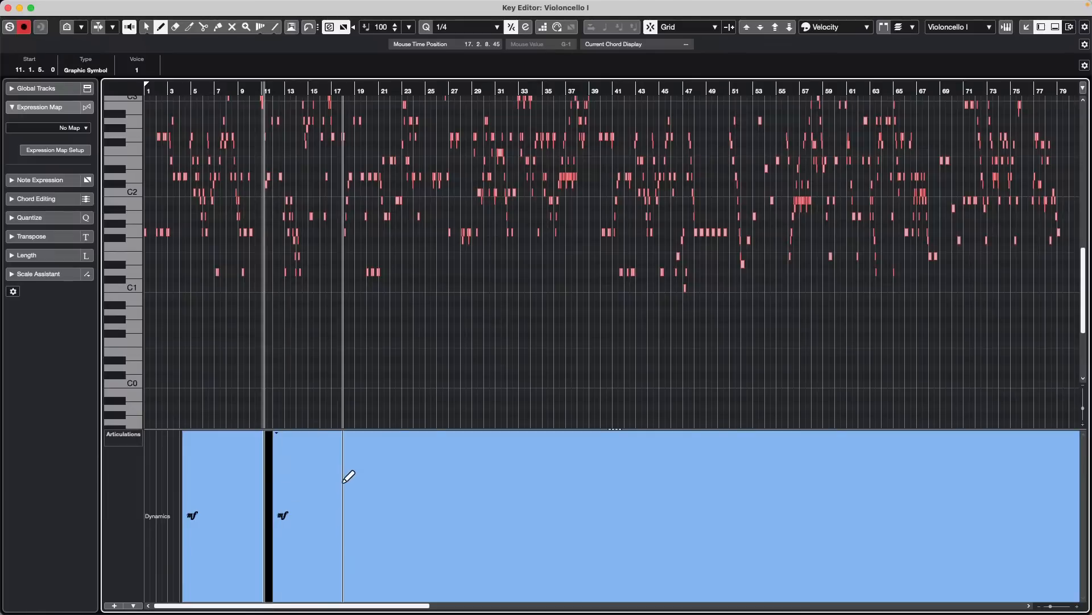
pyautogui.press('super+z')
pyautogui.press('1')
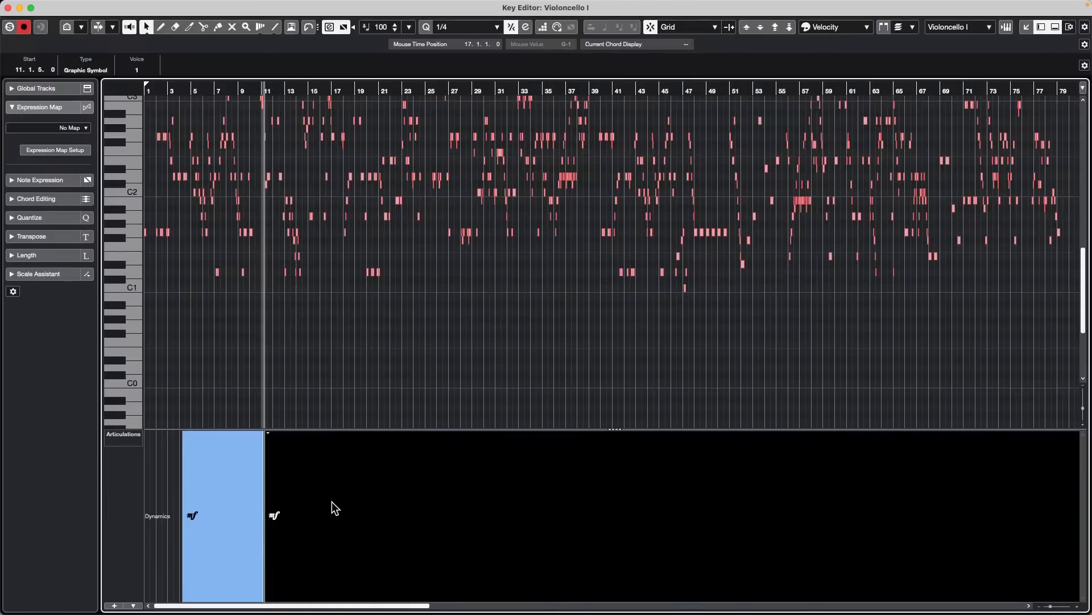
# - Change the dynamics event at bar 11 to ff and zoom in with the playback position at about bar 9
pyautogui.click(192, 518)
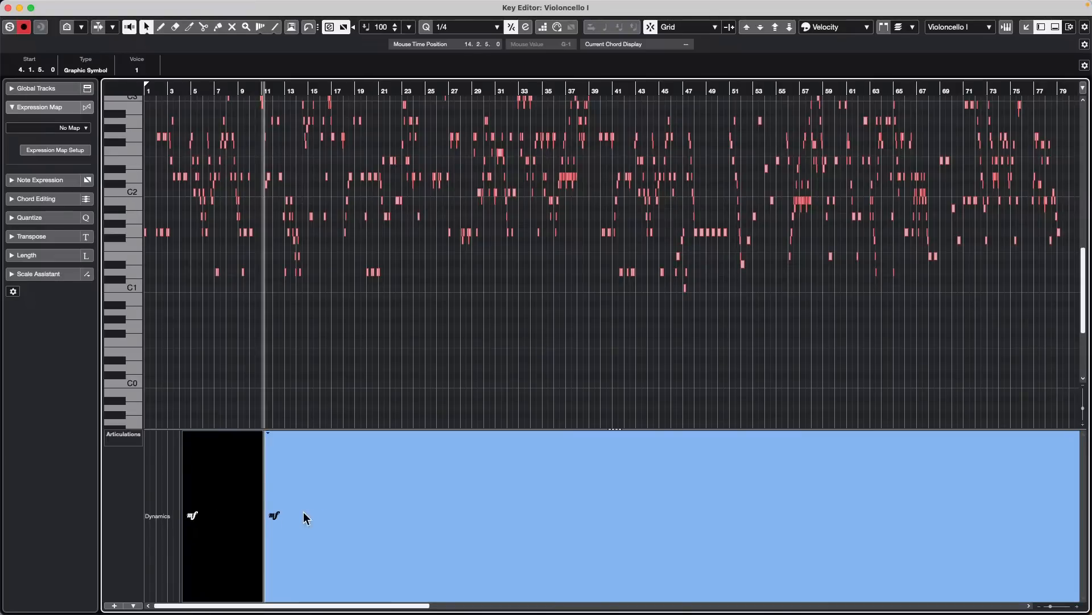
pyautogui.click(274, 517)
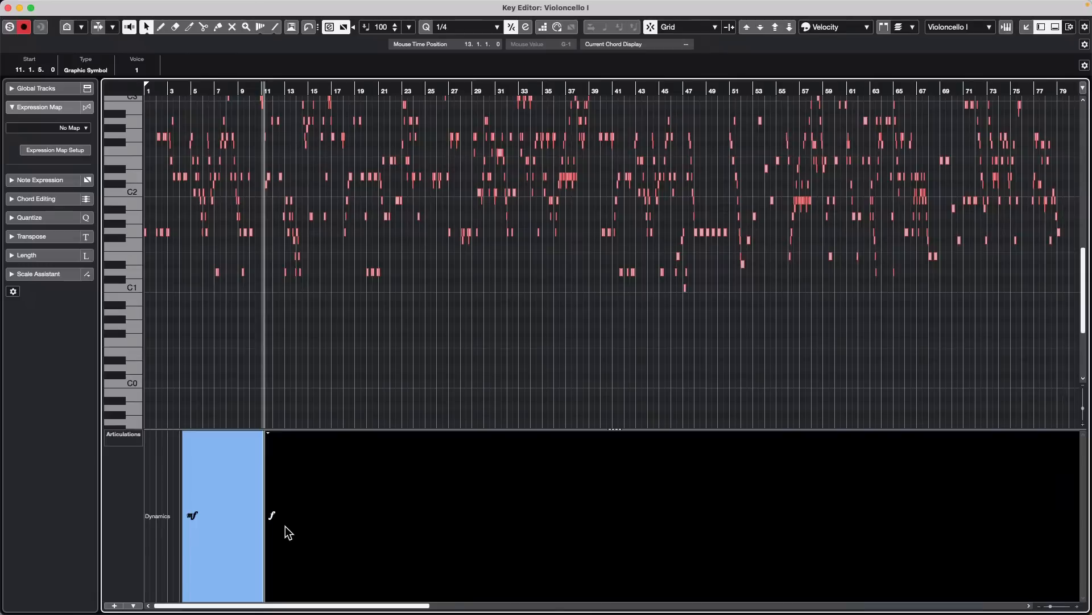
pyautogui.moveTo(246, 87); pyautogui.dragTo(239, 110)
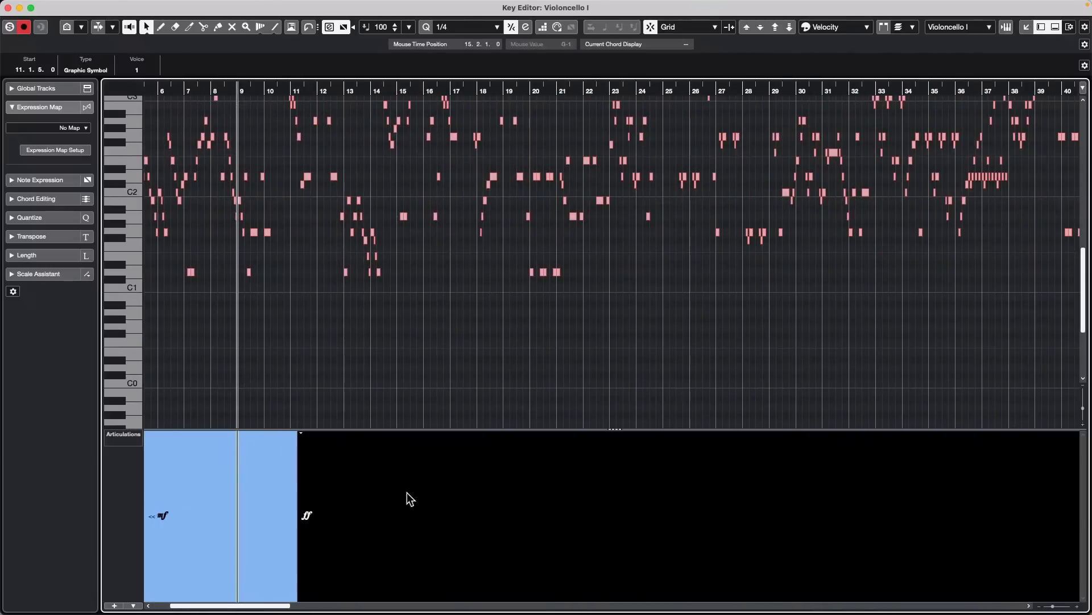
# - Draw a p dynamics event at about bar 13 and an mf event at about bar 15
pyautogui.rightClick(349, 476)
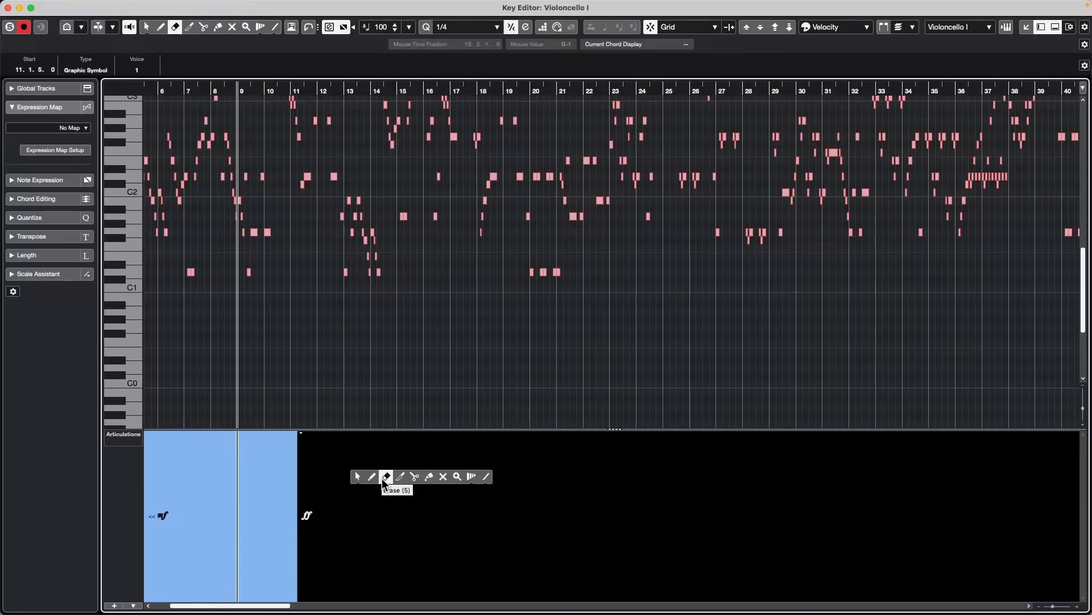
pyautogui.click(382, 478)
pyautogui.click(346, 505)
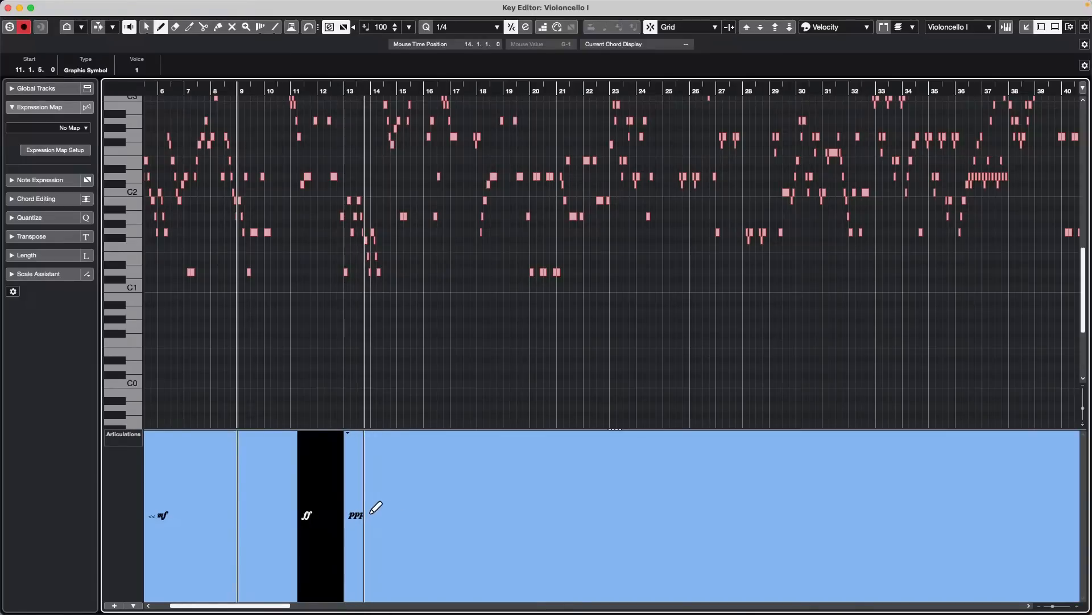
pyautogui.scroll(2, 362, 514)
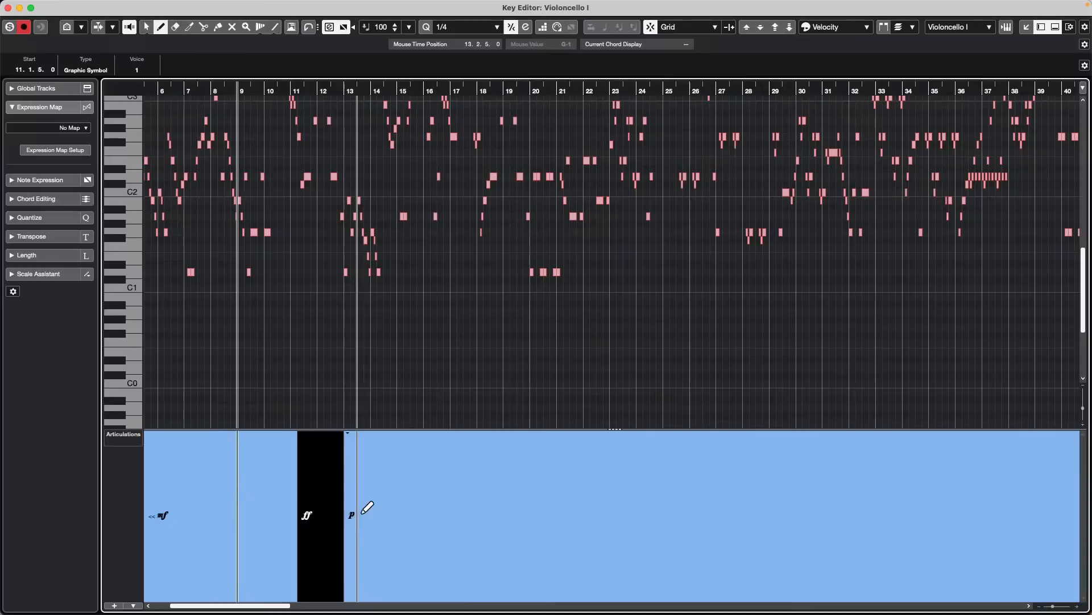
pyautogui.click(399, 510)
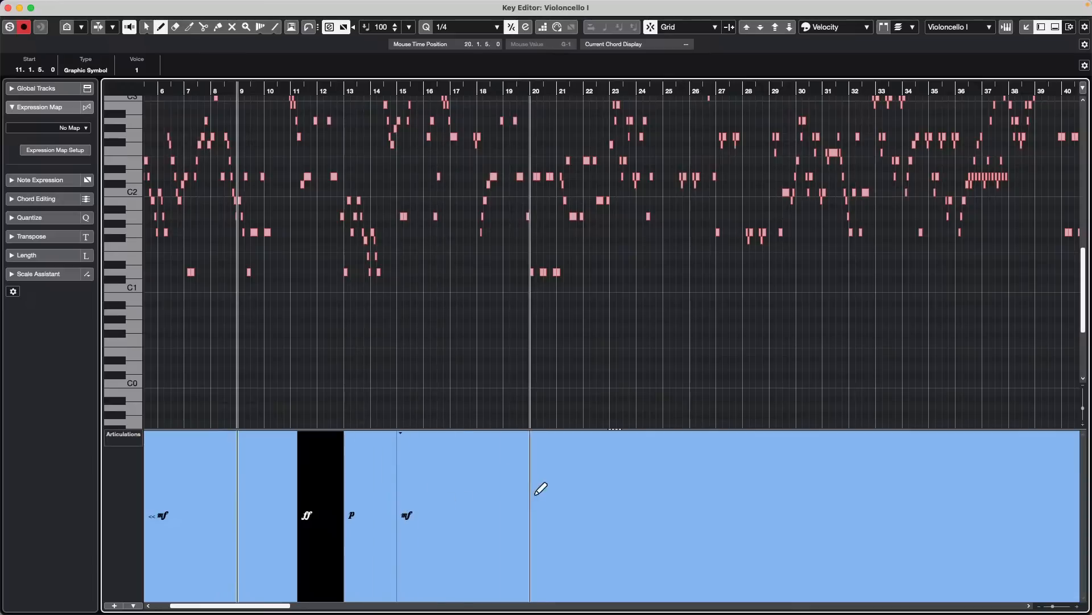
# - Start playback and draw a pp dynamics event at about bar 16 and a much louder event just before bar 18
pyautogui.press('space')
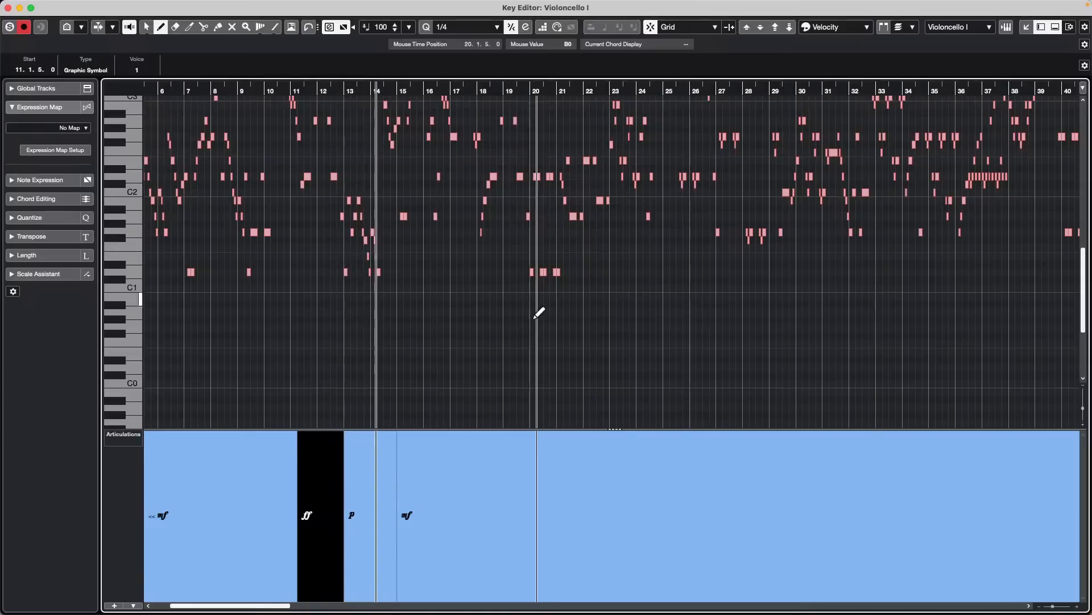
pyautogui.click(438, 503)
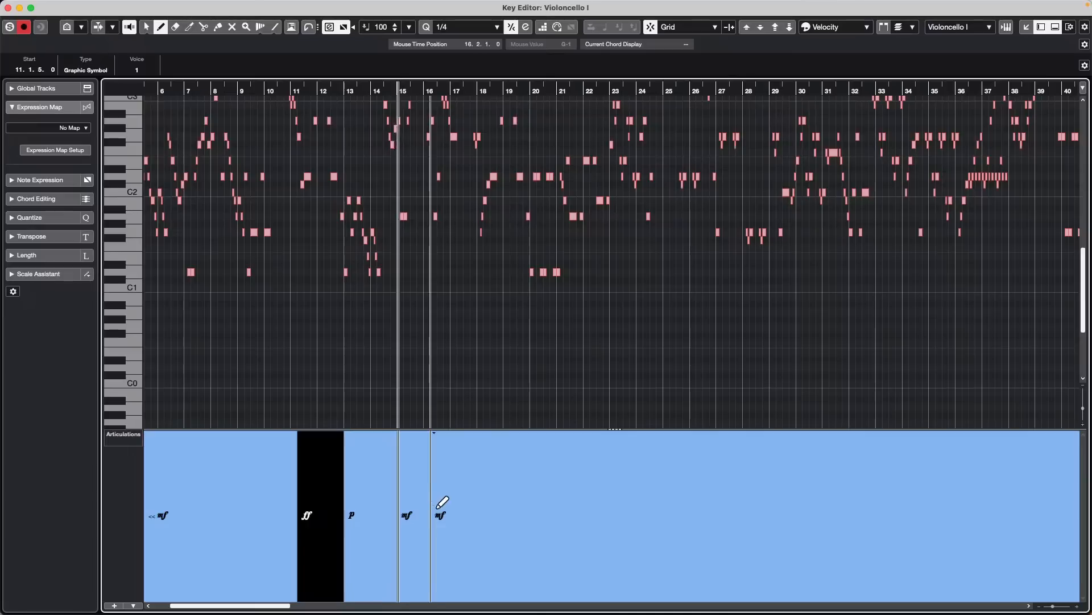
pyautogui.click(445, 516)
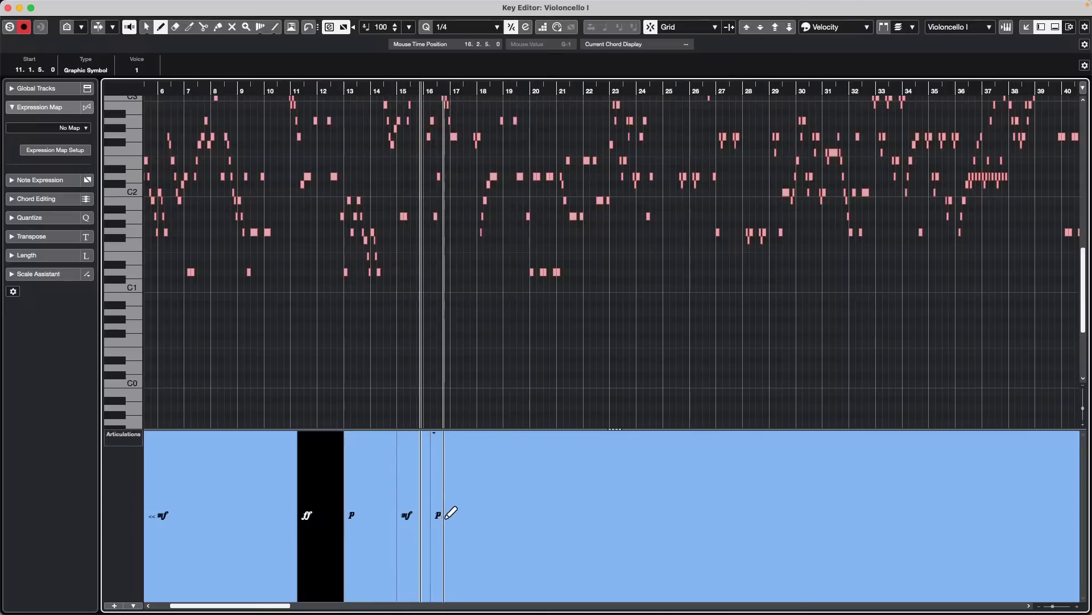
pyautogui.click(481, 495)
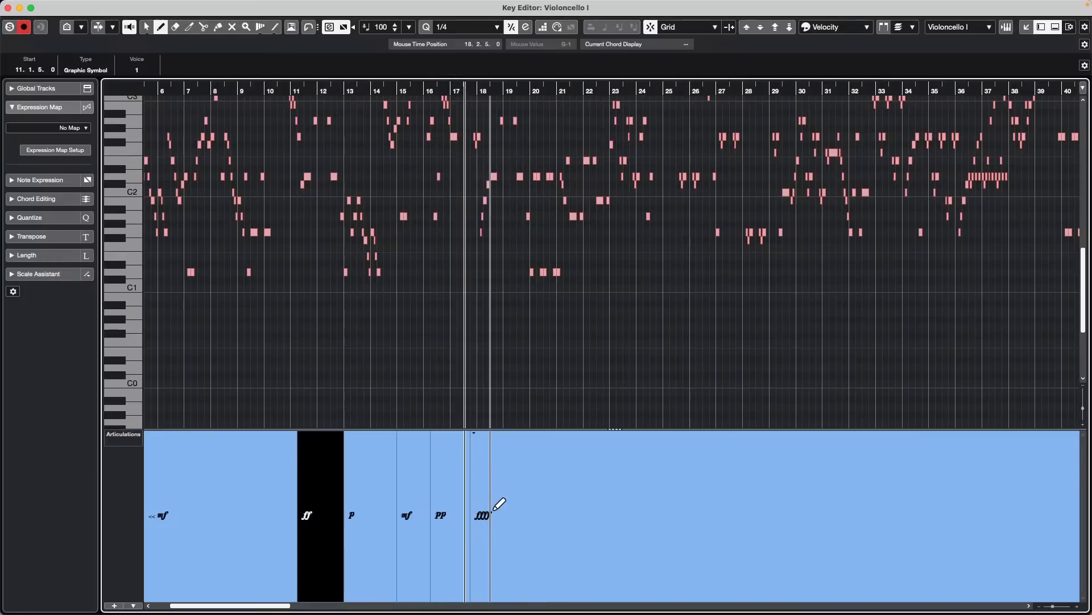
# - Lower the dynamics event just before bar 18 to ff, and draw a pp event at about bar 19 and an mf event between bars 23 and 24
pyautogui.moveTo(491, 508)
pyautogui.mouseDown()
pyautogui.moveTo(595, 503)
pyautogui.moveTo(494, 516)
pyautogui.mouseUp()
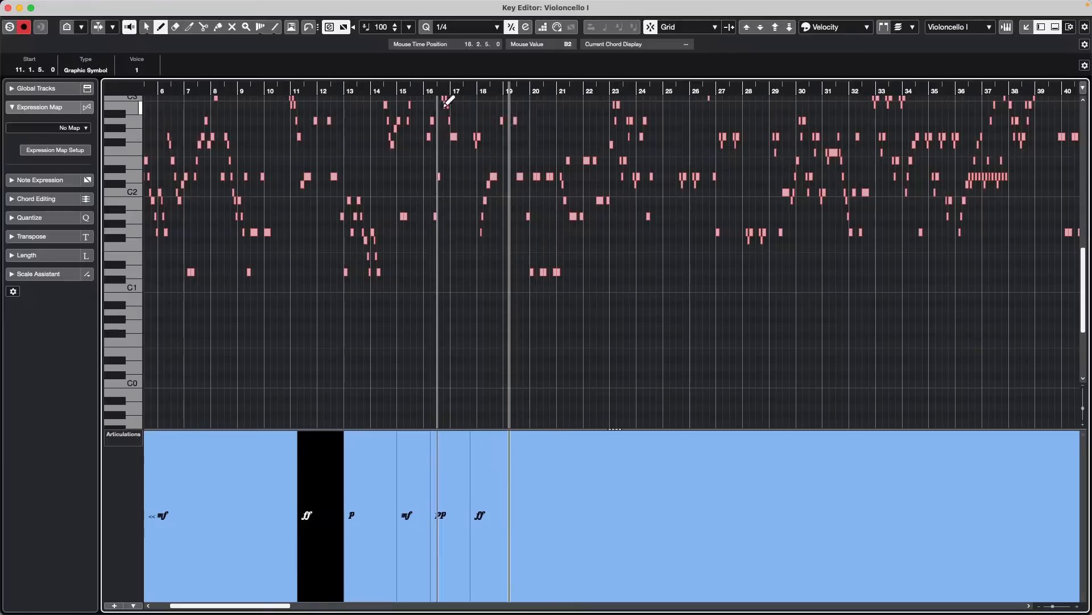
pyautogui.click(410, 90)
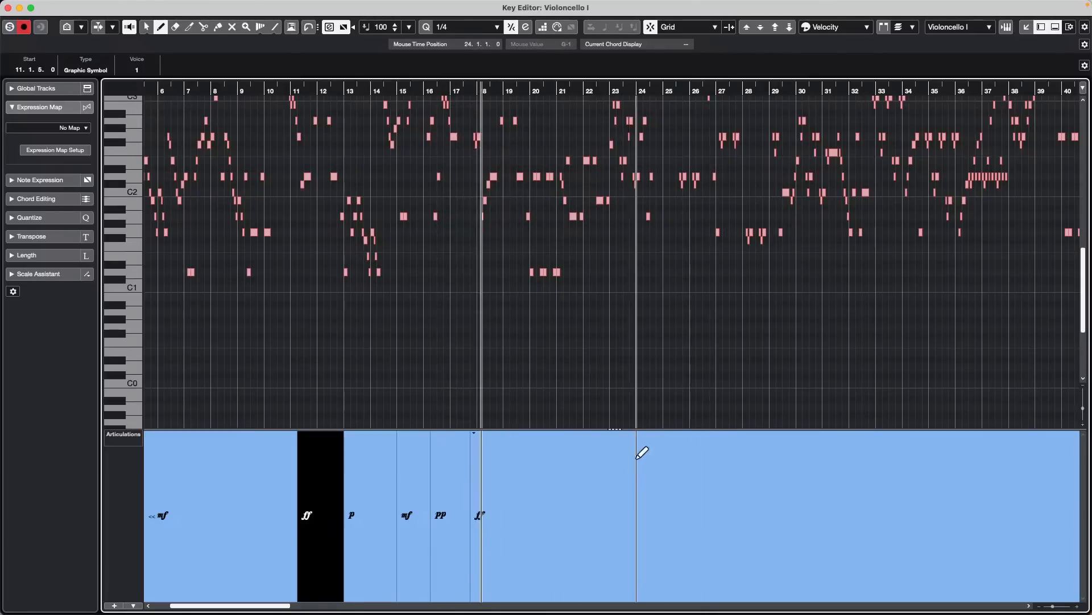
pyautogui.click(504, 533)
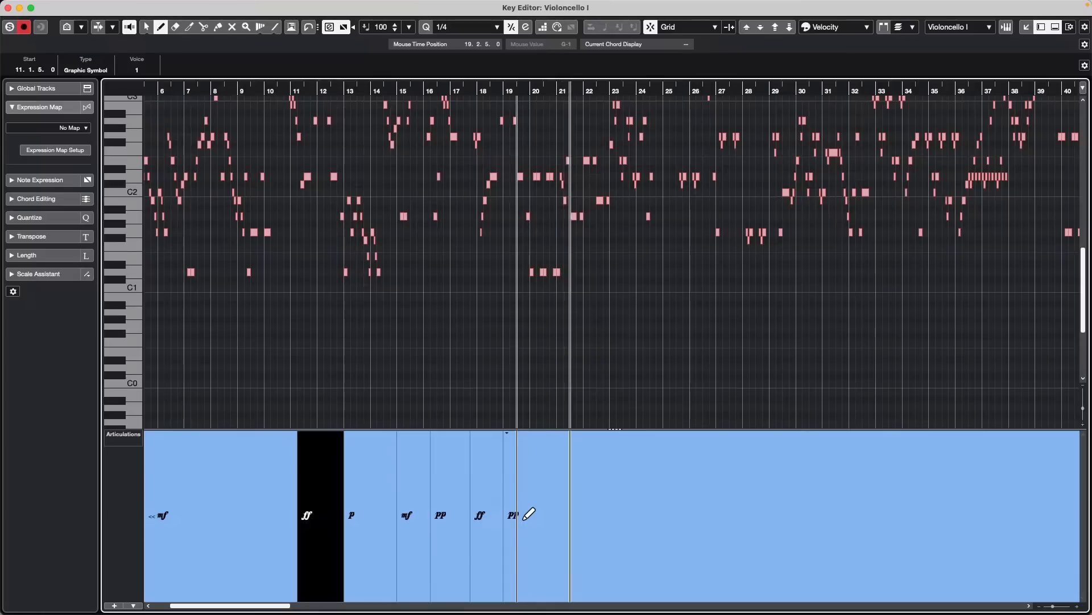
pyautogui.click(630, 515)
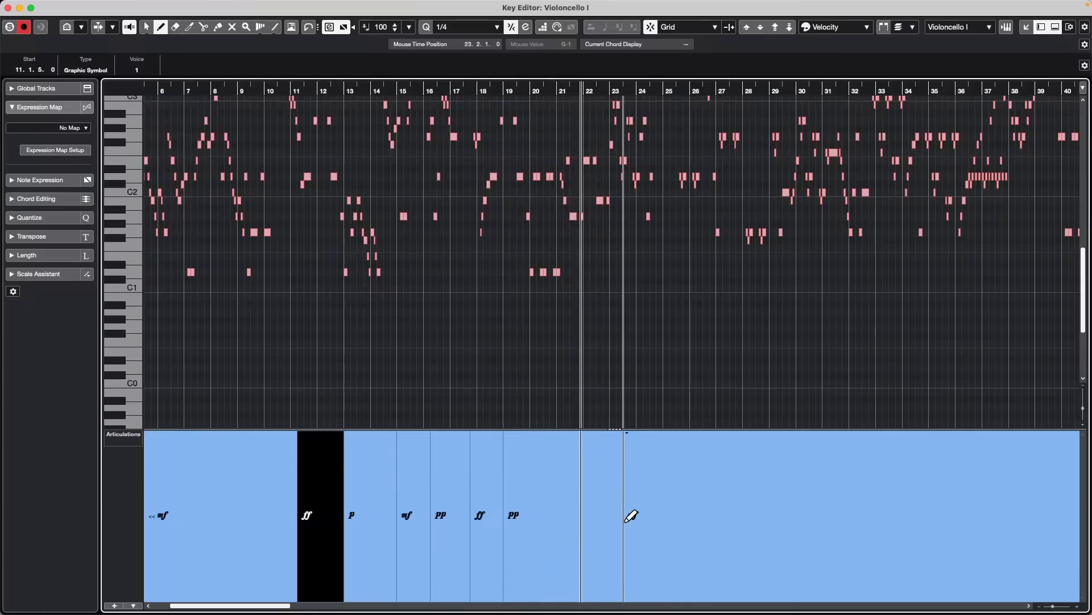
# - Audition the drawn dynamics by playing the part from about bar 17 and again from about bar 15
pyautogui.click(449, 88)
pyautogui.click(409, 88)
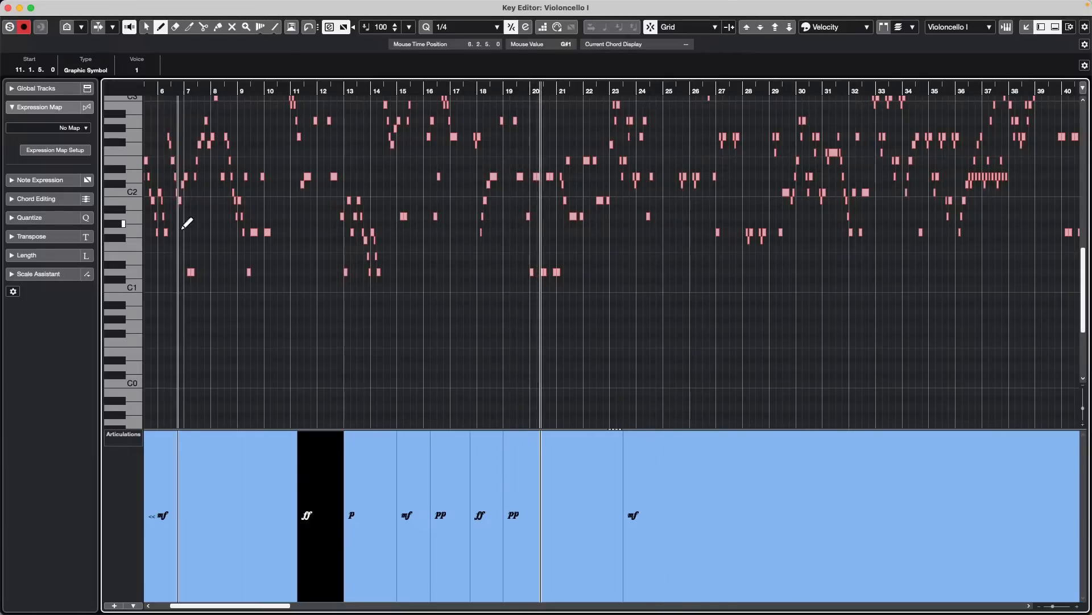
pyautogui.press('space')
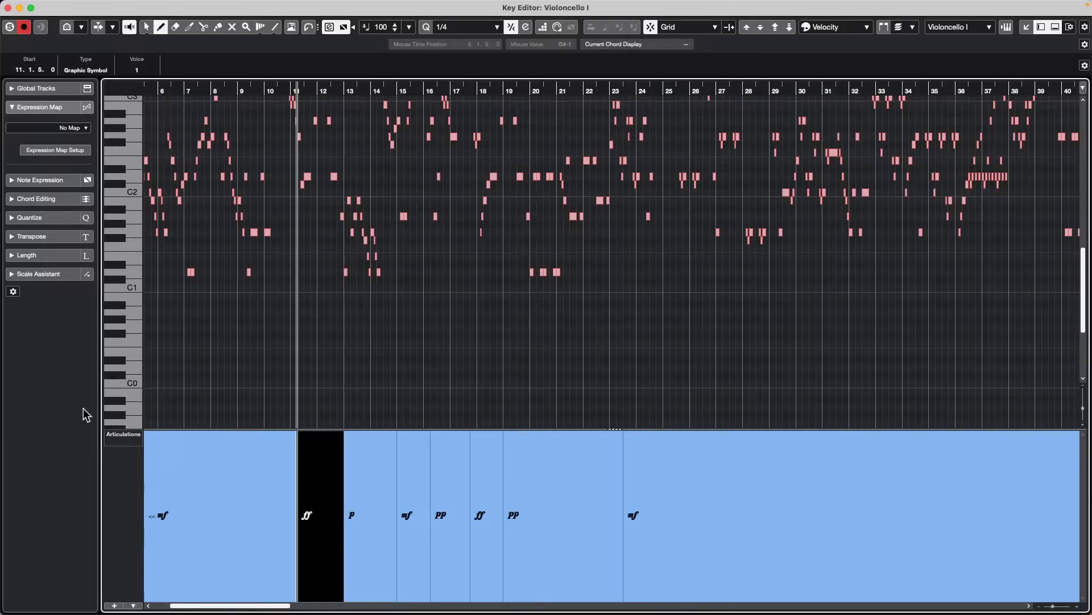
# - Turn off Change Velocities in the dynamics mapping with CC 1 (Modulation) as the sent controller, and close the Key Editor window
pyautogui.click(134, 606)
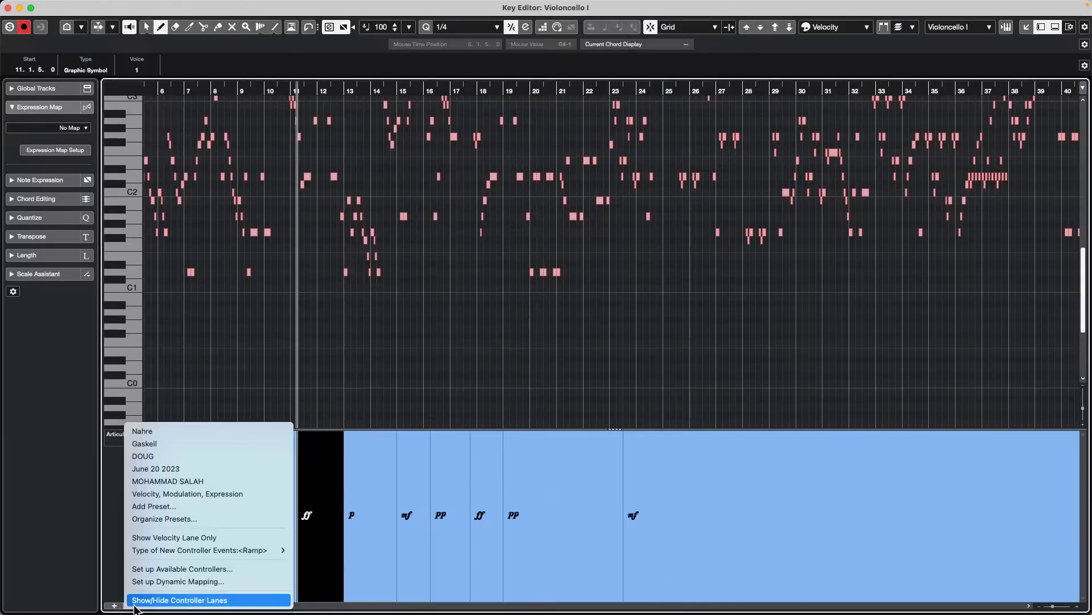
pyautogui.click(178, 582)
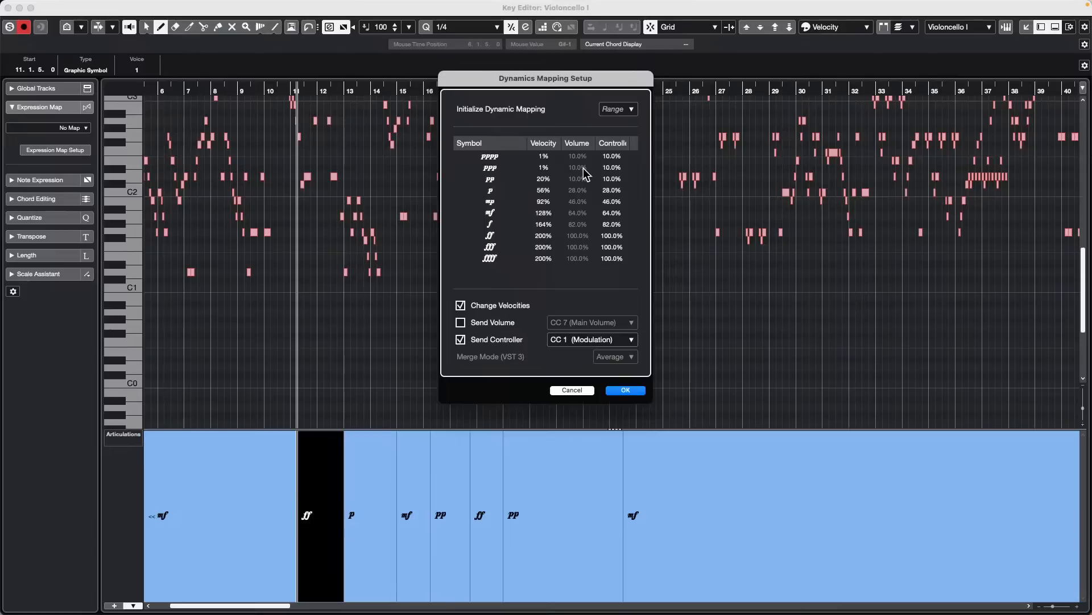
pyautogui.click(608, 340)
pyautogui.click(605, 305)
pyautogui.click(462, 311)
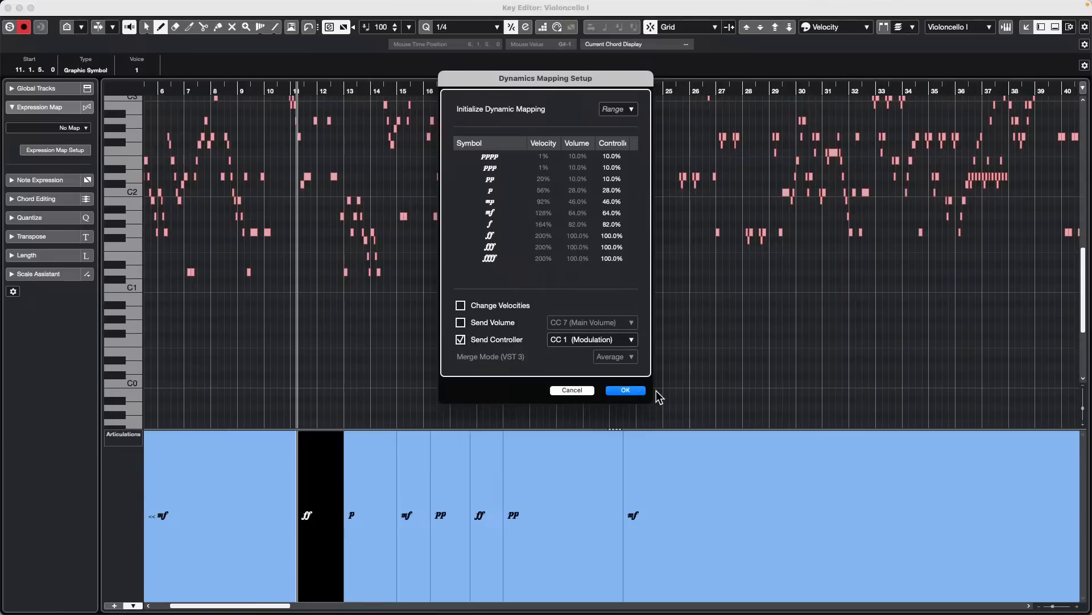
pyautogui.click(631, 391)
pyautogui.click(9, 8)
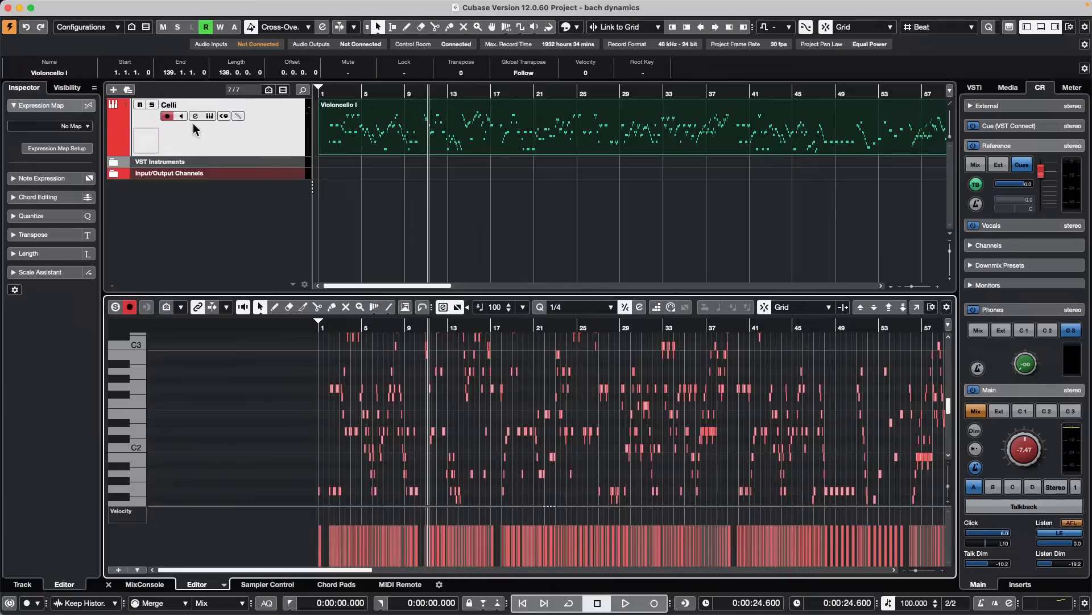
# - Duplicate the Celli track together with its Violoncello I part
pyautogui.click(246, 137)
pyautogui.rightClick(268, 142)
pyautogui.moveTo(359, 146)
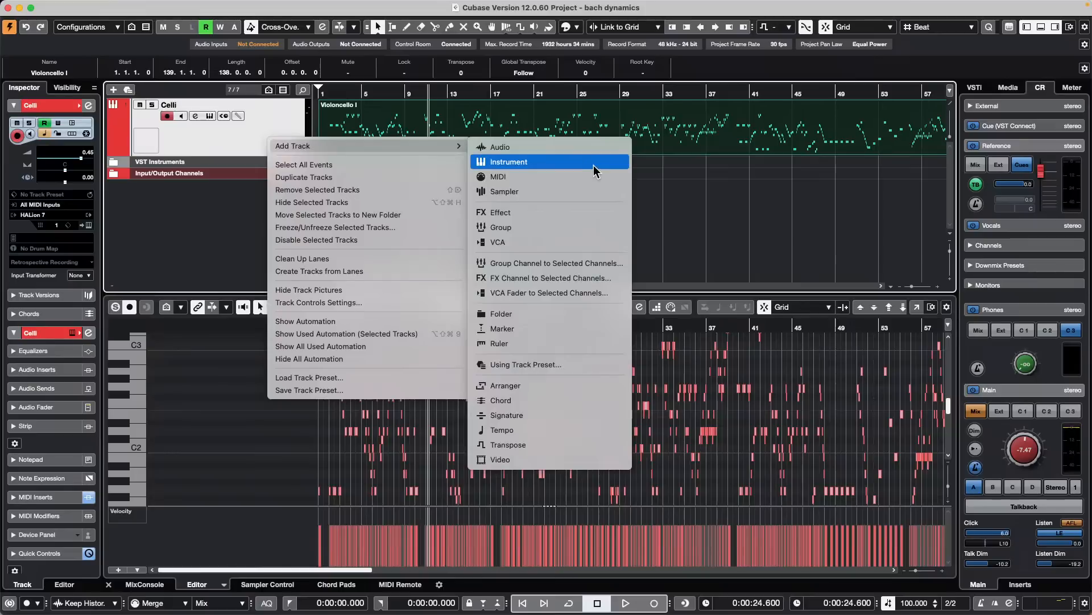
pyautogui.click(388, 179)
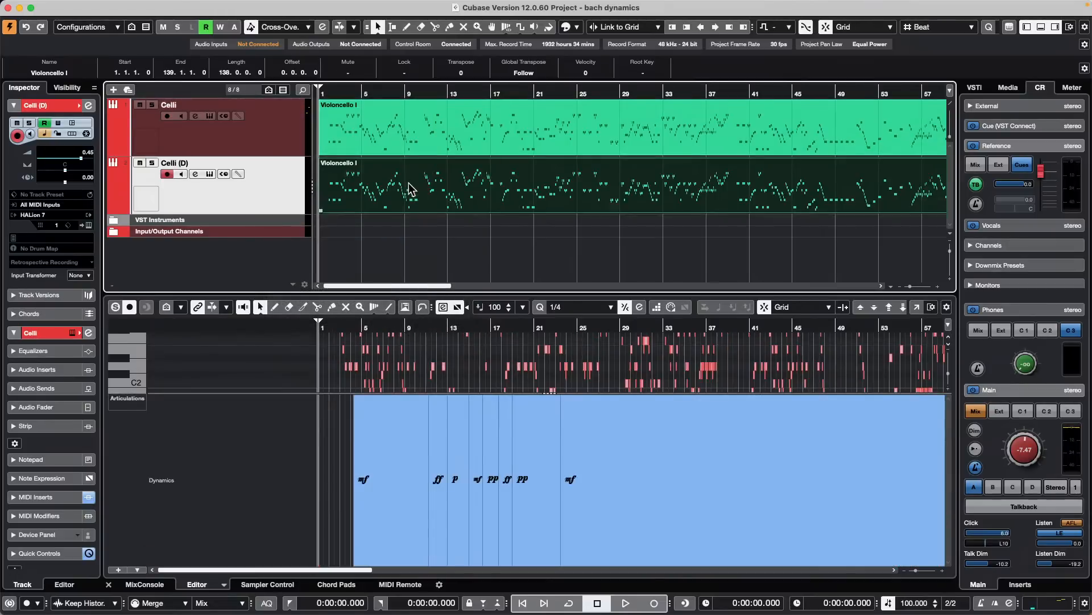
# - In the duplicated part, shrink the Articulations lane and transpose a group of notes at about bars 11 to 15 down two octaves
pyautogui.doubleClick(444, 185)
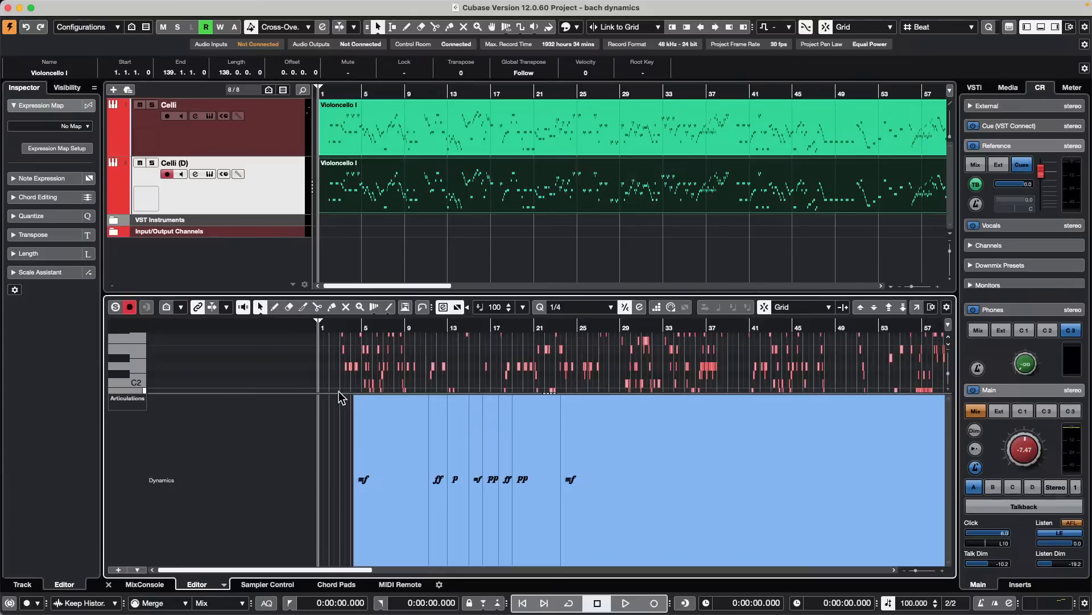
pyautogui.moveTo(338, 393); pyautogui.dragTo(339, 537)
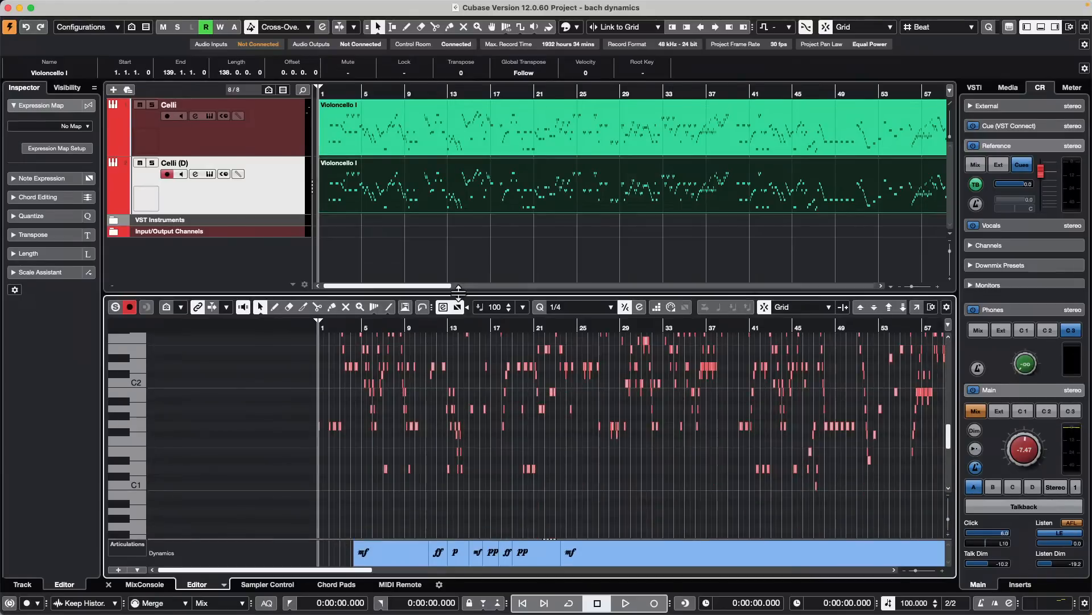
pyautogui.moveTo(422, 340); pyautogui.dragTo(486, 478)
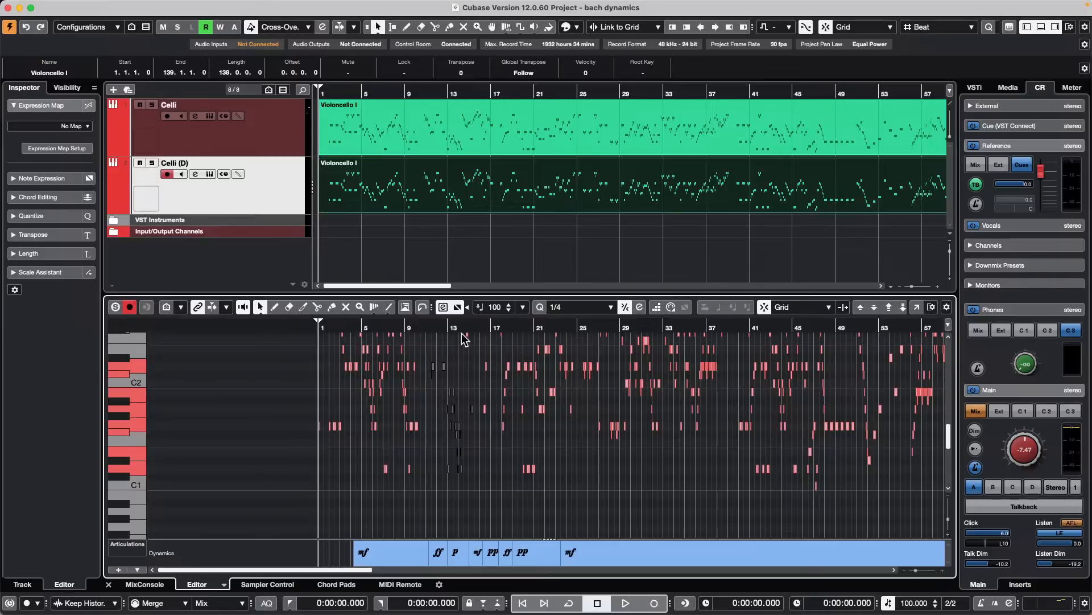
pyautogui.hotkey('shift', 'Down')
pyautogui.hotkey('shift', 'Down')
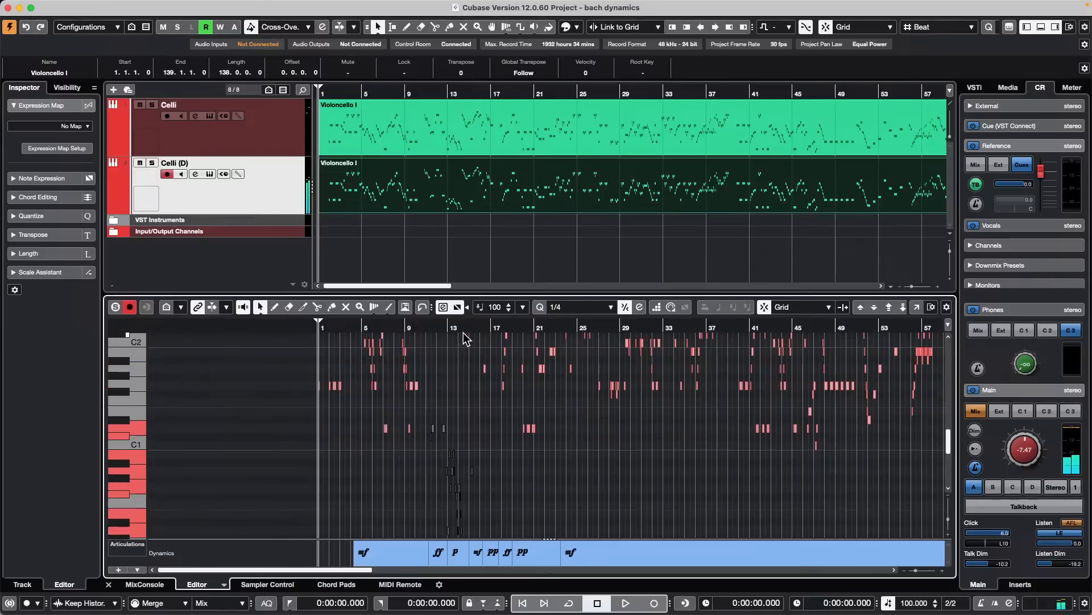
# - Change the color of the duplicated Celli (D) track to green
pyautogui.click(457, 208)
pyautogui.moveTo(408, 247); pyautogui.dragTo(524, 117)
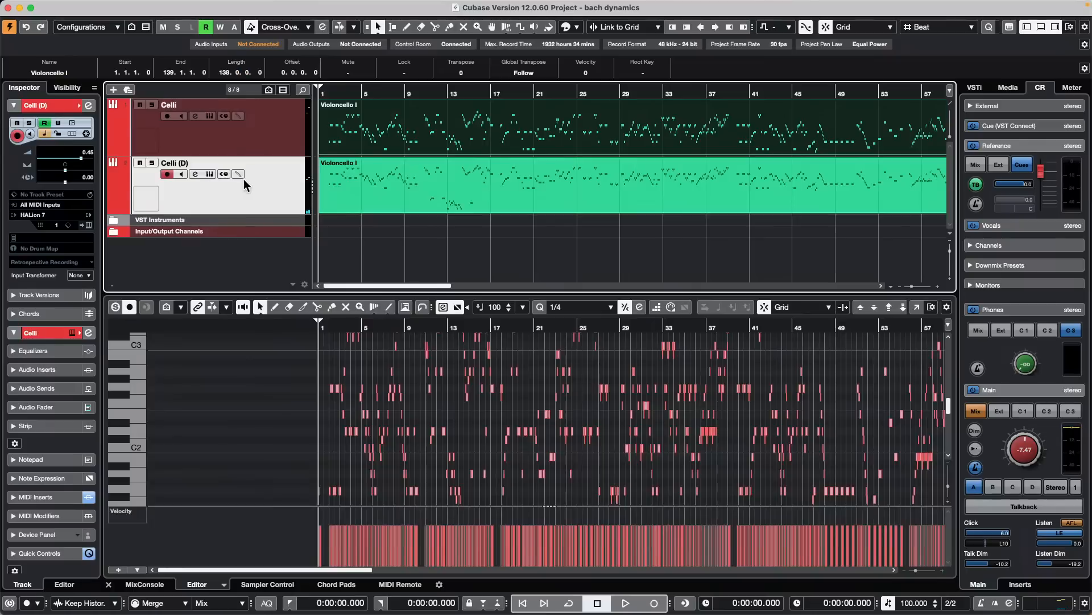
pyautogui.click(444, 244)
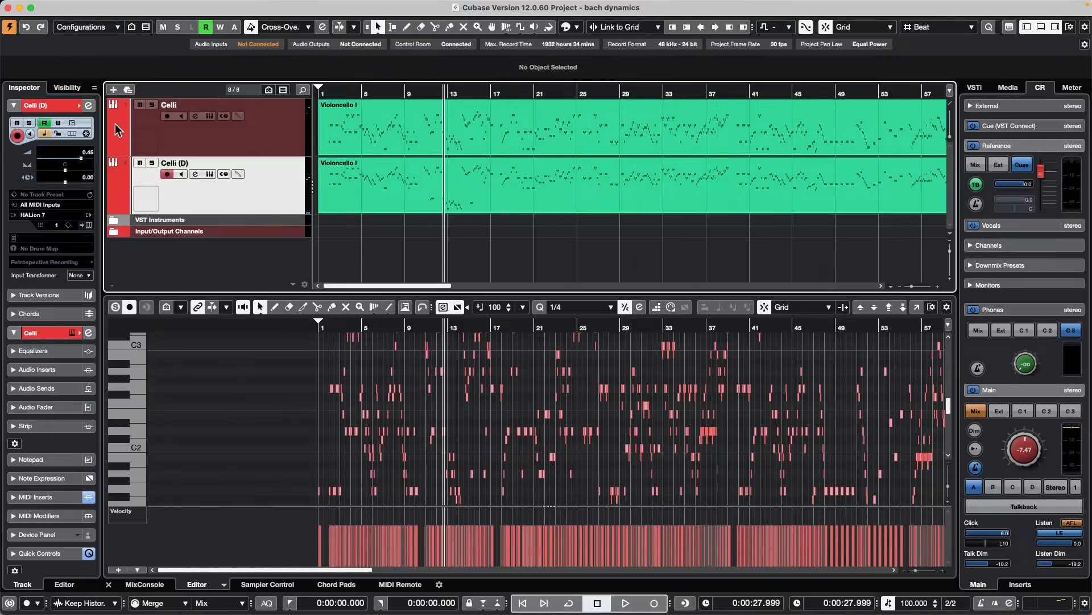
pyautogui.click(79, 105)
pyautogui.click(181, 138)
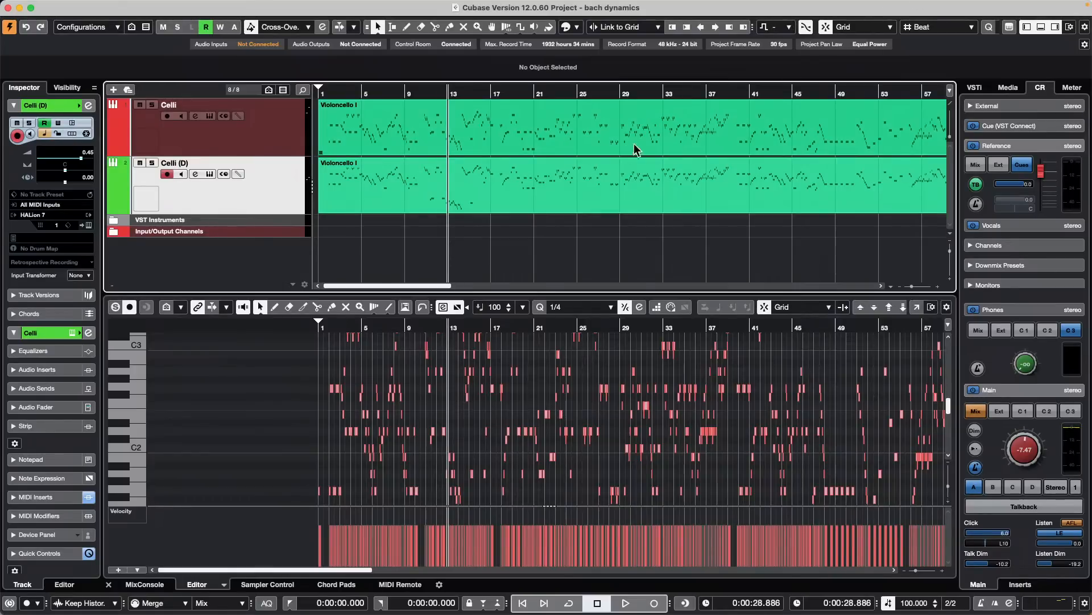
# - Open both Violoncello I parts together in a separate Key Editor window and color the notes by Part
pyautogui.moveTo(601, 235); pyautogui.dragTo(616, 110)
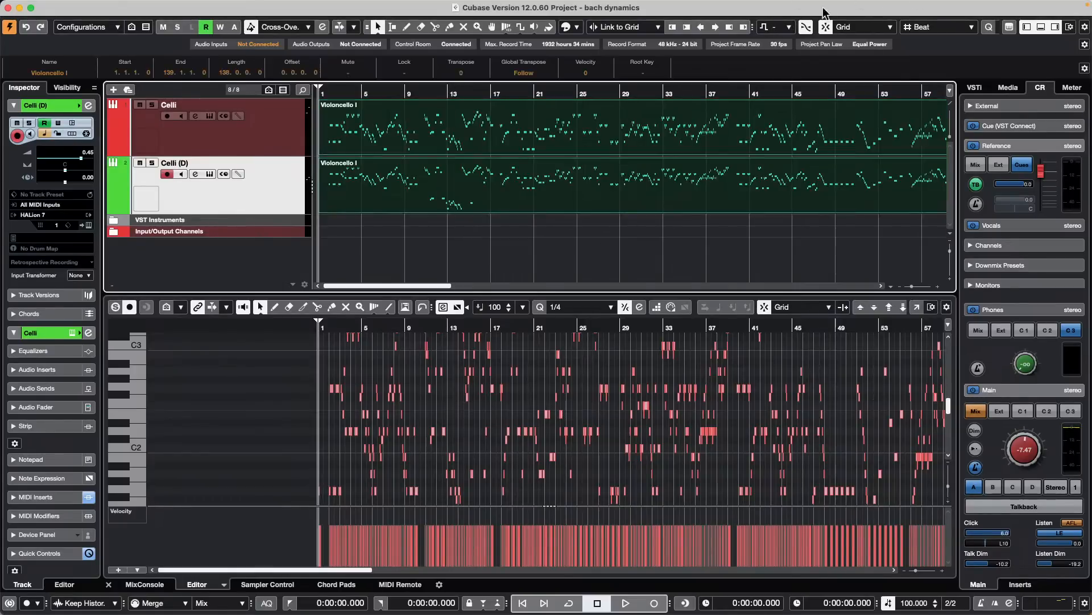
pyautogui.click(440, 90)
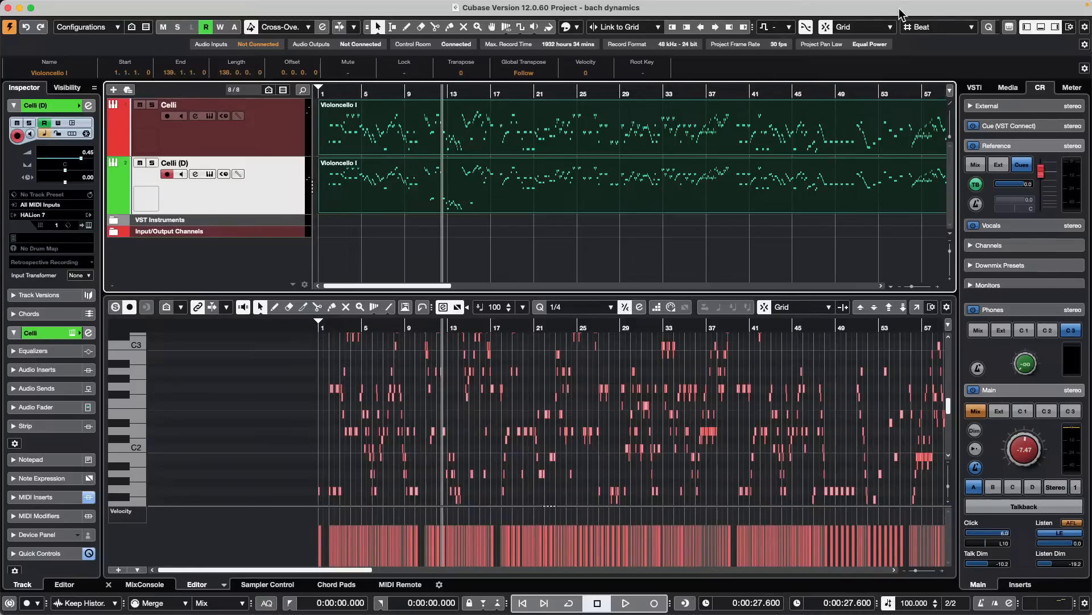
pyautogui.press('Tab')
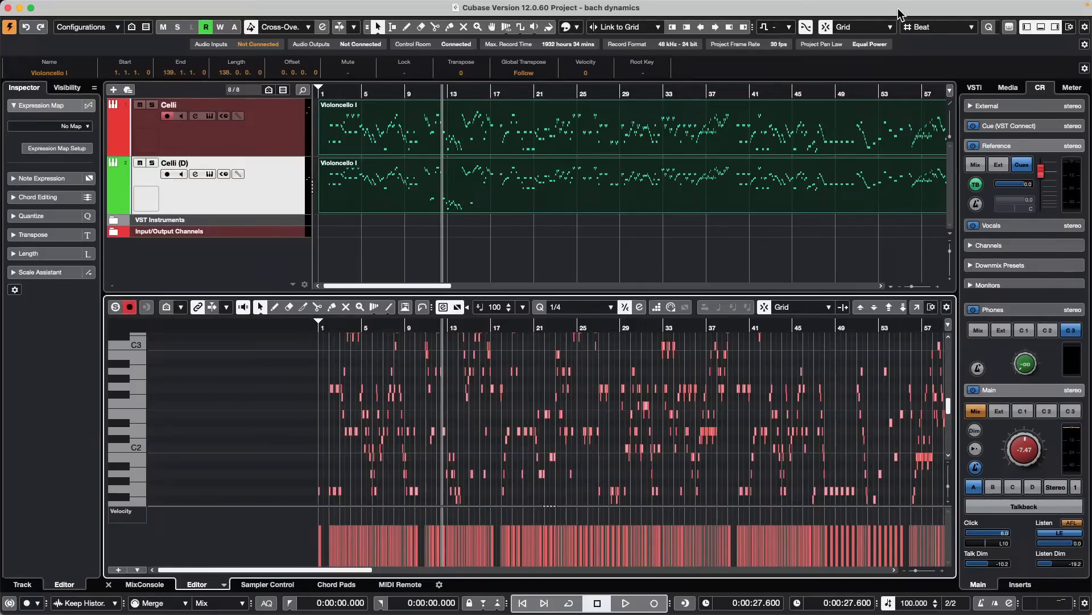
pyautogui.click(917, 307)
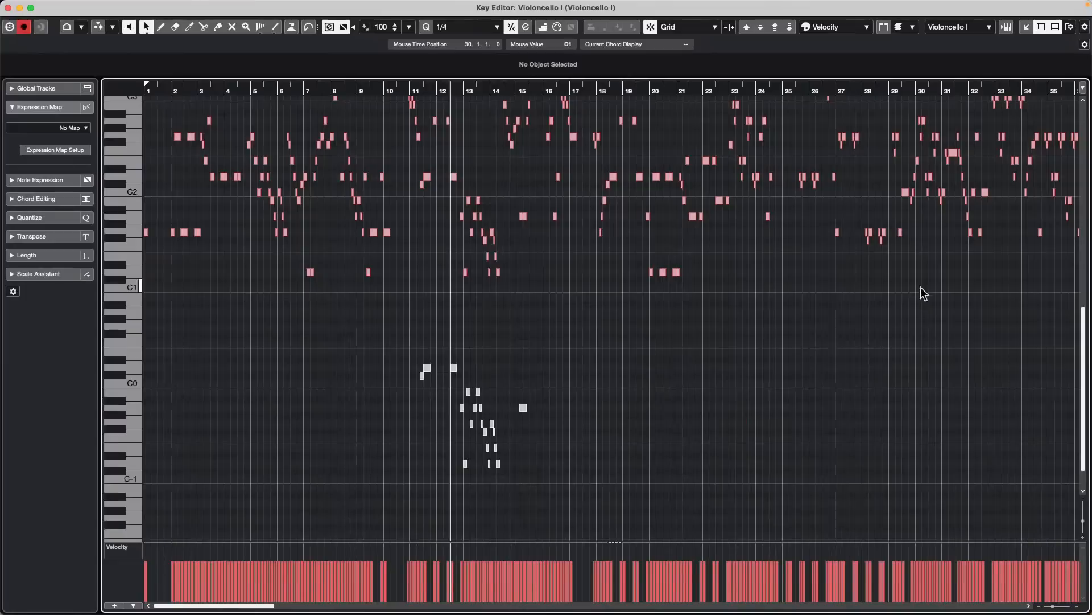
pyautogui.click(855, 26)
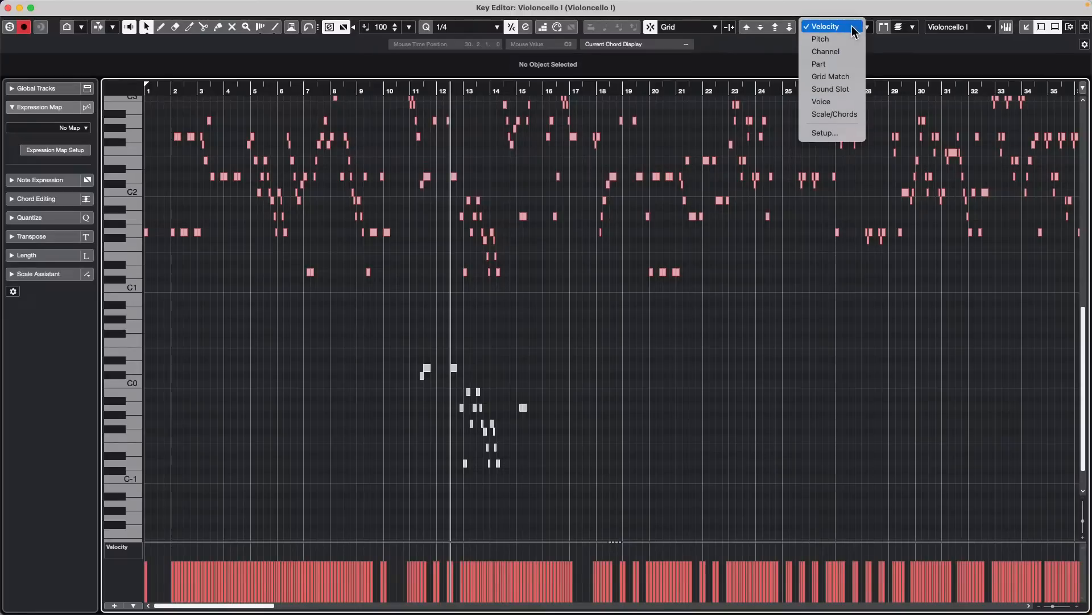
pyautogui.click(843, 65)
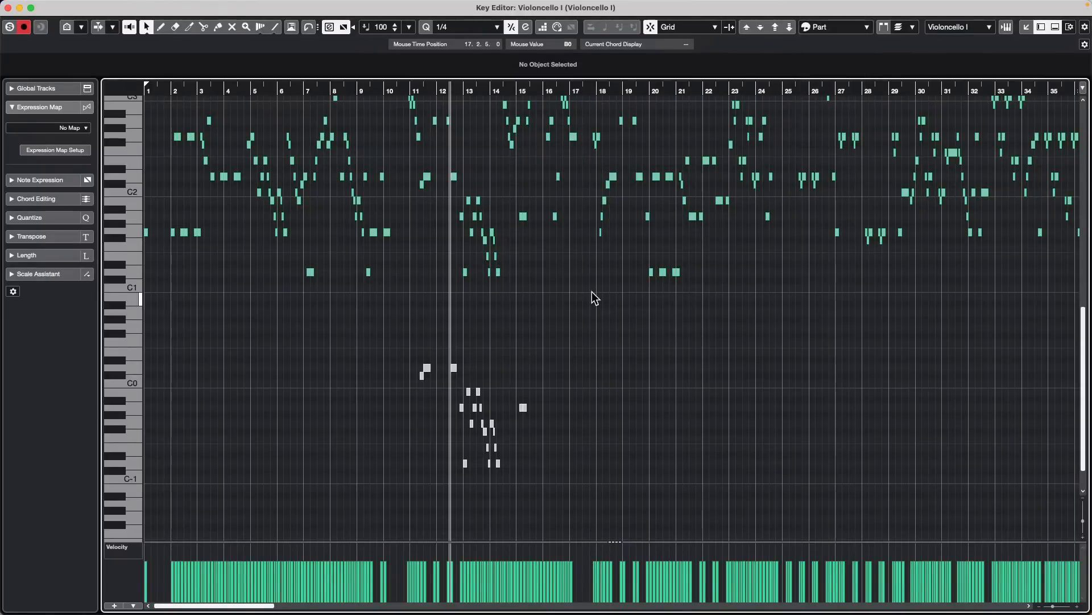
# - Switch the active part by selecting a low note at bar 12 and an upper note at bar 15, and close the Key Editor window
pyautogui.scroll(3, 563, 293)
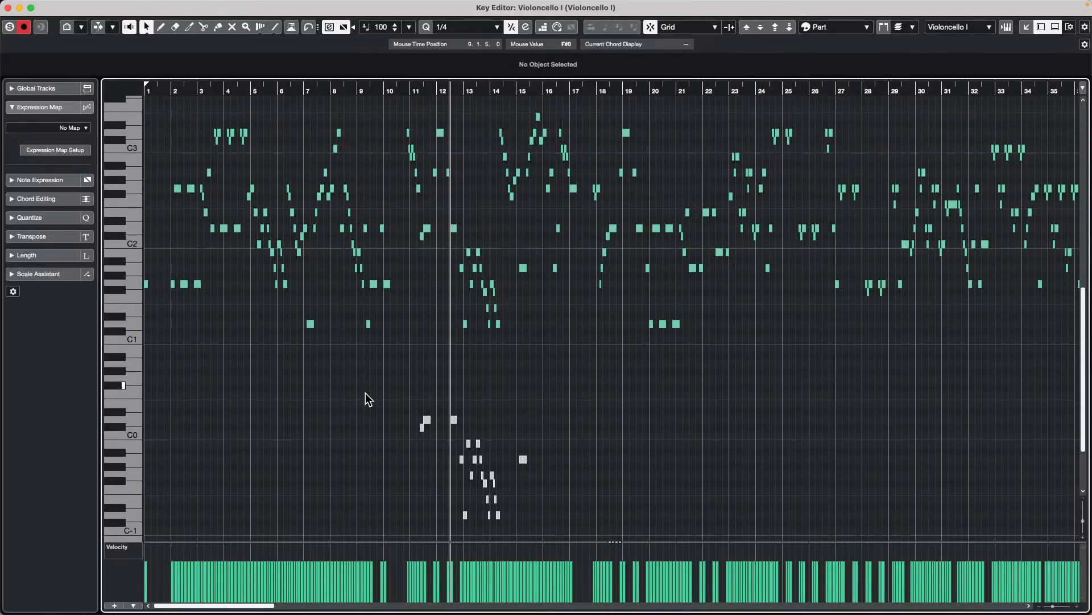
pyautogui.click(455, 421)
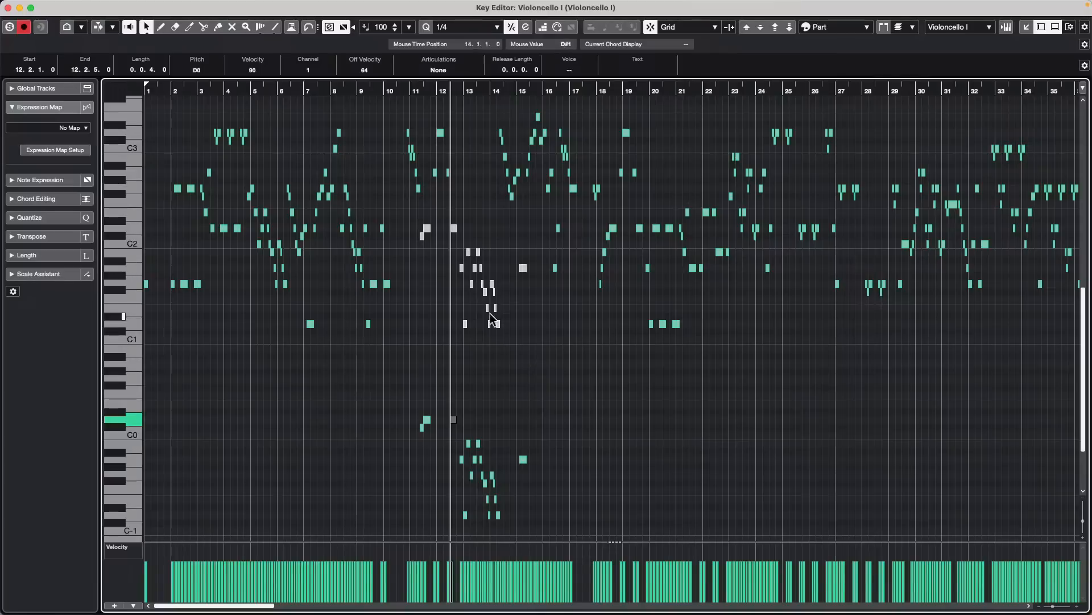
pyautogui.click(523, 268)
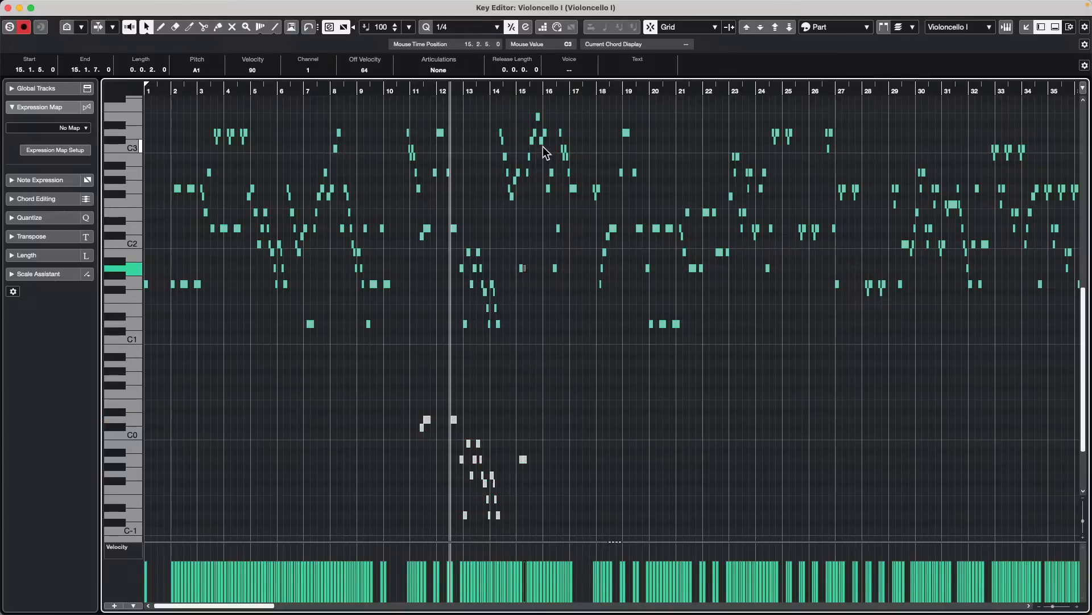
pyautogui.click(8, 8)
# - Color the Violoncello I part on the Celli track red, with the project cursor back at the start
pyautogui.click(287, 140)
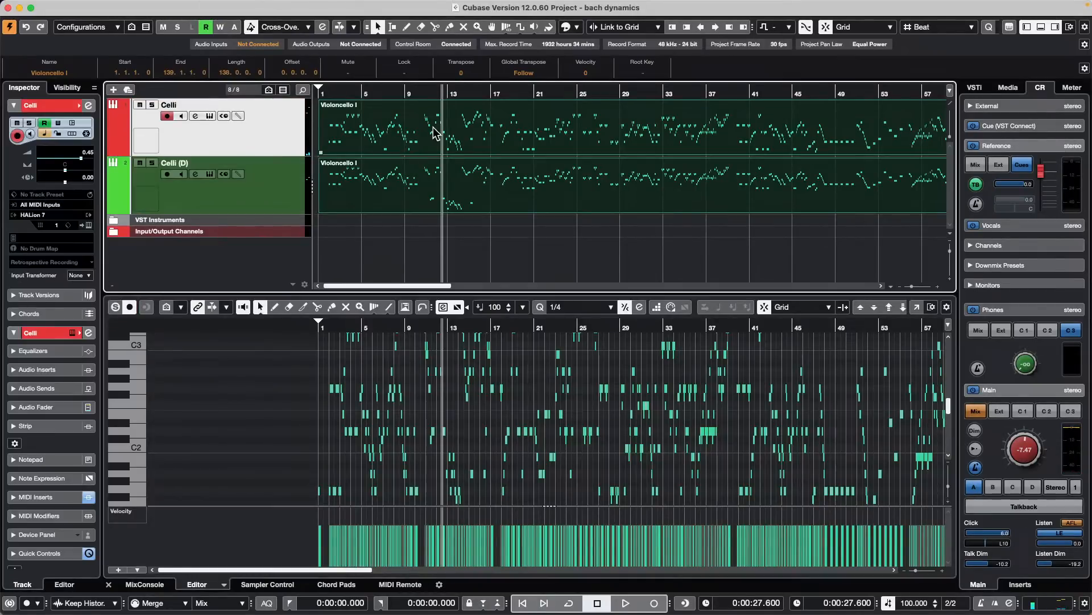
pyautogui.click(434, 129)
pyautogui.press('.')
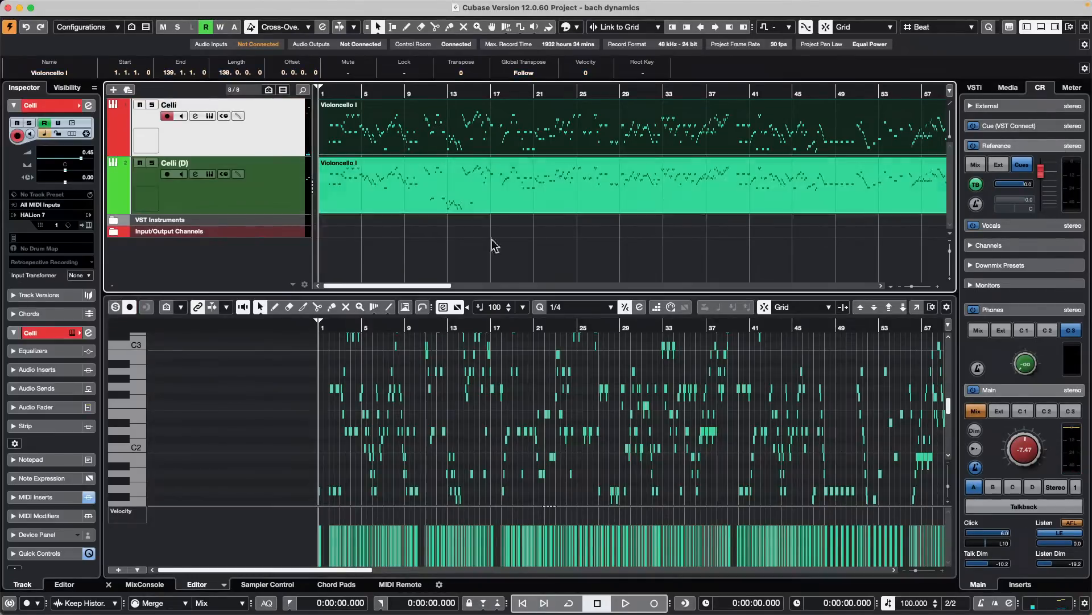
pyautogui.click(576, 27)
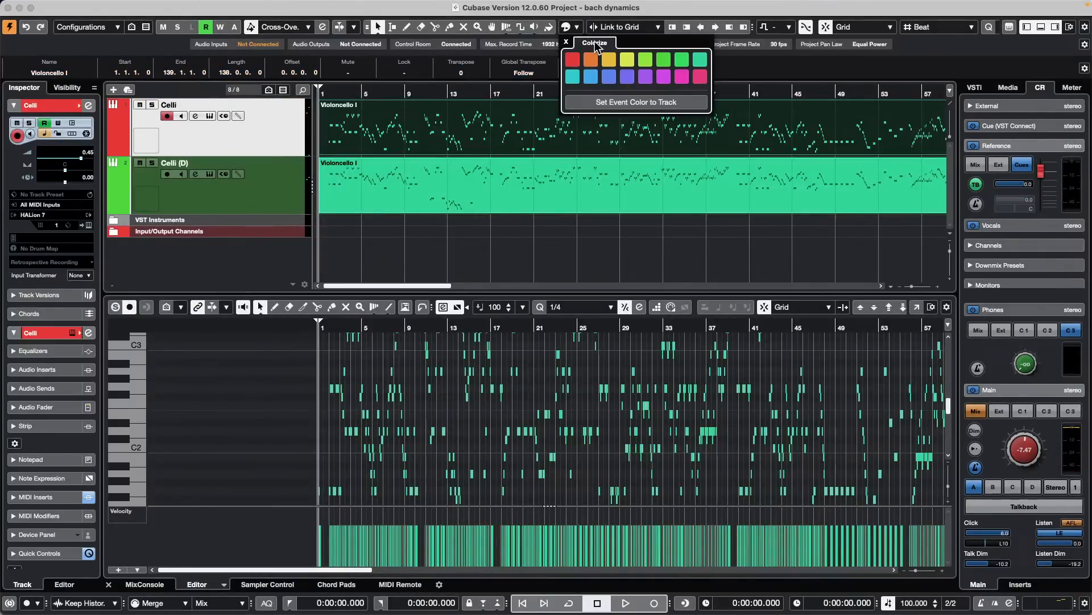
pyautogui.click(567, 58)
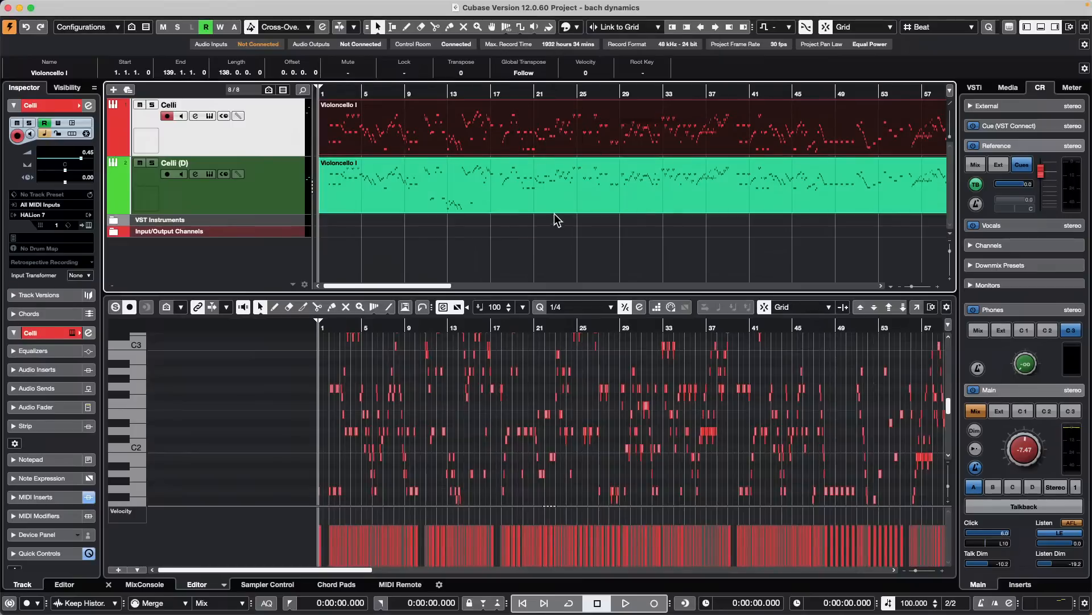
# - View both Violoncello I parts together in the Score Editor and close it
pyautogui.moveTo(556, 219); pyautogui.dragTo(603, 127)
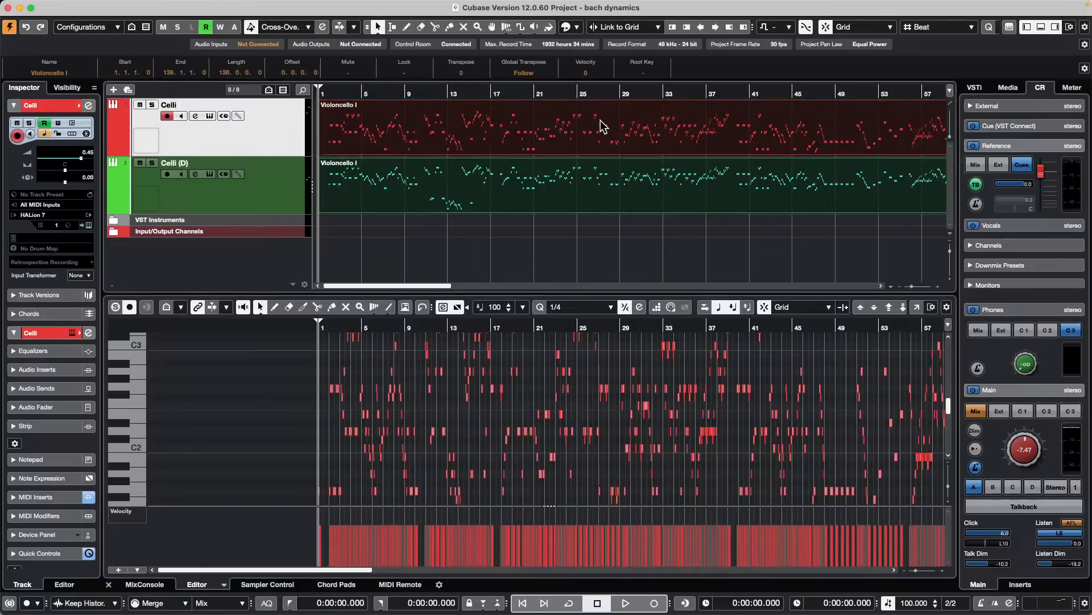
pyautogui.press('super+r')
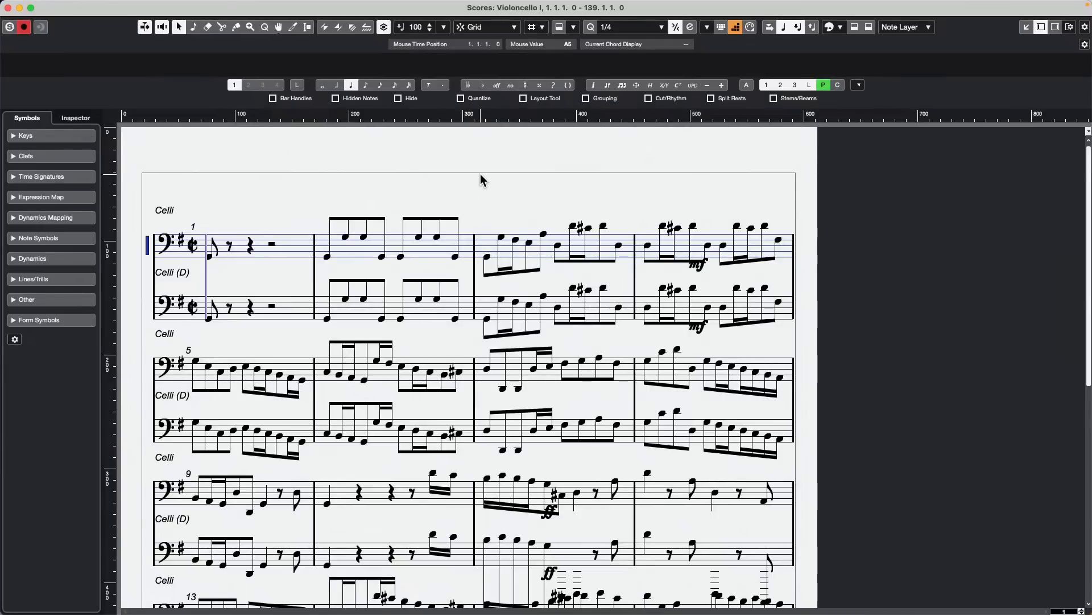
pyautogui.click(8, 8)
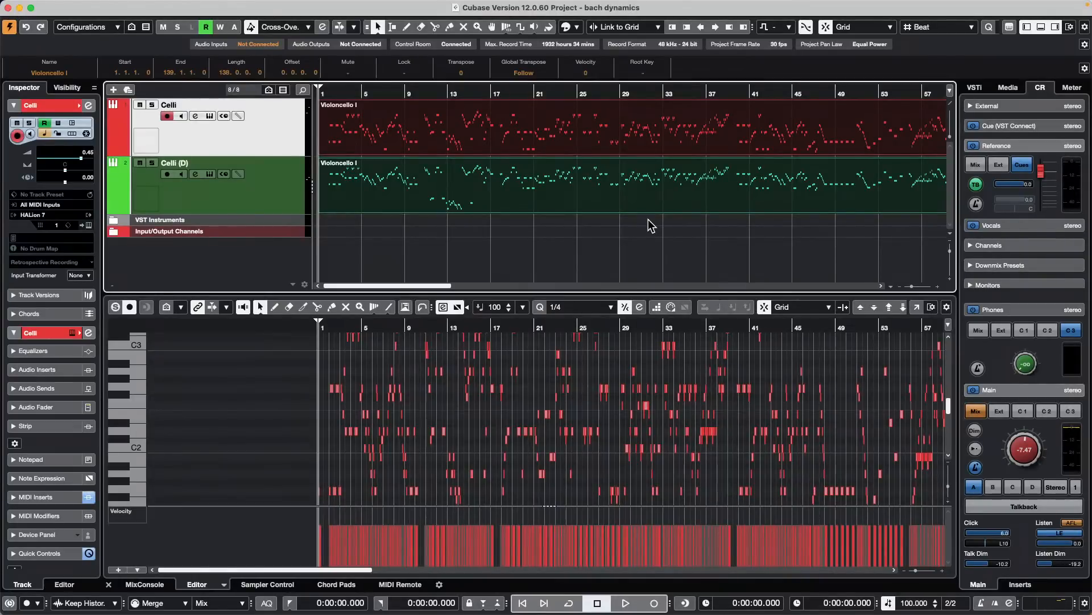
# - Reopen both parts in a Key Editor window, switch between them by selecting notes of each at bars 12, 14 and 15, and close it
pyautogui.click(916, 307)
pyautogui.scroll(3, 571, 295)
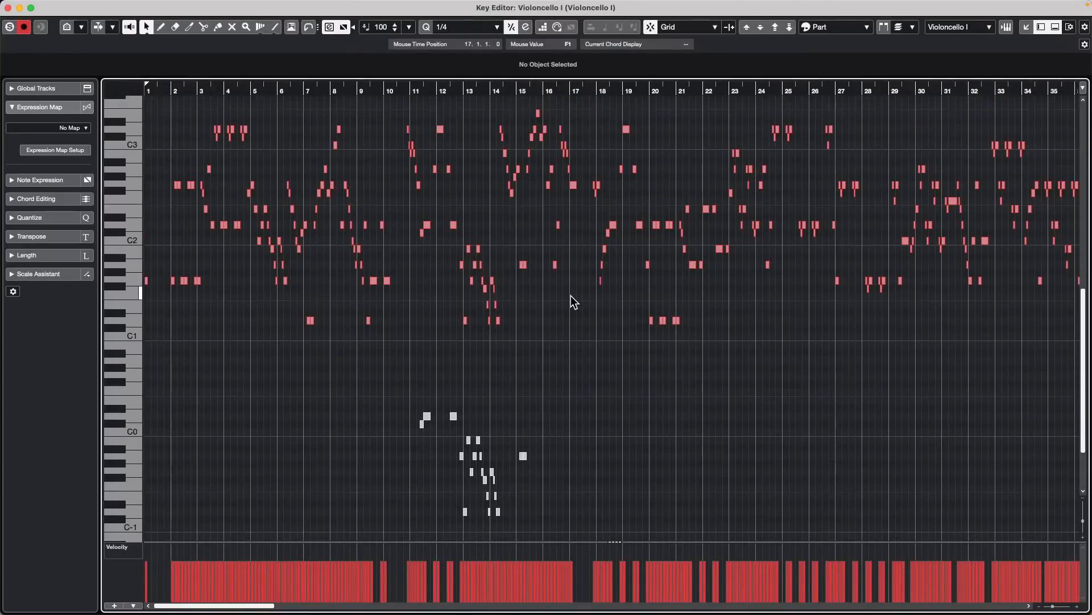
pyautogui.click(453, 416)
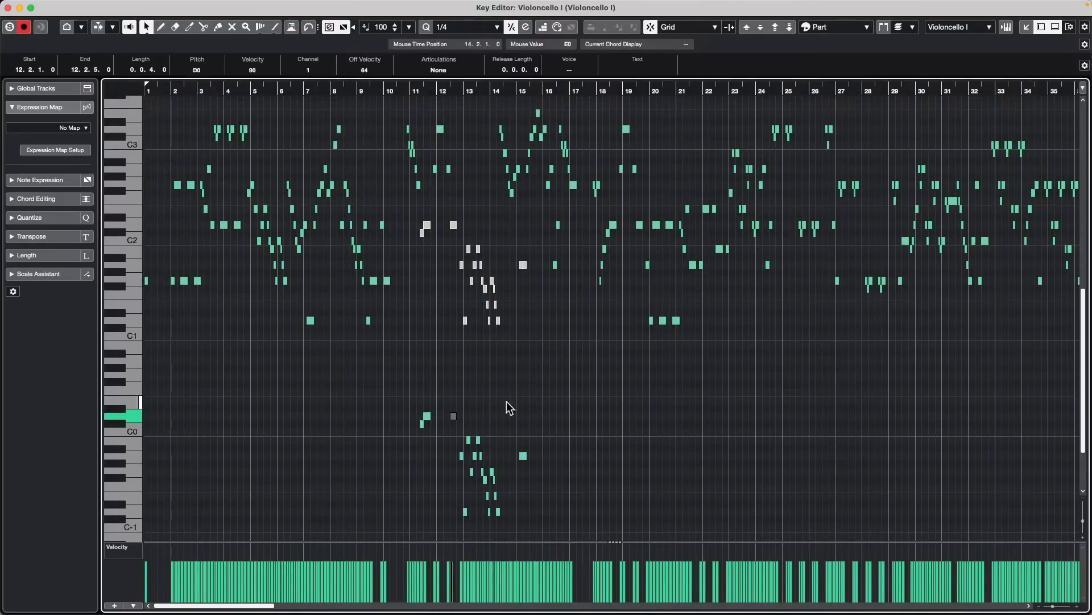
pyautogui.click(498, 320)
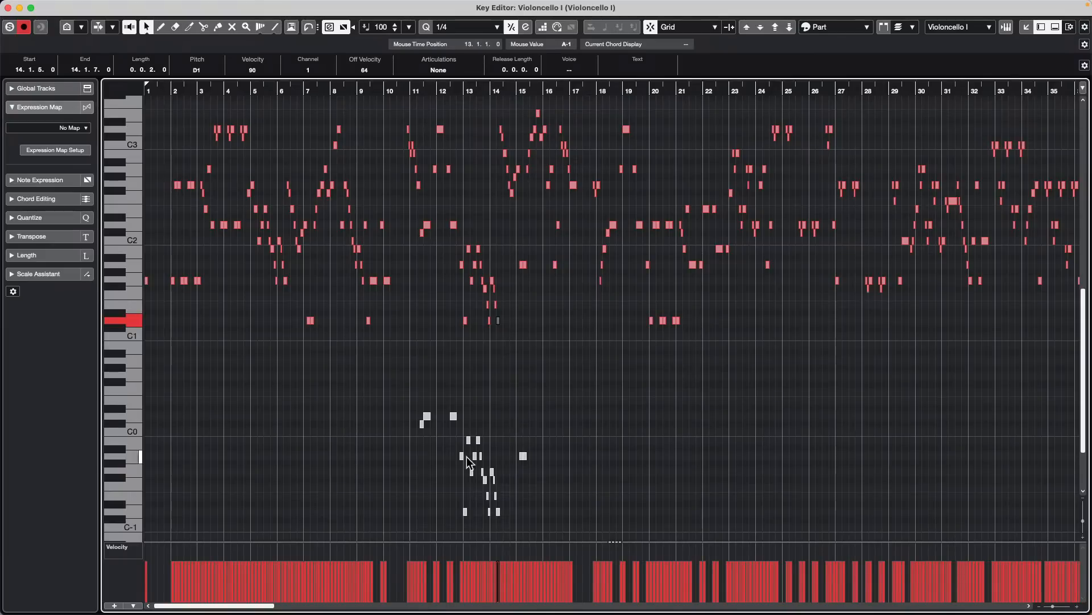
pyautogui.click(524, 455)
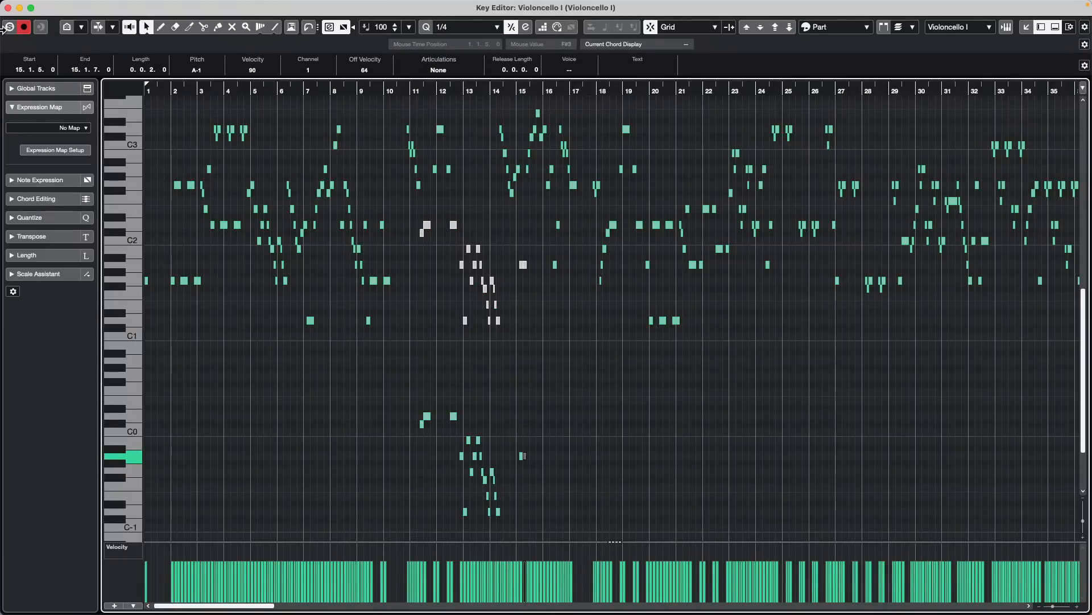
pyautogui.click(8, 8)
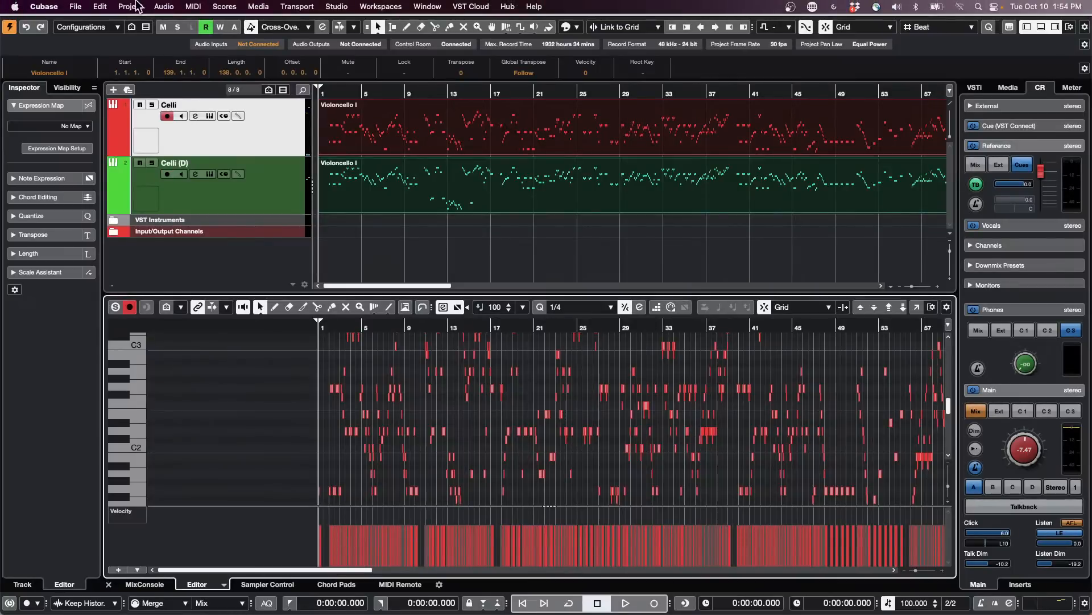
# - Open the recent project schubert 2nd H7.cpr and activate it
pyautogui.click(75, 6)
pyautogui.moveTo(131, 269)
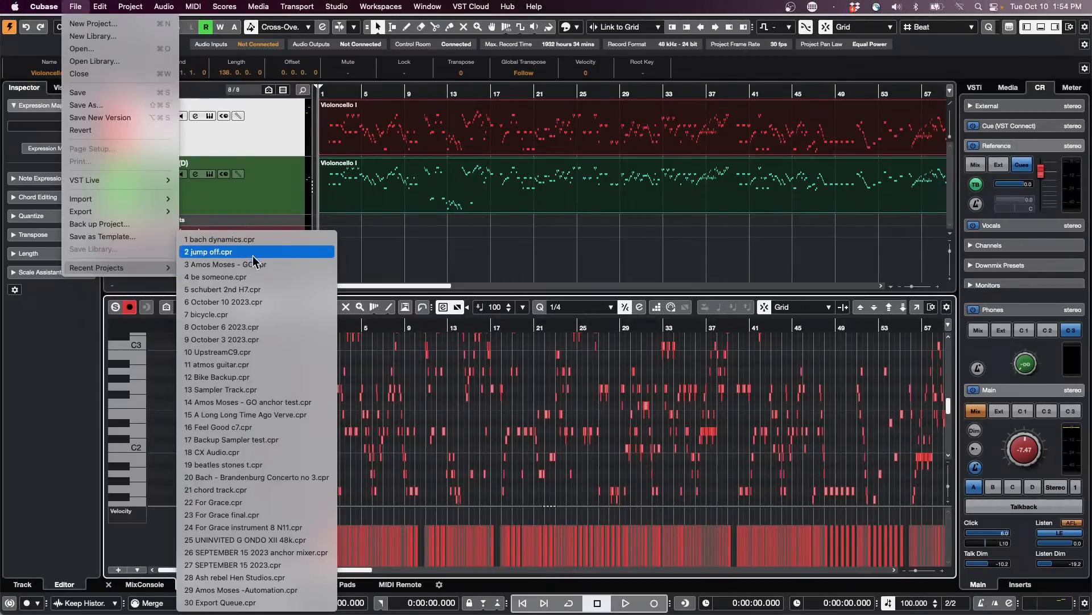
pyautogui.click(262, 289)
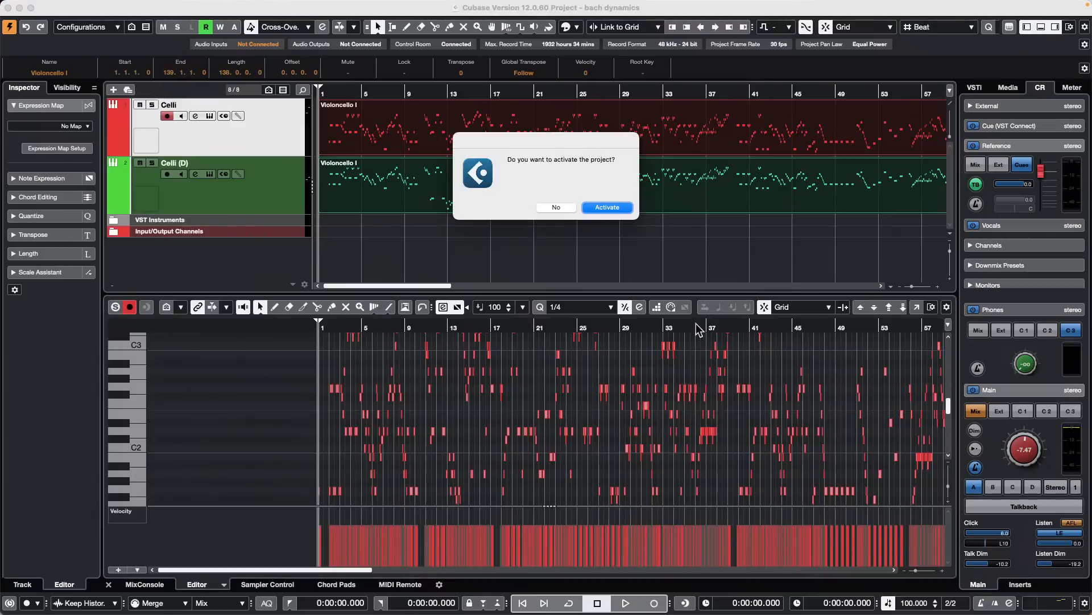
pyautogui.click(602, 208)
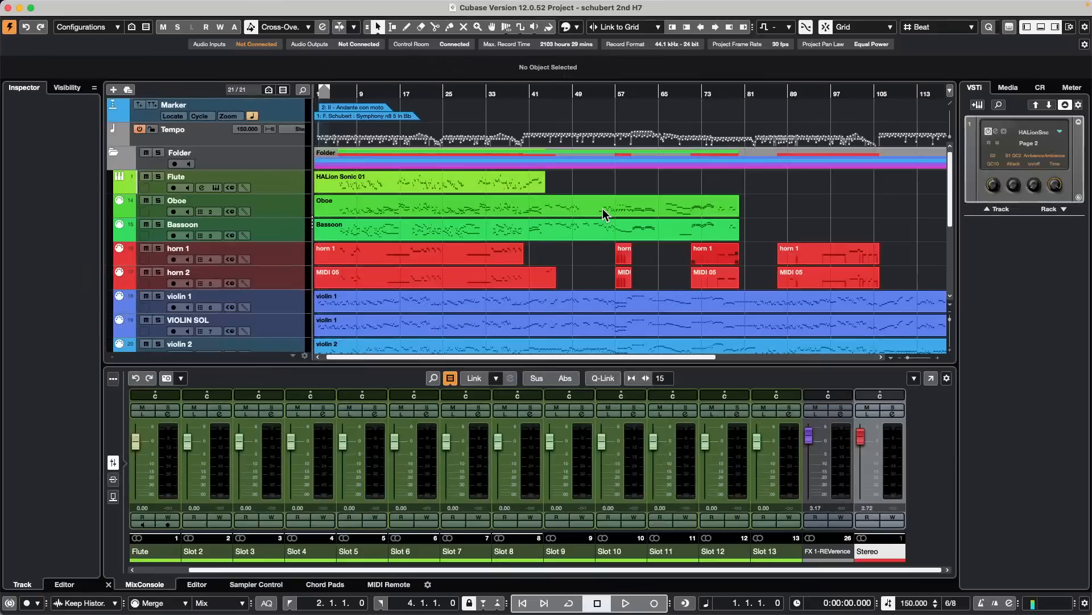
# - Open the Bassoon part and the first horn 1 part together in the Key Editor, with the project cursor at bar 18
pyautogui.moveTo(572, 250); pyautogui.dragTo(399, 233)
pyautogui.click(404, 93)
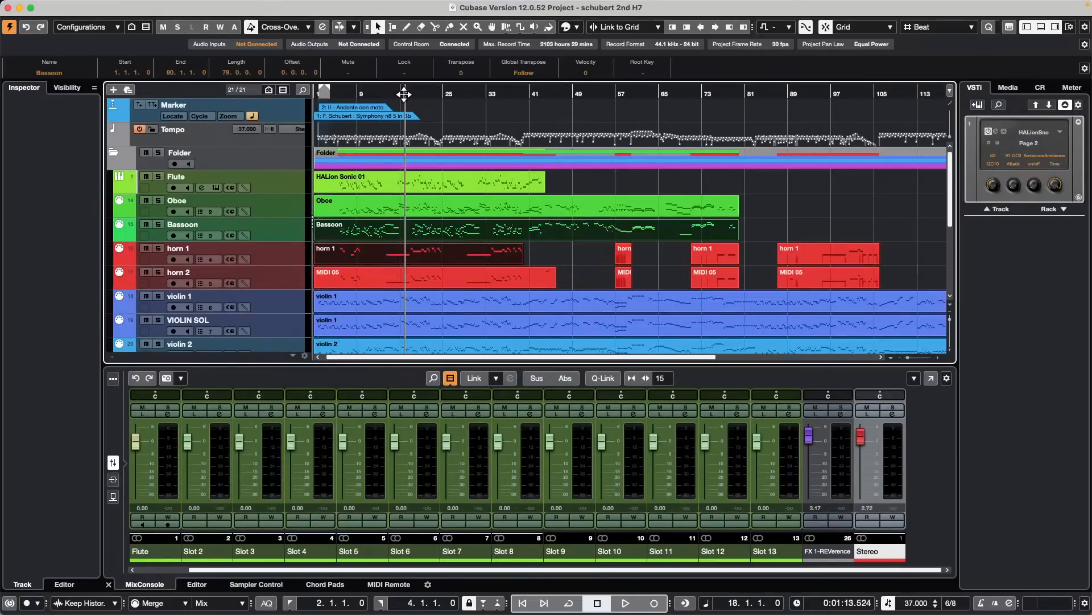
pyautogui.press('Return')
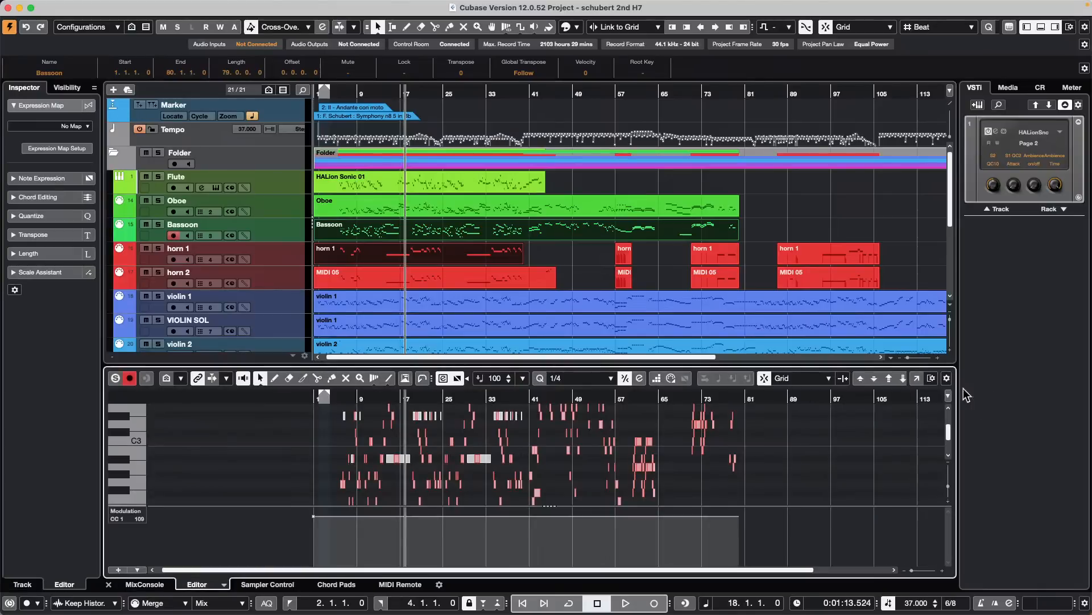
# - Open the Key Editor in its own window and color the Bassoon and horn 1 notes by Part
pyautogui.click(917, 378)
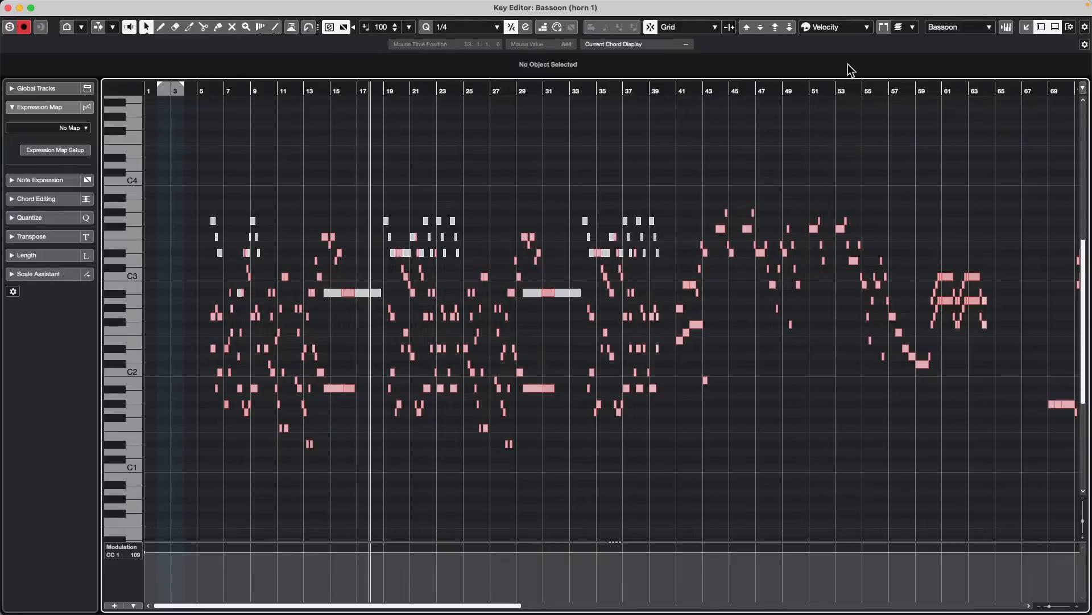
pyautogui.click(845, 27)
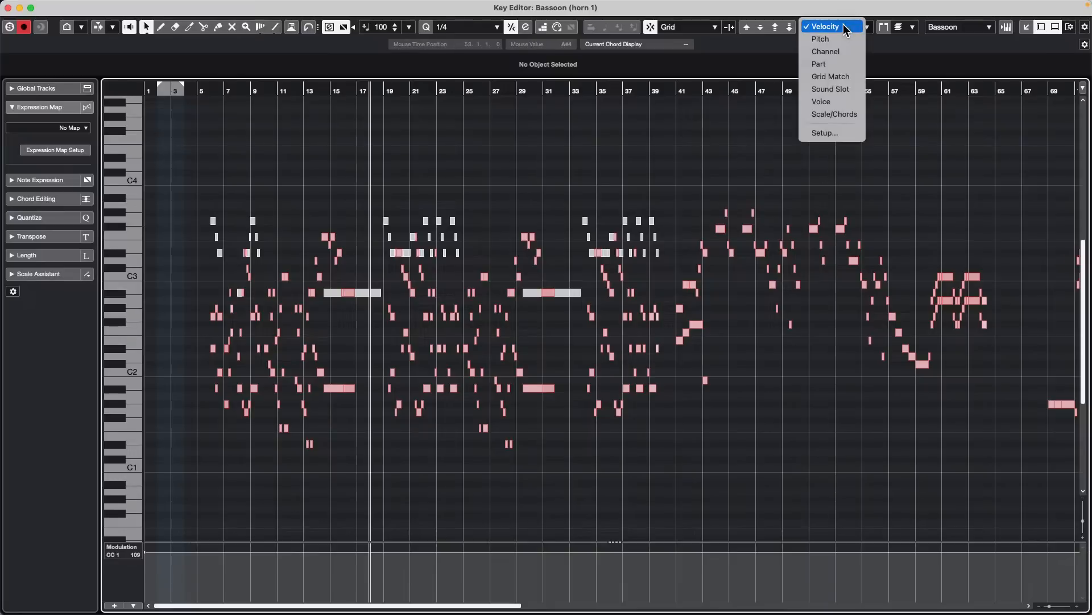
pyautogui.click(843, 66)
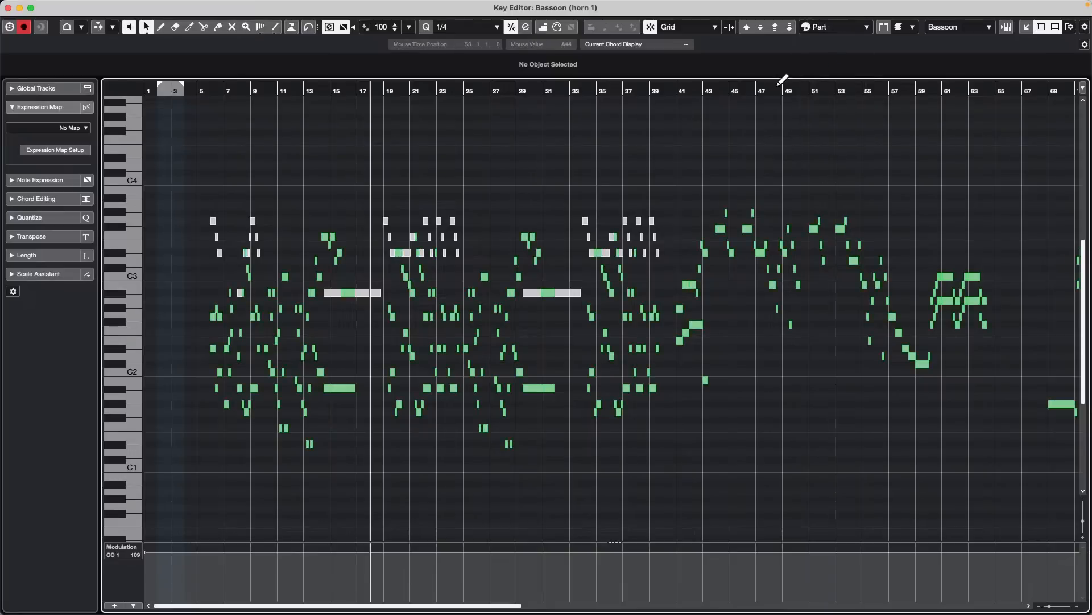
# - Switch between the horn 1 and Bassoon parts by selecting notes of each around bars 29 to 35, and close the Key Editor window
pyautogui.click(577, 294)
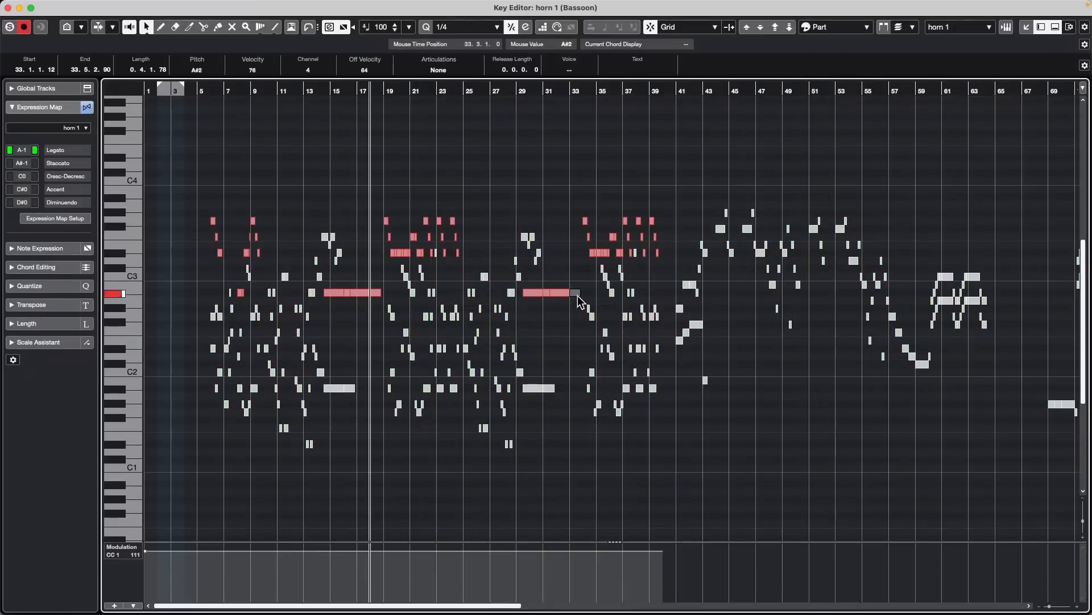
pyautogui.click(546, 389)
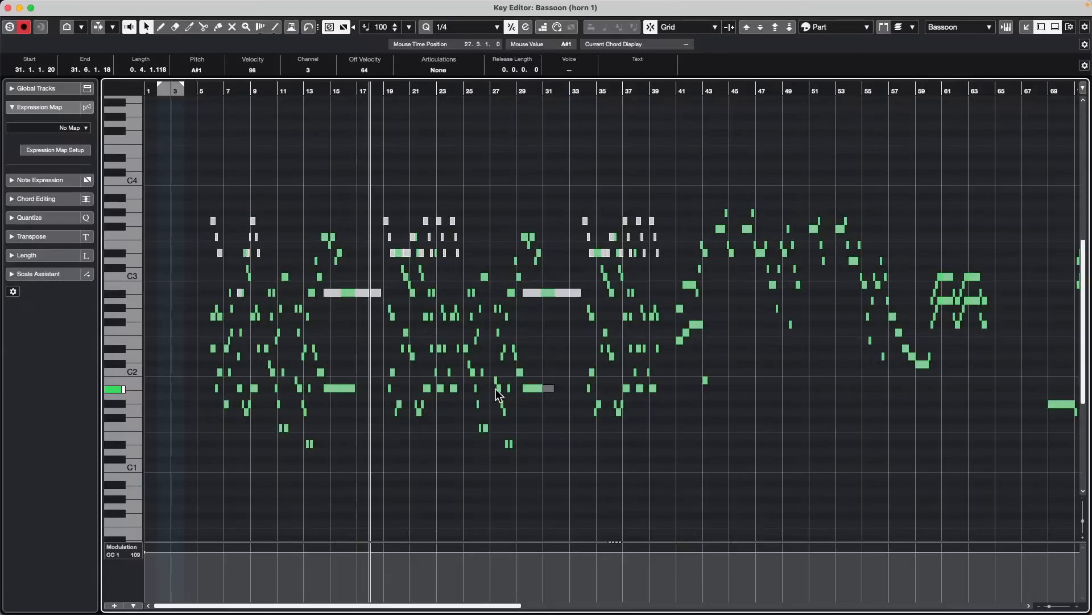
pyautogui.click(530, 388)
pyautogui.click(602, 253)
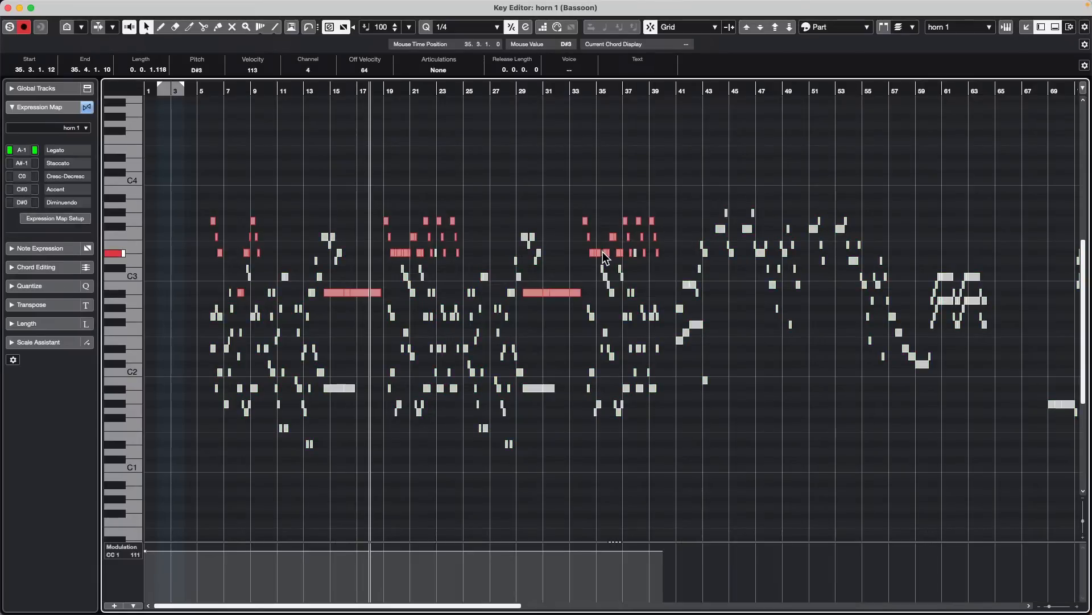
pyautogui.click(8, 10)
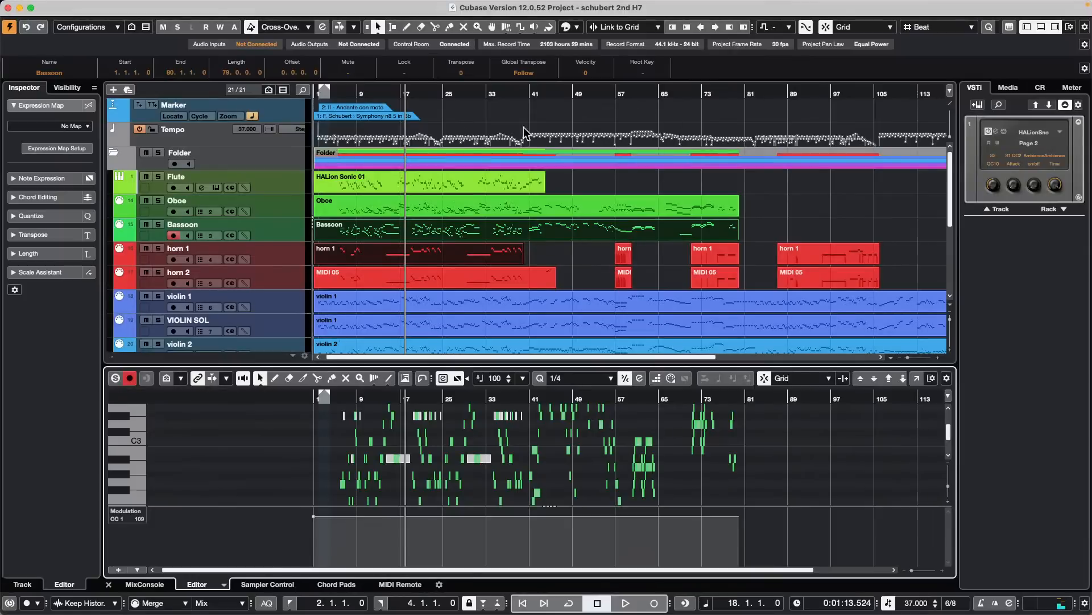
# - Open the recent project Amos Moses - GO.cpr without activating it
pyautogui.click(75, 7)
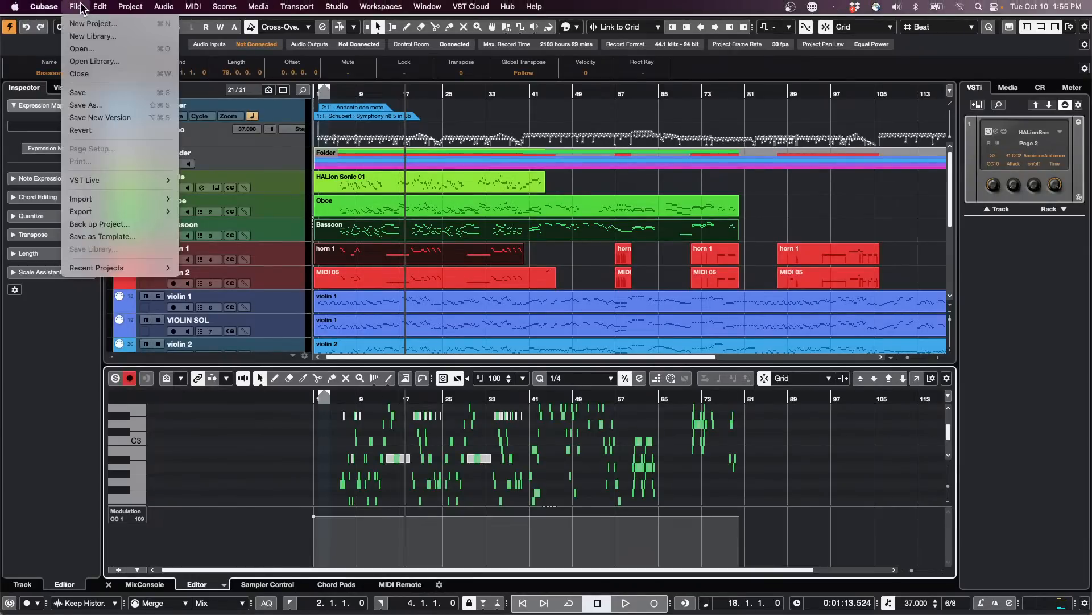
pyautogui.moveTo(99, 268)
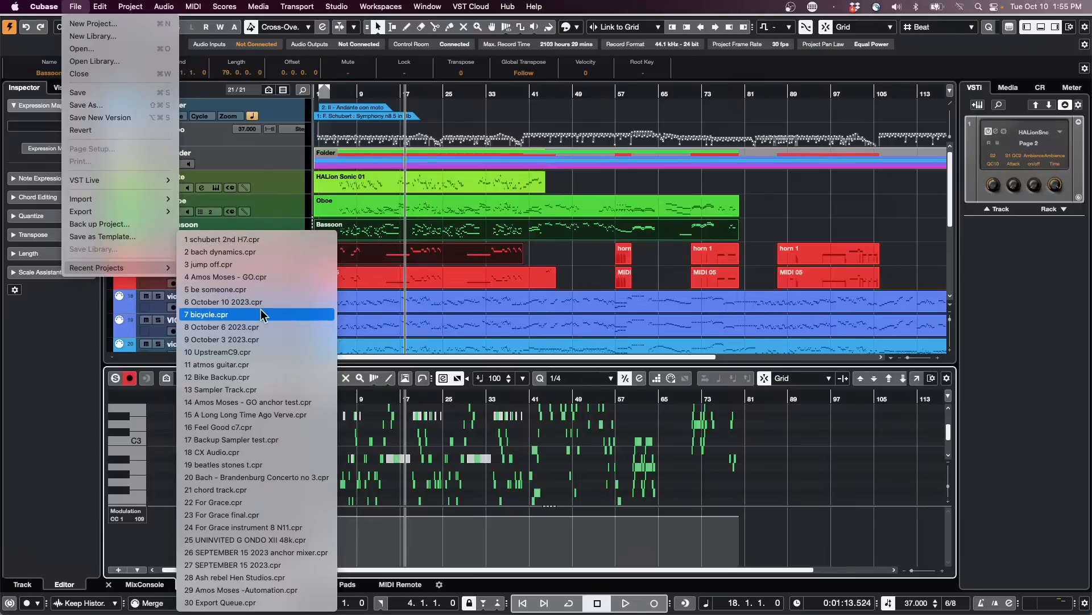
pyautogui.click(276, 278)
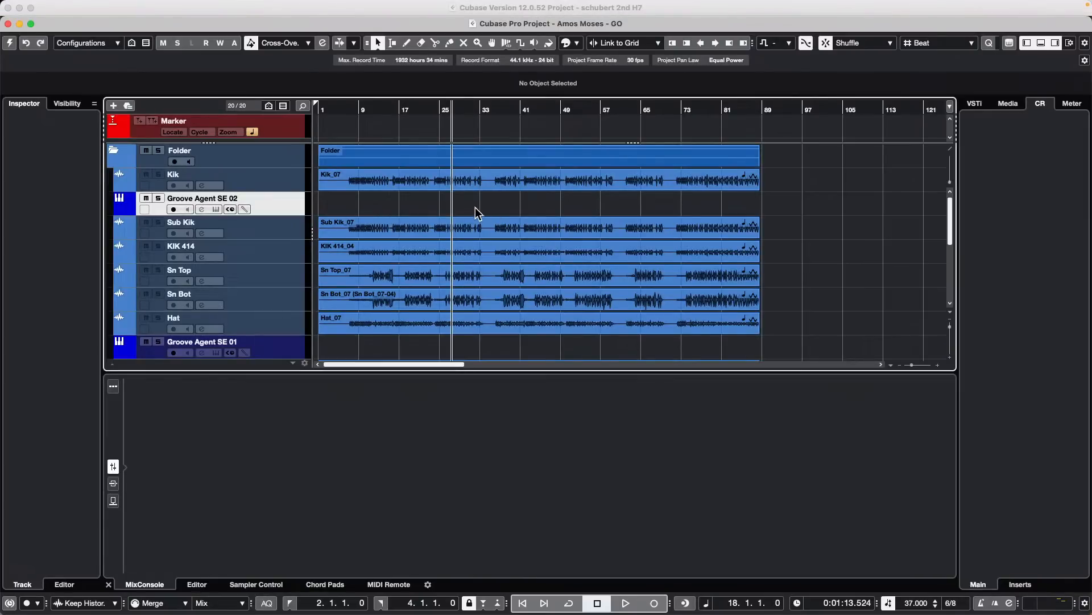
# - Select the Kik_07 event together with the middle Bass event and open both in the Sample Editor
pyautogui.click(411, 182)
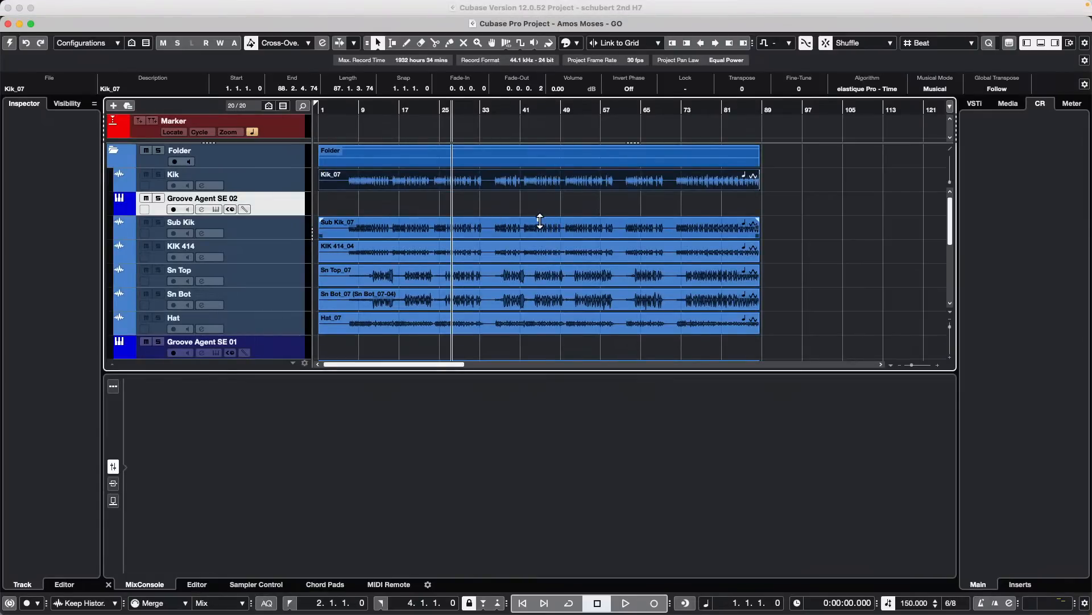
pyautogui.scroll(-15, 539, 222)
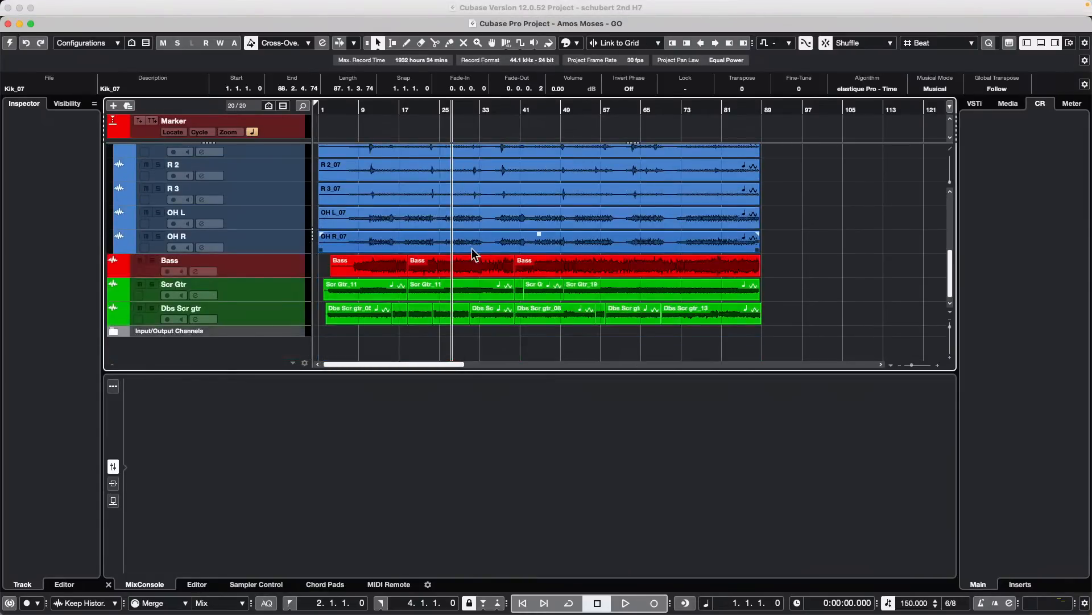
pyautogui.keyDown('shift'); pyautogui.click(460, 272); pyautogui.keyUp('shift')
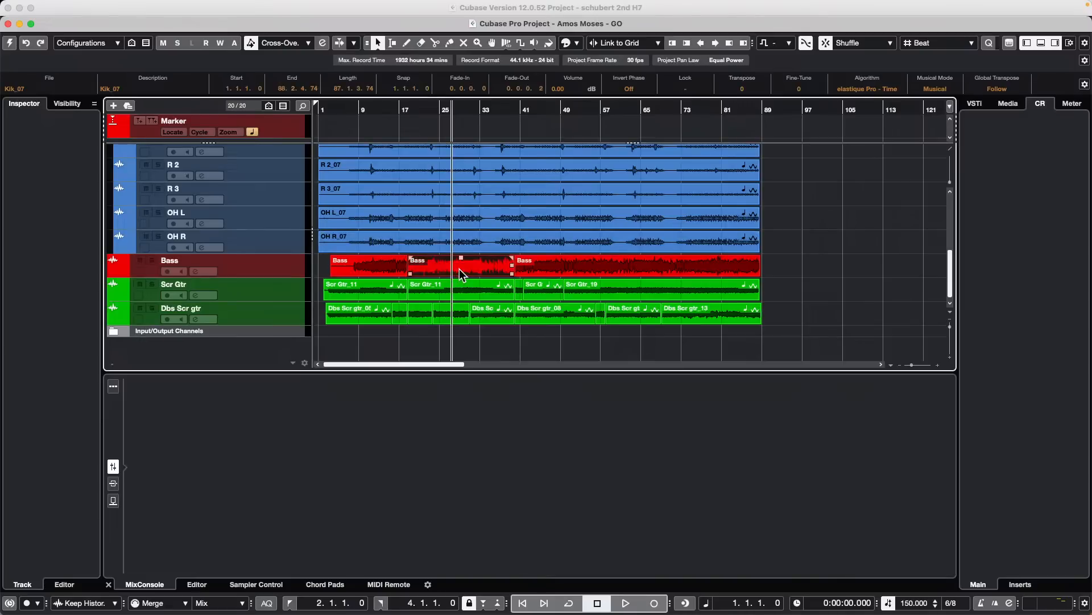
pyautogui.doubleClick(512, 259)
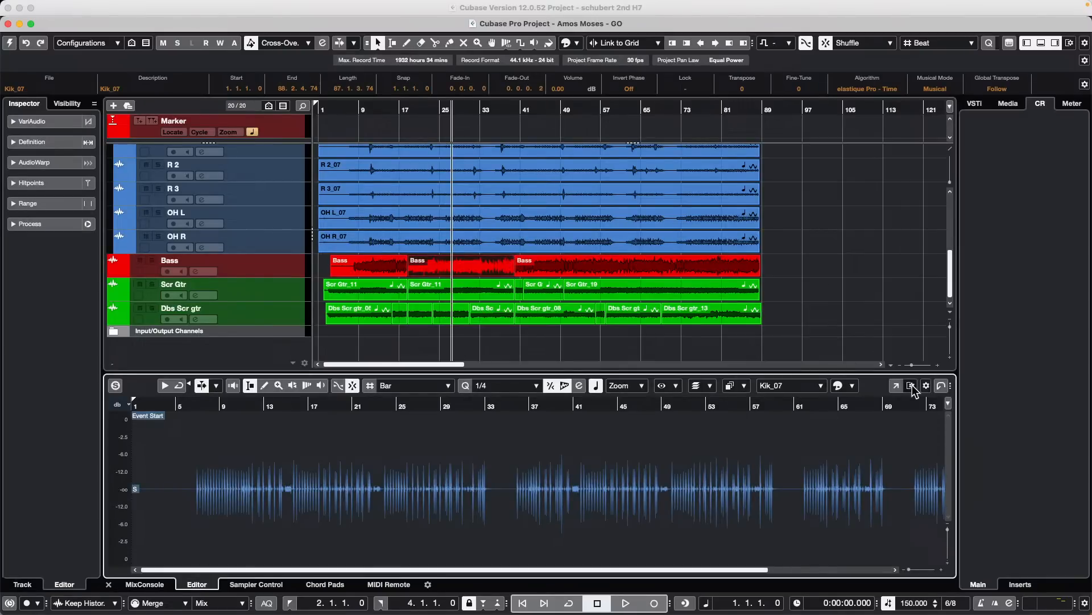
# - Switch the Sample Editor's active clip to Bass and back to Kik_07
pyautogui.click(821, 387)
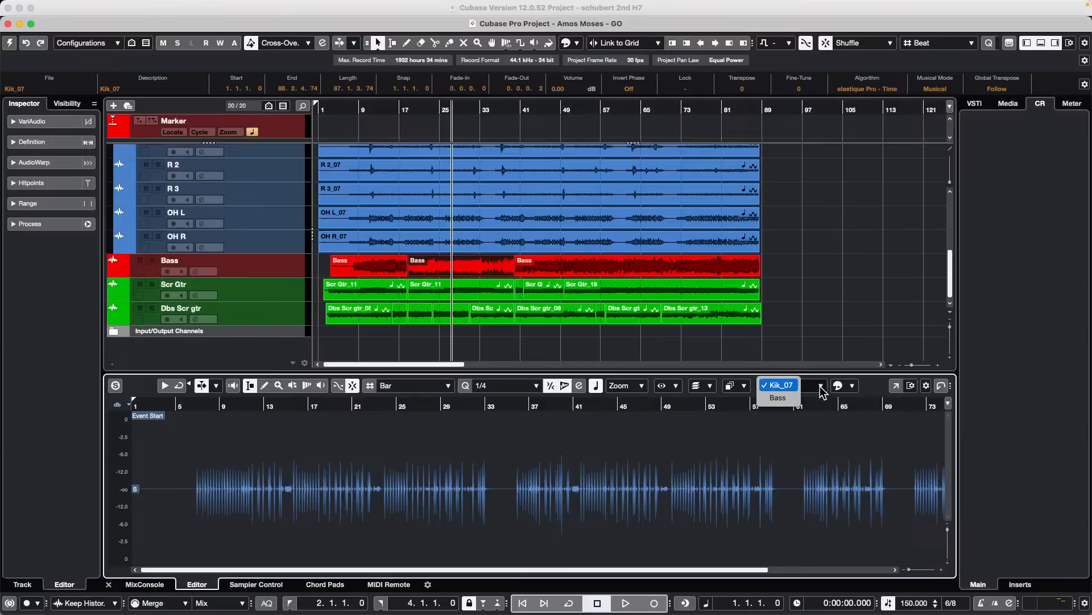
pyautogui.click(787, 400)
pyautogui.click(790, 384)
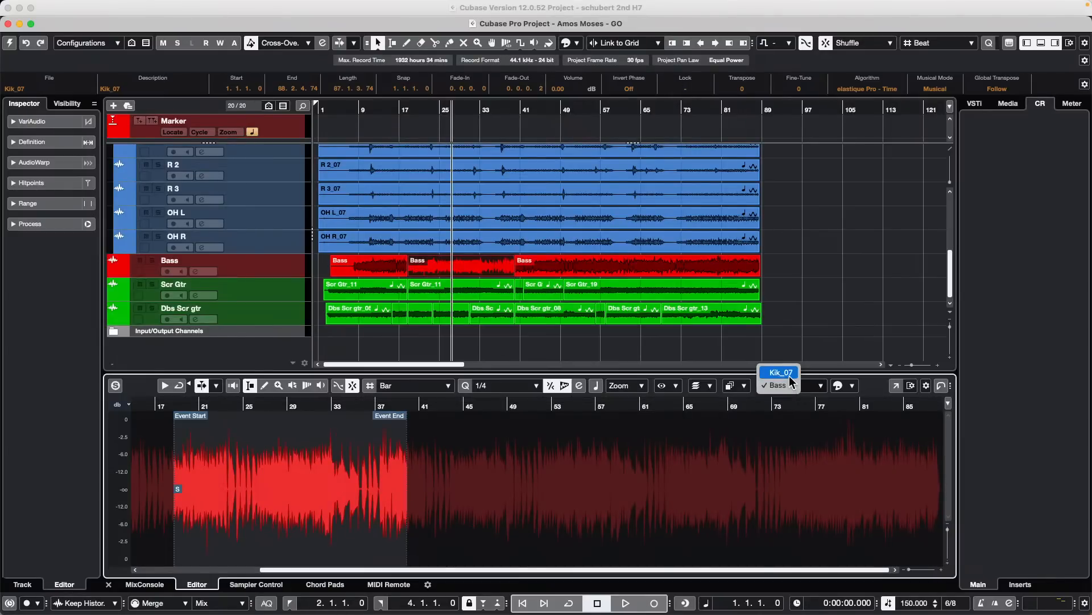
pyautogui.click(789, 373)
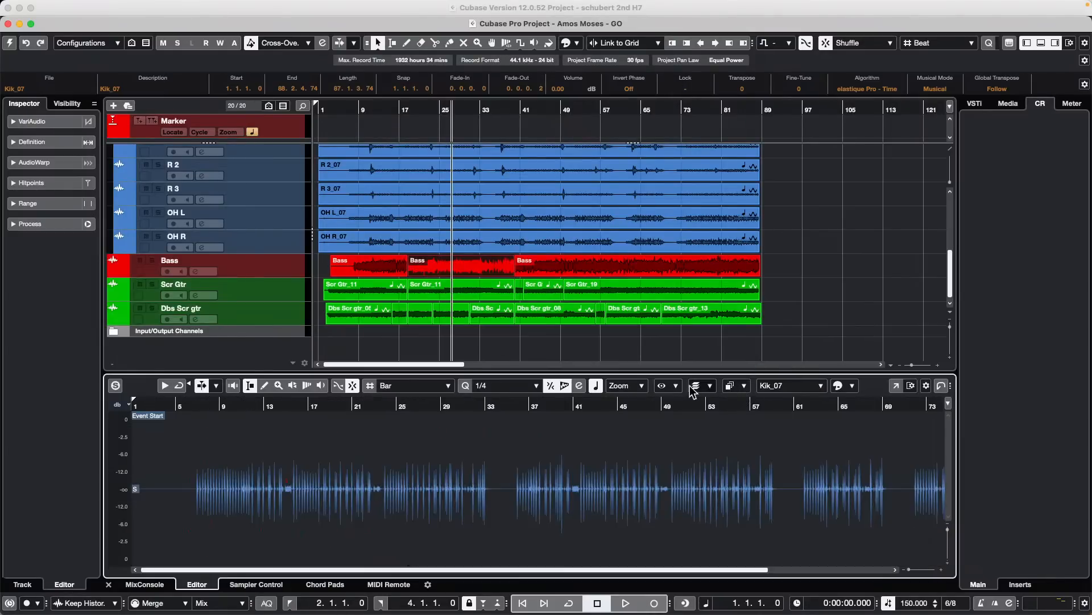
# - Review the Sample Editor's clip/event display and clip editing options, and set it to Show All Clips
pyautogui.click(672, 385)
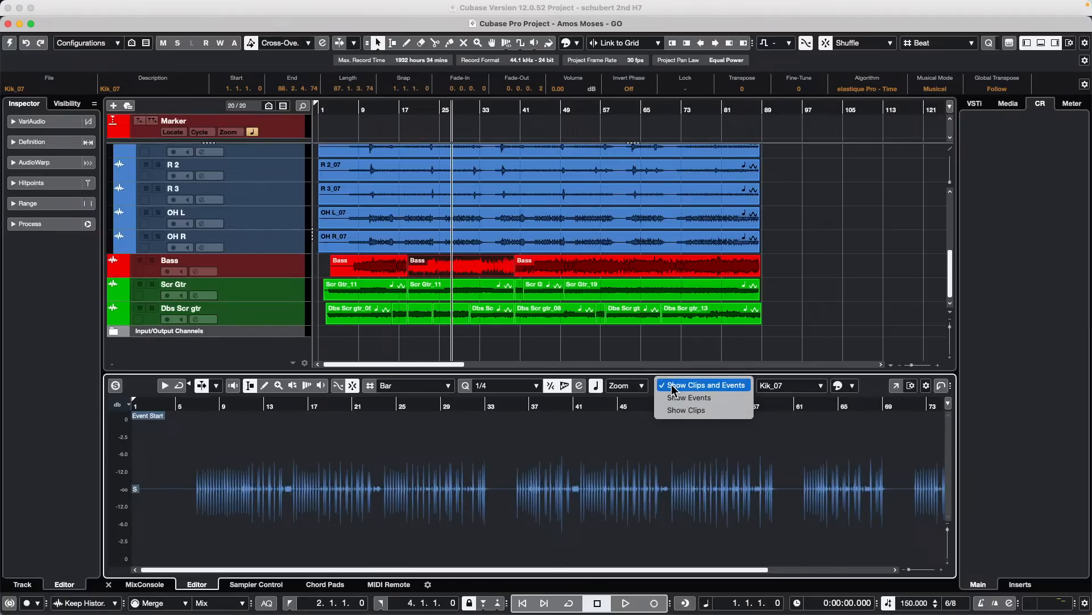
pyautogui.click(774, 444)
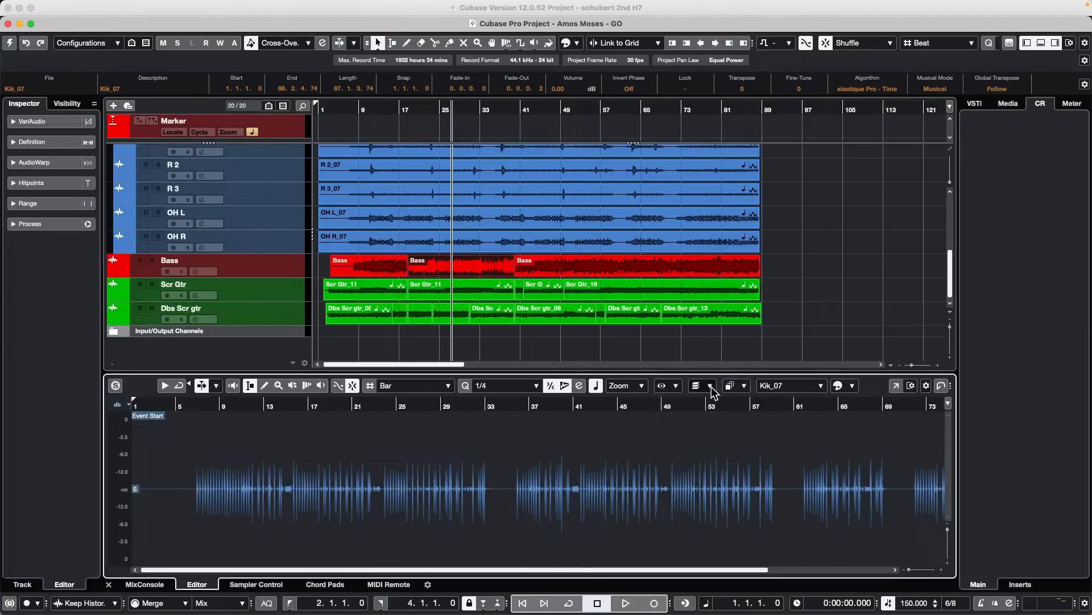
pyautogui.click(711, 389)
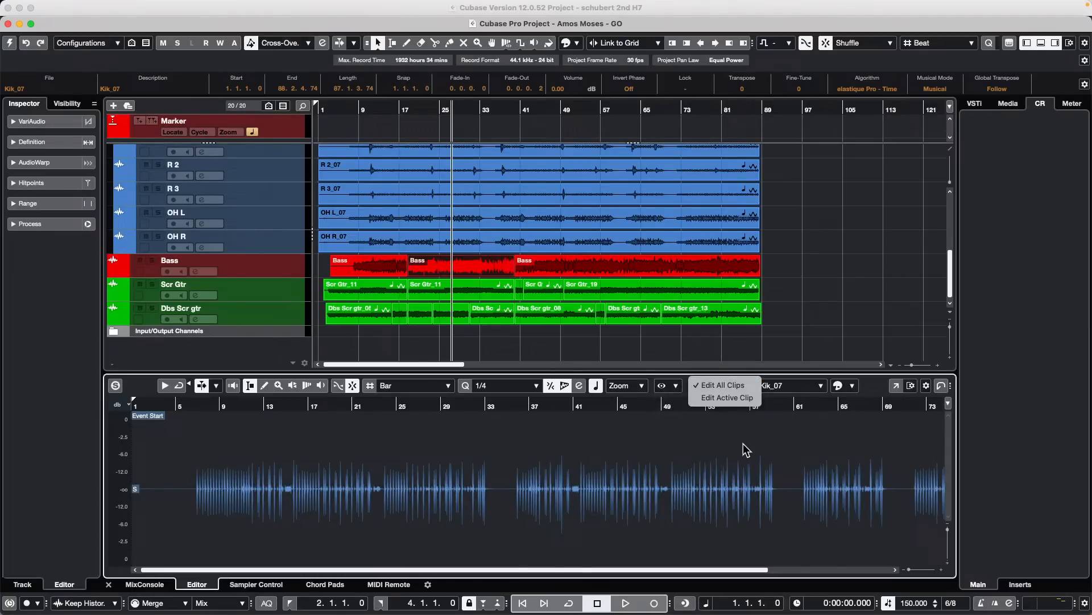
pyautogui.click(727, 397)
pyautogui.click(743, 385)
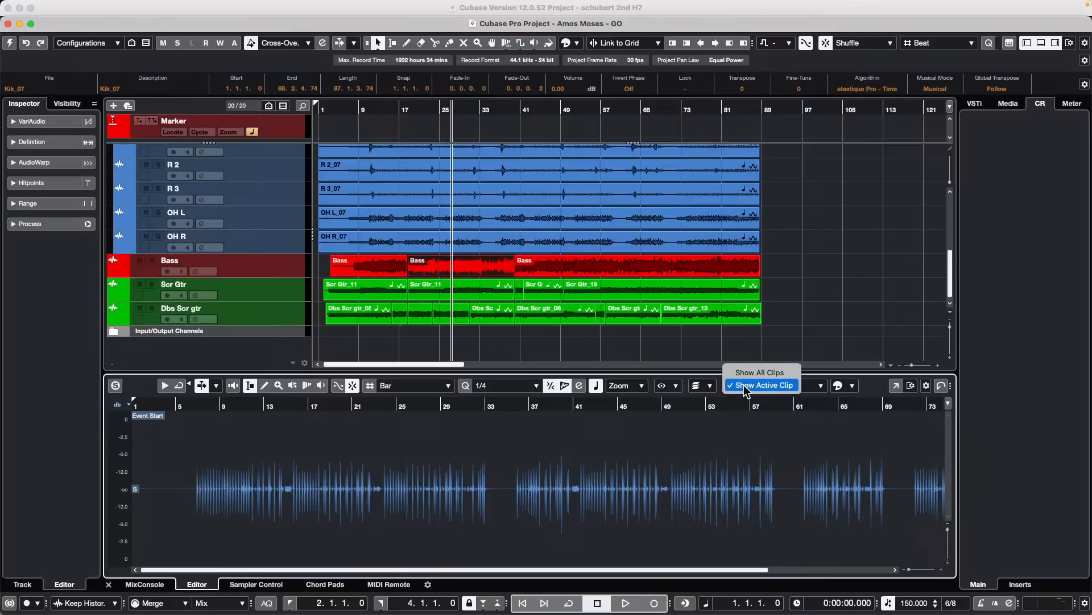
pyautogui.click(785, 372)
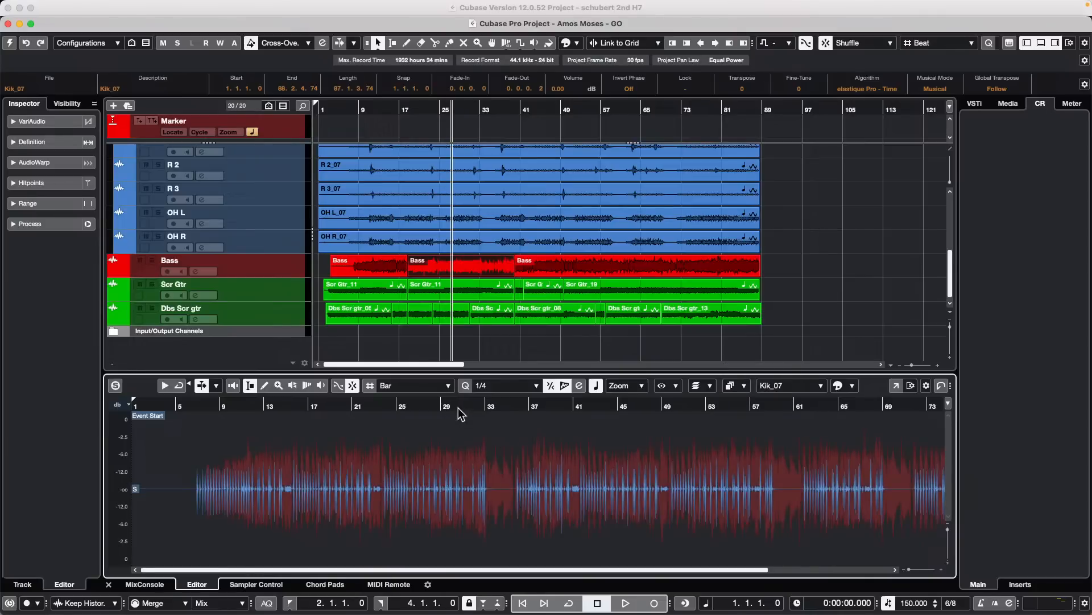
# - Zoom the overlaid waveforms in around bar 31 and make the Bass clip active in the Sample Editor
pyautogui.moveTo(461, 414); pyautogui.dragTo(458, 432)
pyautogui.scroll(2, 458, 440)
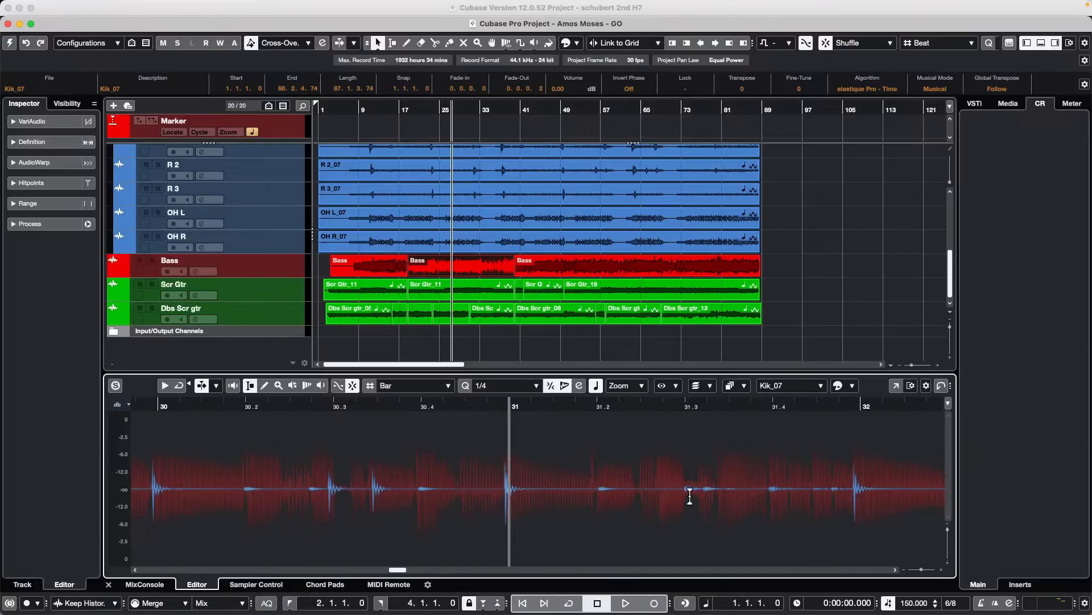
pyautogui.click(794, 386)
pyautogui.click(778, 398)
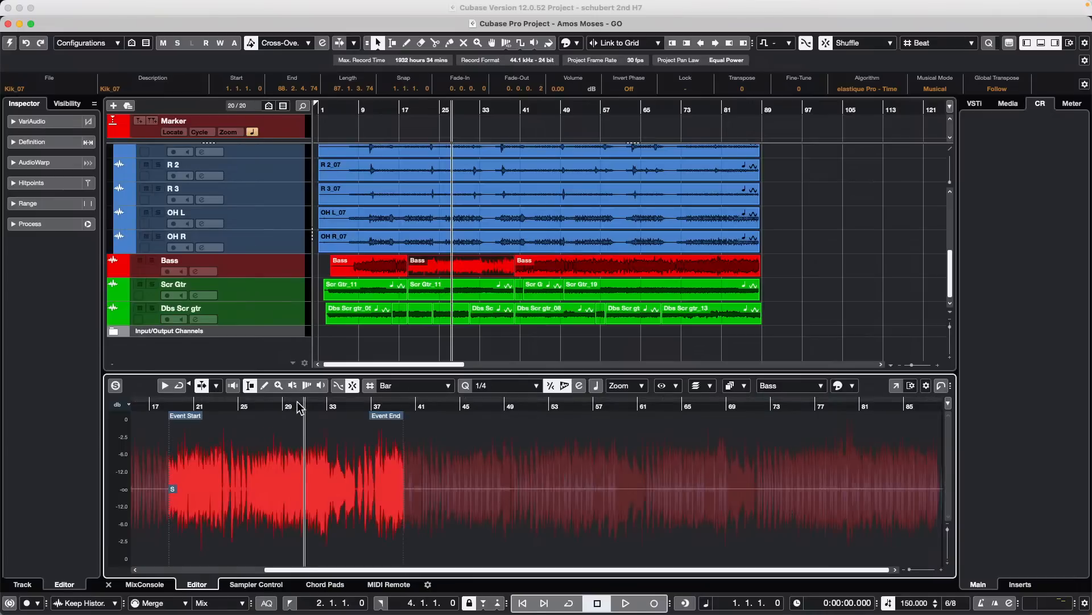
# - Inspect the Bass waveform around bar 48, switch the active clip to Kik_07 and return to Bass
pyautogui.moveTo(300, 406); pyautogui.dragTo(556, 442)
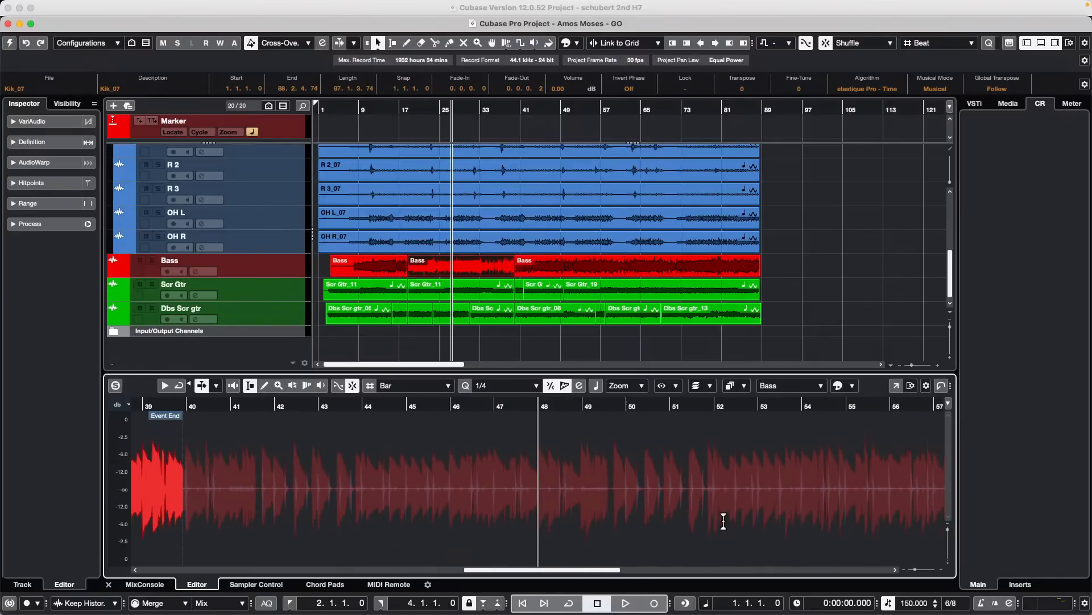
pyautogui.click(779, 386)
pyautogui.click(780, 372)
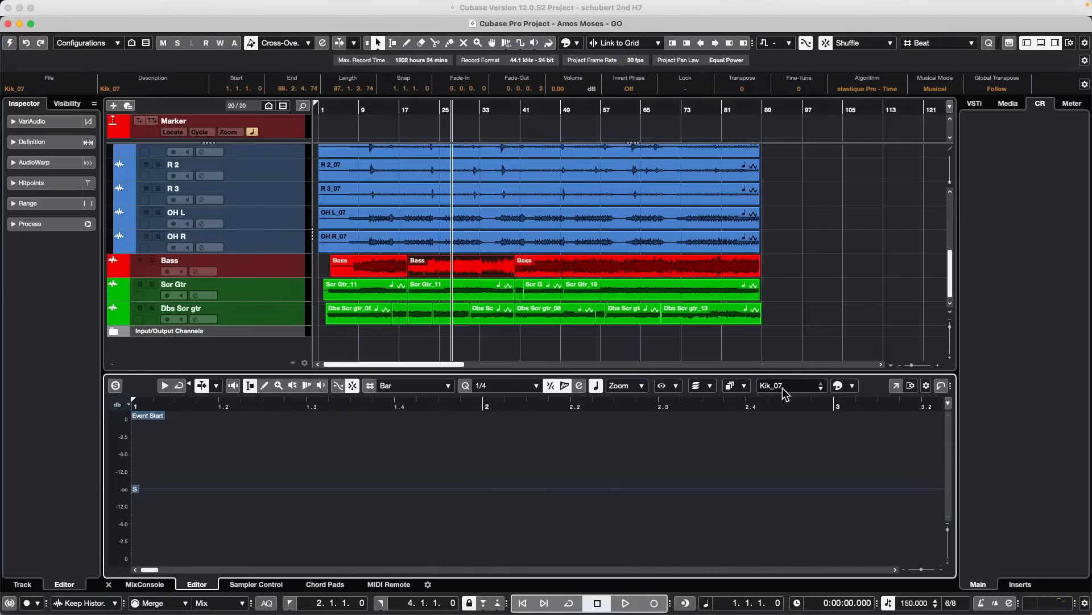
pyautogui.click(782, 389)
pyautogui.click(779, 398)
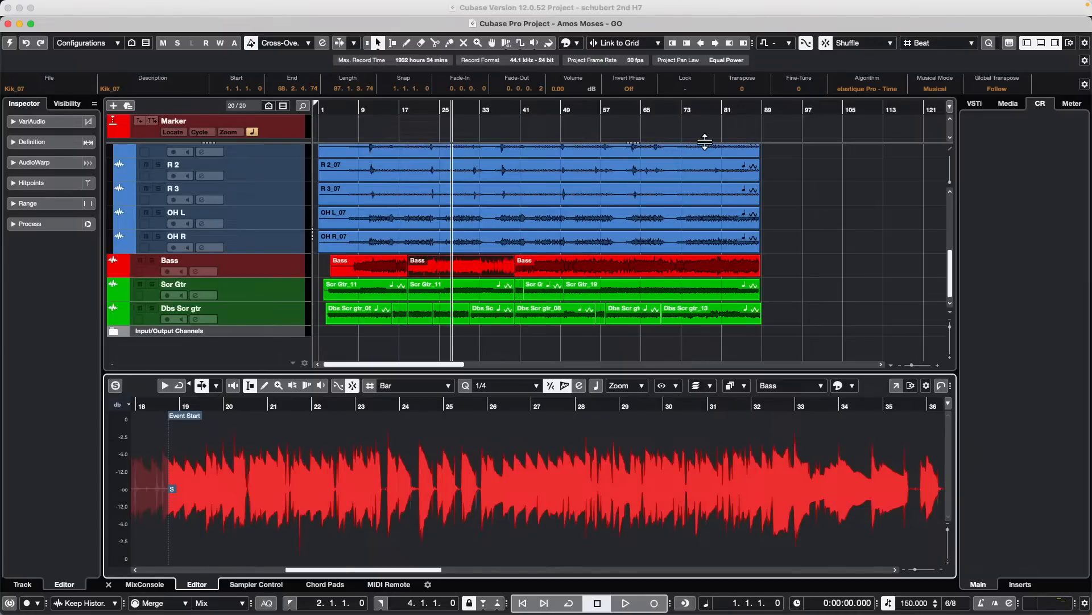
# - Try to add an instrument track after the Bass track in the inactive project
pyautogui.moveTo(536, 3)
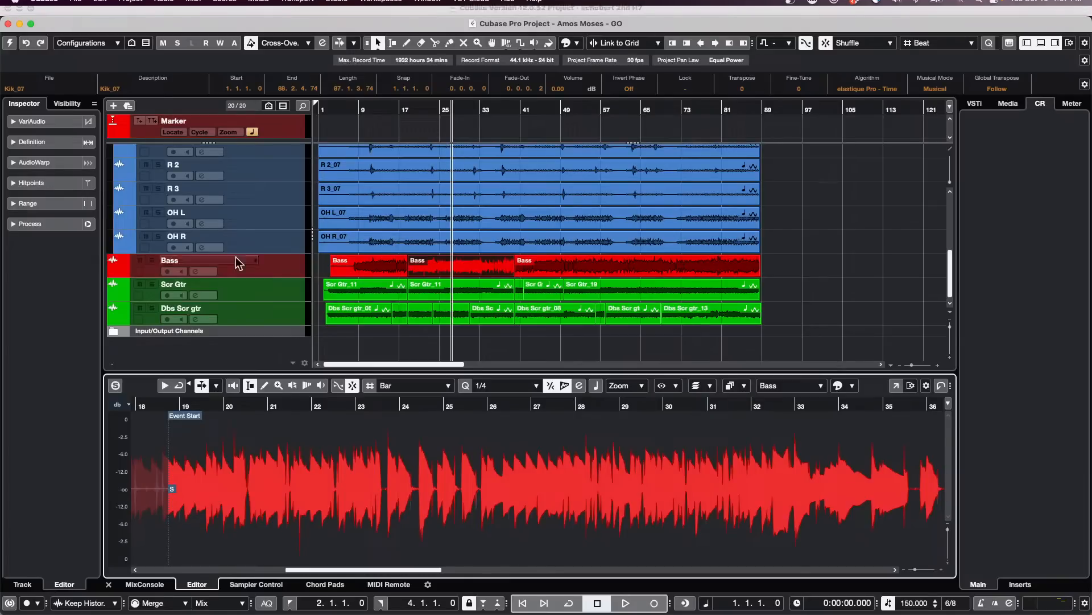
pyautogui.rightClick(278, 265)
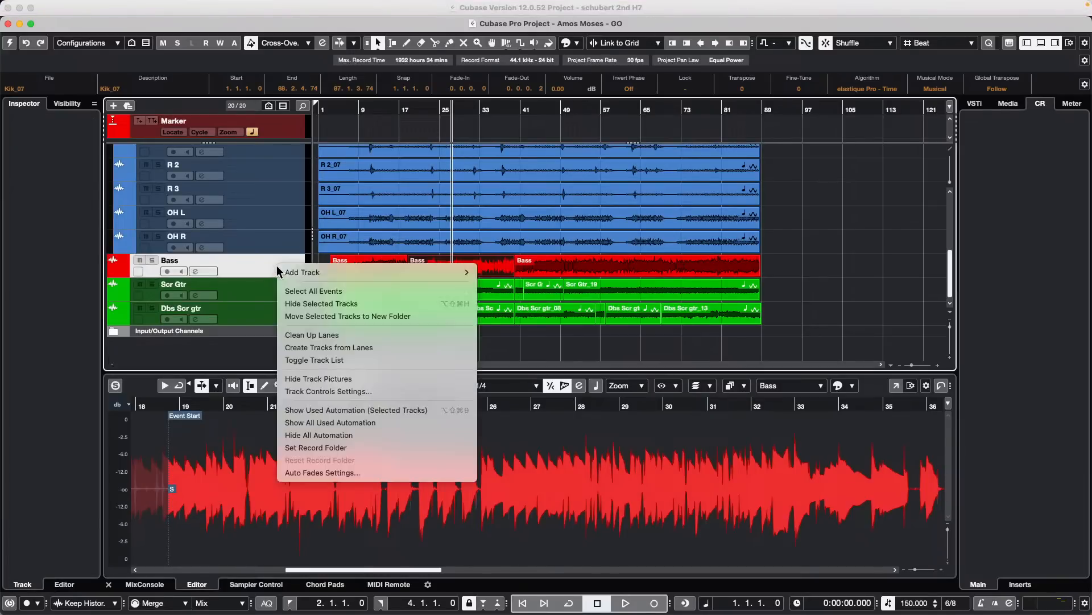
pyautogui.moveTo(388, 272)
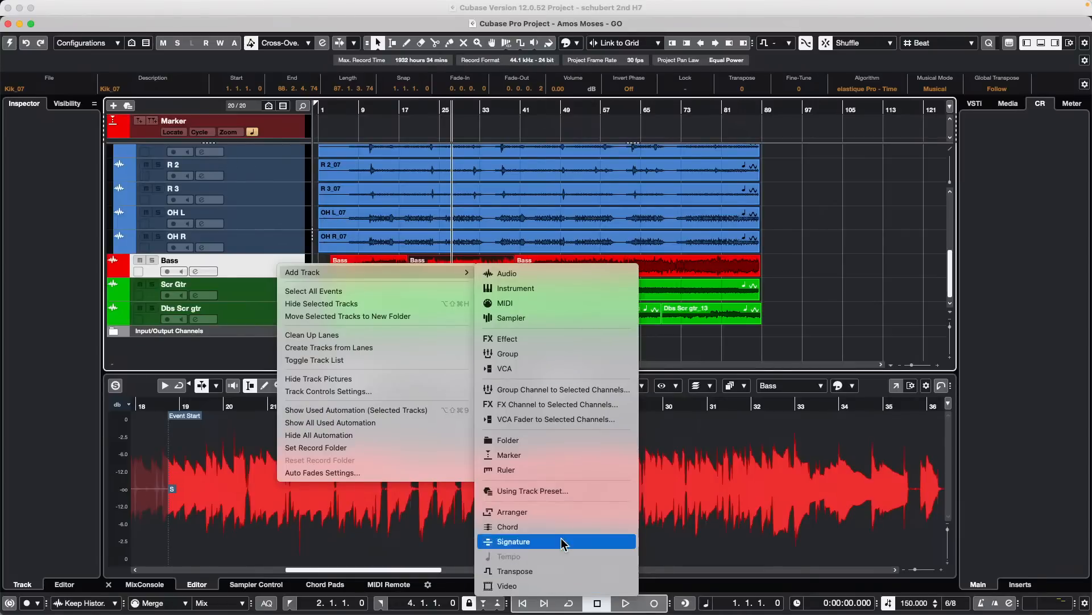
pyautogui.click(555, 289)
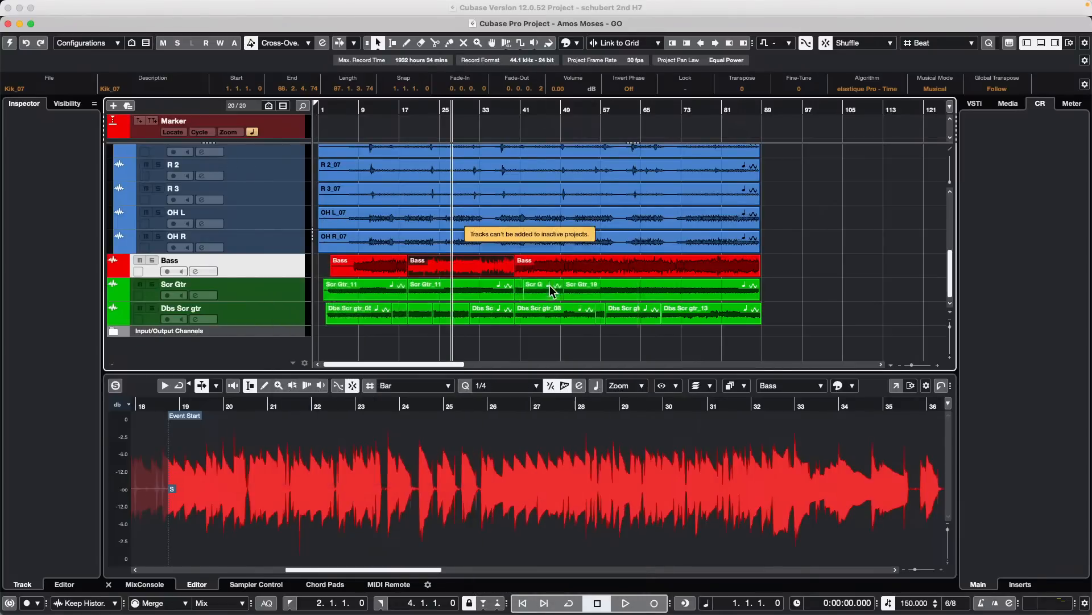
# - Activate the Amos Moses - GO project and close the Groove Agent SE window
pyautogui.click(10, 44)
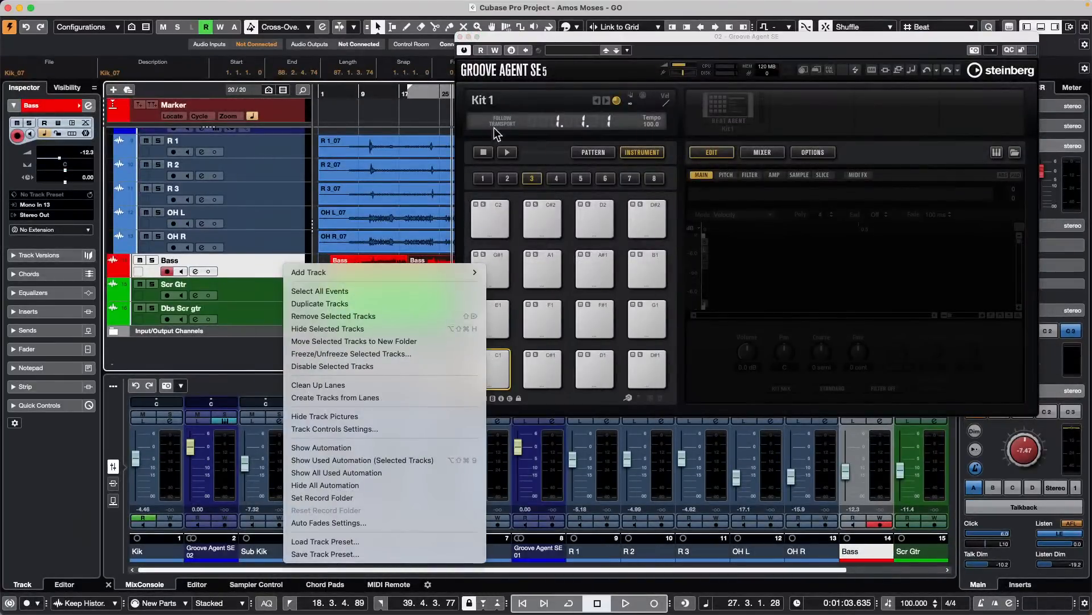
pyautogui.click(460, 36)
pyautogui.click(460, 37)
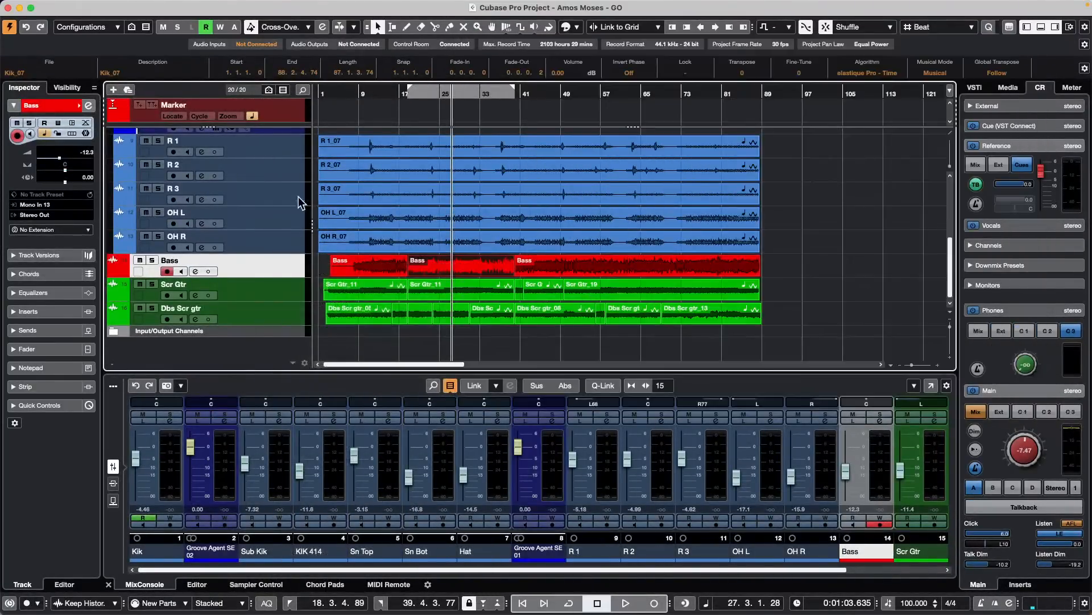
# - Add one instrument track with HALion 7 routed to Stereo Out directly after the Bass track
pyautogui.rightClick(293, 267)
pyautogui.moveTo(318, 268)
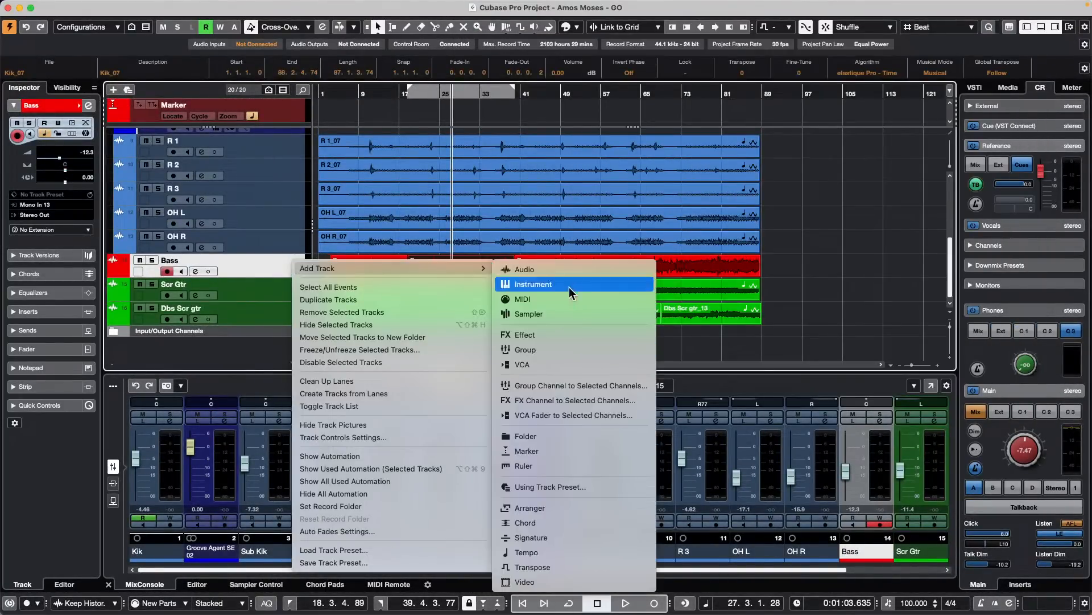
pyautogui.click(578, 282)
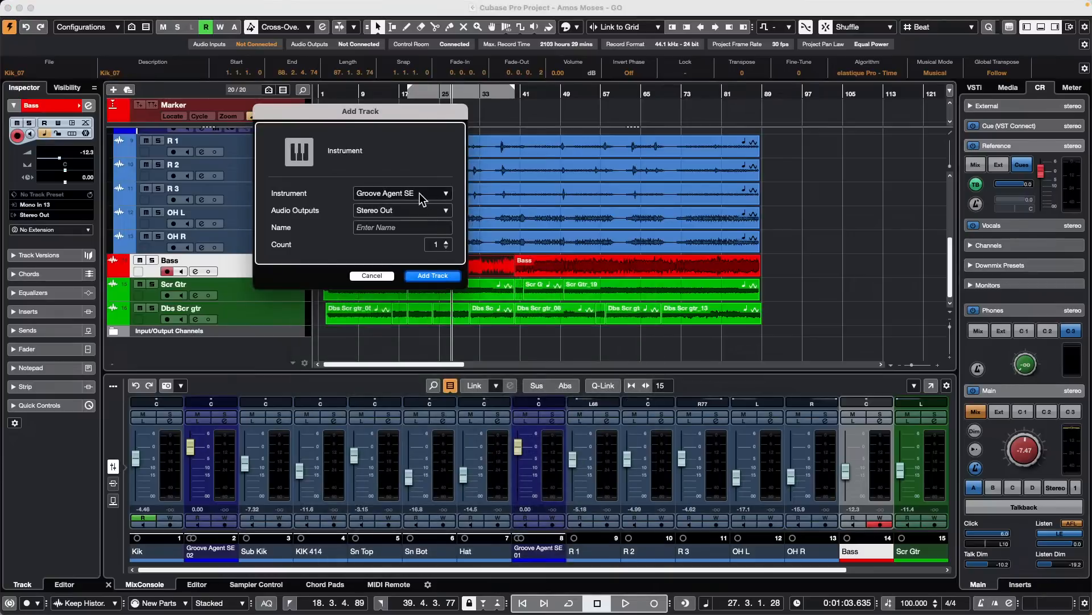
pyautogui.click(421, 197)
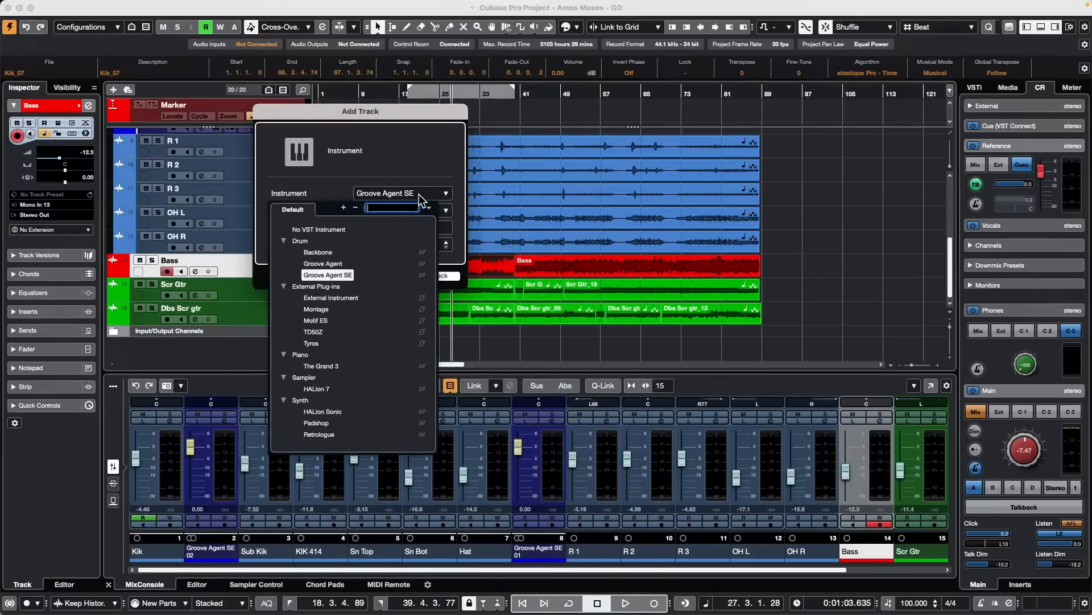
pyautogui.click(329, 389)
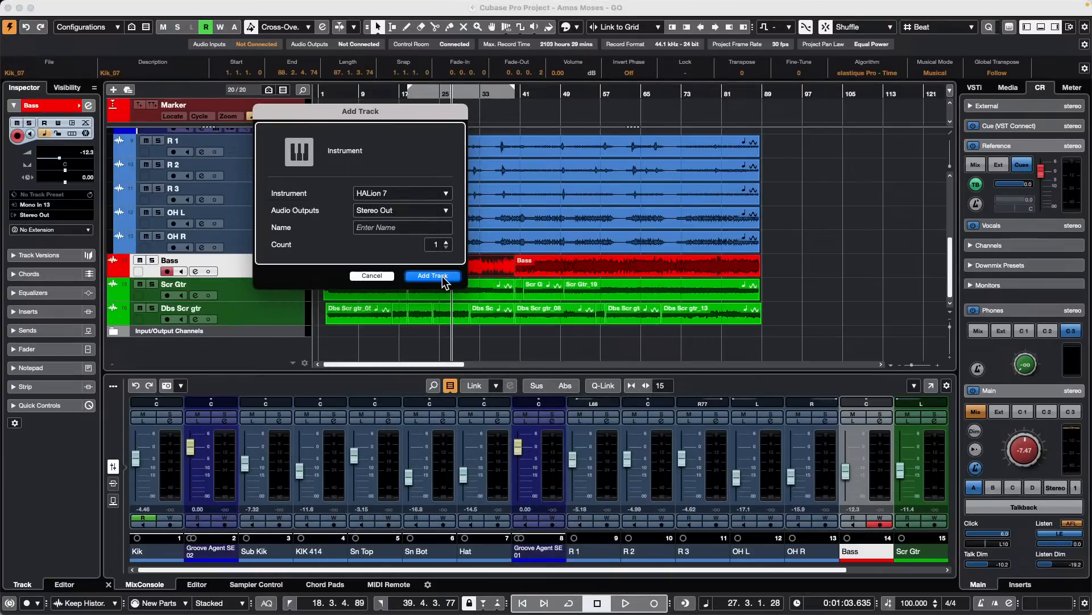
pyautogui.click(433, 275)
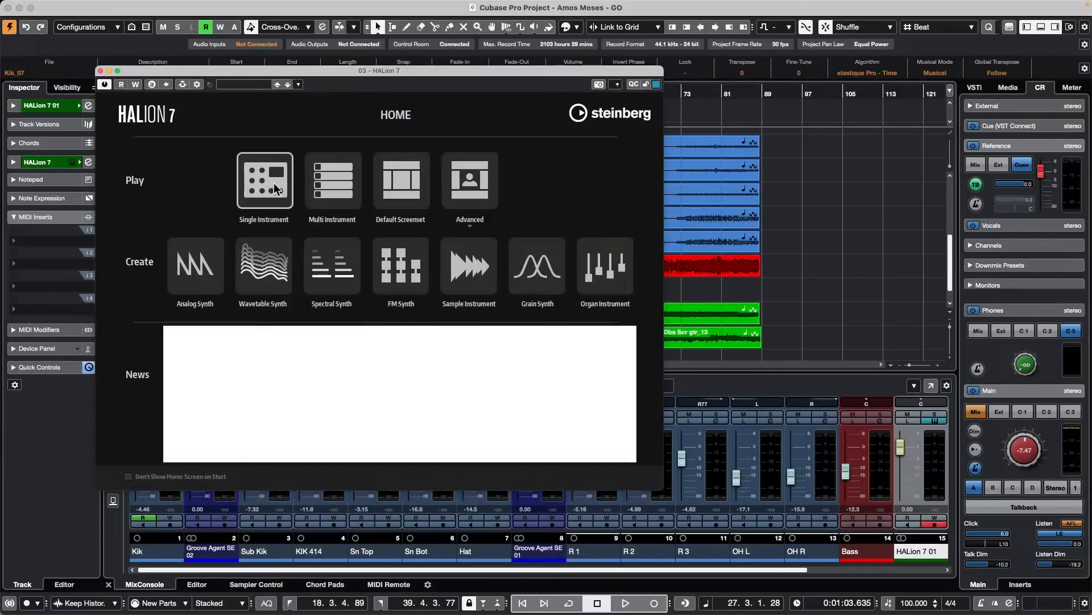
# - Open HALion 7's single instrument view, inspect its performance options and close the instrument window
pyautogui.click(272, 183)
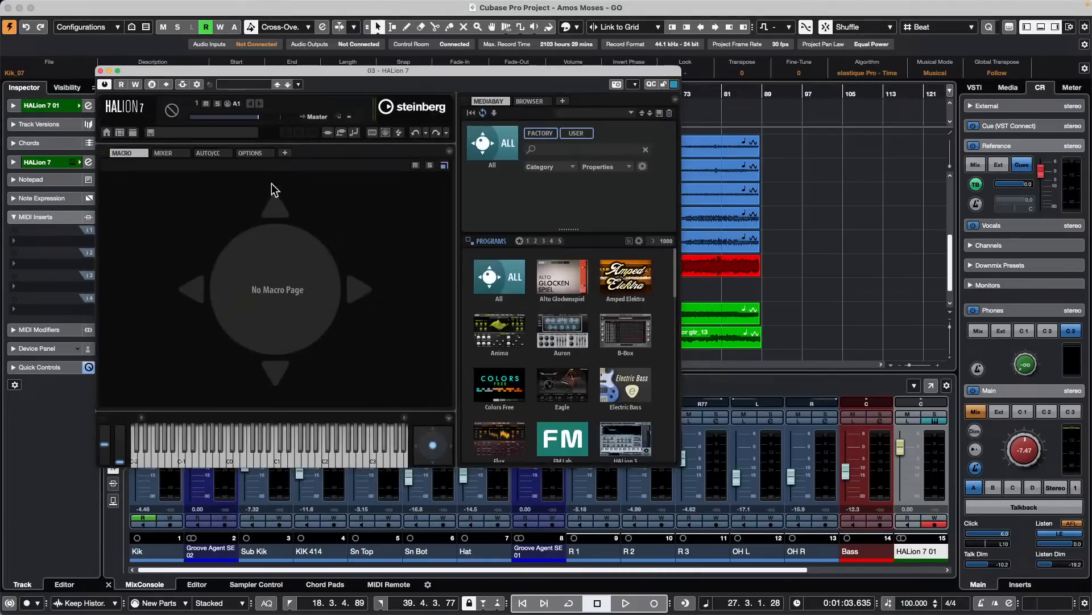
pyautogui.click(249, 152)
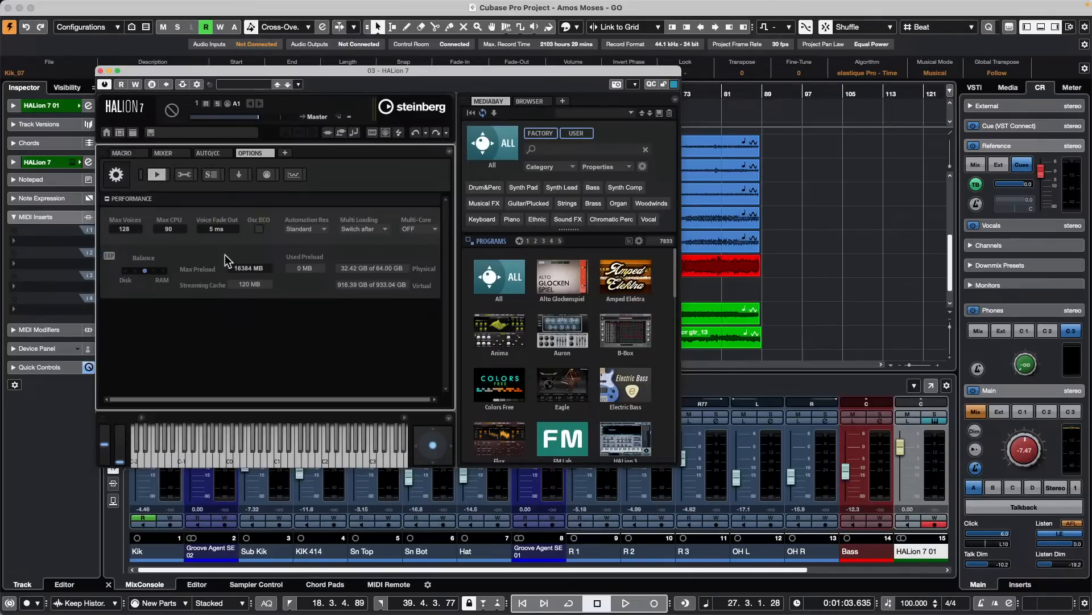
pyautogui.click(100, 71)
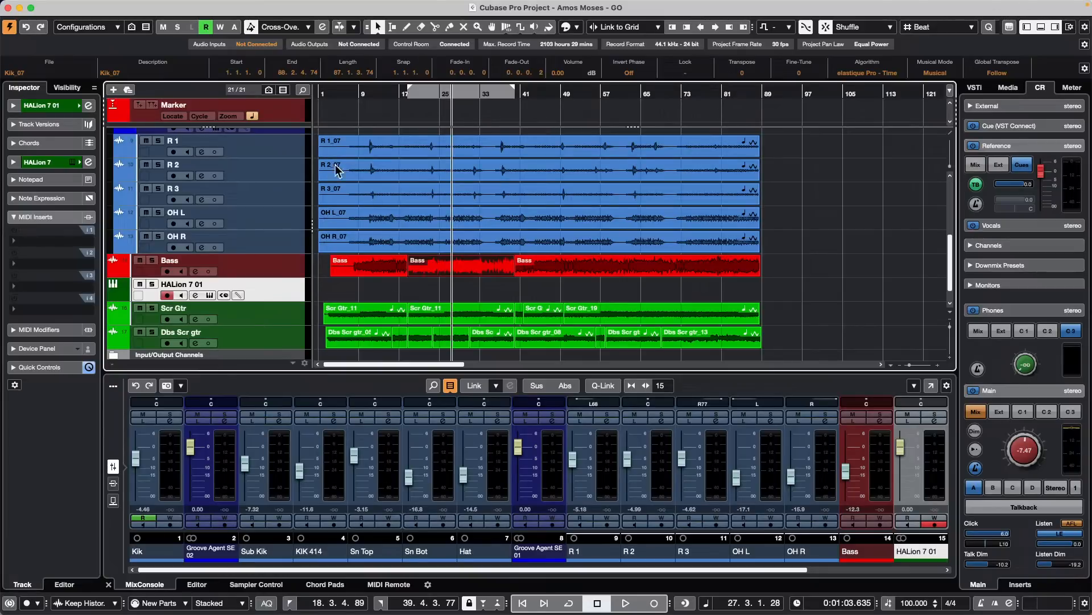
# - Open the recent project be someone.cpr and activate it
pyautogui.scroll(5, 337, 169)
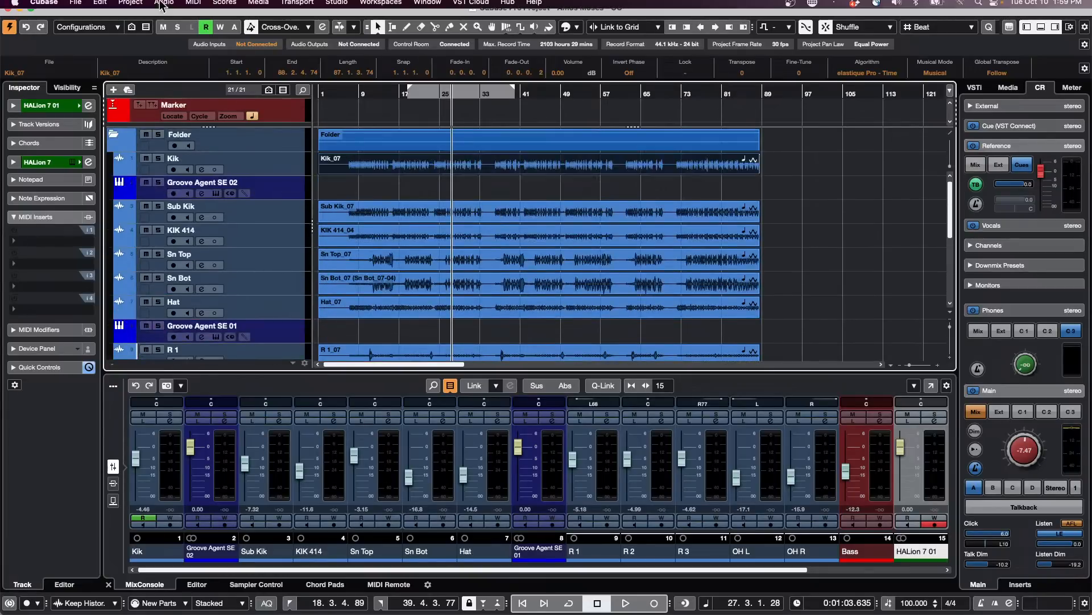
pyautogui.click(75, 6)
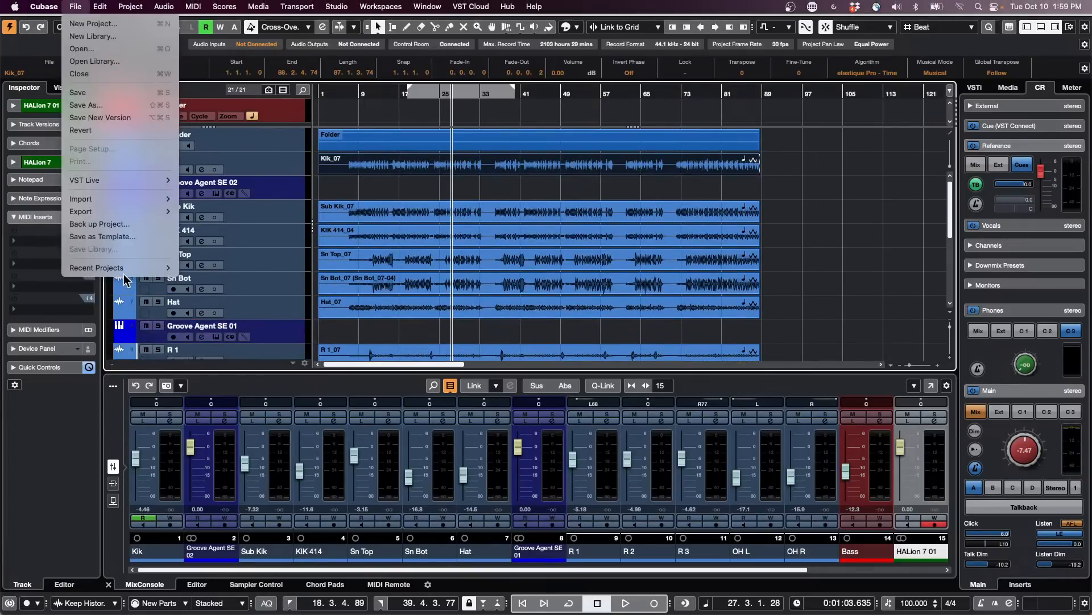
pyautogui.moveTo(128, 270)
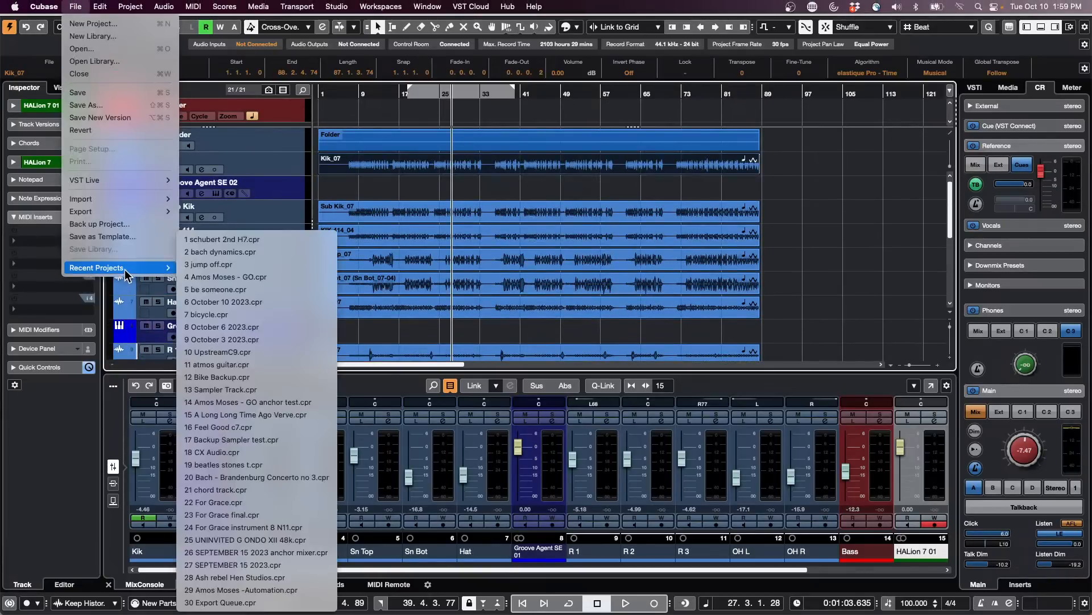
pyautogui.click(305, 292)
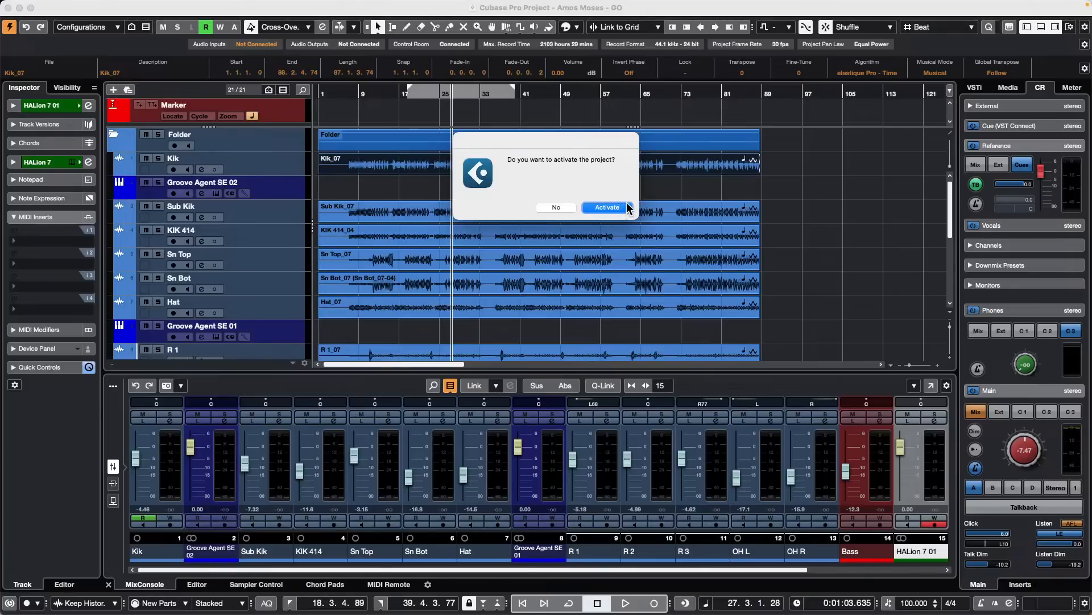
pyautogui.click(599, 211)
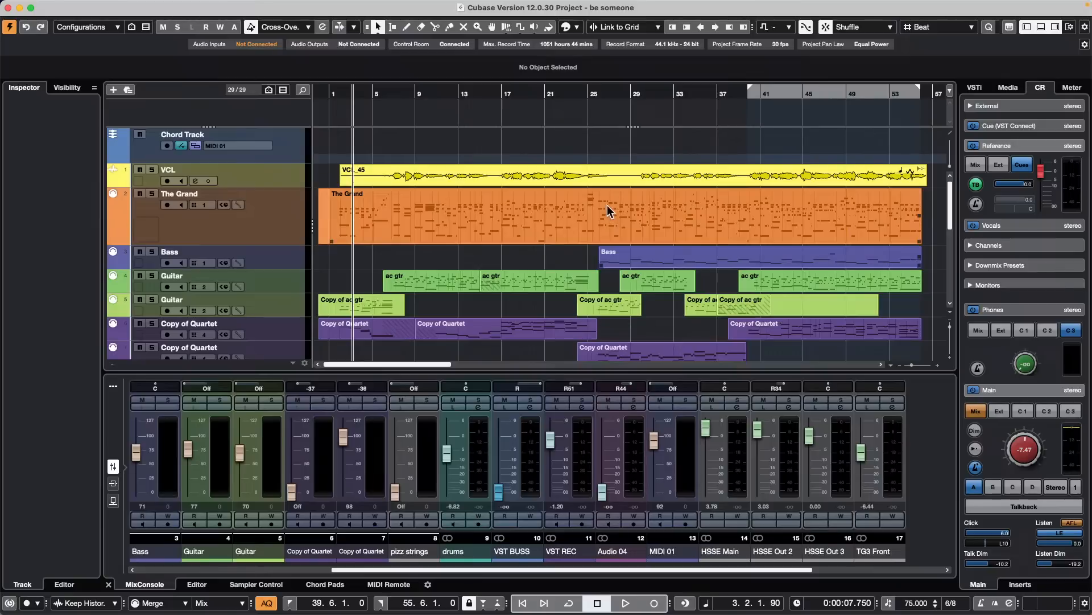
# - Increase the VCL track's height and audition it soloed from around bar 8
pyautogui.moveTo(284, 185); pyautogui.dragTo(275, 226)
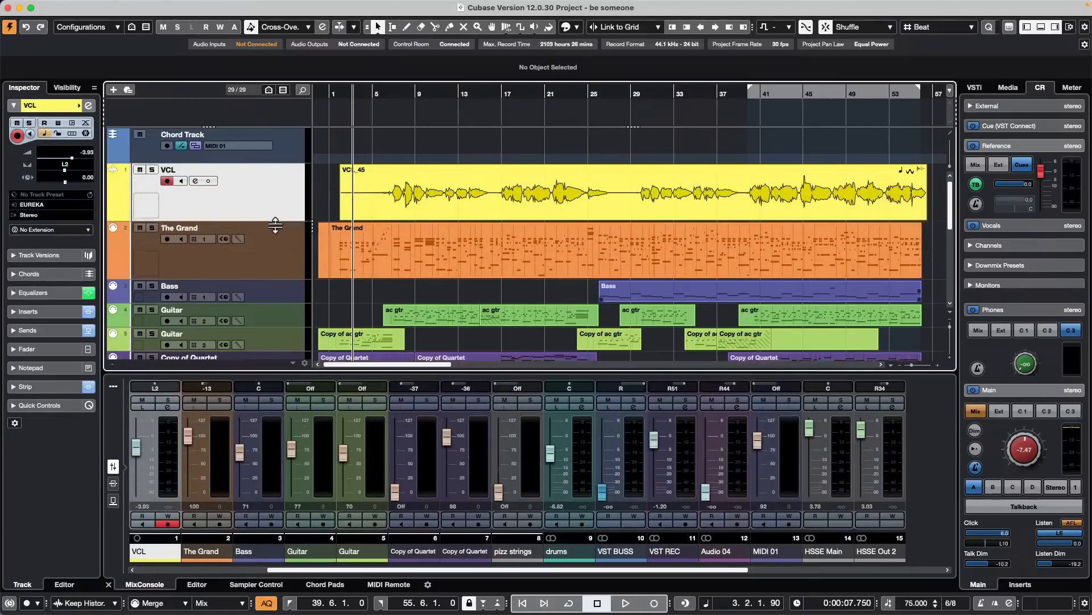
pyautogui.moveTo(413, 92); pyautogui.dragTo(397, 90)
pyautogui.press('space')
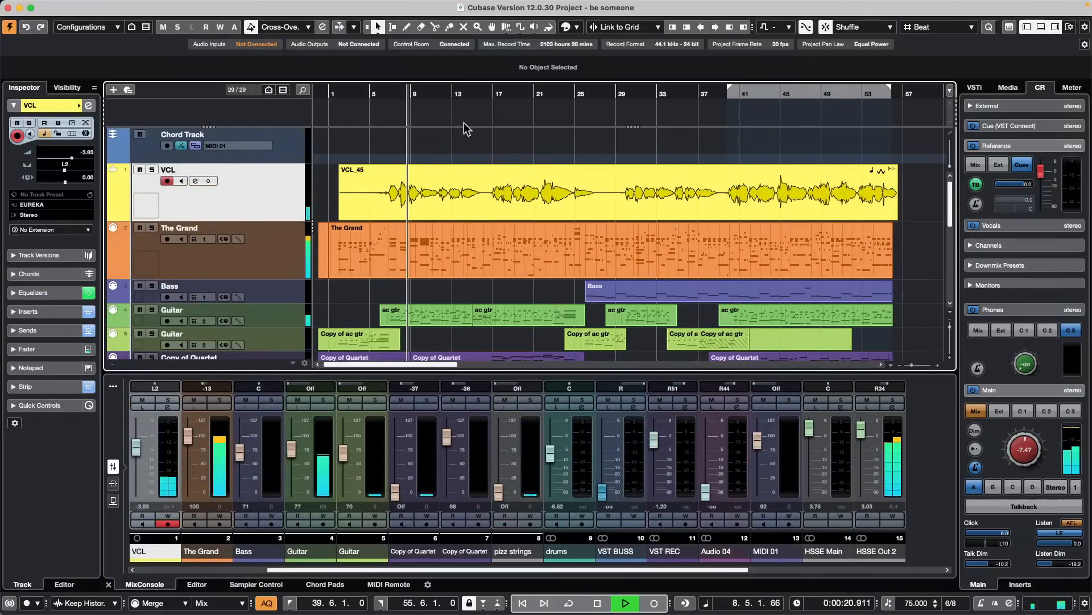
pyautogui.click(152, 169)
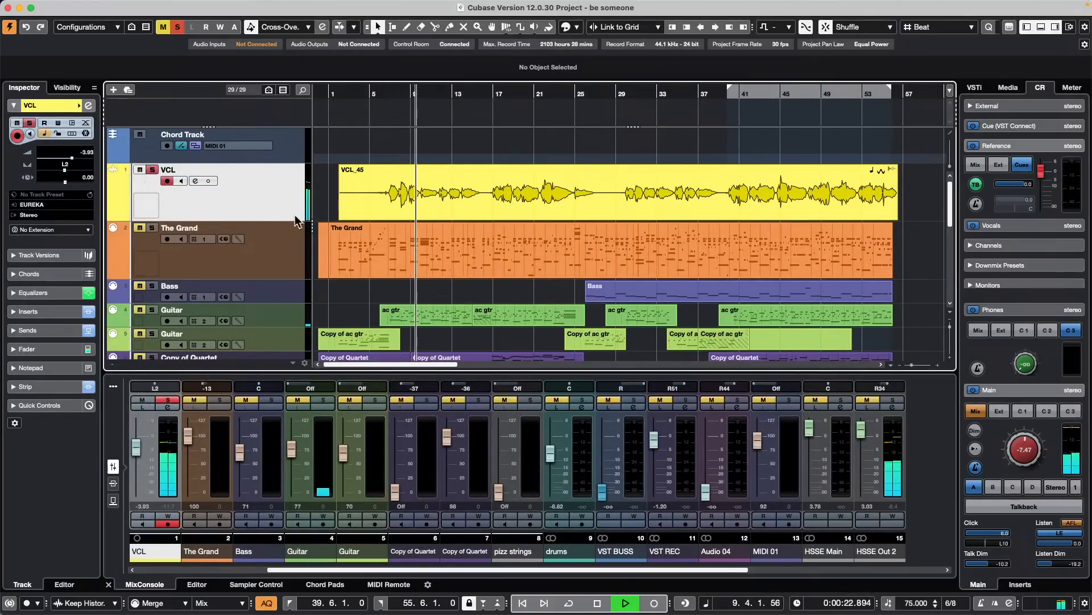
pyautogui.press('space')
# - Duplicate the VCL track
pyautogui.rightClick(262, 203)
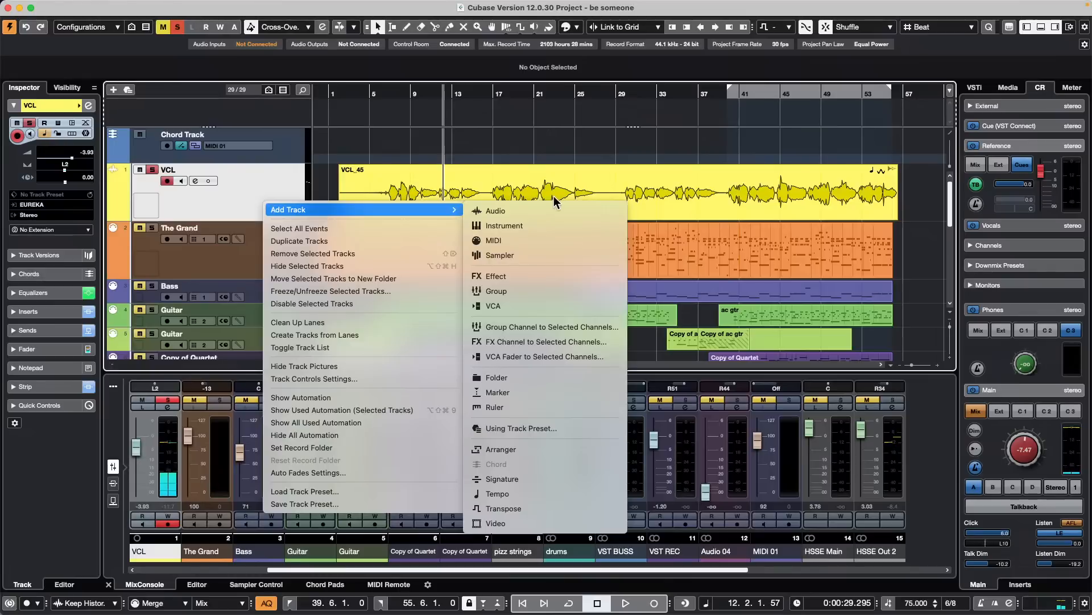
pyautogui.moveTo(451, 211)
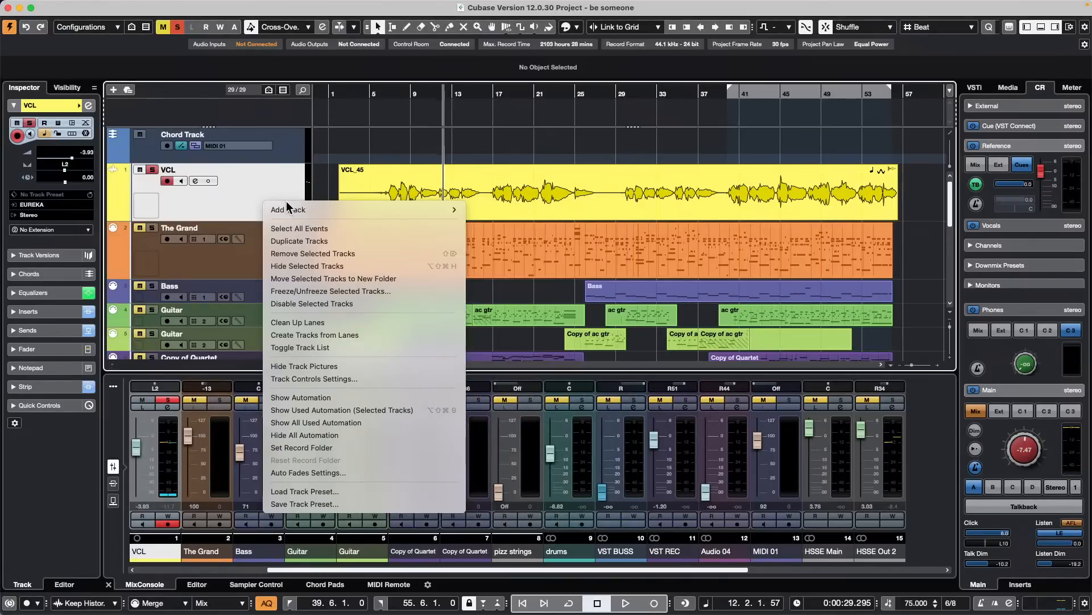
pyautogui.moveTo(329, 211)
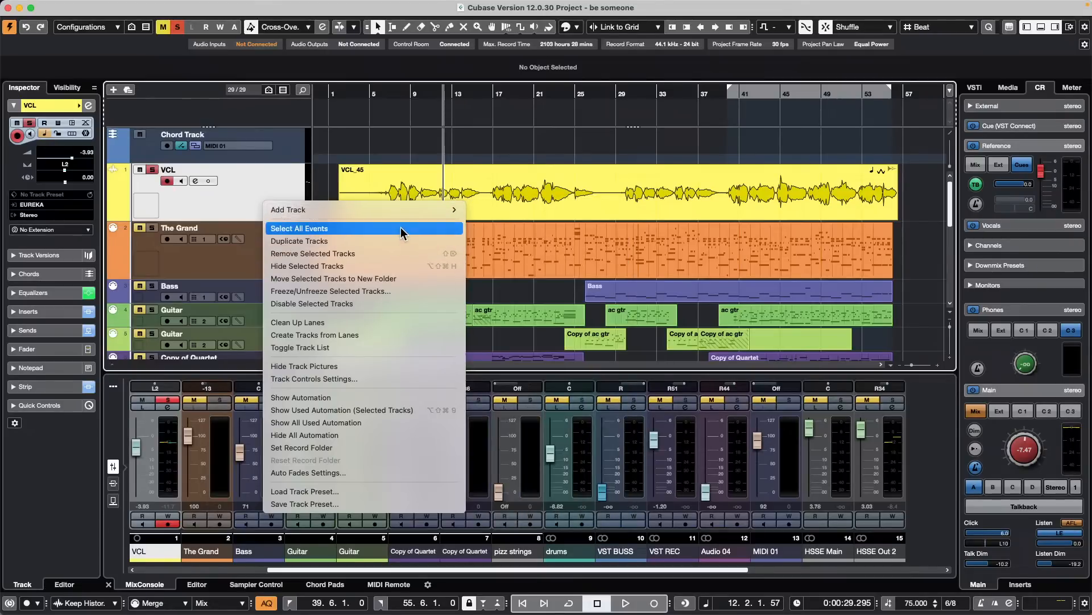
pyautogui.press('Escape')
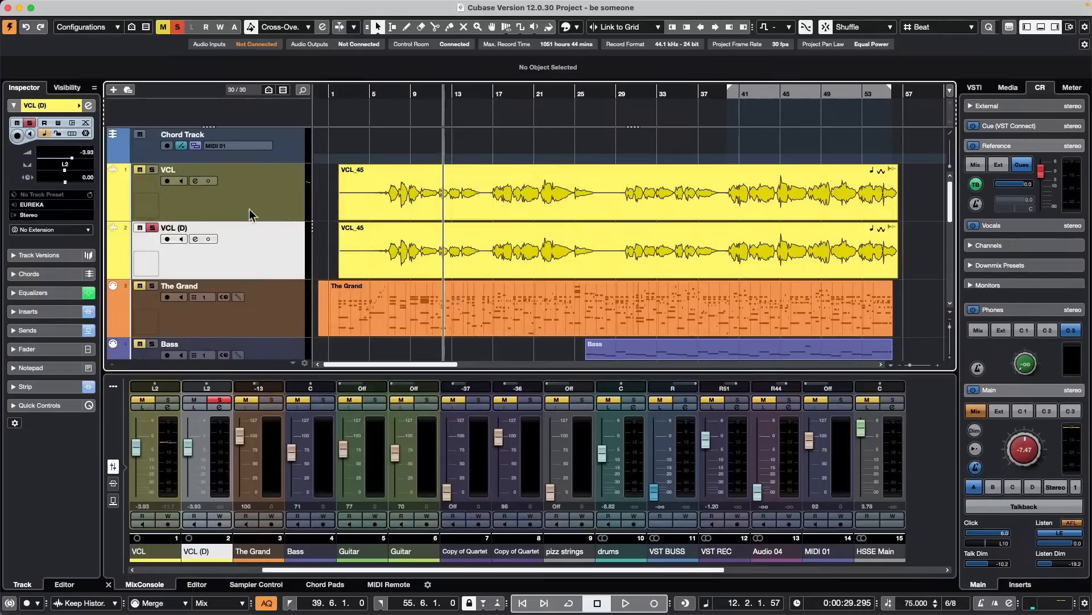
# - Add an FX channel with the MultiTap Delay effect to Send 2 of the original VCL track
pyautogui.click(259, 207)
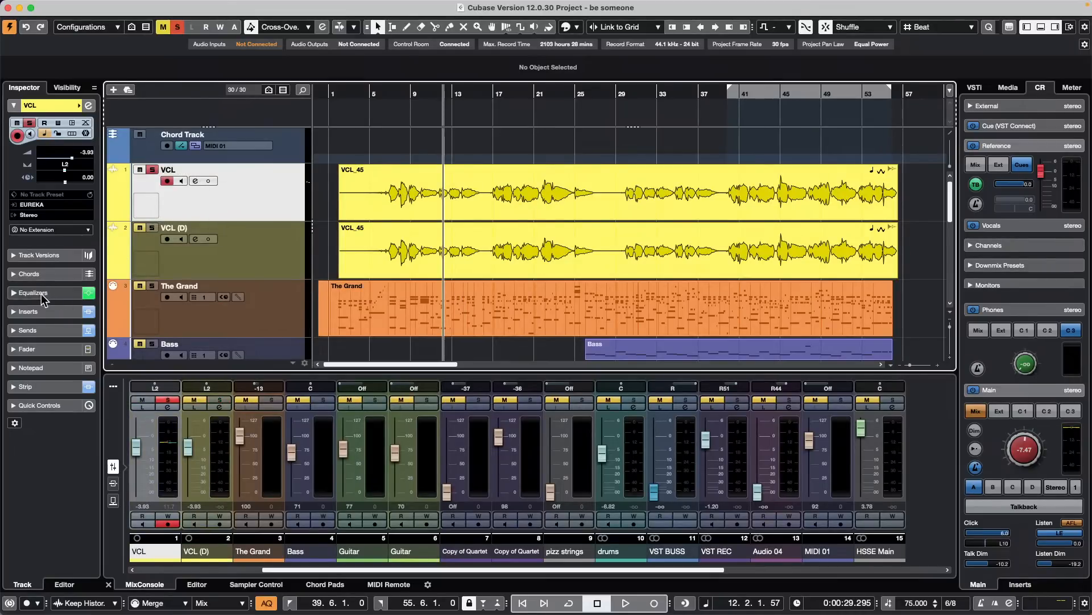
pyautogui.click(43, 333)
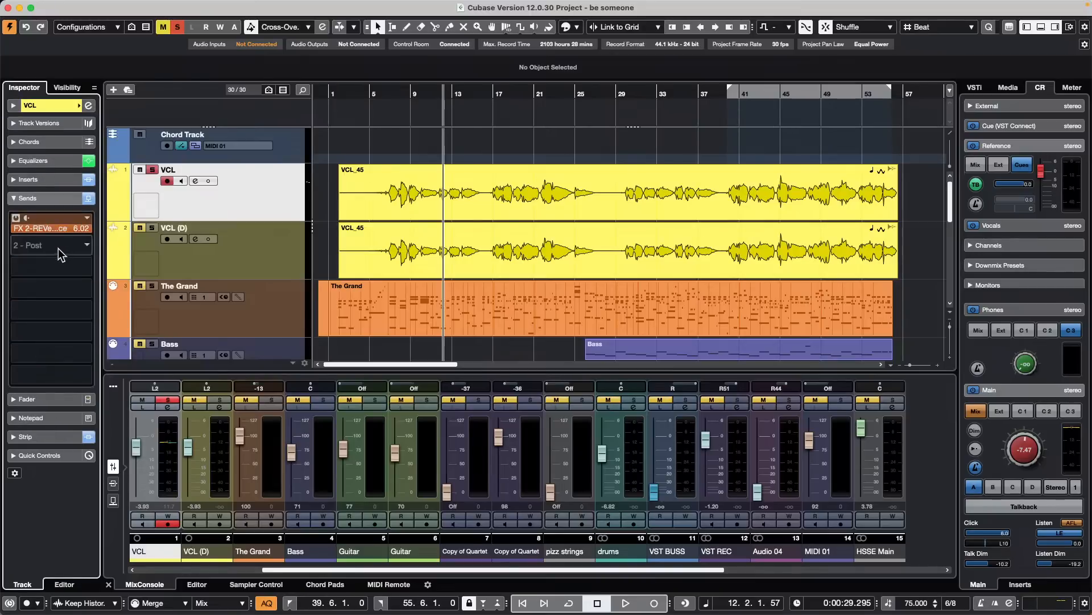
pyautogui.rightClick(59, 248)
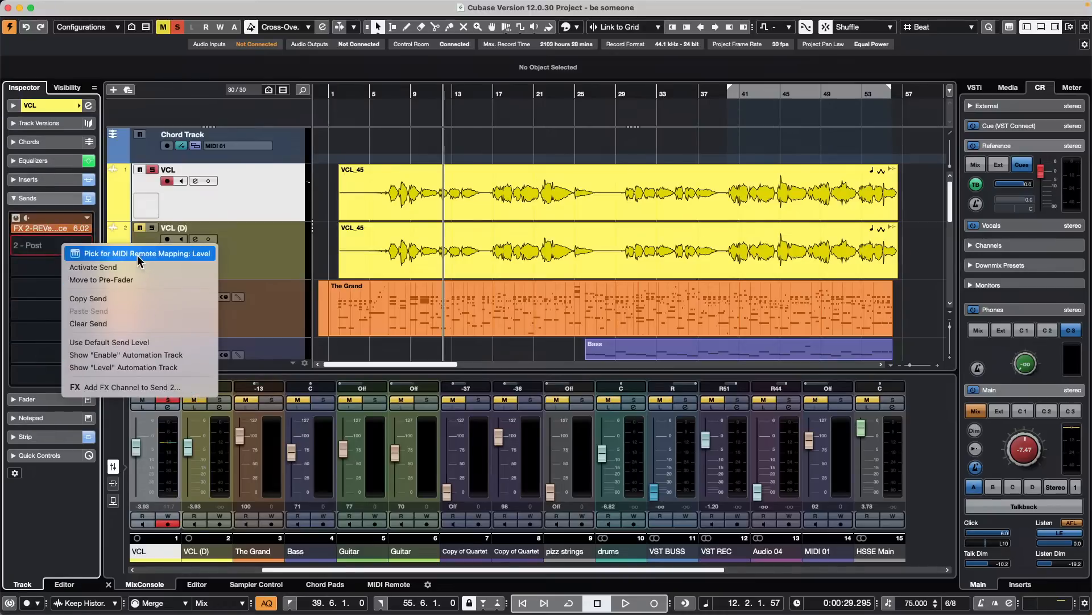
pyautogui.click(152, 389)
pyautogui.click(445, 181)
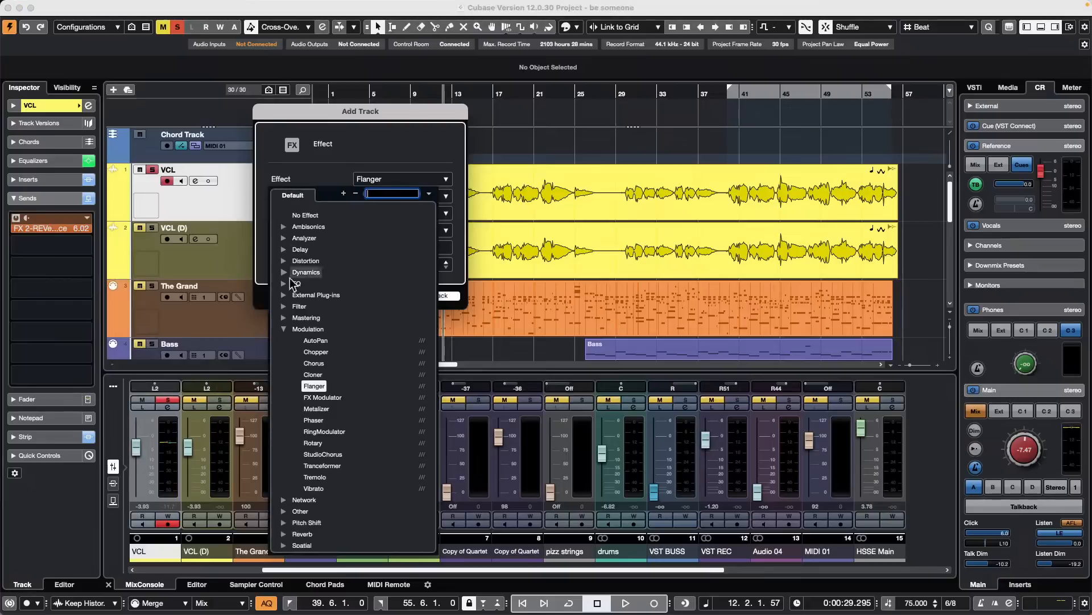
pyautogui.click(287, 249)
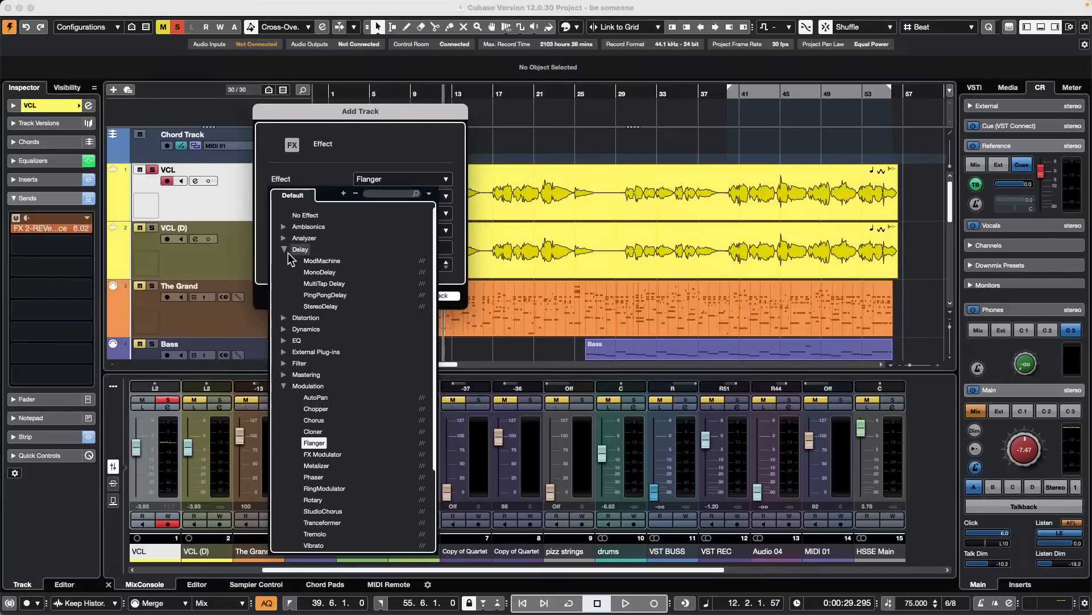
pyautogui.click(340, 283)
pyautogui.click(447, 298)
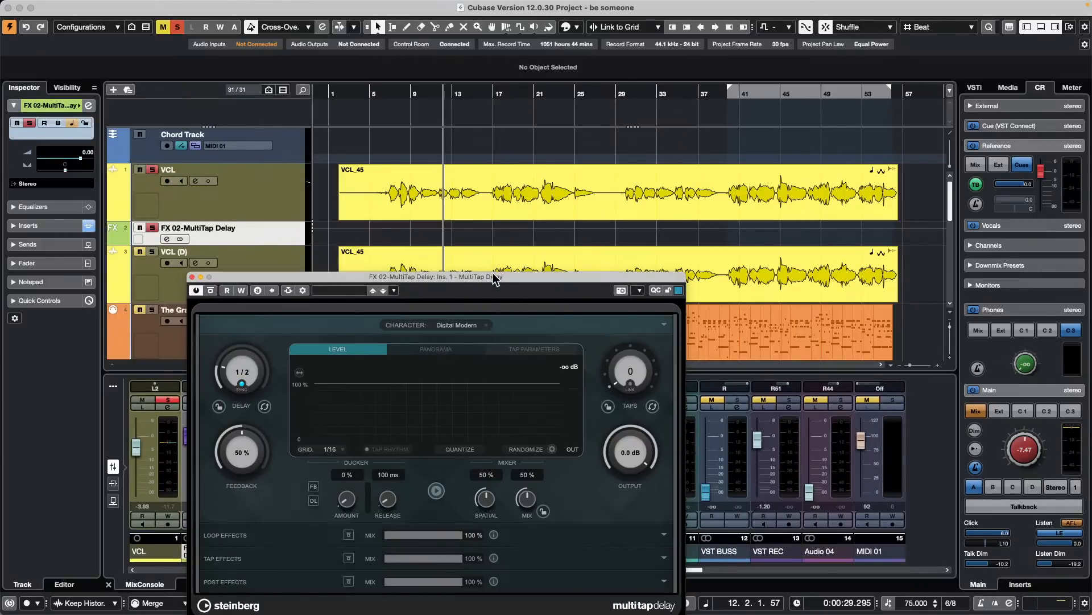
# - Set MultiTap Delay's delay time to 1/4 D and raise its feedback to 66 % while the VCL track plays
pyautogui.moveTo(495, 279); pyautogui.dragTo(656, 129)
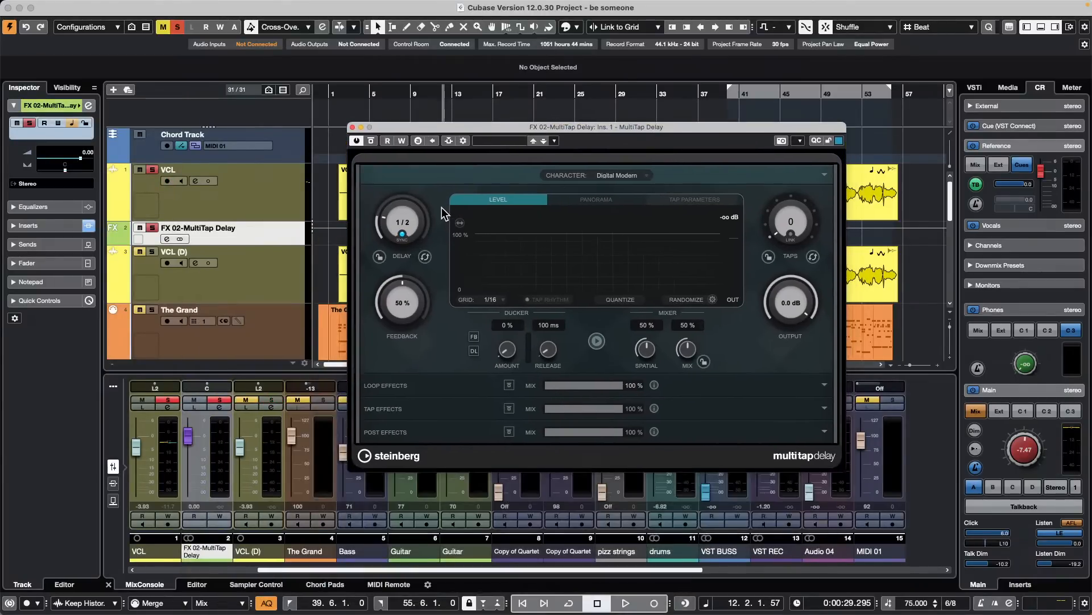
pyautogui.click(399, 222)
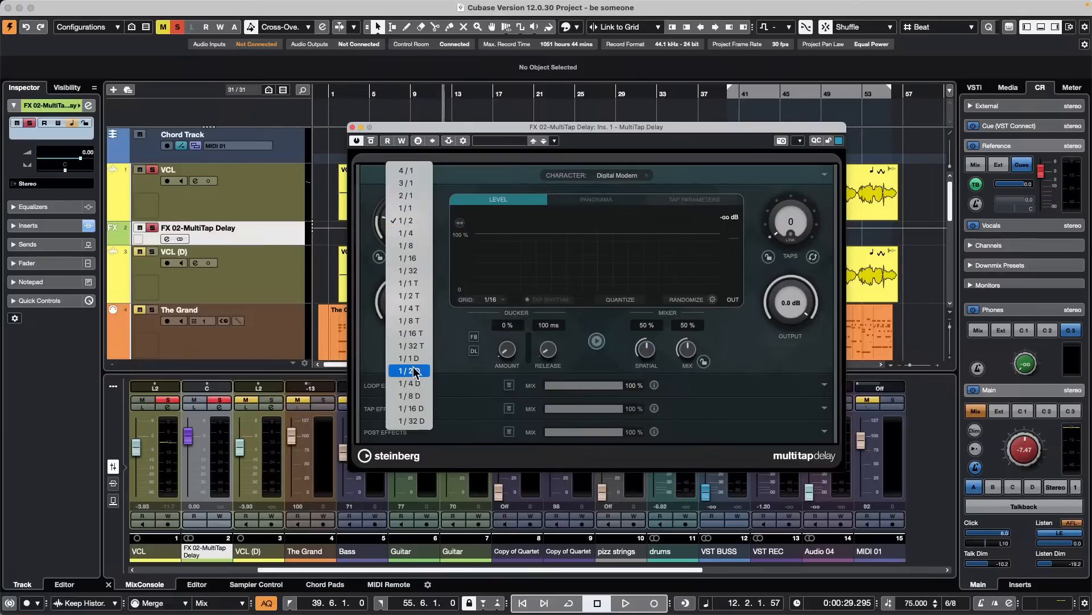
pyautogui.click(417, 385)
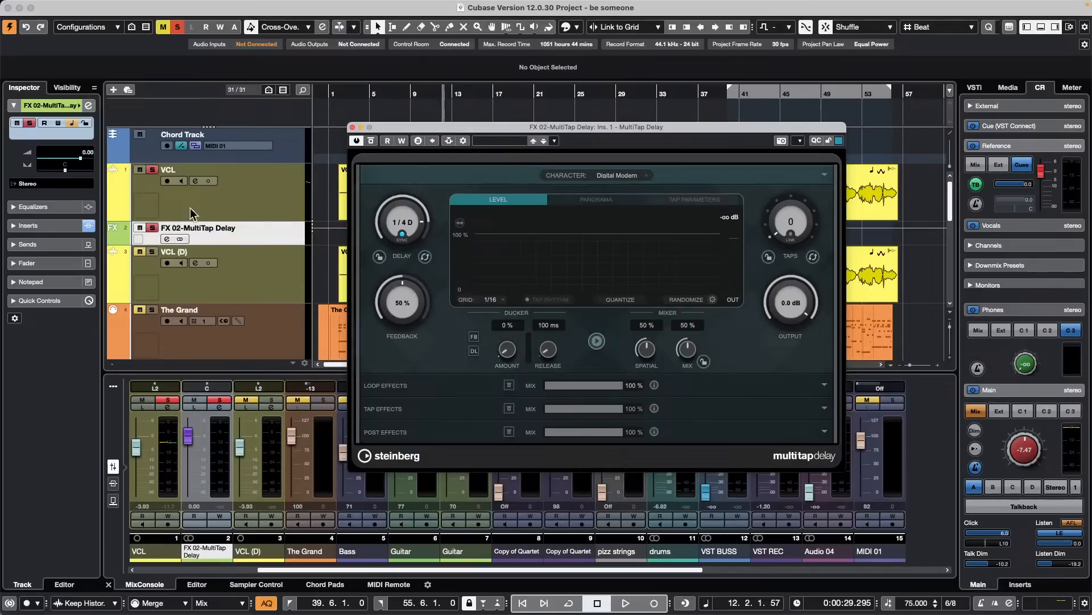
pyautogui.press('space')
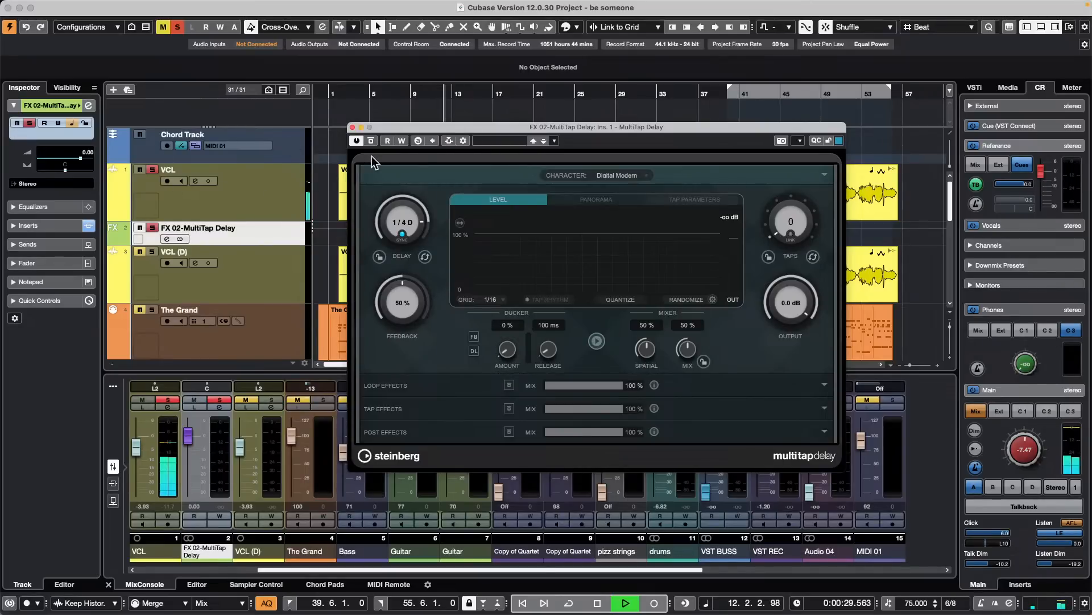
pyautogui.click(155, 184)
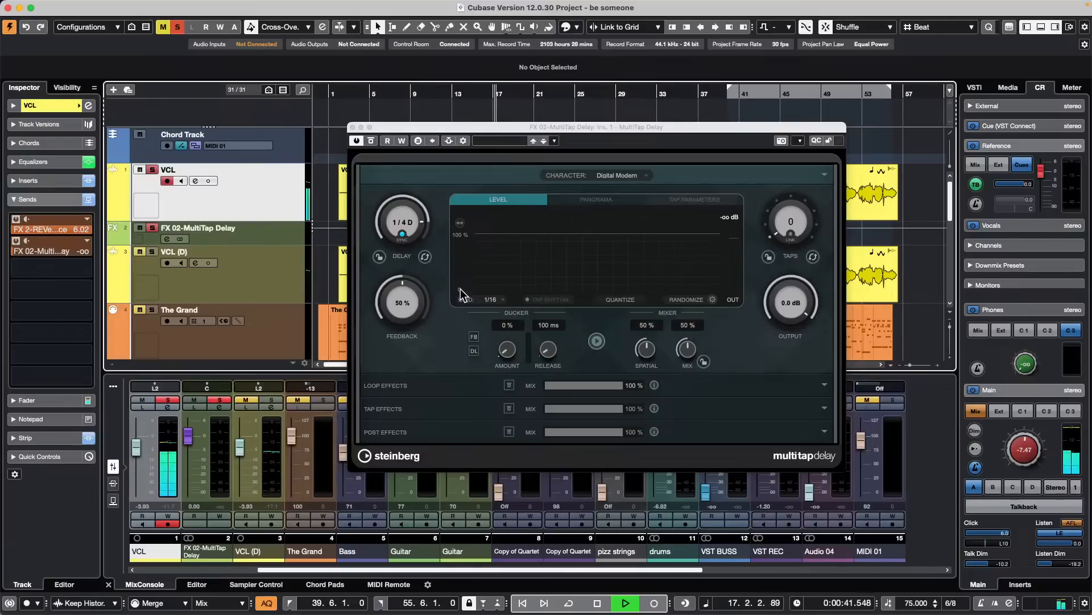
pyautogui.moveTo(407, 296); pyautogui.dragTo(411, 287)
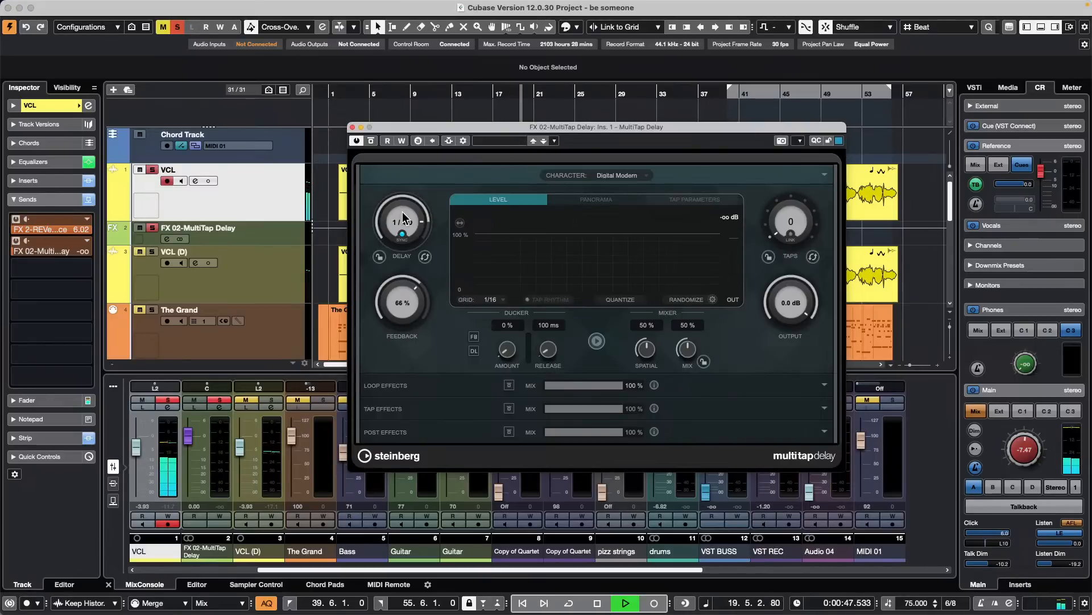
# - Change MultiTap Delay's delay time to 1/32 and stop playback
pyautogui.moveTo(401, 212); pyautogui.dragTo(404, 257)
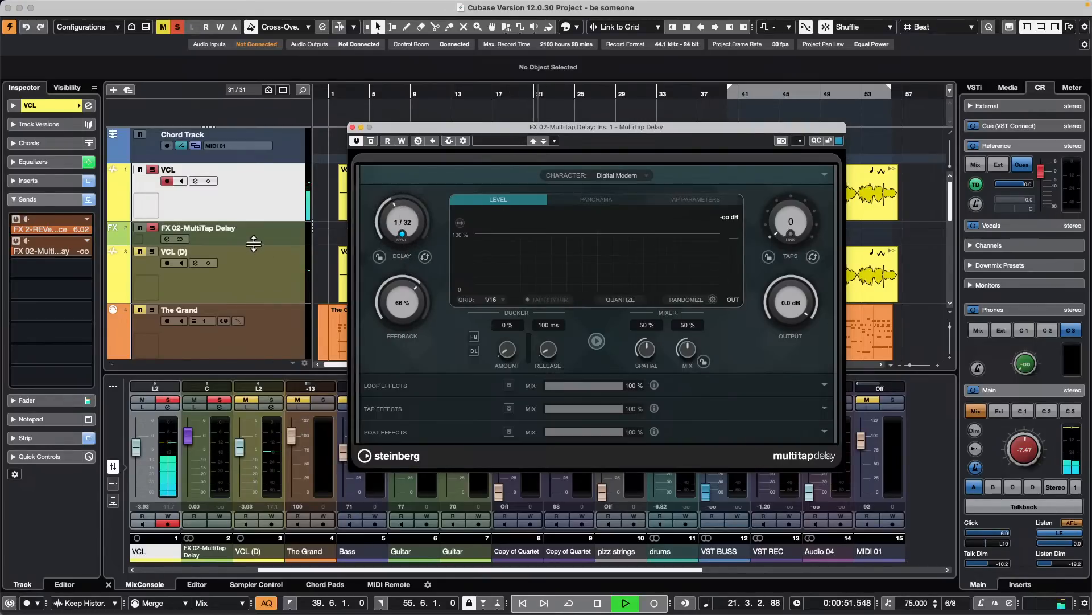
pyautogui.click(257, 241)
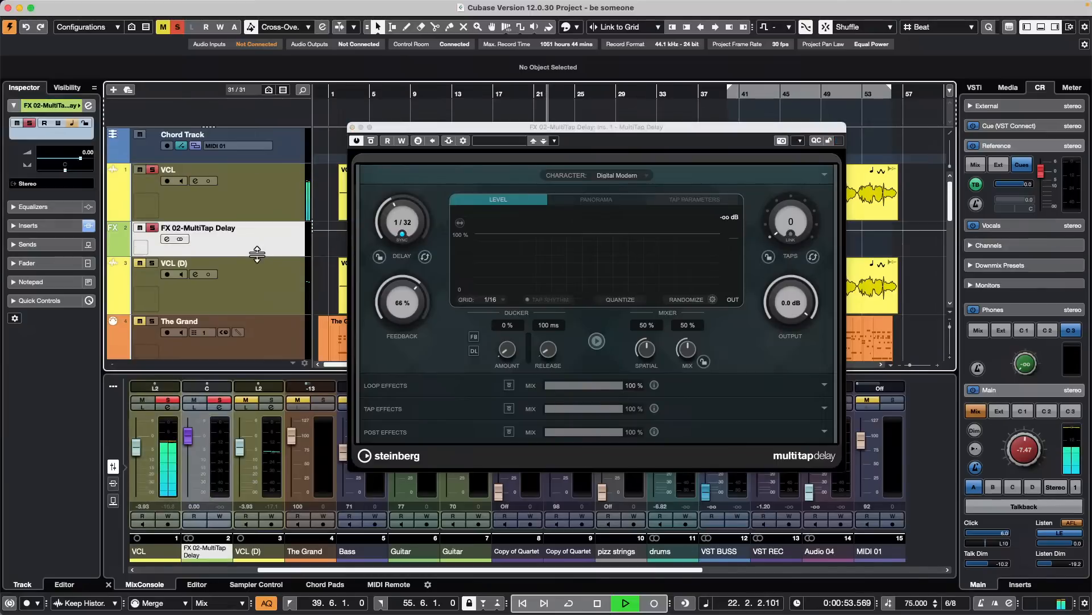
pyautogui.press('space')
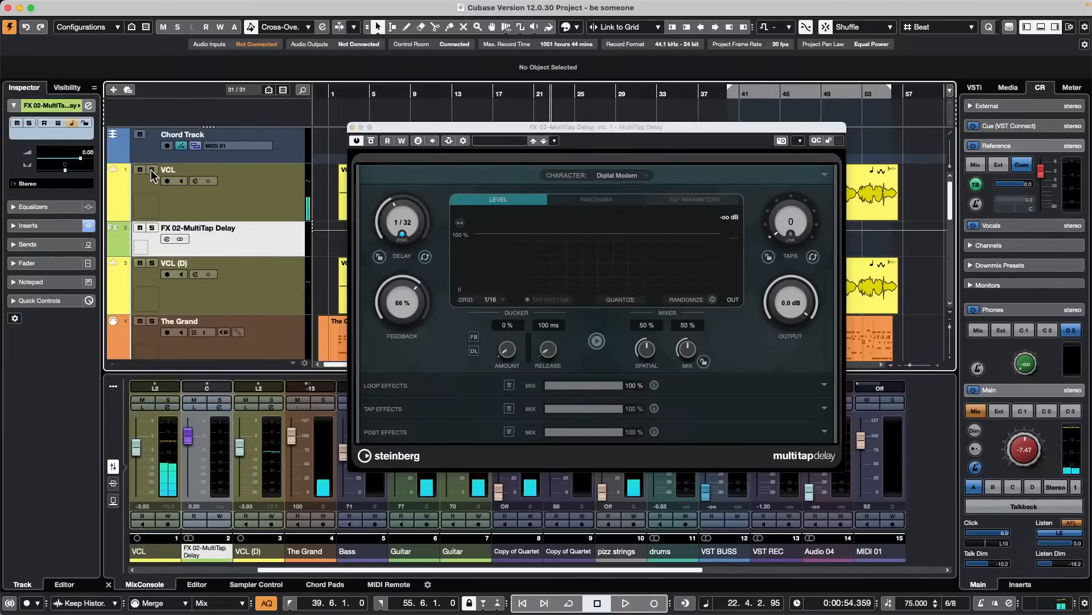
# - Solo the VCL track and, during playback, set MultiTap Delay's ducker to 60 % amount and 1996 ms release with feedback ducking on
pyautogui.click(152, 180)
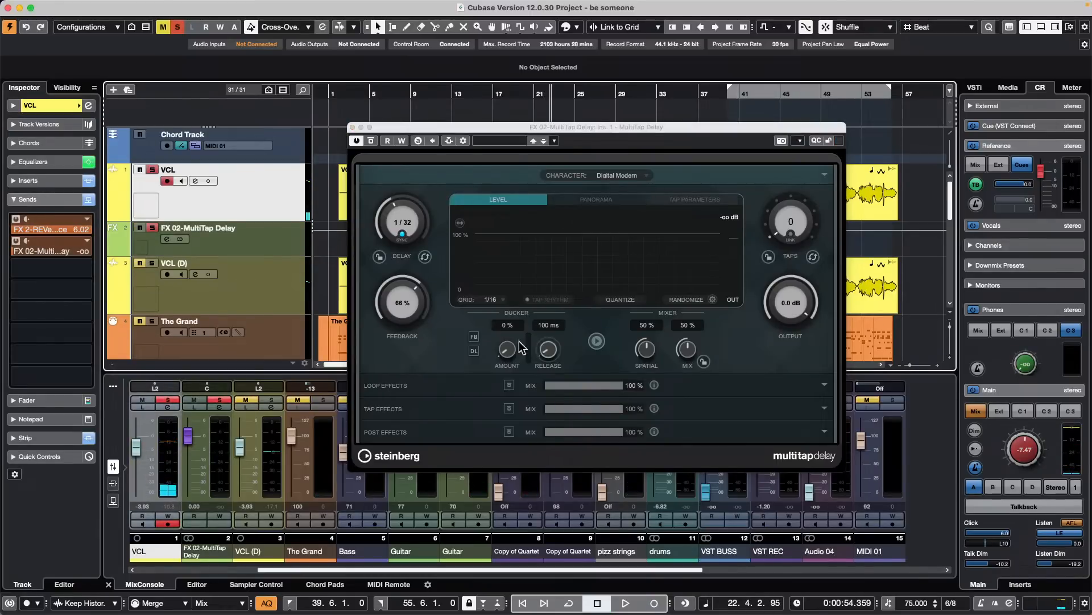
pyautogui.press('space')
pyautogui.click(511, 356)
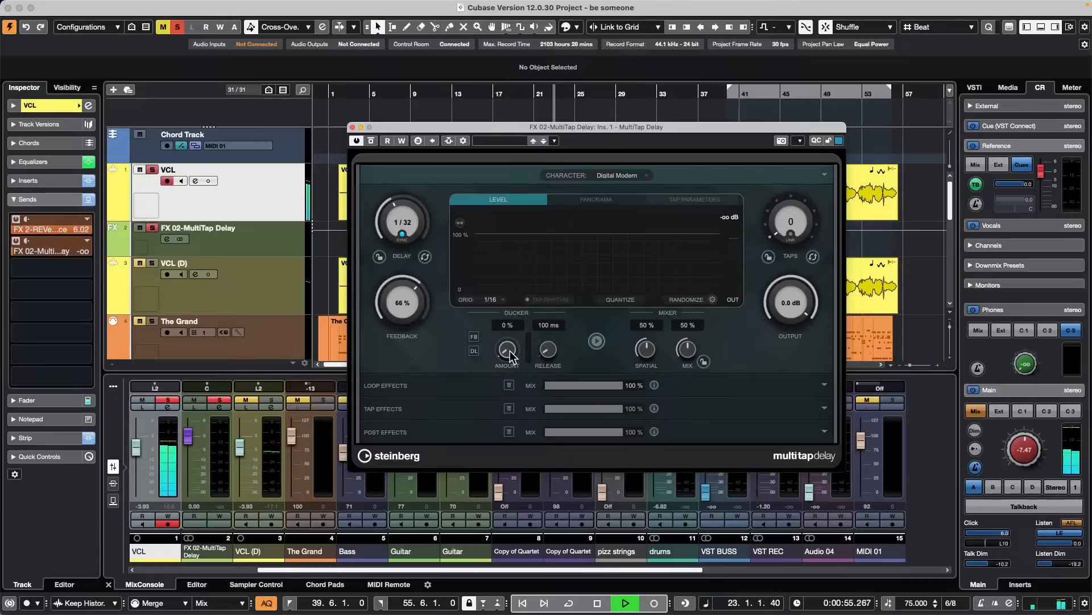
pyautogui.moveTo(510, 349); pyautogui.dragTo(531, 302)
pyautogui.click(476, 337)
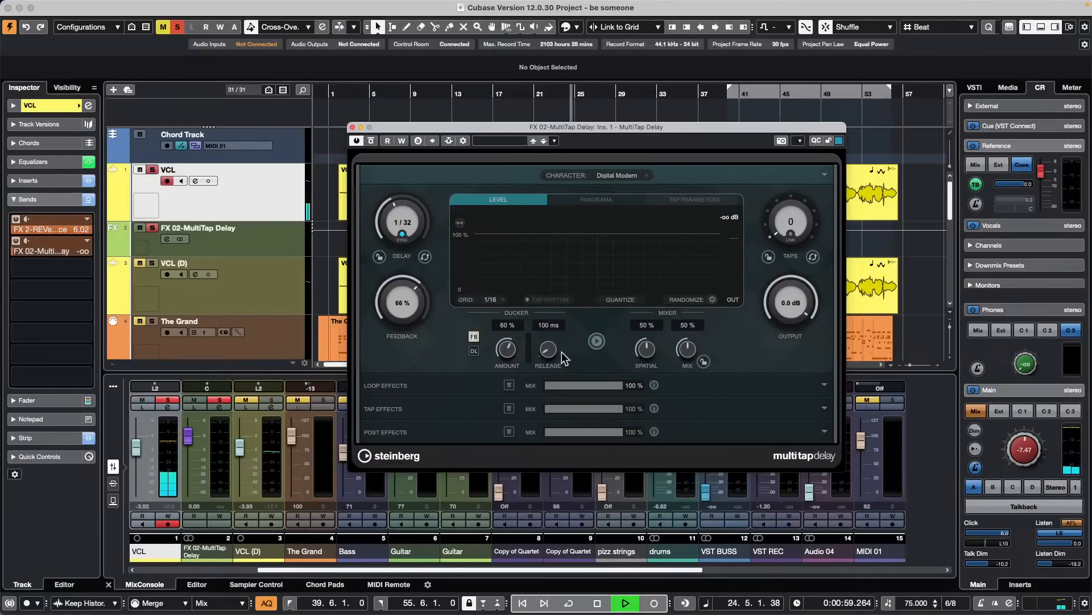
pyautogui.moveTo(548, 349); pyautogui.dragTo(558, 319)
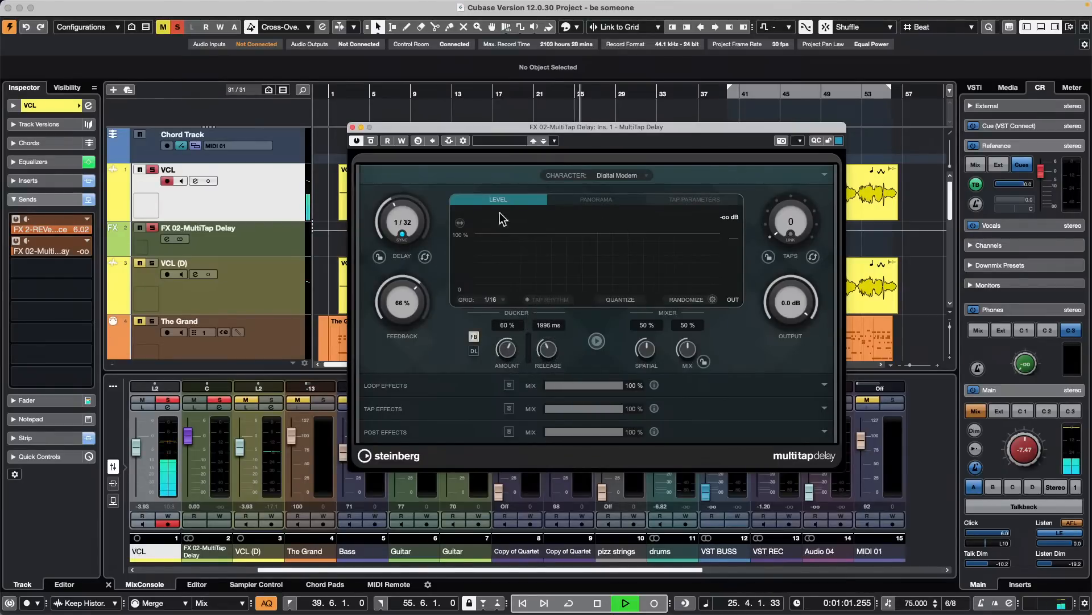
pyautogui.press('space')
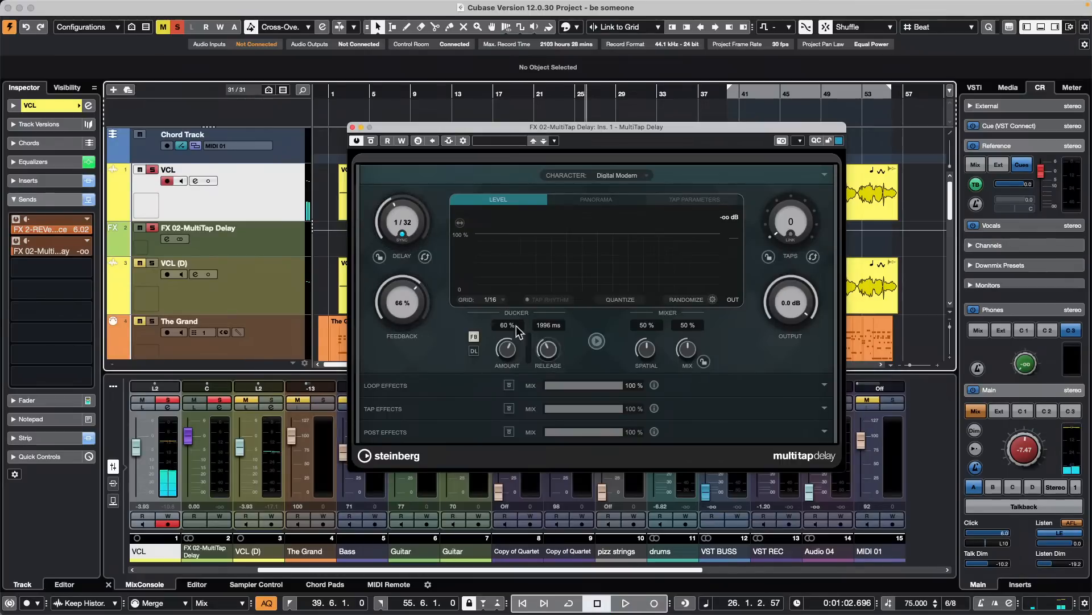
# - Close the MultiTap Delay window and set the VCL track's delay send level to -6.02 dB while playing from an earlier position
pyautogui.click(353, 127)
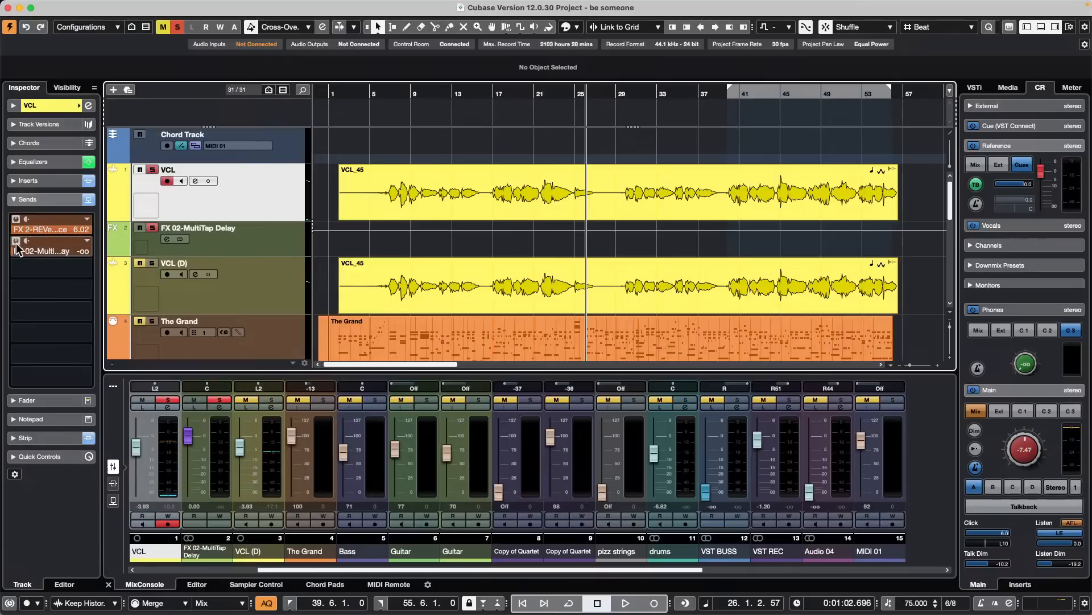
pyautogui.moveTo(22, 254); pyautogui.dragTo(103, 254)
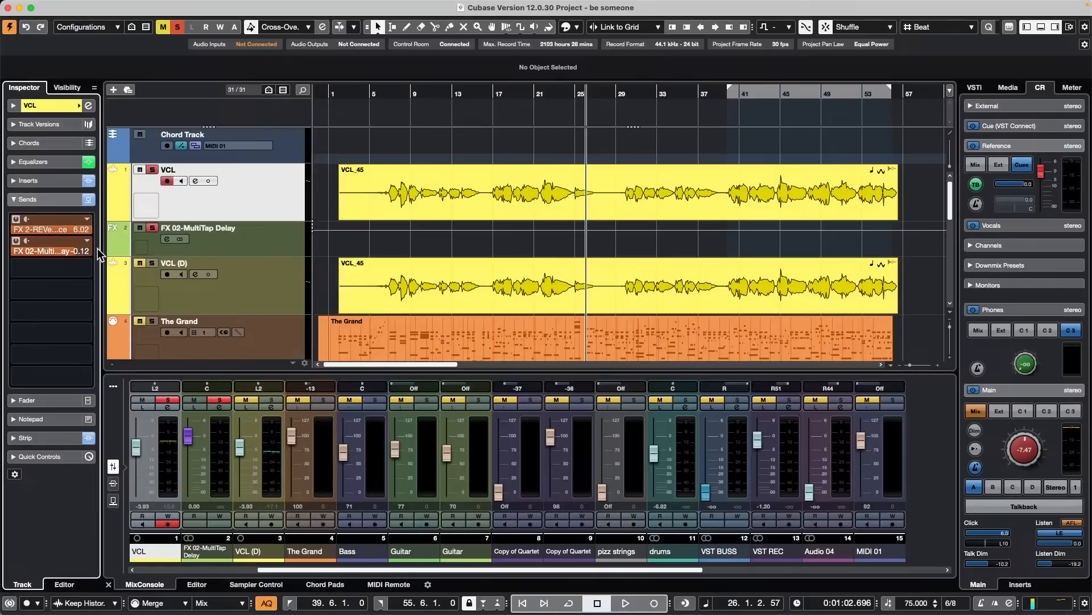
pyautogui.press('space')
pyautogui.click(395, 92)
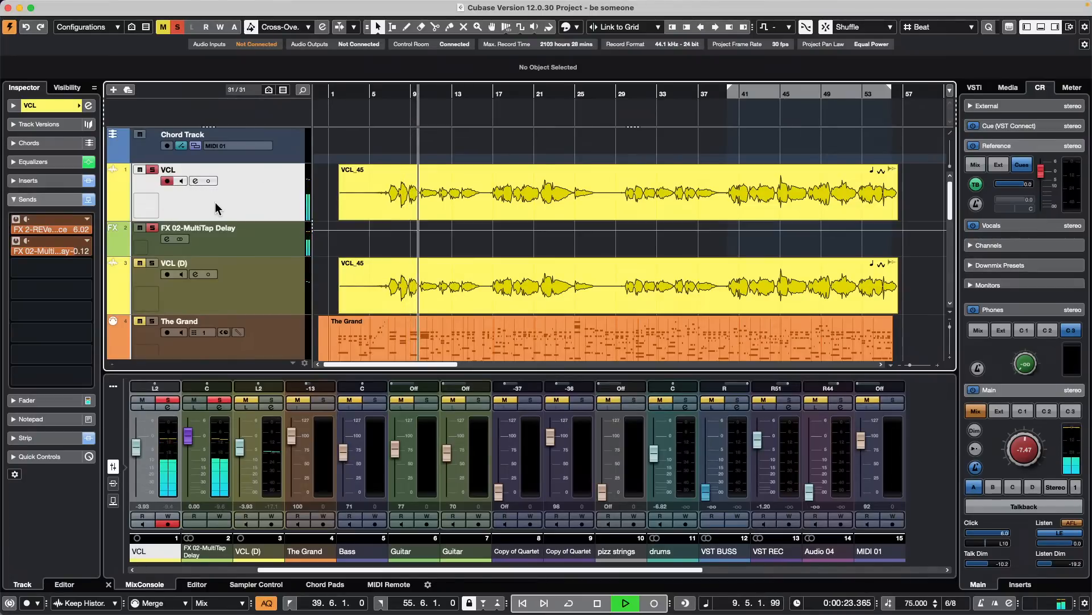
pyautogui.click(56, 250)
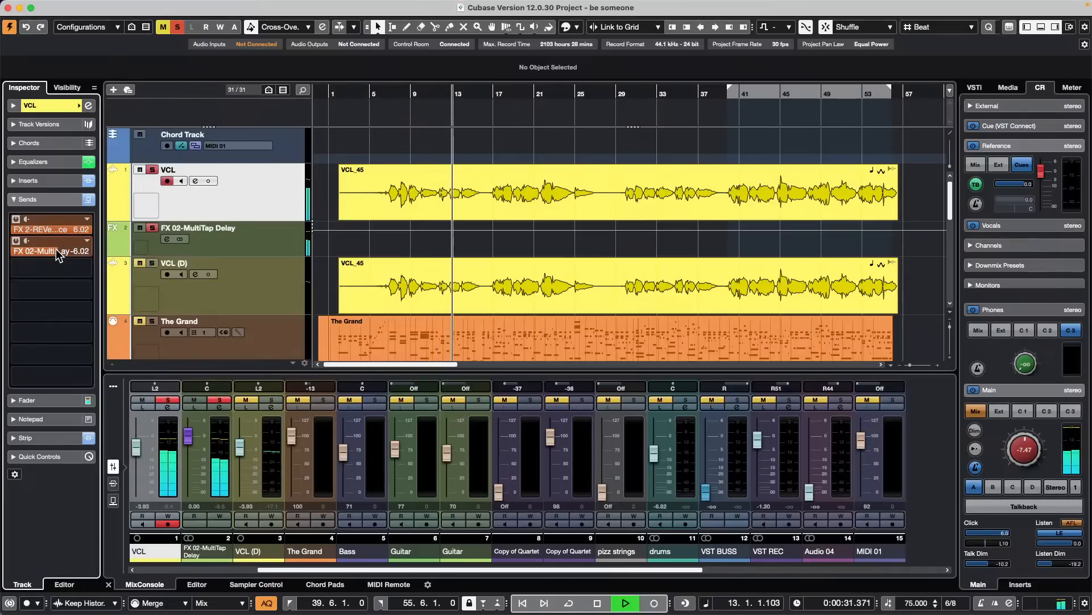
# - Reopen MultiTap Delay from the VCL track's send, try a 1/2 T delay time and return it to 1/32
pyautogui.doubleClick(56, 250)
pyautogui.click(397, 199)
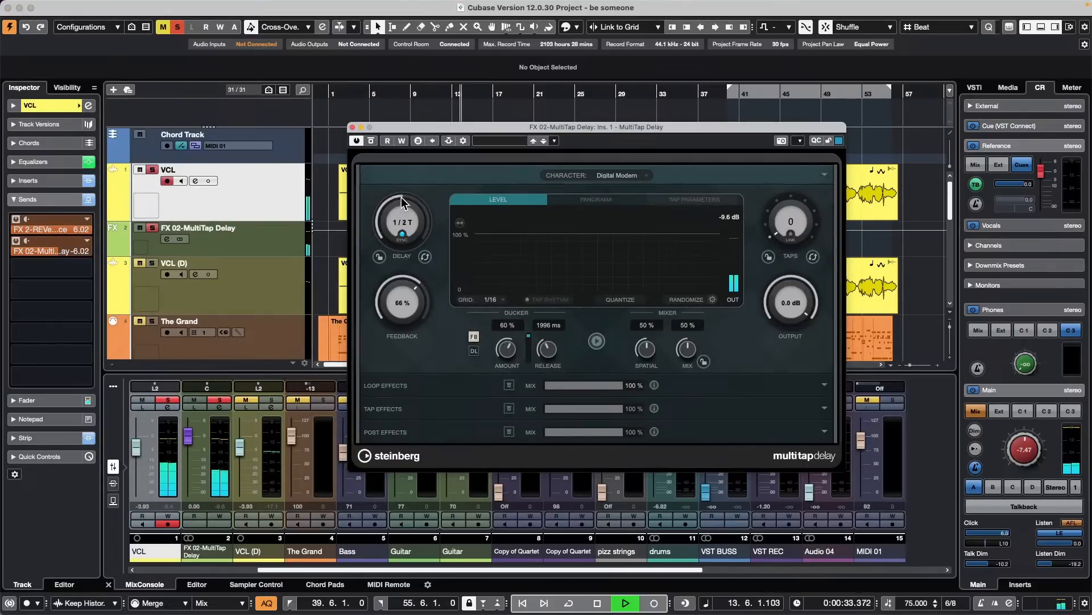
pyautogui.moveTo(394, 200); pyautogui.dragTo(393, 204)
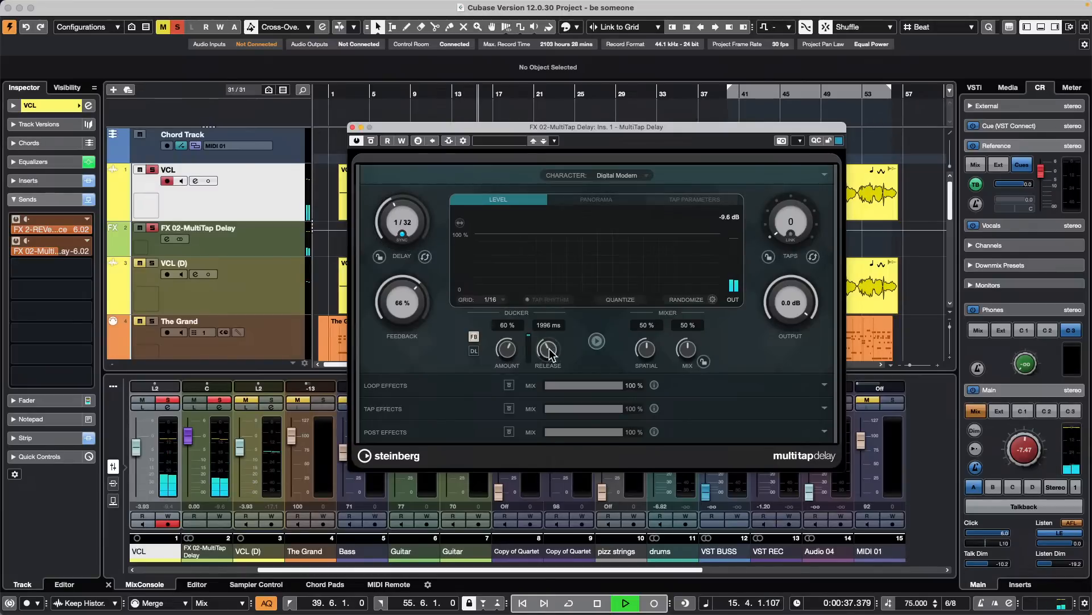
# - Set MultiTap Delay's ducker amount to 32 % and release to 2470 ms, and turn off feedback ducking
pyautogui.scroll(-4, 548, 349)
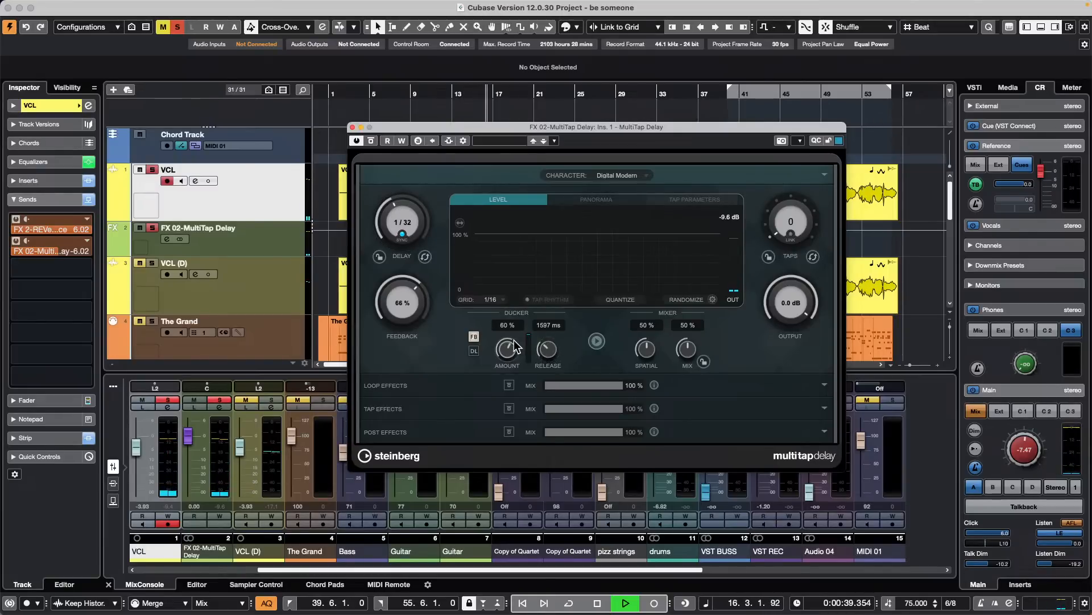
pyautogui.moveTo(515, 349); pyautogui.dragTo(502, 353)
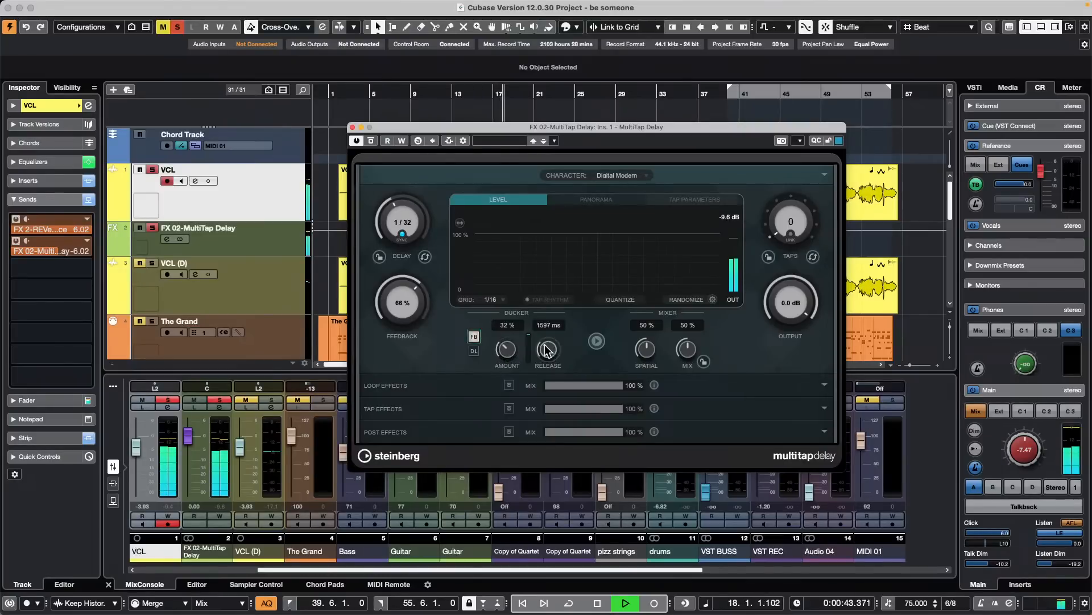
pyautogui.click(473, 336)
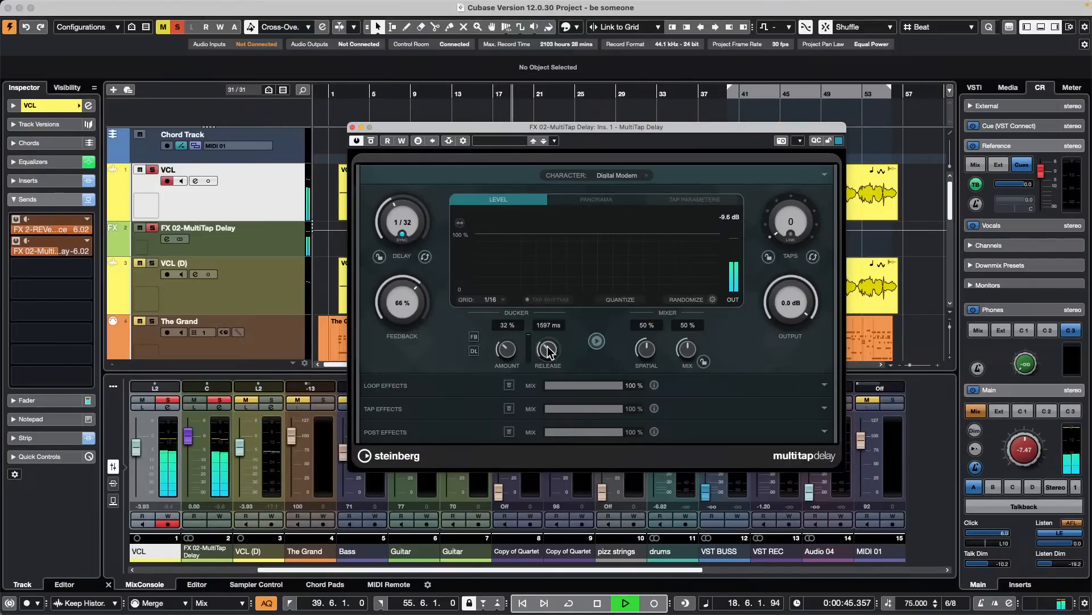
pyautogui.moveTo(549, 343); pyautogui.dragTo(553, 332)
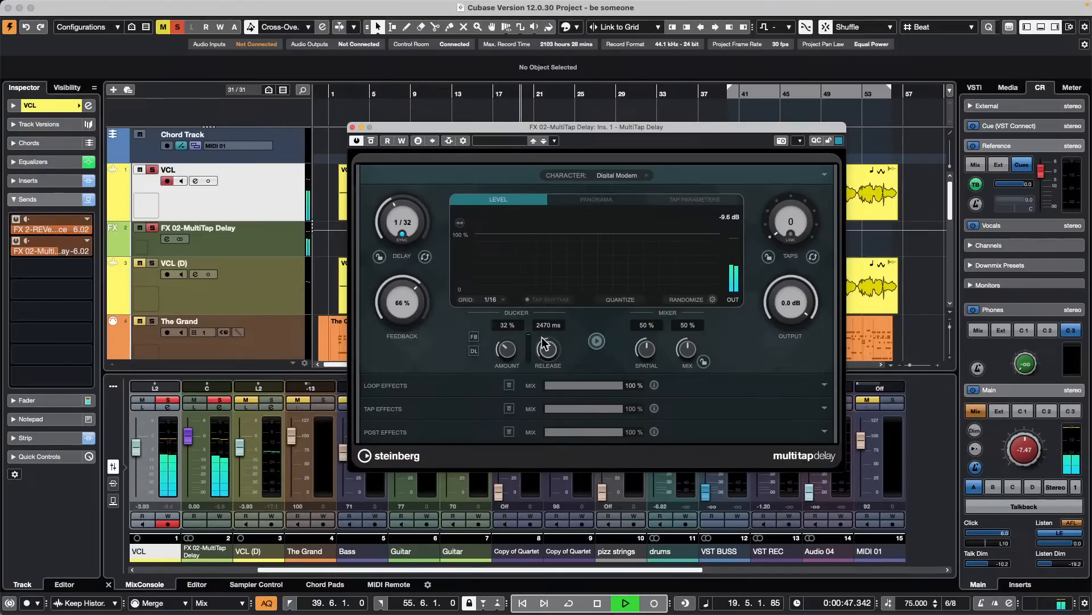
# - Set MultiTap Delay's delay time to 1/4, ducker amount to 70 % and ducker release to 1522 ms, and stop playback
pyautogui.click(404, 221)
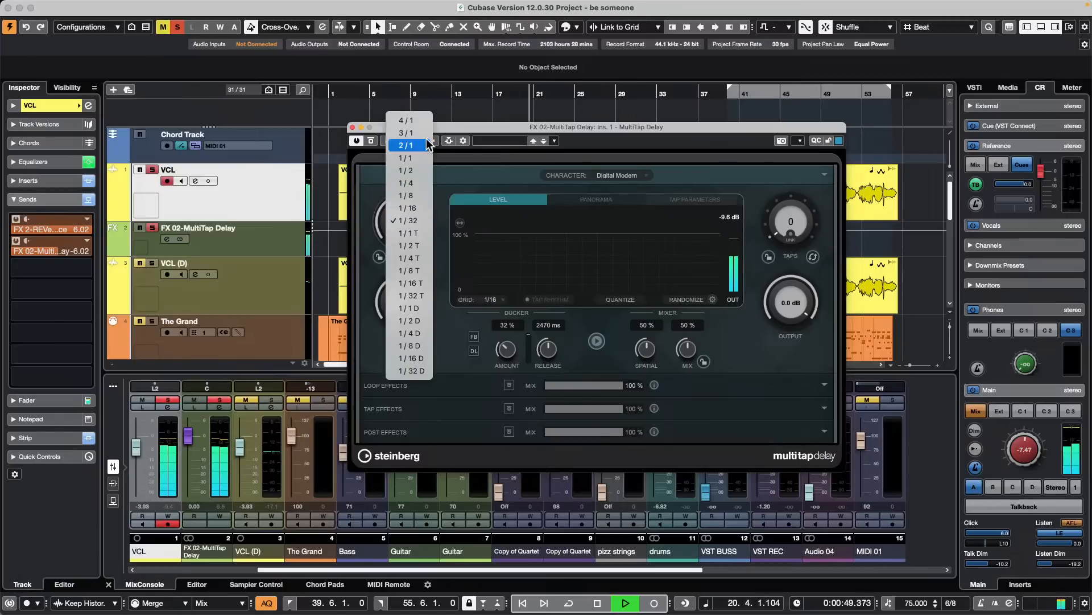
pyautogui.click(421, 183)
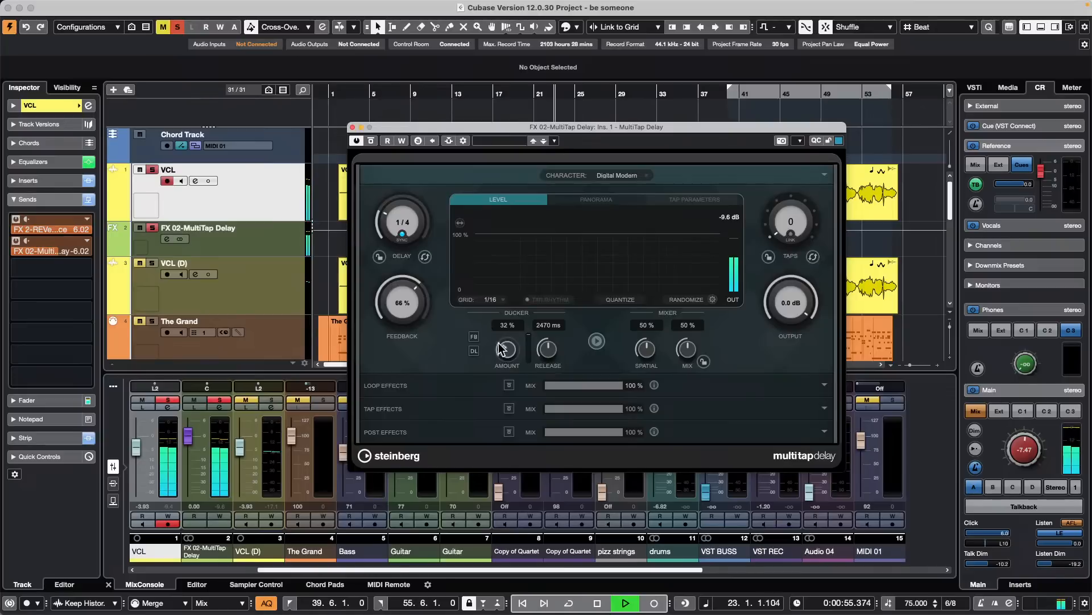
pyautogui.moveTo(506, 345); pyautogui.dragTo(514, 328)
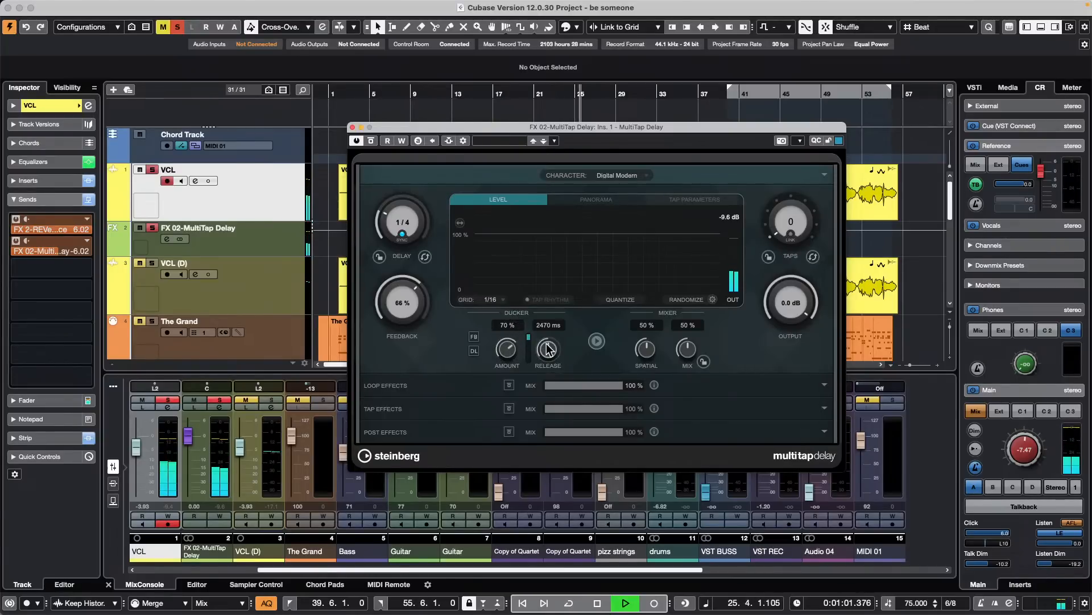
pyautogui.moveTo(548, 348); pyautogui.dragTo(536, 360)
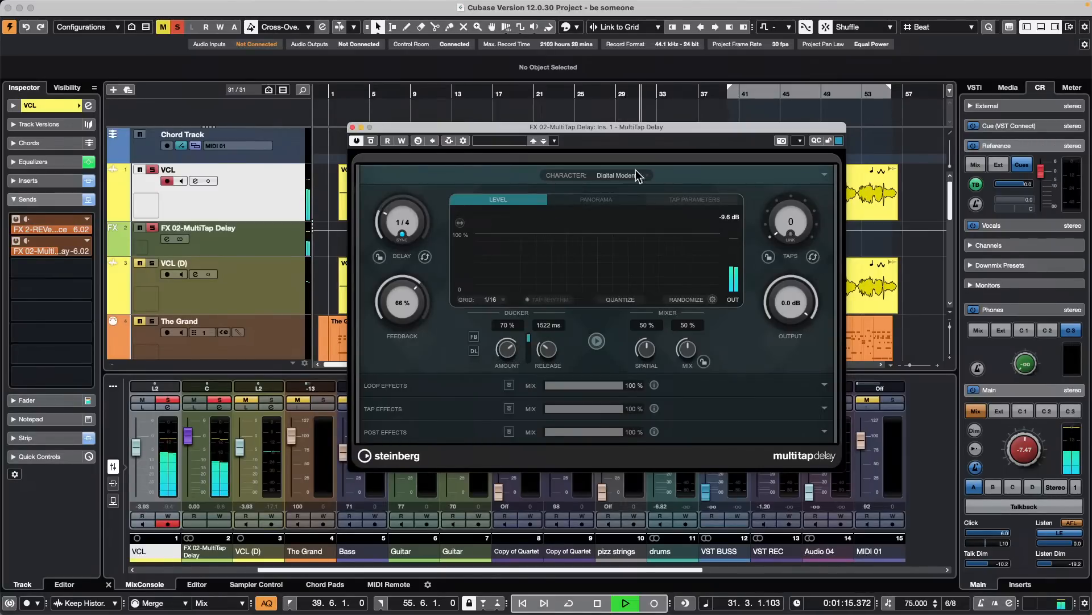
pyautogui.press('space')
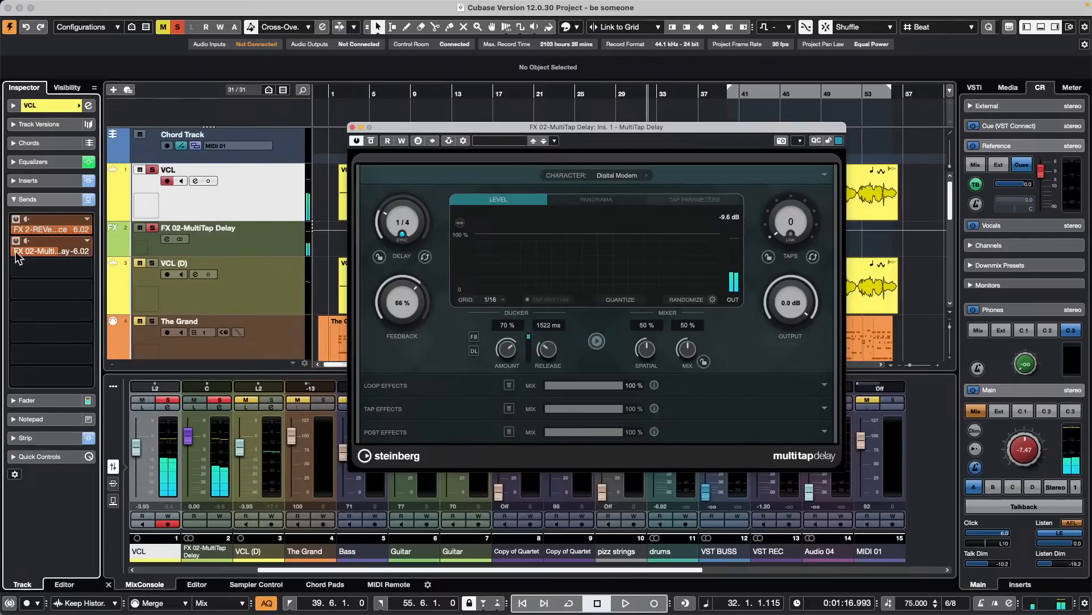
# - Raise the VCL track's delay send to -4.98 dB, switch that send off and close the MultiTap Delay window
pyautogui.moveTo(20, 252)
pyautogui.mouseDown()
pyautogui.moveTo(2, 252)
pyautogui.moveTo(23, 248)
pyautogui.mouseUp()
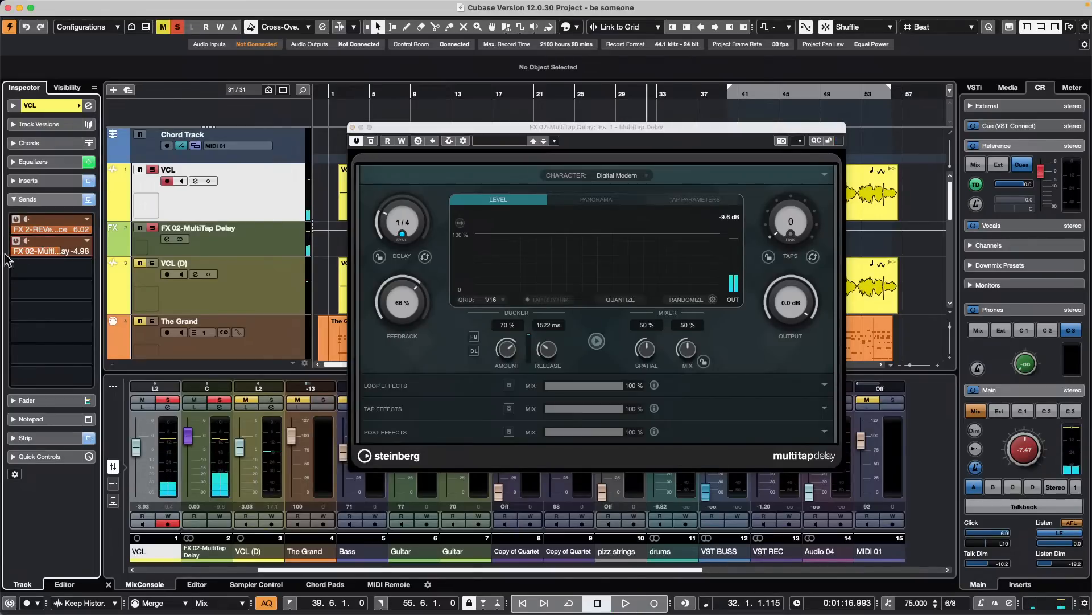
pyautogui.click(16, 241)
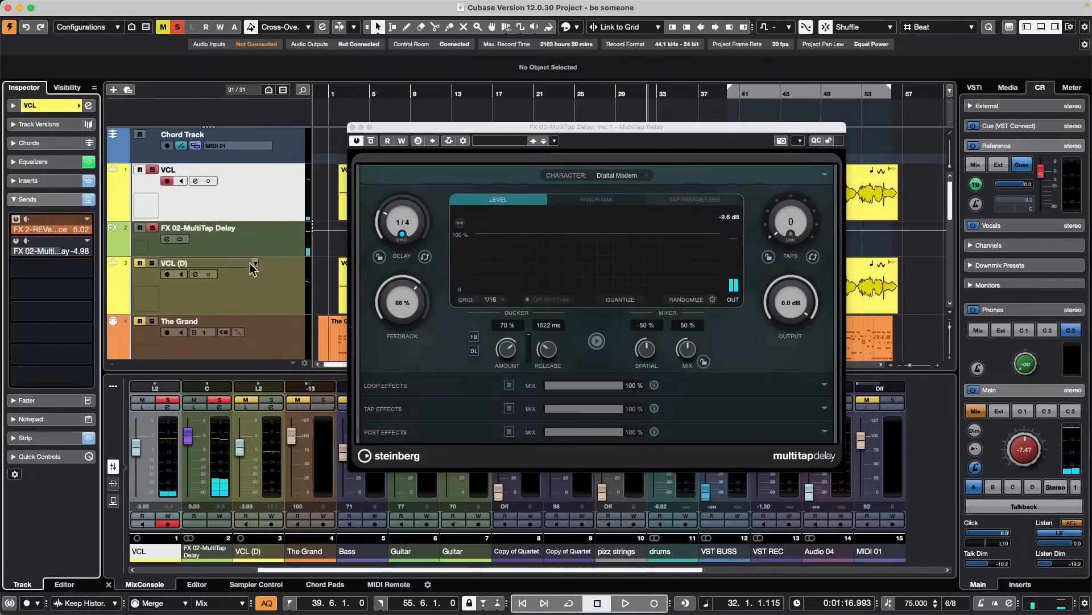
pyautogui.click(233, 302)
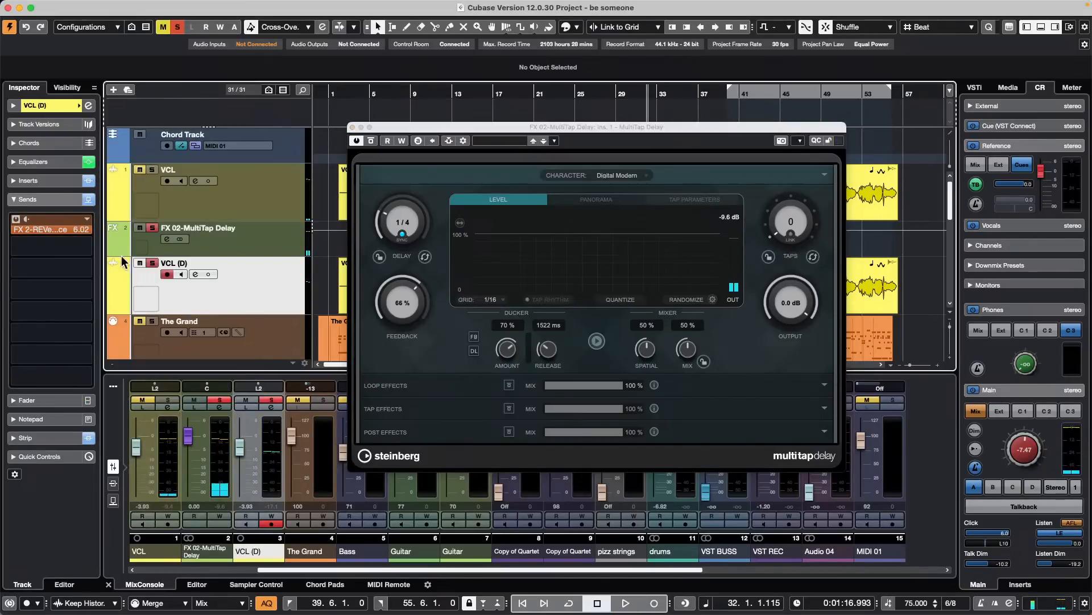
pyautogui.click(355, 141)
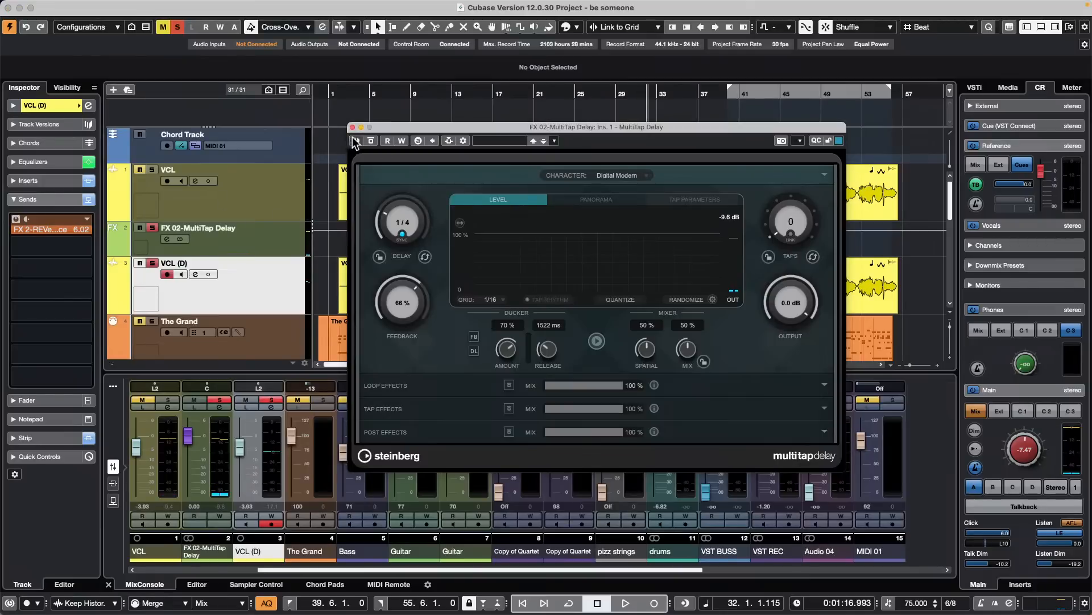
pyautogui.click(259, 193)
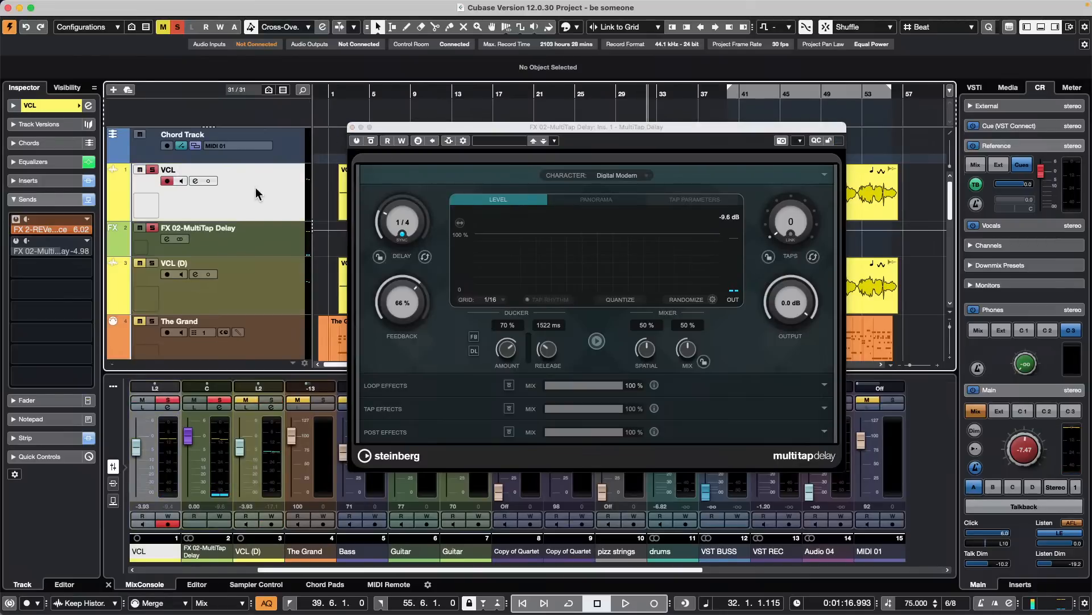
pyautogui.click(353, 127)
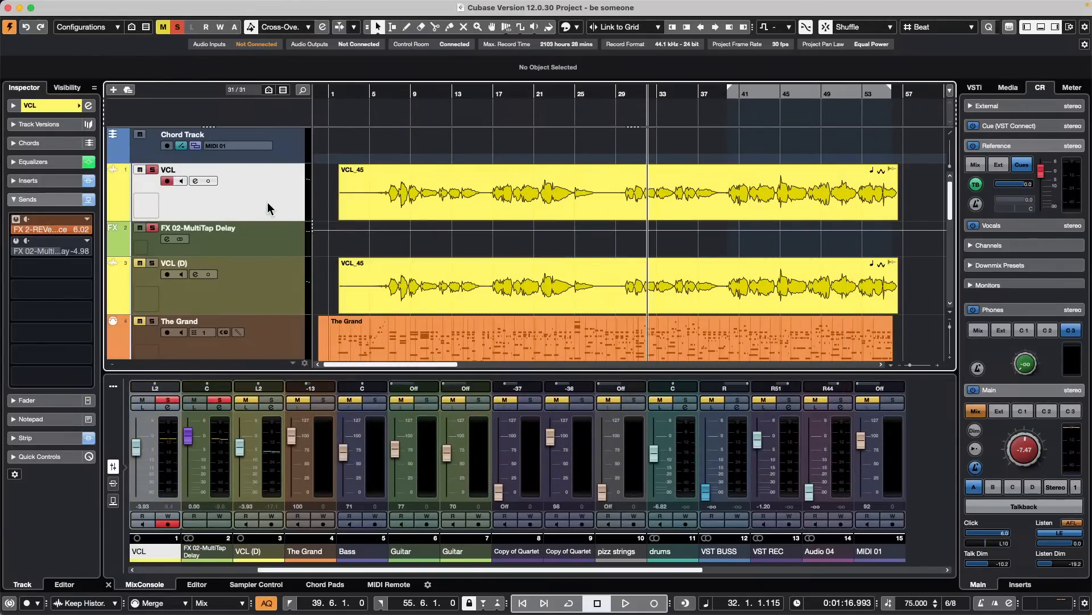
# - Set the output routing of the duplicated VCL (D) track to No Bus
pyautogui.click(267, 280)
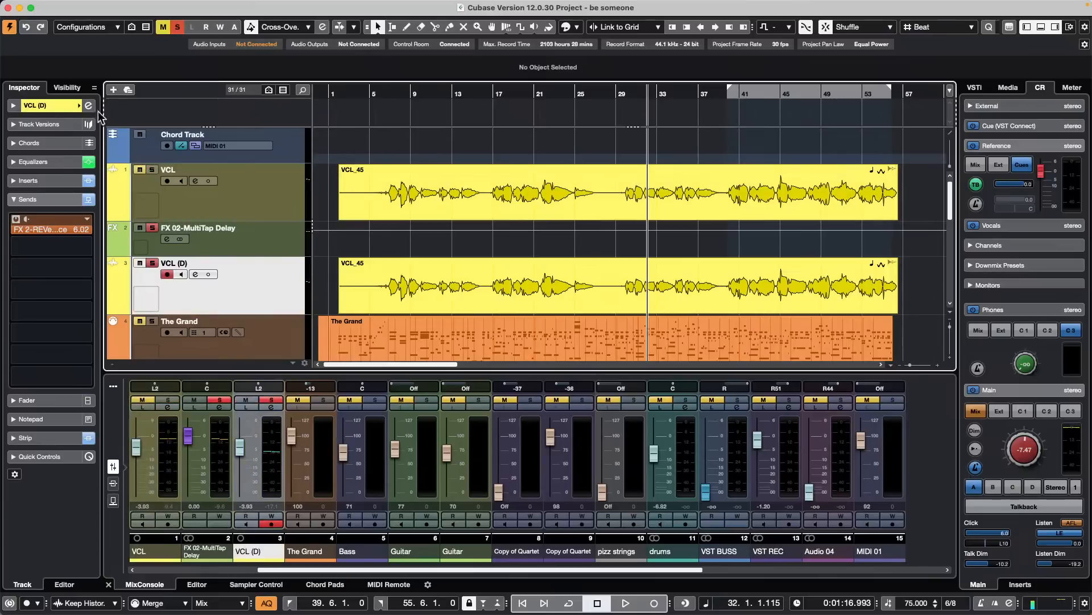
pyautogui.click(41, 105)
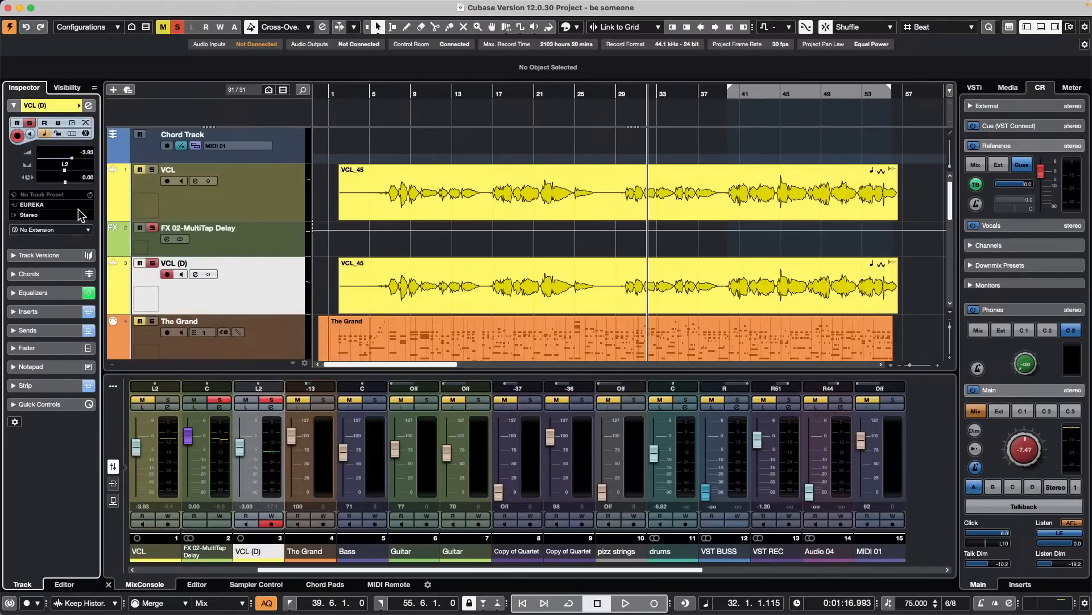
pyautogui.click(44, 216)
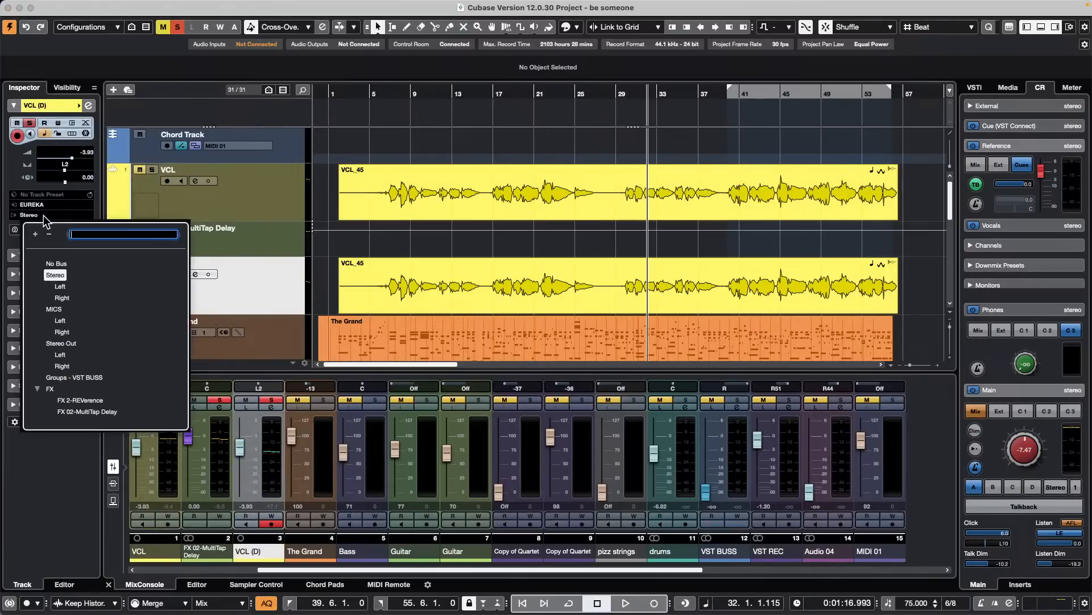
pyautogui.click(56, 264)
# - Start playback and open the REVerence insert of the FX 2-REVerence channel
pyautogui.click(277, 196)
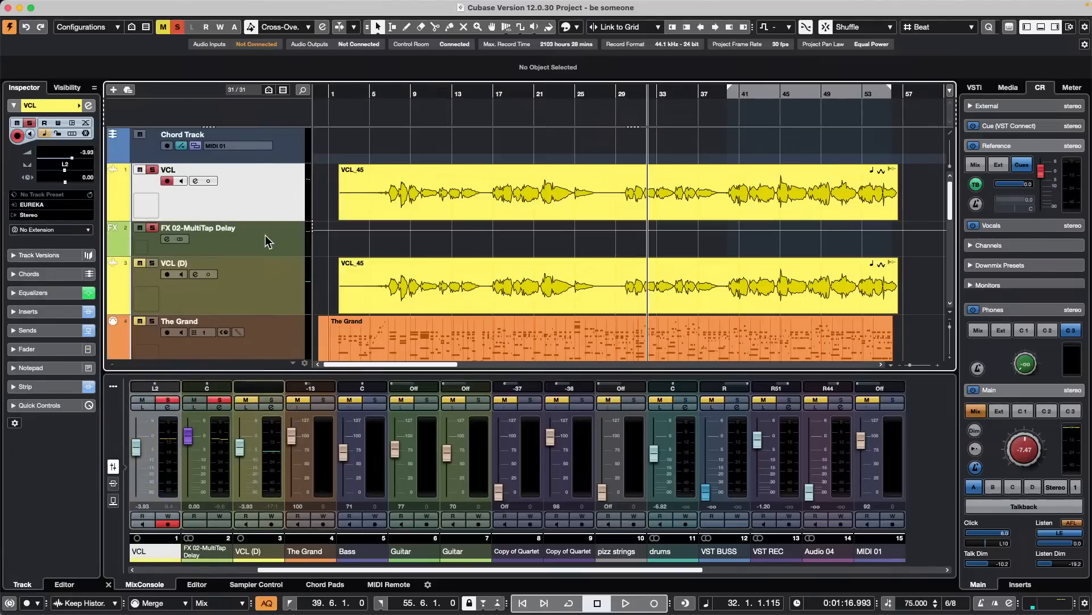
pyautogui.scroll(-15, 266, 239)
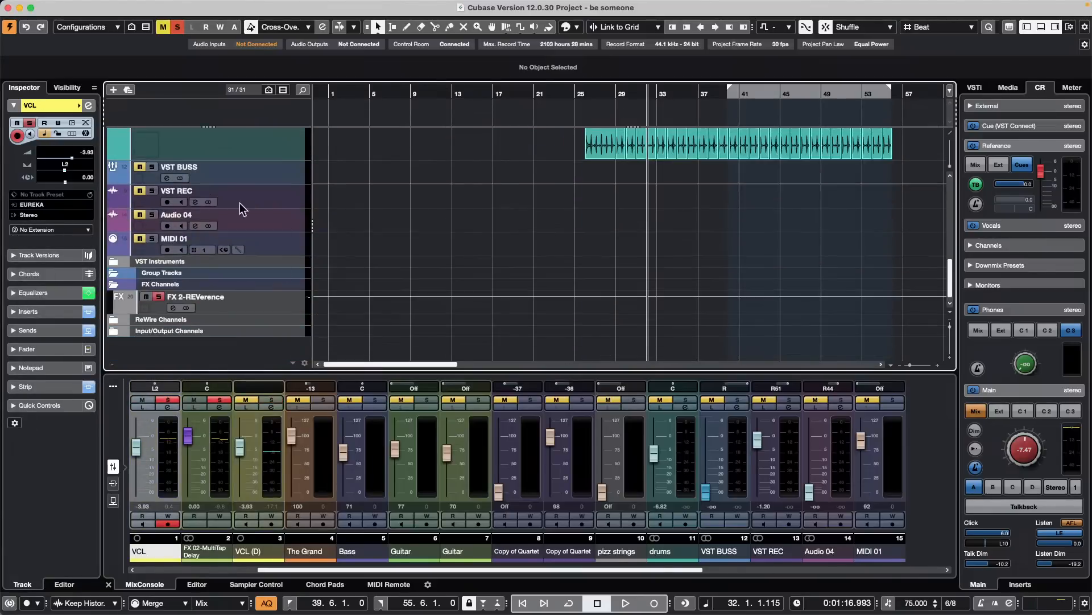
pyautogui.click(283, 302)
pyautogui.press('space')
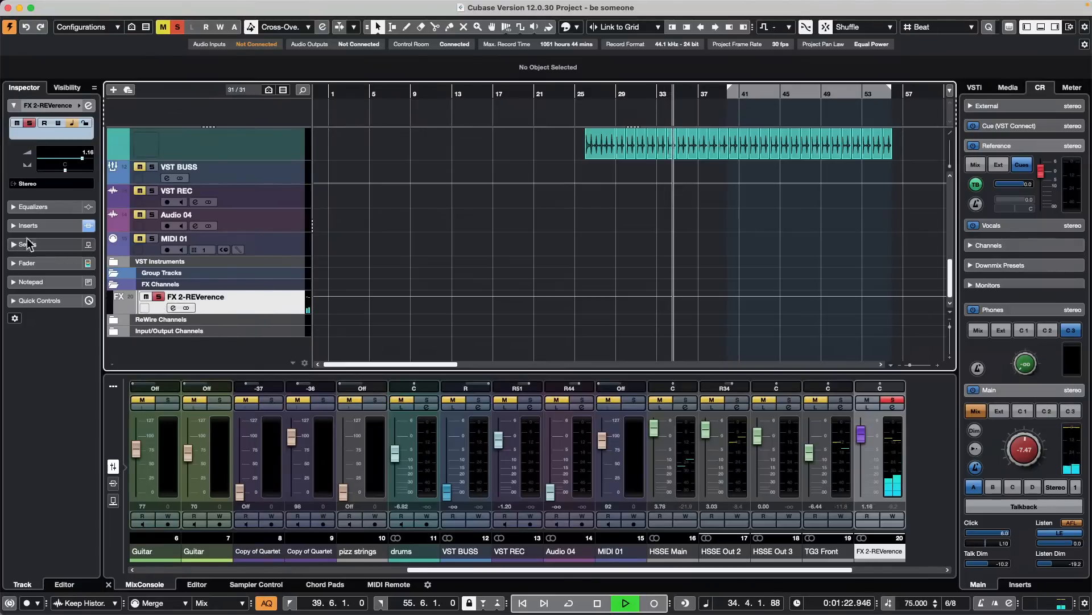
pyautogui.click(44, 225)
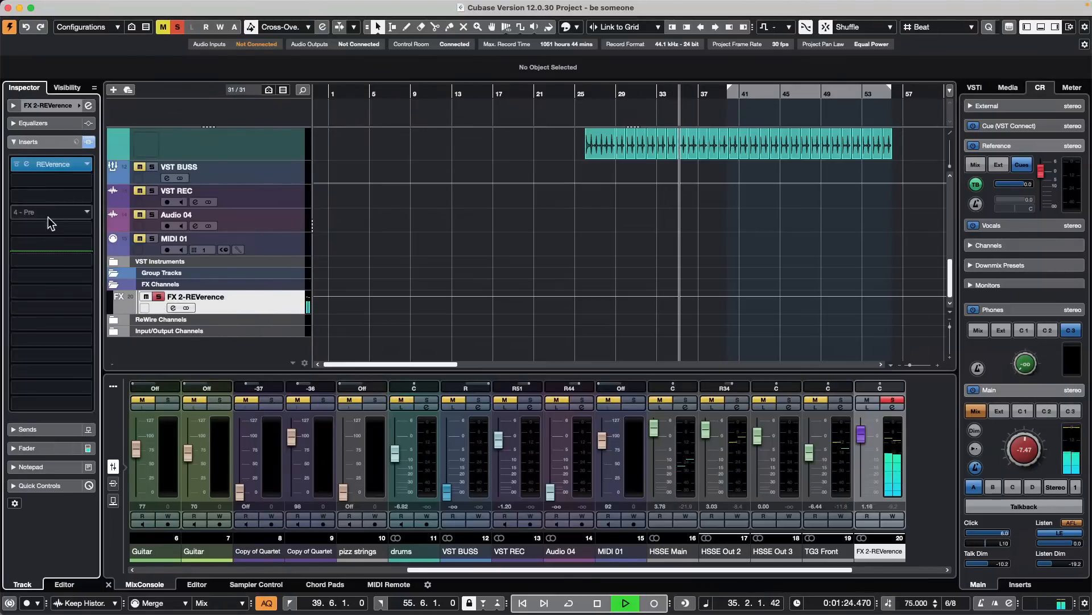
pyautogui.click(53, 164)
pyautogui.moveTo(644, 222); pyautogui.dragTo(360, 171)
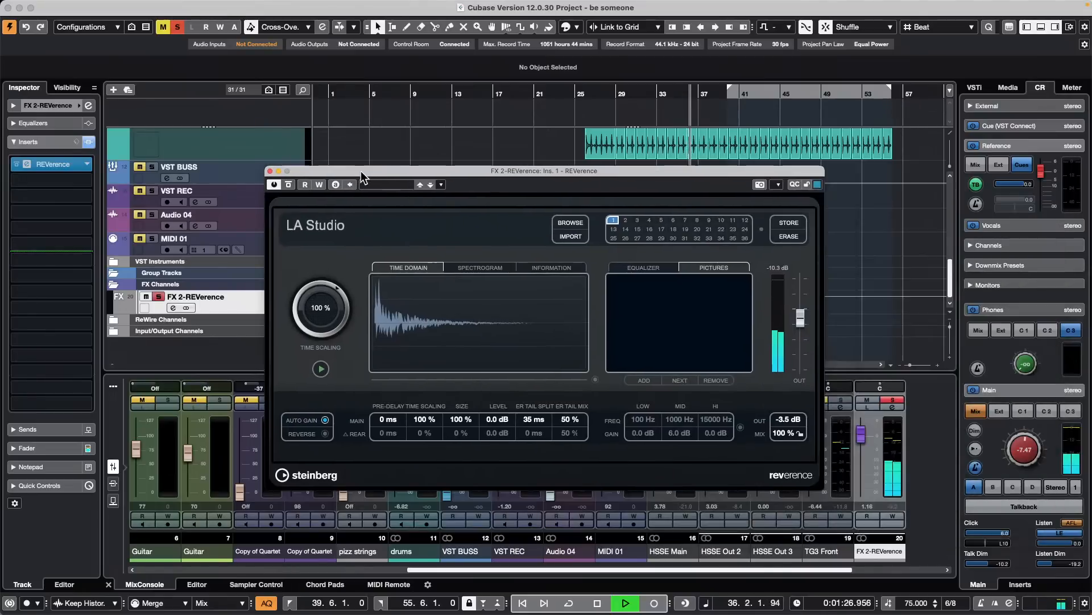
# - Load the Large Viennese Hall 1c (SR) program into REVerence and stop playback
pyautogui.click(570, 222)
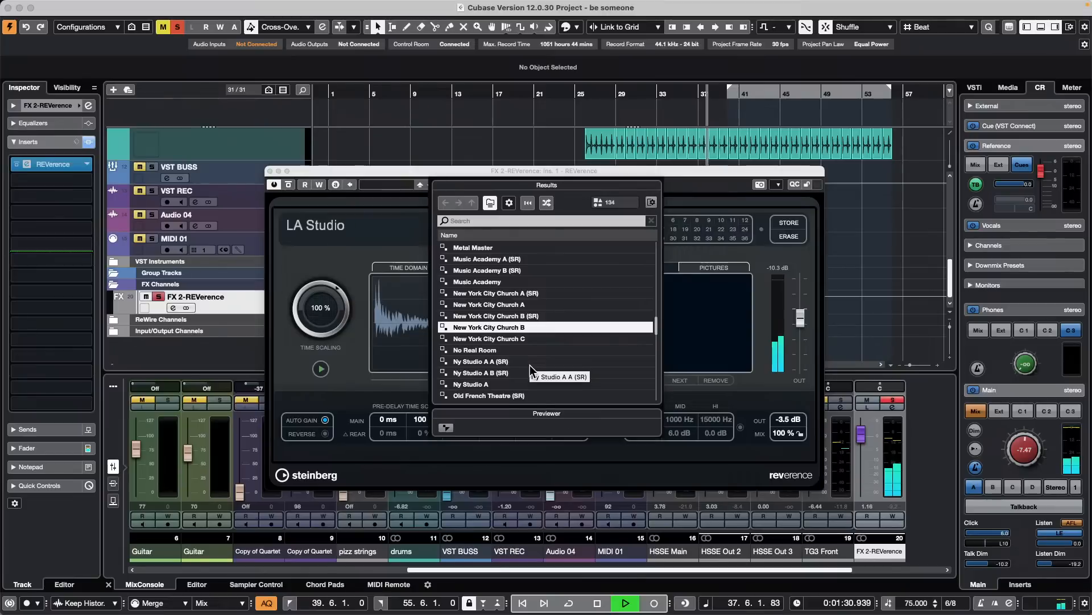
pyautogui.scroll(3, 501, 360)
pyautogui.scroll(2, 501, 360)
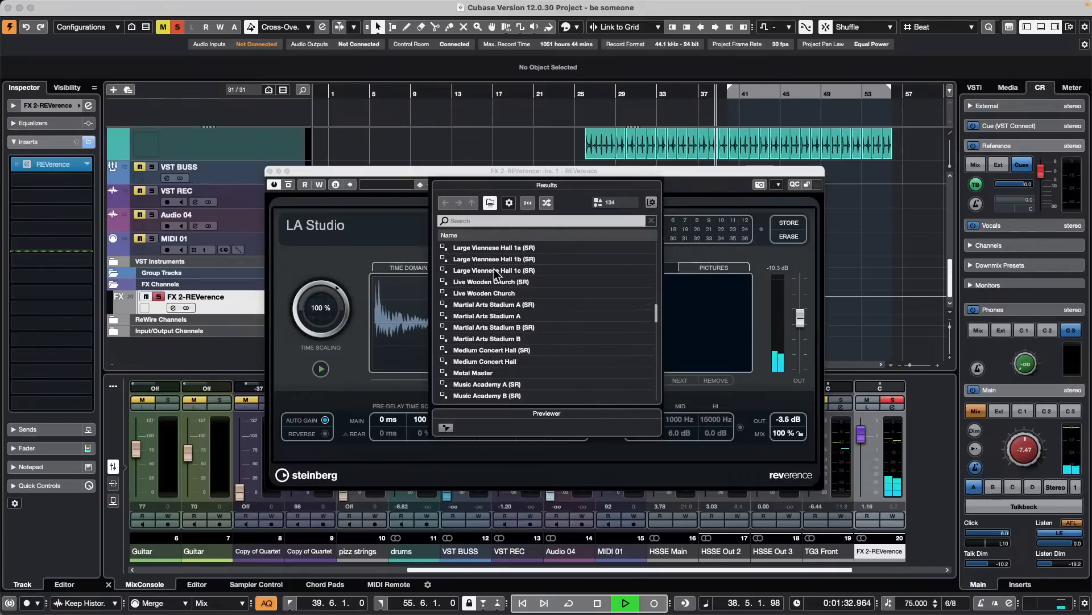
pyautogui.doubleClick(494, 269)
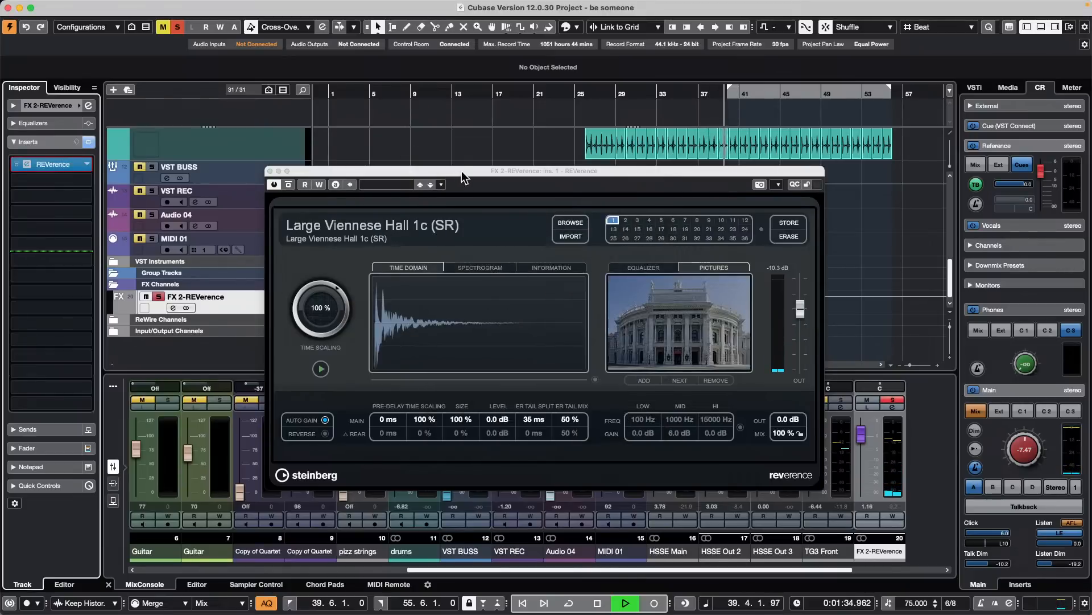
pyautogui.moveTo(463, 169); pyautogui.dragTo(616, 191)
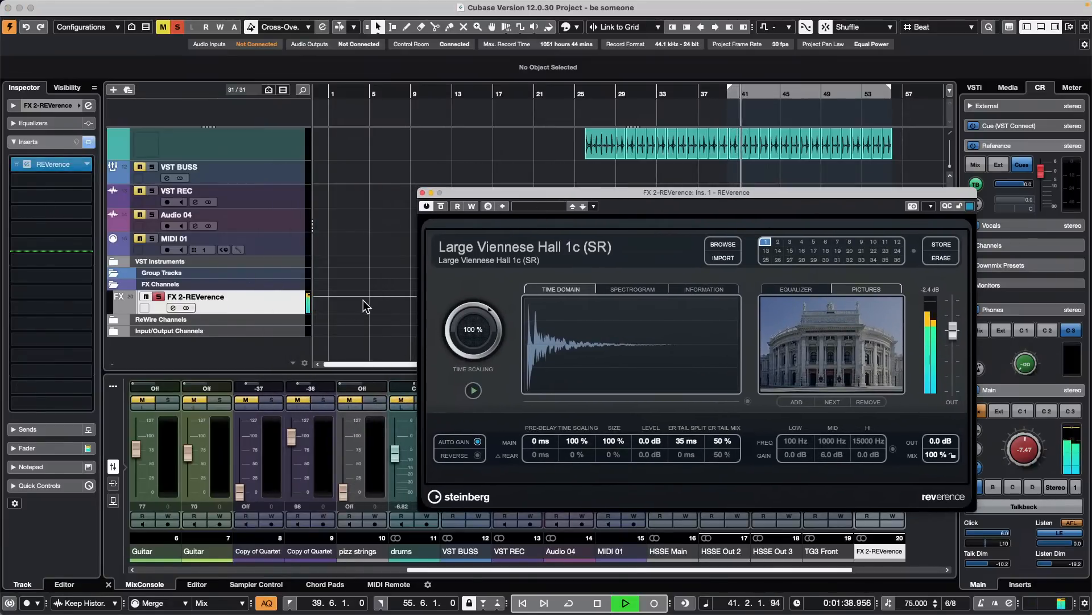
pyautogui.press('space')
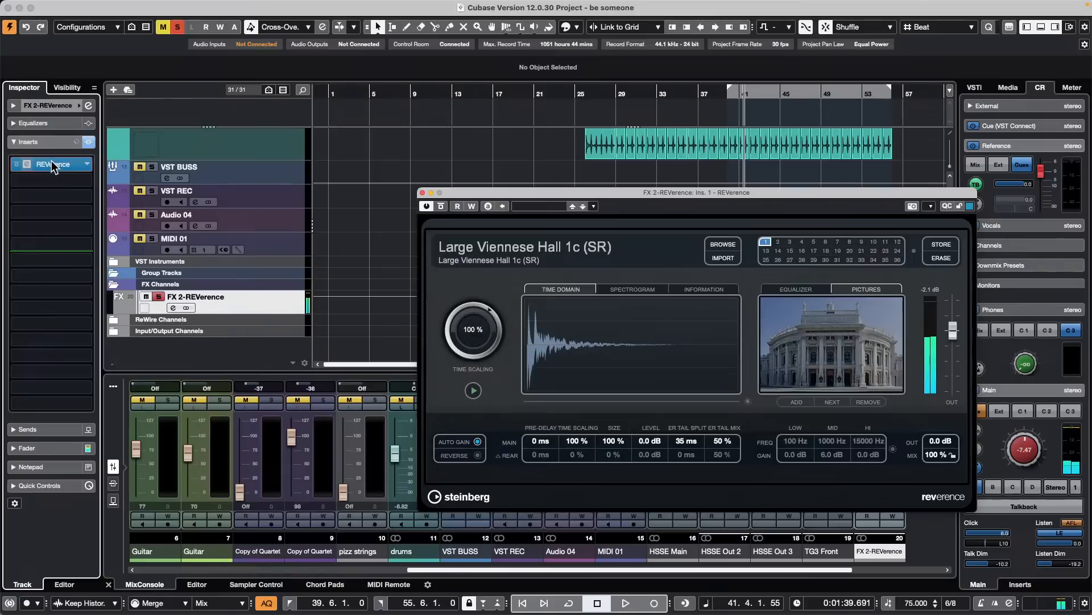
# - Move REVerence to the second insert slot of FX 2-REVerence and insert a Compressor from Dynamics in the first slot
pyautogui.moveTo(54, 163); pyautogui.dragTo(54, 183)
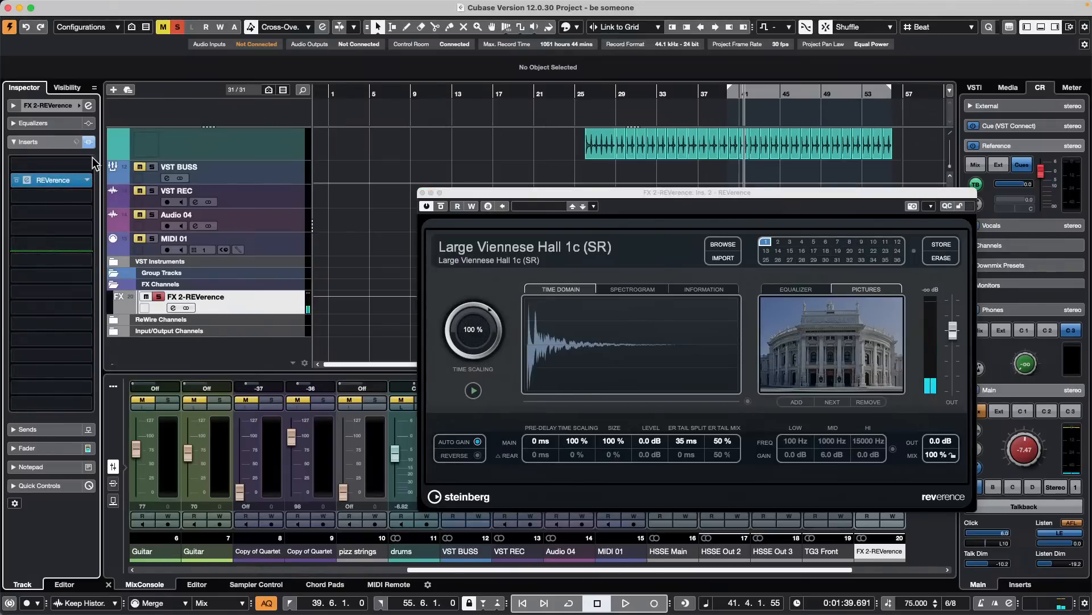
pyautogui.click(87, 164)
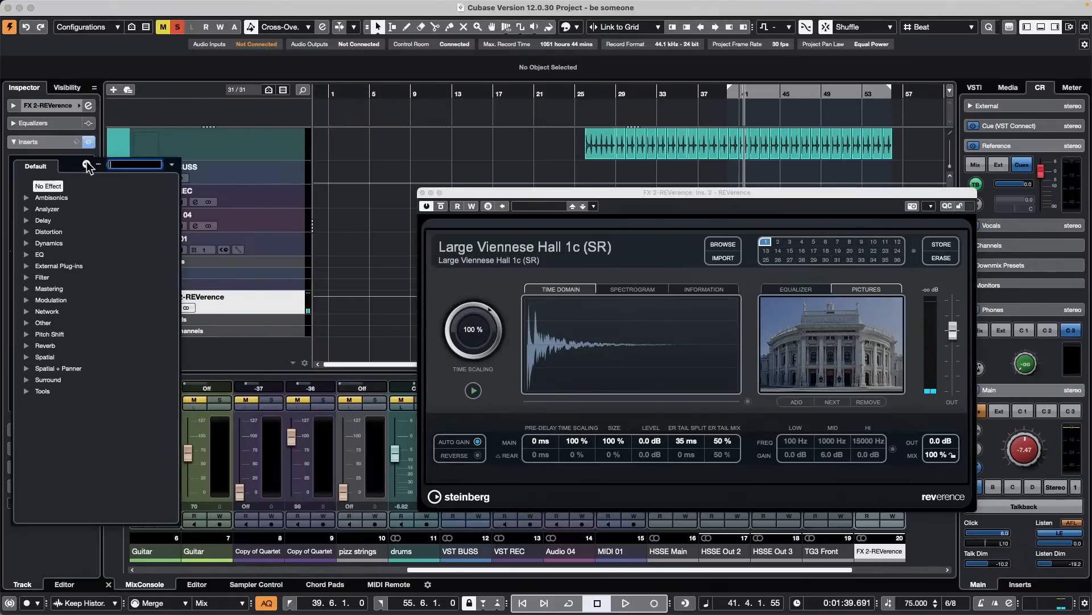
pyautogui.click(31, 242)
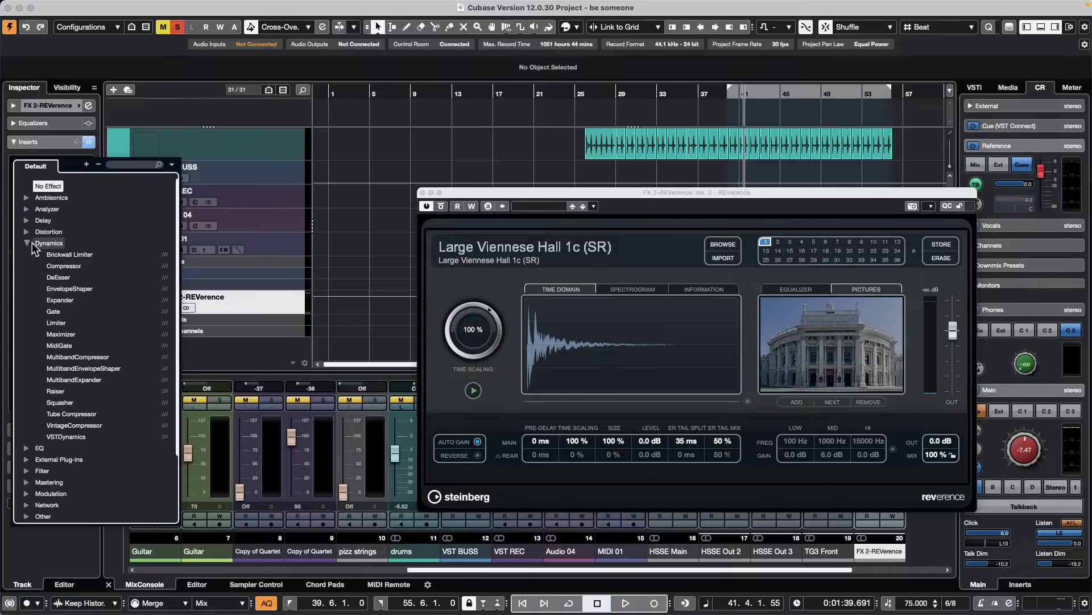
pyautogui.click(82, 265)
# - Open the Compressor's editor and arrange it and the REVerence window so the compressor controls are unobstructed
pyautogui.click(50, 164)
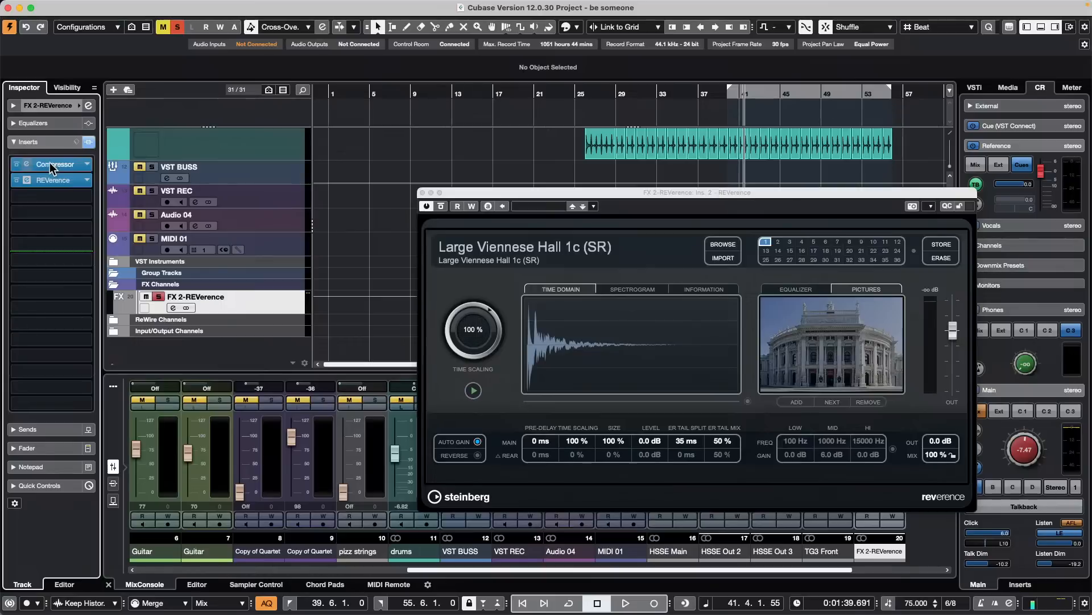
pyautogui.moveTo(556, 196); pyautogui.dragTo(627, 370)
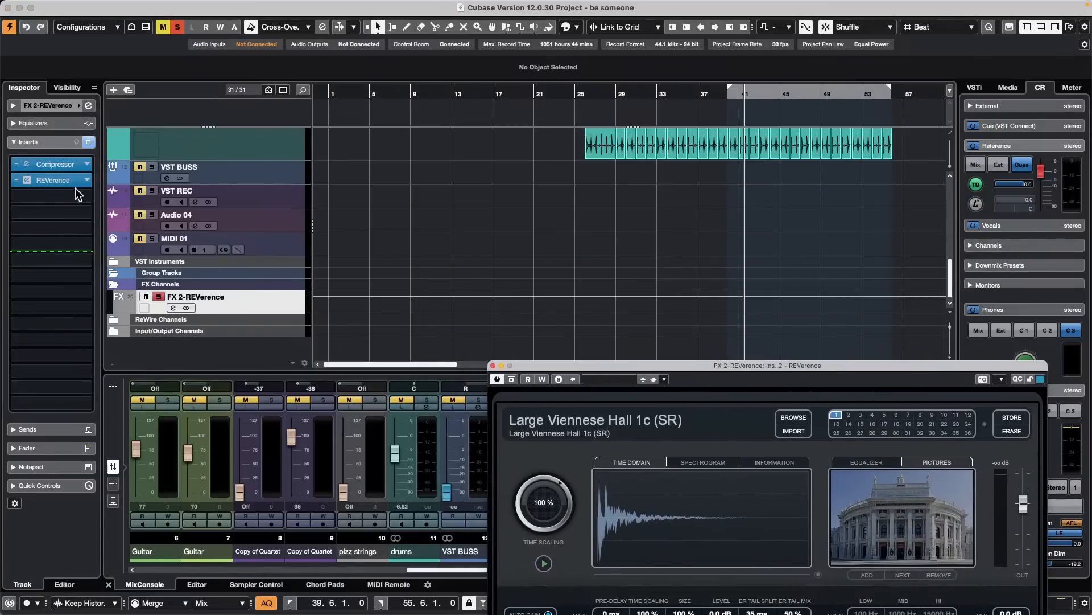
pyautogui.click(50, 165)
pyautogui.click(50, 165)
pyautogui.click(50, 165)
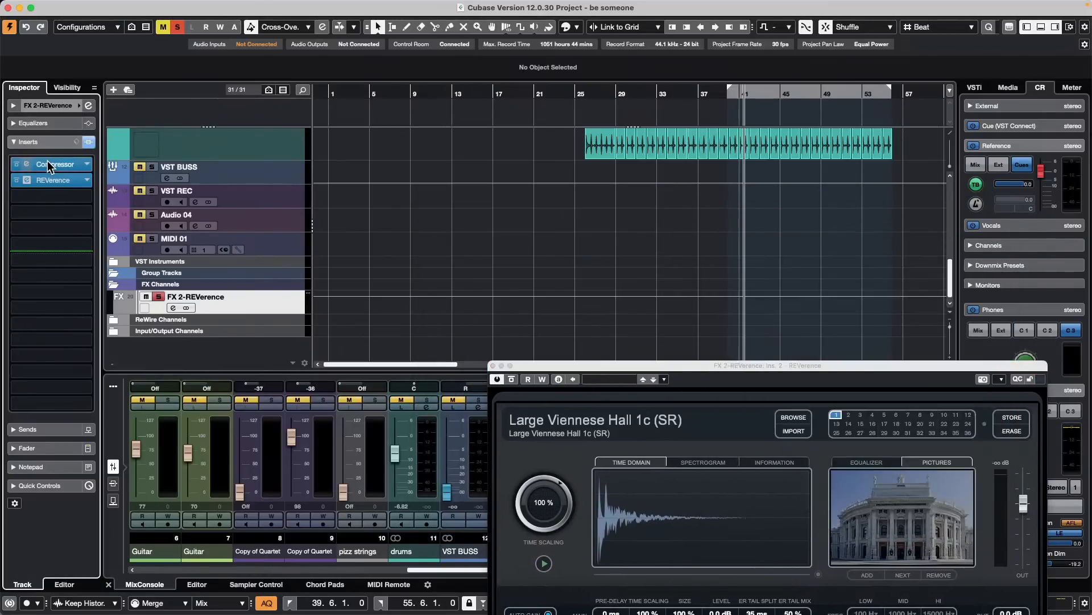
pyautogui.click(50, 165)
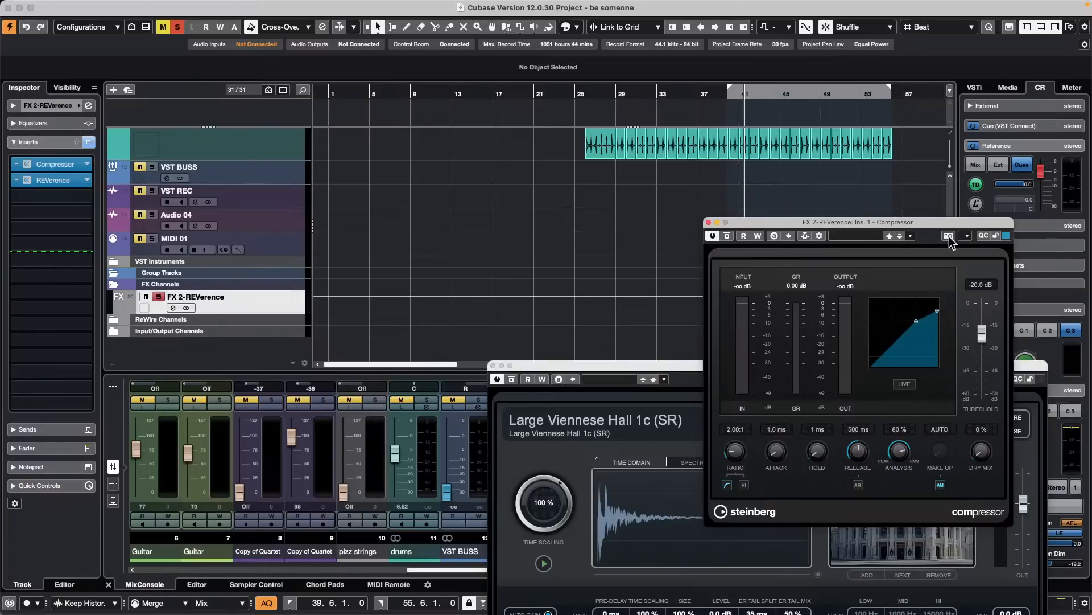
pyautogui.moveTo(884, 225); pyautogui.dragTo(698, 179)
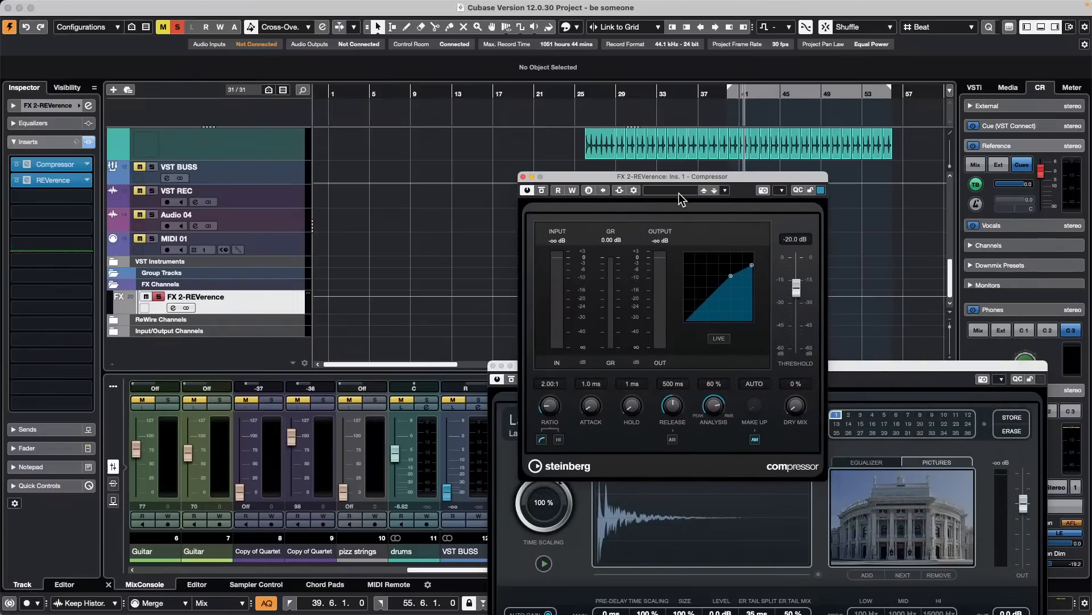
# - Add the VCL (D) track as a side-chain source for the Compressor
pyautogui.click(634, 192)
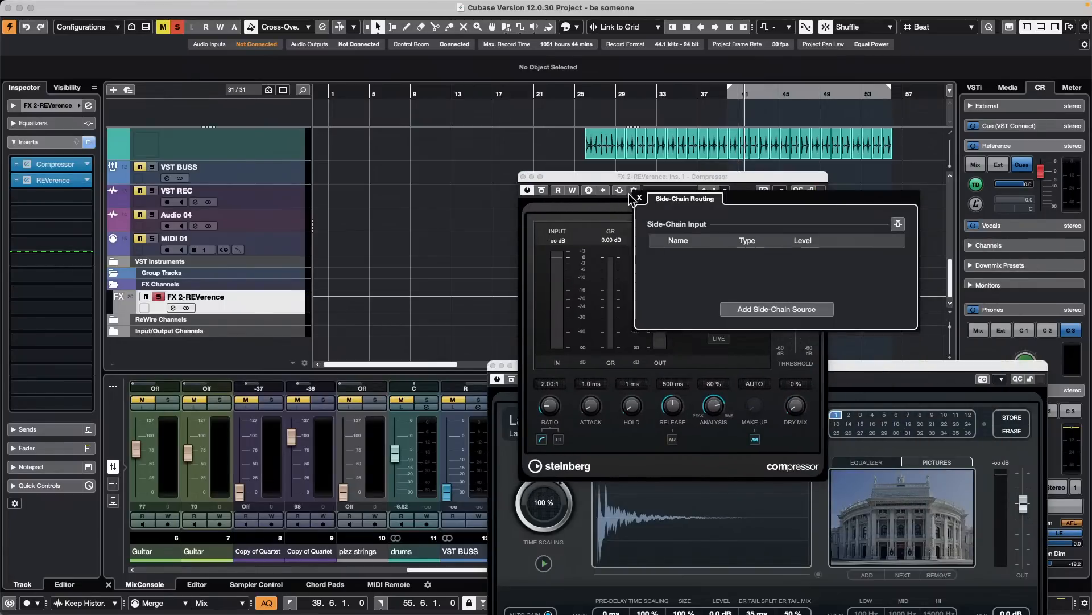
pyautogui.click(798, 314)
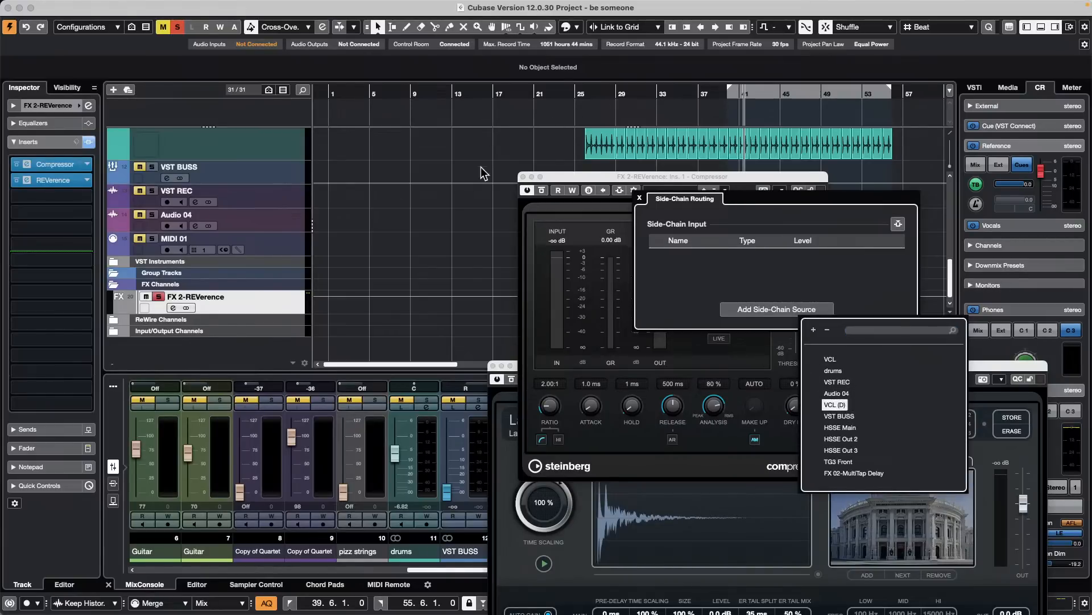
pyautogui.click(834, 404)
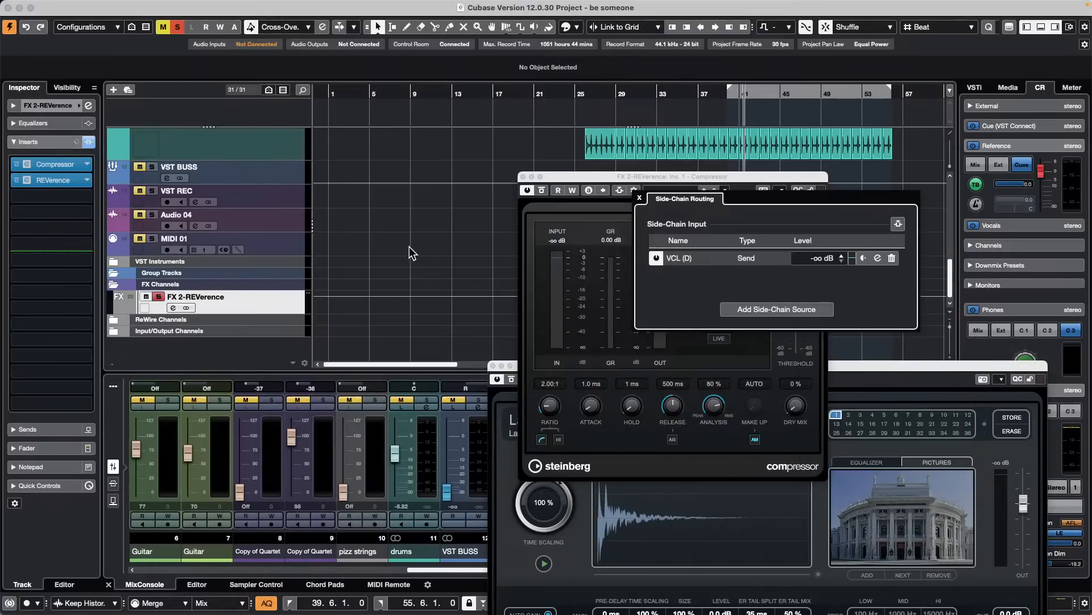
# - Set the VCL (D) track's send to the FX 2-REVerence Compressor to -0.12 dB
pyautogui.scroll(15, 412, 252)
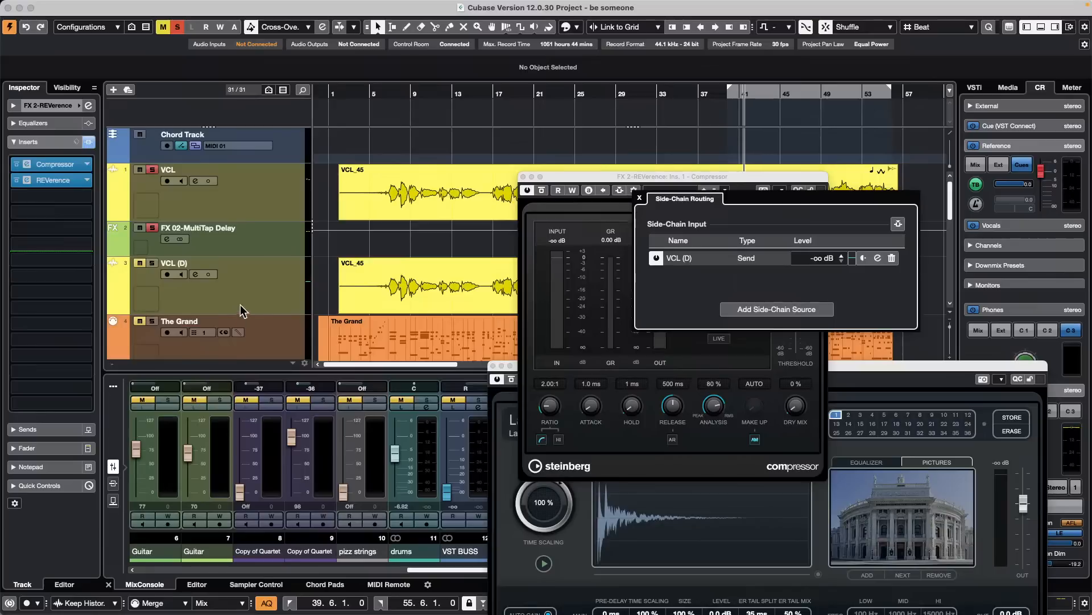
pyautogui.click(242, 311)
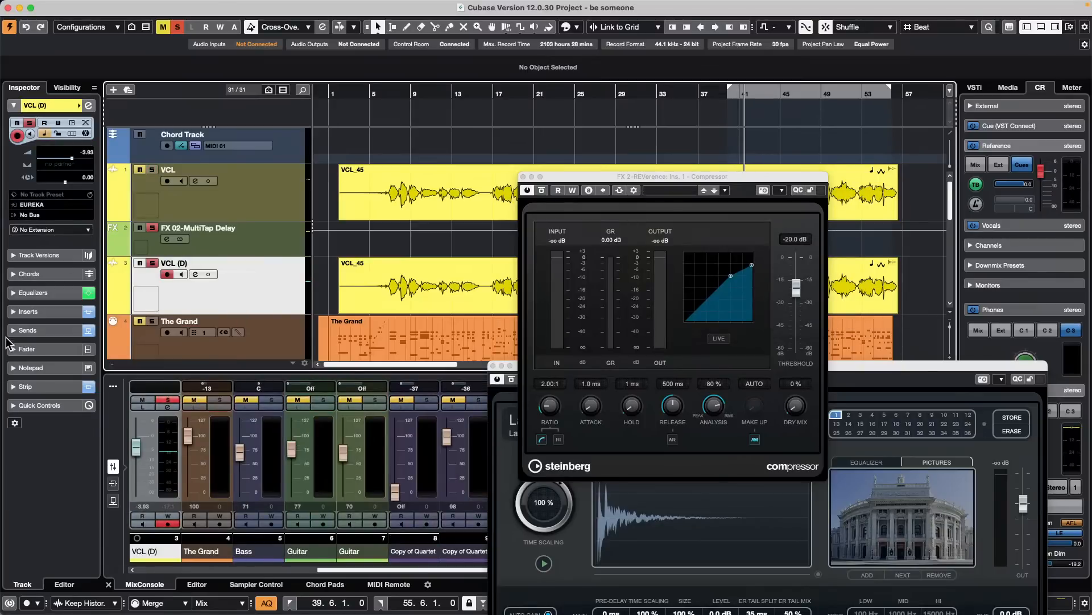
pyautogui.click(17, 332)
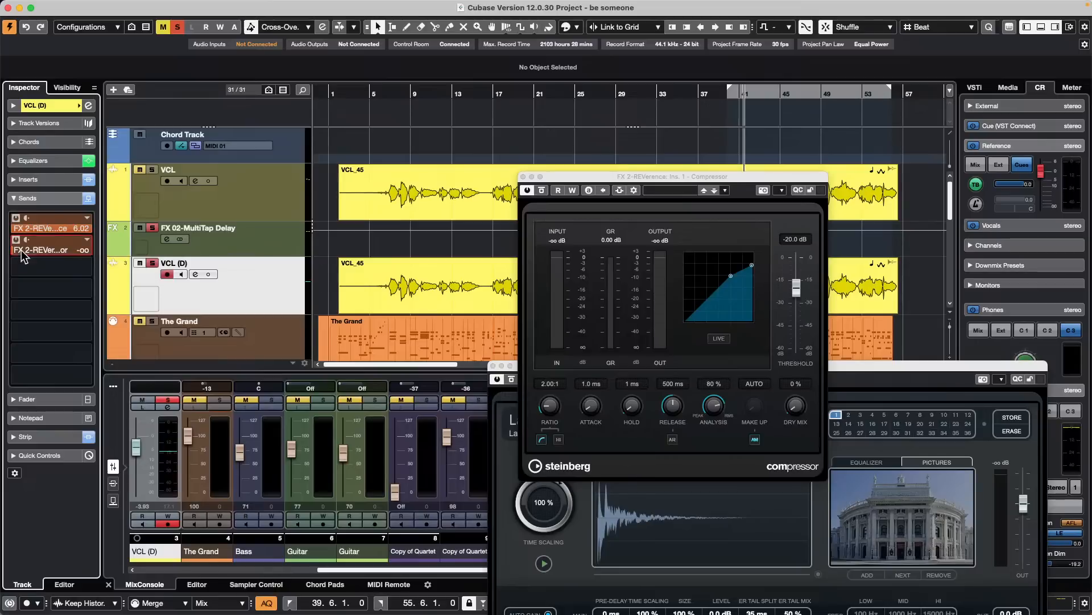
pyautogui.moveTo(22, 251); pyautogui.dragTo(98, 252)
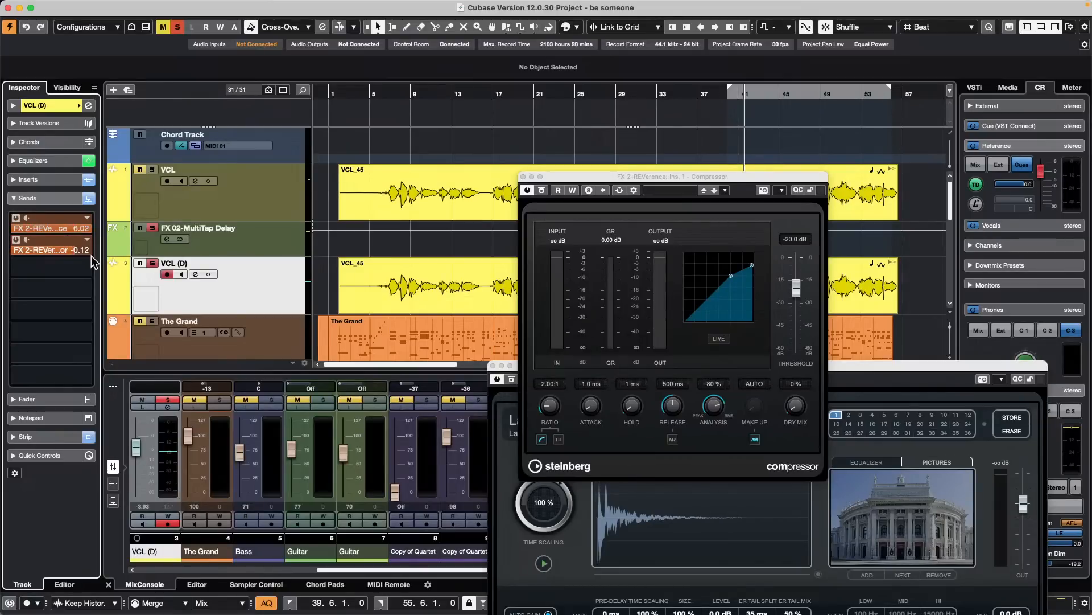
# - Start playback and set the Compressor's threshold to -46.7 dB and its ratio to 8.00:1
pyautogui.press('space')
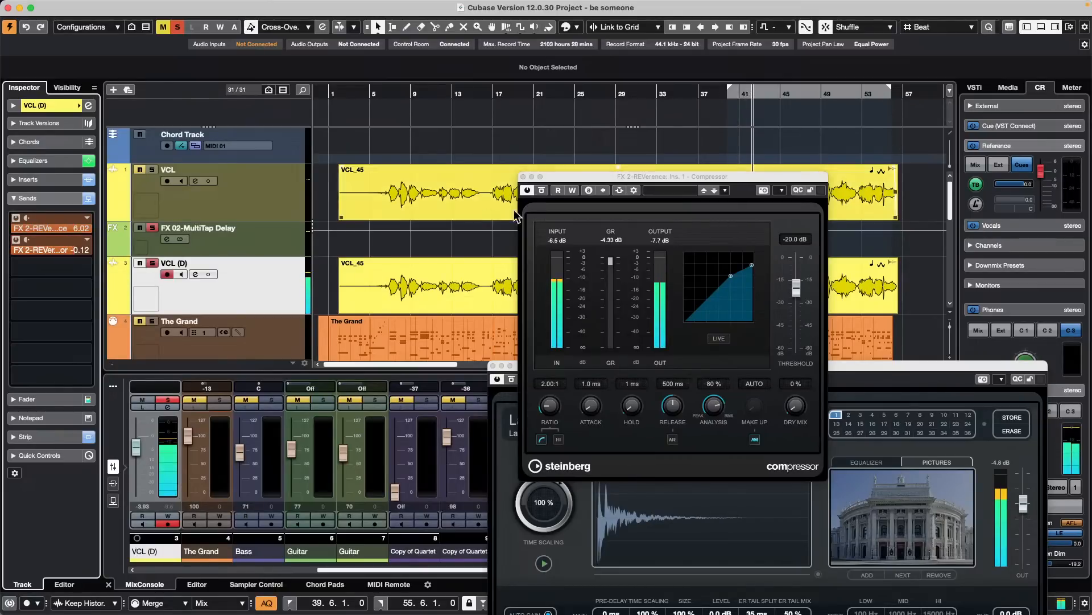
pyautogui.moveTo(731, 281); pyautogui.dragTo(708, 297)
pyautogui.moveTo(752, 265); pyautogui.dragTo(704, 305)
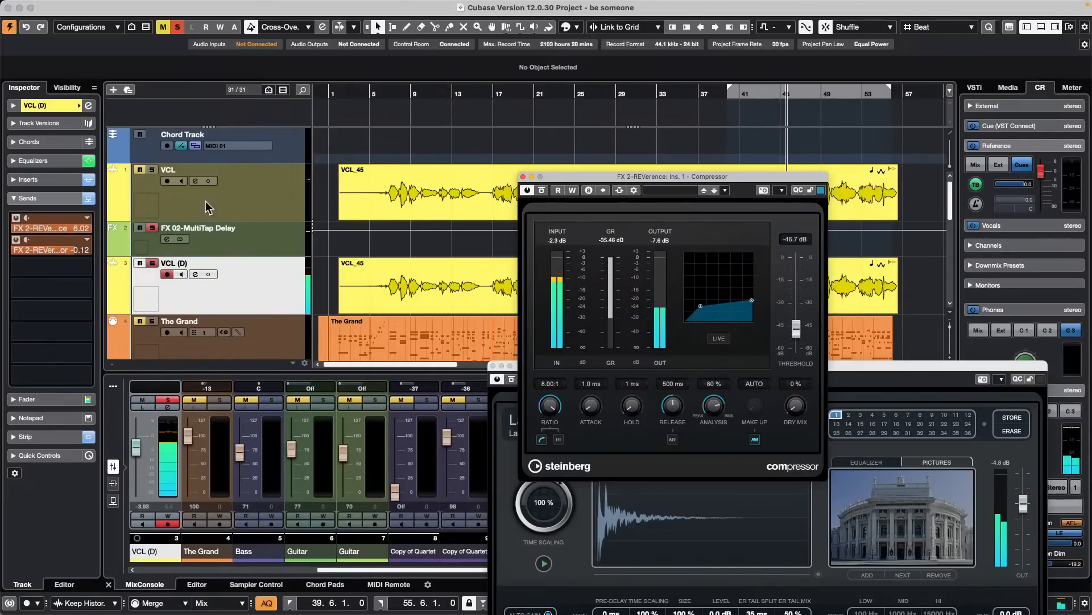
# - Move the Compressor on FX 2-REVerence to the third insert slot, after REVerence
pyautogui.scroll(-10, 273, 263)
pyautogui.scroll(10, 267, 252)
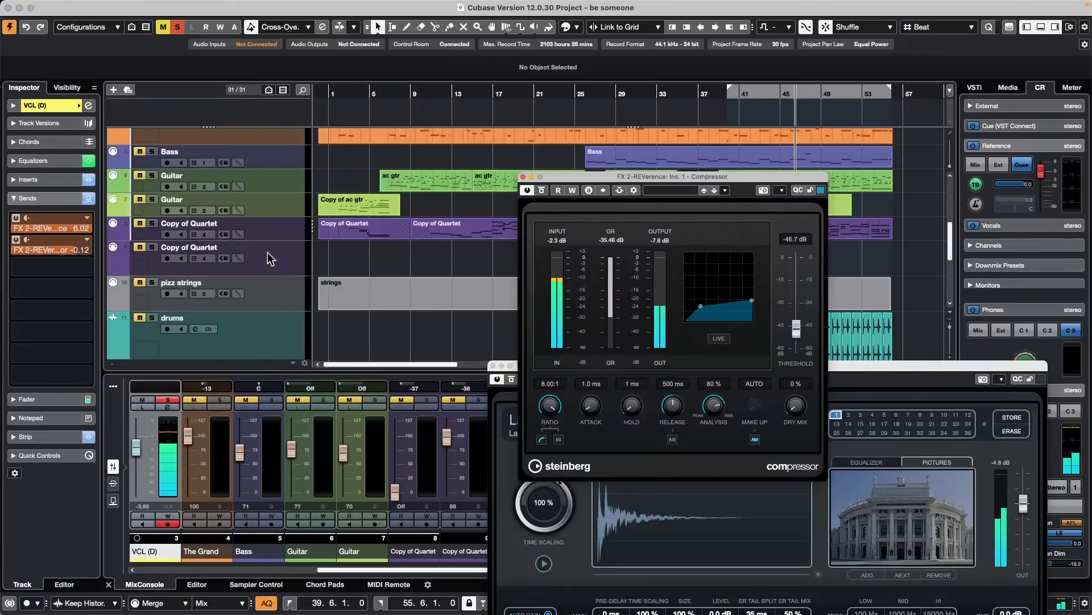
pyautogui.scroll(-3, 251, 260)
pyautogui.scroll(-5, 250, 268)
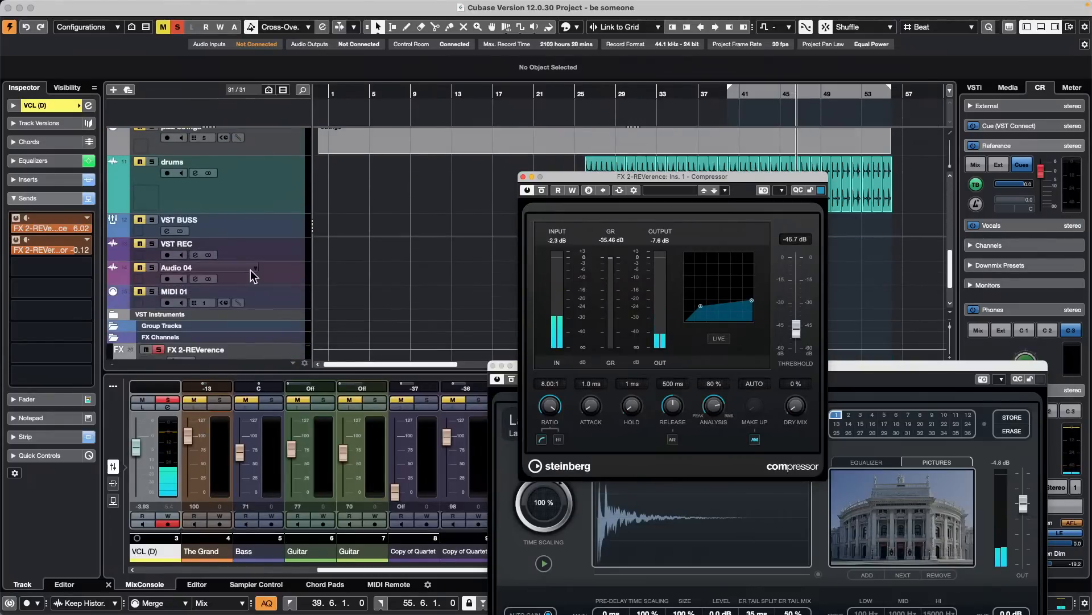
pyautogui.click(282, 299)
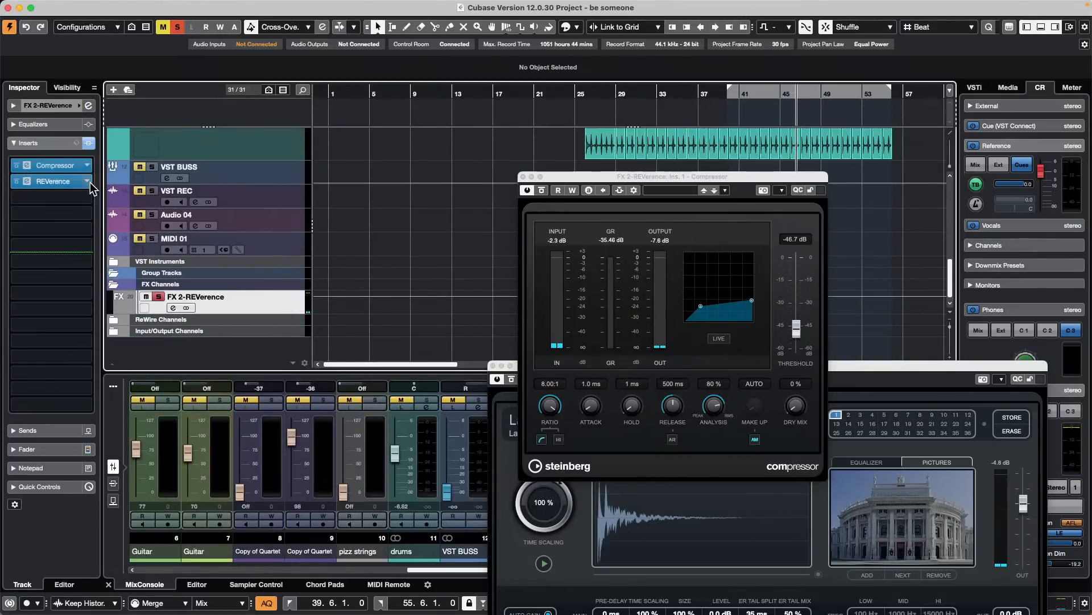
pyautogui.moveTo(60, 169); pyautogui.dragTo(58, 199)
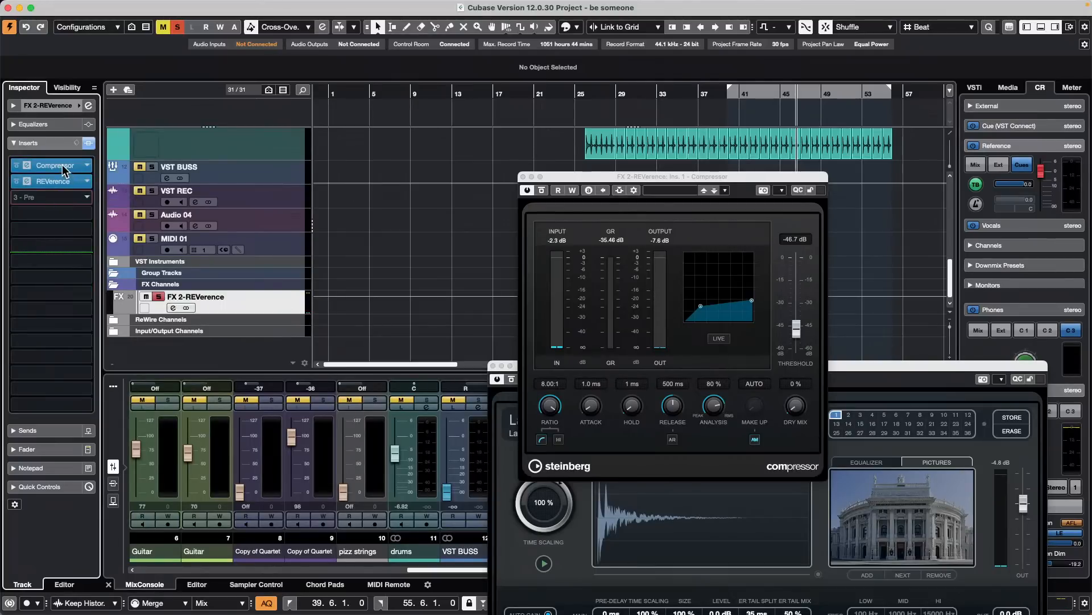
pyautogui.click(55, 198)
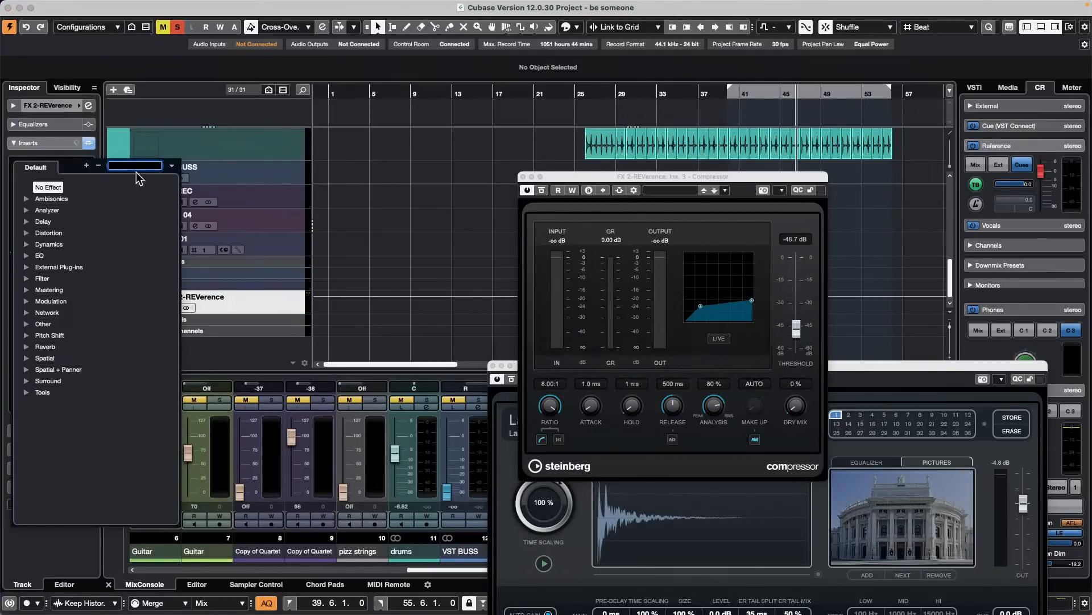
pyautogui.click(375, 220)
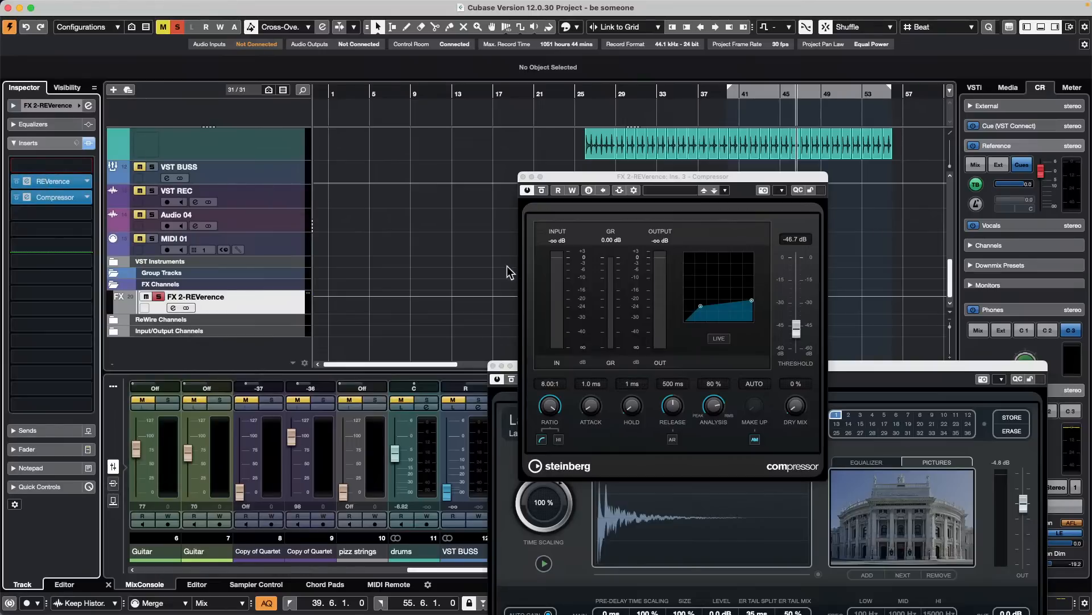
# - Resume playback and raise the Compressor's threshold to -29.0 dB
pyautogui.press('space')
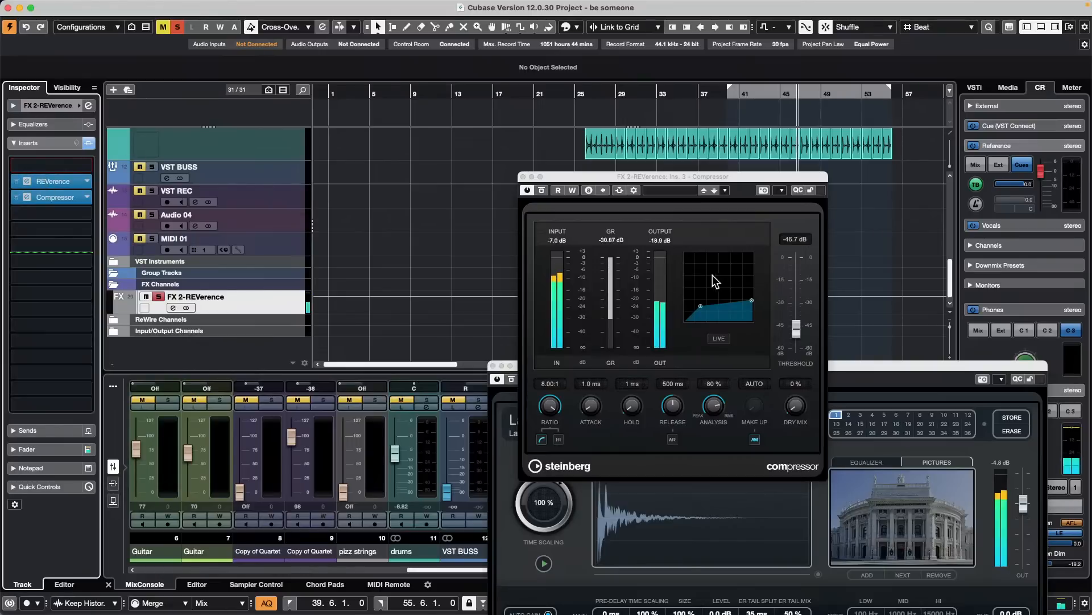
pyautogui.click(702, 307)
pyautogui.moveTo(702, 306); pyautogui.dragTo(719, 284)
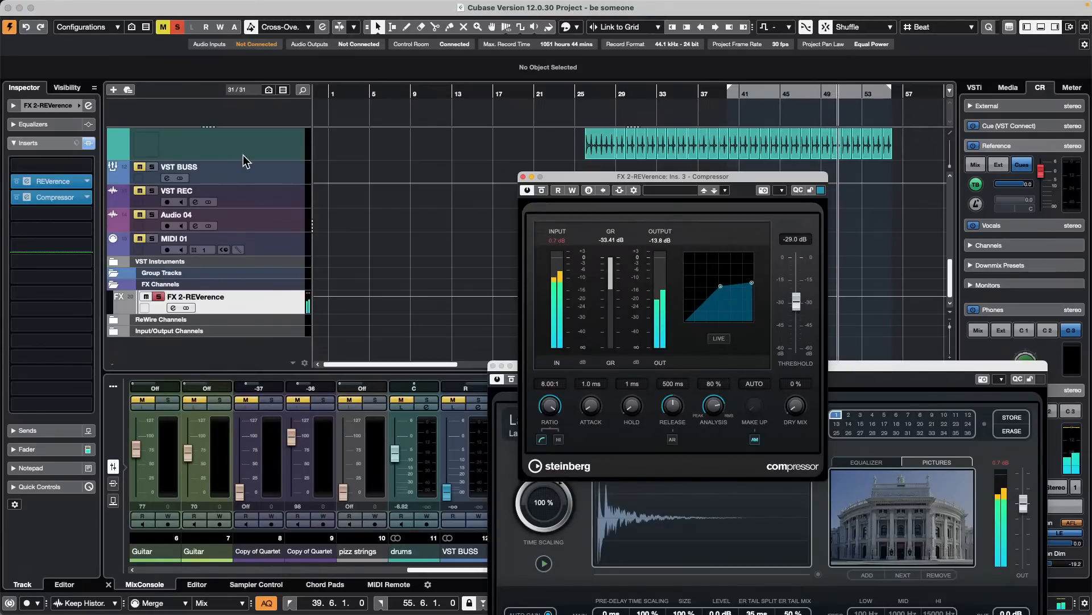
# - Return to the vocal tracks in the project and close the Compressor window of FX 2-REVerence
pyautogui.scroll(3, 249, 160)
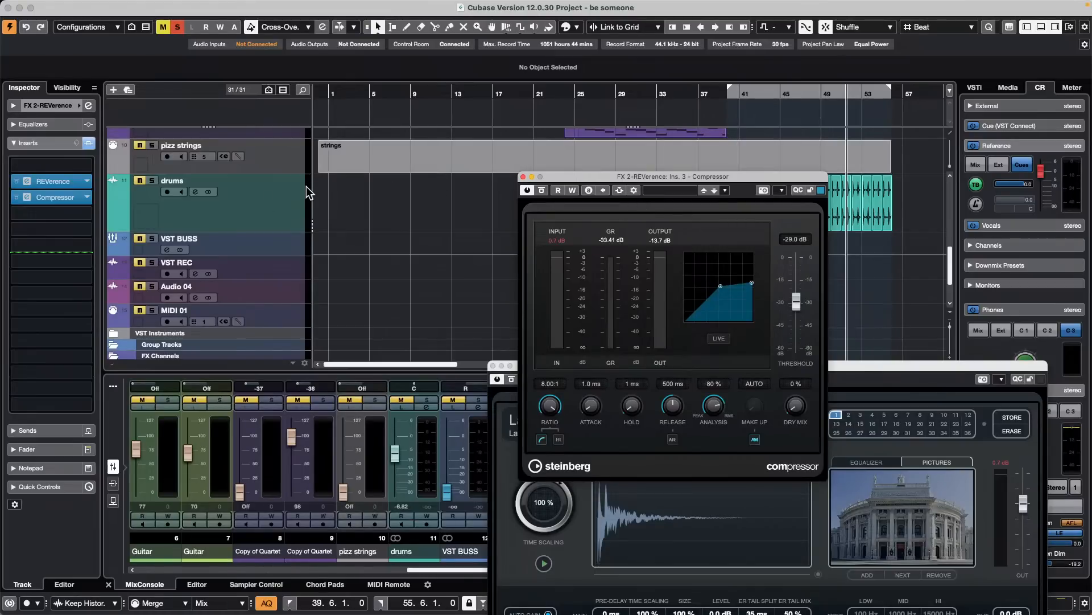
pyautogui.scroll(4, 308, 192)
pyautogui.scroll(2, 307, 187)
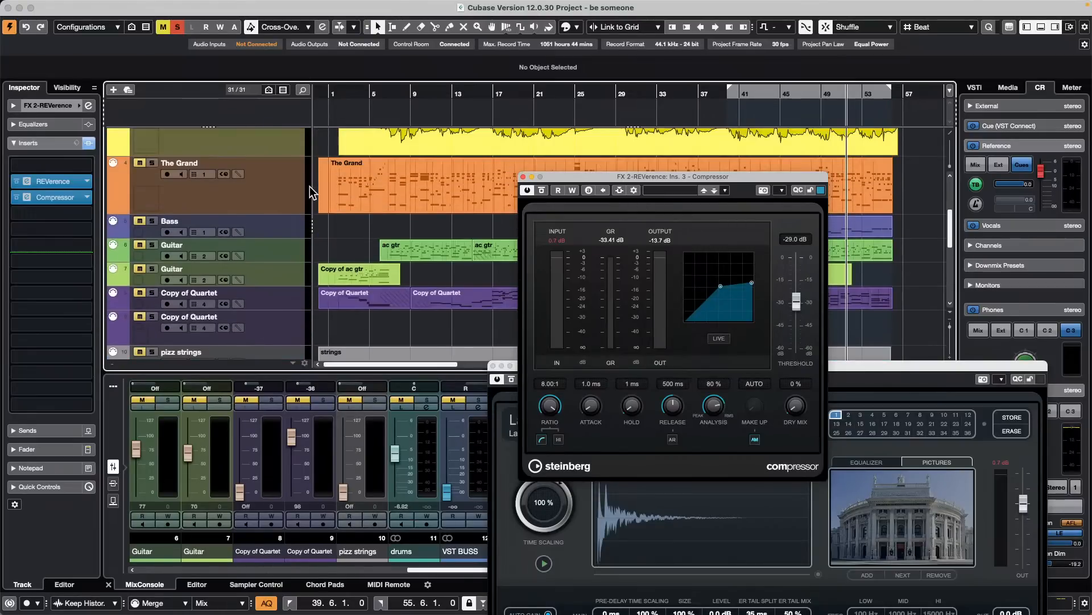
pyautogui.scroll(2, 309, 186)
pyautogui.scroll(2, 310, 186)
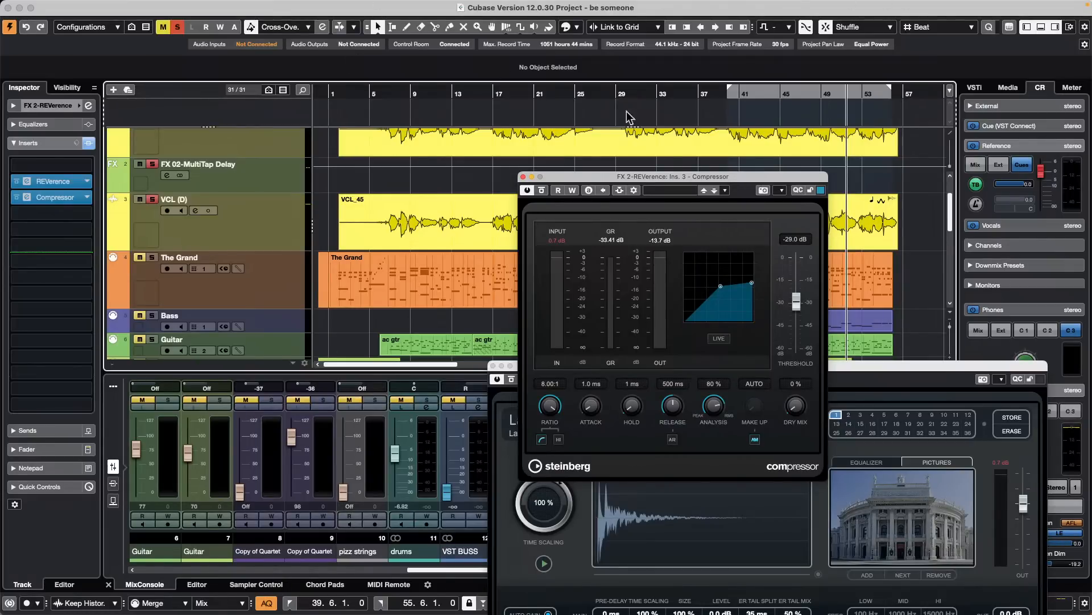
pyautogui.click(523, 177)
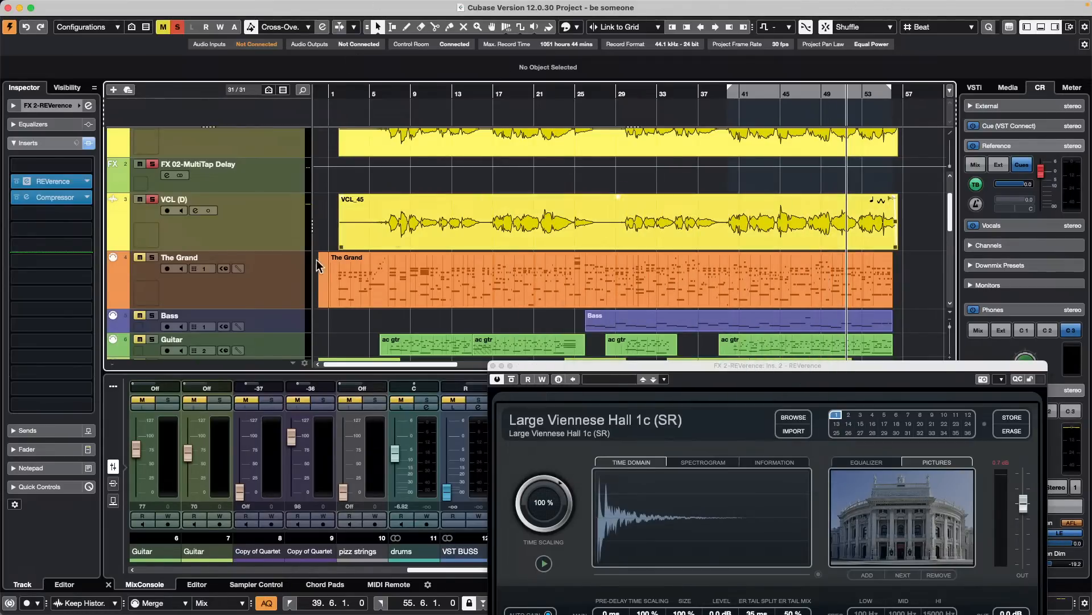
# - Add one unnamed stereo audio track directly below The Grand track
pyautogui.rightClick(223, 283)
pyautogui.moveTo(305, 290)
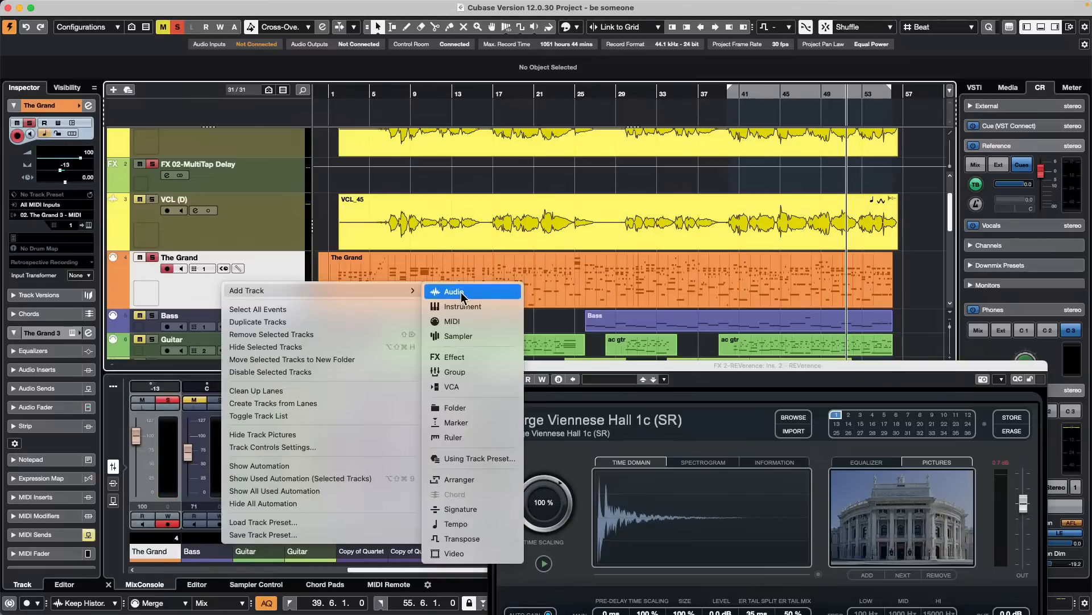
pyautogui.click(531, 289)
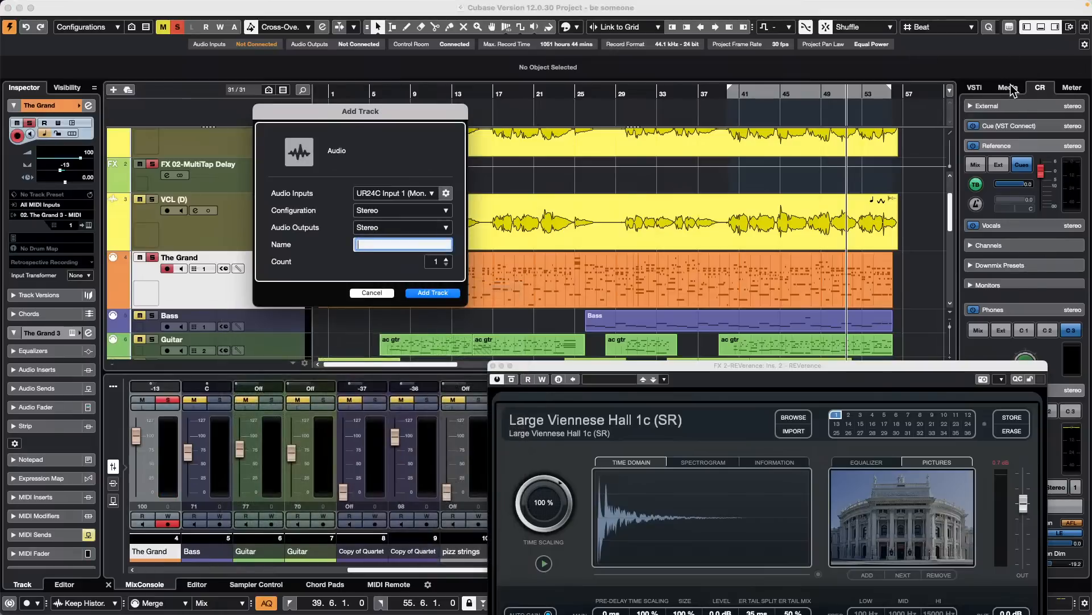
pyautogui.press('Return')
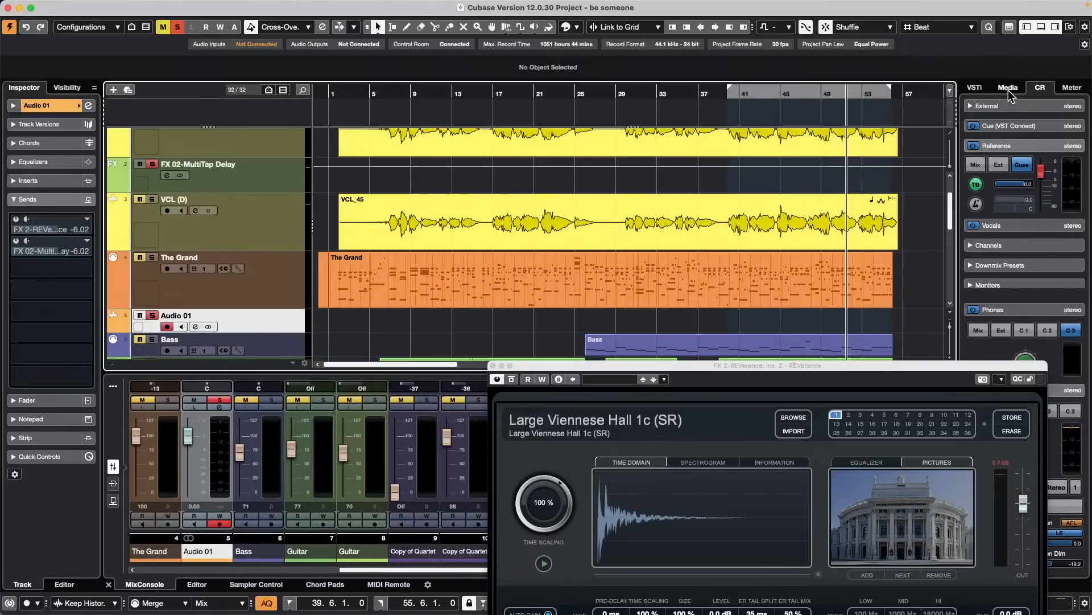
# - Show the media browser and close the REVerence plug-in window
pyautogui.click(1009, 88)
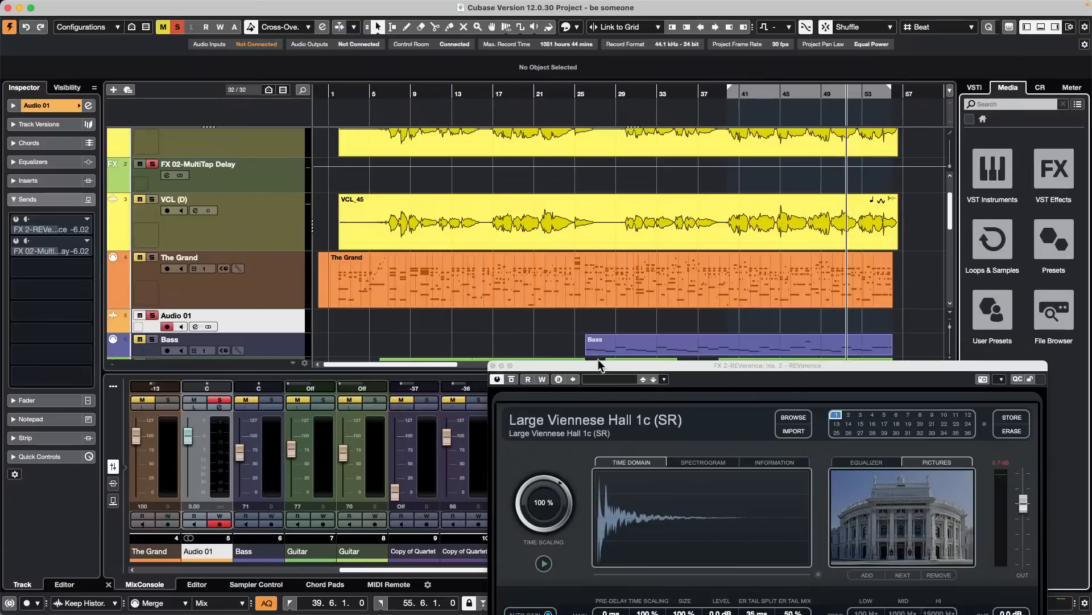
pyautogui.click(494, 365)
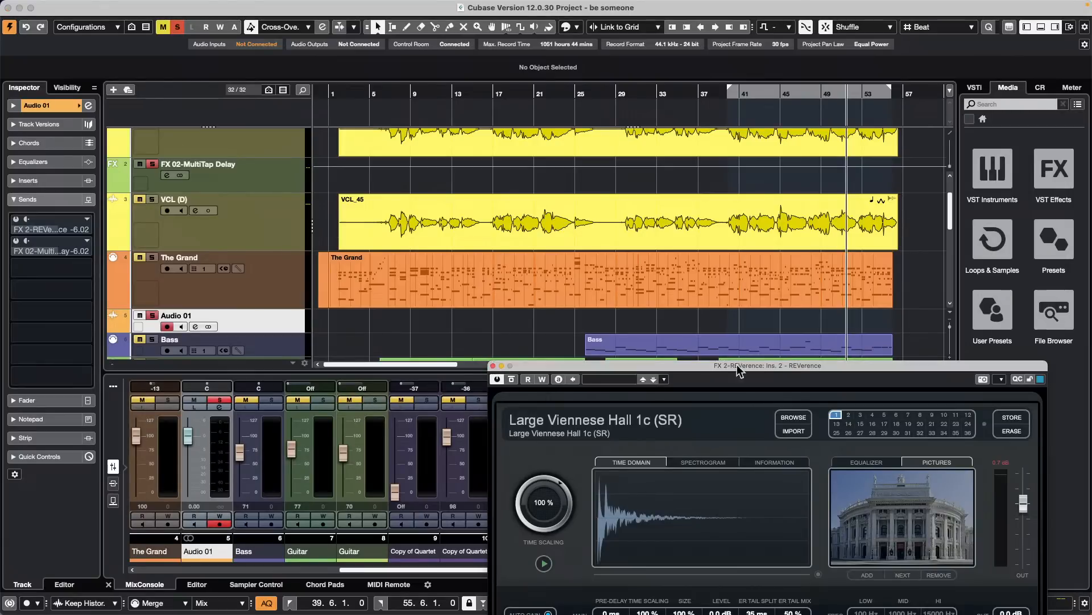
pyautogui.click(493, 366)
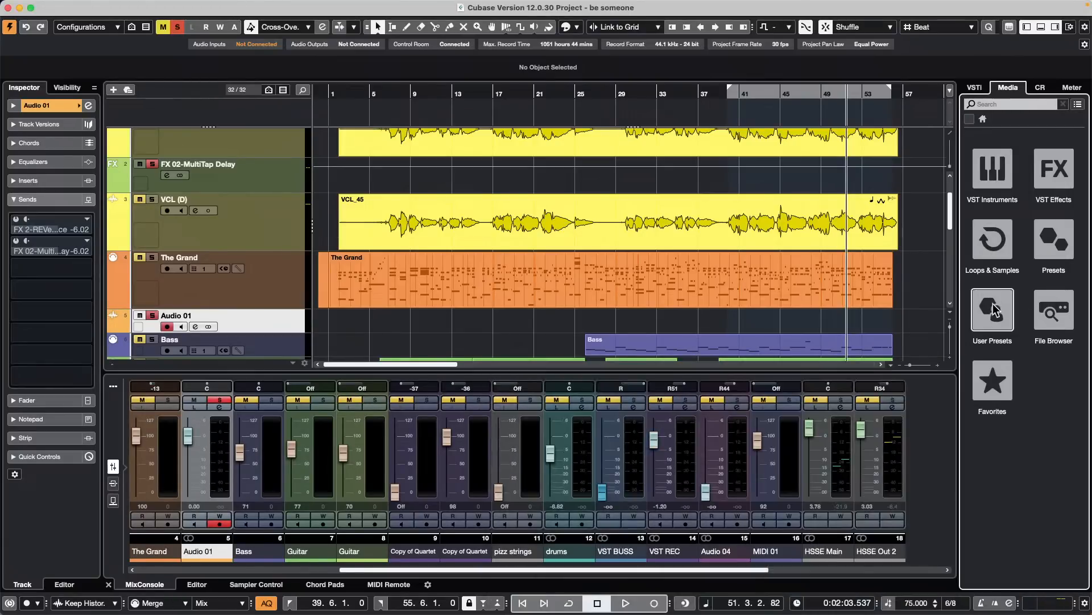
# - Browse to the audio track presets and apply Big Clean Guitar to the Audio 01 track
pyautogui.click(1054, 239)
pyautogui.click(994, 166)
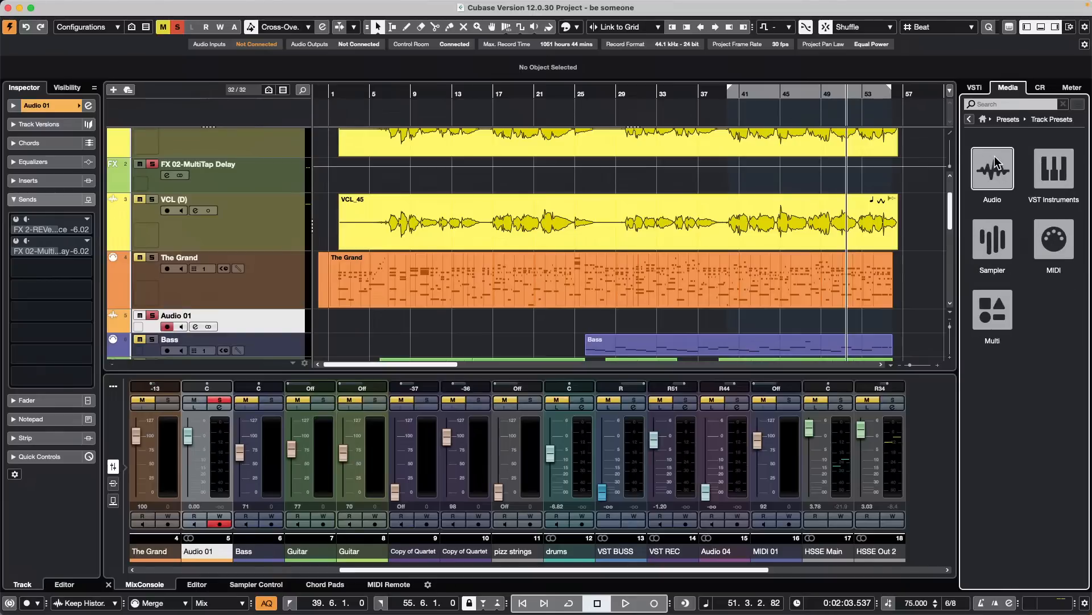
pyautogui.click(995, 163)
pyautogui.moveTo(1004, 332); pyautogui.dragTo(263, 243)
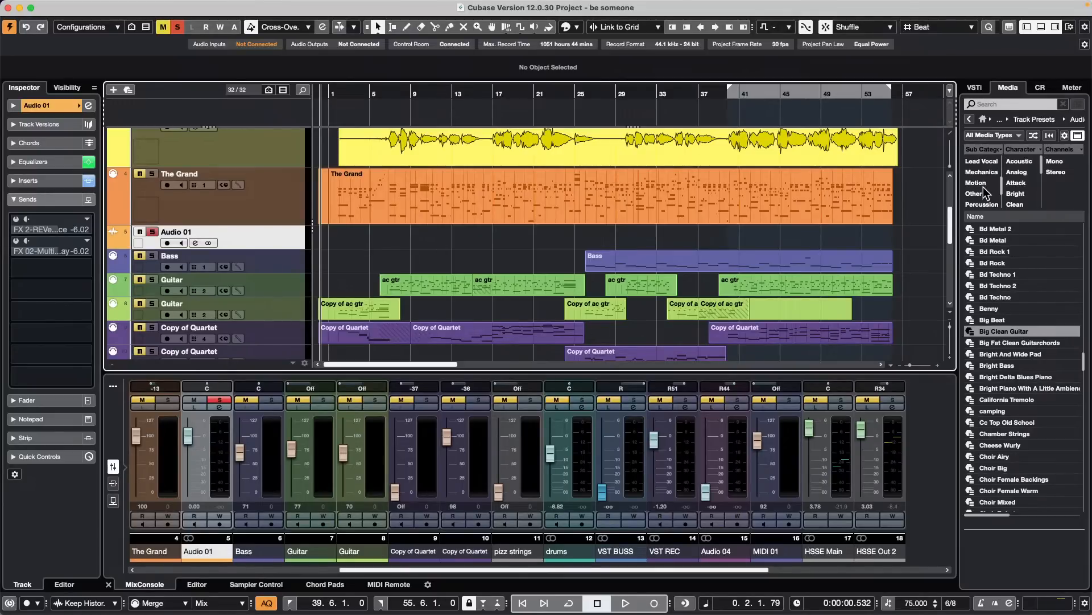
# - Filter the track presets by E. Piano, apply Ibiza Lounge Piano to Audio 01, and show the track's inserts
pyautogui.scroll(-1, 984, 195)
pyautogui.scroll(3, 993, 187)
pyautogui.click(980, 171)
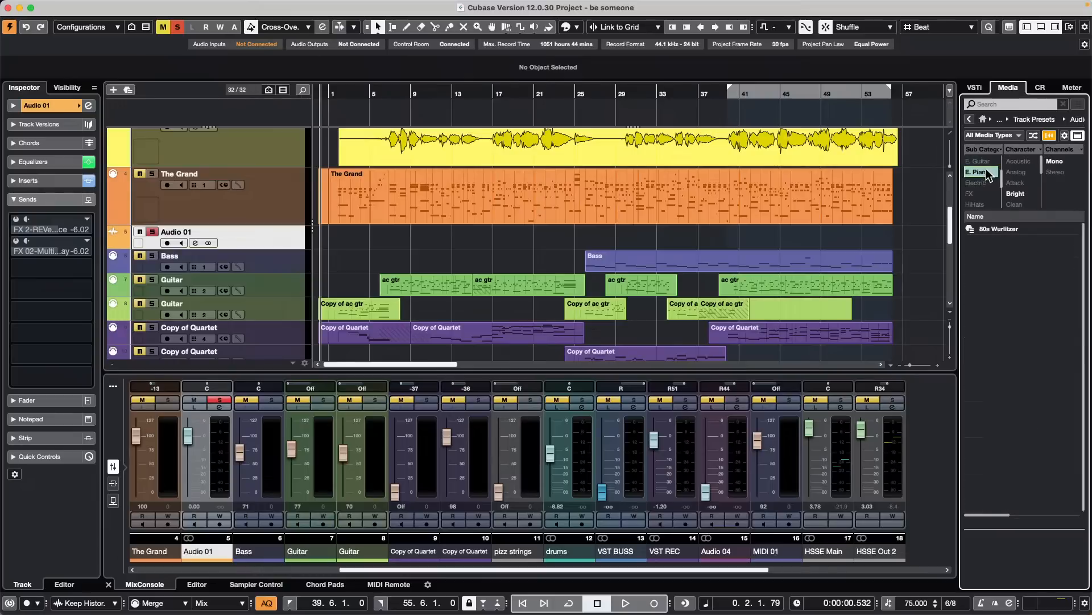
pyautogui.moveTo(1016, 252); pyautogui.dragTo(243, 244)
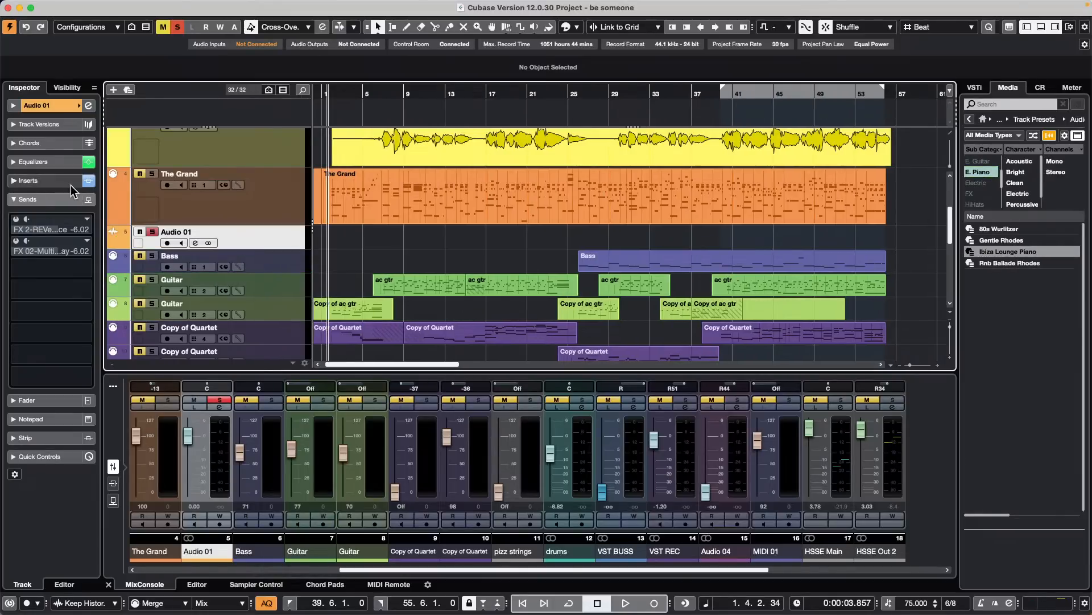
pyautogui.click(29, 181)
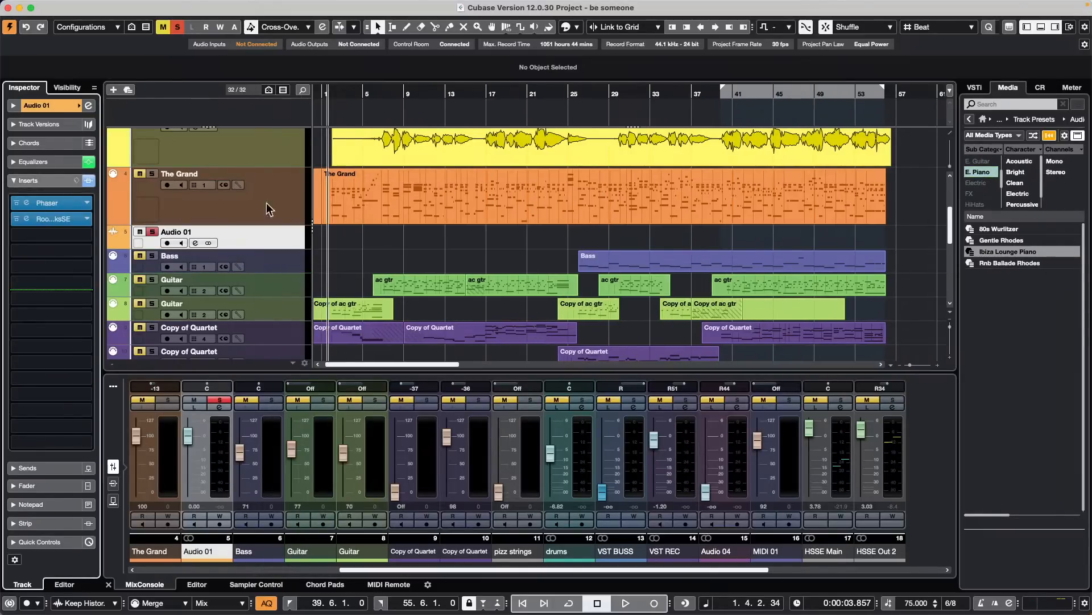
# - Remove the E. Piano filter, search the presets for "vo", and apply AM Vocal 7 Female Float Pop ST, then AM Vocal BGV GRP 1 Female ST, to Audio 01
pyautogui.click(993, 173)
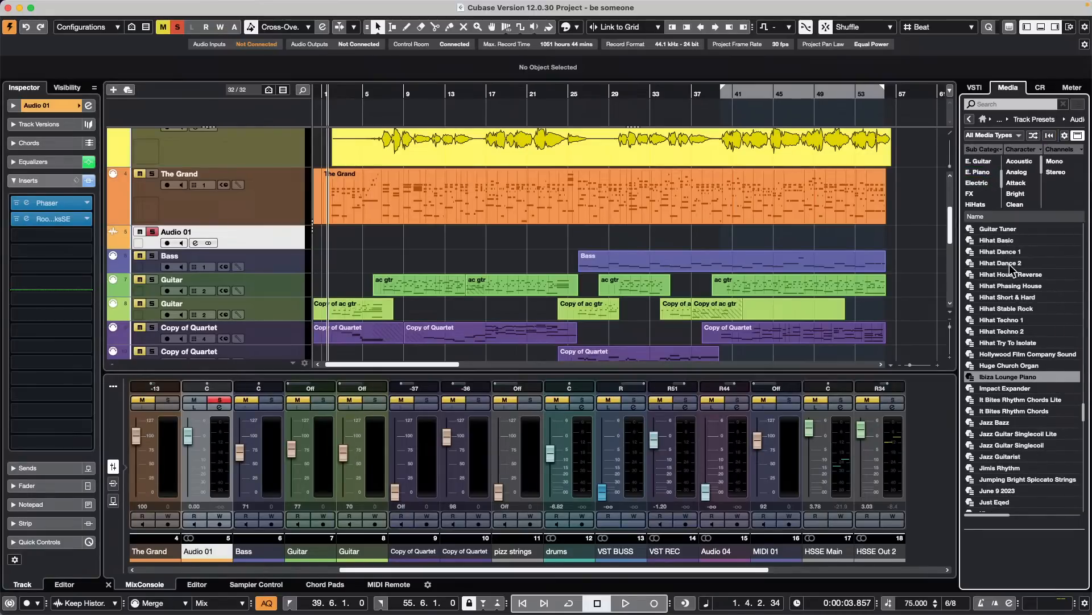
pyautogui.click(984, 105)
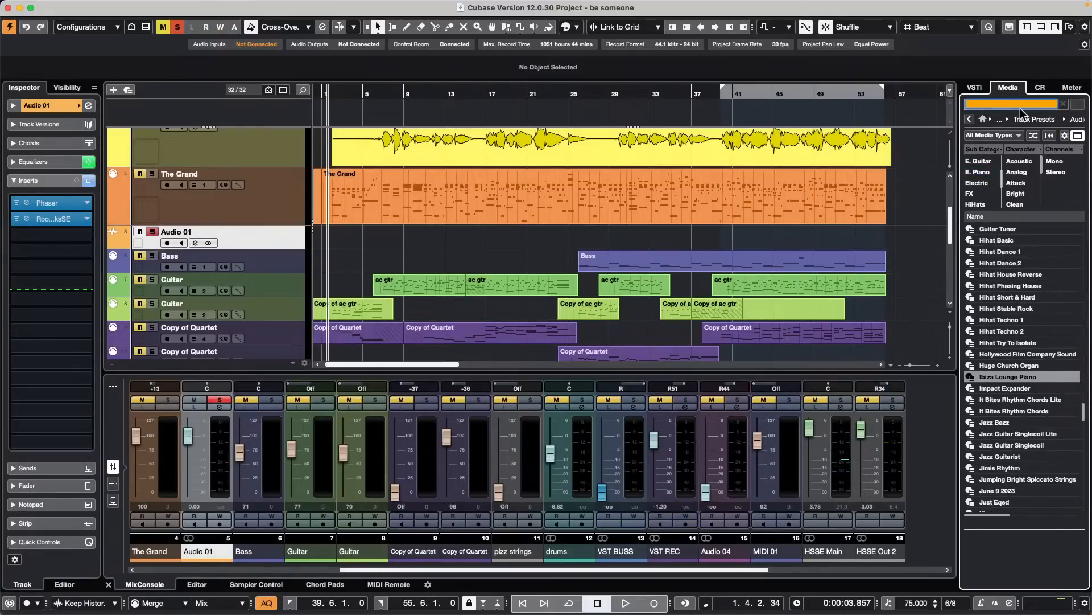
pyautogui.write('vo')
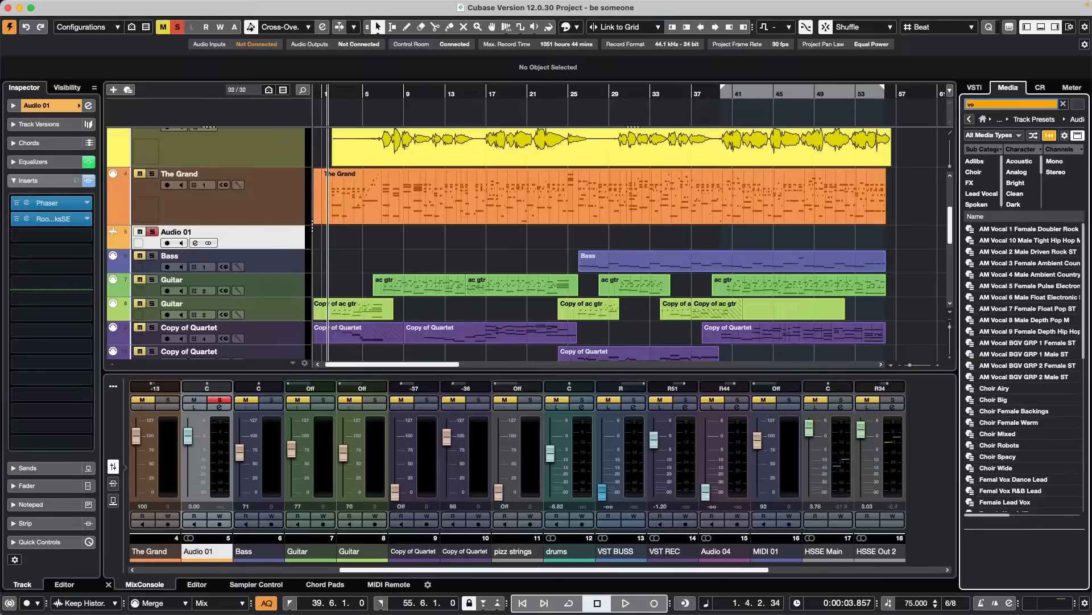
pyautogui.moveTo(990, 309); pyautogui.dragTo(179, 242)
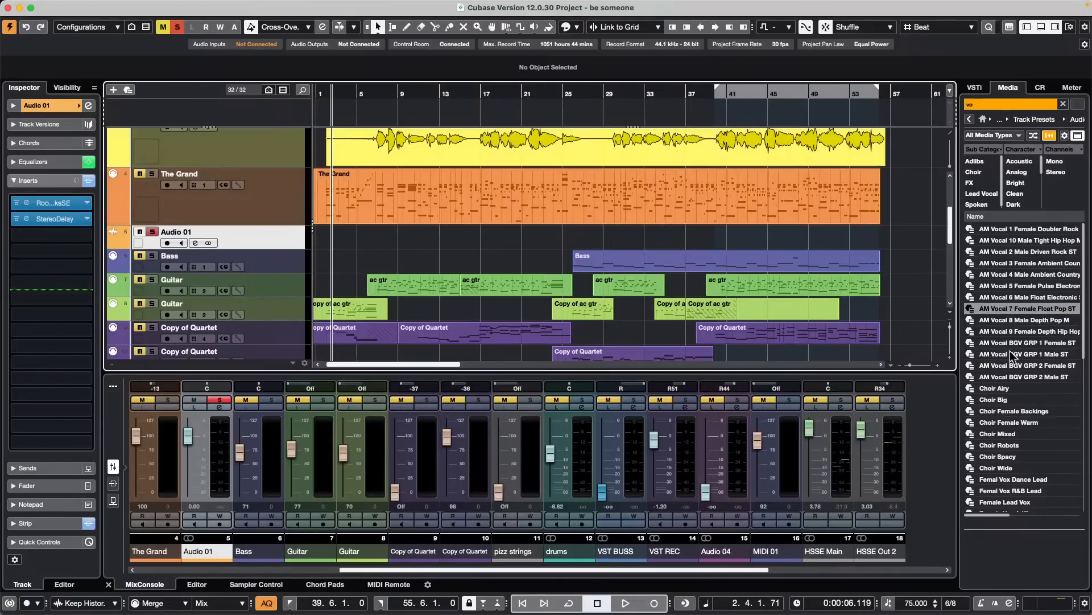
pyautogui.moveTo(1009, 343); pyautogui.dragTo(147, 243)
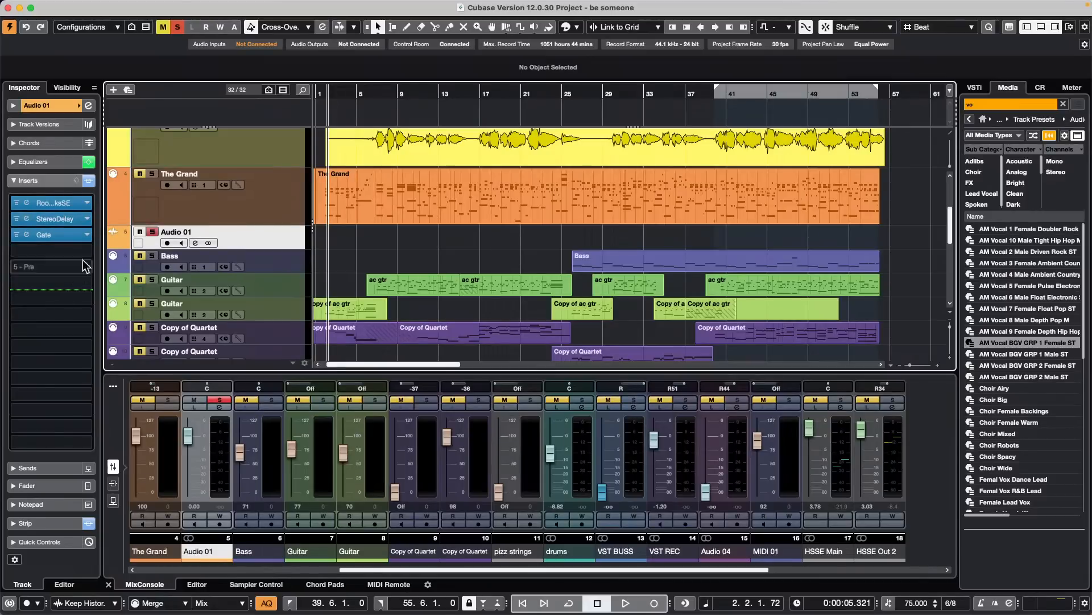
# - Bypass and re-enable all of Audio 01's inserts together several times
pyautogui.click(90, 181)
pyautogui.click(89, 181)
pyautogui.click(90, 181)
pyautogui.click(90, 181)
pyautogui.click(89, 181)
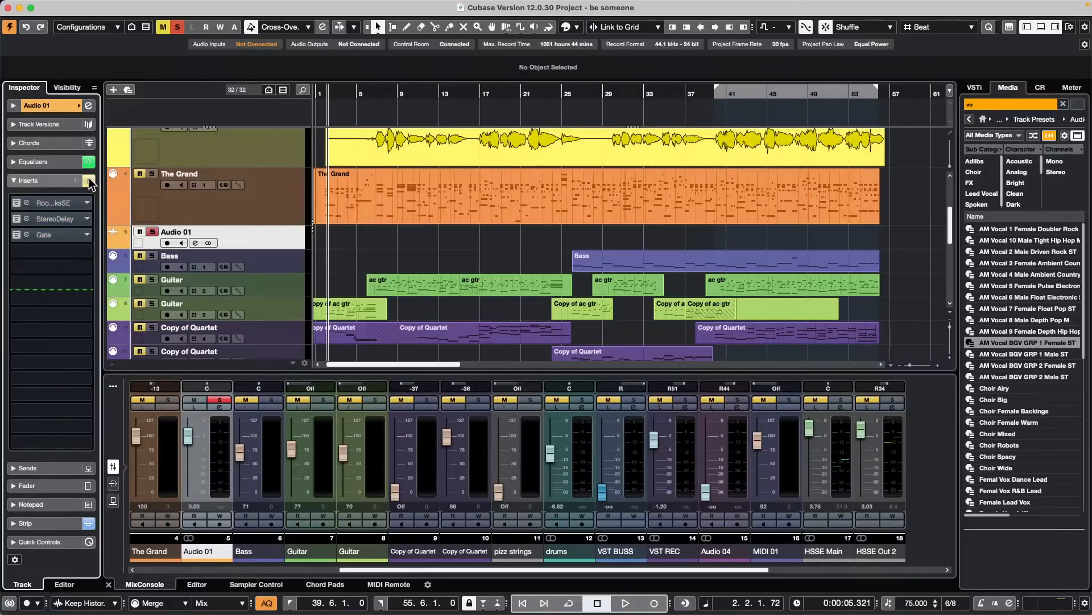
pyautogui.click(89, 180)
pyautogui.click(89, 181)
pyautogui.click(89, 181)
pyautogui.click(89, 181)
pyautogui.click(89, 180)
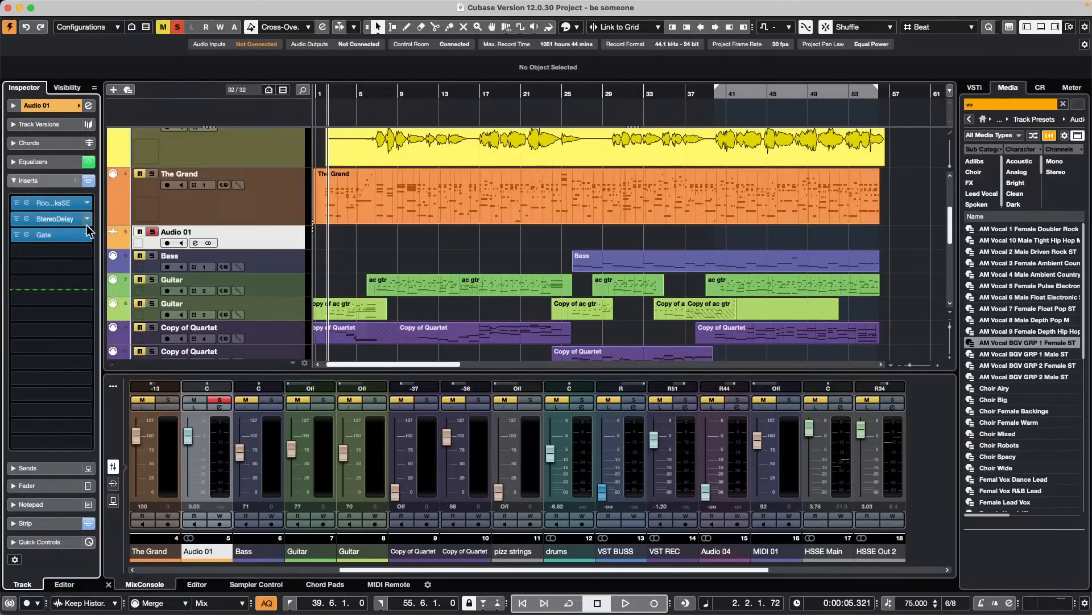
# - Start playback and individually bypass and re-enable the StereoDelay and Gate inserts on Audio 01
pyautogui.rightClick(18, 221)
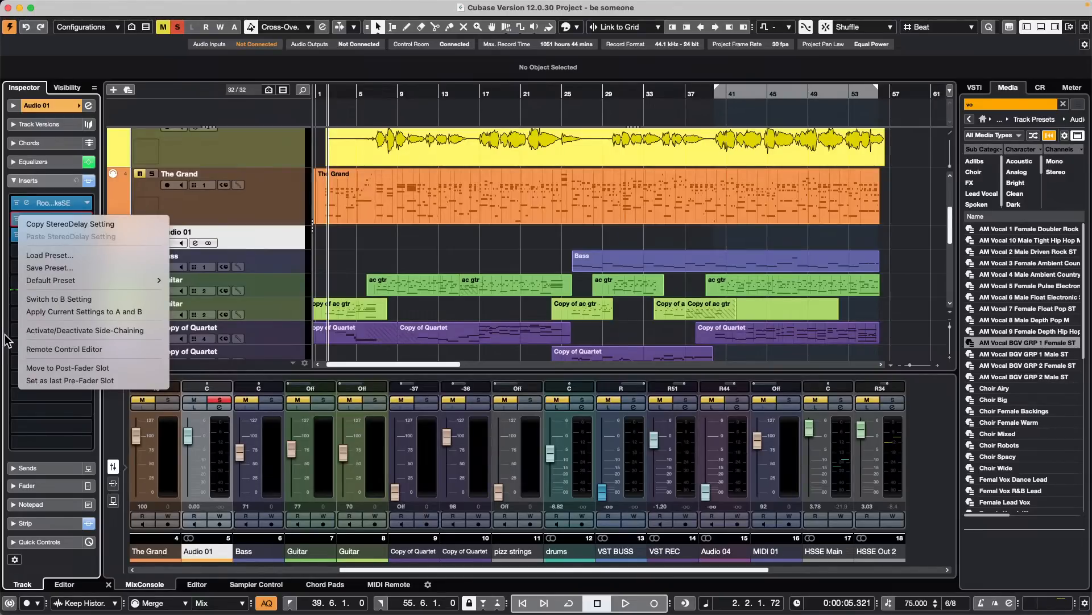
pyautogui.click(423, 247)
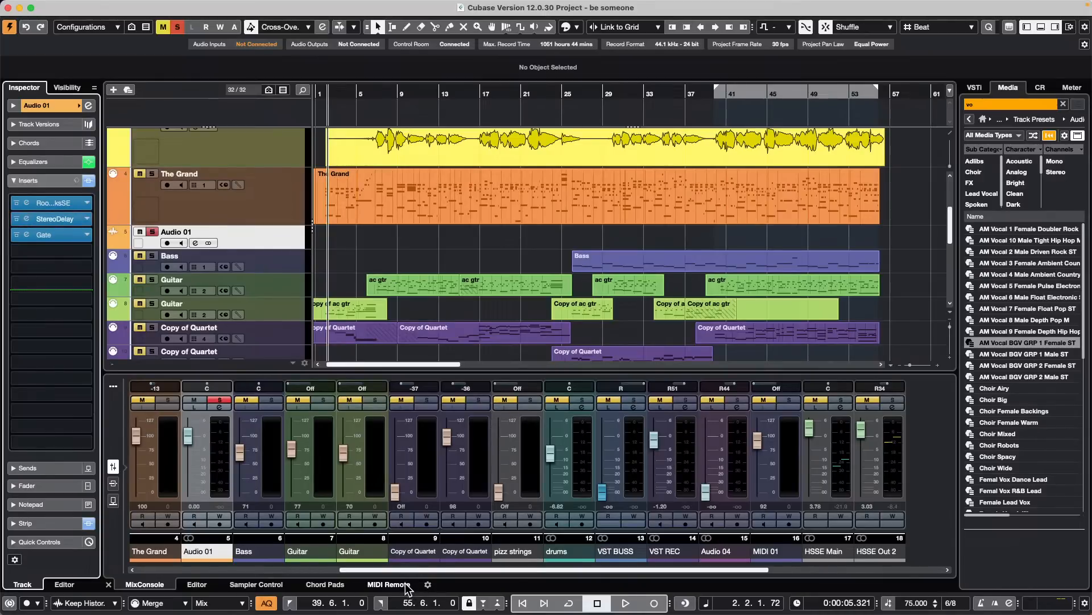
pyautogui.press('space')
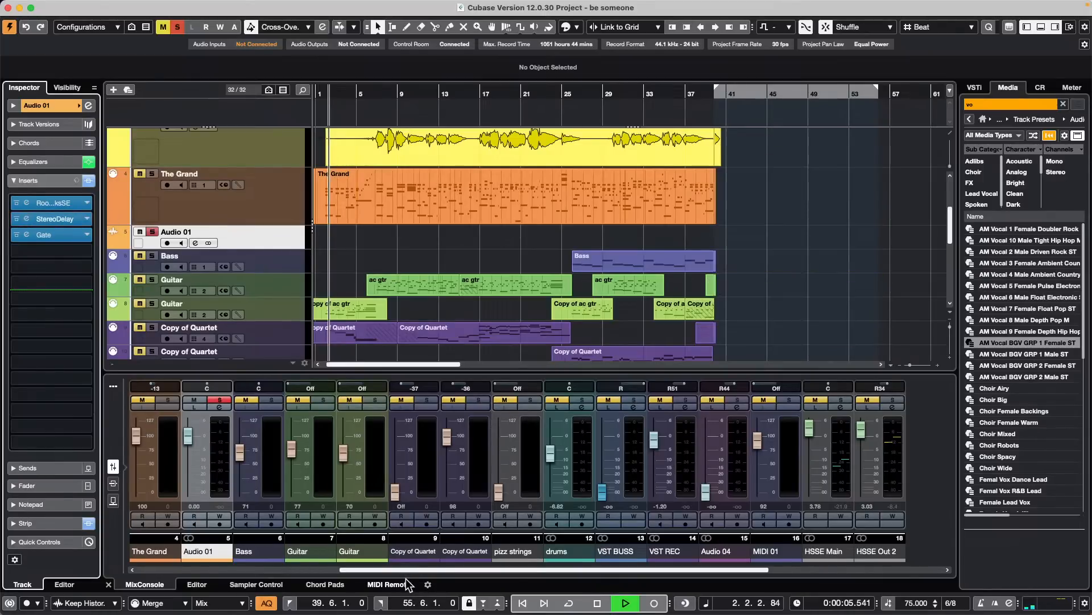
pyautogui.click(278, 234)
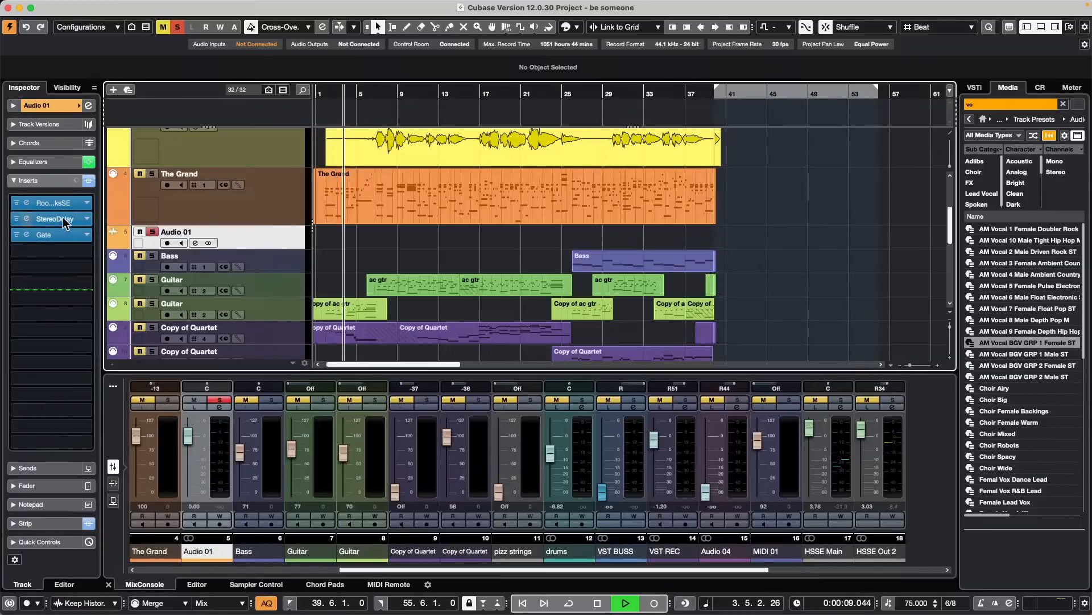
pyautogui.click(17, 219)
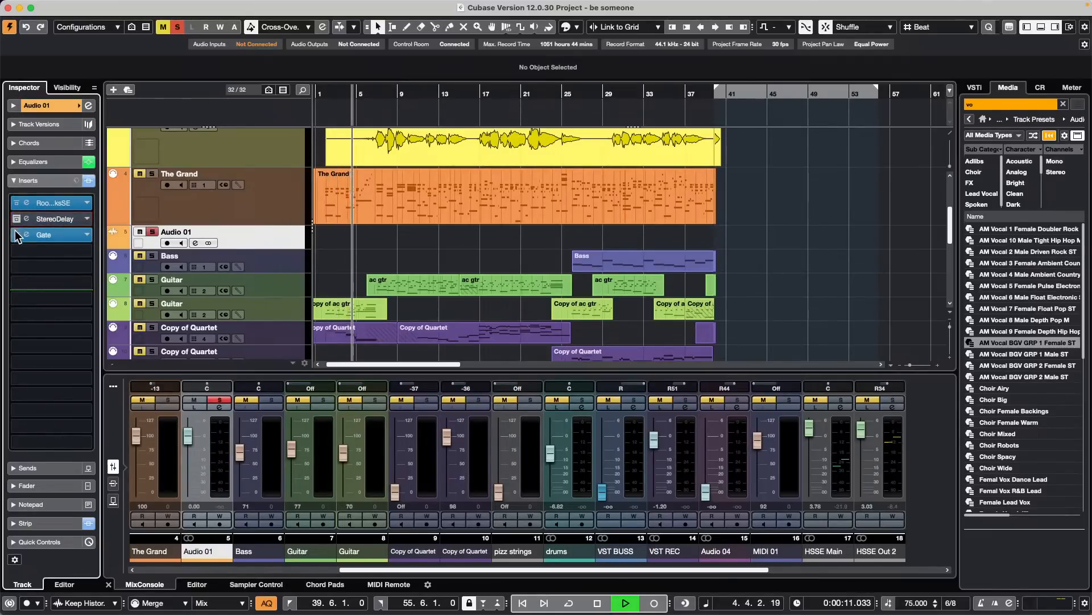
pyautogui.click(16, 233)
pyautogui.click(17, 234)
pyautogui.click(17, 219)
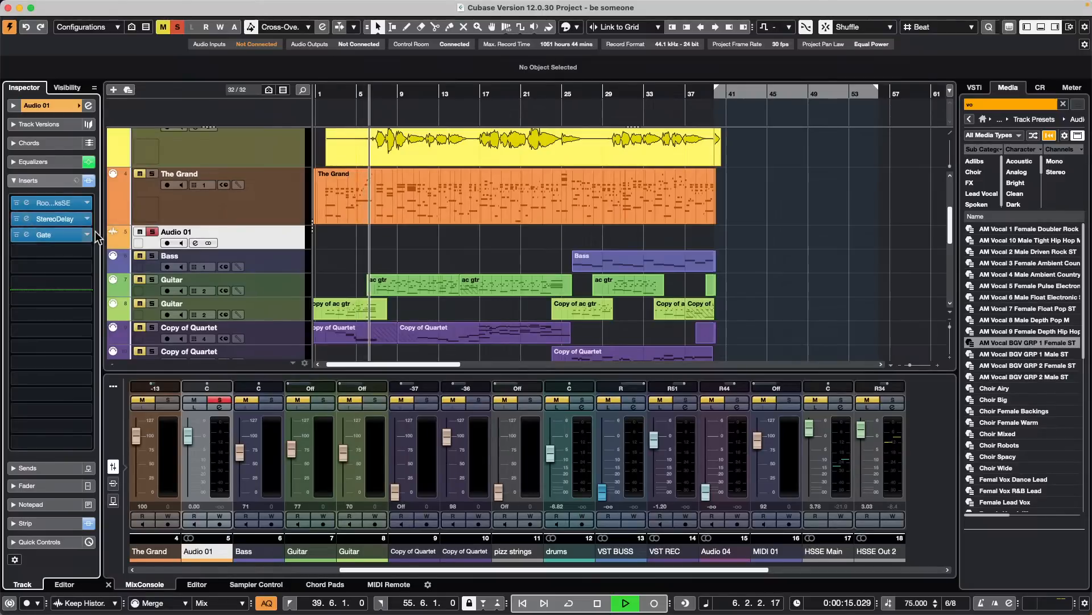
# - Stop playback and switch the nanoKONTROL2's MIDI Remote mapping page to Untitled Page
pyautogui.rightClick(286, 235)
pyautogui.moveTo(377, 241)
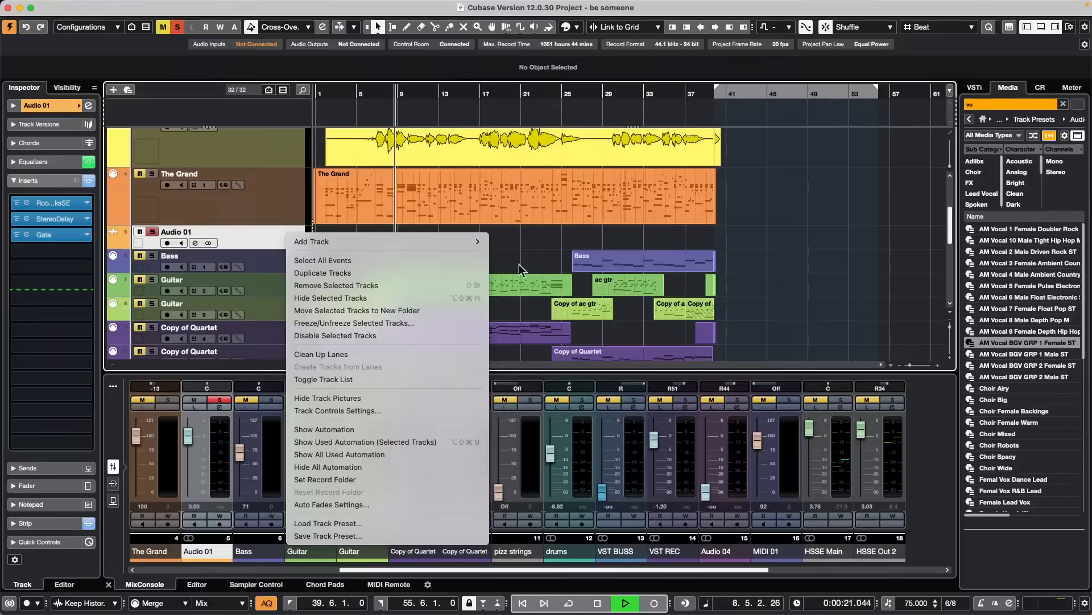
pyautogui.click(406, 586)
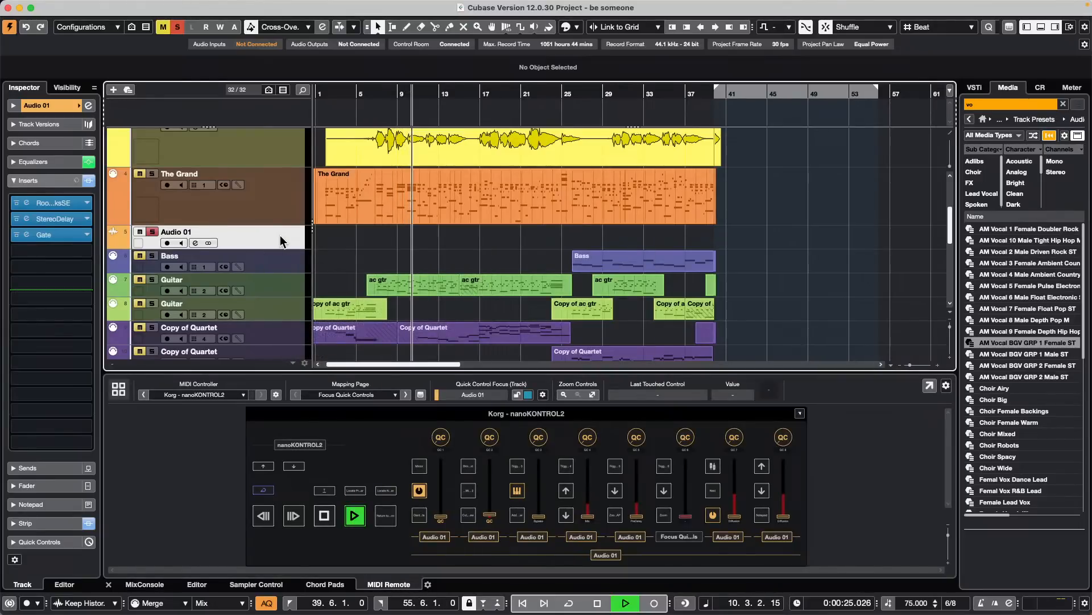
pyautogui.press('space')
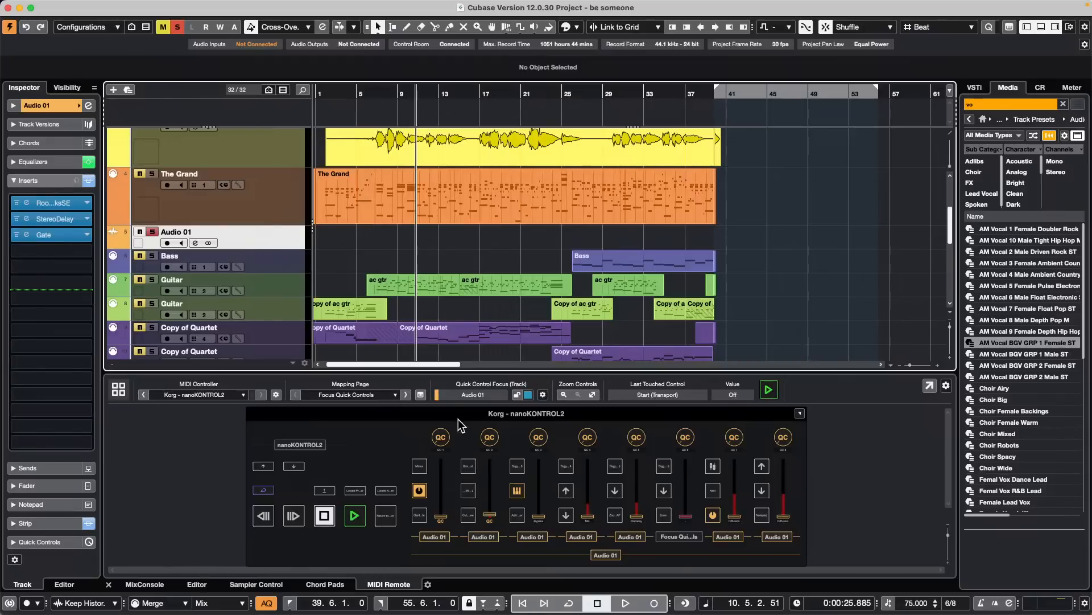
pyautogui.click(364, 397)
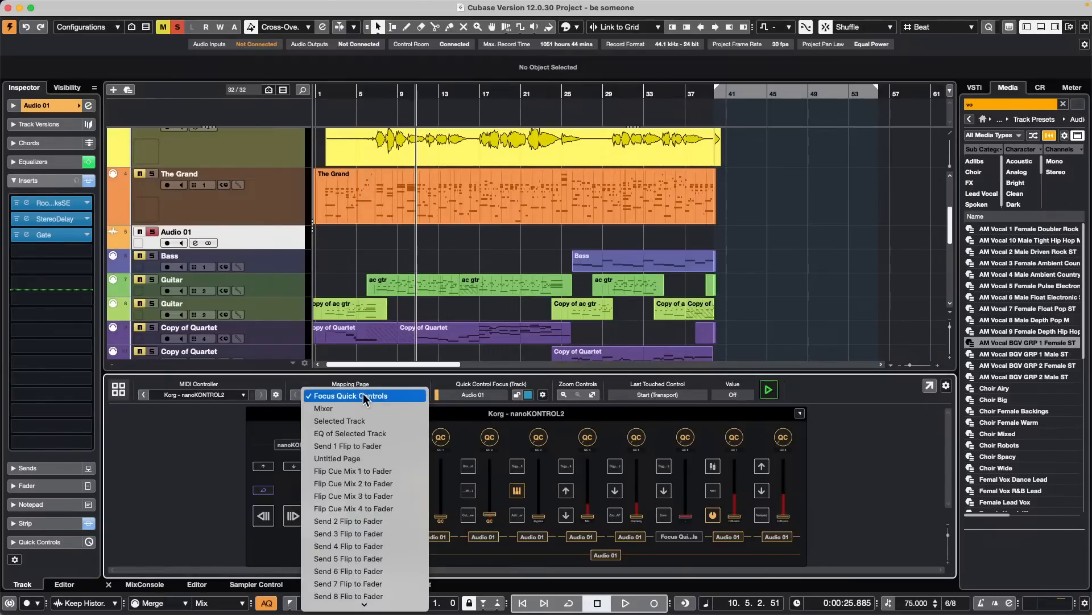
pyautogui.click(385, 461)
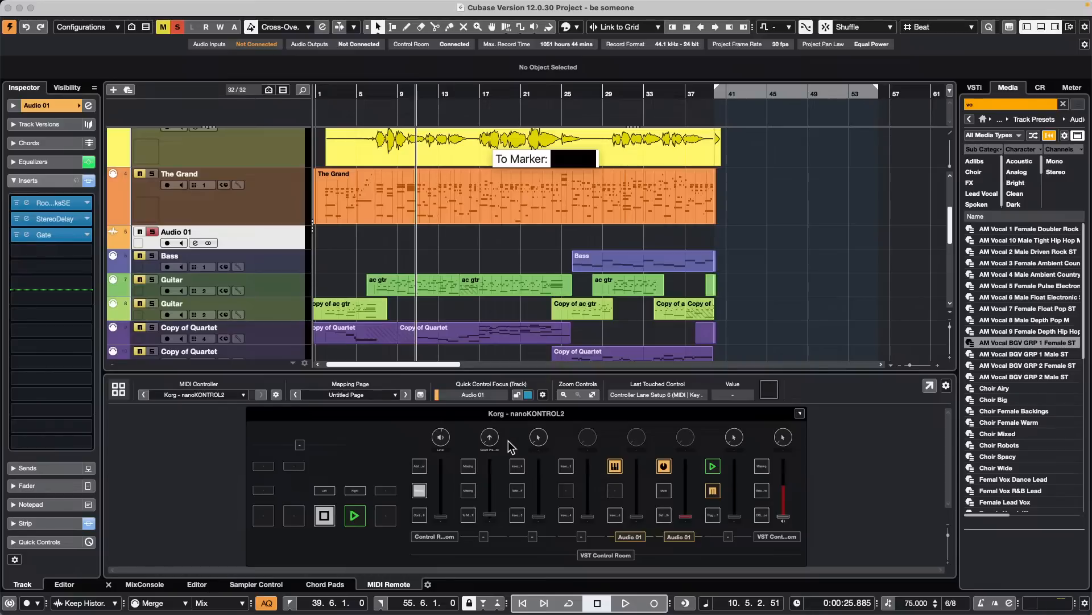
# - Open the Mapping Assistant for the nanoKONTROL2's lowest first-column button and expand the selected track's Inserts Viewer actions and parameters
pyautogui.doubleClick(421, 518)
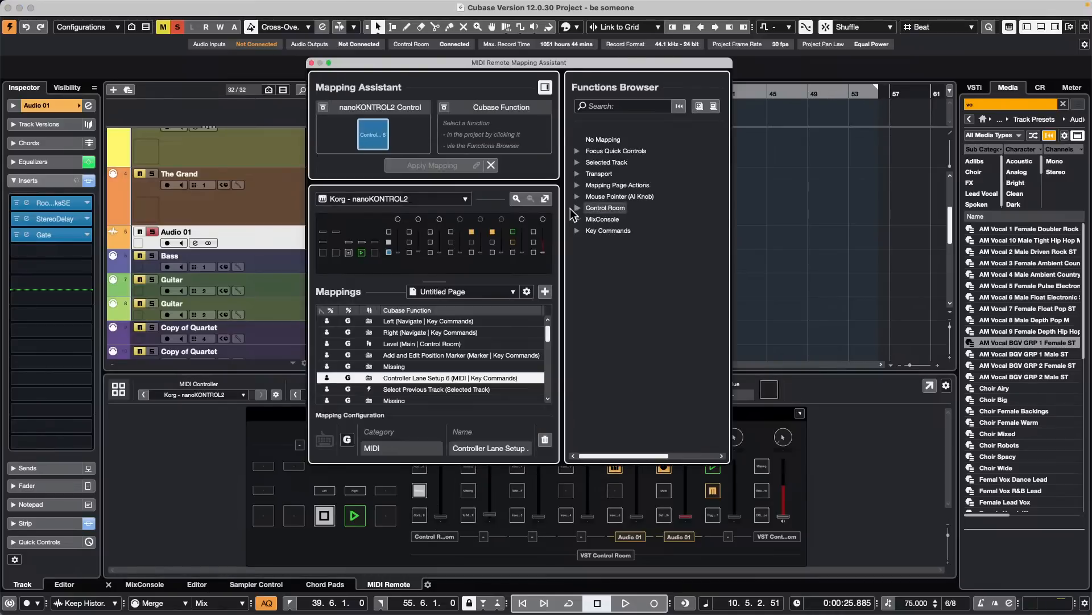
pyautogui.click(578, 163)
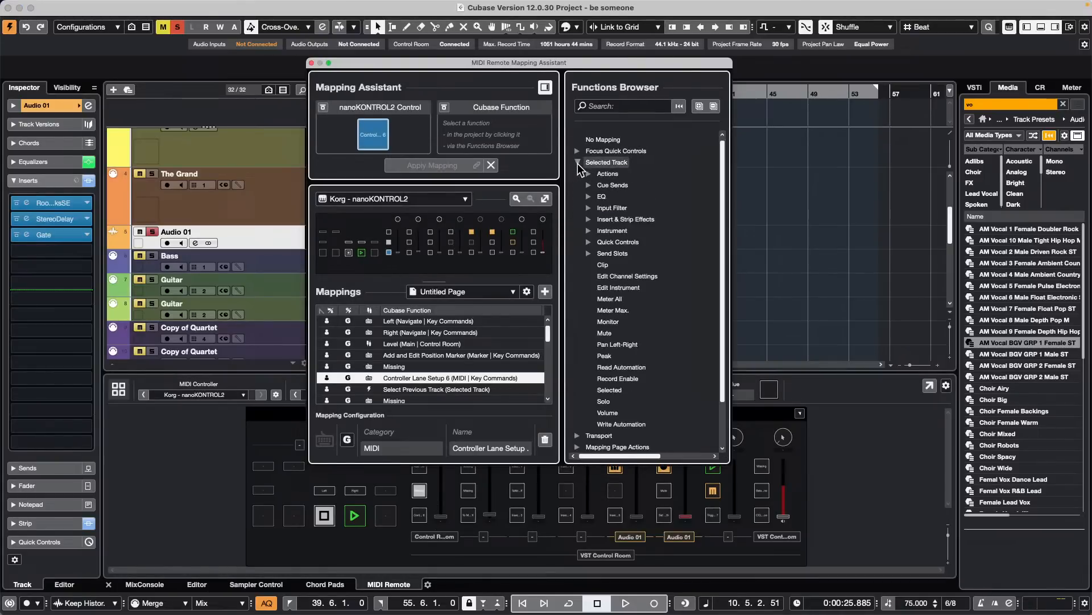
pyautogui.click(589, 218)
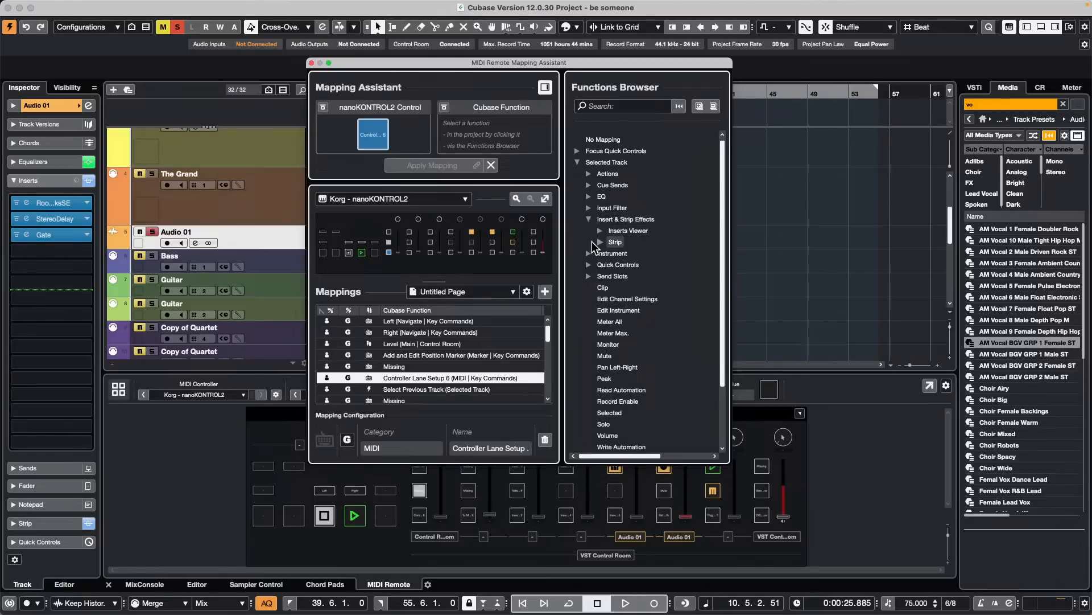
pyautogui.click(603, 229)
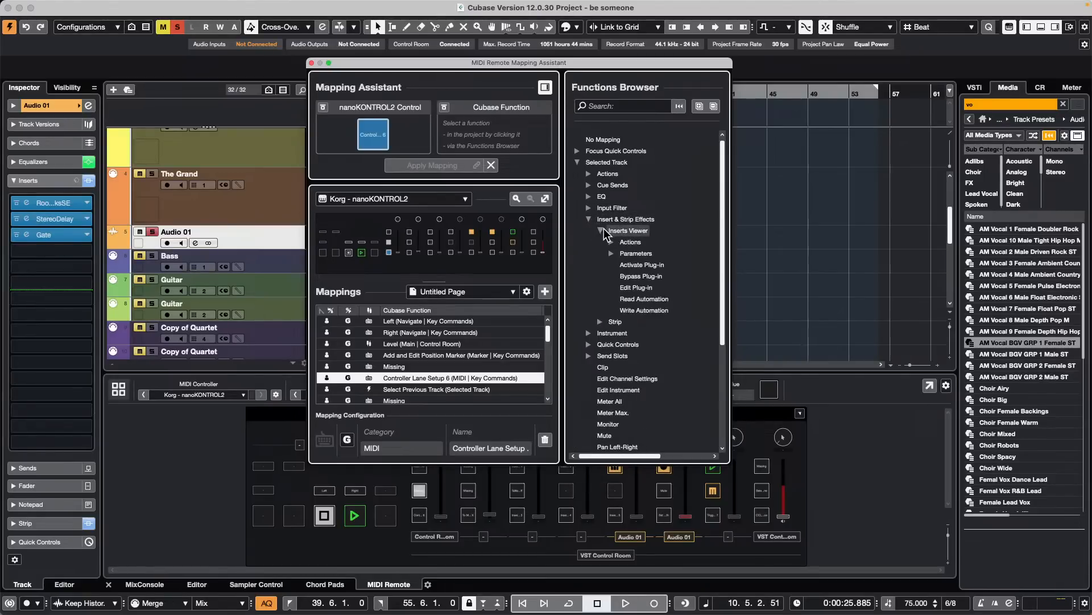
pyautogui.click(613, 242)
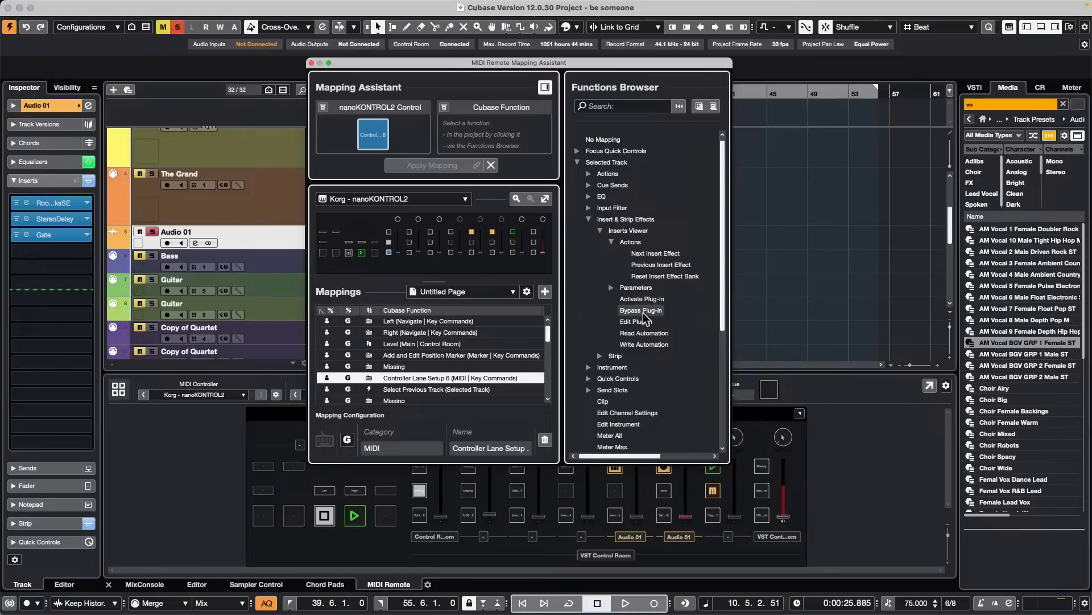
pyautogui.click(611, 288)
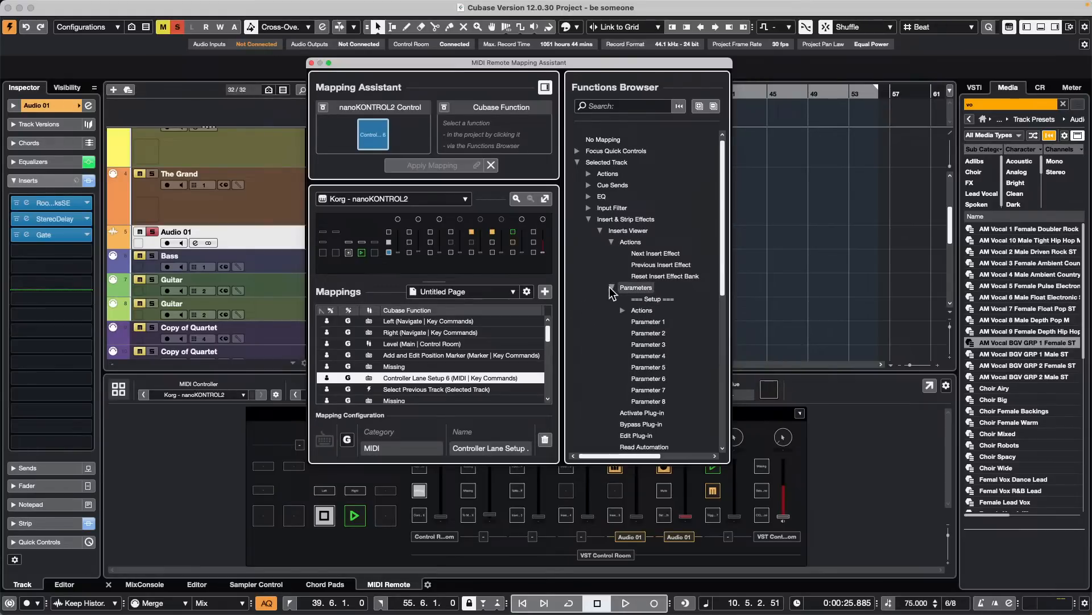
pyautogui.scroll(-2, 614, 316)
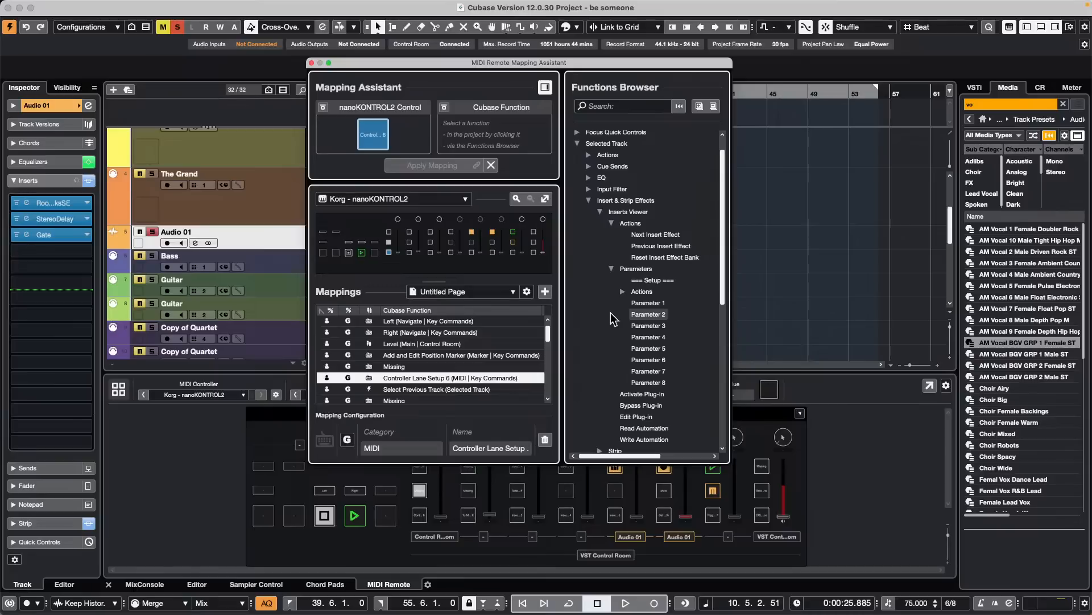
pyautogui.scroll(2, 610, 316)
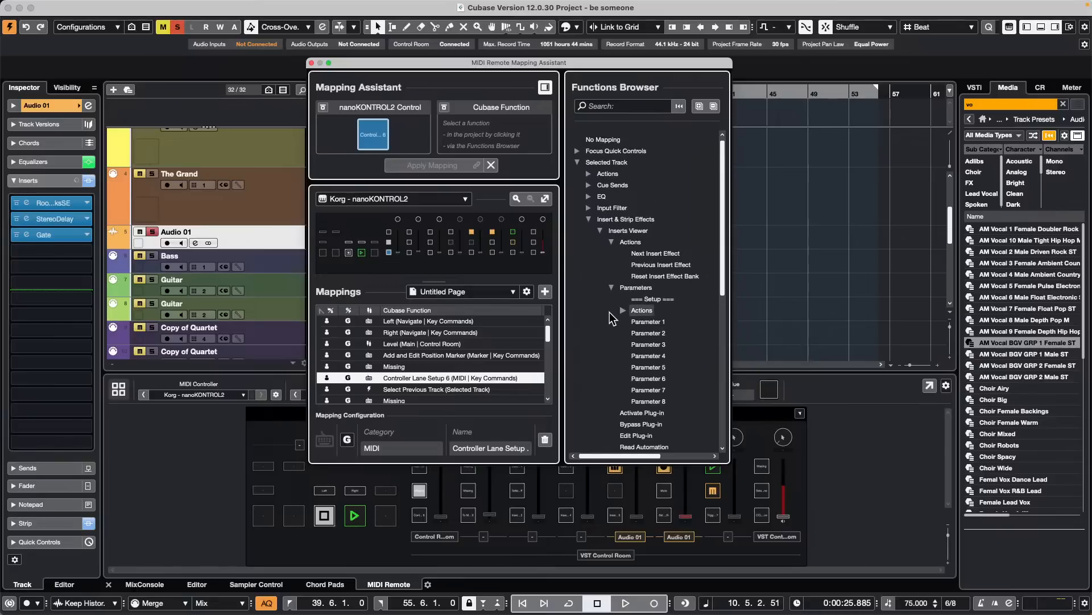
# - Collapse the selected track's insert functions and examine the mixer bank actions available under MixConsole Output
pyautogui.click(601, 231)
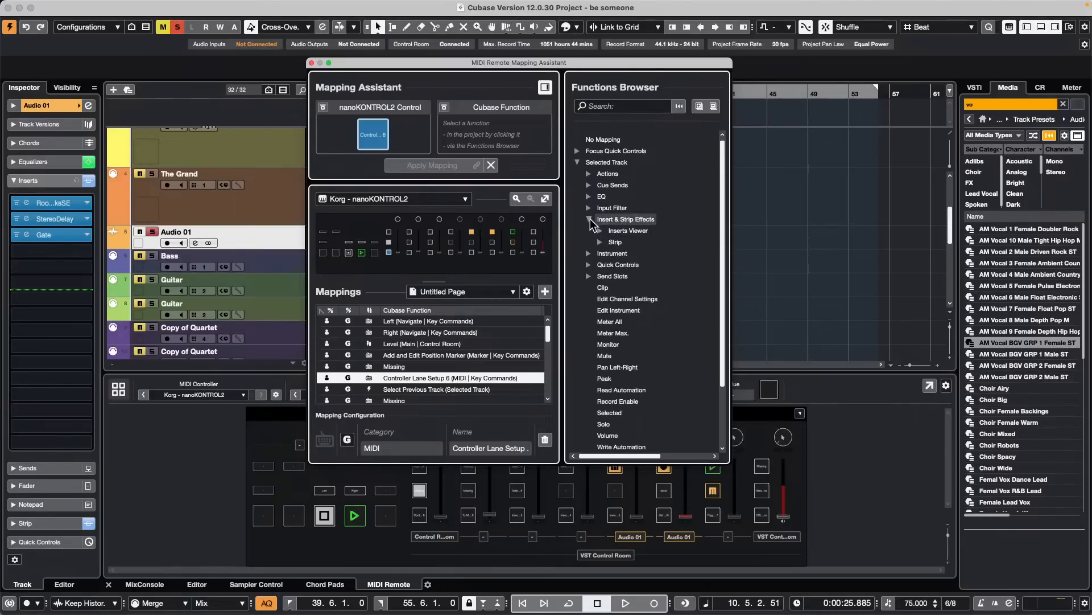
pyautogui.click(590, 220)
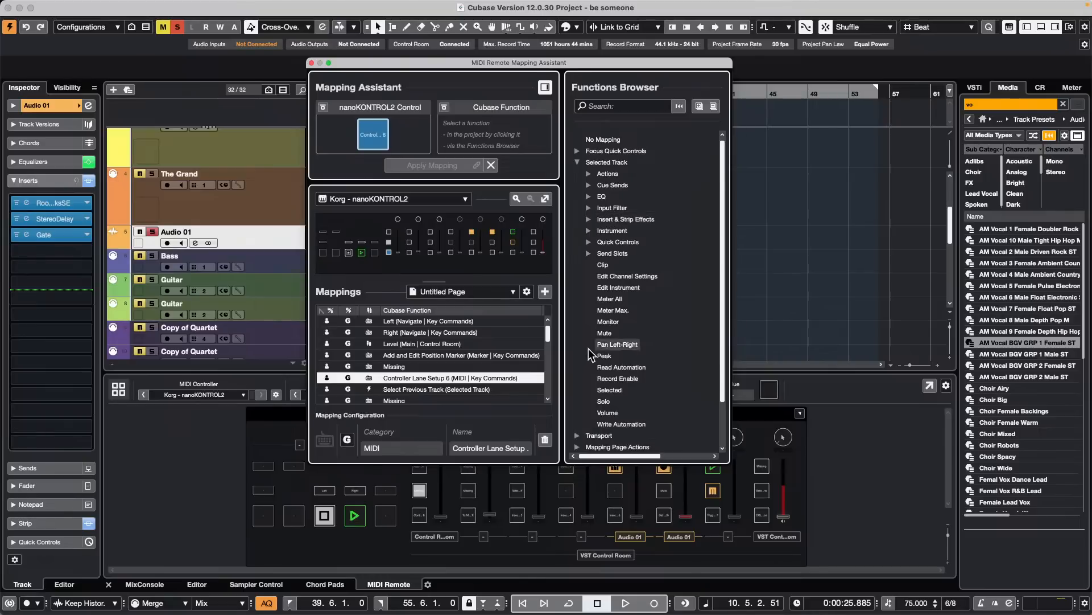
pyautogui.scroll(-5, 588, 348)
pyautogui.click(577, 432)
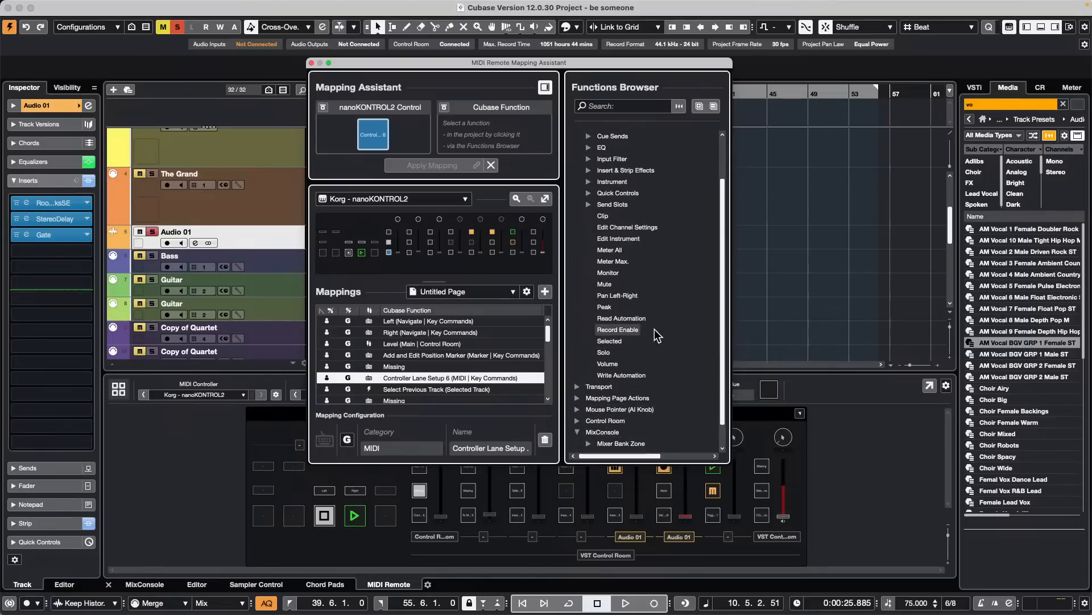
pyautogui.scroll(-2, 655, 330)
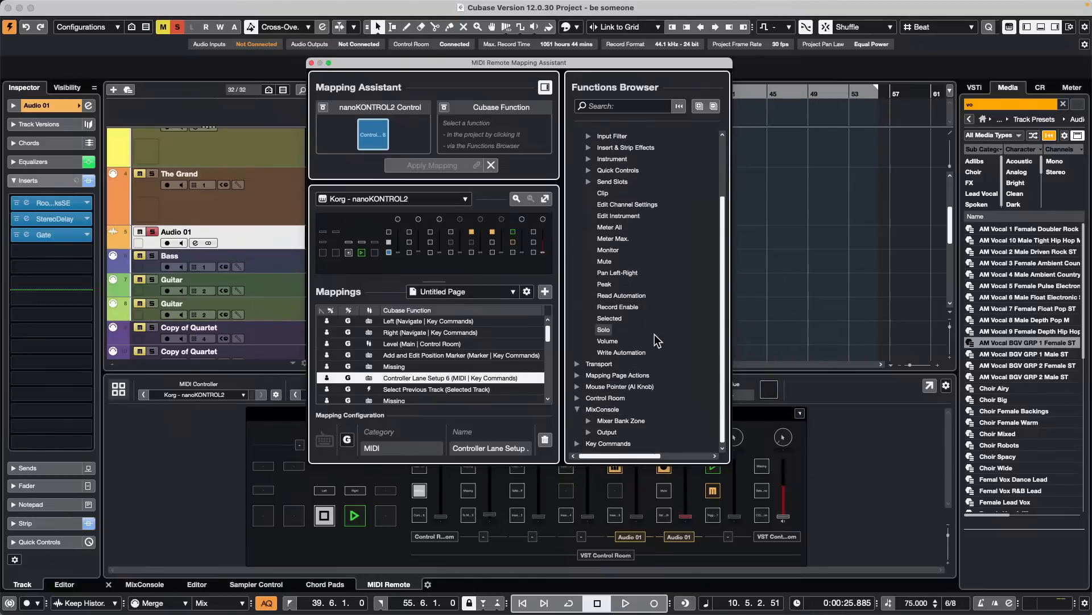
pyautogui.click(588, 431)
pyautogui.scroll(-3, 654, 307)
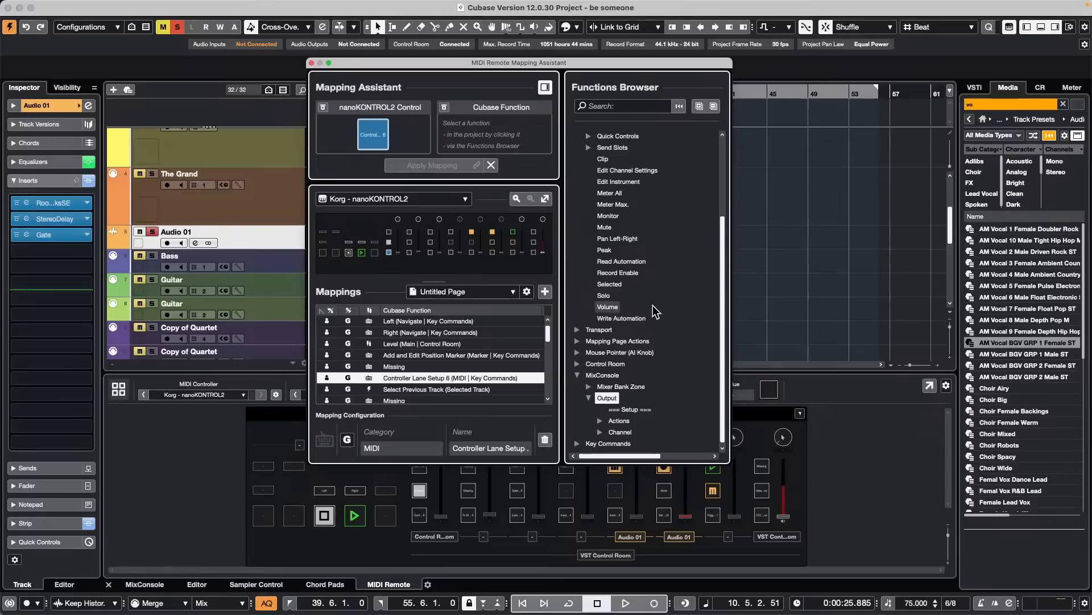
pyautogui.click(600, 421)
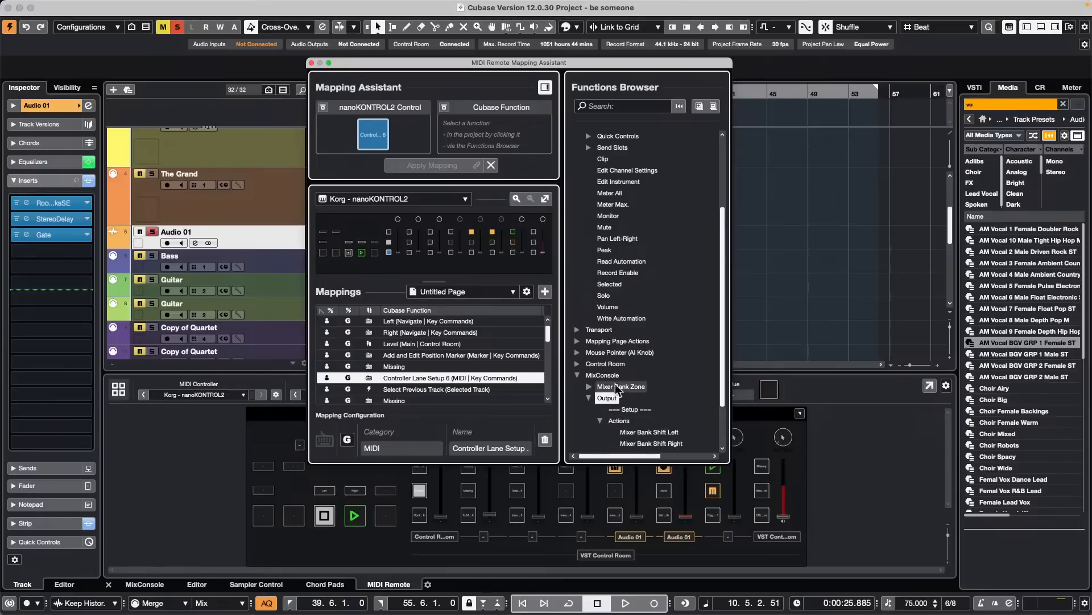
pyautogui.scroll(-5, 640, 326)
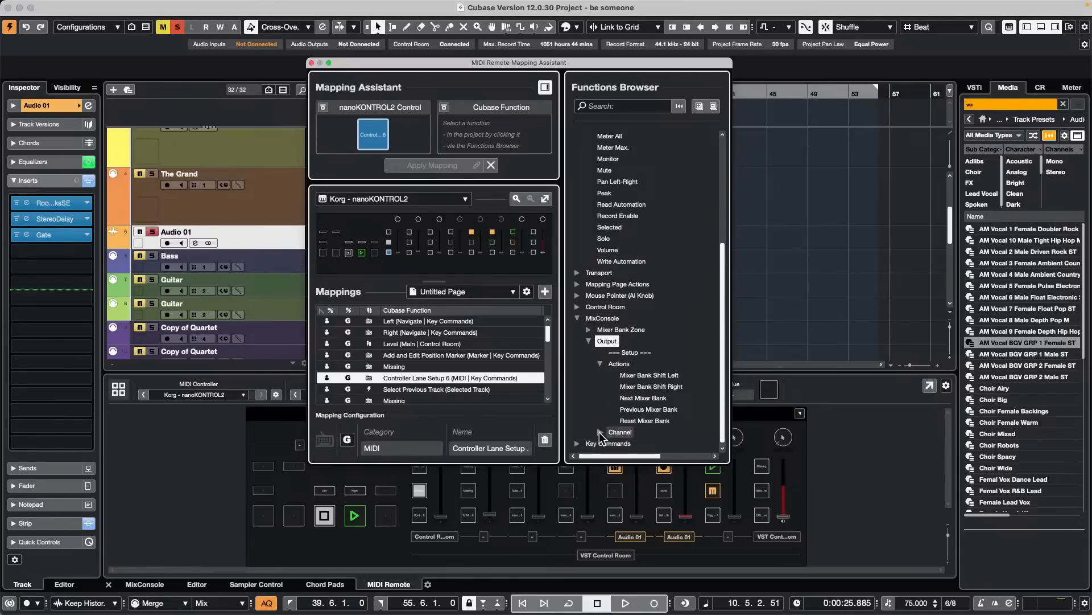
# - Examine the MixConsole Output channel functions, including the modules available under Strip Effects
pyautogui.click(600, 432)
pyautogui.scroll(-20, 606, 316)
pyautogui.scroll(1, 607, 315)
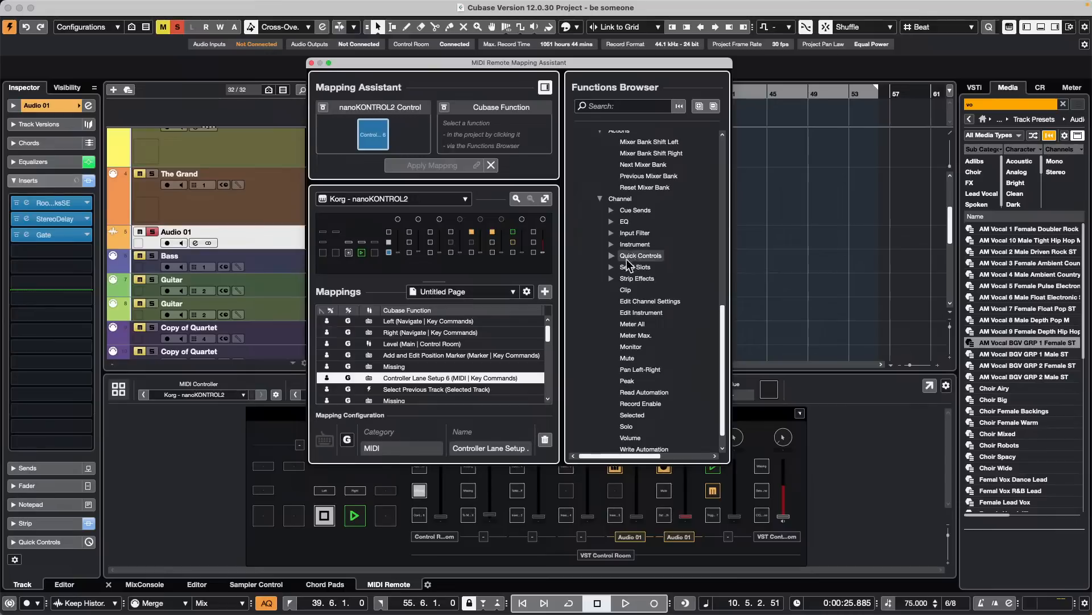
pyautogui.scroll(1, 669, 279)
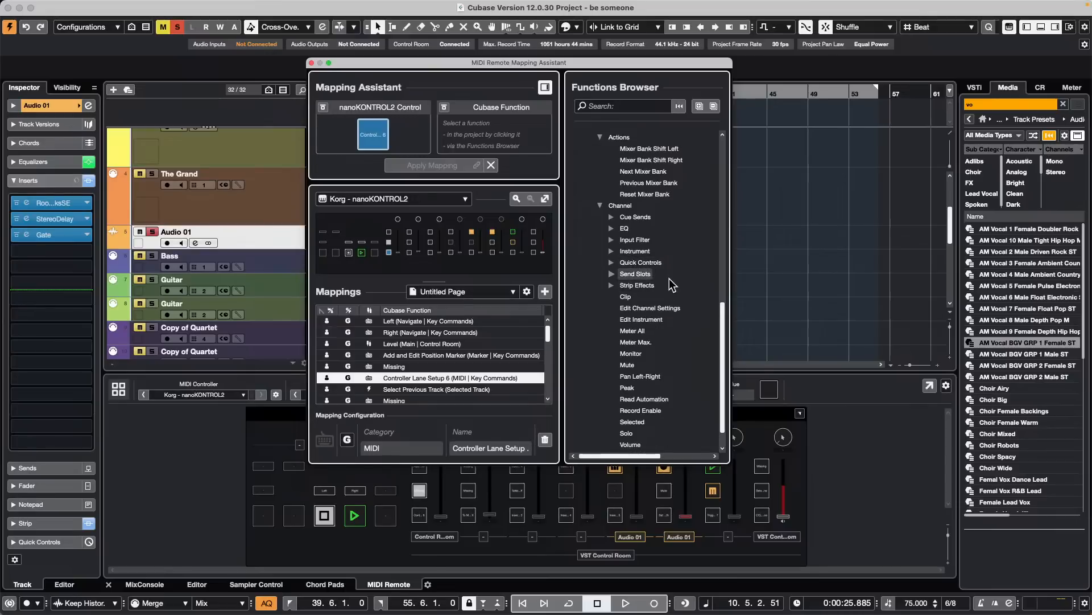
pyautogui.scroll(2, 671, 285)
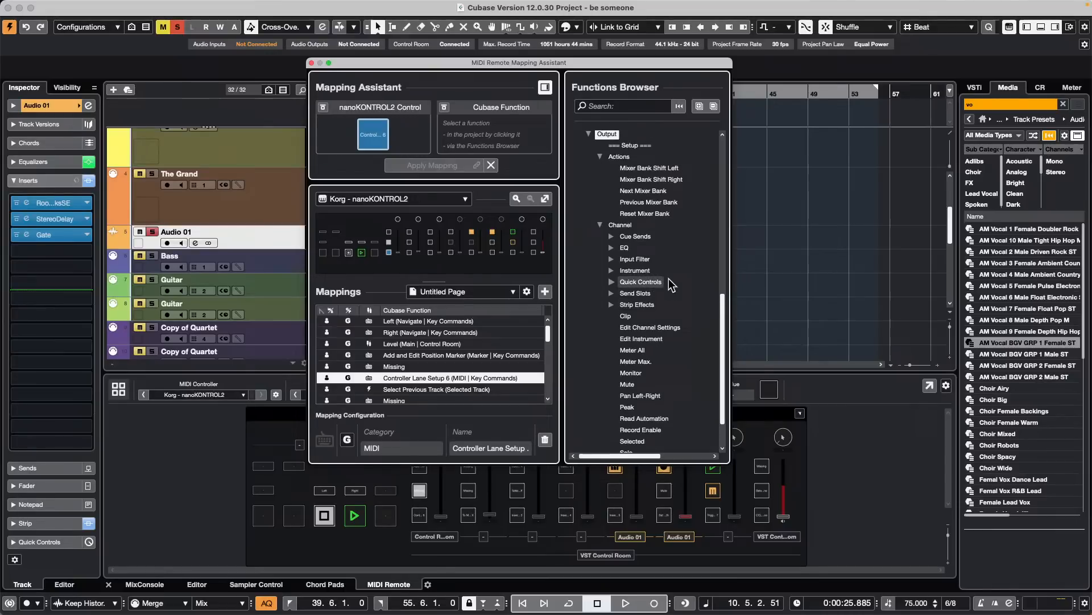
pyautogui.scroll(-4, 671, 282)
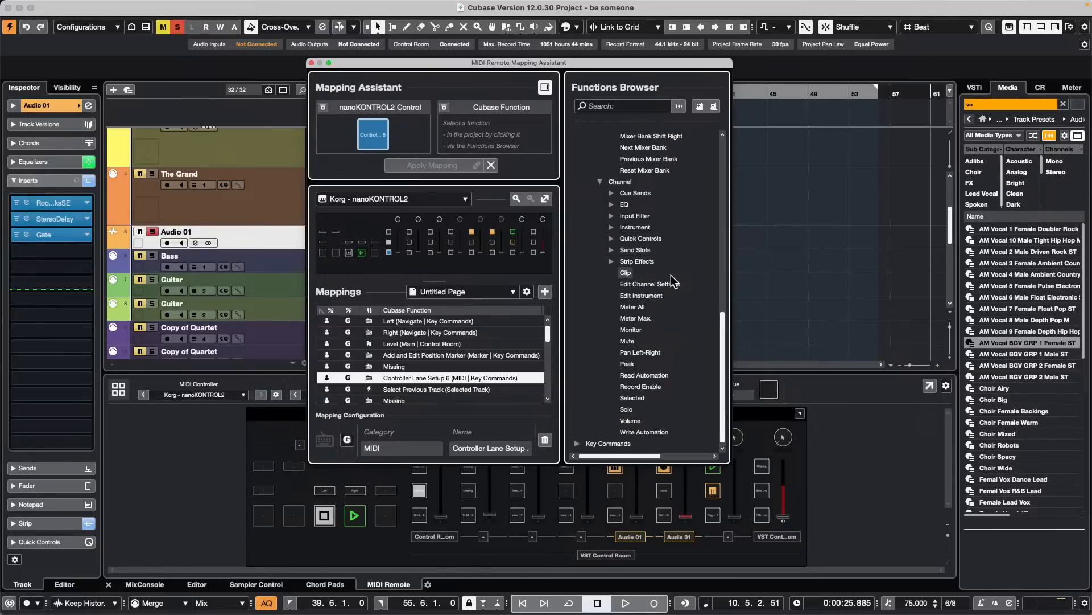
pyautogui.scroll(1, 671, 275)
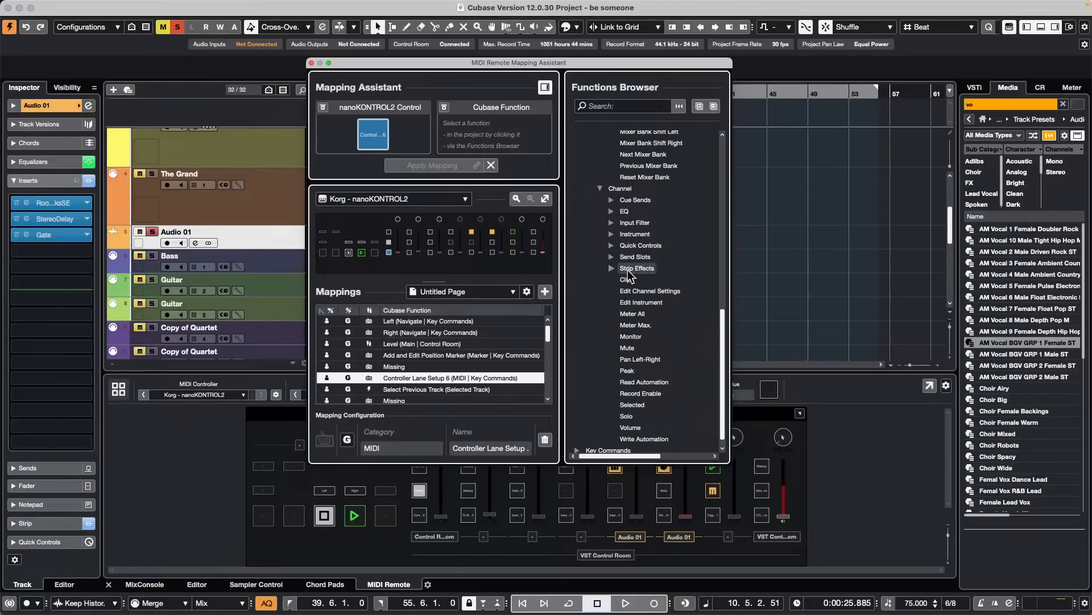
pyautogui.click(612, 268)
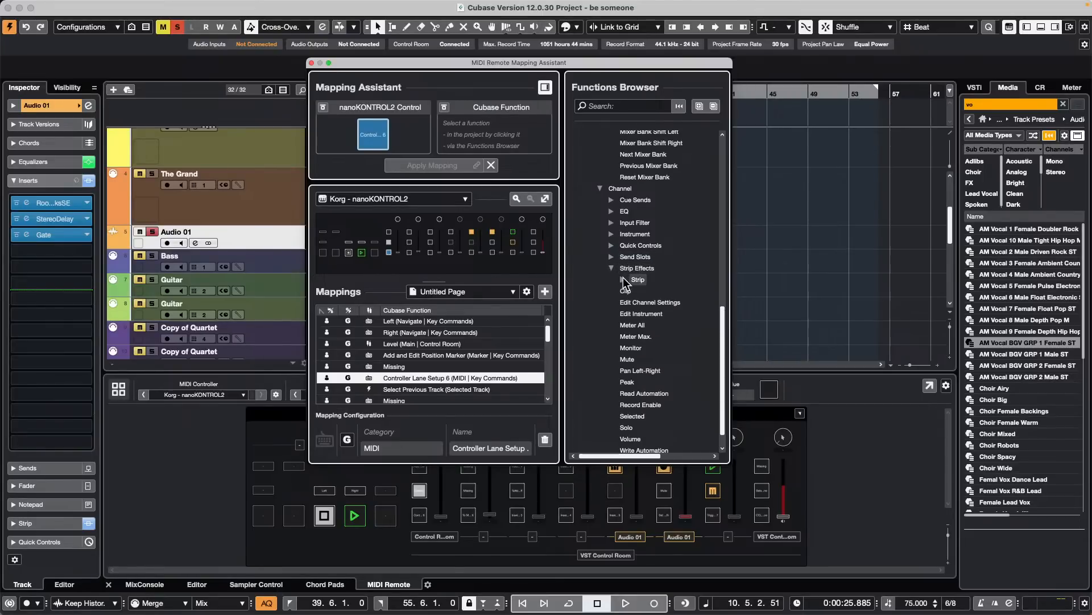
pyautogui.click(623, 278)
pyautogui.scroll(3, 613, 267)
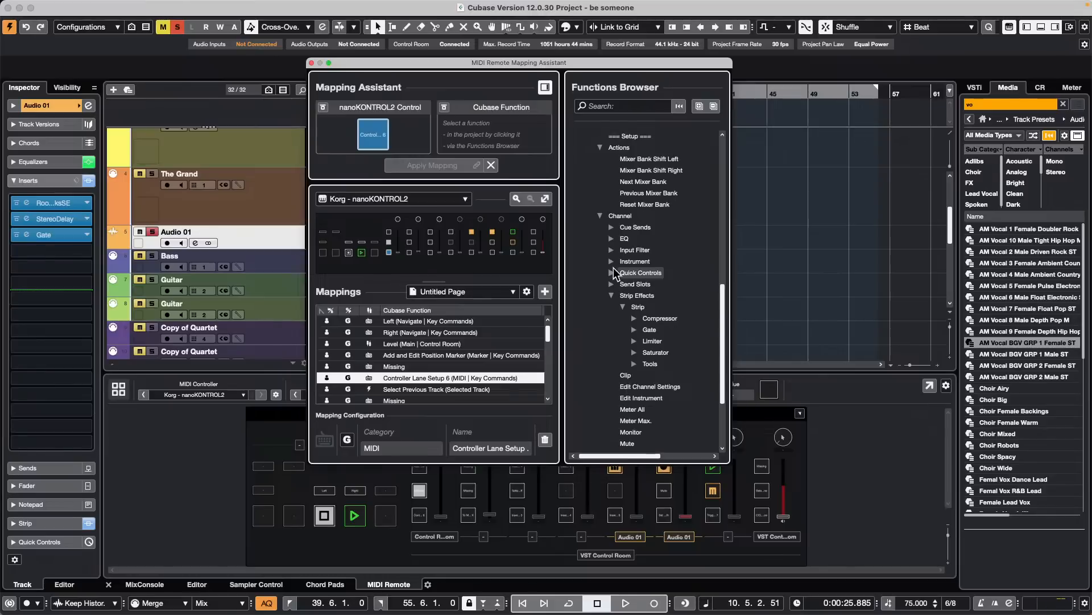
pyautogui.scroll(10, 614, 268)
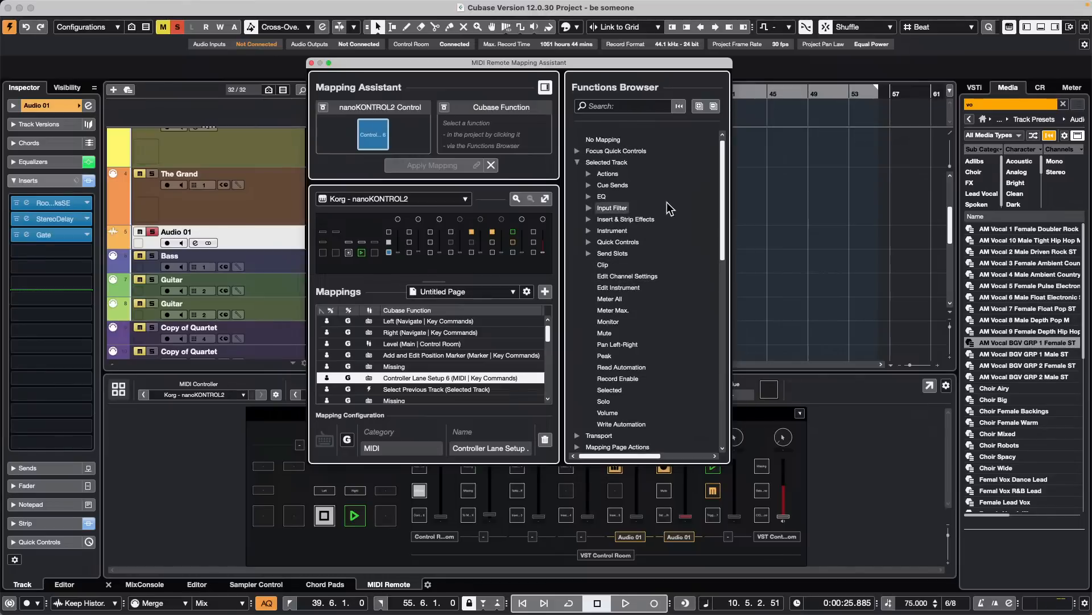
# - Choose Bypass Plug-in from the selected track's Inserts Viewer as the Cubase function for the first-column button
pyautogui.click(590, 219)
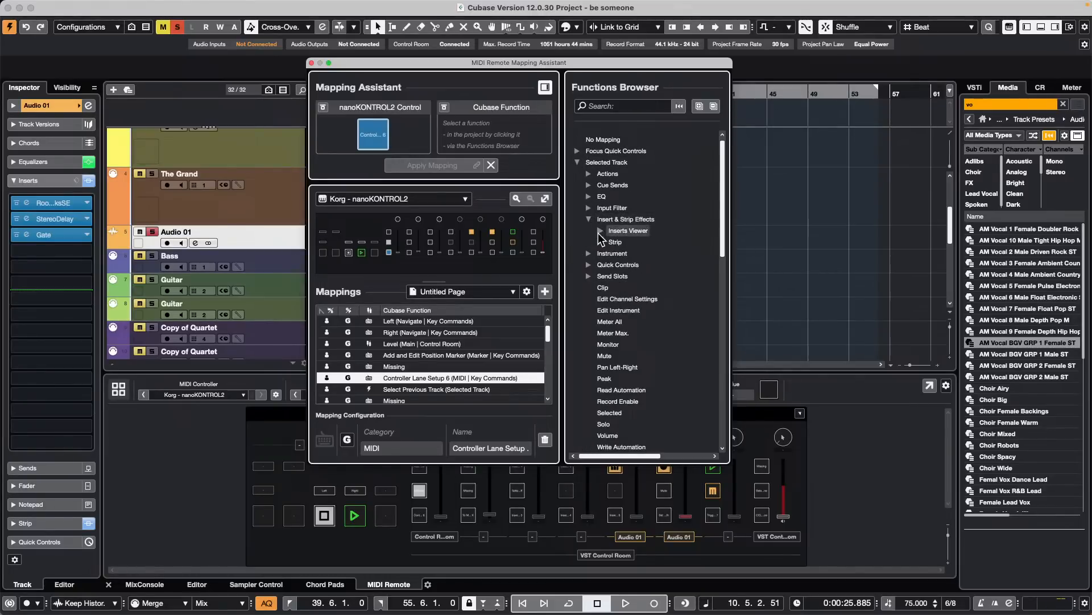
pyautogui.click(600, 230)
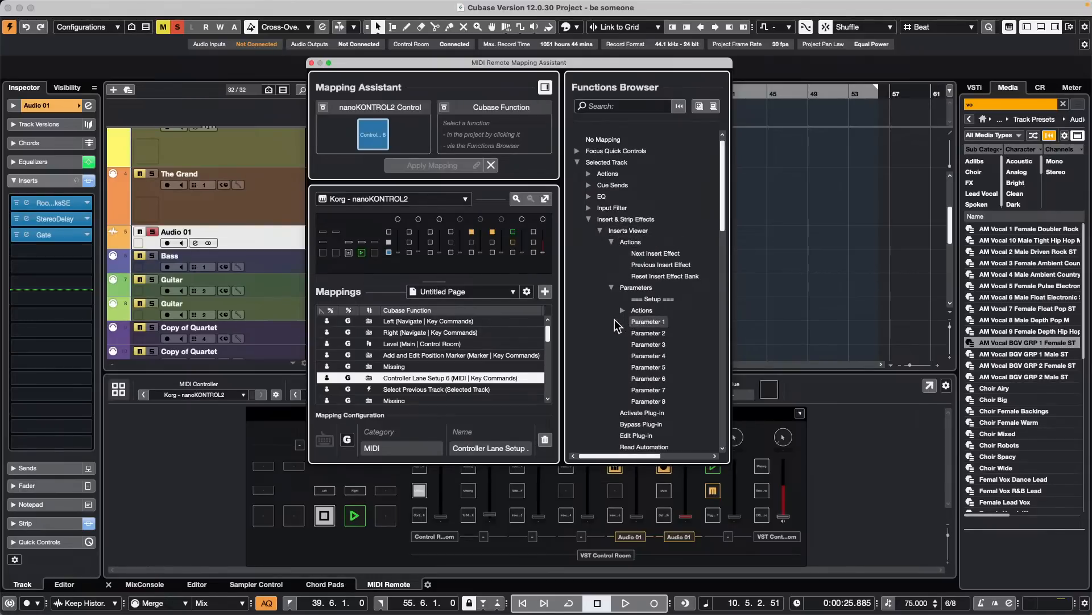
pyautogui.scroll(-2, 614, 326)
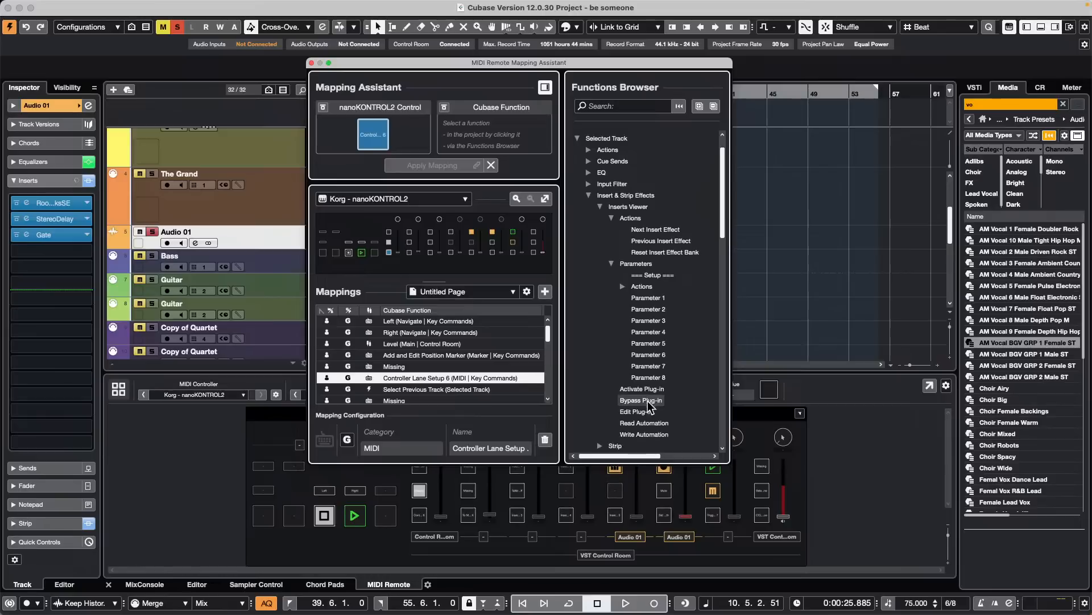
pyautogui.scroll(-2, 632, 390)
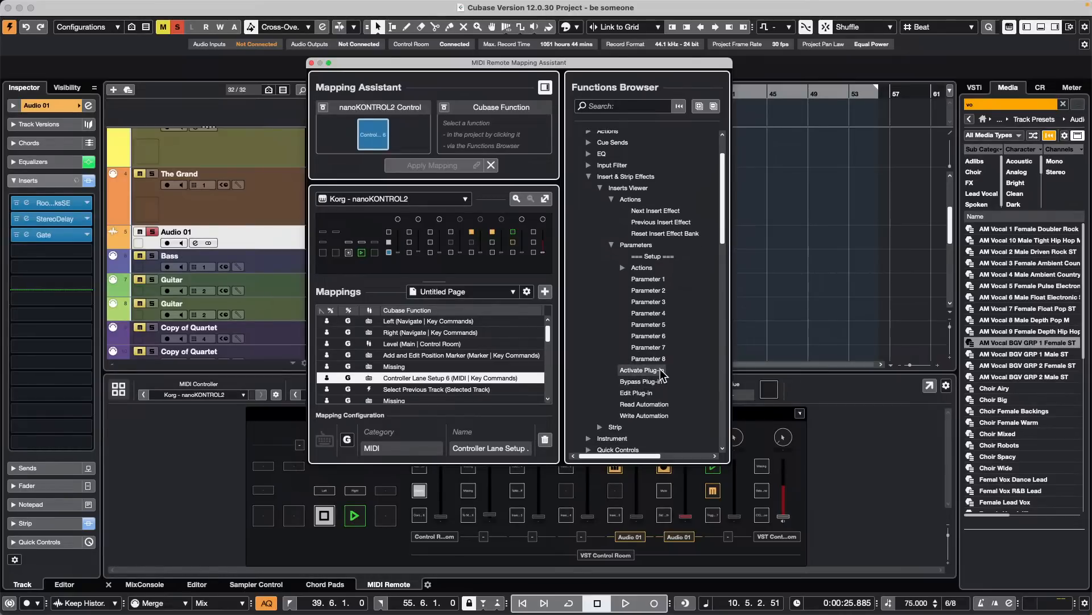
pyautogui.click(639, 383)
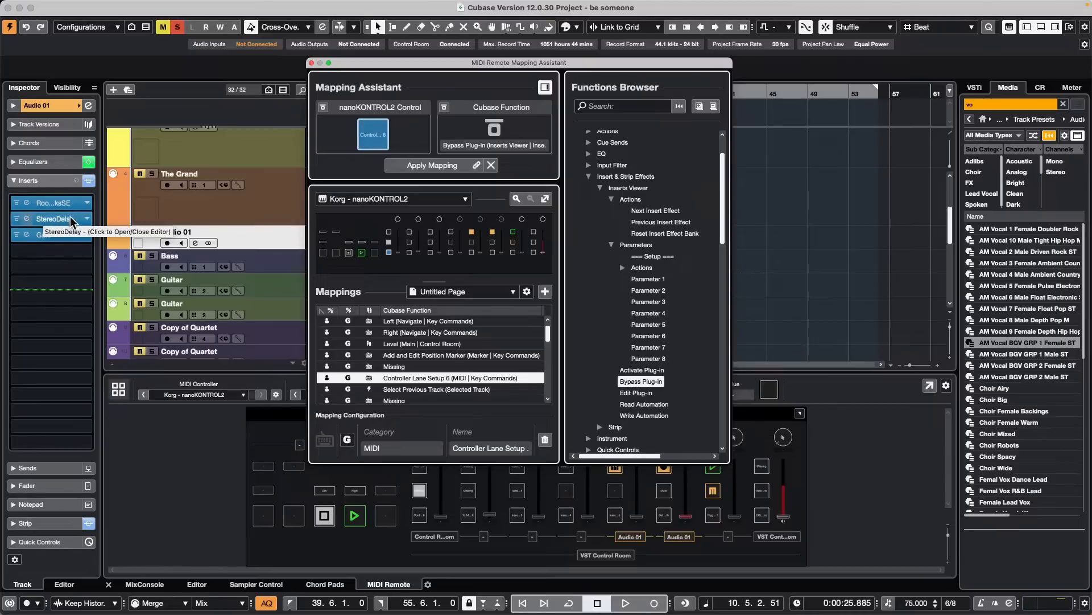
# - Try Next Insert Effect and Previous Insert Effect as the Cubase function for the button
pyautogui.click(667, 211)
pyautogui.click(669, 223)
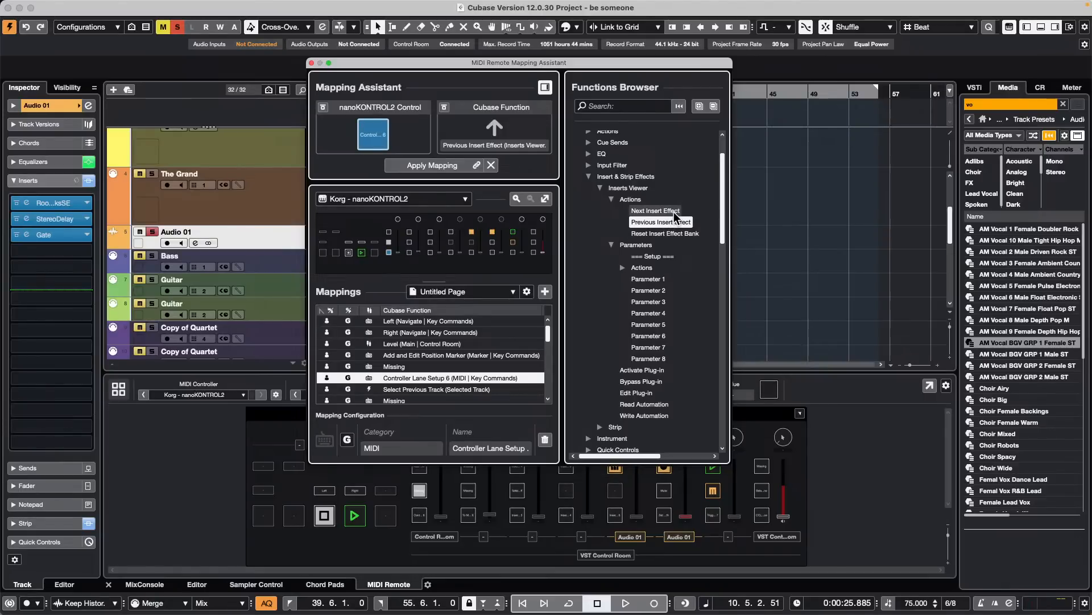
pyautogui.click(674, 212)
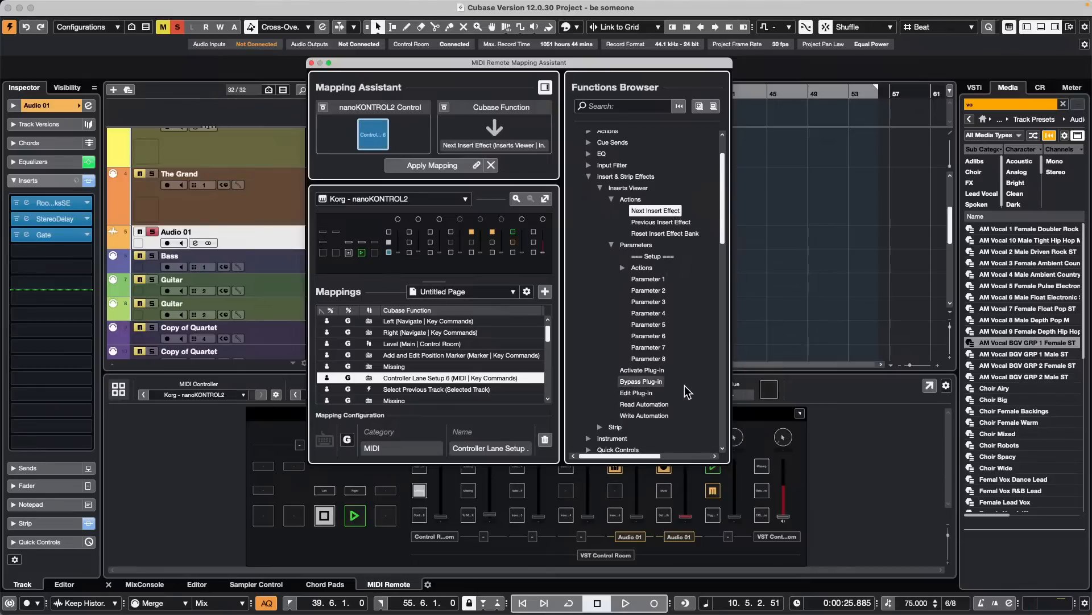
# - Map the Inserts Viewer's Bypass Plug-in function to the lowest buttons in the nanoKONTROL2's first and second columns
pyautogui.click(641, 382)
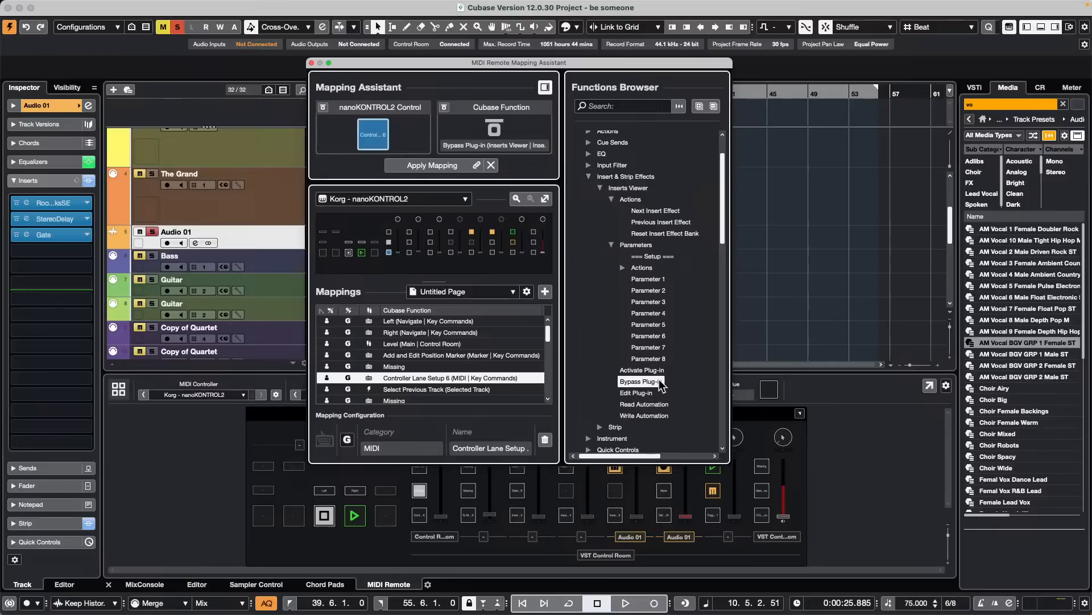
pyautogui.doubleClick(659, 379)
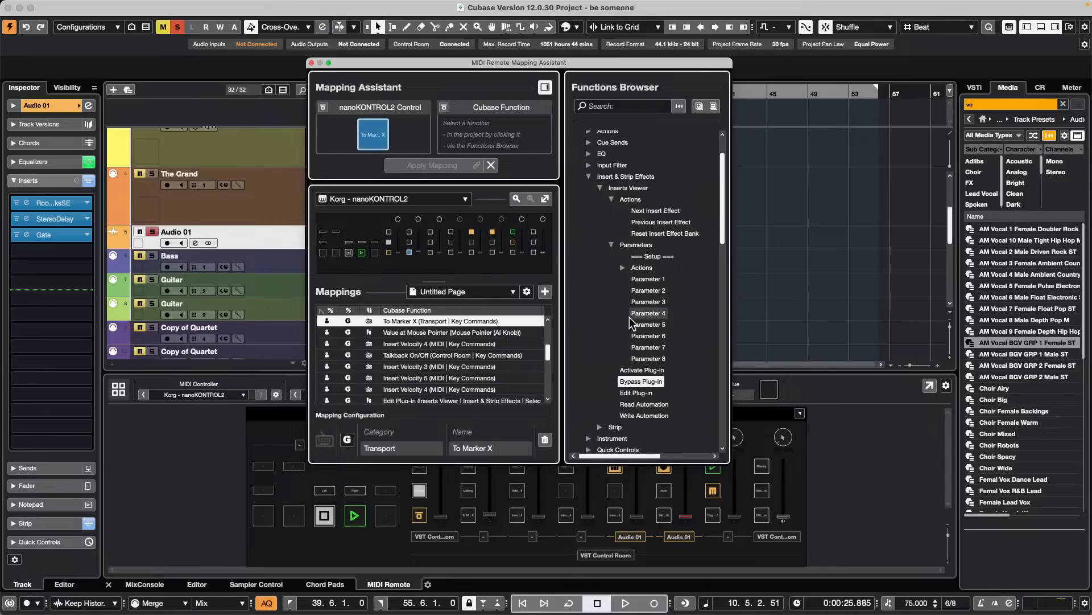
pyautogui.doubleClick(641, 381)
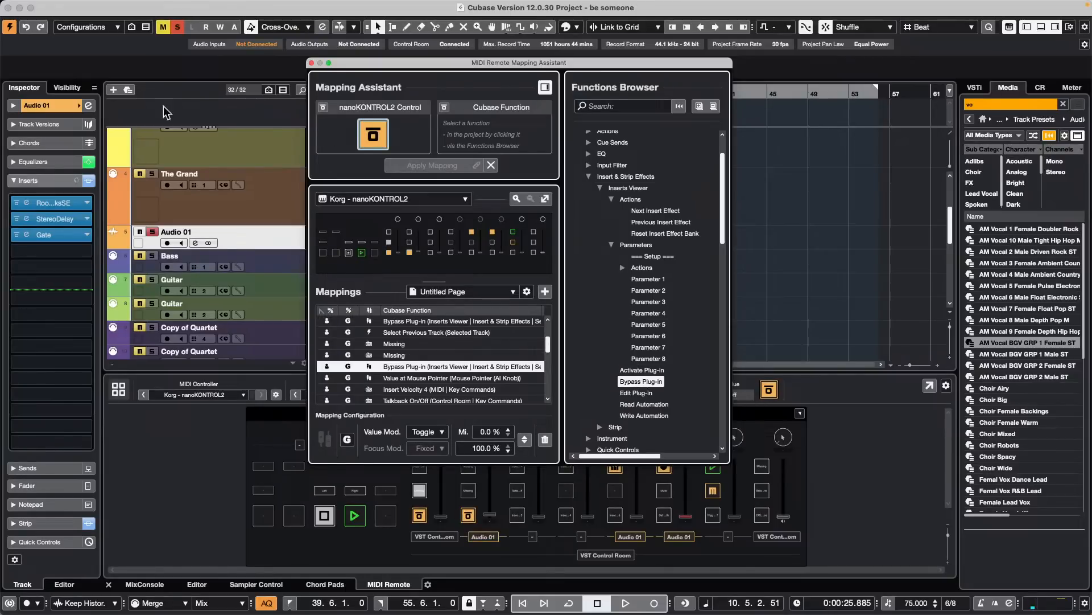
# - Open Audio 01's RoomWorks SE insert and close the MIDI Remote Mapping Assistant
pyautogui.click(49, 203)
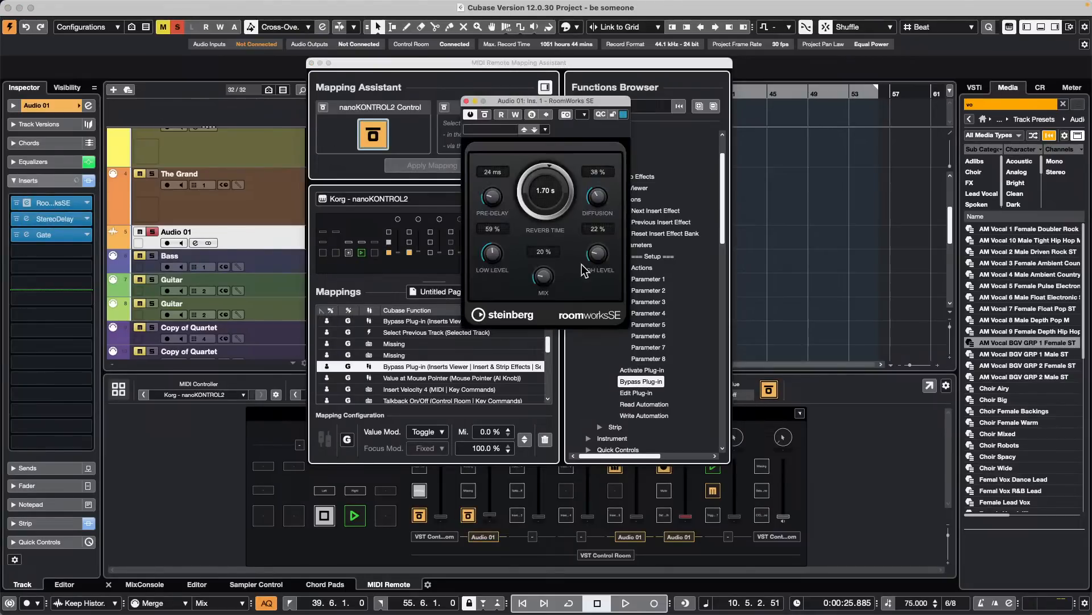
pyautogui.click(311, 64)
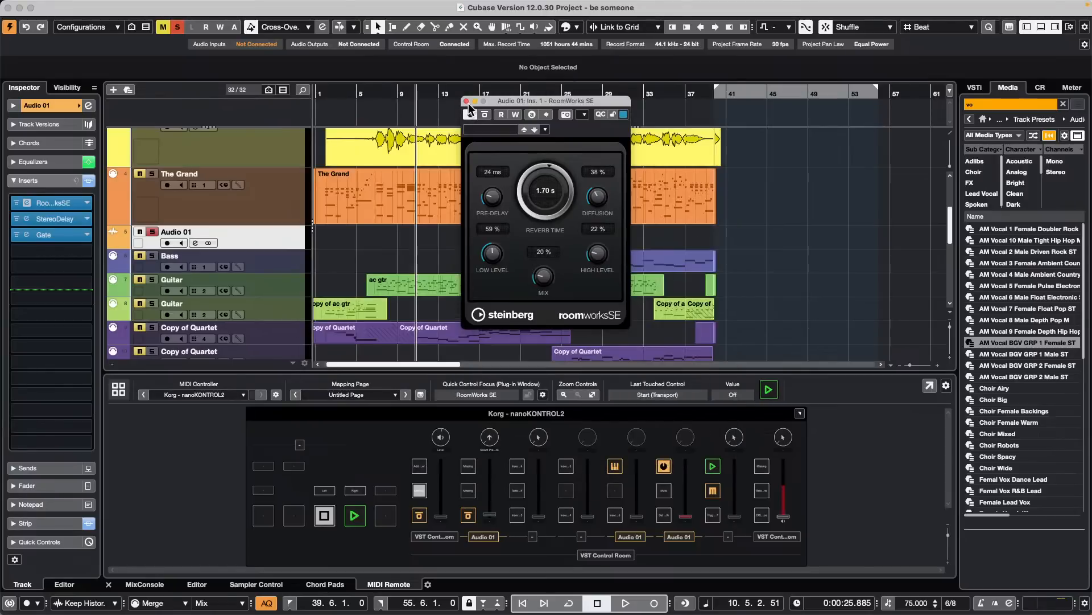
# - Open the Mapping Assistant for the second column's lowest button and expand the selected track's Inserts Viewer actions
pyautogui.click(467, 101)
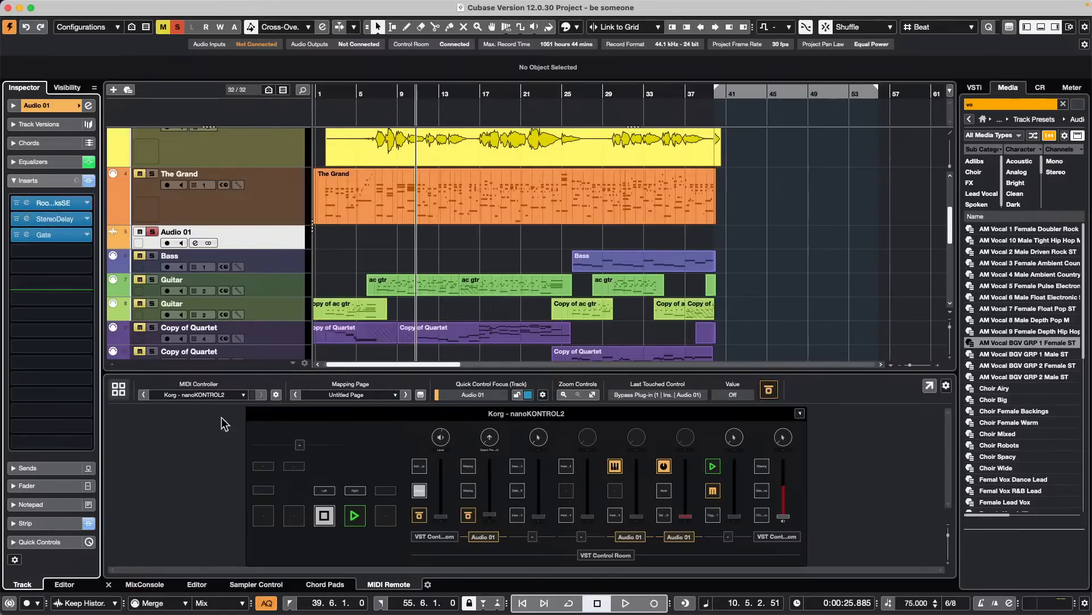
pyautogui.doubleClick(468, 515)
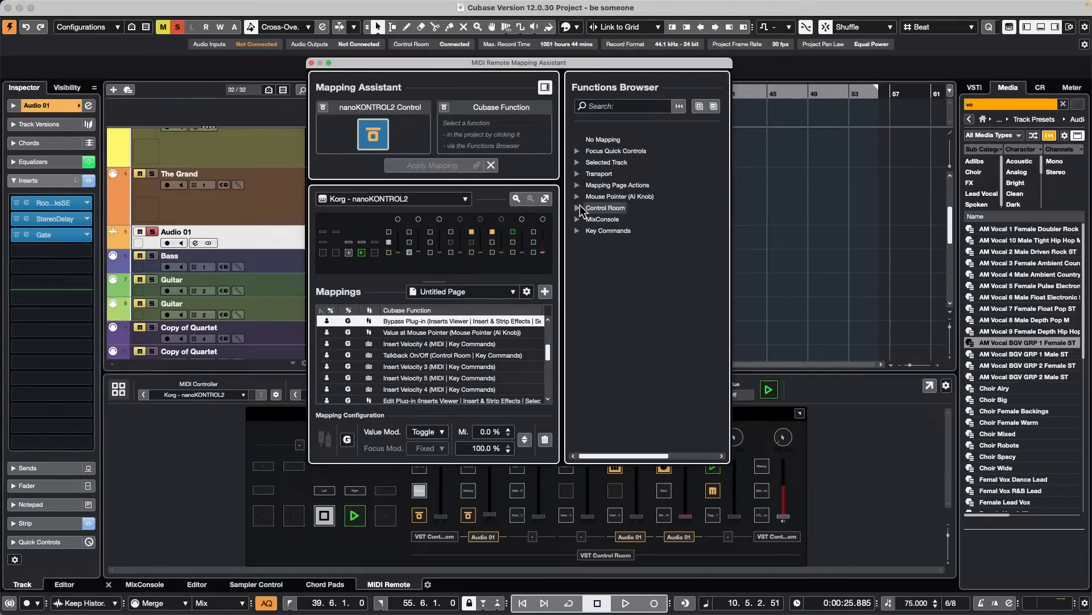
pyautogui.click(581, 162)
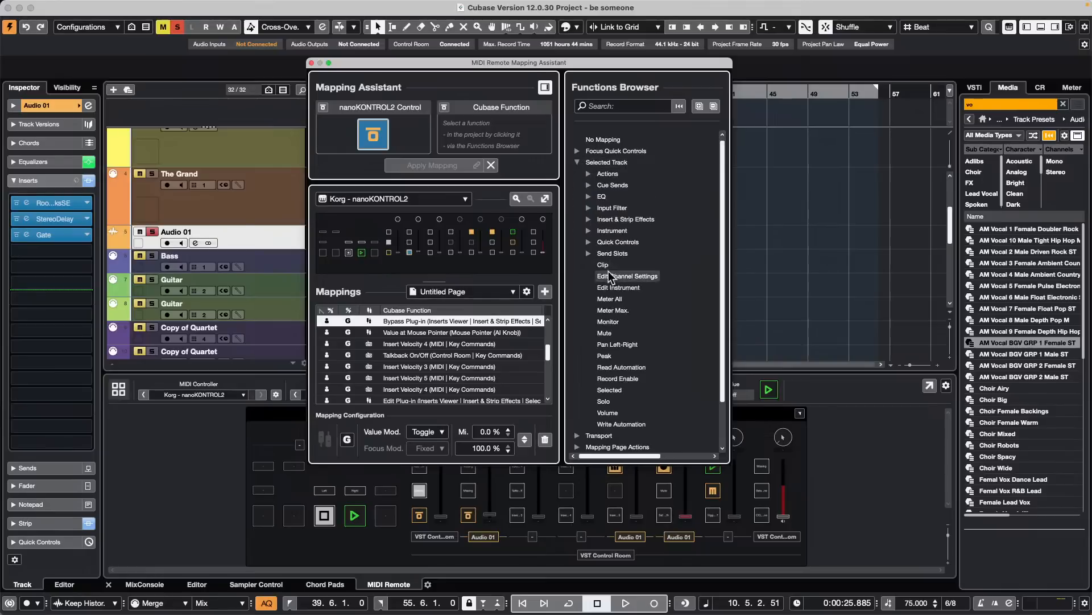
pyautogui.click(593, 219)
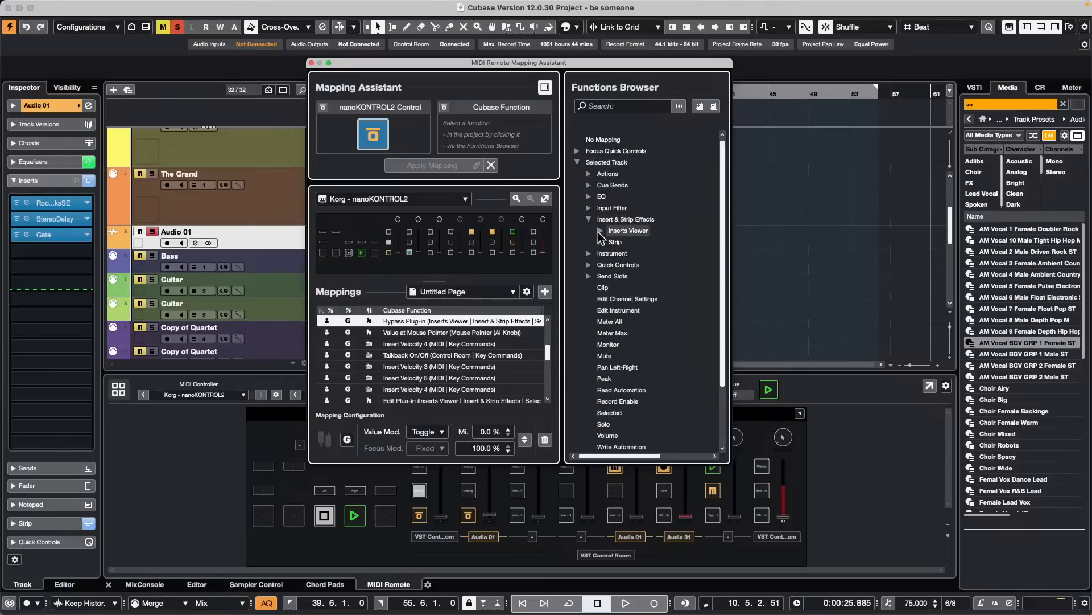
pyautogui.click(601, 231)
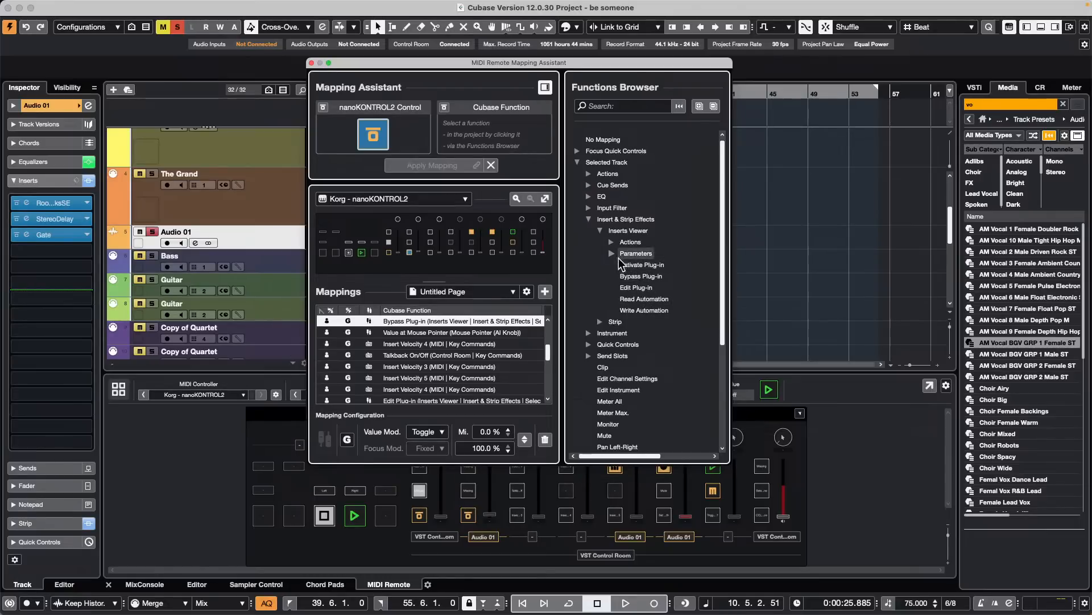
pyautogui.click(612, 242)
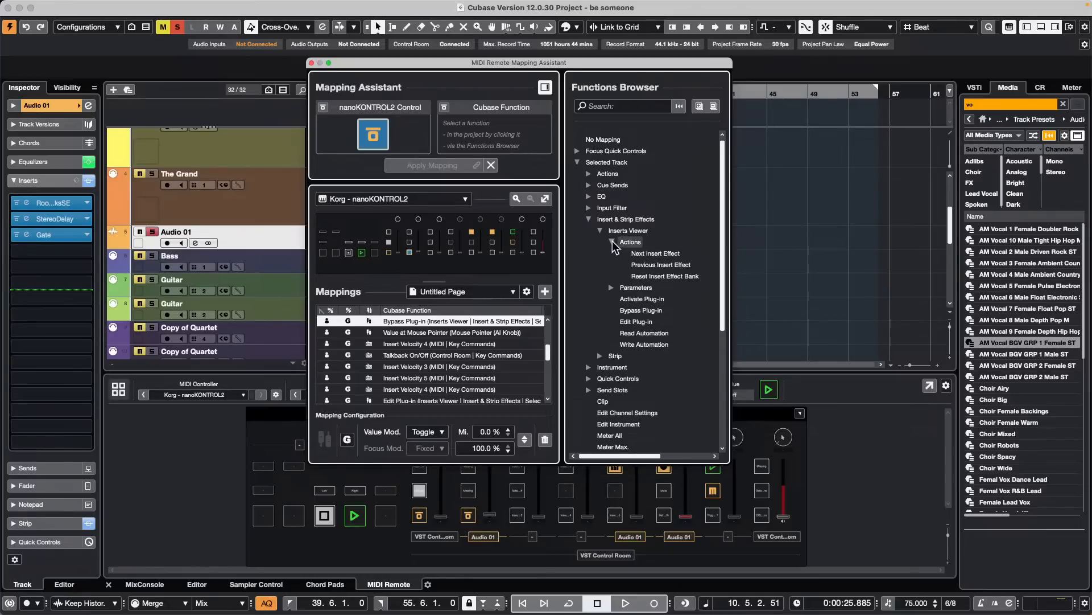
# - Map the Inserts Viewer's Next Insert Effect action to the lowest buttons in the second and first columns
pyautogui.click(667, 256)
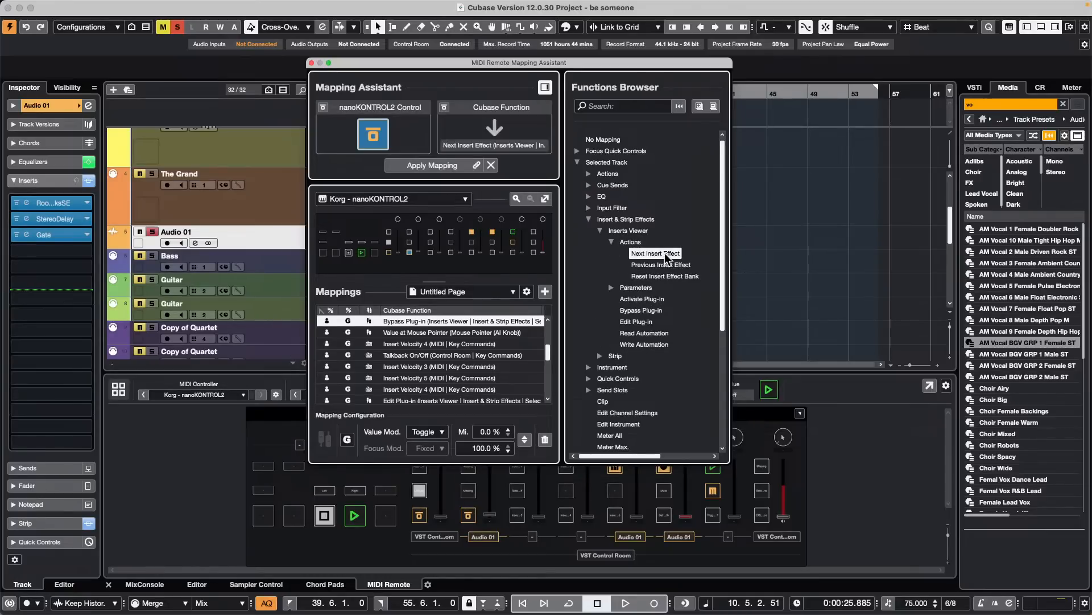
pyautogui.doubleClick(666, 256)
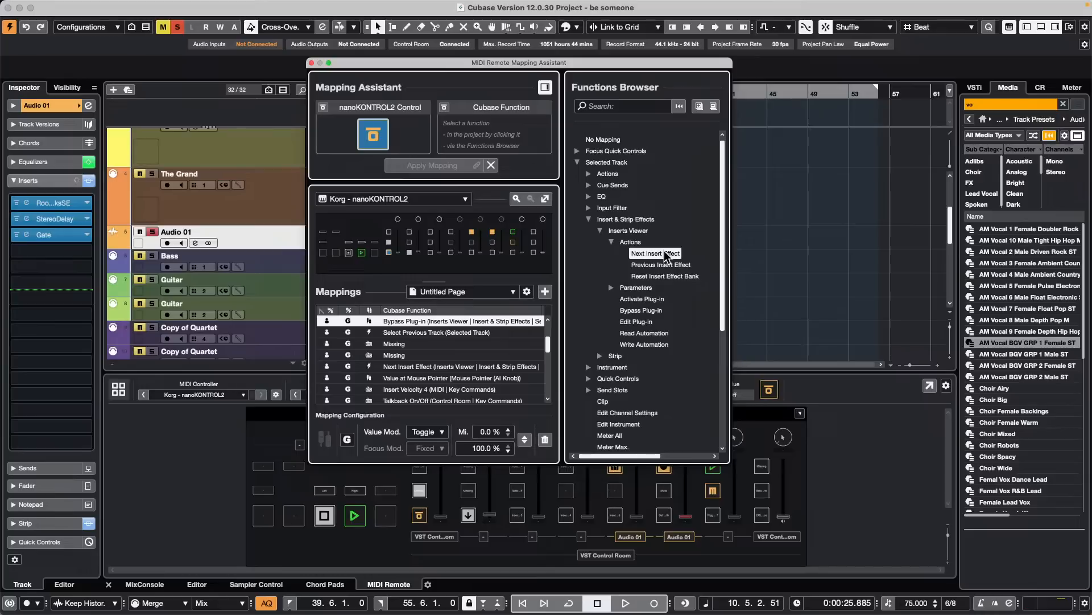
pyautogui.click(666, 256)
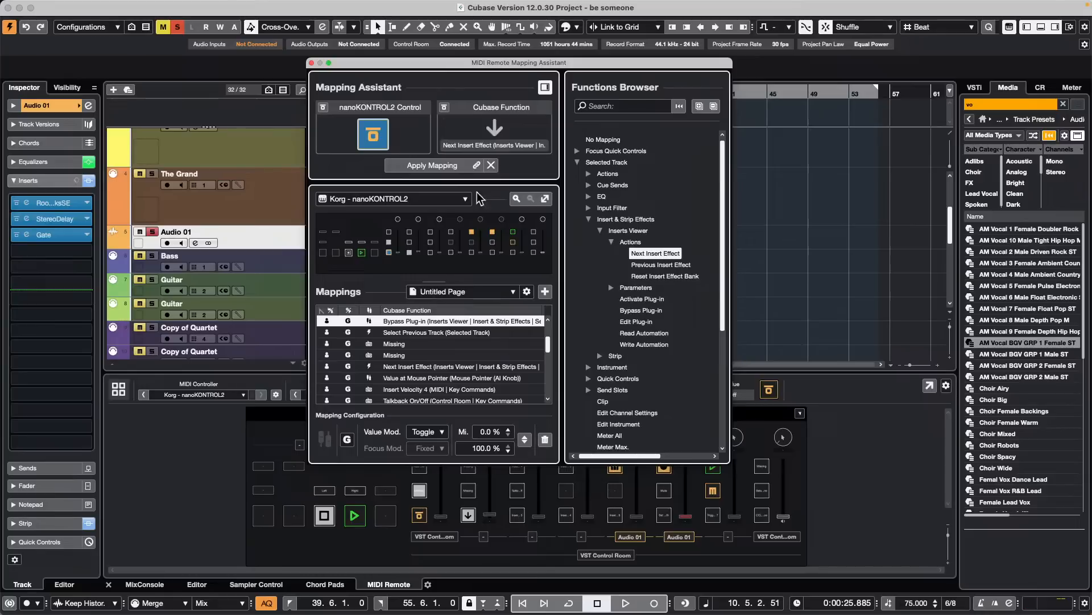
pyautogui.click(438, 167)
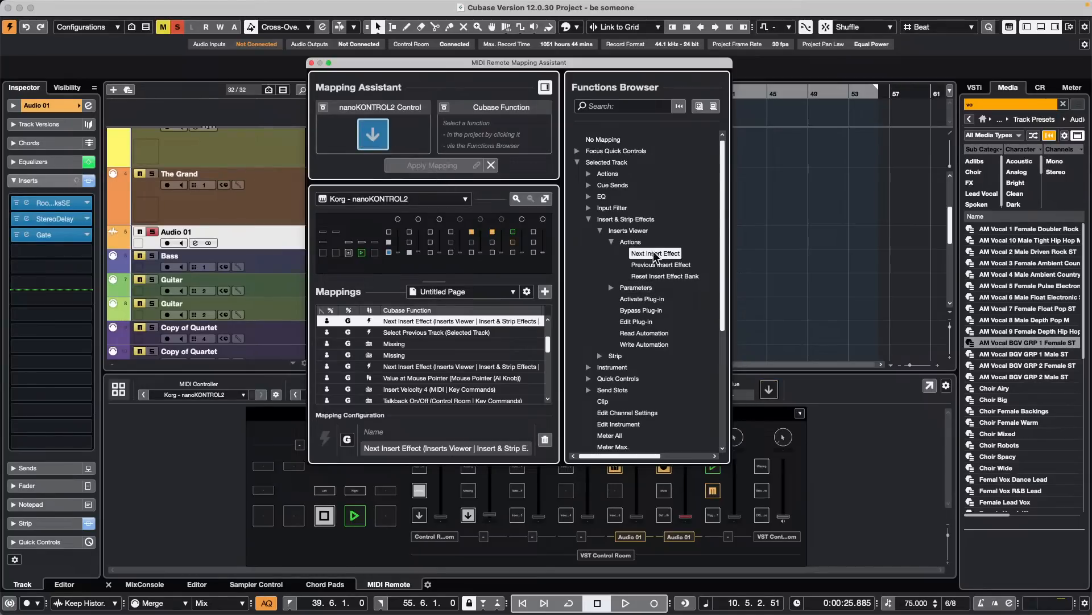
# - Remap the second column's lowest button to the Inserts Viewer's Bypass Plug-in and close the Mapping Assistant
pyautogui.click(649, 312)
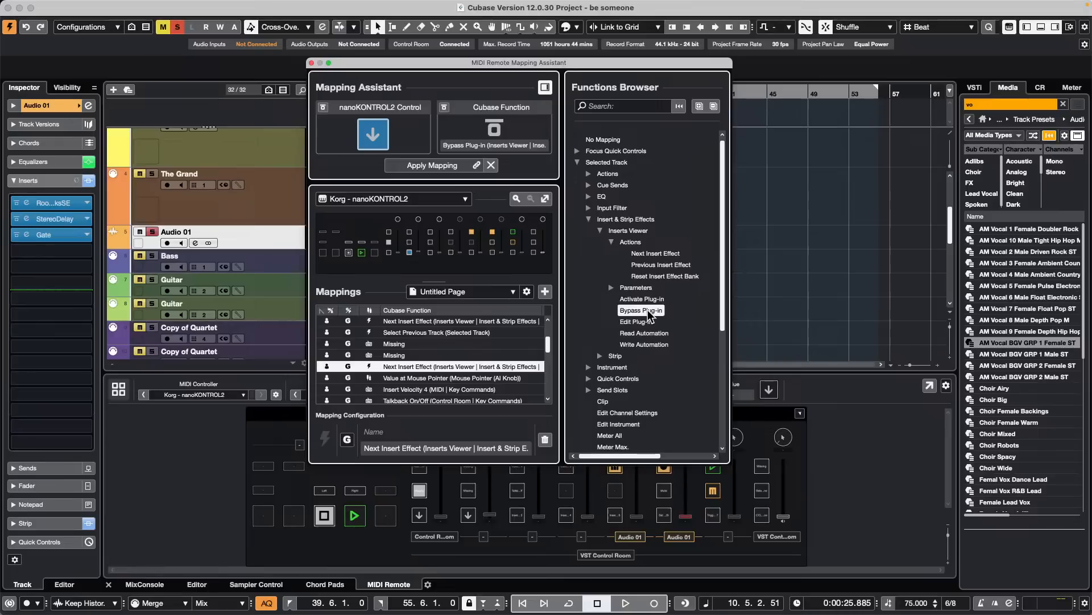
pyautogui.doubleClick(649, 311)
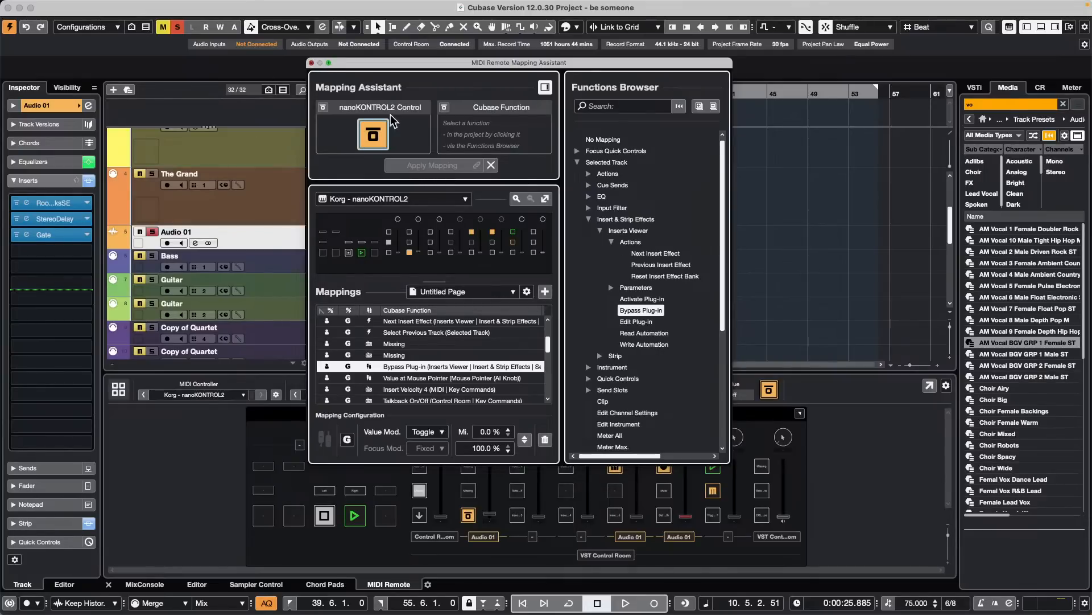
pyautogui.click(311, 62)
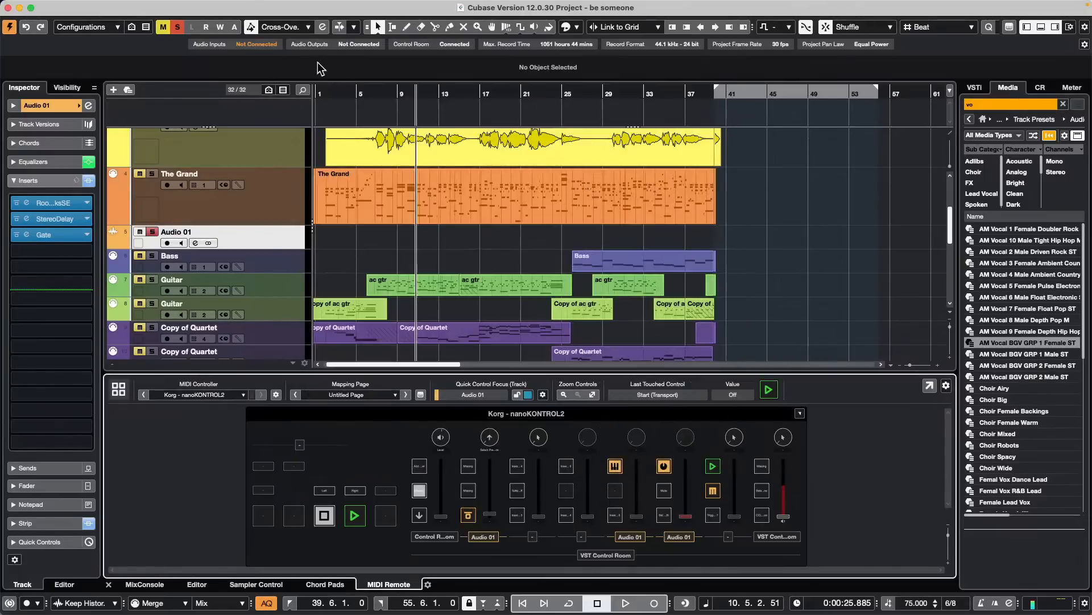
# - Open and close Audio 01's RoomWorks SE insert window, and turn off bypass on the StereoDelay and Gate inserts
pyautogui.click(71, 205)
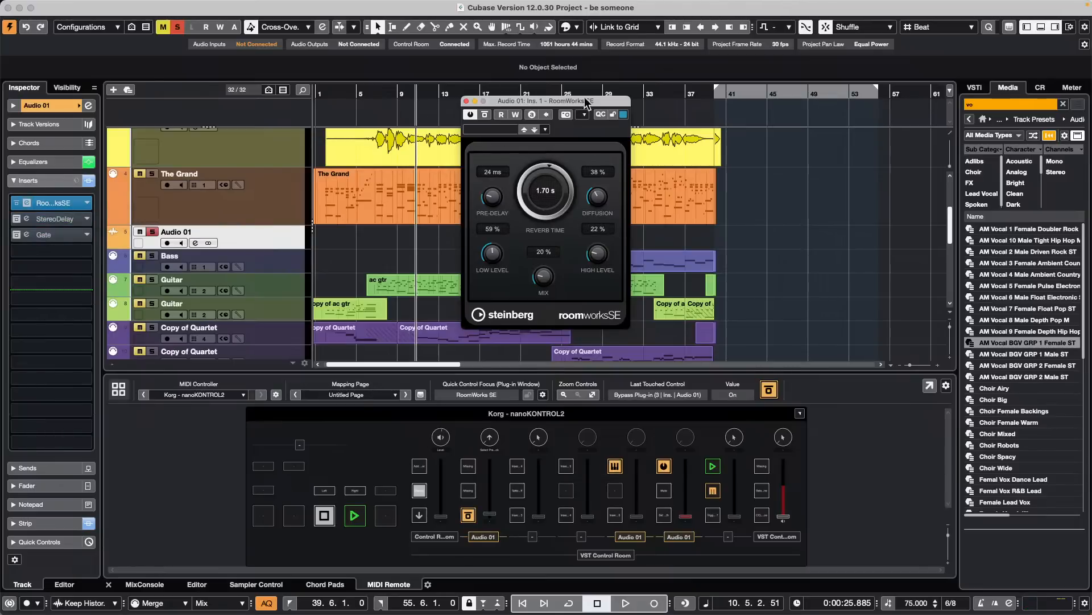
pyautogui.click(467, 101)
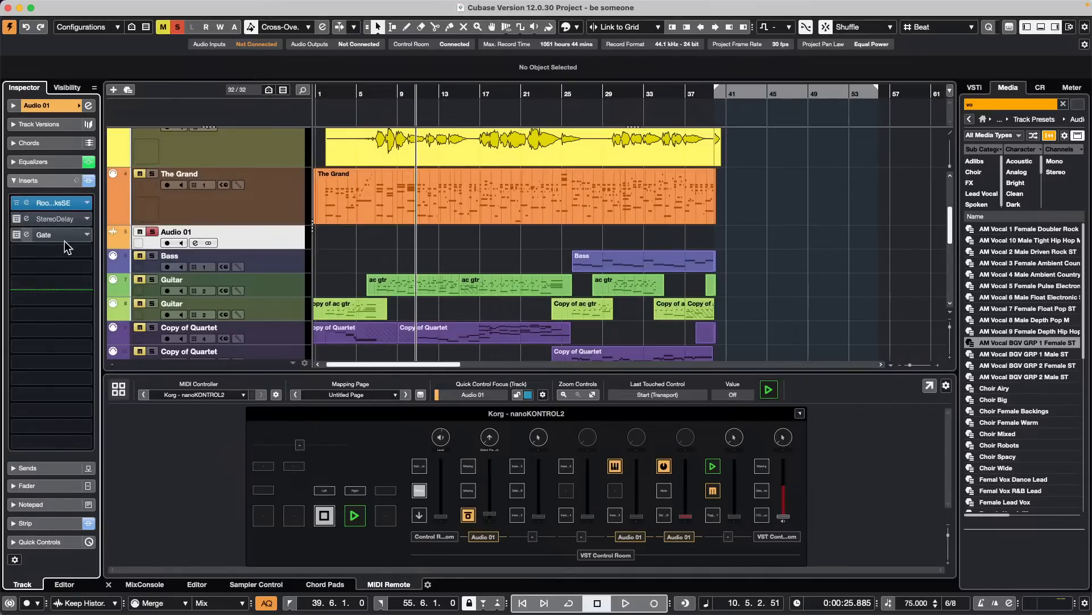
pyautogui.click(16, 219)
pyautogui.click(16, 235)
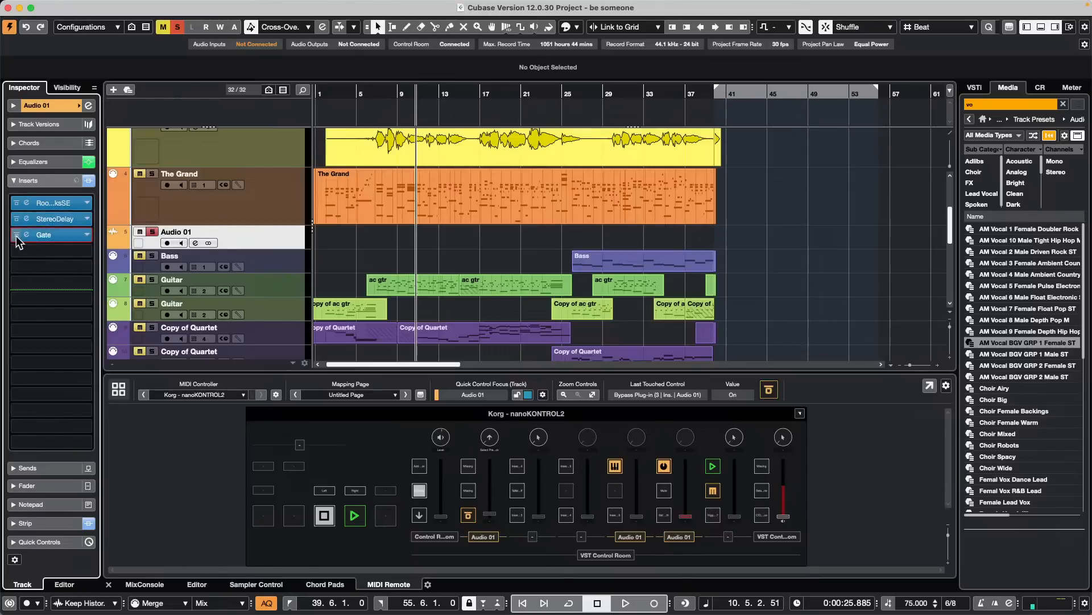
# - Open the Project Logical Editor setup and reposition its window over the project
pyautogui.moveTo(264, 3)
pyautogui.click(130, 6)
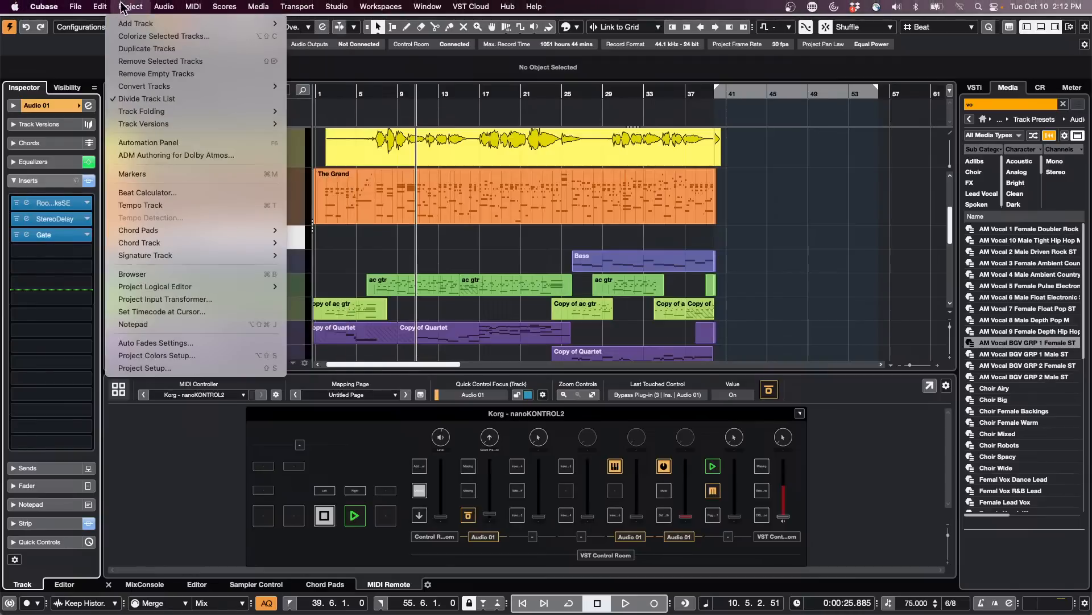
pyautogui.moveTo(203, 287)
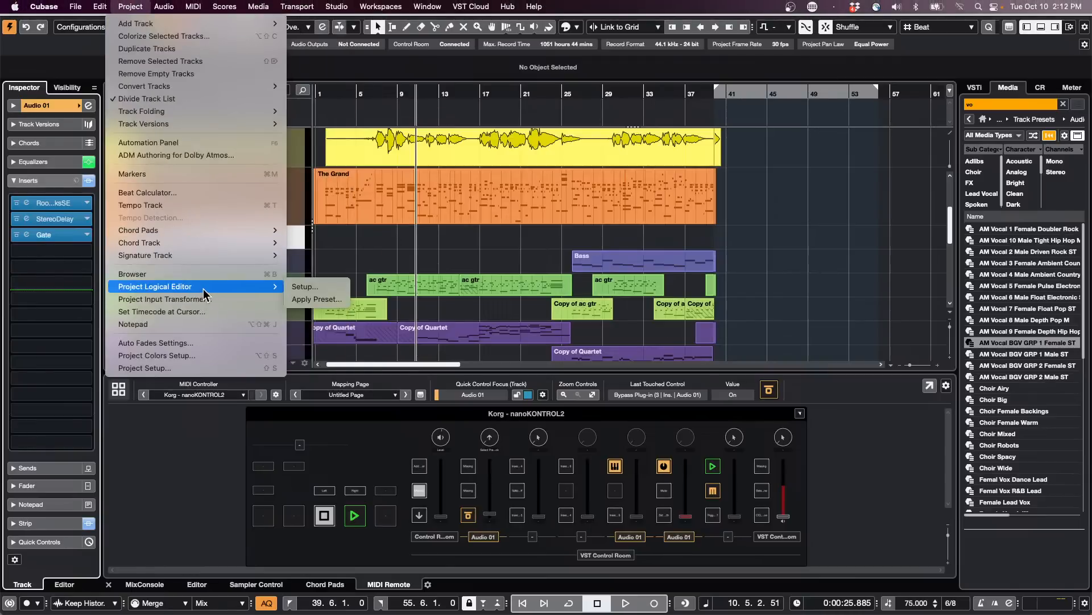
pyautogui.click(329, 287)
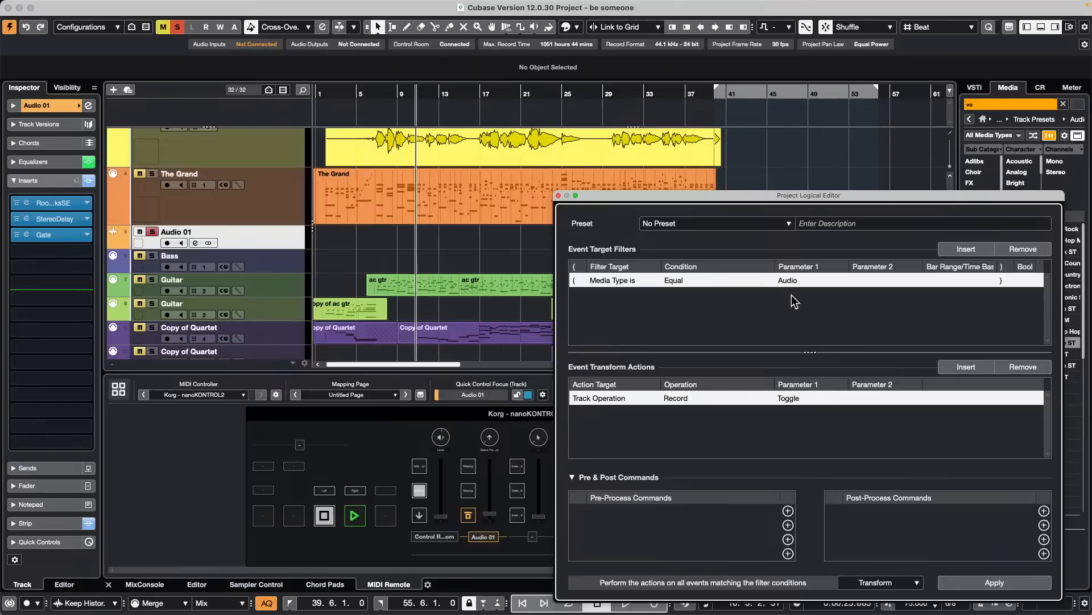
pyautogui.moveTo(750, 193); pyautogui.dragTo(656, 29)
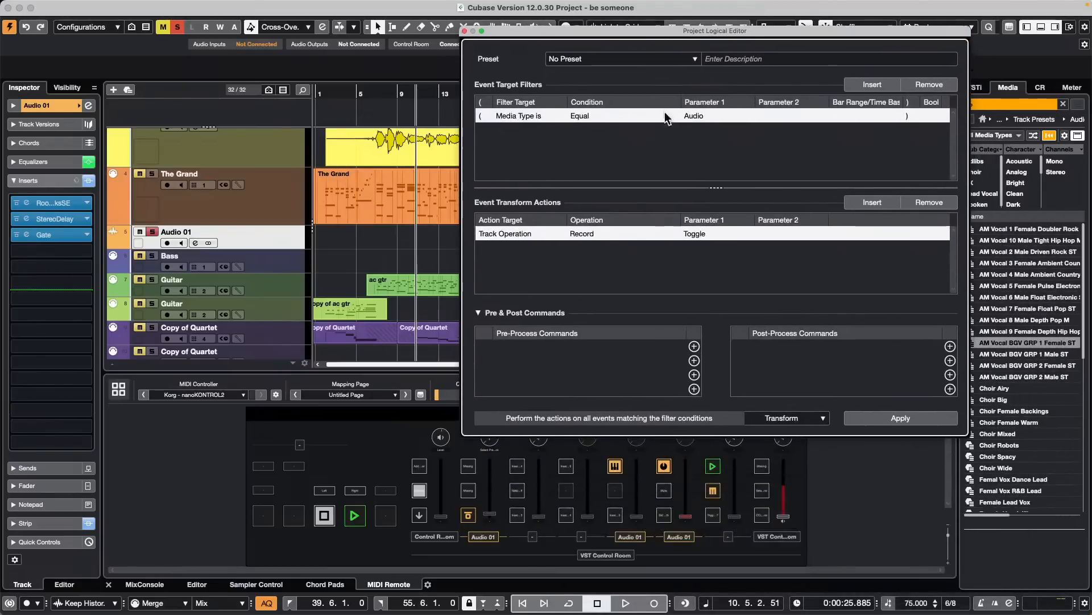
# - Try Deselect as the Project Logical Editor's function and return it to Transform
pyautogui.click(807, 416)
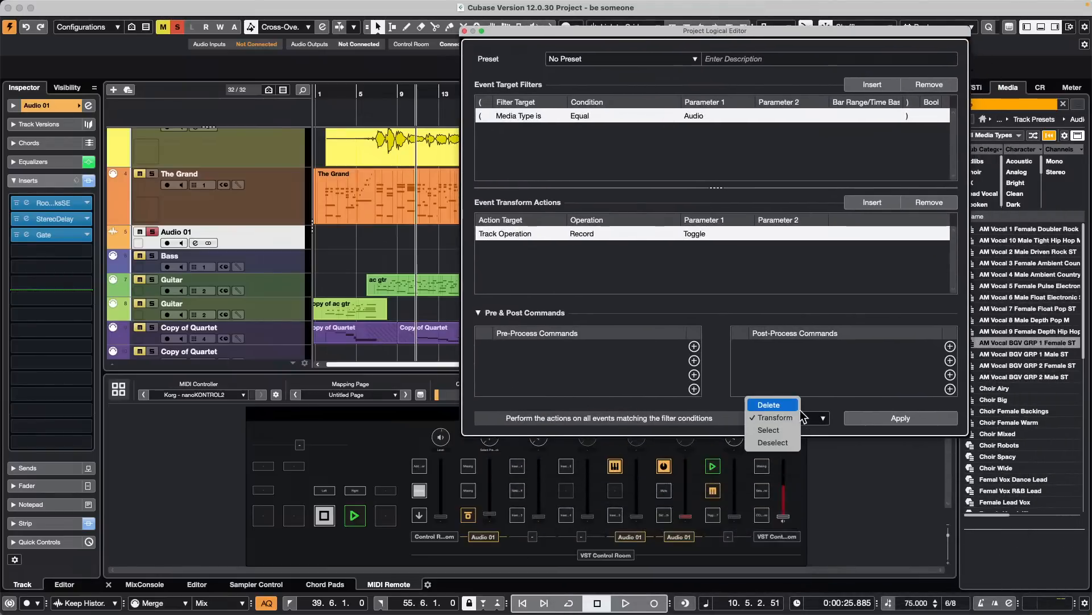
pyautogui.click(787, 442)
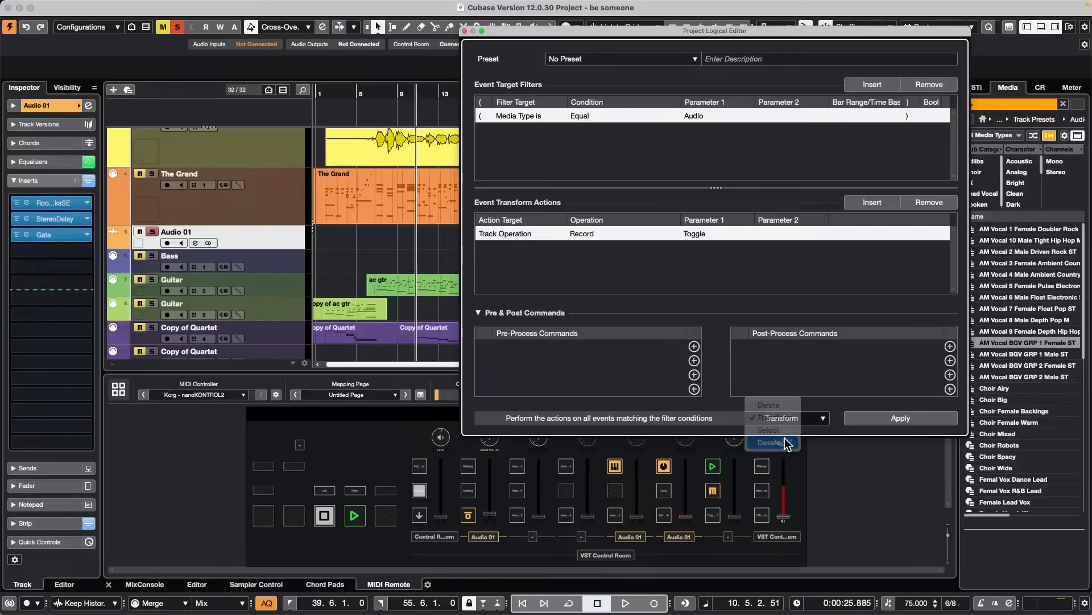
pyautogui.click(802, 422)
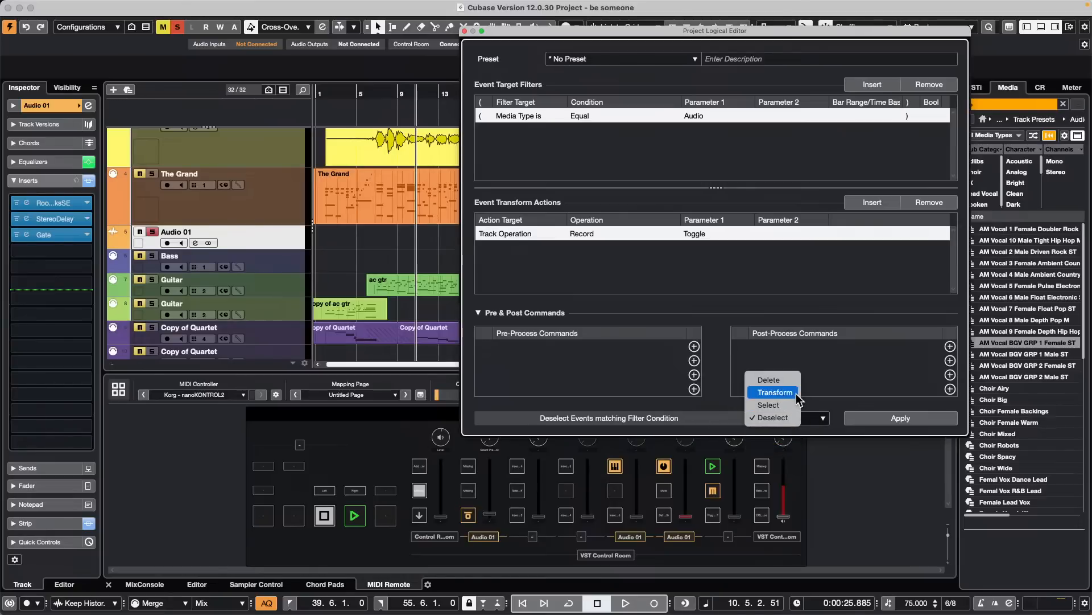
pyautogui.click(799, 394)
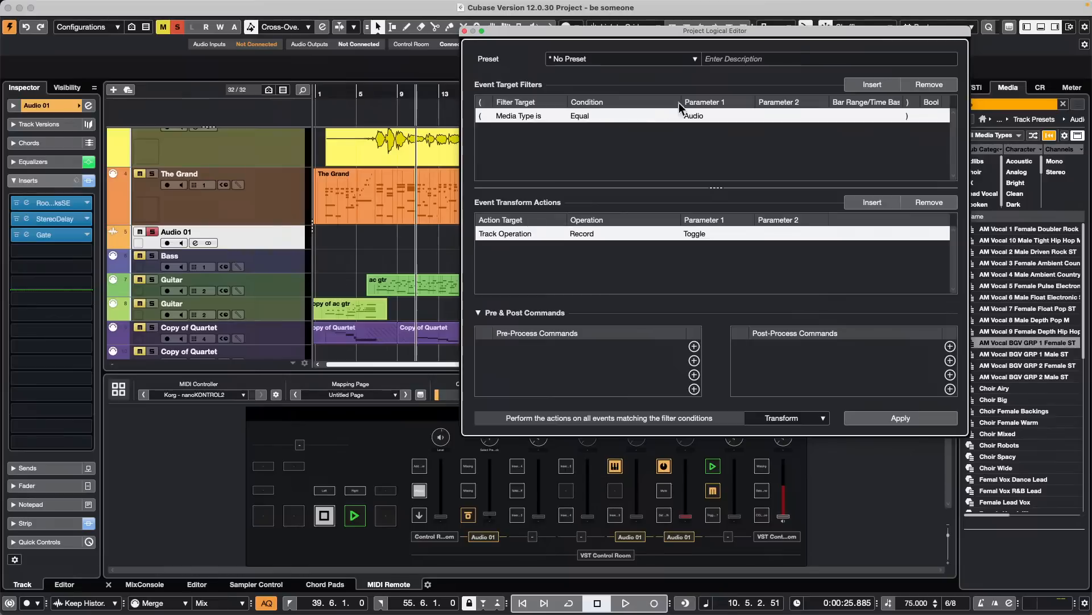
# - Filter for the Effect media type and apply an Inserts Bypass track operation set to Enable
pyautogui.click(708, 116)
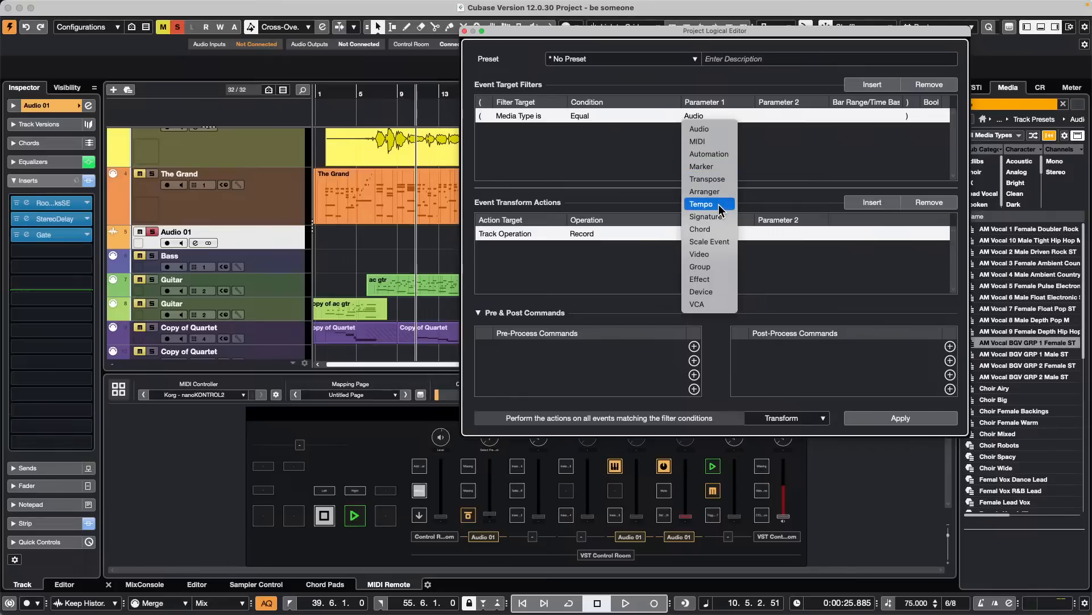
pyautogui.click(721, 279)
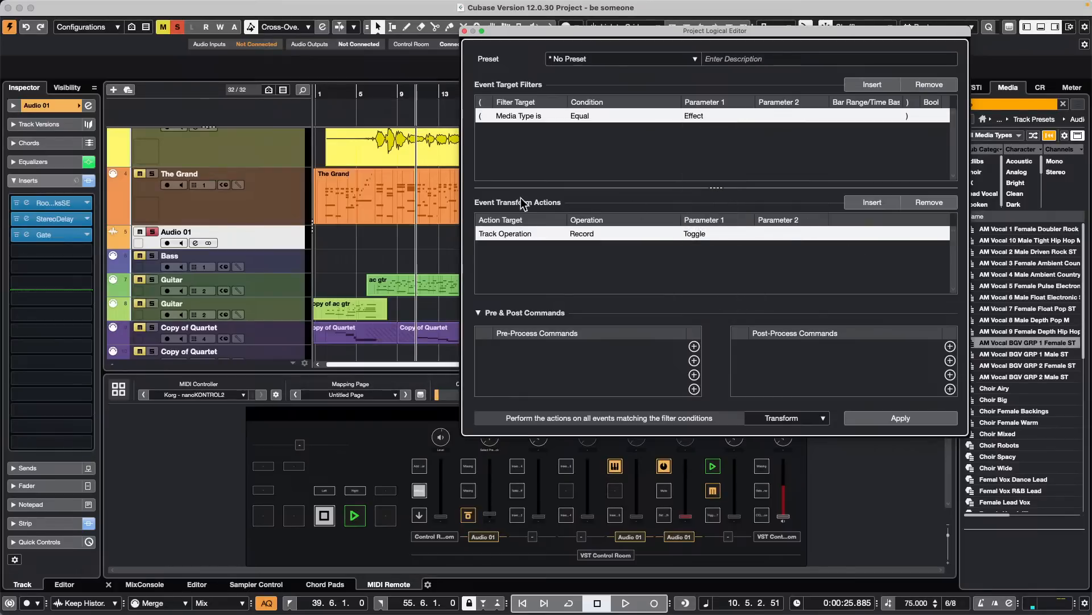
pyautogui.click(608, 234)
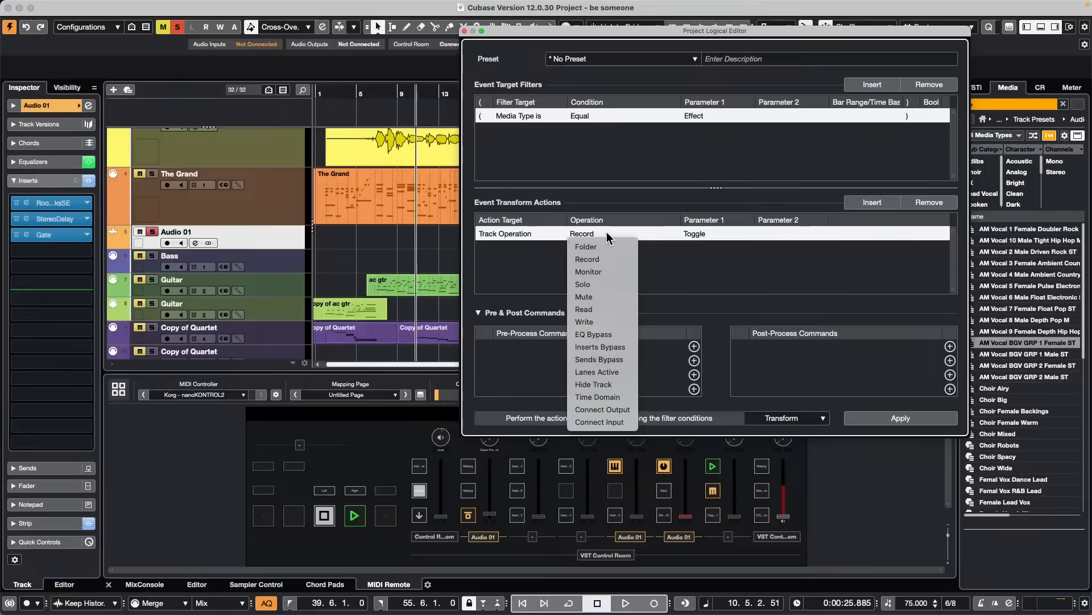
pyautogui.click(632, 344)
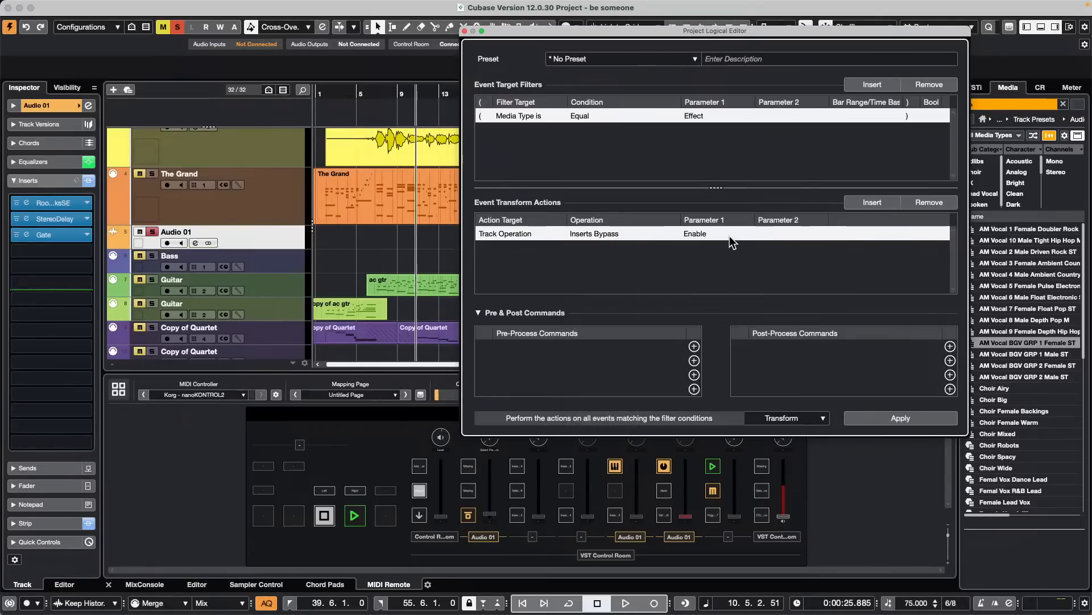
pyautogui.click(913, 418)
# - Add a second target filter with Output Name/Channel set to Contains "Gate"
pyautogui.click(705, 117)
pyautogui.click(877, 85)
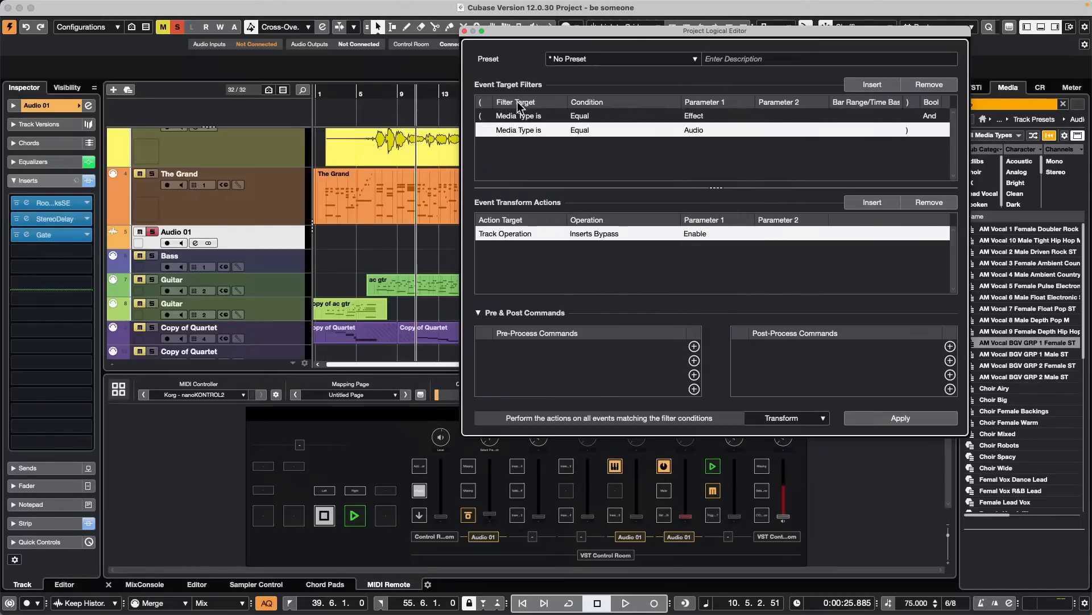
pyautogui.click(527, 130)
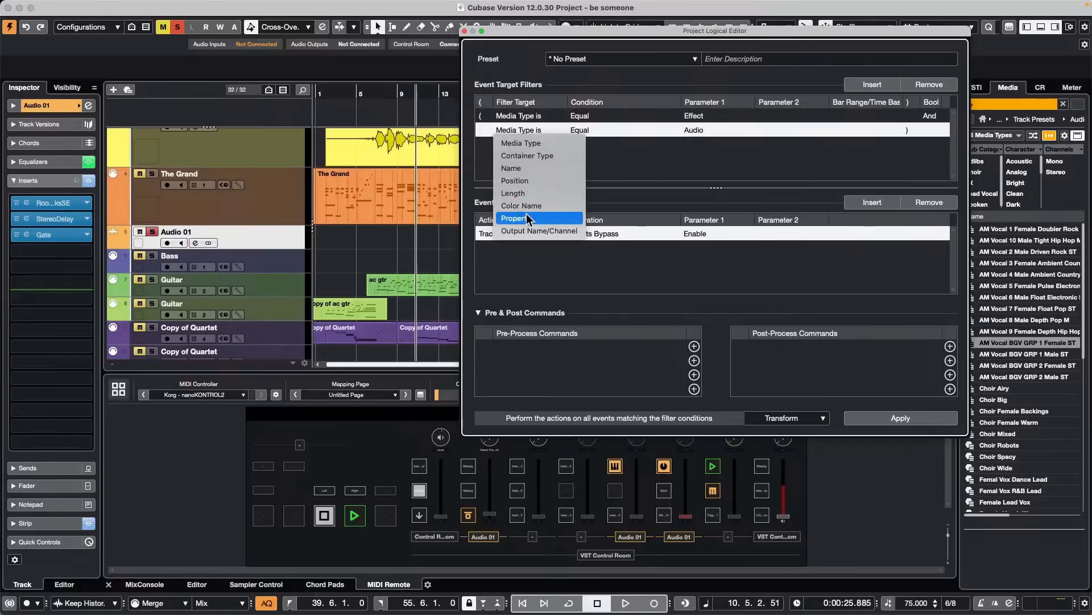
pyautogui.click(573, 230)
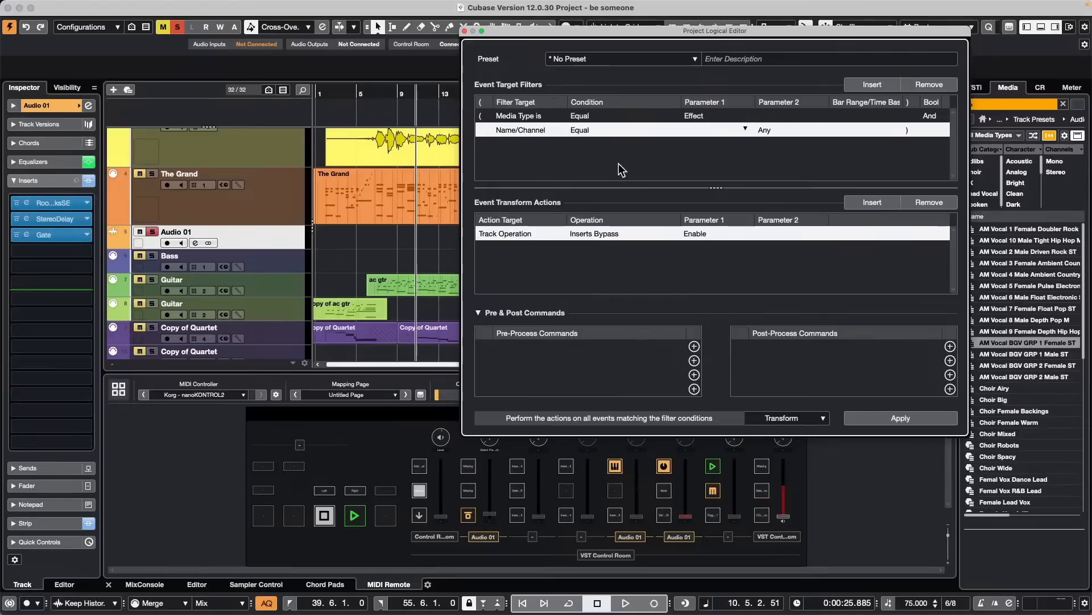
pyautogui.click(598, 131)
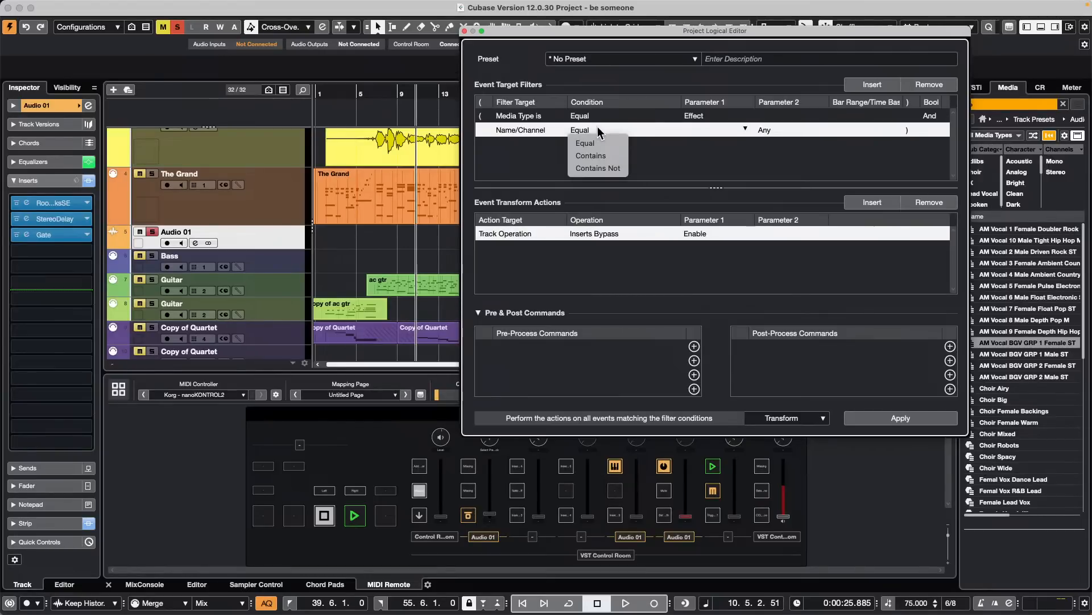
pyautogui.click(606, 155)
pyautogui.click(706, 130)
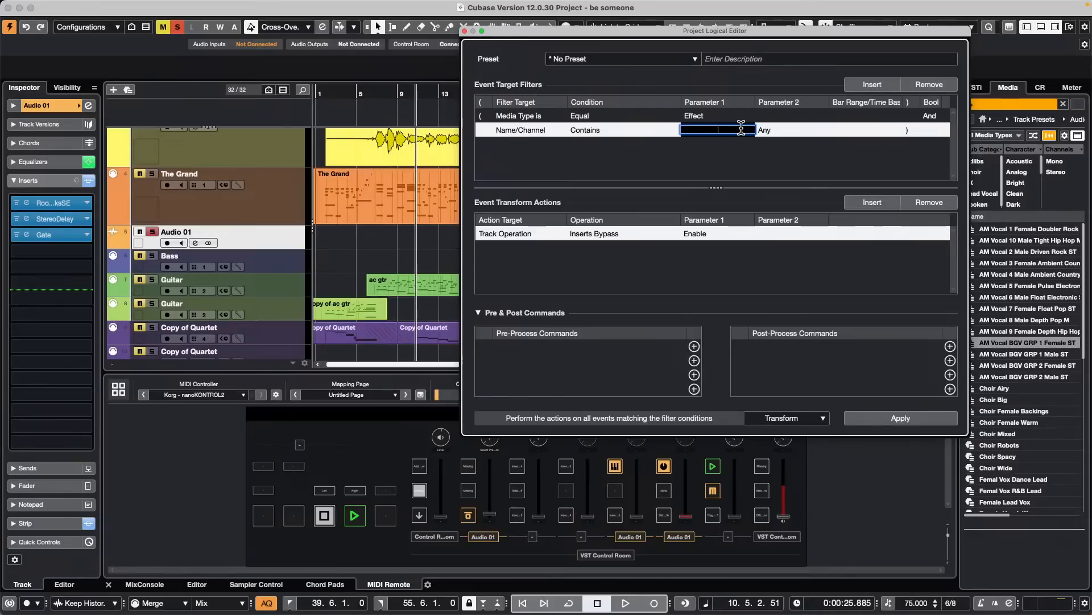
pyautogui.write('Gate')
pyautogui.press('Return')
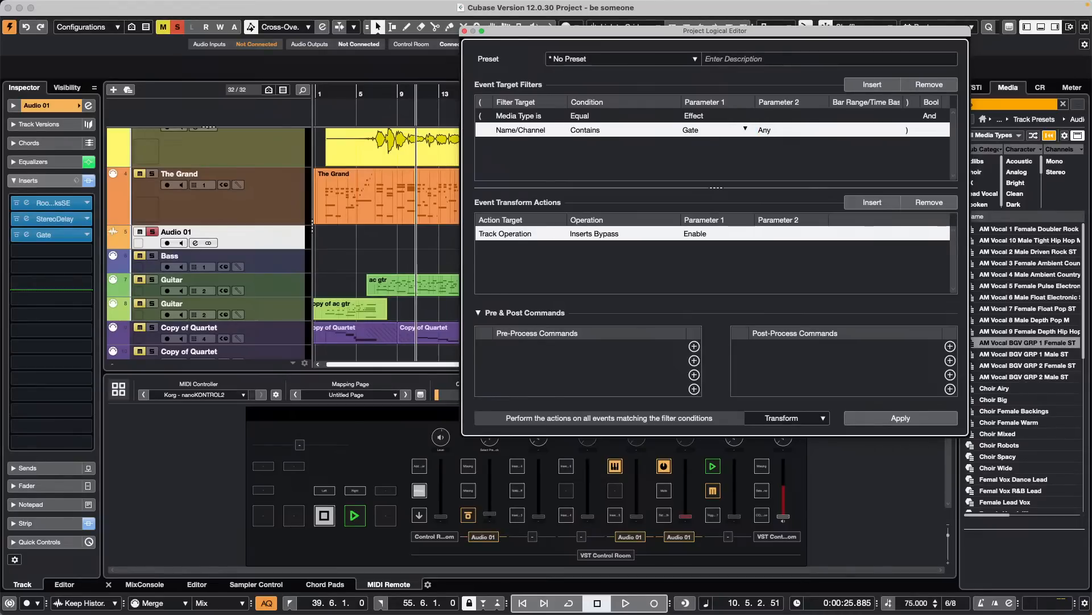
pyautogui.click(591, 129)
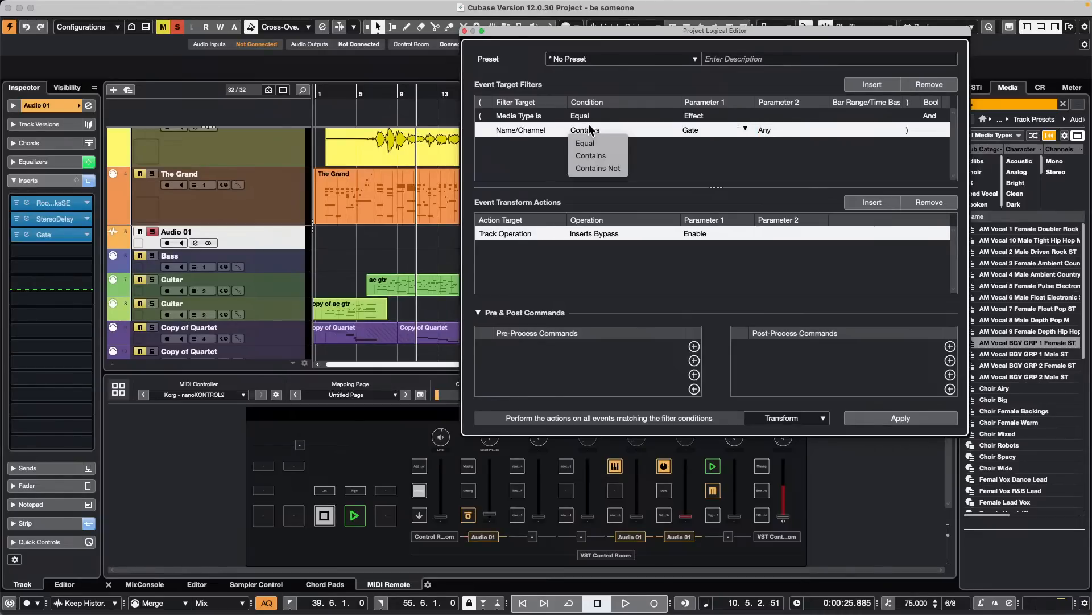
pyautogui.click(538, 134)
pyautogui.click(537, 134)
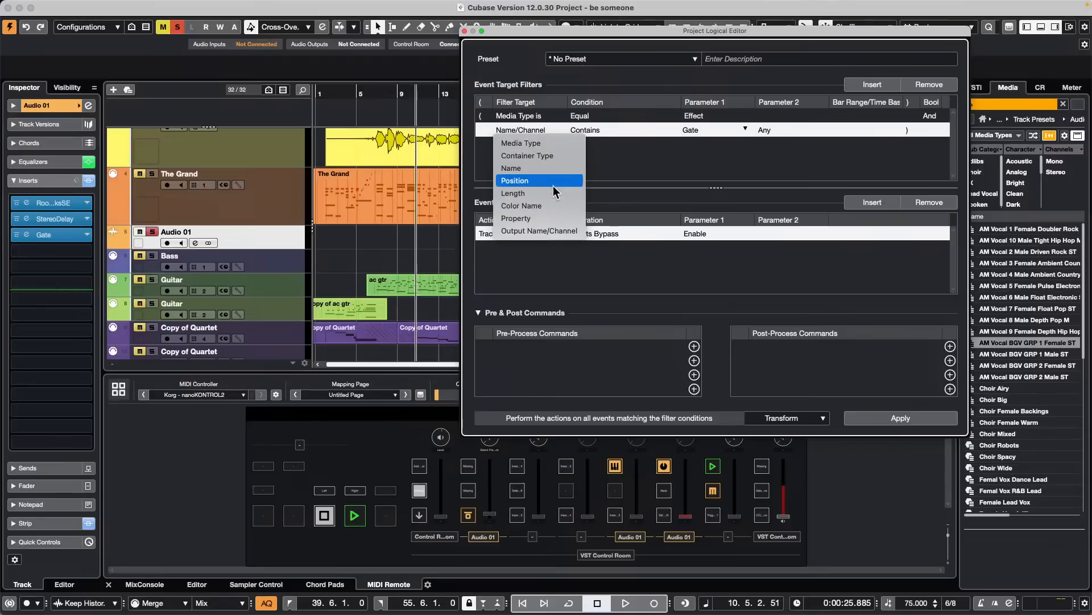
pyautogui.click(681, 154)
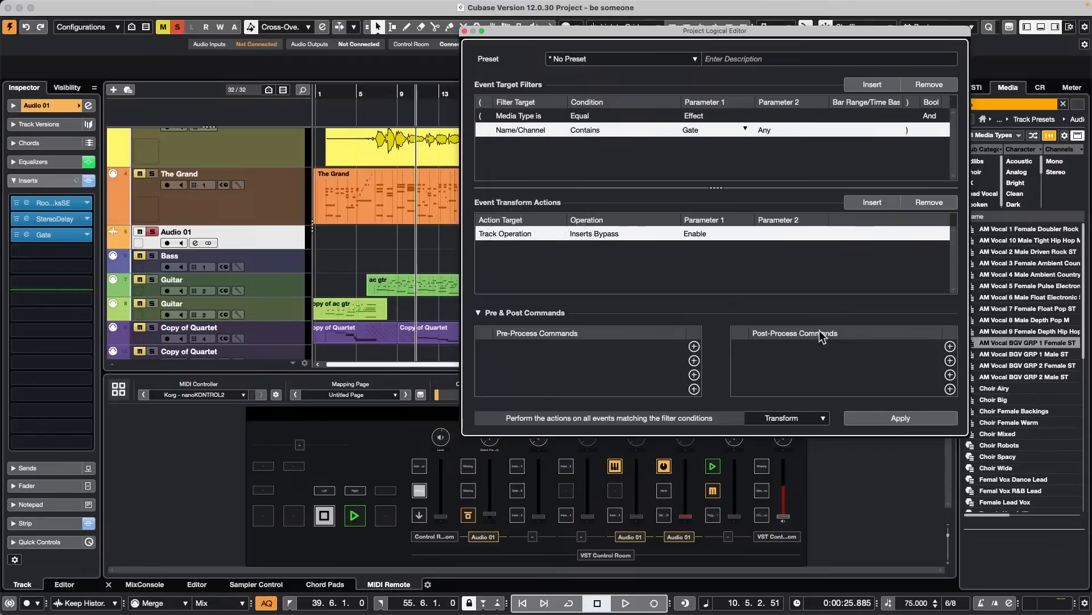
# - Apply the Inserts Bypass transform using both filters and close the Project Logical Editor
pyautogui.click(892, 420)
pyautogui.click(466, 30)
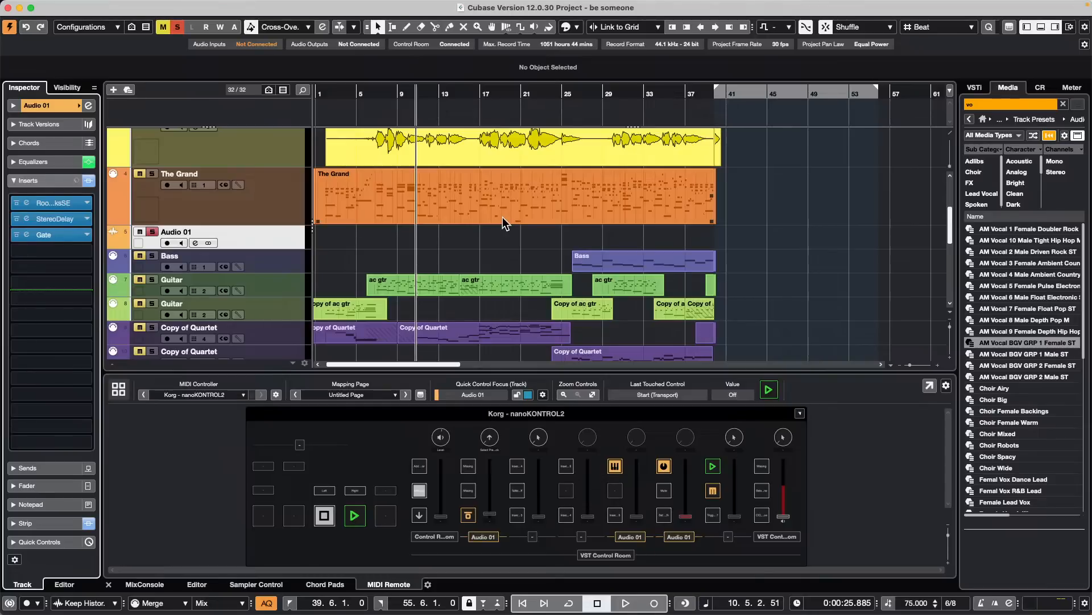
# - Clear the search text in the media browser and display the Control Room settings
pyautogui.click(985, 104)
pyautogui.press('BackSpace')
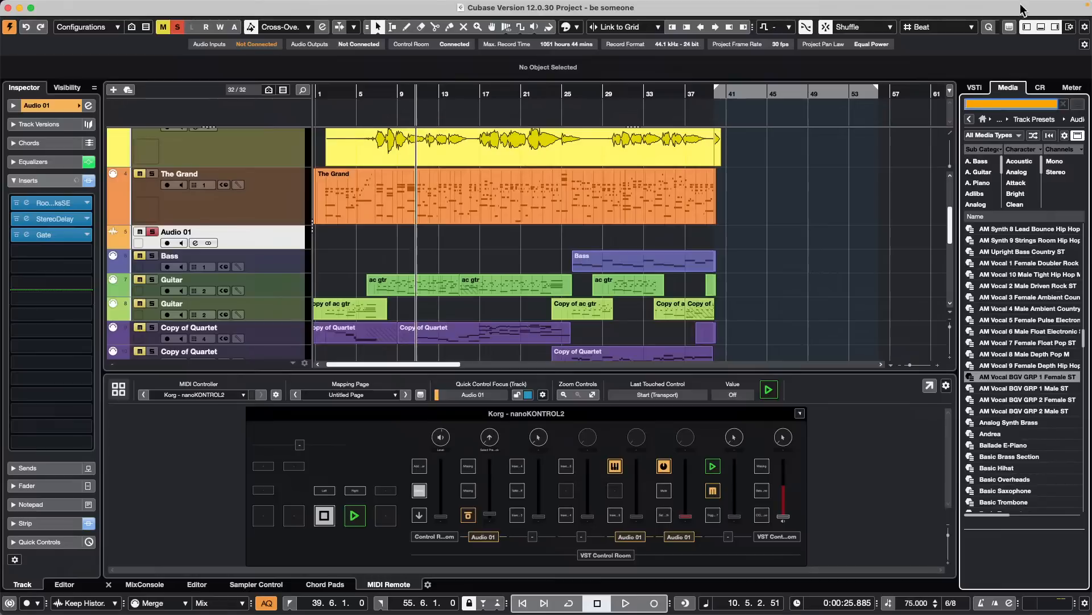
pyautogui.click(975, 87)
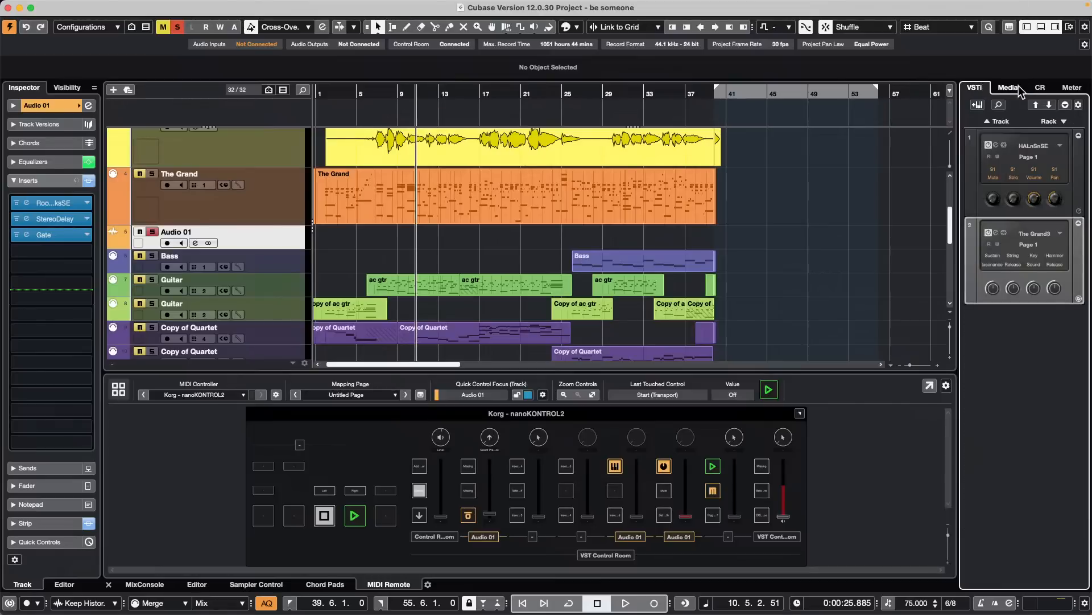
pyautogui.click(1041, 87)
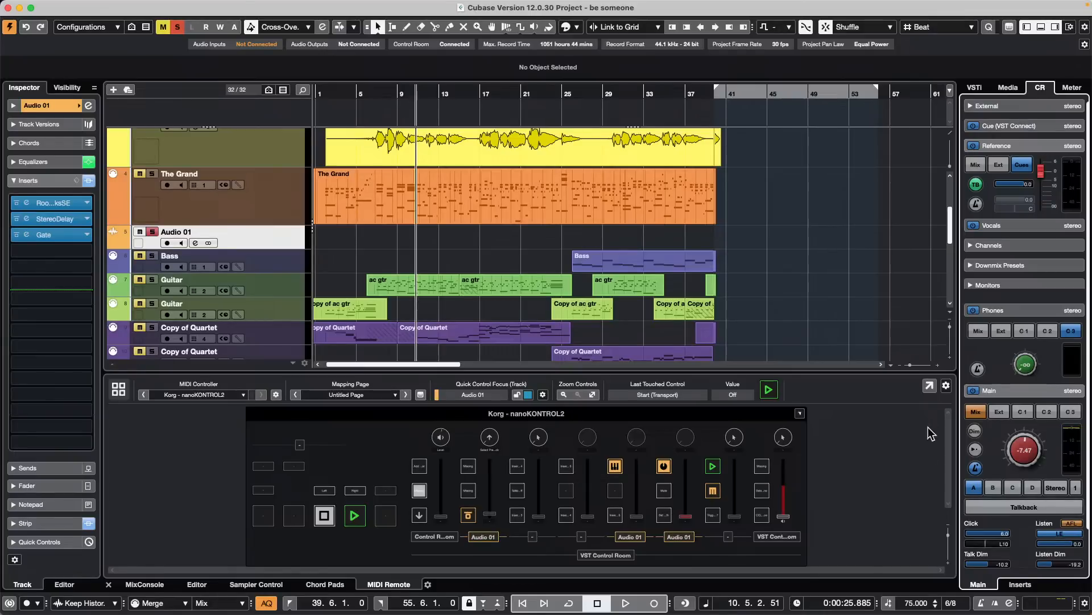
# - Toggle the Control Room's Main channel off and back on several times
pyautogui.click(1020, 393)
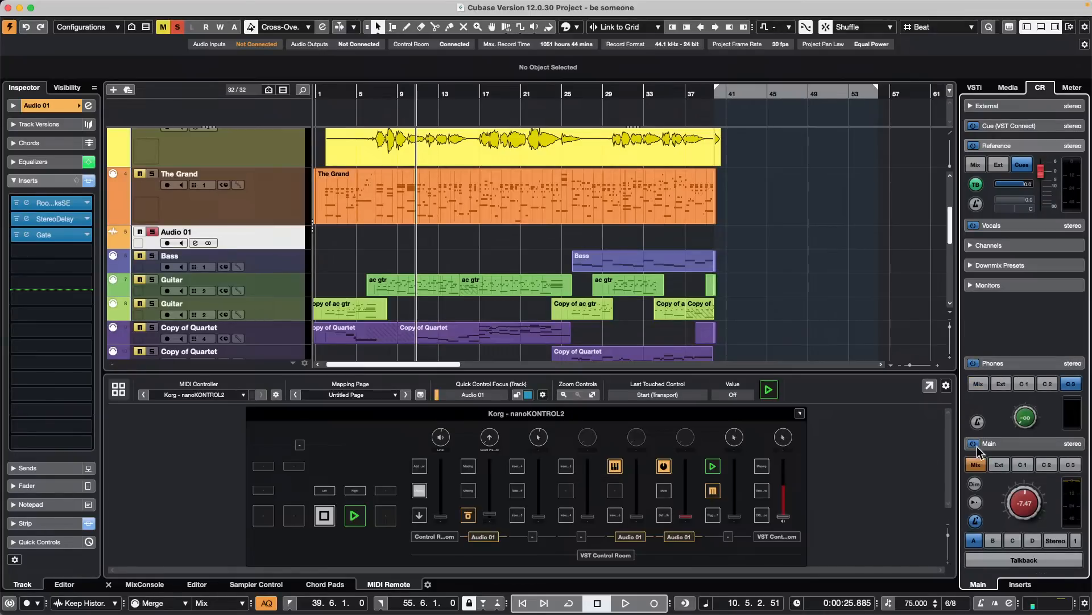
pyautogui.click(978, 447)
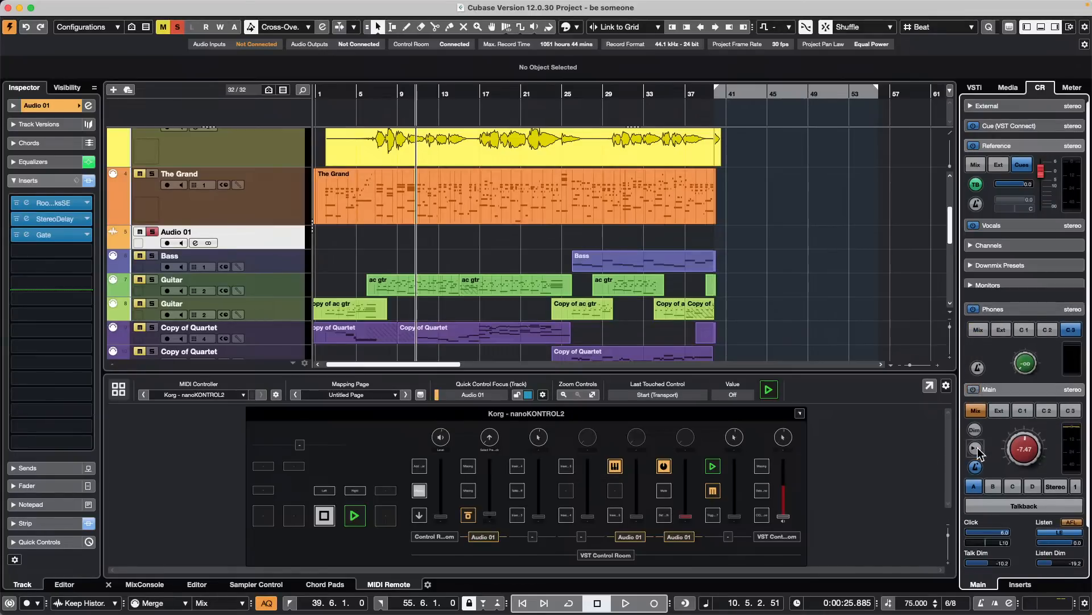
pyautogui.click(974, 392)
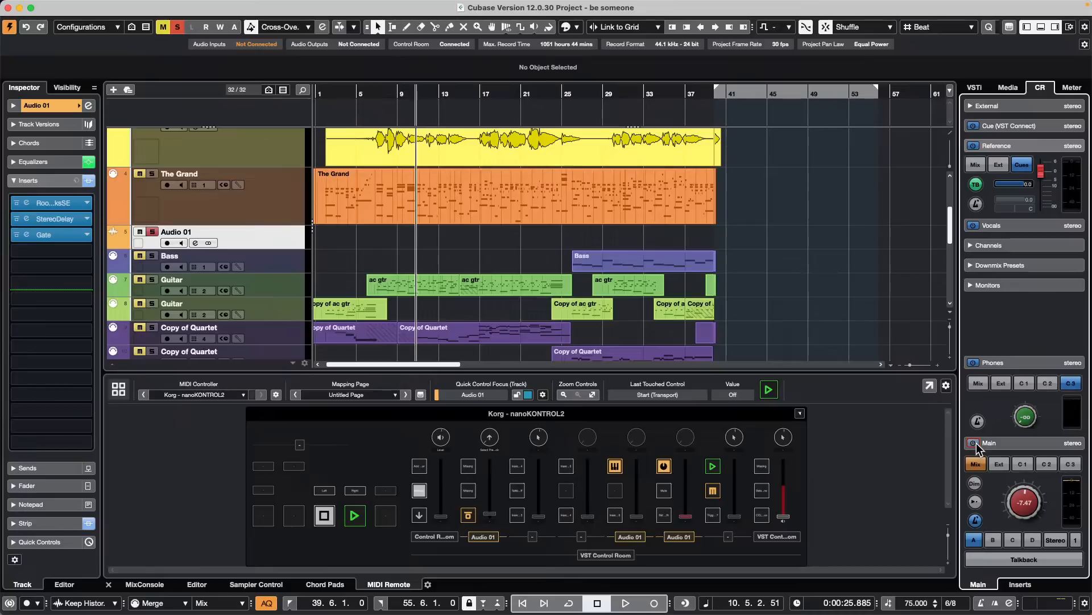
pyautogui.click(974, 445)
pyautogui.click(975, 446)
pyautogui.click(975, 444)
pyautogui.click(976, 444)
# - Open the recent project jump off.cpr
pyautogui.moveTo(121, 3)
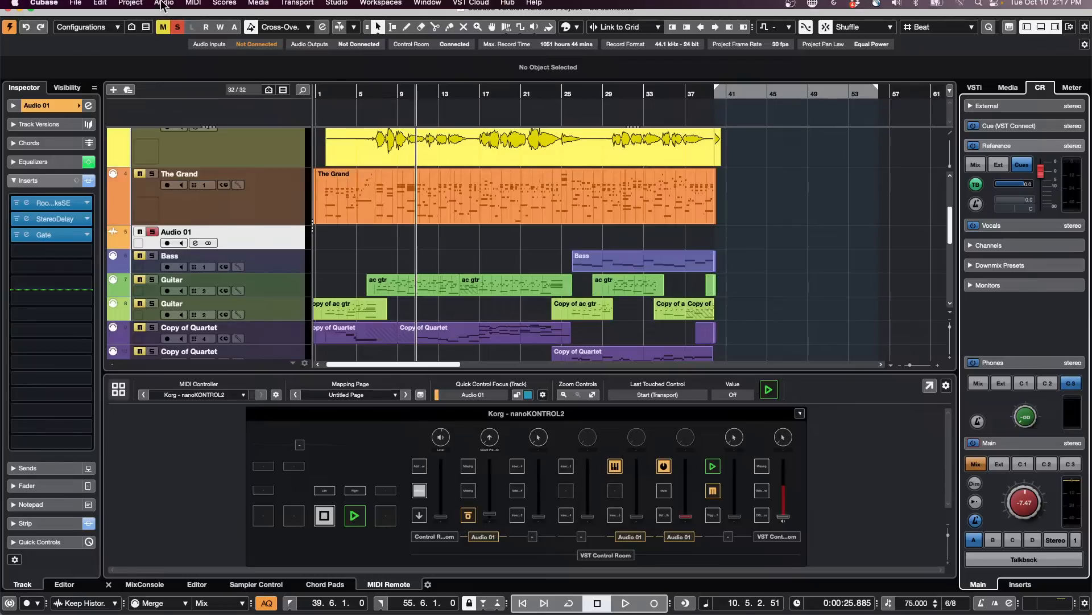
pyautogui.click(75, 6)
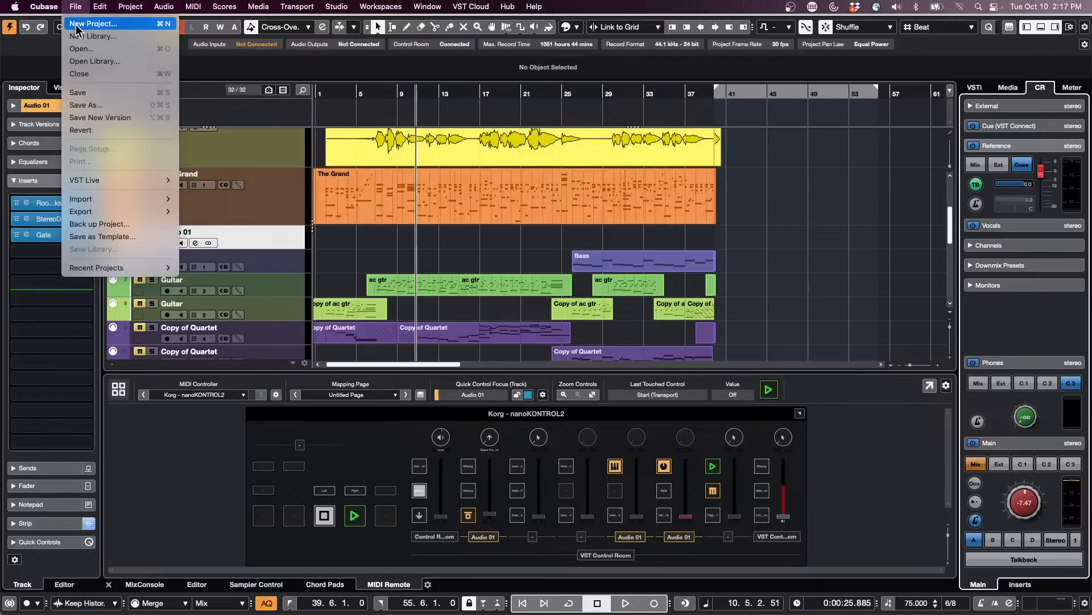
pyautogui.click(346, 247)
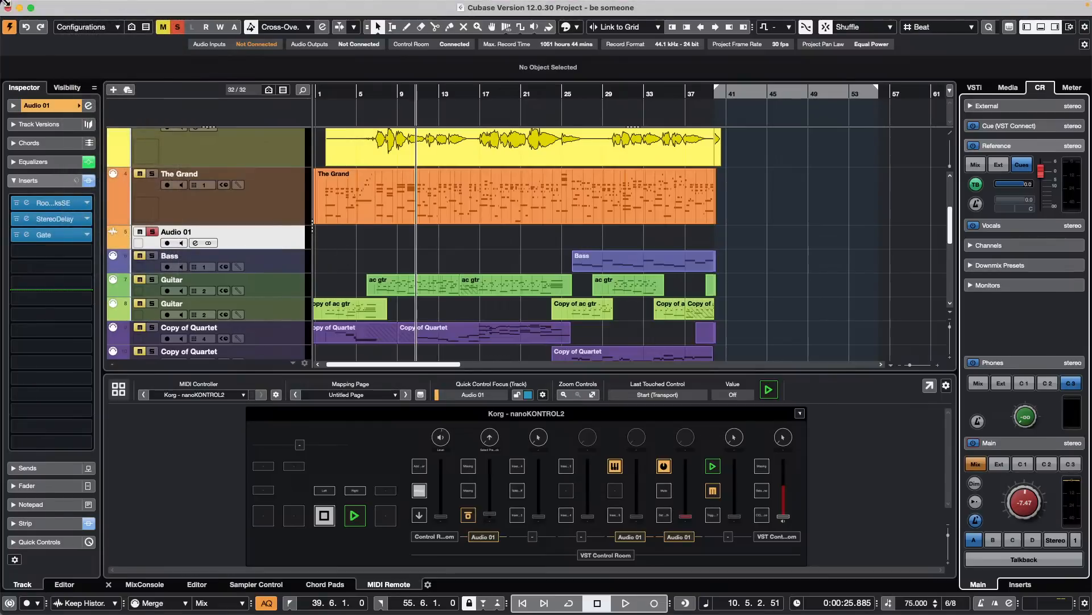
pyautogui.click(72, 6)
pyautogui.moveTo(156, 268)
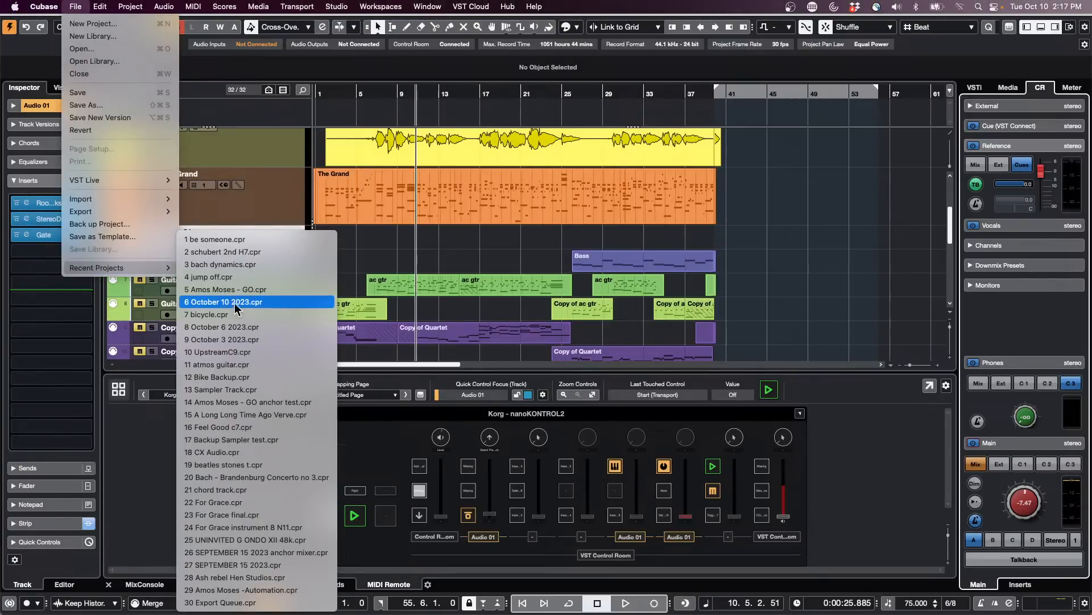
pyautogui.click(261, 277)
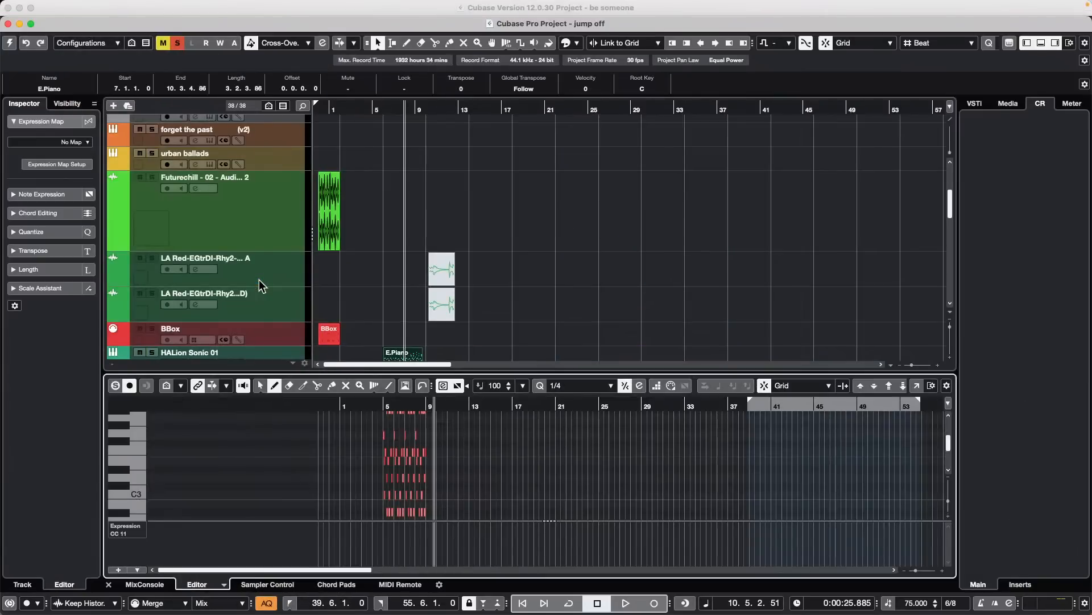
# - Switch the Chord Track to version v2
pyautogui.scroll(5, 394, 197)
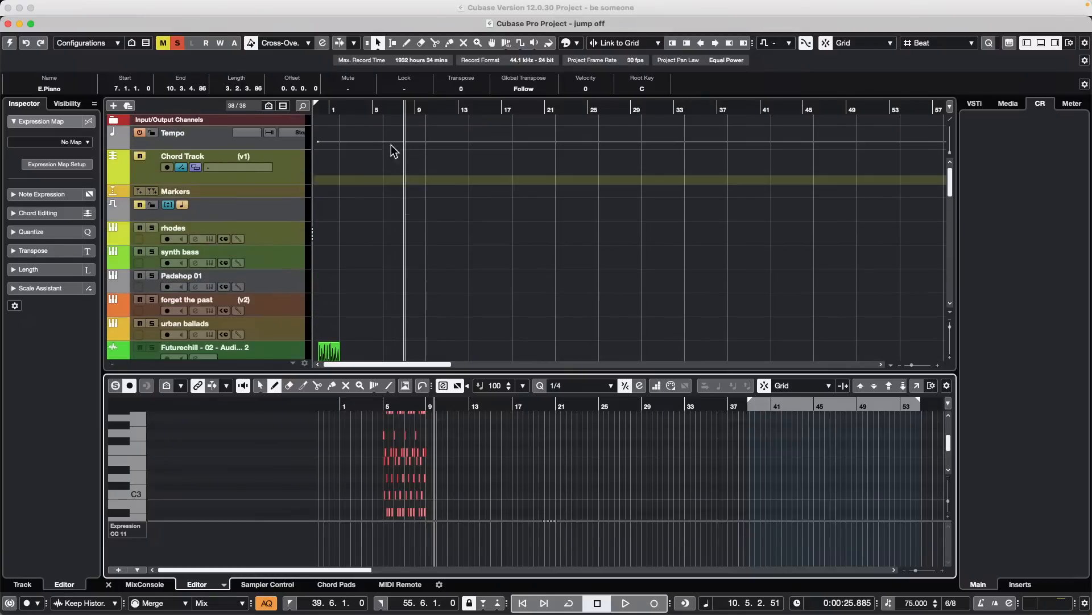
pyautogui.click(397, 112)
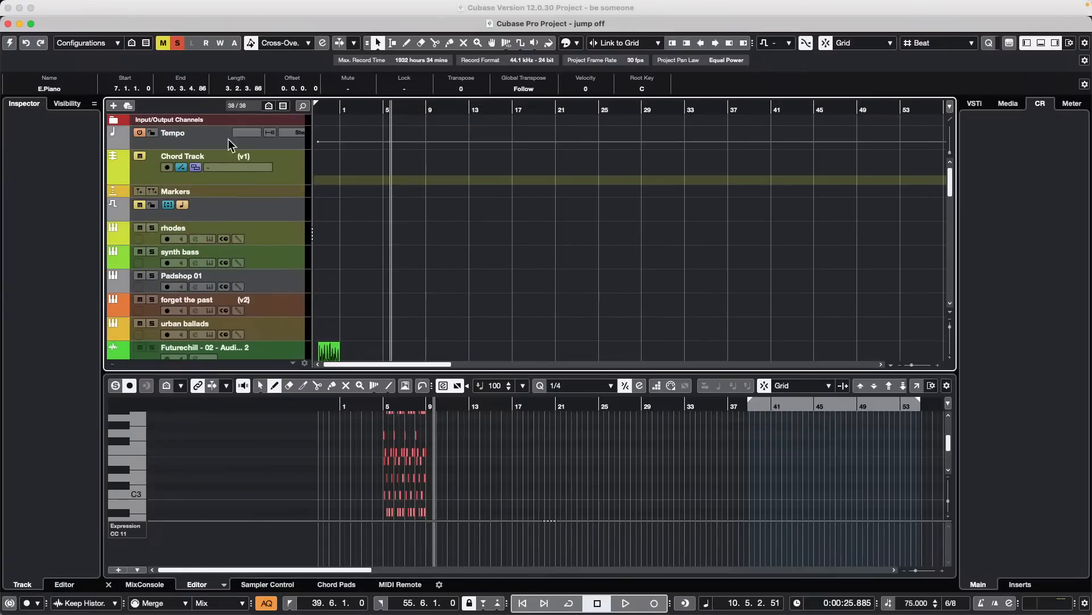
pyautogui.click(252, 155)
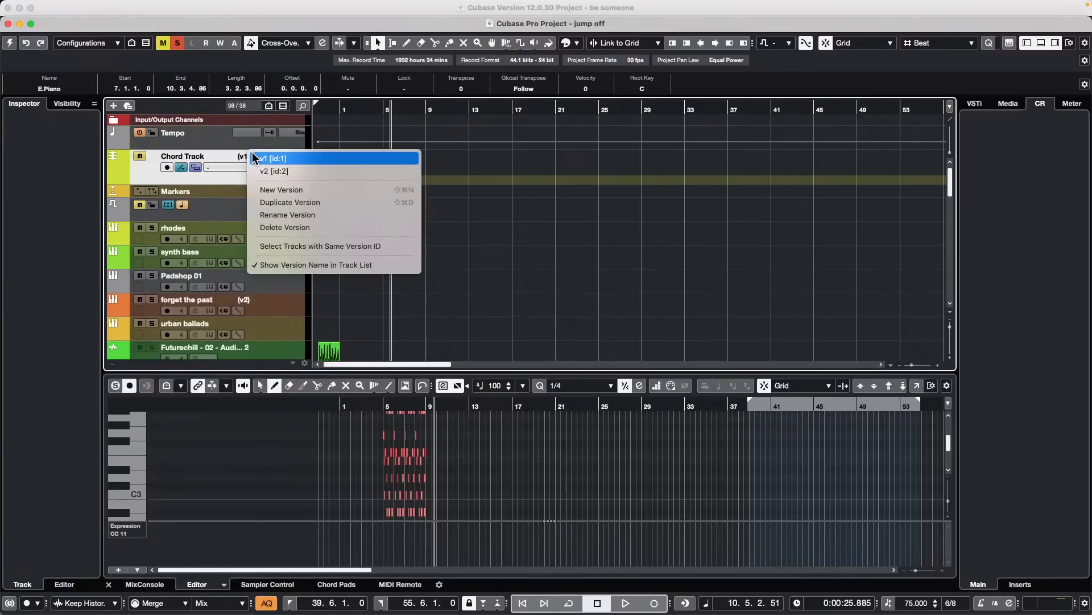
pyautogui.click(279, 171)
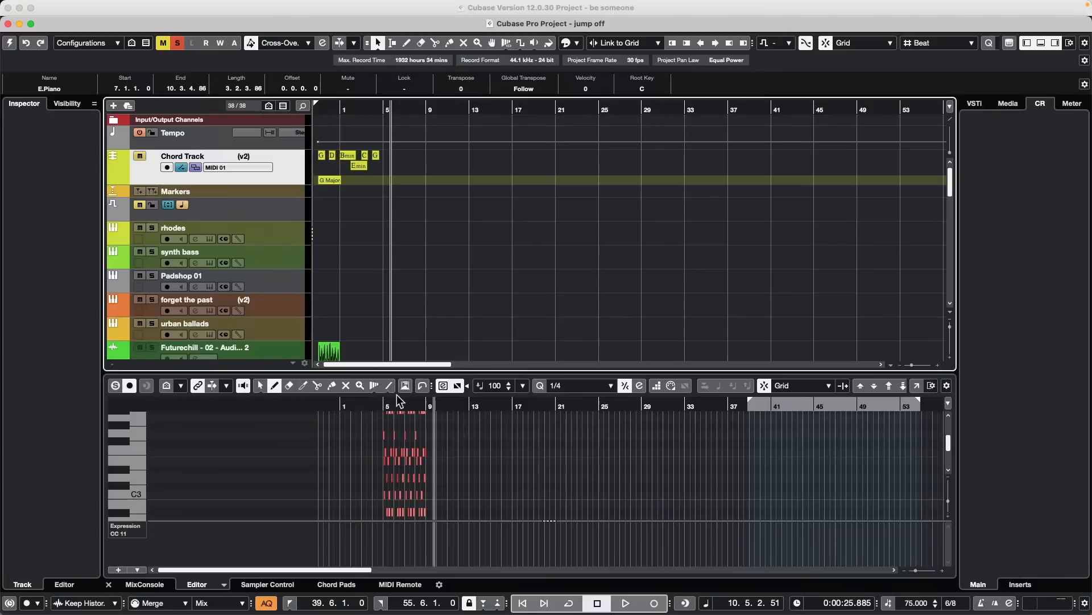
# - Select the first G chord event and unmute the Chord Track
pyautogui.moveTo(345, 108); pyautogui.dragTo(330, 149)
pyautogui.click(330, 156)
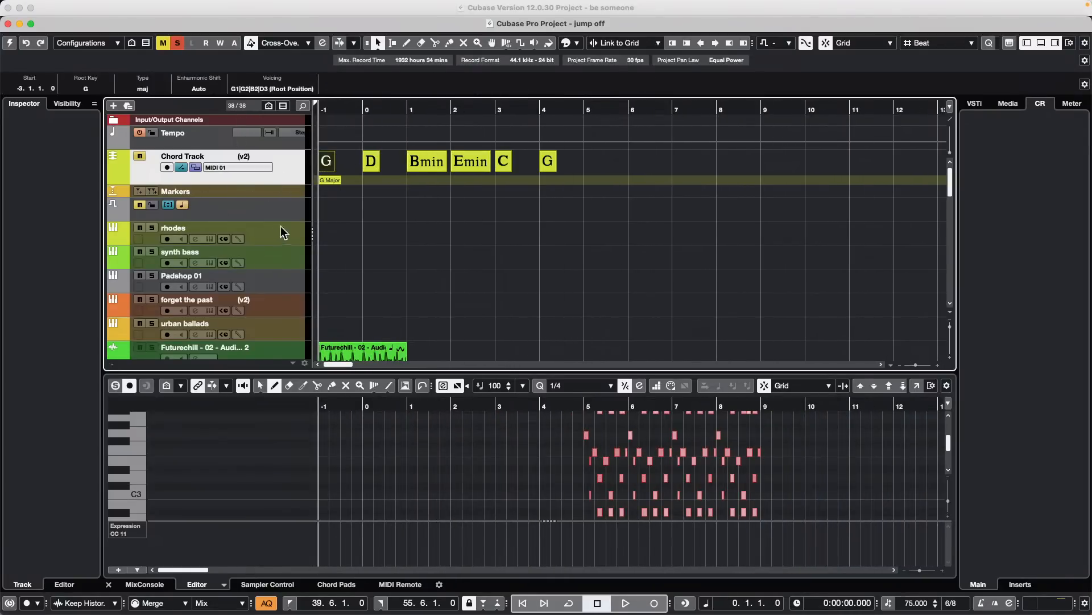
pyautogui.click(140, 156)
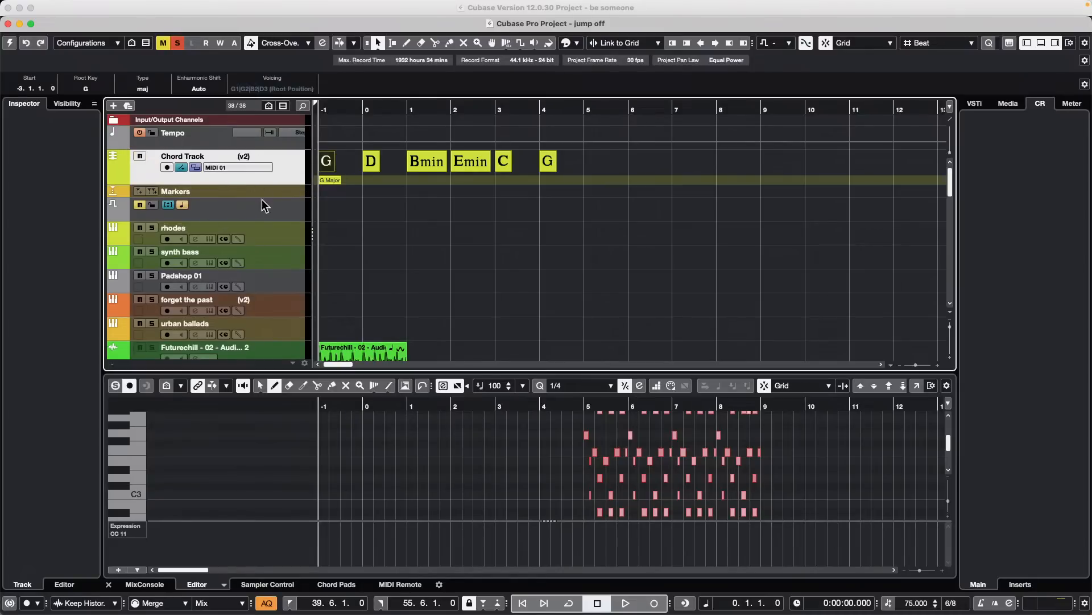
# - Try to route the Chord Track to Use Monitored Tracks, with the rhodes track selected
pyautogui.click(259, 169)
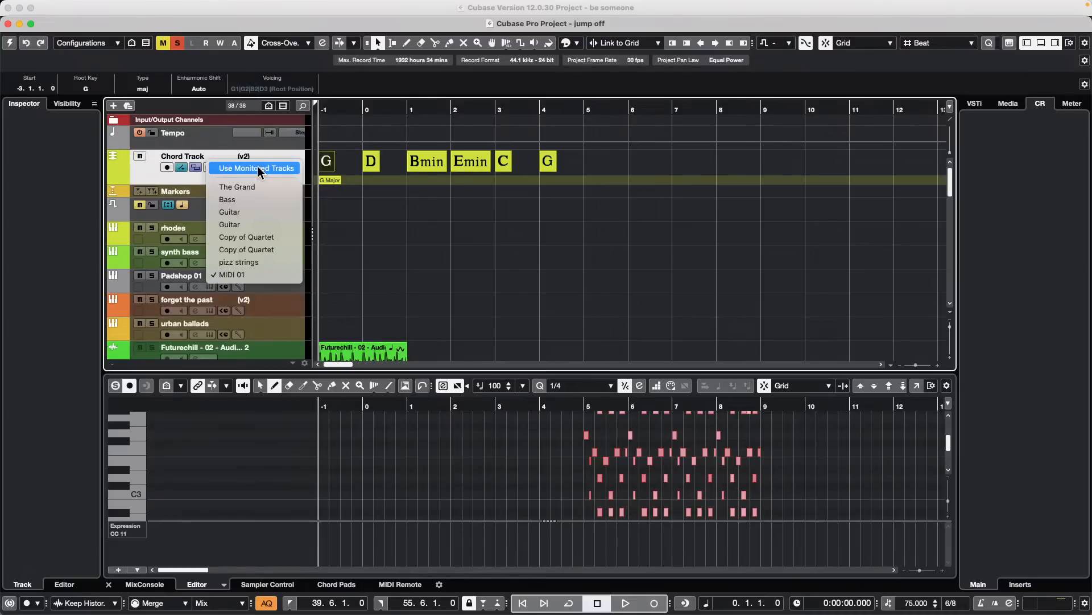
pyautogui.click(479, 214)
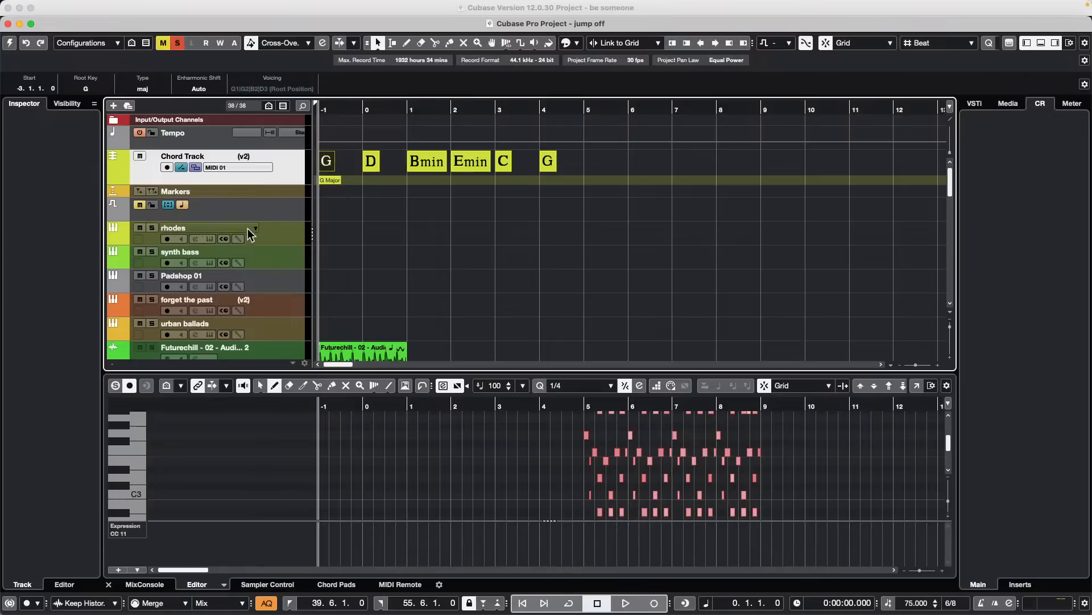
pyautogui.click(185, 247)
pyautogui.click(239, 168)
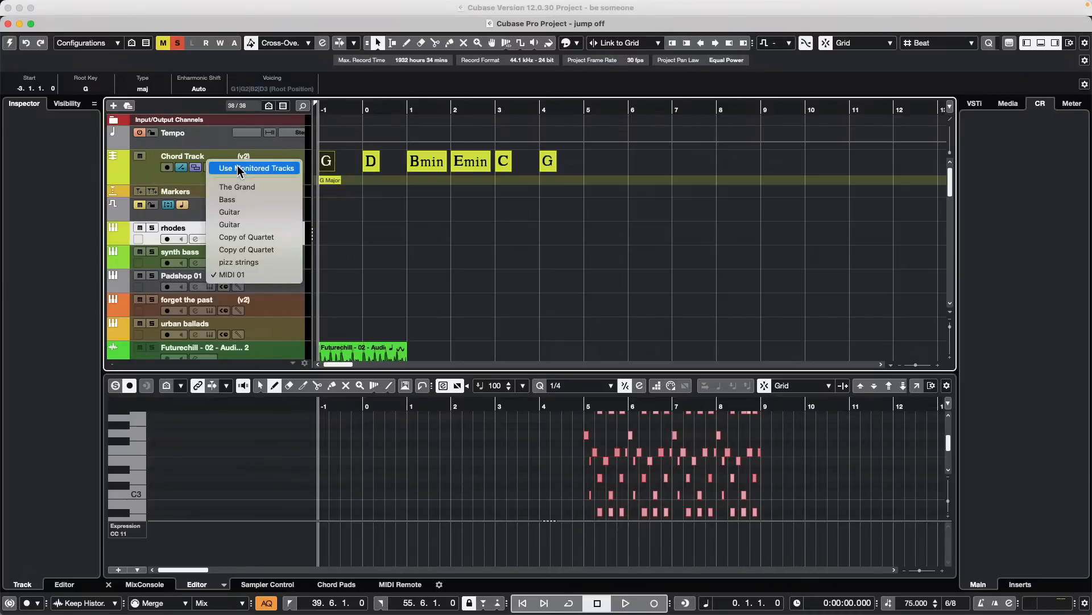
pyautogui.click(295, 167)
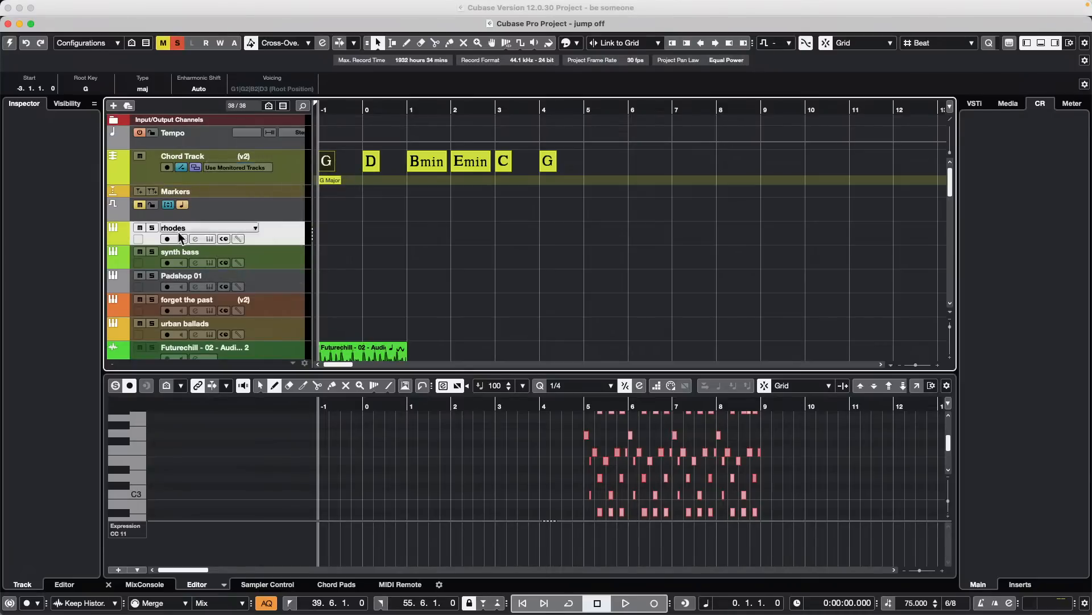
# - Activate the jump off project and solo the rhodes track
pyautogui.click(9, 43)
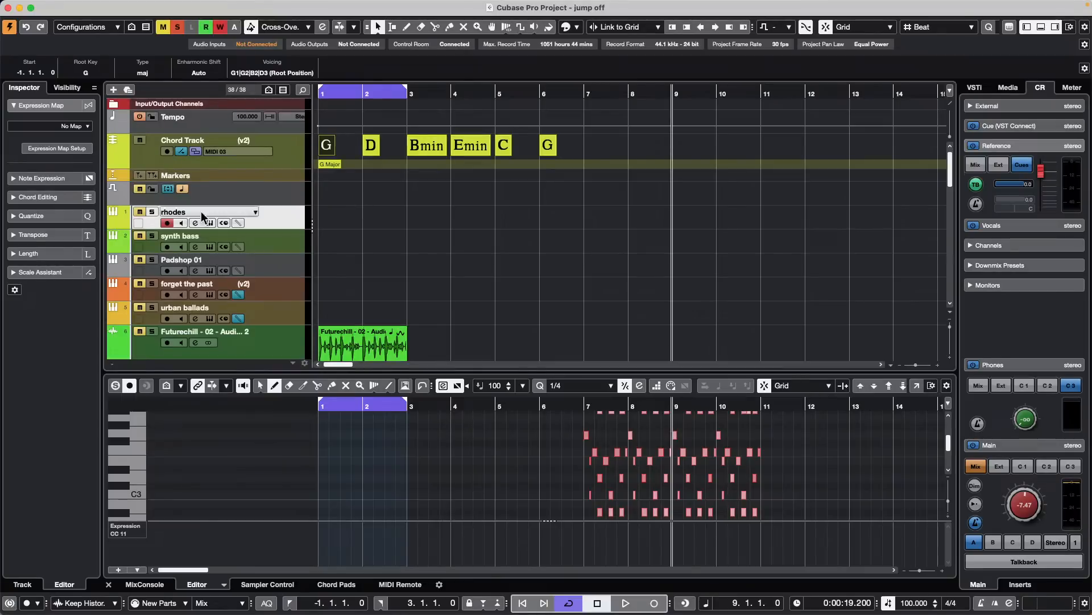
pyautogui.click(151, 211)
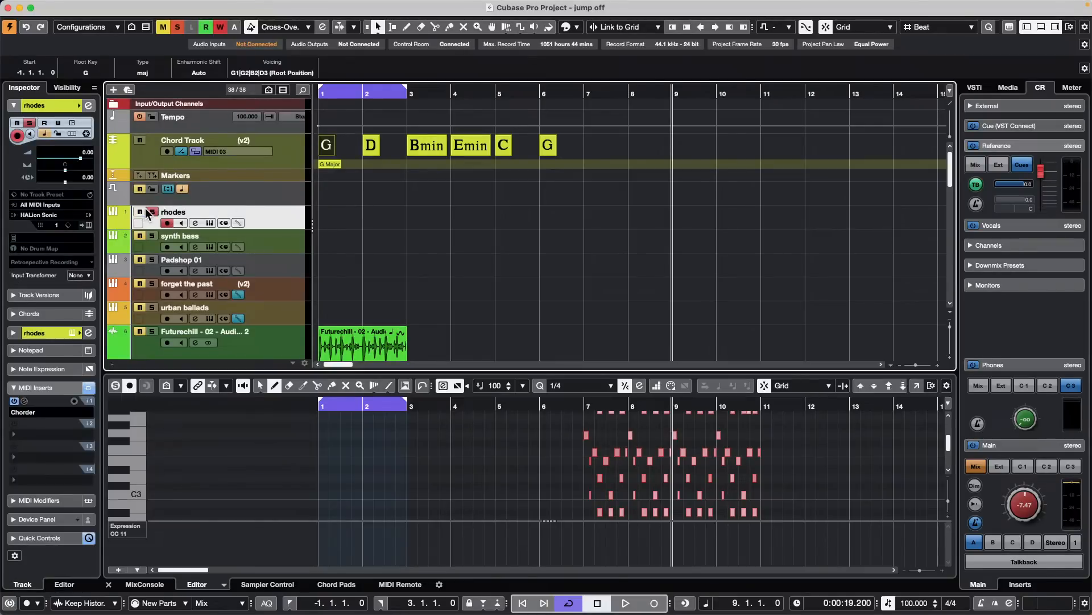
# - Audition the D and Bmin chord events and play the project from its start
pyautogui.click(371, 146)
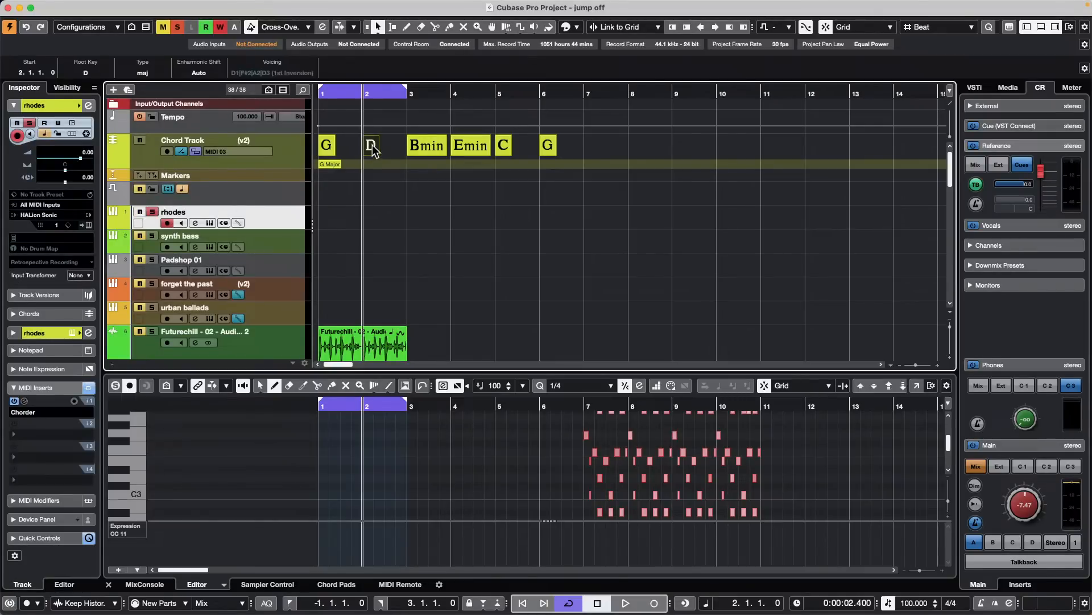
pyautogui.click(427, 147)
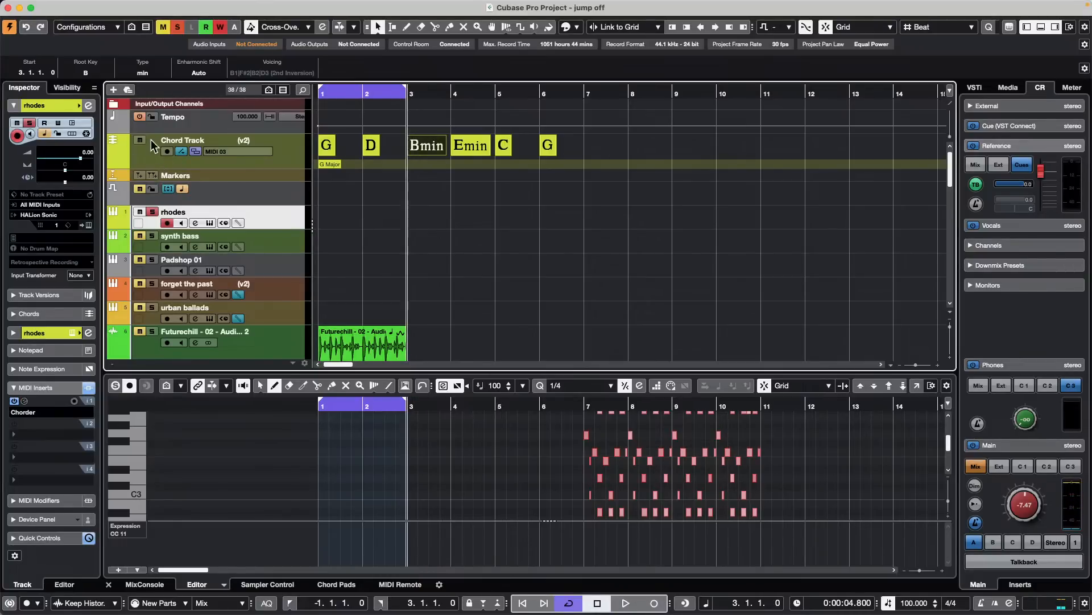
pyautogui.scroll(-10, 188, 273)
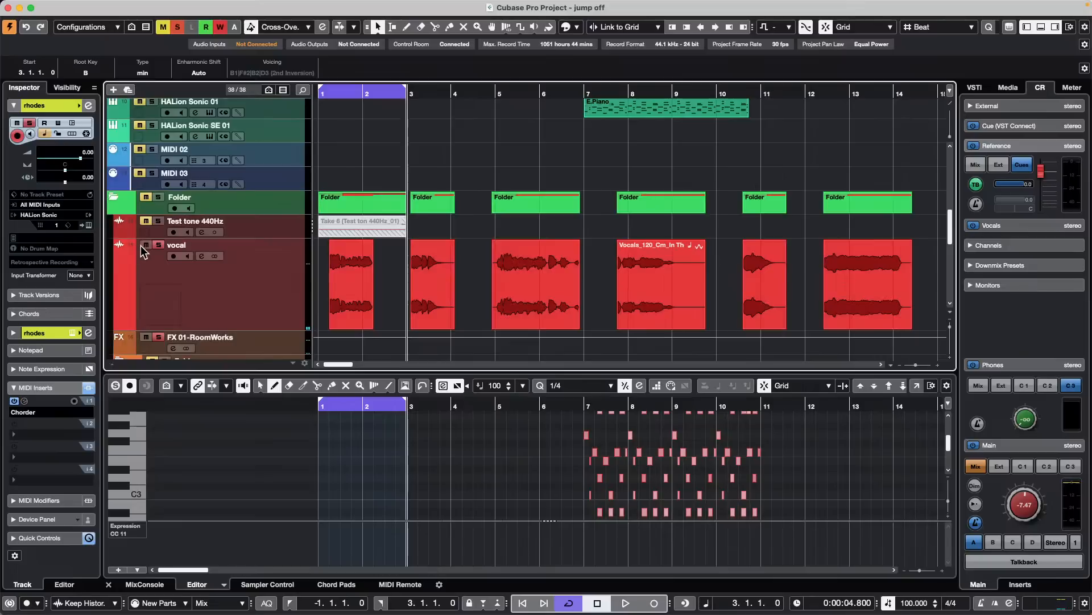
pyautogui.scroll(10, 255, 182)
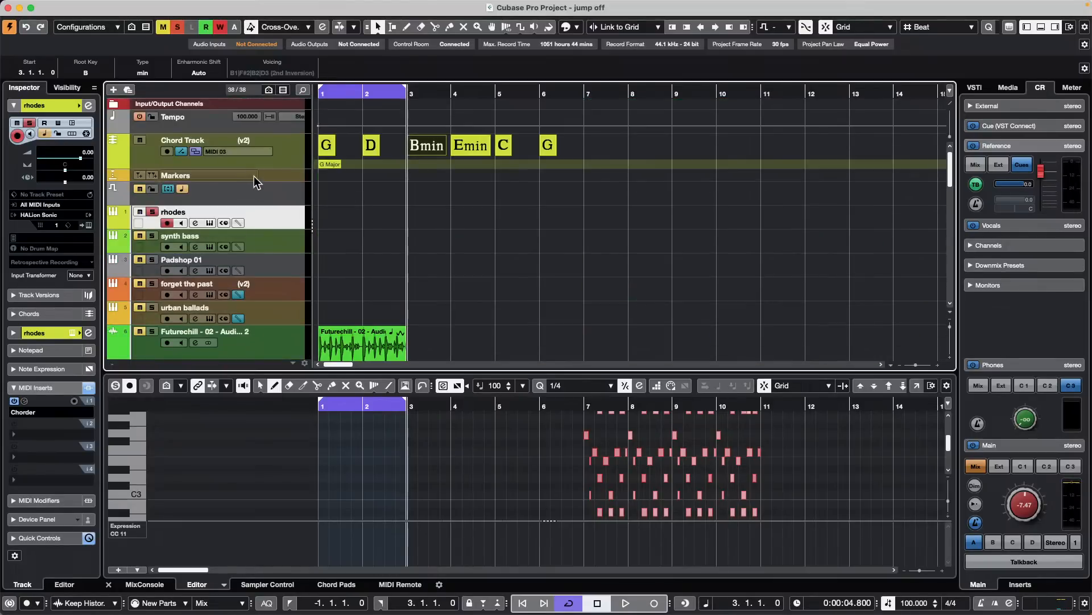
pyautogui.press('space')
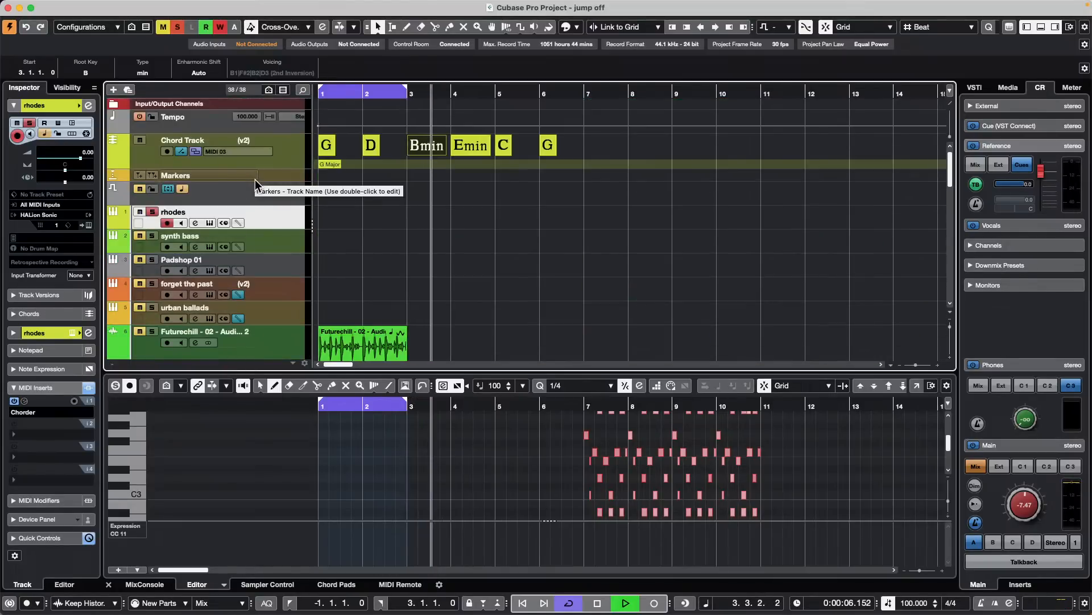
pyautogui.press('.')
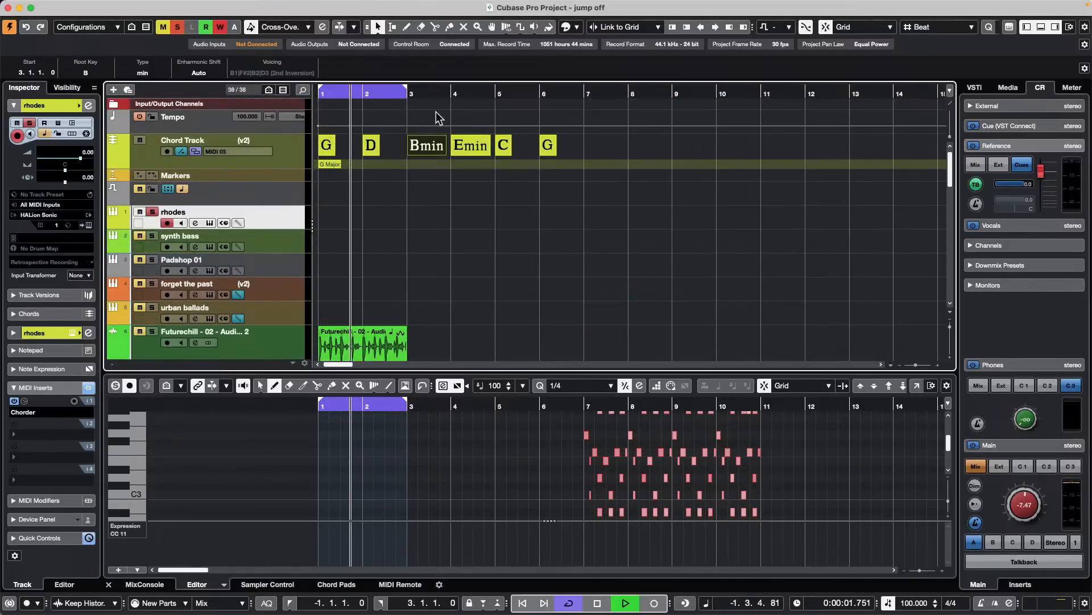
# - Set the Chord Track's output to Use Monitored Tracks and stop playback
pyautogui.click(250, 151)
pyautogui.click(259, 151)
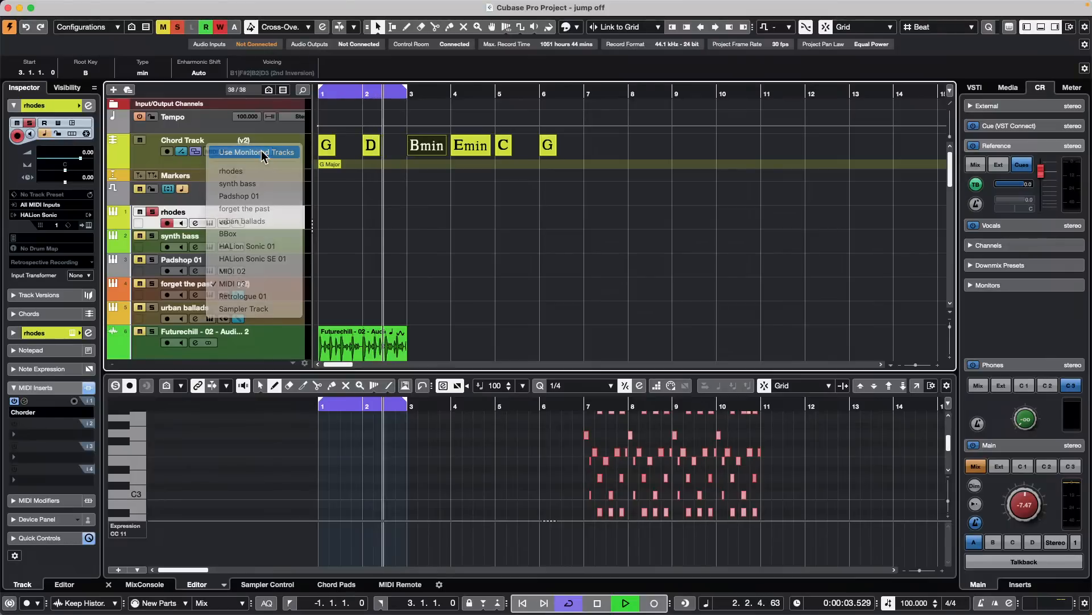
pyautogui.press('space')
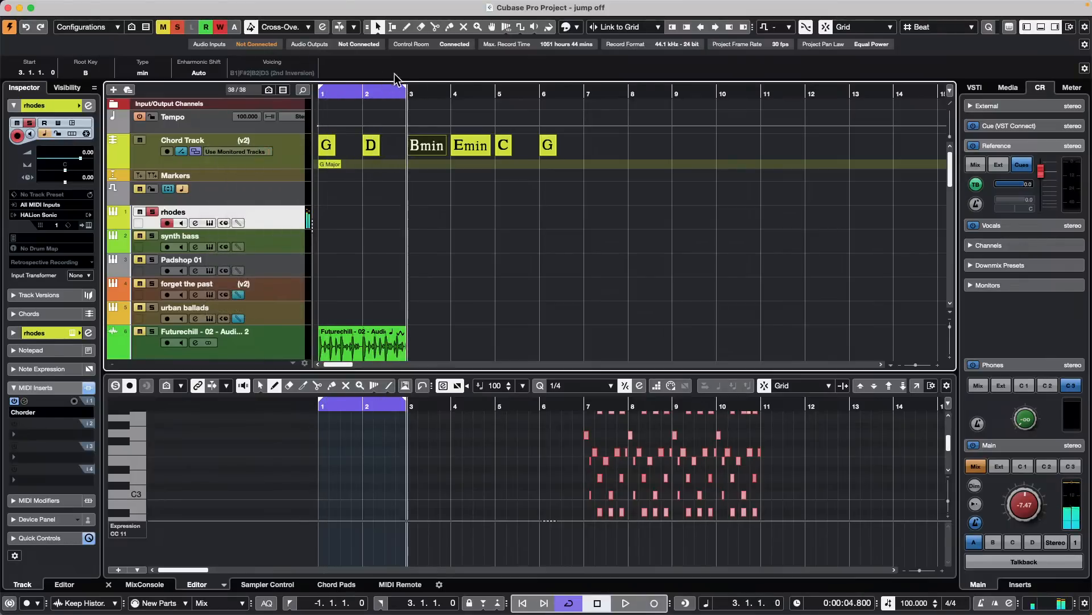
# - Extend the cycle range's end to bar 7 and play the chord progression from the start through the rhodes track
pyautogui.moveTo(405, 89); pyautogui.dragTo(582, 104)
pyautogui.click(550, 91)
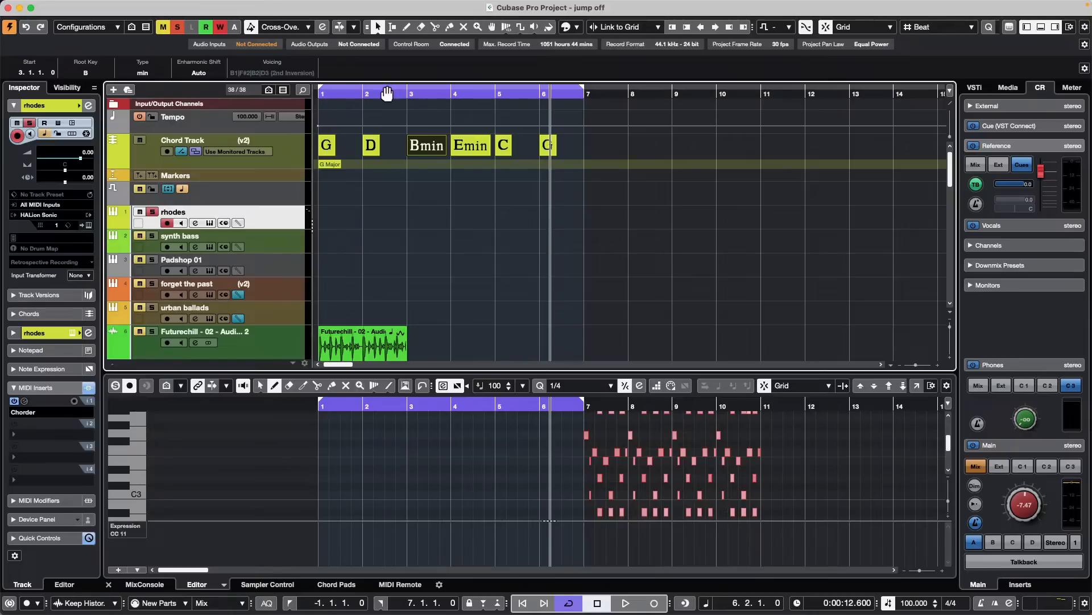
pyautogui.press('.')
pyautogui.press('space')
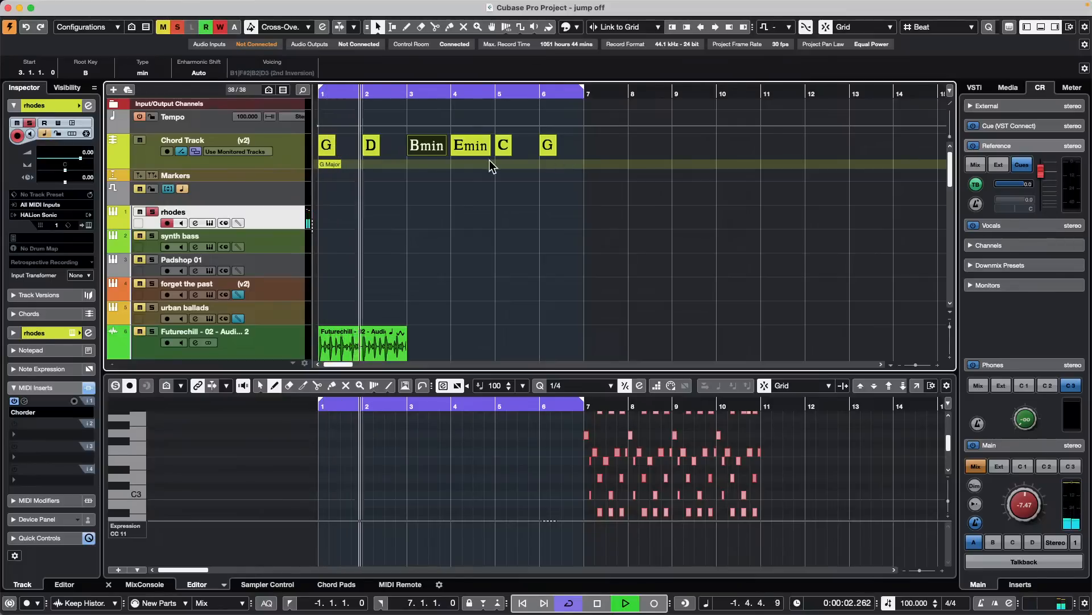
pyautogui.press('space')
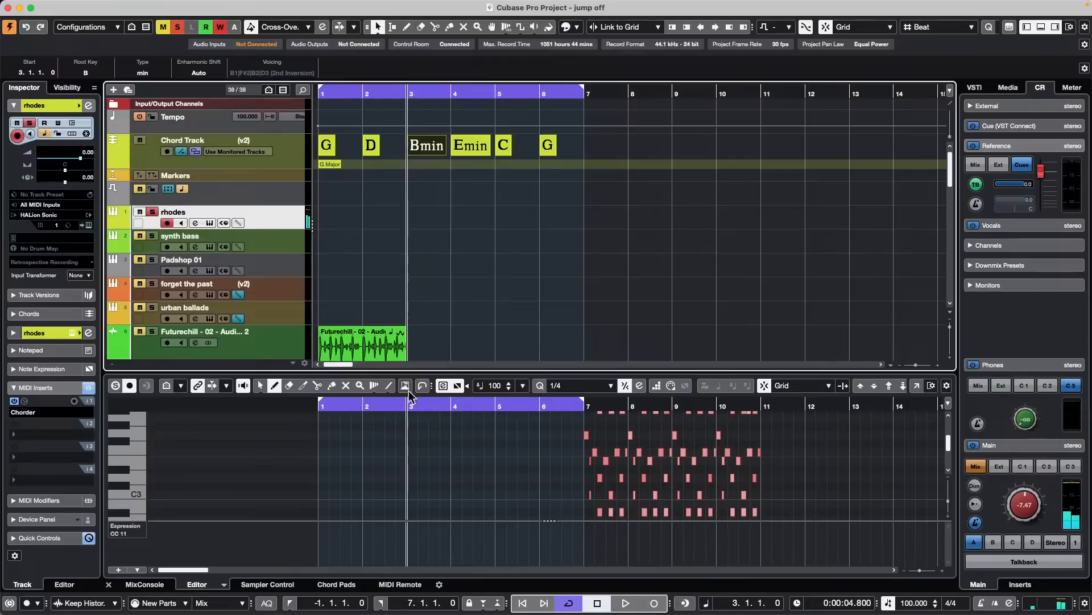
# - Display the Chord Pads below the project and clear the selection in the arrangement
pyautogui.click(349, 586)
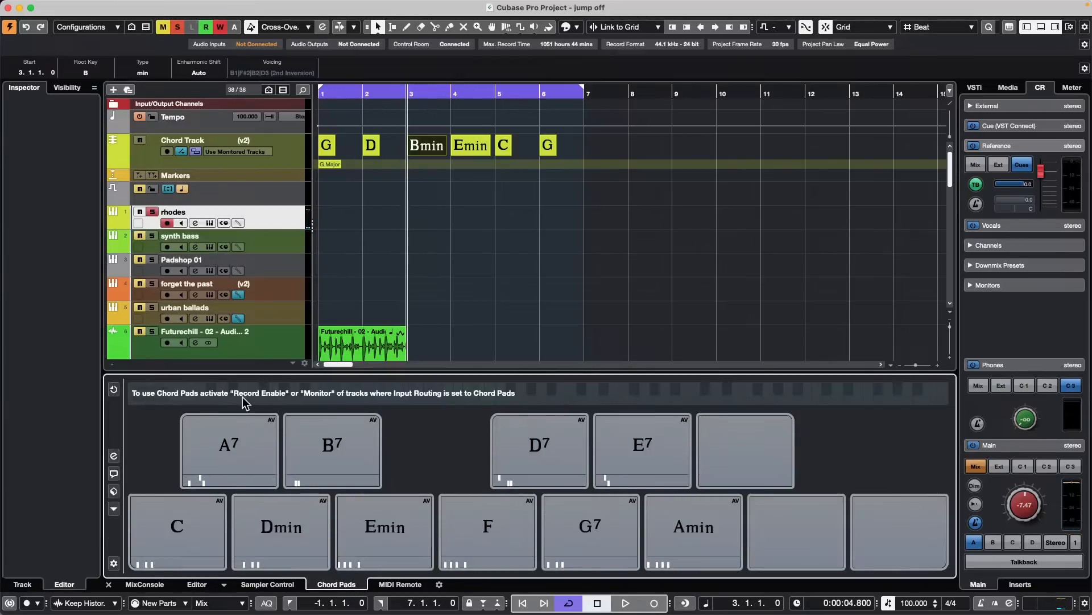
pyautogui.click(353, 230)
pyautogui.click(353, 231)
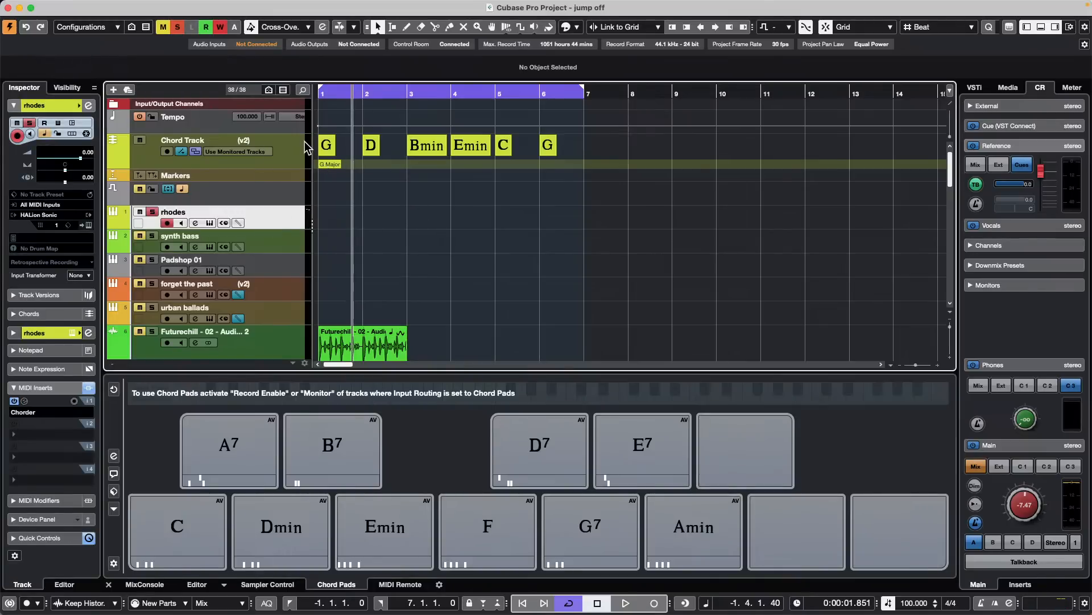
# - Erase all existing chord events from the Chord Track
pyautogui.moveTo(591, 143); pyautogui.dragTo(274, 133)
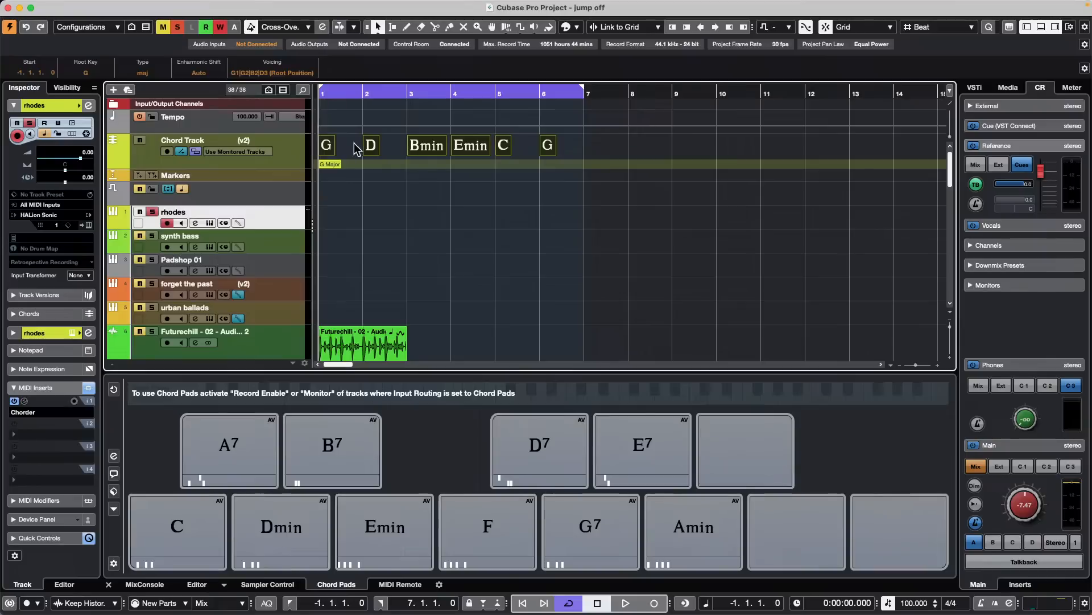
pyautogui.rightClick(332, 146)
pyautogui.click(374, 145)
pyautogui.click(373, 139)
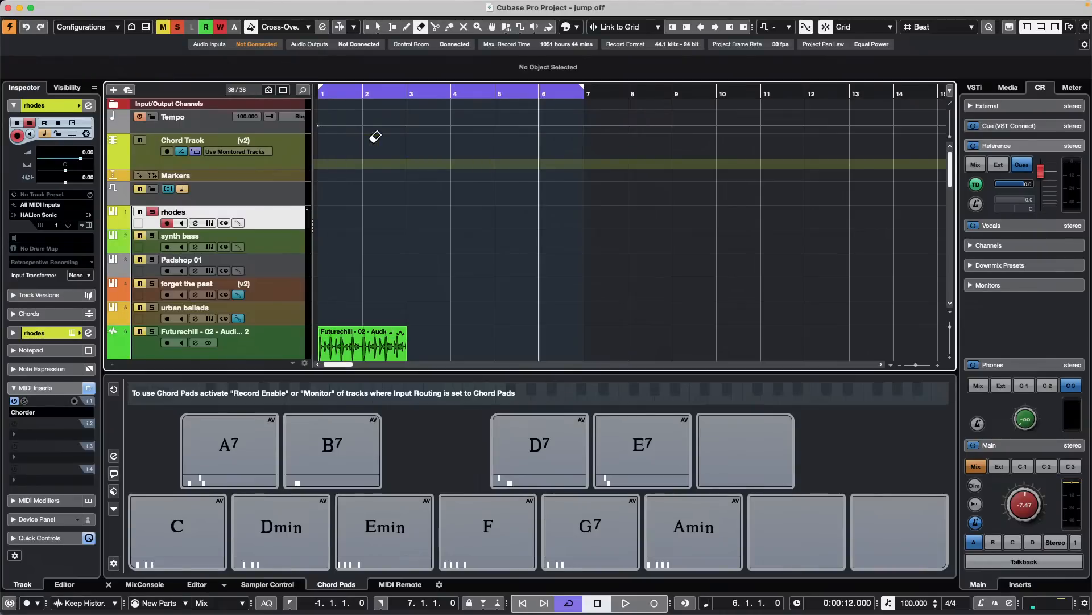
pyautogui.rightClick(332, 161)
pyautogui.click(332, 161)
# - Draw a chord event at bar 1 of the Chord Track and define it as C major
pyautogui.rightClick(332, 149)
pyautogui.click(365, 148)
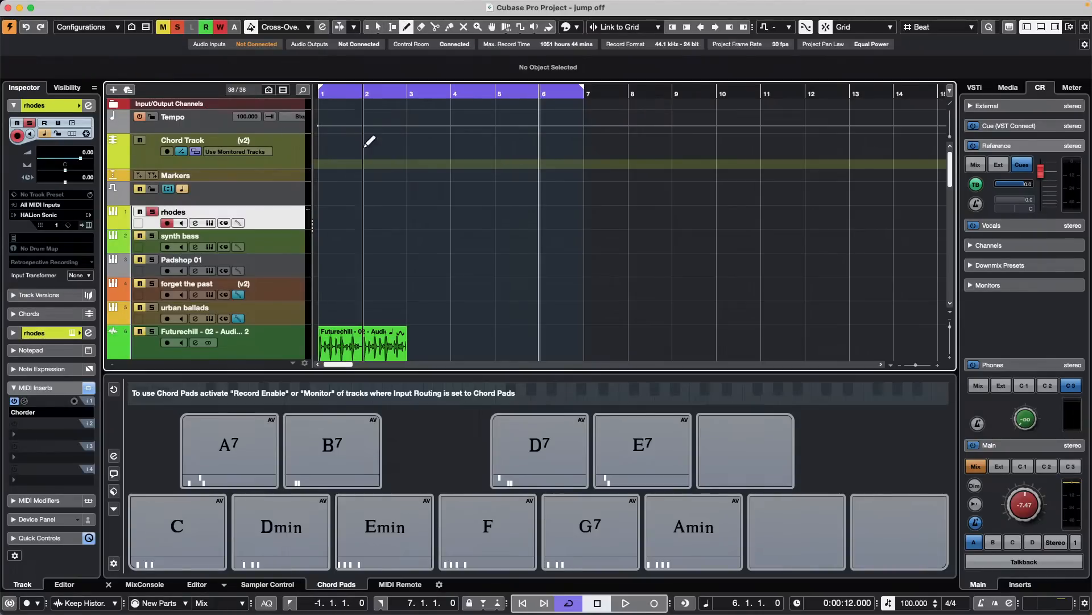
pyautogui.click(324, 144)
pyautogui.press('1')
pyautogui.doubleClick(332, 146)
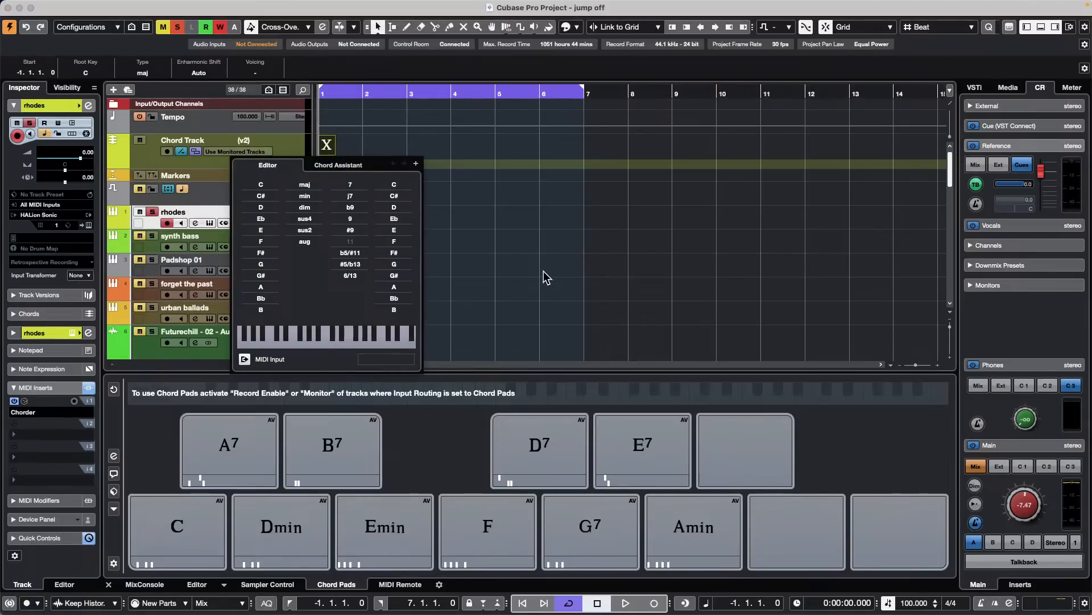
pyautogui.click(260, 184)
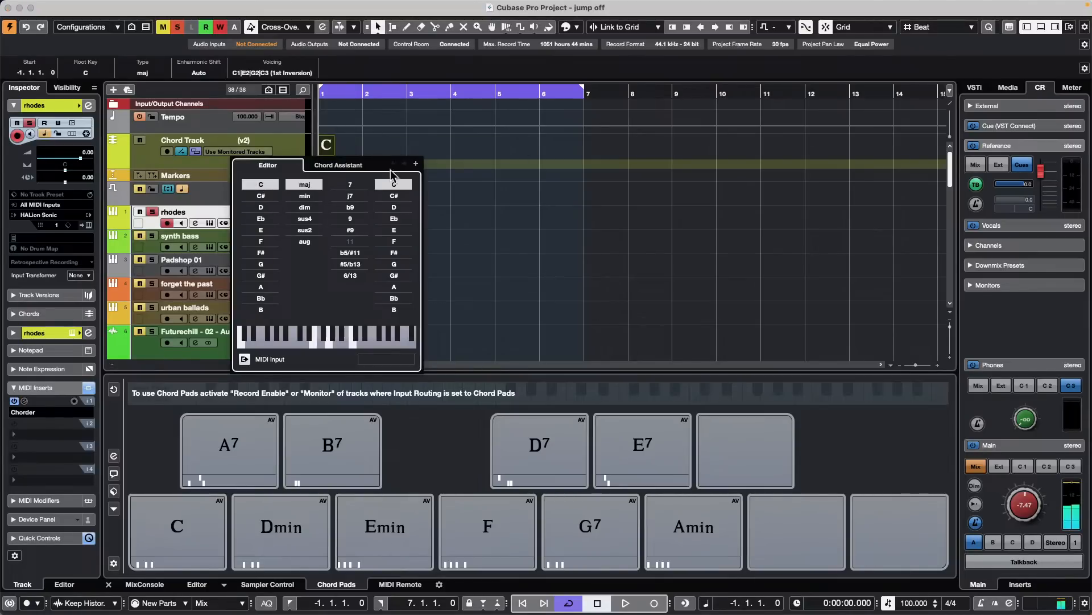
# - Add an A minor chord at bar 2 and an F major chord at bar 3
pyautogui.click(416, 164)
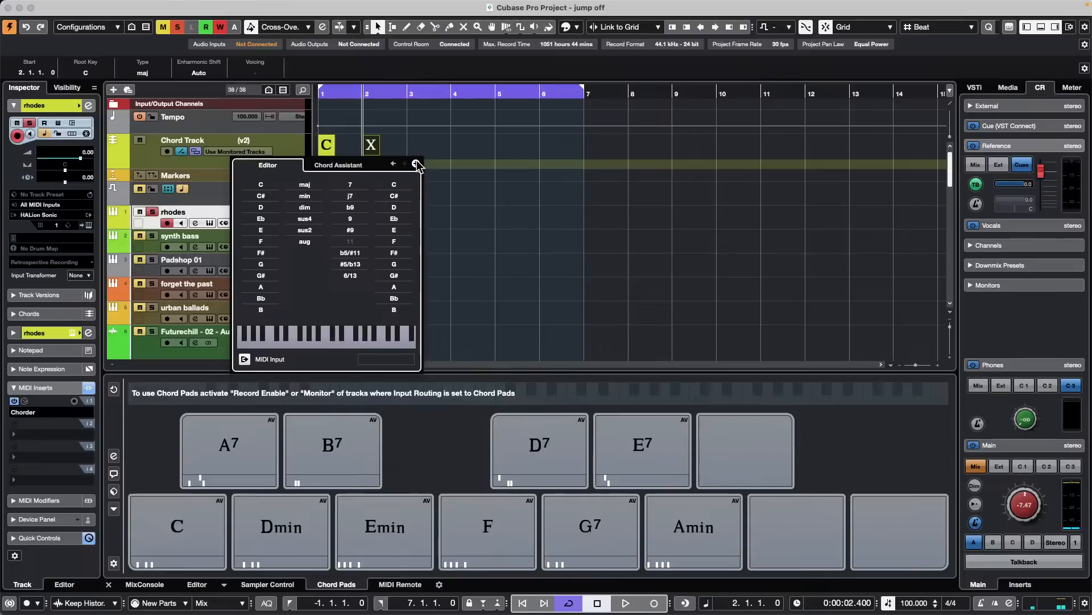
pyautogui.click(263, 287)
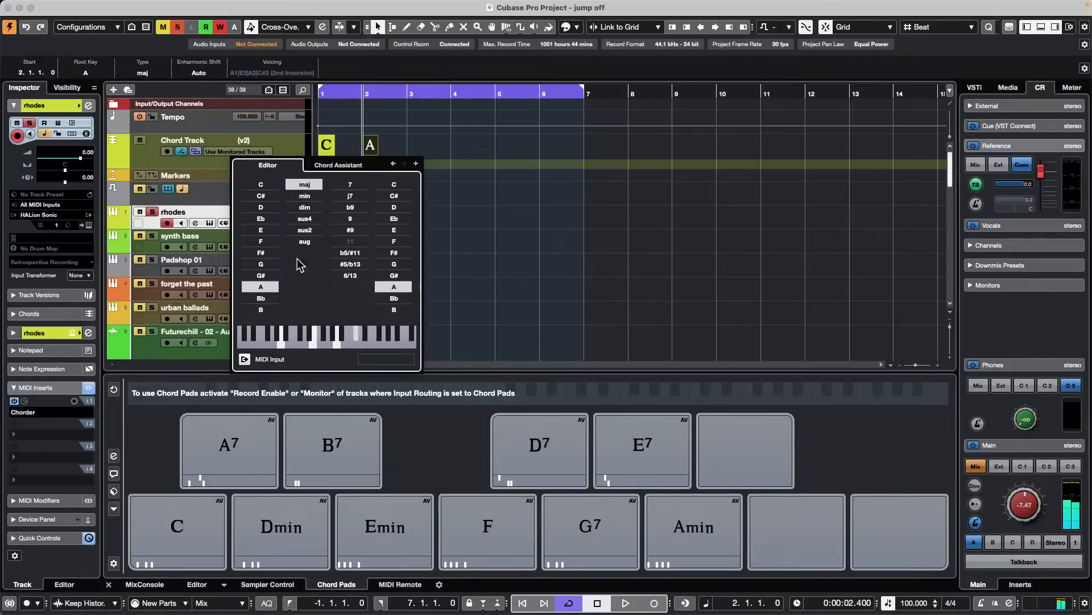
pyautogui.click(317, 199)
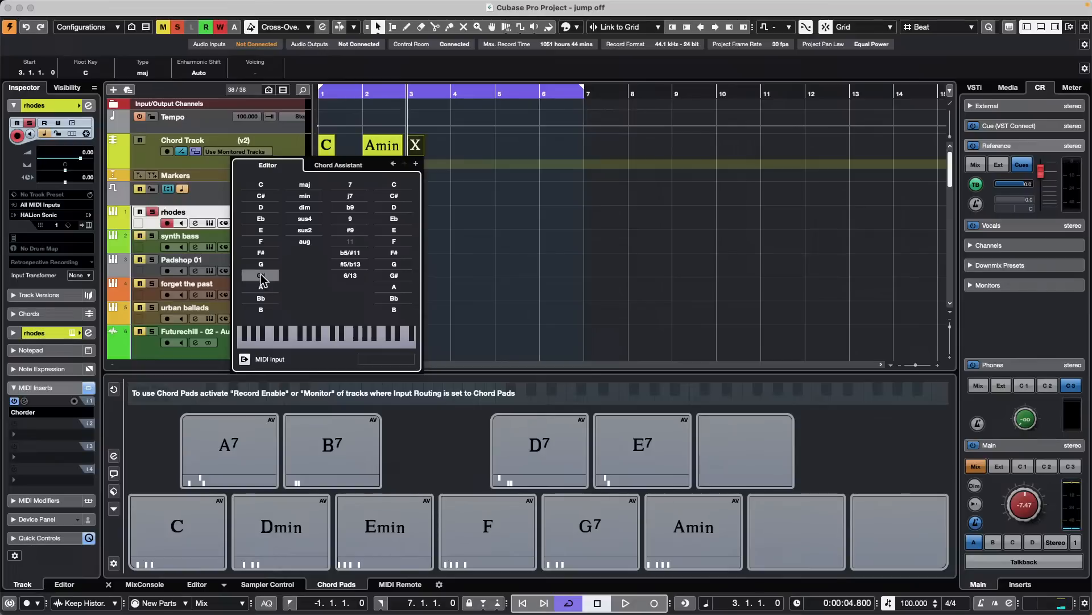
pyautogui.click(263, 242)
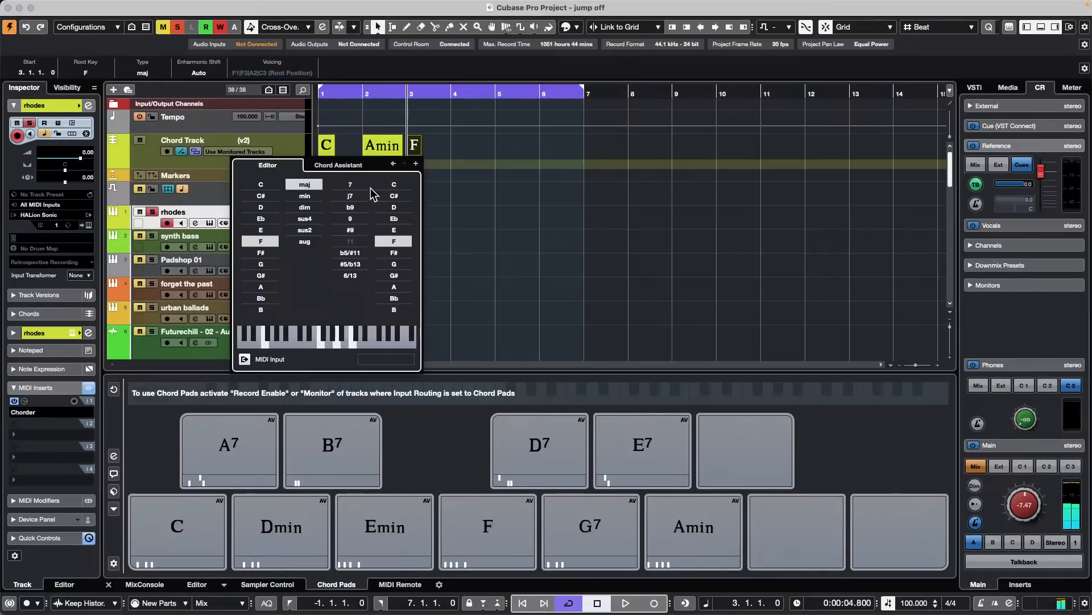
# - Add a G major chord at bar 4 and a D minor chord at bar 5
pyautogui.click(417, 164)
pyautogui.click(282, 264)
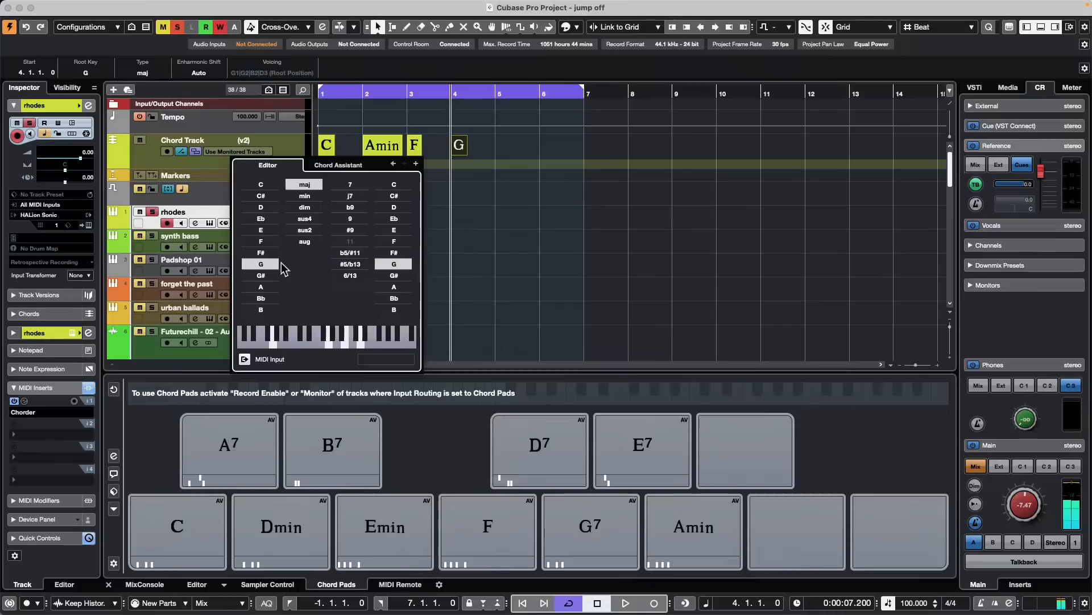
pyautogui.click(416, 163)
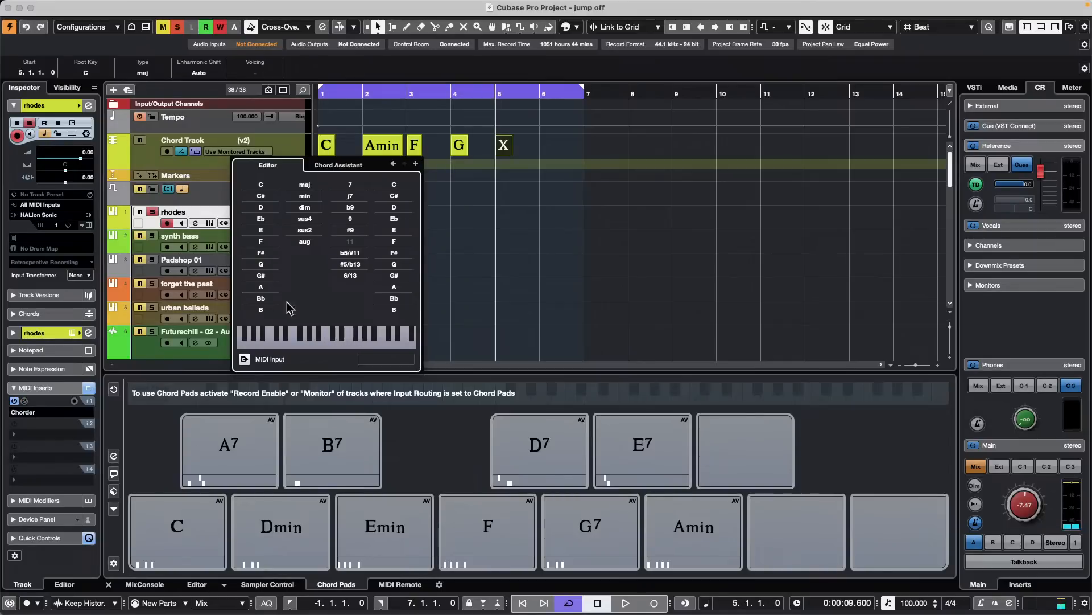
pyautogui.click(271, 208)
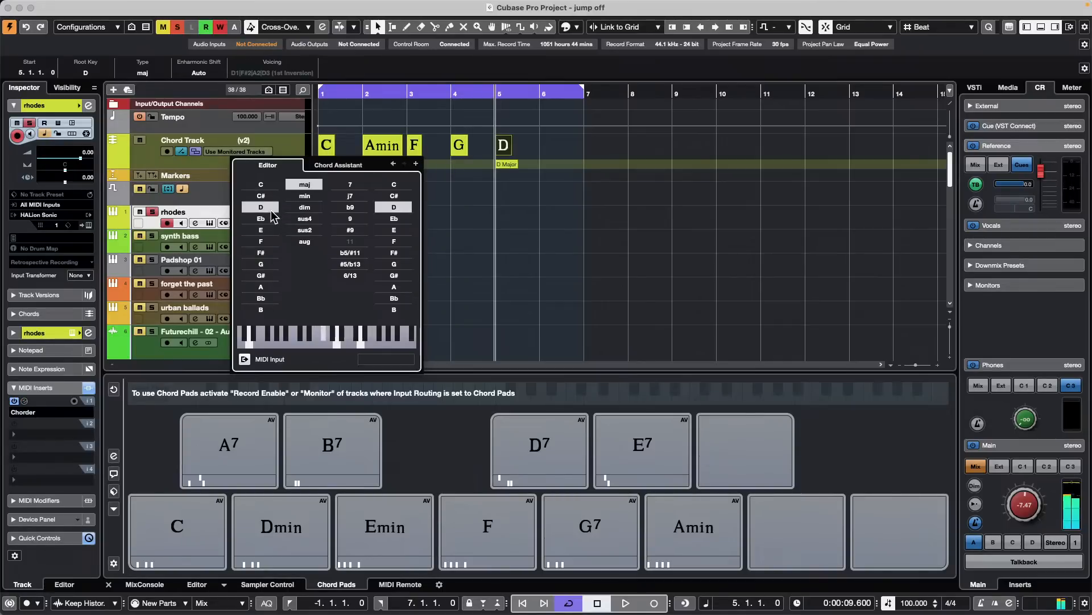
pyautogui.click(309, 197)
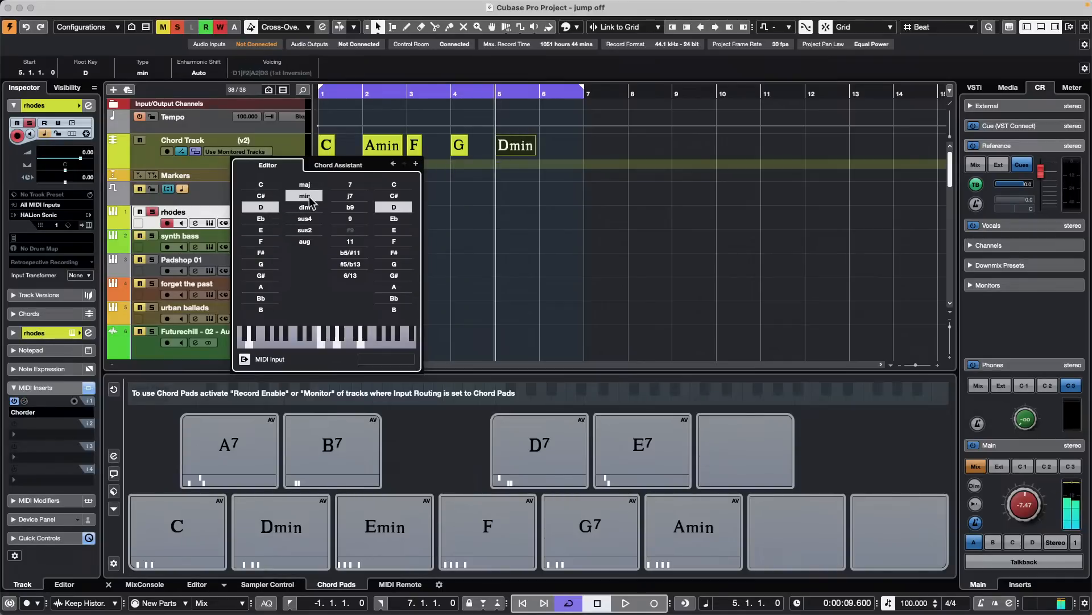
# - Add a G7 chord at bar 6 and a C major chord at bar 7, closing the chord editor
pyautogui.click(417, 163)
pyautogui.click(261, 263)
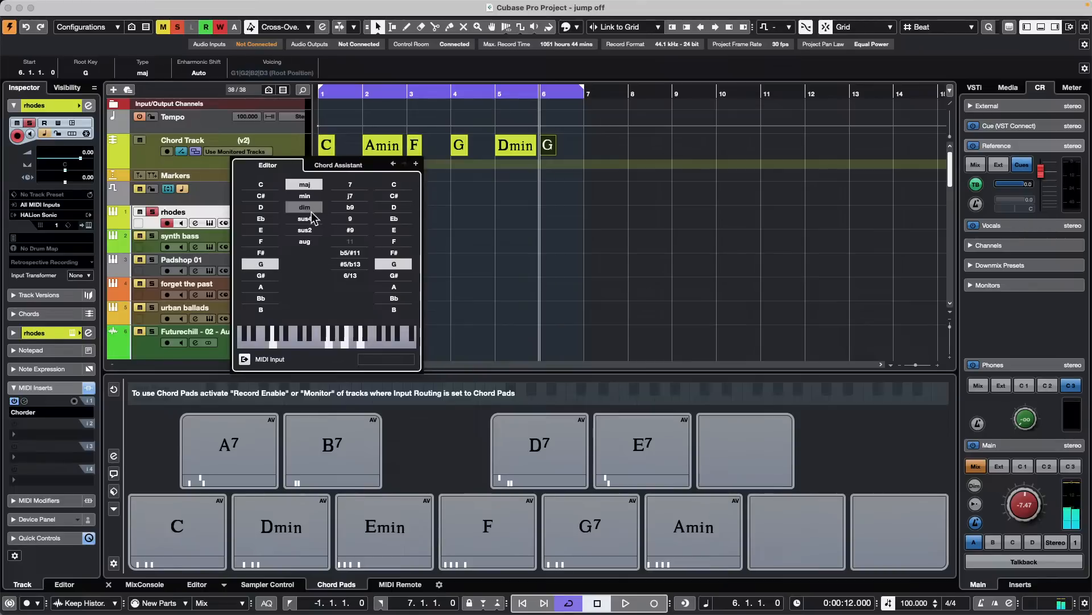
pyautogui.click(351, 185)
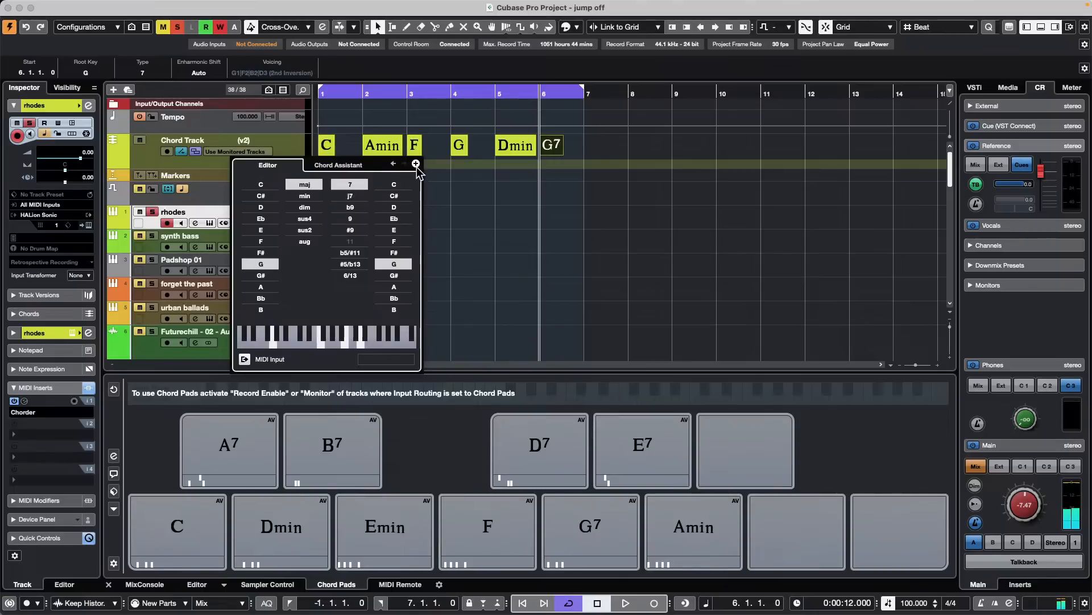
pyautogui.click(416, 164)
pyautogui.click(254, 185)
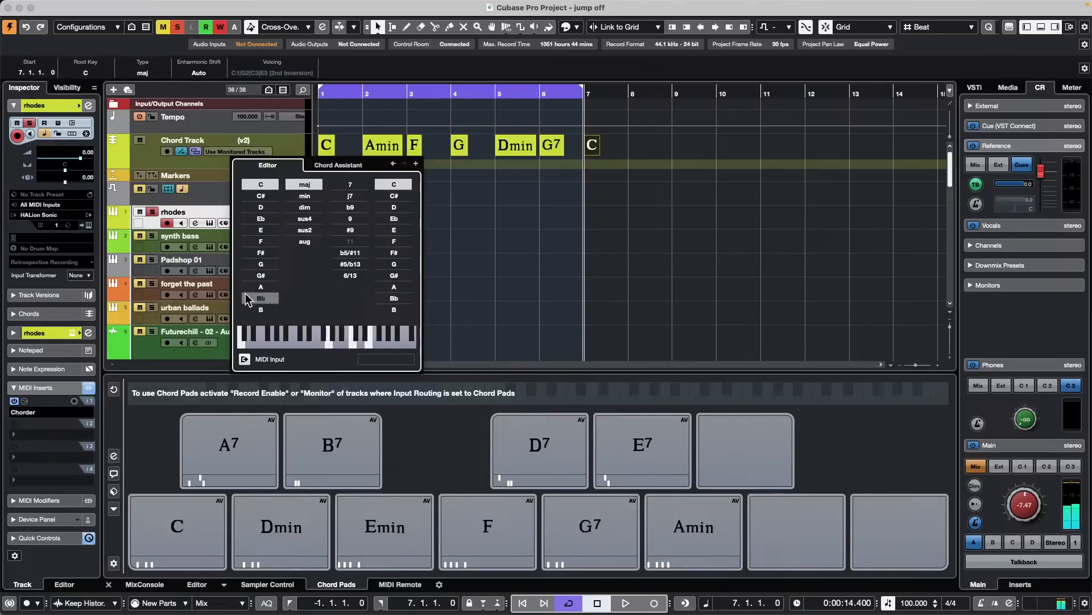
pyautogui.click(474, 295)
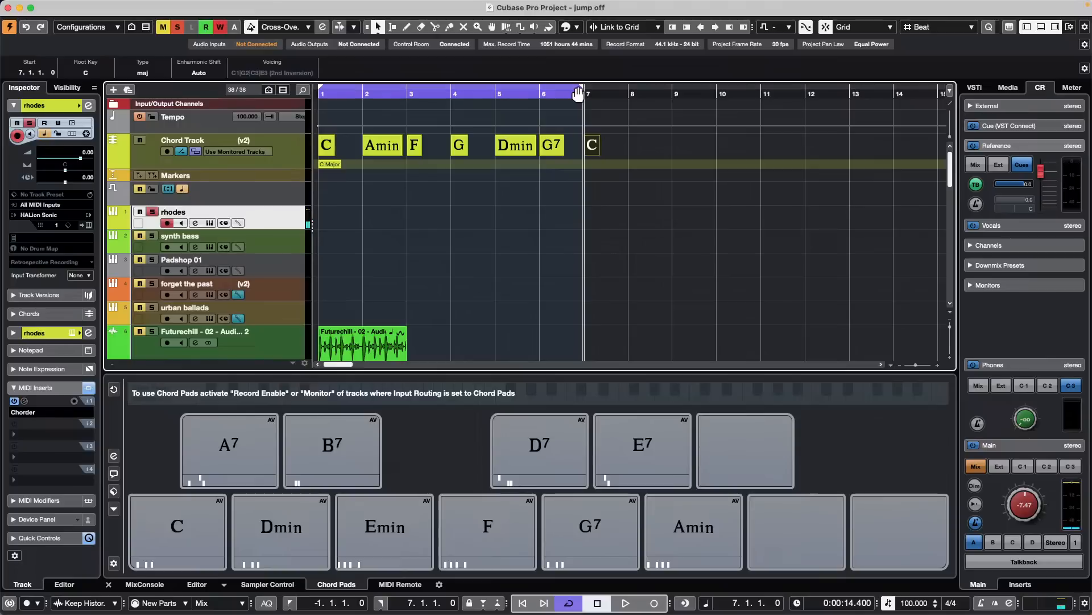
# - Extend the cycle range's end to bar 8 and play the new chord progression from the start
pyautogui.moveTo(580, 93); pyautogui.dragTo(648, 94)
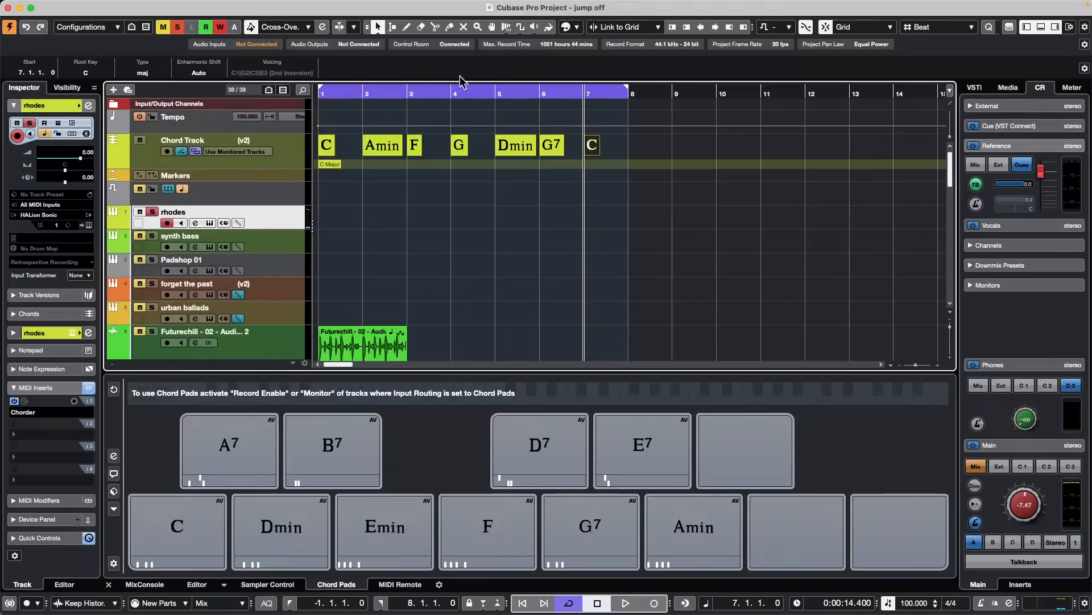
pyautogui.moveTo(404, 95); pyautogui.dragTo(279, 135)
pyautogui.press('space')
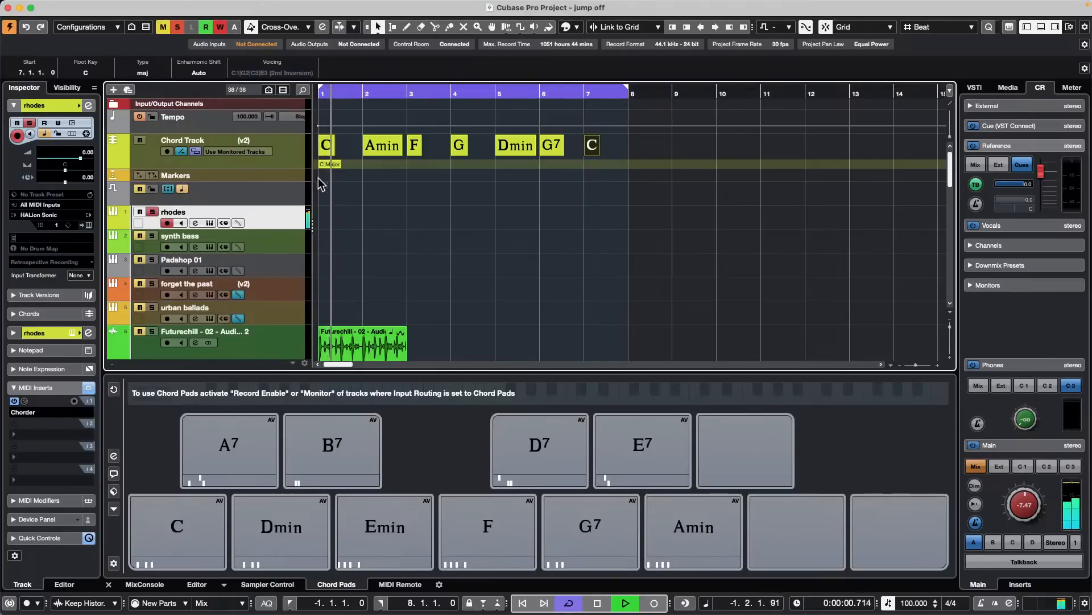
pyautogui.press('space')
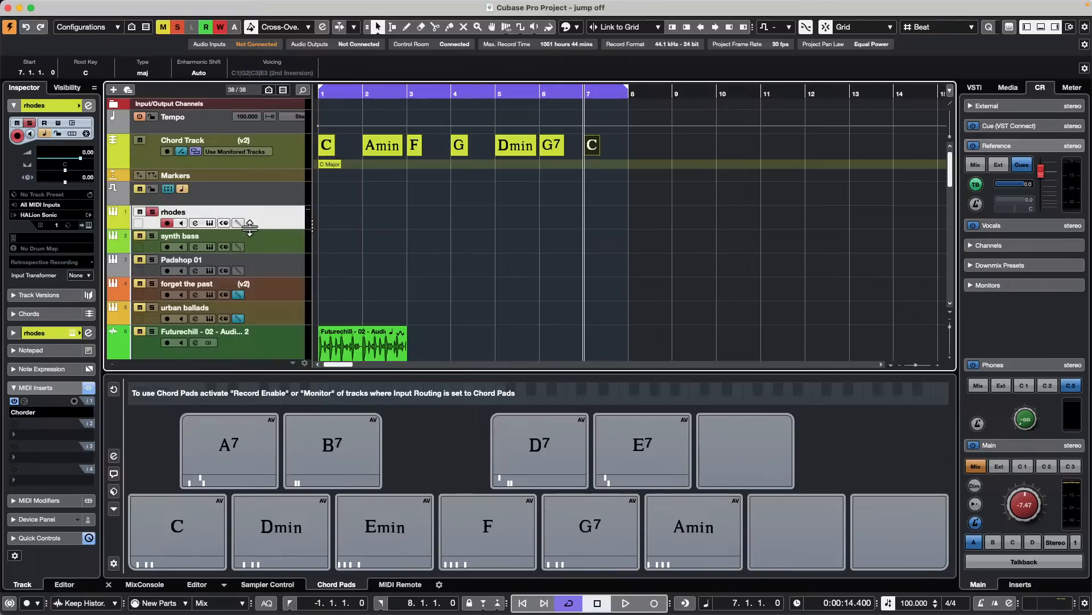
# - Remove the Chorder MIDI insert from the rhodes track
pyautogui.scroll(-3, 347, 273)
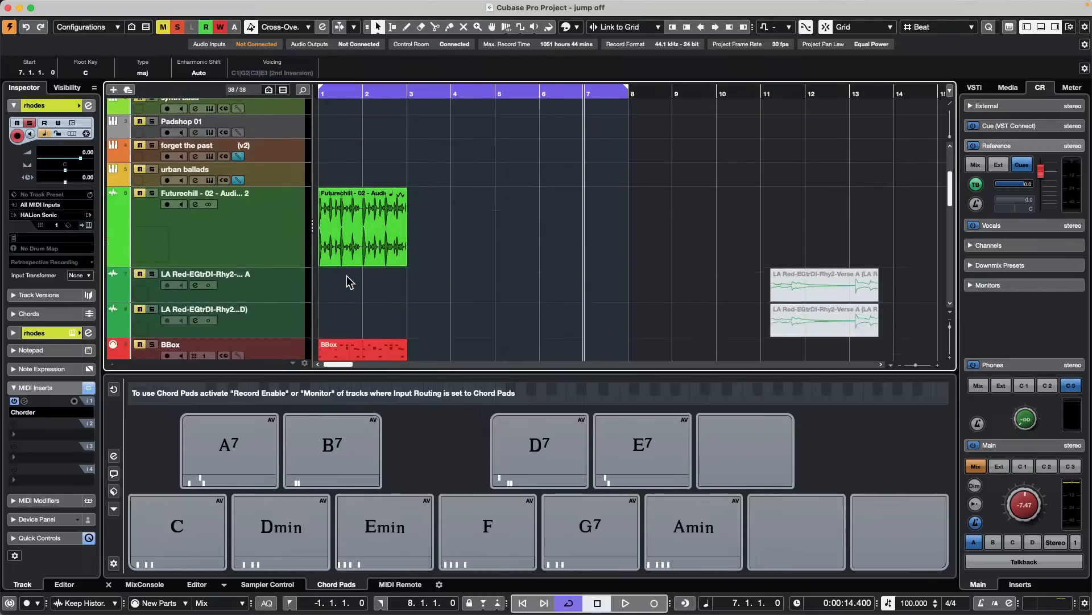
pyautogui.scroll(-2, 347, 275)
pyautogui.scroll(5, 346, 275)
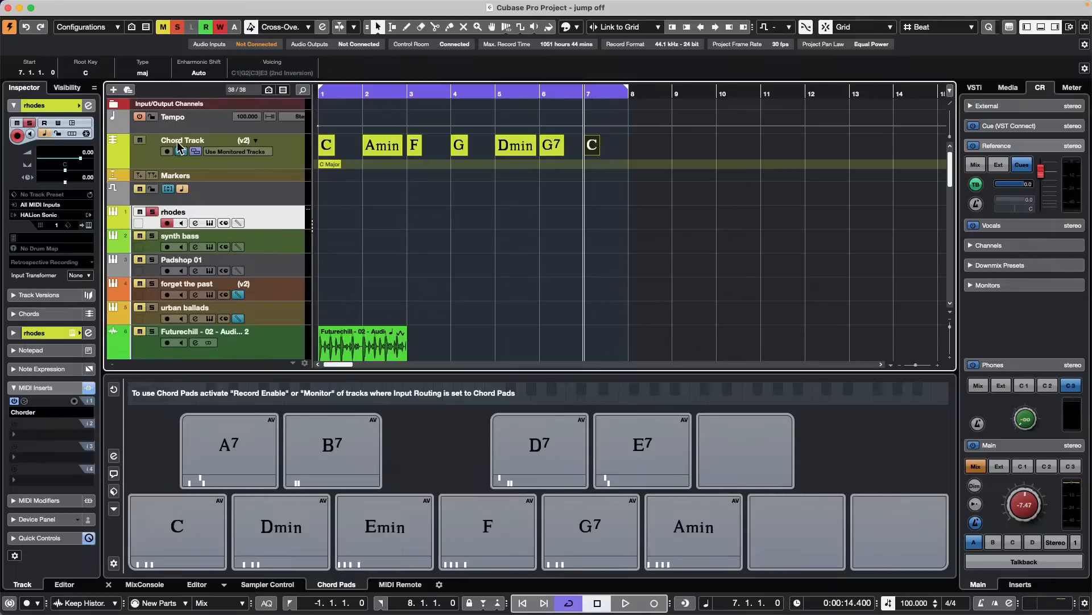
pyautogui.click(33, 412)
pyautogui.click(34, 346)
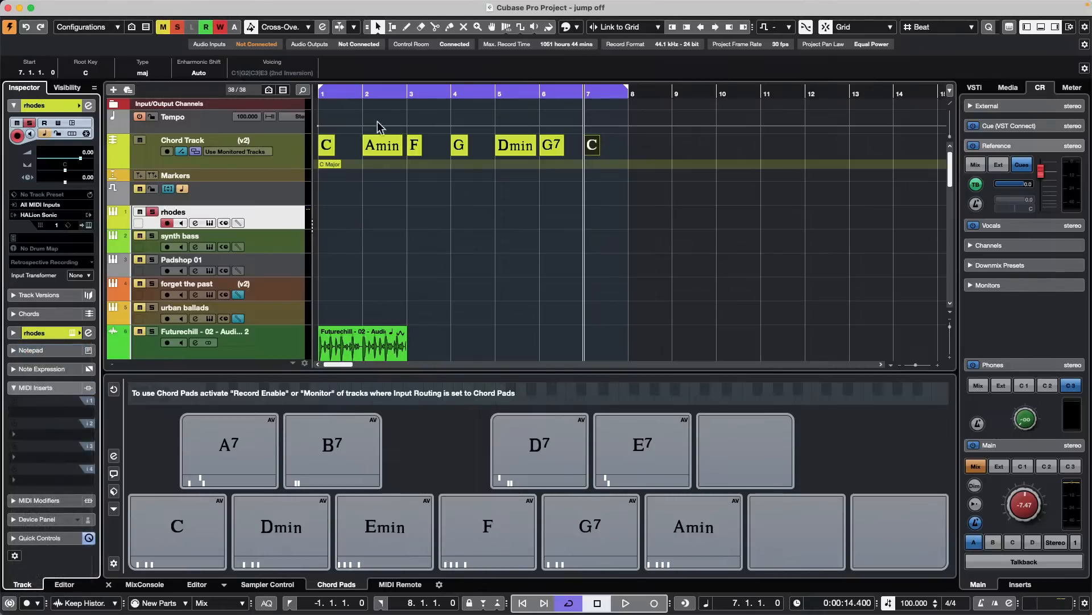
# - Play the chord progression from bar 1 through the rhodes track without Chorder, stopping playback after the last chord
pyautogui.moveTo(352, 94); pyautogui.dragTo(188, 114)
pyautogui.press('space')
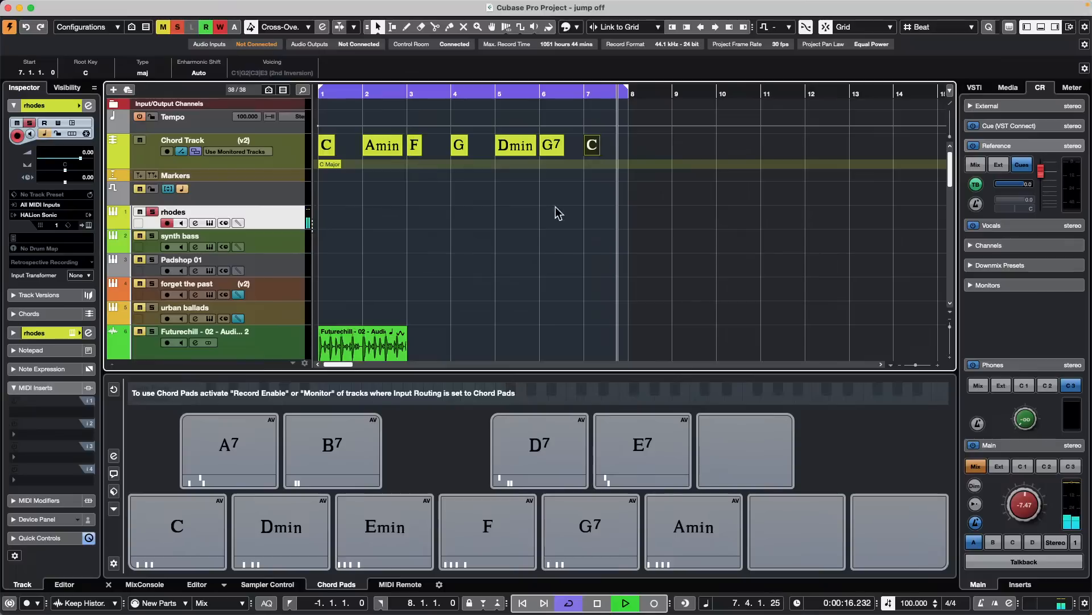
pyautogui.press('space')
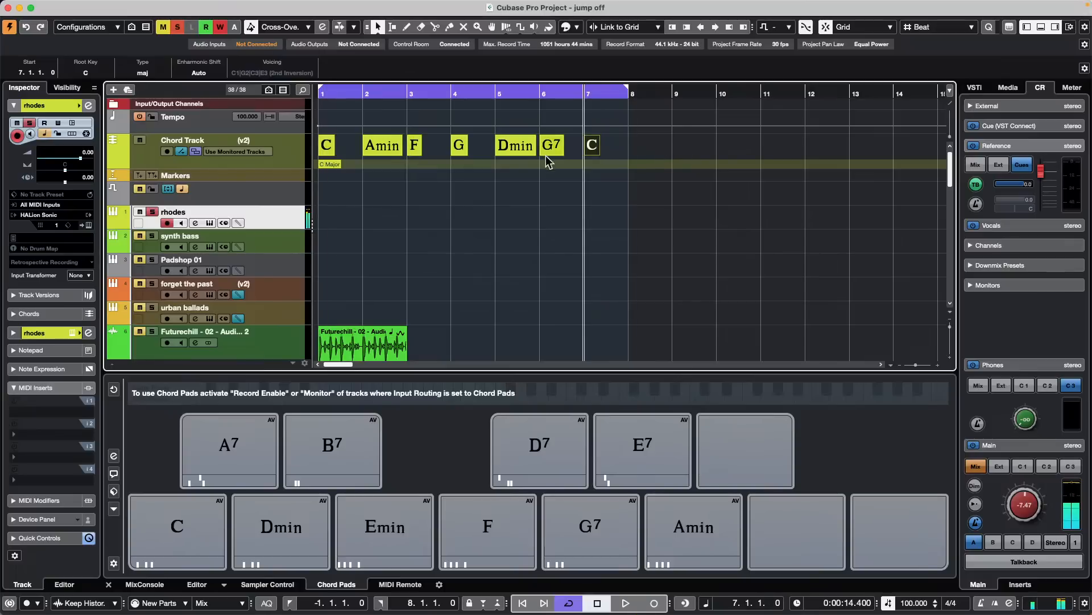
# - Select the Chord Track range from bar 1 to bar 8 and duplicate it twice
pyautogui.rightClick(634, 142)
pyautogui.click(653, 143)
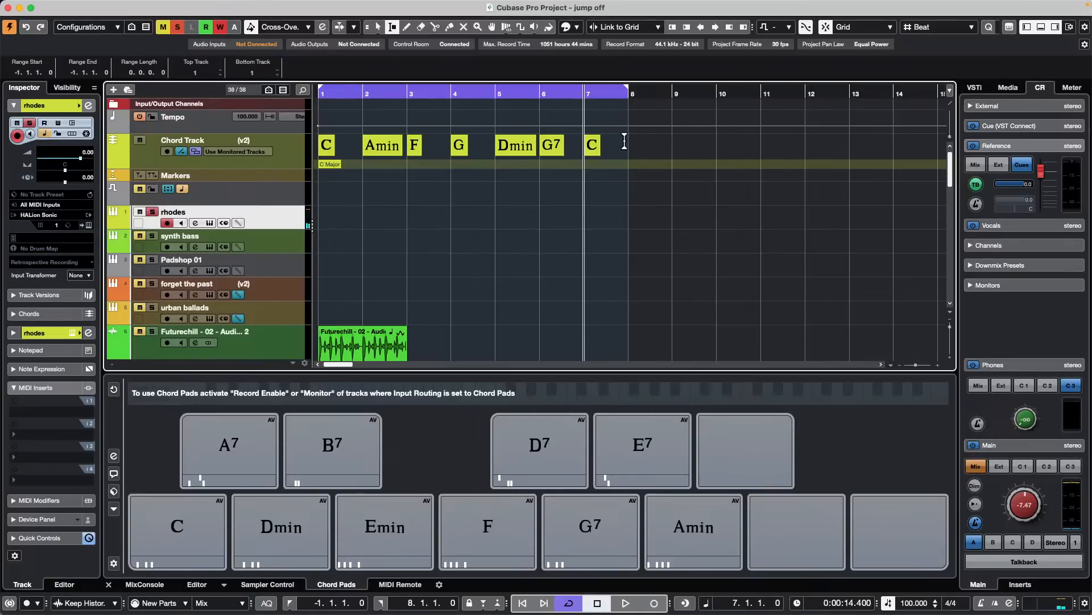
pyautogui.moveTo(628, 143); pyautogui.dragTo(294, 147)
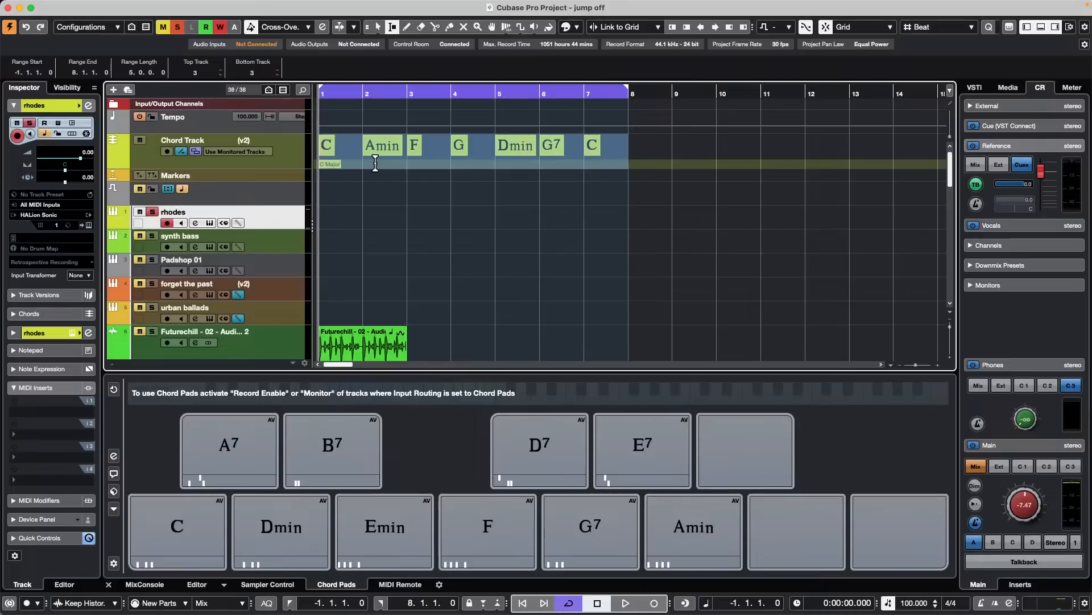
pyautogui.press('super+d')
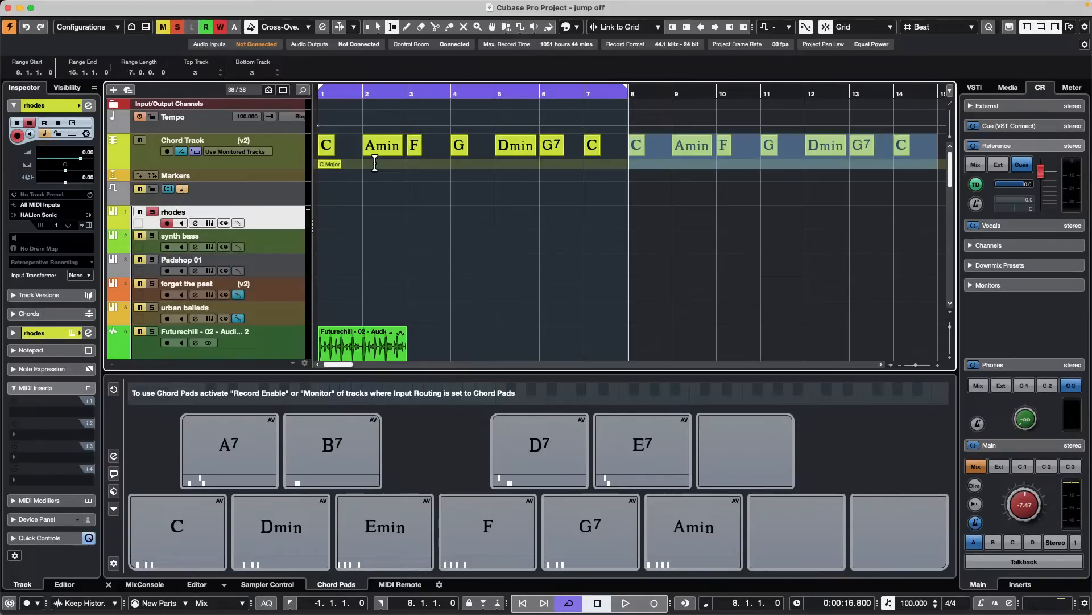
pyautogui.press('super+d')
# - Turn off cycle playback and play the extended chord progression from the project's start
pyautogui.press('Home')
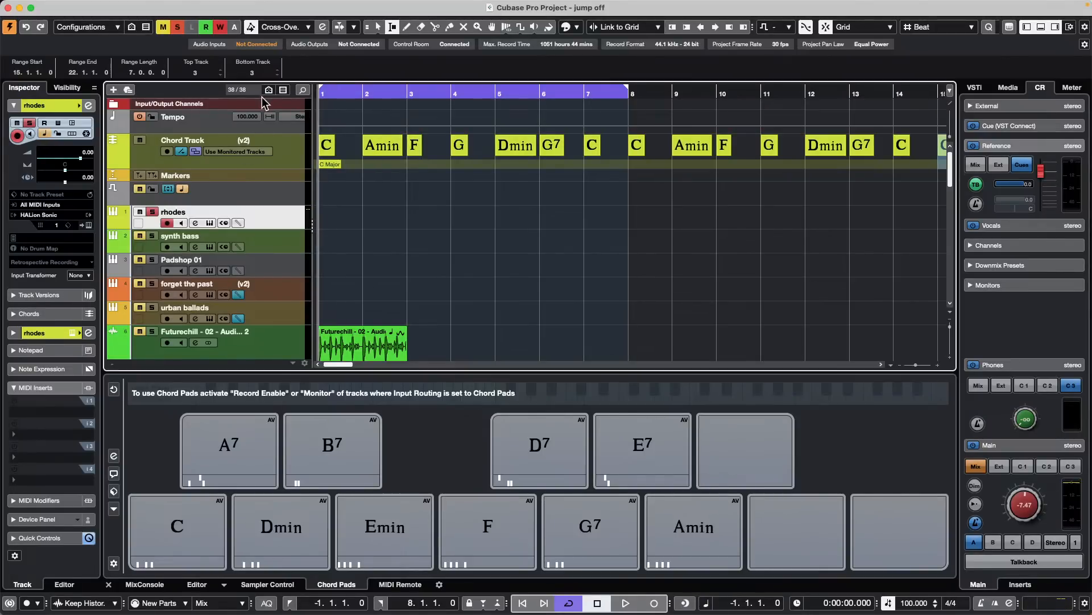
pyautogui.press('/')
pyautogui.press('space')
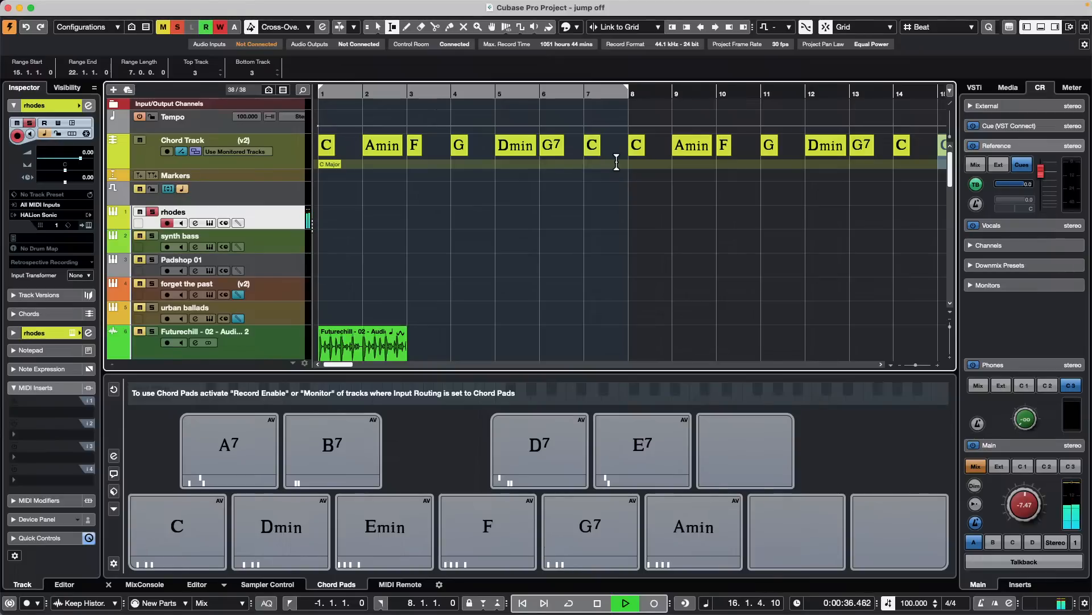
pyautogui.press('g')
pyautogui.press('g')
pyautogui.press('g')
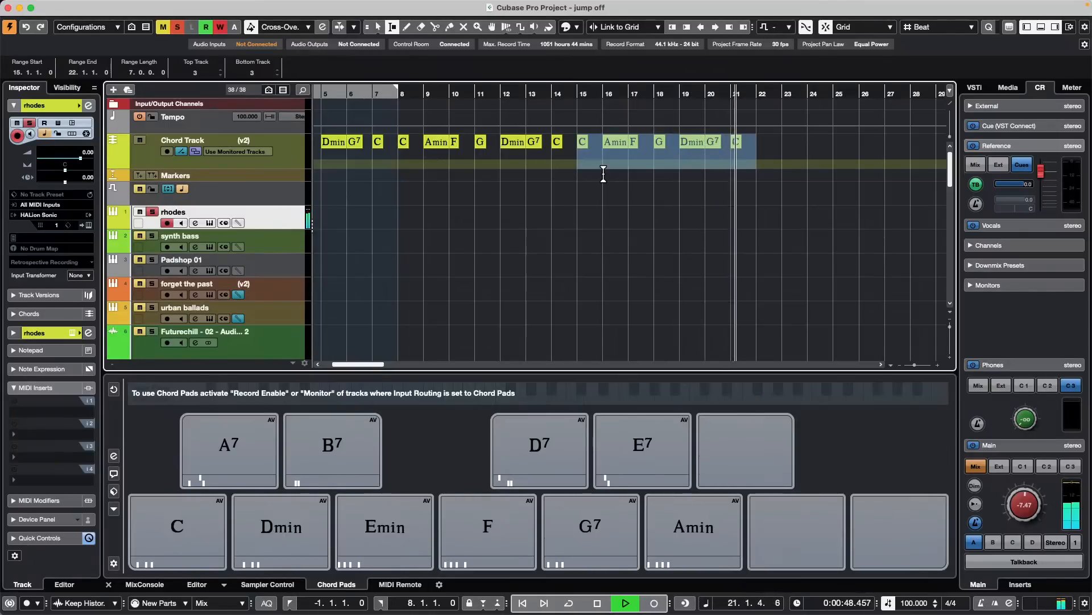
pyautogui.press('space')
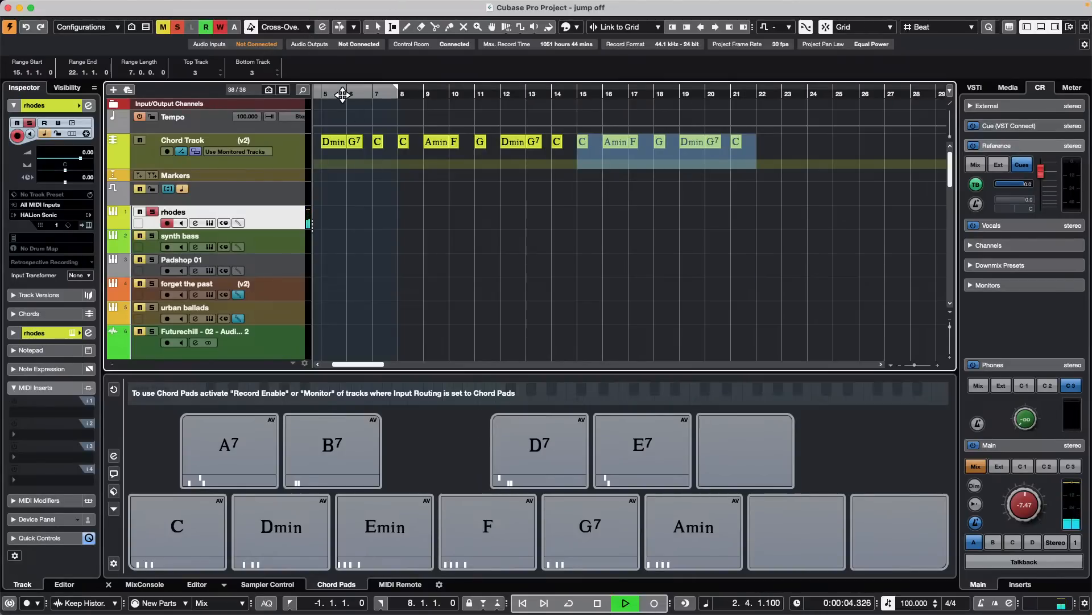
pyautogui.hscroll(8, 396, 325)
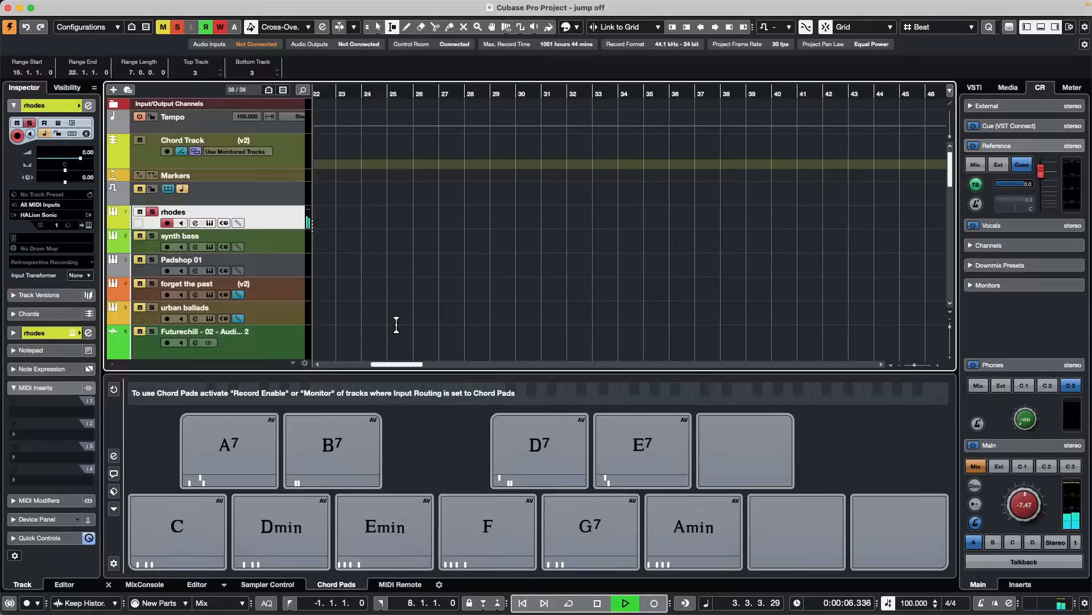
# - Stop playback and audition the duplicated chord progression again from around bar 10 and from around bar 3
pyautogui.hscroll(-10, 395, 325)
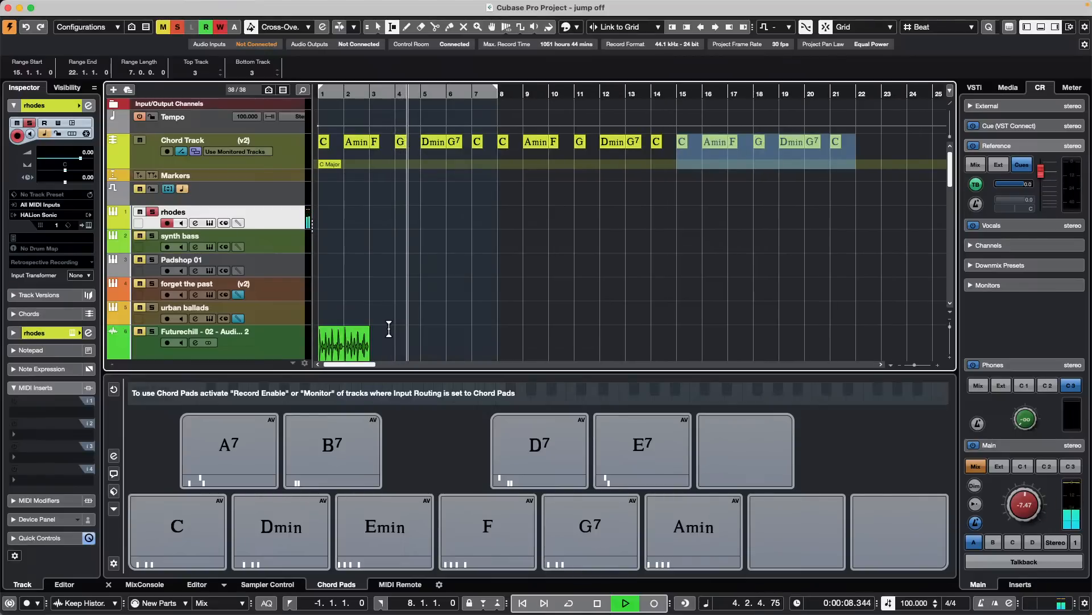
pyautogui.press('space')
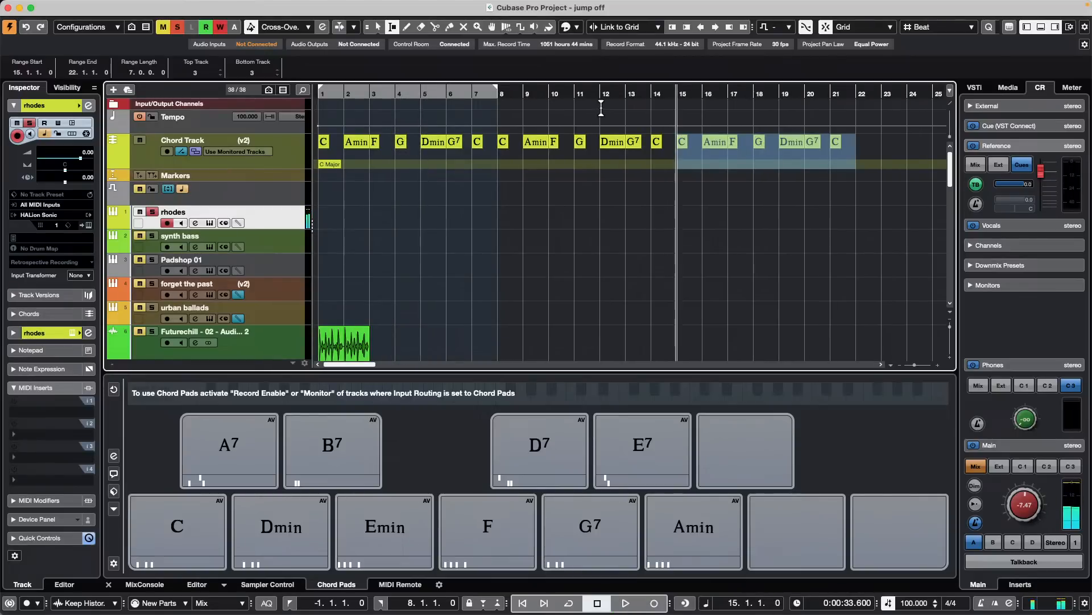
pyautogui.click(568, 94)
pyautogui.press('space')
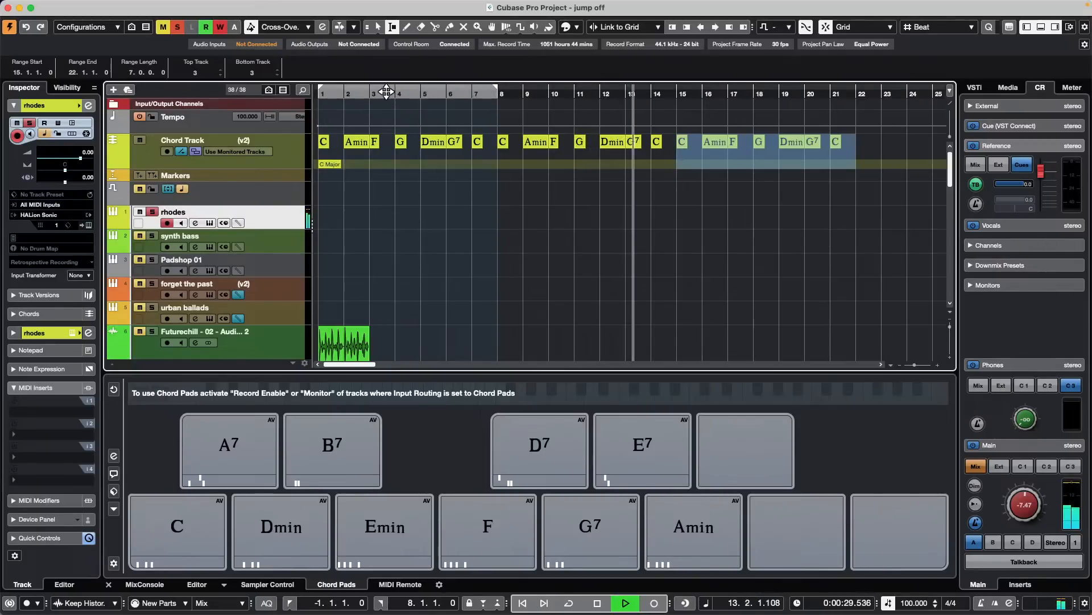
pyautogui.click(386, 93)
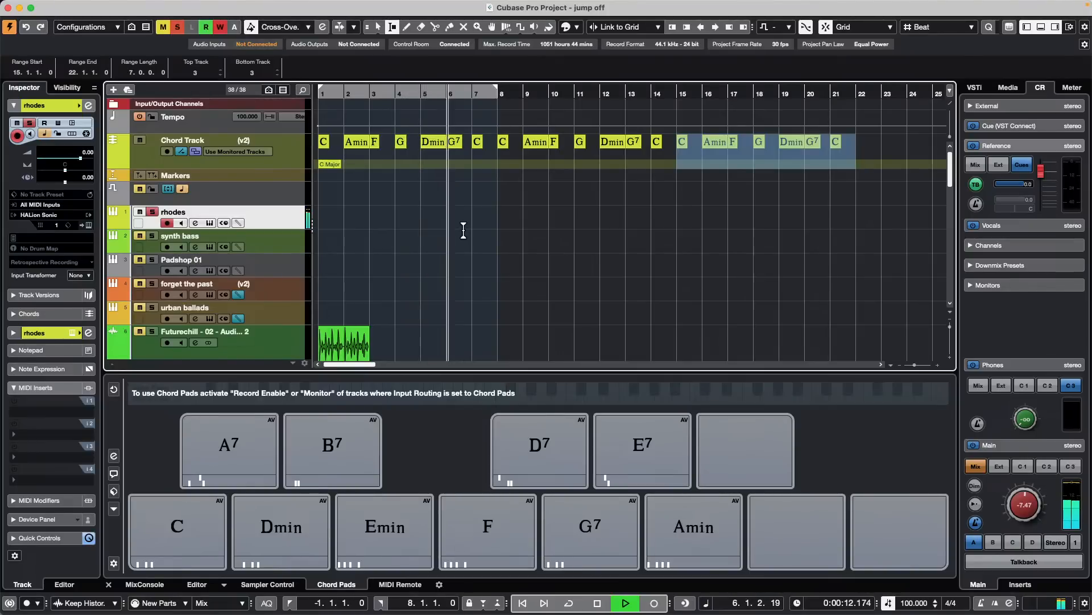
pyautogui.press('space')
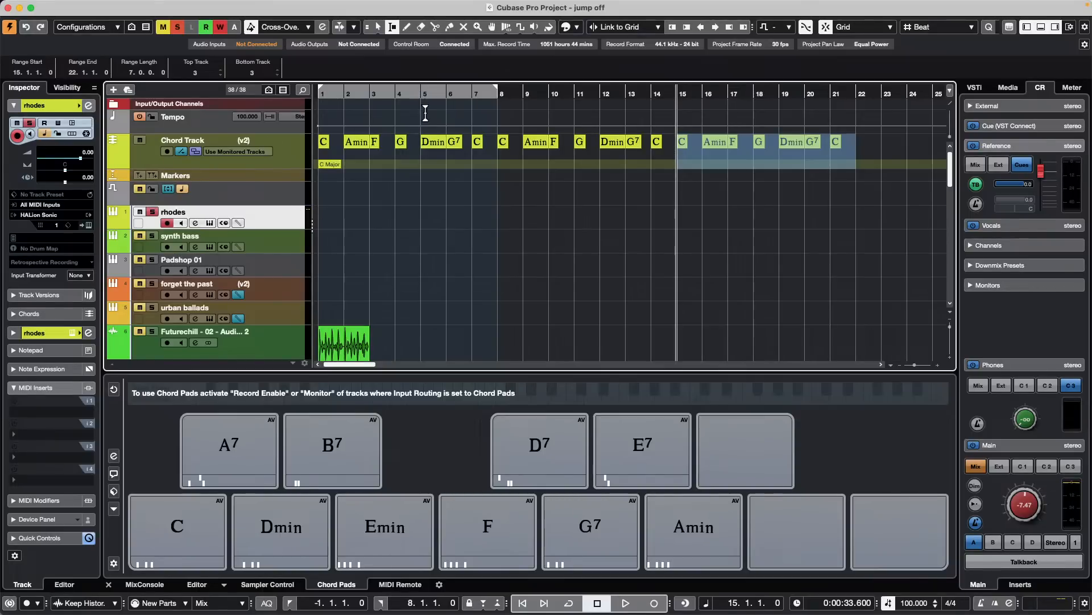
# - Review the rhodes track's Chords settings and the Chord Track's Custom Voicing styles, options and voicing range
pyautogui.click(282, 221)
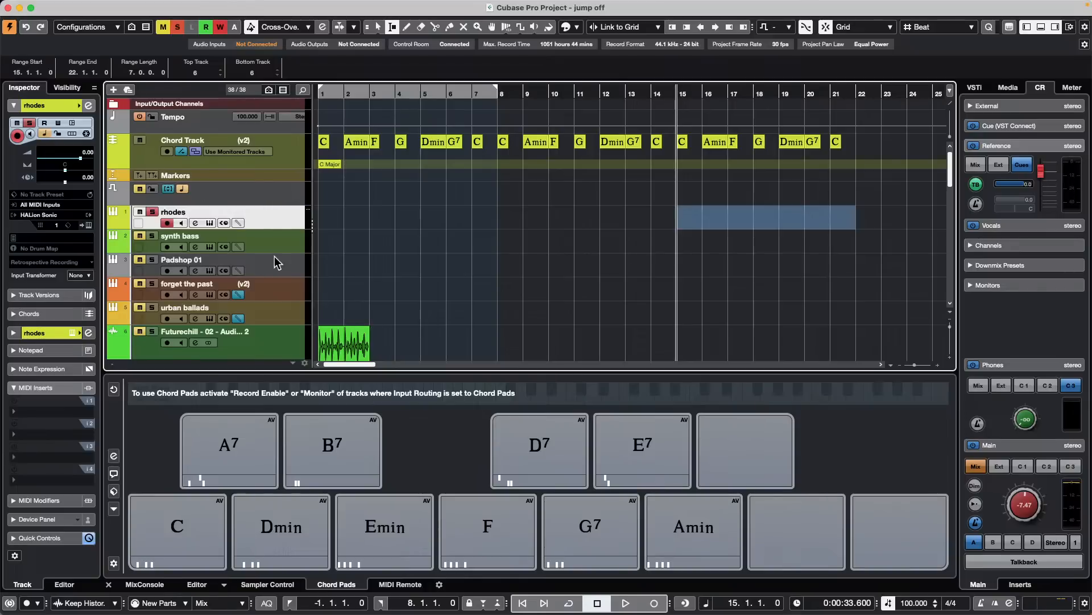
pyautogui.click(65, 312)
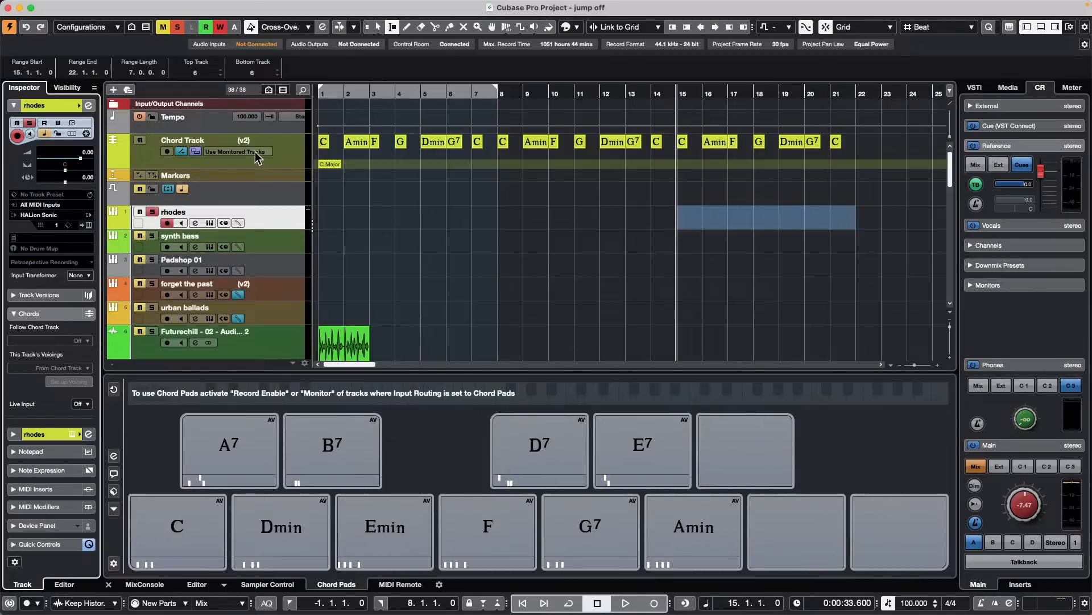
pyautogui.click(294, 146)
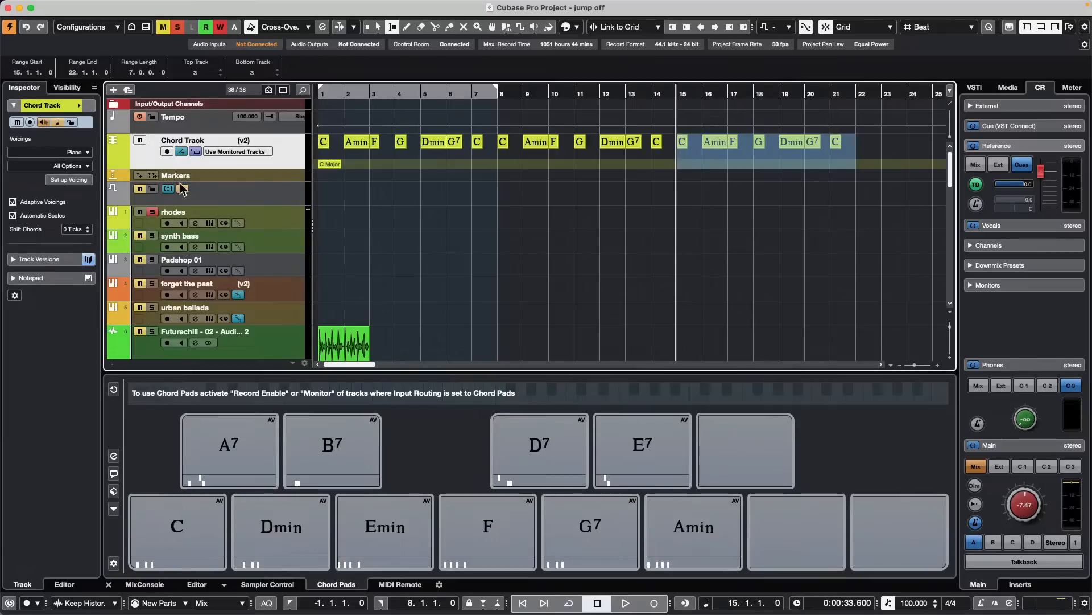
pyautogui.click(80, 184)
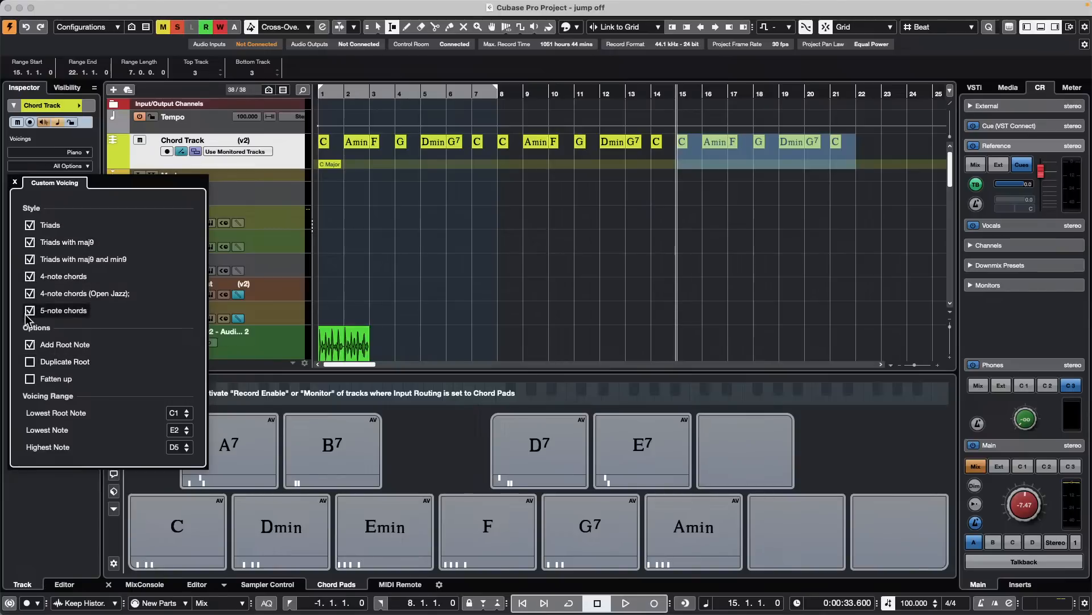
pyautogui.click(447, 230)
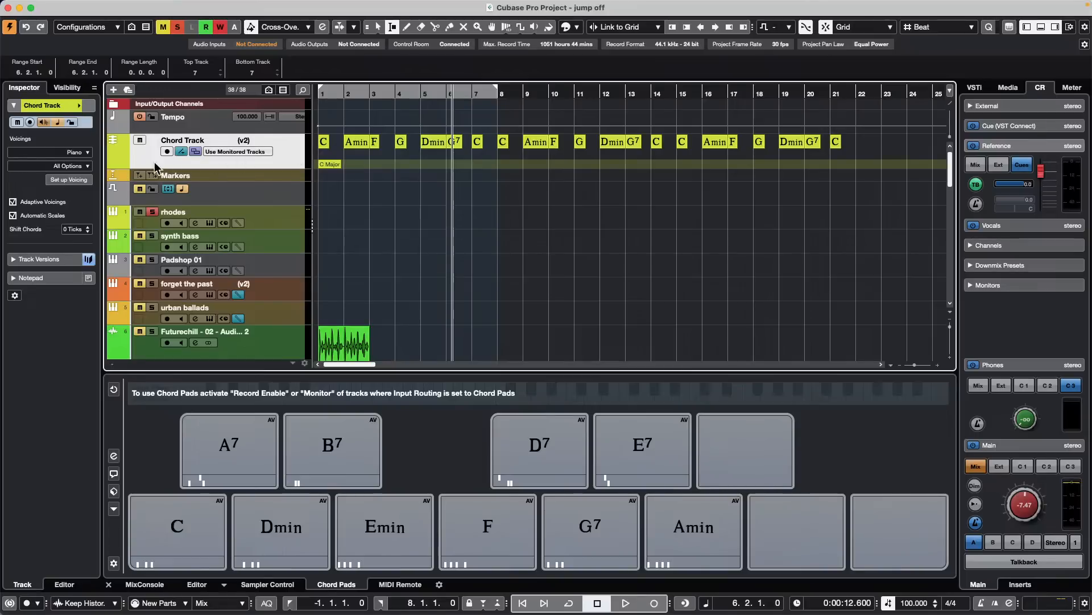
pyautogui.click(70, 179)
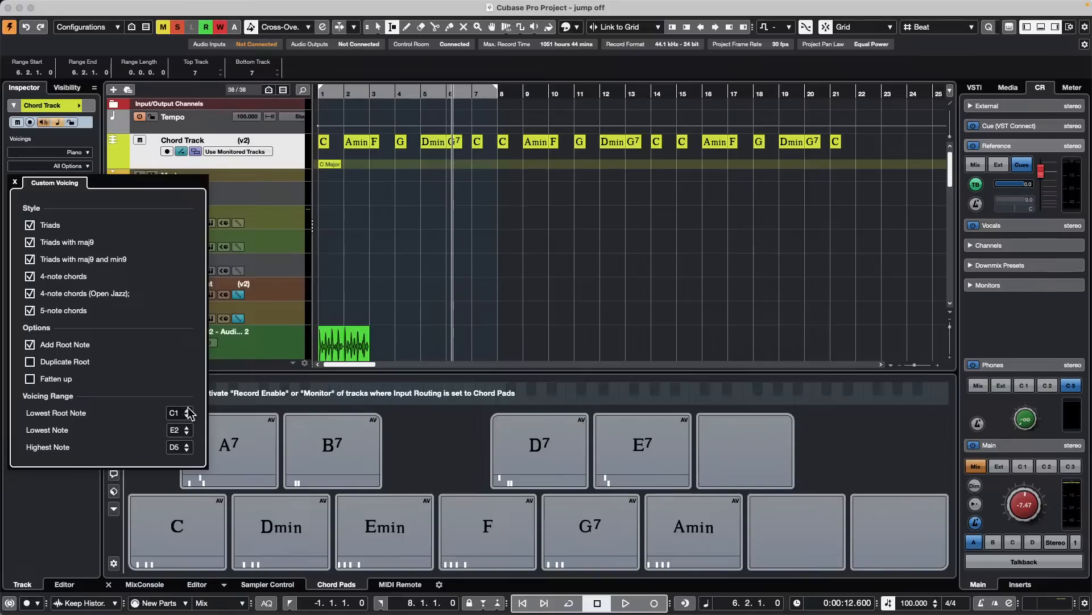
pyautogui.click(408, 247)
pyautogui.click(409, 247)
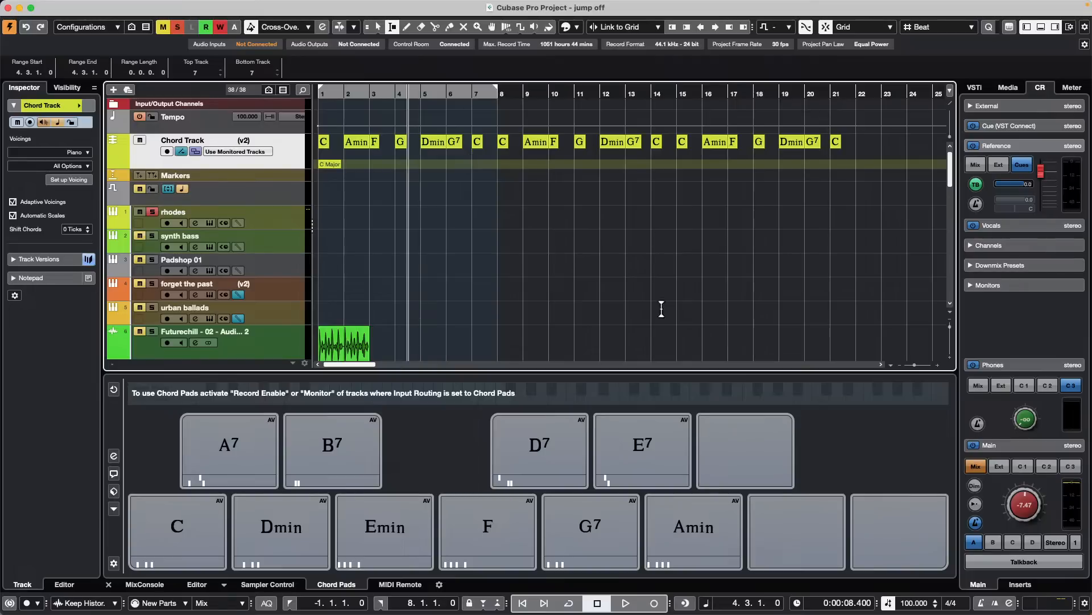
# - Show the MIDI Remote overview in the lower zone and start adding a new MIDI controller surface
pyautogui.click(400, 584)
pyautogui.click(118, 389)
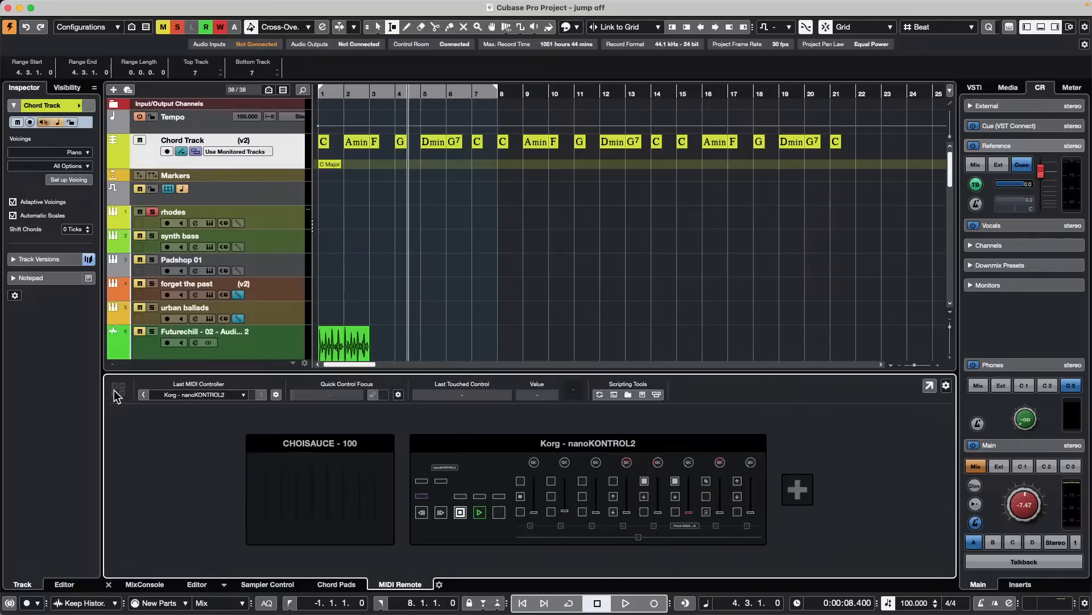
pyautogui.click(797, 490)
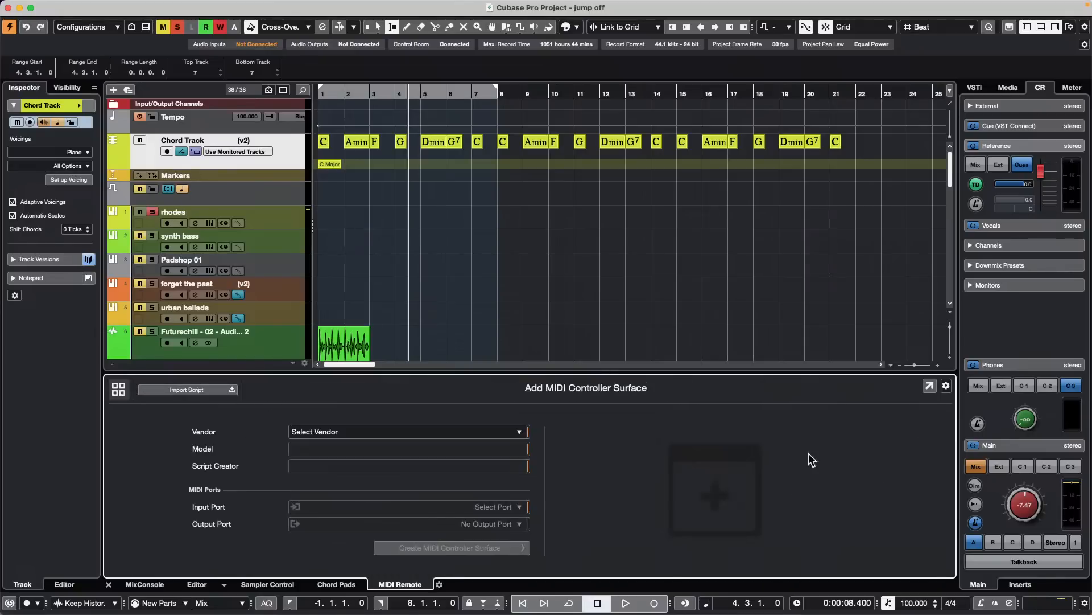
# - Set the new controller surface's vendor to Novation and view the available models without choosing one
pyautogui.click(357, 432)
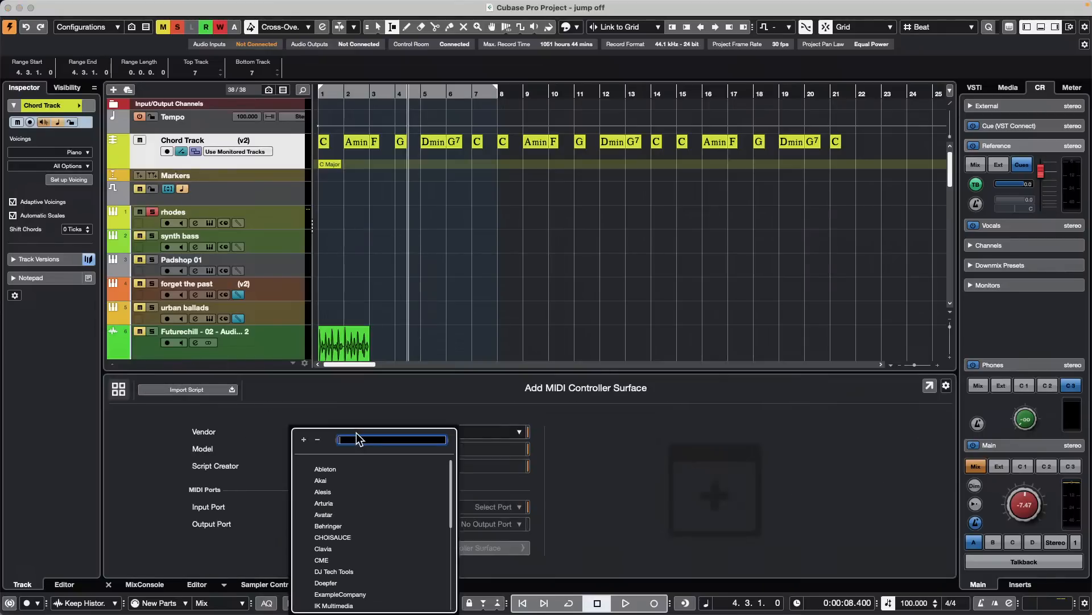
pyautogui.scroll(-3, 402, 508)
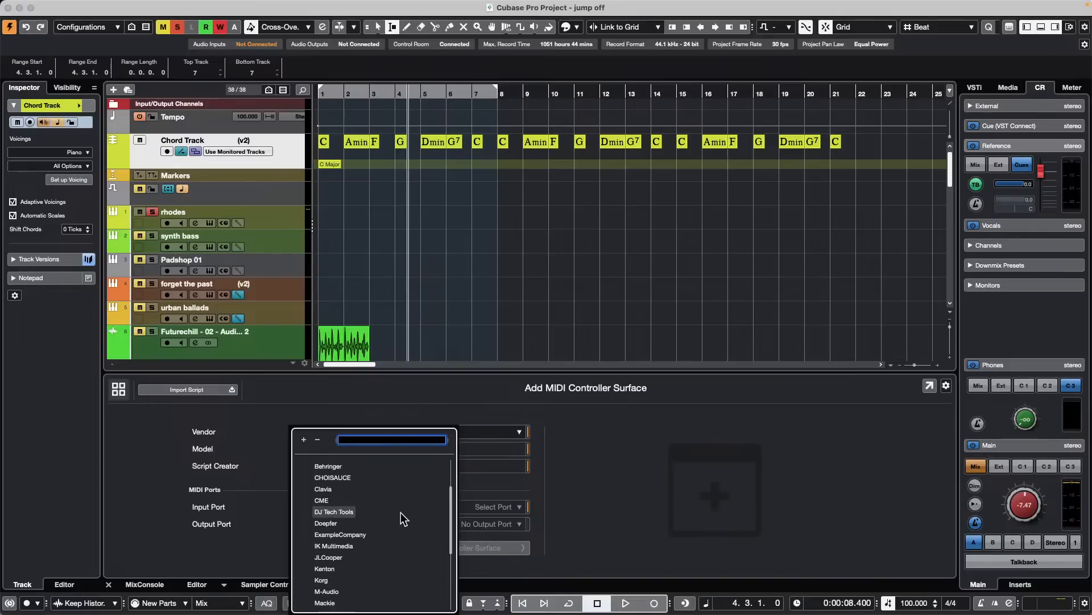
pyautogui.scroll(-3, 401, 512)
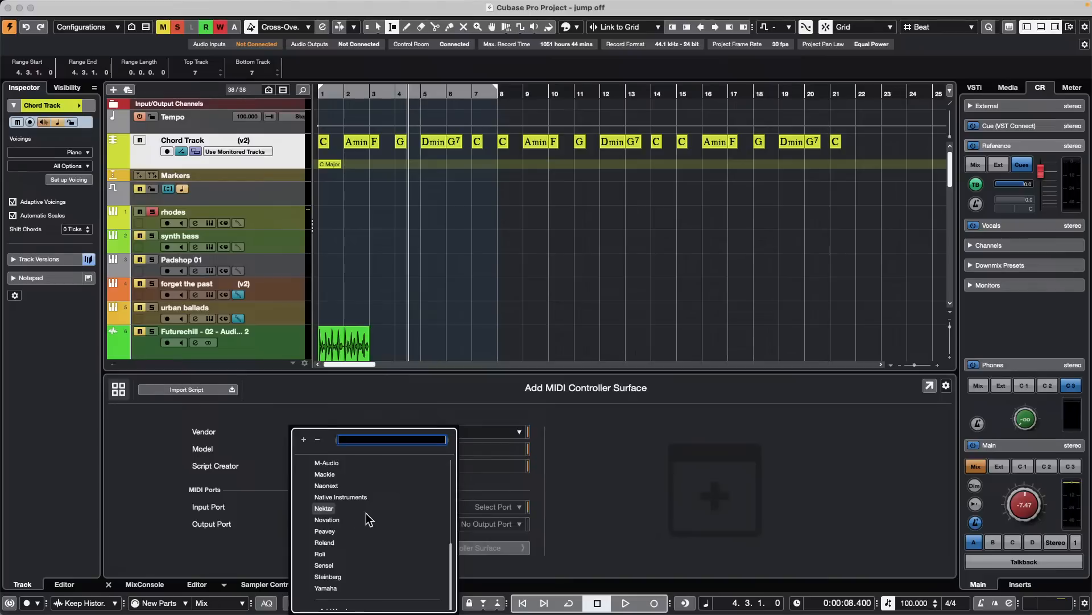
pyautogui.click(320, 519)
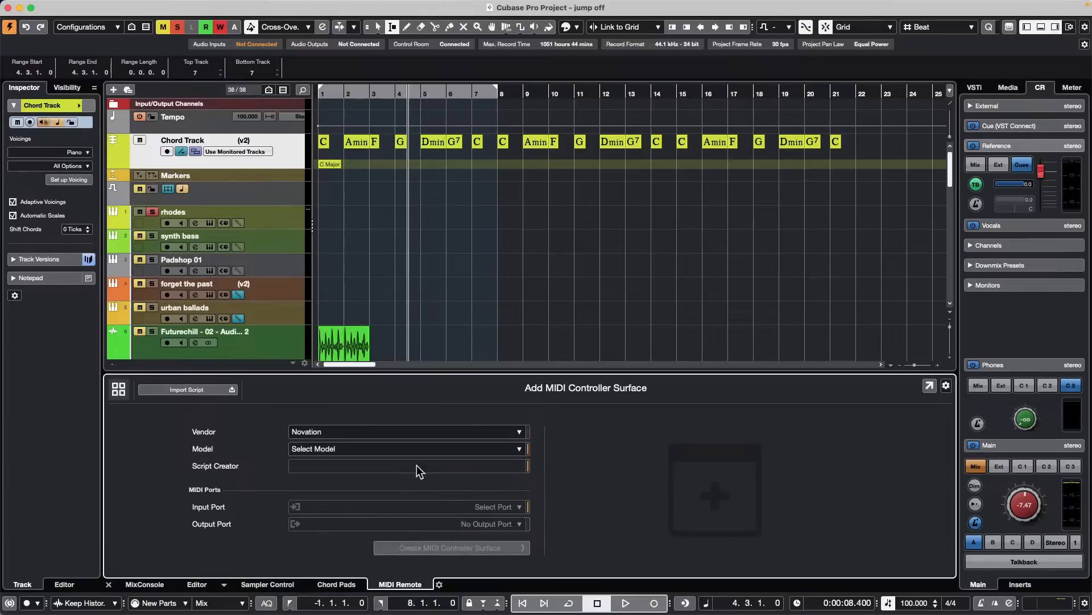
pyautogui.click(501, 450)
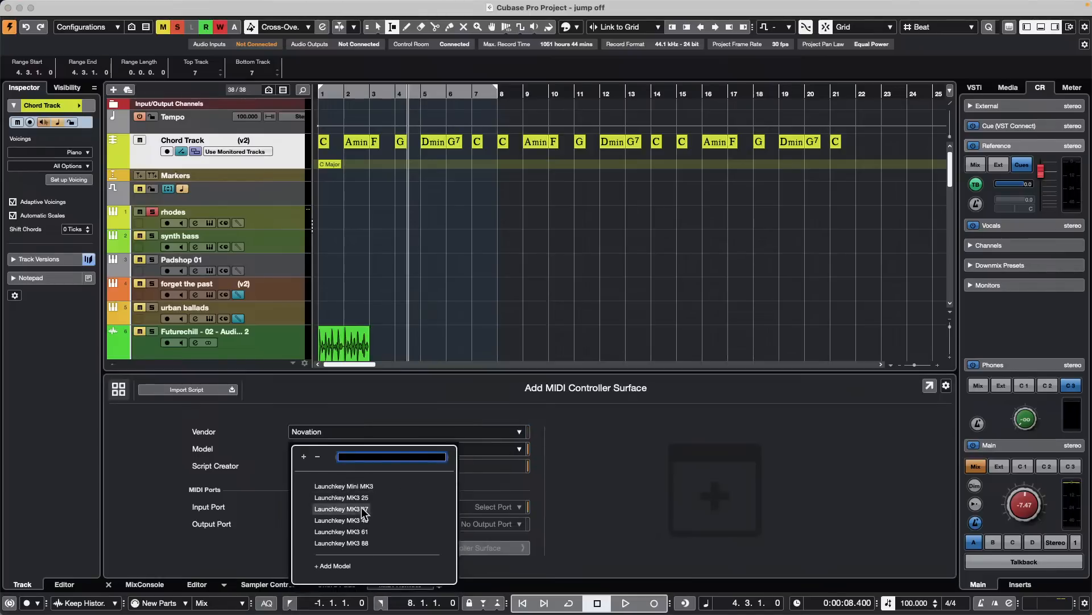
pyautogui.click(603, 480)
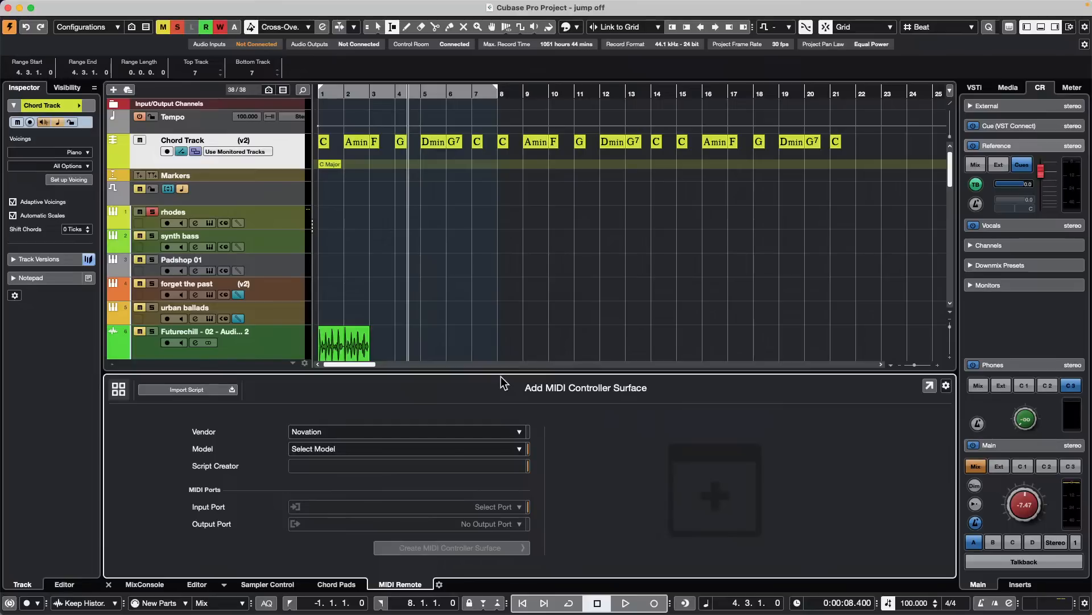
# - Select the synth bass track and look over the available MIDI commands without applying any
pyautogui.click(278, 242)
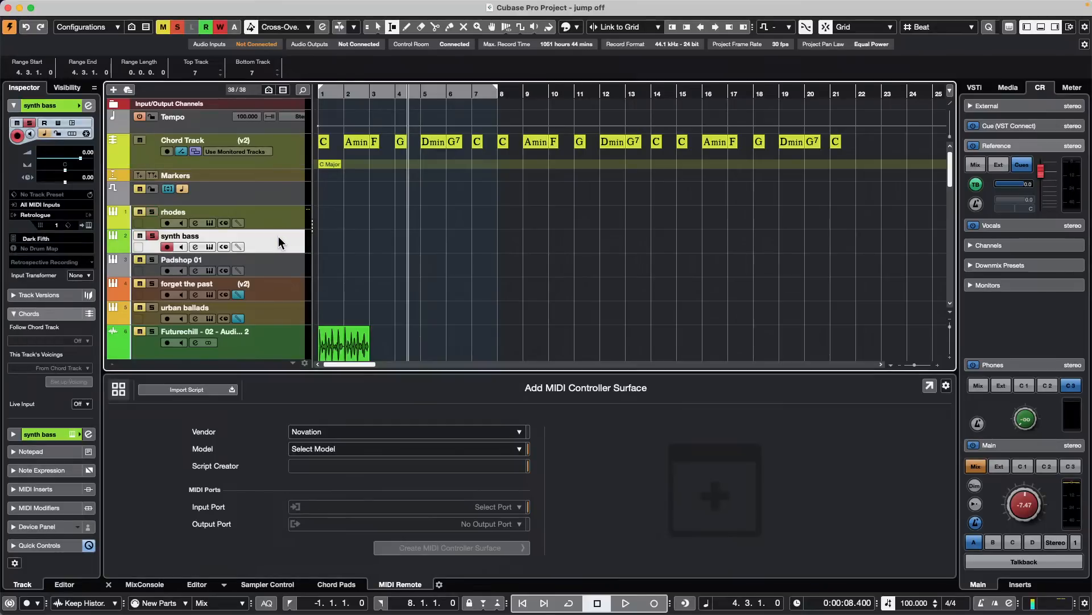
pyautogui.click(194, 7)
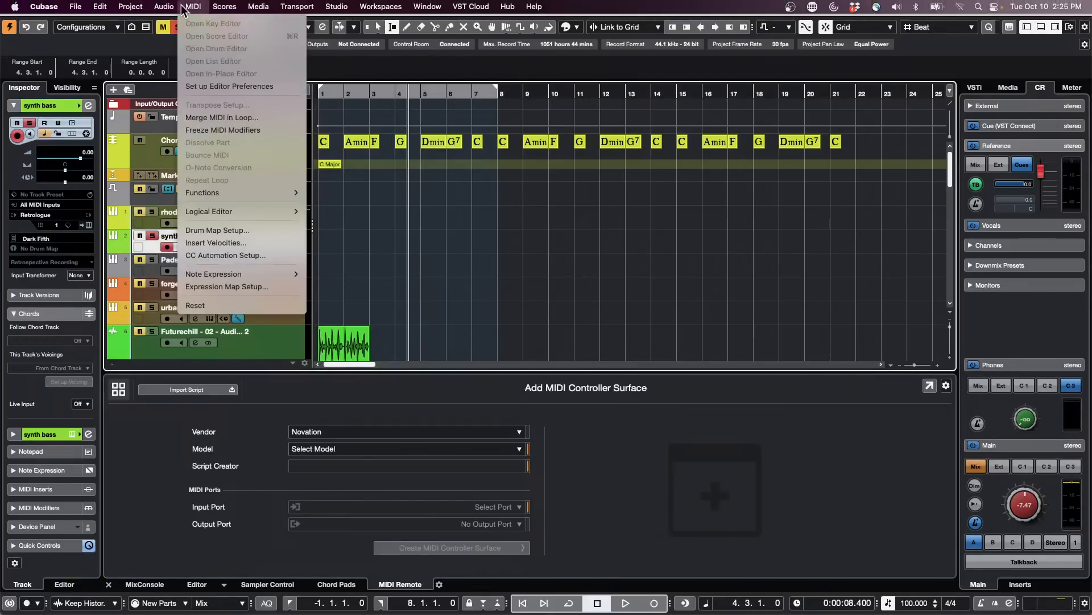
pyautogui.moveTo(175, 8)
pyautogui.click(552, 158)
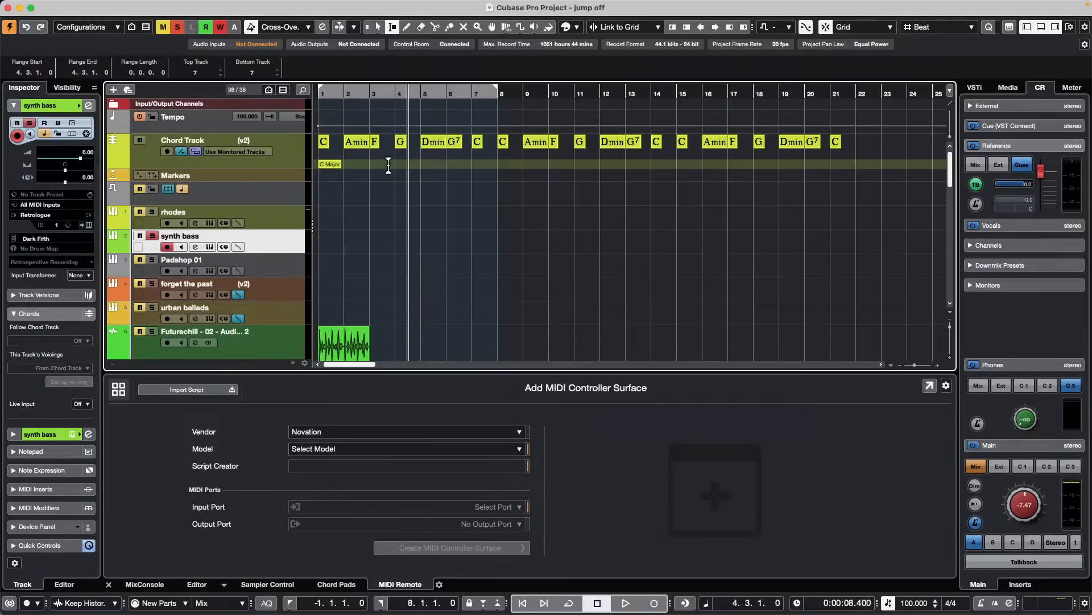
# - Open the recent project October 10 2023.cpr, activate it, and close its Imager plug-in window
pyautogui.click(75, 7)
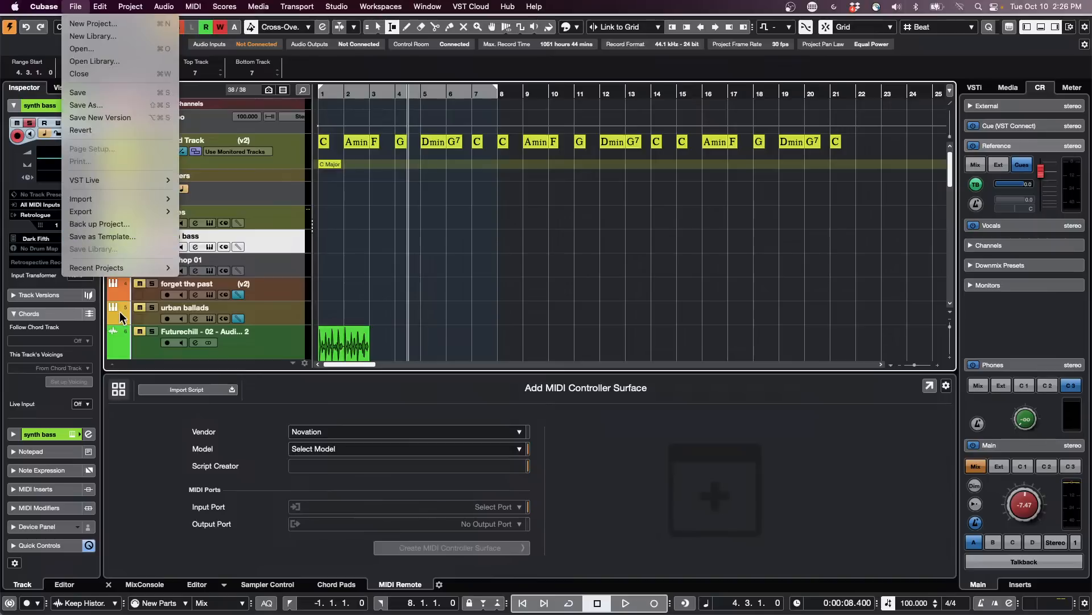
pyautogui.moveTo(114, 268)
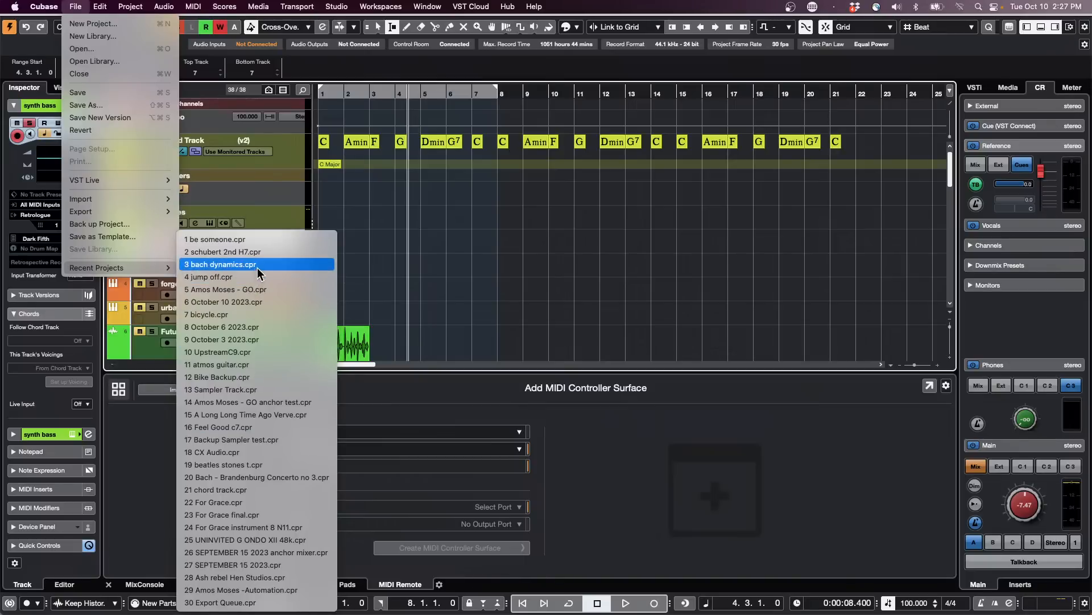
pyautogui.click(257, 300)
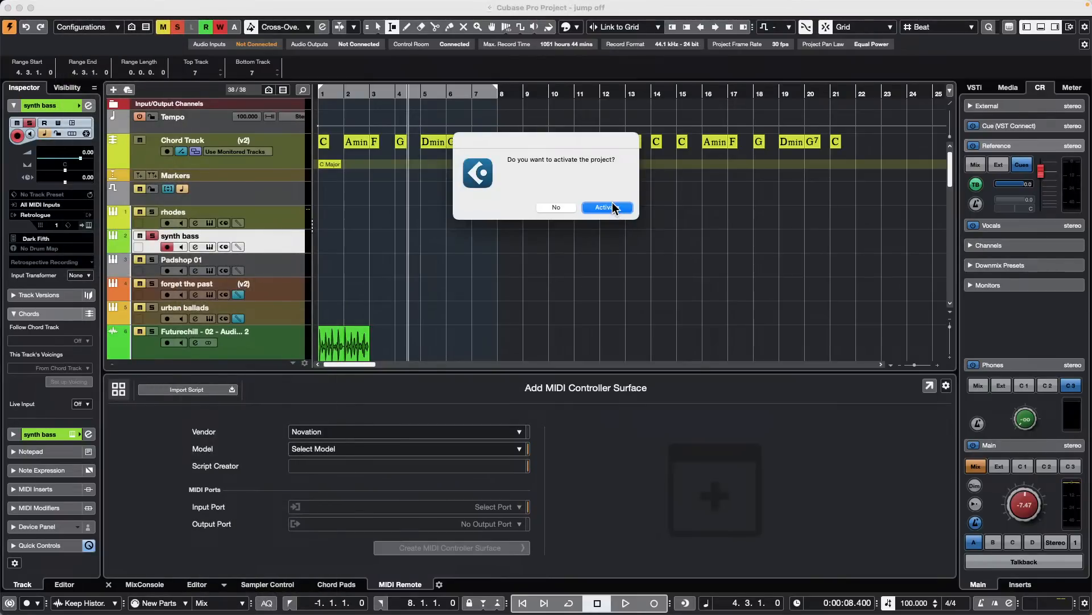
pyautogui.click(612, 206)
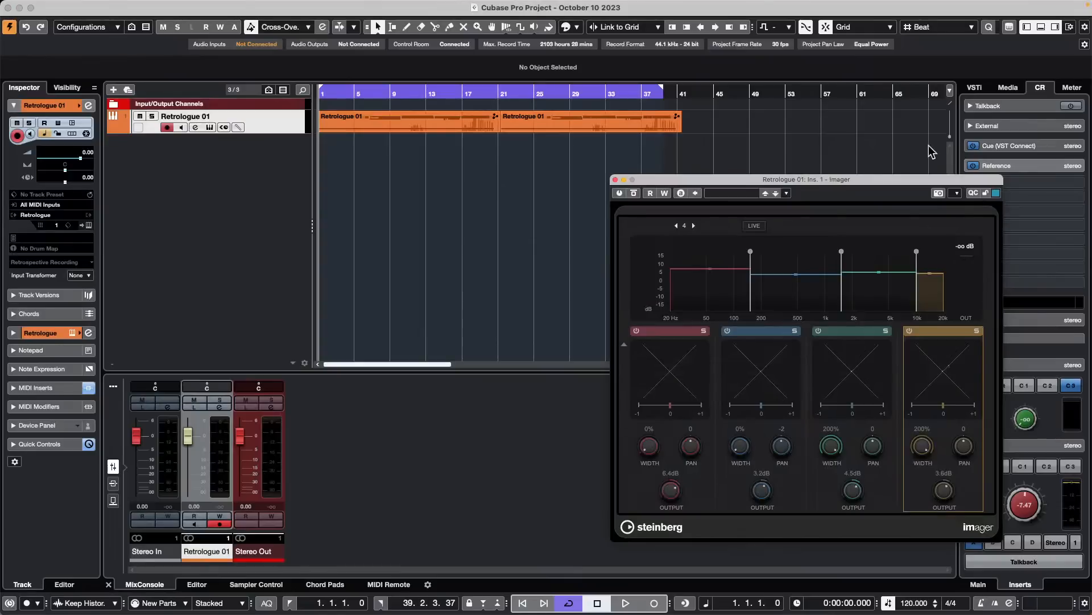
pyautogui.click(615, 180)
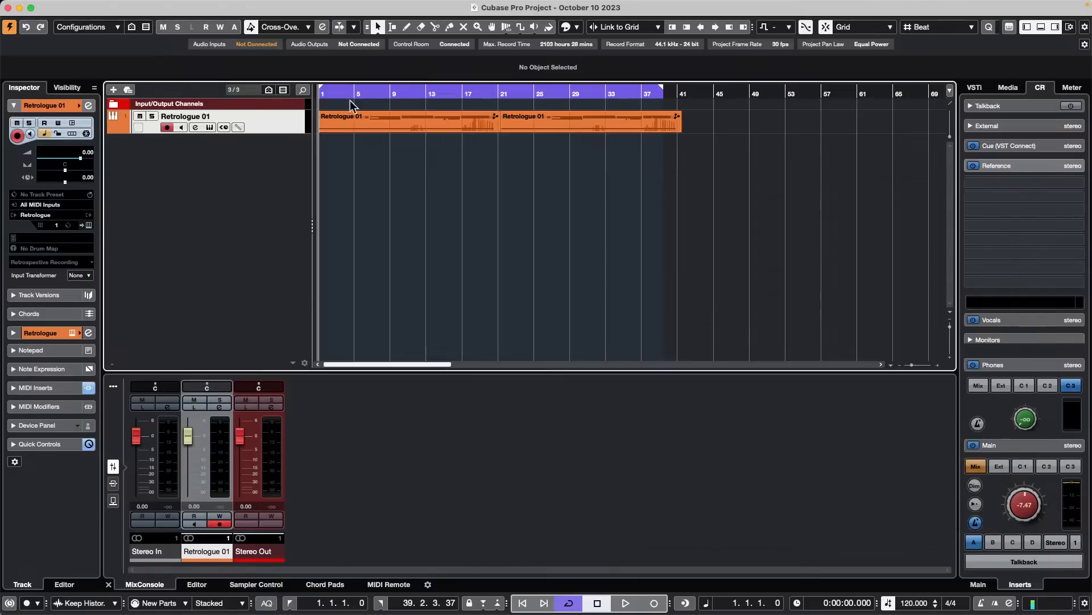
# - Increase the Retrologue 01 track's height and select both of its MIDI parts
pyautogui.moveTo(276, 131); pyautogui.dragTo(259, 212)
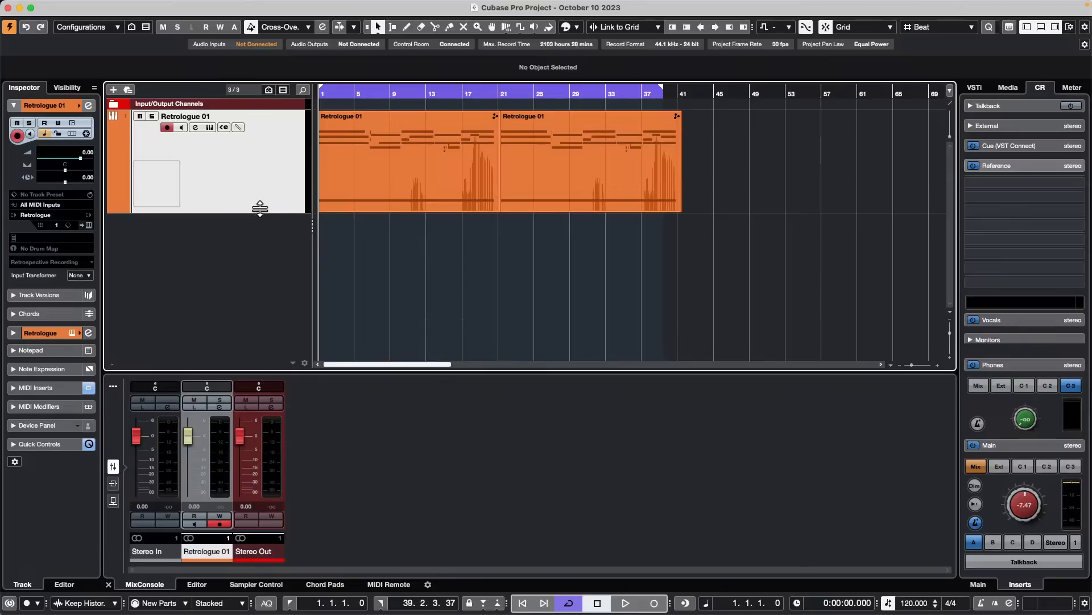
pyautogui.press('super+a')
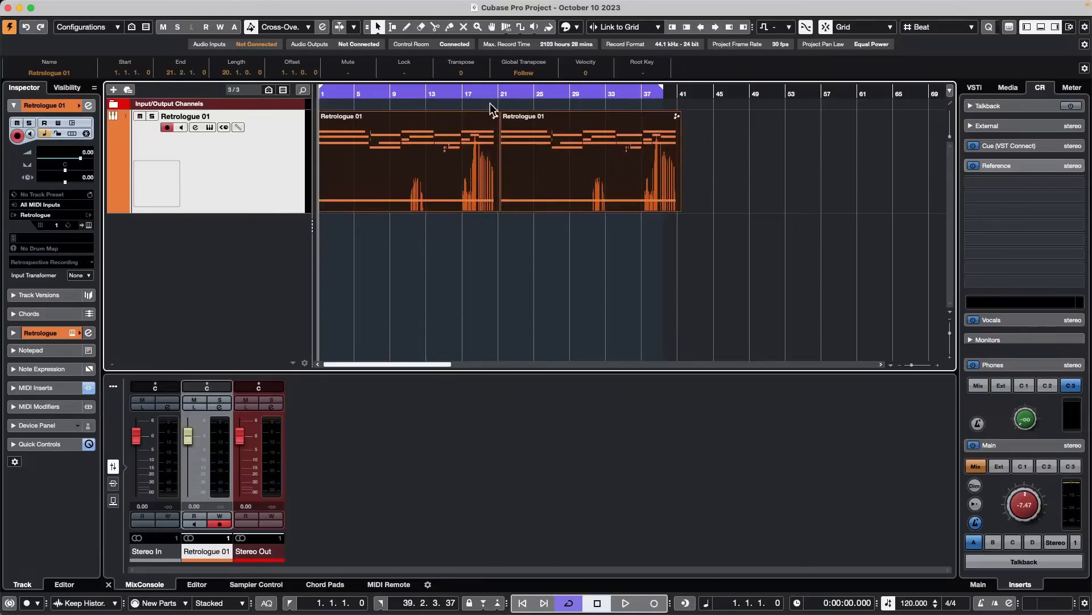
pyautogui.moveTo(489, 90); pyautogui.dragTo(484, 116)
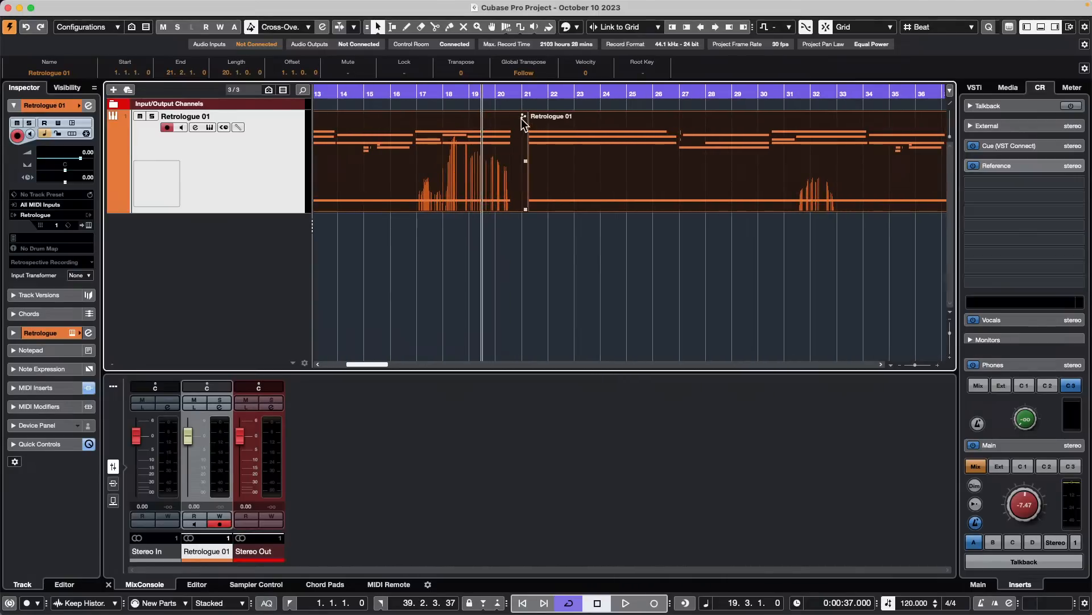
pyautogui.press('.')
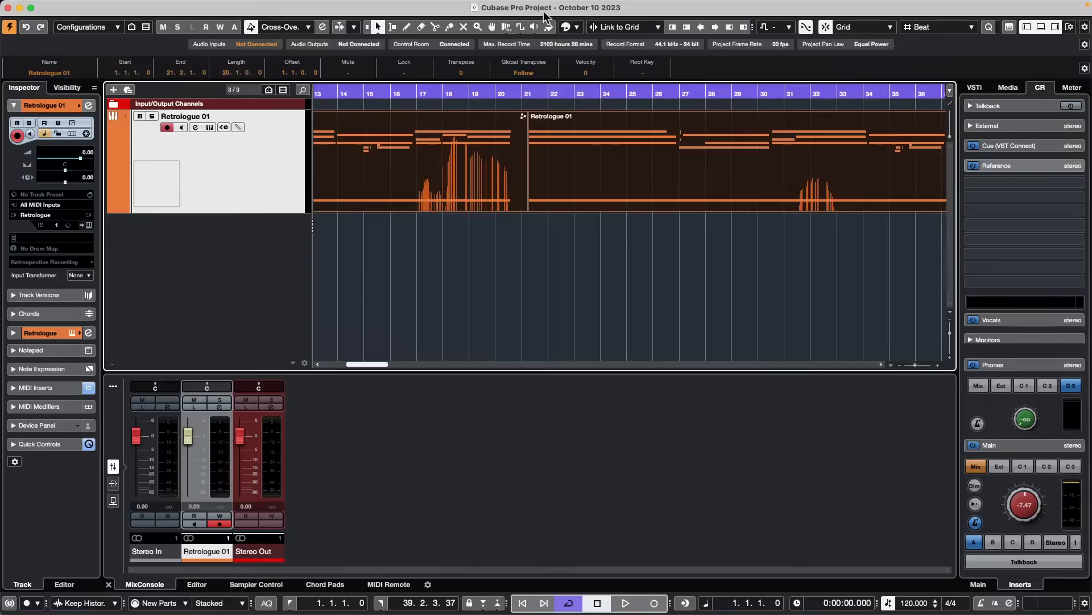
pyautogui.moveTo(490, 96); pyautogui.dragTo(483, 90)
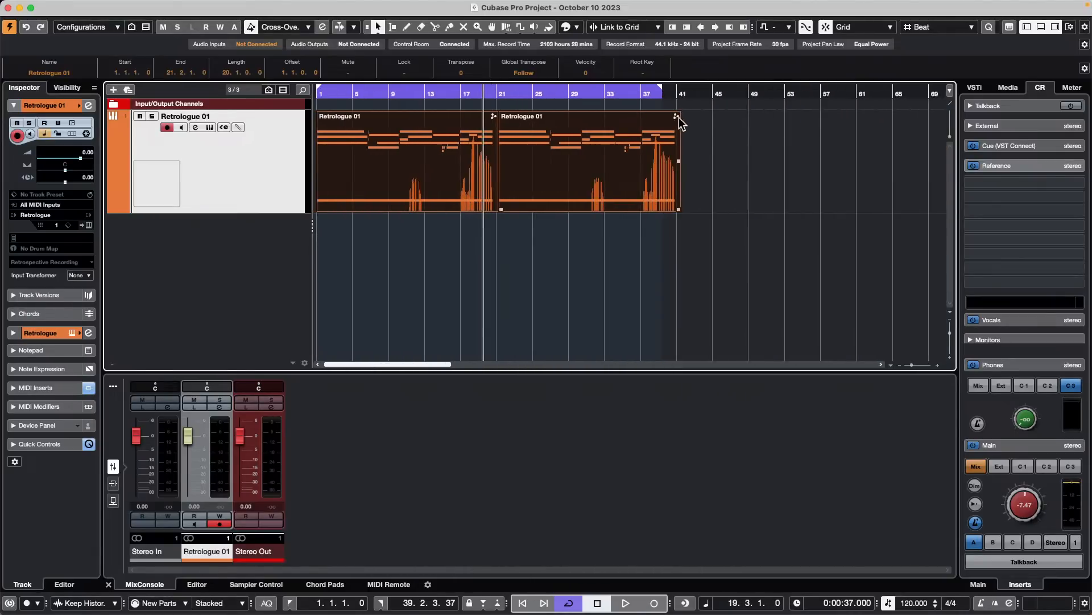
pyautogui.click(727, 144)
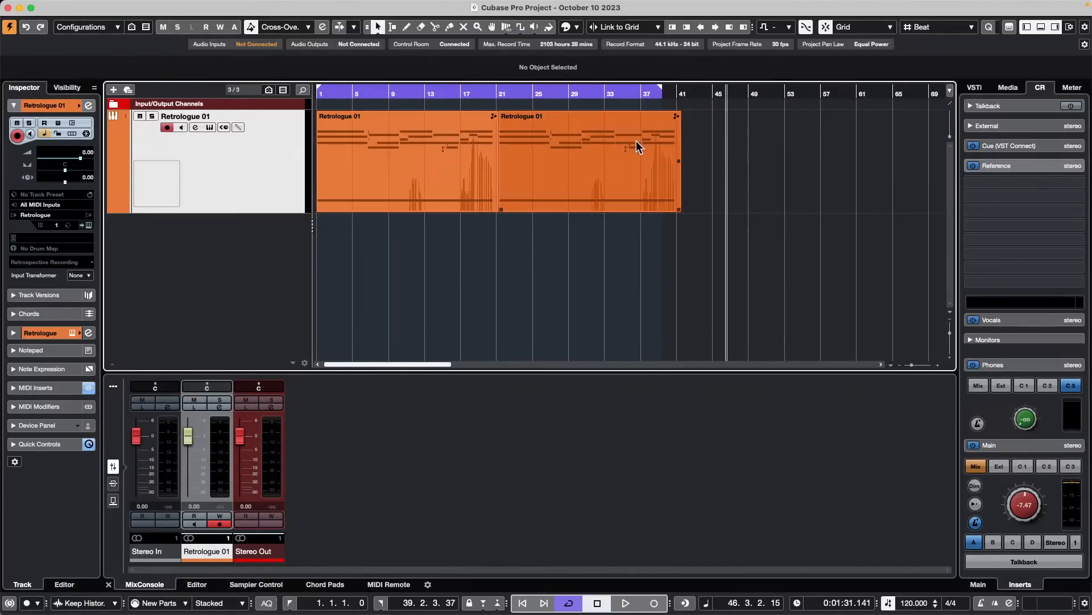
pyautogui.moveTo(741, 145); pyautogui.dragTo(455, 148)
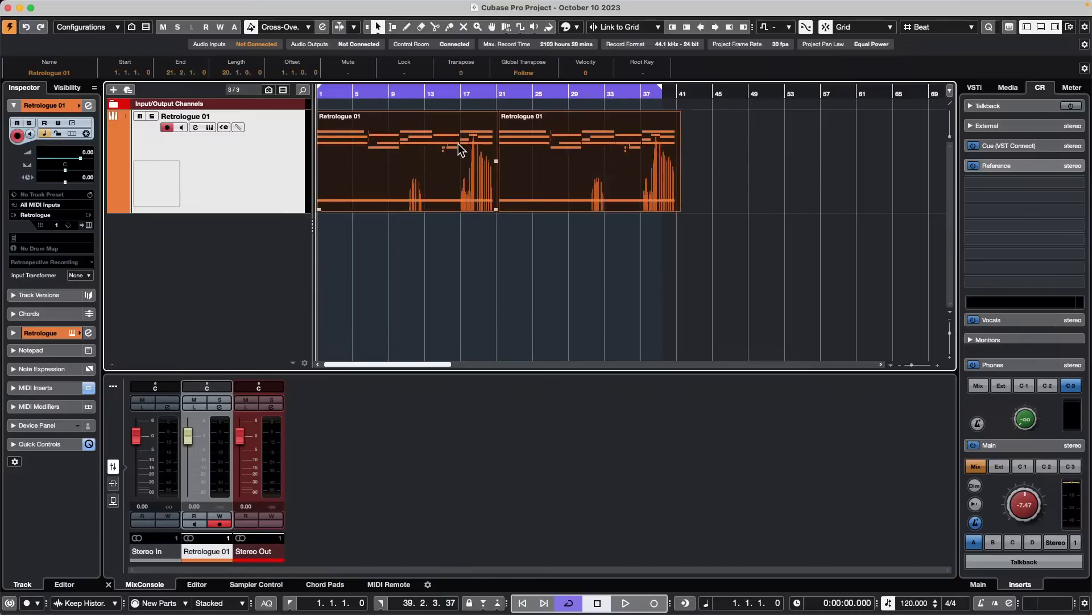
# - Shift the second Retrologue 01 part to about bar 24, leaving a gap, and group both parts
pyautogui.click(797, 169)
pyautogui.moveTo(585, 141); pyautogui.dragTo(605, 152)
pyautogui.moveTo(819, 160); pyautogui.dragTo(415, 185)
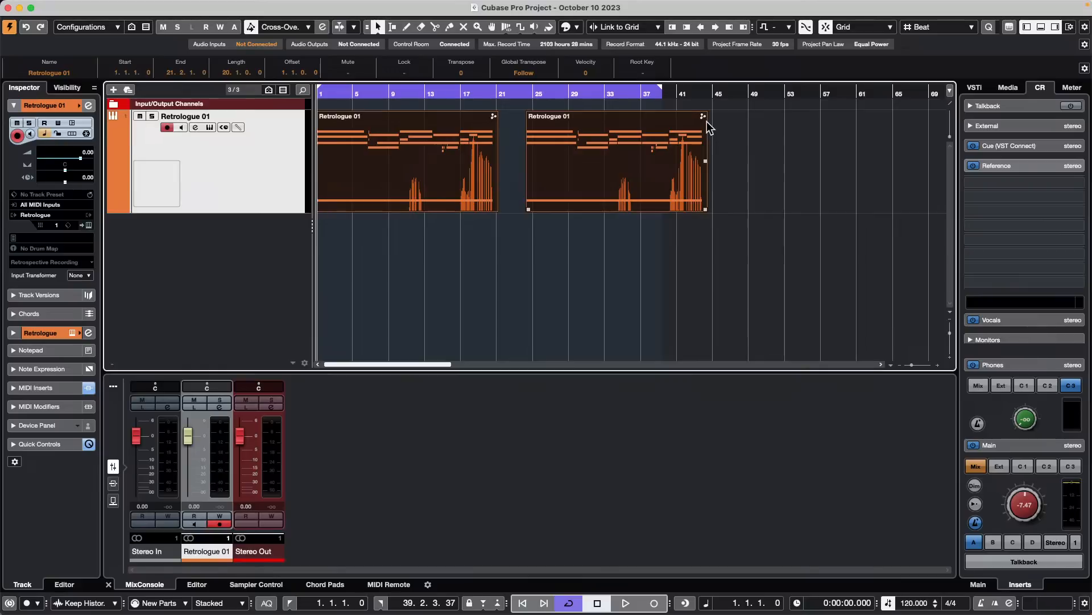
# - Move the grouped Retrologue 01 parts back and forth along the timeline, ending with the first part at bar 1
pyautogui.click(772, 145)
pyautogui.moveTo(579, 186); pyautogui.dragTo(785, 192)
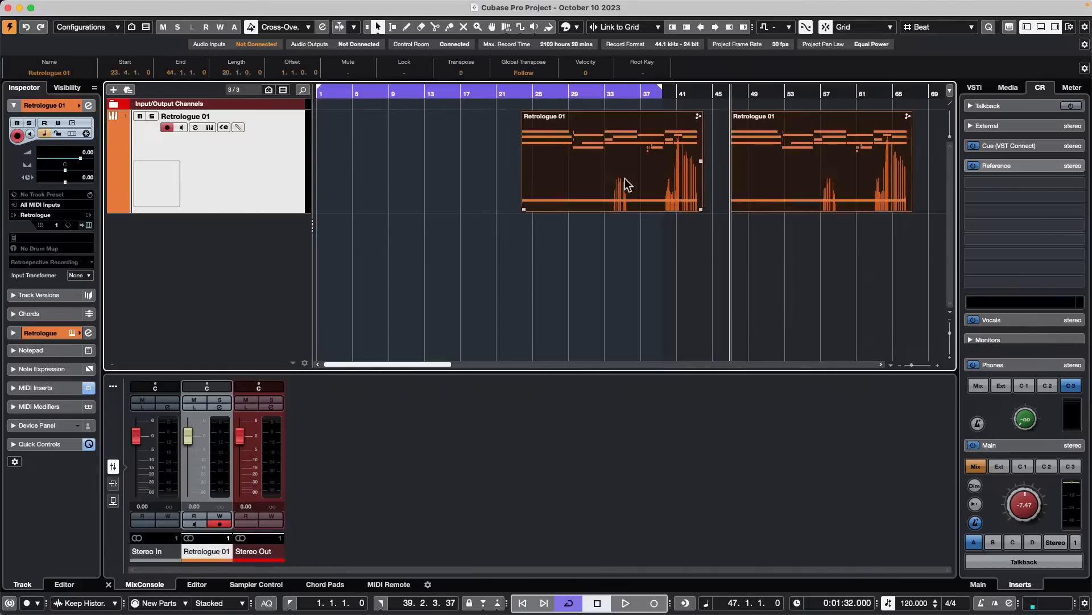
pyautogui.moveTo(624, 178); pyautogui.dragTo(421, 162)
pyautogui.click(824, 185)
pyautogui.moveTo(624, 178); pyautogui.dragTo(787, 174)
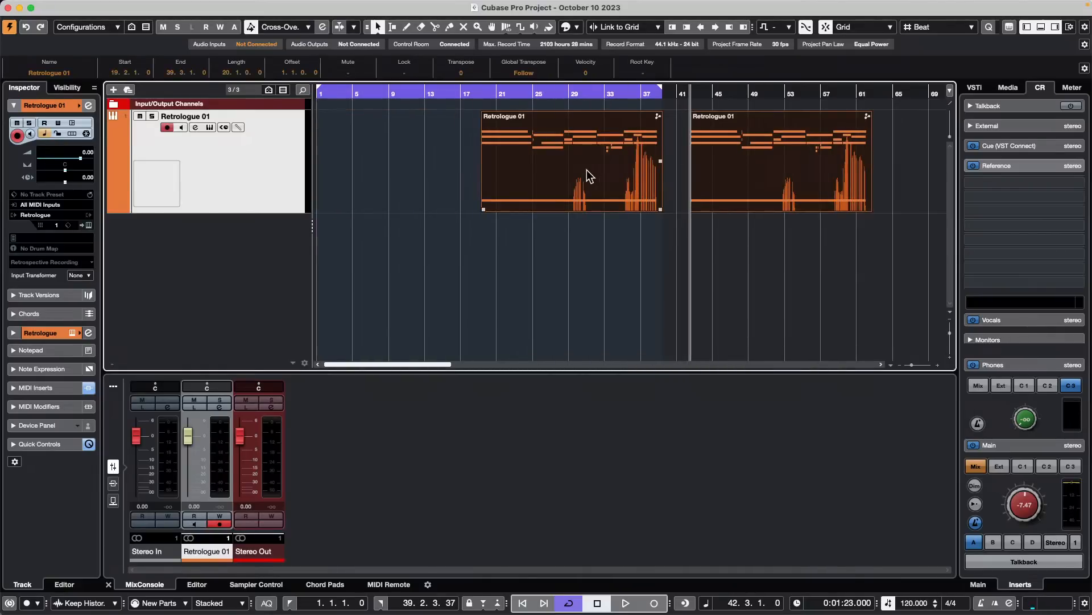
pyautogui.moveTo(586, 169); pyautogui.dragTo(911, 163)
pyautogui.moveTo(722, 169); pyautogui.dragTo(746, 163)
pyautogui.moveTo(593, 171); pyautogui.dragTo(321, 144)
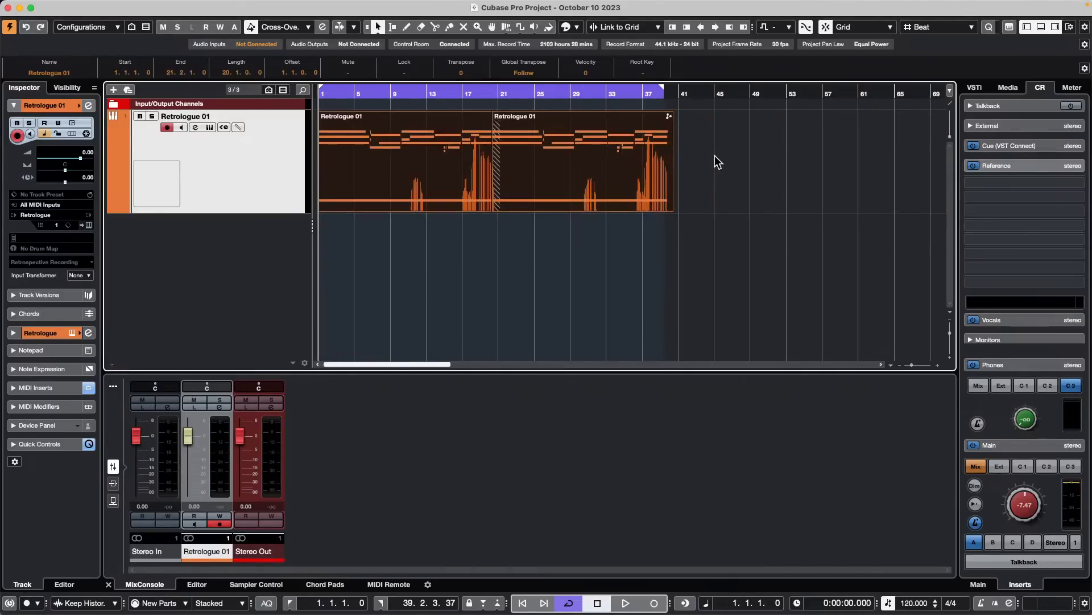
# - Delete the grouped Retrologue 01 parts and undo the deletion along with the preceding moves
pyautogui.press('Delete')
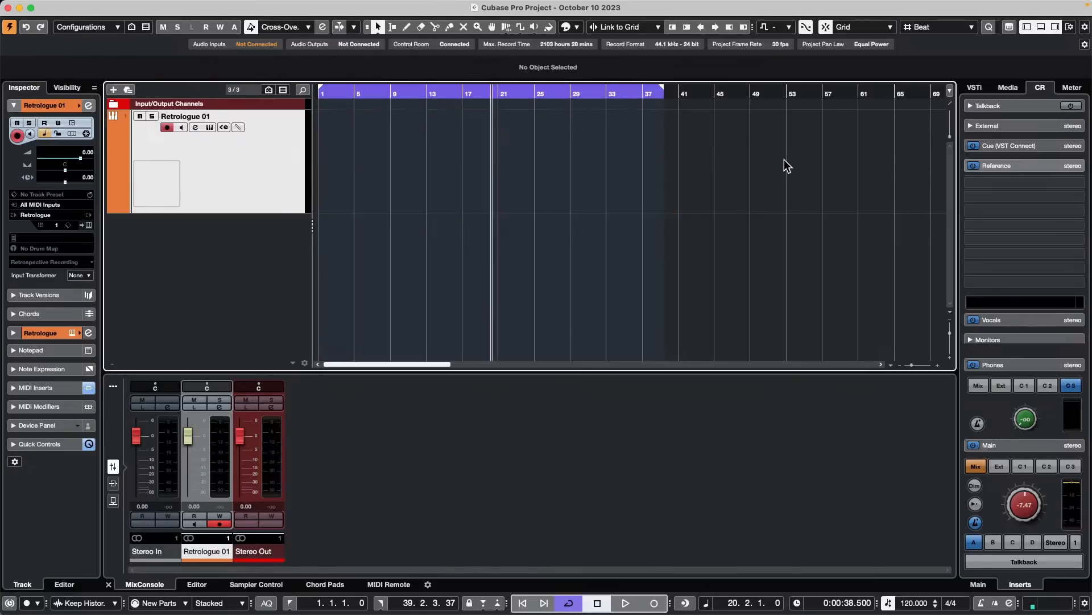
pyautogui.click(784, 166)
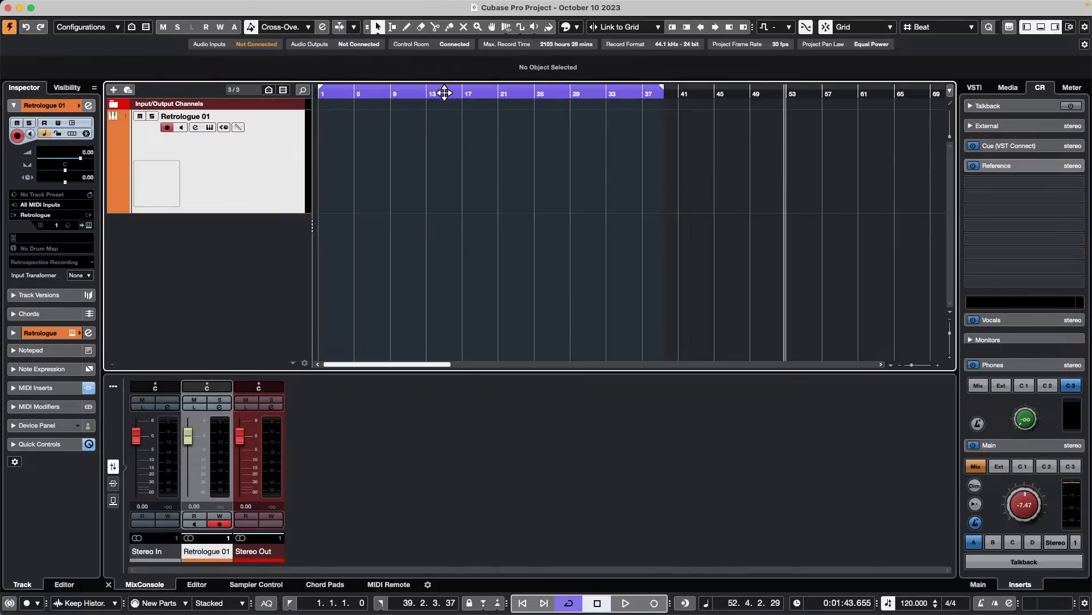
pyautogui.press('super+z')
pyautogui.press('super+z')
pyautogui.press('super+z')
pyautogui.press('super+z')
pyautogui.press('super+z')
pyautogui.press('super+z')
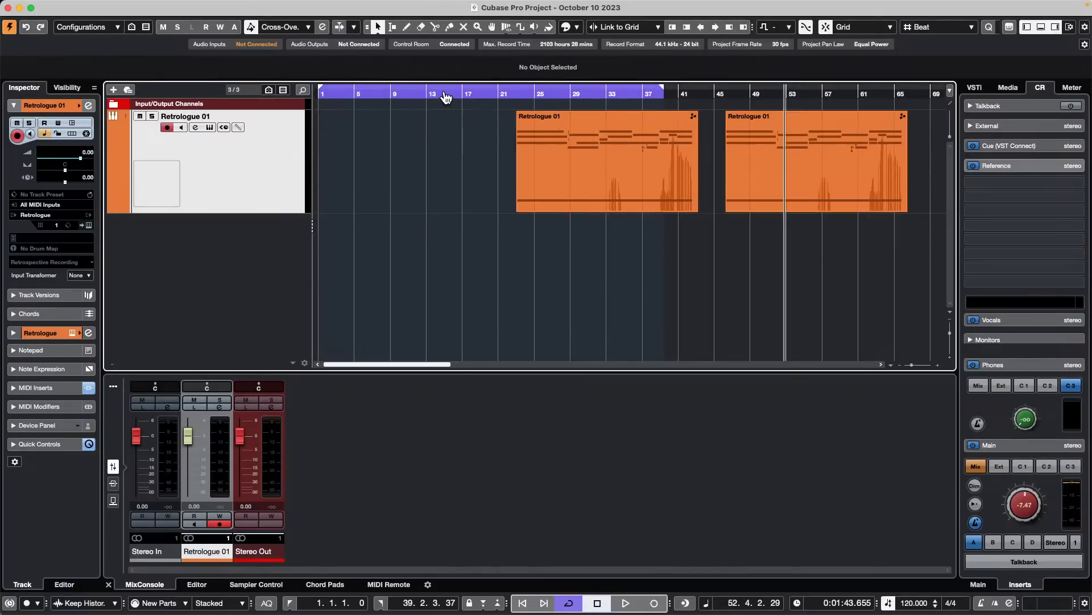
# - Move the grouped parts so the first starts at about bar 12, and return them to bar 1
pyautogui.press('super+a')
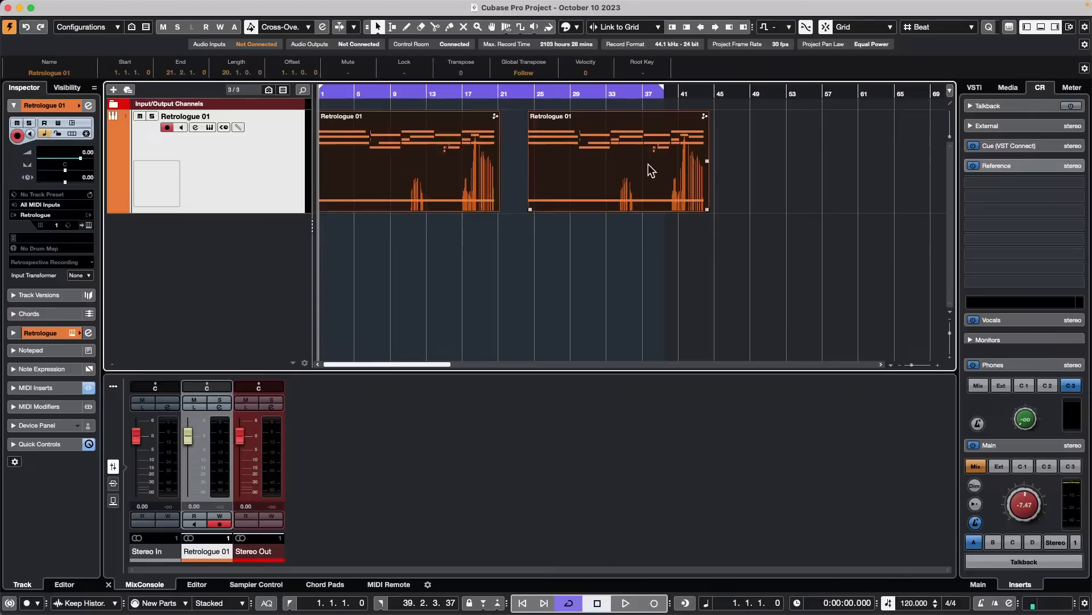
pyautogui.moveTo(647, 166); pyautogui.dragTo(704, 165)
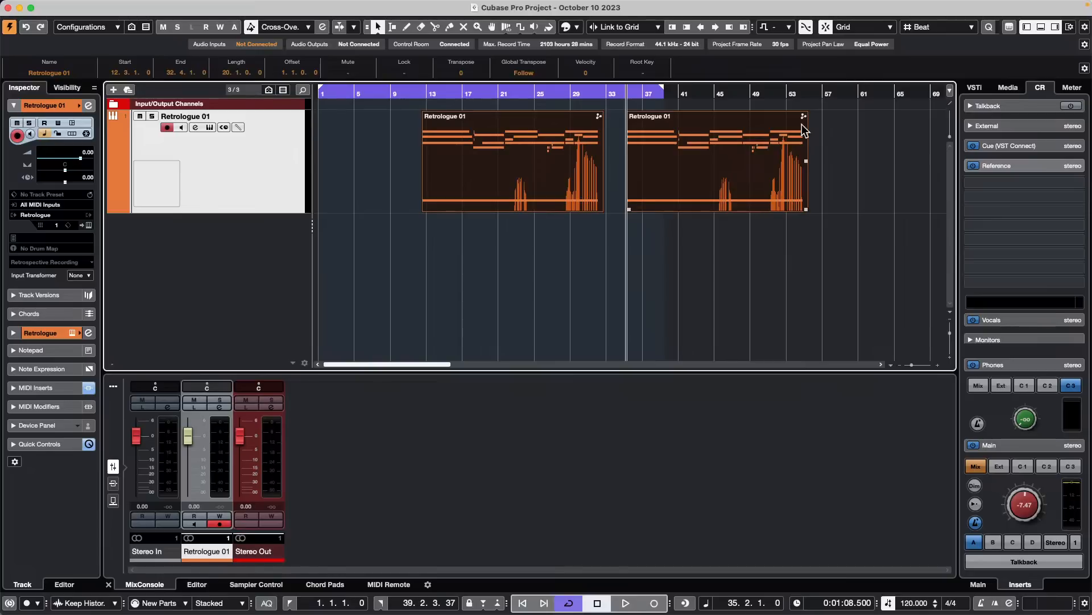
pyautogui.click(853, 124)
pyautogui.press('super+a')
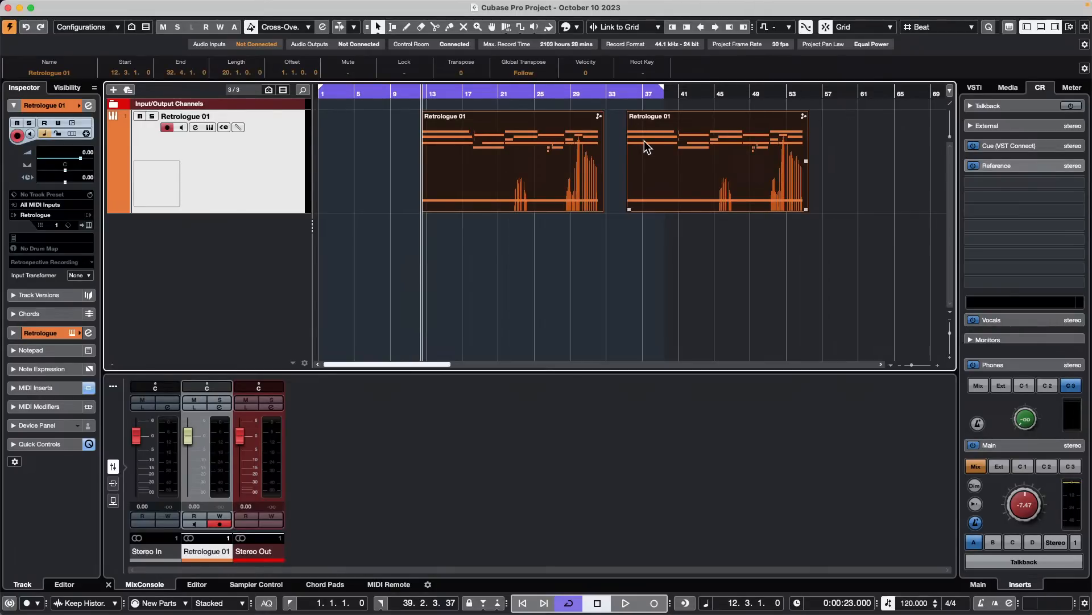
pyautogui.click(860, 171)
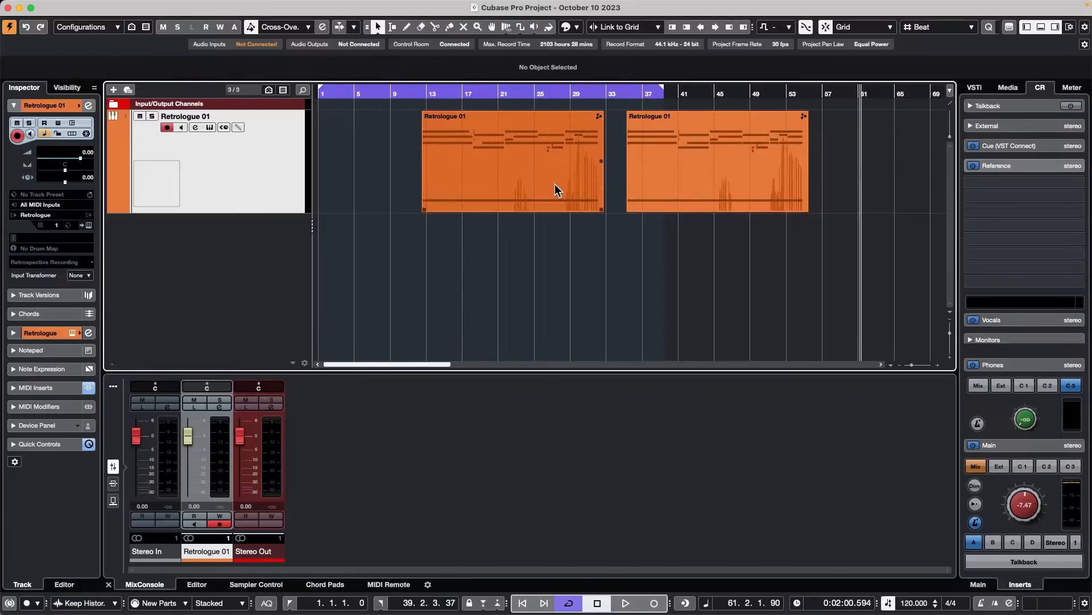
pyautogui.press('super+a')
pyautogui.moveTo(555, 189); pyautogui.dragTo(407, 173)
pyautogui.click(785, 172)
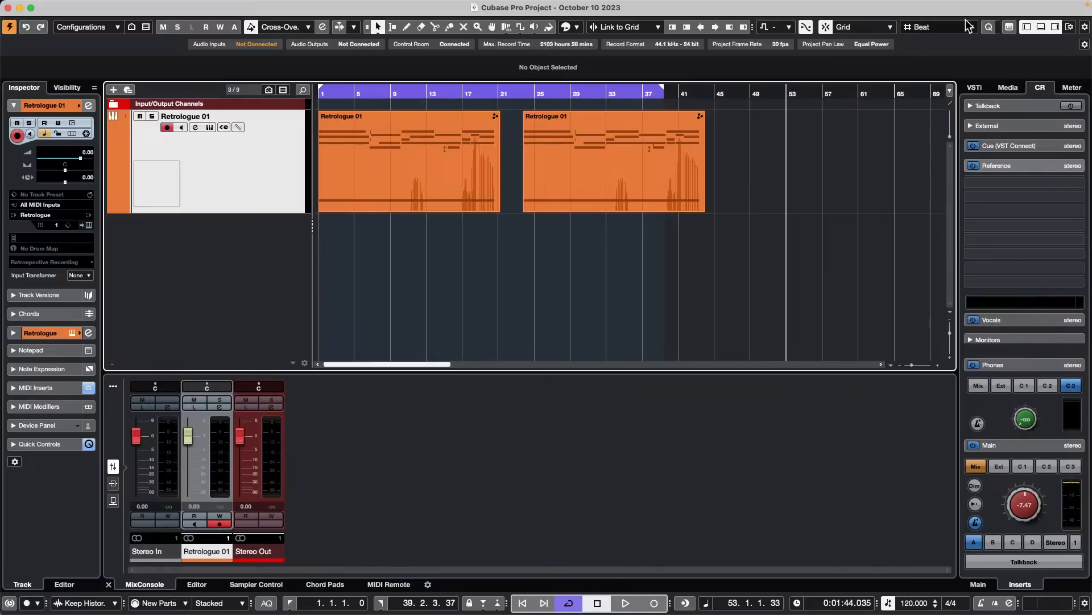
# - Select both grouped parts, locate the playhead to their start, and cut and paste them back at bar 1
pyautogui.press('super+a')
pyautogui.press('l')
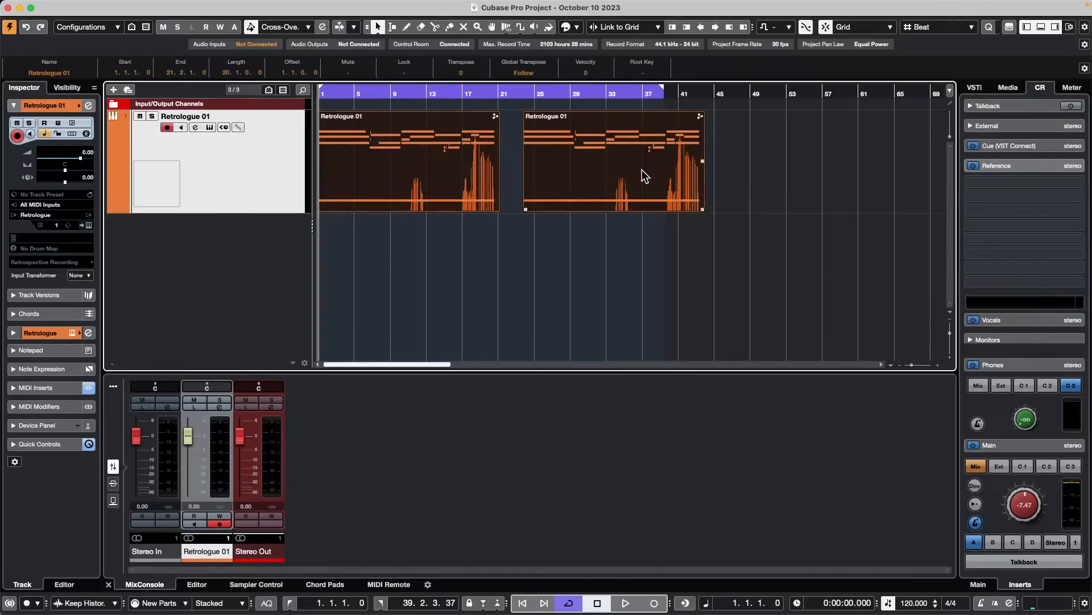
pyautogui.press('super+x')
pyautogui.press('super+v')
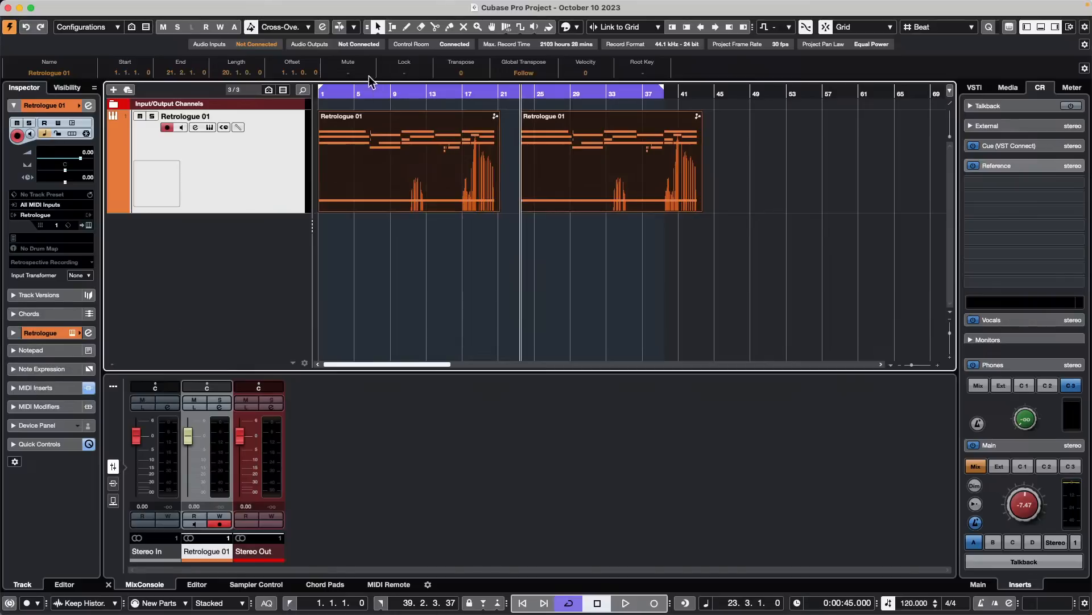
# - Play the Retrologue 01 track from bar 1, stop playback, and deselect the parts
pyautogui.moveTo(380, 93); pyautogui.dragTo(143, 80)
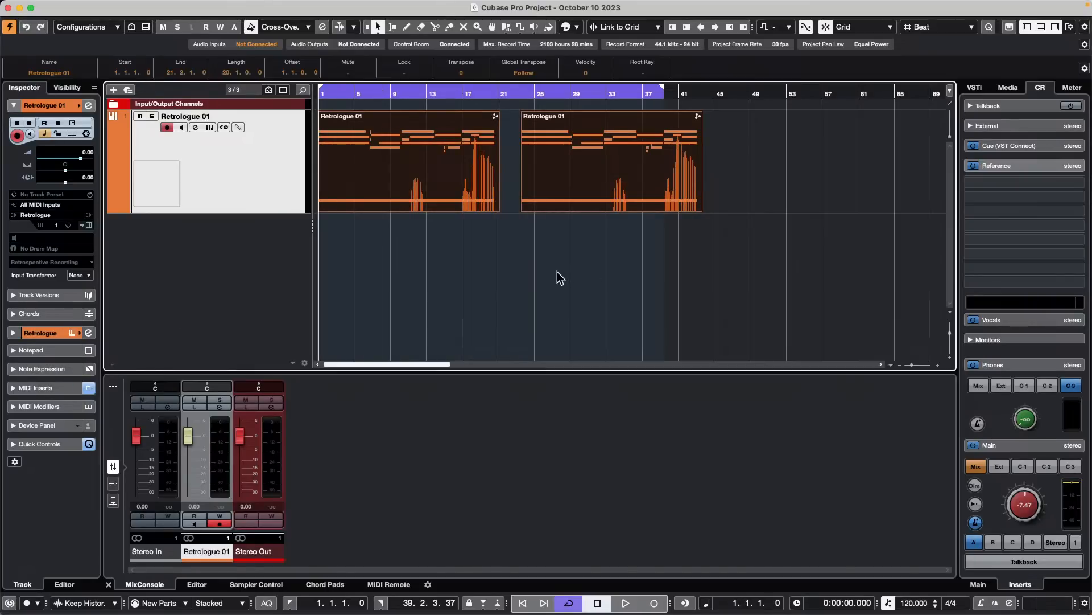
pyautogui.press('space')
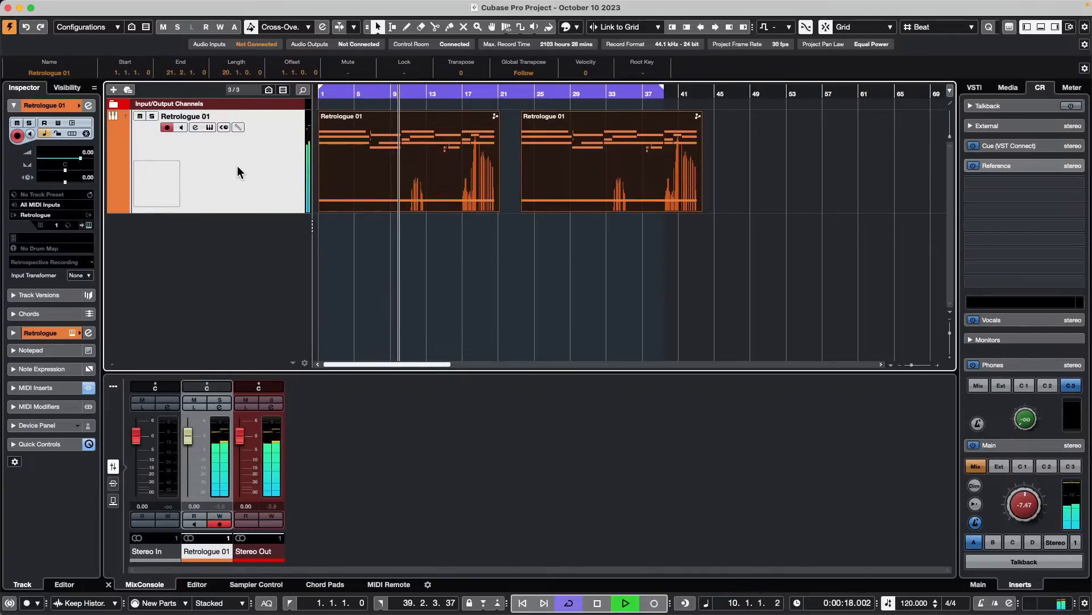
pyautogui.press('space')
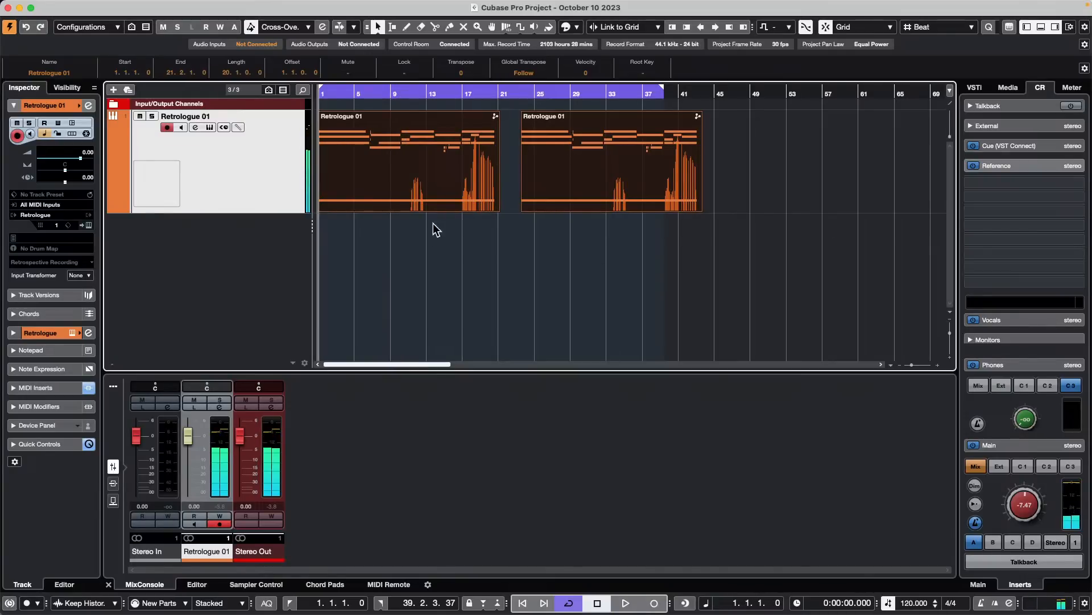
pyautogui.click(434, 227)
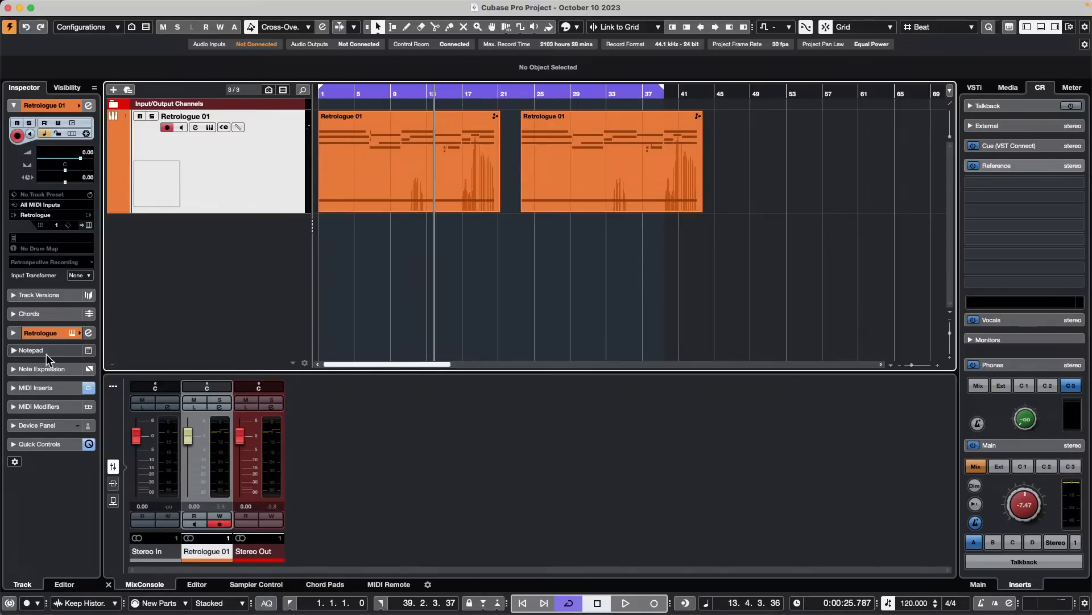
# - Open the Imager insert from the Retrologue 01 channel settings, close the channel settings, and reposition the Imager window
pyautogui.click(88, 333)
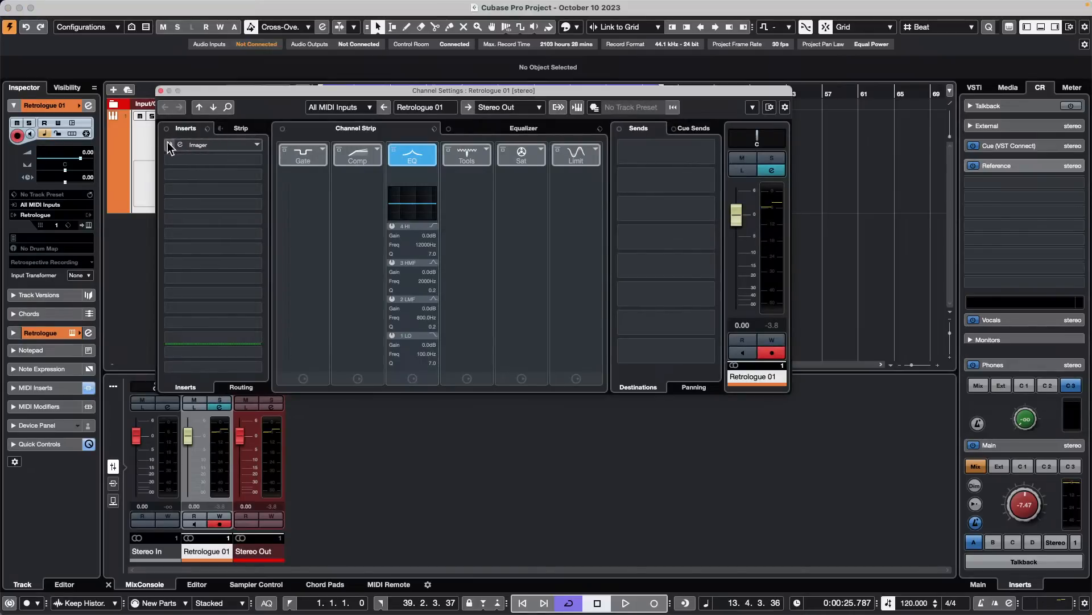
pyautogui.click(187, 146)
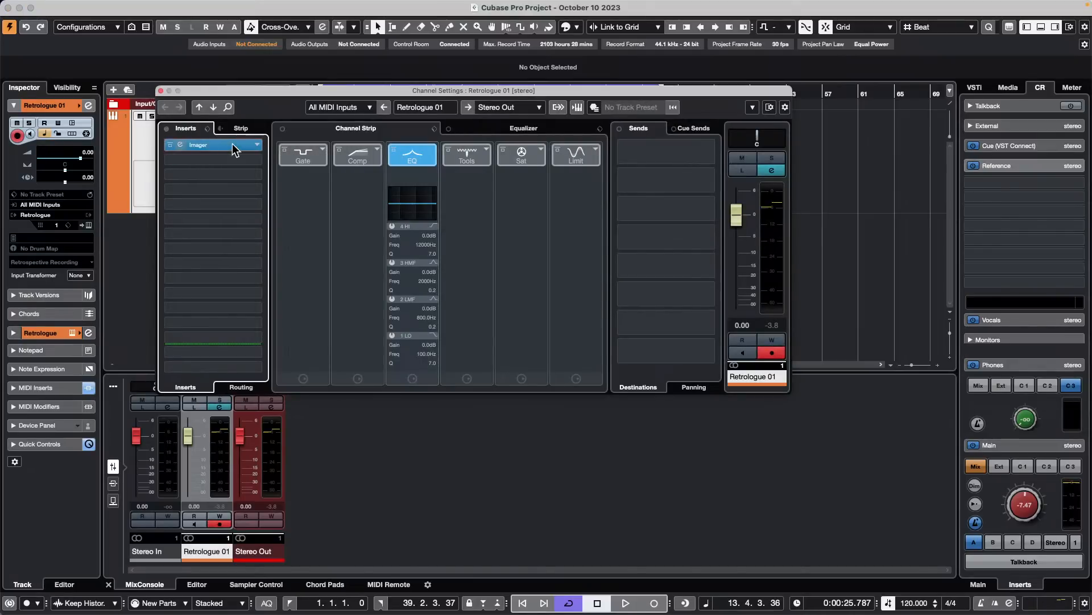
pyautogui.click(232, 143)
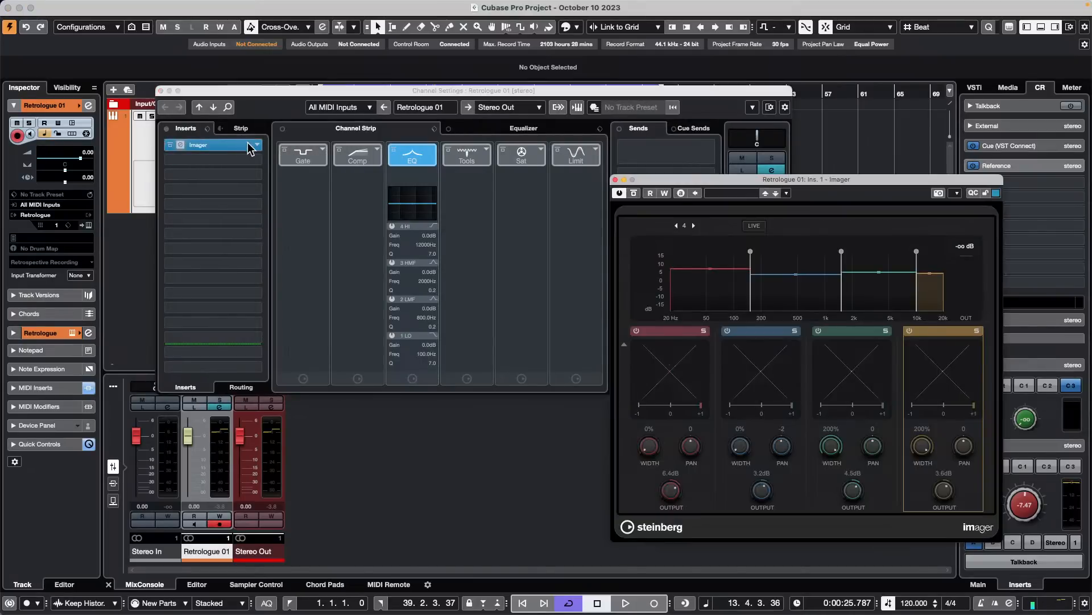
pyautogui.click(160, 91)
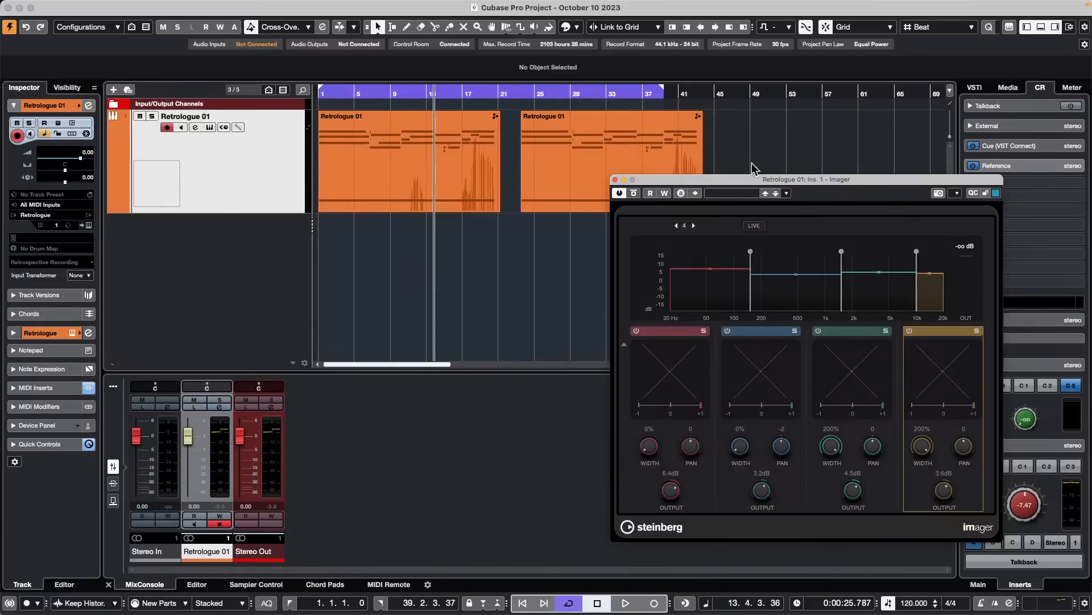
pyautogui.moveTo(744, 178); pyautogui.dragTo(599, 237)
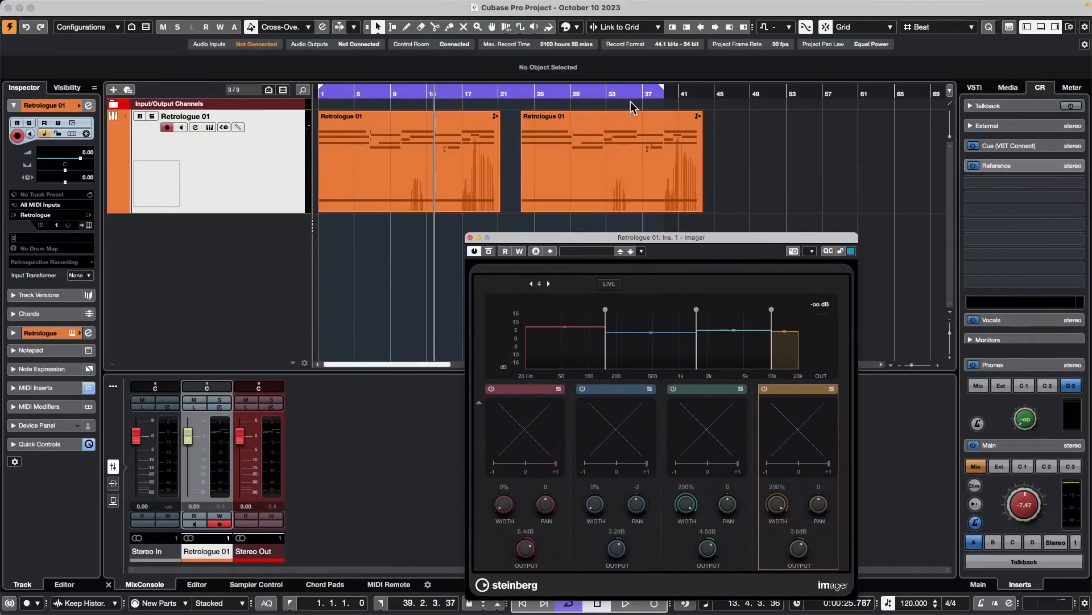
# - Ungroup the two parts, set the cycle range to the first part only, and start playback
pyautogui.click(446, 158)
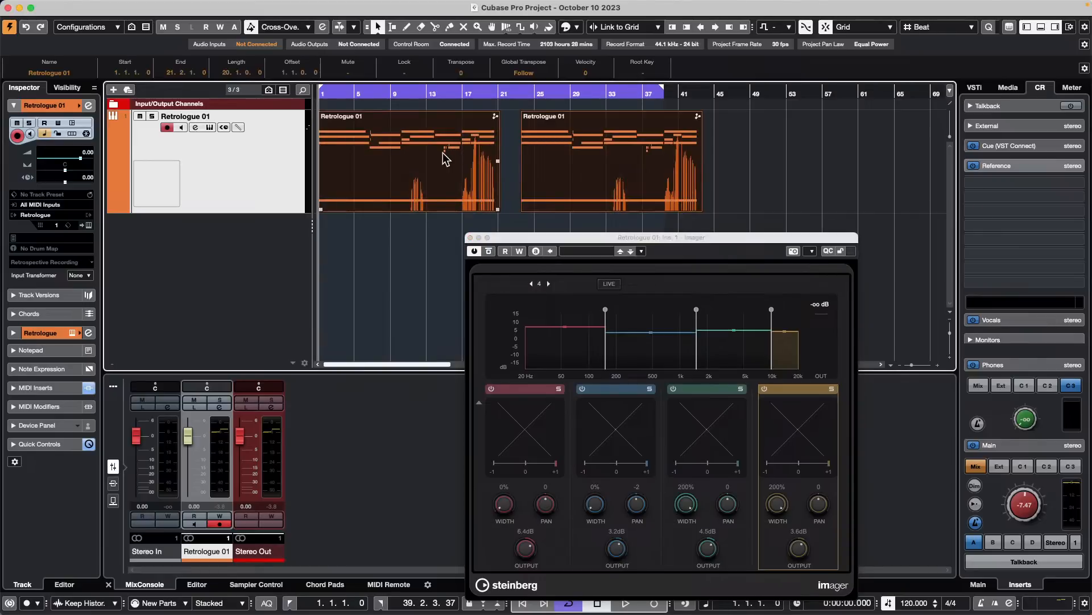
pyautogui.click(792, 159)
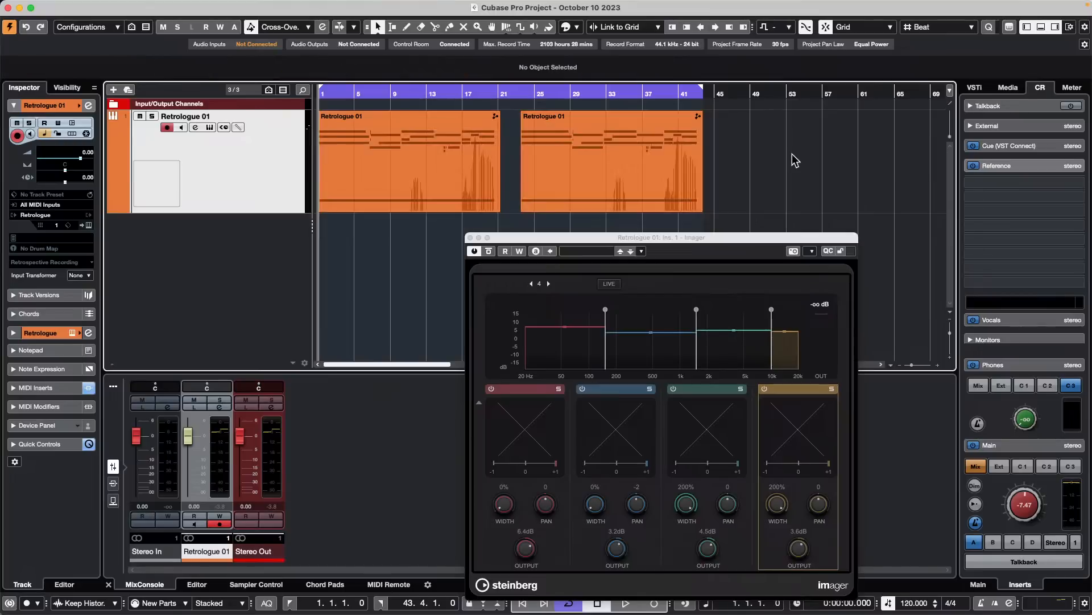
pyautogui.click(486, 155)
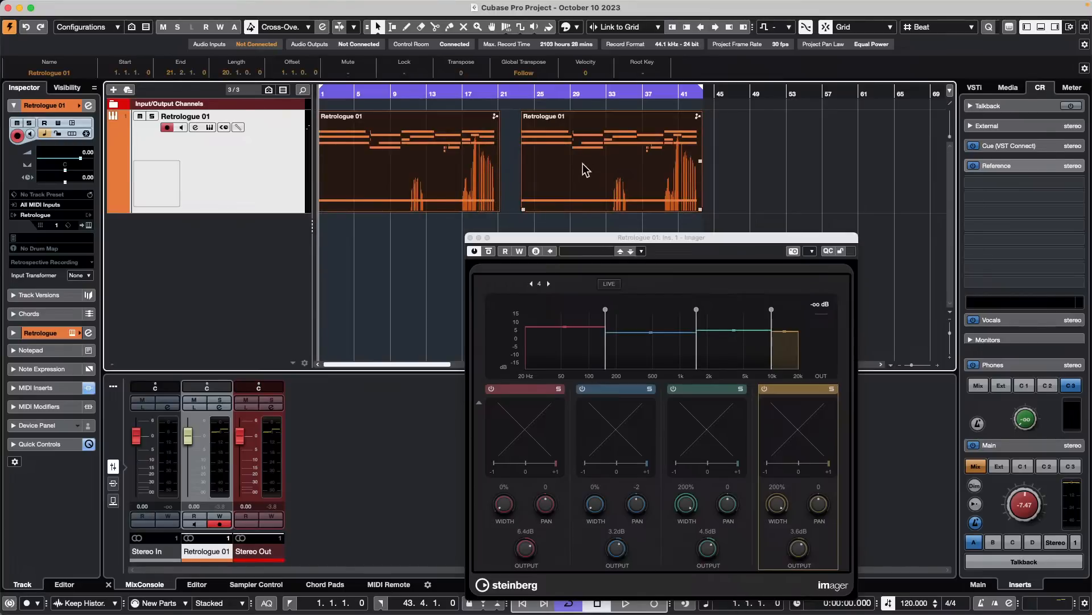
pyautogui.click(441, 137)
pyautogui.press('p')
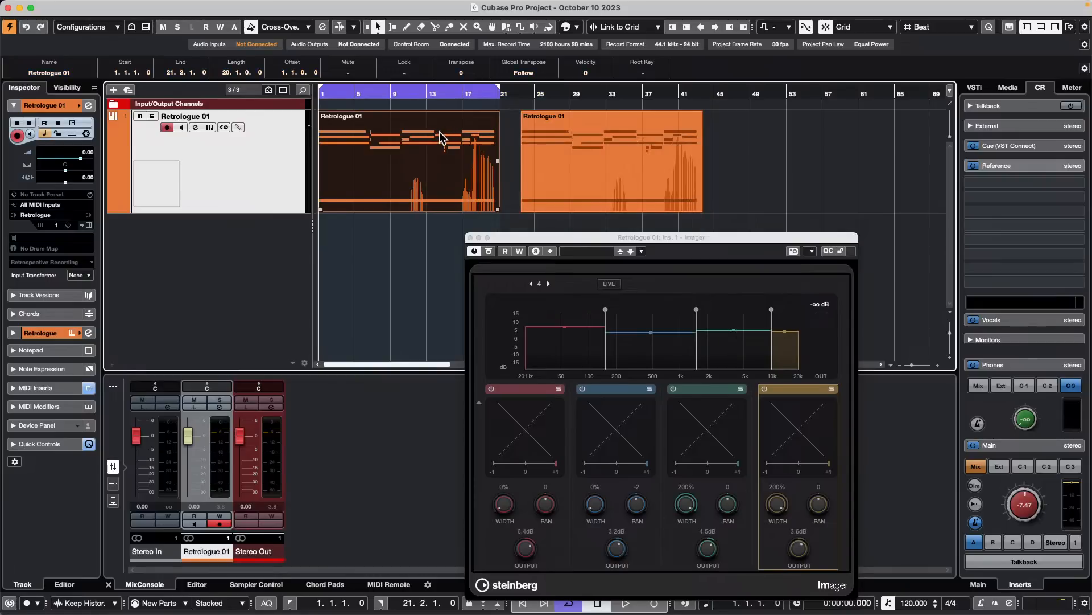
pyautogui.press('space')
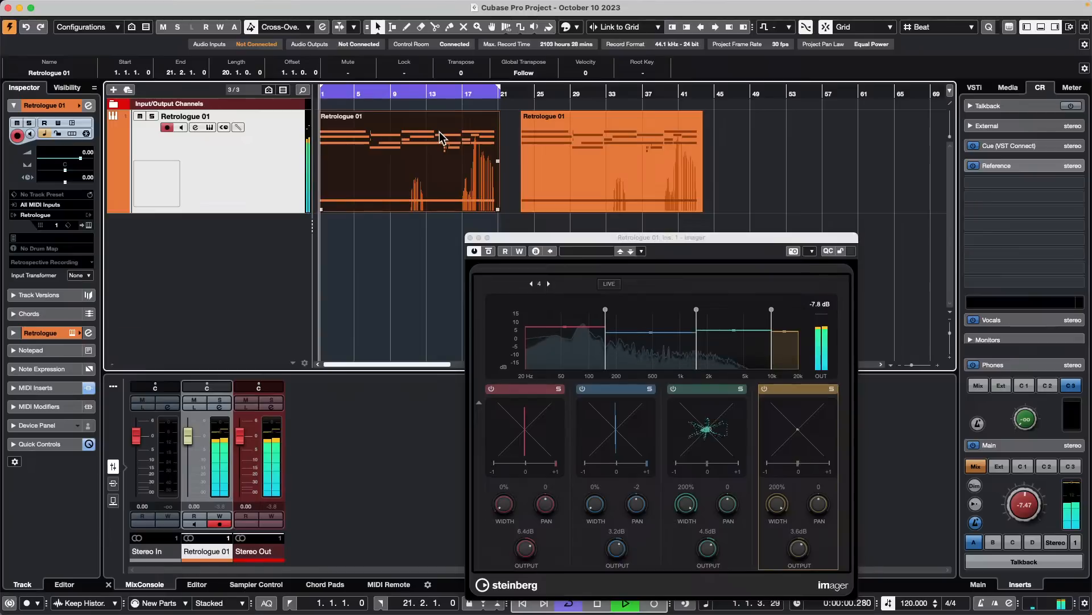
# - Move the Imager window aside and bring the widths to about 90%, 62%, 94% and 79% from the lowest to the highest band
pyautogui.moveTo(594, 238); pyautogui.dragTo(691, 94)
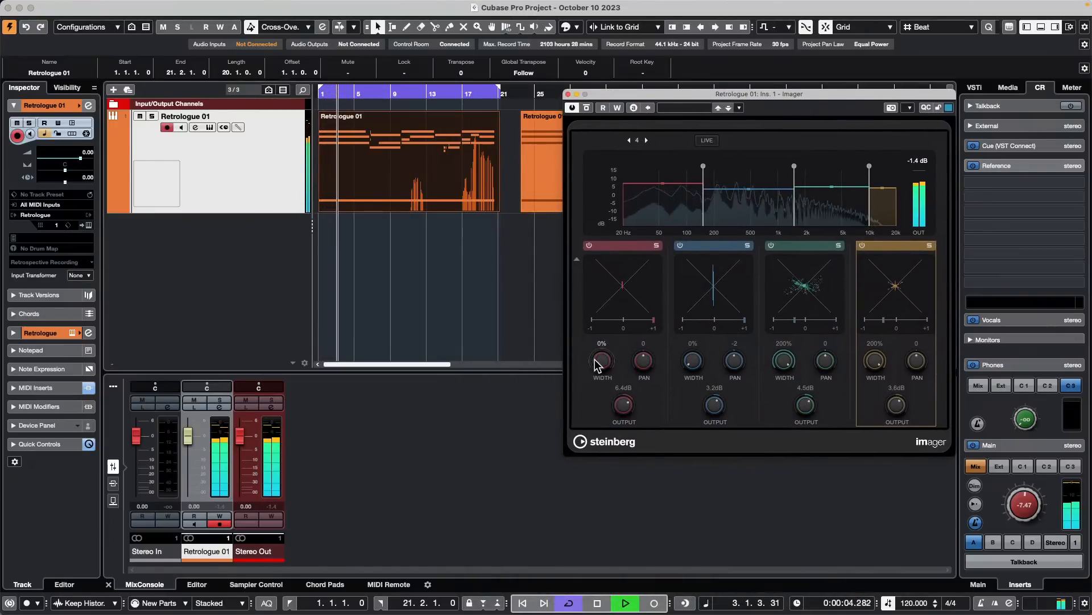
pyautogui.moveTo(597, 360); pyautogui.dragTo(607, 313)
pyautogui.moveTo(691, 362); pyautogui.dragTo(698, 325)
pyautogui.moveTo(784, 358); pyautogui.dragTo(780, 421)
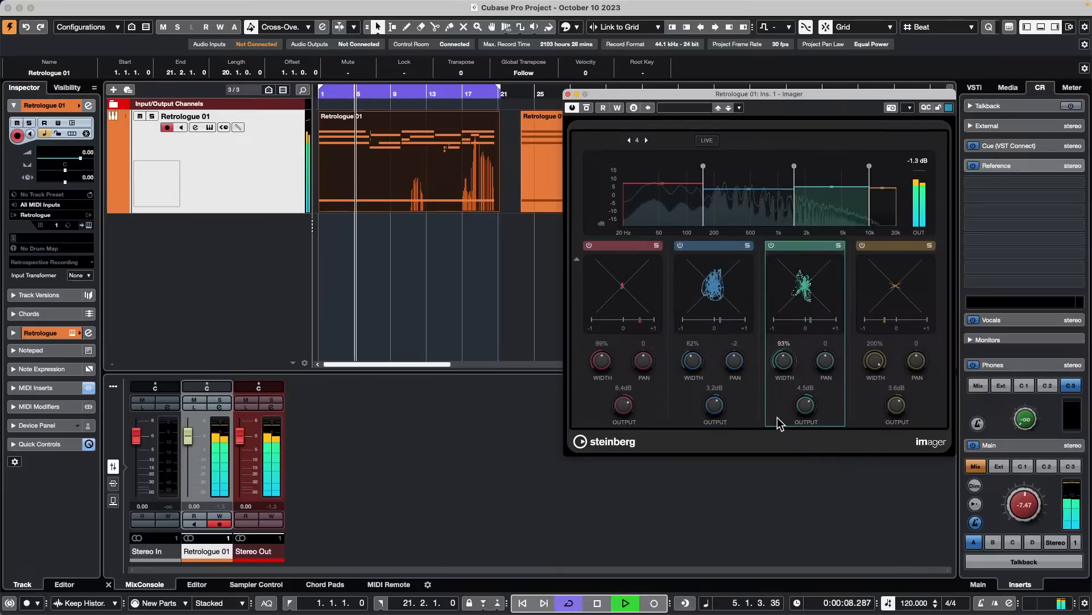
pyautogui.moveTo(873, 363); pyautogui.dragTo(872, 428)
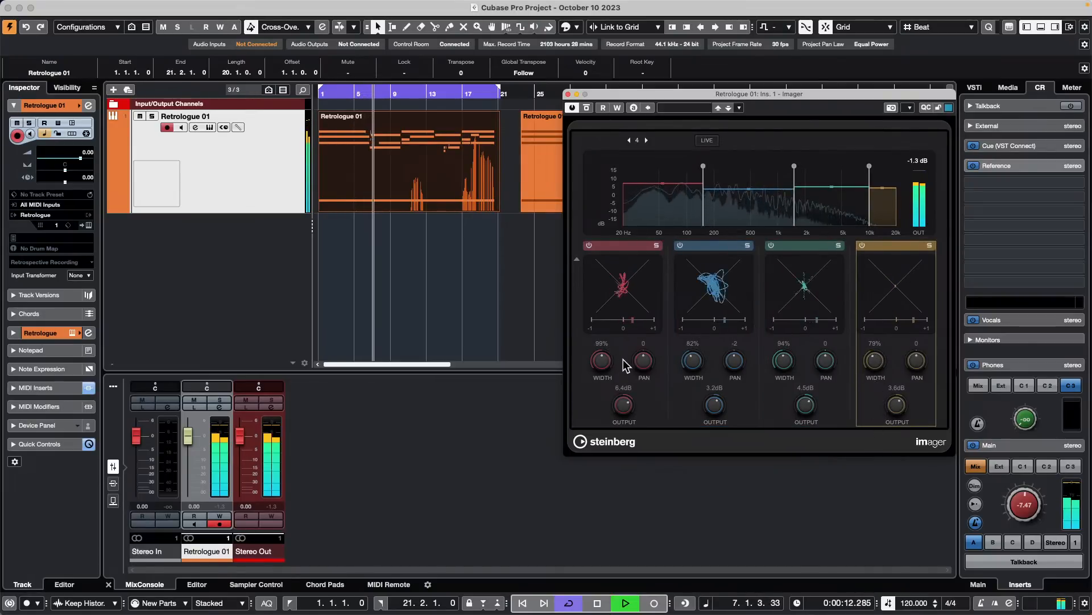
# - Set the Imager band widths to 12%, 0%, 200% and 200% from lowest to highest, and toggle its bypass to compare
pyautogui.moveTo(600, 360); pyautogui.dragTo(593, 406)
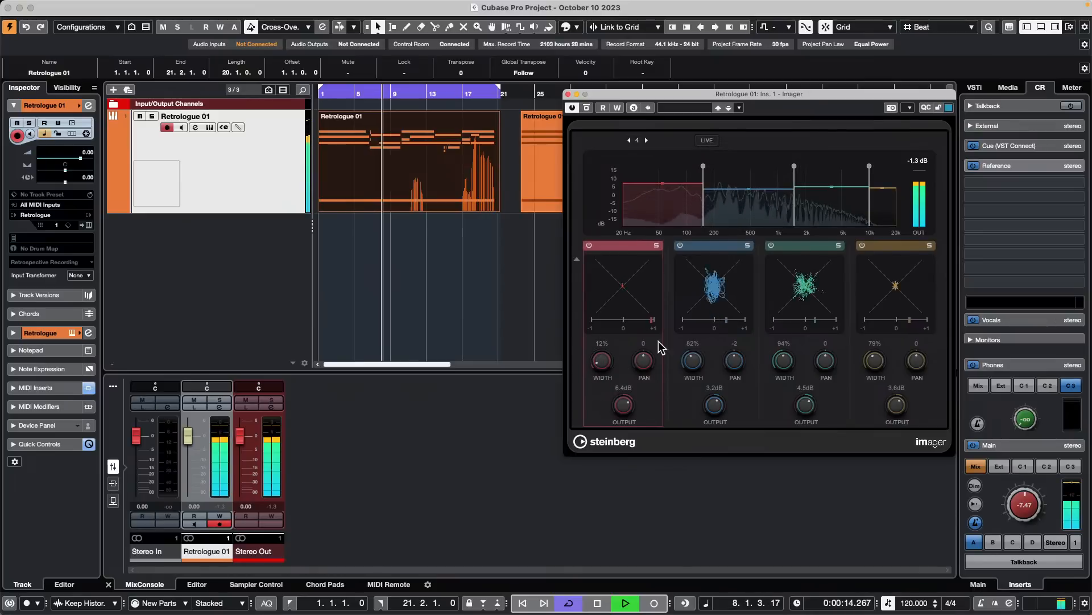
pyautogui.moveTo(695, 361); pyautogui.dragTo(686, 405)
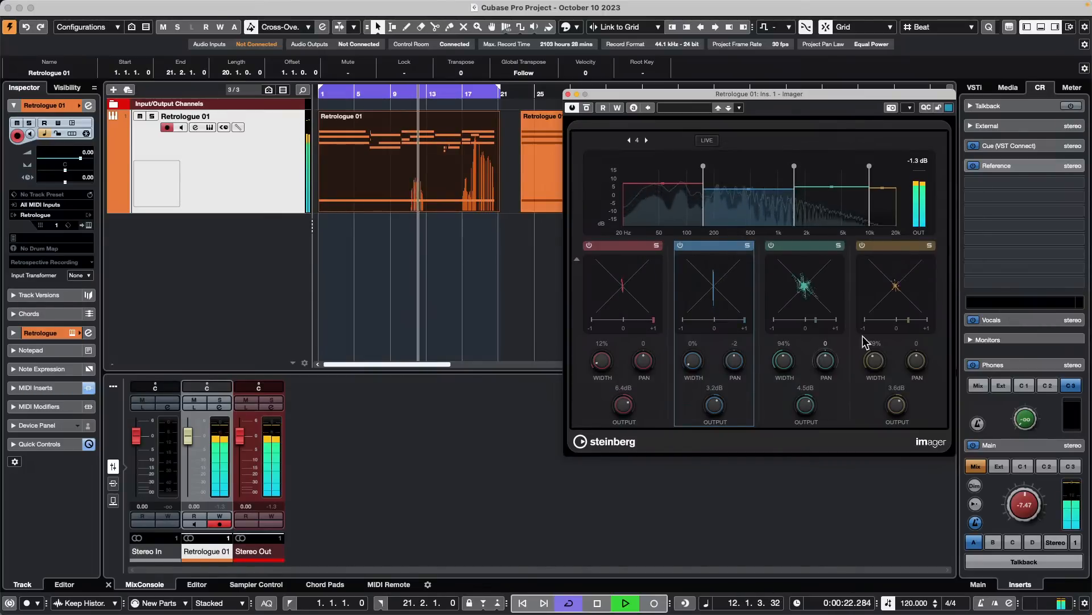
pyautogui.moveTo(784, 359); pyautogui.dragTo(789, 313)
pyautogui.moveTo(878, 362); pyautogui.dragTo(882, 288)
pyautogui.moveTo(783, 366); pyautogui.dragTo(788, 353)
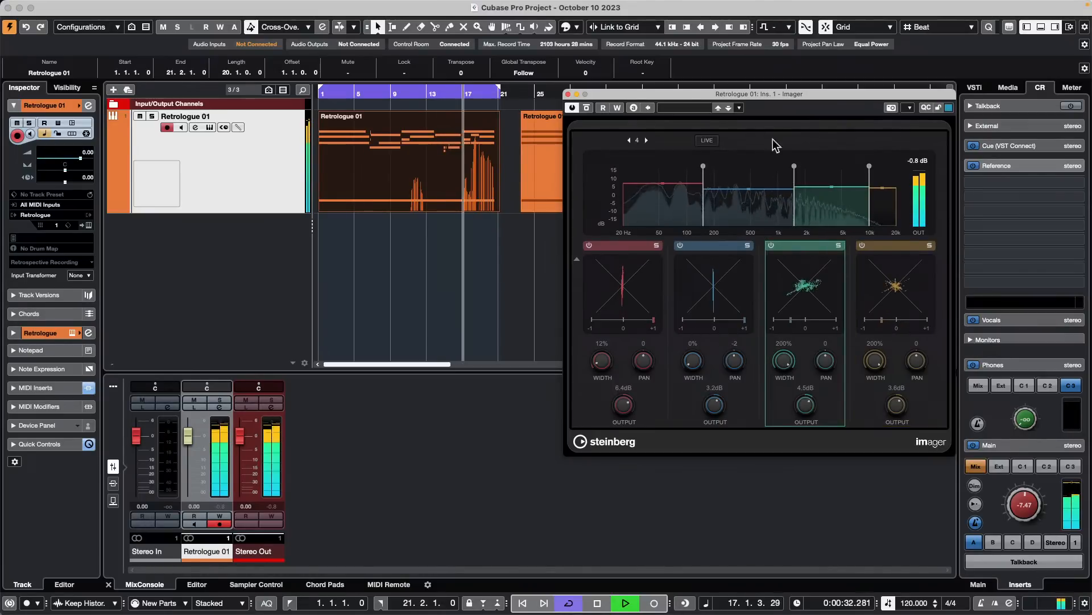
pyautogui.click(586, 108)
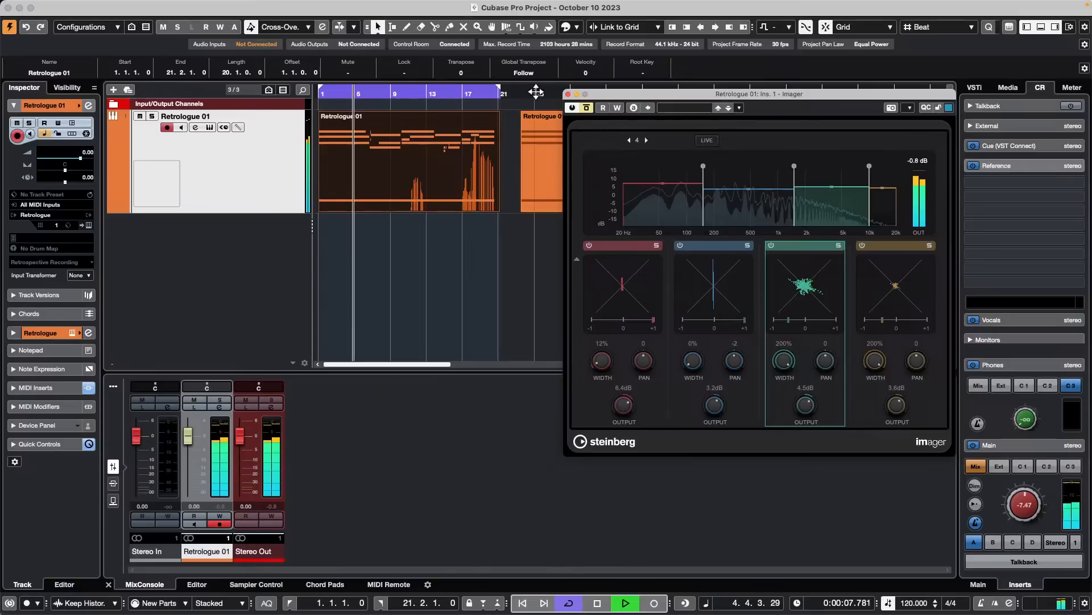
# - Toggle the Imager bypass during playback to compare the processed and unprocessed sound, and stop playback
pyautogui.click(586, 106)
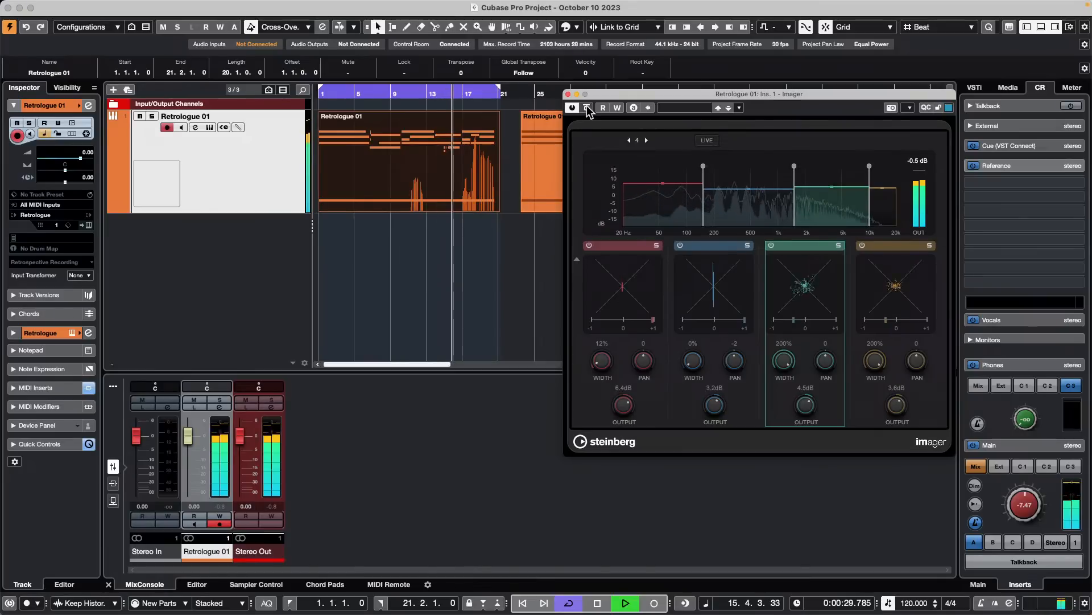
pyautogui.click(586, 107)
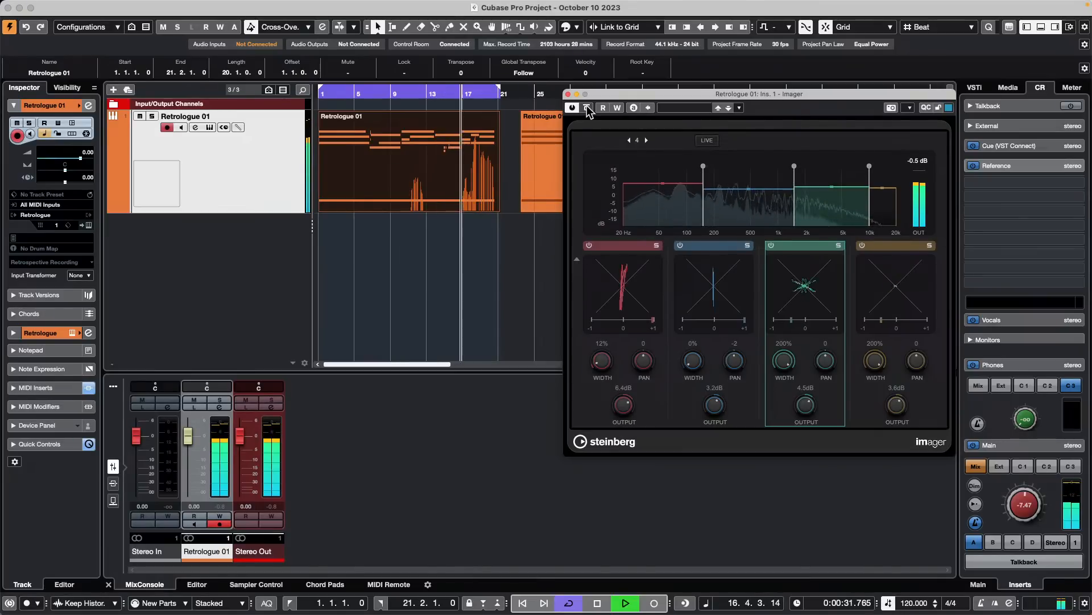
pyautogui.press('space')
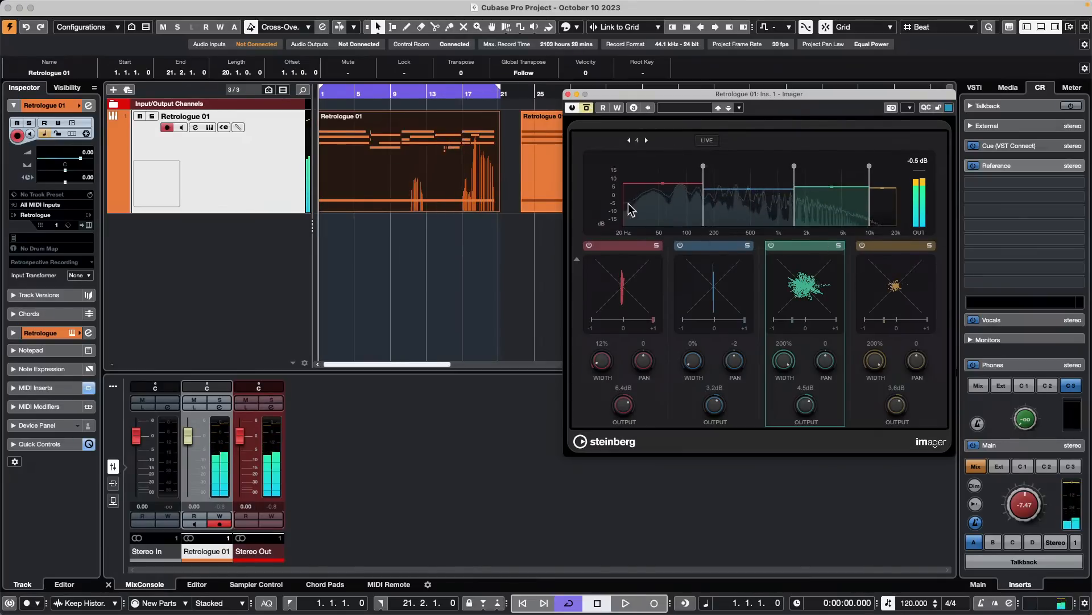
# - Set the Imager band widths to 200%, 200%, 0% and 0% from lowest to highest, and start playback
pyautogui.moveTo(608, 366); pyautogui.dragTo(635, 194)
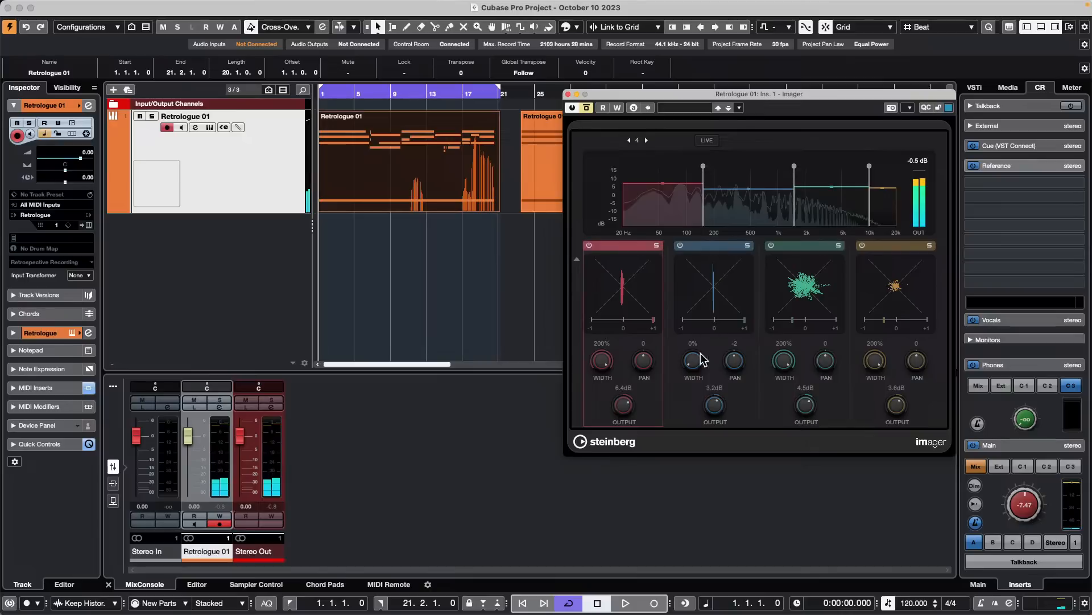
pyautogui.moveTo(702, 354); pyautogui.dragTo(712, 224)
pyautogui.moveTo(784, 361); pyautogui.dragTo(864, 430)
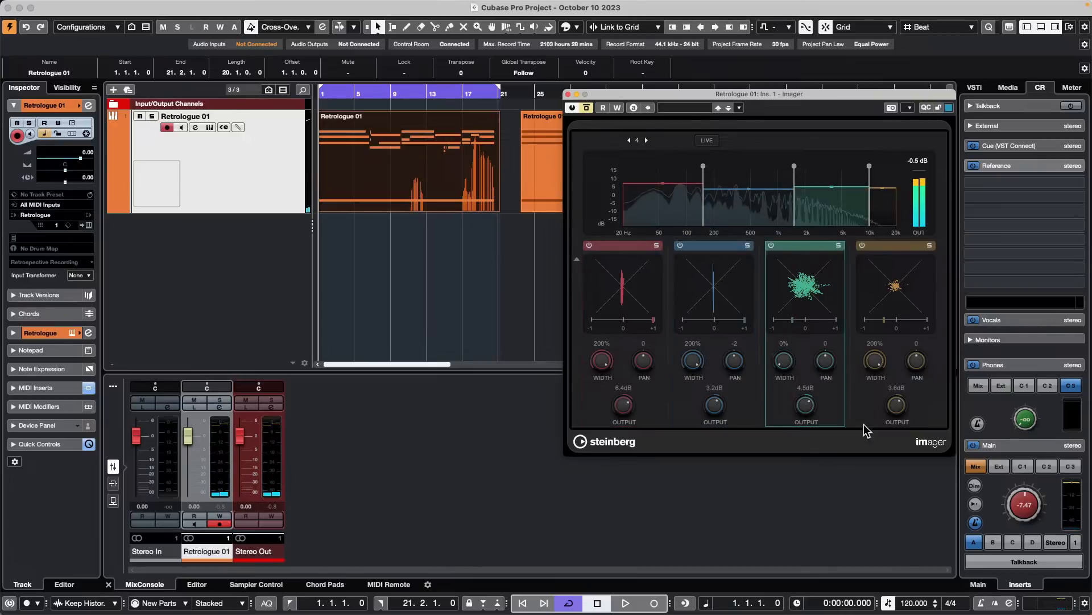
pyautogui.moveTo(875, 363); pyautogui.dragTo(857, 481)
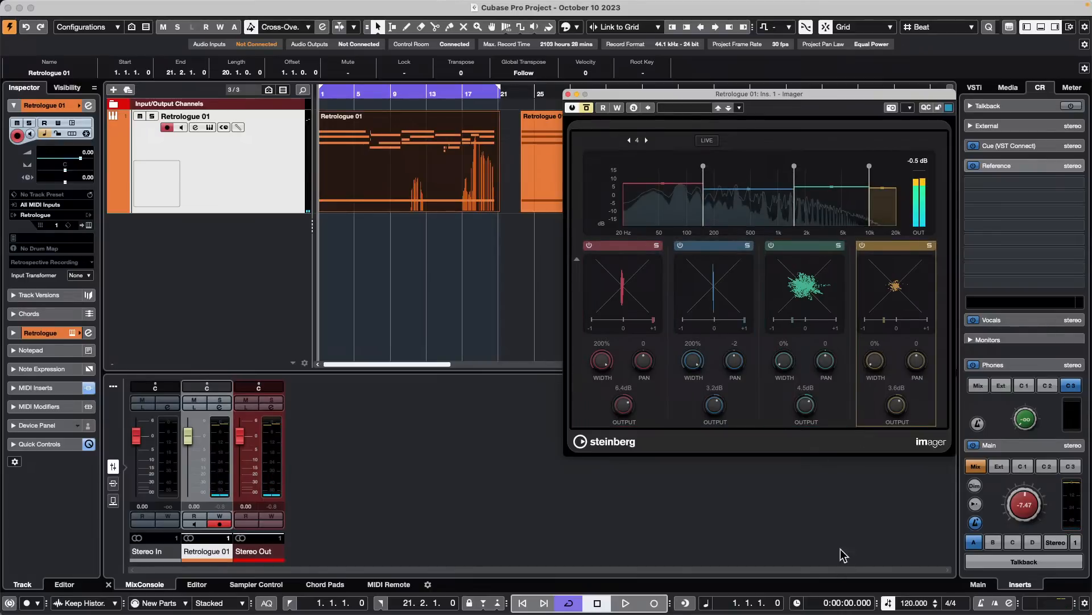
pyautogui.click(552, 107)
pyautogui.press('space')
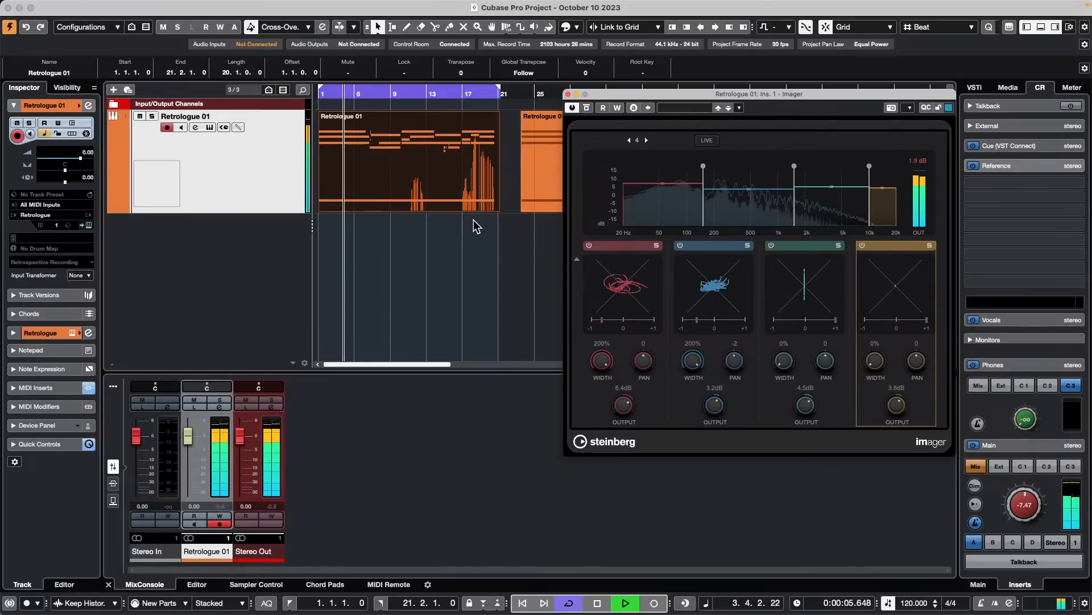
# - Set the Imager band widths to 0%, 0%, 200% and 200% from lowest to highest during playback
pyautogui.moveTo(605, 365); pyautogui.dragTo(595, 467)
pyautogui.moveTo(695, 364); pyautogui.dragTo(770, 454)
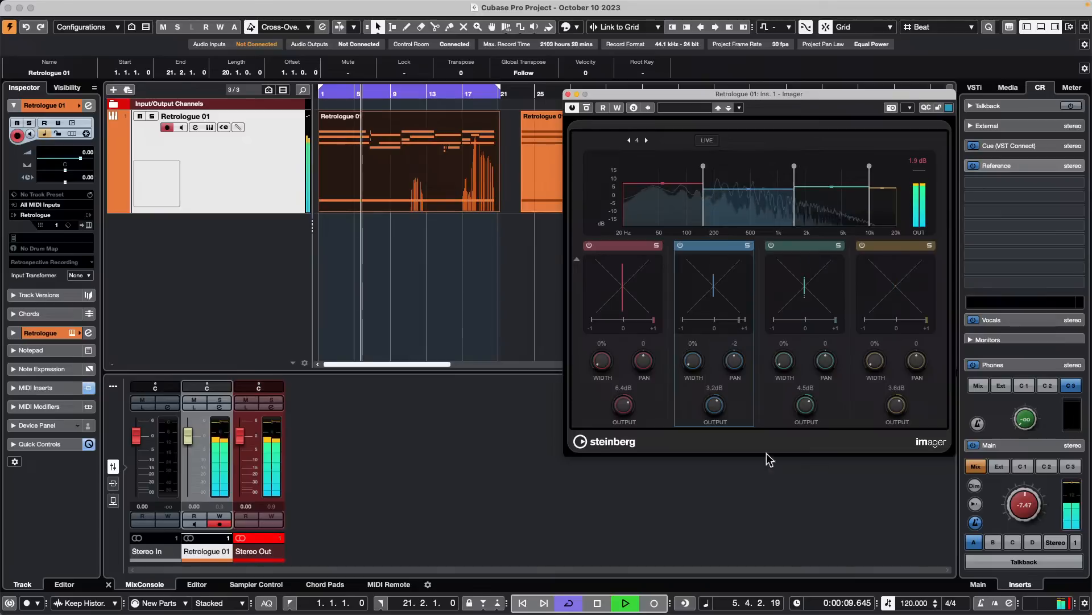
pyautogui.moveTo(785, 361); pyautogui.dragTo(793, 235)
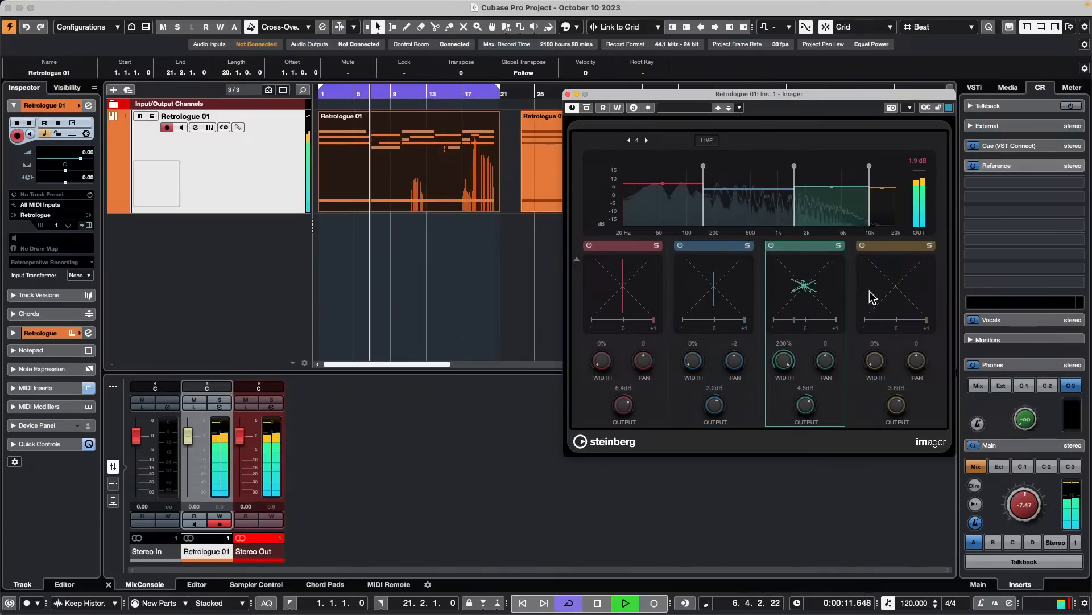
pyautogui.moveTo(882, 381); pyautogui.dragTo(886, 231)
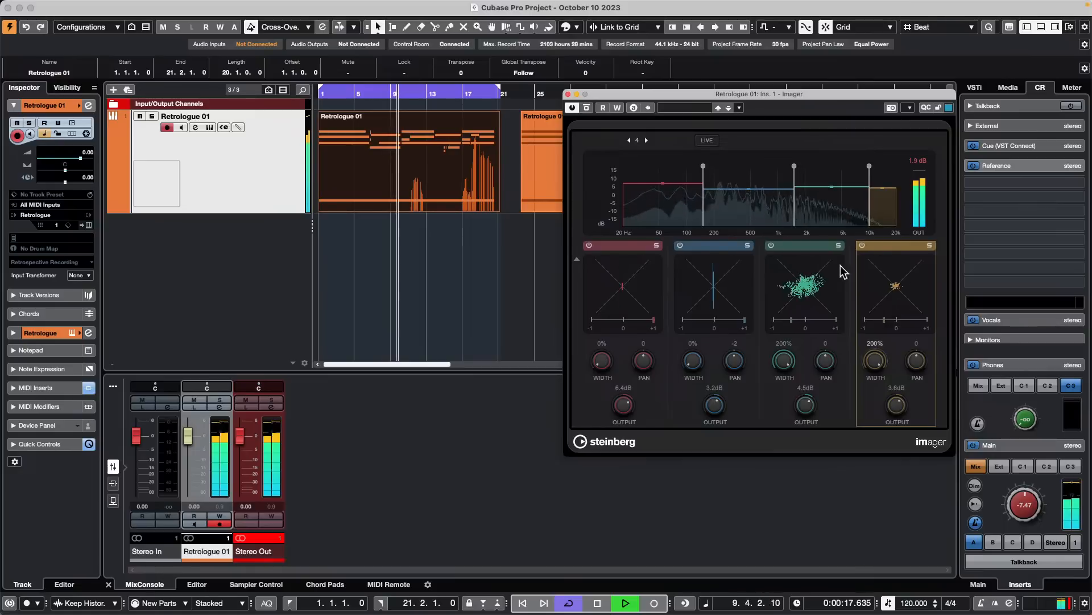
# - Switch off the Imager bypass to hear the widened sound, and close the Imager window after stopping playback
pyautogui.click(586, 110)
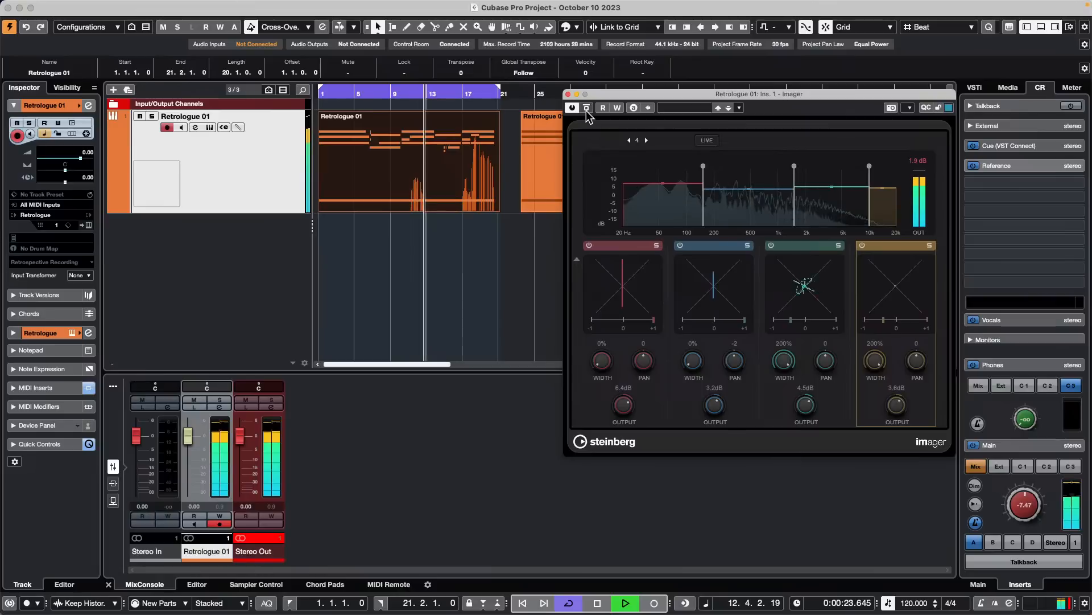
pyautogui.press('space')
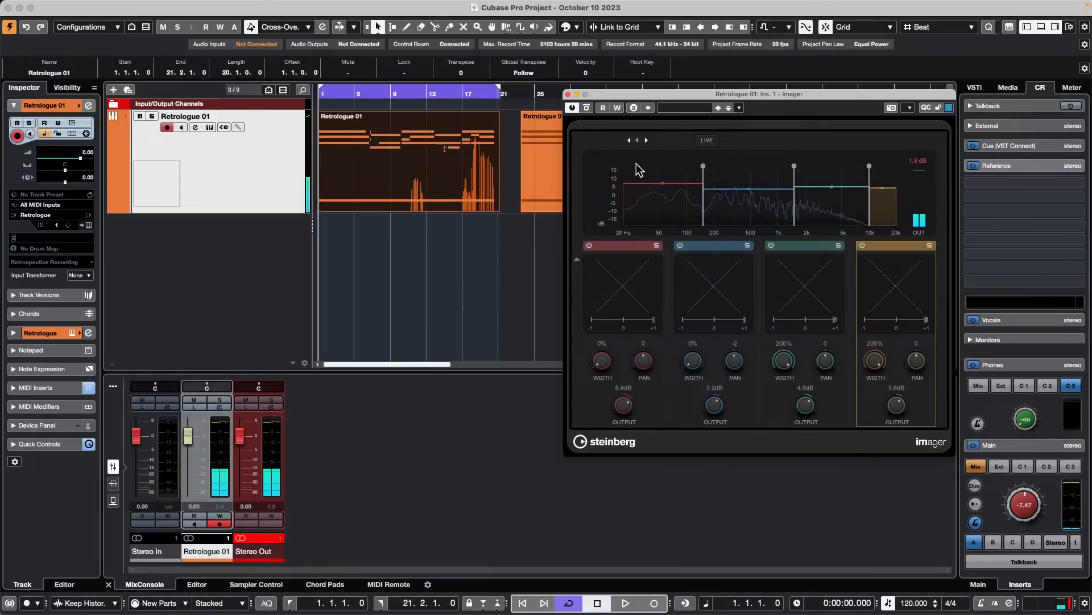
pyautogui.click(568, 94)
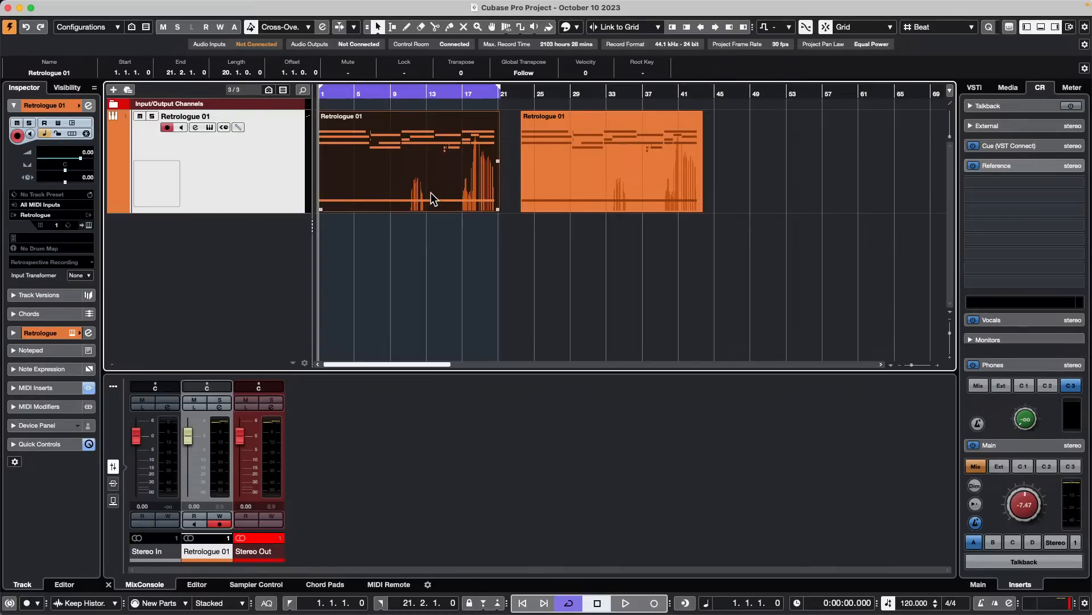
# - Open MediaBay and expand VST Sound in the file browser to look through its content folders
pyautogui.moveTo(712, 1)
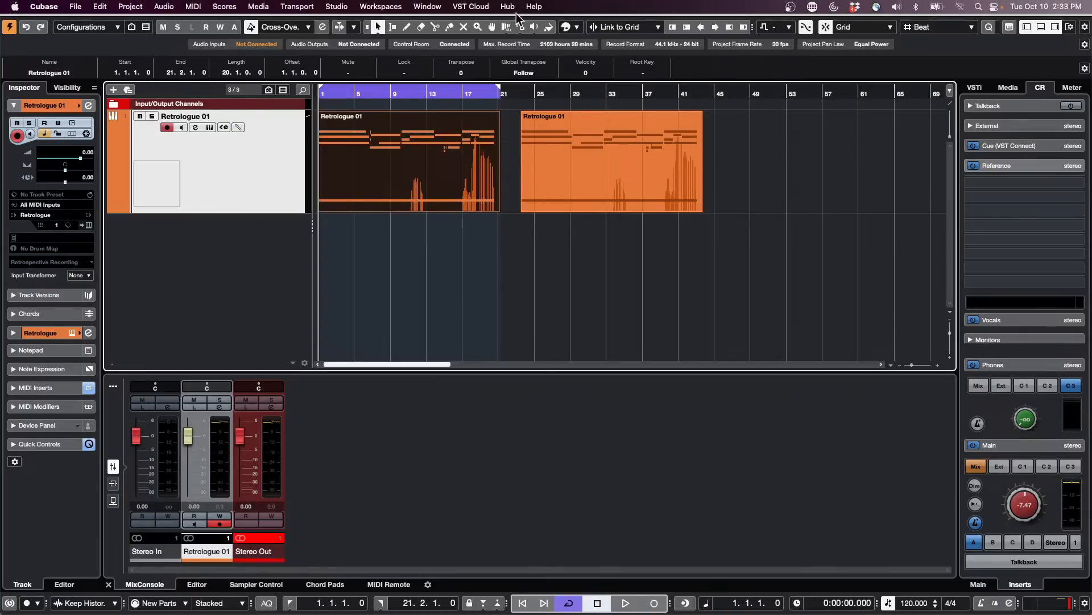
pyautogui.click(333, 7)
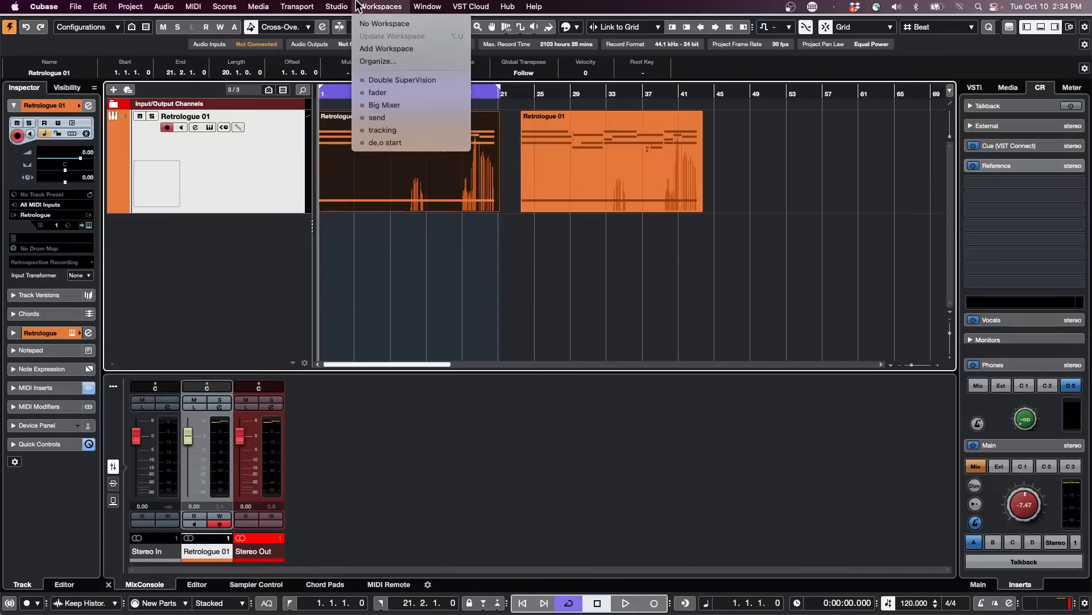
pyautogui.moveTo(283, 3)
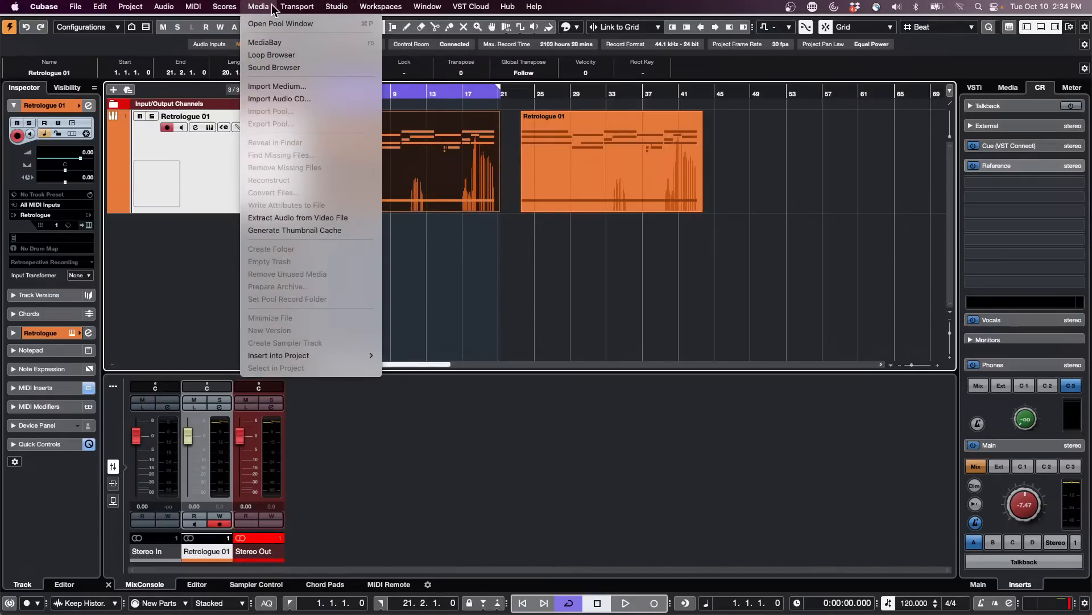
pyautogui.click(314, 44)
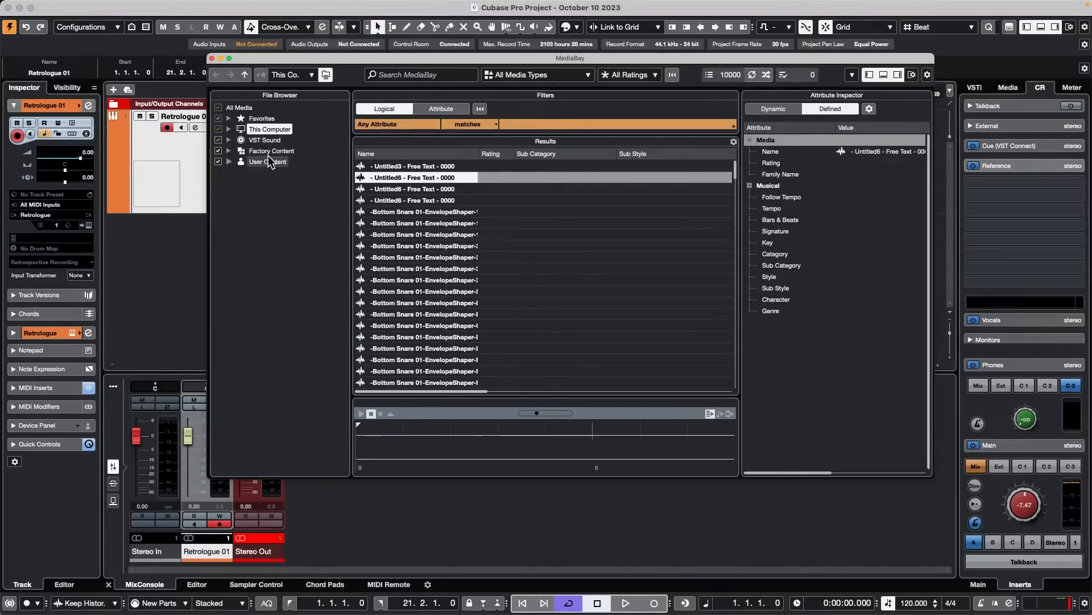
pyautogui.click(230, 139)
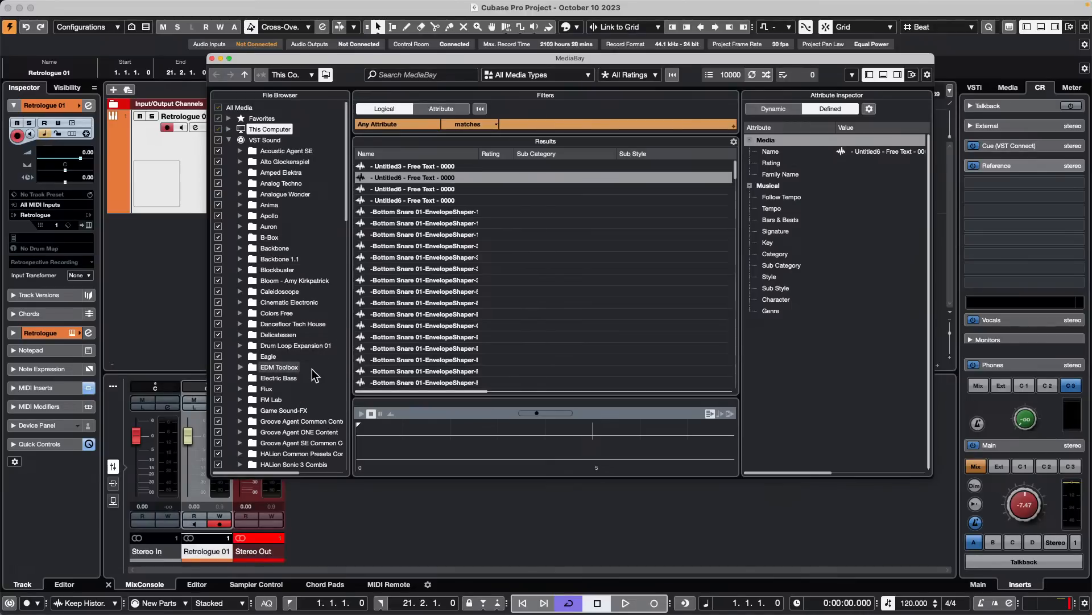
pyautogui.scroll(-10, 314, 375)
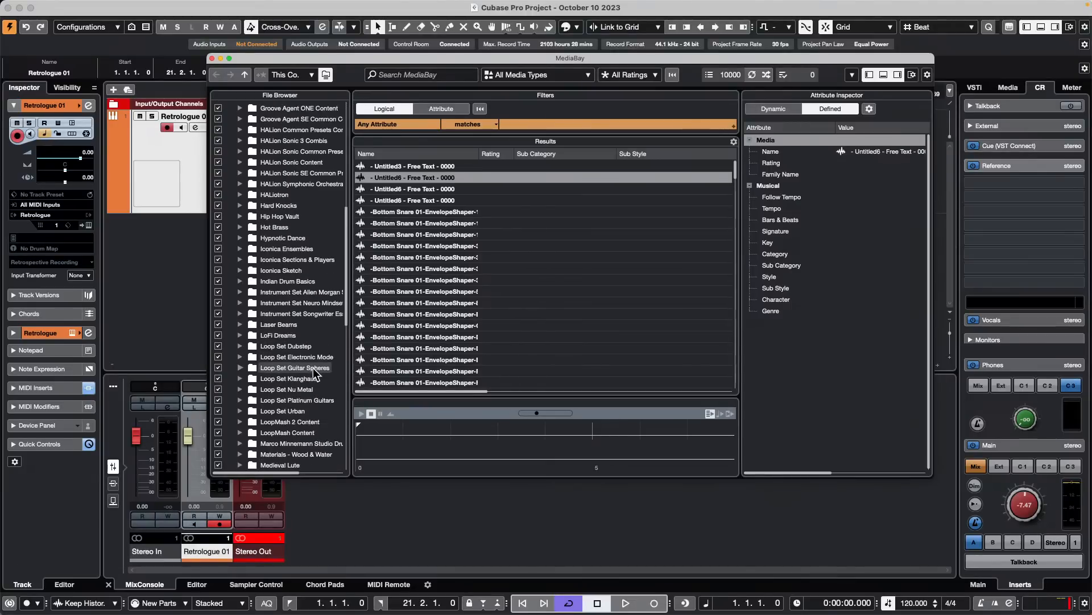
pyautogui.scroll(-15, 313, 367)
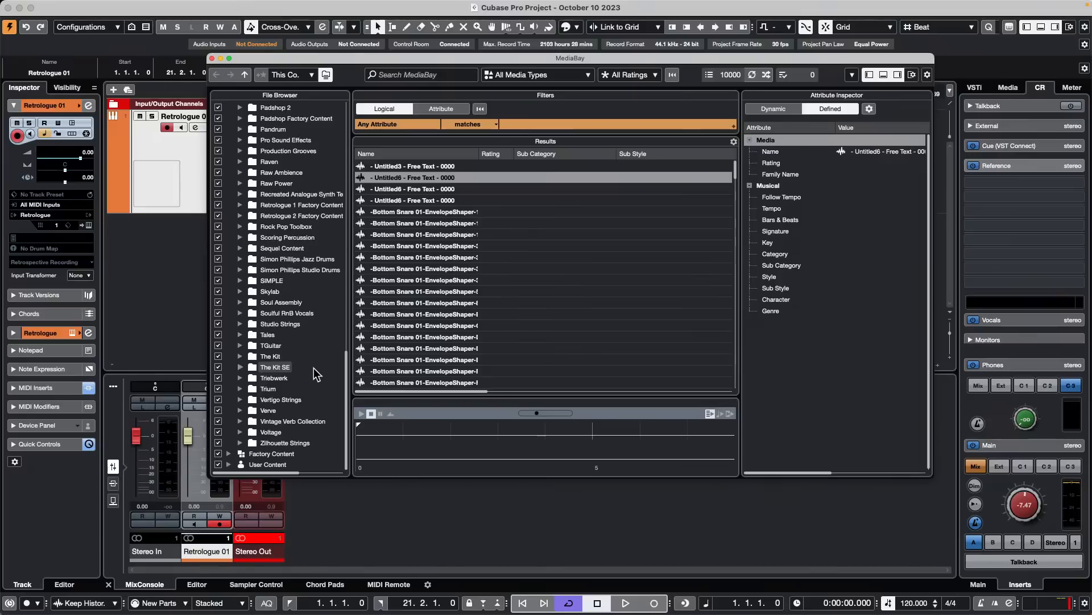
# - Browse Factory Content to the Steinberg VST3 Presets and show the presets in the FX Modulator folder
pyautogui.click(228, 454)
pyautogui.scroll(-3, 305, 360)
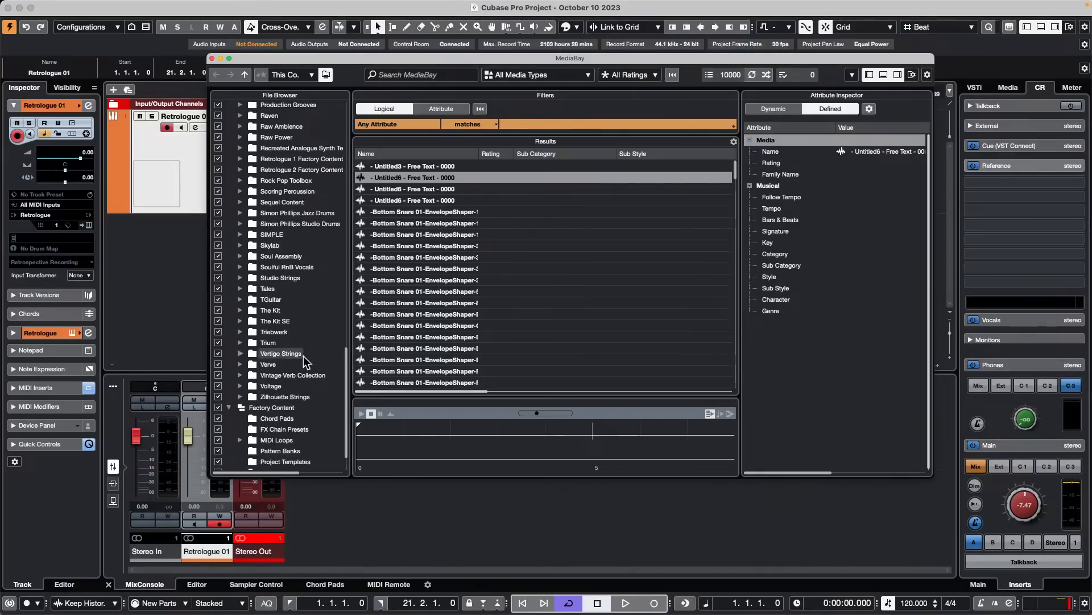
pyautogui.scroll(-4, 305, 360)
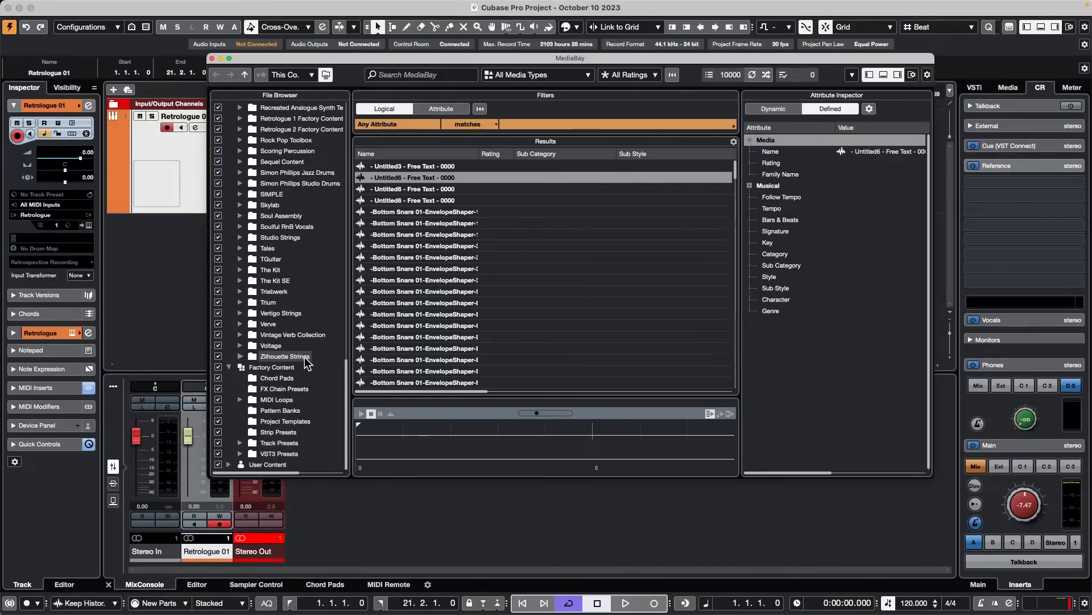
pyautogui.click(239, 454)
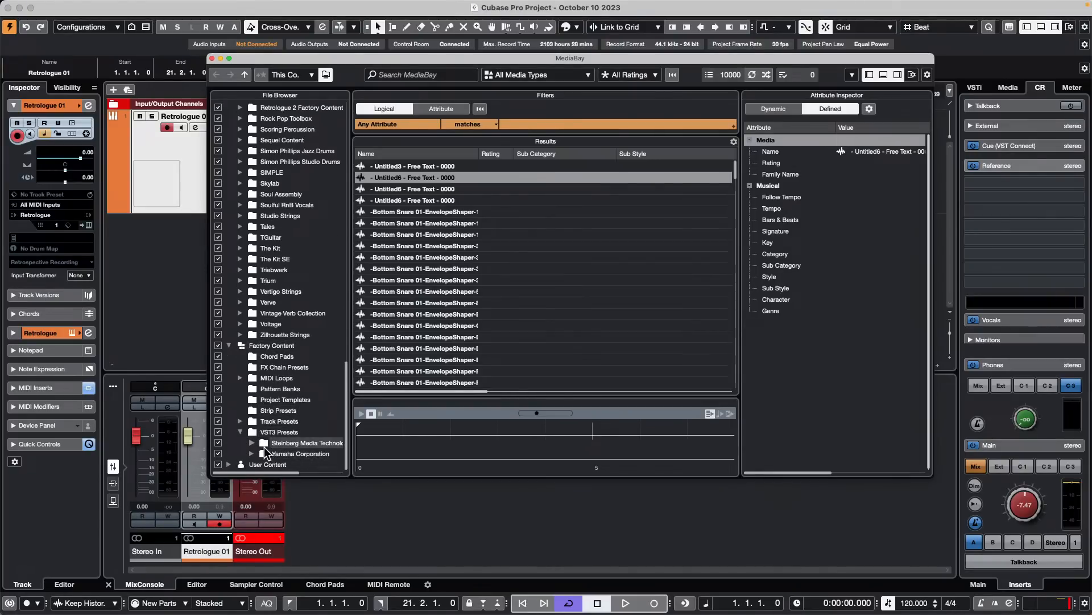
pyautogui.click(251, 443)
pyautogui.scroll(-4, 273, 387)
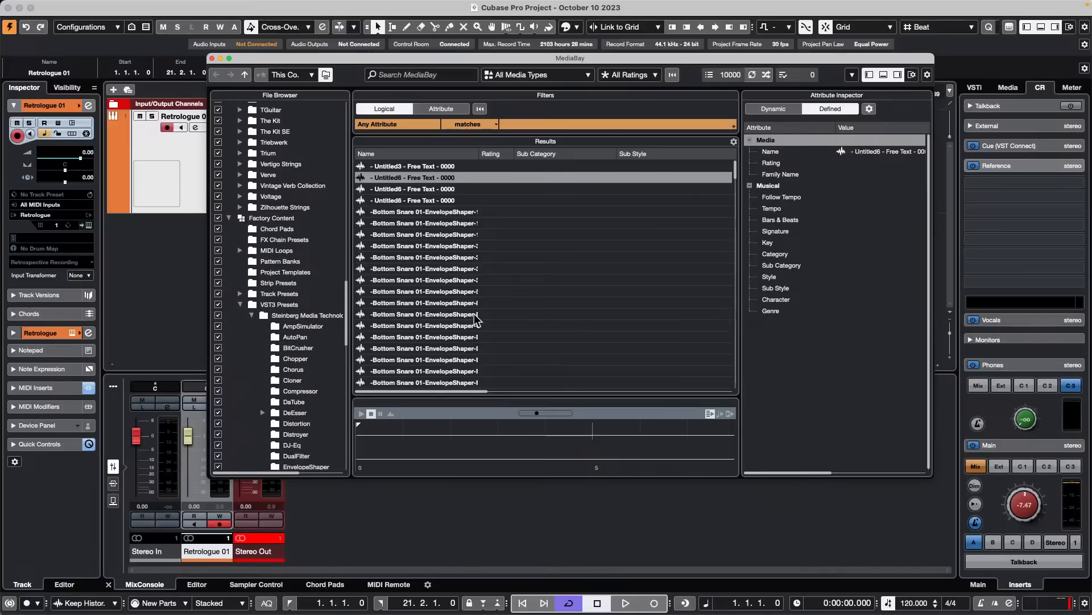
pyautogui.scroll(-3, 289, 332)
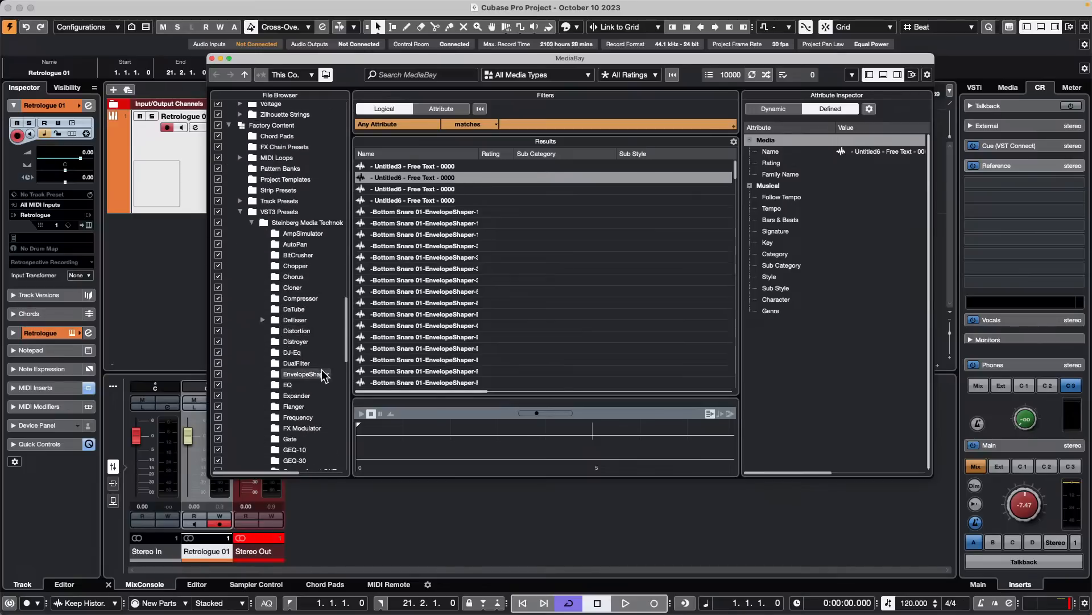
pyautogui.click(302, 426)
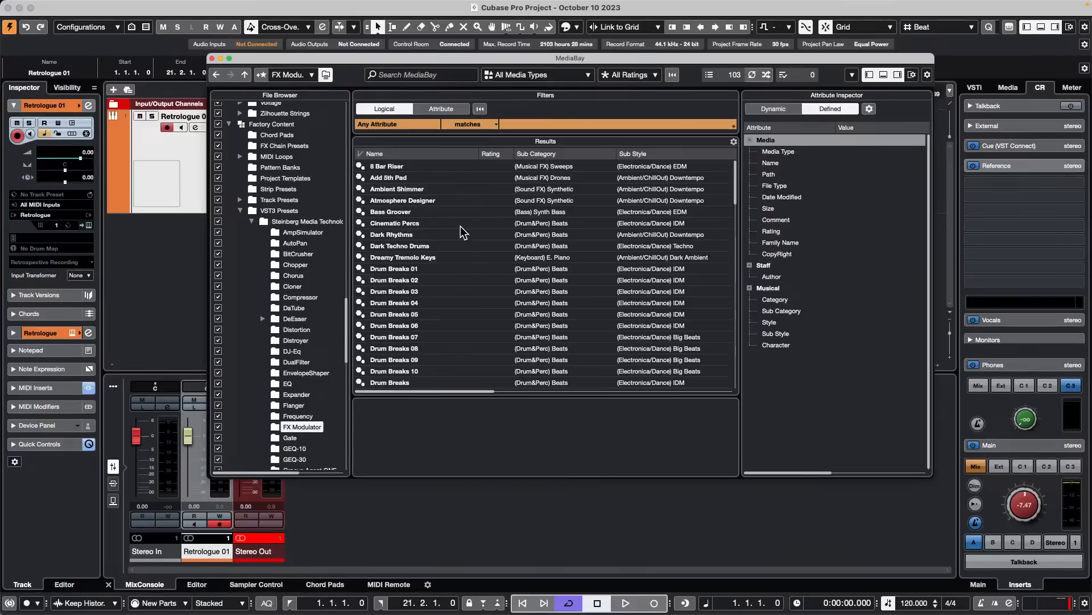
pyautogui.scroll(-20, 462, 230)
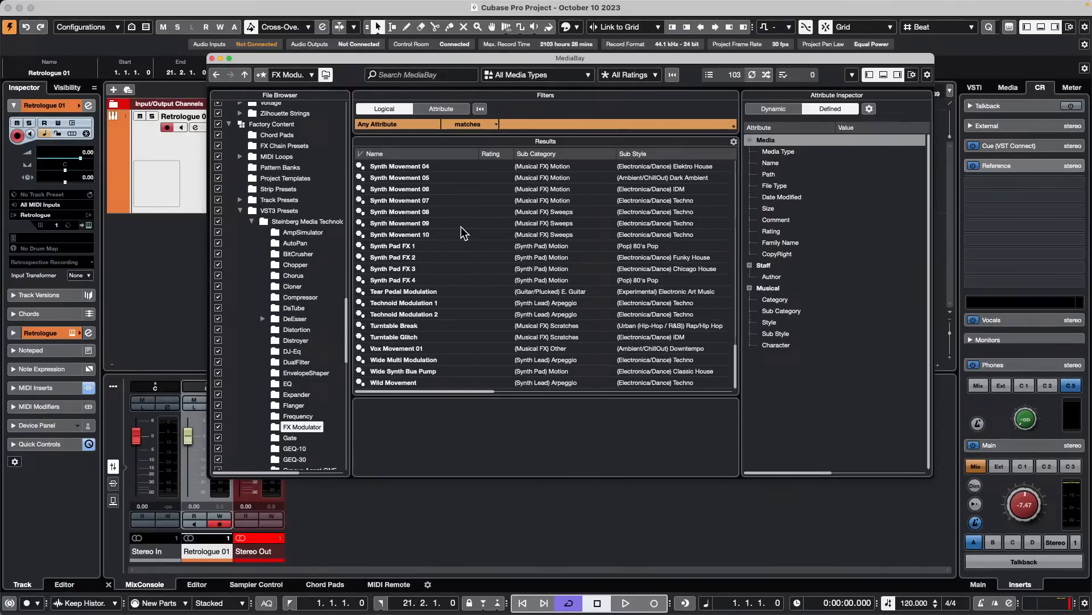
pyautogui.scroll(20, 462, 231)
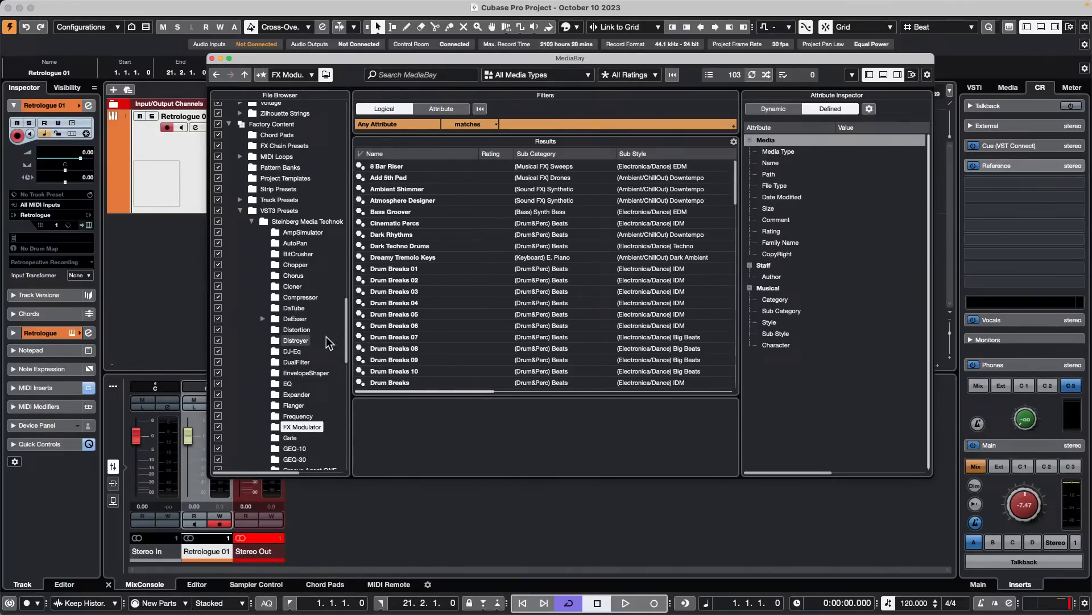
# - Exclude the FX Modulator folder from the MediaBay scan, include it again, and run Rescan Disk on it
pyautogui.click(219, 427)
pyautogui.click(728, 222)
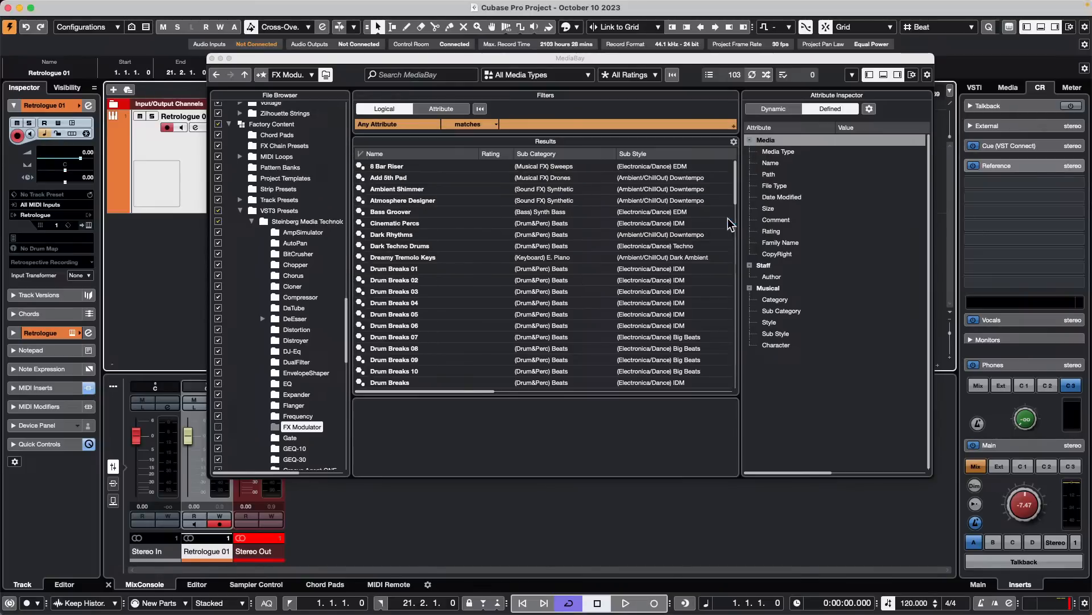
pyautogui.click(218, 426)
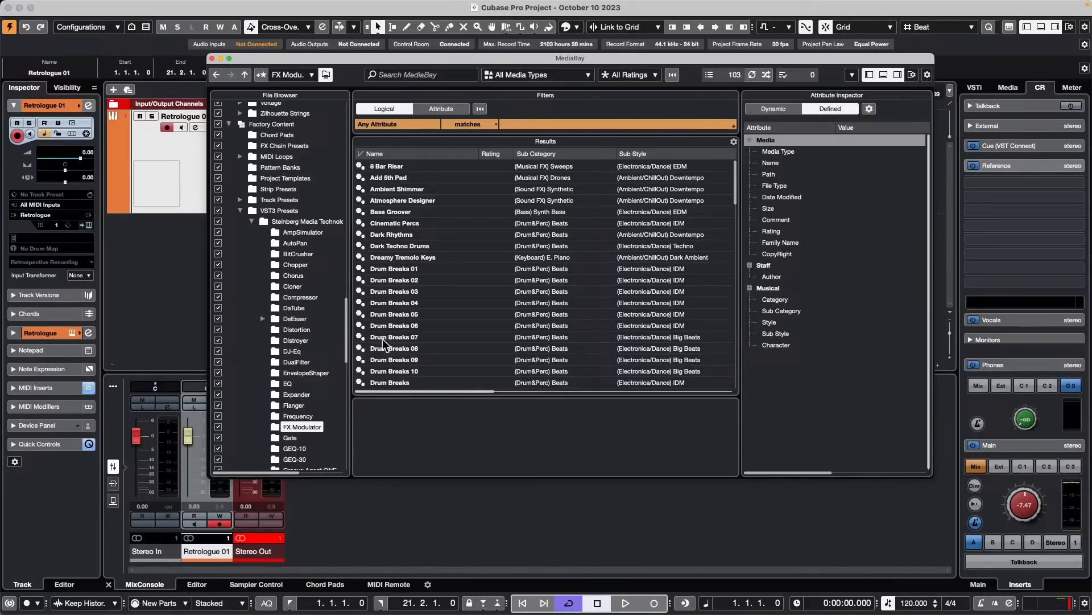
pyautogui.rightClick(297, 424)
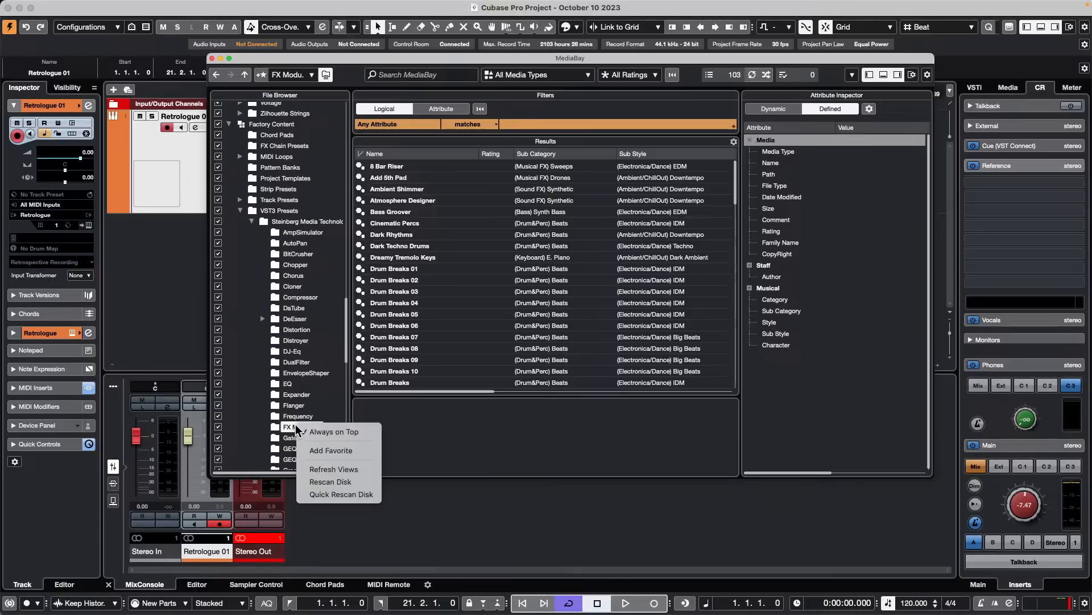
pyautogui.click(364, 484)
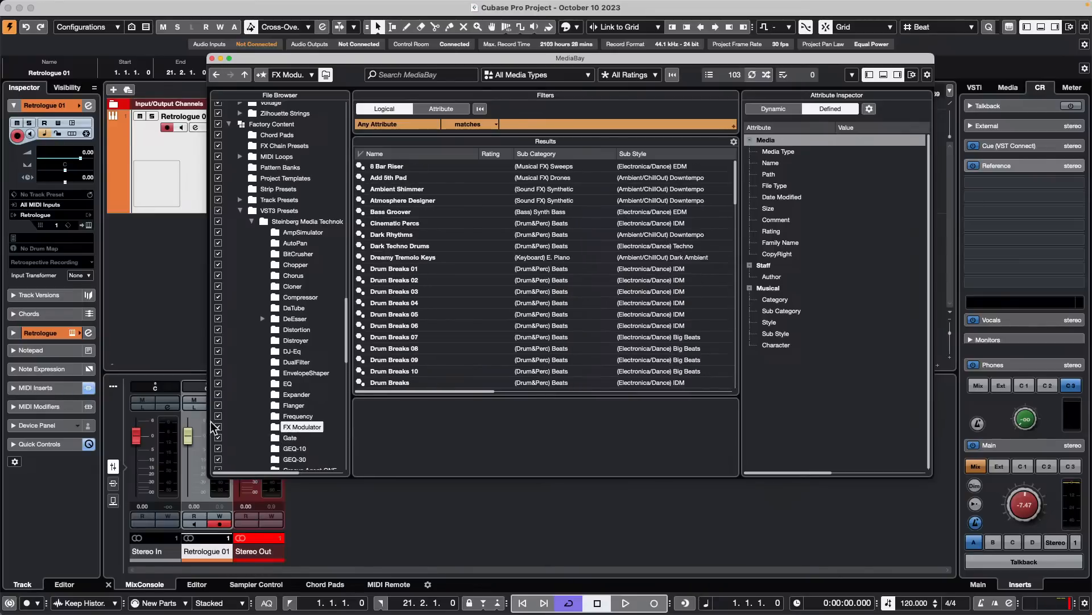
# - Examine the options available for the FX Modulator folder and for the Drum Breaks 06 preset in the results
pyautogui.rightClick(300, 425)
pyautogui.click(442, 290)
pyautogui.scroll(-15, 443, 287)
pyautogui.scroll(15, 442, 292)
pyautogui.moveTo(461, 390); pyautogui.dragTo(313, 373)
pyautogui.rightClick(378, 326)
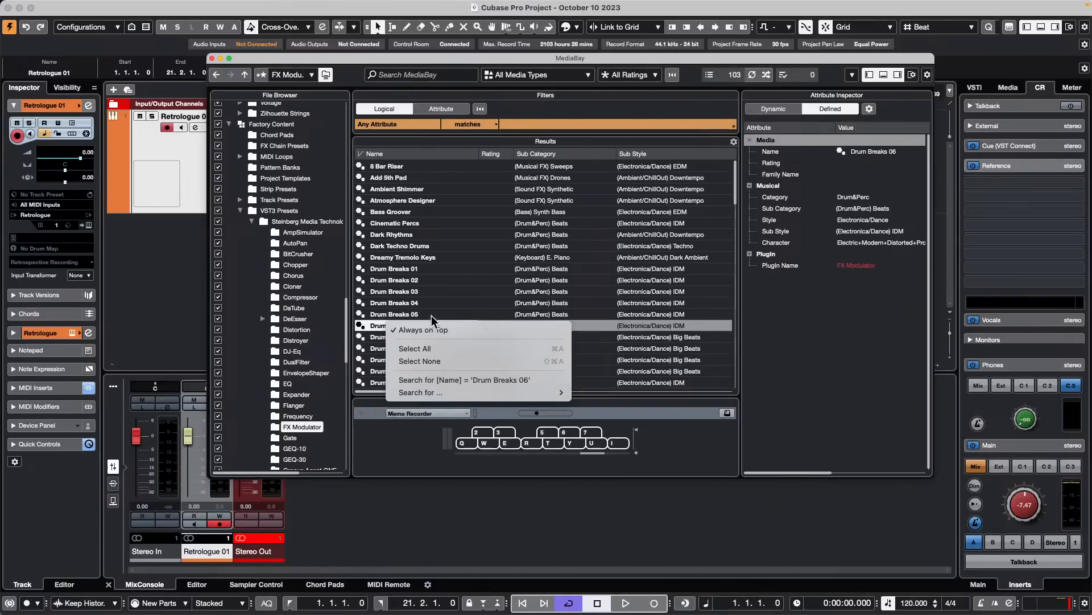
pyautogui.click(386, 329)
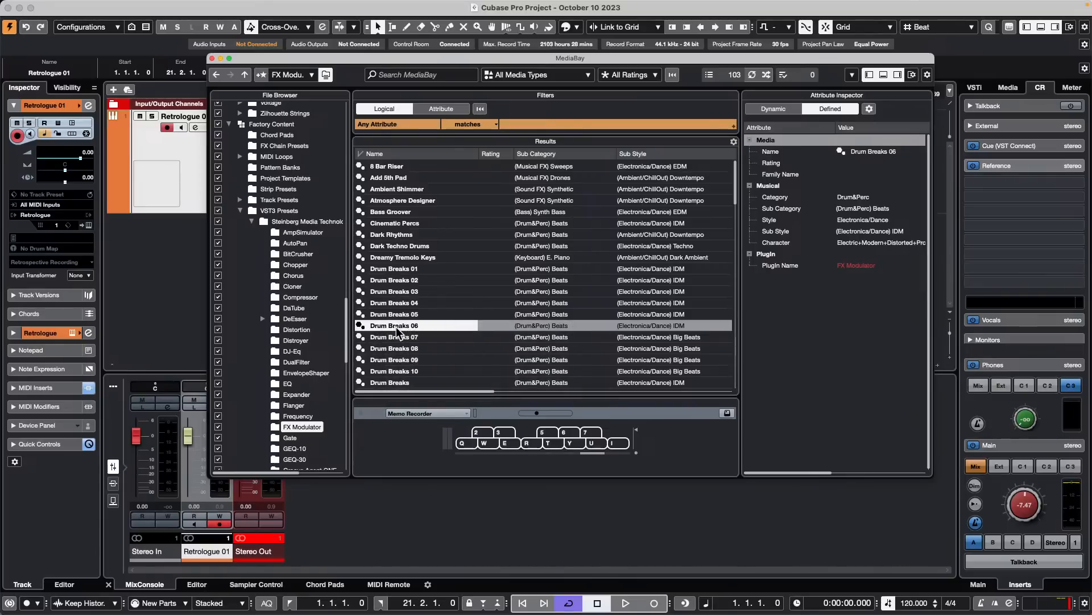
pyautogui.click(394, 338)
pyautogui.rightClick(399, 326)
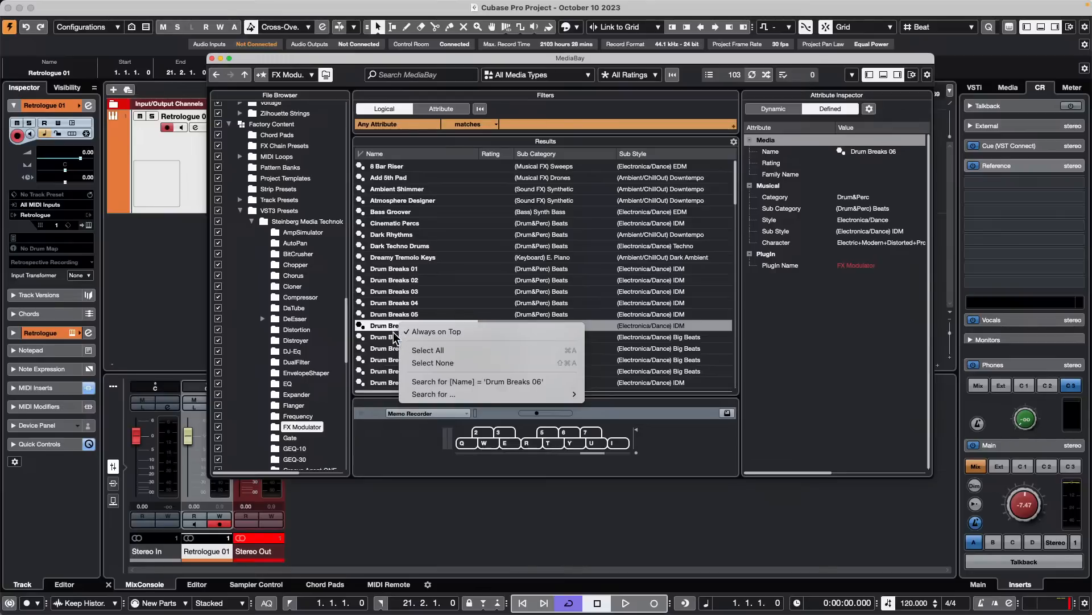
# - Show the contents of the VST3 Presets folder, return to the FX Modulator folder, and look through its preset list
pyautogui.click(255, 225)
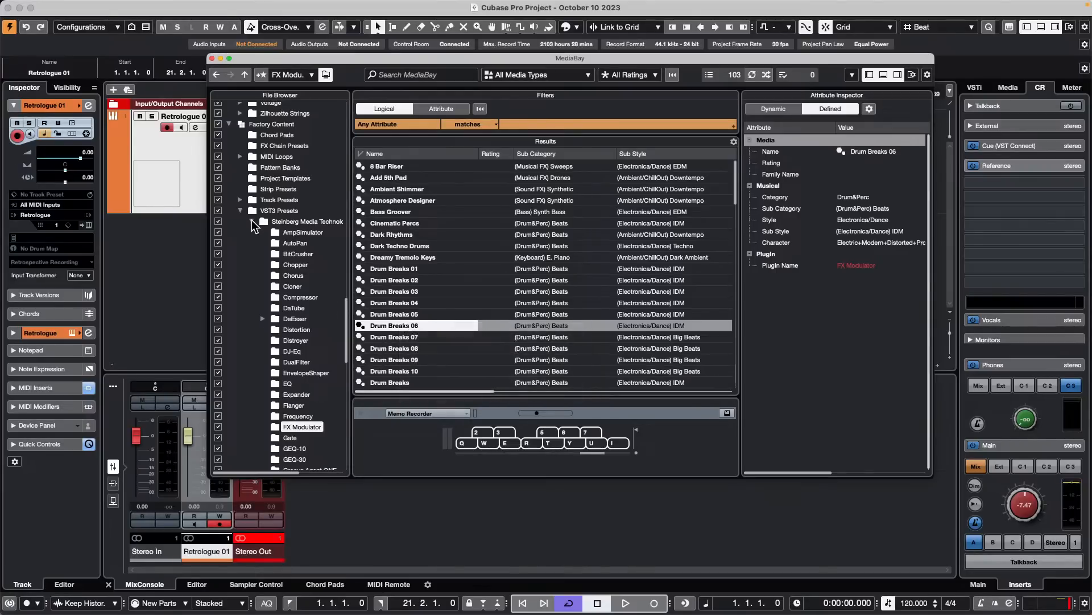
pyautogui.click(240, 210)
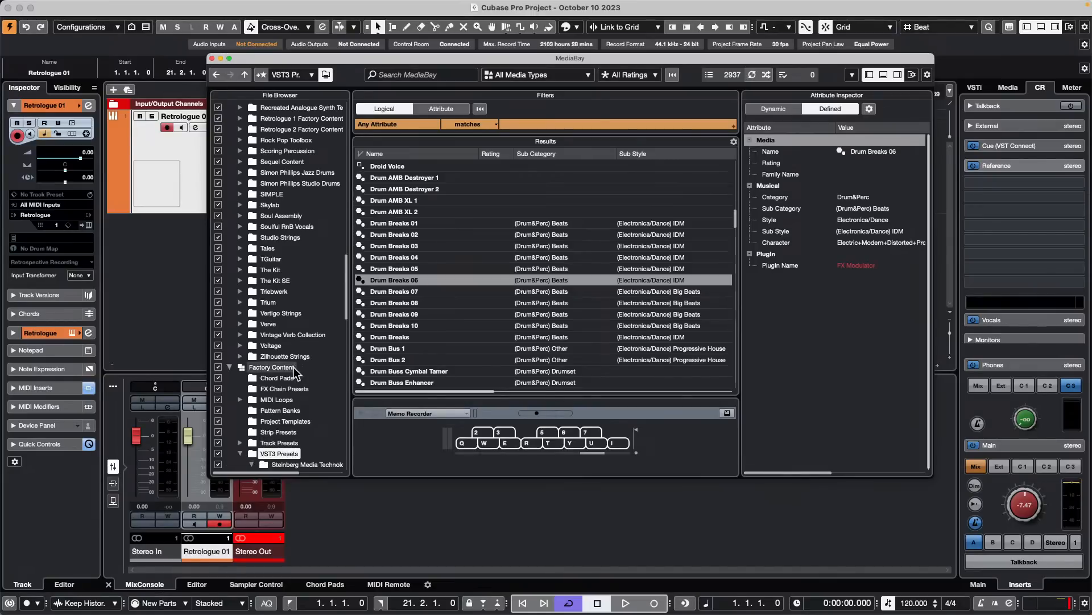
pyautogui.click(240, 453)
pyautogui.scroll(-3, 289, 374)
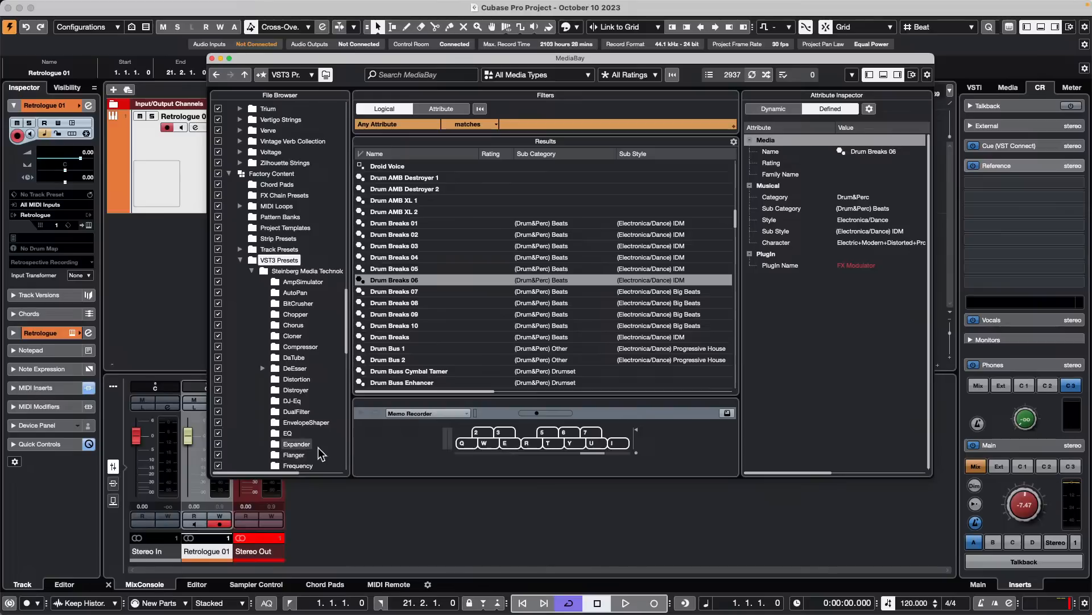
pyautogui.scroll(-5, 291, 398)
pyautogui.click(293, 418)
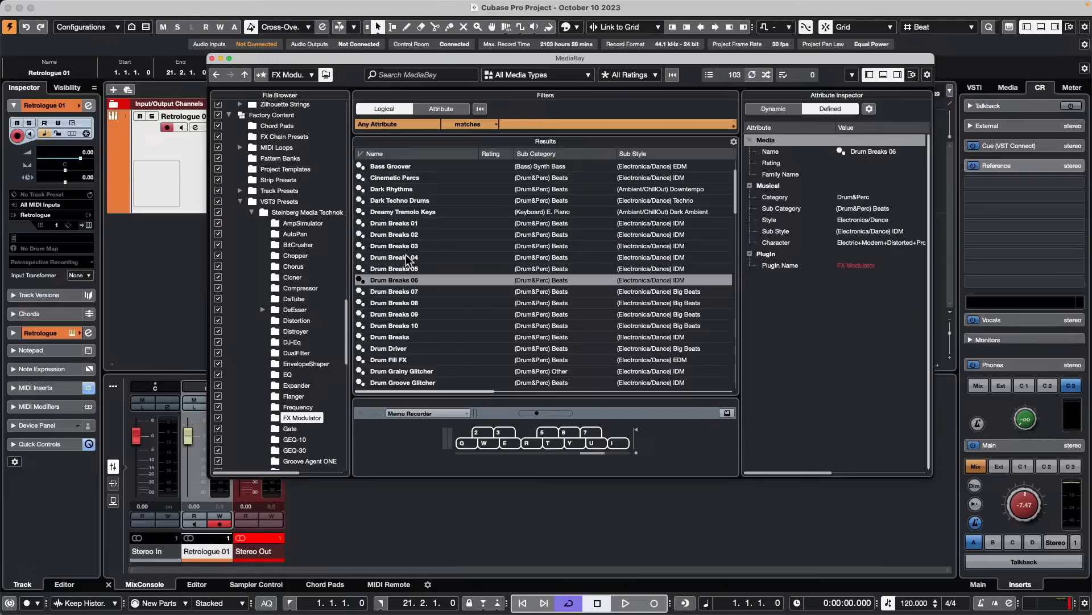
pyautogui.scroll(-10, 404, 284)
pyautogui.scroll(6, 401, 295)
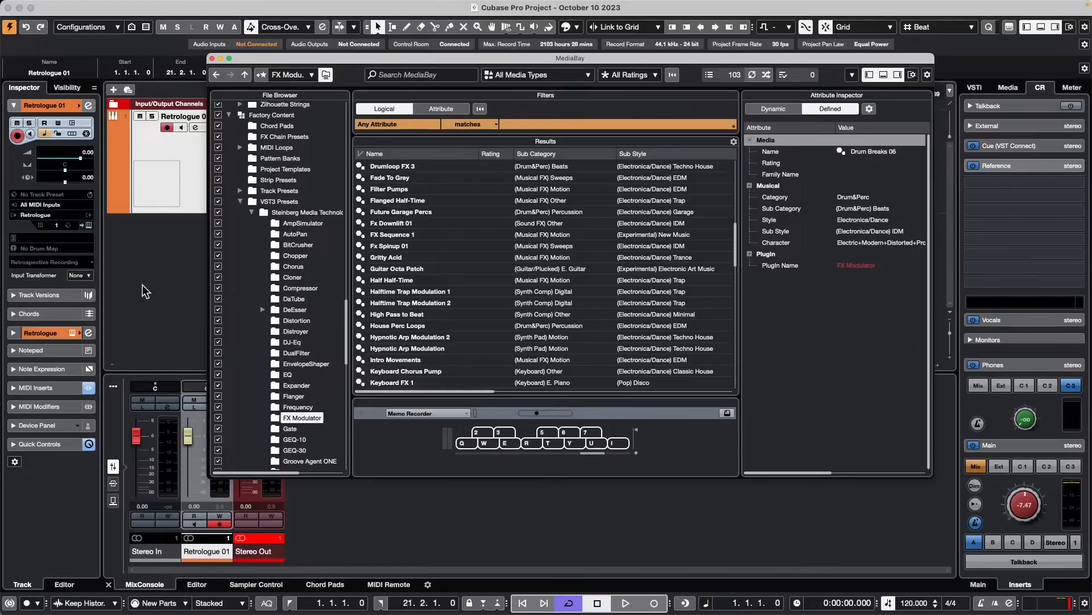
# - Close MediaBay and add one audio track below the Retrologue 01 track
pyautogui.click(164, 276)
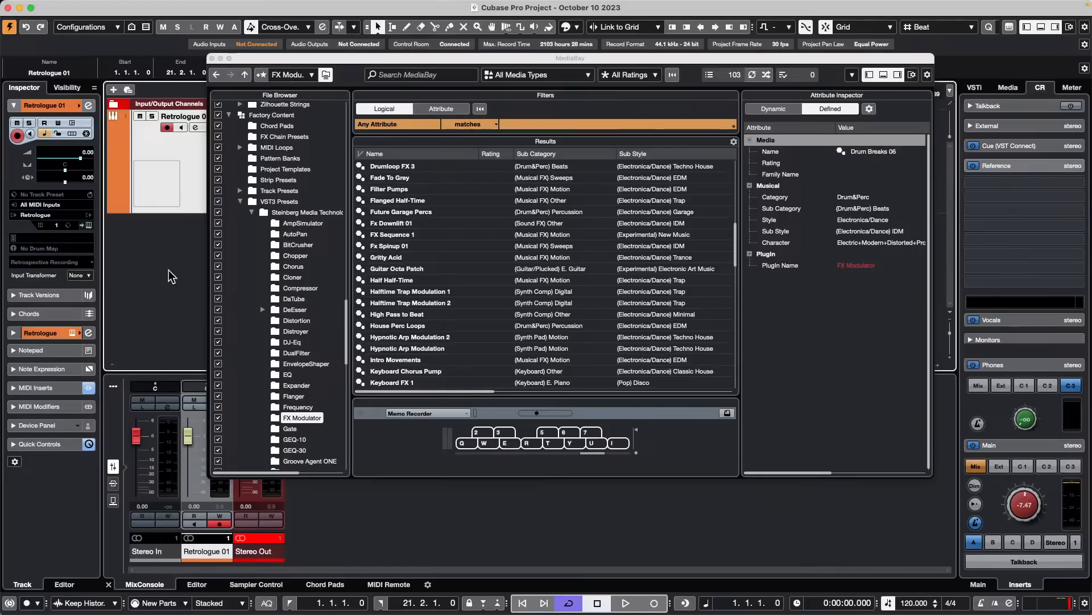
pyautogui.click(212, 58)
pyautogui.rightClick(244, 173)
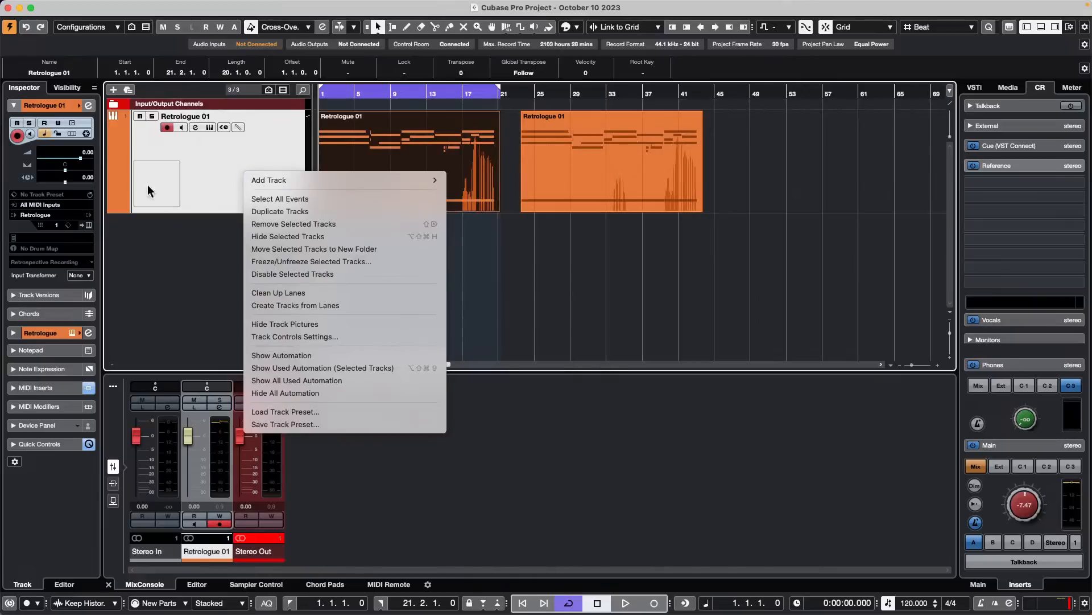
pyautogui.click(227, 179)
pyautogui.rightClick(224, 280)
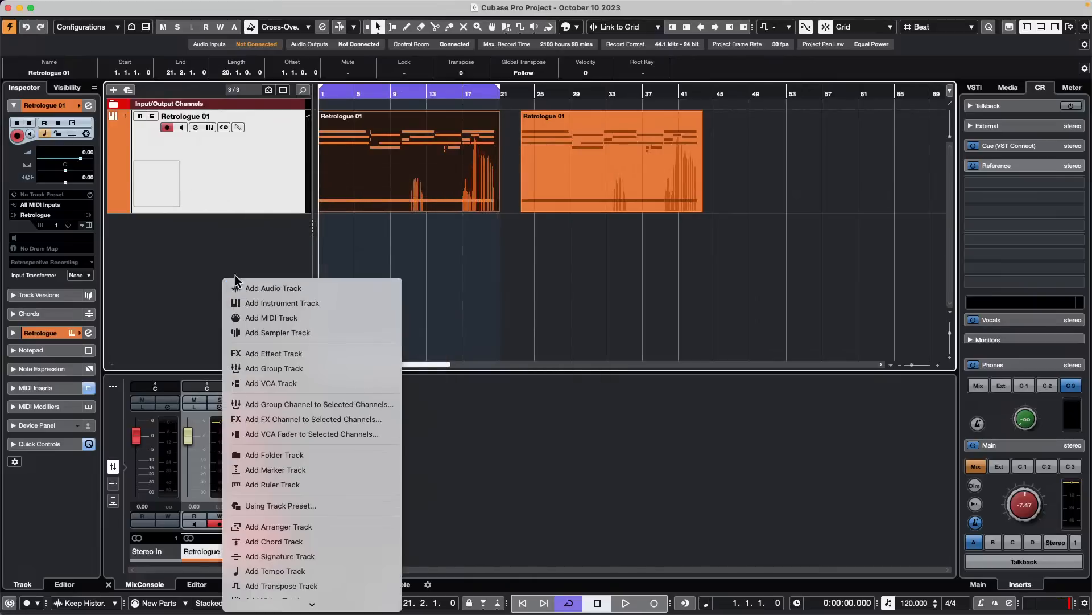
pyautogui.click(308, 288)
pyautogui.click(454, 293)
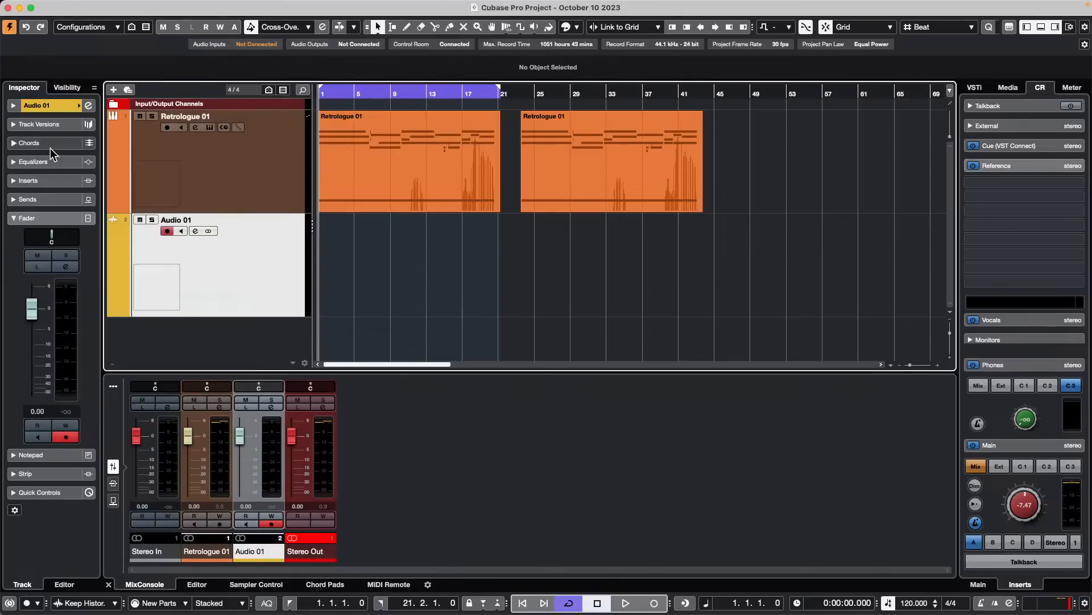
# - Load the FX Modulator modulation effect into the first insert slot of the Audio 01 track
pyautogui.click(50, 177)
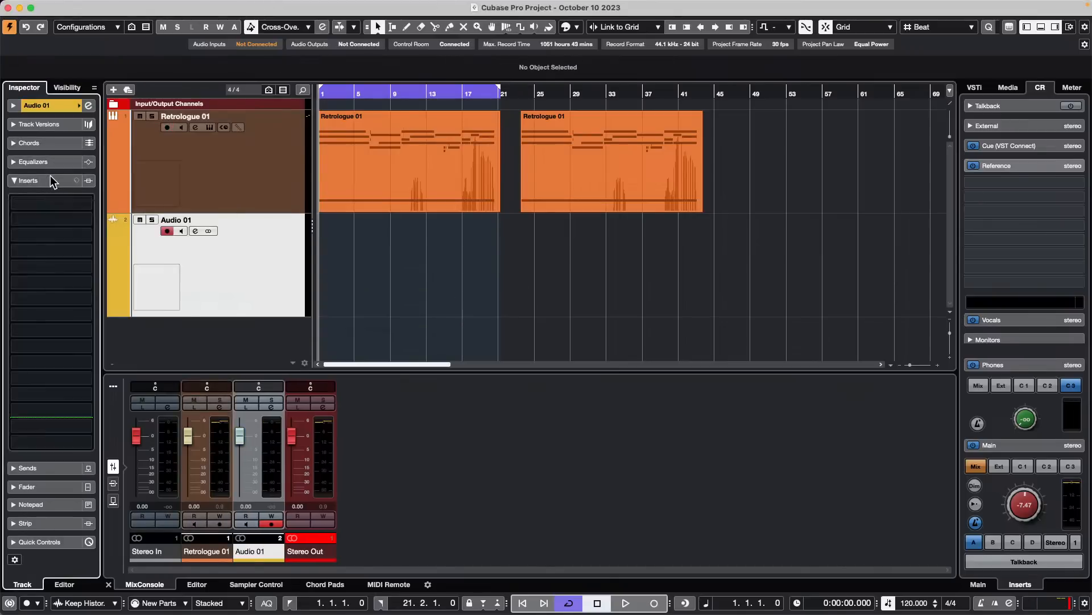
pyautogui.click(60, 203)
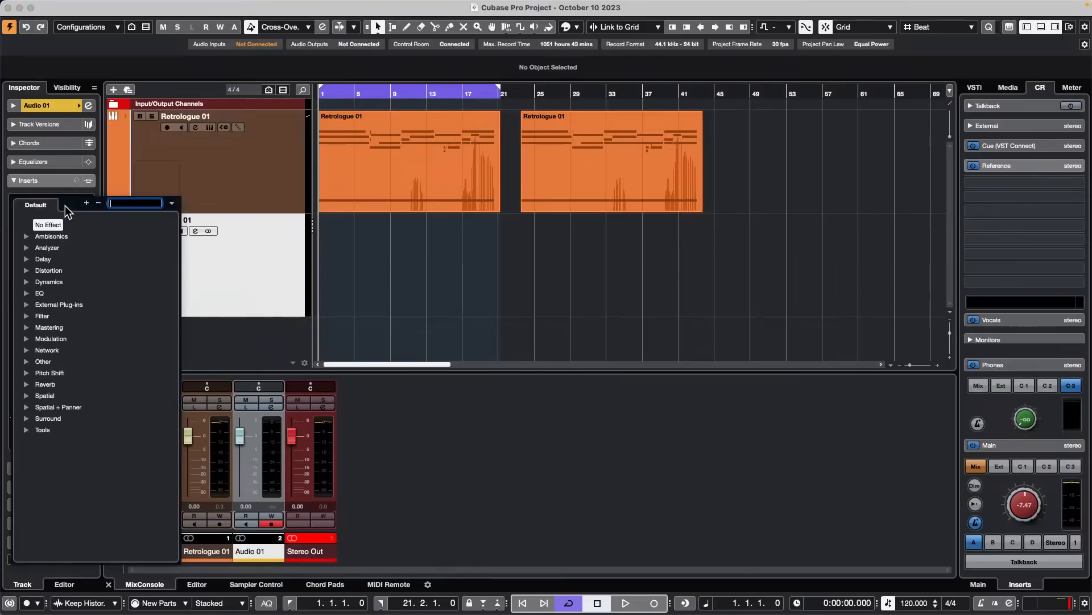
pyautogui.click(26, 338)
pyautogui.click(70, 407)
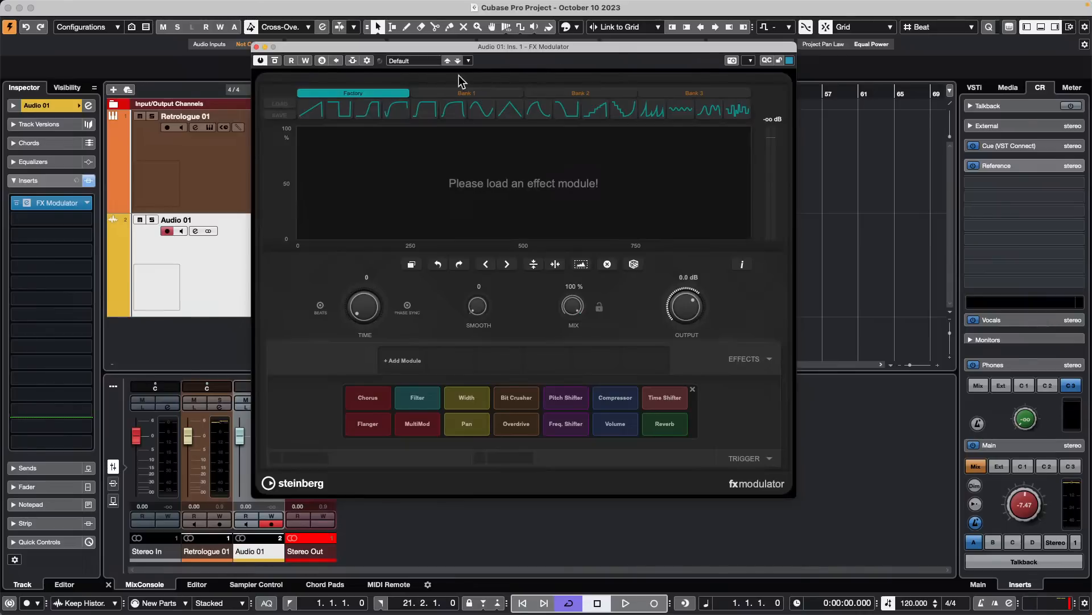
# - Filter the FX Modulator preset browser with the search text "fghjk" and close the browser
pyautogui.click(425, 61)
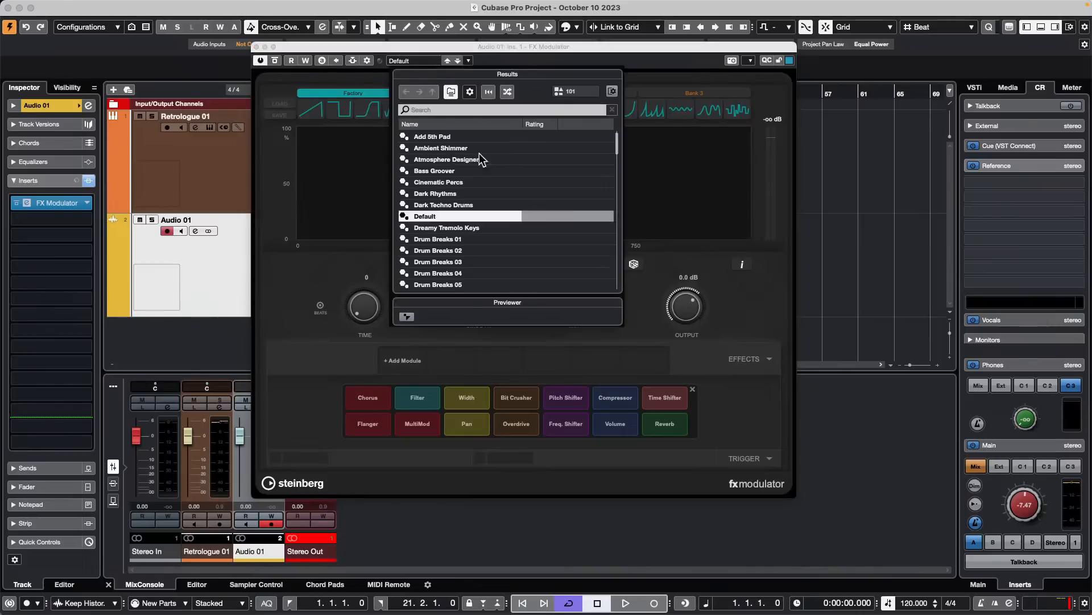
pyautogui.click(436, 108)
pyautogui.write('fghjk')
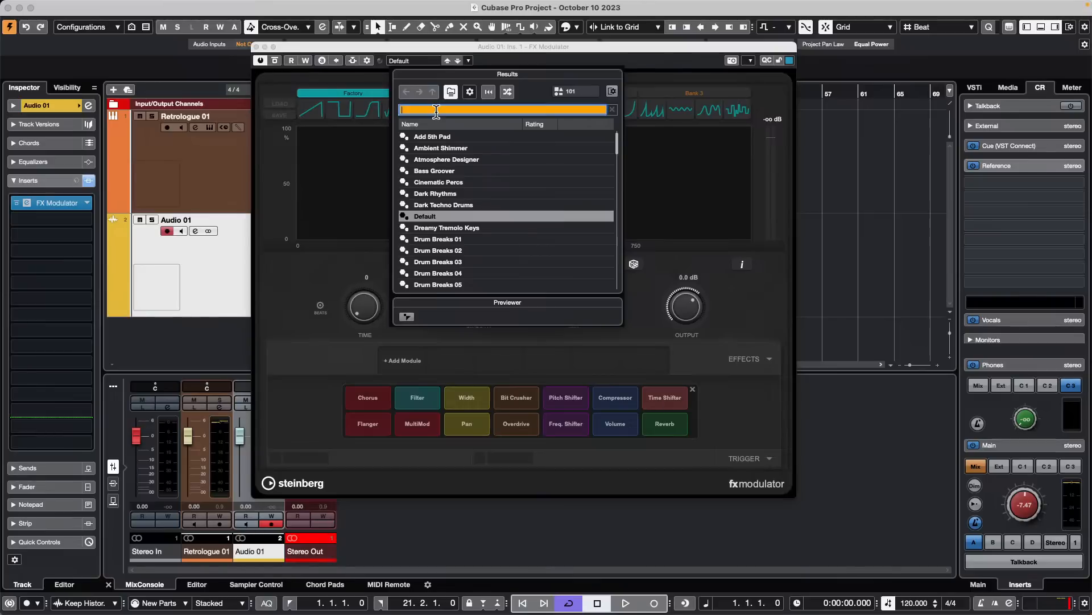
pyautogui.click(342, 165)
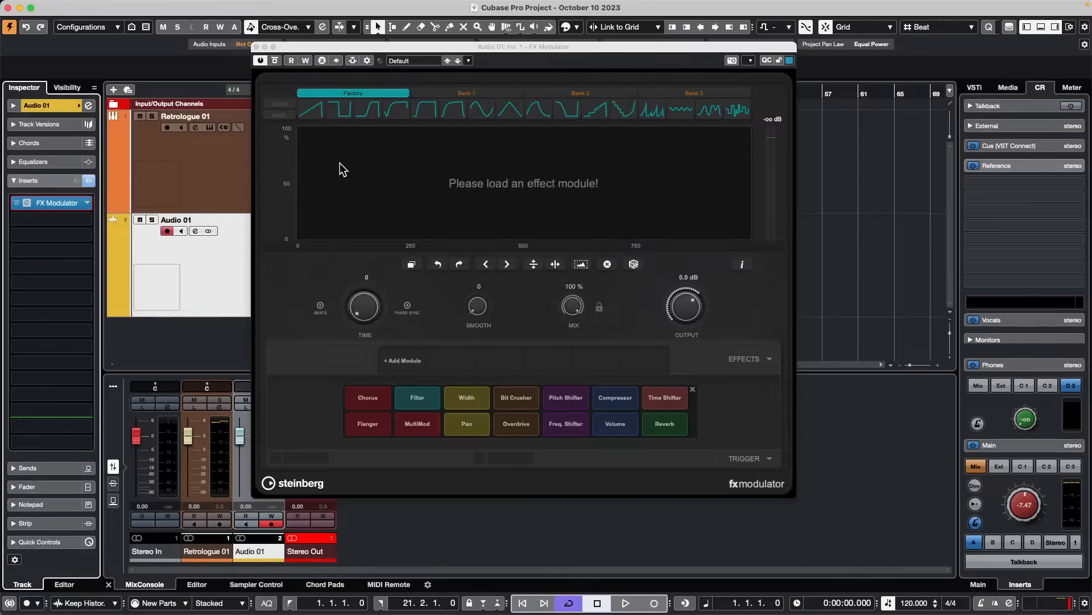
# - Reopen the FX Modulator preset browser, reset its search filter, and close the plug-in window
pyautogui.click(402, 61)
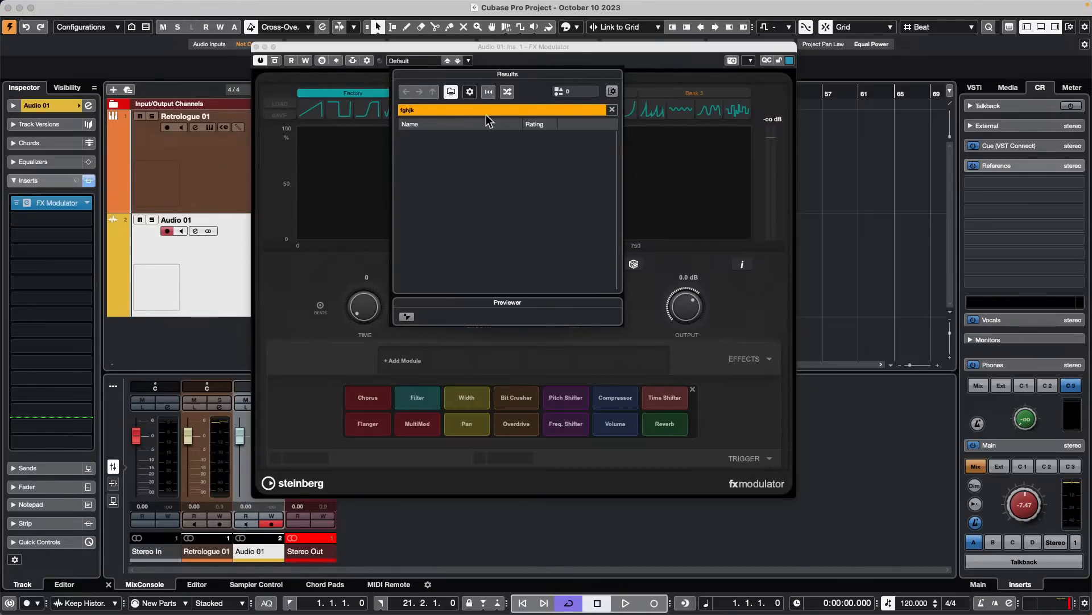
pyautogui.click(445, 108)
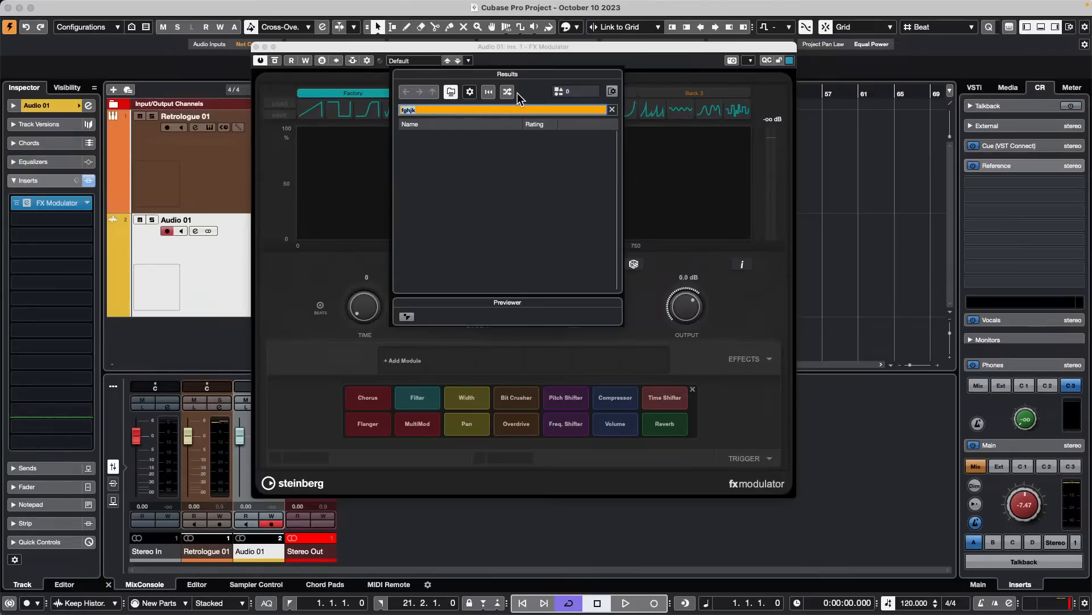
pyautogui.click(487, 90)
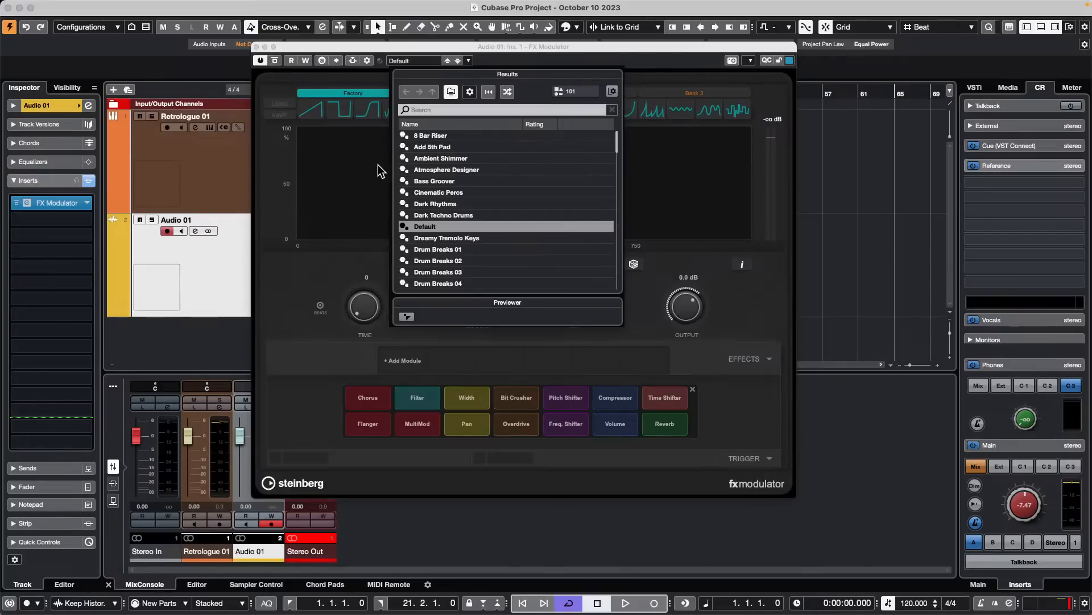
pyautogui.click(256, 46)
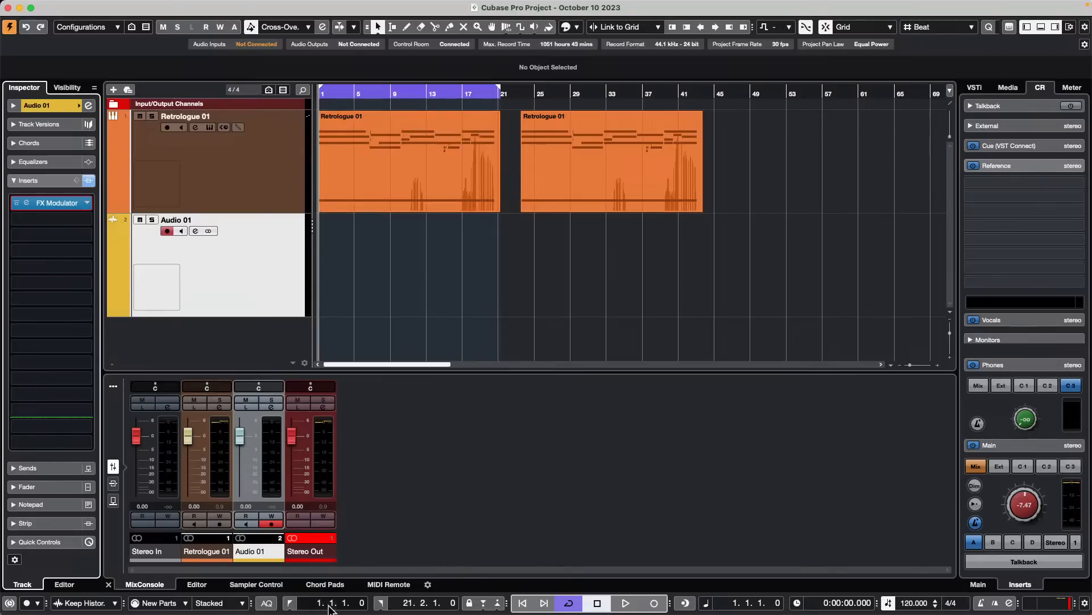
pyautogui.moveTo(336, 613)
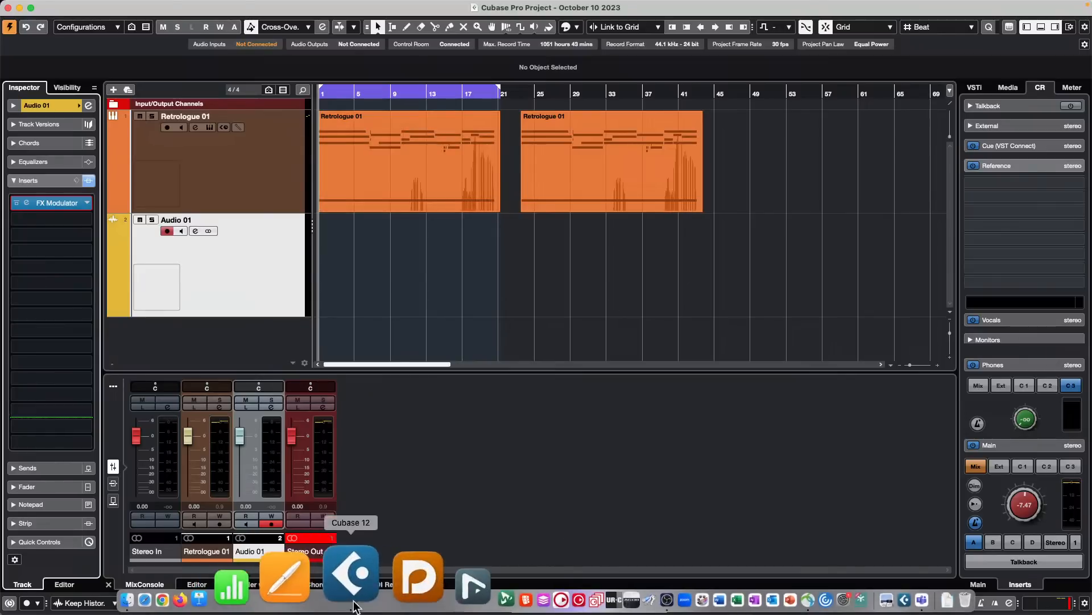
pyautogui.click(387, 575)
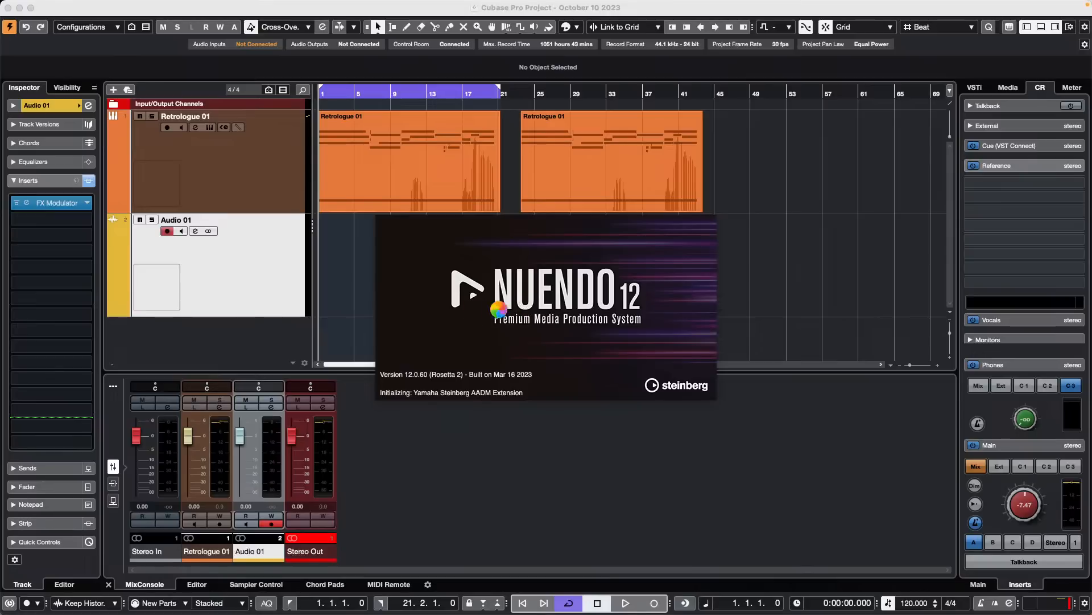
pyautogui.moveTo(428, 613)
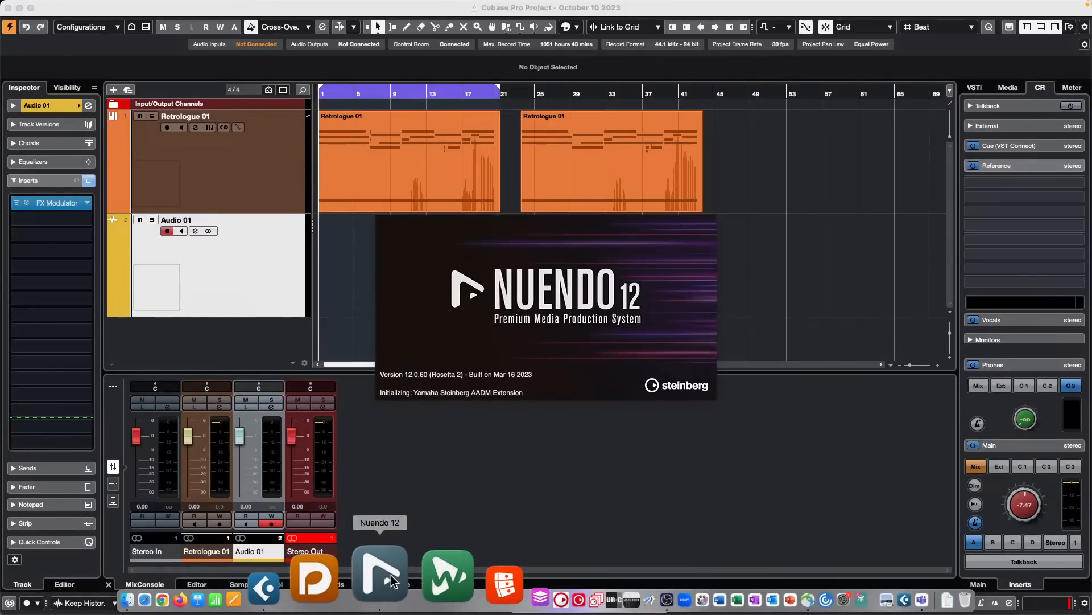
pyautogui.rightClick(390, 573)
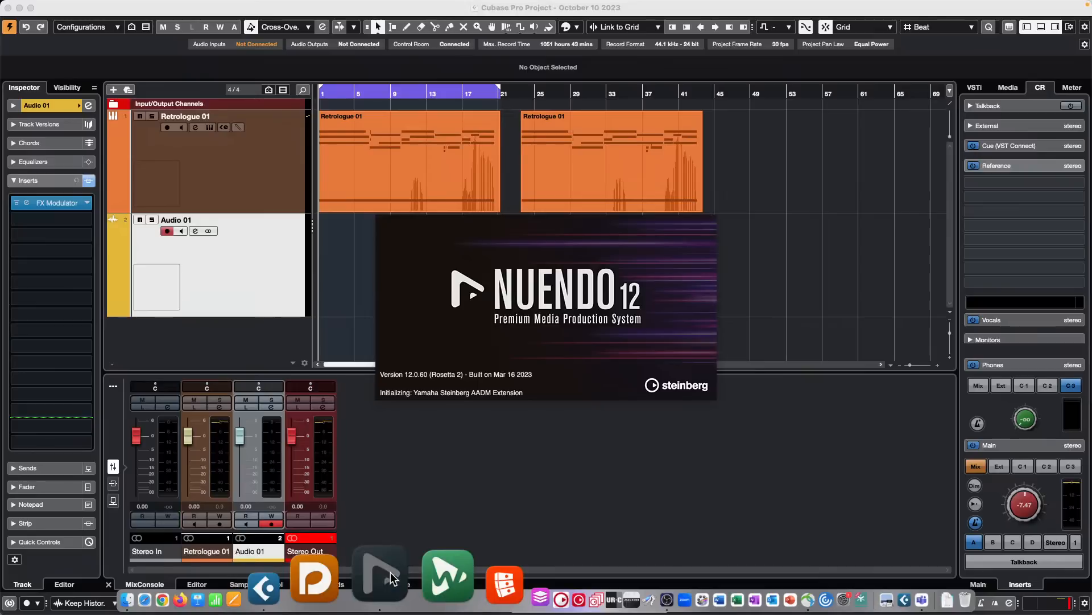
pyautogui.click(418, 515)
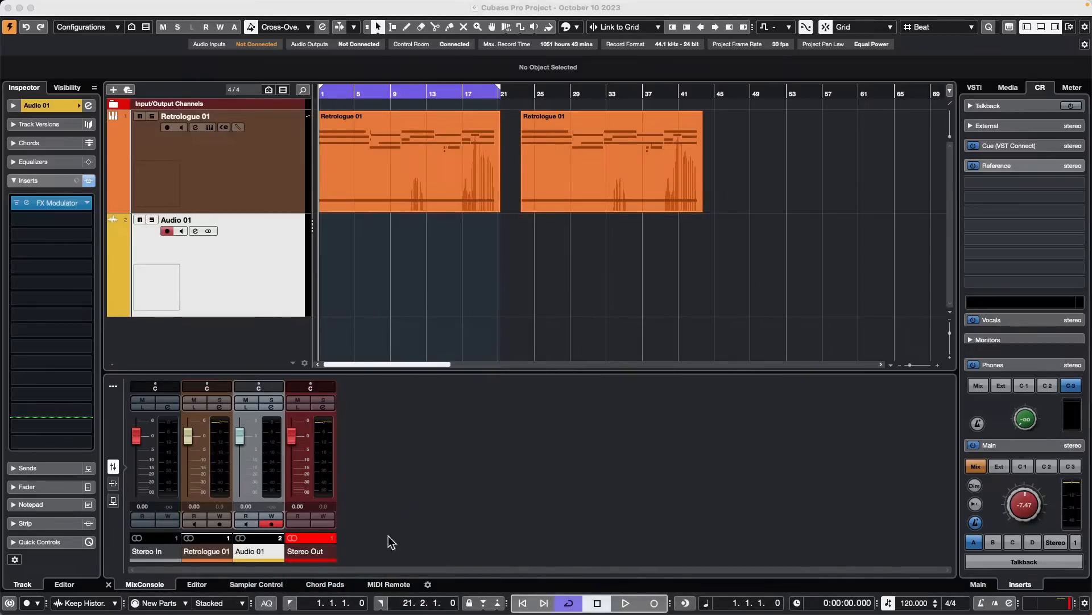
# - Launch Nuendo 12, dismiss the Safe Mode and missing-license dialogs, and cancel the project hub without opening a project
pyautogui.moveTo(384, 612)
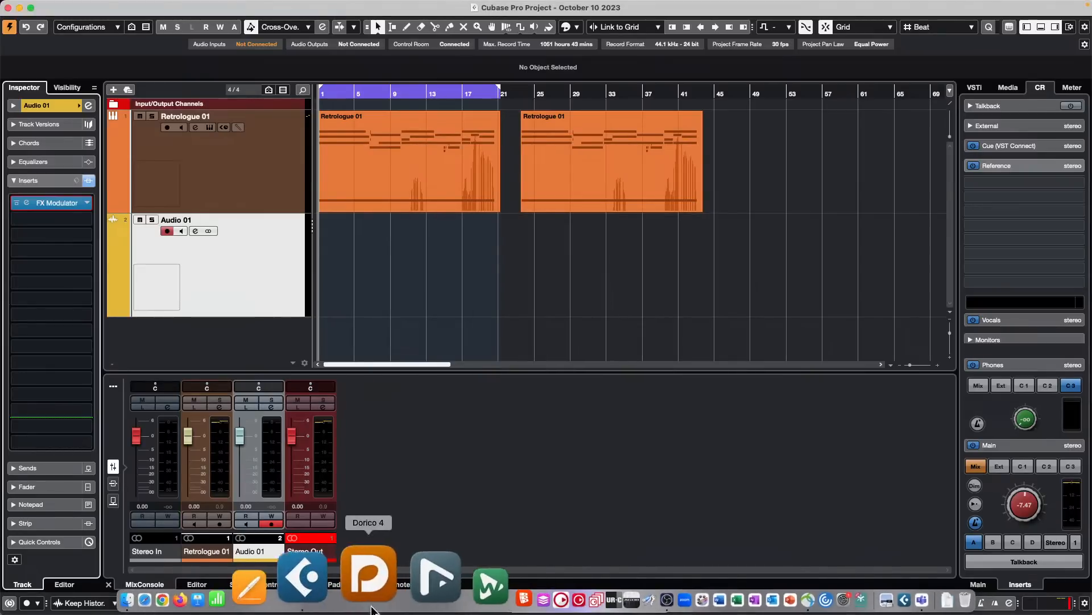
pyautogui.click(388, 581)
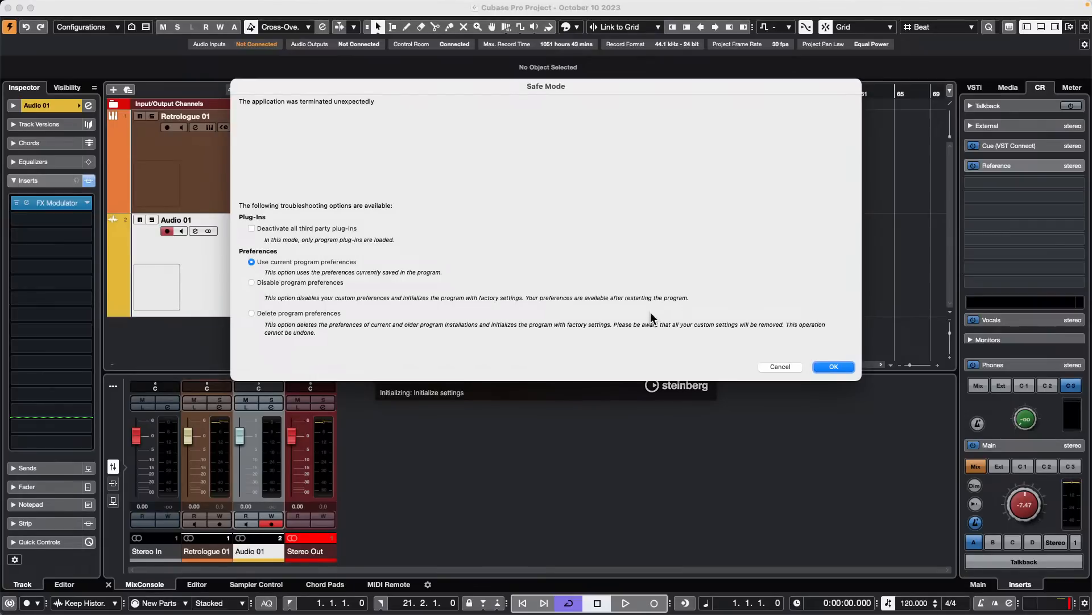
pyautogui.click(787, 367)
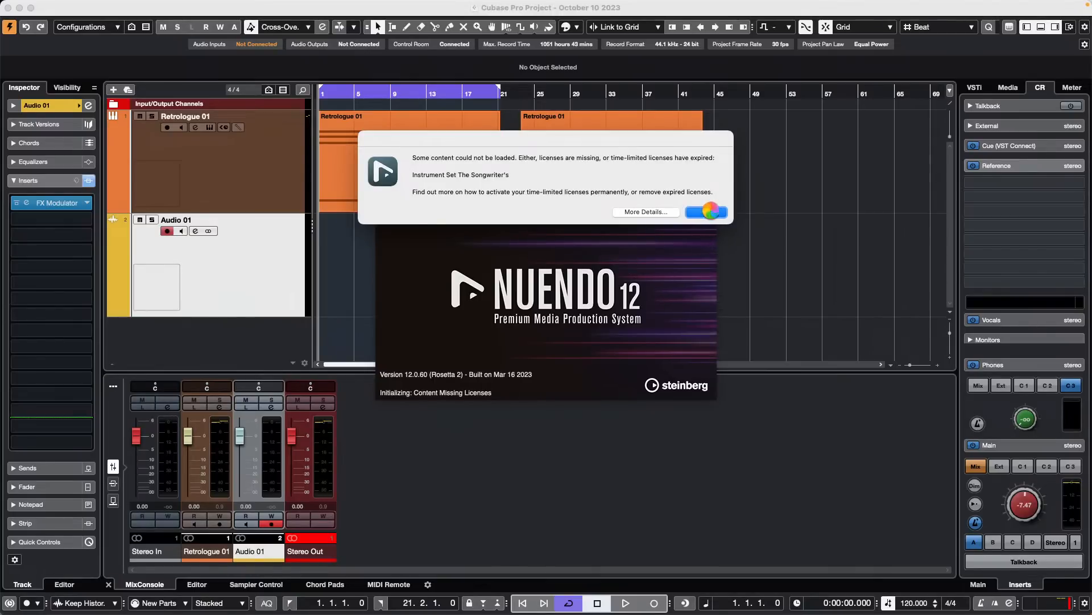
pyautogui.click(707, 211)
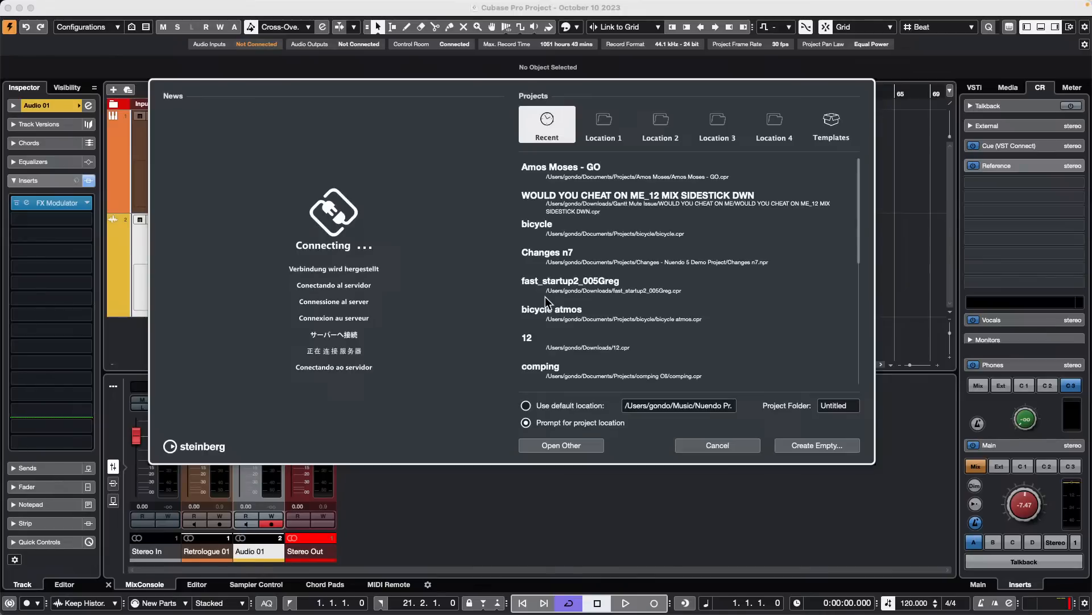
pyautogui.click(749, 448)
# - Leave Nuendo, return to the Cubase project, and add another audio track below Audio 01
pyautogui.moveTo(2, 3)
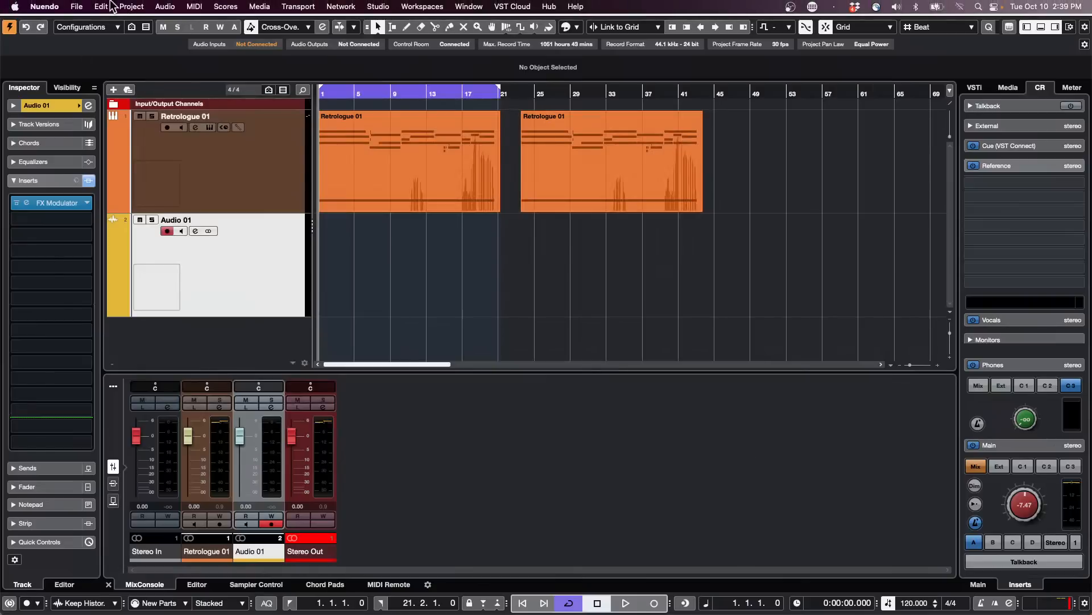
pyautogui.click(44, 6)
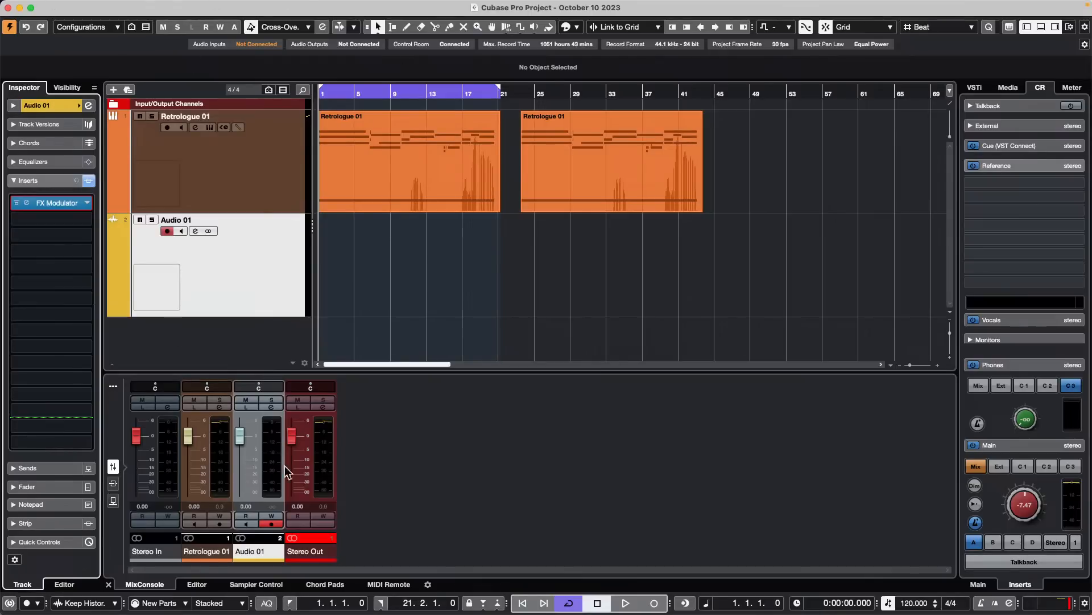
pyautogui.click(278, 333)
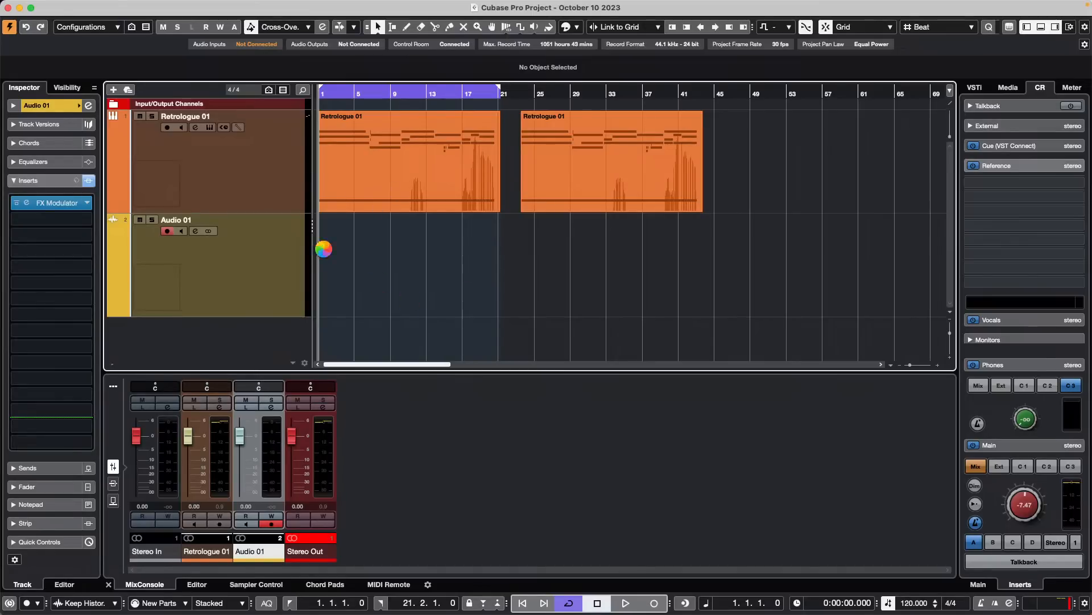
pyautogui.rightClick(272, 174)
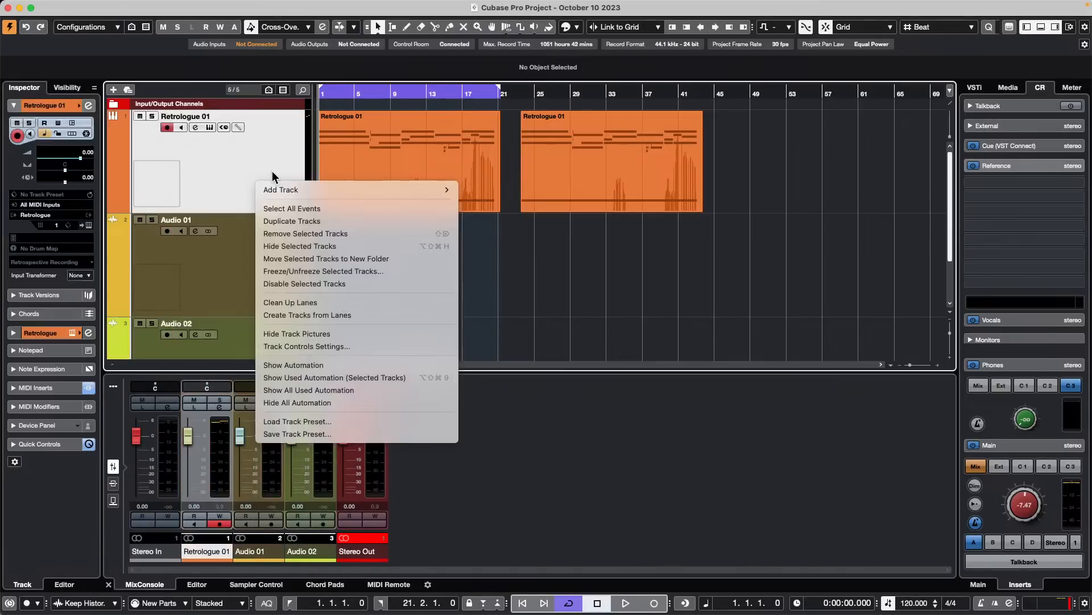
pyautogui.moveTo(287, 189)
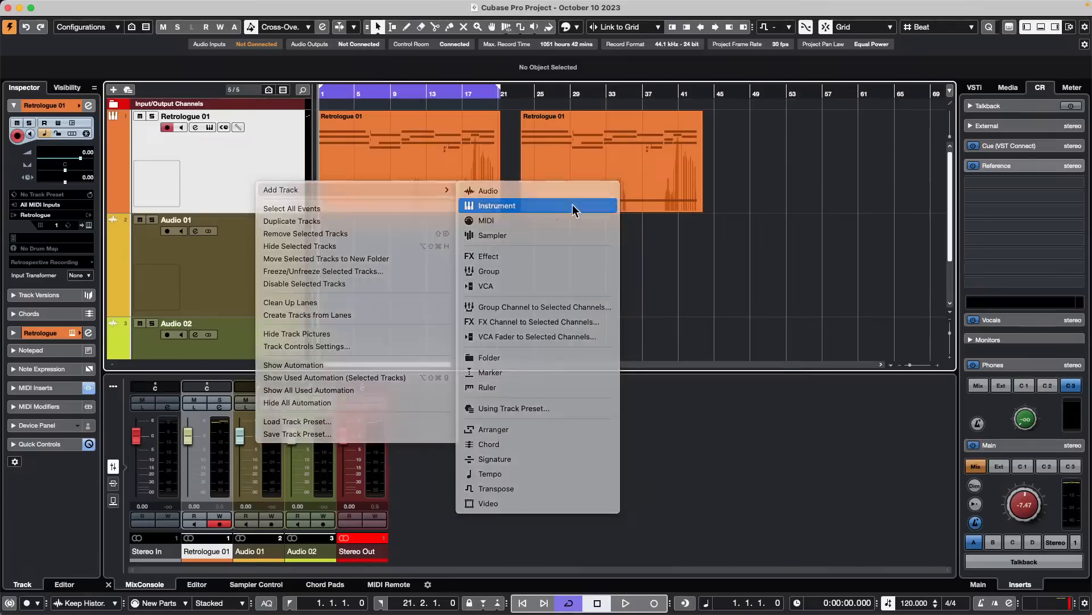
pyautogui.click(572, 207)
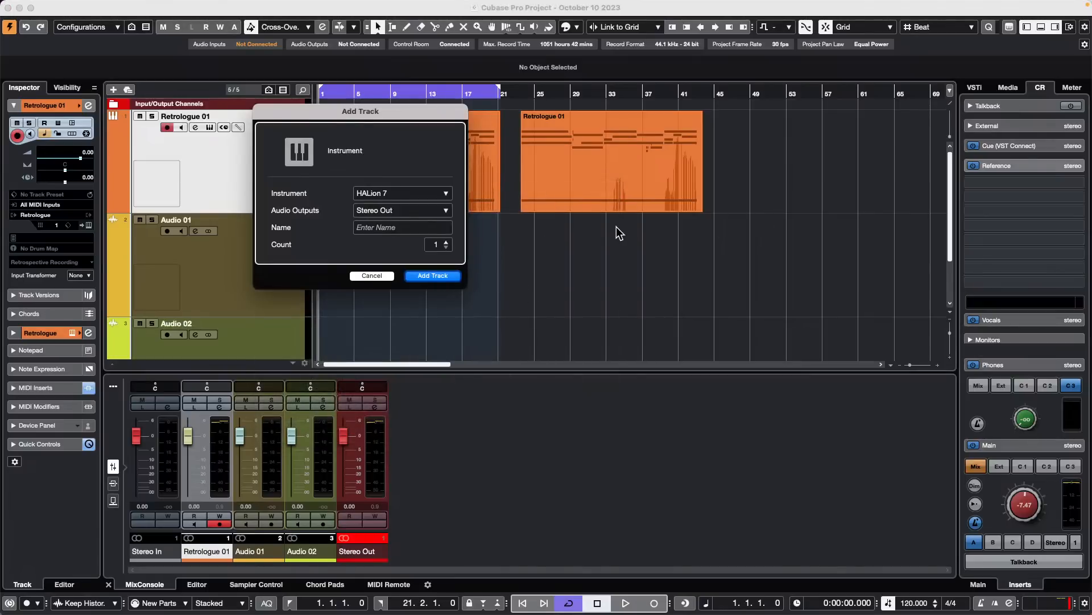
pyautogui.click(391, 277)
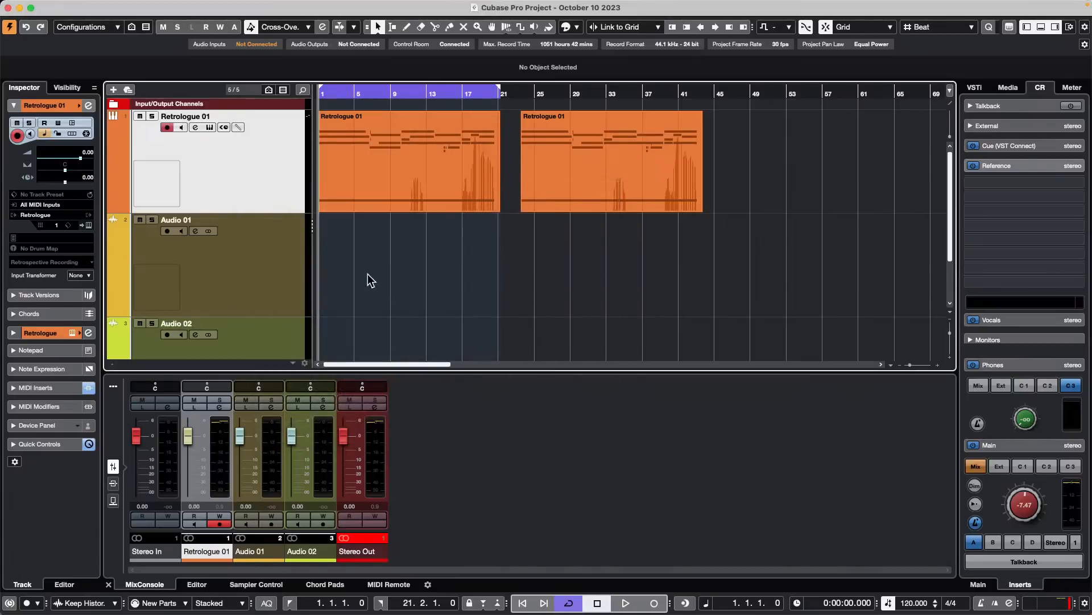
# - Delete all notes from the second Retrologue 01 part and show the part in a separate Key Editor window
pyautogui.click(578, 169)
pyautogui.doubleClick(579, 169)
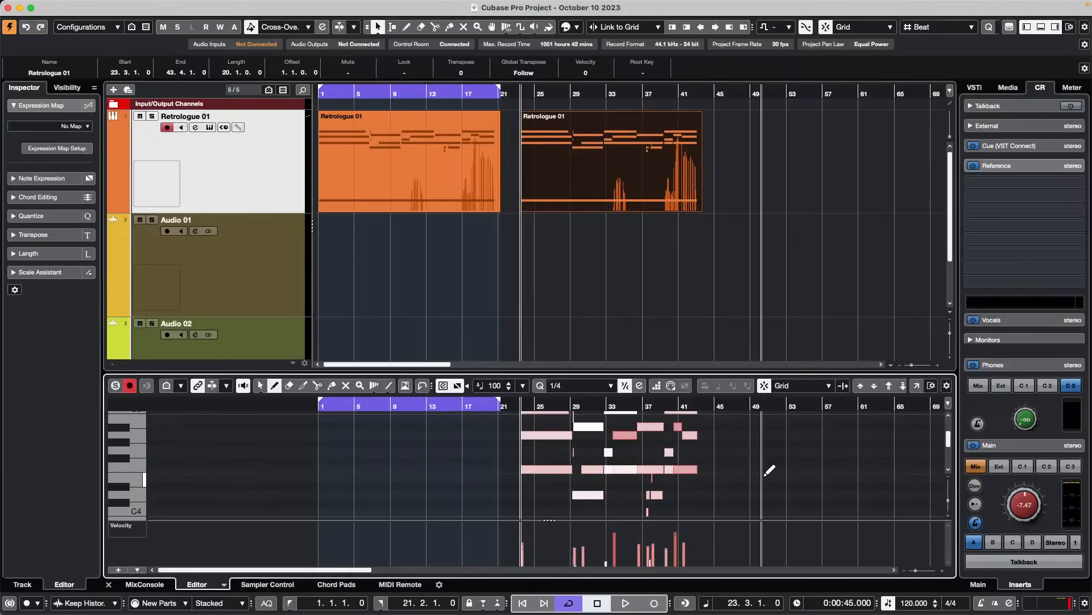
pyautogui.press('super+a')
pyautogui.press('BackSpace')
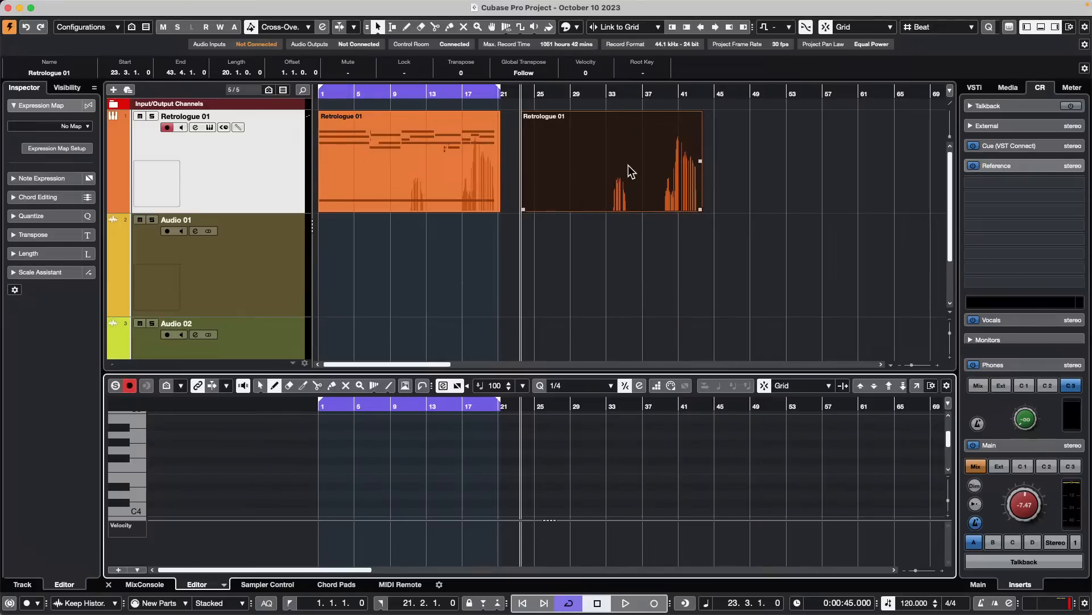
pyautogui.click(918, 386)
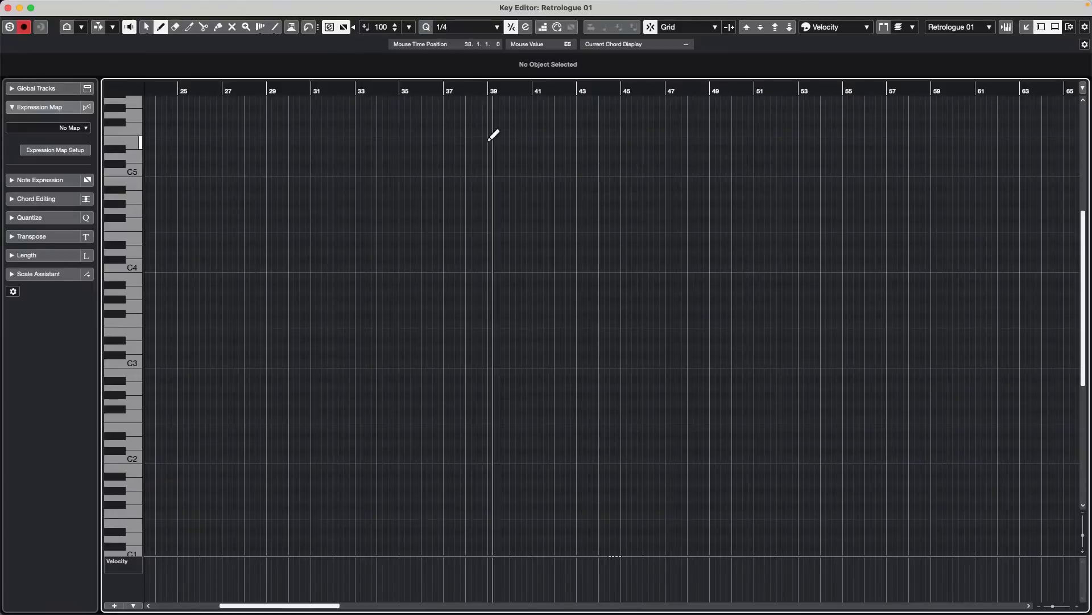
# - Draw a D4 note one bar long starting at bar 31
pyautogui.click(307, 90)
pyautogui.moveTo(306, 107); pyautogui.dragTo(313, 114)
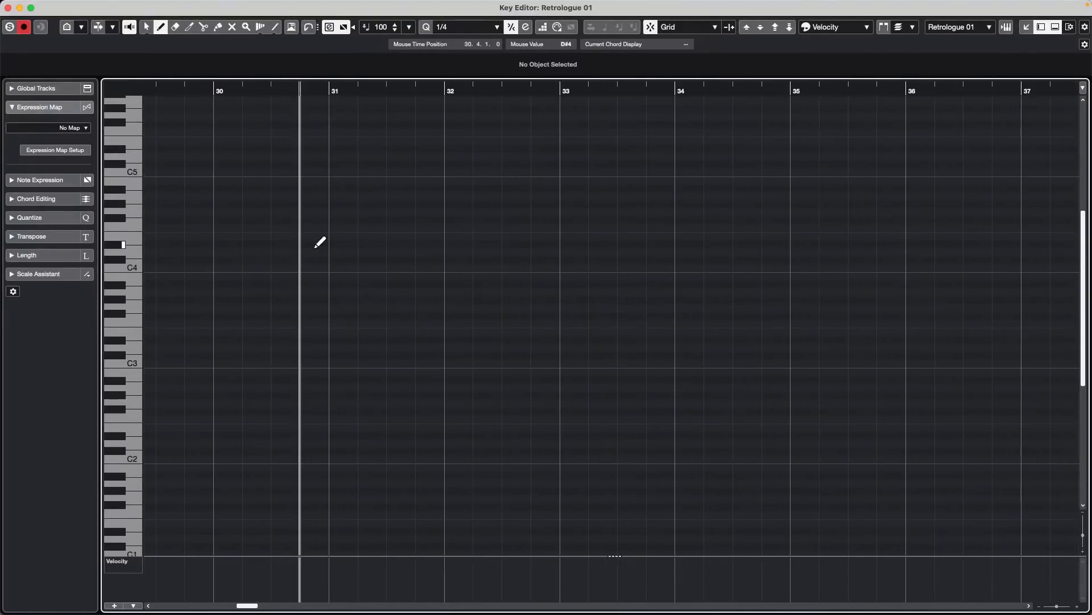
pyautogui.moveTo(337, 250); pyautogui.dragTo(448, 254)
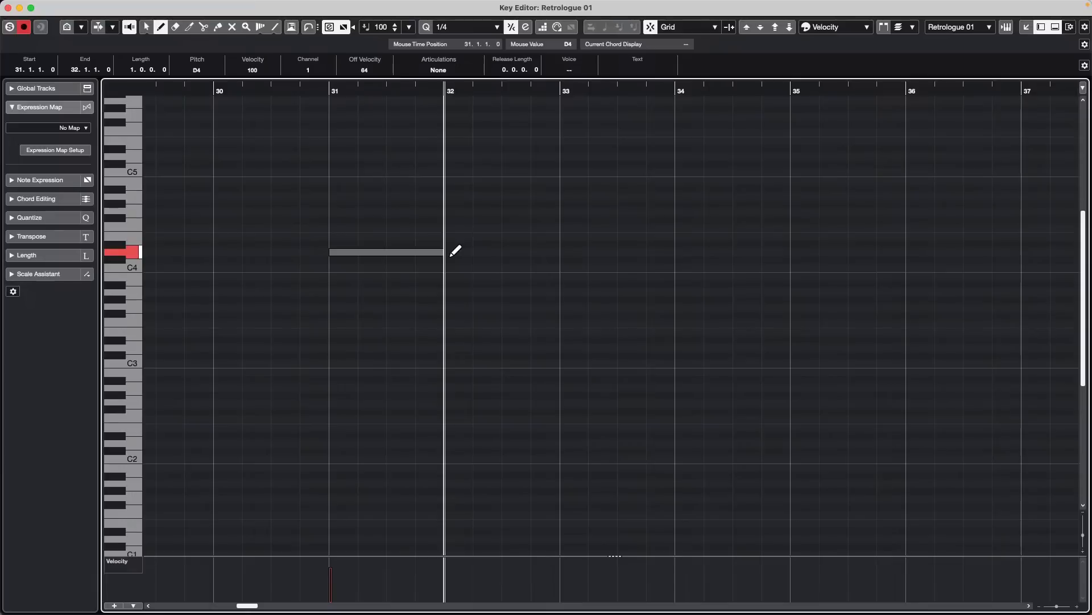
pyautogui.rightClick(398, 221)
pyautogui.click(370, 250)
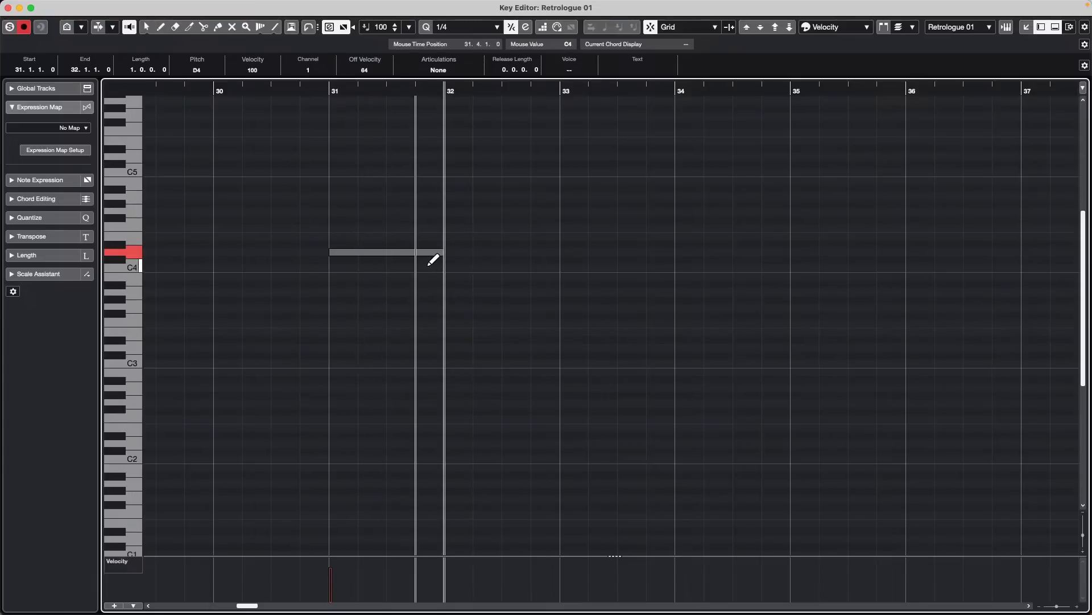
pyautogui.click(371, 228)
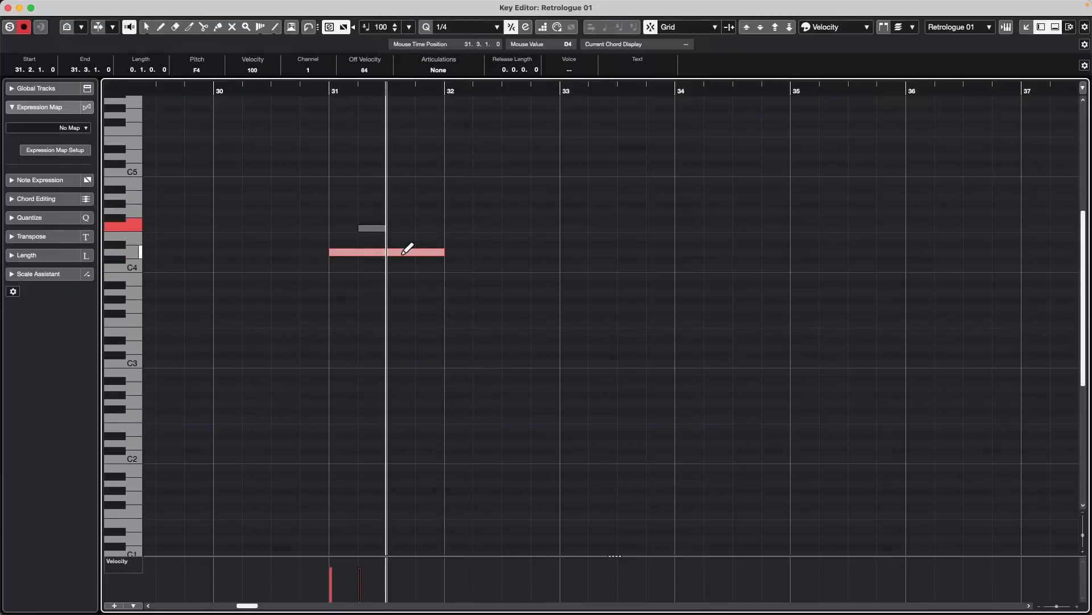
pyautogui.press('BackSpace')
# - Select the D4 note with the Object Selection tool, extend its length to 2.0.0.0, and return it to 1.0.0.0
pyautogui.rightClick(356, 269)
pyautogui.click(354, 271)
pyautogui.click(389, 252)
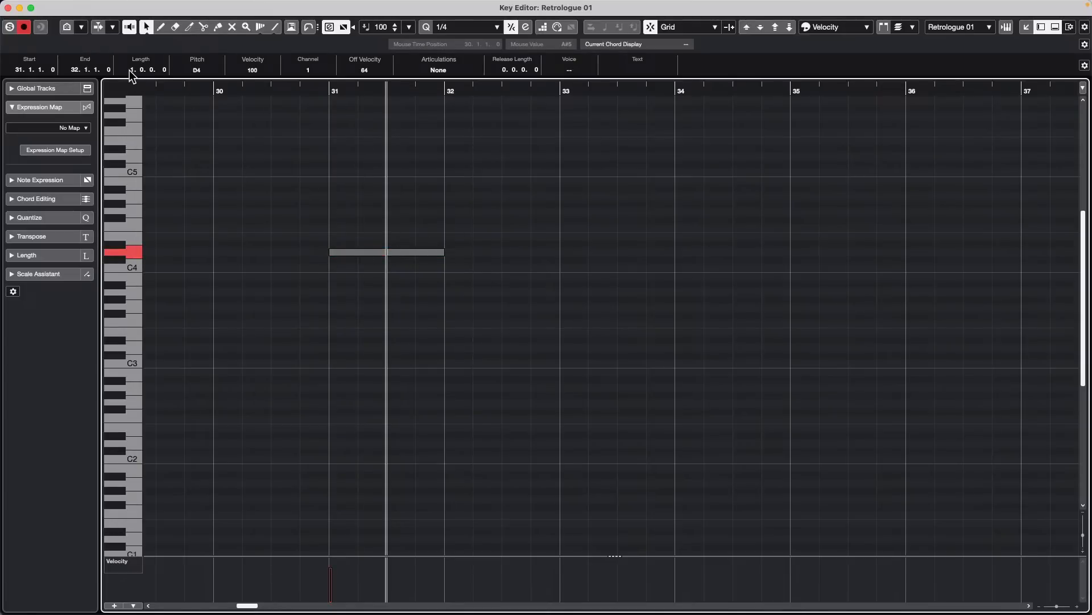
pyautogui.scroll(1, 132, 69)
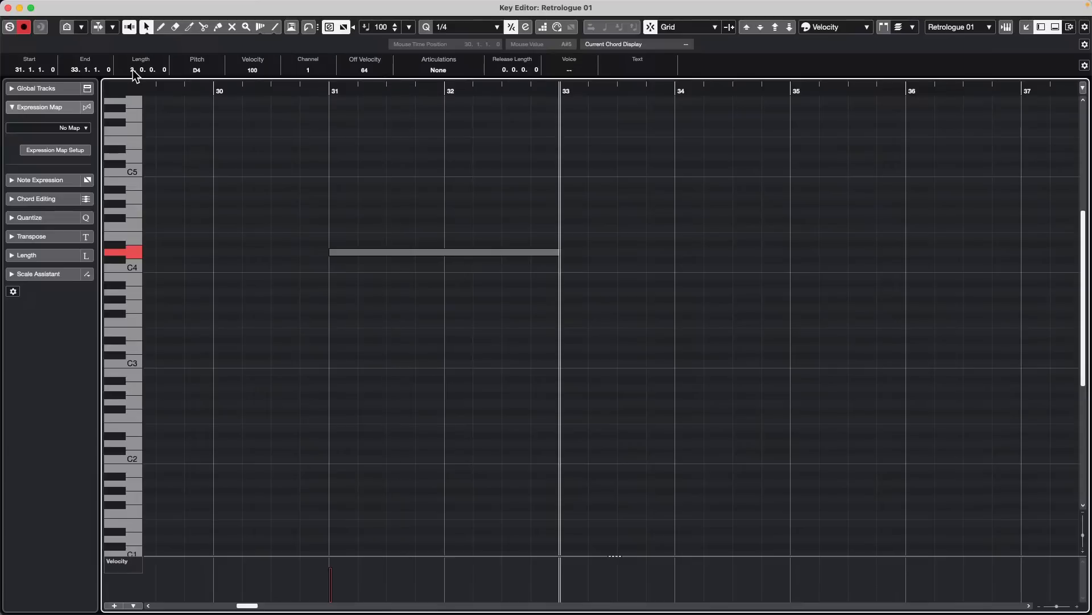
pyautogui.scroll(-1, 131, 70)
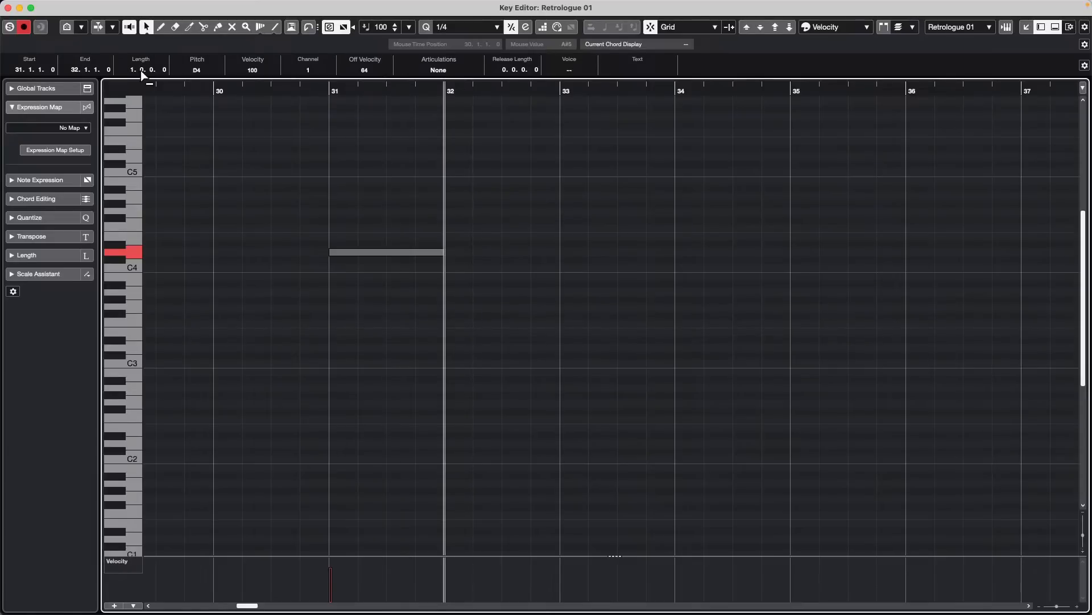
# - Vary the beat value of the D4 note's length between 1.1.0.0 and 0.1.0.0, finishing at 0.1.0.0
pyautogui.scroll(2, 142, 70)
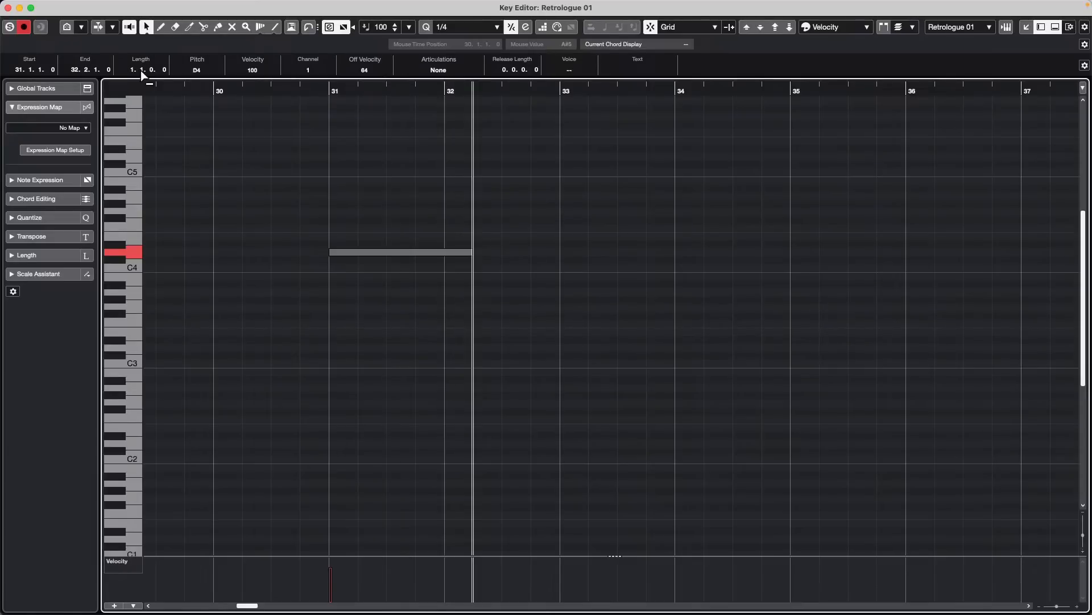
pyautogui.scroll(-5, 141, 70)
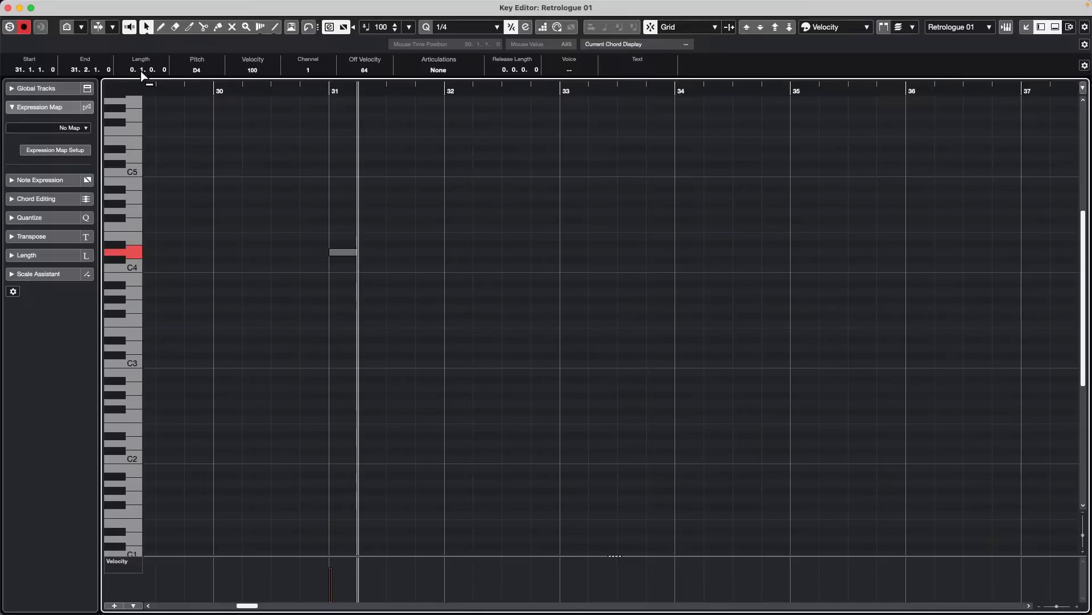
pyautogui.scroll(2, 141, 71)
pyautogui.scroll(3, 141, 70)
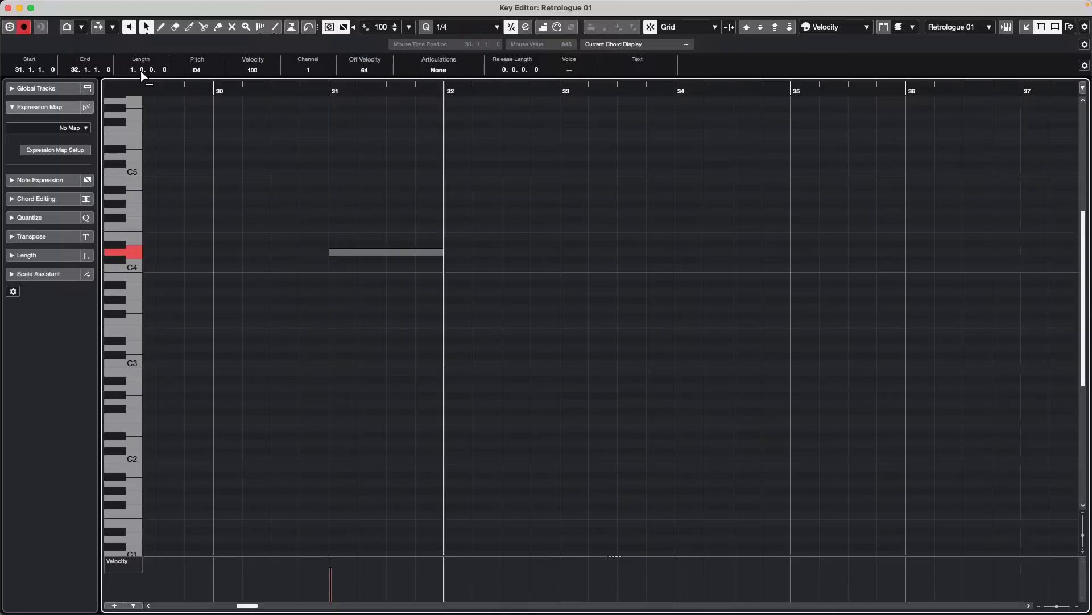
pyautogui.scroll(-5, 141, 71)
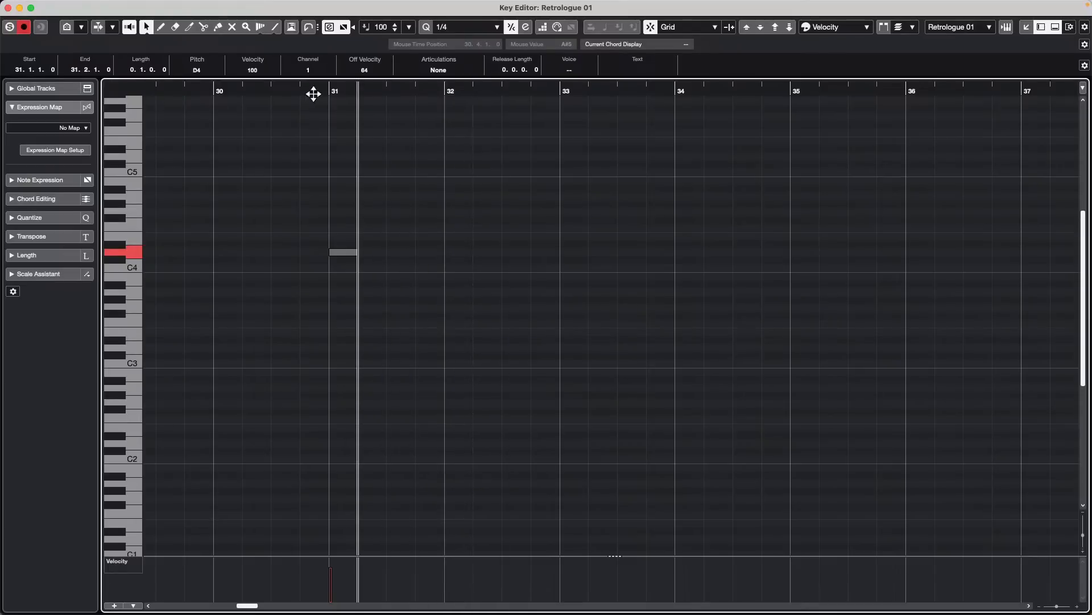
# - Raise the sixteenth value of the D4 note's length to 0.1.3.0, and reduce the length to 0.0.0.0
pyautogui.moveTo(357, 91); pyautogui.dragTo(358, 118)
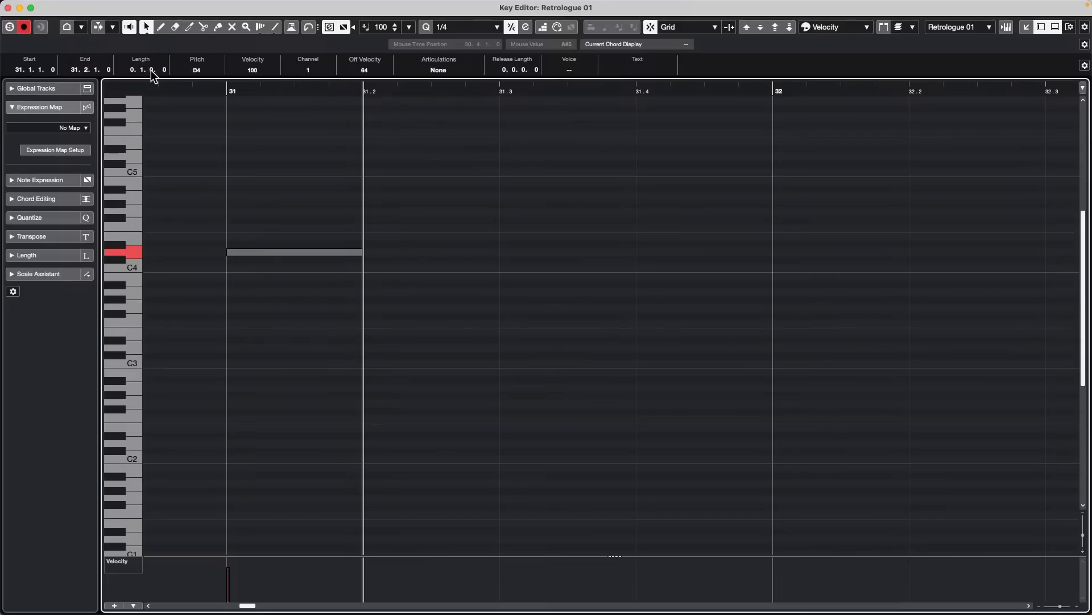
pyautogui.scroll(1, 151, 70)
pyautogui.scroll(3, 152, 70)
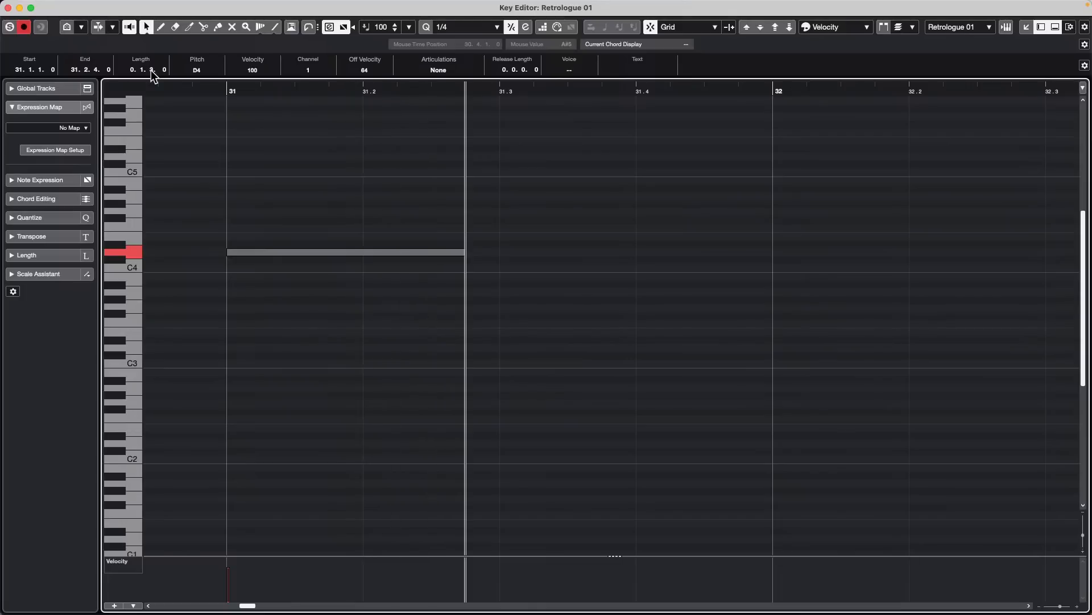
pyautogui.scroll(-4, 152, 70)
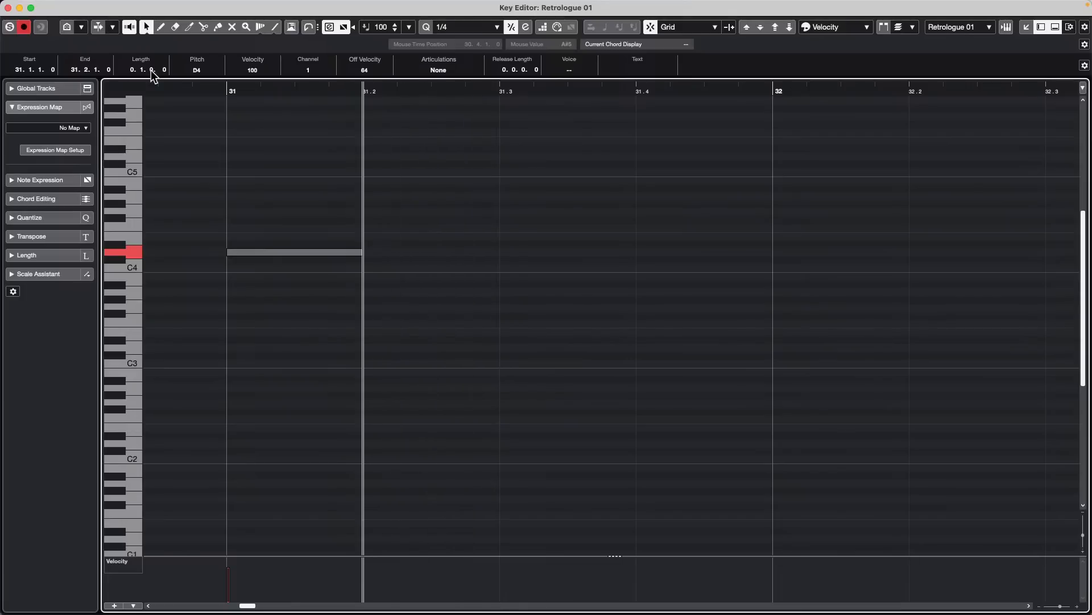
pyautogui.scroll(-2, 151, 70)
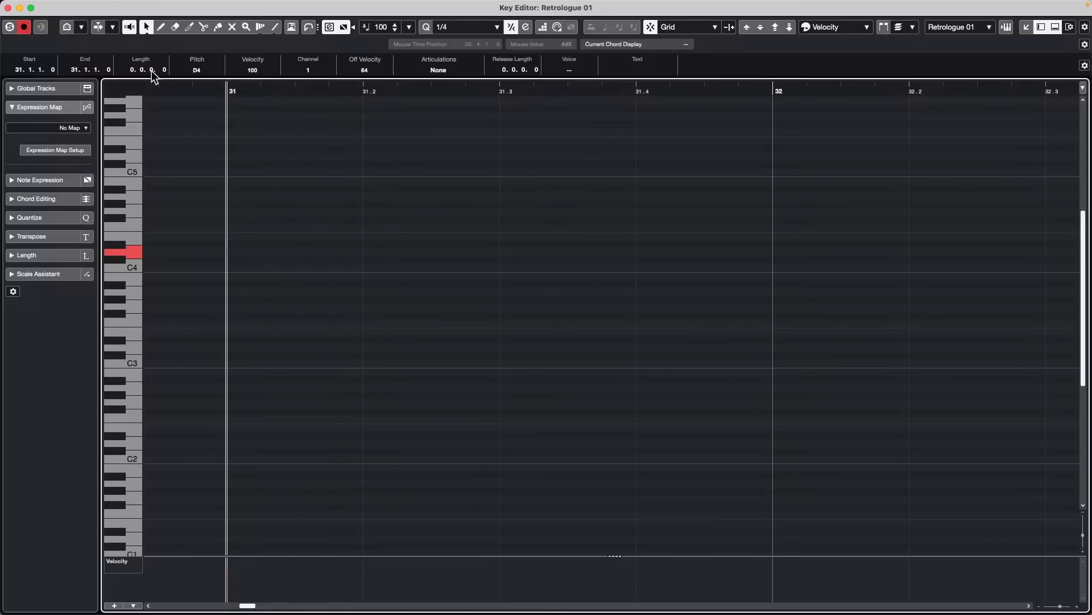
# - Restore the D4 note from zero length by changing its bar and beat values, ending at a length of 0.1.0.0
pyautogui.scroll(1, 135, 71)
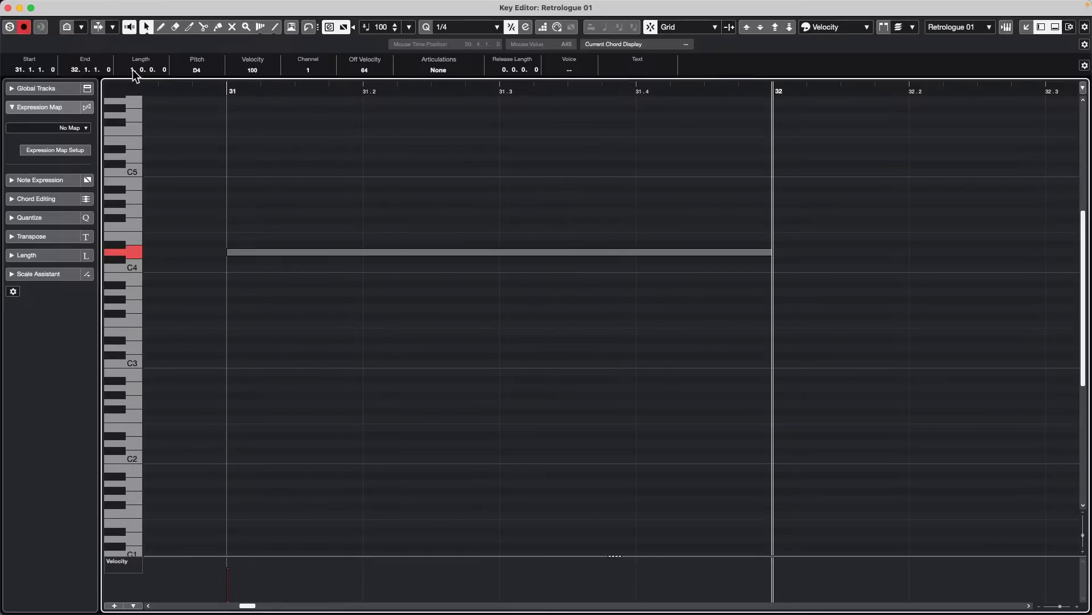
pyautogui.scroll(-1, 134, 72)
pyautogui.scroll(1, 136, 72)
pyautogui.scroll(-1, 135, 72)
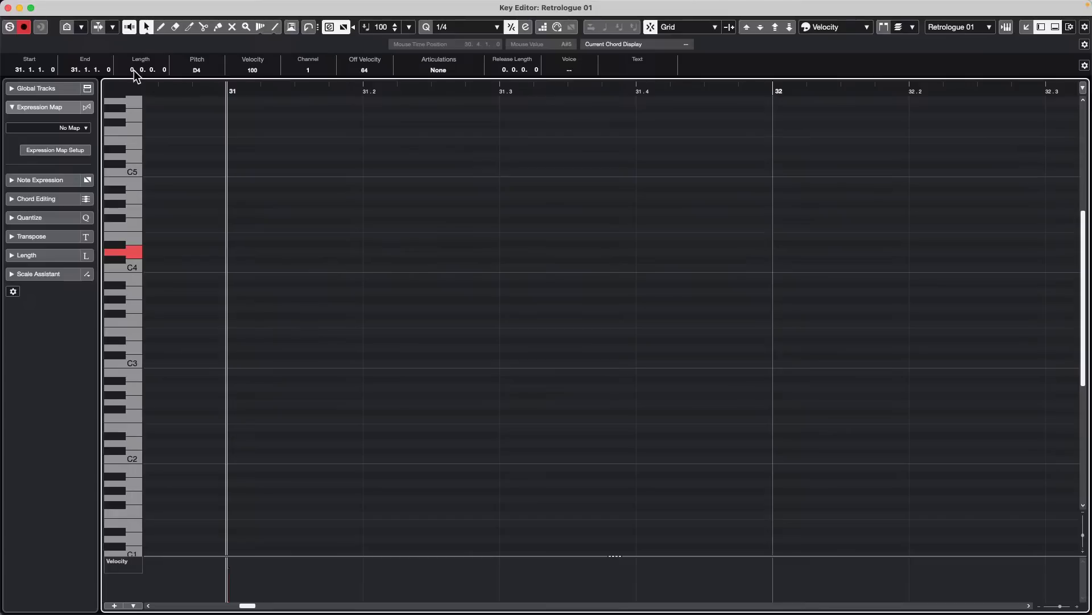
pyautogui.scroll(1, 141, 70)
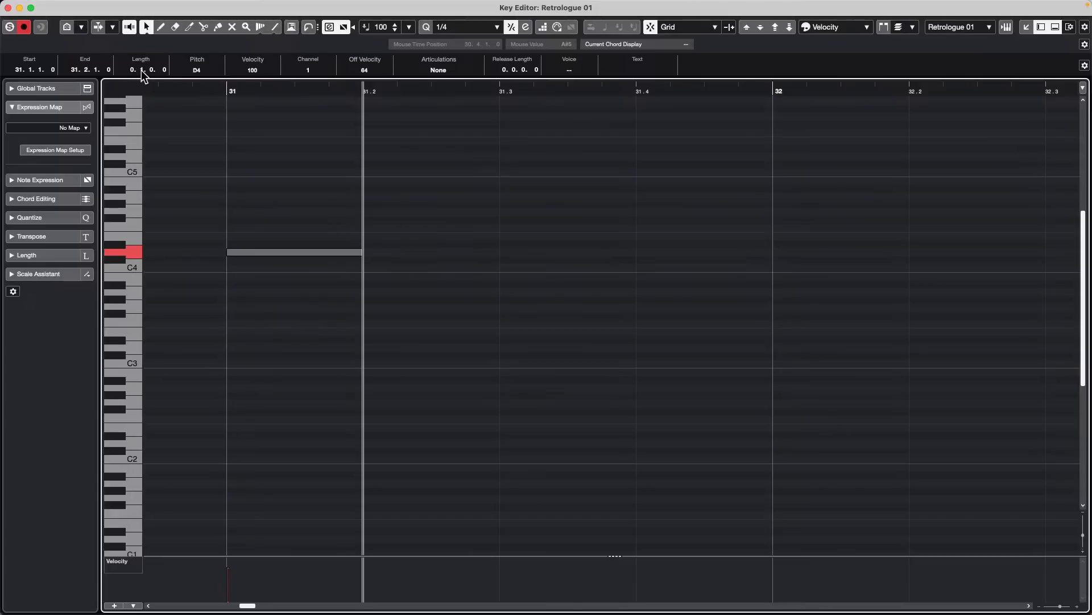
pyautogui.scroll(3, 141, 70)
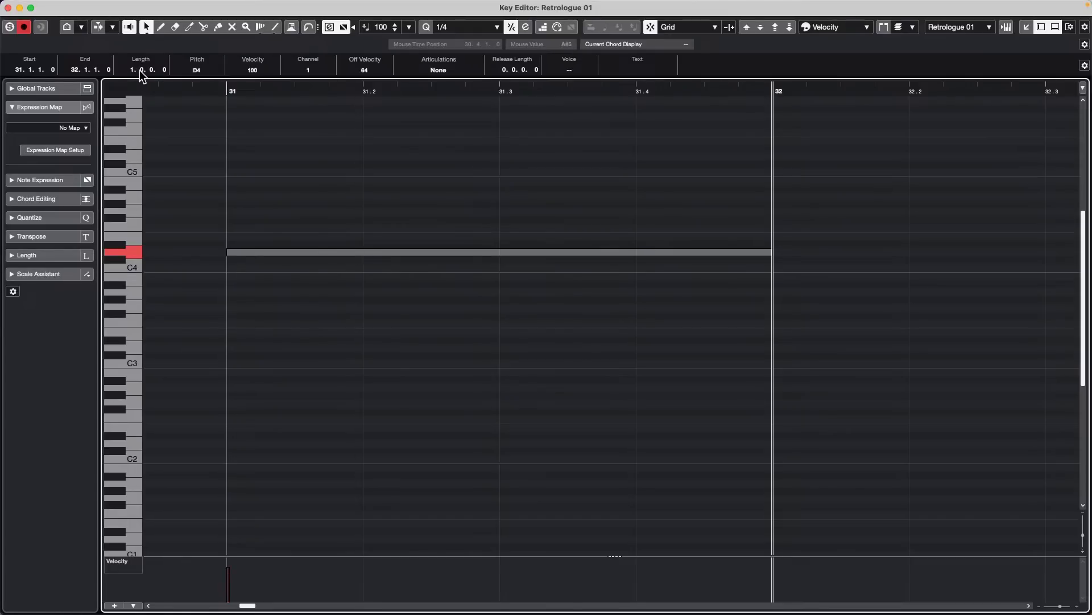
pyautogui.scroll(-2, 140, 69)
pyautogui.scroll(-2, 140, 69)
pyautogui.scroll(1, 140, 69)
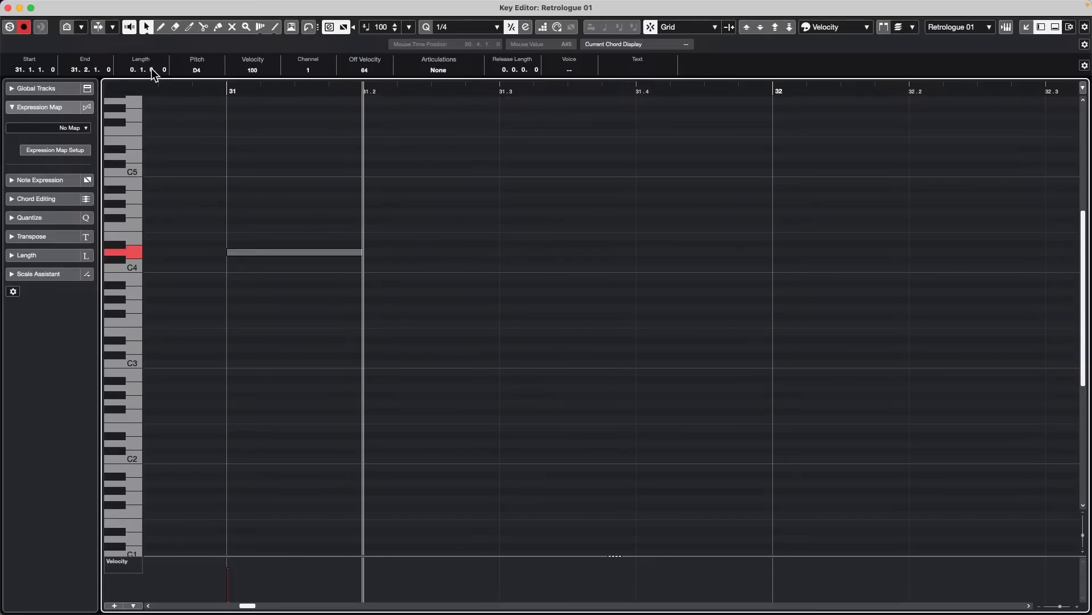
# - Vary the sixteenth value of the D4 note's length up to 0.2.0.0 and leave the length at 0.1.2.0
pyautogui.scroll(1, 151, 68)
pyautogui.scroll(3, 152, 68)
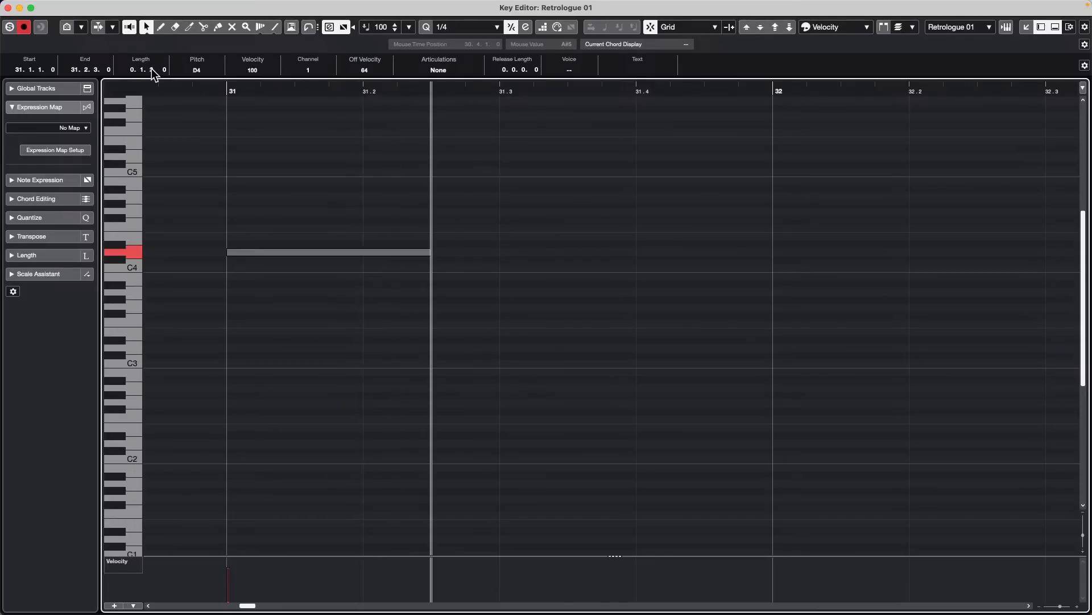
pyautogui.scroll(-2, 152, 69)
pyautogui.scroll(1, 152, 72)
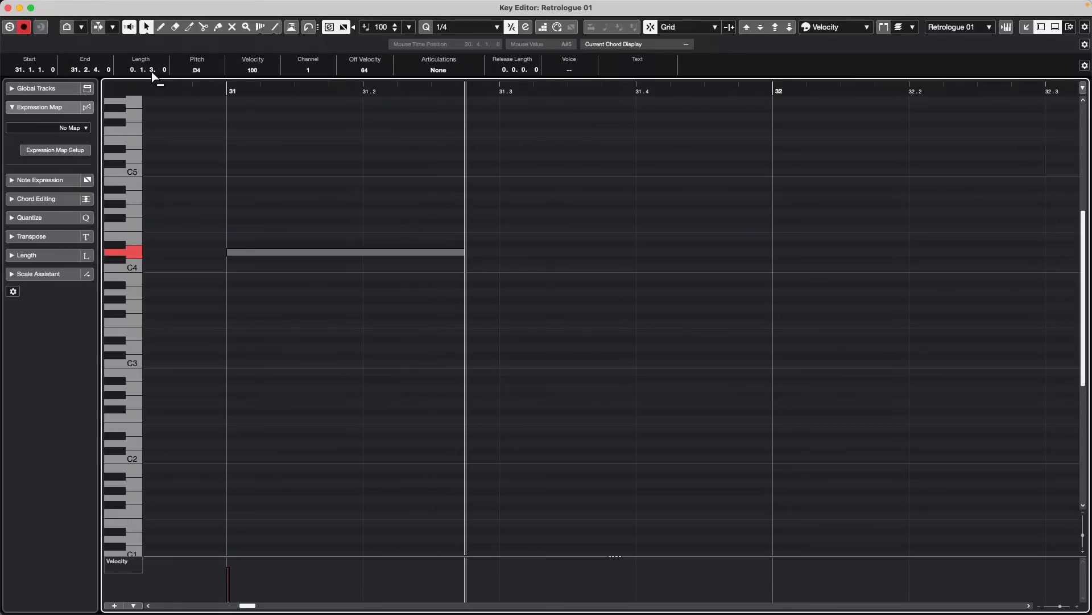
pyautogui.scroll(-1, 151, 72)
pyautogui.scroll(1, 151, 72)
pyautogui.scroll(-3, 152, 70)
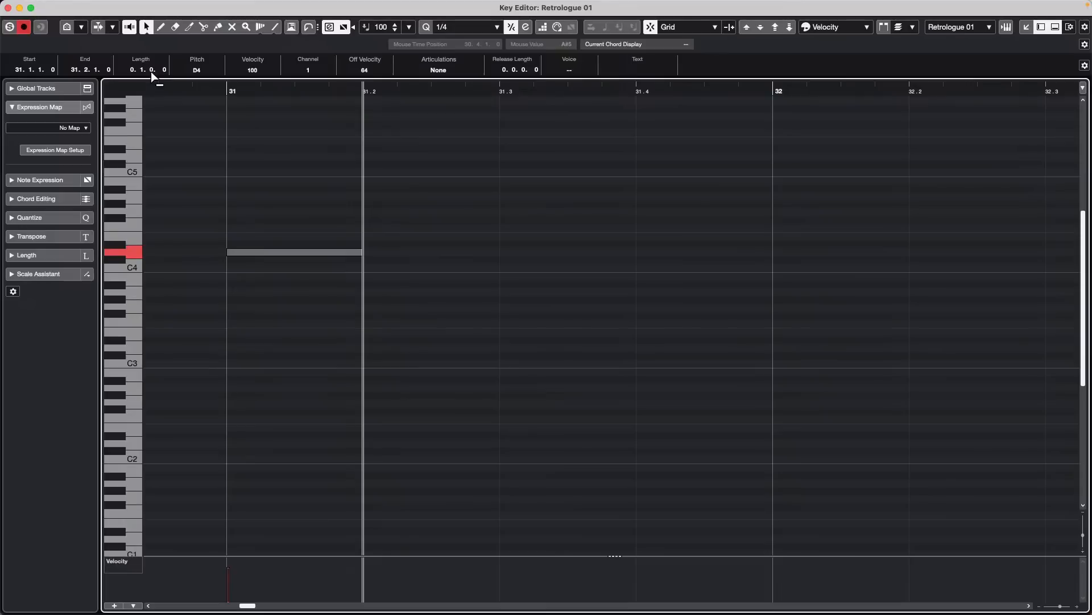
pyautogui.scroll(3, 151, 71)
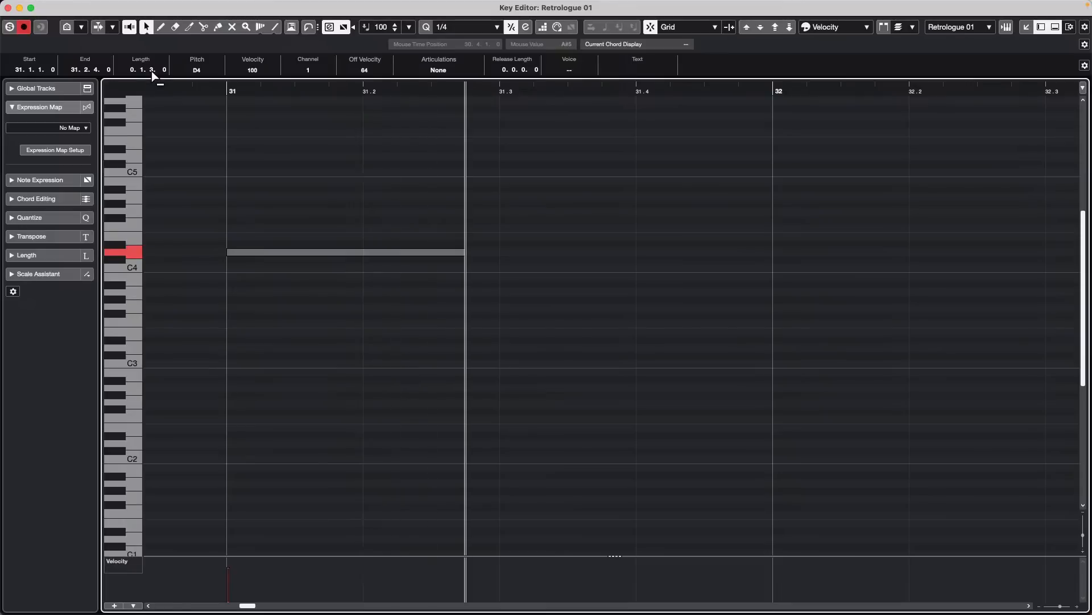
pyautogui.scroll(1, 151, 70)
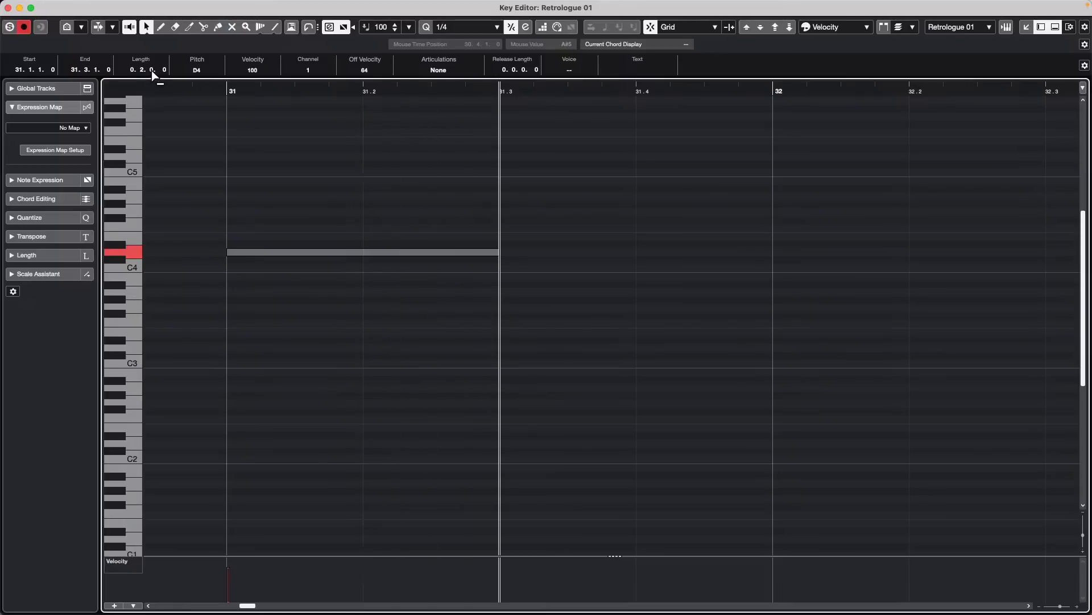
pyautogui.scroll(-2, 151, 70)
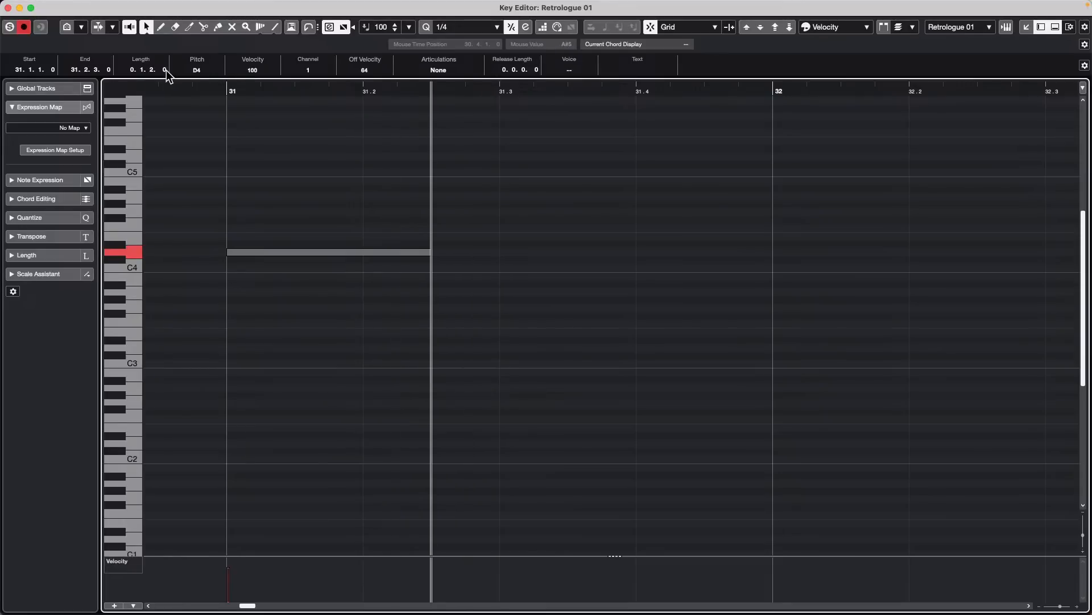
# - Fine-tune the tick value of the D4 note's length, ending at 0.1.2.53
pyautogui.scroll(4, 165, 70)
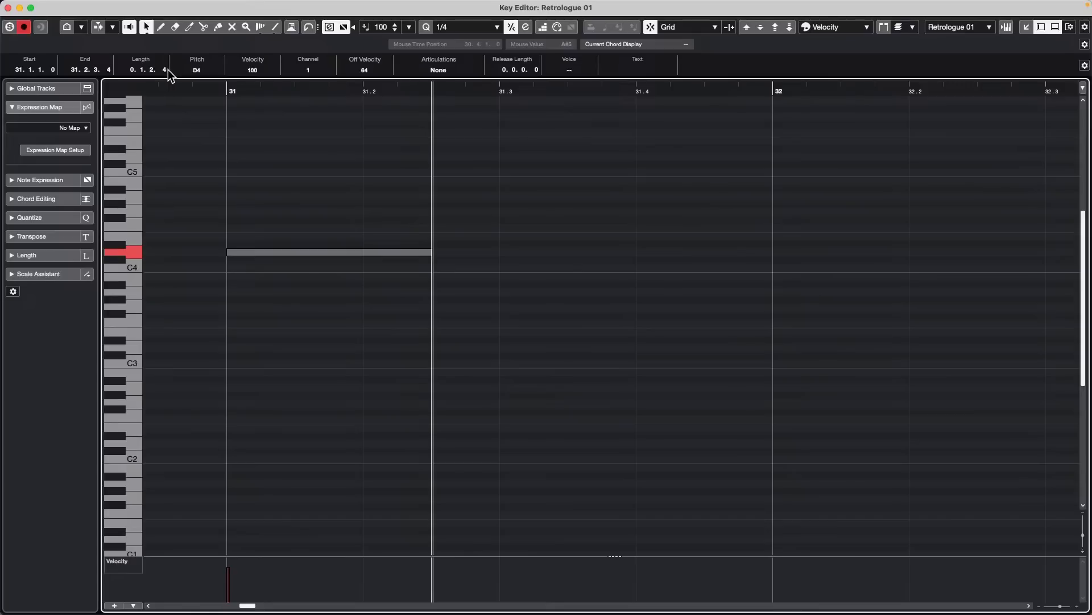
pyautogui.scroll(3, 165, 70)
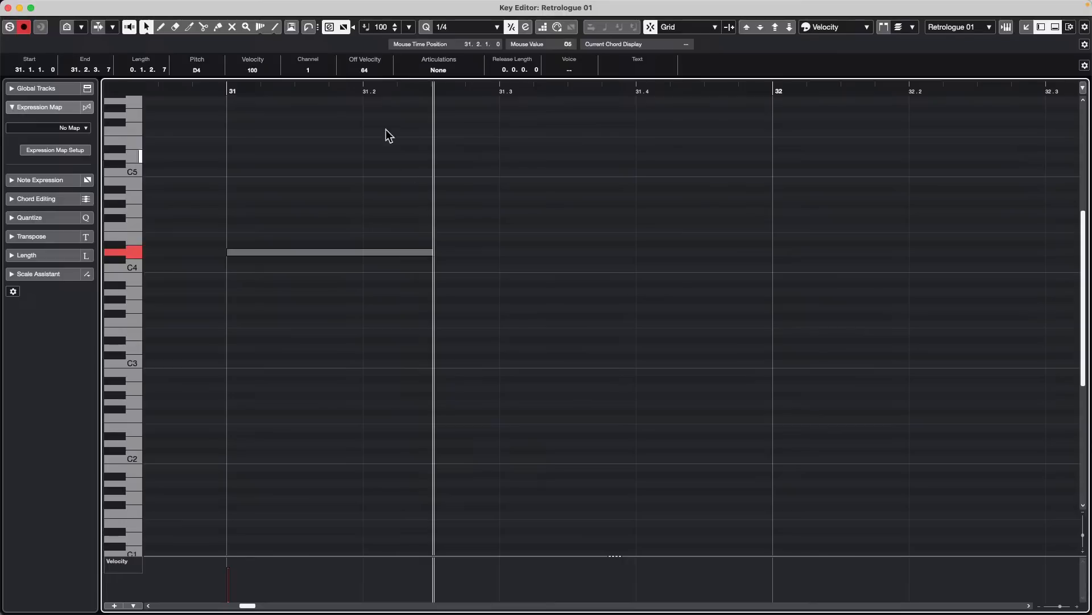
pyautogui.scroll(2, 166, 71)
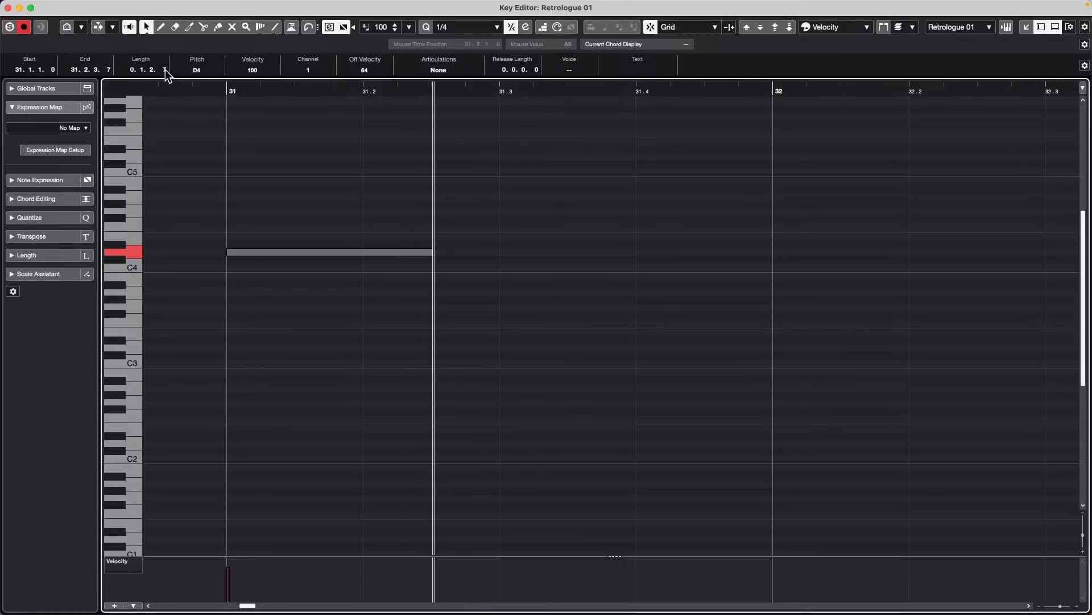
pyautogui.scroll(20, 166, 71)
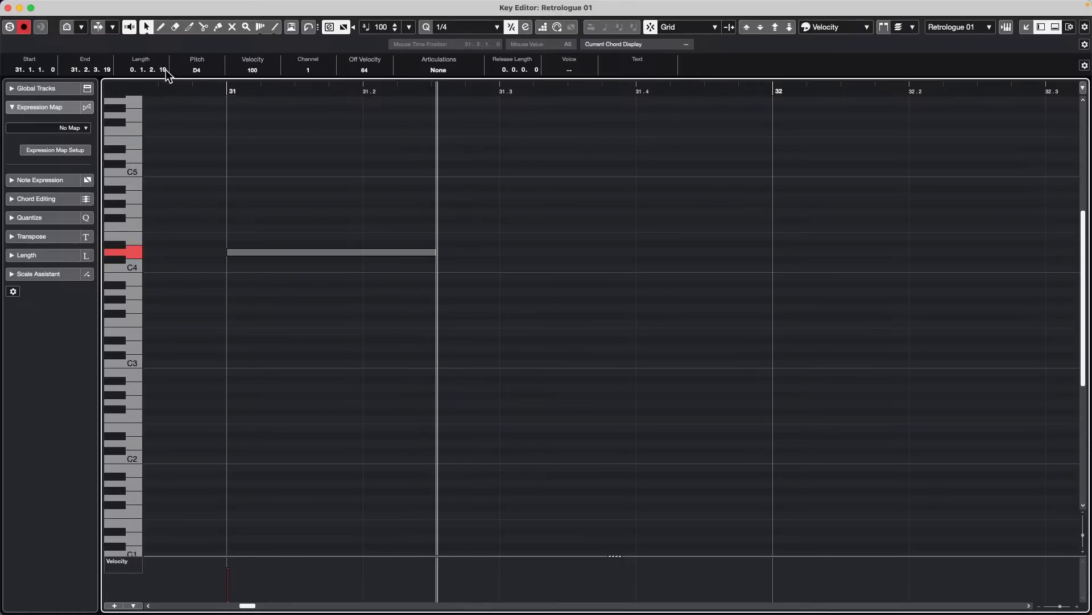
pyautogui.scroll(20, 165, 70)
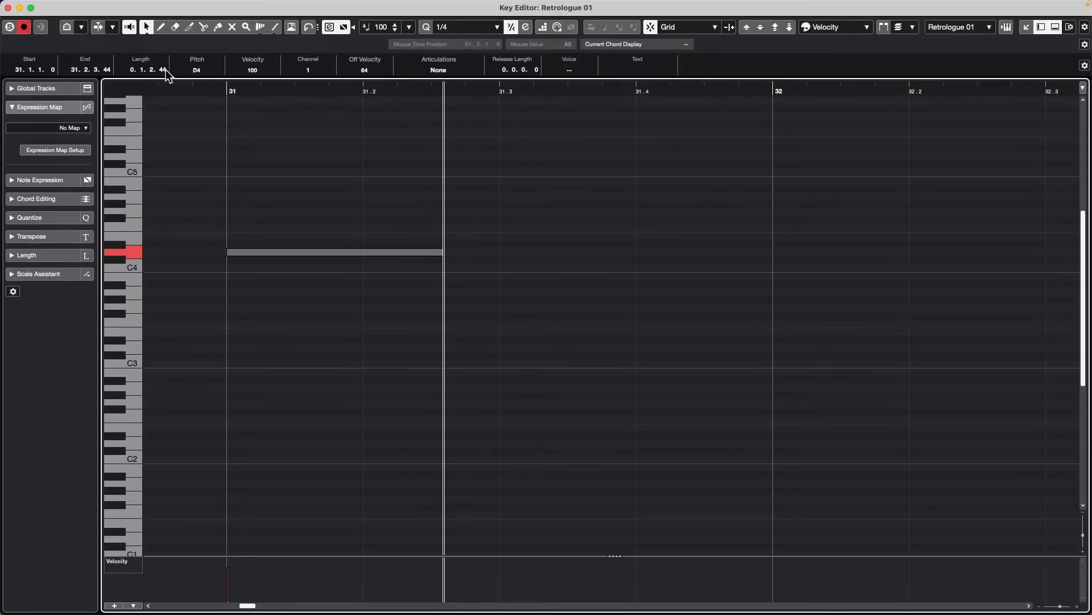
pyautogui.scroll(-3, 165, 71)
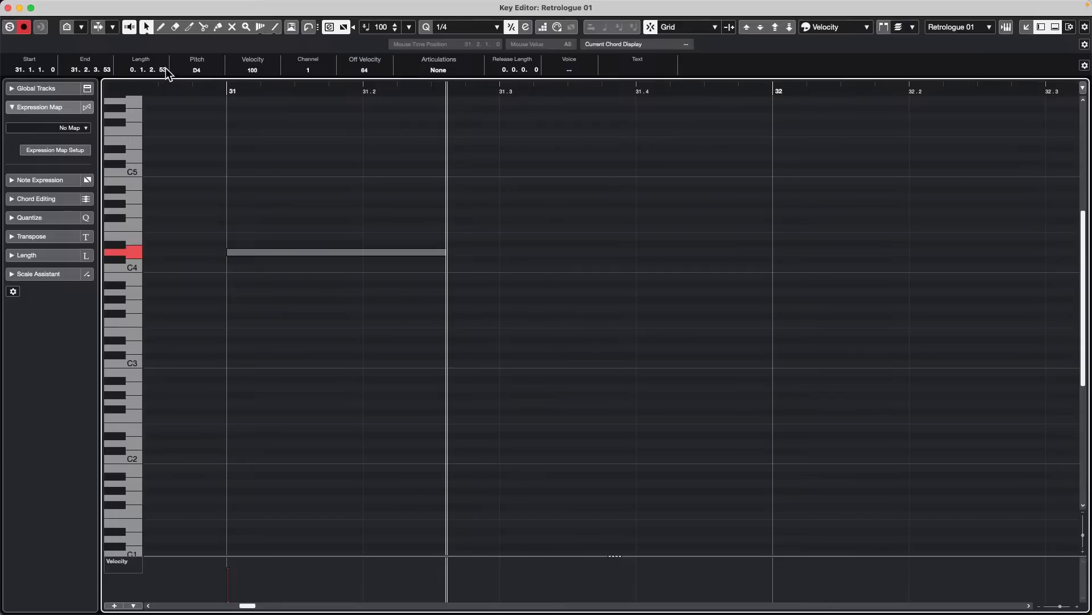
# - Raise the tick value of the D4 note's length to reach 0.1.3.3, and lower it to 0.1.2.119
pyautogui.scroll(12, 164, 71)
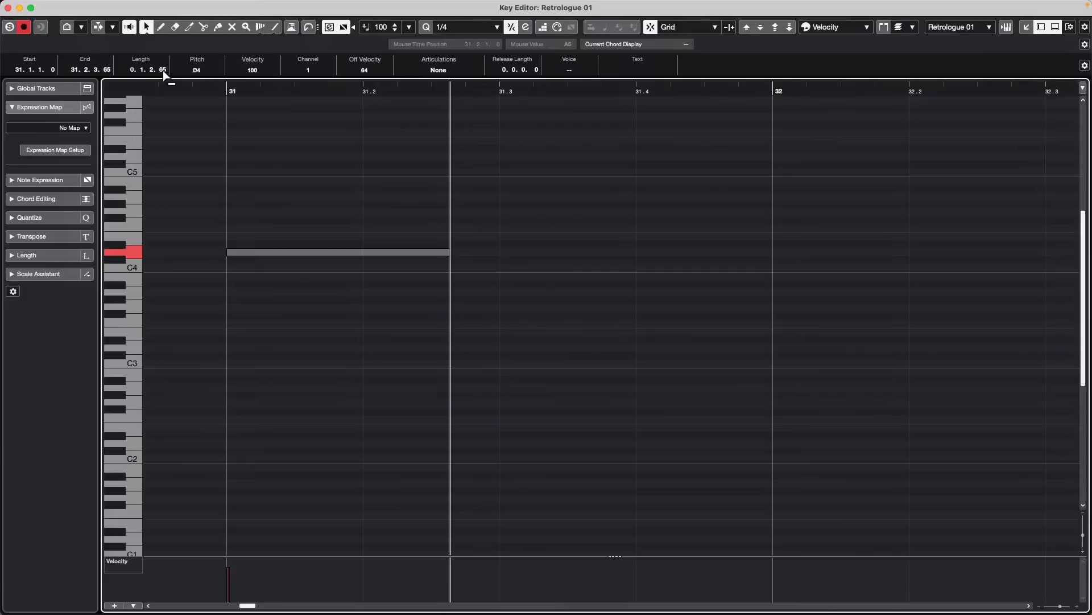
pyautogui.scroll(20, 164, 71)
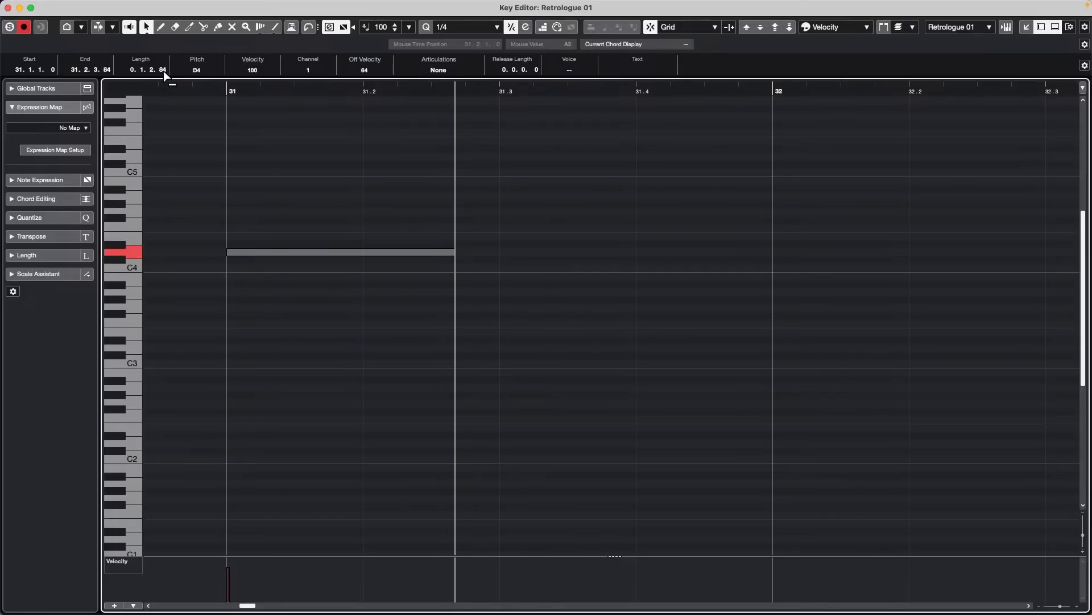
pyautogui.scroll(20, 162, 70)
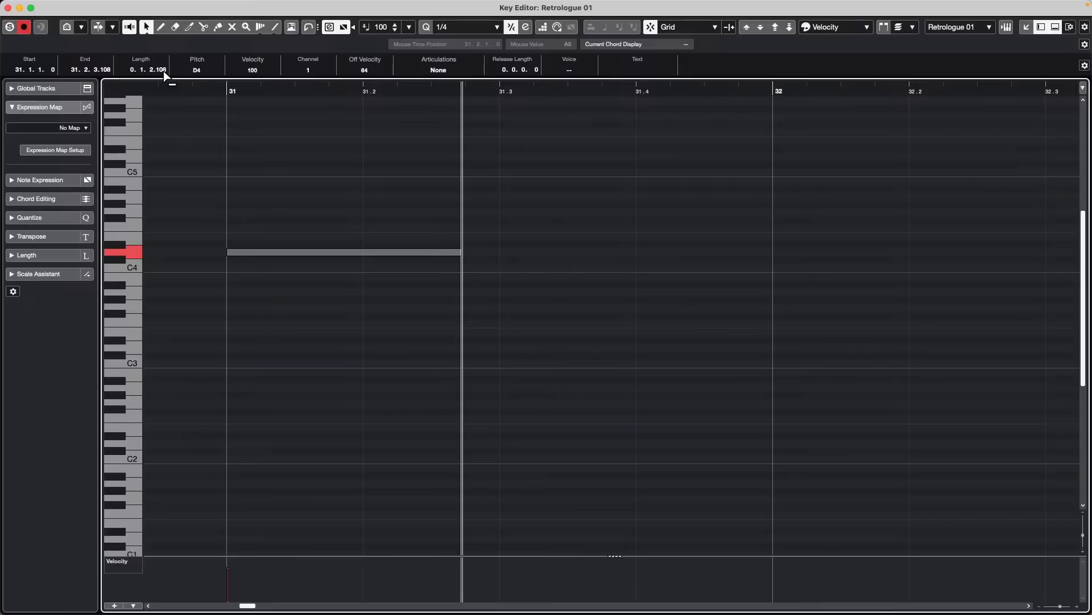
pyautogui.scroll(6, 162, 71)
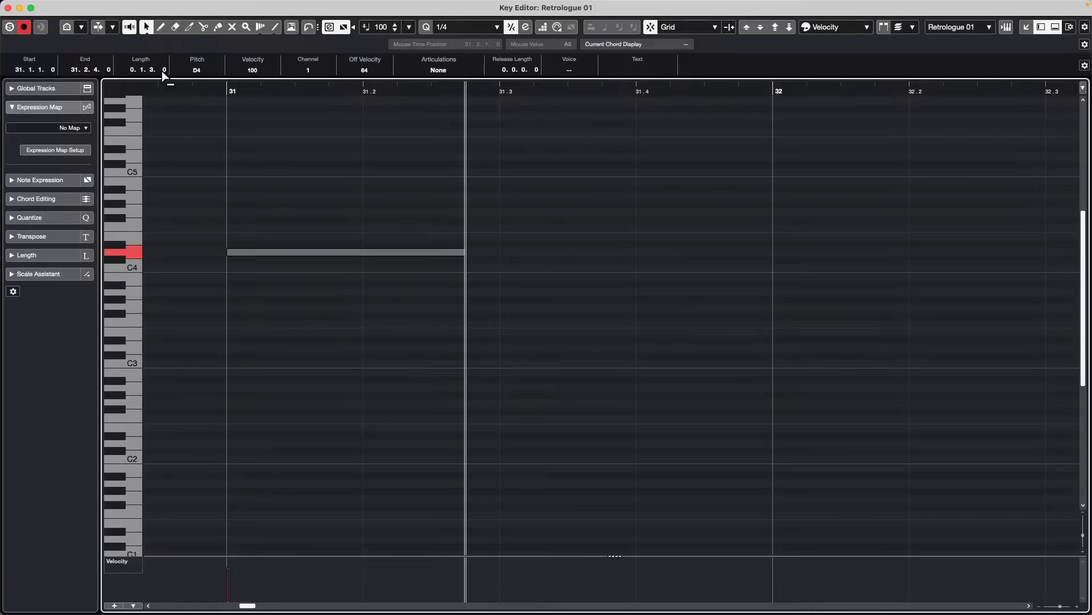
pyautogui.scroll(1, 163, 70)
pyautogui.scroll(3, 165, 71)
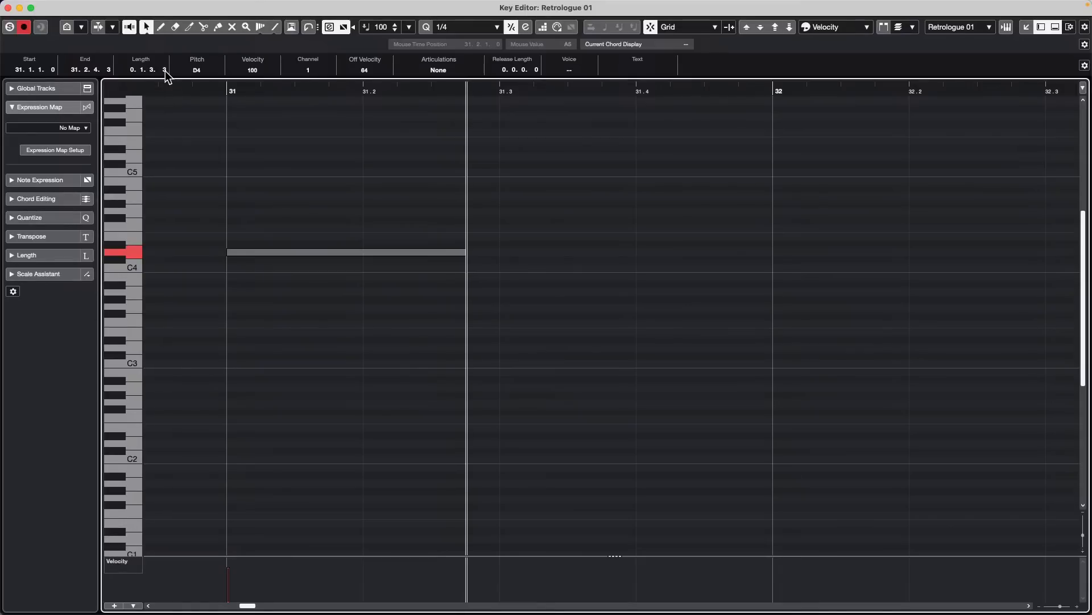
pyautogui.scroll(-4, 165, 71)
# - Examine the MIDI display resolution setting on the MIDI page of the preferences, and close the preferences
pyautogui.moveTo(237, 6)
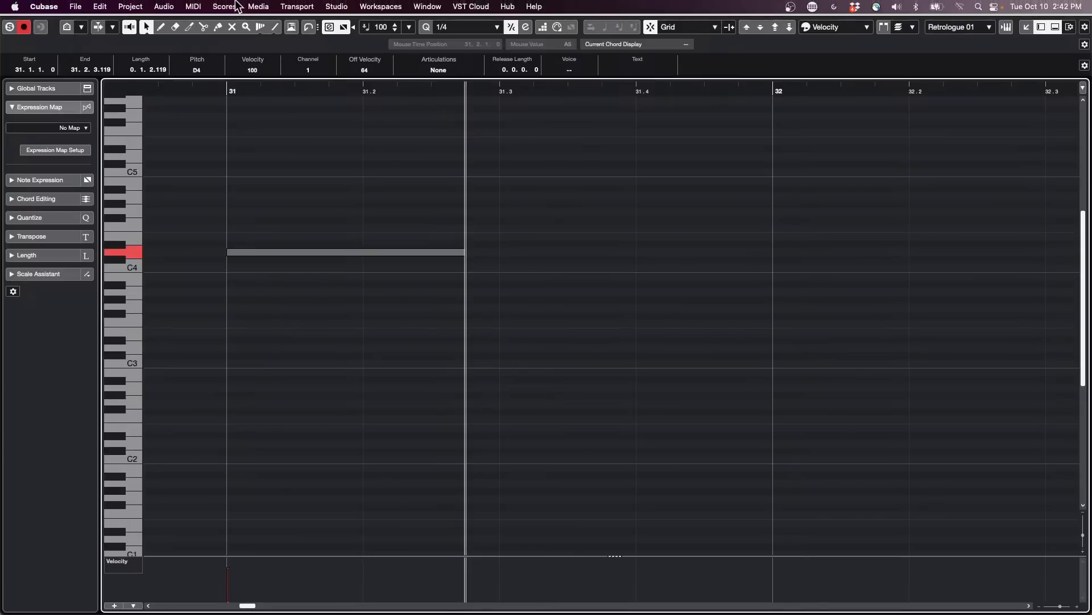
pyautogui.click(48, 7)
pyautogui.click(50, 8)
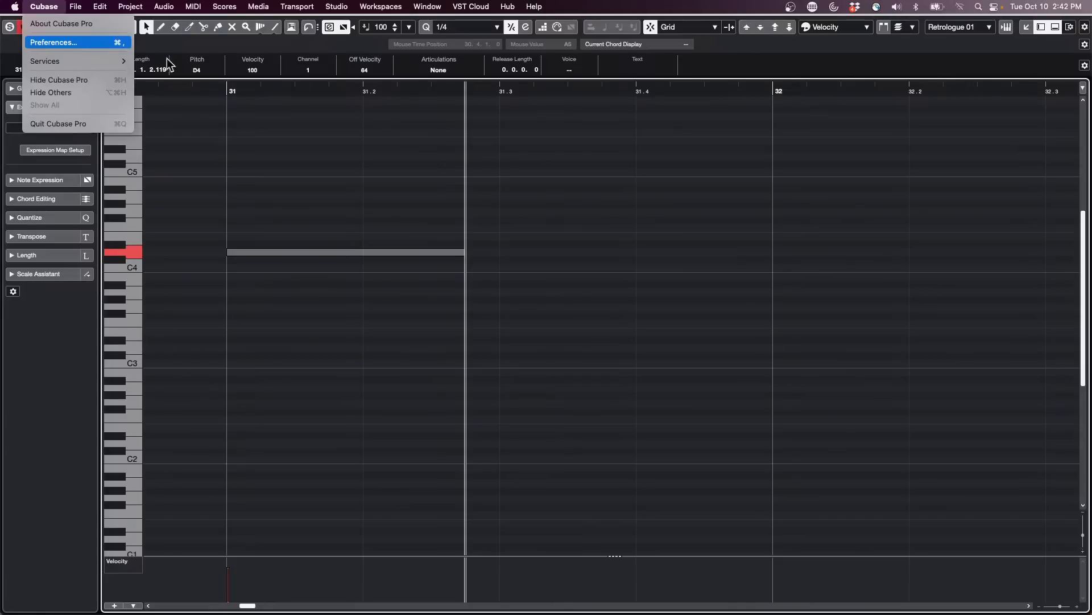
pyautogui.click(95, 44)
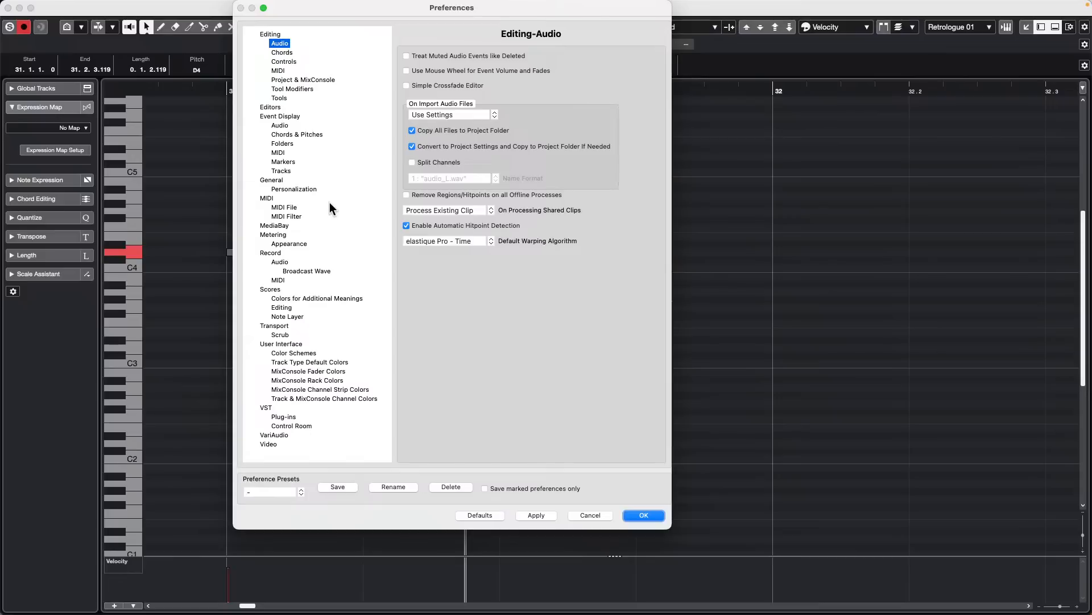
pyautogui.click(267, 198)
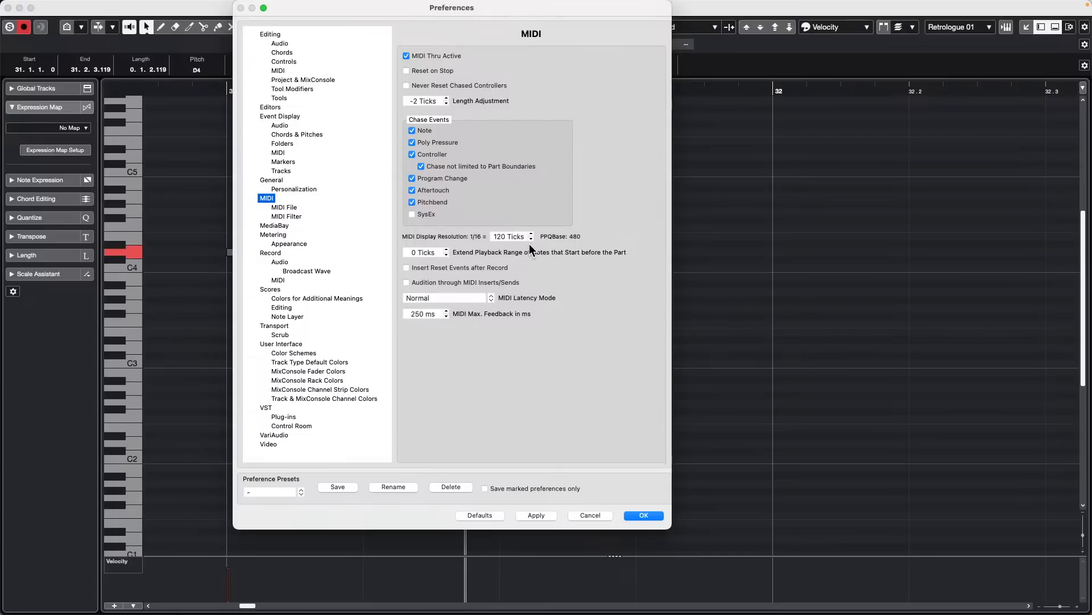
pyautogui.click(645, 515)
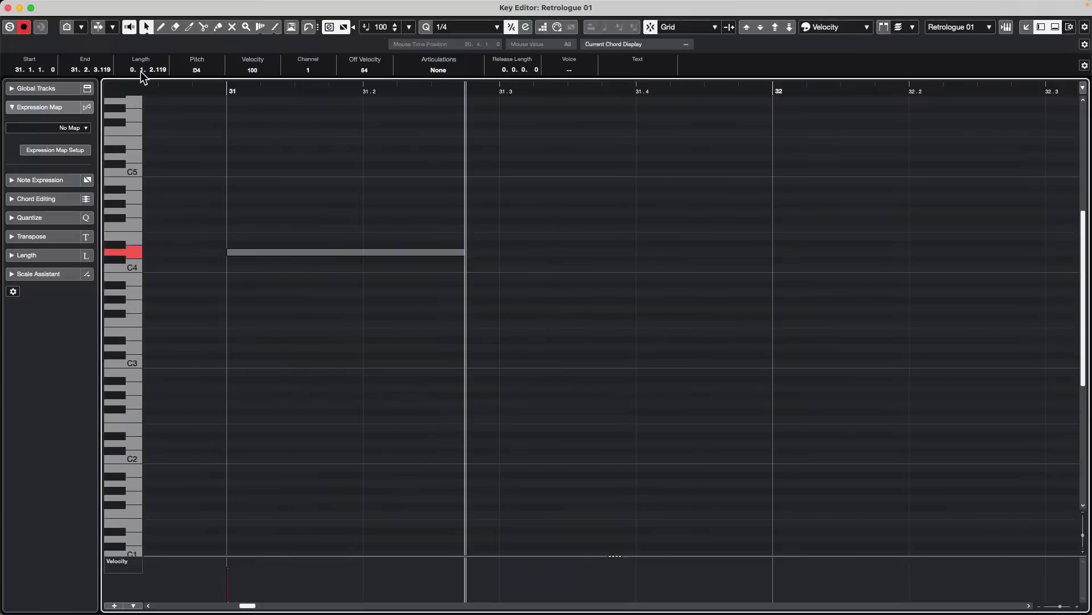
# - Adjust the D4 note's length in the info line to 0.1.0.0
pyautogui.scroll(1, 163, 72)
pyautogui.scroll(-3, 153, 72)
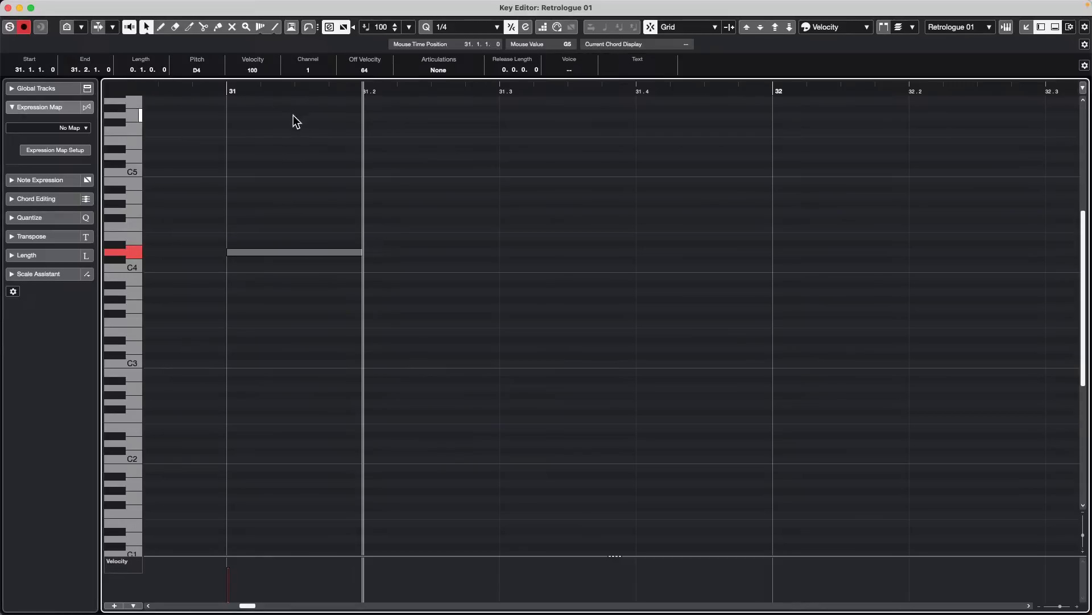
# - Draw an F#4 note at 31.3.1.0 and vary the beat value of its length, leaving it at 0.1.0.0
pyautogui.rightClick(425, 203)
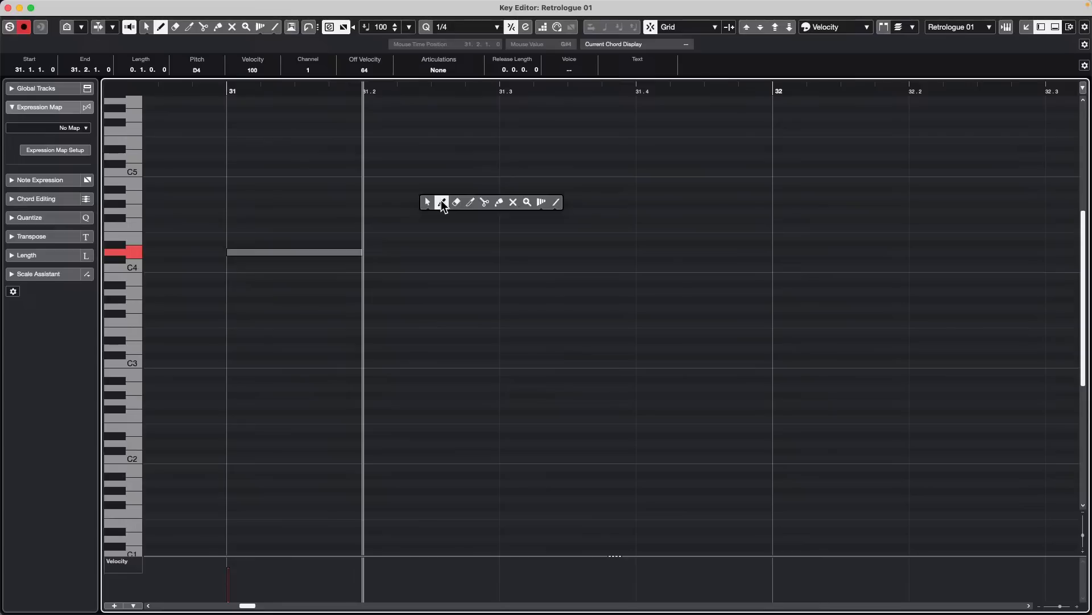
pyautogui.click(440, 204)
pyautogui.click(502, 220)
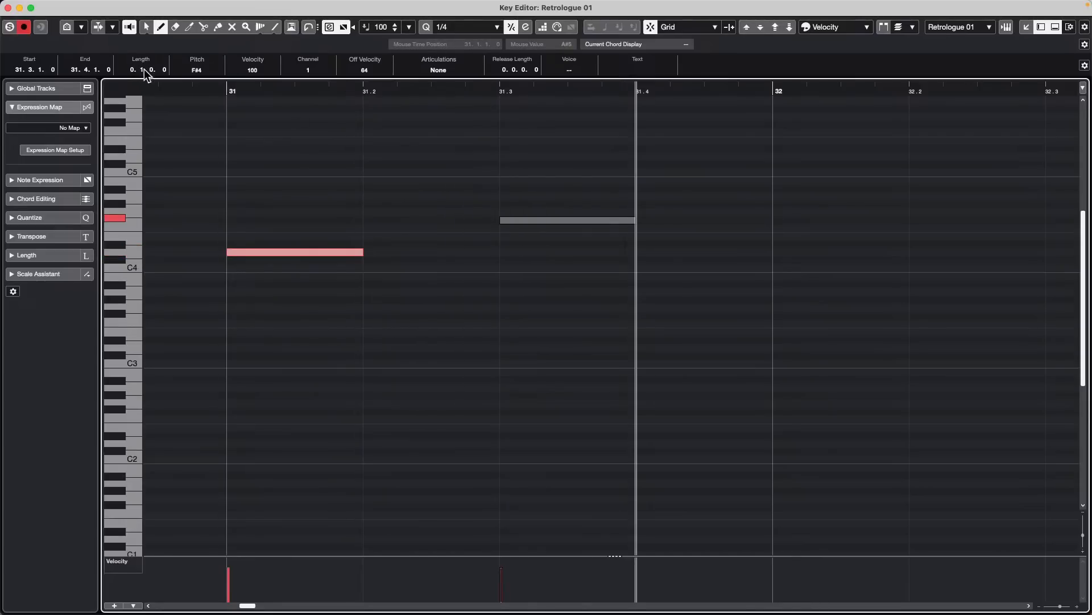
pyautogui.scroll(1, 145, 73)
pyautogui.scroll(-1, 144, 73)
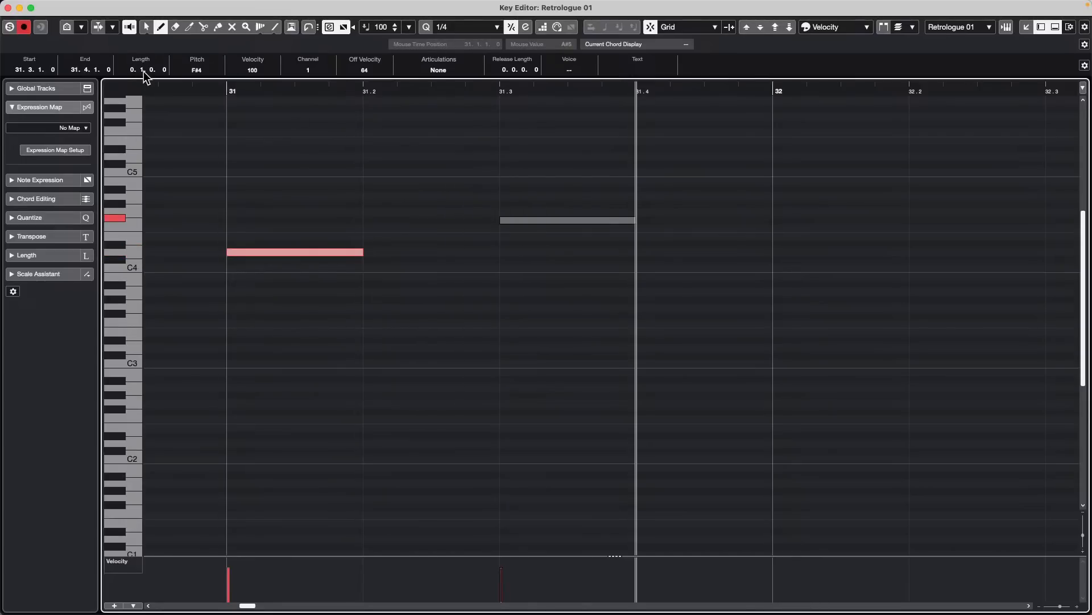
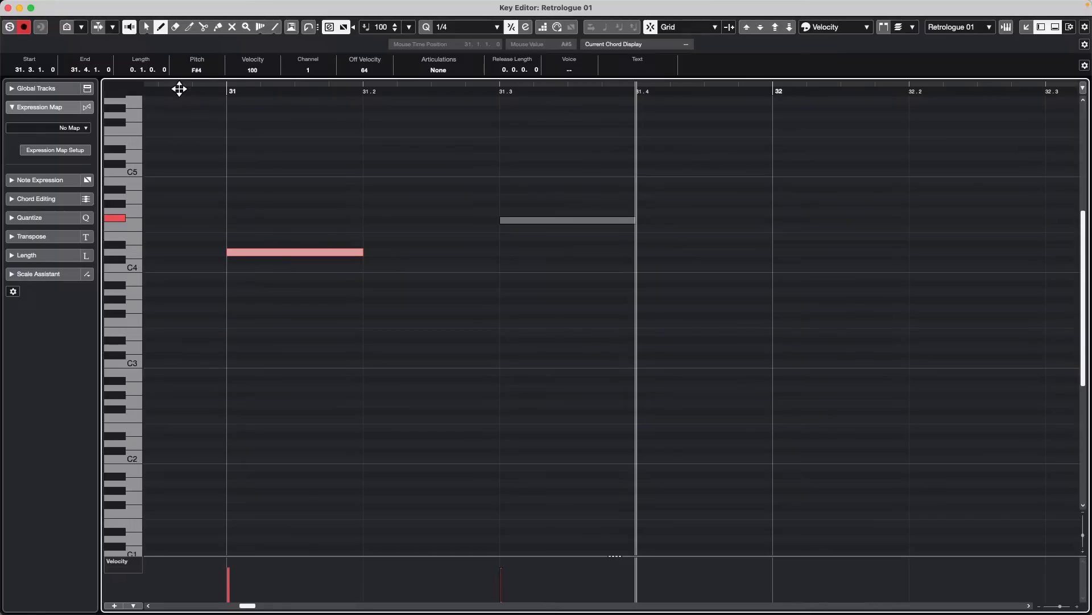
# - Close the separate Key Editor window and open MediaBay from the project
pyautogui.click(8, 7)
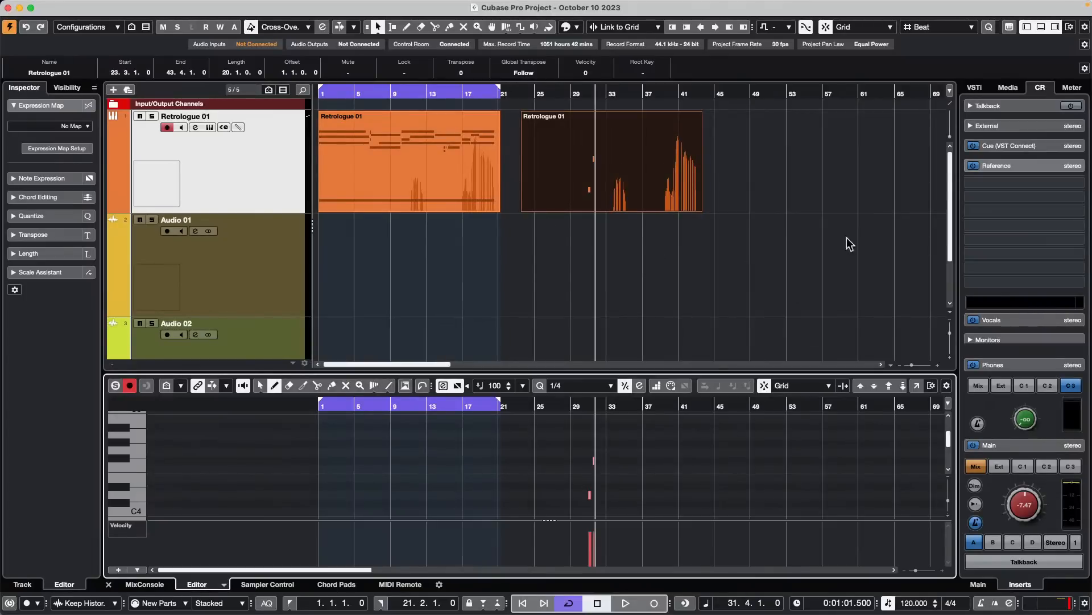
pyautogui.click(367, 160)
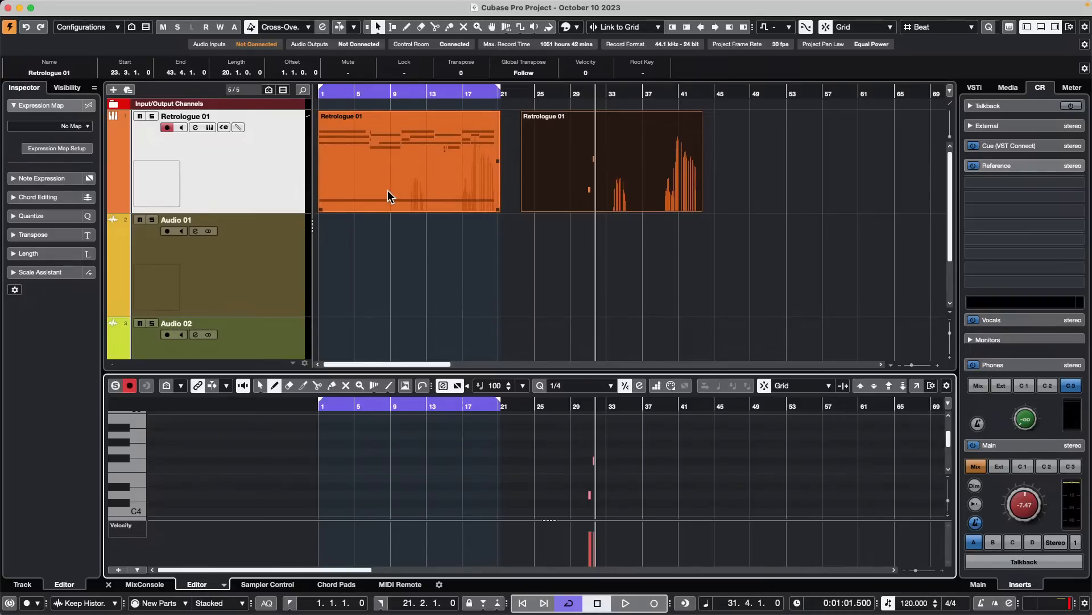
pyautogui.press('F4')
pyautogui.press('F4')
pyautogui.press('F5')
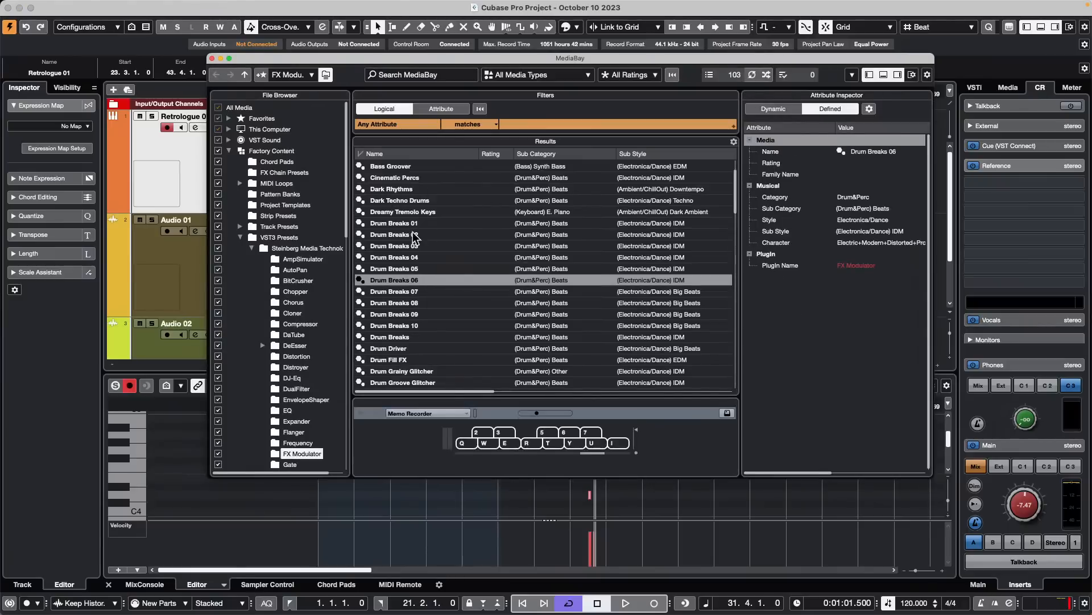
# - Browse the VST Sound content in MediaBay and list the loops of Drum Loop Expansion 01
pyautogui.click(413, 234)
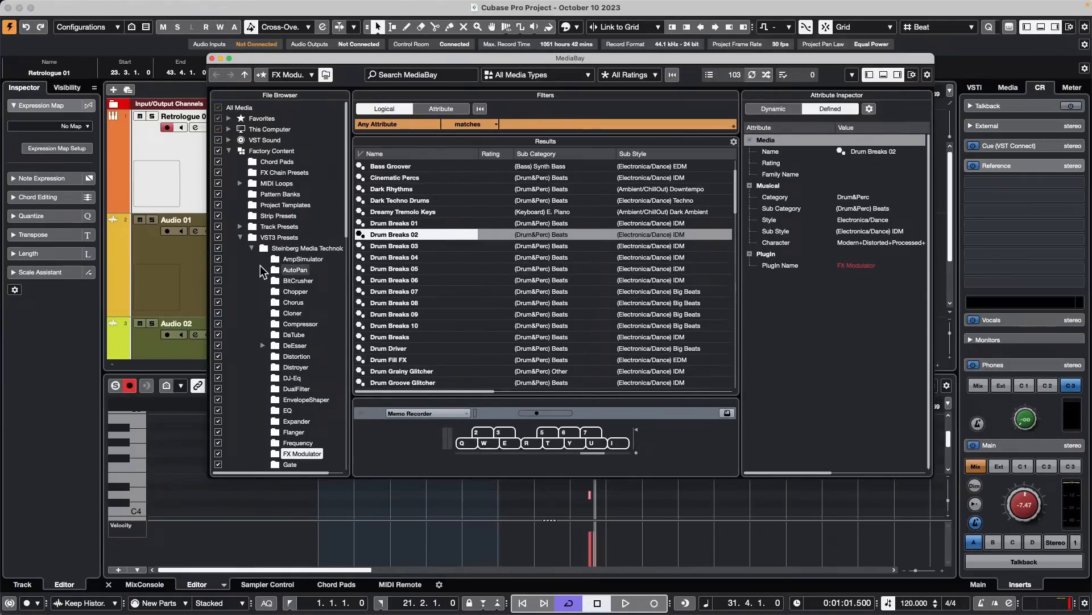
pyautogui.click(244, 236)
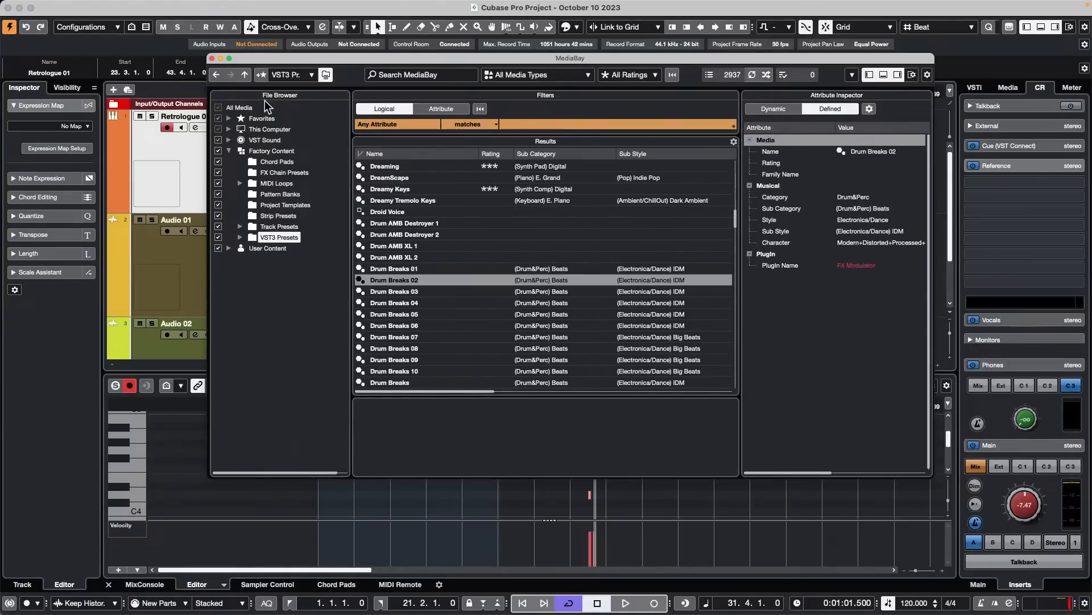
pyautogui.click(228, 141)
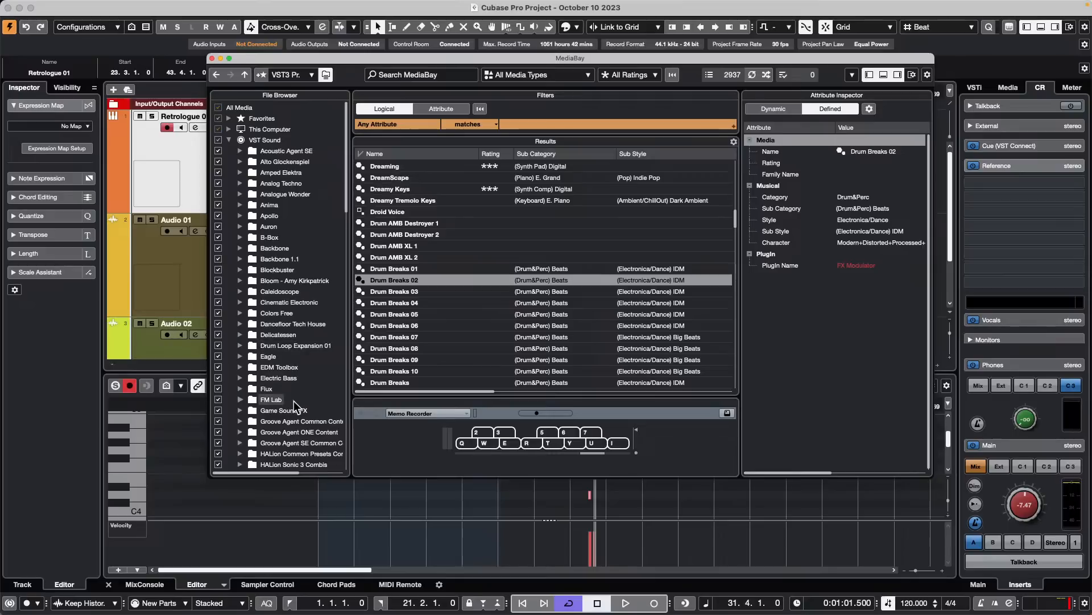
pyautogui.click(282, 345)
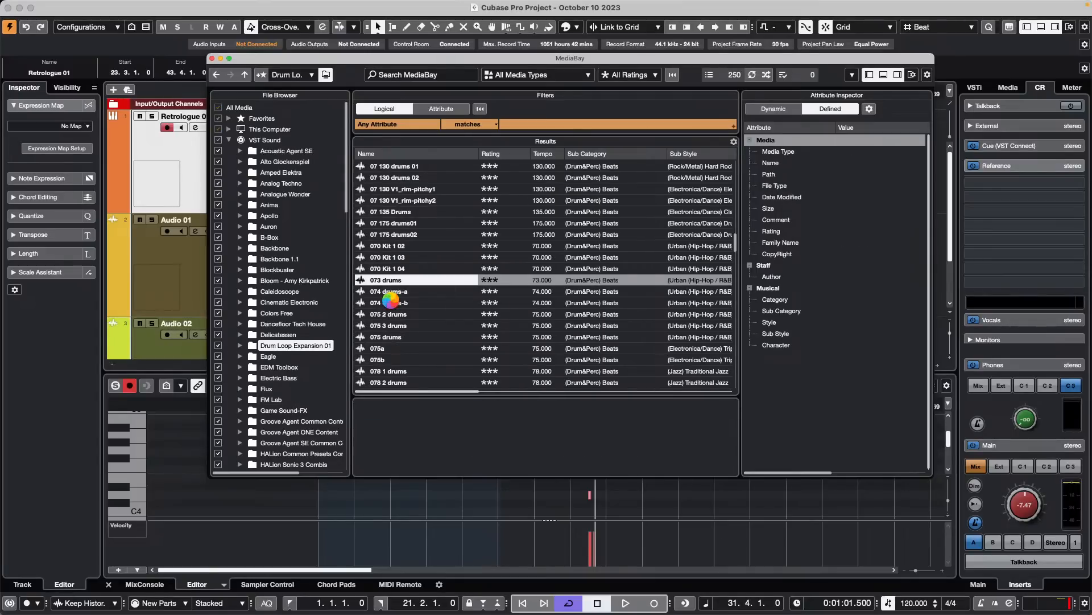
# - Audition several drum loops in the results, including 074 drums-b, 075 drums and 078 2 drums
pyautogui.click(379, 303)
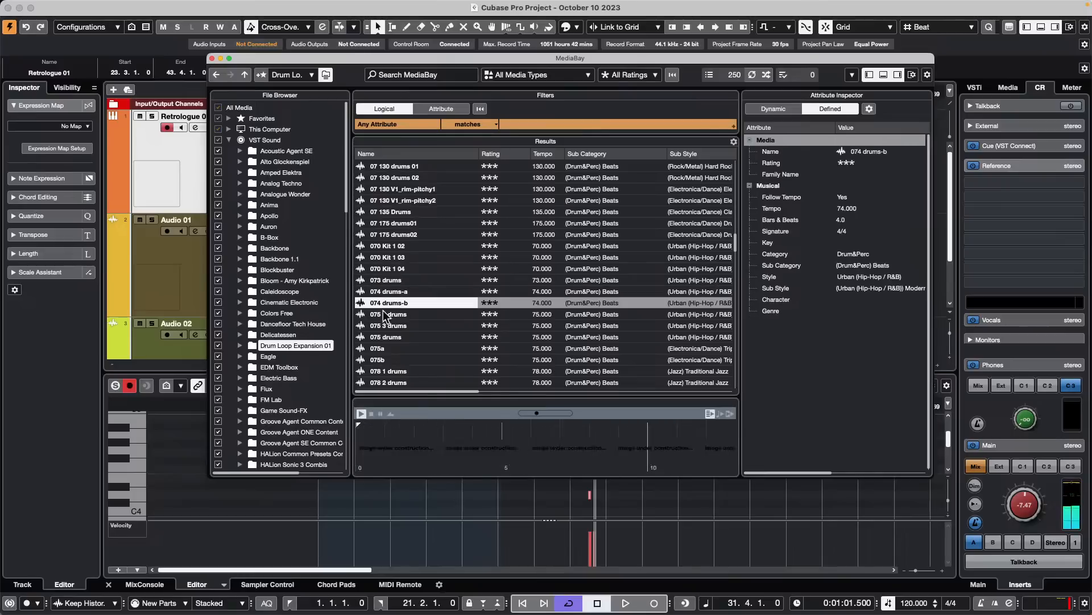
pyautogui.click(380, 337)
pyautogui.click(377, 381)
pyautogui.click(395, 304)
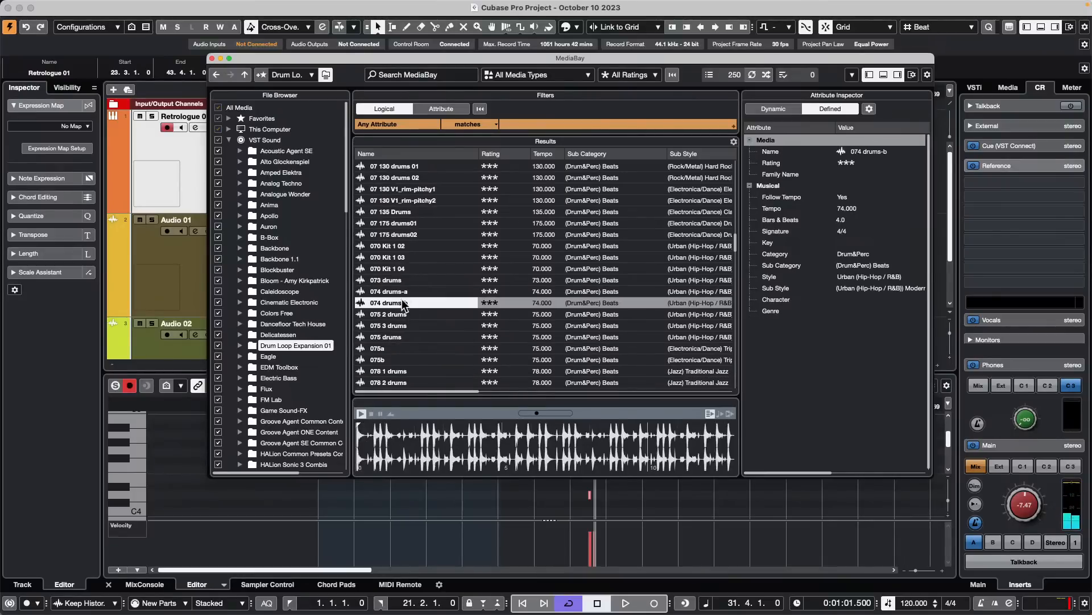
# - Set the Tempo attribute of the 070 Kit 1 04 loop to 202.000
pyautogui.click(418, 268)
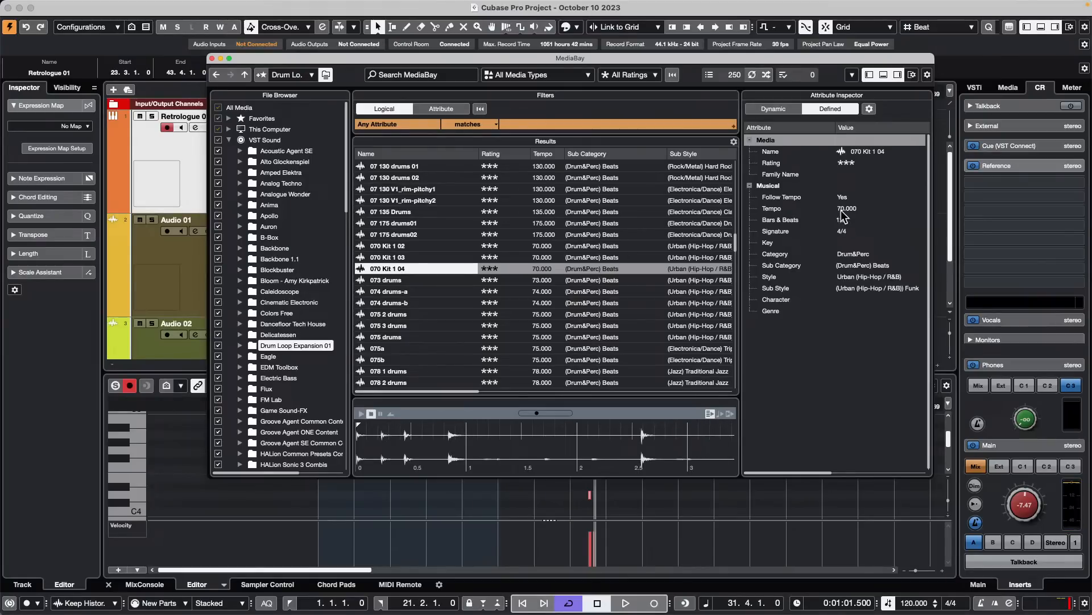
pyautogui.click(868, 209)
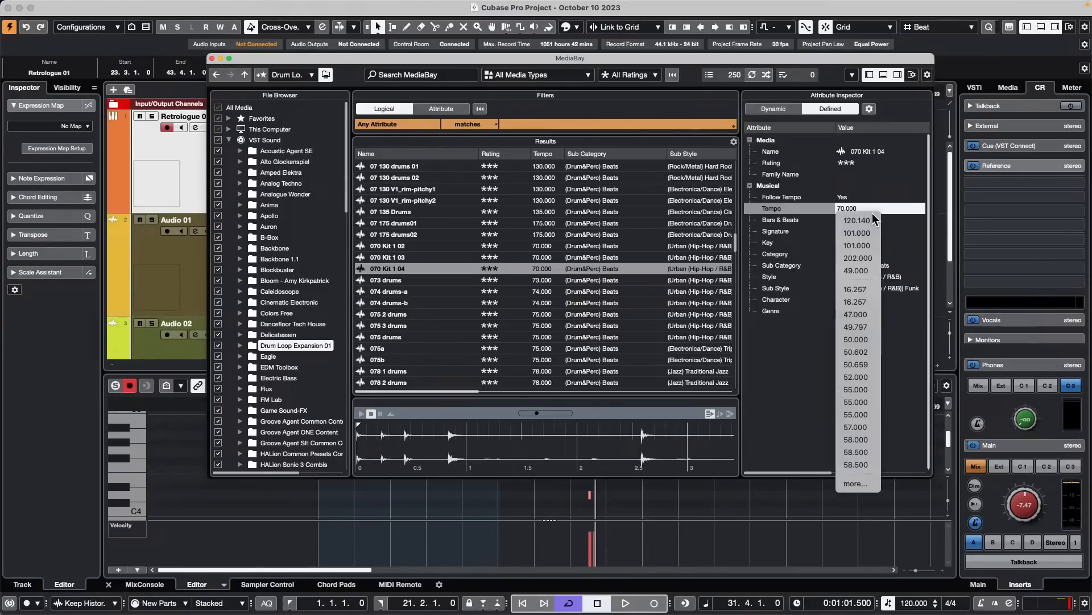
pyautogui.press('Down')
pyautogui.press('Down')
pyautogui.press('Down')
pyautogui.press('Down')
pyautogui.press('Return')
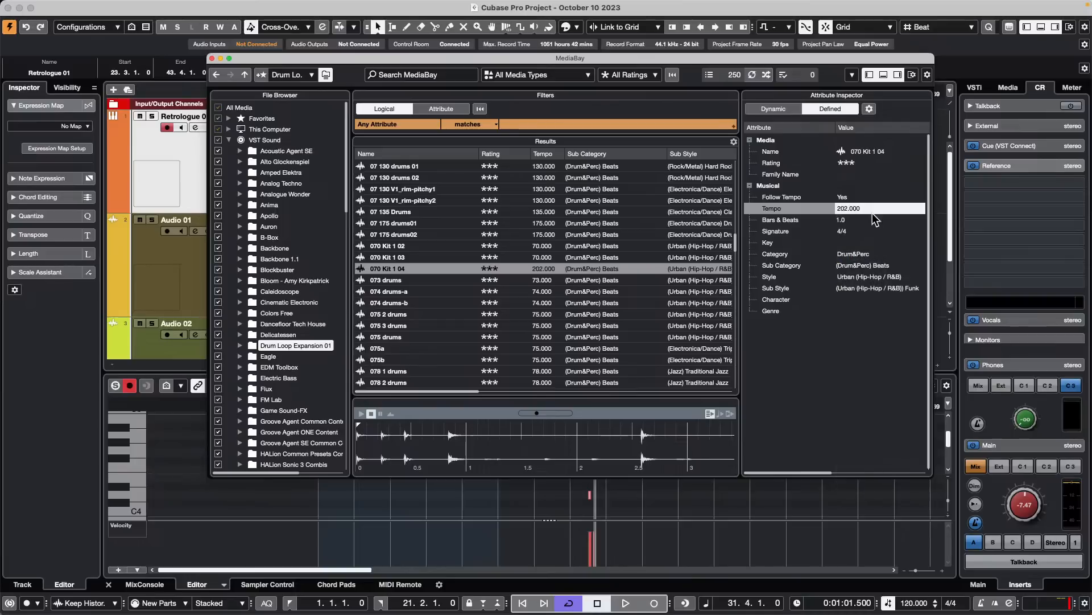
pyautogui.click(858, 214)
pyautogui.click(858, 213)
pyautogui.click(857, 213)
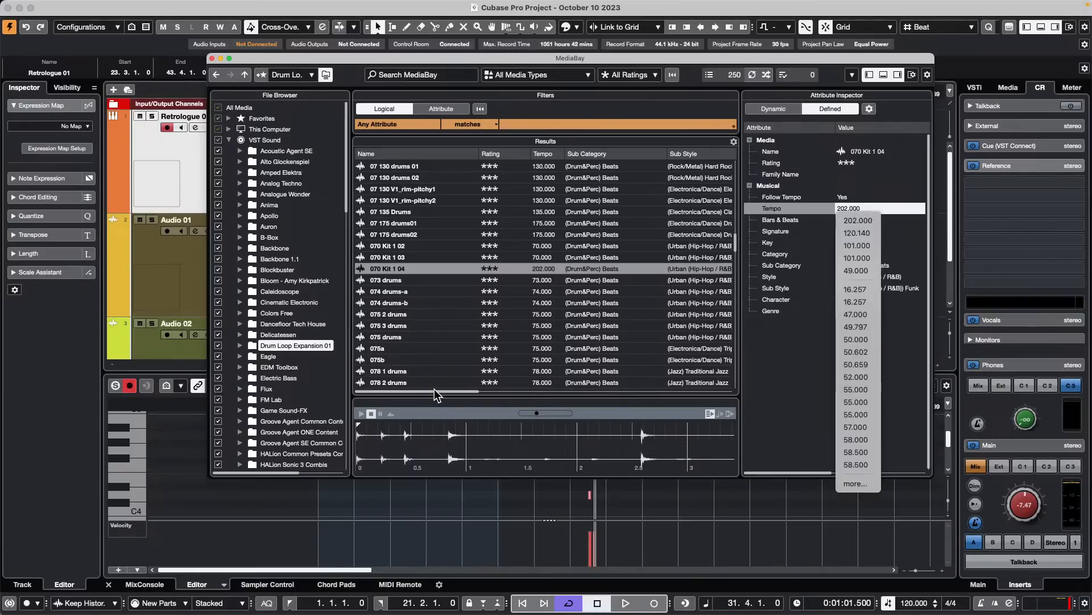
pyautogui.click(471, 391)
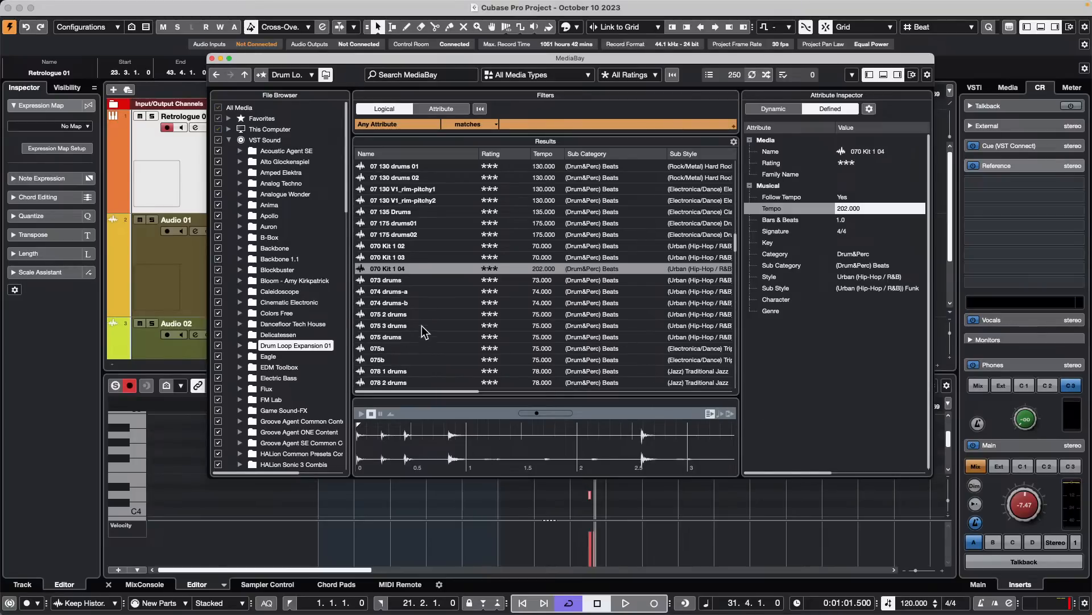
# - Audition more loops between 070 Kit 1 02 and 078 2 drums, ending on 075 drums, and close MediaBay
pyautogui.click(392, 316)
pyautogui.click(397, 347)
pyautogui.click(390, 384)
pyautogui.click(414, 337)
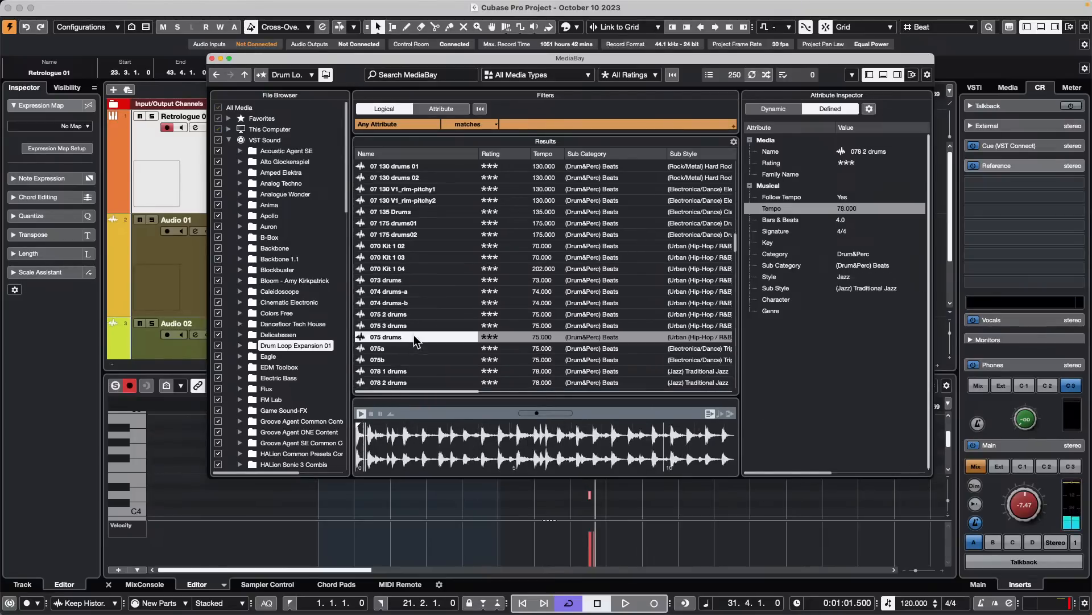
pyautogui.click(413, 301)
pyautogui.click(417, 280)
pyautogui.click(420, 269)
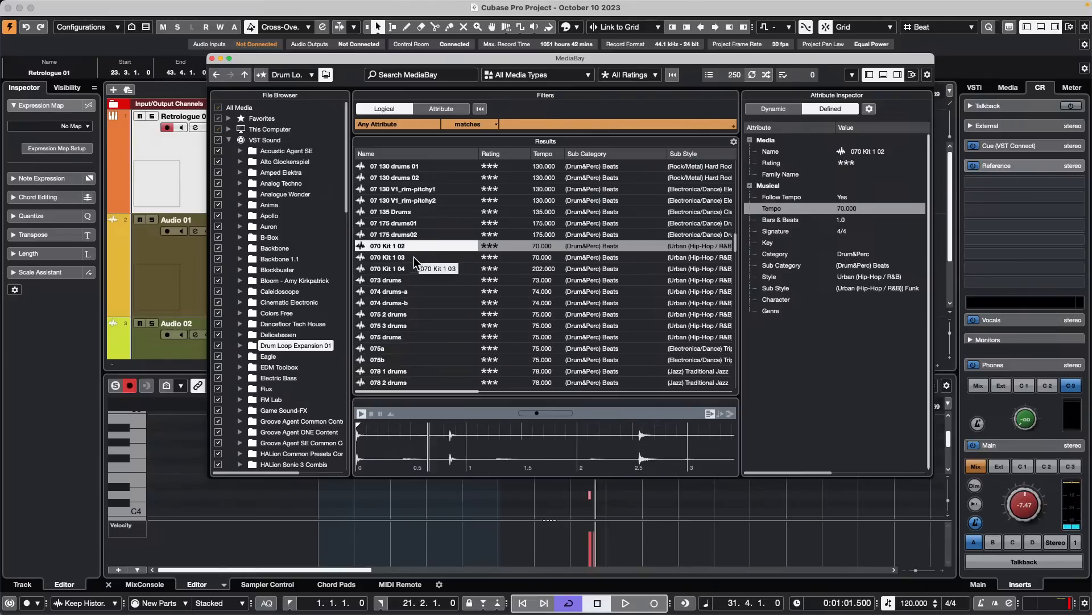
pyautogui.click(428, 258)
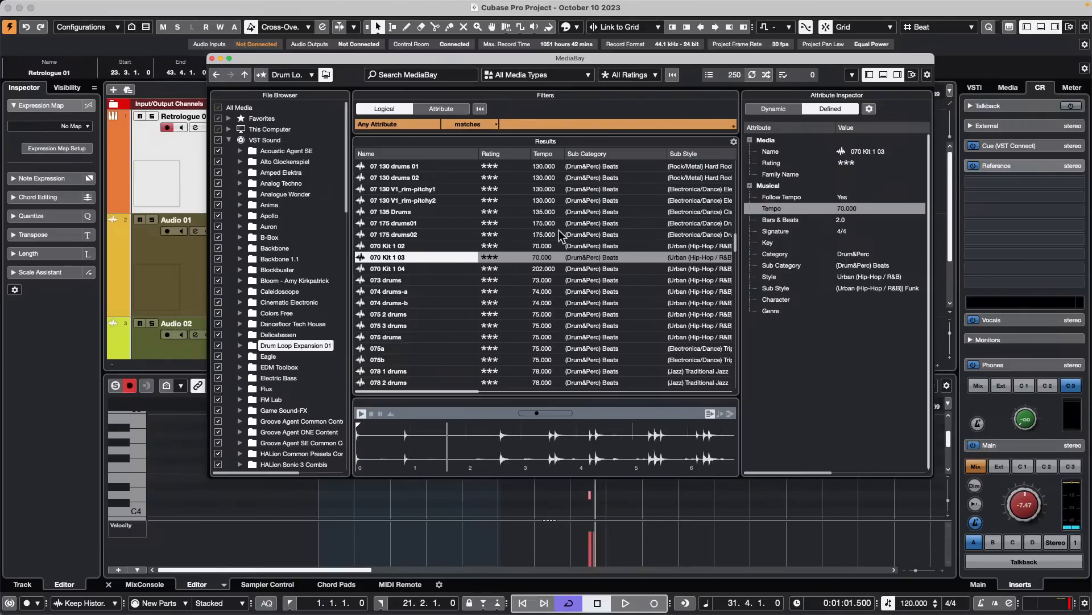
pyautogui.click(388, 292)
pyautogui.click(387, 337)
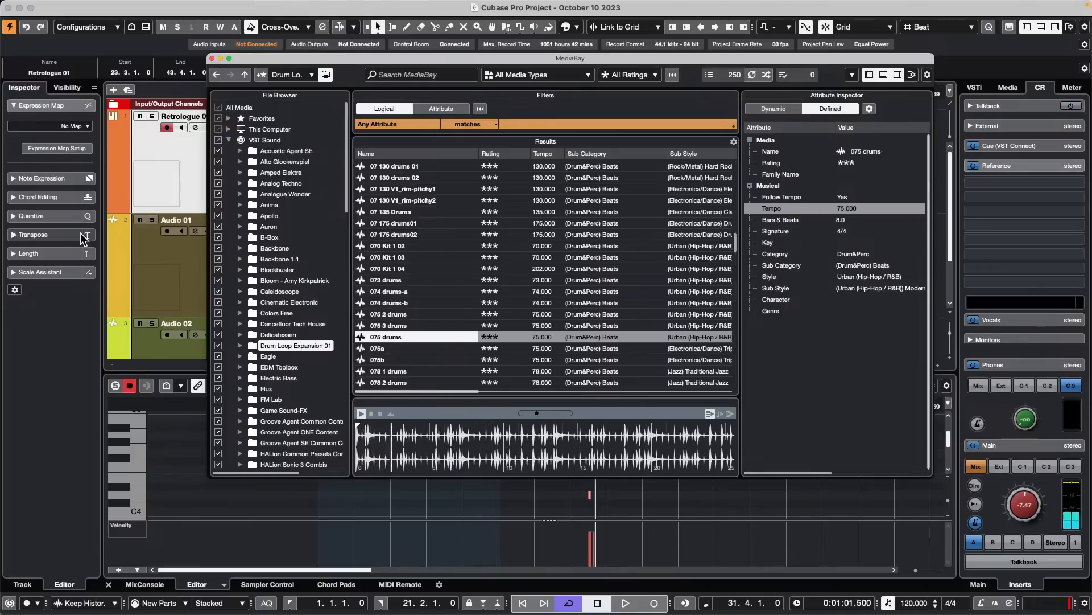
pyautogui.click(211, 58)
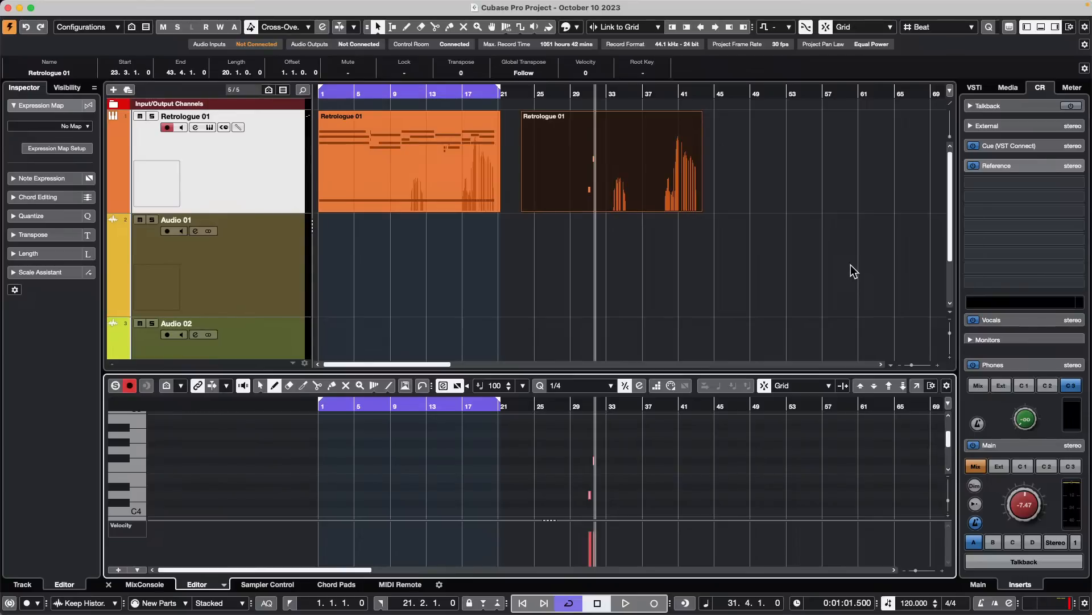
# - Open the FX Modulator on the Audio 01 track and add StudioEQ in the insert slot below it
pyautogui.click(260, 166)
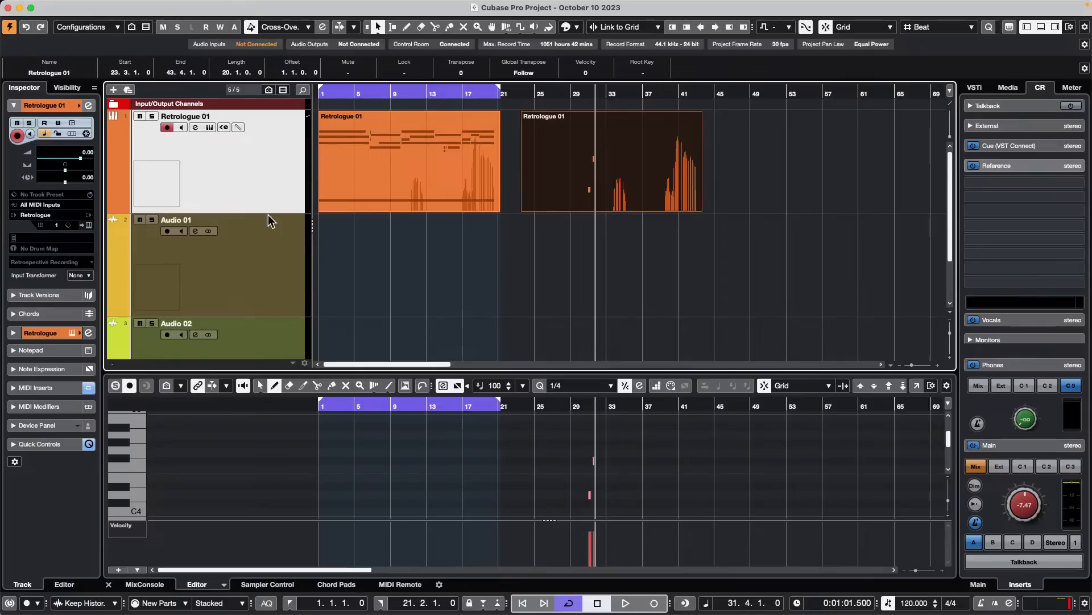
pyautogui.click(268, 277)
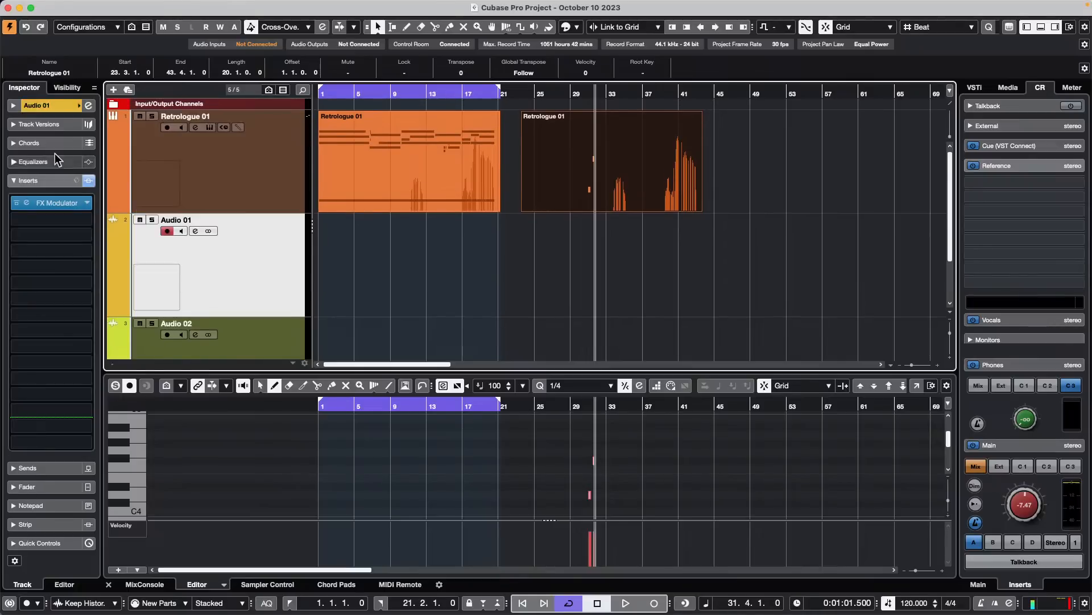
pyautogui.click(60, 203)
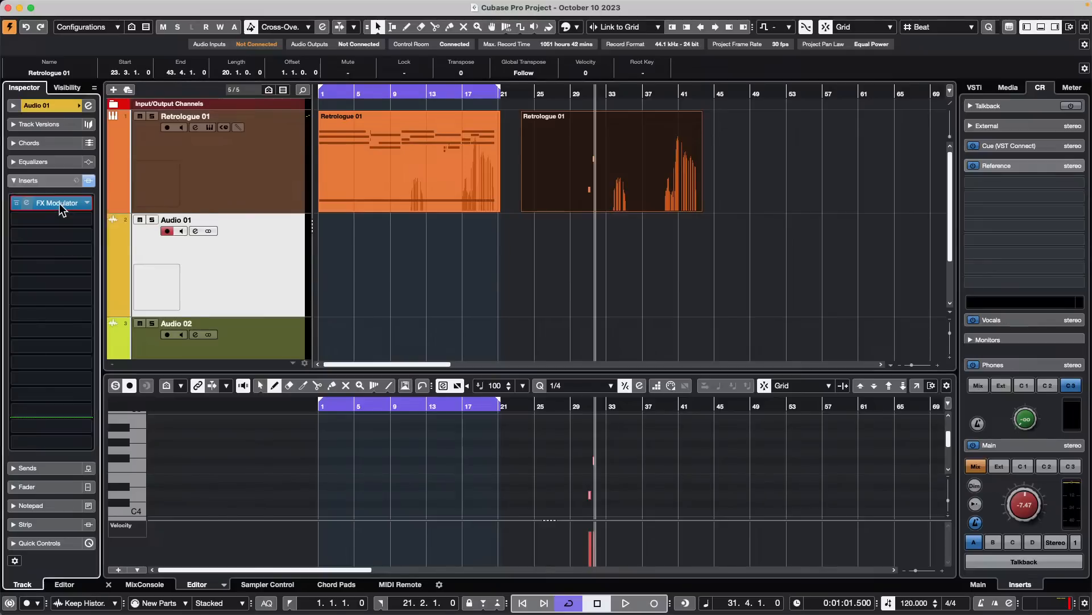
pyautogui.click(87, 217)
pyautogui.click(26, 310)
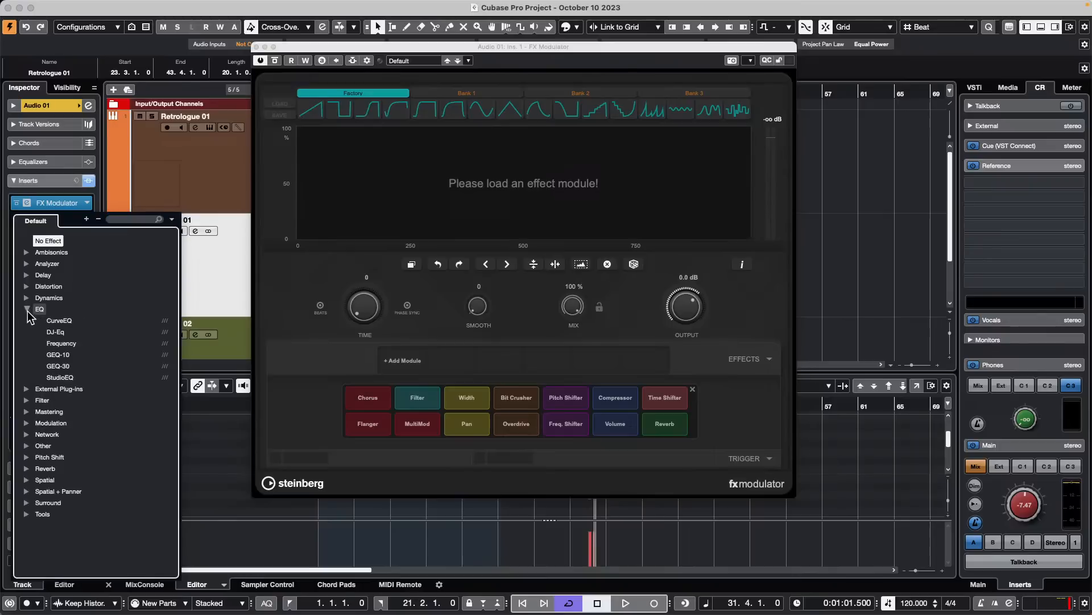
pyautogui.click(74, 379)
# - Set the StudioEQ output to 0.9 dB and close both plug-in windows
pyautogui.moveTo(739, 195)
pyautogui.mouseDown()
pyautogui.moveTo(739, 179)
pyautogui.moveTo(739, 194)
pyautogui.mouseUp()
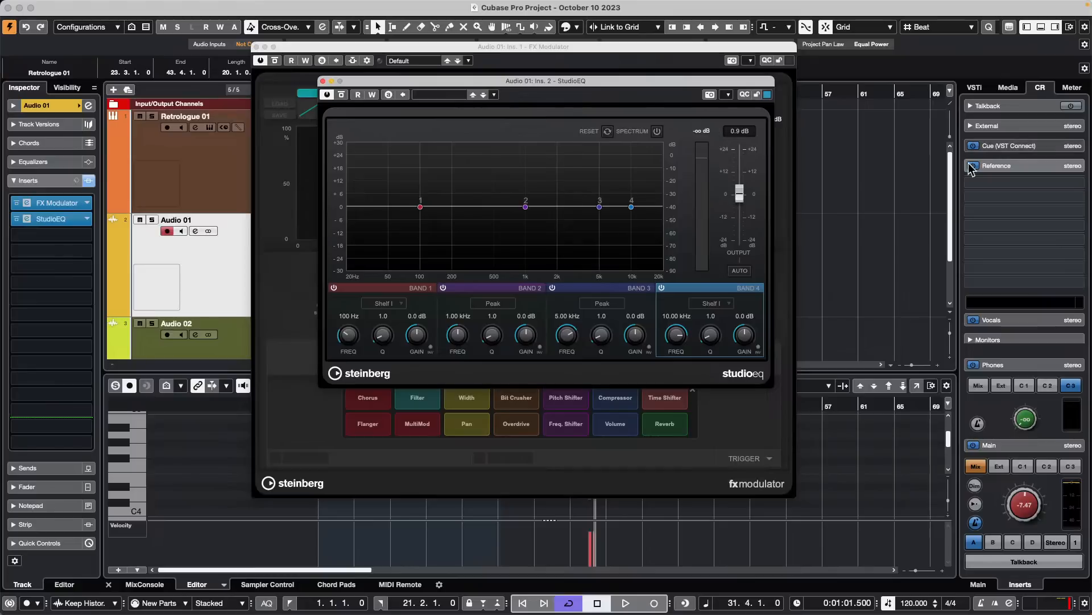
pyautogui.click(322, 82)
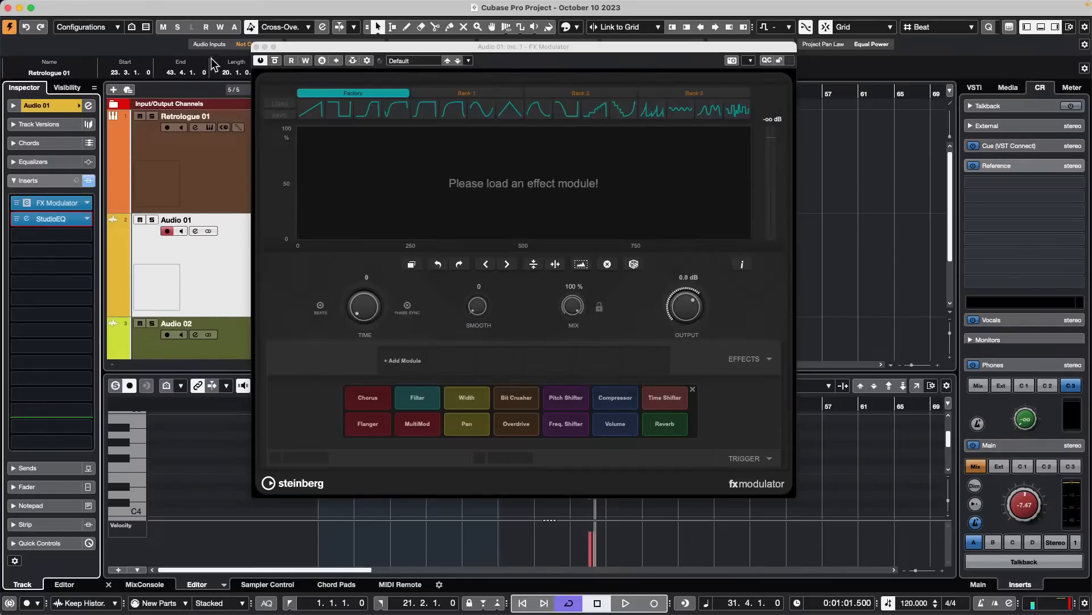
pyautogui.click(256, 47)
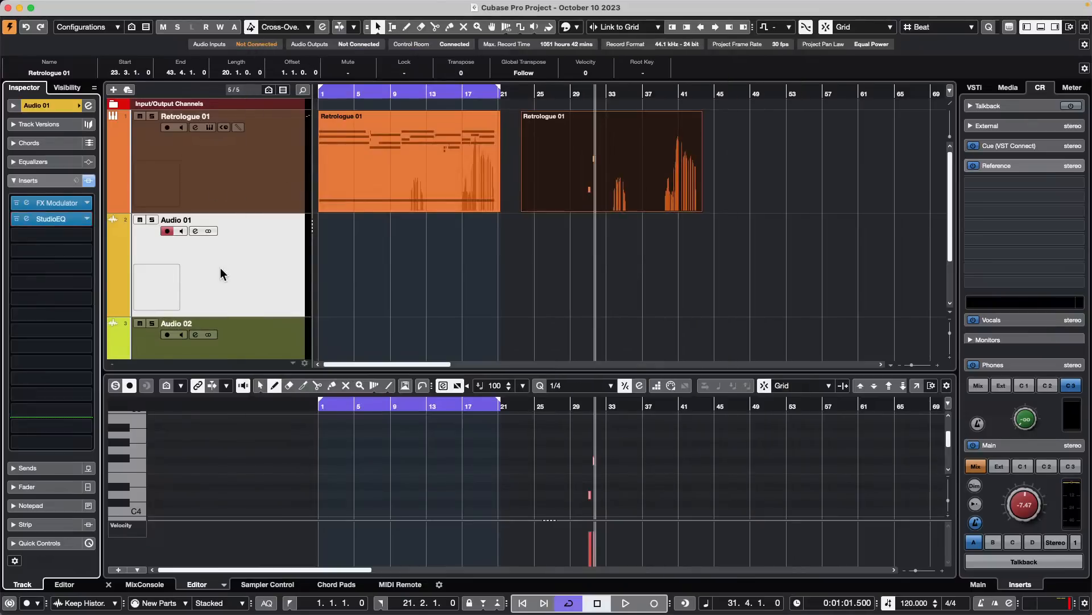
# - Open the channel settings of Audio 01, show its Equalizer section and try adjusting the Pre Gain
pyautogui.click(251, 253)
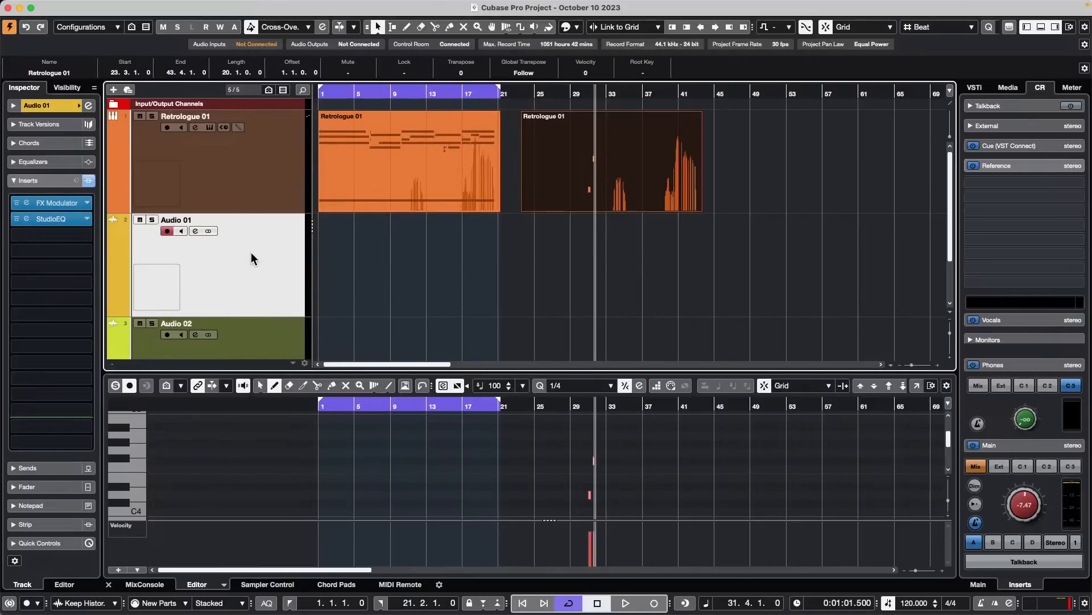
pyautogui.click(195, 232)
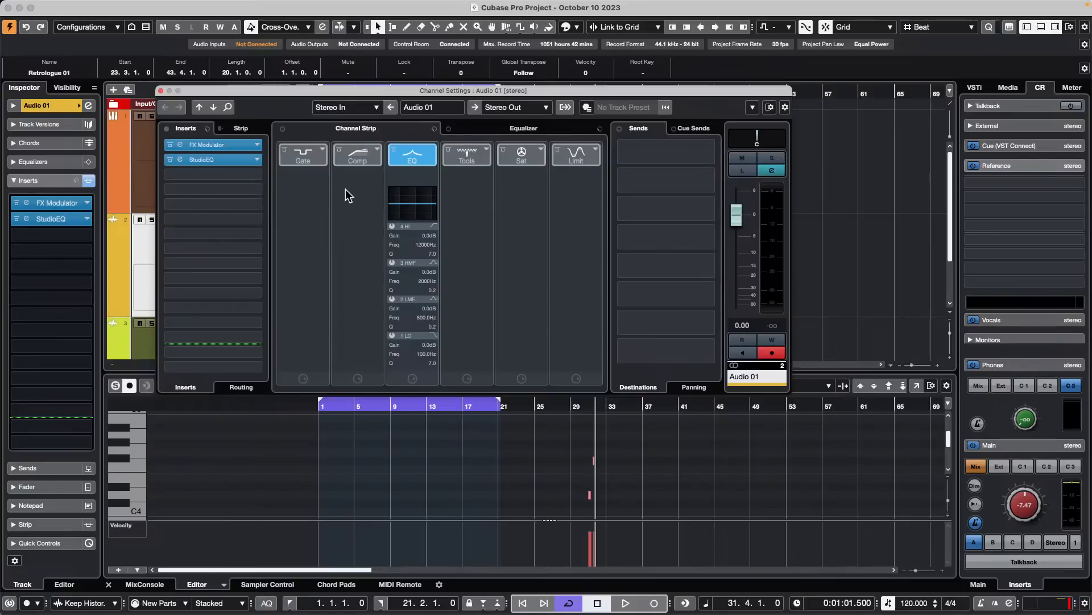
pyautogui.click(520, 128)
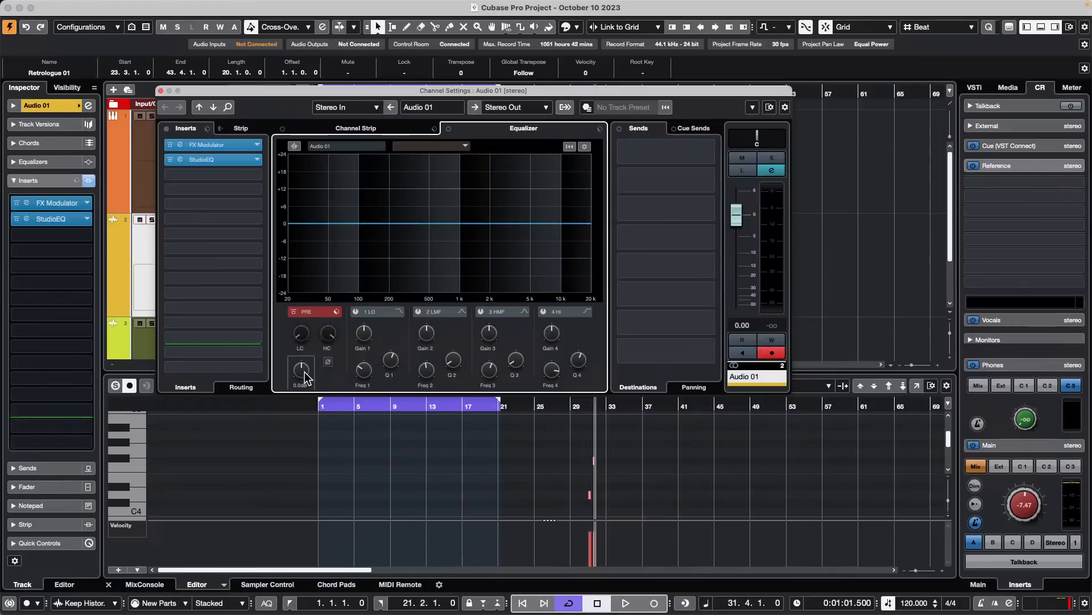
pyautogui.moveTo(304, 372)
pyautogui.mouseDown()
pyautogui.moveTo(313, 281)
pyautogui.moveTo(284, 423)
pyautogui.moveTo(302, 337)
pyautogui.moveTo(301, 357)
pyautogui.mouseUp()
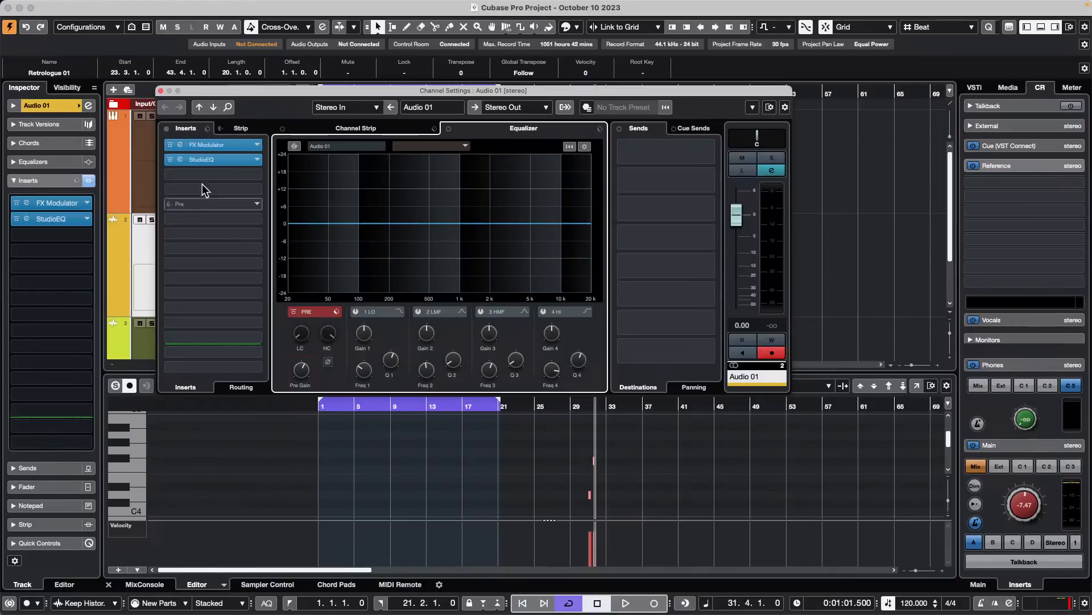
# - Move StudioEQ down to the third insert slot of Audio 01, try the Pre Gain control and close the channel settings
pyautogui.moveTo(231, 158); pyautogui.dragTo(230, 175)
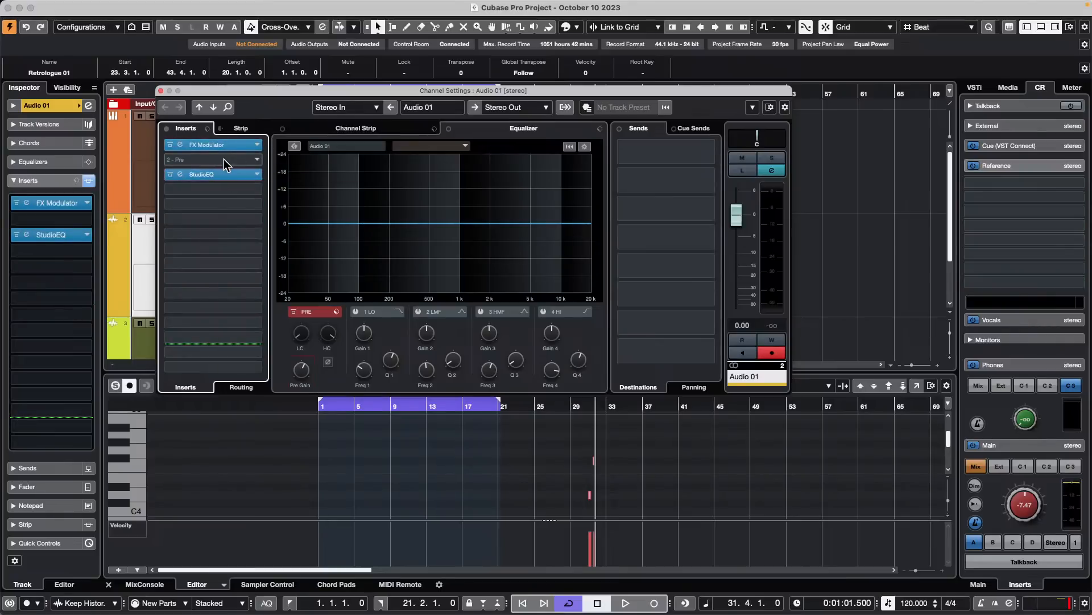
pyautogui.moveTo(305, 372)
pyautogui.mouseDown()
pyautogui.moveTo(291, 367)
pyautogui.moveTo(300, 379)
pyautogui.mouseUp()
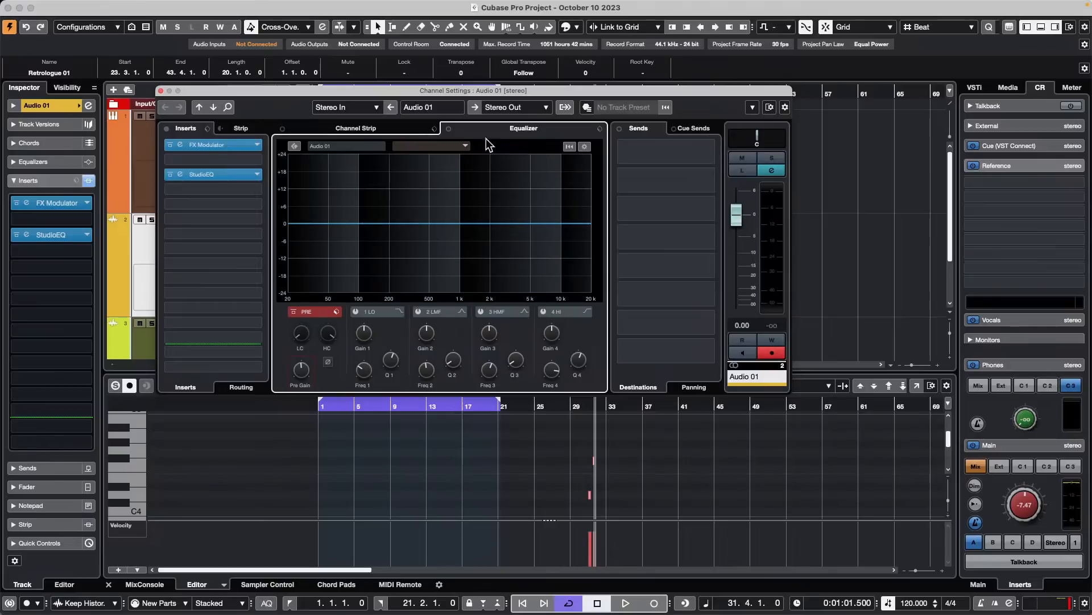
pyautogui.click(161, 91)
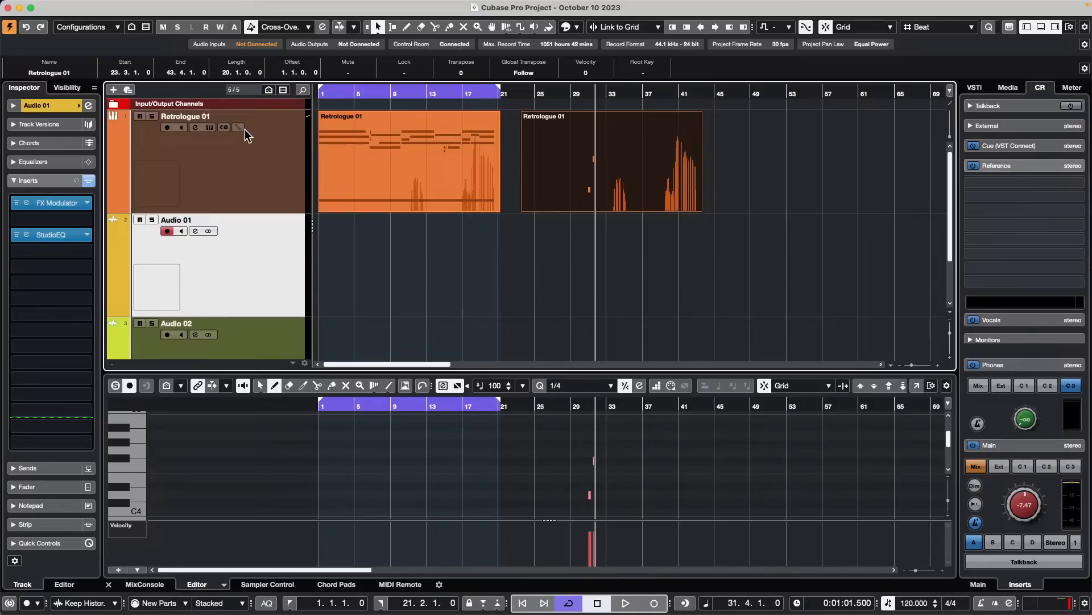
# - Open the second Retrologue 01 part, starting near bar 23, in a separate Key Editor window
pyautogui.click(559, 150)
pyautogui.doubleClick(602, 186)
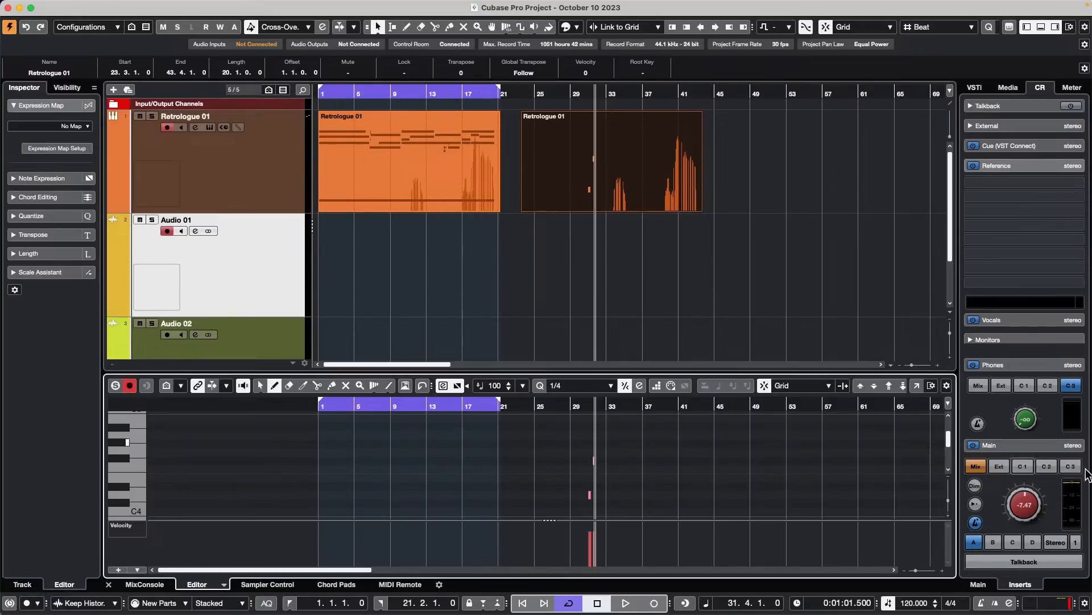
pyautogui.click(919, 386)
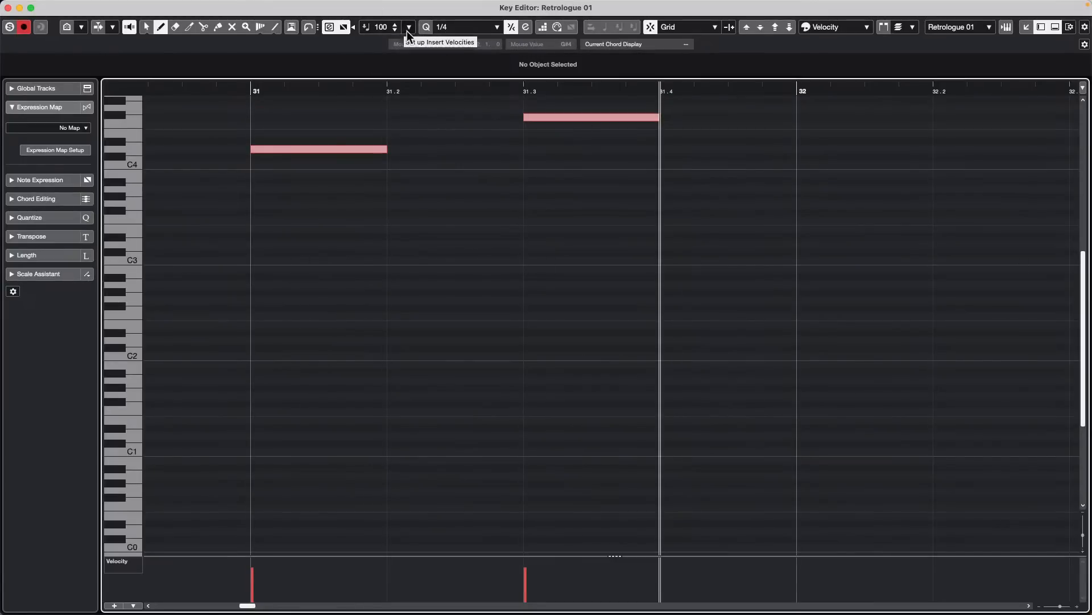
# - Erase the two existing notes in bar 31 of the Retrologue 01 part
pyautogui.rightClick(438, 215)
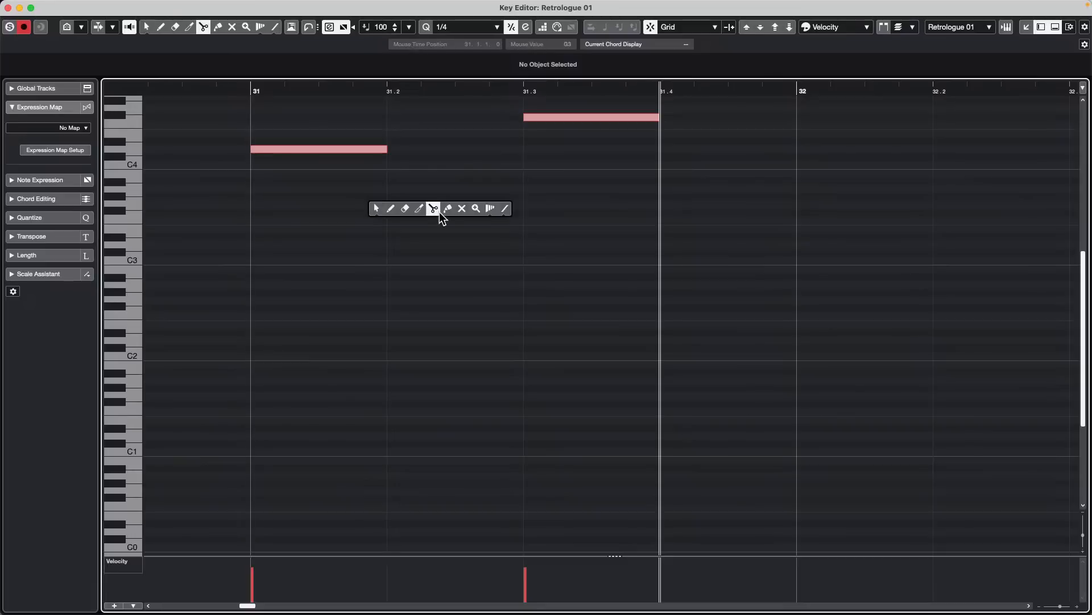
pyautogui.click(392, 212)
pyautogui.click(563, 116)
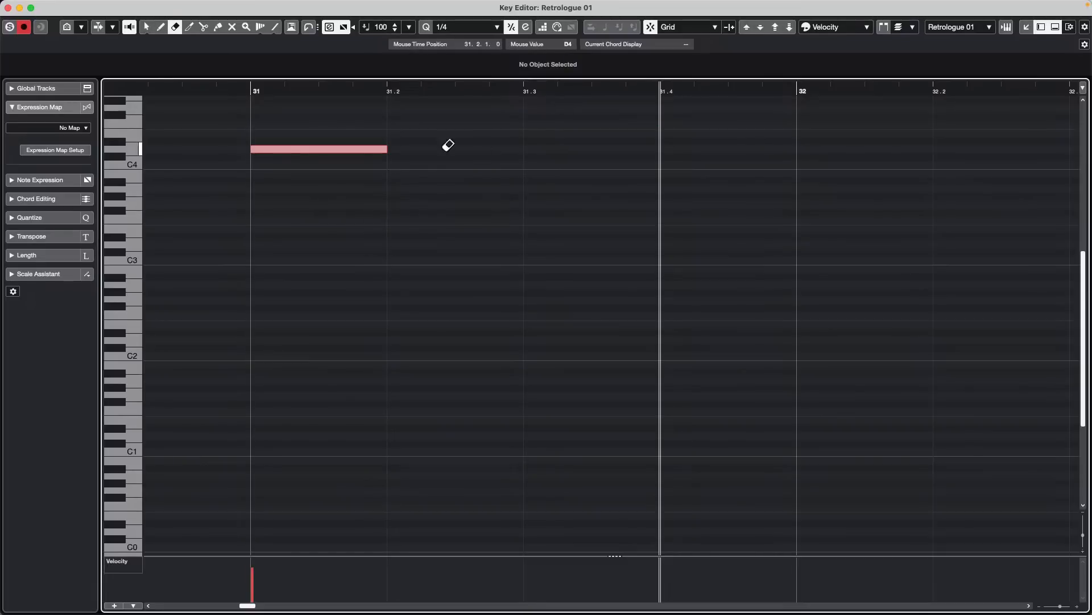
pyautogui.click(378, 149)
# - Draw a quarter-note C#3 at the start of bar 31 with velocity 100 and select it
pyautogui.rightClick(317, 249)
pyautogui.click(332, 248)
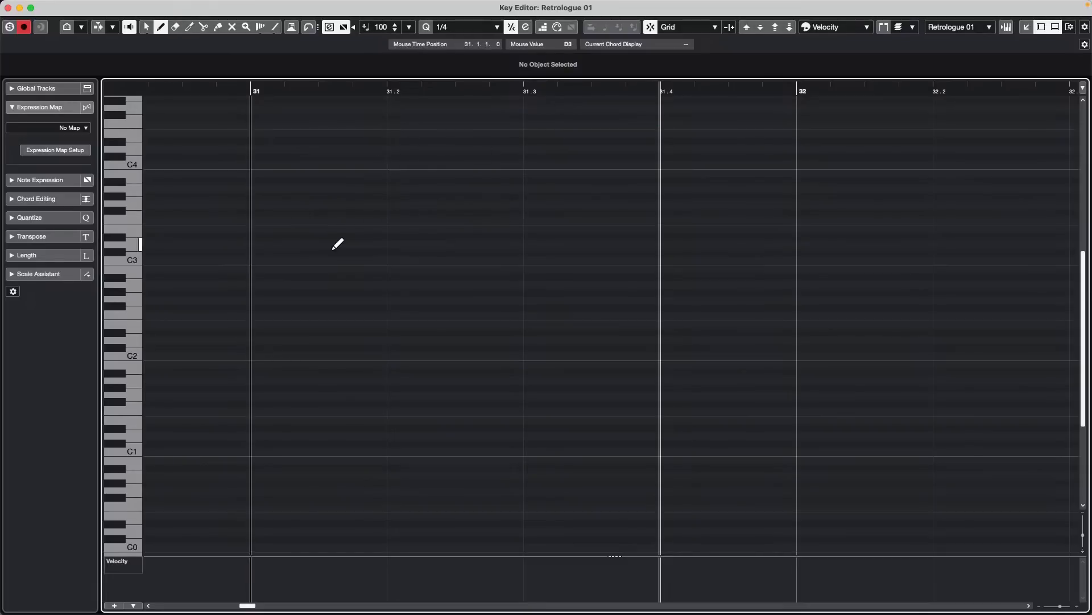
pyautogui.click(332, 253)
pyautogui.rightClick(345, 219)
pyautogui.click(331, 216)
pyautogui.moveTo(315, 223); pyautogui.dragTo(319, 296)
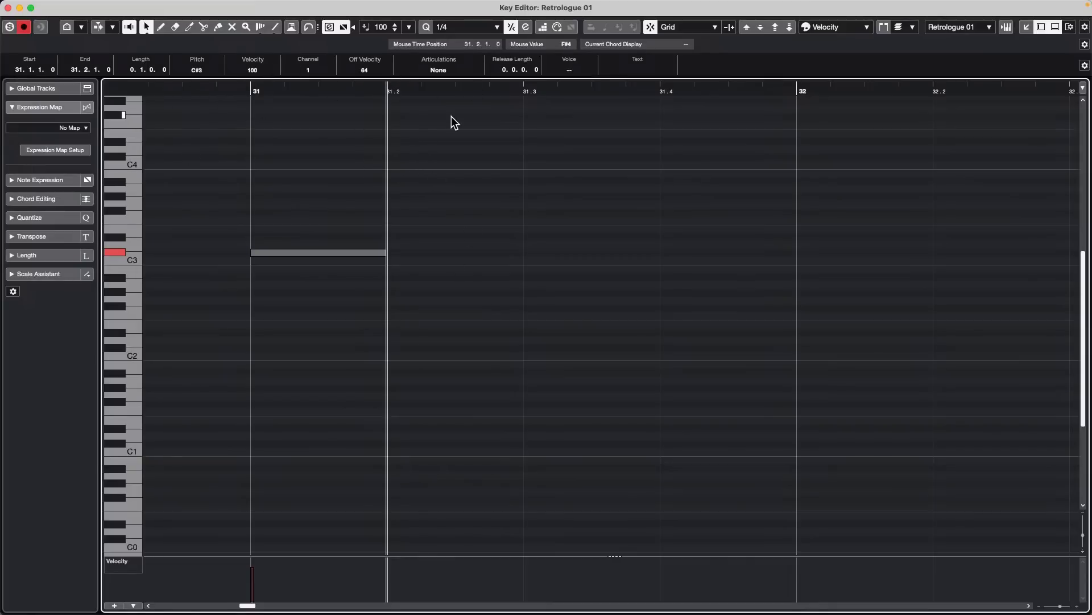
# - Set the note insert velocity to 50 and draw a quarter-note C3 at 31.2
pyautogui.click(409, 27)
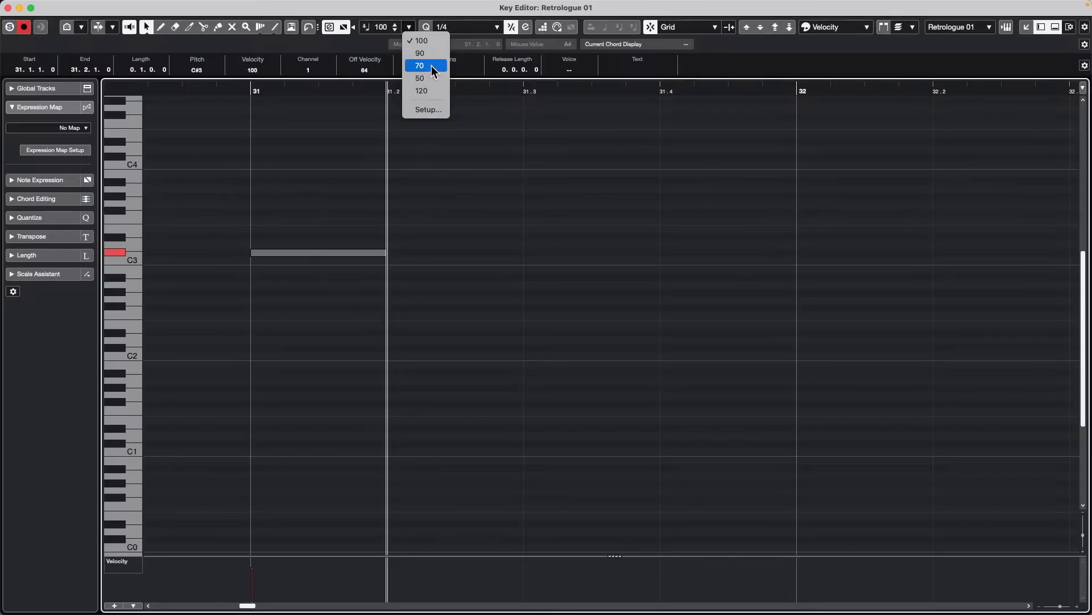
pyautogui.click(435, 80)
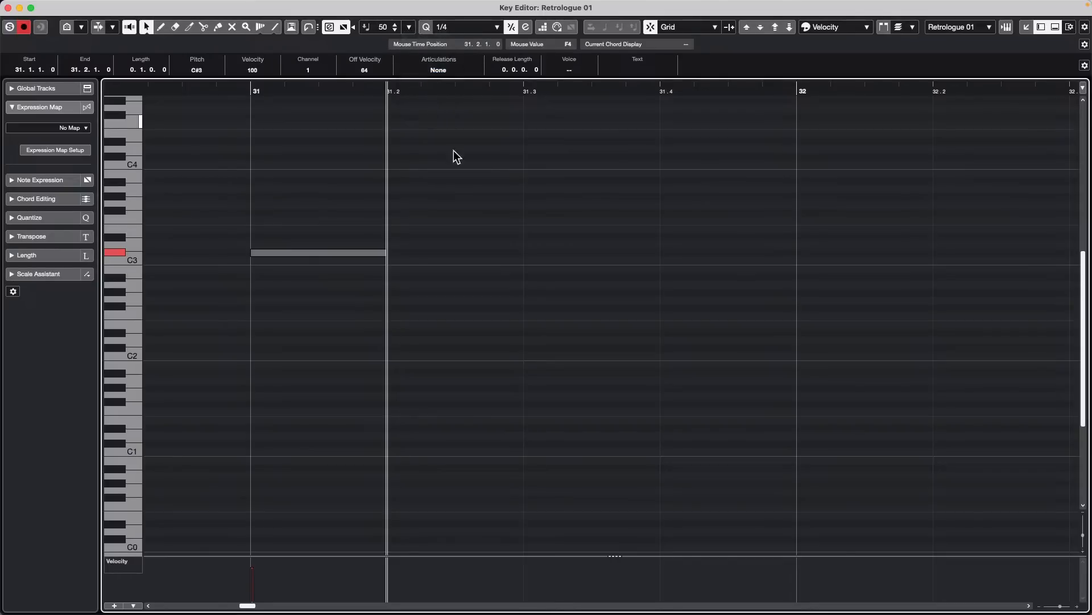
pyautogui.rightClick(473, 228)
pyautogui.click(490, 227)
pyautogui.click(456, 260)
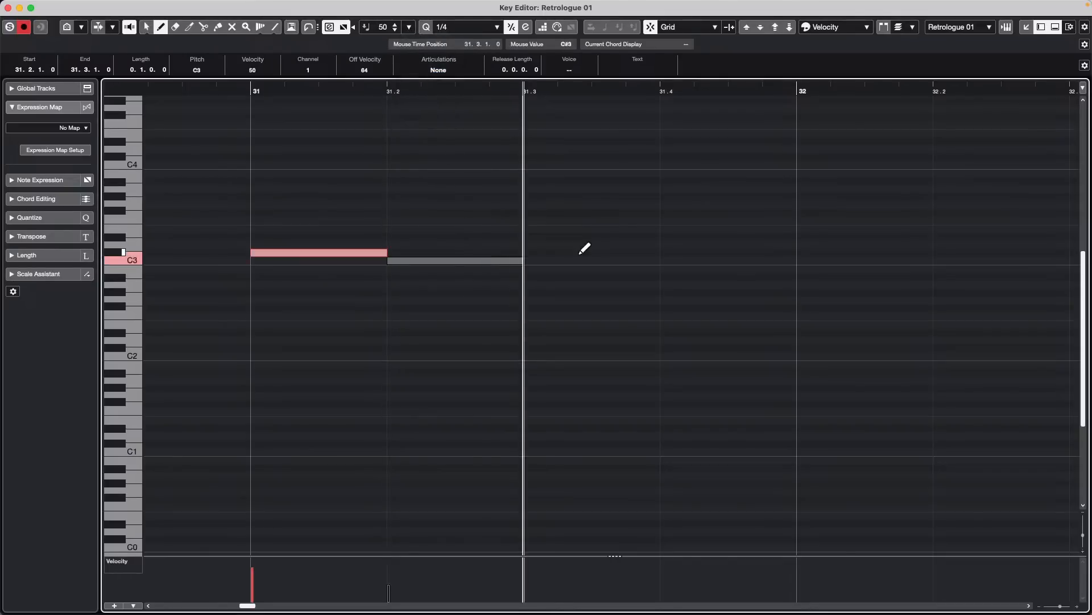
# - Draw a D2 note at 31.3 with insert velocity 49 and a C3 note at 31.4 with insert velocity 100
pyautogui.click(395, 29)
pyautogui.click(566, 340)
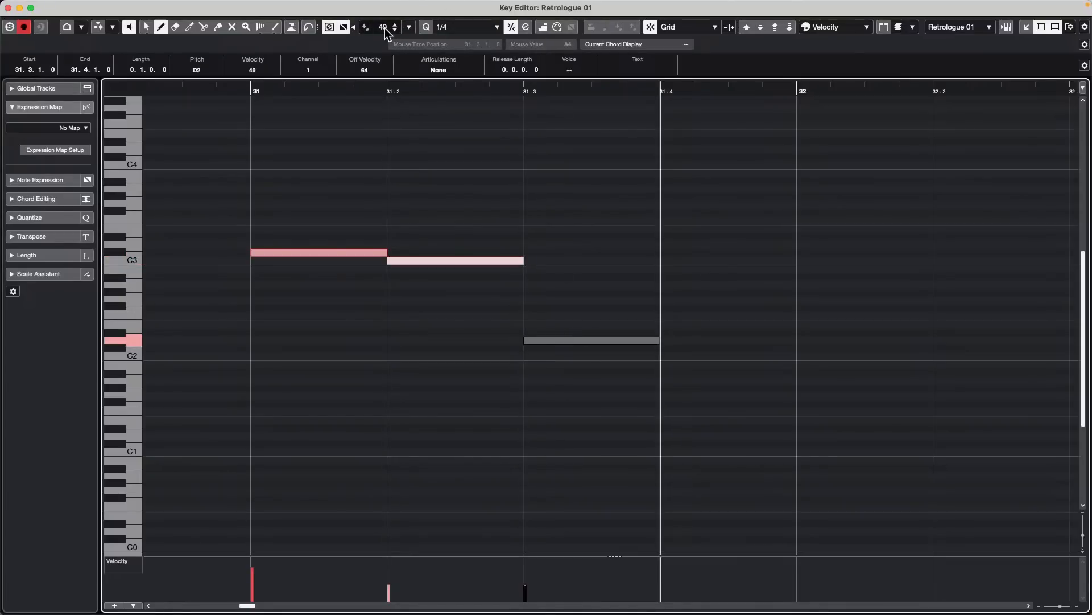
pyautogui.click(409, 27)
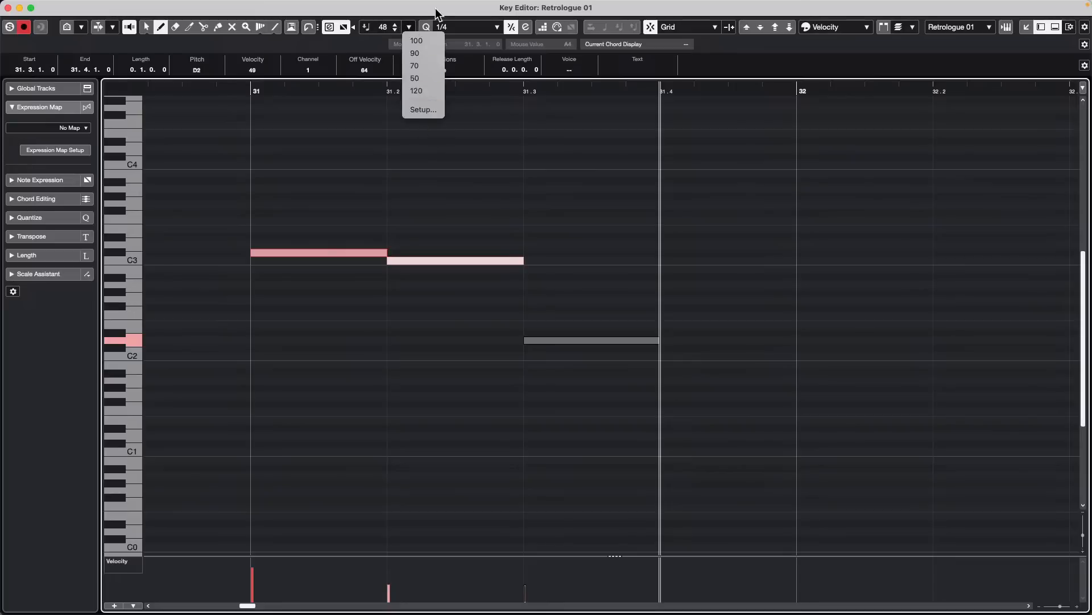
pyautogui.click(419, 41)
pyautogui.click(737, 260)
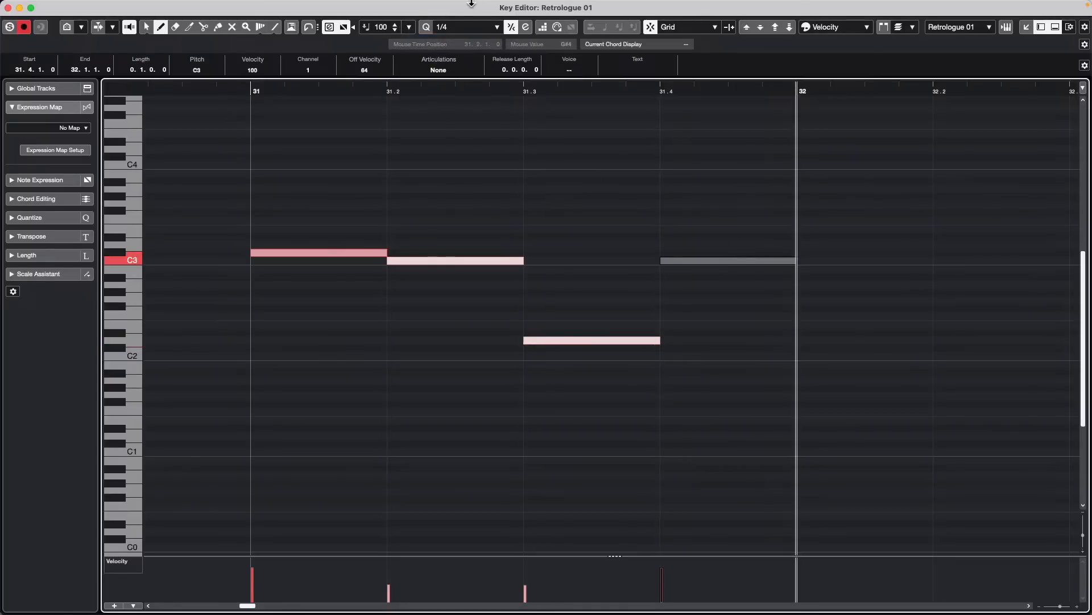
# - Review the MIDI Insert Velocities setup and its preset options, leaving the dialog without changes
pyautogui.click(409, 27)
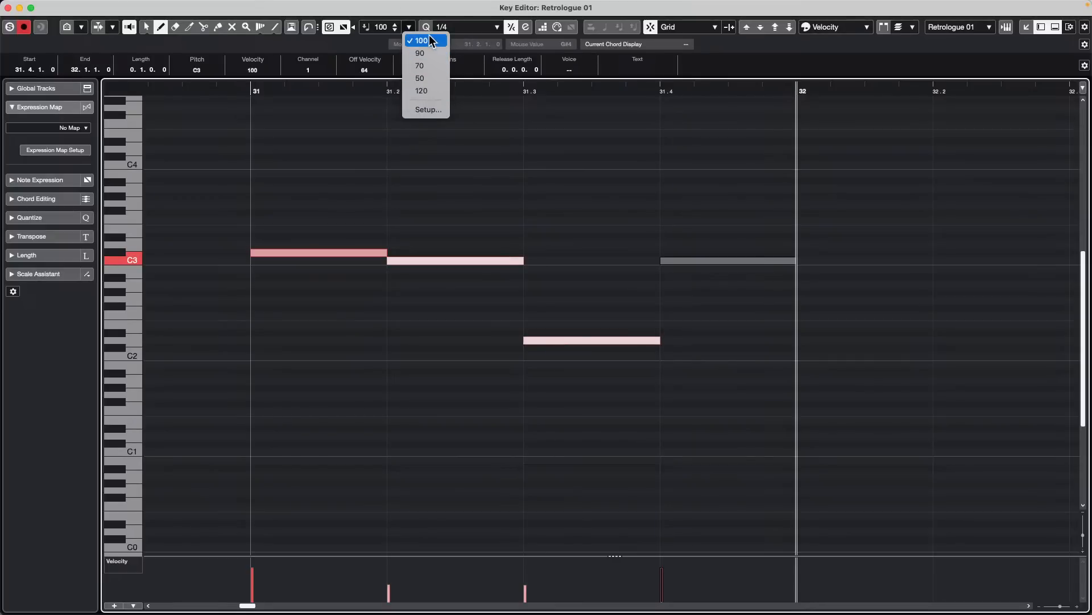
pyautogui.click(428, 109)
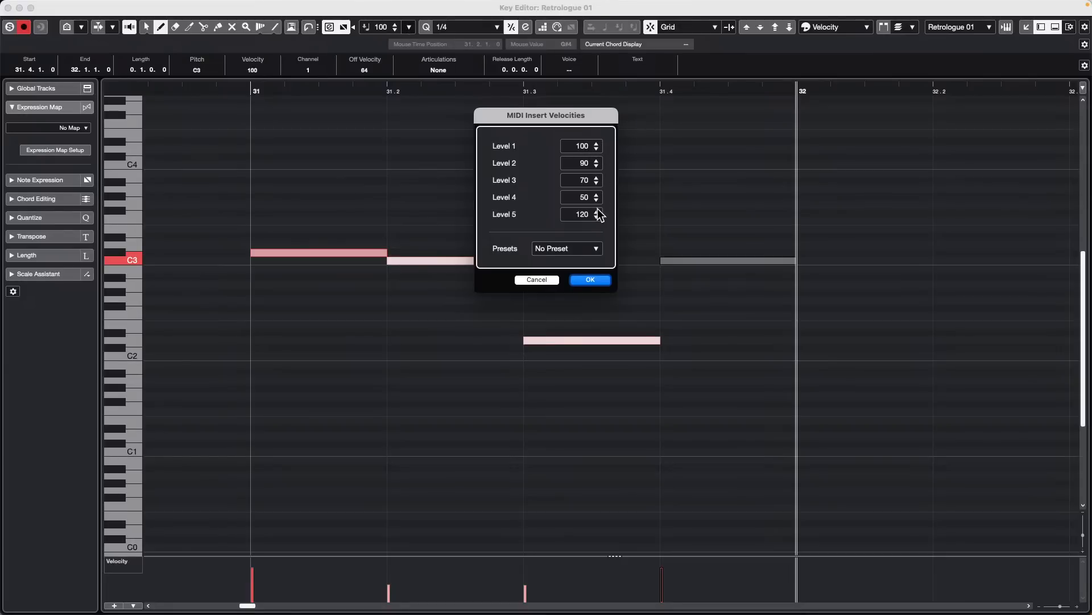
pyautogui.click(597, 249)
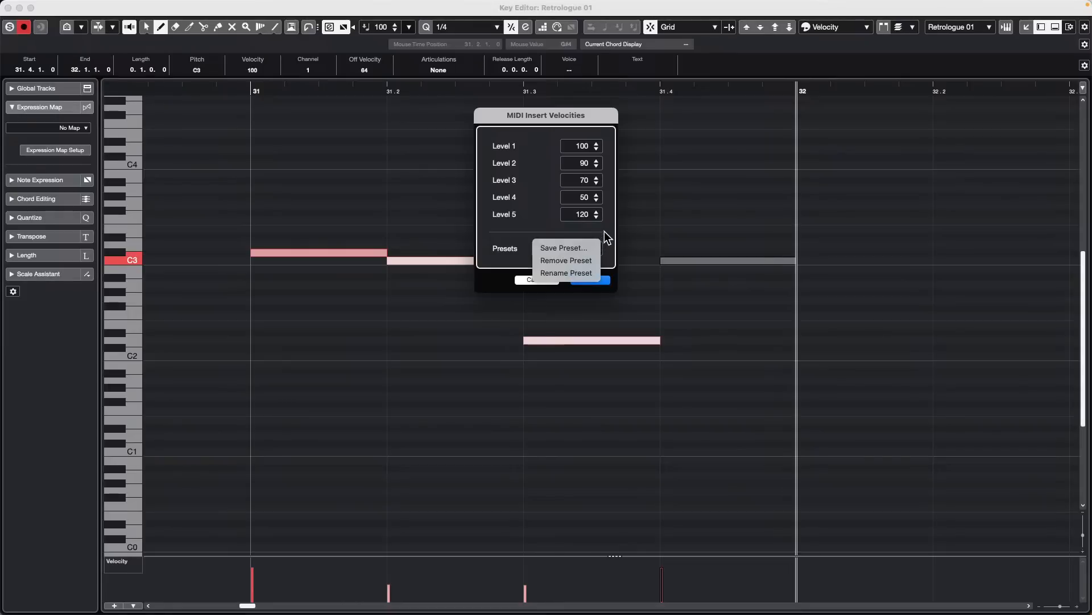
pyautogui.click(604, 231)
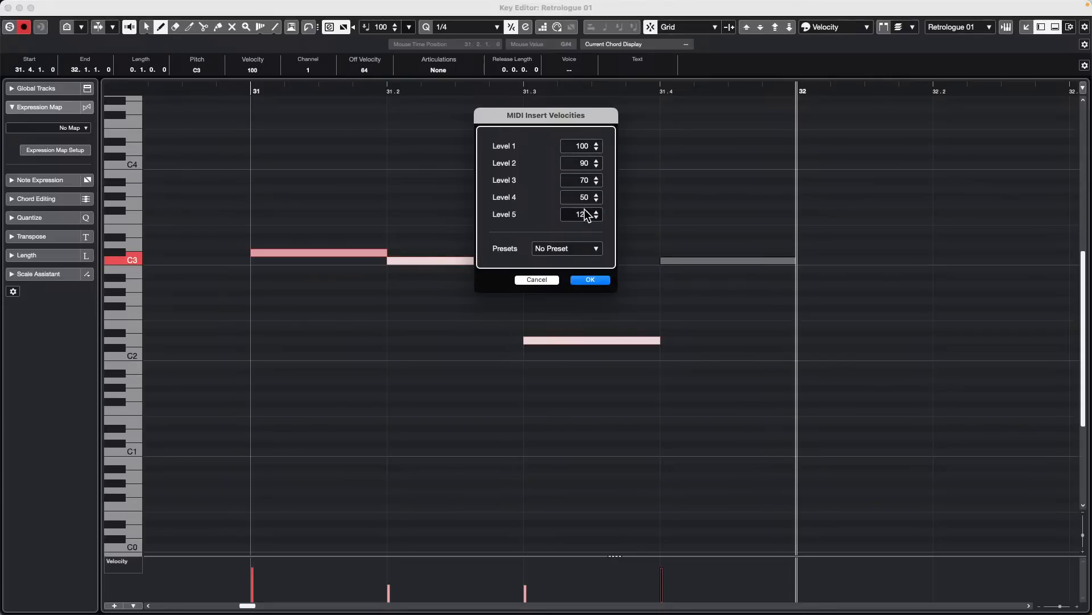
pyautogui.click(550, 280)
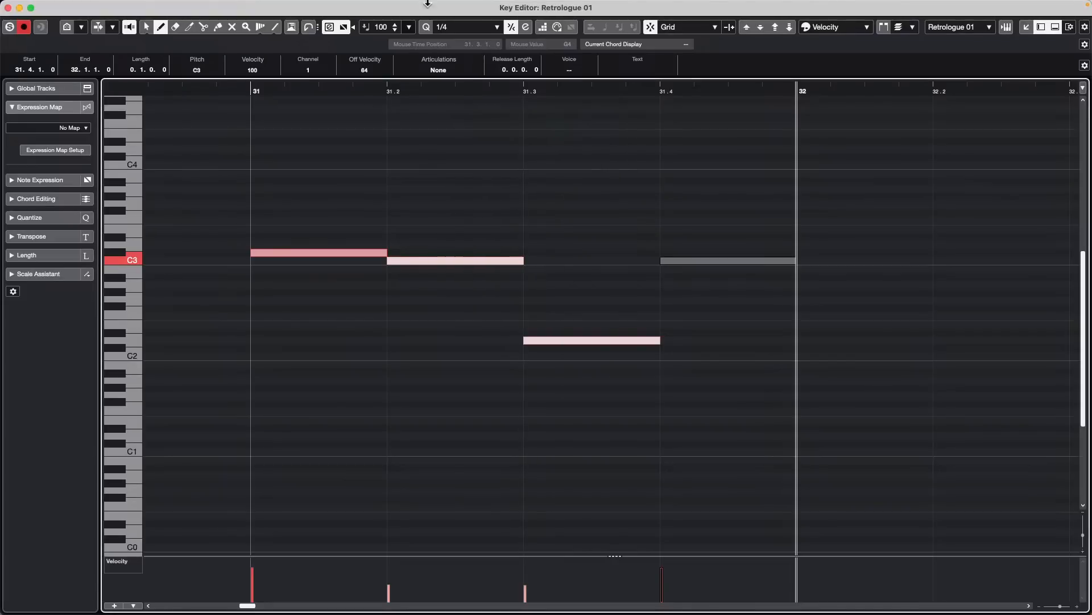
# - With an insert velocity of 88, draw C#2 at bar 32 and C3 and B1 at 32.2, ending with the C#2 note selected
pyautogui.click(377, 27)
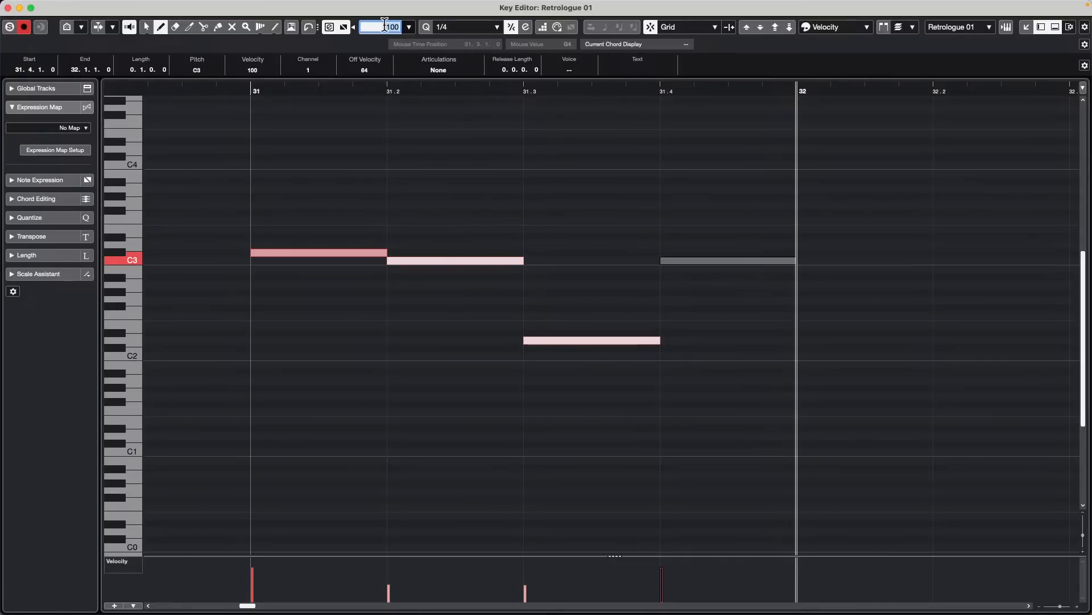
pyautogui.write('88')
pyautogui.press('Return')
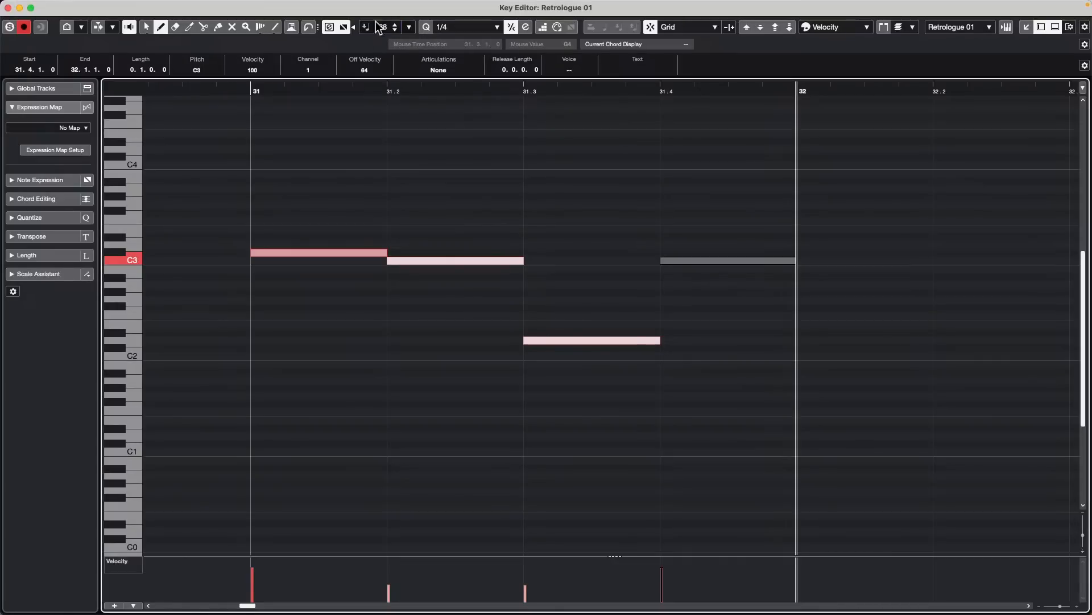
pyautogui.click(819, 347)
pyautogui.click(944, 261)
pyautogui.click(996, 363)
pyautogui.press('1')
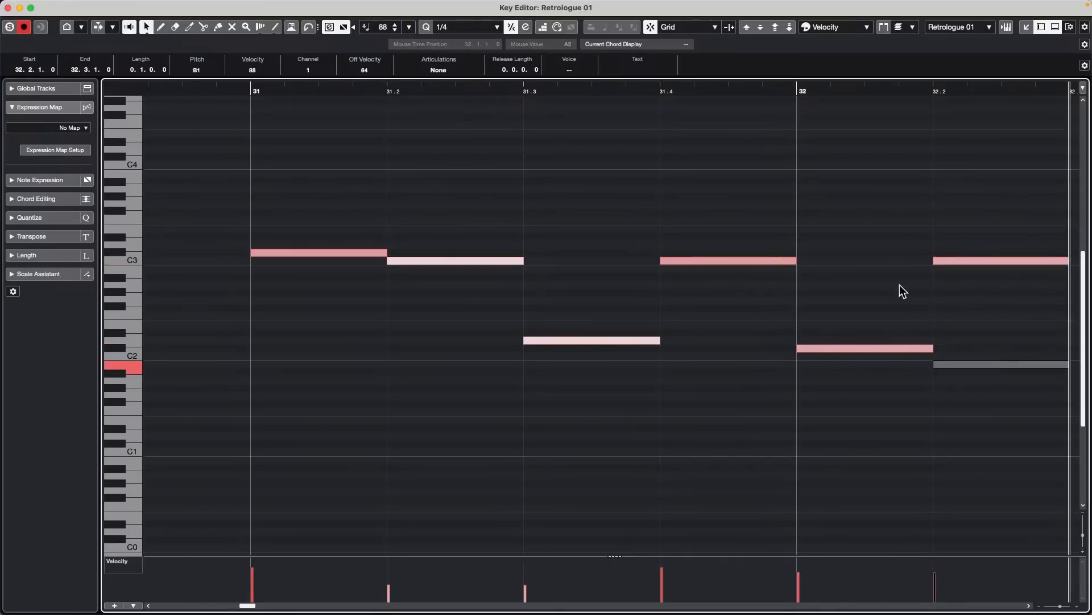
pyautogui.click(858, 347)
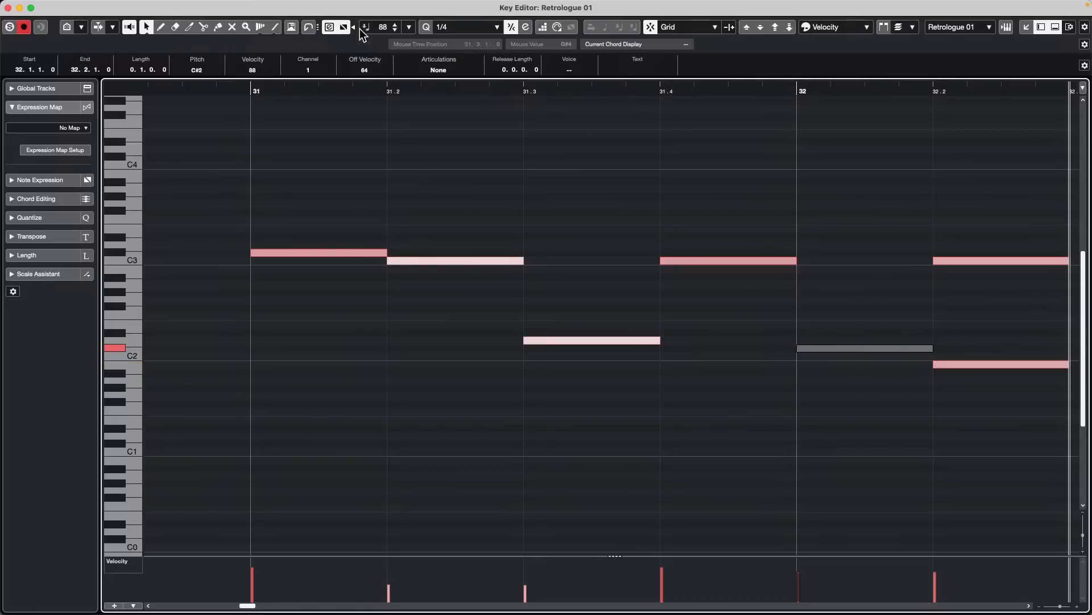
# - Set the note insert velocity back to 100 and close the separate Key Editor window
pyautogui.click(384, 26)
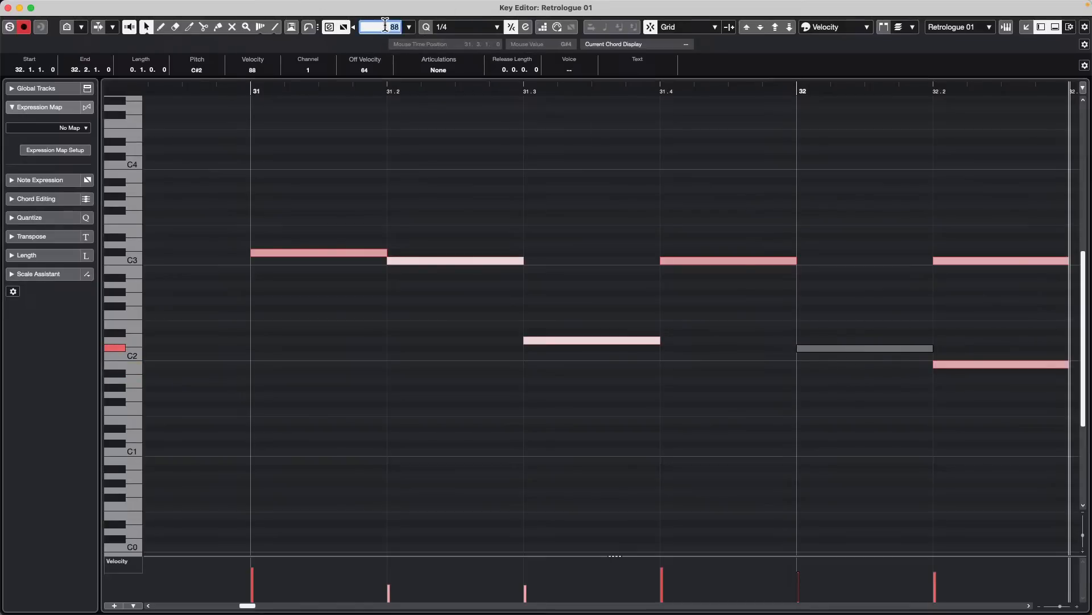
pyautogui.write('100')
pyautogui.press('Return')
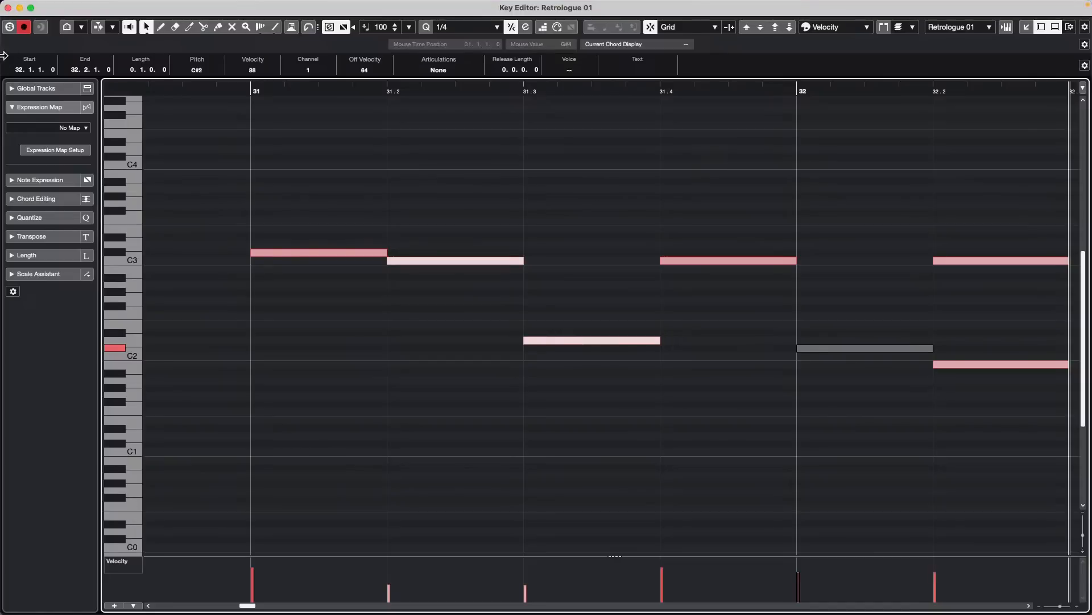
pyautogui.click(7, 7)
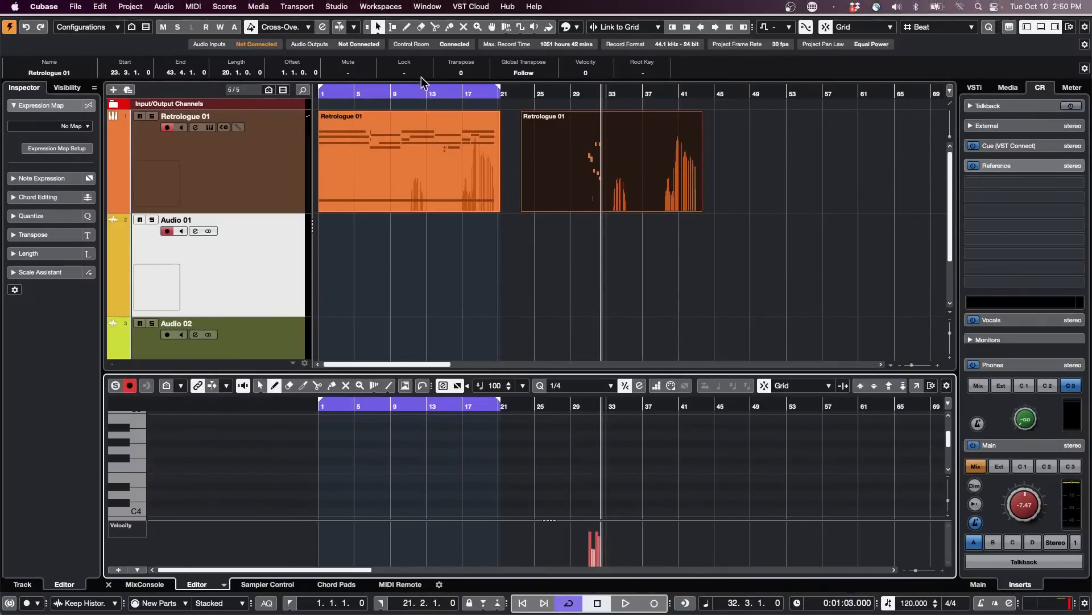
# - Open the Audio Connections outputs and expand the Stereo Out bus to examine its device and port assignment
pyautogui.click(349, 7)
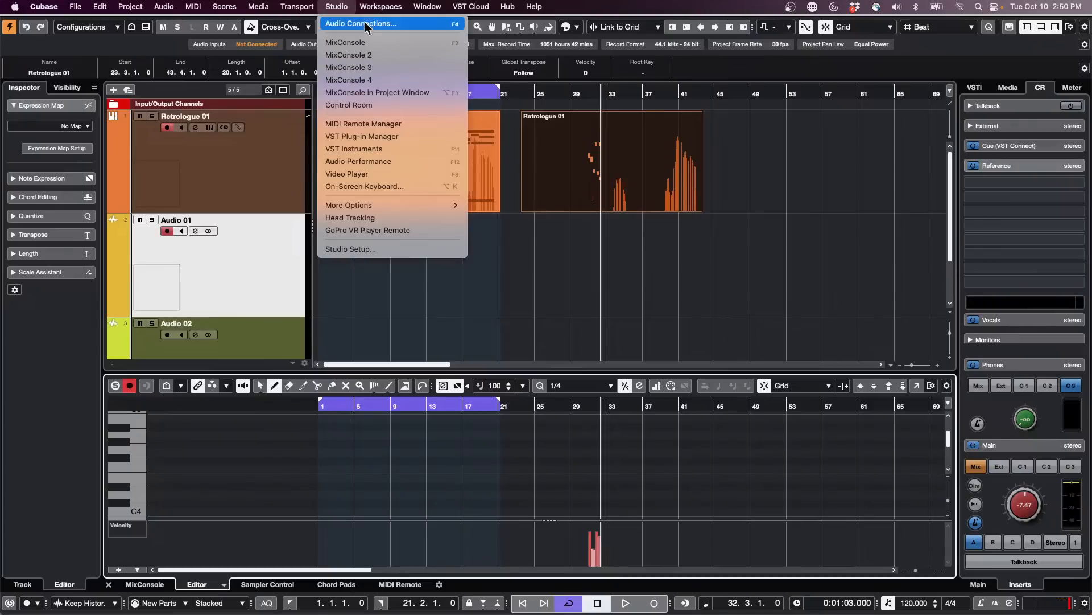
pyautogui.click(364, 24)
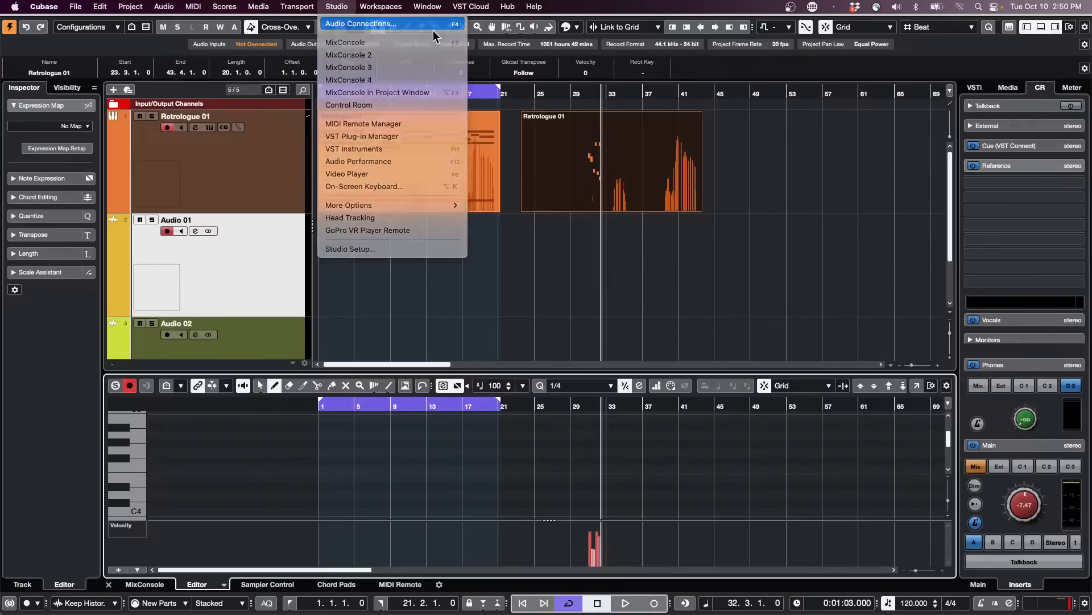
pyautogui.click(462, 74)
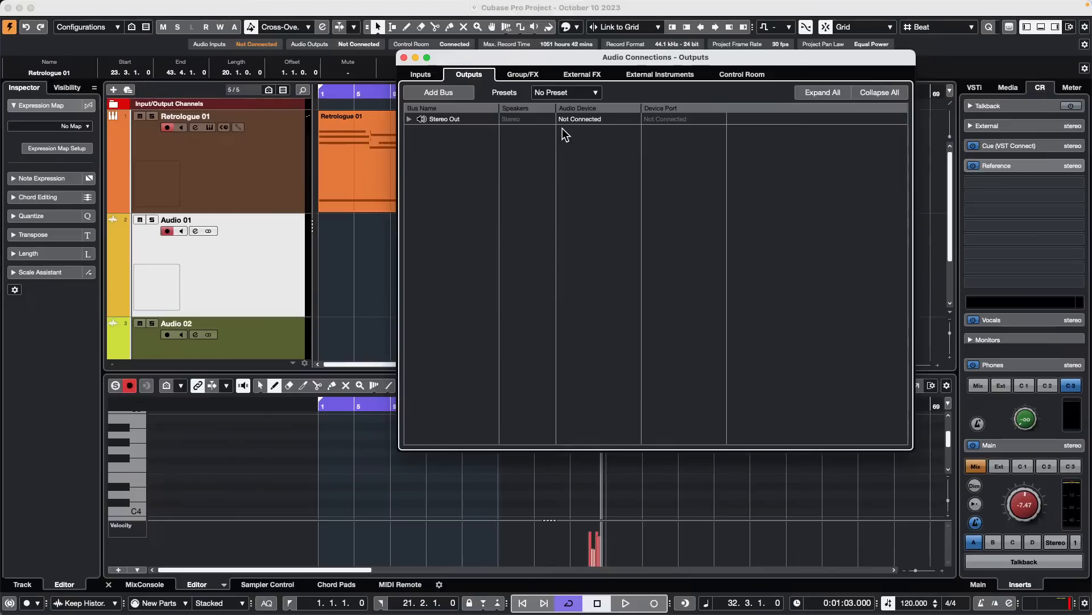
pyautogui.click(410, 119)
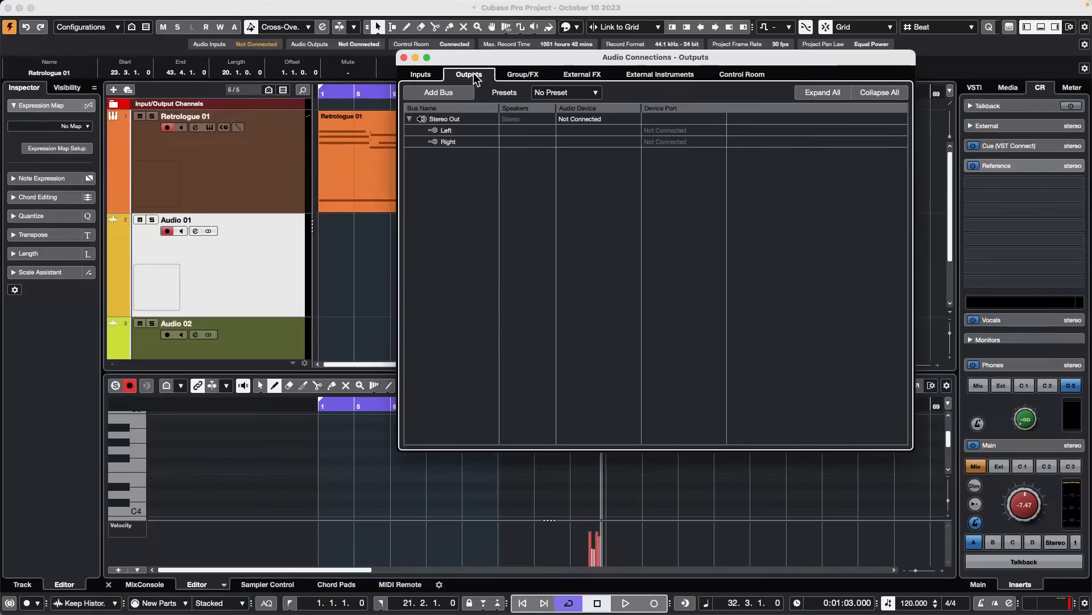
# - In the Control Room connections, set the Vocals cue's audio device to Not Connected and close Audio Connections
pyautogui.click(758, 78)
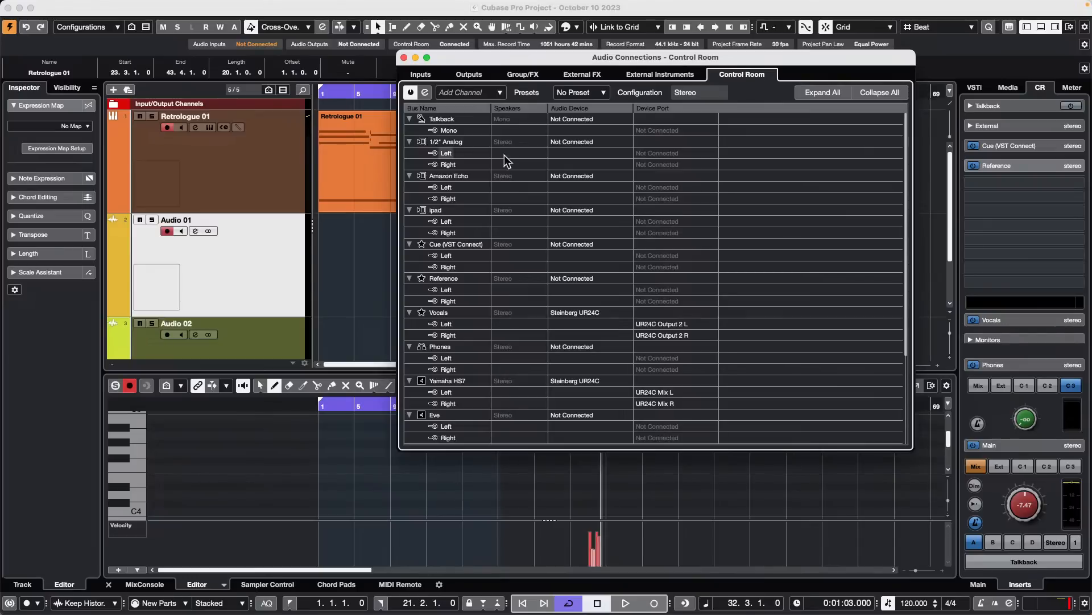
pyautogui.rightClick(471, 182)
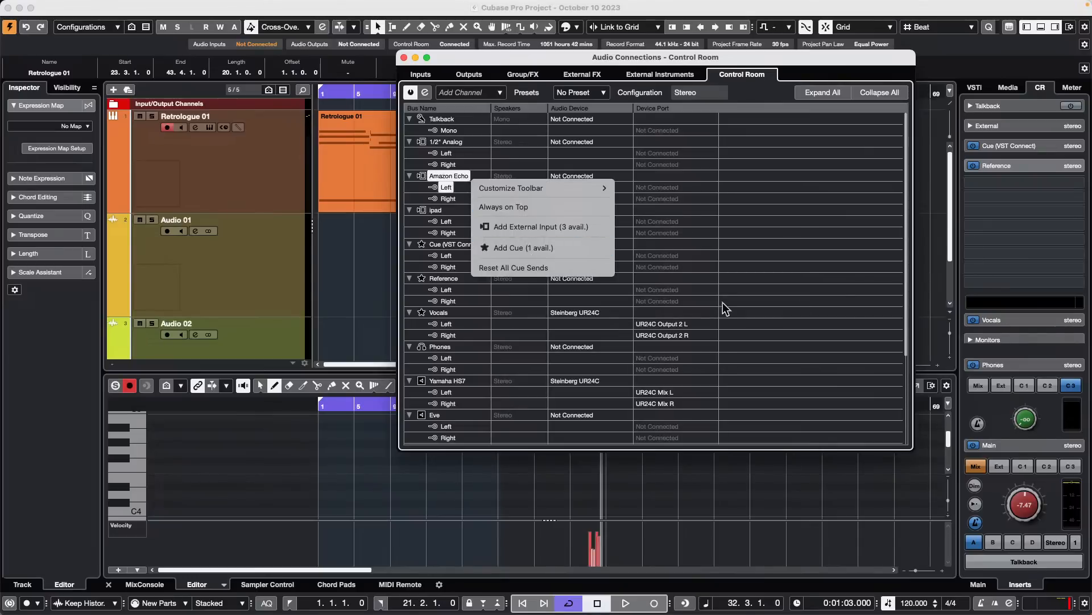
pyautogui.click(850, 298)
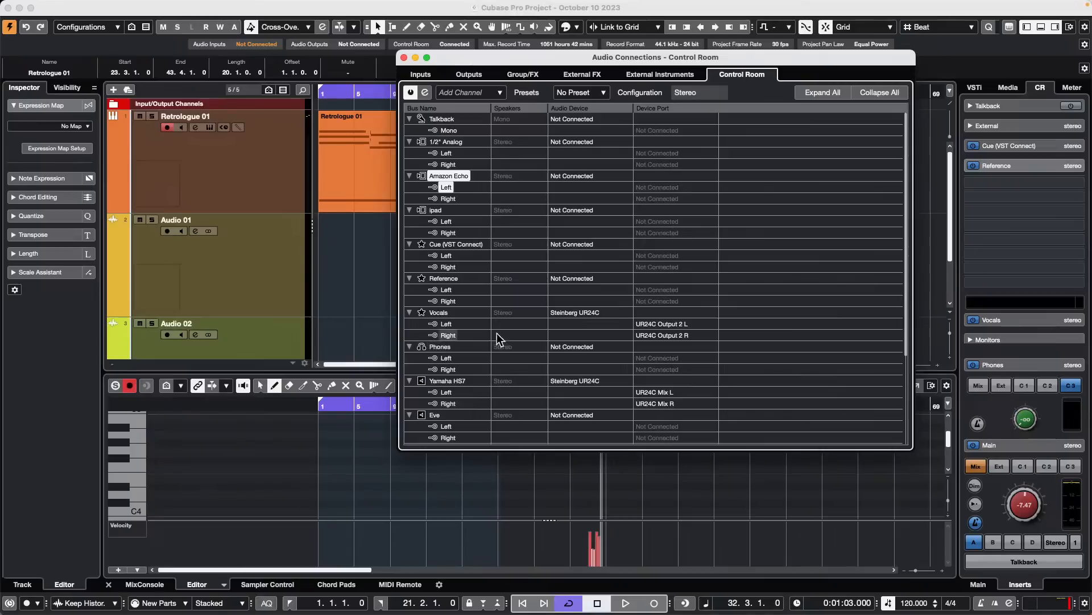
pyautogui.click(592, 312)
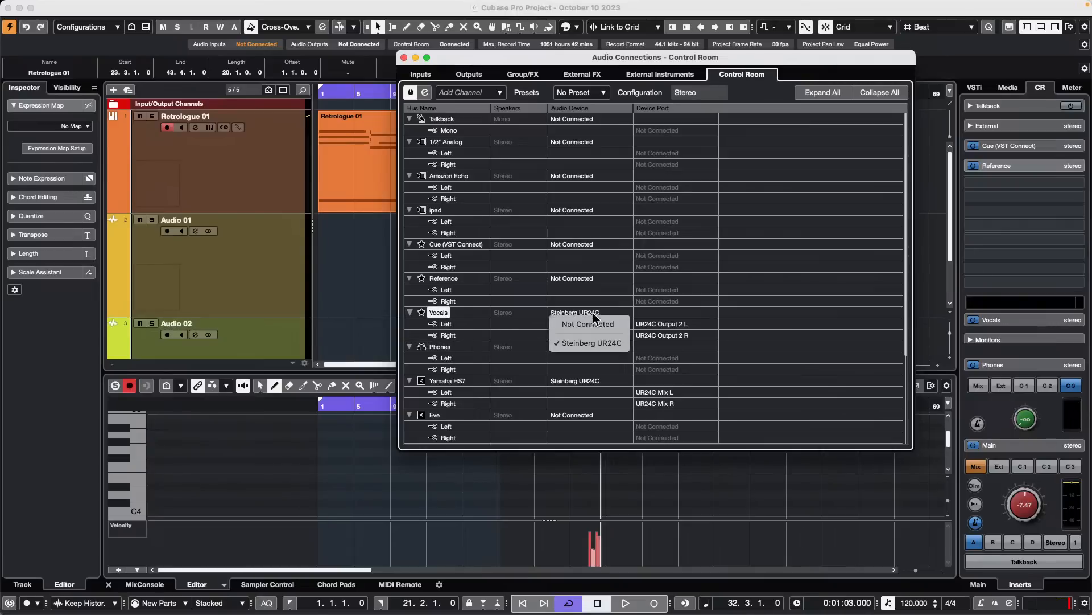
pyautogui.click(599, 322)
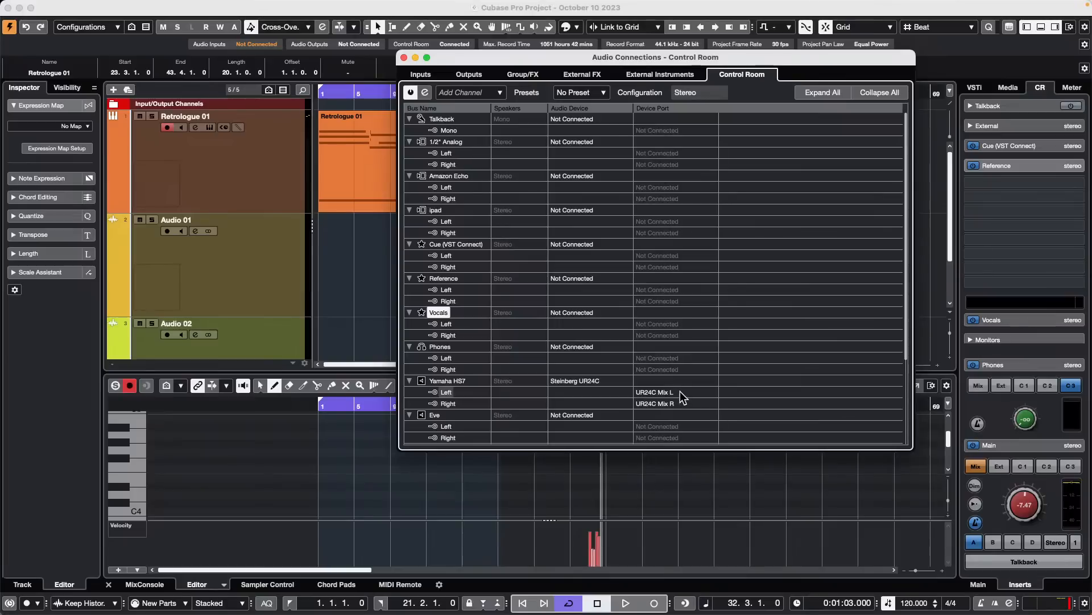
pyautogui.click(404, 57)
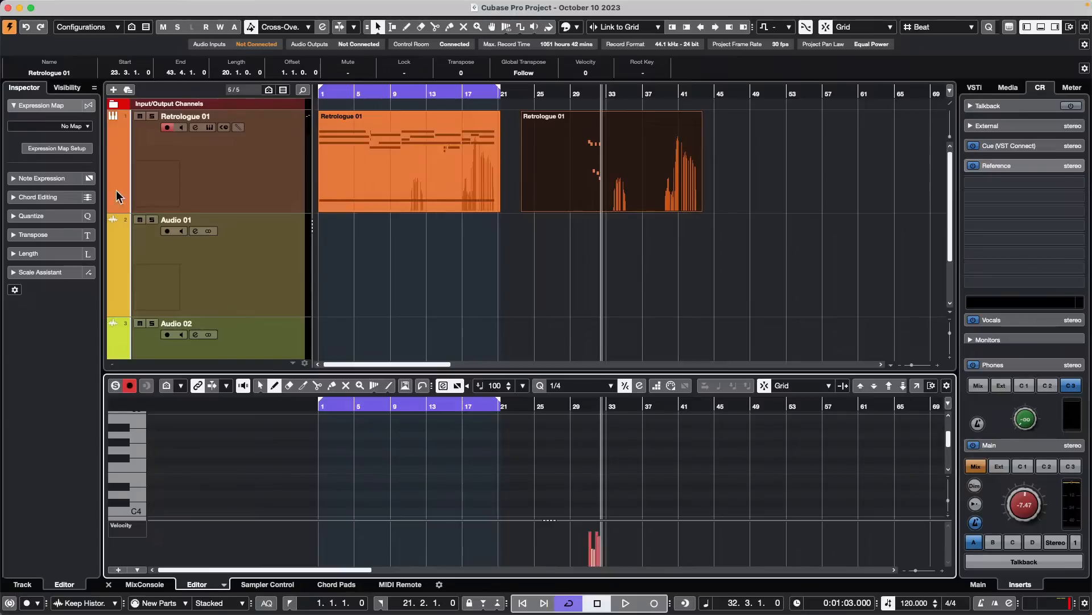
# - Select the first Retrologue 01 part and view the MixConsole in the lower zone, returning to the part's editor
pyautogui.click(477, 175)
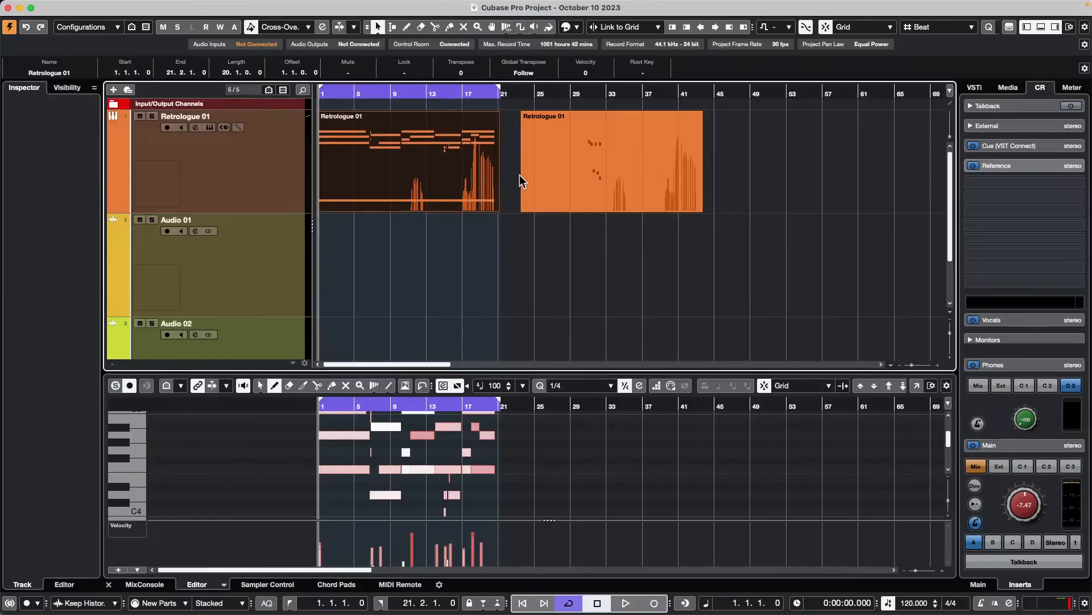
pyautogui.click(147, 584)
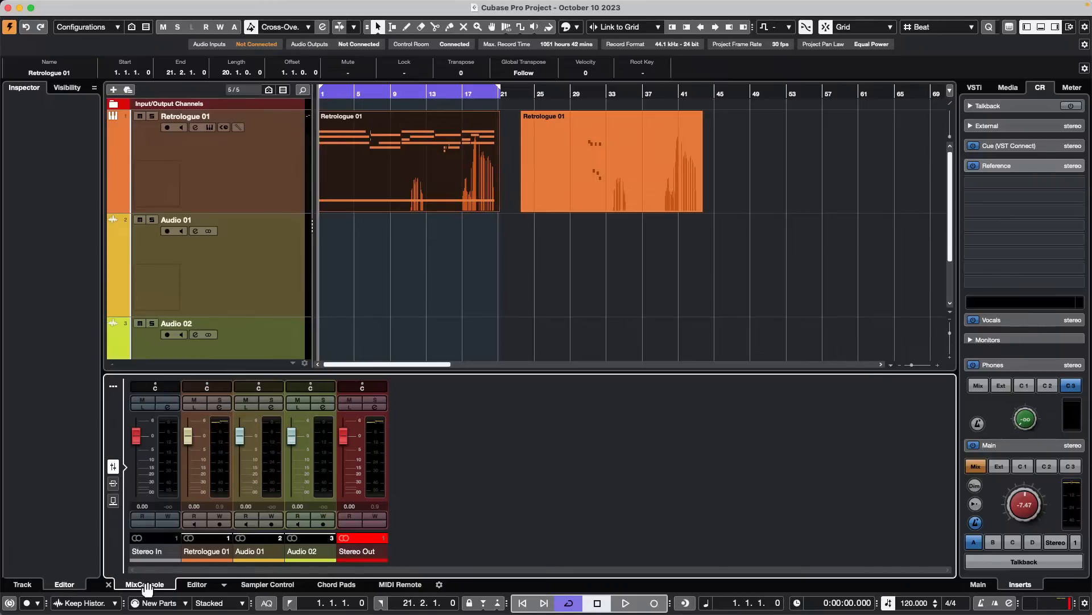
pyautogui.press('Return')
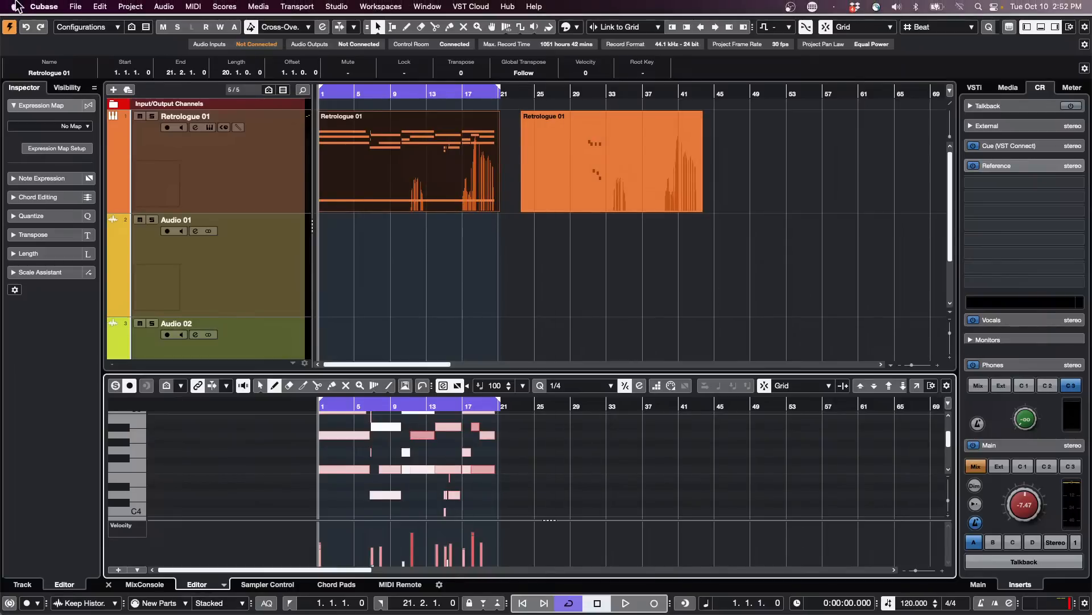
# - Open the first Retrologue 01 part's lower-zone editor in a separate Key Editor window, view the whole part, and close the window
pyautogui.click(75, 7)
pyautogui.click(916, 386)
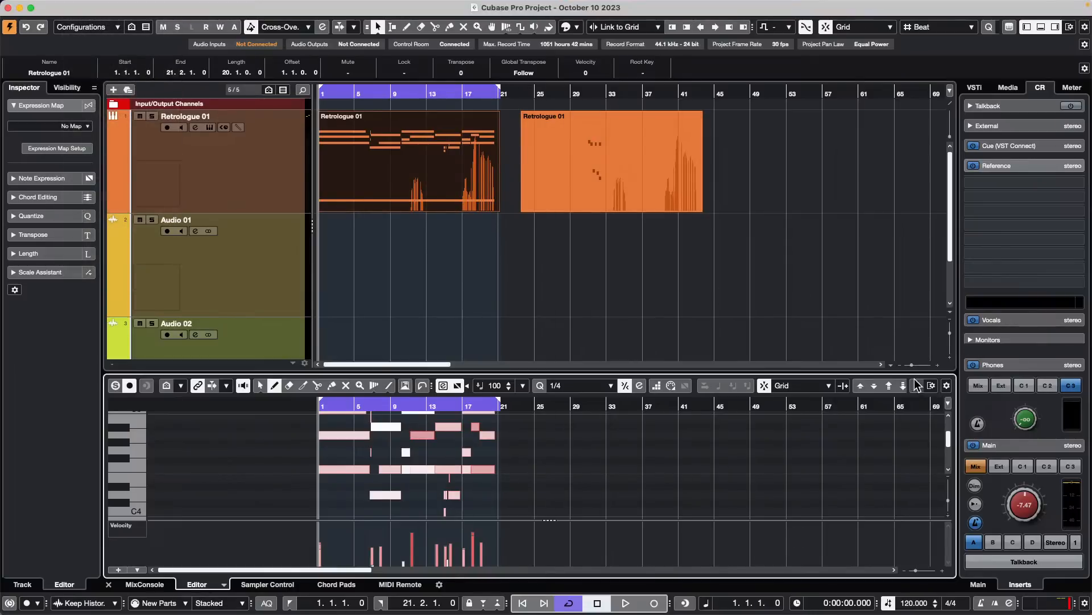
pyautogui.click(916, 386)
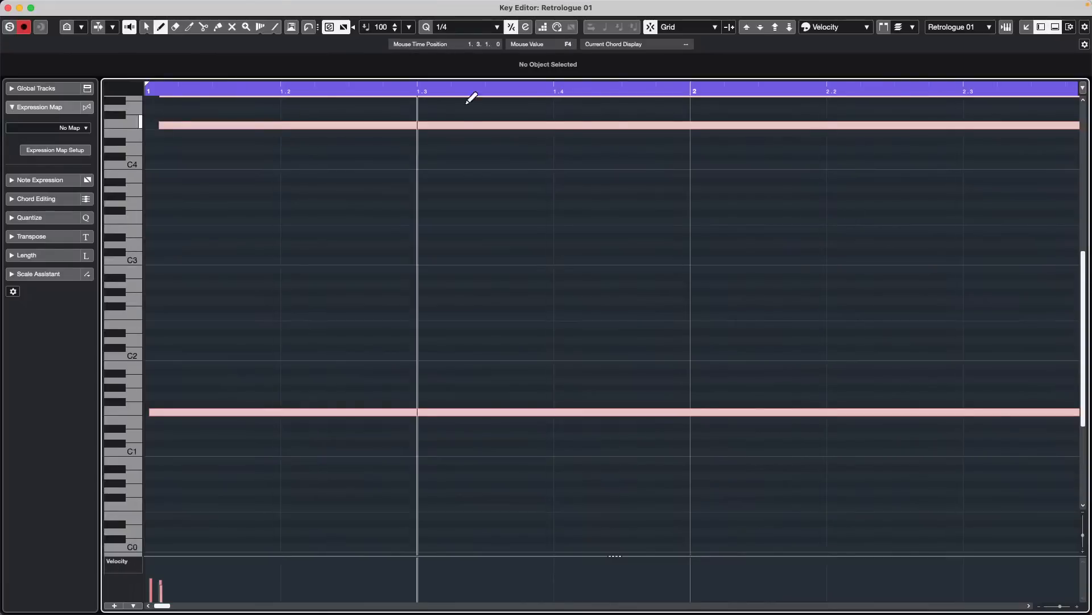
pyautogui.moveTo(393, 93); pyautogui.dragTo(424, 5)
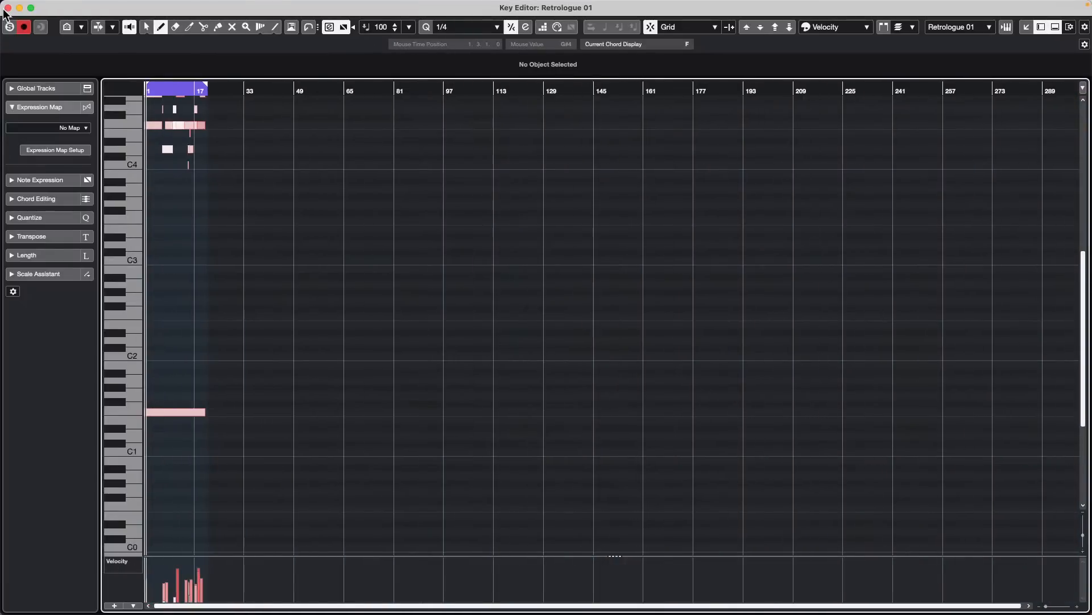
pyautogui.click(7, 7)
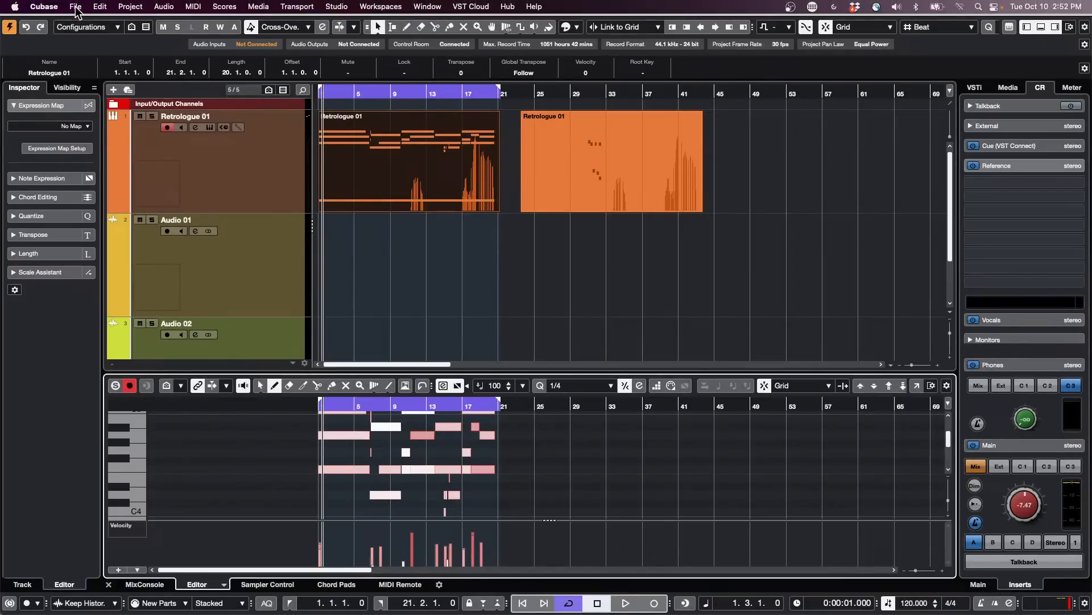
# - In the Editors preferences, set double-clicking to open the editor in a window
pyautogui.click(50, 7)
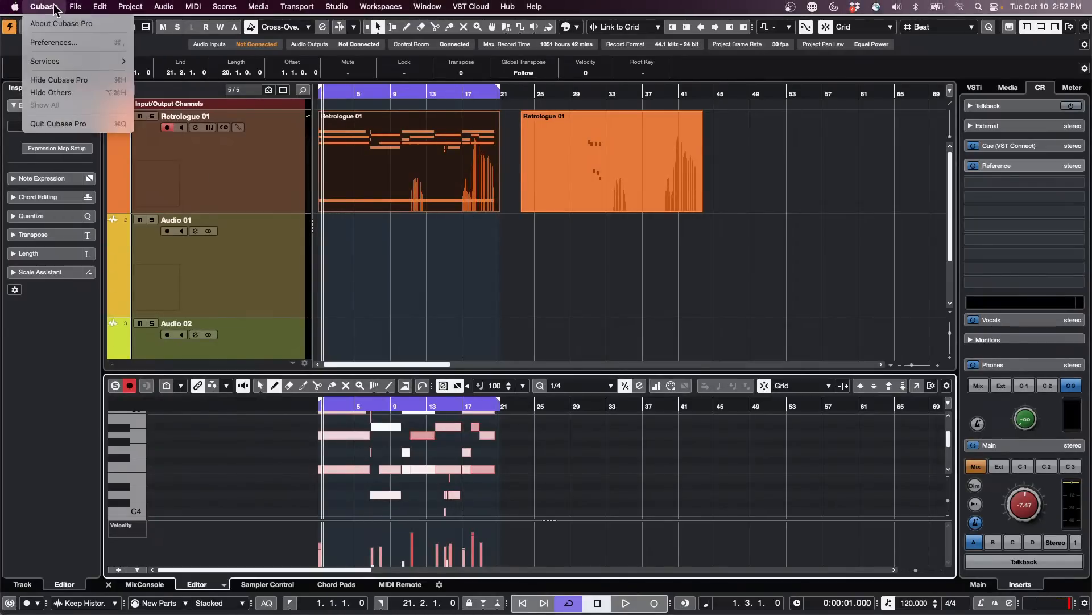
pyautogui.click(57, 43)
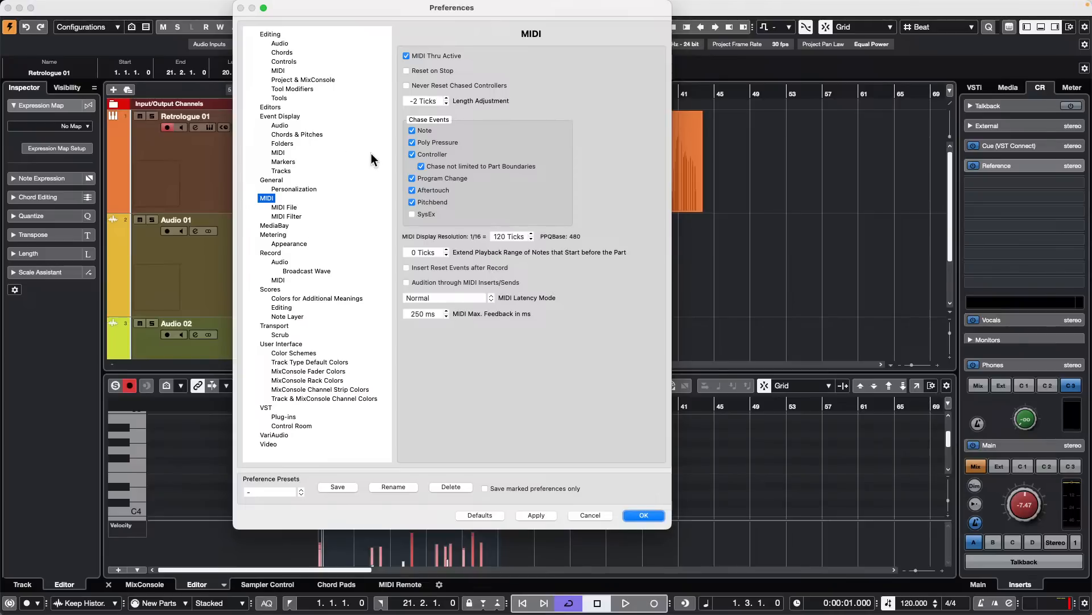
pyautogui.click(270, 107)
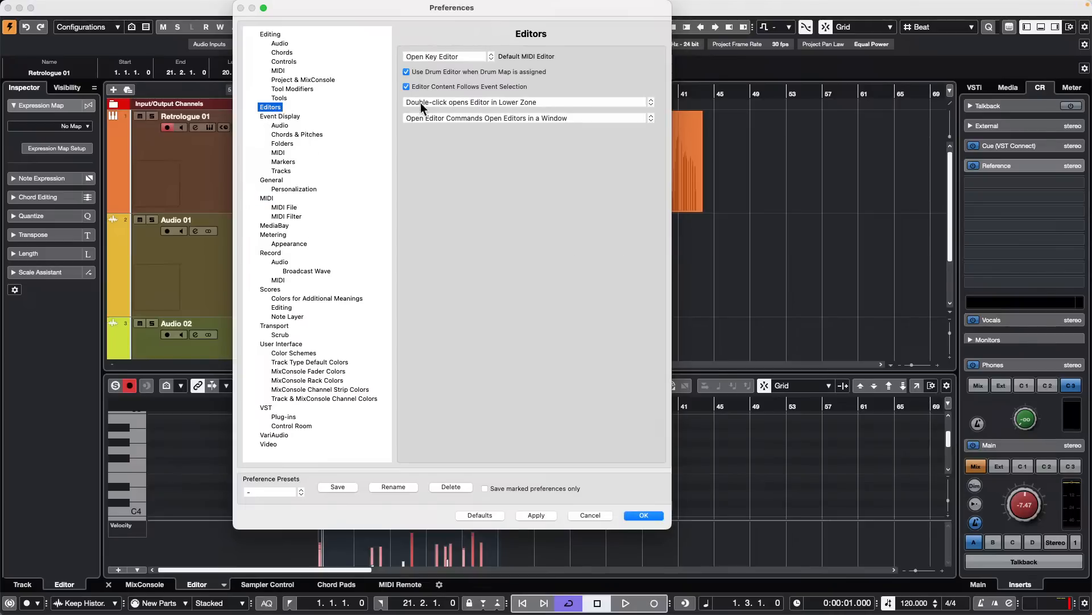
pyautogui.click(563, 103)
pyautogui.click(547, 92)
# - Keep Open Editor Commands set to open editors in a window, and apply the Editors preferences
pyautogui.click(535, 118)
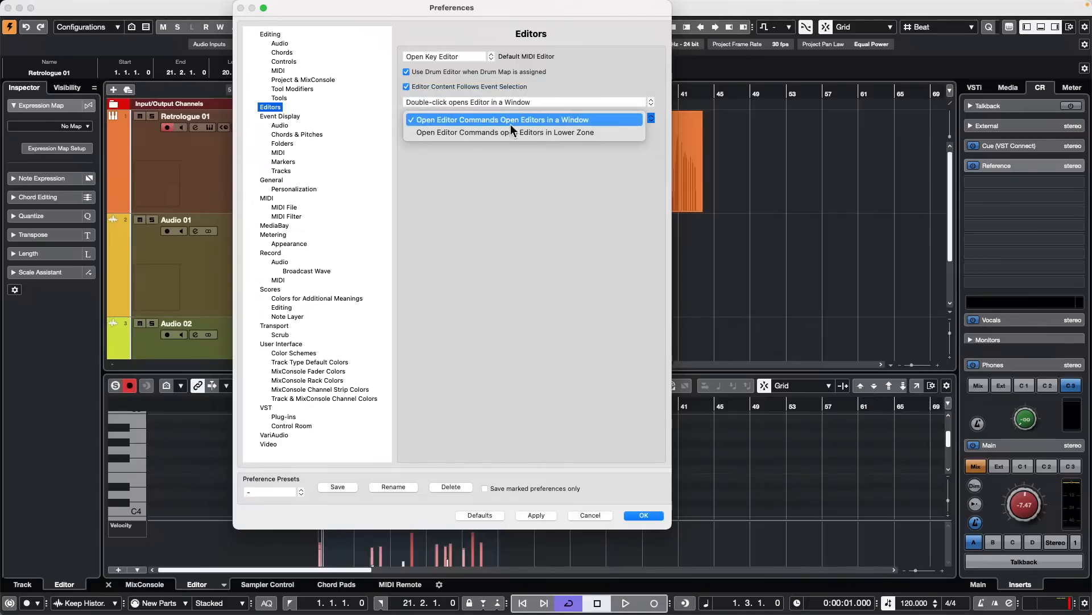
pyautogui.click(504, 210)
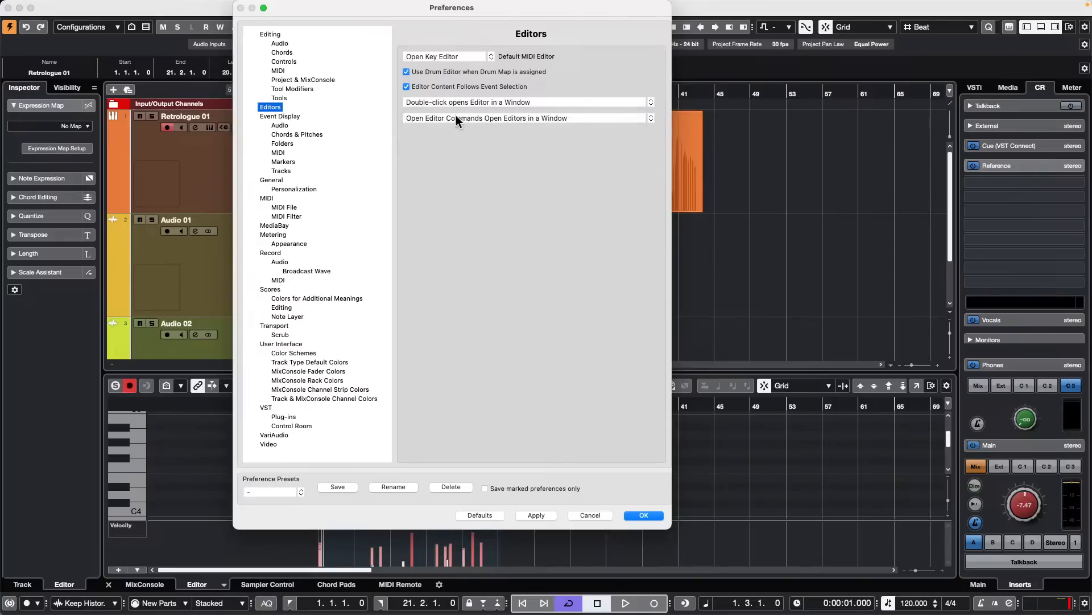
pyautogui.click(598, 121)
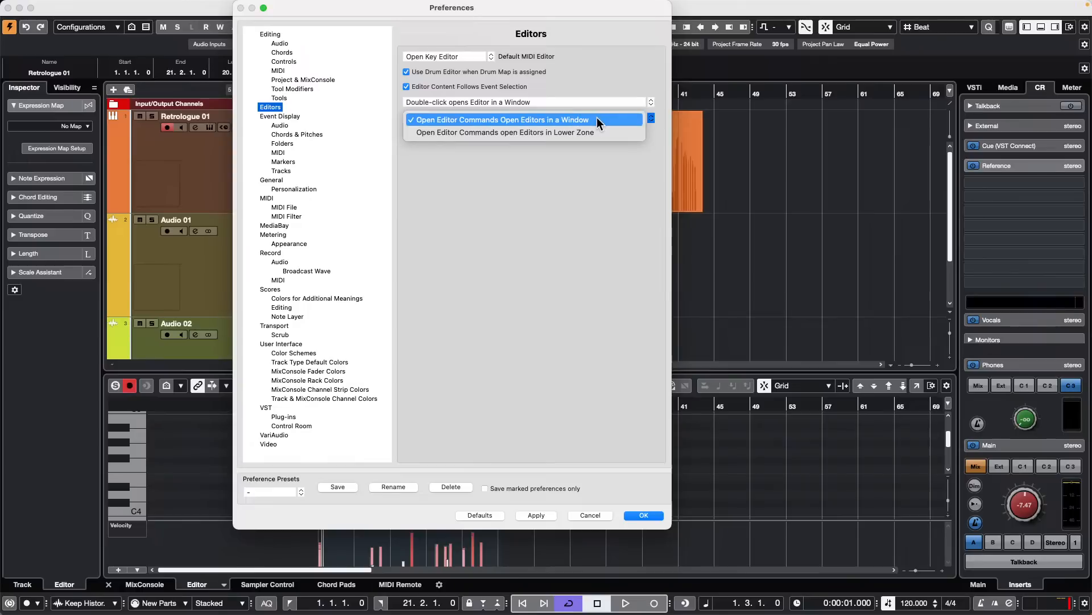
pyautogui.click(599, 120)
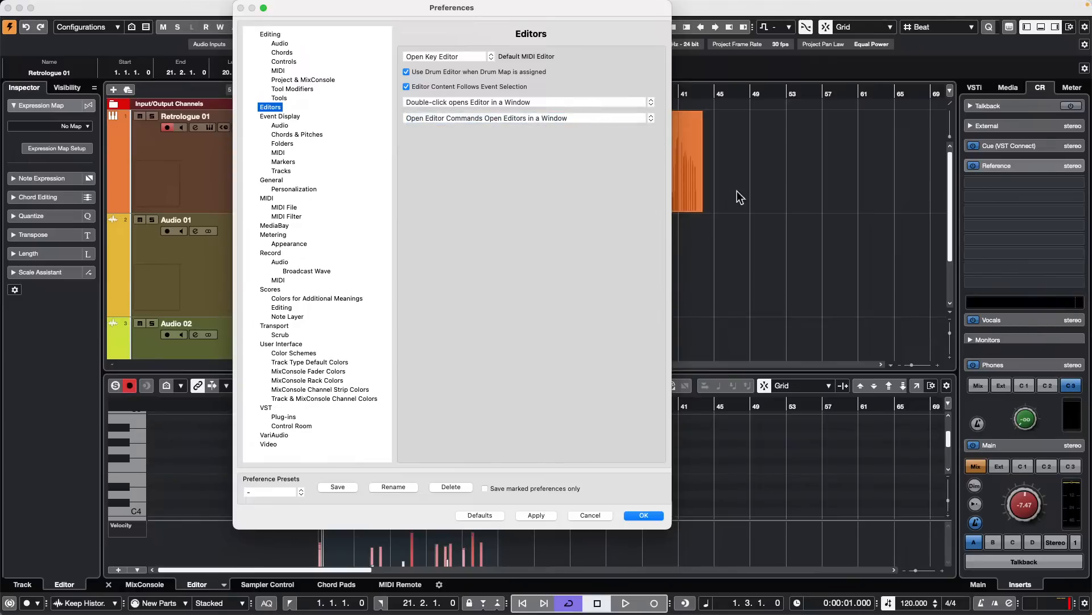
pyautogui.click(548, 517)
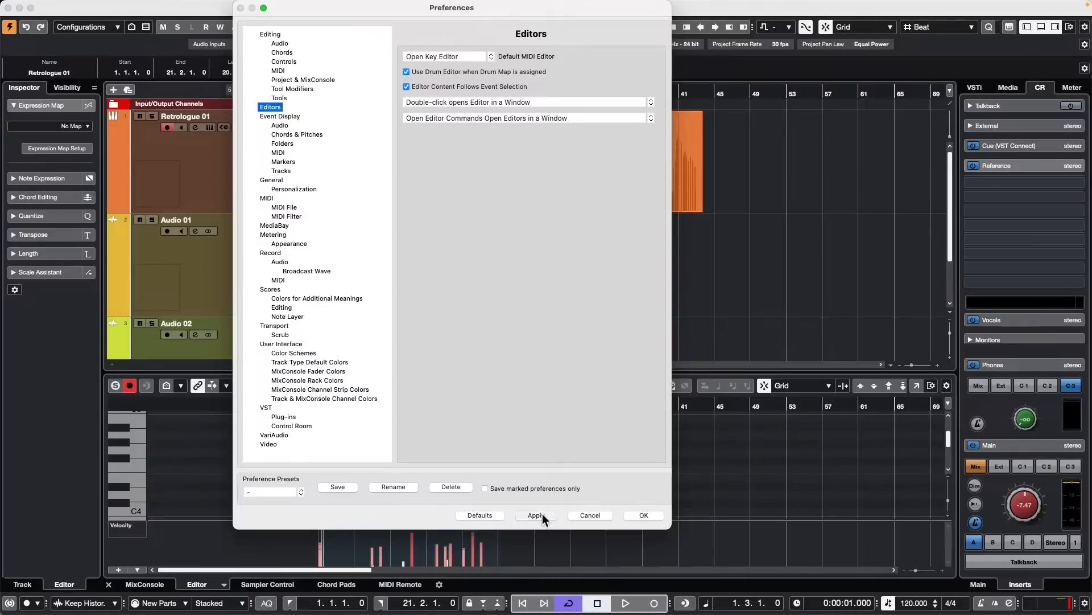
pyautogui.click(644, 516)
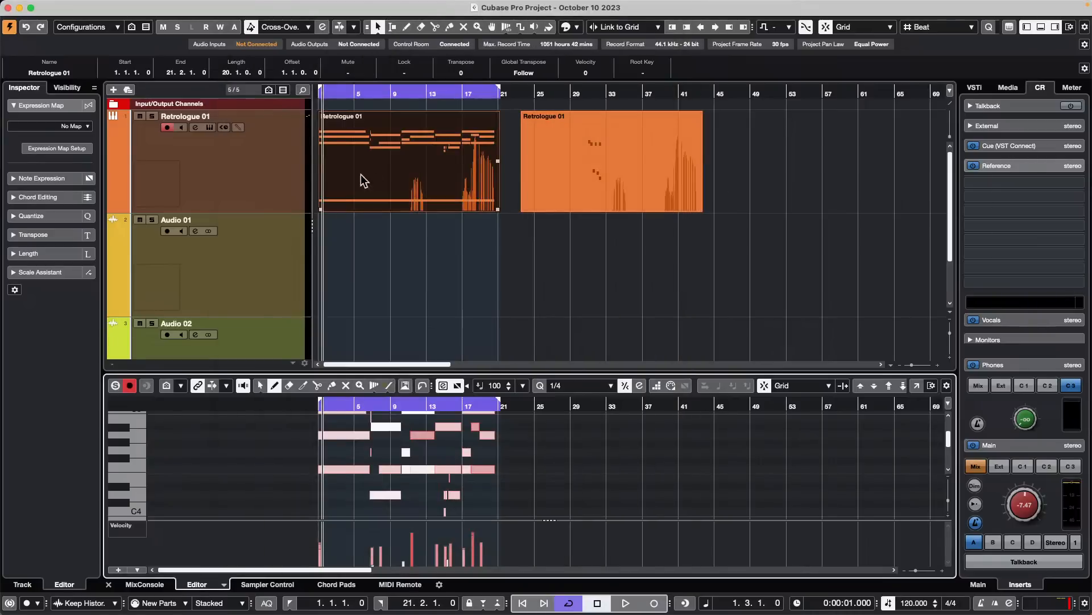
# - Test the double-click preference by opening the first Retrologue 01 part in the Key Editor, and close its window
pyautogui.doubleClick(434, 176)
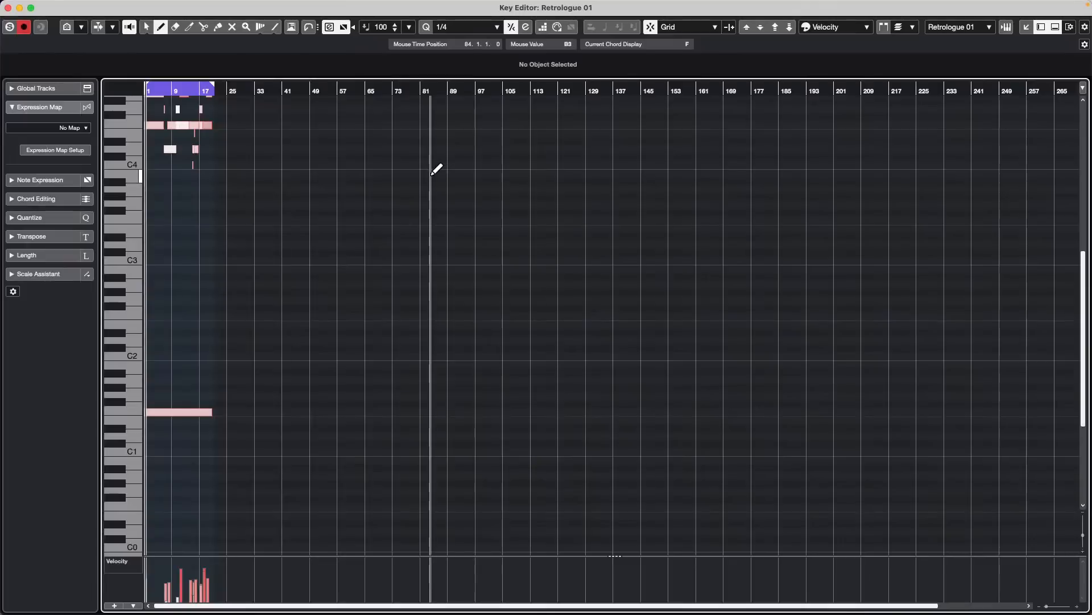
pyautogui.click(8, 8)
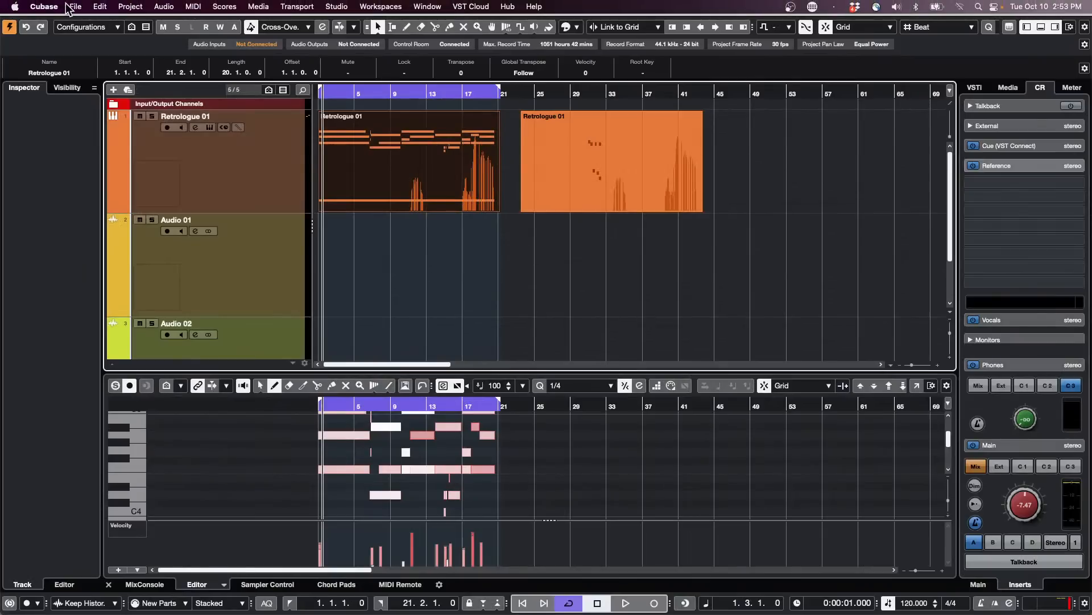
pyautogui.click(44, 7)
pyautogui.click(493, 253)
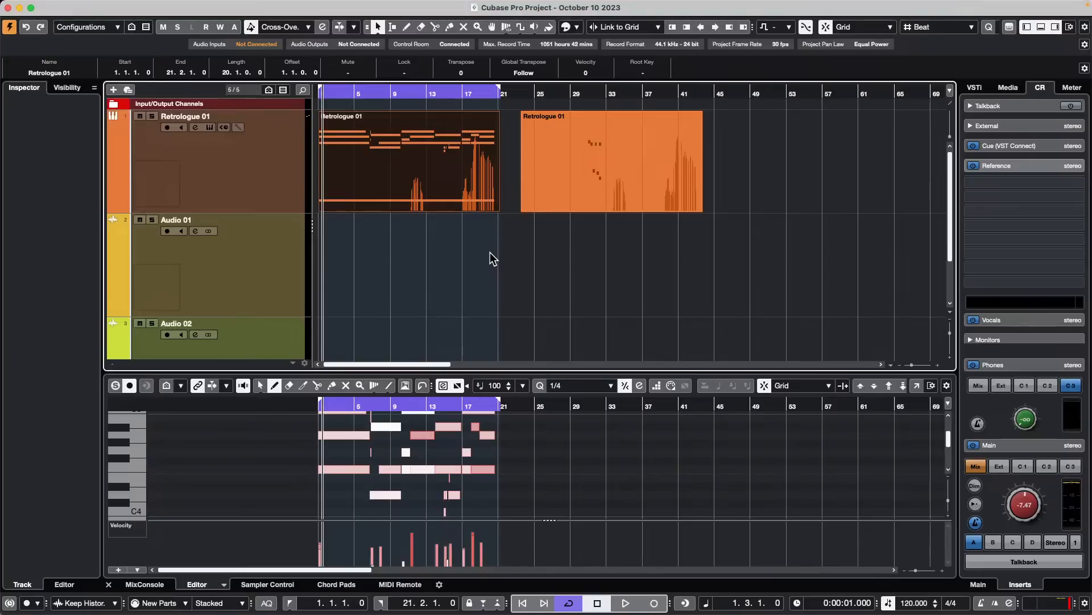
# - Set the Editors preference to Double-click opens Editor in Lower Zone and apply it
pyautogui.moveTo(180, 1)
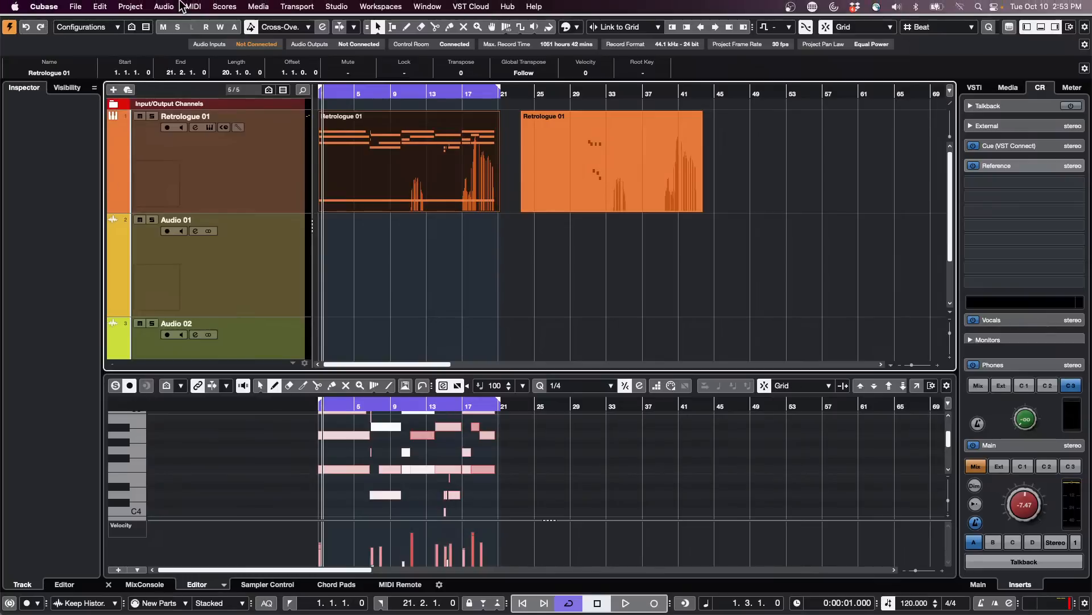
pyautogui.click(37, 6)
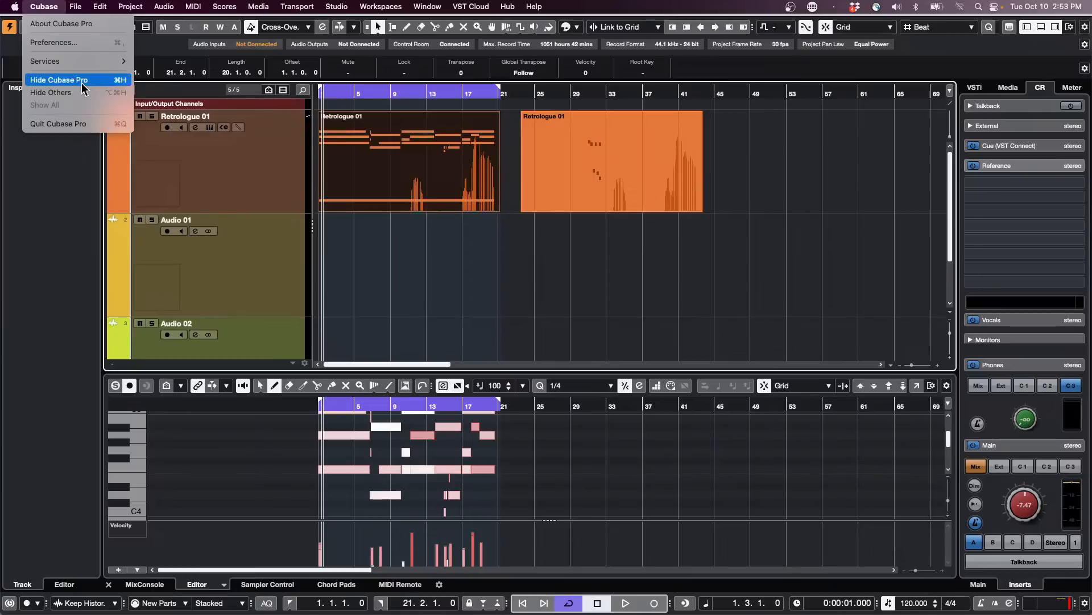
pyautogui.click(53, 43)
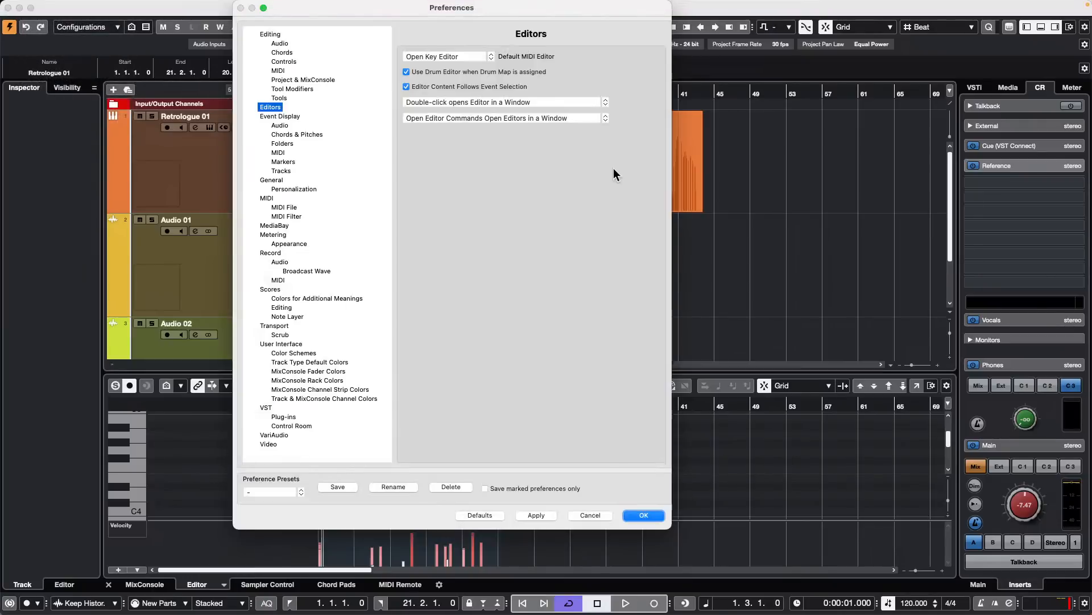
pyautogui.click(520, 103)
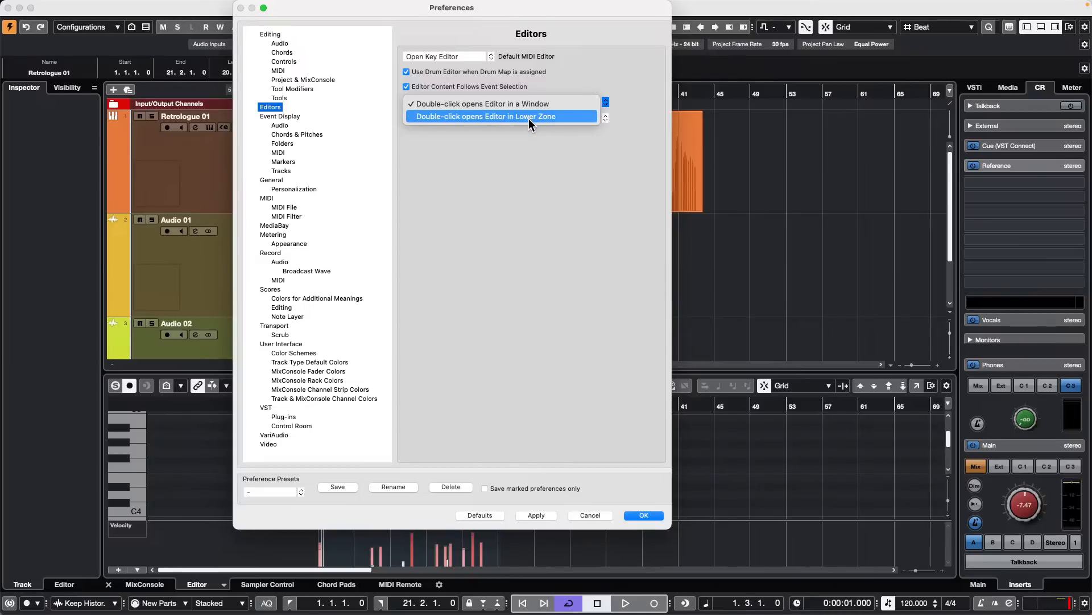
pyautogui.click(507, 117)
pyautogui.click(536, 515)
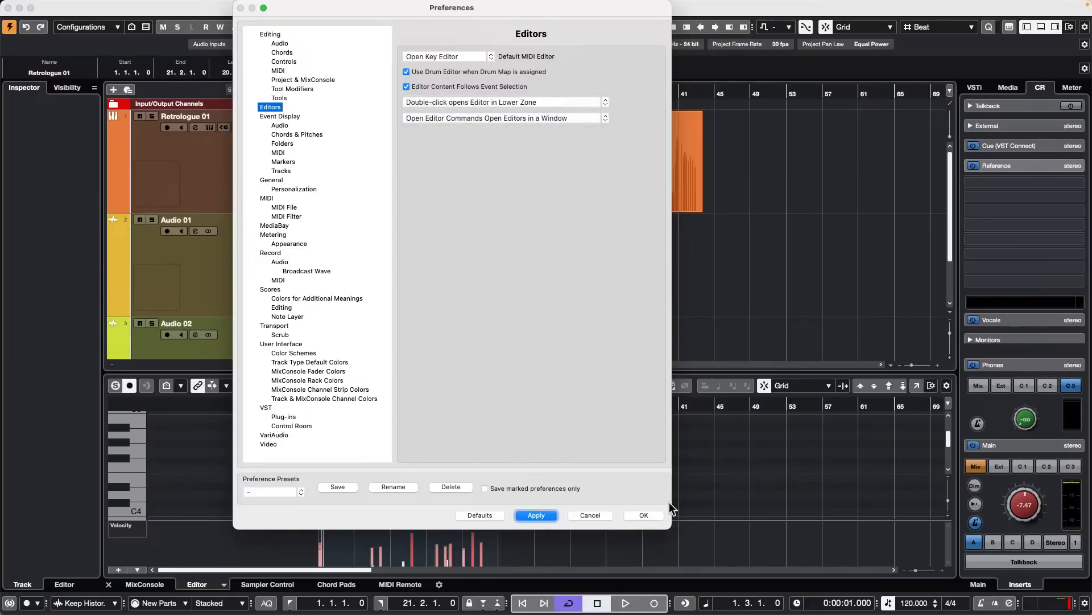
pyautogui.click(644, 515)
# - Open the Key Commands dialog and search the commands for "open key editor"
pyautogui.click(101, 7)
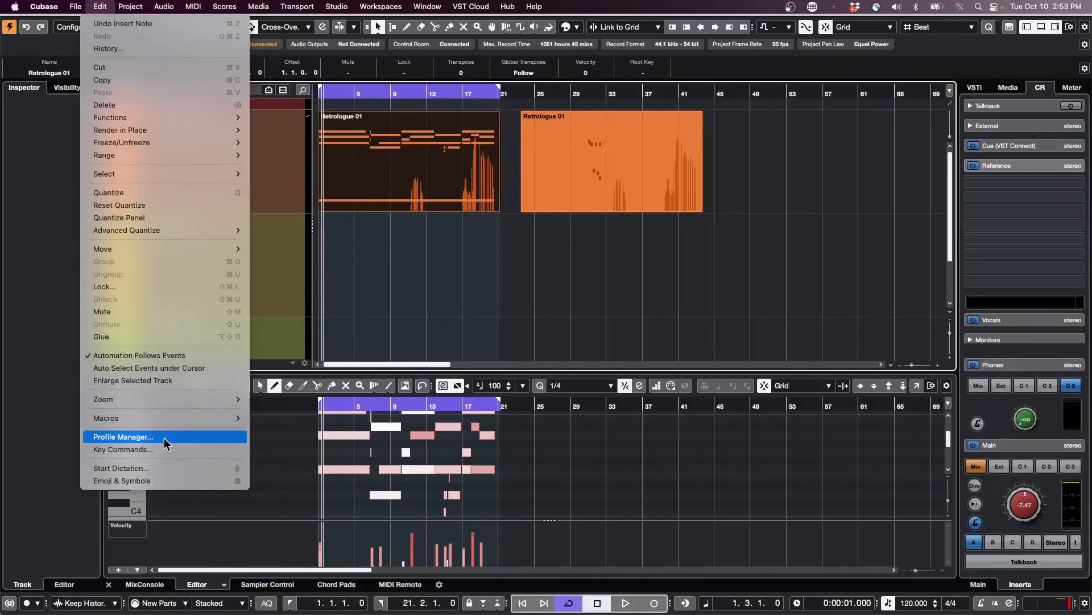
pyautogui.click(123, 450)
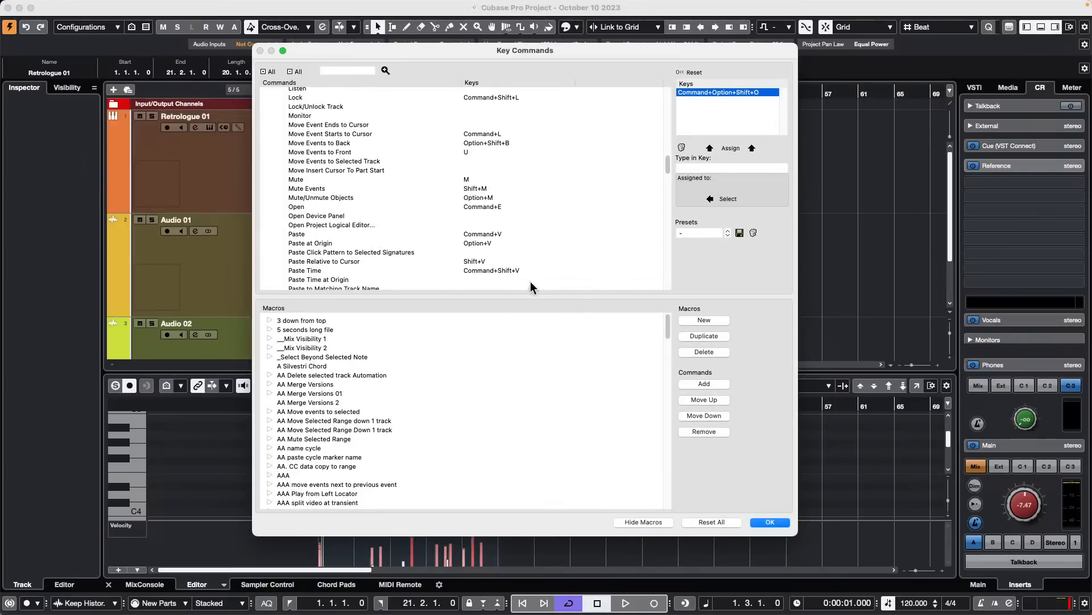
pyautogui.click(351, 70)
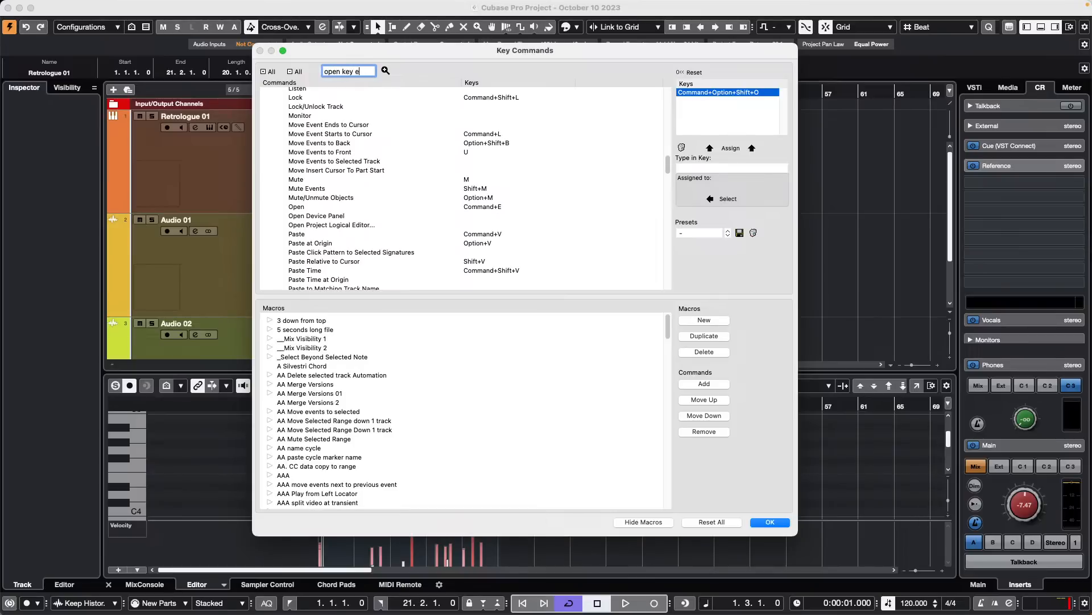
pyautogui.press('Return')
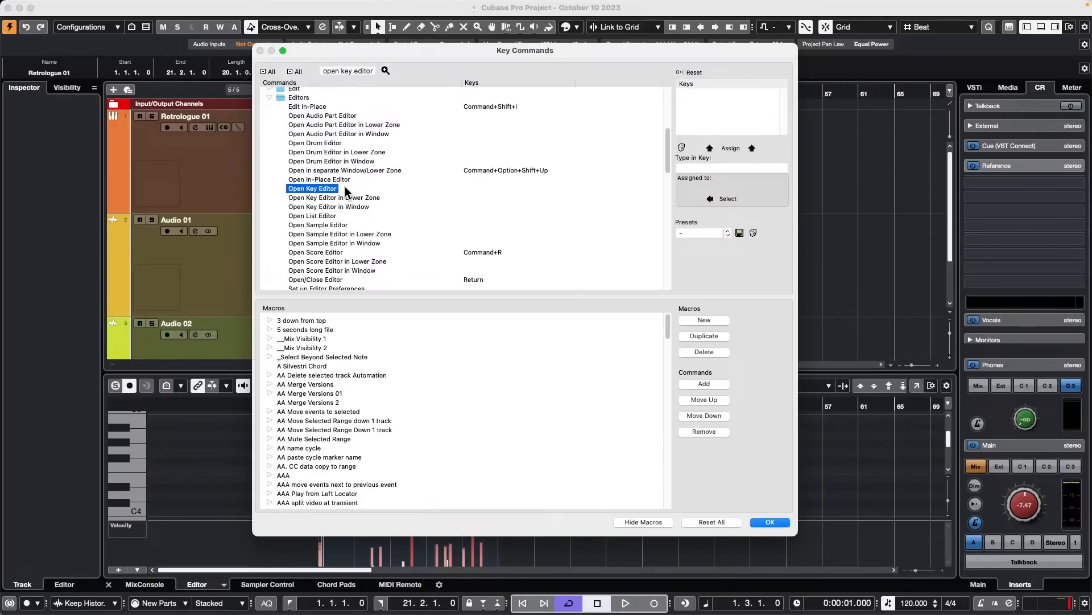
# - Check Command+Option+E as a possible key command for Open Key Editor without assigning it
pyautogui.click(732, 168)
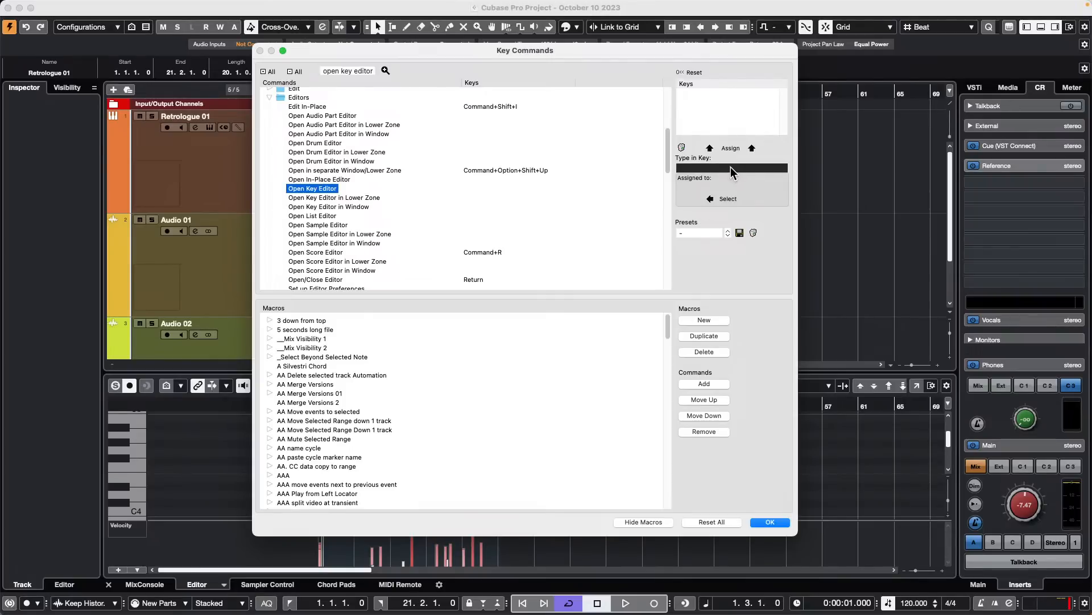
pyautogui.press('super+alt+e')
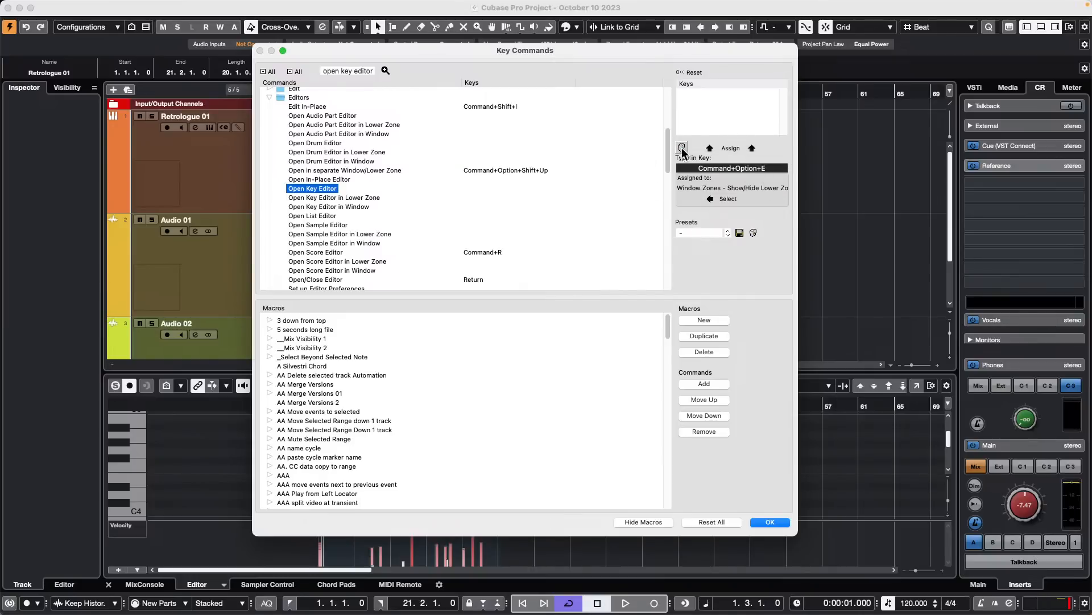
pyautogui.click(580, 237)
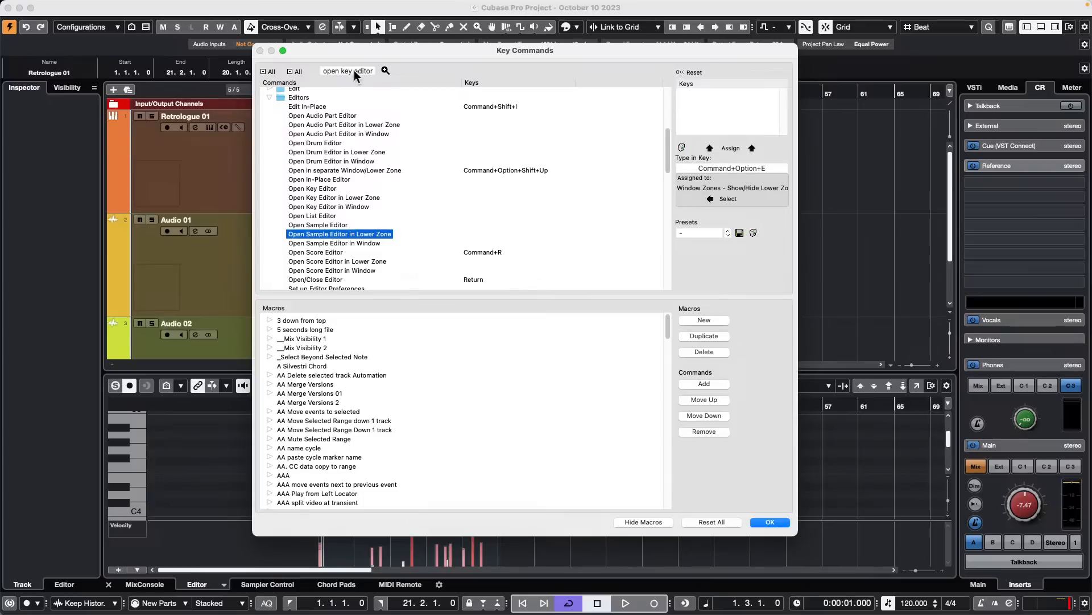
# - Browse the commands and macros, and expand the macro CCLS AA copy CC value in range to examine its commands
pyautogui.scroll(5, 354, 171)
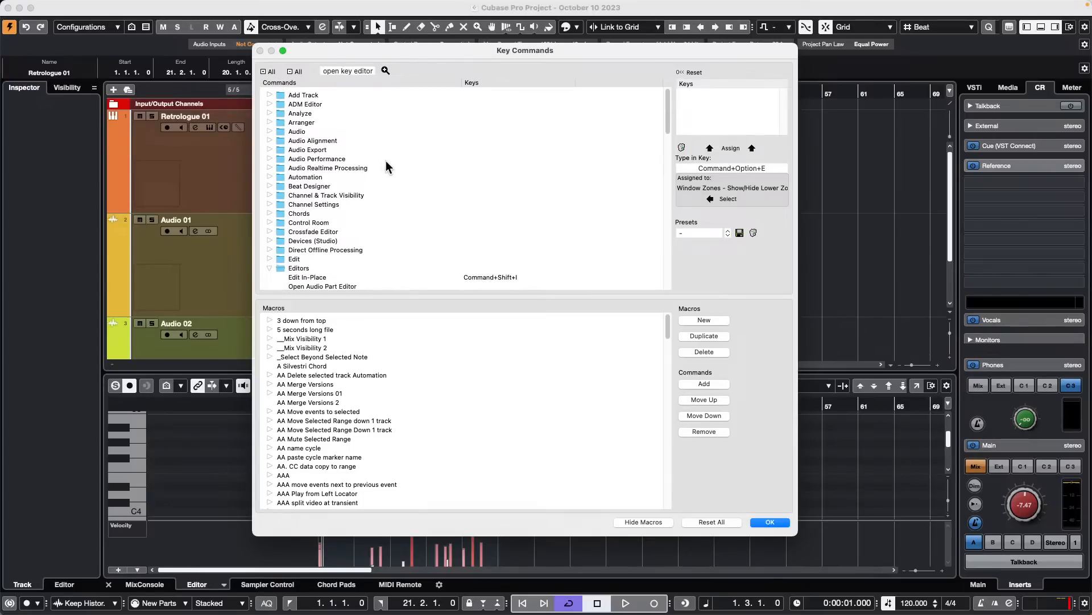
pyautogui.scroll(-5, 386, 165)
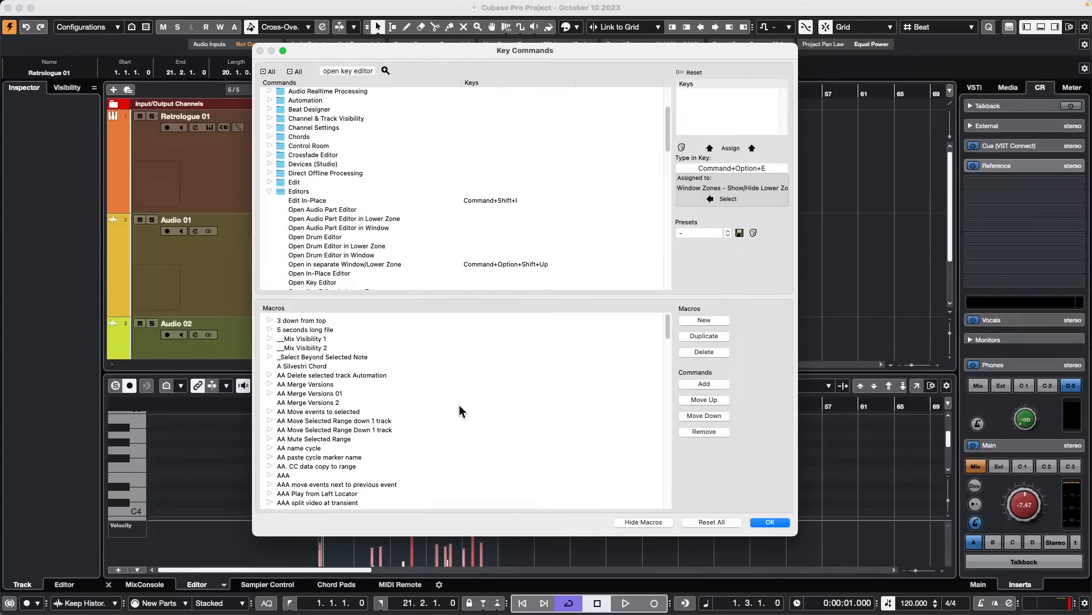
pyautogui.scroll(-8, 449, 405)
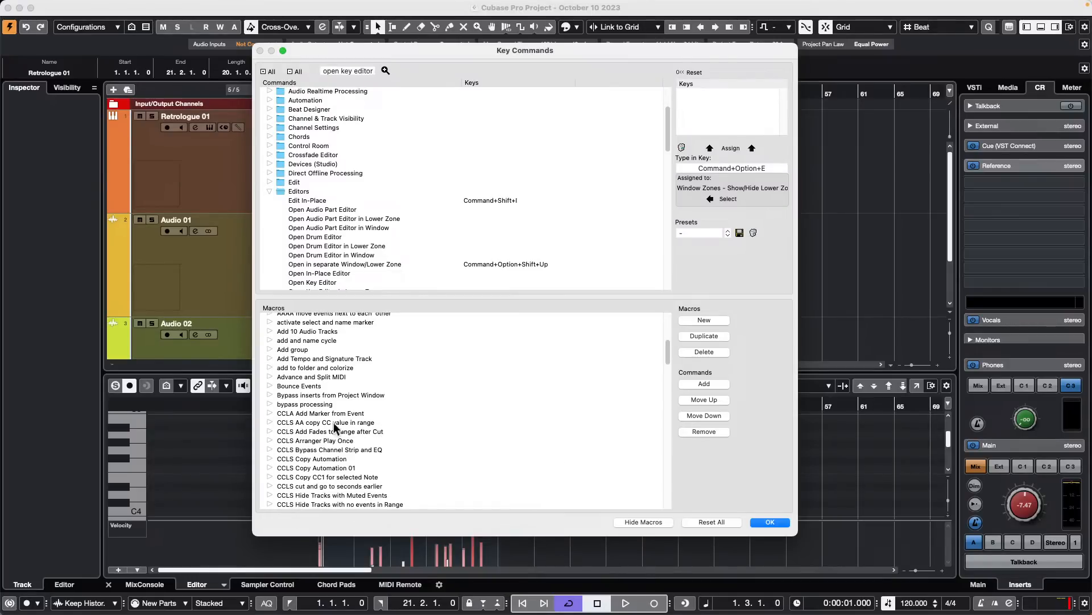
pyautogui.click(269, 422)
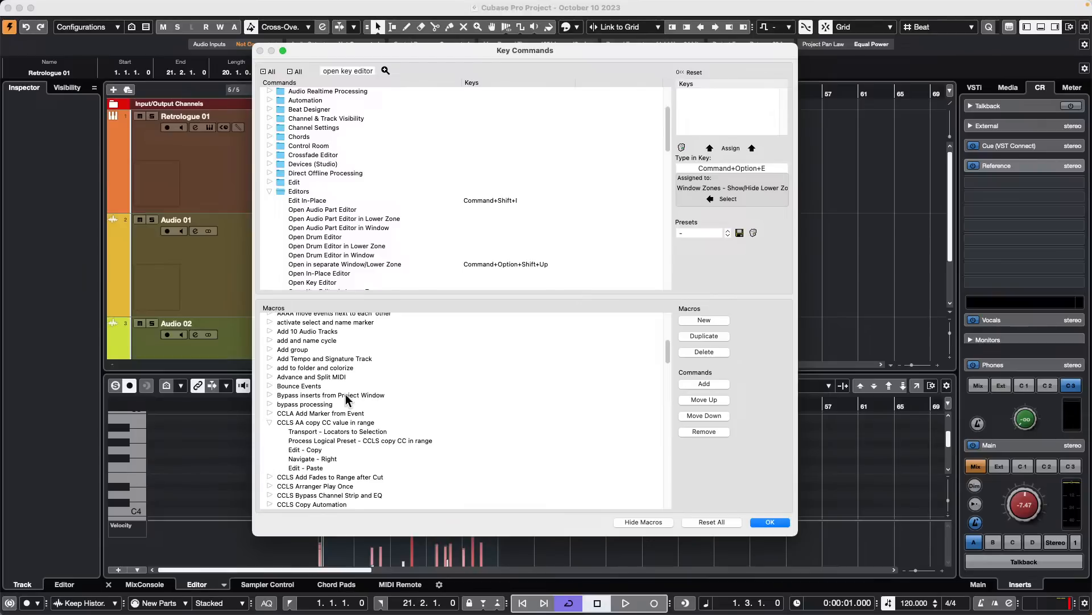
# - Create a new macro and name it October 10 2023
pyautogui.click(705, 320)
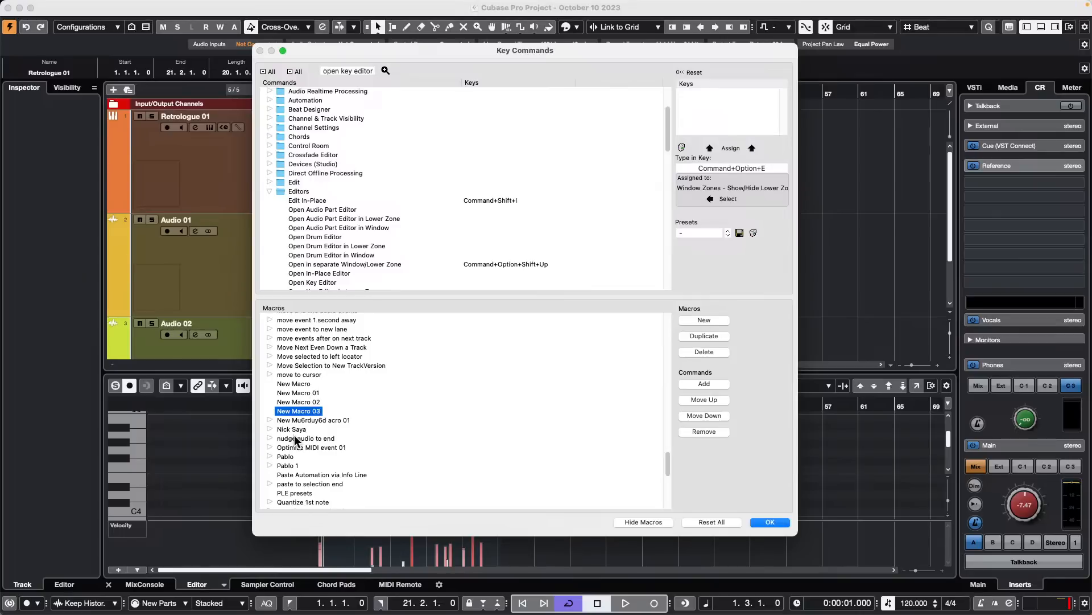
pyautogui.doubleClick(316, 412)
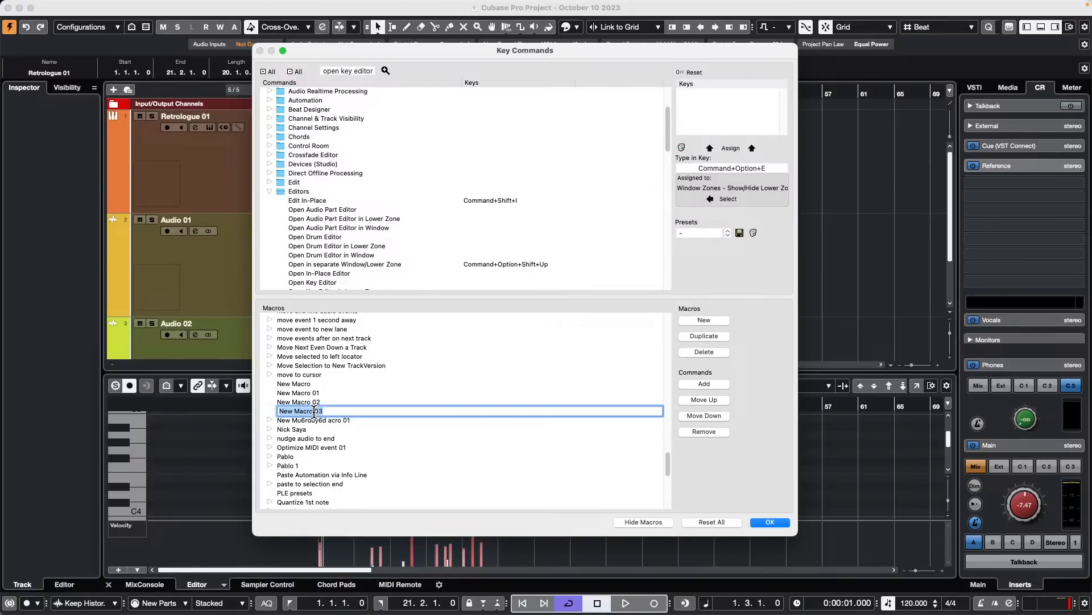
pyautogui.write('October 10 2023')
pyautogui.press('Return')
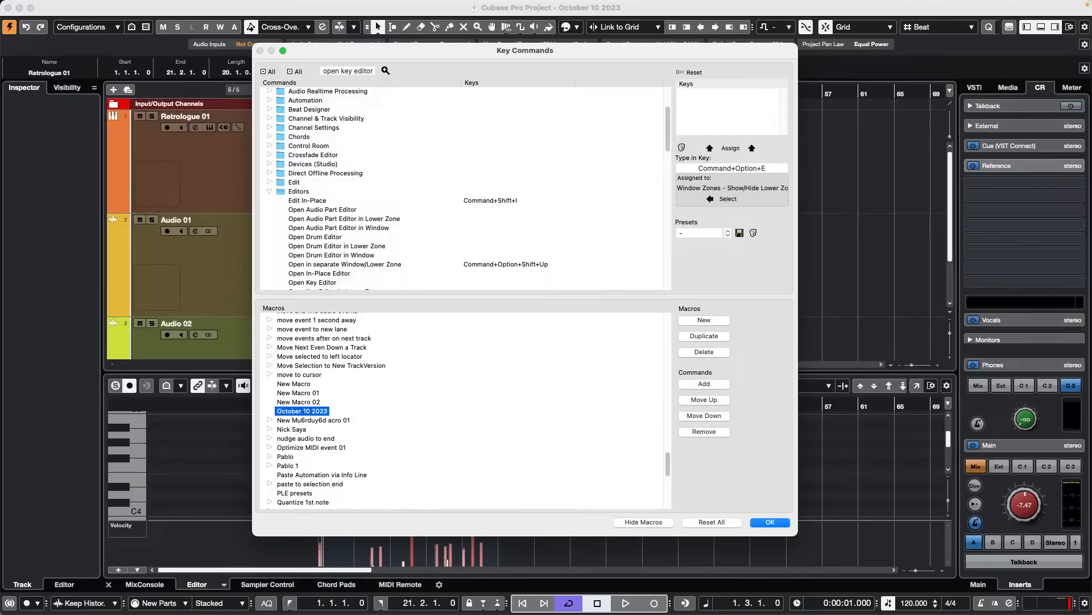
# - Add Open Audio Part Editor in Lower Zone, Open Drum Editor in Lower Zone and Open In-Place Editor to the October 10 2023 macro
pyautogui.click(314, 220)
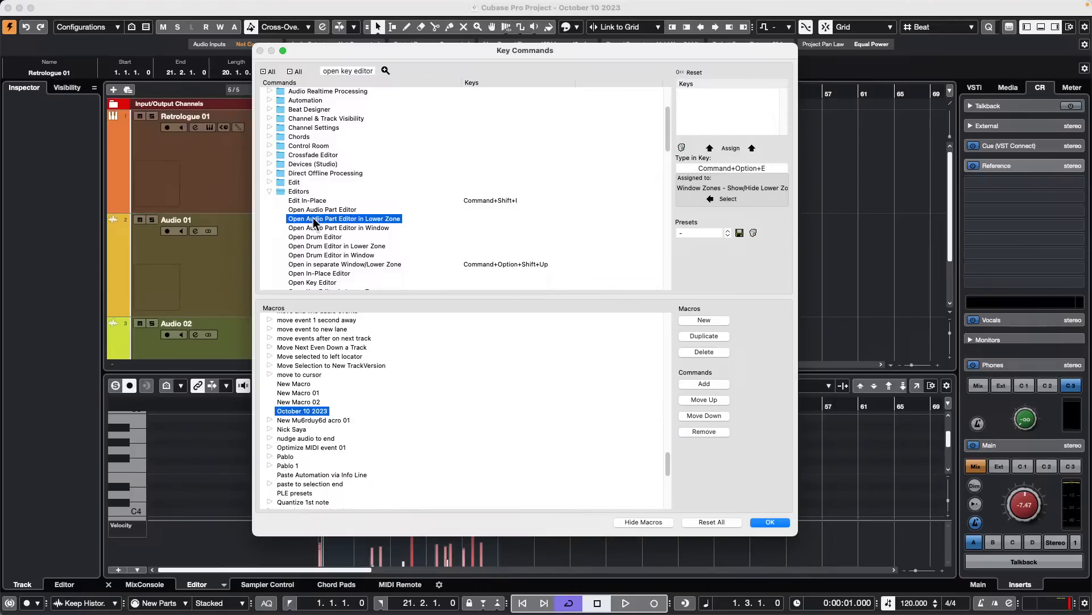
pyautogui.click(705, 385)
pyautogui.click(346, 246)
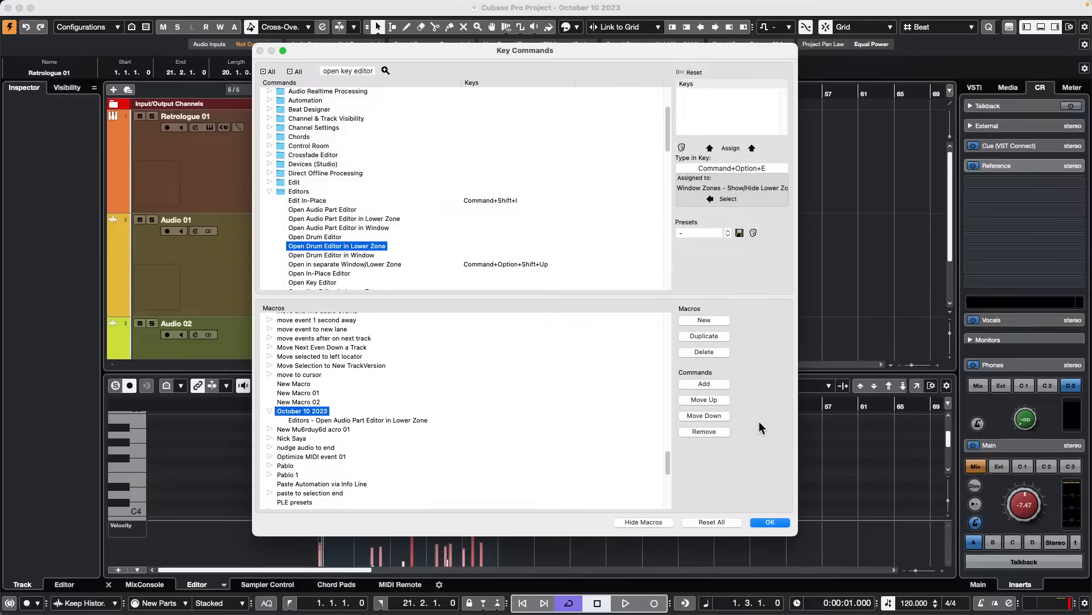
pyautogui.click(704, 384)
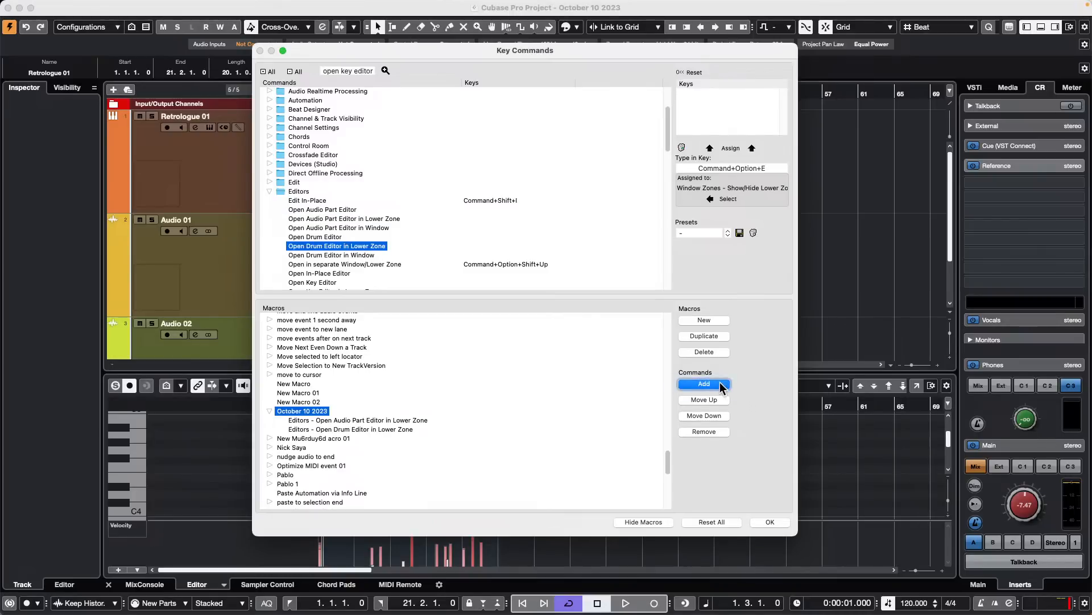
pyautogui.click(341, 273)
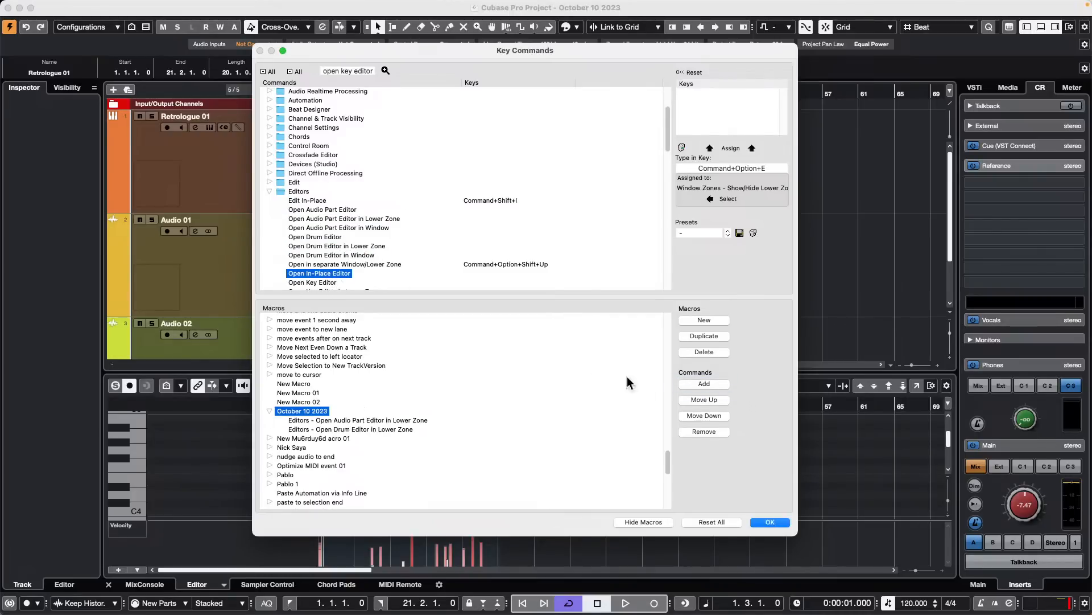
pyautogui.click(717, 386)
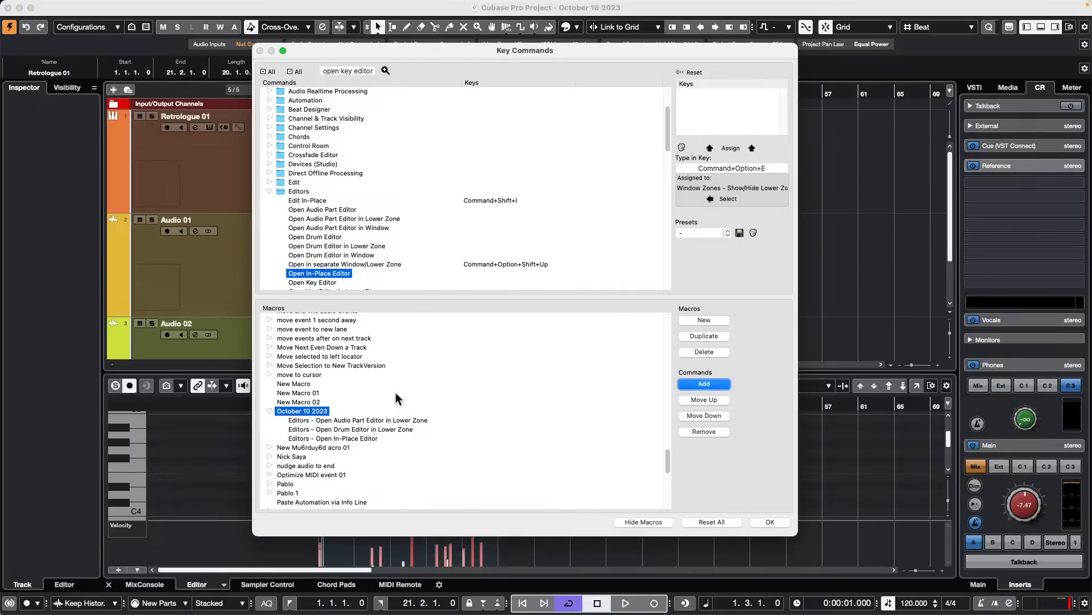
# - Expand the macro CCLS Copy CC1 for selected Note, examine its commands in order, and collapse it again
pyautogui.scroll(-10, 369, 437)
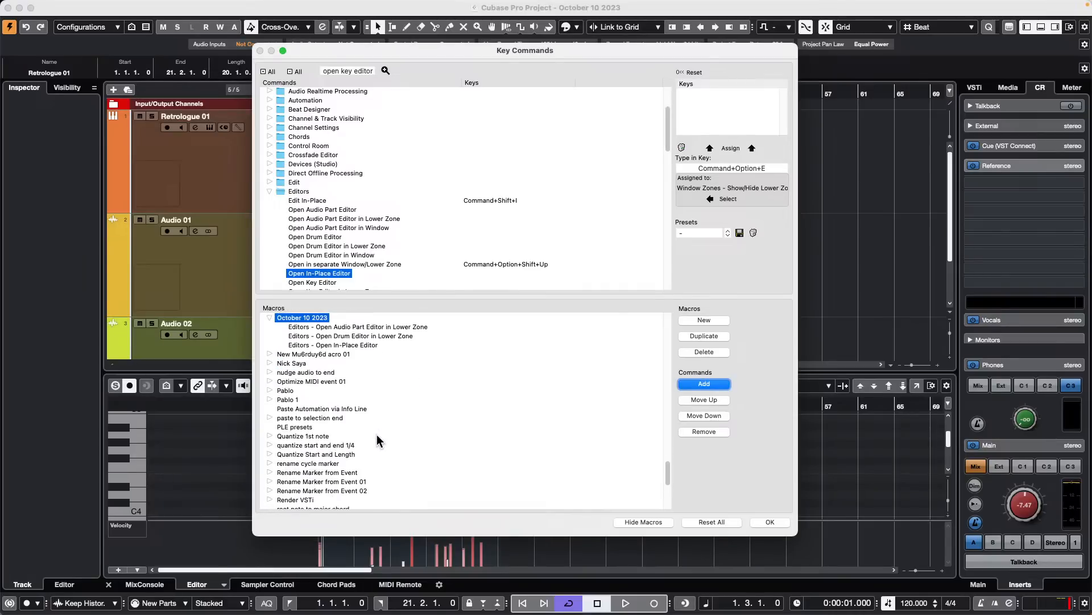
pyautogui.scroll(10, 377, 441)
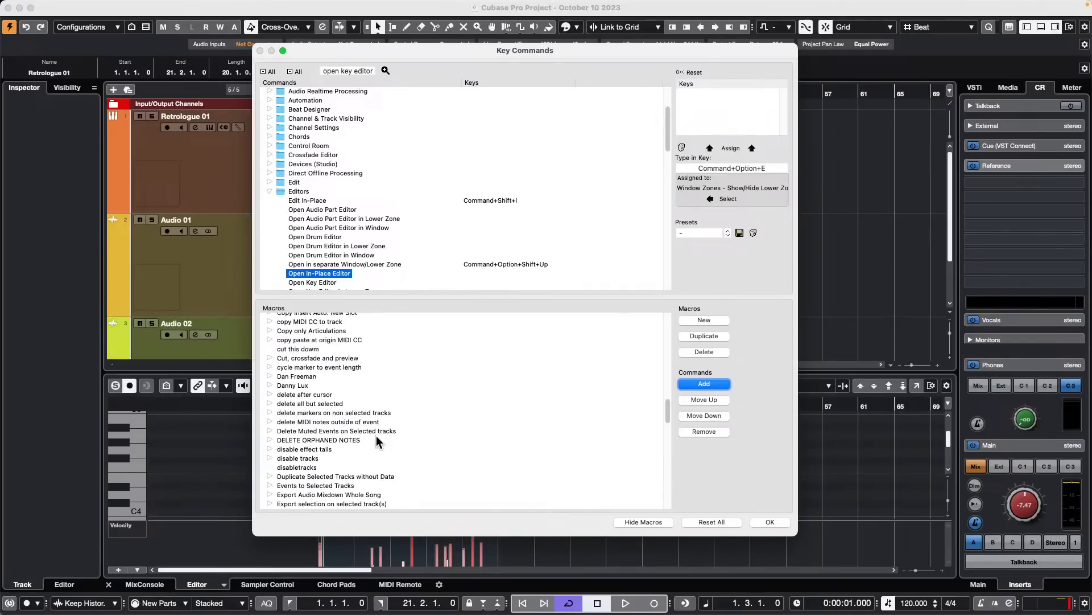
pyautogui.scroll(5, 378, 441)
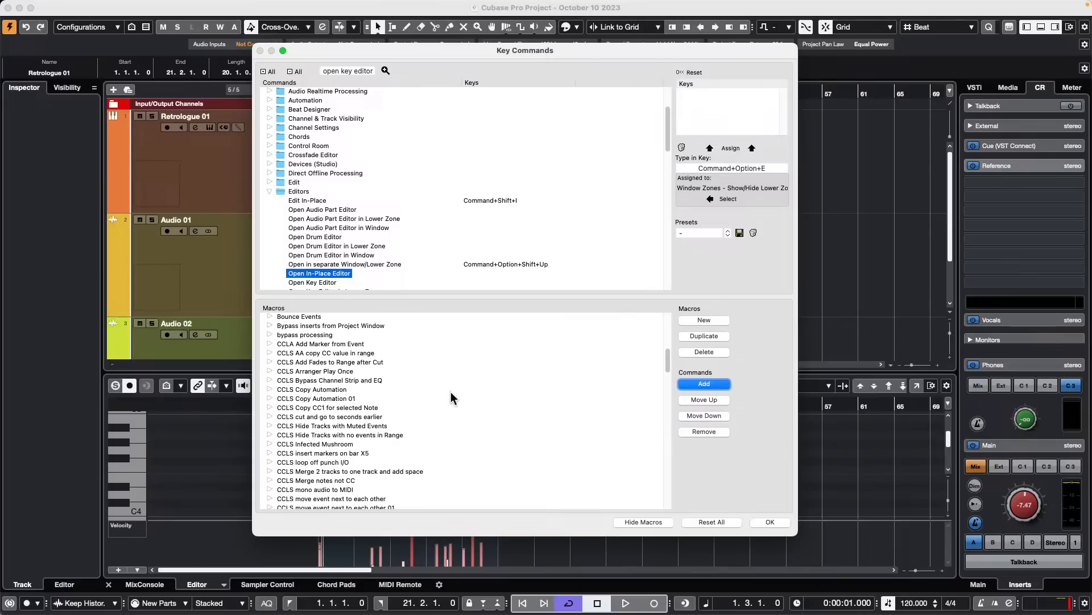
pyautogui.click(269, 406)
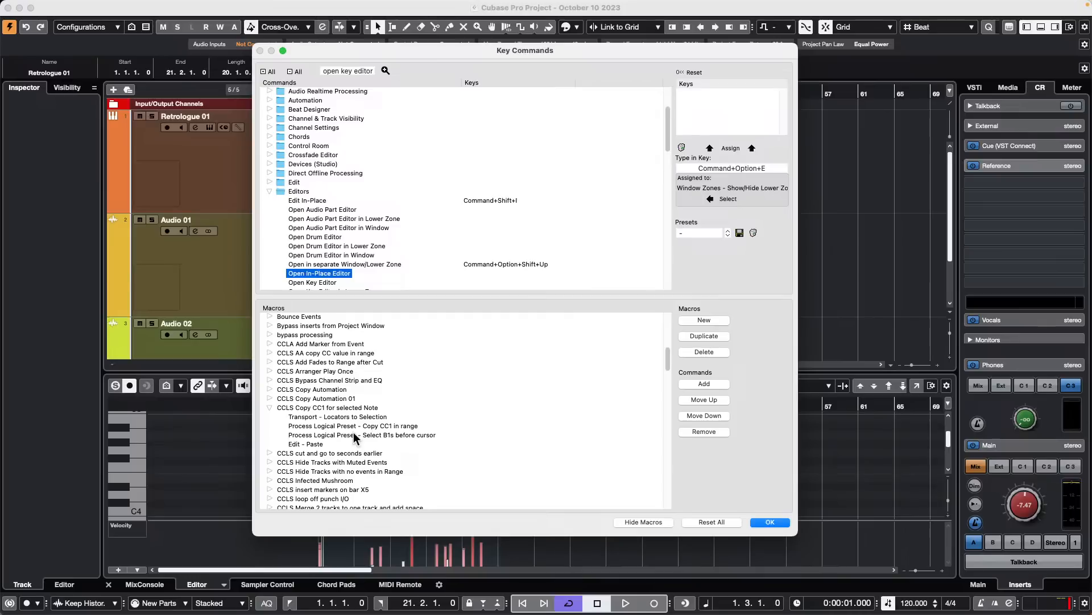
pyautogui.click(353, 435)
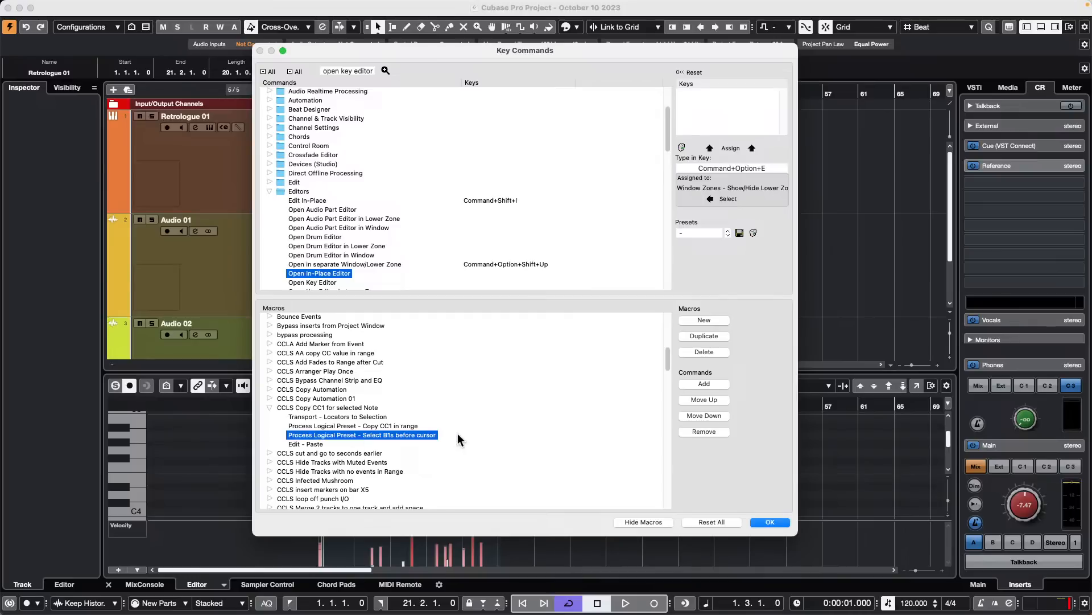
pyautogui.click(398, 426)
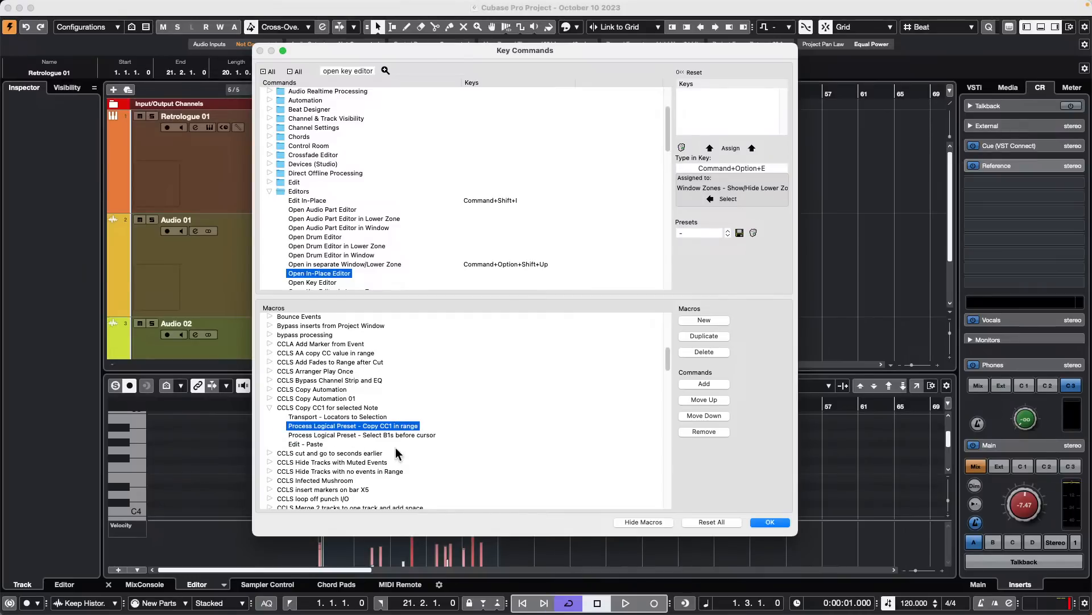
pyautogui.click(306, 444)
pyautogui.click(322, 418)
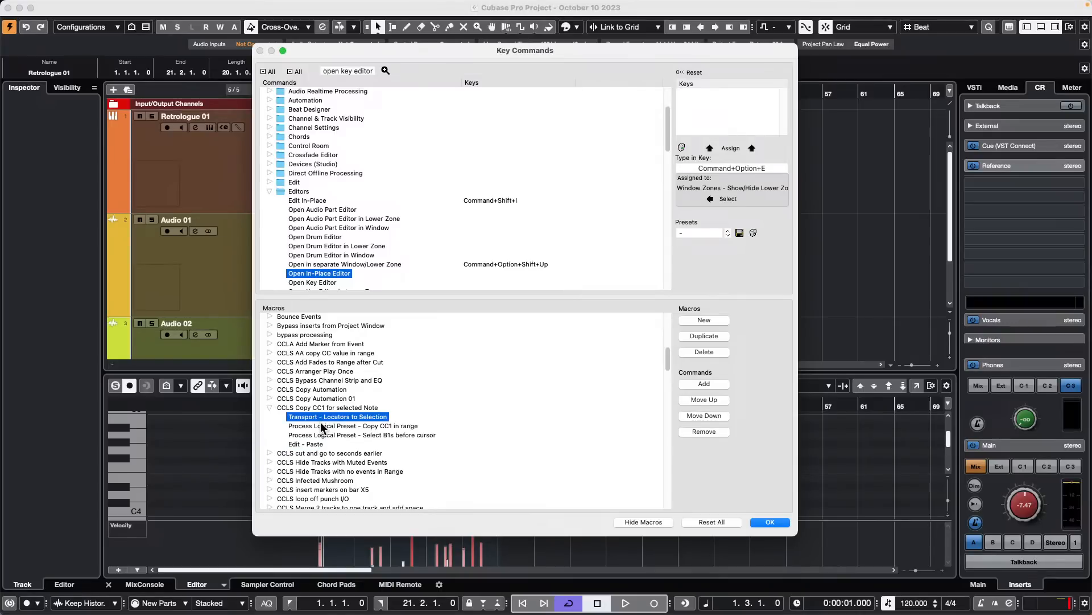
pyautogui.click(320, 428)
pyautogui.click(321, 435)
pyautogui.click(317, 444)
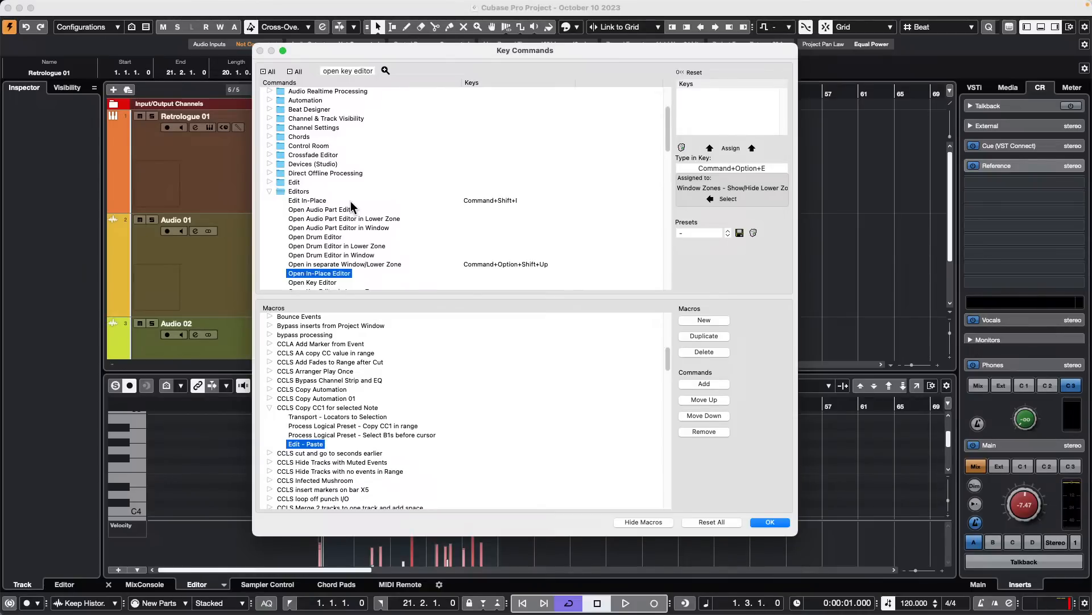
pyautogui.click(272, 408)
# - Expand the Minimize breaths macro, enlarge the macro list to examine its whole command sequence, and close the Key Commands dialog
pyautogui.scroll(-15, 329, 396)
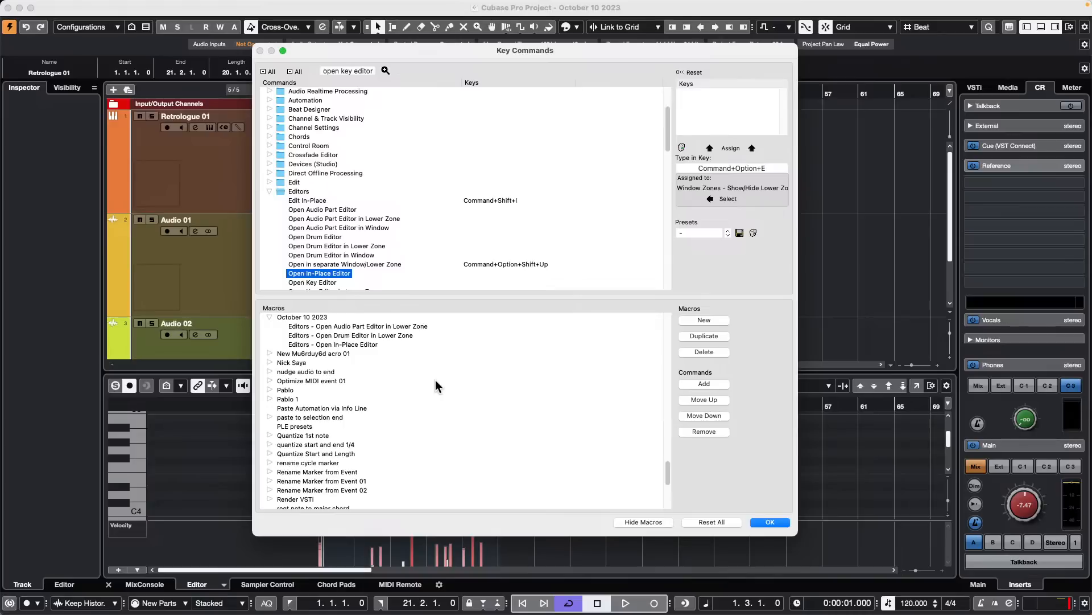
pyautogui.scroll(1, 436, 381)
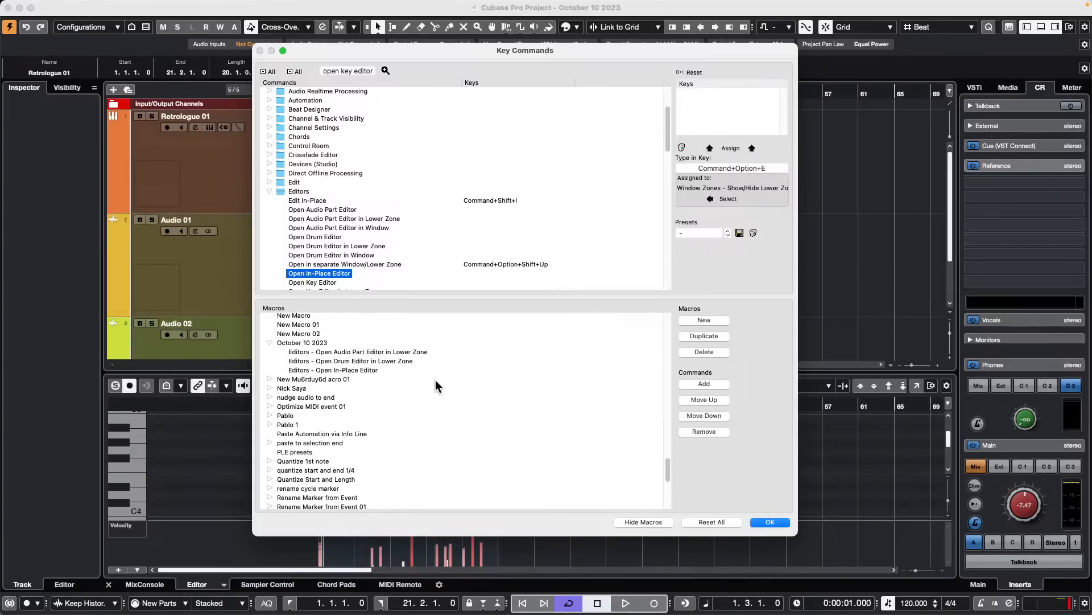
pyautogui.scroll(3, 436, 384)
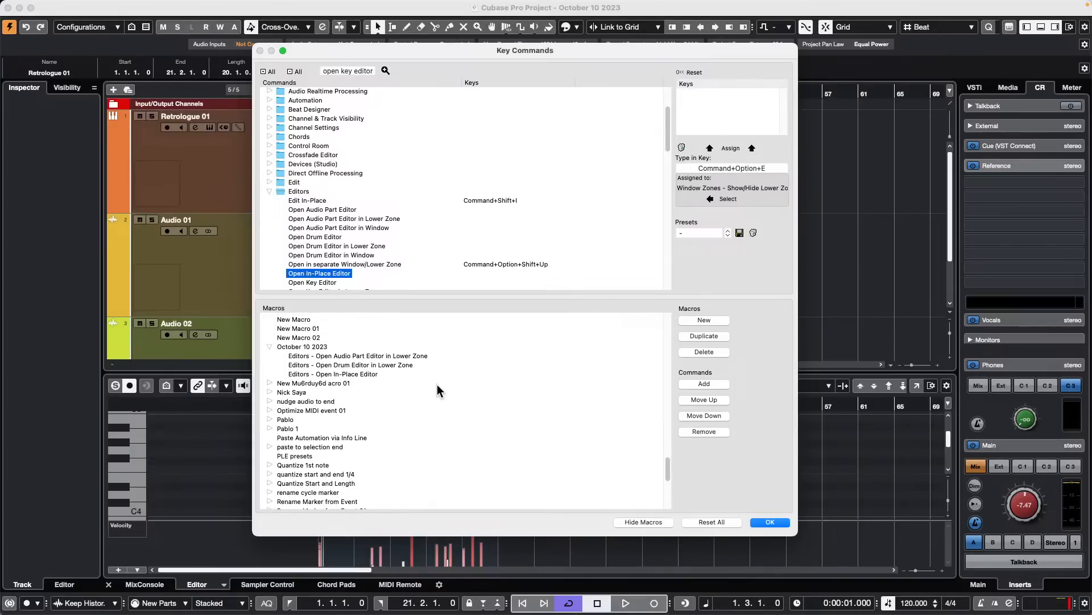
pyautogui.scroll(1, 441, 392)
pyautogui.scroll(5, 440, 392)
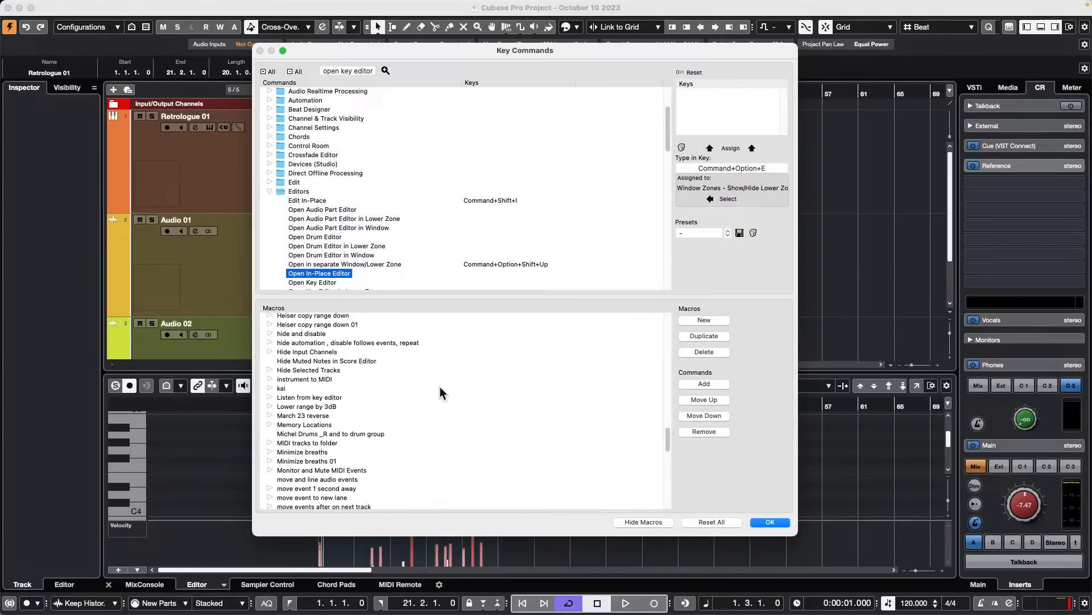
pyautogui.scroll(-3, 425, 398)
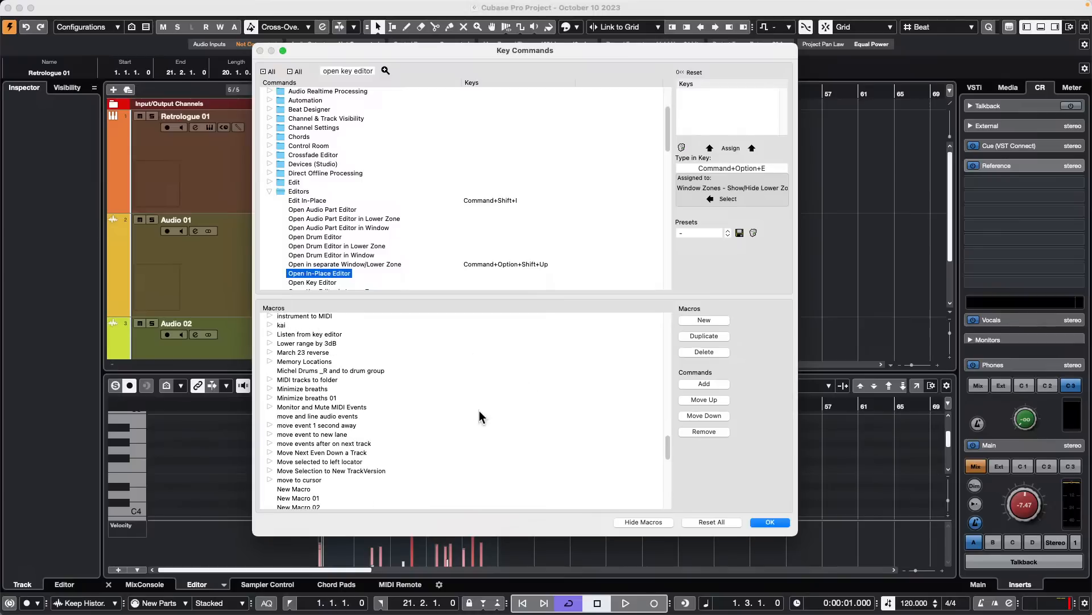
pyautogui.click(270, 389)
pyautogui.scroll(-3, 485, 394)
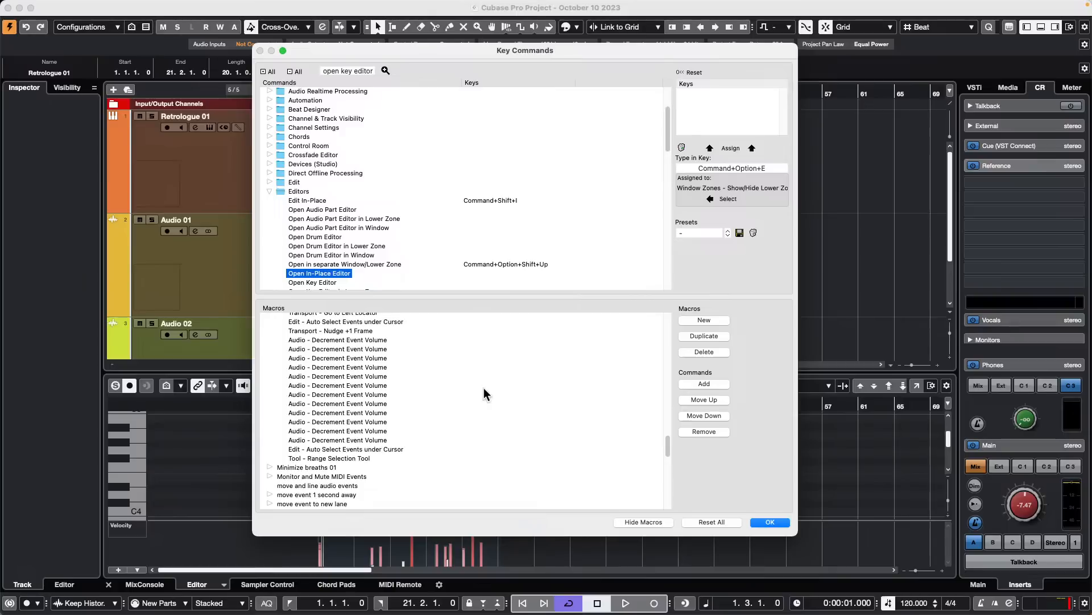
pyautogui.scroll(1, 485, 394)
pyautogui.scroll(1, 485, 394)
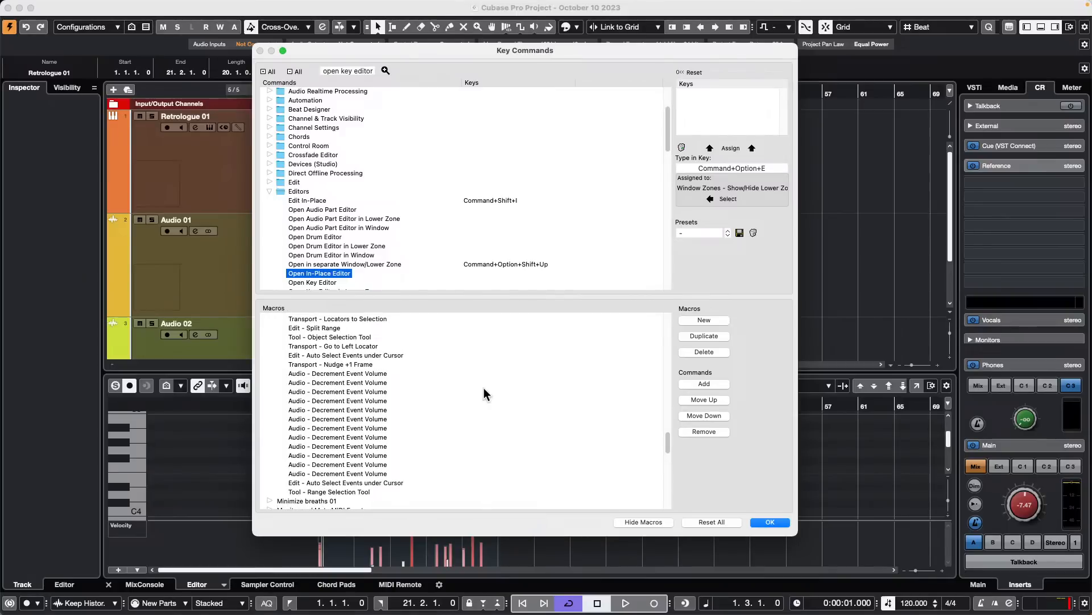
pyautogui.moveTo(421, 295); pyautogui.dragTo(434, 208)
pyautogui.scroll(2, 460, 362)
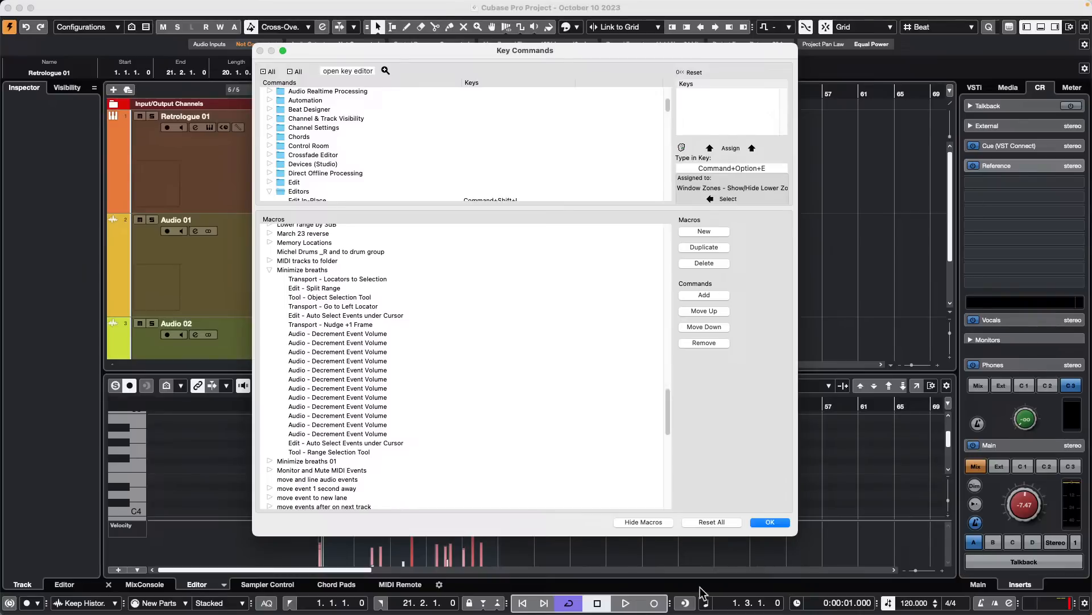
pyautogui.click(771, 522)
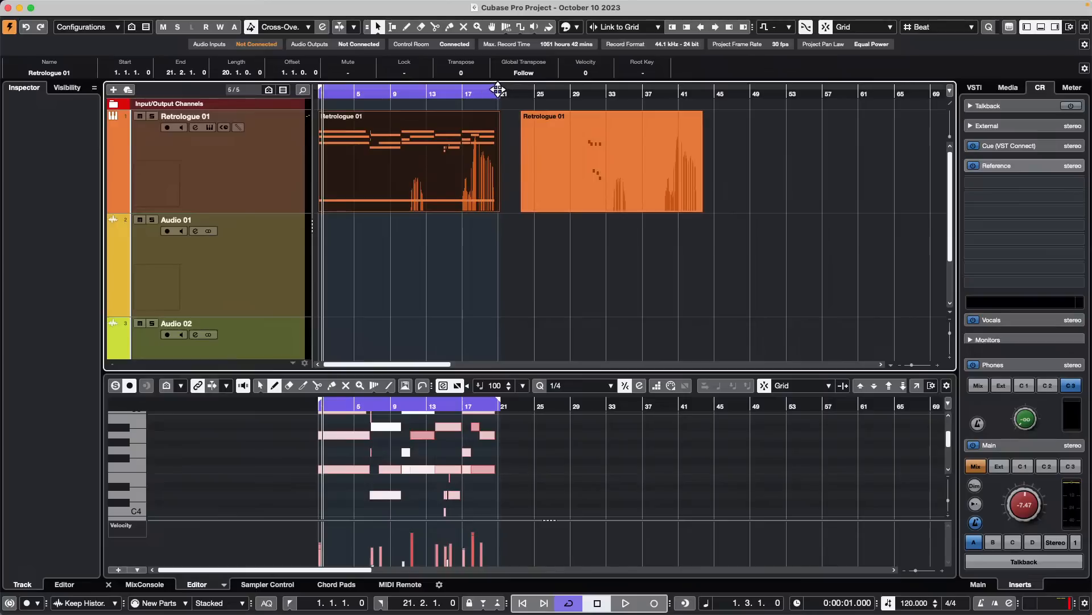
# - Set the locators to span both Retrologue 01 events, and deselect the events
pyautogui.moveTo(498, 89); pyautogui.dragTo(607, 92)
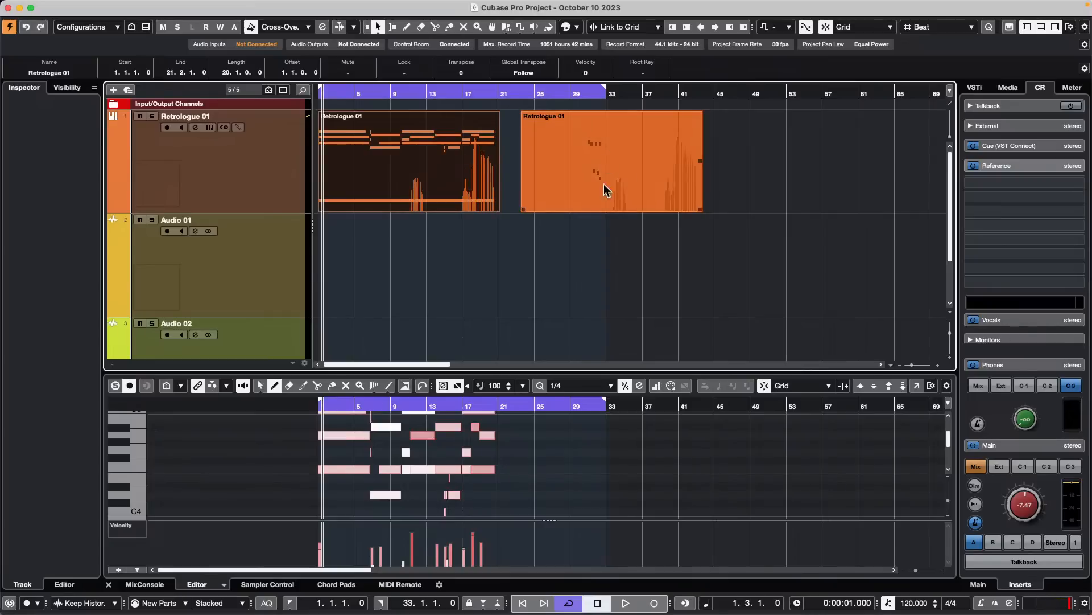
pyautogui.moveTo(729, 159); pyautogui.dragTo(372, 191)
pyautogui.press(',')
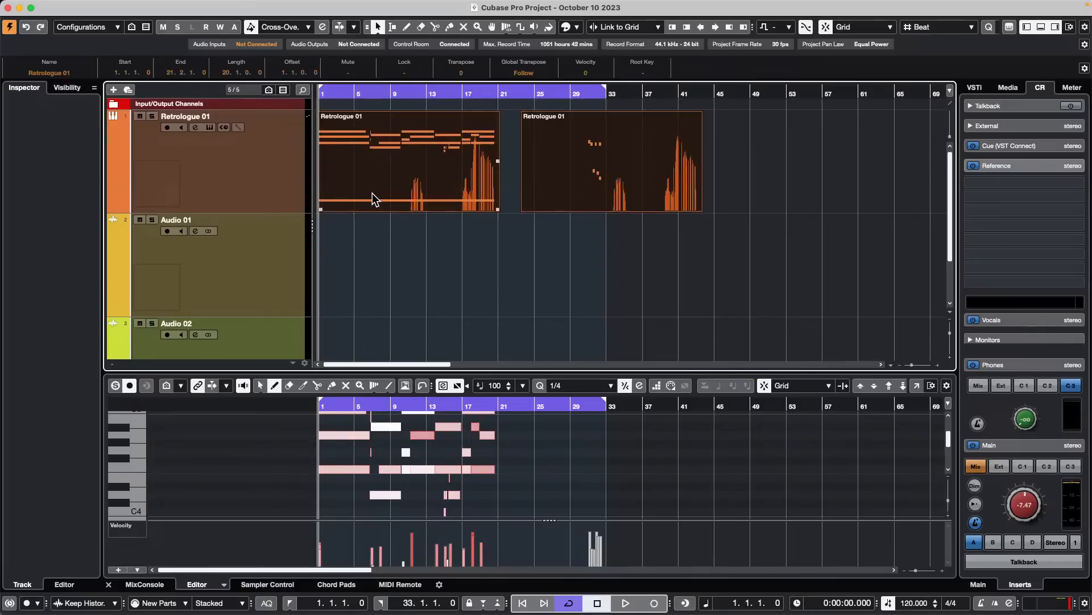
pyautogui.press('p')
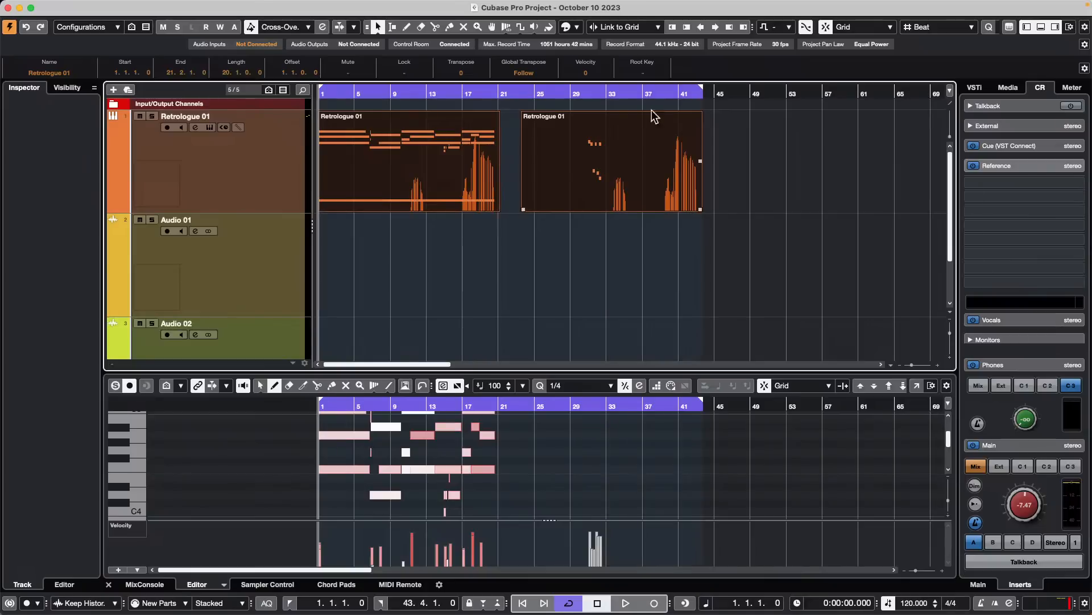
pyautogui.click(745, 136)
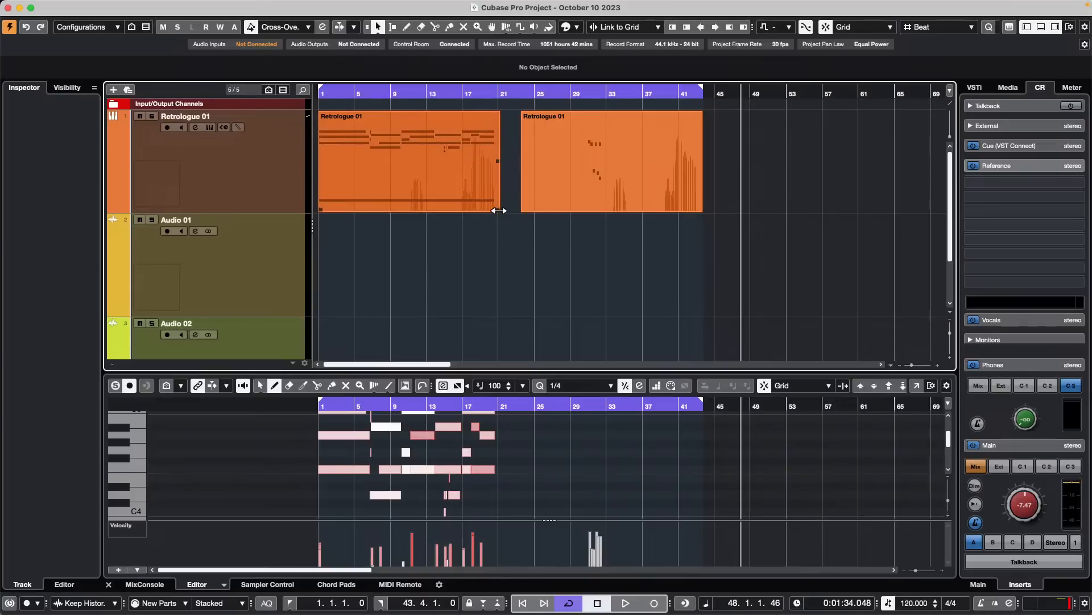
# - Shorten the first Retrologue 01 event to end at bar 3 and set the right locator to bar 3
pyautogui.moveTo(498, 210); pyautogui.dragTo(389, 210)
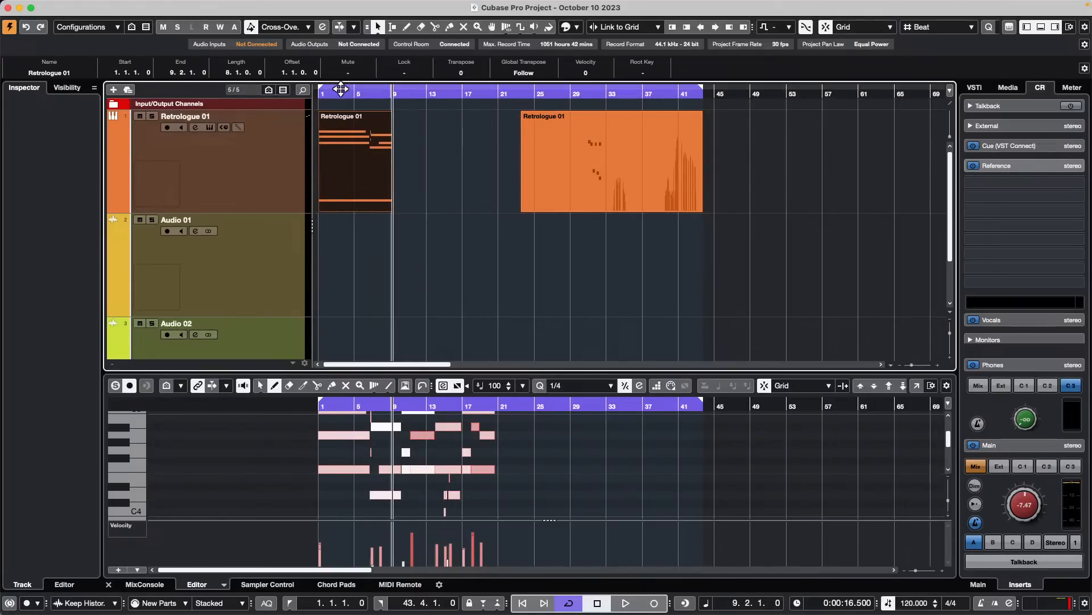
pyautogui.moveTo(340, 91); pyautogui.dragTo(248, 129)
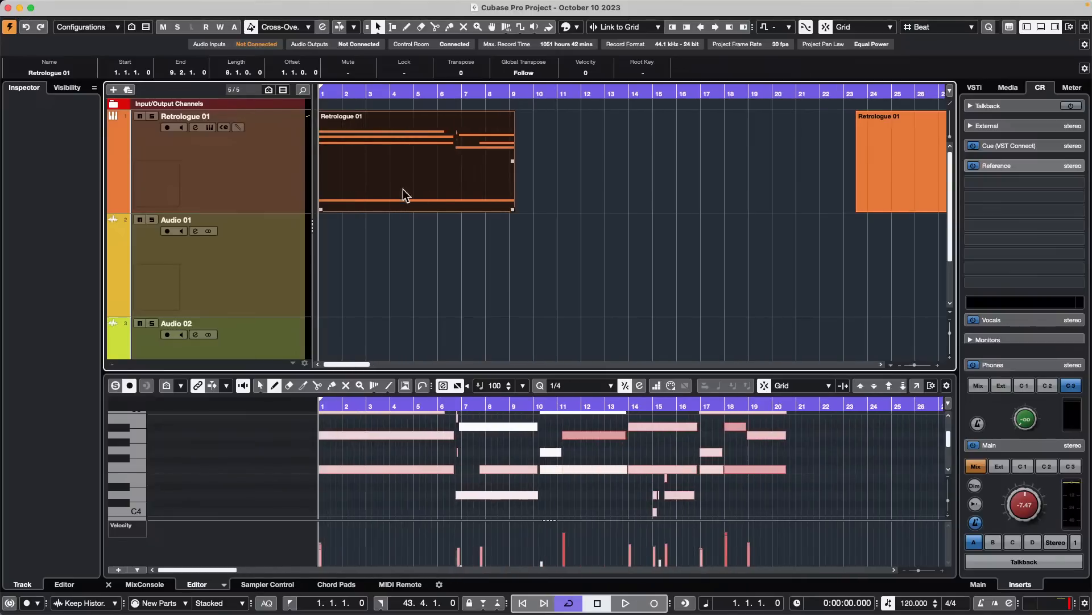
pyautogui.moveTo(511, 210); pyautogui.dragTo(365, 209)
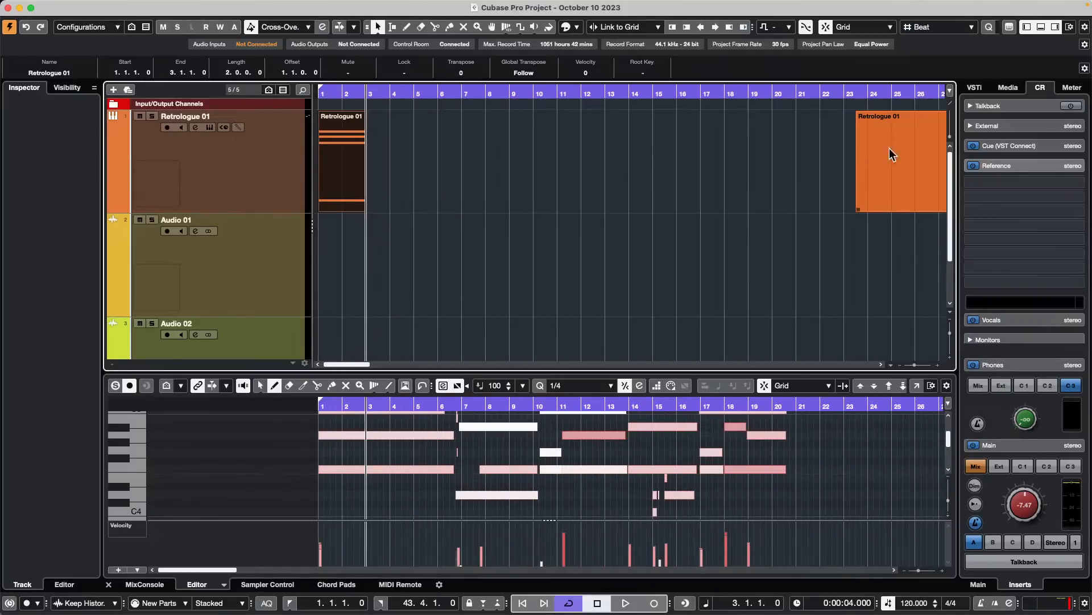
pyautogui.moveTo(606, 96); pyautogui.dragTo(606, 61)
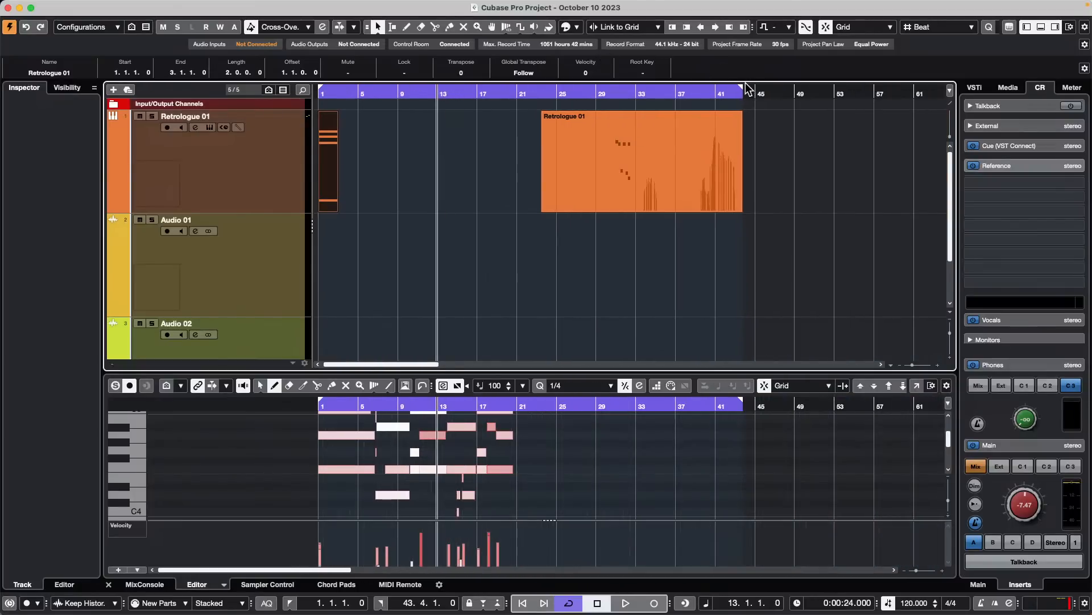
pyautogui.moveTo(742, 93); pyautogui.dragTo(312, 124)
# - Add a stereo group channel named Loop Mix to the selected Retrologue 01 track, created outside a folder and routed to Stereo Out
pyautogui.rightClick(224, 169)
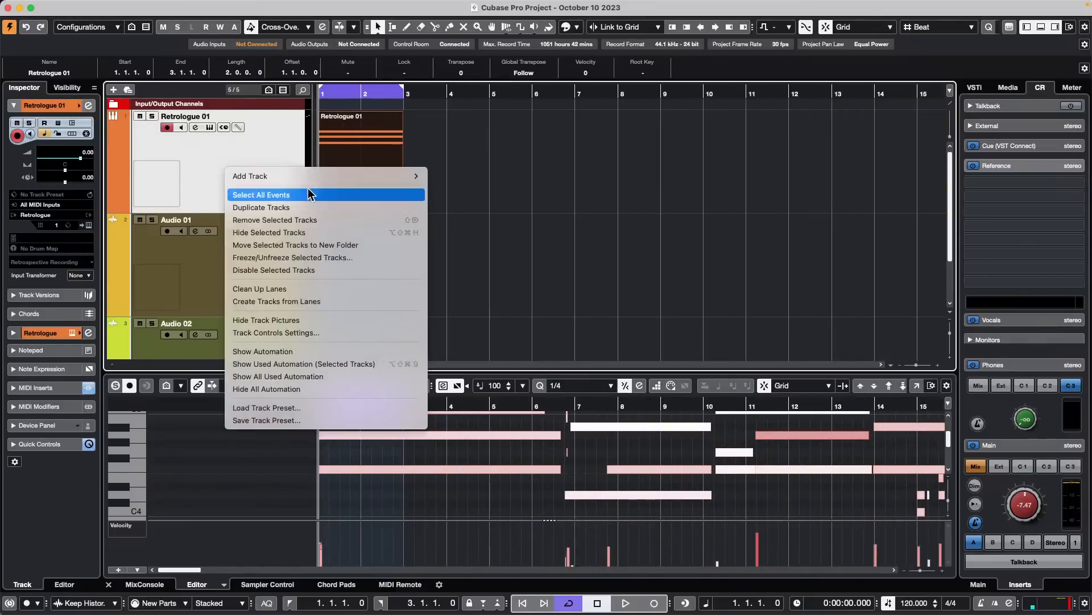
pyautogui.moveTo(317, 174)
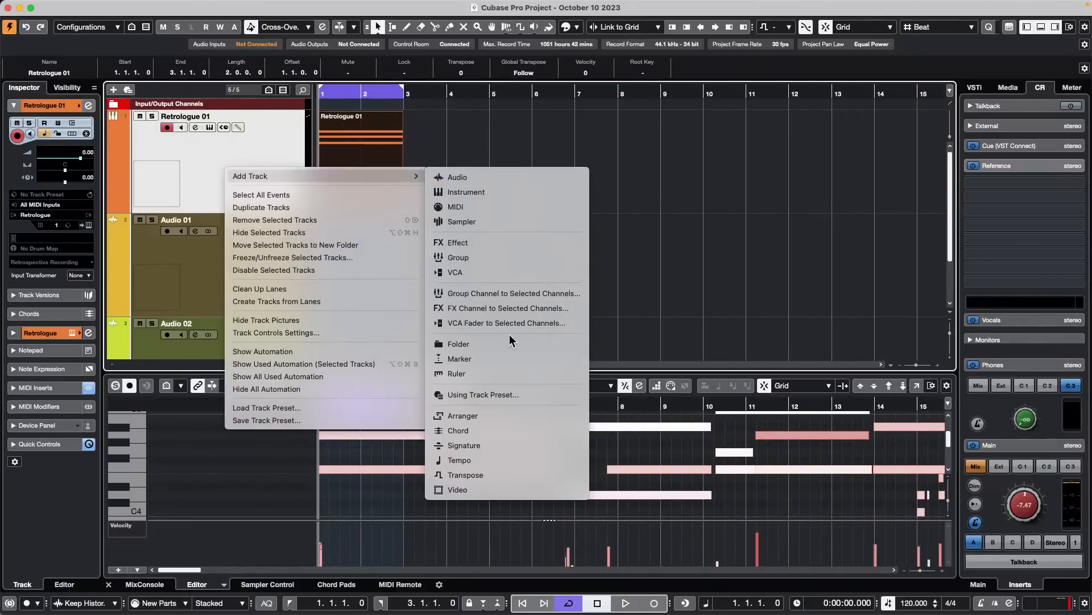
pyautogui.press('Escape')
pyautogui.moveTo(420, 178)
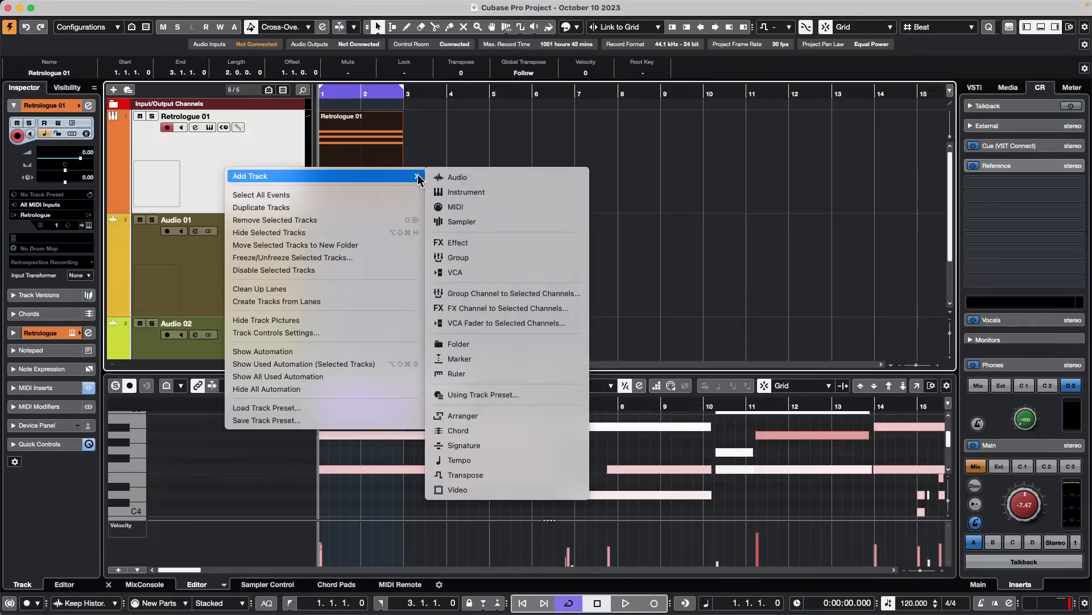
pyautogui.click(538, 292)
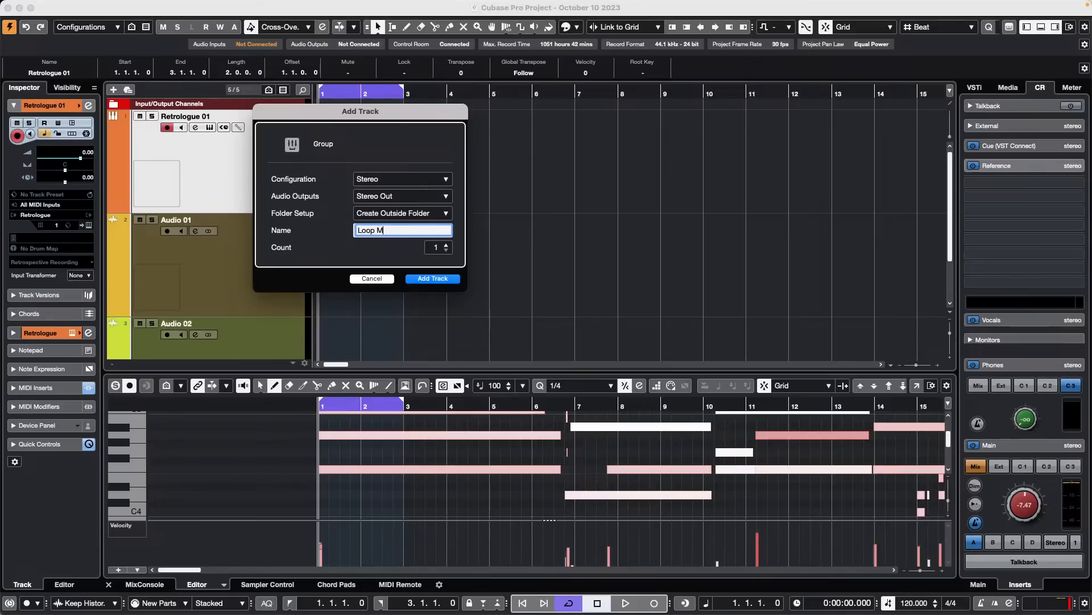
pyautogui.press('Return')
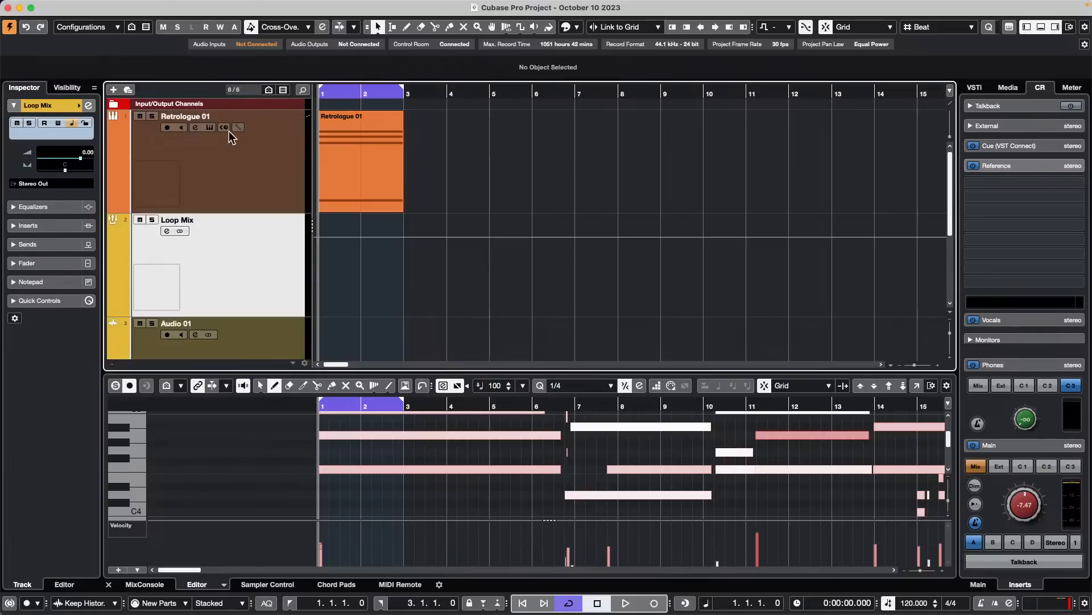
# - Add one stereo audio track named Loop Mix Capture, routed to Stereo Out, below the Loop Mix group track
pyautogui.rightClick(245, 237)
pyautogui.moveTo(372, 246)
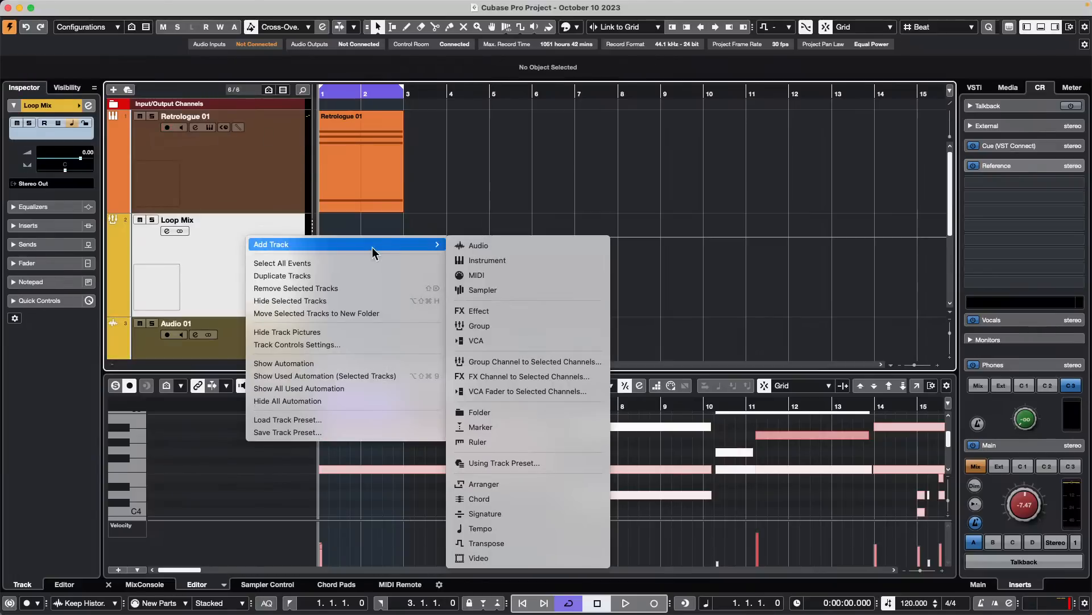
pyautogui.click(520, 244)
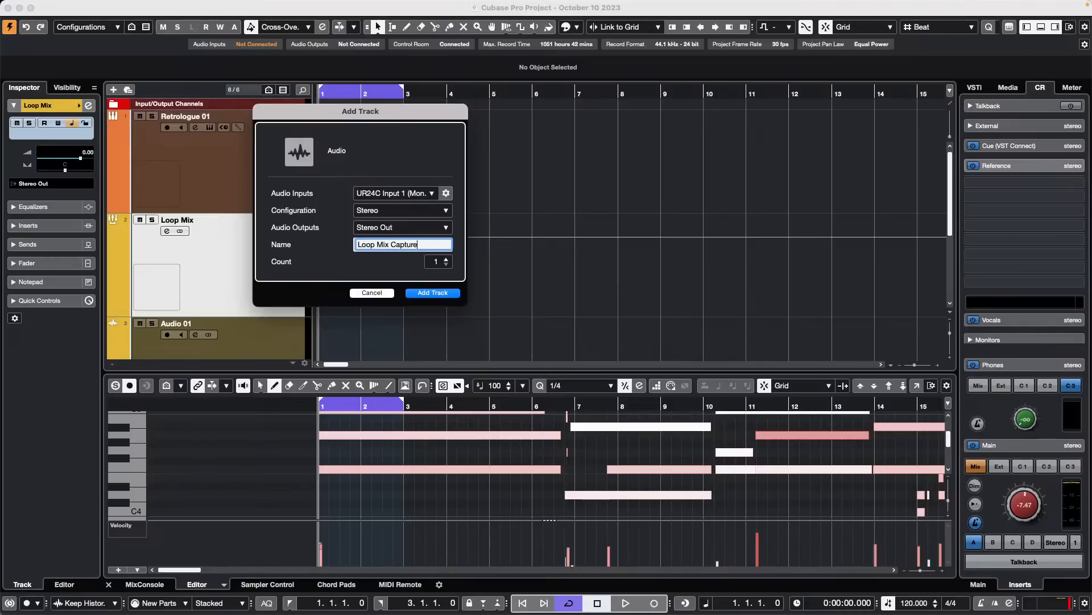
pyautogui.press('Return')
pyautogui.press('Return')
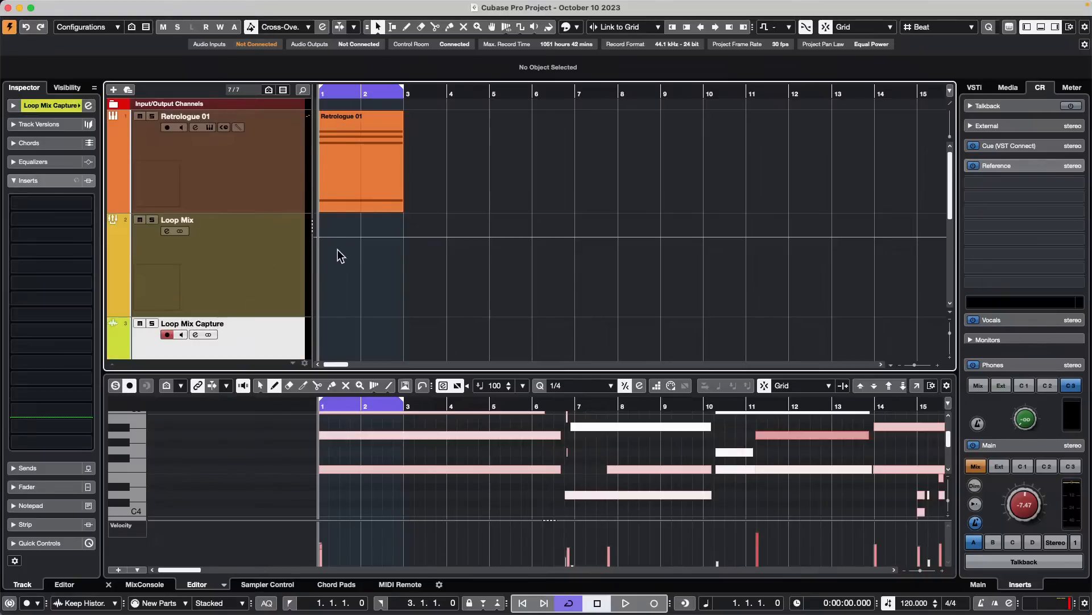
# - Set the Loop Mix Capture track's input routing to the Loop Mix group
pyautogui.click(62, 105)
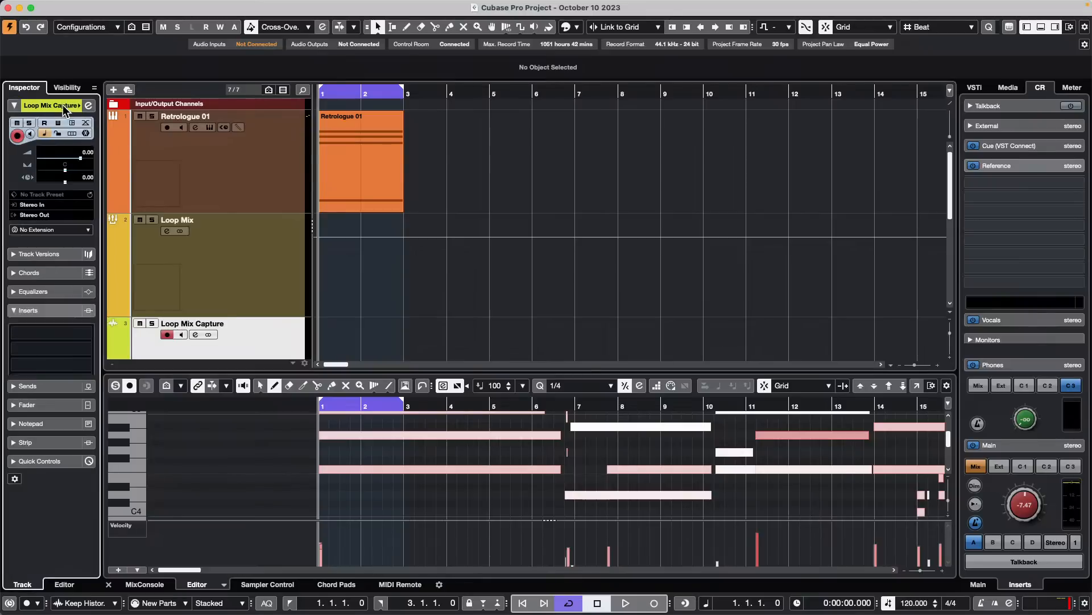
pyautogui.click(56, 203)
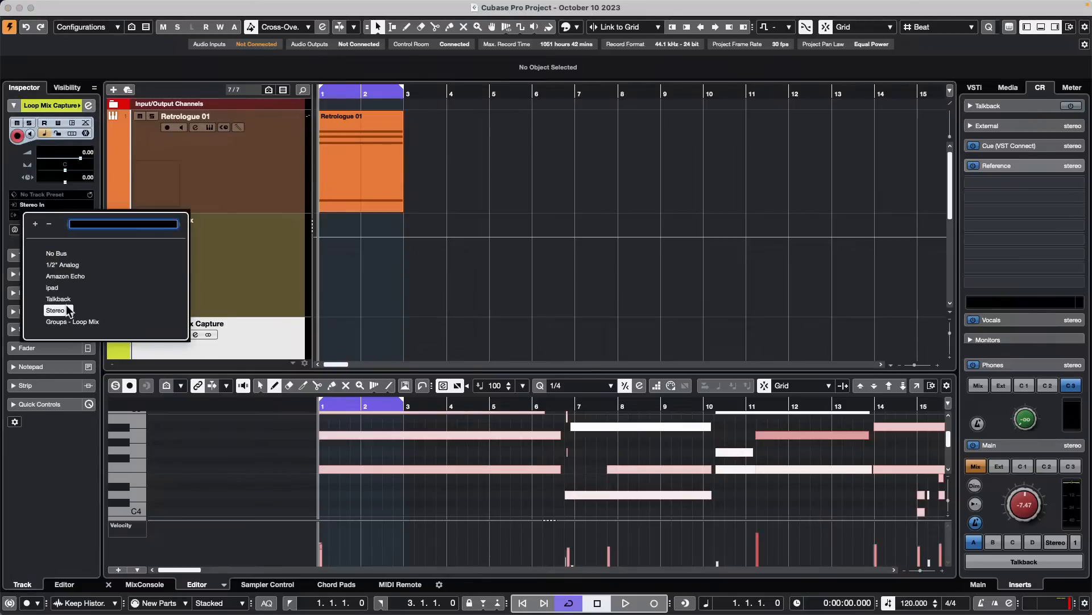
pyautogui.click(98, 322)
# - Play the loop briefly to check its signal and lower the Control Room main level to -19.7
pyautogui.scroll(-1, 438, 265)
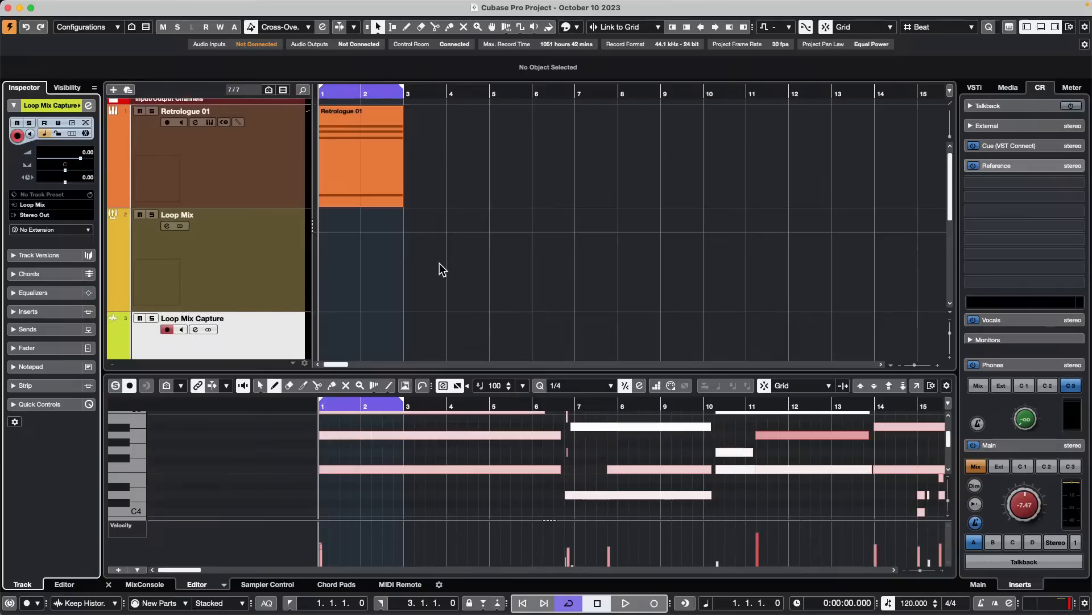
pyautogui.press('space')
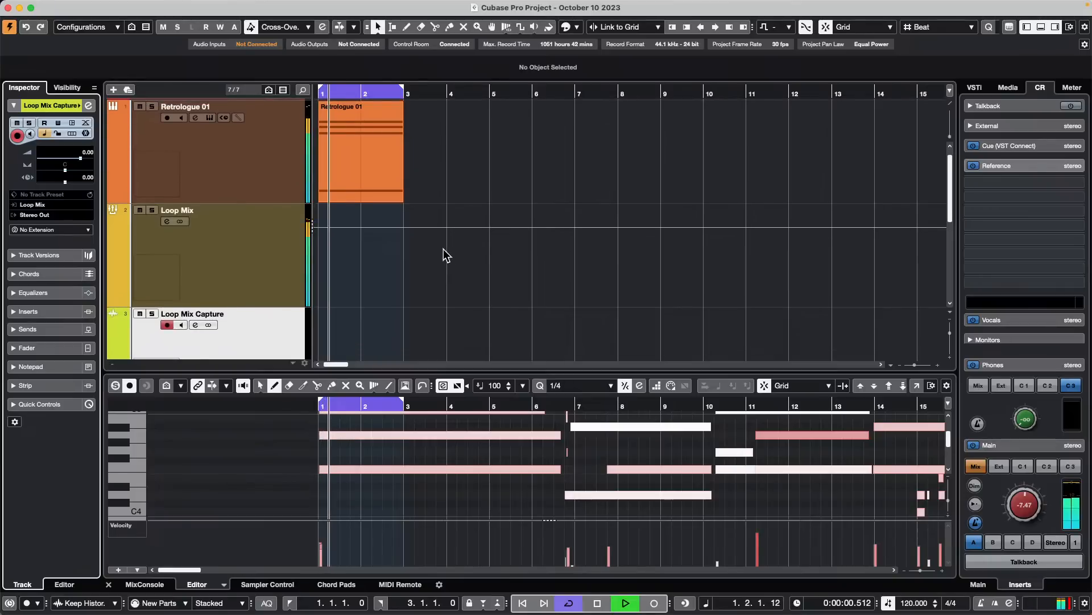
pyautogui.scroll(-3, 231, 254)
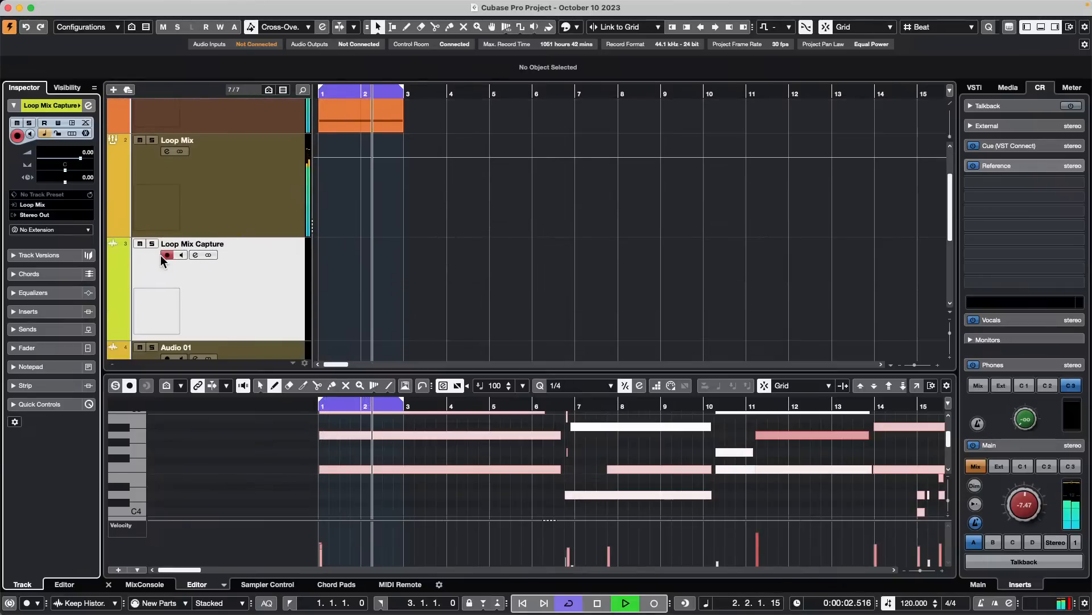
pyautogui.press('space')
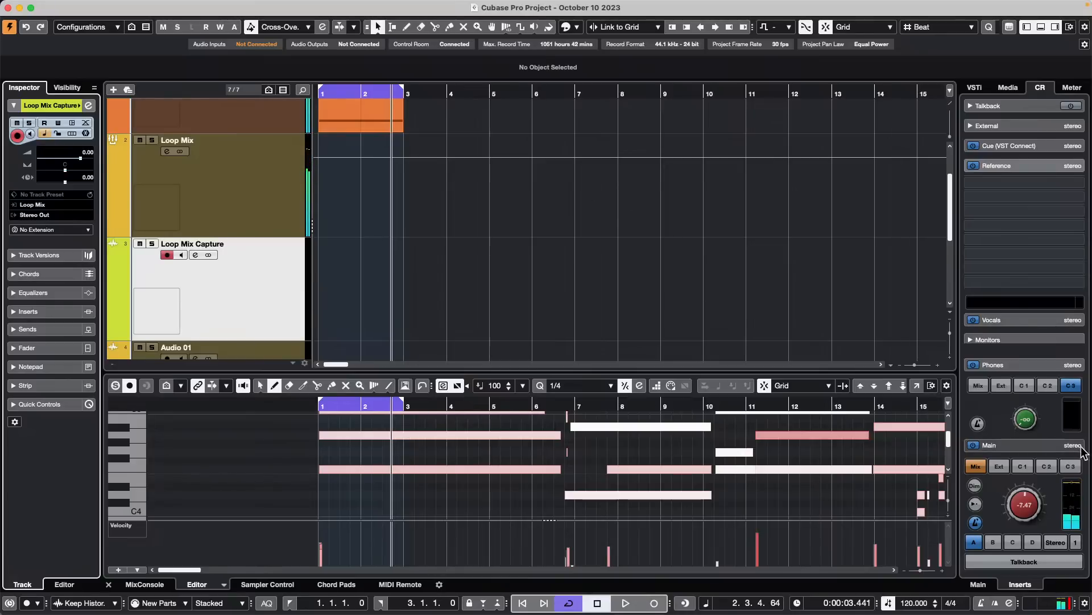
pyautogui.moveTo(1016, 498); pyautogui.dragTo(1007, 521)
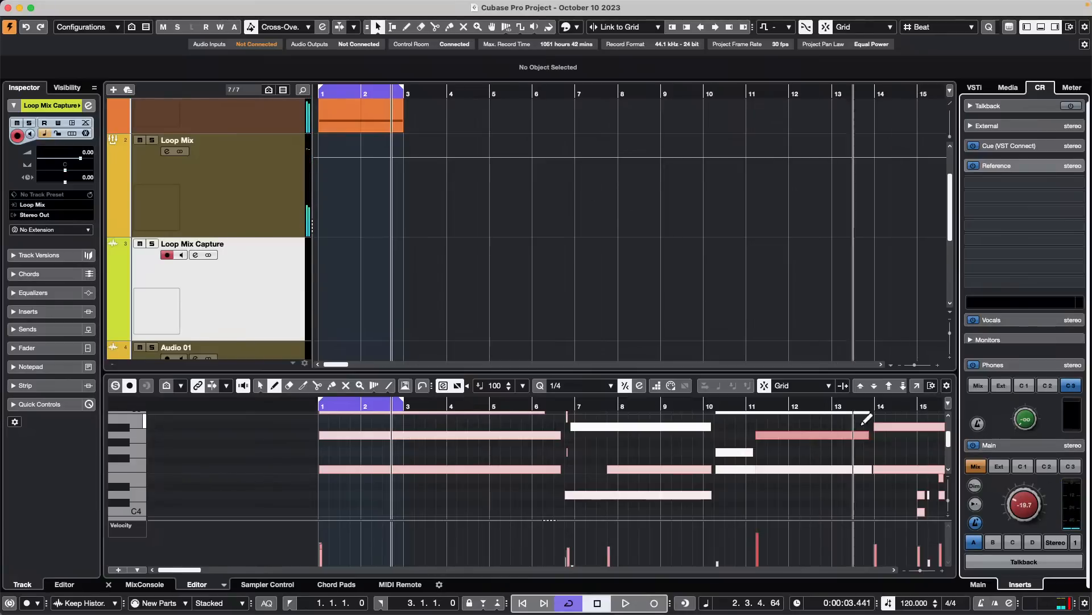
# - Return to the project start and record several looped takes of the Loop Mix group onto the Loop Mix Capture track
pyautogui.press('.')
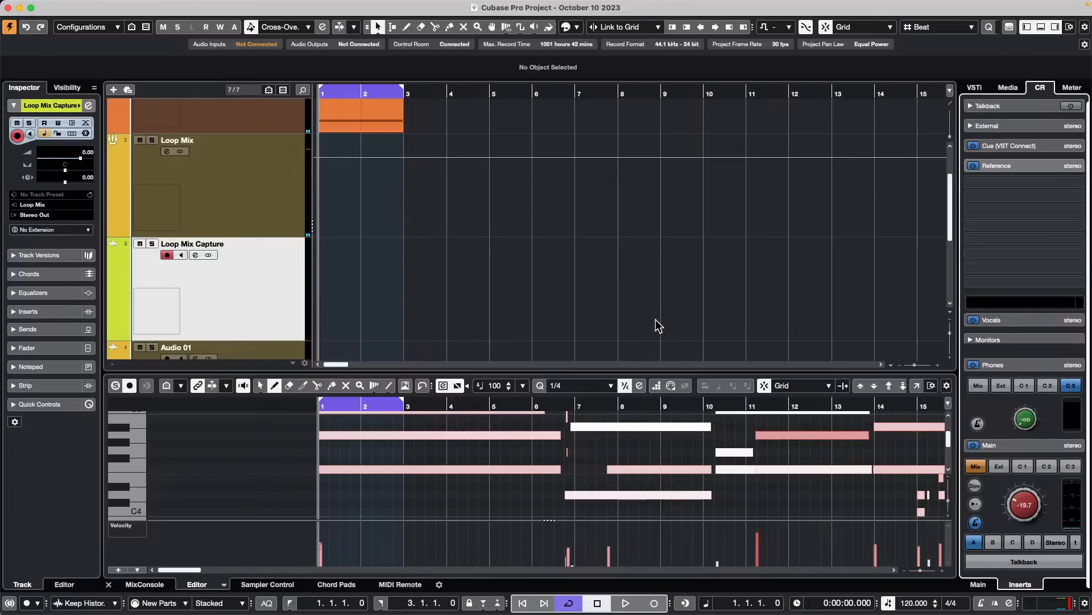
pyautogui.click(254, 94)
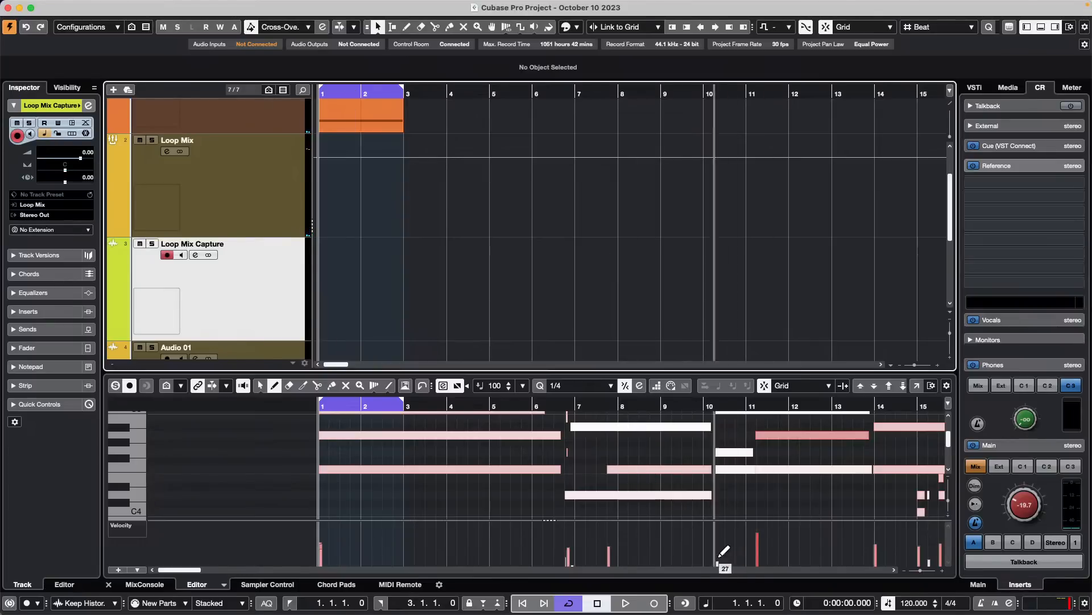
pyautogui.click(655, 603)
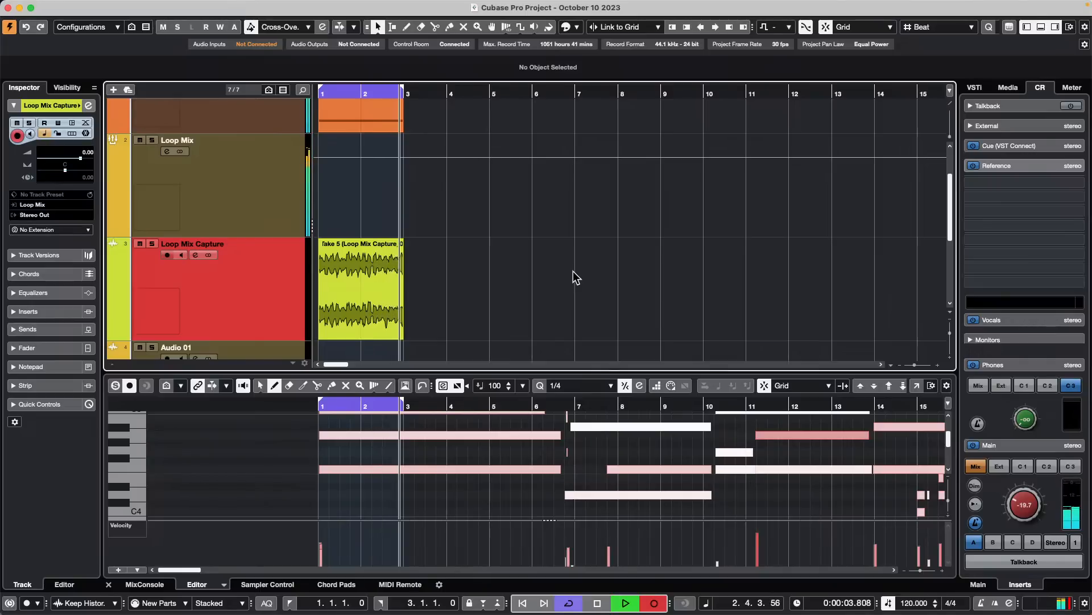
pyautogui.press('space')
pyautogui.scroll(-2, 633, 231)
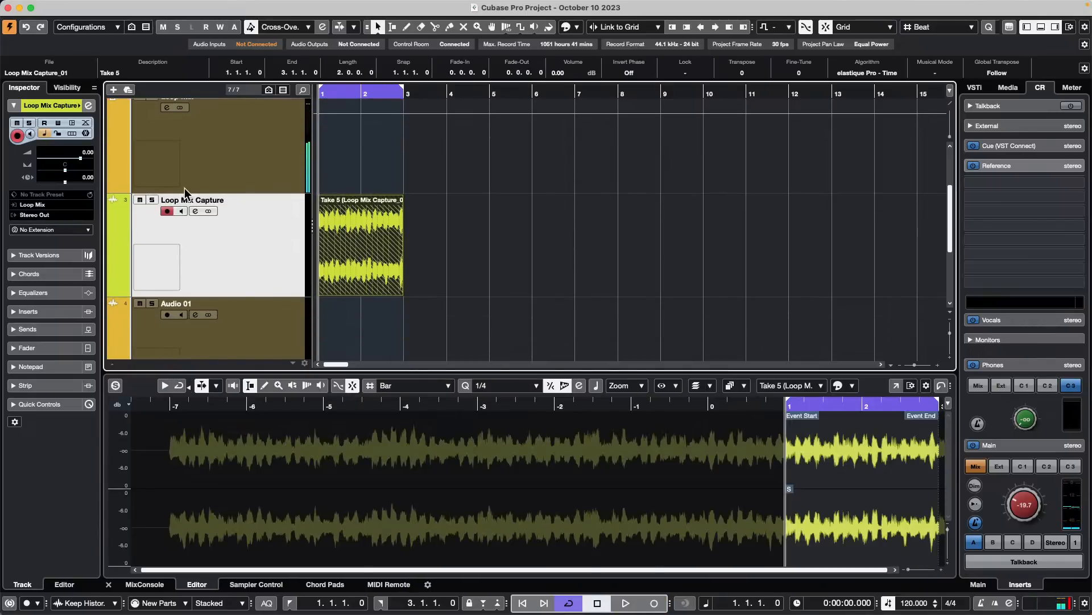
# - Hide the track pictures and add Lane Display Type to the visible track controls of audio tracks
pyautogui.rightClick(203, 230)
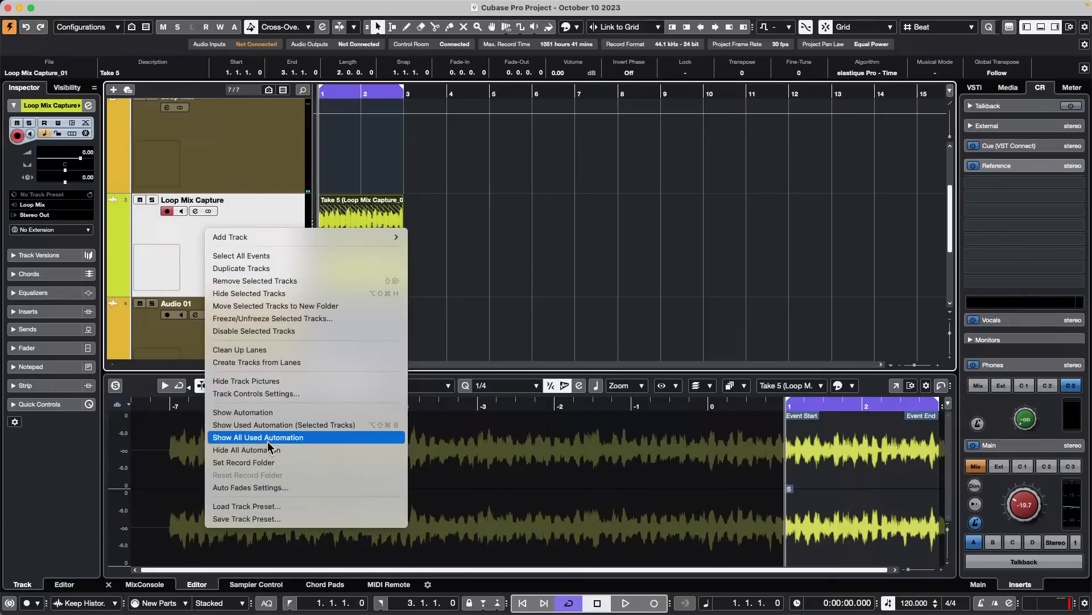
pyautogui.click(289, 385)
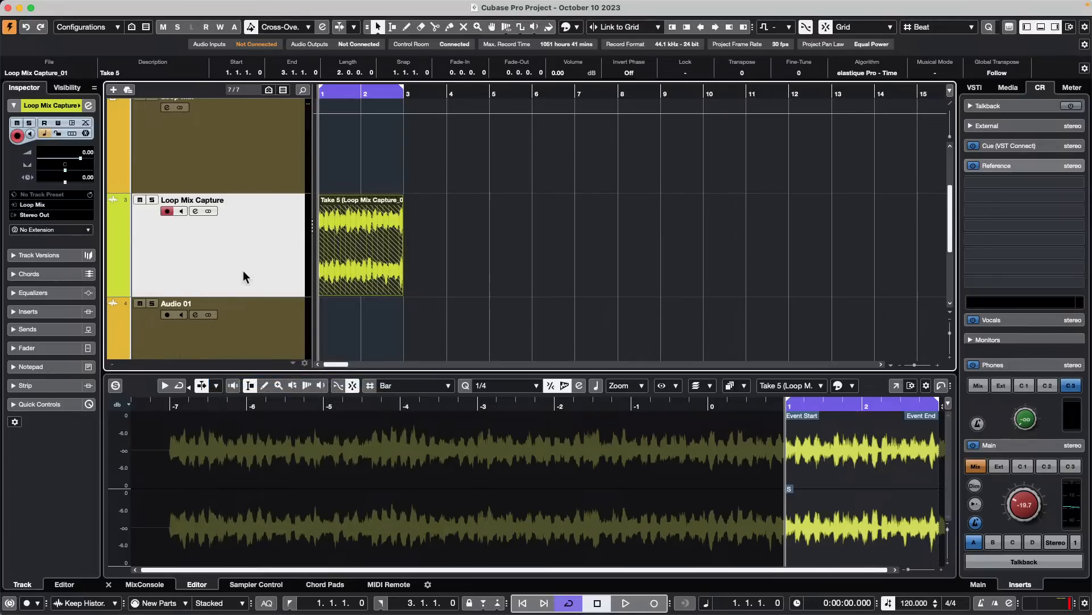
pyautogui.rightClick(228, 226)
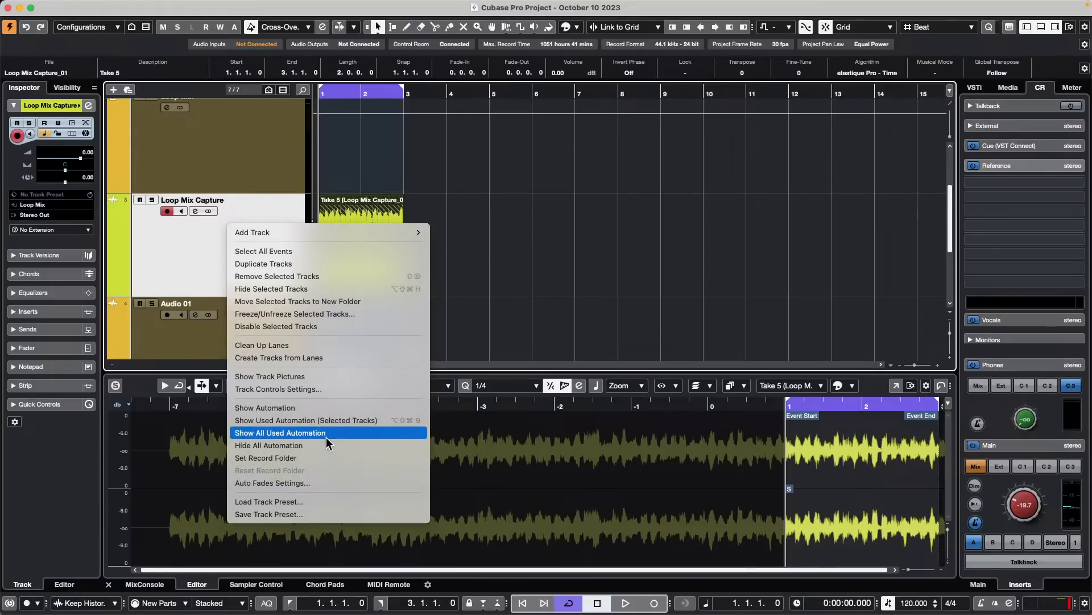
pyautogui.click(322, 390)
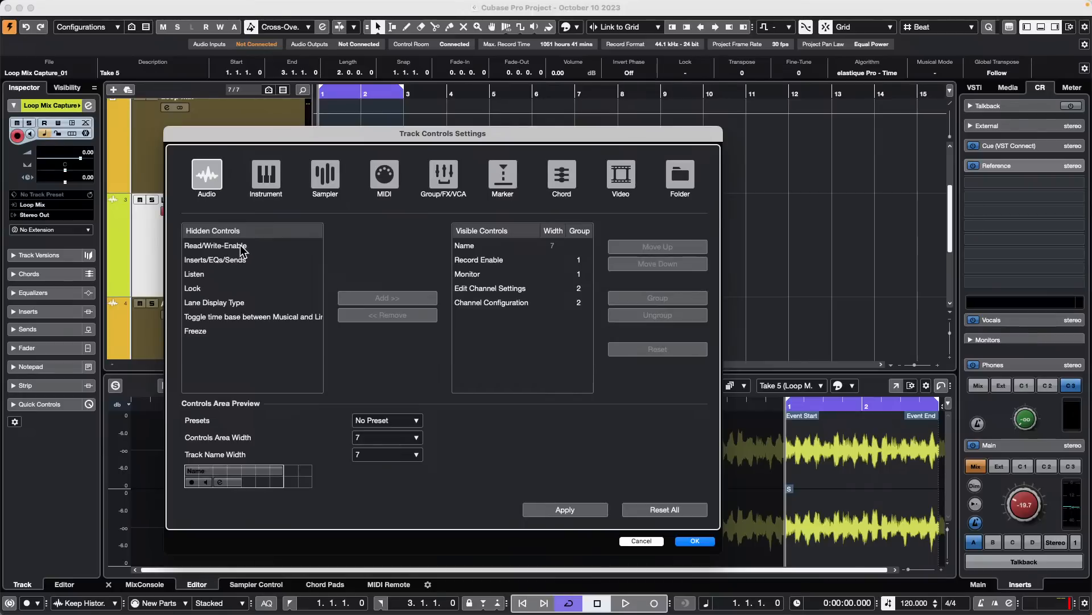
pyautogui.click(229, 303)
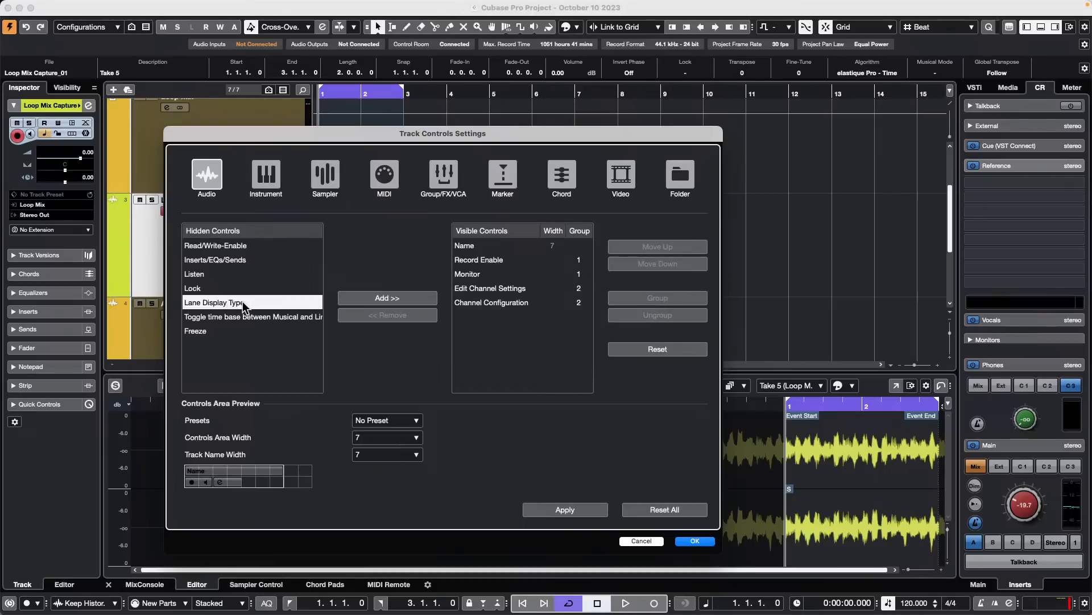
pyautogui.click(387, 298)
pyautogui.click(696, 542)
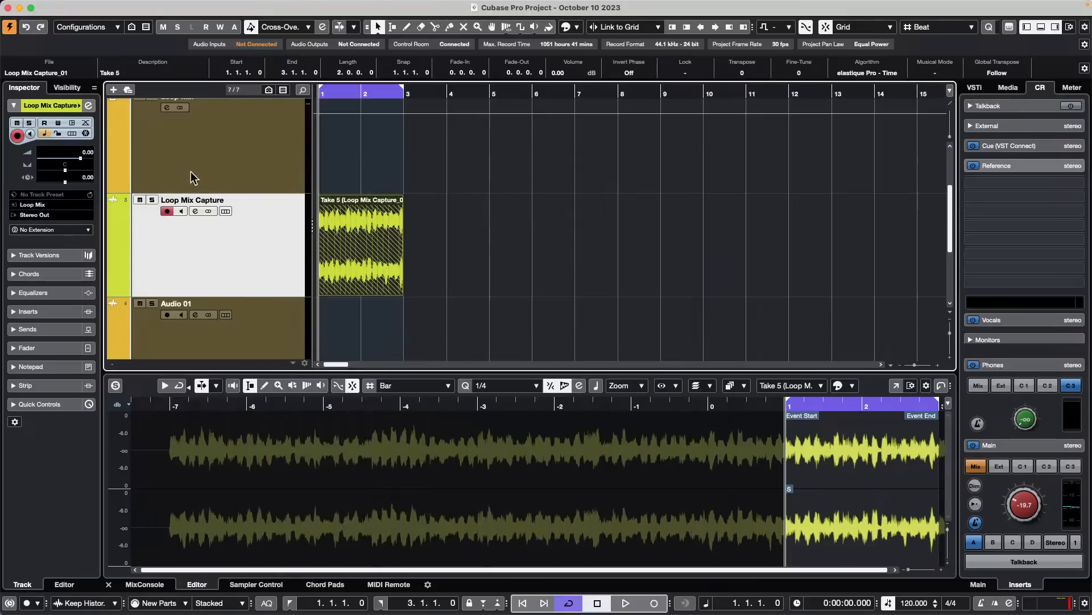
# - Show the Loop Mix Capture track's lanes, examine the recorded take in each lane, and hide the lanes again
pyautogui.click(226, 212)
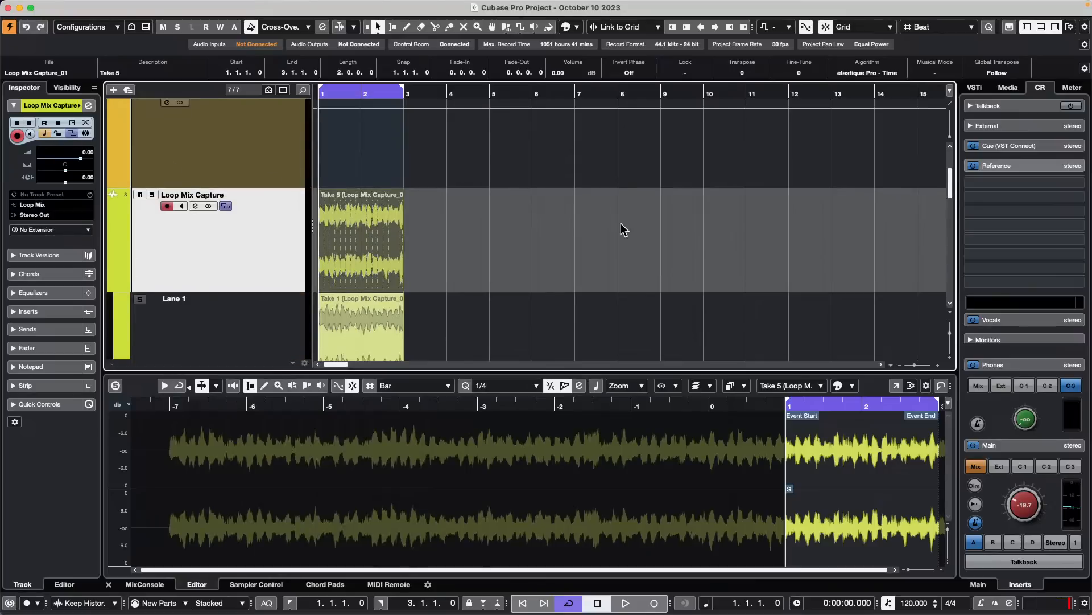
pyautogui.scroll(-5, 619, 227)
pyautogui.scroll(-8, 614, 229)
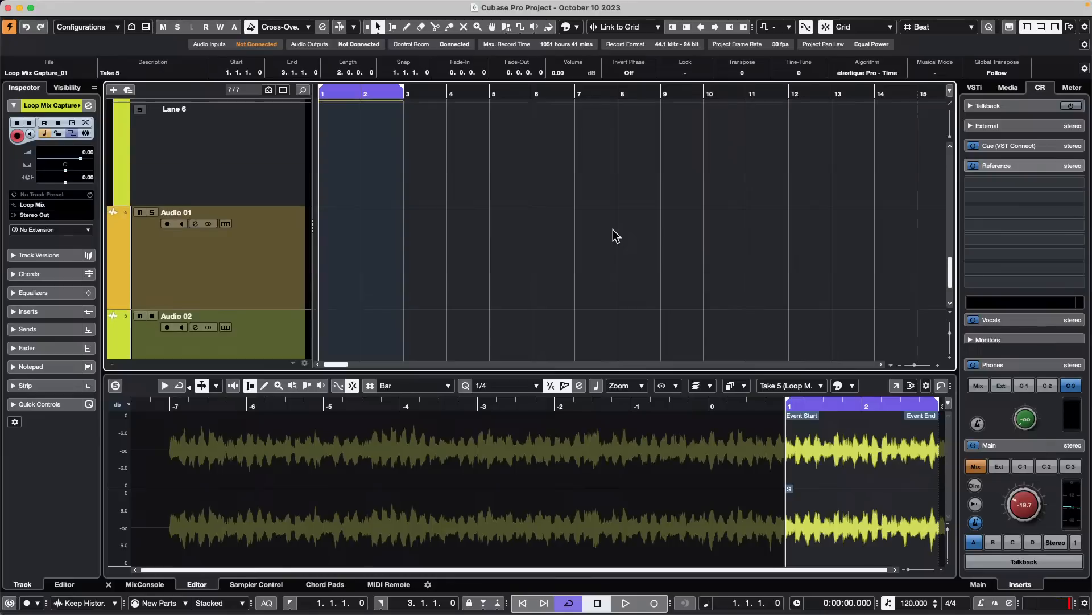
pyautogui.scroll(6, 618, 229)
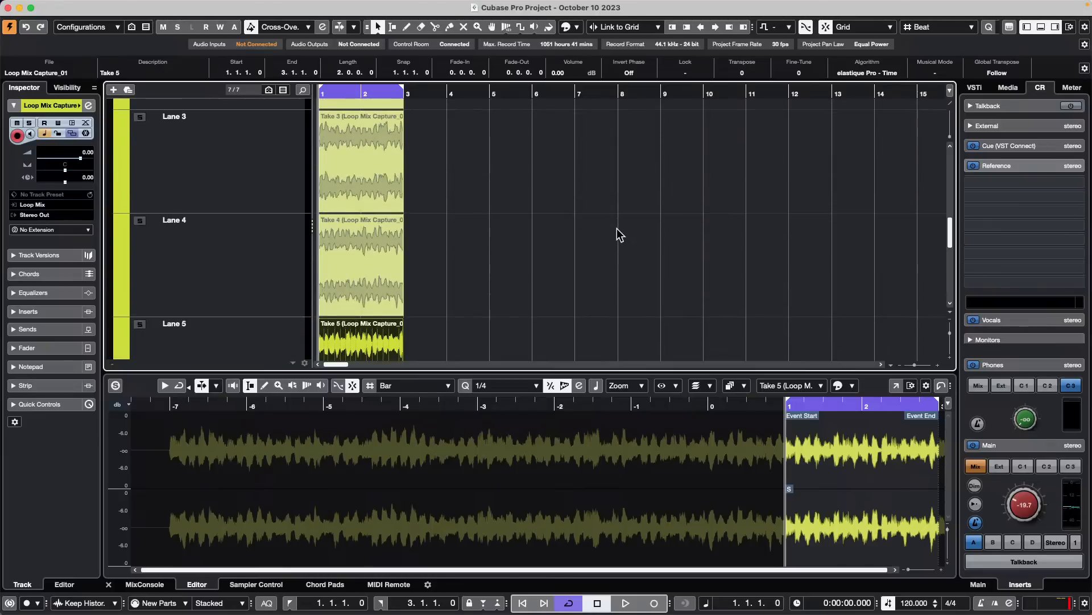
pyautogui.scroll(-6, 616, 227)
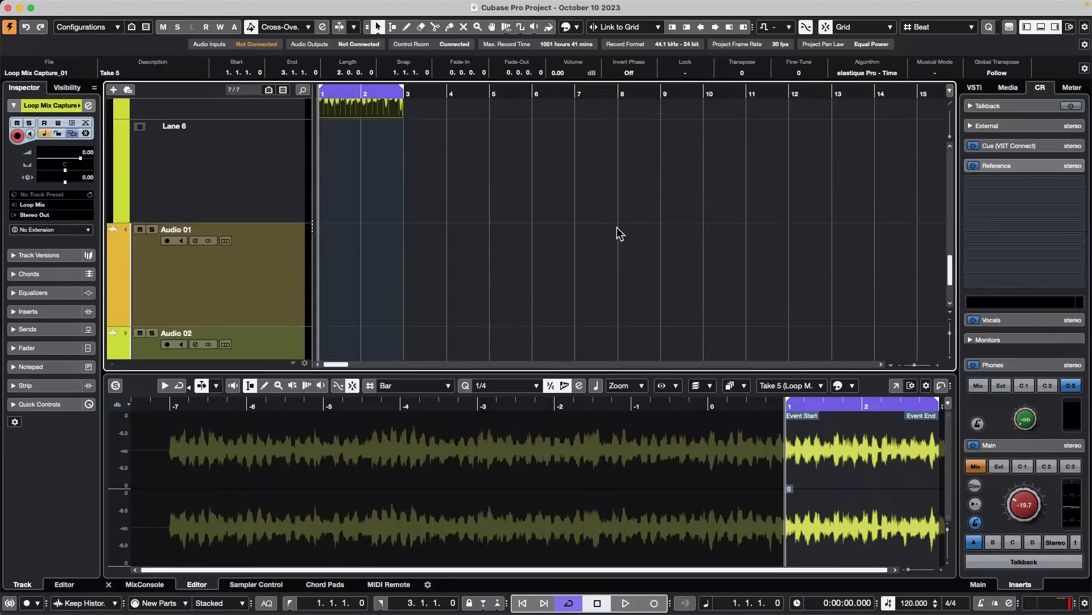
pyautogui.scroll(5, 616, 227)
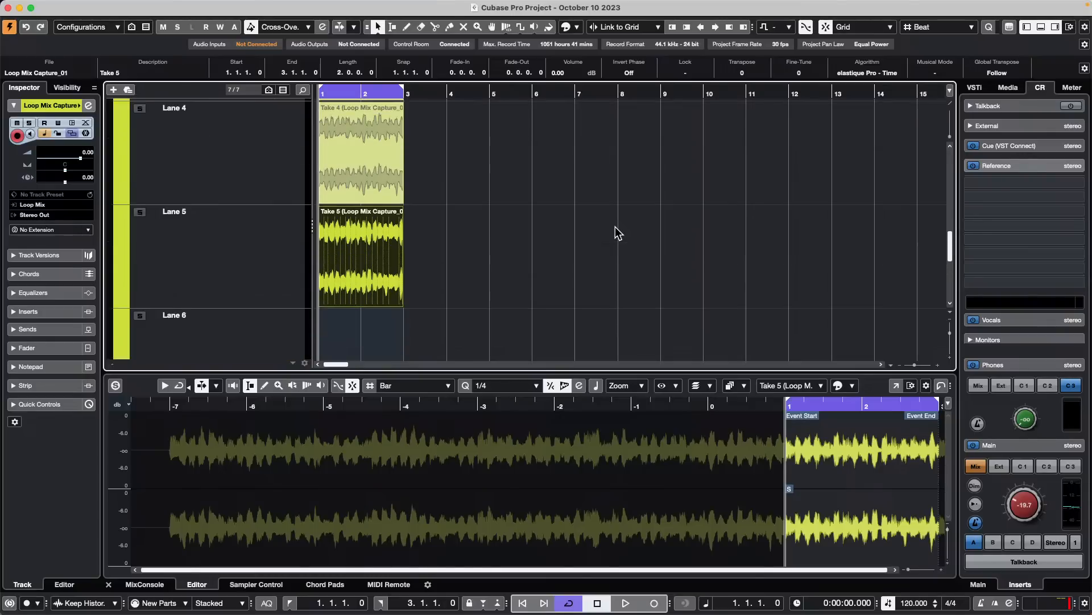
pyautogui.scroll(4, 614, 229)
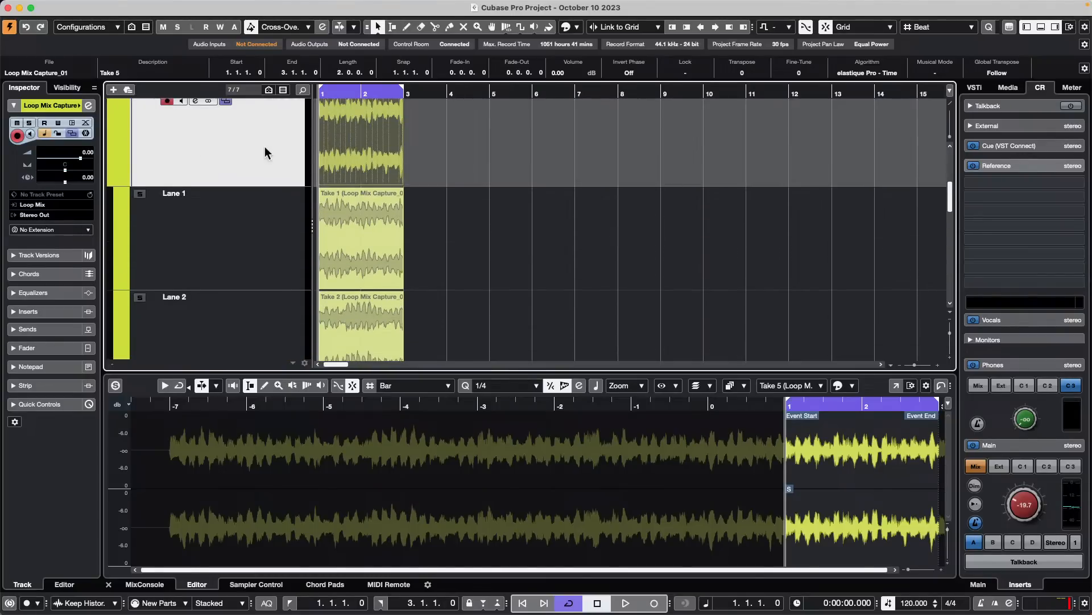
pyautogui.click(227, 103)
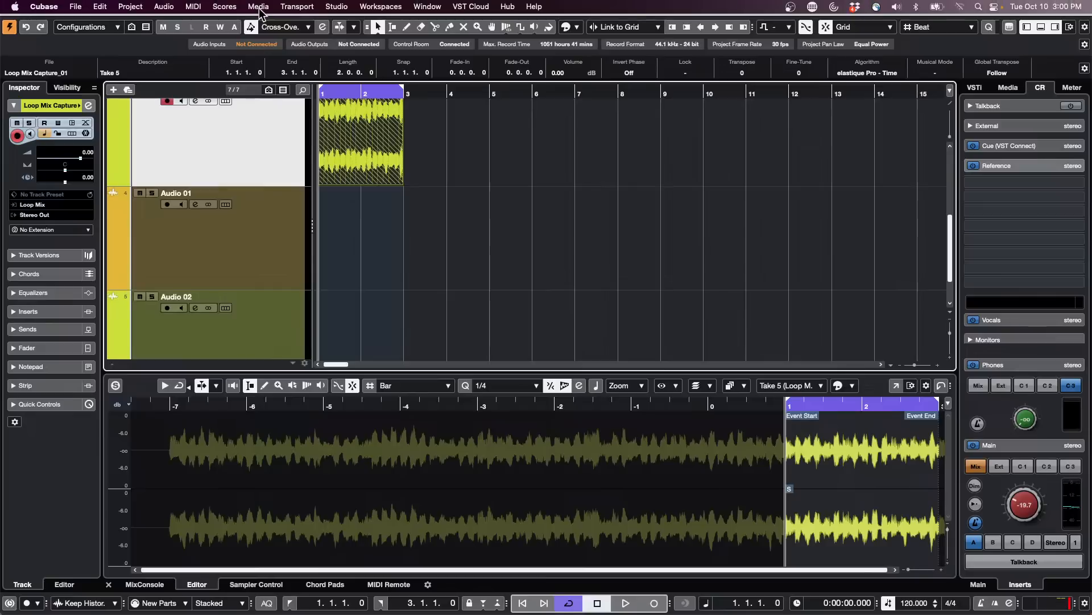
# - Insert the Loop Mix Capture_01 clip from the Pool's Audio folder onto the Loop Mix Capture track, starting at about bar 4, beat 2
pyautogui.click(230, 6)
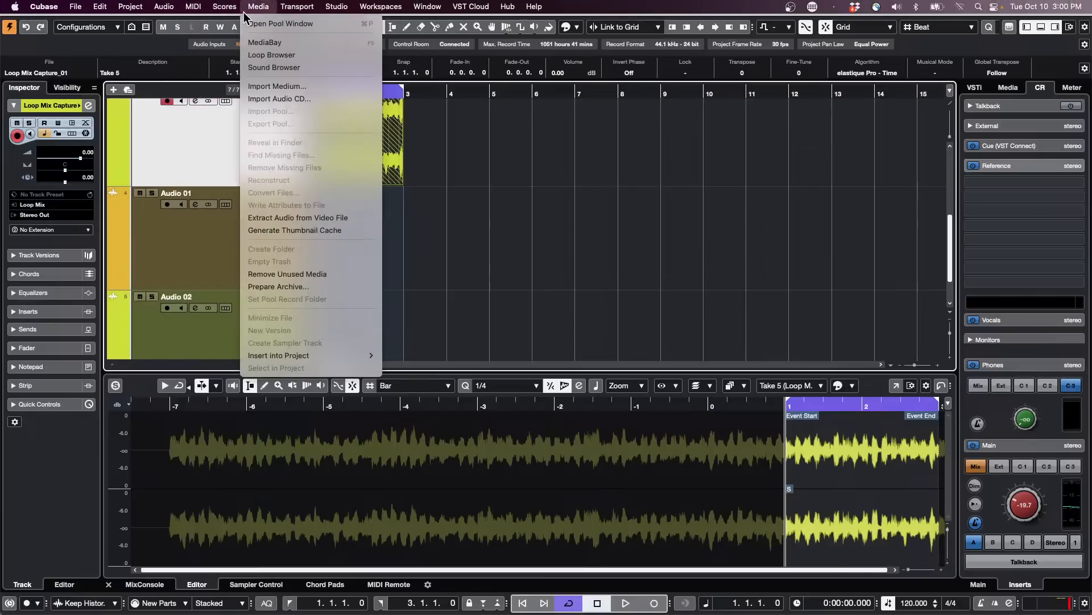
pyautogui.click(268, 23)
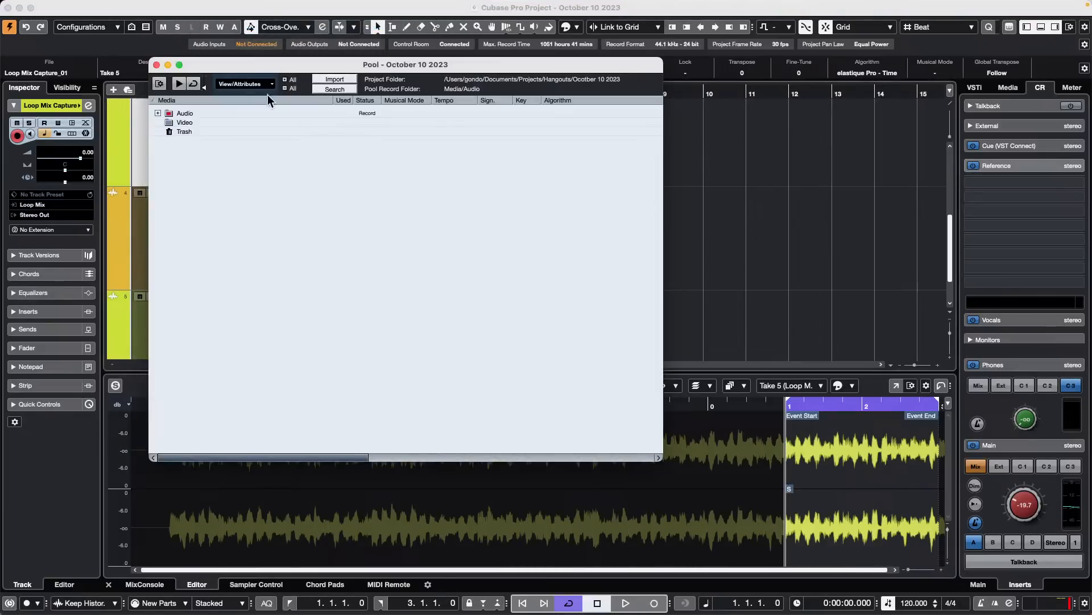
pyautogui.moveTo(271, 67); pyautogui.dragTo(728, 162)
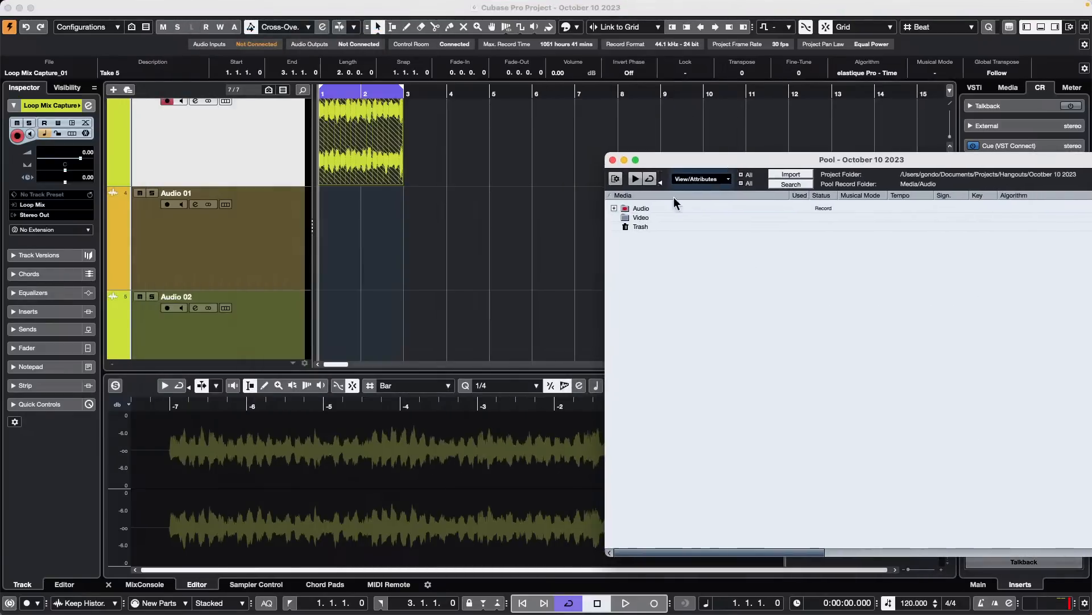
pyautogui.click(614, 208)
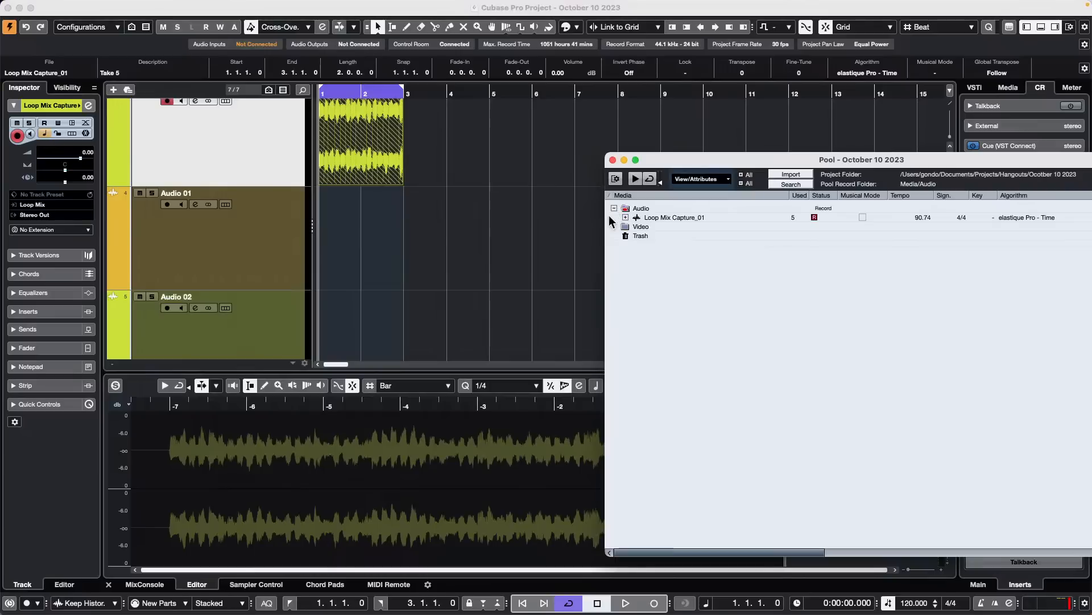
pyautogui.click(679, 216)
pyautogui.moveTo(680, 215); pyautogui.dragTo(482, 159)
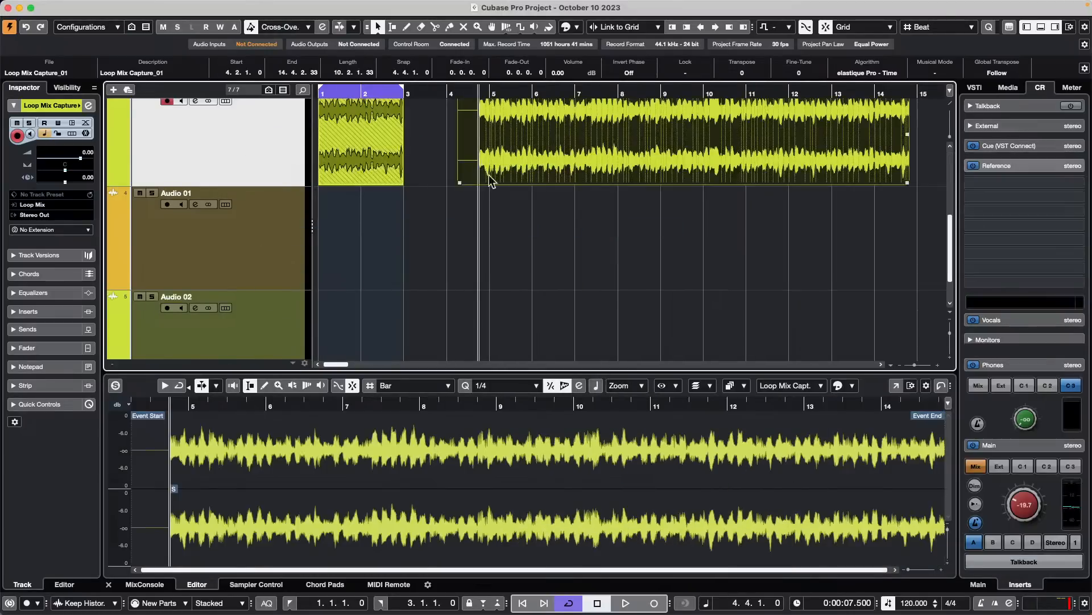
# - Move the Loop Mix Capture_01 event to start at bar 5 and place the project cursor just before it
pyautogui.scroll(1, 578, 216)
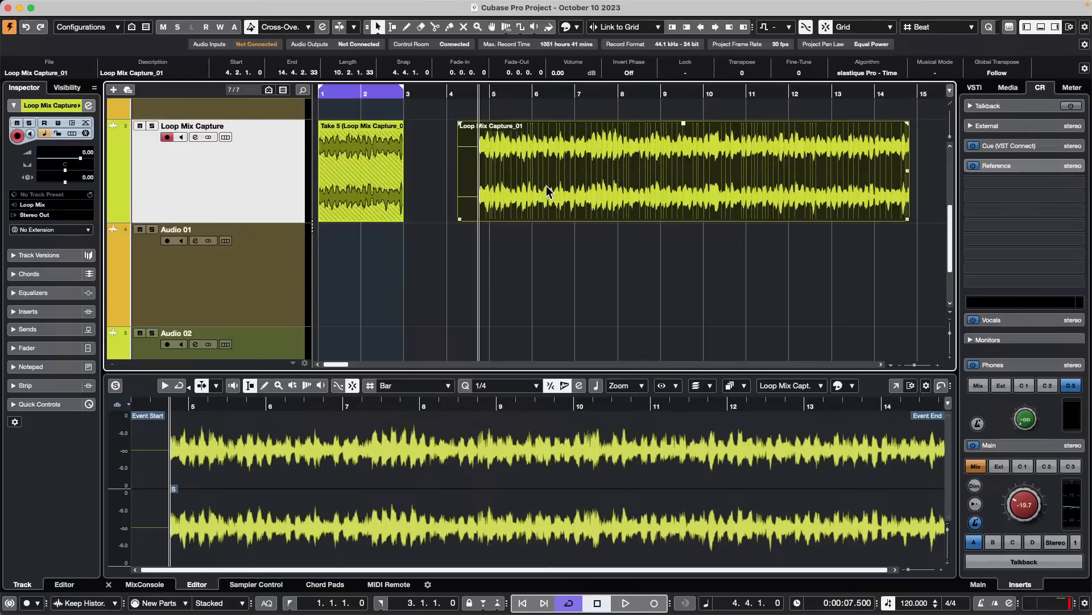
pyautogui.moveTo(546, 186); pyautogui.dragTo(588, 186)
pyautogui.click(385, 164)
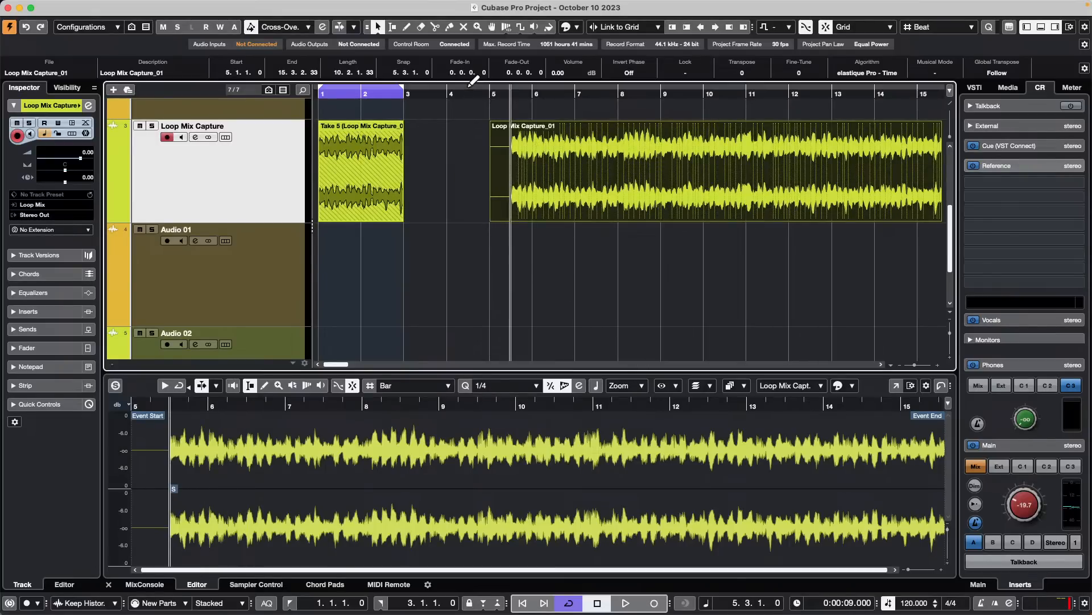
pyautogui.moveTo(473, 80); pyautogui.dragTo(479, 84)
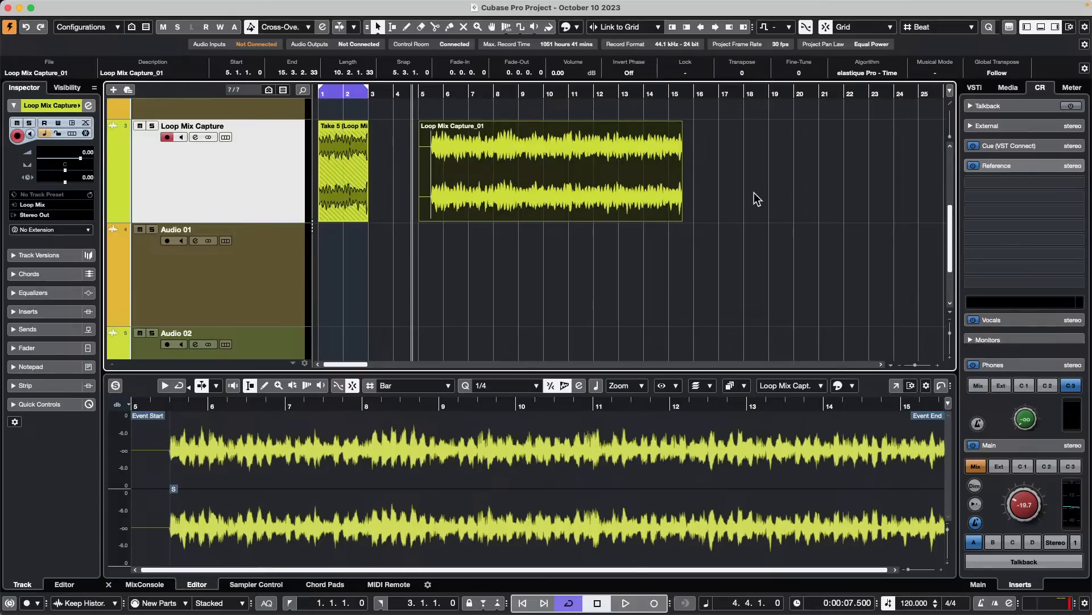
# - Show the Loop Mix Capture track's lanes again and compare the recorded takes with the Loop Mix Capture_01 event in Lane 1
pyautogui.click(225, 137)
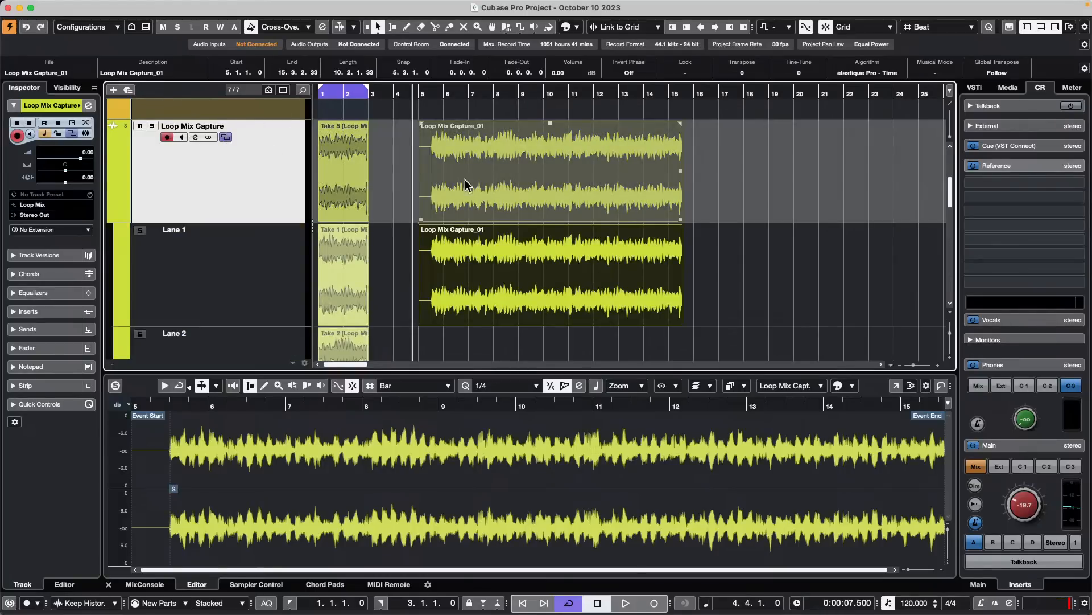
pyautogui.scroll(-3, 541, 212)
pyautogui.click(541, 212)
pyautogui.scroll(-3, 541, 212)
pyautogui.scroll(-2, 358, 142)
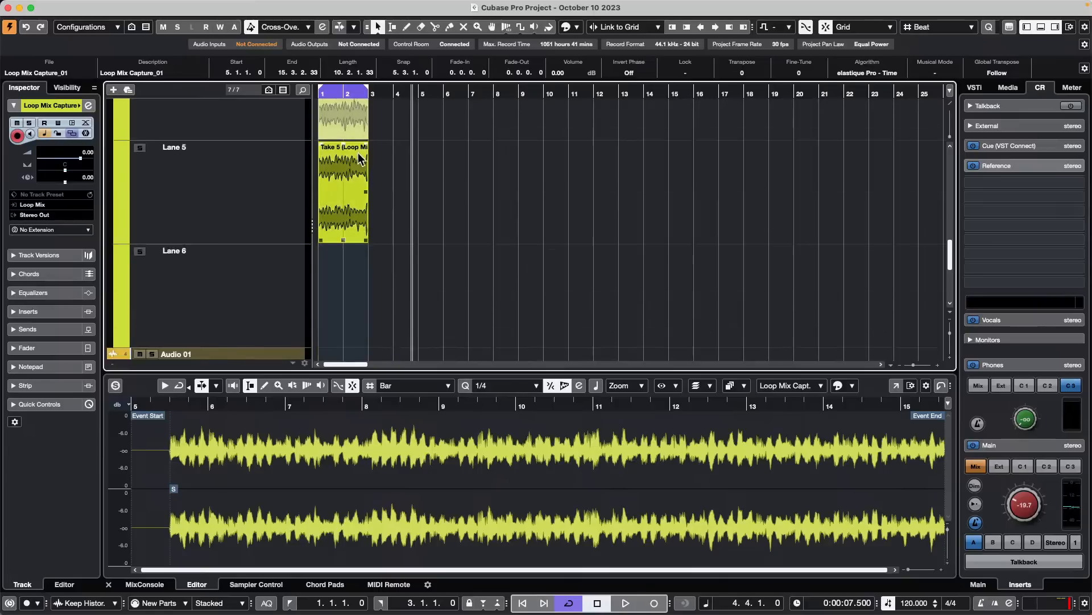
pyautogui.scroll(5, 347, 187)
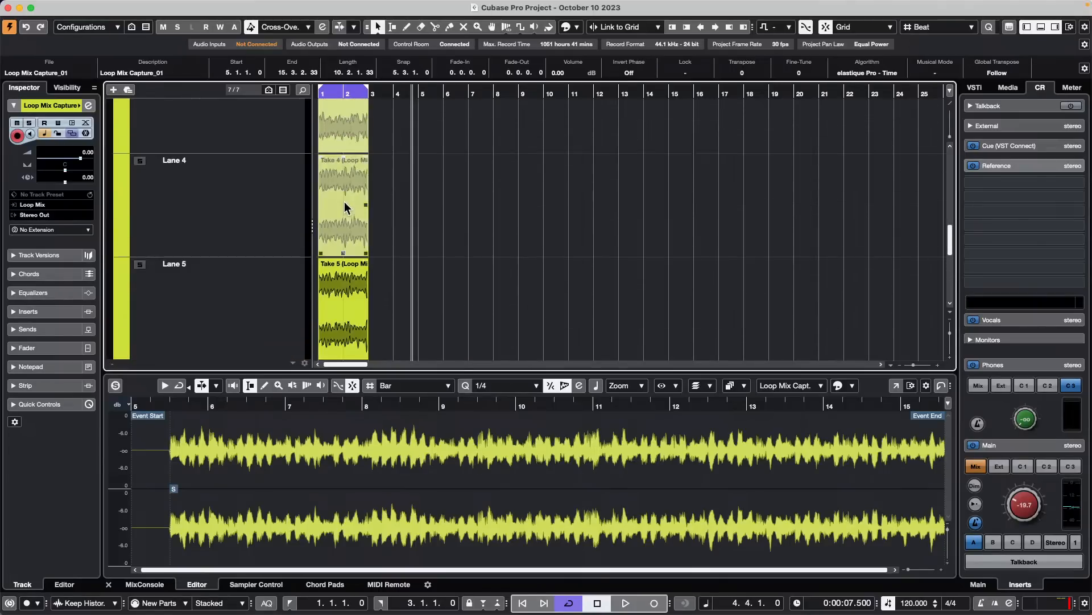
pyautogui.scroll(1, 344, 201)
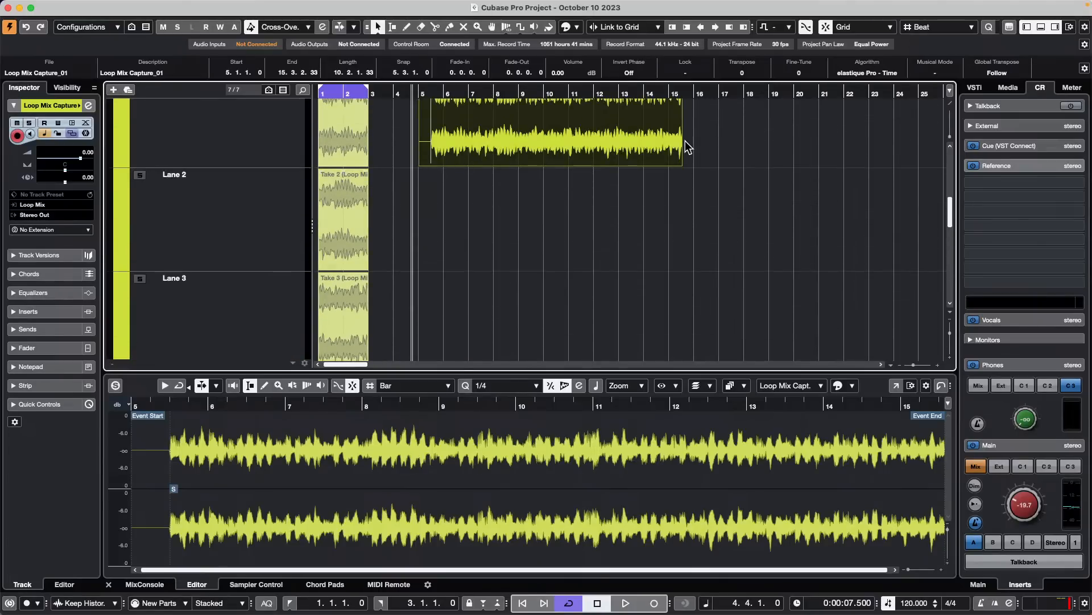
pyautogui.scroll(-3, 345, 250)
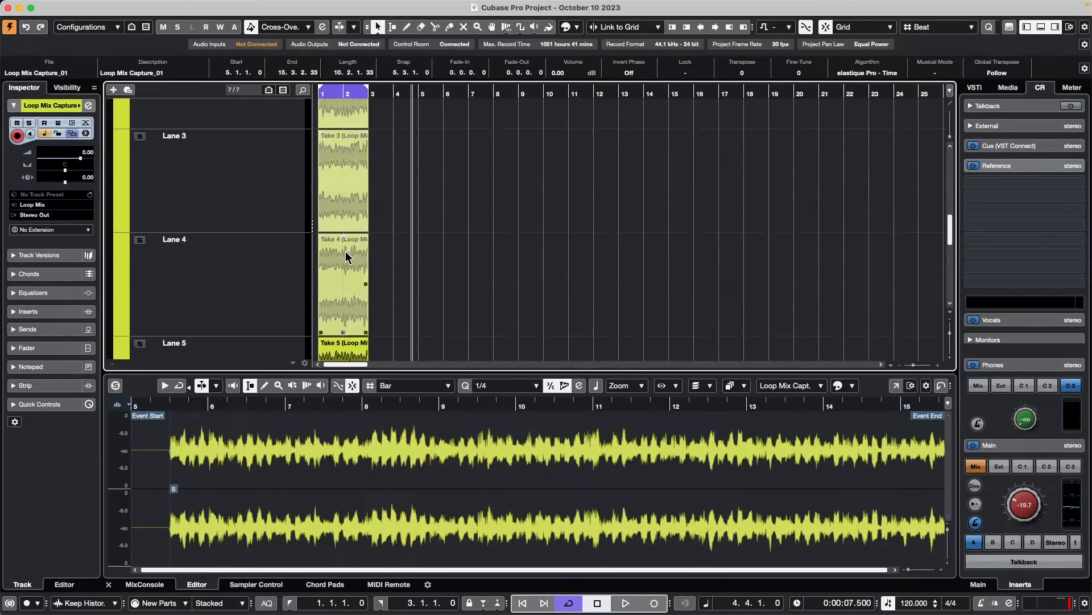
pyautogui.scroll(8, 346, 256)
pyautogui.scroll(-2, 350, 255)
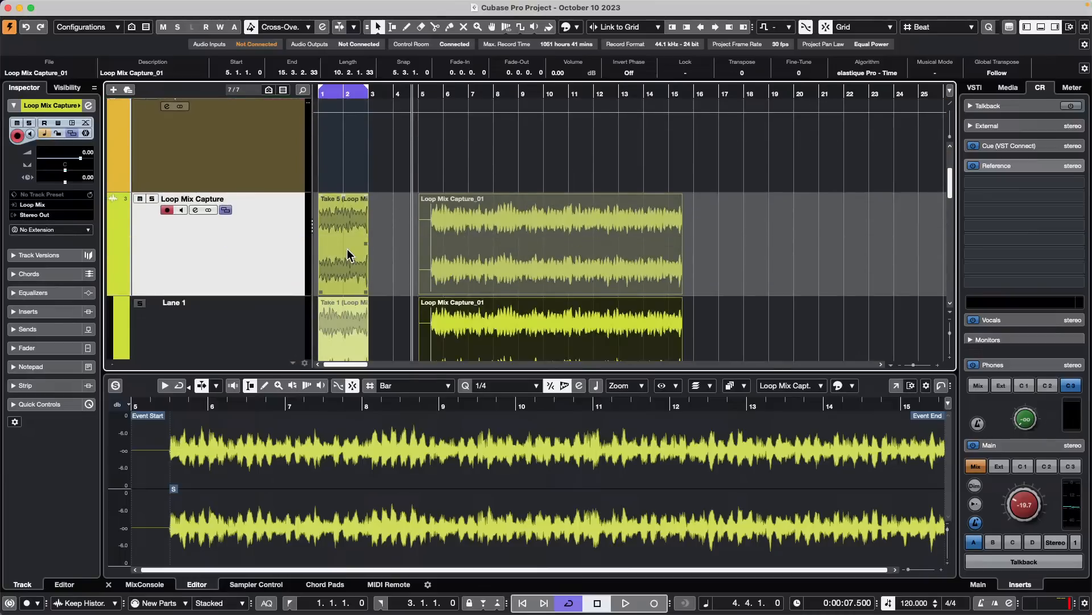
pyautogui.scroll(-1, 349, 255)
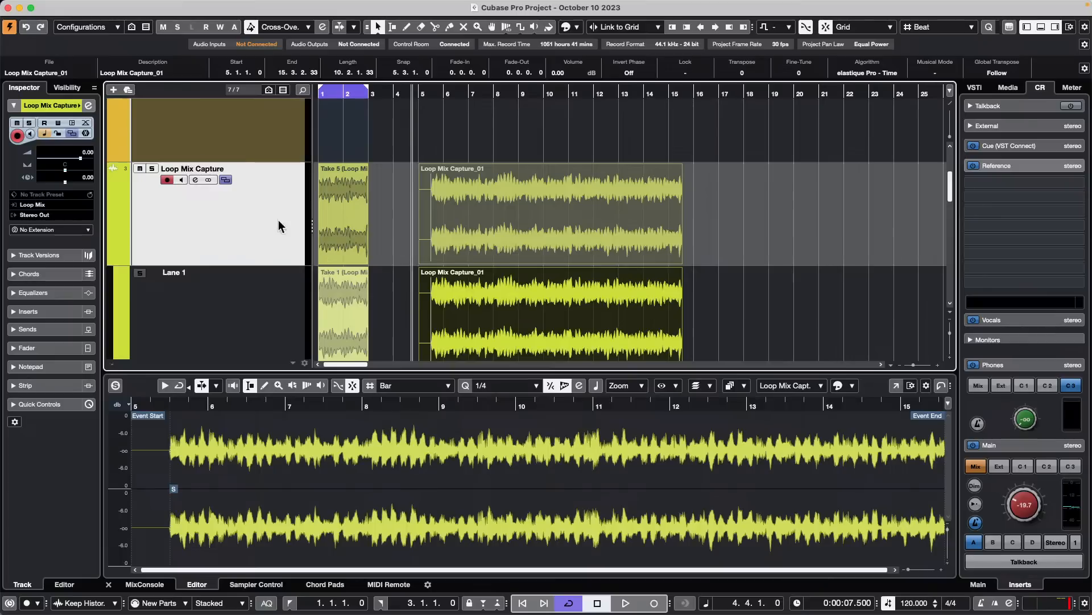
pyautogui.scroll(5, 279, 226)
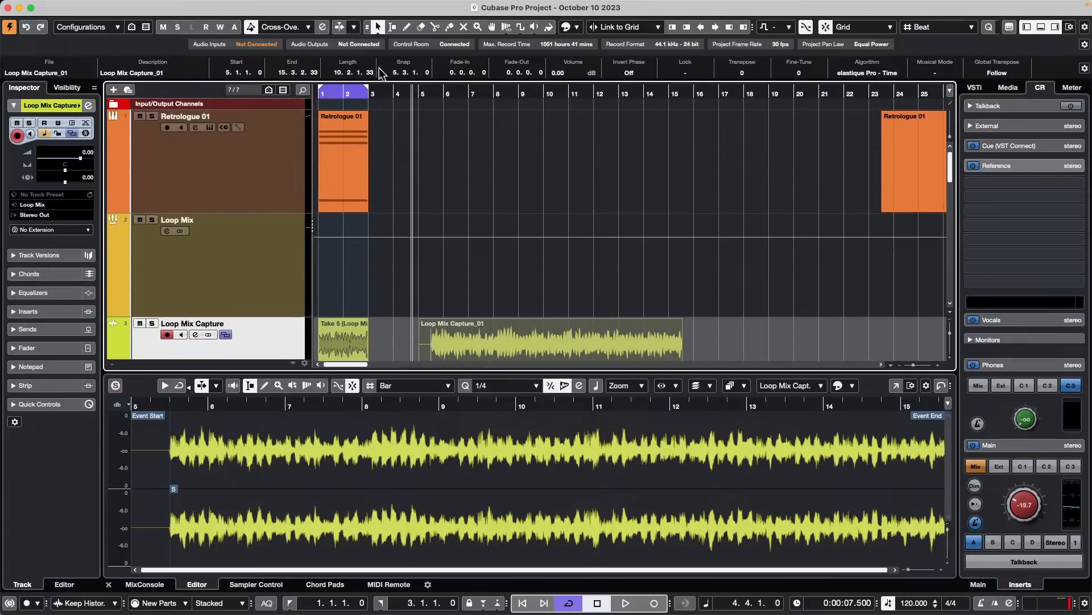
pyautogui.scroll(-1, 393, 212)
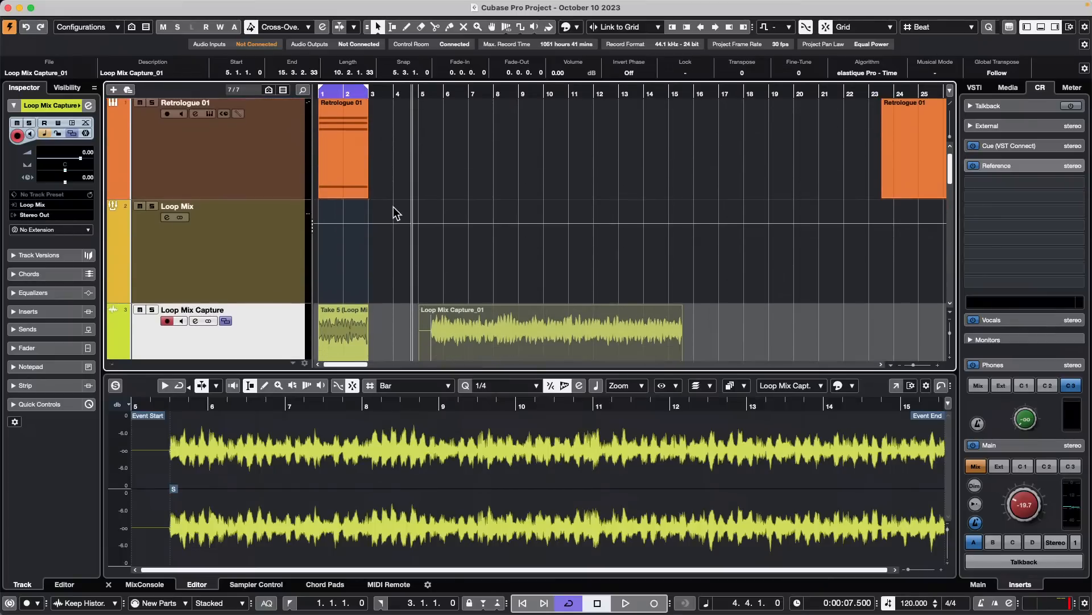
pyautogui.scroll(-8, 396, 213)
pyautogui.scroll(10, 397, 215)
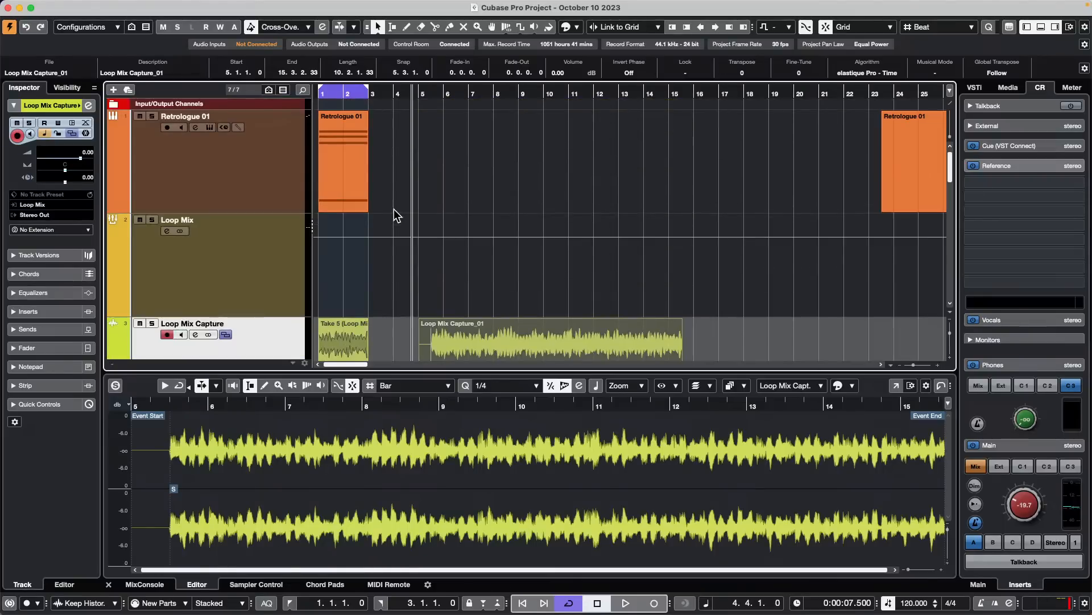
pyautogui.click(239, 170)
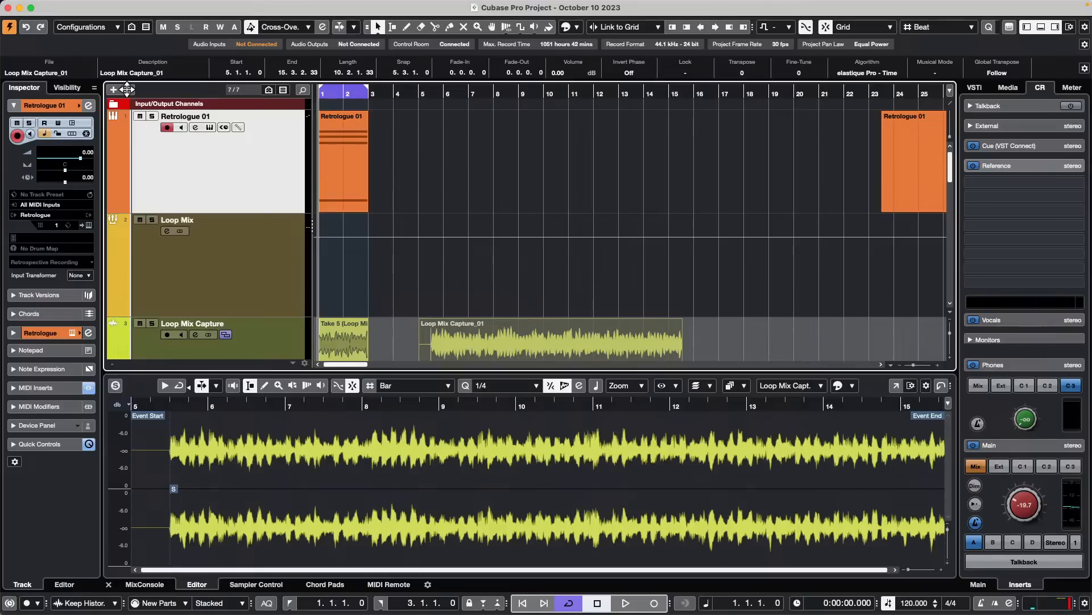
pyautogui.scroll(-8, 397, 177)
pyautogui.scroll(-5, 398, 179)
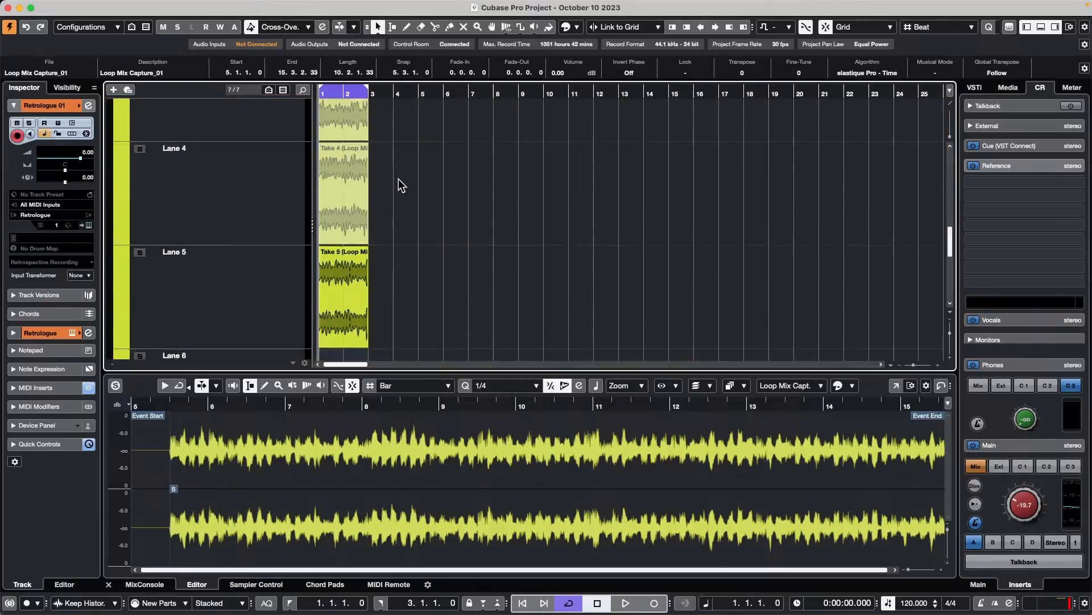
pyautogui.scroll(12, 399, 182)
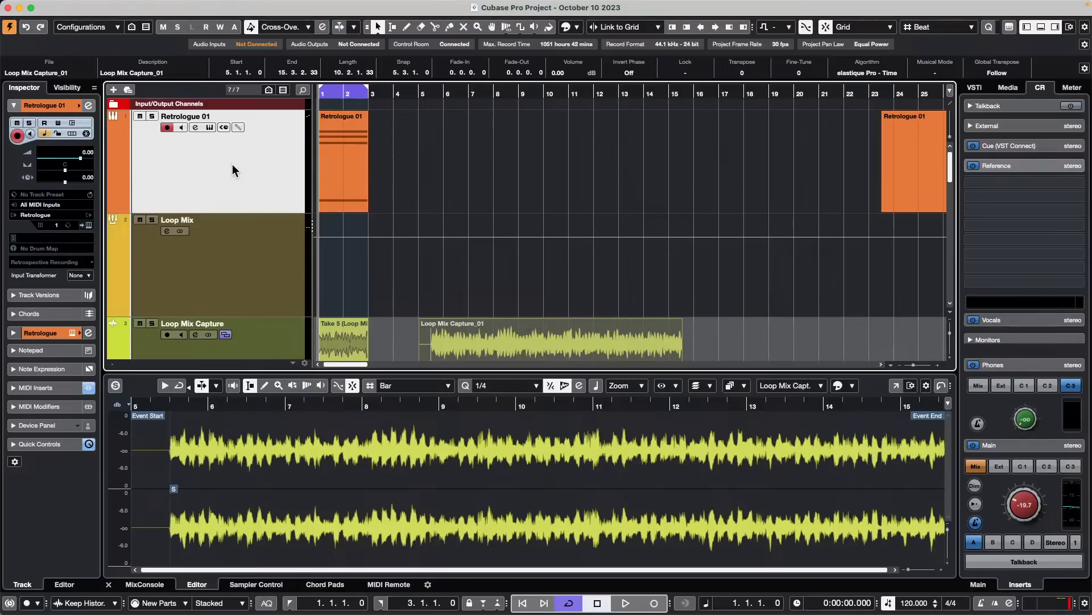
# - Add four stereo audio tracks after Audio 02 and rename the Audio 01 track to Kick
pyautogui.scroll(-10, 232, 170)
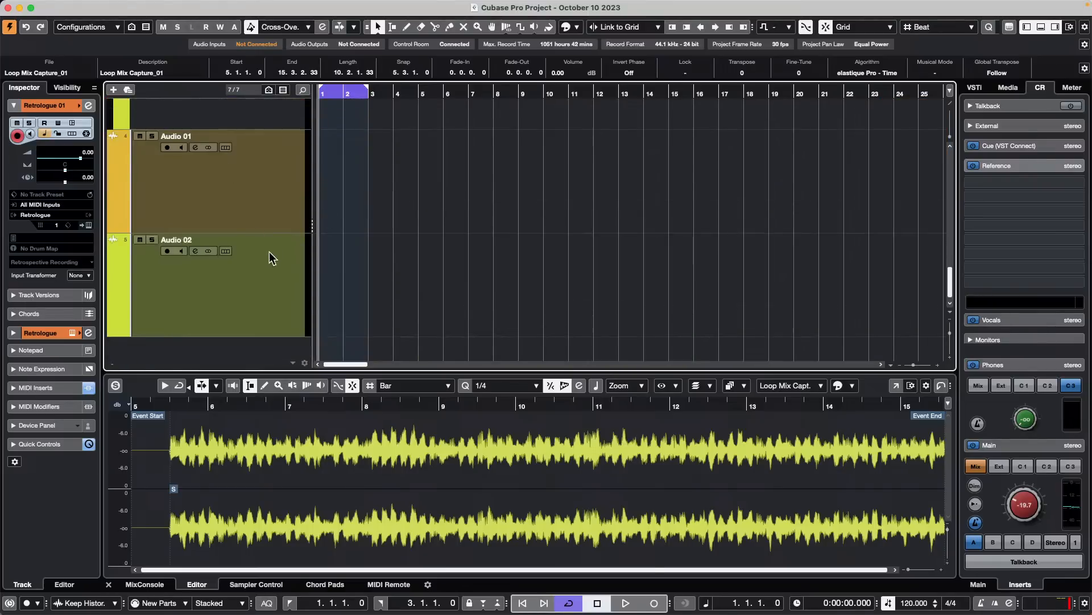
pyautogui.click(271, 259)
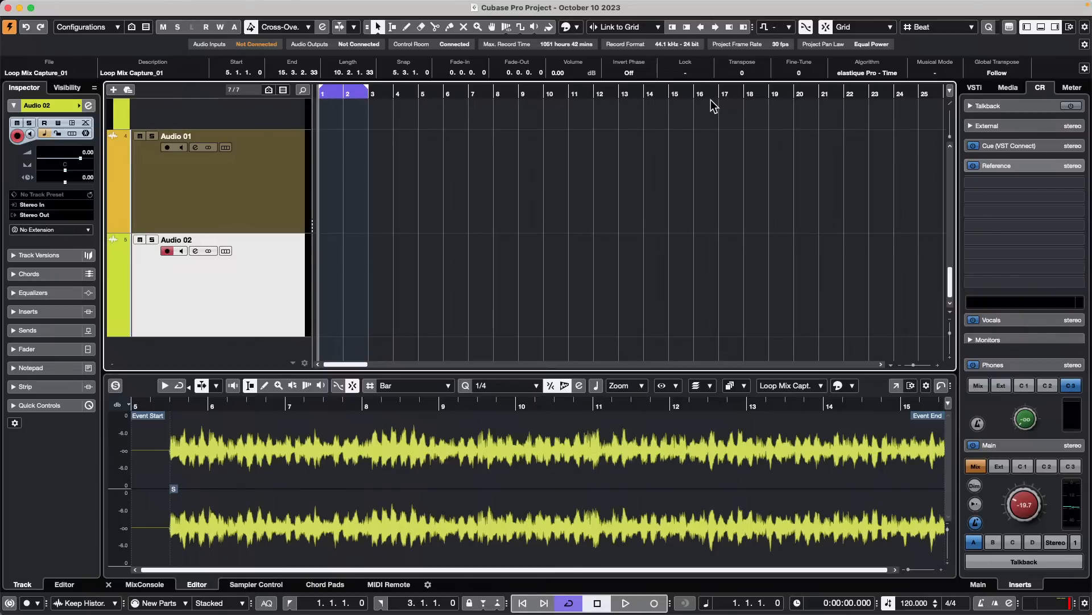
pyautogui.rightClick(235, 287)
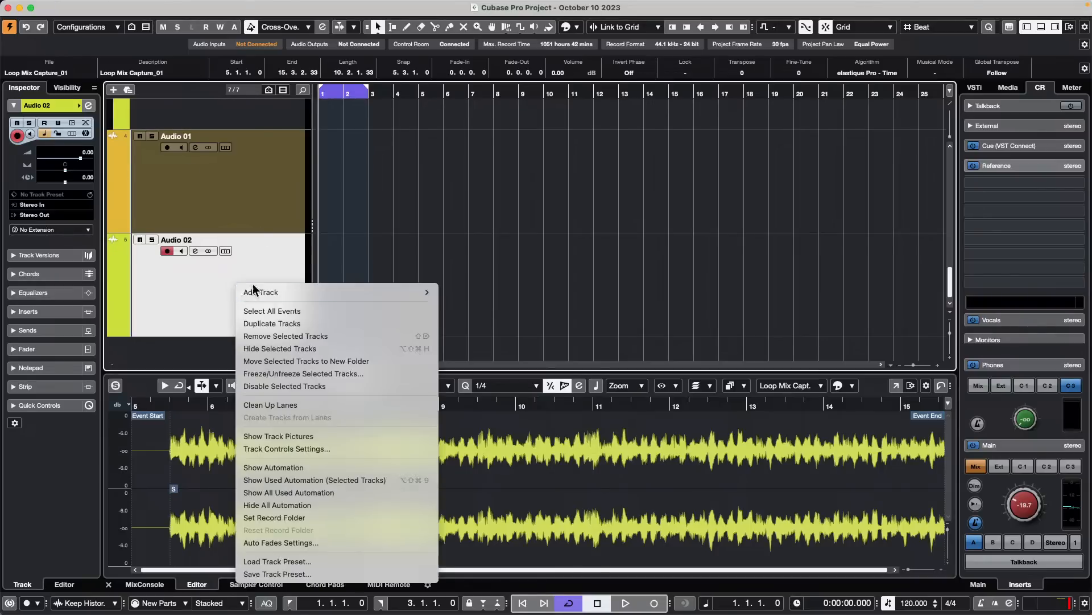
pyautogui.moveTo(337, 290)
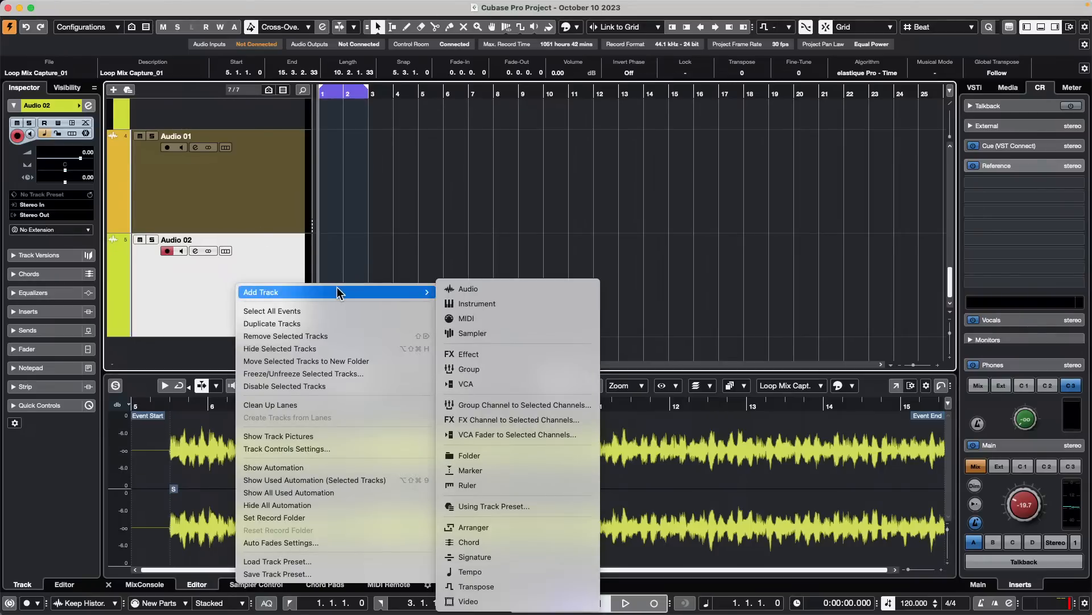
pyautogui.click(546, 291)
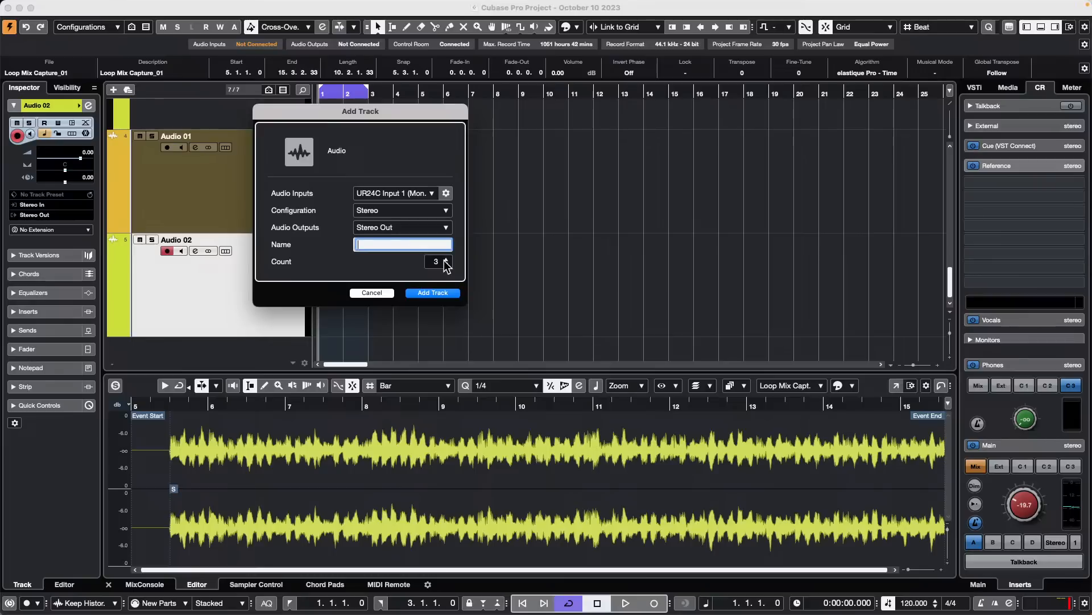
pyautogui.click(444, 296)
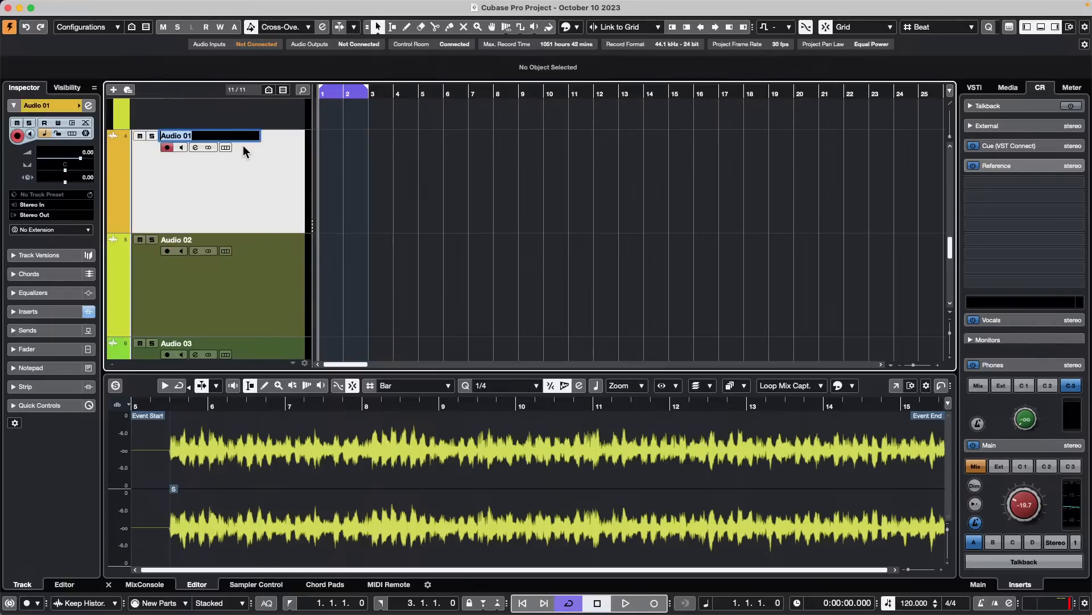
pyautogui.write('Kick')
# - Create a new empty project in the Ocotber 10 2023 folder
pyautogui.moveTo(199, 6)
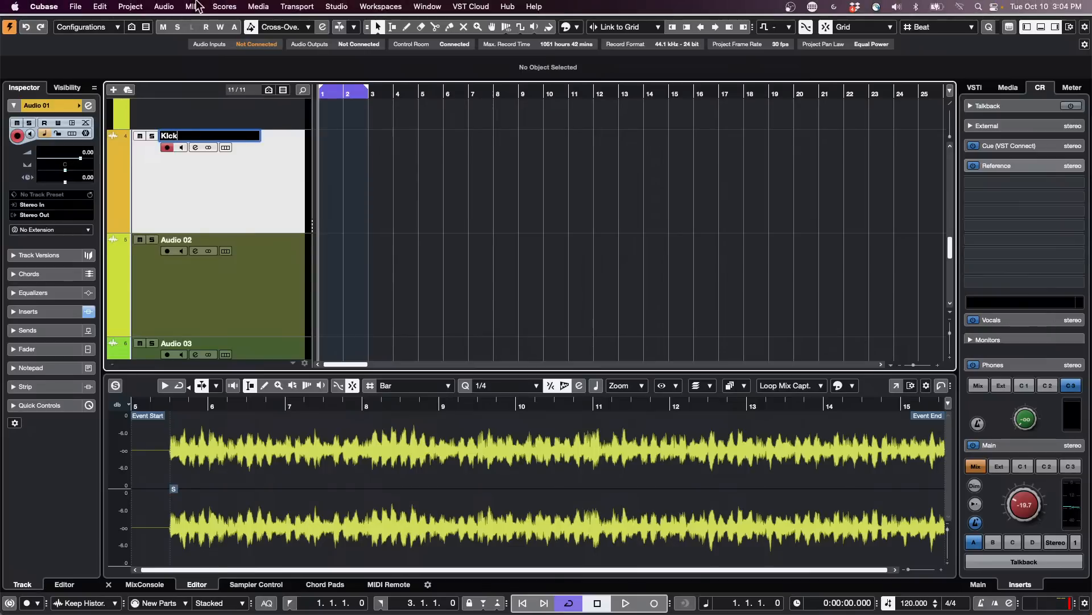
pyautogui.click(75, 6)
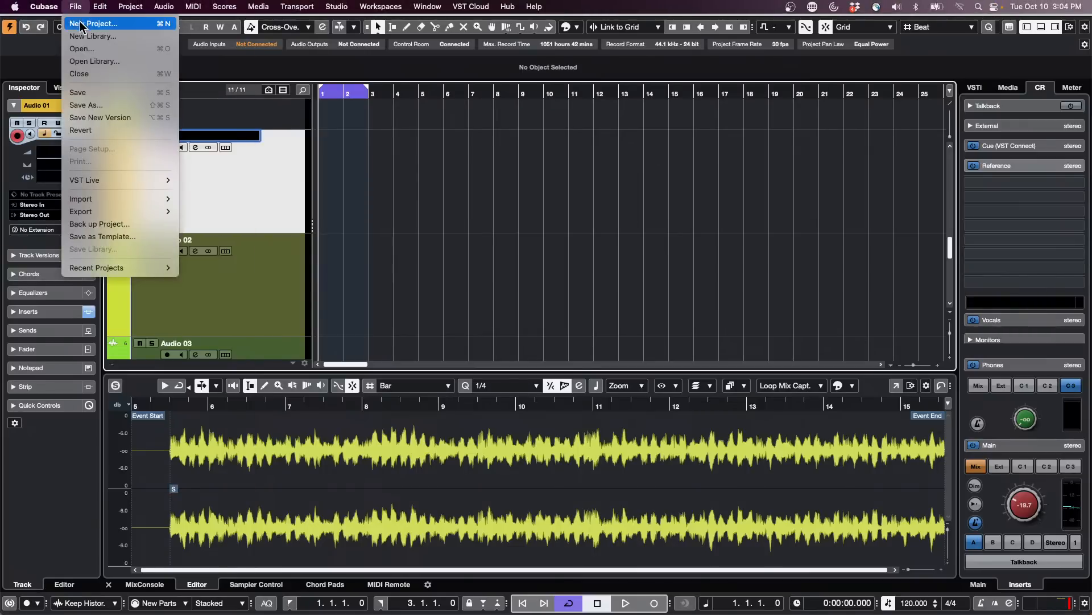
pyautogui.click(80, 23)
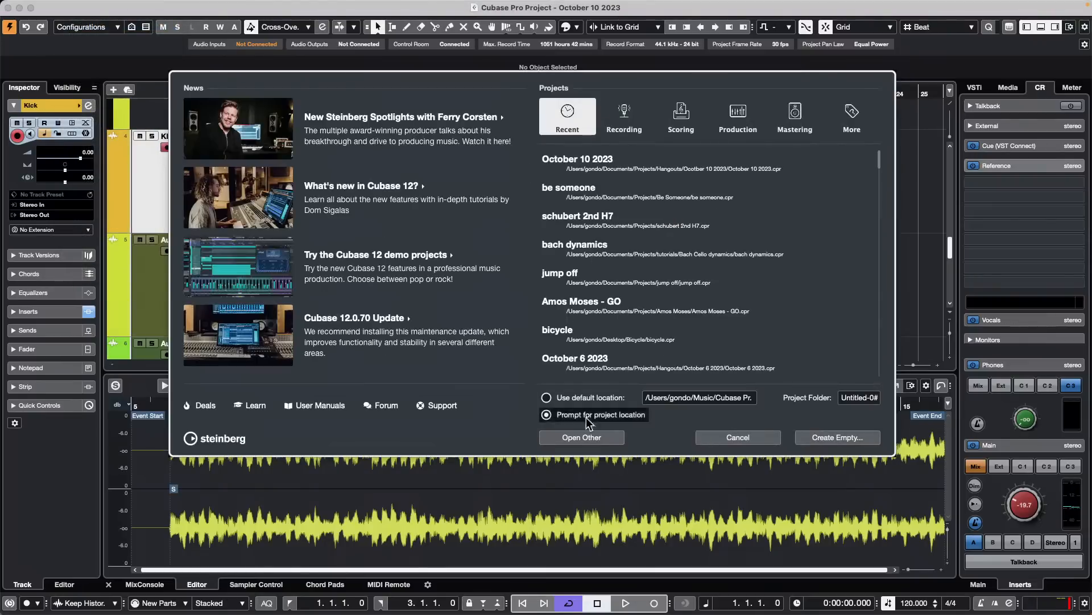
pyautogui.click(842, 441)
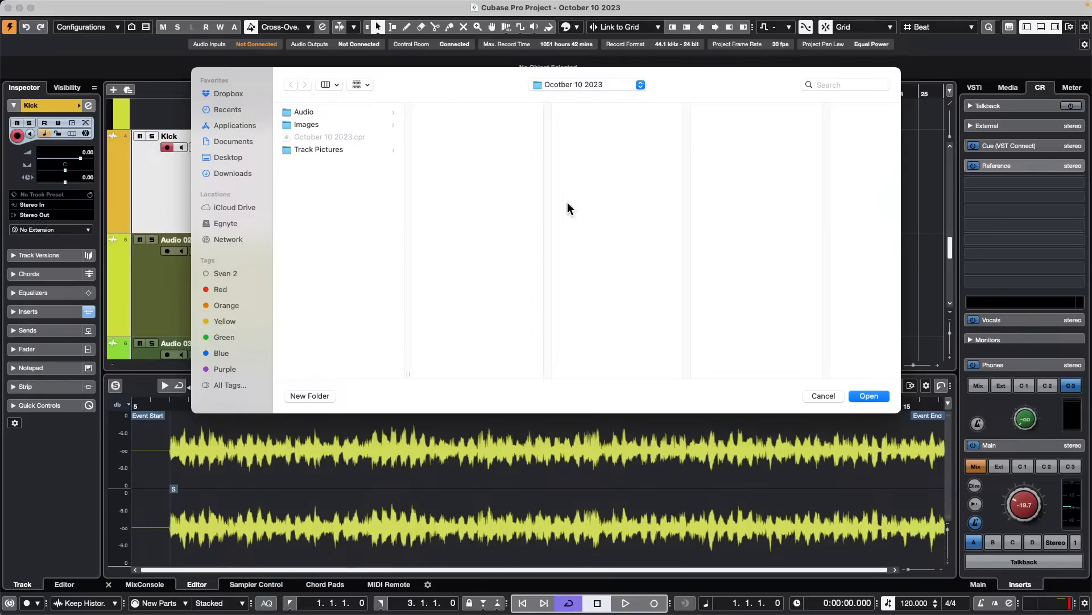
pyautogui.click(868, 396)
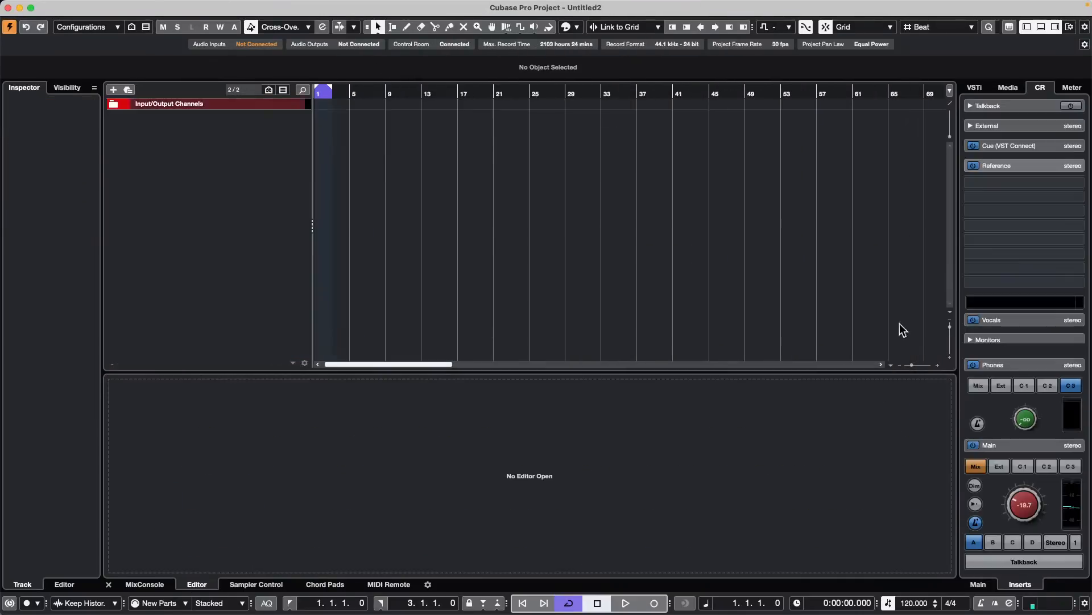
# - Add five stereo audio tracks routed to Stereo Out in the empty project
pyautogui.rightClick(233, 136)
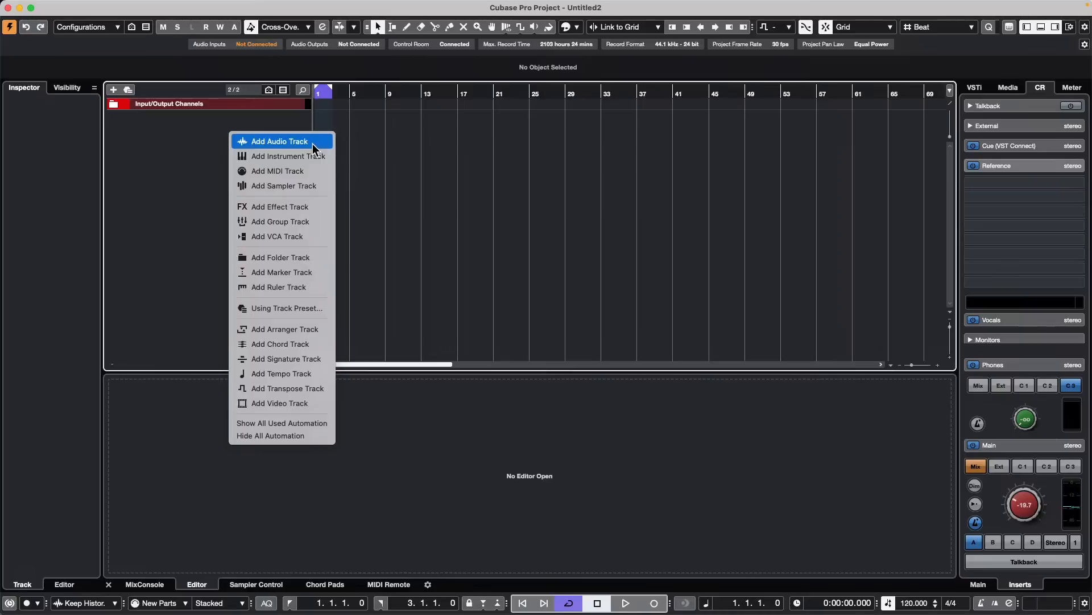
pyautogui.click(314, 145)
pyautogui.click(447, 259)
pyautogui.click(447, 259)
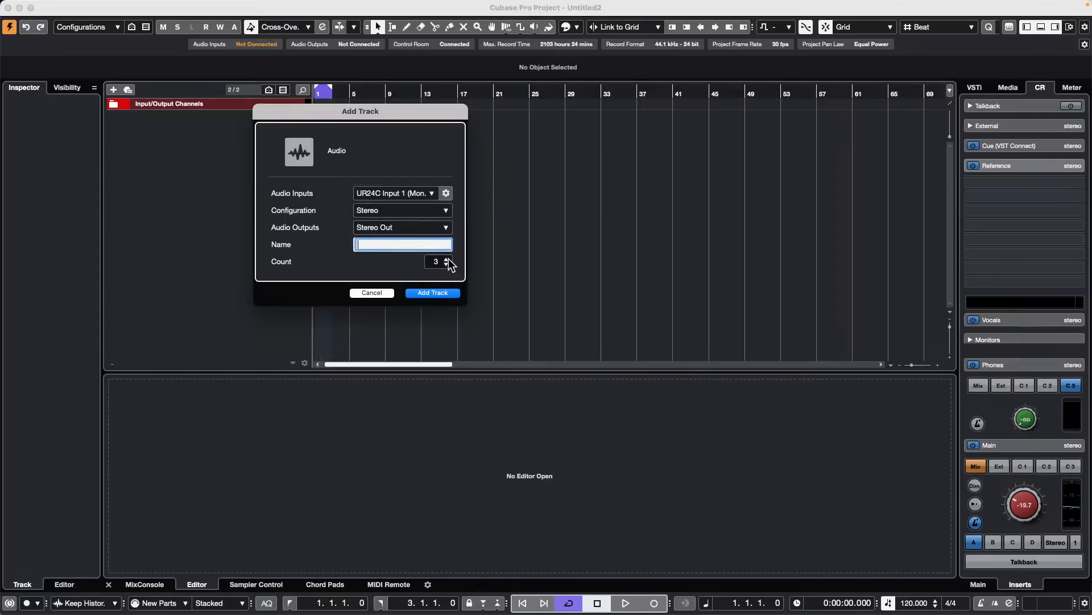
pyautogui.click(447, 259)
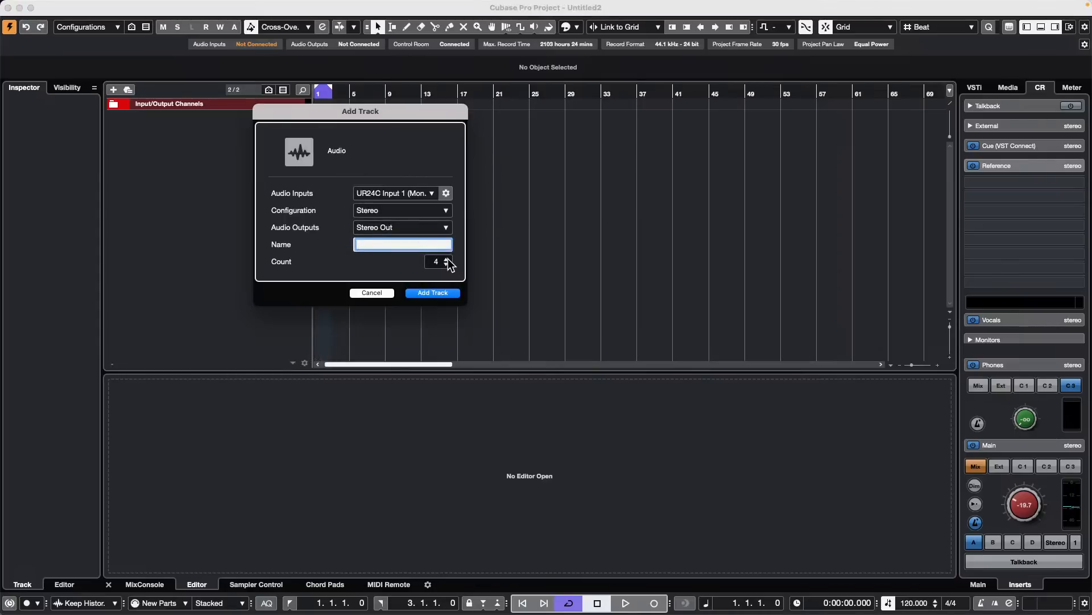
pyautogui.click(449, 292)
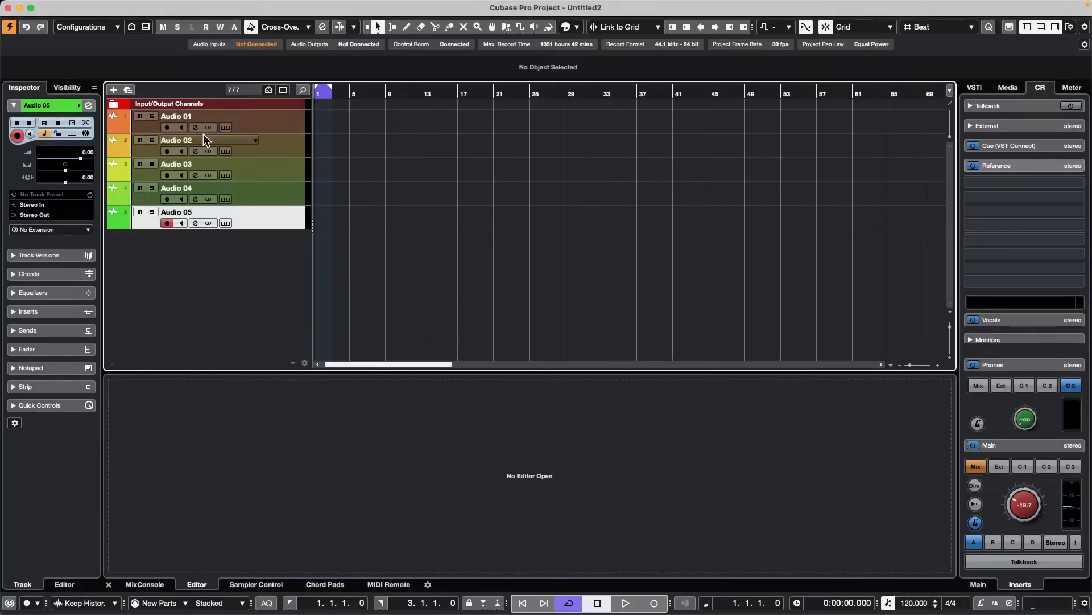
# - Rename the first three audio tracks kick, snare and hat
pyautogui.click(194, 117)
pyautogui.doubleClick(193, 116)
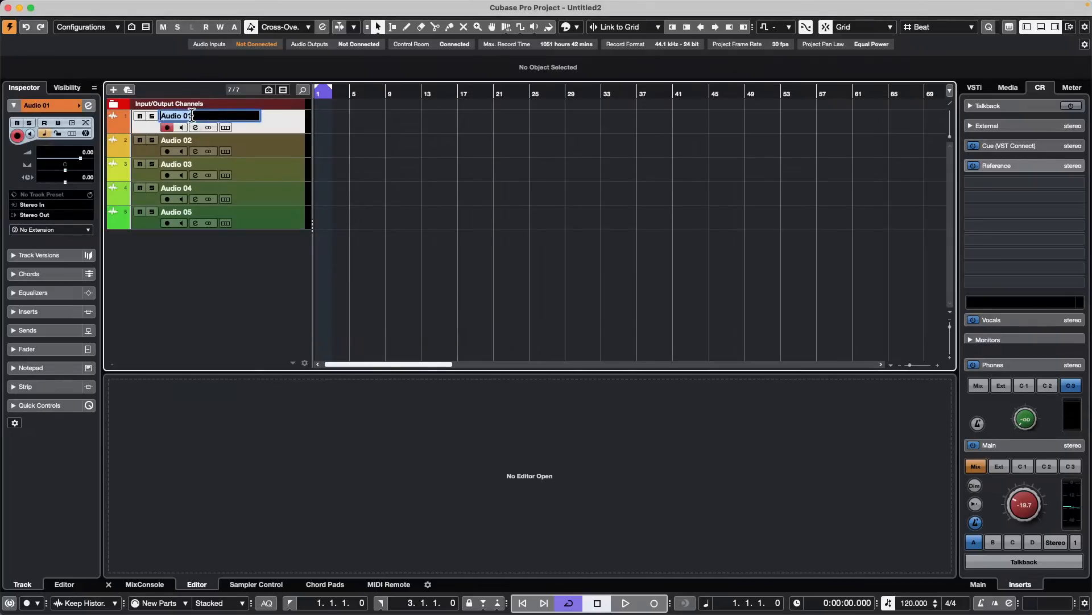
pyautogui.write('kick')
pyautogui.press('Tab')
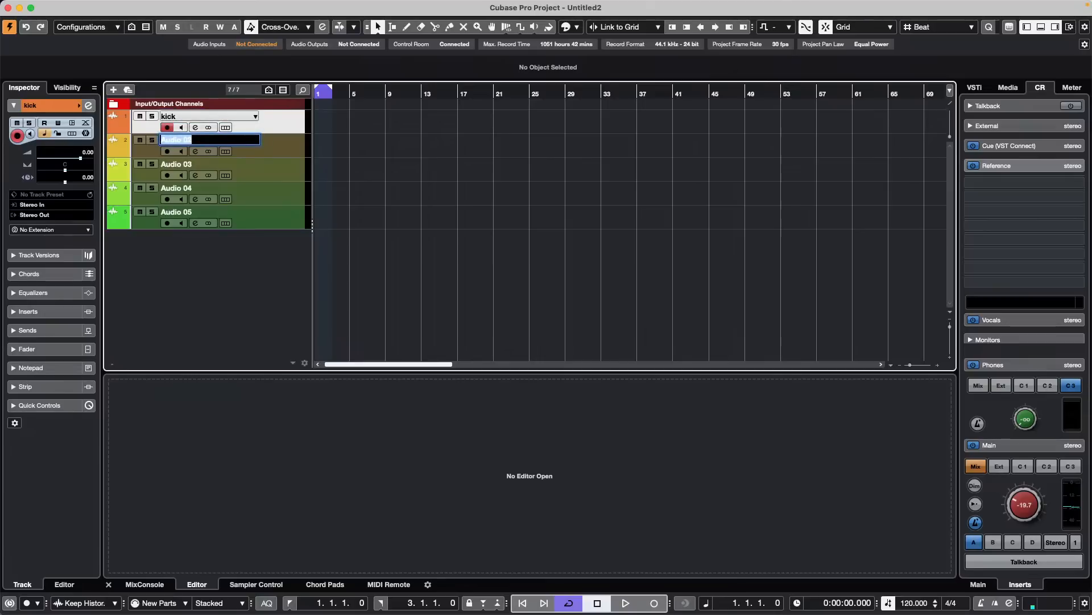
pyautogui.write('snare')
pyautogui.press('Tab')
pyautogui.write('hat')
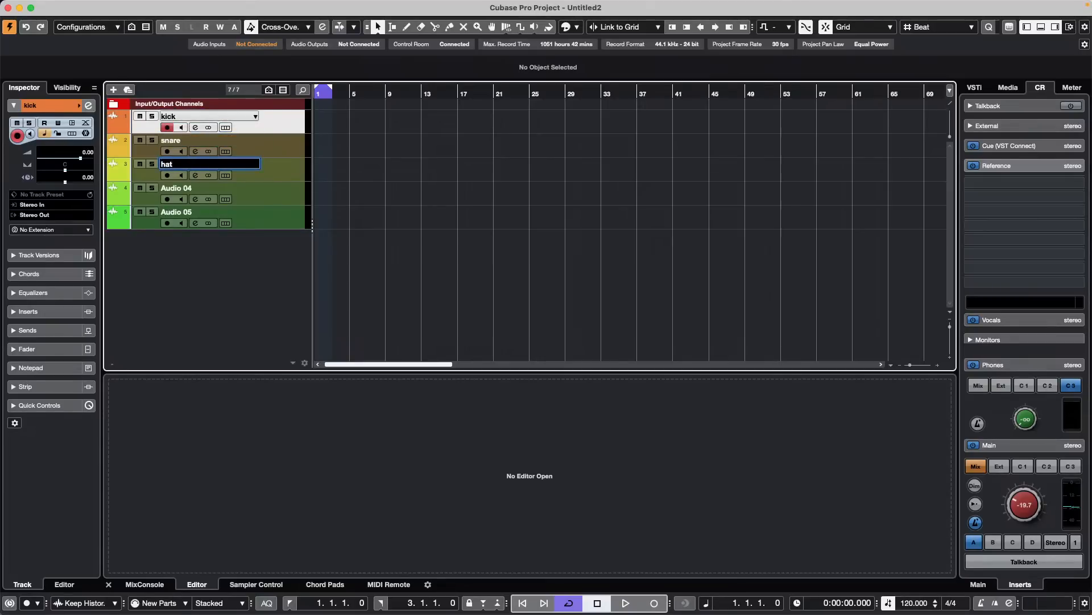
pyautogui.press('Tab')
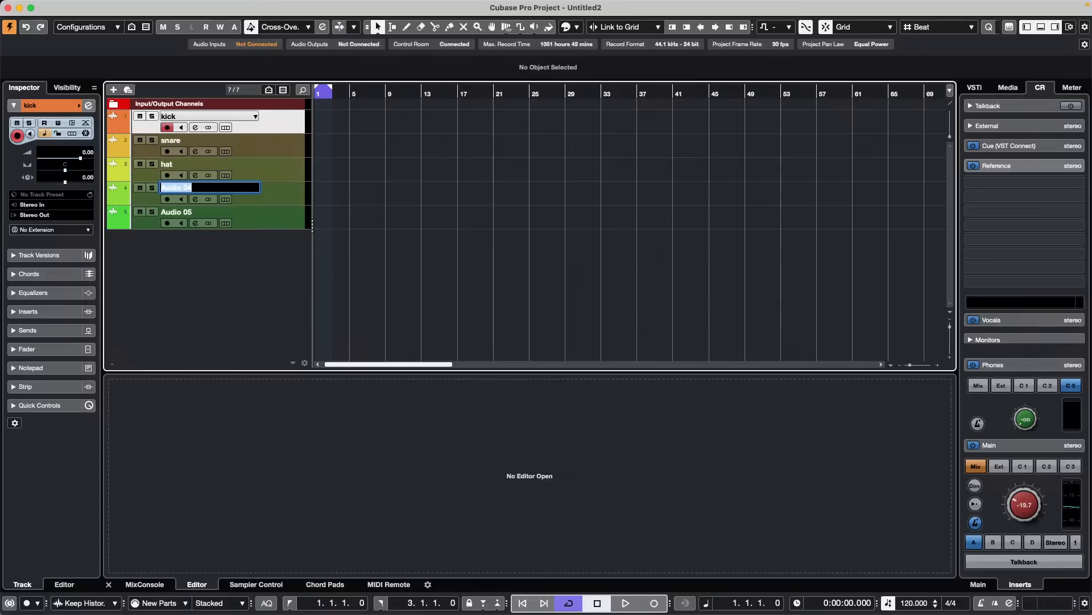
# - Rename the Audio 04 and Audio 05 tracks OHL and OHR, and select all five tracks from kick to OHR
pyautogui.write('OHL')
pyautogui.press('Tab')
pyautogui.write('O')
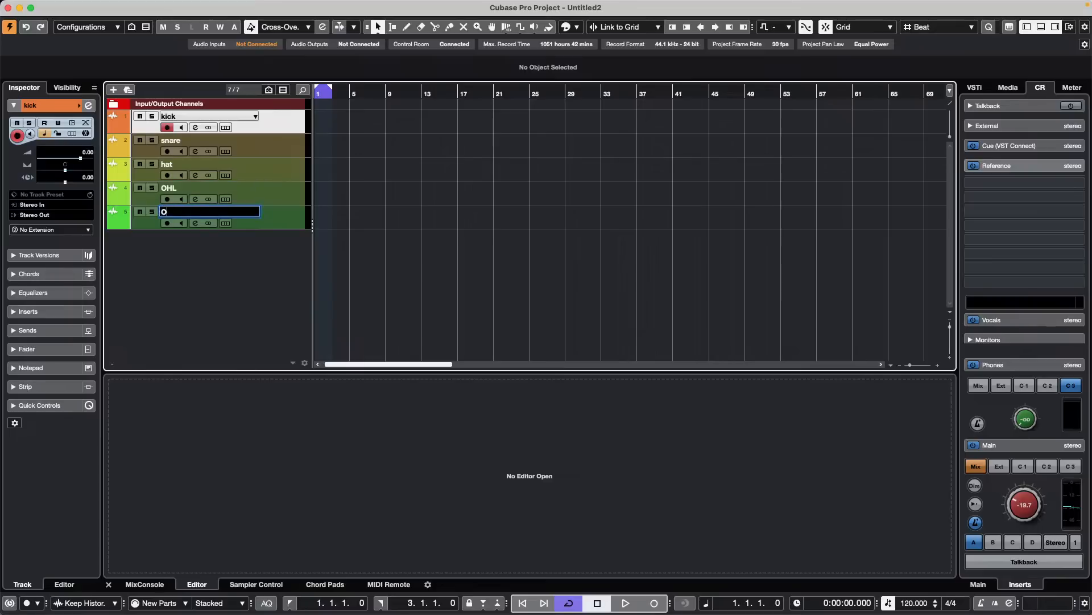
pyautogui.write('HR')
pyautogui.press('Return')
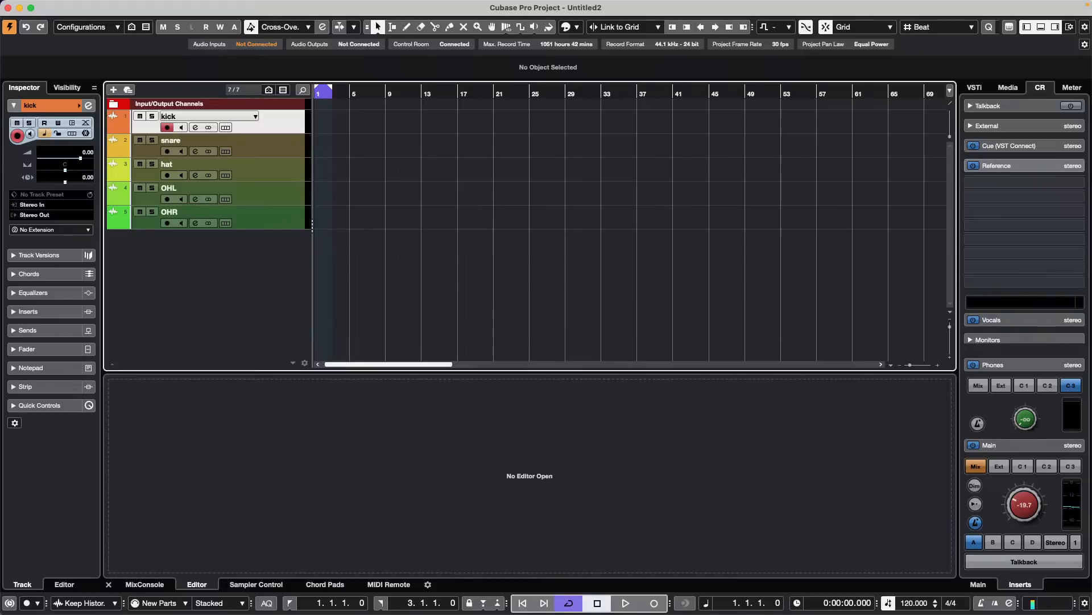
pyautogui.keyDown('shift'); pyautogui.click(290, 222); pyautogui.keyUp('shift')
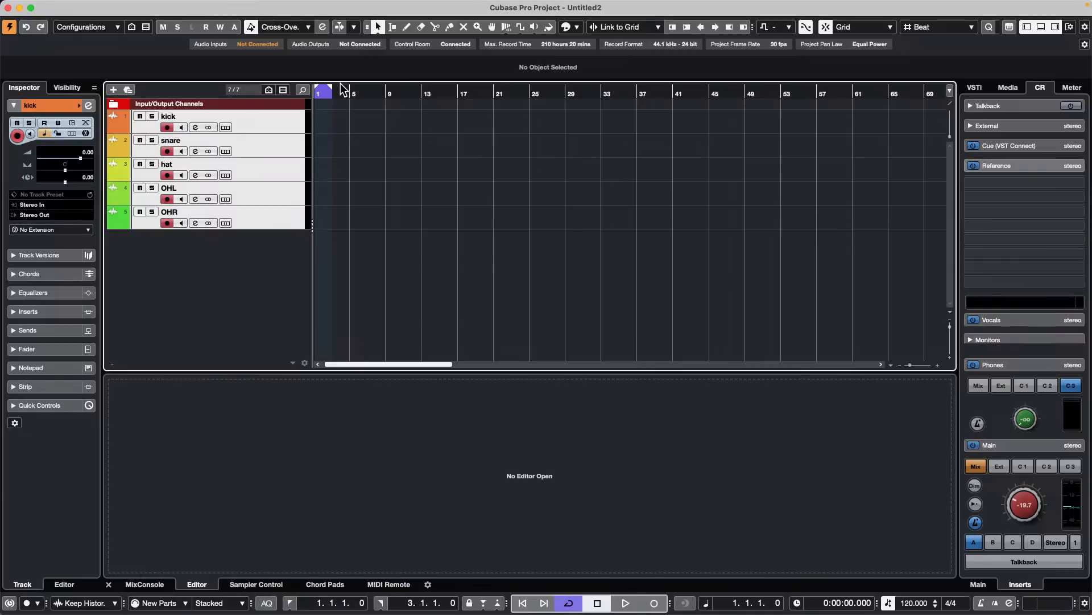
# - Record a short take of about two bars on all five armed drum tracks
pyautogui.press('KP_Multiply')
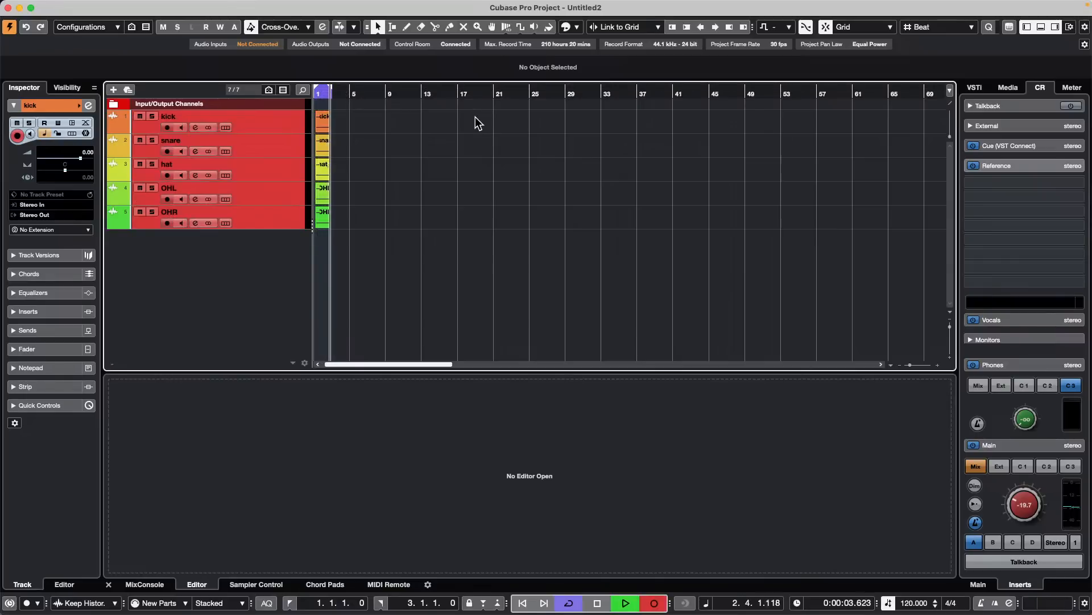
pyautogui.press('space')
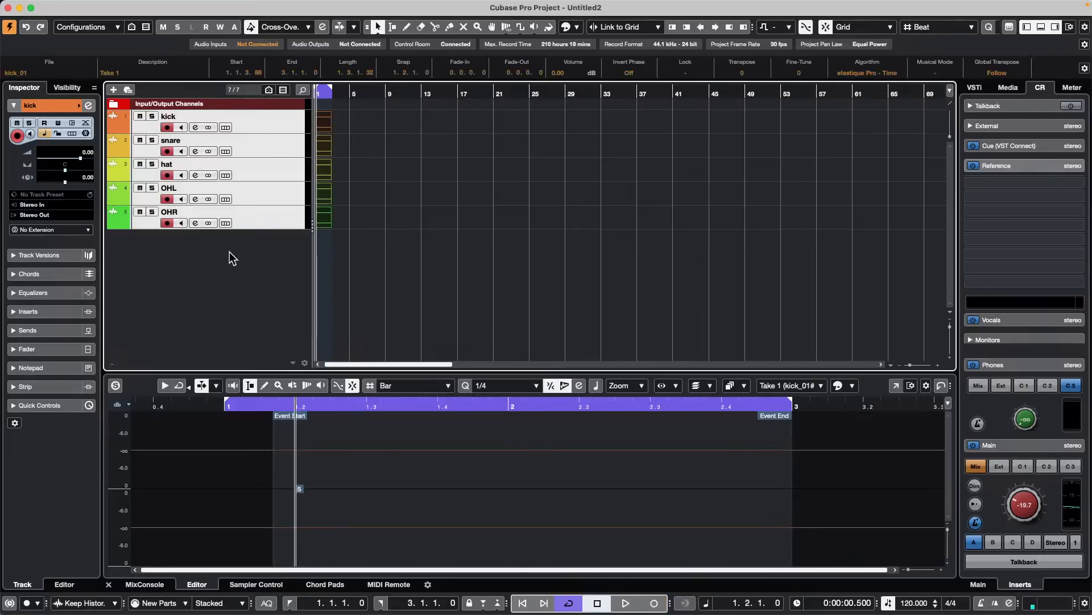
# - Add one Groove Agent SE instrument track routed to Stereo Out
pyautogui.rightClick(230, 251)
pyautogui.click(223, 250)
pyautogui.rightClick(225, 255)
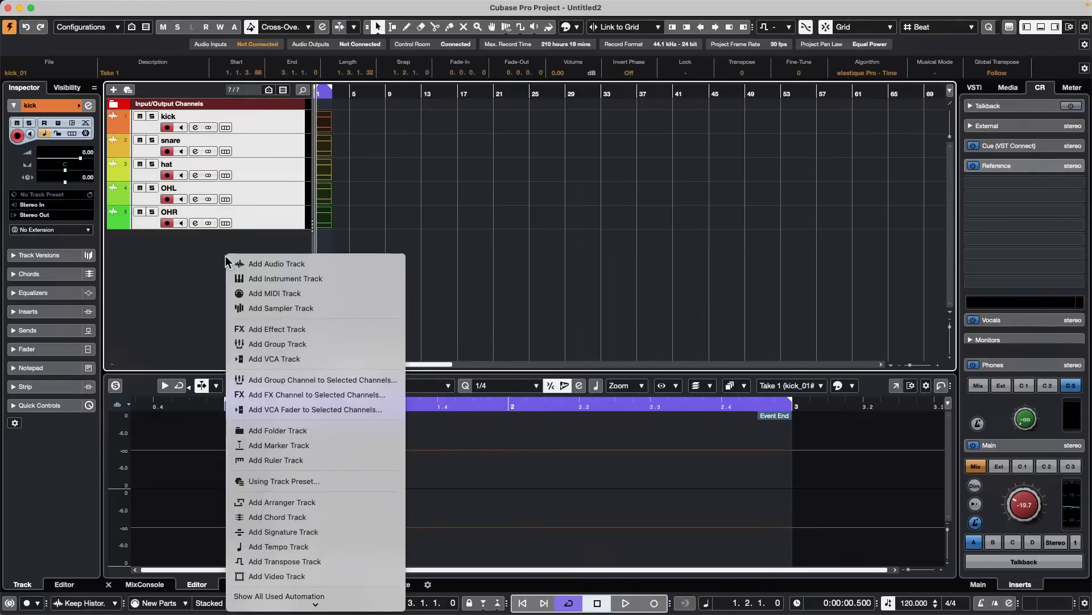
pyautogui.click(343, 278)
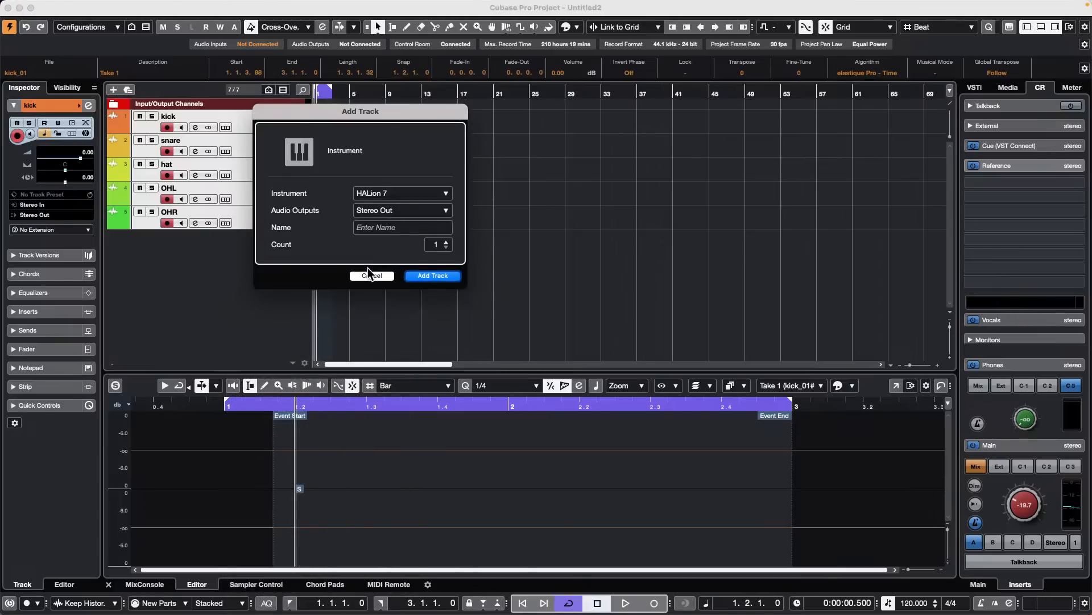
pyautogui.click(413, 193)
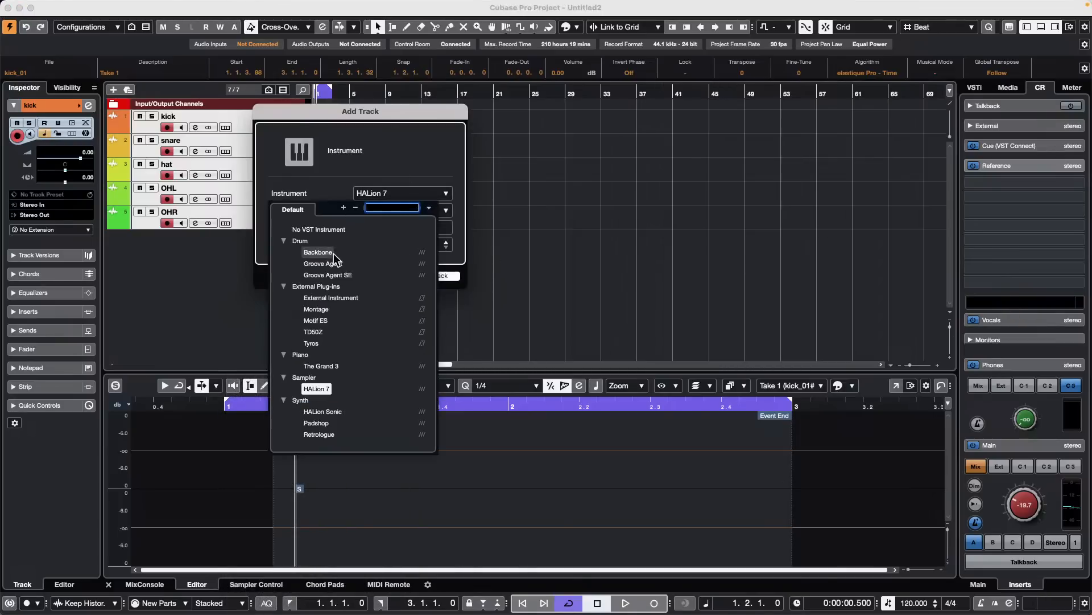
pyautogui.click(347, 275)
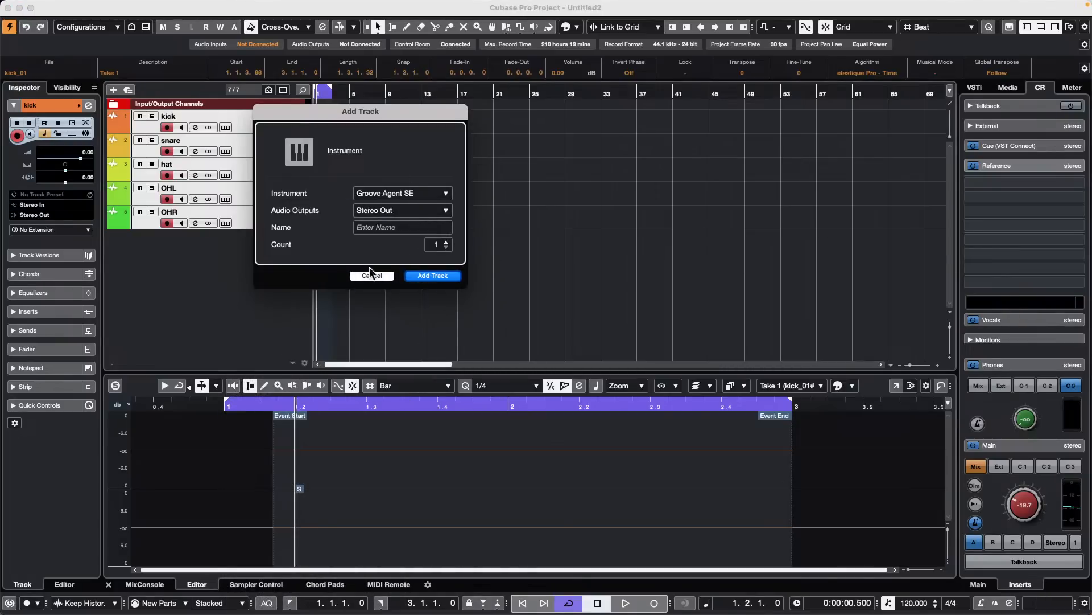
pyautogui.click(433, 276)
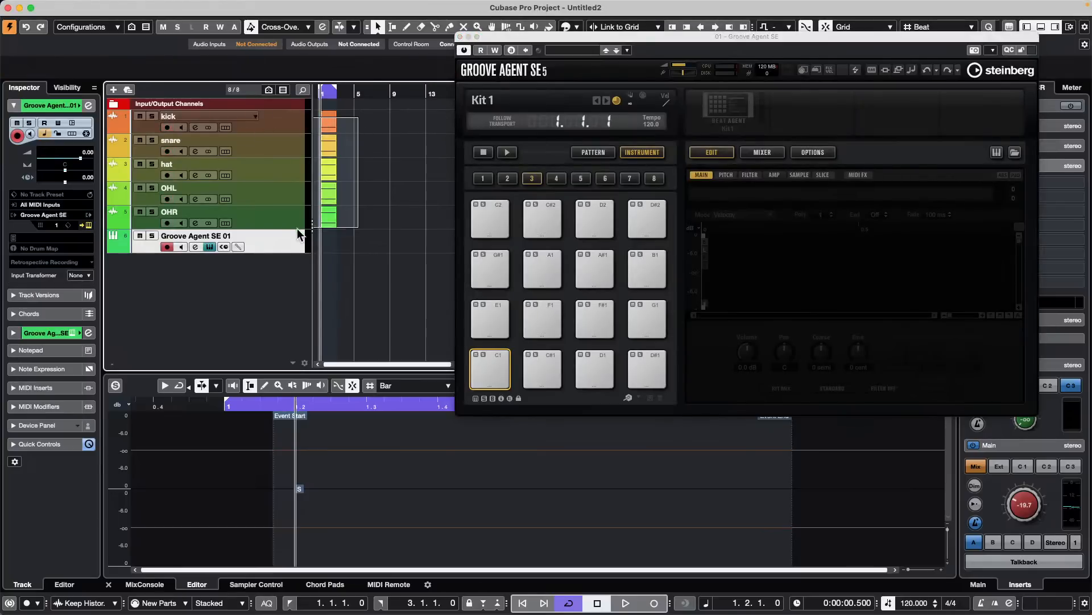
# - Place the five recorded drum events on consecutive Groove Agent SE pads starting at C1, and audition the loaded pads
pyautogui.moveTo(298, 228); pyautogui.dragTo(492, 389)
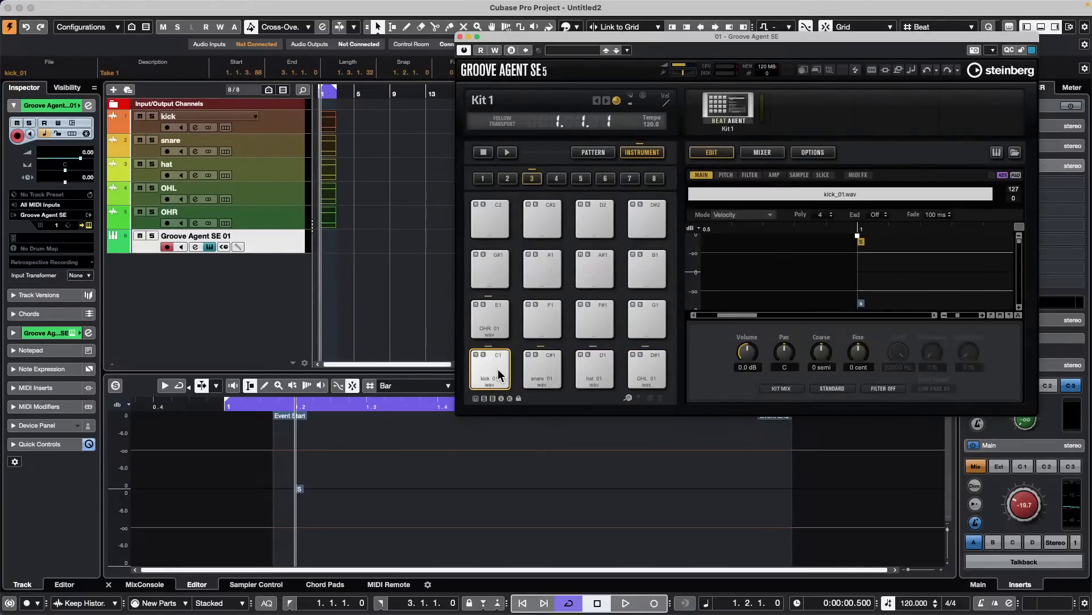
pyautogui.click(497, 372)
pyautogui.click(530, 368)
pyautogui.click(603, 370)
pyautogui.click(639, 367)
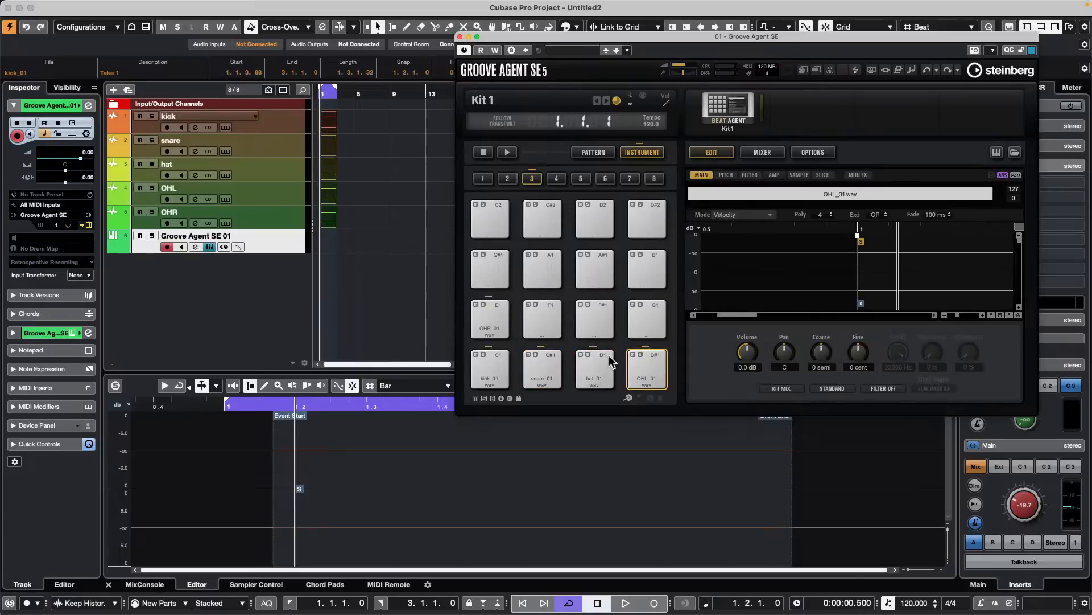
pyautogui.click(500, 326)
pyautogui.click(496, 380)
pyautogui.click(552, 375)
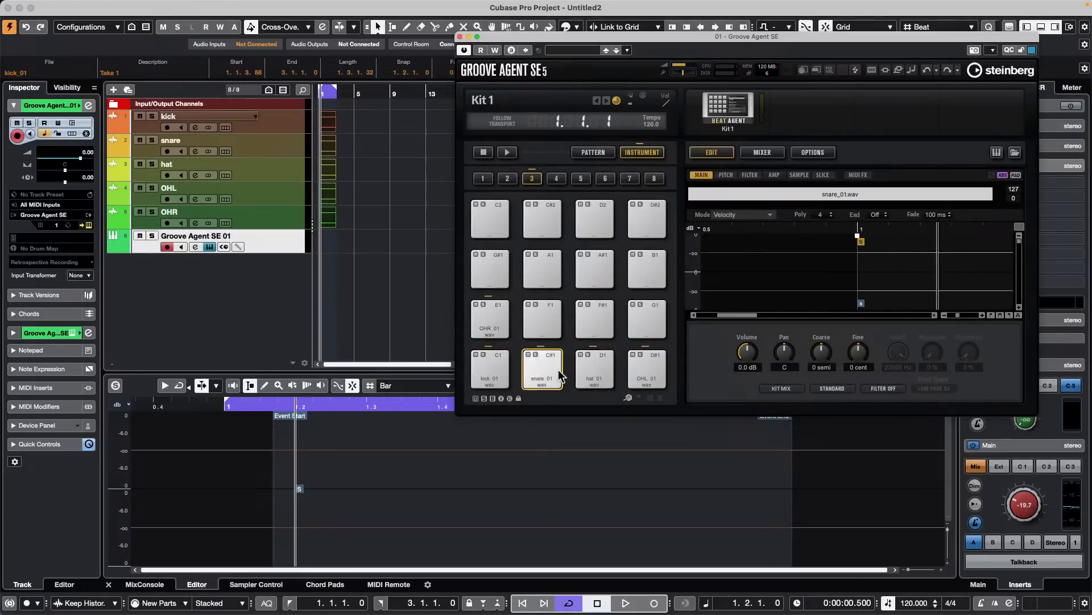
pyautogui.click(594, 369)
pyautogui.click(647, 370)
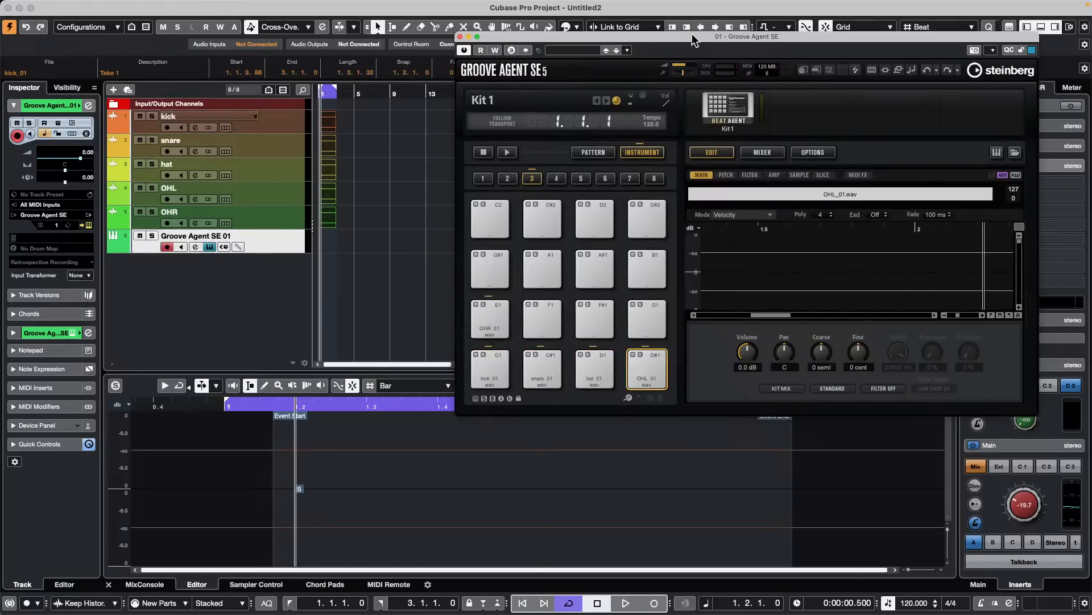
# - Start exporting Kit 1 with its samples from Groove Agent SE and browse to Documents > Projects > Hangouts as the location
pyautogui.moveTo(693, 40); pyautogui.dragTo(449, 20)
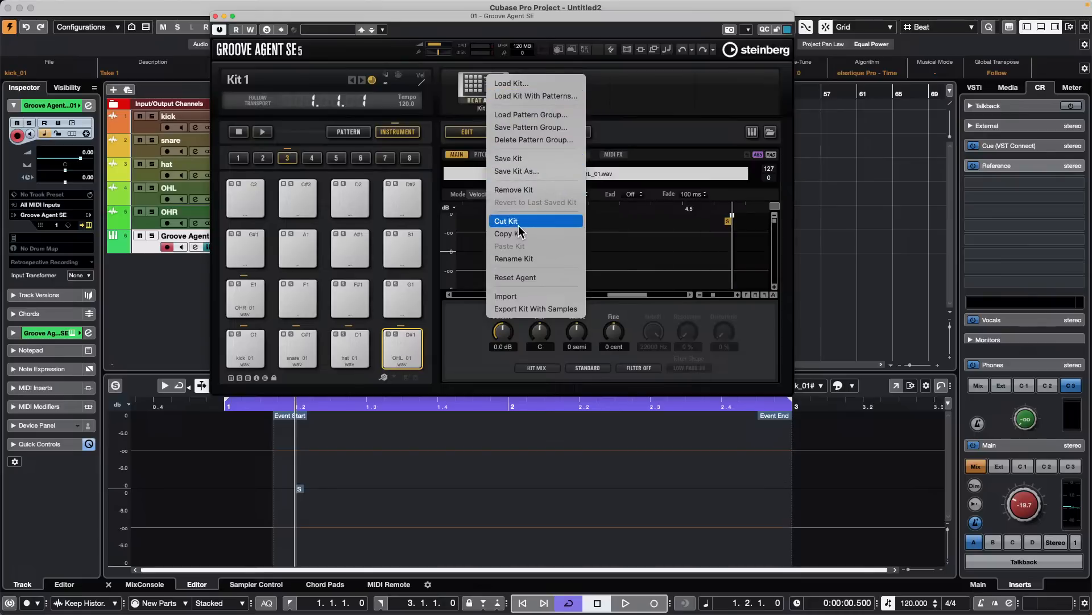
pyautogui.click(528, 309)
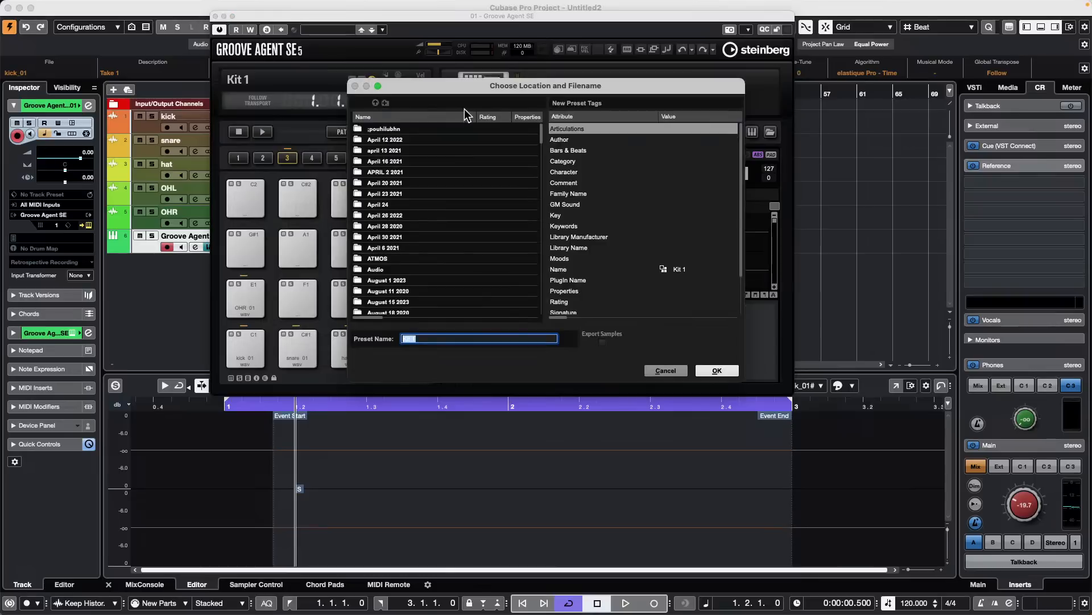
pyautogui.click(376, 103)
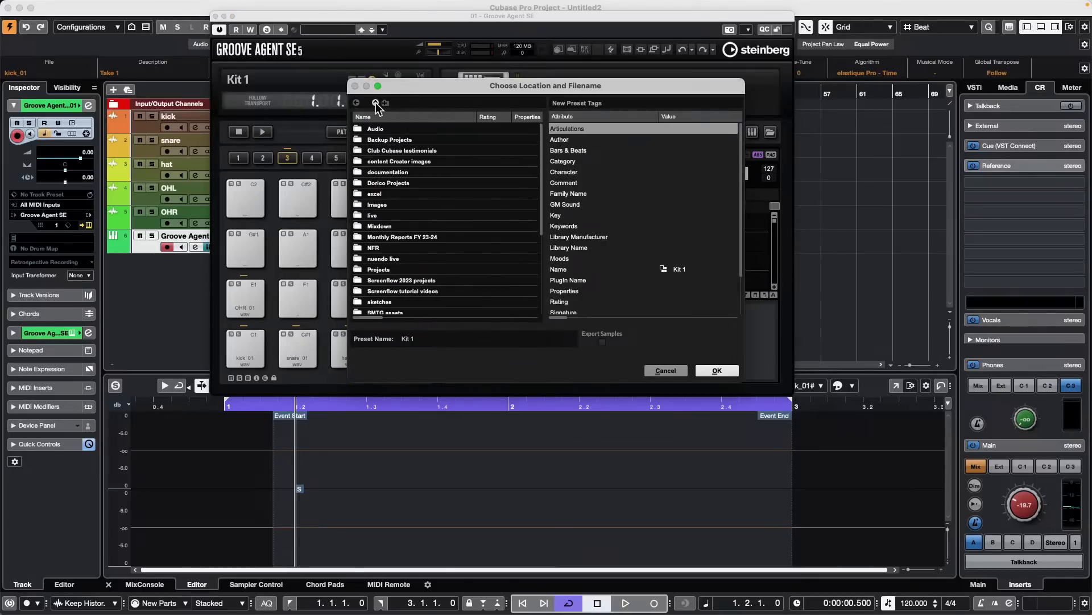
pyautogui.click(376, 103)
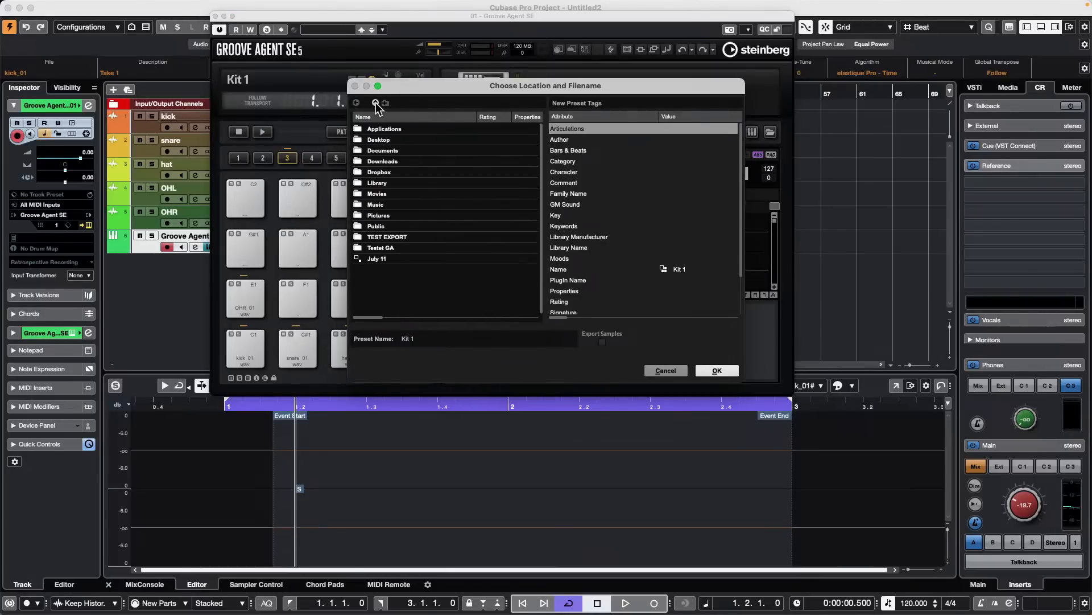
pyautogui.click(389, 151)
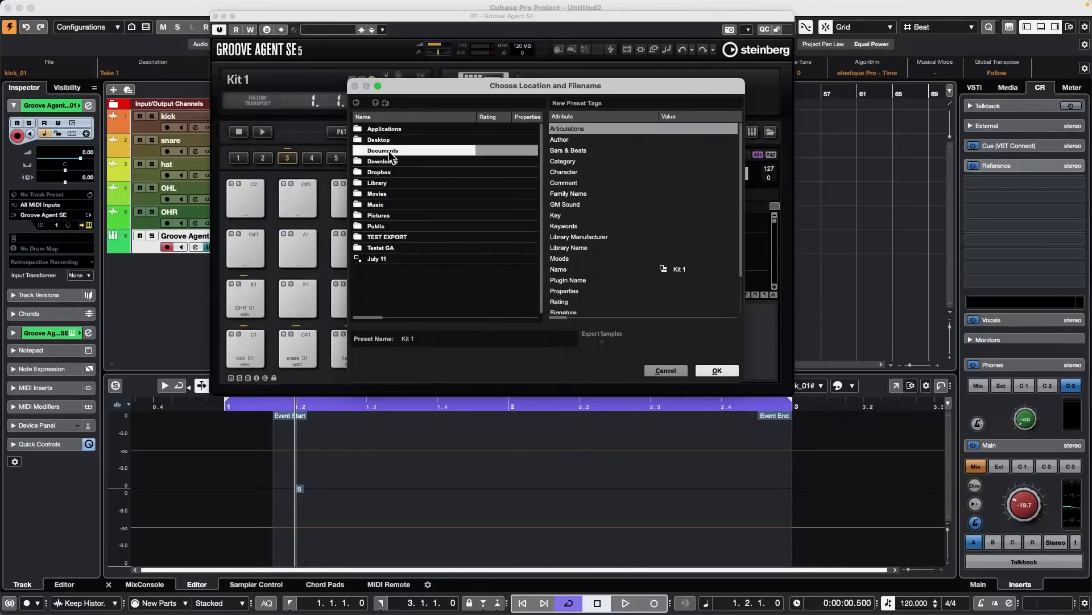
pyautogui.doubleClick(390, 151)
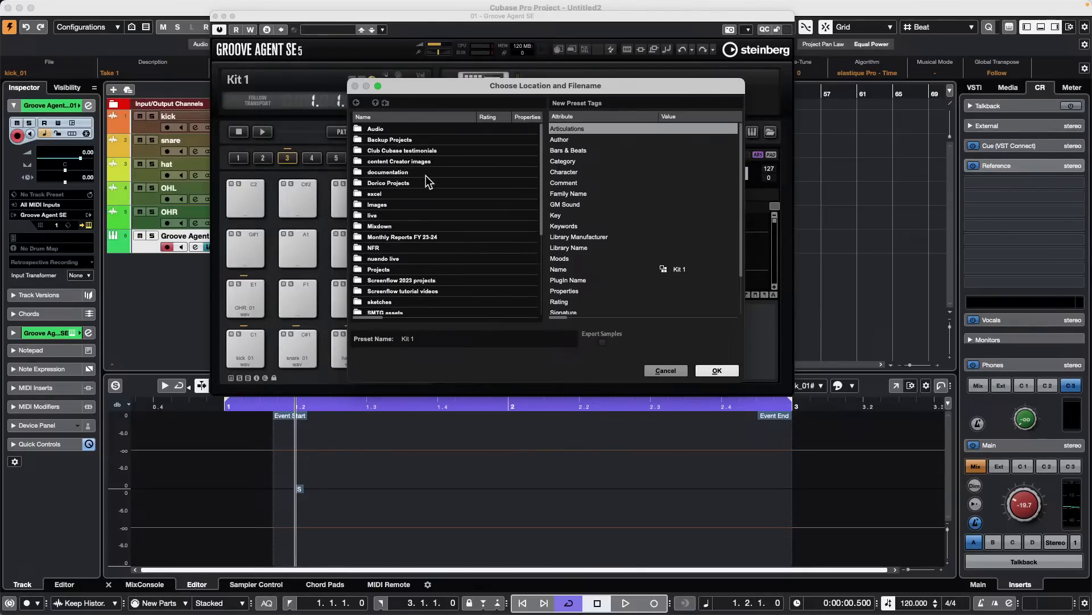
pyautogui.doubleClick(380, 269)
pyautogui.scroll(-20, 431, 236)
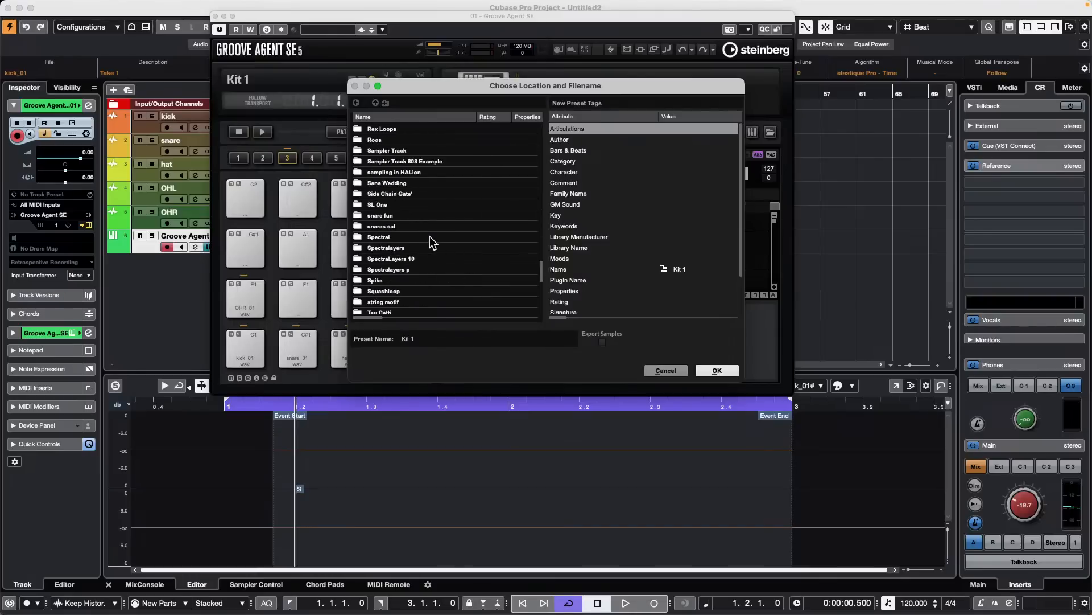
pyautogui.scroll(5, 431, 236)
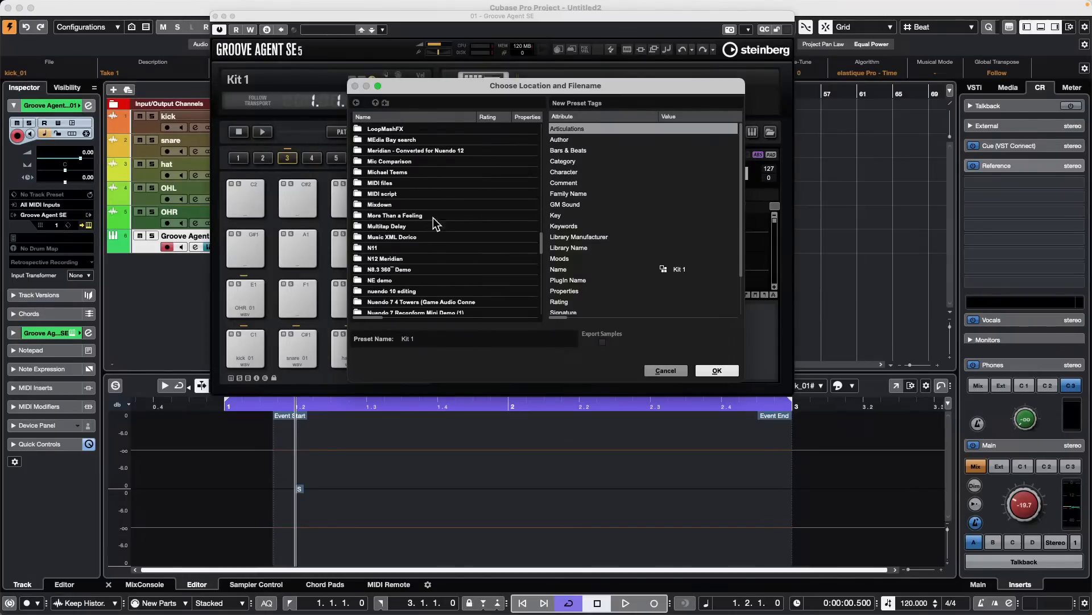
pyautogui.scroll(4, 422, 186)
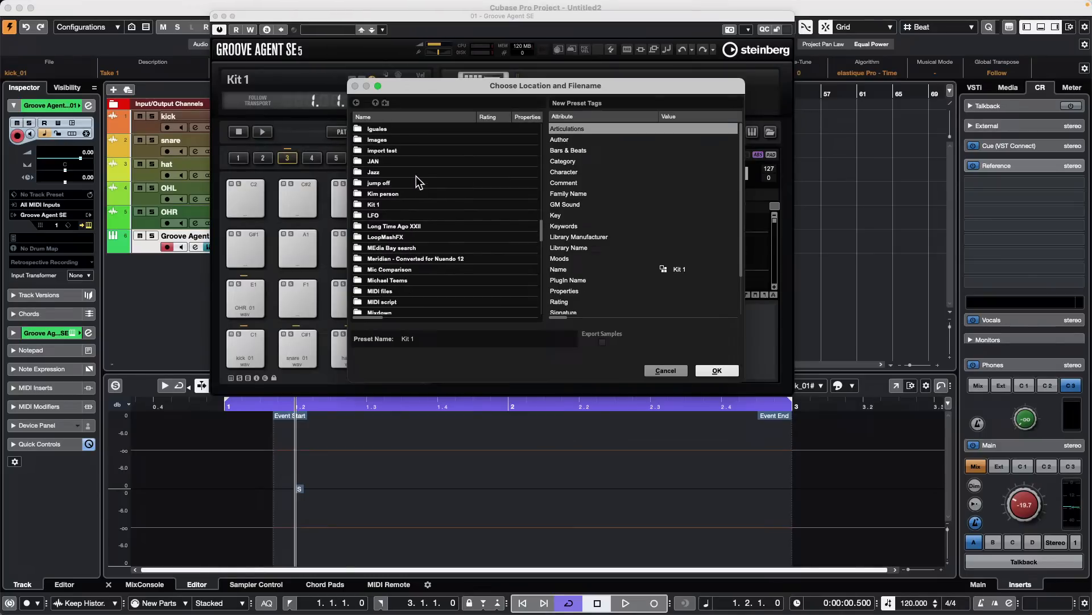
pyautogui.scroll(2, 415, 175)
pyautogui.scroll(3, 417, 175)
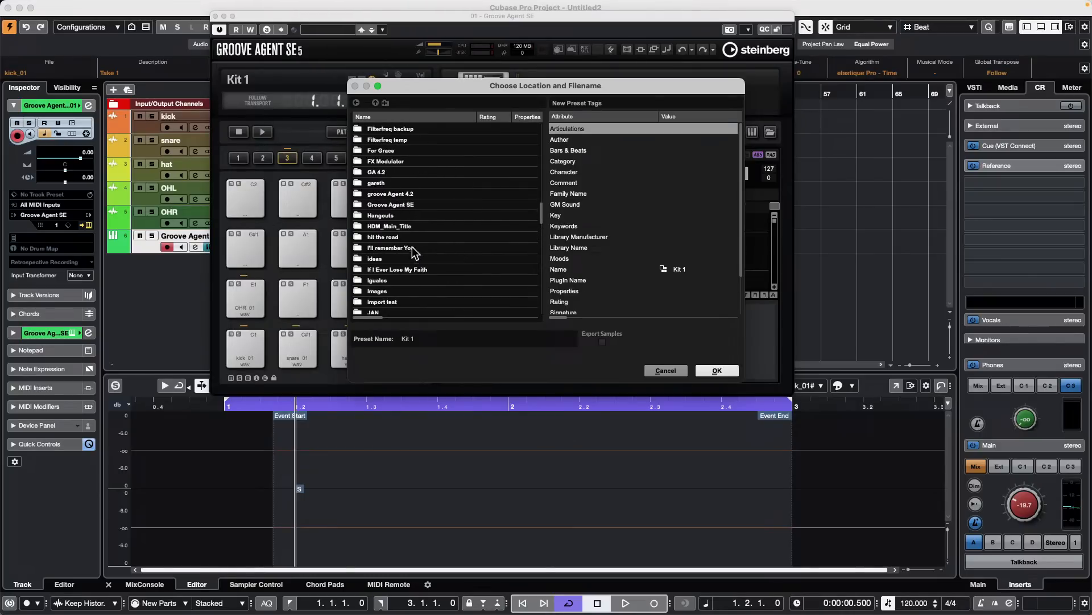
pyautogui.doubleClick(398, 213)
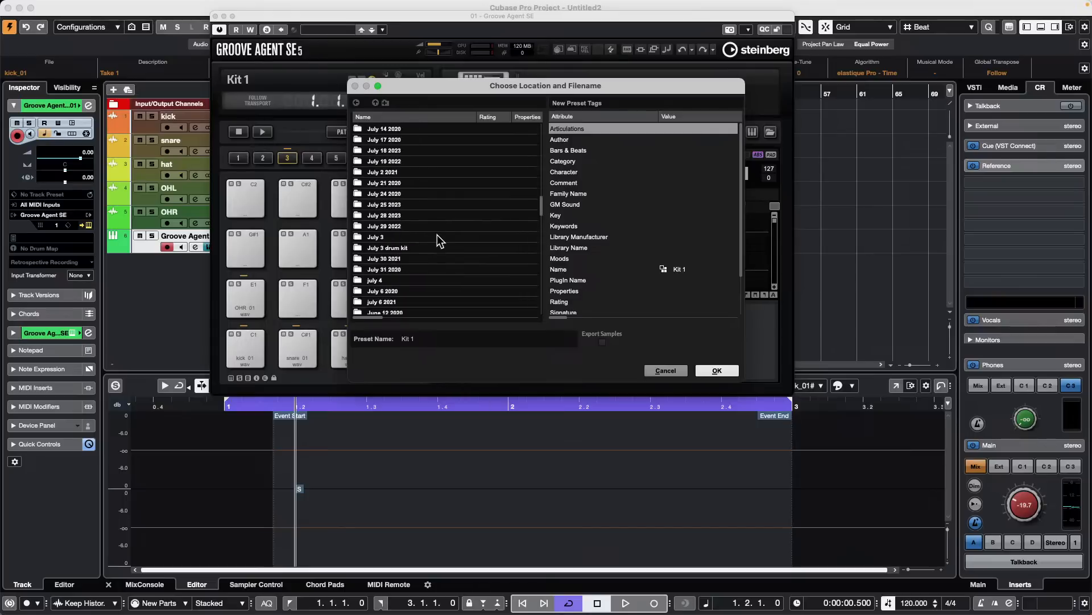
# - Select the OCTOBER 10 2020 folder and save the Kit 1 export under a unique name
pyautogui.scroll(-15, 437, 235)
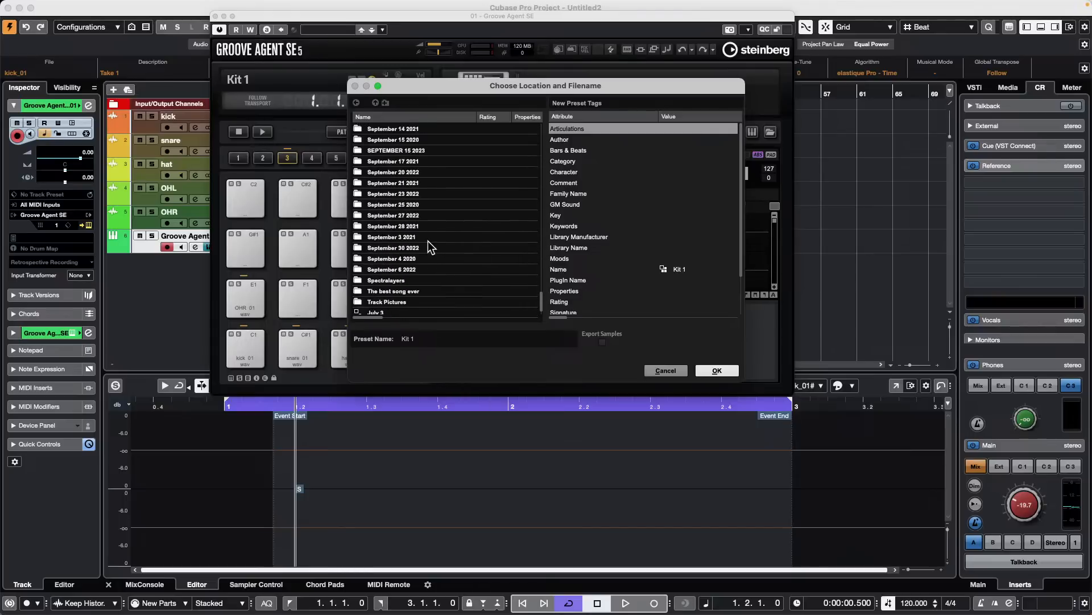
pyautogui.scroll(10, 428, 242)
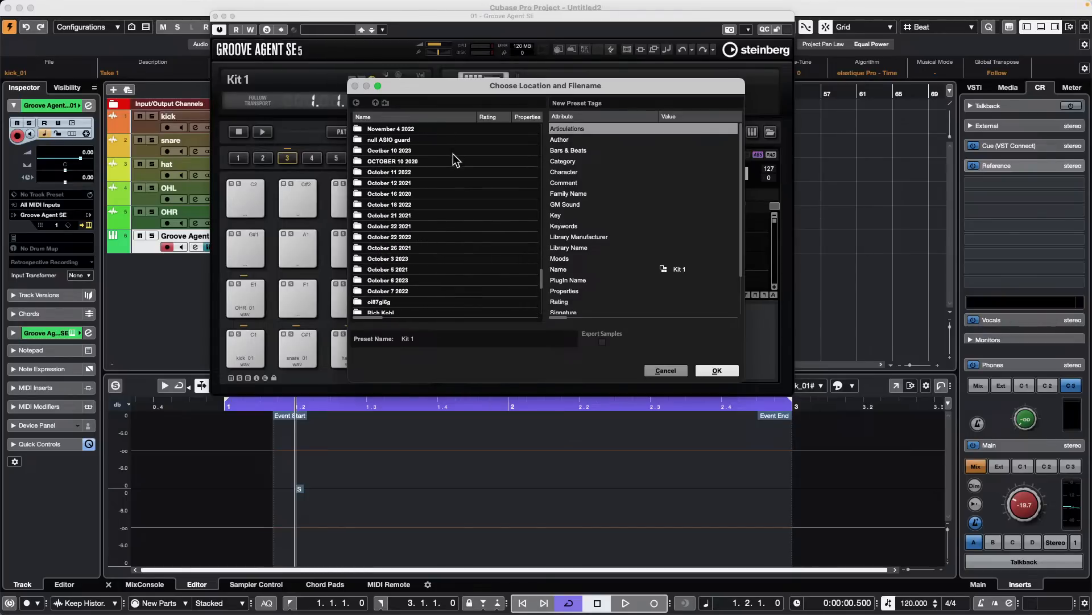
pyautogui.click(401, 160)
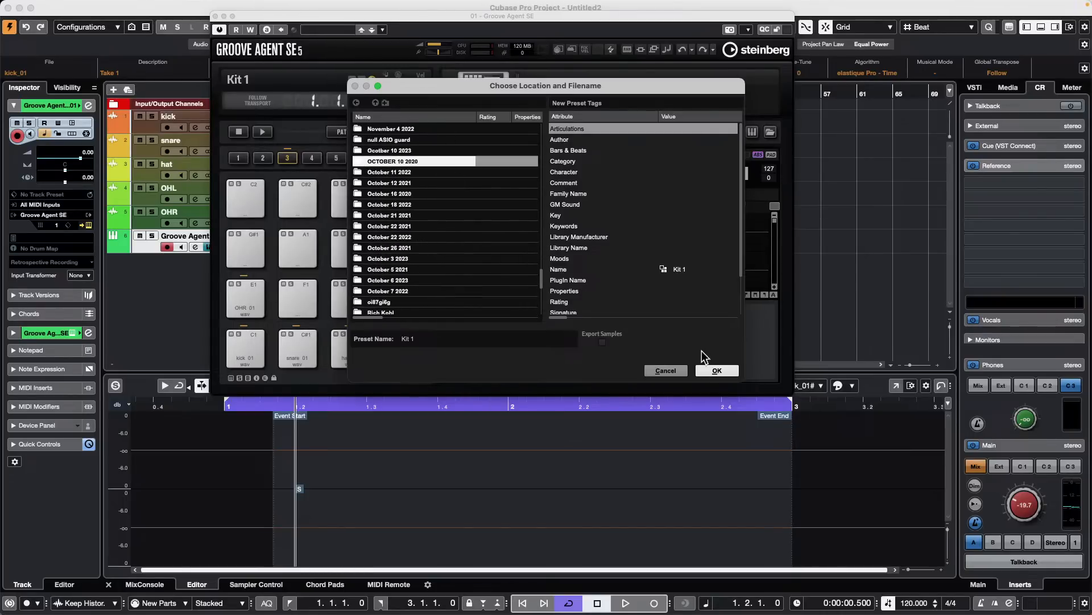
pyautogui.click(728, 370)
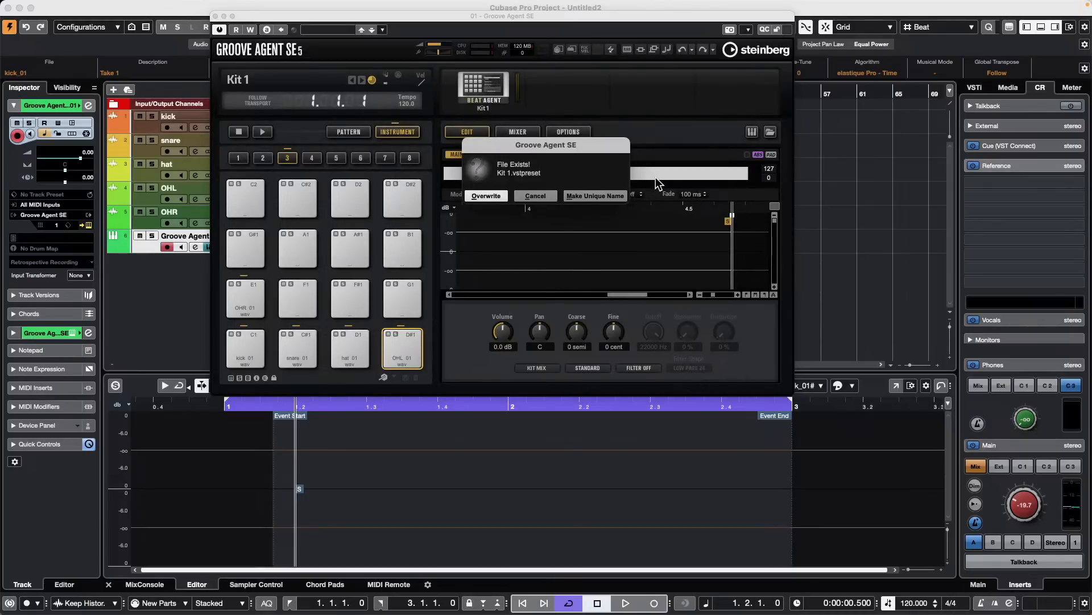
pyautogui.click(602, 195)
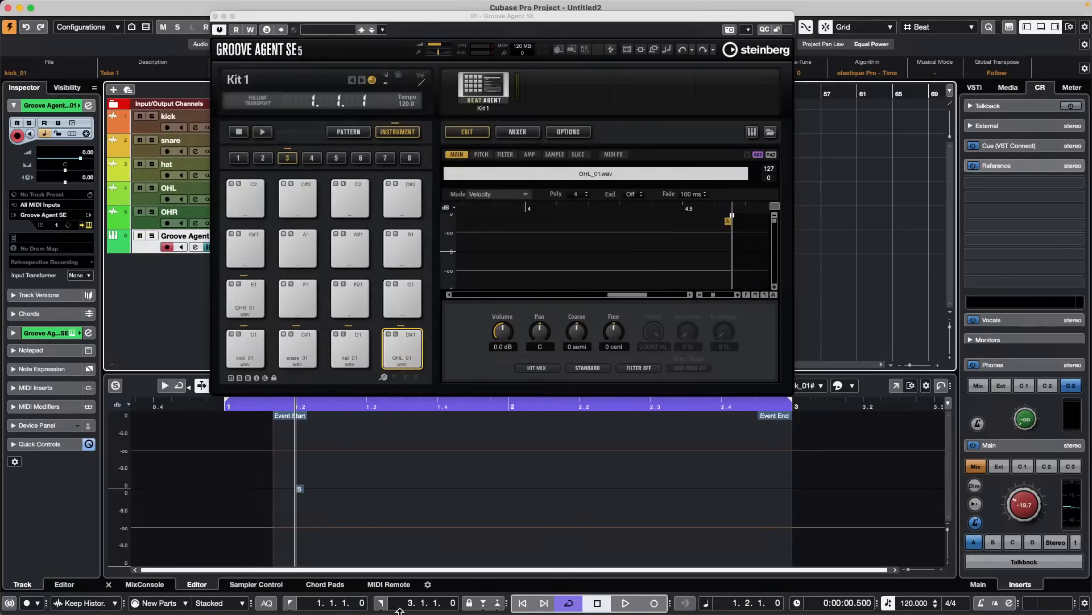
pyautogui.moveTo(432, 612)
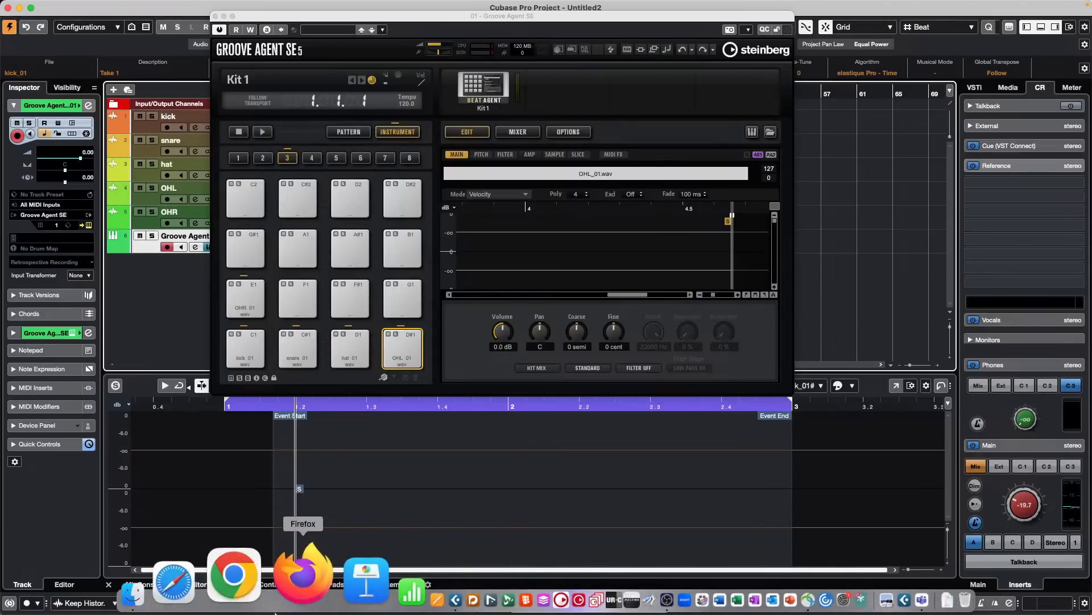
pyautogui.click(248, 603)
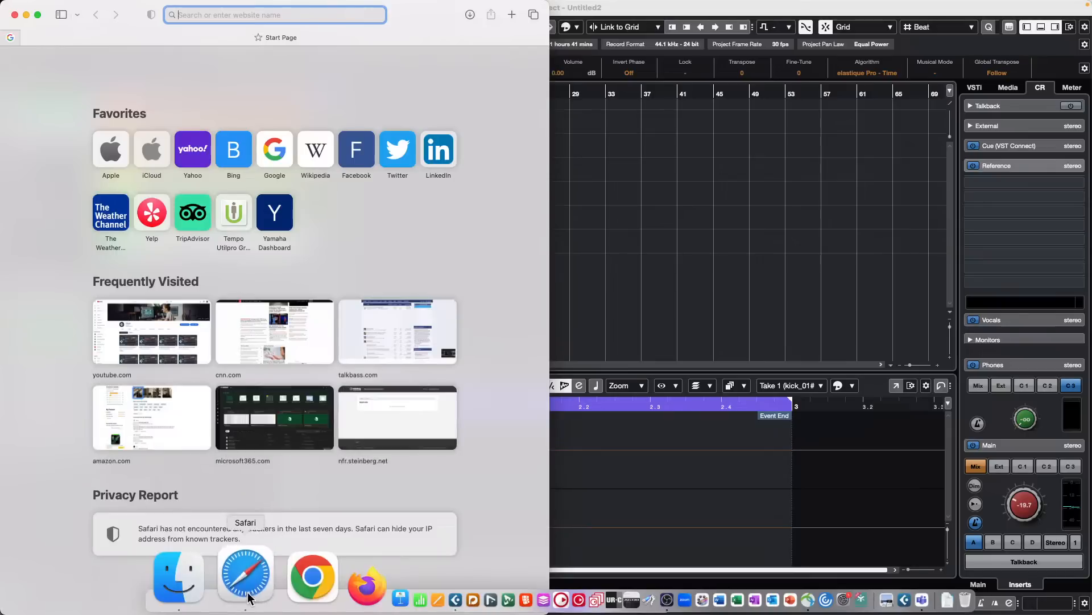
pyautogui.click(14, 14)
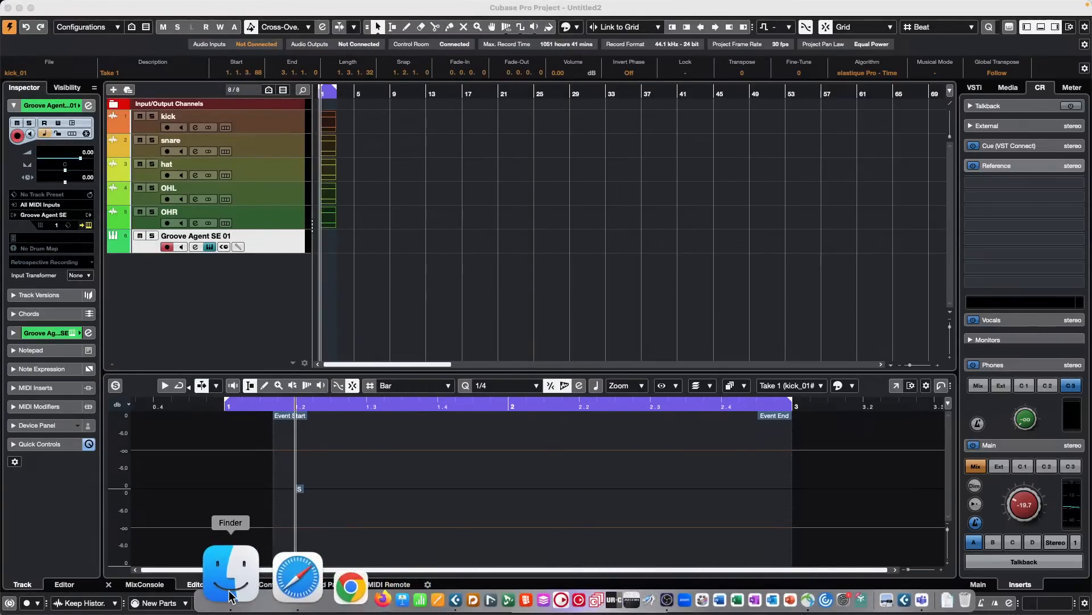
# - Switch to Finder and open the Documents > Projects > Hangouts folder
pyautogui.click(231, 594)
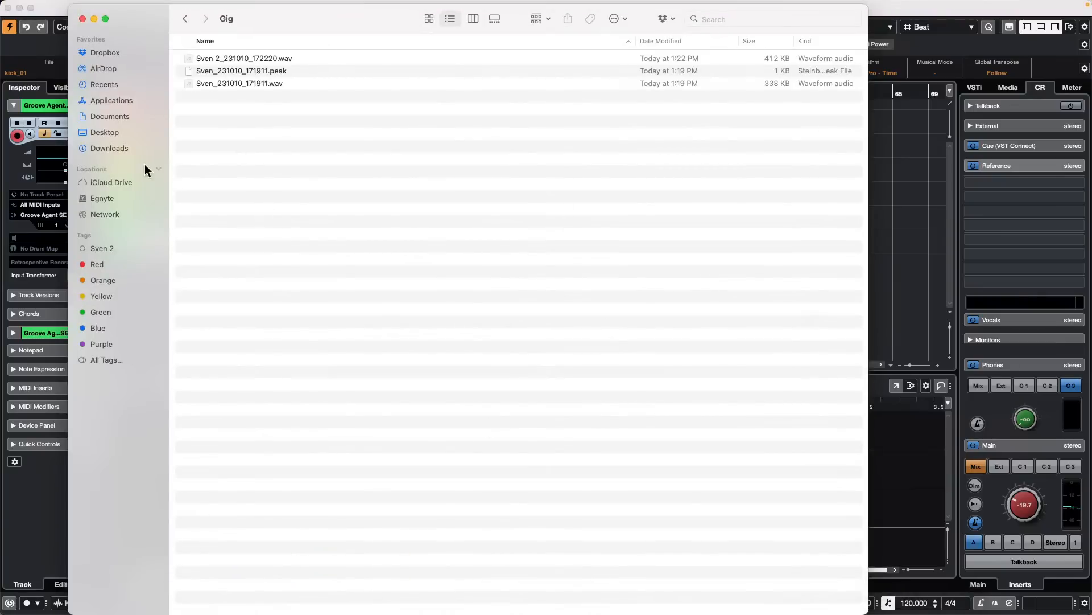
pyautogui.click(111, 117)
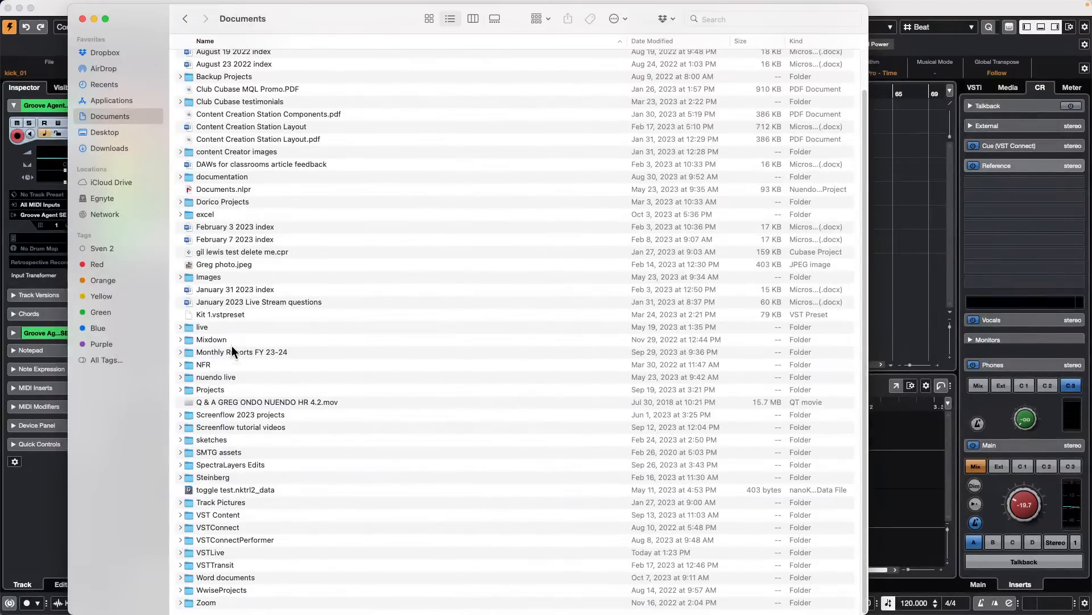
pyautogui.doubleClick(227, 388)
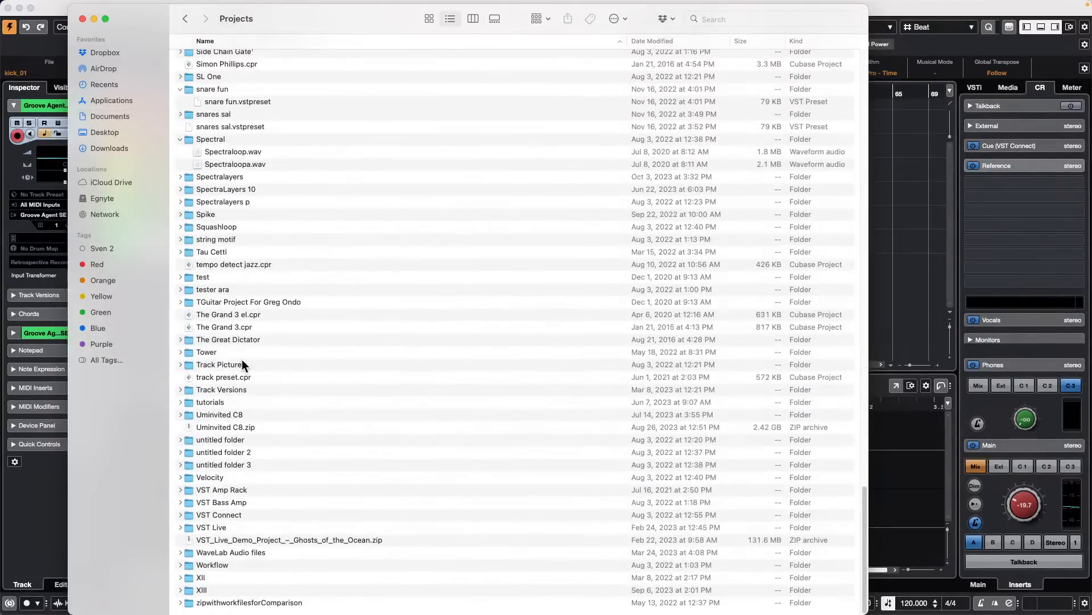
pyautogui.scroll(5, 242, 356)
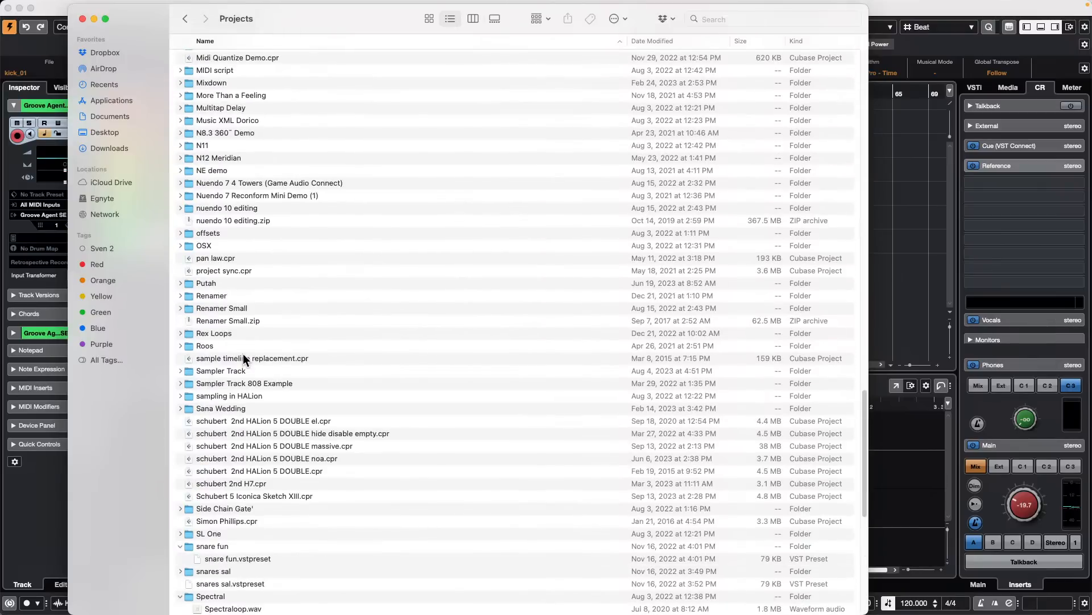
pyautogui.scroll(5, 243, 354)
pyautogui.scroll(5, 244, 355)
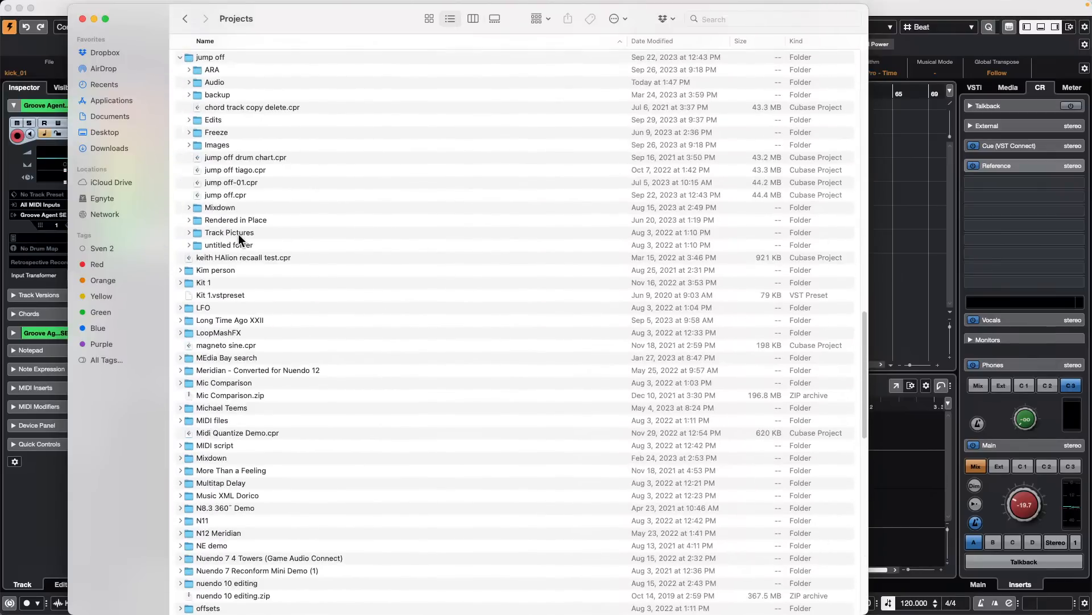
pyautogui.scroll(2, 239, 239)
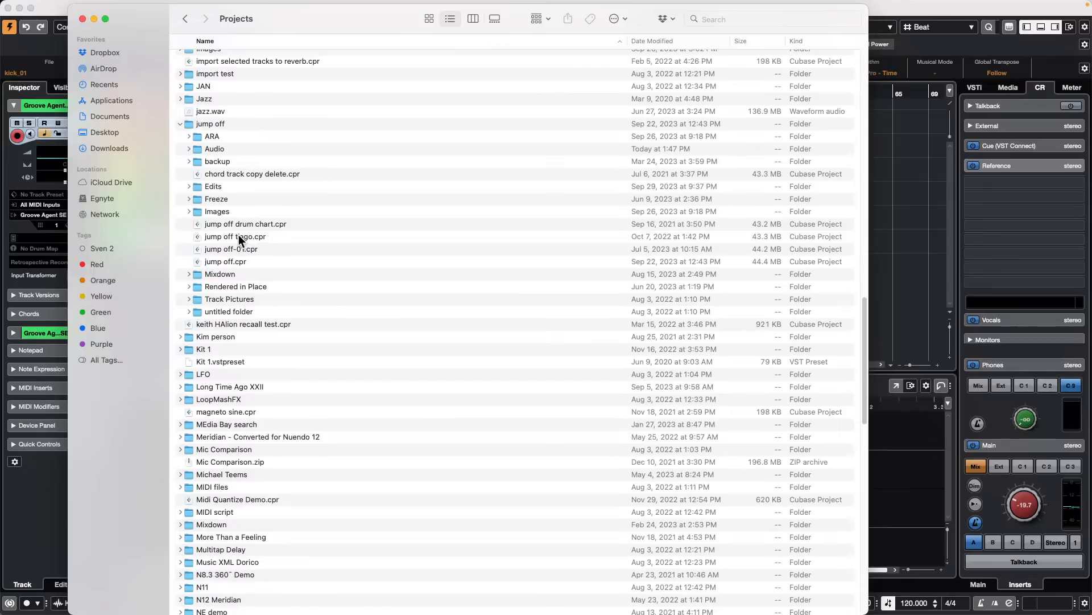
pyautogui.scroll(4, 240, 233)
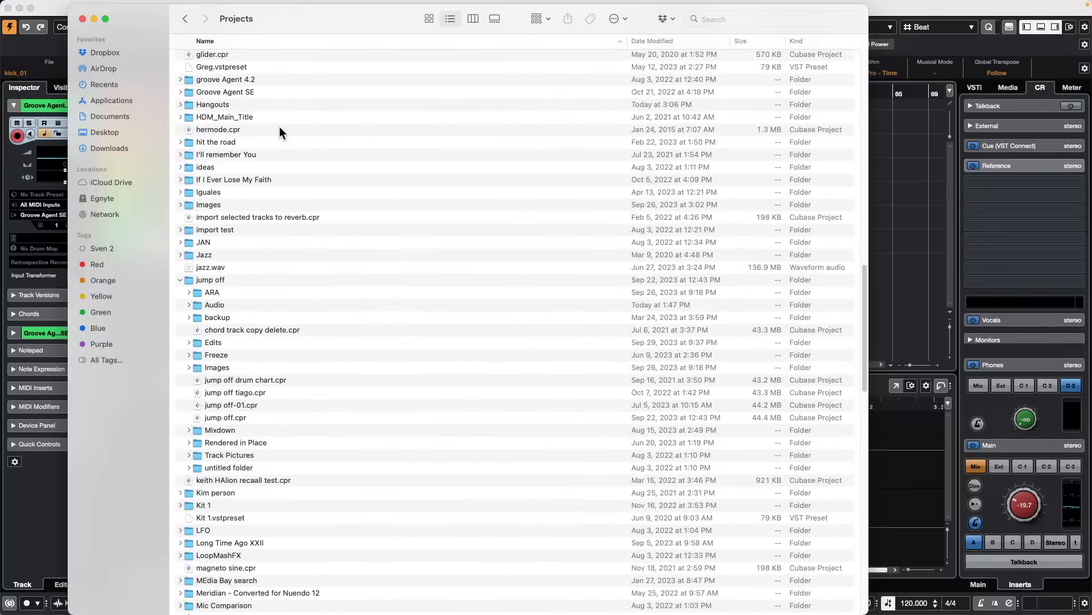
pyautogui.doubleClick(231, 103)
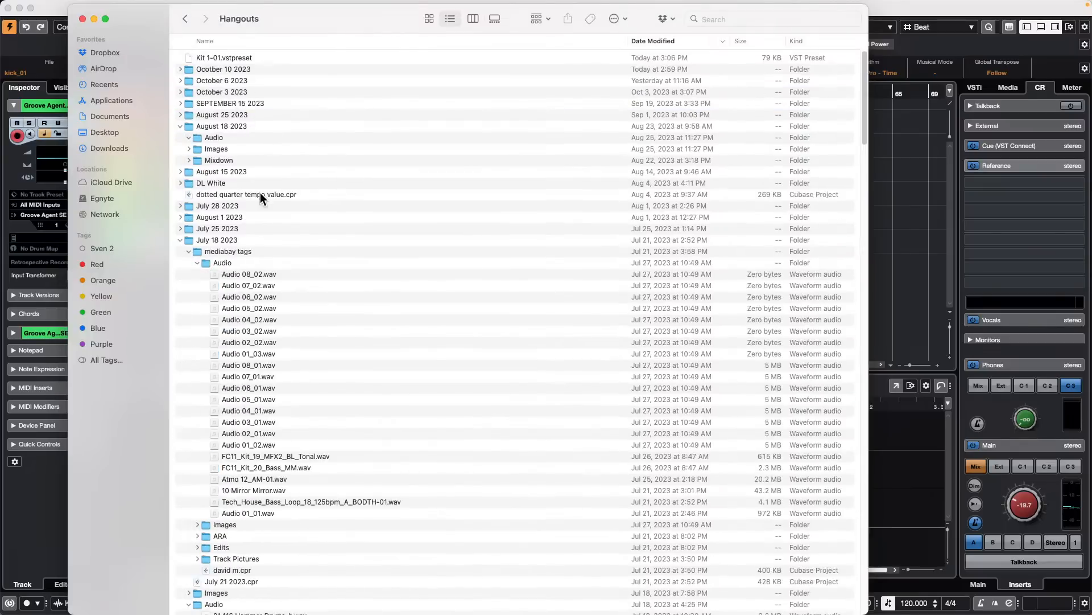
# - Sort the Hangouts folder by name and collapse its expanded July 18 2023 and November 10 2022 folders
pyautogui.click(179, 239)
pyautogui.scroll(-3, 289, 216)
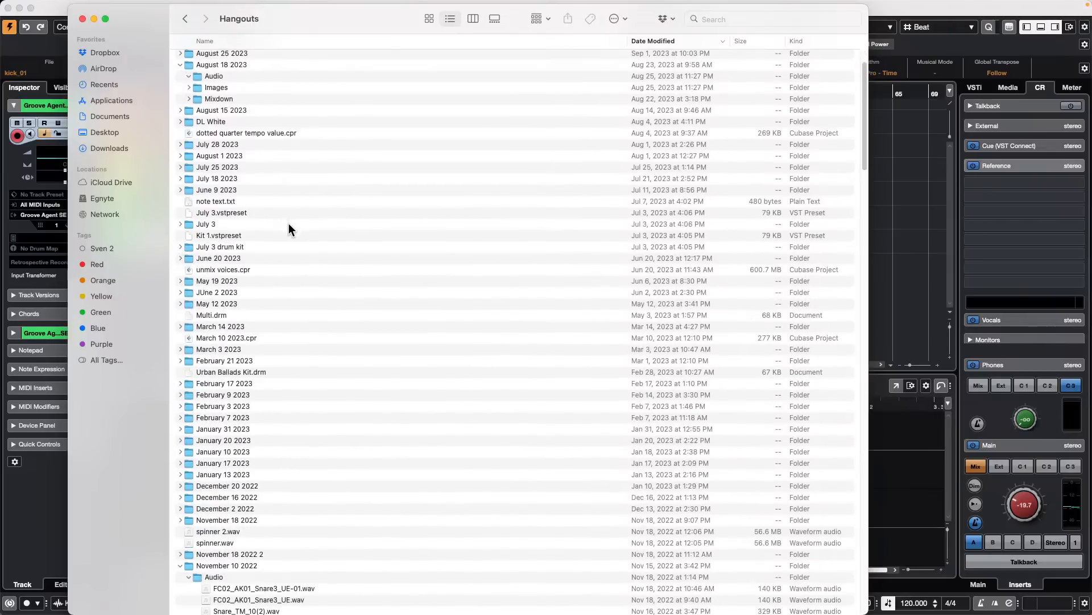
pyautogui.scroll(3, 285, 316)
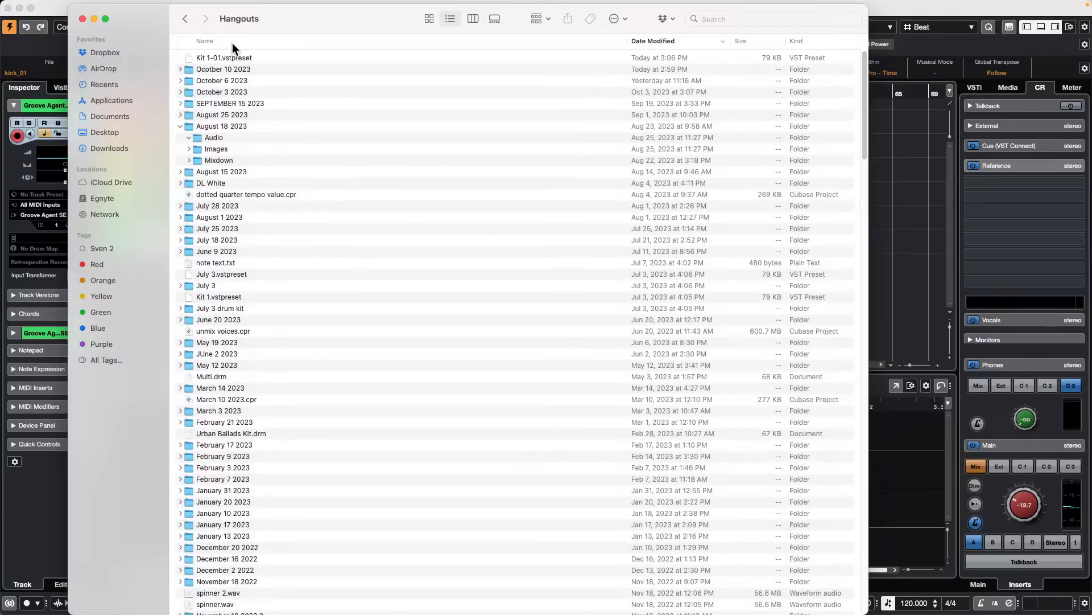
pyautogui.click(213, 40)
pyautogui.scroll(-5, 287, 200)
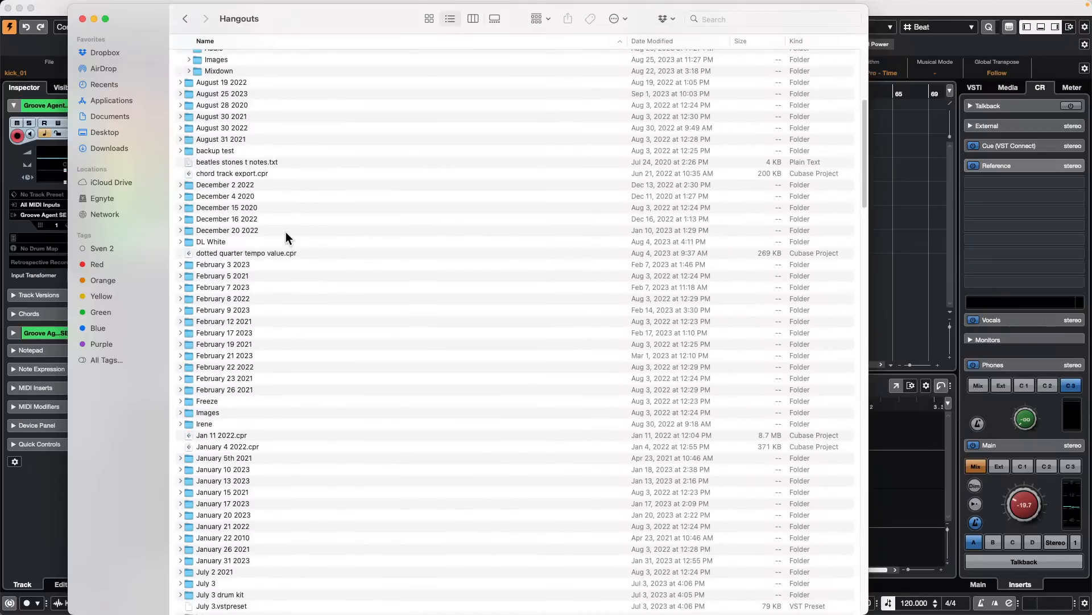
pyautogui.scroll(-20, 285, 231)
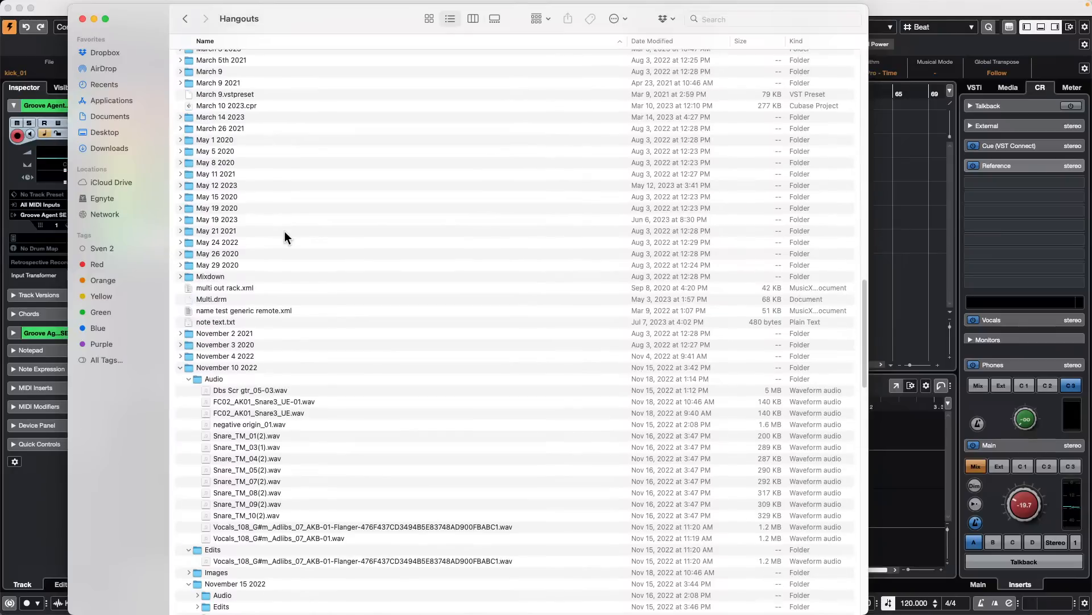
pyautogui.scroll(-2, 285, 242)
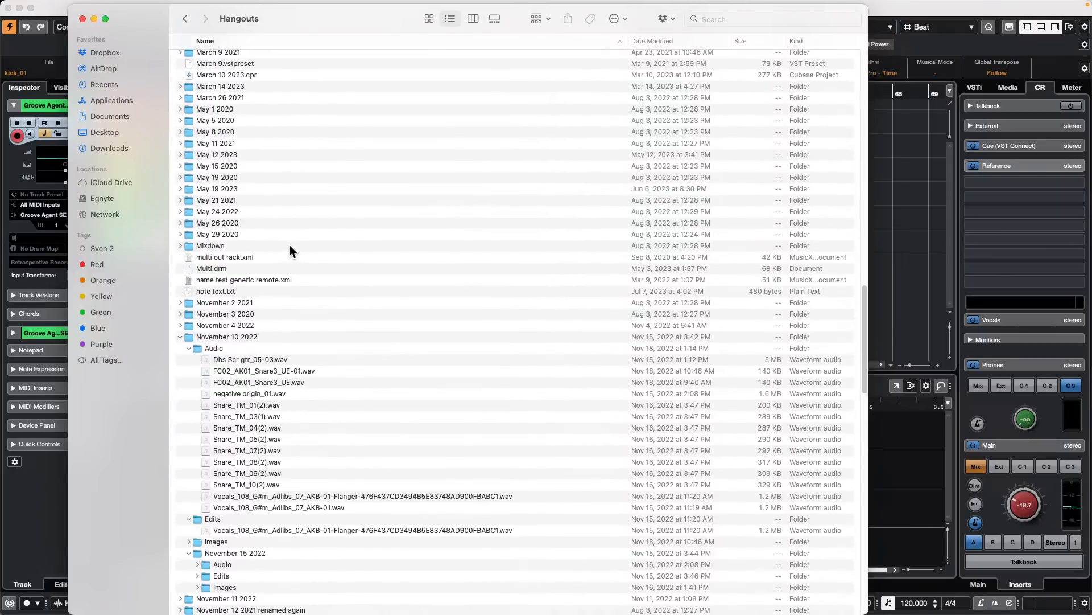
pyautogui.click(178, 336)
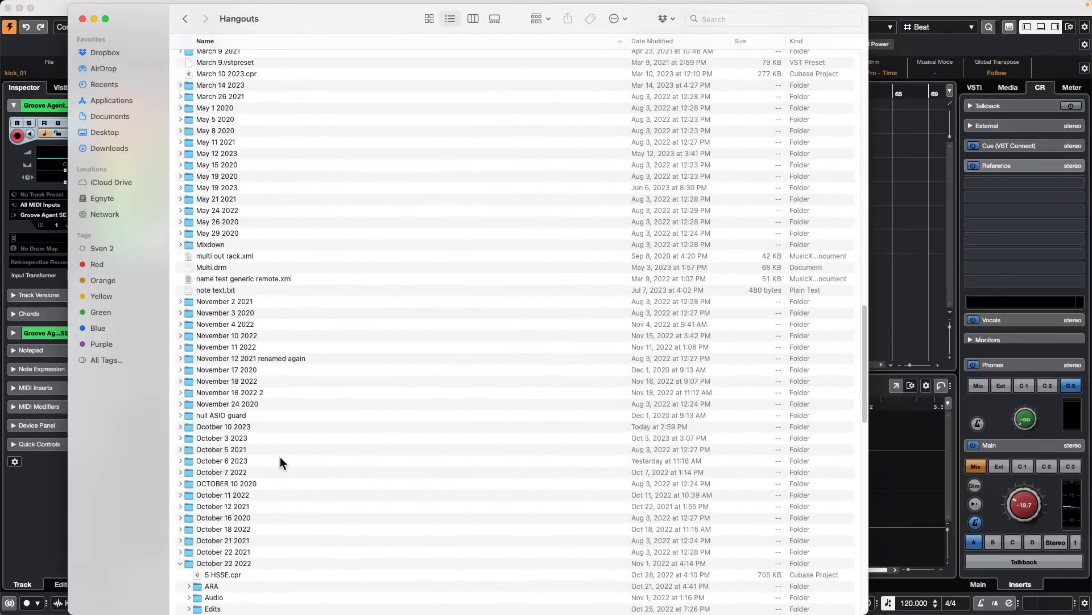
# - Open the OCTOBER 10 2020 folder to check its Audio and Images contents, and return to Cubase
pyautogui.doubleClick(225, 482)
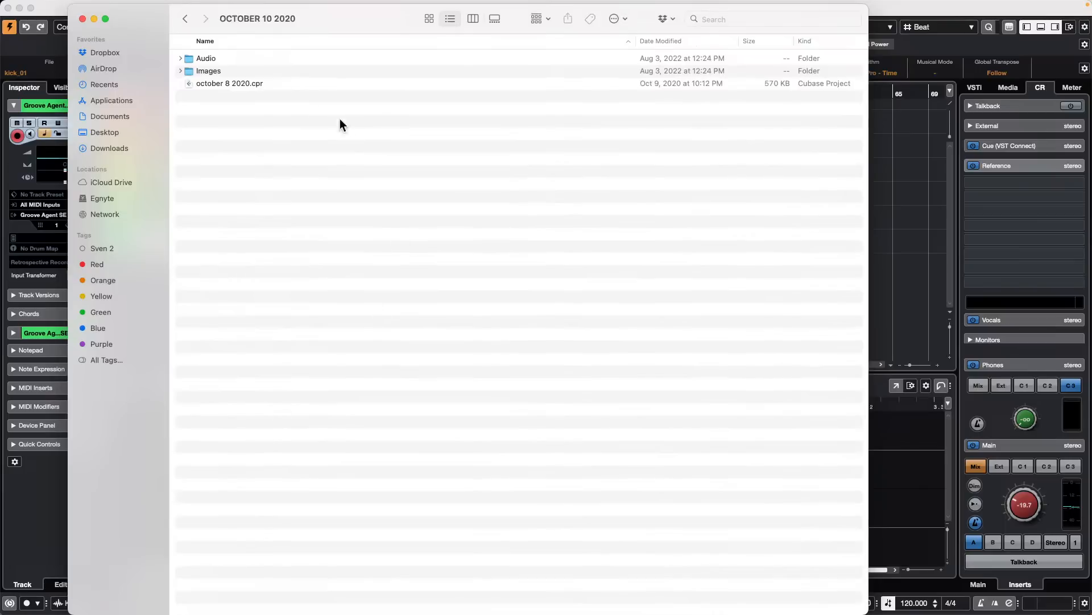
pyautogui.click(180, 58)
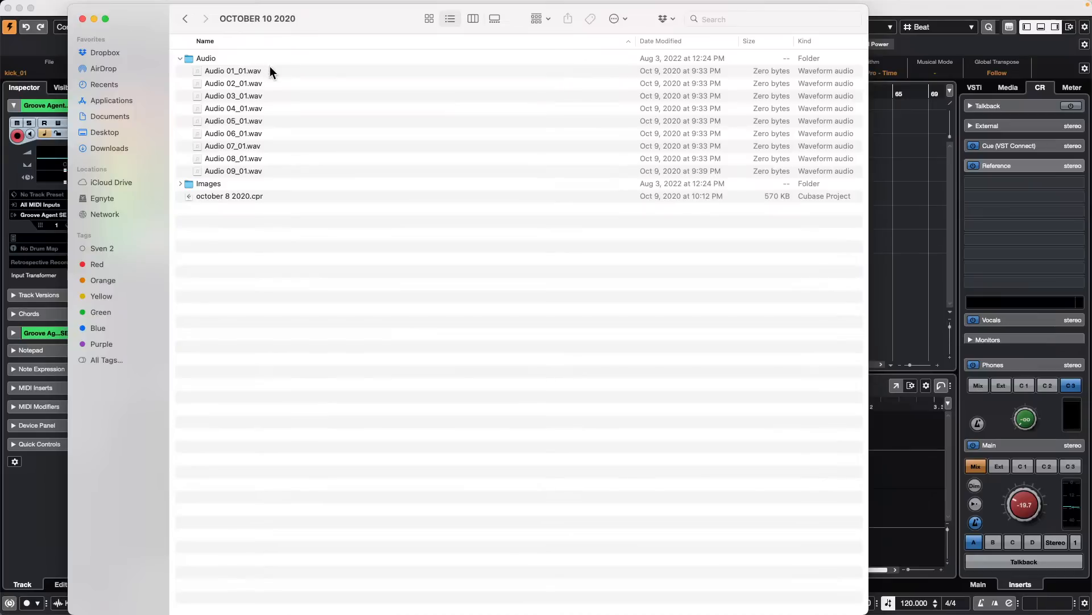
pyautogui.click(181, 181)
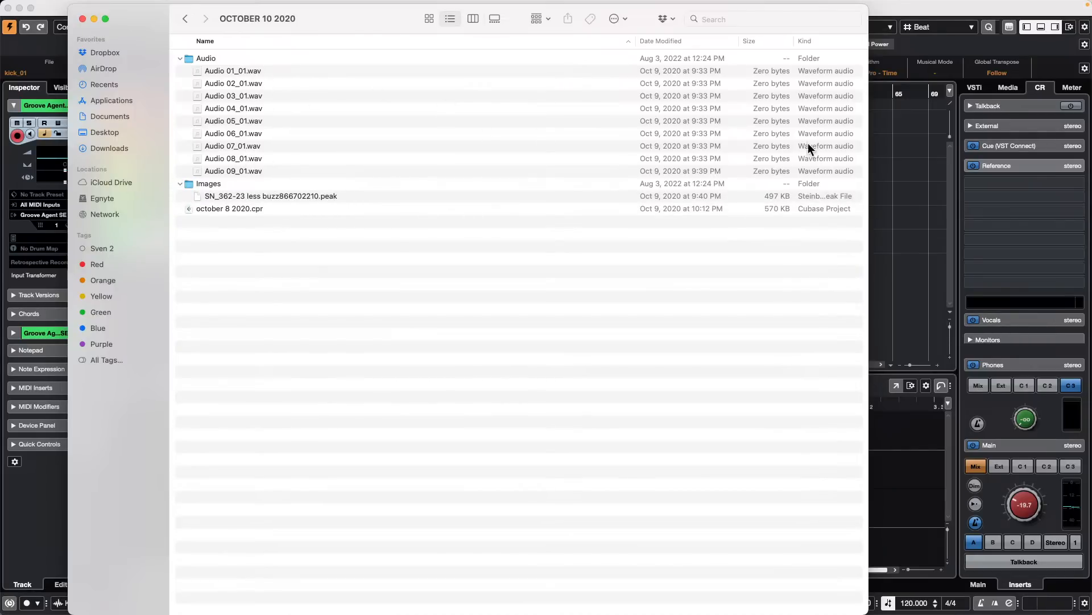
pyautogui.click(920, 150)
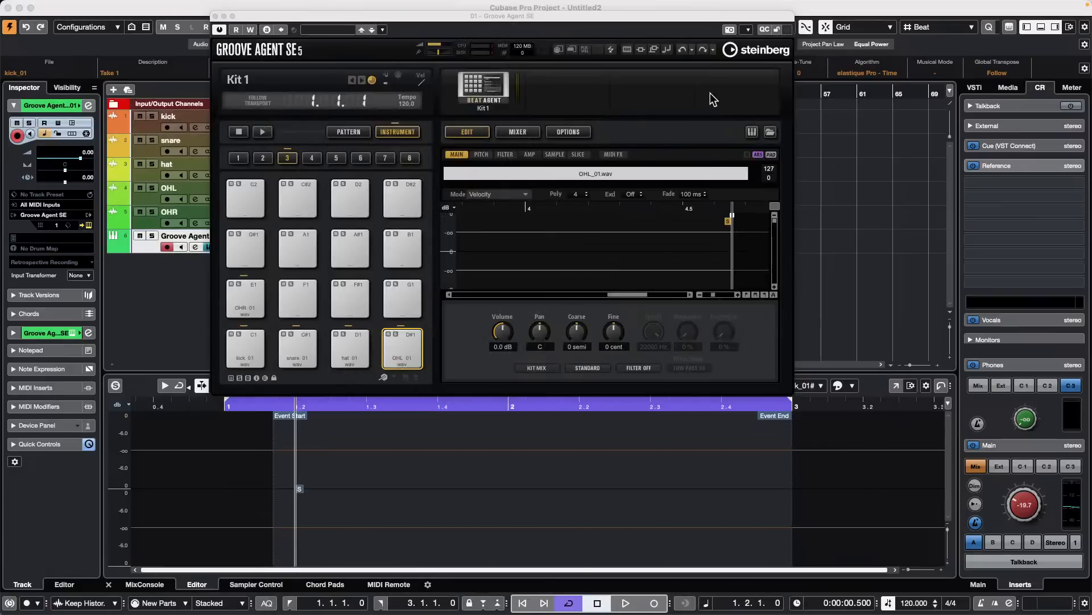
pyautogui.click(482, 82)
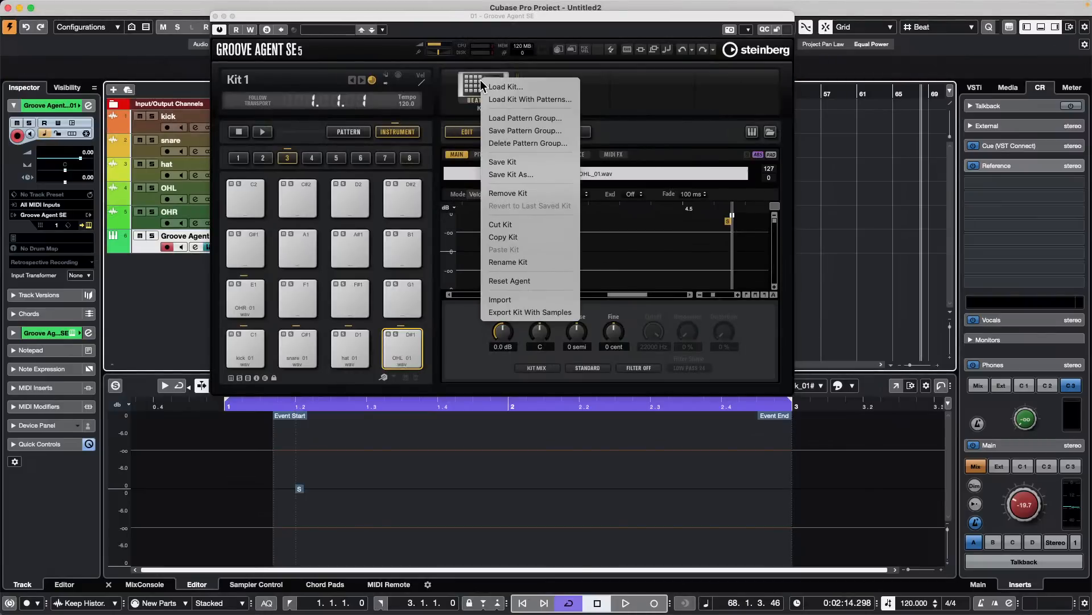
pyautogui.click(530, 311)
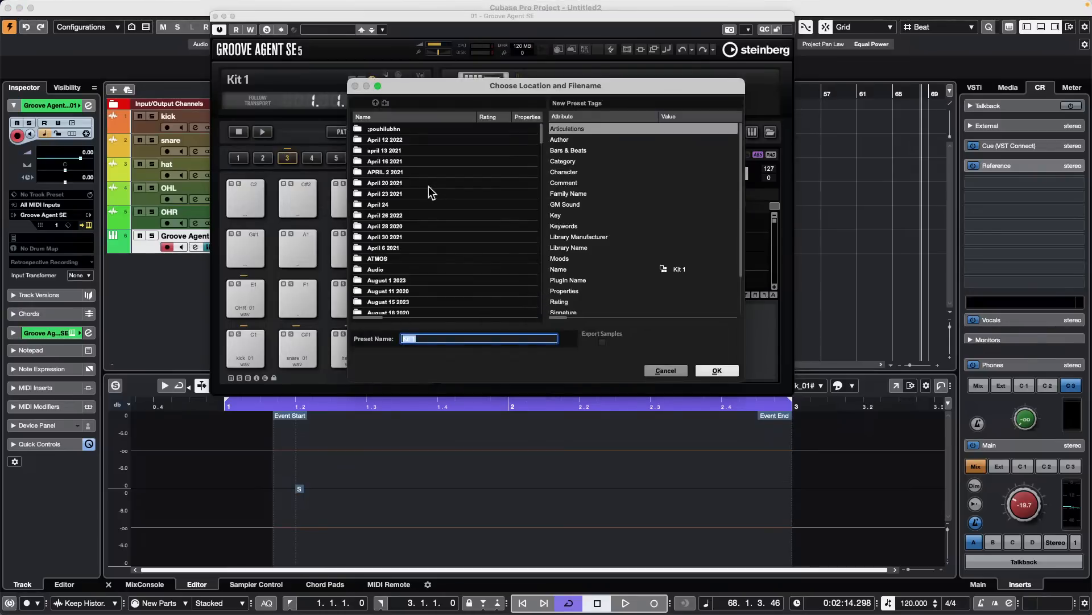
pyautogui.scroll(-5, 414, 259)
pyautogui.scroll(-12, 415, 259)
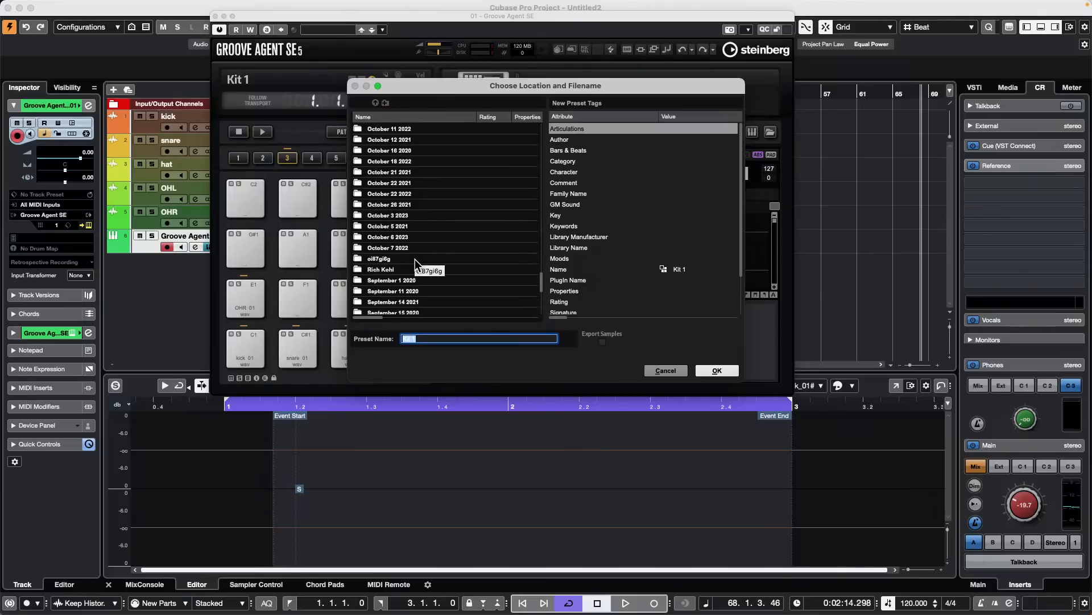
pyautogui.scroll(3, 415, 258)
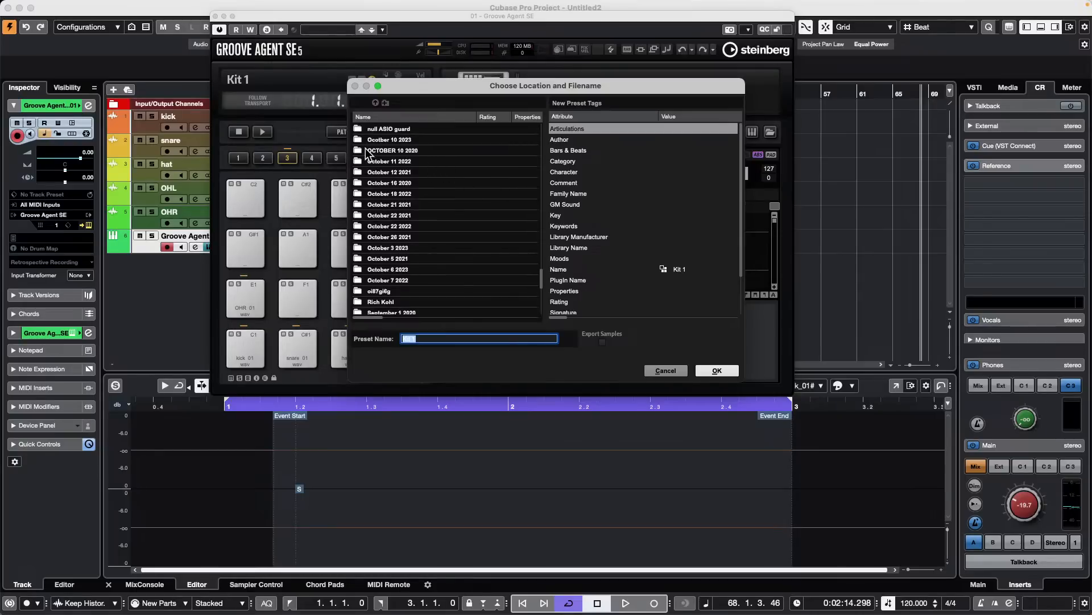
pyautogui.click(397, 140)
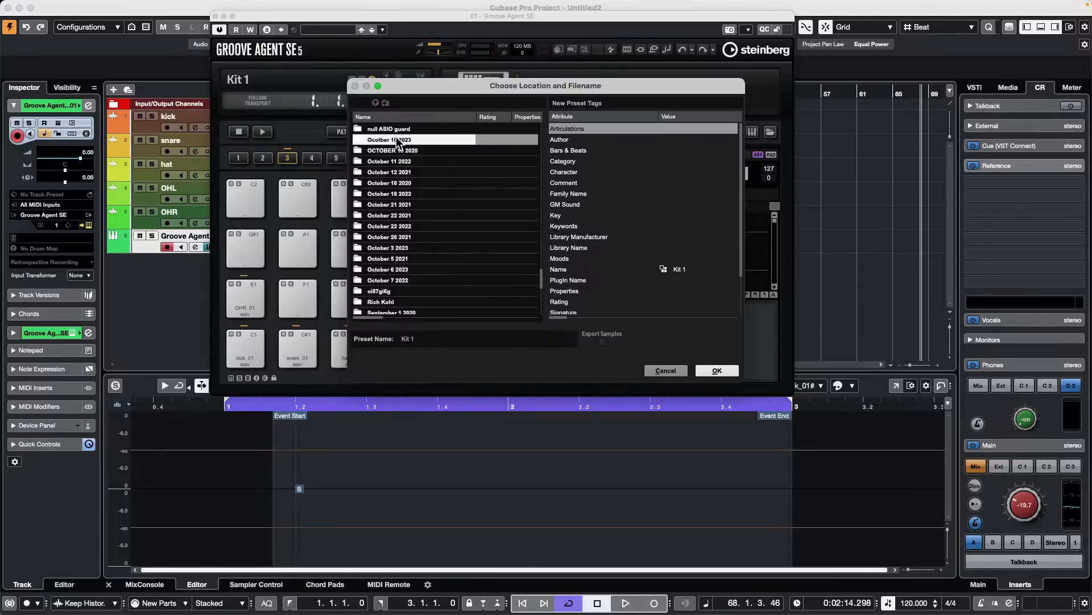
pyautogui.click(695, 268)
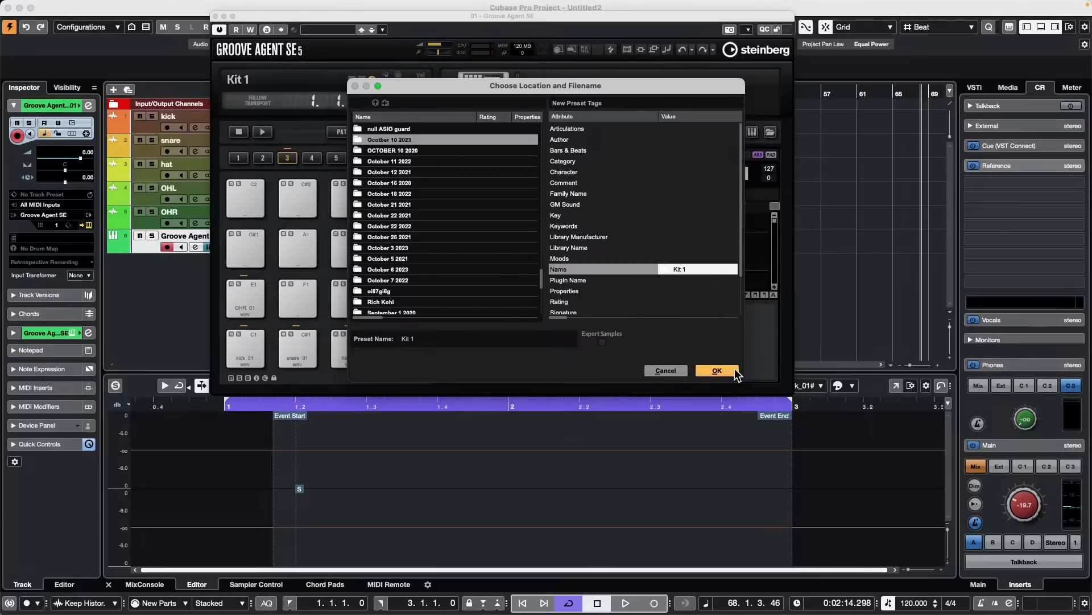
pyautogui.click(674, 369)
# - Save the Groove Agent SE kit under the new name October 10 2023
pyautogui.click(464, 81)
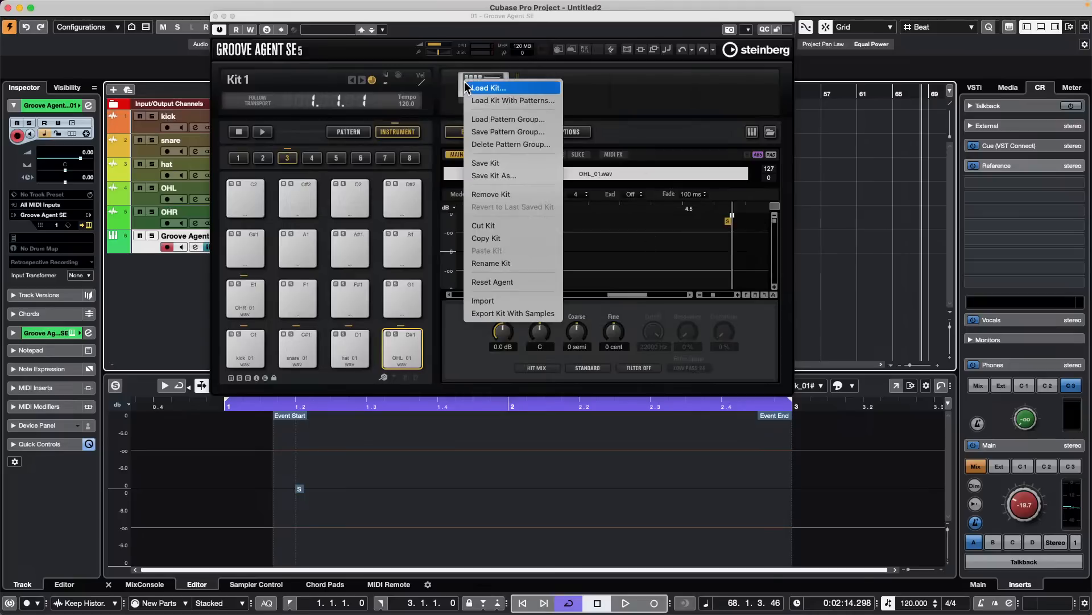
pyautogui.click(518, 176)
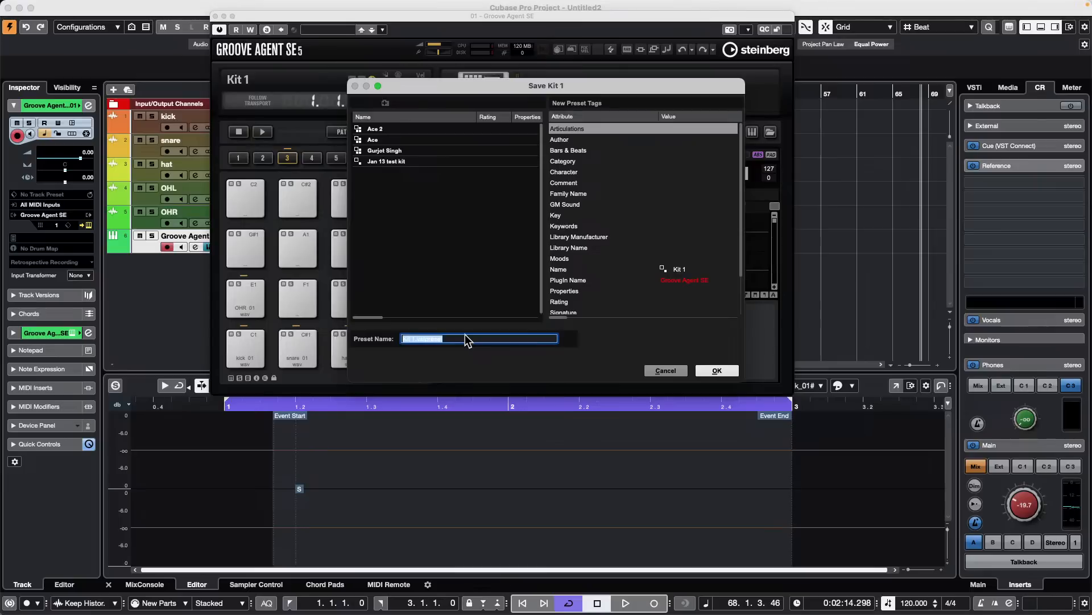
pyautogui.press('BackSpace')
pyautogui.write('October 10 2023')
pyautogui.press('Return')
pyautogui.click(673, 268)
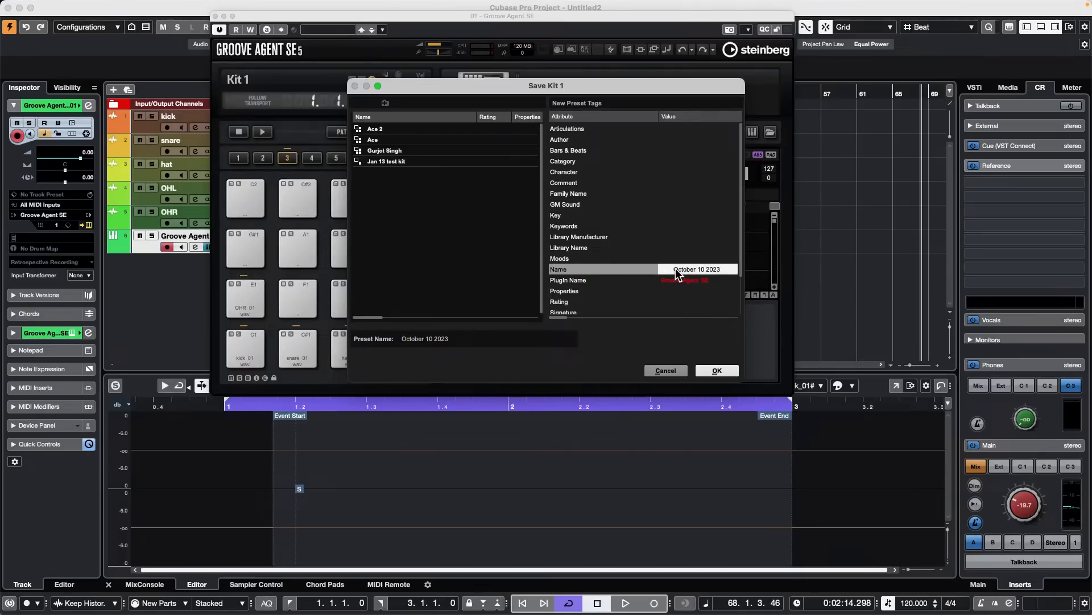
pyautogui.click(717, 371)
# - Export the October 10 2023 kit with its samples, selecting the Ocotber 10 2023 folder as the location
pyautogui.click(476, 72)
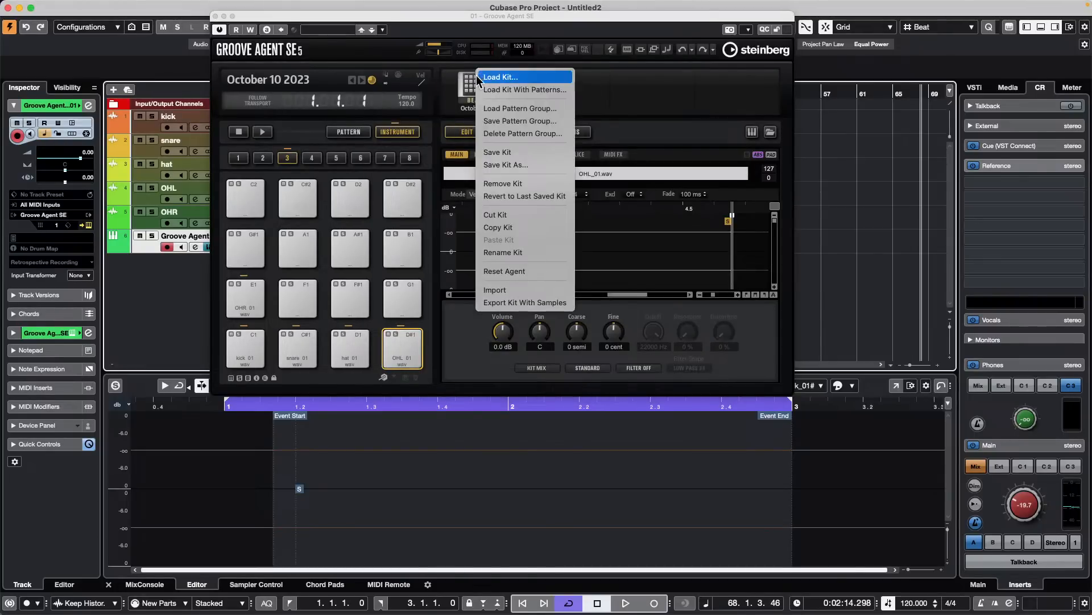
pyautogui.click(470, 85)
pyautogui.click(470, 86)
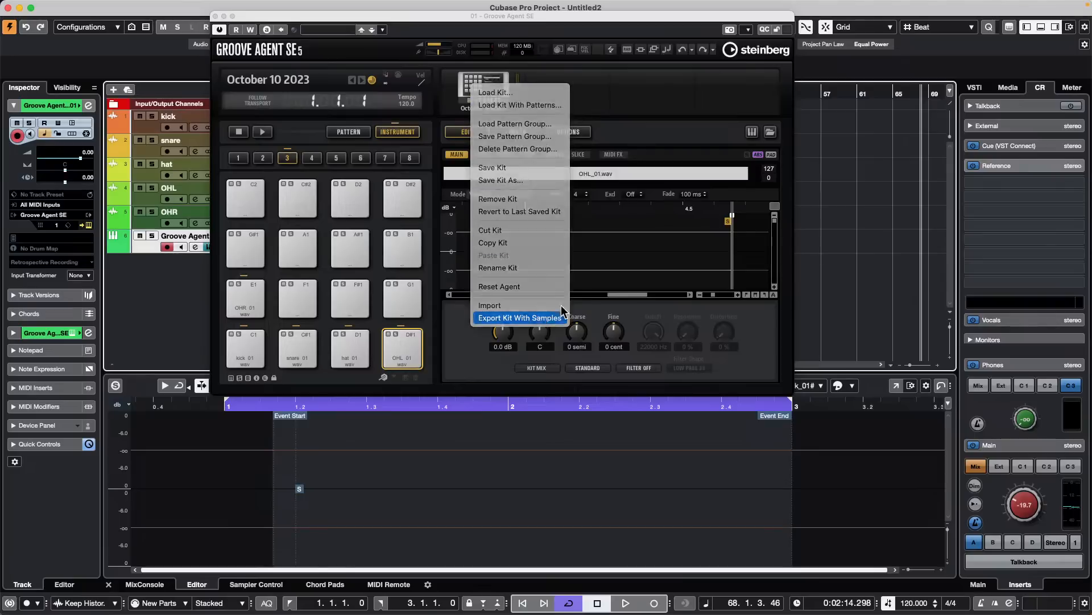
pyautogui.click(561, 314)
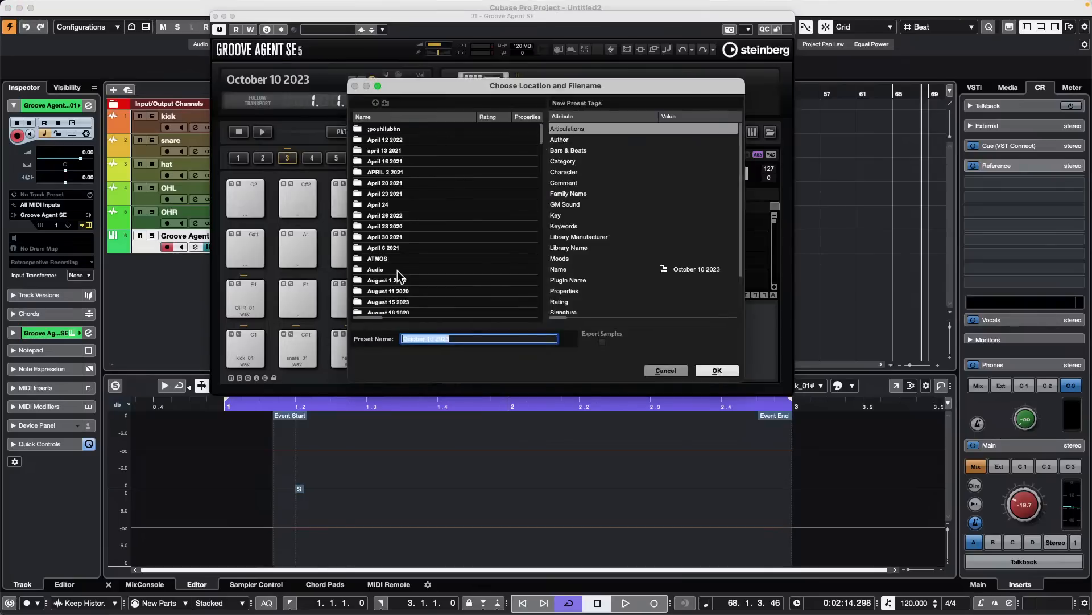
pyautogui.scroll(-15, 398, 276)
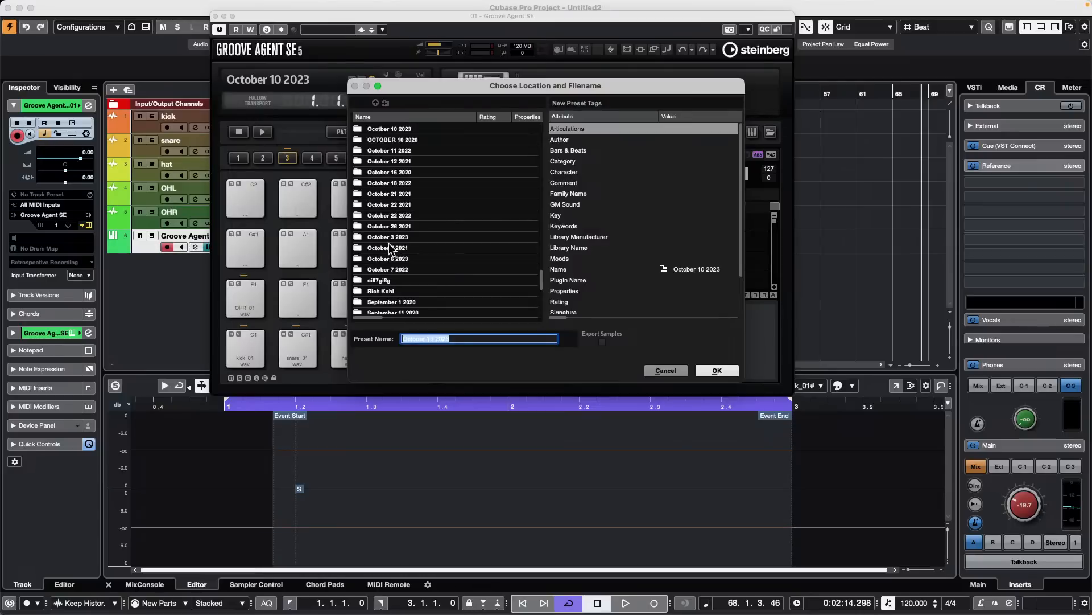
pyautogui.click(387, 130)
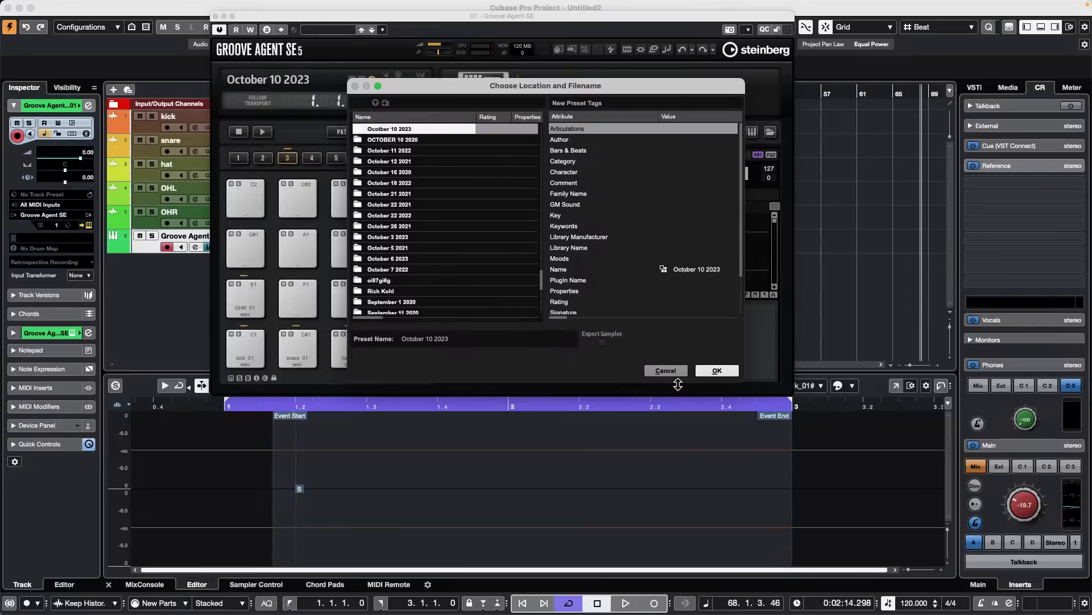
pyautogui.click(719, 369)
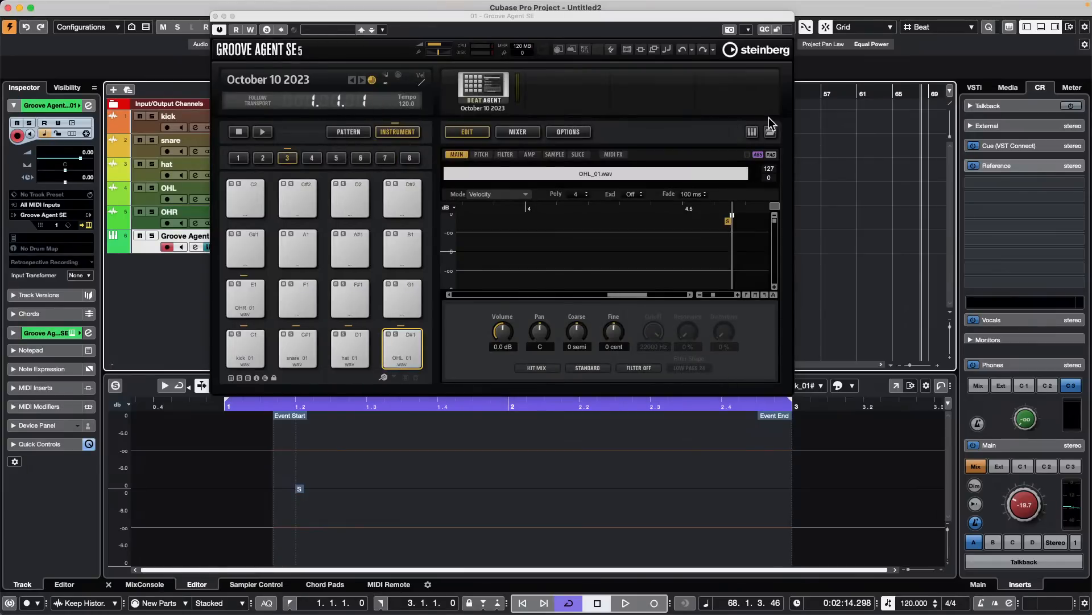
# - Switch to Finder, open the Ocotber 10 2023 folder inside Hangouts, examine its Audio, Images and Track Pictures contents, and return to Cubase
pyautogui.press('super+Tab')
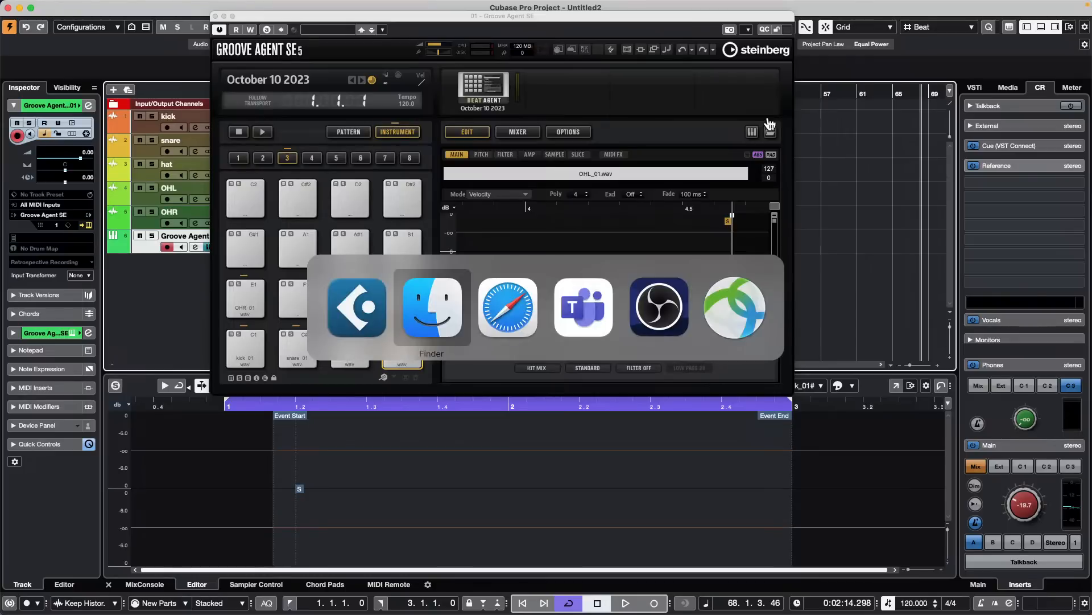
pyautogui.press('super+Tab')
pyautogui.press('super+Tab')
pyautogui.press('super+Tab')
pyautogui.press('super+Tab')
pyautogui.press('super+Tab')
pyautogui.press('super+Tab')
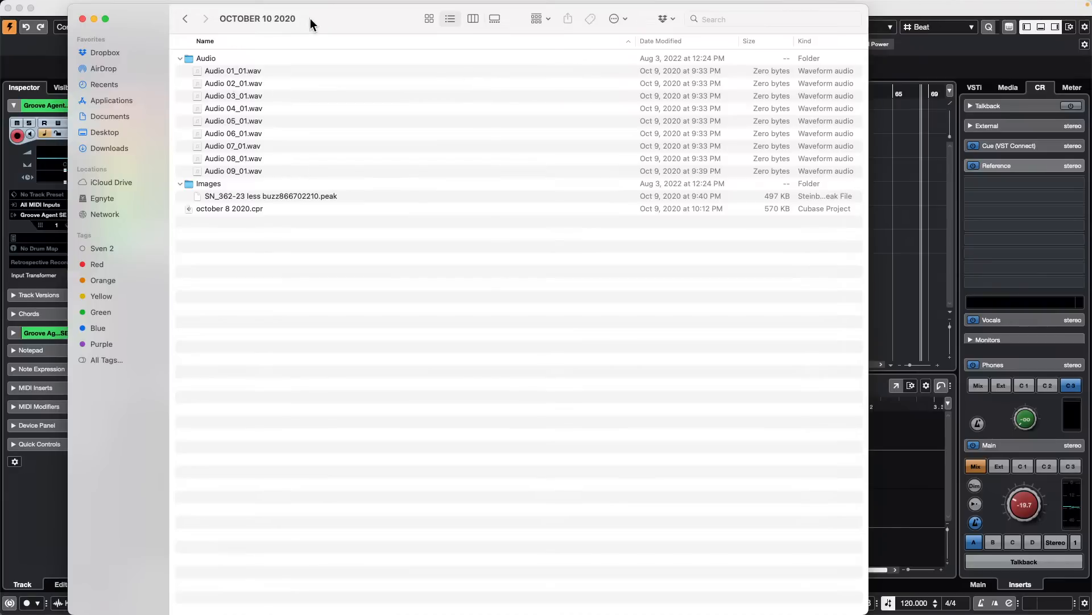
pyautogui.click(185, 19)
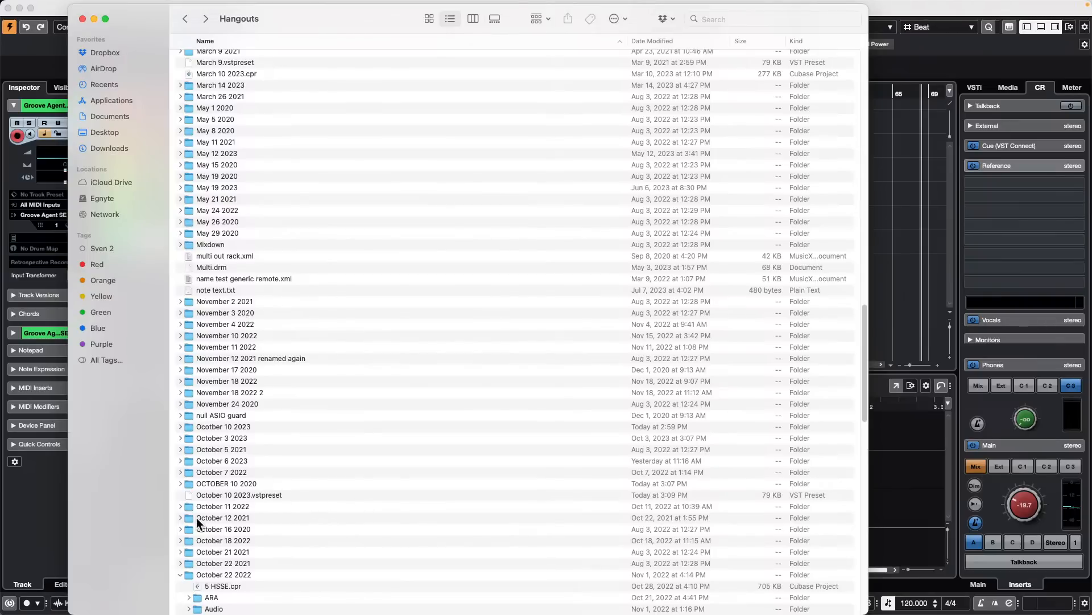
pyautogui.doubleClick(242, 426)
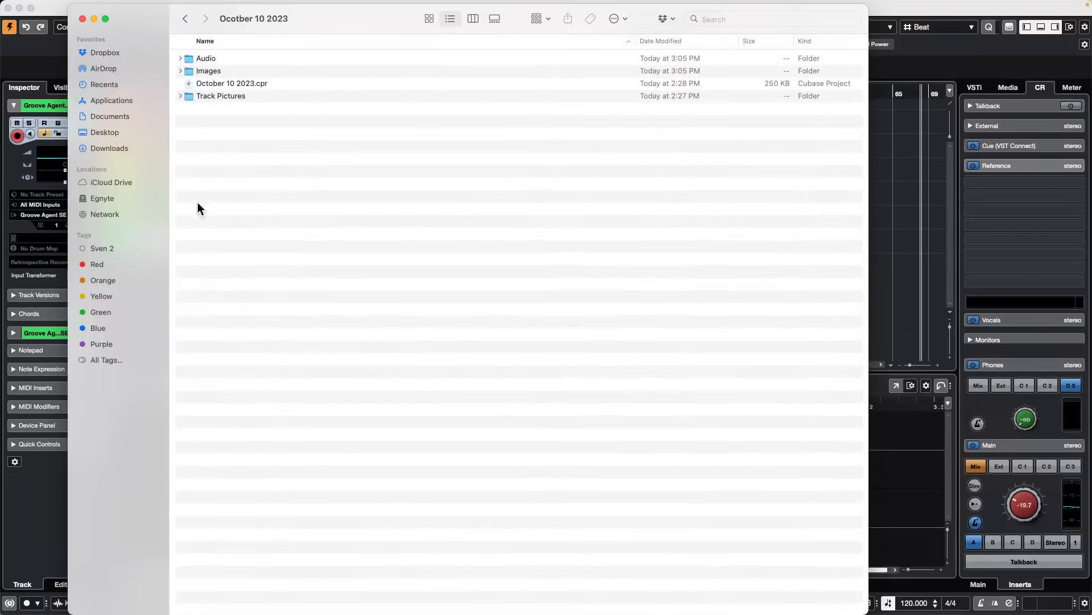
pyautogui.click(180, 58)
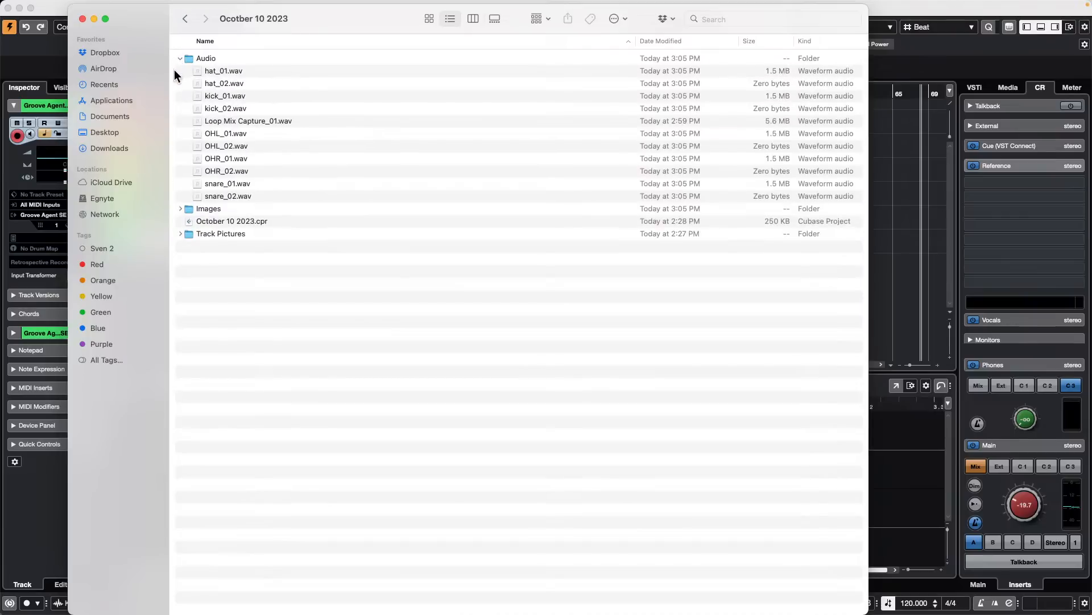
pyautogui.click(181, 208)
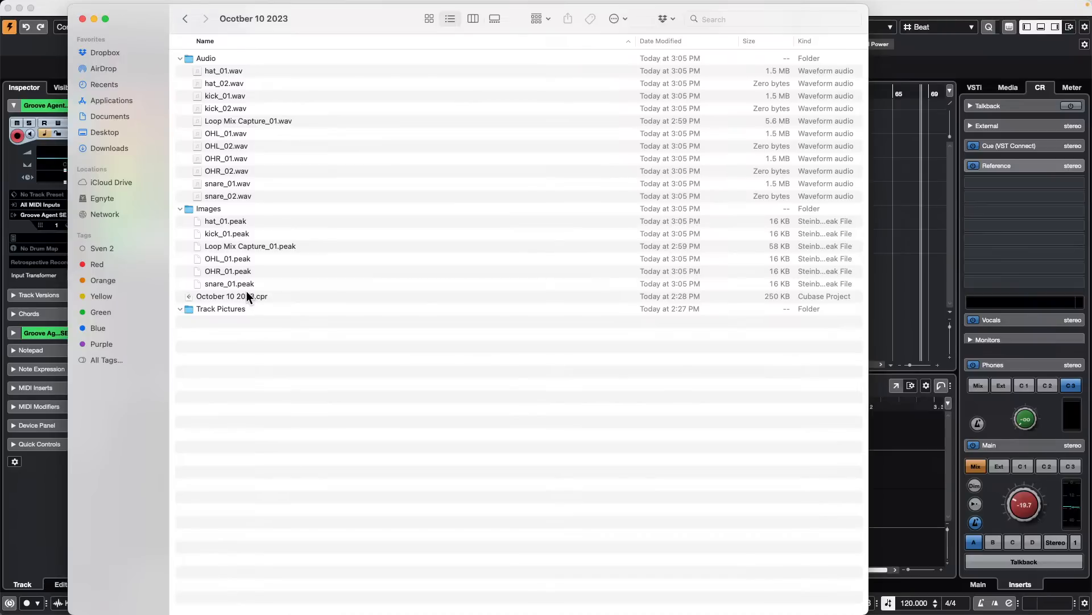
pyautogui.press('super+Tab')
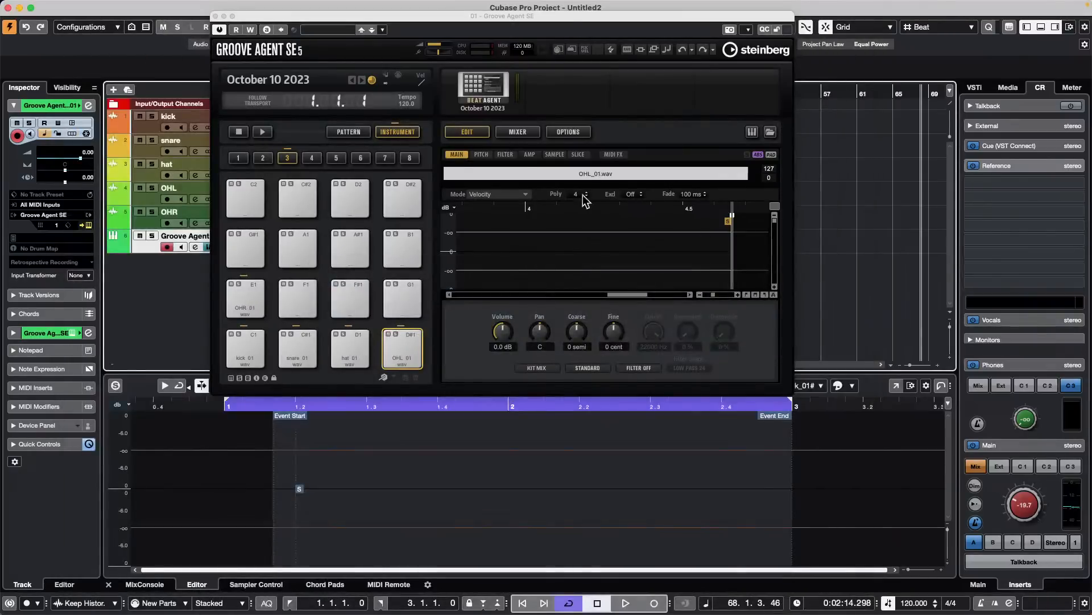
# - Reopen the location and filename settings for exporting the October 10 2023 kit with its samples
pyautogui.click(485, 94)
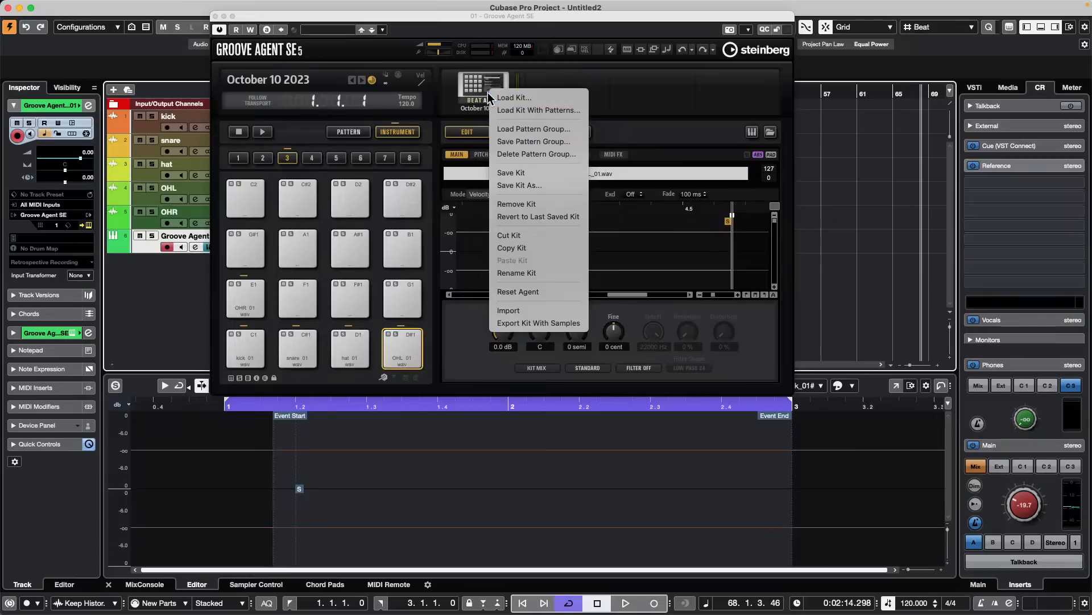
pyautogui.click(551, 322)
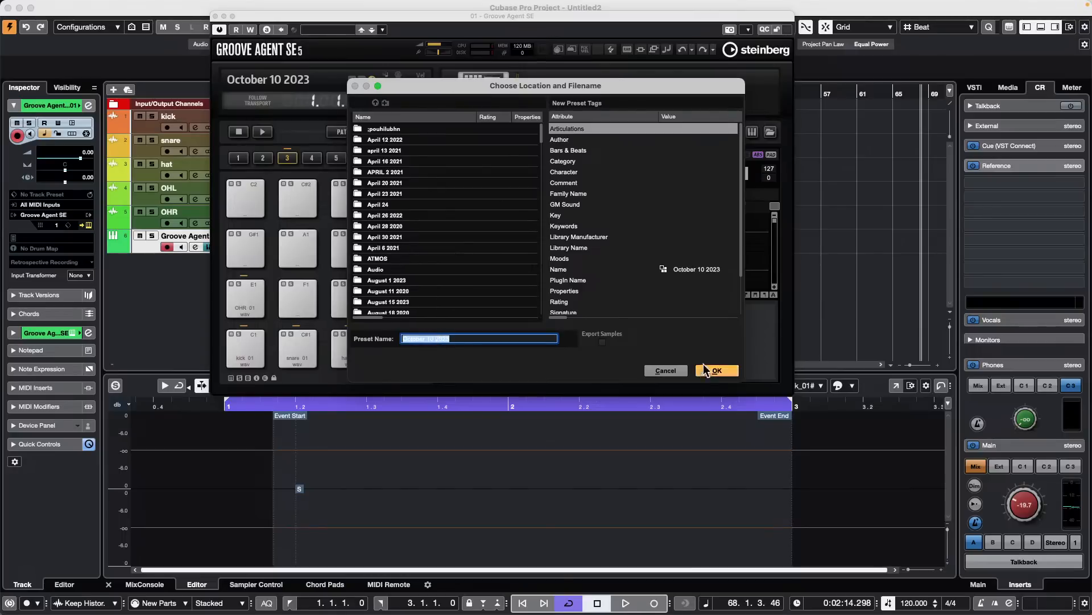
pyautogui.click(701, 371)
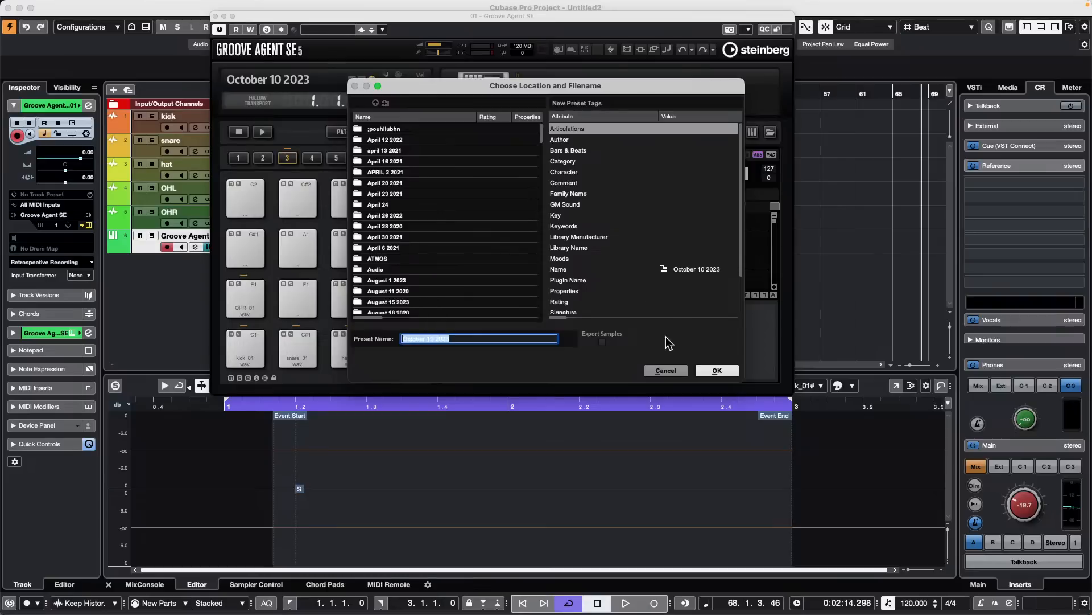
# - Export the October 10 2023 kit, overwriting the existing October 10 2023.vstpreset file, and close the Groove Agent SE window
pyautogui.click(717, 370)
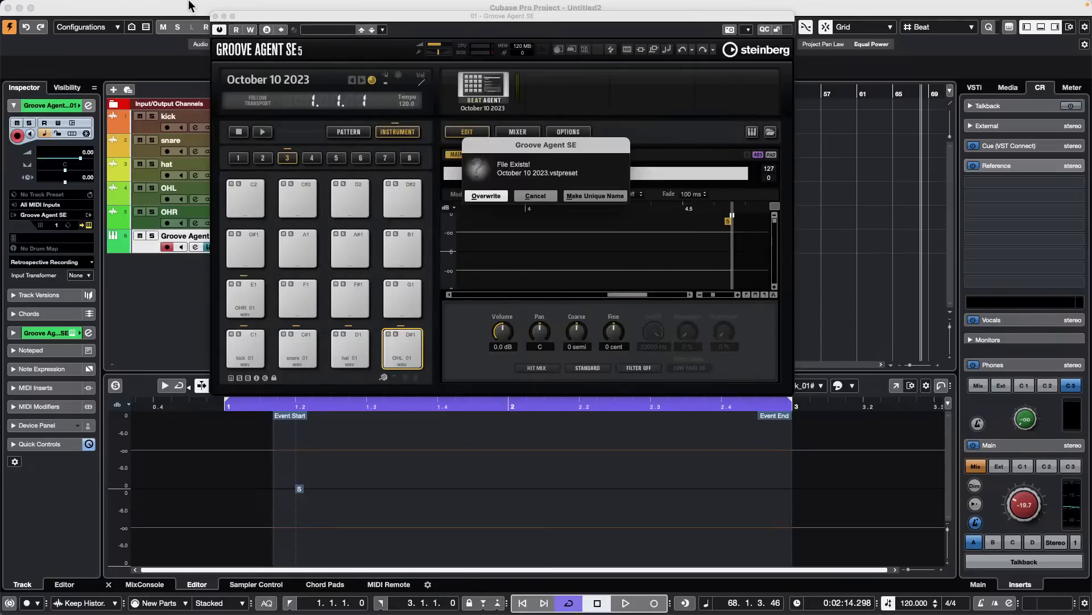
pyautogui.moveTo(248, 15); pyautogui.dragTo(370, 114)
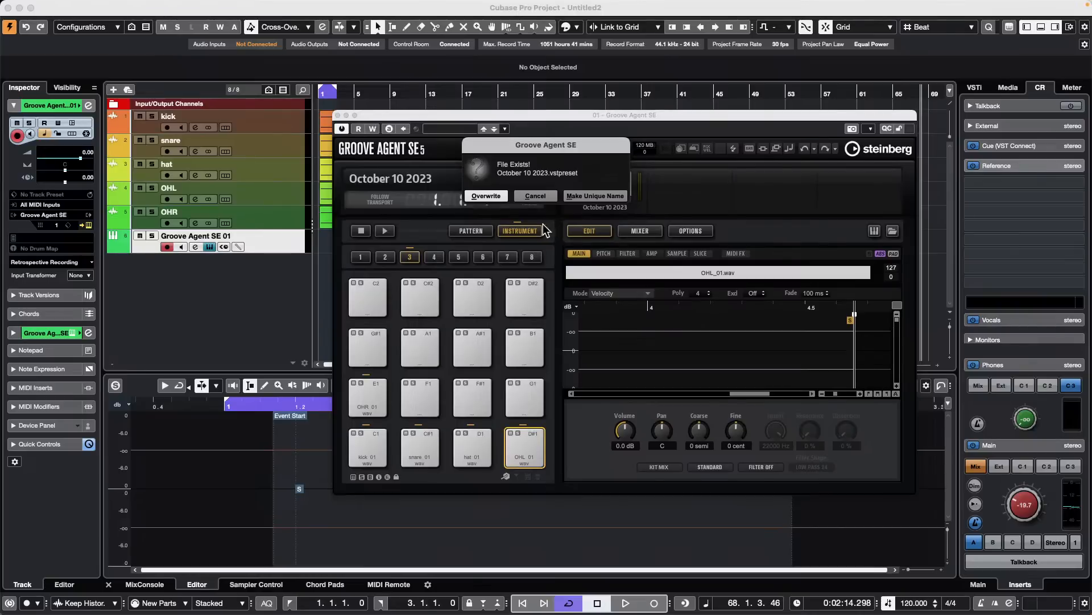
pyautogui.click(487, 196)
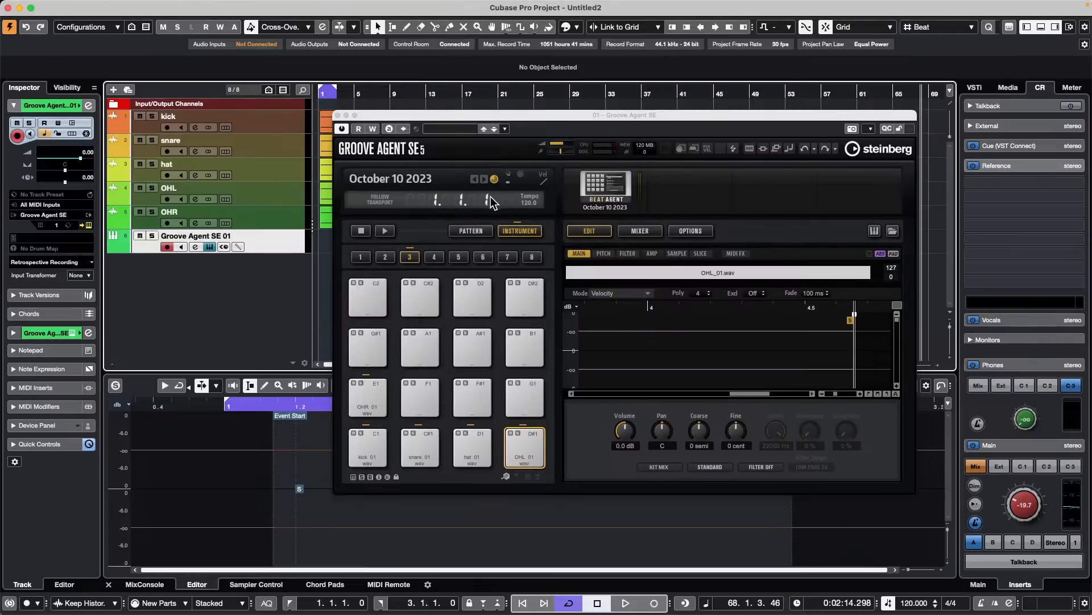
pyautogui.click(337, 115)
pyautogui.click(408, 228)
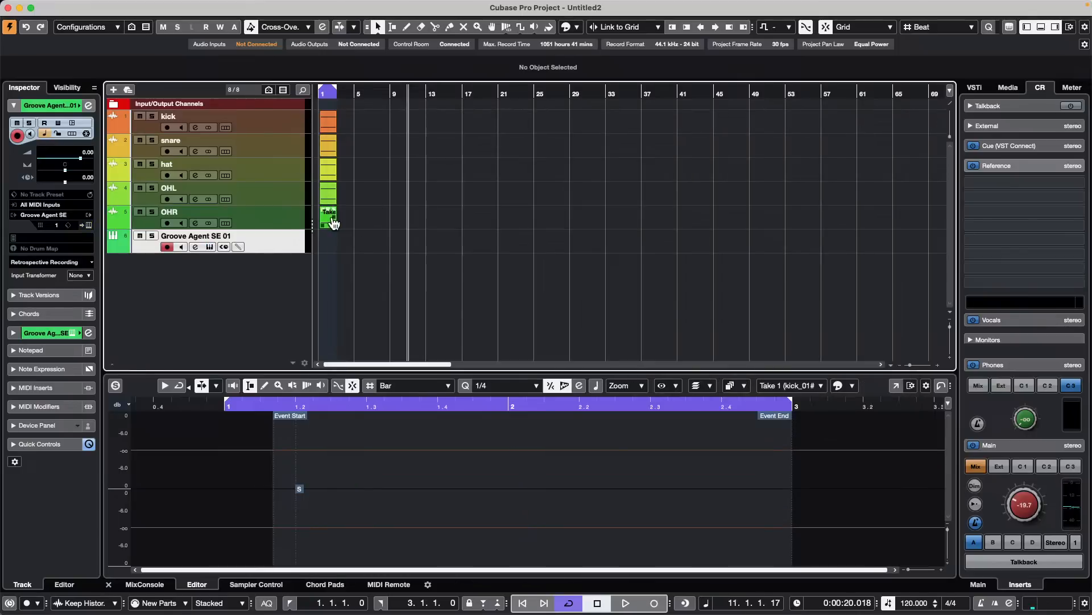
# - Add one HALion Sonic instrument track routed to Stereo Out below the Groove Agent SE 01 track
pyautogui.click(281, 209)
pyautogui.click(302, 249)
pyautogui.rightClick(288, 243)
pyautogui.moveTo(338, 248)
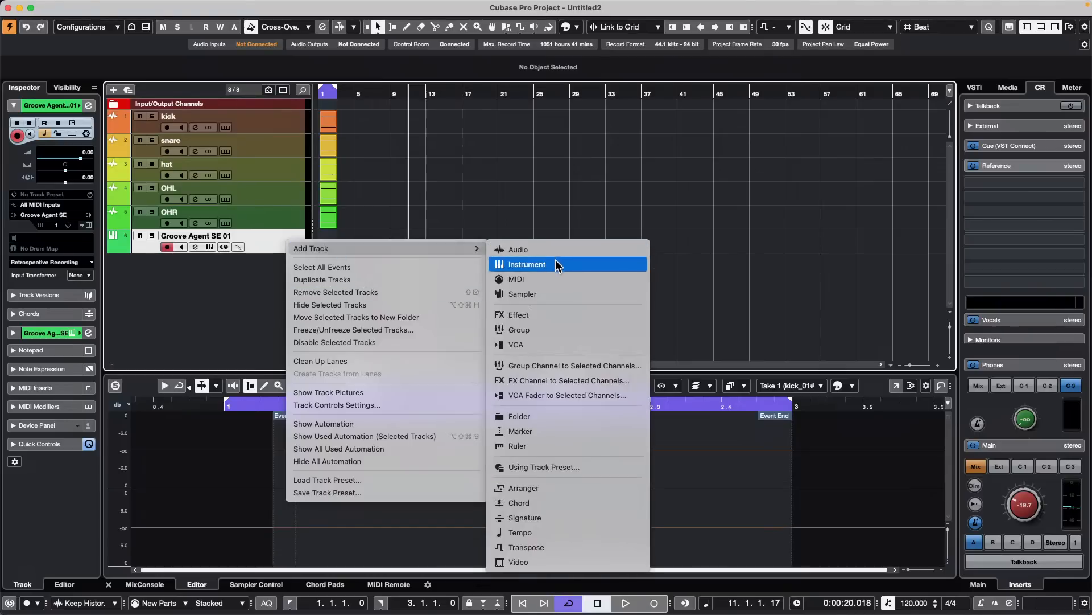
pyautogui.click(555, 263)
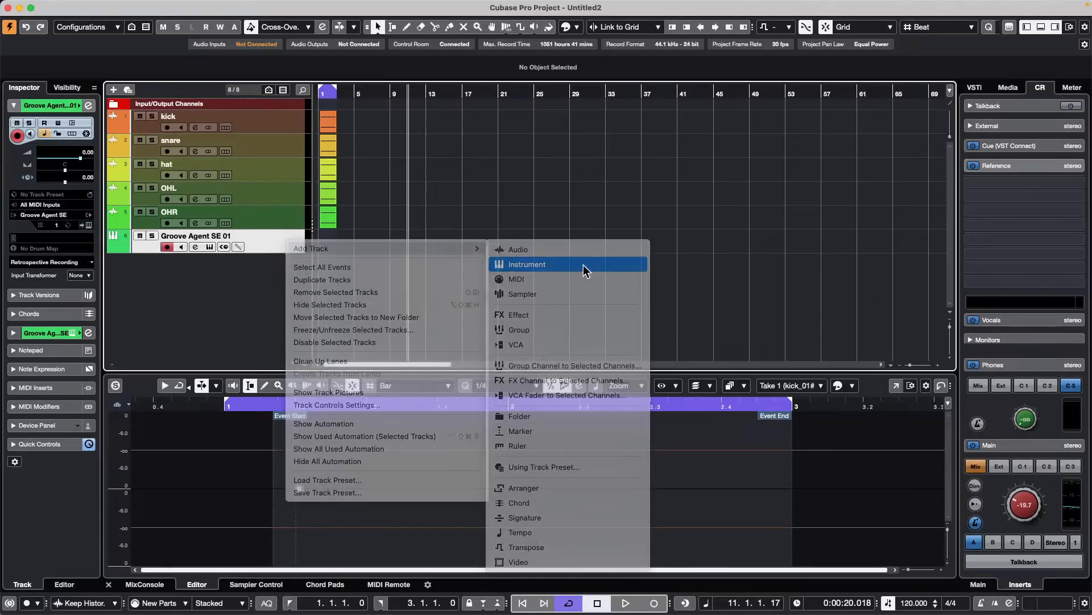
pyautogui.click(412, 194)
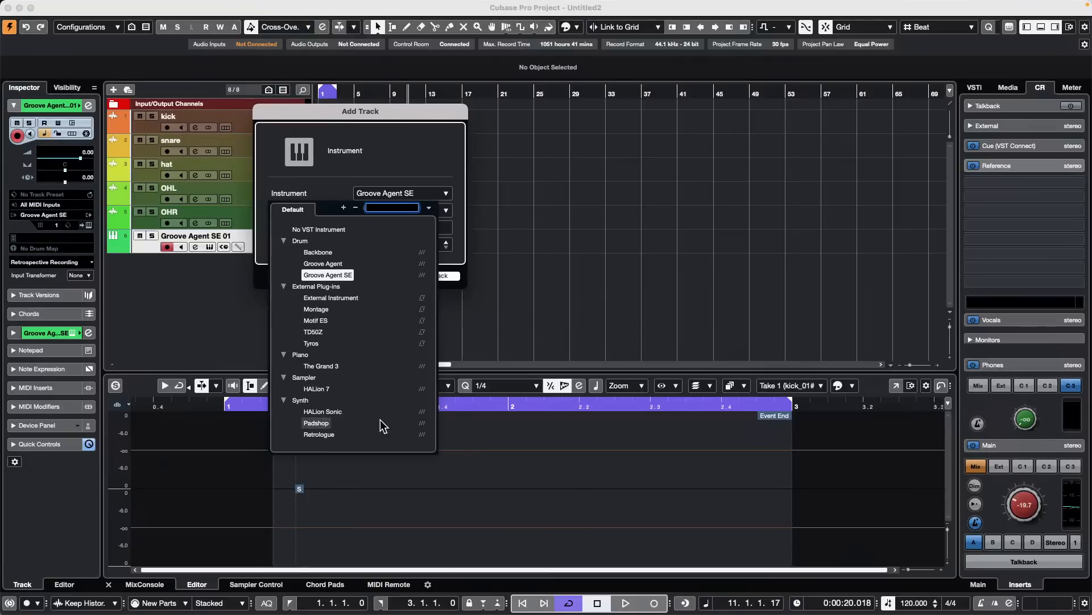
pyautogui.click(339, 413)
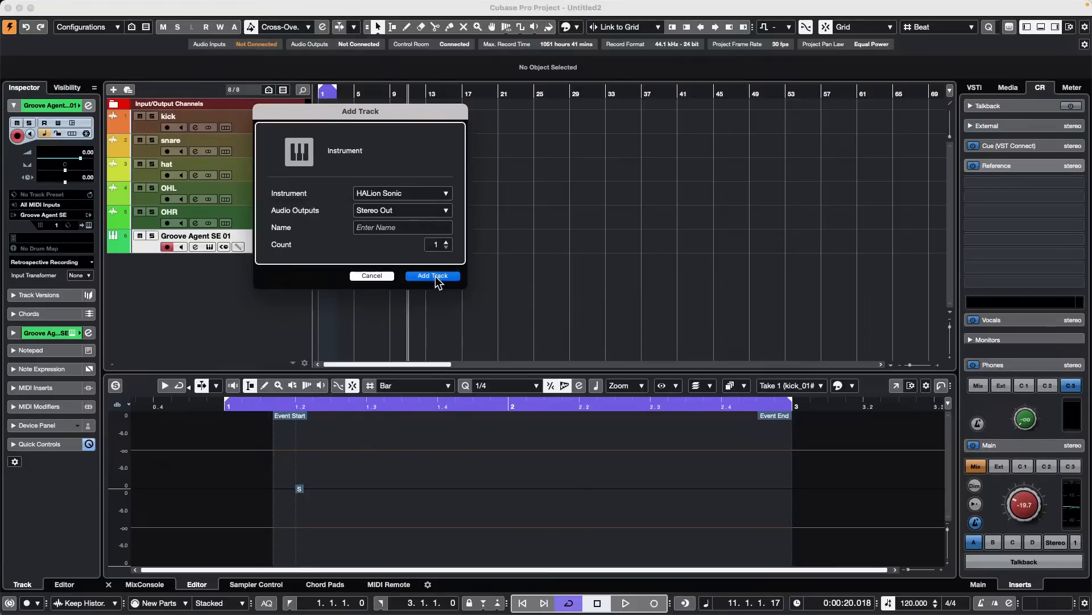
pyautogui.click(434, 276)
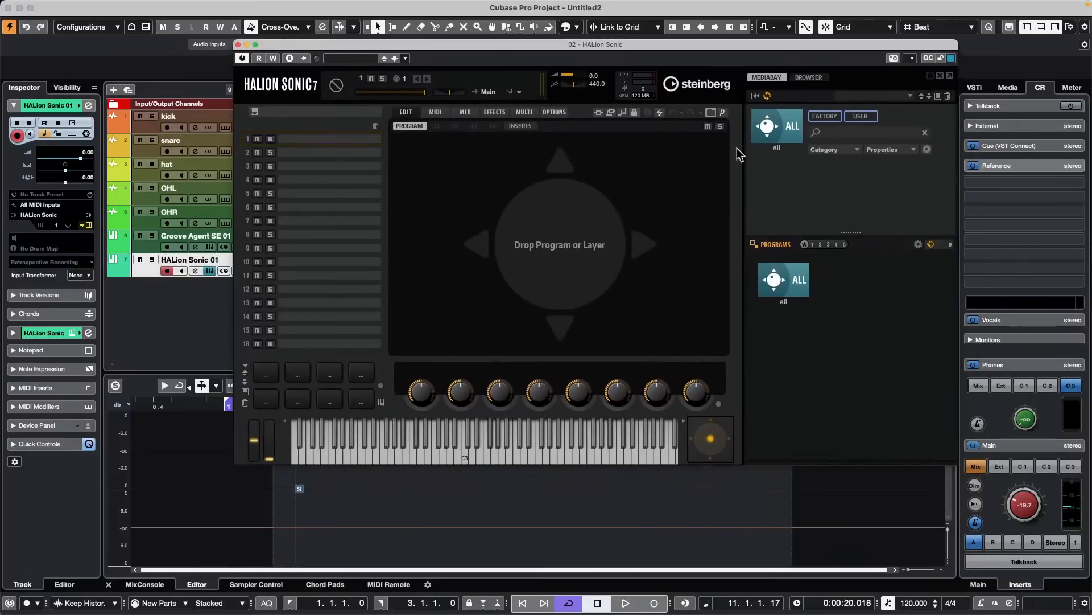
# - Search the HALion Sonic programs for "nylon VX" and load Nylon Guitar VX into the first slot
pyautogui.click(788, 289)
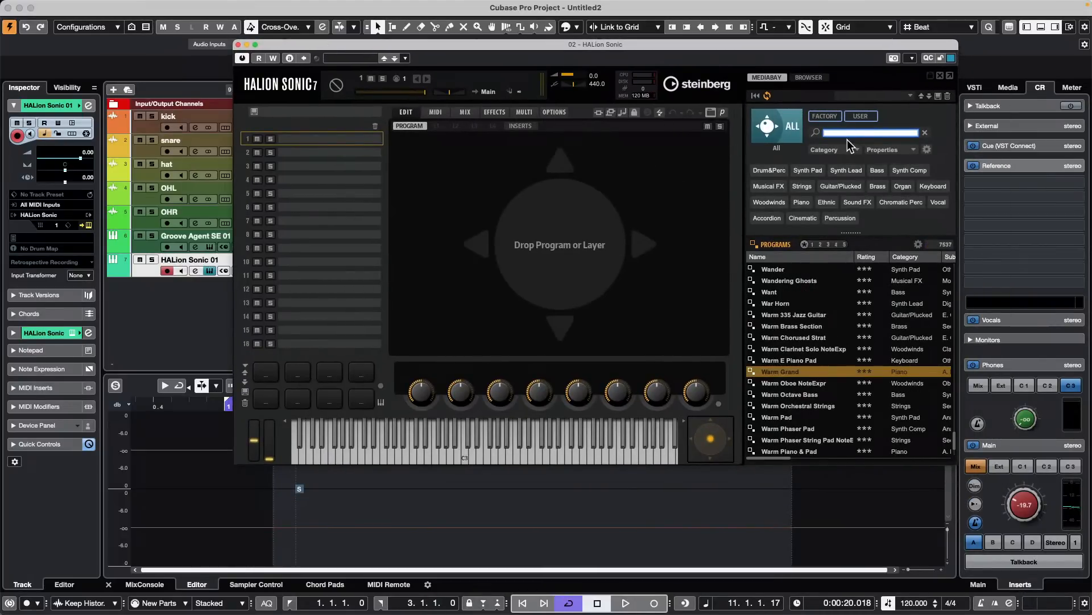
pyautogui.write('ny')
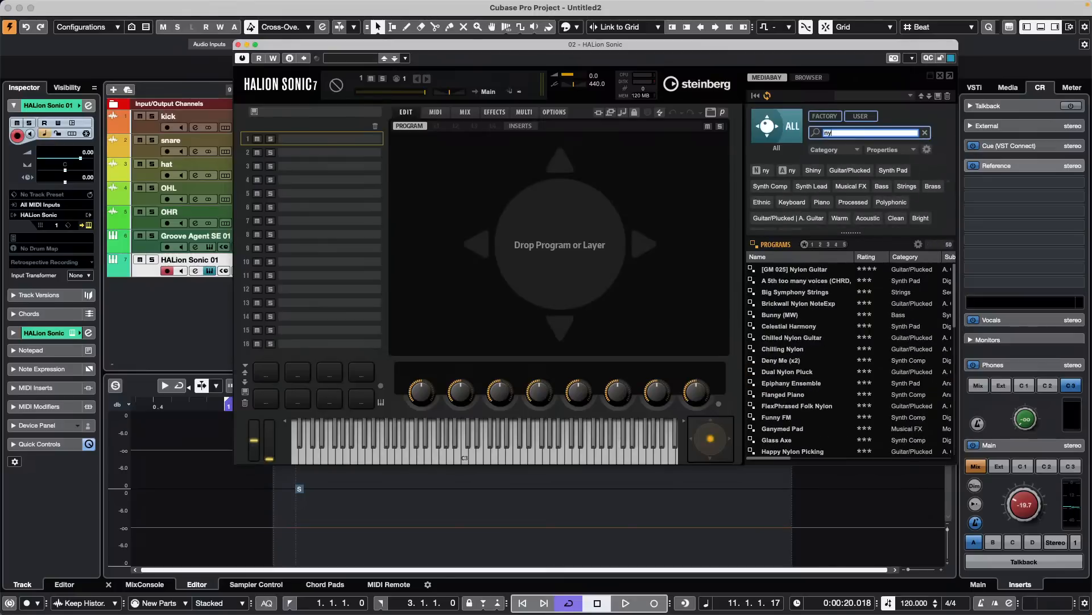
pyautogui.write('lon')
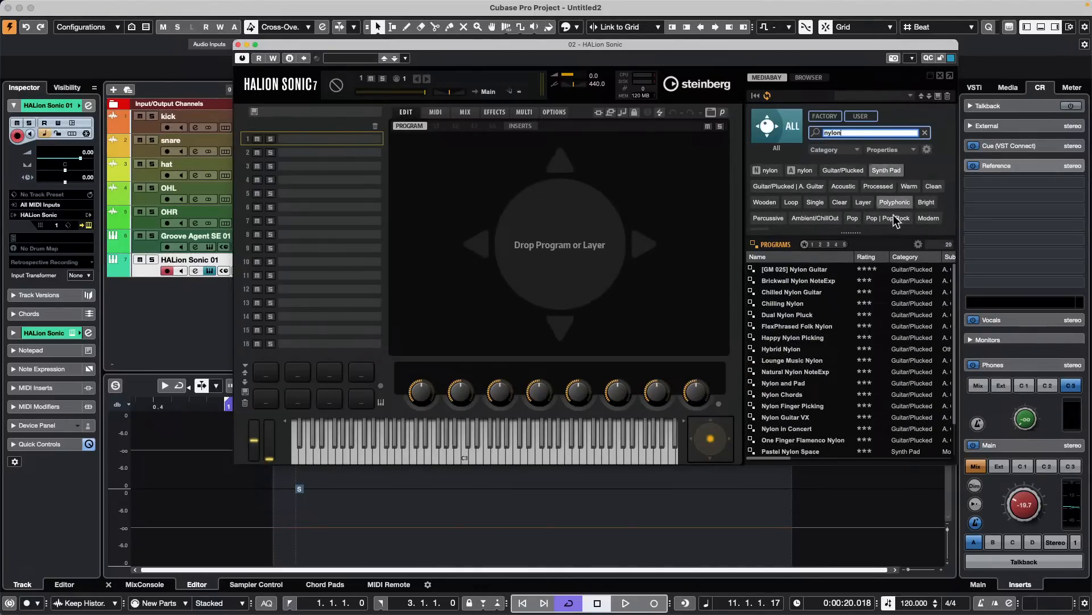
pyautogui.click(839, 132)
pyautogui.write('VX')
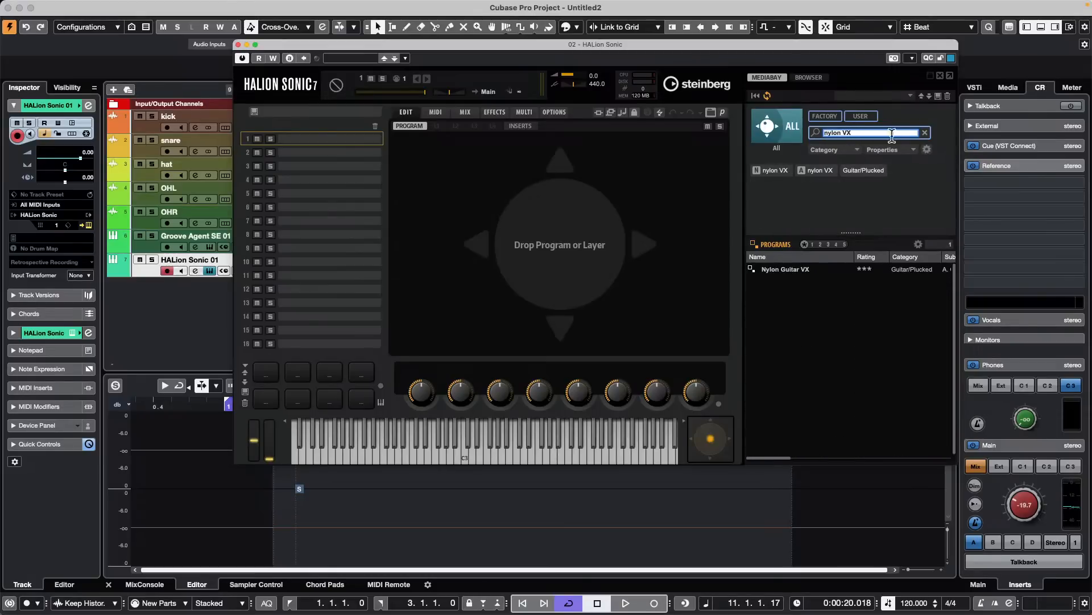
pyautogui.click(794, 268)
pyautogui.doubleClick(793, 267)
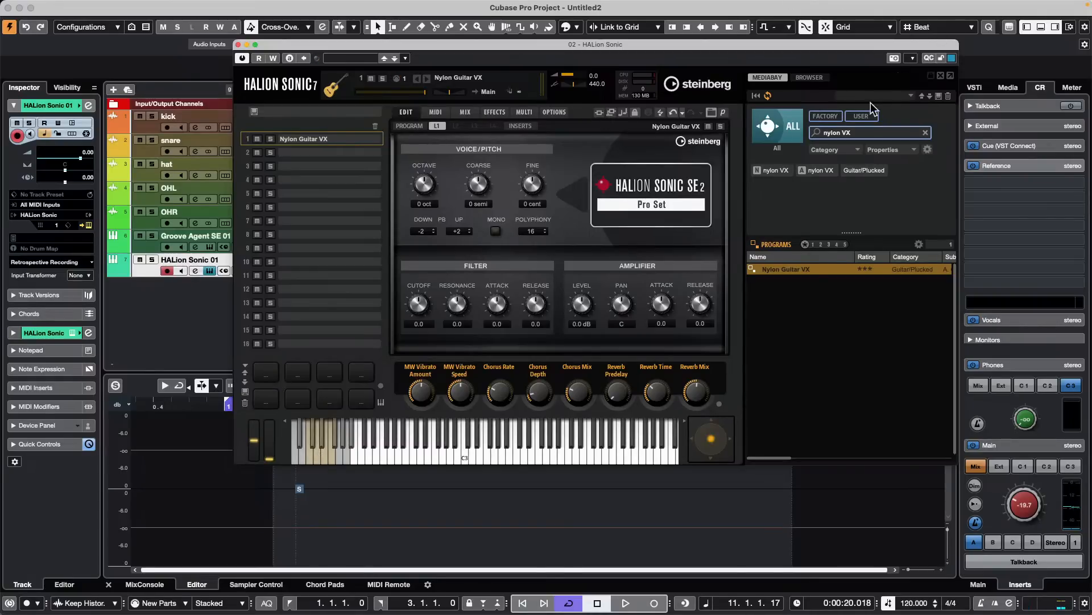
# - Clear the program search, filter by the TGuitar instrument set and load the TGuitar program into the first slot
pyautogui.click(858, 132)
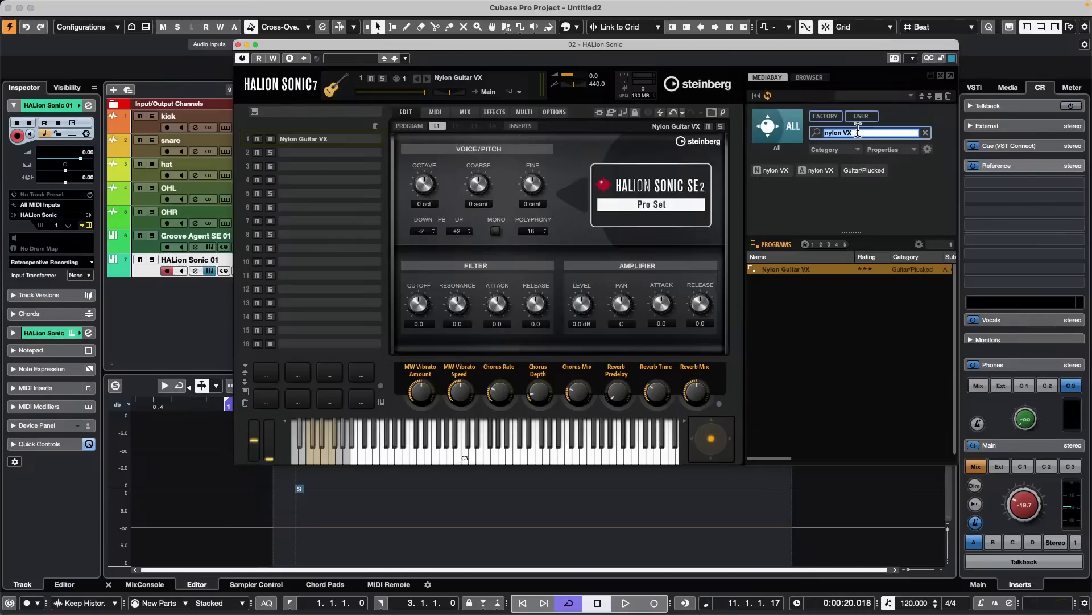
pyautogui.press('BackSpace')
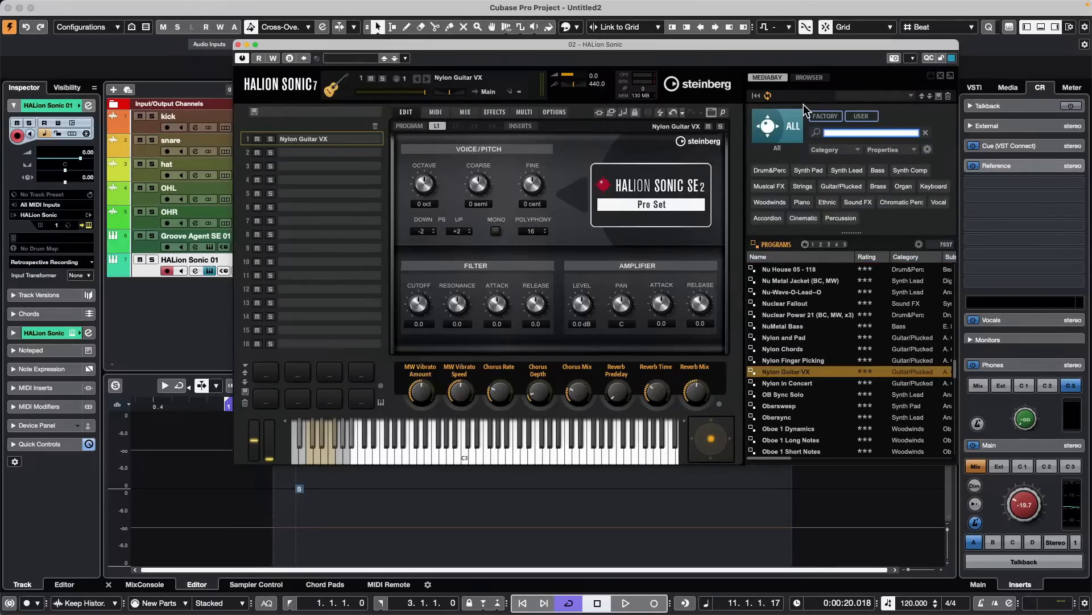
pyautogui.click(784, 139)
pyautogui.scroll(-10, 848, 357)
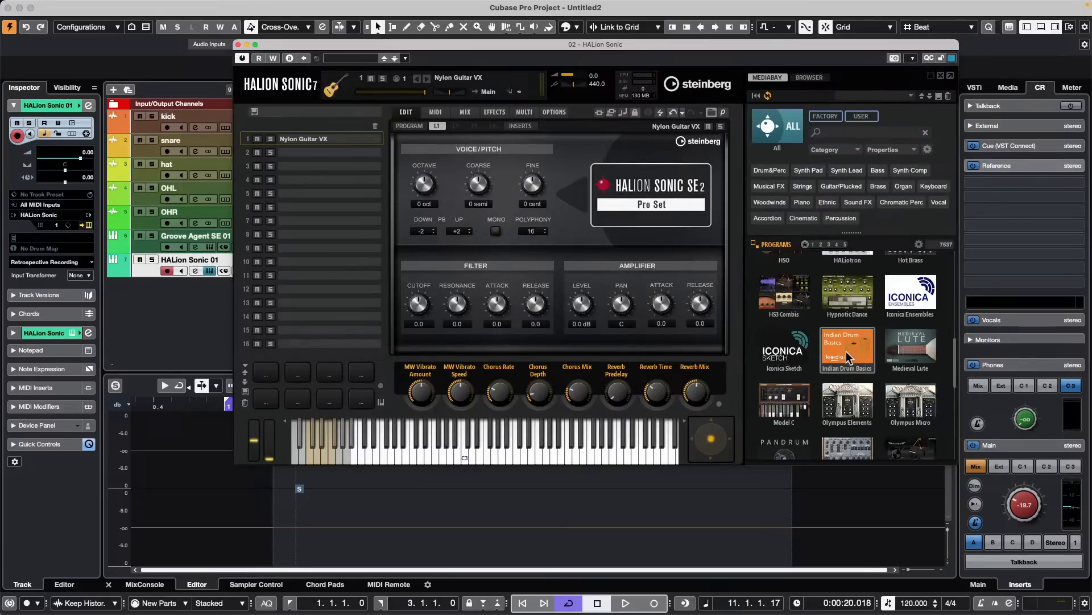
pyautogui.scroll(-8, 848, 358)
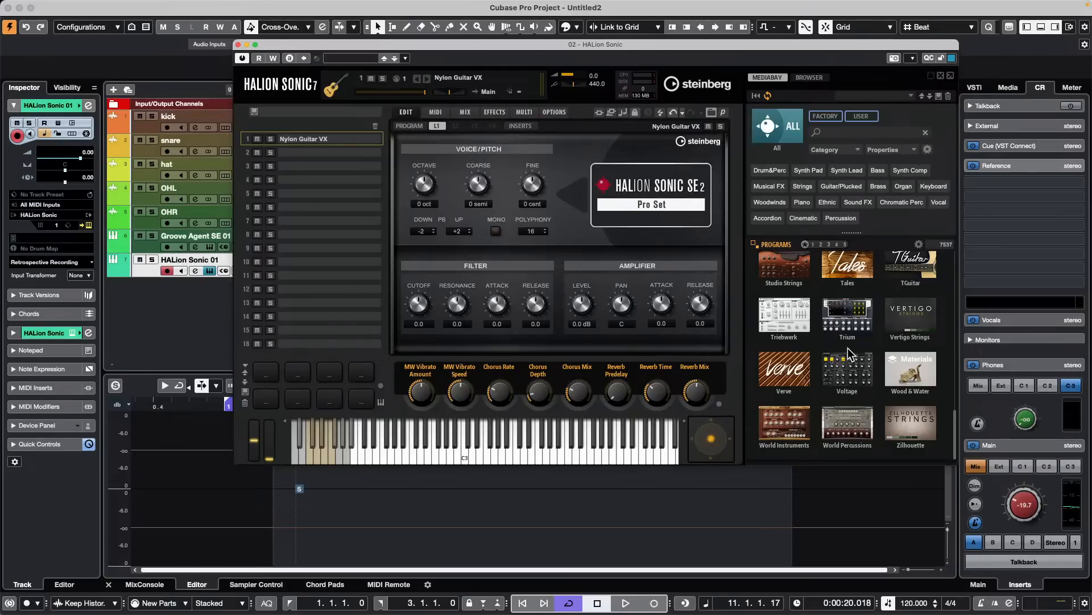
pyautogui.scroll(1, 895, 389)
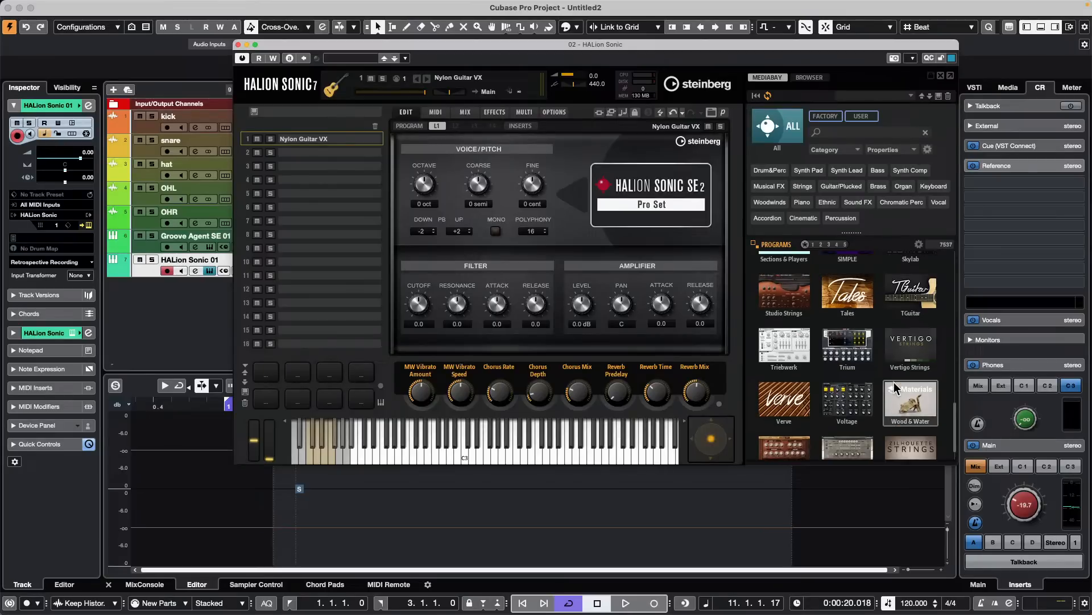
pyautogui.click(924, 287)
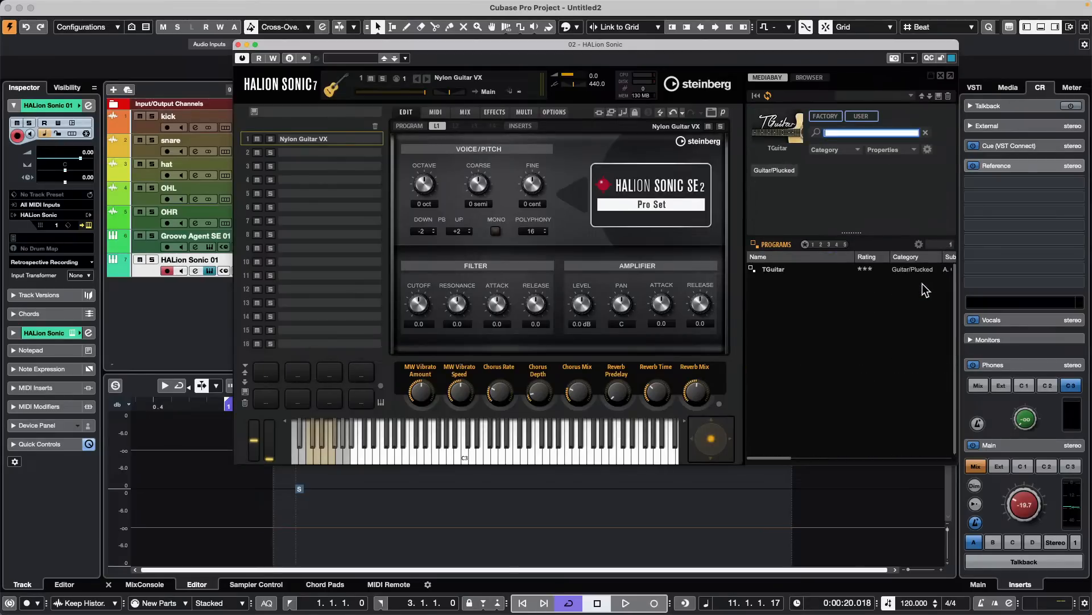
pyautogui.doubleClick(794, 267)
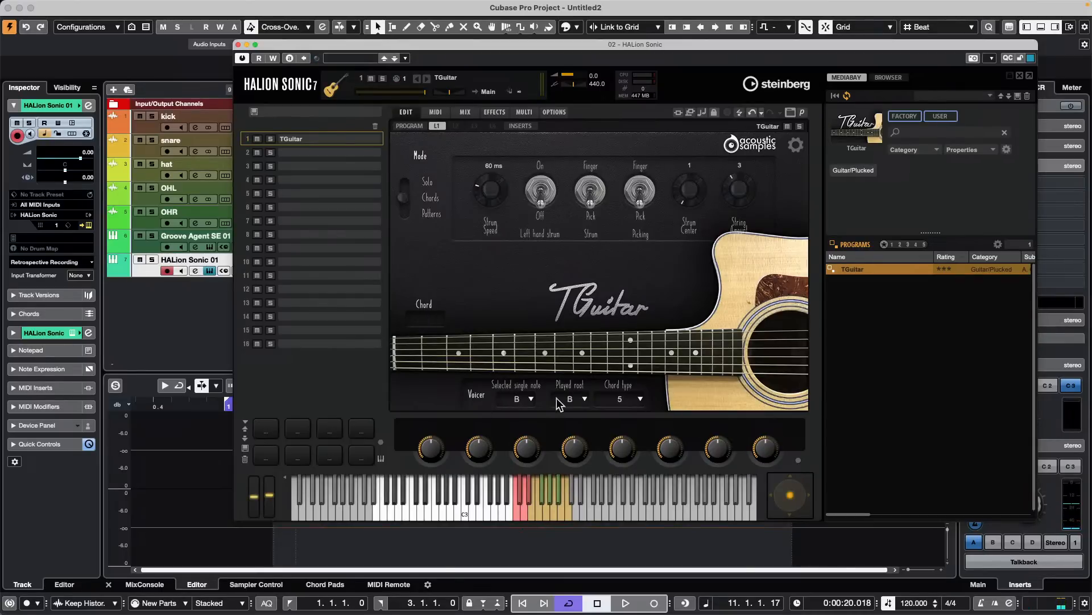
# - Look through the Voicer's single-note choices without changing them, and set the TGuitar mode to Patterns
pyautogui.click(523, 401)
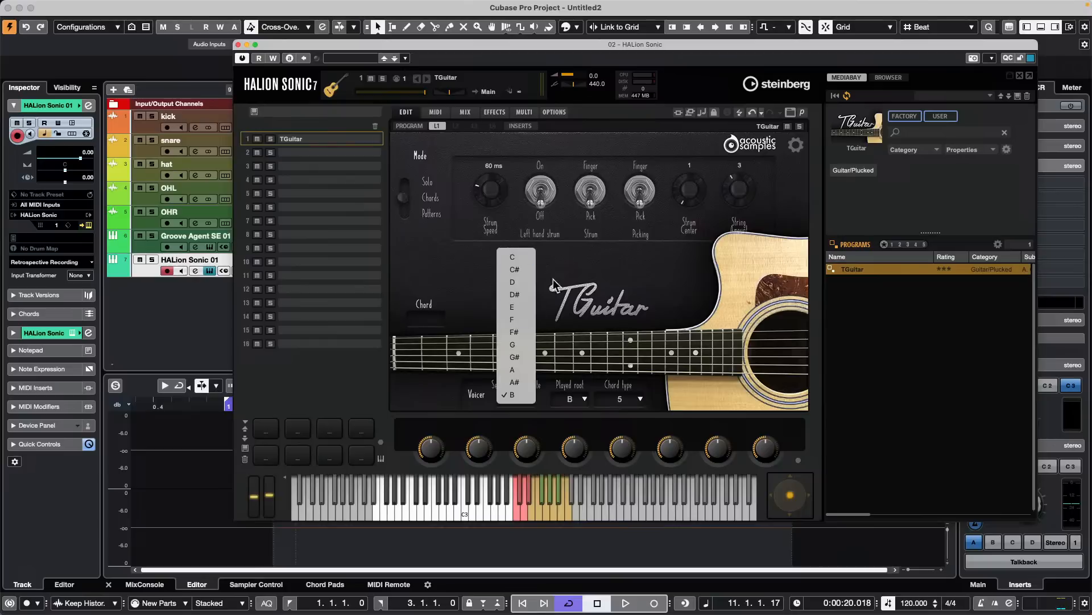
pyautogui.click(578, 278)
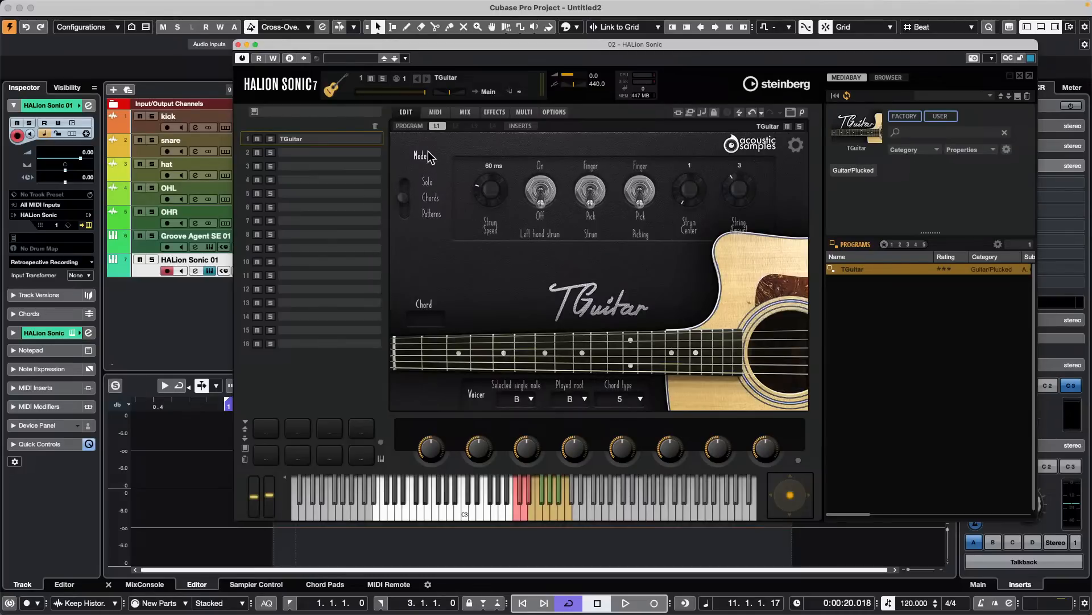
pyautogui.click(344, 152)
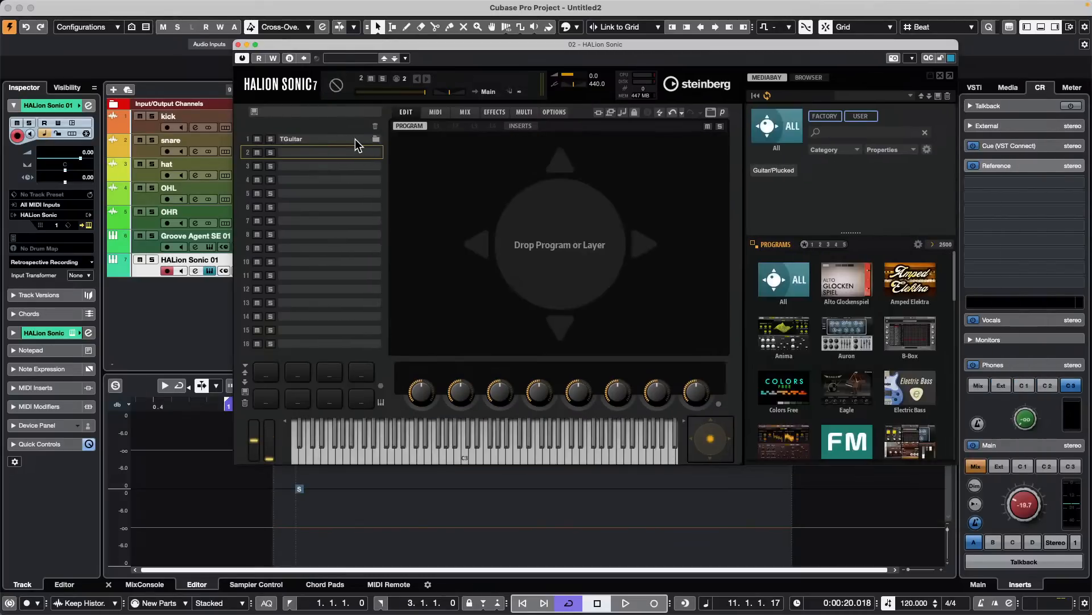
pyautogui.click(354, 139)
pyautogui.click(424, 212)
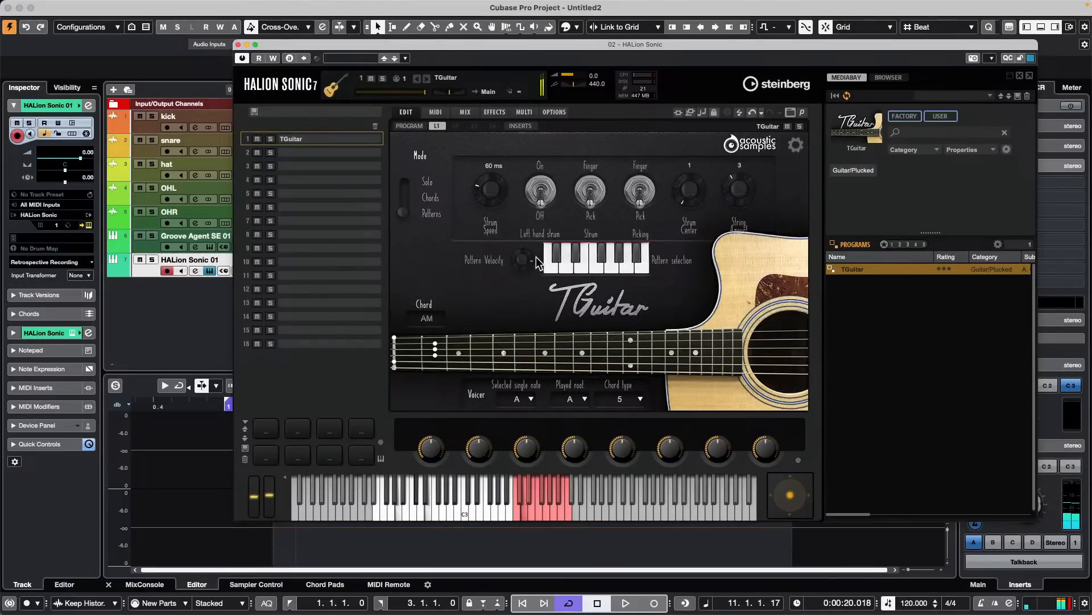
# - Assign a Funk pattern to the first key of TGuitar's pattern selection and close the HALion Sonic window
pyautogui.click(550, 267)
pyautogui.moveTo(562, 262)
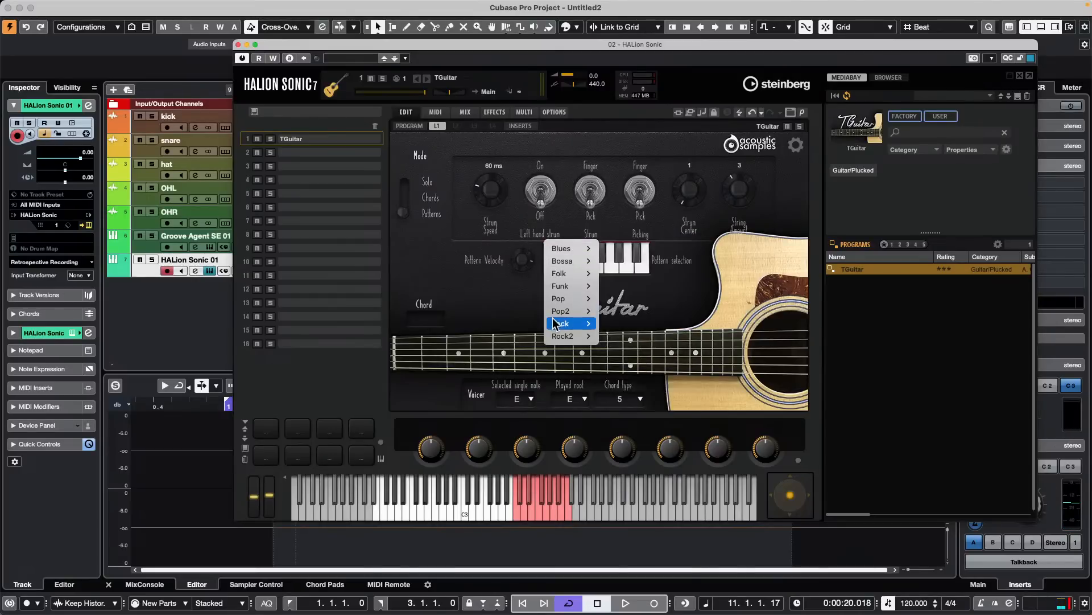
pyautogui.moveTo(563, 321)
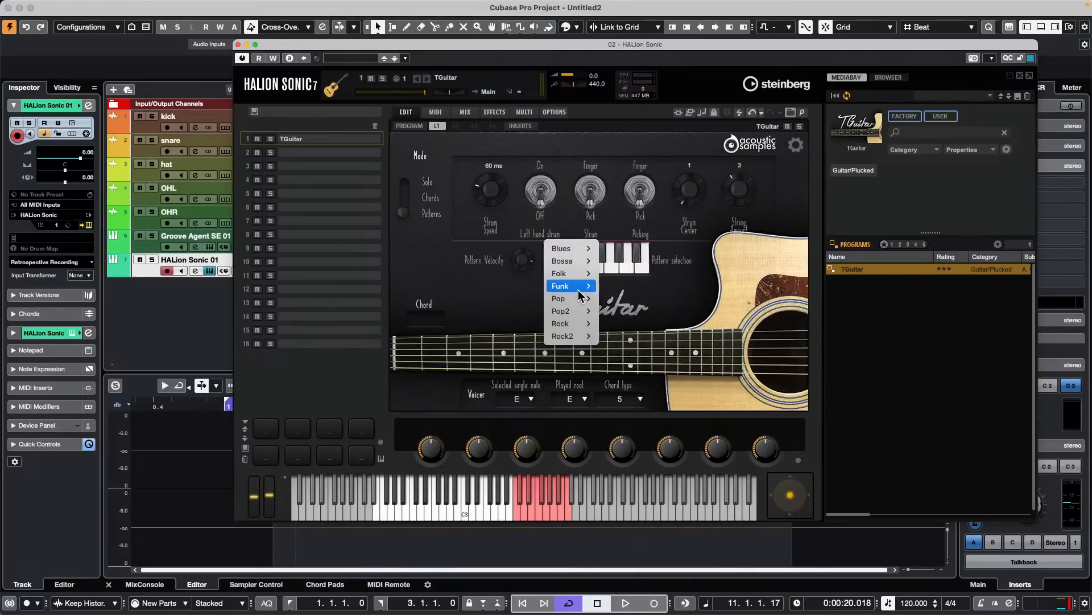
pyautogui.moveTo(564, 285)
pyautogui.click(663, 287)
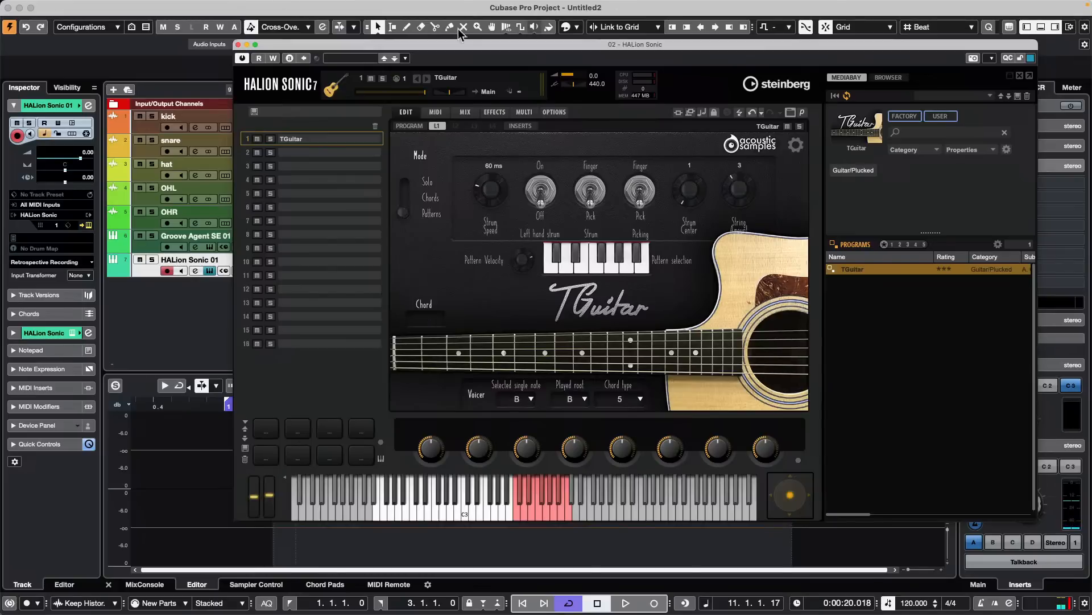
pyautogui.click(239, 45)
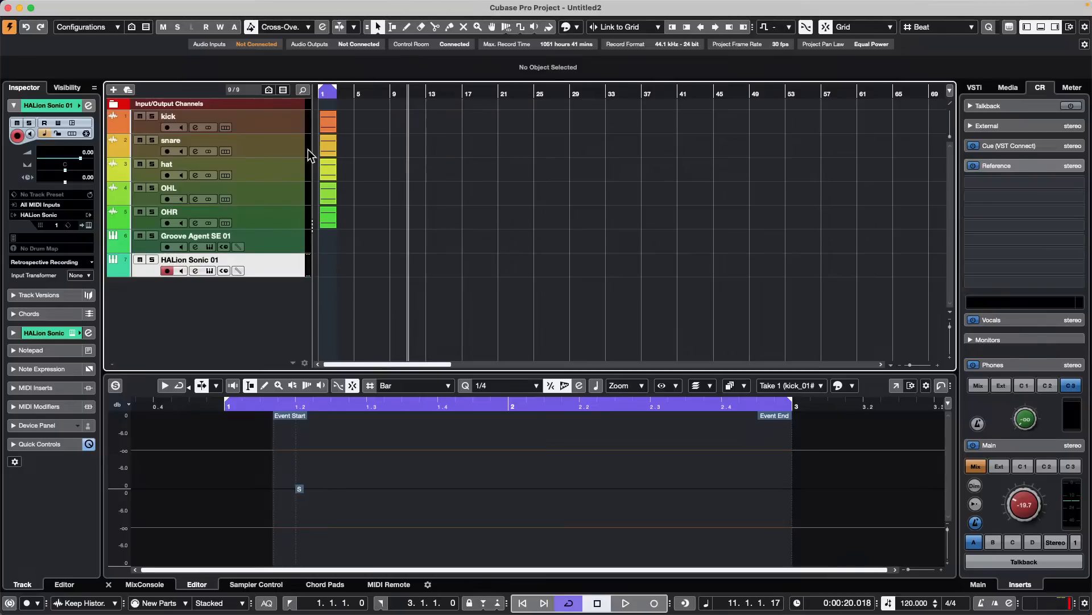
# - Draw a MIDI part about 18 bars long from bar 3 on the HALion Sonic 01 track, with overlapping C3, D#3 and F#3 notes from bar 9
pyautogui.rightClick(354, 274)
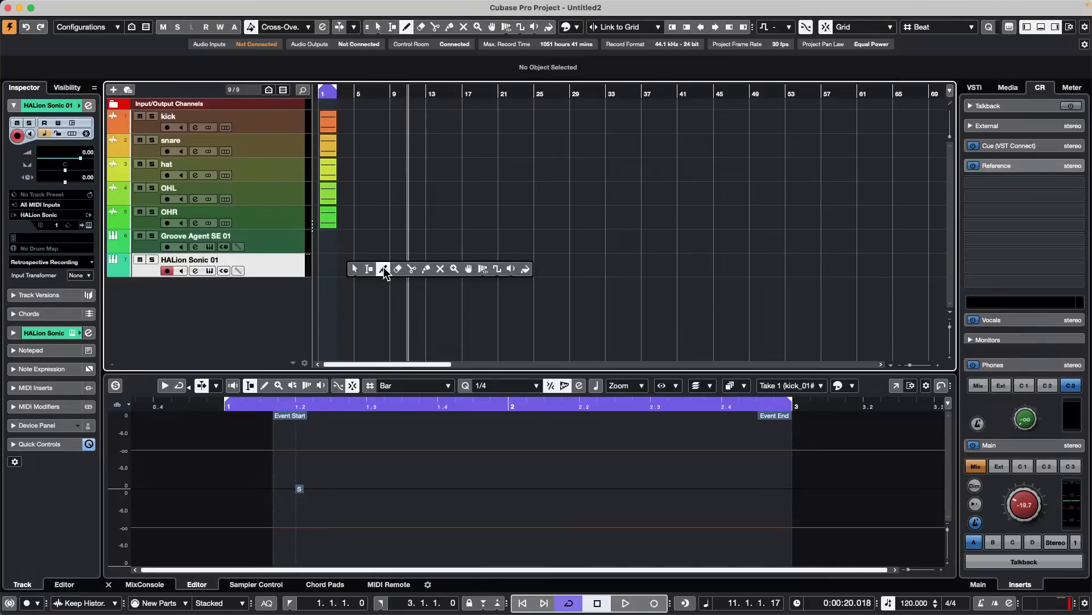
pyautogui.click(384, 272)
pyautogui.moveTo(358, 265); pyautogui.dragTo(512, 265)
pyautogui.press('1')
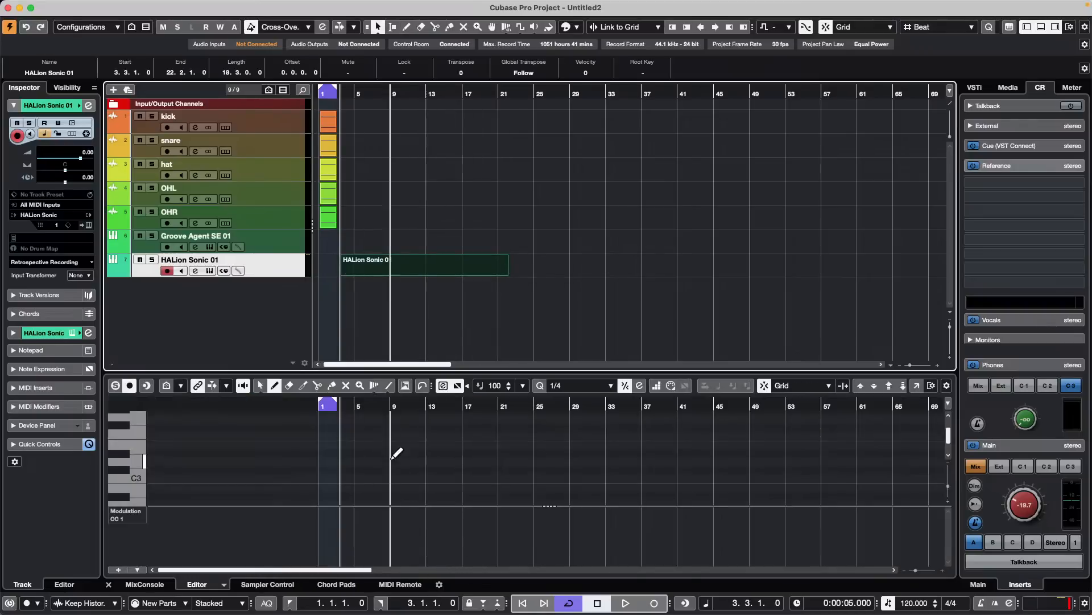
pyautogui.moveTo(395, 453); pyautogui.dragTo(444, 477)
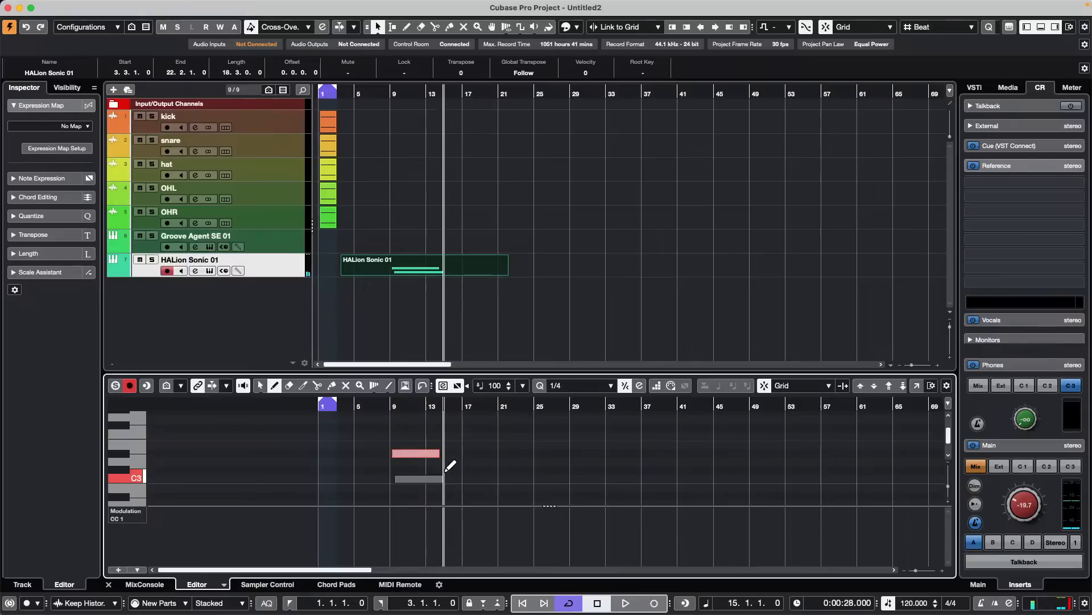
pyautogui.moveTo(401, 427); pyautogui.dragTo(453, 426)
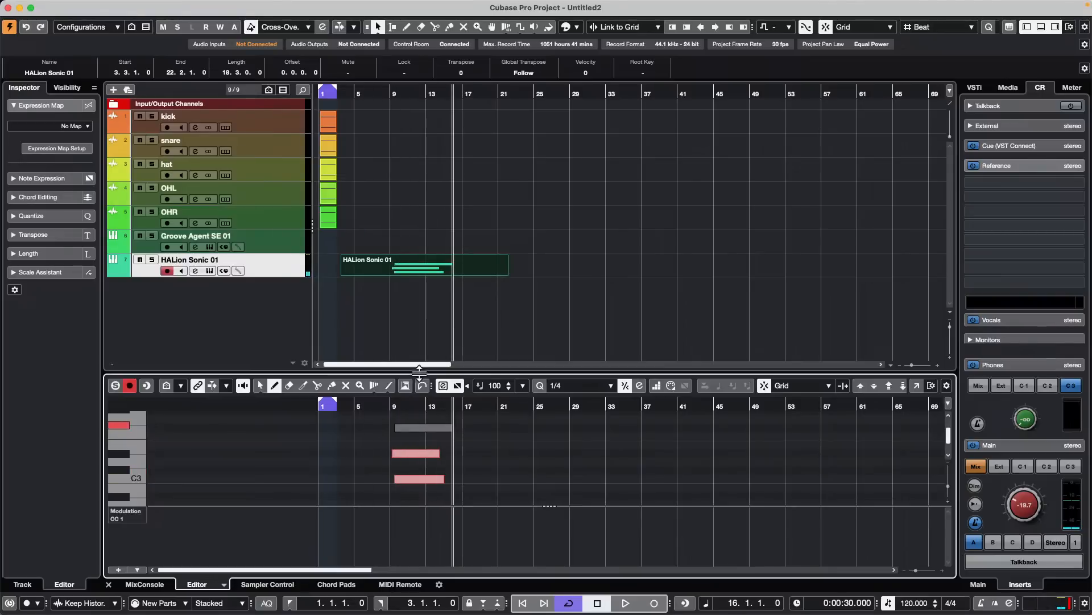
# - Open the HALion Sonic 01 part in a separate Key Editor window, with its three drawn notes in view
pyautogui.click(918, 385)
pyautogui.scroll(10, 221, 184)
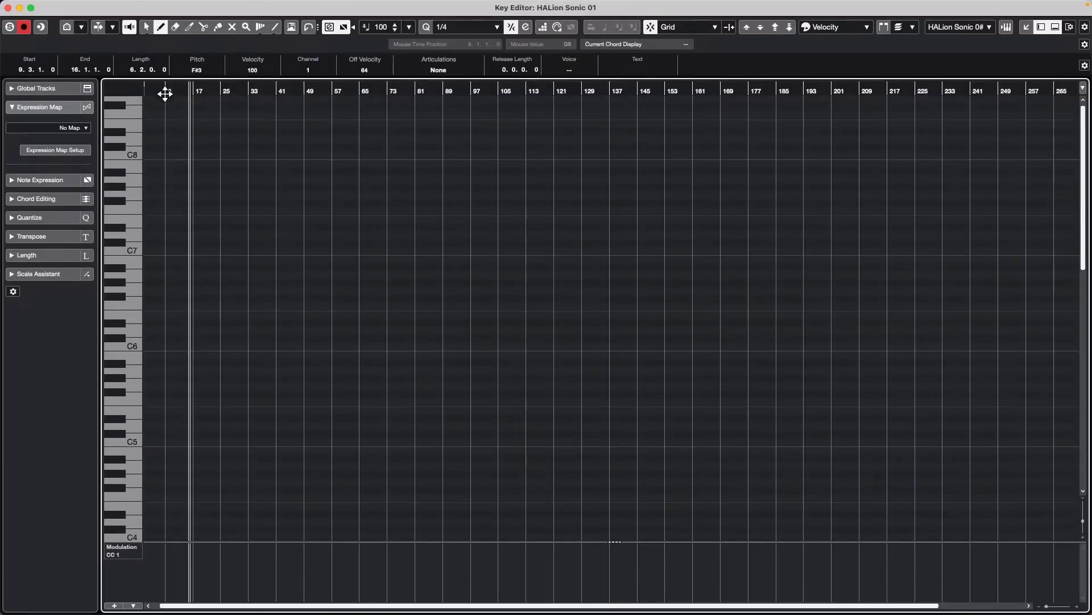
pyautogui.moveTo(168, 92); pyautogui.dragTo(170, 139)
pyautogui.scroll(-5, 283, 224)
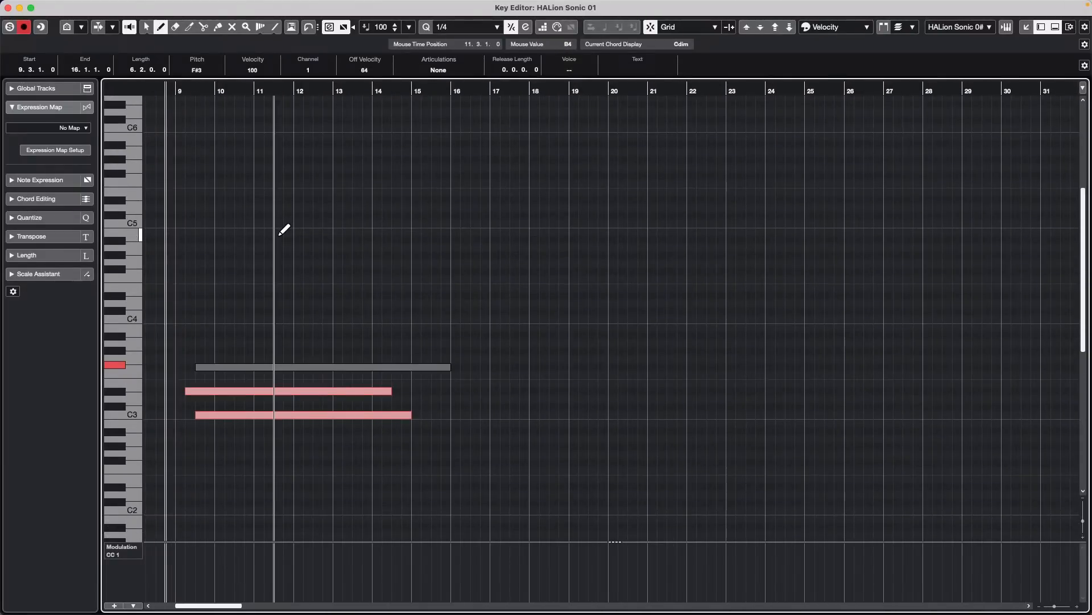
# - Select the three notes in the part with the Object Selection tool, play them back briefly and deselect them
pyautogui.rightClick(256, 321)
pyautogui.click(200, 319)
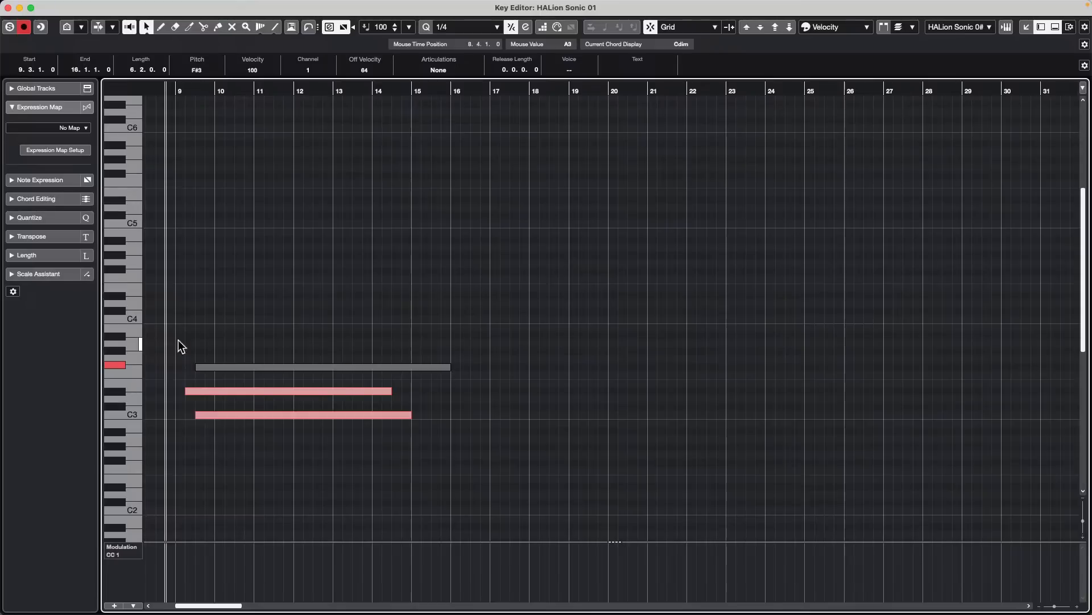
pyautogui.moveTo(178, 345); pyautogui.dragTo(227, 471)
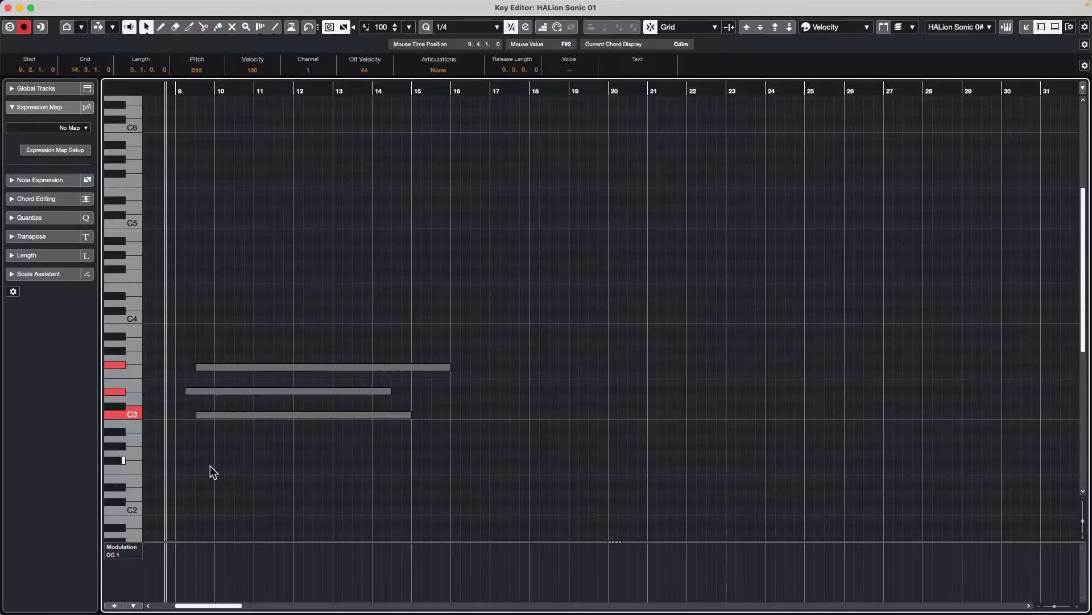
pyautogui.press('space')
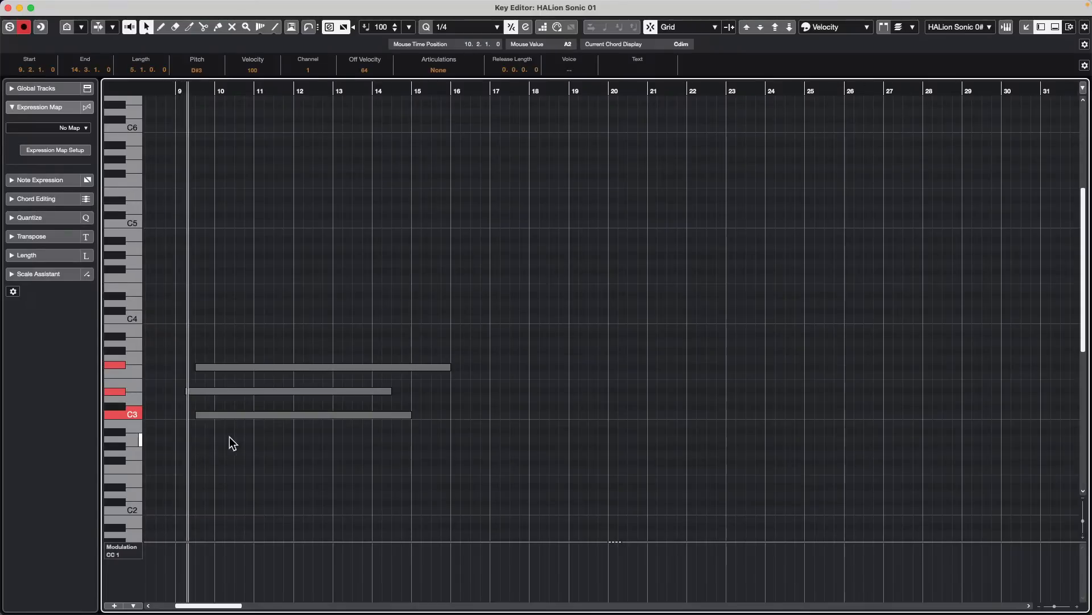
pyautogui.press('space')
pyautogui.click(203, 425)
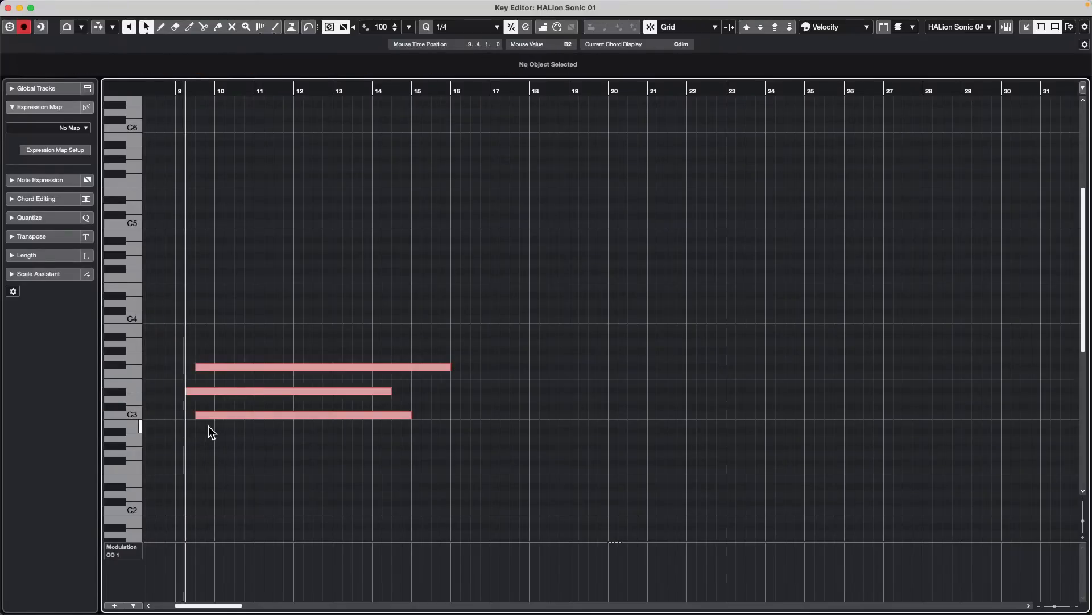
# - Trim the three notes down to short pieces near bar 9 with the Trim tool and undo the trim
pyautogui.rightClick(208, 425)
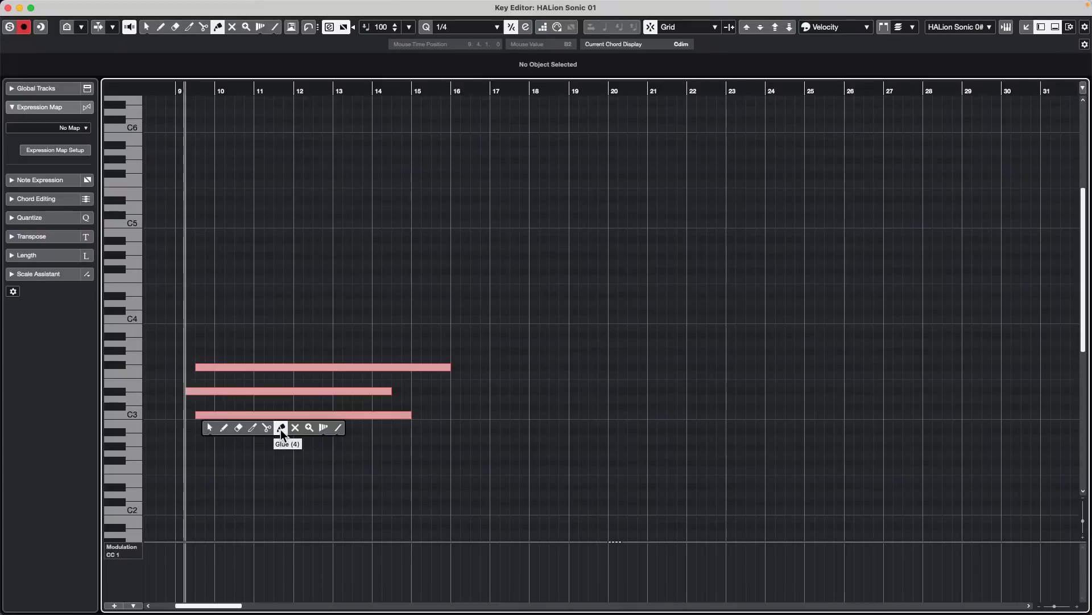
pyautogui.click(252, 430)
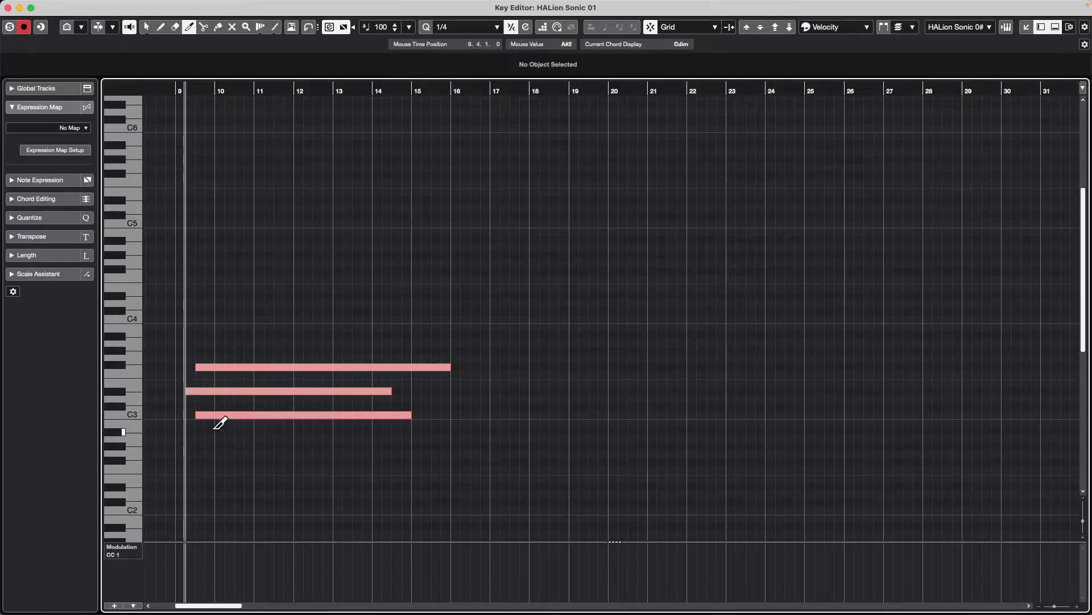
pyautogui.moveTo(207, 419); pyautogui.dragTo(275, 328)
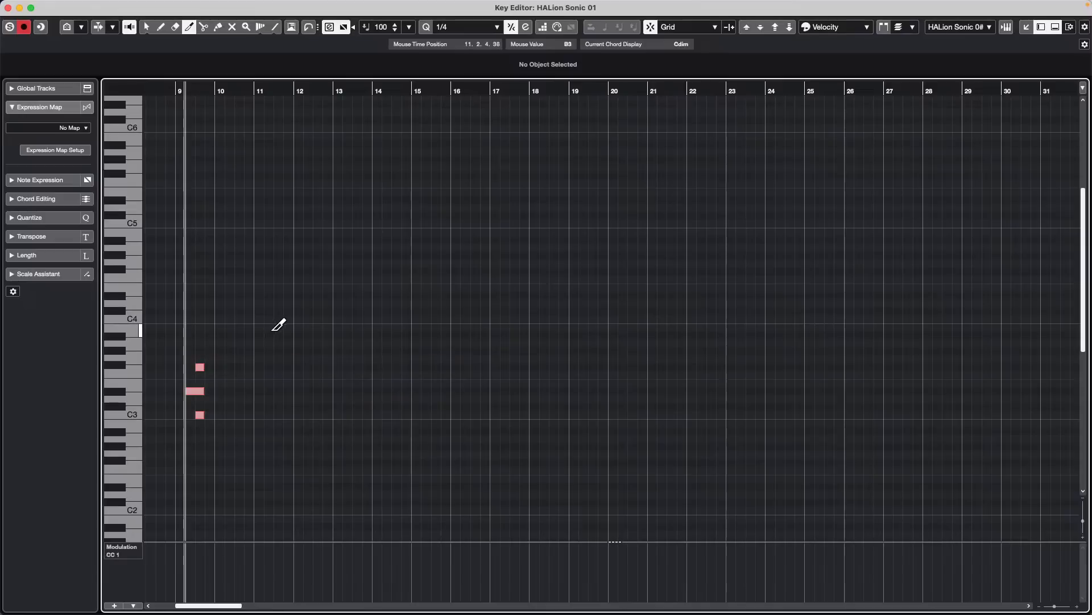
pyautogui.hotkey('ctrl', 'z')
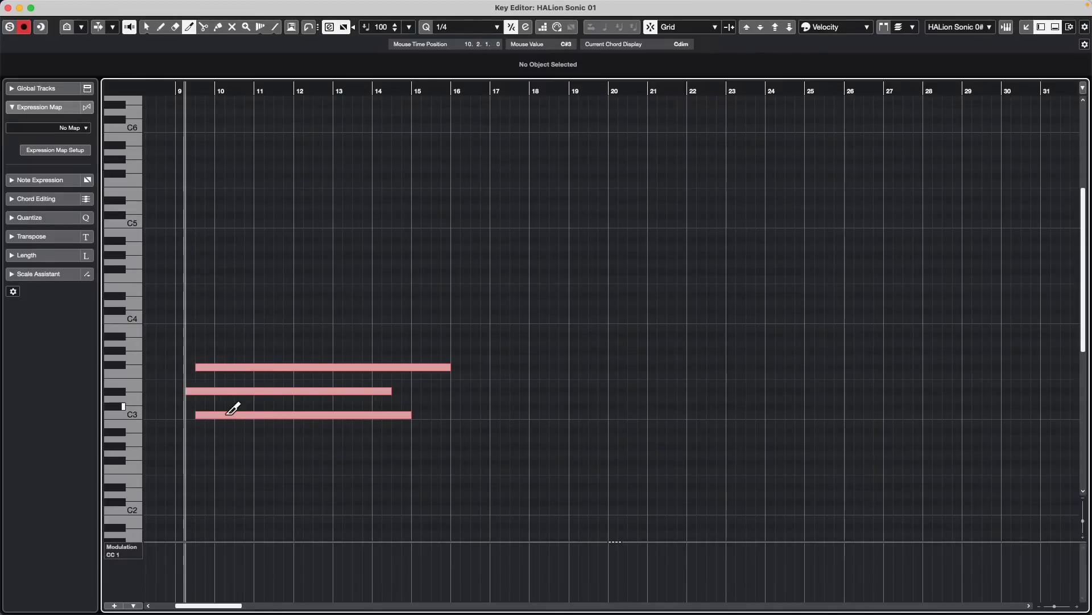
# - Trim the note starts along four successive diagonals to about mid-bar 13 for C3 and bar 14 for D#3 and F#3, and close the Key Editor
pyautogui.moveTo(215, 421); pyautogui.dragTo(336, 327)
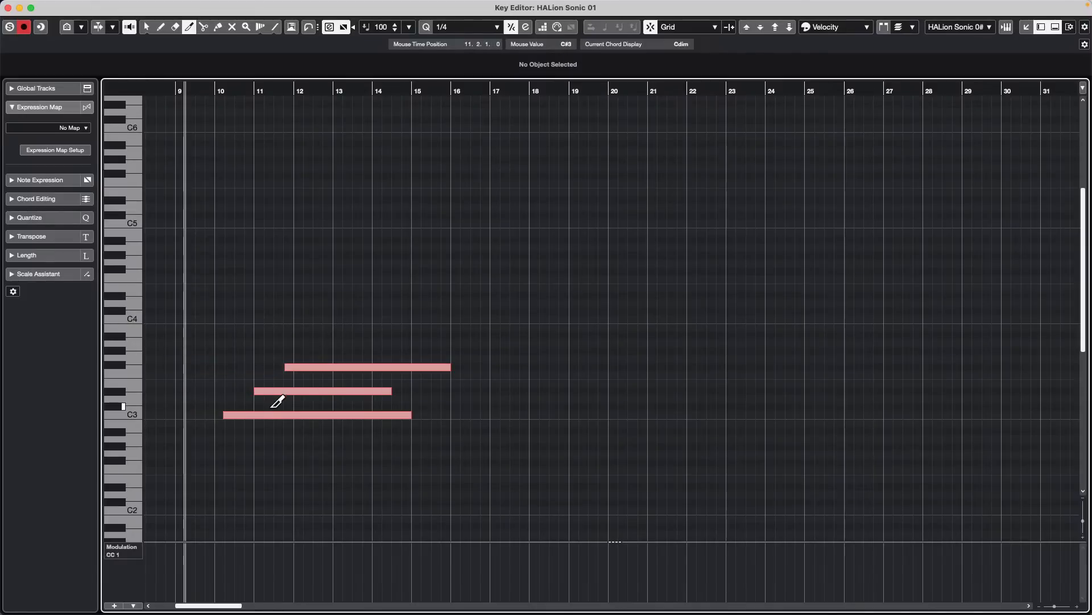
pyautogui.moveTo(265, 422); pyautogui.dragTo(347, 339)
pyautogui.moveTo(313, 421); pyautogui.dragTo(359, 330)
pyautogui.moveTo(346, 421); pyautogui.dragTo(424, 340)
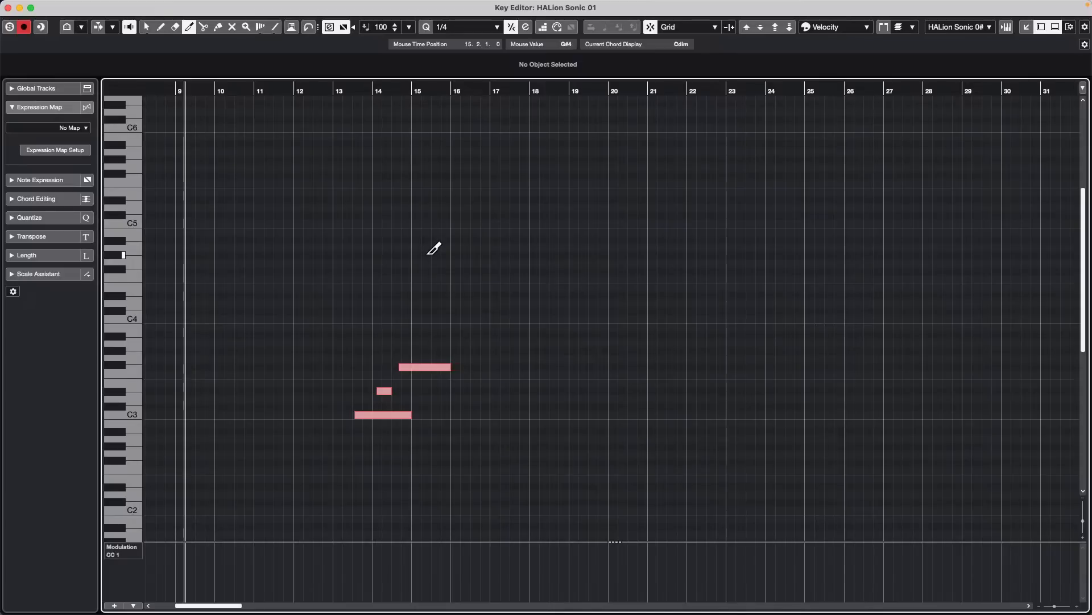
pyautogui.click(8, 7)
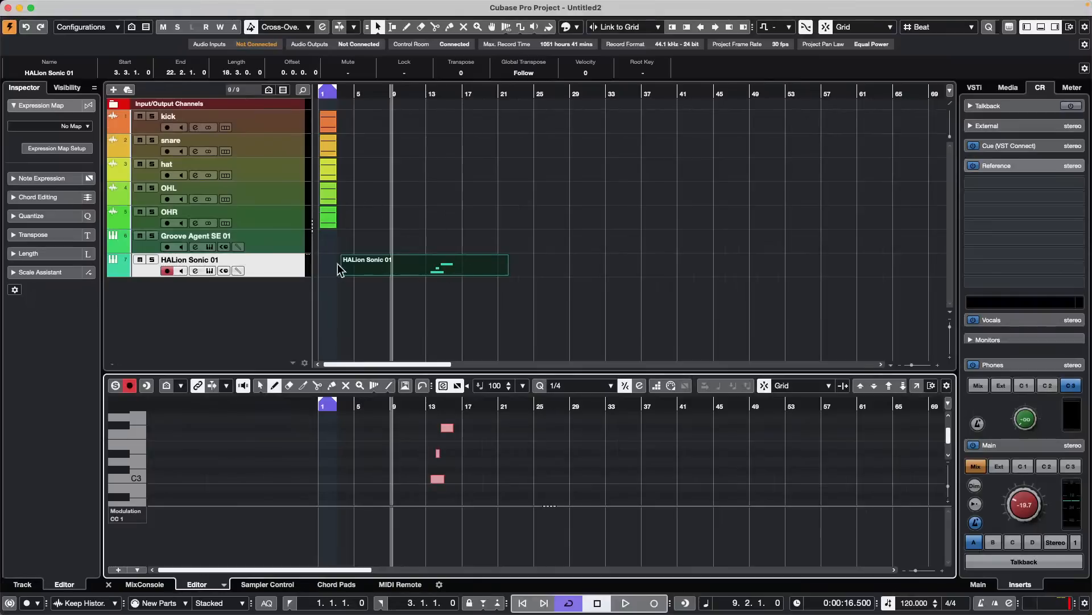
# - Open the channel settings of the hat track and display its channel strip
pyautogui.click(268, 268)
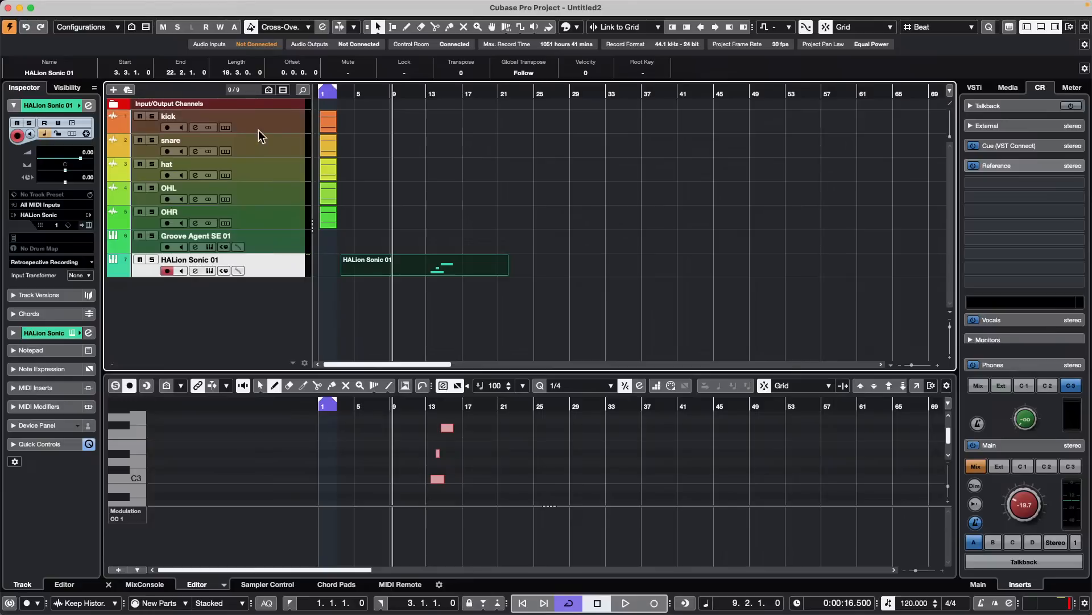
pyautogui.click(271, 170)
pyautogui.click(88, 106)
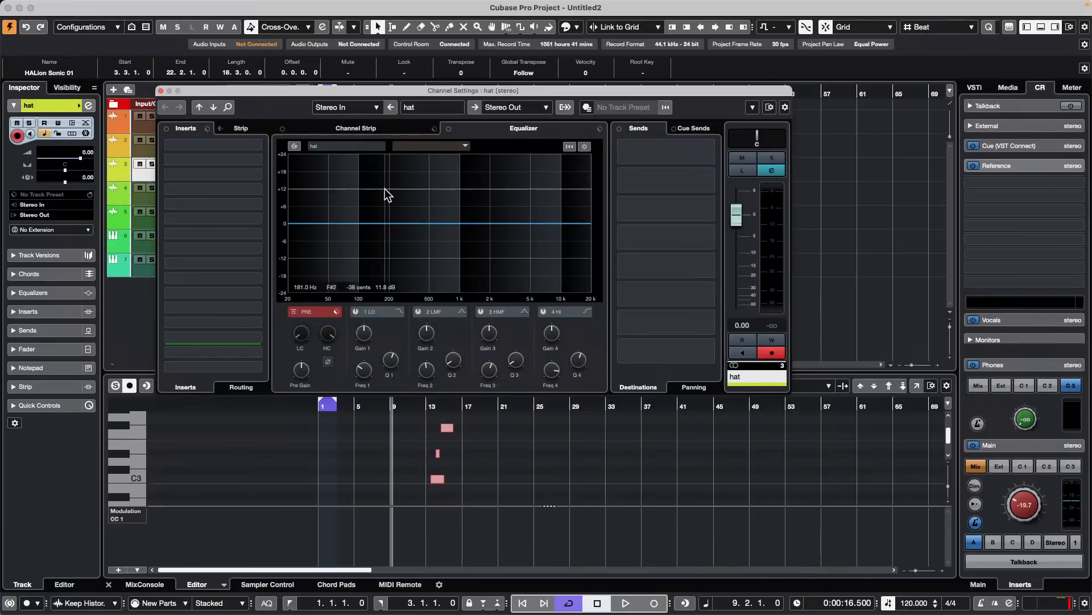
pyautogui.click(390, 130)
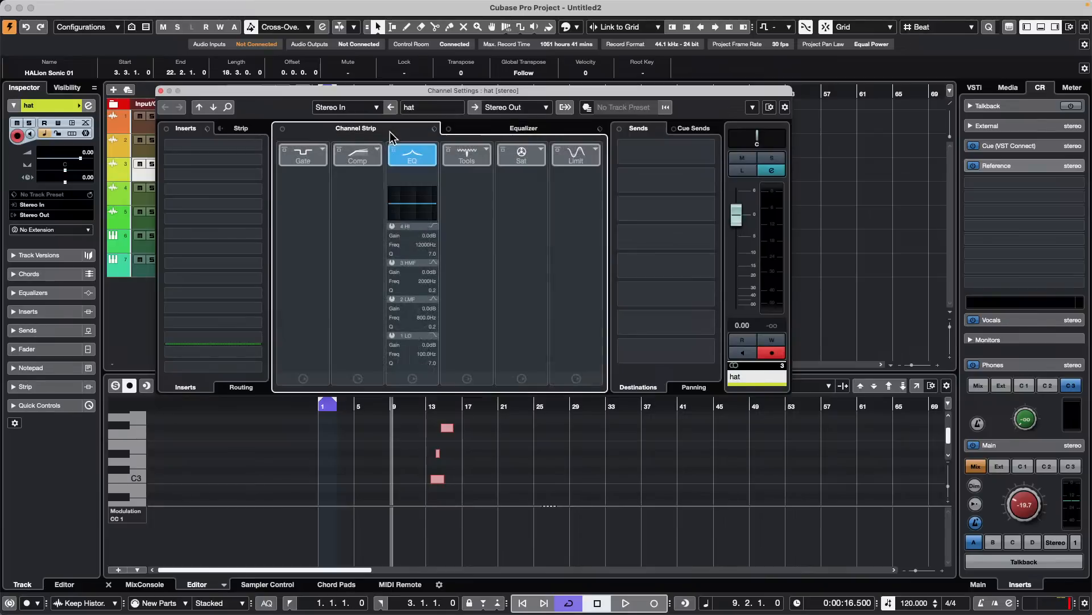
# - Load Noise Gate, Tube Compressor, Tube Saturation, Brickwall Limiter and DeEsser into the hat channel strip
pyautogui.click(322, 149)
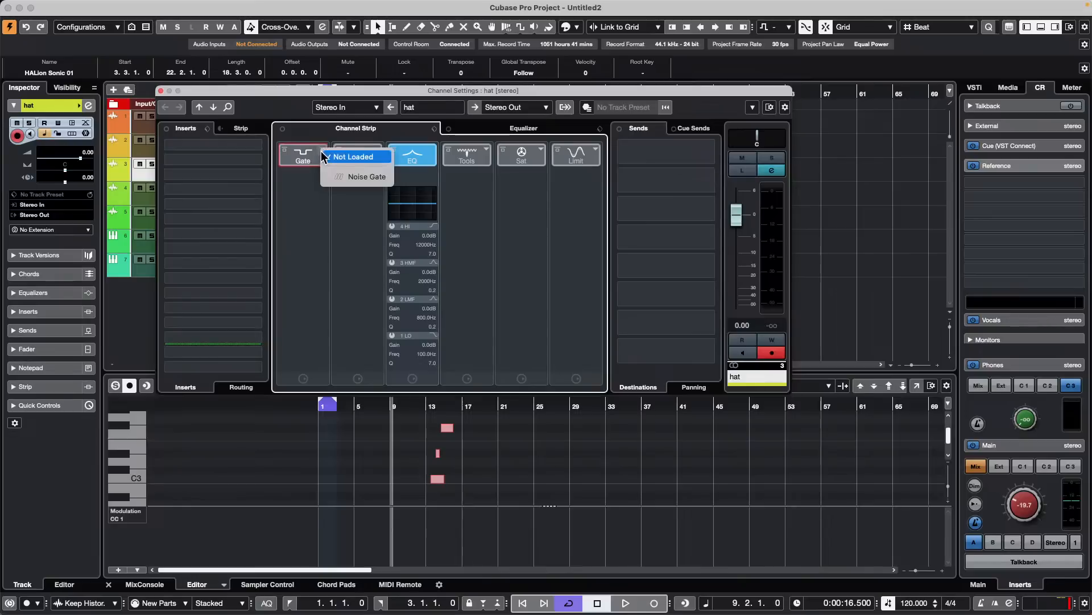
pyautogui.click(341, 179)
pyautogui.click(379, 153)
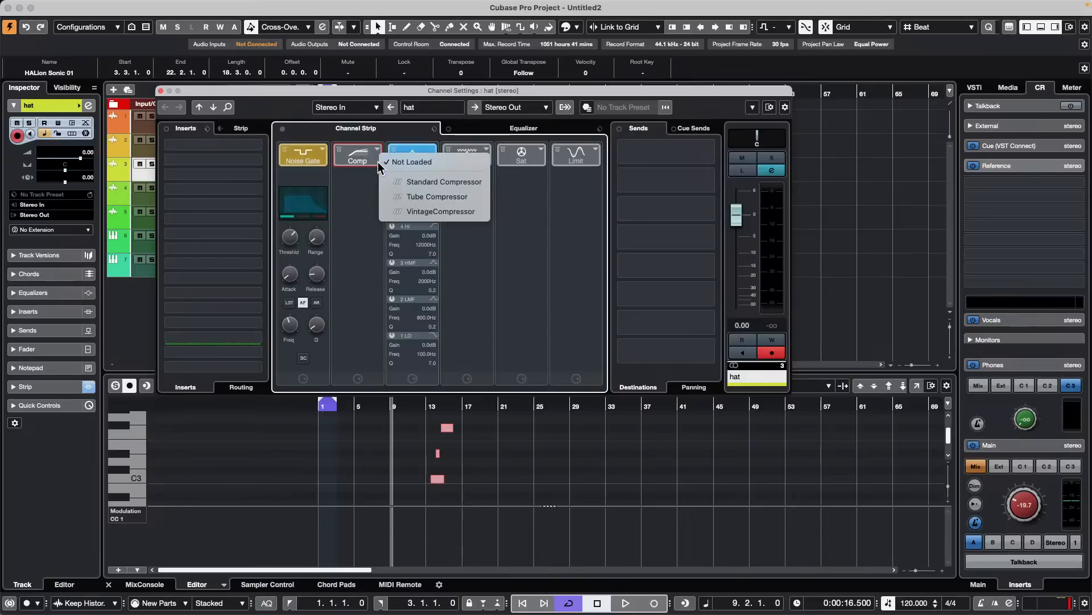
pyautogui.click(449, 198)
pyautogui.click(547, 152)
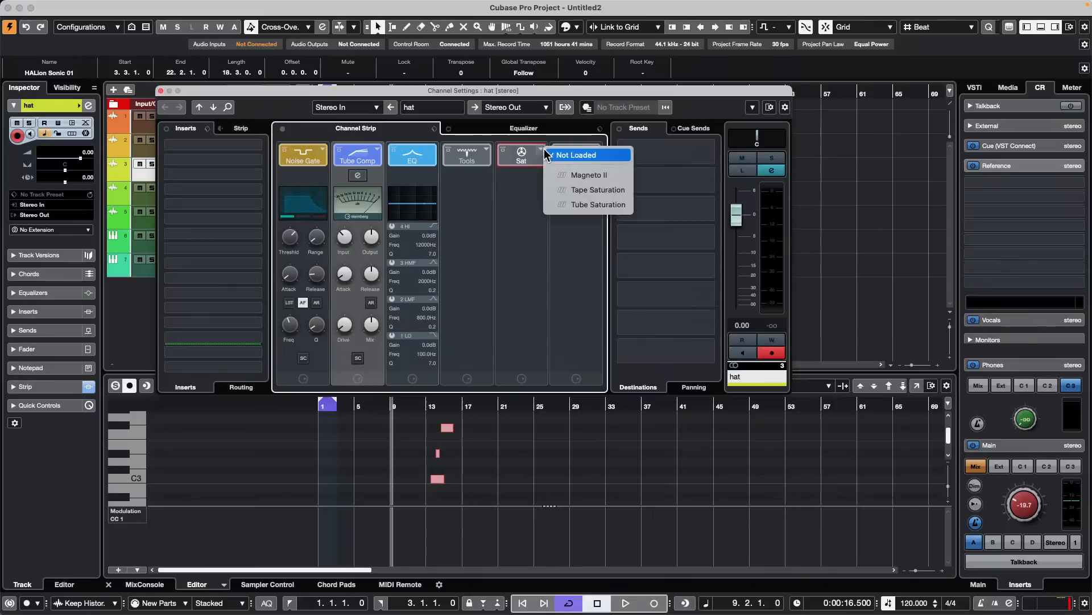
pyautogui.click(592, 205)
pyautogui.click(596, 151)
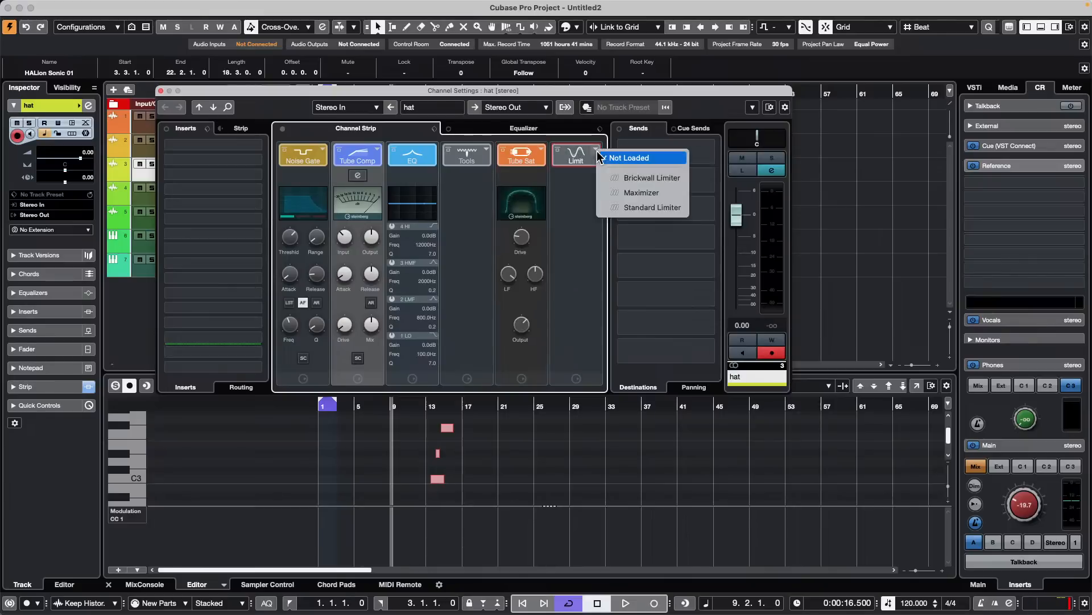
pyautogui.click(649, 178)
pyautogui.click(486, 150)
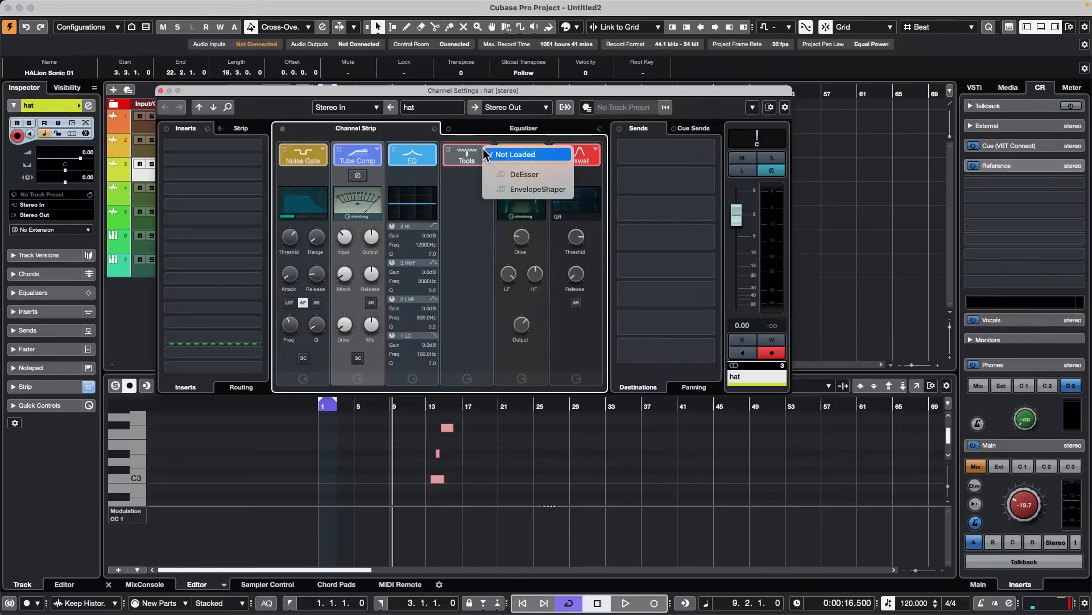
pyautogui.click(523, 174)
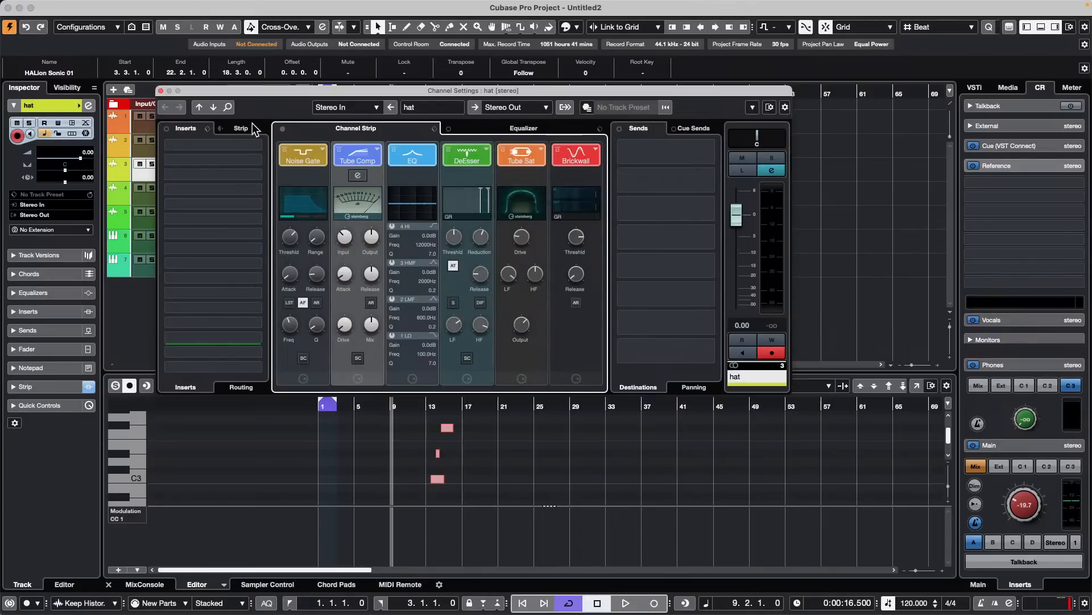
# - View the hat channel's equalizer, then replace the channel settings window with the MixConsole
pyautogui.click(507, 132)
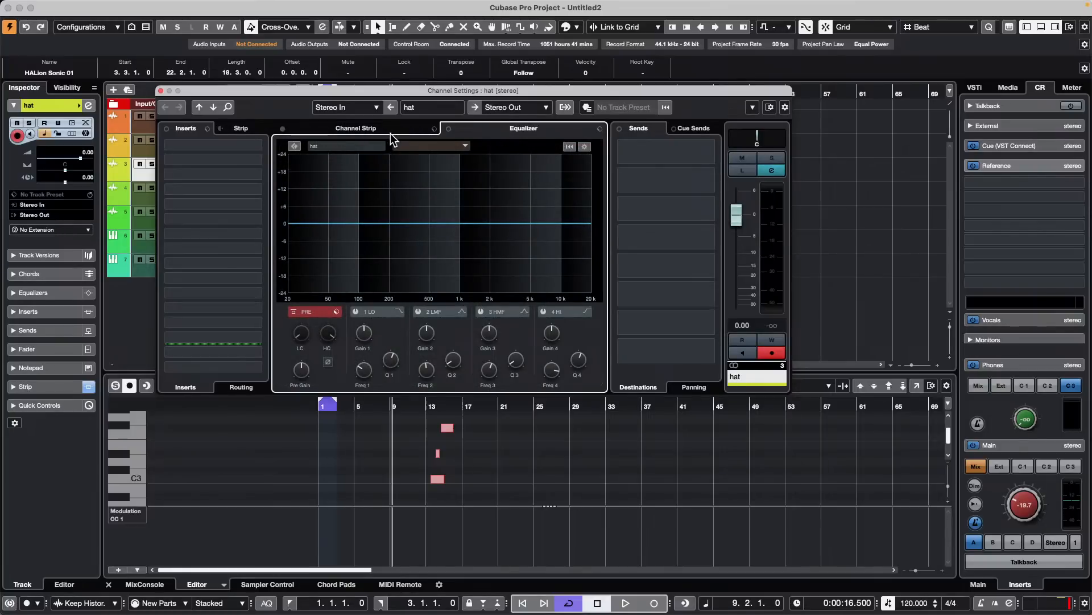
pyautogui.press('F3')
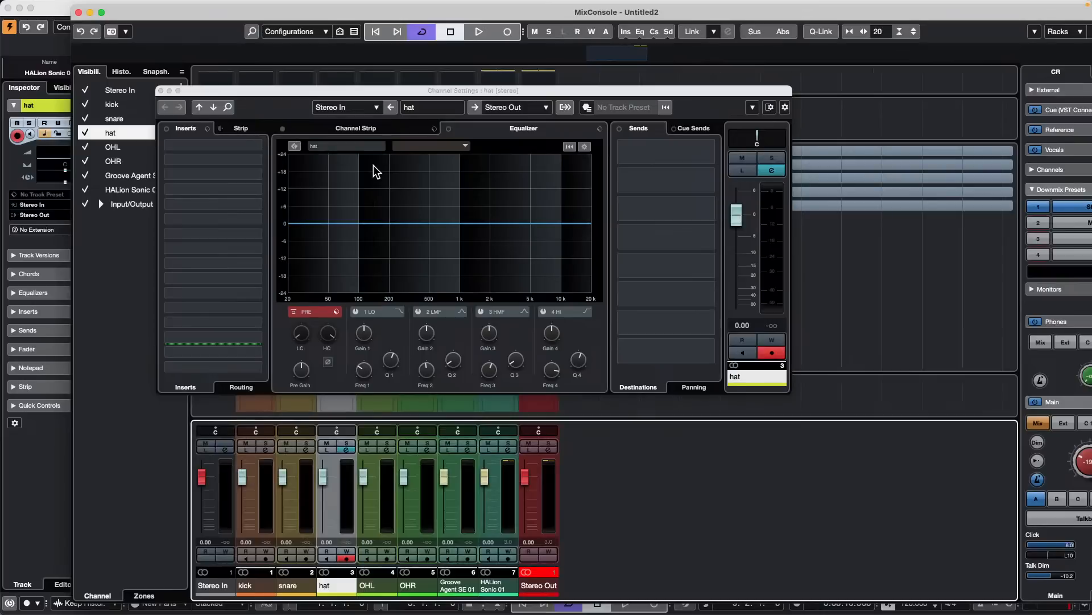
pyautogui.click(160, 91)
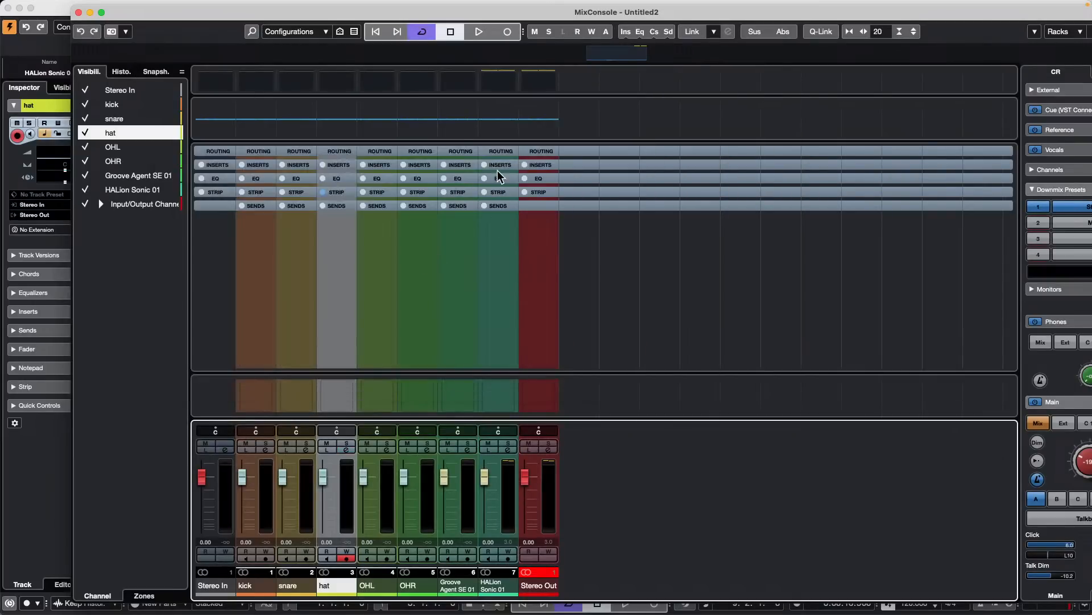
# - Expand the Strip rack in the MixConsole, examine the hat channel's strip modules and close the MixConsole
pyautogui.click(461, 189)
pyautogui.scroll(-8, 591, 242)
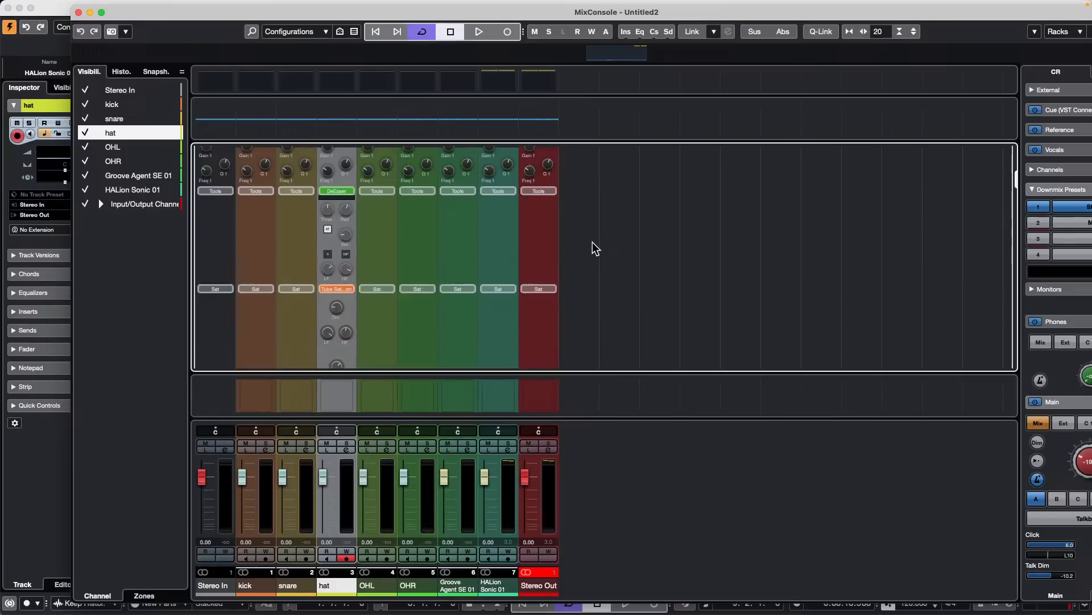
pyautogui.scroll(-5, 594, 248)
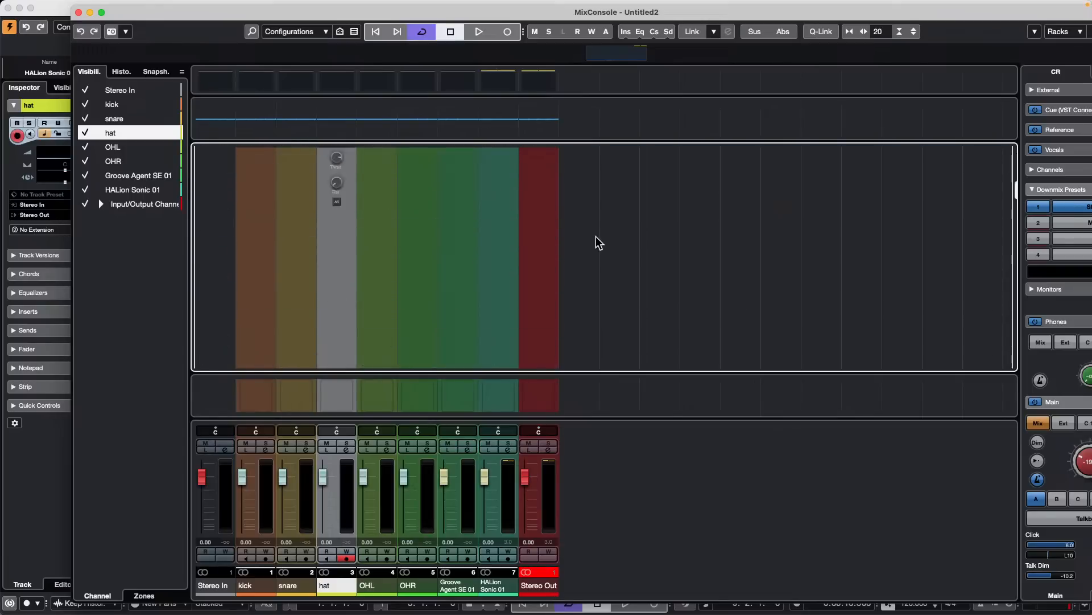
pyautogui.scroll(12, 600, 238)
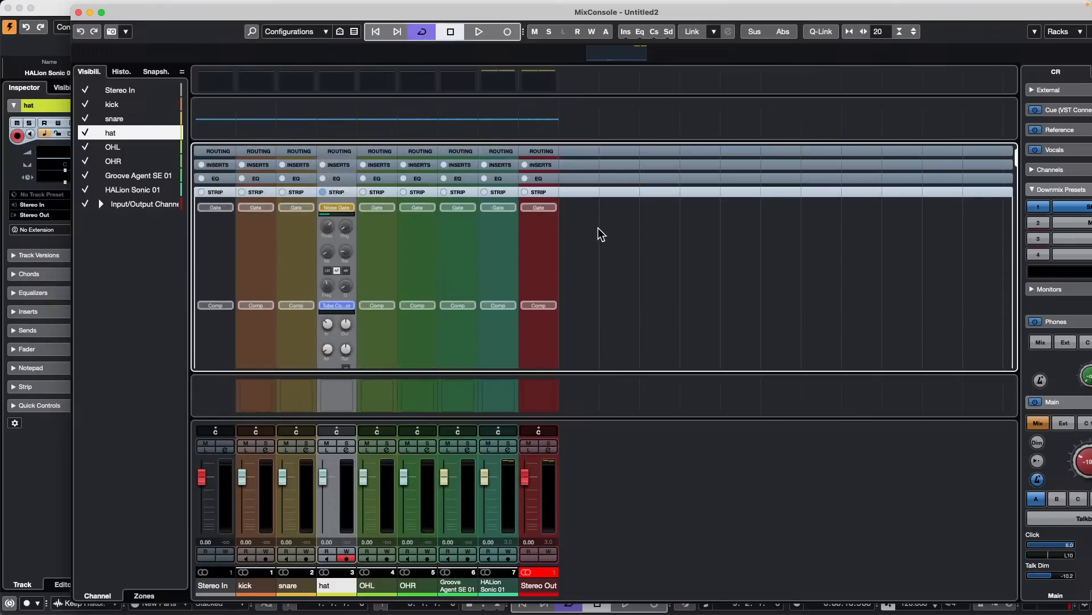
pyautogui.press('F3')
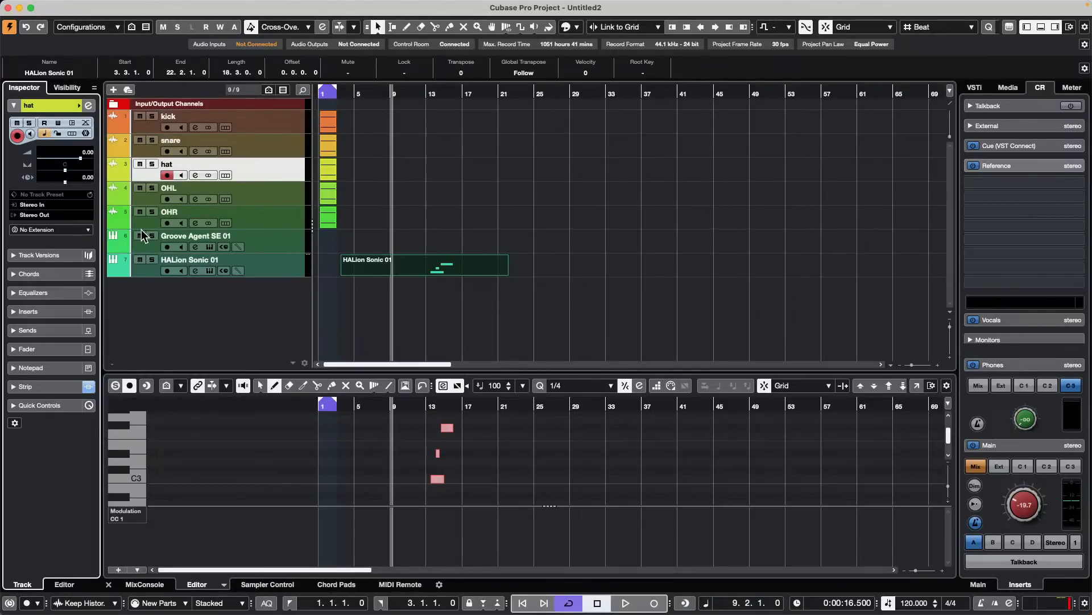
# - Review the Inspector sections of the hat track, including the Strip section's state indicator
pyautogui.click(293, 170)
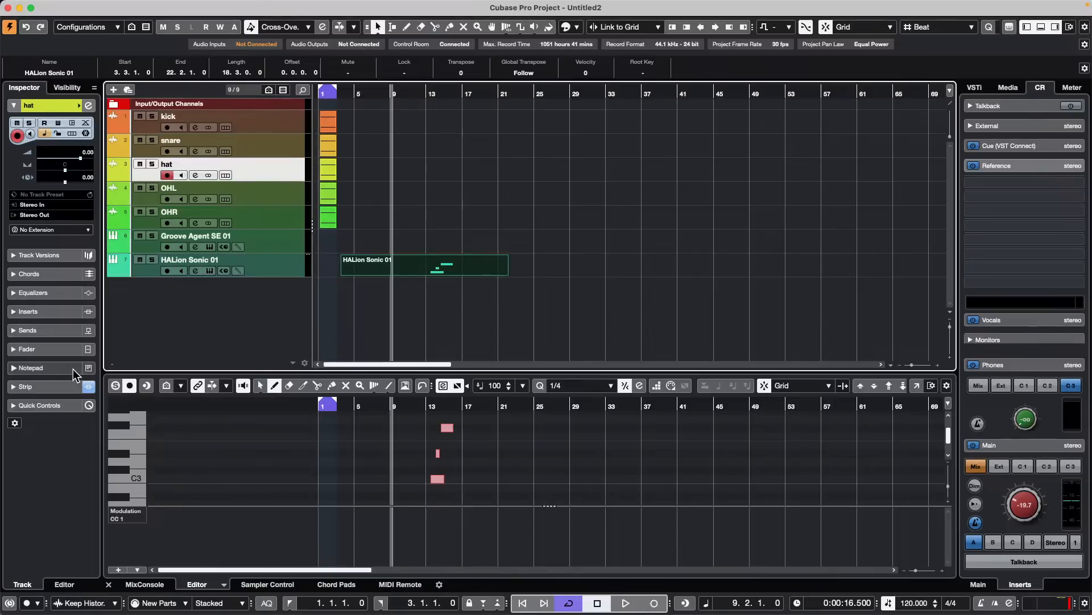
pyautogui.rightClick(56, 313)
pyautogui.click(281, 317)
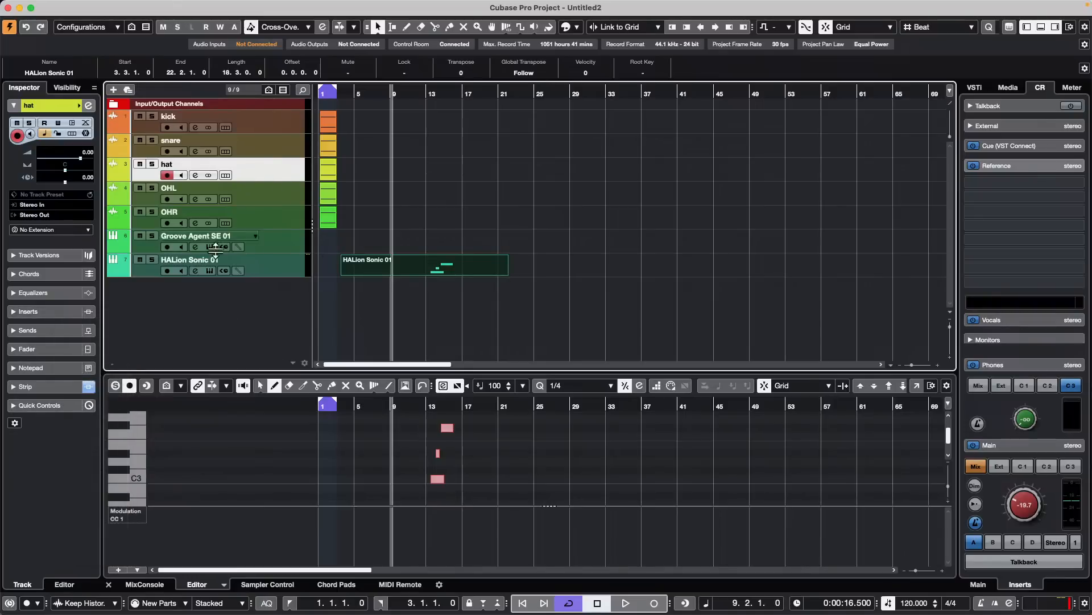
pyautogui.click(88, 387)
# - Open the OHL track's channel settings for a brief look and close the window
pyautogui.click(279, 199)
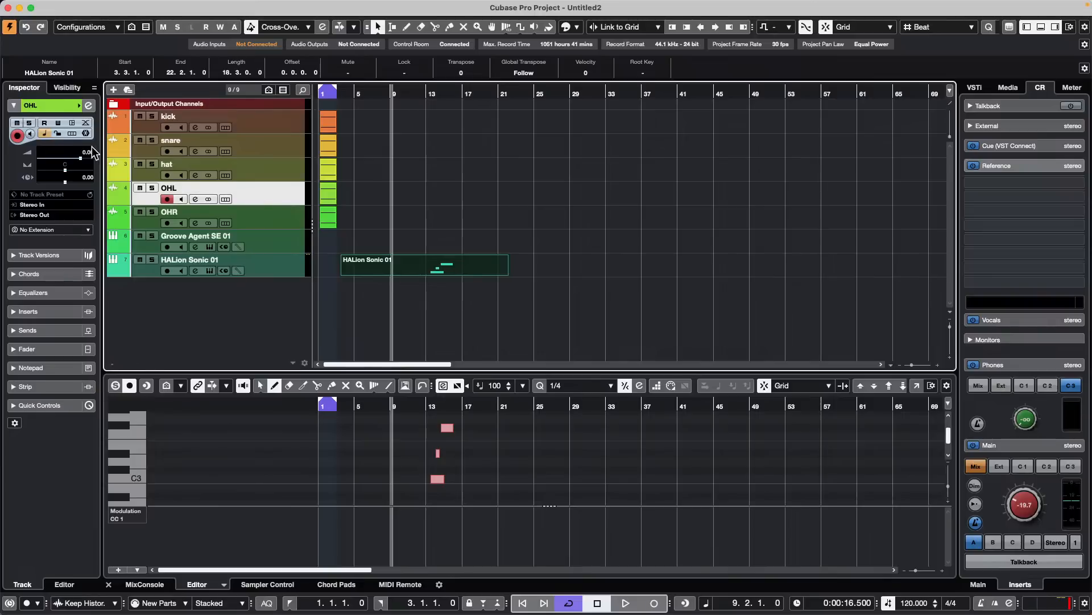
pyautogui.click(88, 106)
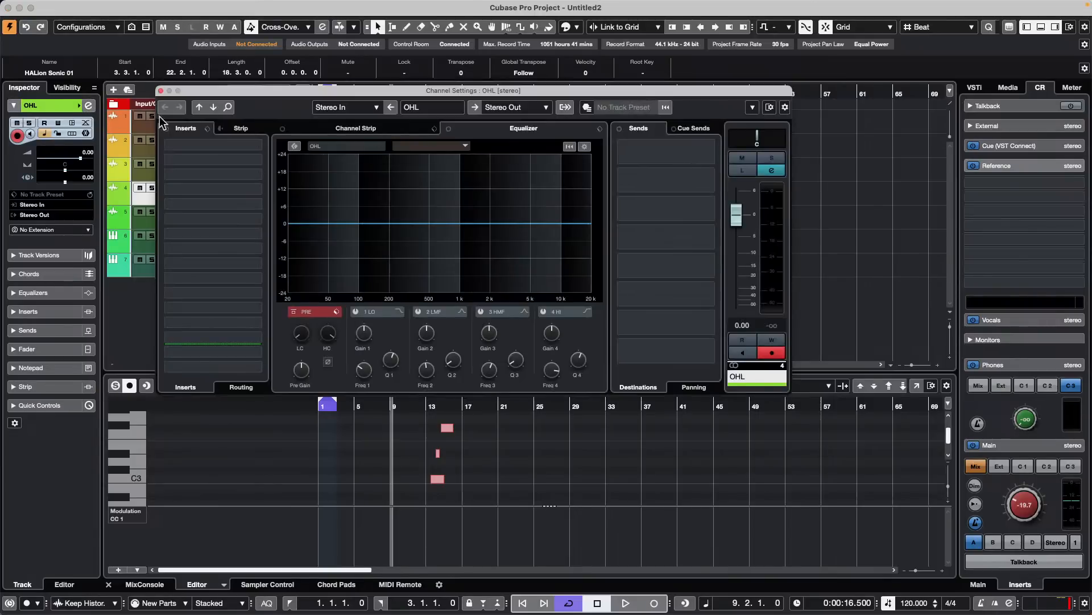
pyautogui.click(161, 90)
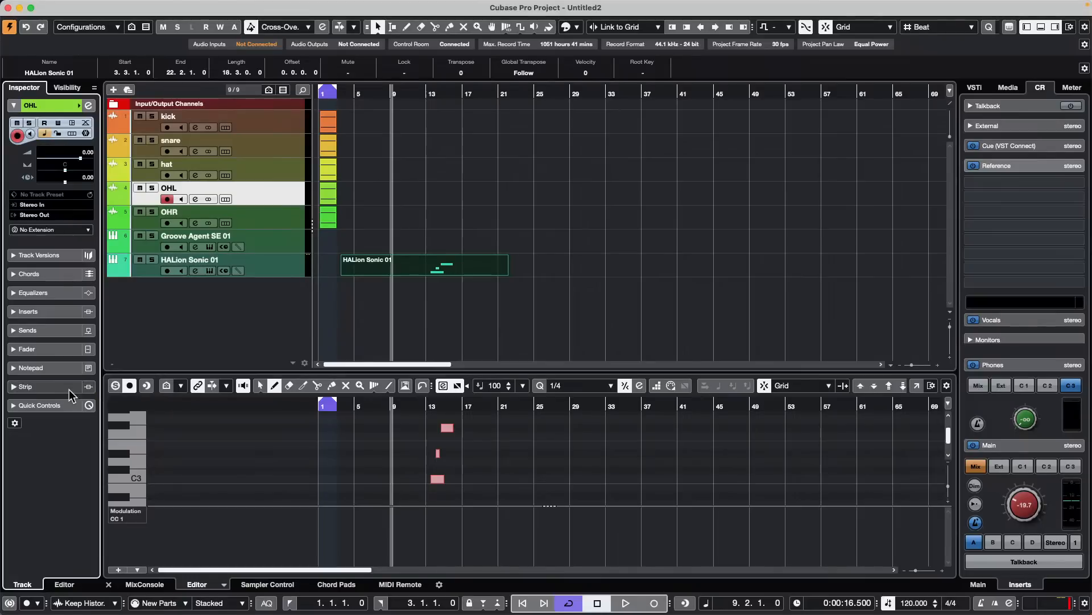
# - Compare the Strip indicator in the Inspector across the hat, kick and snare tracks
pyautogui.click(292, 166)
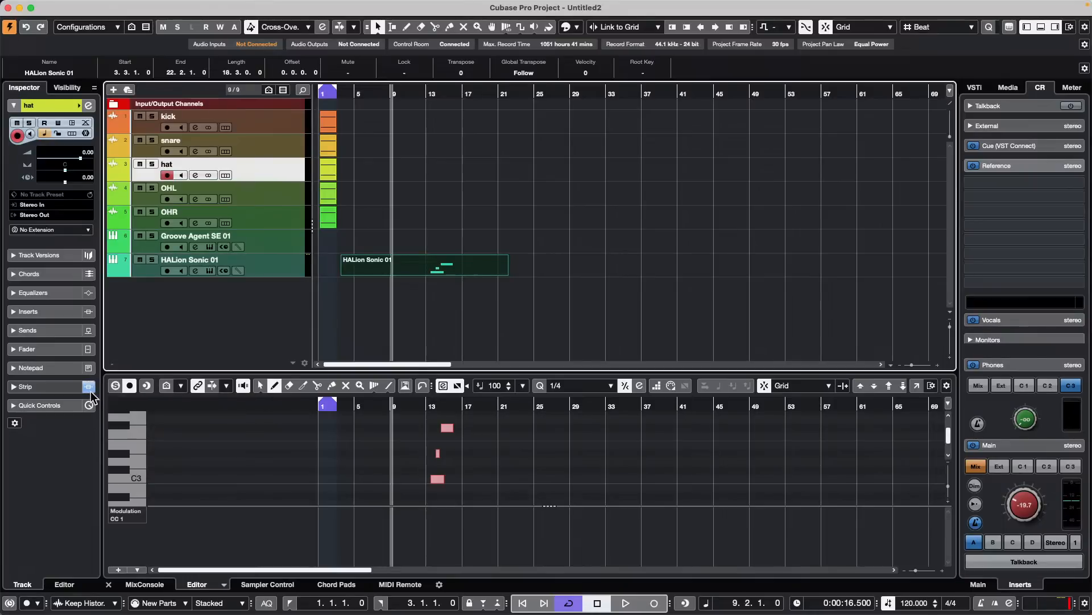
pyautogui.click(288, 115)
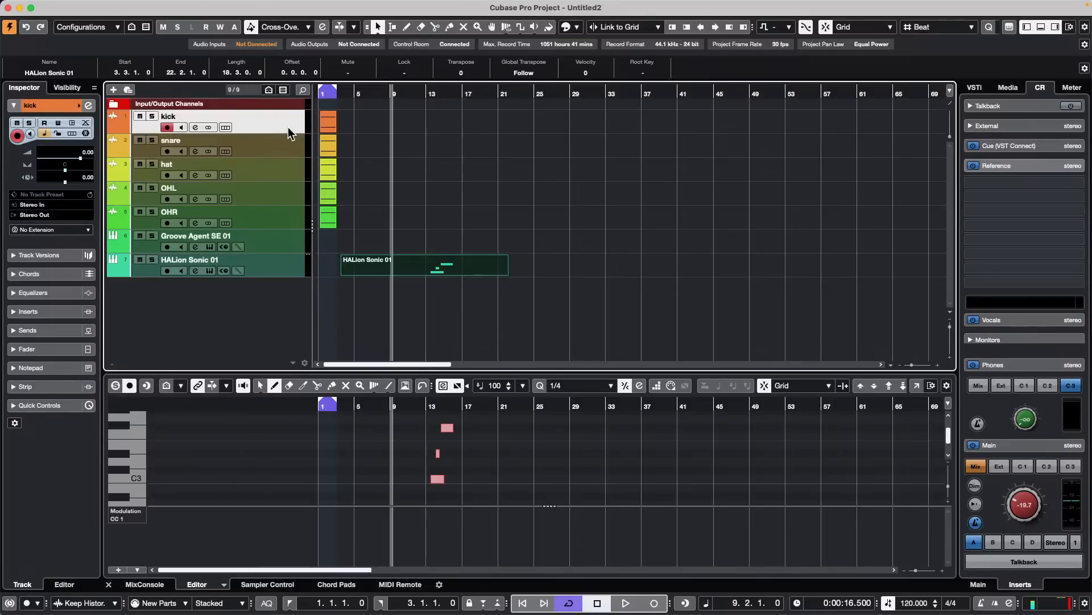
pyautogui.click(292, 138)
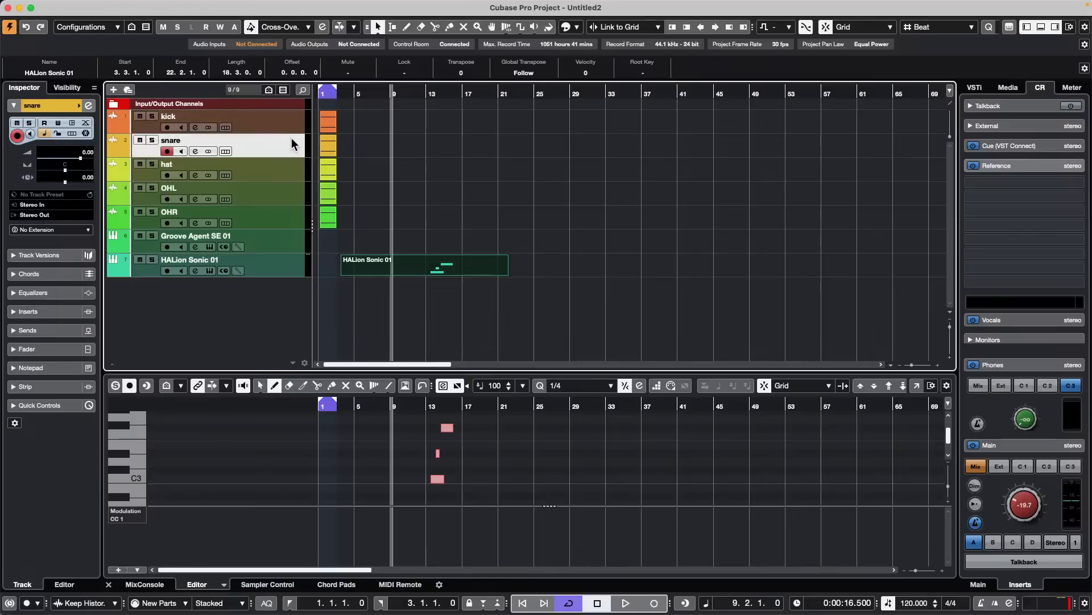
# - Check the Strip indicator in the Inspector for the hat, OHL and OHR tracks, ending on the hat track
pyautogui.click(284, 169)
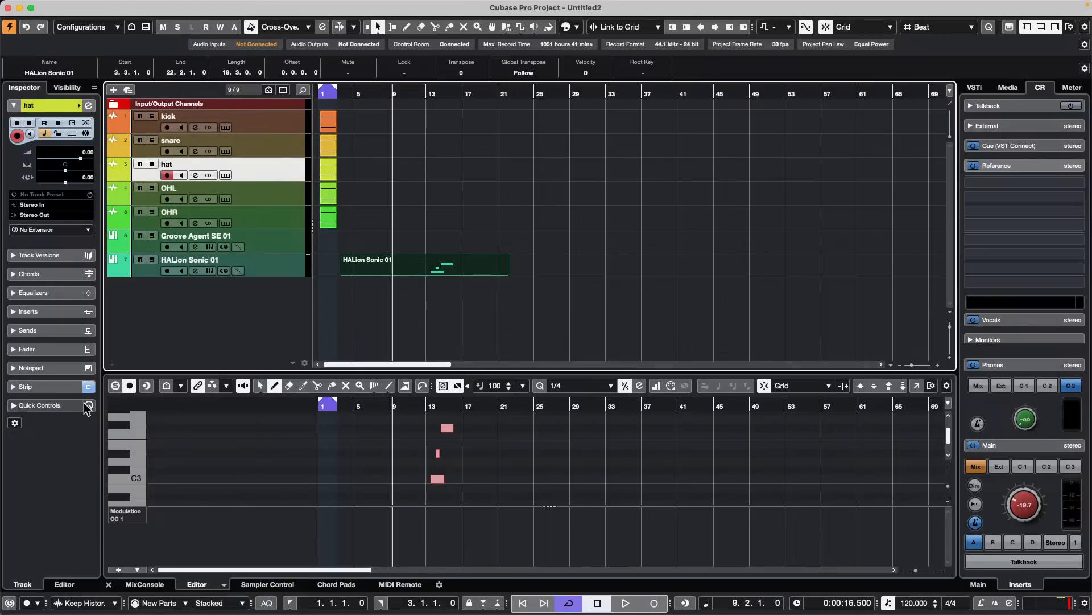
pyautogui.click(293, 197)
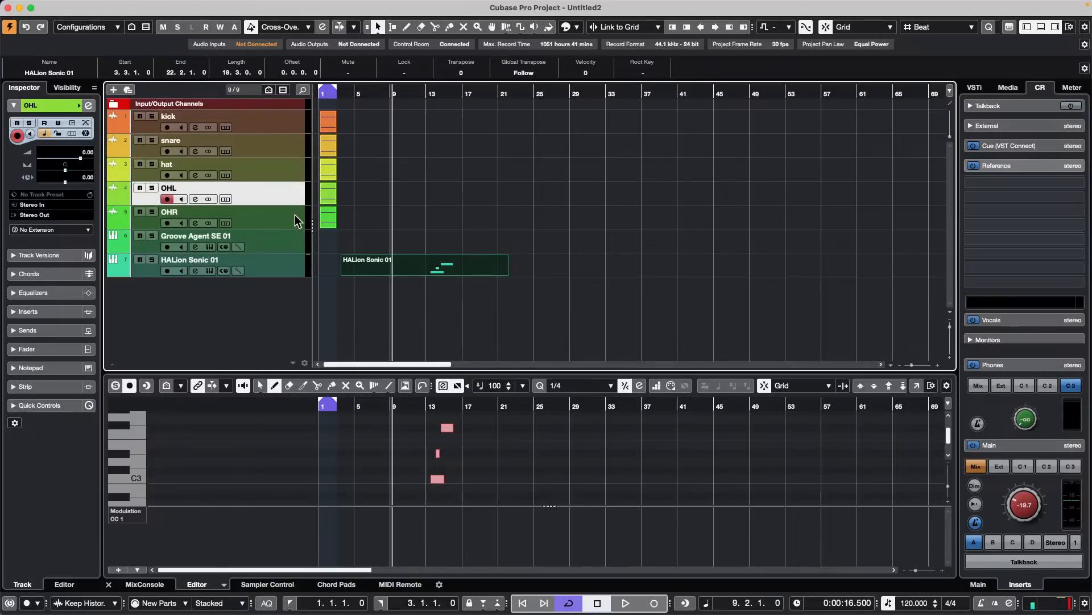
pyautogui.click(296, 215)
pyautogui.click(300, 199)
pyautogui.click(287, 167)
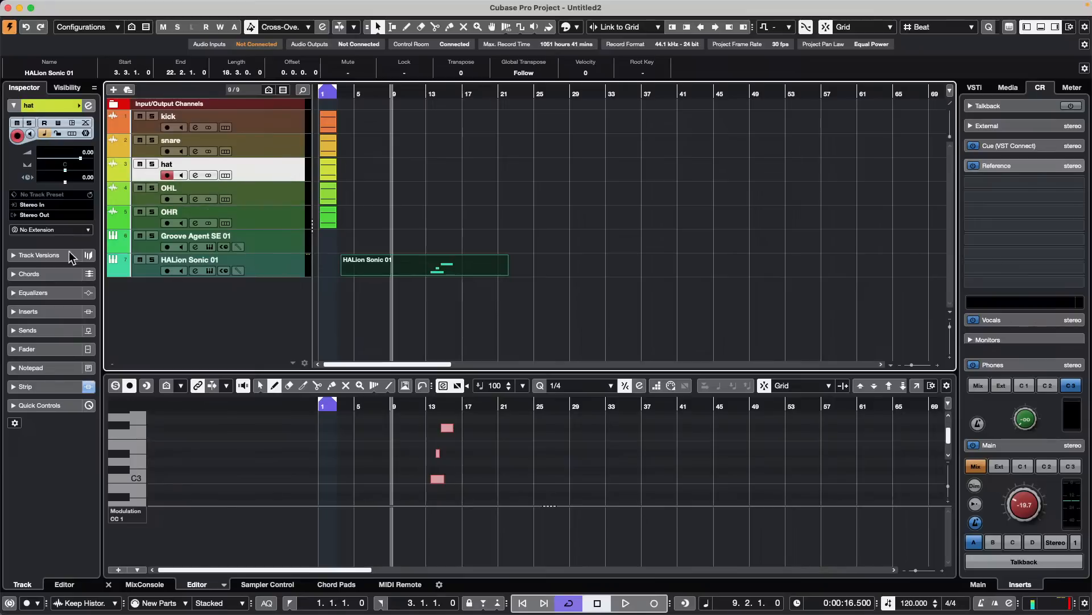
pyautogui.click(88, 387)
# - Add an audio track named Ambisonic with the 1st Order Ambisonics configuration, routed to Stereo Out
pyautogui.rightClick(279, 170)
pyautogui.moveTo(433, 174)
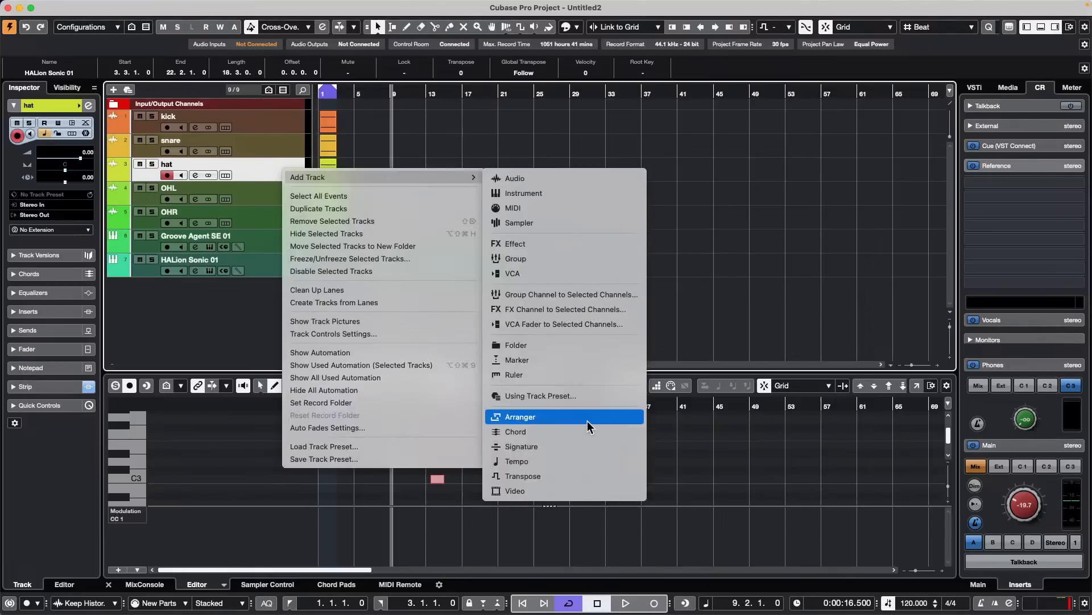
pyautogui.click(614, 181)
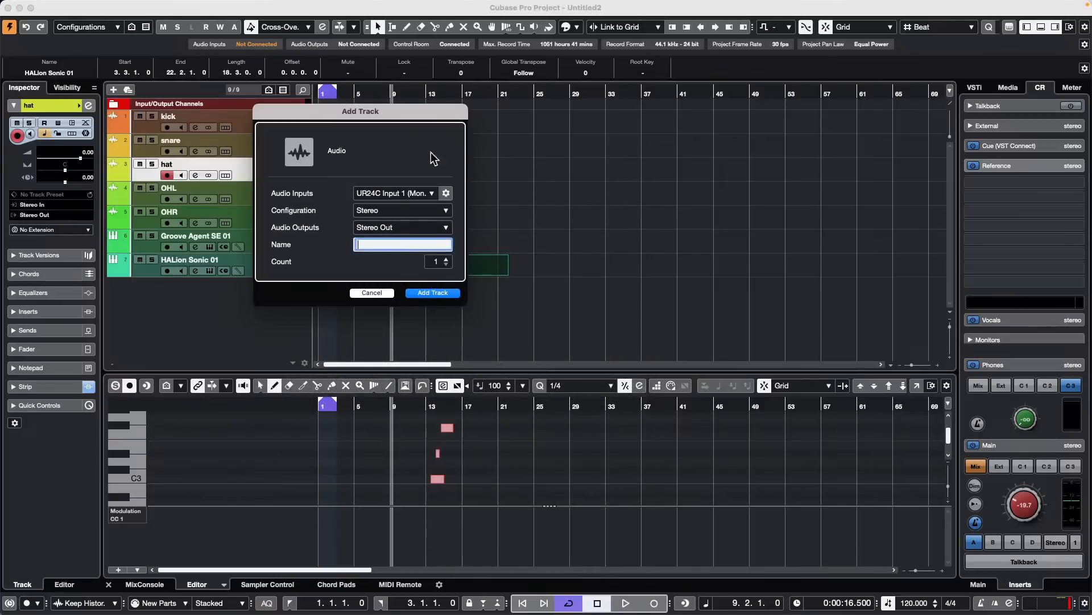
pyautogui.write('Ambisonic')
pyautogui.click(432, 227)
pyautogui.click(404, 211)
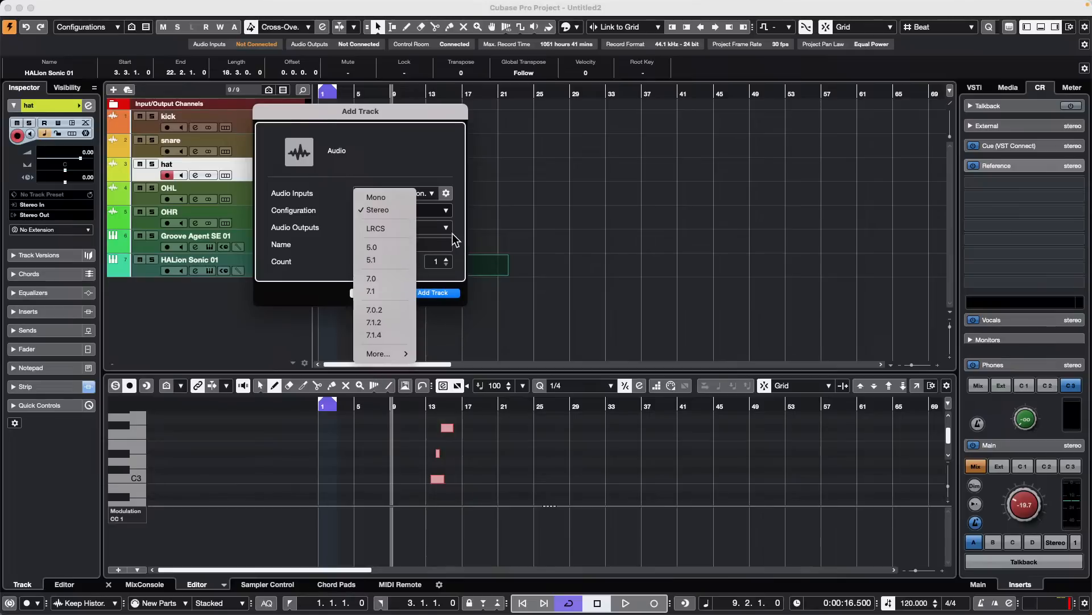
pyautogui.moveTo(403, 355)
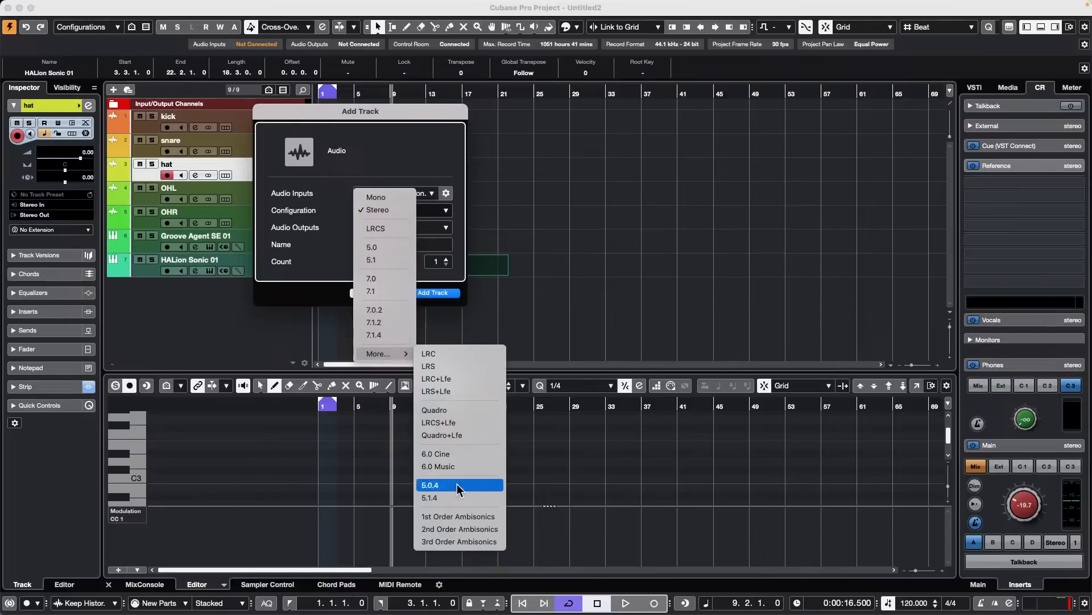
pyautogui.click(488, 518)
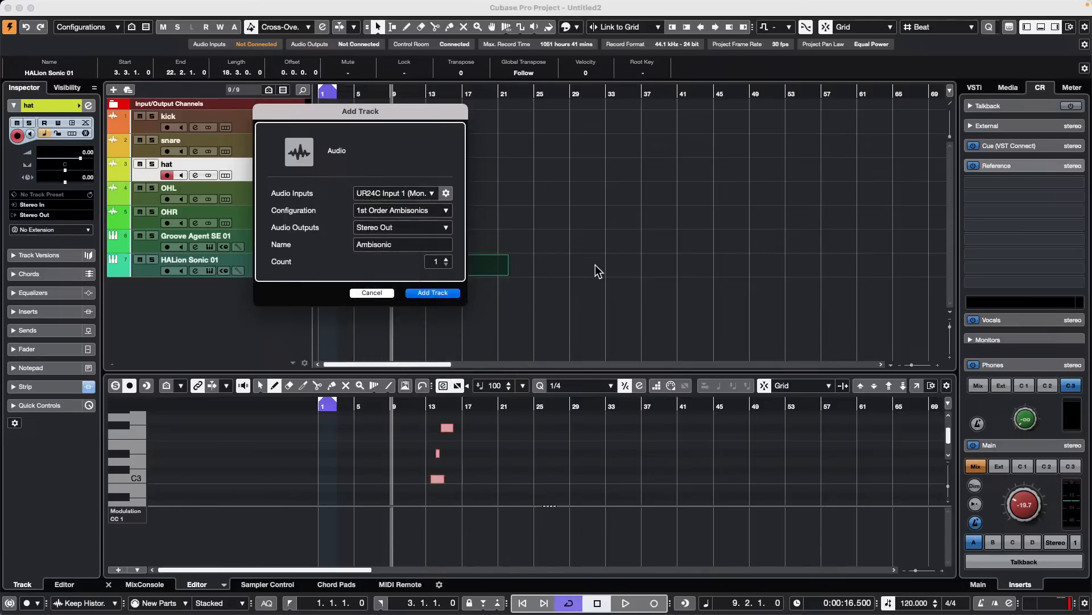
pyautogui.click(447, 227)
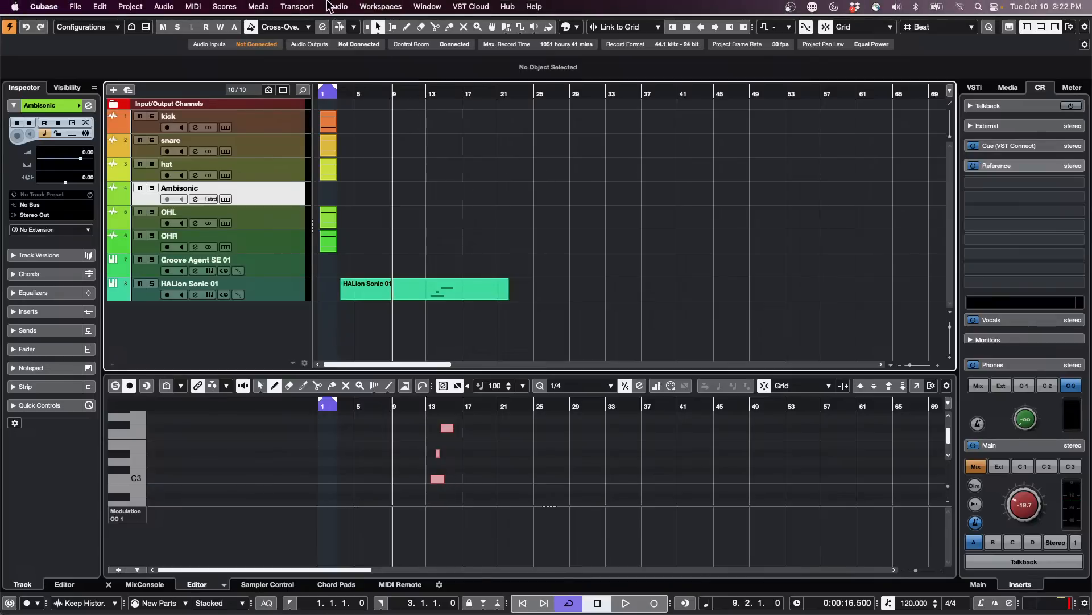
# - Add a Quadro output bus in Audio Connections and route the Ambisonic track's output to Quadro Out
pyautogui.click(330, 6)
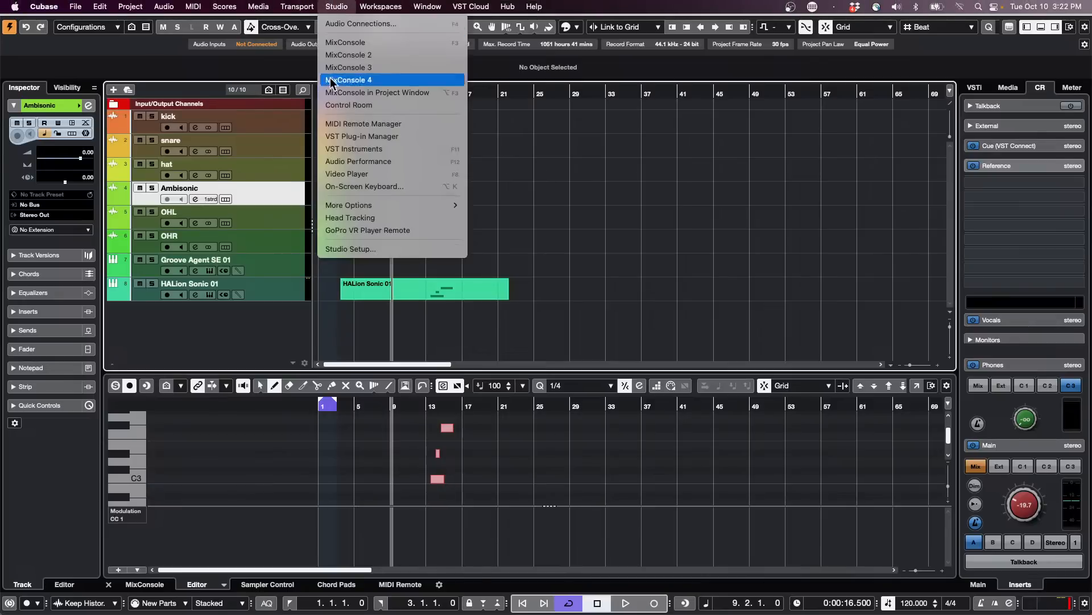
pyautogui.click(322, 27)
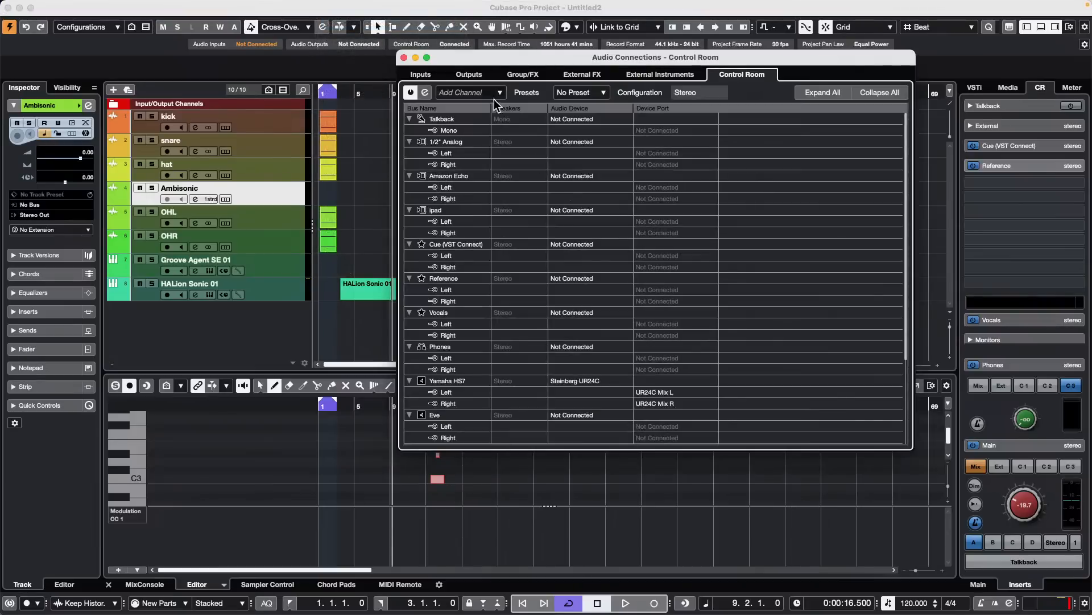
pyautogui.click(475, 73)
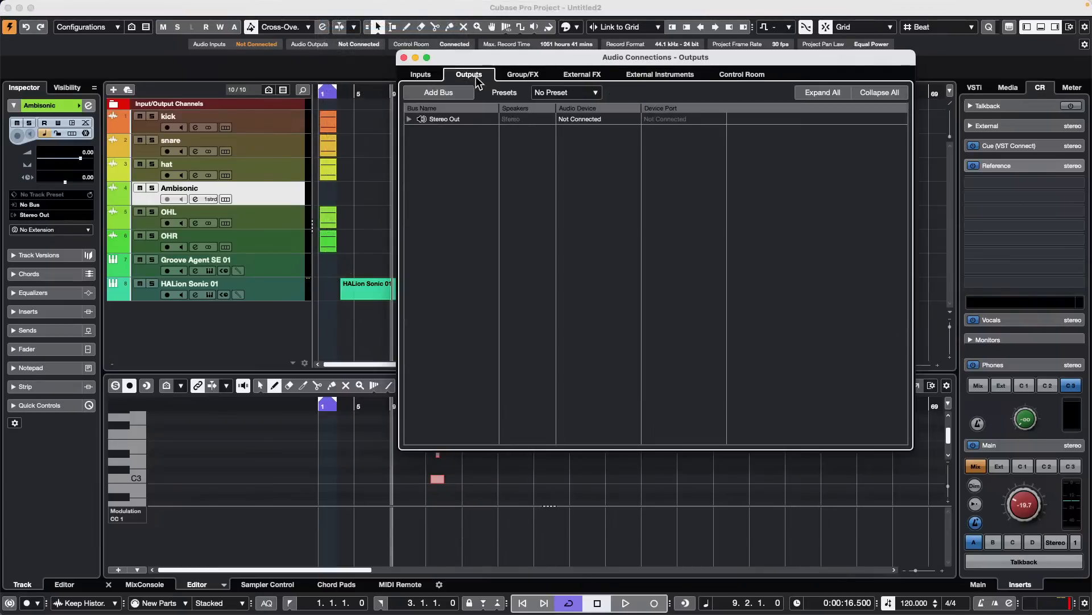
pyautogui.rightClick(439, 138)
pyautogui.moveTo(489, 183)
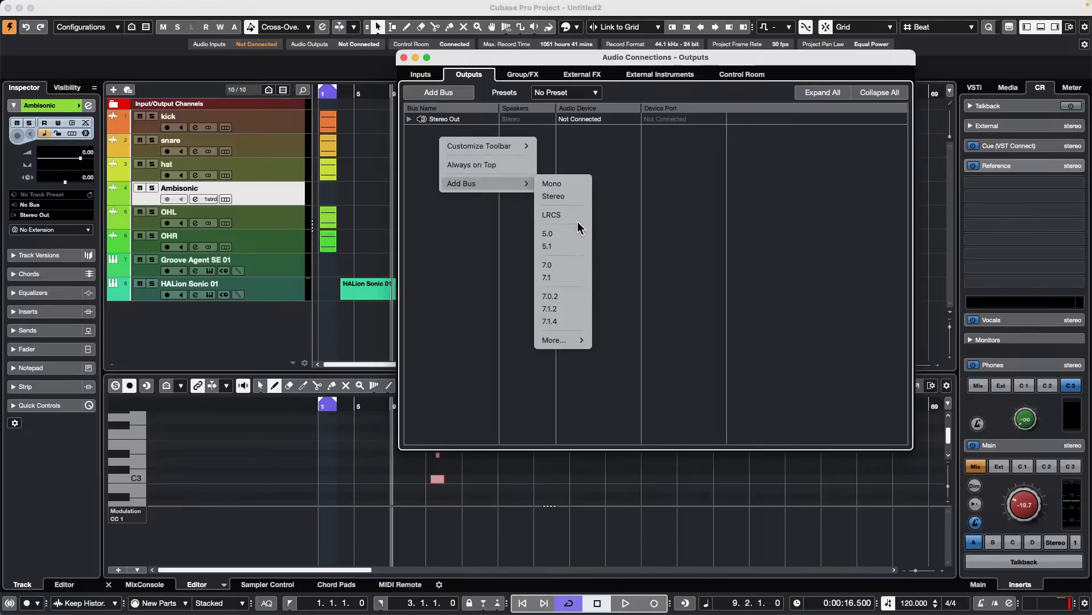
pyautogui.moveTo(551, 340)
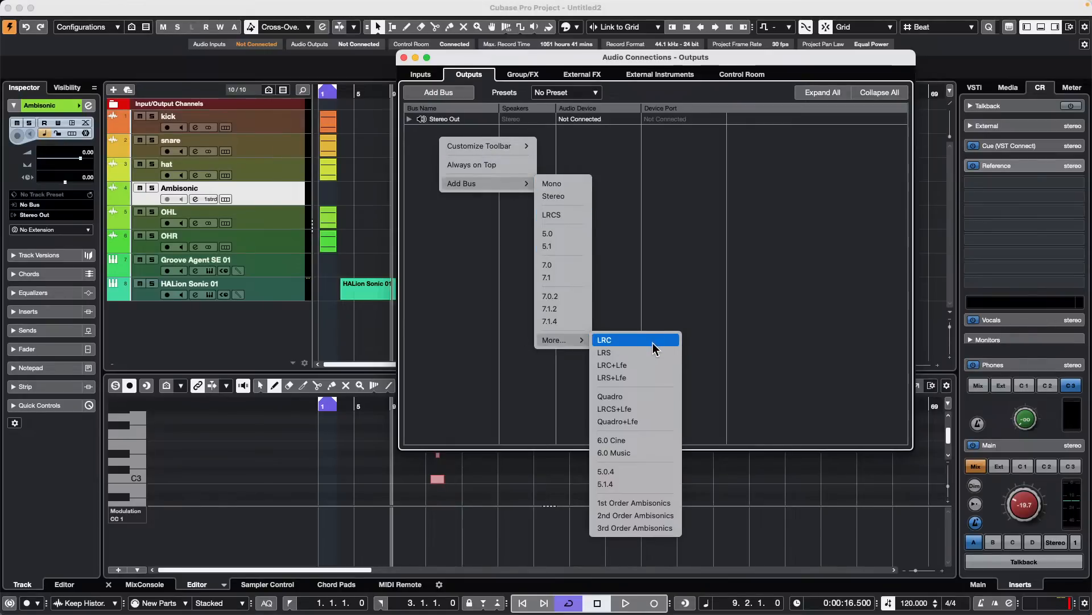
pyautogui.click(656, 393)
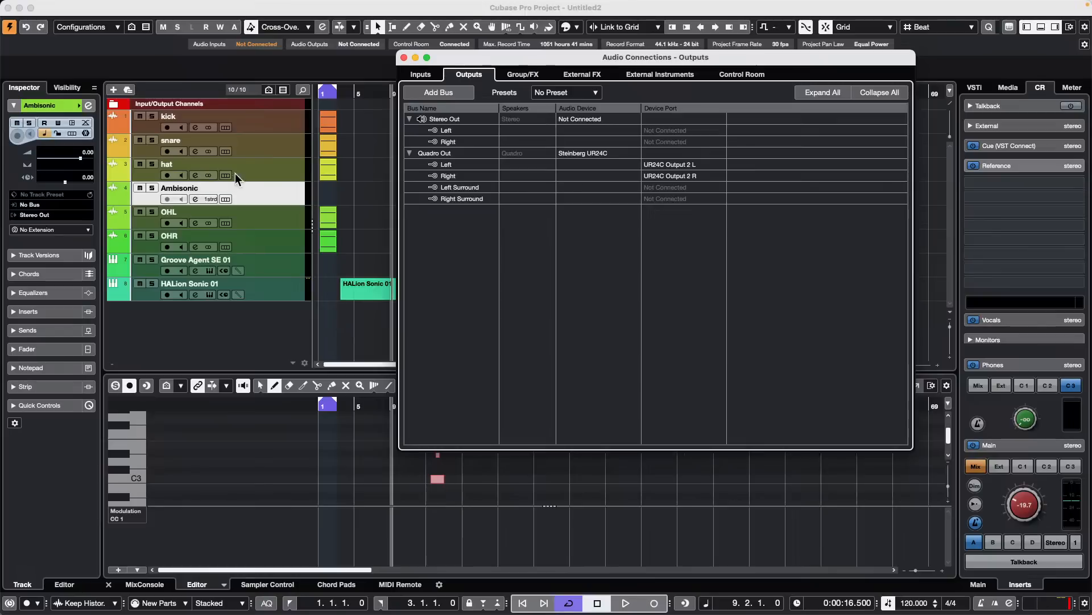
pyautogui.press('F4')
pyautogui.click(57, 215)
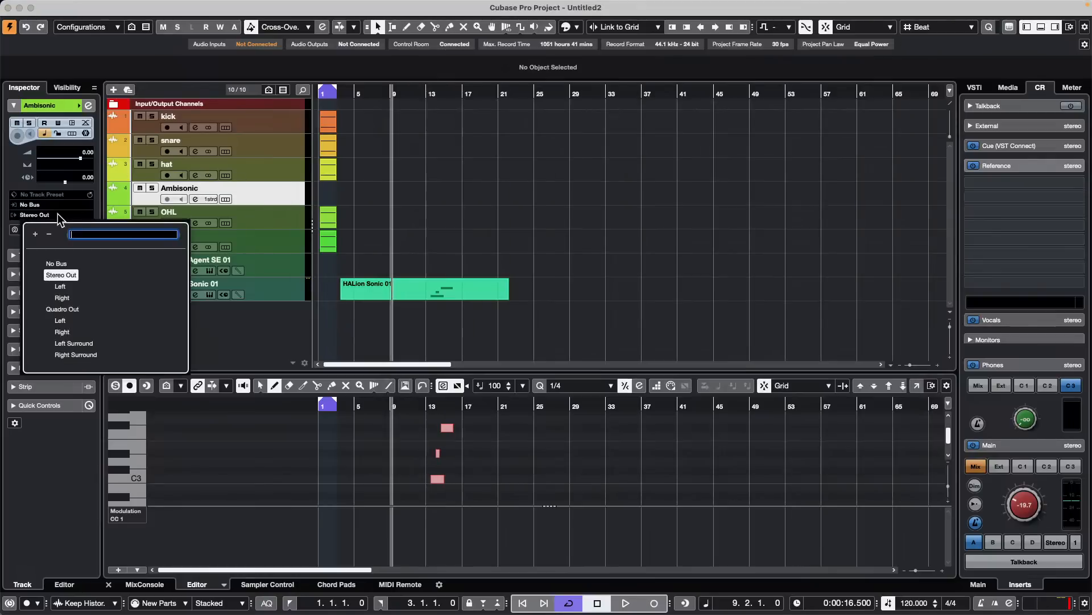
pyautogui.click(78, 317)
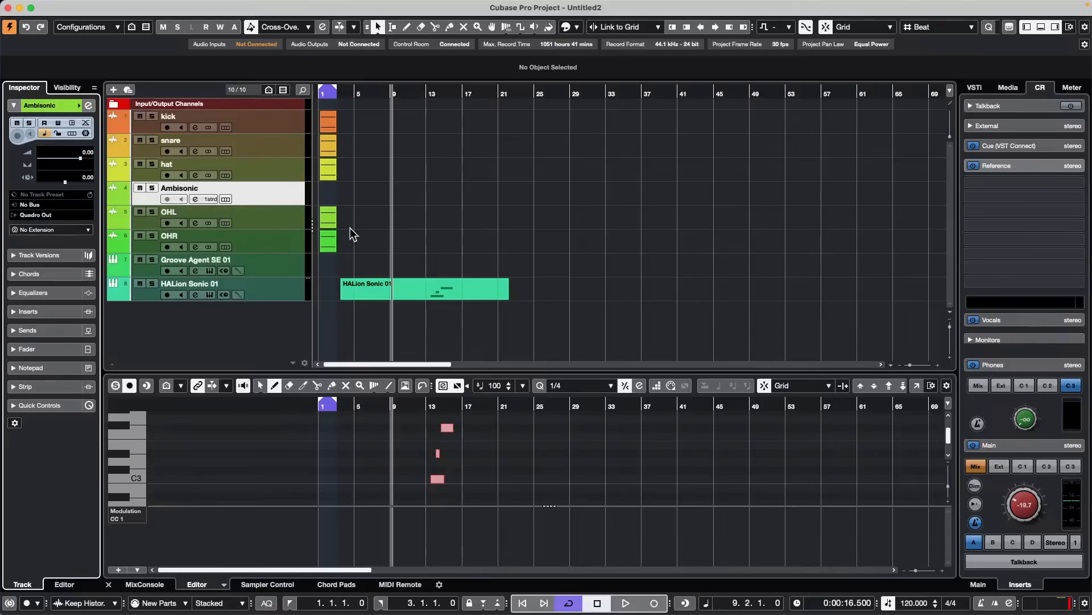
# - Open the Ambisonic track's channel settings and route its output to Stereo Out
pyautogui.click(195, 198)
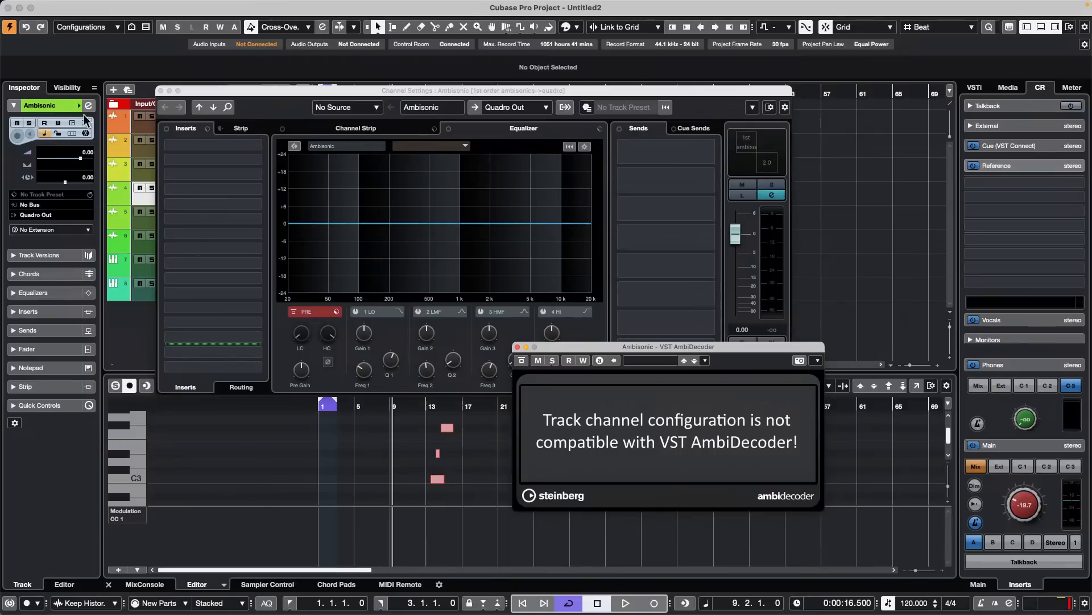
pyautogui.click(68, 214)
pyautogui.click(68, 214)
pyautogui.click(68, 213)
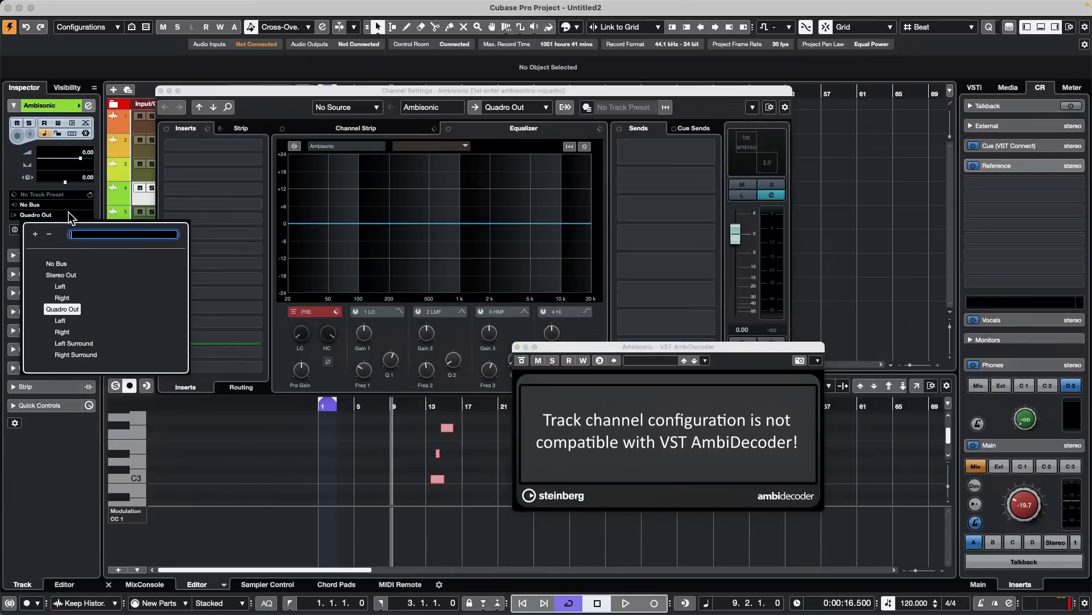
pyautogui.click(72, 275)
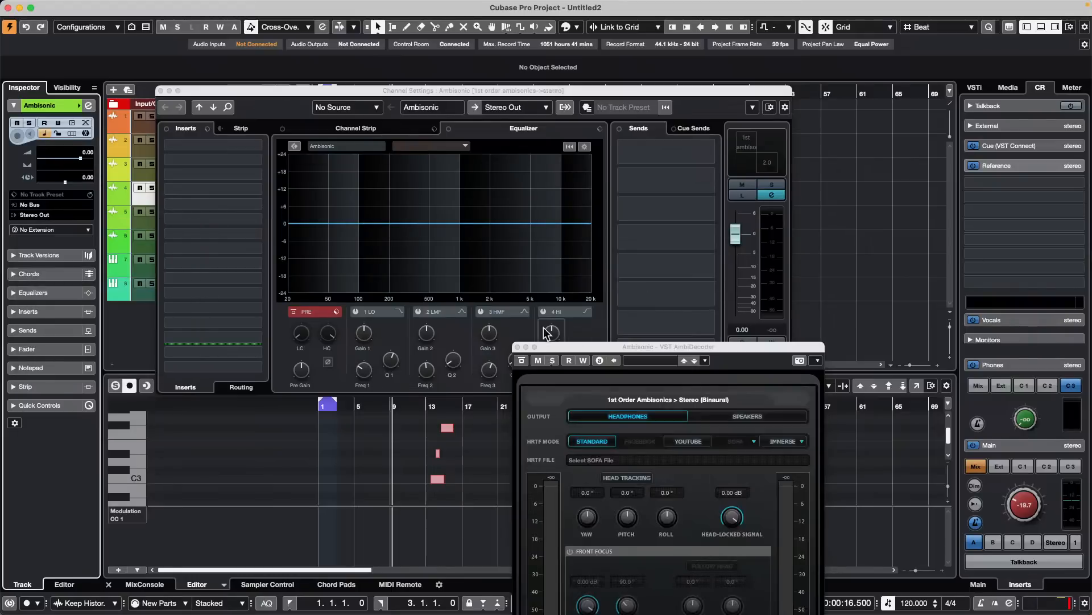
# - Switch the VST AmbiDecoder output to Speakers and close the plug-in window
pyautogui.click(743, 344)
pyautogui.moveTo(745, 343); pyautogui.dragTo(871, 91)
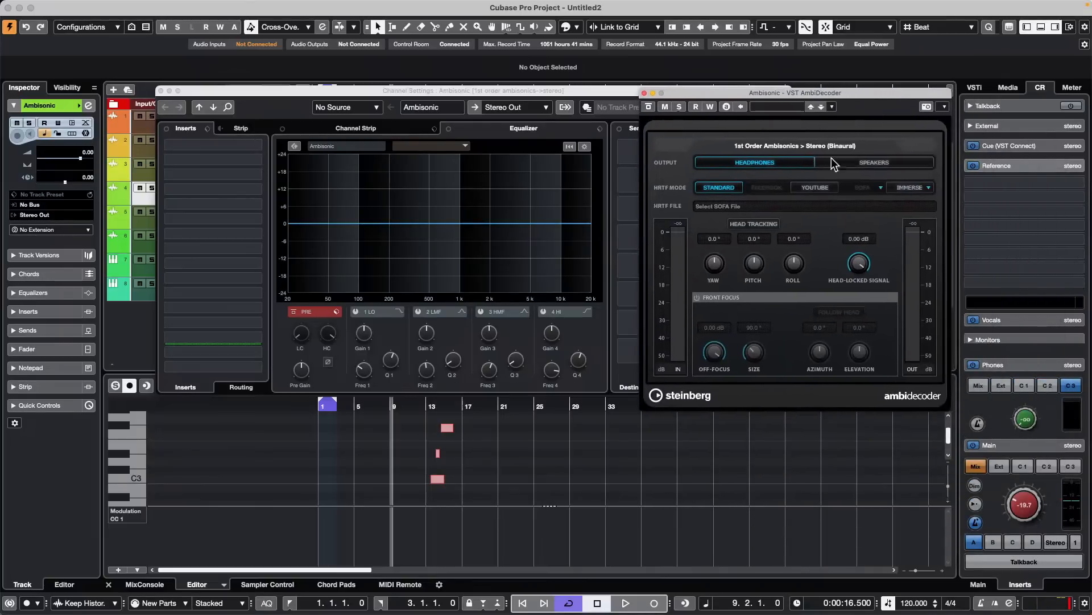
pyautogui.click(879, 163)
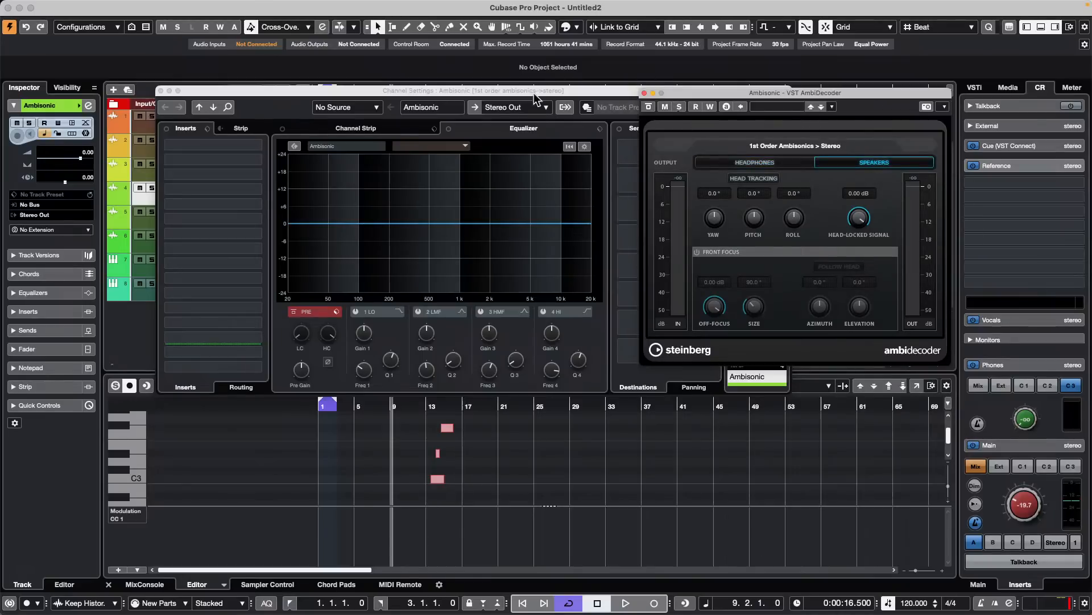
pyautogui.moveTo(685, 91); pyautogui.dragTo(676, 242)
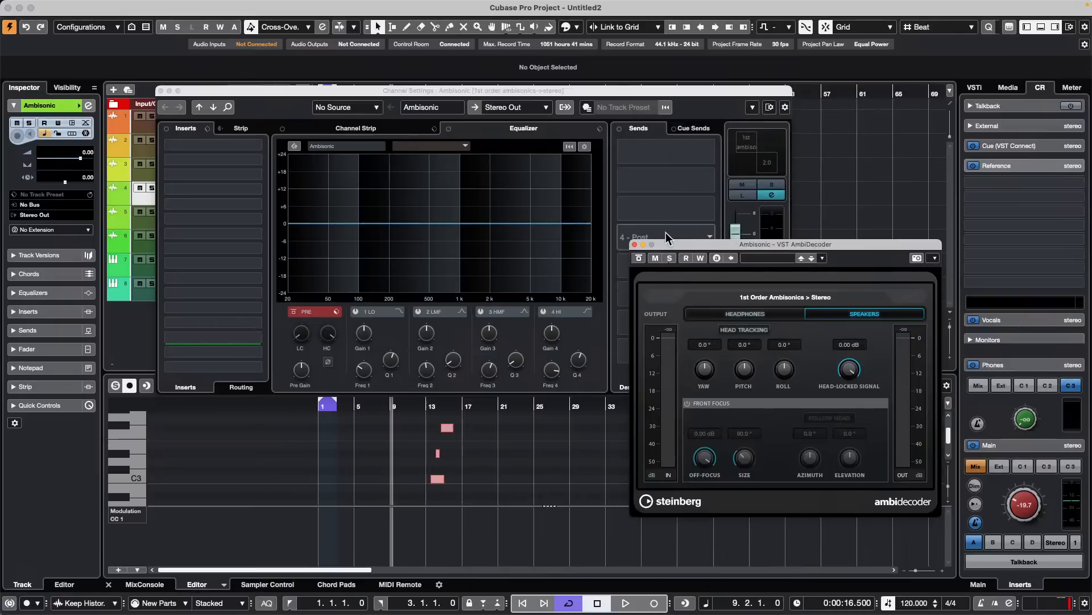
pyautogui.click(635, 244)
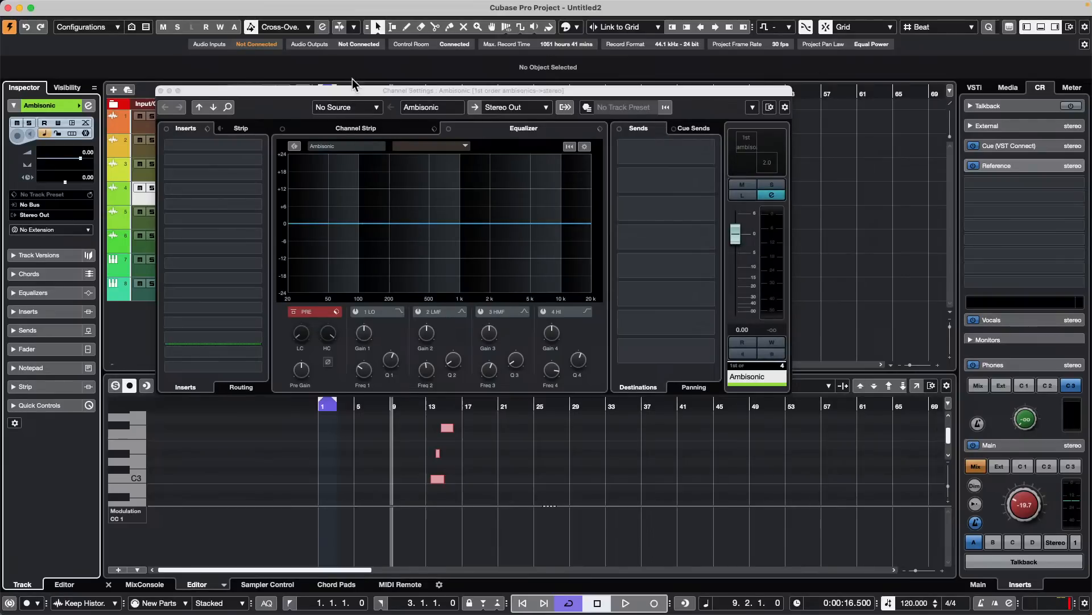
# - Examine the Ambisonic channel settings alongside the track list, check the track's available commands and close the settings window
pyautogui.moveTo(371, 95); pyautogui.dragTo(676, 76)
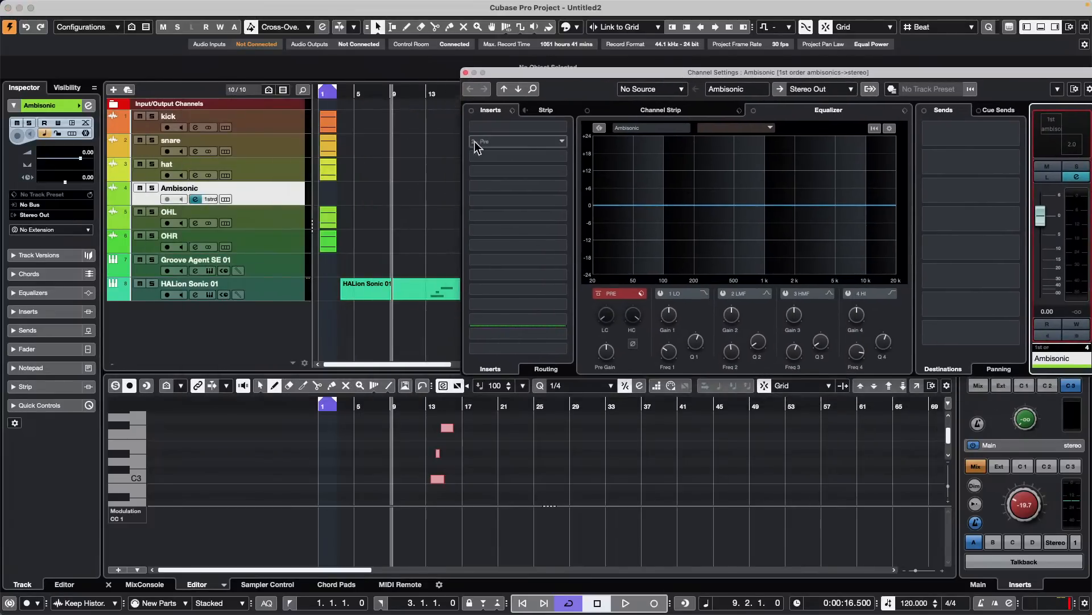
pyautogui.click(277, 200)
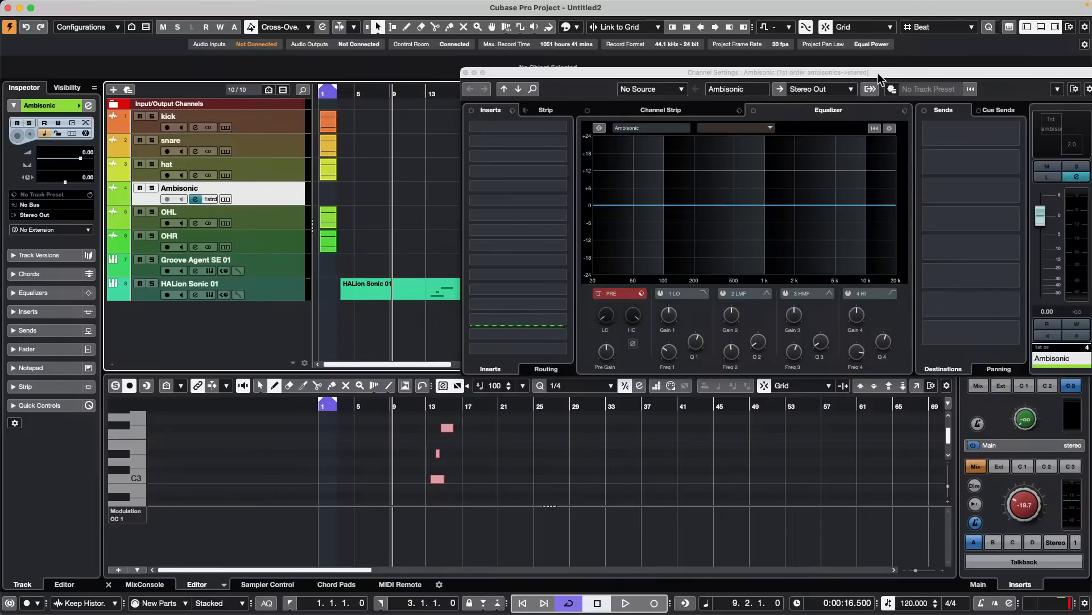
pyautogui.rightClick(272, 187)
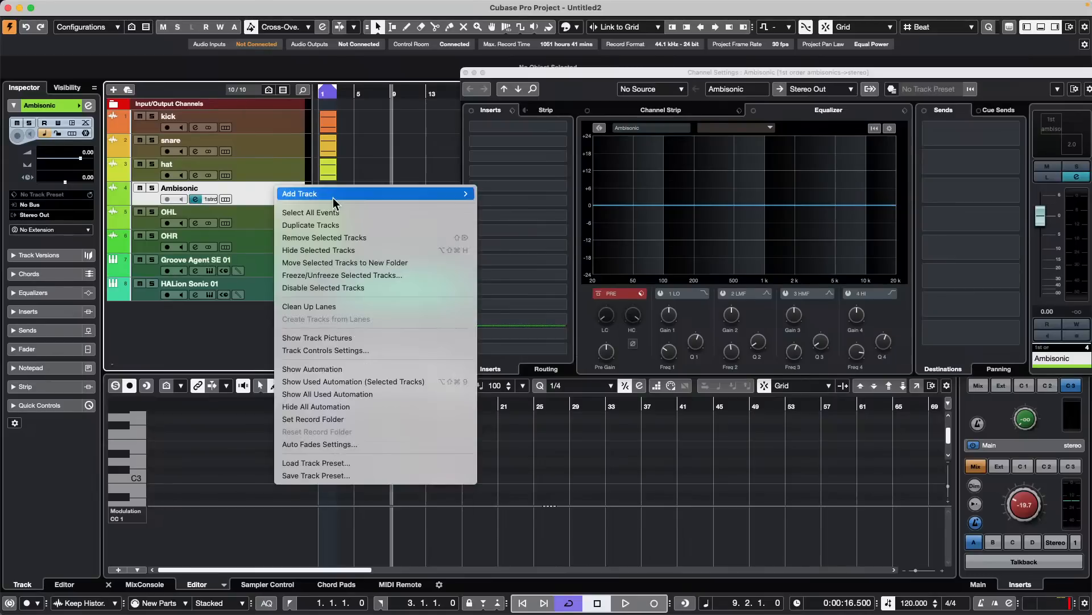
pyautogui.click(273, 164)
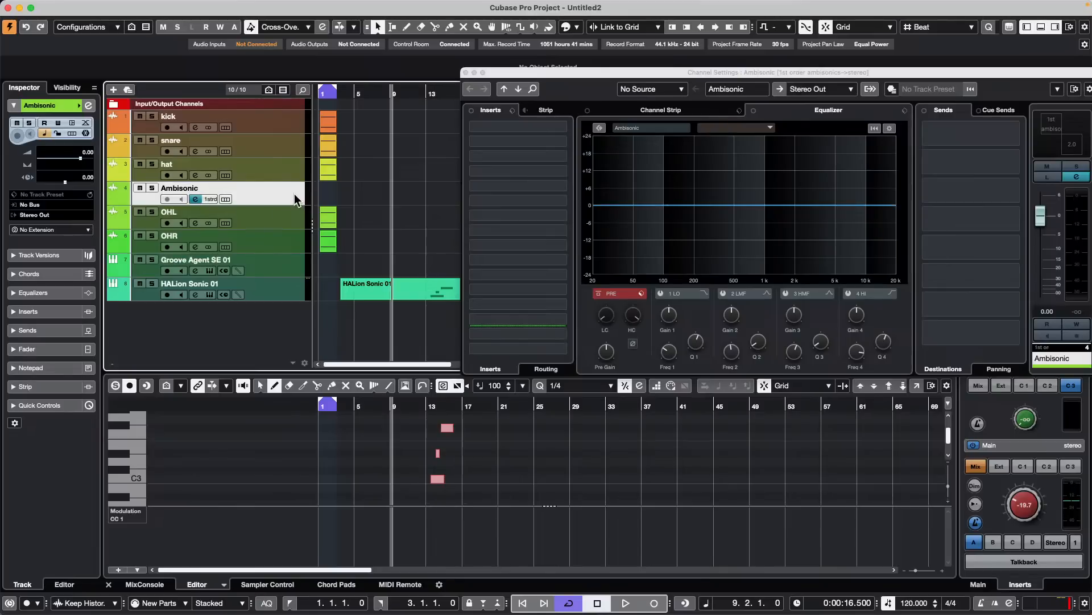
pyautogui.click(466, 73)
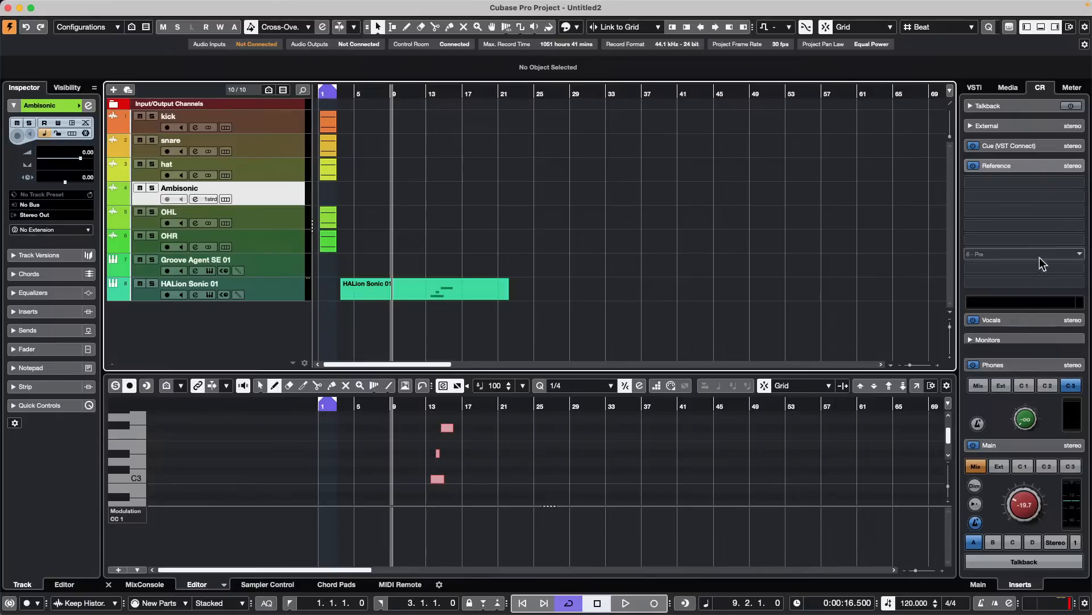
# - Expand the Monitors section of the Control Room, then look through the recent projects and the track types available to add
pyautogui.click(1029, 337)
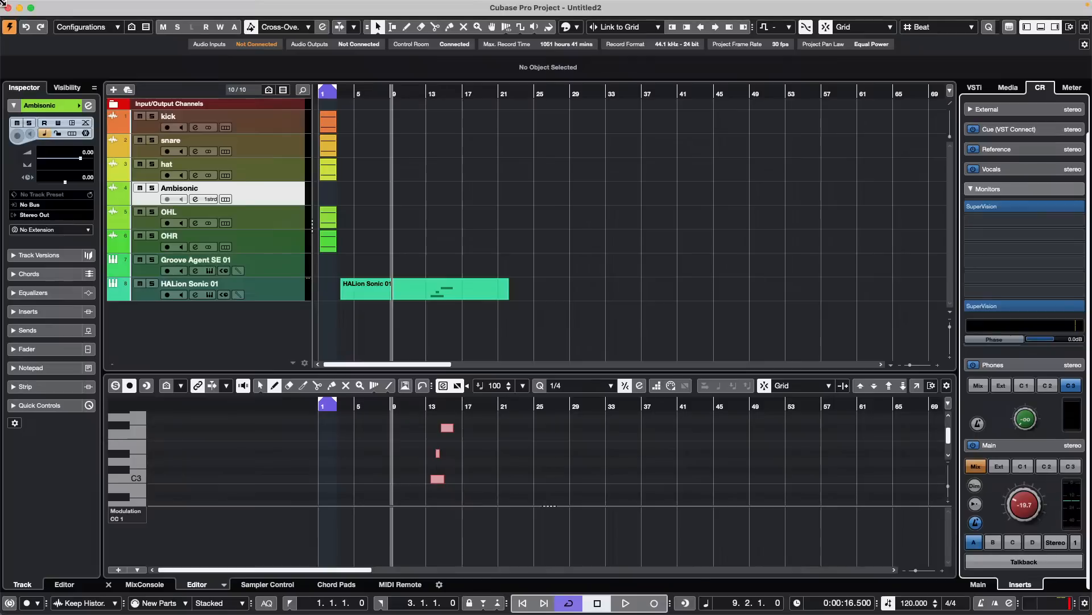
pyautogui.click(76, 7)
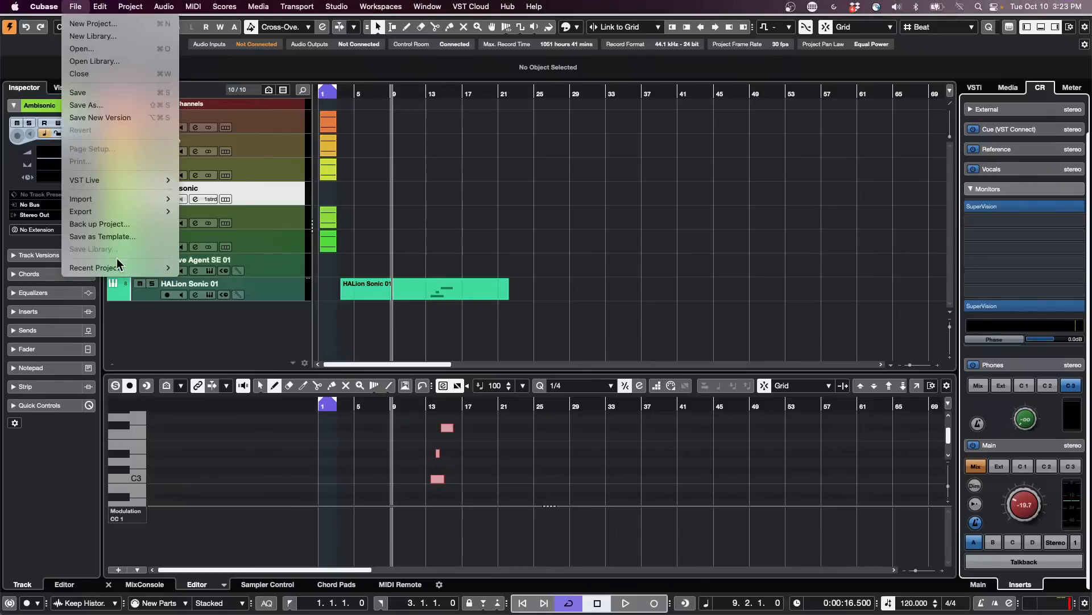
pyautogui.moveTo(165, 268)
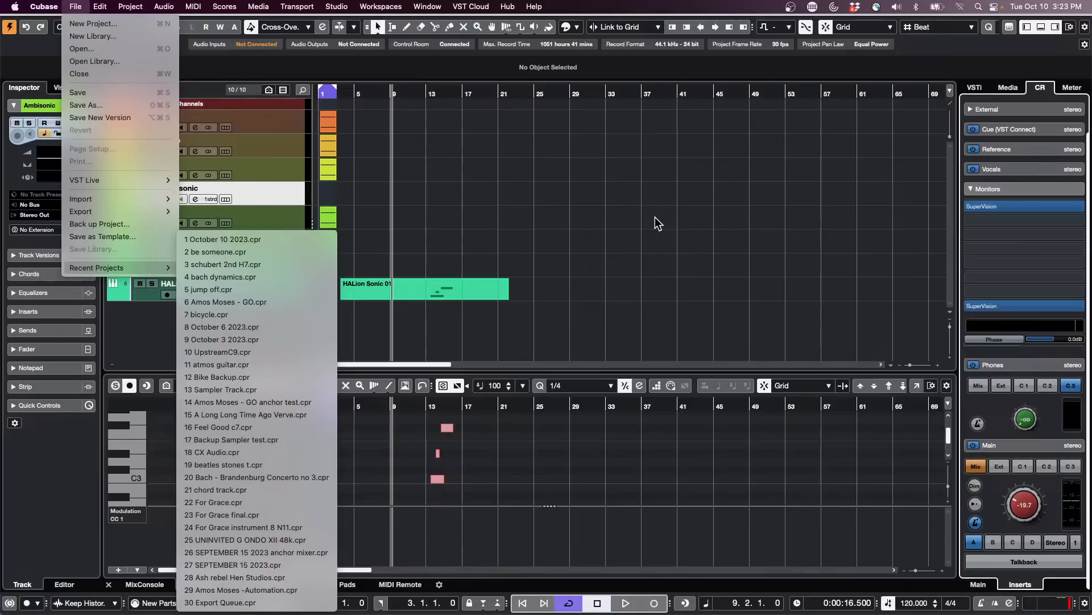
pyautogui.click(285, 188)
pyautogui.rightClick(287, 187)
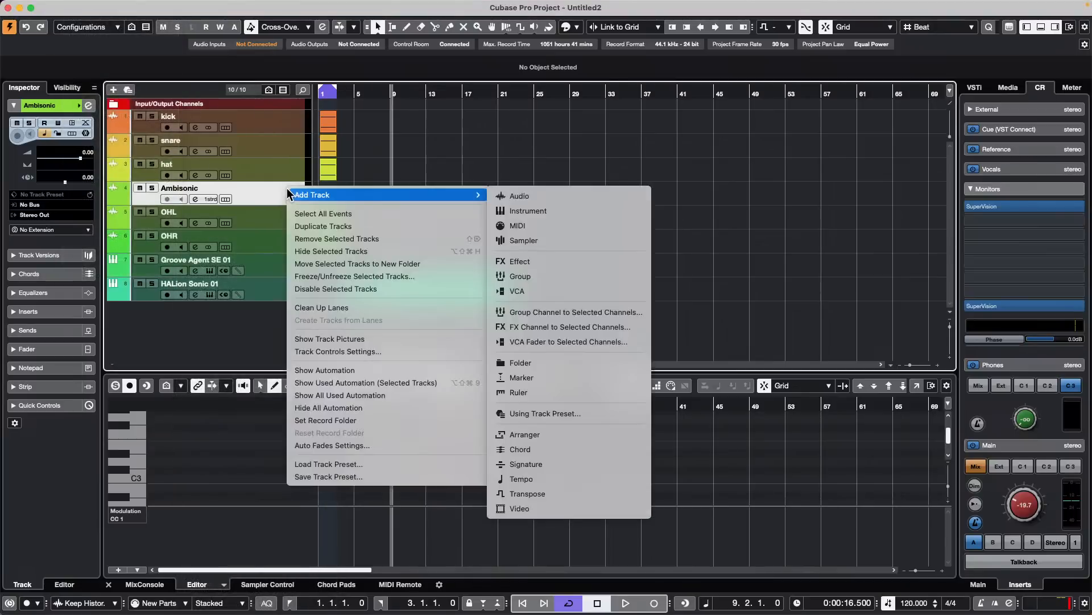
pyautogui.click(278, 187)
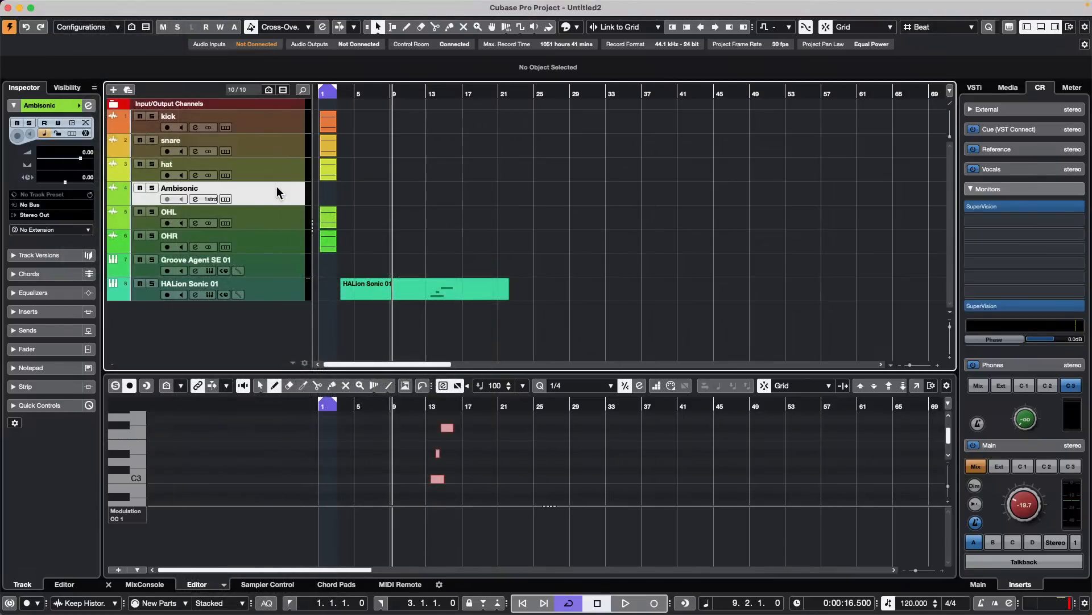
# - Open the output audio connections and remove the Quadro Out bus
pyautogui.rightClick(277, 186)
pyautogui.click(591, 144)
pyautogui.press('F4')
pyautogui.rightClick(445, 153)
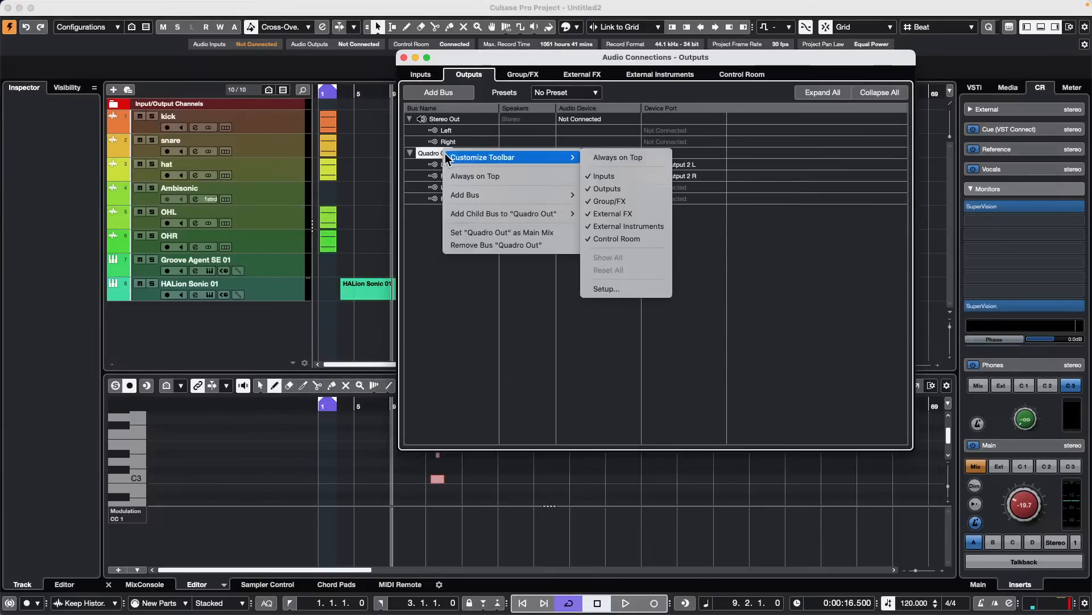
pyautogui.click(534, 246)
# - Add one output bus with the 1st Order Ambisonics configuration
pyautogui.click(439, 92)
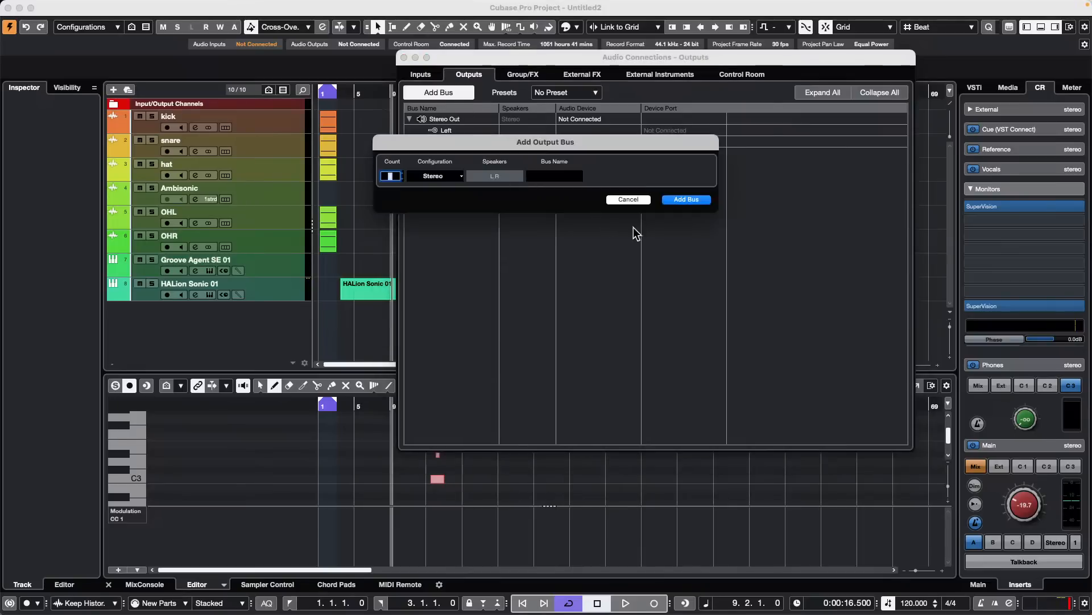
pyautogui.click(454, 176)
pyautogui.moveTo(412, 323)
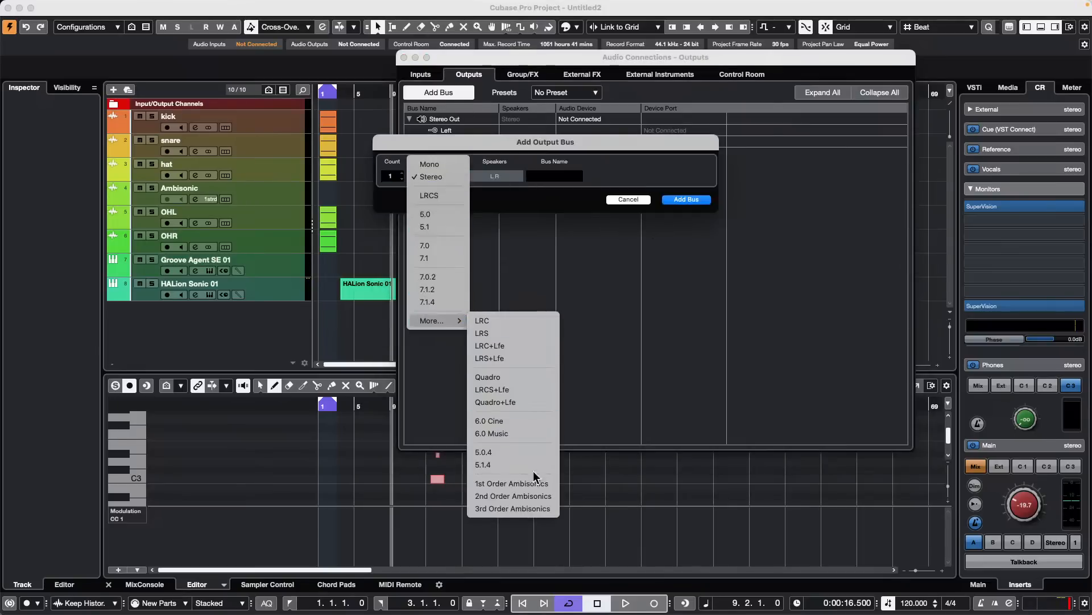
pyautogui.click(542, 484)
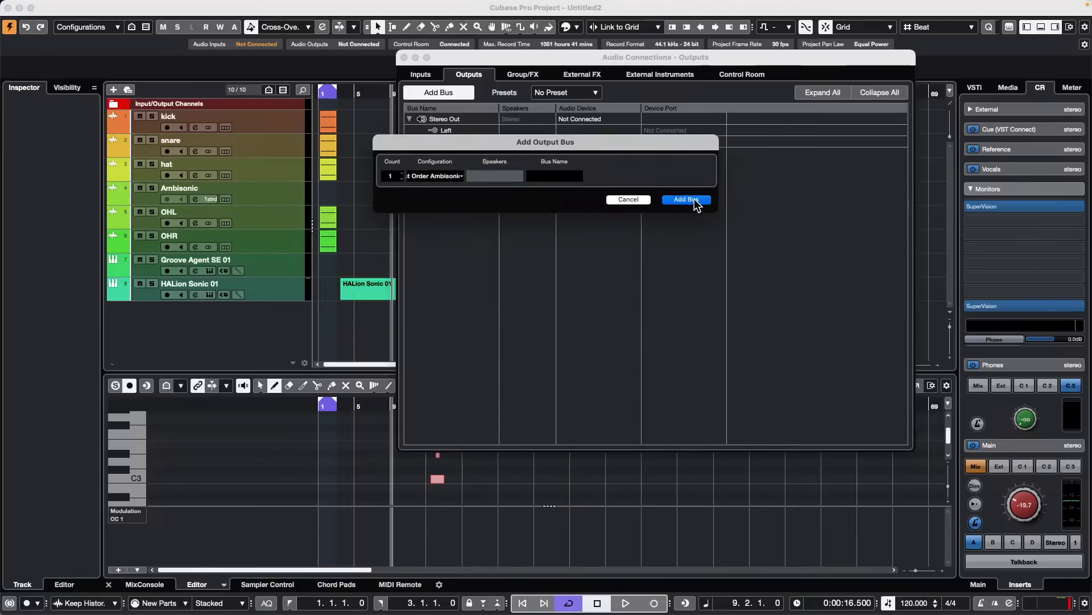
pyautogui.click(697, 199)
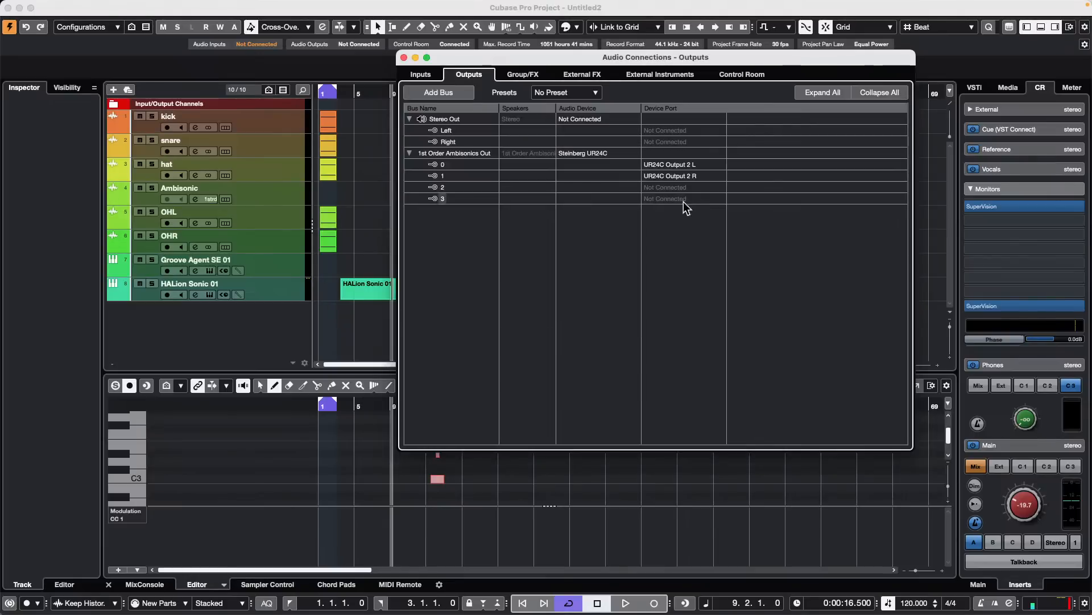
# - Open VST AmbiDecoder from the Ambisonic track's channel settings, switch its output to Headphones and close the channel settings
pyautogui.click(290, 197)
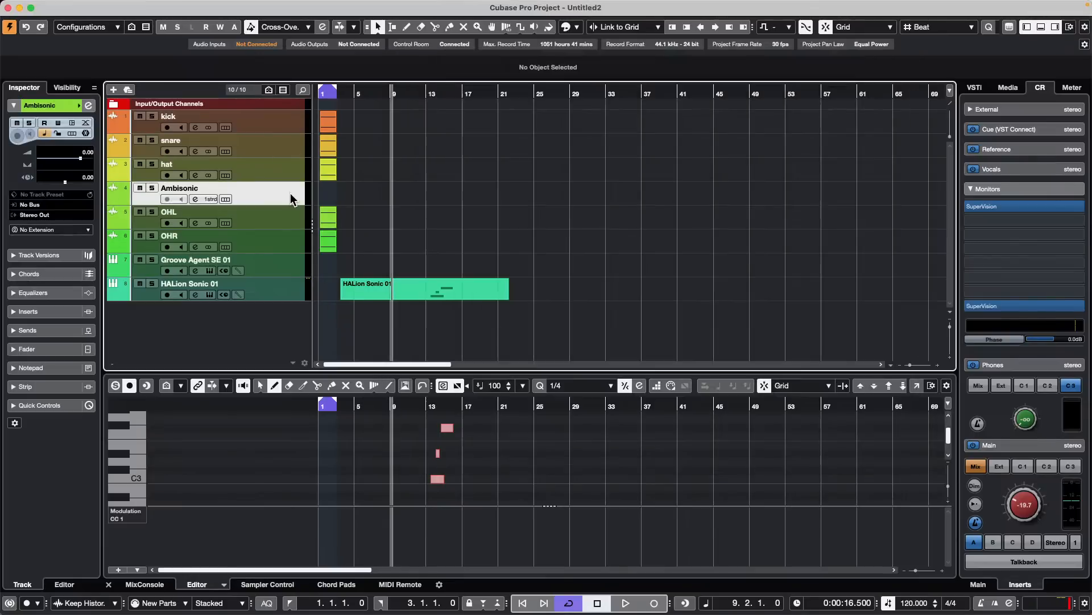
pyautogui.click(89, 106)
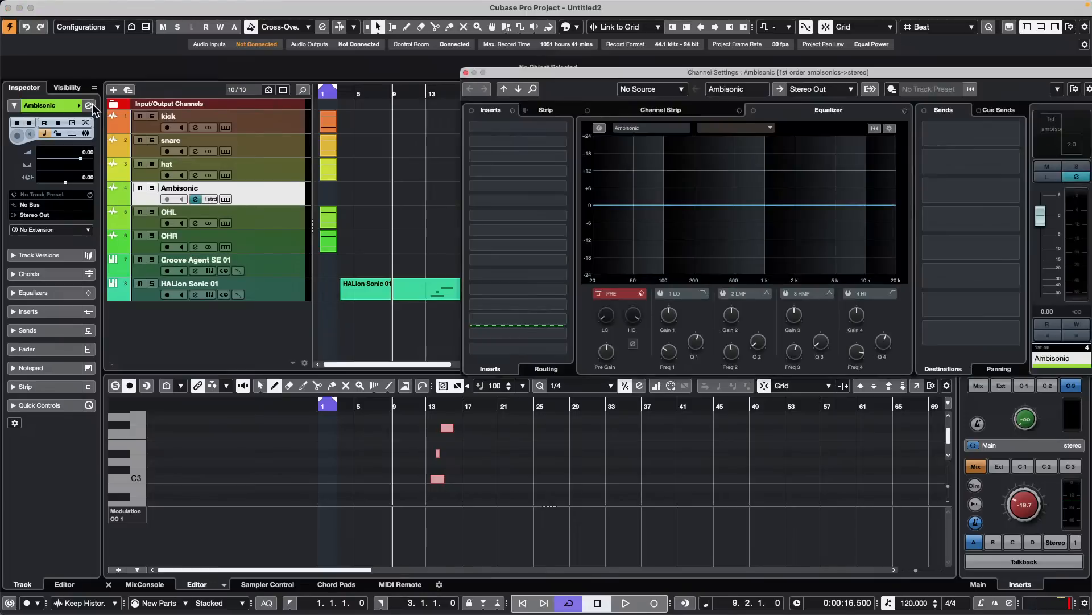
pyautogui.click(1080, 142)
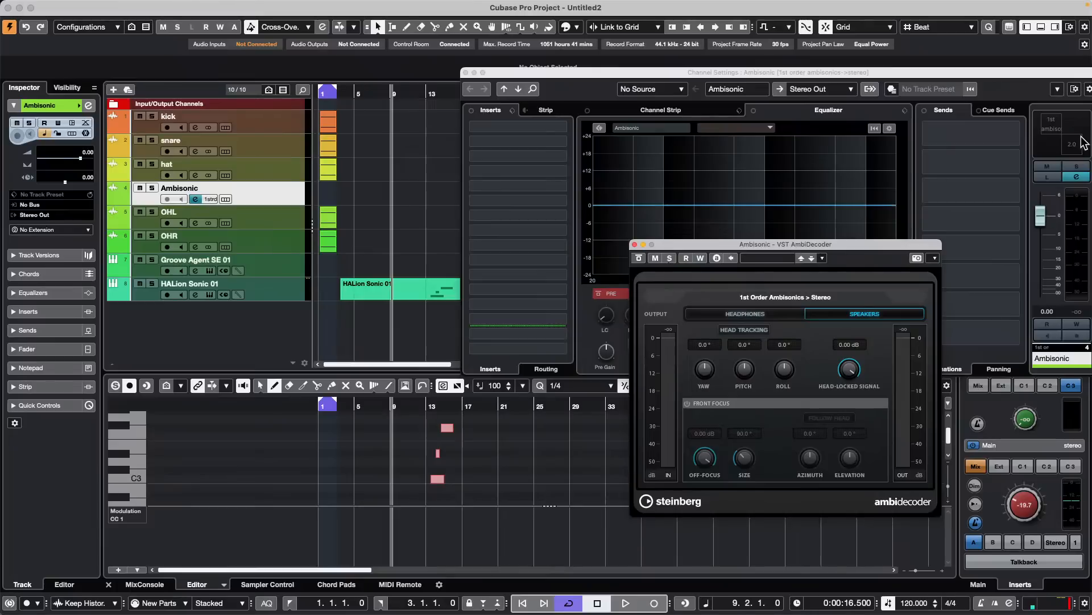
pyautogui.click(773, 309)
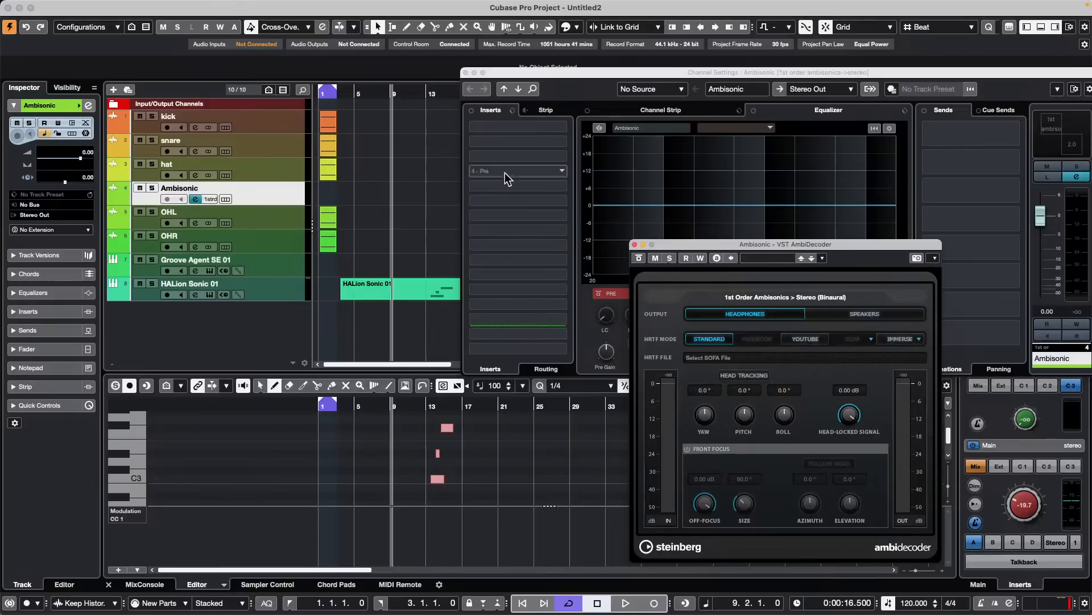
pyautogui.click(465, 73)
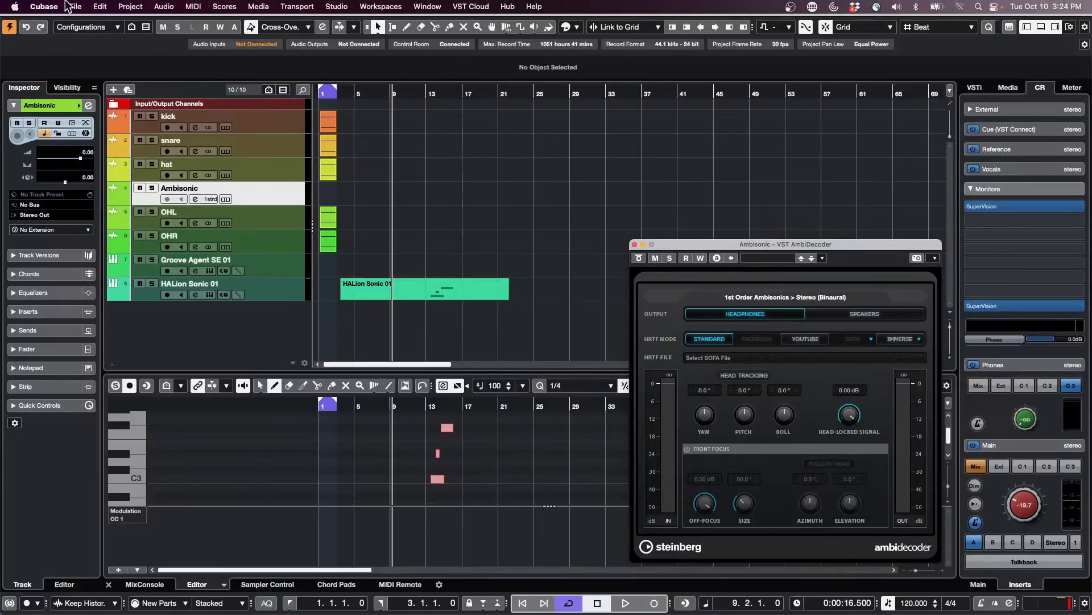
# - Examine the VST and Control Room preferences for headphone-related options, then close the preferences
pyautogui.click(77, 6)
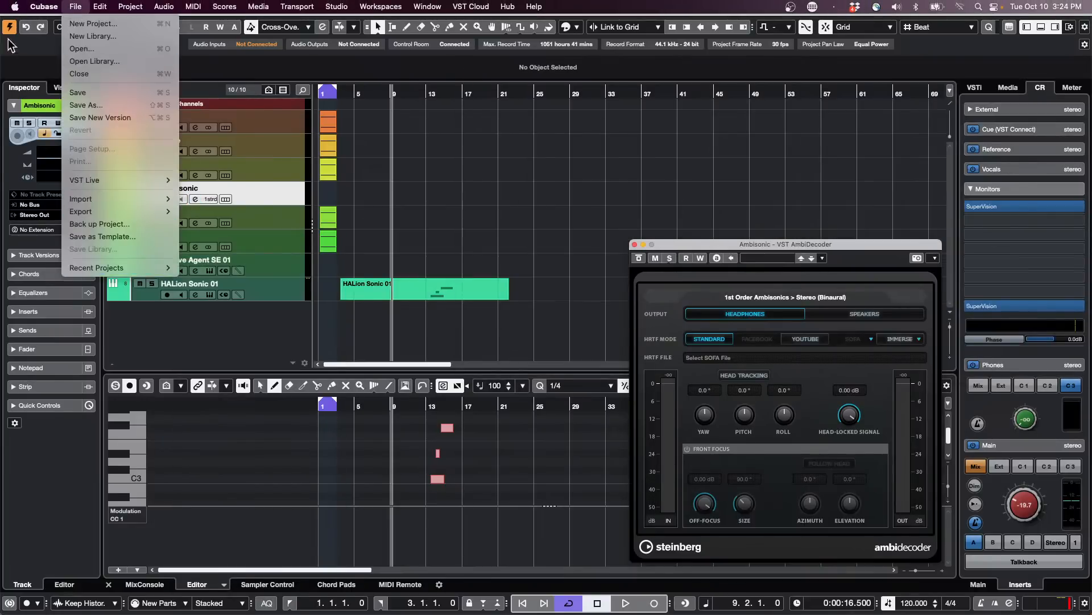
pyautogui.moveTo(44, 6)
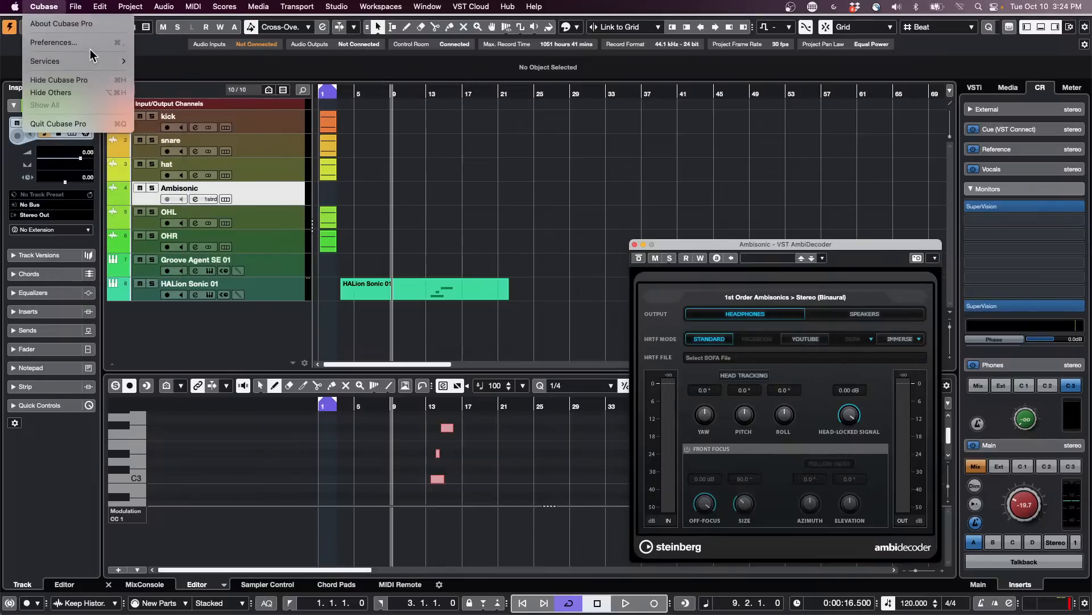
pyautogui.click(91, 46)
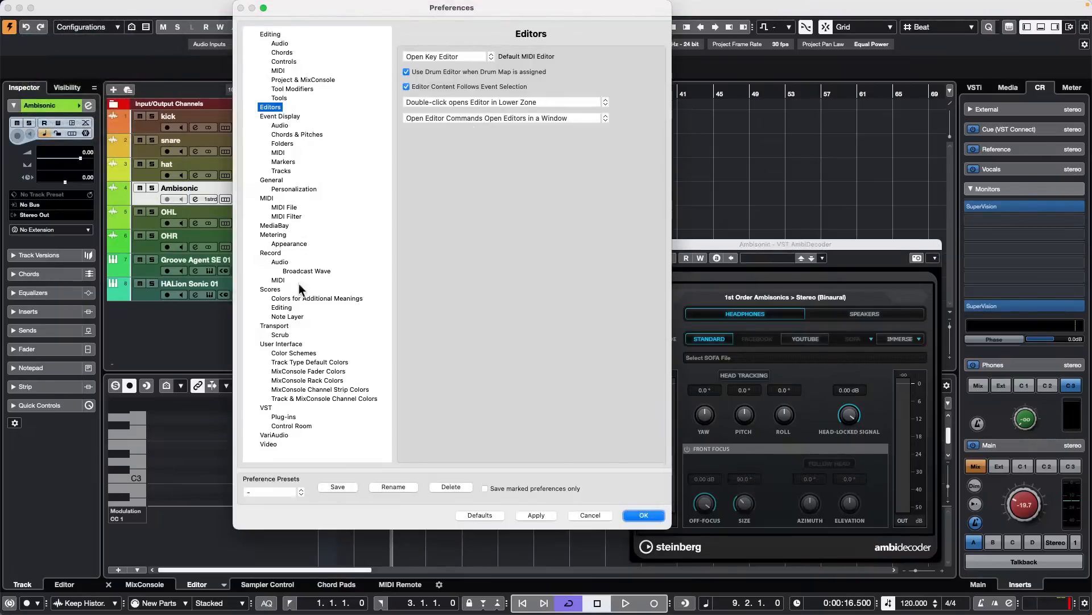
pyautogui.click(267, 408)
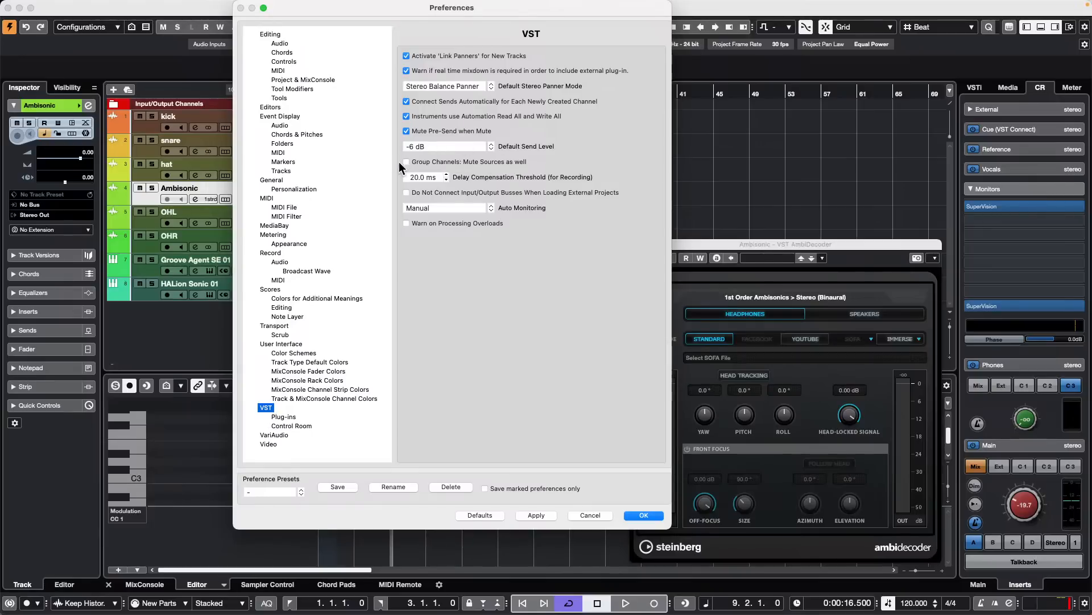
pyautogui.click(302, 427)
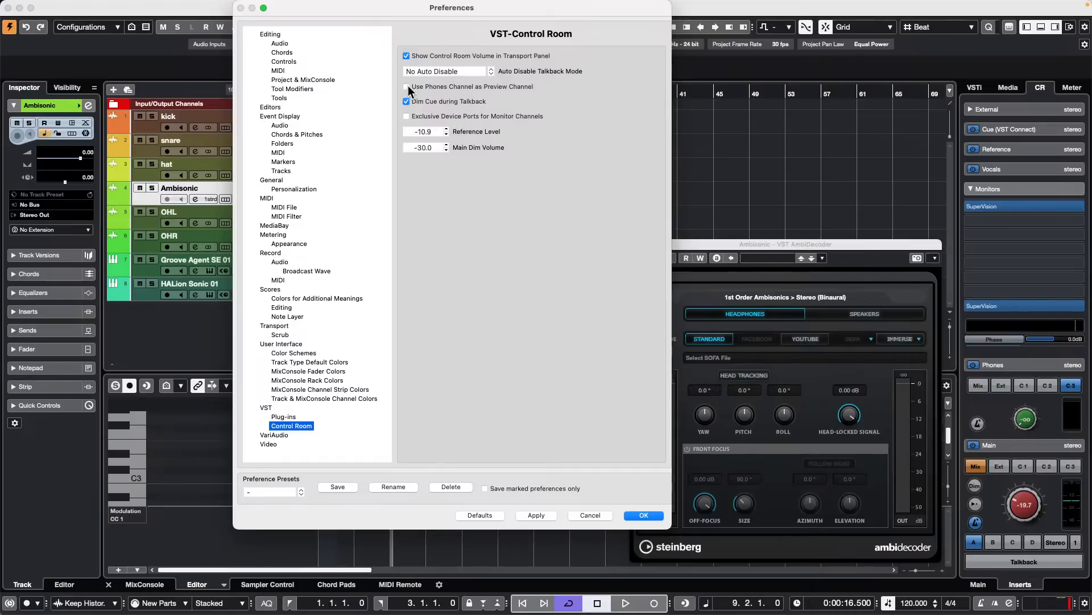
pyautogui.click(649, 516)
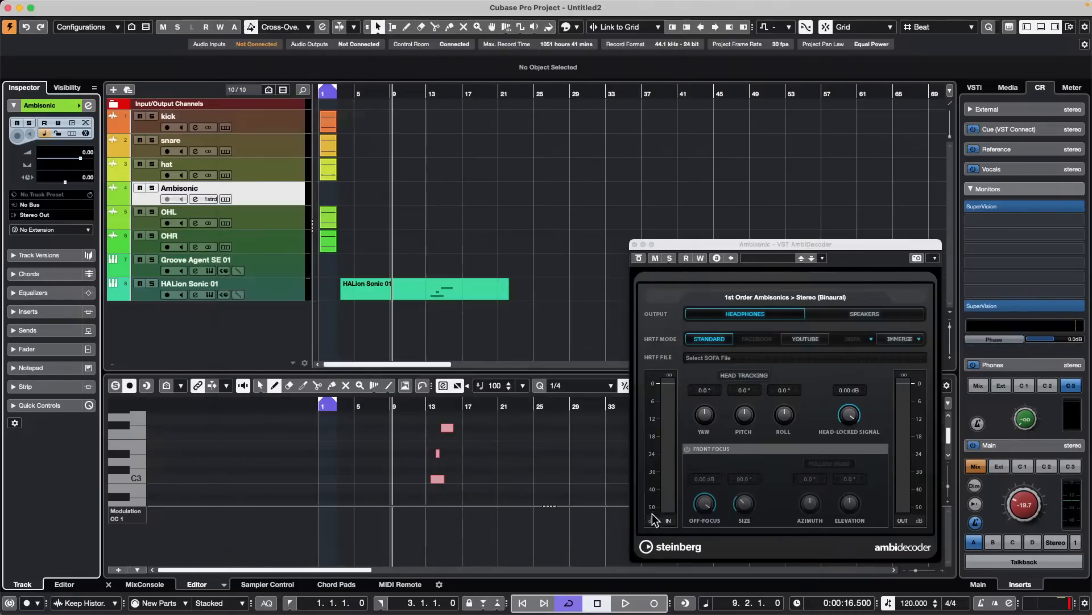
# - Insert VST AmbiConverter in the third insert slot of the Control Room's Phones channel and close both open plug-in windows
pyautogui.moveTo(837, 246); pyautogui.dragTo(643, 127)
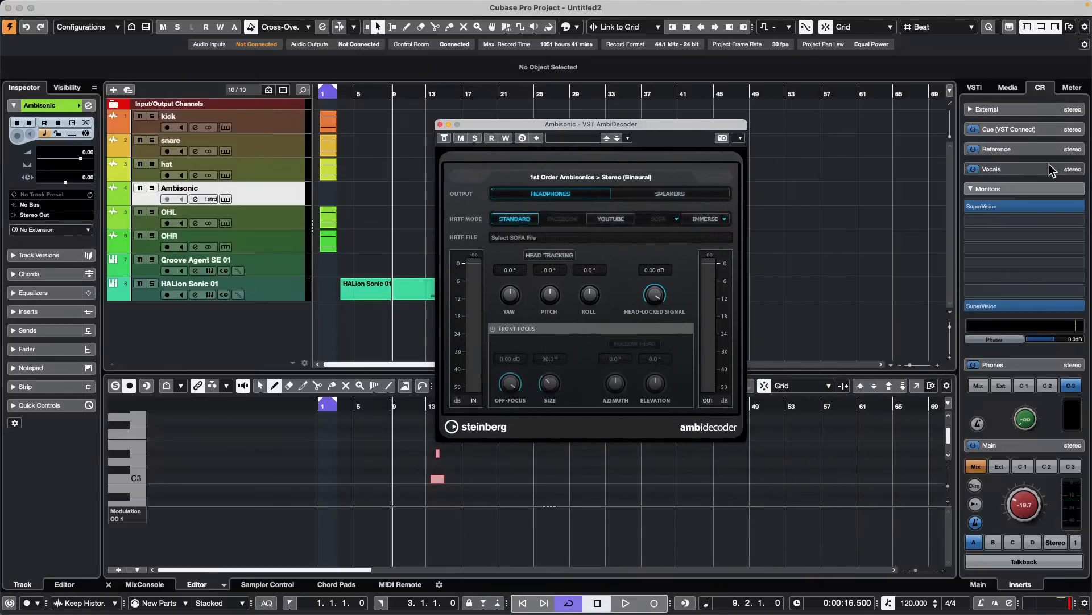
pyautogui.click(1029, 191)
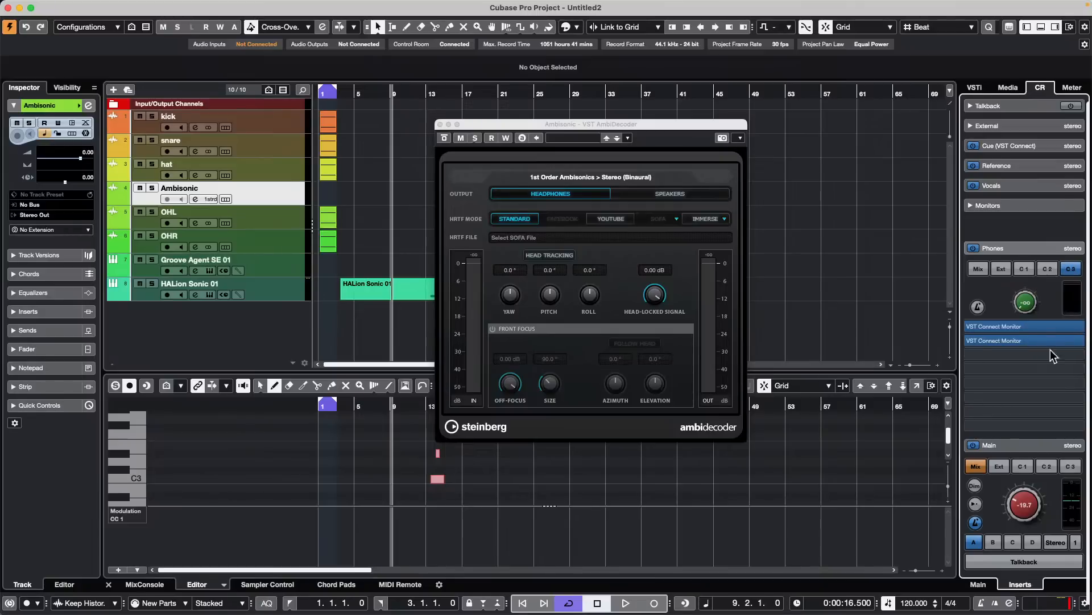
pyautogui.click(1069, 355)
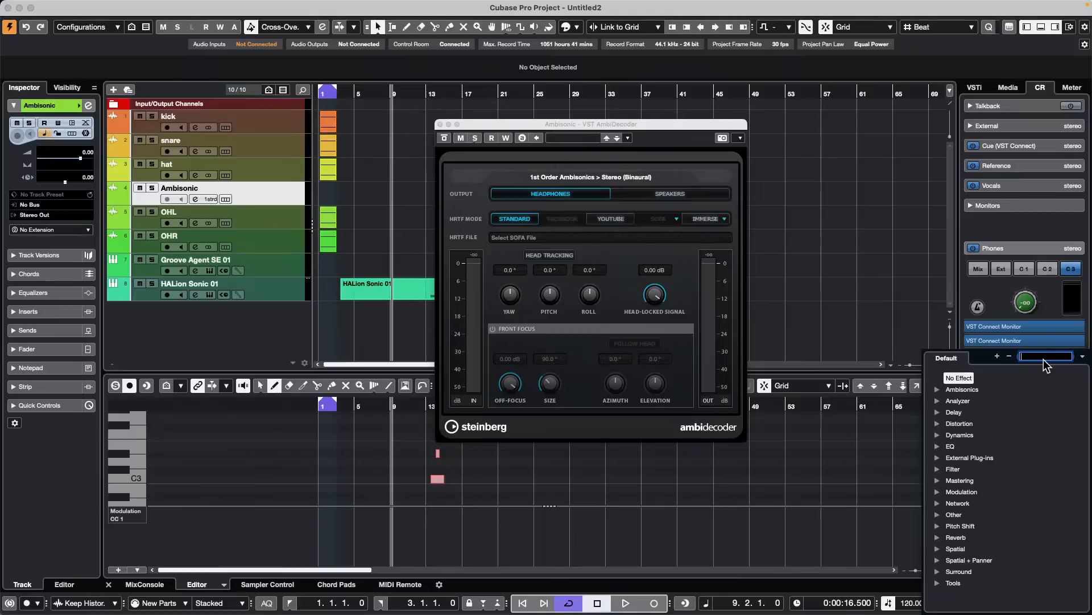
pyautogui.write('s')
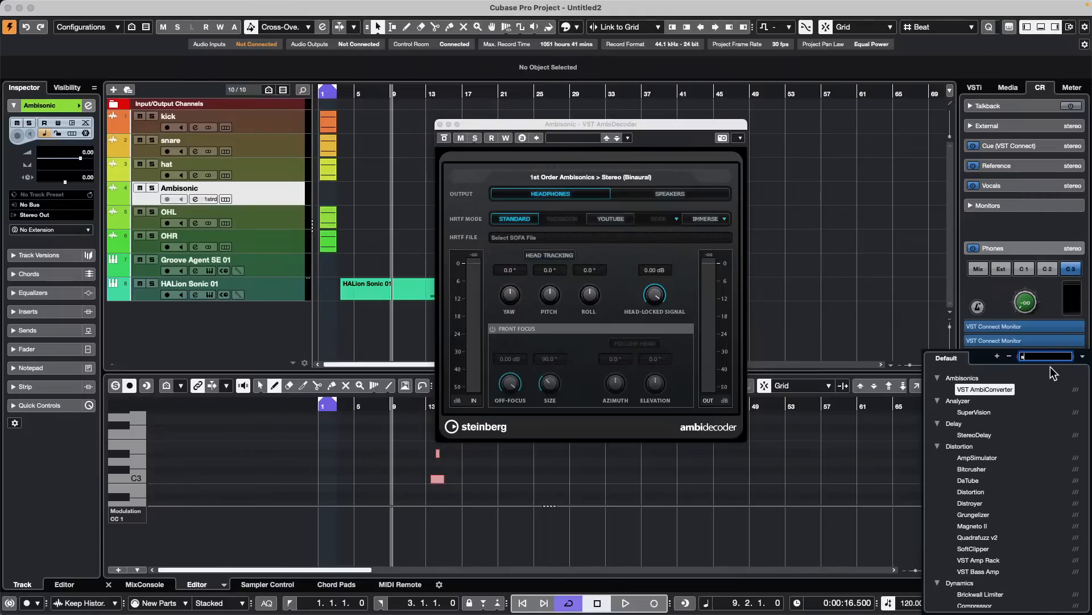
pyautogui.click(1007, 390)
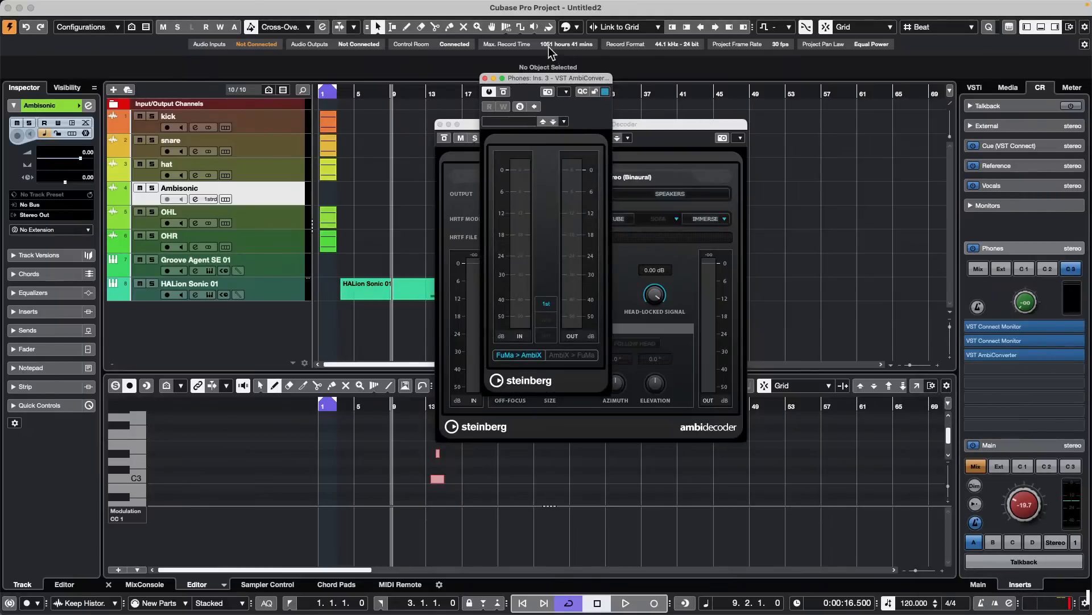
pyautogui.click(485, 78)
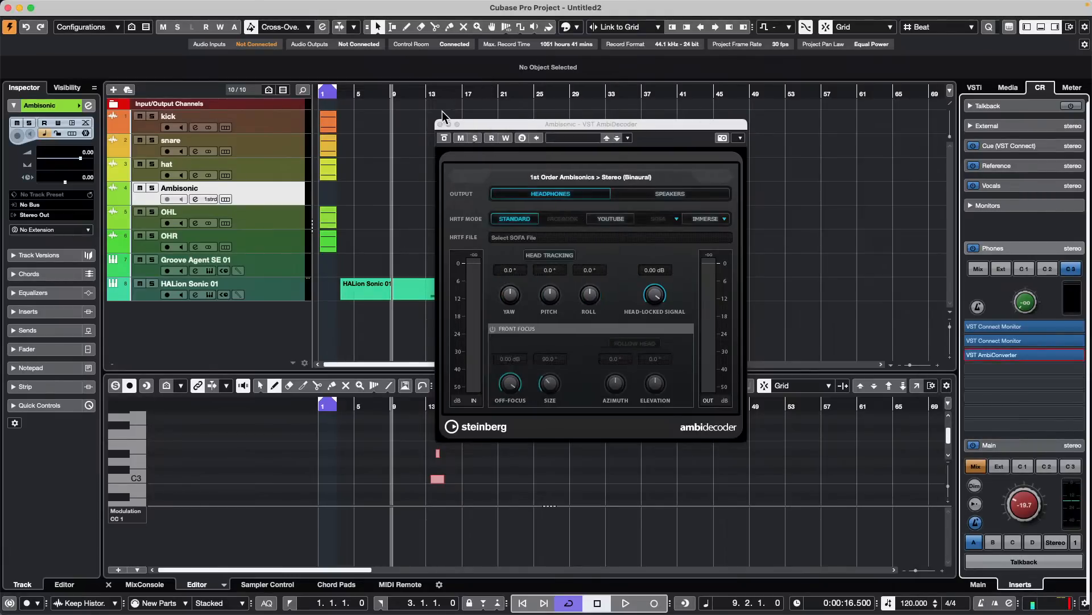
pyautogui.moveTo(482, 124); pyautogui.dragTo(697, 129)
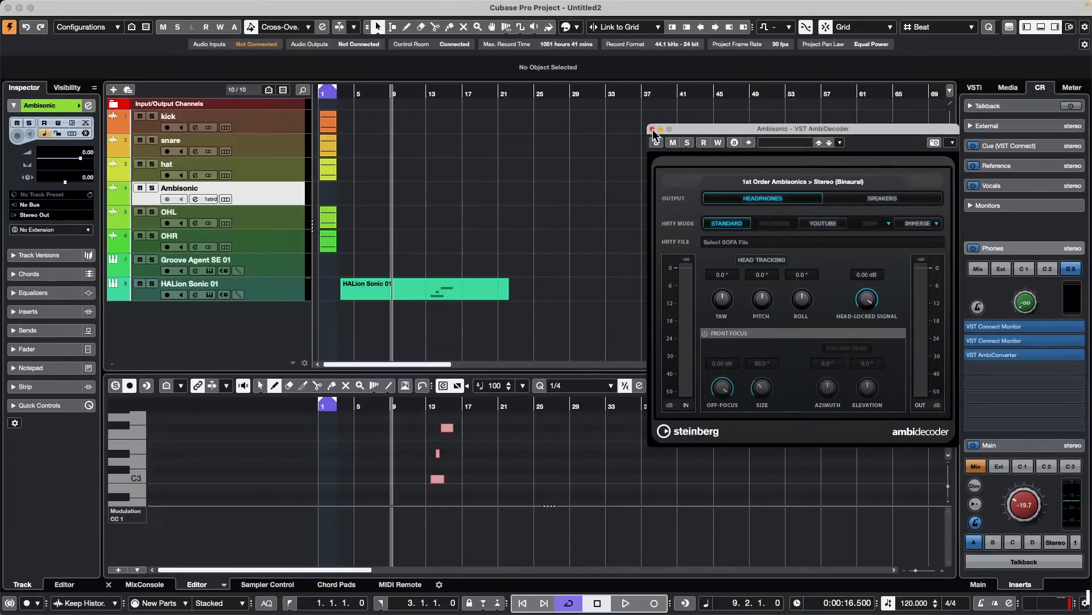
pyautogui.click(652, 129)
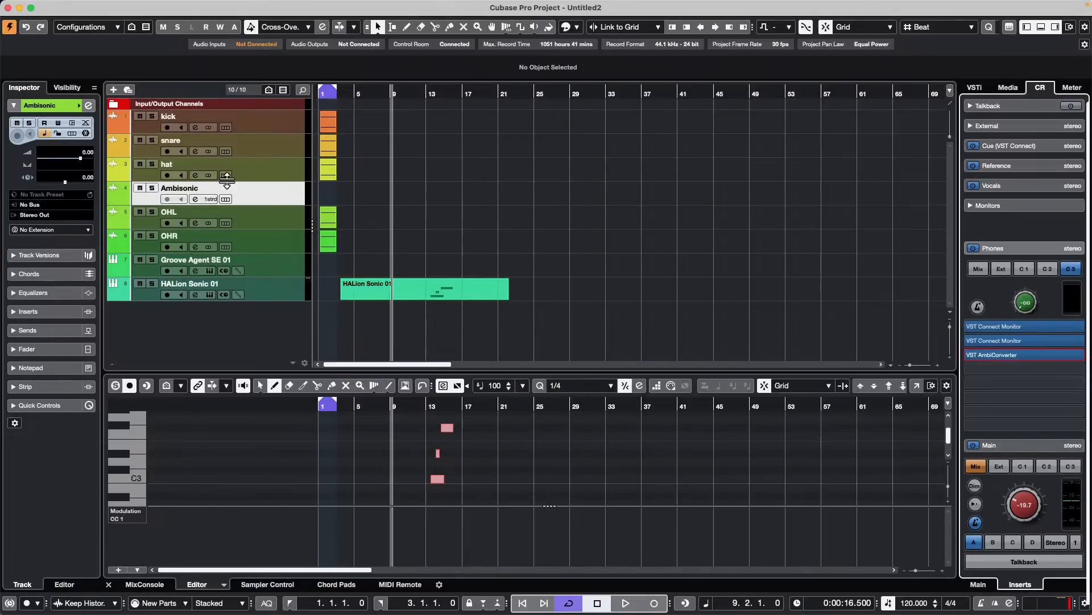
# - Open the Ambisonic track's channel settings and route the track's output to 1st Order Ambisonics Out
pyautogui.click(274, 221)
pyautogui.click(274, 200)
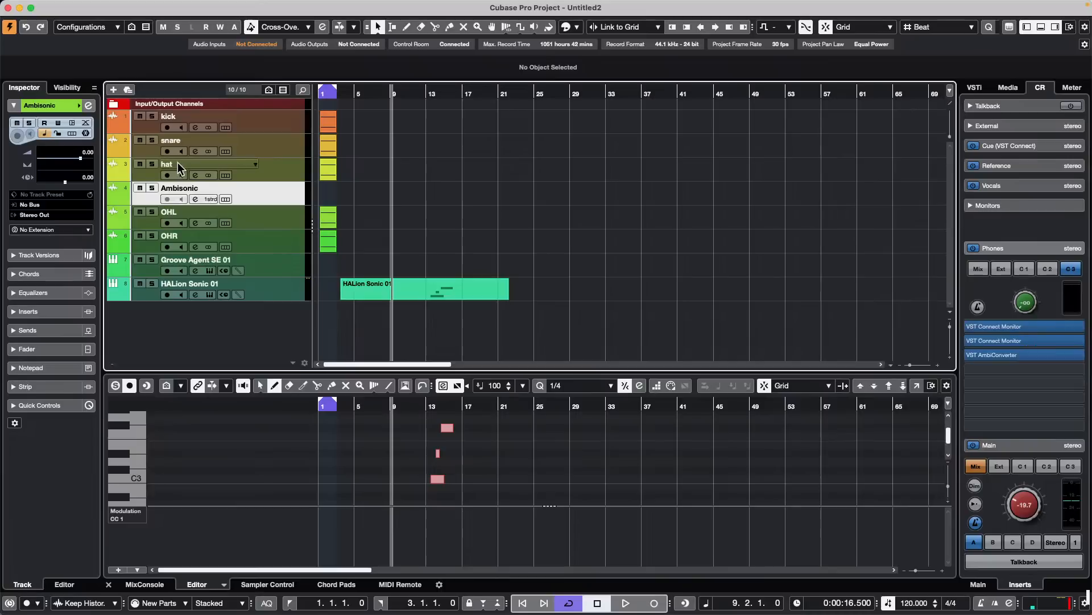
pyautogui.click(89, 106)
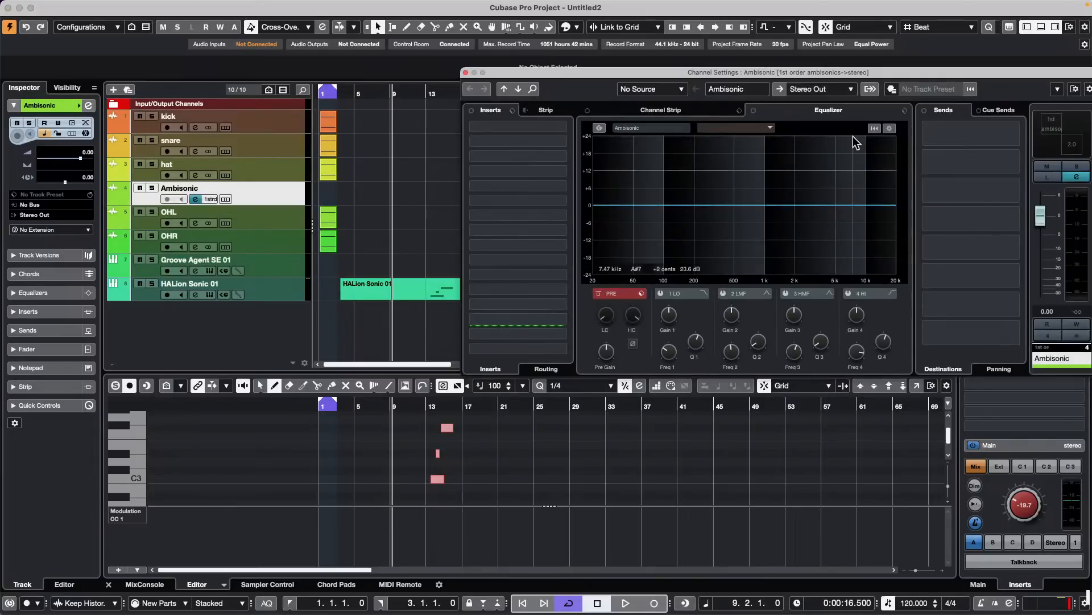
pyautogui.click(60, 215)
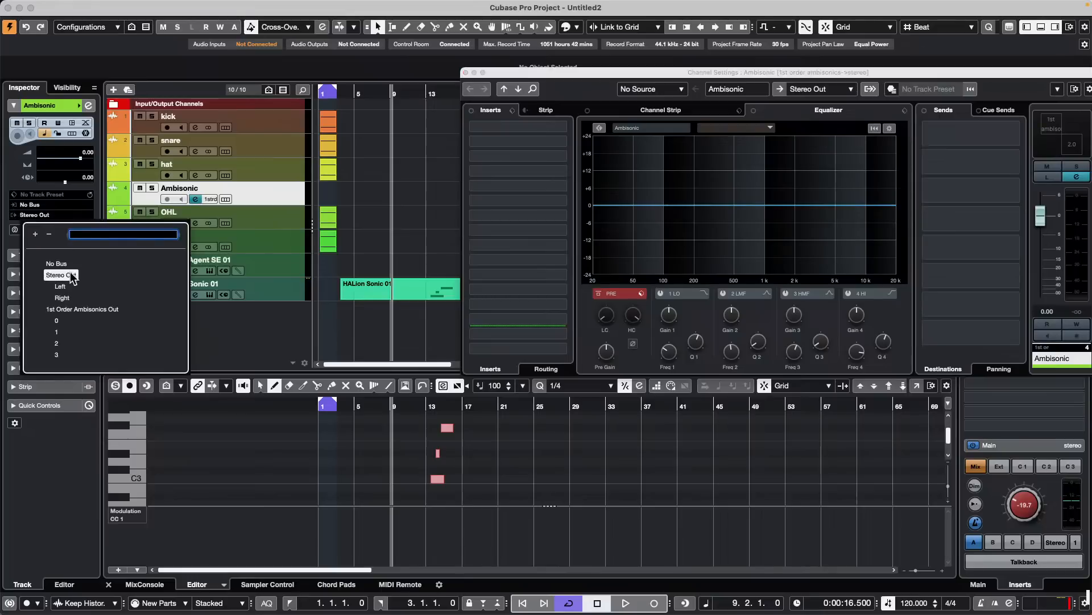
pyautogui.click(73, 309)
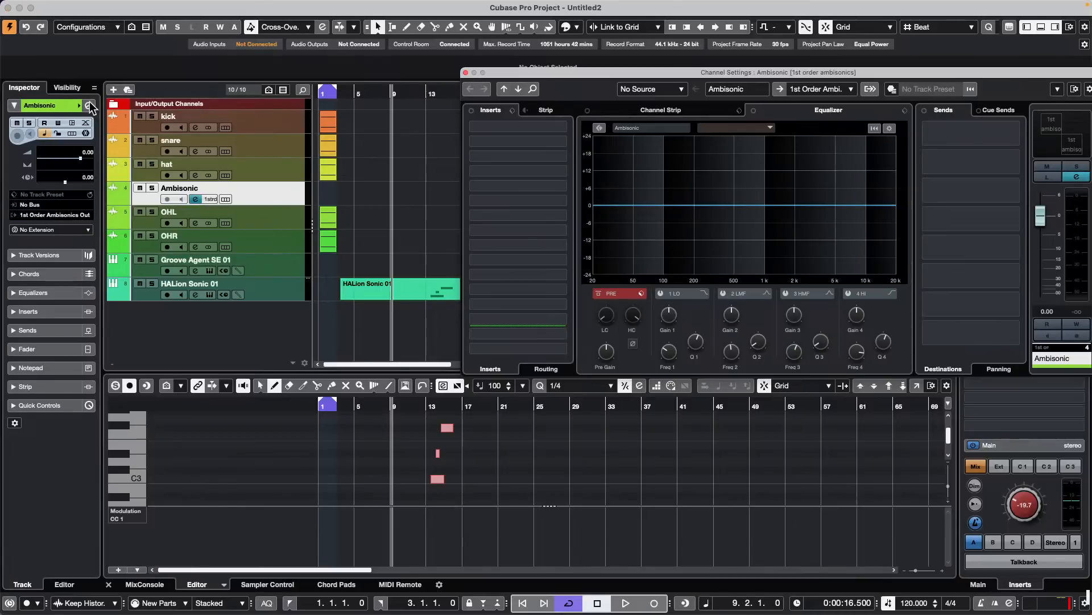
# - Reopen the Ambisonic channel settings, examine VST AmbiDecoder with the Ambisonics output routing and close the plug-in window
pyautogui.click(88, 106)
pyautogui.click(89, 106)
pyautogui.click(1063, 141)
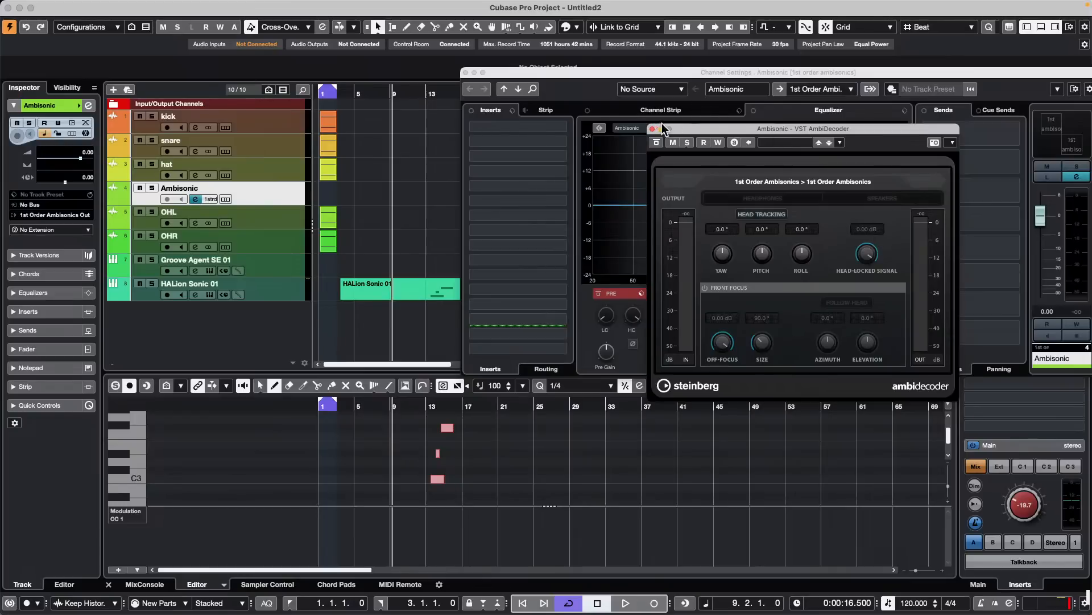
pyautogui.moveTo(661, 129); pyautogui.dragTo(625, 258)
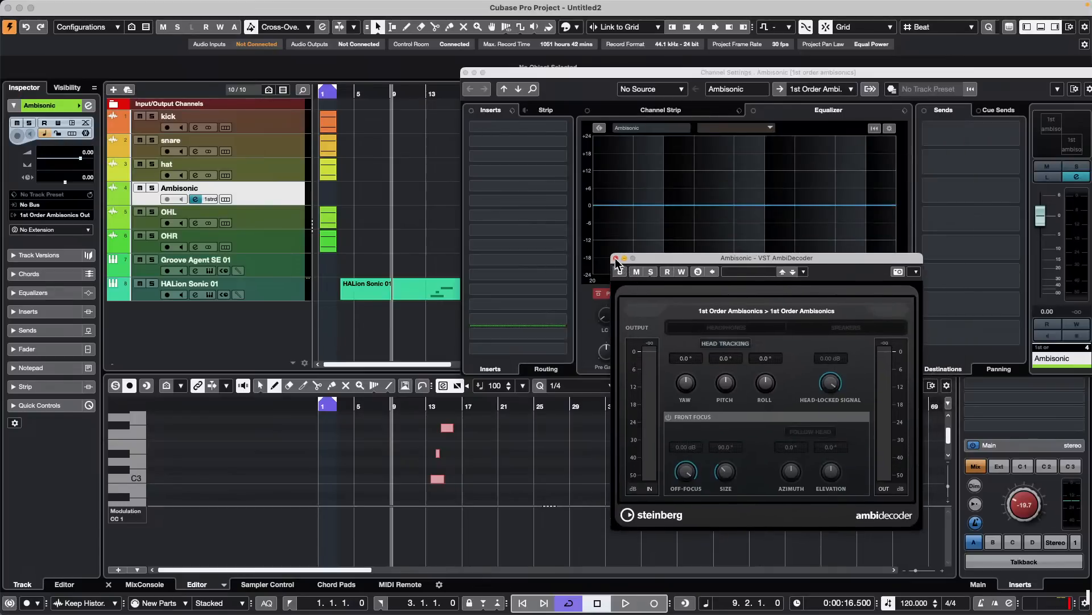
pyautogui.click(616, 258)
# - Route the hat track's output to 1st Order Ambisonics Out
pyautogui.click(270, 162)
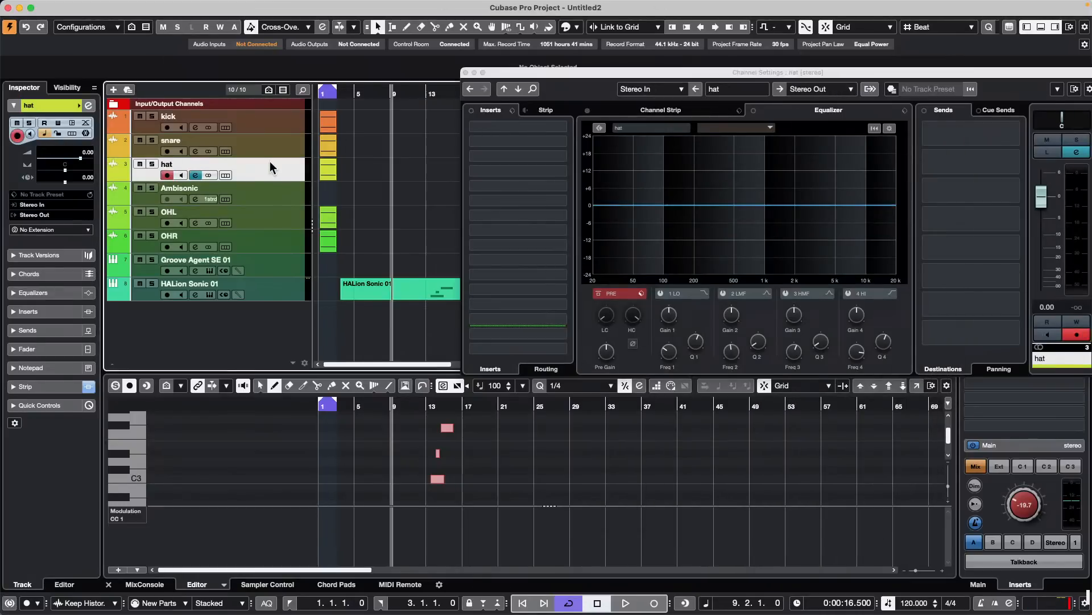
pyautogui.click(66, 214)
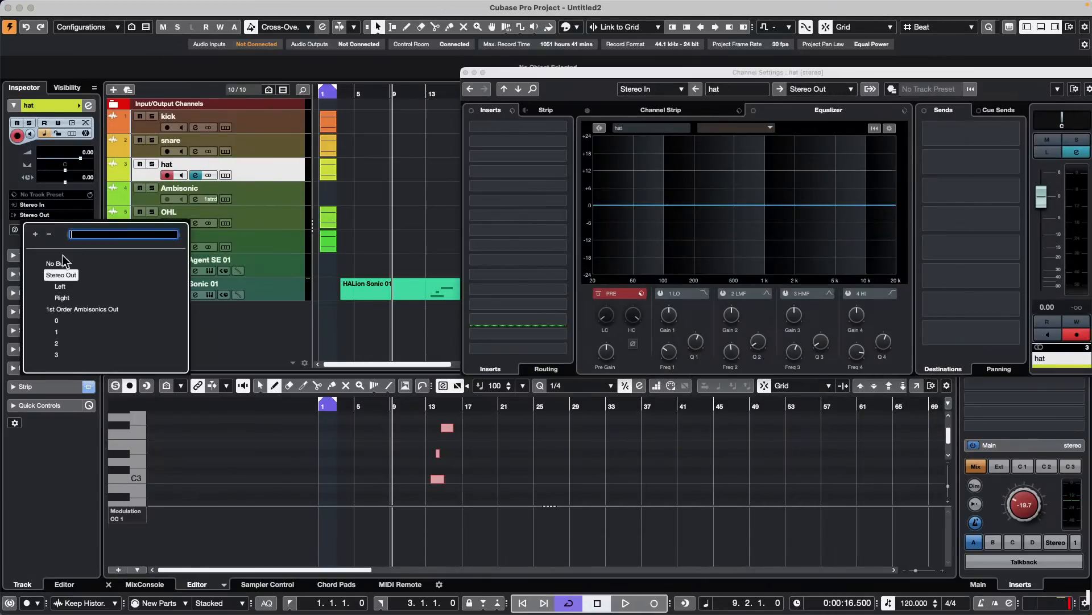
pyautogui.click(70, 303)
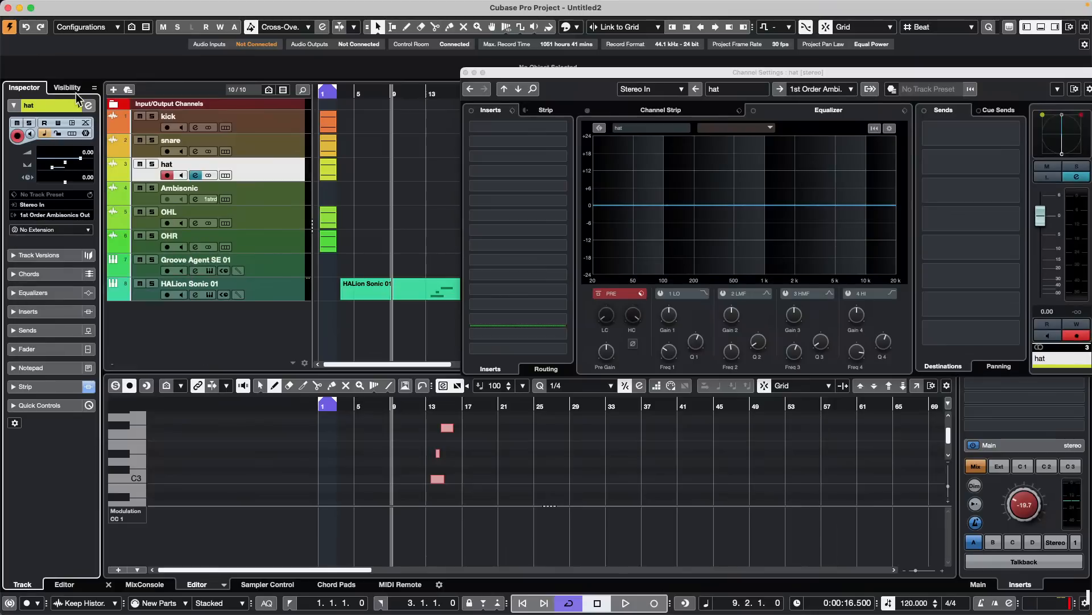
# - Refresh the hat track's channel settings window and open its VST MultiPanner
pyautogui.click(88, 105)
pyautogui.click(88, 106)
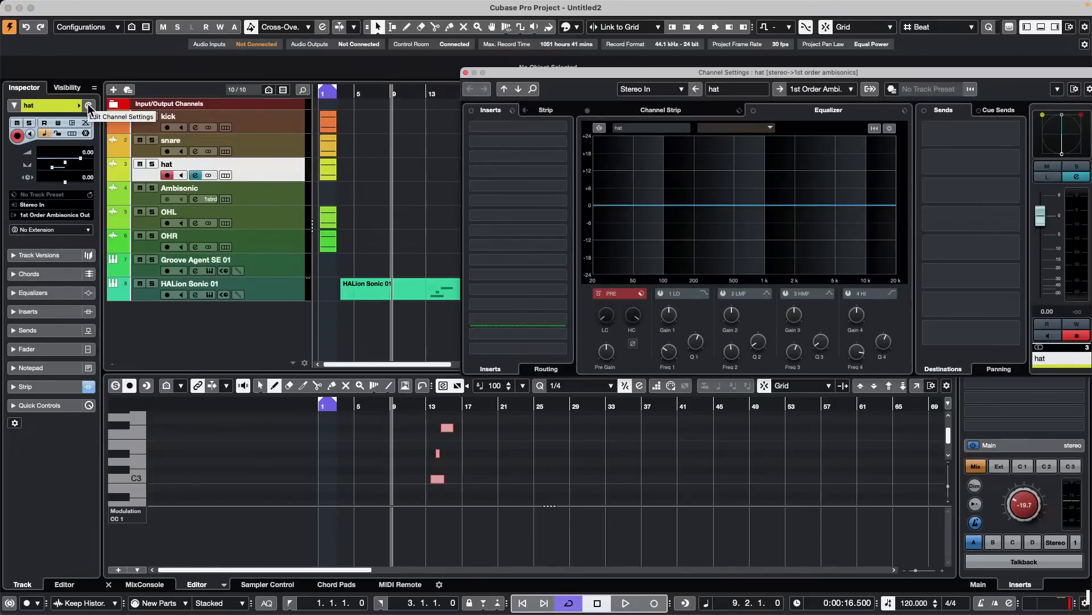
pyautogui.doubleClick(1066, 135)
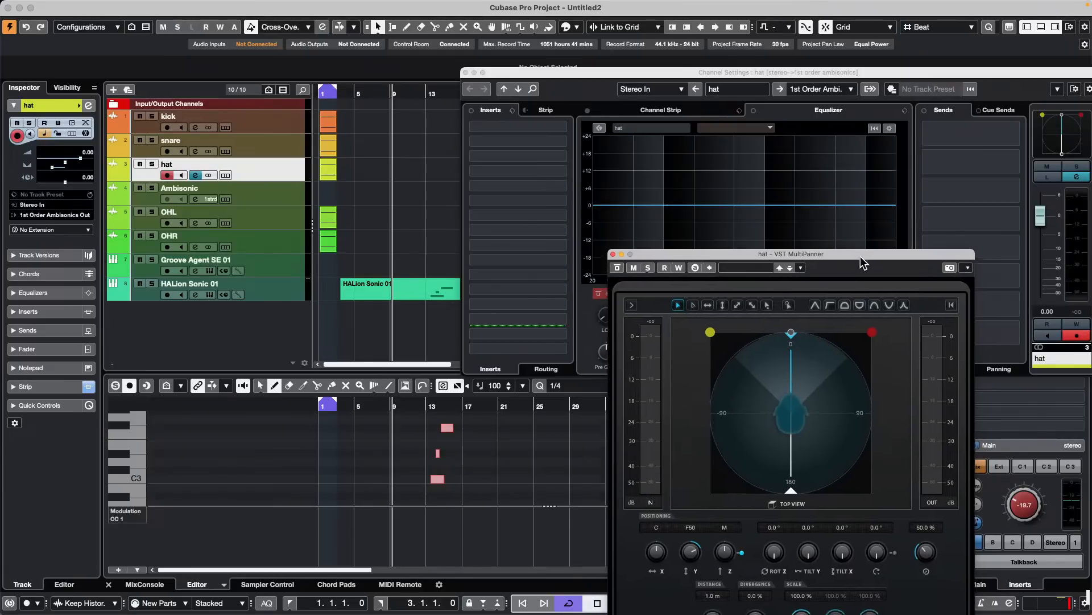
# - Move the hat's sources behind the listener in VST MultiPanner, ending at about X R44 and Y R24, and close the plug-in
pyautogui.moveTo(860, 256); pyautogui.dragTo(571, 65)
pyautogui.moveTo(556, 202); pyautogui.dragTo(548, 302)
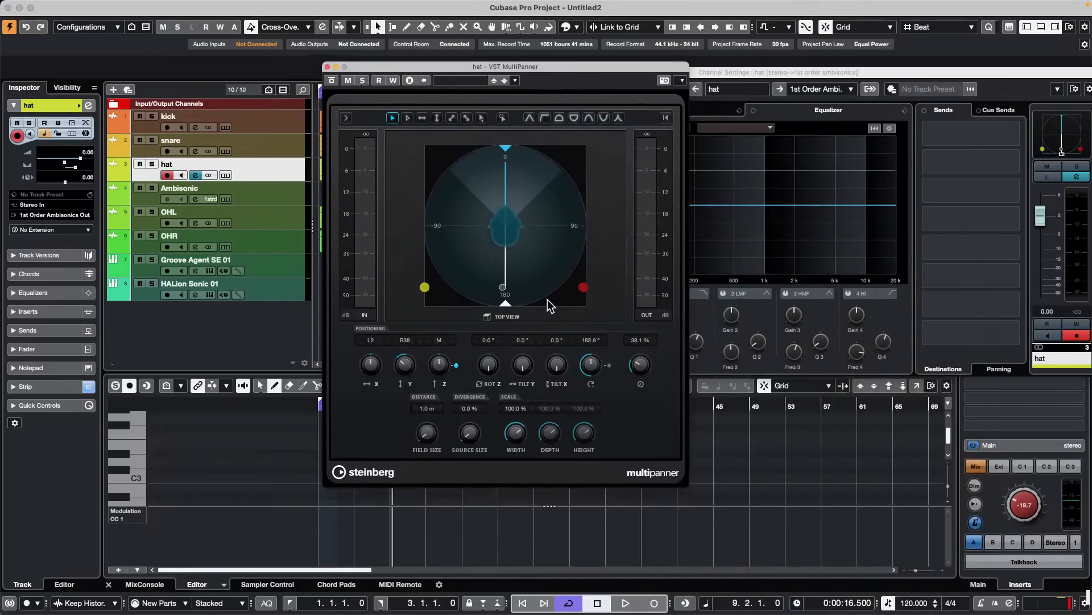
pyautogui.click(270, 195)
pyautogui.click(271, 175)
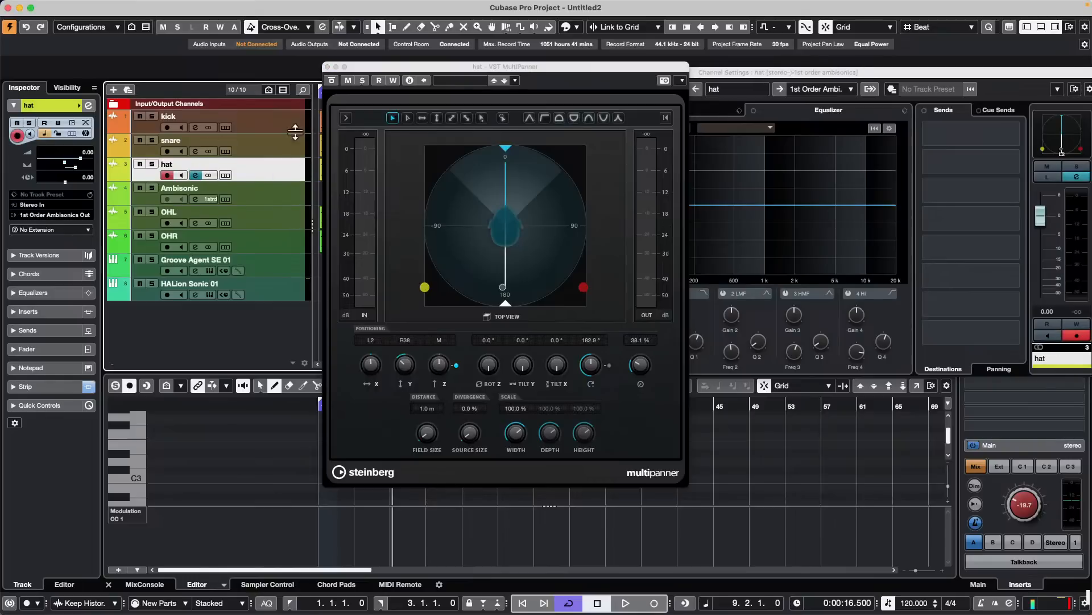
pyautogui.moveTo(477, 164); pyautogui.dragTo(414, 265)
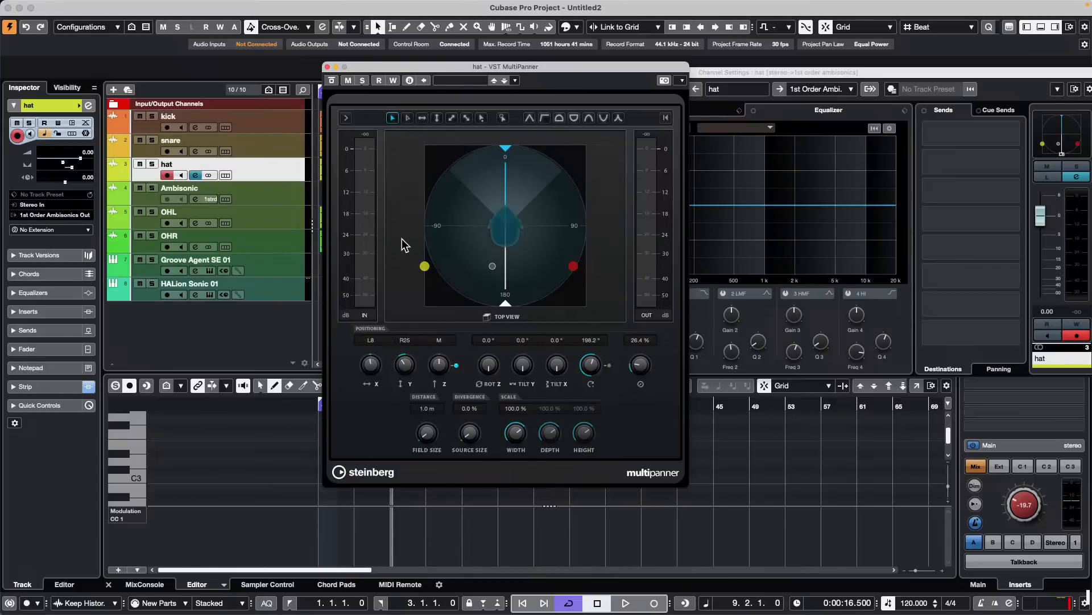
pyautogui.moveTo(425, 266); pyautogui.dragTo(536, 280)
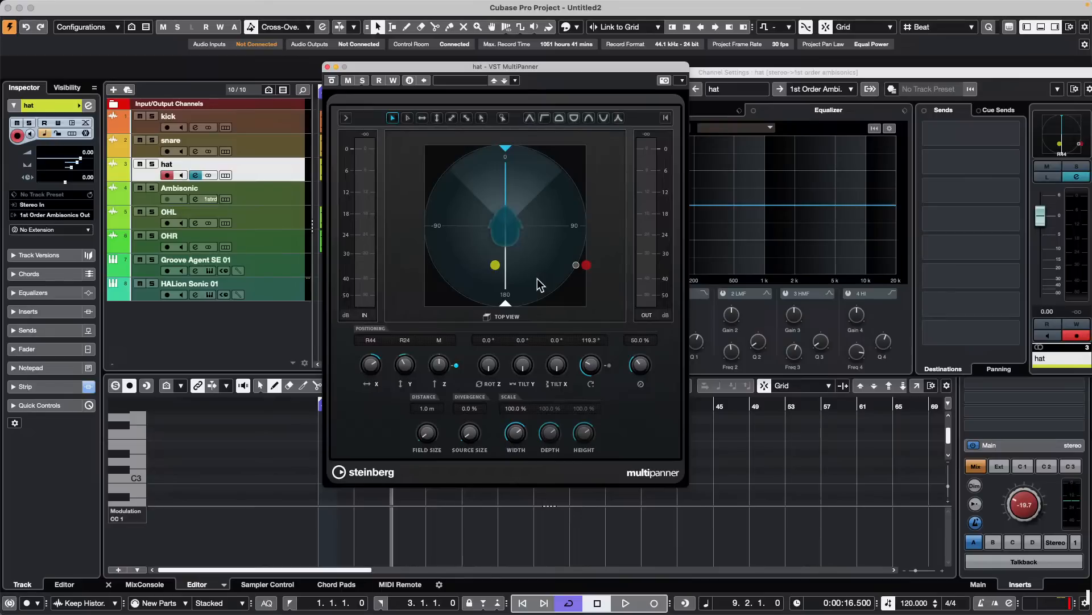
pyautogui.click(328, 68)
# - Draw a six-bar F3 note starting at 5.3.1.0 in the HALion Sonic 01 part
pyautogui.click(395, 297)
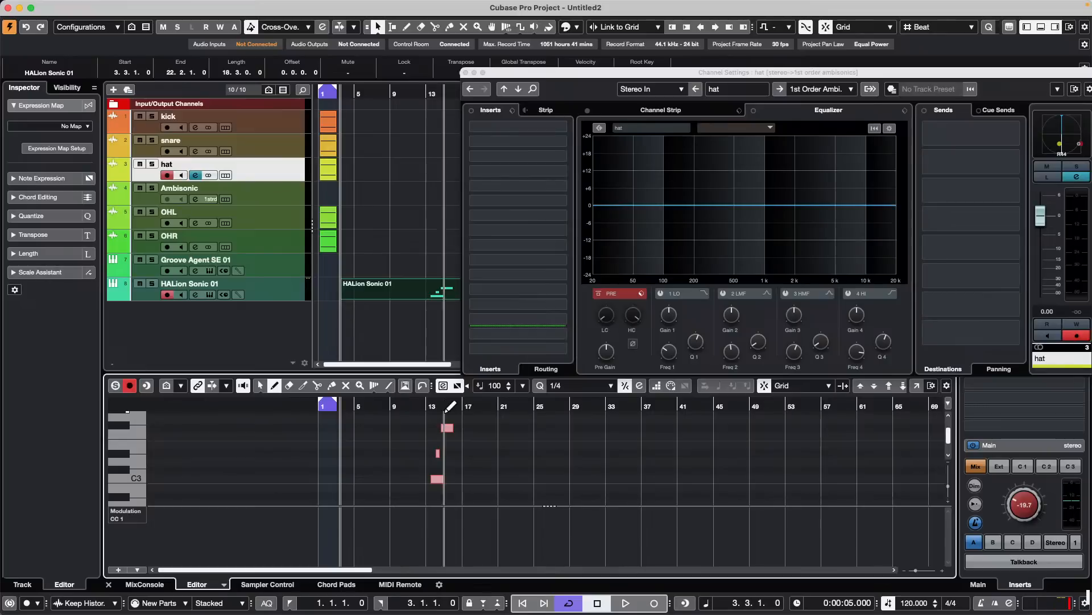
pyautogui.moveTo(360, 435); pyautogui.dragTo(416, 436)
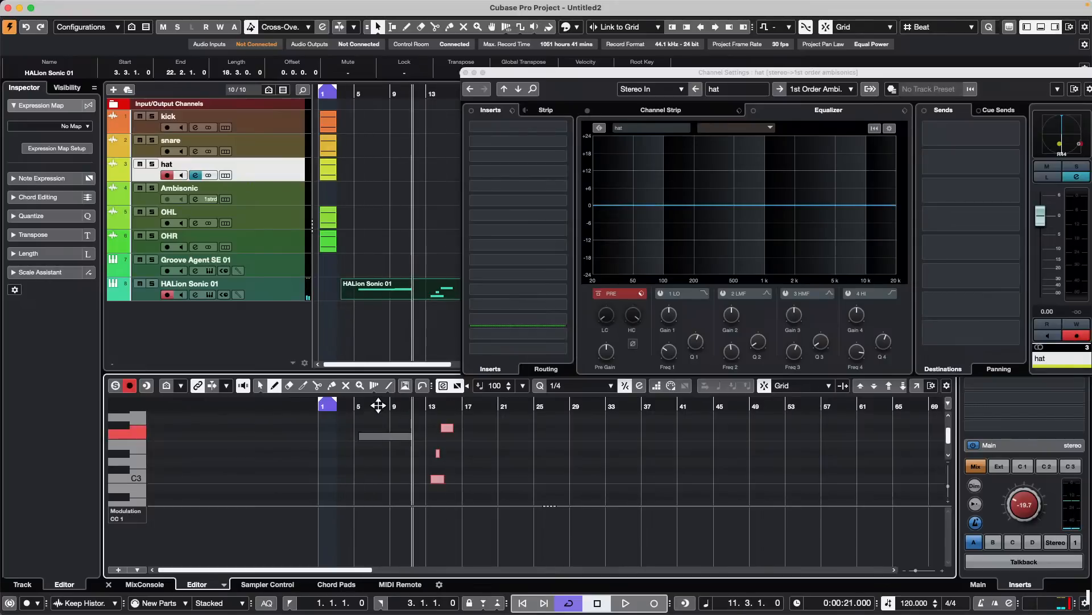
pyautogui.moveTo(376, 405)
pyautogui.mouseDown()
pyautogui.moveTo(363, 436)
pyautogui.moveTo(366, 425)
pyautogui.mouseUp()
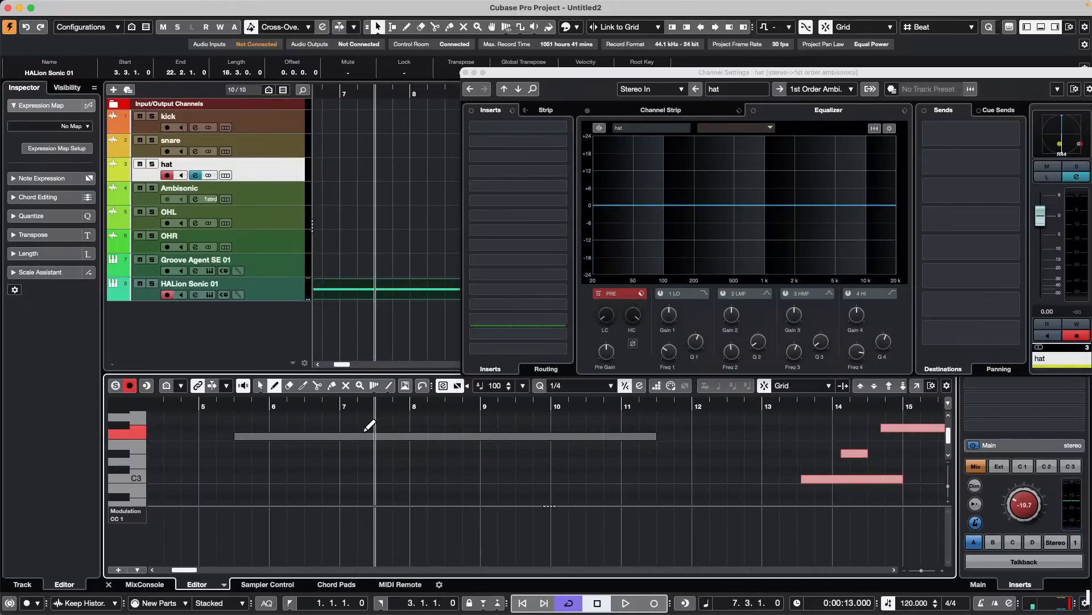
# - Switch the controller lane from modulation to Velocity and deselect the new F3 note with the Object Selection tool
pyautogui.click(126, 512)
pyautogui.click(144, 512)
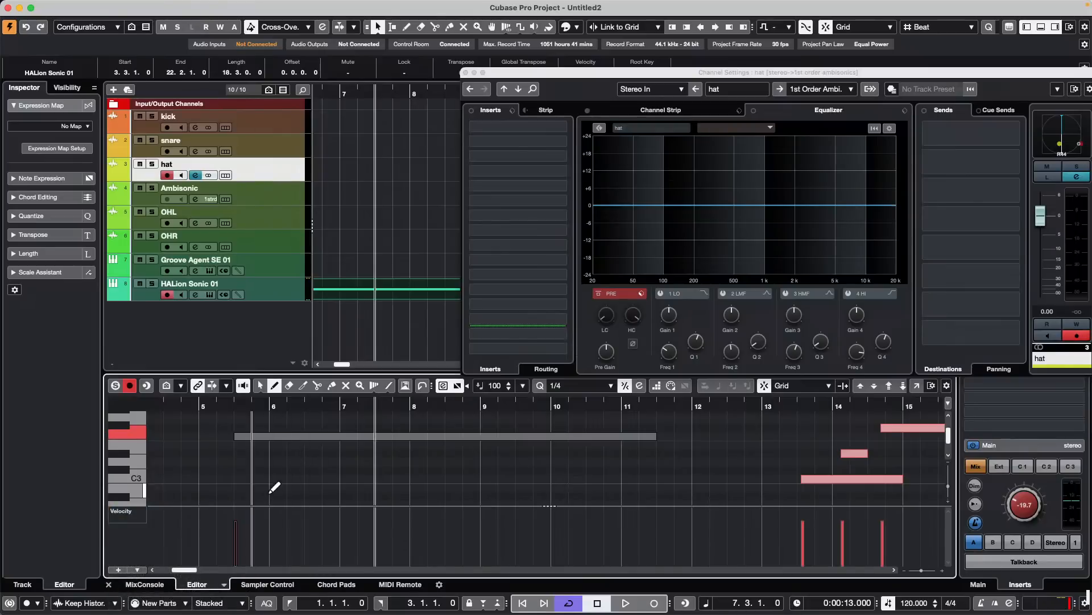
pyautogui.moveTo(234, 405); pyautogui.dragTo(235, 461)
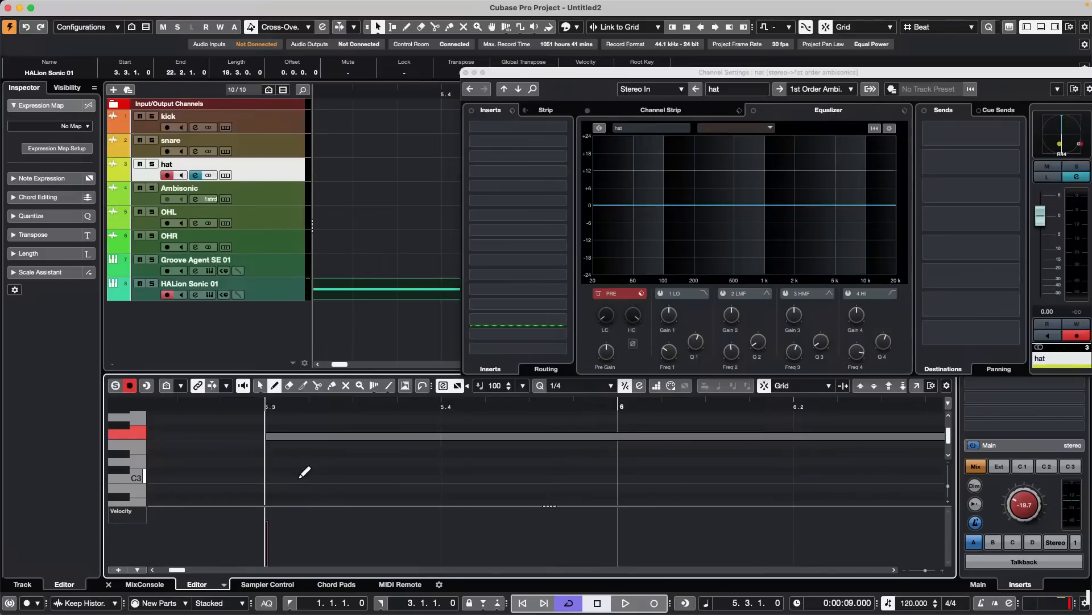
pyautogui.press('1')
pyautogui.click(306, 473)
pyautogui.moveTo(256, 408); pyautogui.dragTo(206, 404)
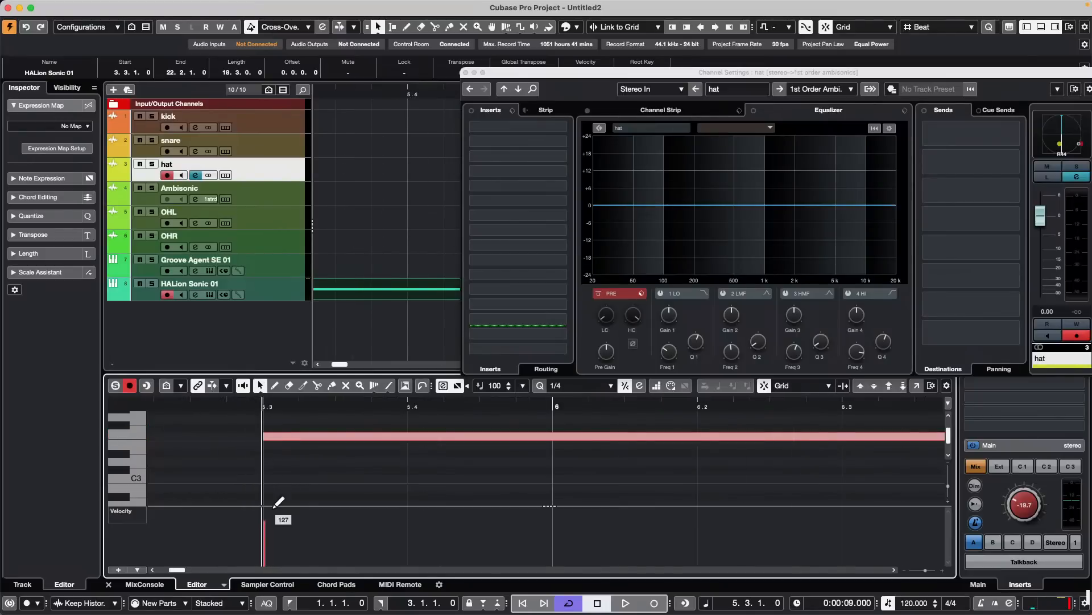
# - Move the project cursor to 6.1.1.0 and lower the F3 note's velocity slightly in the controller lane
pyautogui.click(359, 404)
pyautogui.click(499, 402)
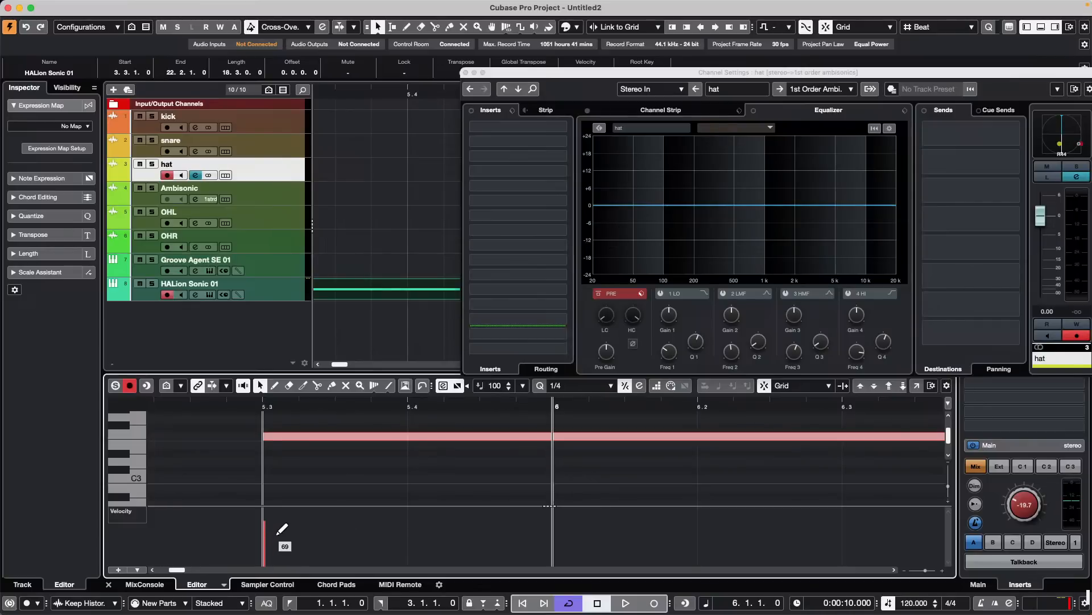
pyautogui.moveTo(276, 537)
pyautogui.mouseDown()
pyautogui.moveTo(271, 553)
pyautogui.moveTo(284, 535)
pyautogui.moveTo(269, 562)
pyautogui.moveTo(288, 518)
pyautogui.moveTo(349, 500)
pyautogui.mouseUp()
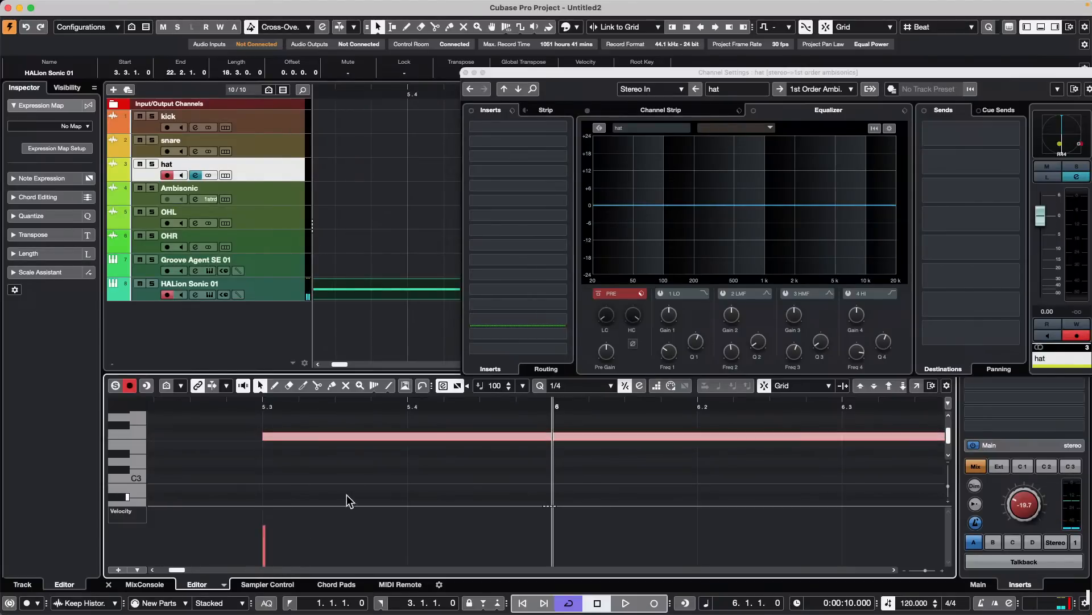
pyautogui.moveTo(358, 5)
pyautogui.click(301, 8)
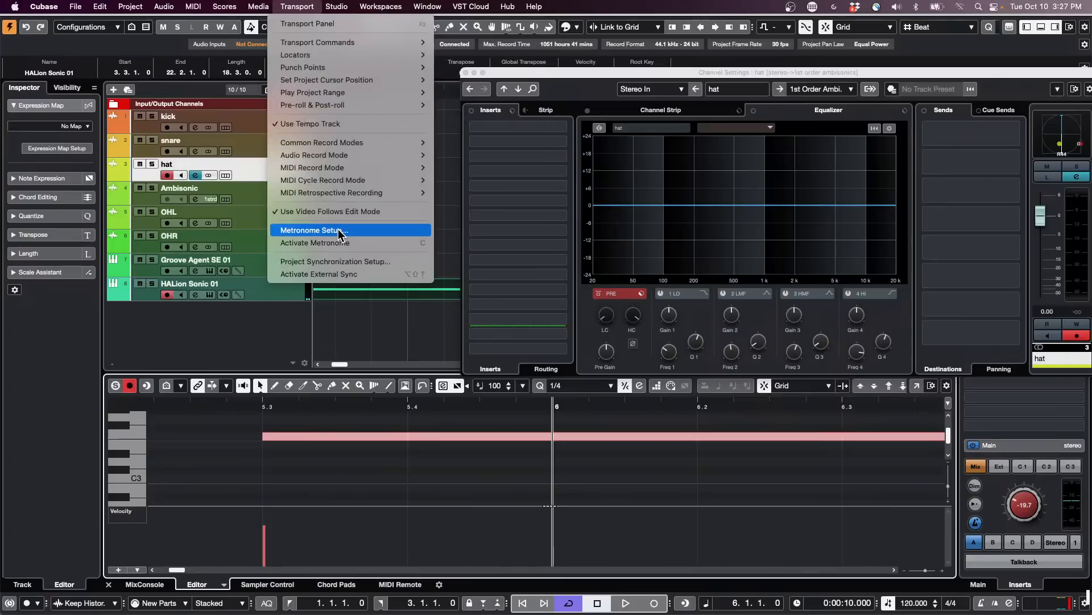
pyautogui.click(323, 574)
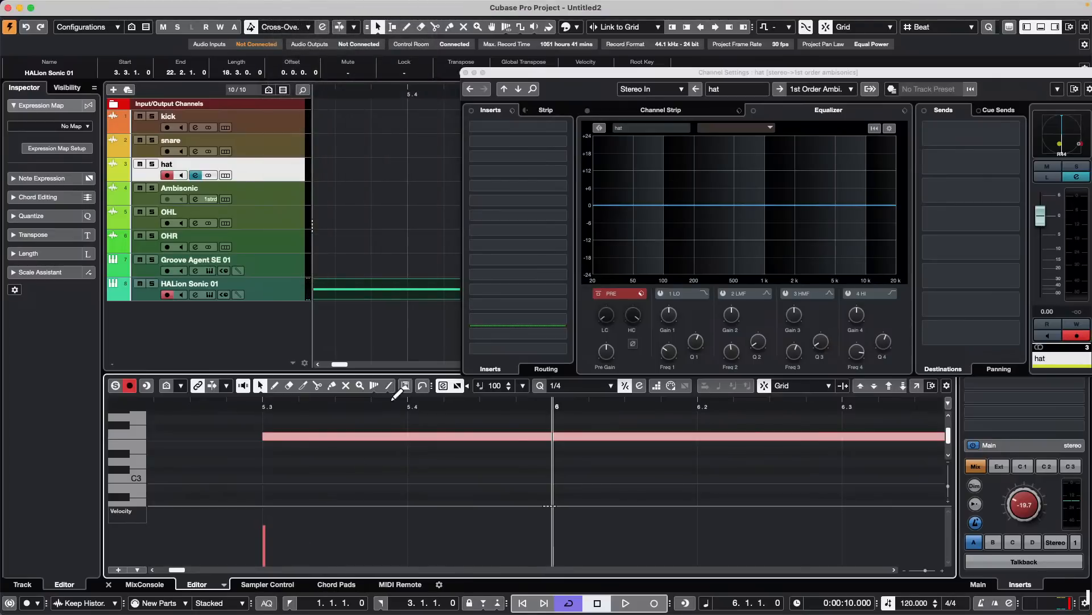
pyautogui.click(536, 407)
pyautogui.click(562, 405)
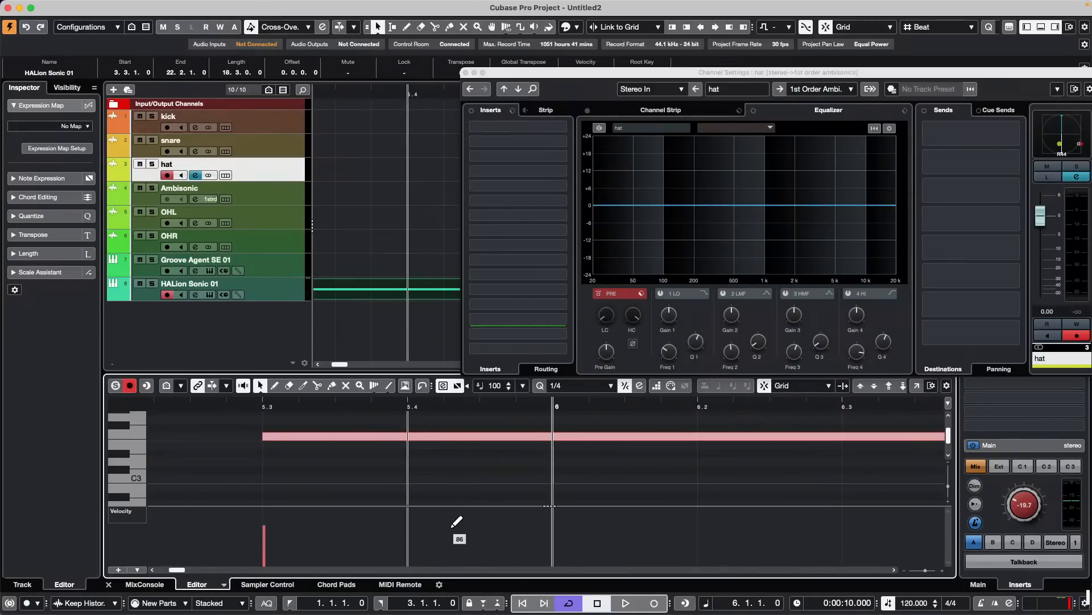
# - Raise the F3 note's velocity to 127 and bring it down to 69 in the controller lane
pyautogui.moveTo(280, 562)
pyautogui.mouseDown()
pyautogui.moveTo(276, 526)
pyautogui.moveTo(282, 512)
pyautogui.moveTo(271, 563)
pyautogui.moveTo(297, 481)
pyautogui.moveTo(272, 527)
pyautogui.moveTo(272, 501)
pyautogui.moveTo(277, 549)
pyautogui.moveTo(286, 496)
pyautogui.mouseUp()
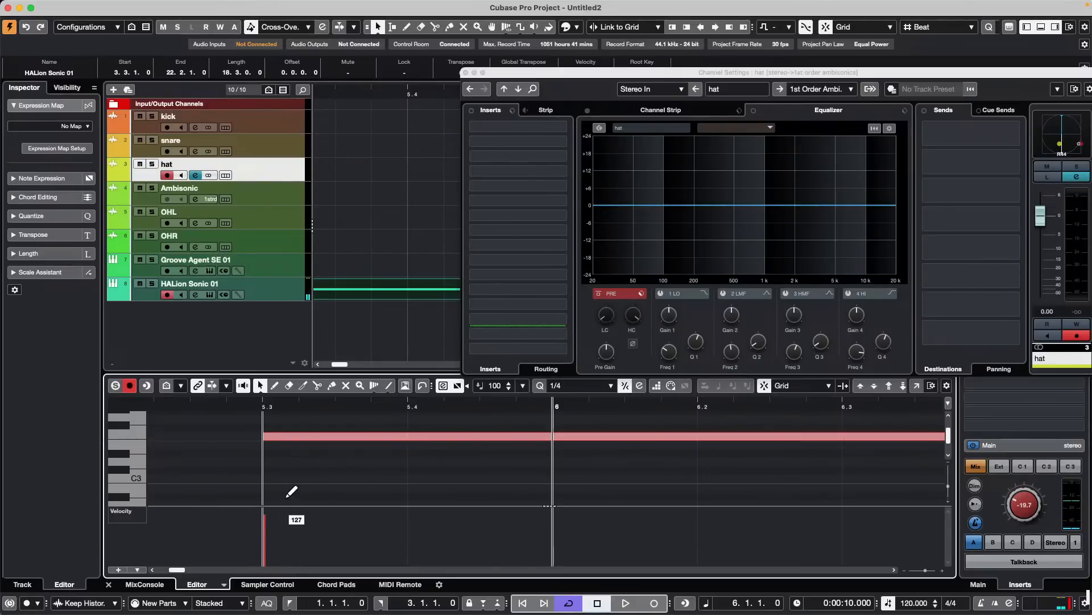
pyautogui.moveTo(287, 496); pyautogui.dragTo(279, 511)
pyautogui.moveTo(279, 511); pyautogui.dragTo(276, 533)
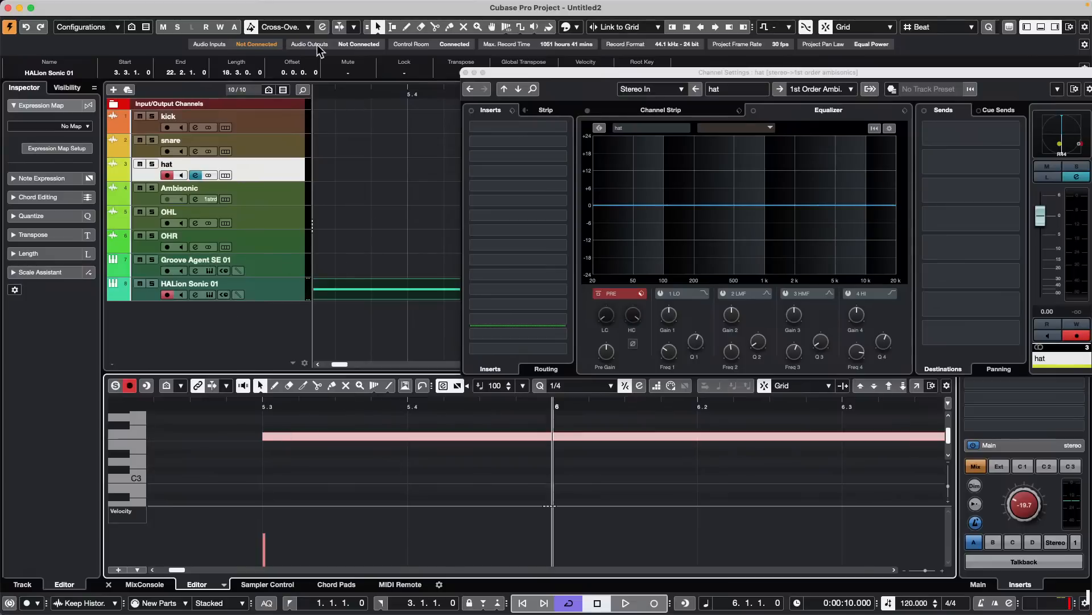
# - Close the hat's channel settings and open the HALion Sonic 01 Key Editor in a separate window with the F3 note selected
pyautogui.click(465, 73)
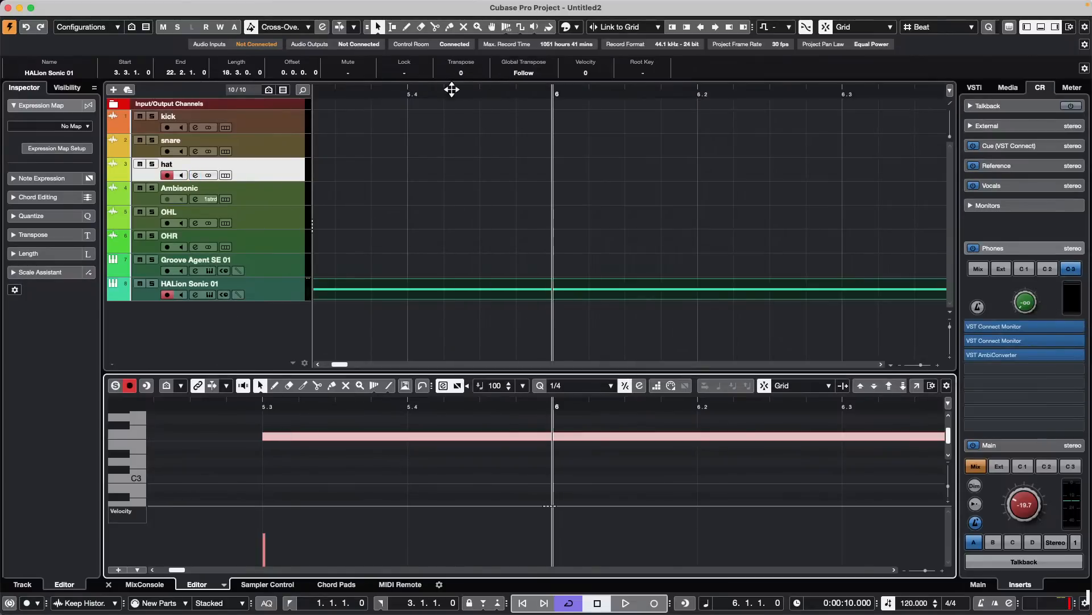
pyautogui.click(306, 433)
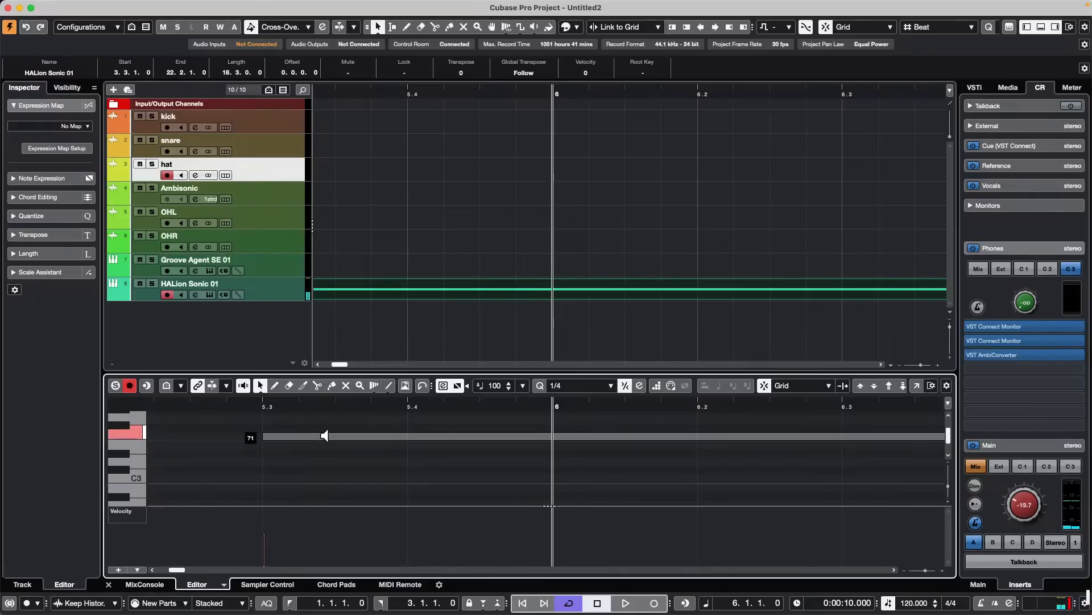
pyautogui.moveTo(324, 436); pyautogui.dragTo(344, 445)
pyautogui.click(917, 388)
pyautogui.scroll(3, 392, 253)
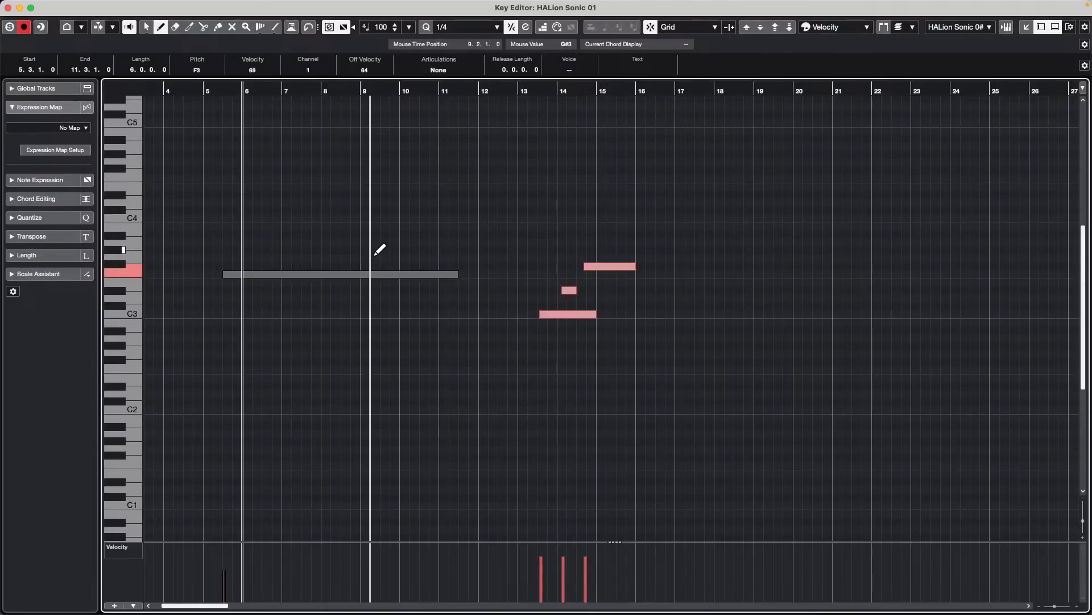
# - Adjust the F3 note's velocity through the info line and the controller lane, finishing at 100
pyautogui.press('1')
pyautogui.click(283, 241)
pyautogui.click(283, 274)
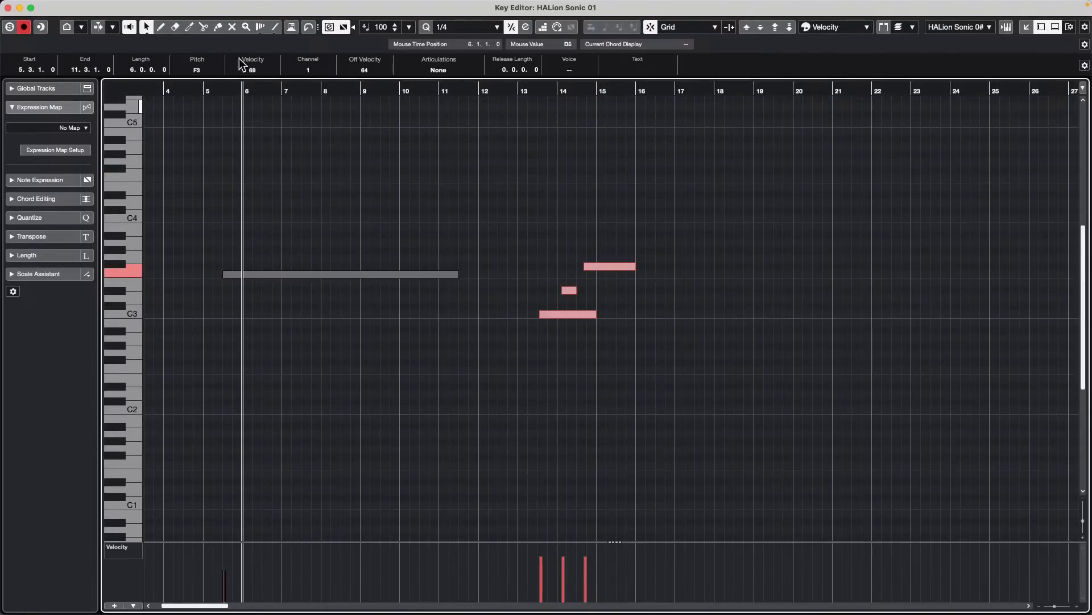
pyautogui.scroll(-1, 260, 68)
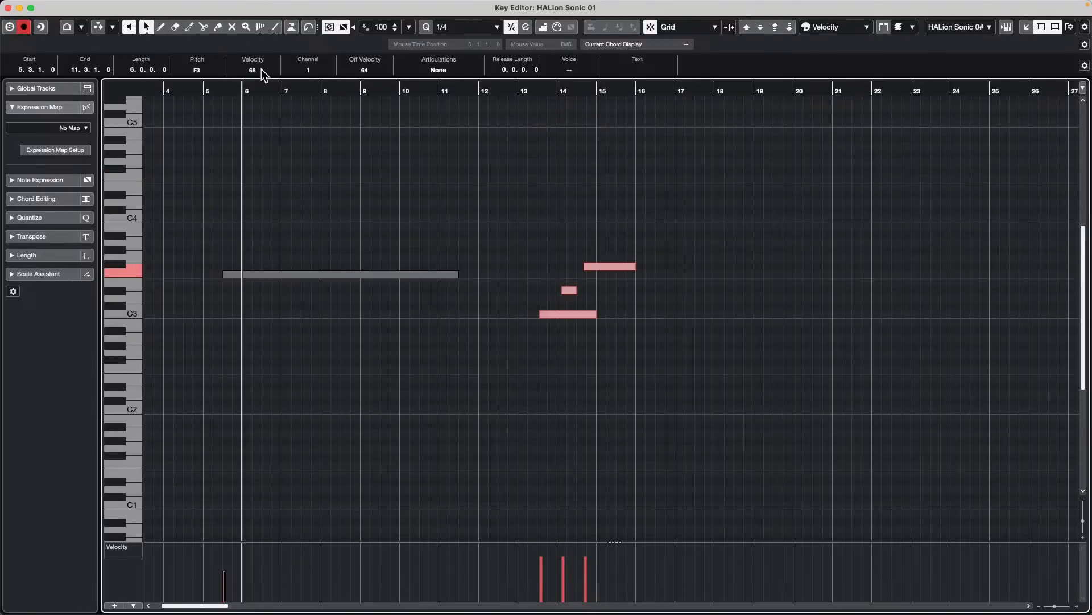
pyautogui.scroll(-3, 265, 75)
pyautogui.scroll(3, 266, 74)
pyautogui.scroll(17, 265, 74)
pyautogui.scroll(-3, 265, 73)
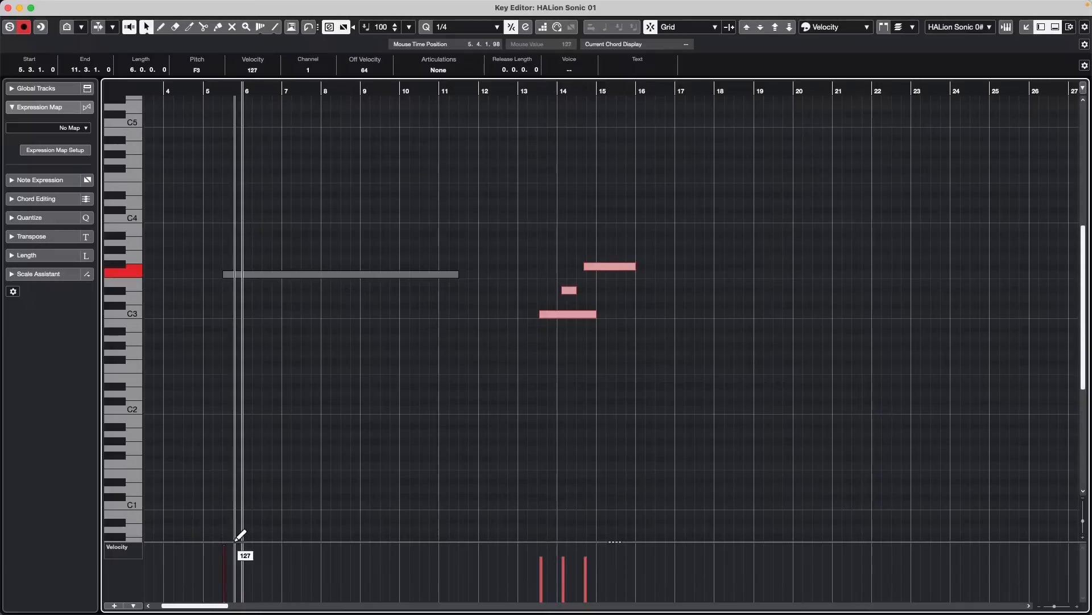
pyautogui.click(239, 550)
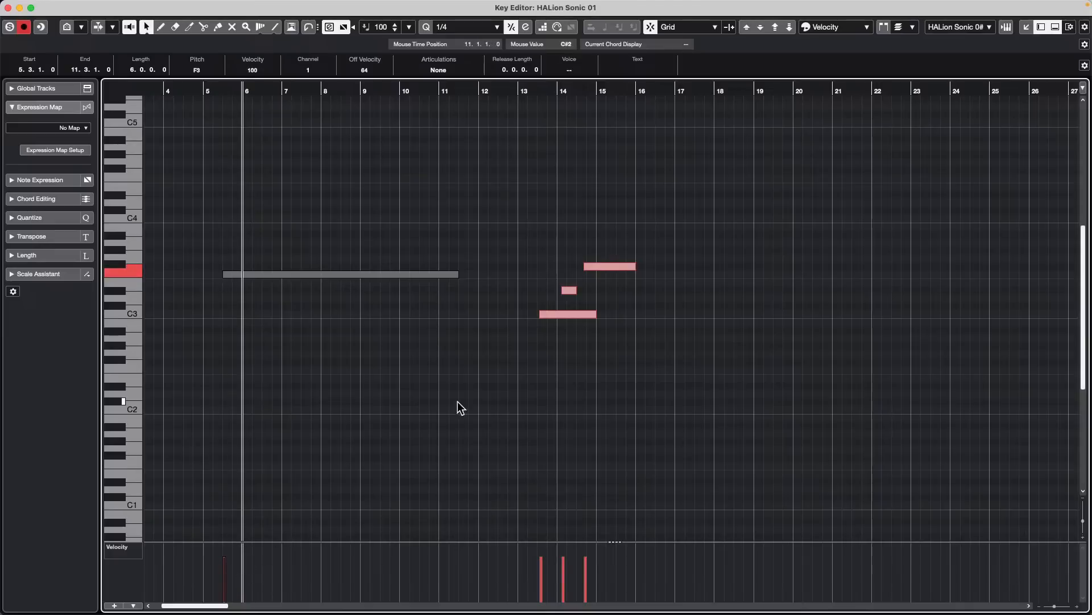
# - Draw a three-bar F0 note starting at 7.2.1.0 and lower its velocity in the controller lane
pyautogui.scroll(-5, 450, 409)
pyautogui.rightClick(428, 421)
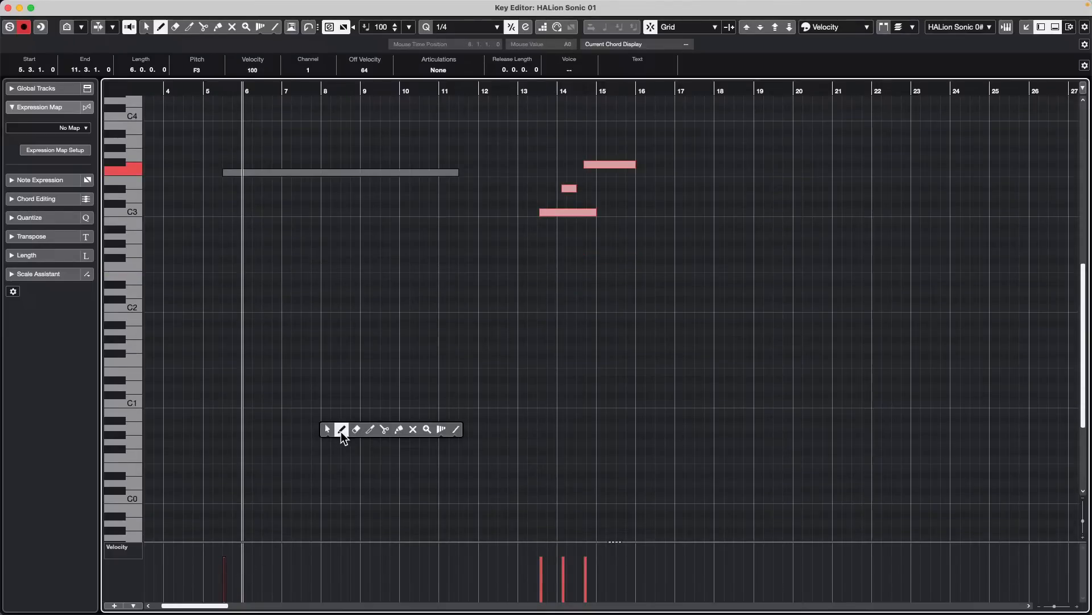
pyautogui.click(342, 433)
pyautogui.moveTo(303, 458); pyautogui.dragTo(410, 458)
pyautogui.press('1')
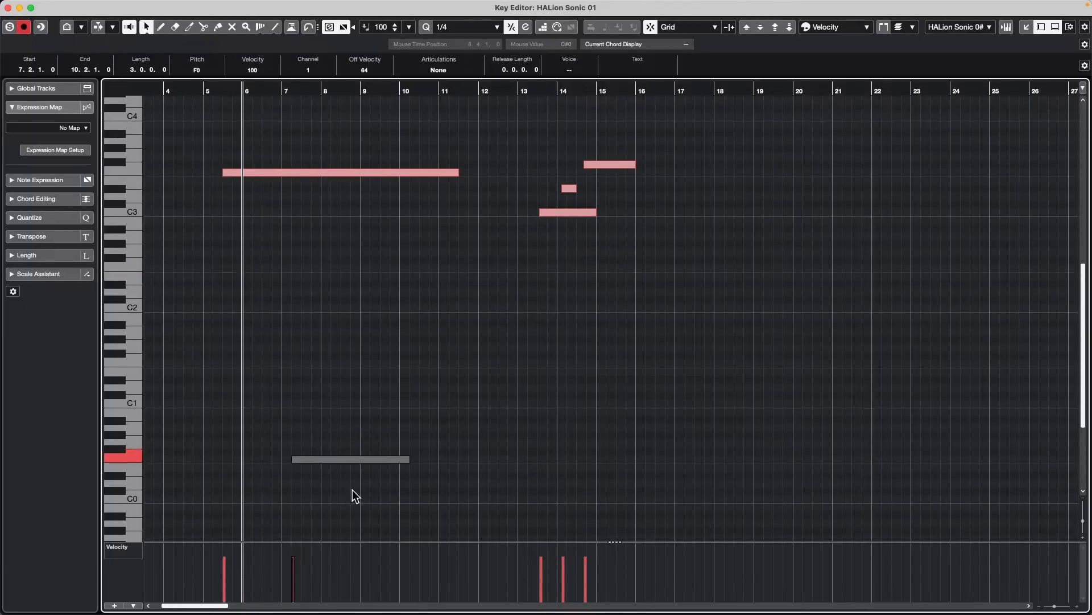
pyautogui.click(352, 530)
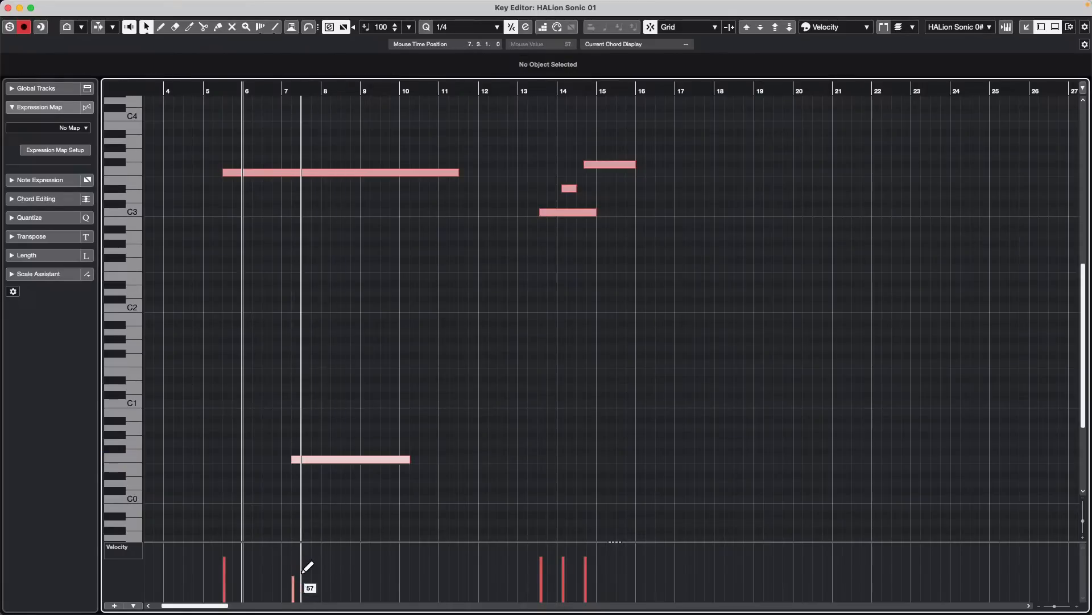
pyautogui.click(304, 578)
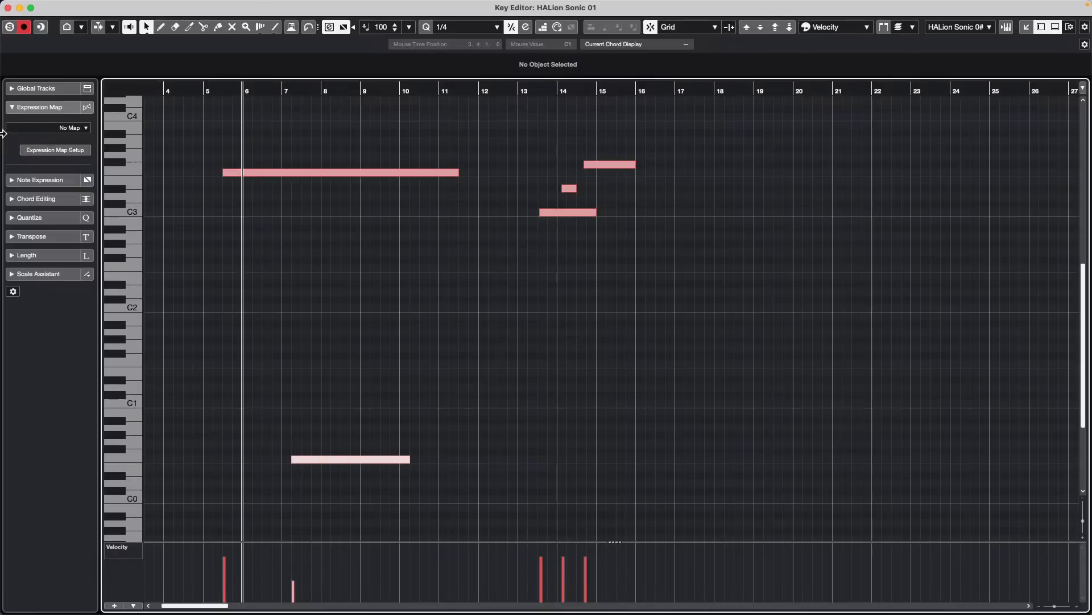
# - Close the separate Key Editor window and repeatedly toggle the Return to Start Position on Stop transport option
pyautogui.click(8, 8)
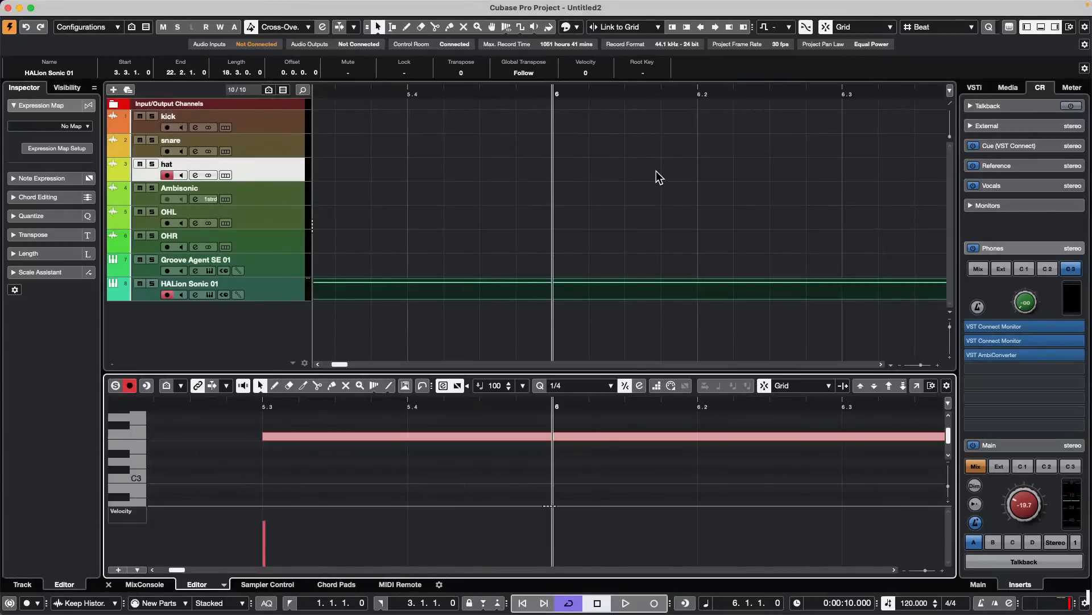
pyautogui.press('shift+KP_0')
pyautogui.press('shift+KP_0')
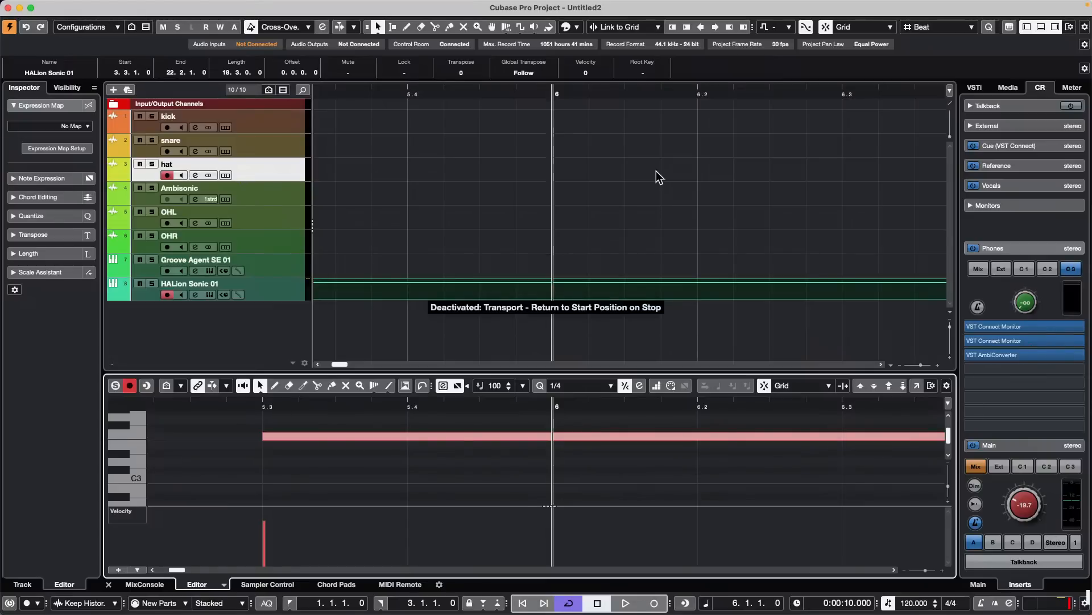
pyautogui.press('shift+KP_0')
pyautogui.press('shift+KP_0')
pyautogui.press('shift+KP_0')
pyautogui.press('shift+KP_0')
pyautogui.press('shift+KP_0')
pyautogui.press('shift+KP_0')
pyautogui.press('shift+KP_0')
pyautogui.press('shift+KP_0')
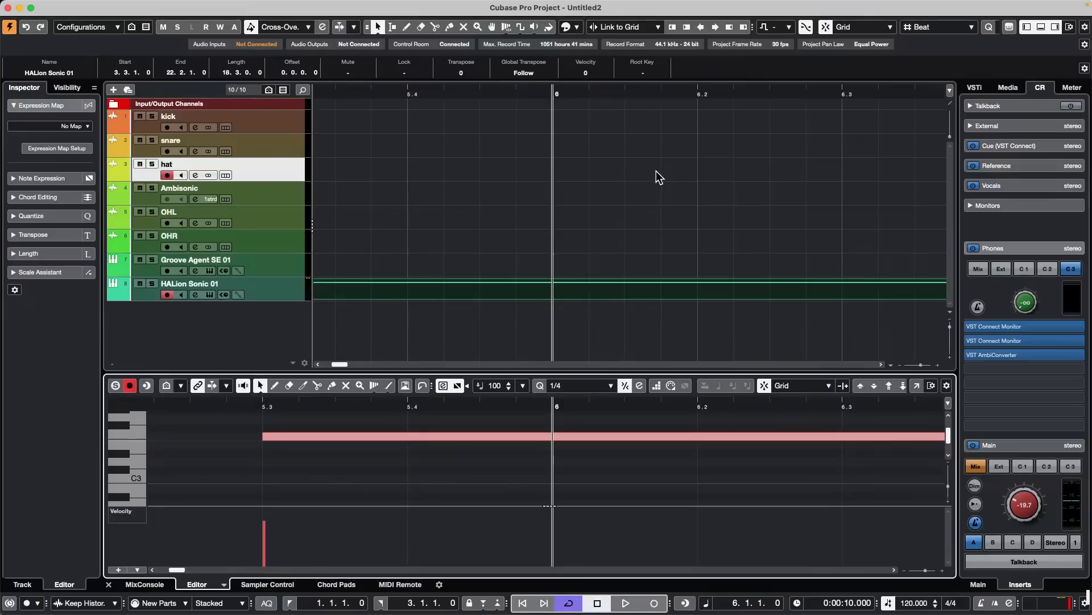
pyautogui.press('shift+KP_0')
pyautogui.press('shift+KP_0')
pyautogui.press('shift+KP_0')
pyautogui.press('shift+KP_0')
pyautogui.press('shift+KP_0')
pyautogui.press('shift+KP_0')
pyautogui.press('shift+KP_0')
# - Open the recent project be someone.cpr and bring its chord and VCL tracks into view
pyautogui.moveTo(7, 3)
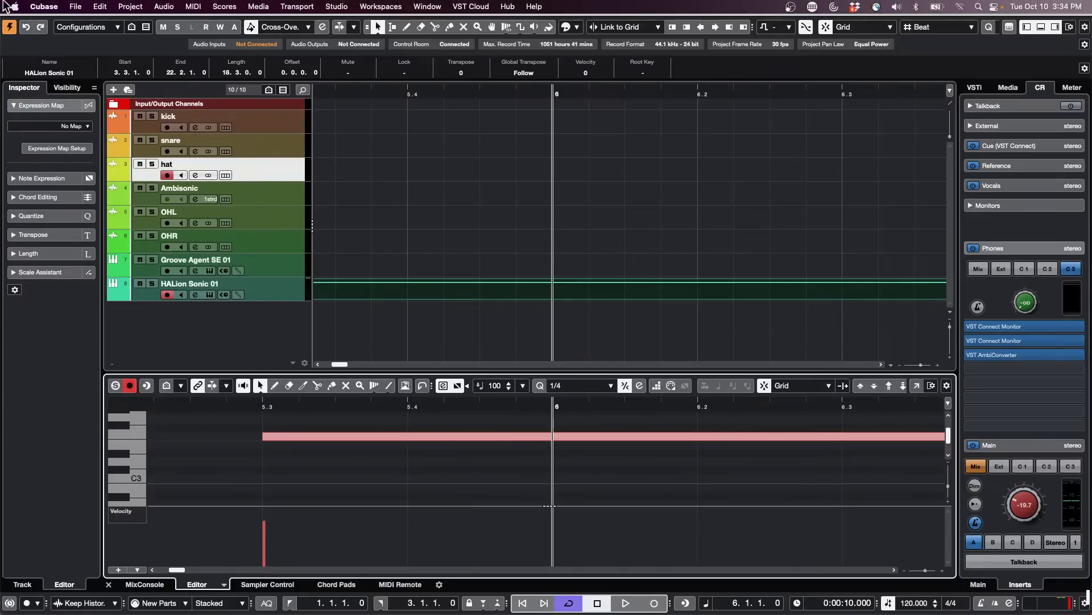
pyautogui.click(85, 7)
pyautogui.moveTo(159, 267)
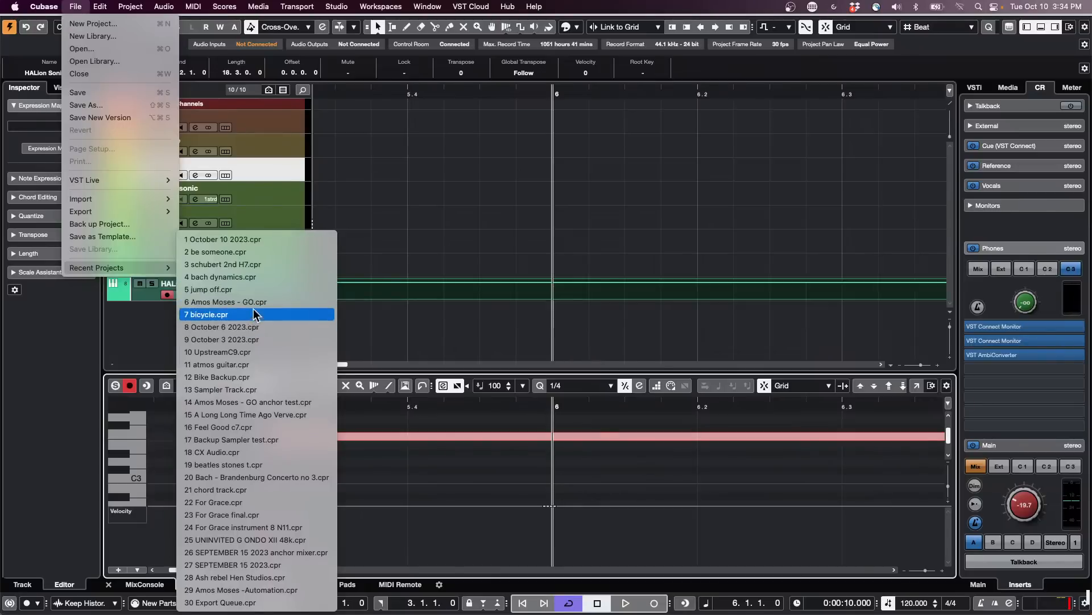
pyautogui.click(262, 254)
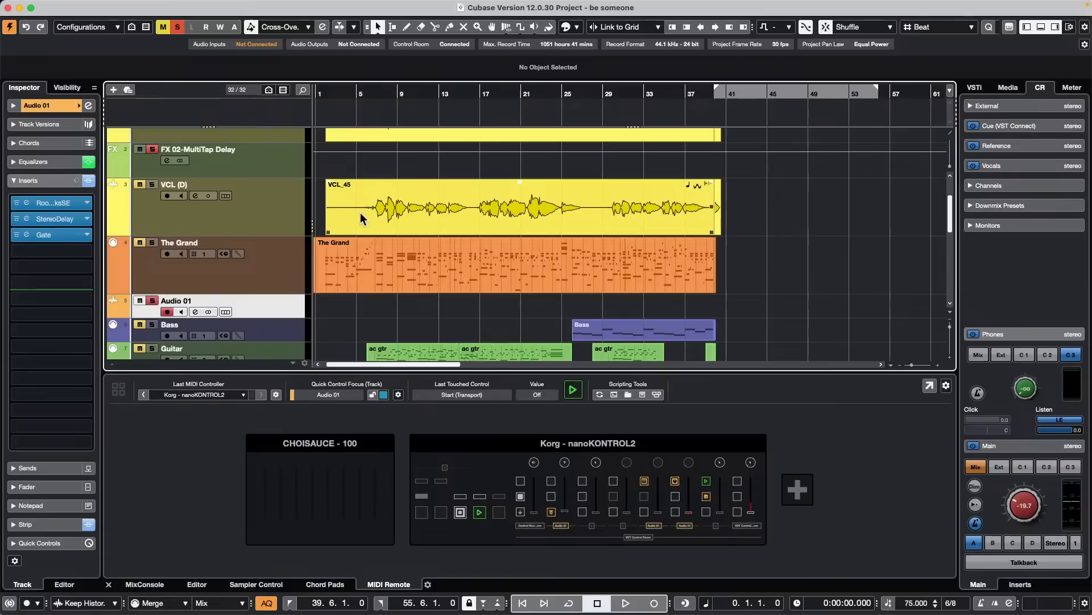
pyautogui.scroll(3, 308, 223)
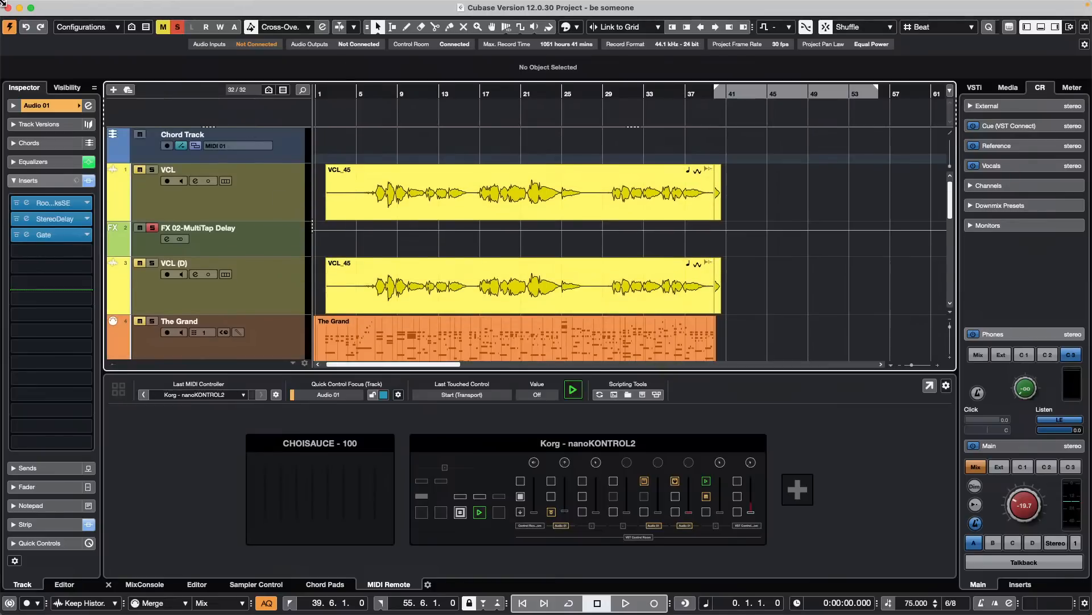
# - Revert the be someone project to its previously saved version
pyautogui.click(76, 6)
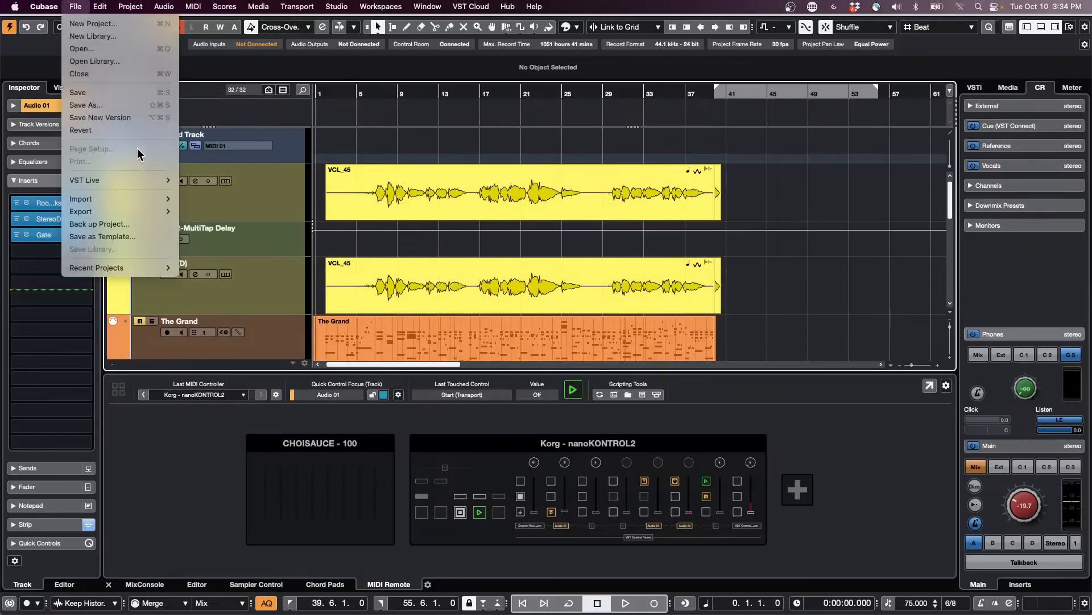
pyautogui.click(127, 129)
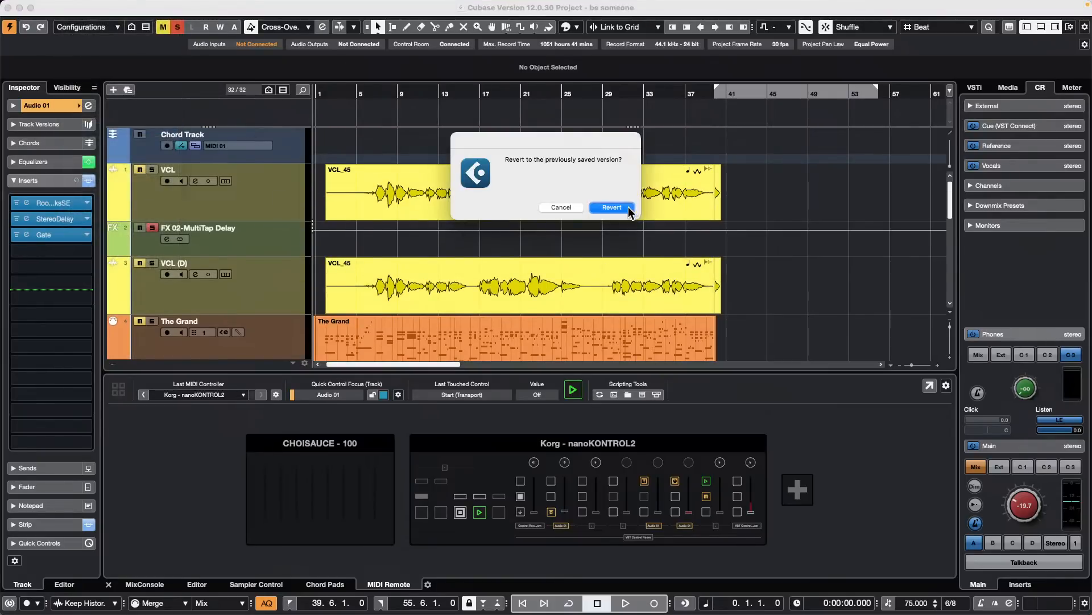
pyautogui.click(628, 207)
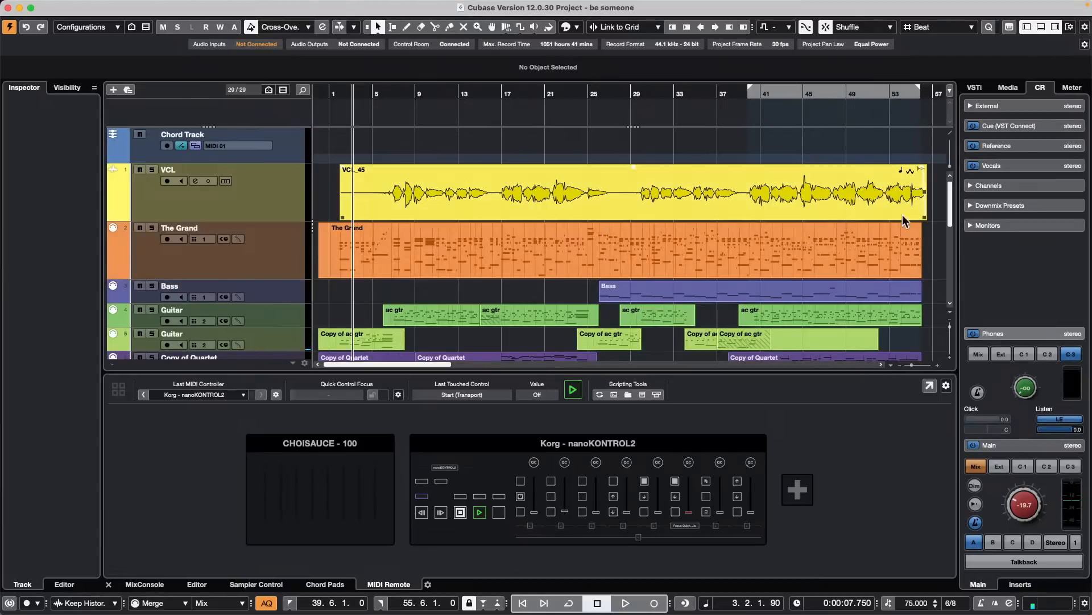
# - Duplicate the VCL vocal track together with its audio event
pyautogui.click(247, 203)
pyautogui.rightClick(246, 204)
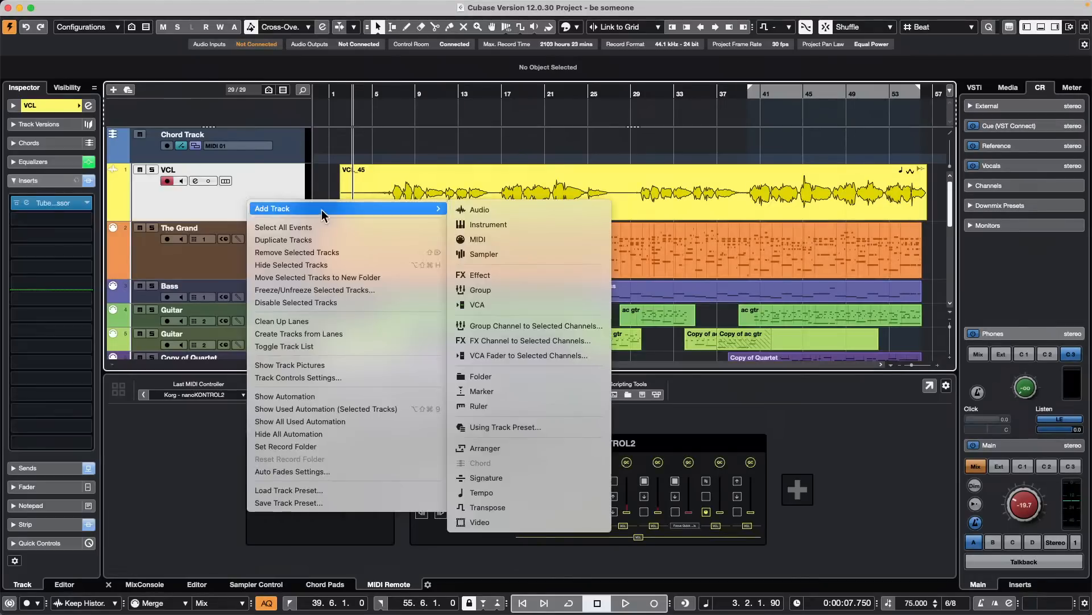
pyautogui.click(375, 240)
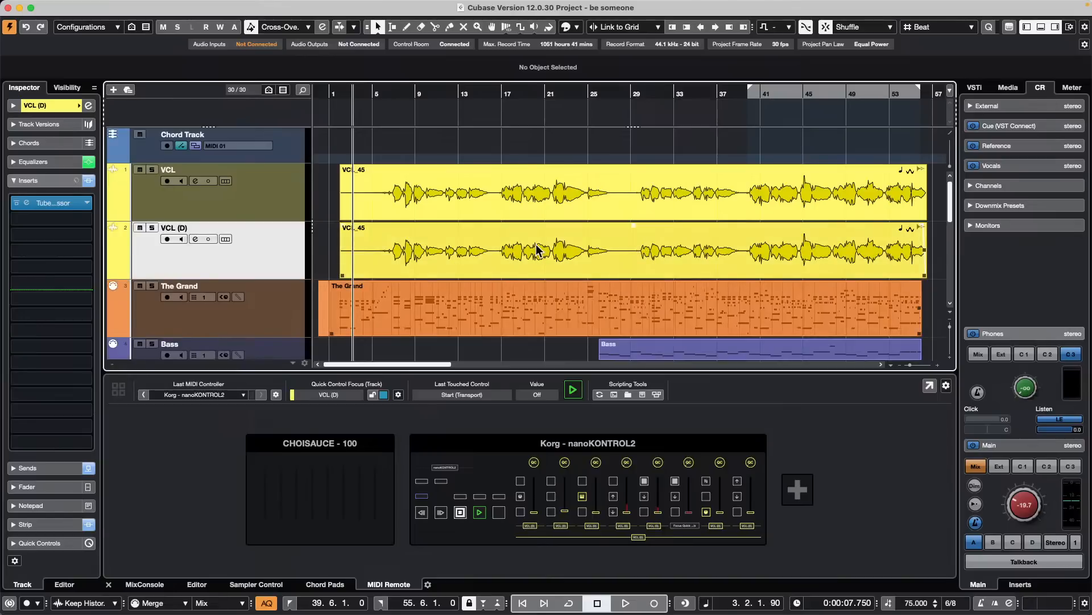
# - Bounce the audio event on the duplicated VCL (D) track and replace the original event with the result
pyautogui.click(539, 251)
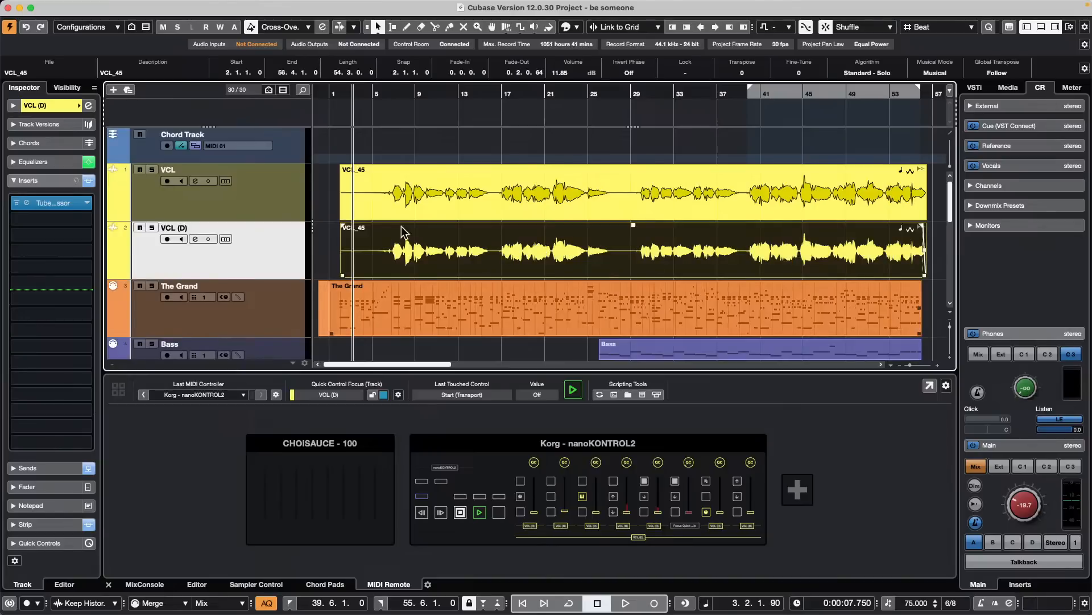
pyautogui.moveTo(222, 3)
pyautogui.click(141, 7)
pyautogui.moveTo(164, 6)
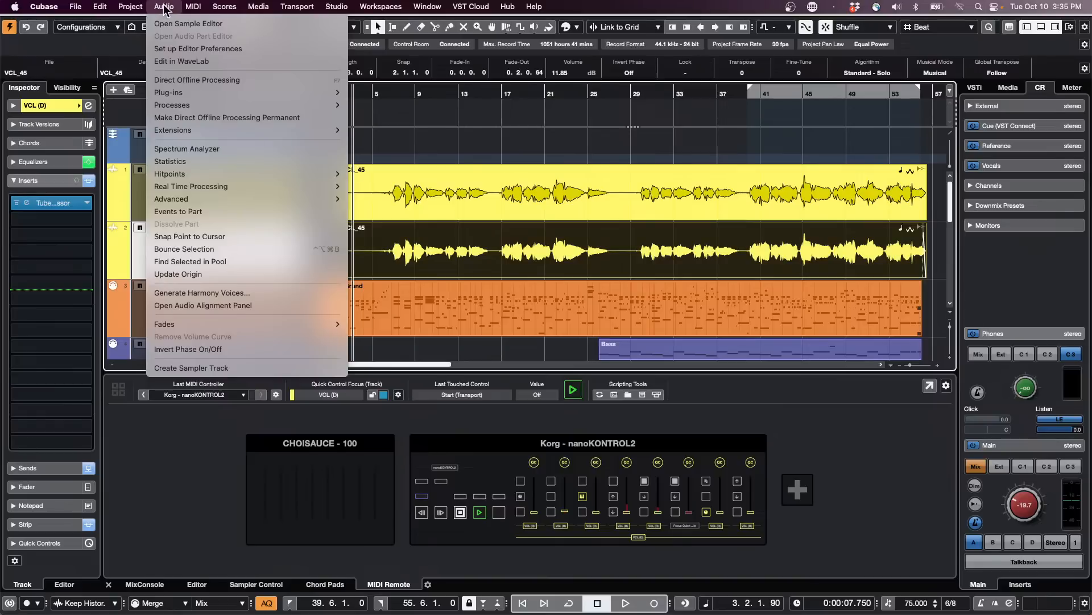
pyautogui.click(196, 250)
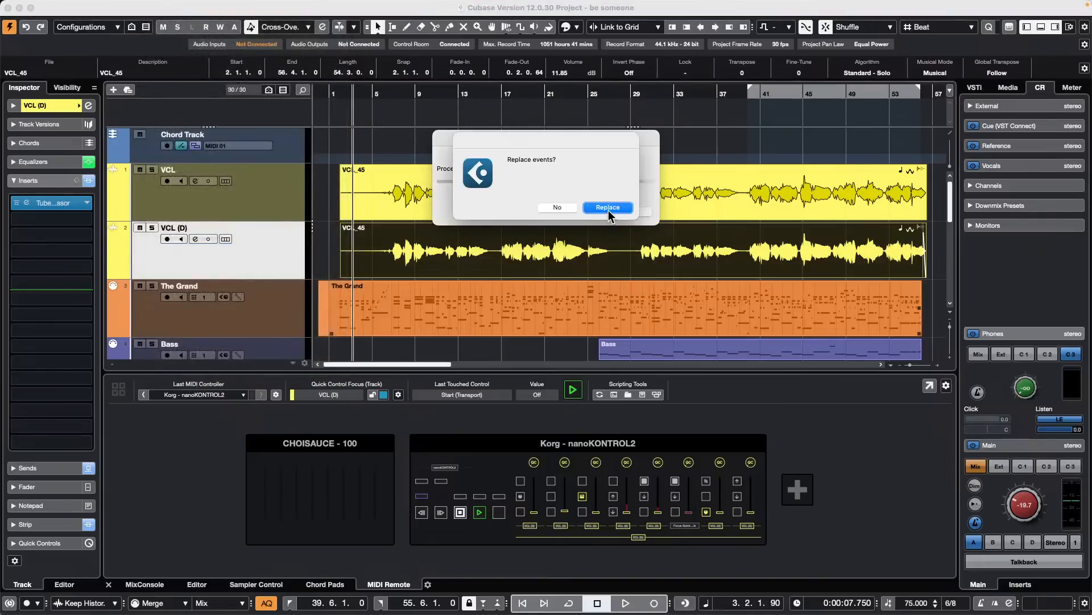
pyautogui.click(607, 209)
pyautogui.click(451, 208)
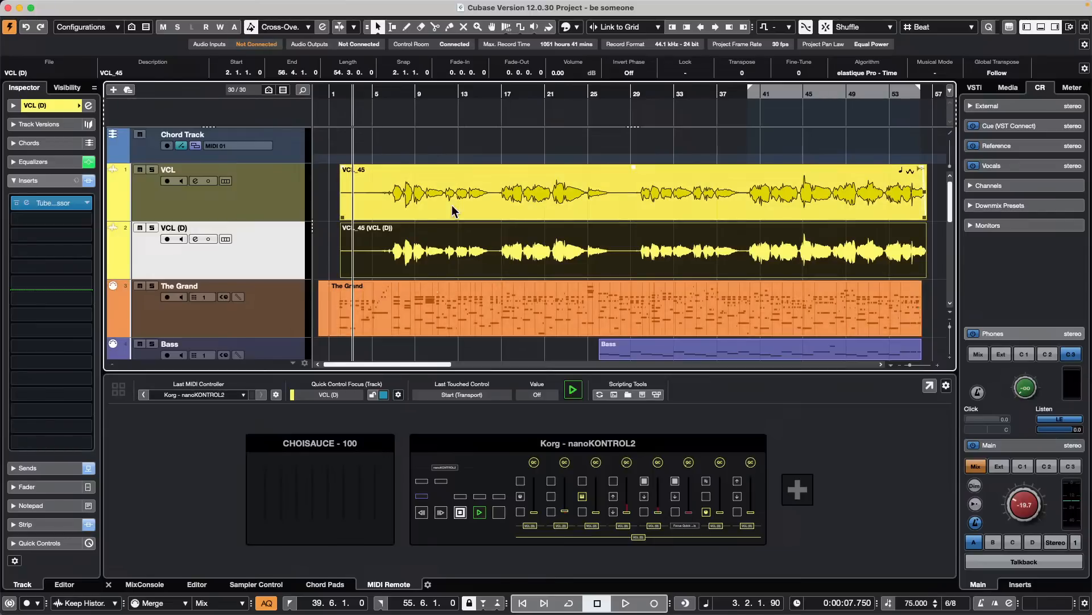
# - Open the bounced VCL (D) event in a separate Sample Editor window during playback and enable VariAudio editing
pyautogui.press('space')
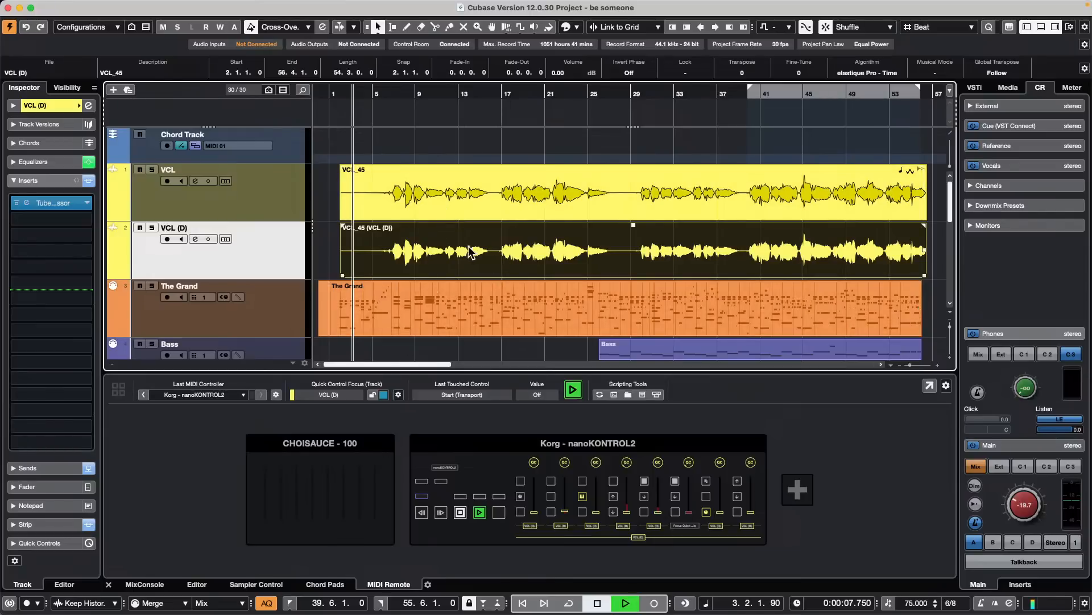
pyautogui.doubleClick(471, 254)
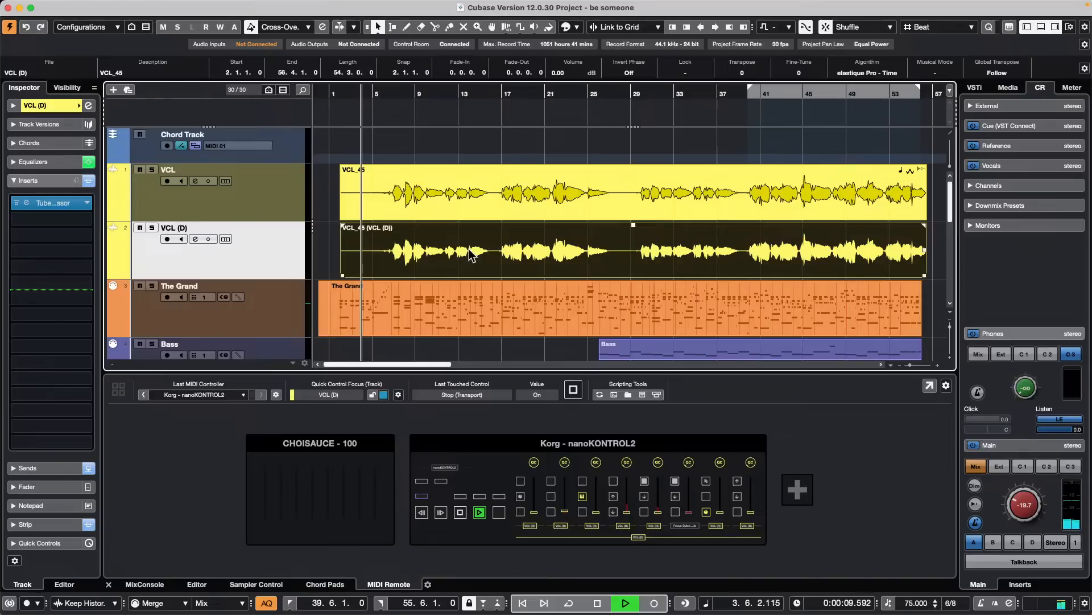
pyautogui.click(551, 289)
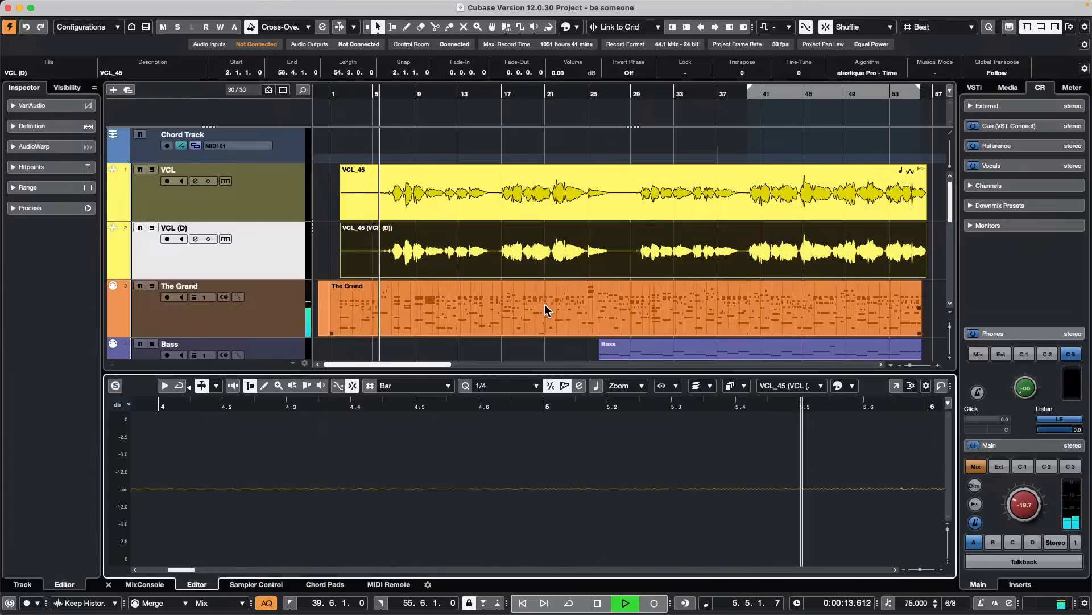
pyautogui.click(896, 385)
pyautogui.click(53, 98)
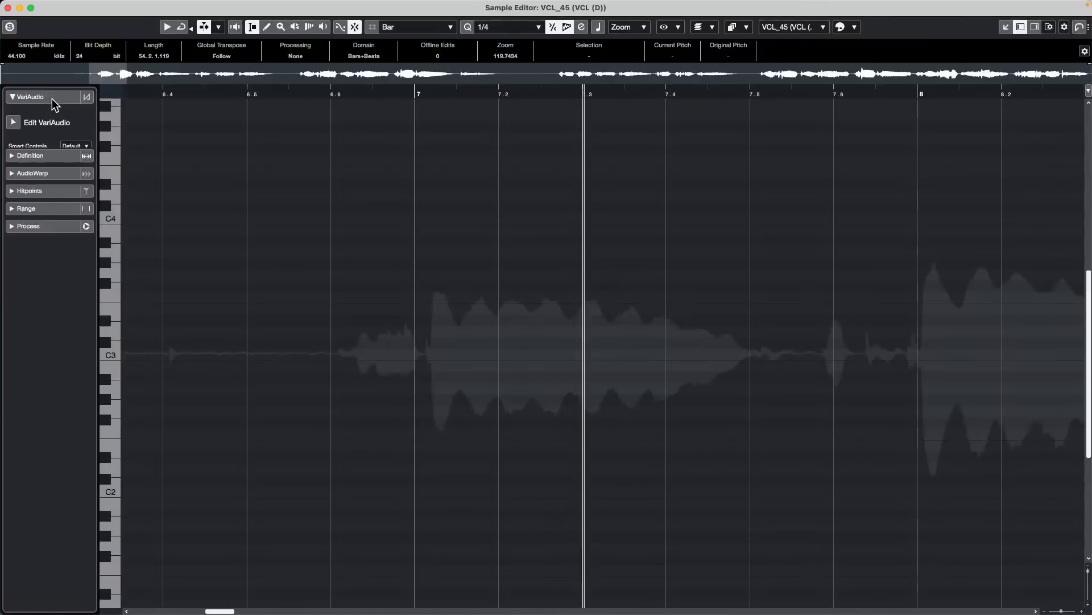
pyautogui.click(31, 123)
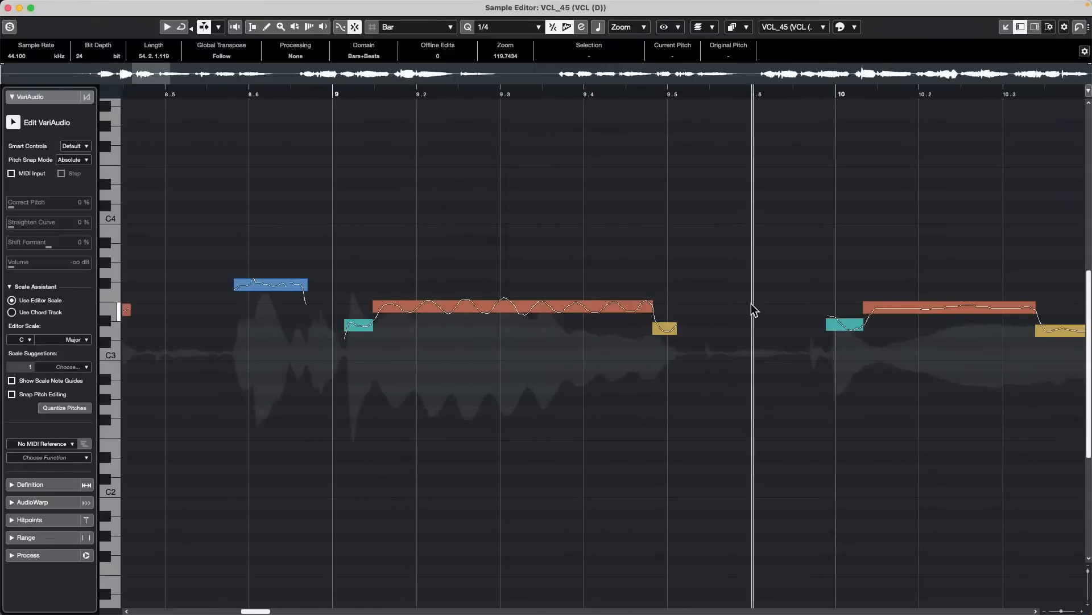
# - Audition the vocal from its start and from several positions up to bar 11, comparing it with the pitch segments
pyautogui.press('space')
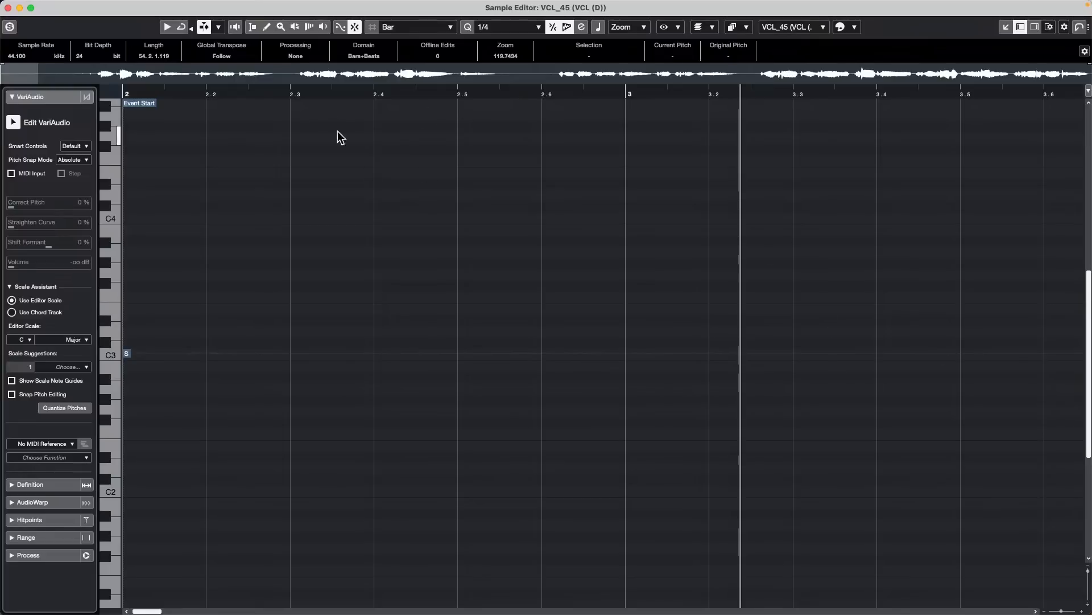
pyautogui.moveTo(334, 94); pyautogui.dragTo(314, 66)
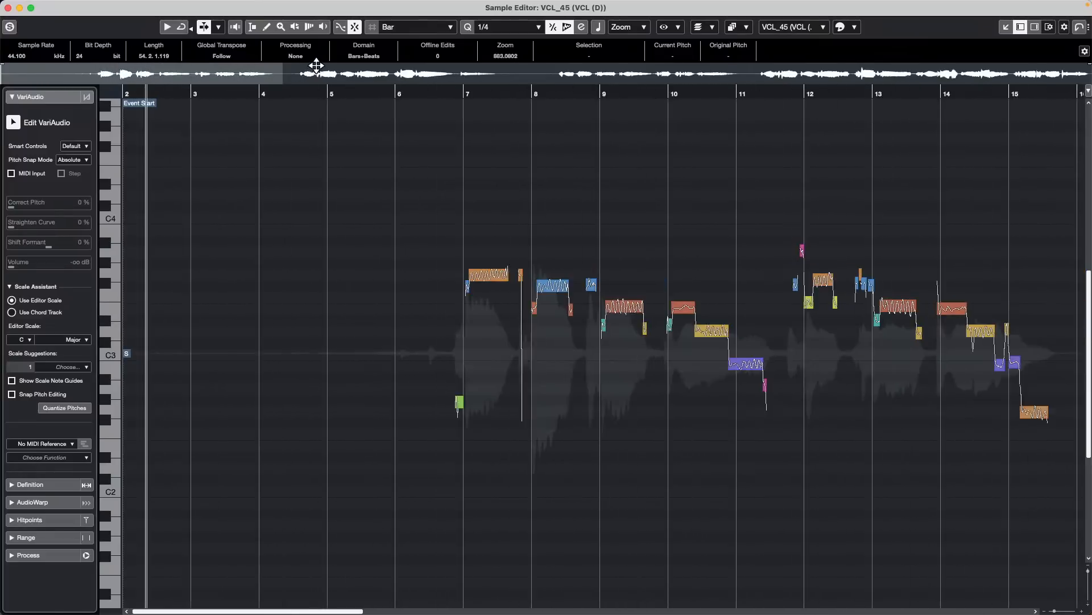
pyautogui.press('h')
pyautogui.press('h')
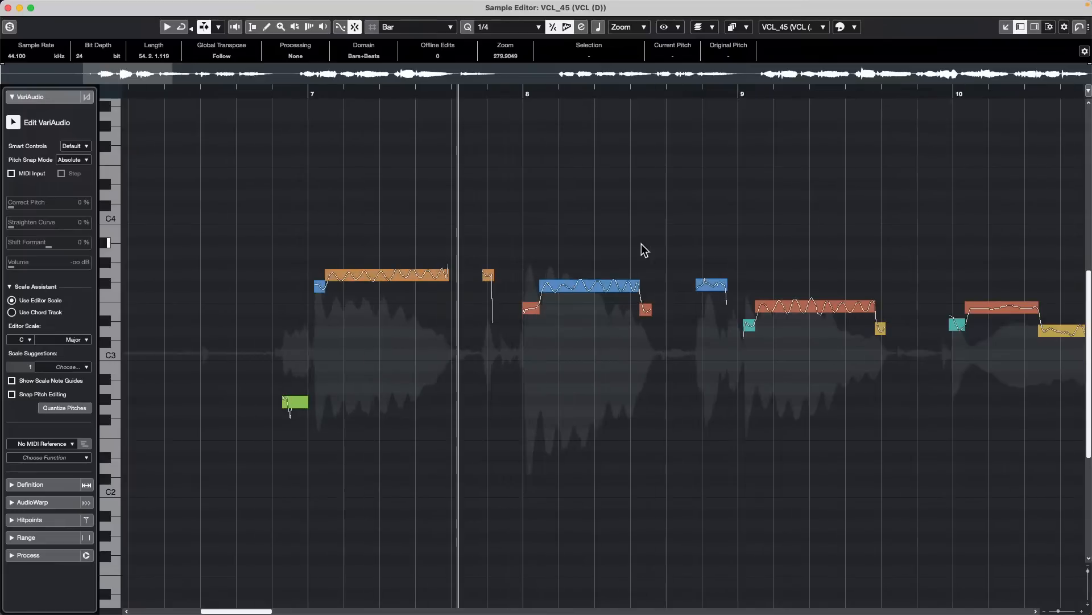
pyautogui.press('space')
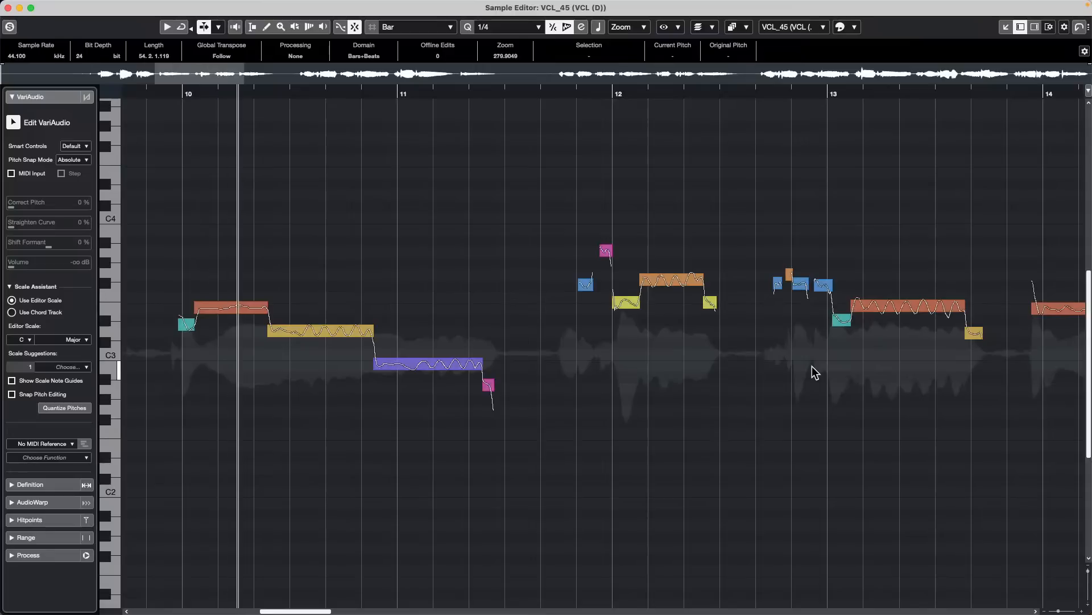
pyautogui.press('space')
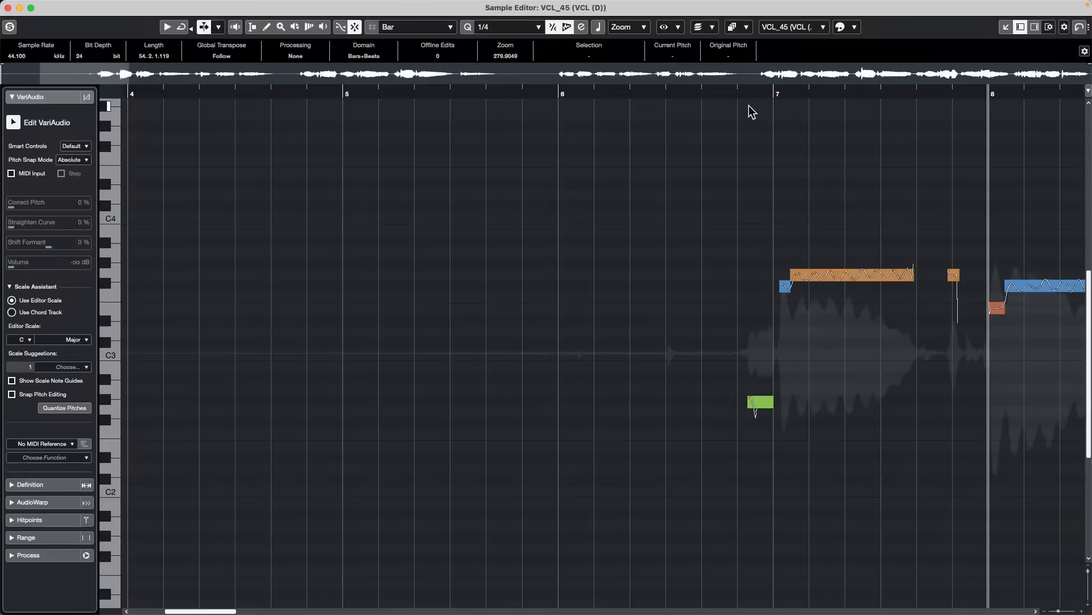
pyautogui.press('space')
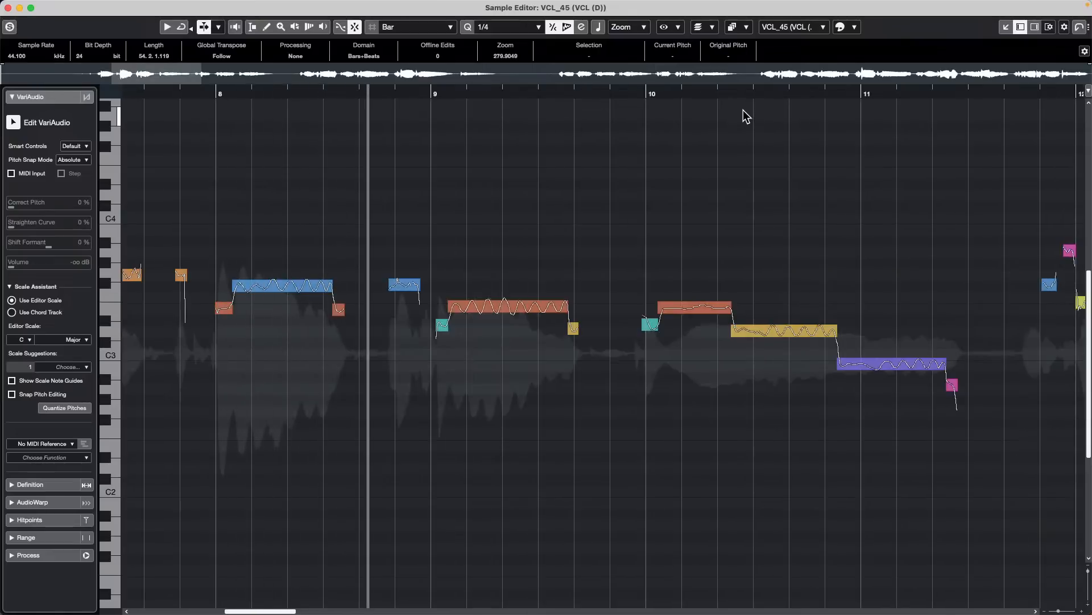
pyautogui.press('space')
pyautogui.press('space')
pyautogui.press('space')
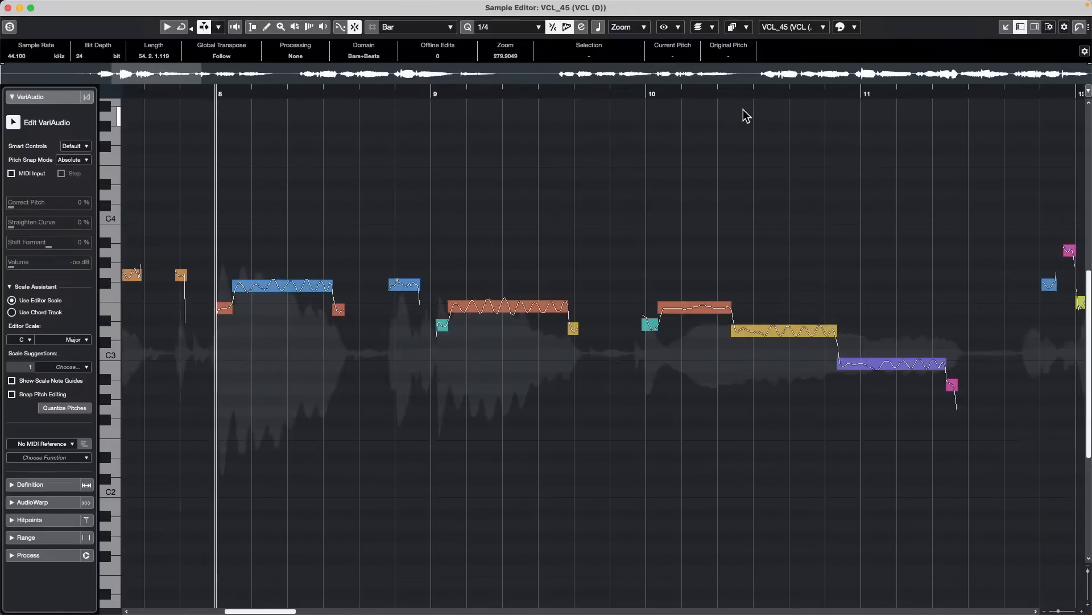
pyautogui.press('space')
pyautogui.press('space')
pyautogui.click(619, 90)
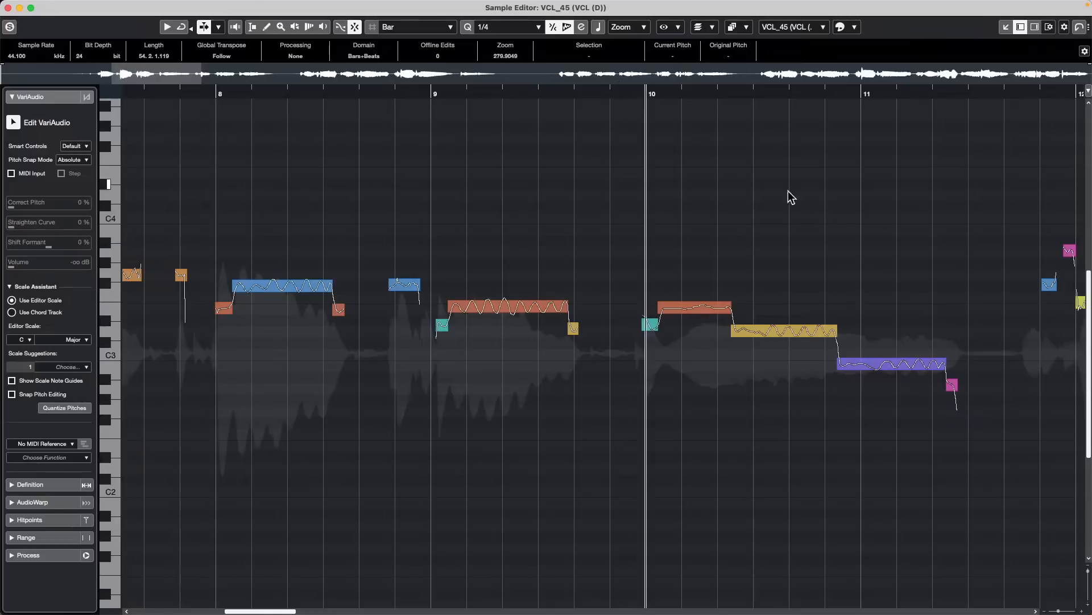
pyautogui.press('space')
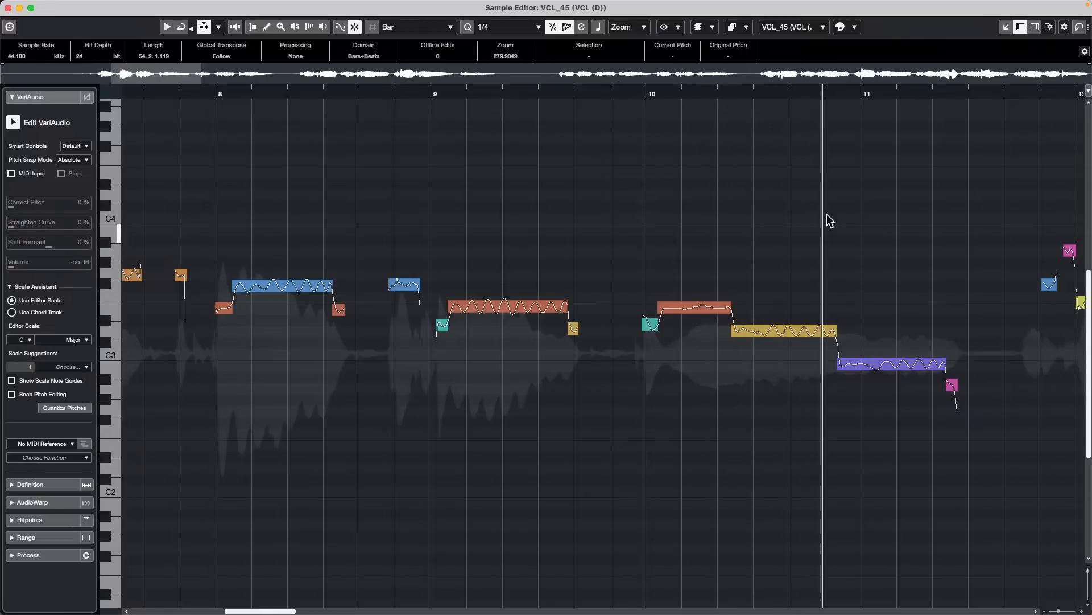
pyautogui.press('space')
pyautogui.press('2')
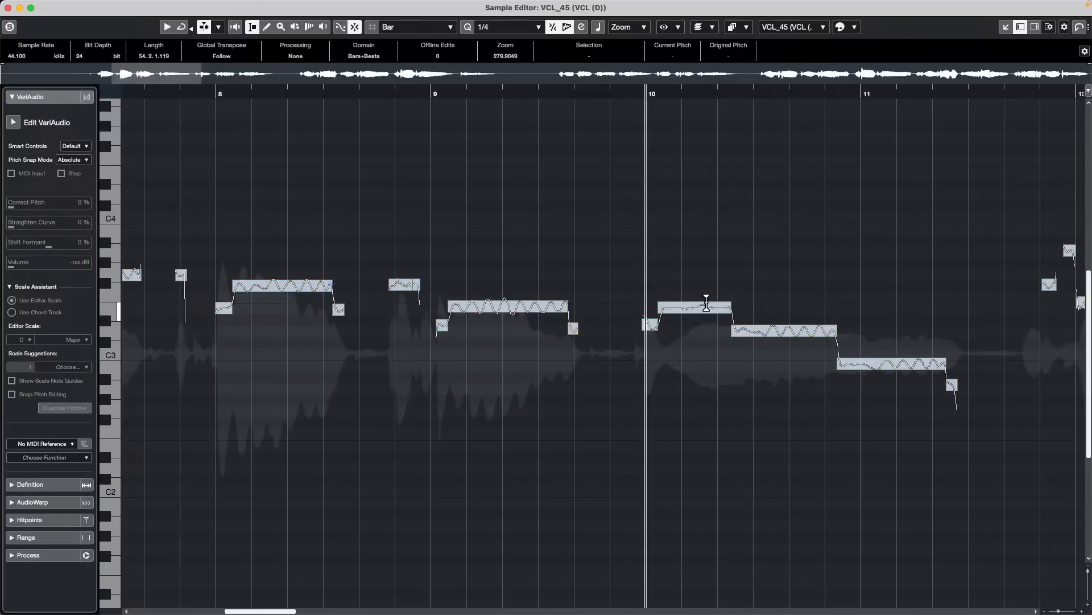
pyautogui.click(705, 318)
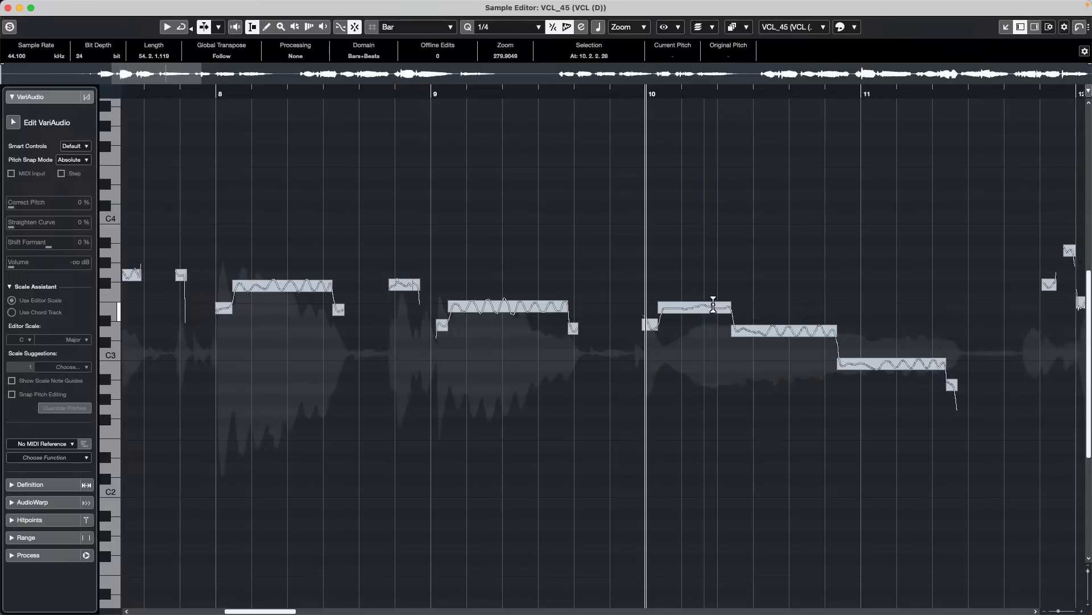
pyautogui.click(14, 123)
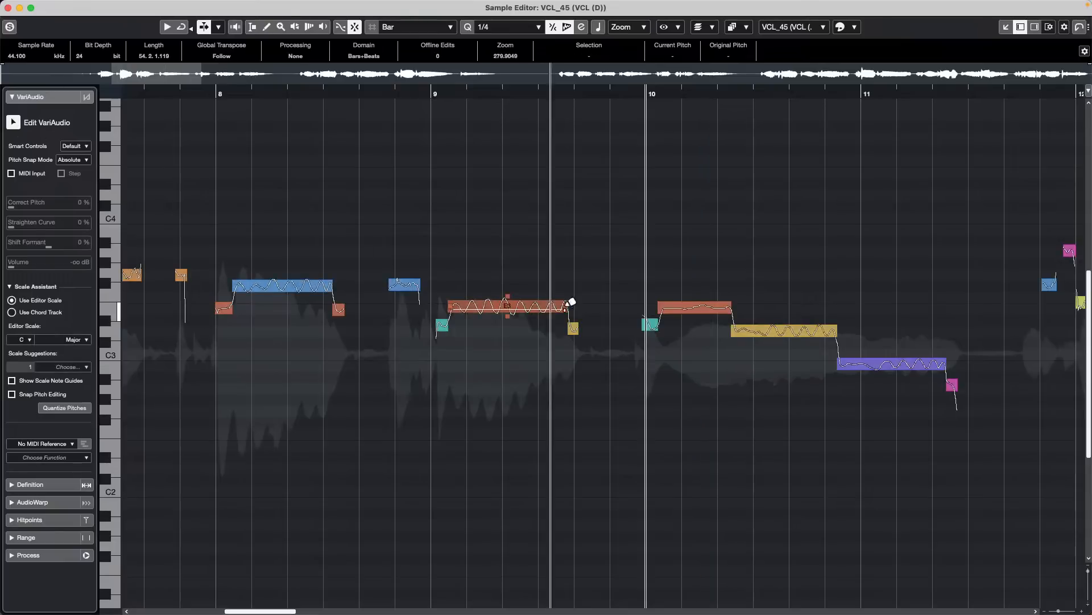
# - Raise the long pitch segment at the start of bar 10 to G3 and audition the change
pyautogui.moveTo(695, 309); pyautogui.dragTo(695, 275)
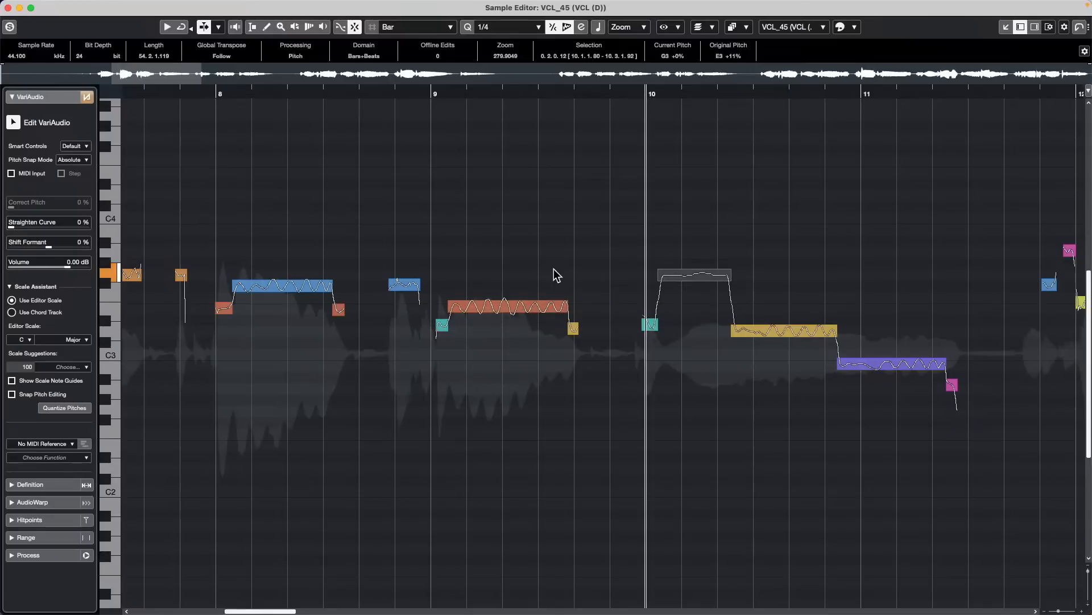
pyautogui.press('KP_Subtract')
pyautogui.press('space')
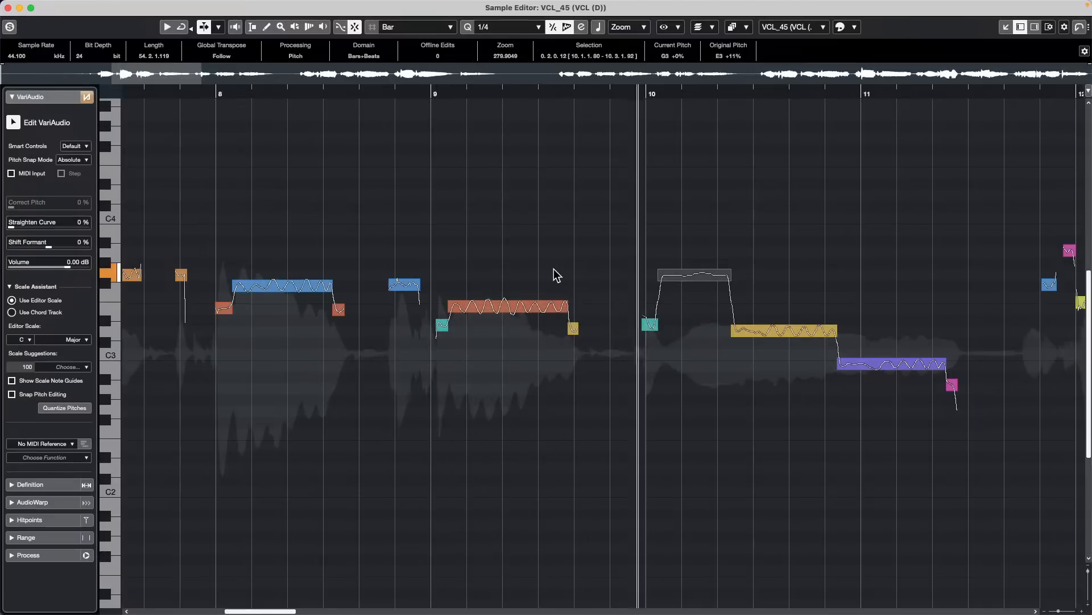
pyautogui.press('space')
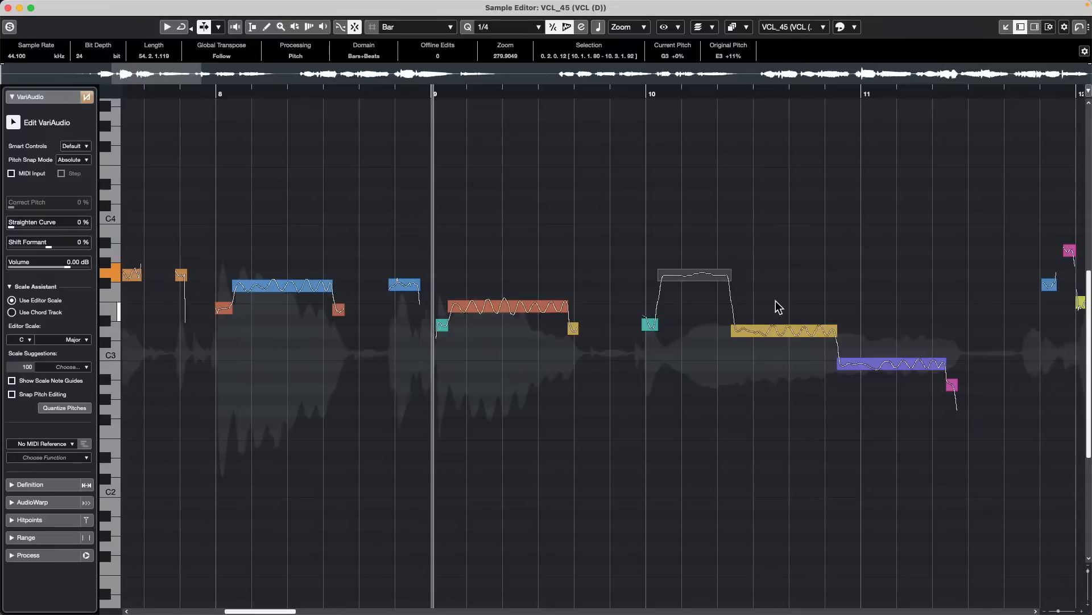
# - Raise the second long segment of bar 10 to F3 and audition it from bar 10
pyautogui.moveTo(778, 331); pyautogui.dragTo(774, 300)
pyautogui.click(584, 93)
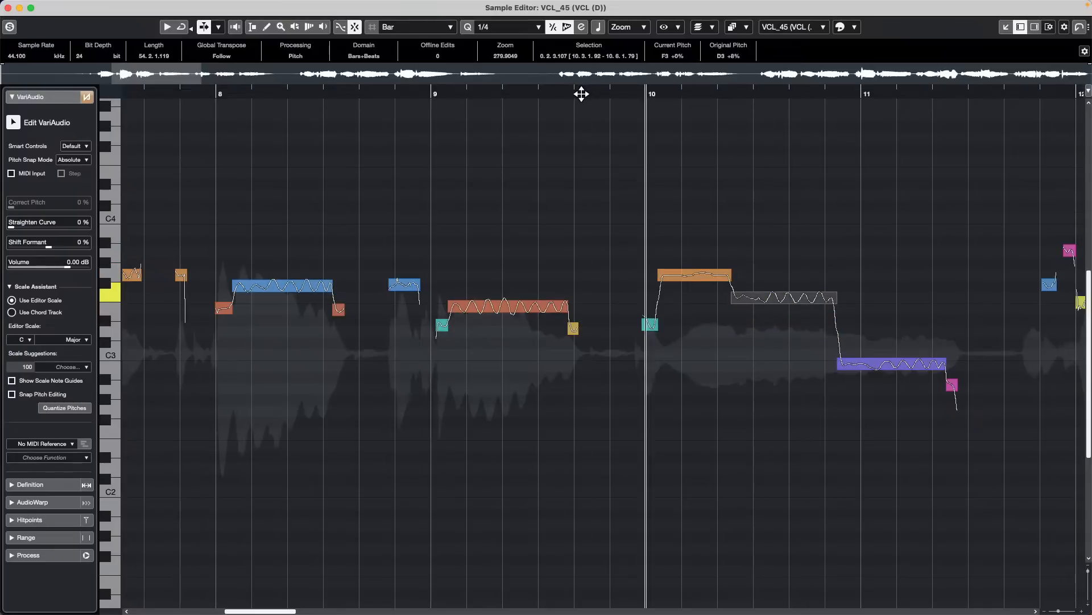
pyautogui.press('space')
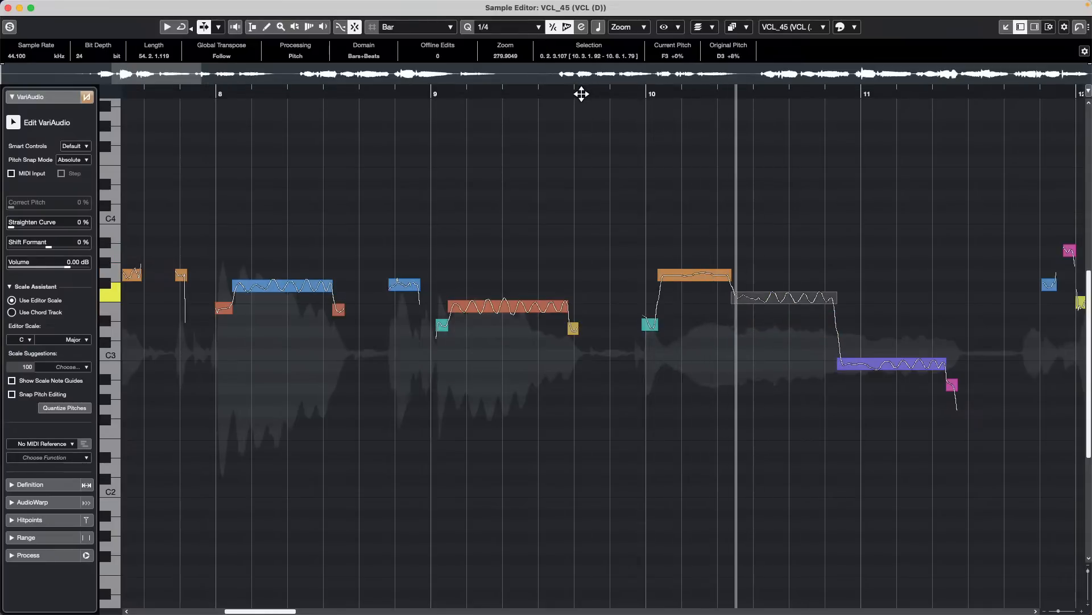
pyautogui.press('space')
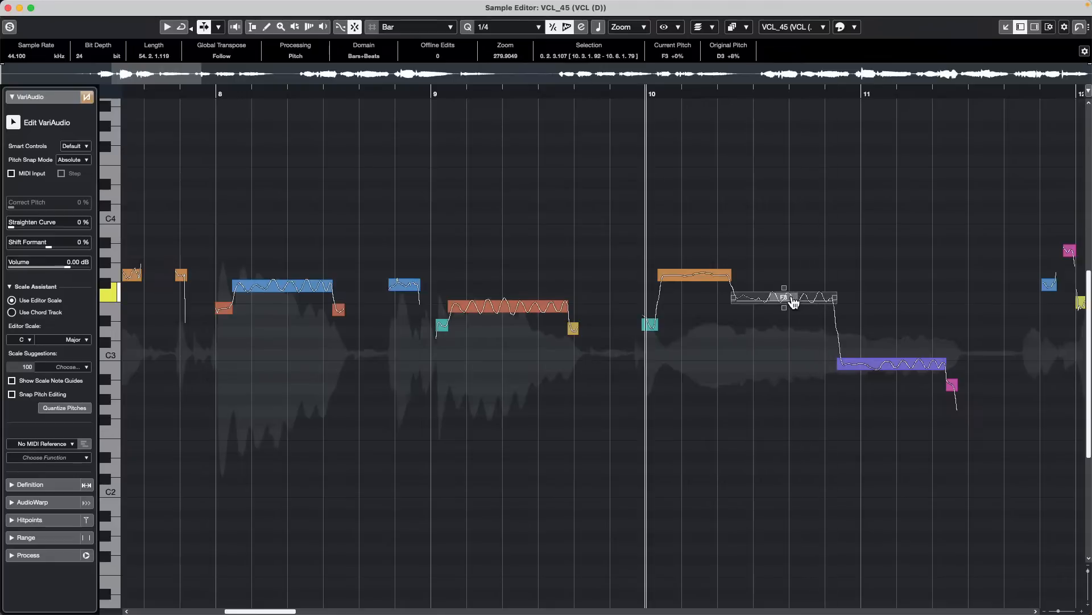
# - Set the second long segment of bar 10 to E3 and play the phrase from bar 9
pyautogui.moveTo(792, 300); pyautogui.dragTo(795, 314)
pyautogui.click(487, 91)
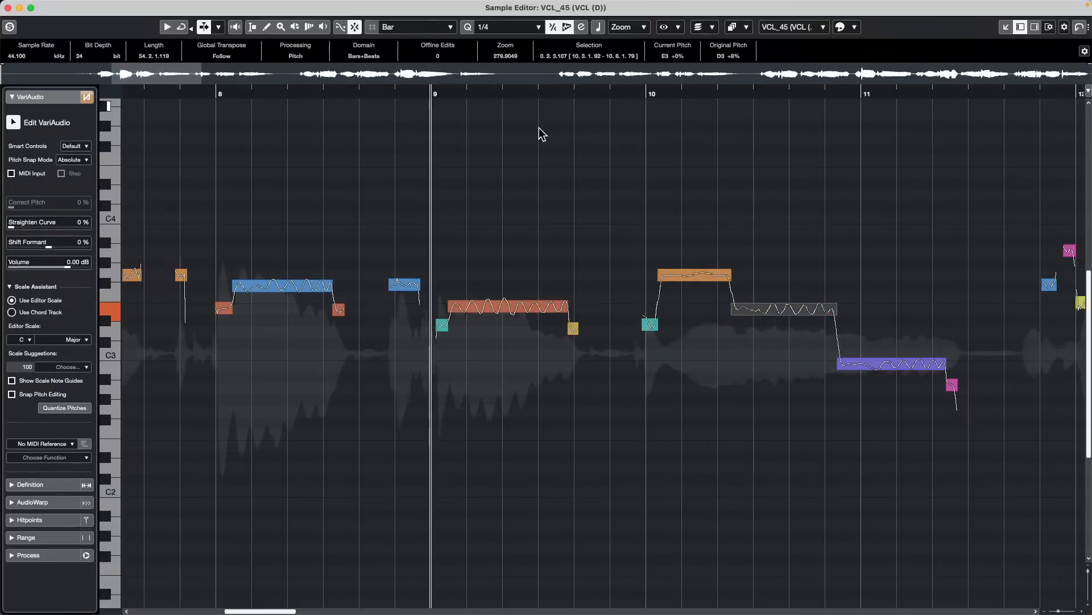
pyautogui.press('space')
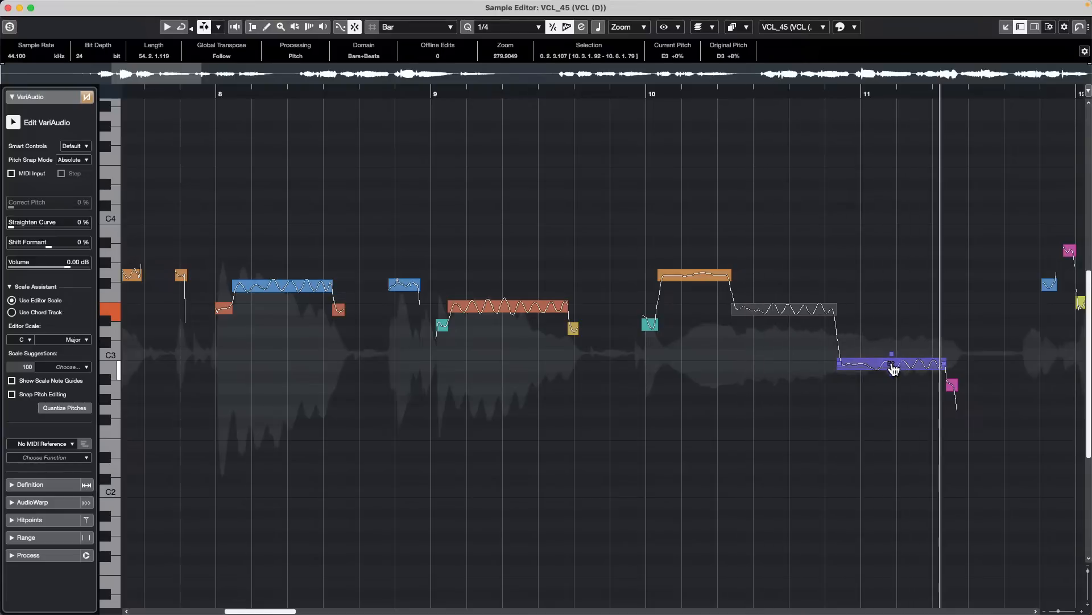
# - Stop playback and raise the long segment running into bar 11 to D#3
pyautogui.press('space')
pyautogui.moveTo(894, 369); pyautogui.dragTo(892, 320)
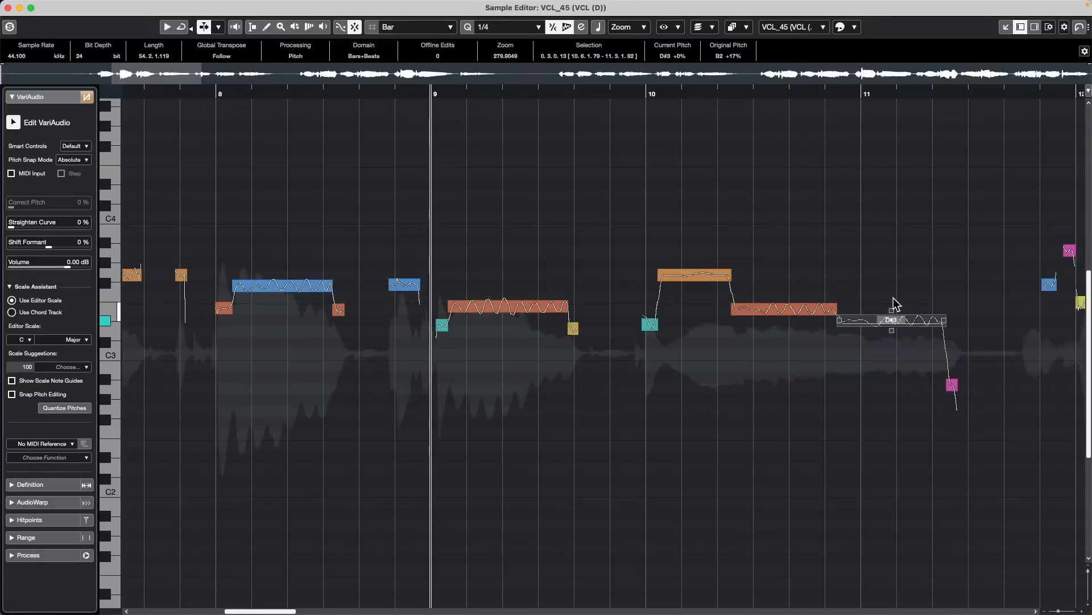
# - Audition the phrase from bar 9, lower the long segment running into bar 11 to D3, and play it again
pyautogui.press('space')
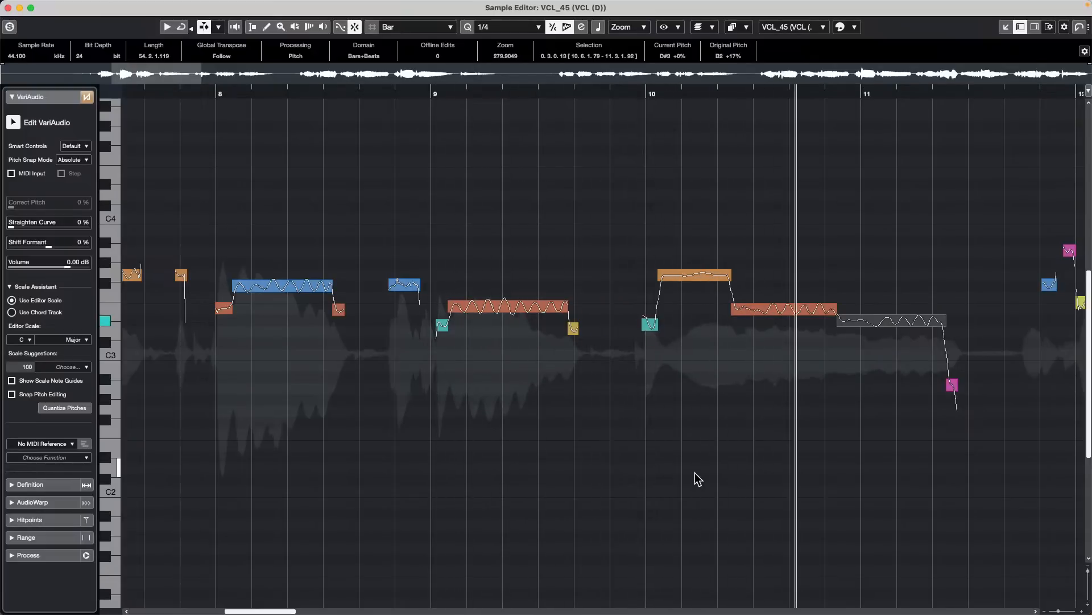
pyautogui.press('space')
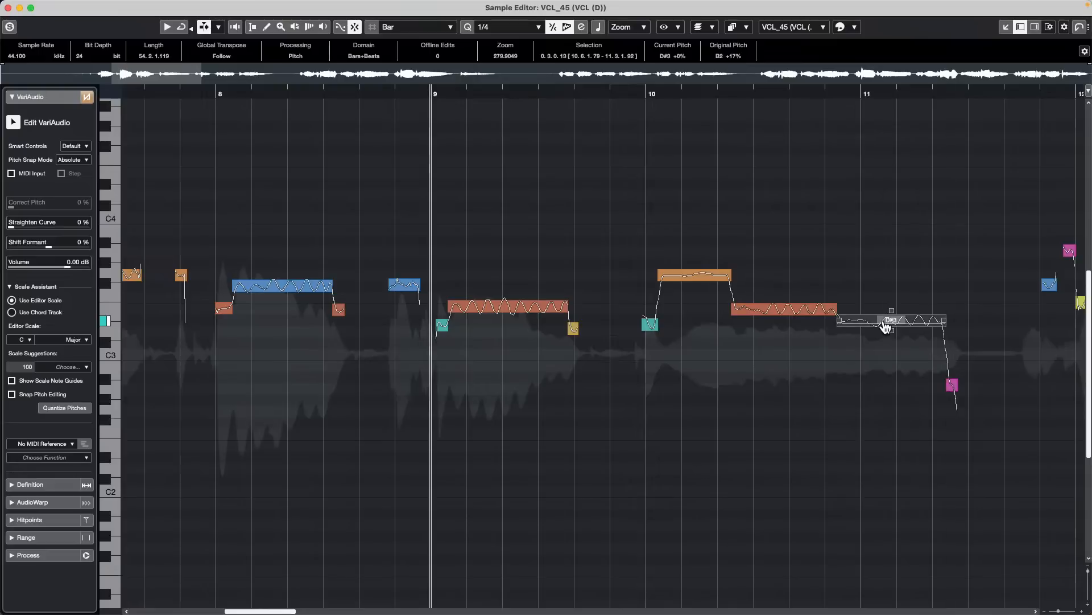
pyautogui.moveTo(876, 324); pyautogui.dragTo(877, 335)
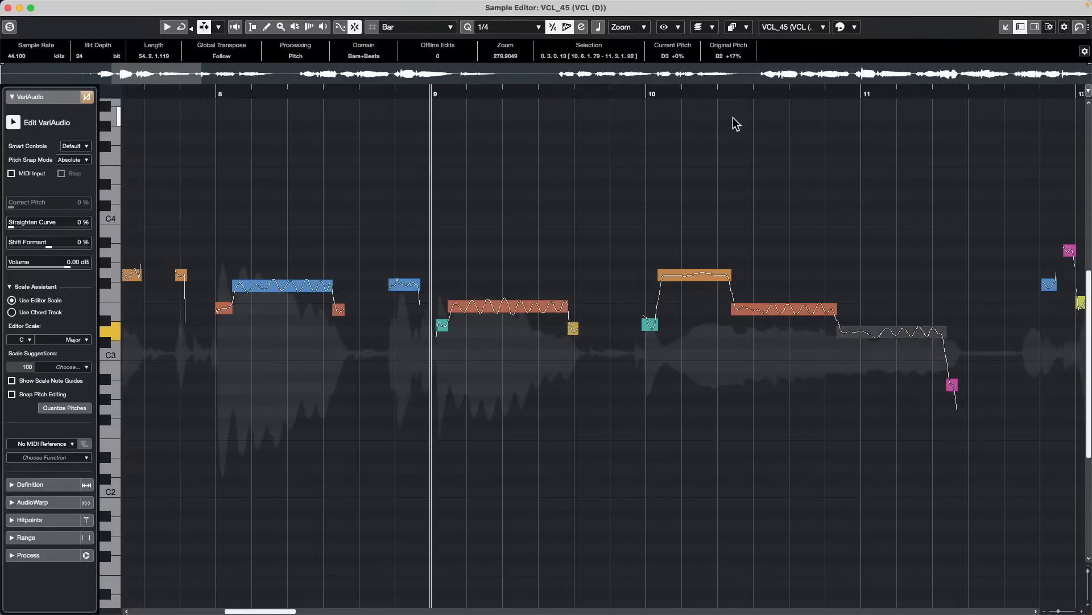
pyautogui.press('space')
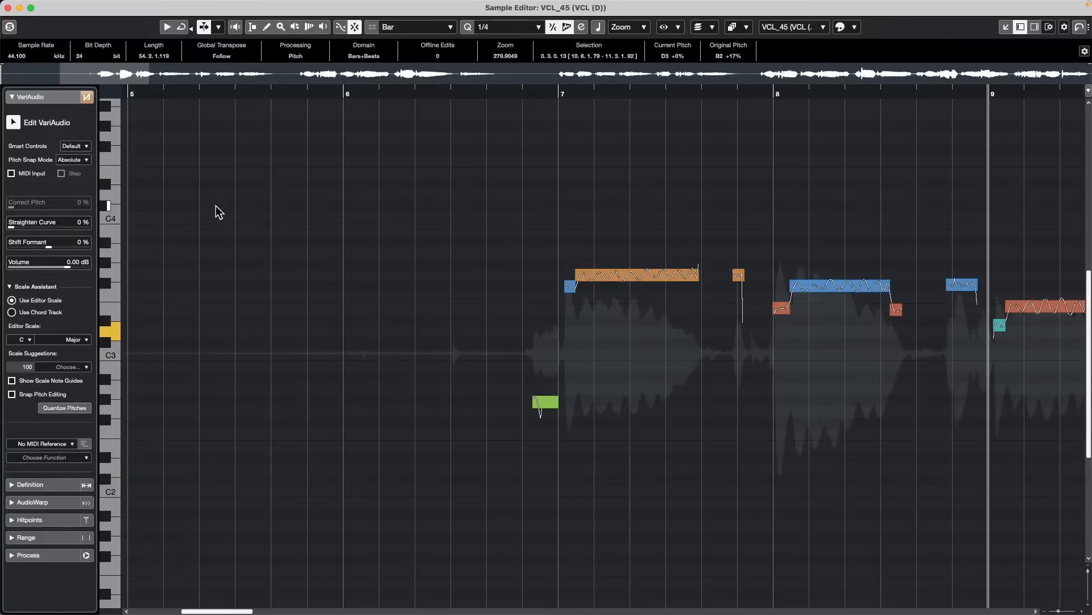
# - Close the Sample Editor window, move the project cursor to 7.2.1, and play the lead and harmony vocals together
pyautogui.click(8, 8)
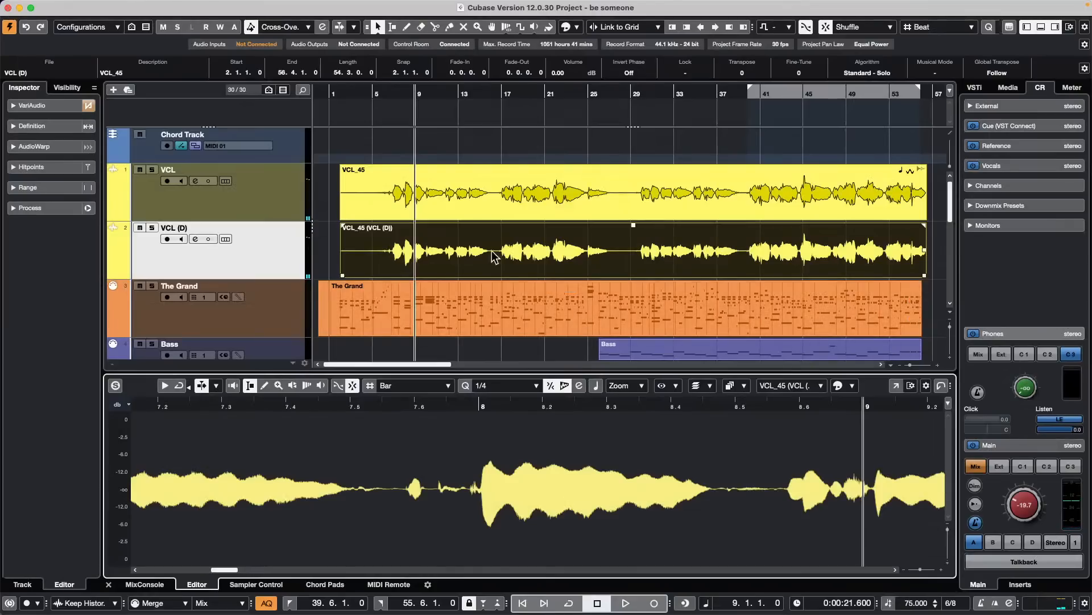
pyautogui.doubleClick(438, 260)
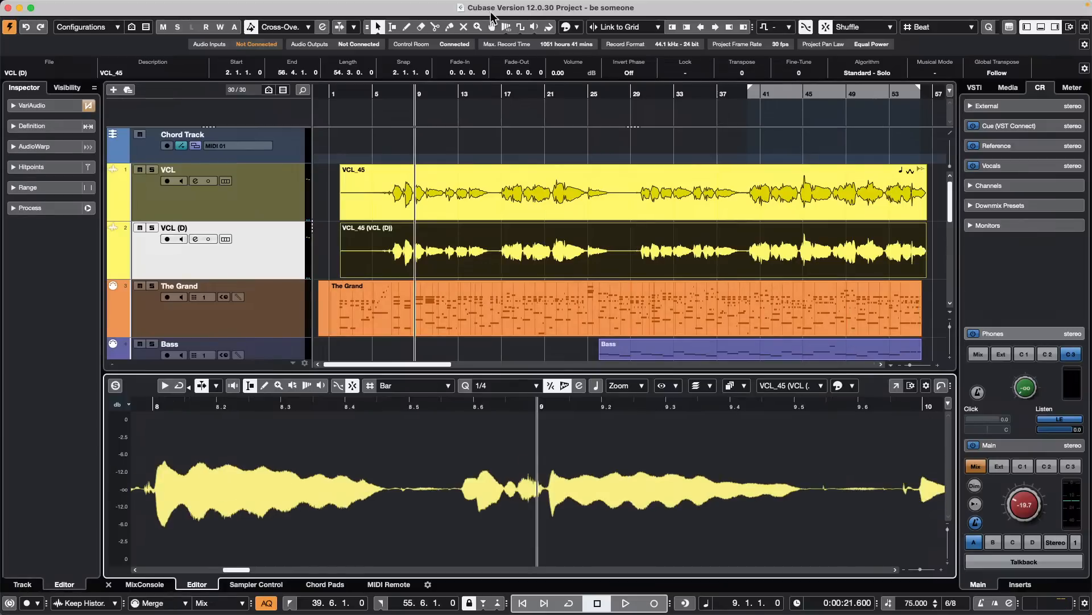
pyautogui.moveTo(412, 91); pyautogui.dragTo(396, 92)
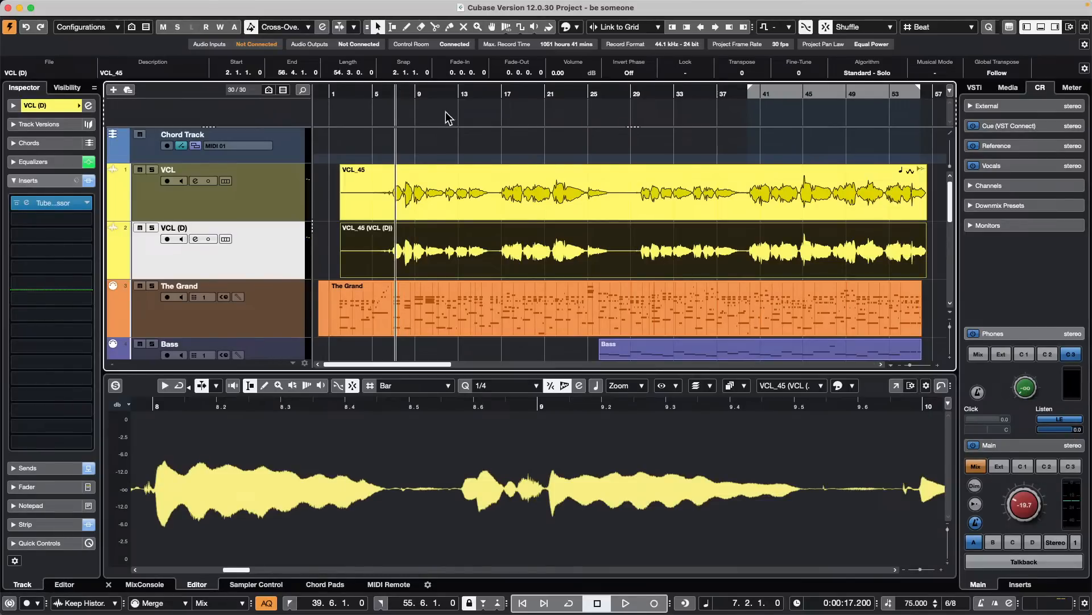
pyautogui.press('space')
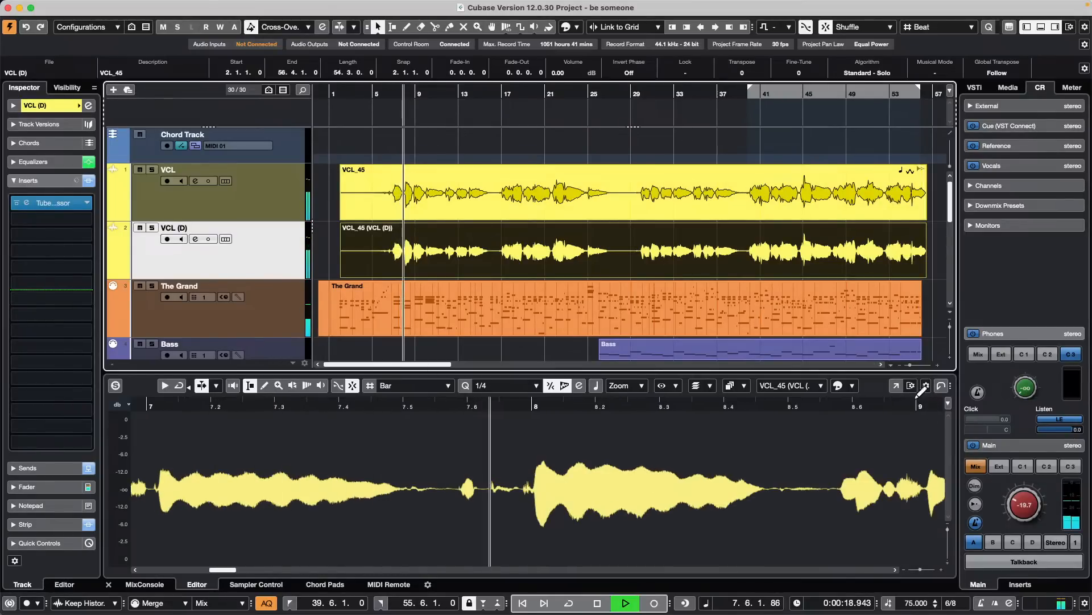
# - Follow the VCL (D) pitch segments in a separate VariAudio editor window during playback, then stop, close it and deselect the event
pyautogui.click(896, 385)
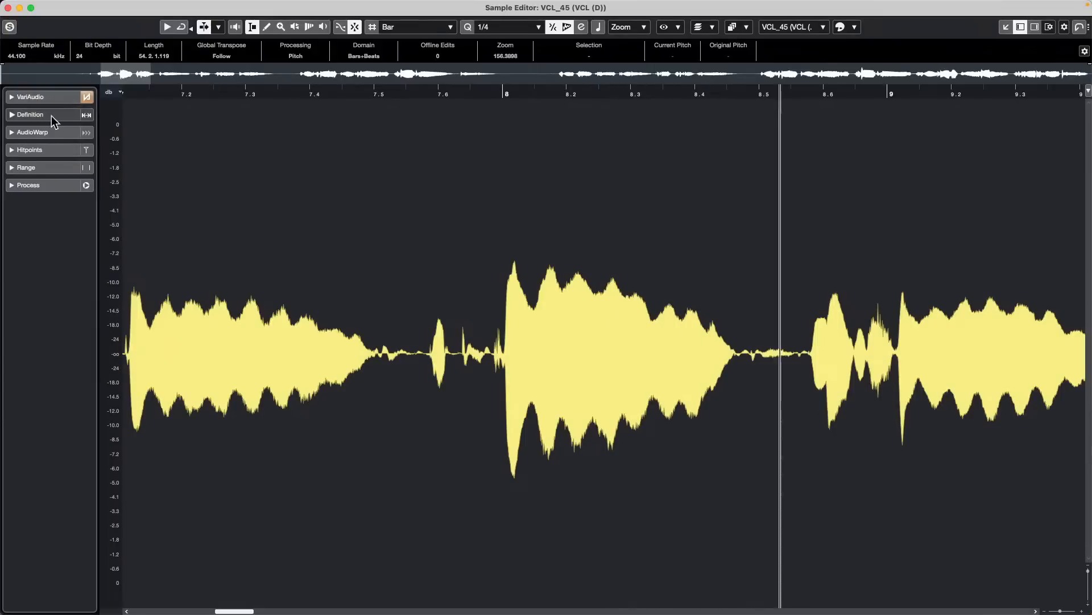
pyautogui.click(32, 97)
pyautogui.click(13, 123)
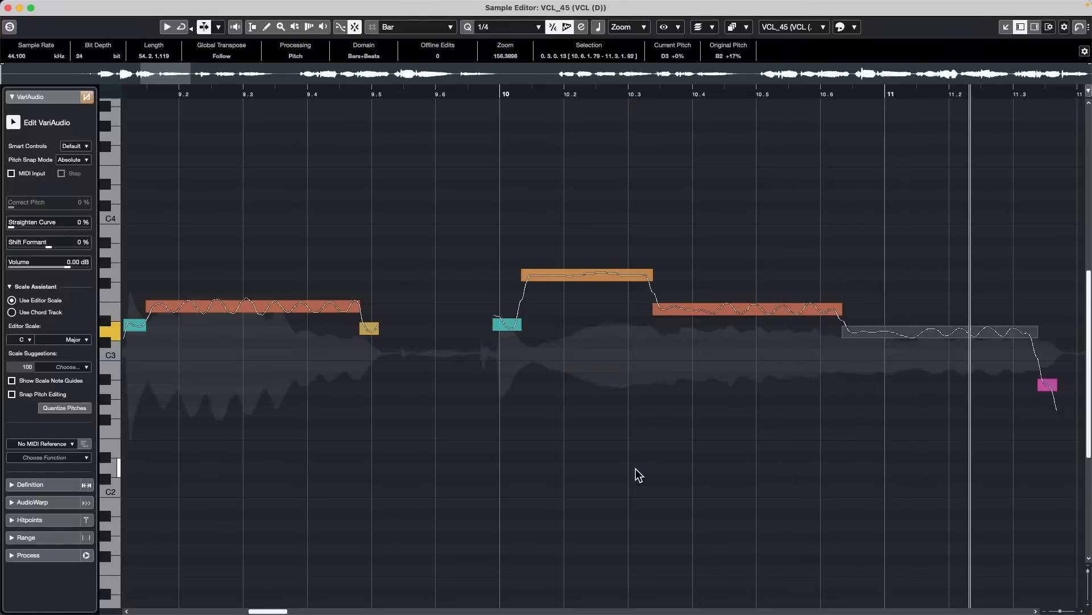
pyautogui.press('space')
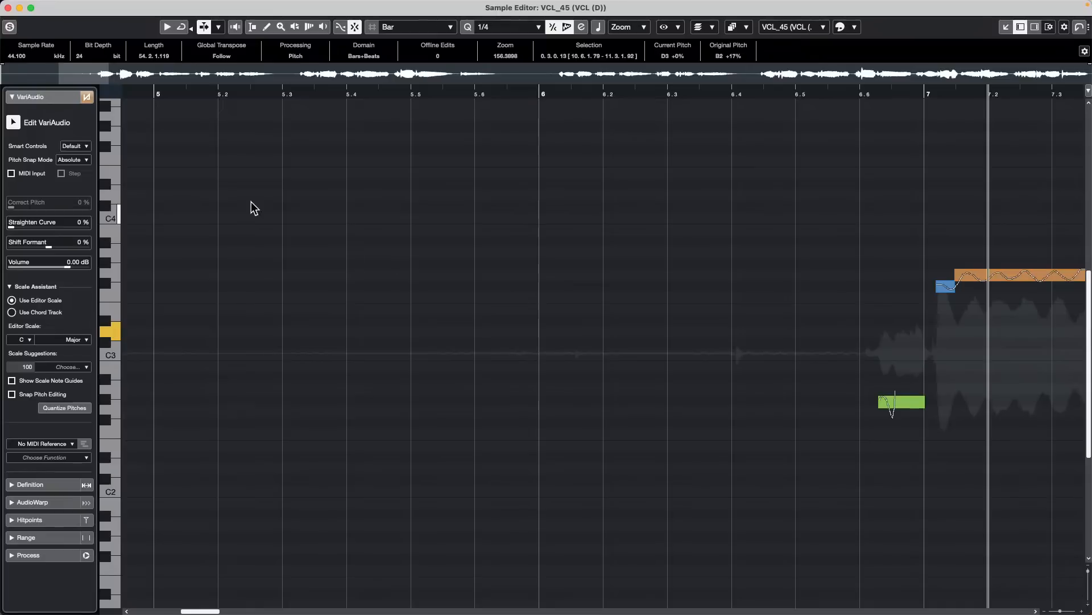
pyautogui.click(8, 8)
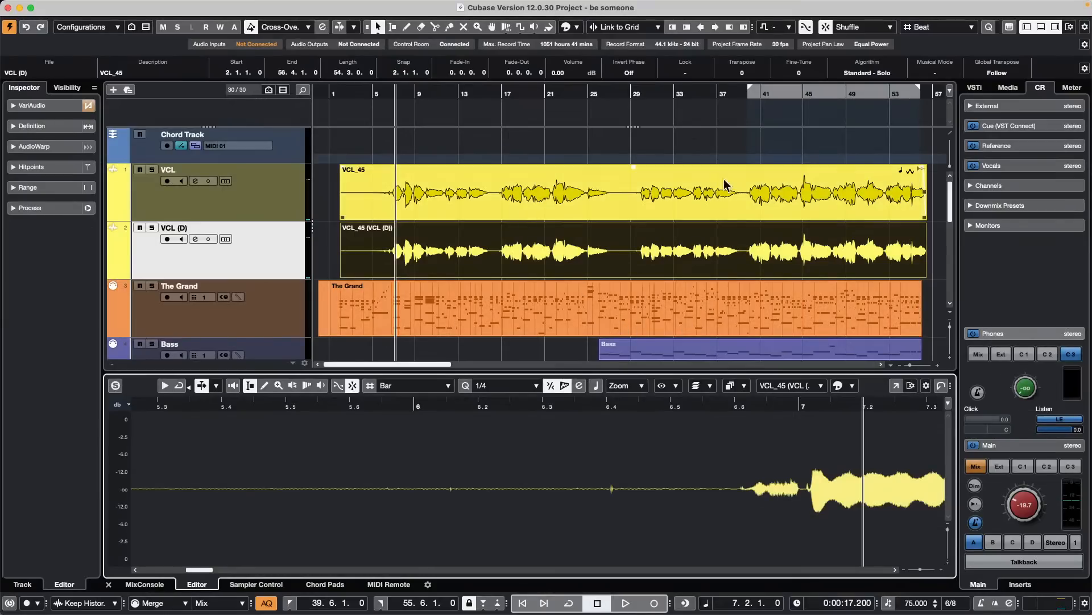
pyautogui.click(592, 152)
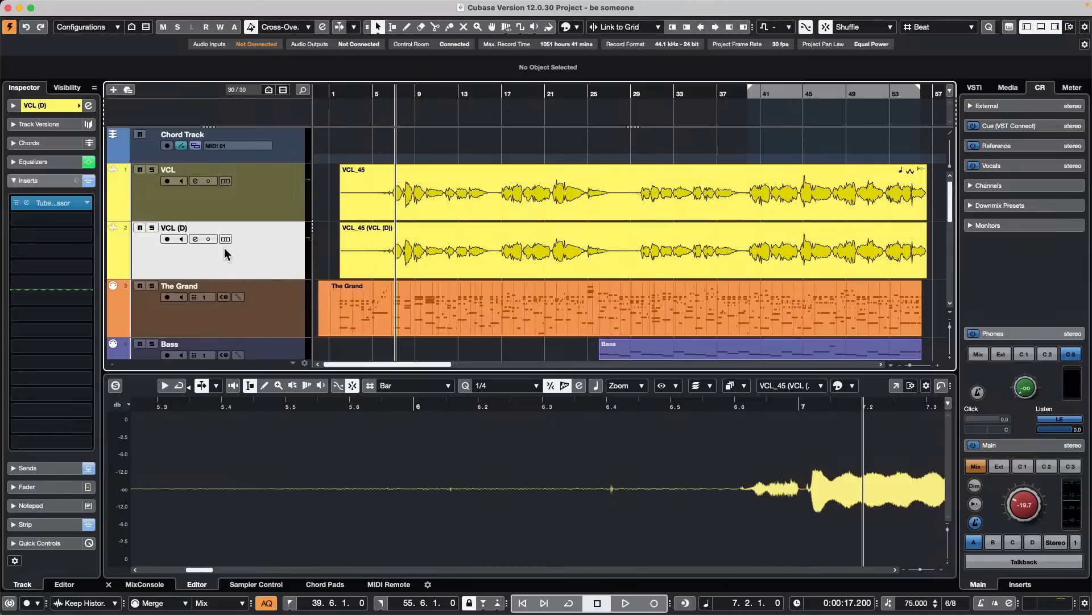
# - Remove the duplicated VCL (D) track from the project
pyautogui.rightClick(247, 254)
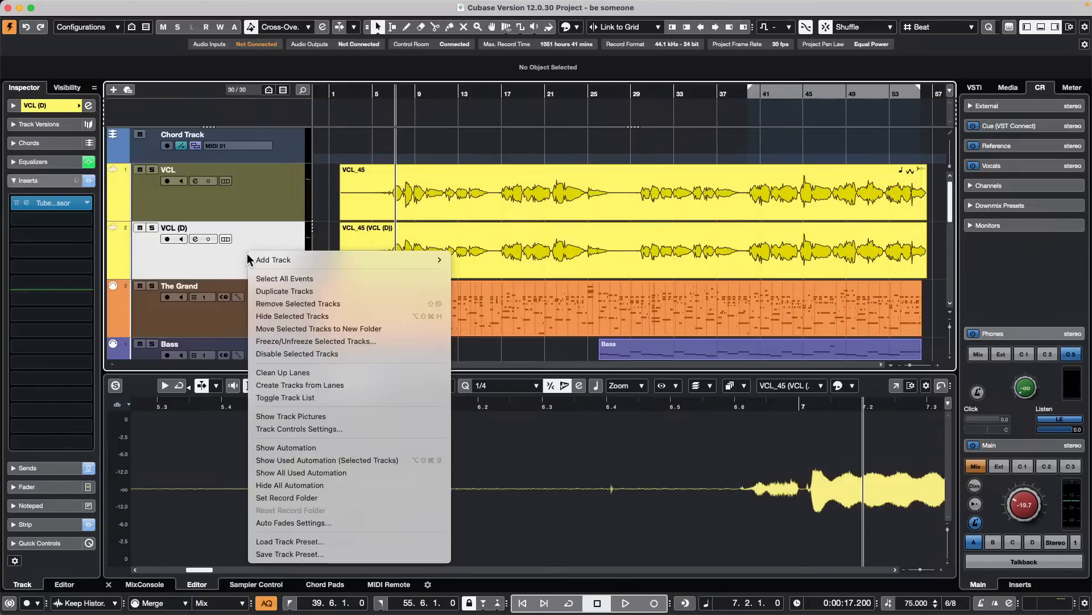
pyautogui.click(353, 304)
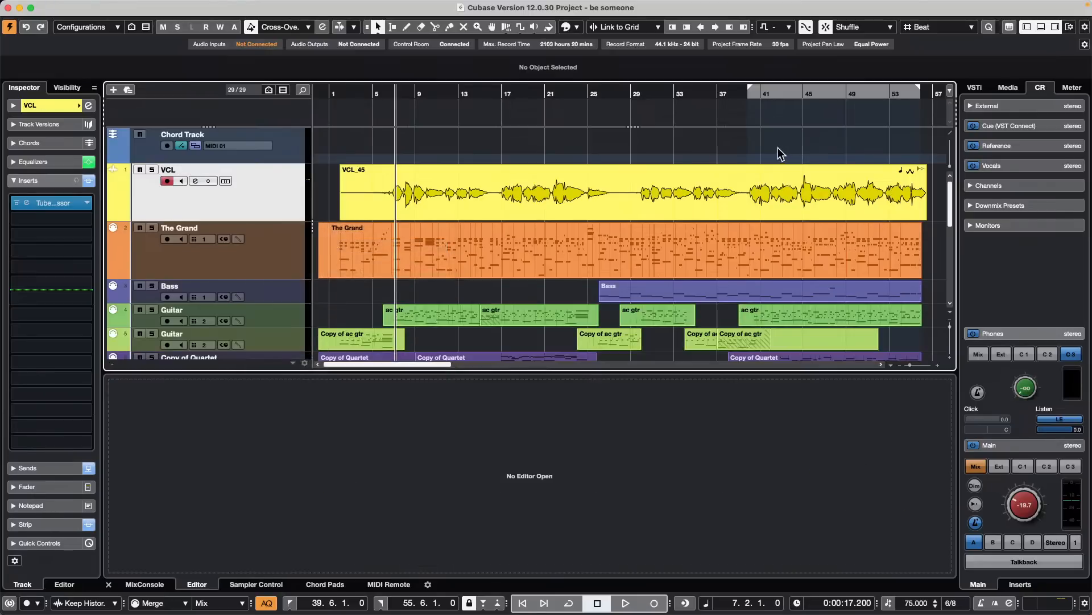
# - Set the left and right locators to span all events in the project, then clear the selection
pyautogui.moveTo(396, 94); pyautogui.dragTo(393, 69)
pyautogui.moveTo(489, 188); pyautogui.dragTo(327, 277)
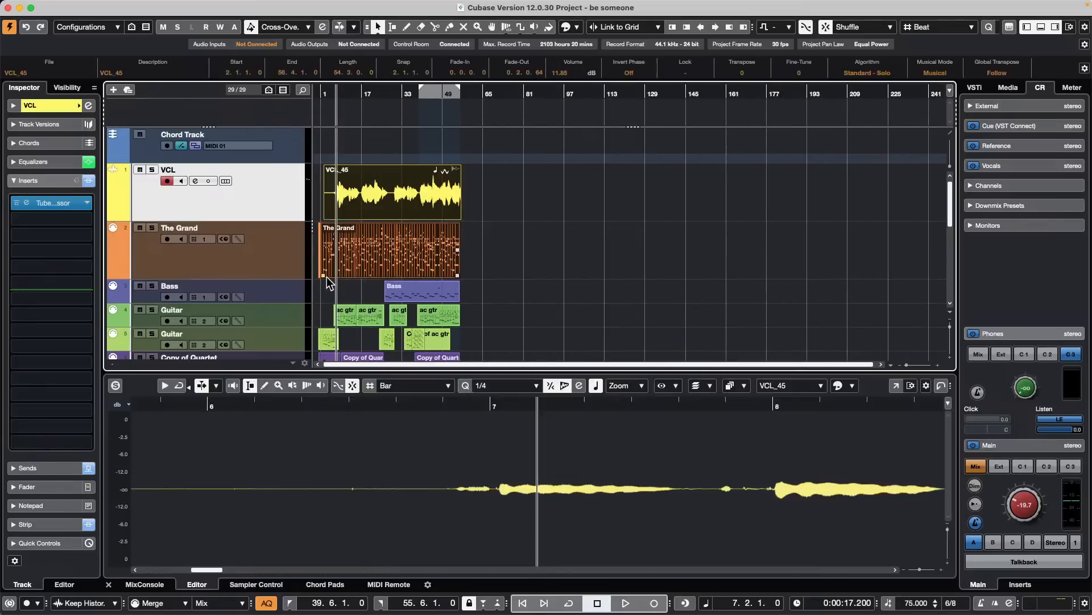
pyautogui.moveTo(507, 259); pyautogui.dragTo(306, 268)
pyautogui.press('p')
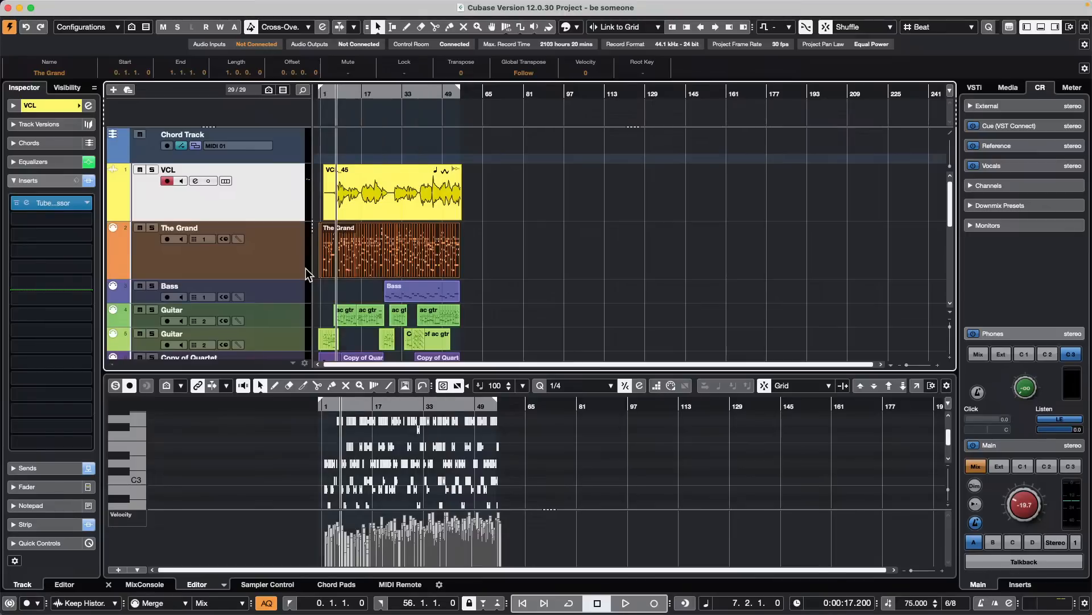
pyautogui.click(524, 270)
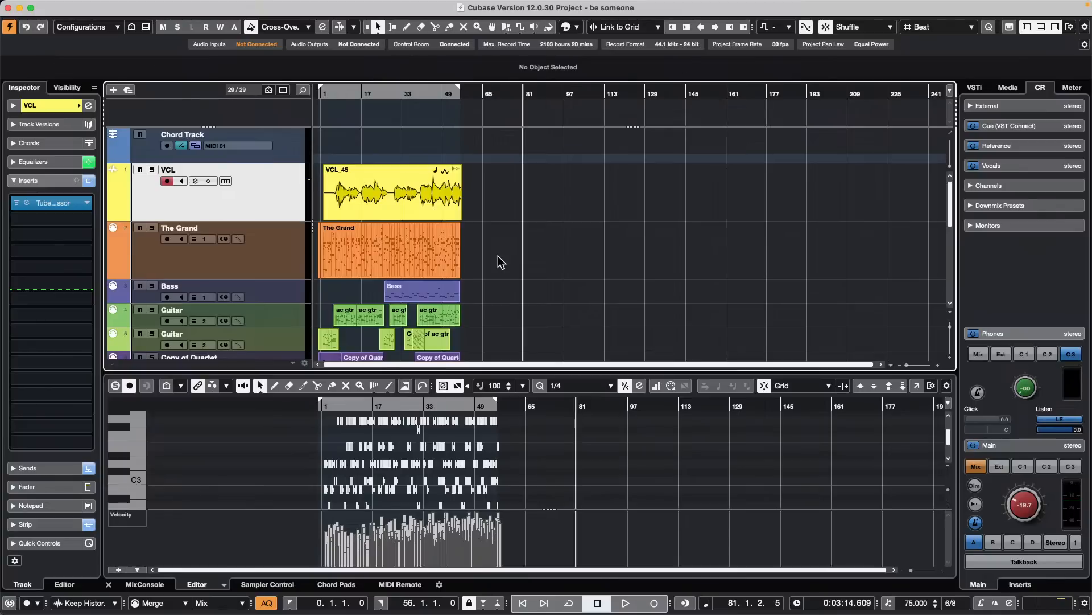
pyautogui.press('super+a')
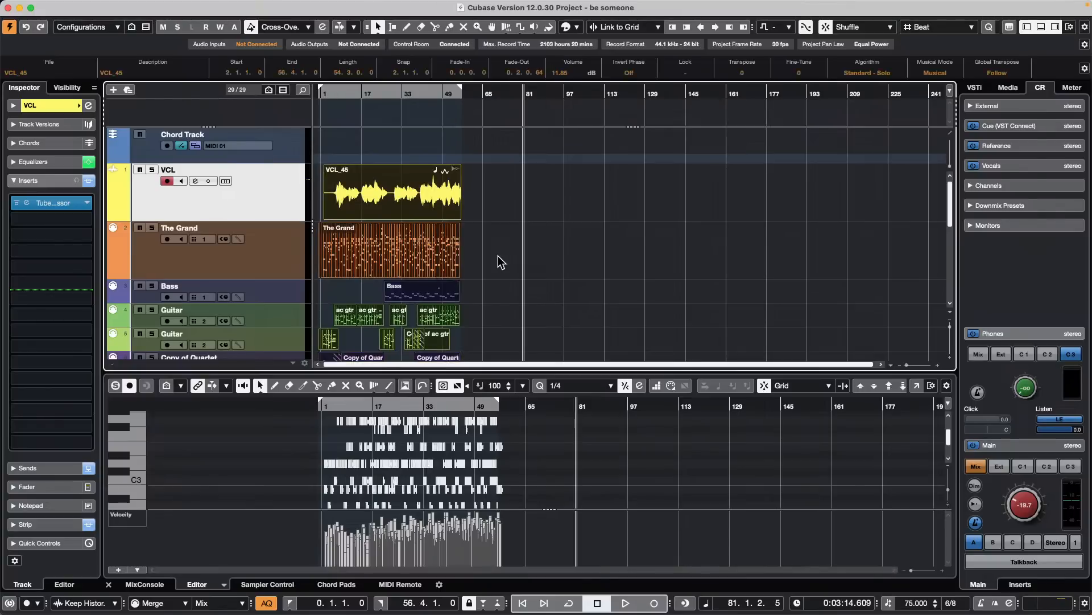
pyautogui.click(495, 239)
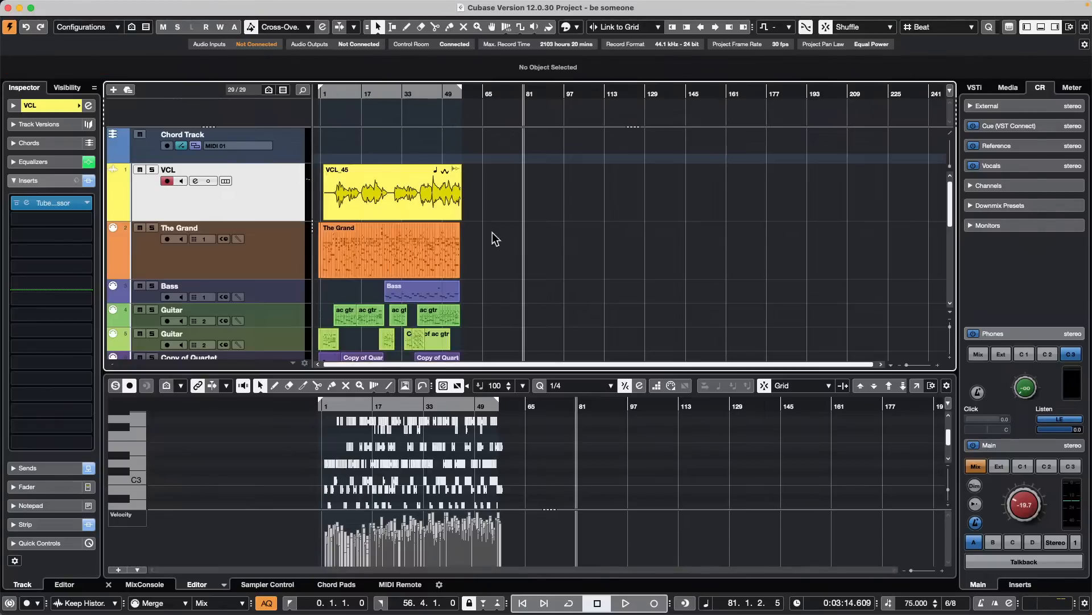
# - Open the Export Audio Mixdown dialog and set the file type to MPEG 1 Layer 3
pyautogui.click(75, 8)
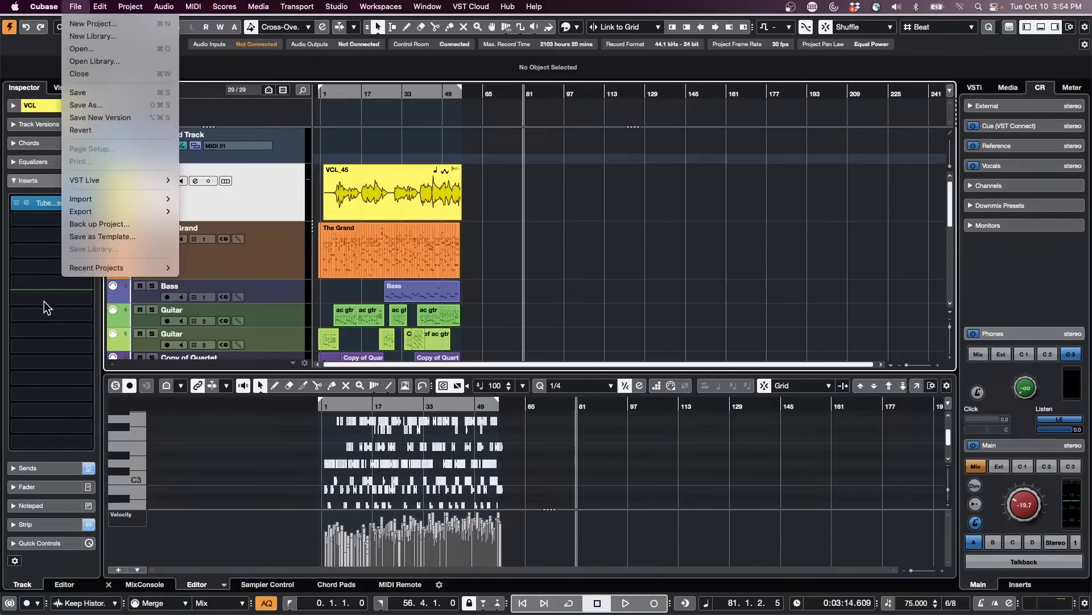
pyautogui.moveTo(113, 211)
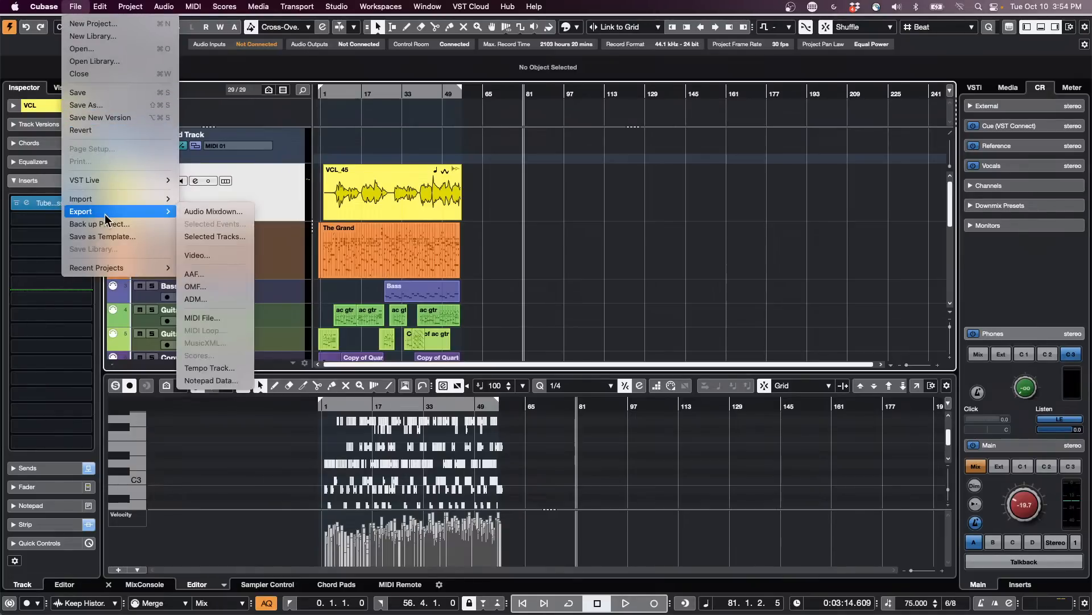
pyautogui.click(211, 212)
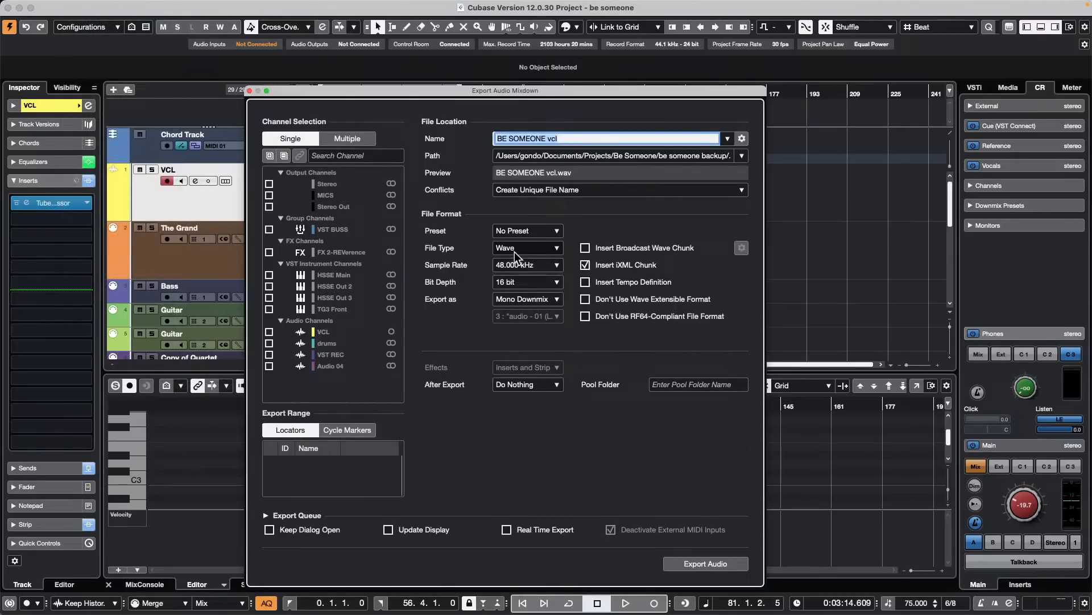
pyautogui.click(532, 249)
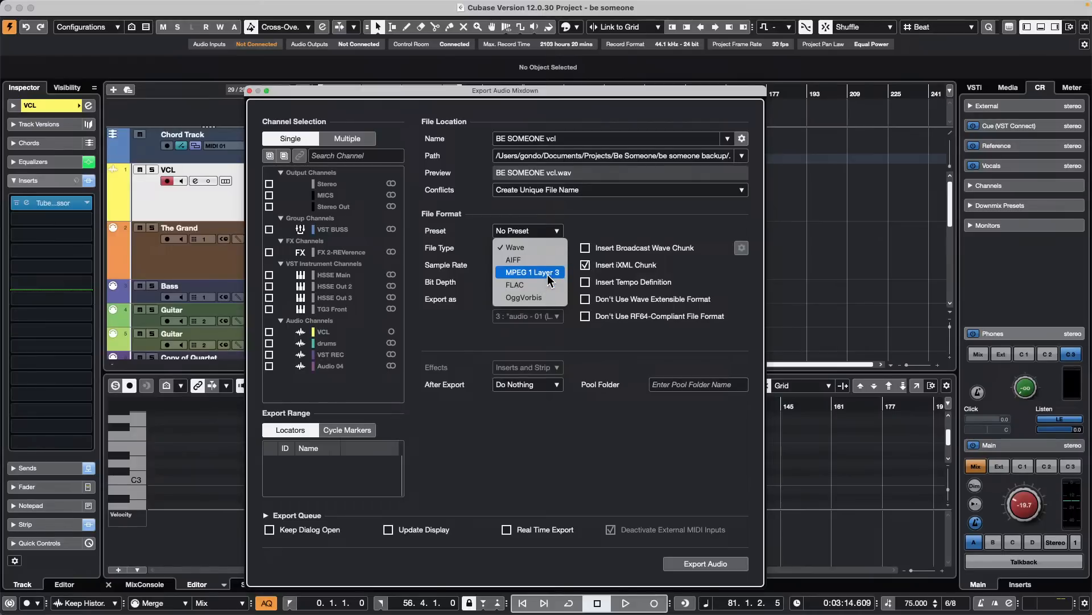
pyautogui.click(546, 272)
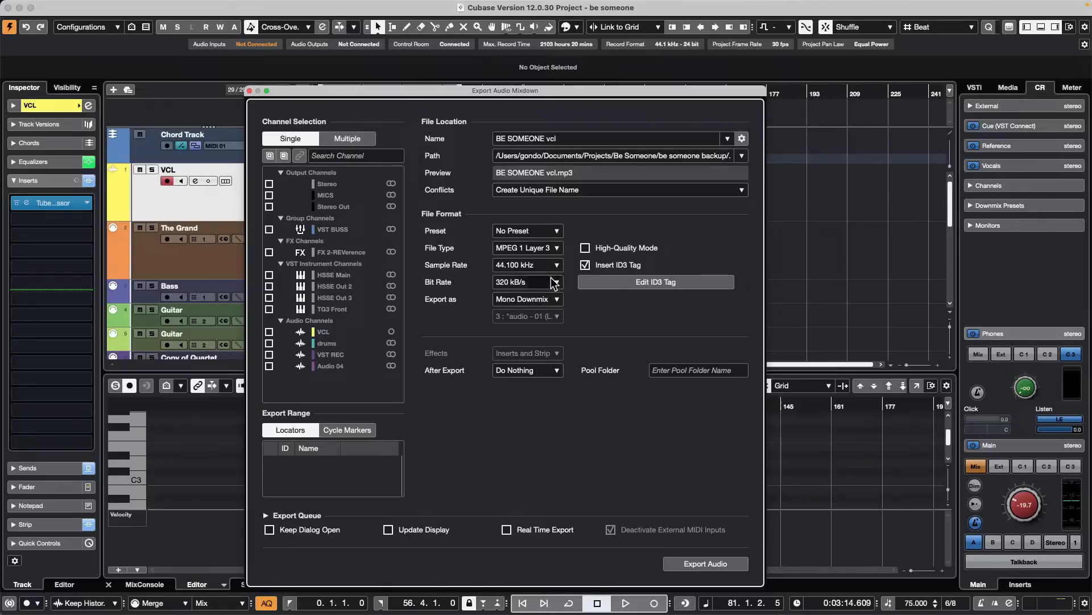
# - Review the file type and bit rate options, set the export to Interleaved, and close the dialog without exporting
pyautogui.click(538, 250)
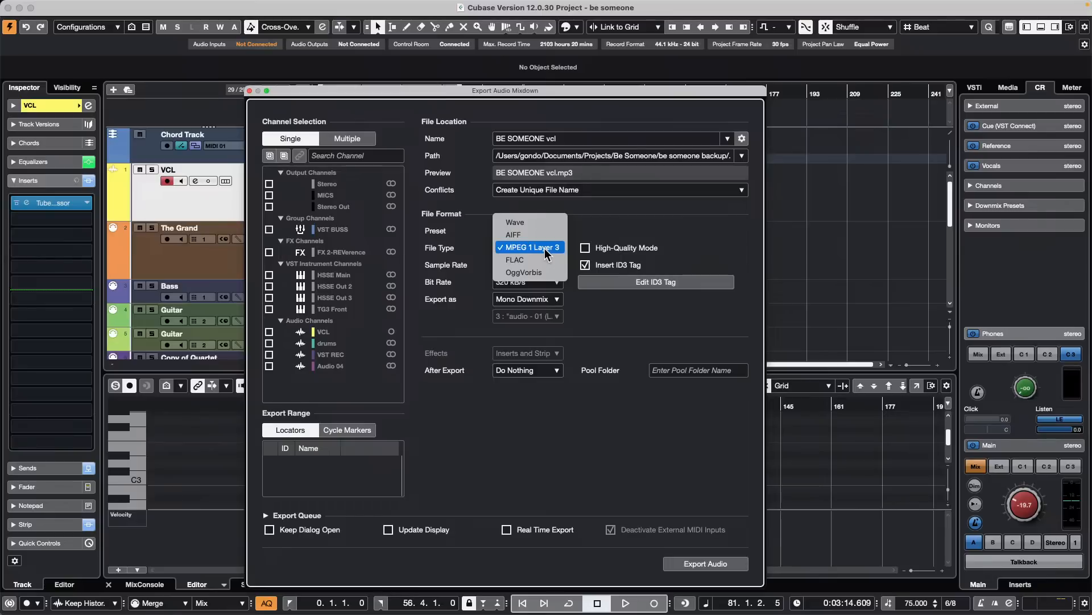
pyautogui.click(658, 330)
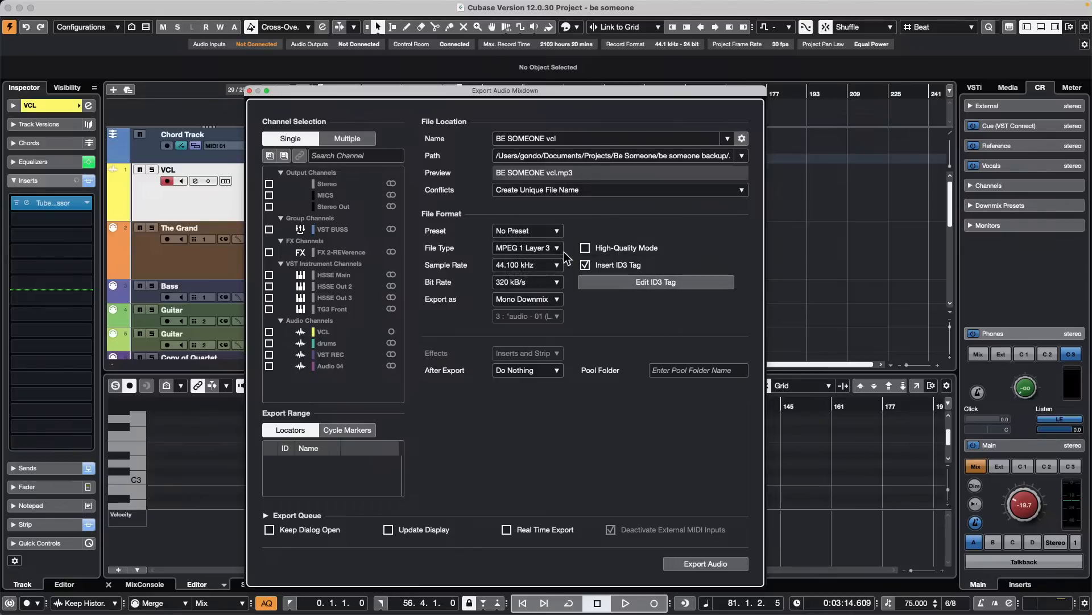
pyautogui.click(535, 282)
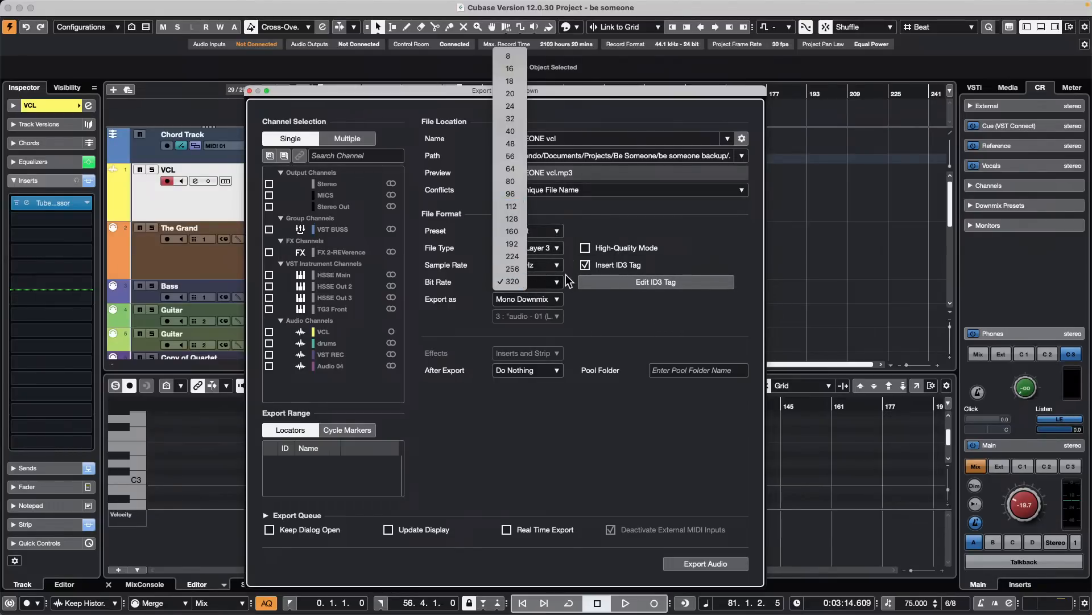
pyautogui.click(541, 267)
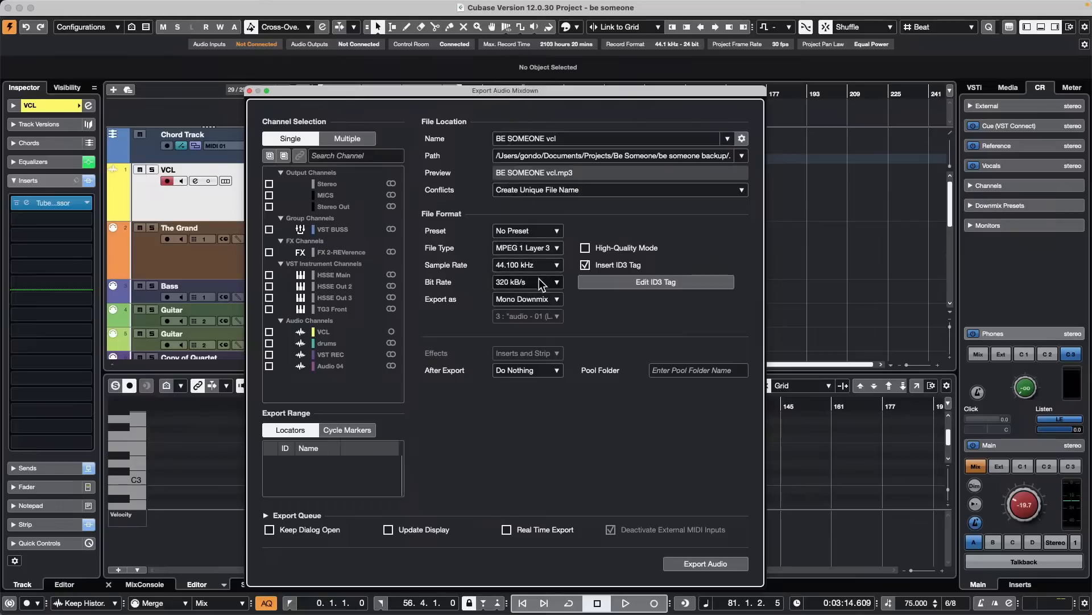
pyautogui.click(540, 281)
pyautogui.click(551, 297)
pyautogui.click(550, 298)
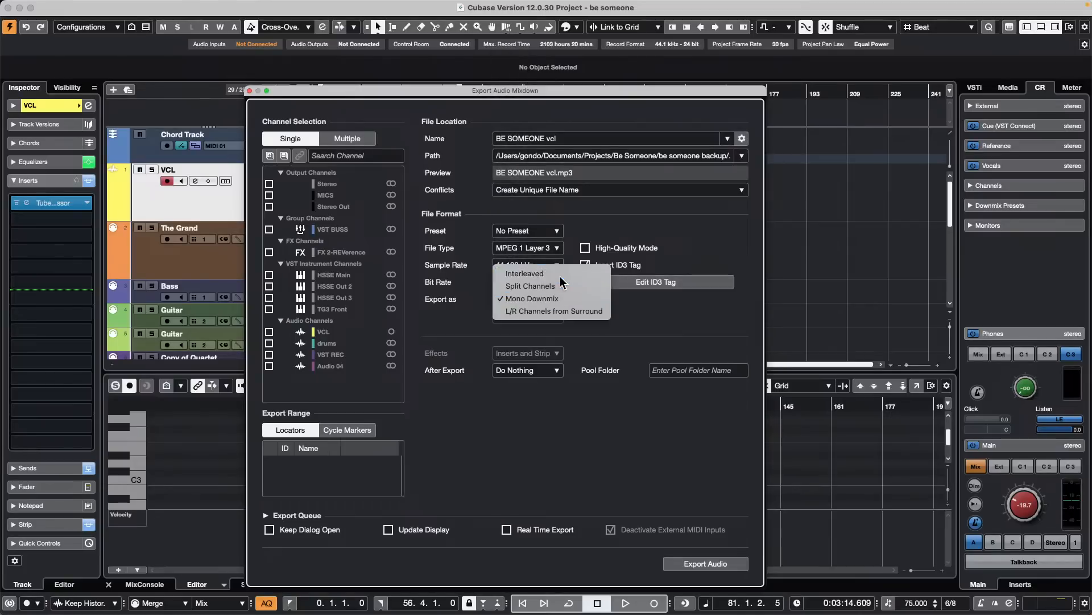
pyautogui.click(555, 274)
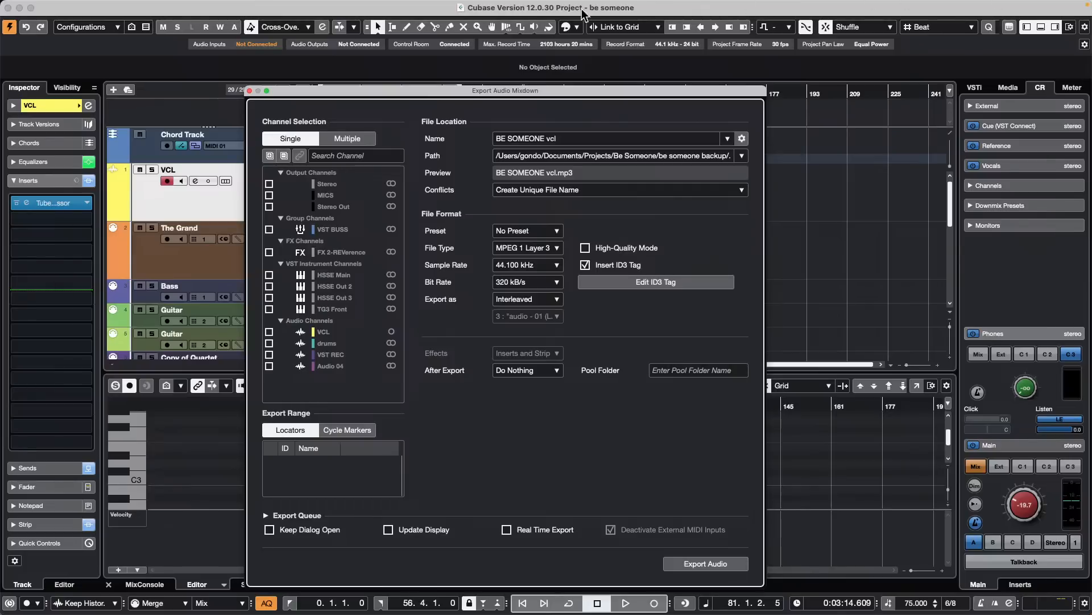
pyautogui.click(249, 90)
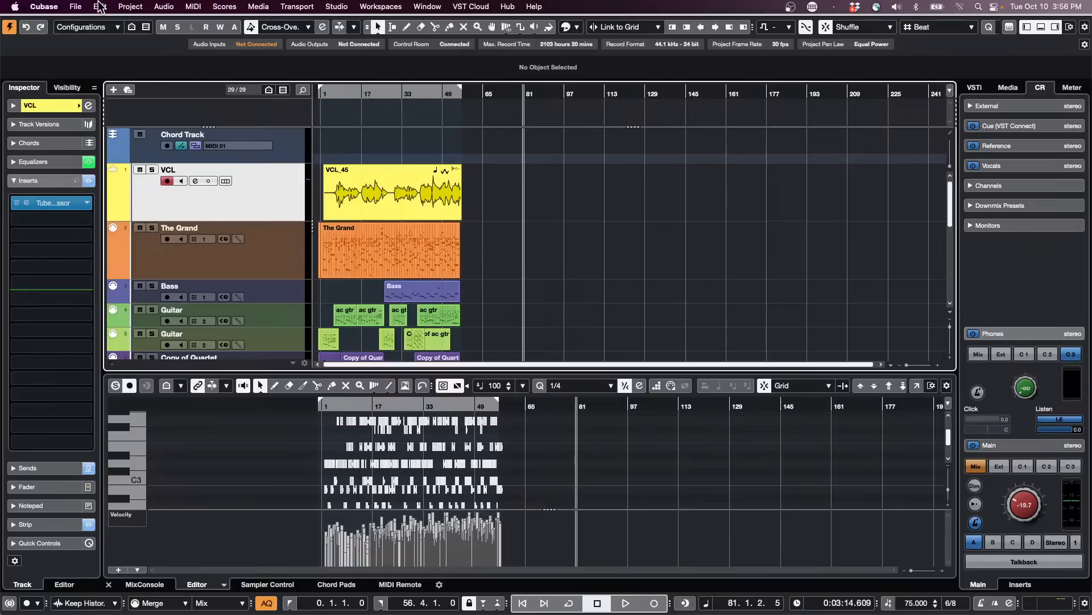
# - Open the recent project CX Audio.cpr and activate it
pyautogui.click(100, 6)
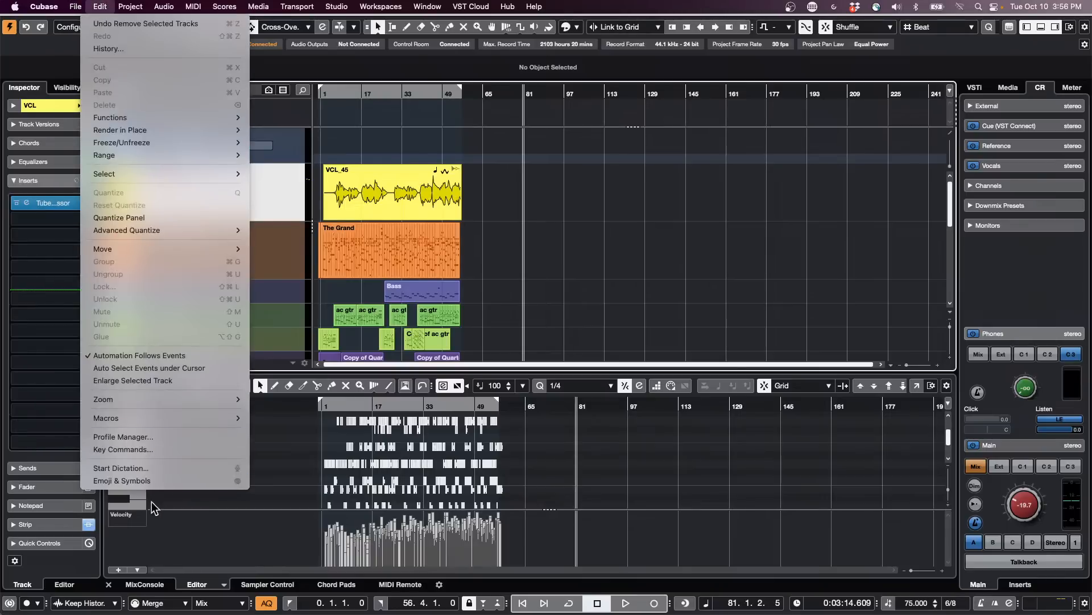
pyautogui.moveTo(68, 7)
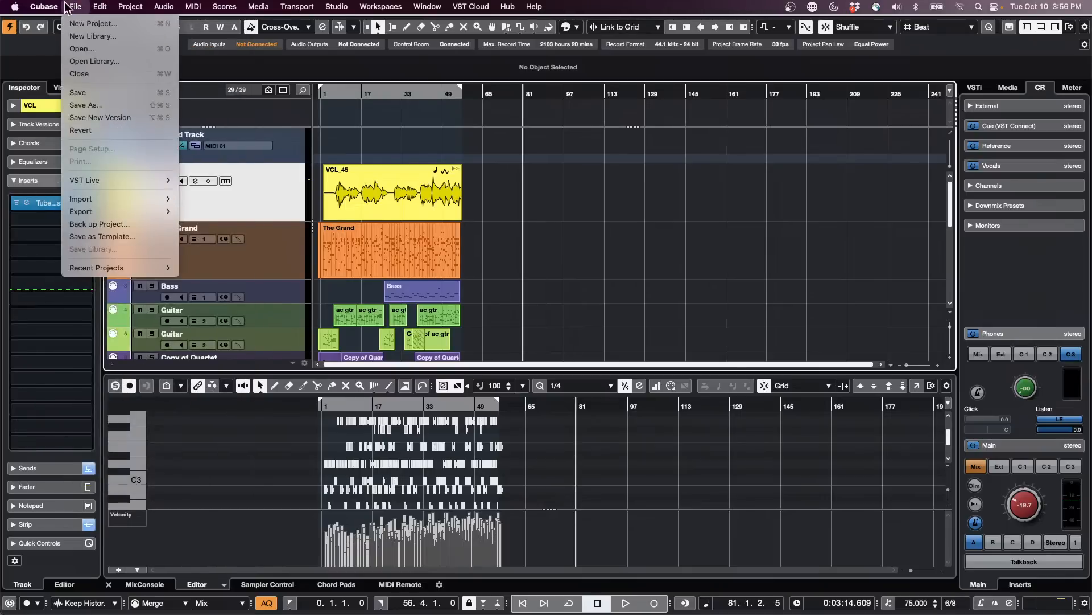
pyautogui.moveTo(159, 272)
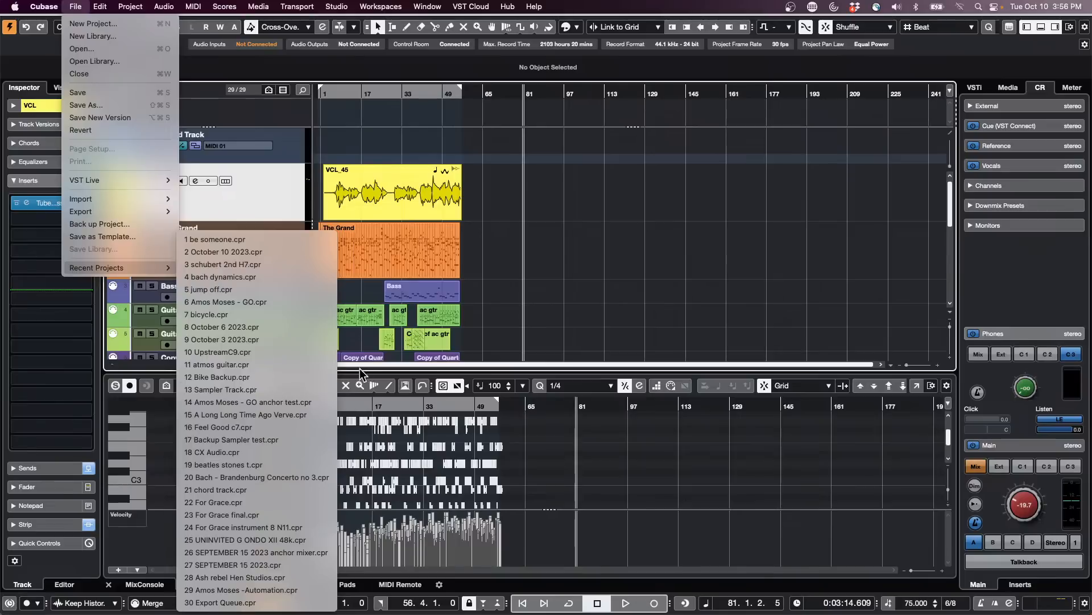
pyautogui.click(288, 452)
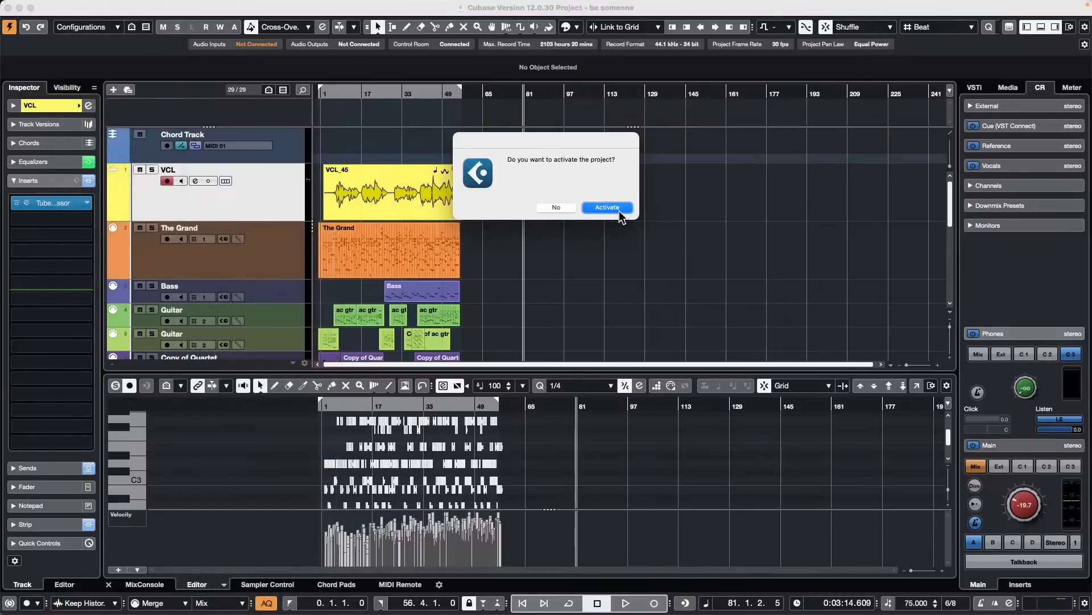
pyautogui.click(607, 207)
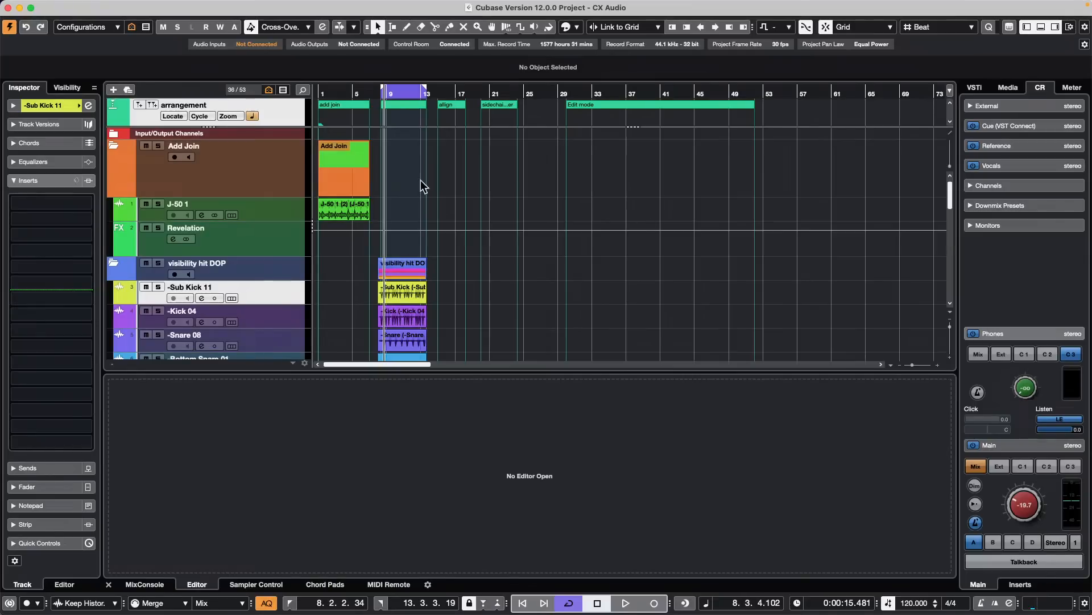
# - Find the side chain distroyer folder's section around bar 21 and set the locators to its folder part
pyautogui.scroll(-10, 464, 252)
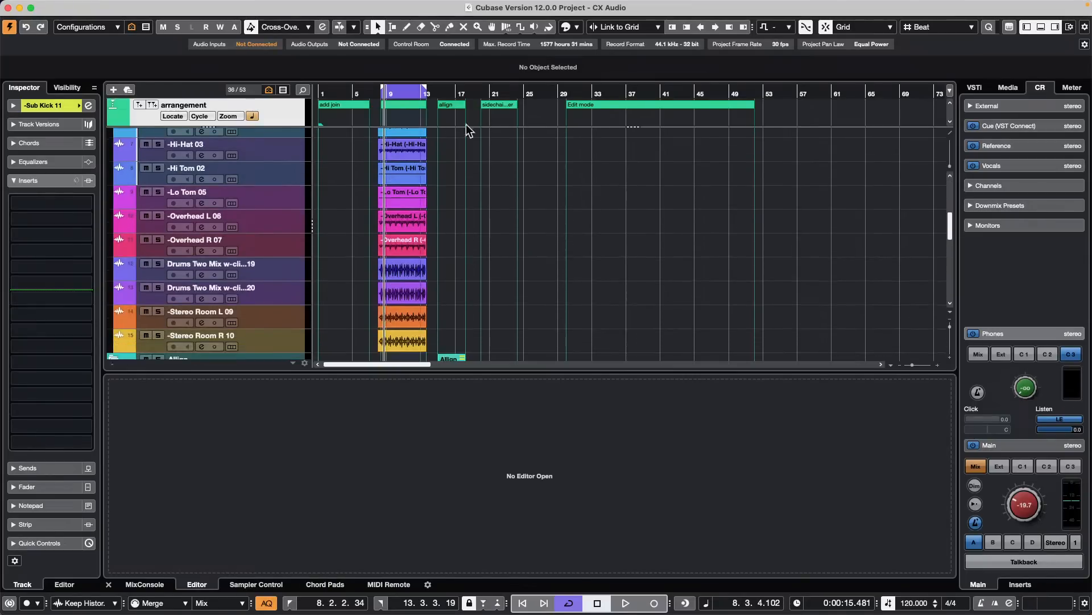
pyautogui.click(520, 92)
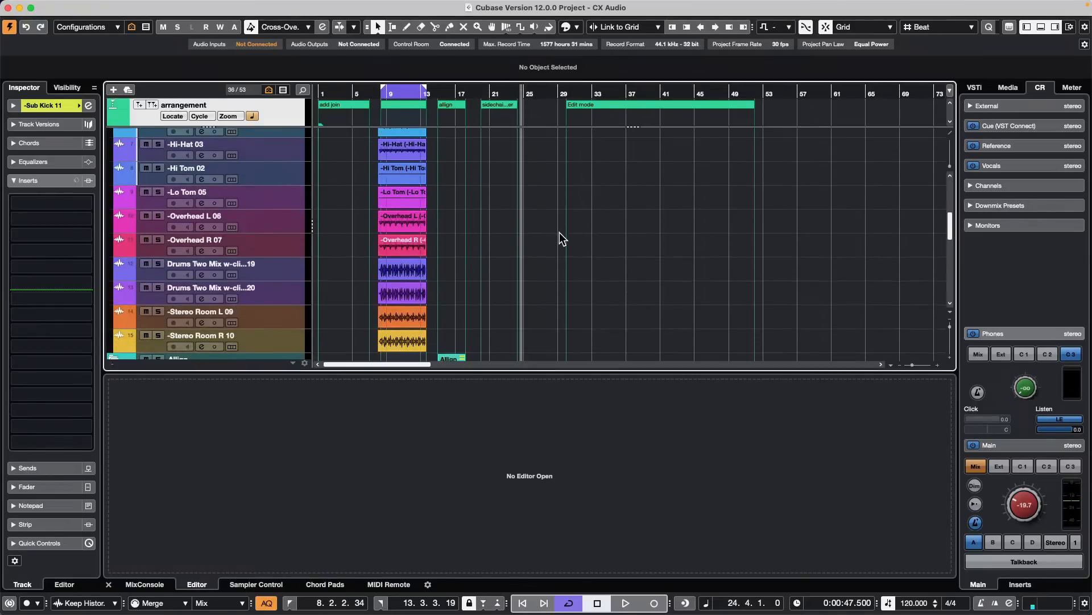
pyautogui.scroll(-12, 558, 233)
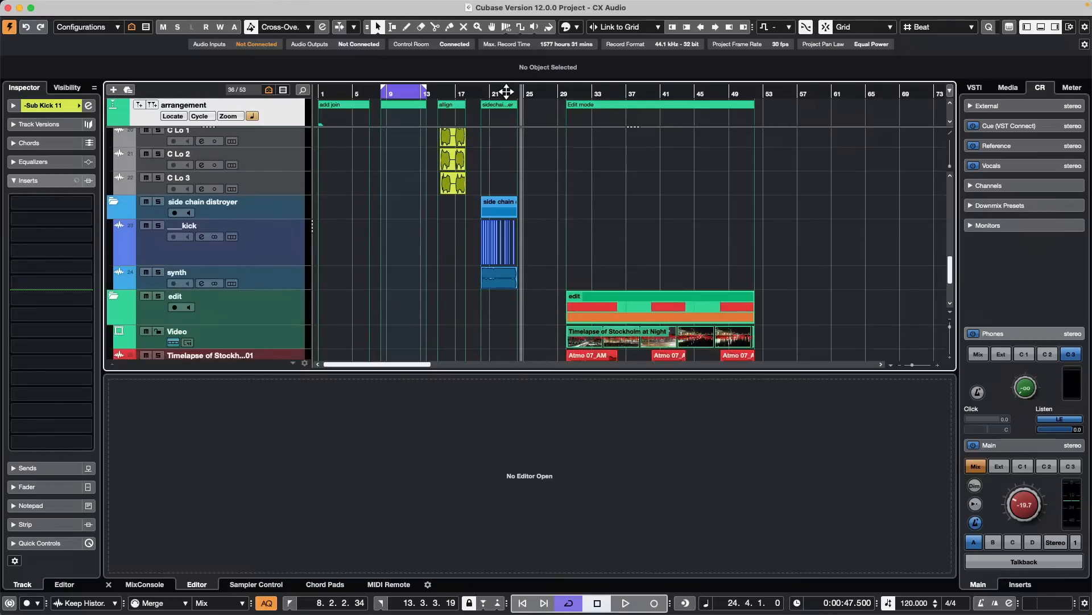
pyautogui.moveTo(507, 91); pyautogui.dragTo(442, 137)
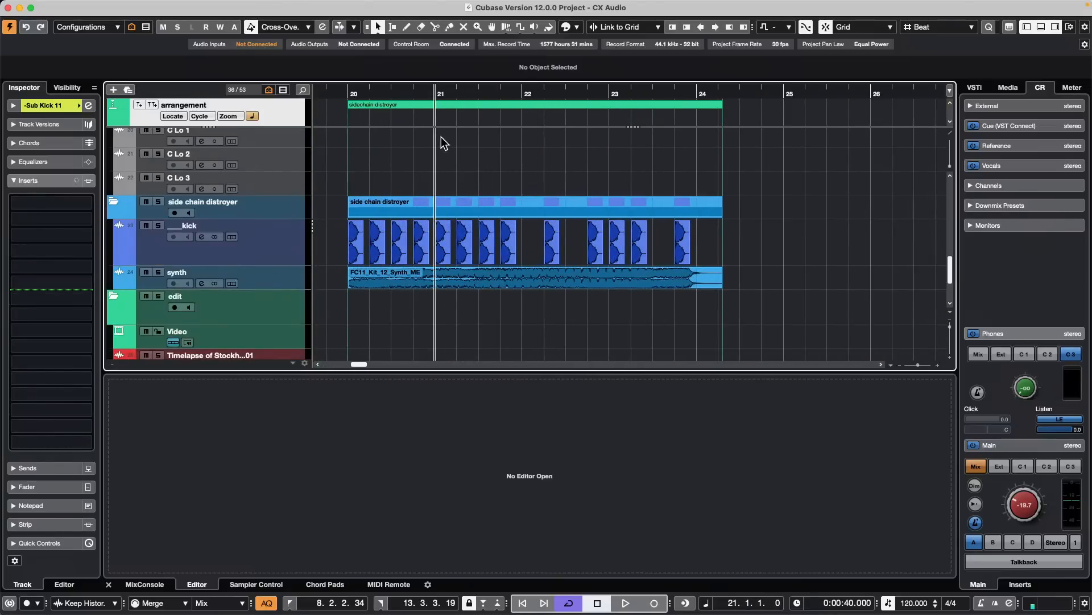
pyautogui.click(472, 210)
pyautogui.press('p')
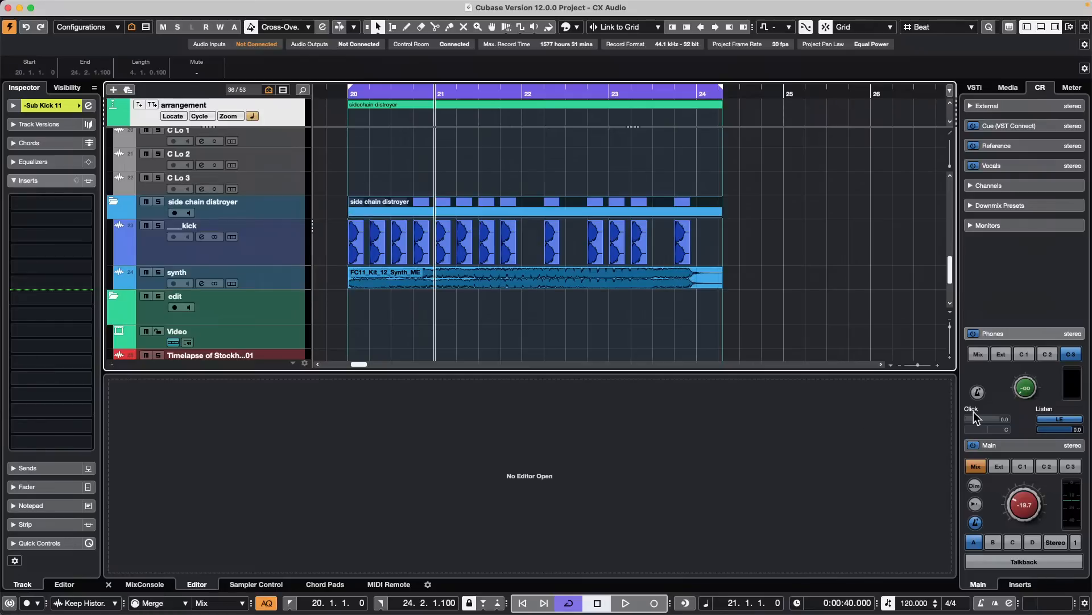
# - Lower the Control Room main level to -23.0 and audition the kick and synth section
pyautogui.moveTo(1039, 506); pyautogui.dragTo(1024, 511)
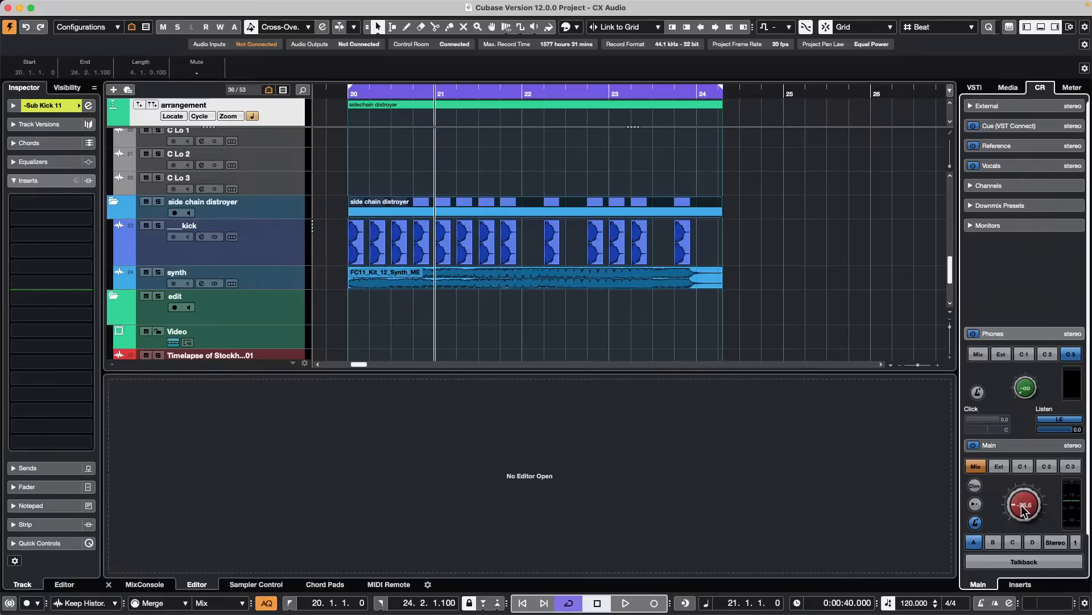
pyautogui.press('space')
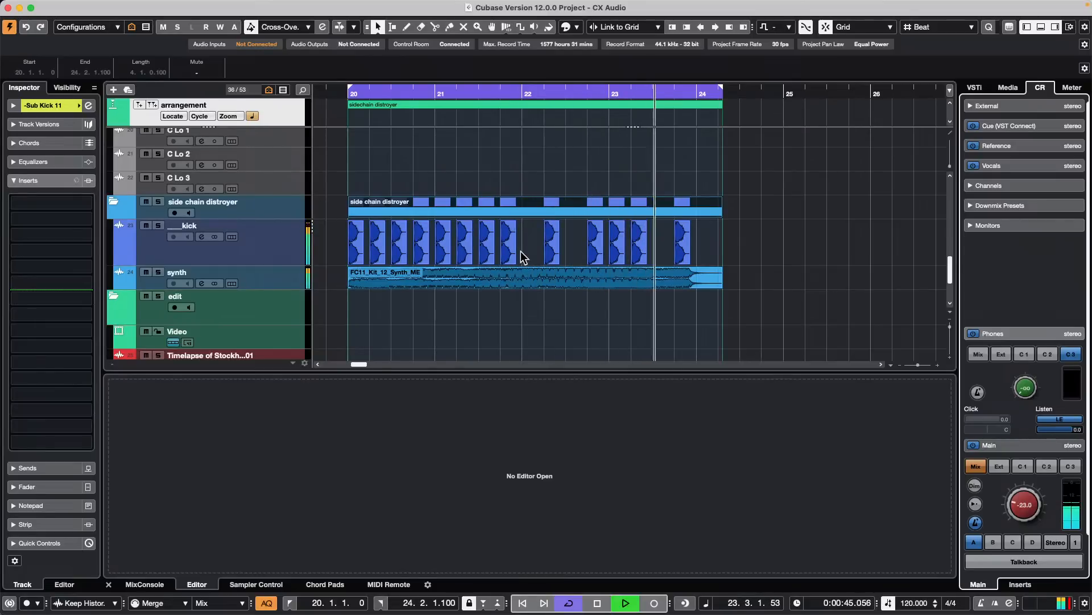
pyautogui.press('space')
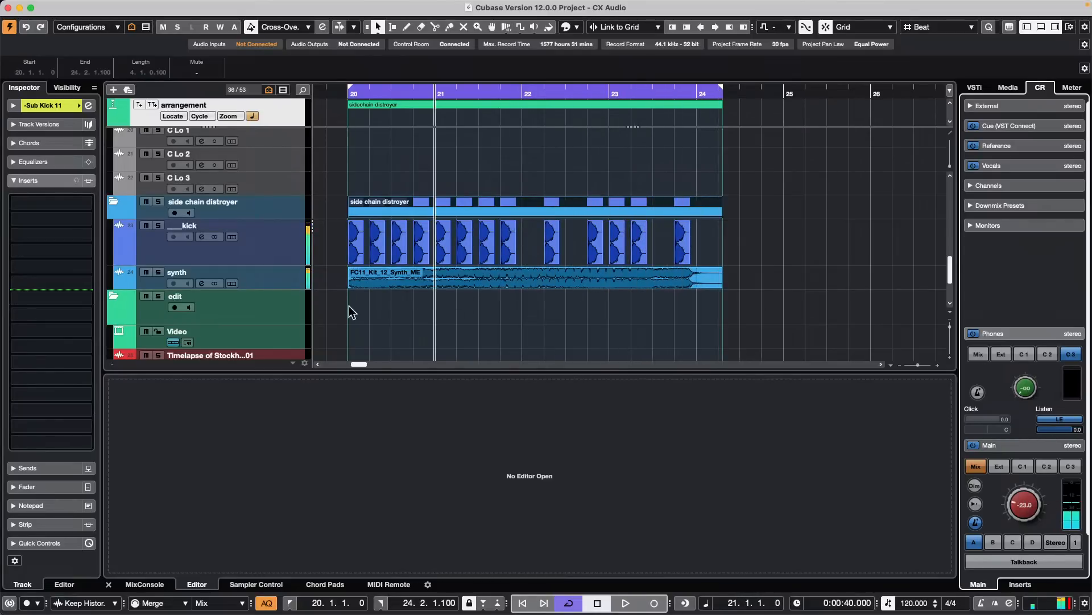
# - Add a 1st Order Ambisonics group channel for the synth track, outside the folder and routed to Stereo Out
pyautogui.click(276, 274)
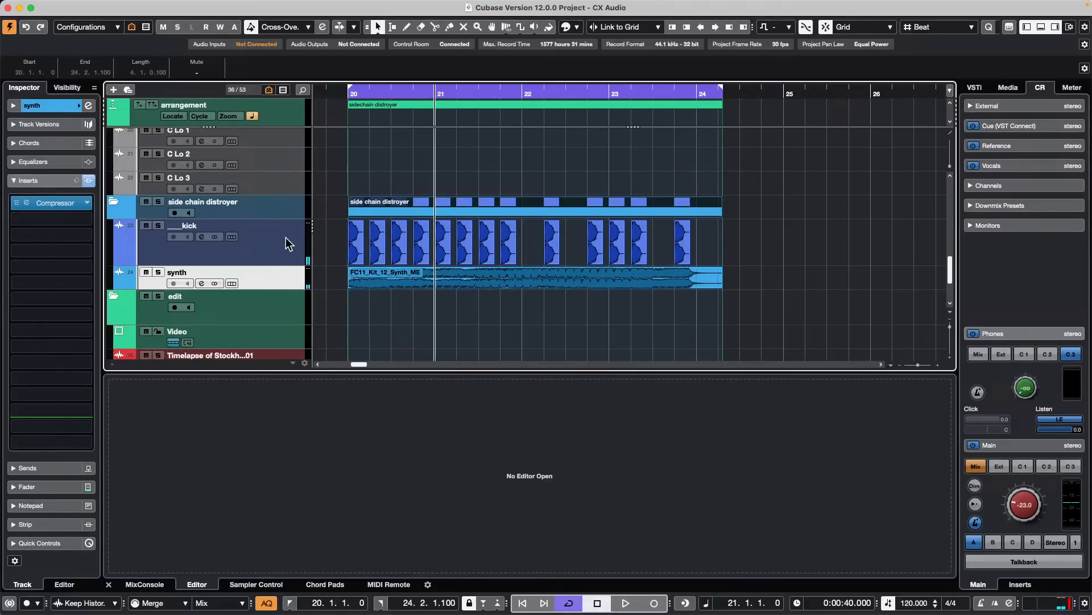
pyautogui.rightClick(292, 278)
pyautogui.moveTo(448, 283)
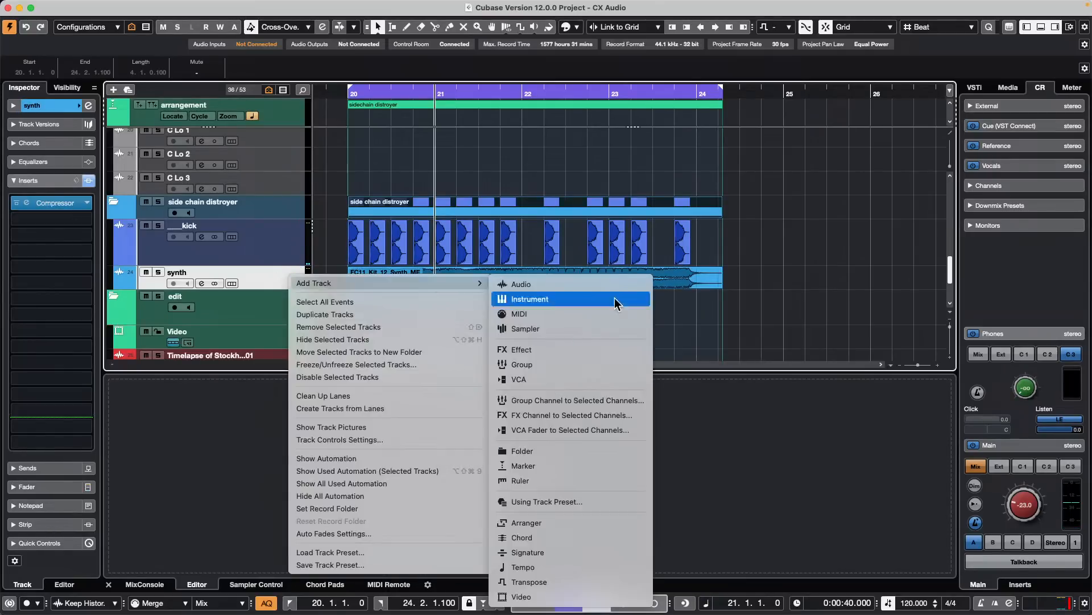
pyautogui.click(624, 404)
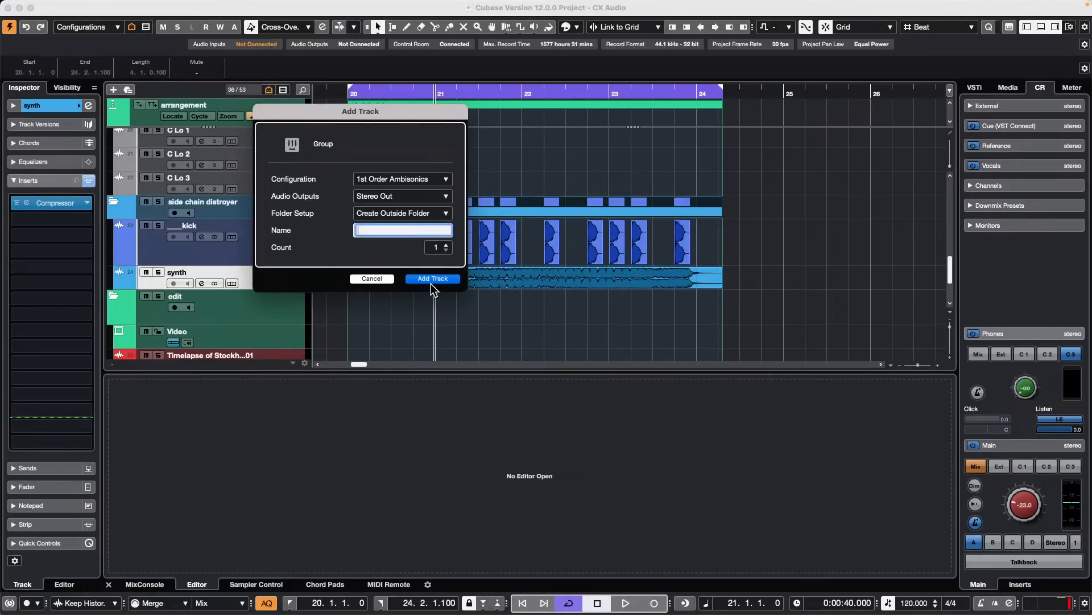
pyautogui.press('Return')
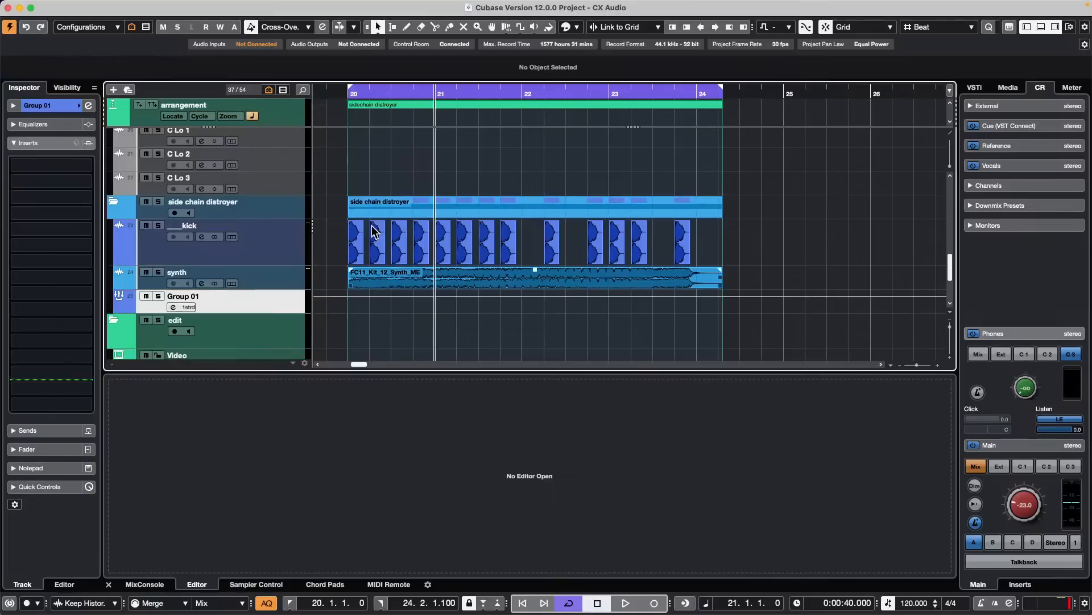
# - Check the synth track's output routing in its basic track settings
pyautogui.click(255, 246)
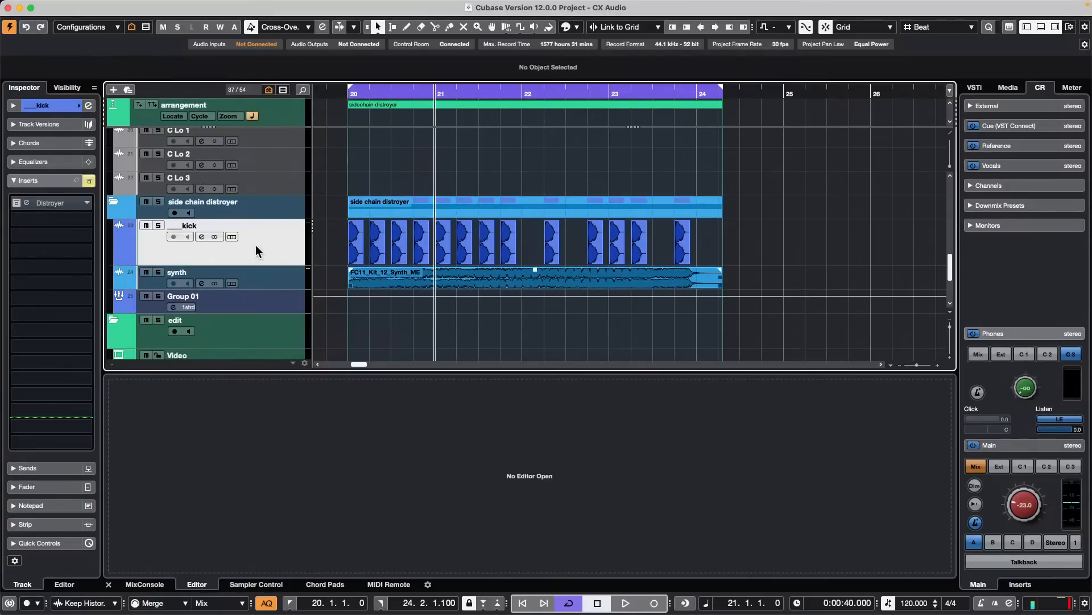
pyautogui.click(286, 280)
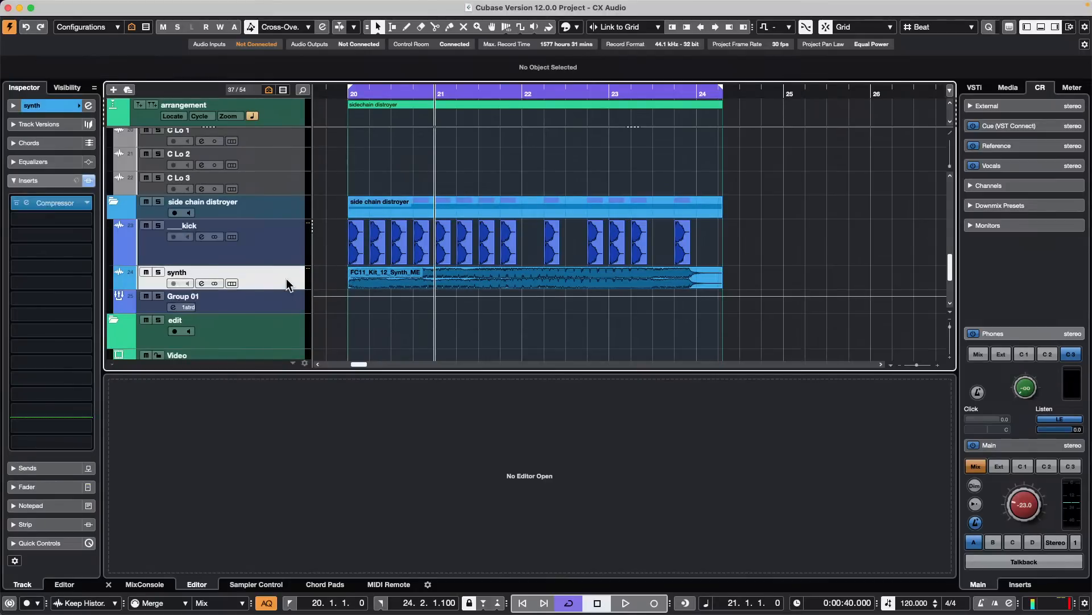
pyautogui.click(62, 108)
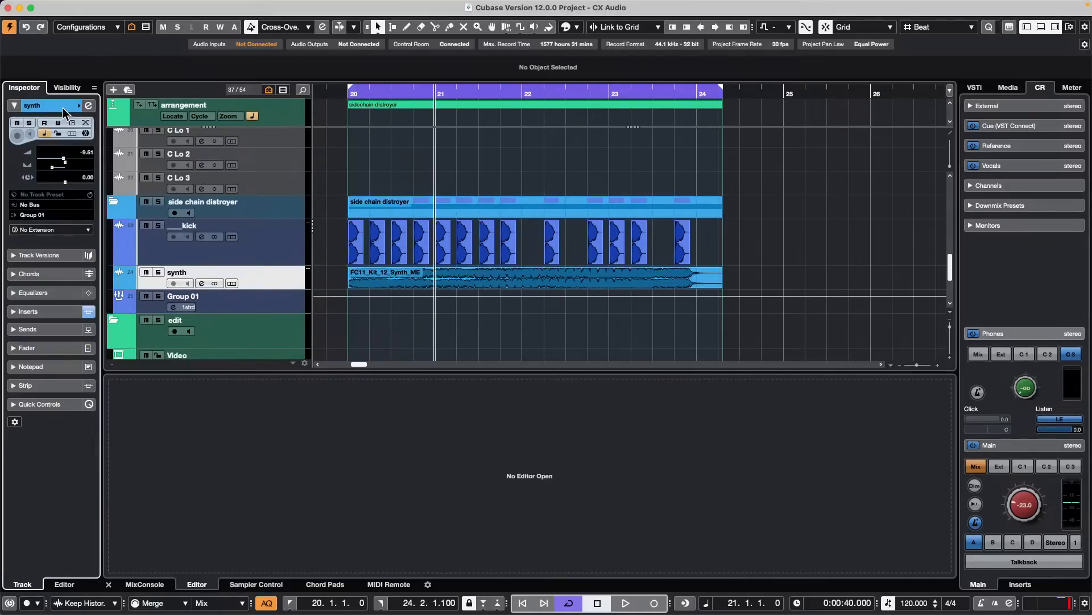
# - Add one Stereo group channel for the ___kick track, created outside the folder and routed to Stereo Out
pyautogui.rightClick(290, 251)
pyautogui.moveTo(389, 249)
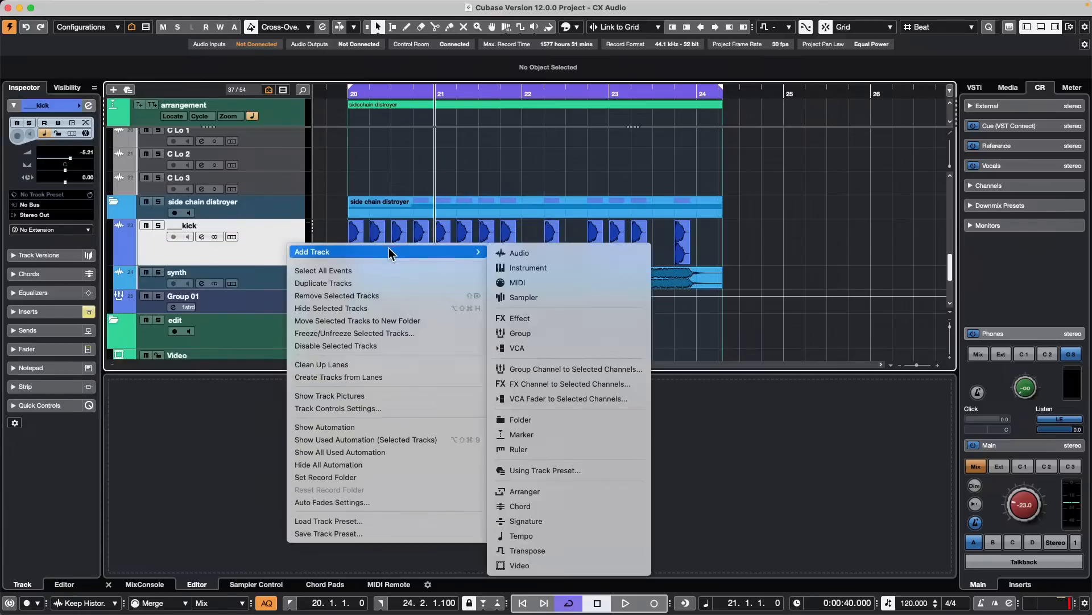
pyautogui.click(613, 370)
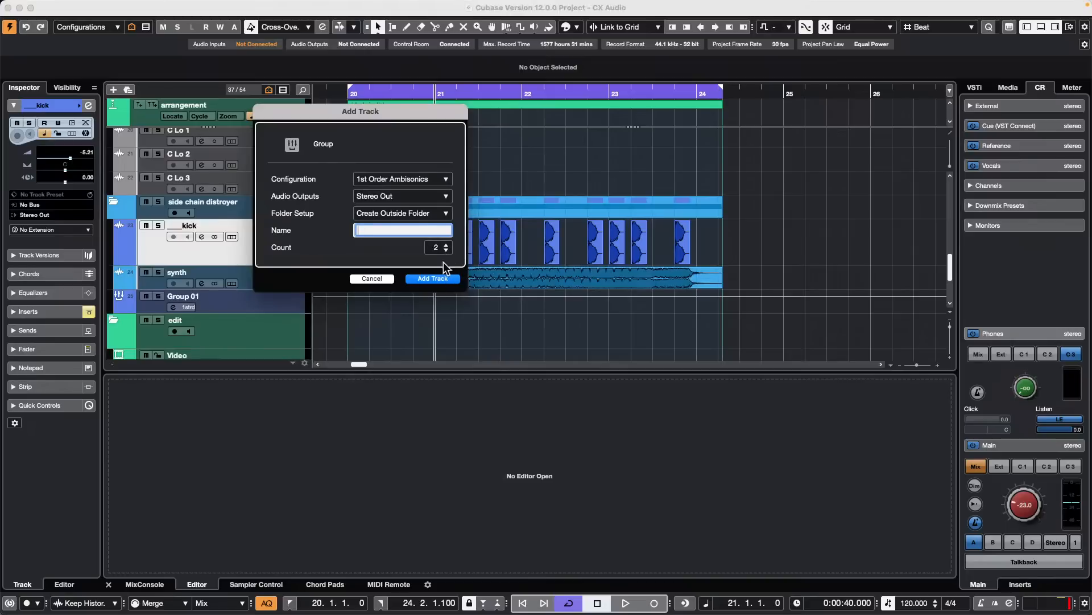
pyautogui.click(446, 250)
pyautogui.click(428, 179)
pyautogui.click(383, 34)
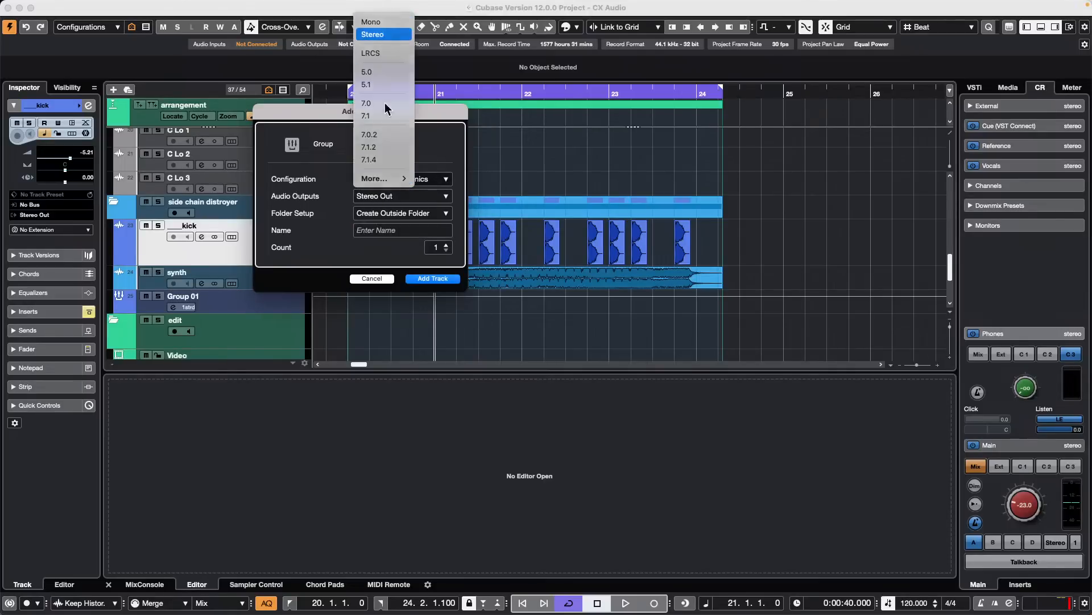
pyautogui.click(441, 278)
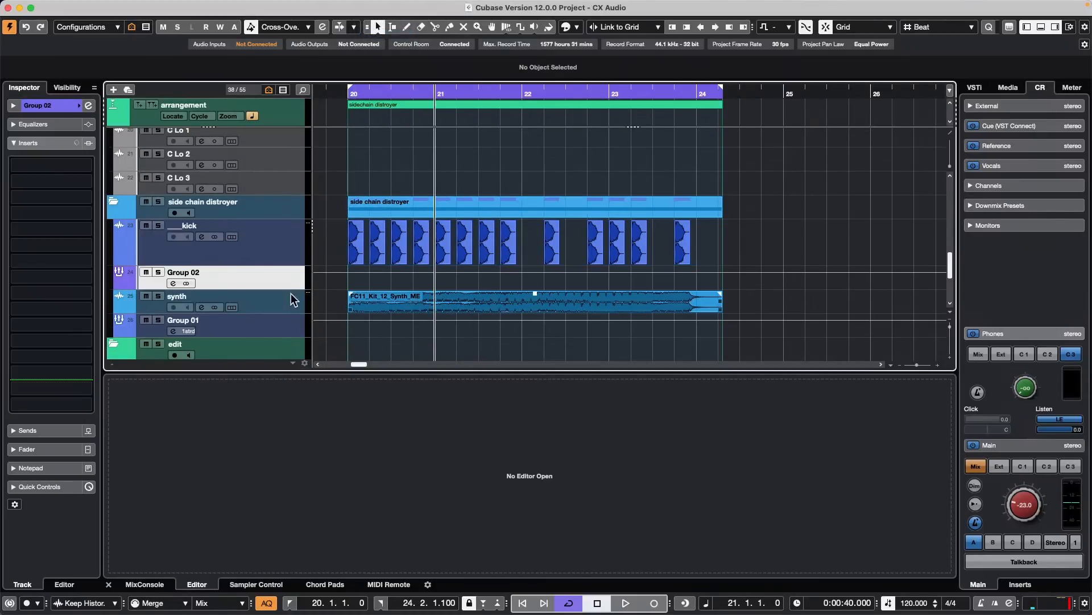
# - Remove the Ambisonics group track Group 01 from the project
pyautogui.click(271, 331)
pyautogui.rightClick(269, 323)
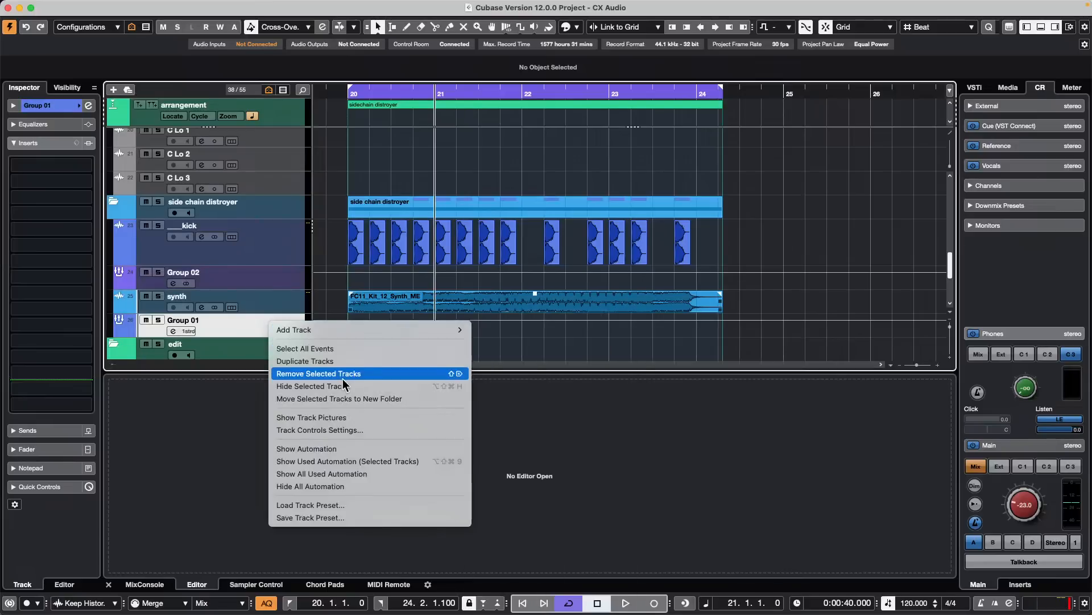
pyautogui.click(397, 374)
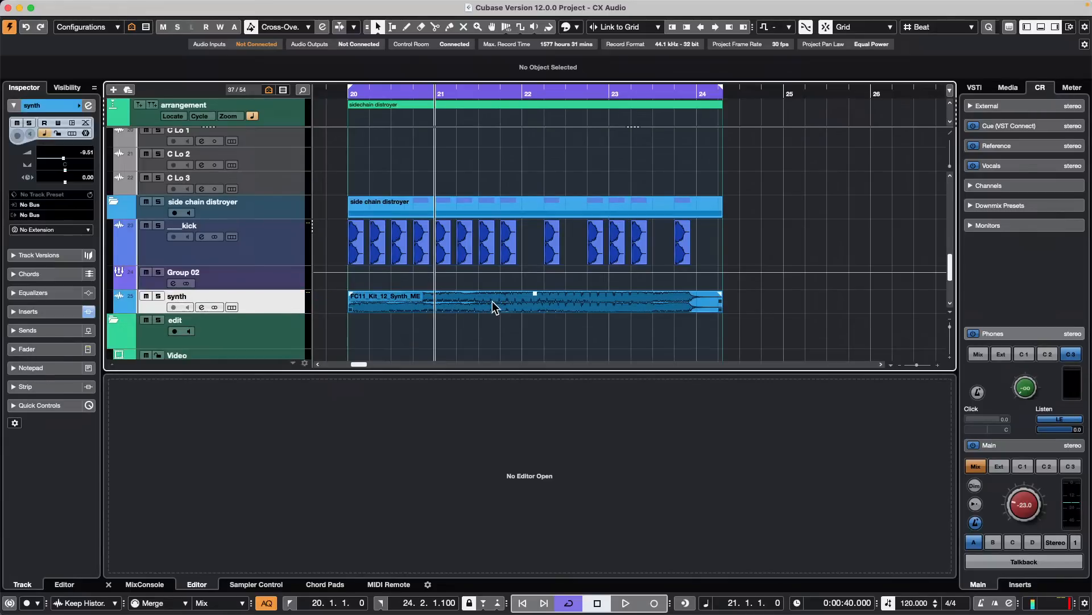
# - Add one Stereo group channel for the synth track, created outside the folder and routed to Stereo Out
pyautogui.rightClick(285, 295)
pyautogui.moveTo(371, 303)
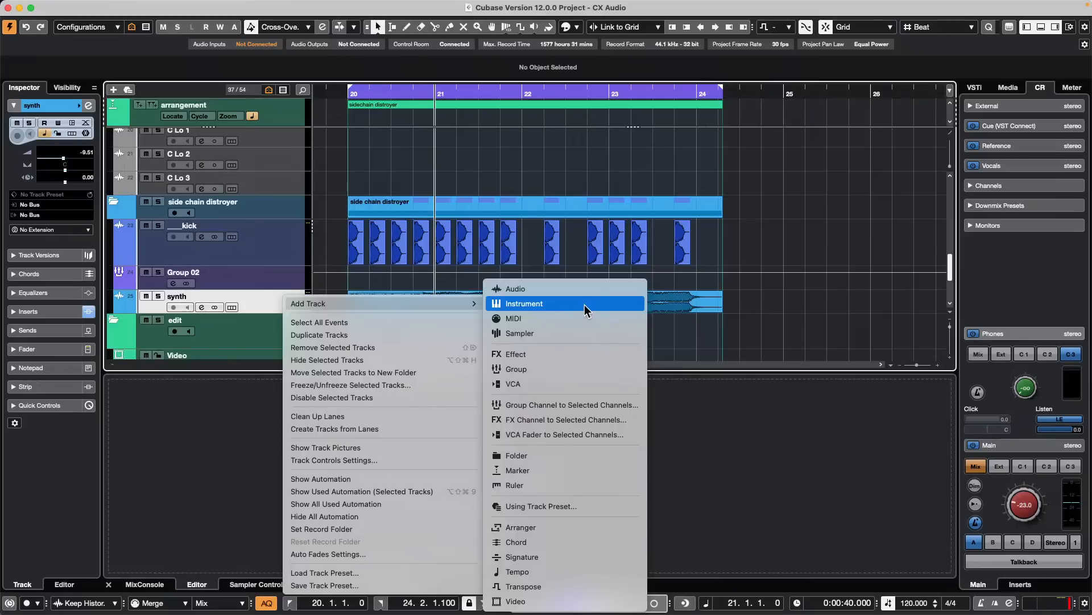
pyautogui.click(555, 405)
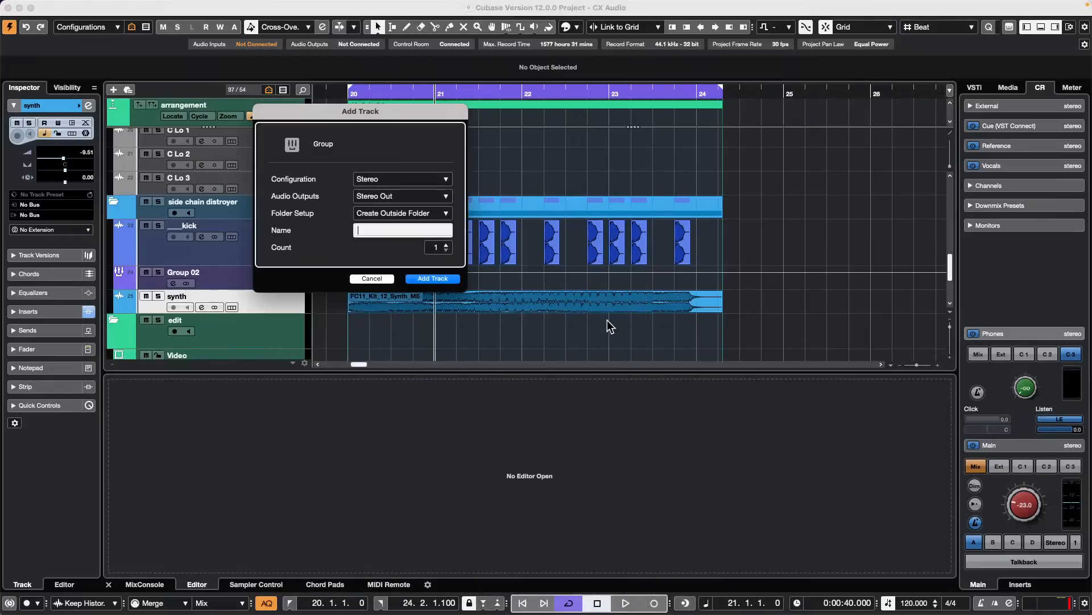
pyautogui.click(450, 278)
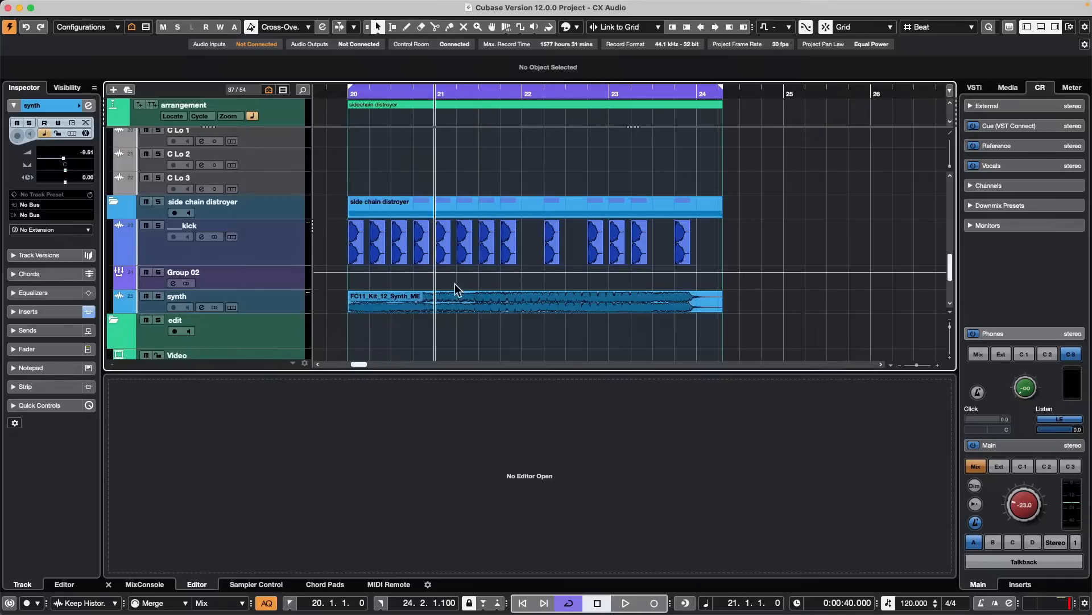
# - Audition the kick and synth section through their group channels from bar 21
pyautogui.press('space')
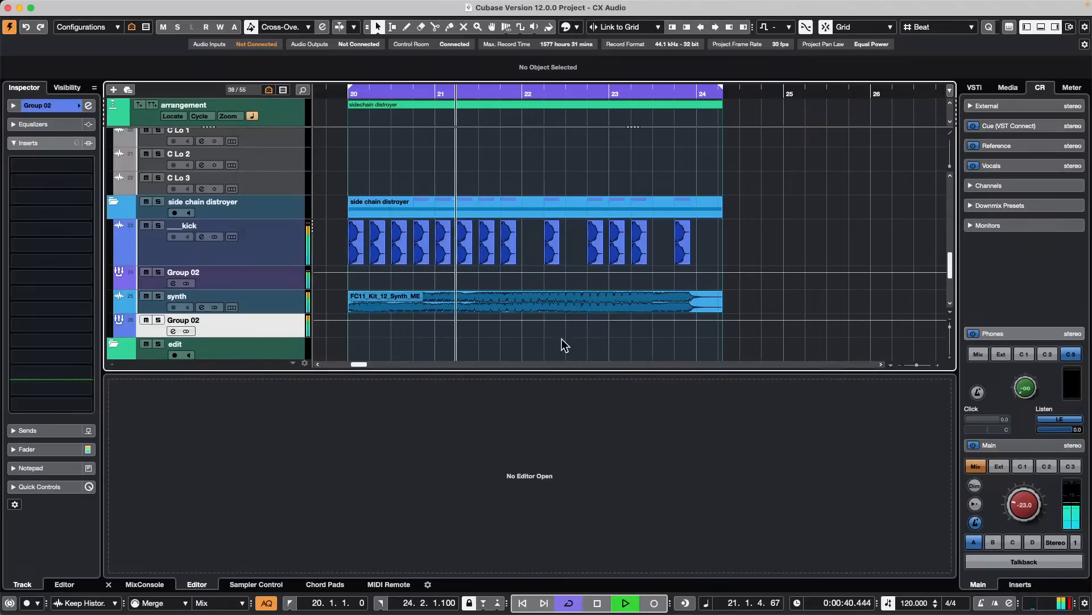
pyautogui.press('space')
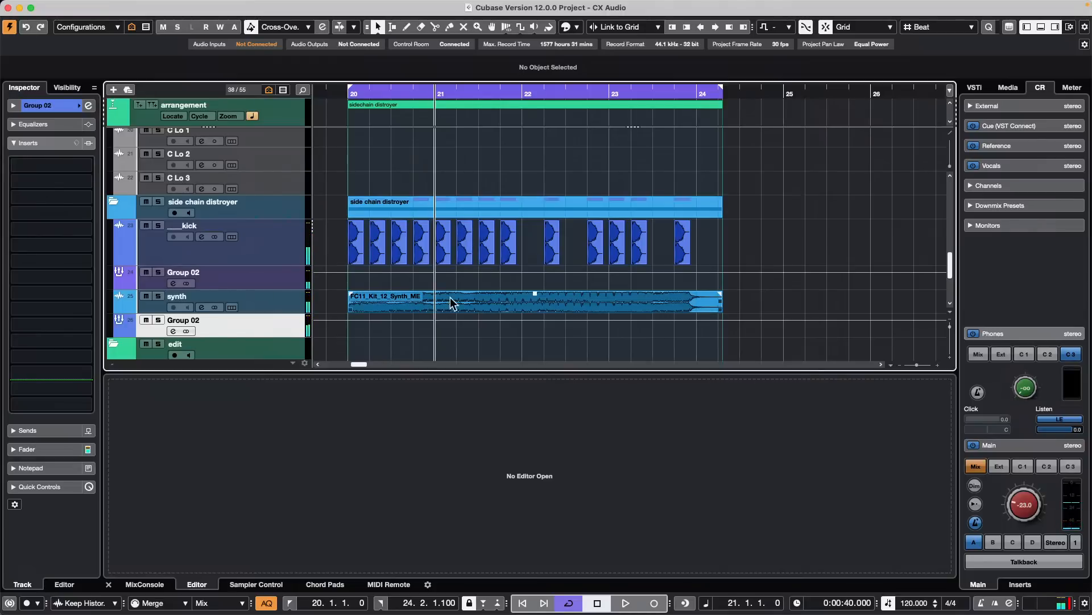
pyautogui.press('space')
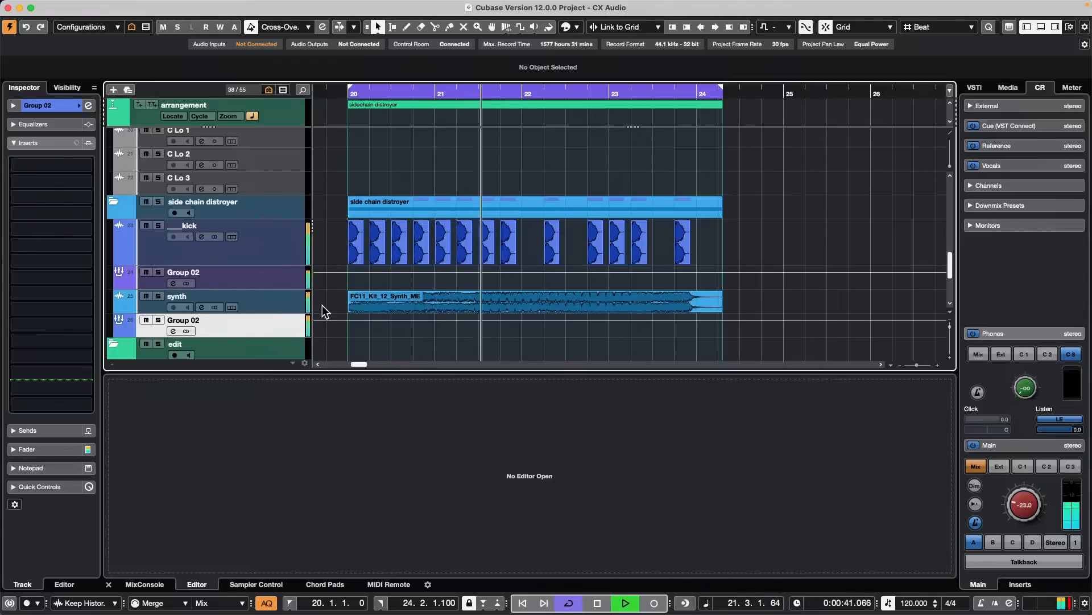
pyautogui.press('space')
# - Add ___kick as a side-chain source for the Compressor insert on the synth track
pyautogui.click(288, 301)
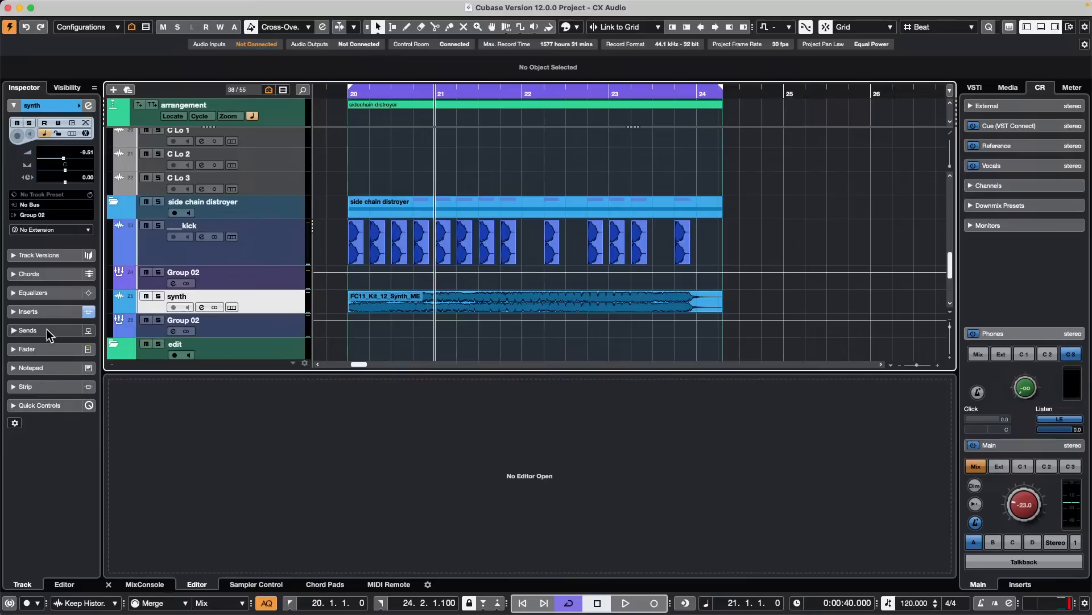
pyautogui.click(61, 312)
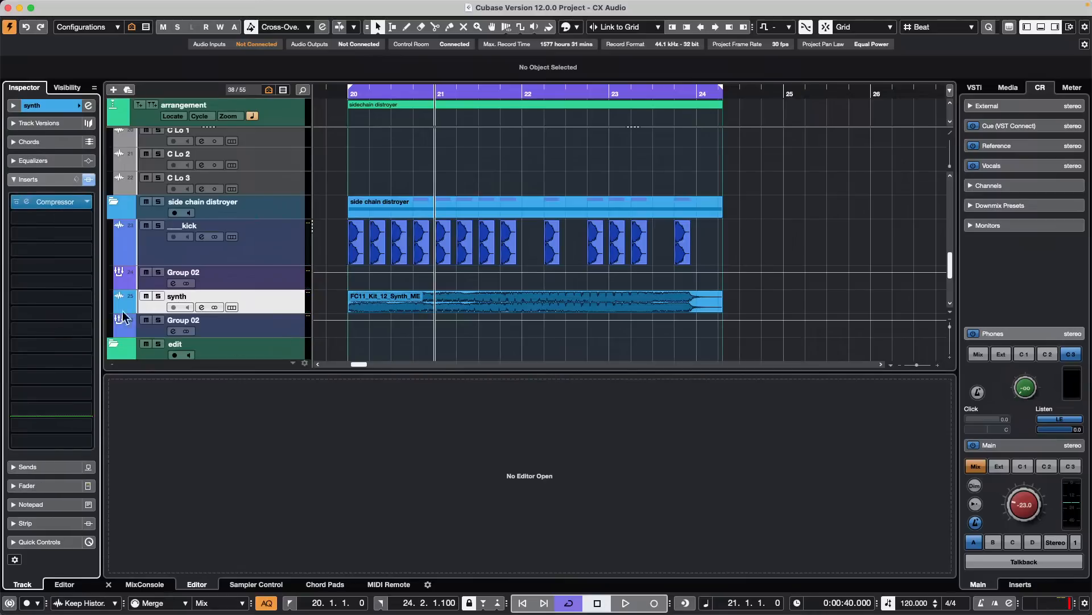
pyautogui.click(66, 203)
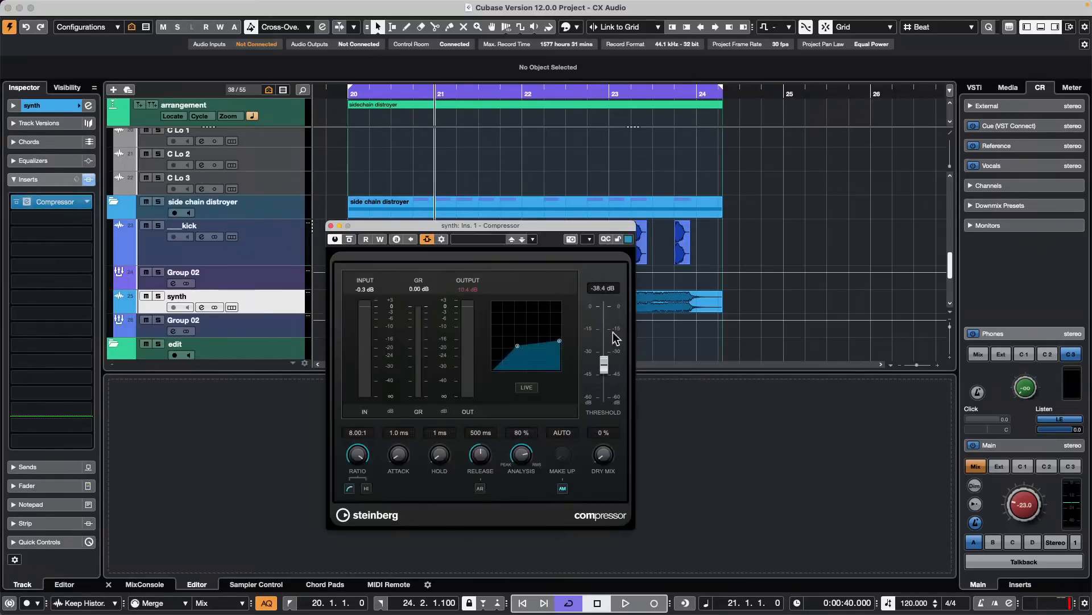
pyautogui.moveTo(540, 227); pyautogui.dragTo(873, 259)
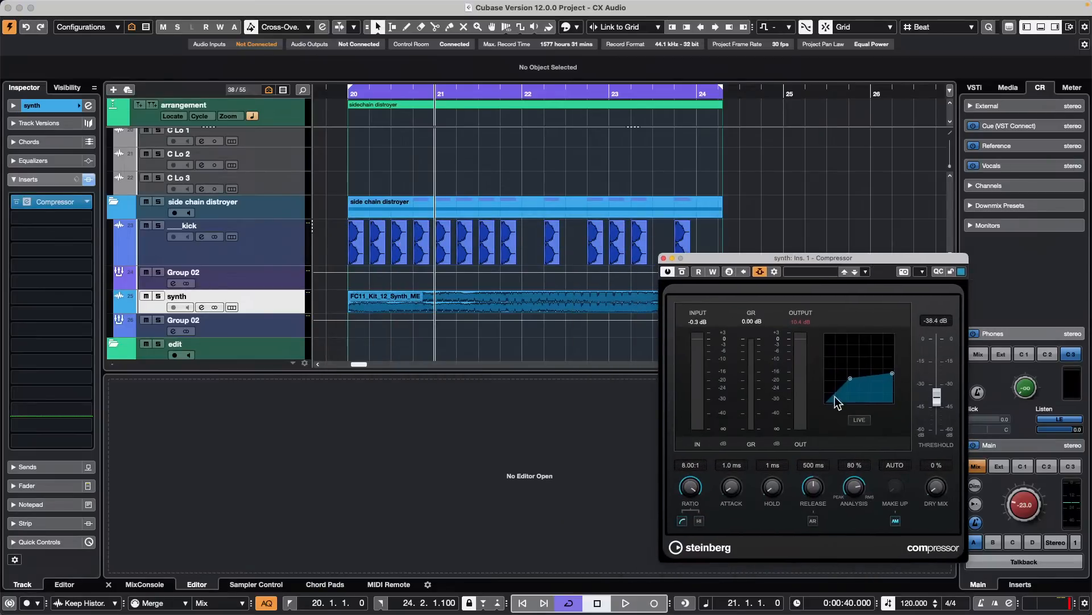
pyautogui.click(761, 272)
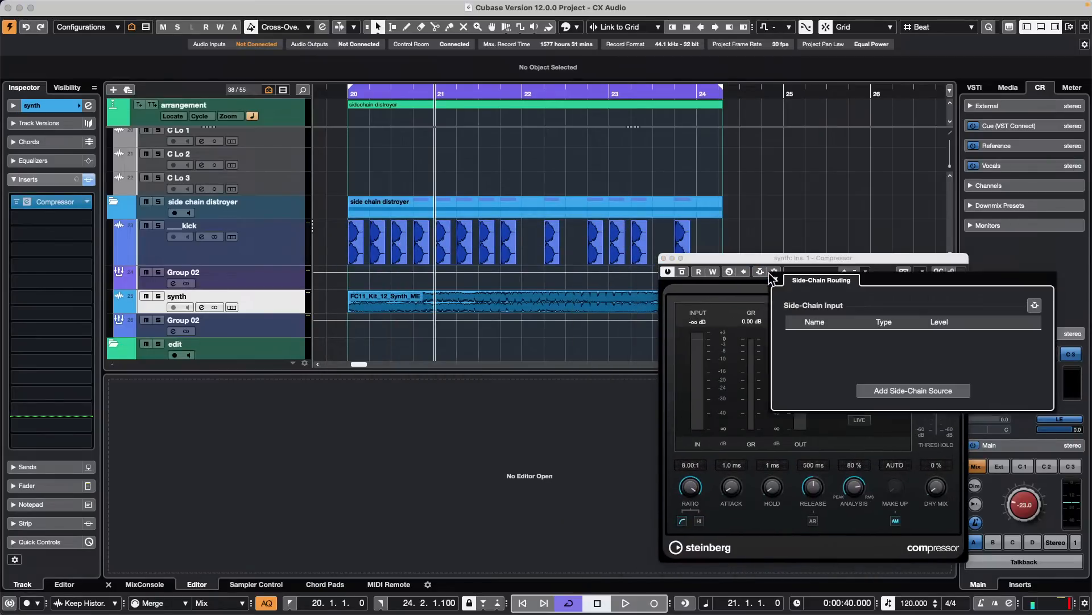
pyautogui.click(913, 390)
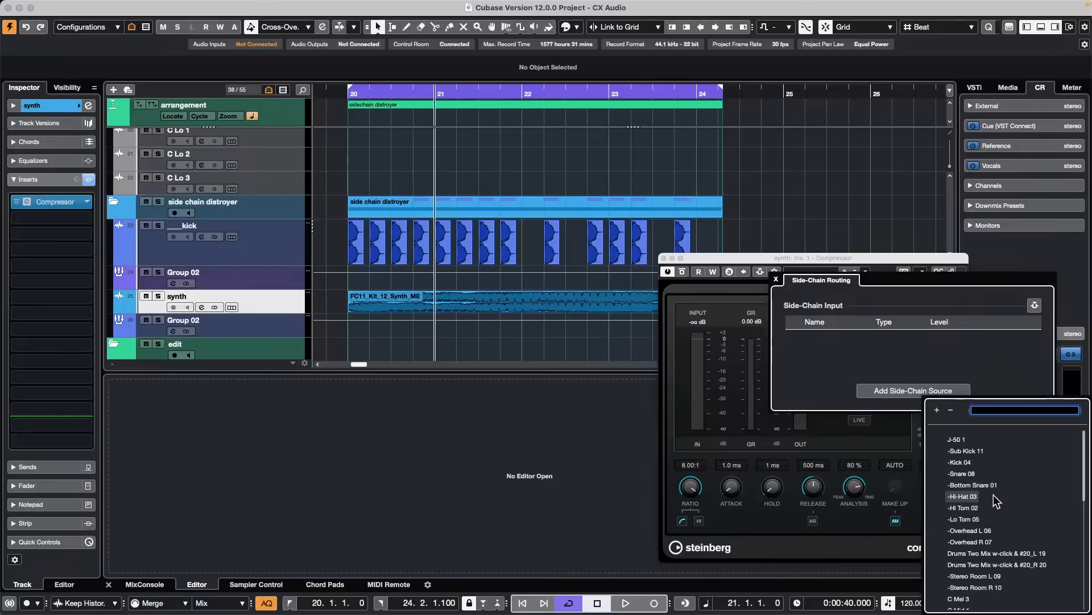
pyautogui.scroll(4, 970, 518)
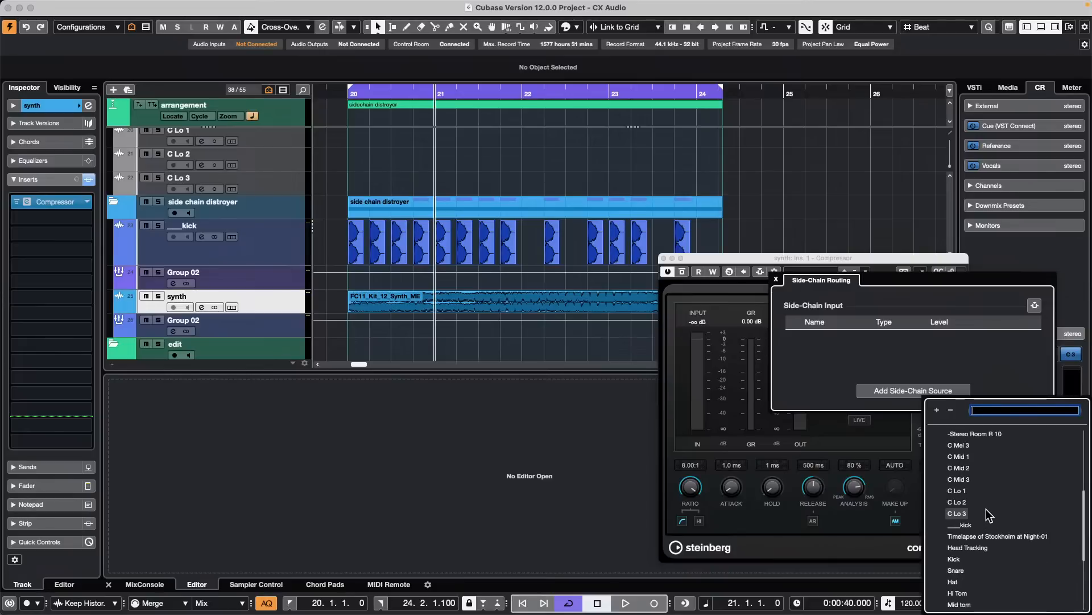
pyautogui.click(964, 526)
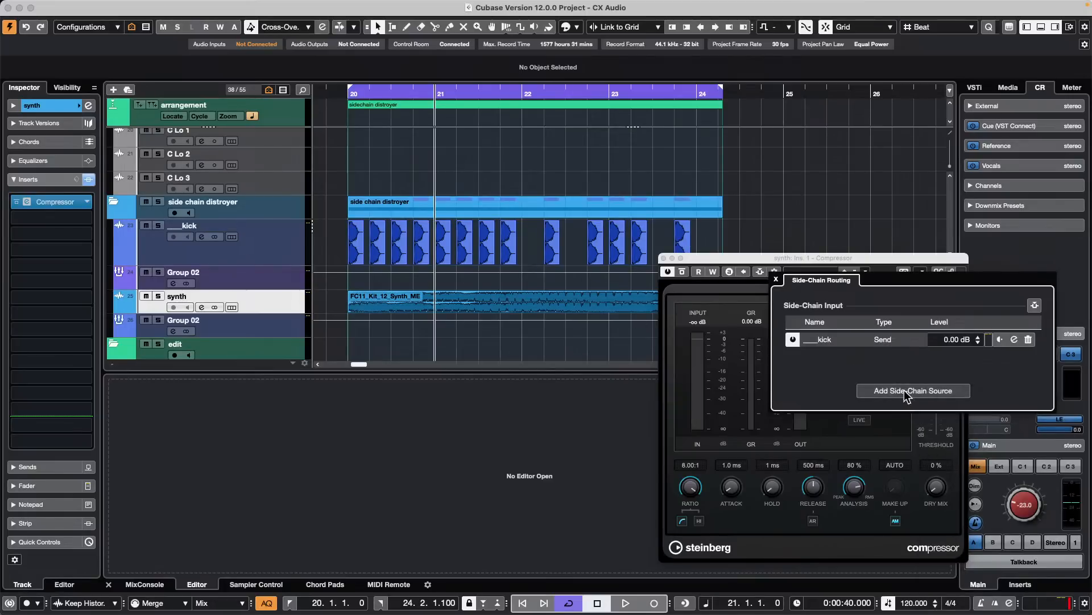
pyautogui.click(776, 279)
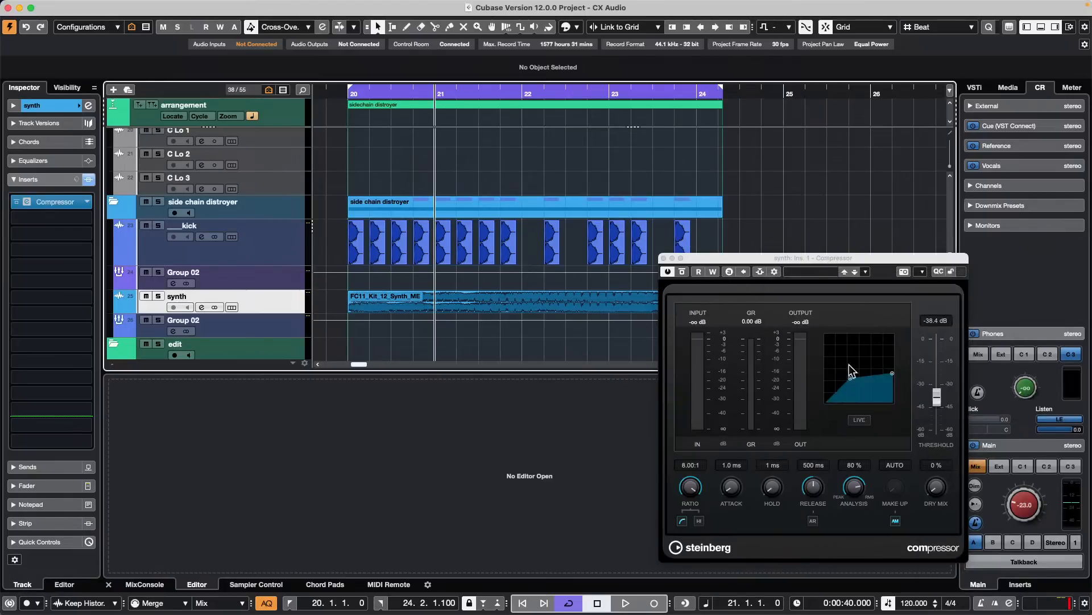
# - Raise the synth Compressor's threshold to -30.0 dB while playing back the kick and synth section
pyautogui.moveTo(829, 260); pyautogui.dragTo(929, 247)
pyautogui.press('space')
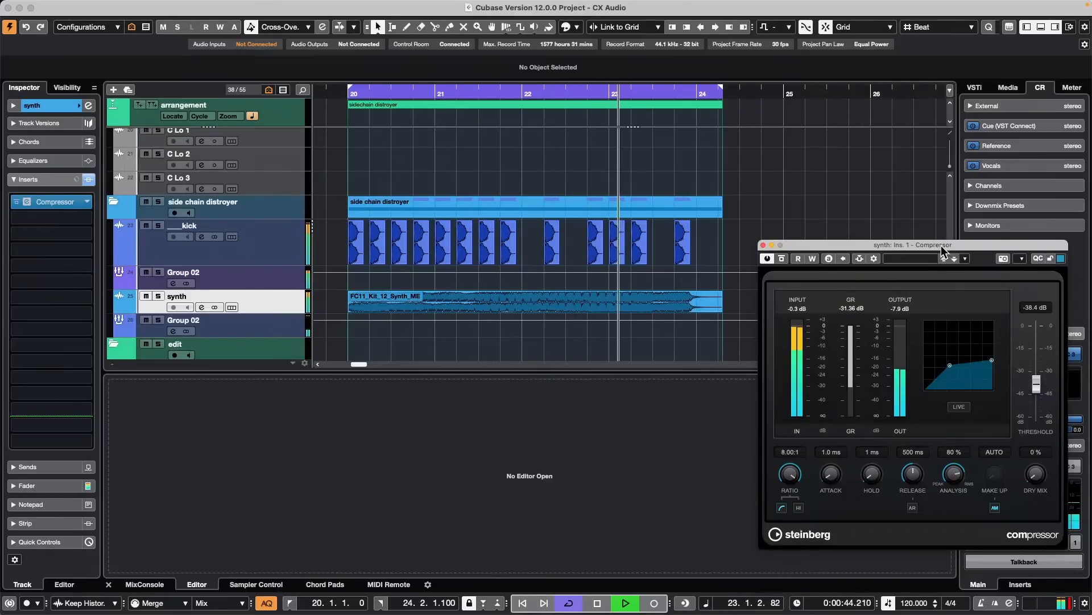
pyautogui.moveTo(953, 367); pyautogui.dragTo(956, 355)
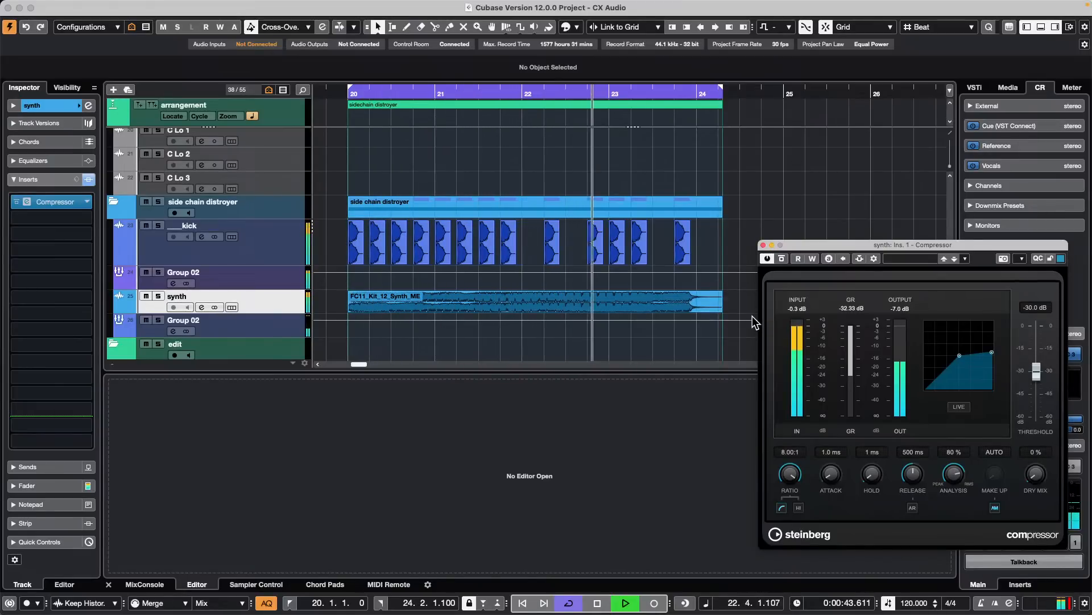
pyautogui.press('space')
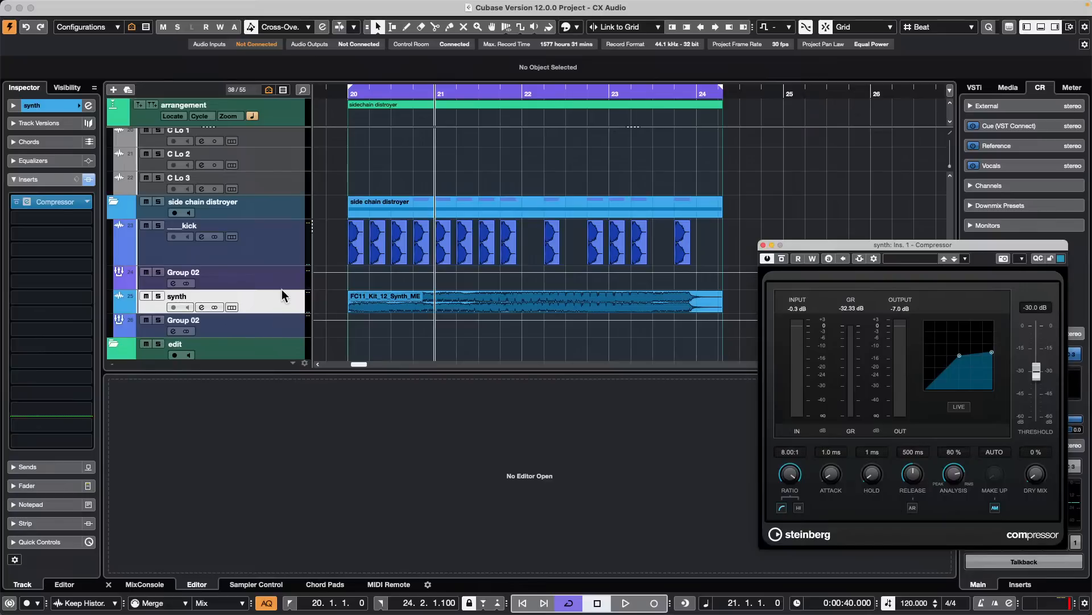
# - Examine the output routing of the synth and ___kick tracks and the kick's send to the synth Compressor
pyautogui.click(45, 105)
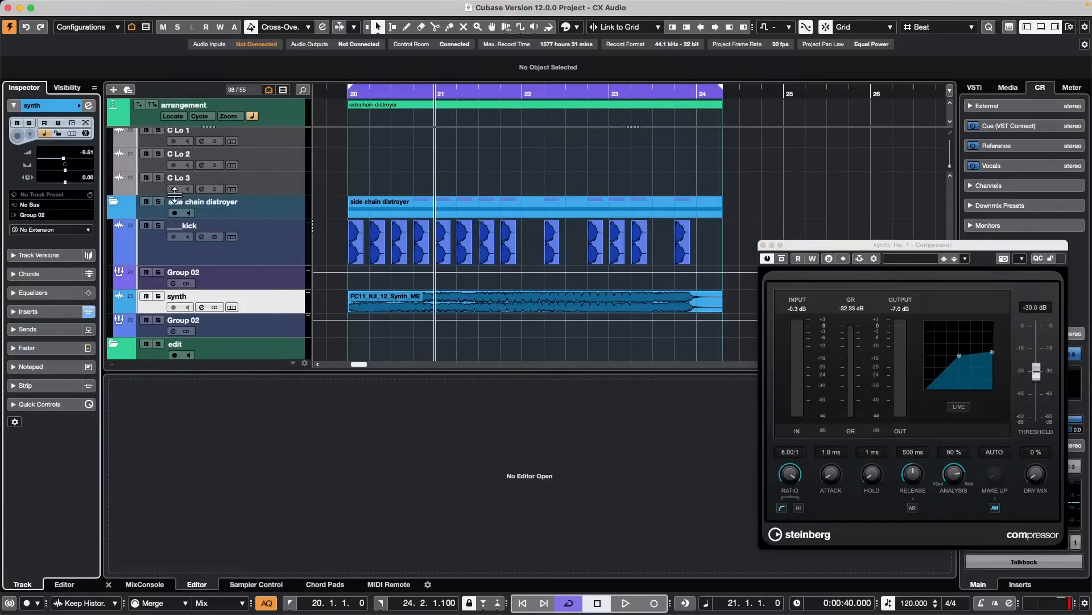
pyautogui.click(262, 253)
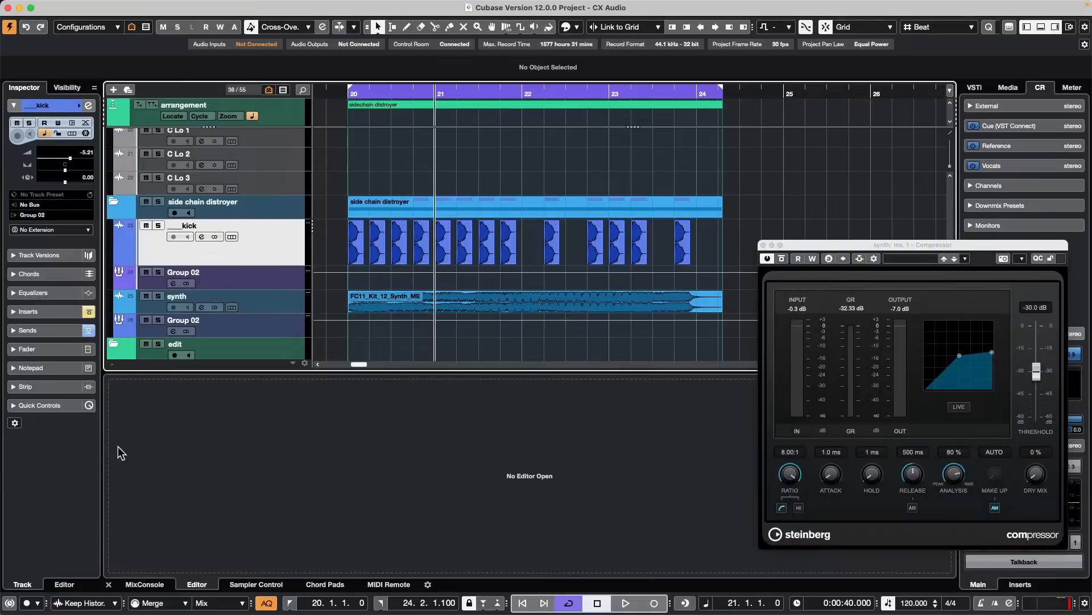
pyautogui.click(64, 337)
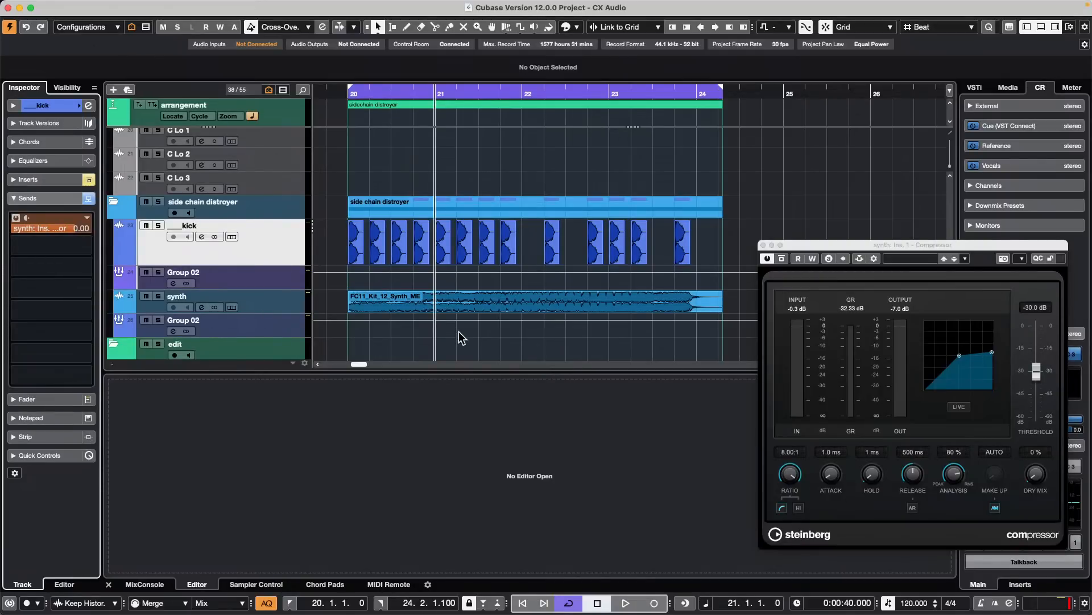
# - Route the outputs of the ___kick and synth tracks directly to Stereo Out
pyautogui.press('space')
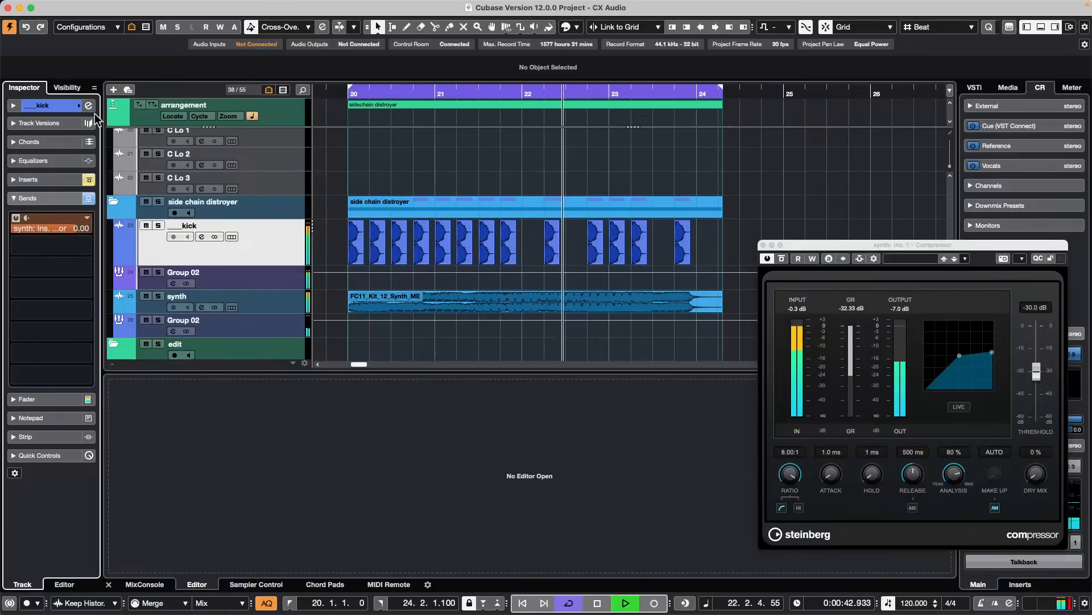
pyautogui.press('space')
pyautogui.click(59, 106)
pyautogui.click(31, 216)
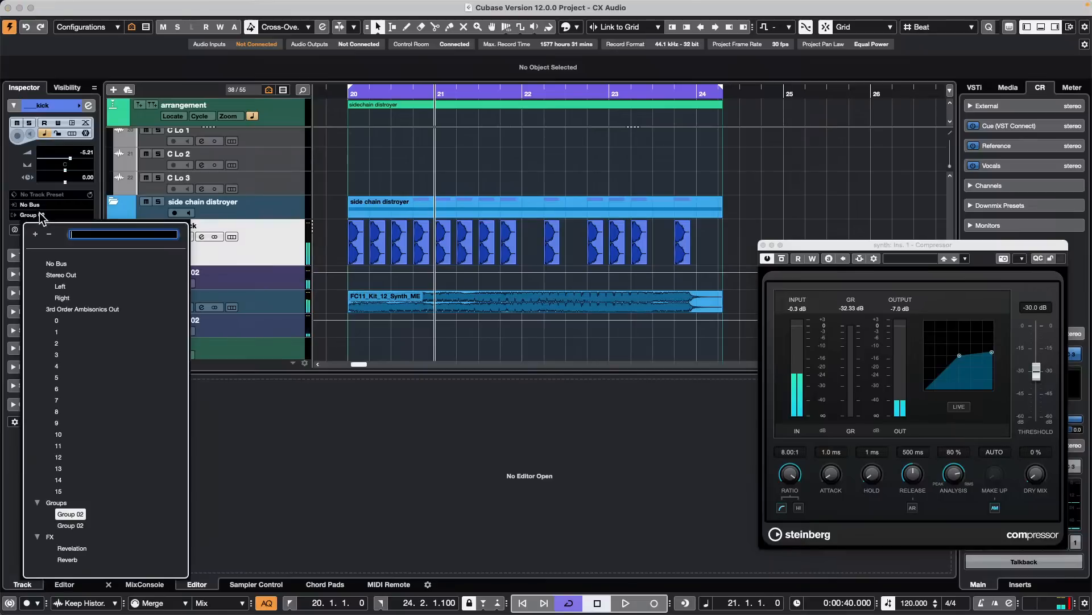
pyautogui.click(73, 275)
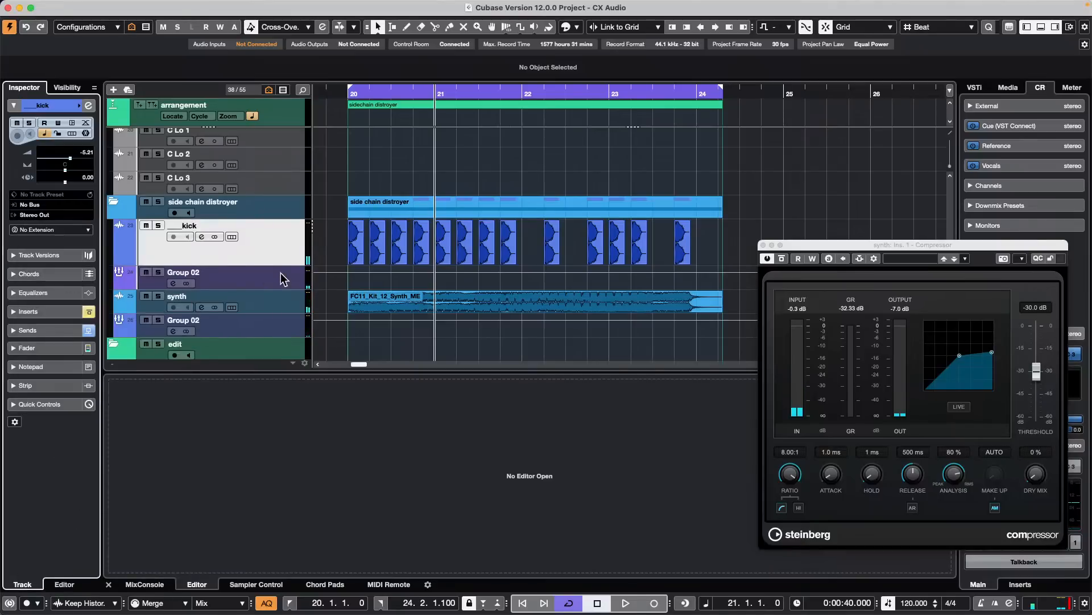
pyautogui.press('space')
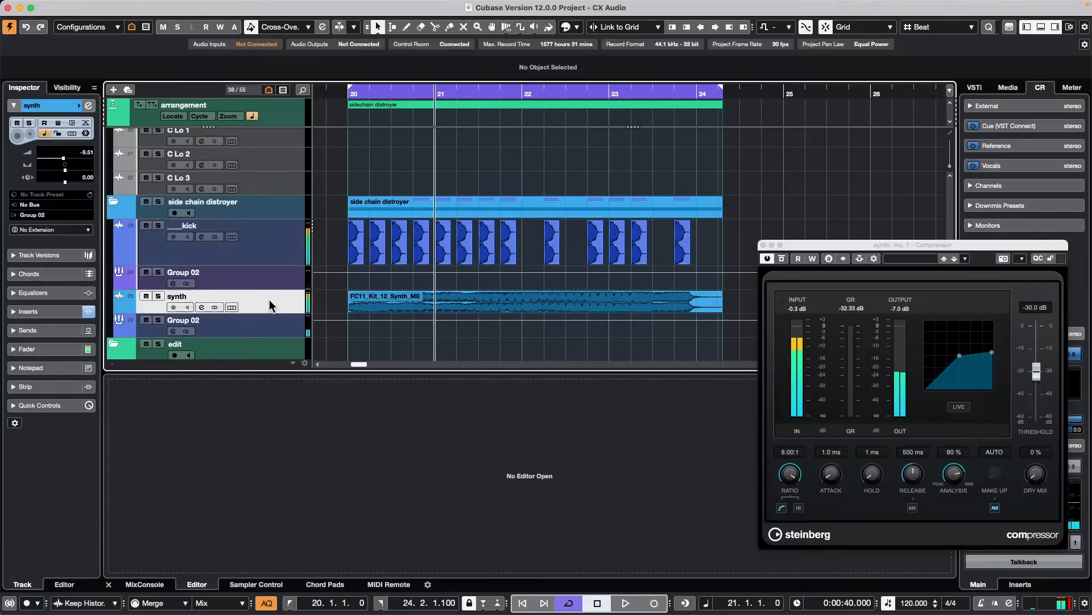
pyautogui.click(261, 297)
pyautogui.click(51, 215)
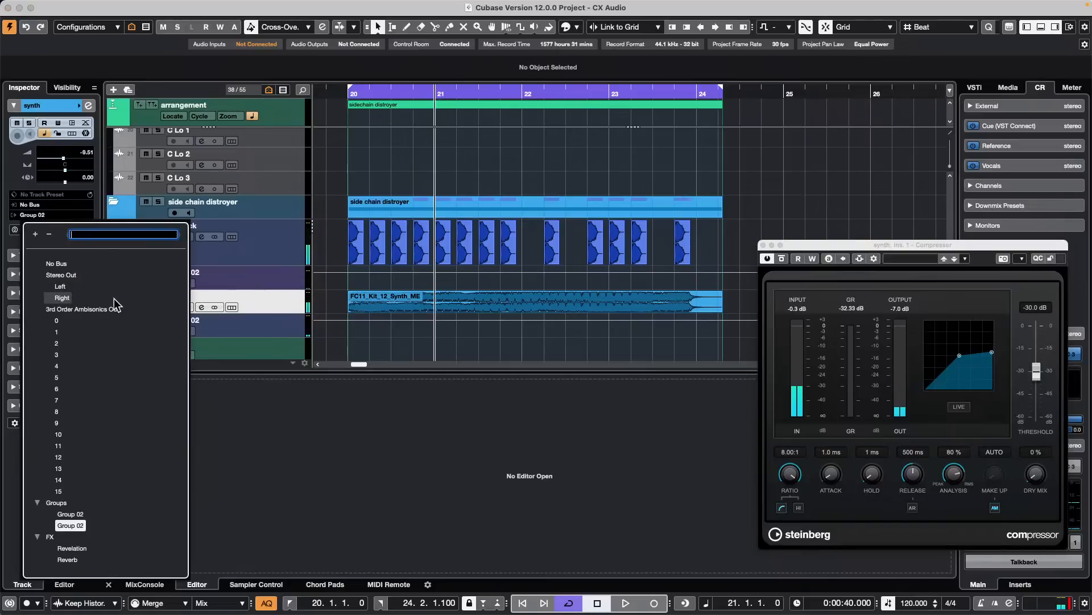
pyautogui.click(74, 275)
# - Lower the synth Compressor's threshold to -37.9 dB while playing back the kick and synth section
pyautogui.press('space')
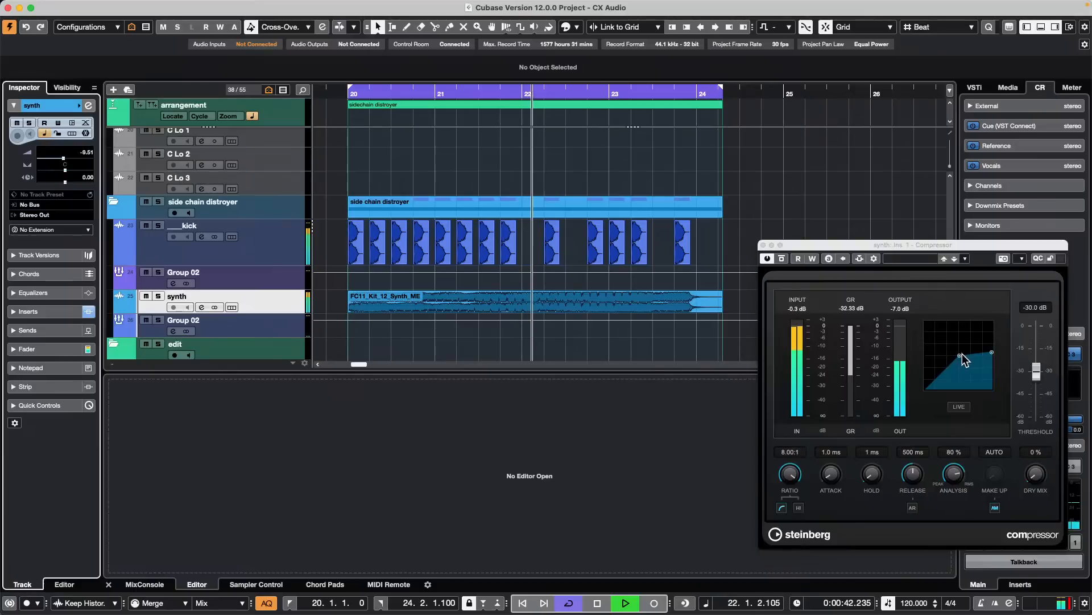
pyautogui.moveTo(960, 355); pyautogui.dragTo(951, 365)
pyautogui.press('space')
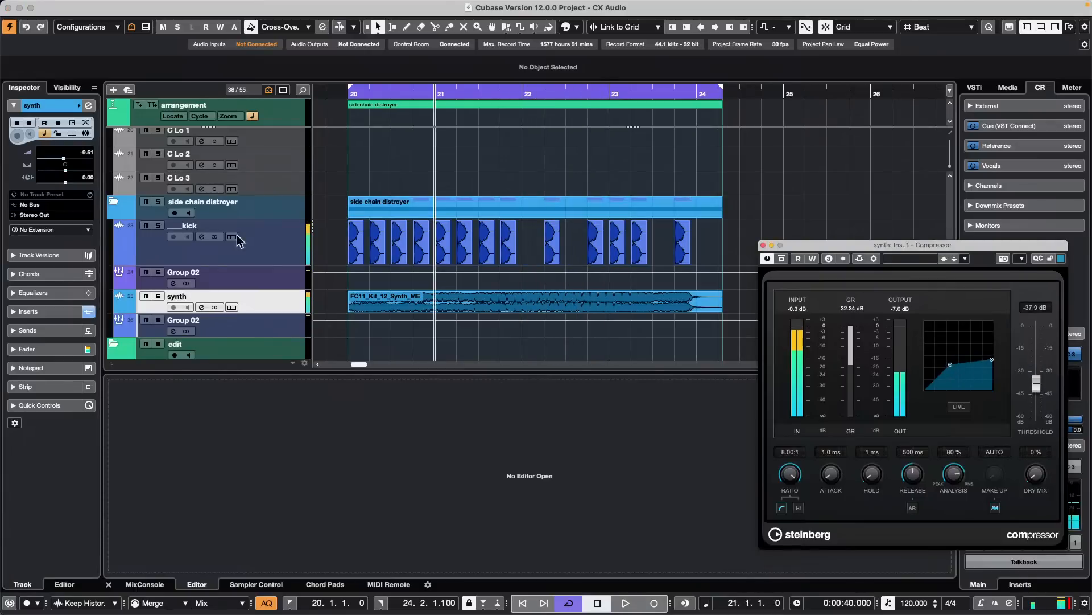
# - Check ___kick in the synth Compressor's side-chain routing and activate the side-chain input
pyautogui.click(272, 248)
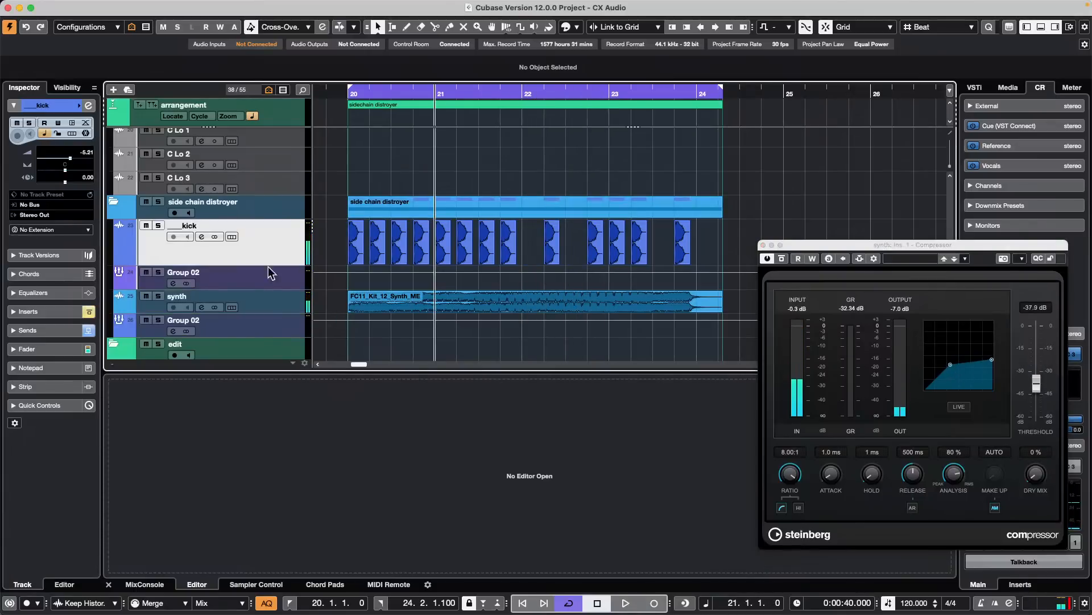
pyautogui.click(279, 300)
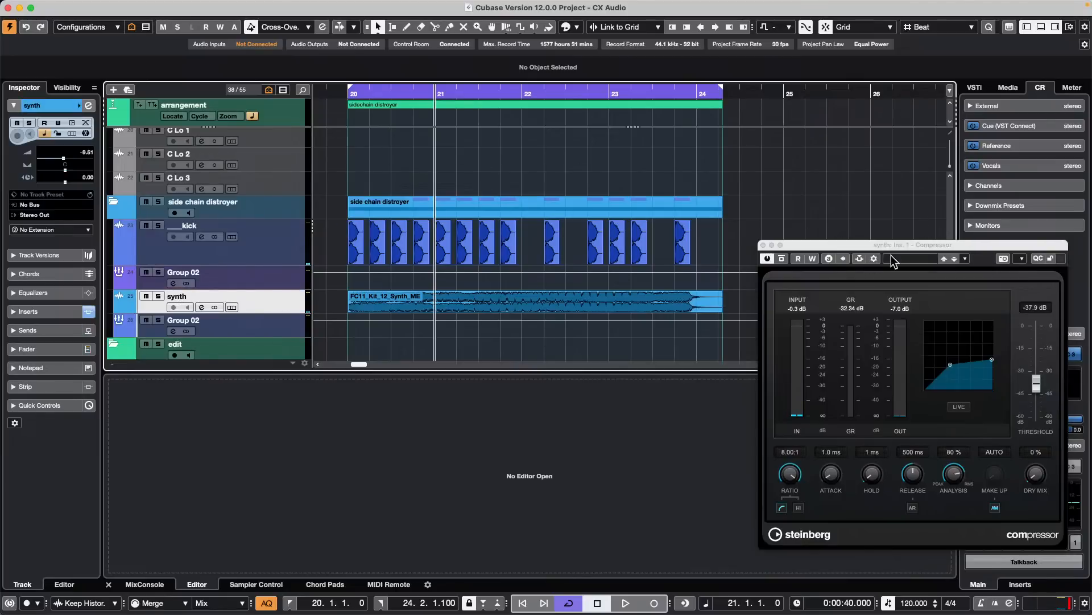
pyautogui.click(876, 257)
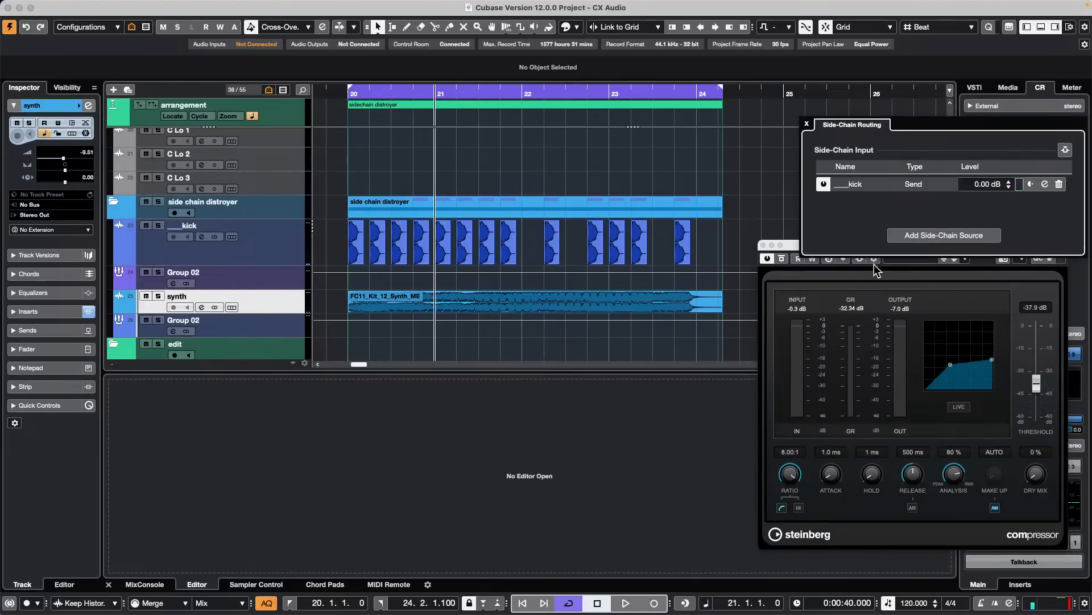
pyautogui.click(808, 124)
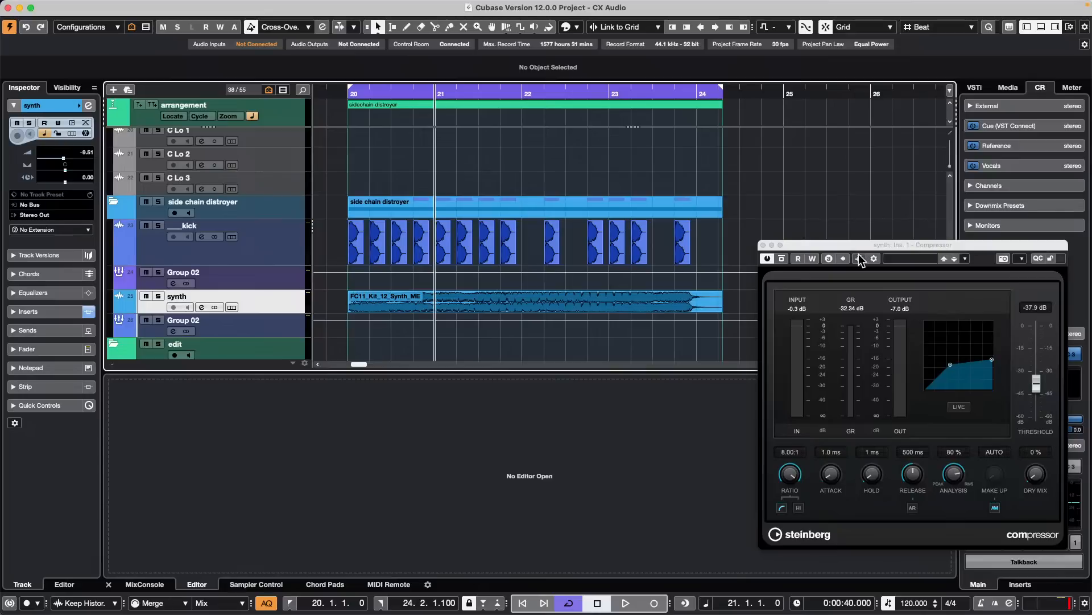
# - Audition the side-chained kick and synth section, restarting playback from bar 20
pyautogui.press('space')
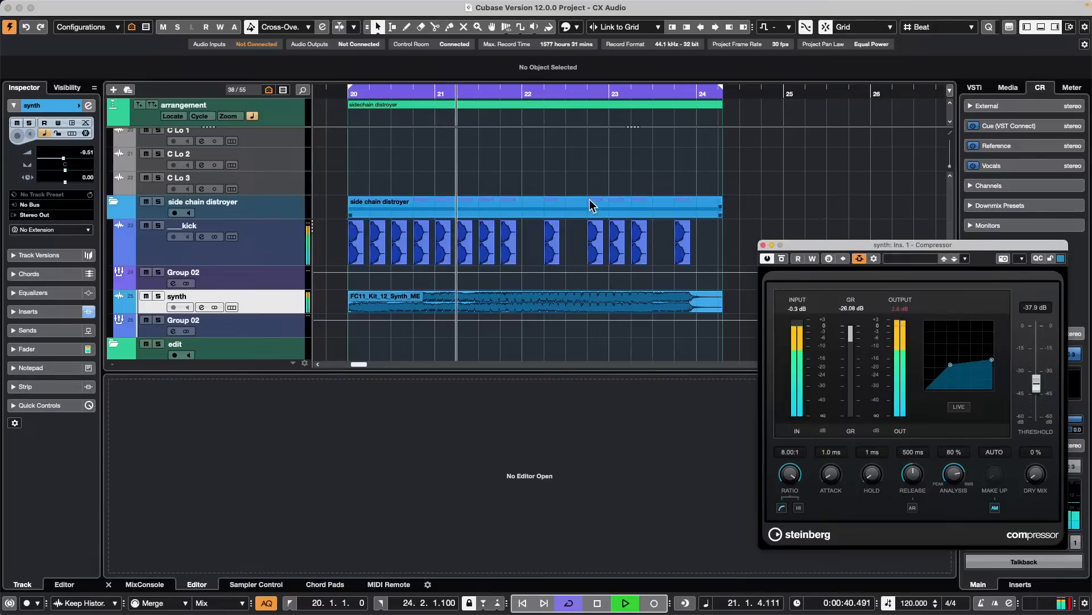
pyautogui.press('space')
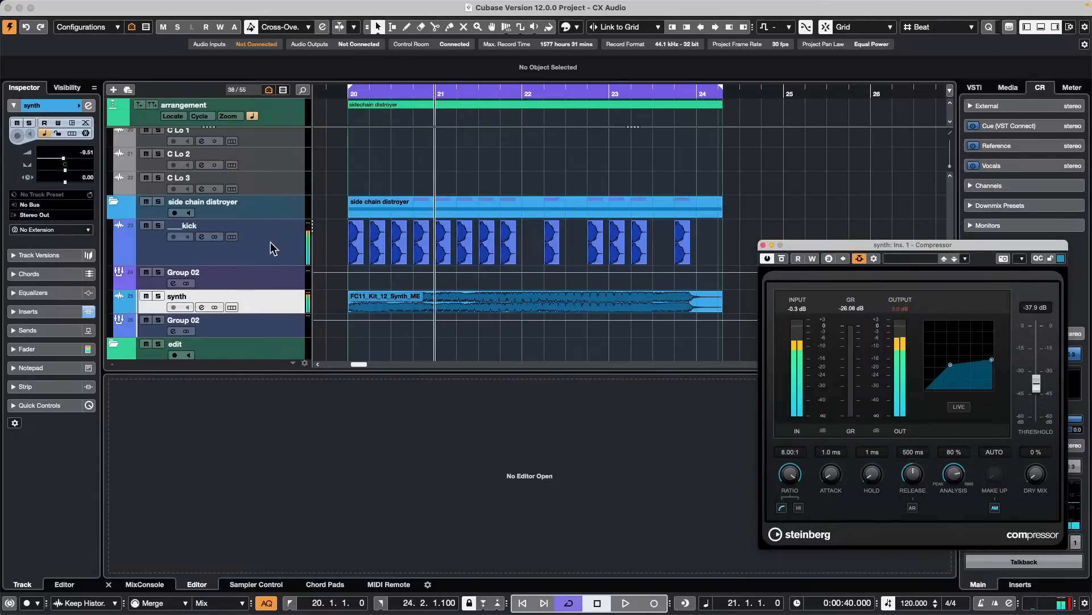
pyautogui.click(535, 203)
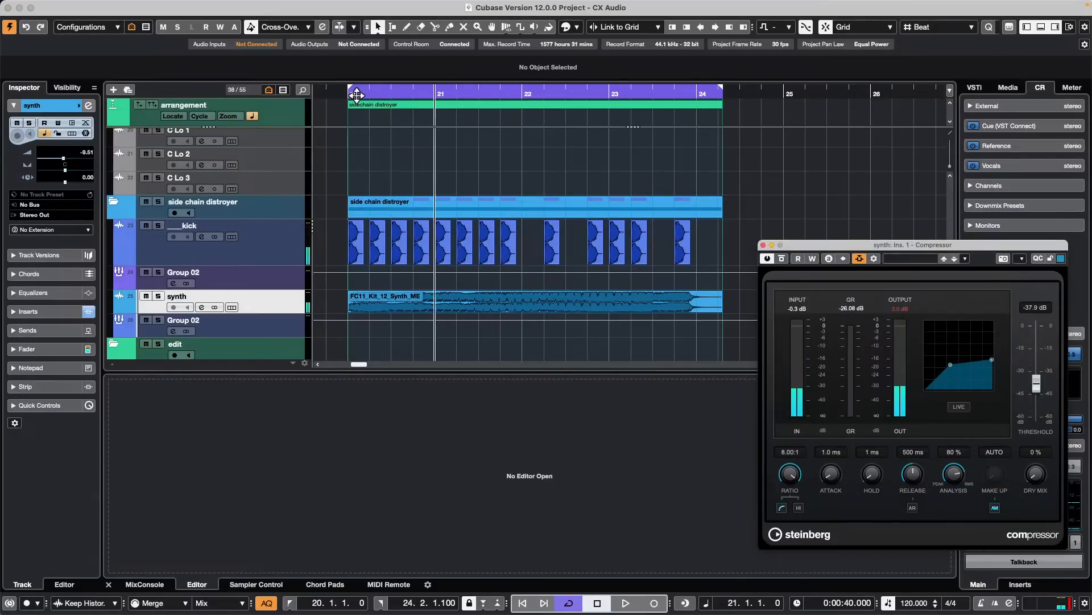
pyautogui.click(351, 92)
pyautogui.press('space')
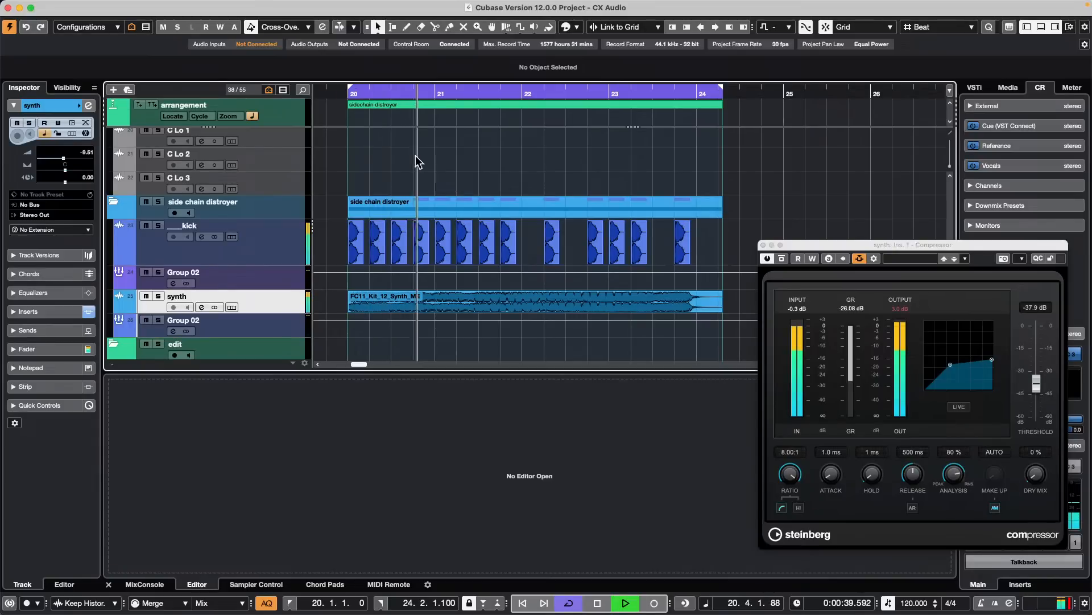
# - Route the ___kick track's output to Group 02, the group directly below it, during playback
pyautogui.click(282, 276)
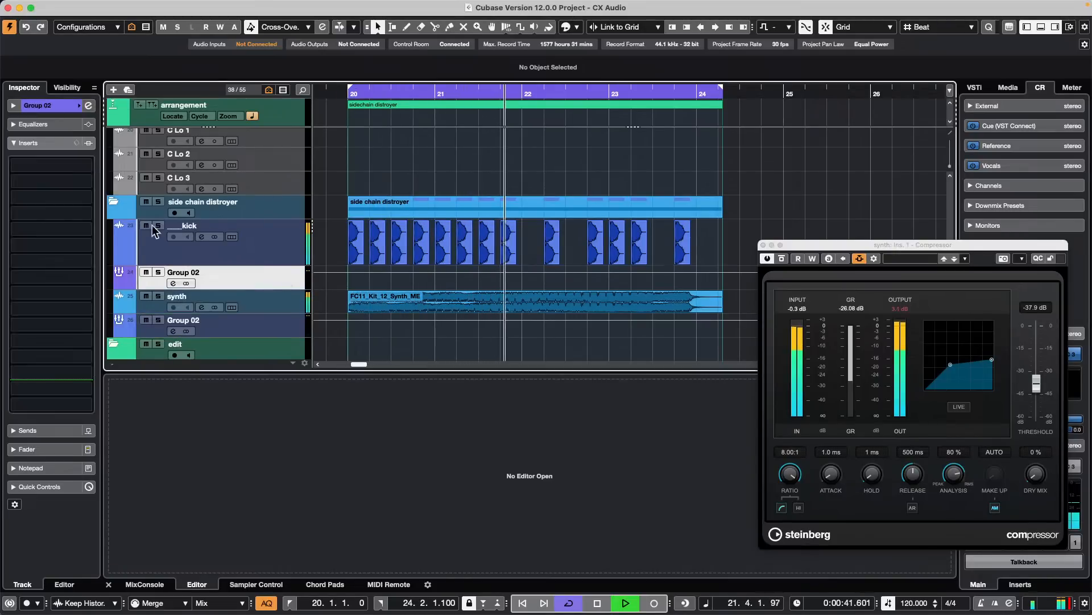
pyautogui.click(268, 239)
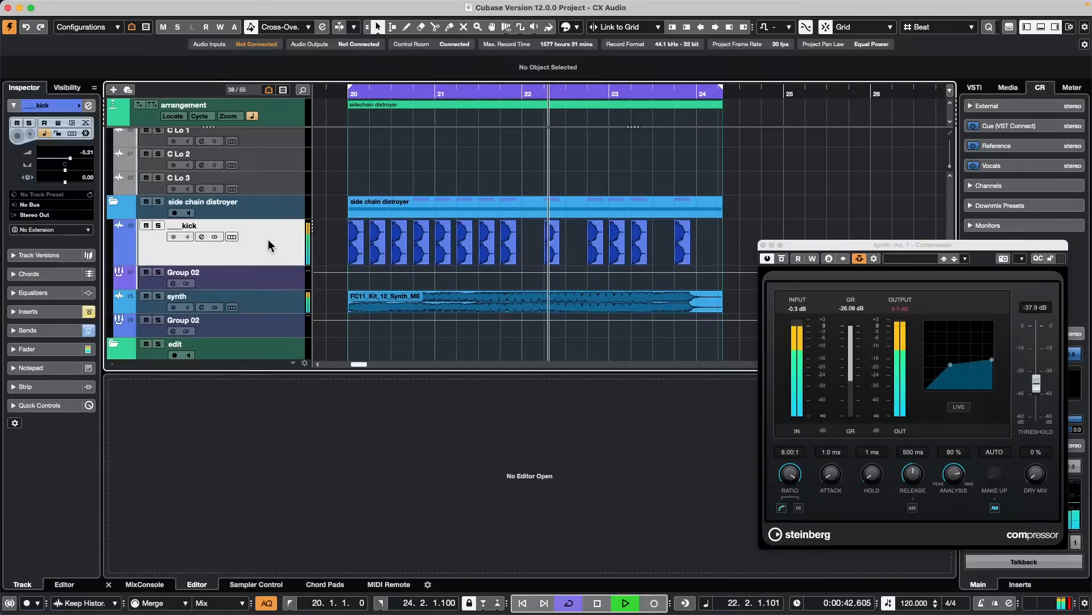
pyautogui.click(49, 215)
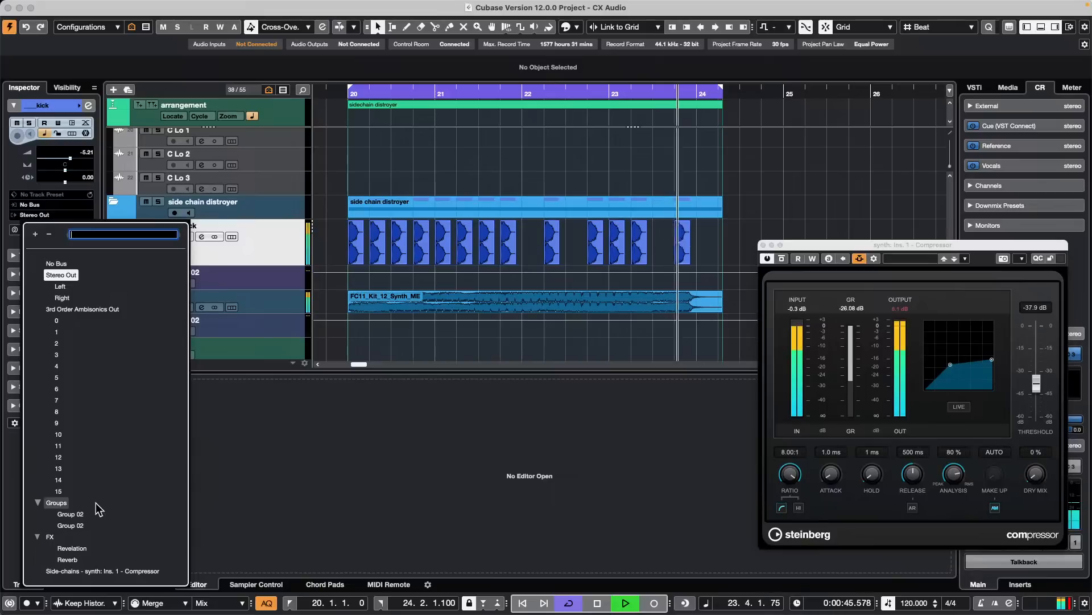
pyautogui.click(70, 514)
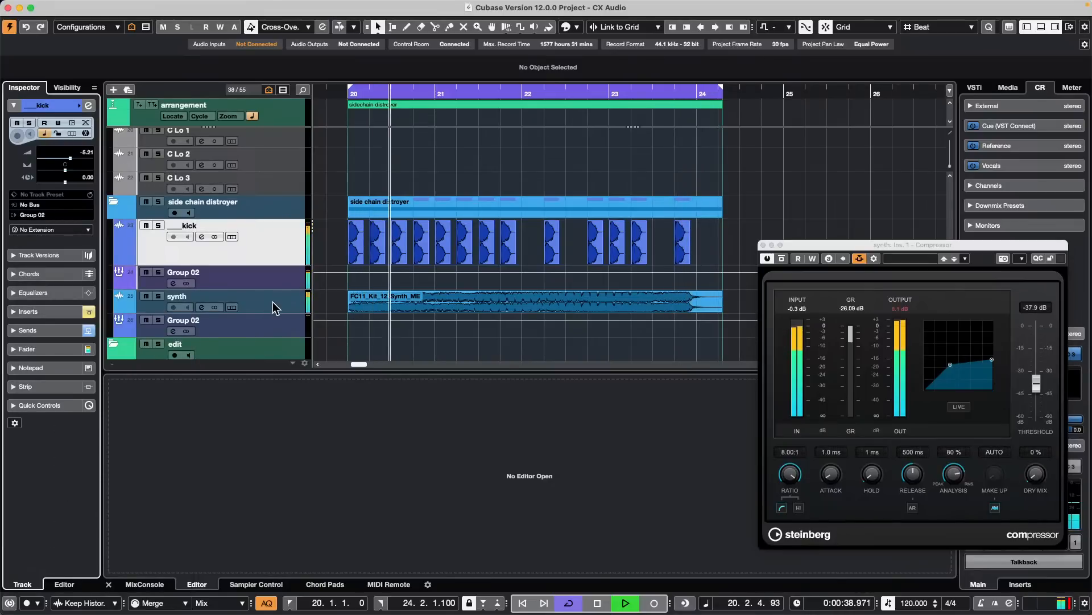
pyautogui.click(272, 302)
pyautogui.click(48, 214)
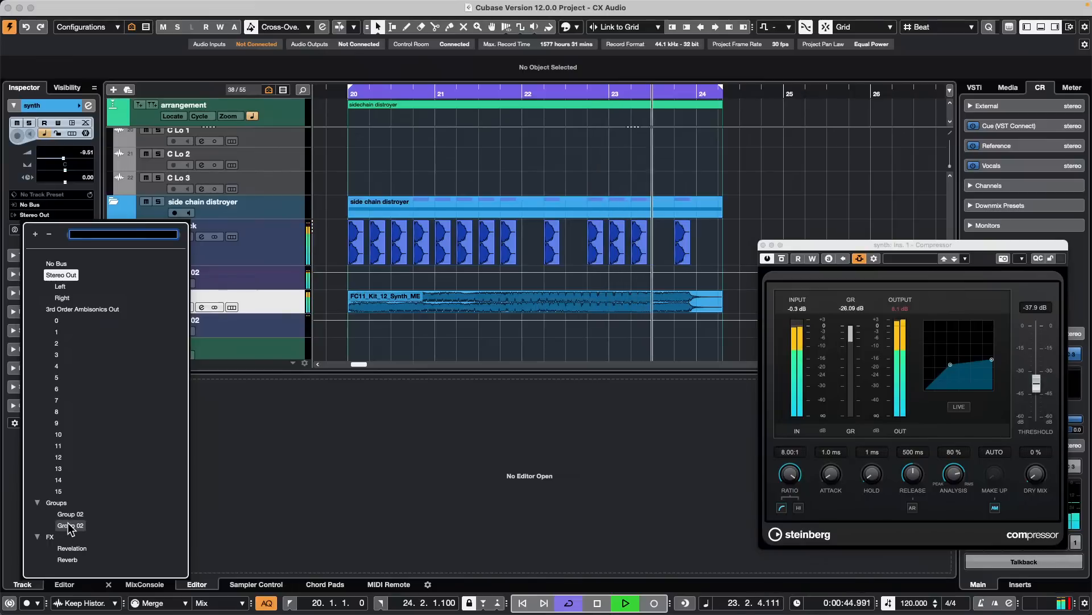
pyautogui.click(234, 370)
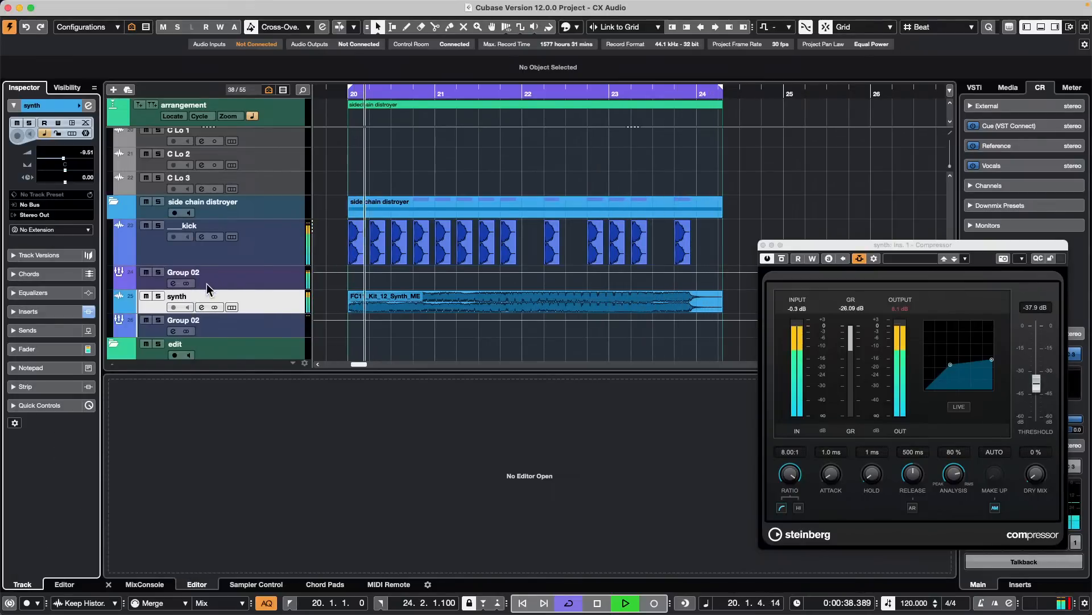
# - Rename the group track below synth as Group 03
pyautogui.click(176, 323)
pyautogui.doubleClick(175, 321)
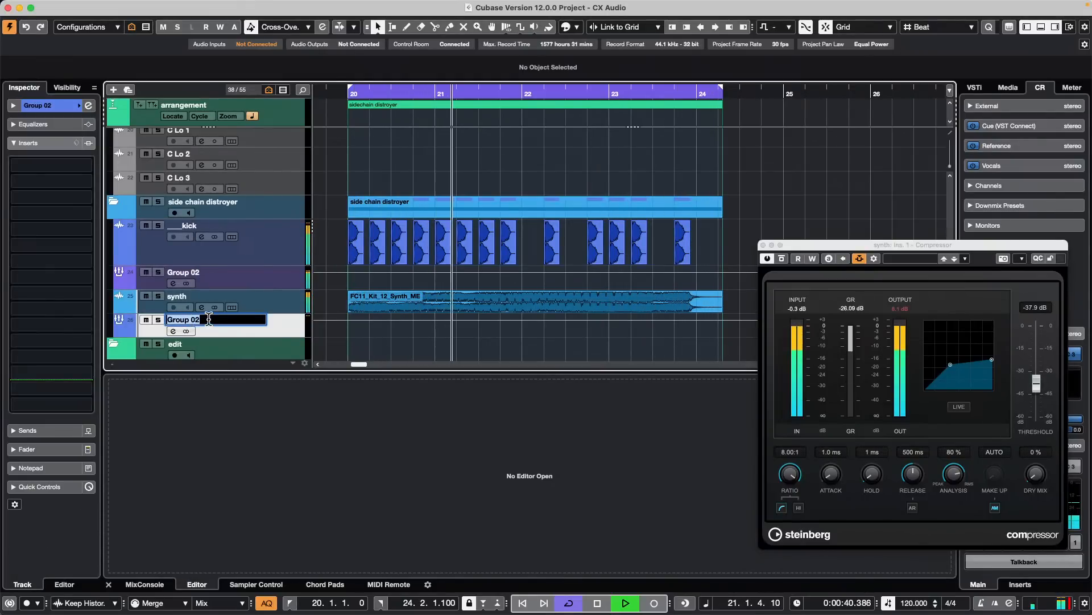
pyautogui.write('Group 03')
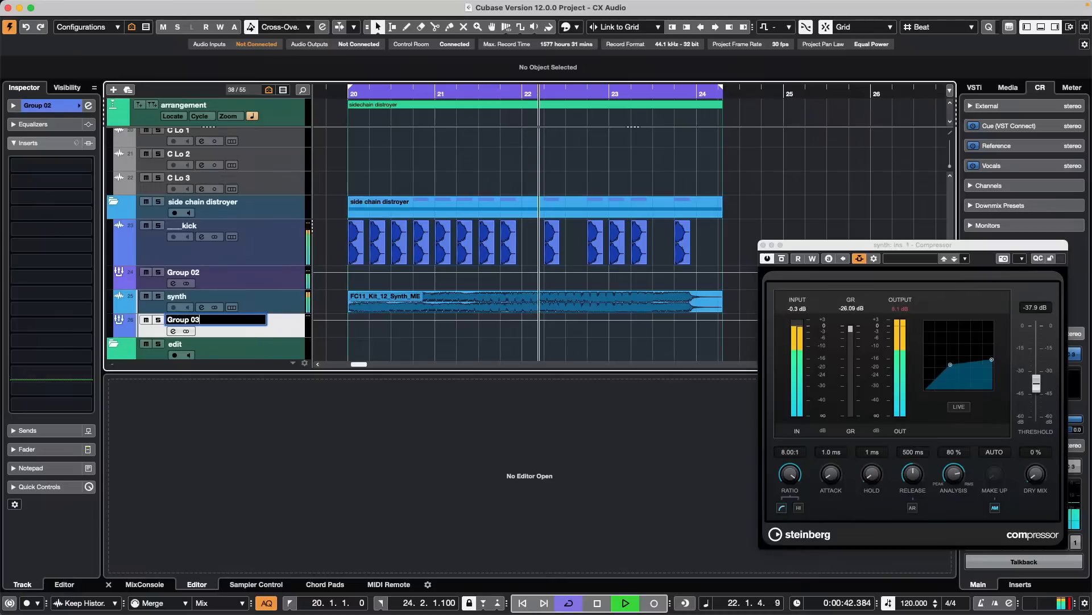
pyautogui.press('Return')
# - Route the synth track's output to Group 03 and stop playback
pyautogui.click(285, 296)
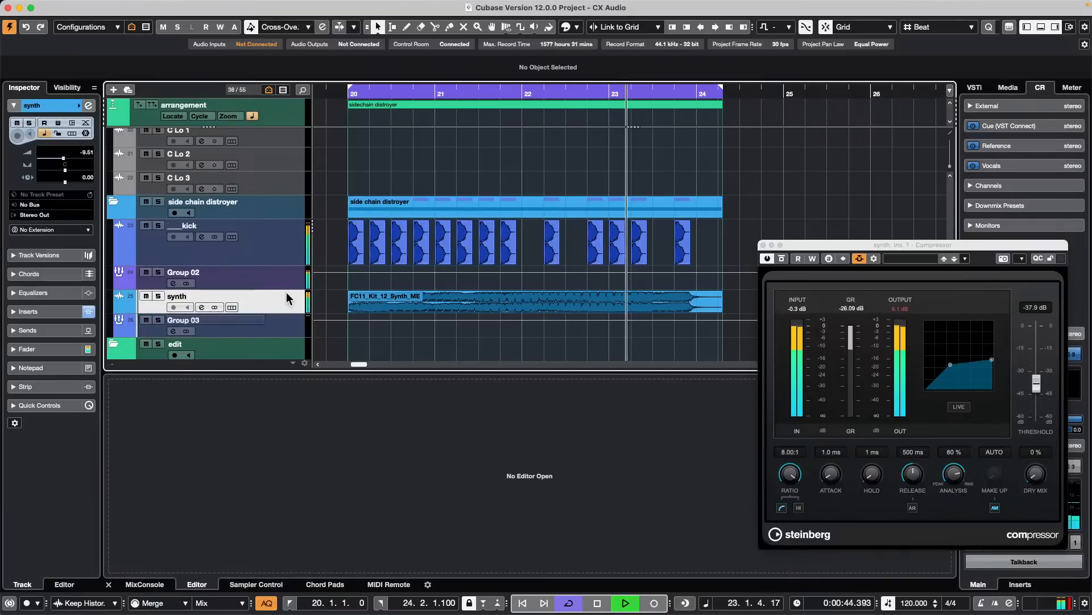
pyautogui.click(67, 211)
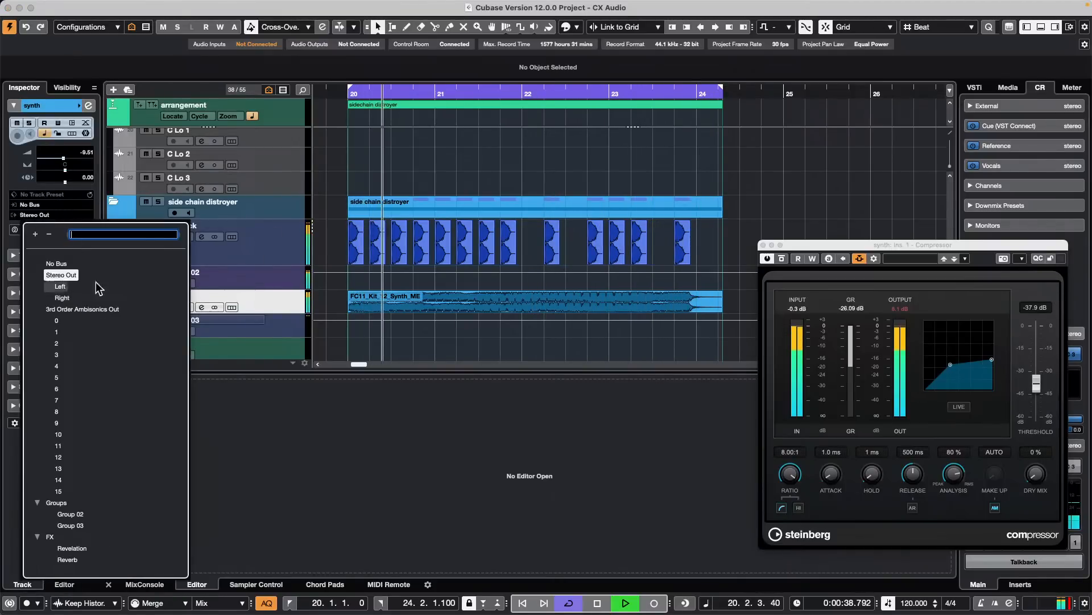
pyautogui.click(81, 525)
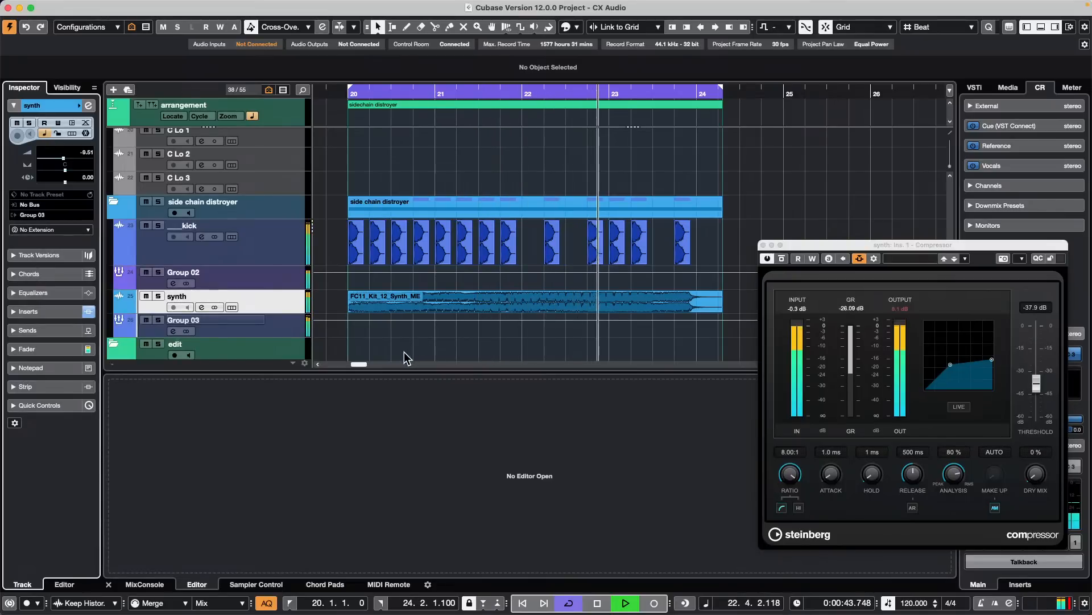
pyautogui.press('space')
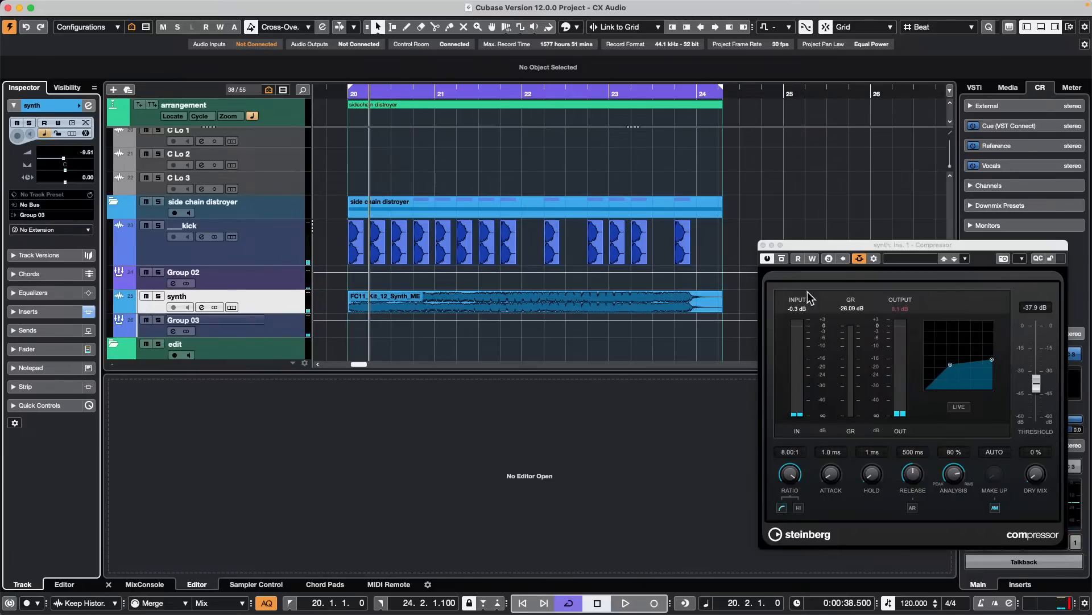
# - Review the synth Compressor's side-chain routing and activation, closing the plug-in window when done
pyautogui.click(872, 260)
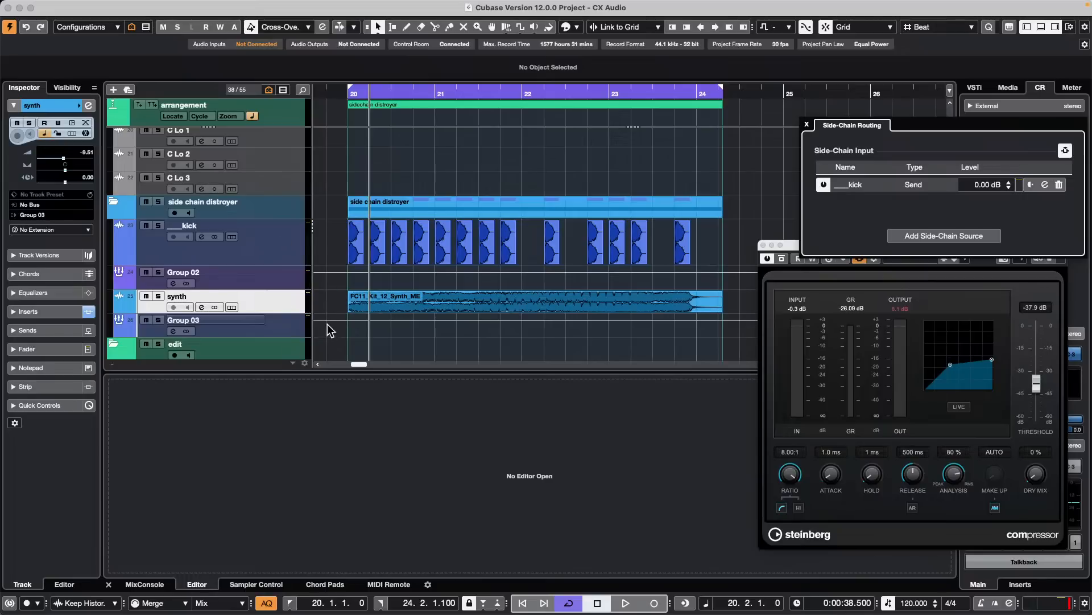
pyautogui.click(805, 124)
pyautogui.click(862, 264)
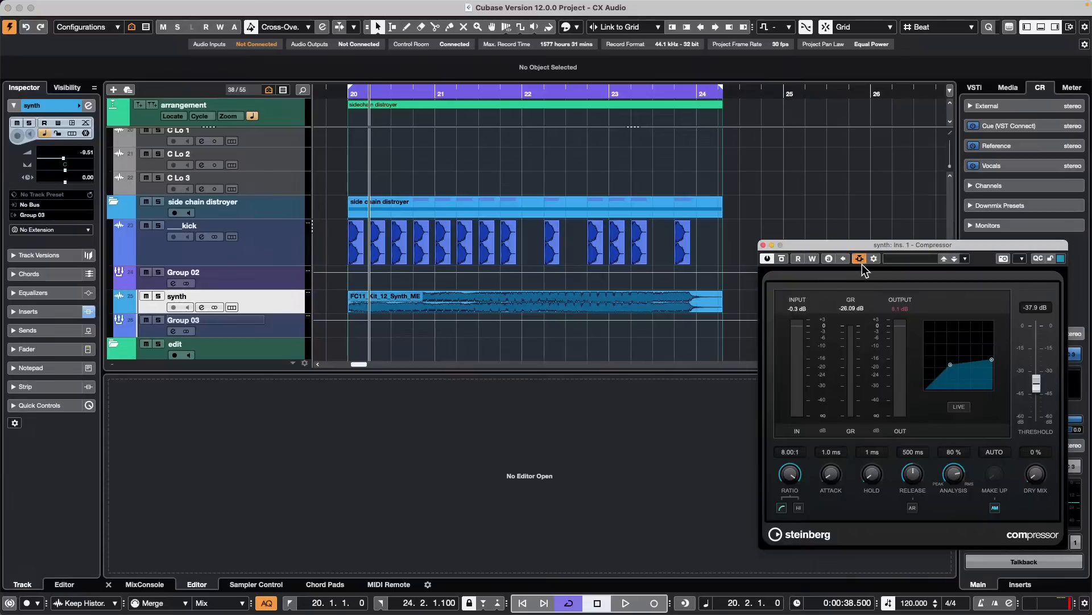
pyautogui.click(860, 259)
pyautogui.click(763, 244)
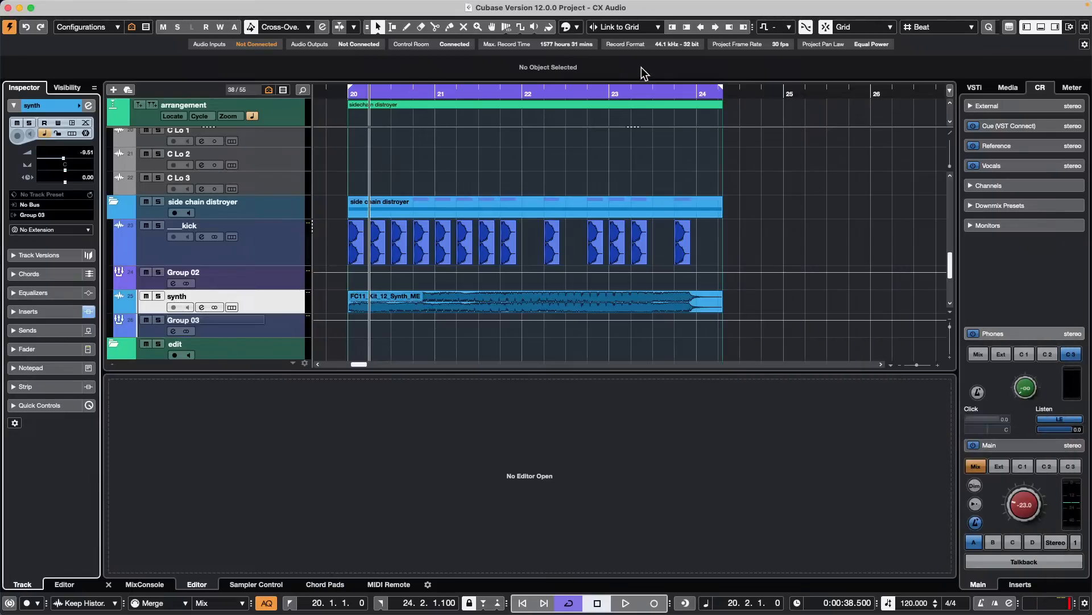
# - Open the MixConsole and play back the section to check the kick, synth and group channel levels
pyautogui.press('F3')
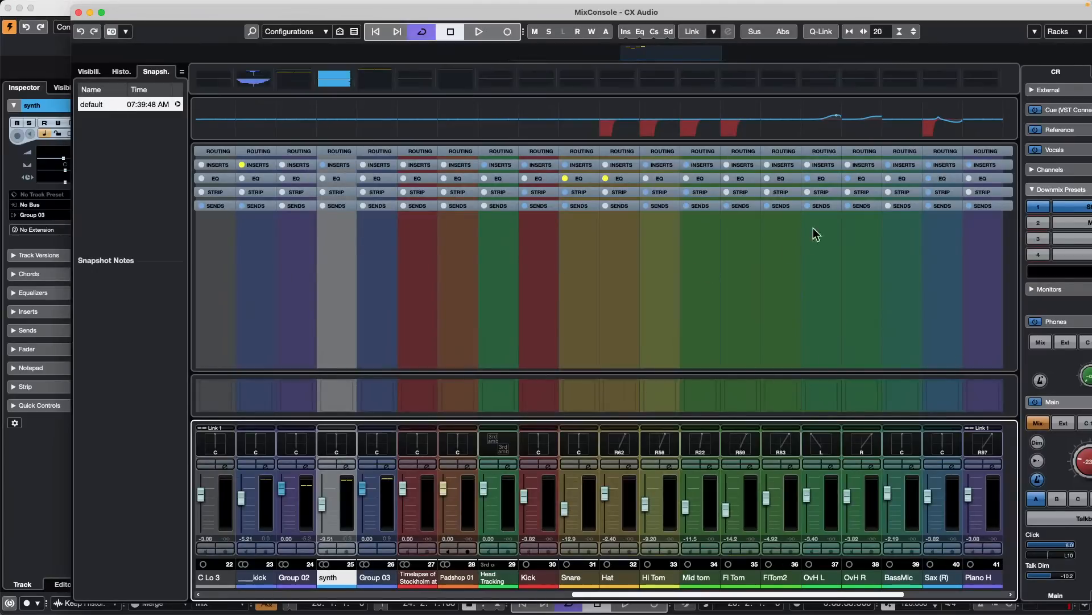
pyautogui.press('space')
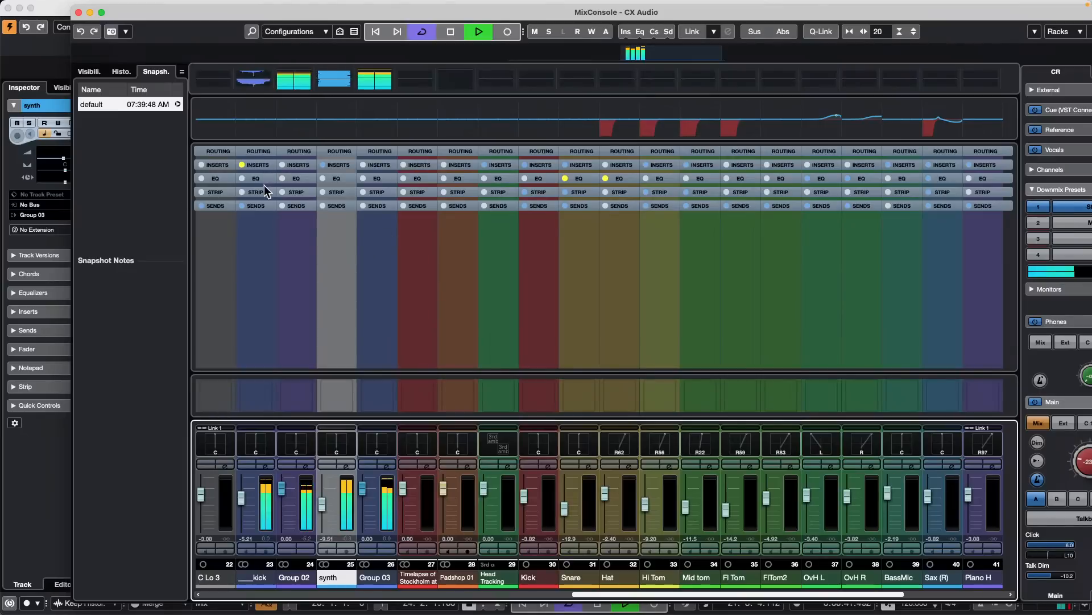
pyautogui.press('space')
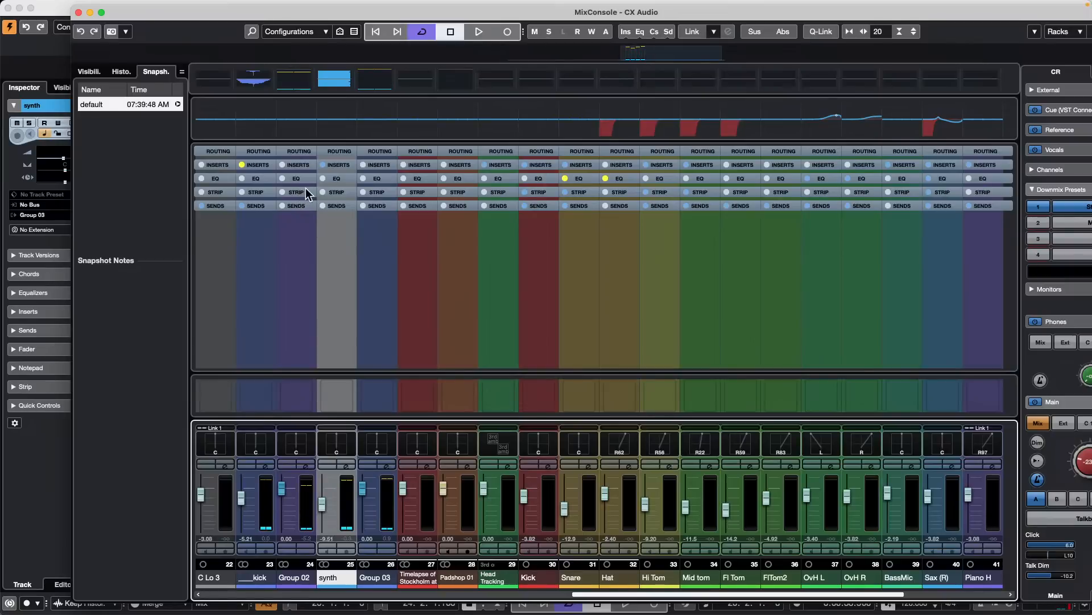
# - Expand the insert racks in the MixConsole and open the synth channel's Compressor
pyautogui.click(344, 164)
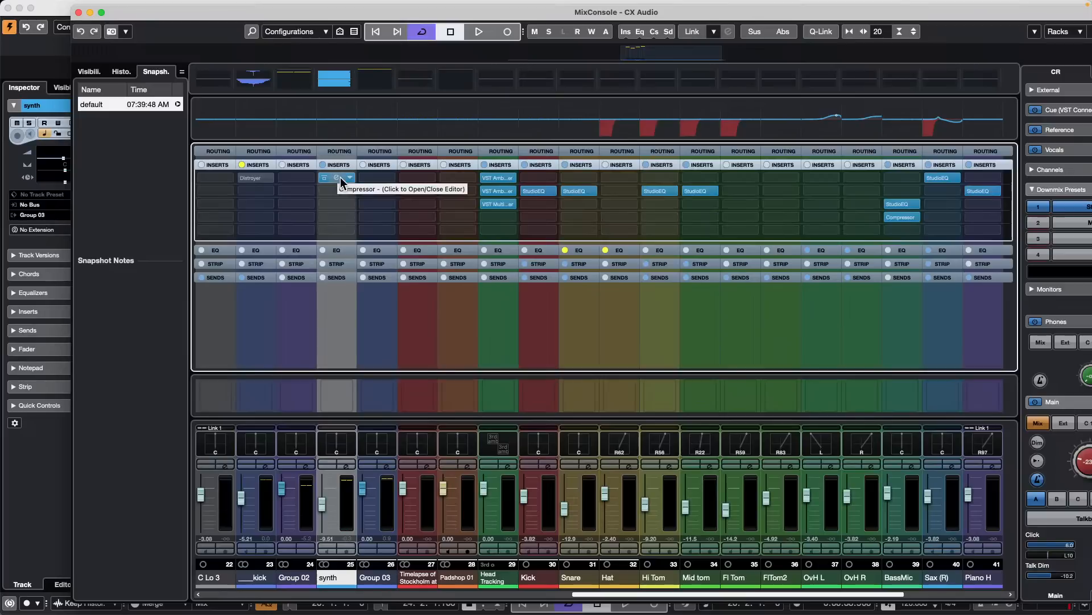
pyautogui.click(343, 179)
pyautogui.click(343, 179)
pyautogui.click(343, 180)
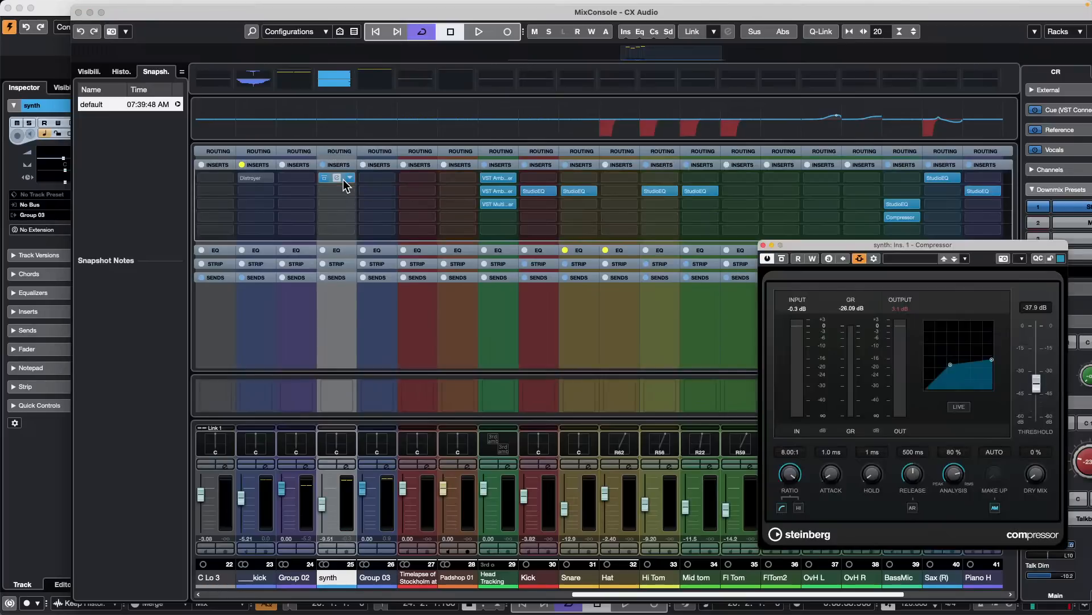
# - Review the side-chain source feeding the synth Compressor, and close the routing view and the MixConsole when done
pyautogui.click(859, 258)
pyautogui.click(876, 260)
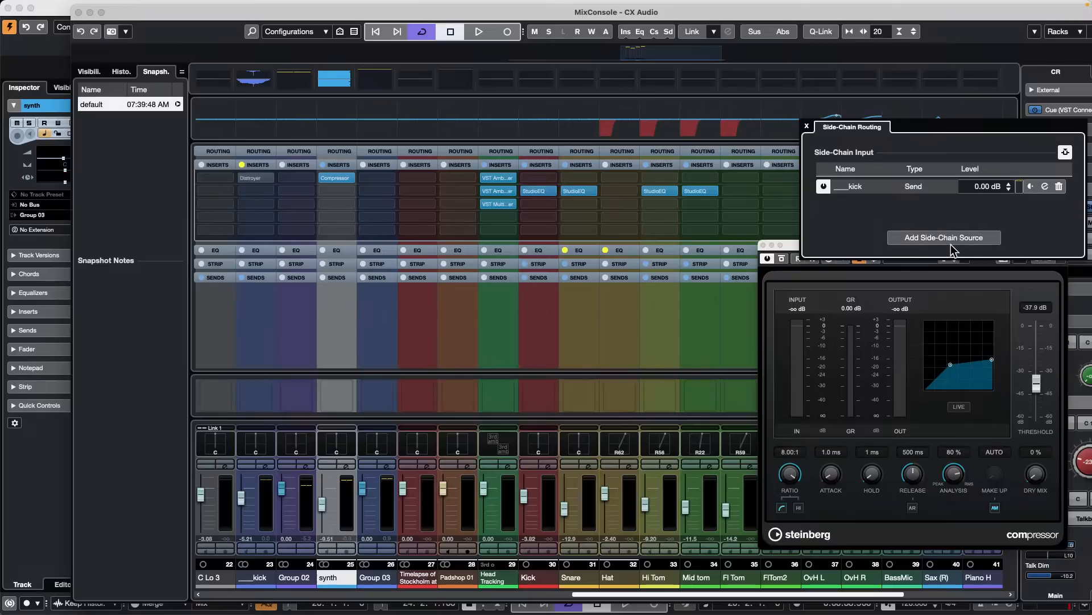
pyautogui.click(807, 126)
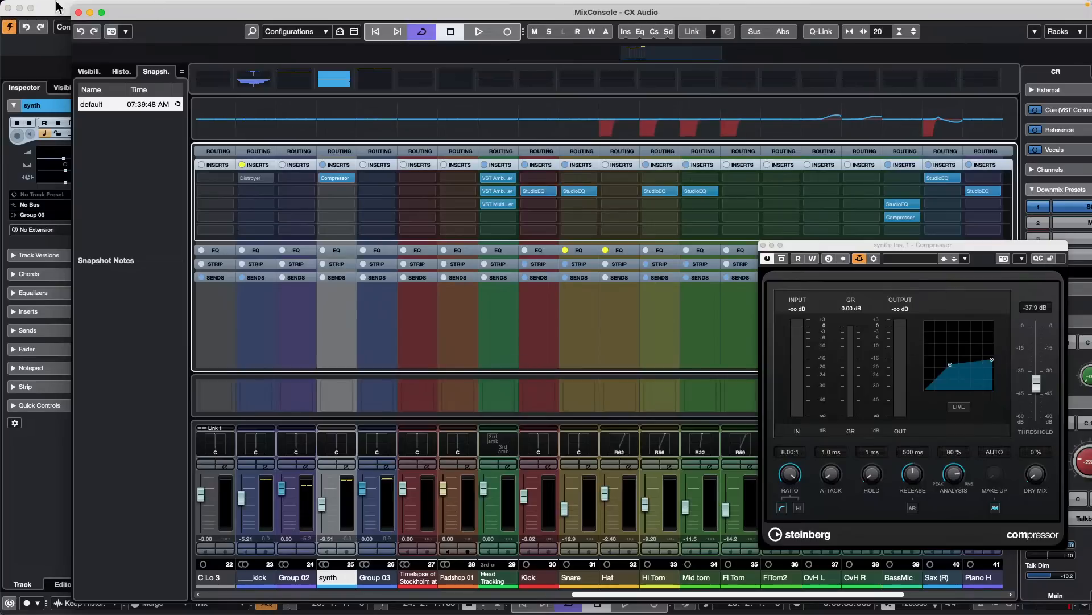
pyautogui.click(78, 12)
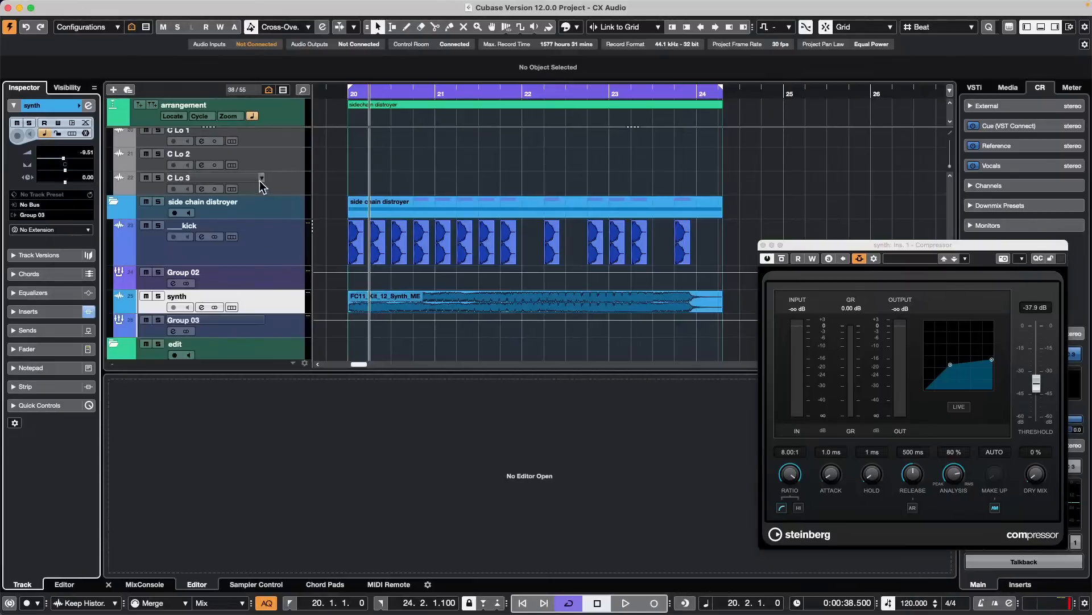
# - Add an instrument track with Groove Agent SE below the synth track
pyautogui.scroll(-5, 272, 231)
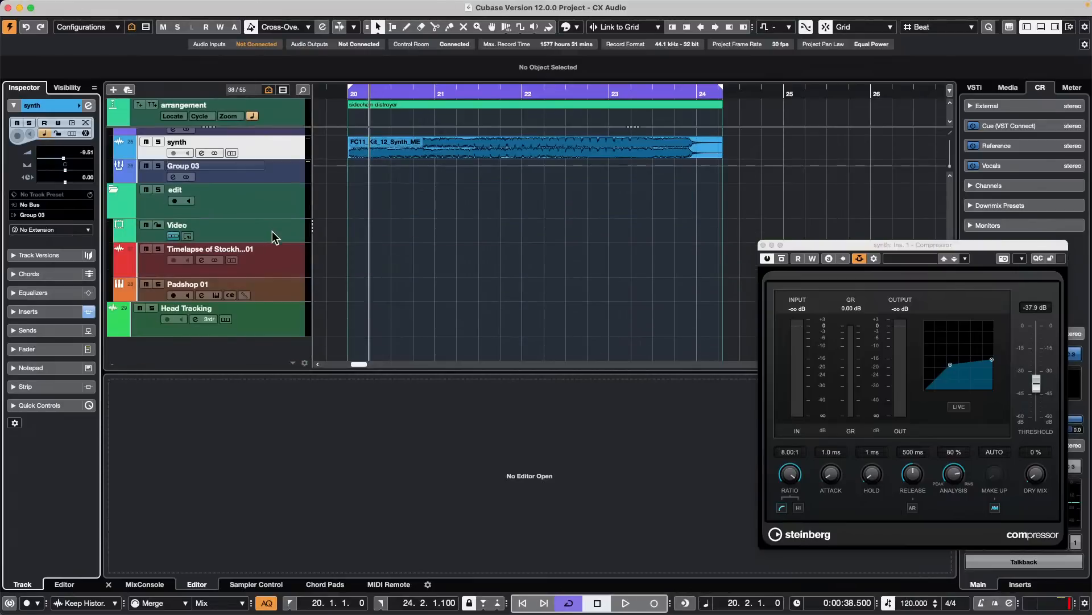
pyautogui.rightClick(278, 146)
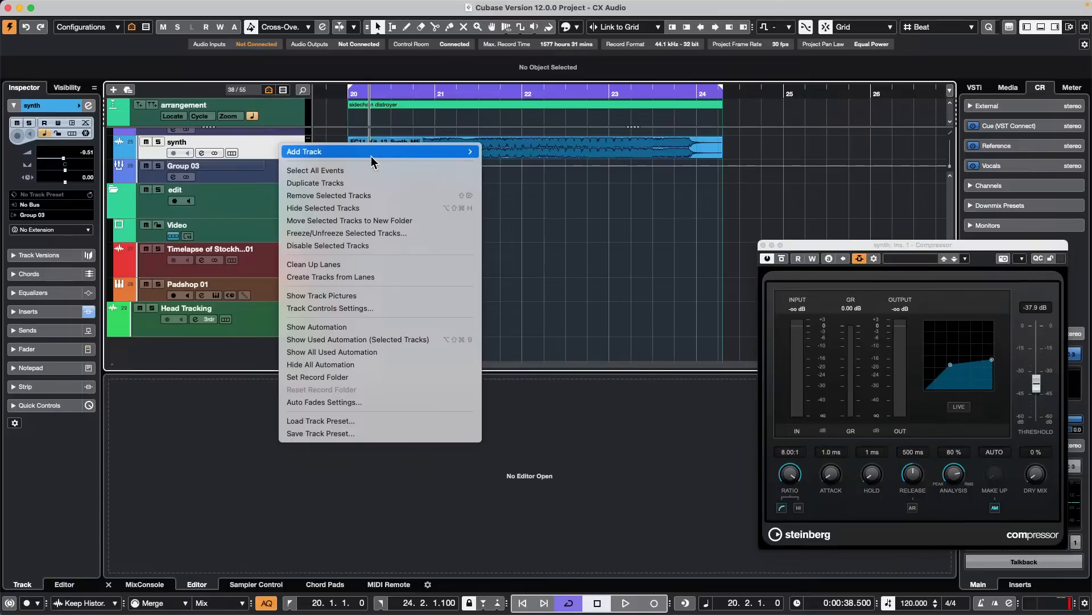
pyautogui.moveTo(371, 158)
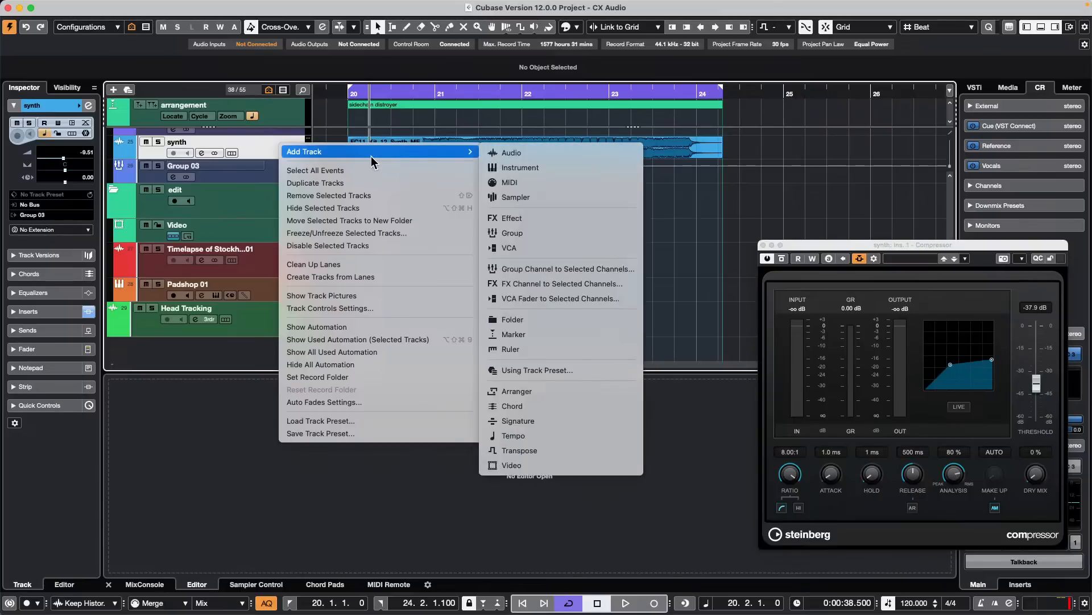
pyautogui.click(553, 167)
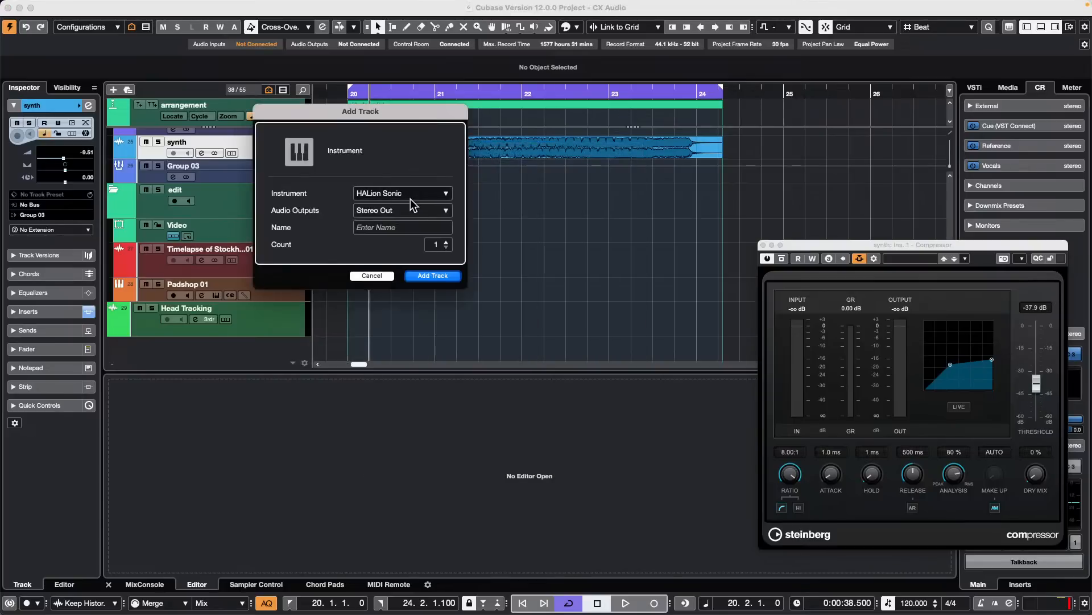
pyautogui.click(408, 195)
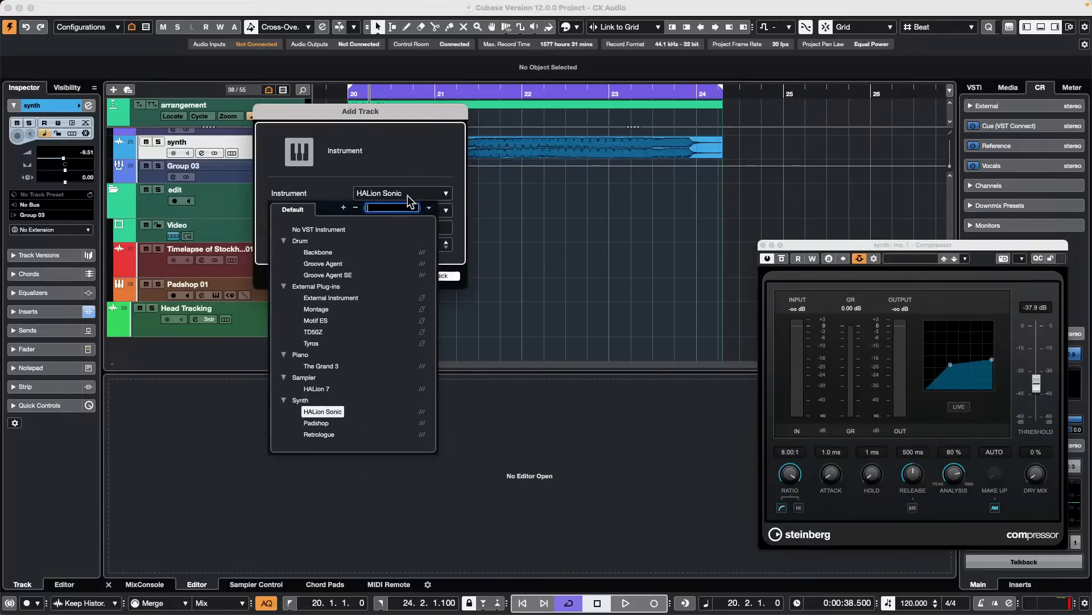
pyautogui.click(328, 275)
pyautogui.click(438, 276)
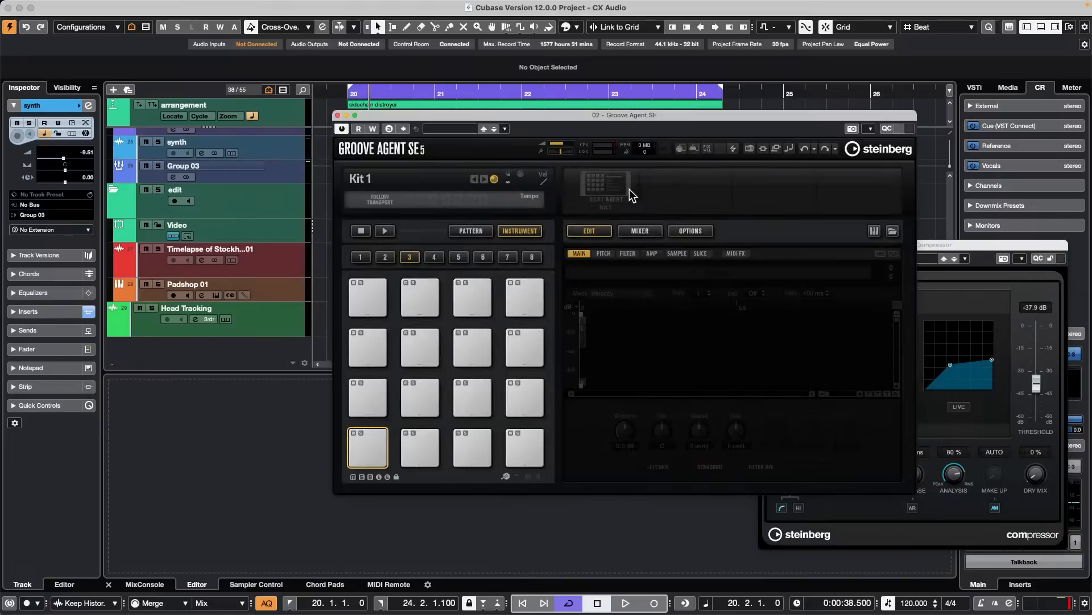
# - Load the Funkalicious Mix 02 kit with its patterns into Groove Agent SE and close the kit browser
pyautogui.click(587, 182)
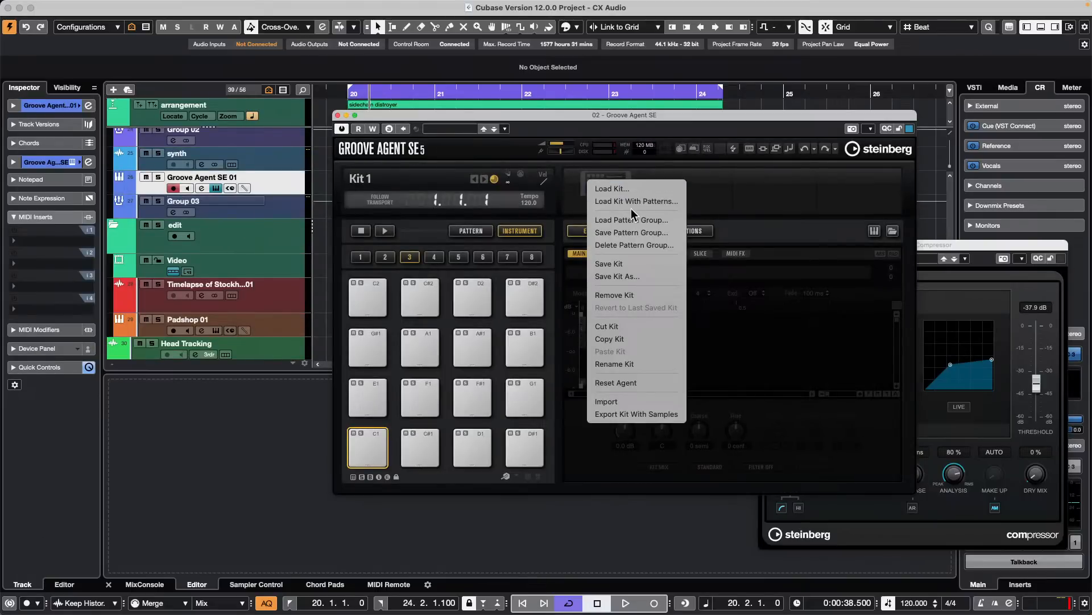
pyautogui.click(629, 206)
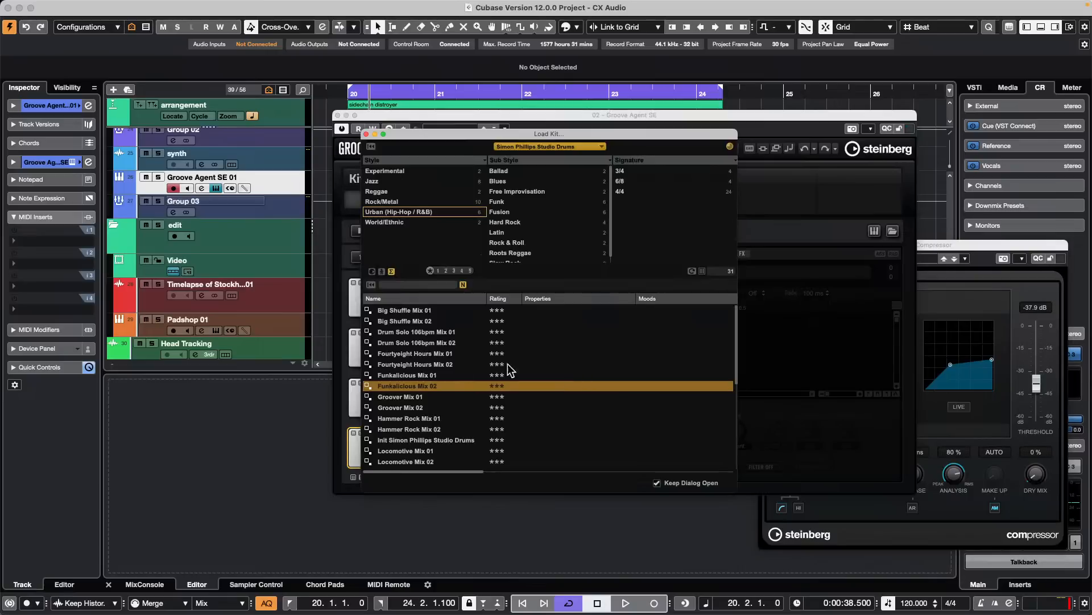
pyautogui.doubleClick(407, 385)
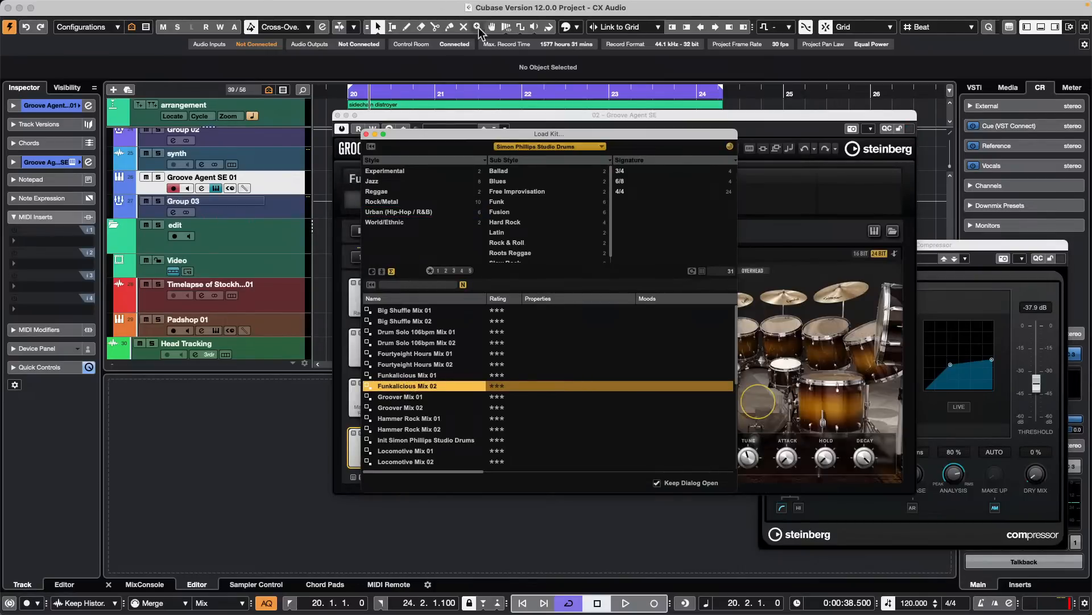
pyautogui.click(366, 135)
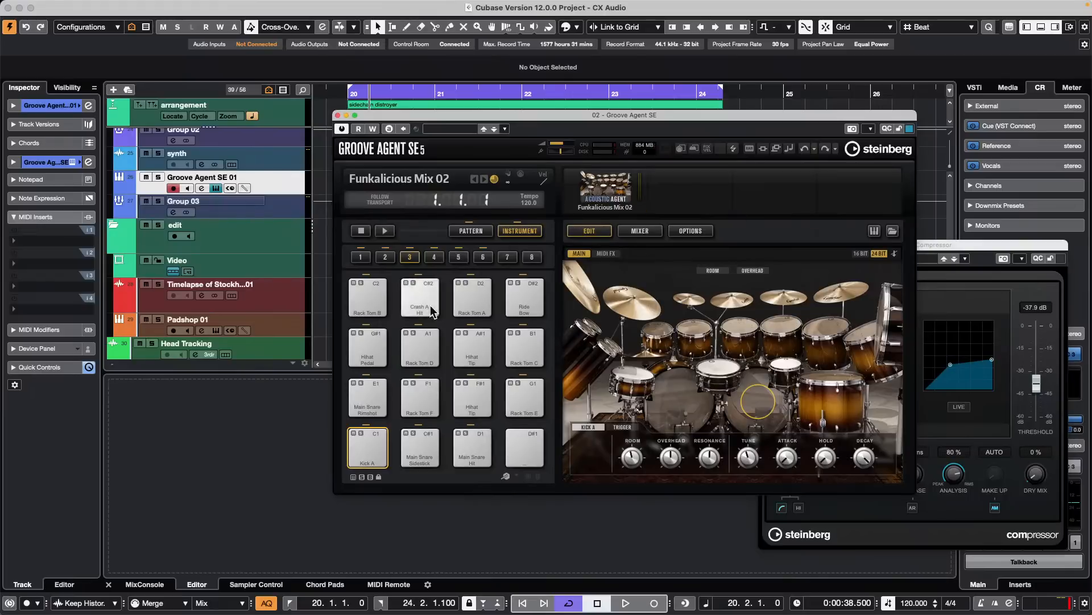
# - Start Groove Agent's playback and trigger the Main 1 pattern pad
pyautogui.click(386, 230)
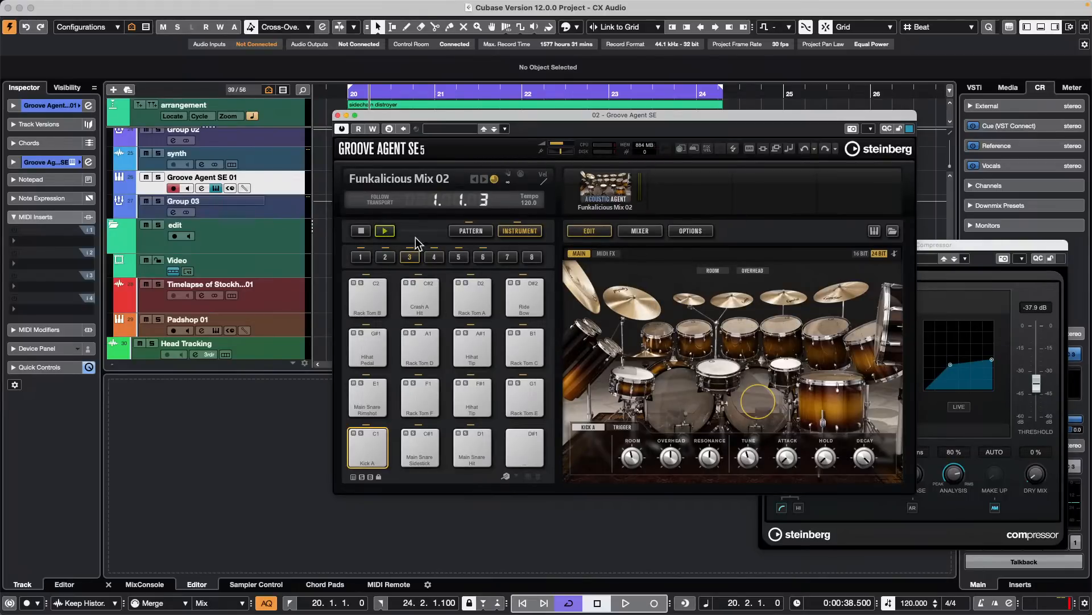
pyautogui.click(472, 232)
pyautogui.click(378, 393)
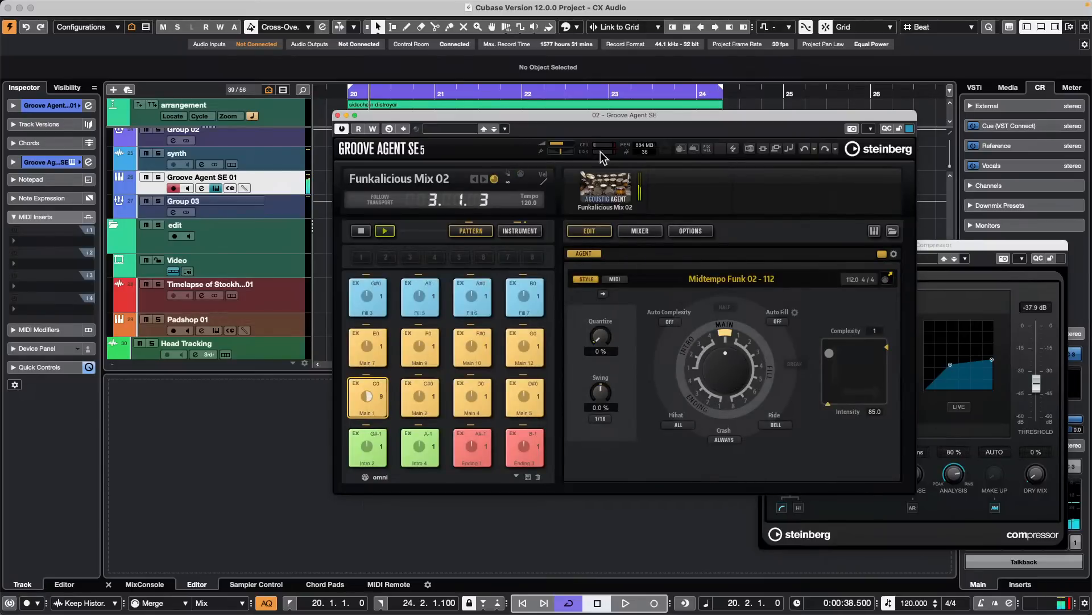
# - In Groove Agent's mixer, route Snares to Out 3, Hihat to Out 4, Toms to Out 5, Octobans to Out 6 and Cymbals to Out 7
pyautogui.click(654, 231)
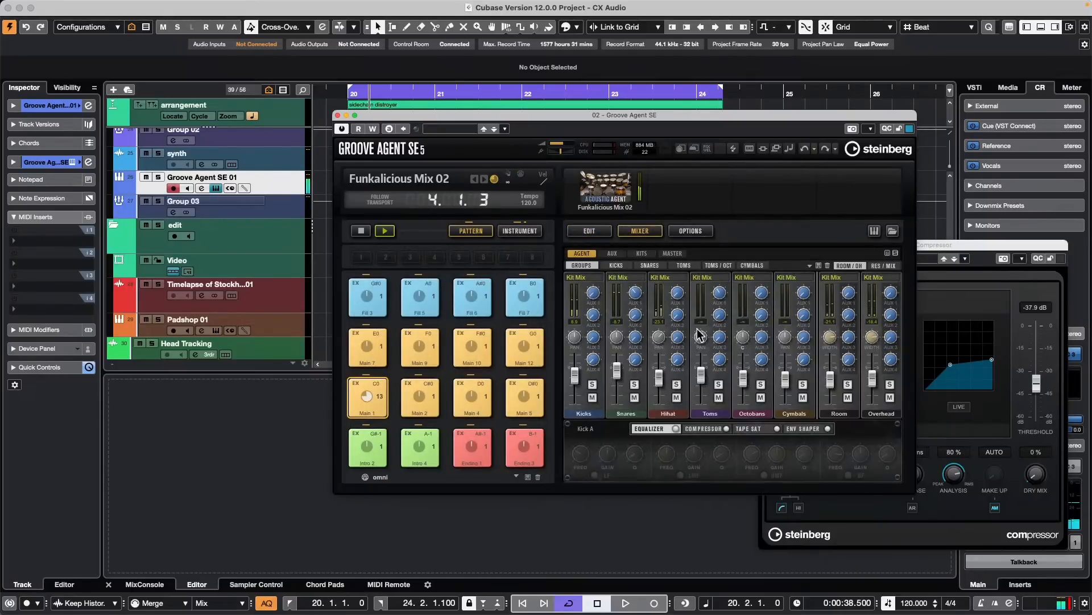
pyautogui.click(632, 276)
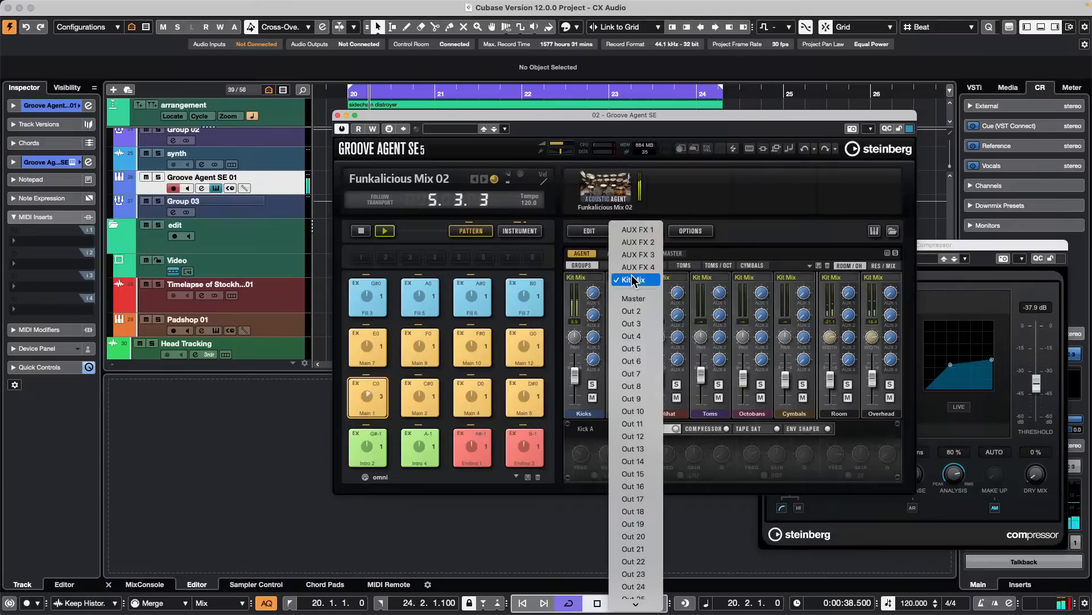
pyautogui.click(643, 322)
pyautogui.click(672, 279)
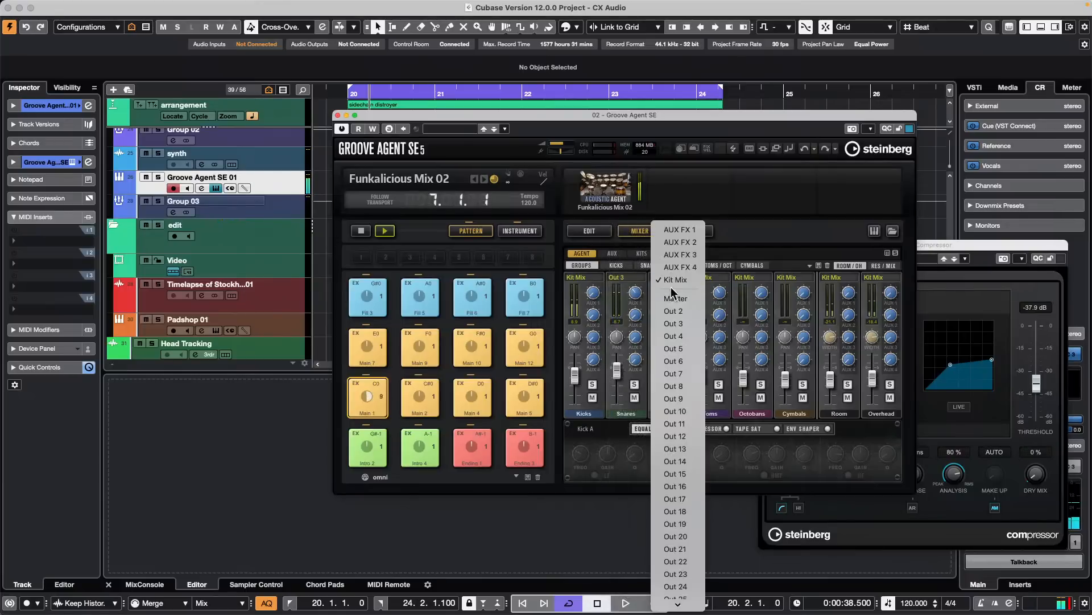
pyautogui.click(698, 335)
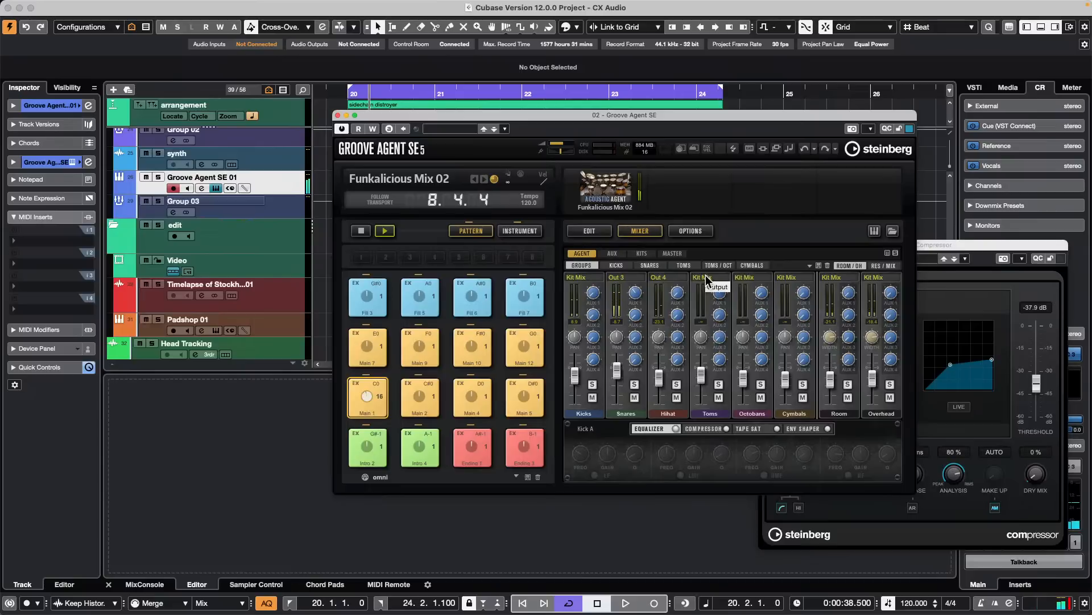
pyautogui.click(706, 278)
pyautogui.click(716, 349)
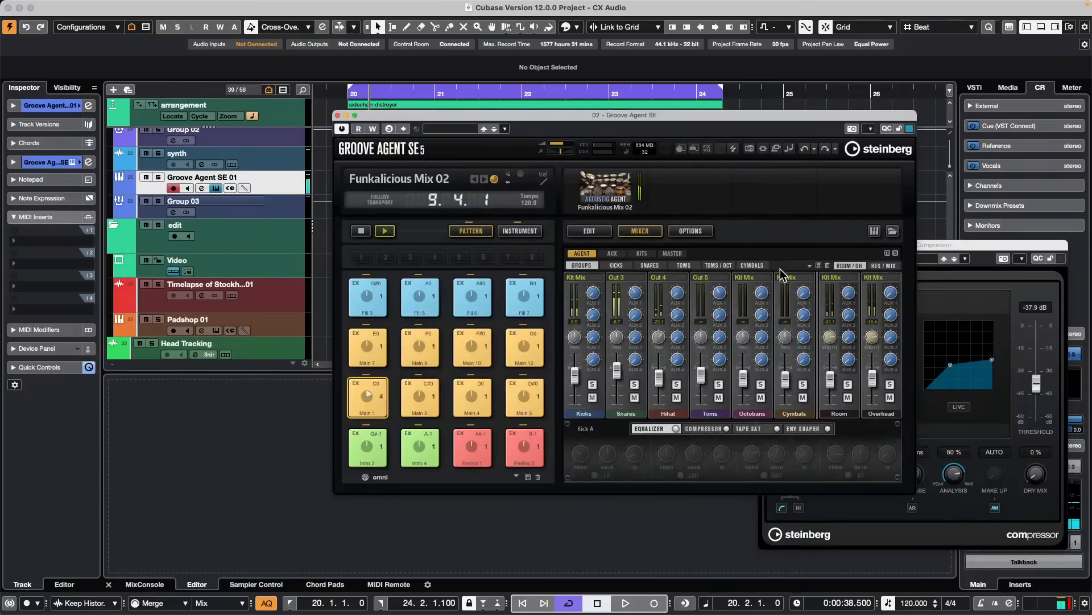
pyautogui.click(752, 279)
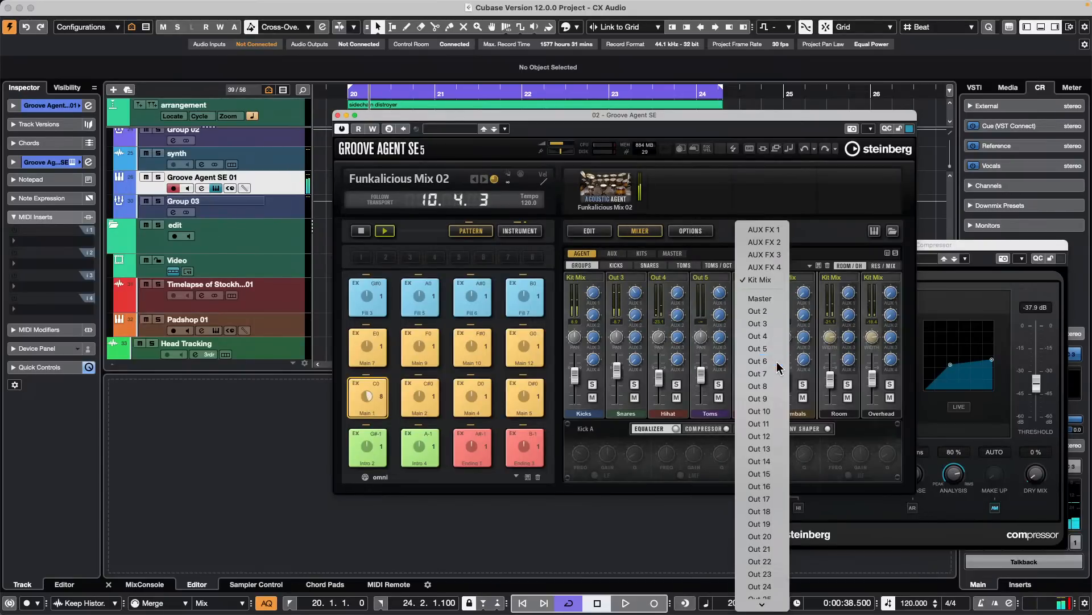
pyautogui.click(760, 360)
pyautogui.click(796, 280)
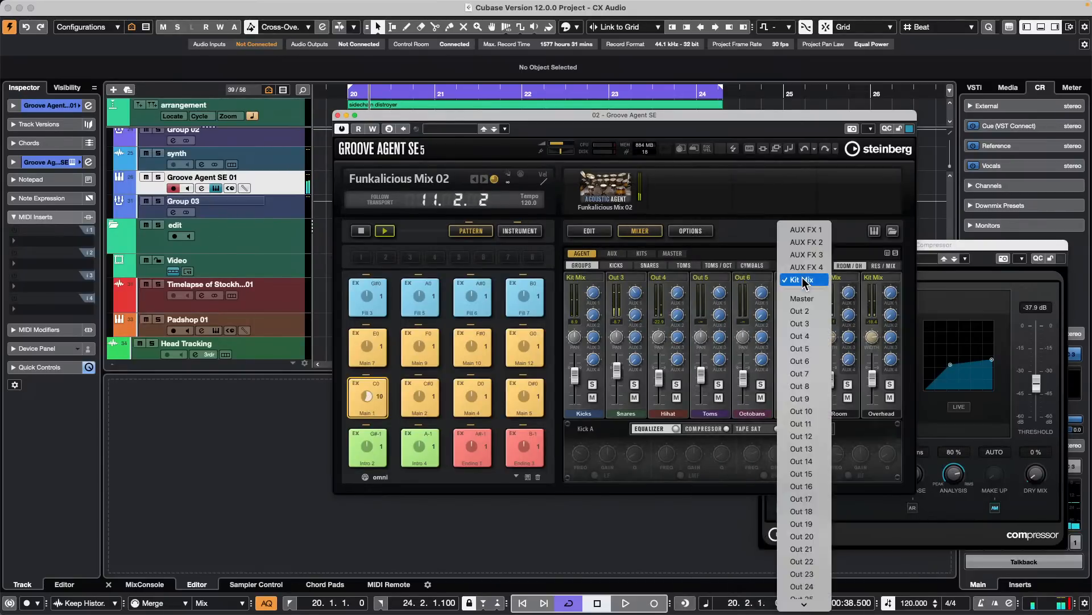
pyautogui.click(822, 373)
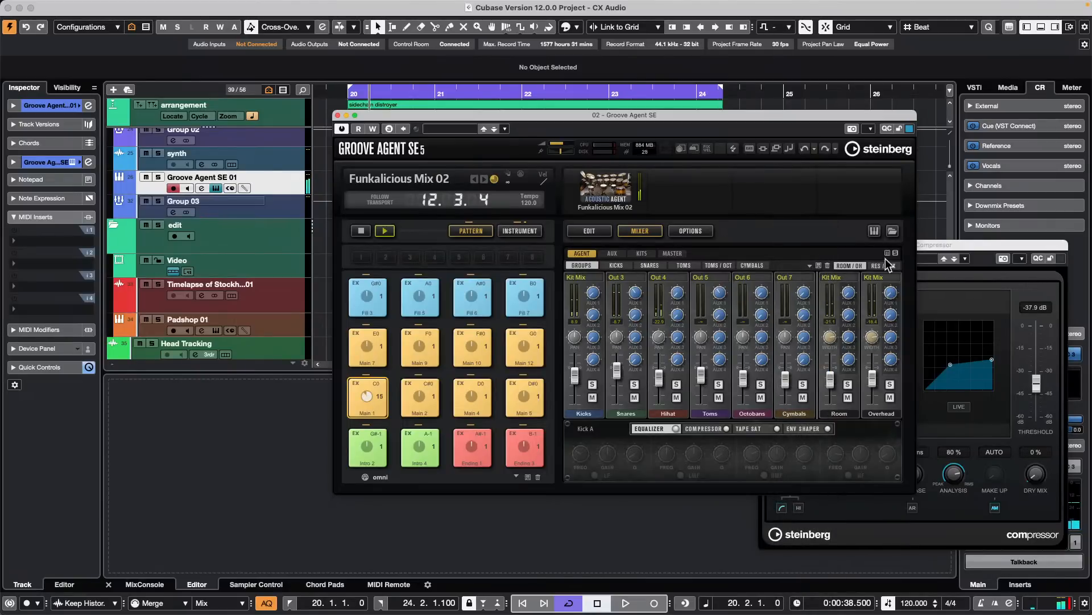
# - Unfold the Groove Agent SE 01 track's output lanes and rename the Snares lane as BKJ
pyautogui.click(118, 188)
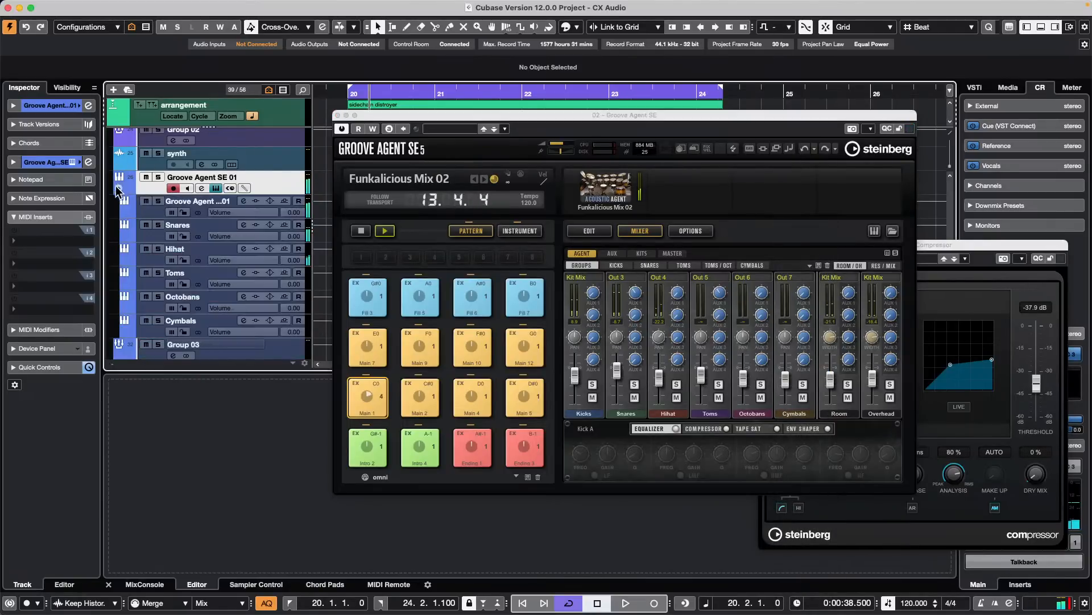
pyautogui.doubleClick(182, 224)
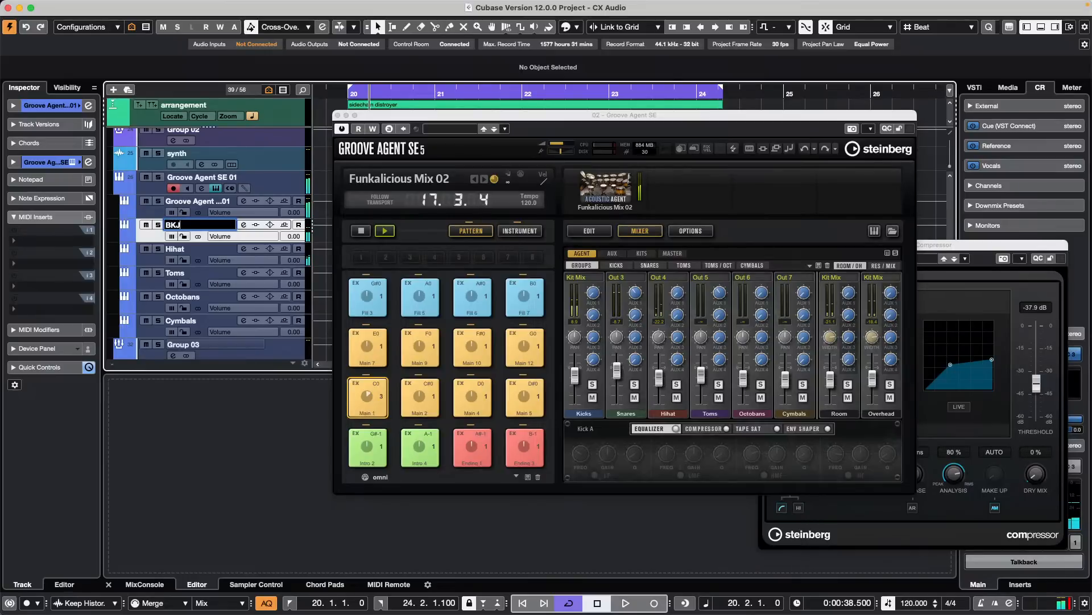
pyautogui.press('Return')
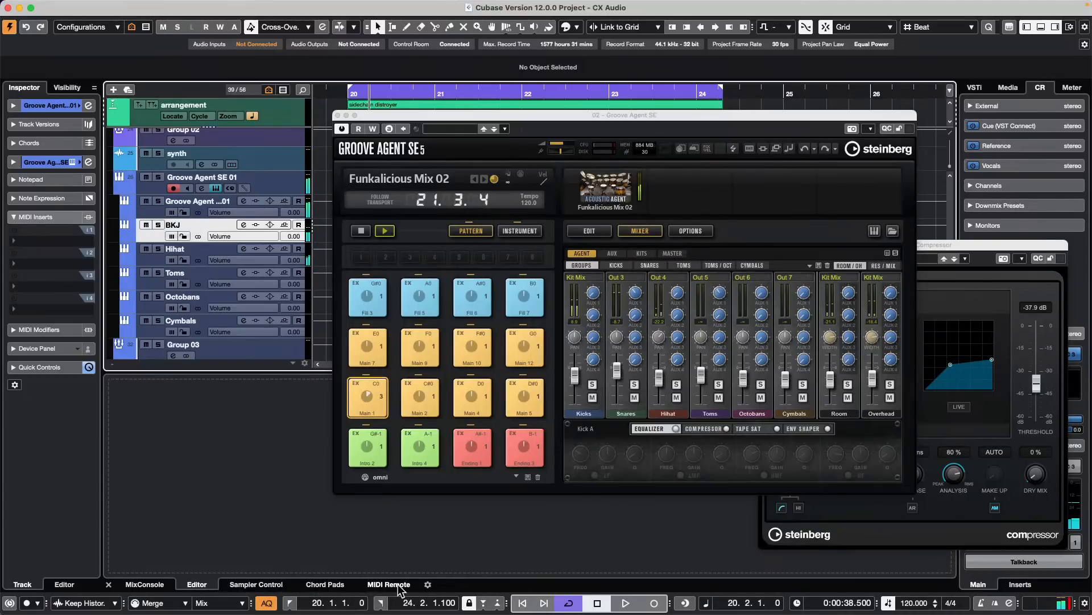
# - Show the MixConsole below the project and close the Groove Agent window to reveal the separate drum output channels
pyautogui.click(328, 585)
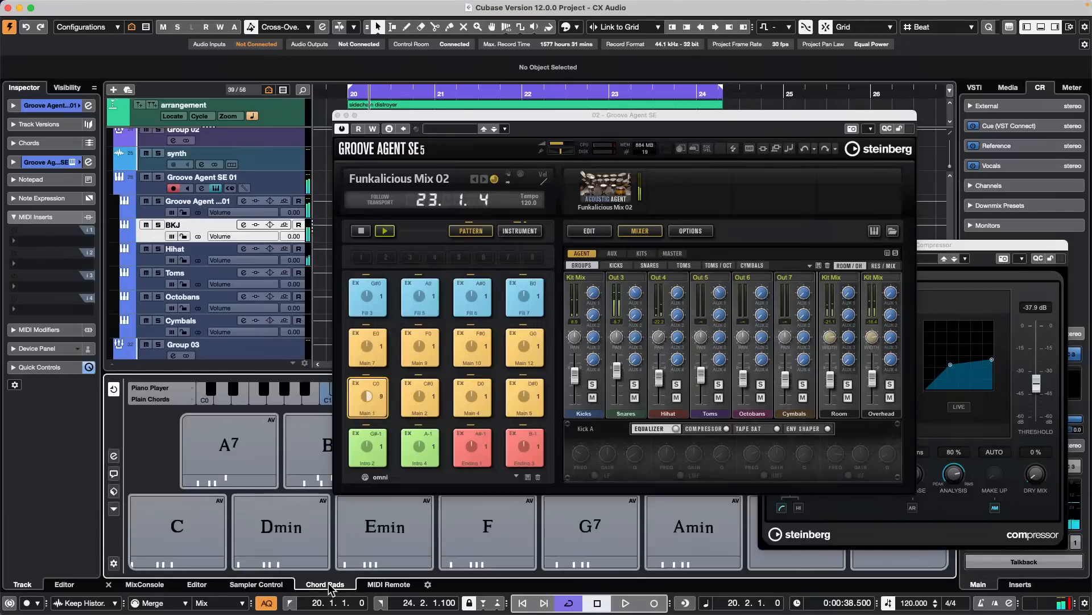
pyautogui.click(253, 585)
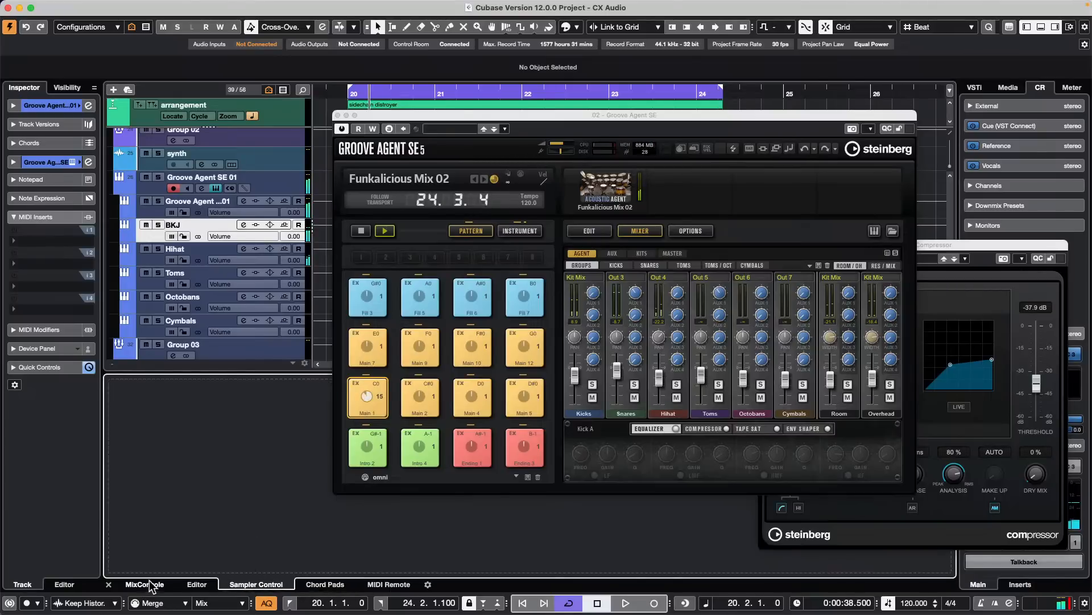
pyautogui.click(146, 584)
pyautogui.click(342, 115)
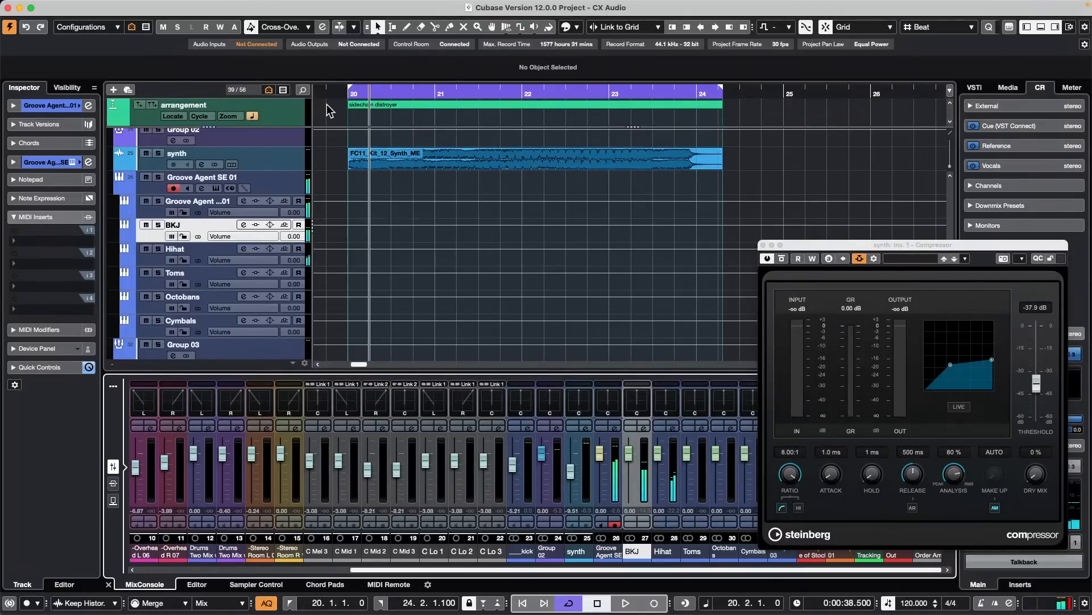
# - Mute the volume automation on the first Groove Agent output lane and close the synth Compressor window
pyautogui.click(199, 214)
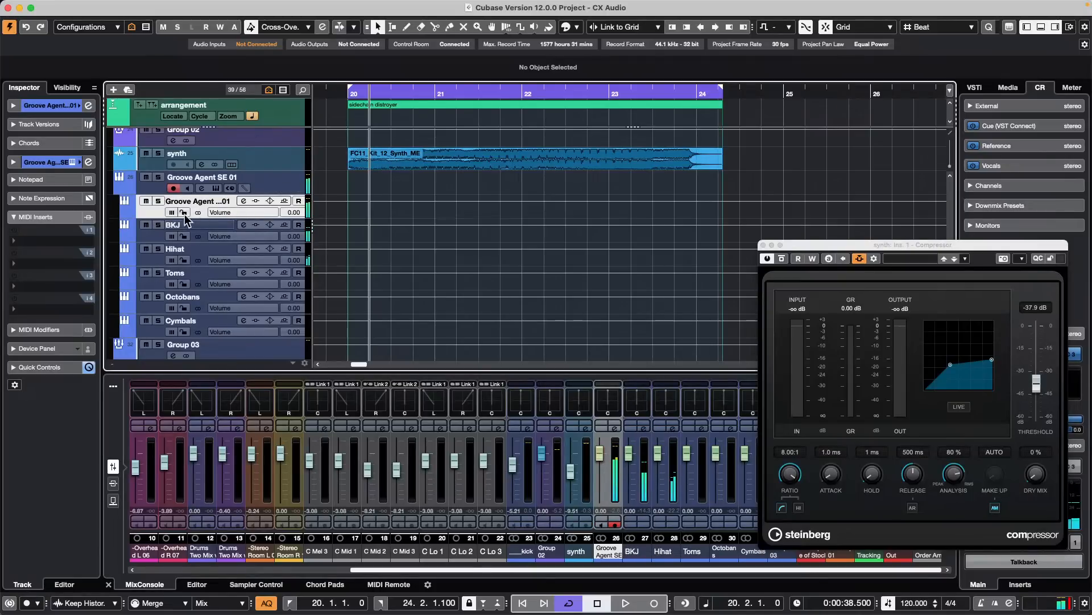
pyautogui.click(172, 213)
pyautogui.click(763, 245)
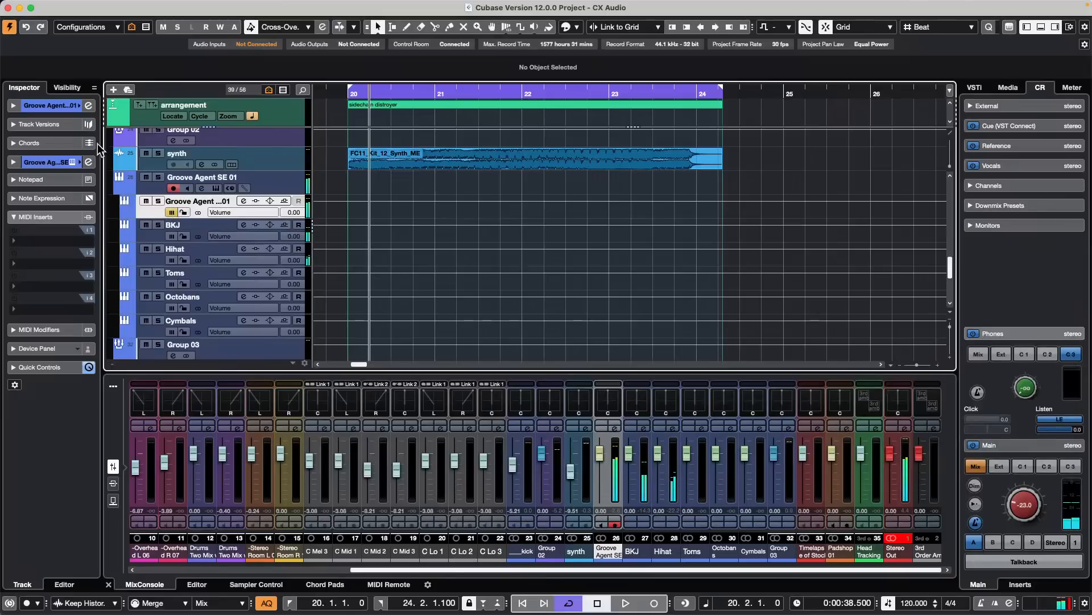
# - Reopen Groove Agent from the track's settings and place its Main 1 pattern on the Groove Agent SE 01 track at bar 20
pyautogui.click(69, 106)
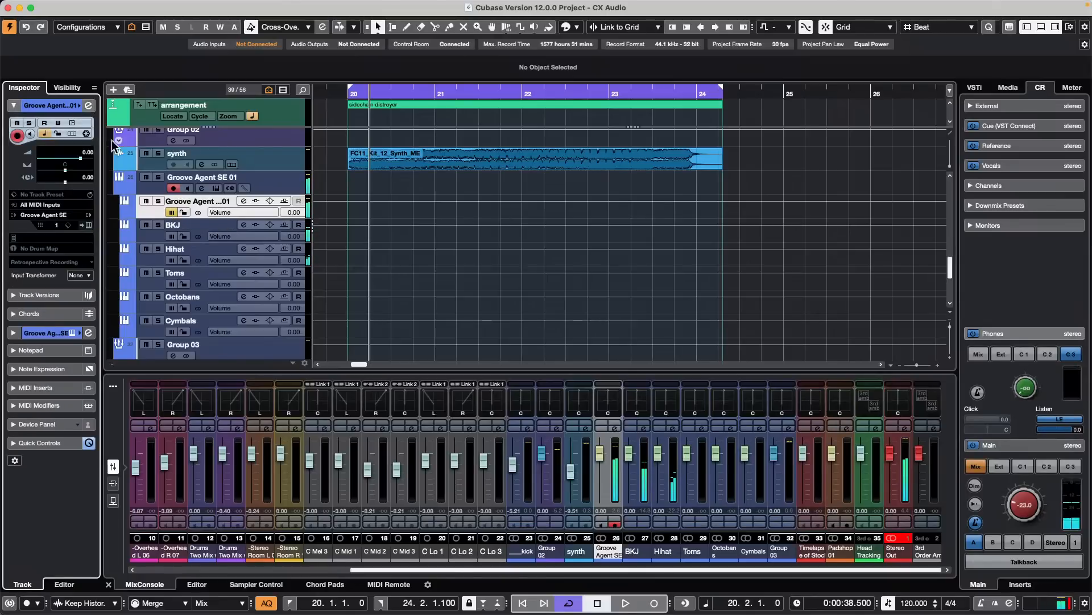
pyautogui.click(88, 225)
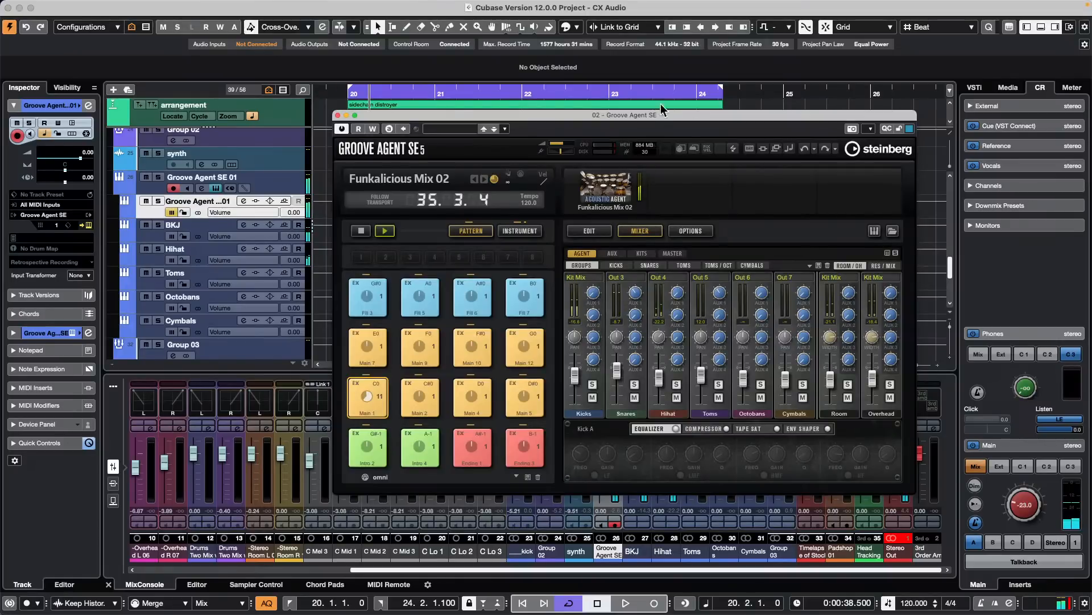
pyautogui.moveTo(667, 115); pyautogui.dragTo(925, 107)
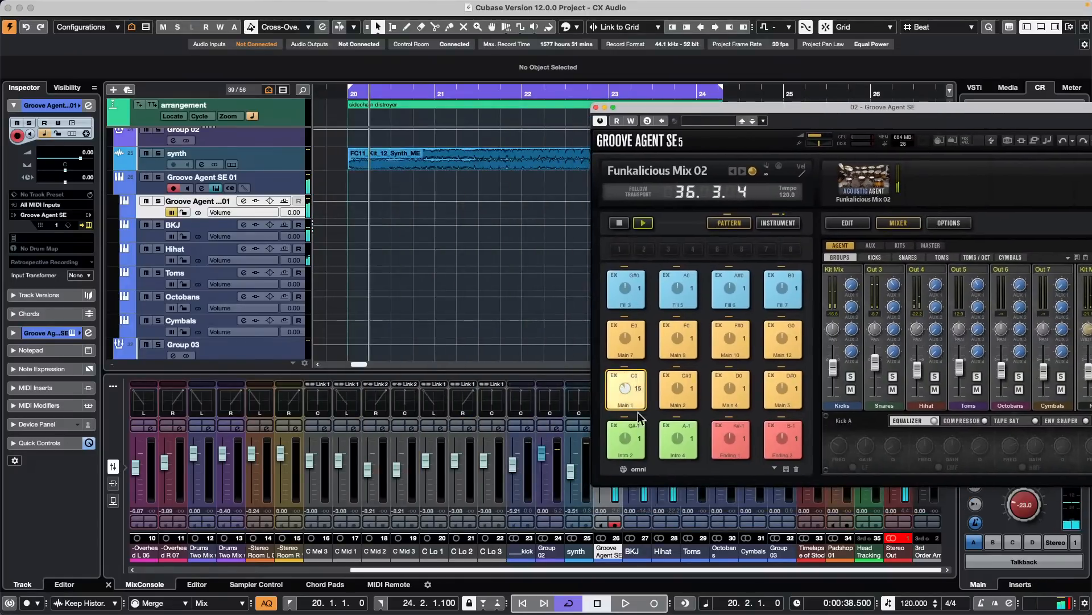
pyautogui.moveTo(639, 384); pyautogui.dragTo(361, 177)
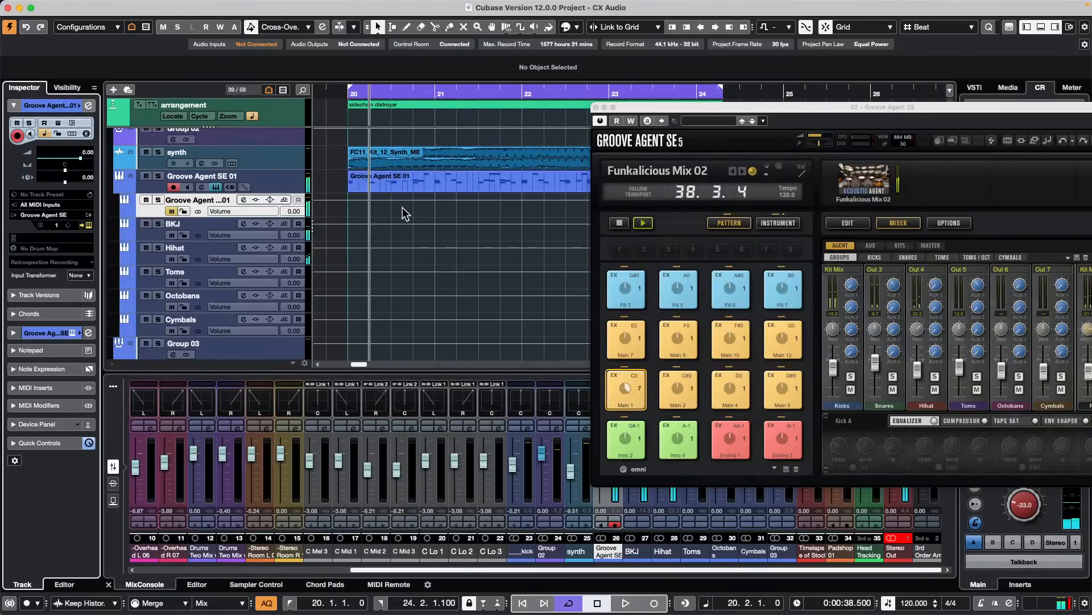
# - Render the Groove Agent SE 01 part in place as block events using Channel Settings processing
pyautogui.click(595, 108)
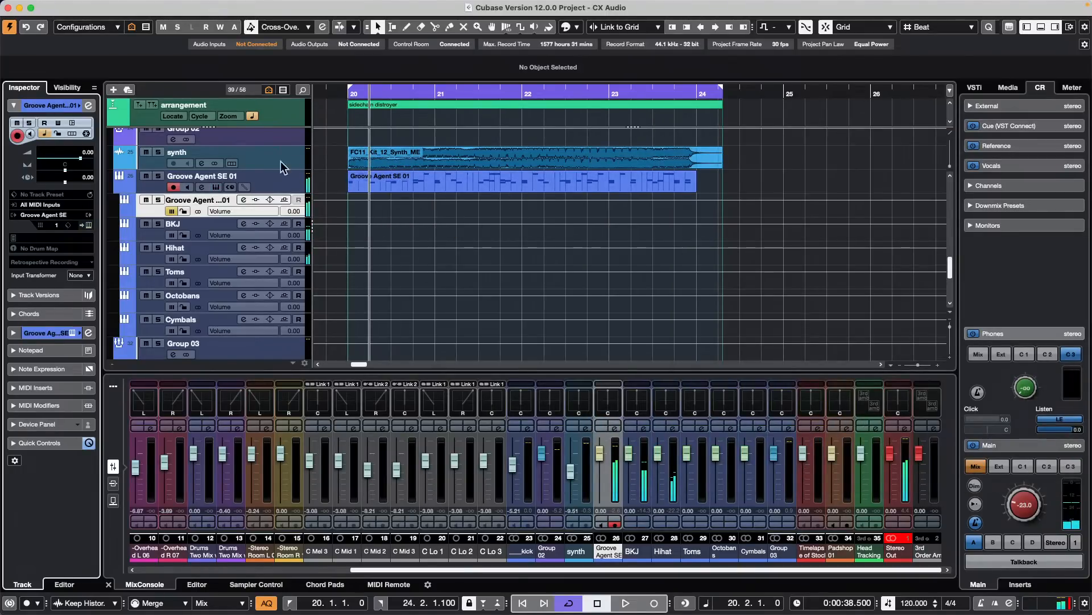
pyautogui.click(89, 225)
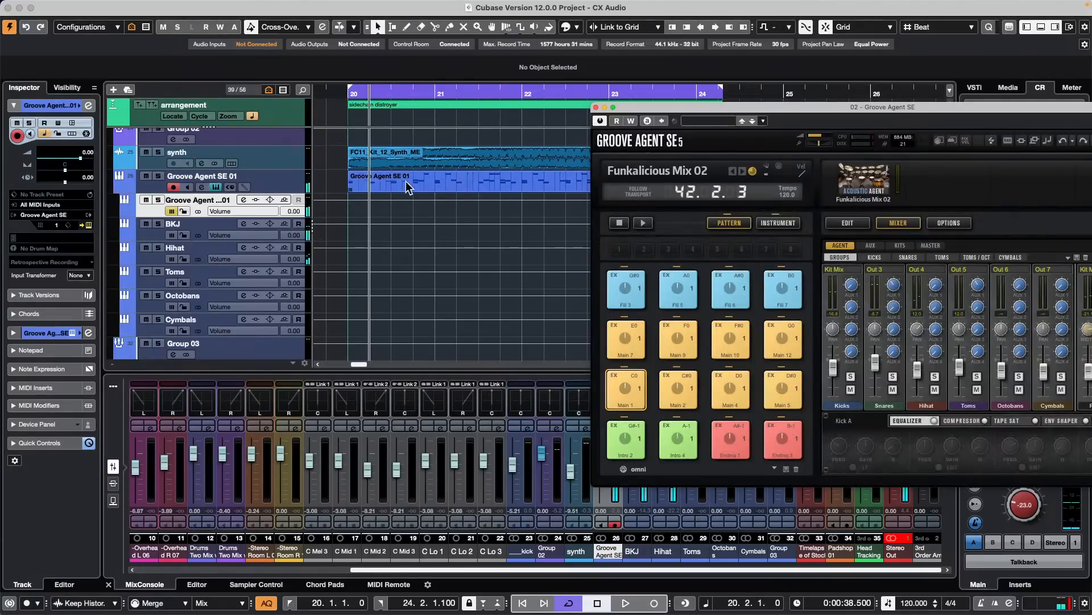
pyautogui.click(459, 189)
pyautogui.moveTo(99, 7)
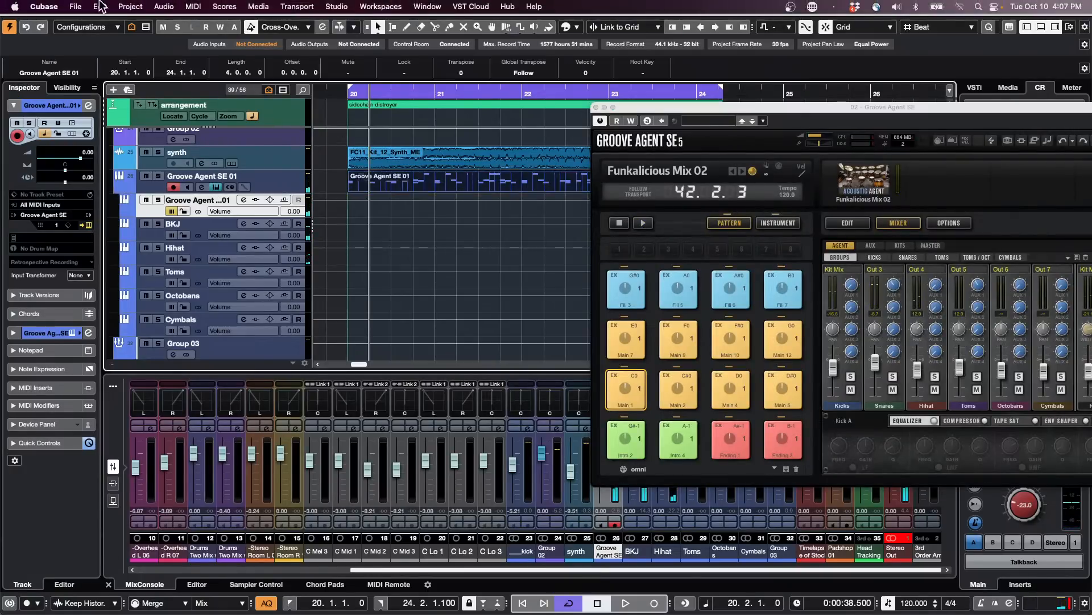
pyautogui.click(168, 8)
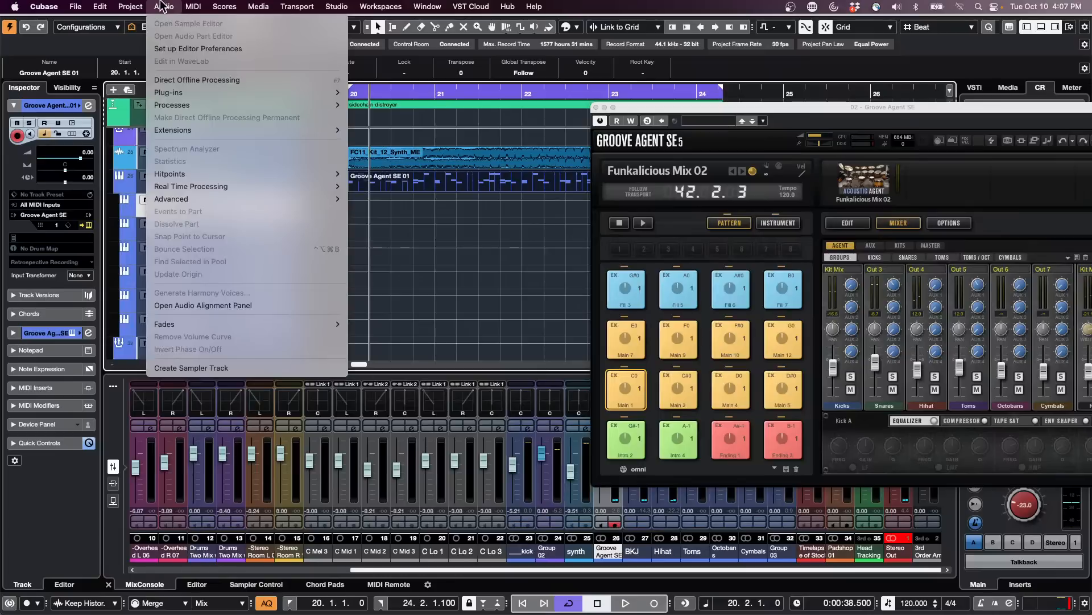
pyautogui.moveTo(103, 7)
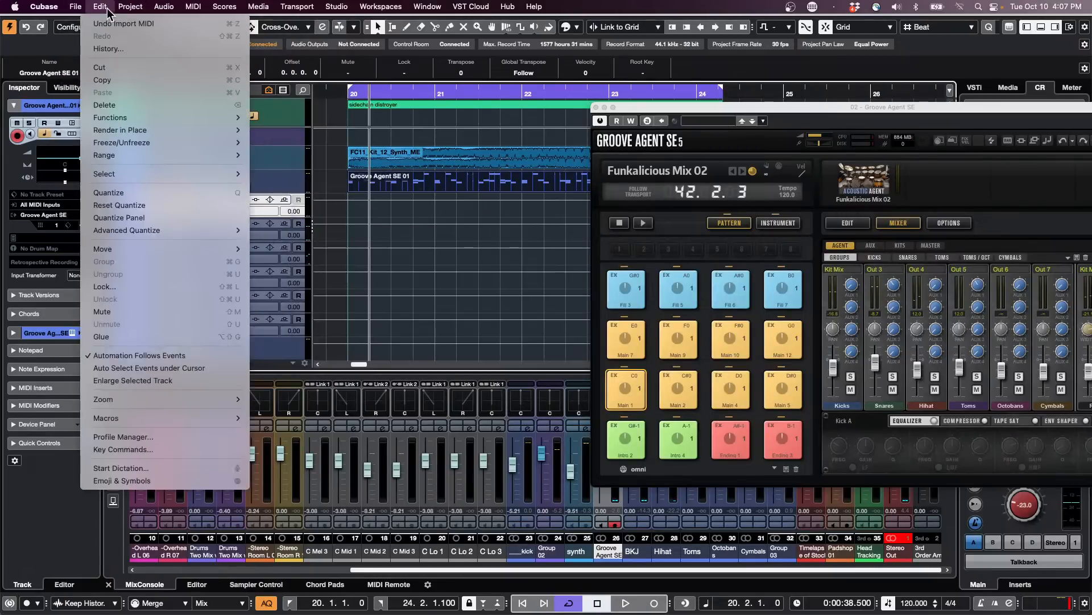
pyautogui.moveTo(142, 135)
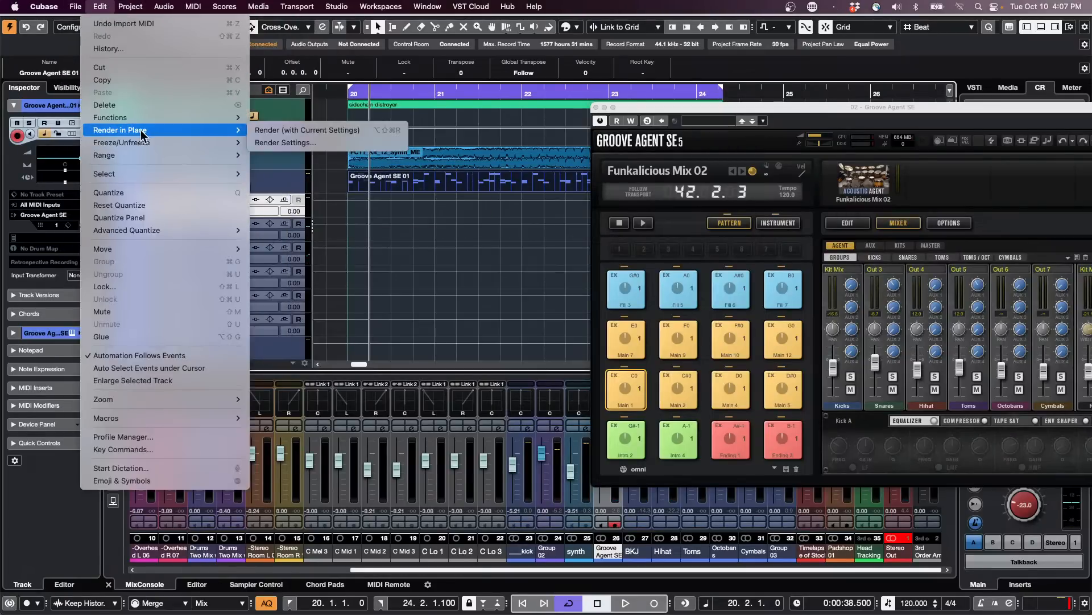
pyautogui.click(358, 146)
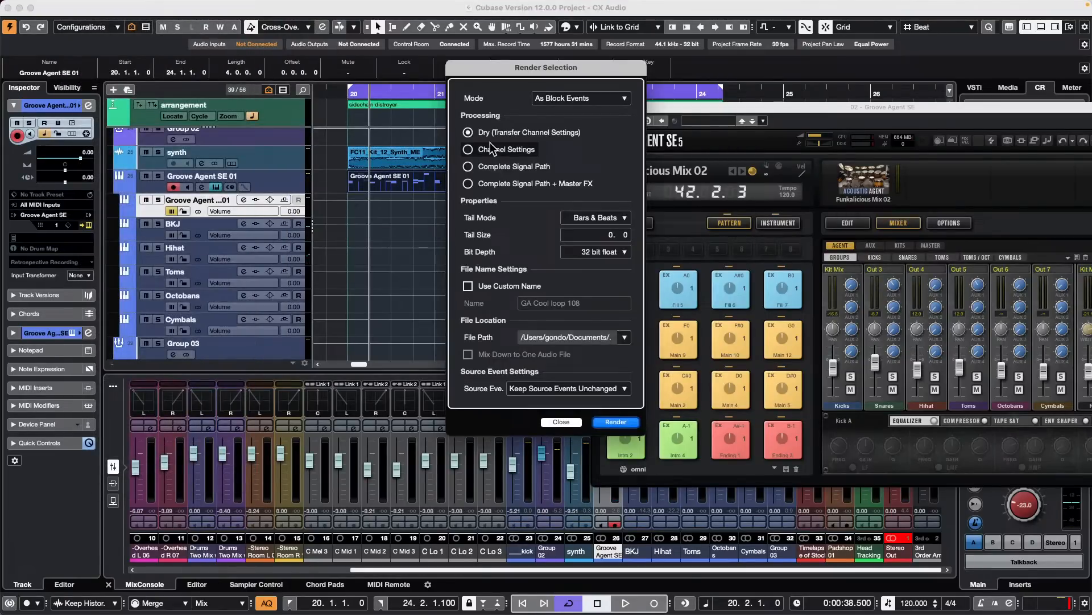
pyautogui.click(468, 150)
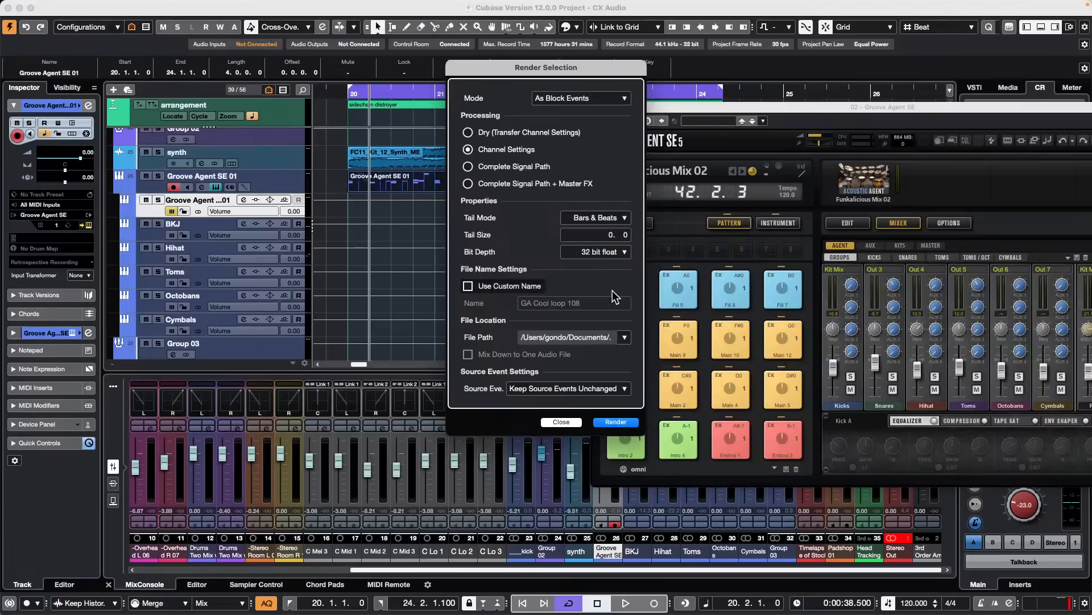
pyautogui.click(616, 422)
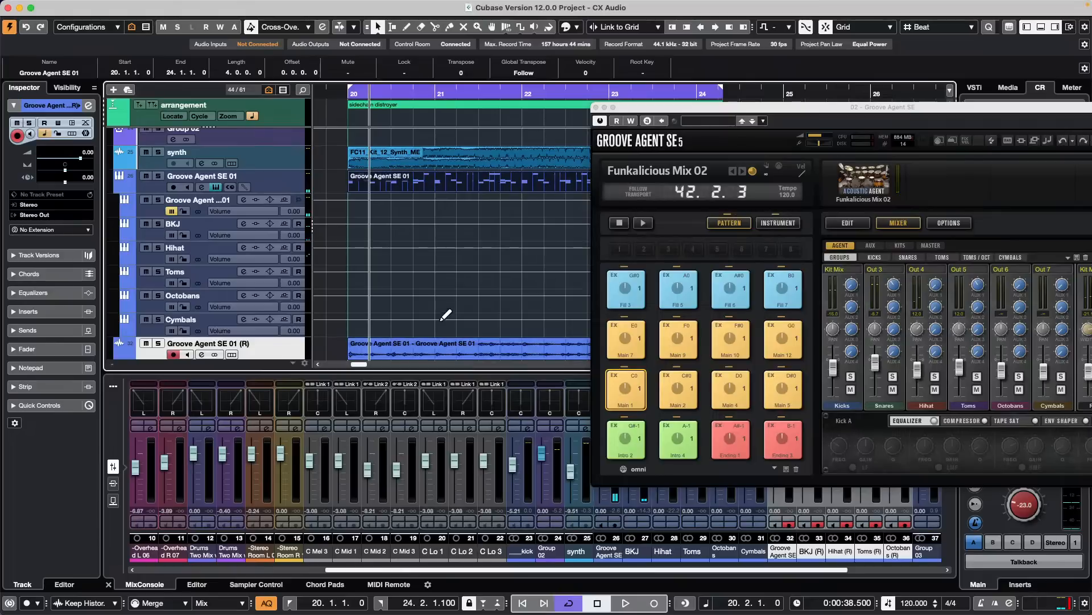
pyautogui.scroll(-5, 445, 312)
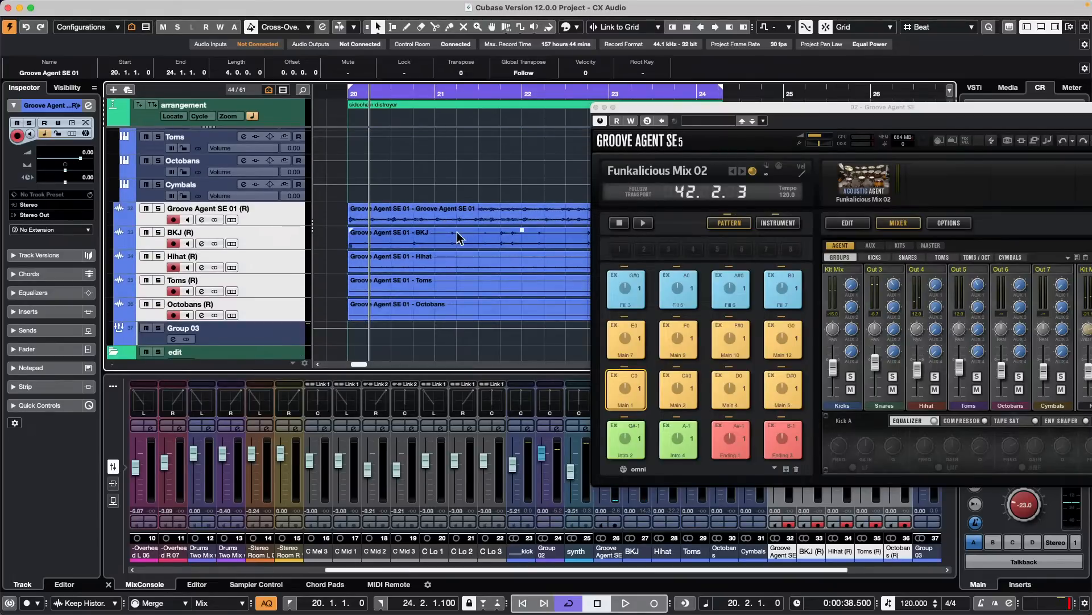
pyautogui.scroll(5, 434, 224)
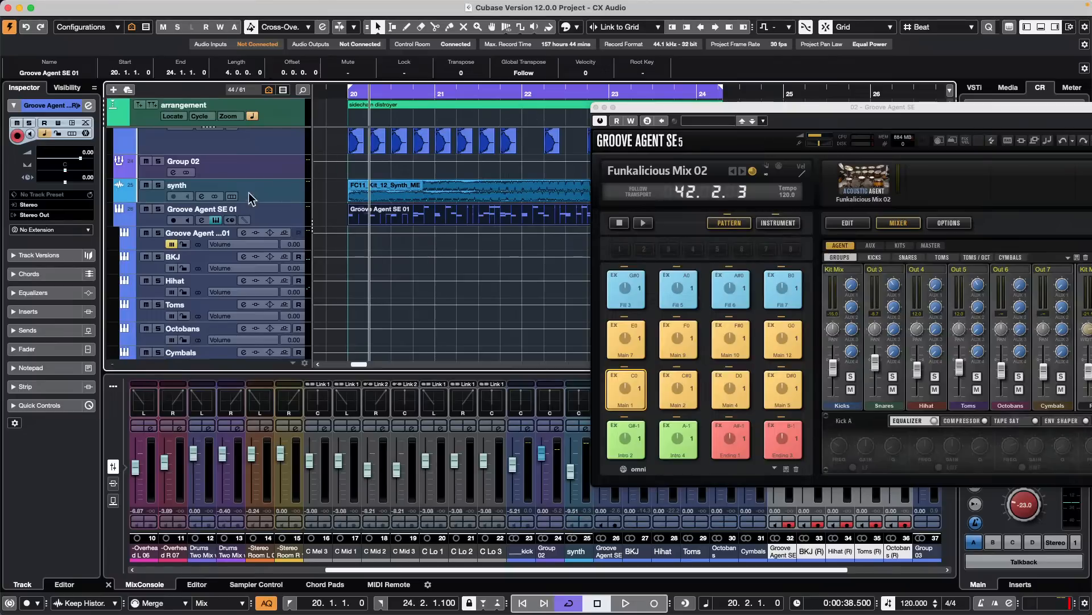
# - Load House Kit 02 with its patterns from the Beat Agent SE library into Groove Agent and close the kit browser
pyautogui.click(872, 190)
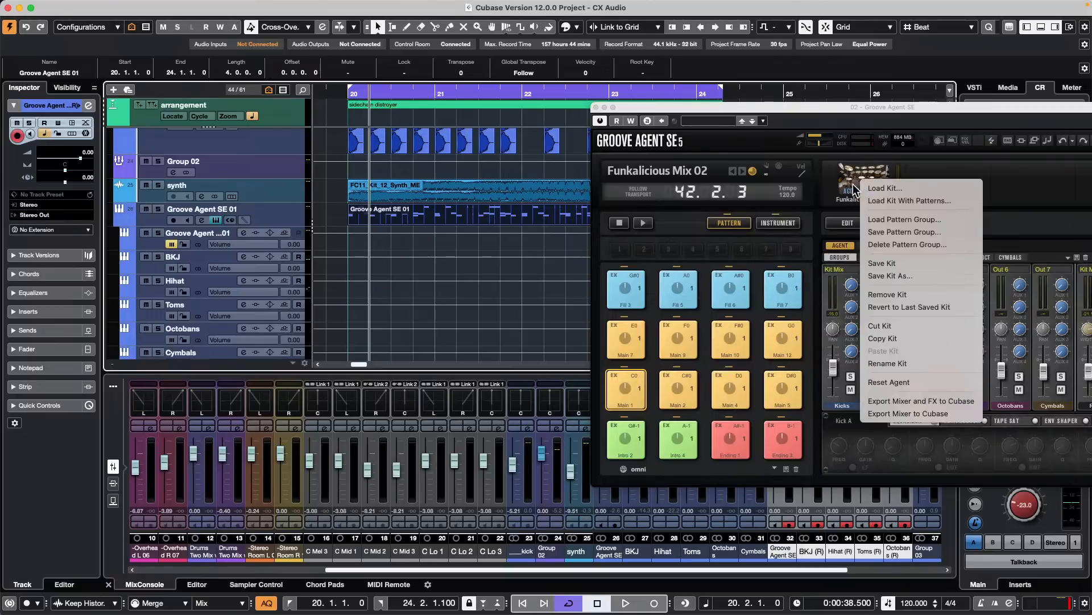
pyautogui.click(896, 202)
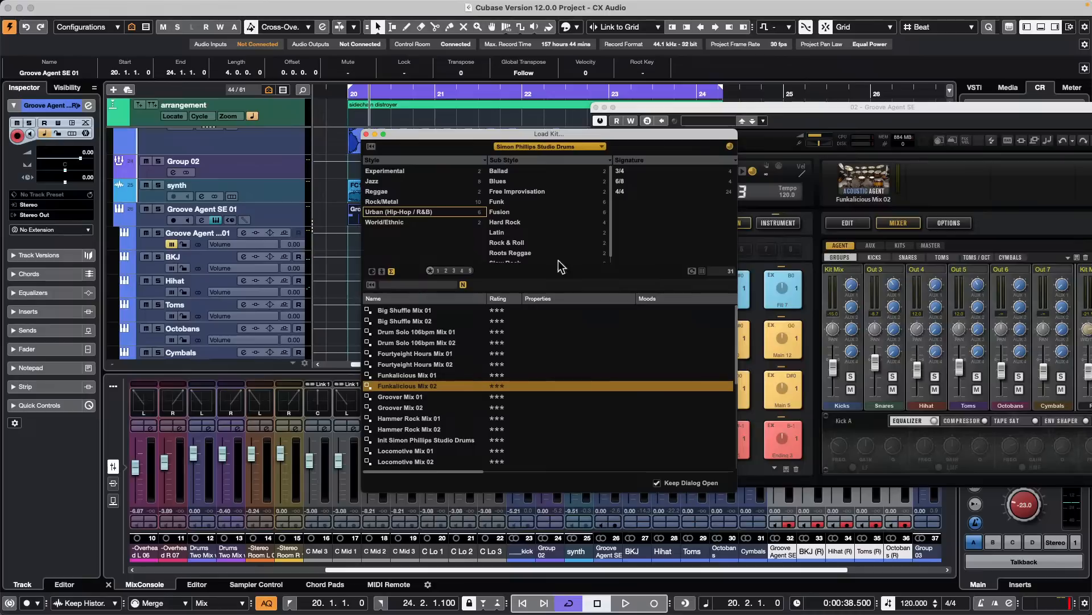
pyautogui.click(541, 152)
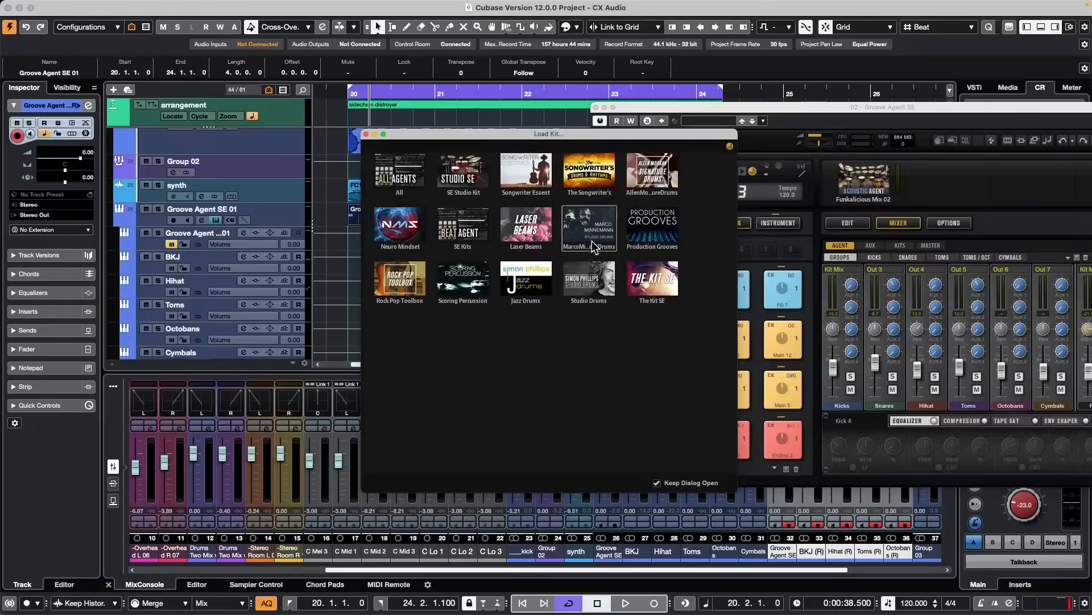
pyautogui.click(483, 277)
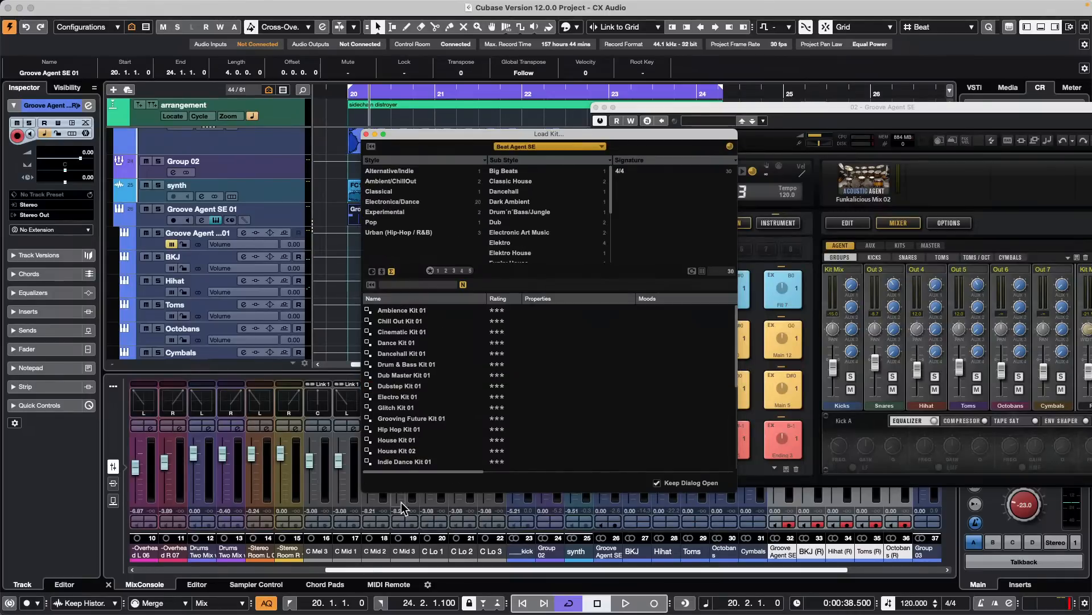
pyautogui.click(404, 450)
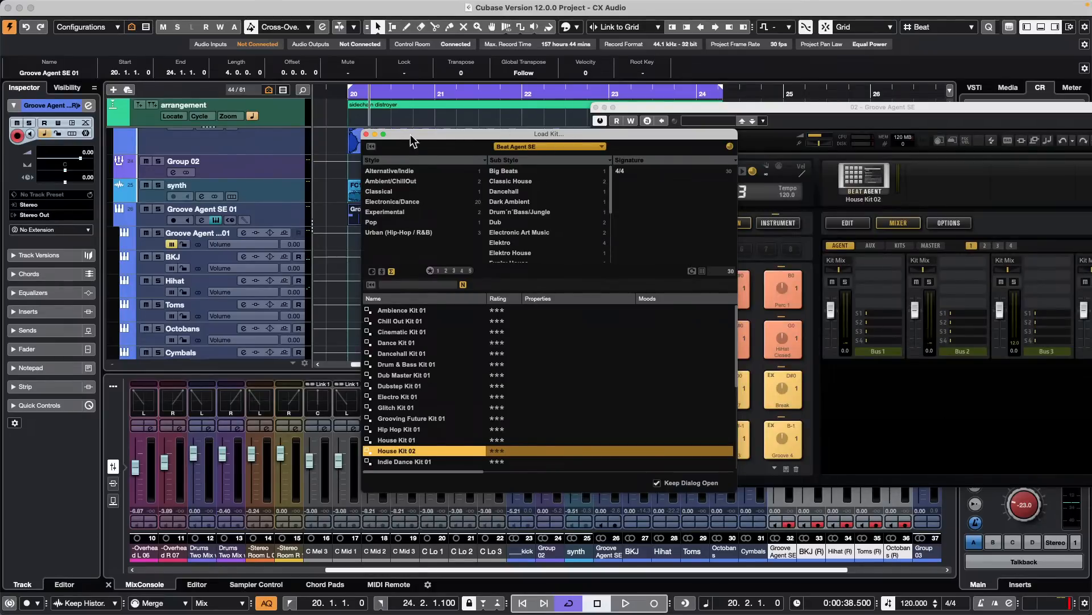
pyautogui.click(367, 134)
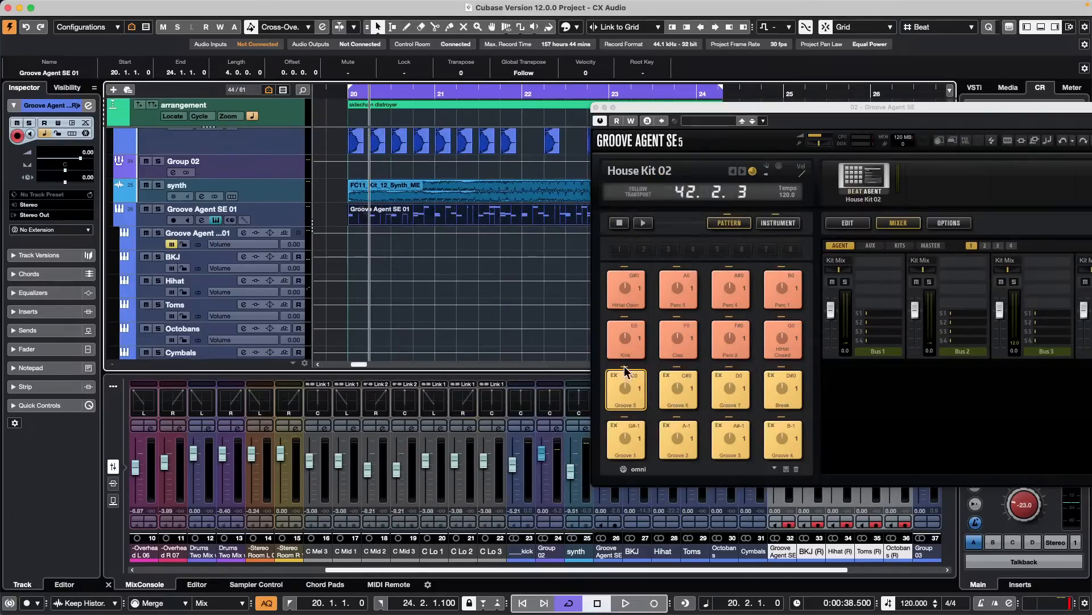
# - Erase the old part on the Groove Agent SE 01 track and place the kit's Groove 6 pattern at bar 20
pyautogui.click(643, 392)
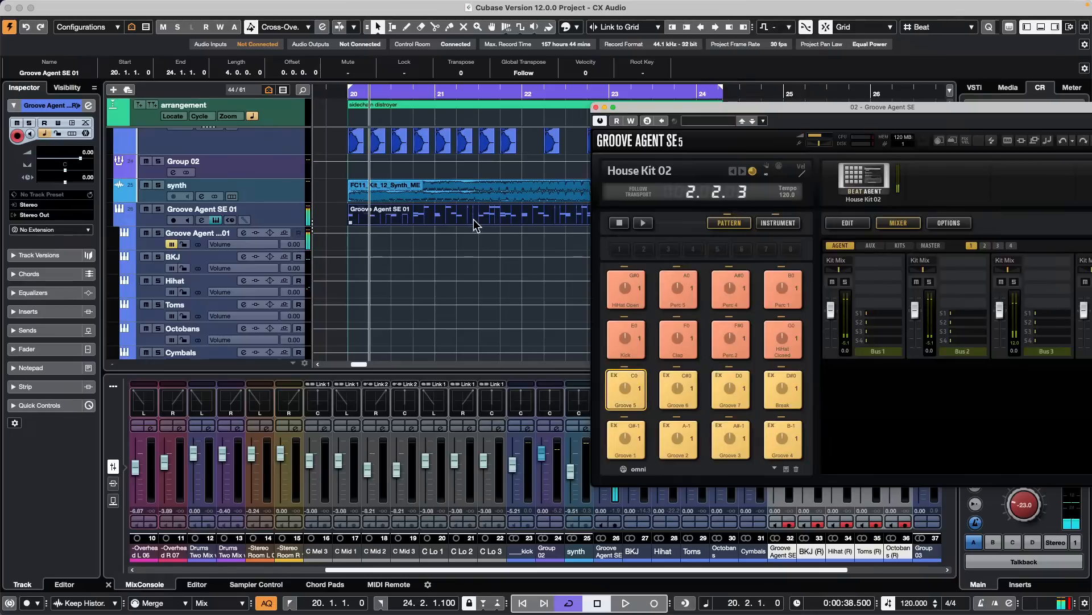
pyautogui.rightClick(381, 208)
pyautogui.click(427, 209)
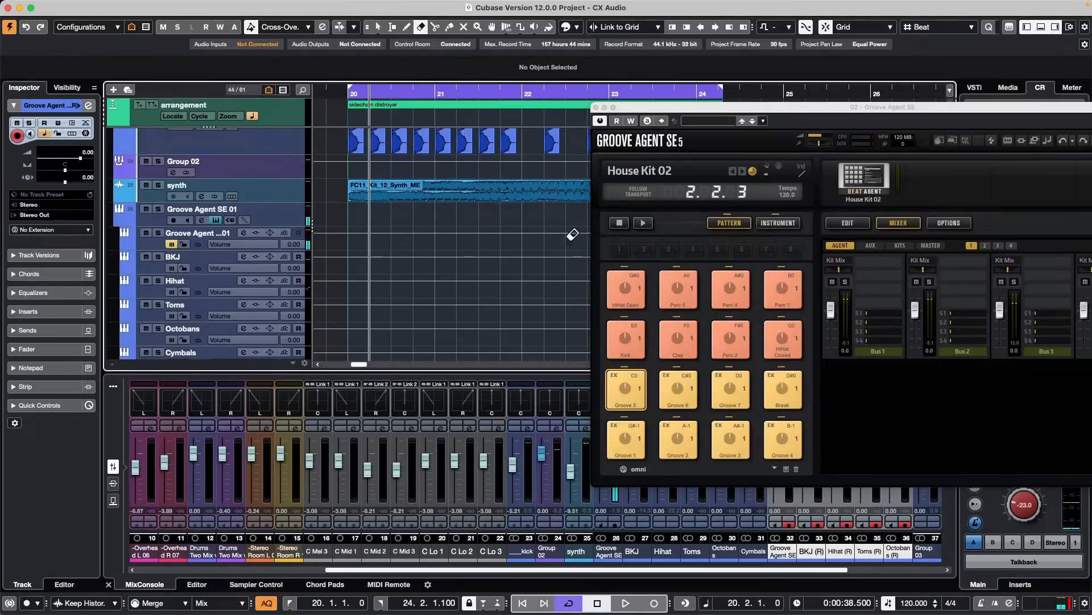
pyautogui.moveTo(680, 392); pyautogui.dragTo(356, 206)
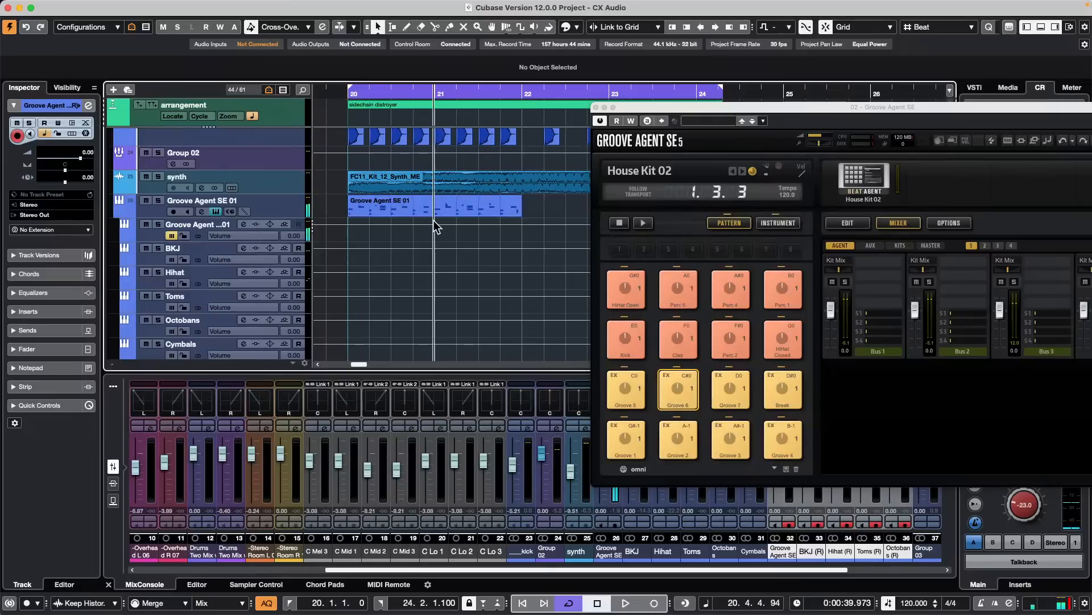
# - Set the cycle range to the new Groove Agent part, start playback and solo the Groove Agent SE 01 track
pyautogui.click(459, 213)
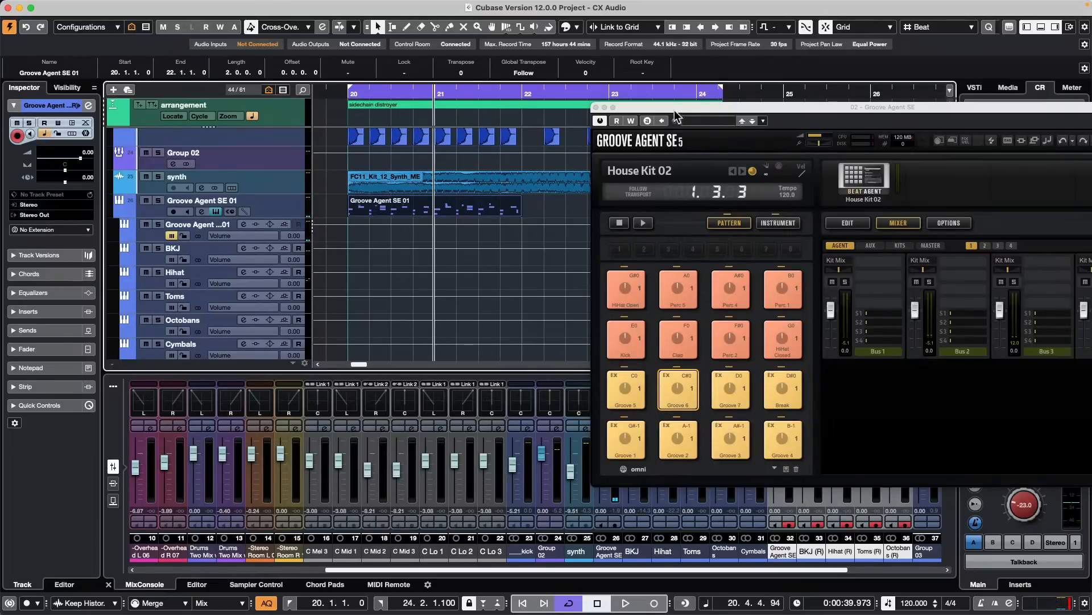
pyautogui.moveTo(699, 106); pyautogui.dragTo(629, 158)
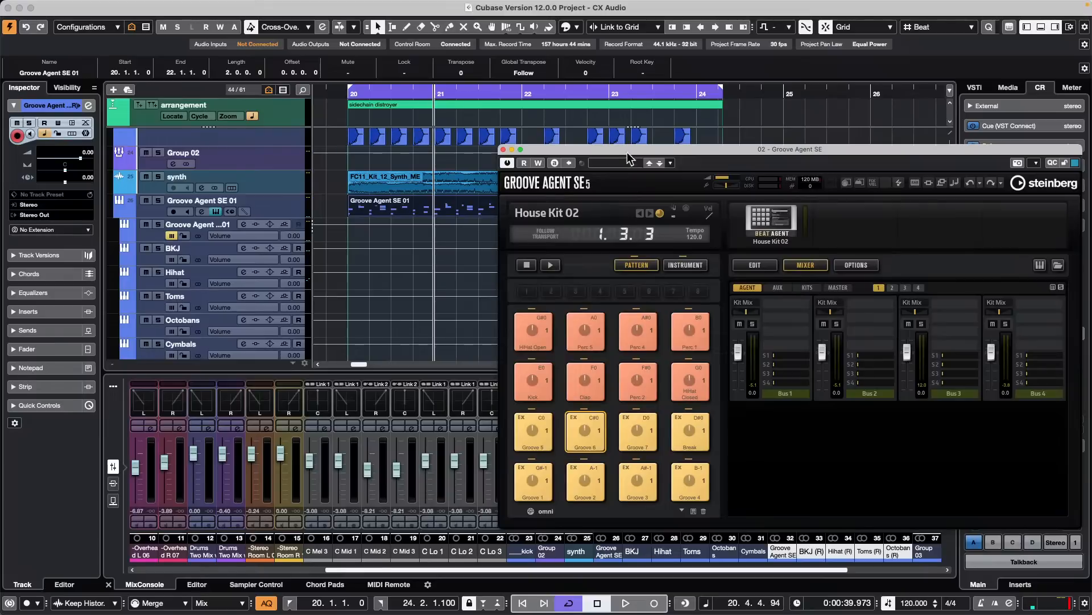
pyautogui.press('p')
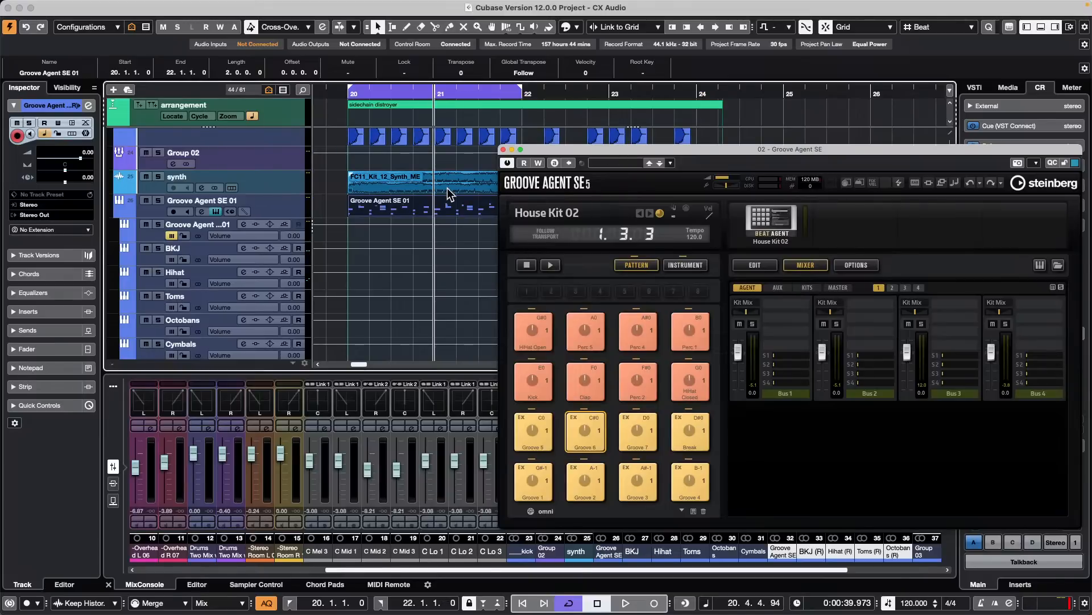
pyautogui.press('space')
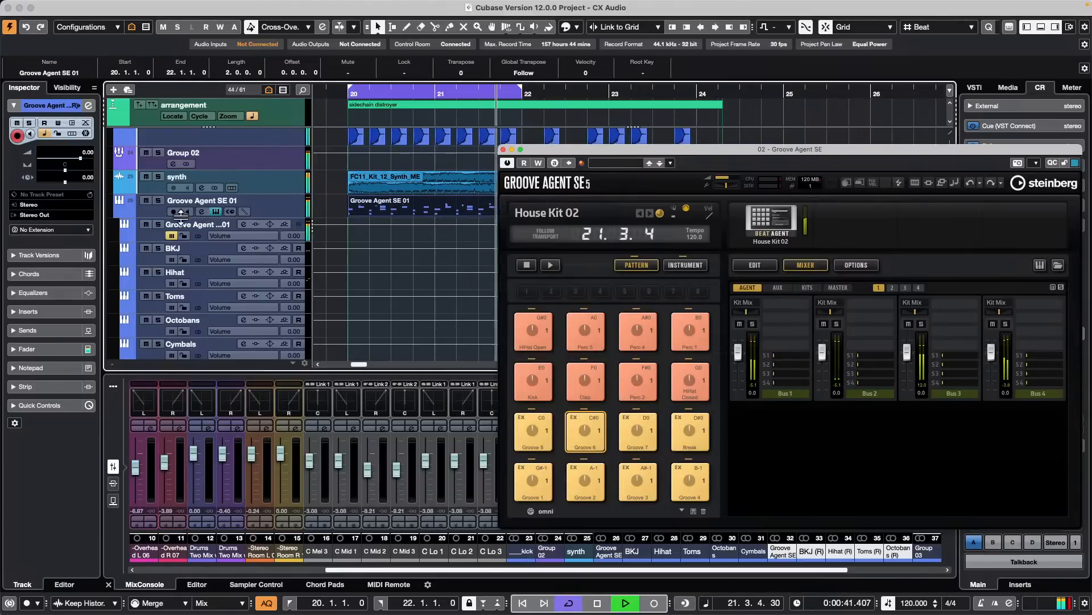
pyautogui.click(159, 200)
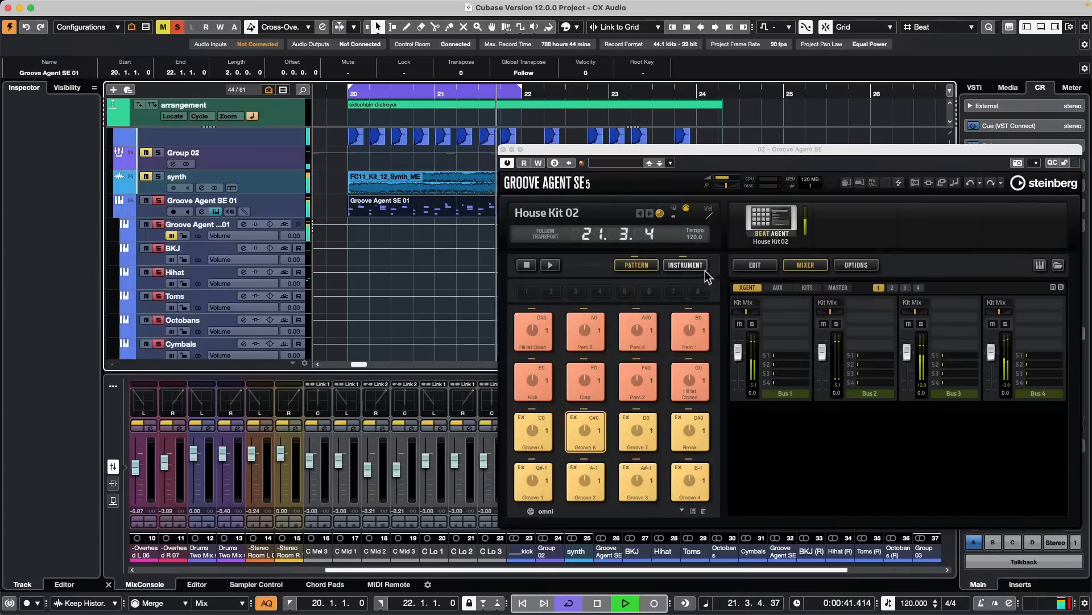
# - Show the editing settings of Groove Agent's instrument pads and route the Perc 1 pad to Out 2
pyautogui.click(685, 265)
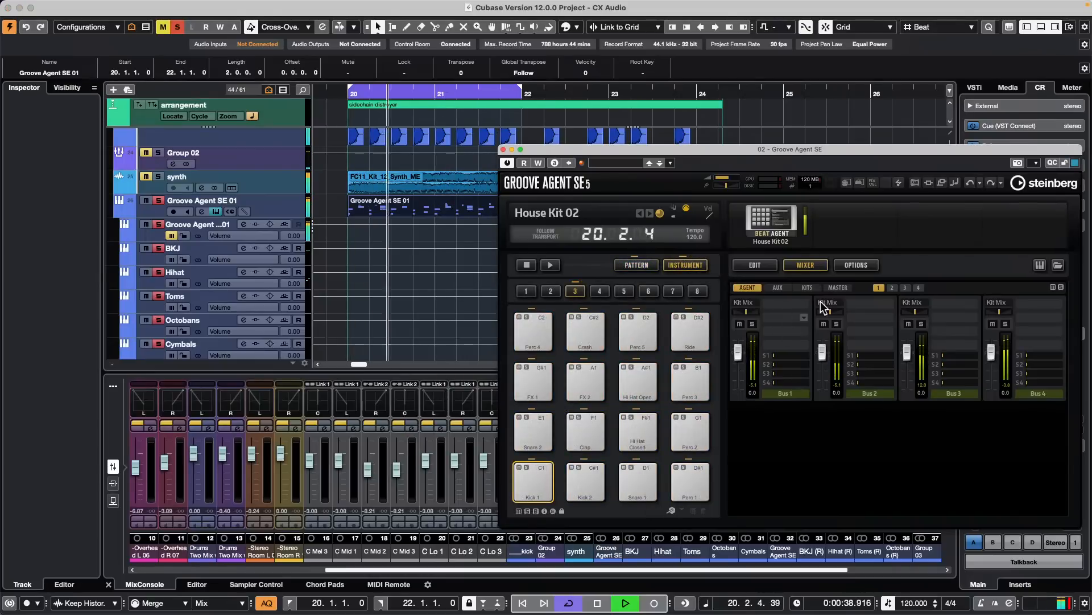
pyautogui.click(754, 265)
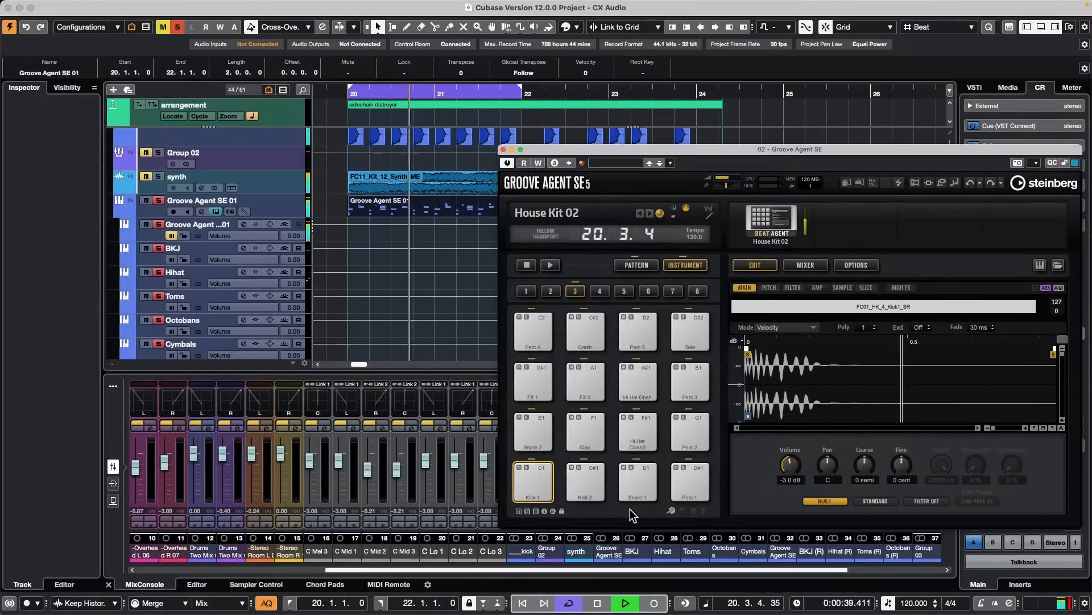
pyautogui.click(695, 484)
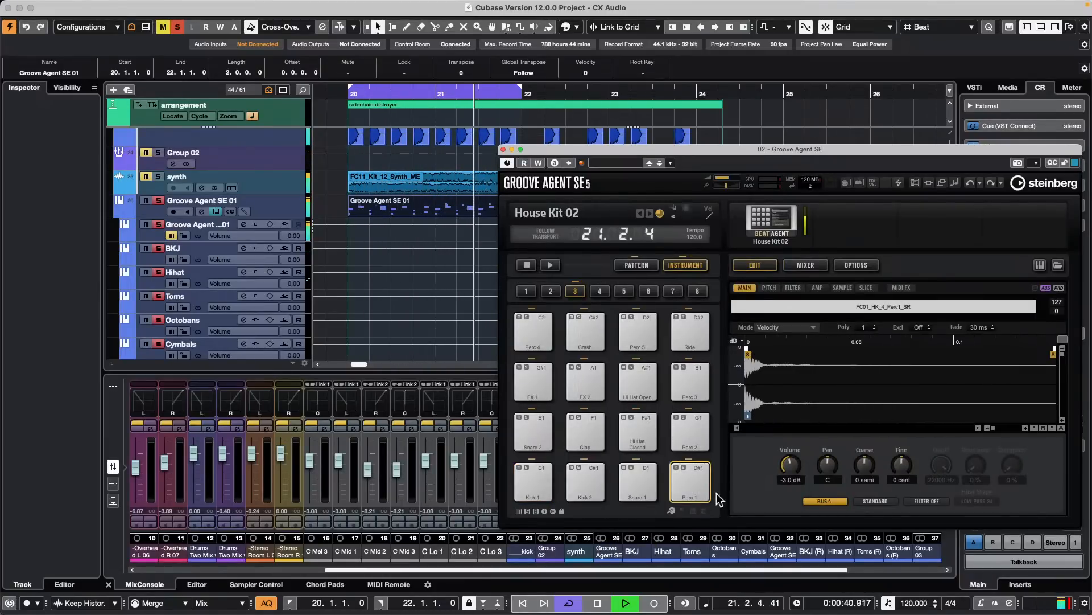
pyautogui.click(834, 500)
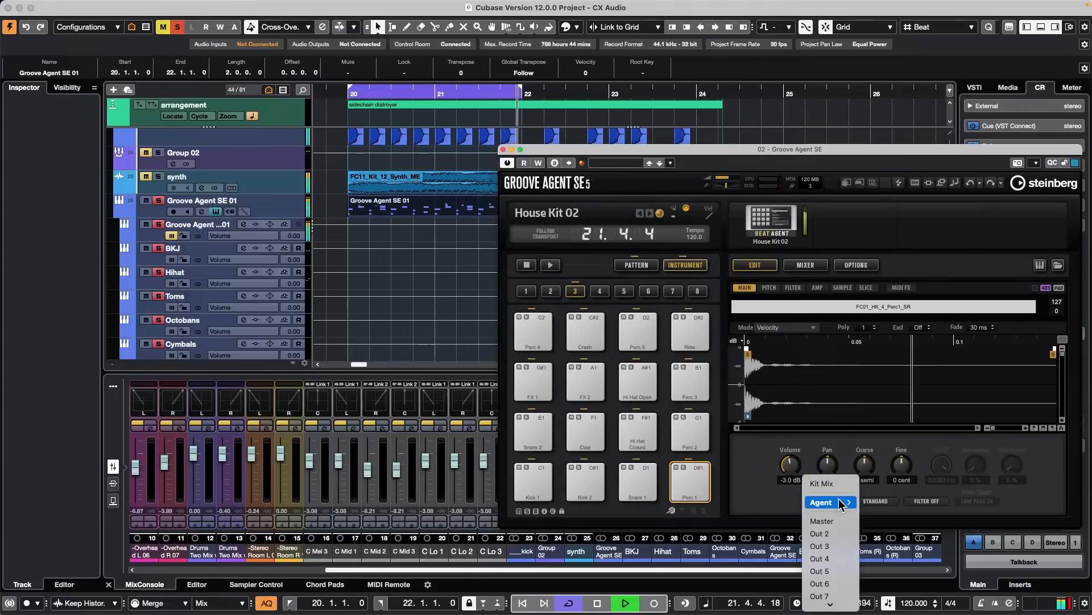
pyautogui.click(820, 534)
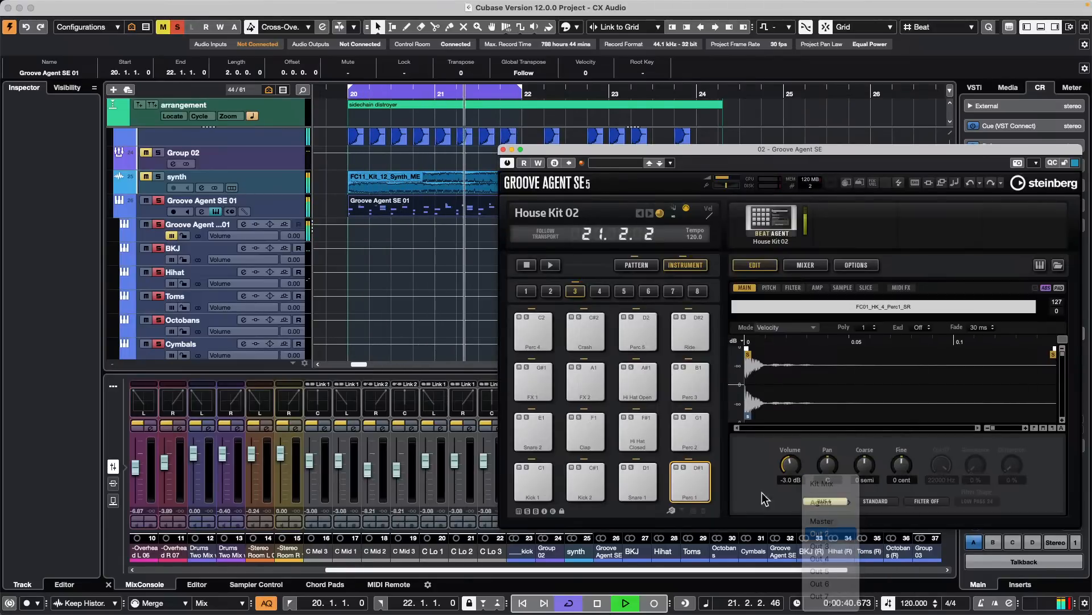
# - Route the Clap pad to Out 3 and the Perc 2 pad to Out 4
pyautogui.click(586, 433)
pyautogui.click(830, 501)
pyautogui.moveTo(834, 511)
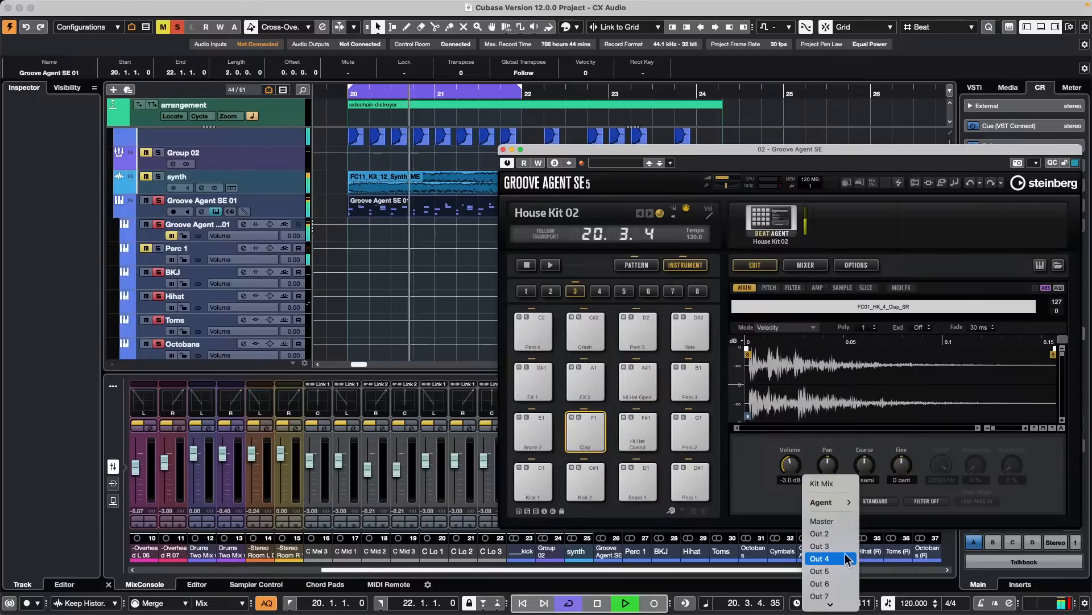
pyautogui.click(822, 545)
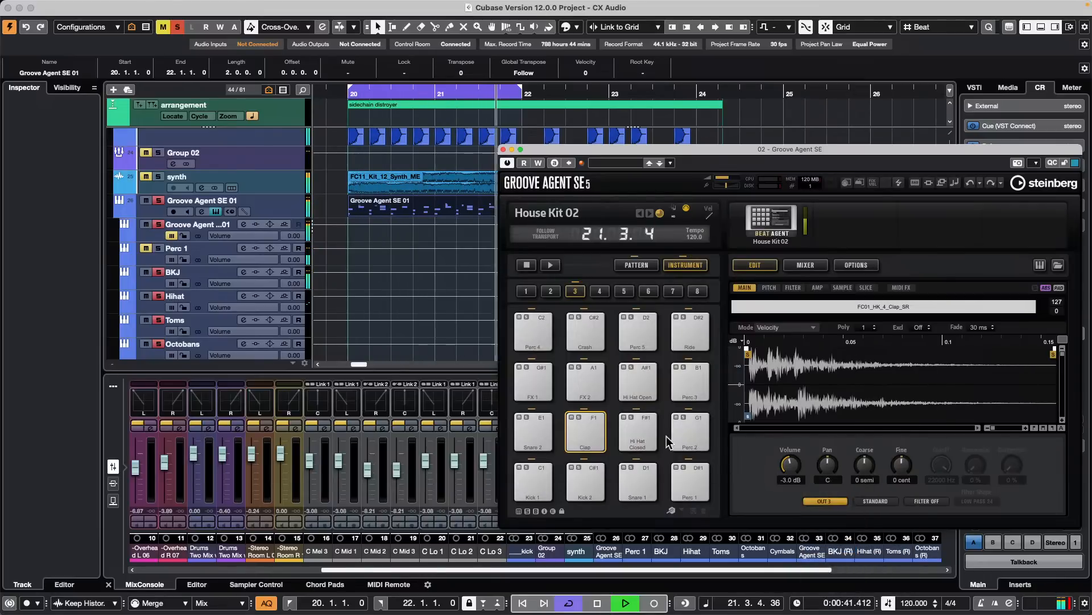
pyautogui.click(690, 432)
pyautogui.click(828, 501)
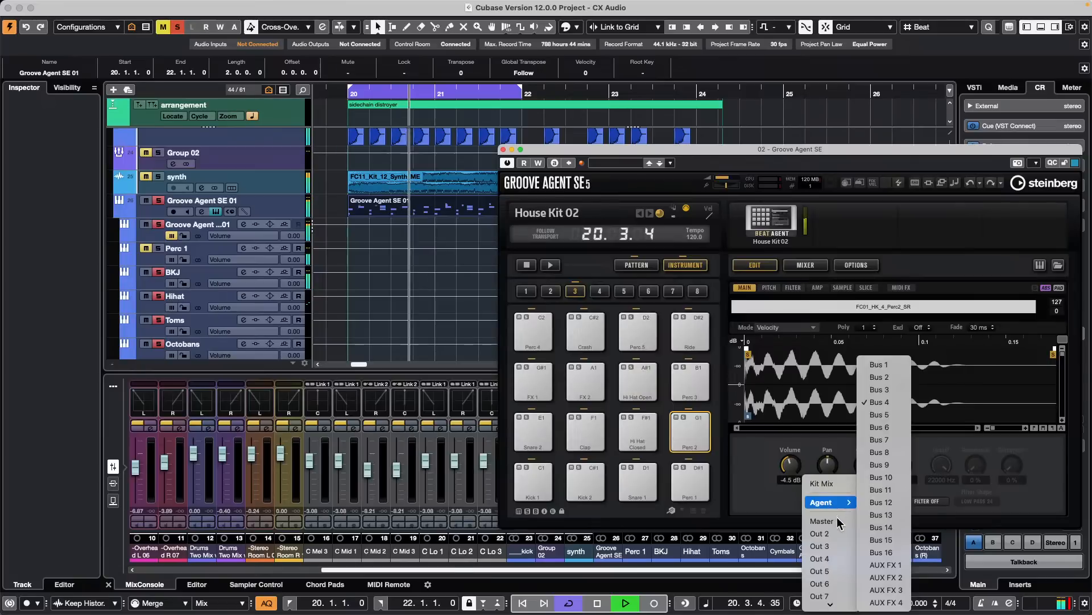
pyautogui.click(829, 566)
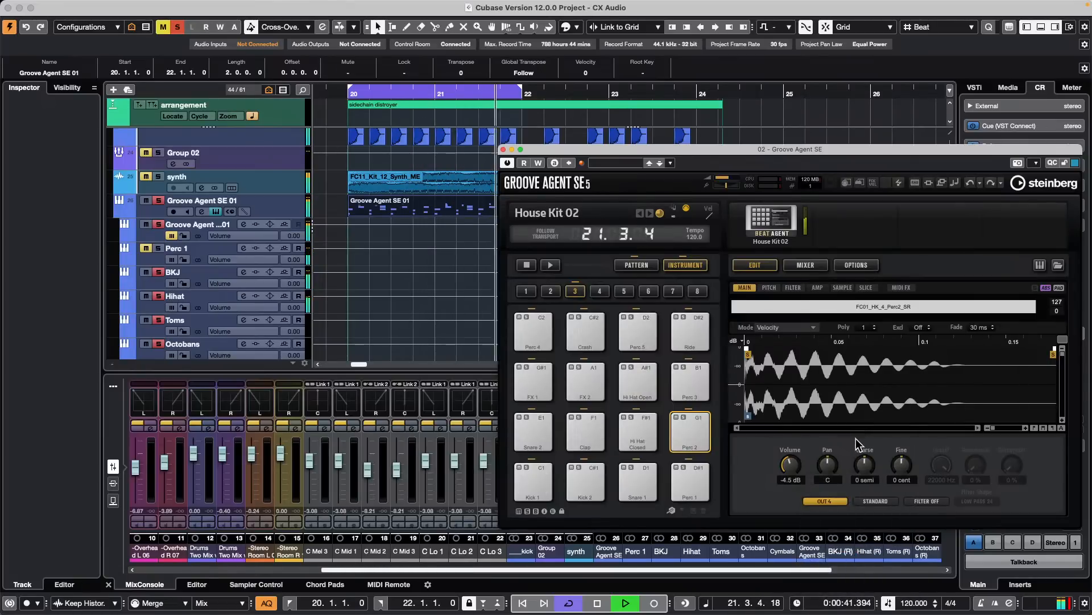
# - Route the Hi Hat Open pad to Out 3 and the Perc 5 pad to Out 5
pyautogui.click(637, 382)
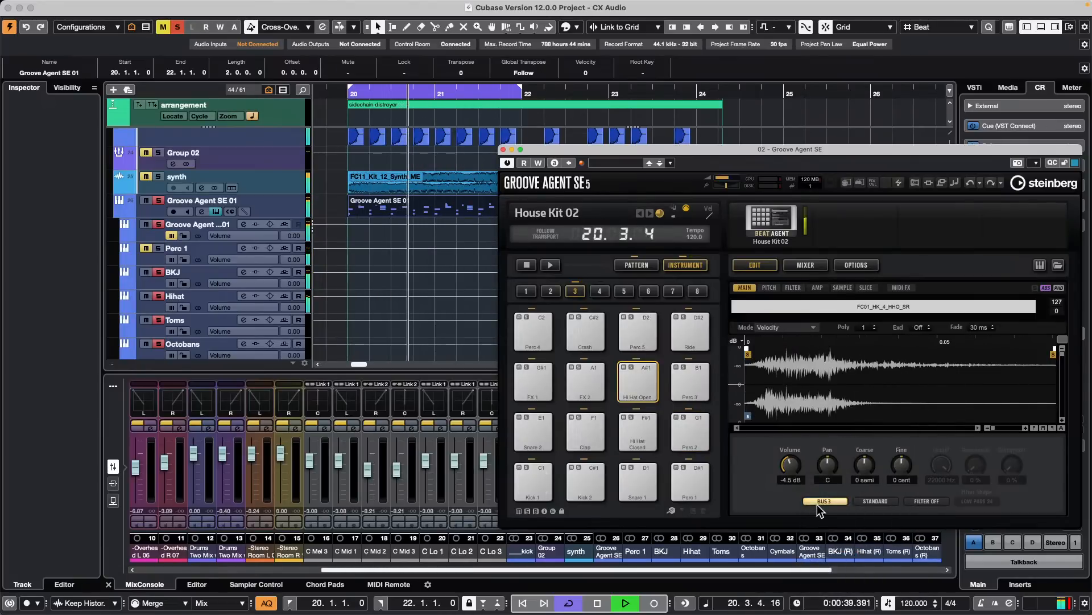
pyautogui.click(820, 502)
pyautogui.scroll(5, 825, 530)
pyautogui.click(840, 546)
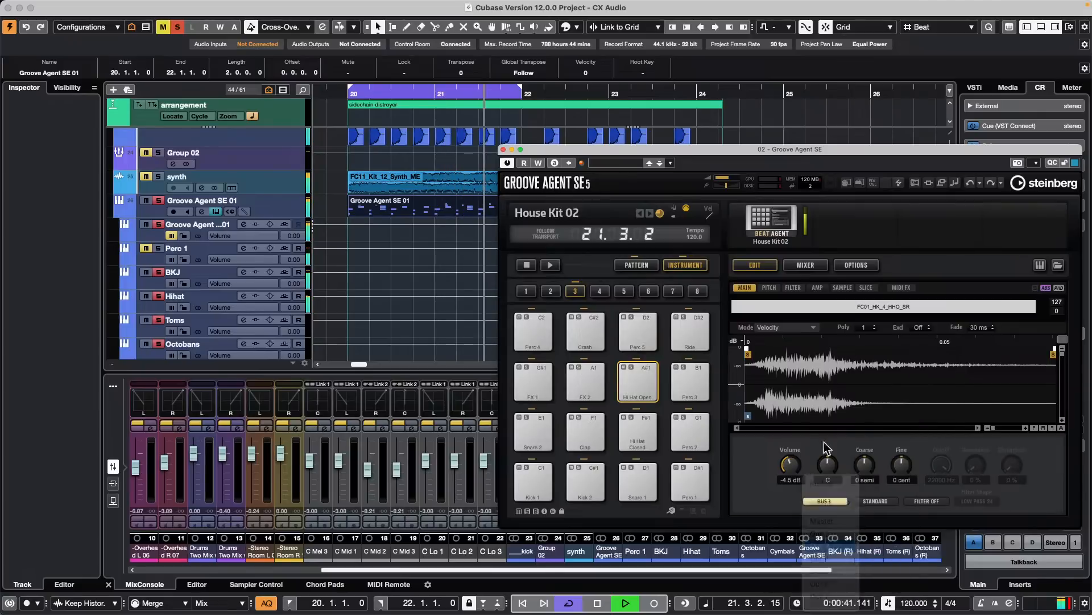
pyautogui.click(648, 336)
pyautogui.click(825, 501)
pyautogui.moveTo(829, 503)
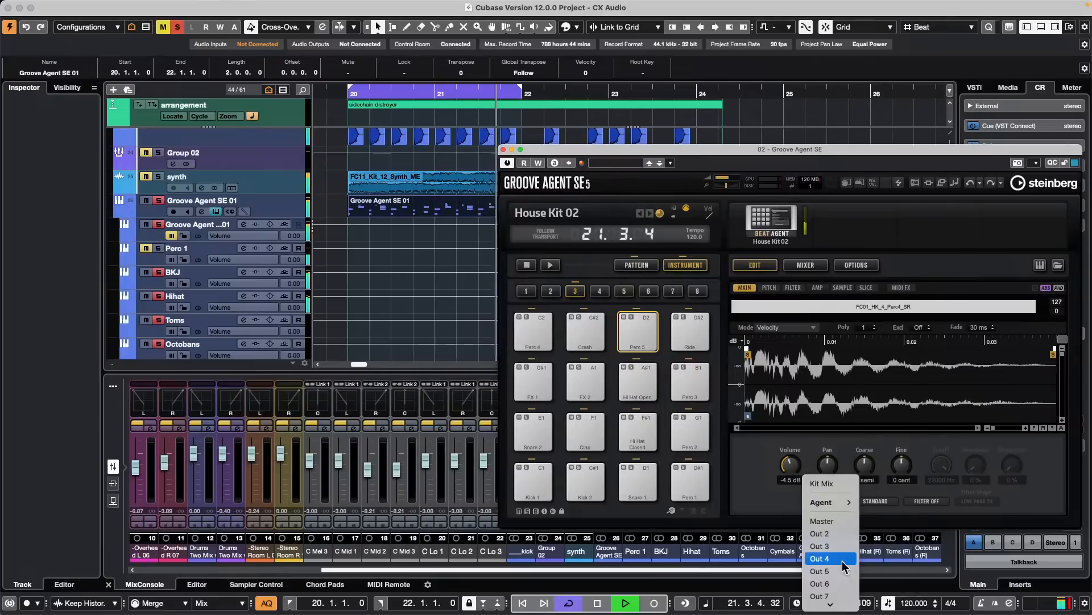
pyautogui.click(824, 571)
# - Route the Perc 4 pad to Out 5
pyautogui.click(536, 332)
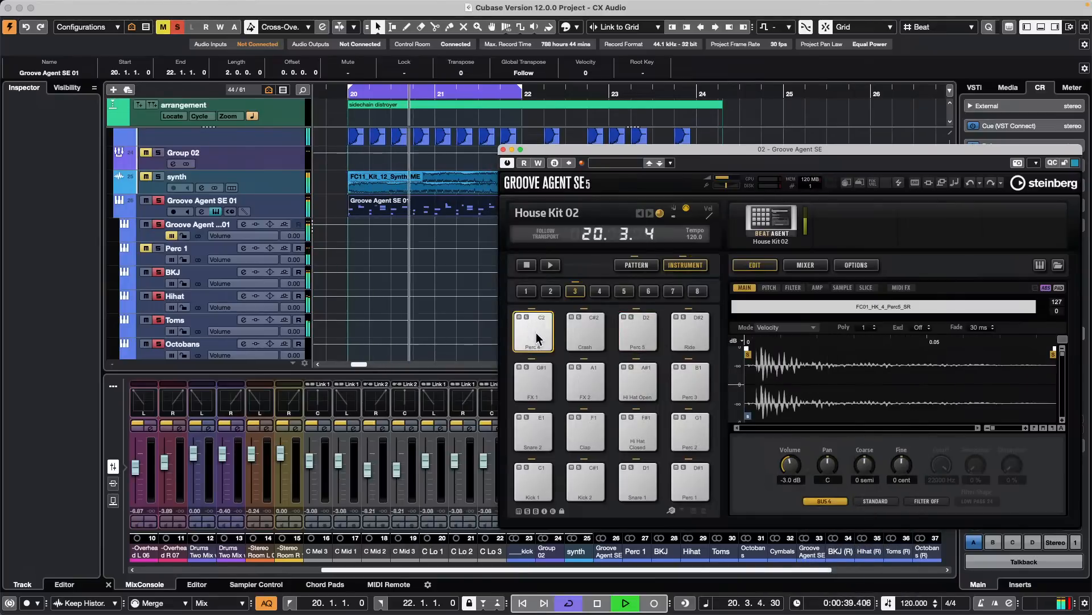
pyautogui.rightClick(536, 333)
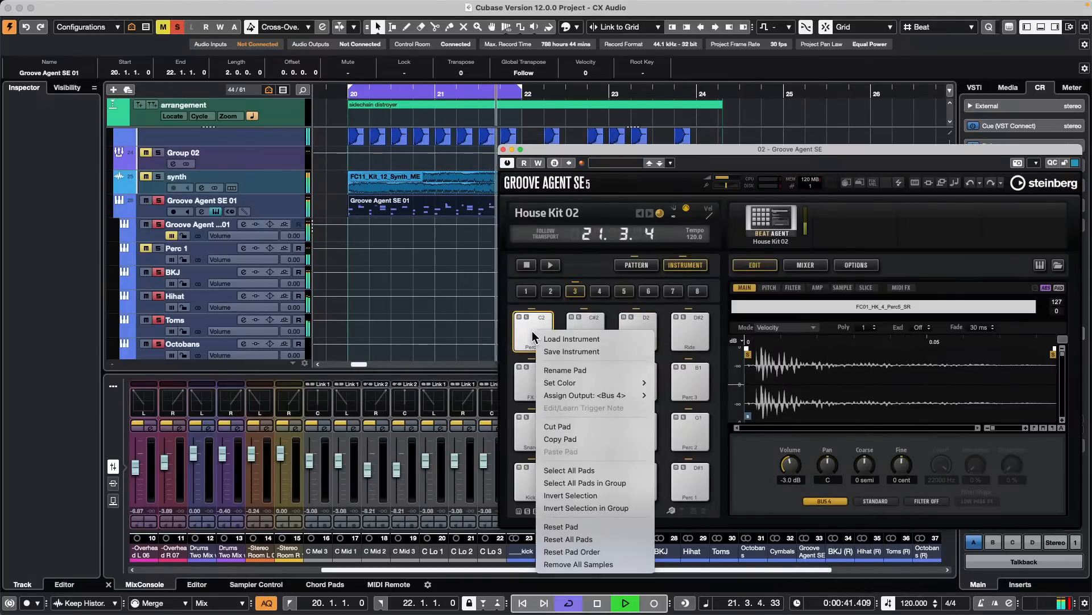
pyautogui.click(719, 445)
pyautogui.click(839, 502)
pyautogui.moveTo(838, 506)
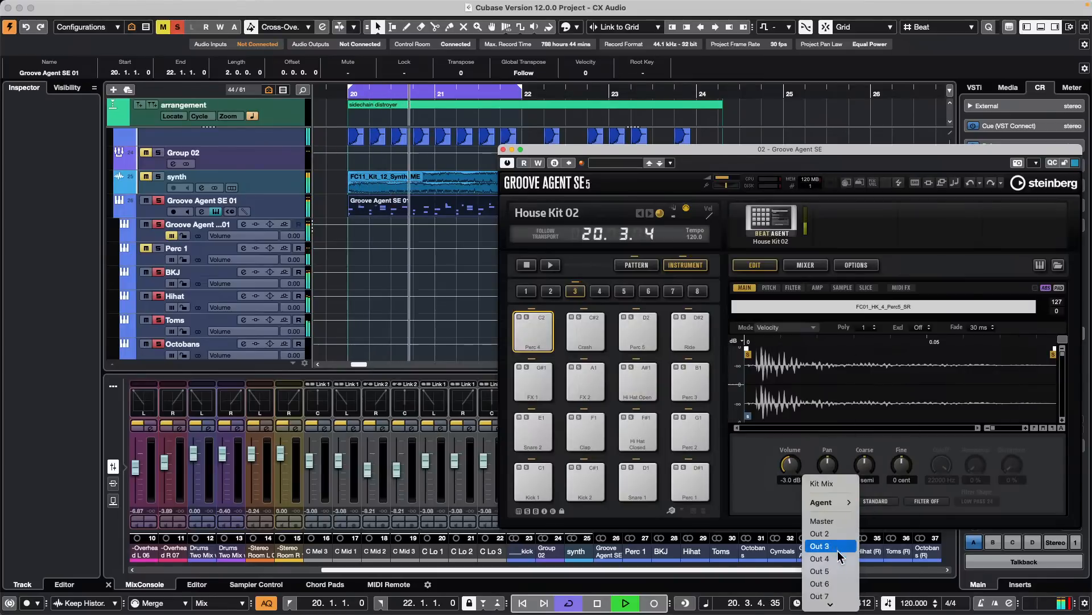
pyautogui.click(837, 570)
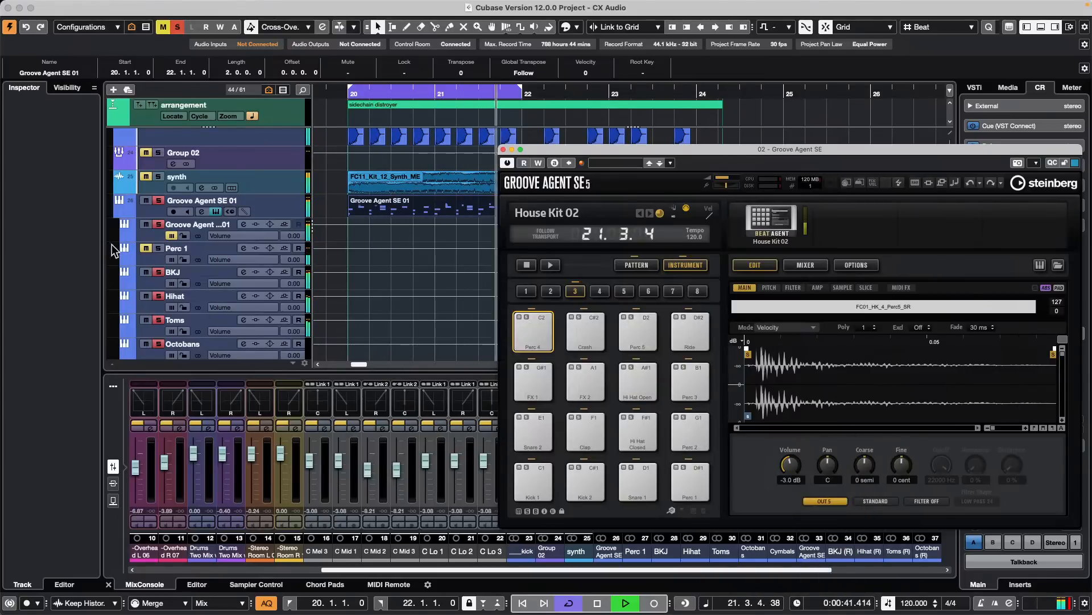
# - Rename Groove Agent's Toms output track to Percussion
pyautogui.doubleClick(184, 294)
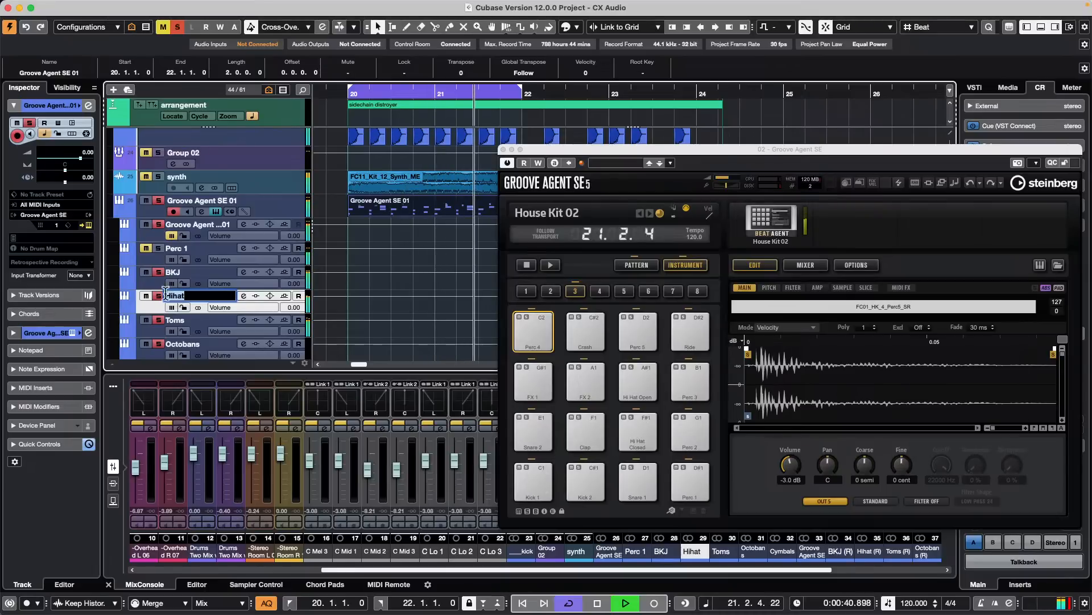
pyautogui.click(186, 322)
pyautogui.doubleClick(186, 322)
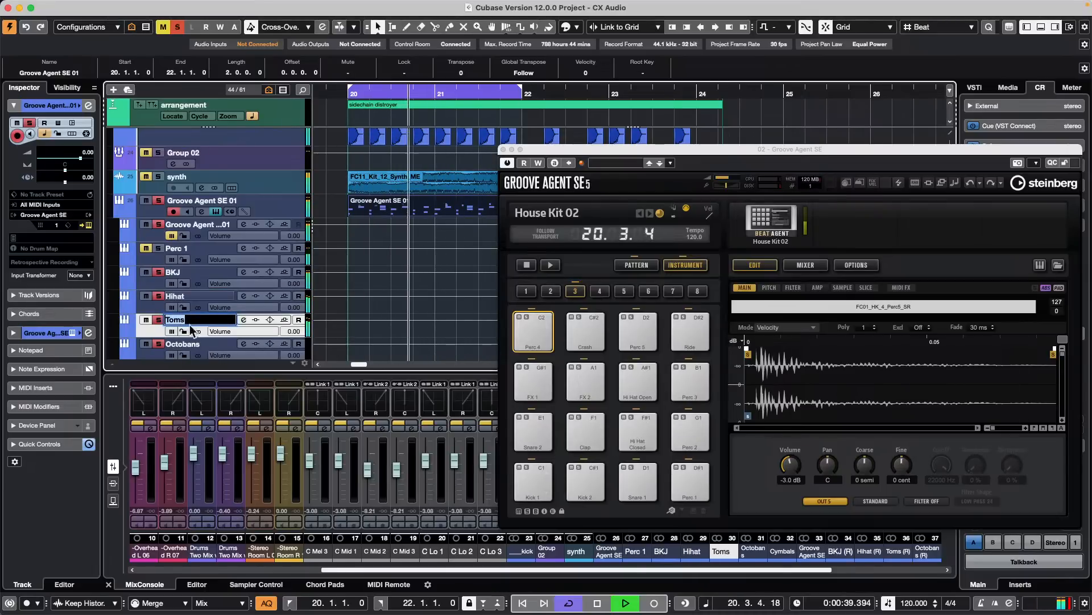
pyautogui.write('Percussion')
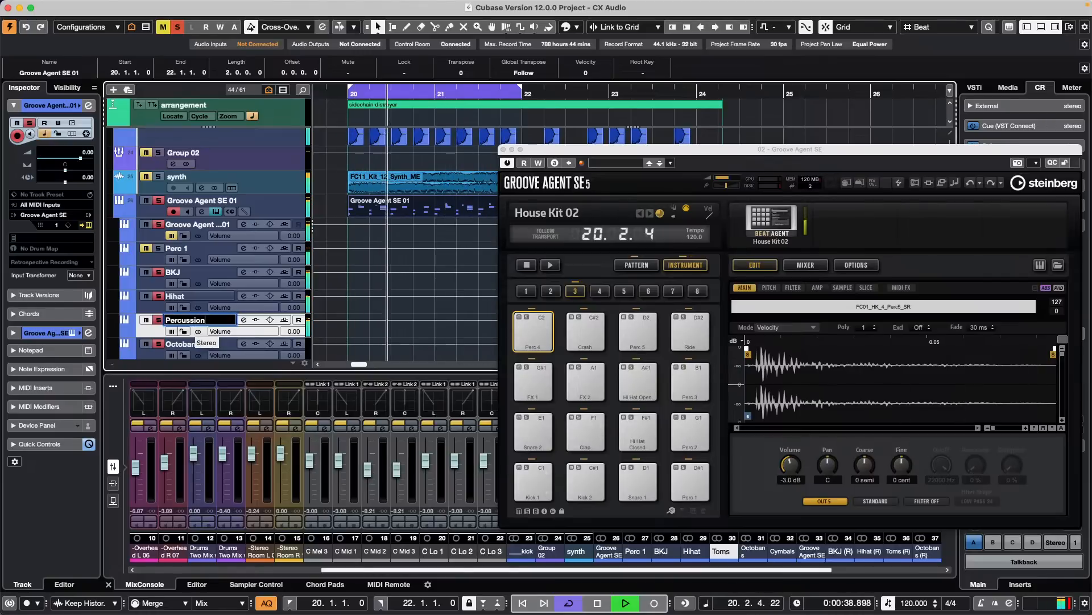
pyautogui.press('Return')
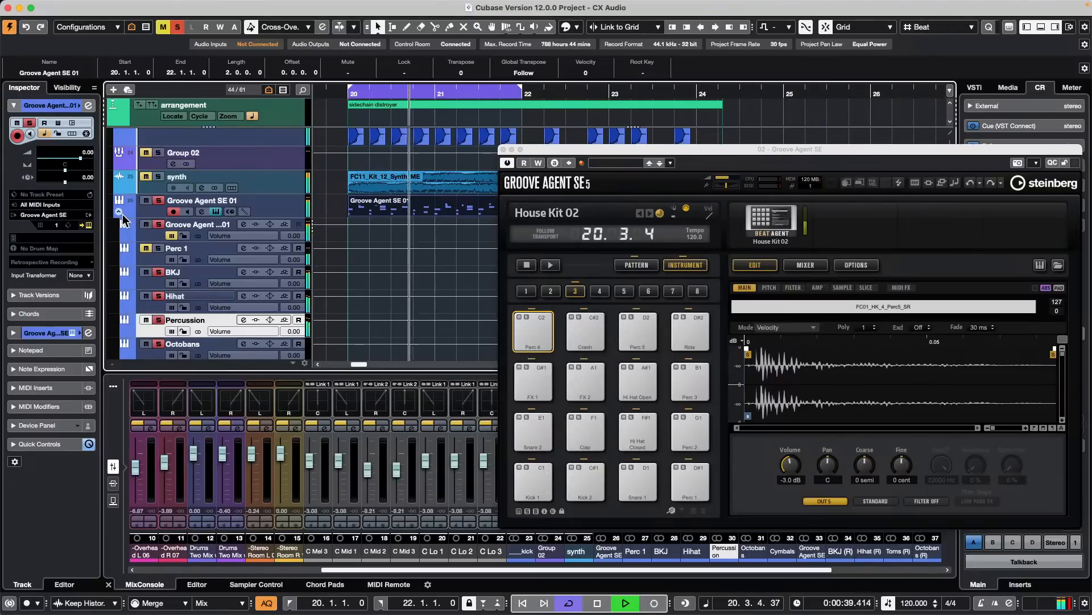
# - Render the Groove Agent SE 01 part at bar 20 in place using the current render settings
pyautogui.click(125, 220)
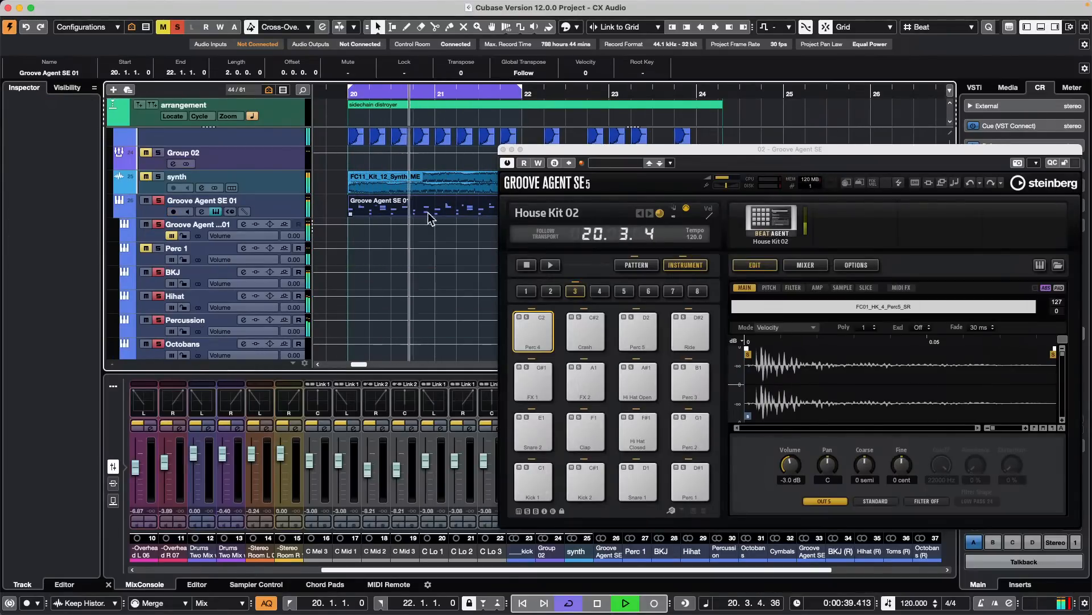
pyautogui.click(111, 6)
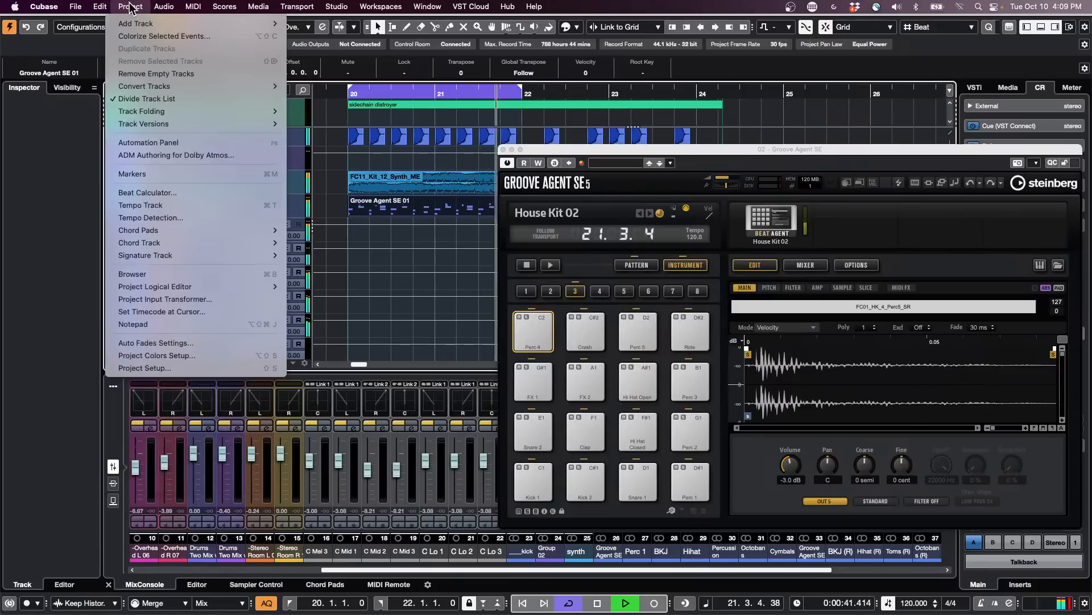
pyautogui.moveTo(141, 133)
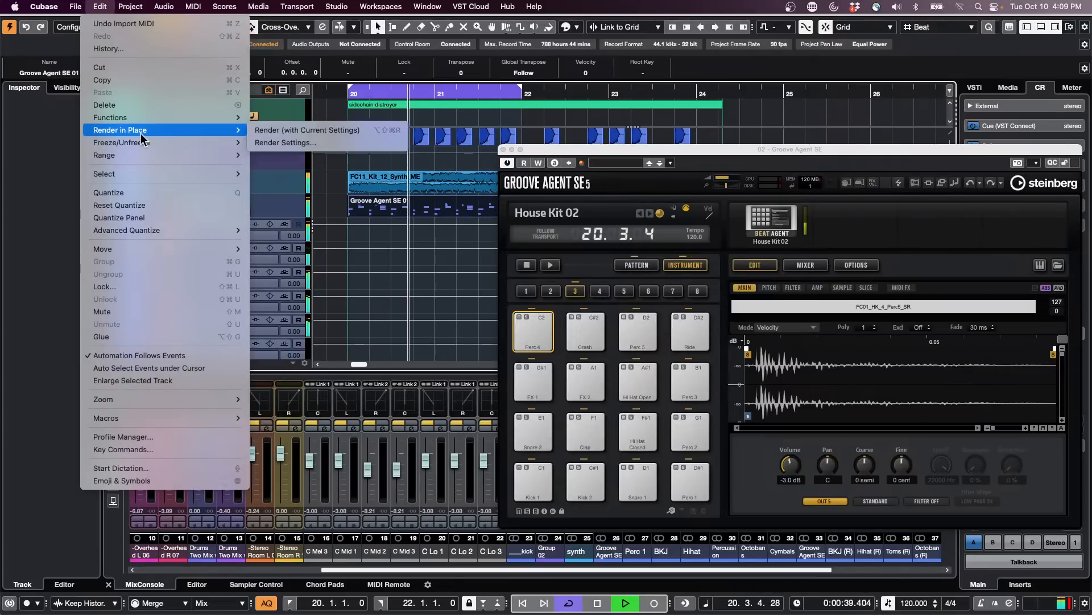
pyautogui.click(319, 133)
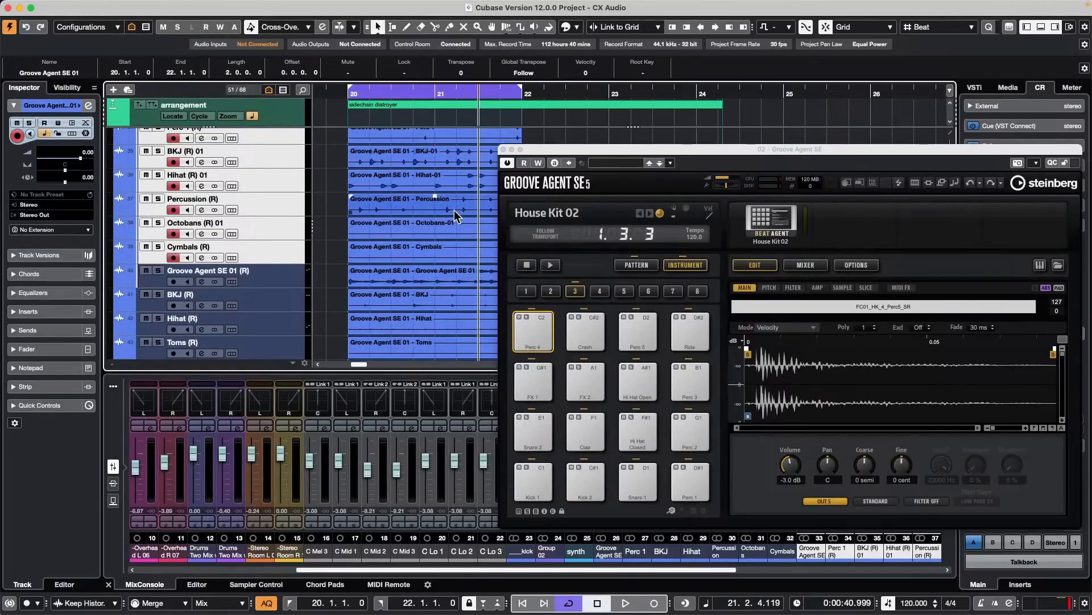
# - Close the Groove Agent window and examine the rendered audio tracks and the instrument's output tracks
pyautogui.scroll(-2, 452, 211)
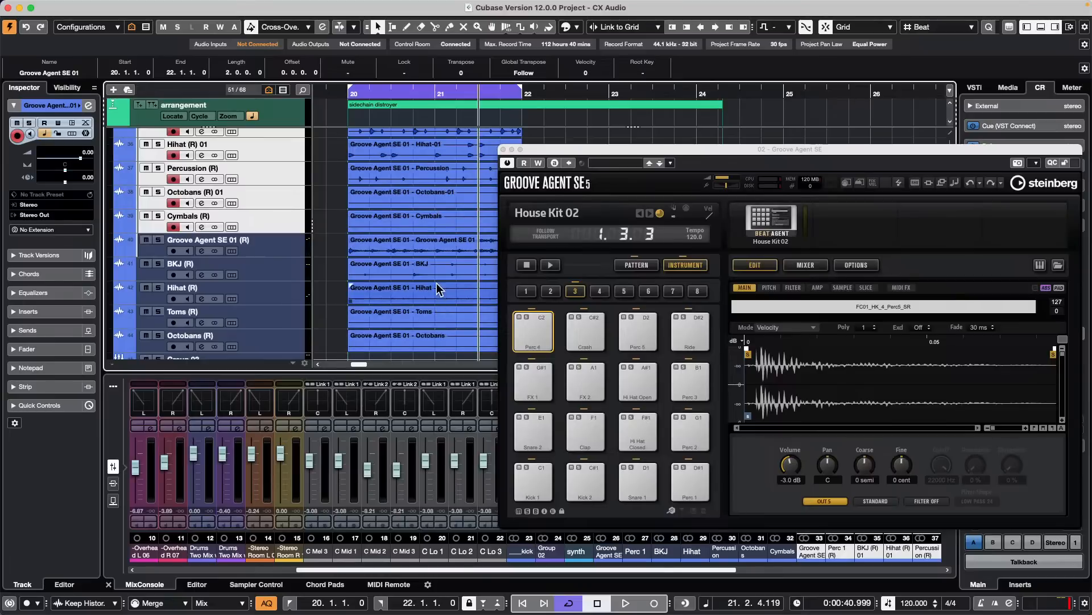
pyautogui.scroll(1, 450, 264)
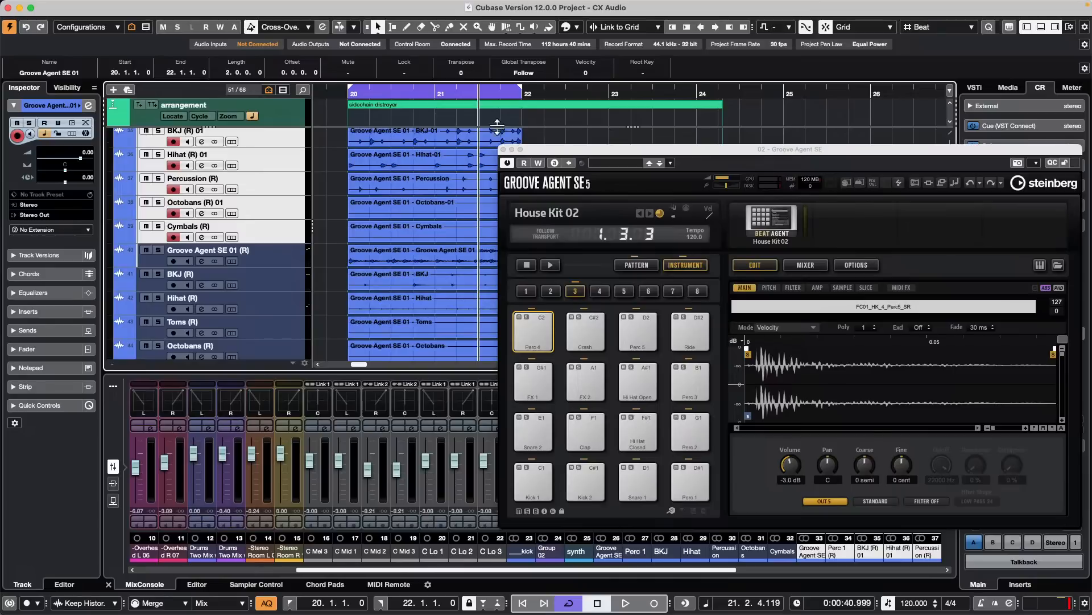
pyautogui.click(503, 149)
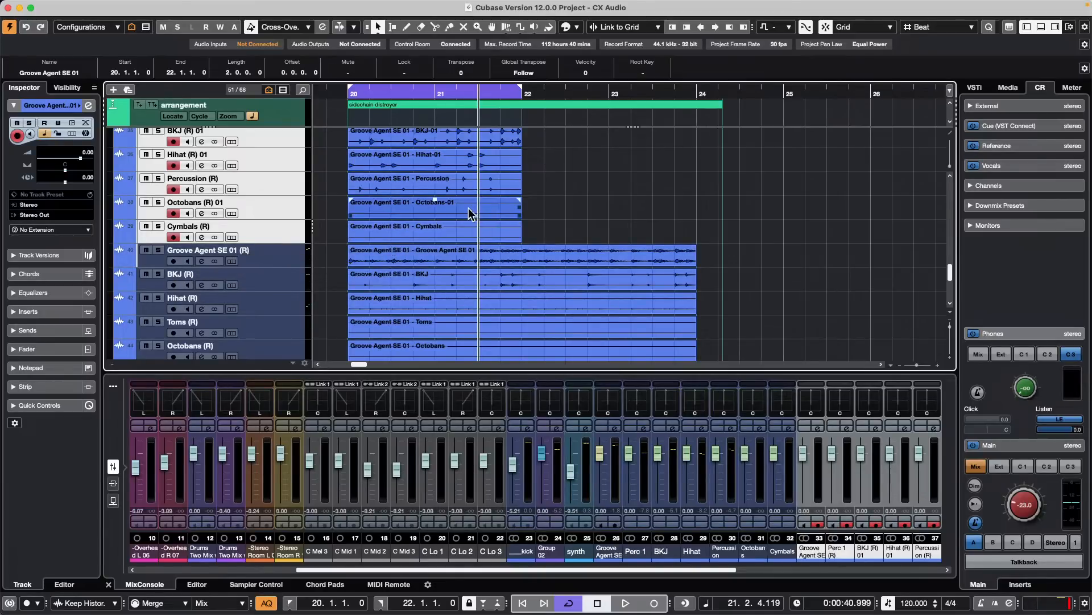
pyautogui.scroll(-1, 455, 220)
pyautogui.scroll(-3, 455, 219)
pyautogui.scroll(4, 454, 217)
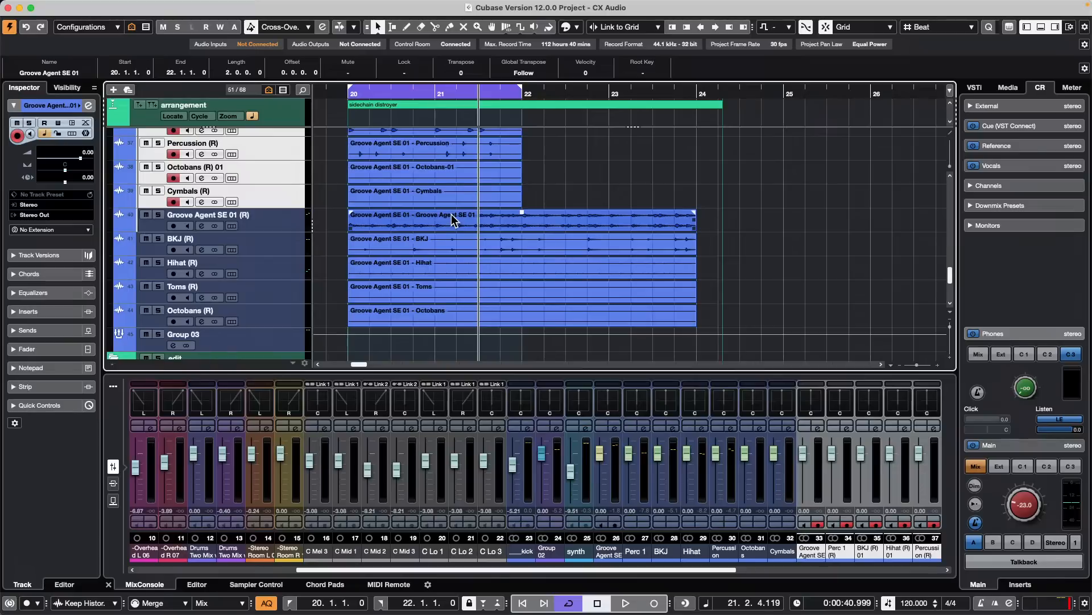
pyautogui.scroll(2, 451, 217)
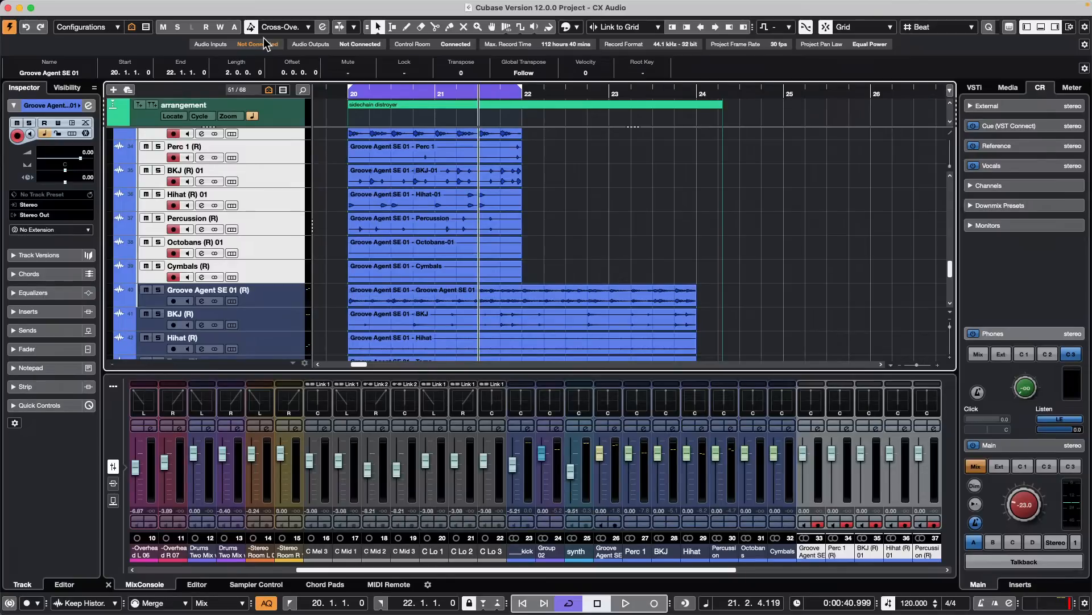
pyautogui.scroll(2, 512, 239)
pyautogui.scroll(5, 273, 212)
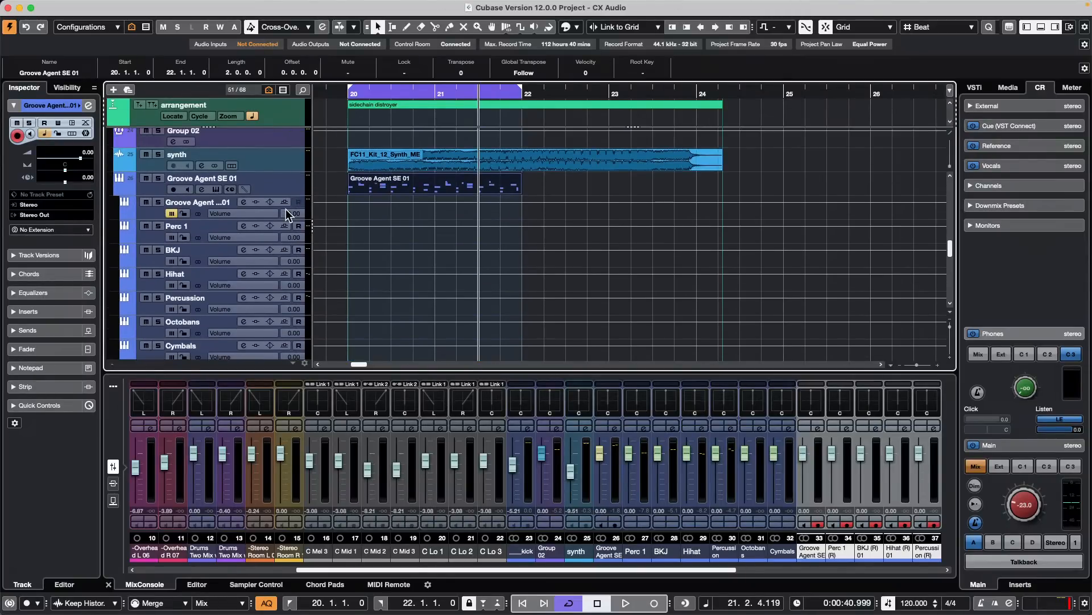
pyautogui.click(119, 189)
pyautogui.click(120, 189)
# - Create a new empty project in the Ocotber 10 2023 folder and activate it
pyautogui.moveTo(141, 7)
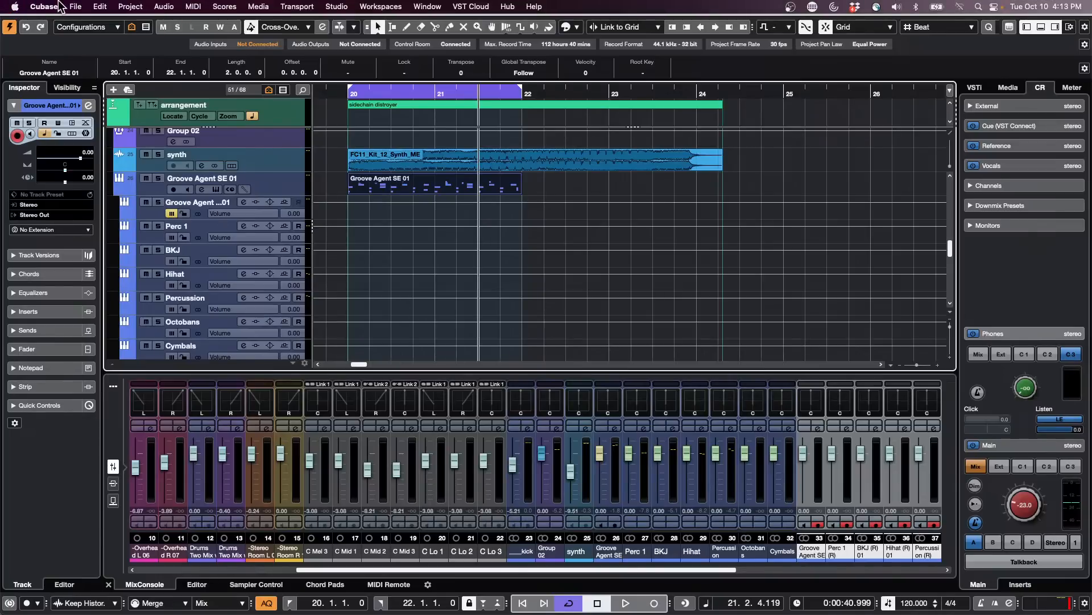
pyautogui.click(74, 7)
pyautogui.click(79, 23)
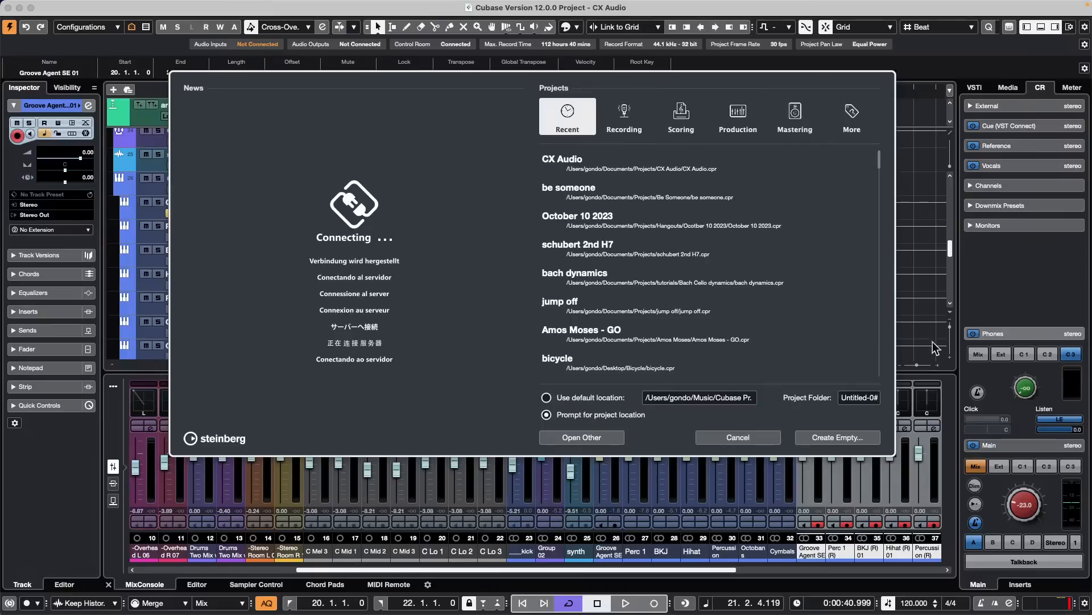
pyautogui.click(861, 439)
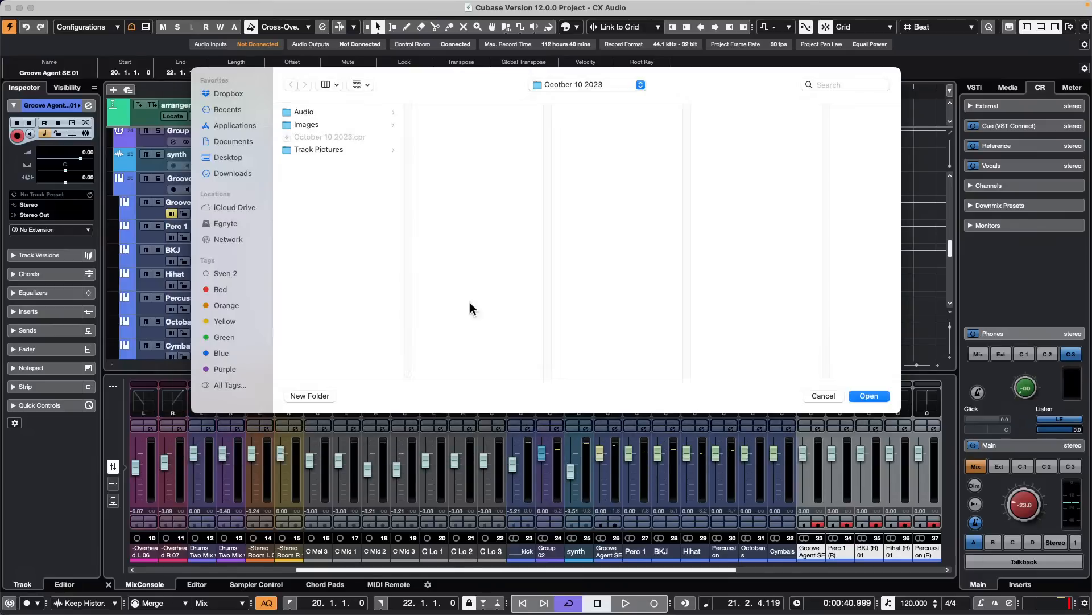
pyautogui.click(870, 396)
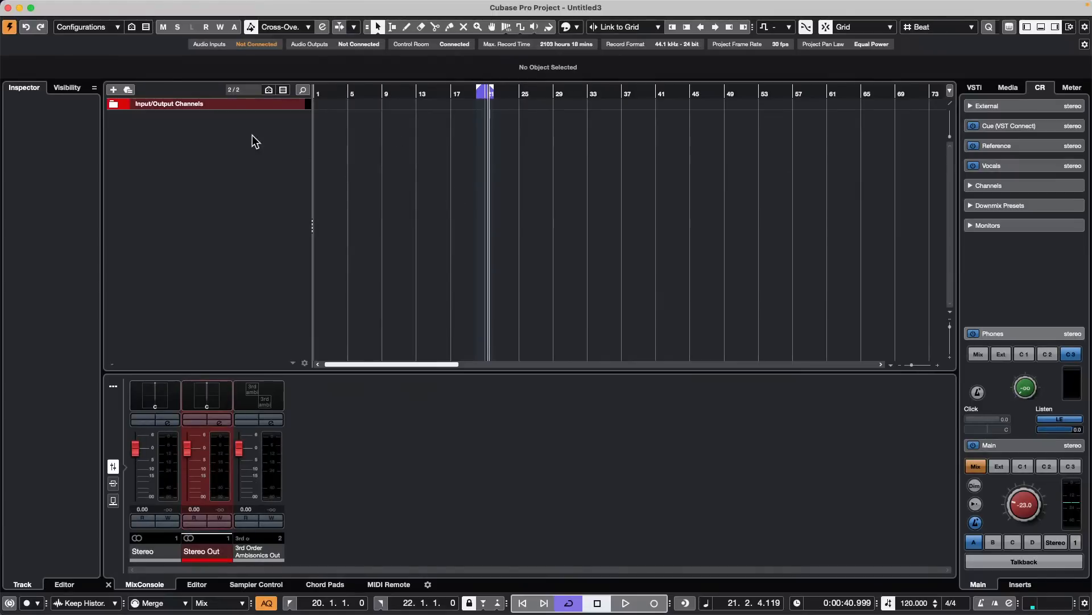
# - Add 16 stereo audio tracks to the new project, routed to Stereo Out, and look over the track list's colours
pyautogui.rightClick(252, 138)
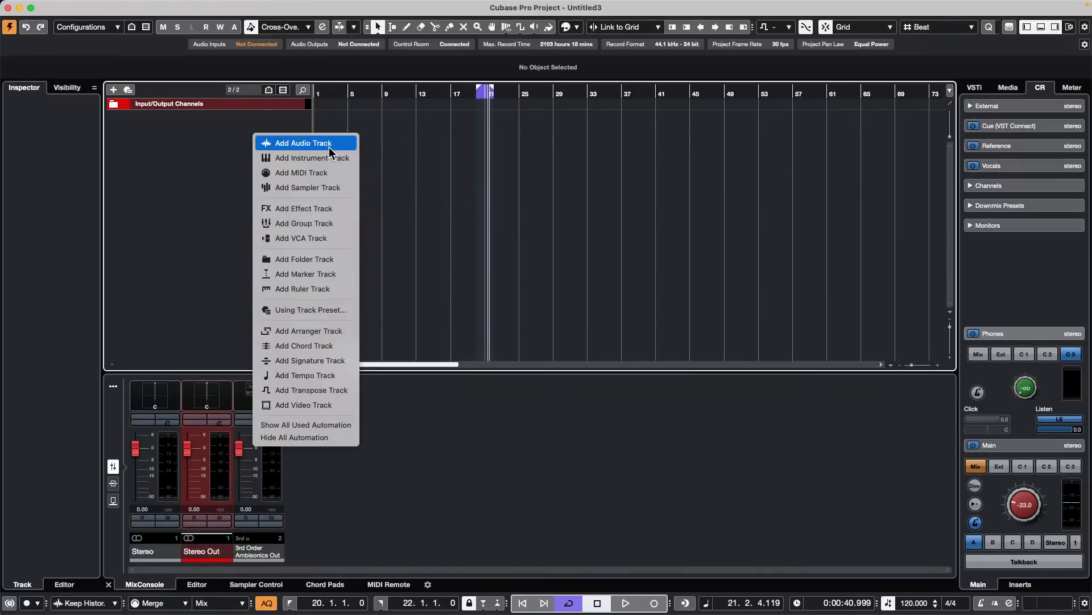
pyautogui.click(329, 147)
pyautogui.scroll(8, 438, 260)
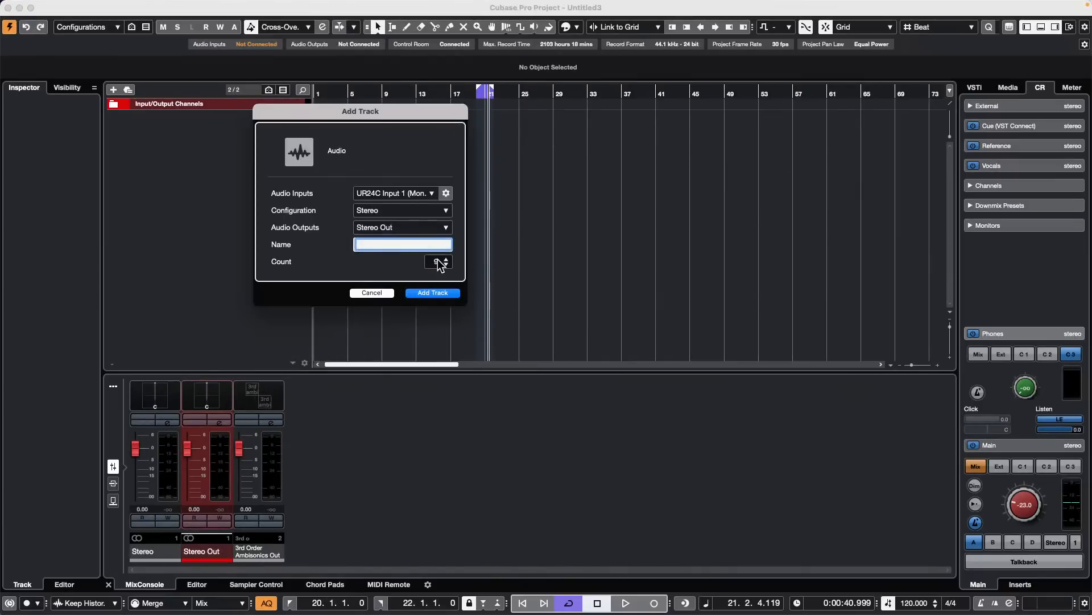
pyautogui.scroll(2, 445, 260)
pyautogui.click(446, 291)
pyautogui.scroll(-3, 198, 257)
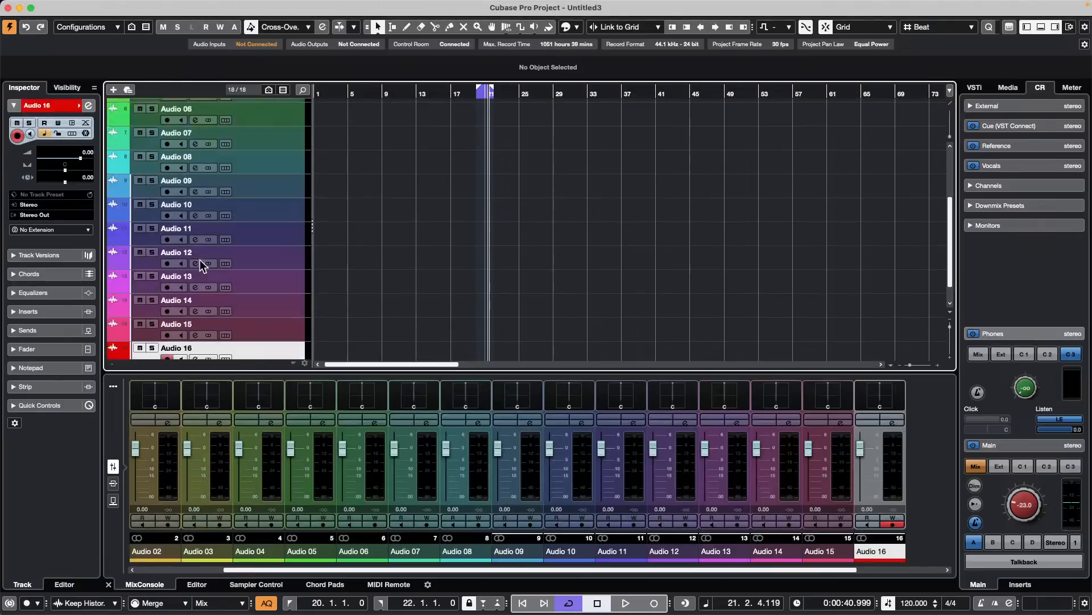
pyautogui.scroll(3, 198, 257)
pyautogui.scroll(-5, 198, 258)
pyautogui.scroll(5, 198, 254)
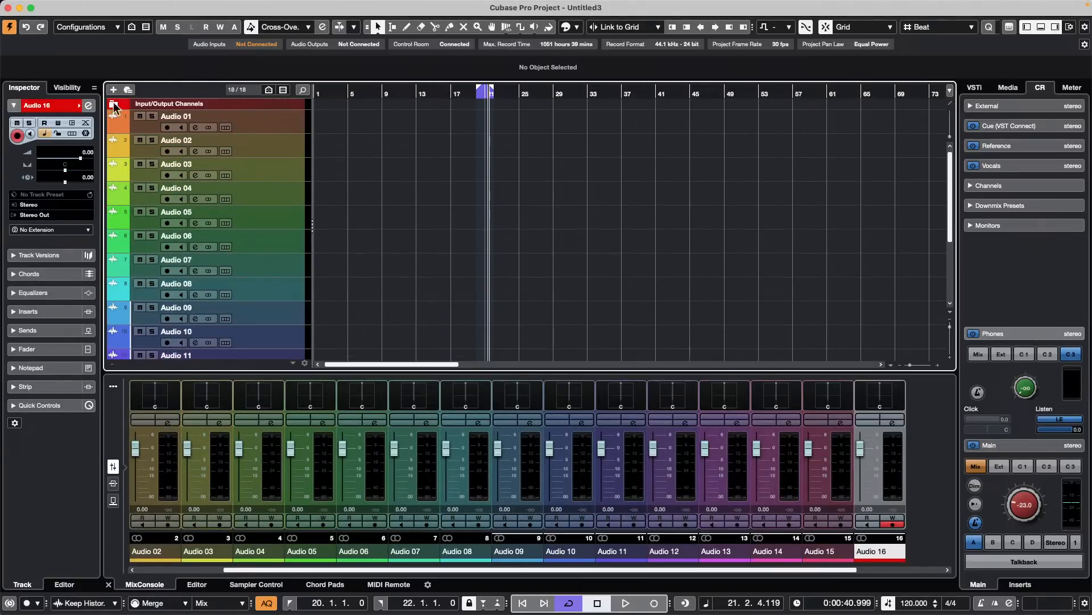
pyautogui.scroll(-5, 299, 288)
pyautogui.scroll(5, 214, 265)
# - Show the VST Control Room preferences and close the preferences again
pyautogui.click(73, 7)
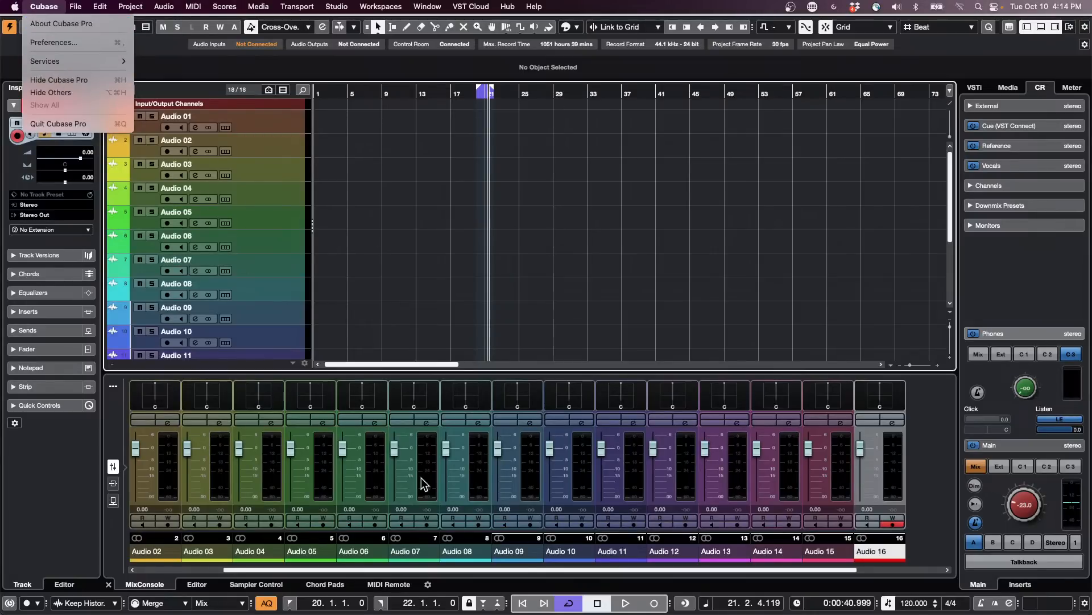
pyautogui.click(504, 528)
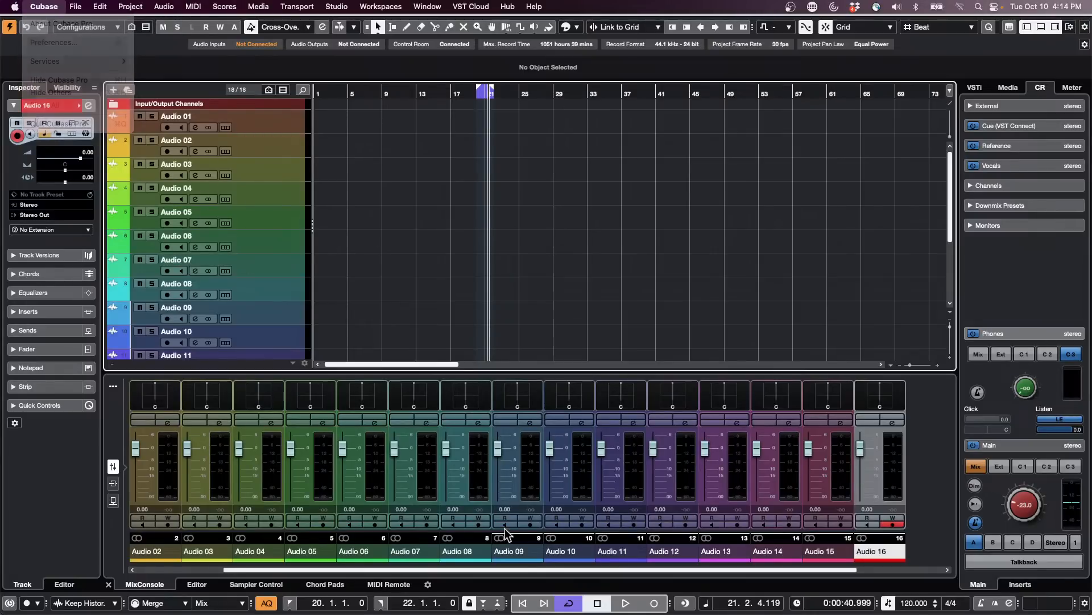
pyautogui.click(43, 5)
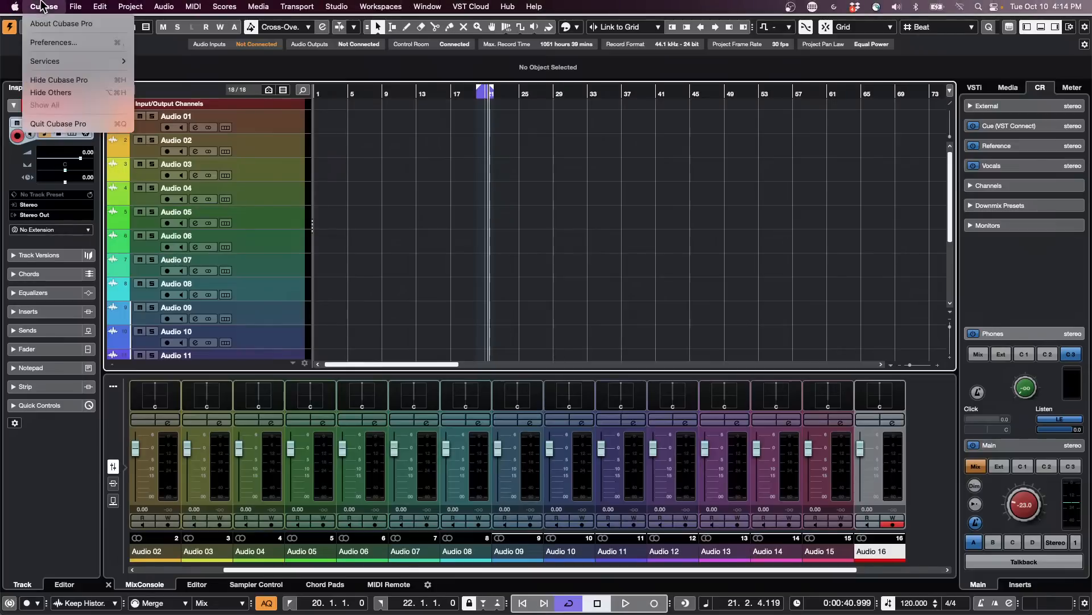
pyautogui.click(67, 43)
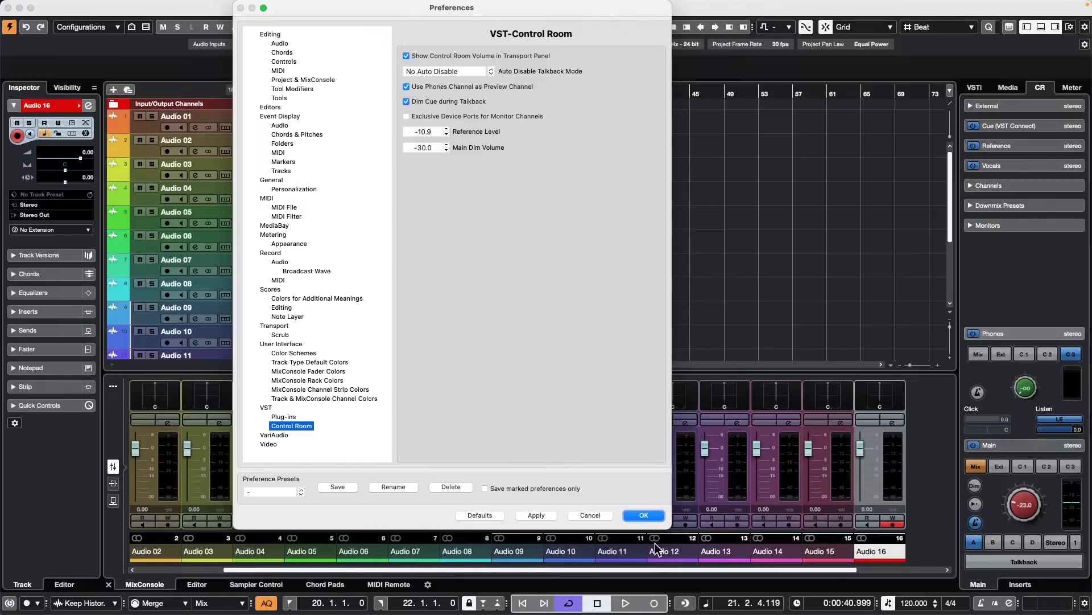
pyautogui.click(646, 515)
# - Open the MixConsole in its own window
pyautogui.press('F3')
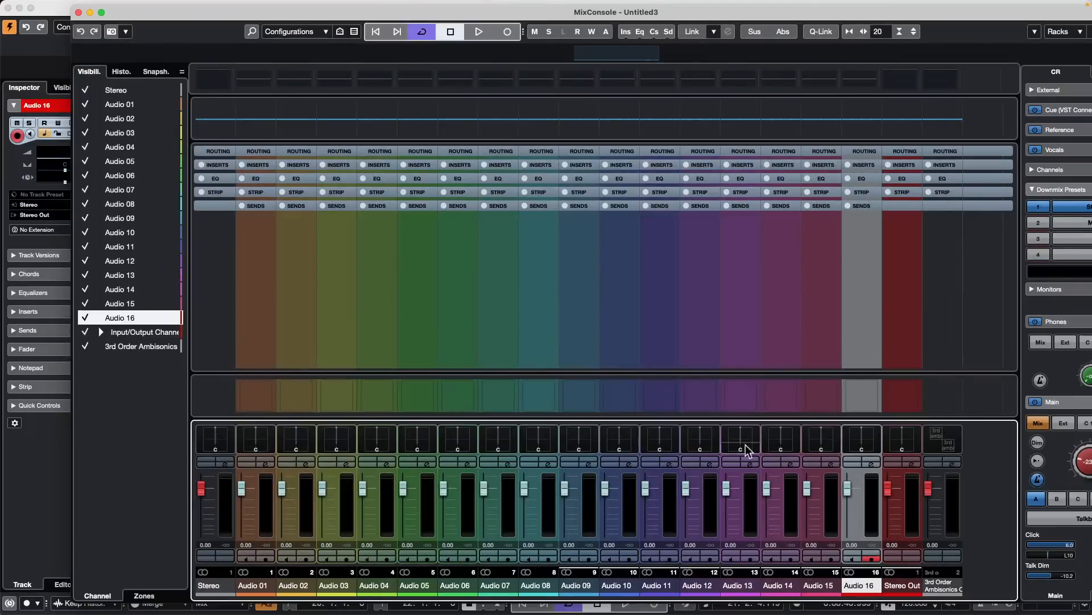
pyautogui.moveTo(17, 8)
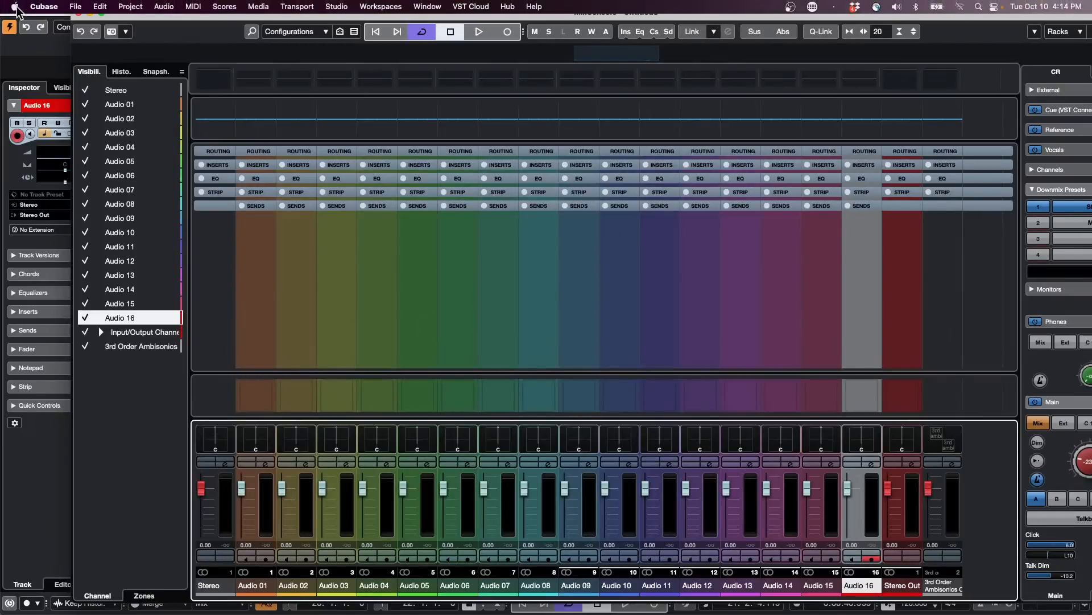
# - Turn off colorizing of MixConsole channels in the Track & MixConsole Channel Colors preferences and apply the change
pyautogui.click(103, 13)
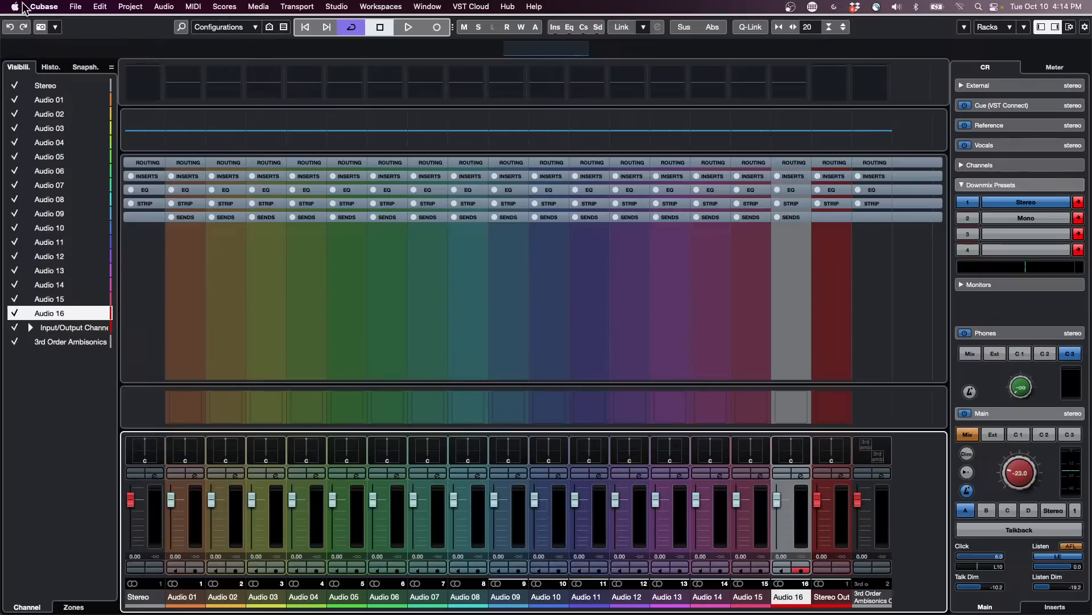
pyautogui.click(44, 7)
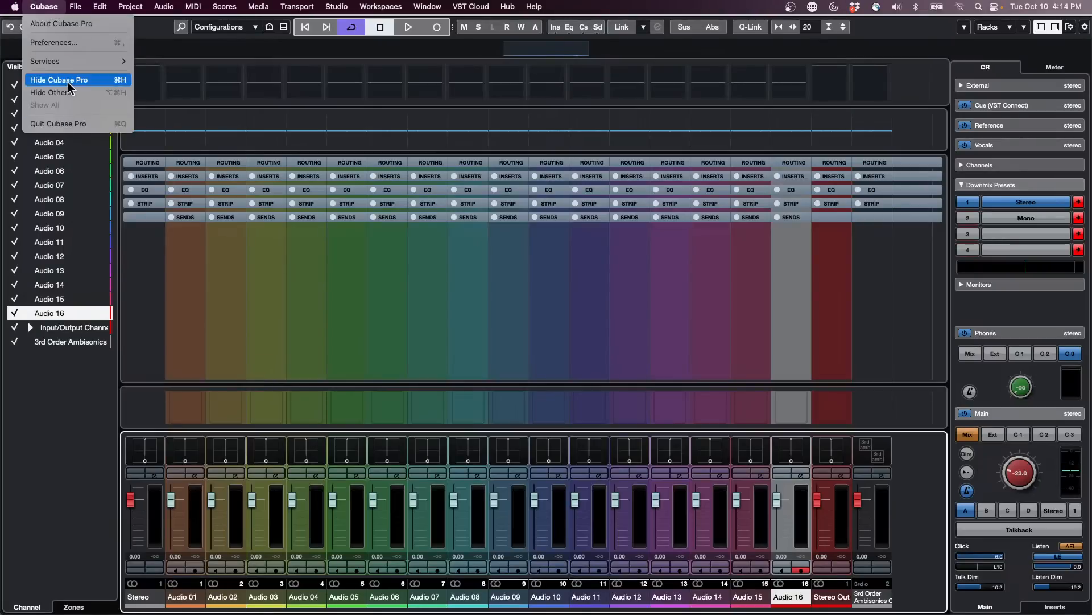
pyautogui.click(69, 42)
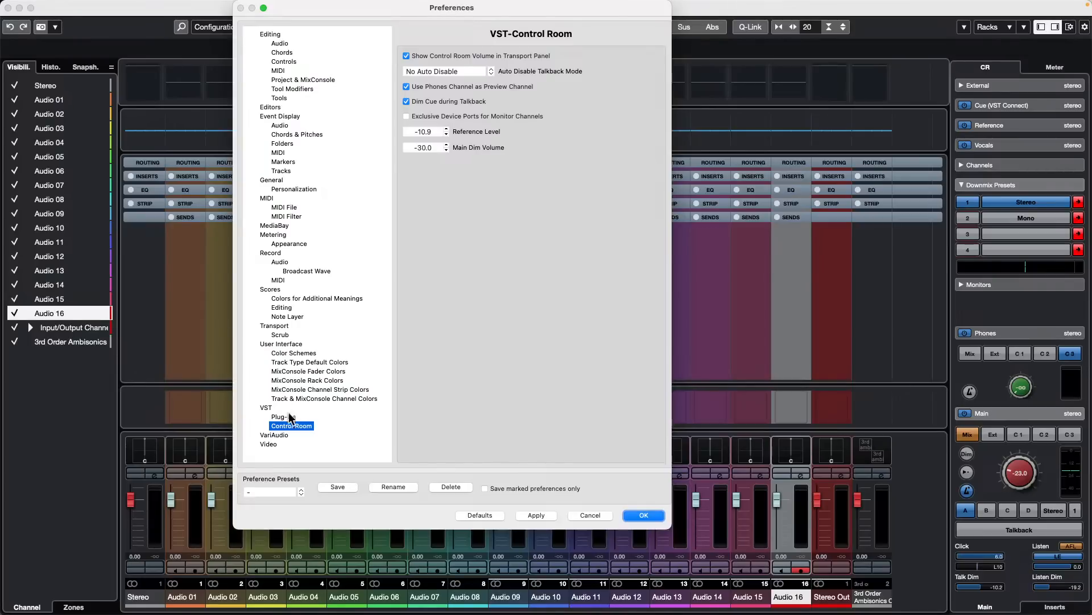
pyautogui.click(325, 398)
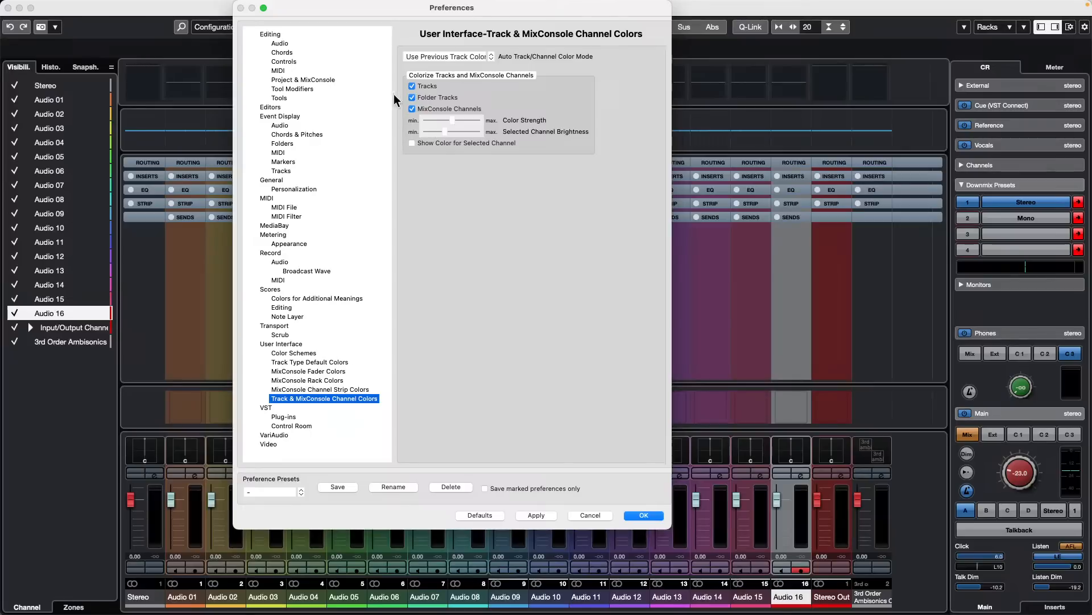
pyautogui.click(412, 109)
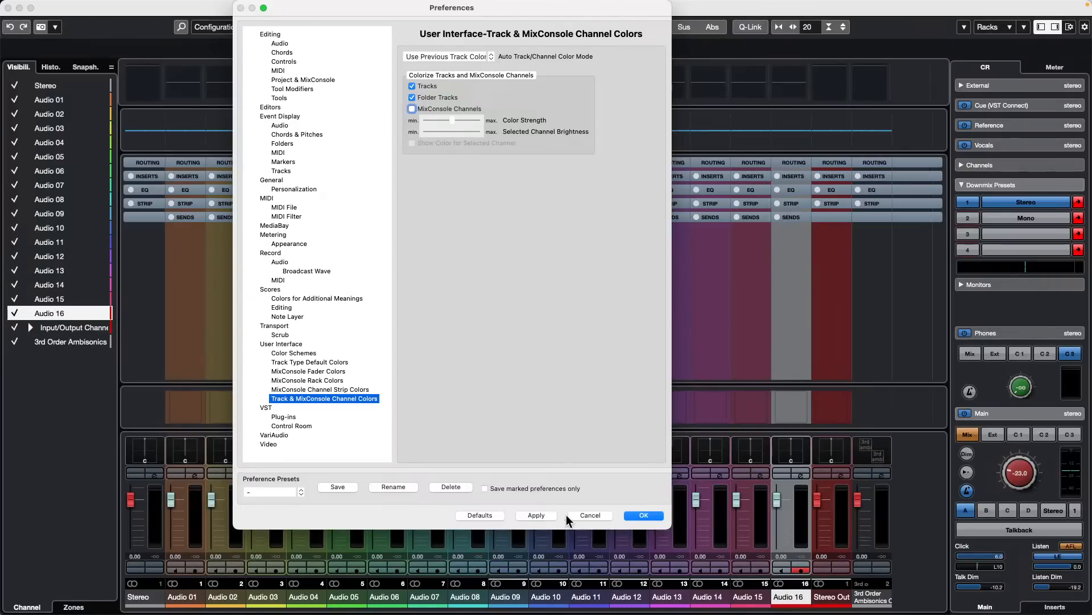
pyautogui.click(531, 515)
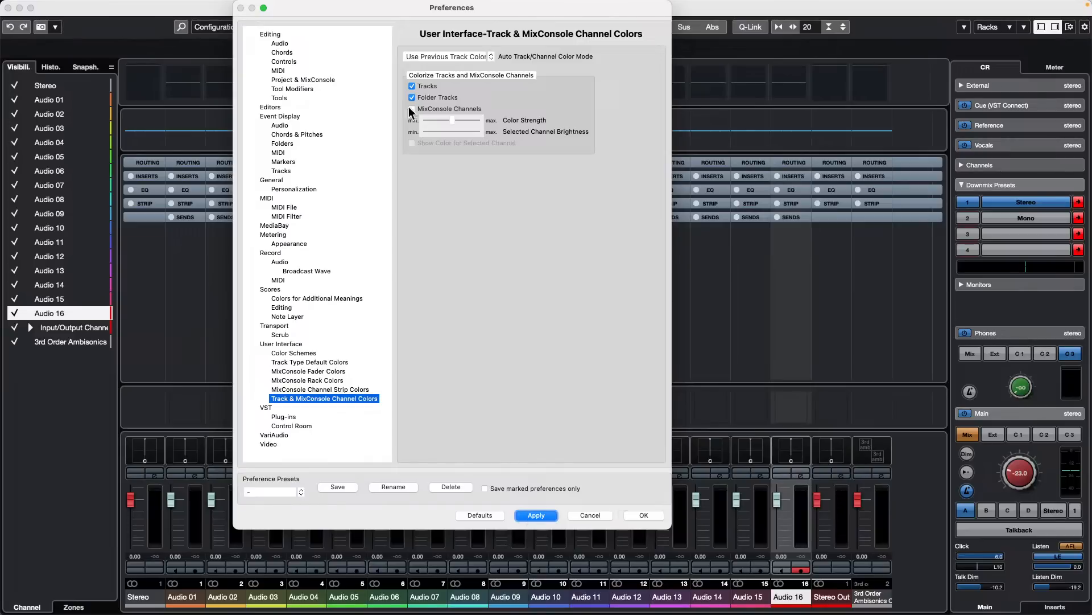
# - Turn colorizing of MixConsole channels back on, apply it and close the preferences
pyautogui.click(412, 109)
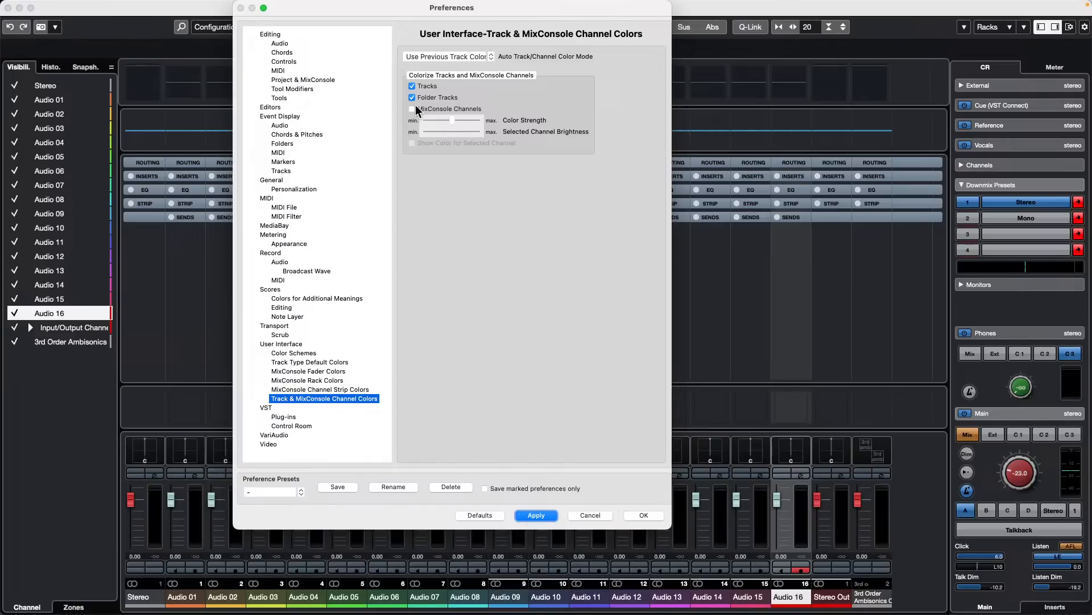
pyautogui.click(538, 516)
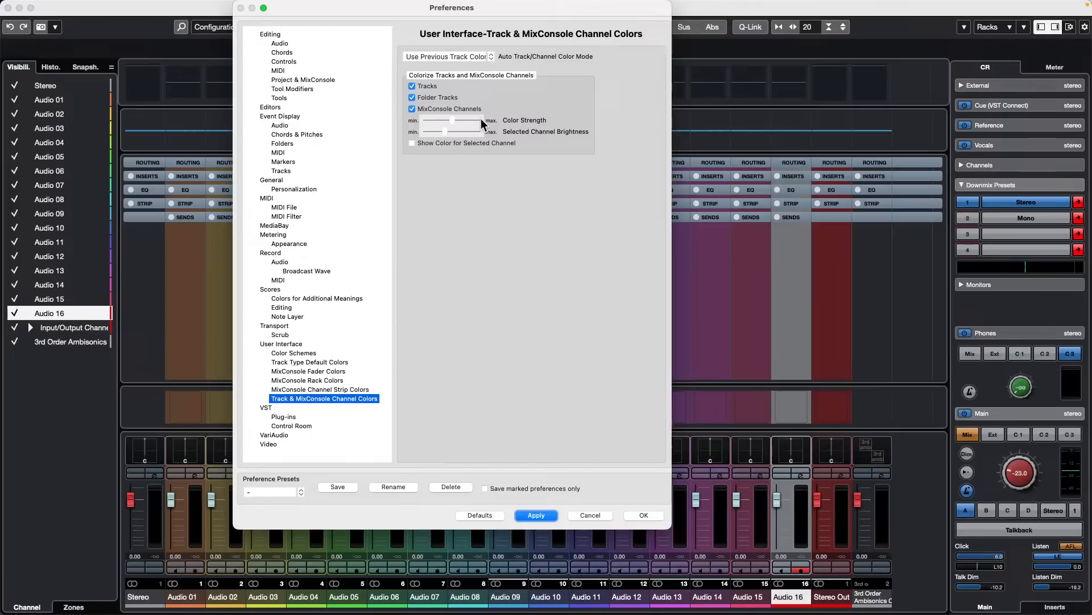
pyautogui.click(651, 516)
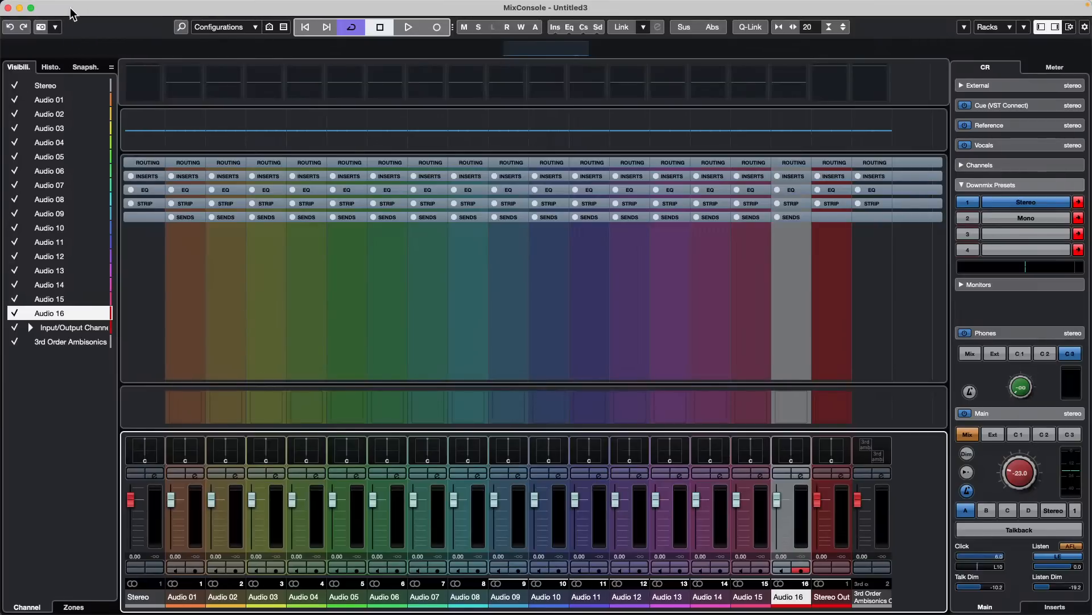
# - Recolour the Audio 03 channel blue-violet in the full-size MixConsole and return to the project window, closing the console and colour palette
pyautogui.moveTo(71, 13); pyautogui.dragTo(277, 28)
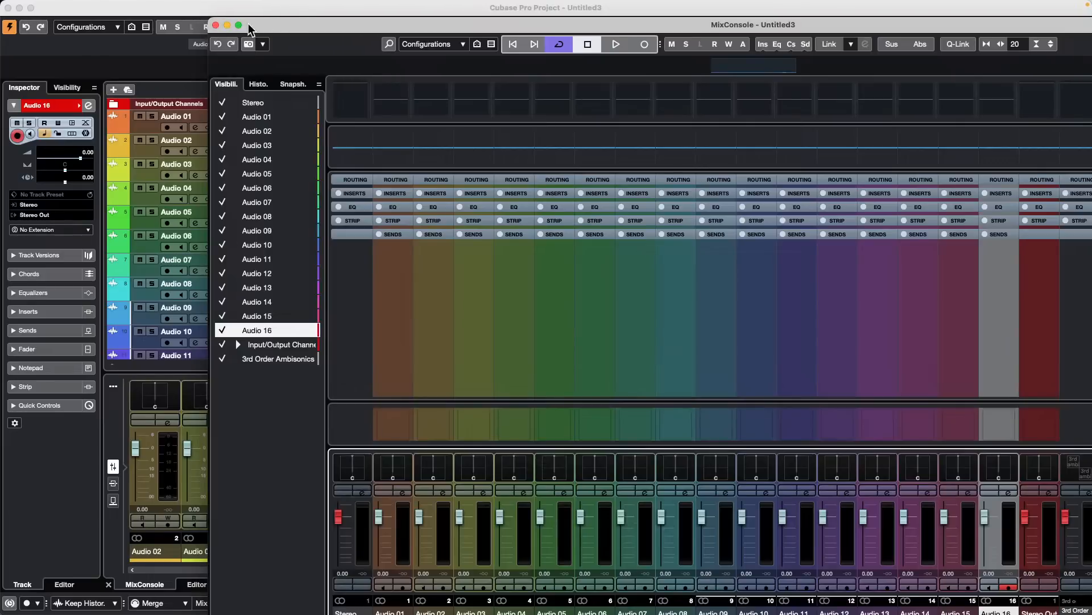
pyautogui.click(238, 25)
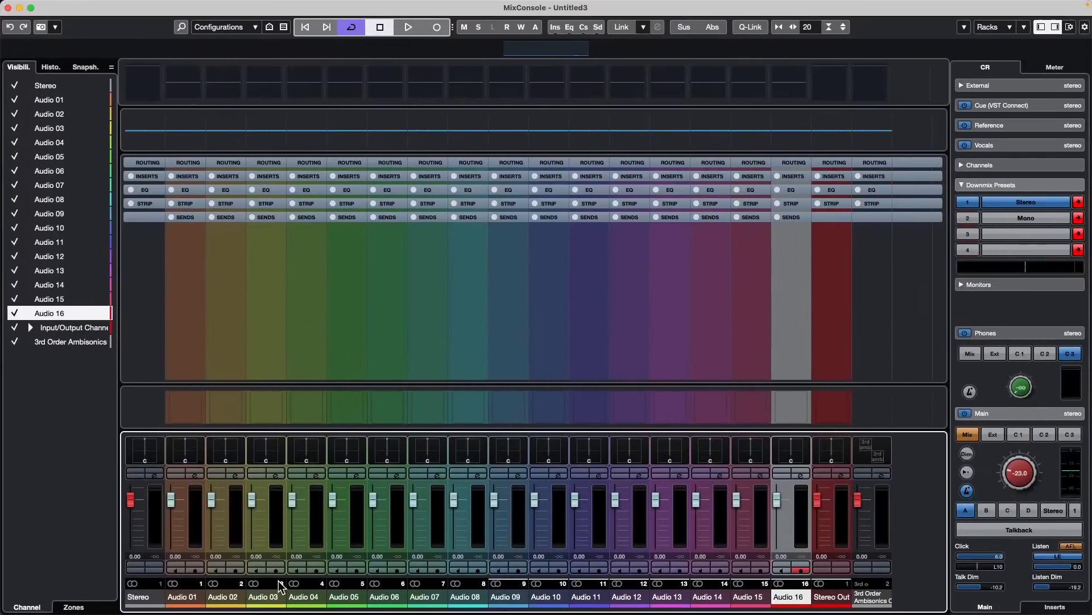
pyautogui.click(284, 604)
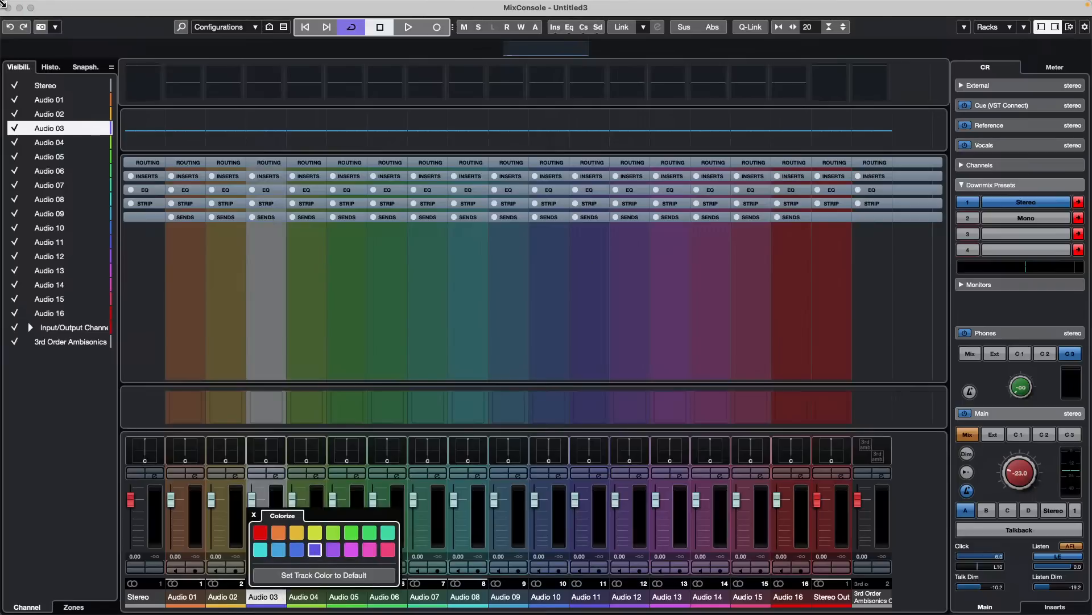
pyautogui.click(7, 7)
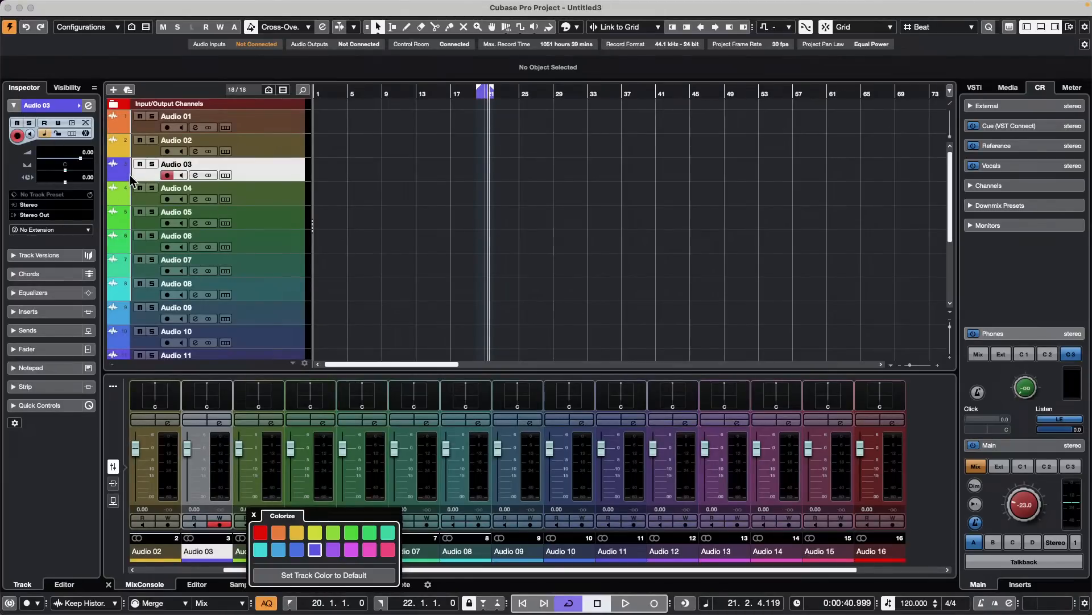
pyautogui.click(417, 225)
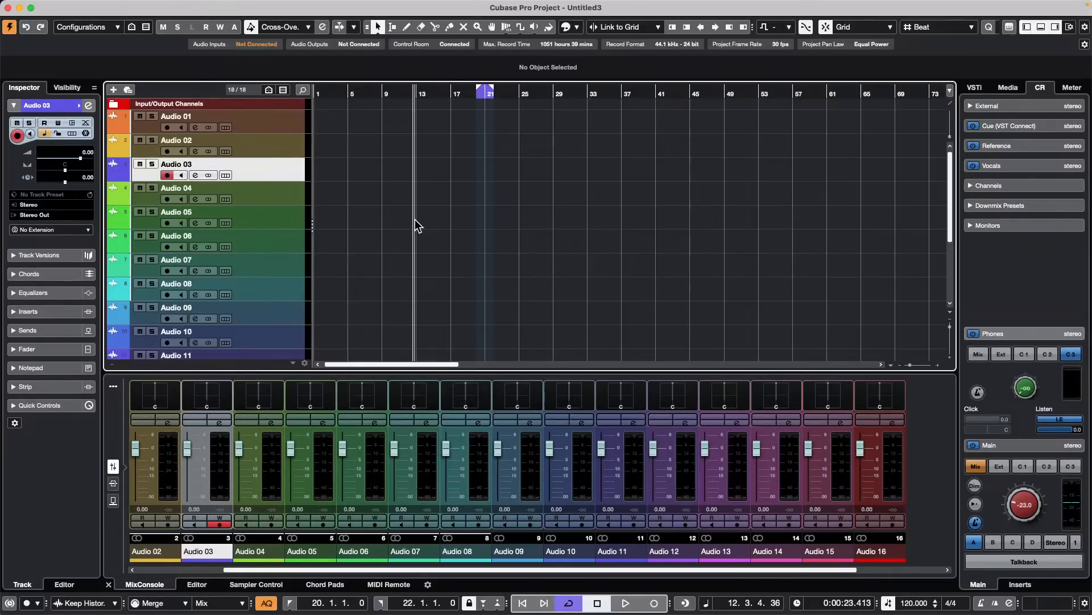
# - Expand the Input/Output Channels folder in the track list and select the Stereo Out track
pyautogui.click(113, 103)
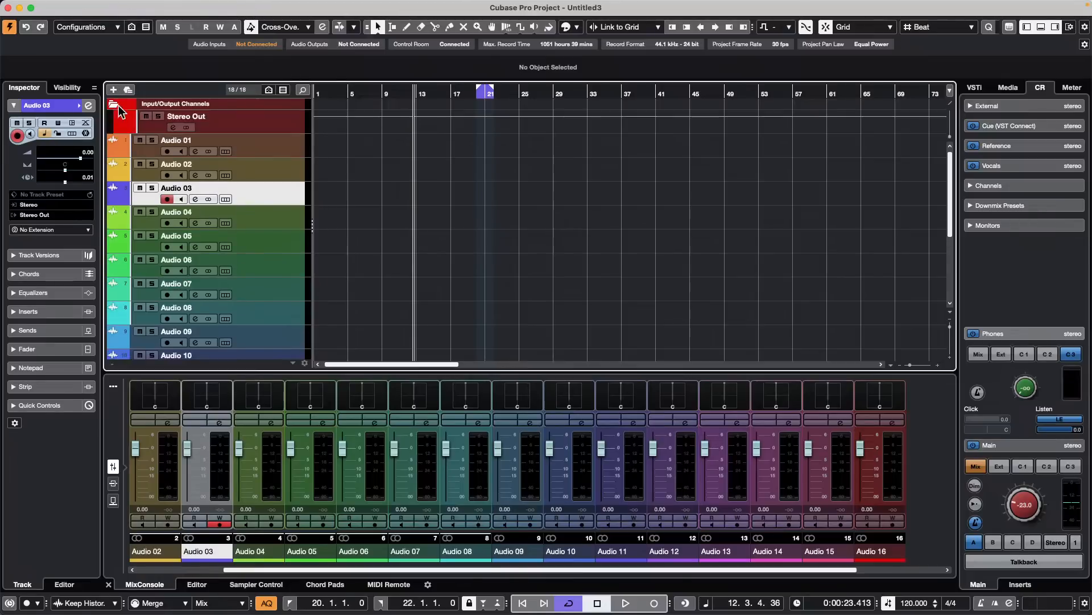
pyautogui.click(264, 117)
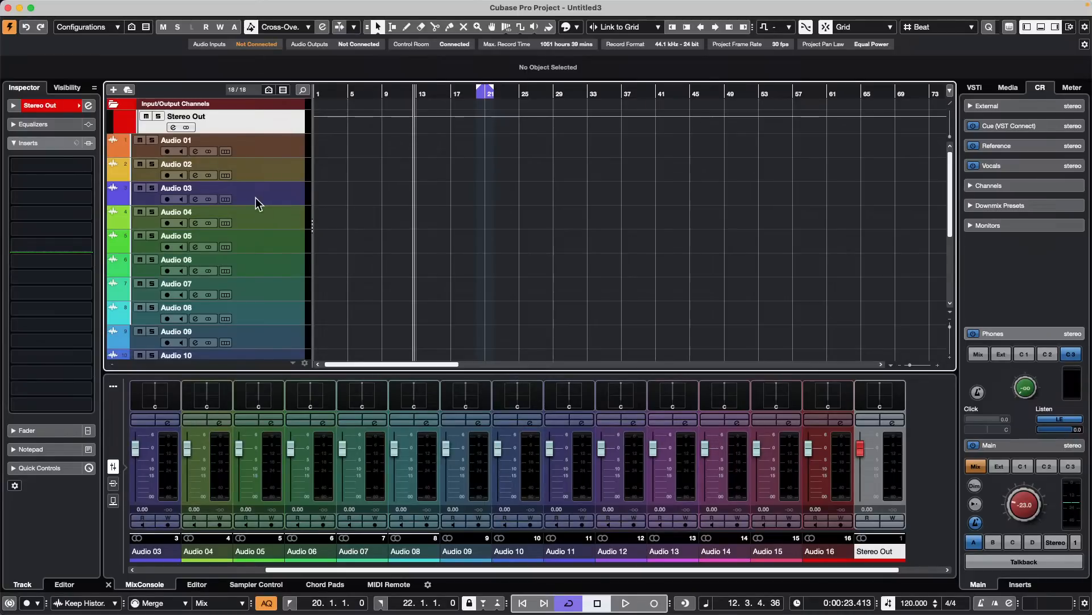
# - Select tracks Audio 01 to Audio 16 and add a stereo group channel named Pre Master Group to the selected channels, routed to Stereo Out
pyautogui.click(287, 149)
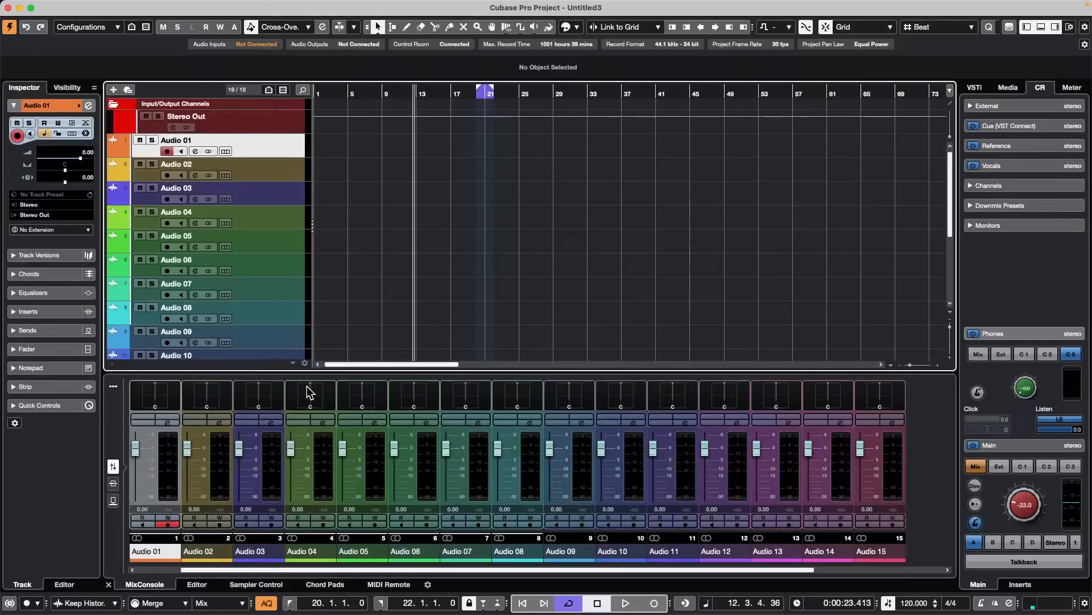
pyautogui.scroll(-5, 265, 340)
pyautogui.keyDown('shift'); pyautogui.click(271, 329); pyautogui.keyUp('shift')
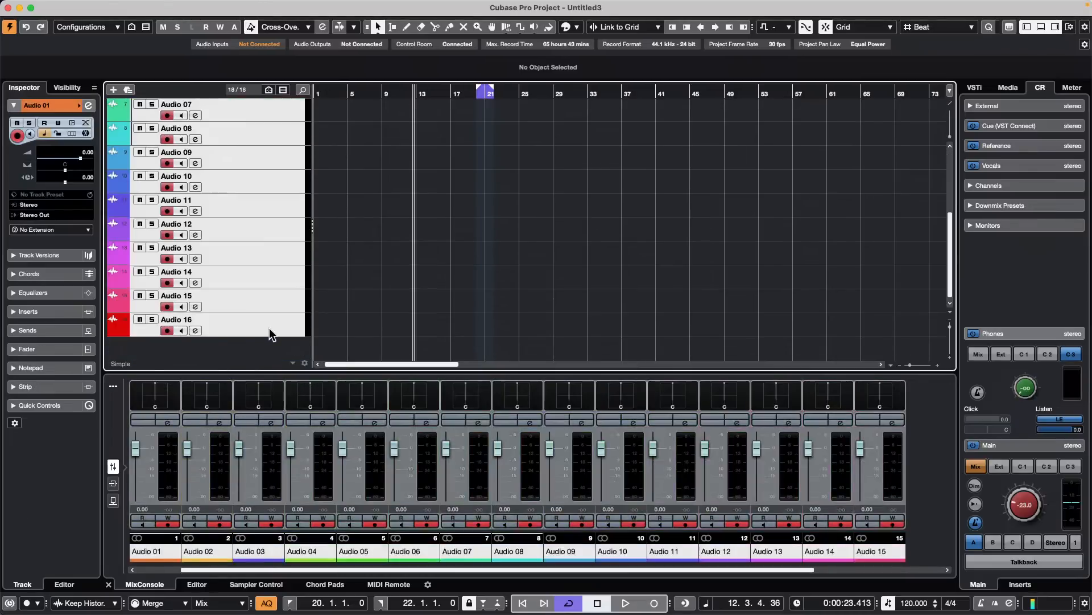
pyautogui.rightClick(276, 122)
pyautogui.moveTo(378, 122)
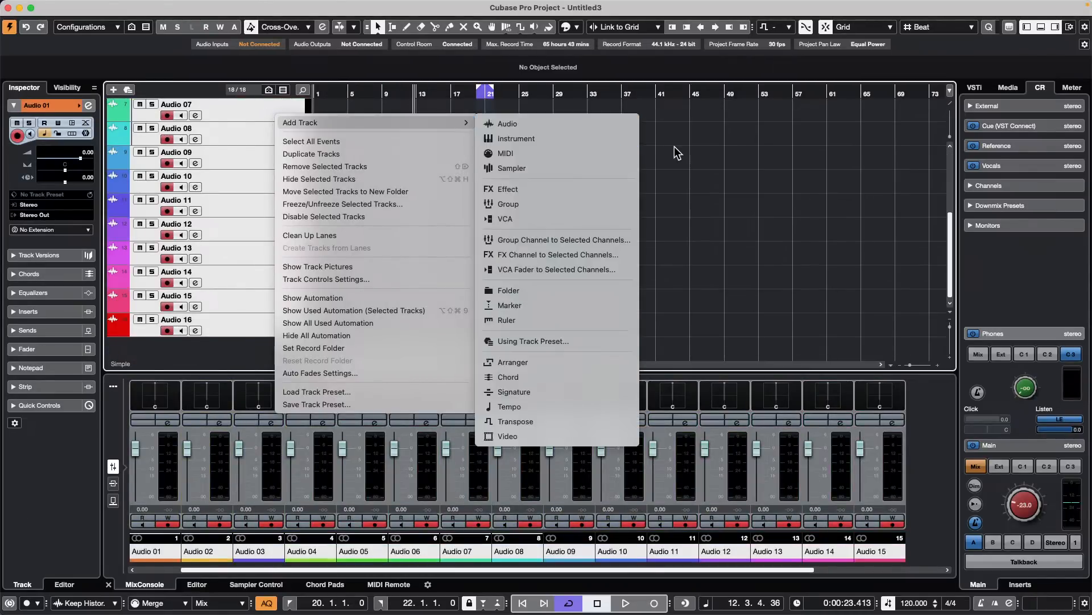
pyautogui.click(594, 243)
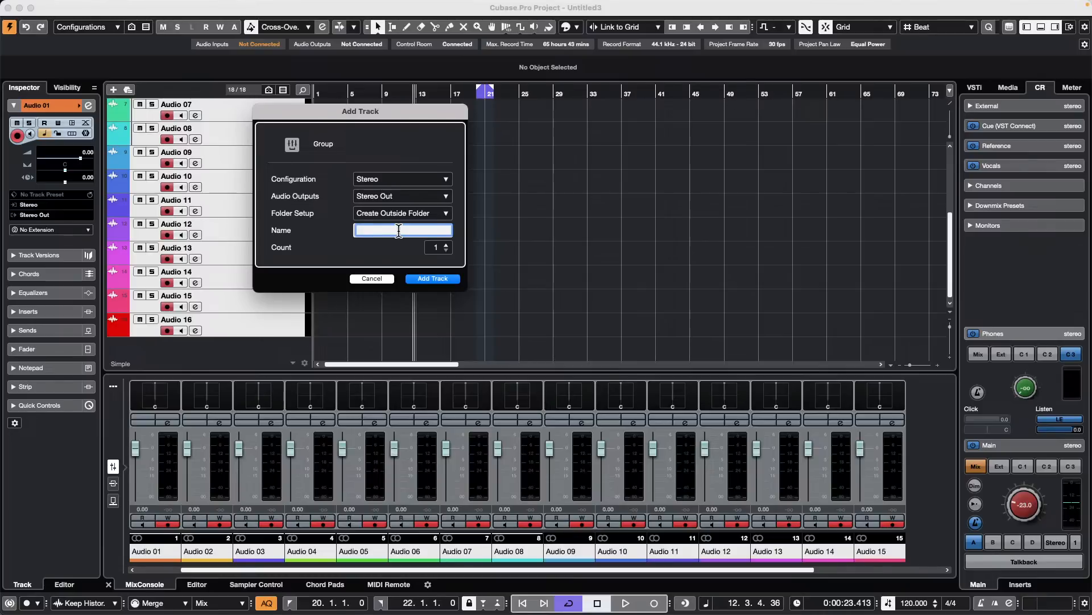
pyautogui.write('Pre Master Group')
pyautogui.click(433, 278)
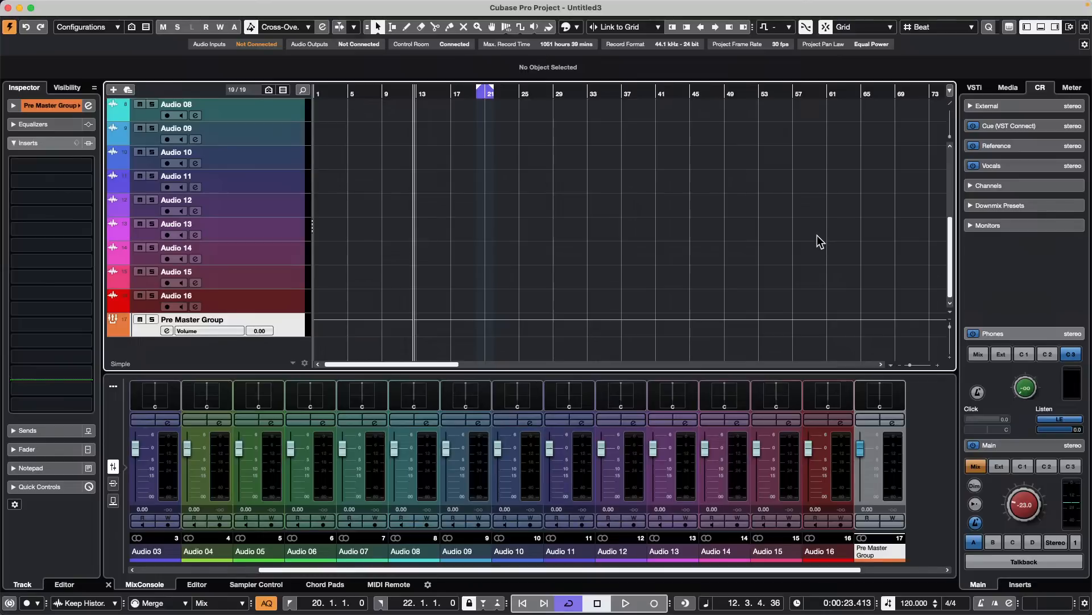
# - Toggle the Return to Start Position on Stop transport option off and on several times
pyautogui.hotkey('shift', 'space')
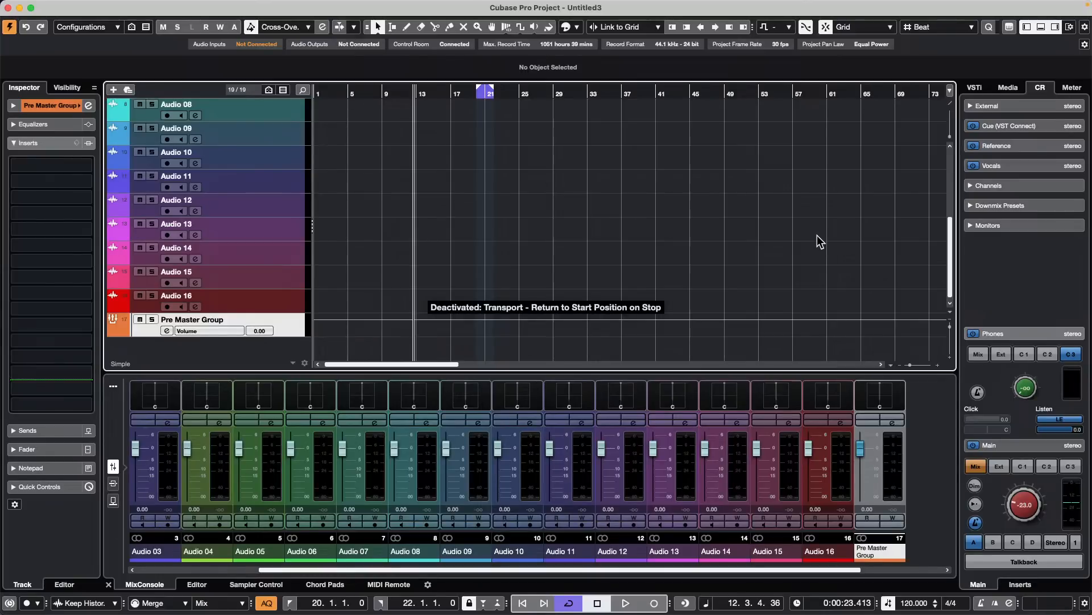
pyautogui.hotkey('shift', 'space')
pyautogui.hotkey('shift', 'space')
pyautogui.hotkey('shift', 'space')
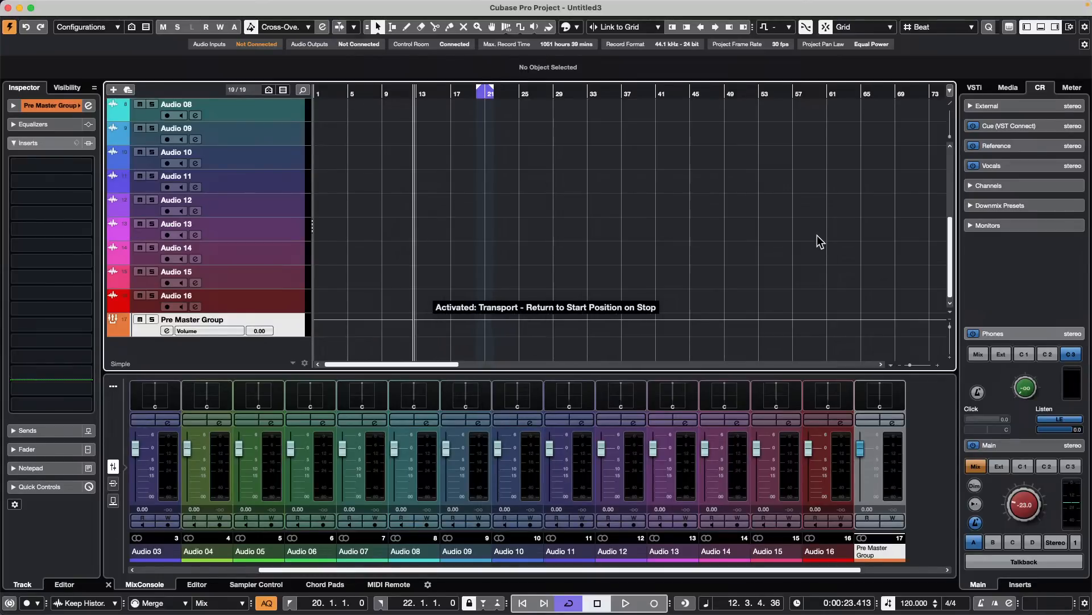
pyautogui.hotkey('shift', 'space')
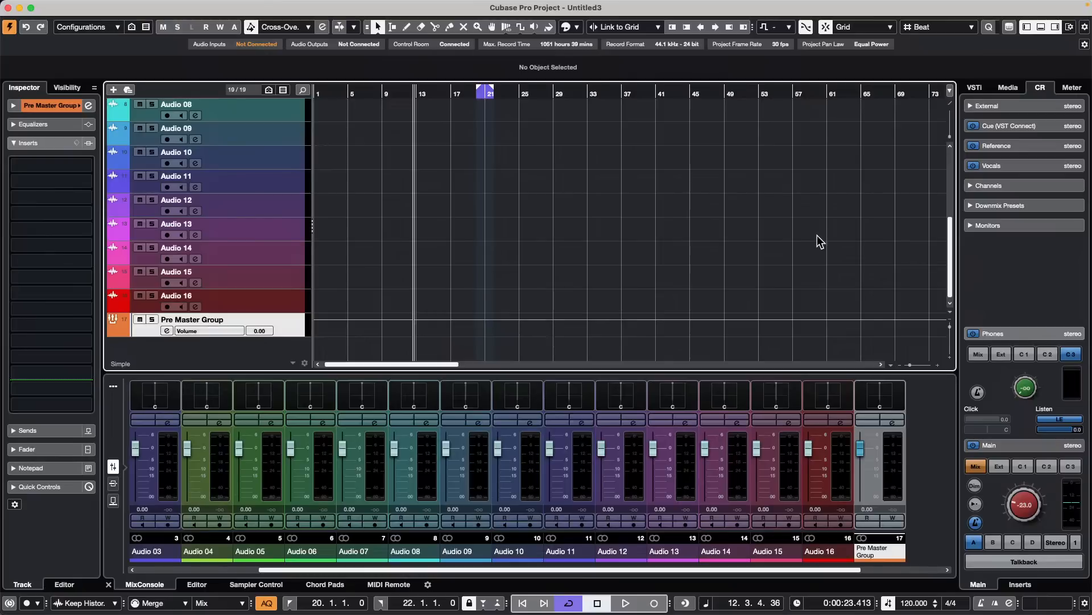
pyautogui.hotkey('shift', 'space')
# - Open the recent project be someone.cpr
pyautogui.scroll(5, 490, 222)
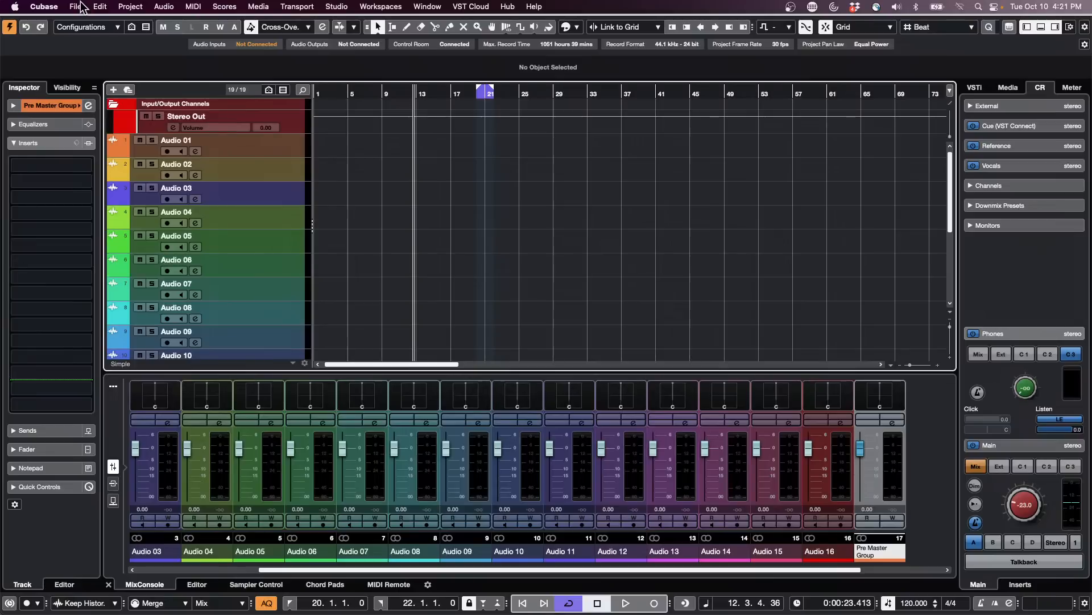
pyautogui.click(76, 6)
pyautogui.moveTo(160, 272)
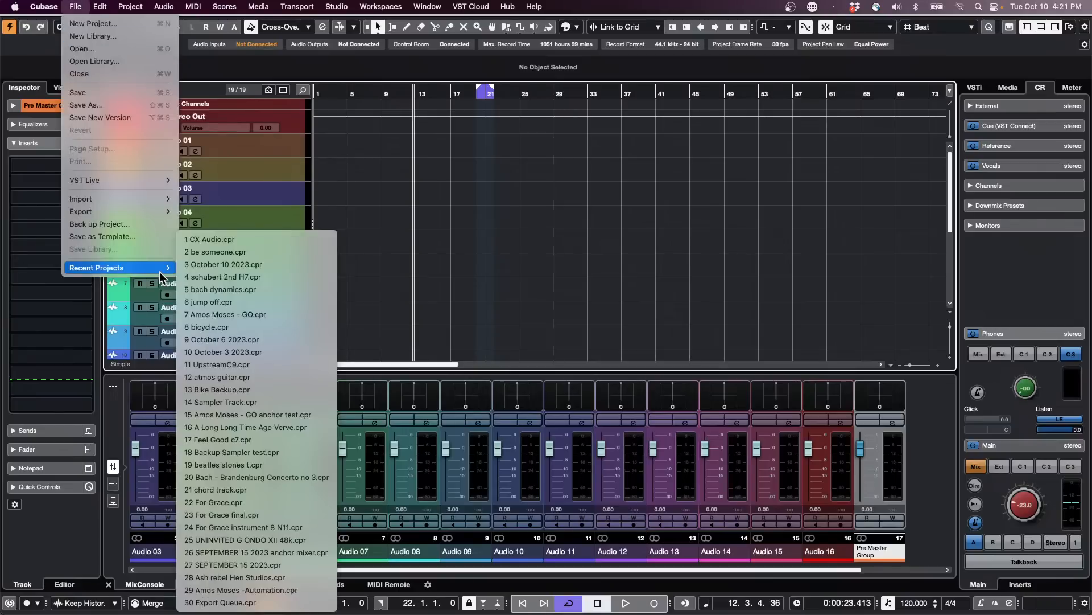
pyautogui.click(301, 249)
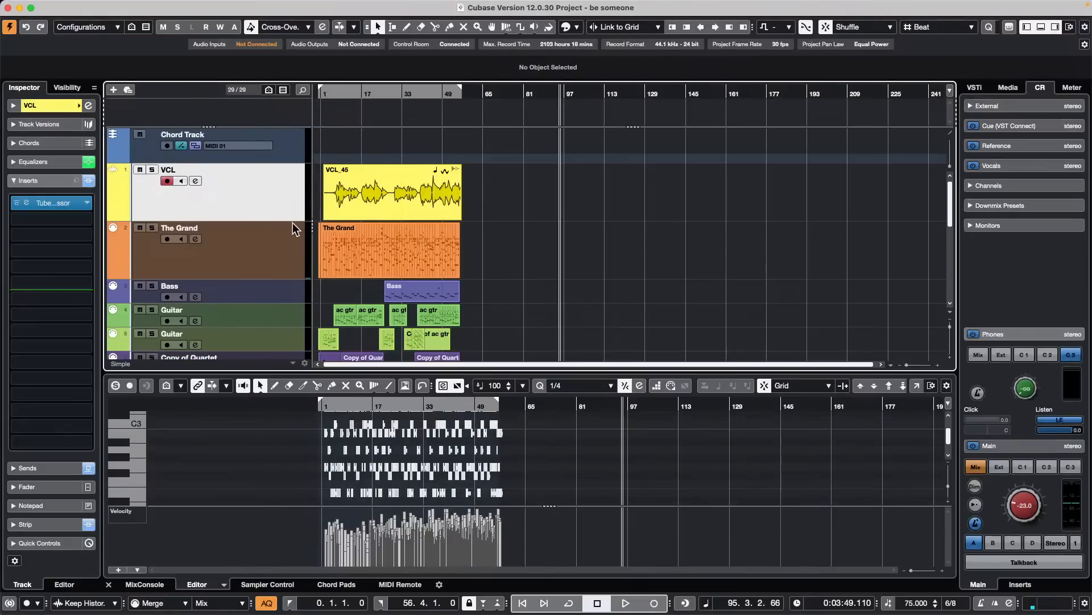
# - Duplicate the VCL track together with its VCL_45 audio event
pyautogui.click(285, 242)
pyautogui.click(281, 209)
pyautogui.rightClick(280, 205)
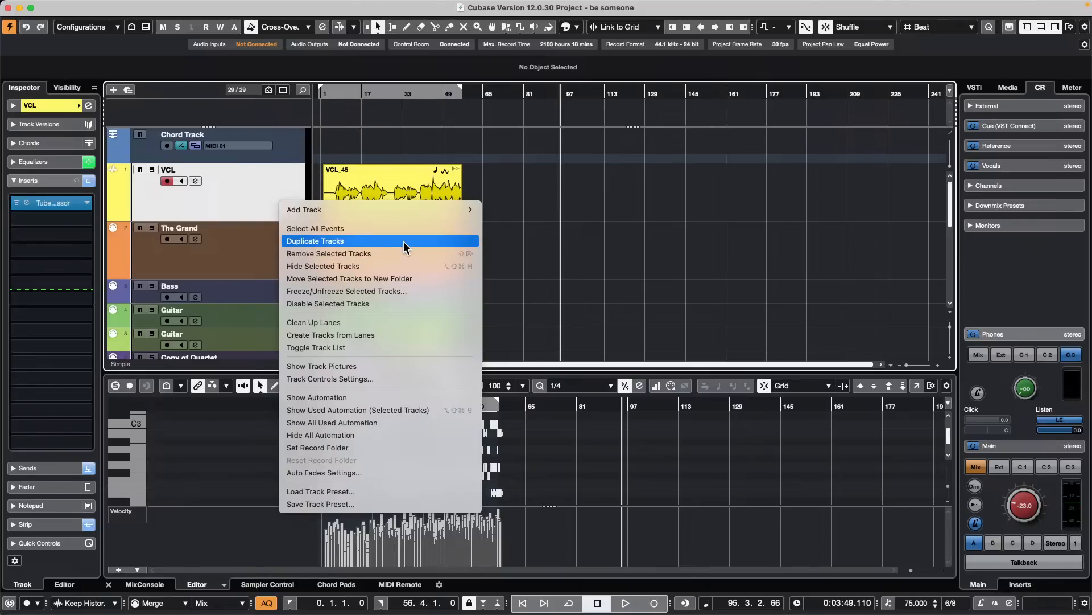
pyautogui.click(372, 183)
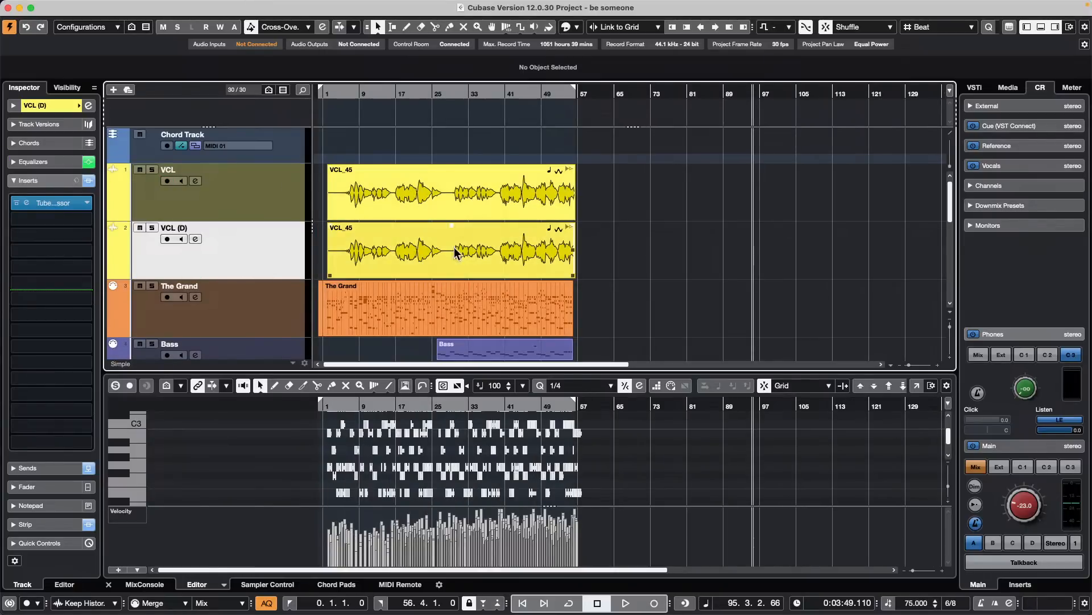
pyautogui.click(471, 202)
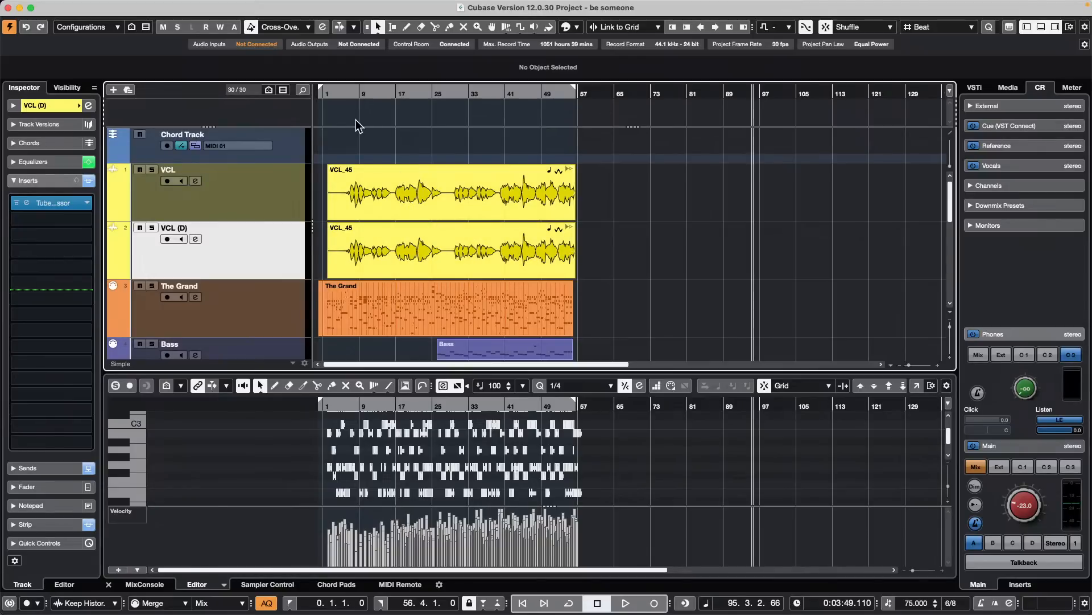
# - Set On Processing Shared Clips to Create New Version in the Editing-Audio preferences and close the preferences with the change accepted
pyautogui.click(50, 7)
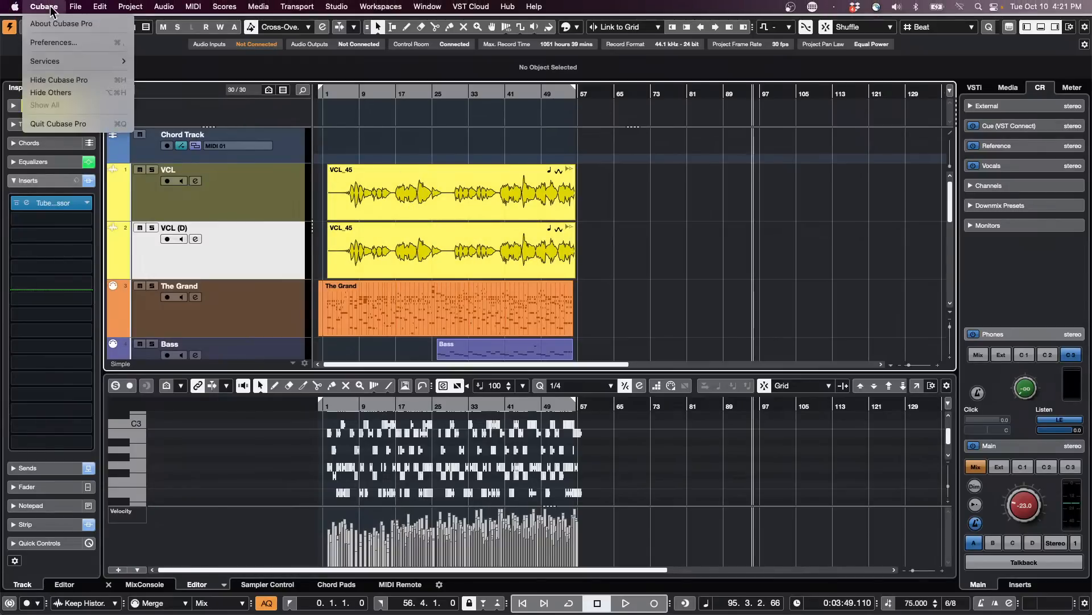
pyautogui.click(52, 43)
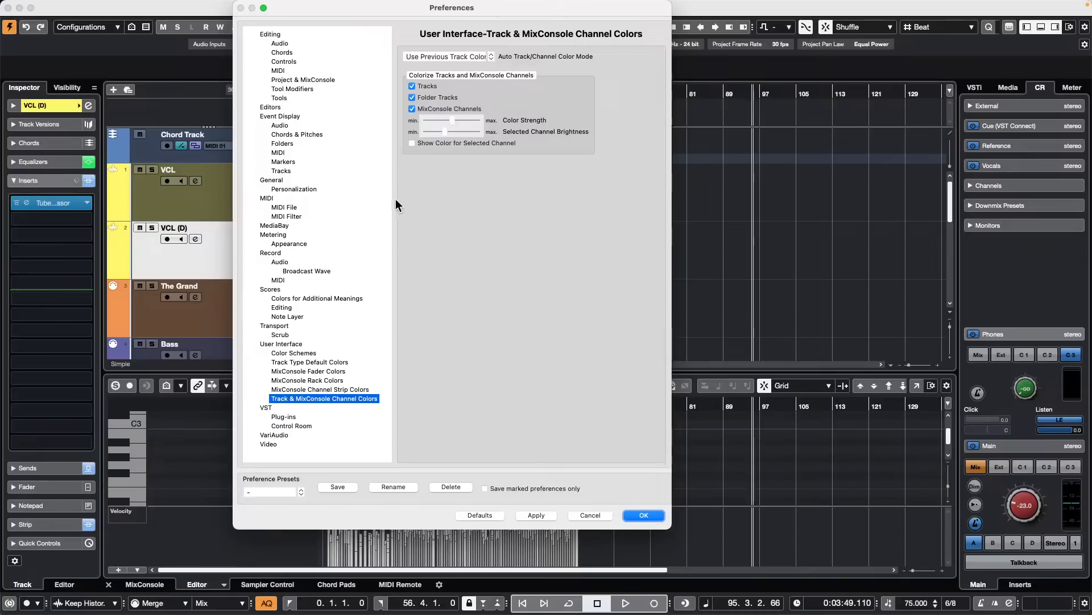
pyautogui.click(271, 35)
pyautogui.click(280, 44)
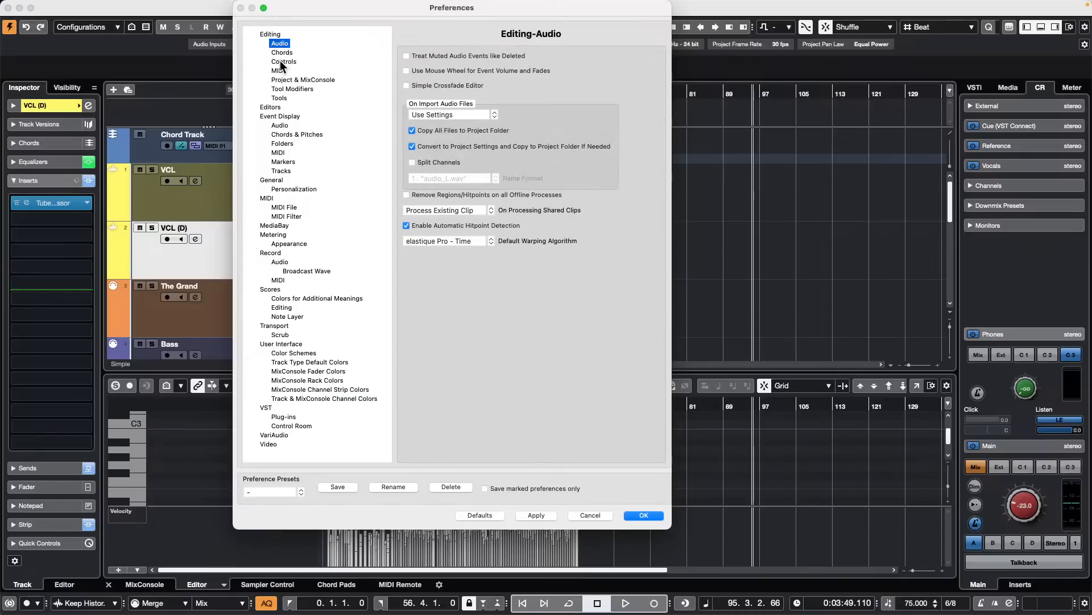
pyautogui.click(463, 213)
pyautogui.click(535, 219)
pyautogui.click(481, 213)
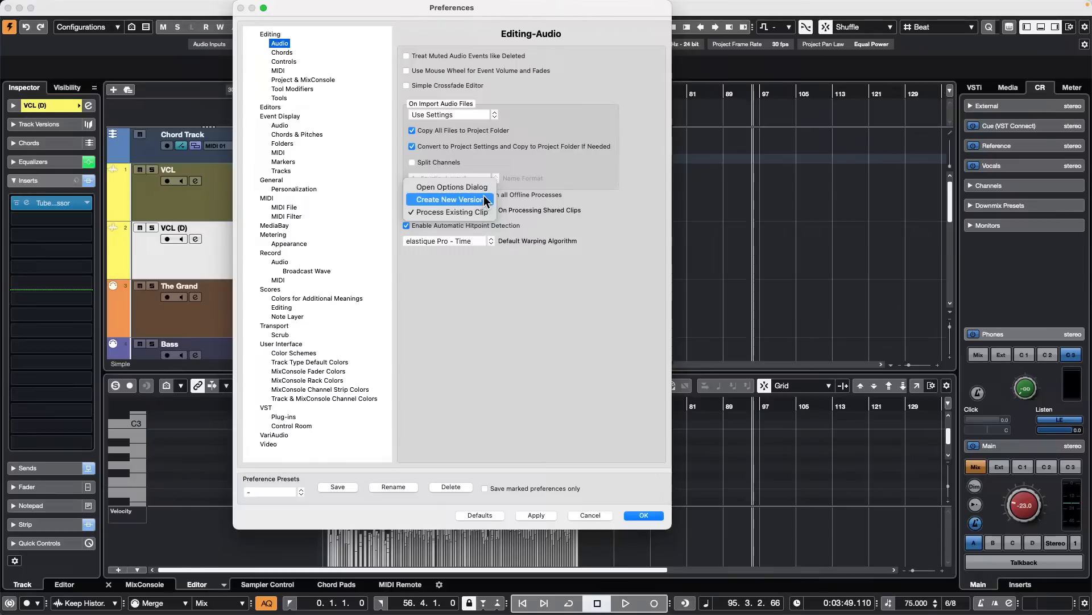
pyautogui.click(485, 200)
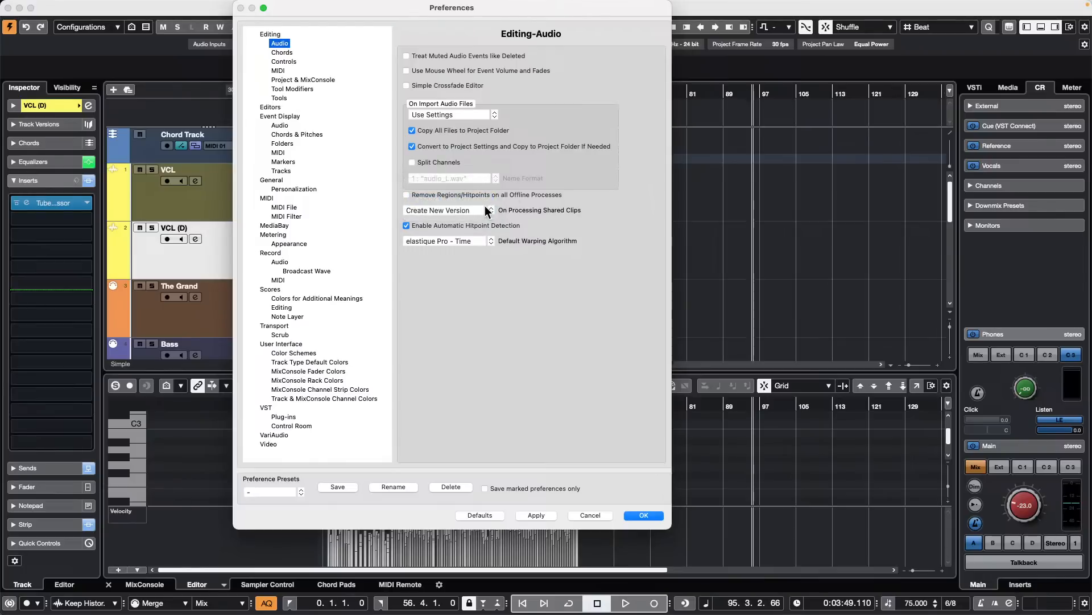
pyautogui.click(653, 516)
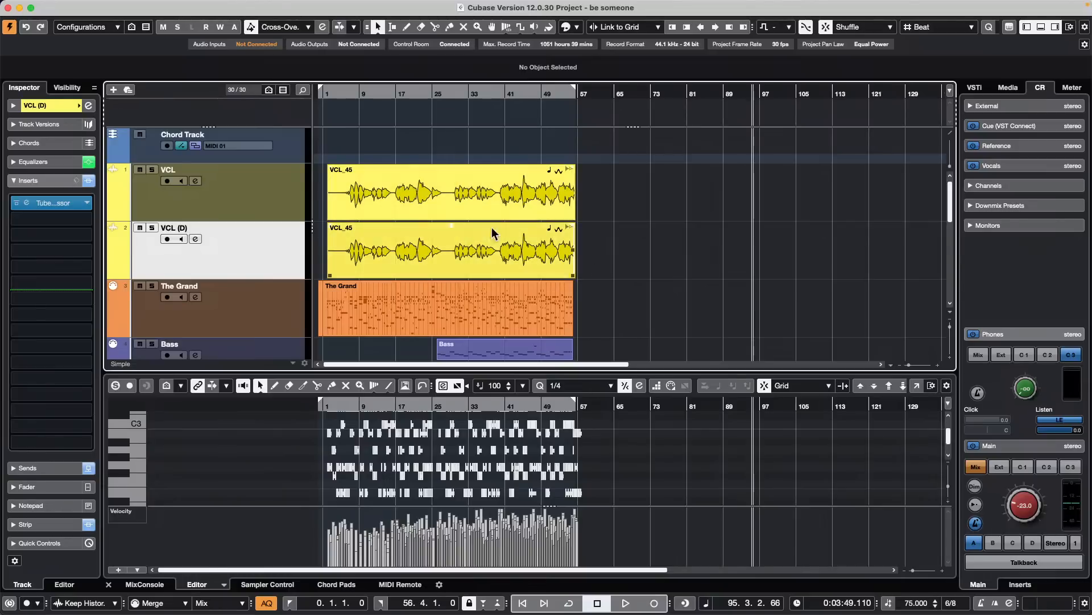
# - Bounce the VCL_45 event on the VCL (D) track and replace the original event with the bounced file
pyautogui.moveTo(642, 251); pyautogui.dragTo(366, 244)
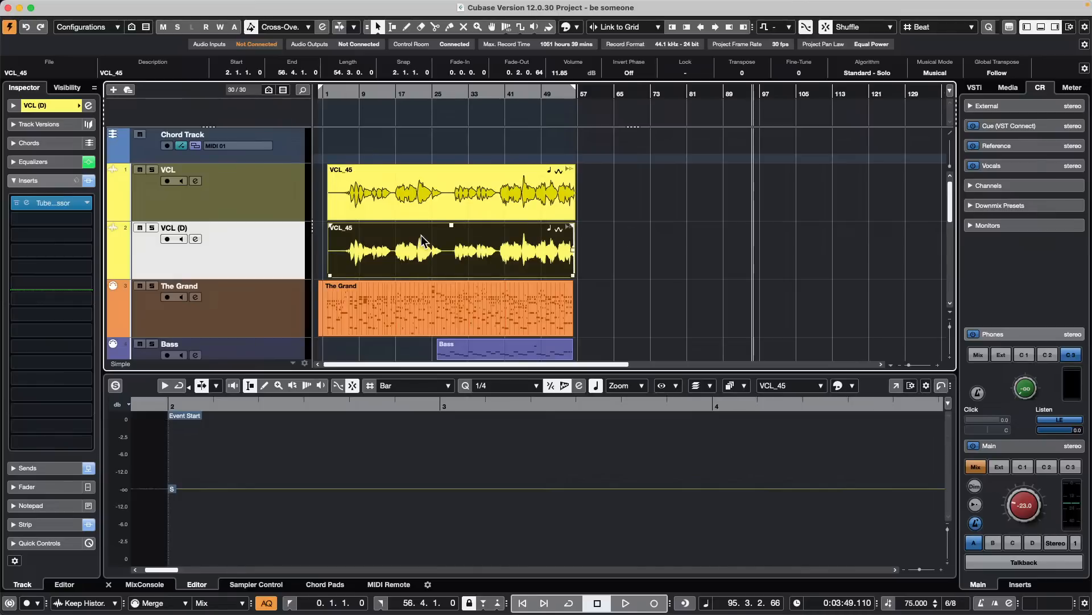
pyautogui.moveTo(134, 8)
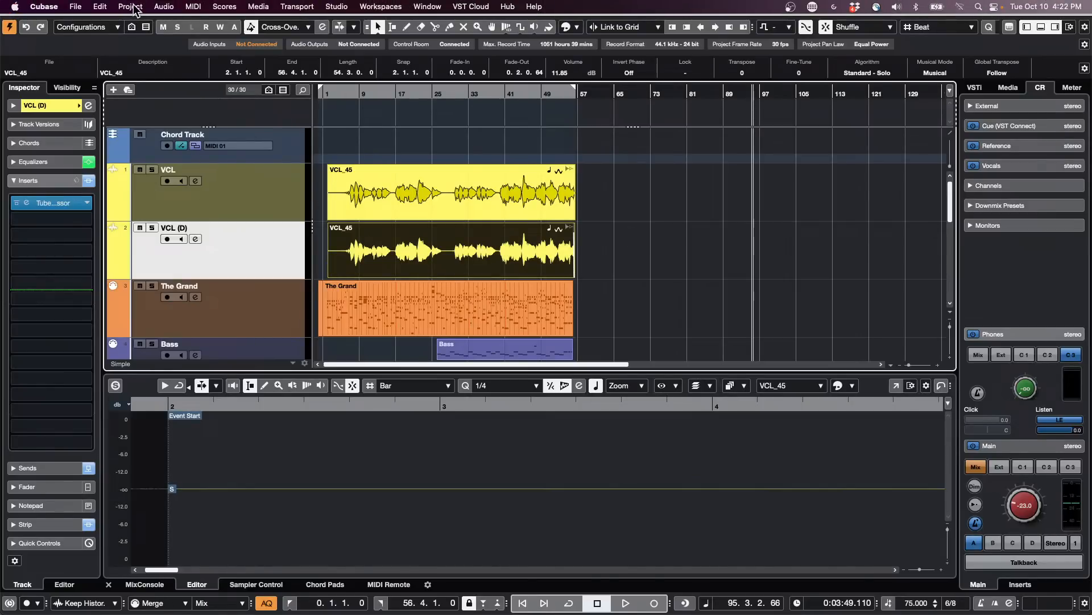
pyautogui.click(172, 7)
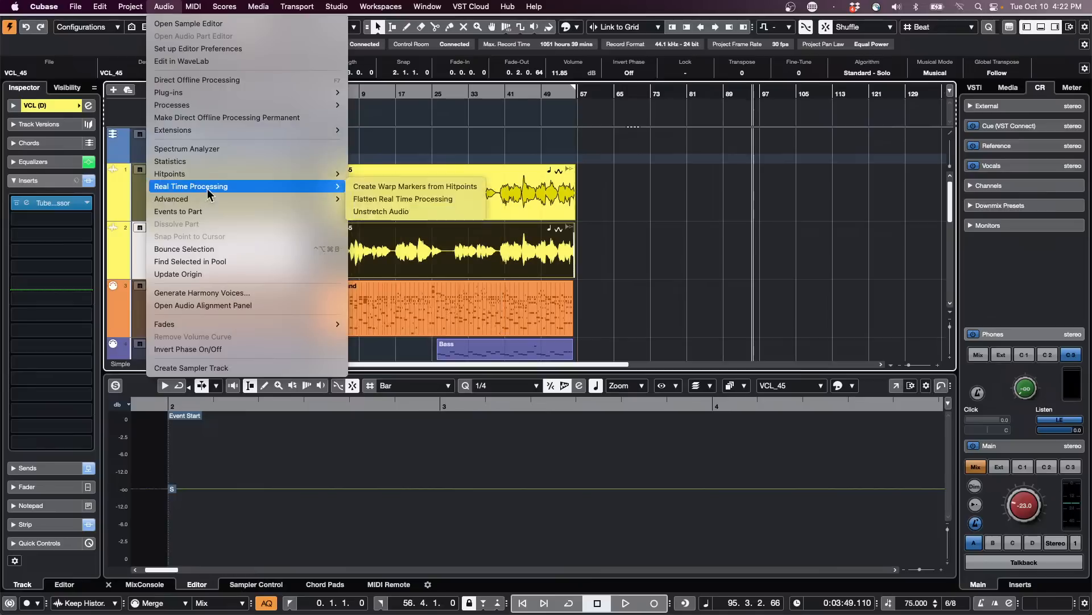
pyautogui.click(220, 249)
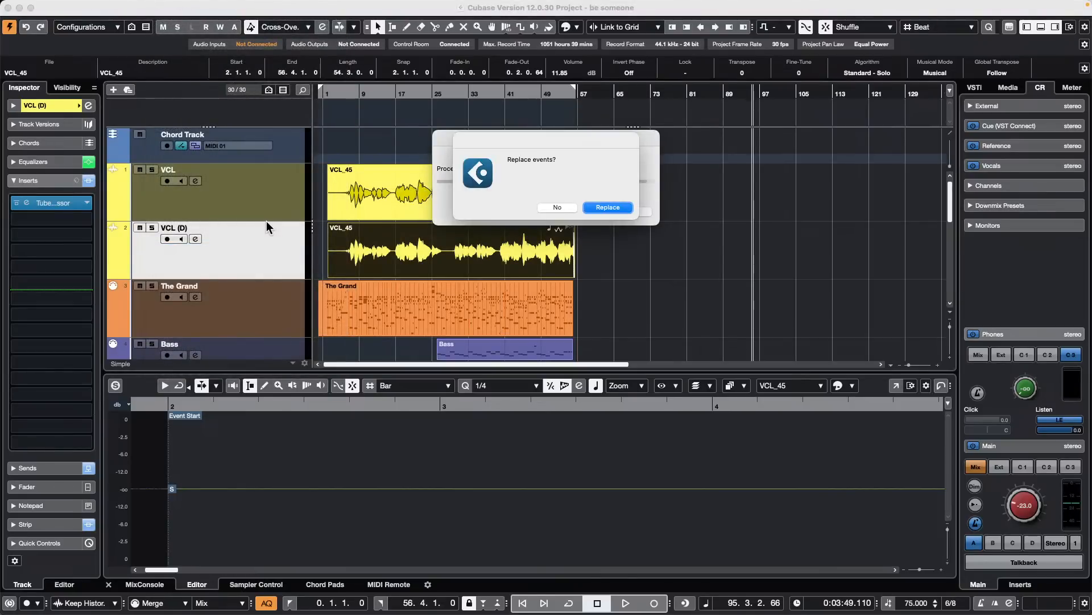
pyautogui.click(617, 210)
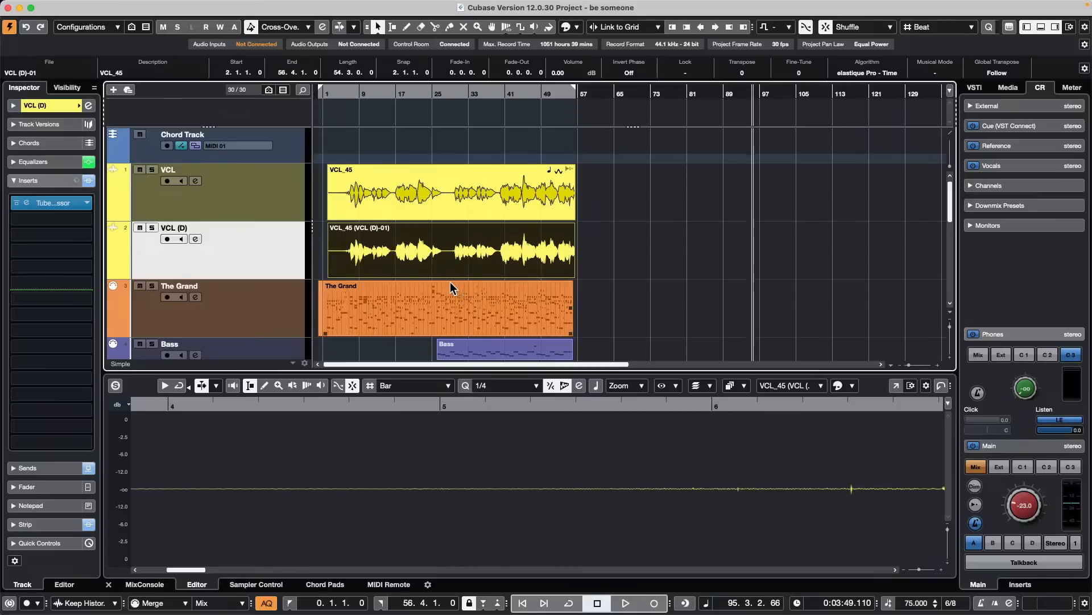
# - Undo the bounce of the duplicated vocal event and the duplication of the VCL track
pyautogui.click(329, 246)
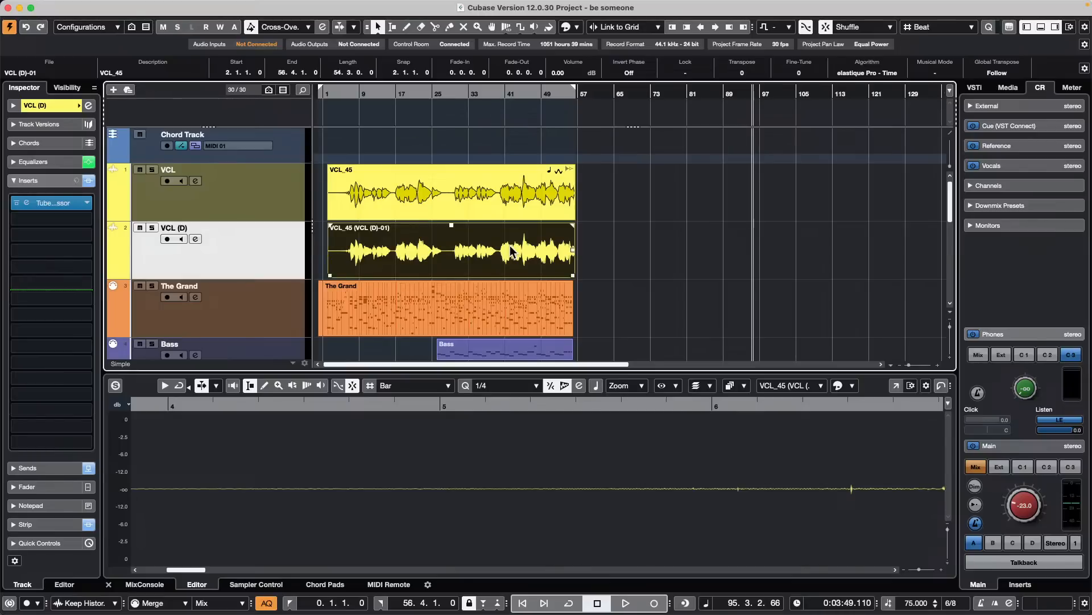
pyautogui.press('super+z')
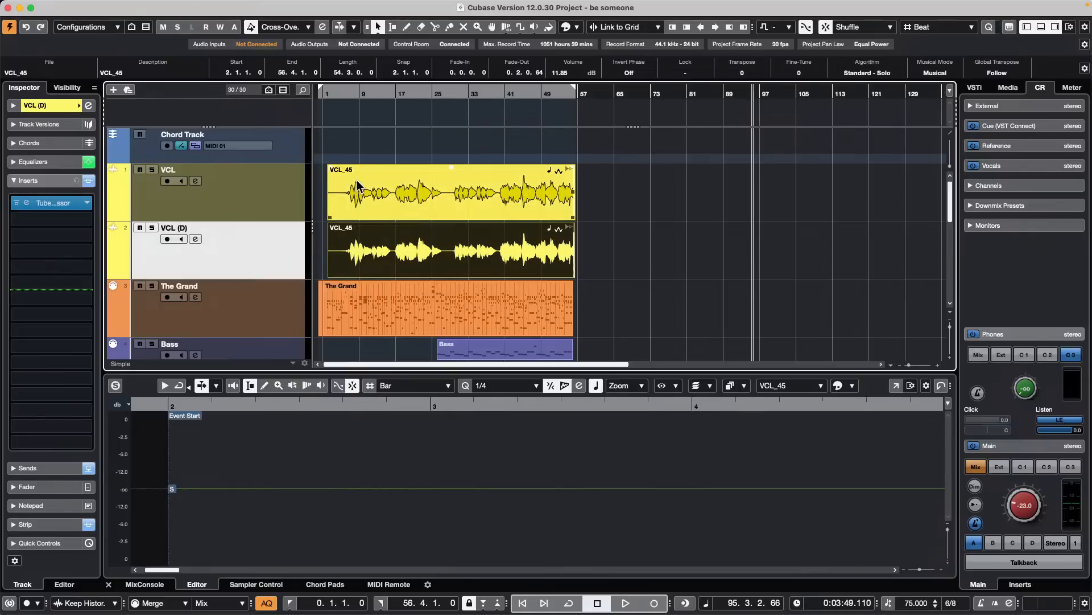
pyautogui.press('super+z')
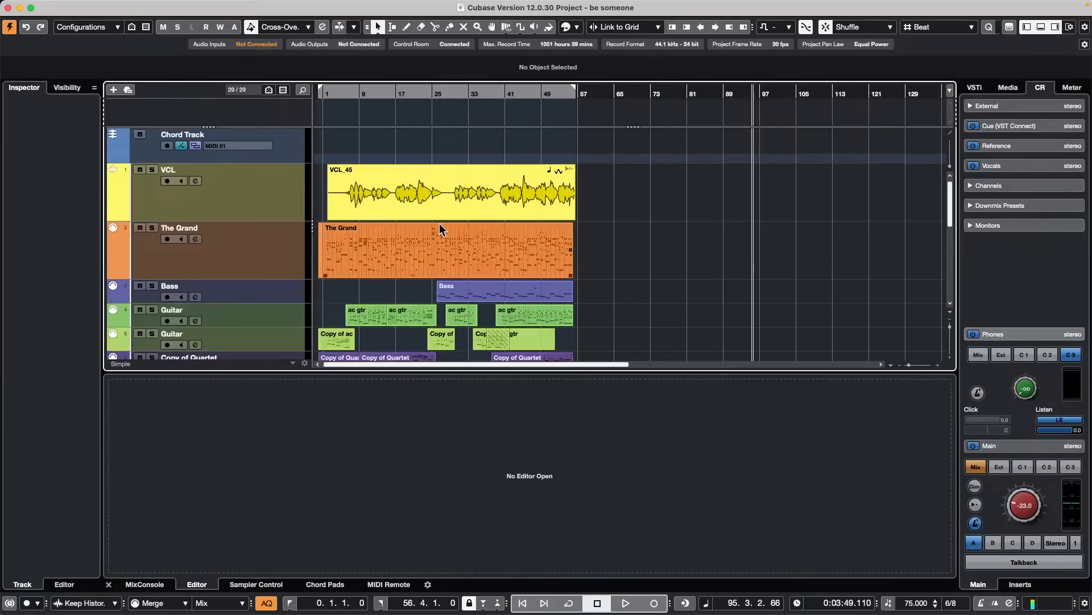
# - Zoom in on the arrangement, play it from about bar 6 and raise the Control Room main level to -15.0
pyautogui.click(420, 228)
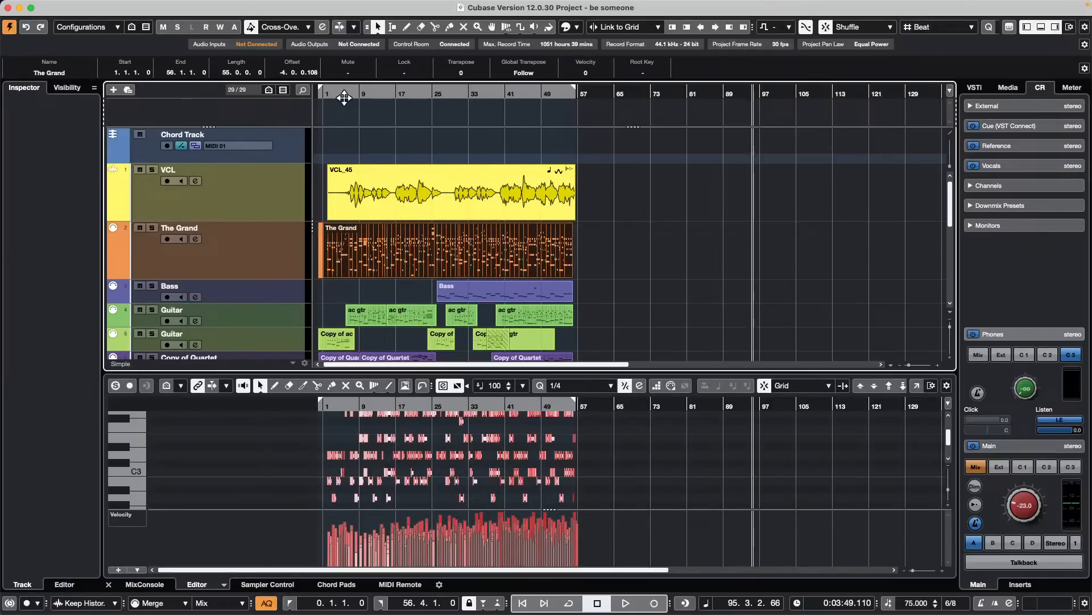
pyautogui.click(312, 100)
pyautogui.press('h')
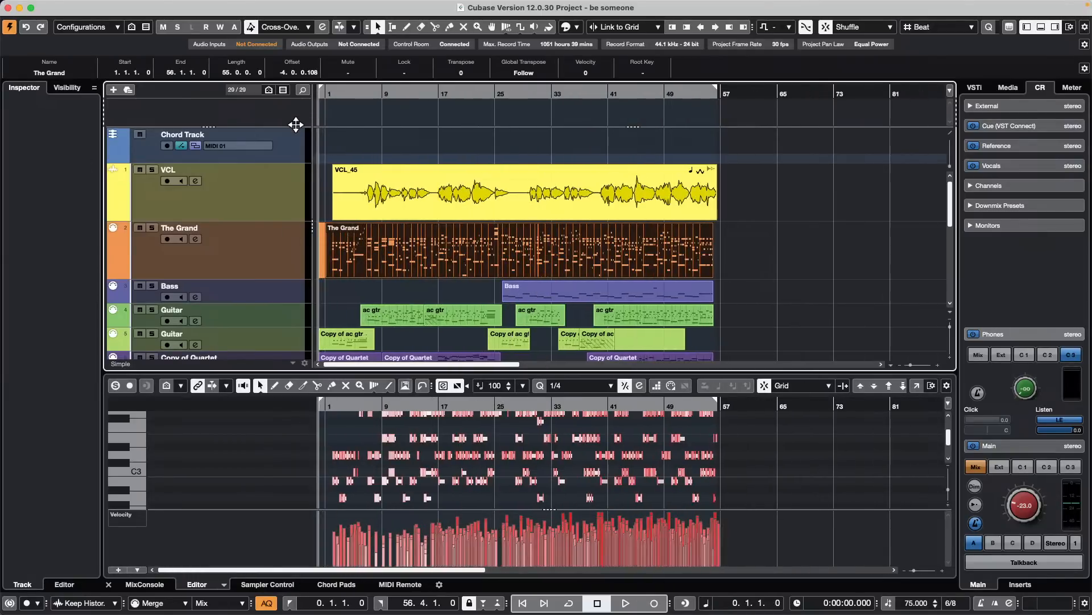
pyautogui.click(365, 95)
pyautogui.press('space')
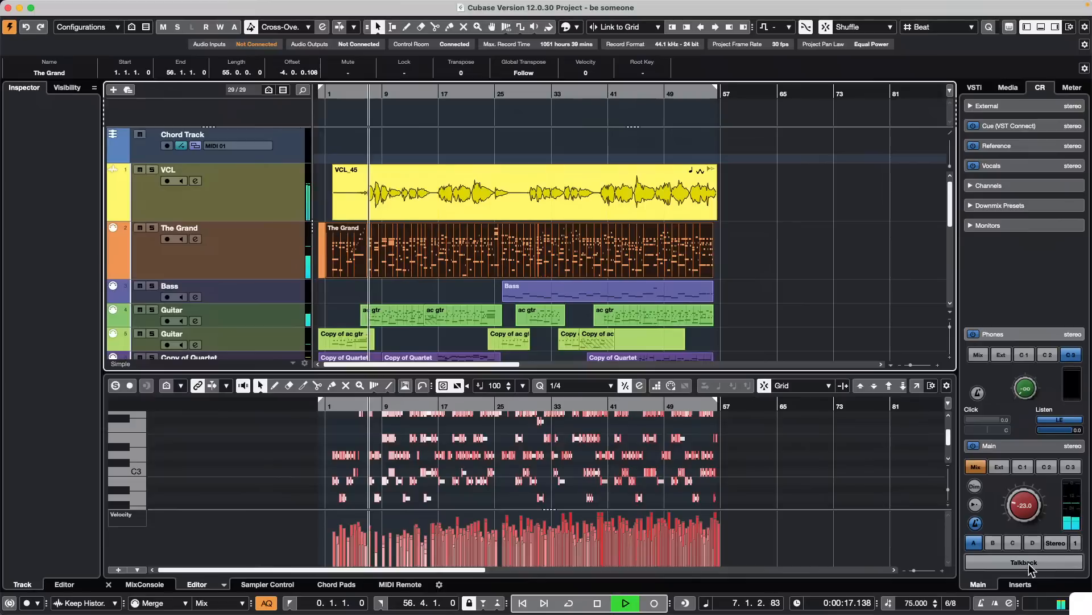
pyautogui.moveTo(1032, 501); pyautogui.dragTo(1034, 491)
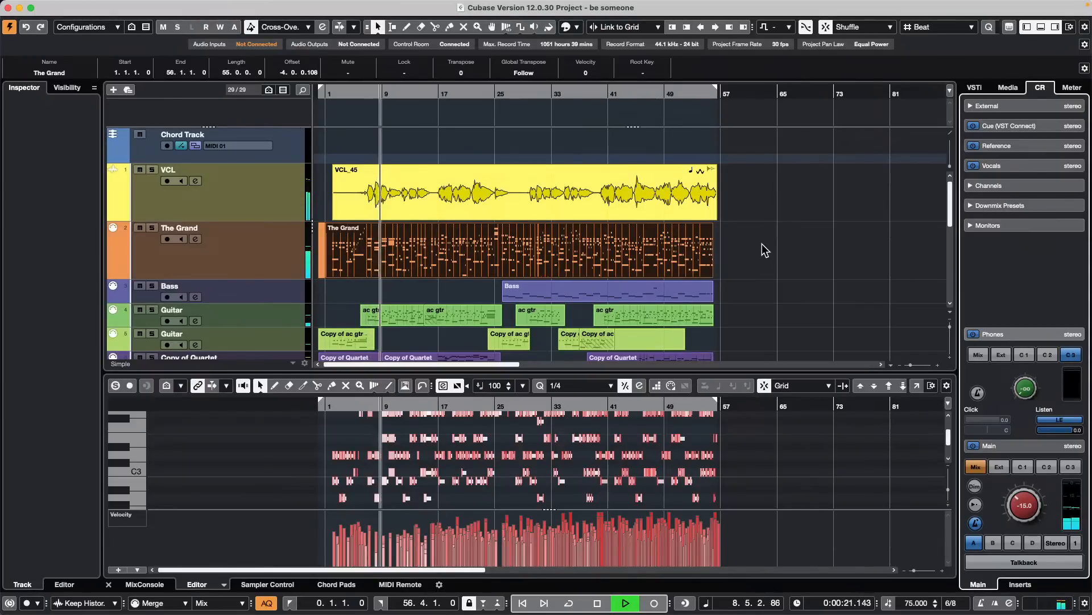
# - Create chord events on the Chord Track from The Grand event, including bass notes and tensions and detecting arpeggios, and stop playback
pyautogui.click(456, 250)
pyautogui.moveTo(452, 159); pyautogui.dragTo(453, 143)
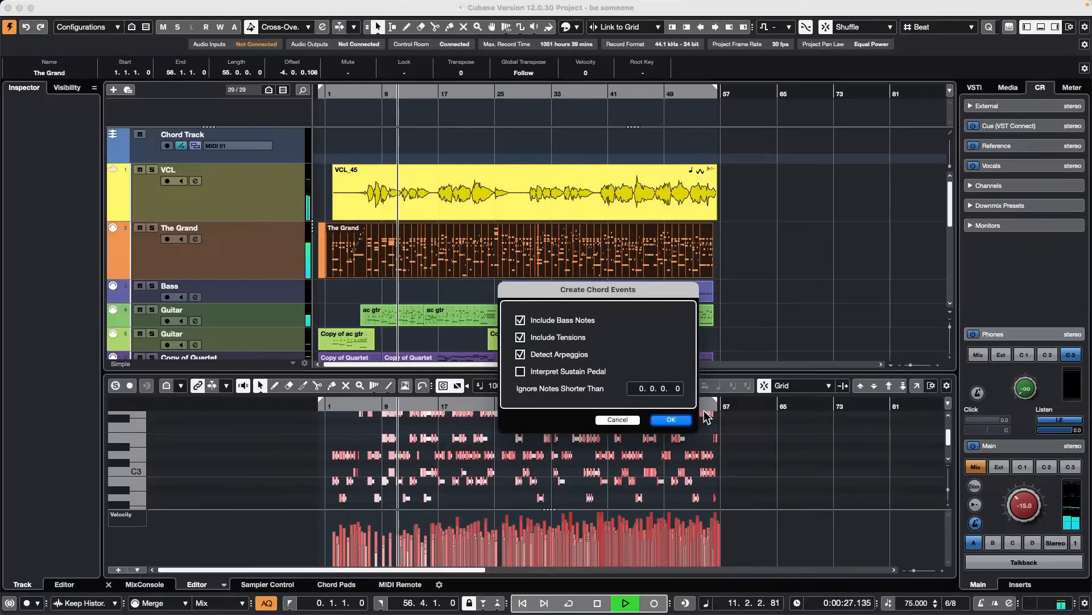
pyautogui.click(669, 420)
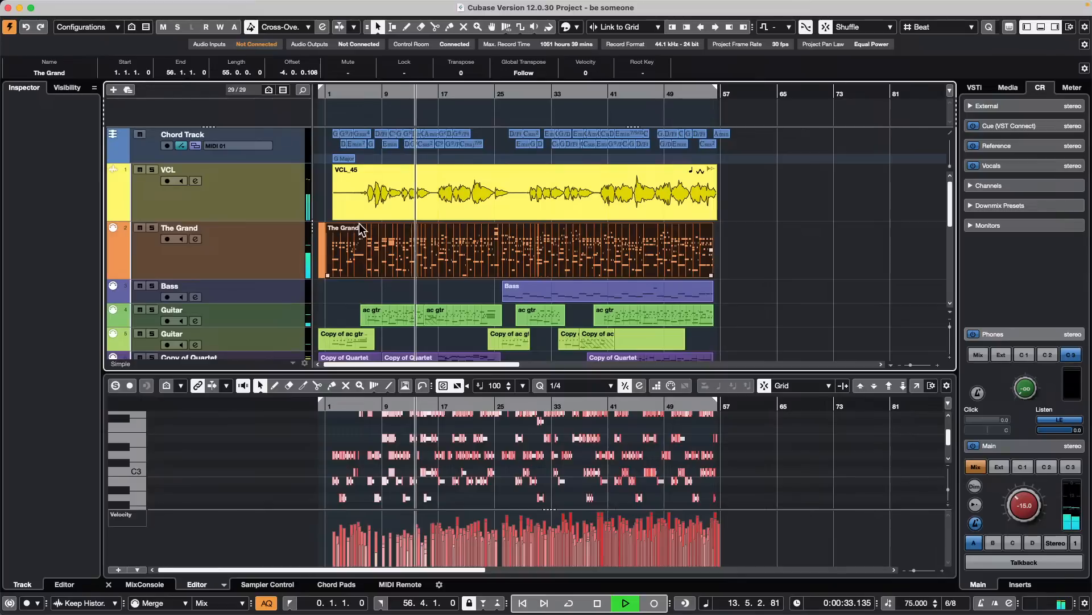
pyautogui.press('space')
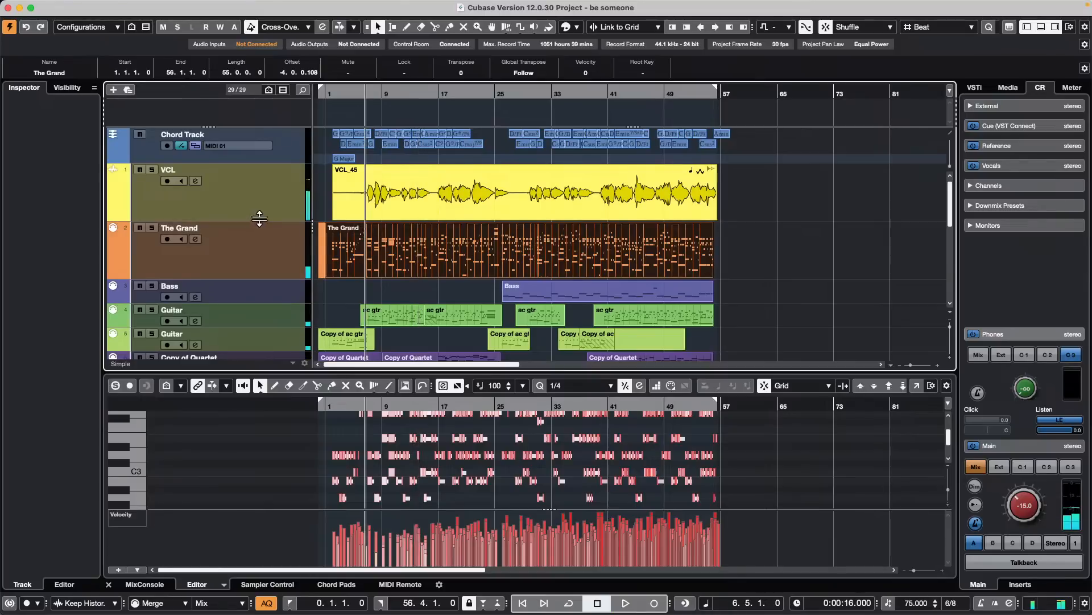
# - Select the VCL track and listen to the song from about bar 12
pyautogui.click(276, 193)
pyautogui.moveTo(416, 92); pyautogui.dragTo(371, 121)
pyautogui.press('space')
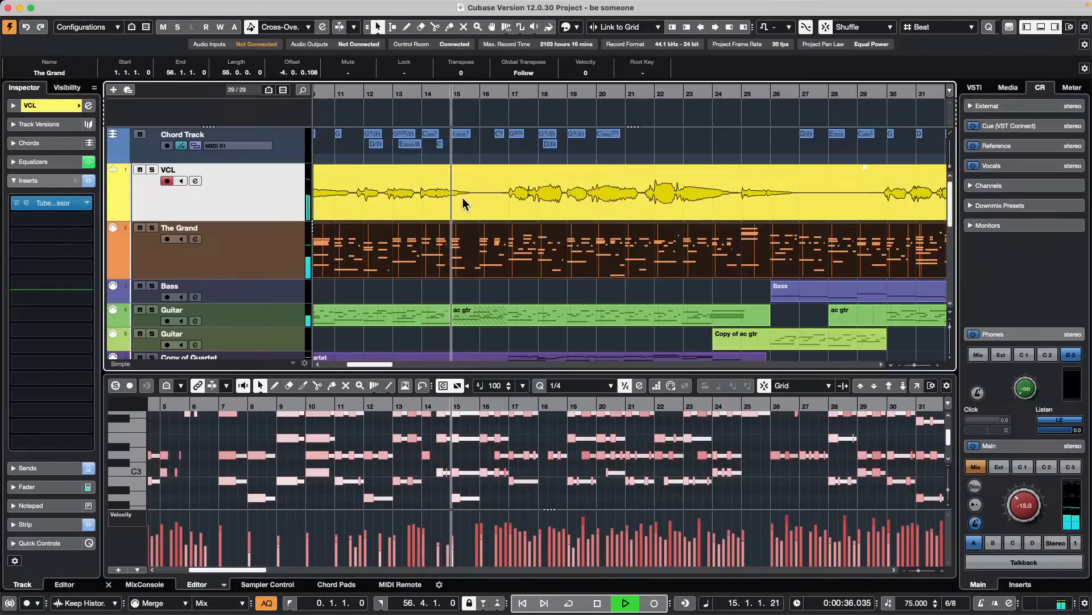
pyautogui.press('space')
# - Select a range of the VCL event from about bar 14 to bar 16 and generate 2 harmony voices from it
pyautogui.rightClick(430, 203)
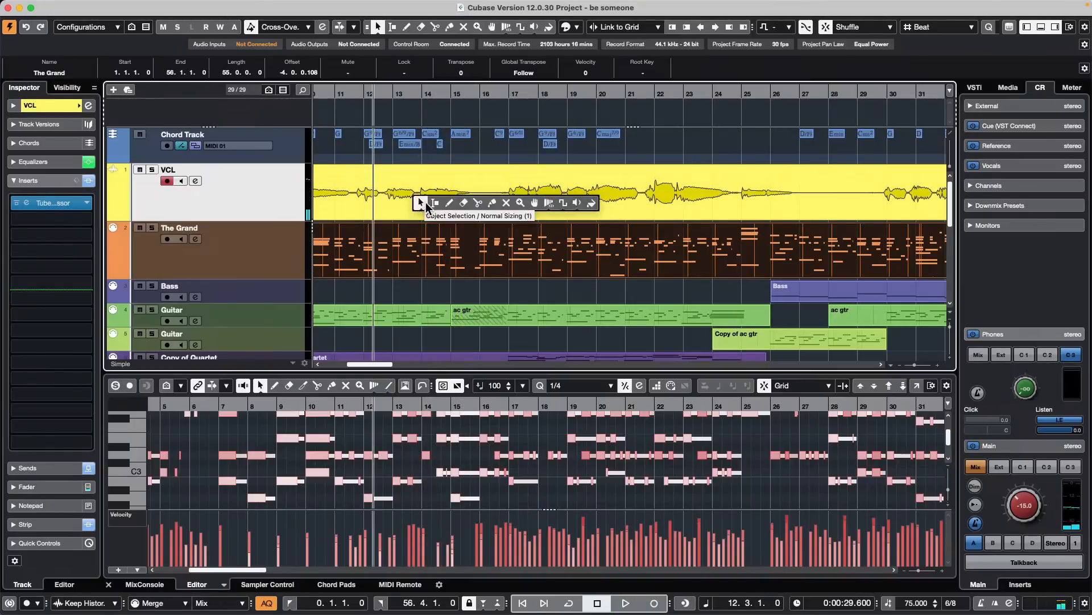
pyautogui.click(433, 203)
pyautogui.moveTo(419, 190); pyautogui.dragTo(478, 198)
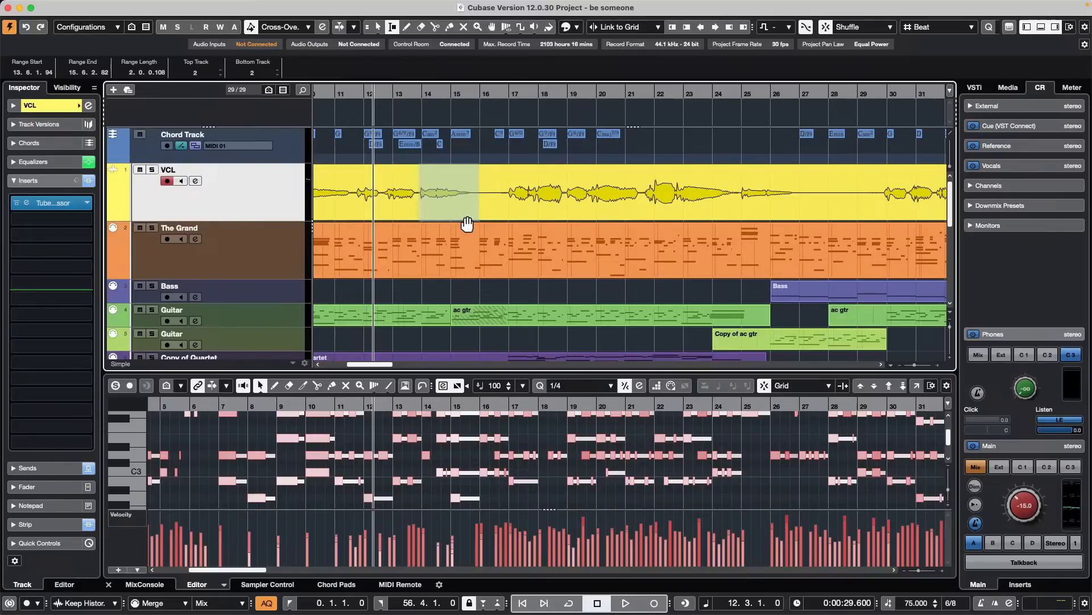
pyautogui.click(103, 6)
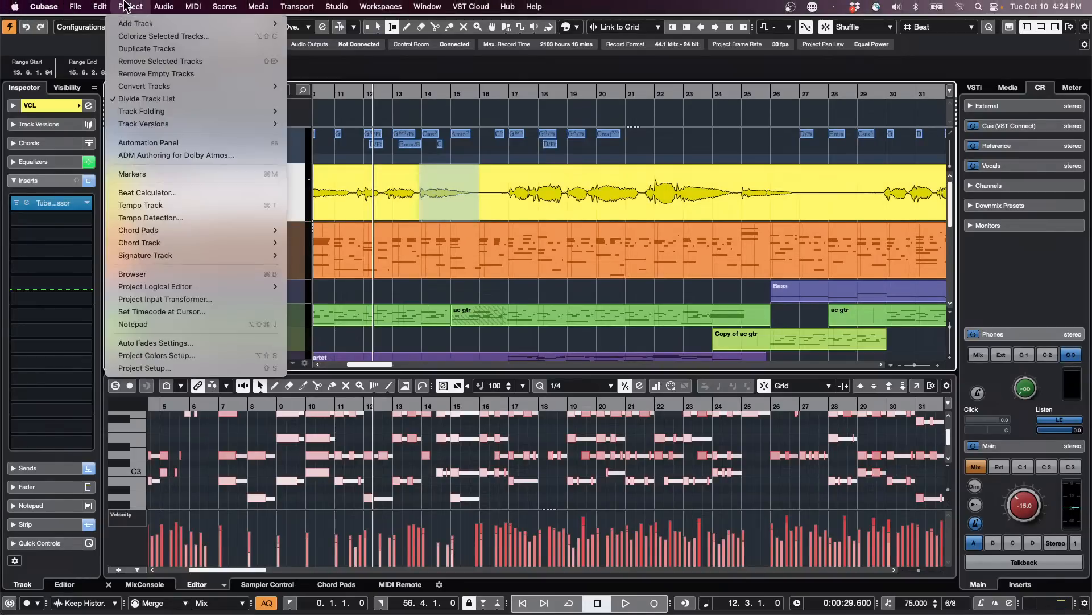
pyautogui.moveTo(162, 7)
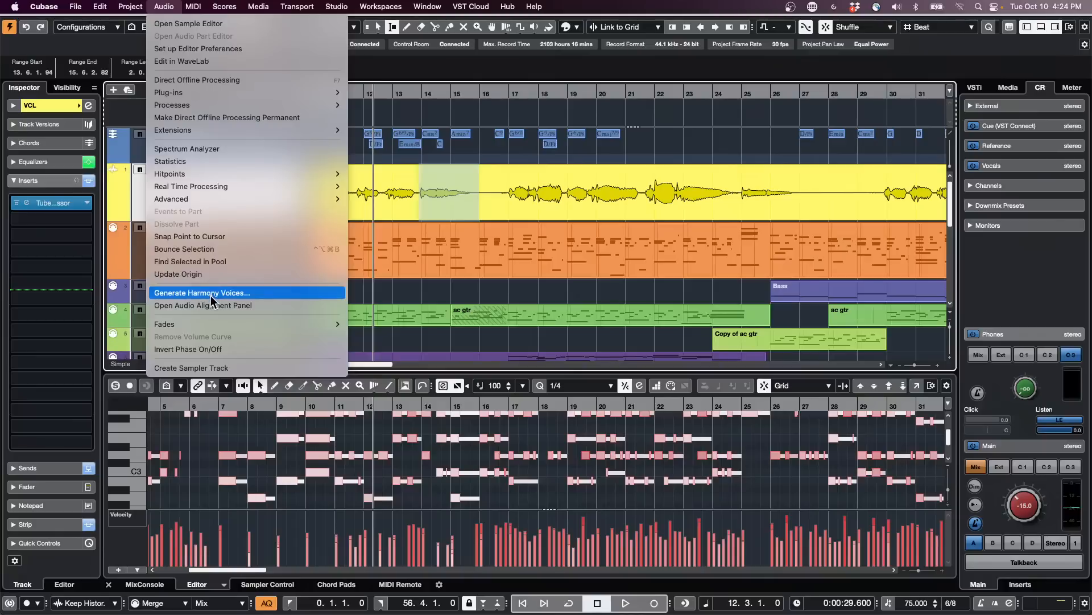
pyautogui.click(645, 161)
pyautogui.click(645, 161)
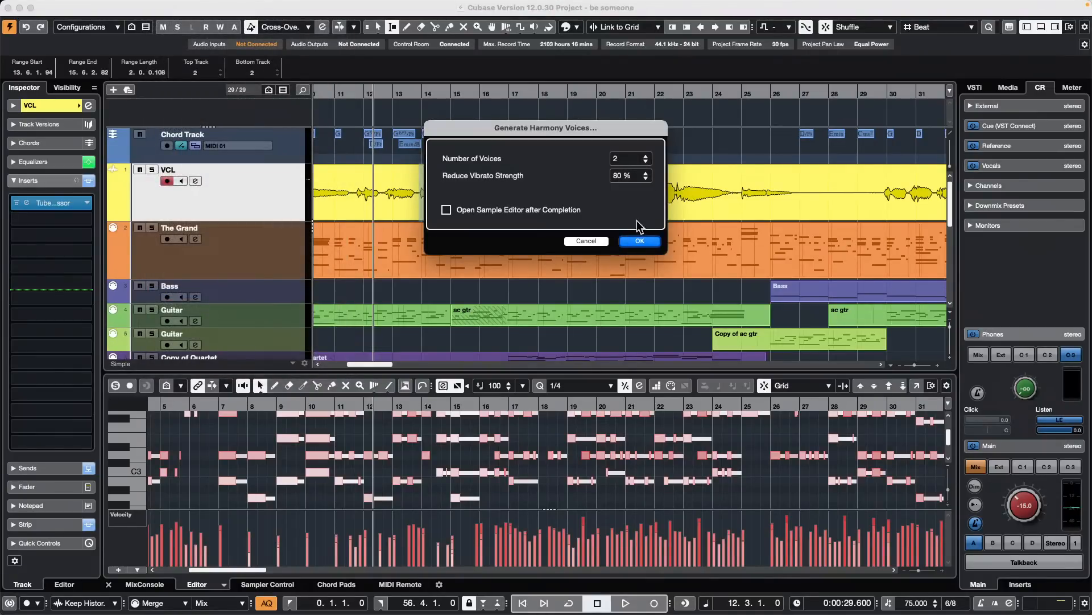
pyautogui.click(640, 242)
pyautogui.press('1')
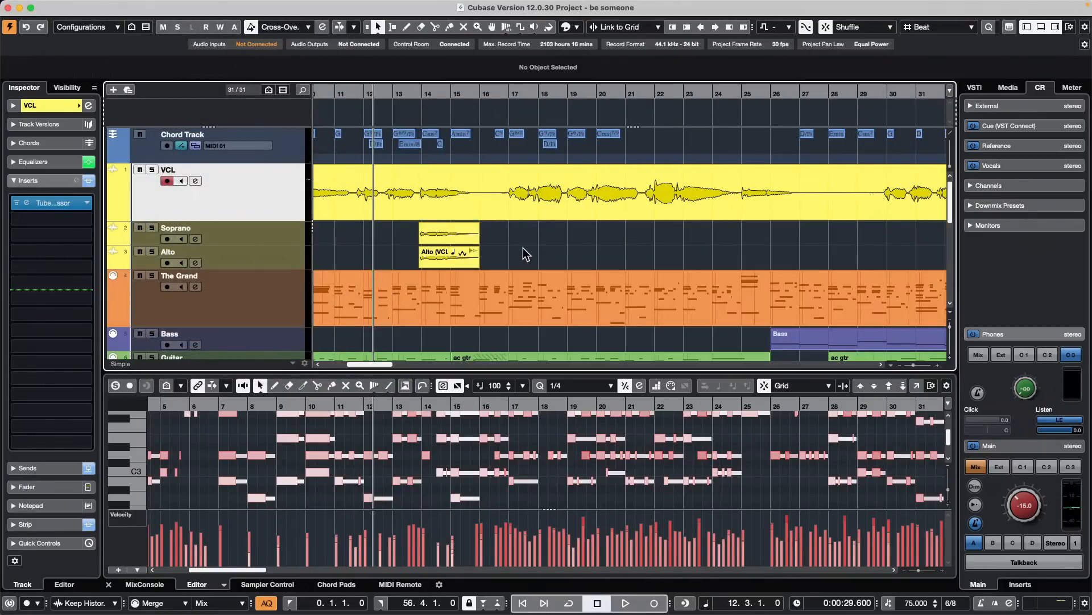
# - Lower the volume of the Soprano and Alto harmony events together, setting the Soprano event to 9.93 dB
pyautogui.moveTo(510, 236); pyautogui.dragTo(396, 261)
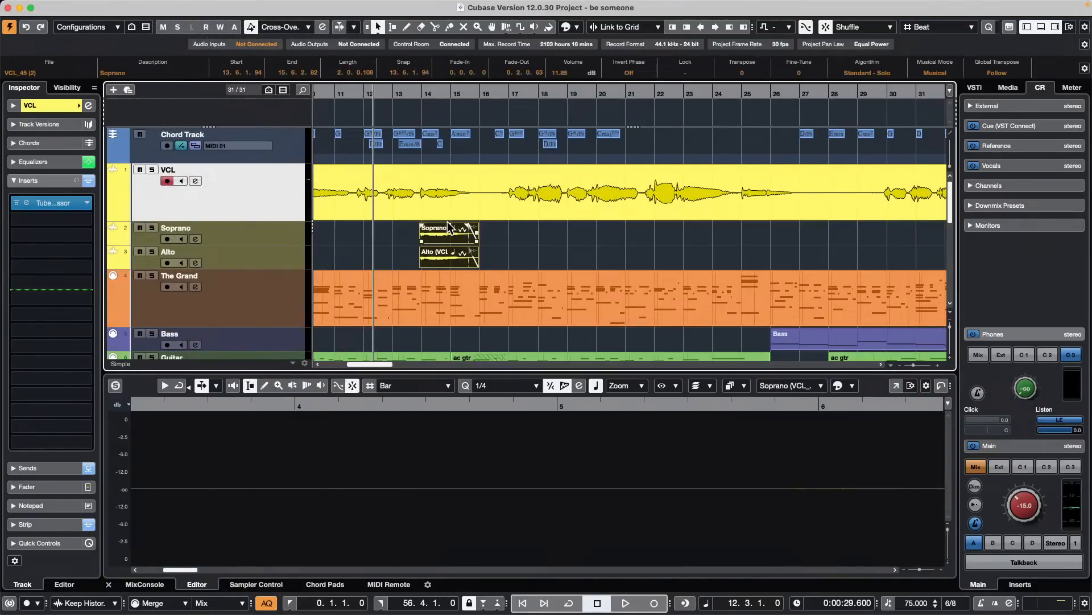
pyautogui.moveTo(450, 226); pyautogui.dragTo(450, 246)
# - Play the harmony passage from about bar 11 and raise the Control Room main level to -12.4
pyautogui.click(387, 105)
pyautogui.click(340, 104)
pyautogui.press('space')
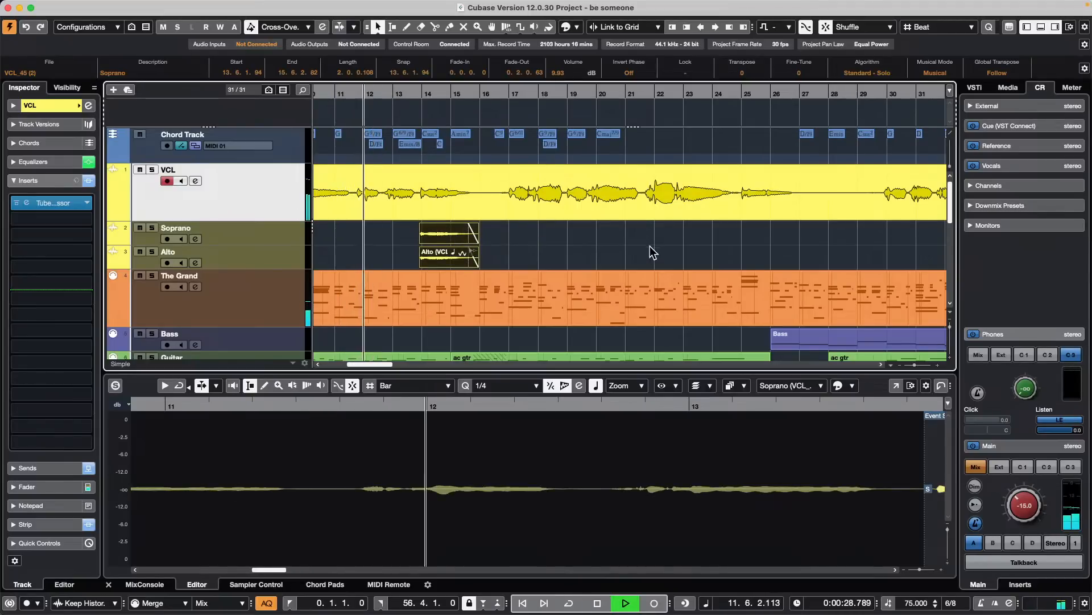
pyautogui.moveTo(1027, 506); pyautogui.dragTo(1030, 495)
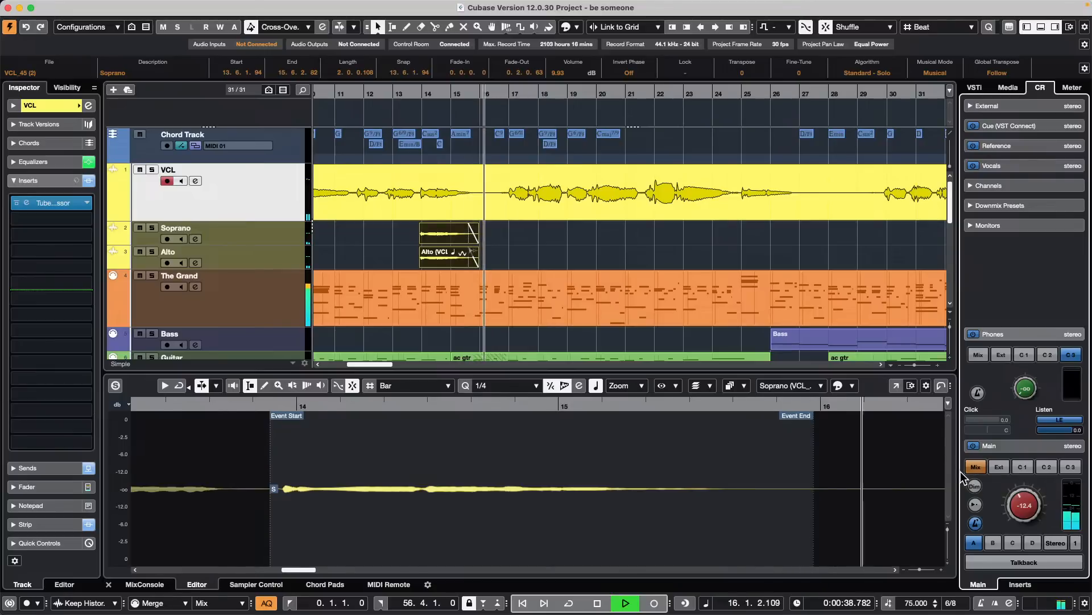
pyautogui.press('space')
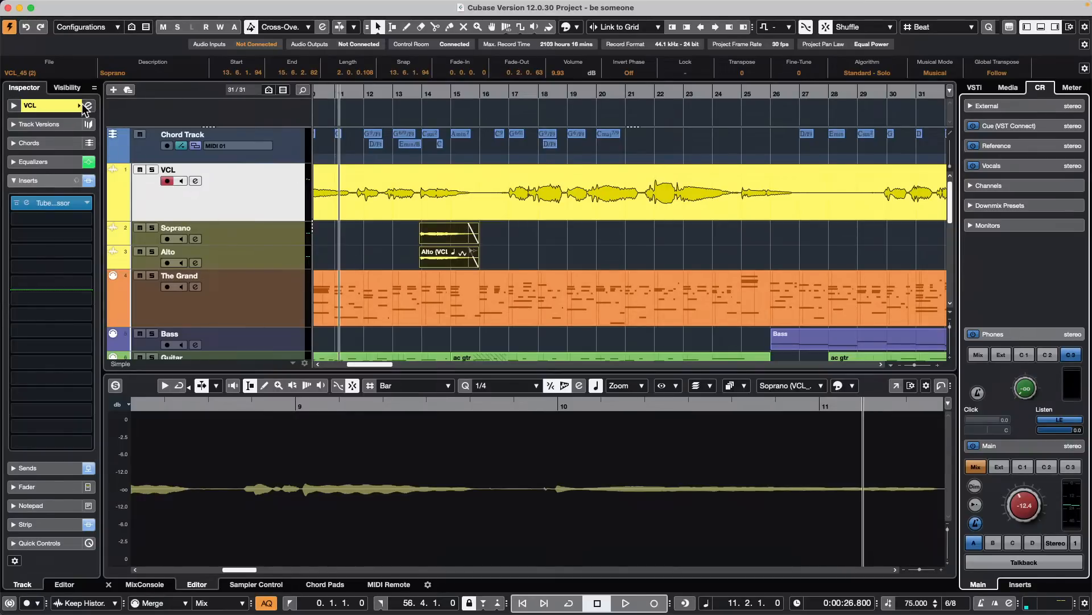
# - Open the VCL track's Tube Compressor and adjust its Input, Drive and Output, setting Drive to 2.8 dB and Output to -2.5 dB
pyautogui.click(79, 204)
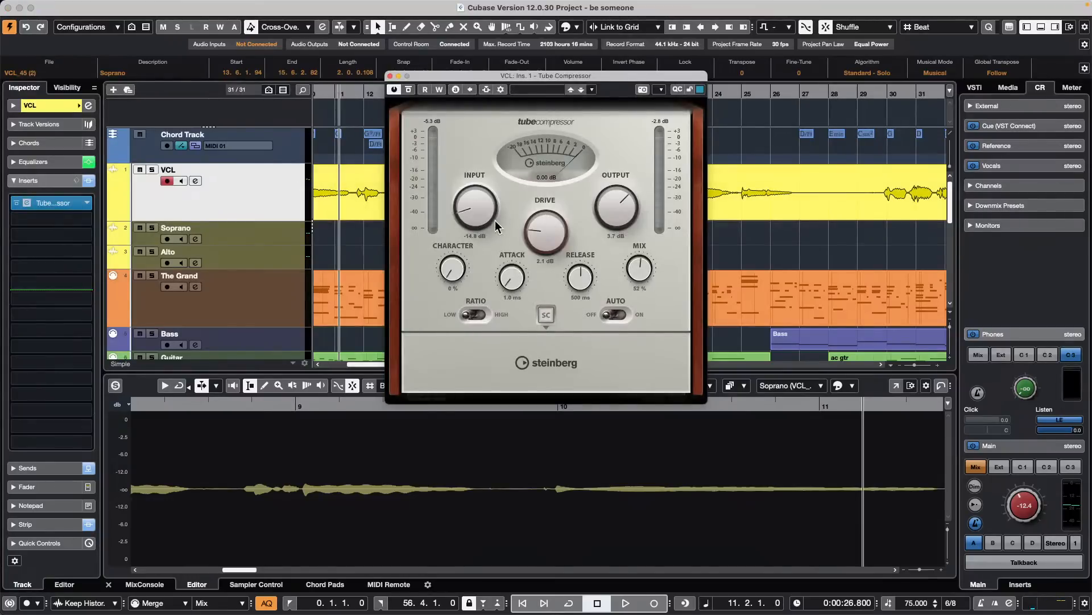
pyautogui.moveTo(477, 208); pyautogui.dragTo(488, 214)
pyautogui.moveTo(537, 237); pyautogui.dragTo(538, 236)
pyautogui.moveTo(620, 215); pyautogui.dragTo(620, 217)
pyautogui.moveTo(551, 230); pyautogui.dragTo(552, 232)
pyautogui.scroll(1, 545, 233)
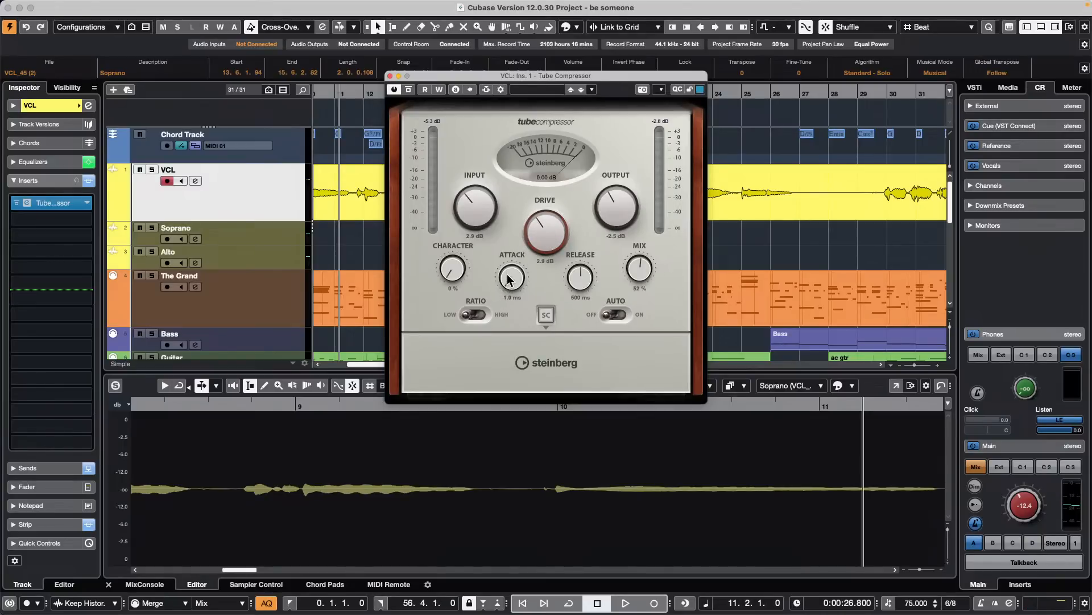
# - Set the Tube Compressor's Character to 7 %, Attack to 1.4 ms and Drive to 4.8 dB
pyautogui.scroll(2, 510, 279)
pyautogui.scroll(-1, 561, 233)
pyautogui.scroll(15, 561, 234)
pyautogui.scroll(1, 559, 229)
pyautogui.scroll(-2, 481, 215)
pyautogui.scroll(7, 449, 271)
pyautogui.scroll(1, 560, 233)
pyautogui.scroll(5, 561, 234)
pyautogui.scroll(16, 546, 230)
pyautogui.scroll(20, 621, 206)
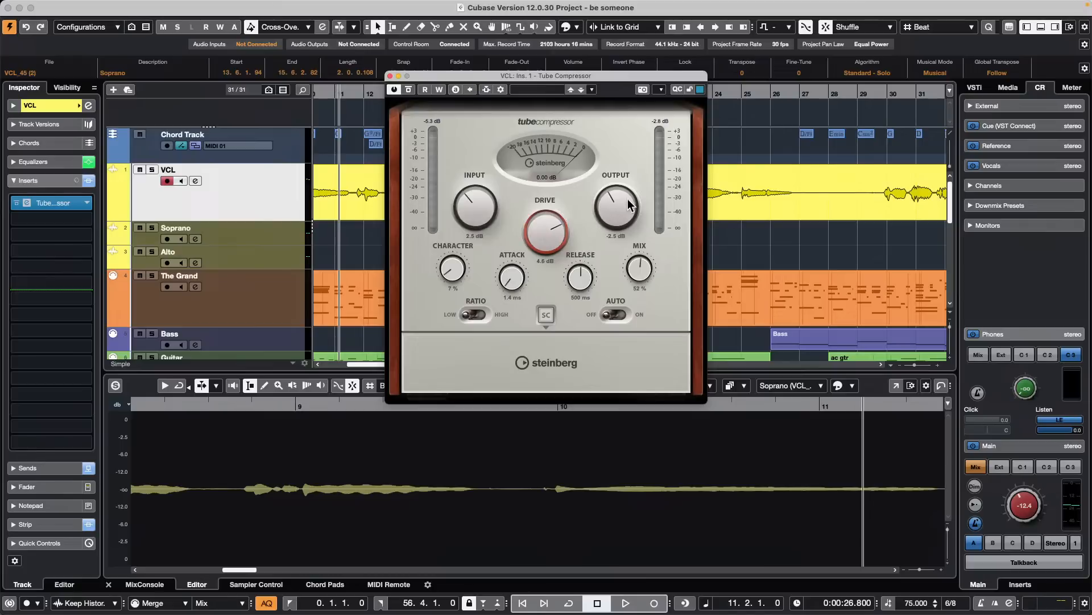
# - Set the Tube Compressor's Output to -4.0 dB, Drive to 6.0 dB and Input to 21.3 dB
pyautogui.scroll(-20, 617, 207)
pyautogui.scroll(20, 618, 201)
pyautogui.scroll(-20, 618, 203)
pyautogui.scroll(20, 622, 215)
pyautogui.scroll(-20, 621, 202)
pyautogui.scroll(-20, 622, 210)
pyautogui.scroll(4, 540, 248)
pyautogui.scroll(10, 540, 245)
pyautogui.scroll(20, 616, 207)
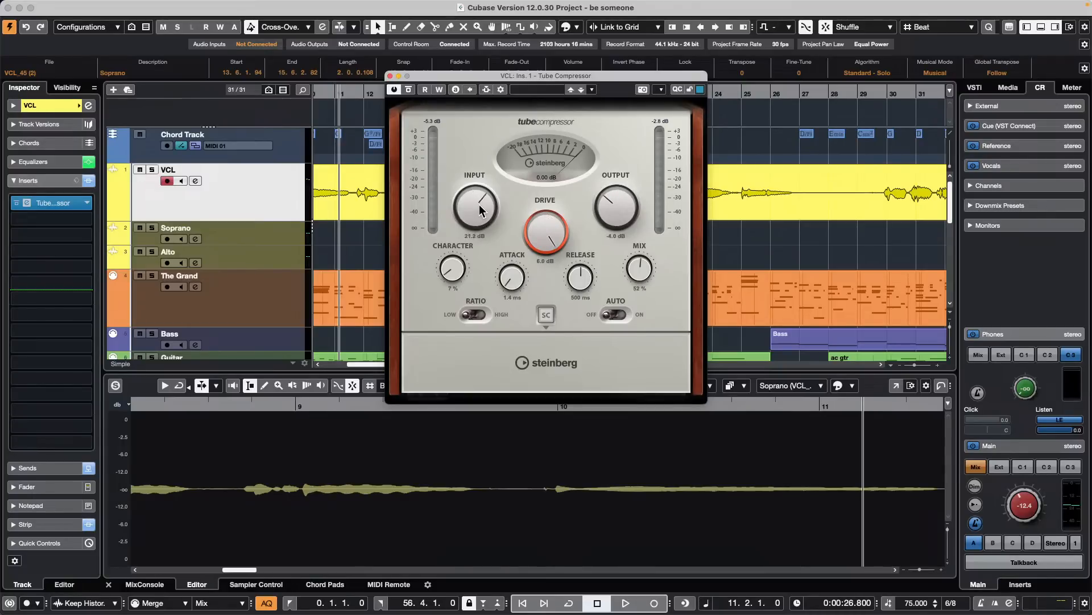
# - Readjust the Tube Compressor's gain settings and close the plug-in window
pyautogui.scroll(-10, 479, 204)
pyautogui.scroll(5, 621, 206)
pyautogui.scroll(20, 620, 201)
pyautogui.scroll(1, 611, 208)
pyautogui.scroll(20, 612, 207)
pyautogui.click(391, 76)
# - Bring the whole arrangement into view with The Grand event selected and show the MixConsole below it
pyautogui.click(448, 296)
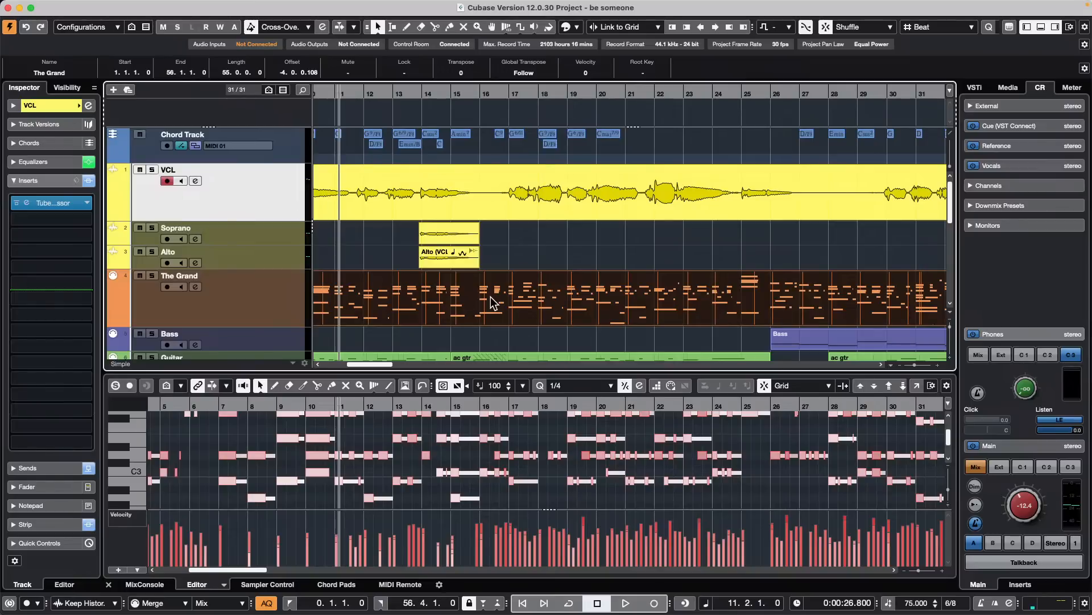
pyautogui.click(555, 250)
pyautogui.scroll(-1, 540, 250)
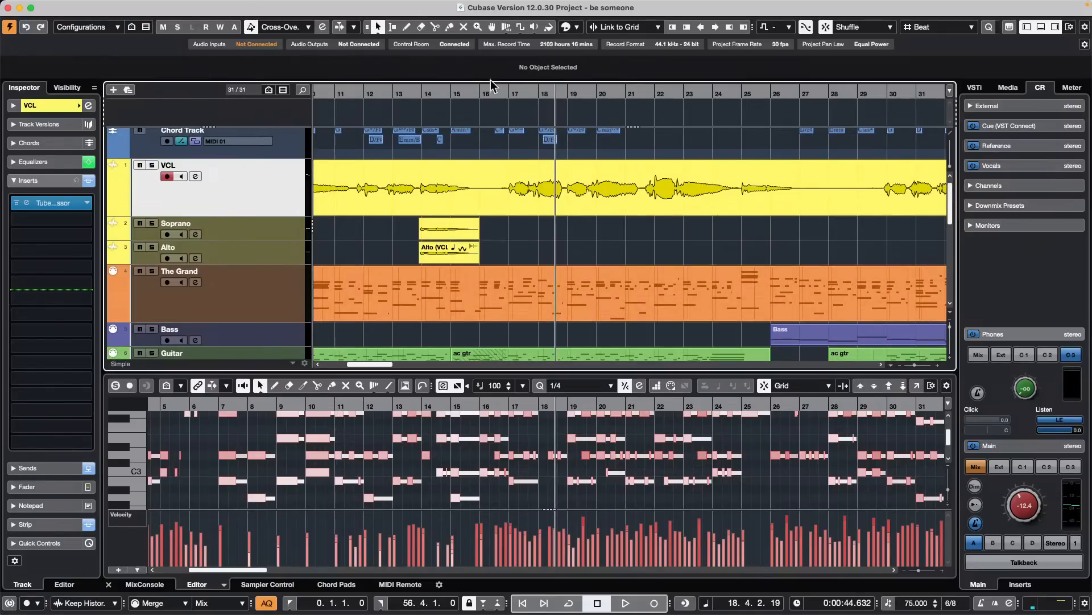
pyautogui.moveTo(490, 91); pyautogui.dragTo(510, 23)
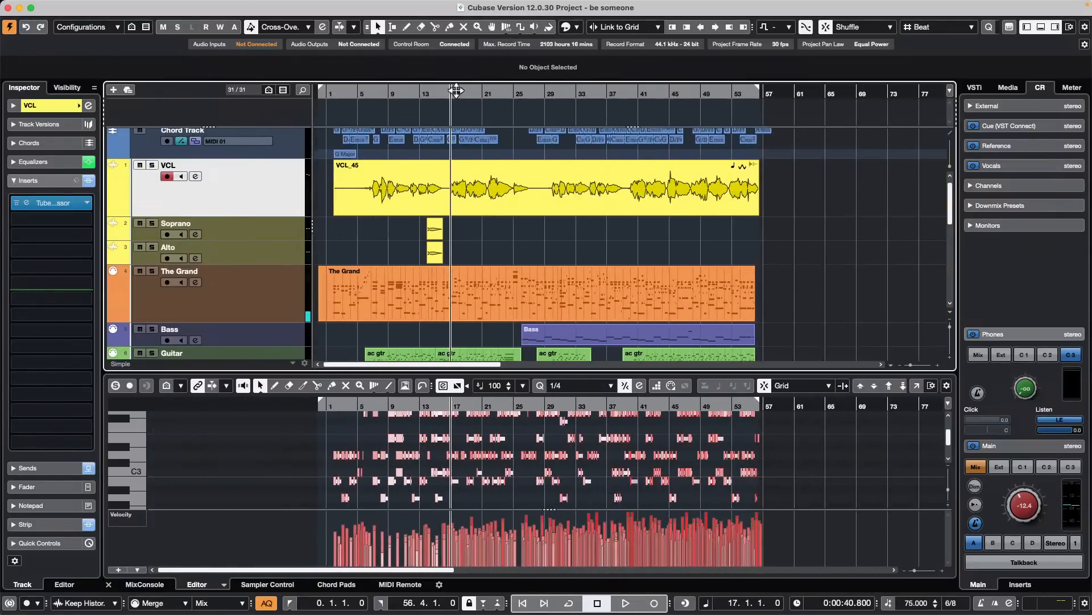
pyautogui.click(416, 297)
pyautogui.scroll(-1, 531, 294)
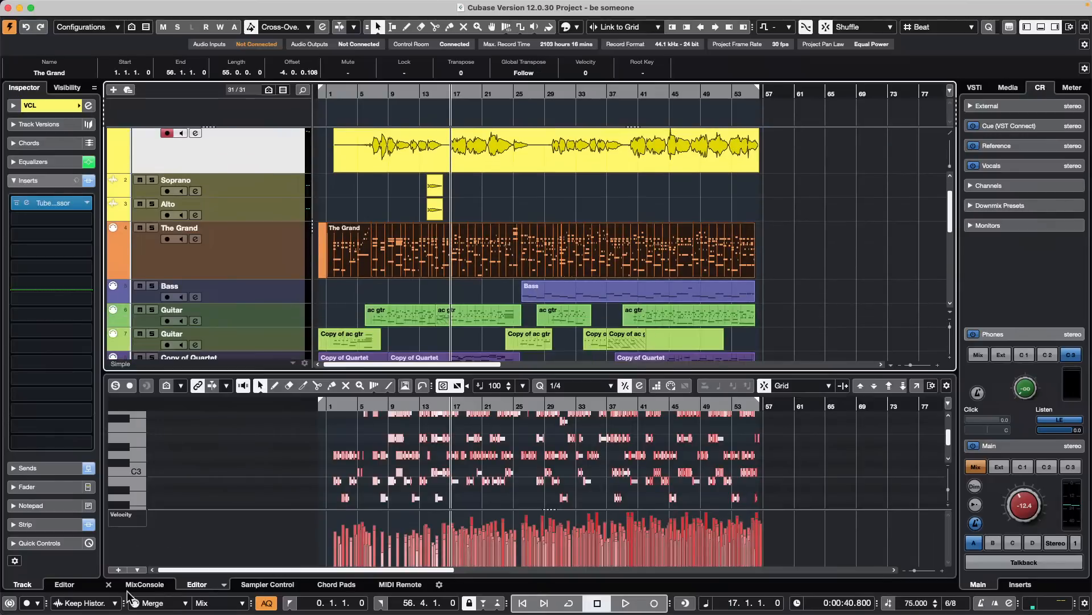
pyautogui.click(144, 584)
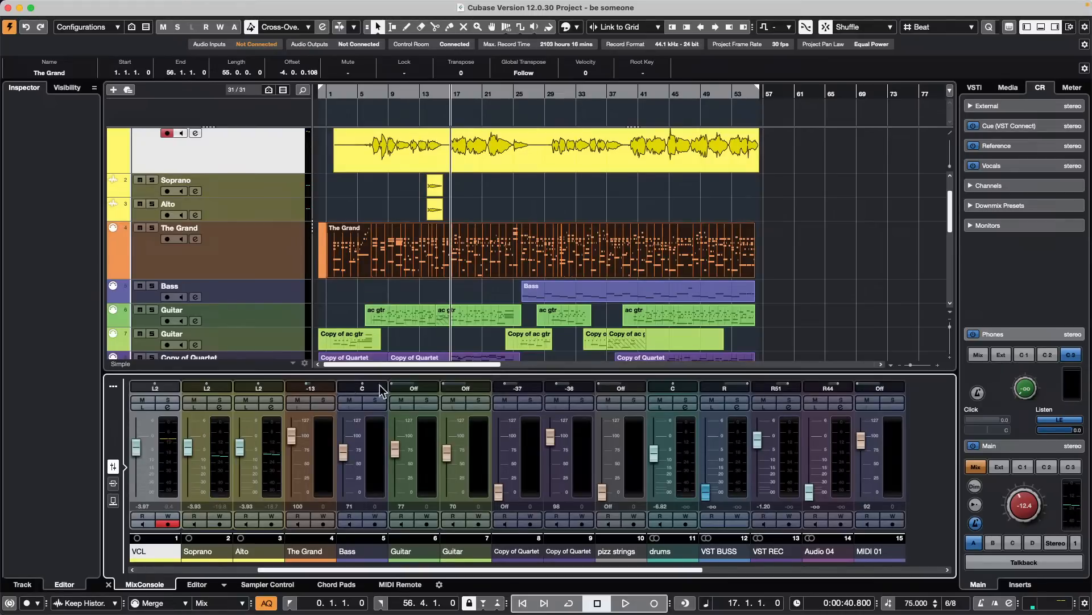
# - Edit The Grand track in place, fit its full note range into view and close the in-place editor
pyautogui.click(250, 276)
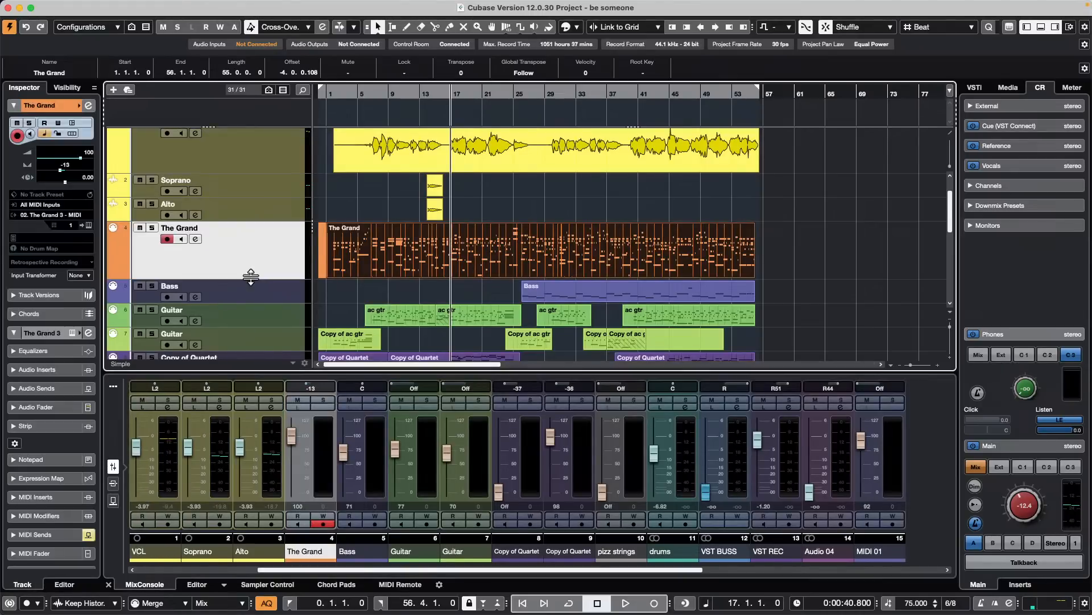
pyautogui.hotkey('ctrl', 'shift', 'i')
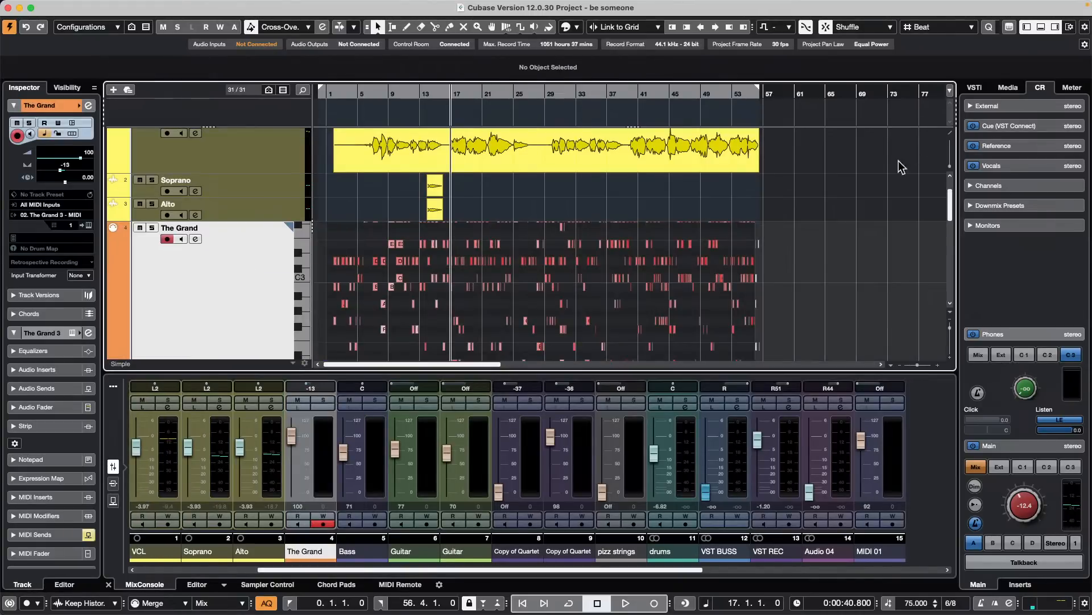
pyautogui.scroll(-3, 880, 286)
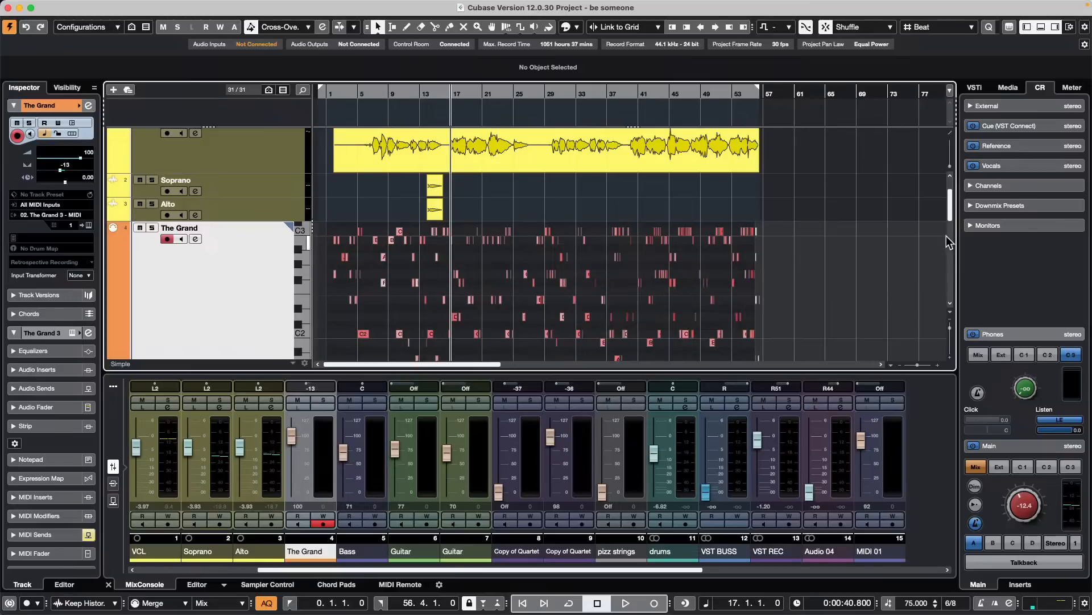
pyautogui.scroll(-5, 950, 226)
pyautogui.moveTo(950, 223); pyautogui.dragTo(949, 221)
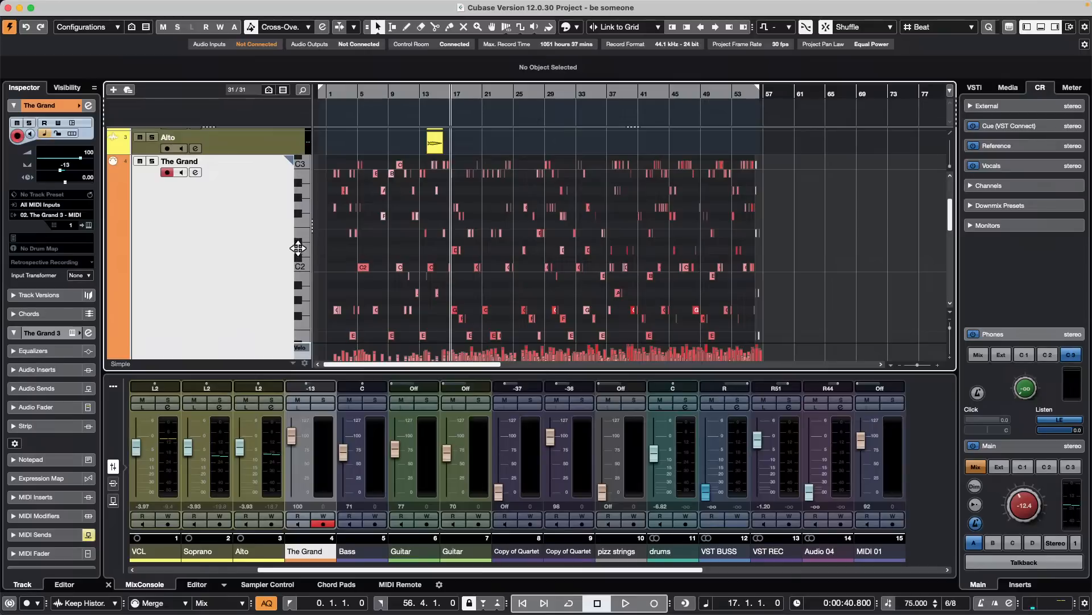
pyautogui.moveTo(297, 248); pyautogui.dragTo(265, 251)
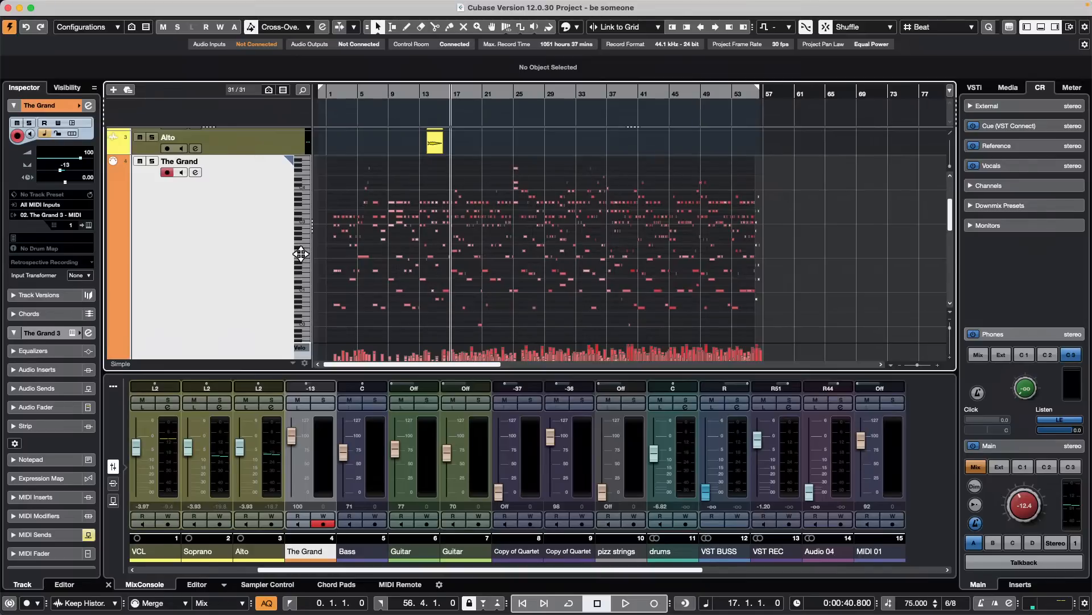
pyautogui.moveTo(313, 252)
pyautogui.mouseDown()
pyautogui.moveTo(378, 258)
pyautogui.moveTo(300, 260)
pyautogui.moveTo(384, 260)
pyautogui.moveTo(271, 258)
pyautogui.moveTo(376, 263)
pyautogui.moveTo(297, 249)
pyautogui.mouseUp()
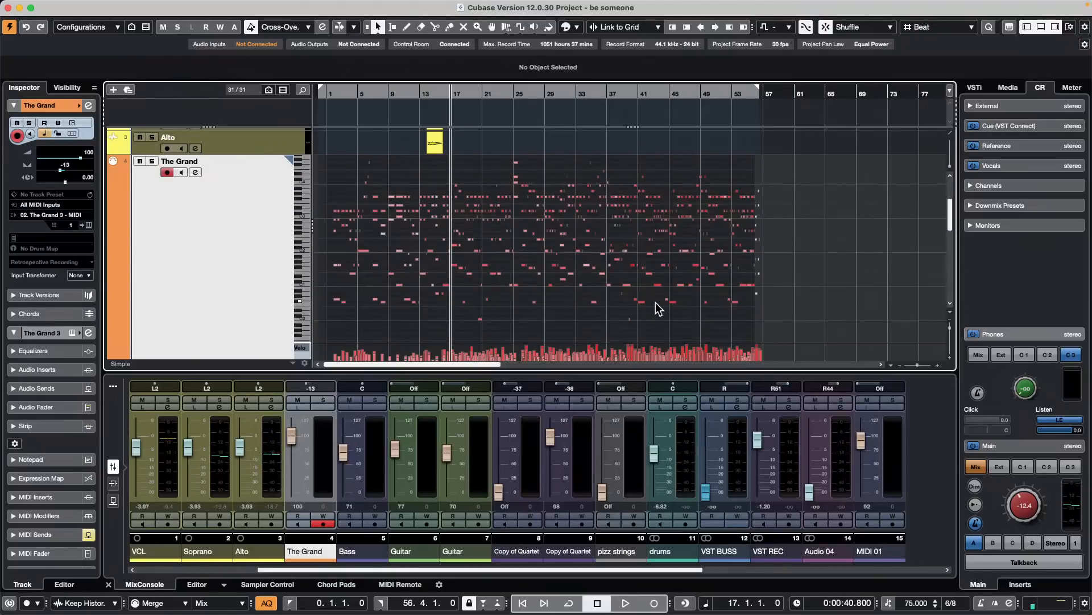
pyautogui.press('super+shift+i')
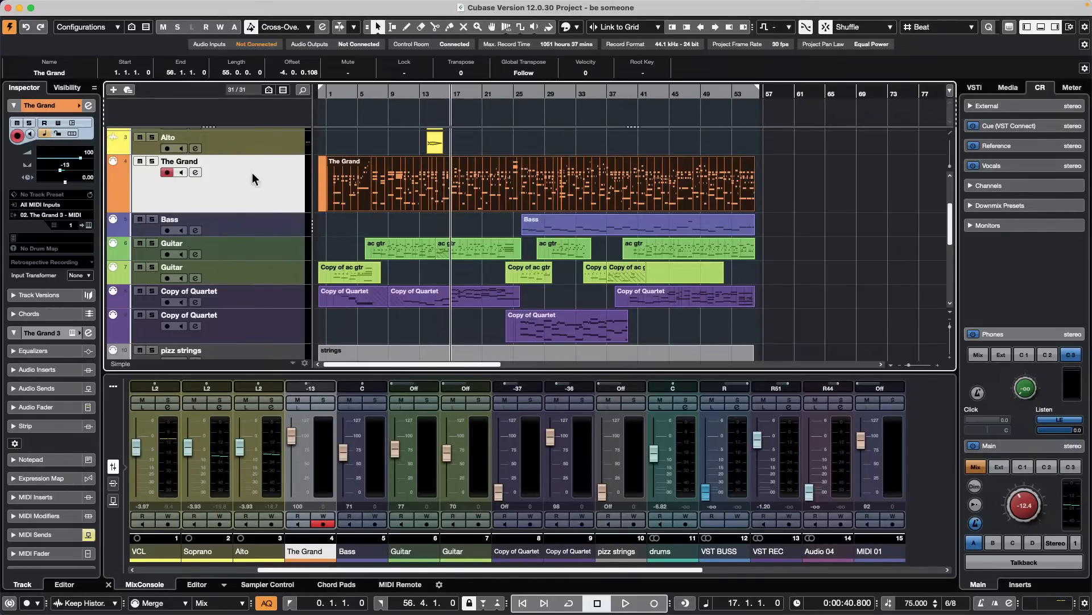
# - Start adding an instrument track beside The Grand and cancel it
pyautogui.rightClick(254, 189)
pyautogui.moveTo(336, 197)
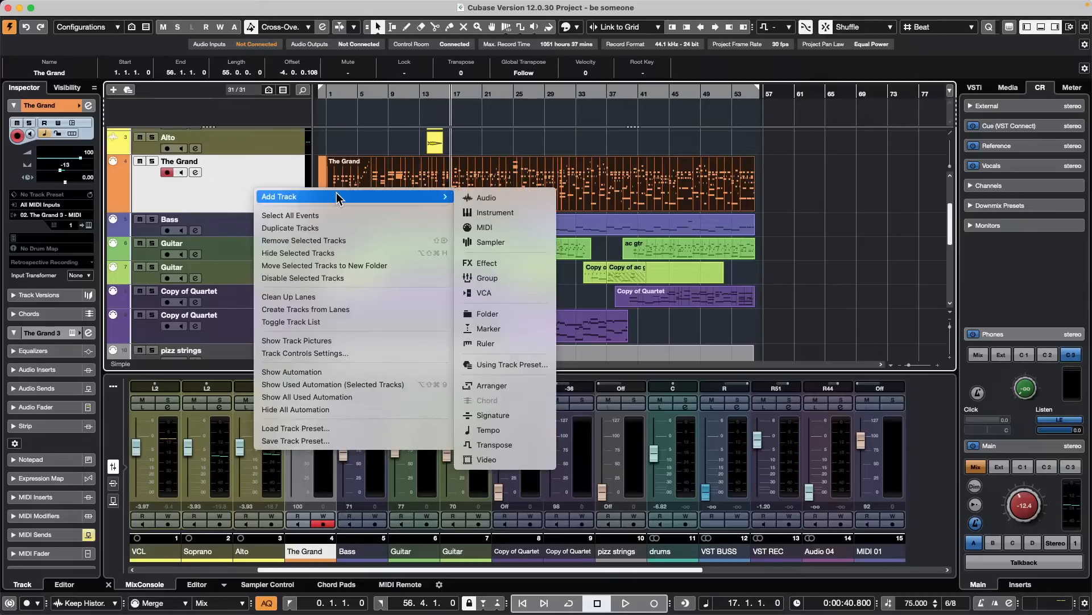
pyautogui.click(524, 214)
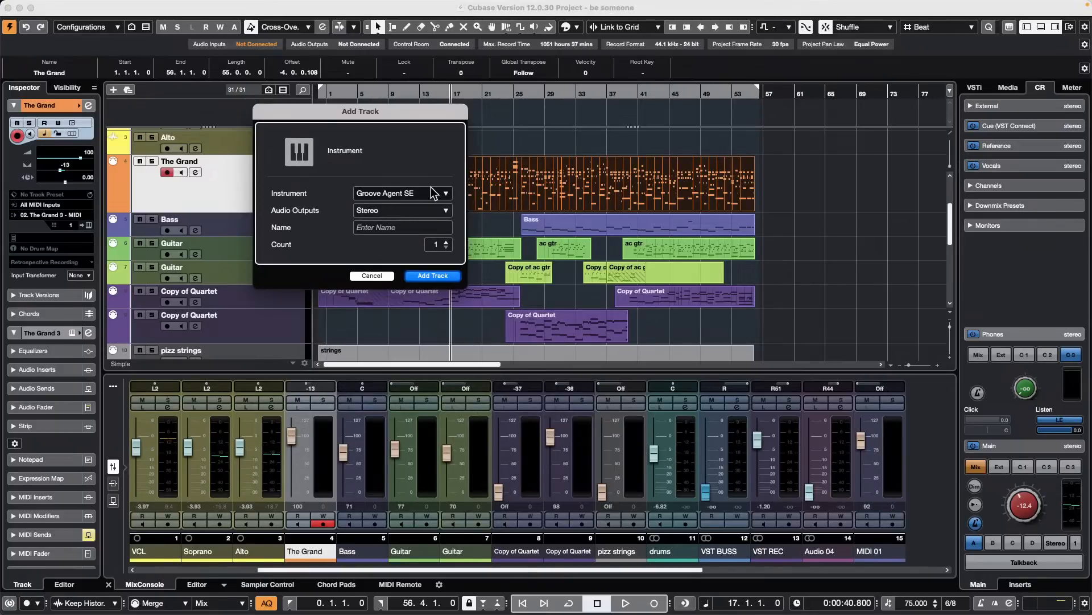
pyautogui.click(386, 276)
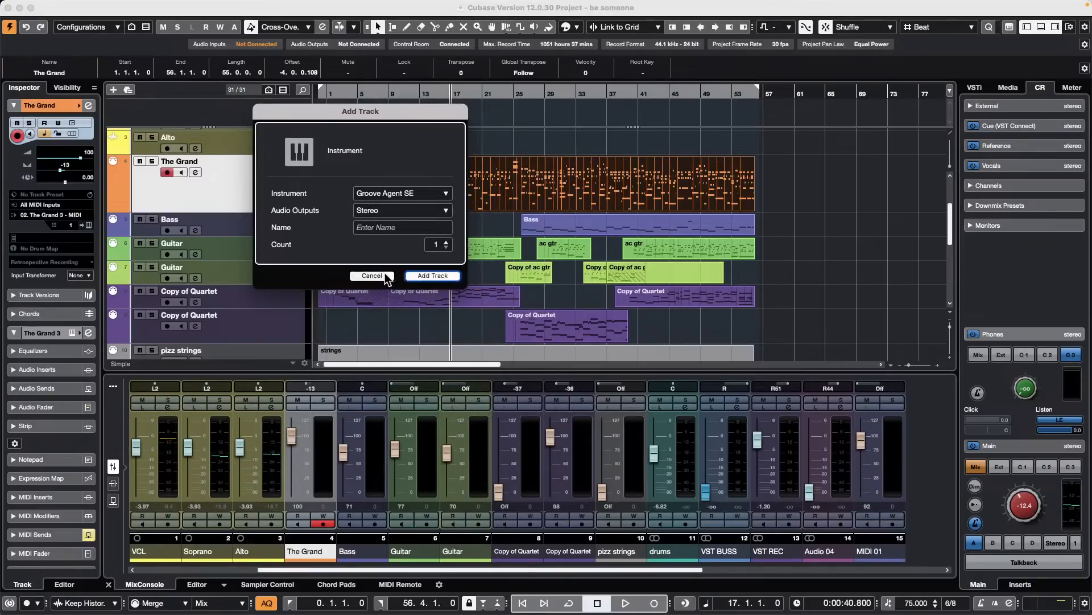
pyautogui.click(296, 6)
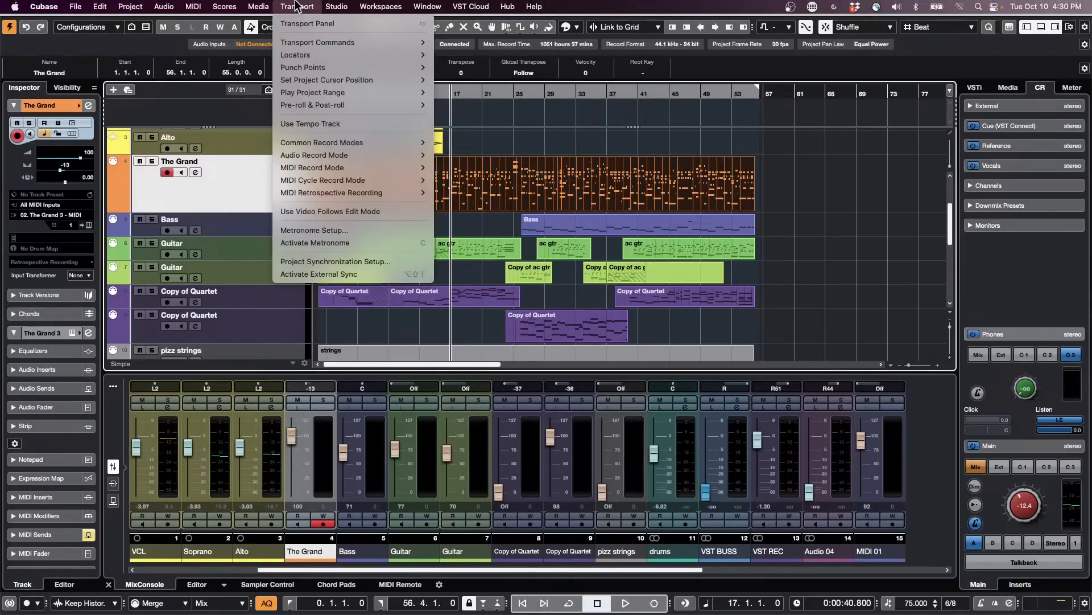
pyautogui.moveTo(276, 7)
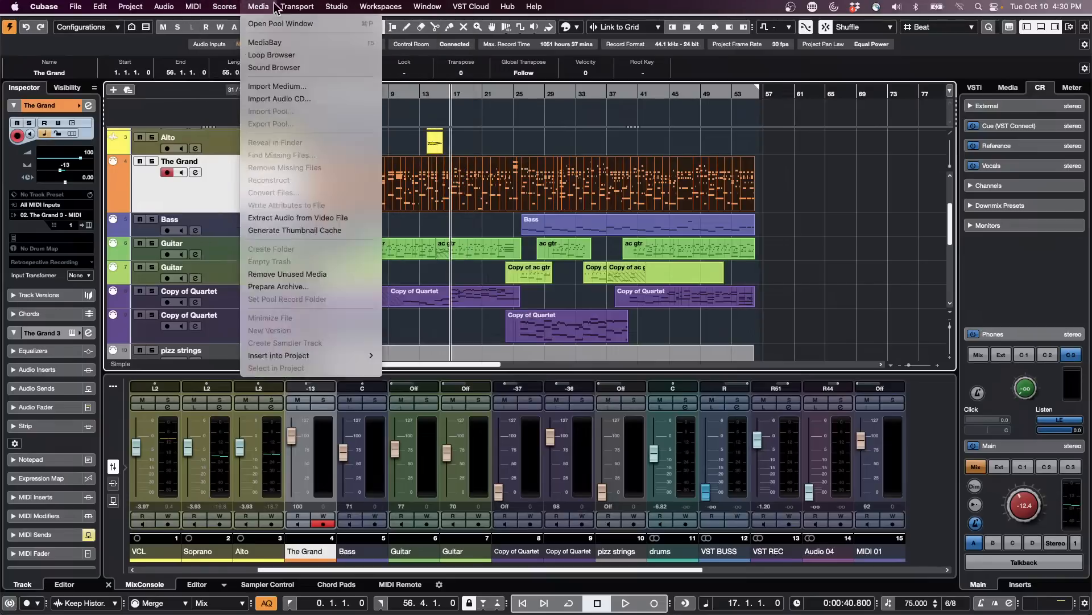
# - Open Studio Setup, review the MIDI Port Setup page and close the dialog
pyautogui.moveTo(336, 7)
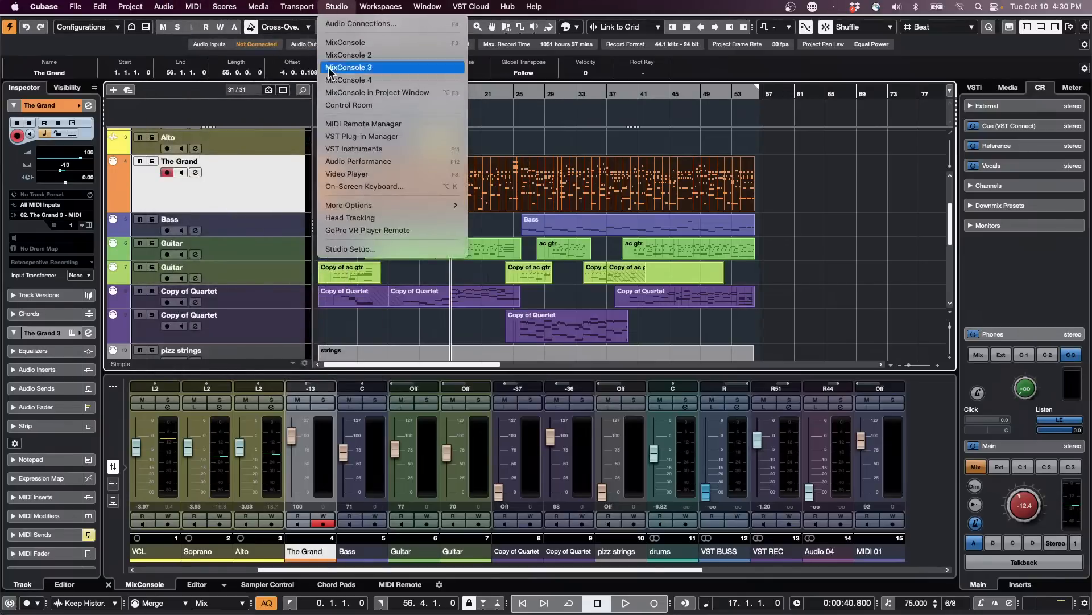
pyautogui.click(357, 249)
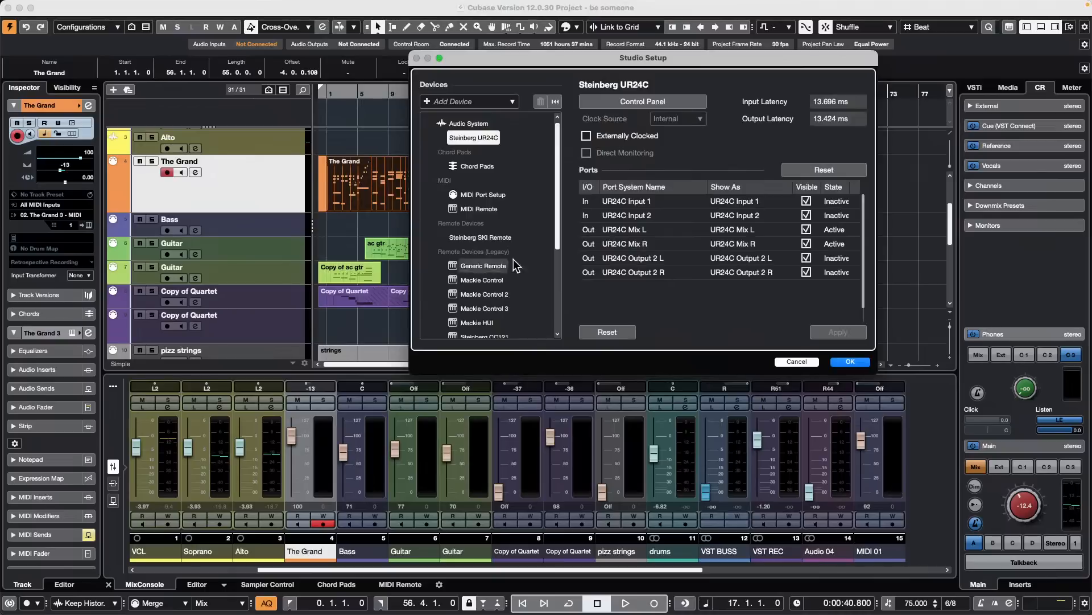
pyautogui.click(494, 196)
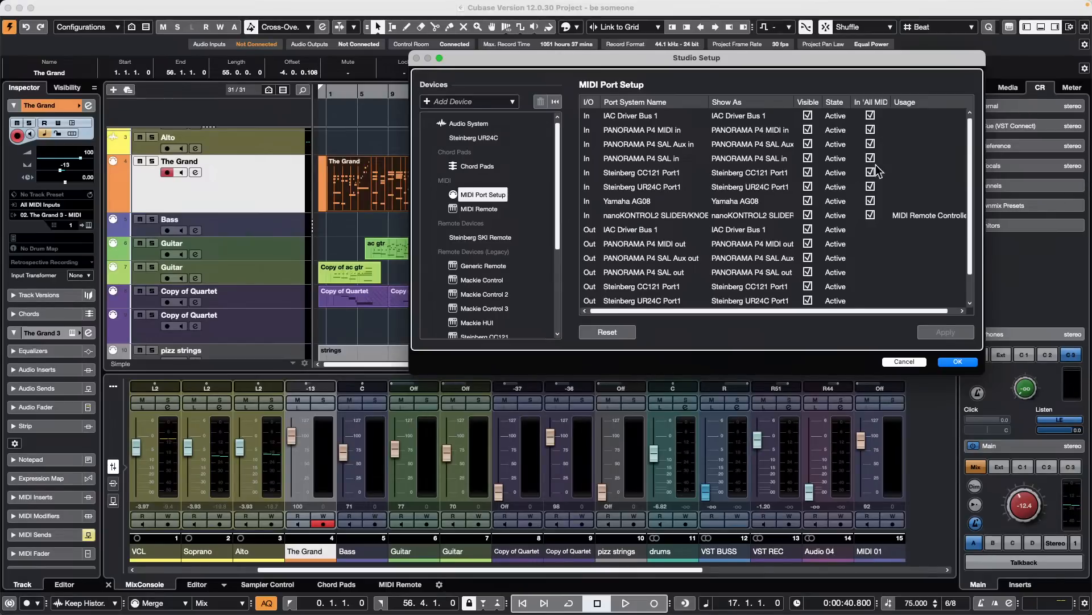
pyautogui.click(959, 361)
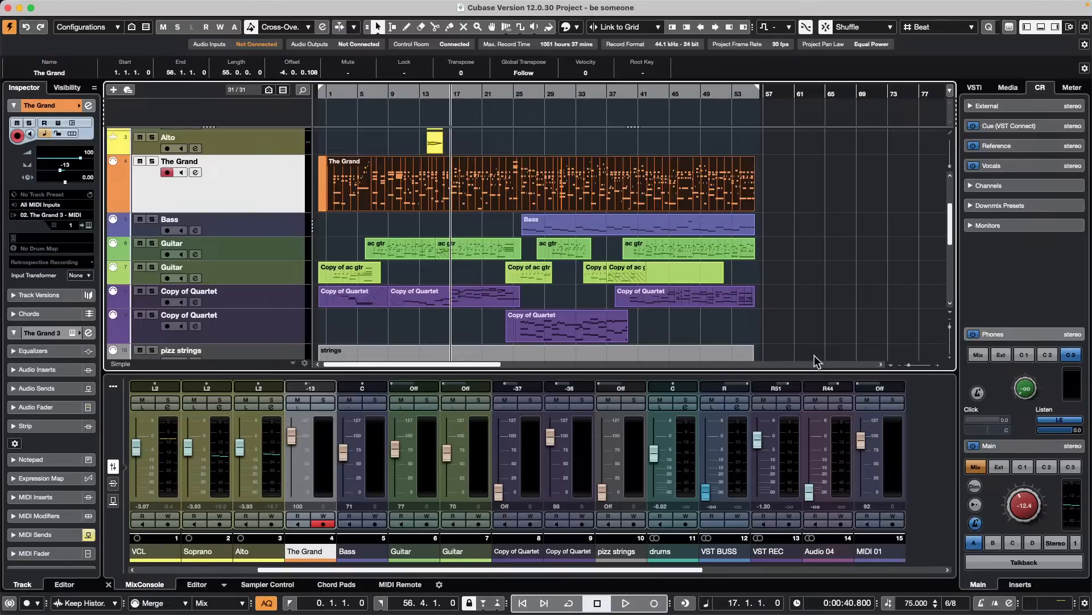
# - Open the recent project jump off.cpr
pyautogui.scroll(5, 288, 217)
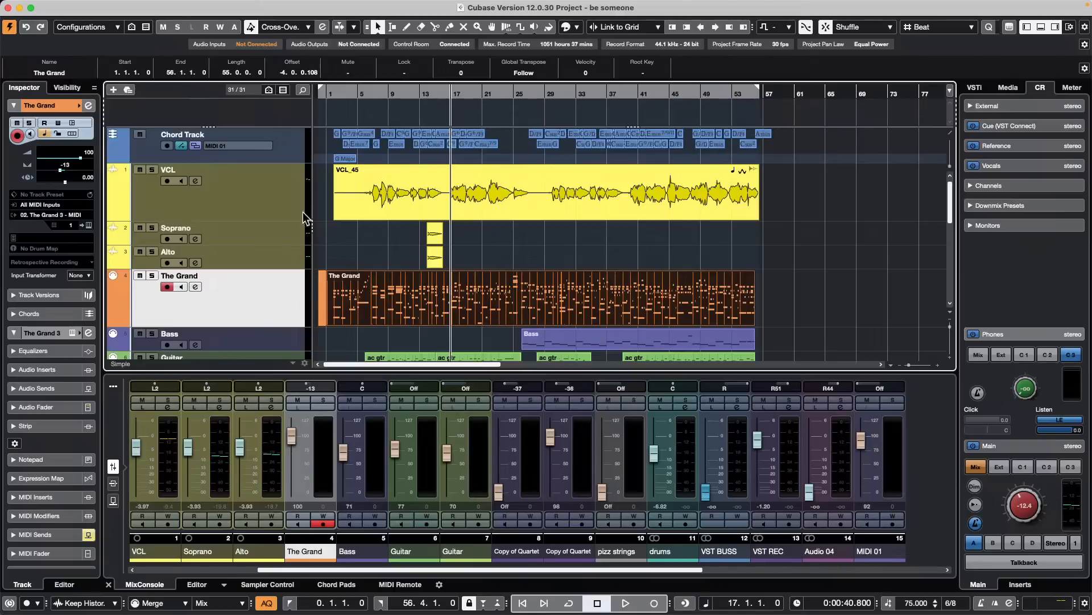
pyautogui.moveTo(221, 4)
pyautogui.click(76, 6)
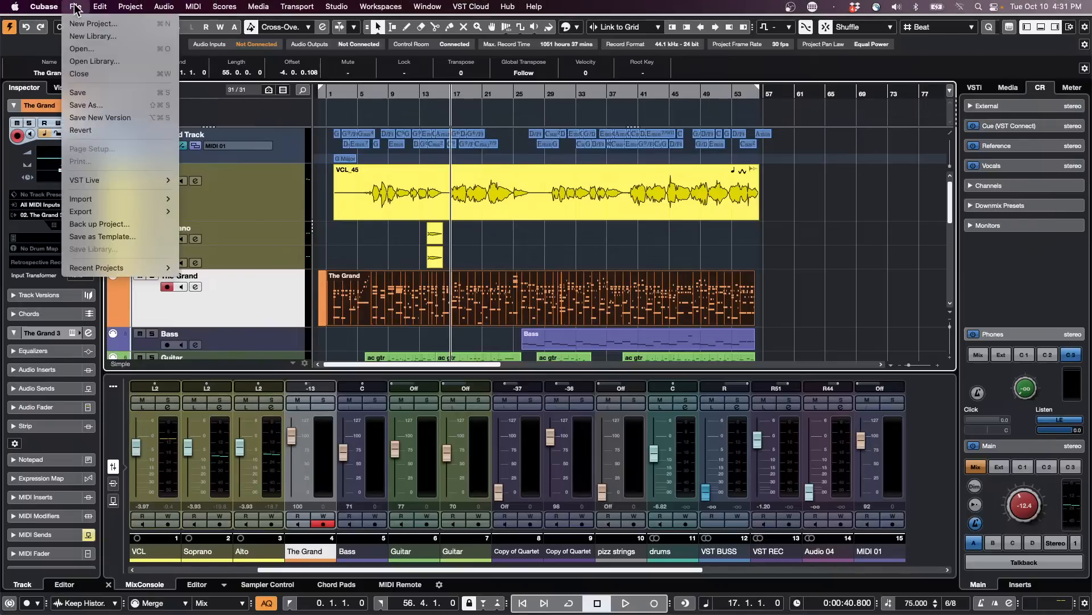
pyautogui.moveTo(101, 274)
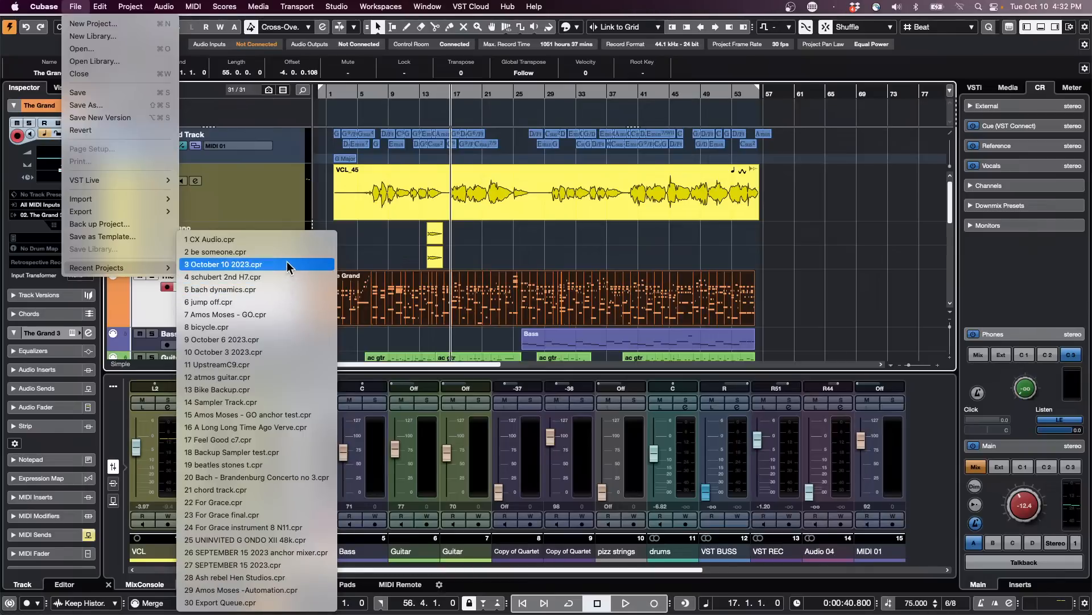
pyautogui.click(286, 302)
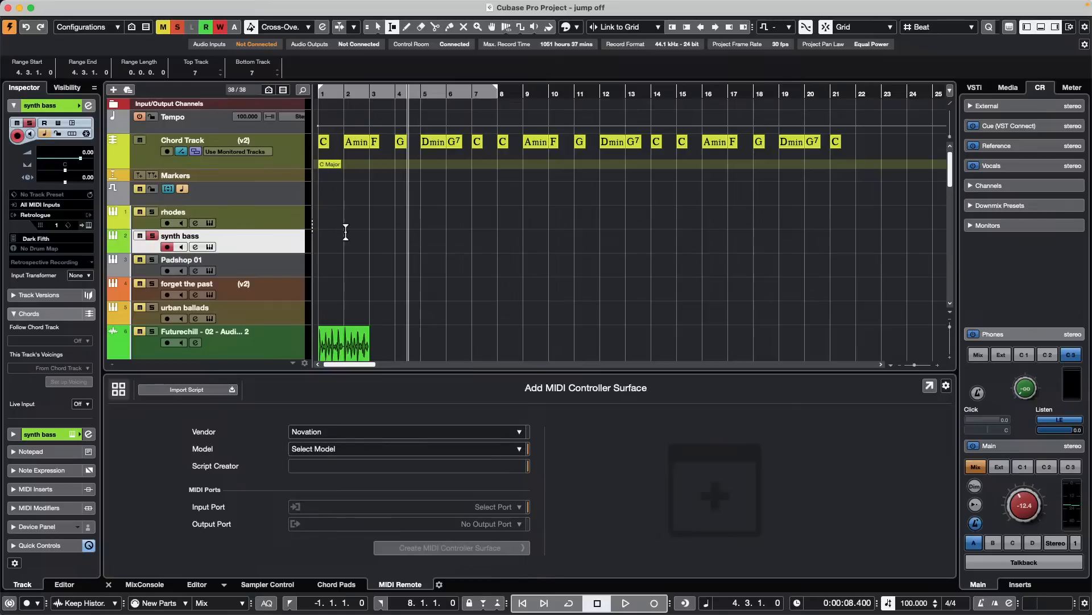
# - Solo the urban ballads track and record a MIDI part on it from bar 4 to about bar 11
pyautogui.click(281, 307)
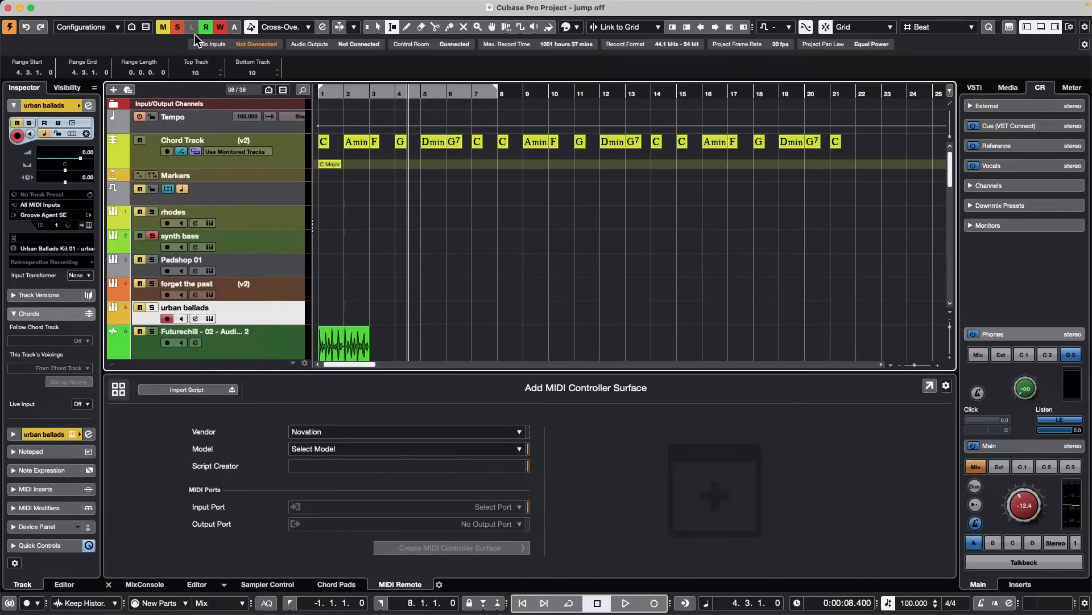
pyautogui.click(152, 307)
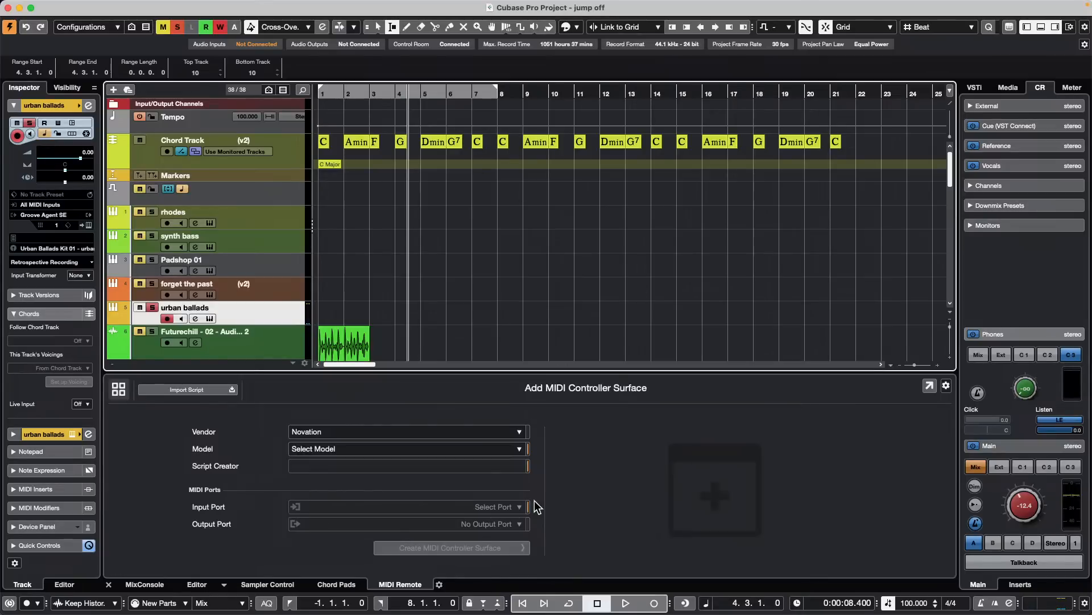
pyautogui.press('KP_Multiply')
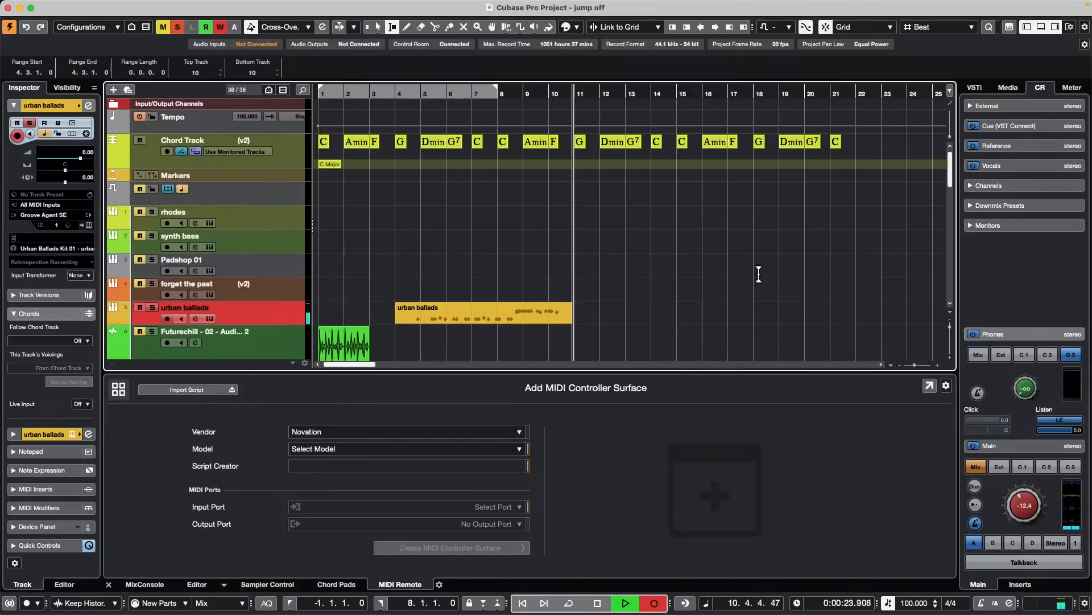
pyautogui.press('space')
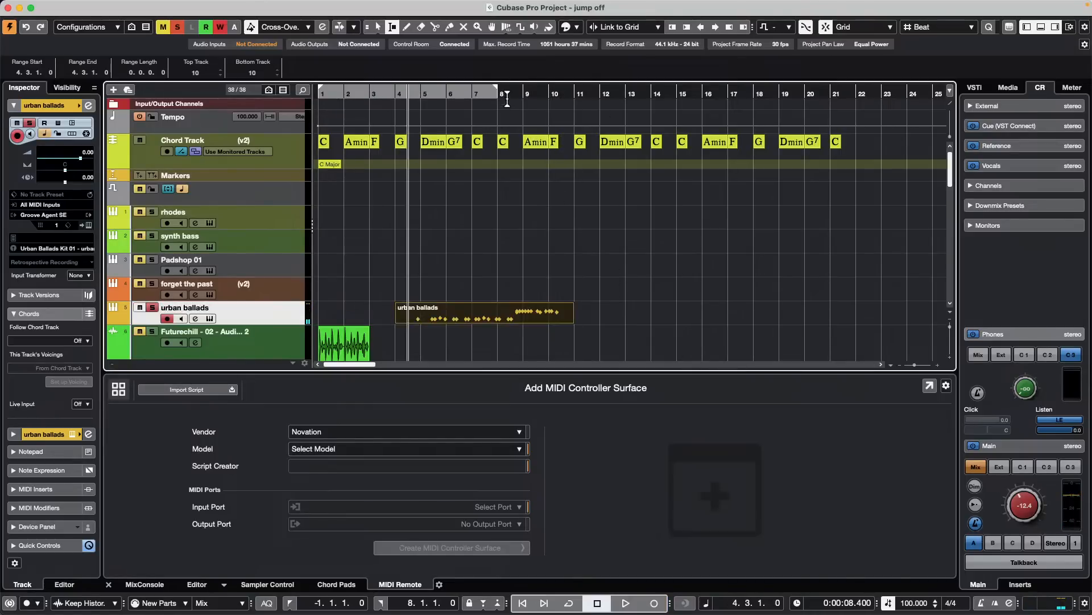
# - Zoom in around bar 8, select the urban ballads range from 8.1.1.0 to 9.2.1.0 and set the locators to it
pyautogui.moveTo(507, 97); pyautogui.dragTo(498, 105)
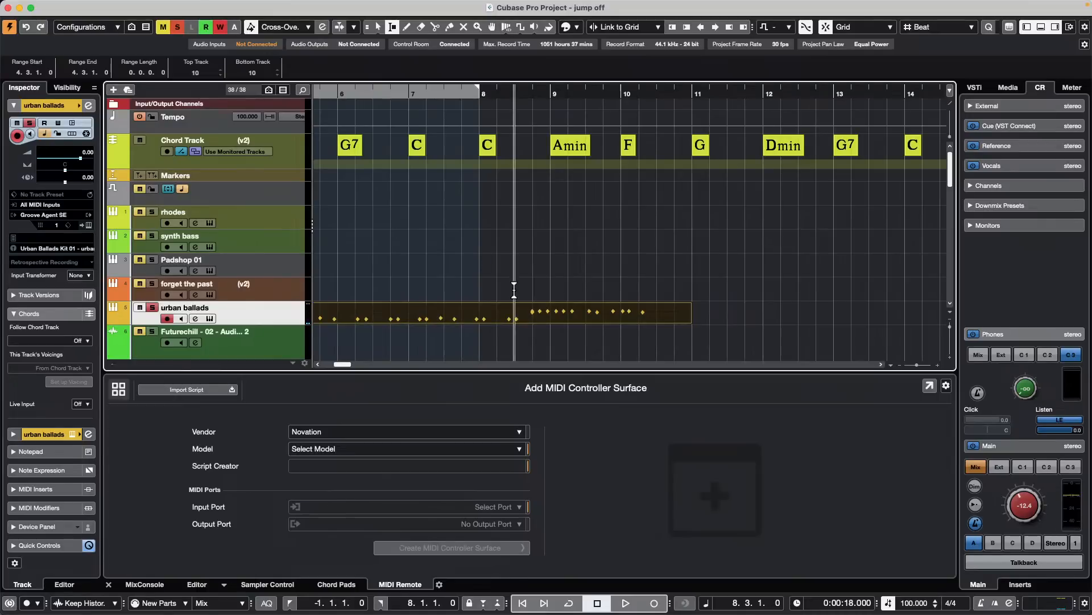
pyautogui.moveTo(483, 316); pyautogui.dragTo(573, 306)
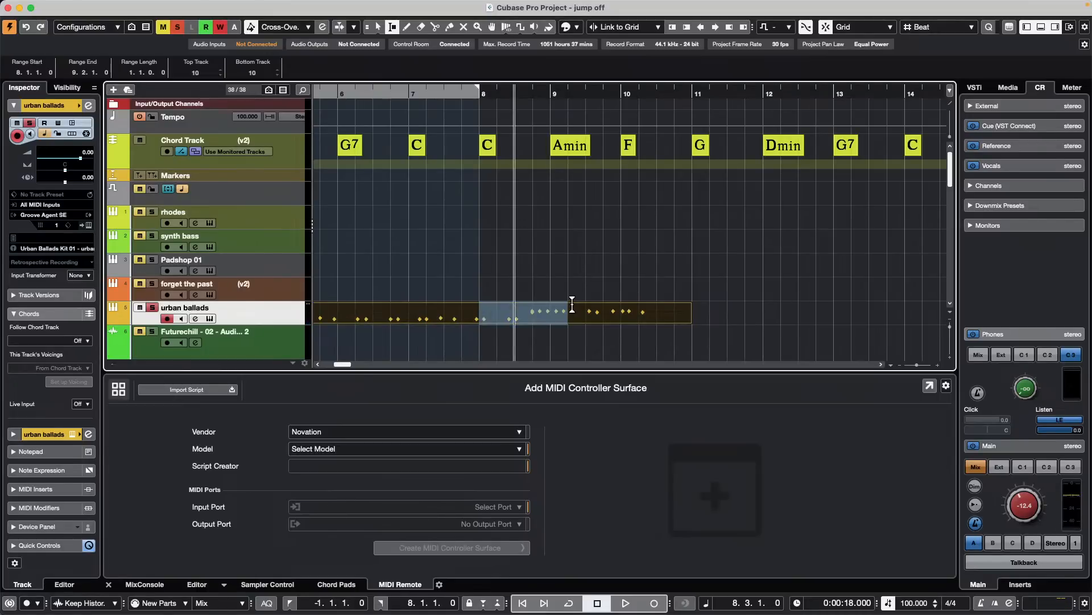
pyautogui.press('p')
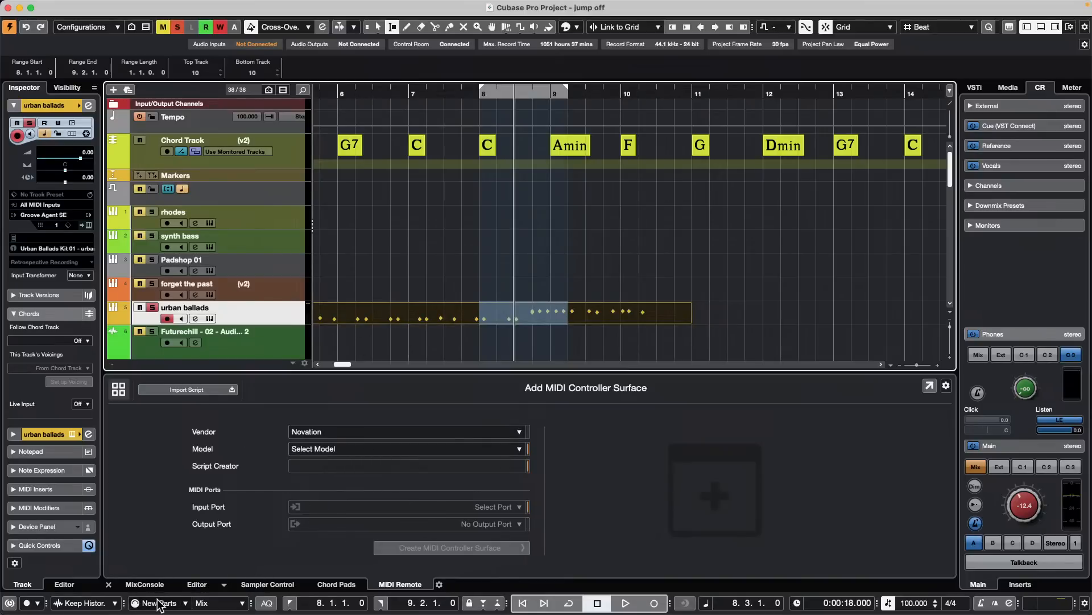
# - Set the cycled MIDI recording mode to Overwrite and close the MIDI Record Modes settings
pyautogui.click(185, 604)
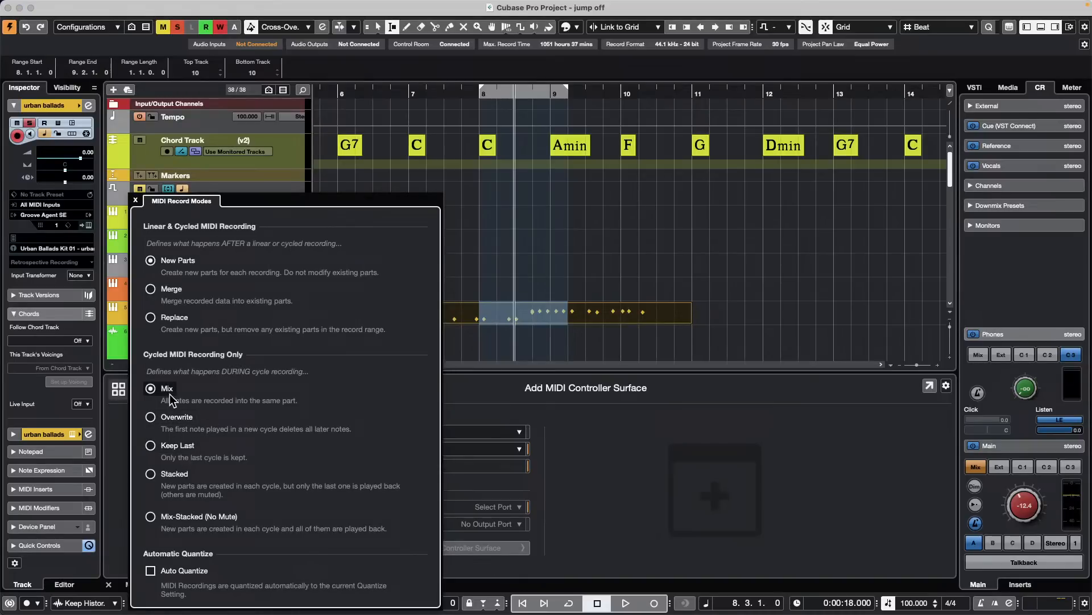
pyautogui.click(151, 417)
pyautogui.click(575, 263)
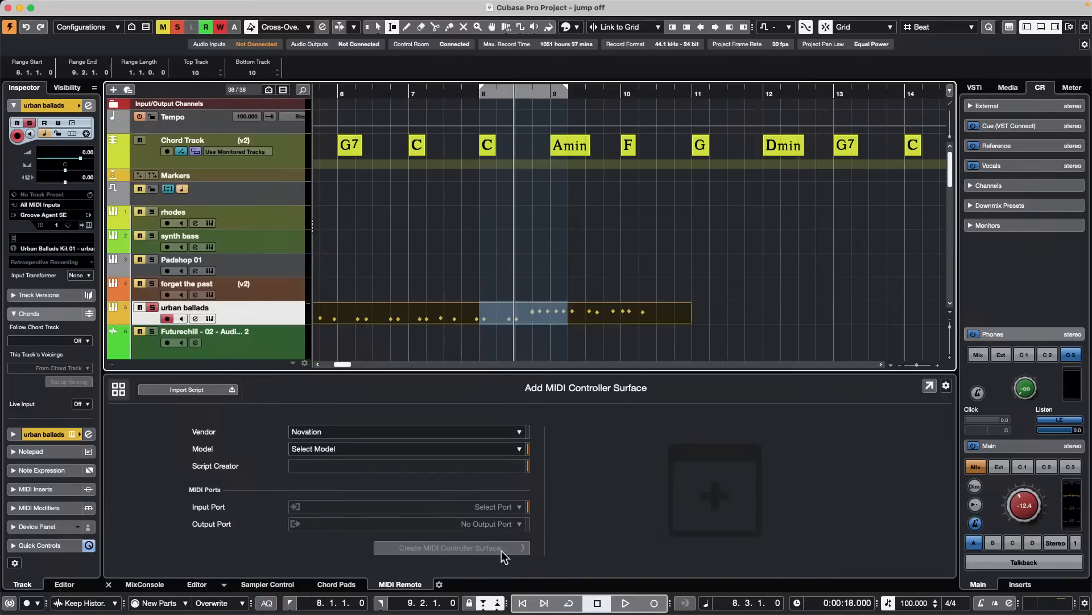
# - Play across the bar 8 punch range three times from 7.2.1.0 to test automatic punch-in on urban ballads
pyautogui.click(429, 93)
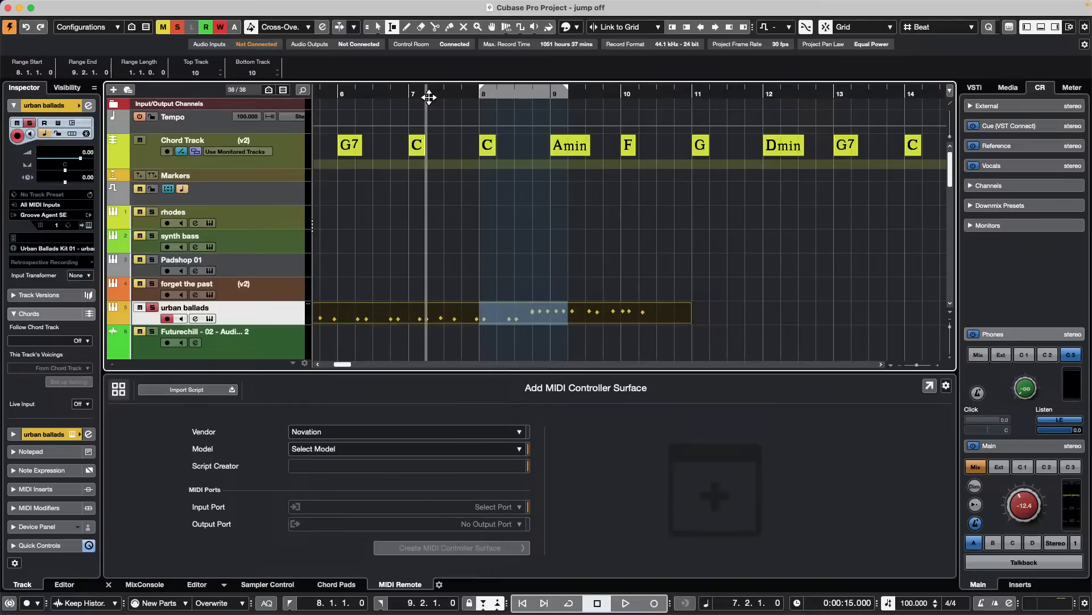
pyautogui.press('space')
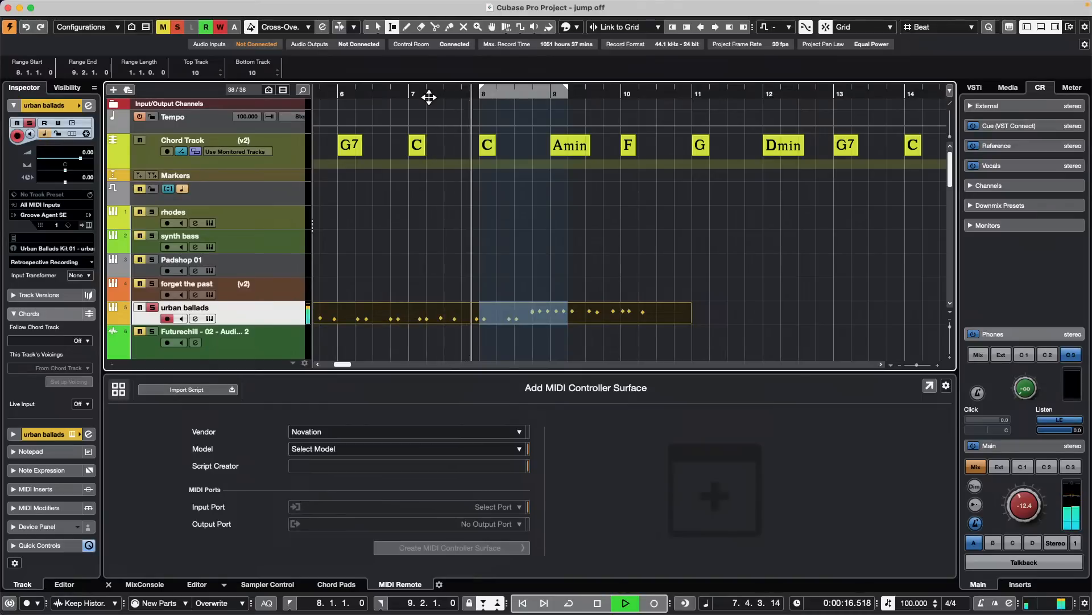
pyautogui.press('space')
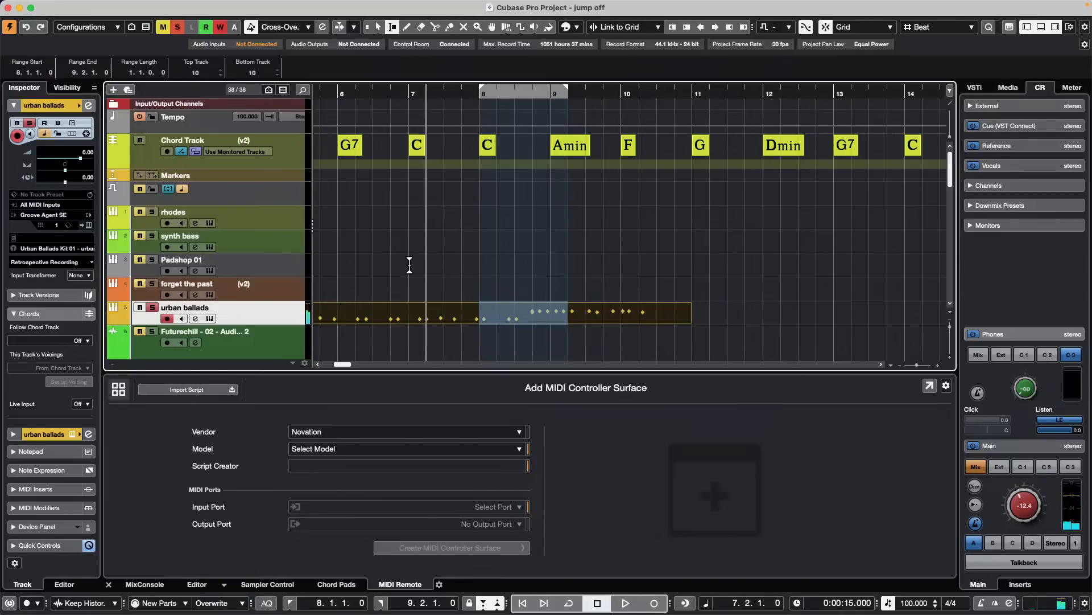
pyautogui.press('space')
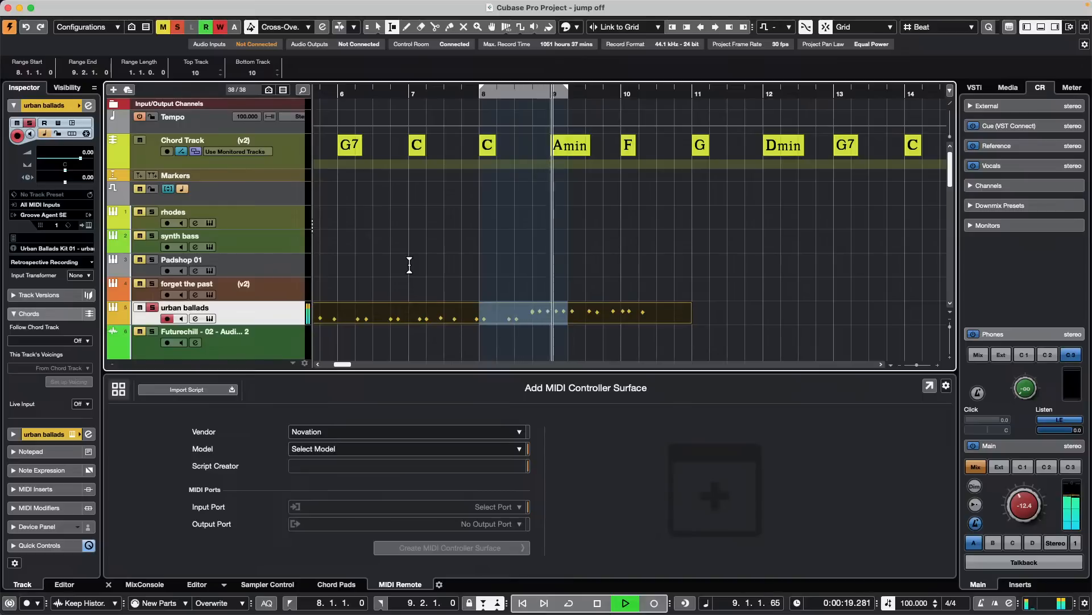
pyautogui.press('space')
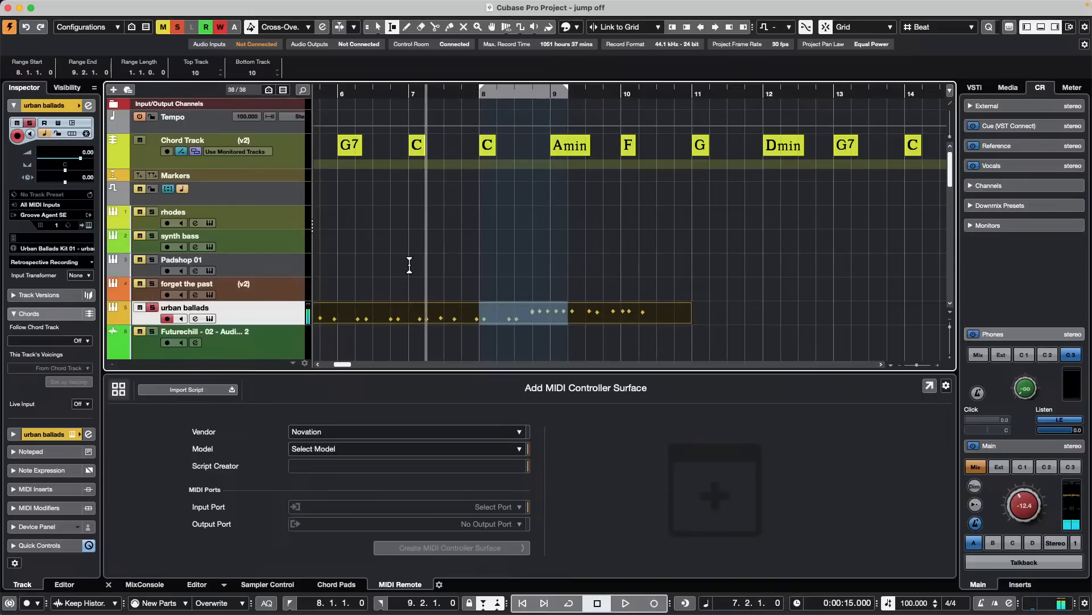
pyautogui.press('space')
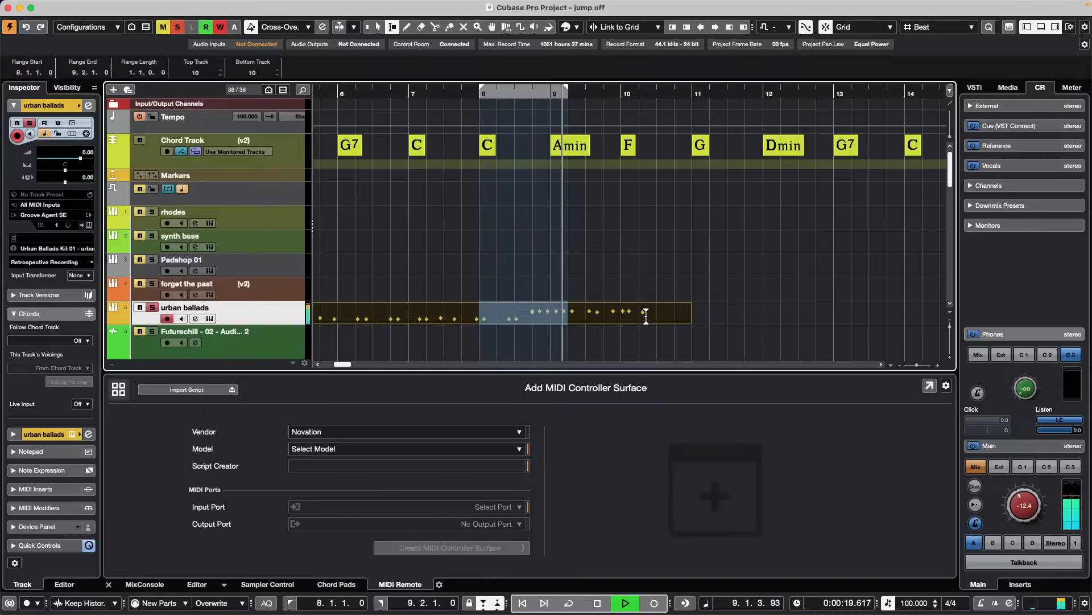
pyautogui.press('space')
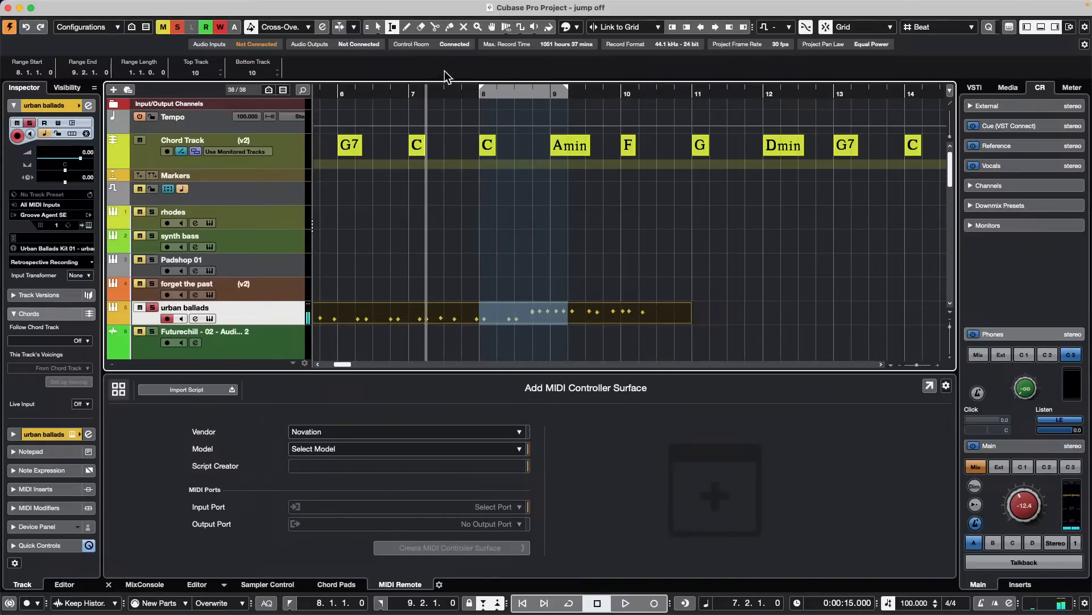
# - Move the playback start to 7.4.1.0 and play through the punch range once more
pyautogui.click(459, 90)
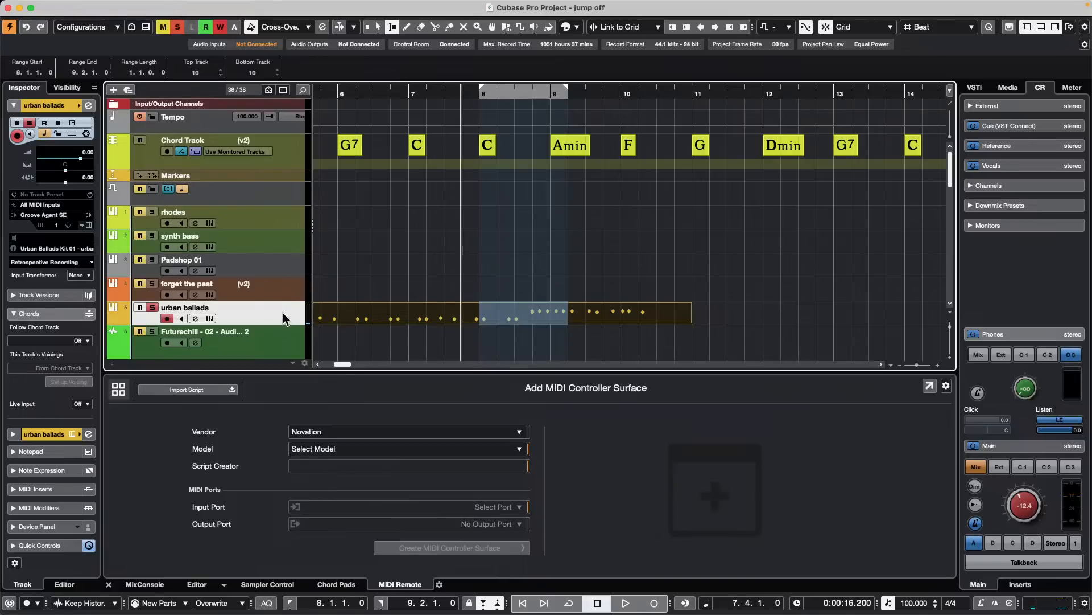
pyautogui.press('space')
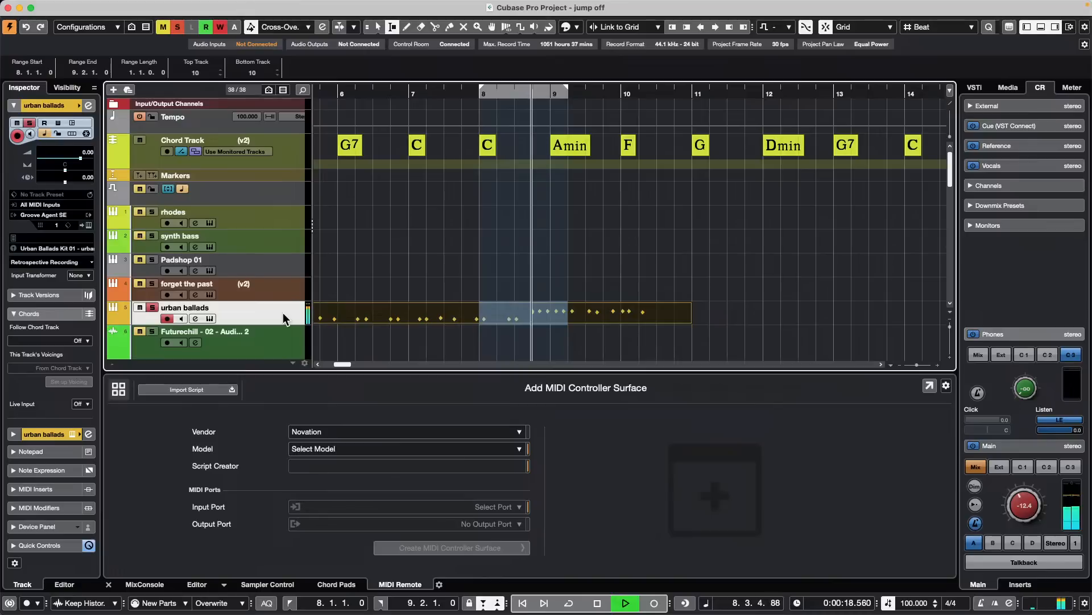
pyautogui.press('space')
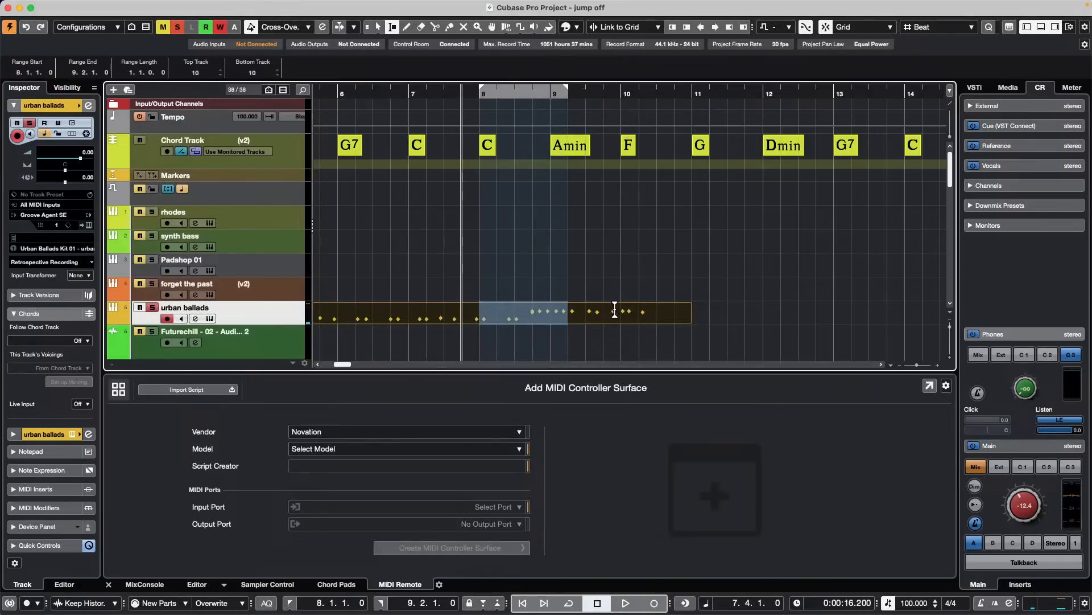
# - Set the locators to the urban ballads range from 9.1.1.0 to 10.1.1.0 and play through it
pyautogui.moveTo(616, 311); pyautogui.dragTo(545, 311)
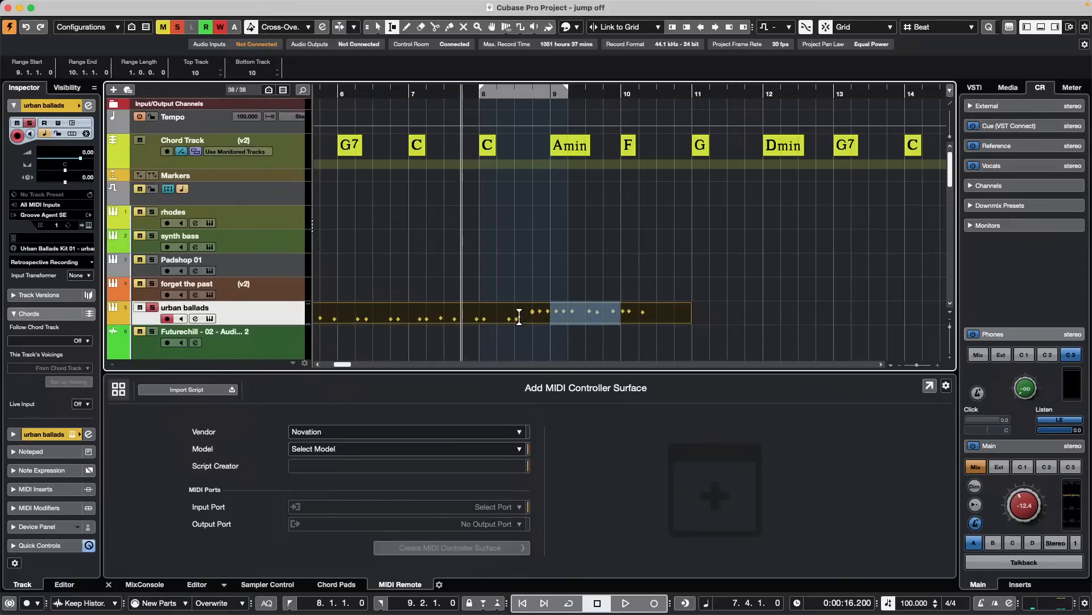
pyautogui.press('p')
pyautogui.press('space')
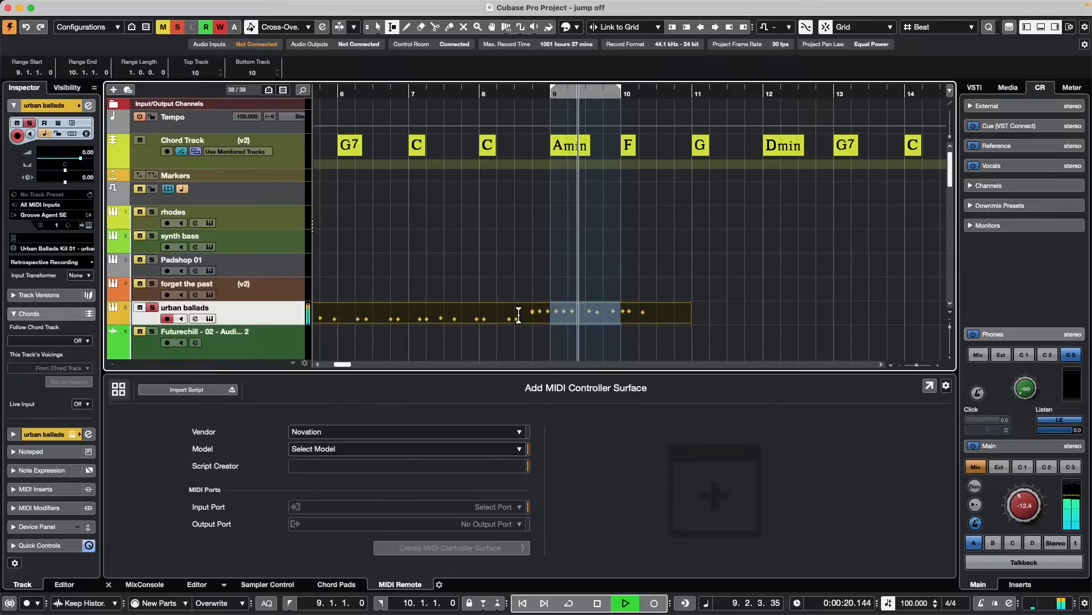
pyautogui.press('space')
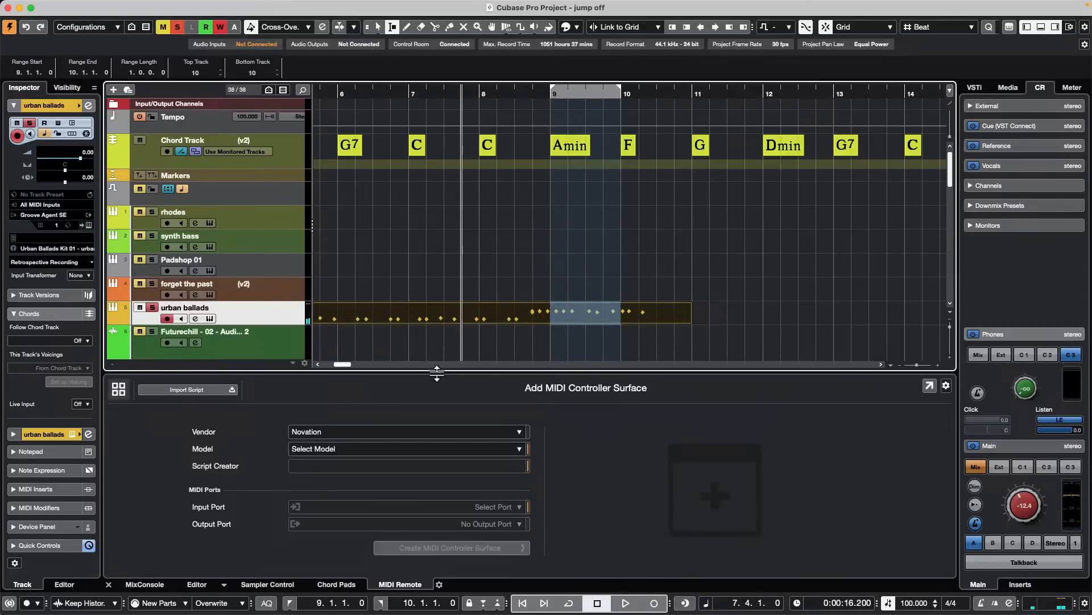
# - Try recording a new MIDI take over the existing urban ballads part from bar 7
pyautogui.click(494, 263)
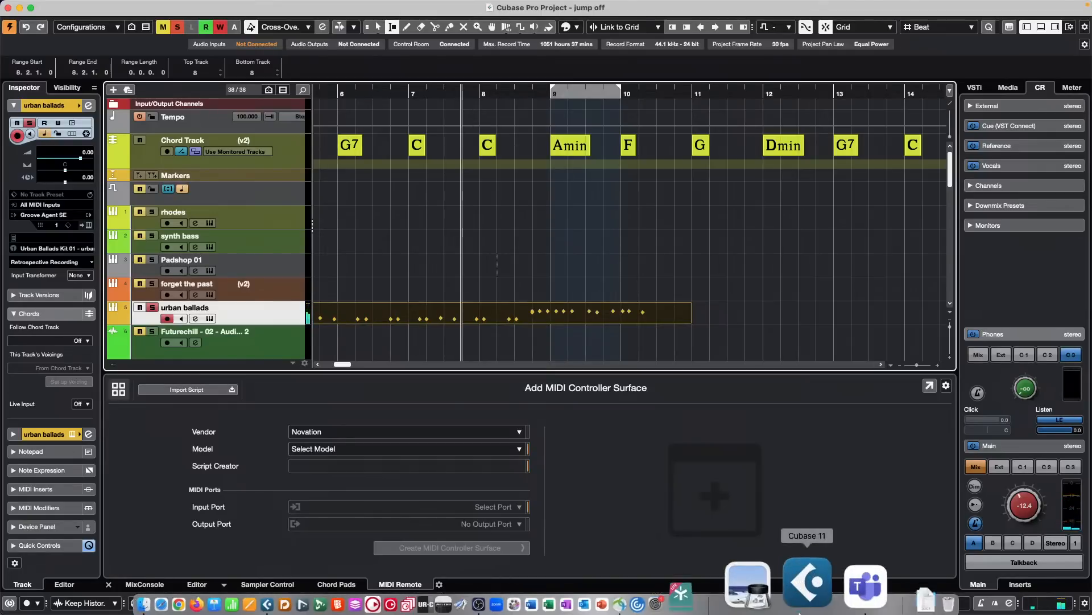
pyautogui.press('KP_Multiply')
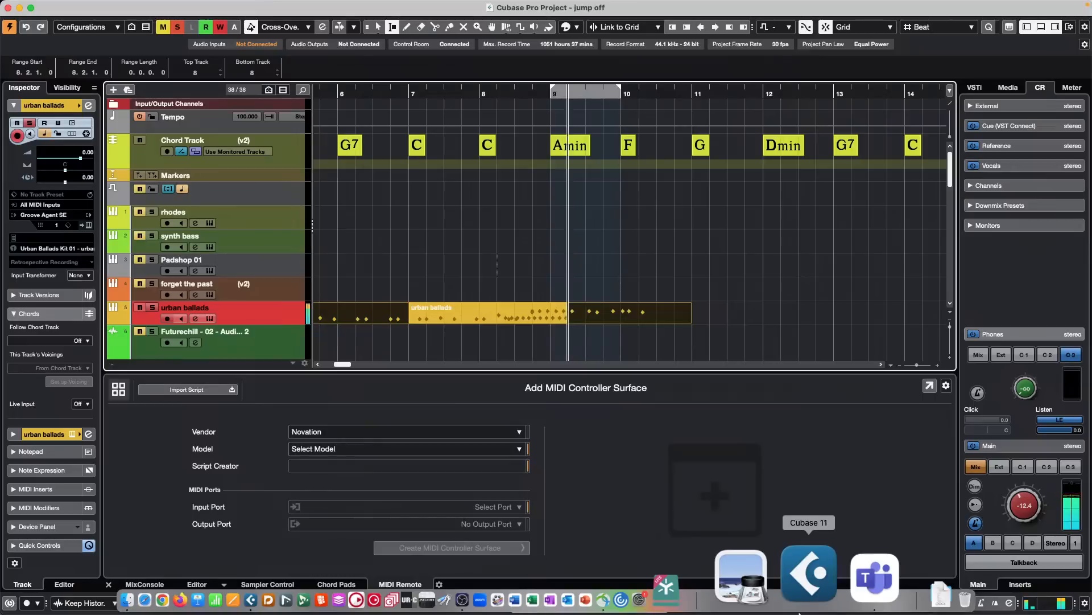
pyautogui.press('space')
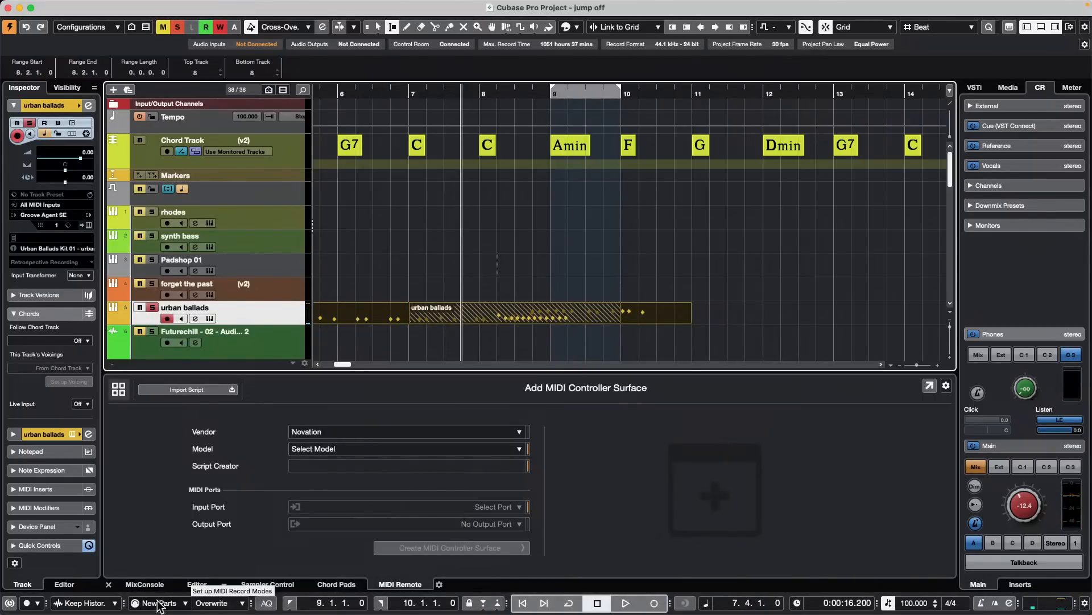
# - Set the linear MIDI record mode to Replace
pyautogui.click(183, 603)
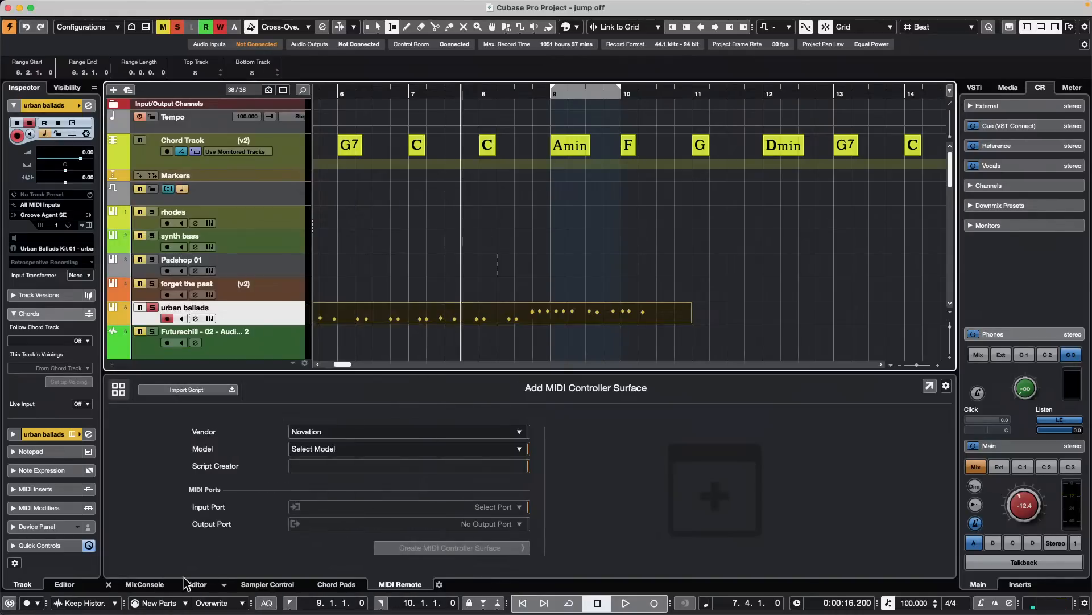
pyautogui.click(184, 604)
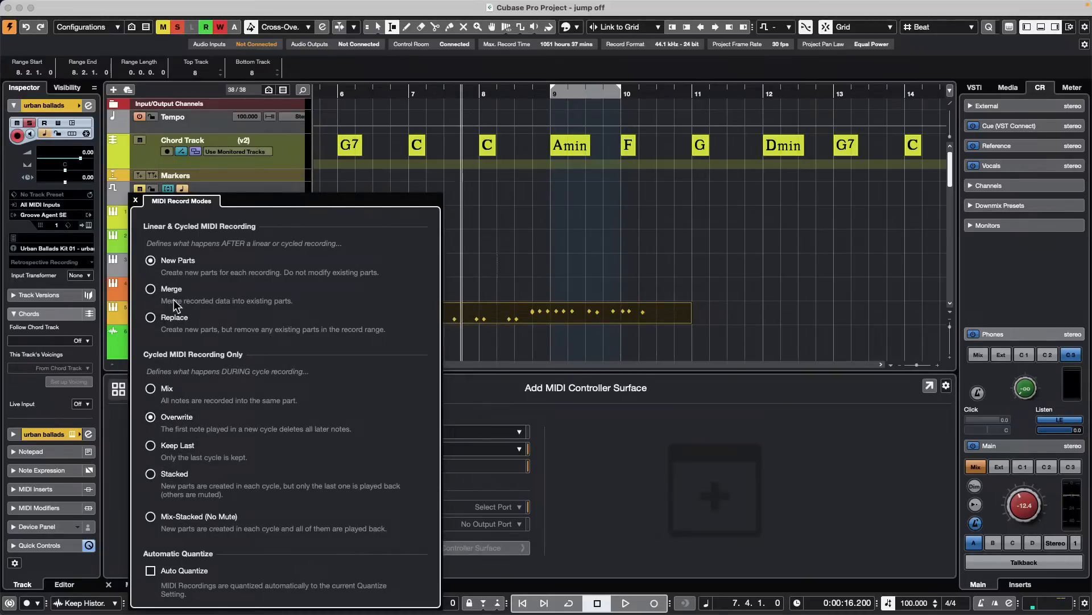
pyautogui.click(160, 322)
pyautogui.click(736, 210)
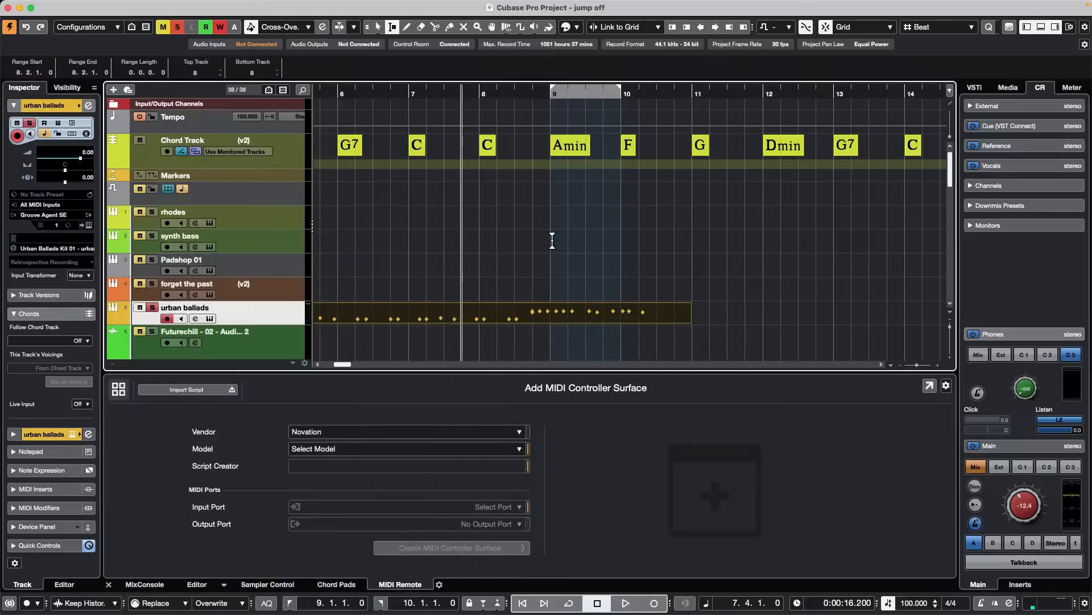
# - Play from 7.4.1.0 and punch in from bar 8 to record replacement notes on the urban ballads track
pyautogui.press('space')
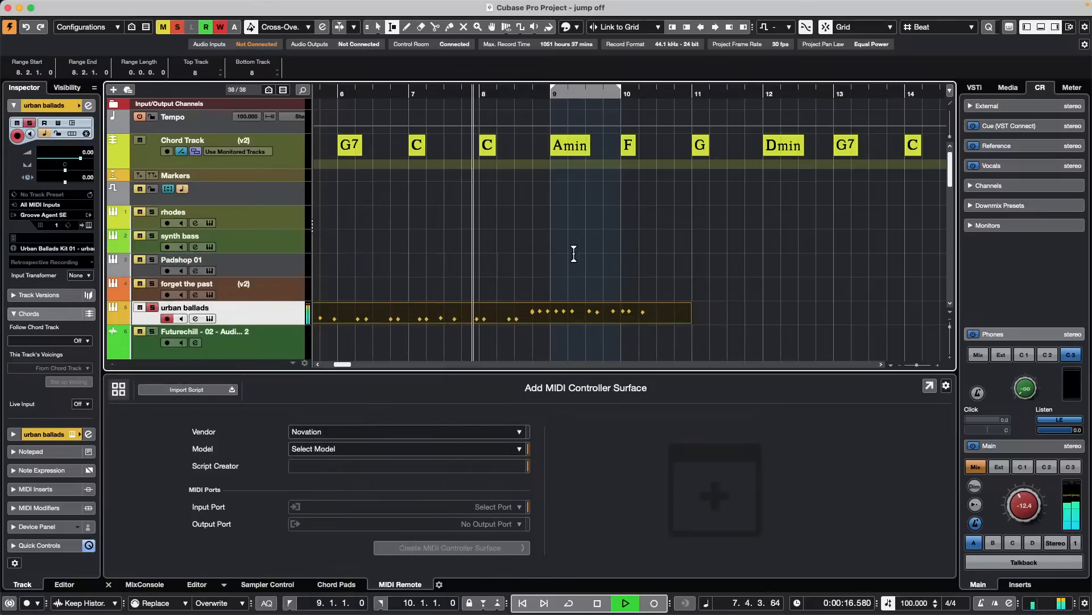
pyautogui.press('KP_Multiply')
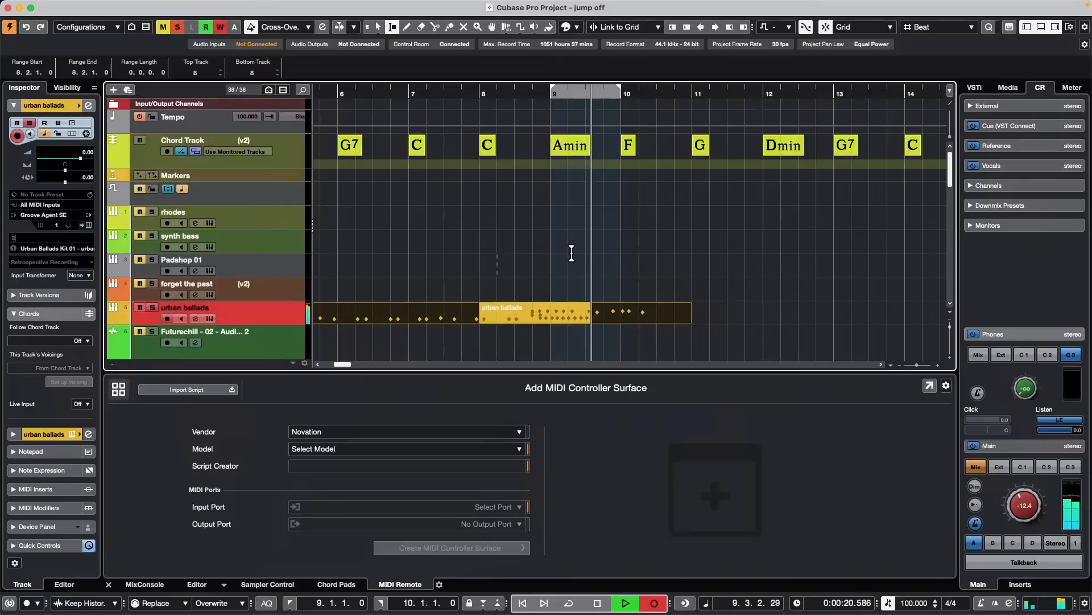
pyautogui.press('space')
pyautogui.press('space')
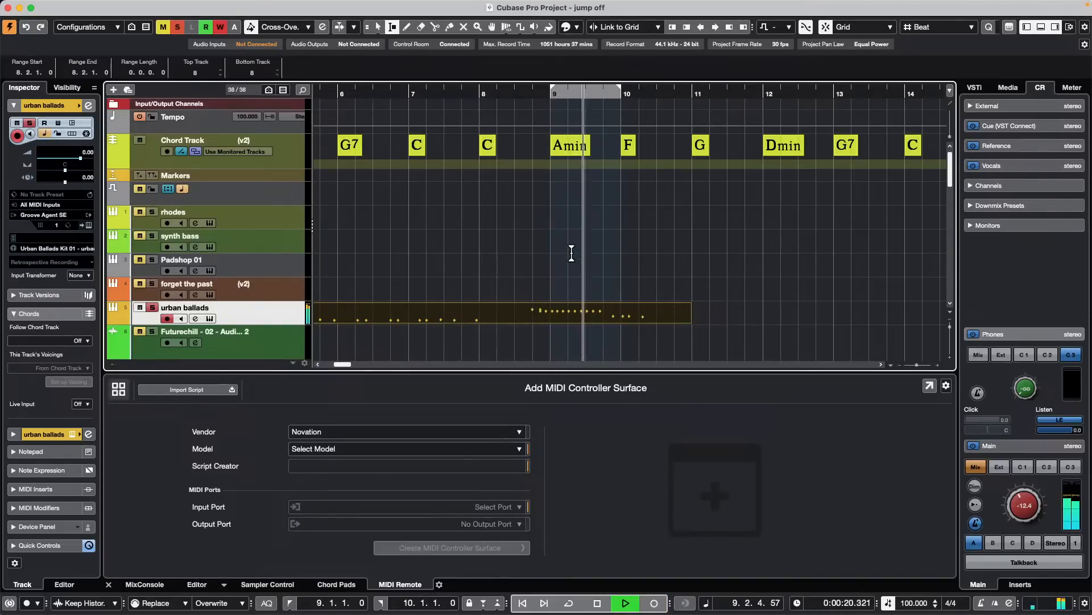
# - Play back the new urban ballads take from 7.4.1.0 and review the MIDI record mode options
pyautogui.press('space')
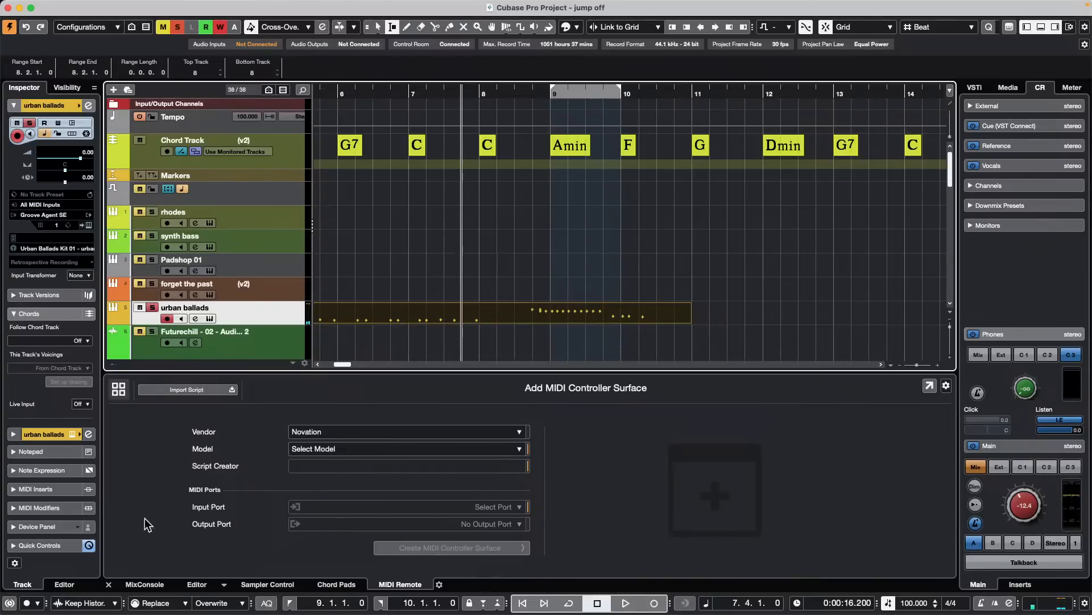
pyautogui.click(154, 602)
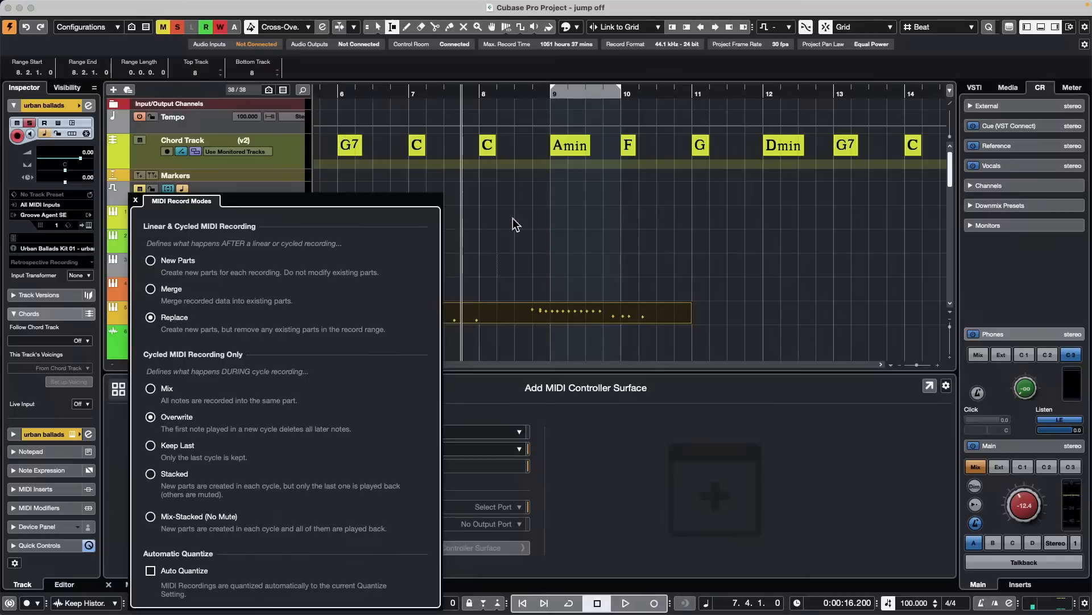
pyautogui.click(592, 207)
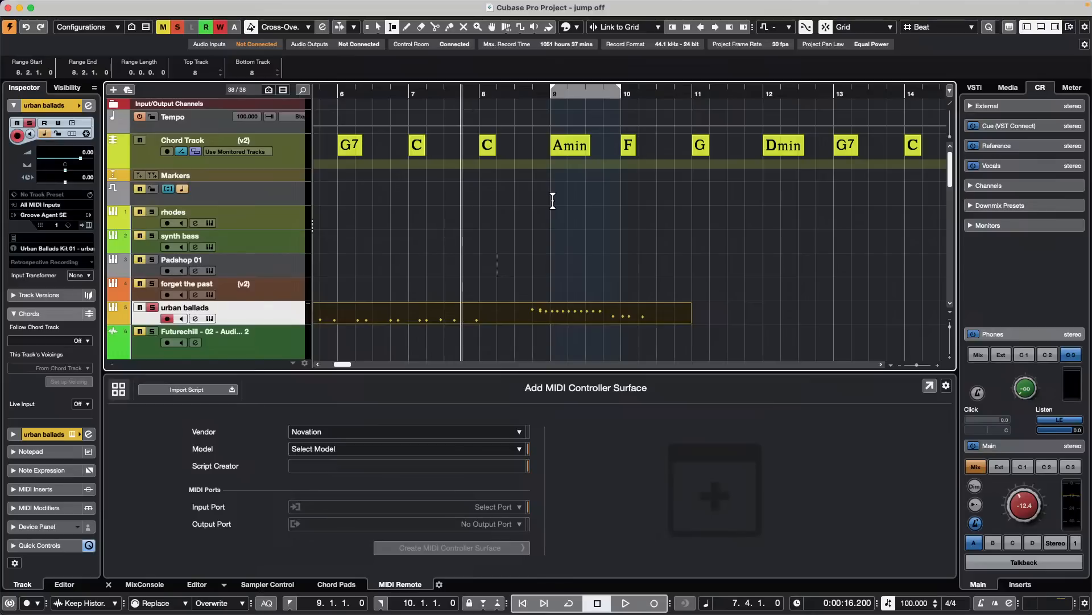
# - Select the audio tracks from Audio 02 through Audio 08
pyautogui.scroll(-2, 221, 220)
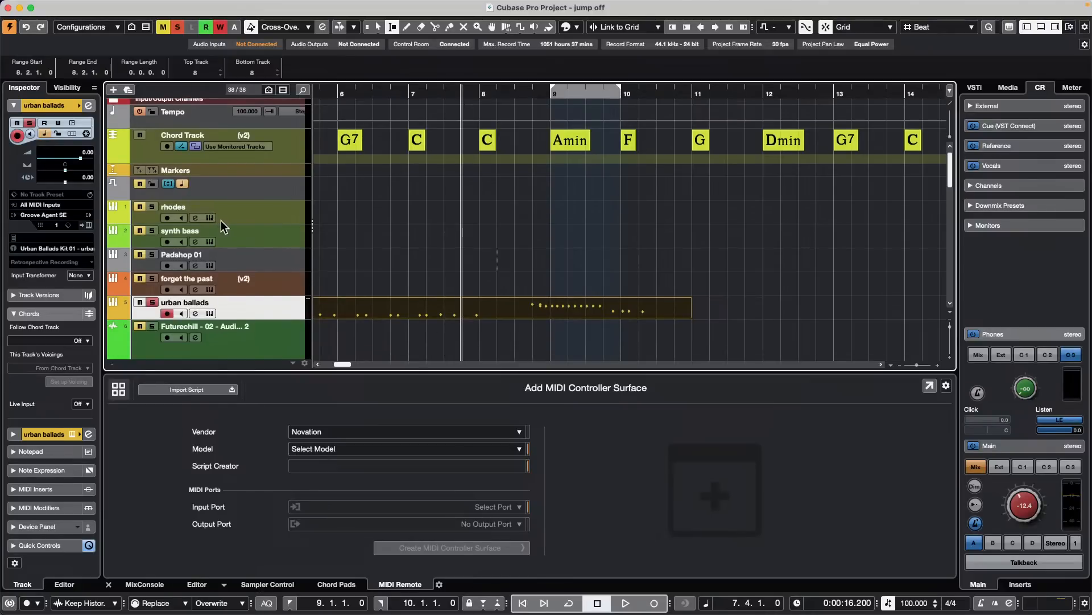
pyautogui.scroll(-10, 221, 222)
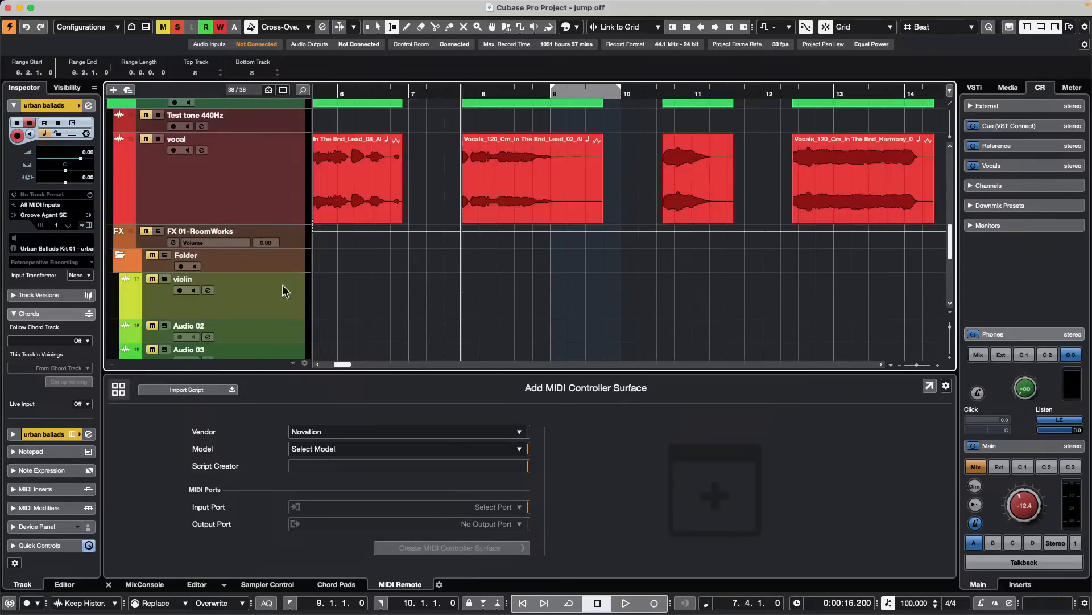
pyautogui.click(274, 321)
pyautogui.scroll(-6, 268, 326)
pyautogui.scroll(-4, 268, 326)
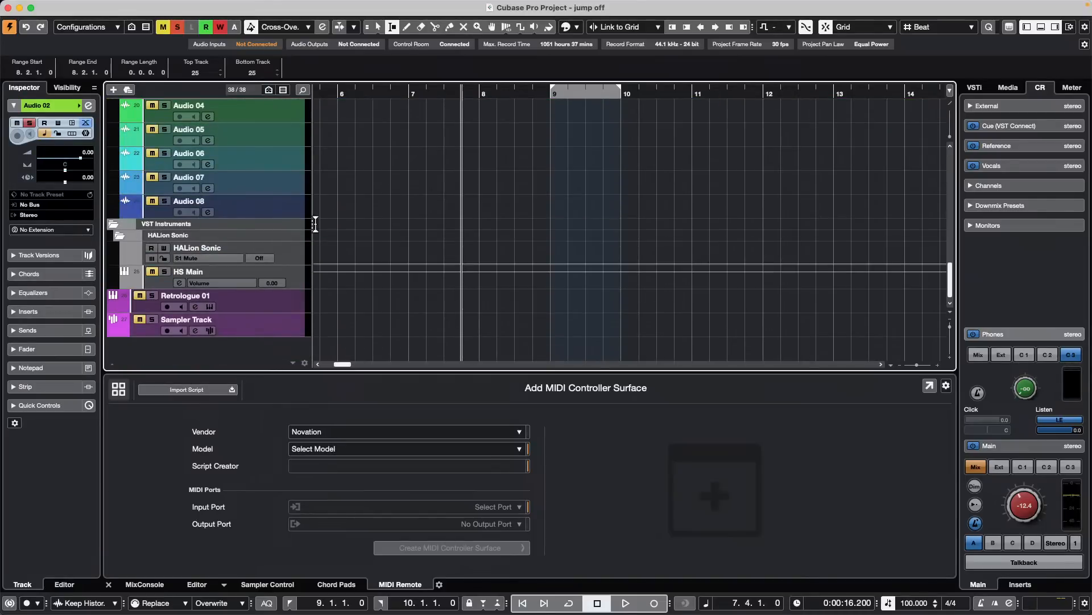
pyautogui.keyDown('shift'); pyautogui.click(277, 212); pyautogui.keyUp('shift')
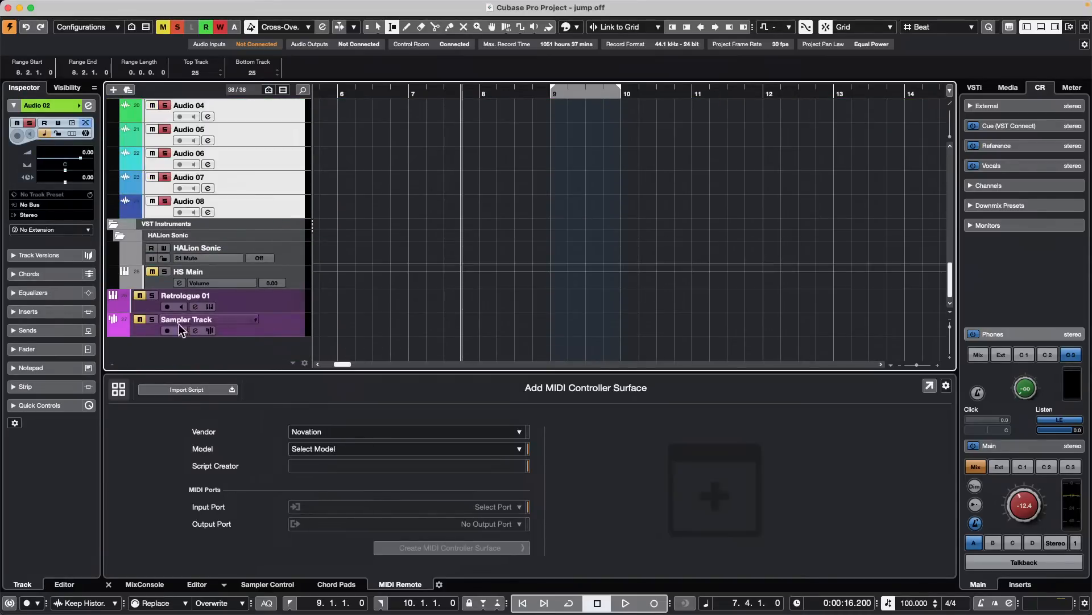
# - Show the channel inserts in the lower-zone MixConsole and turn on Q-Link for the selected channels
pyautogui.click(153, 585)
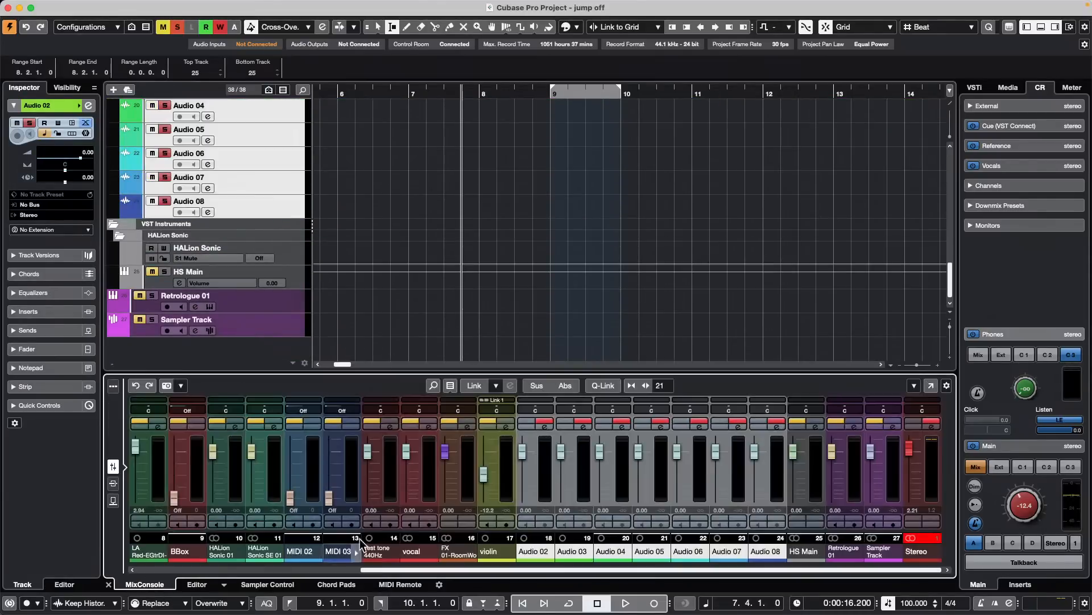
pyautogui.click(608, 385)
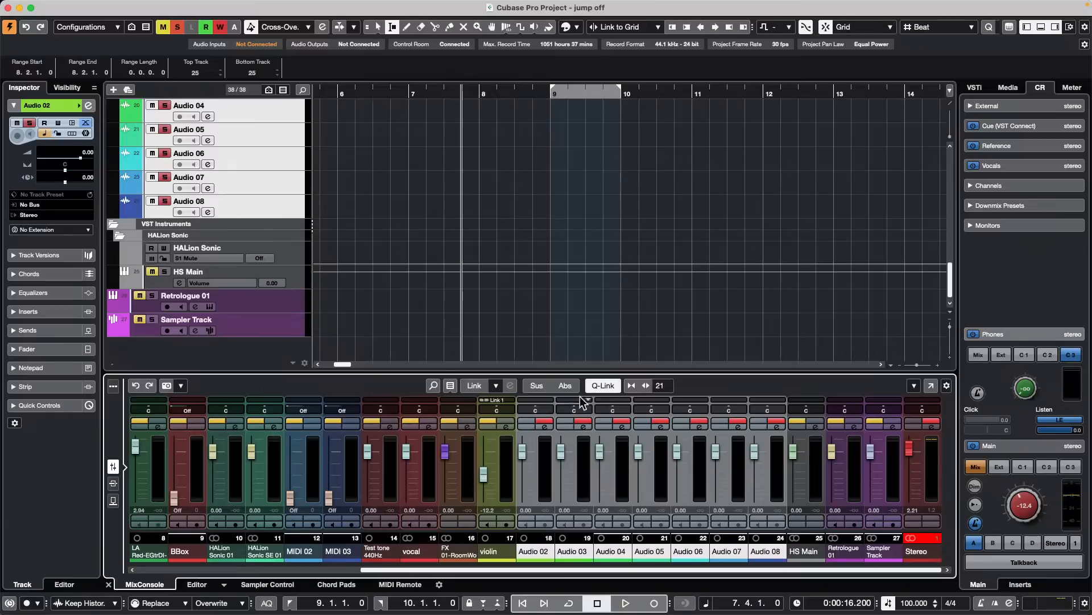
pyautogui.click(114, 483)
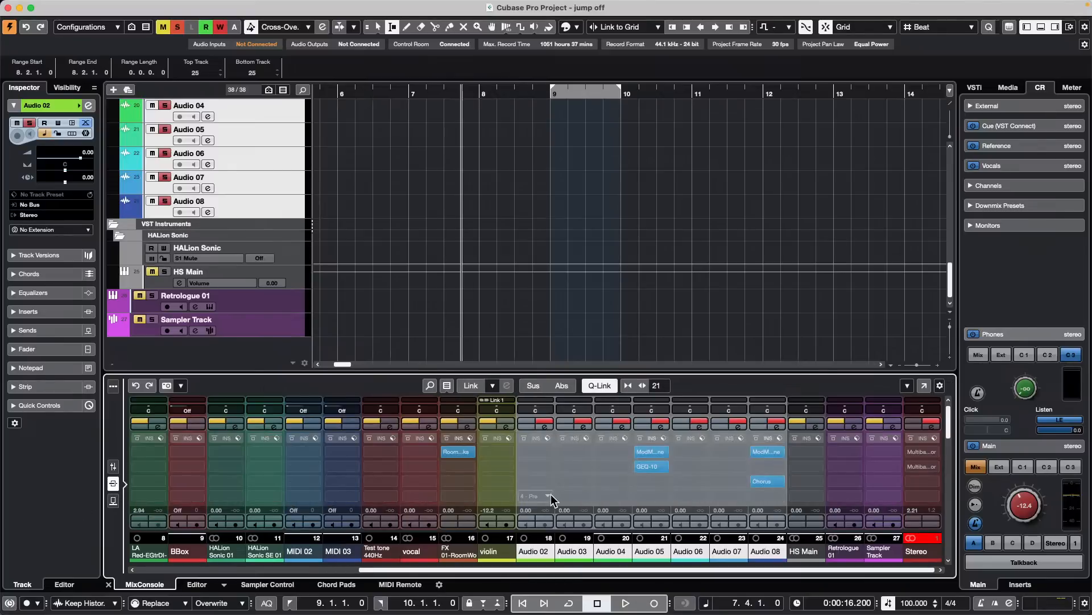
# - Add StepFilter to insert slot 4 of Audio 02 through Audio 08, setting output to 85 % and Audio 02's rate to 1/4 D
pyautogui.click(549, 494)
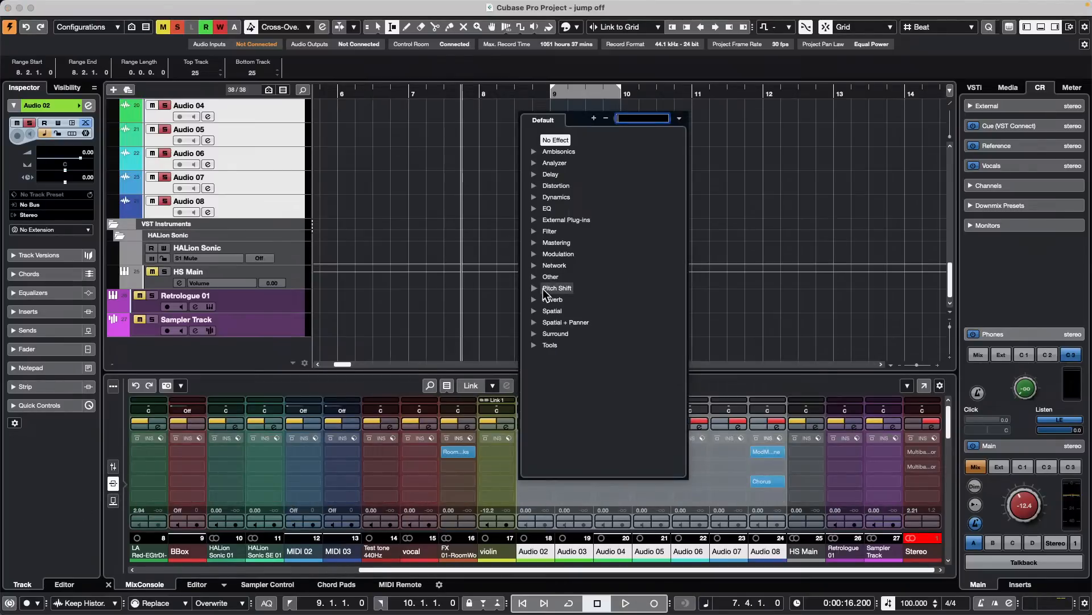
pyautogui.click(538, 232)
pyautogui.click(573, 264)
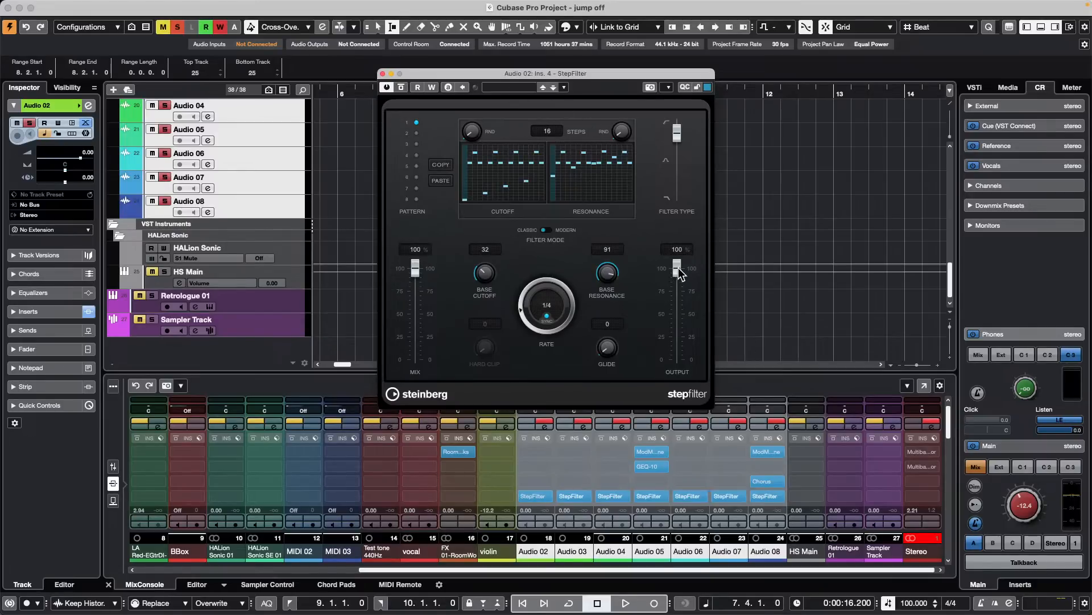
pyautogui.moveTo(679, 273)
pyautogui.mouseDown()
pyautogui.moveTo(656, 369)
pyautogui.moveTo(677, 282)
pyautogui.mouseUp()
pyautogui.moveTo(518, 313); pyautogui.dragTo(534, 280)
# - Compare the StepFilter settings on Audio 04 with those on Audio 02, and close both plug-in windows
pyautogui.click(582, 493)
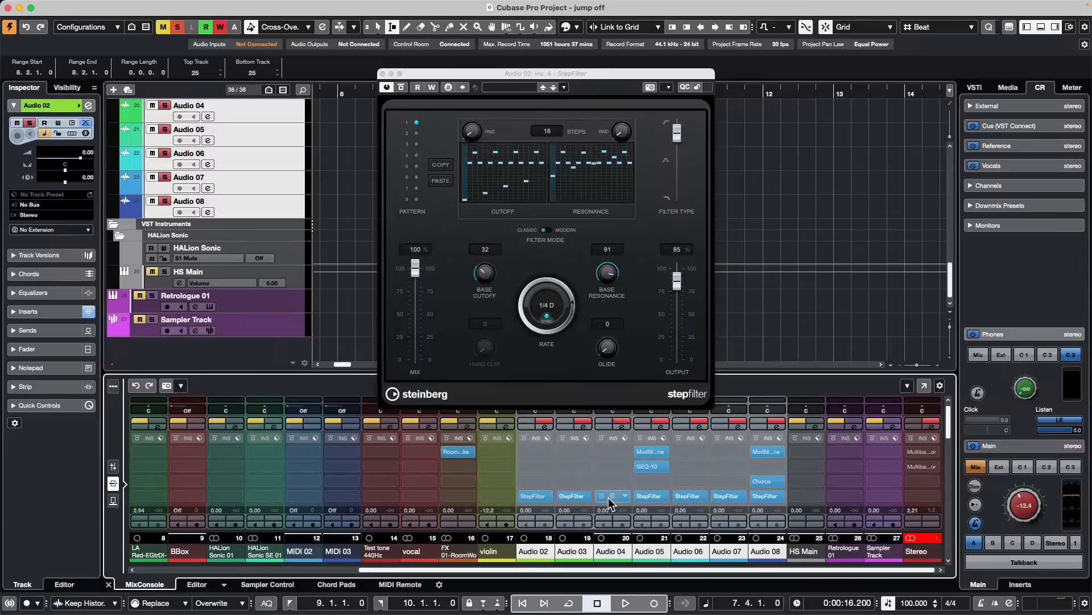
pyautogui.click(609, 498)
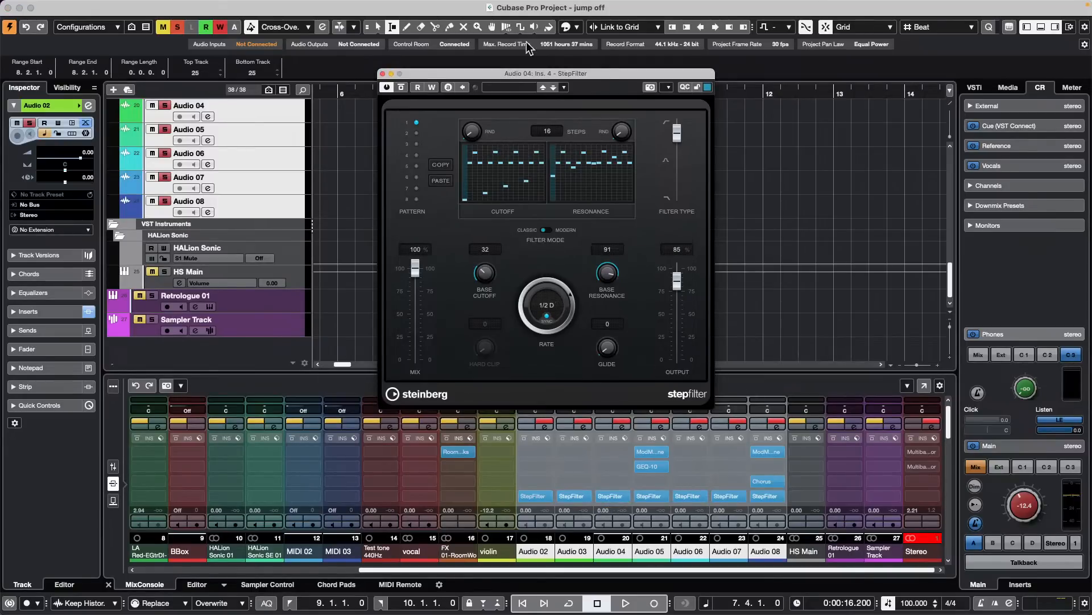
pyautogui.moveTo(579, 73); pyautogui.dragTo(383, 76)
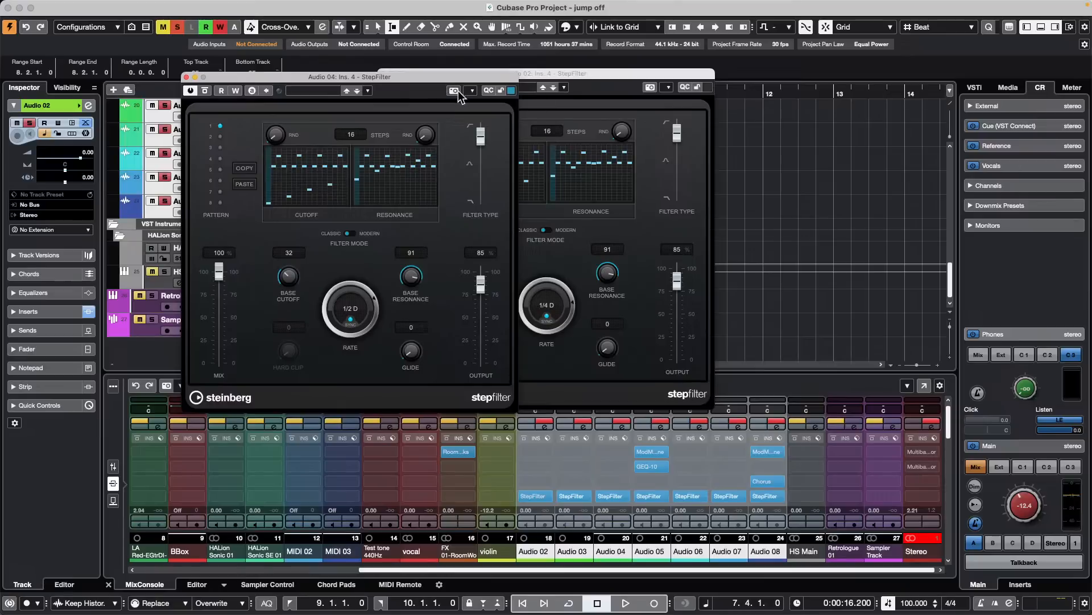
pyautogui.click(186, 77)
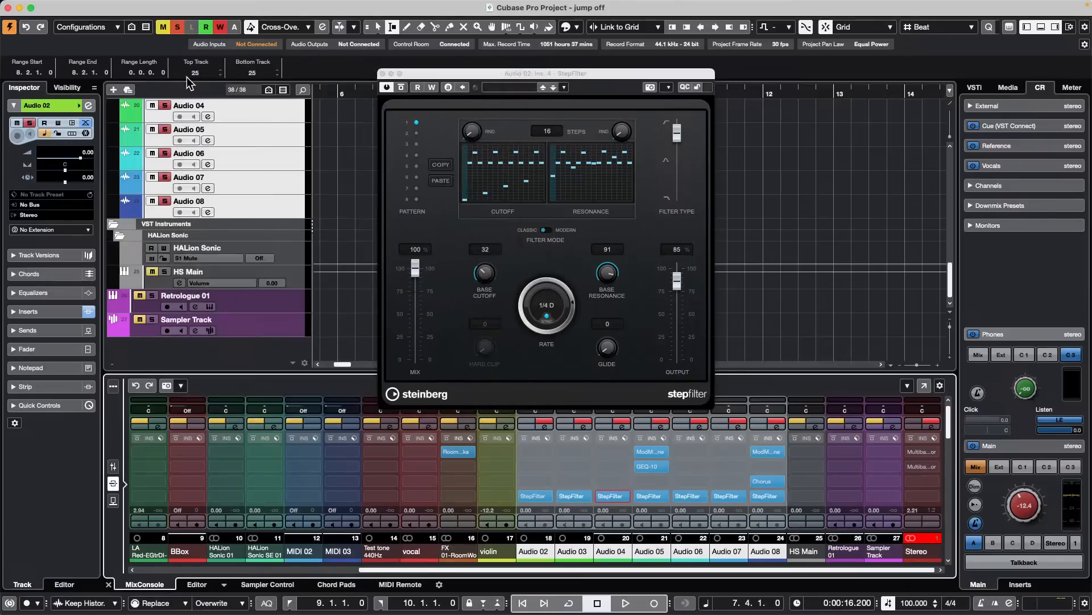
pyautogui.click(383, 73)
# - Turn off Q-Link and undo adding StepFilter to the Audio 02 through Audio 08 channels
pyautogui.click(598, 381)
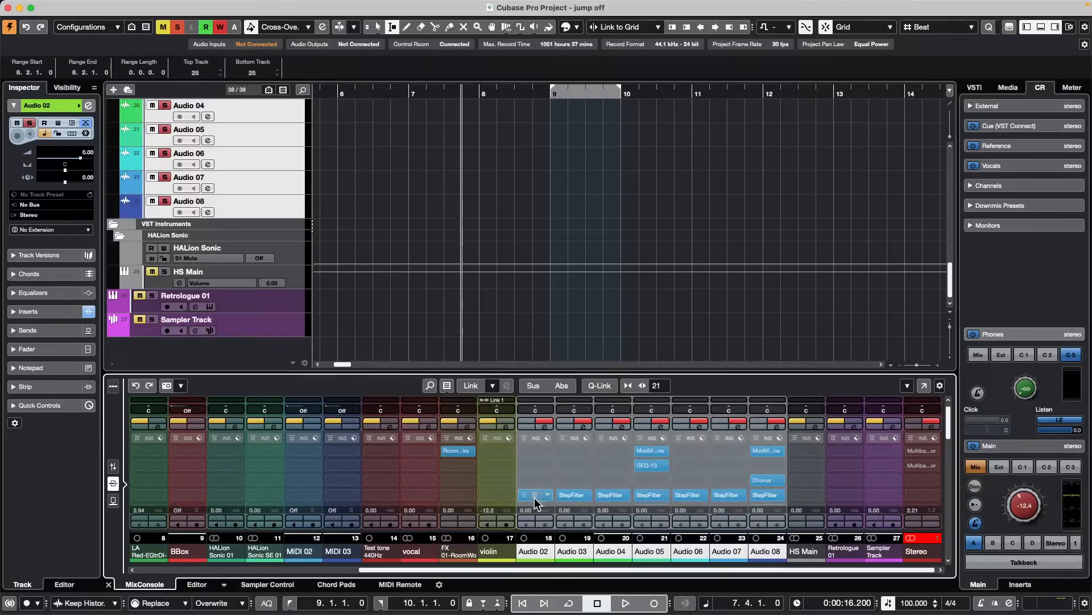
pyautogui.click(505, 469)
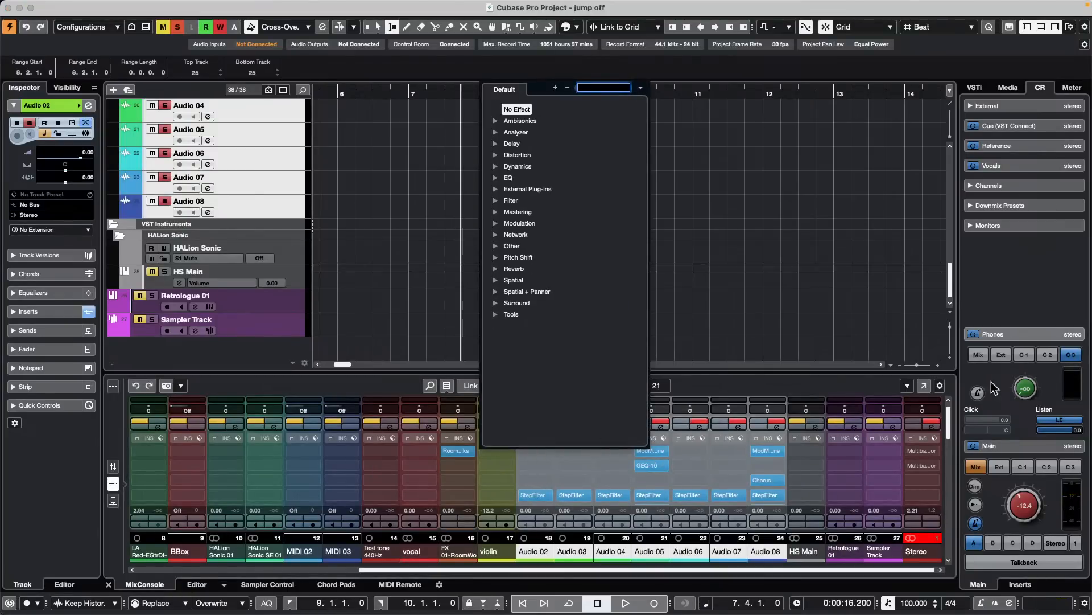
pyautogui.click(871, 371)
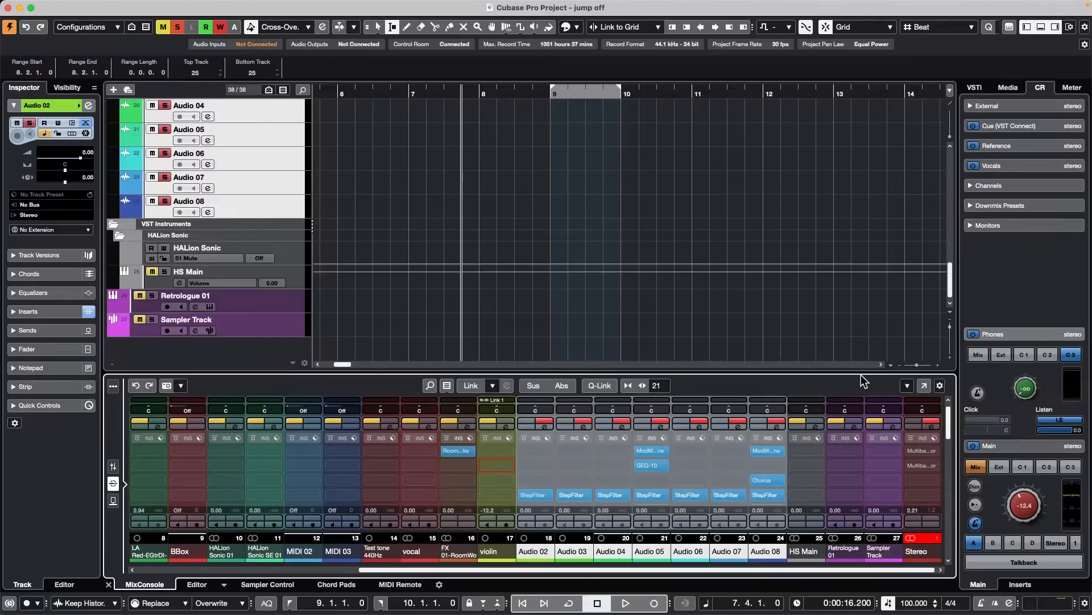
pyautogui.click(136, 380)
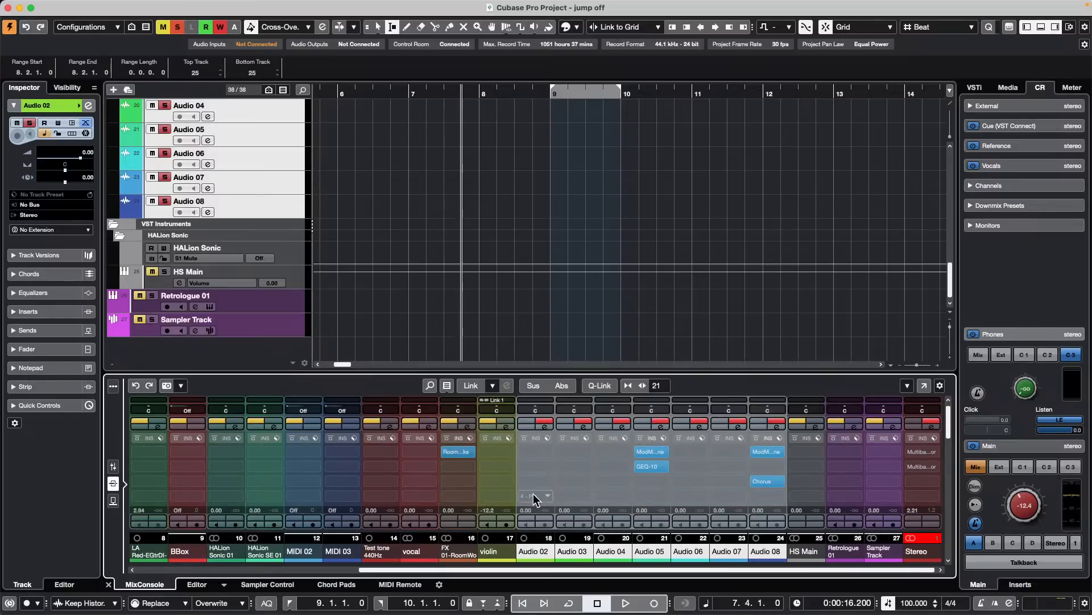
# - Add MorphFilter to insert slot 4 of the Audio 02 channel only, keeping its window clear of the inserts
pyautogui.click(542, 495)
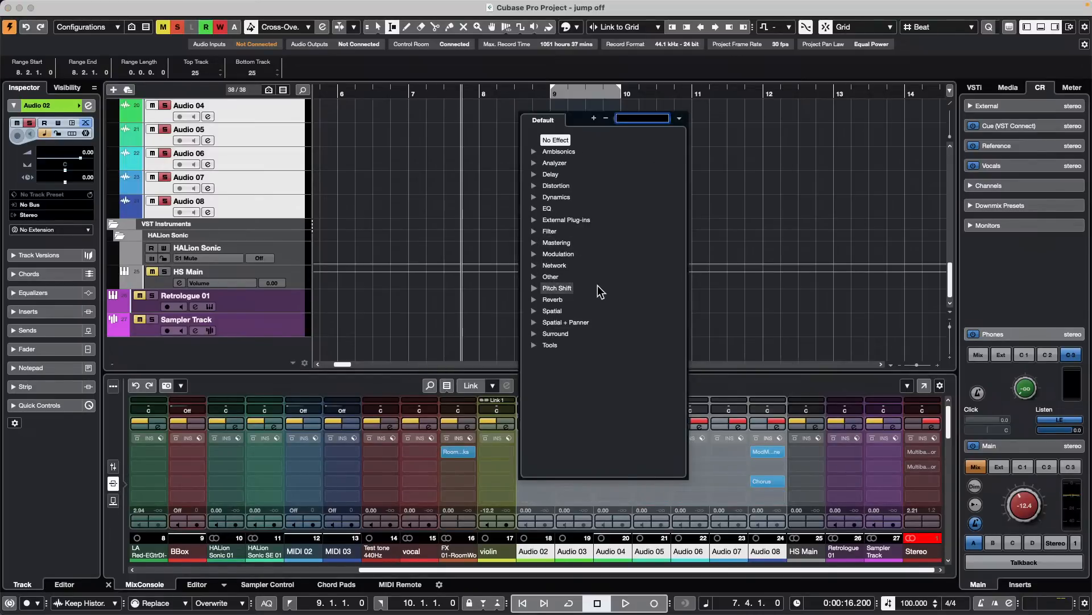
pyautogui.click(532, 278)
pyautogui.click(578, 260)
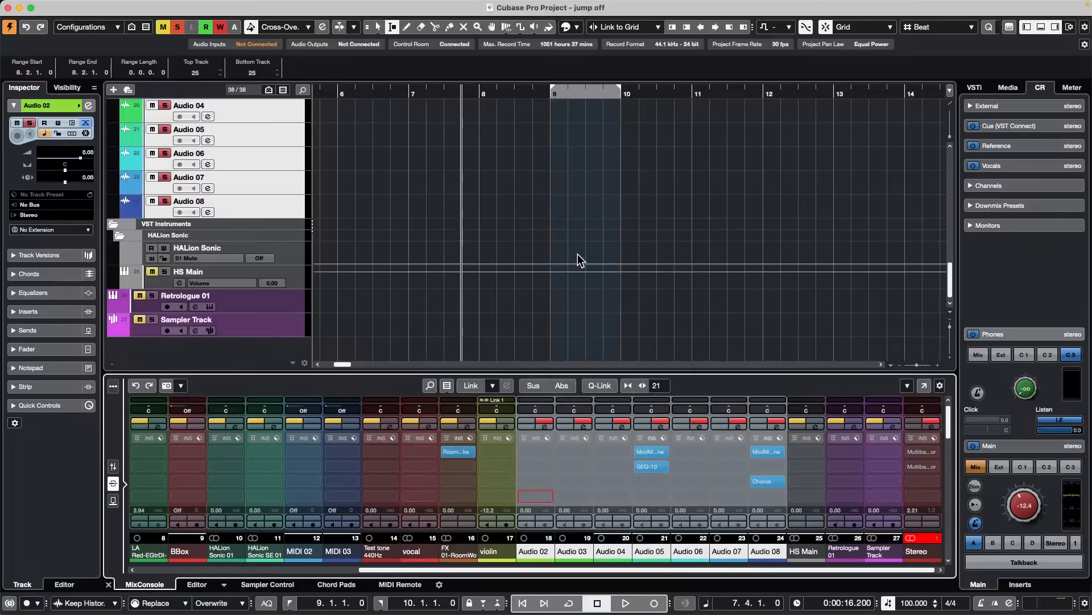
pyautogui.moveTo(825, 138); pyautogui.dragTo(405, 96)
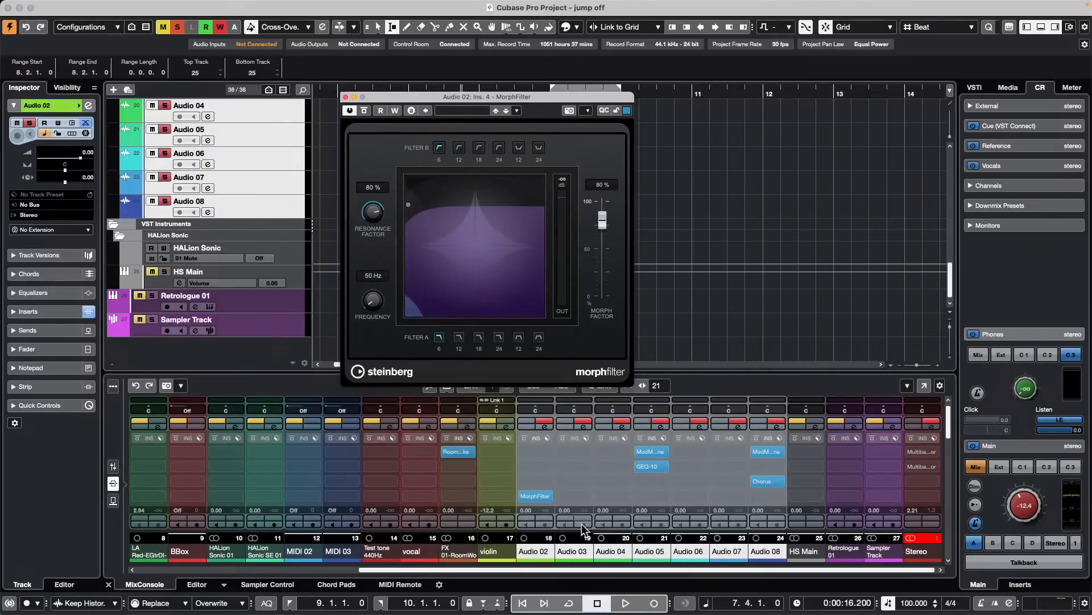
# - Copy the MorphFilter setting from Audio 02's insert slot 4
pyautogui.moveTo(529, 498)
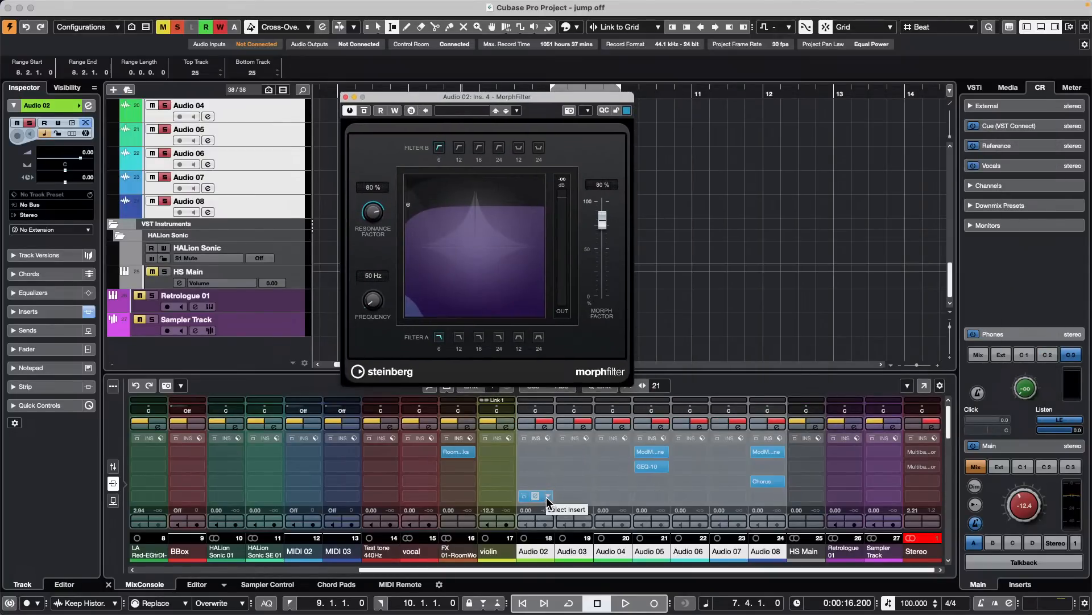
pyautogui.click(548, 497)
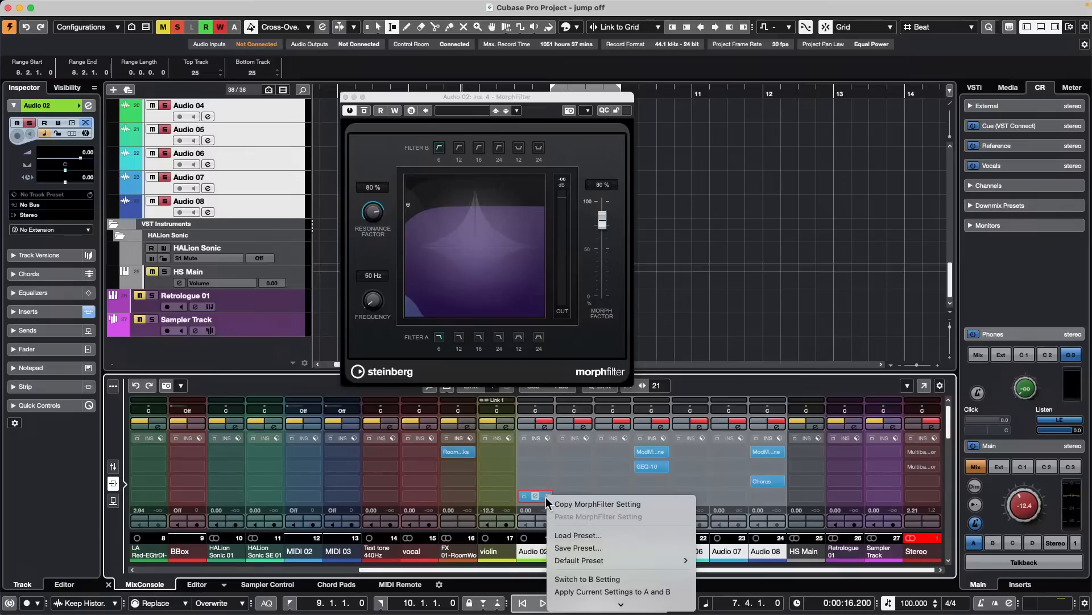
pyautogui.click(590, 503)
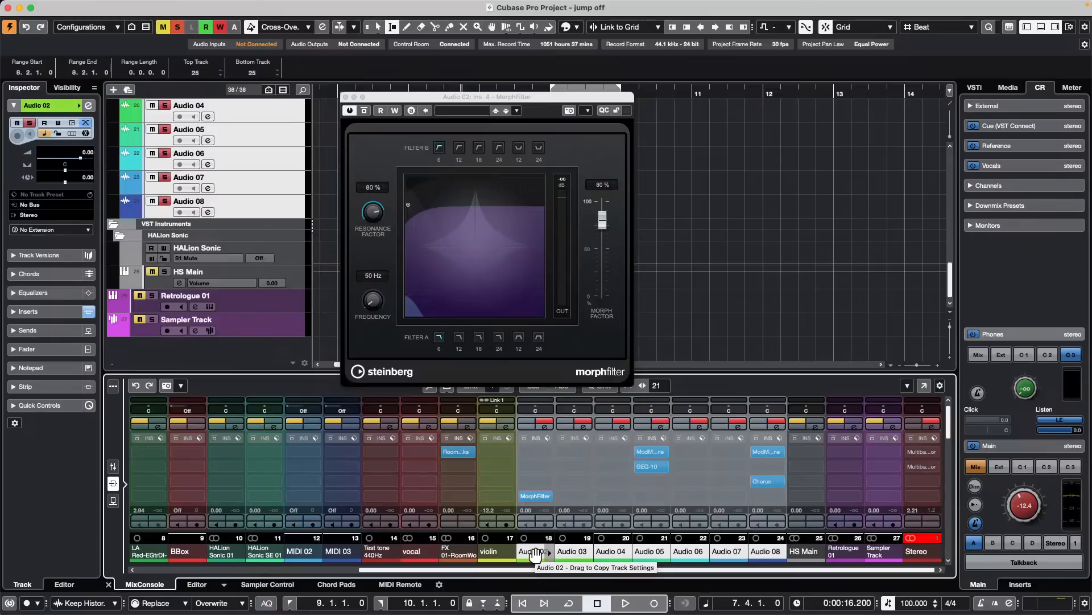
# - Select only the Audio 02 channel and copy its channel settings
pyautogui.click(534, 552)
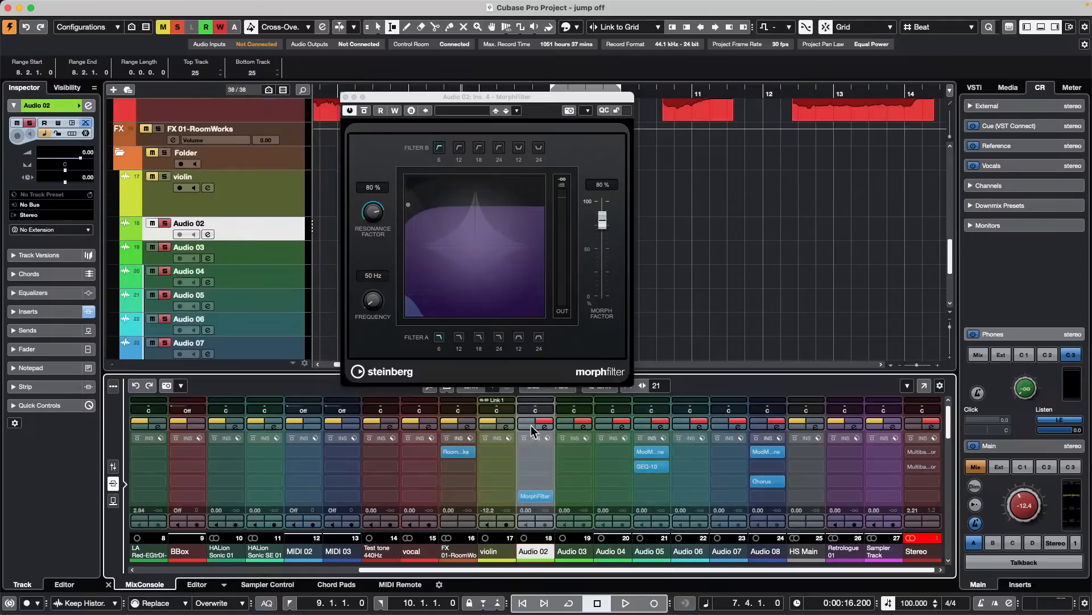
pyautogui.rightClick(550, 551)
pyautogui.scroll(-5, 654, 541)
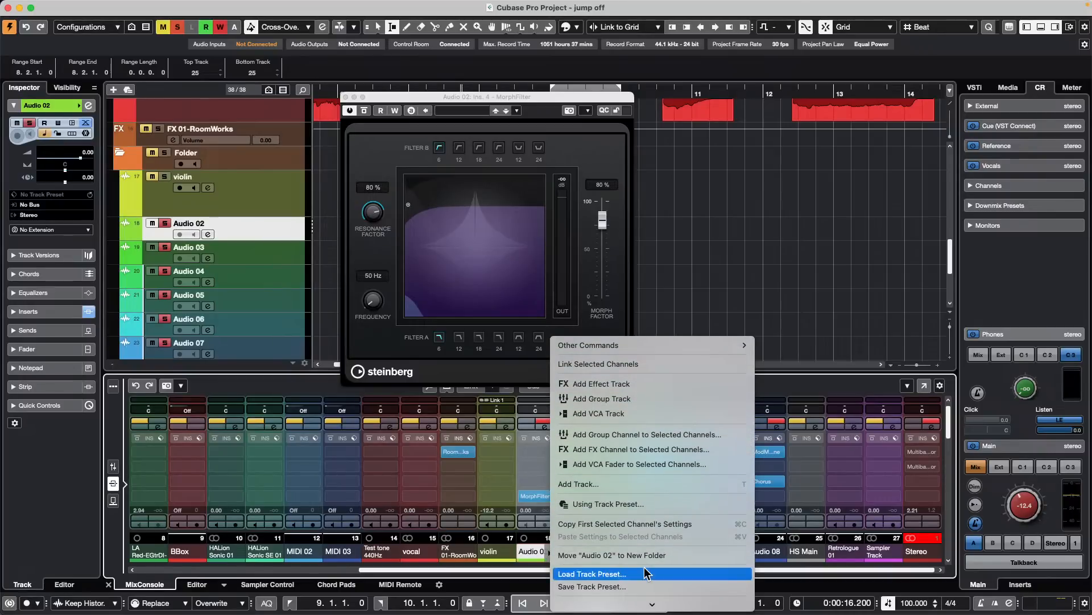
pyautogui.click(657, 524)
# - Paste the copied Audio 02 channel settings to the Audio 03 through Audio 07 channels and close the MorphFilter window
pyautogui.click(574, 552)
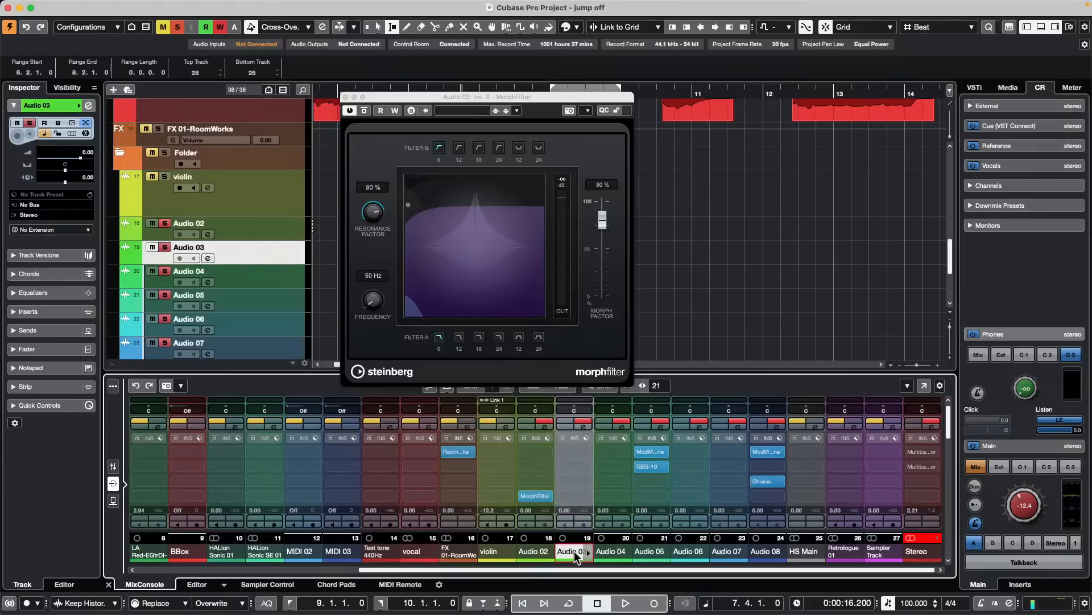
pyautogui.keyDown('shift'); pyautogui.click(726, 553); pyautogui.keyUp('shift')
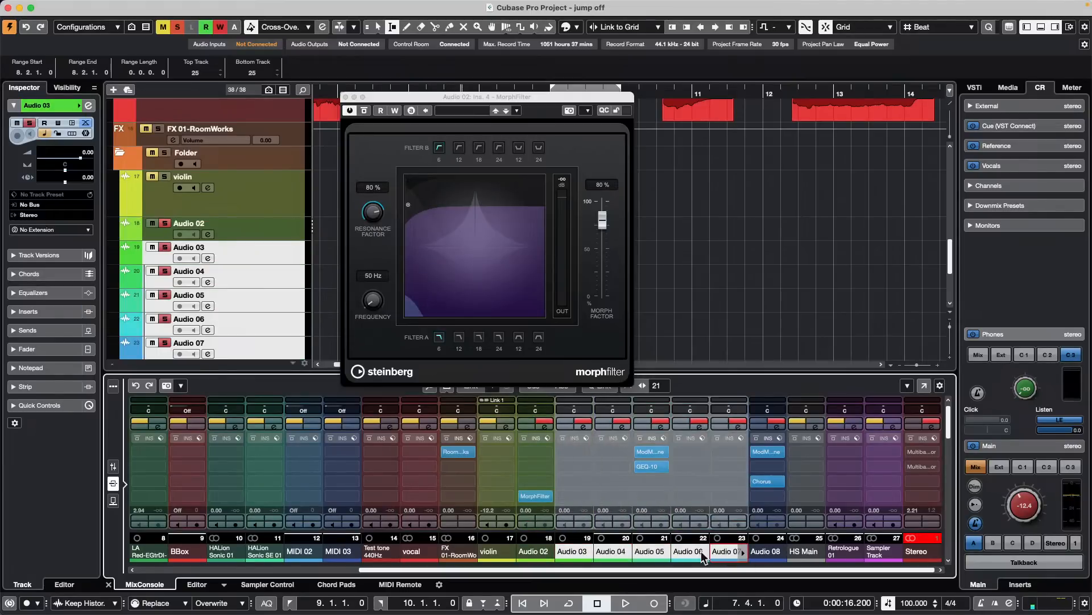
pyautogui.rightClick(575, 552)
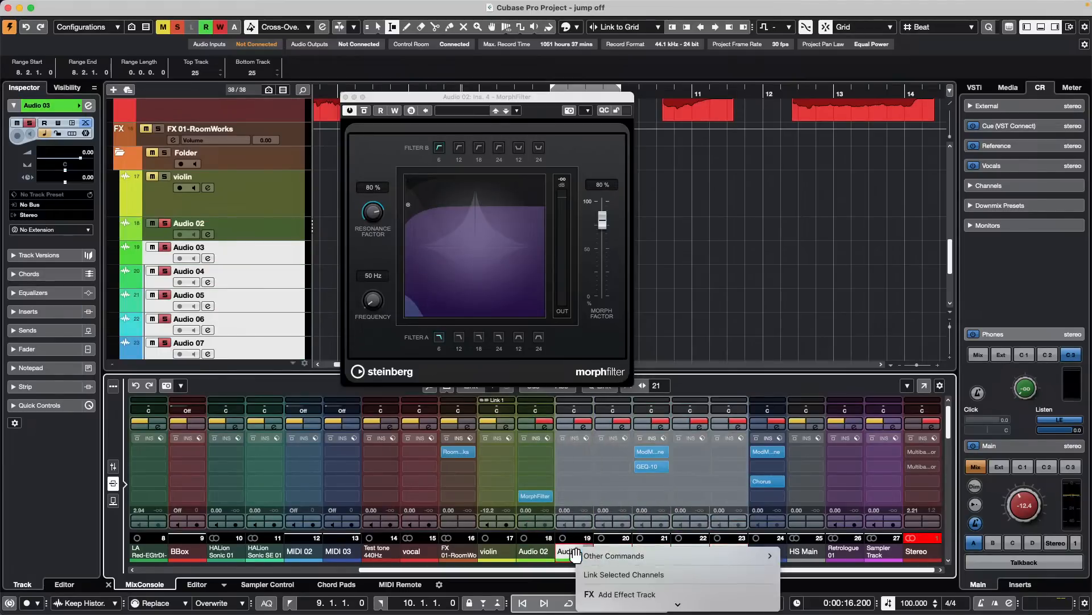
pyautogui.moveTo(628, 599)
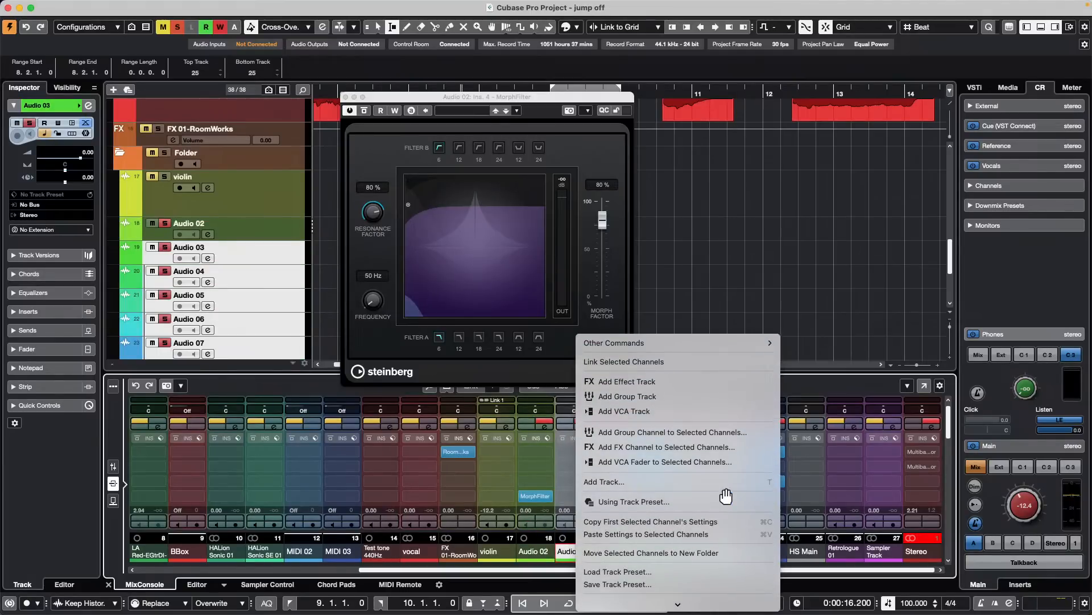
pyautogui.click(706, 535)
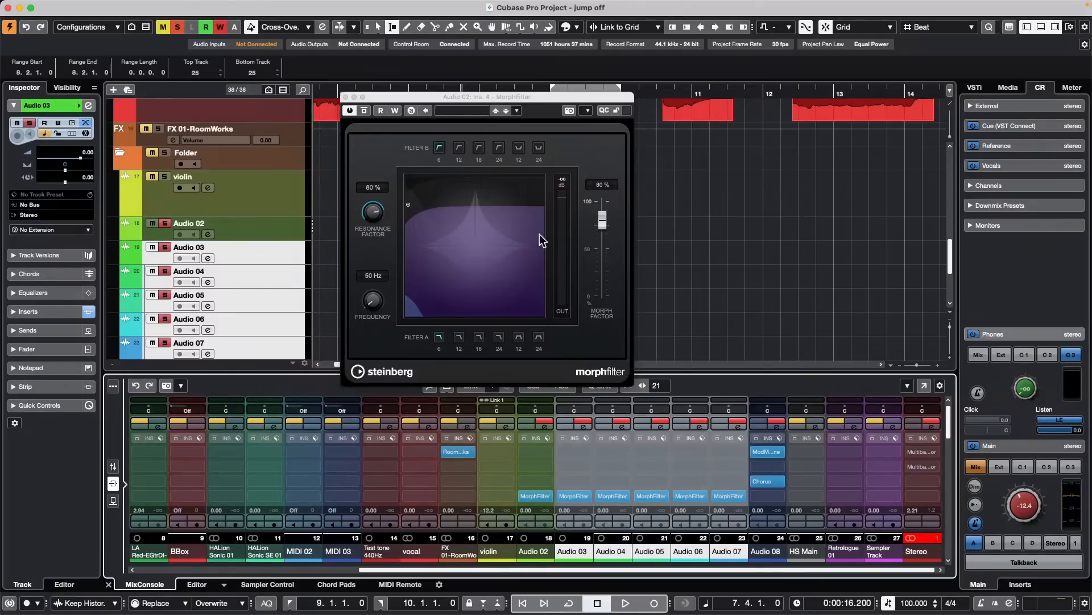
pyautogui.click(345, 96)
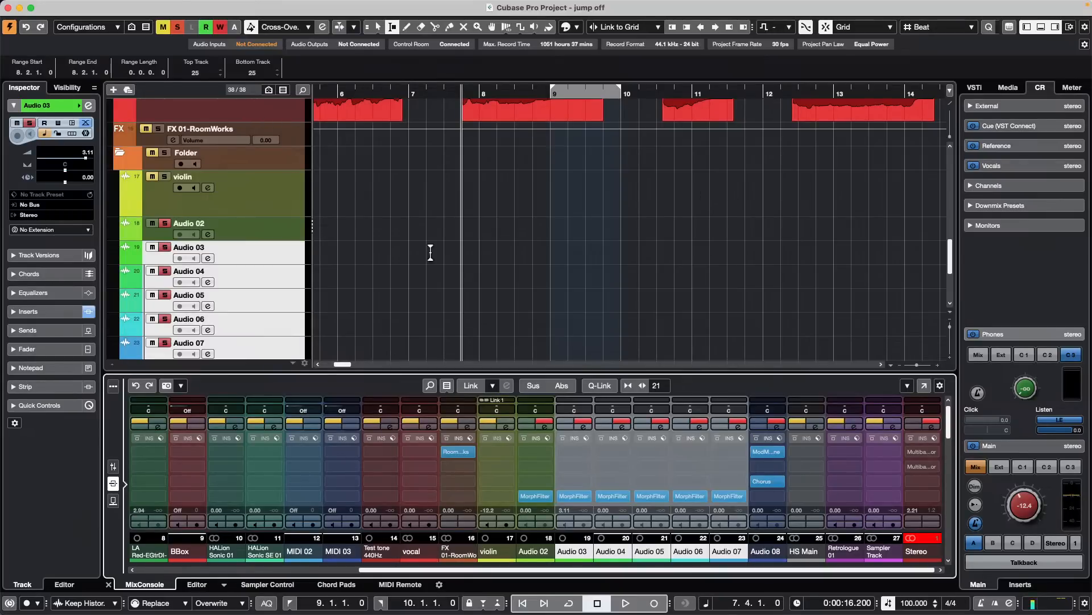
# - Load the Volume/Pan/Pre-Filter/Sends preset into Audio 03's Quick Controls and leave only the Audio 03 track selected
pyautogui.click(47, 405)
pyautogui.click(78, 274)
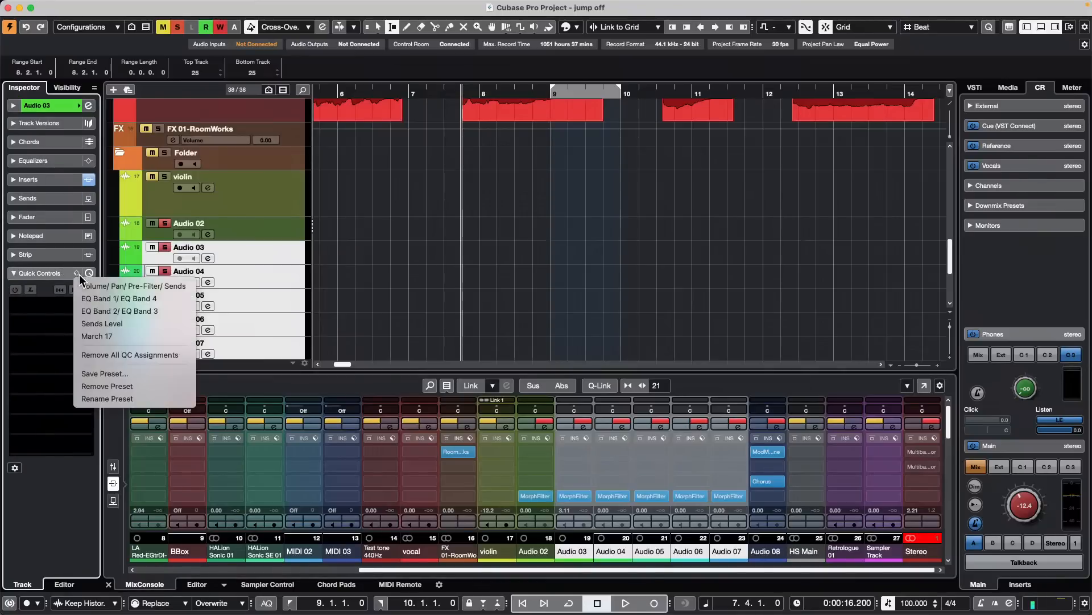
pyautogui.click(125, 285)
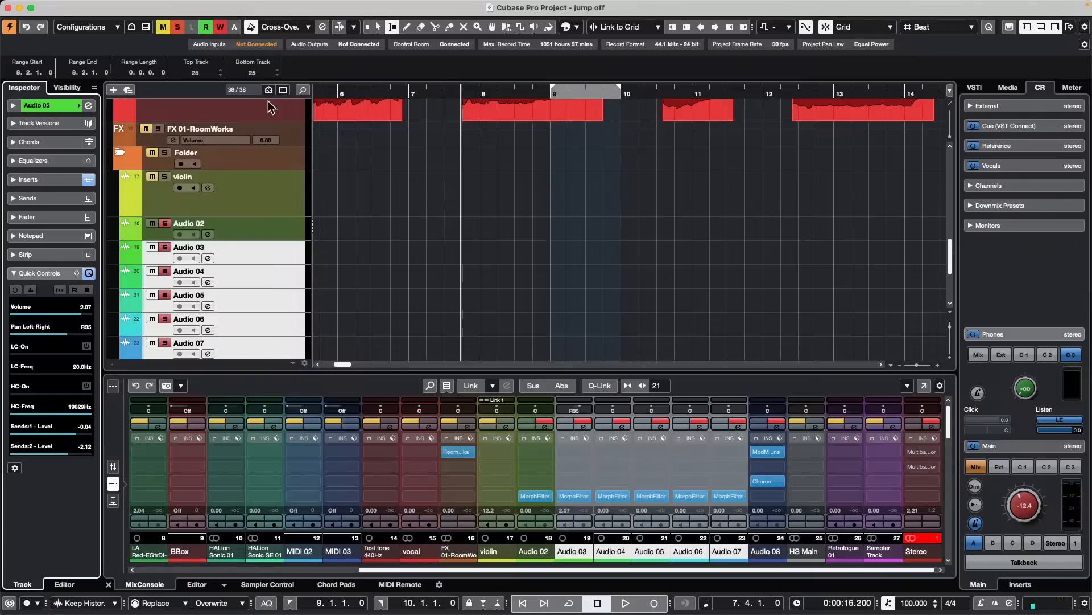
pyautogui.click(268, 261)
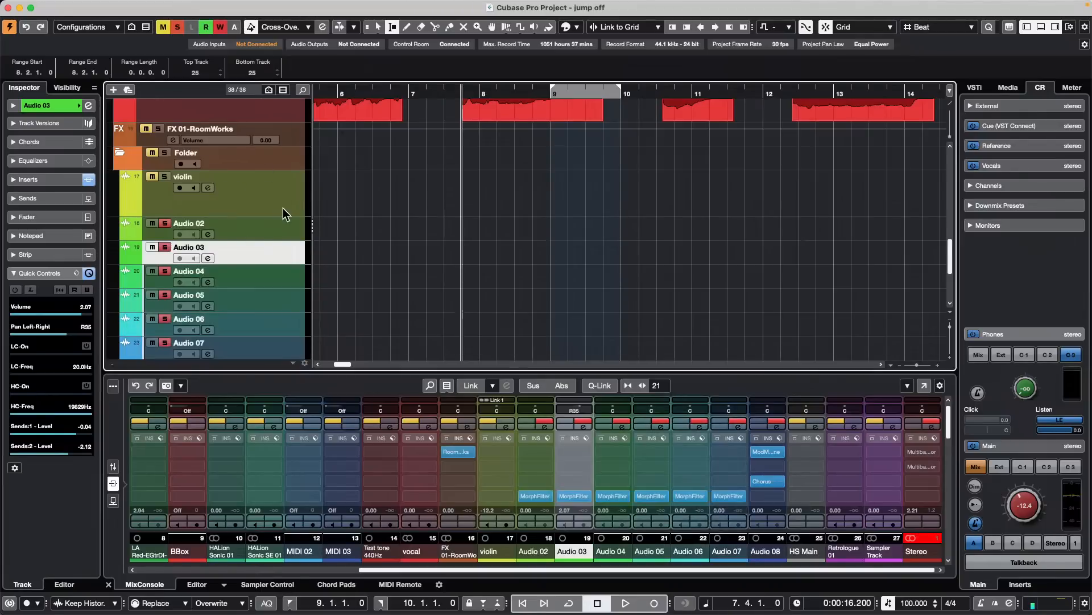
# - Add MorphFilter from the Filter effects to the first audio insert slot of the synth bass track
pyautogui.scroll(10, 283, 207)
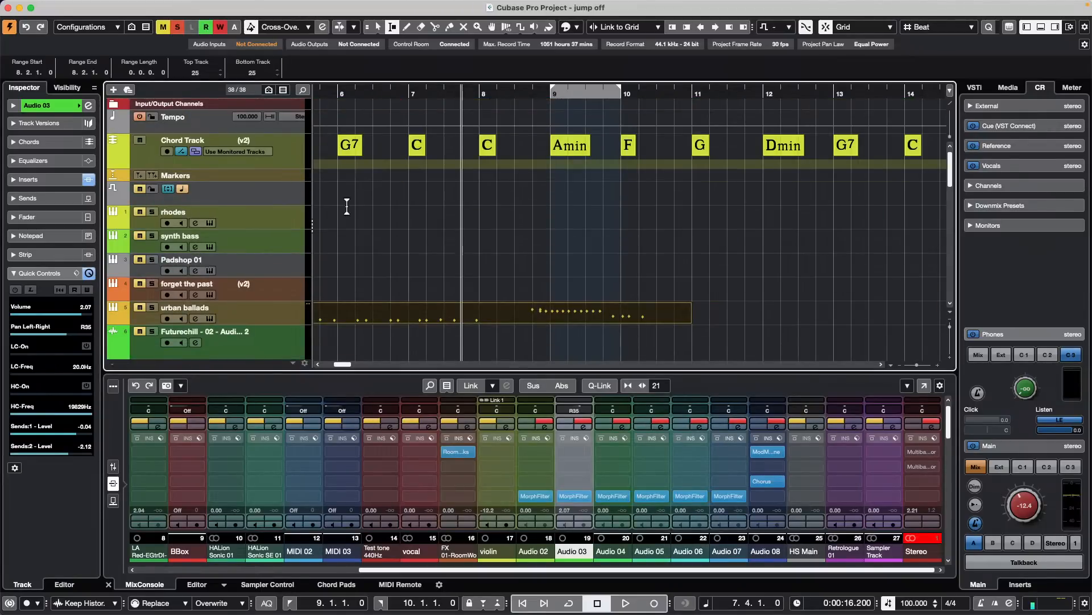
pyautogui.click(279, 246)
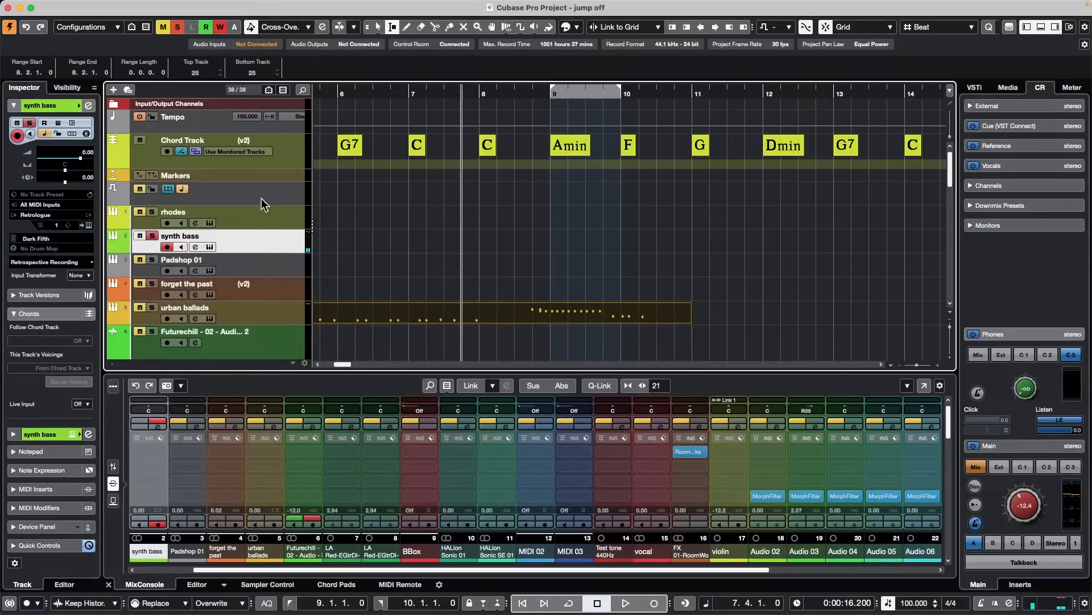
pyautogui.click(11, 435)
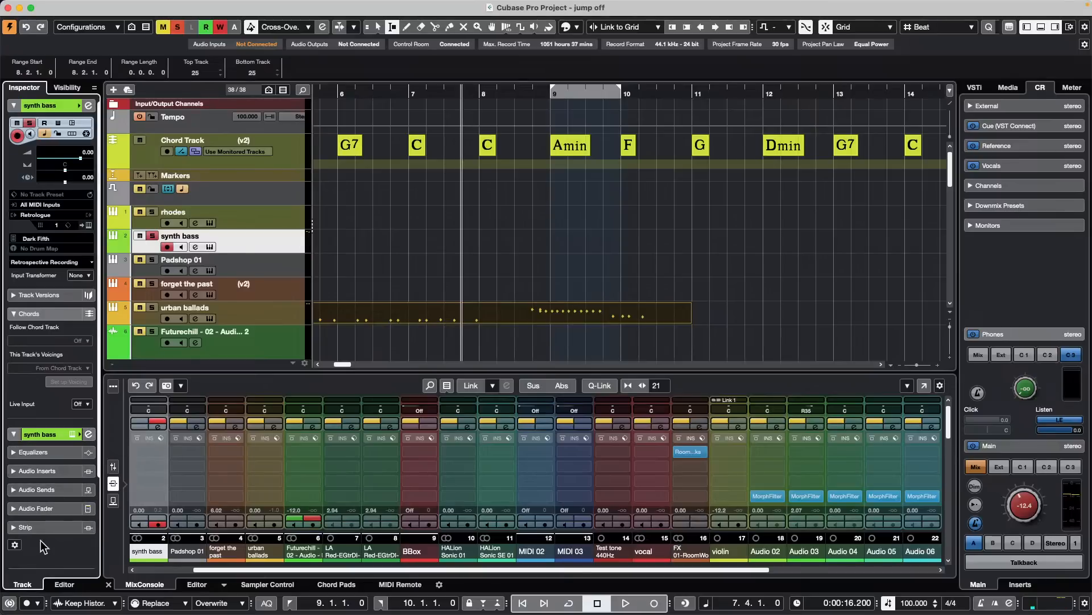
pyautogui.click(42, 470)
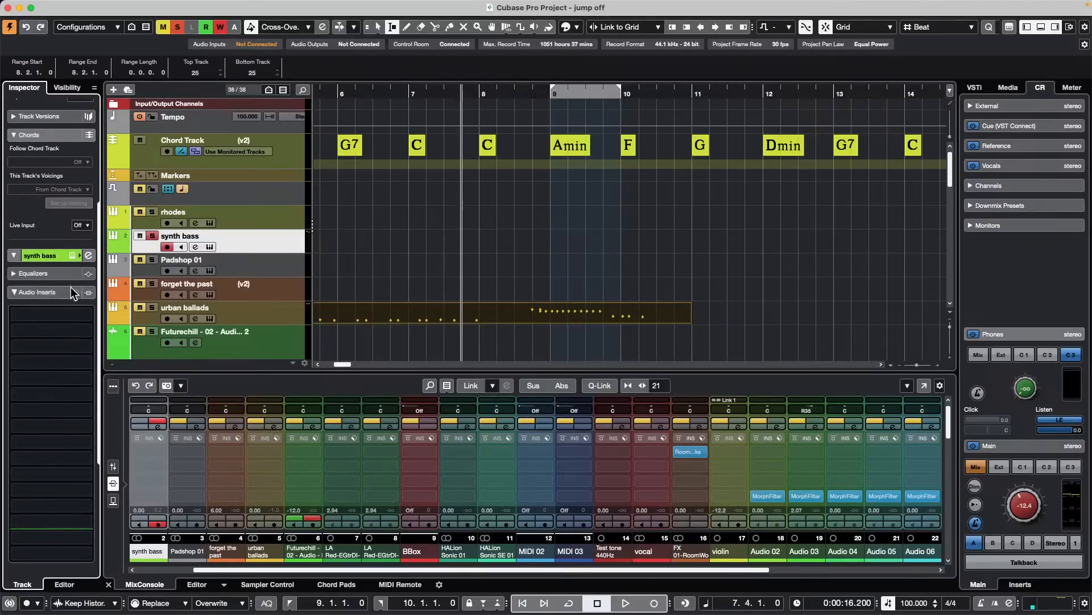
pyautogui.click(29, 314)
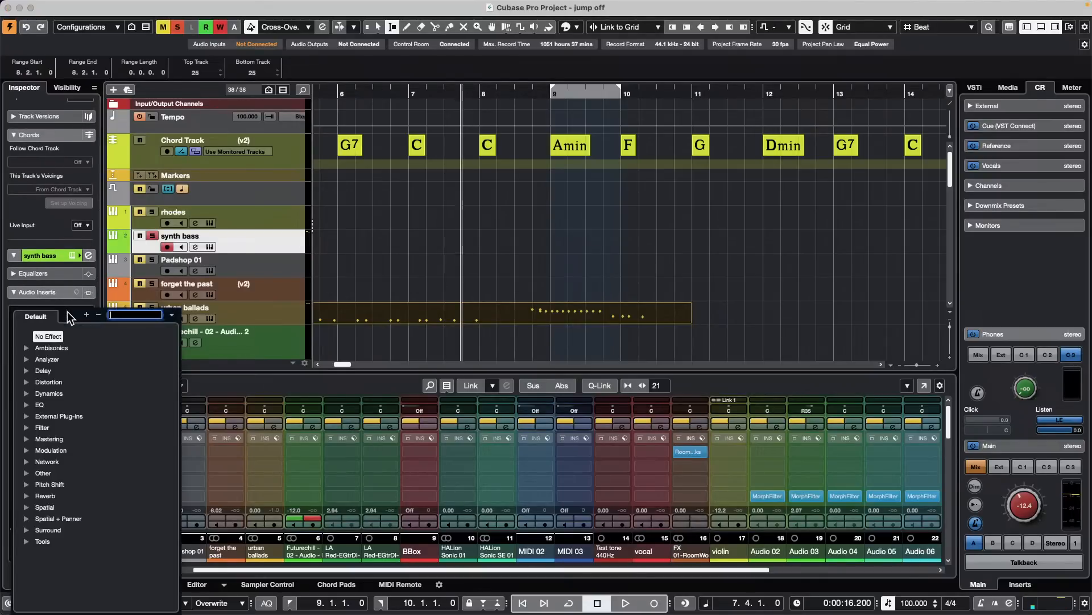
pyautogui.click(26, 428)
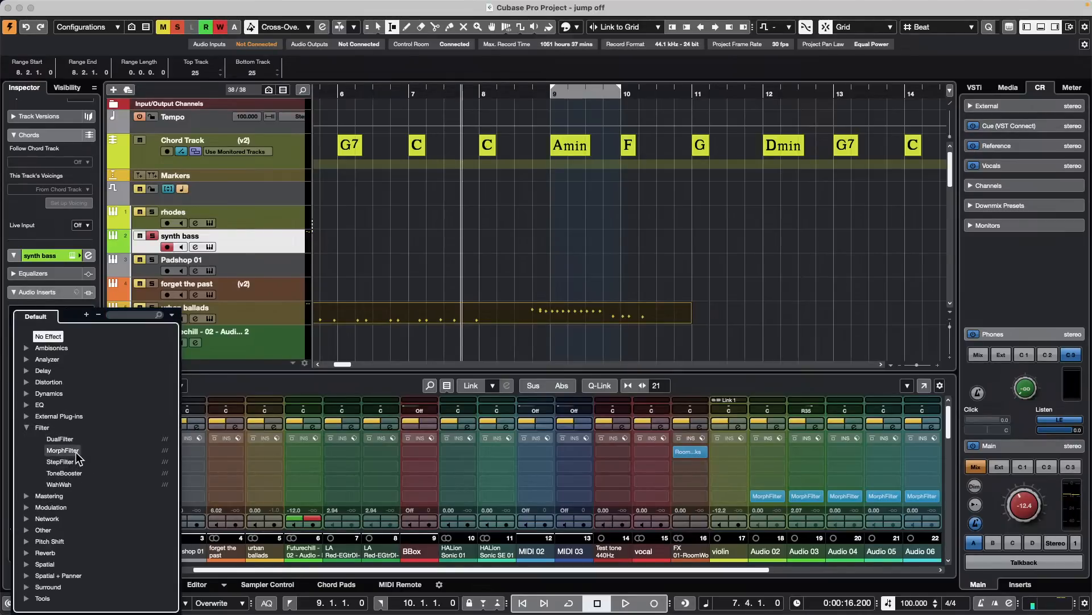
pyautogui.click(63, 450)
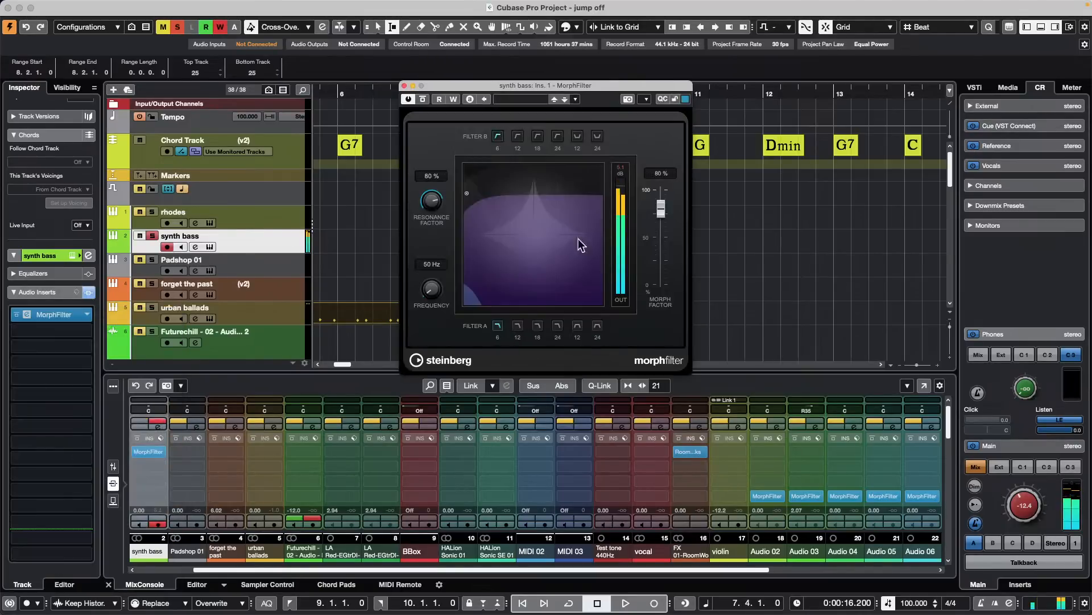
# - Adjust synth bass's MorphFilter to 100% resonance, about 694 Hz frequency and about 42% morph factor, and close its window
pyautogui.moveTo(473, 195); pyautogui.dragTo(532, 231)
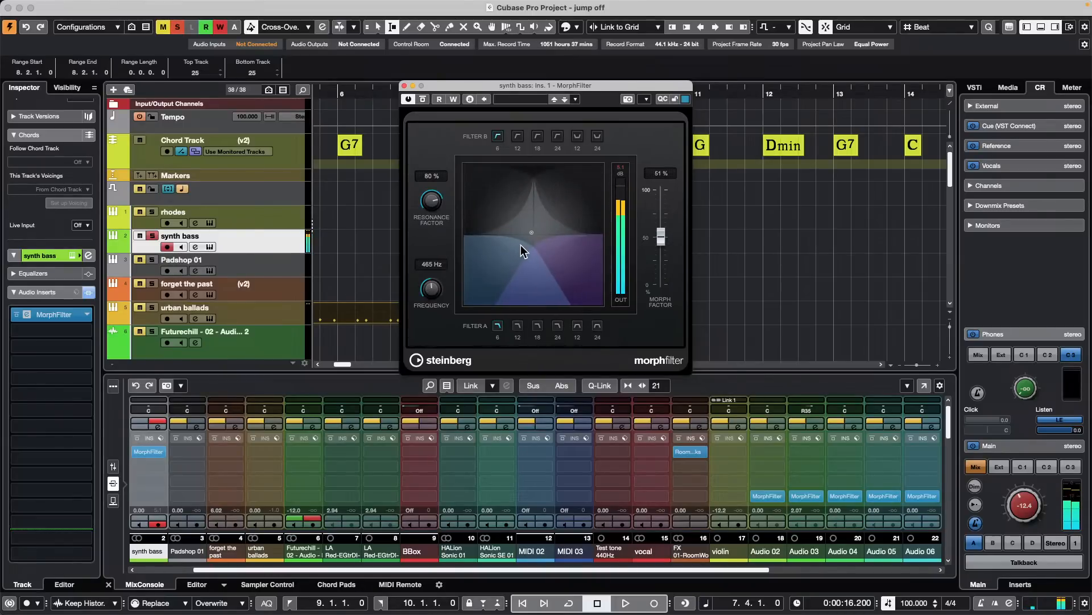
pyautogui.moveTo(533, 232)
pyautogui.mouseDown()
pyautogui.moveTo(496, 261)
pyautogui.moveTo(524, 235)
pyautogui.moveTo(510, 213)
pyautogui.moveTo(545, 200)
pyautogui.moveTo(565, 210)
pyautogui.moveTo(558, 230)
pyautogui.moveTo(542, 217)
pyautogui.moveTo(527, 252)
pyautogui.mouseUp()
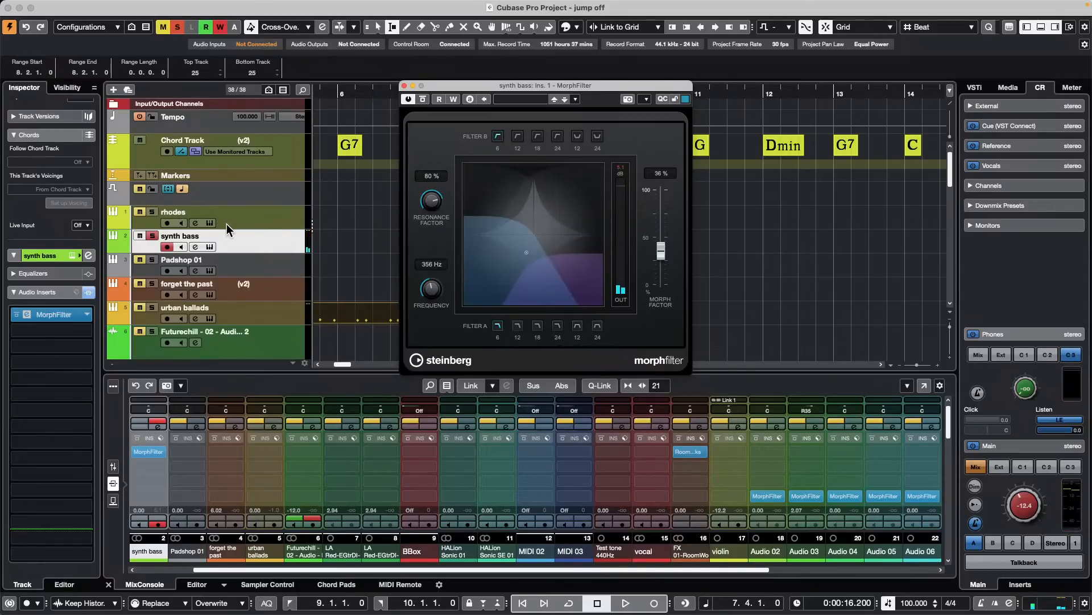
pyautogui.moveTo(661, 250); pyautogui.dragTo(661, 217)
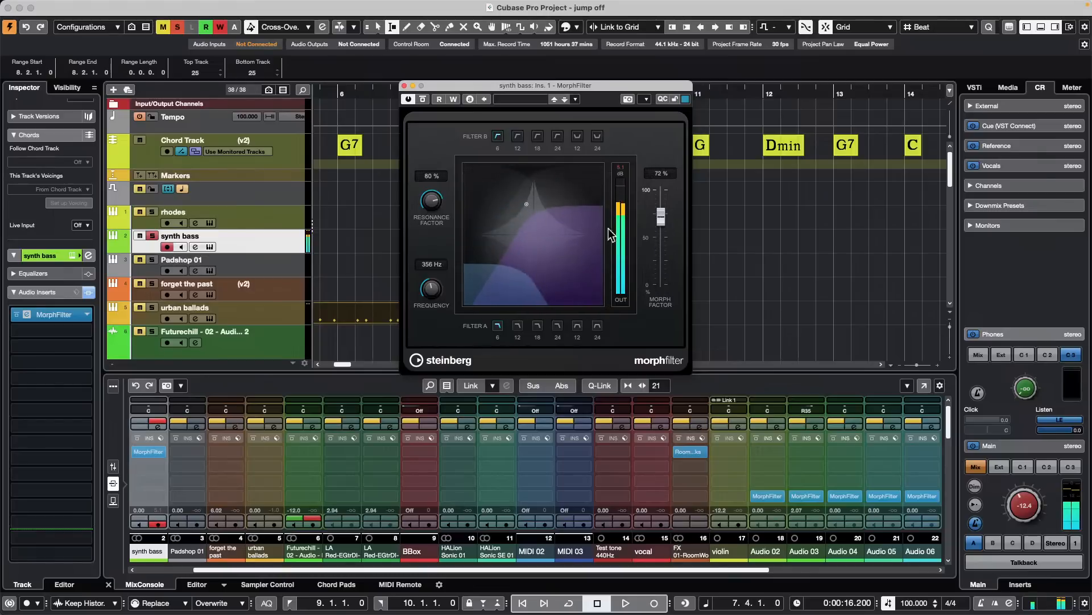
pyautogui.moveTo(431, 201)
pyautogui.mouseDown()
pyautogui.moveTo(419, 244)
pyautogui.moveTo(438, 181)
pyautogui.mouseUp()
pyautogui.moveTo(424, 289)
pyautogui.mouseDown()
pyautogui.moveTo(431, 281)
pyautogui.moveTo(433, 302)
pyautogui.mouseUp()
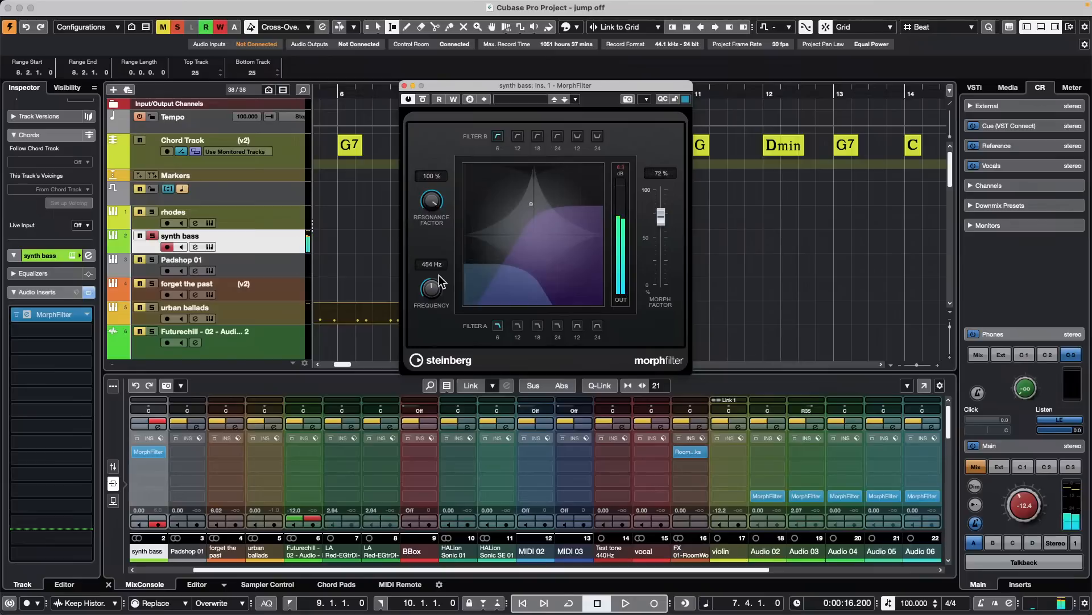
pyautogui.moveTo(519, 268); pyautogui.dragTo(514, 244)
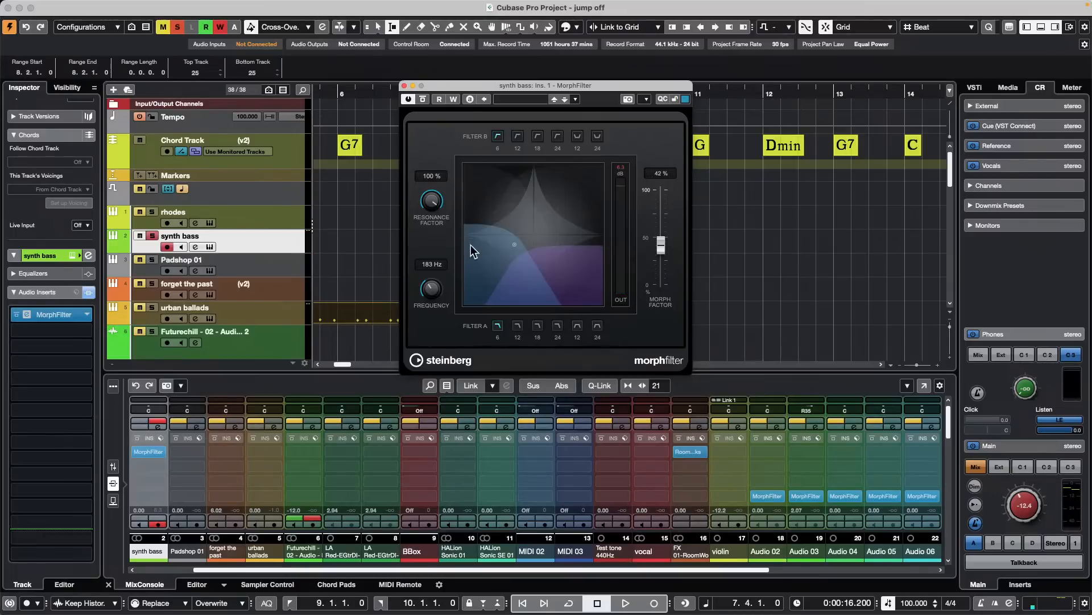
pyautogui.moveTo(433, 291)
pyautogui.mouseDown()
pyautogui.moveTo(436, 262)
pyautogui.moveTo(435, 270)
pyautogui.mouseUp()
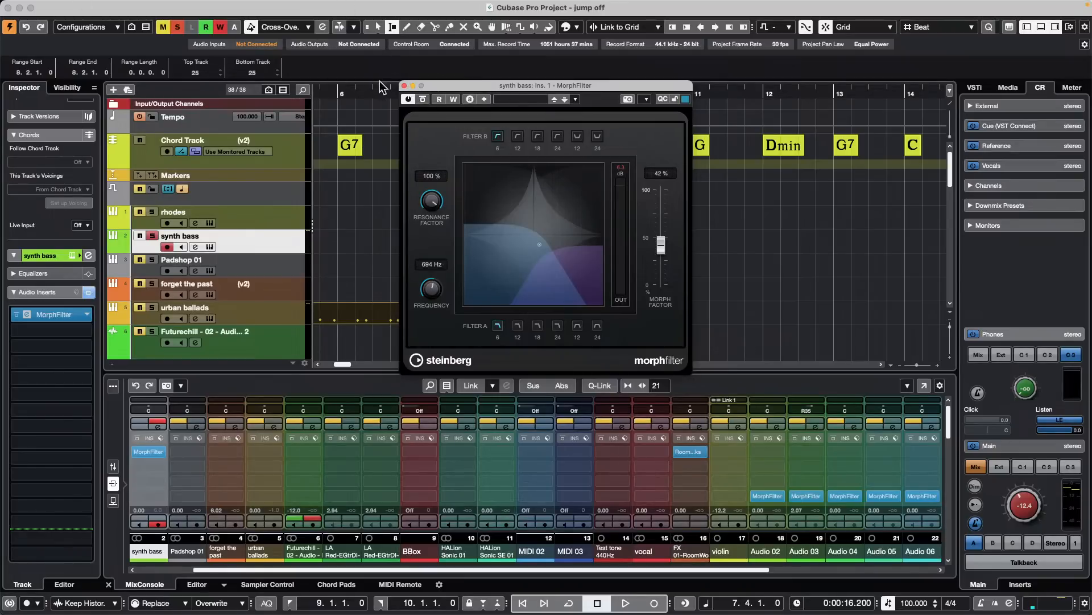
pyautogui.click(404, 86)
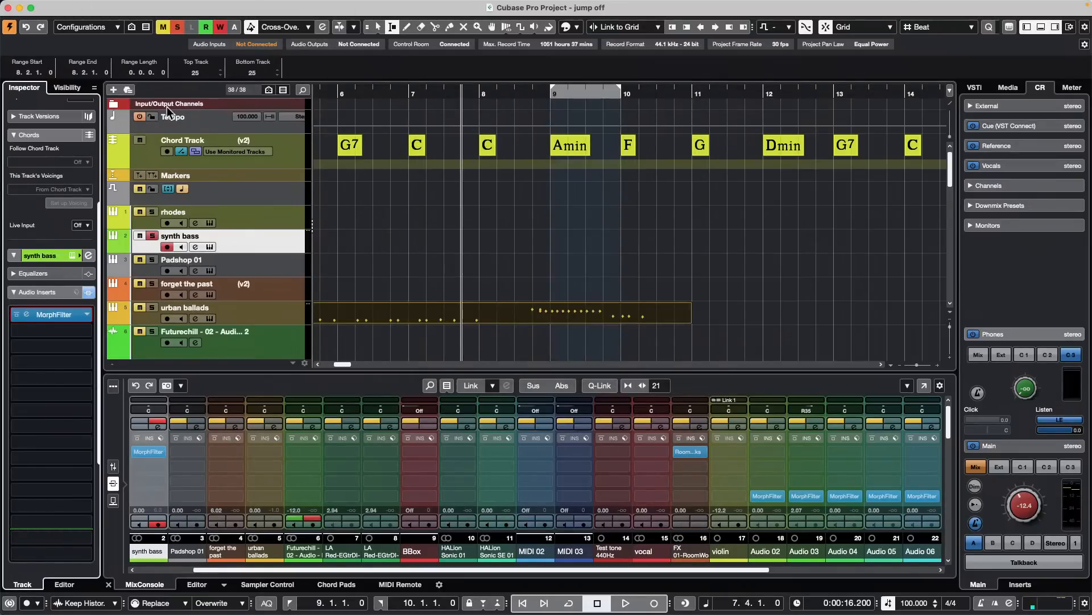
# - Divide the track list so Tempo and Chord Track stay in a separate upper section, and test it by scrolling the other tracks
pyautogui.click(213, 121)
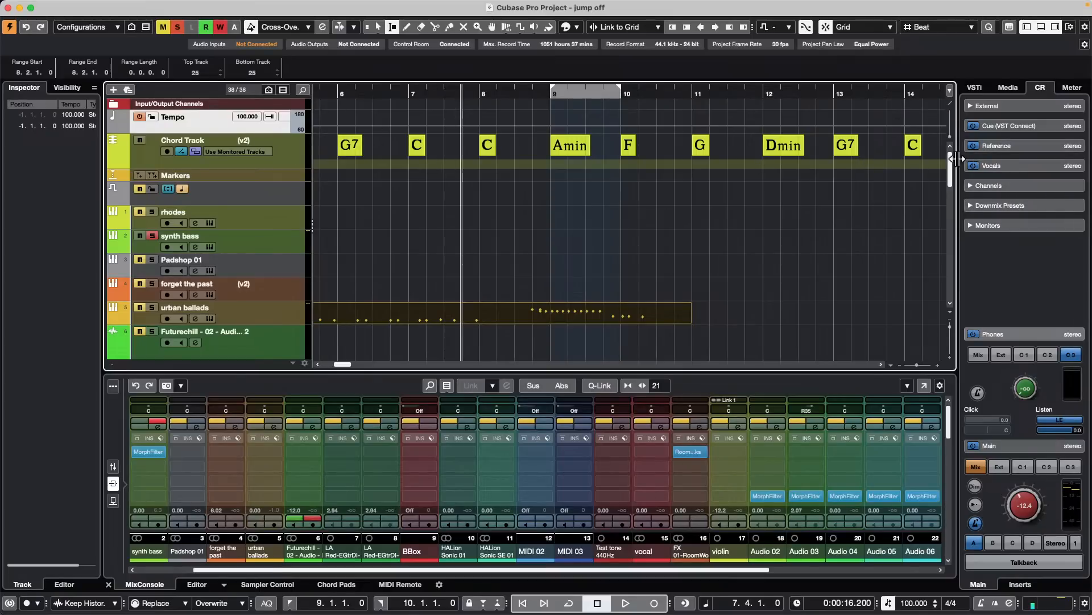
pyautogui.click(951, 106)
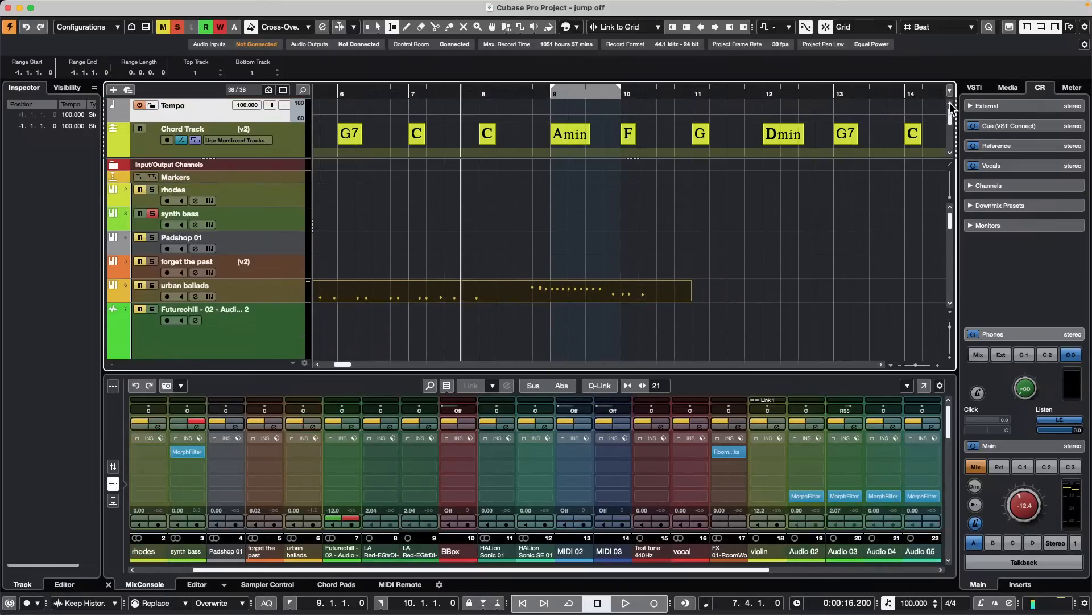
pyautogui.scroll(-3, 477, 184)
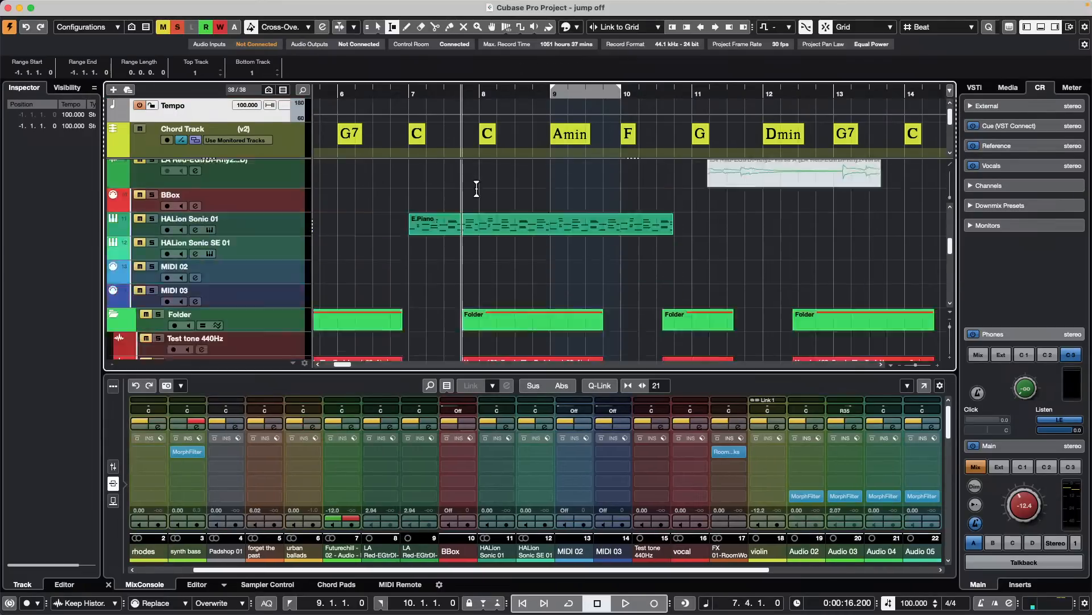
pyautogui.scroll(5, 477, 184)
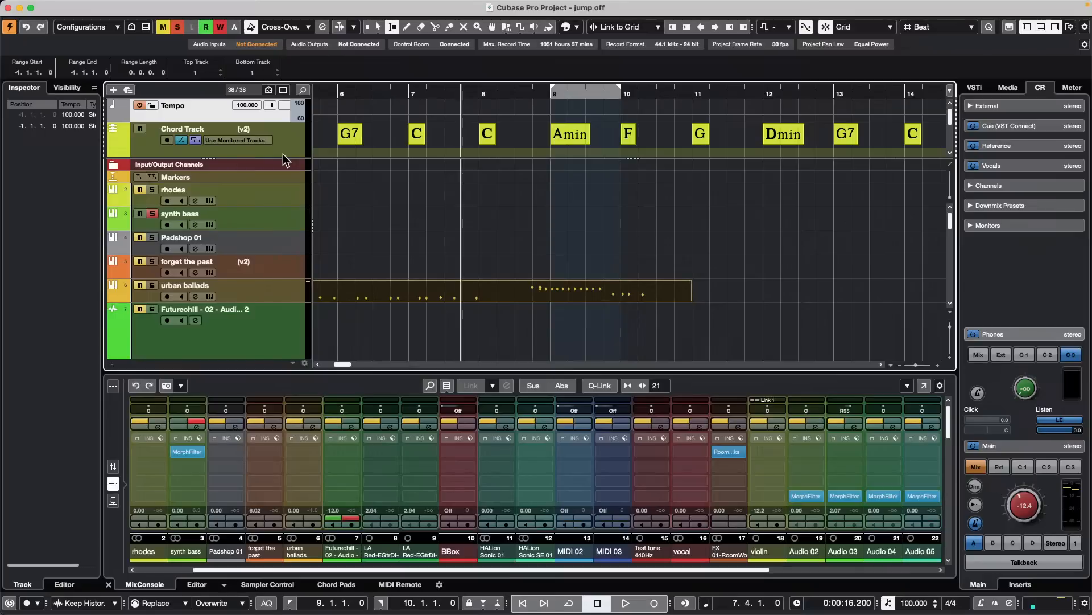
# - Reduce the Chord Track's height and move the track list divider to just below the Sampler Track
pyautogui.moveTo(282, 153); pyautogui.dragTo(288, 122)
pyautogui.scroll(1, 439, 153)
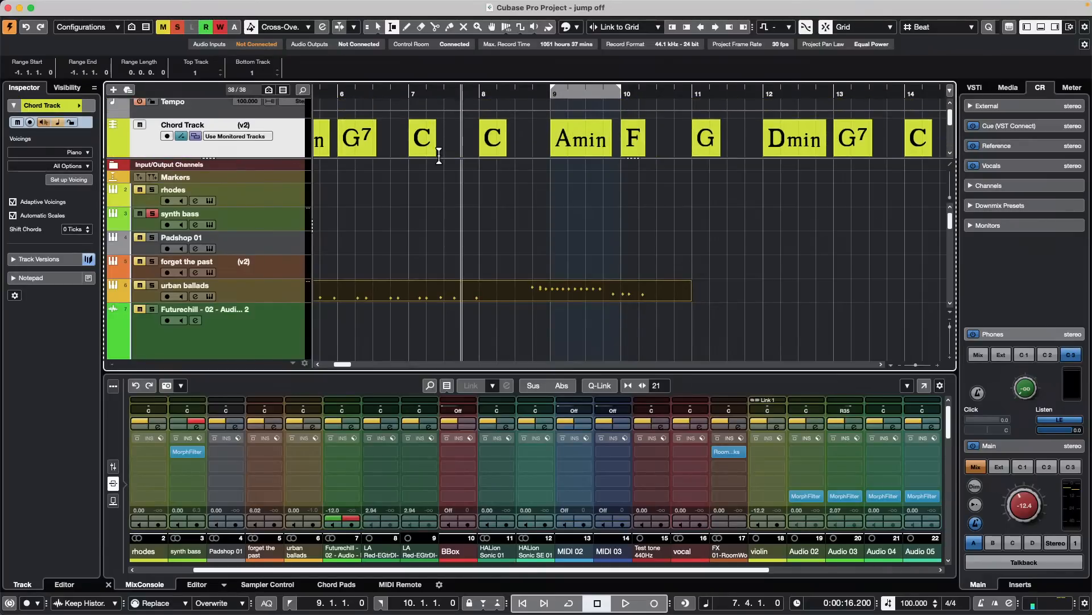
pyautogui.moveTo(287, 156)
pyautogui.mouseDown()
pyautogui.moveTo(295, 195)
pyautogui.moveTo(294, 138)
pyautogui.mouseUp()
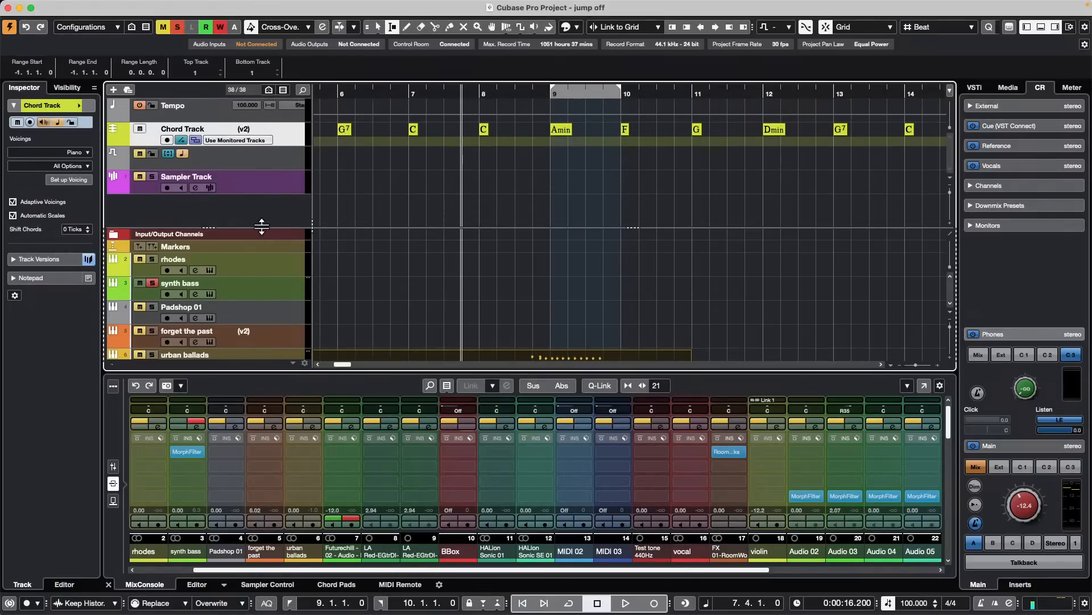
pyautogui.moveTo(263, 227); pyautogui.dragTo(262, 195)
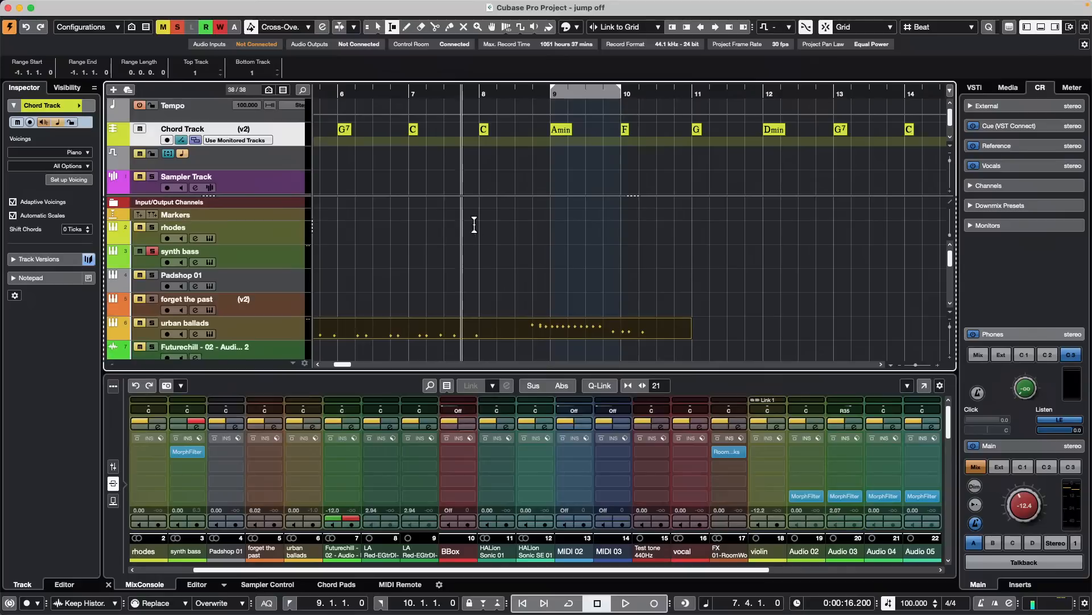
pyautogui.scroll(-5, 484, 227)
pyautogui.scroll(5, 490, 227)
# - Increase the Chord Track's height for larger chord symbols and select the Sampler Track in the upper track list section
pyautogui.moveTo(237, 147); pyautogui.dragTo(277, 169)
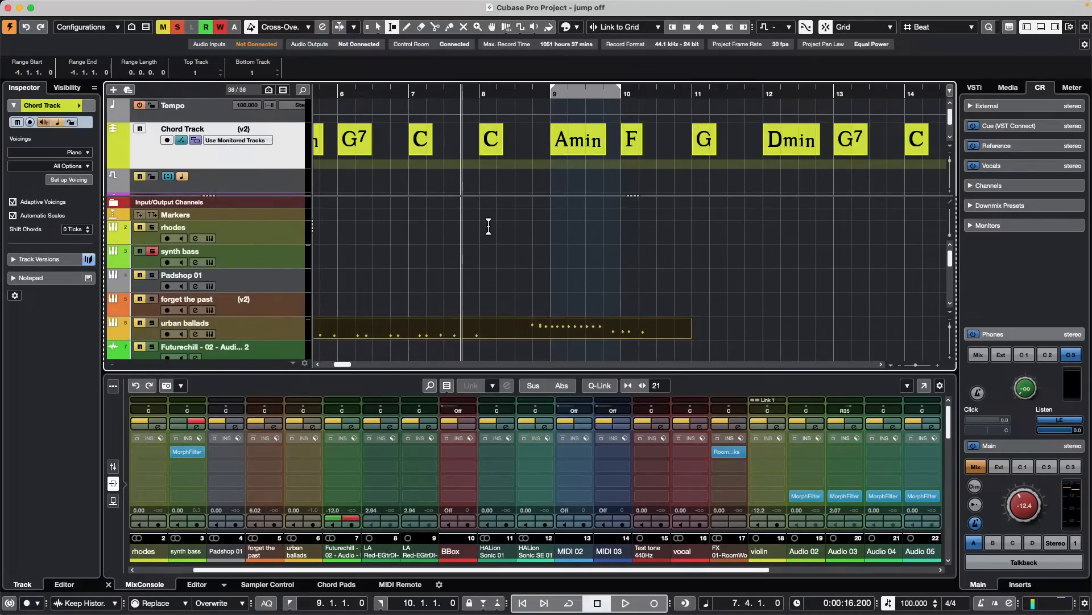
pyautogui.scroll(-4, 489, 224)
pyautogui.scroll(-6, 491, 222)
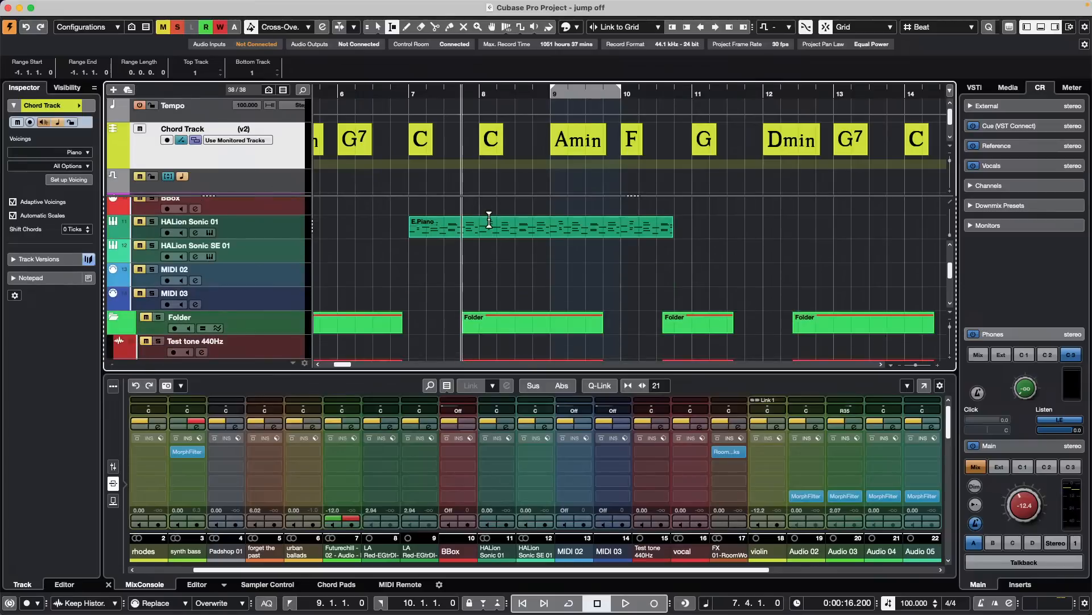
pyautogui.scroll(10, 488, 216)
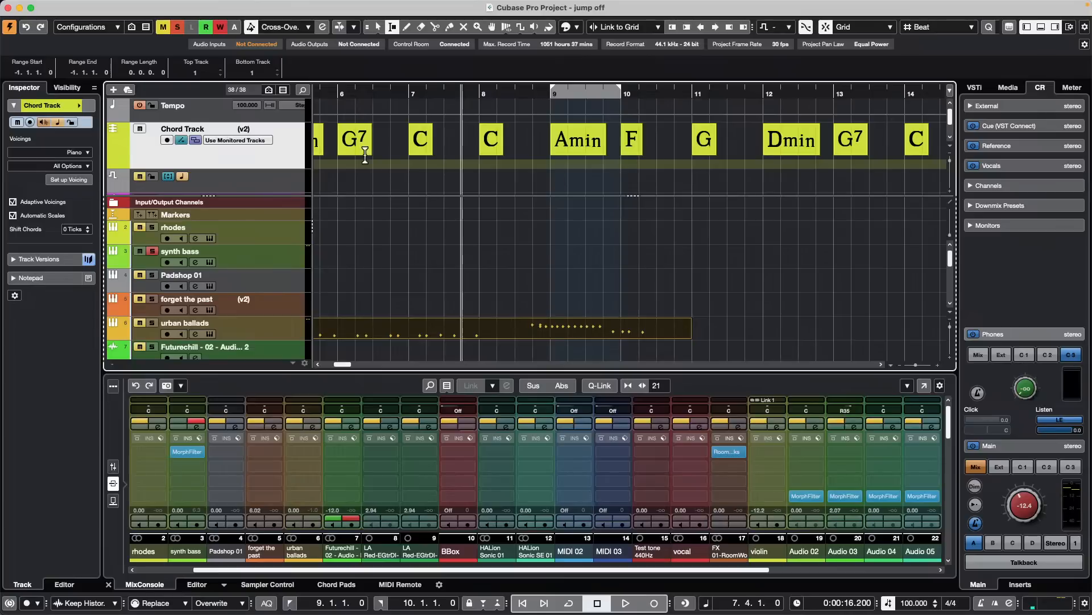
pyautogui.scroll(-3, 279, 179)
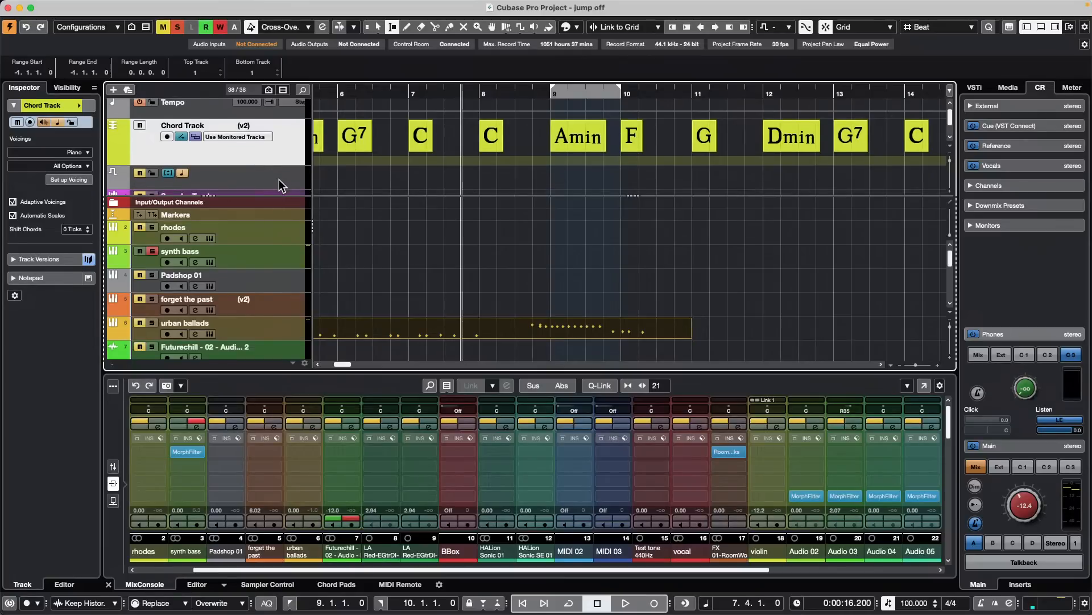
pyautogui.moveTo(287, 176); pyautogui.dragTo(264, 175)
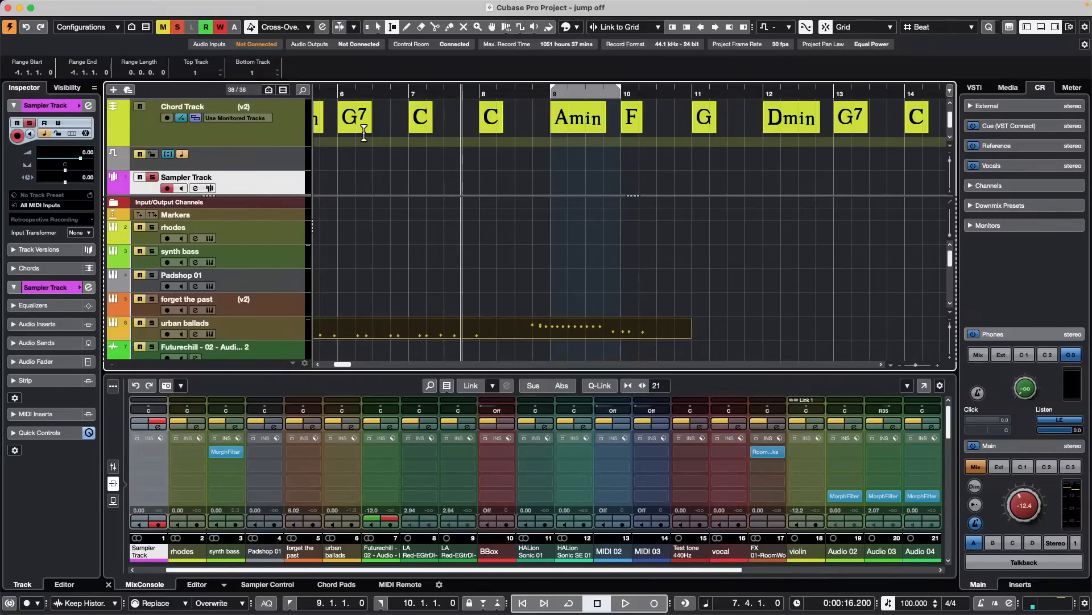
# - Use the Draw tool to add two transpose events on the Transpose track, one between bars 6 and 7 and one at 8.2.1.0
pyautogui.scroll(-1, 390, 176)
pyautogui.scroll(2, 388, 176)
pyautogui.scroll(-3, 388, 177)
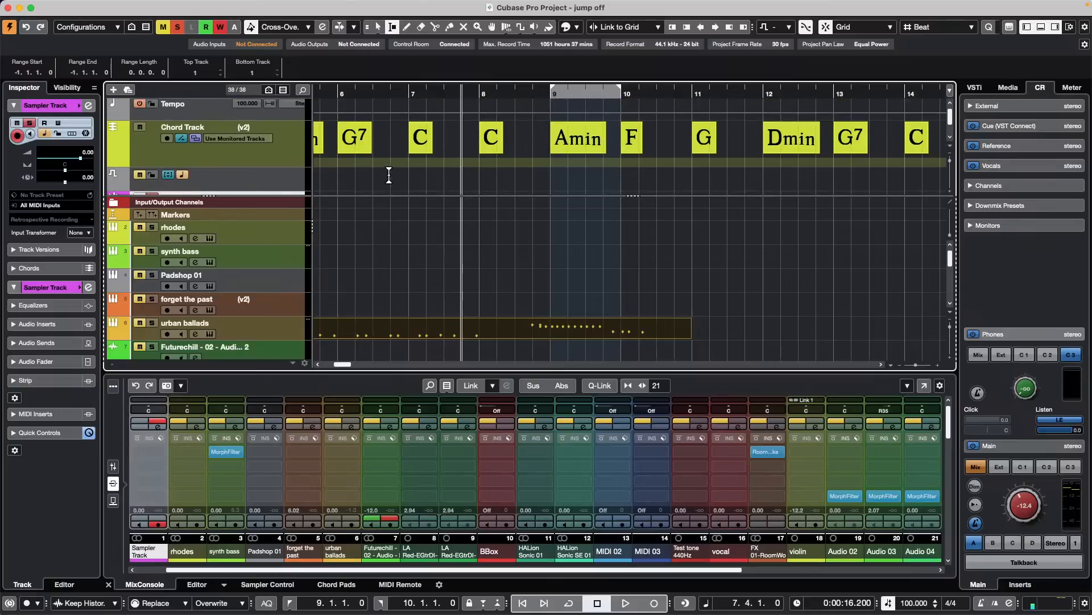
pyautogui.rightClick(275, 137)
pyautogui.click(370, 146)
pyautogui.rightClick(370, 149)
pyautogui.click(370, 153)
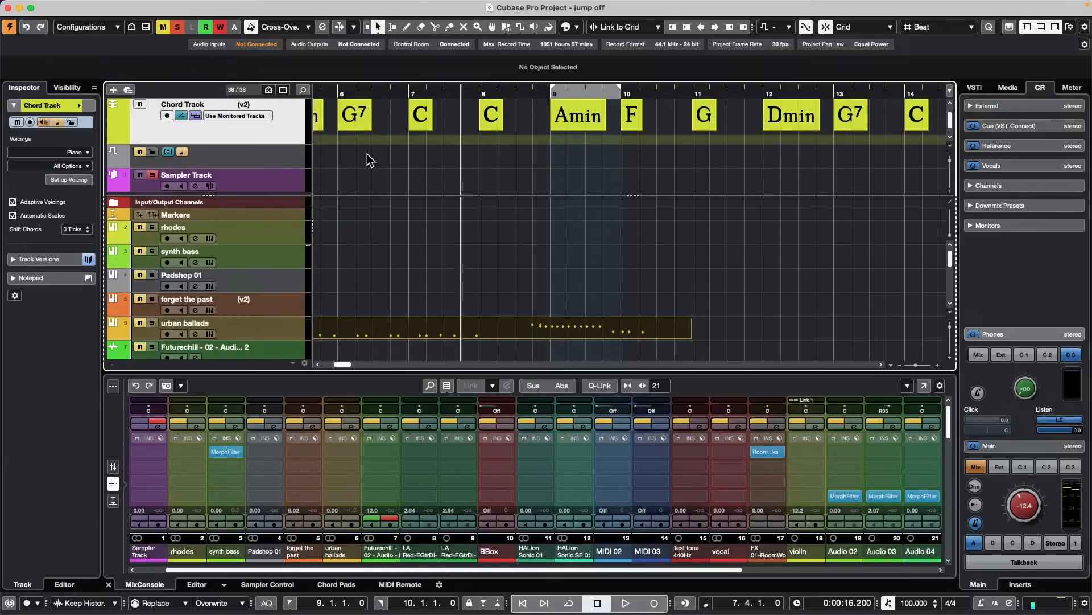
pyautogui.rightClick(367, 159)
pyautogui.click(397, 155)
pyautogui.moveTo(398, 156); pyautogui.dragTo(496, 153)
# - Add one marker track with the name left blank below the Chord Track
pyautogui.rightClick(269, 136)
pyautogui.moveTo(274, 136)
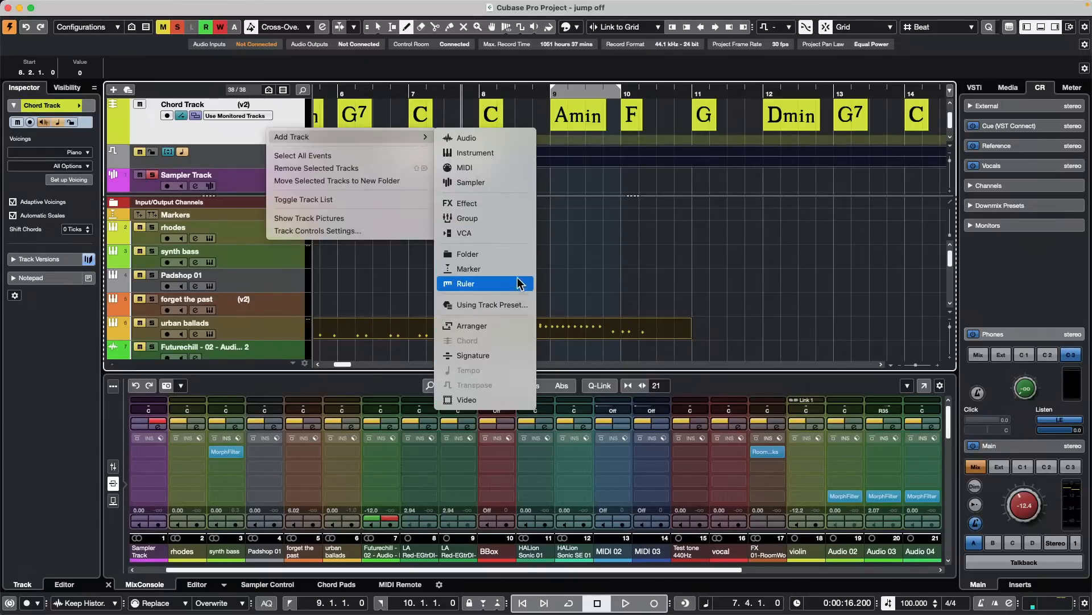
pyautogui.click(464, 268)
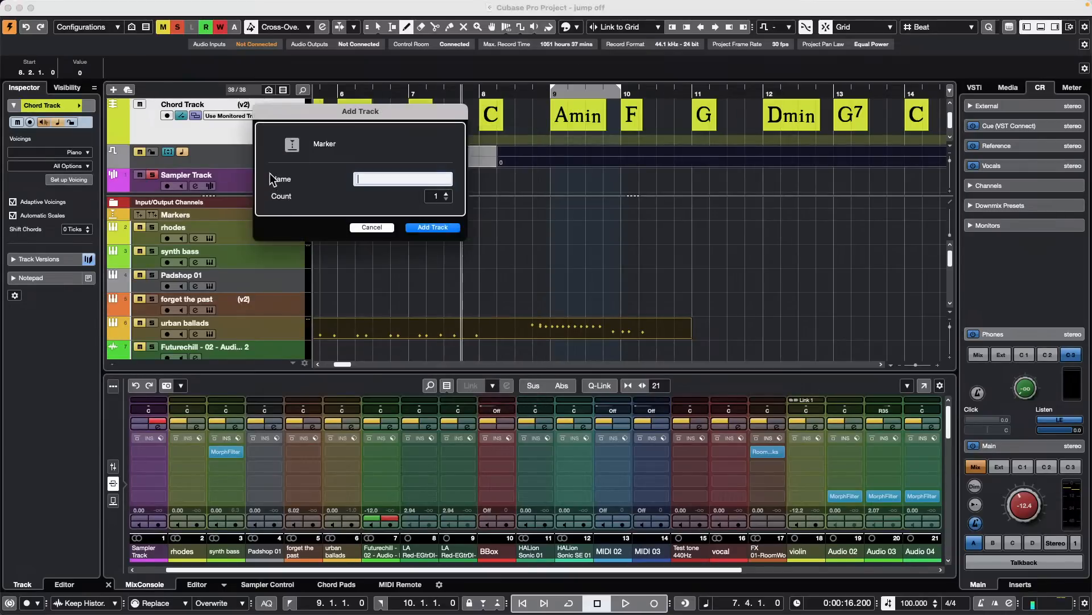
pyautogui.click(451, 227)
# - Draw seven markers on the new marker track at 8.1.1, 9.2.1, 10.1.1, 11.2.1, 12.4.1, 13.4.1 and 14.1.1
pyautogui.click(482, 160)
pyautogui.click(571, 161)
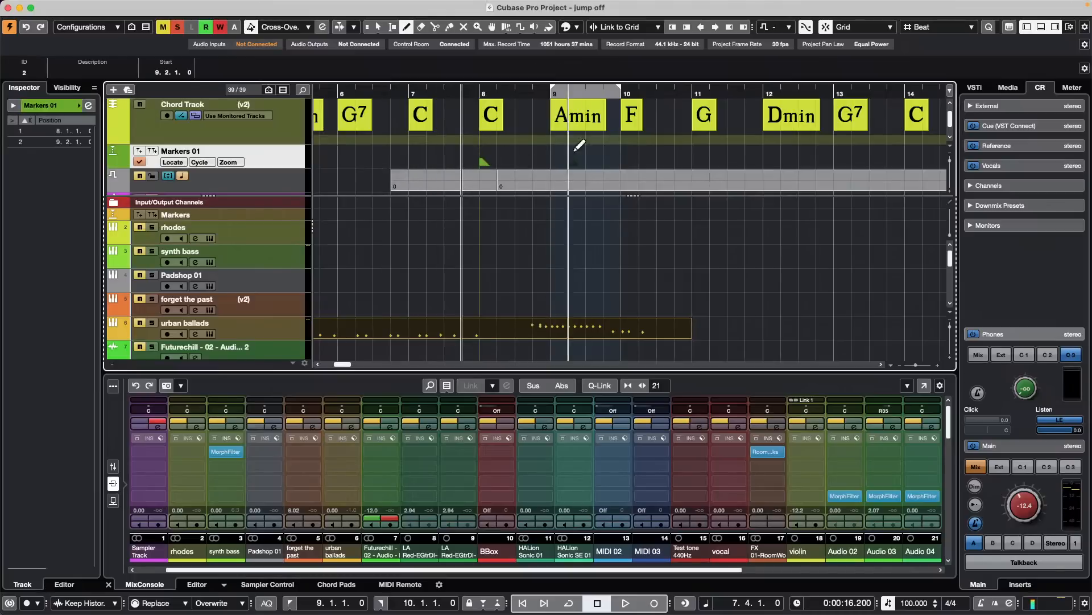
pyautogui.click(624, 160)
pyautogui.click(713, 161)
pyautogui.click(819, 160)
pyautogui.click(891, 161)
pyautogui.click(909, 160)
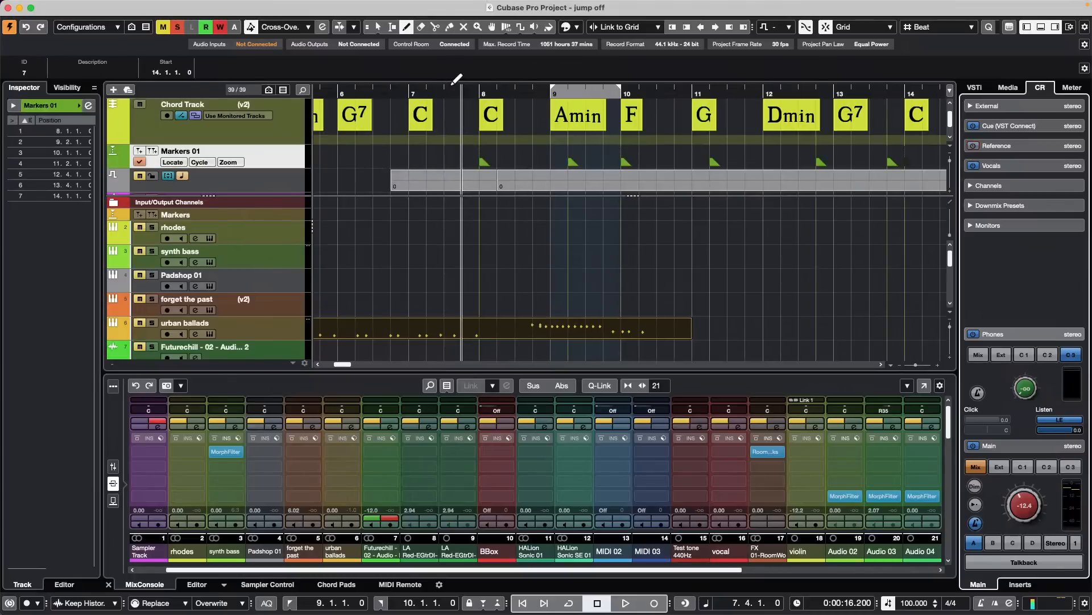
# - Draw six more markers on the new marker track at 19.4.1, 23.3.1, 28.3.1, 34.1.1, 36.2.1 and 37.4.1
pyautogui.moveTo(446, 91); pyautogui.dragTo(446, 66)
pyautogui.click(581, 161)
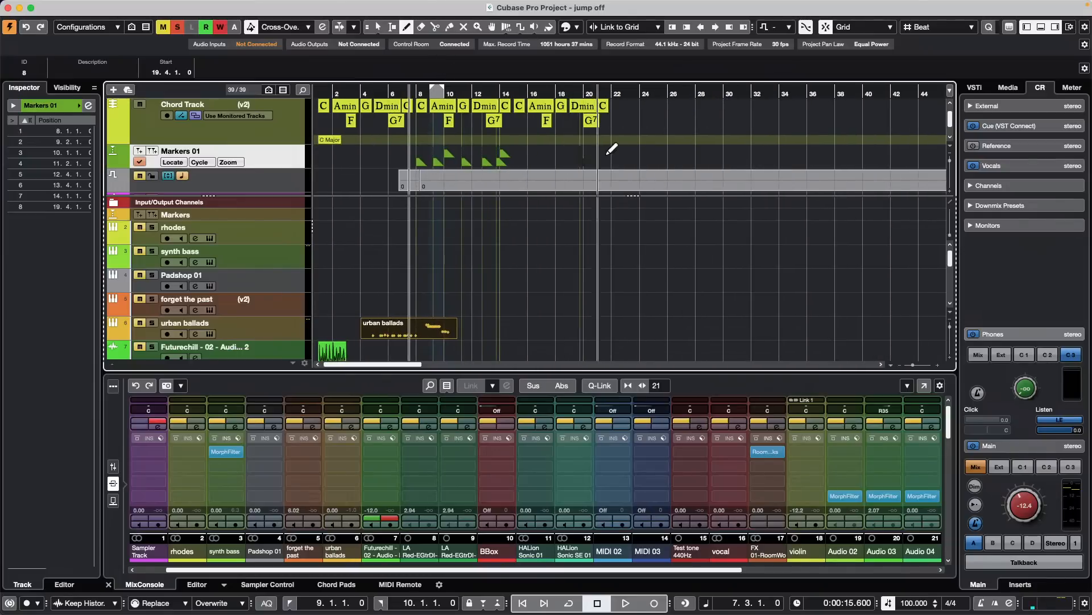
pyautogui.click(633, 160)
pyautogui.click(703, 160)
pyautogui.click(779, 161)
pyautogui.click(810, 160)
pyautogui.click(831, 161)
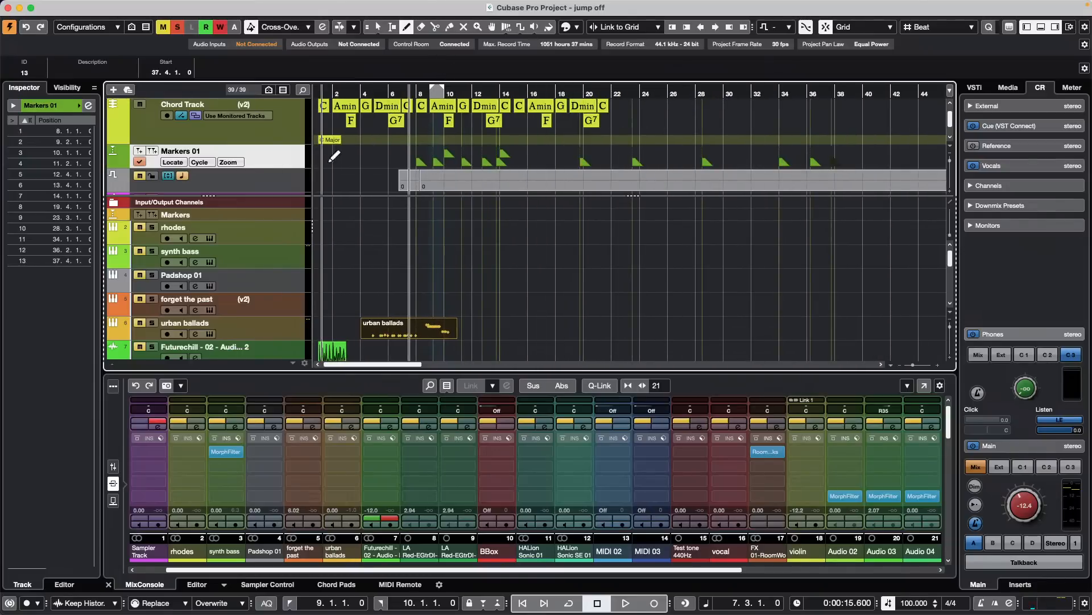
# - Scroll the upper and lower track list sections separately to examine how the Tempo, Chord and marker tracks behave against the other tracks
pyautogui.scroll(-3, 376, 168)
pyautogui.scroll(3, 377, 169)
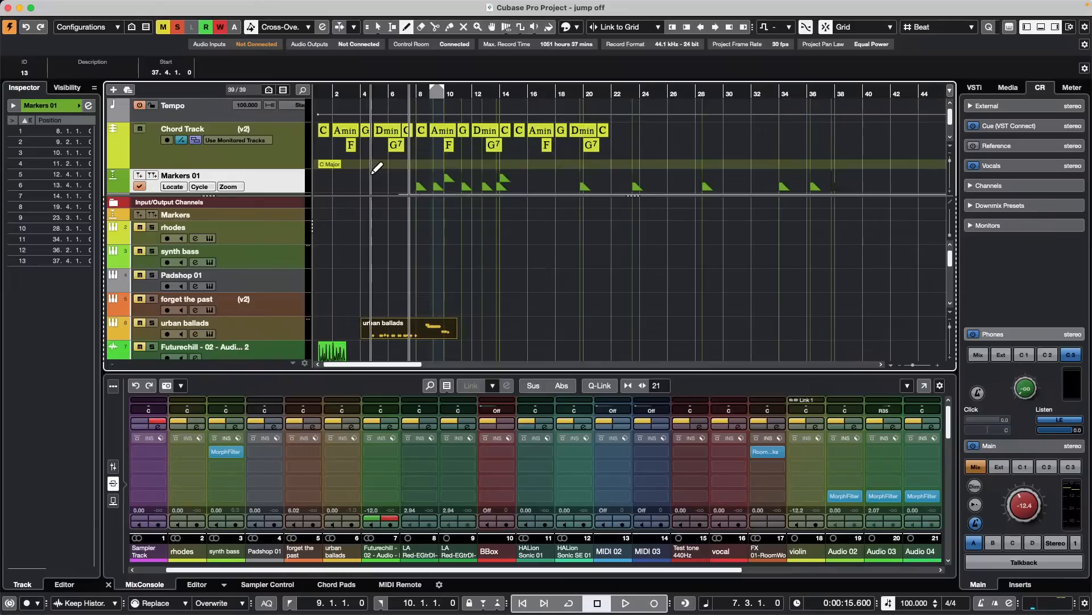
pyautogui.scroll(-3, 377, 169)
pyautogui.scroll(3, 377, 168)
pyautogui.scroll(-3, 377, 168)
pyautogui.scroll(3, 375, 167)
pyautogui.scroll(-5, 383, 228)
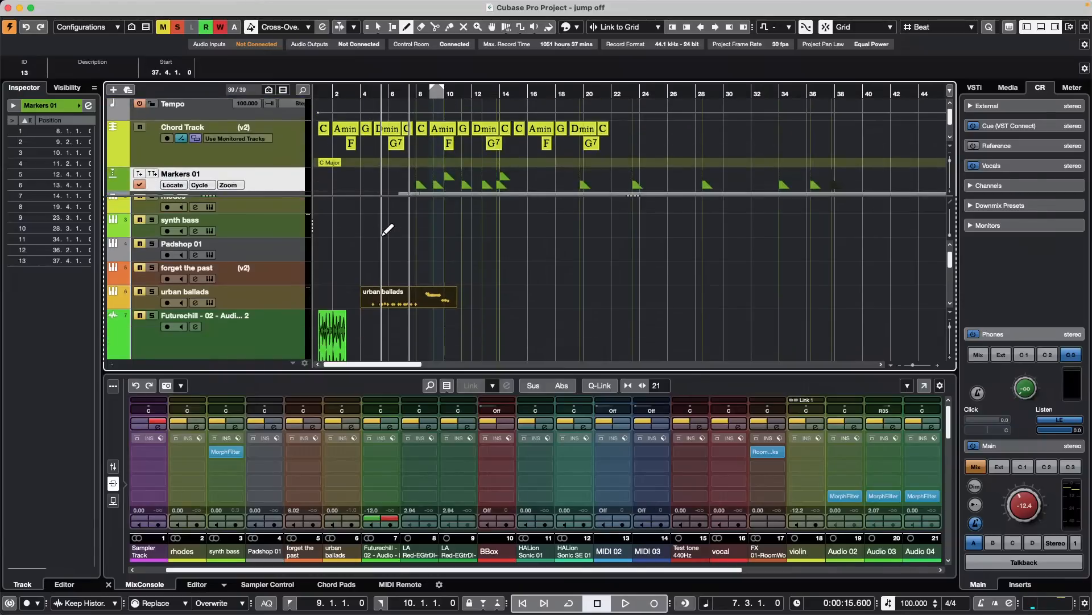
pyautogui.scroll(3, 385, 234)
pyautogui.scroll(-3, 392, 229)
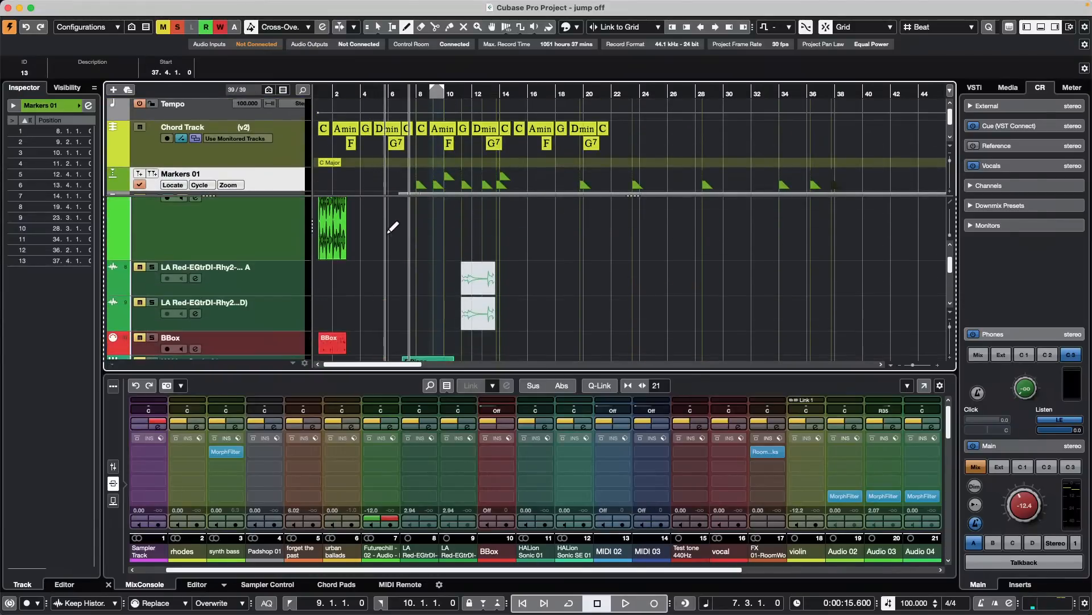
pyautogui.scroll(-3, 424, 171)
pyautogui.scroll(3, 427, 170)
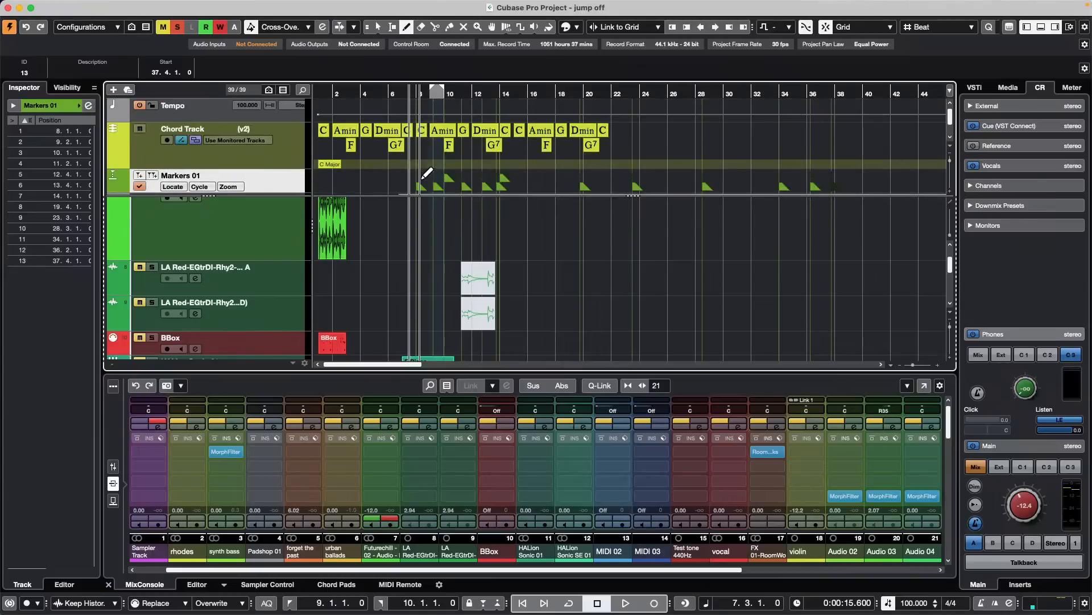
pyautogui.scroll(-1, 431, 242)
pyautogui.scroll(-3, 431, 242)
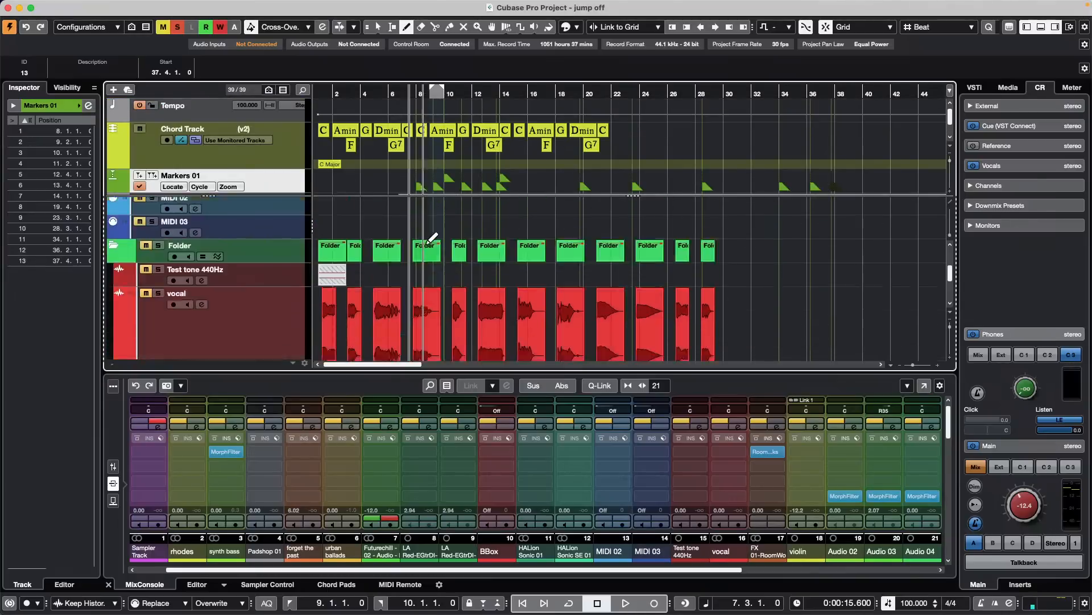
pyautogui.scroll(3, 431, 242)
pyautogui.scroll(-2, 479, 159)
pyautogui.scroll(2, 472, 155)
pyautogui.scroll(-2, 473, 155)
pyautogui.scroll(2, 473, 154)
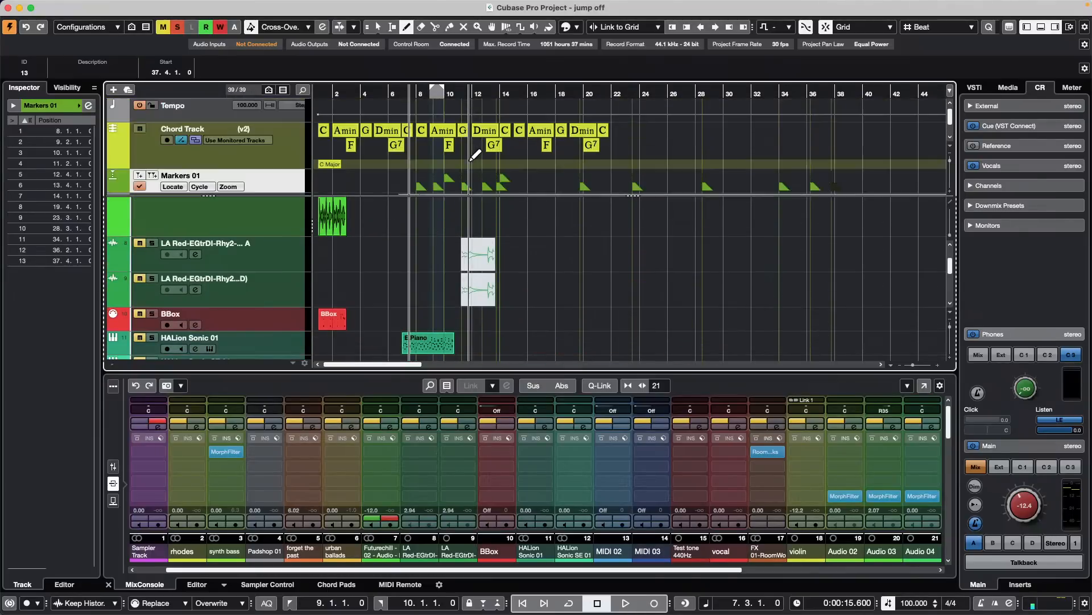
# - Move the new marker track from the upper track list section to the lower one, between synth bass and Padshop 01
pyautogui.scroll(-2, 475, 165)
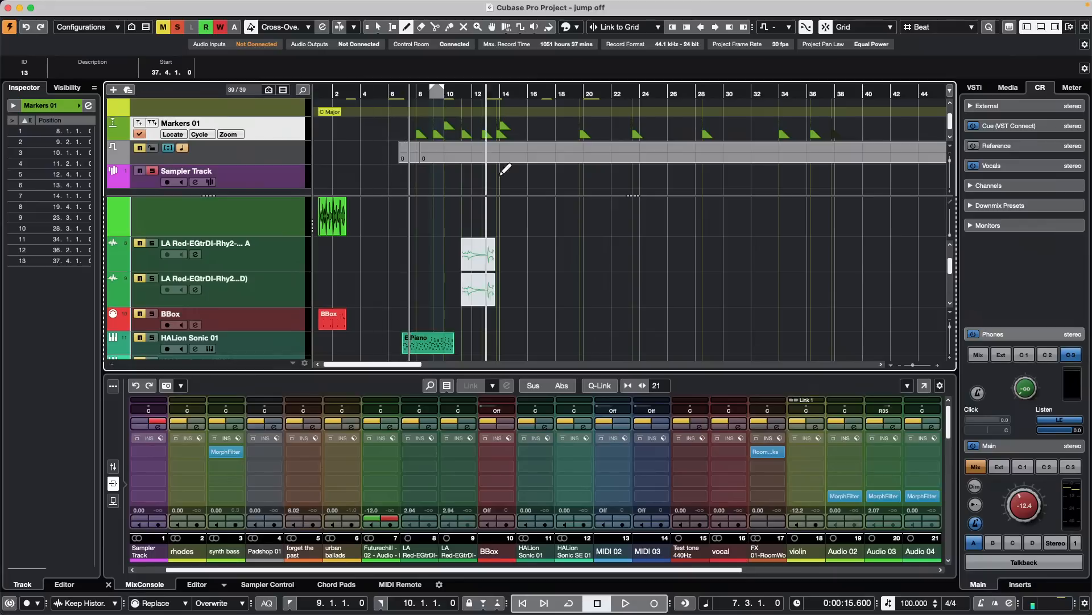
pyautogui.scroll(1, 291, 209)
pyautogui.moveTo(290, 204); pyautogui.dragTo(292, 210)
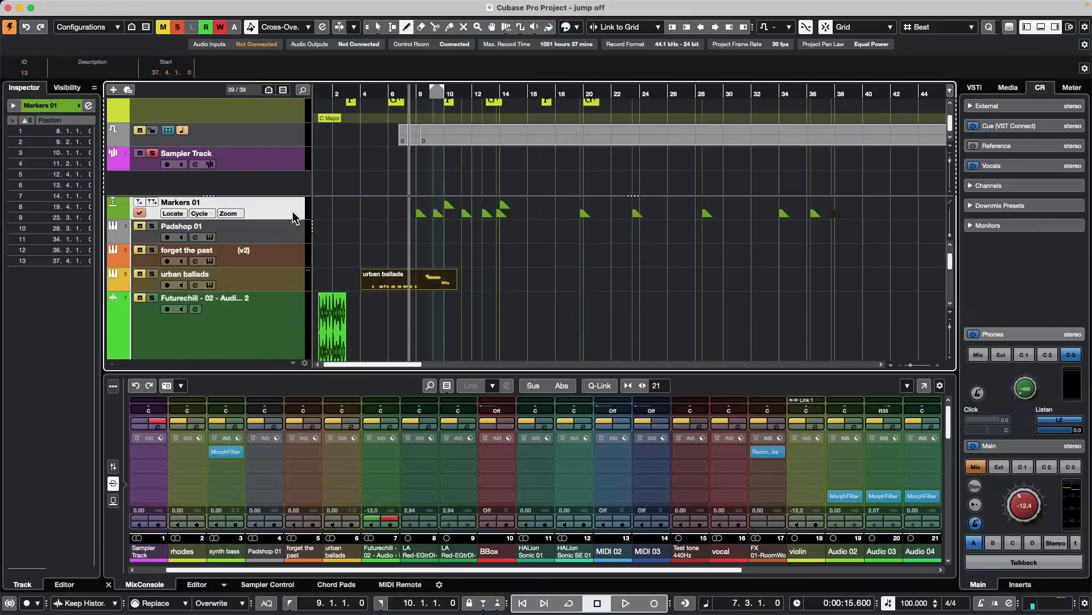
pyautogui.scroll(-1, 540, 288)
pyautogui.scroll(4, 543, 284)
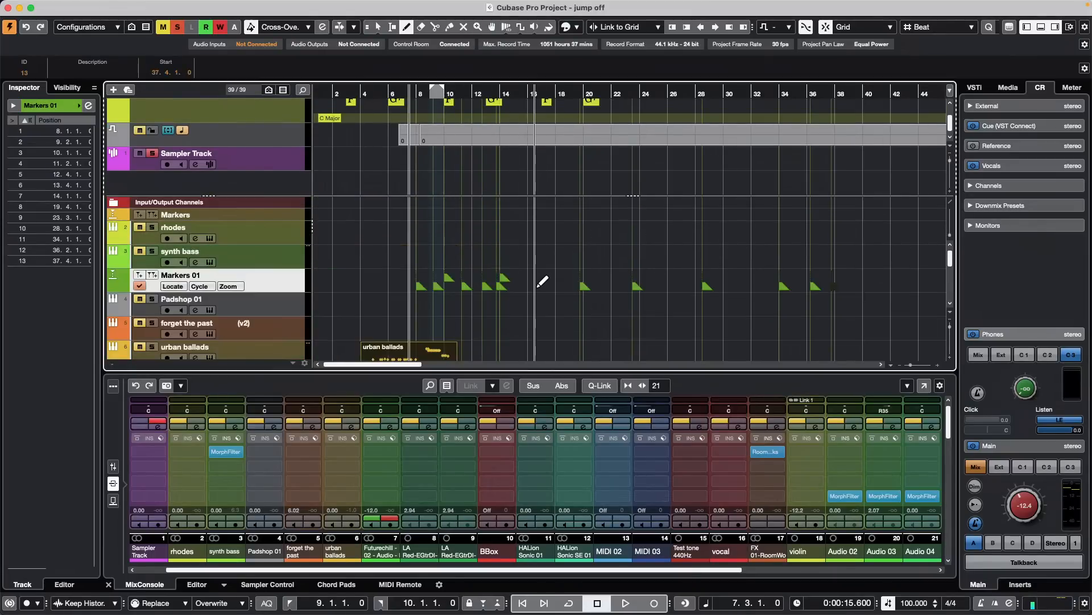
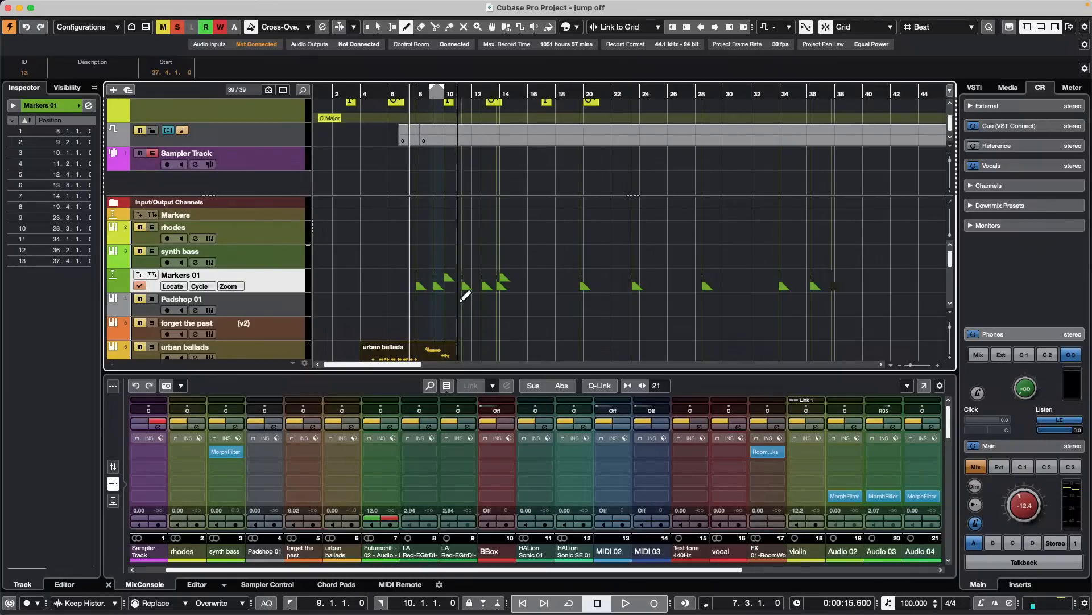
# - Select the violin track together with the audio tracks below it, starting with Audio 02
pyautogui.scroll(-4, 522, 244)
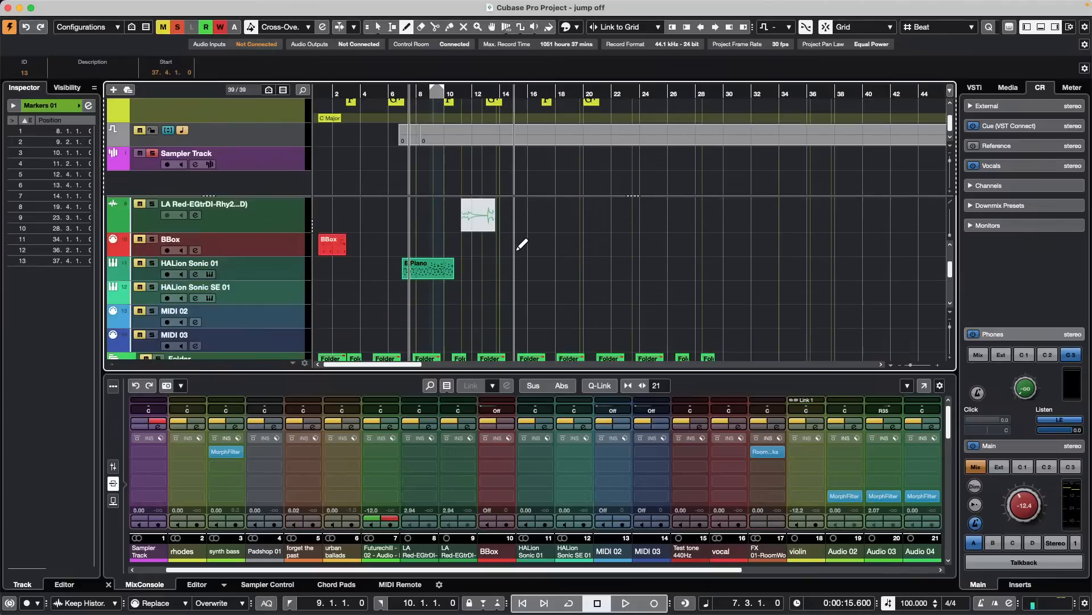
pyautogui.scroll(-8, 521, 244)
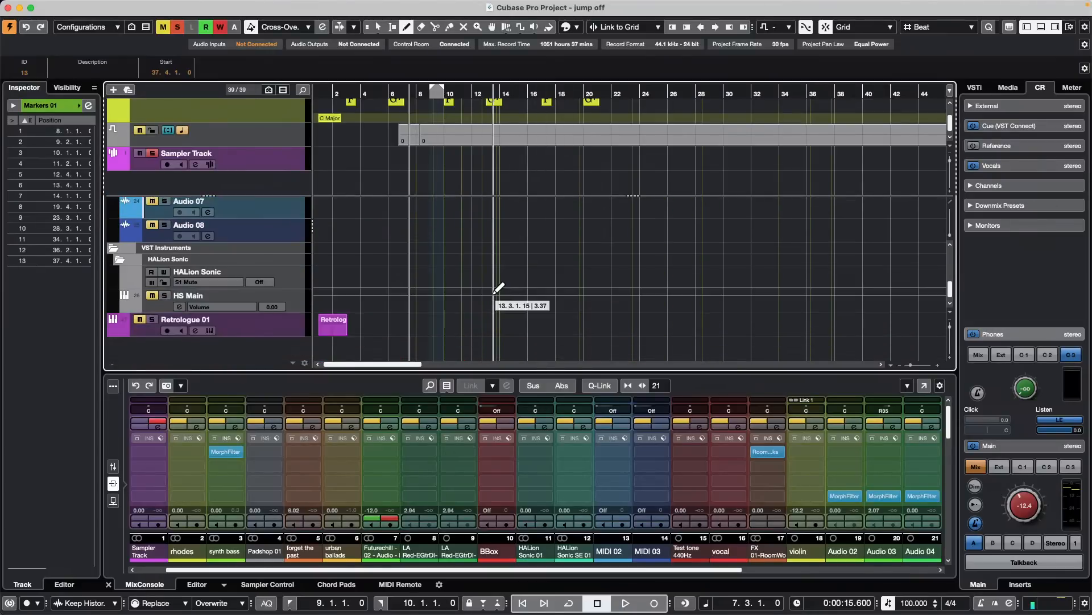
pyautogui.click(290, 215)
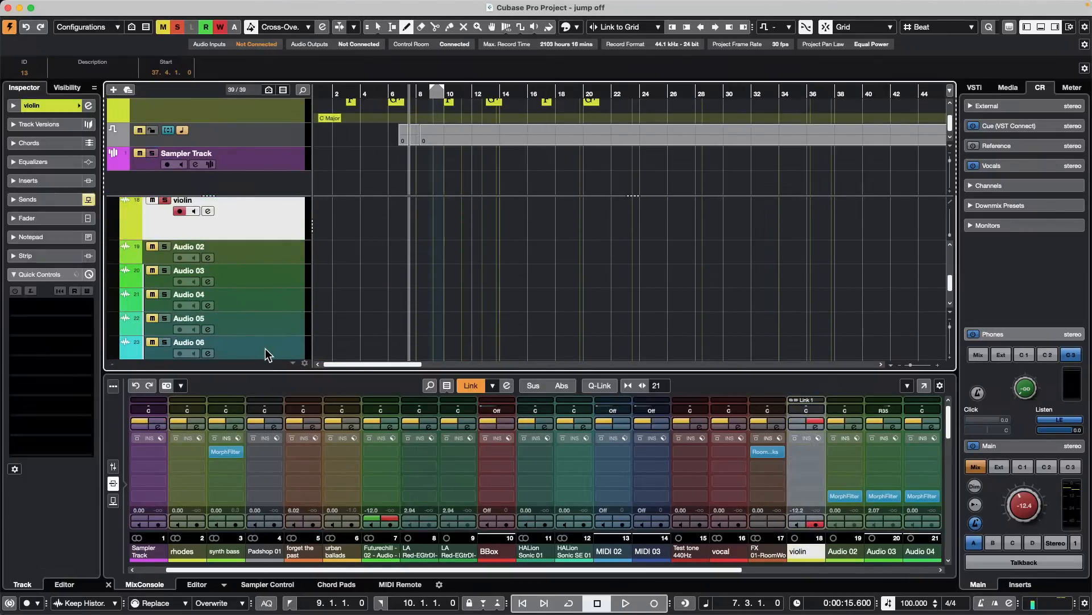
pyautogui.scroll(-4, 272, 350)
pyautogui.scroll(3, 273, 300)
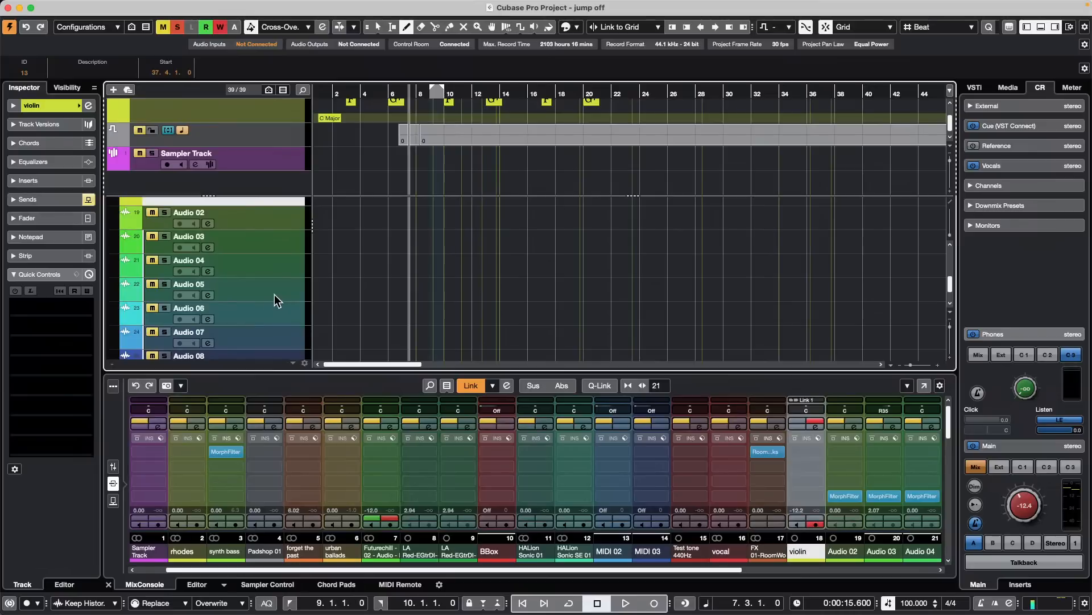
pyautogui.keyDown('shift'); pyautogui.click(280, 323); pyautogui.keyUp('shift')
pyautogui.scroll(1, 519, 243)
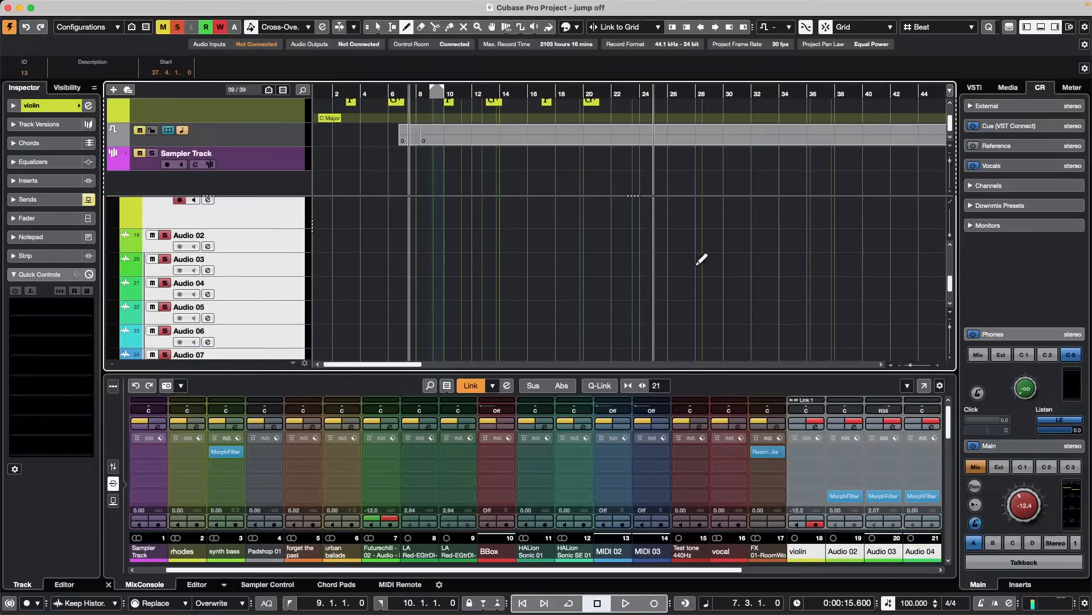
# - Try to colorize the selected violin and audio tracks, first with green Color 13 and then with dark red
pyautogui.click(575, 29)
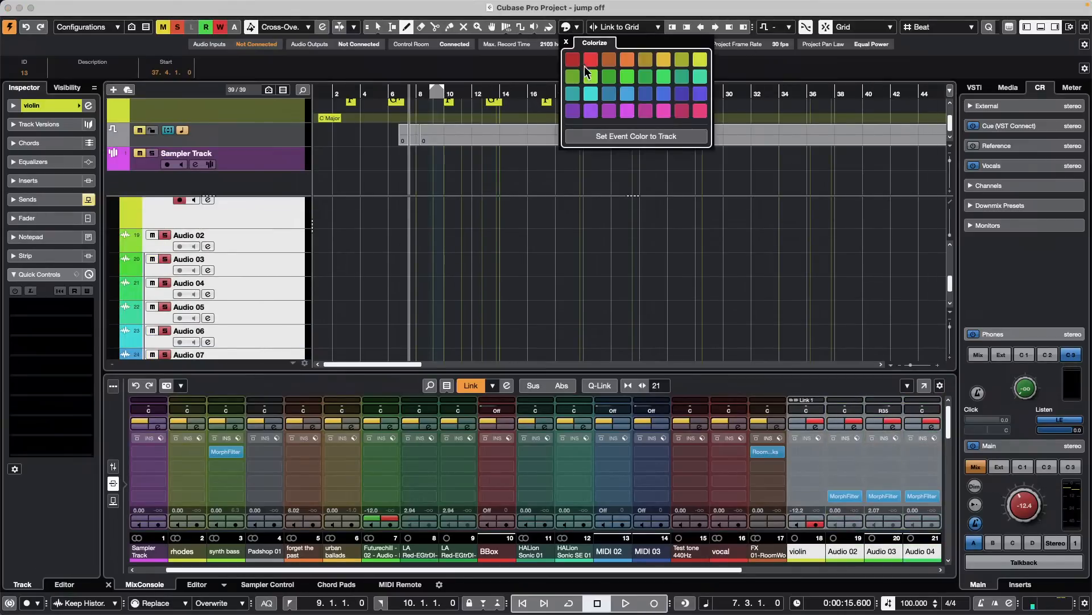
pyautogui.click(549, 27)
pyautogui.click(650, 92)
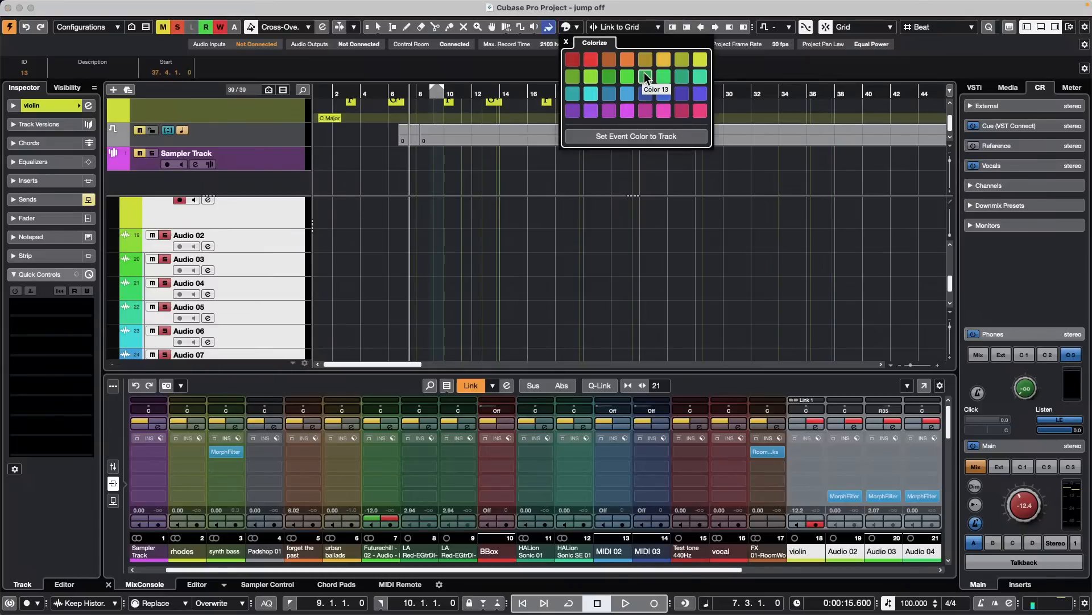
pyautogui.click(644, 73)
pyautogui.click(371, 266)
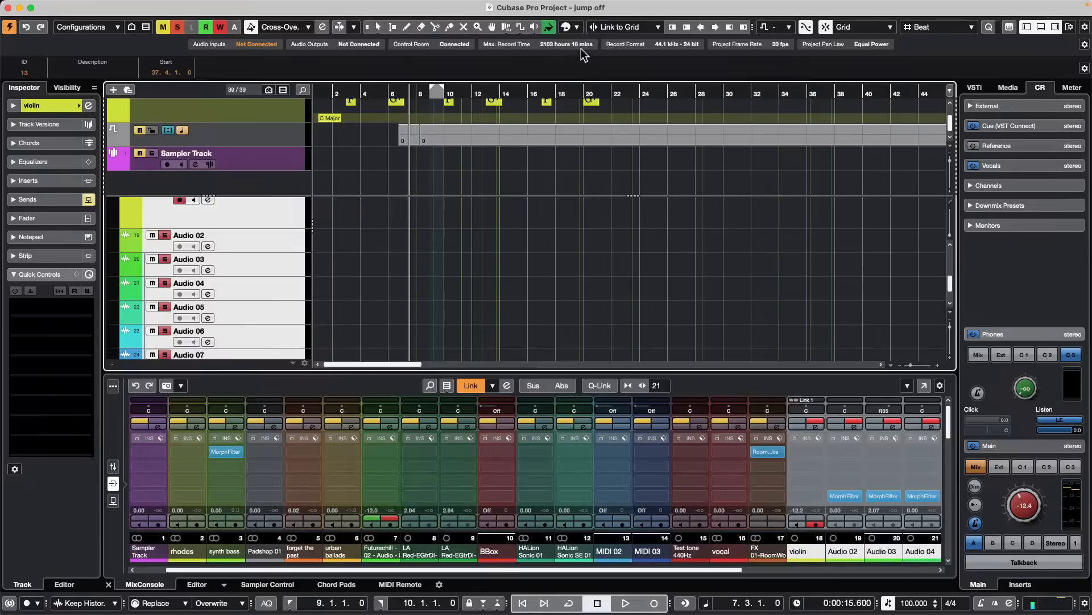
pyautogui.click(576, 28)
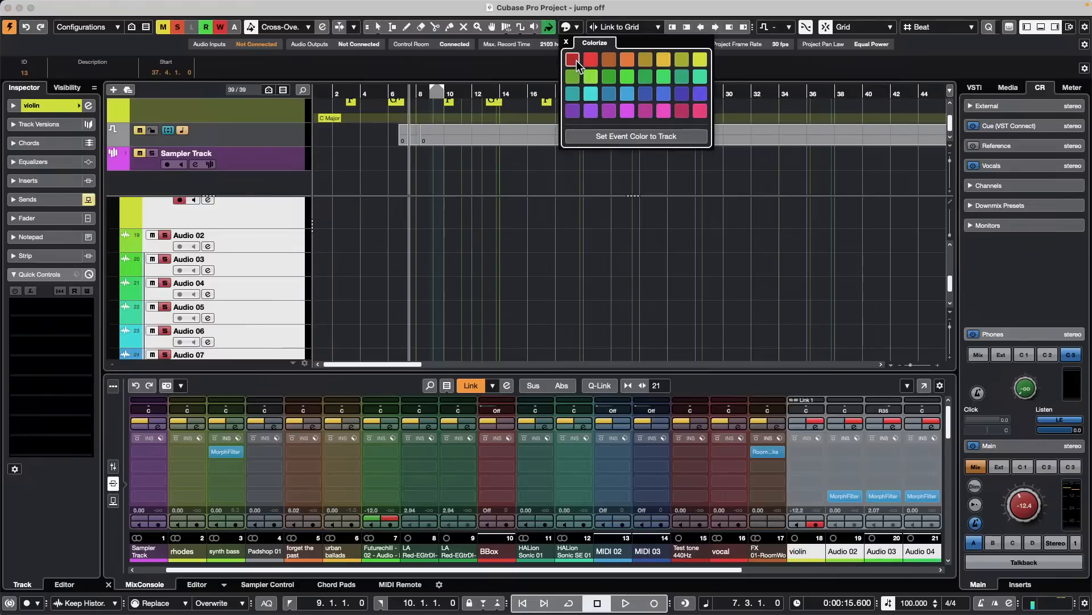
pyautogui.click(576, 61)
pyautogui.click(419, 263)
pyautogui.press('1')
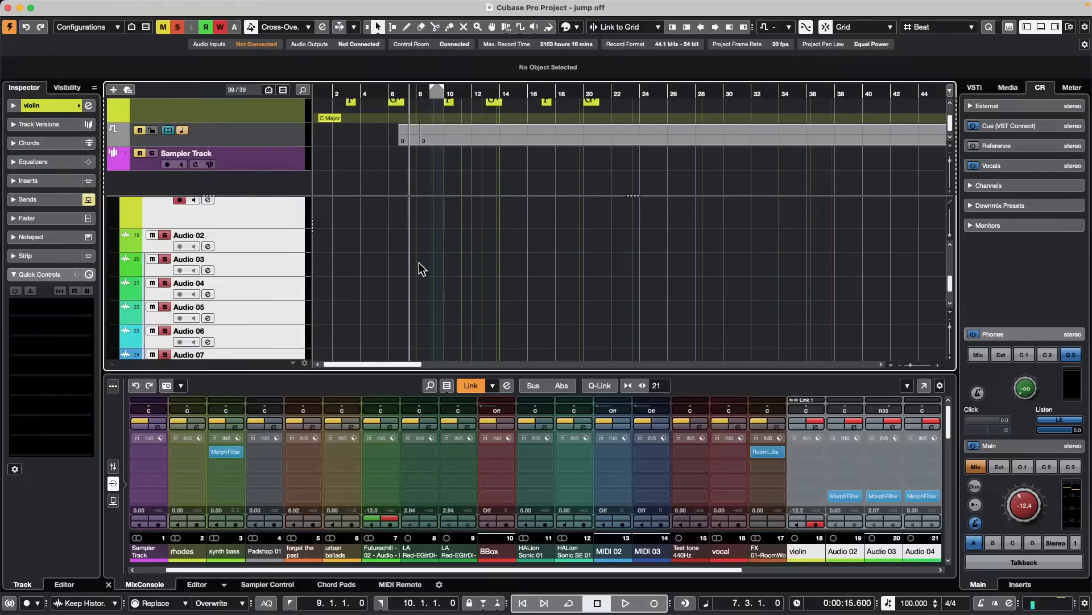
pyautogui.click(419, 262)
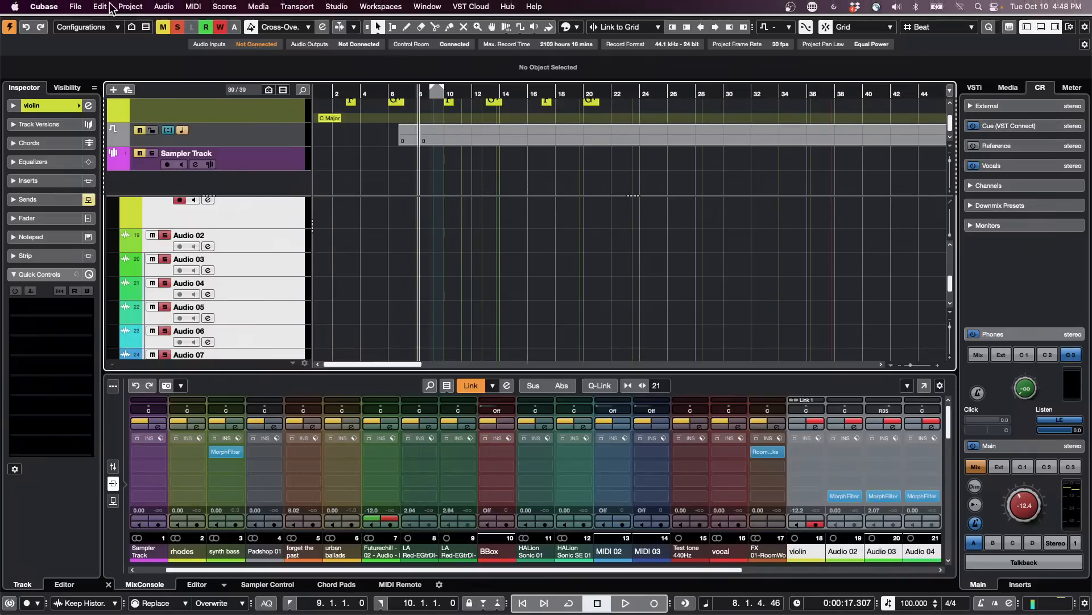
# - Create a new empty project in the Ocotber 10 2023 folder
pyautogui.click(76, 7)
pyautogui.click(84, 24)
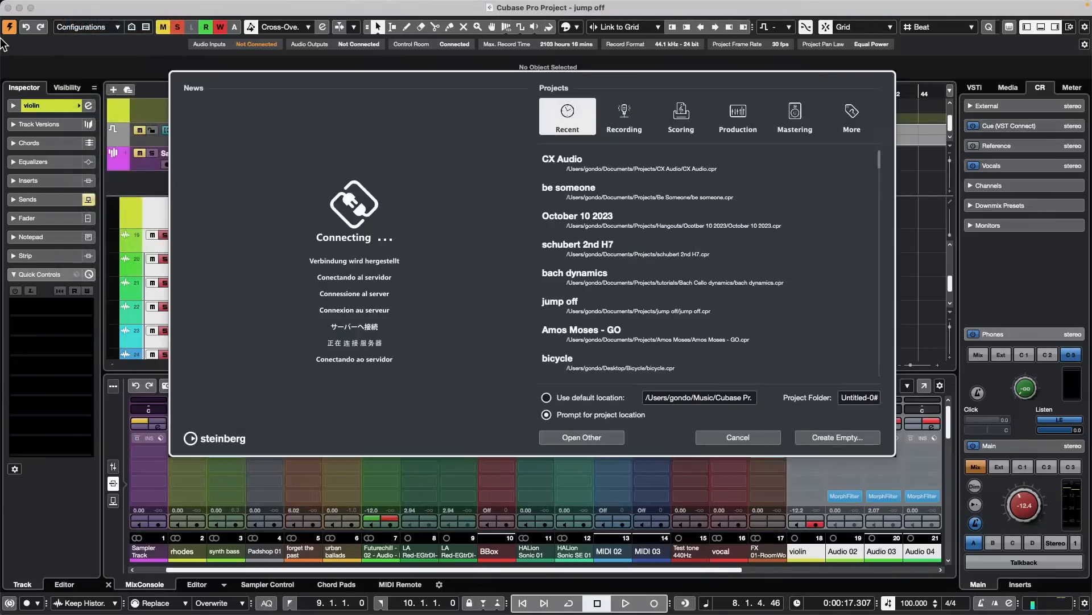
pyautogui.click(853, 440)
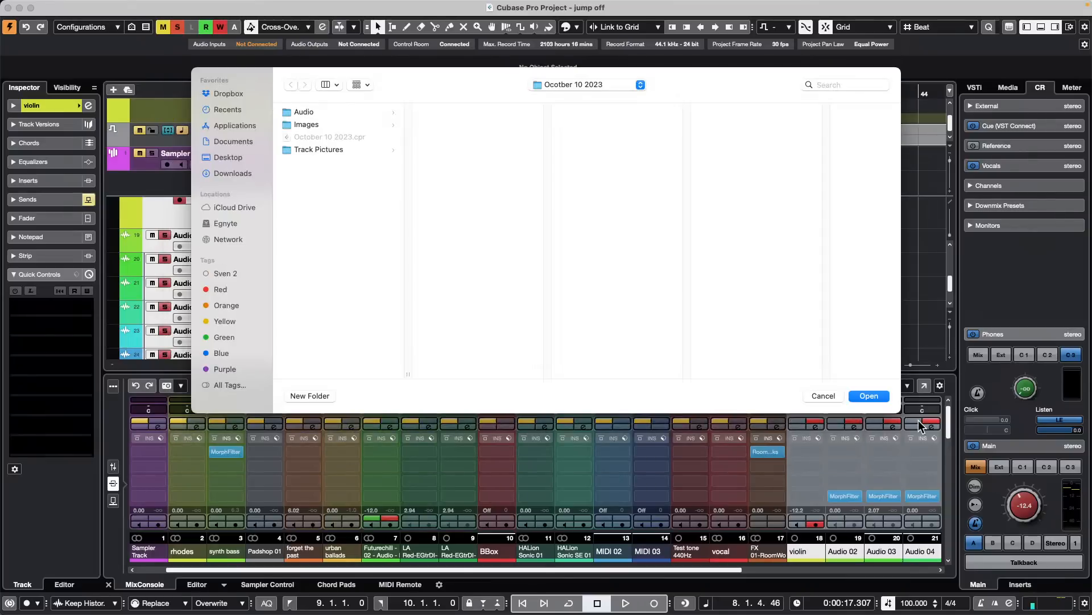
pyautogui.click(883, 397)
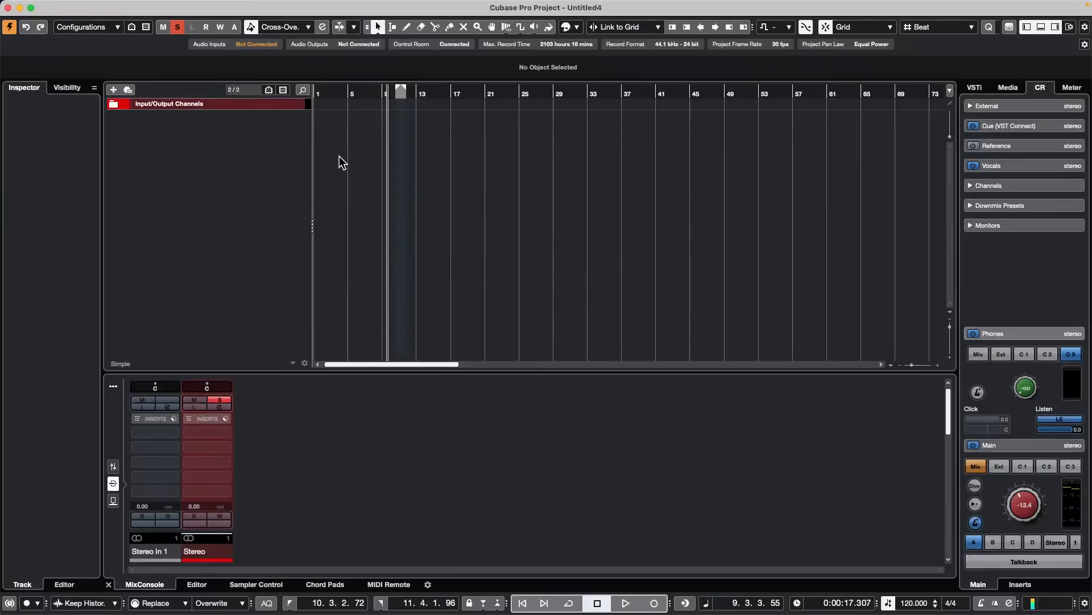
# - Add 13 stereo audio tracks to the empty project
pyautogui.rightClick(210, 135)
pyautogui.click(267, 144)
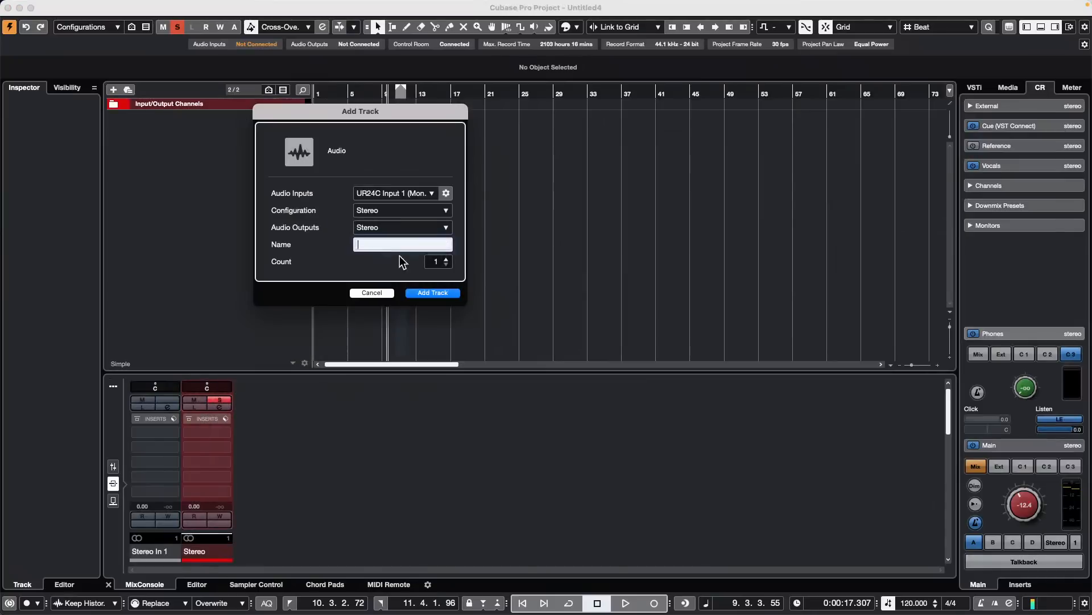
pyautogui.click(446, 260)
pyautogui.click(446, 260)
pyautogui.click(447, 260)
pyautogui.click(447, 260)
pyautogui.click(446, 259)
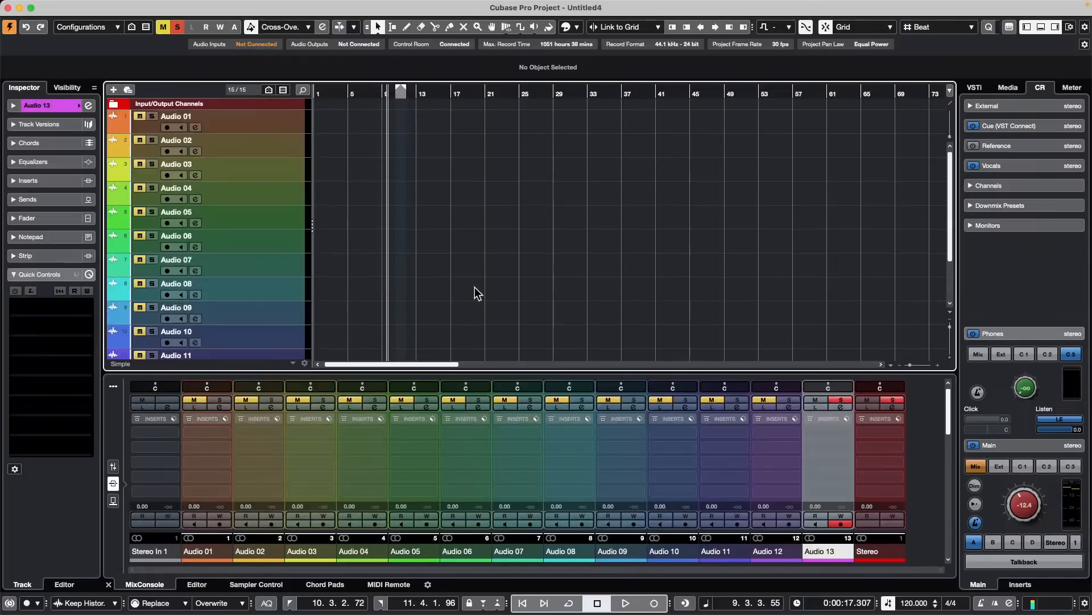
# - Select all tracks from Audio 01 to Audio 13 and try several track colors, finishing with green
pyautogui.click(267, 123)
pyautogui.scroll(-3, 255, 238)
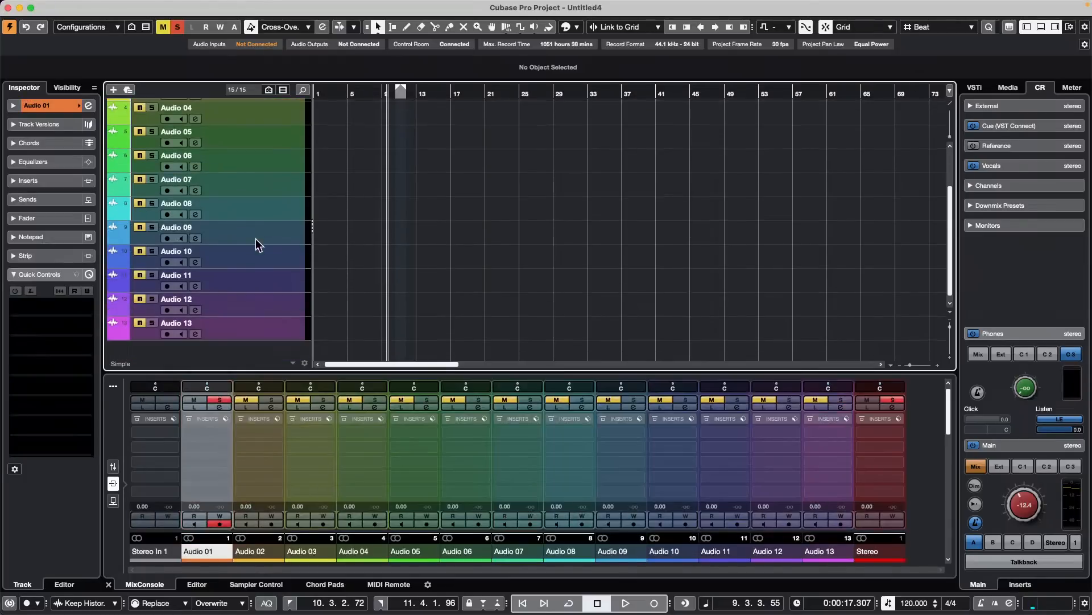
pyautogui.keyDown('shift'); pyautogui.click(263, 320); pyautogui.keyUp('shift')
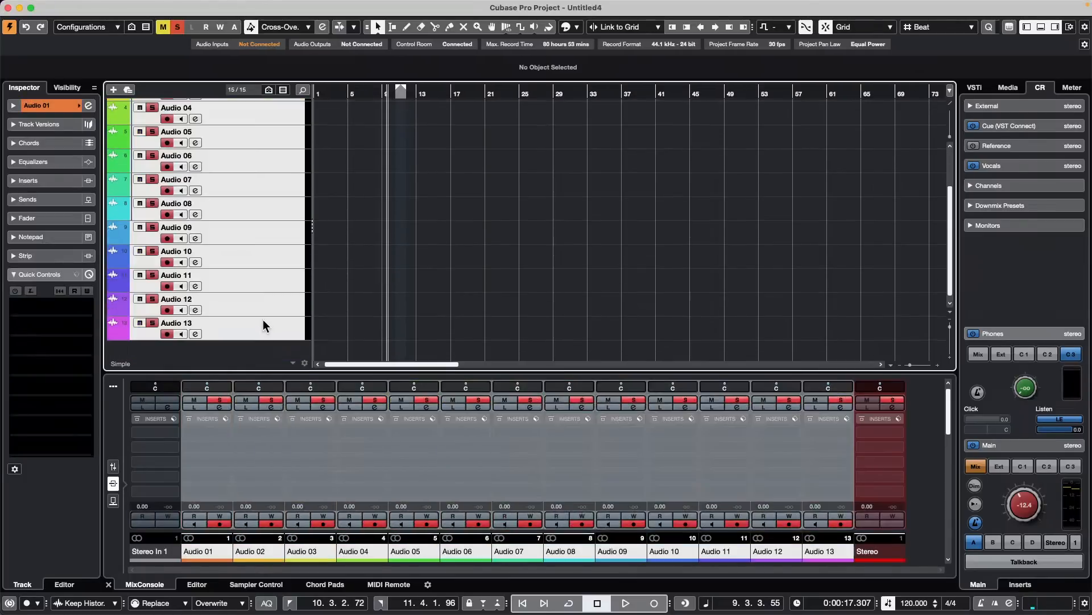
pyautogui.click(576, 27)
pyautogui.click(573, 59)
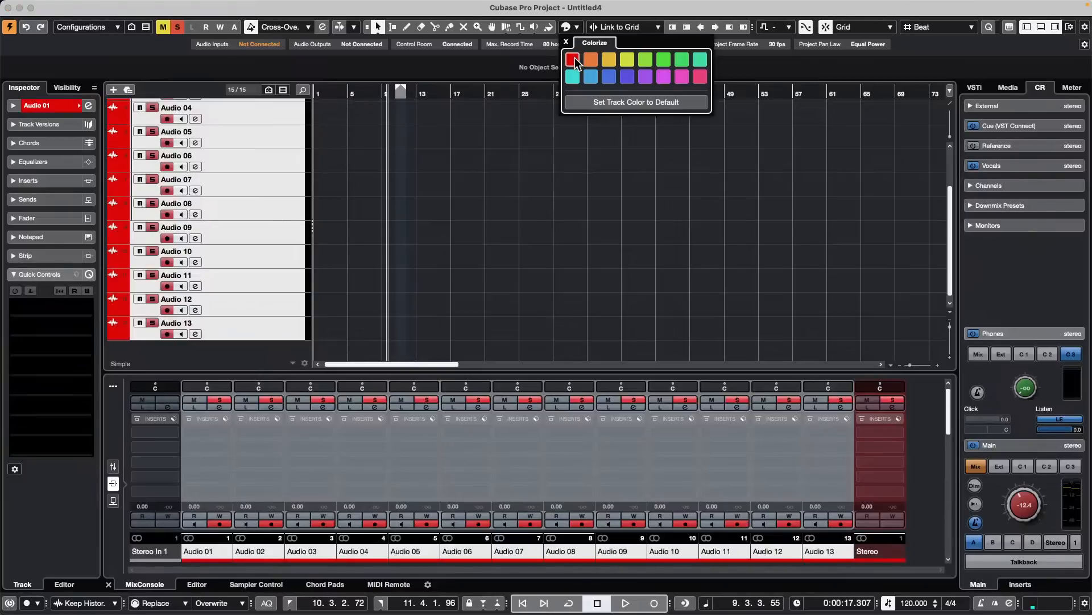
pyautogui.click(626, 59)
pyautogui.click(609, 77)
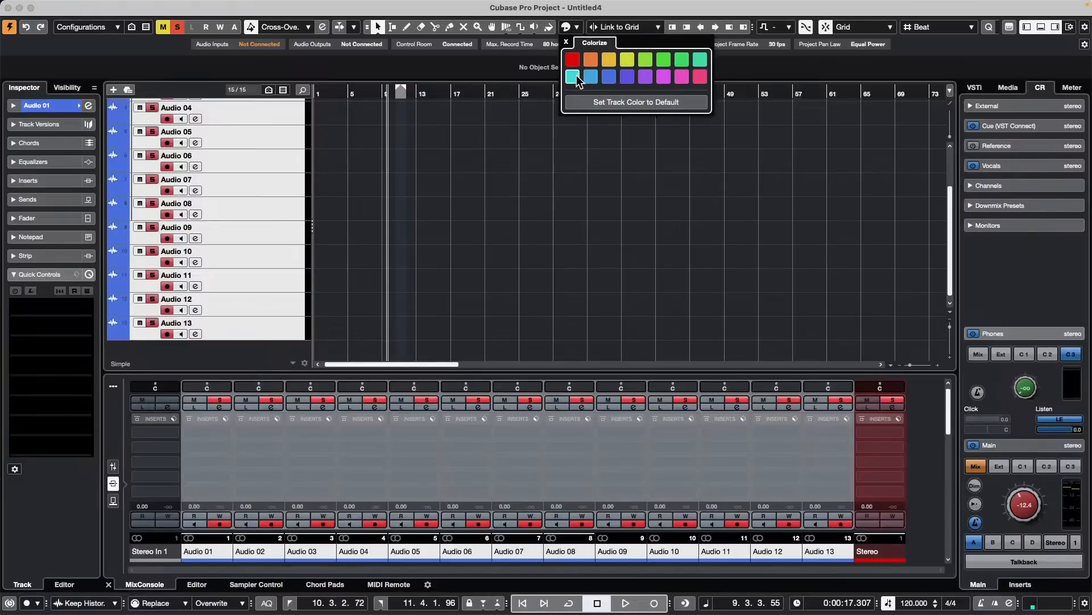
pyautogui.click(575, 77)
pyautogui.click(666, 60)
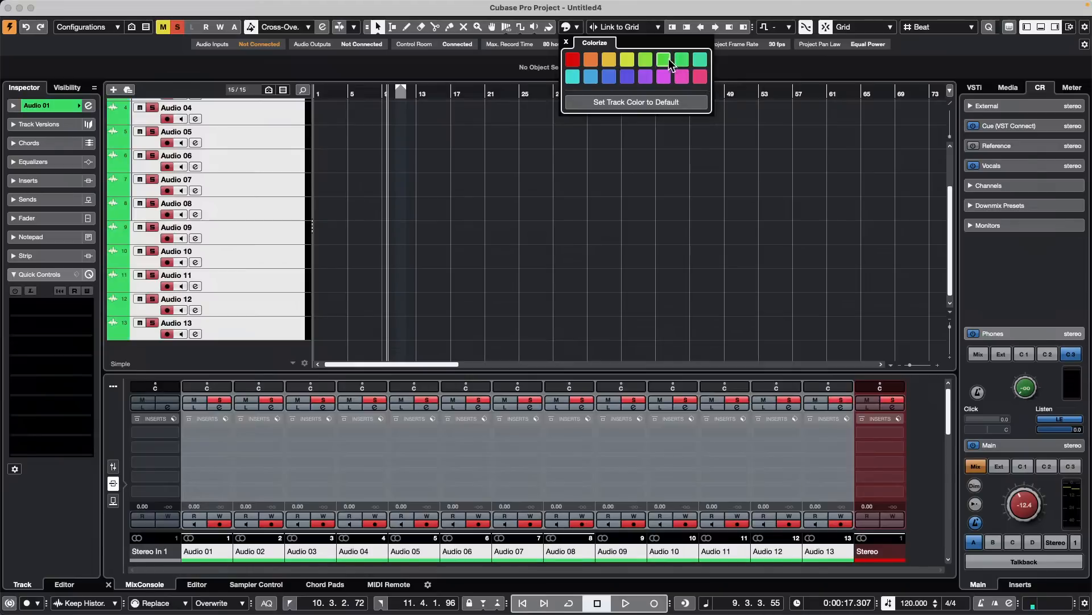
# - Select the tracks Audio 05 through Audio 13 and color them turquoise
pyautogui.click(268, 139)
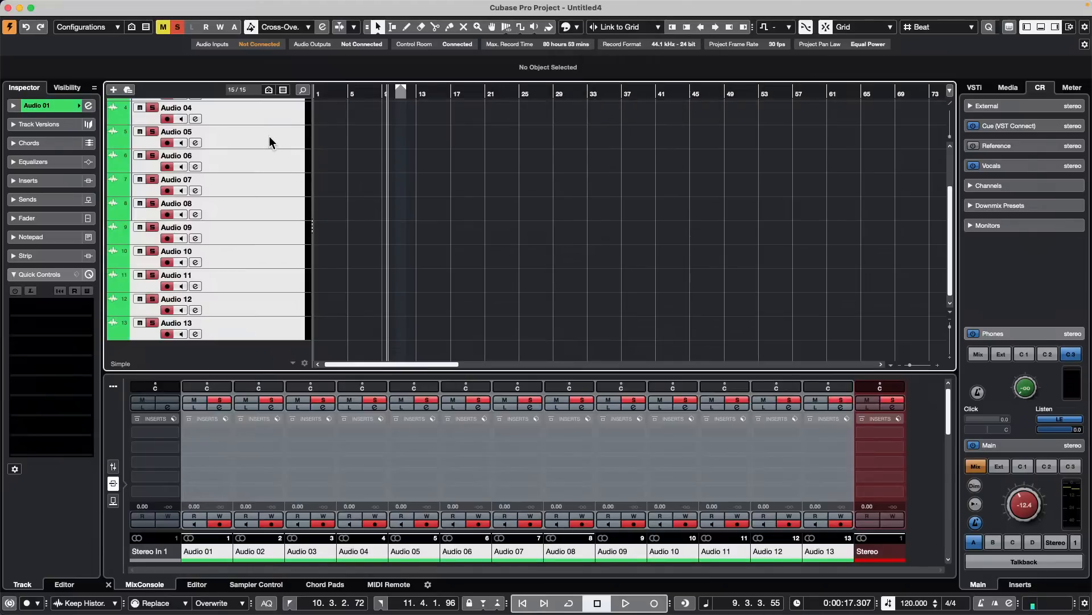
pyautogui.click(269, 139)
pyautogui.keyDown('shift'); pyautogui.click(269, 336); pyautogui.keyUp('shift')
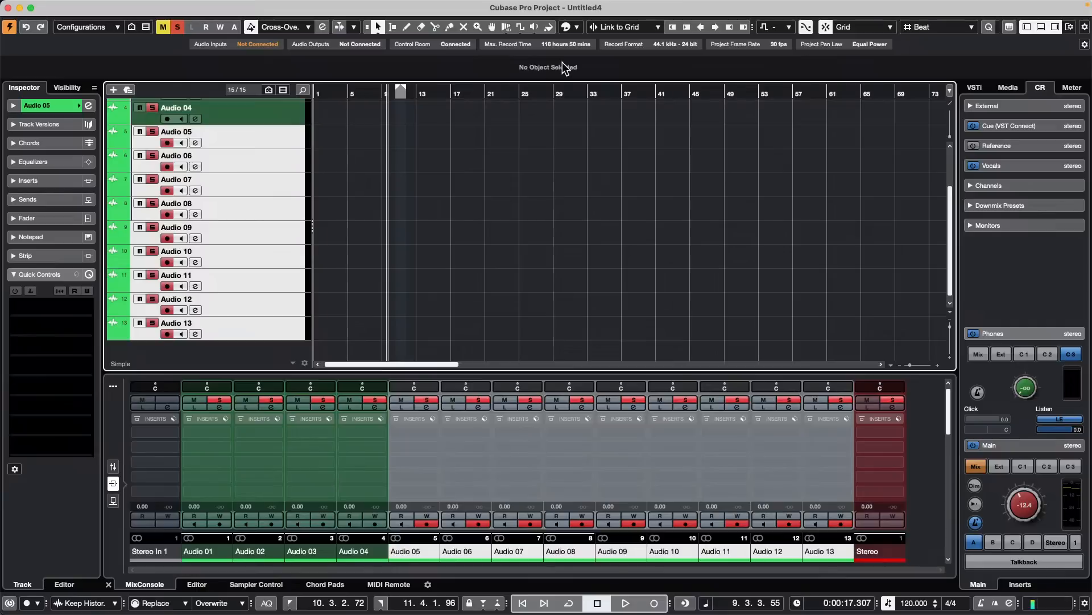
pyautogui.click(549, 28)
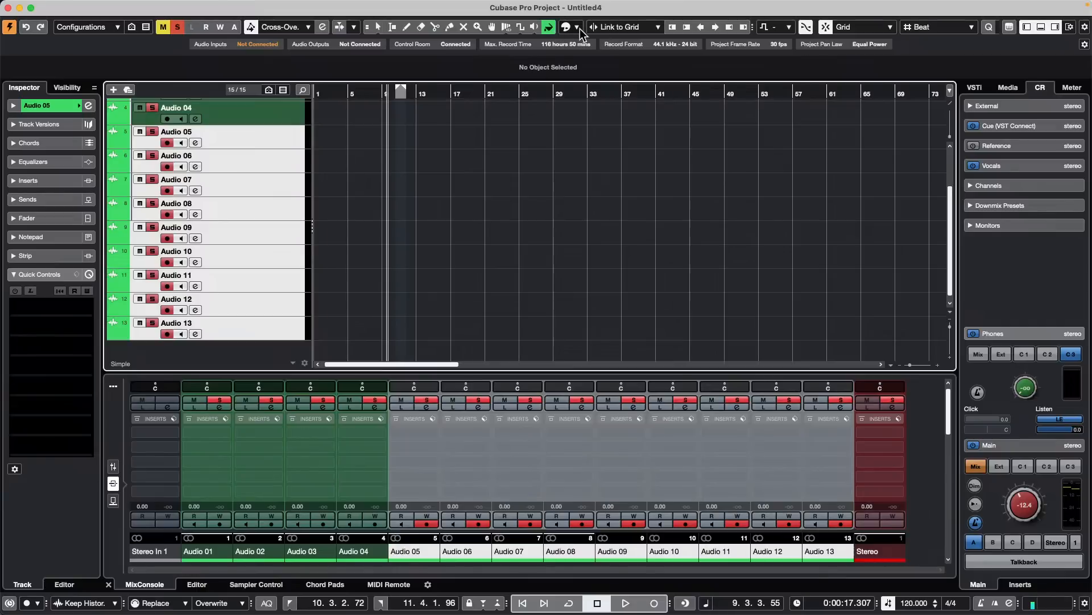
pyautogui.click(608, 60)
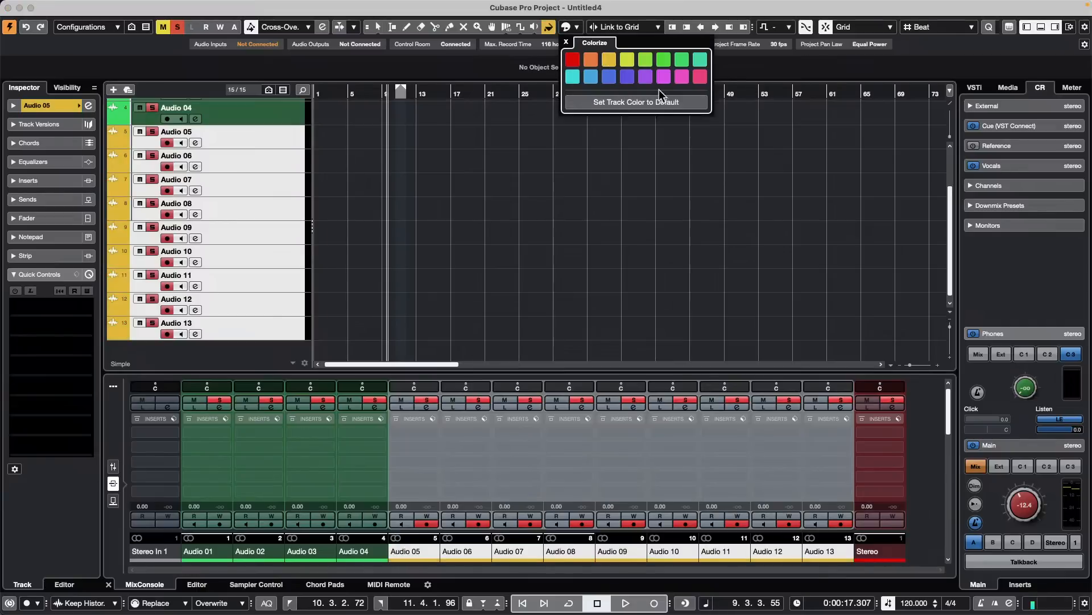
pyautogui.click(572, 76)
# - Select only the Audio 05 track and bring up the Korg nanoKONTROL2 surface in MIDI Remote, without its Mapping Assistant
pyautogui.scroll(2, 524, 222)
pyautogui.scroll(2, 523, 222)
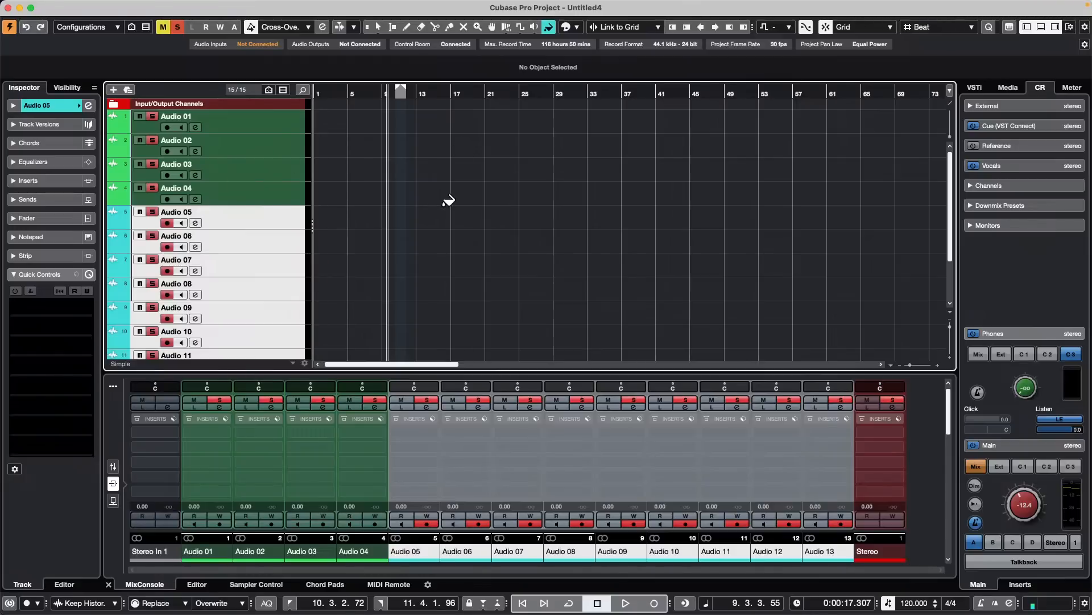
pyautogui.click(283, 188)
pyautogui.click(272, 206)
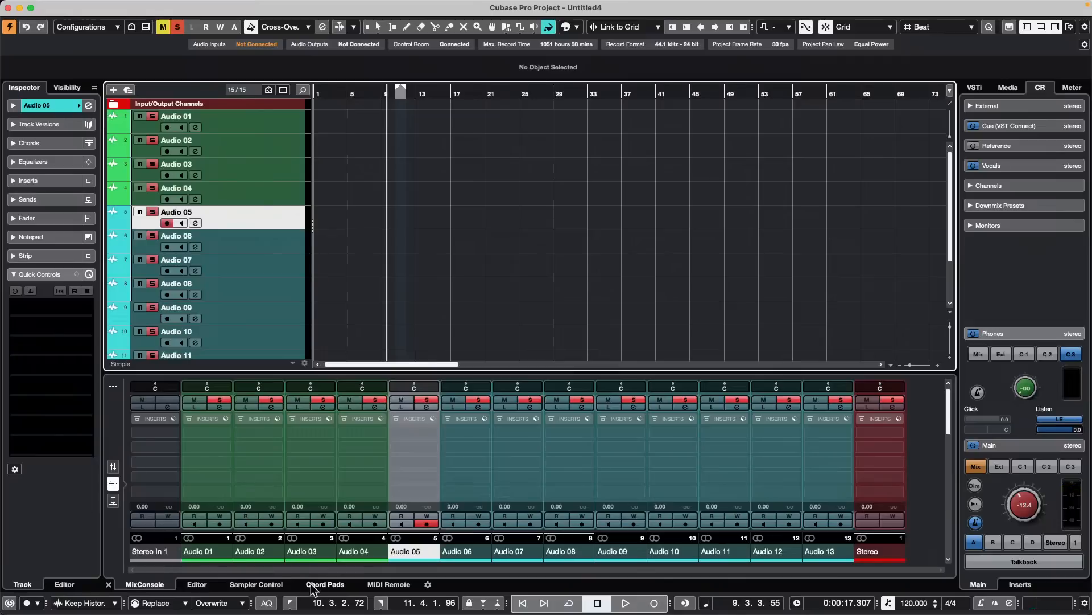
pyautogui.click(385, 580)
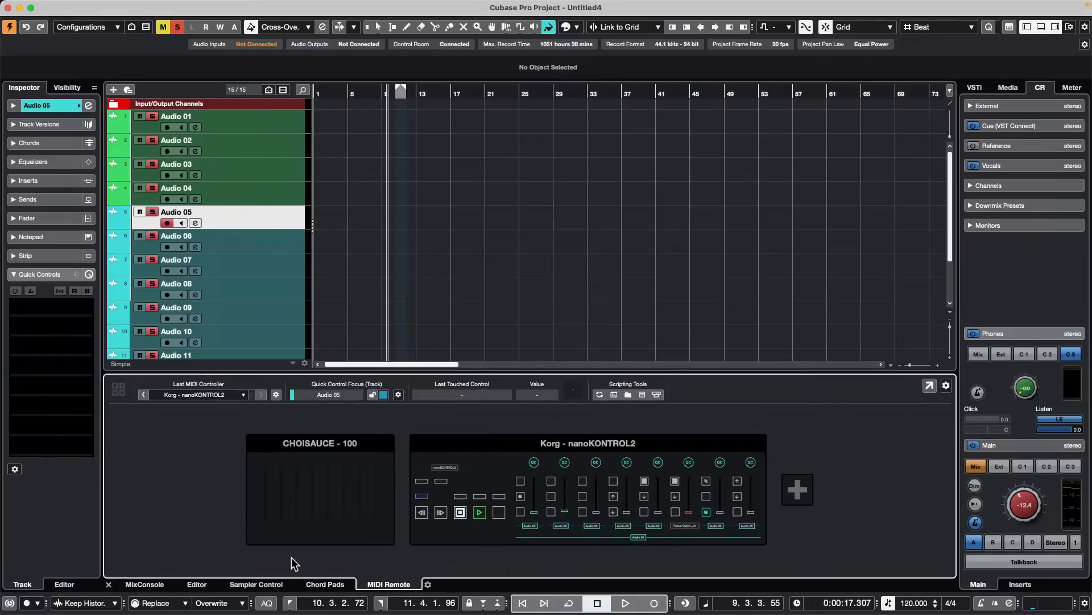
pyautogui.doubleClick(487, 464)
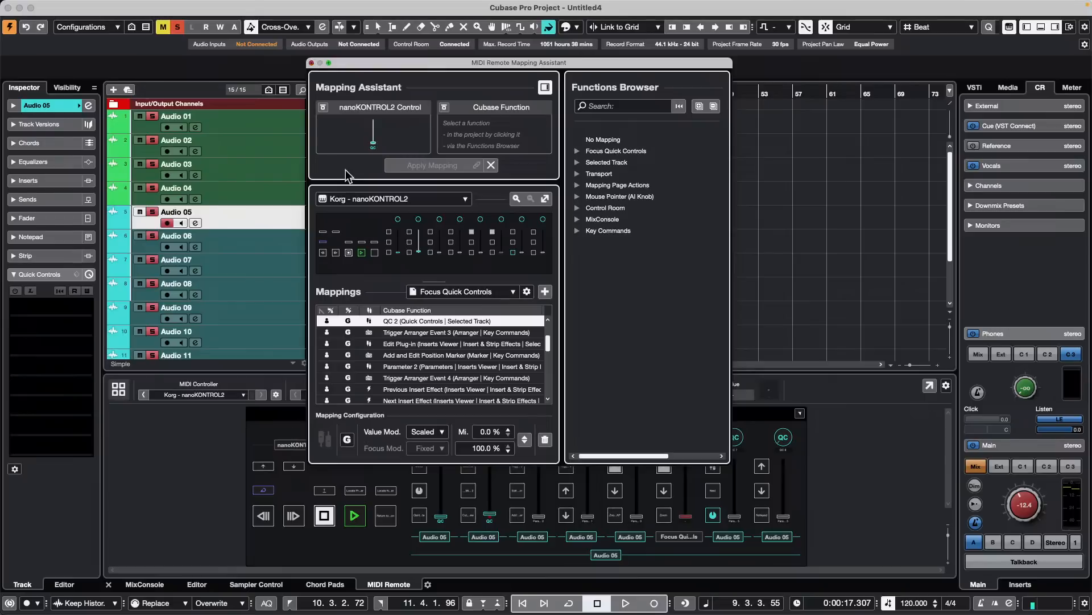
pyautogui.click(311, 63)
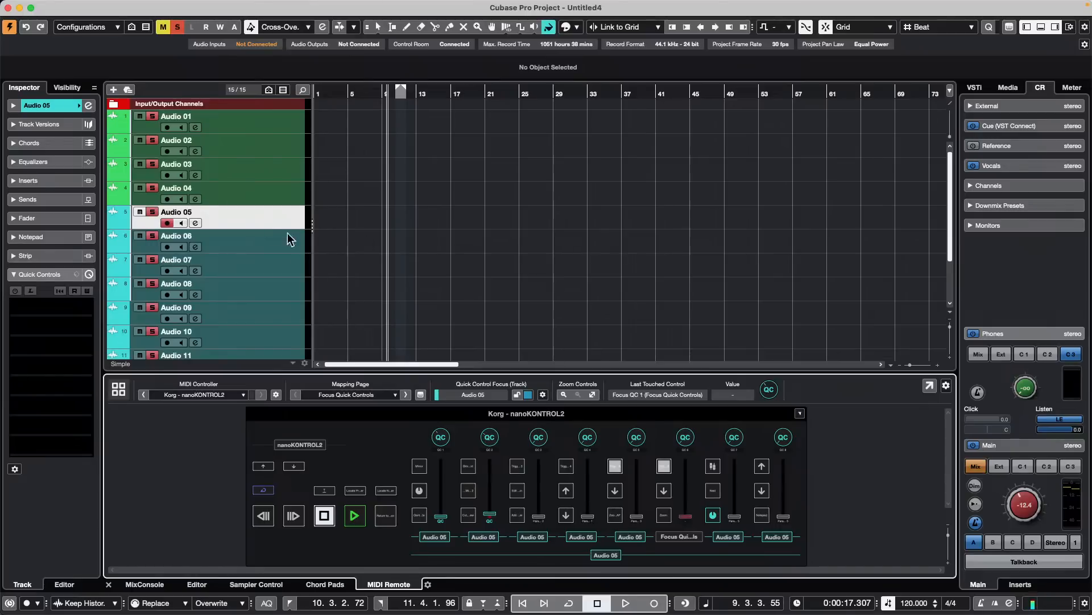
# - Load the VintageCompressor dynamics effect in the first insert slot of Audio 05 and move its window clear of the nanoKONTROL2 surface
pyautogui.click(64, 303)
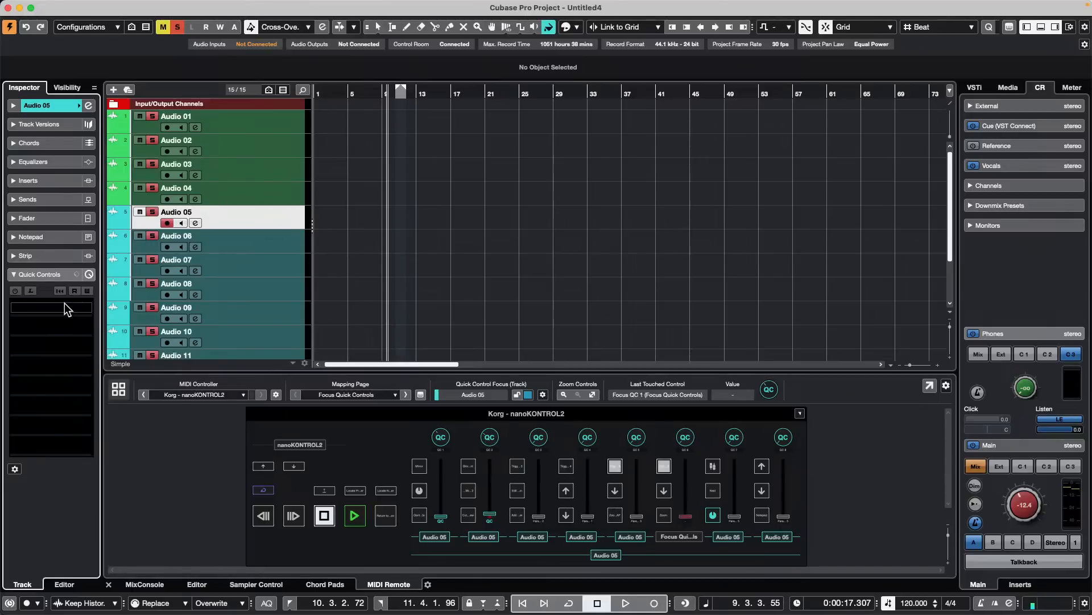
pyautogui.click(76, 160)
pyautogui.click(61, 186)
pyautogui.click(45, 202)
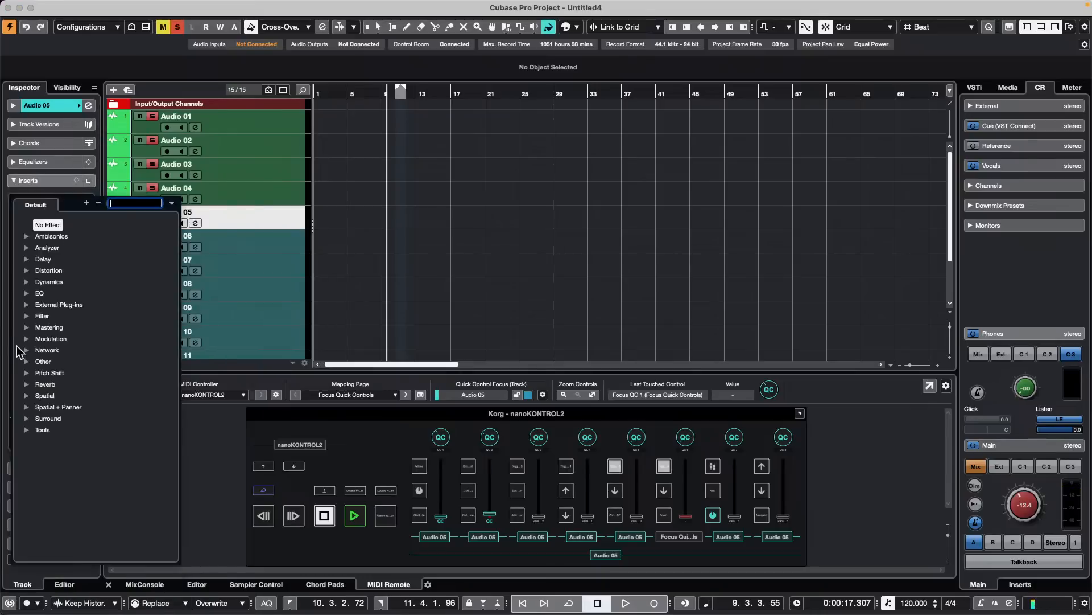
pyautogui.click(26, 282)
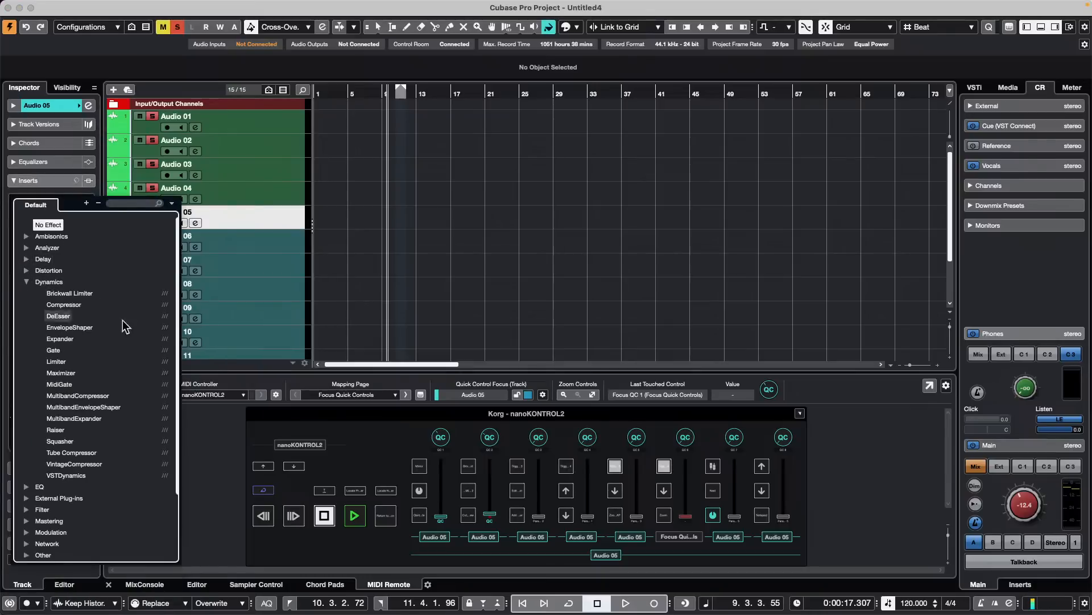
pyautogui.click(71, 464)
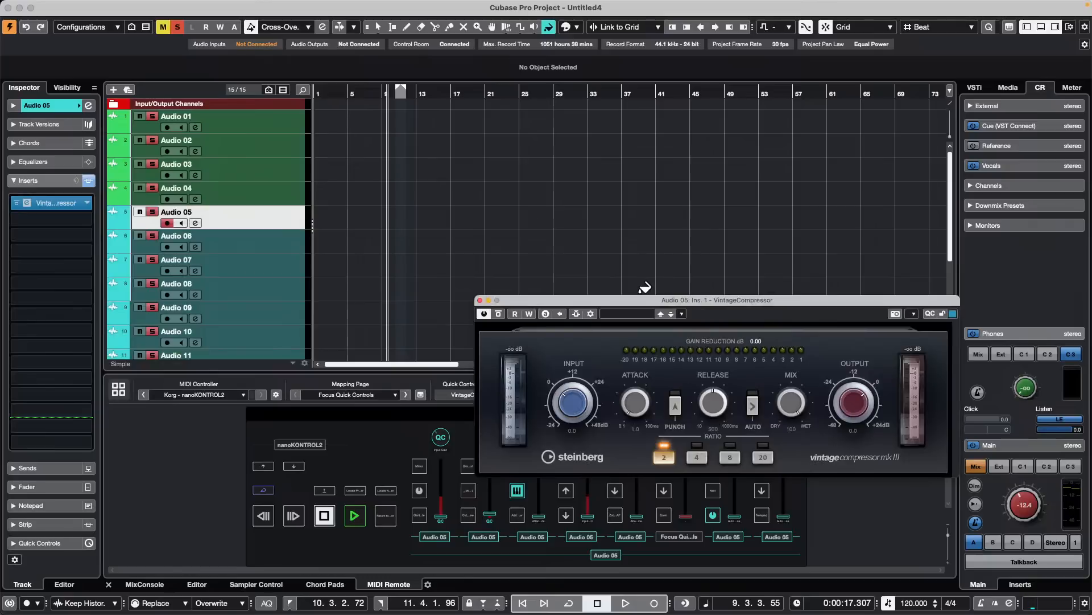
pyautogui.moveTo(761, 301); pyautogui.dragTo(642, 148)
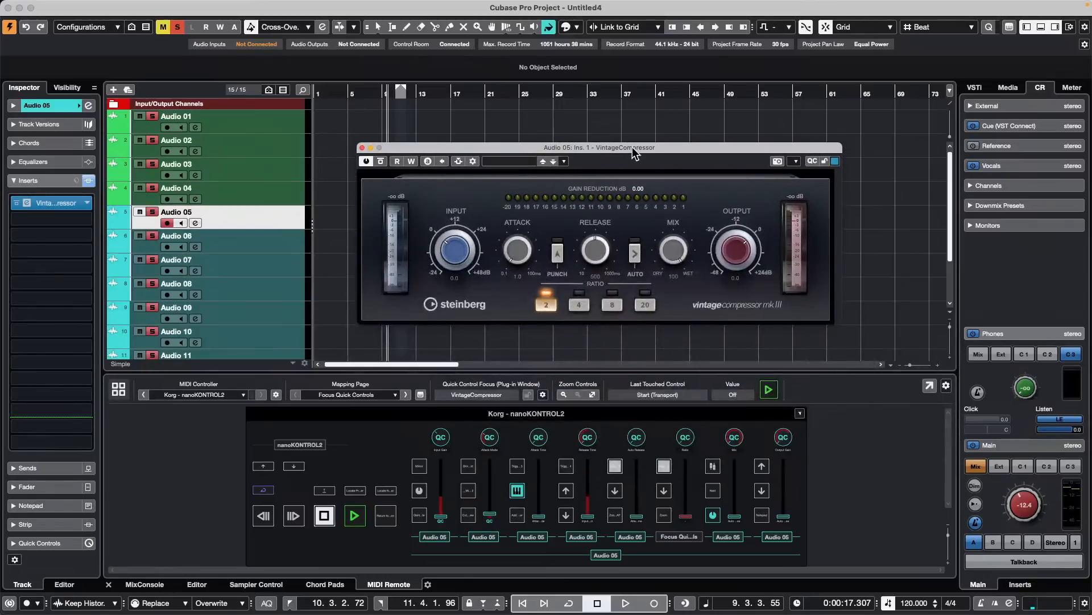
# - Replace the VintageCompressor in Audio 05's first insert slot with the Squasher dynamics effect and reposition its window
pyautogui.click(26, 217)
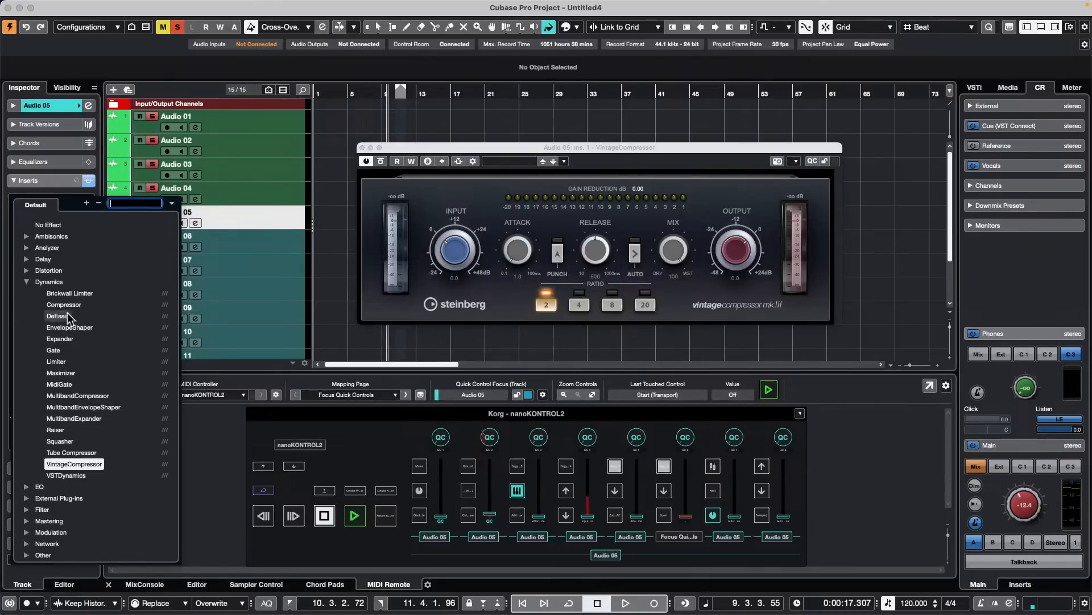
pyautogui.click(60, 441)
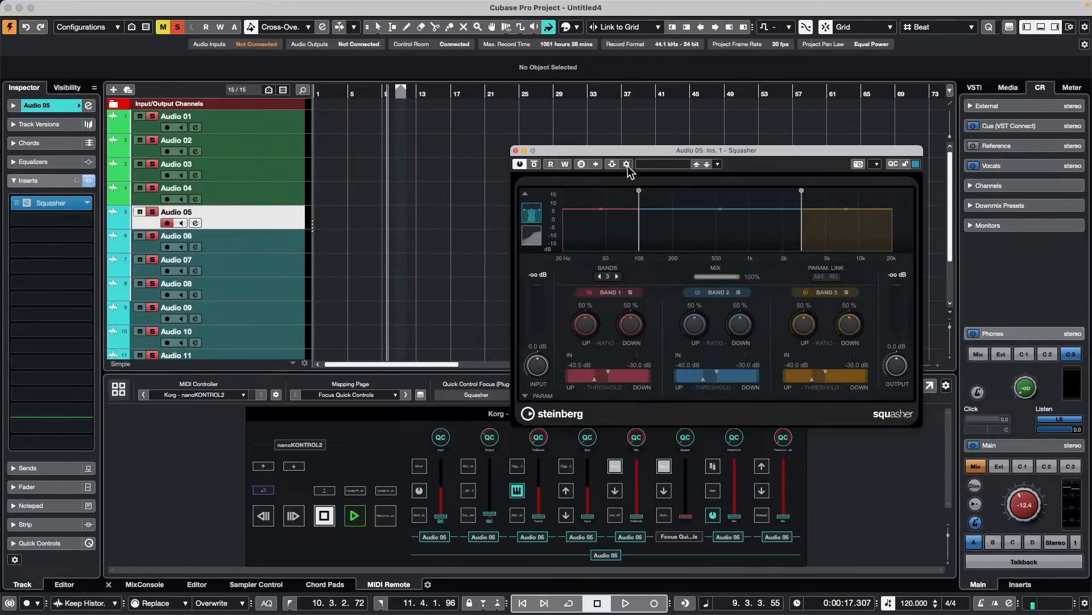
pyautogui.moveTo(632, 154); pyautogui.dragTo(574, 178)
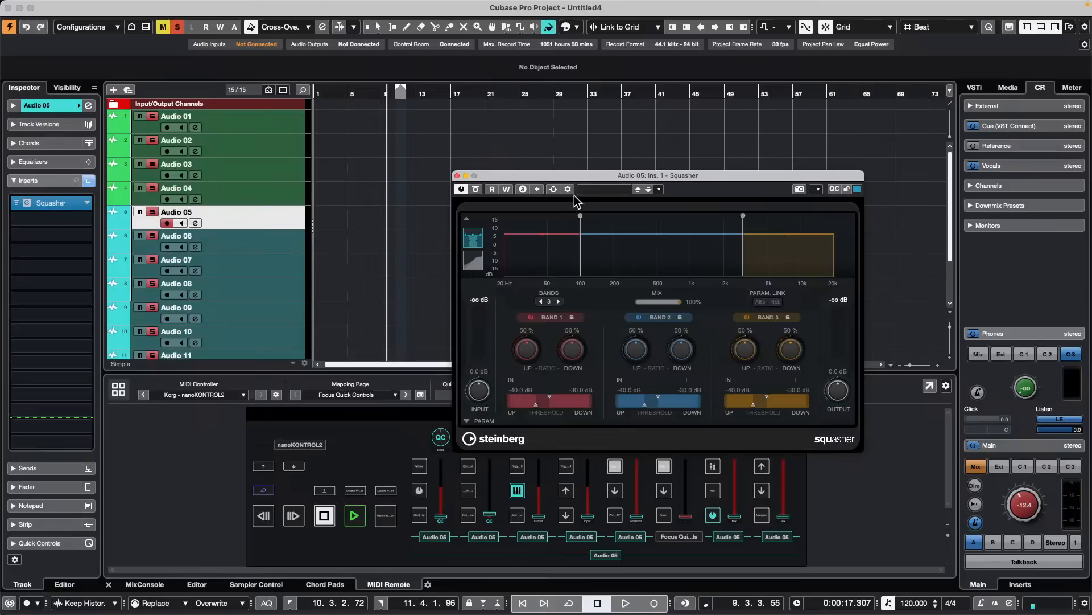
pyautogui.moveTo(600, 176); pyautogui.dragTo(526, 175)
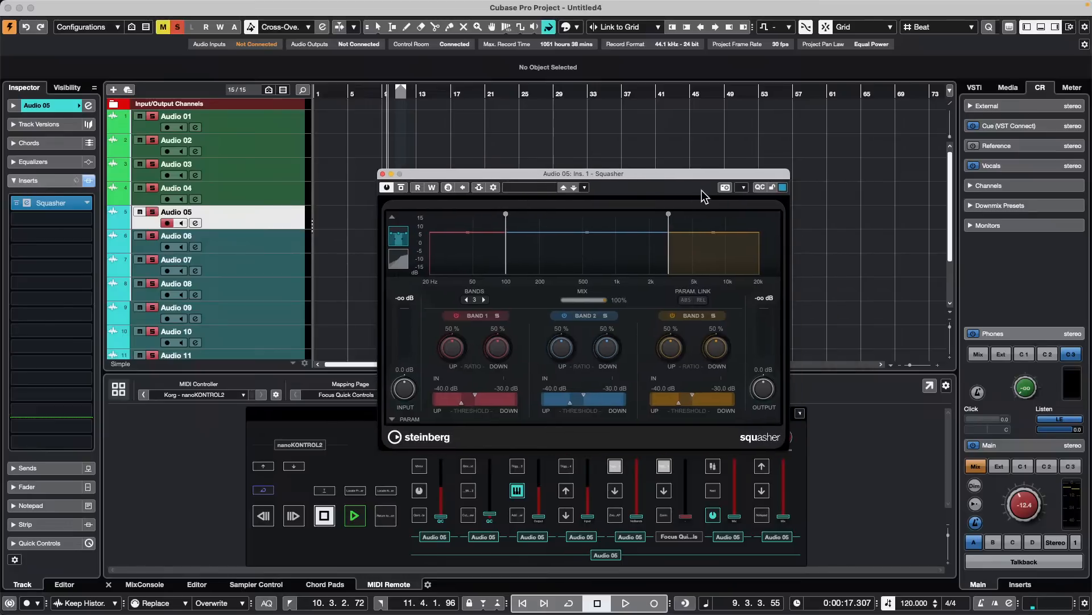
# - Show Squasher's quick controls, assign Band 1's Up and Down ratios to the third and fourth slots, and hide the quick controls again
pyautogui.click(760, 187)
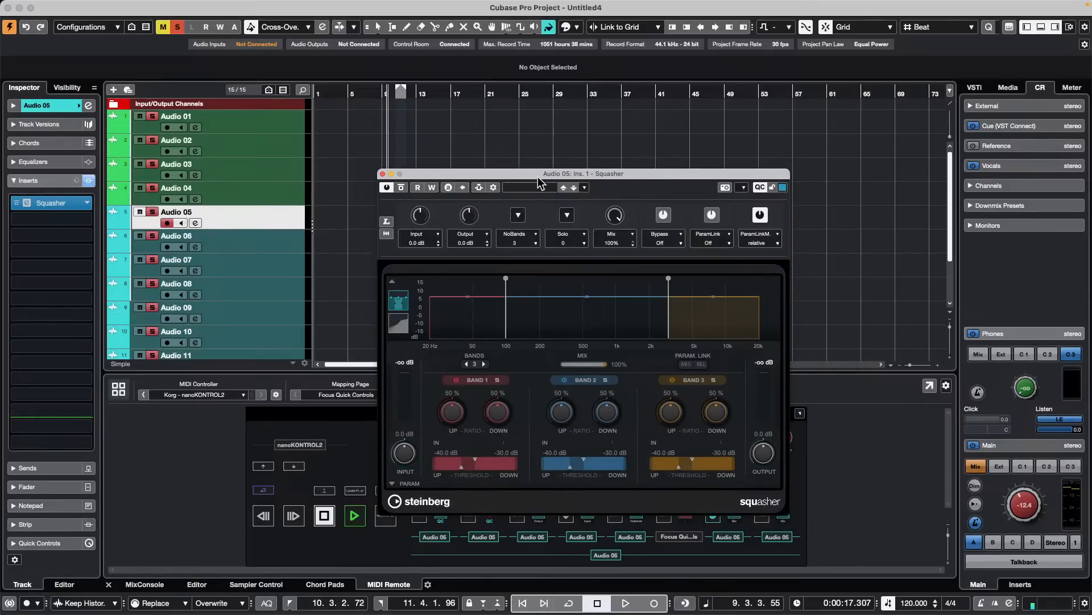
pyautogui.moveTo(616, 176); pyautogui.dragTo(732, 112)
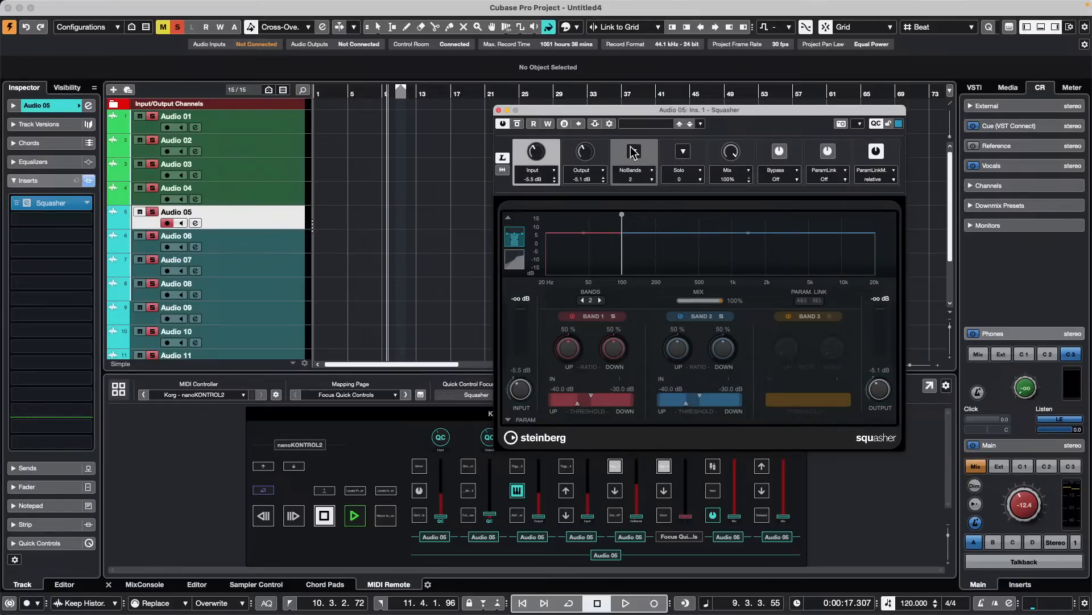
pyautogui.moveTo(574, 348); pyautogui.dragTo(558, 331)
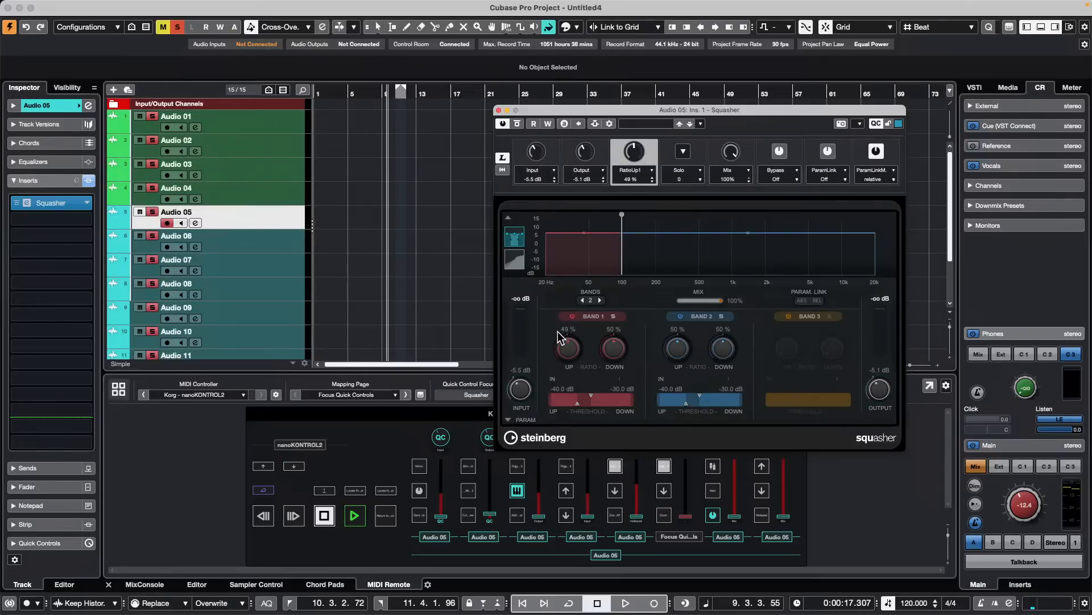
pyautogui.moveTo(614, 349); pyautogui.dragTo(623, 313)
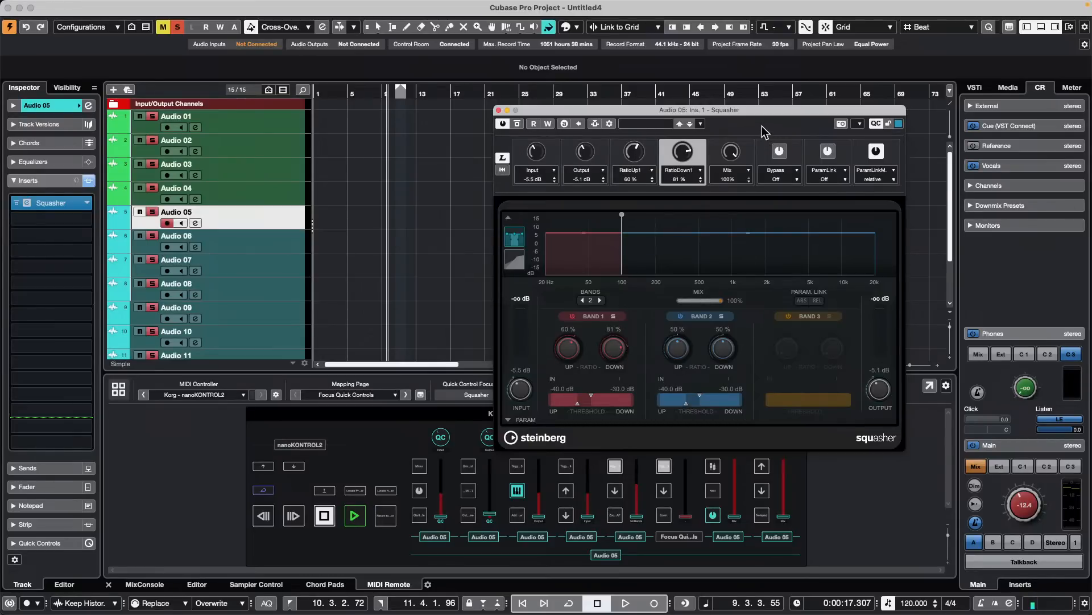
pyautogui.click(877, 124)
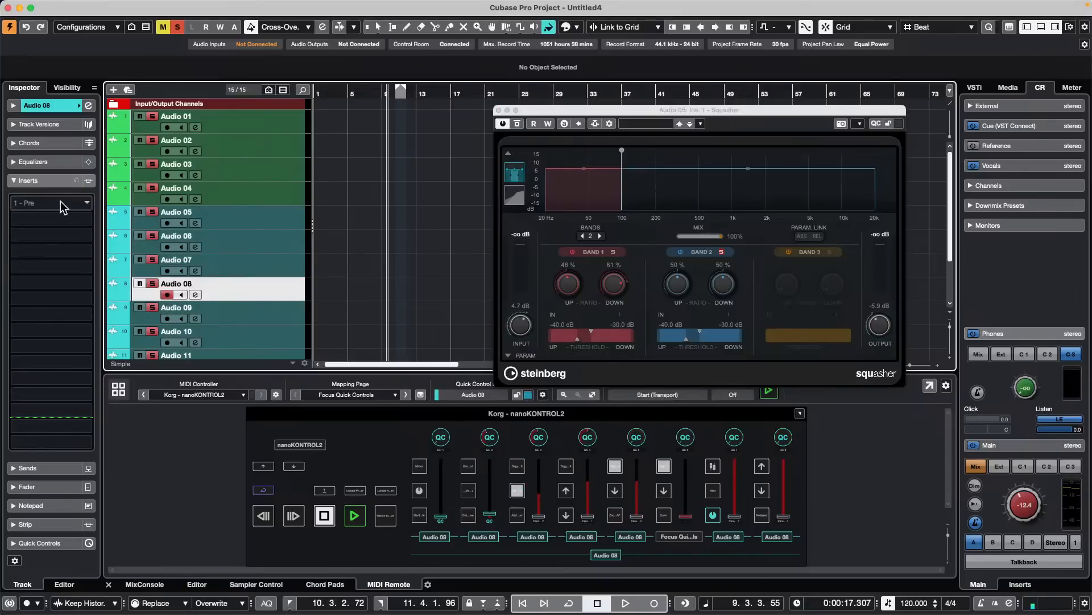
# - Load Squasher in the first insert slot of Audio 08 and set its output to about 4.3 dB
pyautogui.click(57, 203)
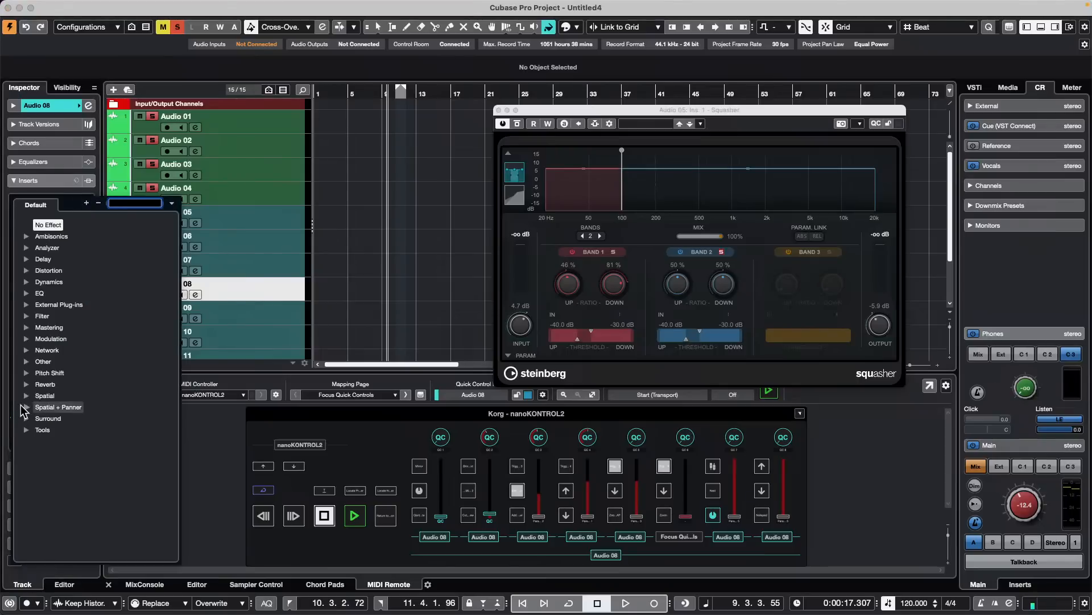
pyautogui.click(25, 284)
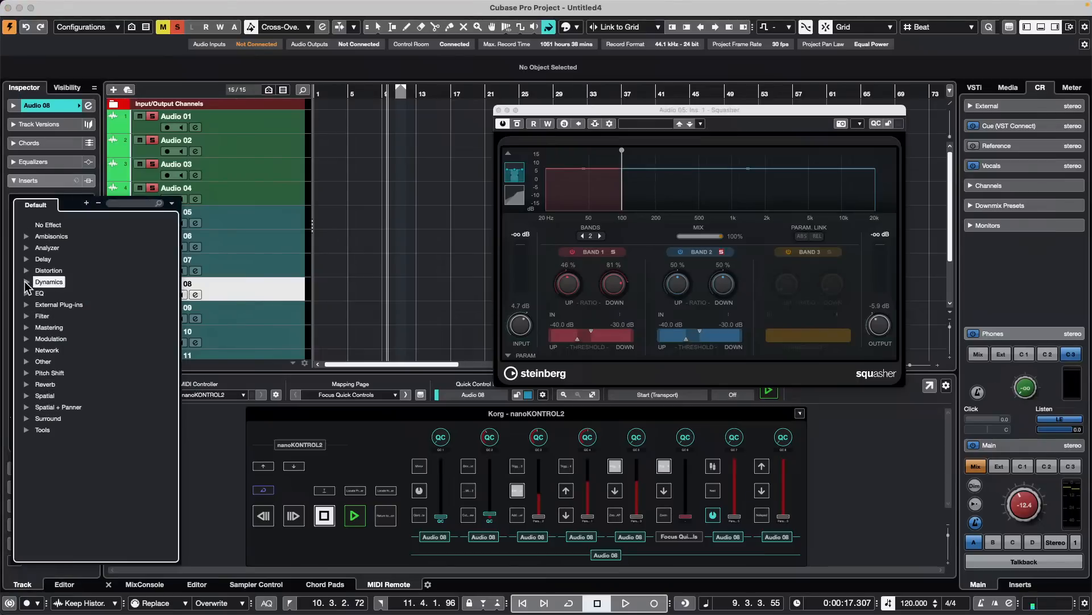
pyautogui.click(26, 282)
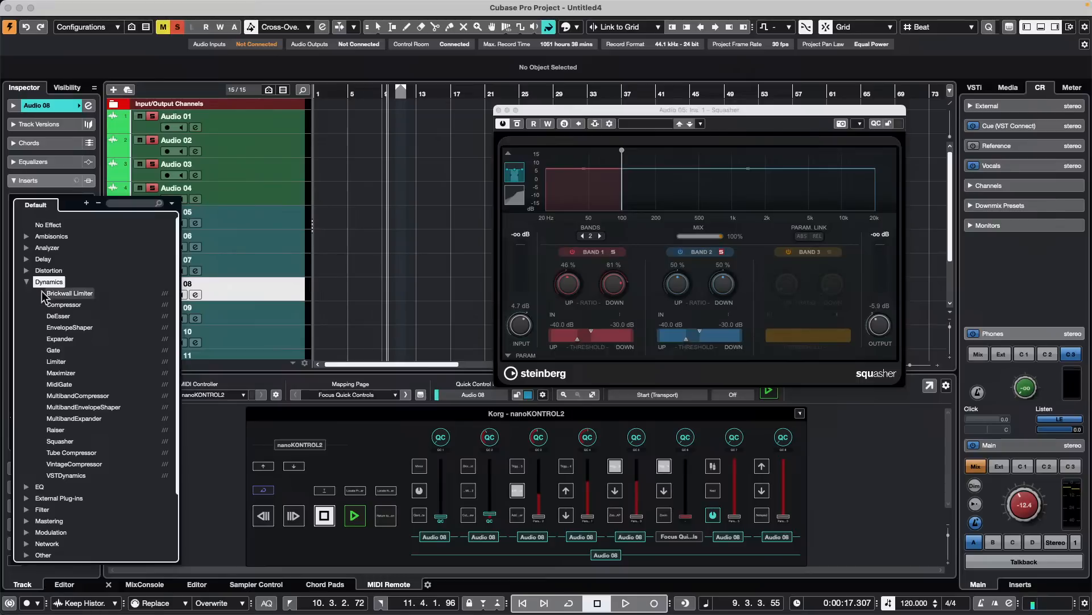
pyautogui.click(71, 443)
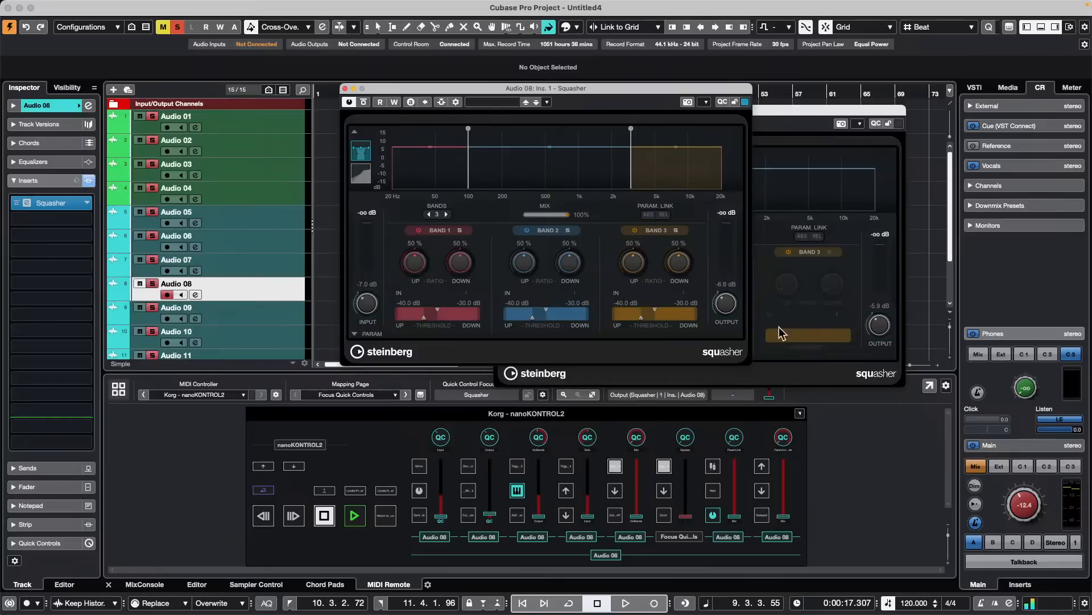
pyautogui.moveTo(725, 303); pyautogui.dragTo(729, 303)
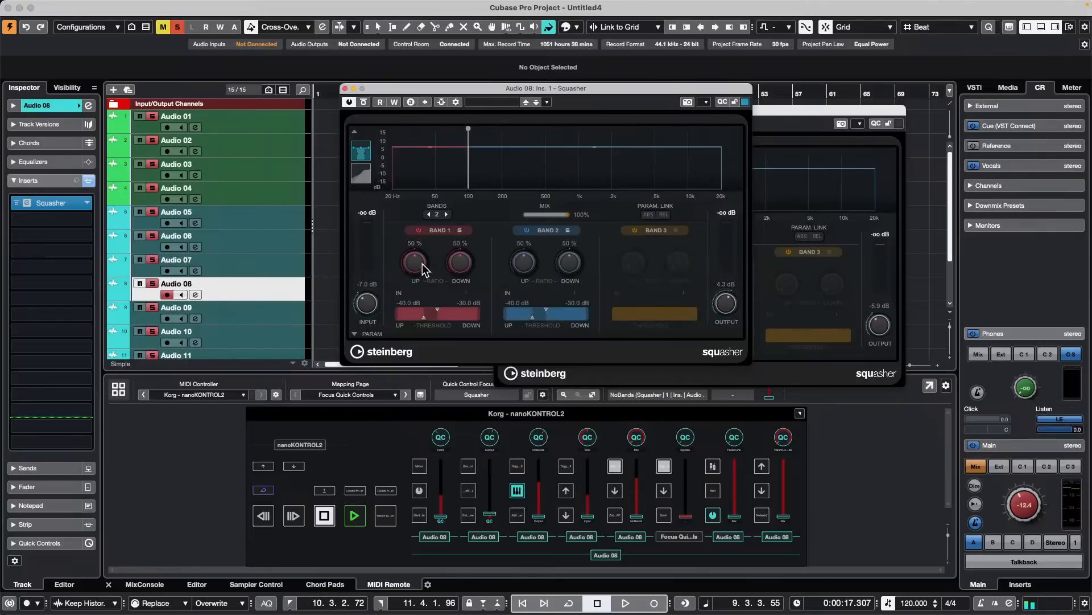
# - Lock the focus quick controls to Audio 05's Squasher, bring Audio 08's Squasher to the front and close its window
pyautogui.click(826, 116)
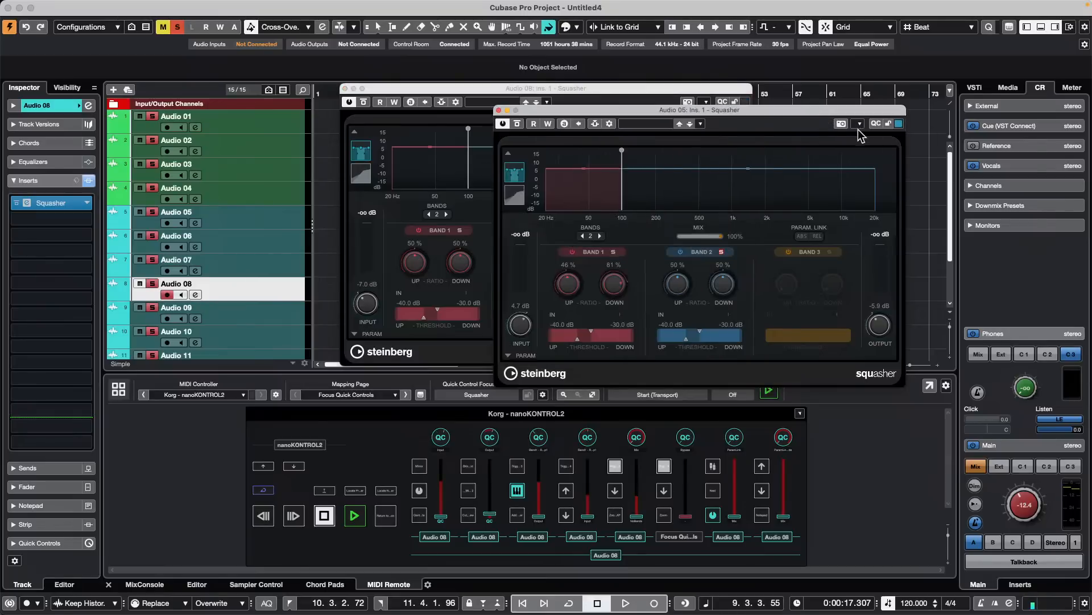
pyautogui.click(888, 123)
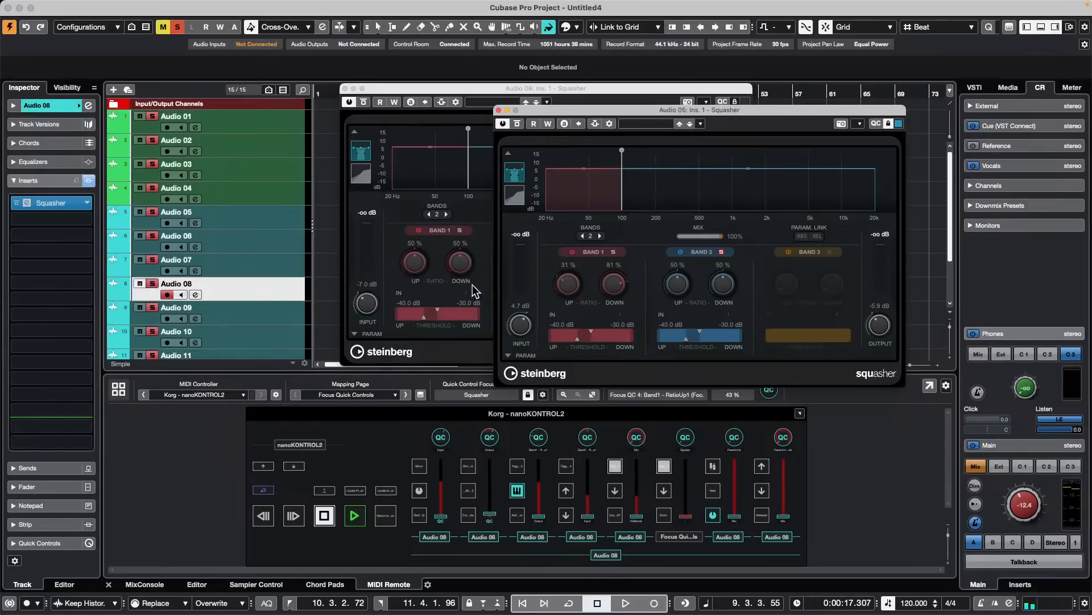
pyautogui.click(410, 239)
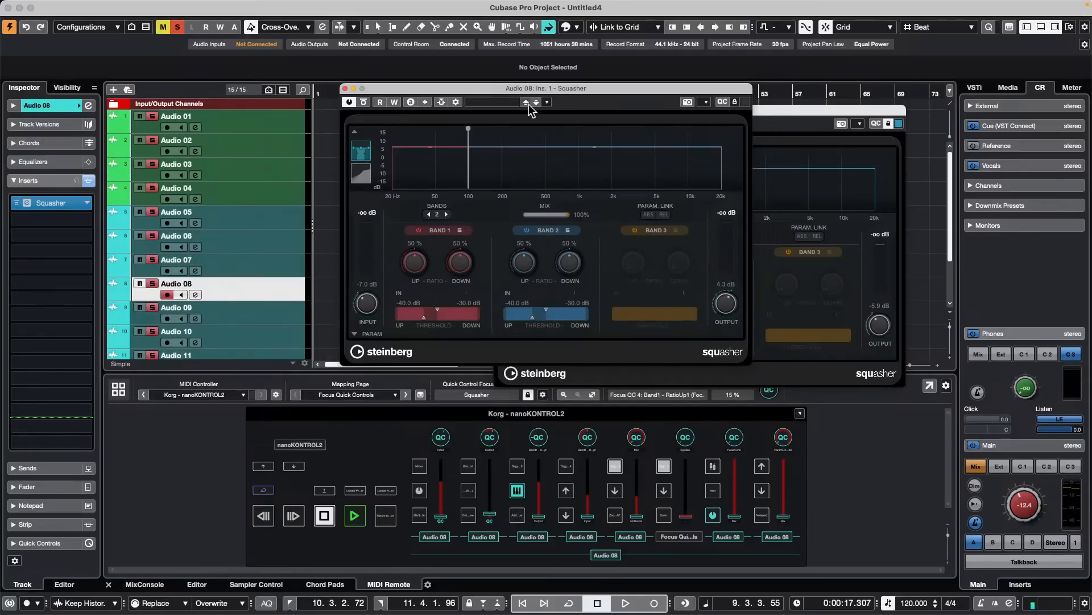
pyautogui.click(344, 88)
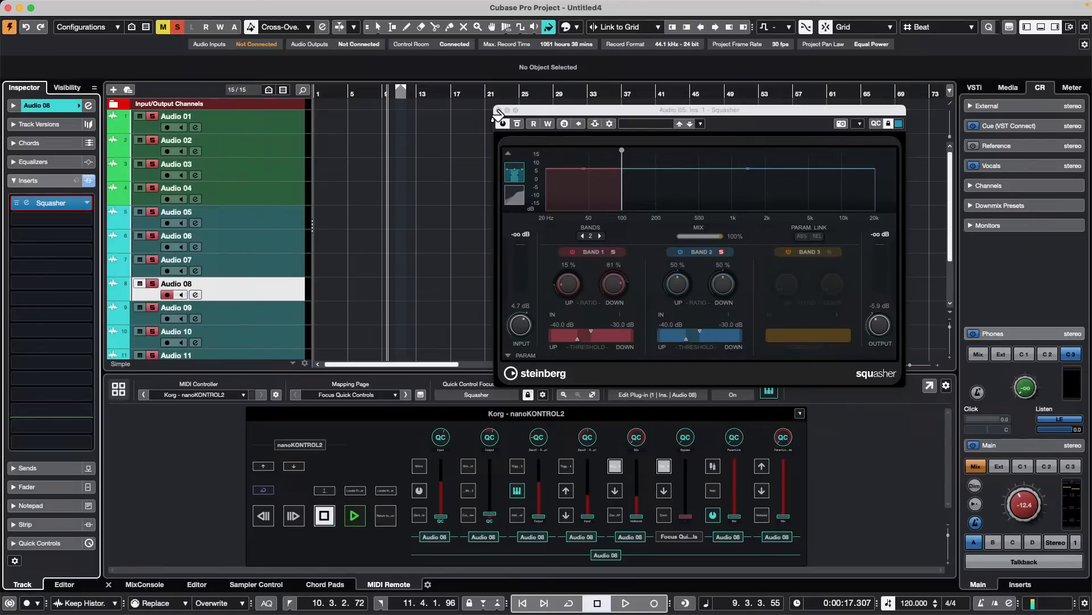
# - Open the MixConsole window and close Audio 05's Squasher window in front of it
pyautogui.press('F3')
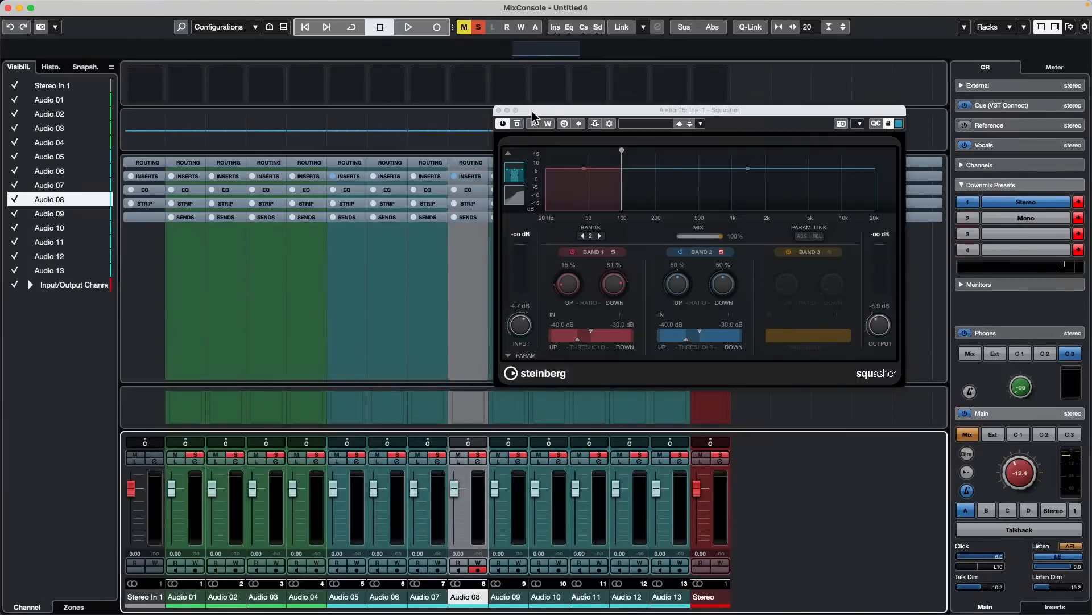
pyautogui.click(508, 117)
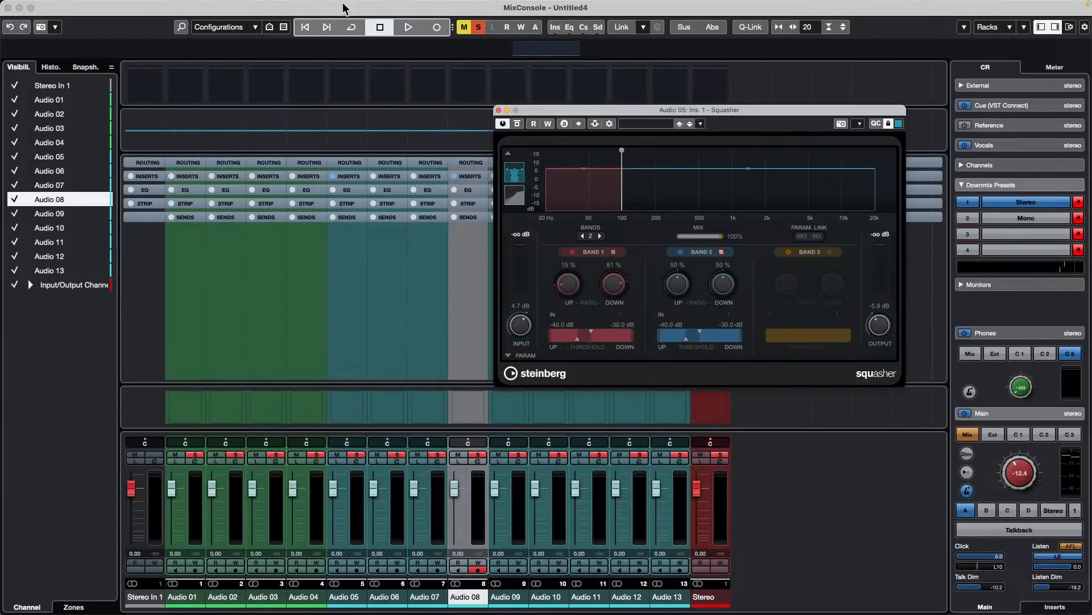
pyautogui.click(499, 110)
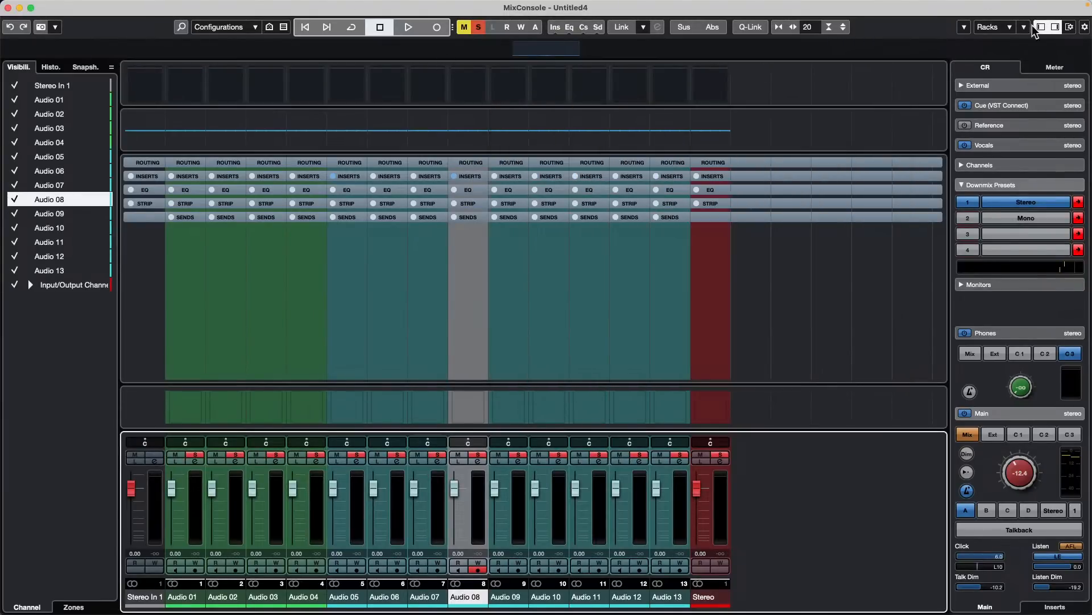
# - Review the hidden and visible toolbar items in the MixConsole's toolbar setup and close the dialog
pyautogui.click(1085, 27)
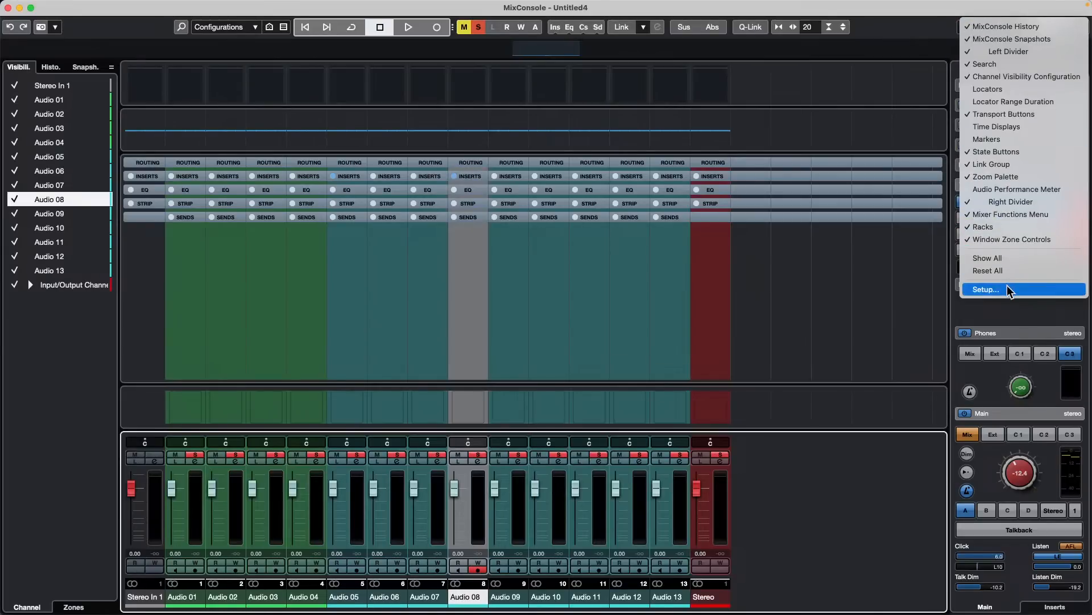
pyautogui.click(888, 141)
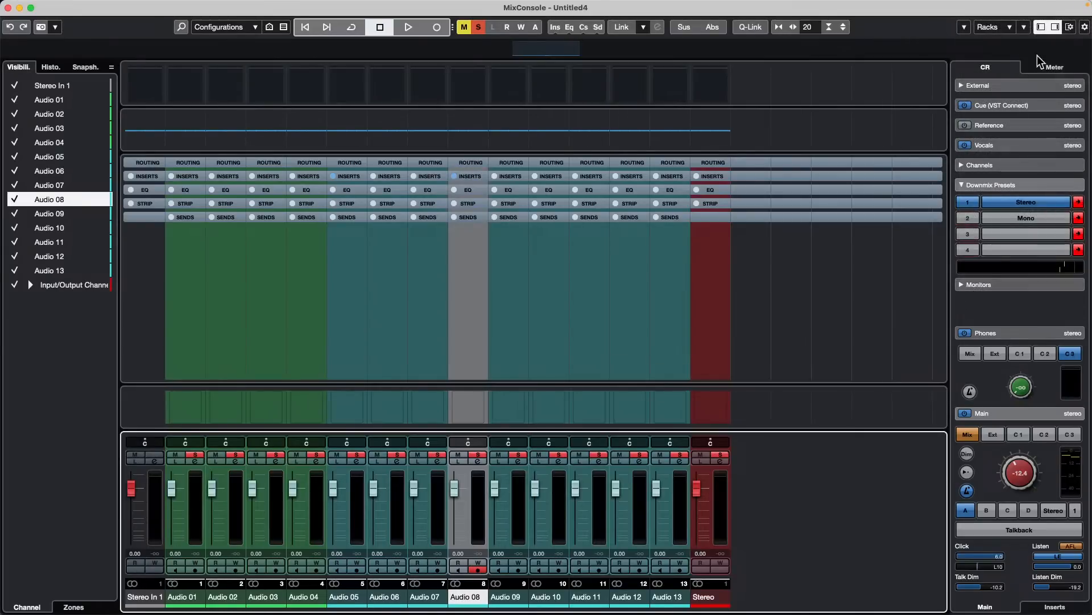
pyautogui.click(1083, 28)
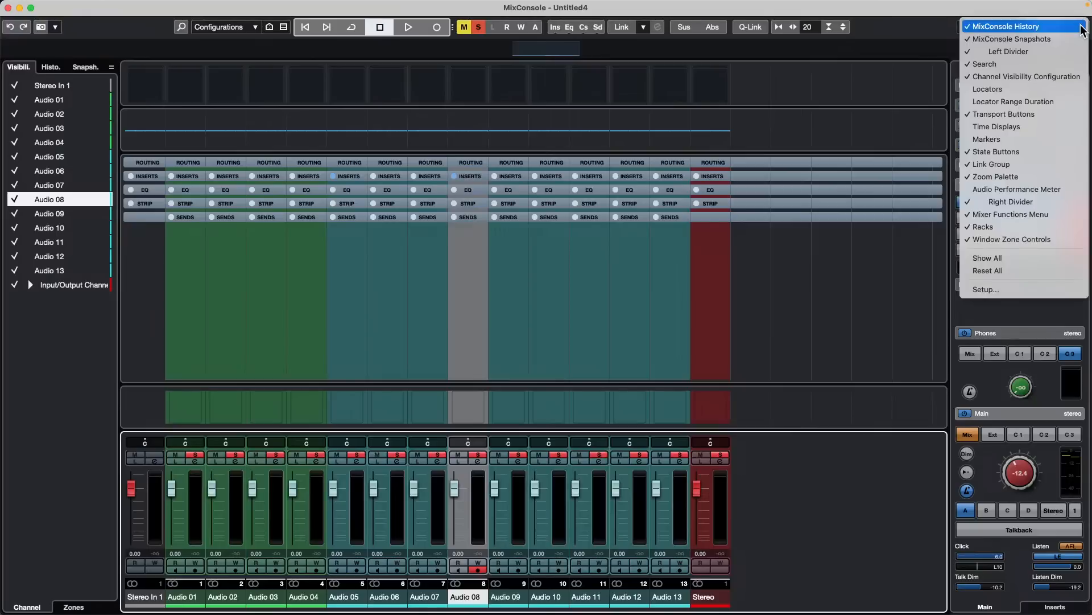
pyautogui.click(1014, 288)
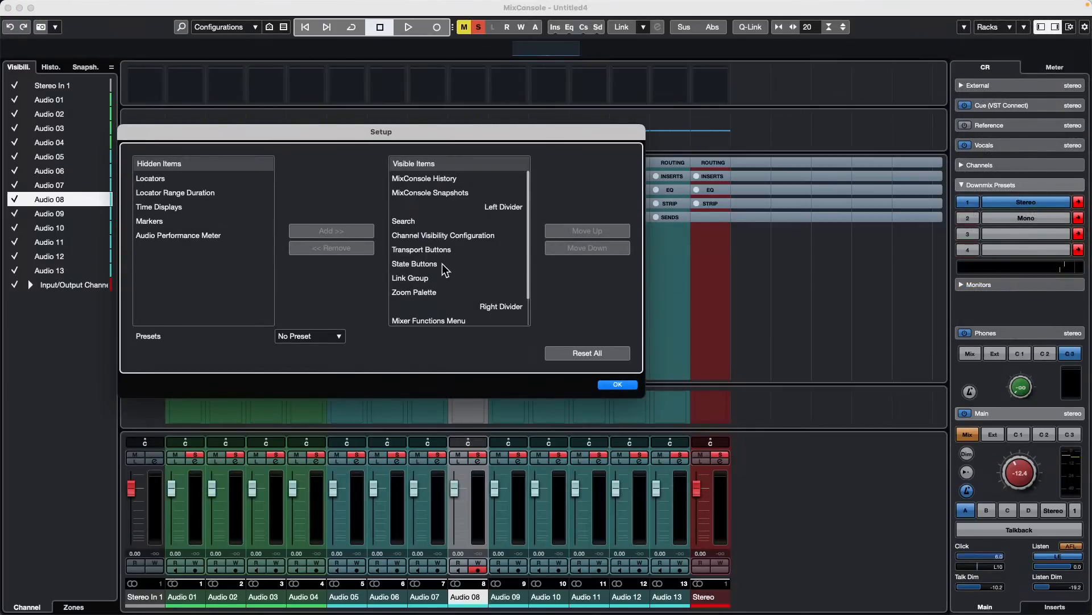
pyautogui.scroll(-1, 459, 230)
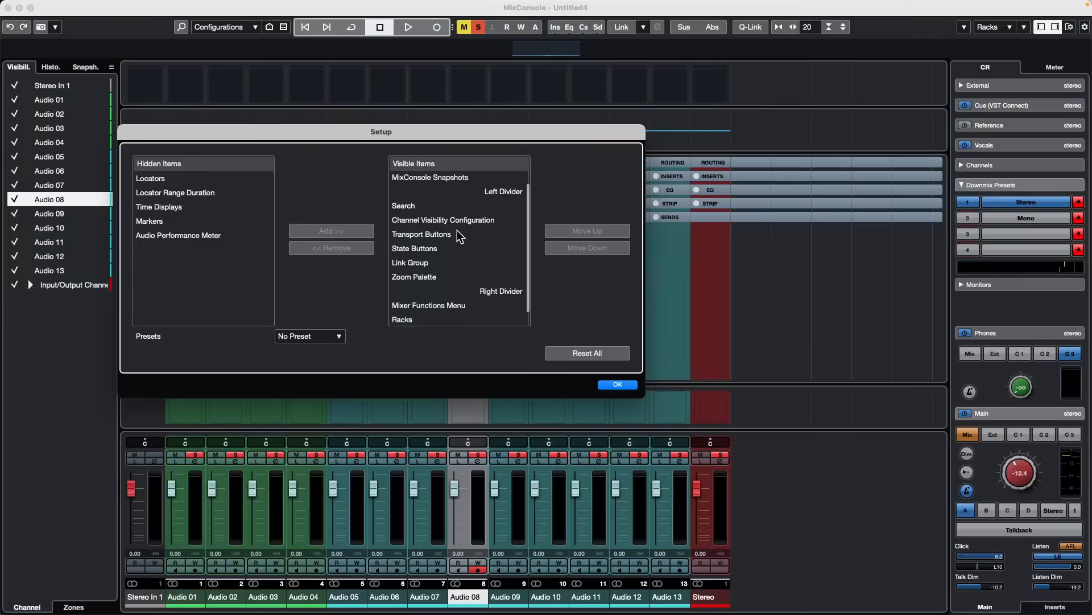
pyautogui.scroll(-1, 449, 238)
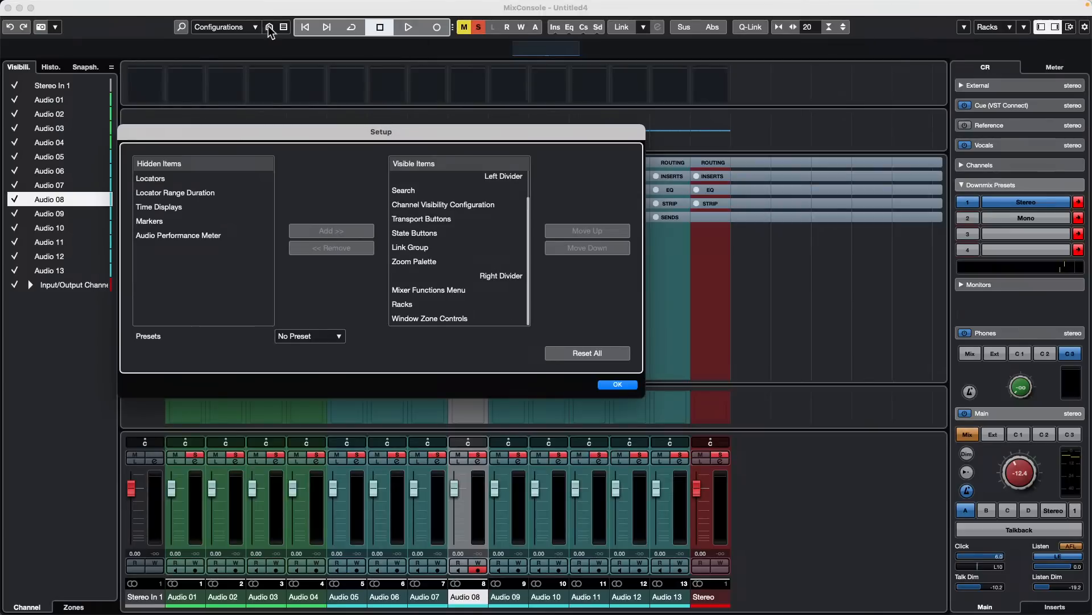
pyautogui.click(622, 385)
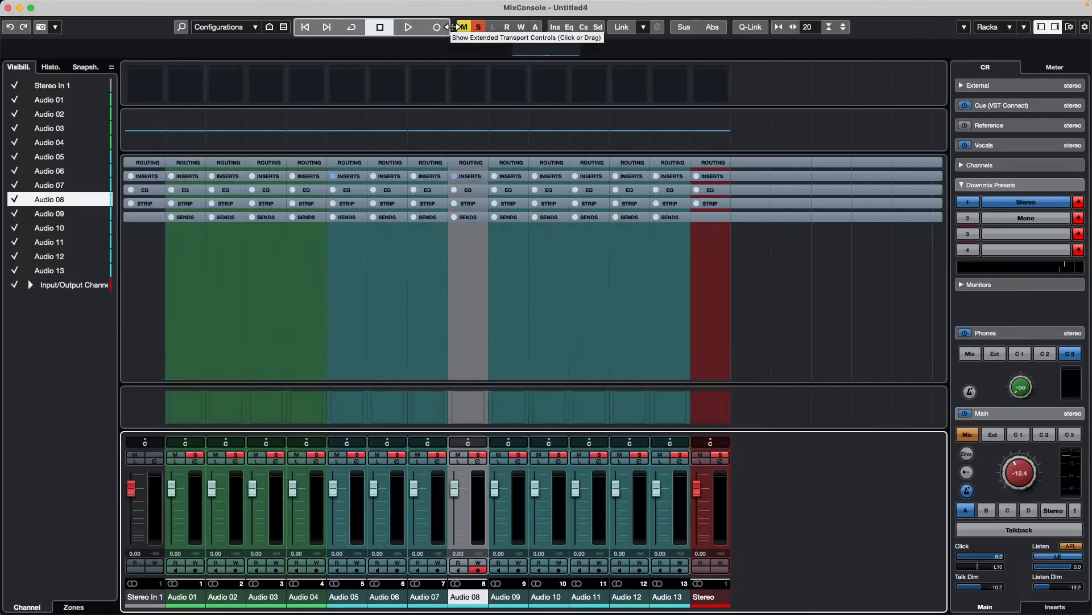
# - Show the extended transport controls in the MixConsole toolbar and test them by starting and stopping playback
pyautogui.moveTo(461, 27); pyautogui.dragTo(471, 29)
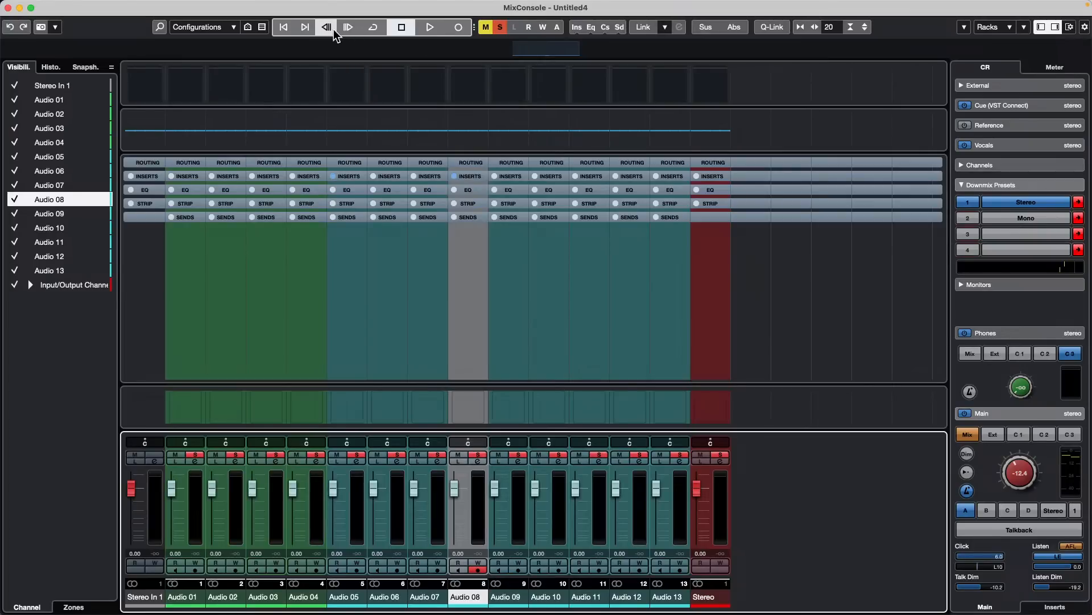
pyautogui.press('space')
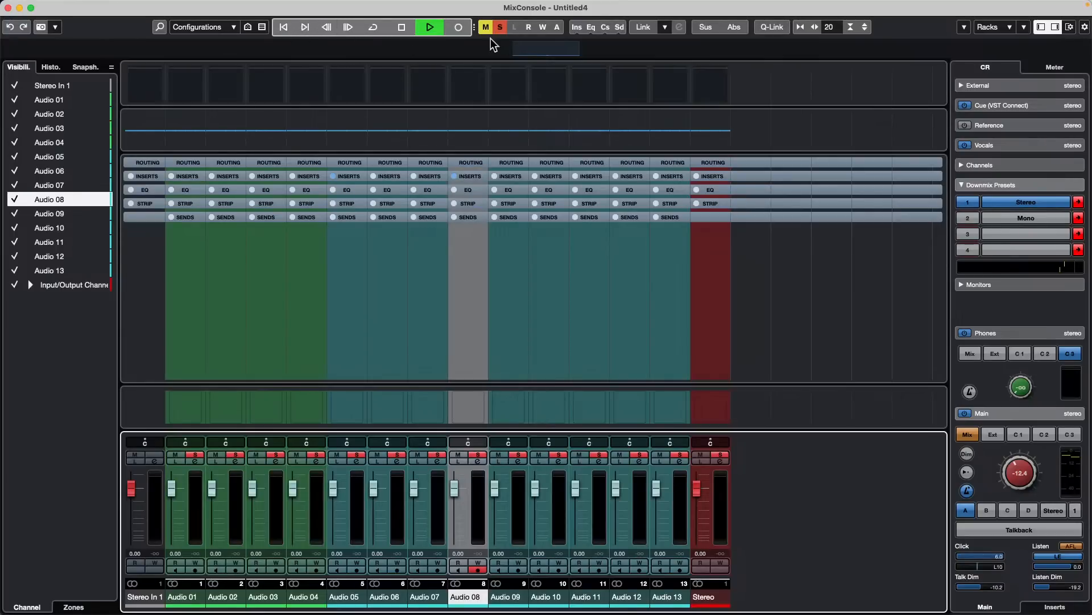
pyautogui.rightClick(901, 28)
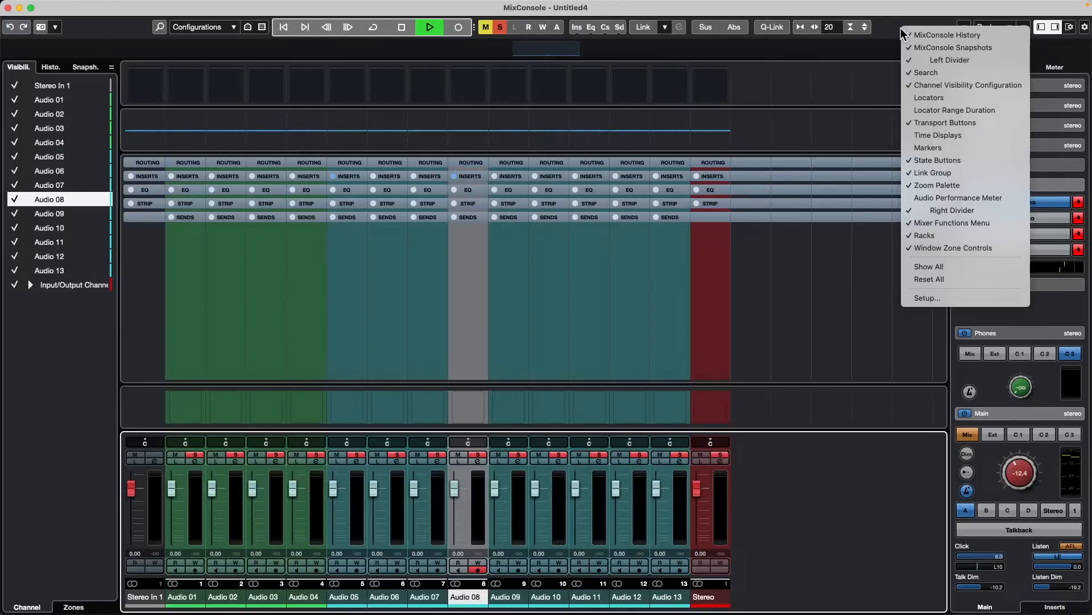
pyautogui.click(677, 94)
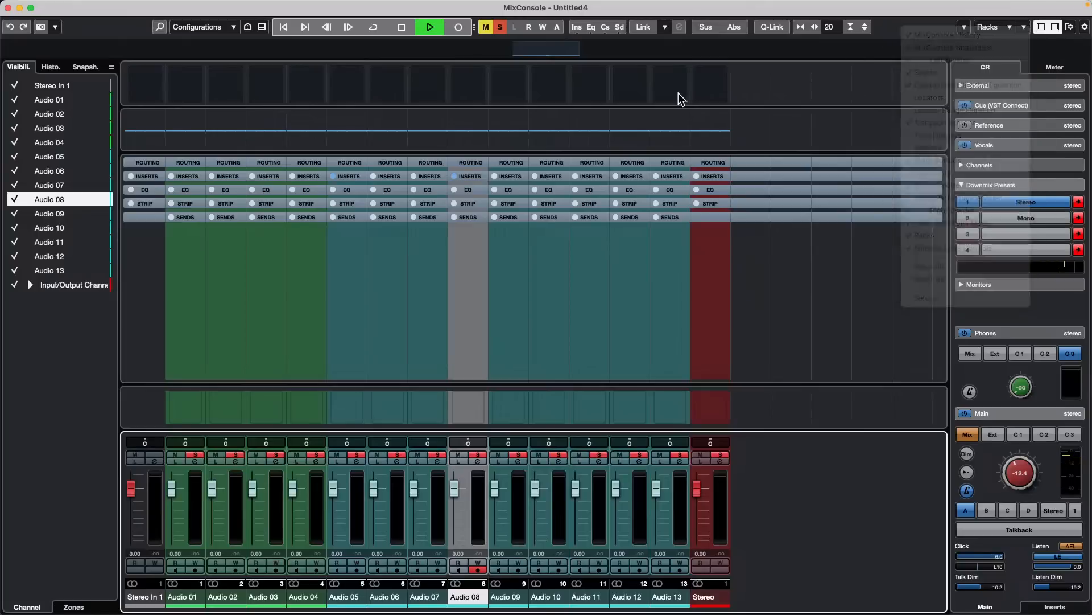
pyautogui.press('space')
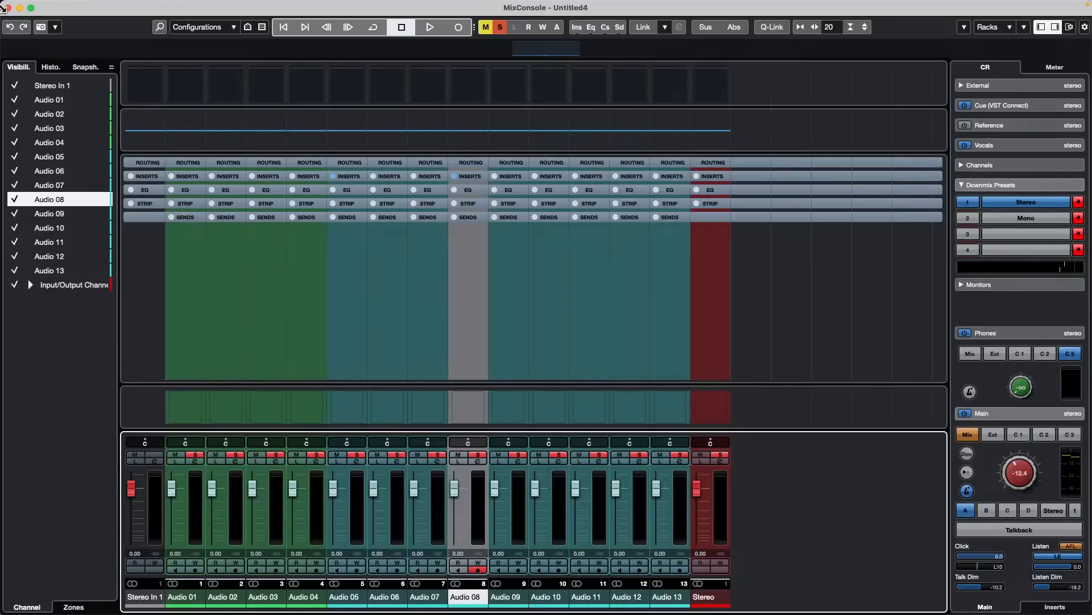
# - Close the MixConsole window and add an instrument track with No VST Instrument below Audio 02
pyautogui.click(8, 7)
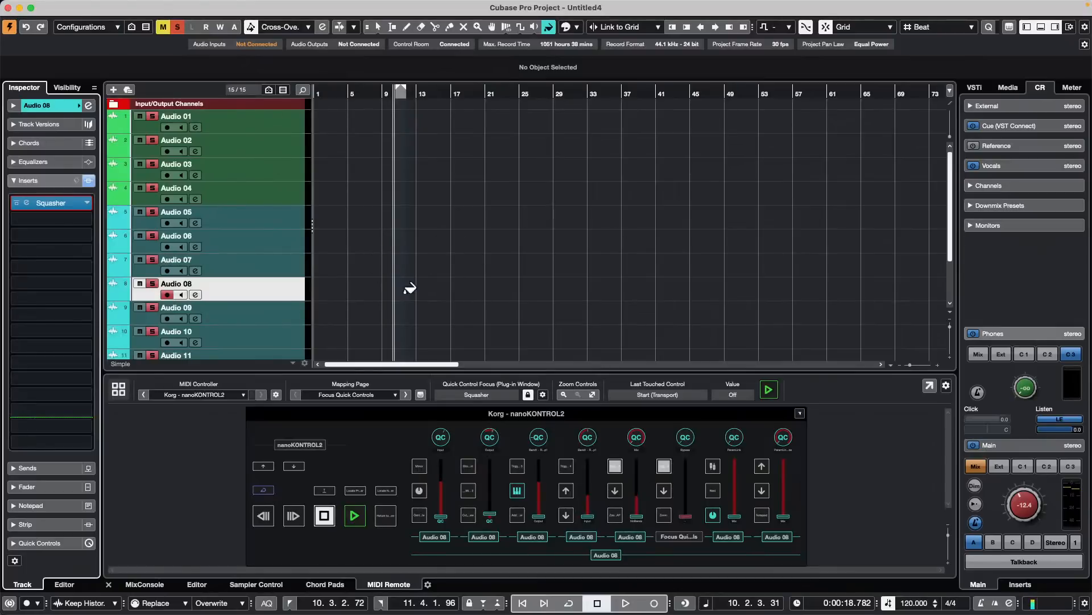
pyautogui.click(263, 146)
pyautogui.rightClick(263, 147)
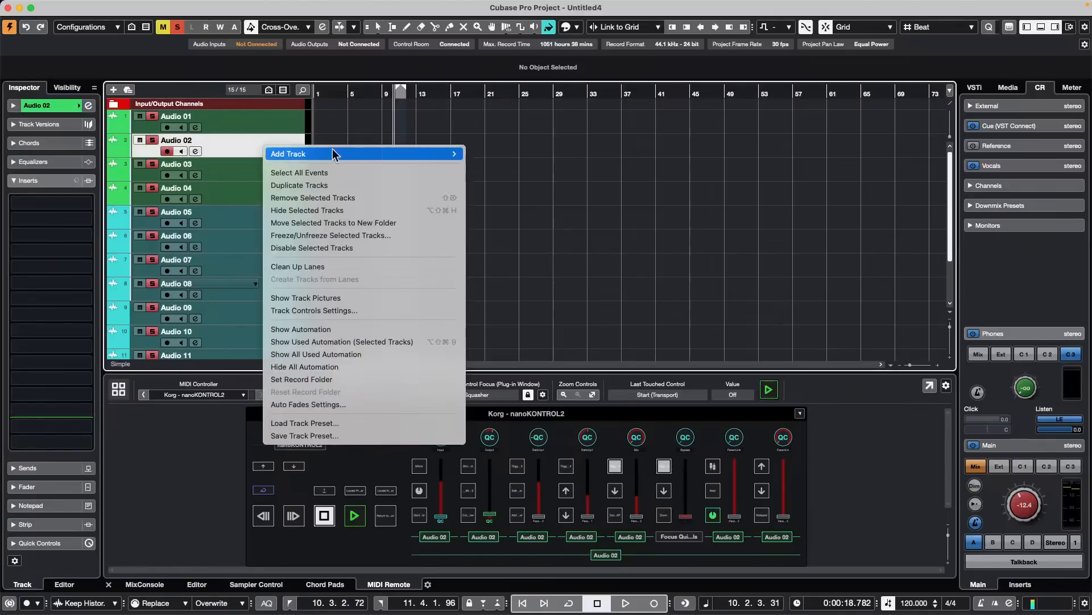
pyautogui.moveTo(341, 154)
pyautogui.click(529, 169)
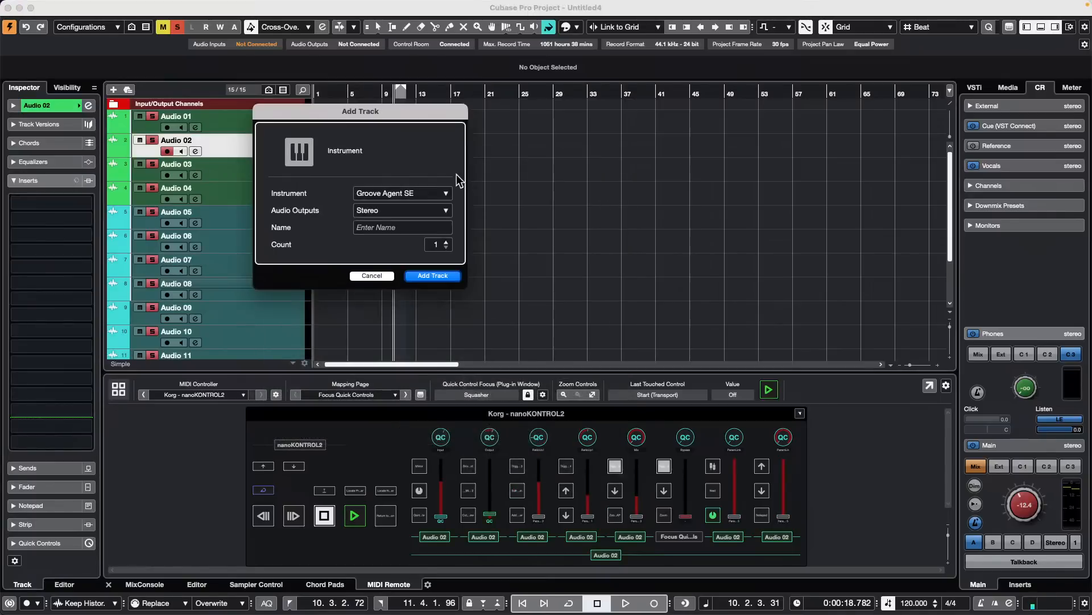
pyautogui.click(414, 197)
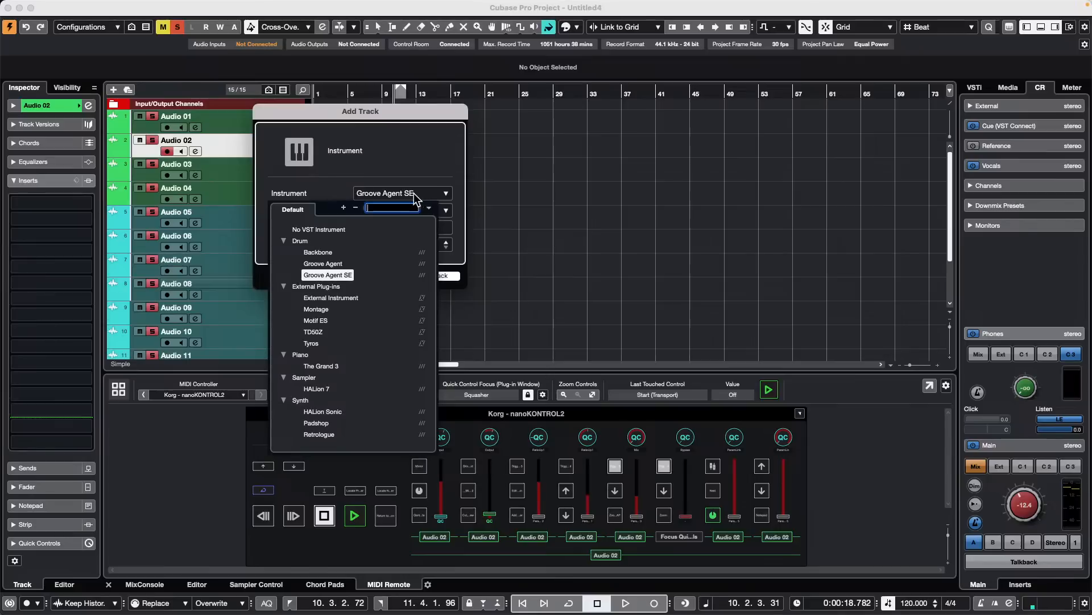
pyautogui.click(310, 231)
pyautogui.click(433, 276)
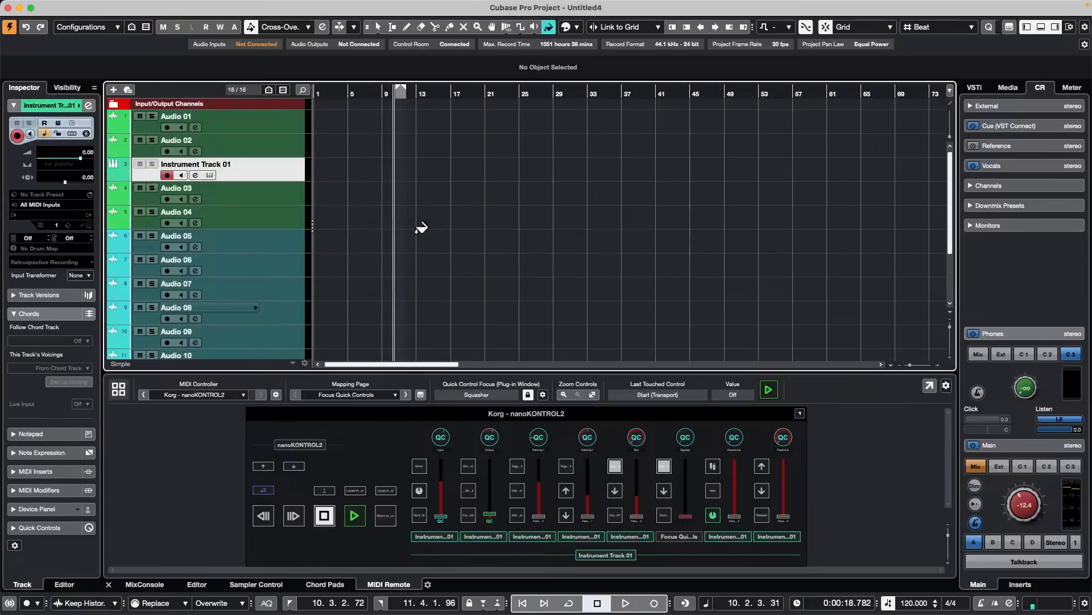
# - Record a short MIDI part on Instrument Track 01 during playback and open it in the Key Editor
pyautogui.click(625, 604)
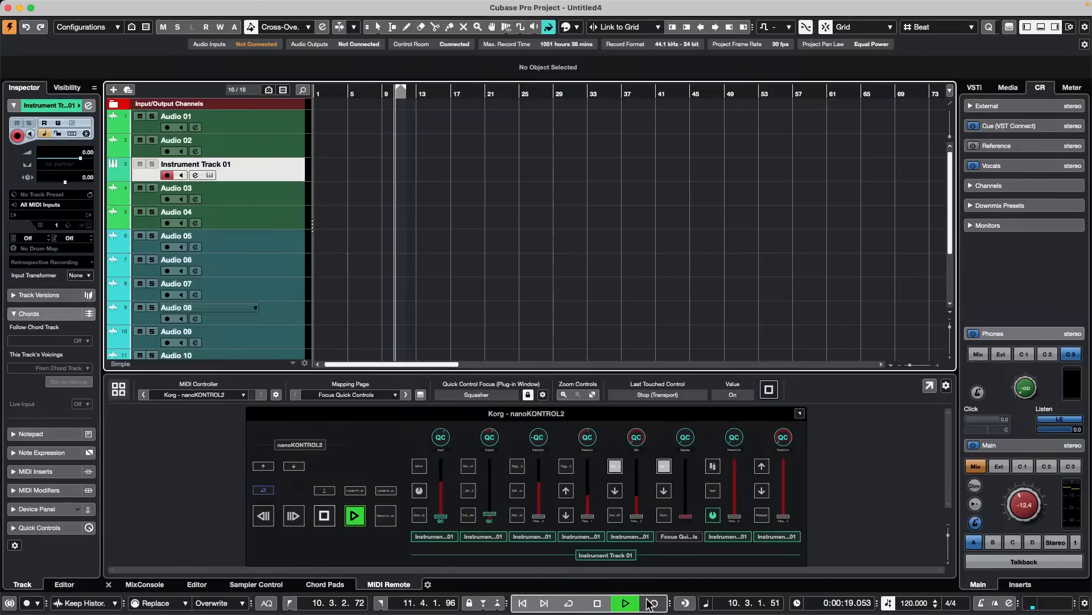
pyautogui.click(653, 604)
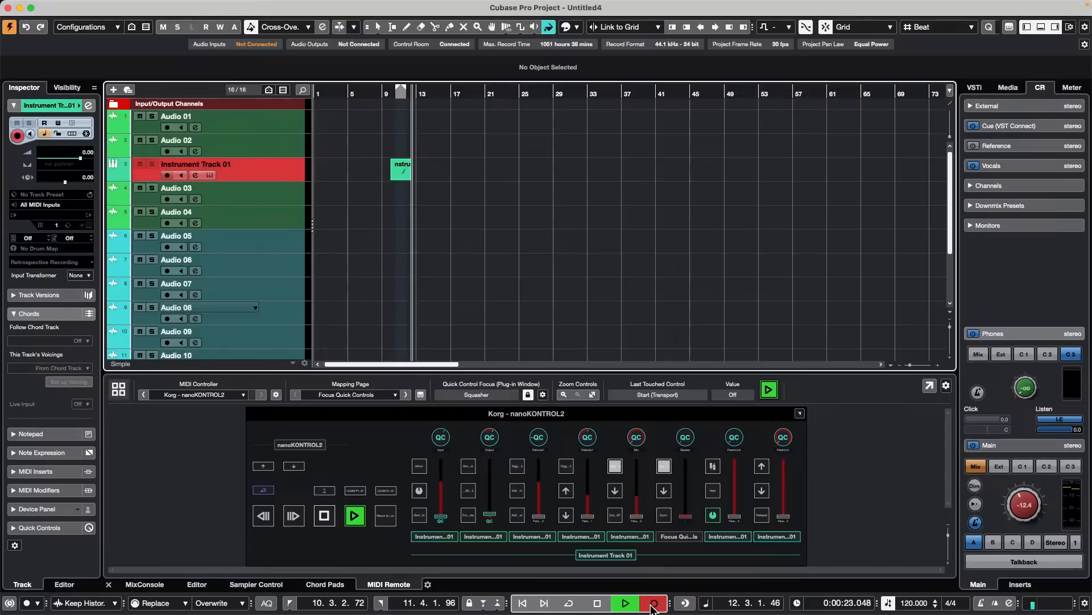
pyautogui.press('space')
pyautogui.press('1')
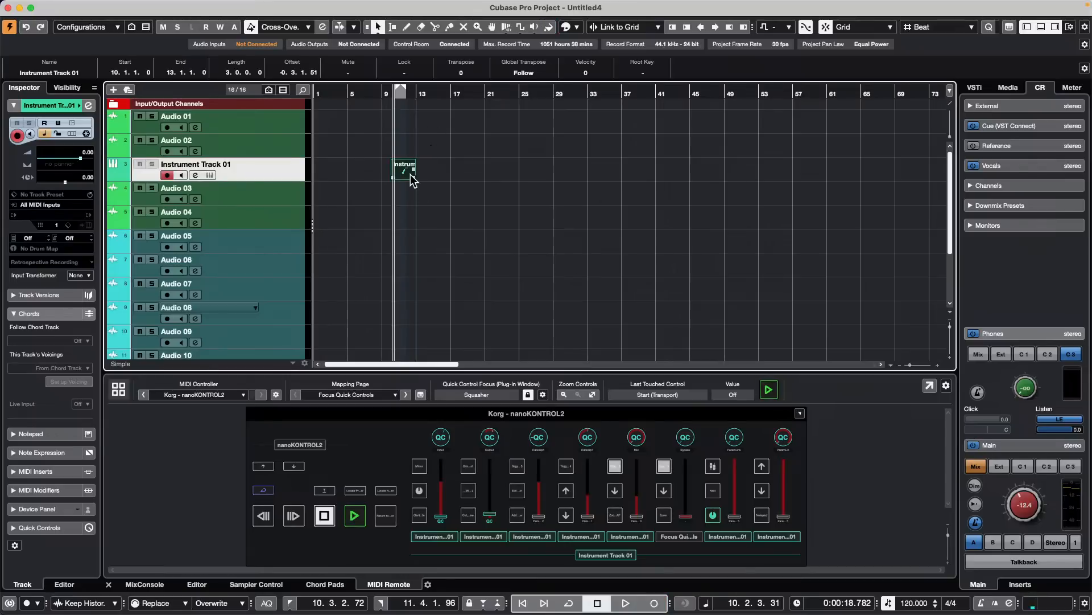
pyautogui.doubleClick(408, 172)
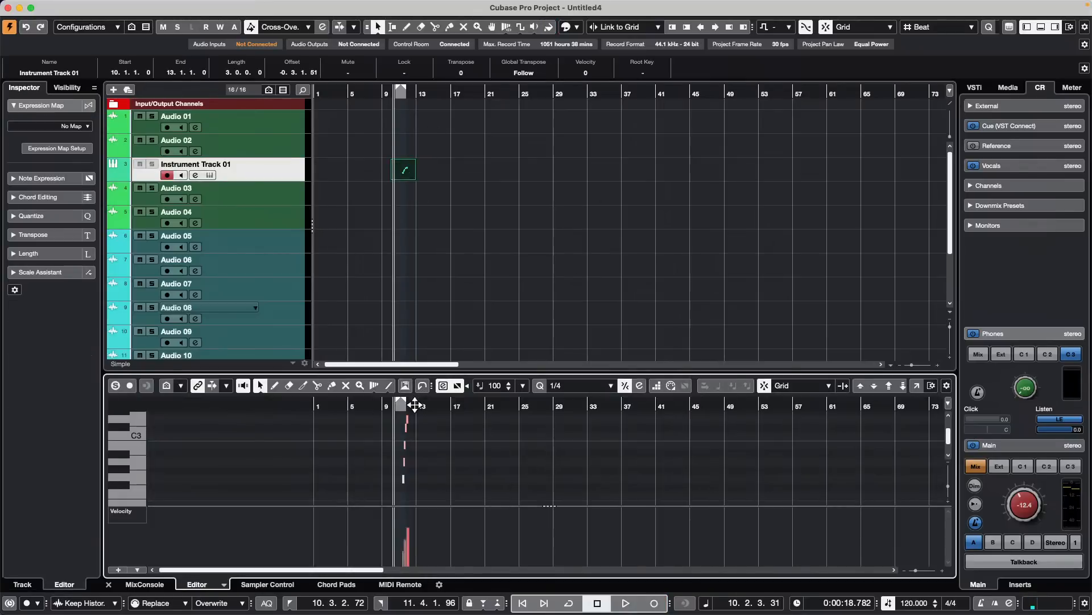
pyautogui.moveTo(408, 402); pyautogui.dragTo(405, 440)
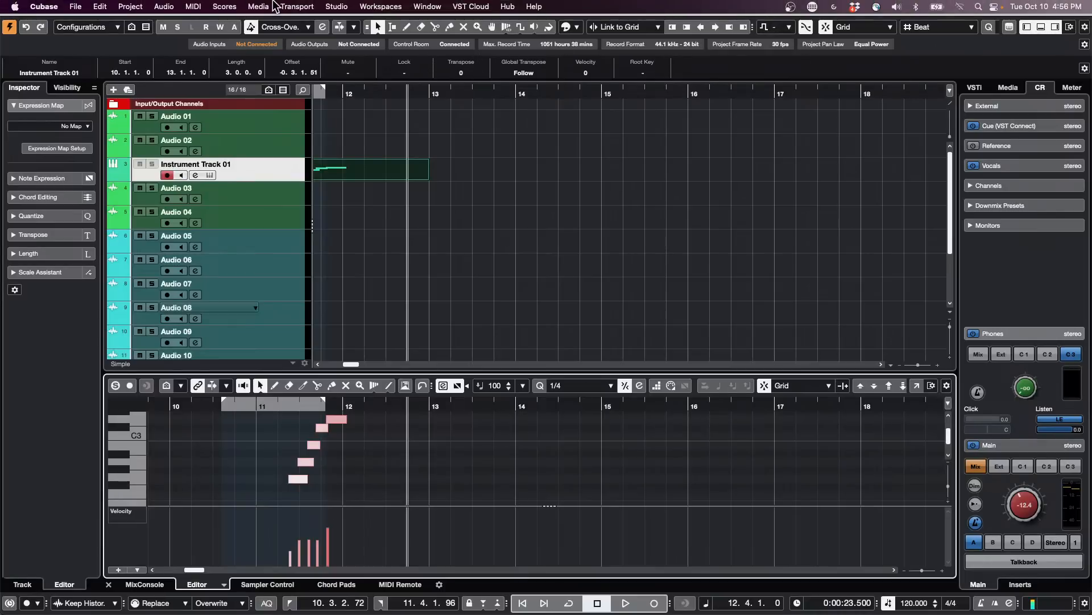
# - Open the Quantize Panel, extract a groove from the MIDI part with its end shortened to 12.2.1.0, and undo that shortening
pyautogui.click(102, 7)
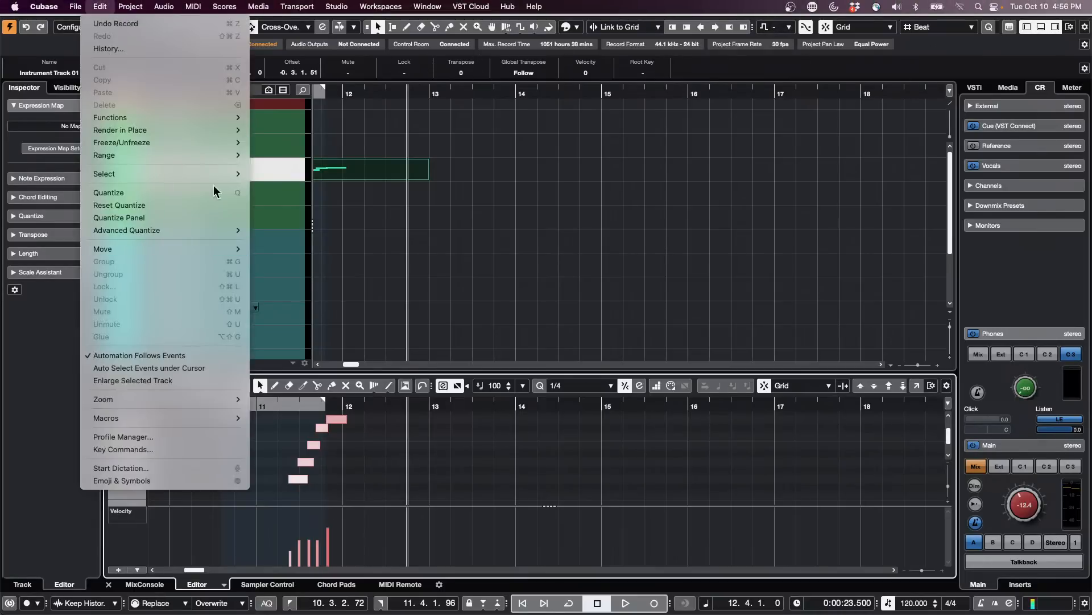
pyautogui.click(214, 217)
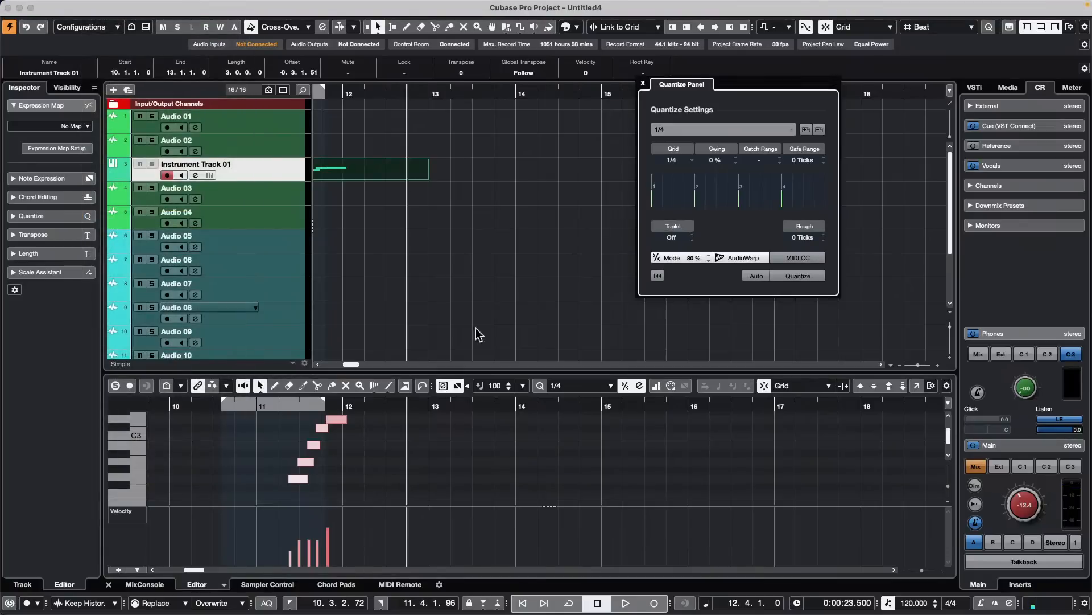
pyautogui.moveTo(427, 177); pyautogui.dragTo(760, 178)
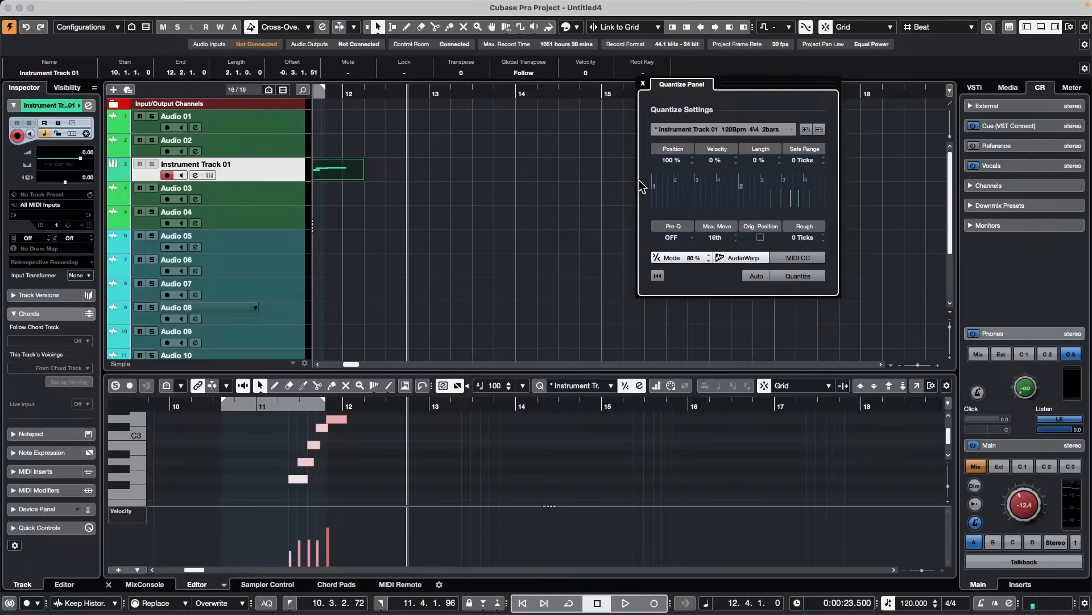
pyautogui.press('super+z')
# - Trim the MIDI part's start to 11.2.1.0 and extract the trimmed part's groove into the Quantize Panel
pyautogui.moveTo(397, 93); pyautogui.dragTo(467, 79)
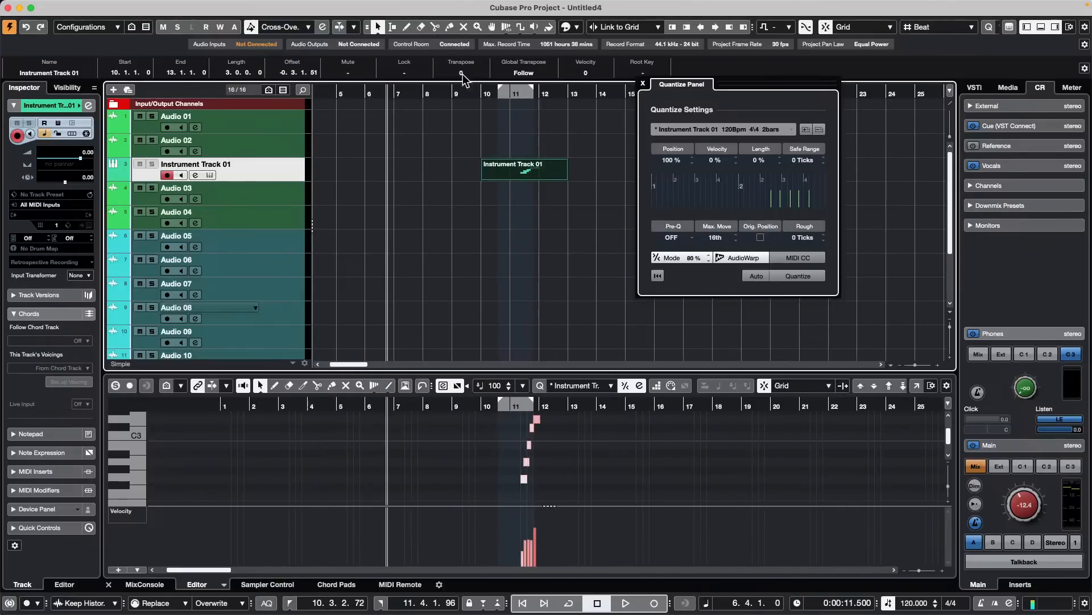
pyautogui.moveTo(487, 177); pyautogui.dragTo(519, 178)
pyautogui.click(568, 94)
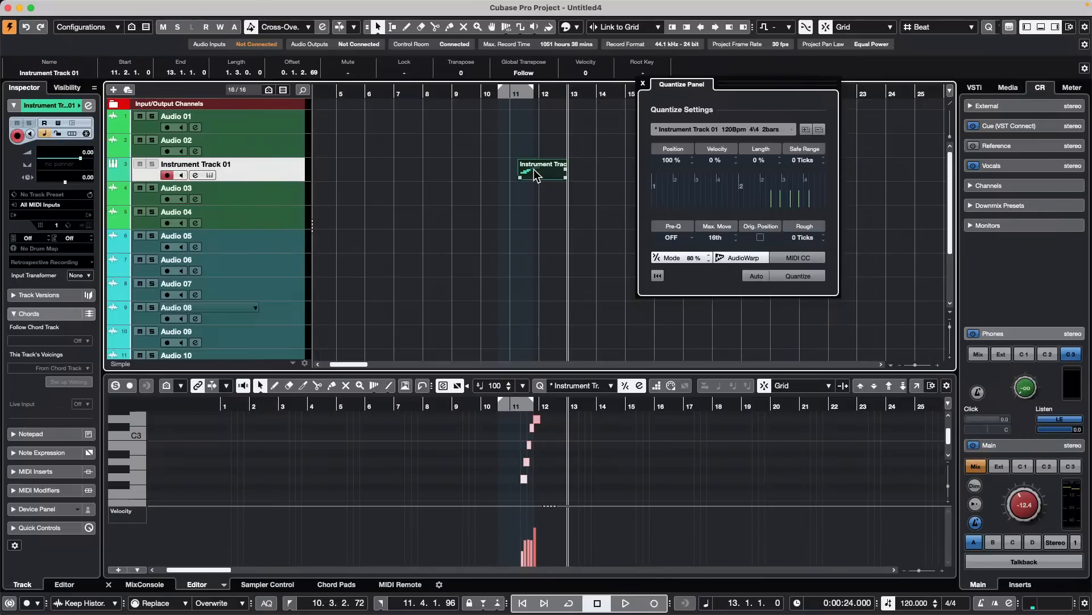
pyautogui.moveTo(551, 176); pyautogui.dragTo(762, 200)
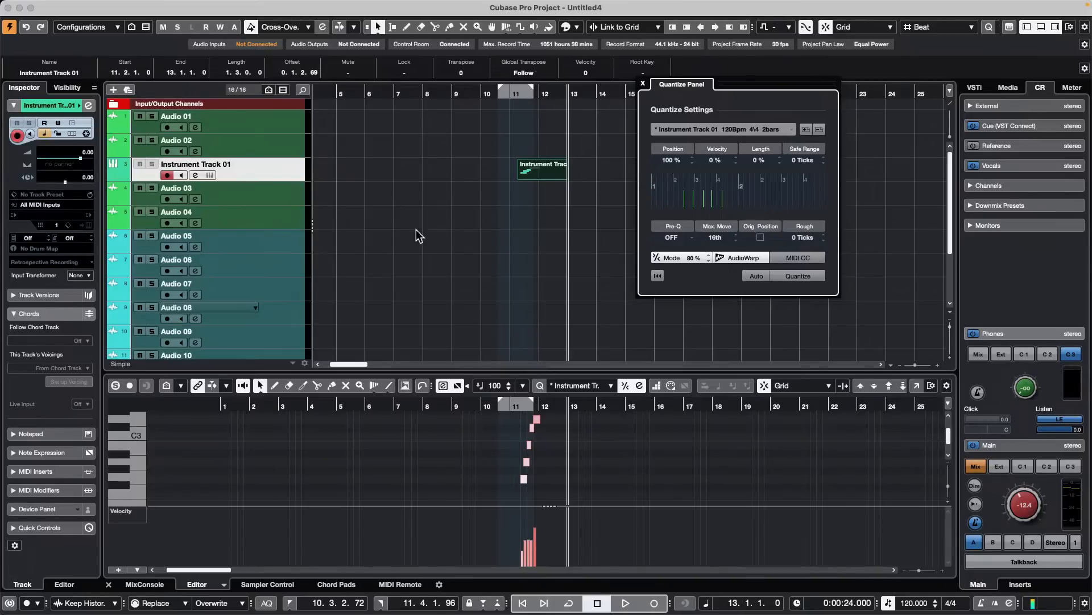
# - Place the Dub Symptoms_Saxophone 1 loop from the Dubstep samples on Audio 04 at 6.2.1.0 and close the Quantize Panel
pyautogui.click(1010, 88)
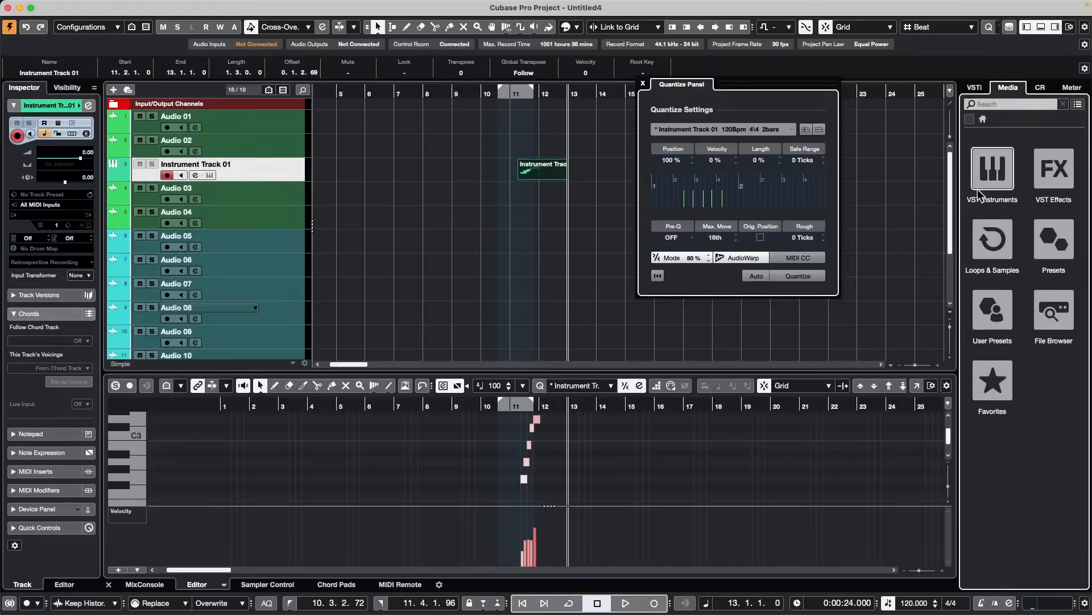
pyautogui.click(990, 239)
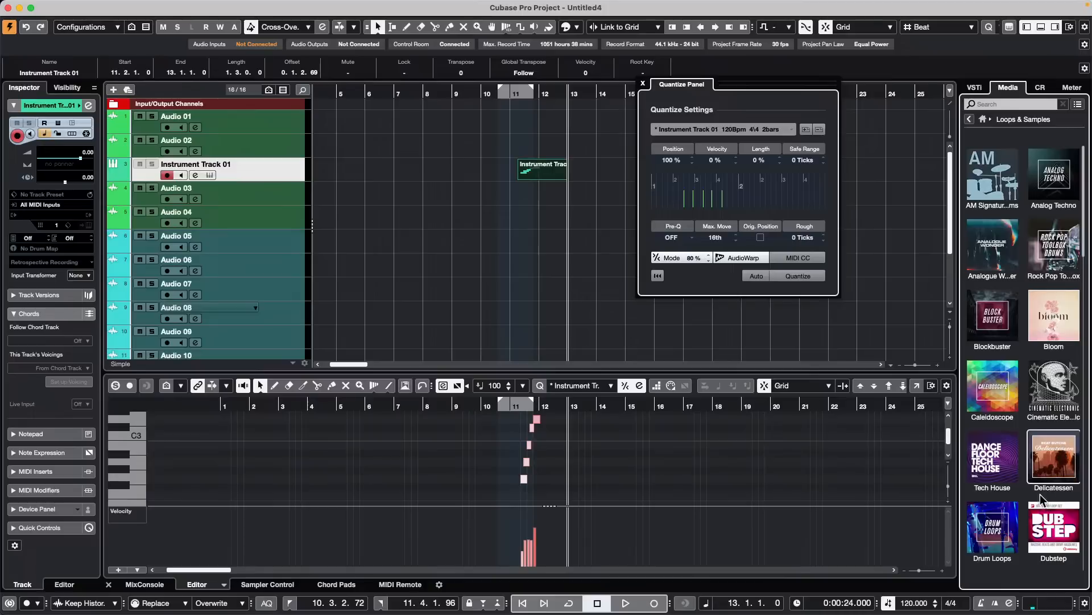
pyautogui.click(1053, 527)
pyautogui.moveTo(1018, 379); pyautogui.dragTo(372, 215)
pyautogui.moveTo(373, 90); pyautogui.dragTo(368, 127)
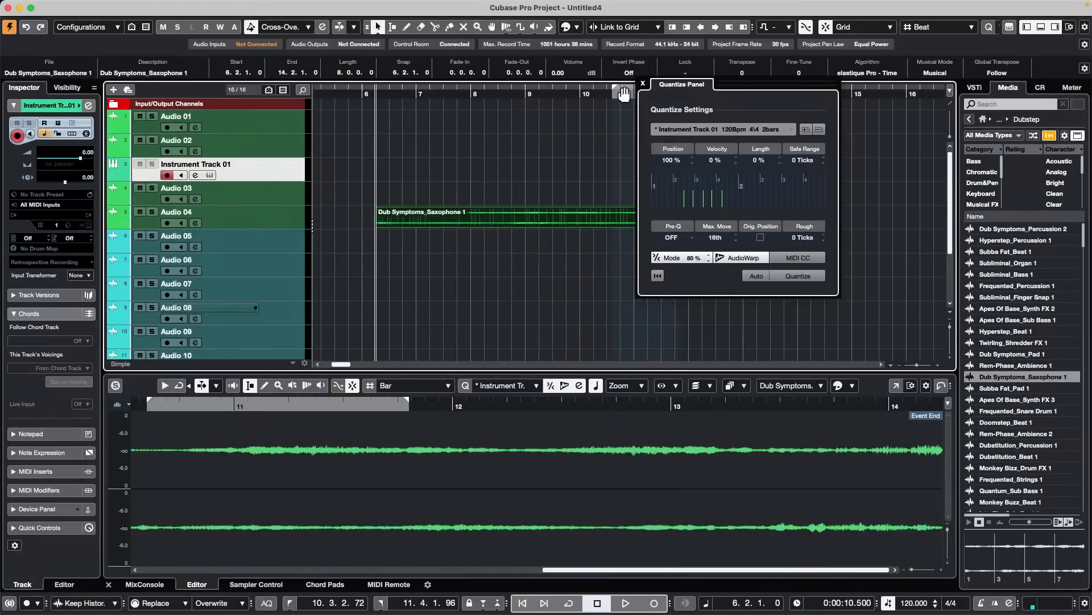
pyautogui.click(643, 84)
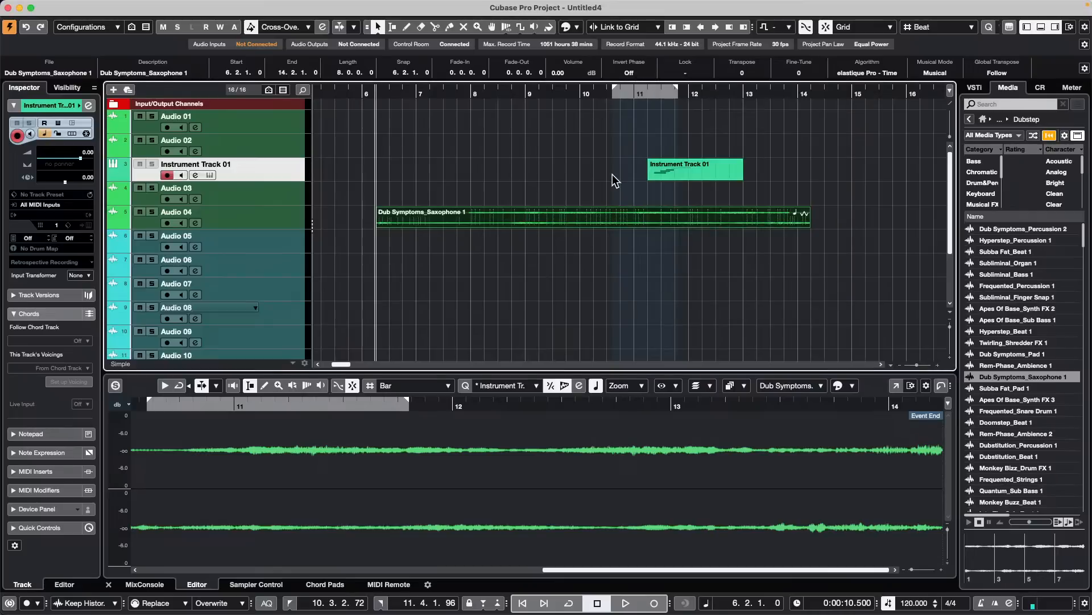
# - Nudge the saxophone event on Audio 04 three beats later to 7.1.1.0 and back to 6.2.1.0
pyautogui.press('space')
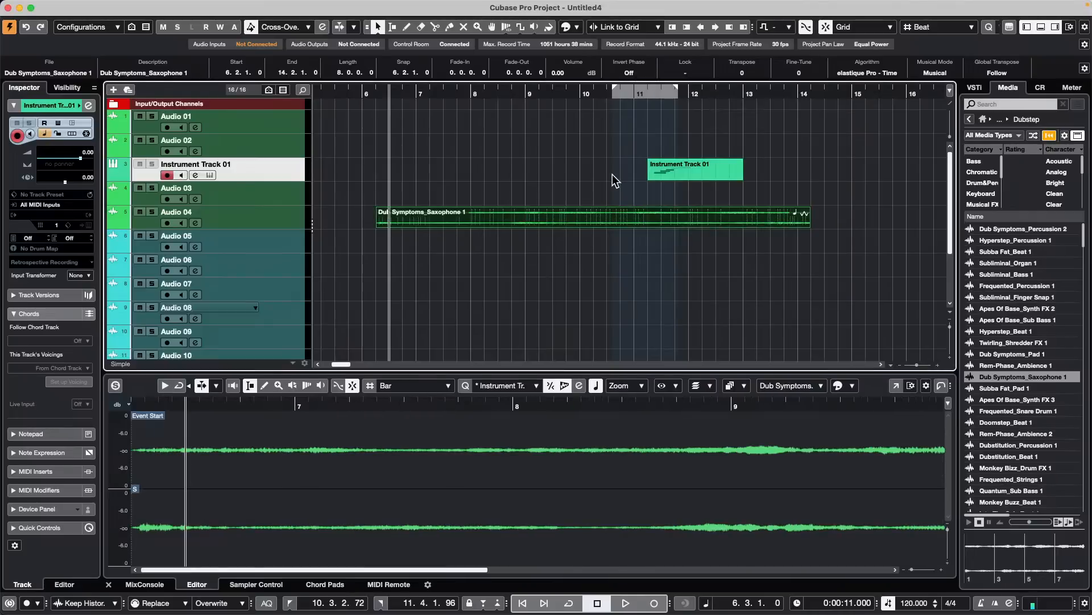
pyautogui.hotkey('ctrl', 'Right')
pyautogui.hotkey('ctrl', 'Right')
pyautogui.hotkey('ctrl', 'Right')
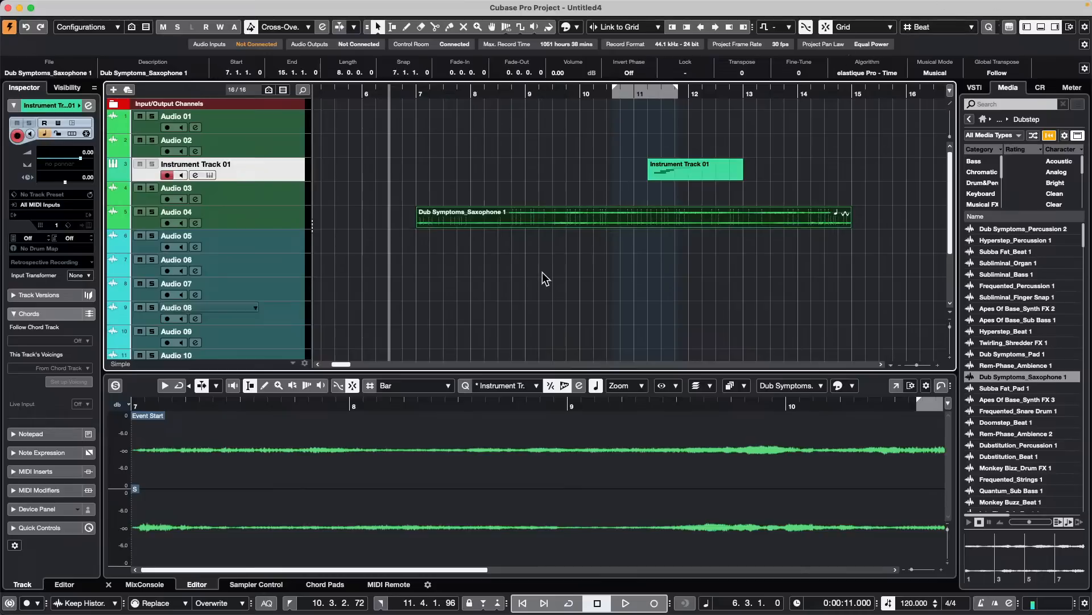
pyautogui.hotkey('ctrl', 'Left')
pyautogui.hotkey('ctrl', 'Left')
pyautogui.hotkey('ctrl', 'Left')
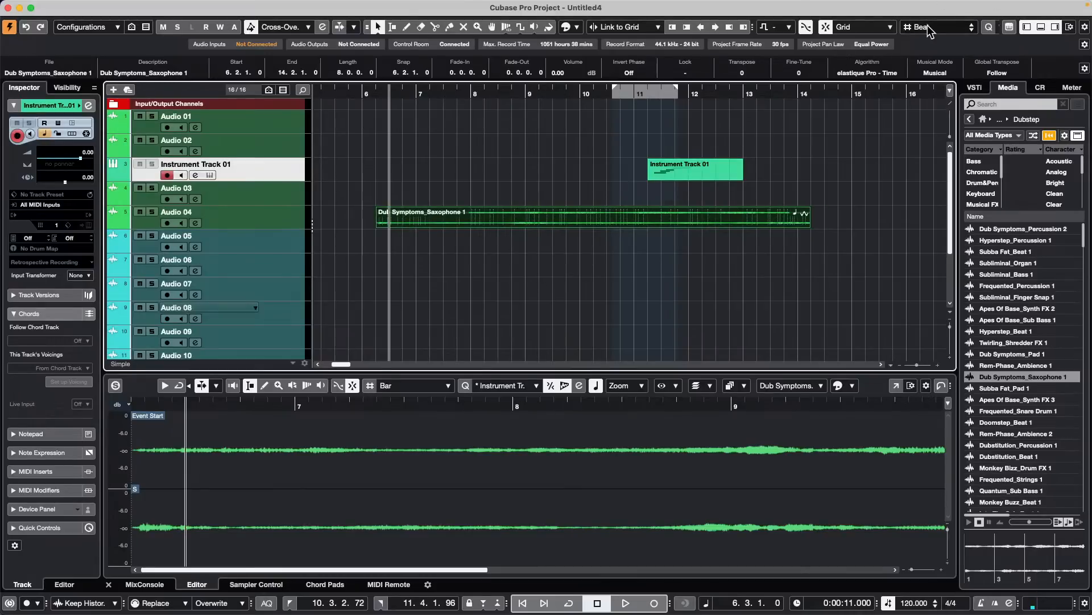
# - Set the grid type to Bar and nudge the saxophone event back and forth by whole bars, ending at 7.2.1.0
pyautogui.click(929, 32)
pyautogui.click(922, 12)
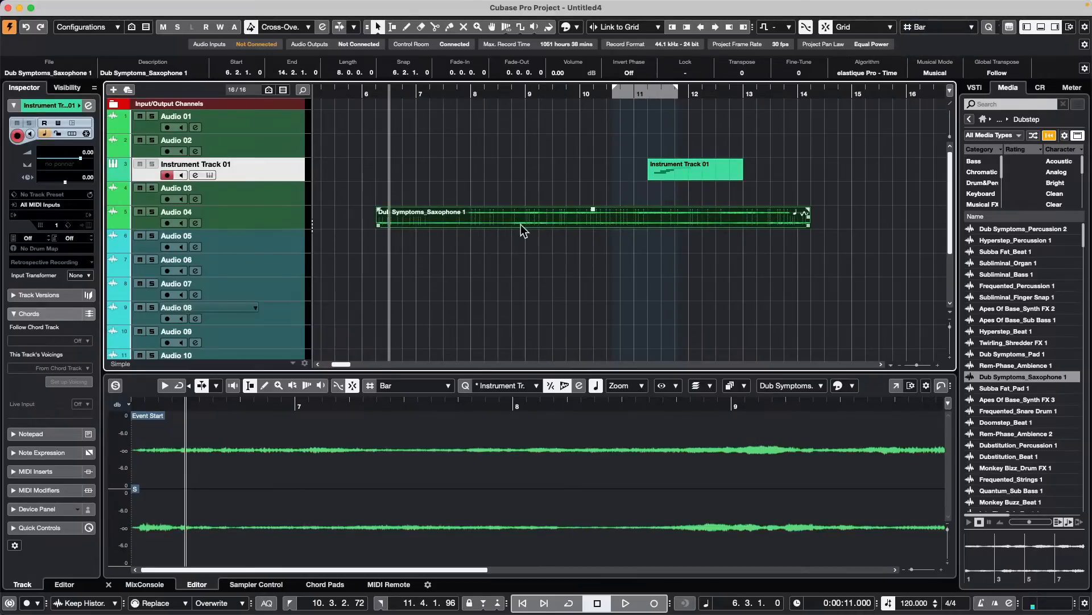
pyautogui.click(419, 242)
pyautogui.hotkey('ctrl', 'Right')
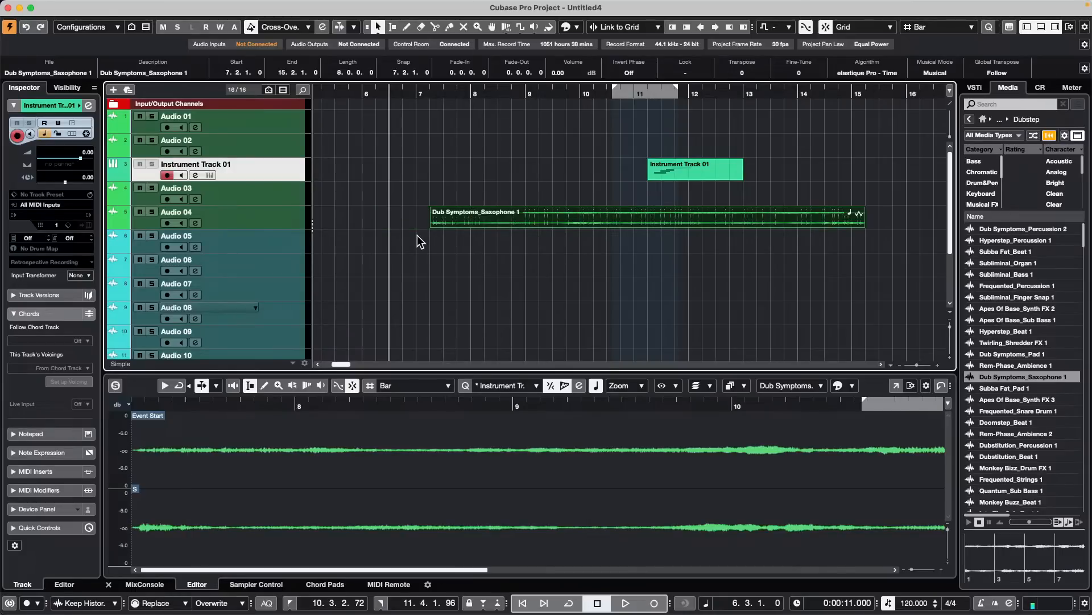
pyautogui.hotkey('ctrl', 'Right')
pyautogui.hotkey('ctrl', 'Left')
pyautogui.hotkey('ctrl', 'Left')
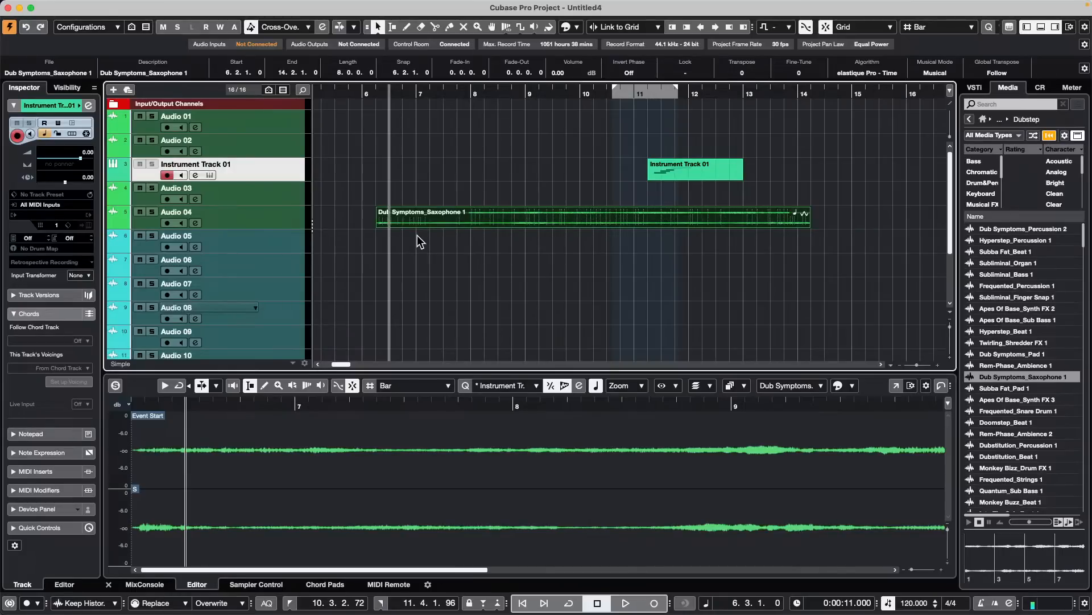
pyautogui.hotkey('ctrl', 'Right')
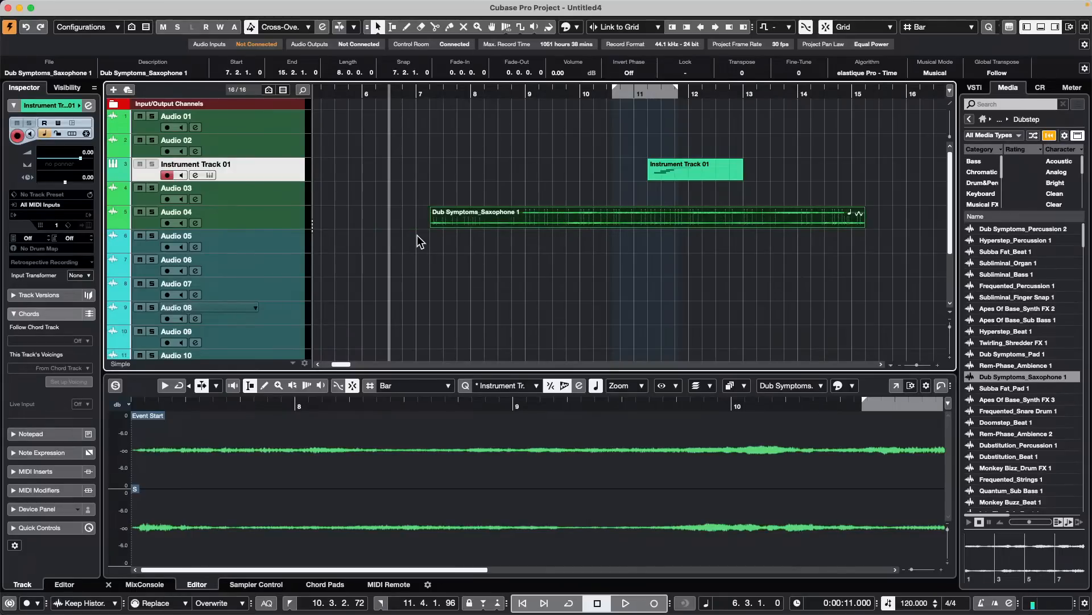
# - Set the grid type to Beat and nudge the saxophone event back and forth by single beats, ending at 8.2.1.0
pyautogui.click(937, 27)
pyautogui.click(936, 39)
pyautogui.hotkey('ctrl', 'Left')
pyautogui.hotkey('ctrl', 'Left')
pyautogui.hotkey('ctrl', 'Left')
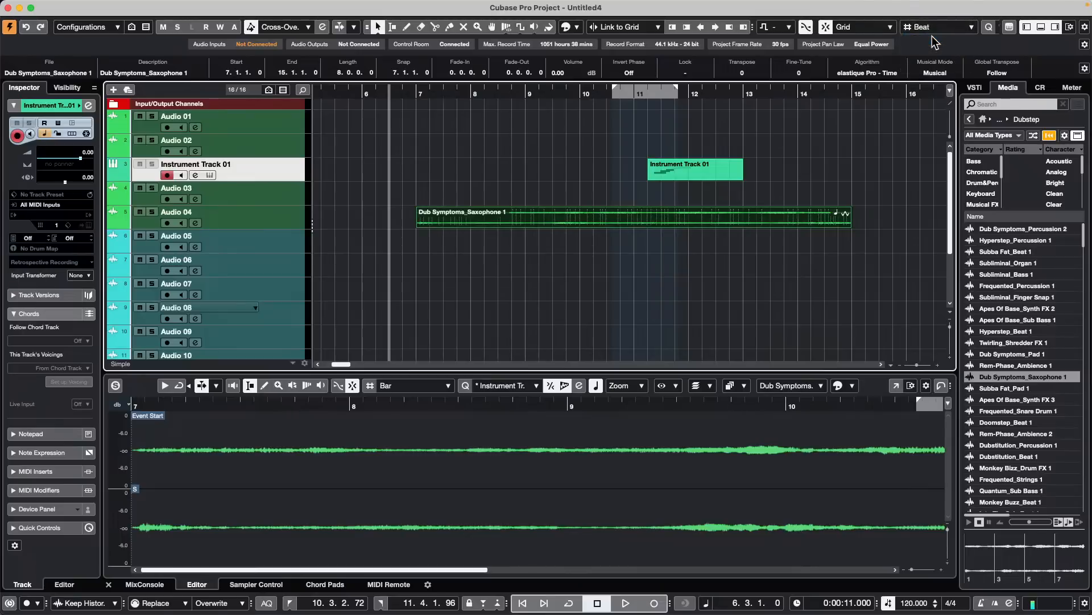
pyautogui.hotkey('ctrl', 'Right')
pyautogui.hotkey('ctrl', 'Right')
pyautogui.hotkey('ctrl', 'Right')
pyautogui.hotkey('ctrl', 'Right')
pyautogui.hotkey('ctrl', 'Right')
pyautogui.hotkey('ctrl', 'Right')
pyautogui.hotkey('ctrl', 'Right')
pyautogui.hotkey('ctrl', 'Right')
pyautogui.hotkey('ctrl', 'Right')
pyautogui.hotkey('ctrl', 'Right')
pyautogui.hotkey('ctrl', 'Right')
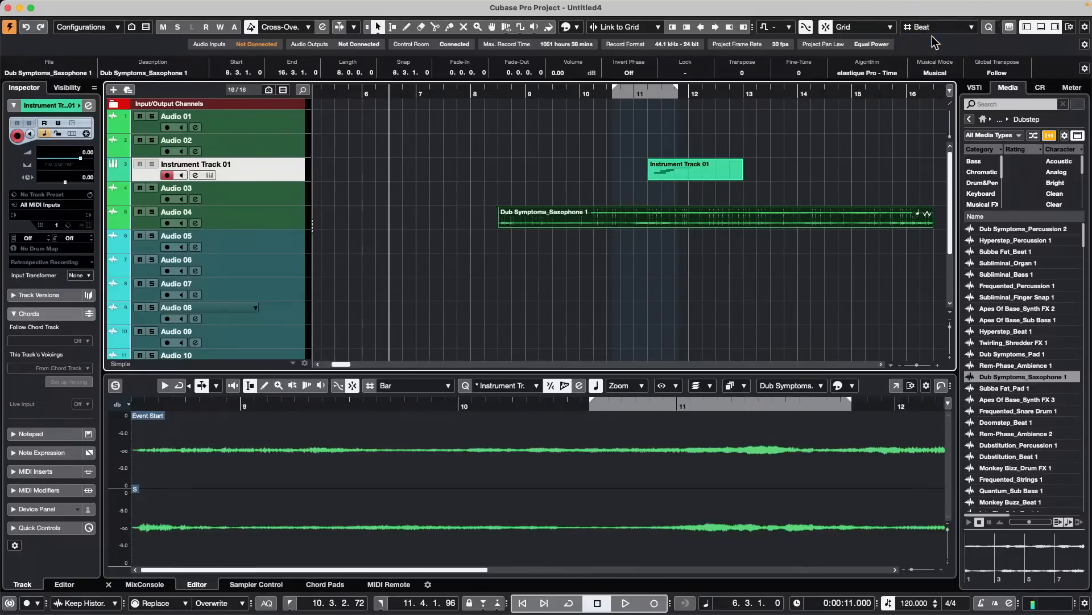
pyautogui.hotkey('ctrl', 'Left')
pyautogui.hotkey('ctrl', 'Left')
pyautogui.hotkey('ctrl', 'Left')
pyautogui.hotkey('ctrl', 'Left')
pyautogui.hotkey('ctrl', 'Left')
pyautogui.hotkey('ctrl', 'Left')
pyautogui.hotkey('ctrl', 'Left')
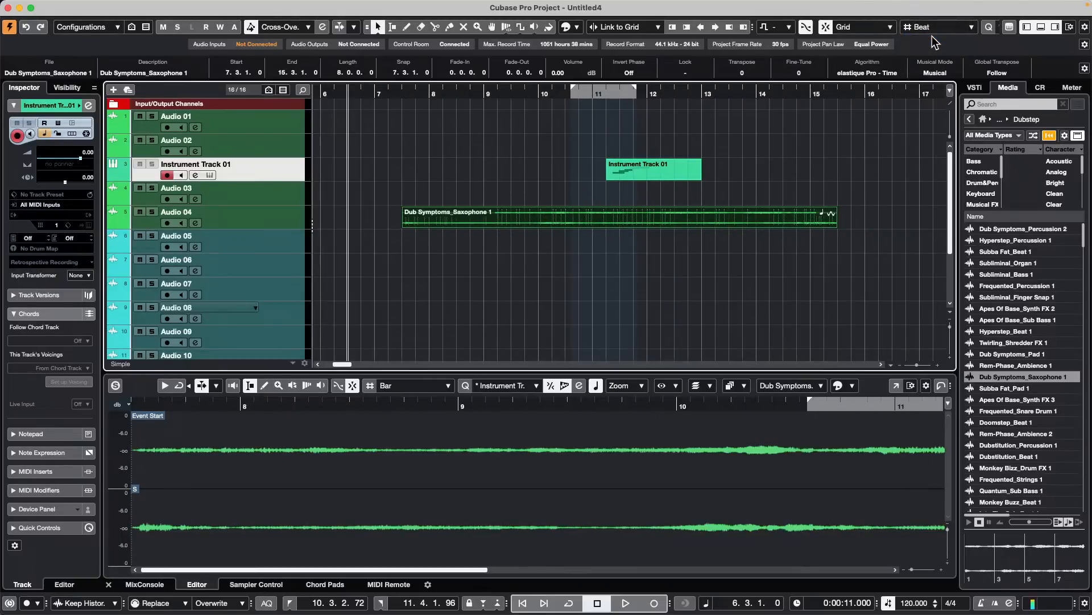
pyautogui.hotkey('ctrl', 'Right')
pyautogui.hotkey('ctrl', 'Right')
pyautogui.hotkey('ctrl', 'Right')
pyautogui.hotkey('ctrl', 'Right')
pyautogui.hotkey('ctrl', 'Right')
pyautogui.hotkey('ctrl', 'Right')
pyautogui.hotkey('ctrl', 'Left')
pyautogui.hotkey('ctrl', 'Right')
pyautogui.hotkey('ctrl', 'Left')
pyautogui.hotkey('ctrl', 'Left')
pyautogui.hotkey('ctrl', 'Left')
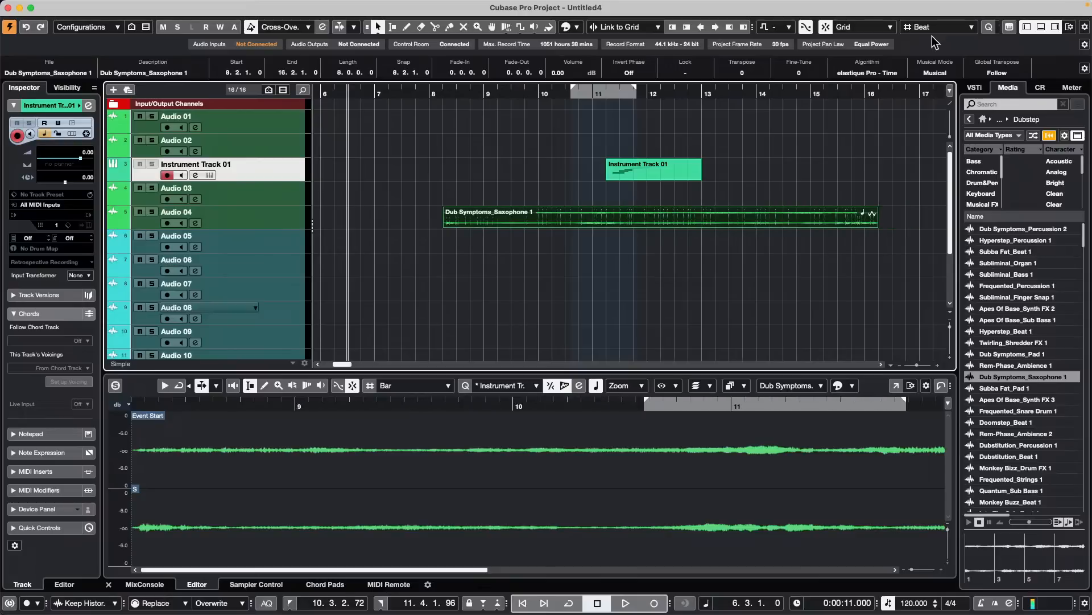
pyautogui.hotkey('ctrl', 'Left')
pyautogui.hotkey('ctrl', 'Right')
pyautogui.hotkey('ctrl', 'Right')
pyautogui.hotkey('ctrl', 'Right')
pyautogui.hotkey('ctrl', 'Right')
pyautogui.hotkey('ctrl', 'Right')
pyautogui.hotkey('ctrl', 'Right')
pyautogui.hotkey('ctrl', 'Right')
pyautogui.hotkey('ctrl', 'Right')
pyautogui.hotkey('ctrl', 'Right')
pyautogui.hotkey('ctrl', 'Right')
pyautogui.hotkey('ctrl', 'Right')
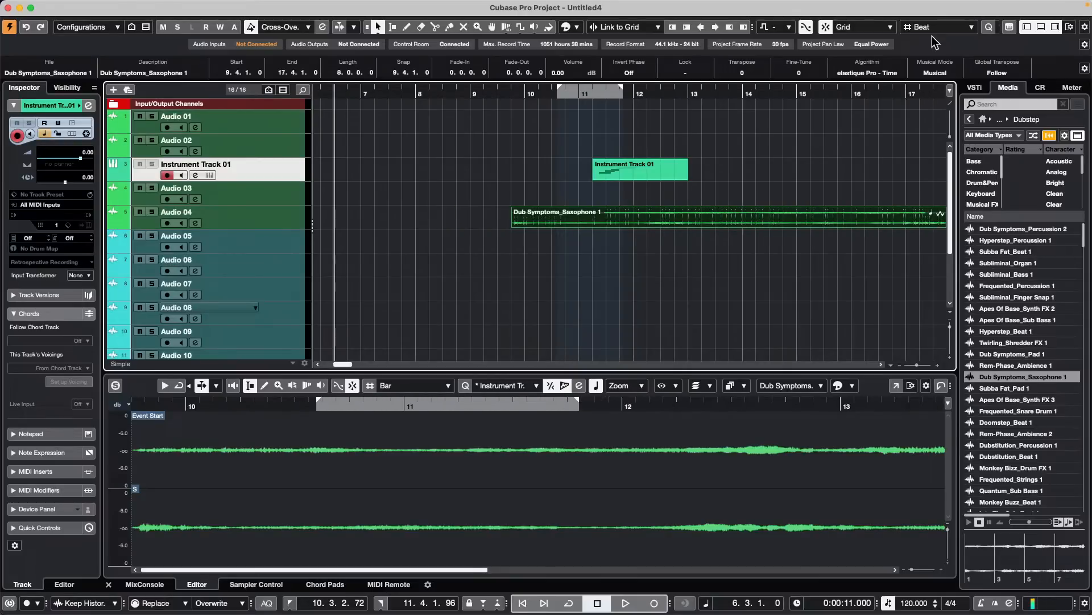
pyautogui.hotkey('ctrl', 'Left')
pyautogui.hotkey('ctrl', 'Left')
pyautogui.hotkey('ctrl', 'Left')
pyautogui.hotkey('ctrl', 'Left')
pyautogui.hotkey('ctrl', 'Left')
pyautogui.hotkey('ctrl', 'Left')
pyautogui.hotkey('ctrl', 'Left')
pyautogui.hotkey('ctrl', 'Left')
pyautogui.hotkey('ctrl', 'Left')
pyautogui.hotkey('ctrl', 'Left')
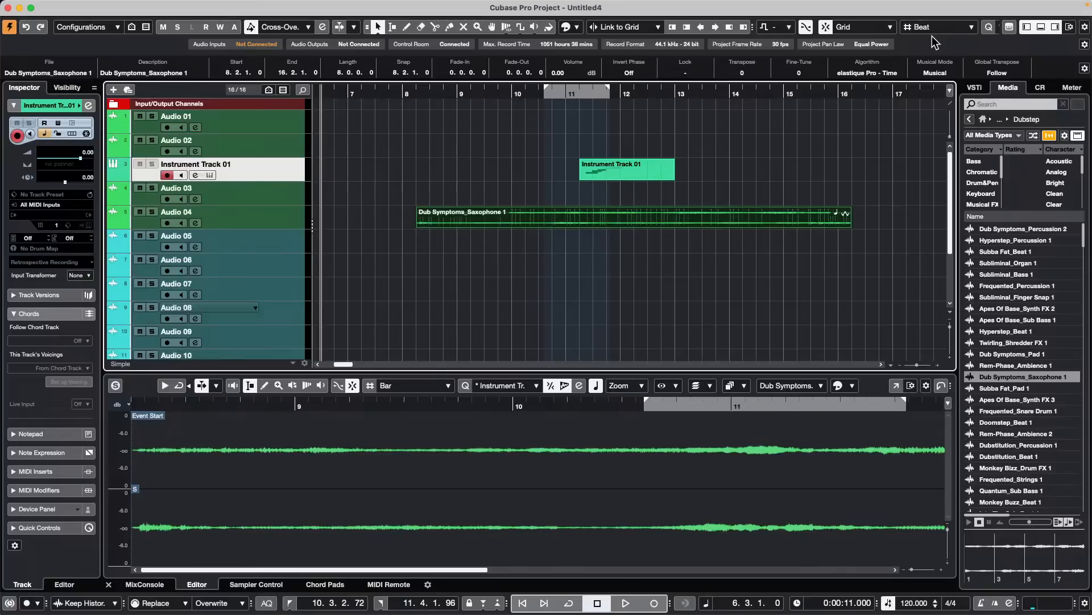
# - Place the project cursor at bar 17 and move the saxophone event's start to the cursor
pyautogui.click(908, 86)
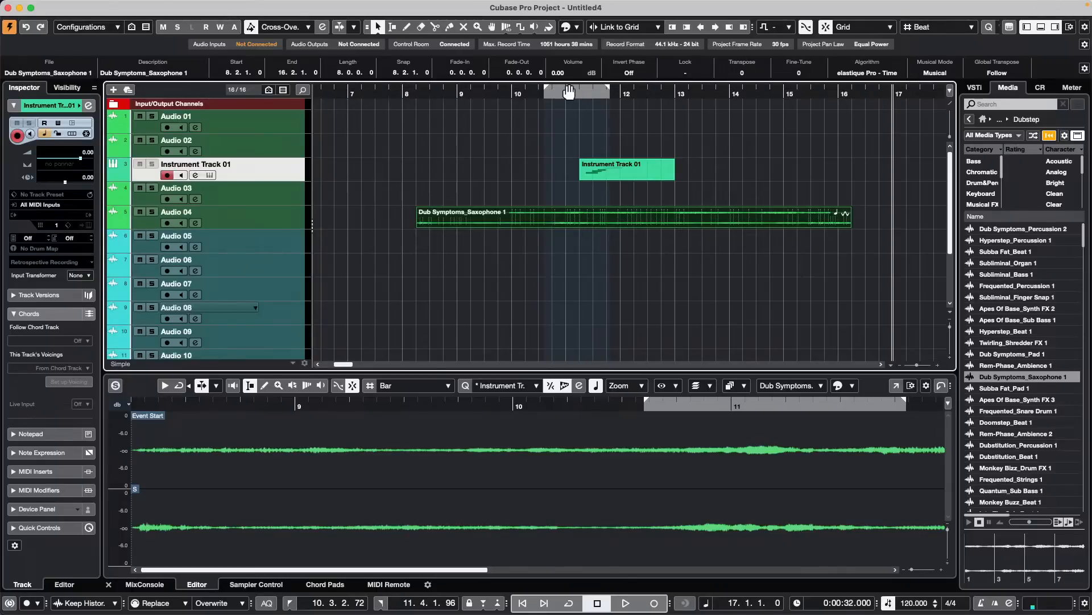
pyautogui.click(105, 6)
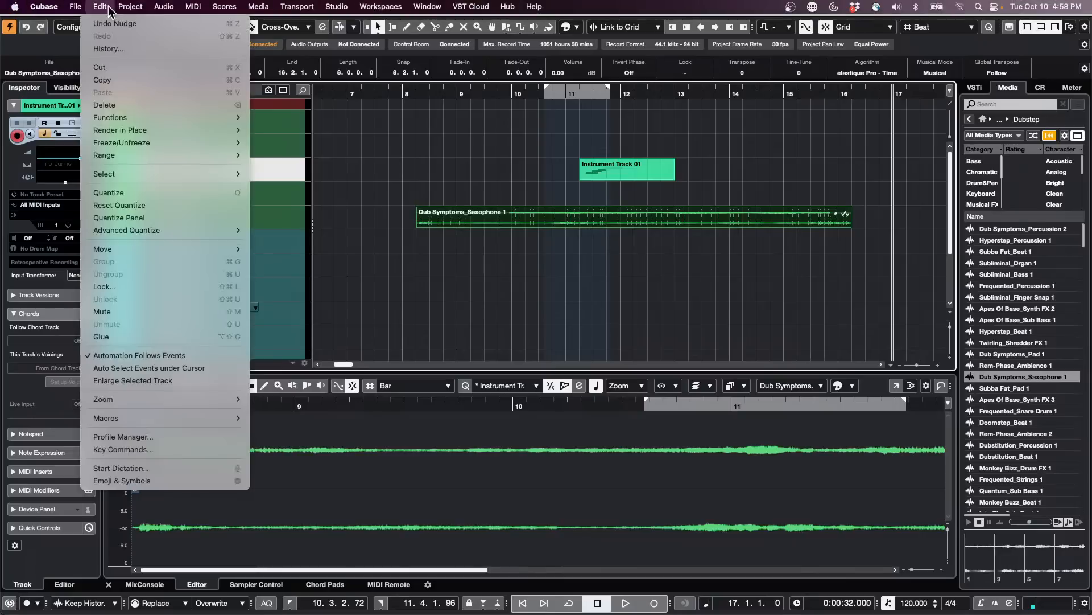
pyautogui.moveTo(140, 250)
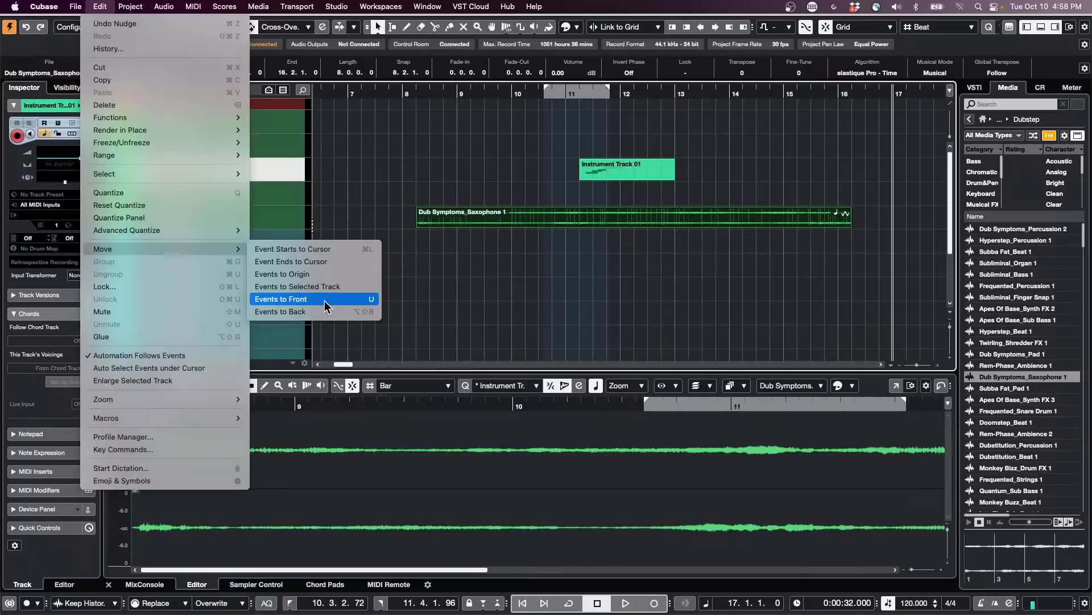
pyautogui.click(343, 249)
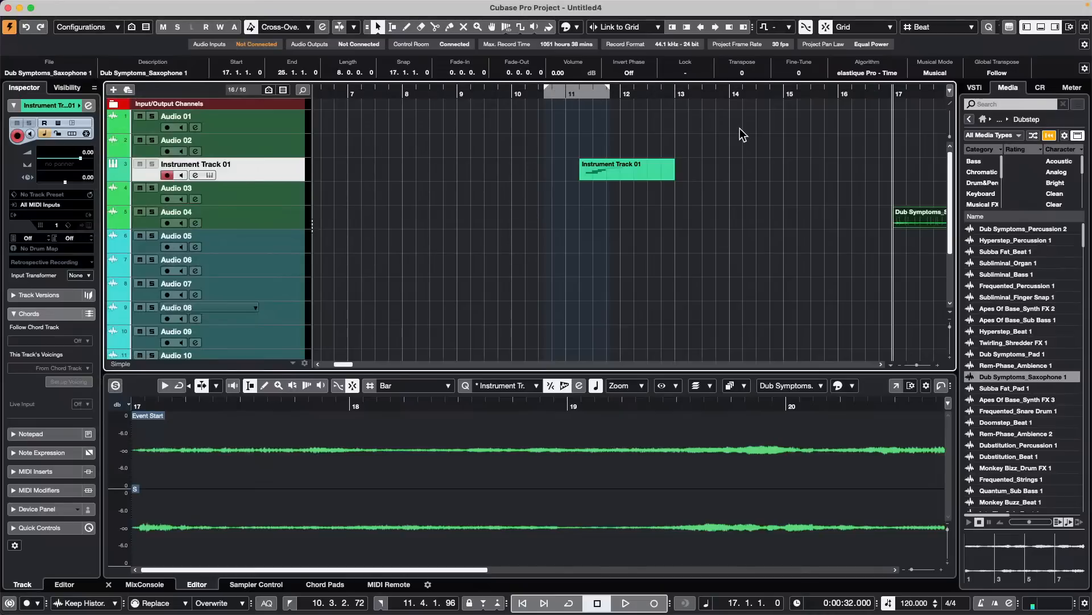
# - Set the project cursor to the left locator at 10.3.2.72 and move the saxophone event's start there
pyautogui.press('KP_1')
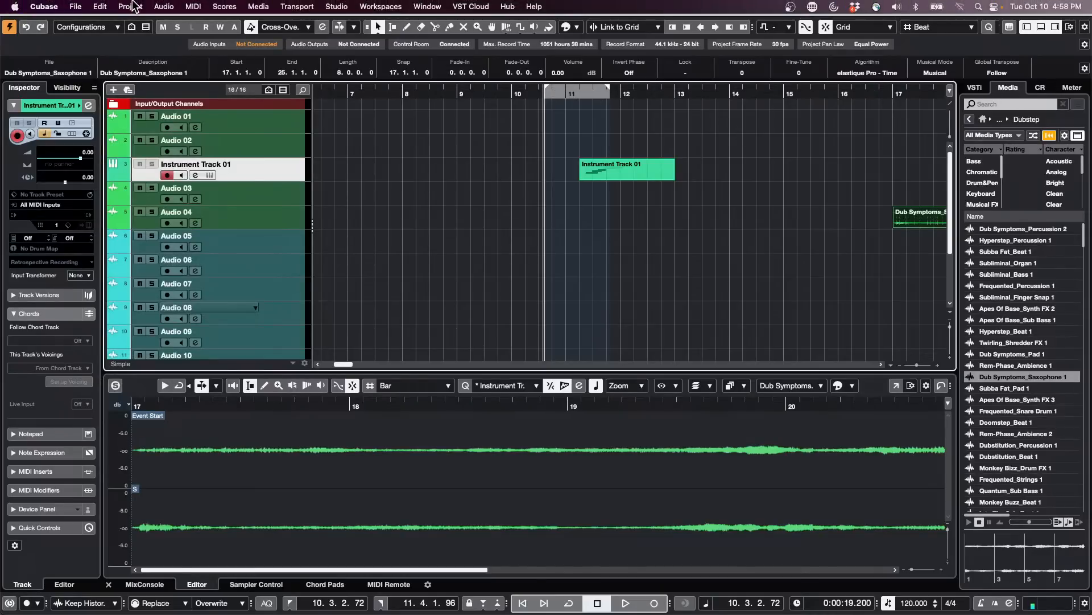
pyautogui.click(106, 8)
pyautogui.moveTo(199, 250)
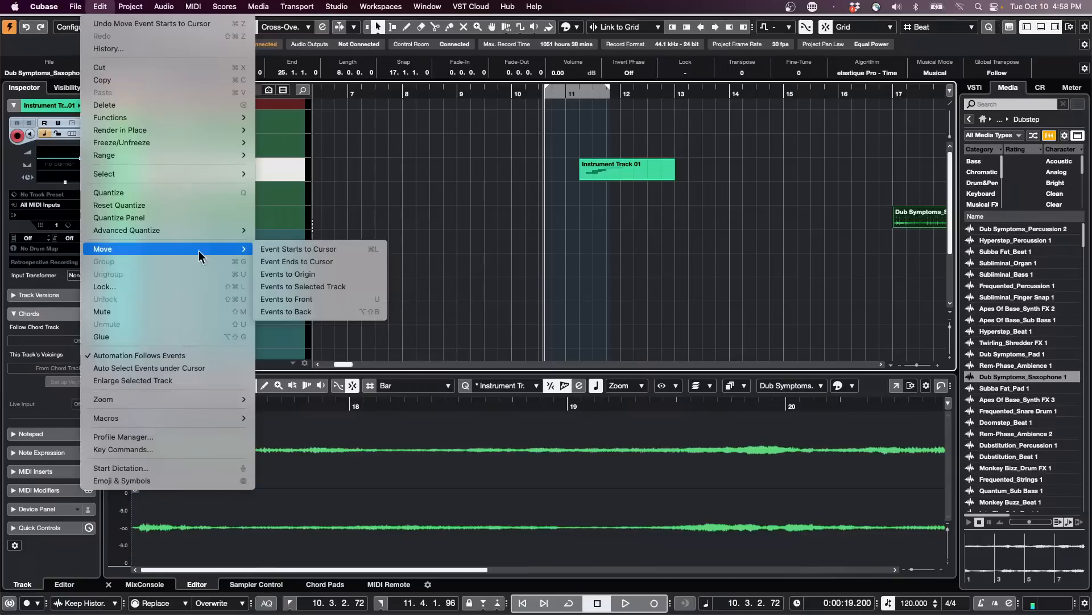
pyautogui.click(333, 251)
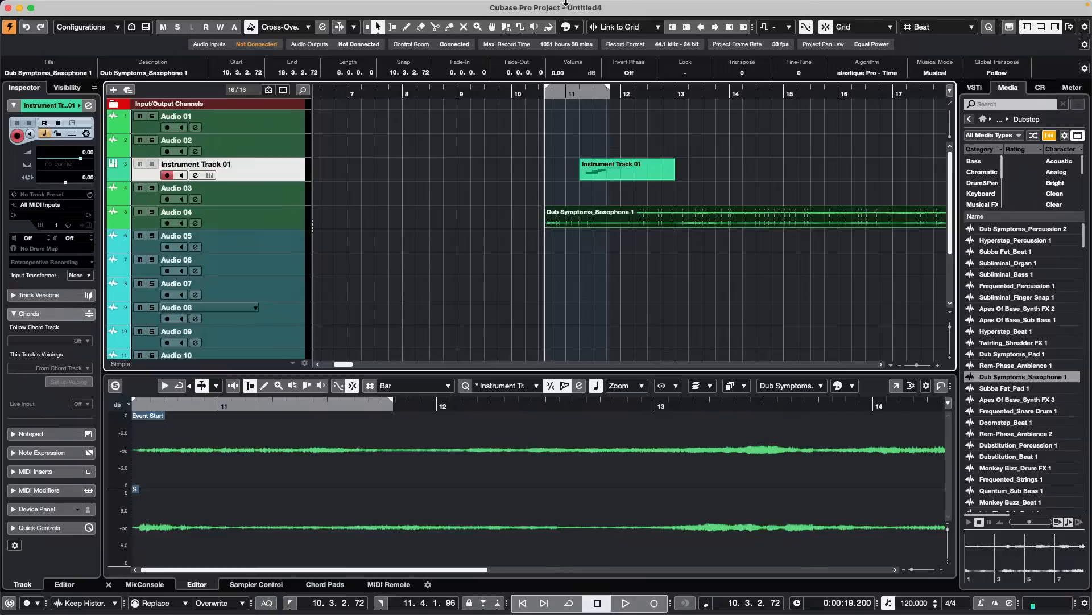
# - Examine the legacy Generic Remote and Mackie Control 2 pages in Studio Setup, and close the dialog
pyautogui.moveTo(460, 1)
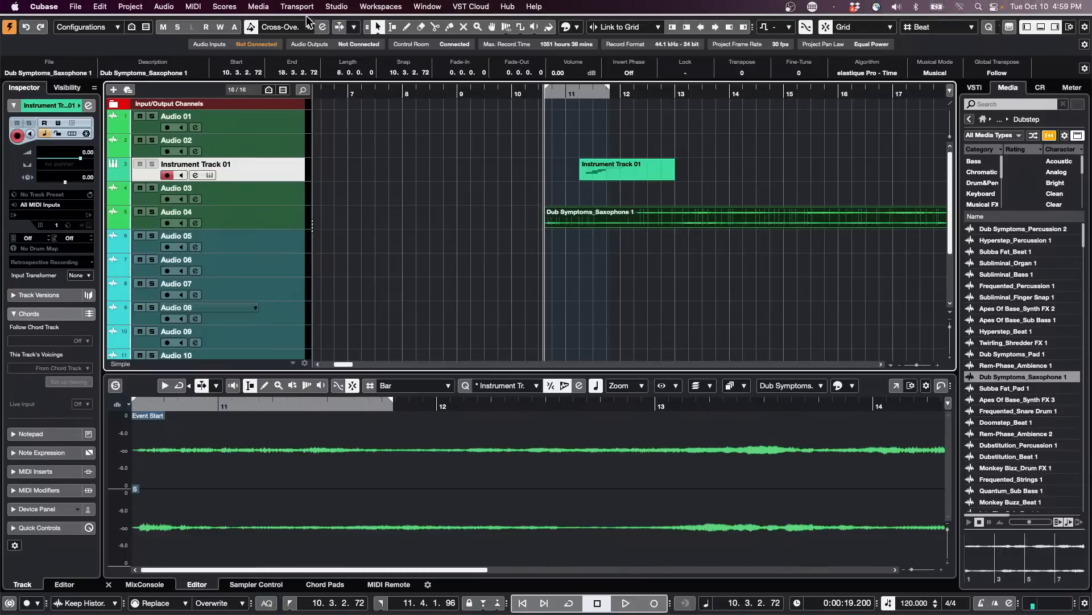
pyautogui.click(349, 7)
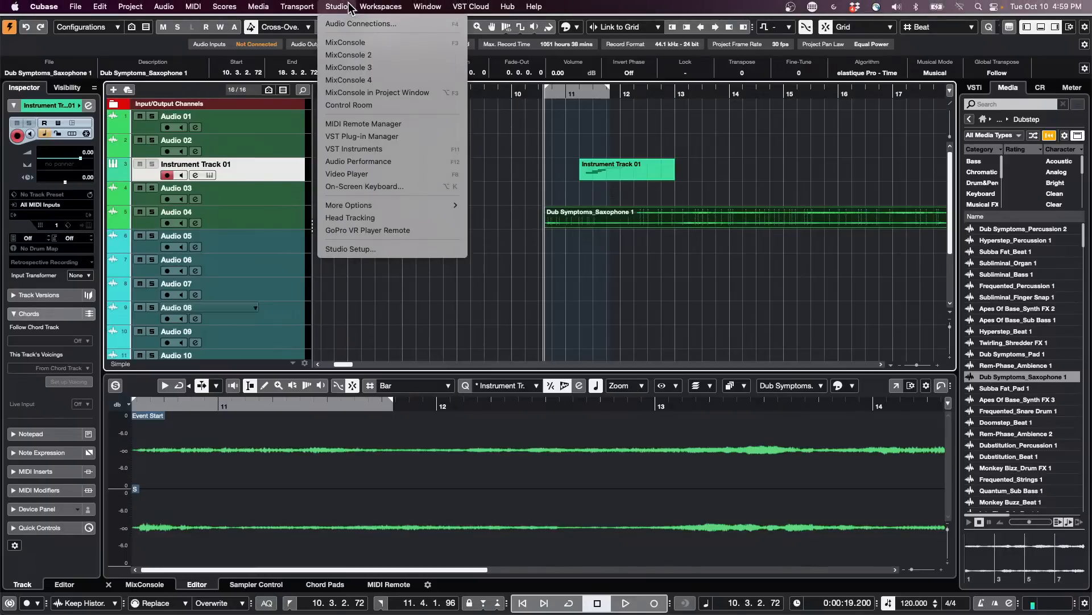
pyautogui.click(357, 251)
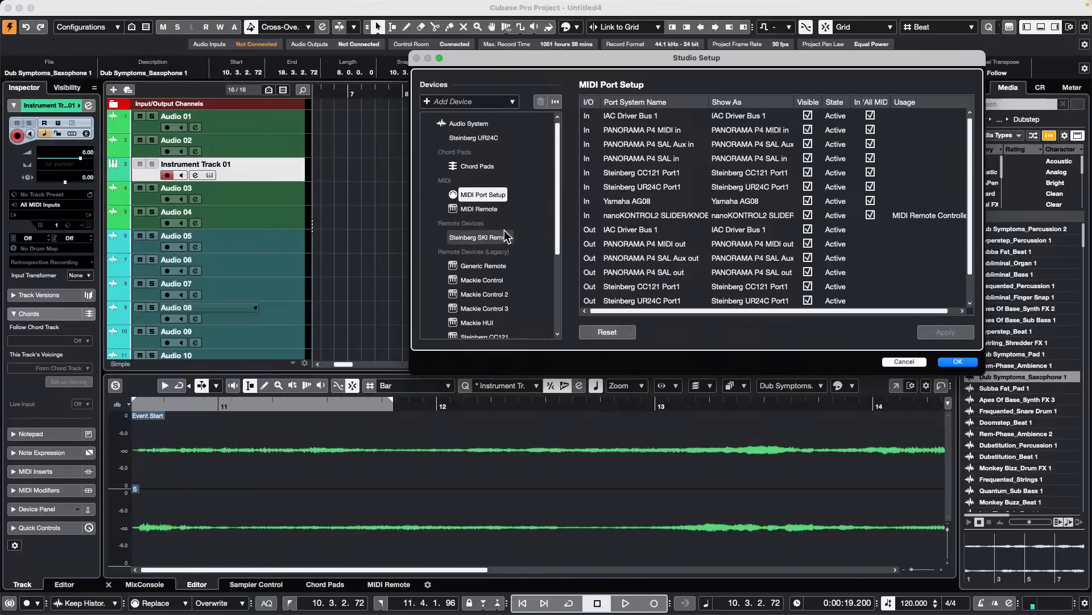
pyautogui.moveTo(508, 63); pyautogui.dragTo(328, 49)
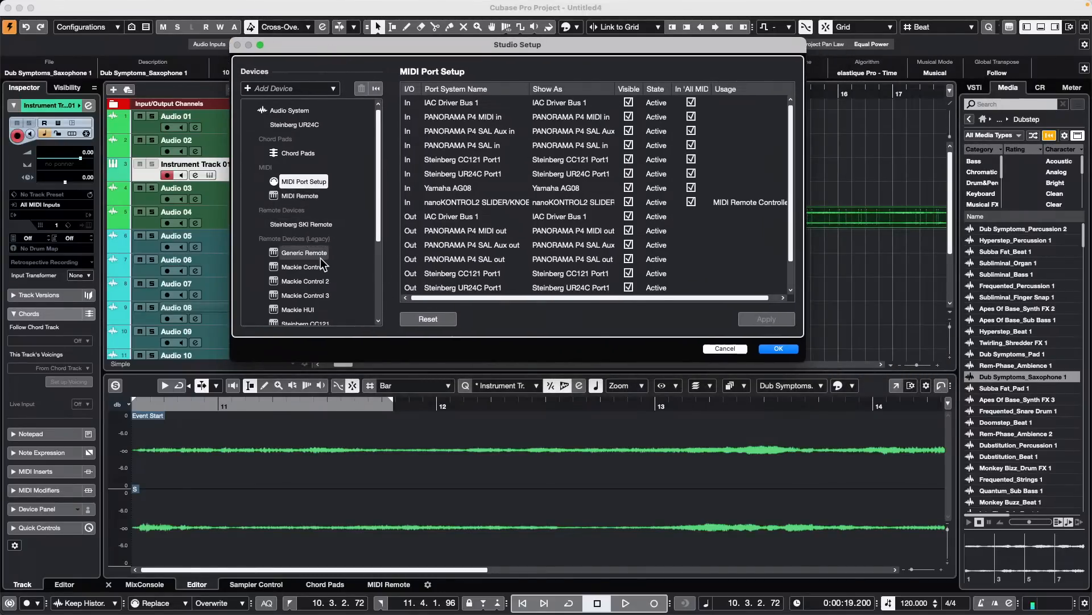
pyautogui.click(304, 253)
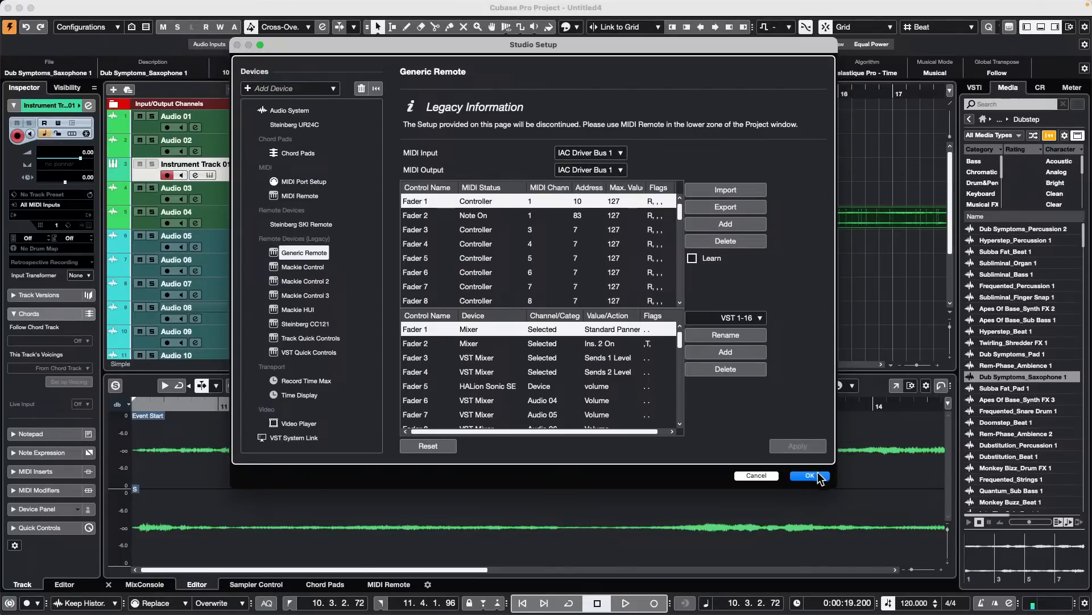
pyautogui.click(305, 281)
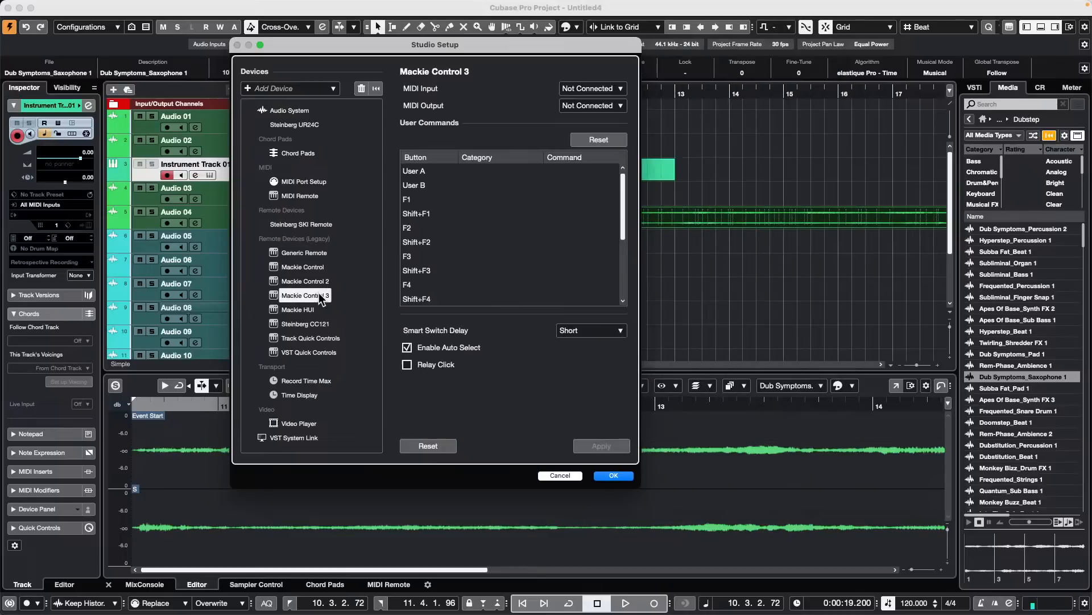
pyautogui.click(616, 476)
# - Begin adding a MIDI controller surface in MIDI Remote and choose Clavia as the vendor
pyautogui.click(399, 581)
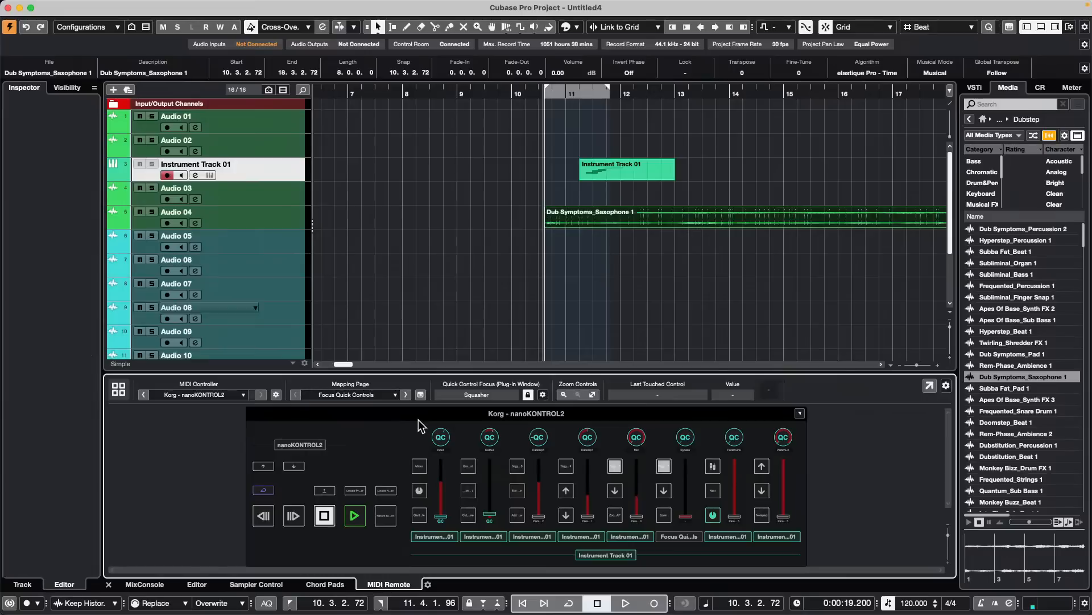
pyautogui.click(118, 389)
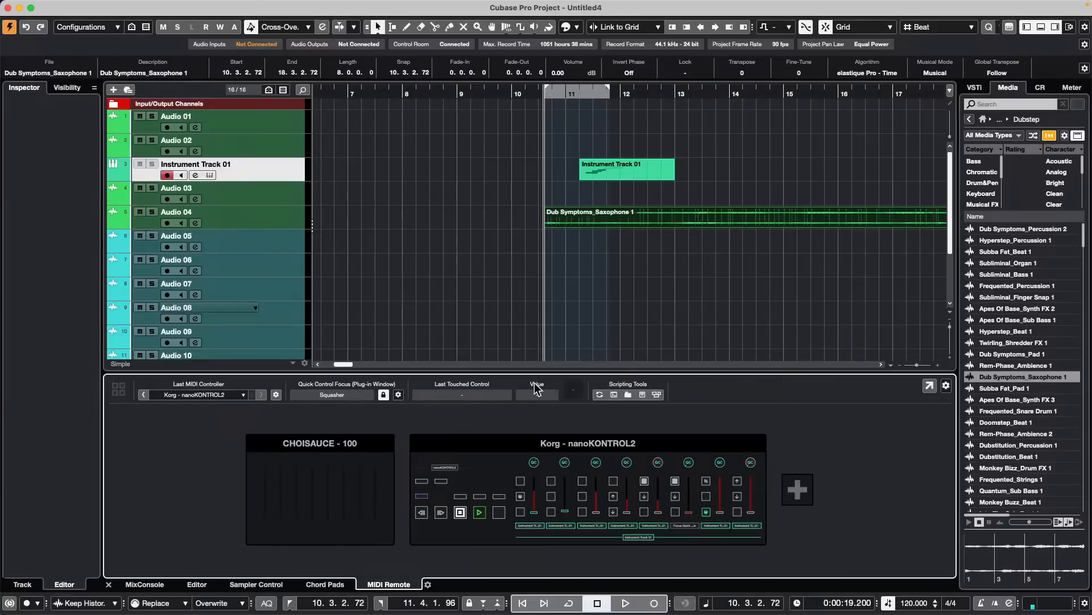
pyautogui.click(798, 488)
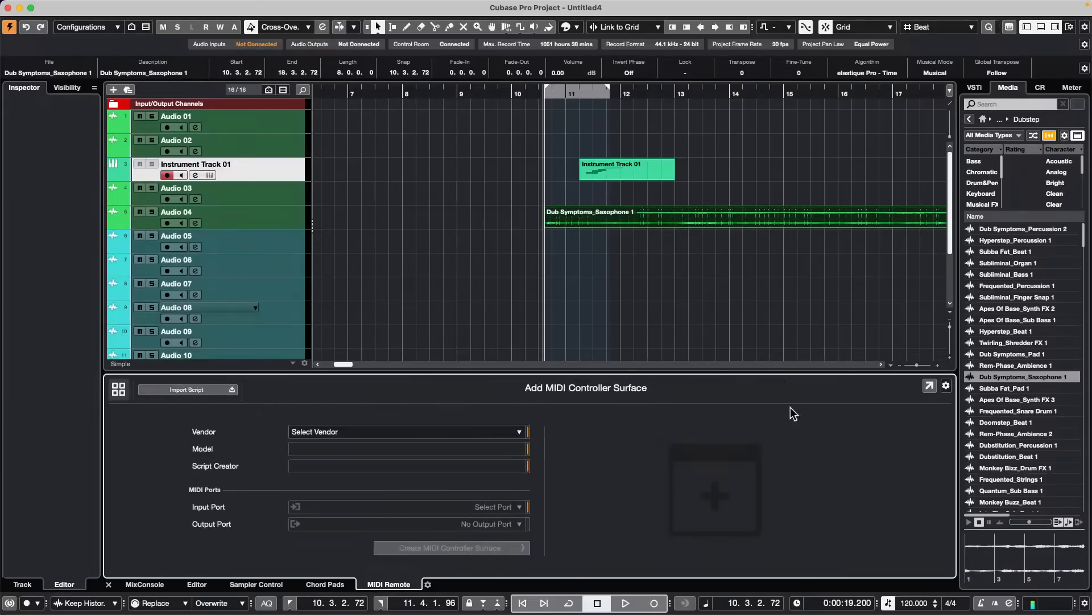
pyautogui.click(395, 433)
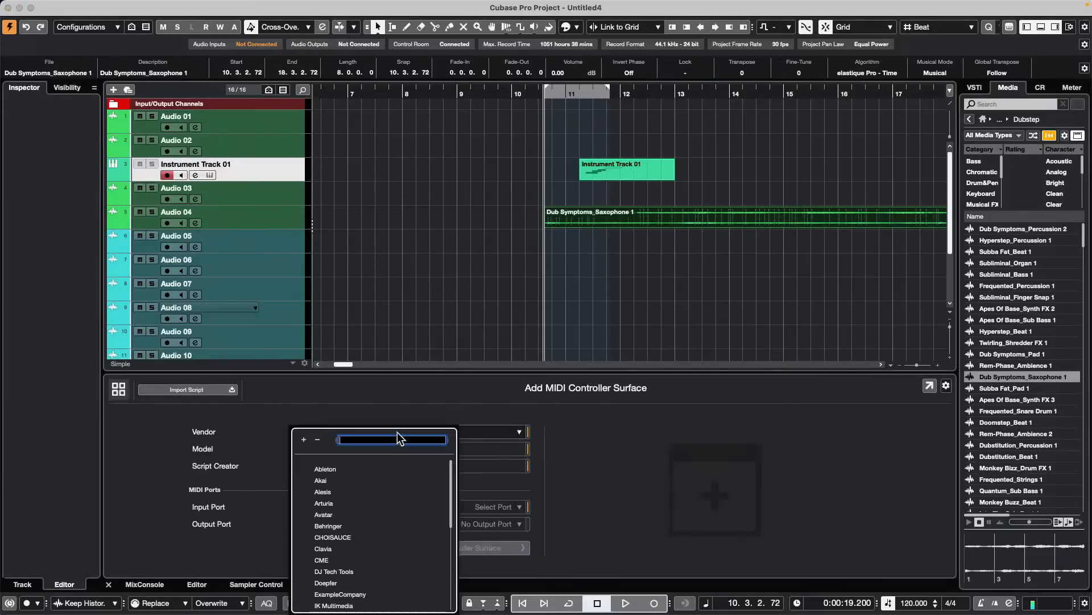
pyautogui.click(323, 548)
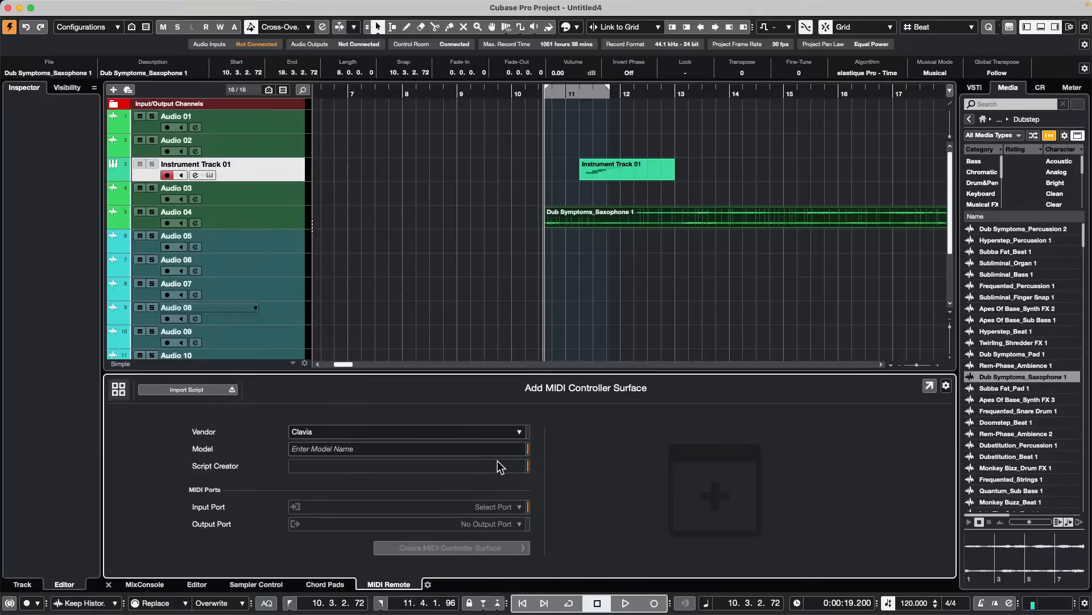